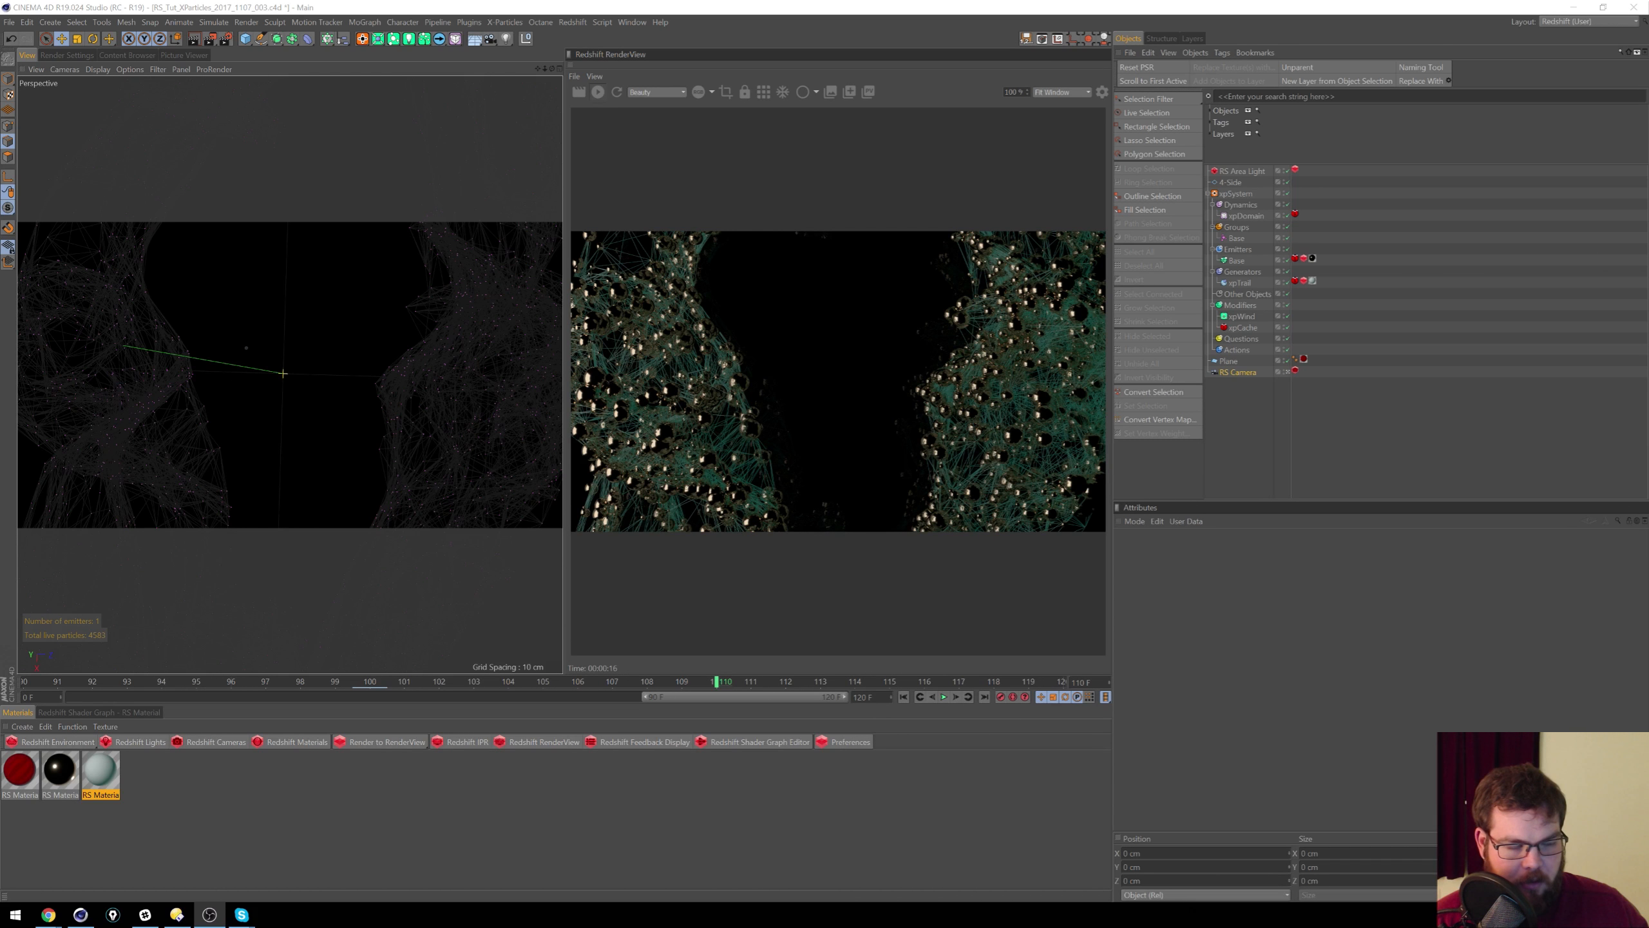
Step: Switch to Slack, post "STREAMING TIME" with a member mention in the Brograph general channel, and minimize the window
left_click_drag(1648, 6, 1648, 65)
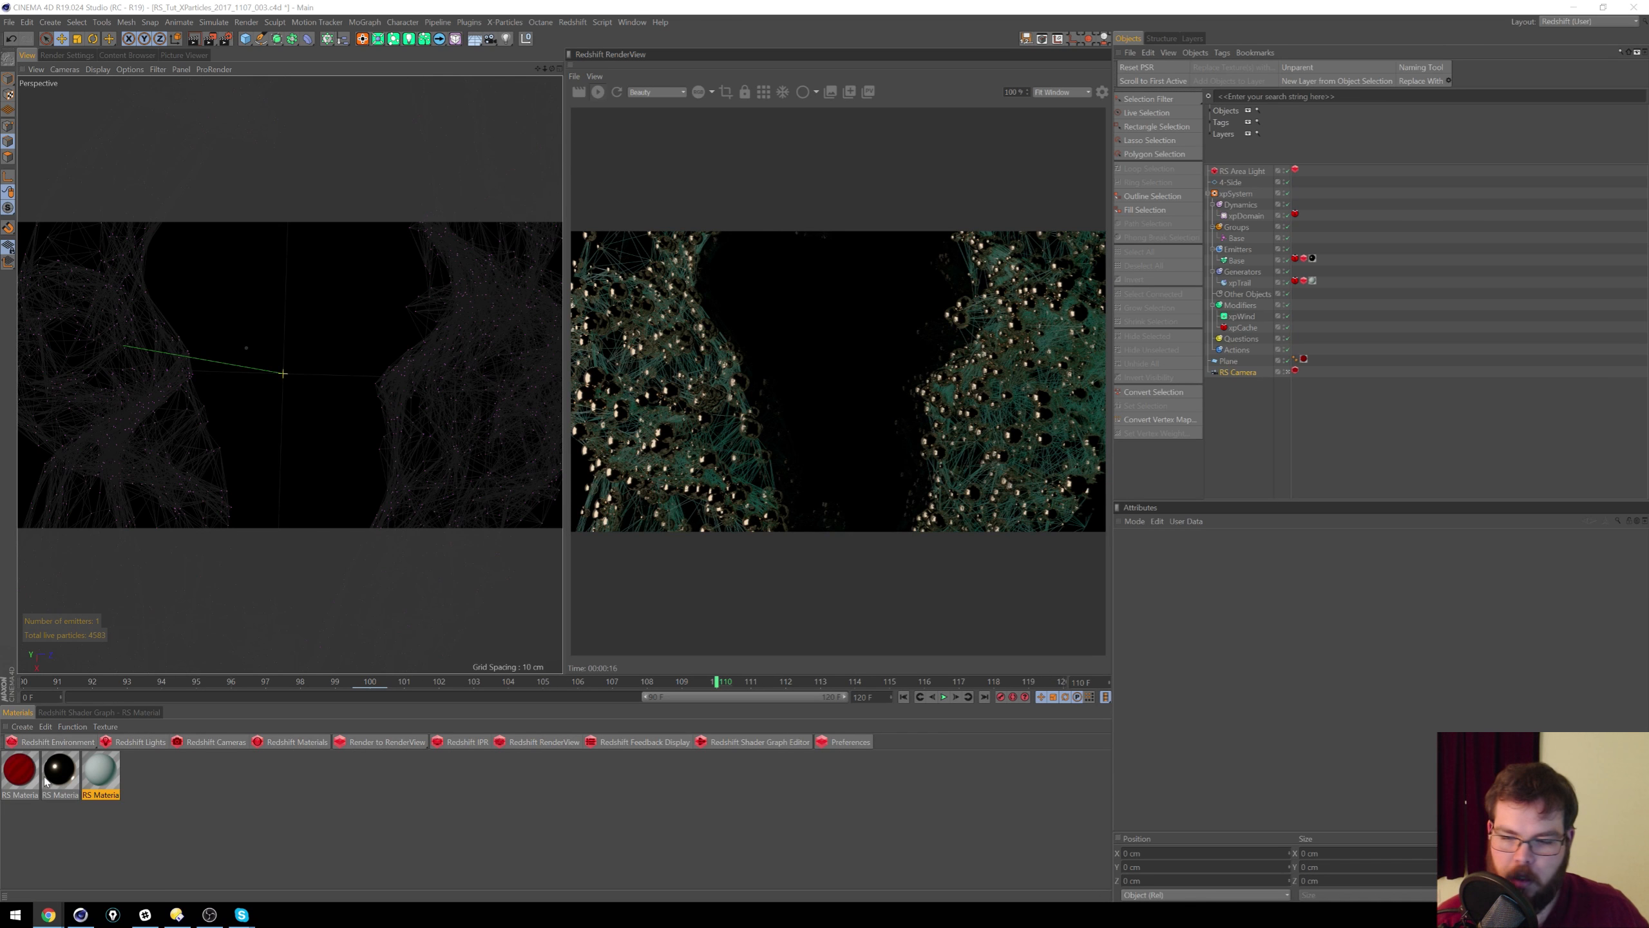
left_click(145, 914)
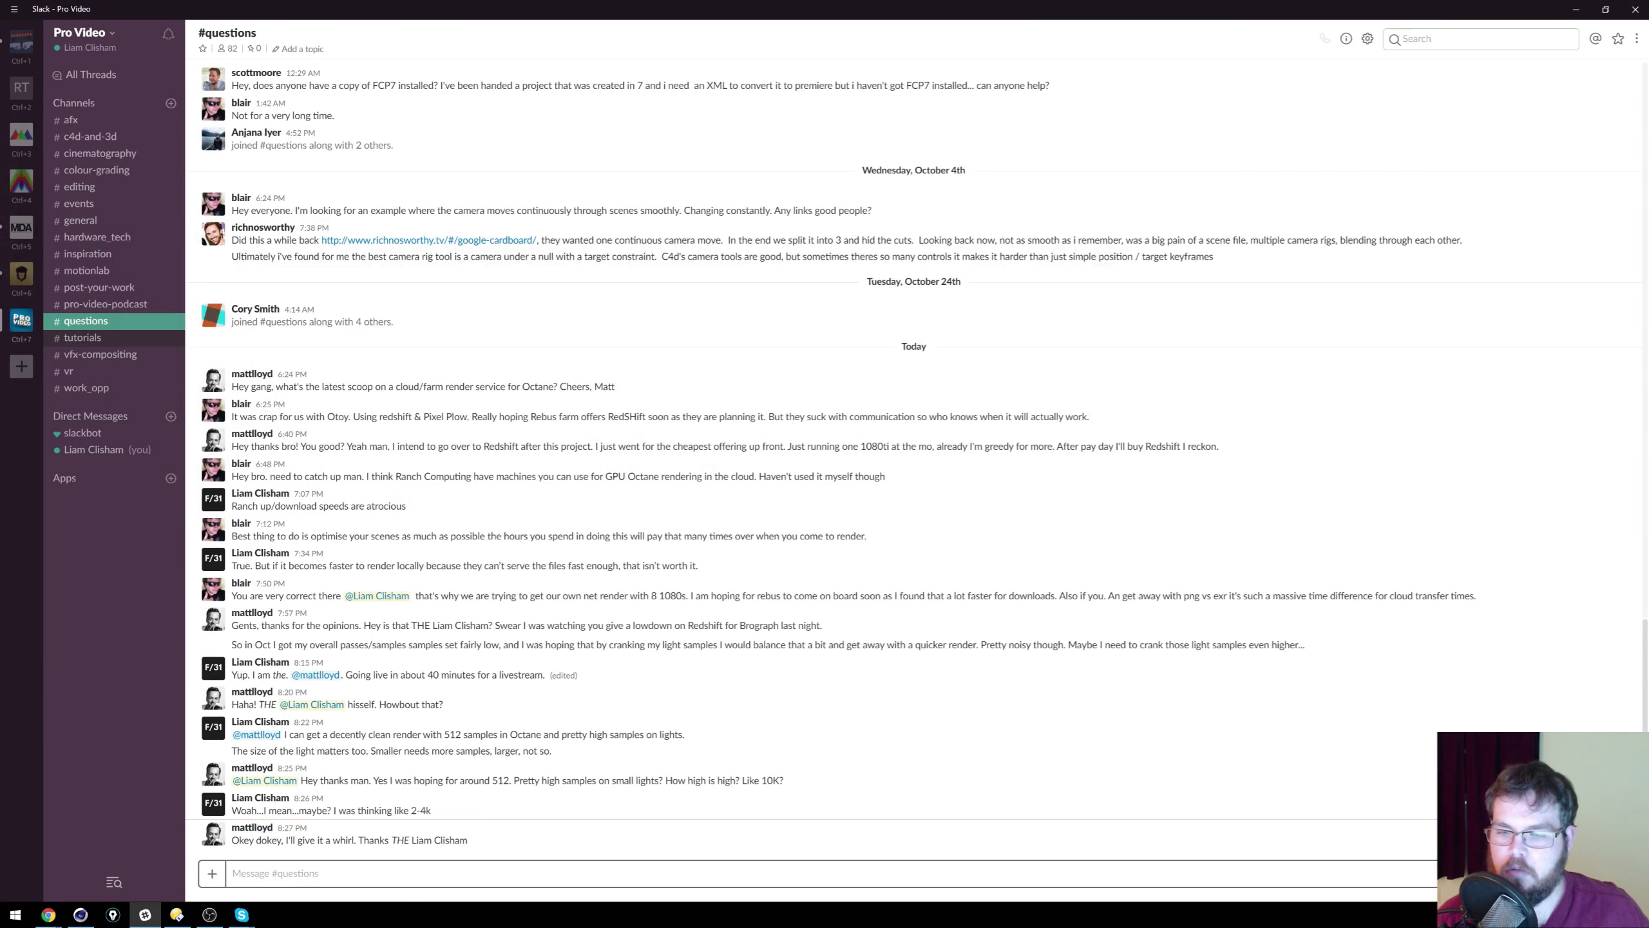
left_click(21, 43)
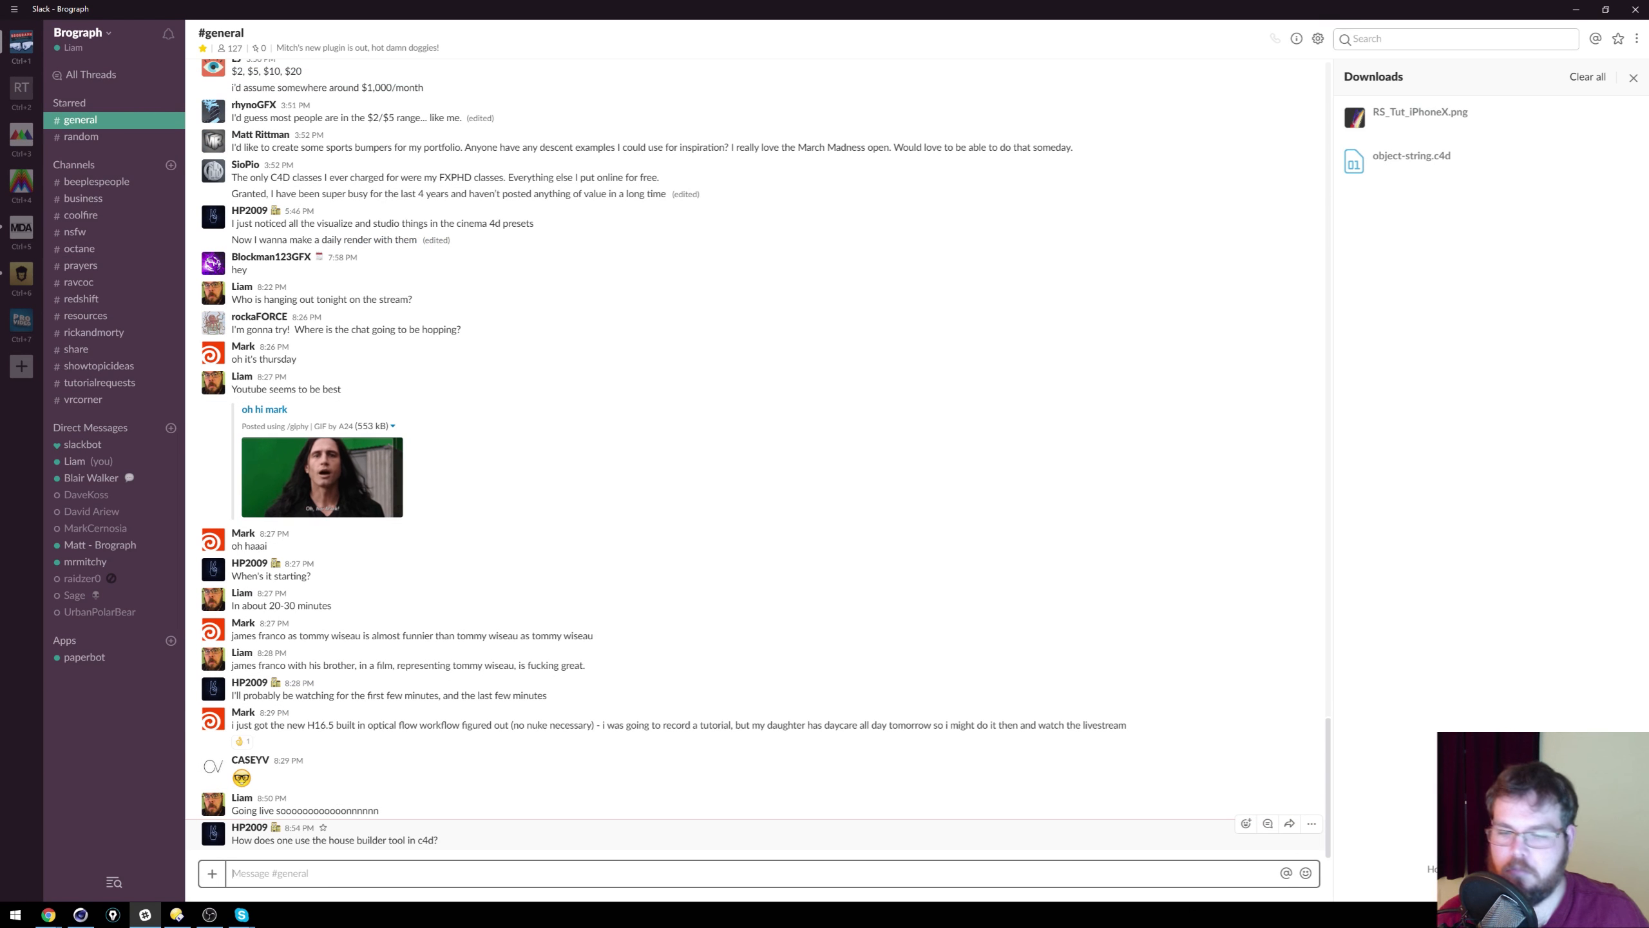
type("@b")
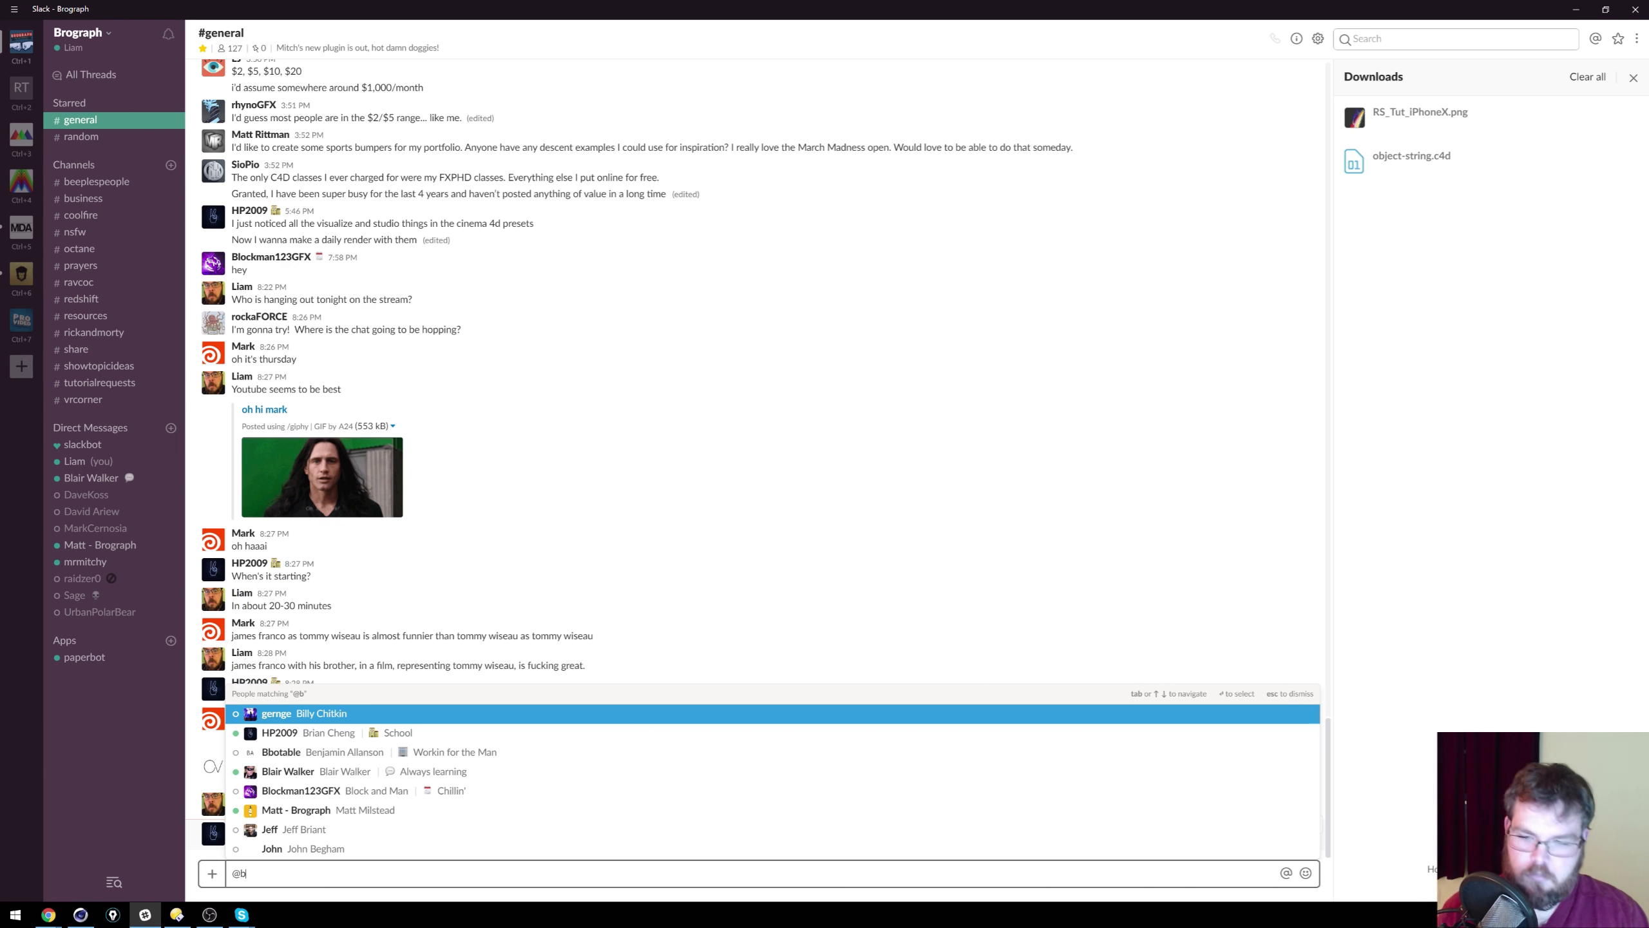
key("Return")
type("STREAMING TIME")
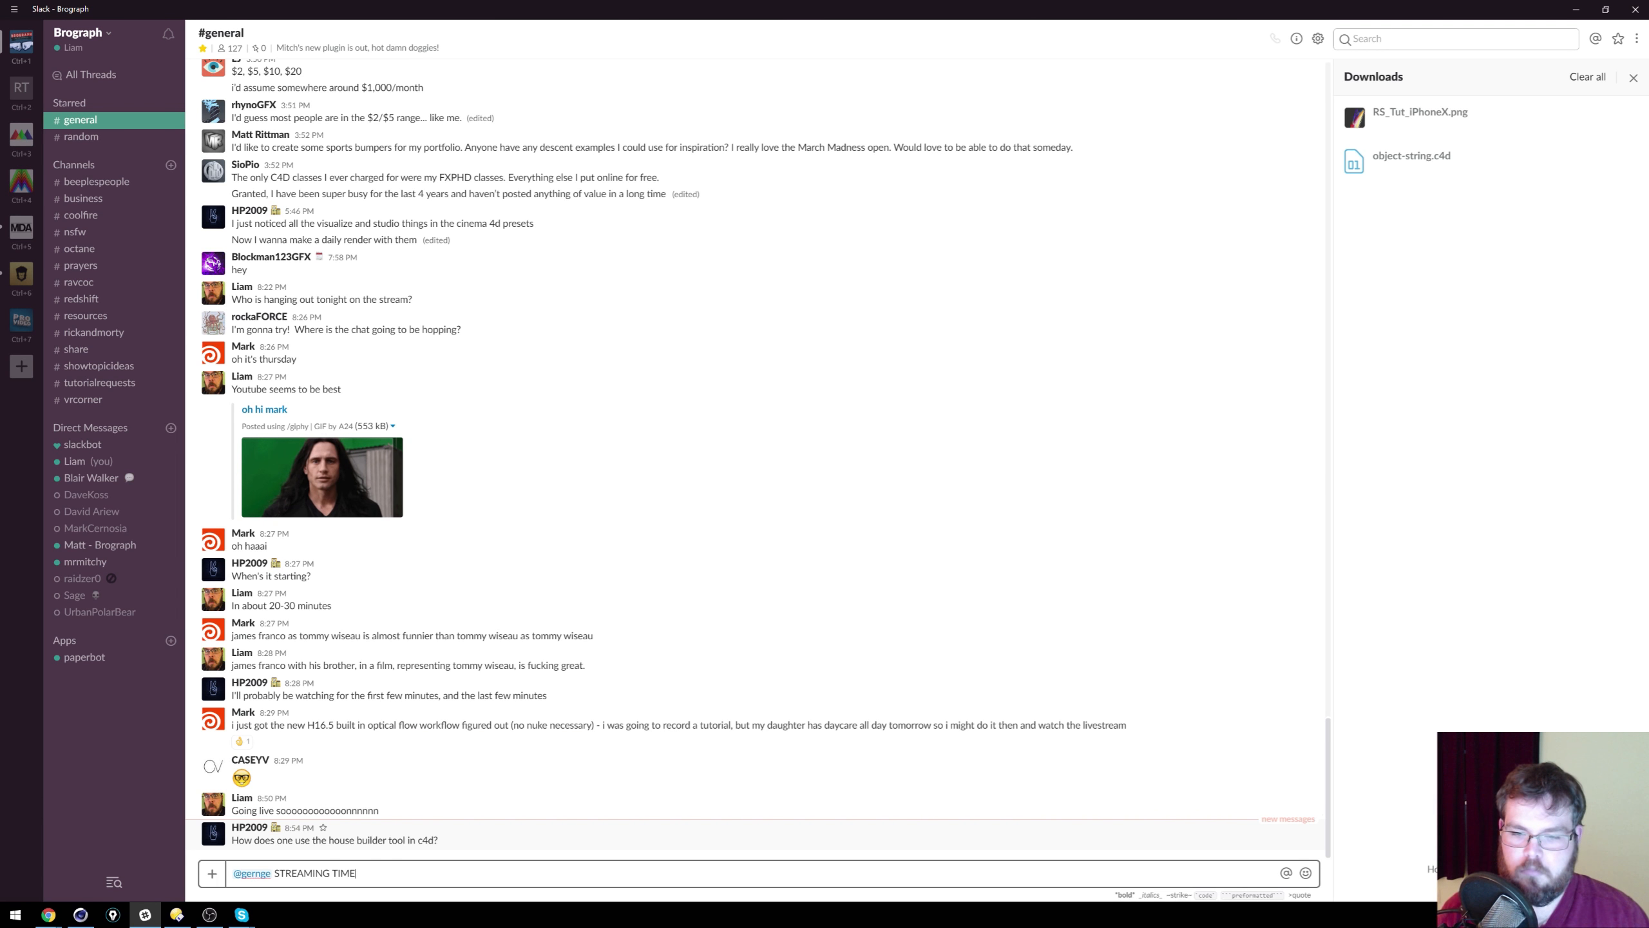
key("Return")
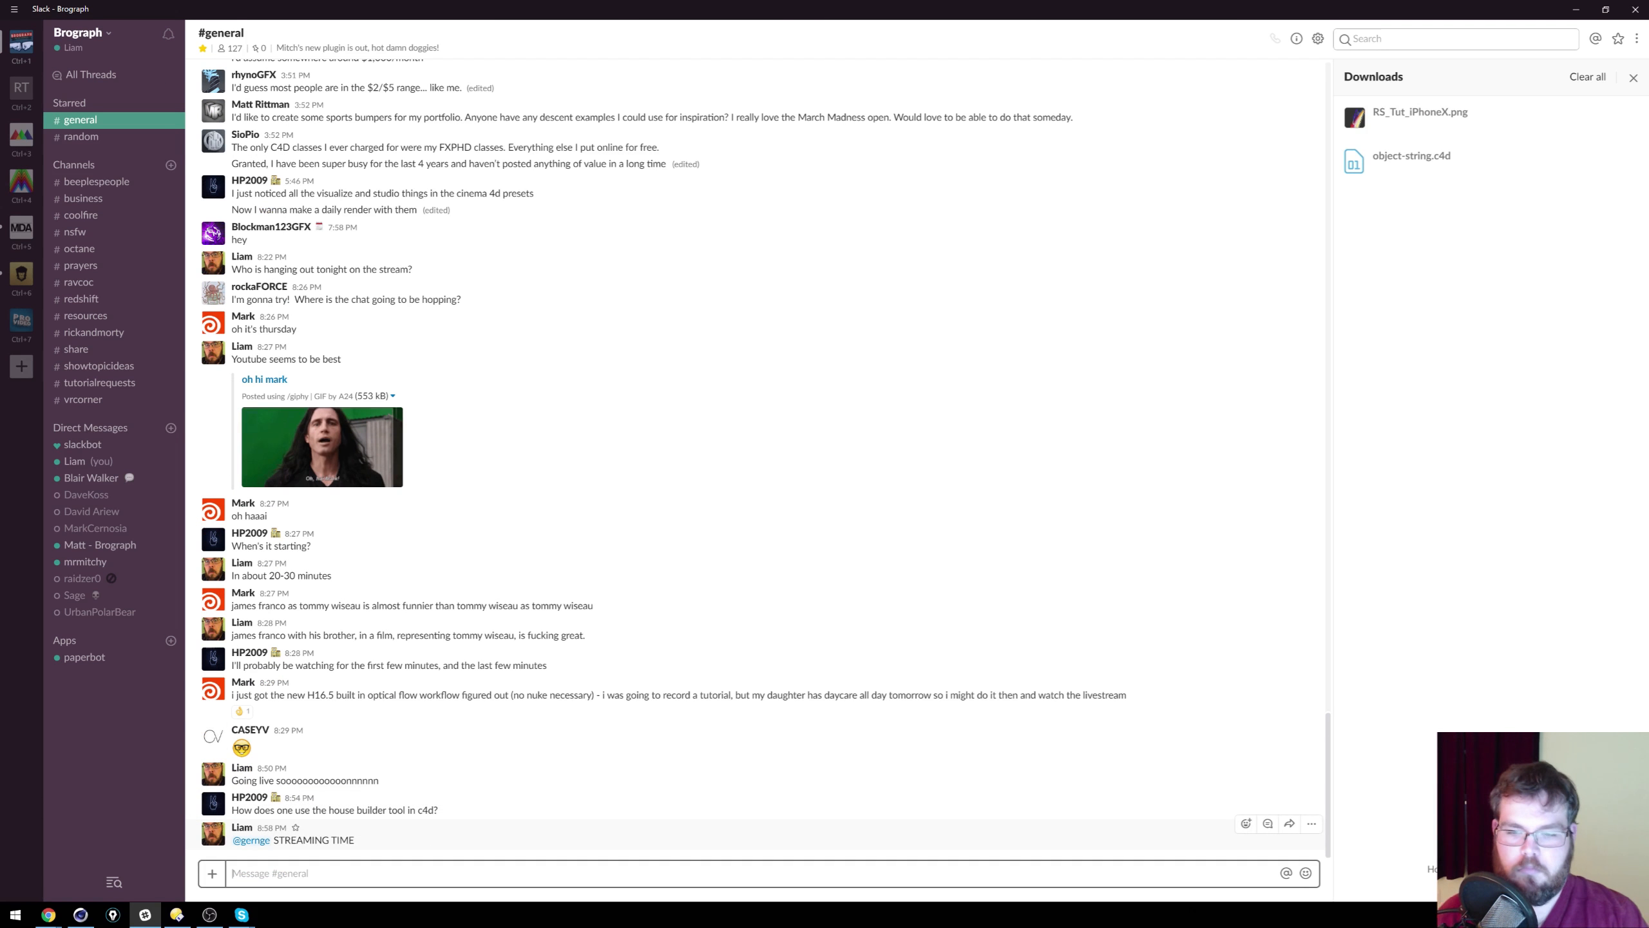
left_click(1582, 9)
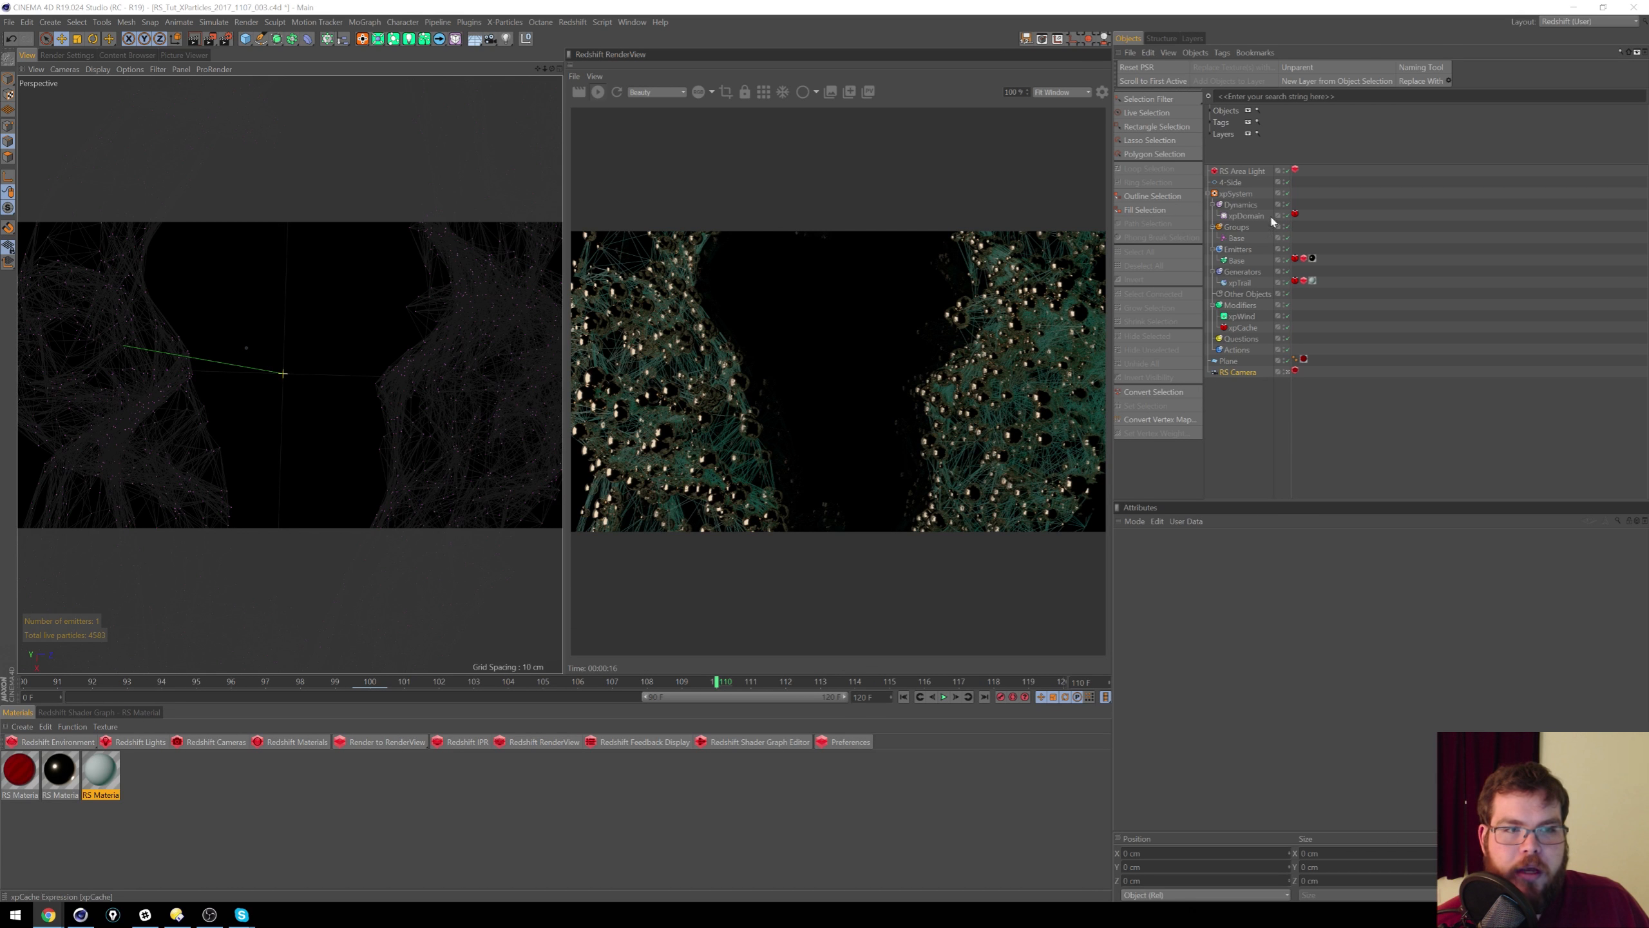
Step: Select the 4-Side spline and toggle the viewport's RS Camera view
left_click(1230, 183)
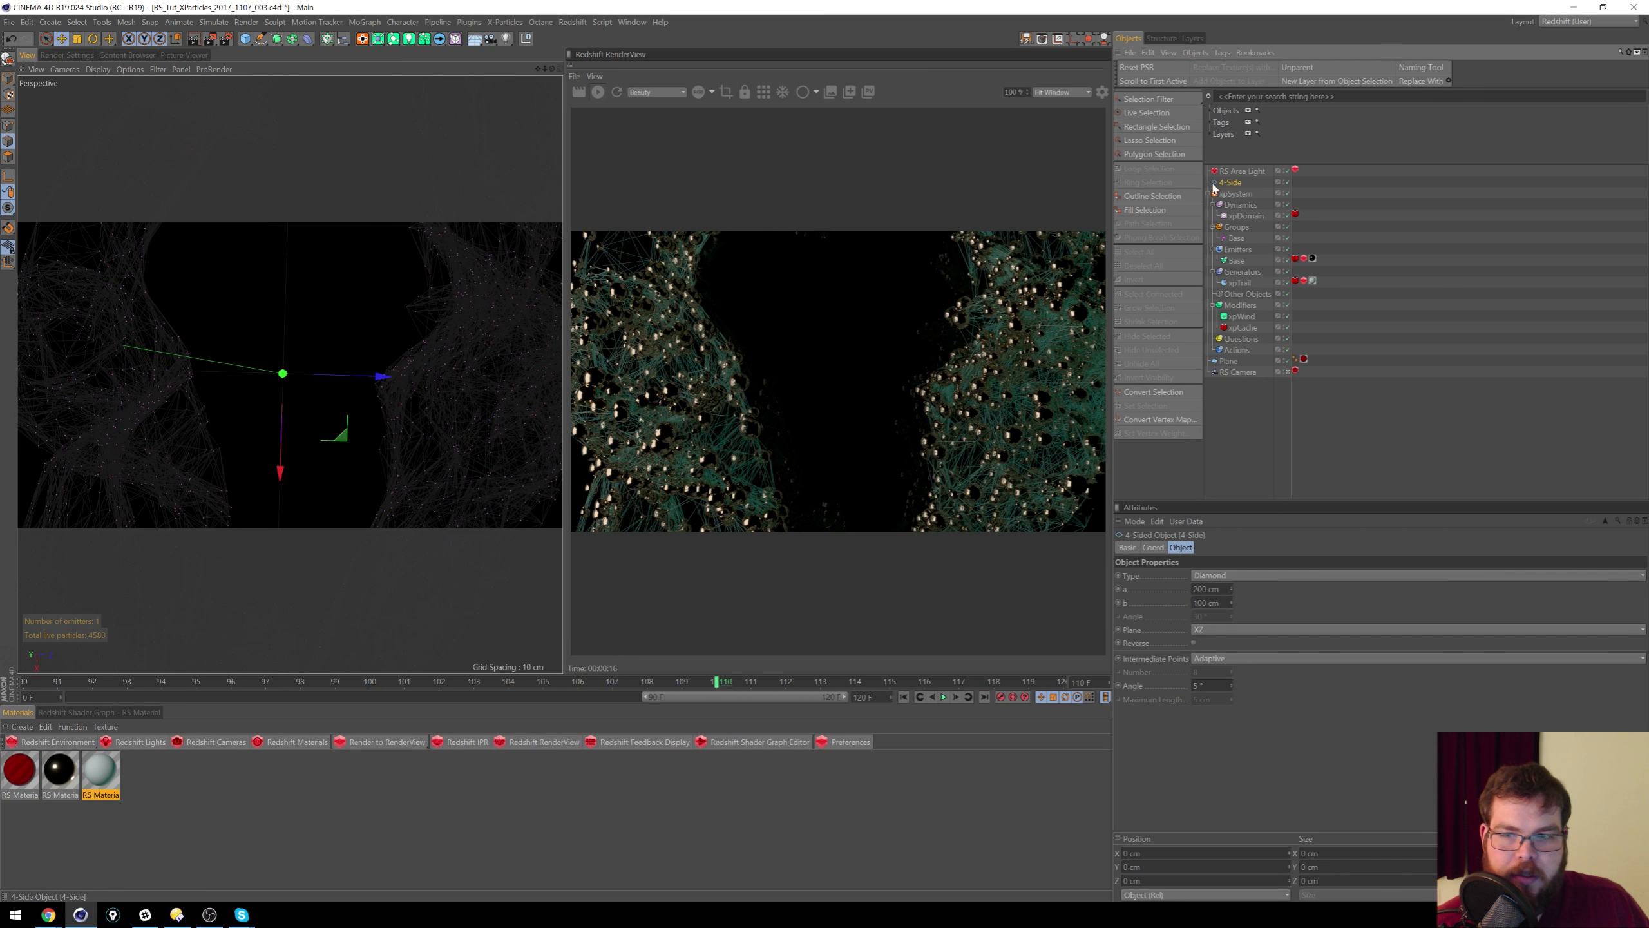
left_click(1287, 372)
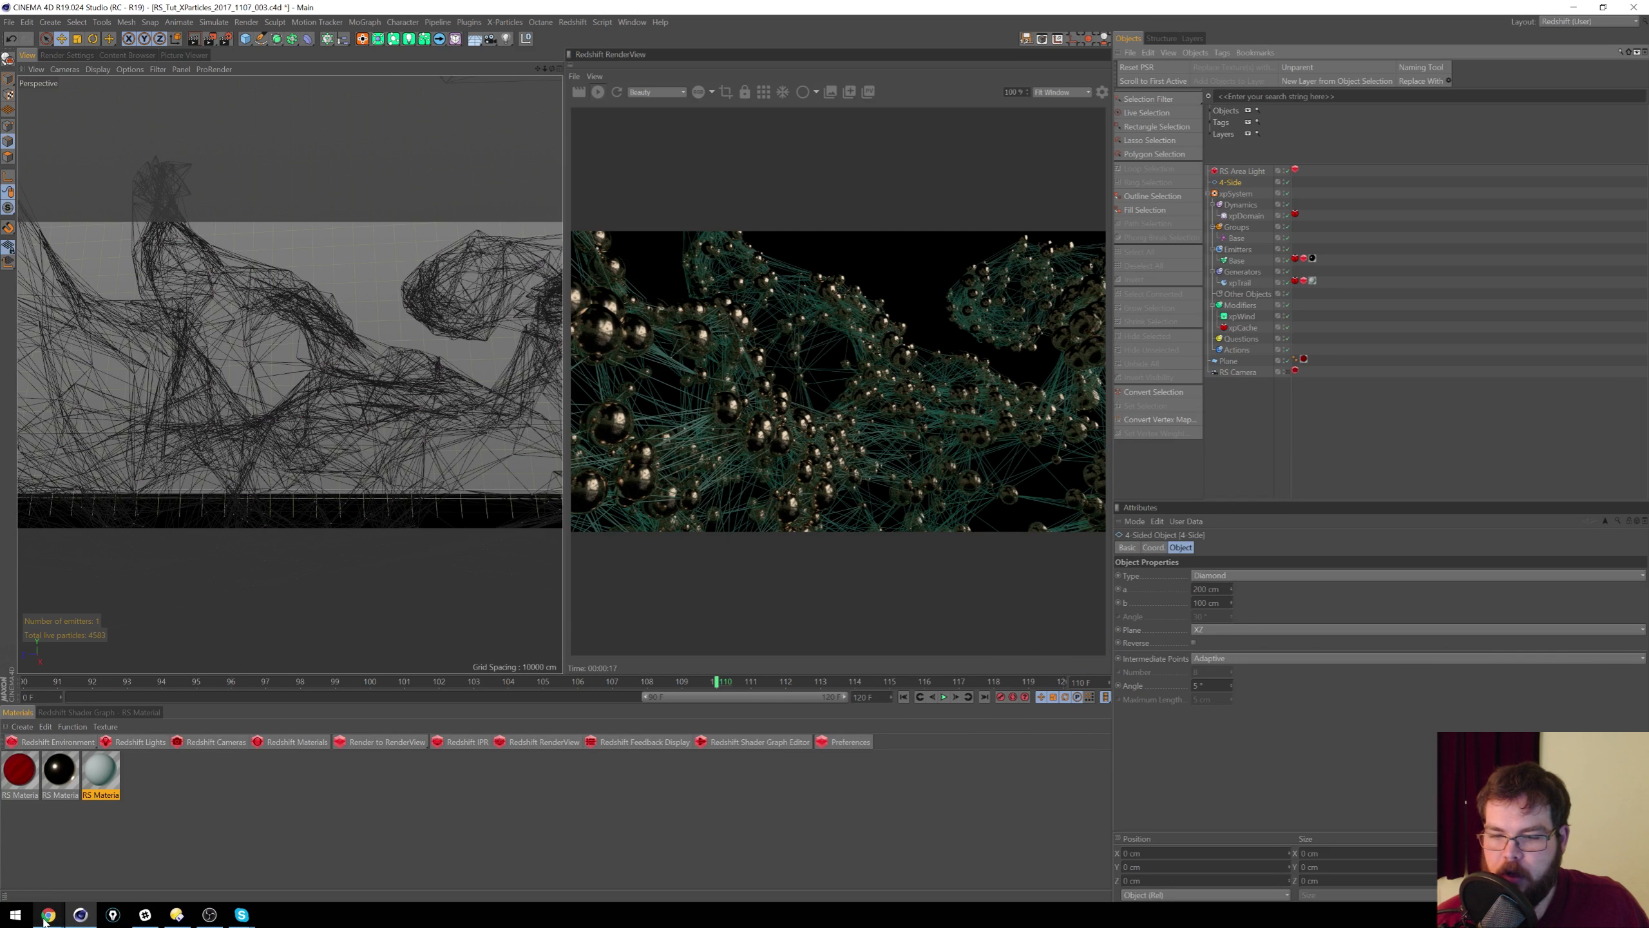
Step: Switch to the browser, maximize its window and replay the XParticles livestream promo video from near its beginning
mouse_move(48, 917)
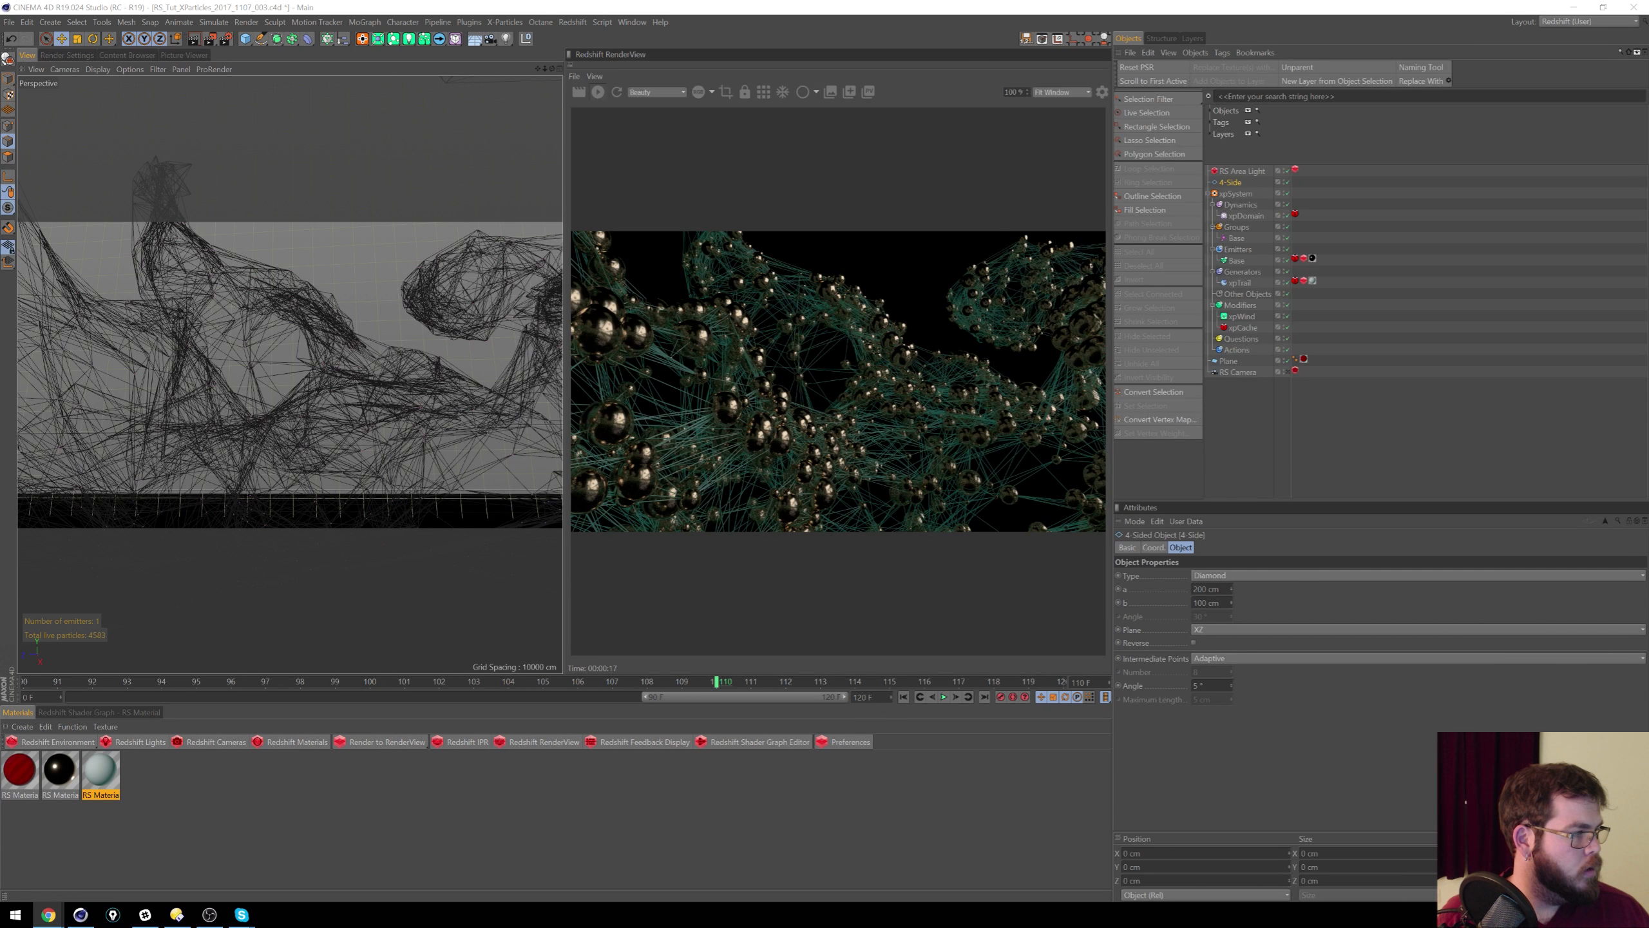
left_click_drag(1648, 13, 693, 204)
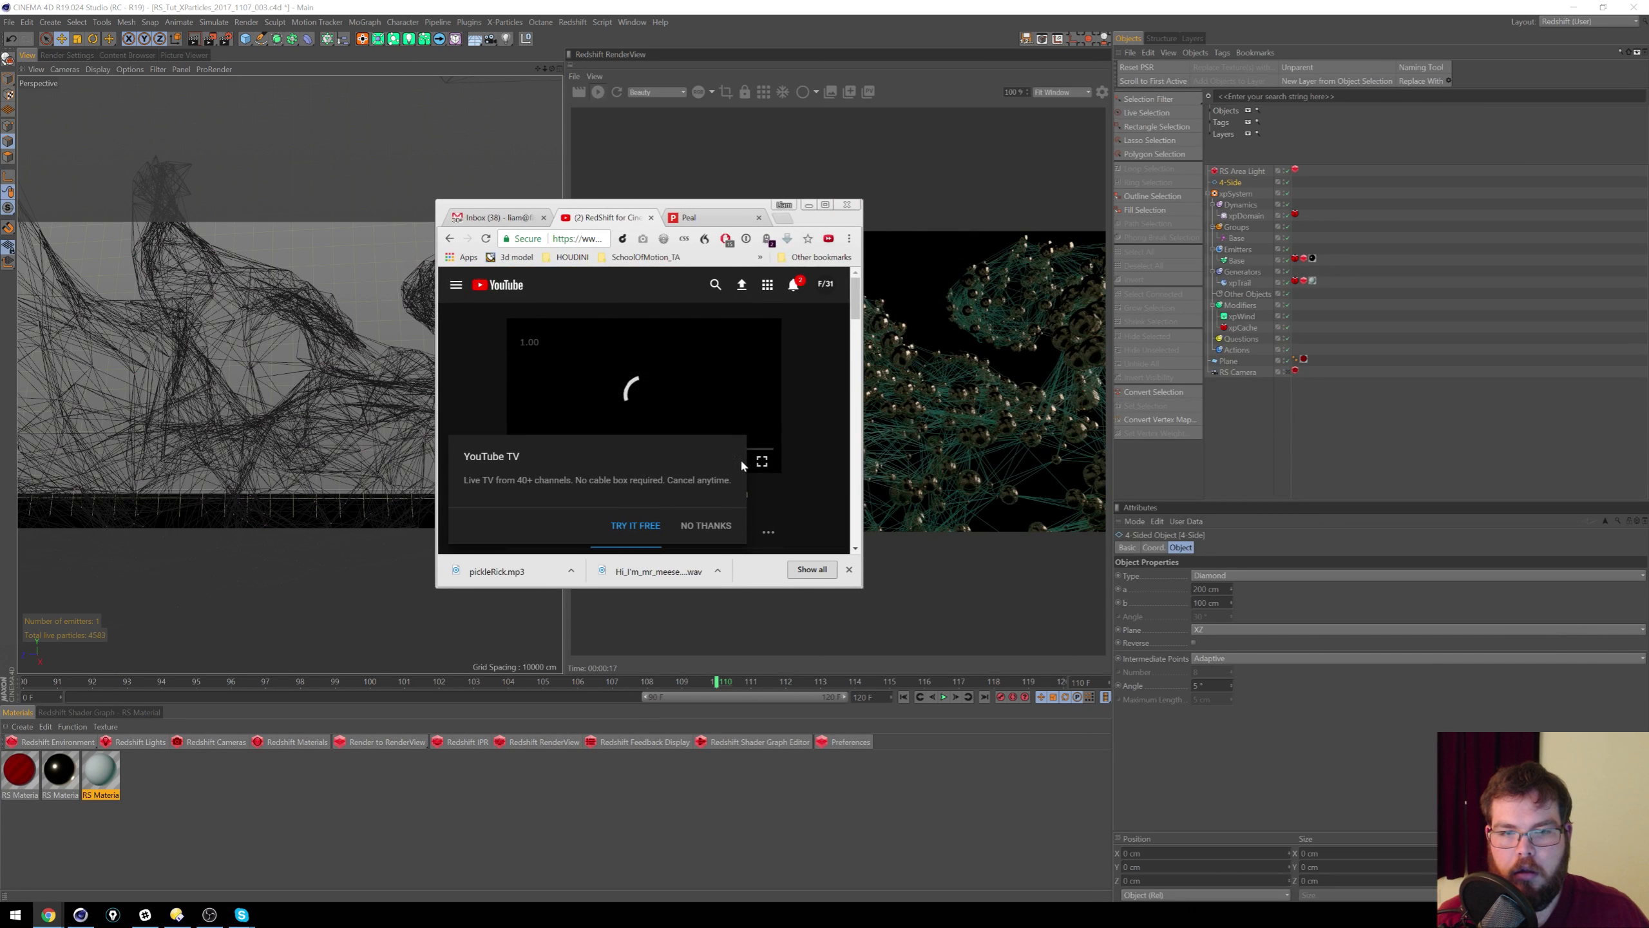
left_click(714, 534)
left_click(712, 533)
left_click(710, 531)
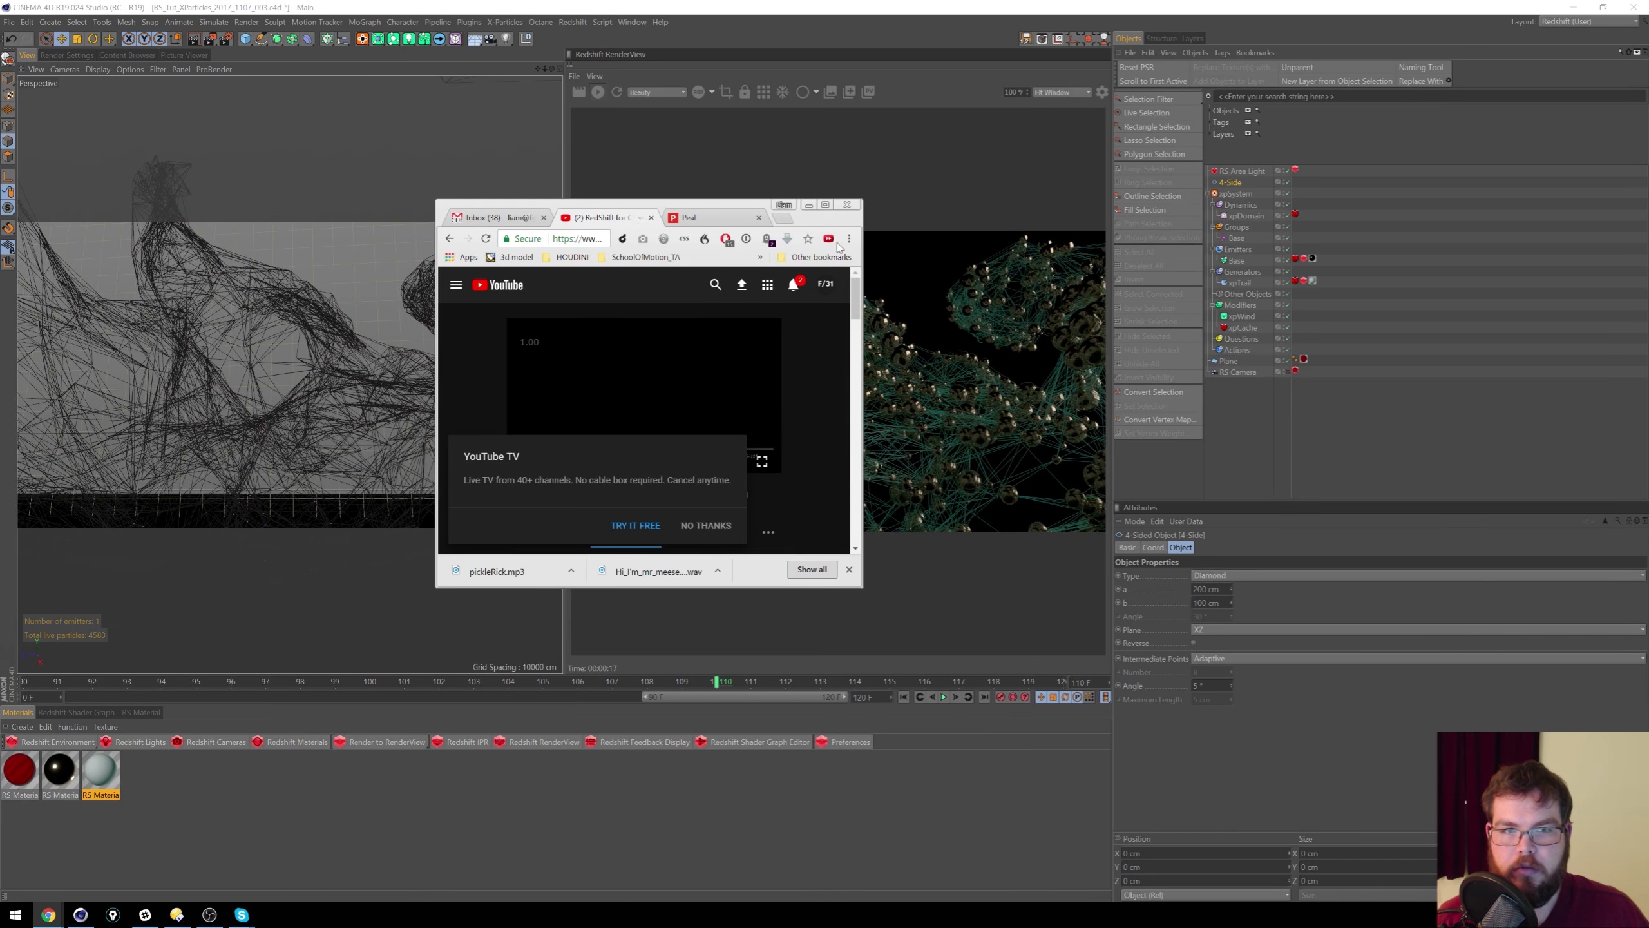
left_click(825, 204)
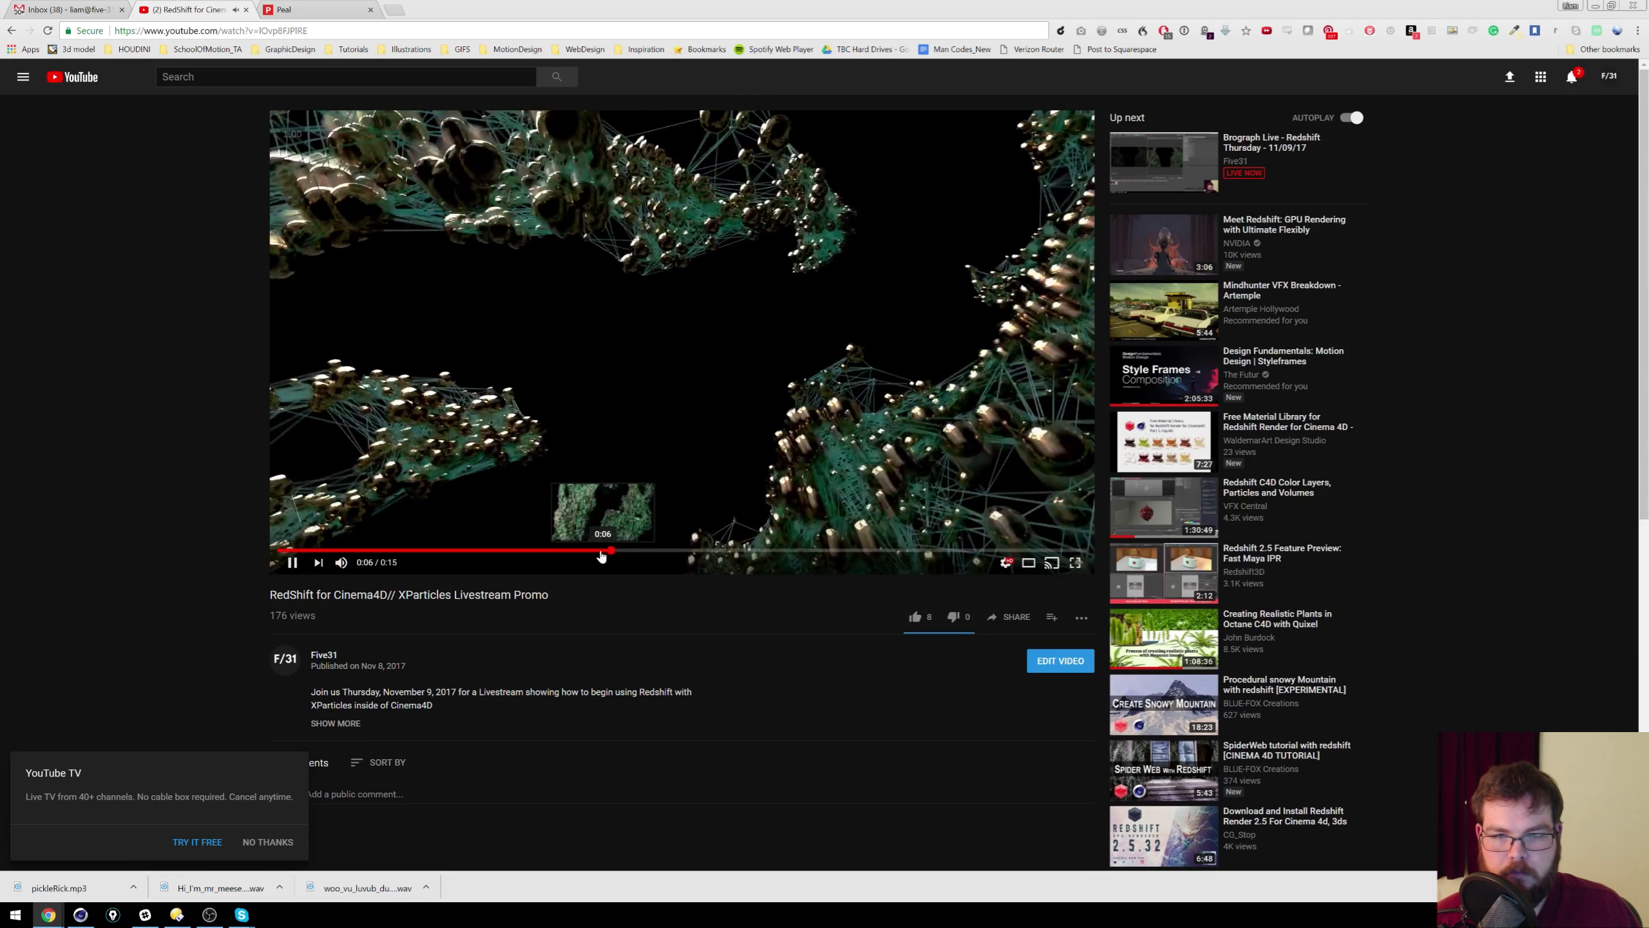
left_click(338, 551)
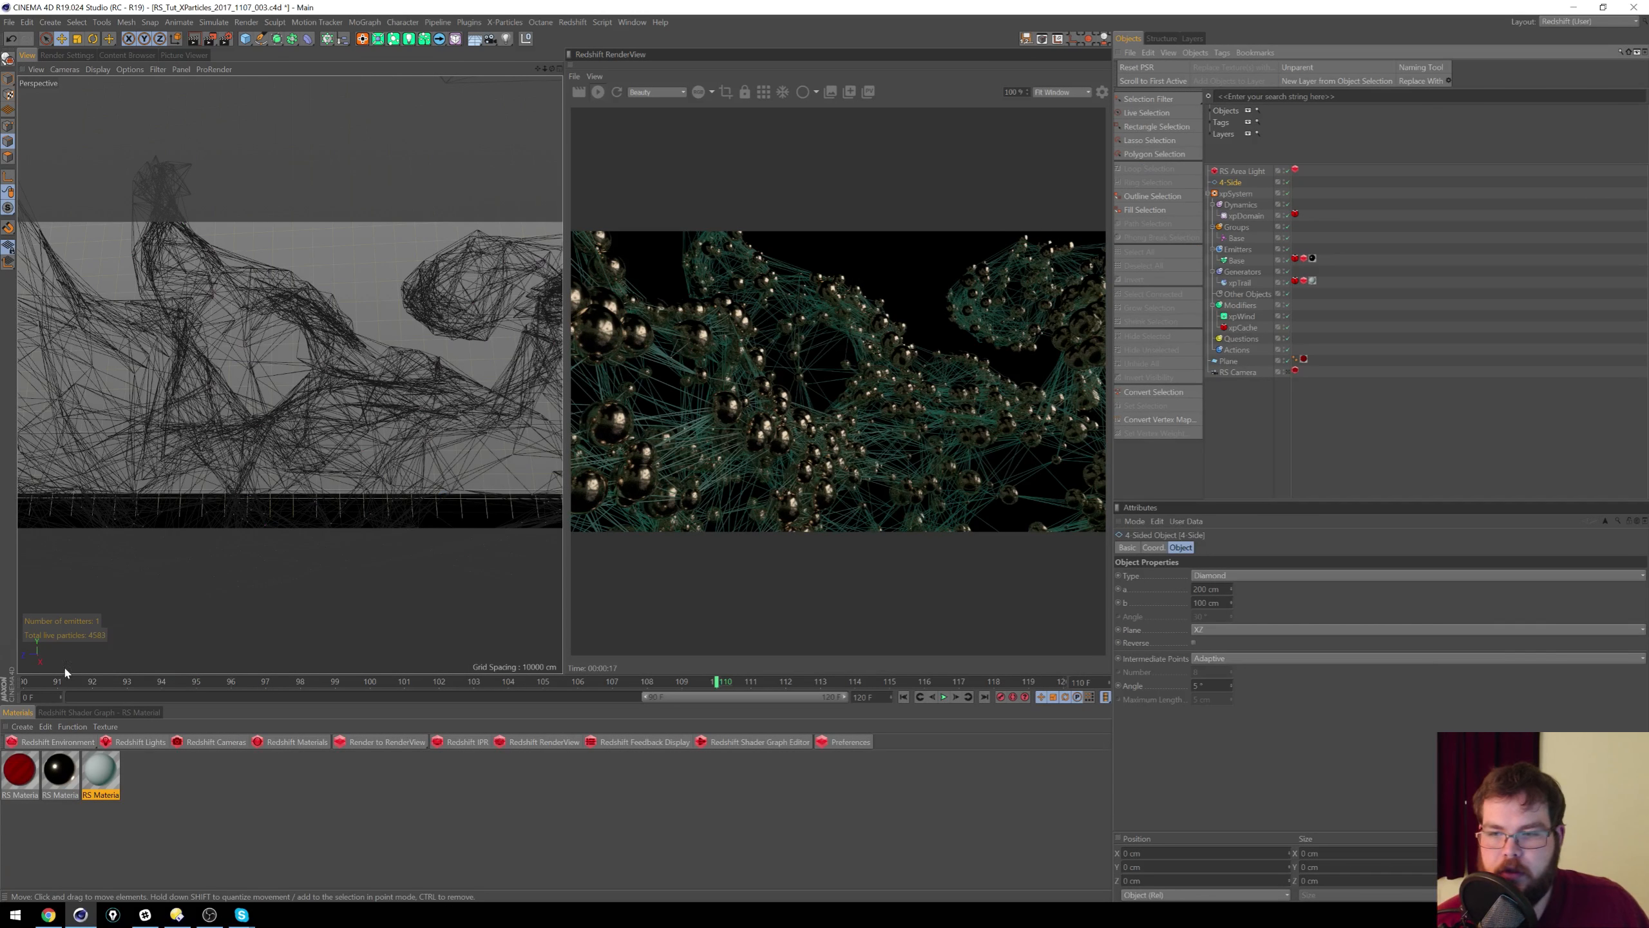
Step: Return to Cinema 4D, preview the particle animation from frame 90, stop it and restart the Redshift preview render at frame 109
left_click_drag(684, 683, 2, 707)
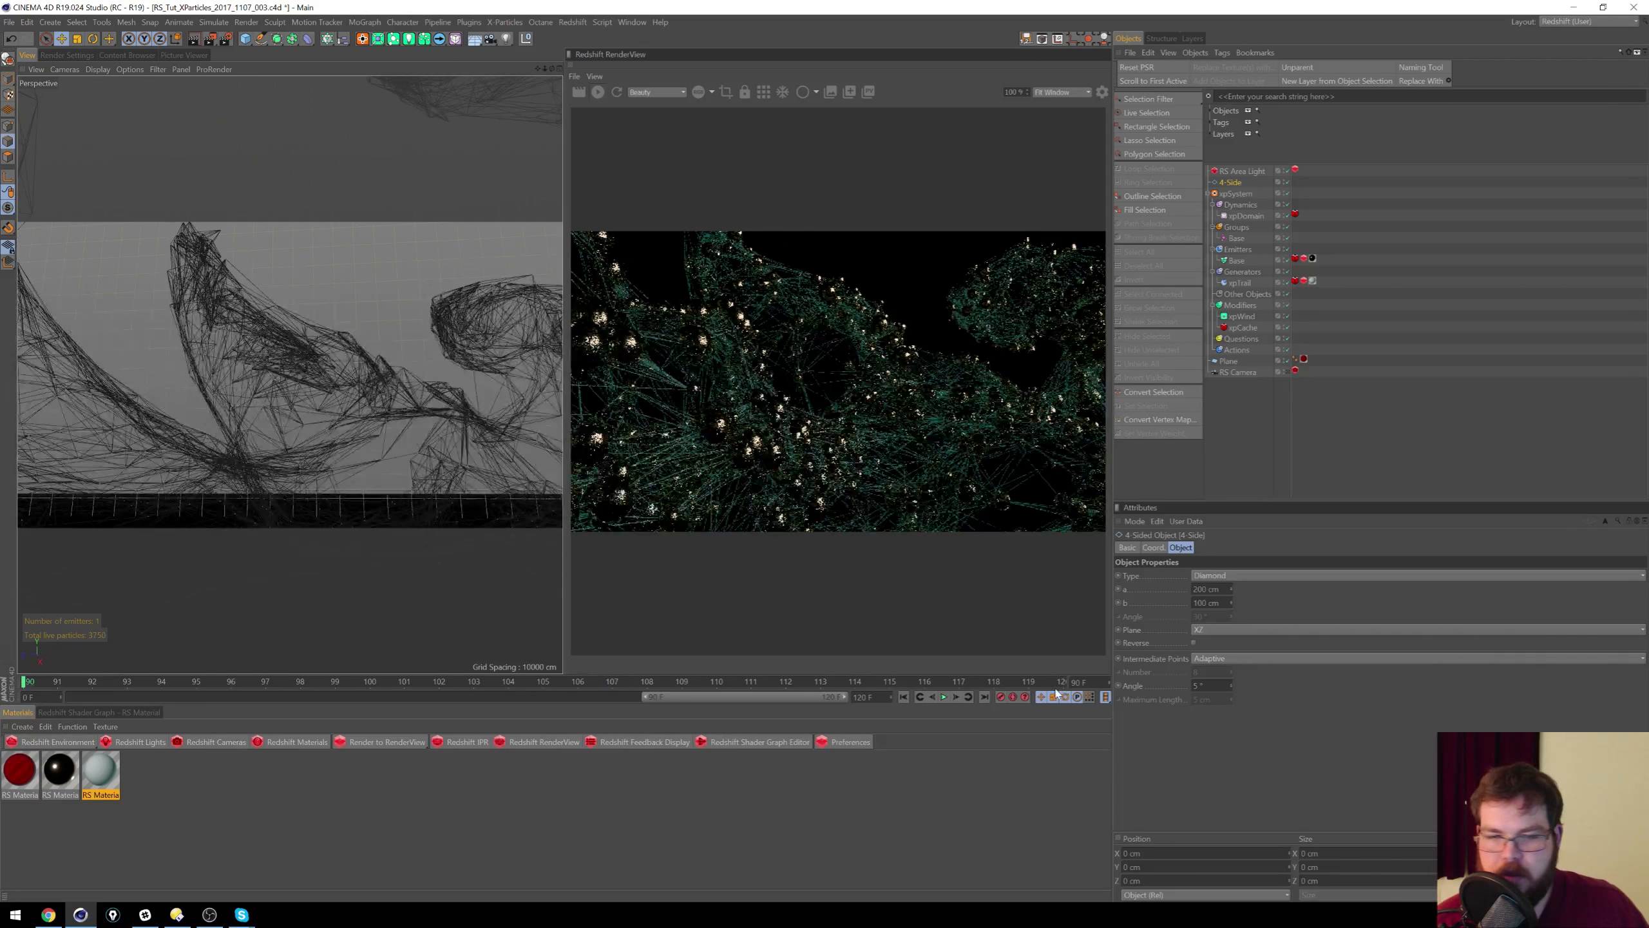
left_click(944, 697)
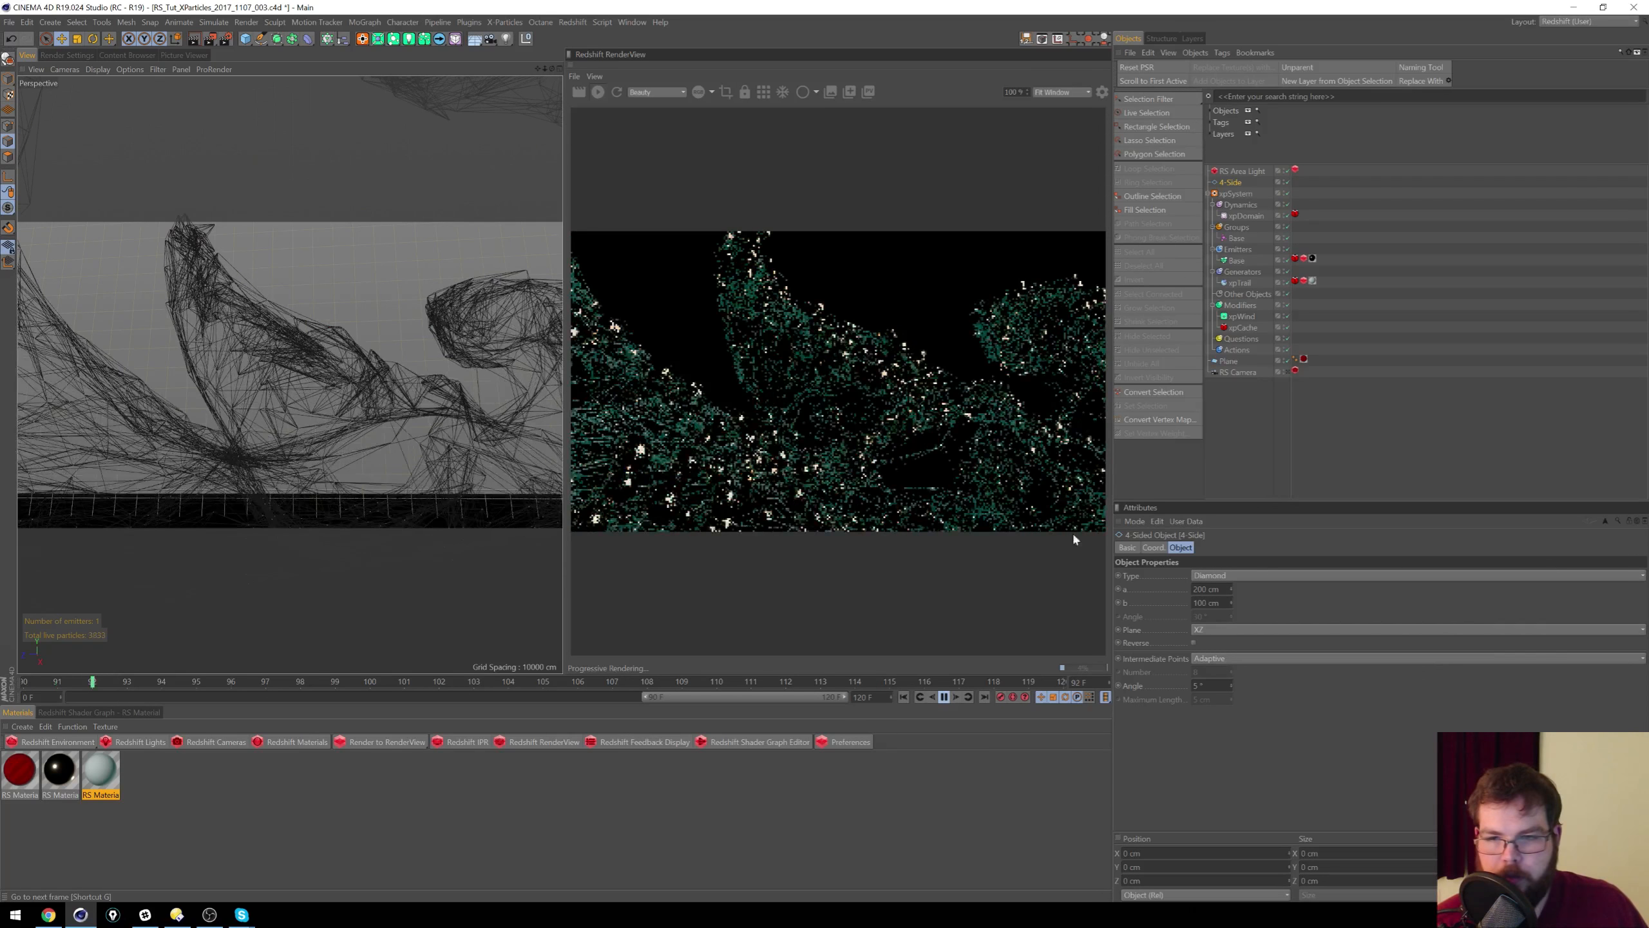
left_click(597, 92)
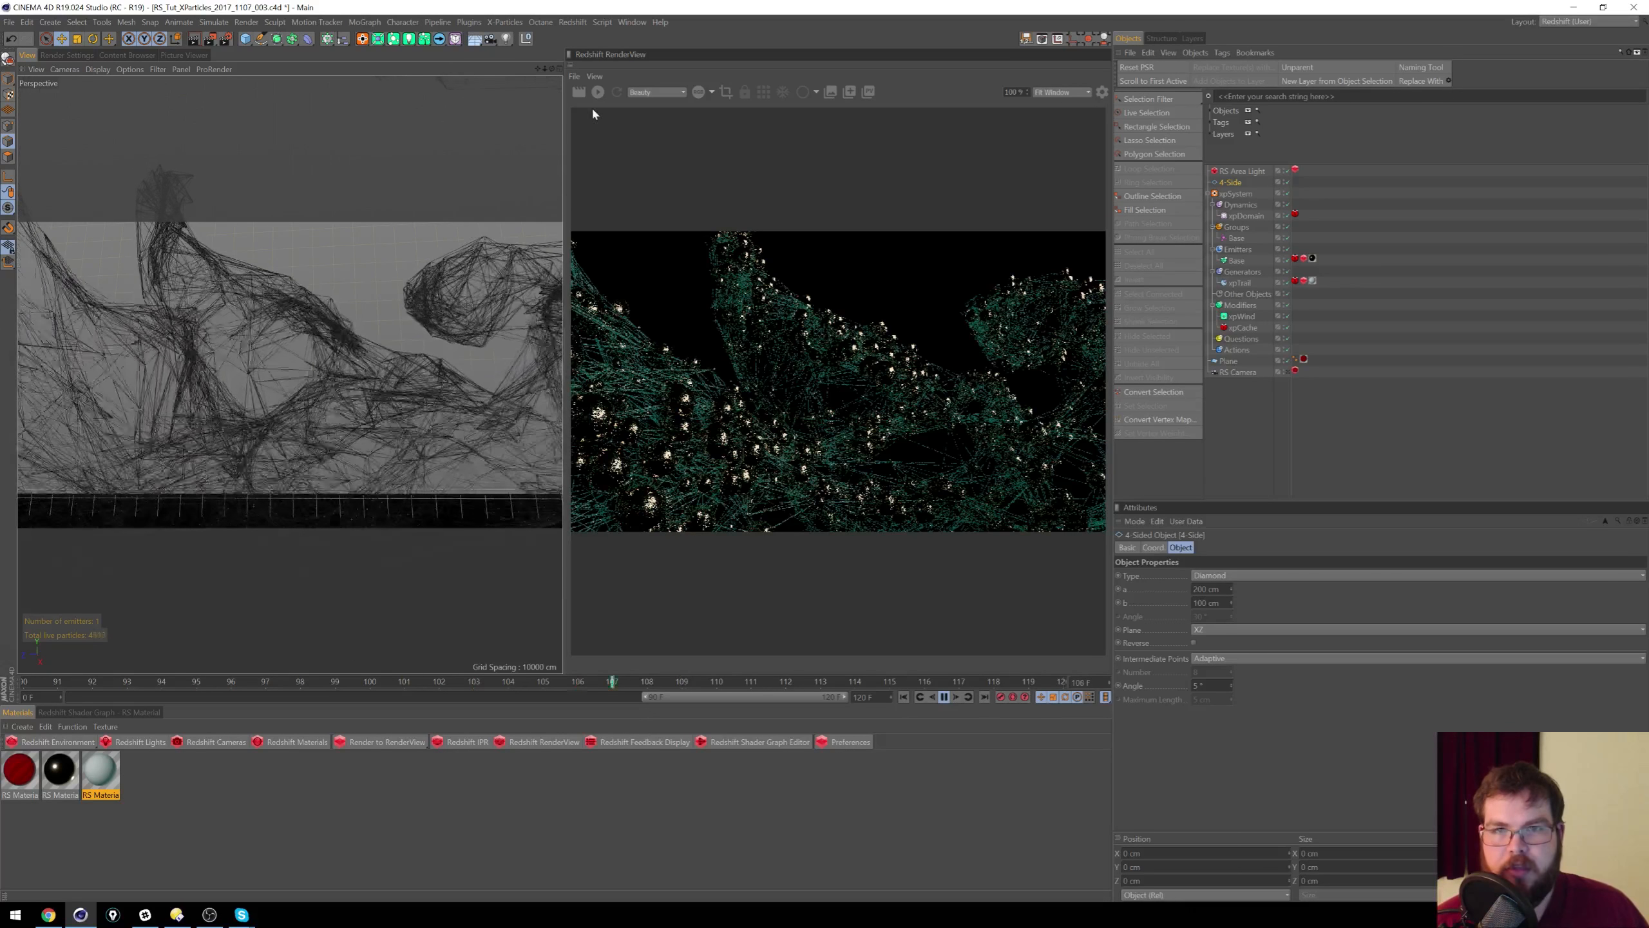
left_click(945, 697)
left_click(678, 681)
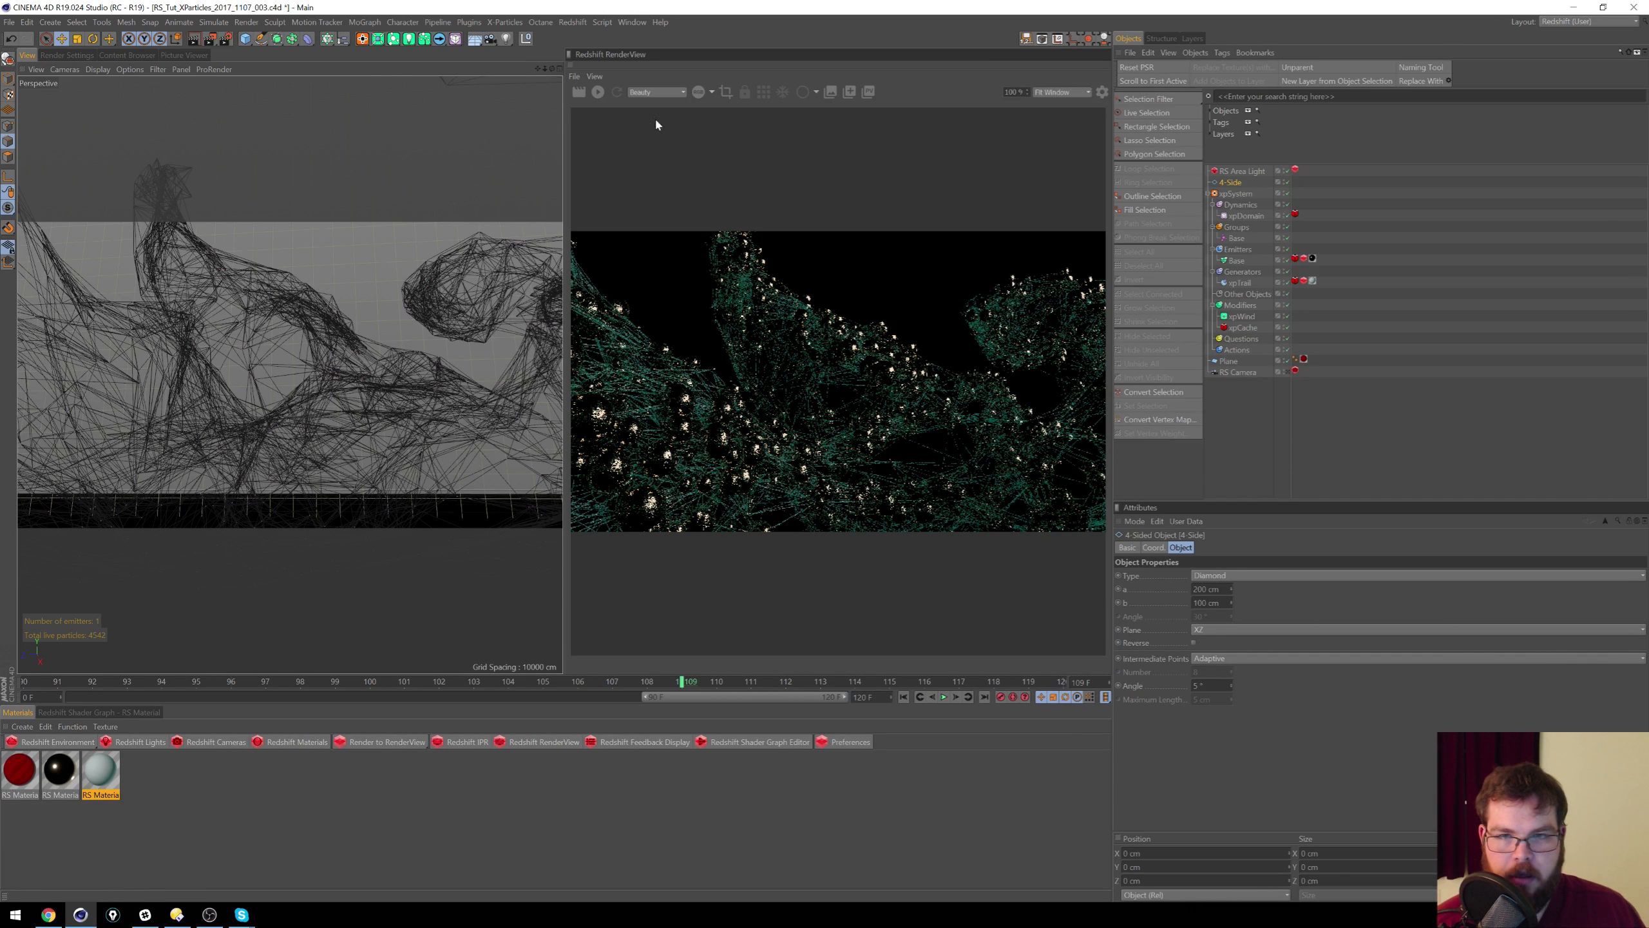
left_click(598, 94)
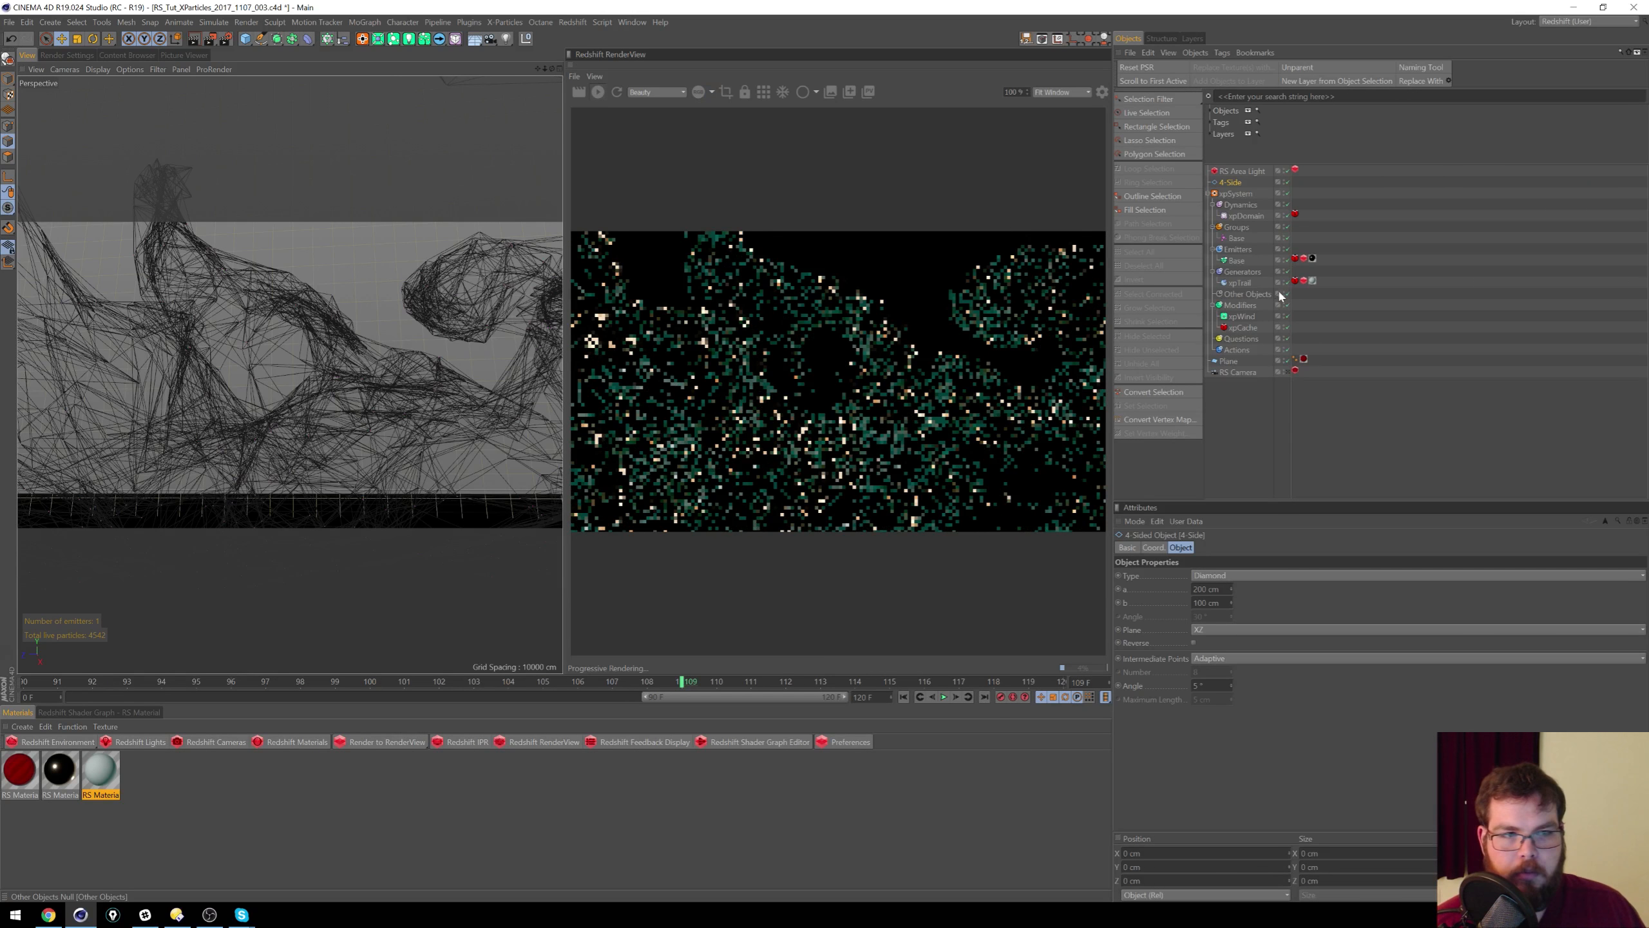
Step: Switch the curve mode in the xpTrail's Redshift Object tag to Disabled, and restore it to Hair Strands
left_click(1240, 284)
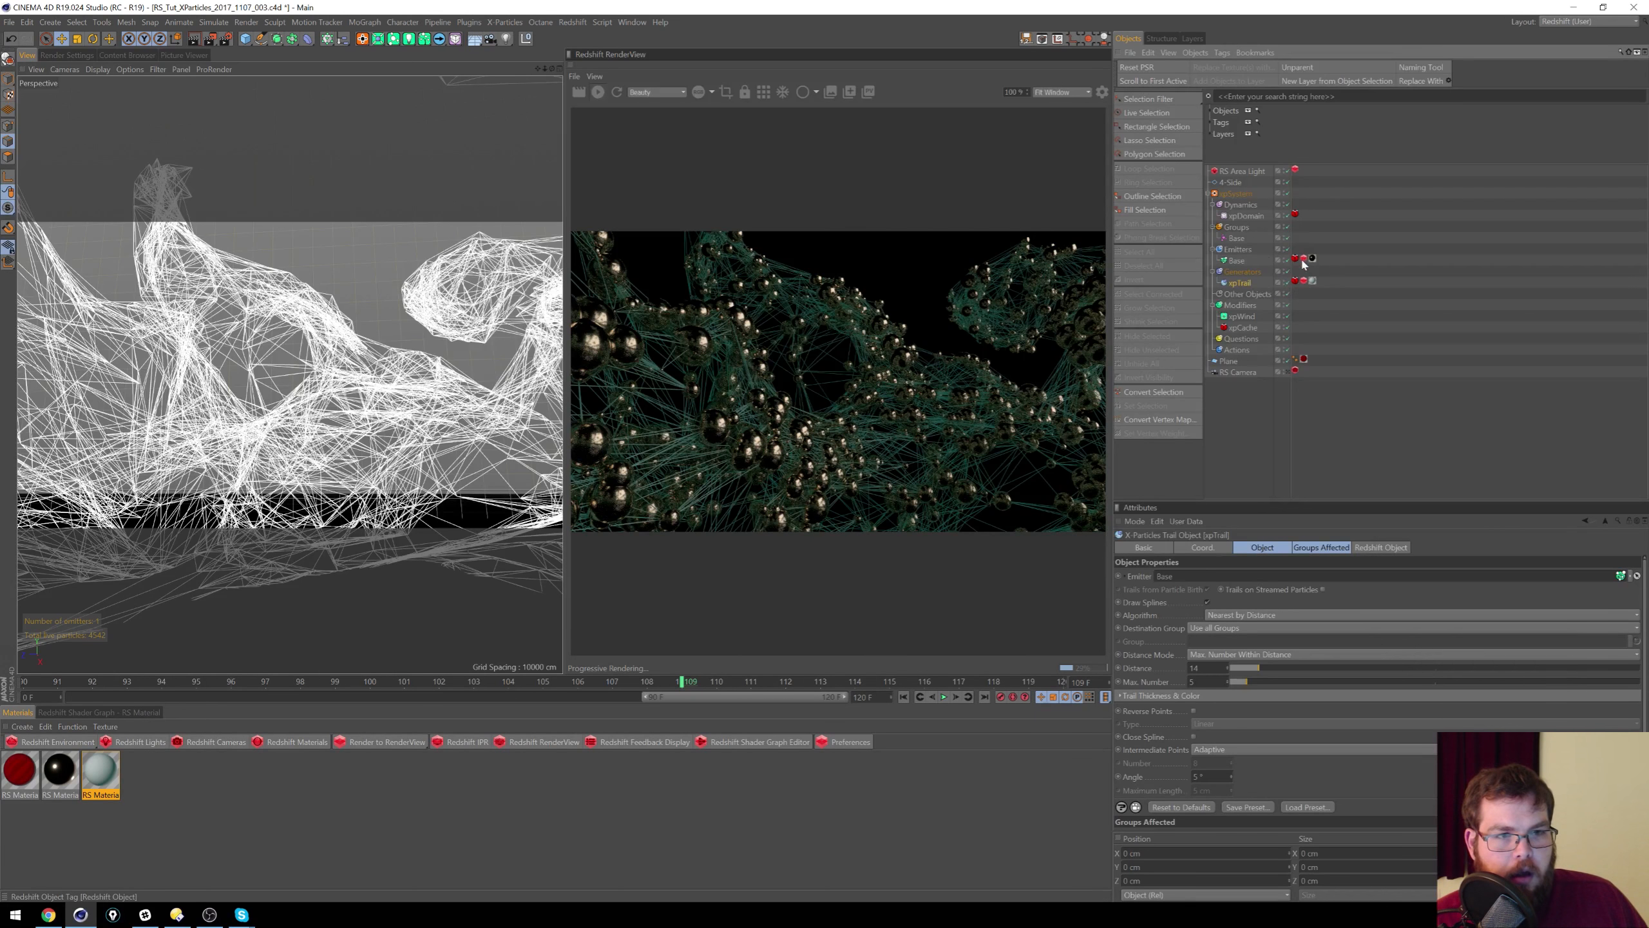
left_click(1305, 282)
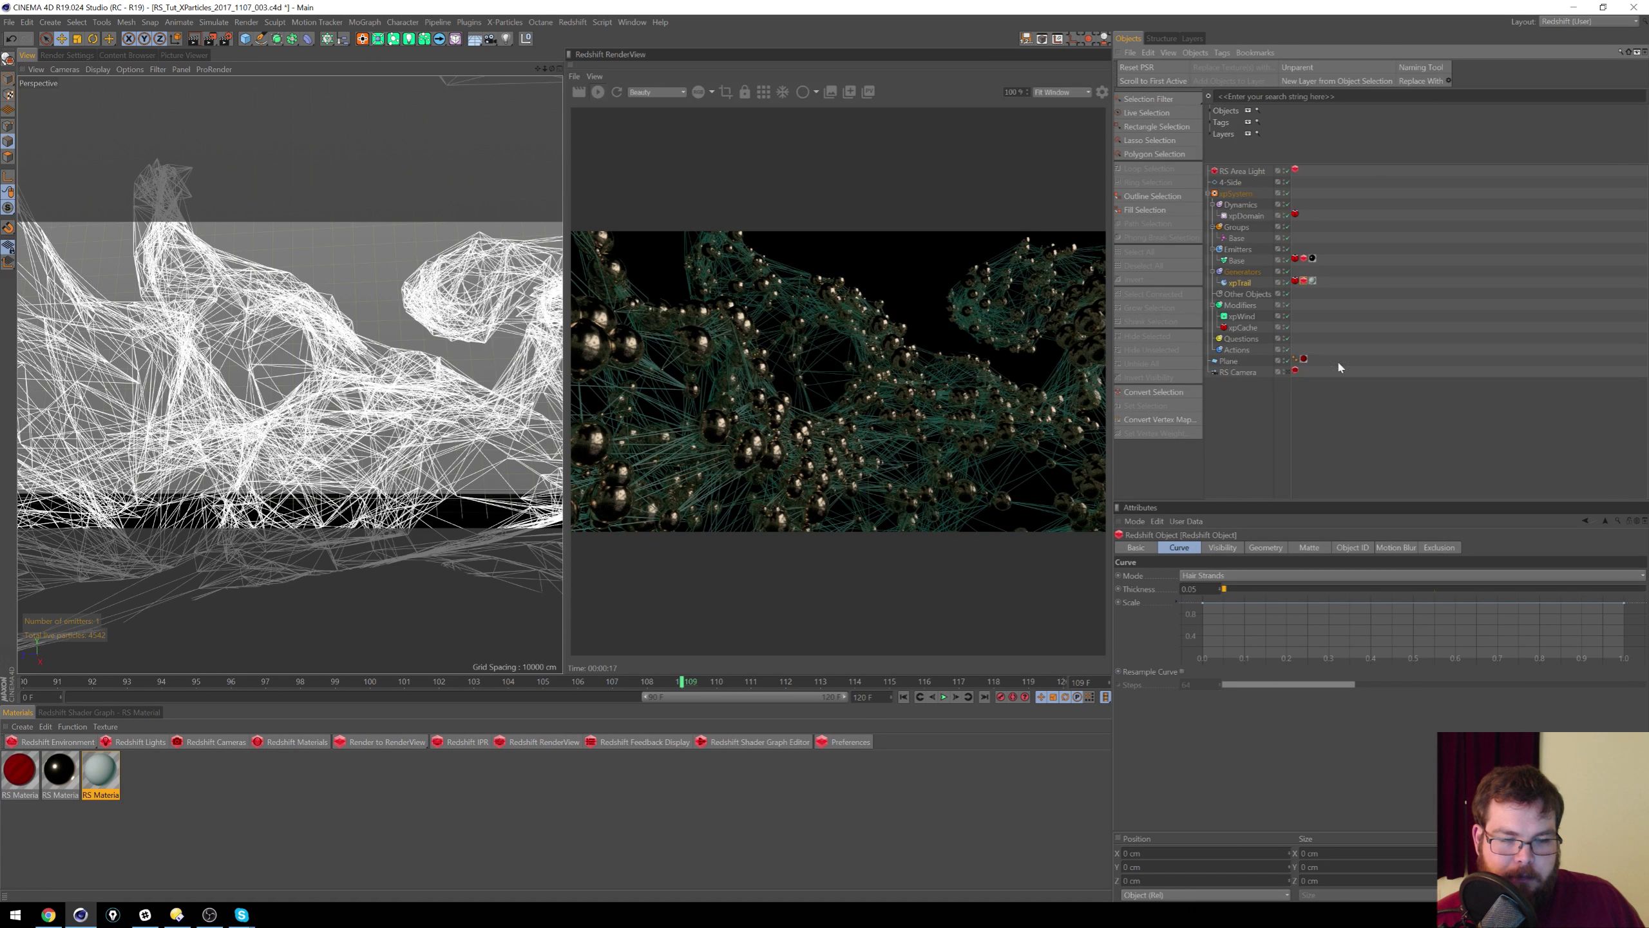
left_click(1202, 576)
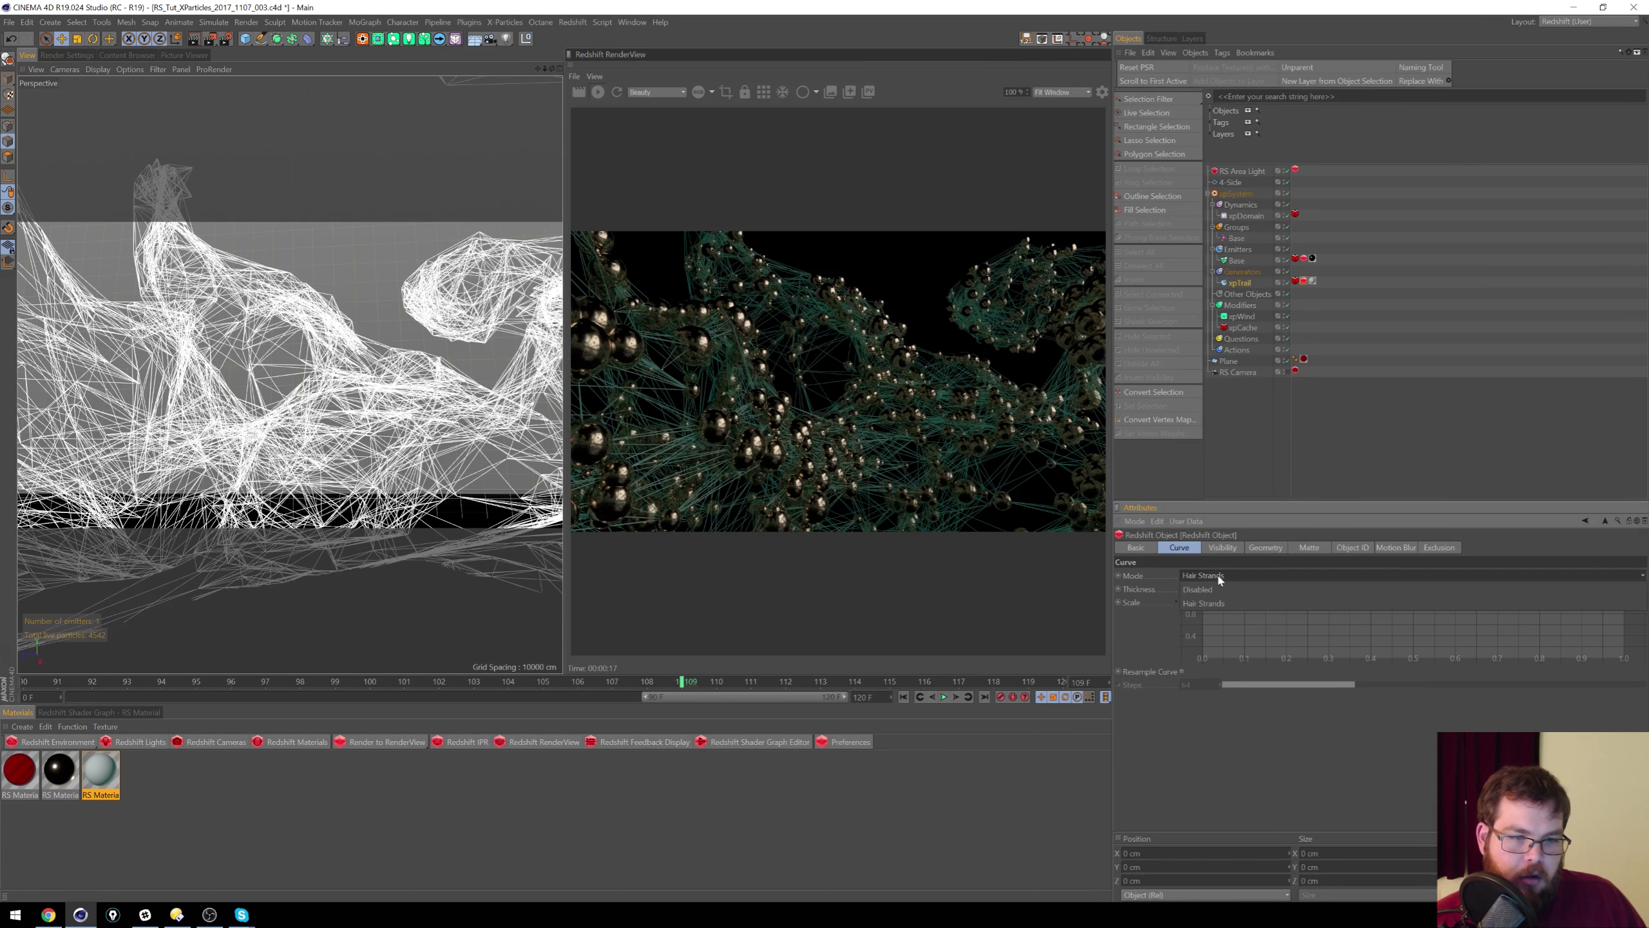
left_click(1224, 590)
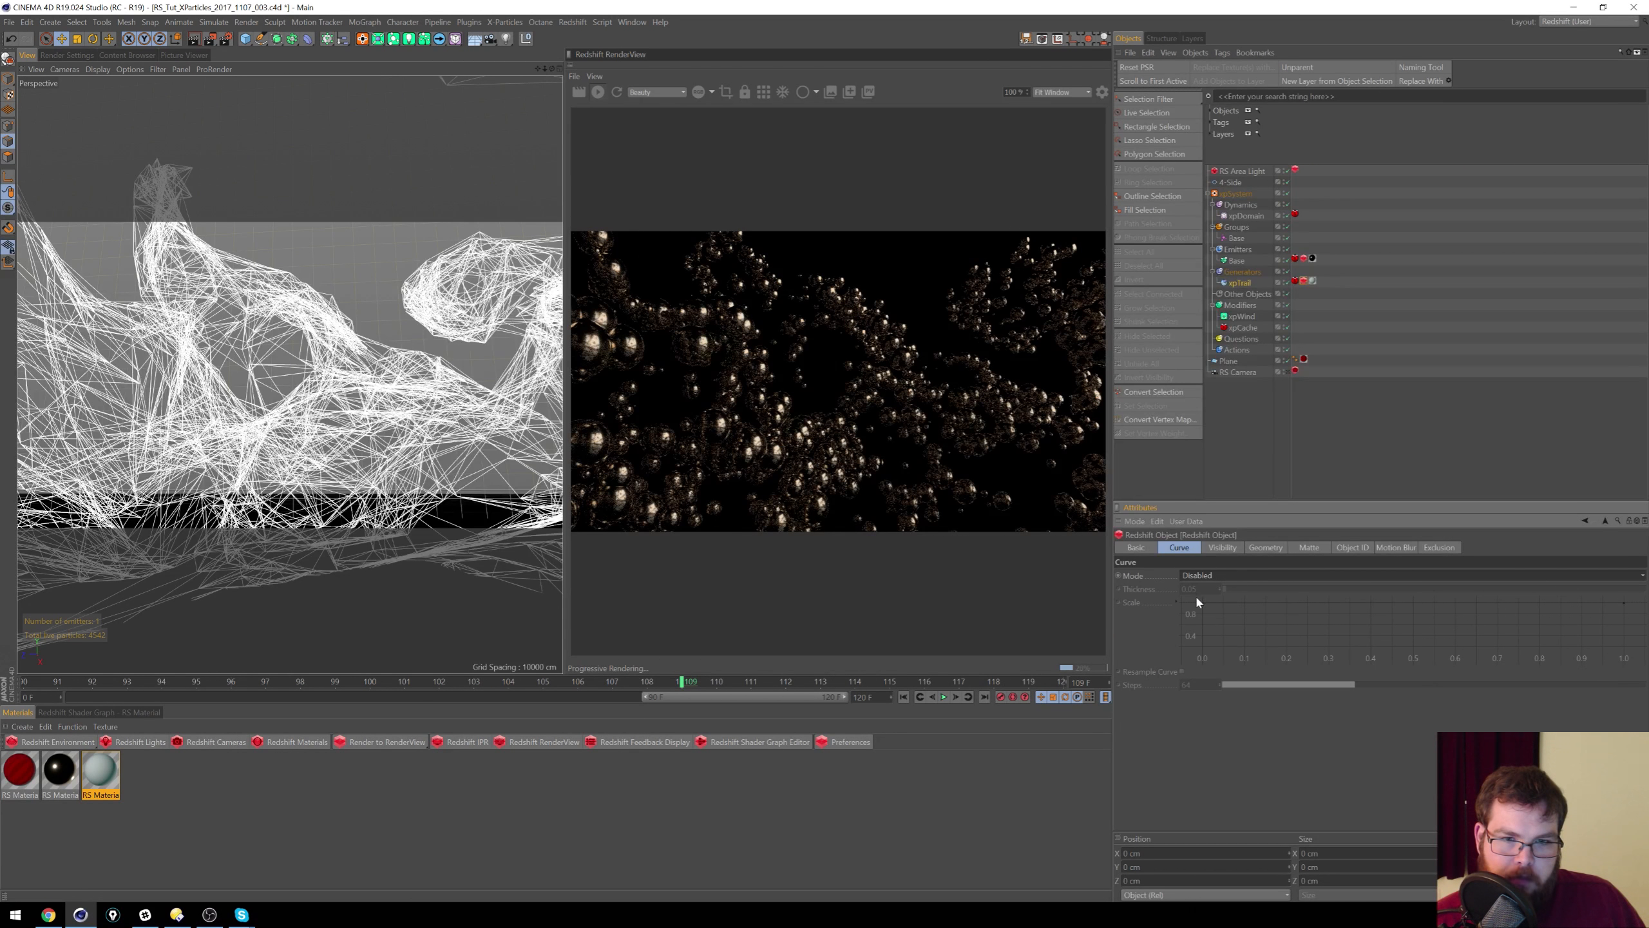
left_click(1213, 574)
left_click(1215, 604)
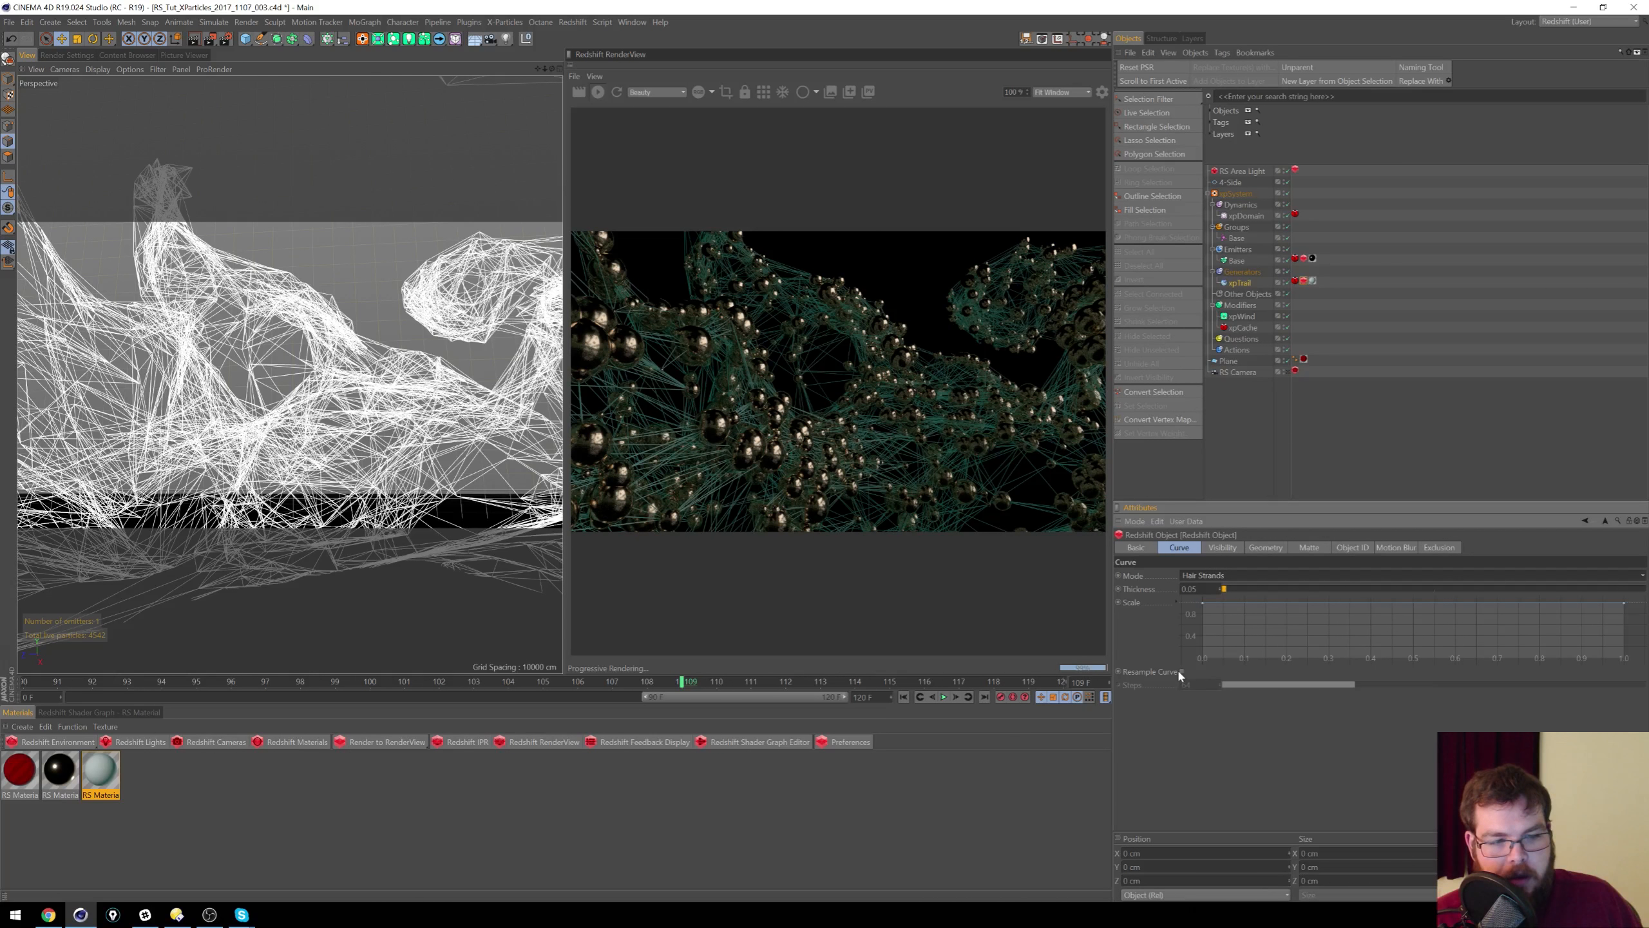
Step: Try tapering the trail strands by lowering the start of the Scale curve to zero, and raise it back to full scale
left_click_drag(1203, 606, 1161, 689)
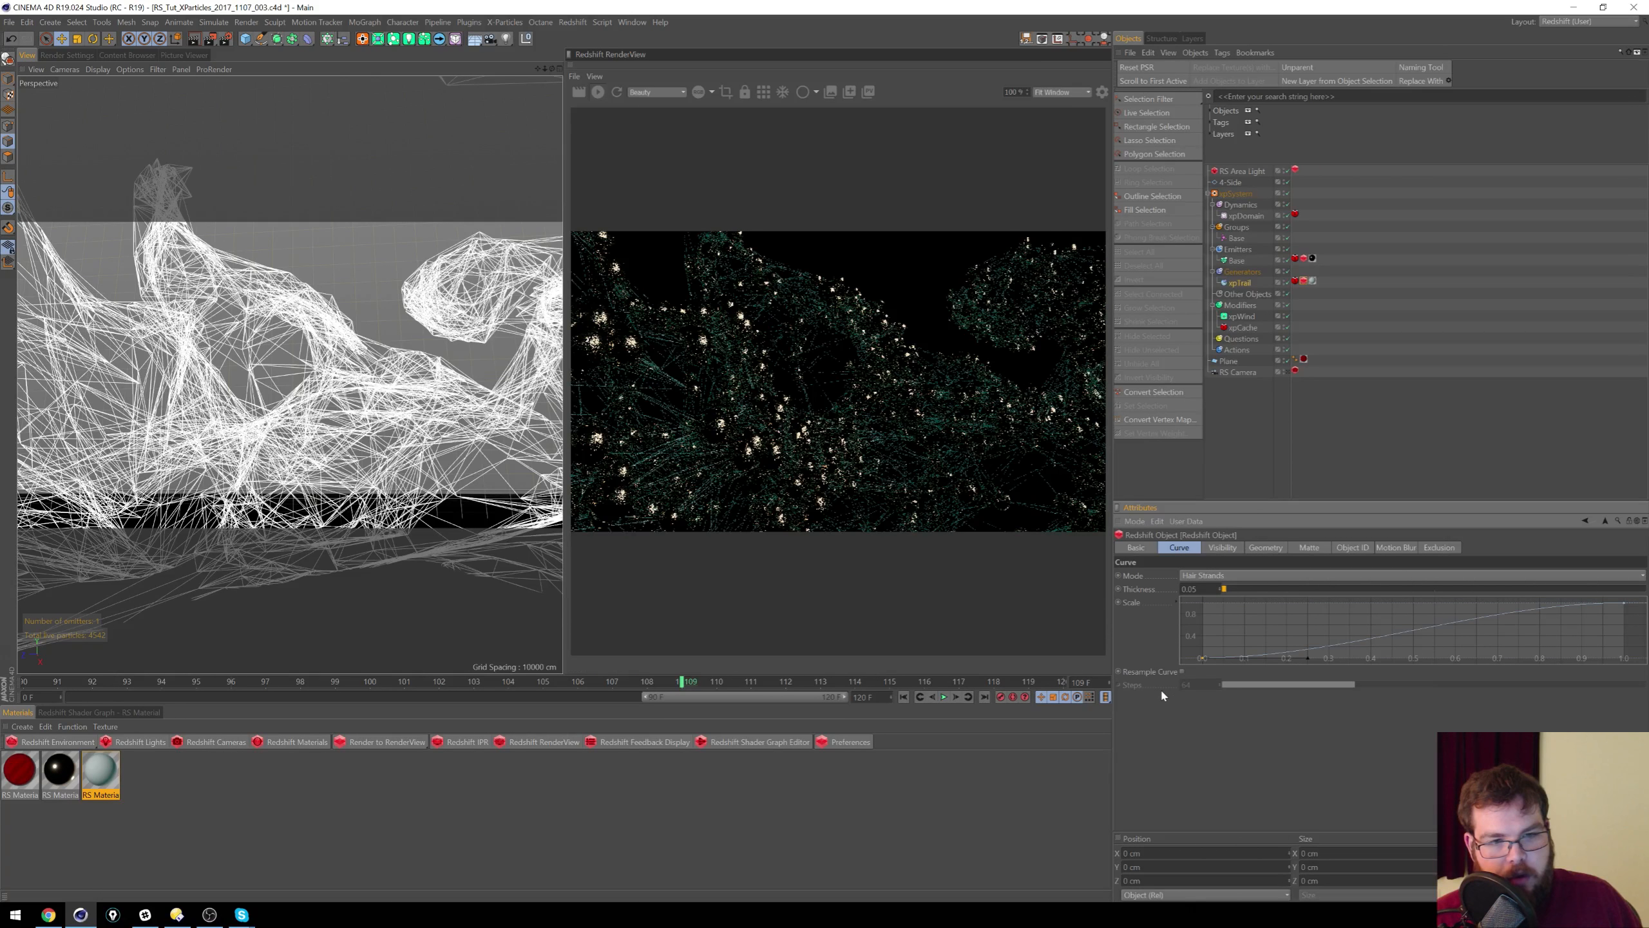
left_click_drag(1201, 658, 1191, 602)
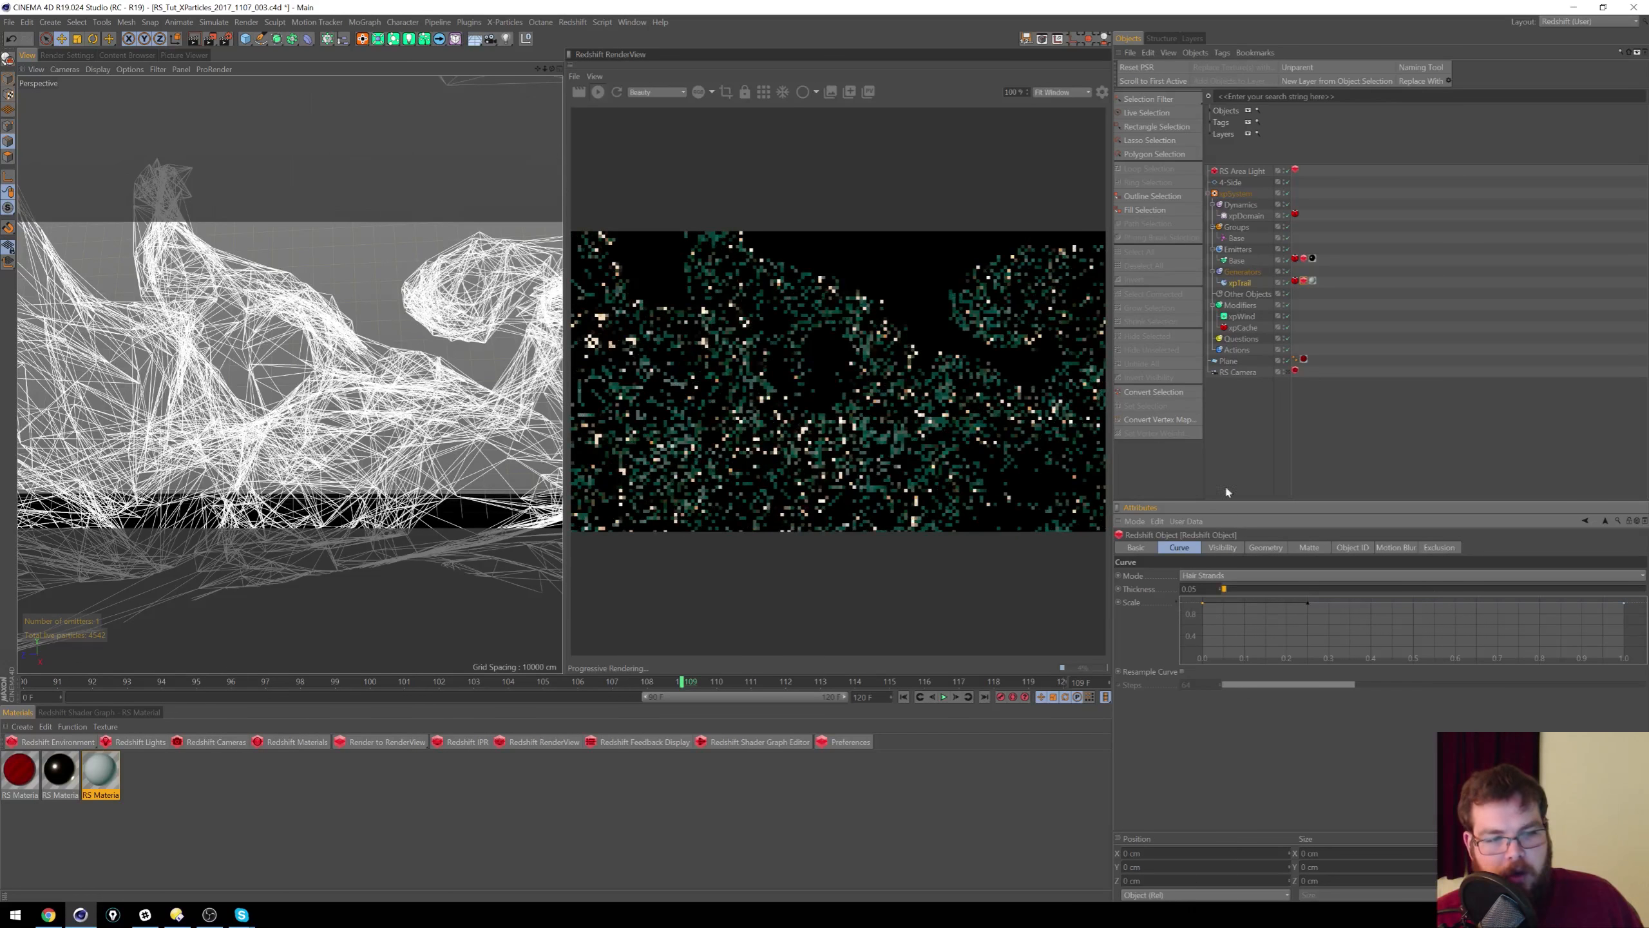
Step: Examine the Hair Min Pixel Width options in the Redshift optimization render settings, and return to the viewport
left_click(70, 55)
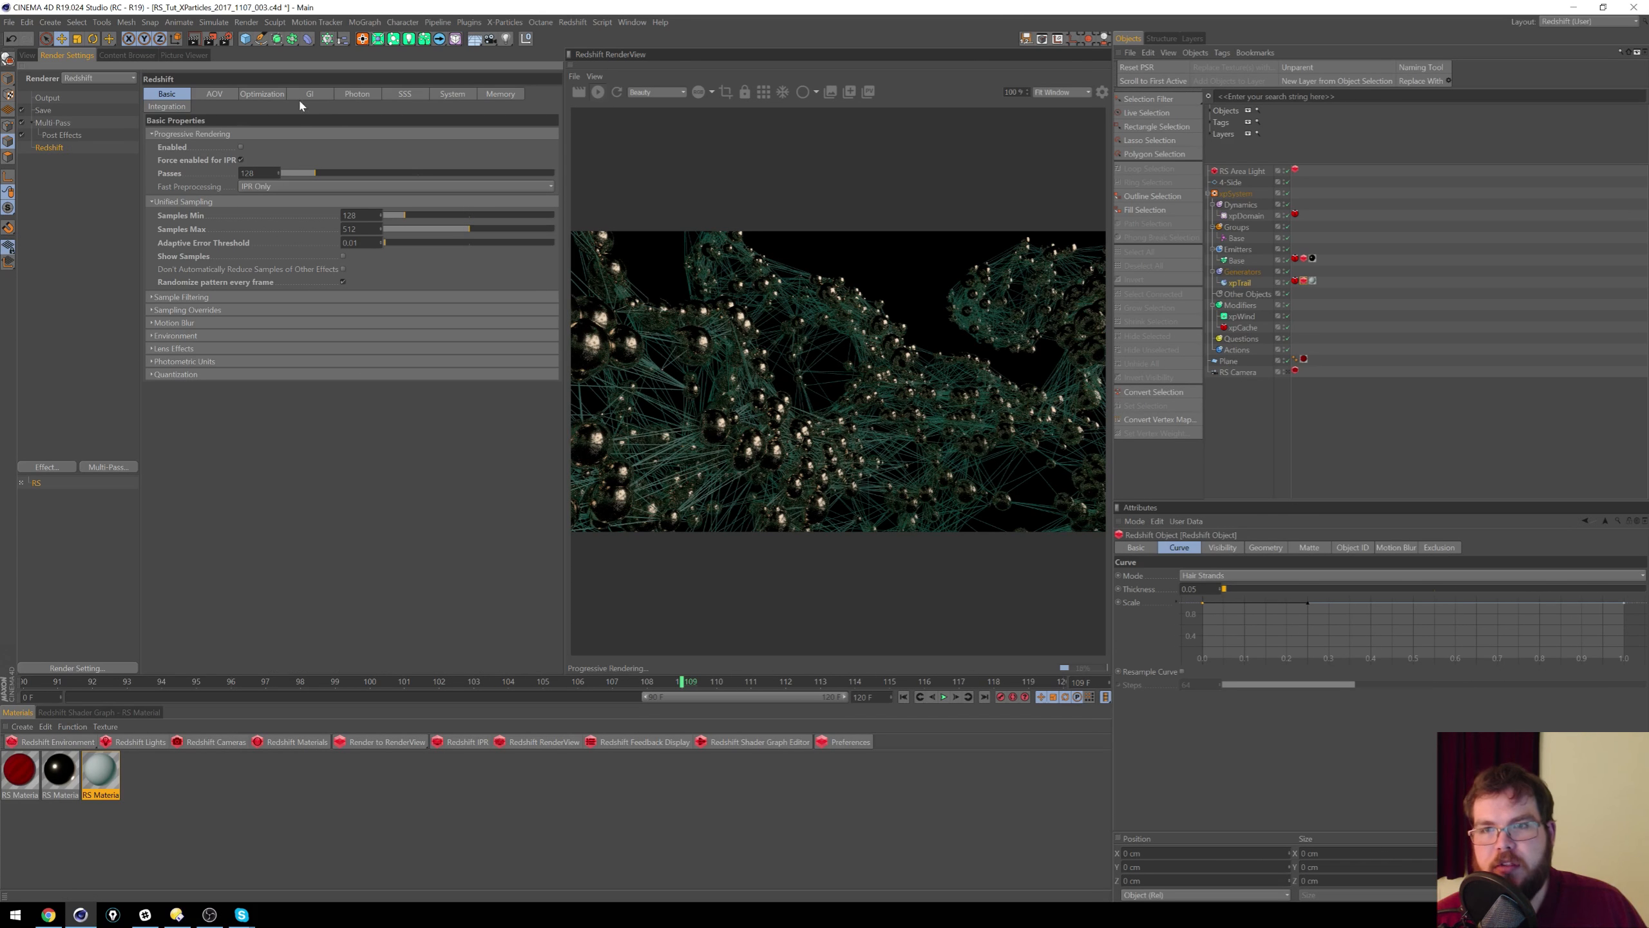
left_click(261, 94)
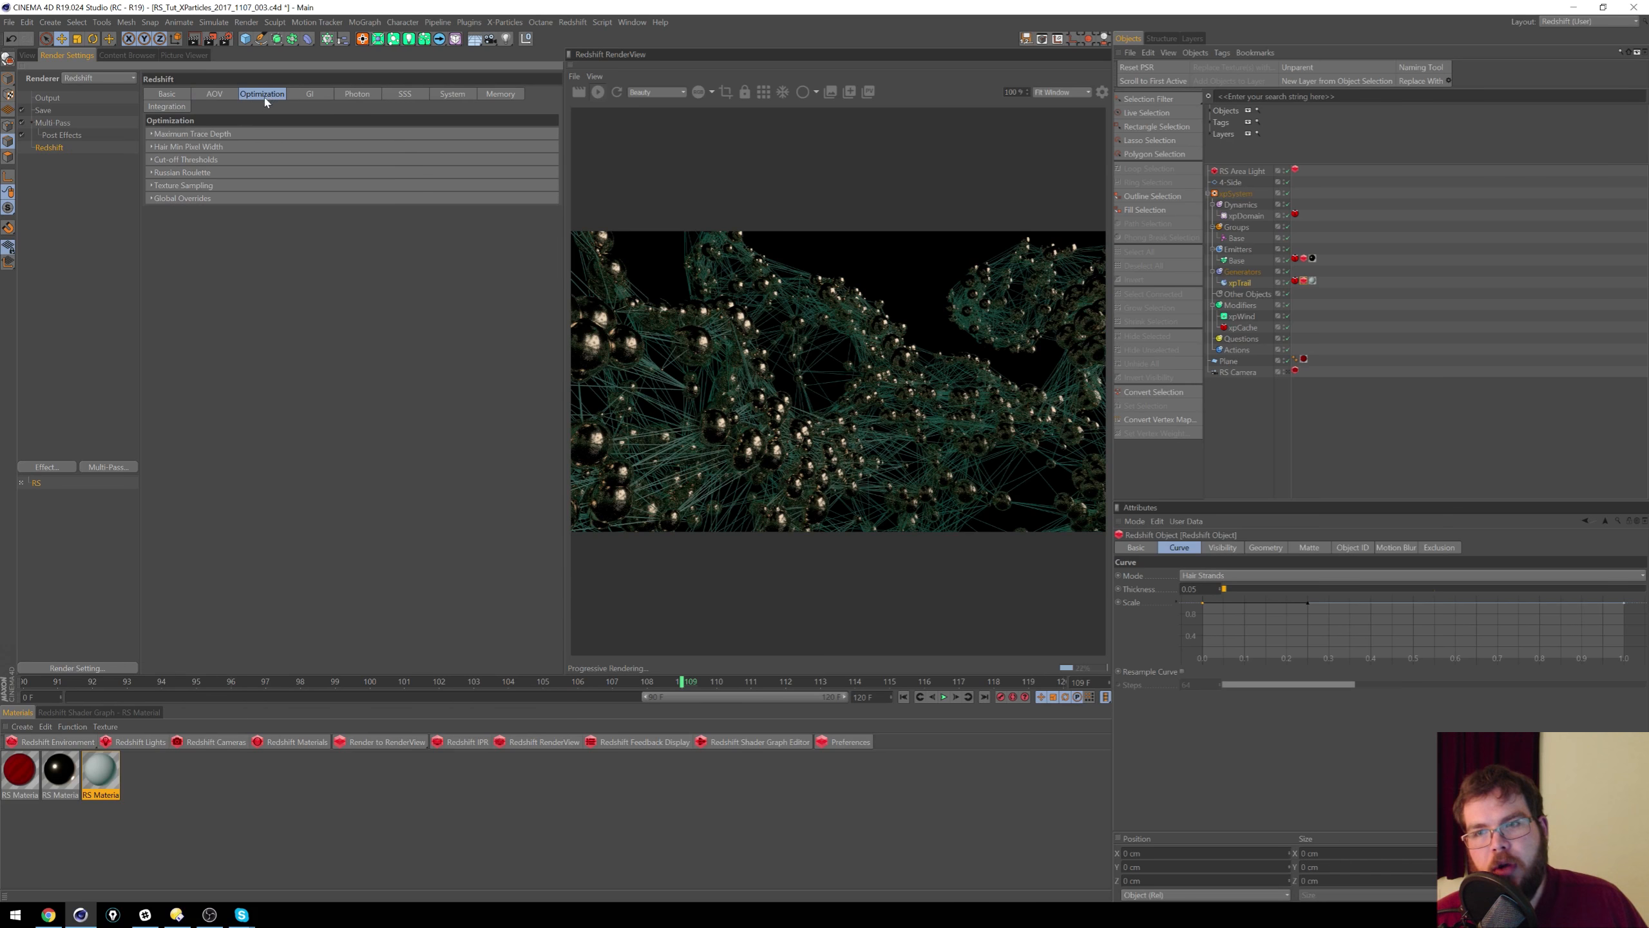
left_click(154, 146)
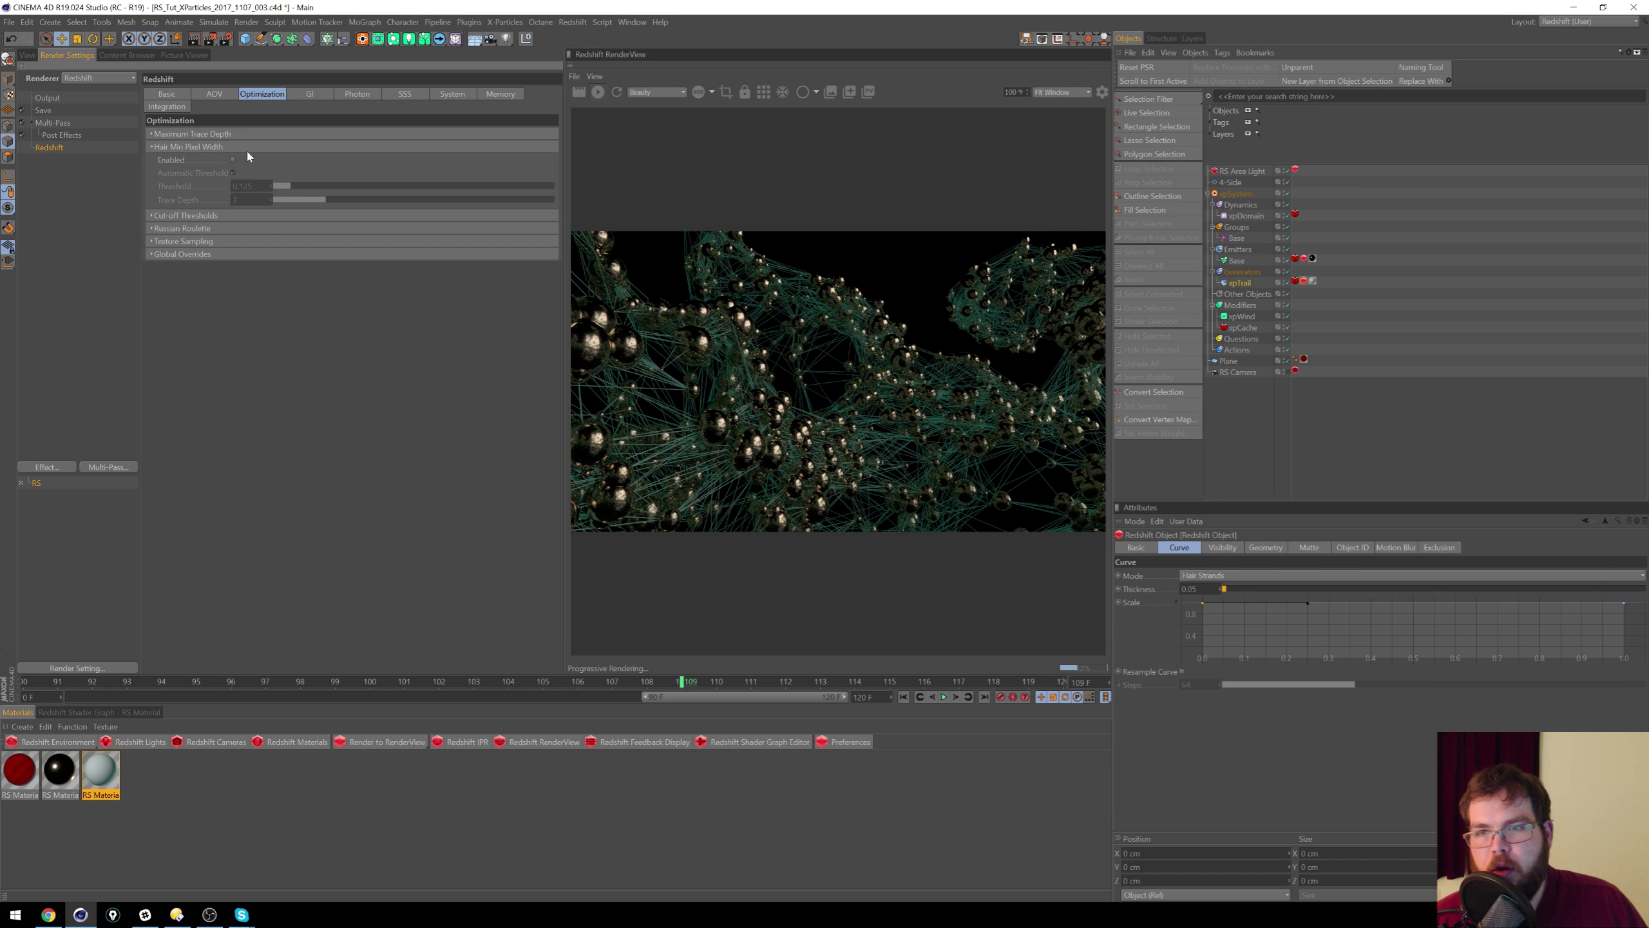
left_click(27, 56)
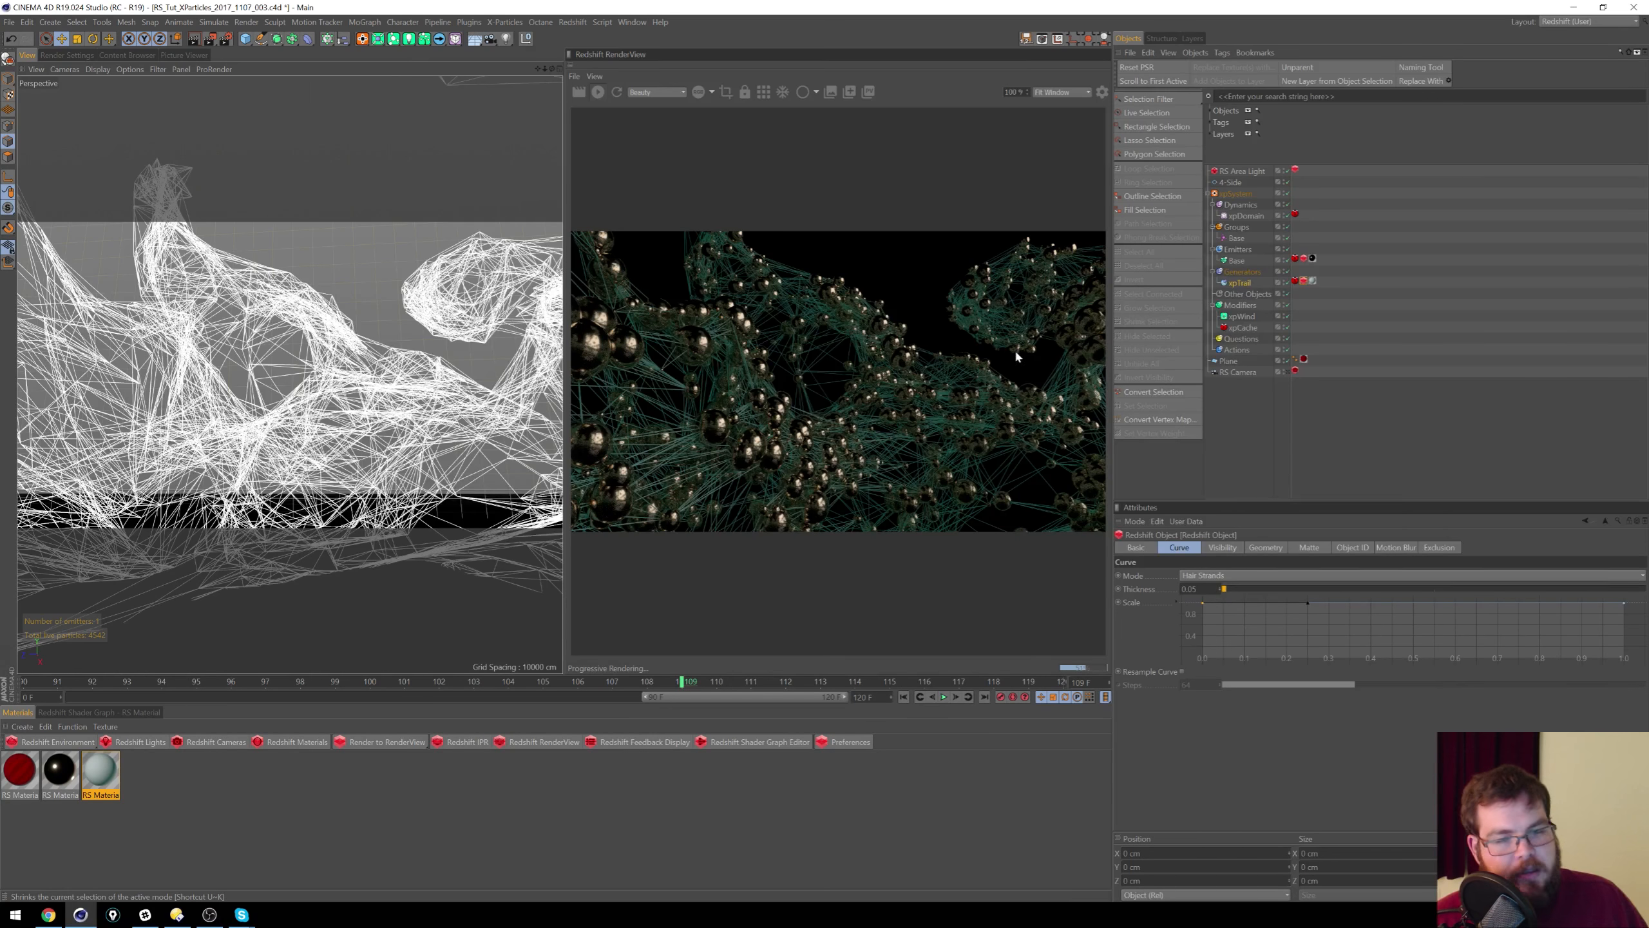
Step: Review the xpTrail object's properties and its Intermediate Points options, keeping Adaptive
left_click(1242, 284)
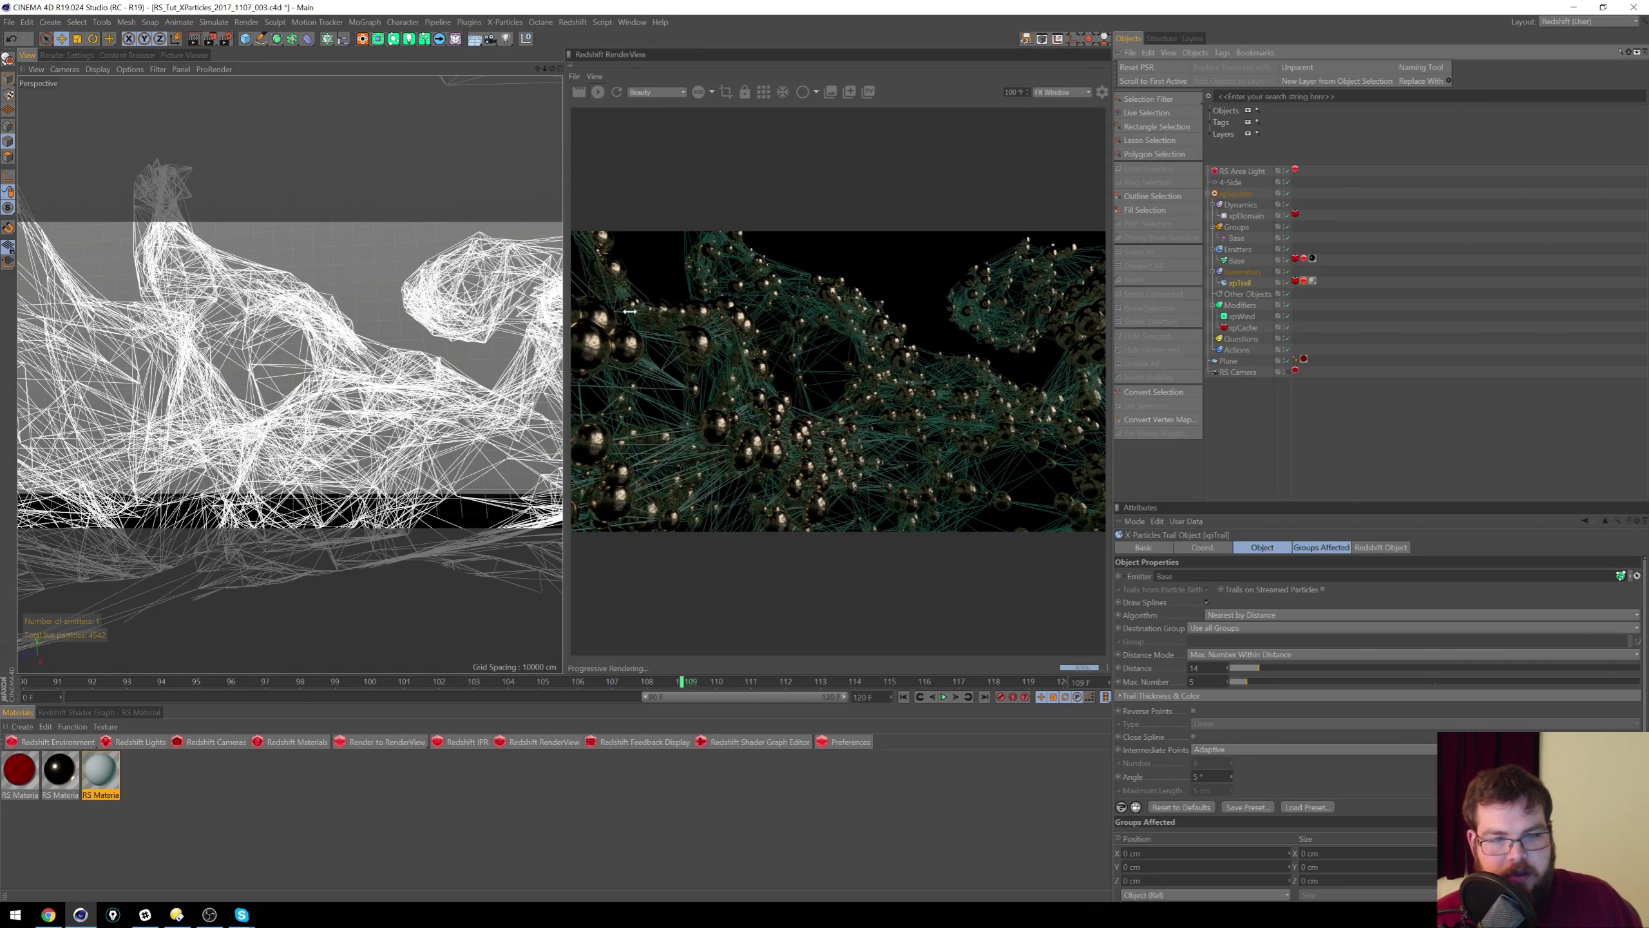
left_click(1233, 750)
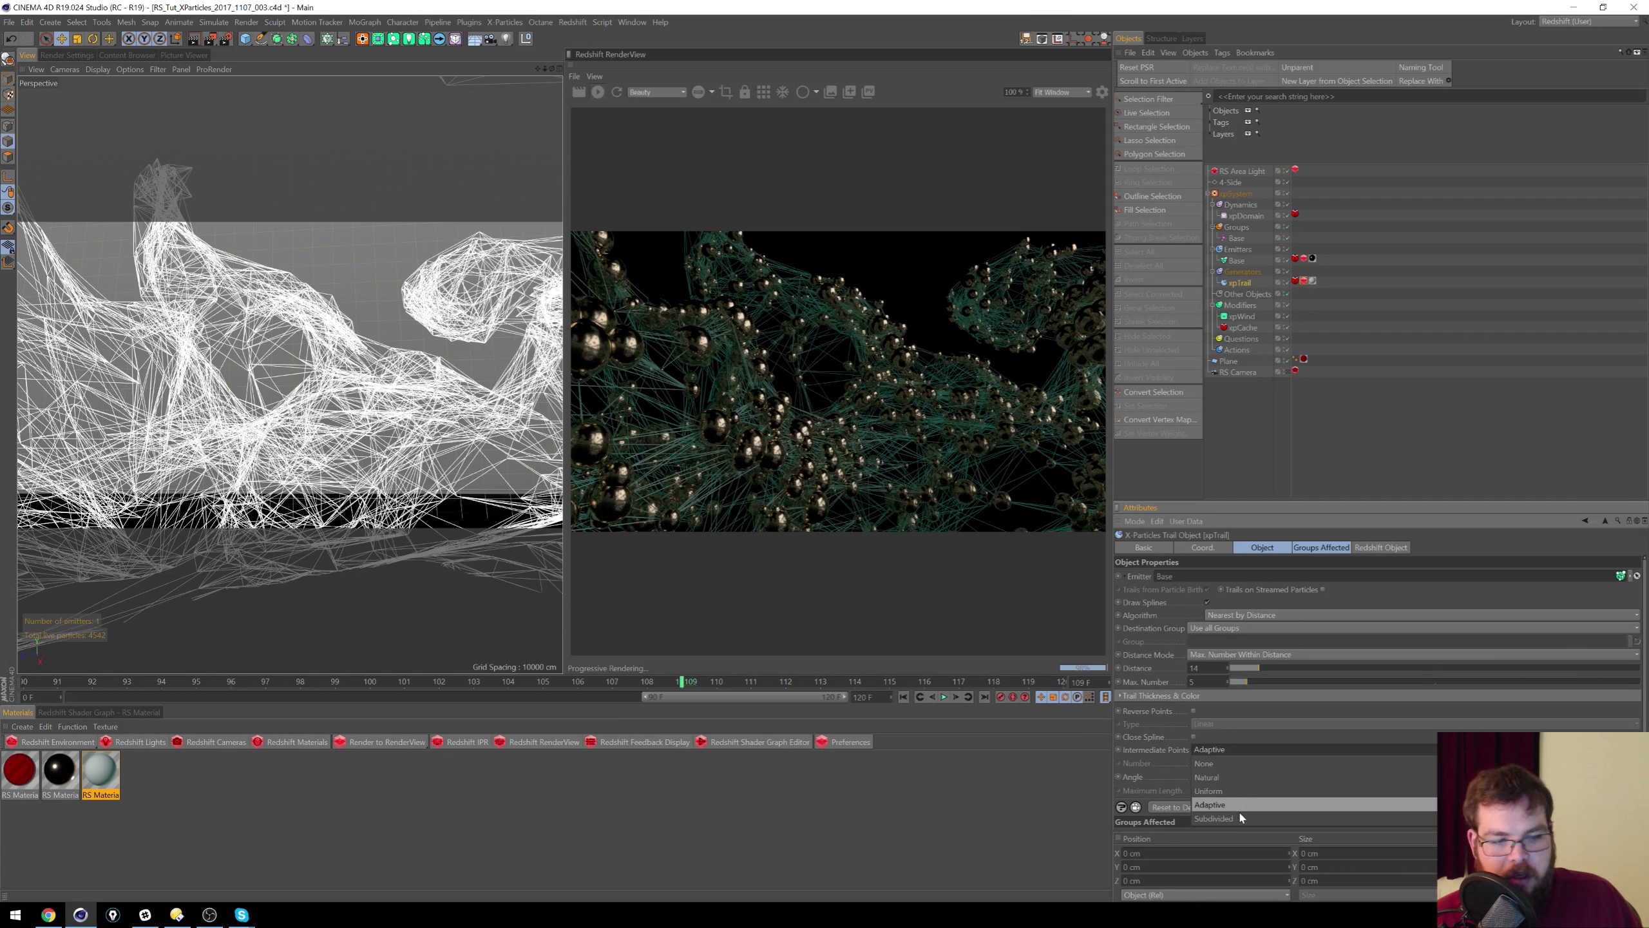
left_click(1238, 806)
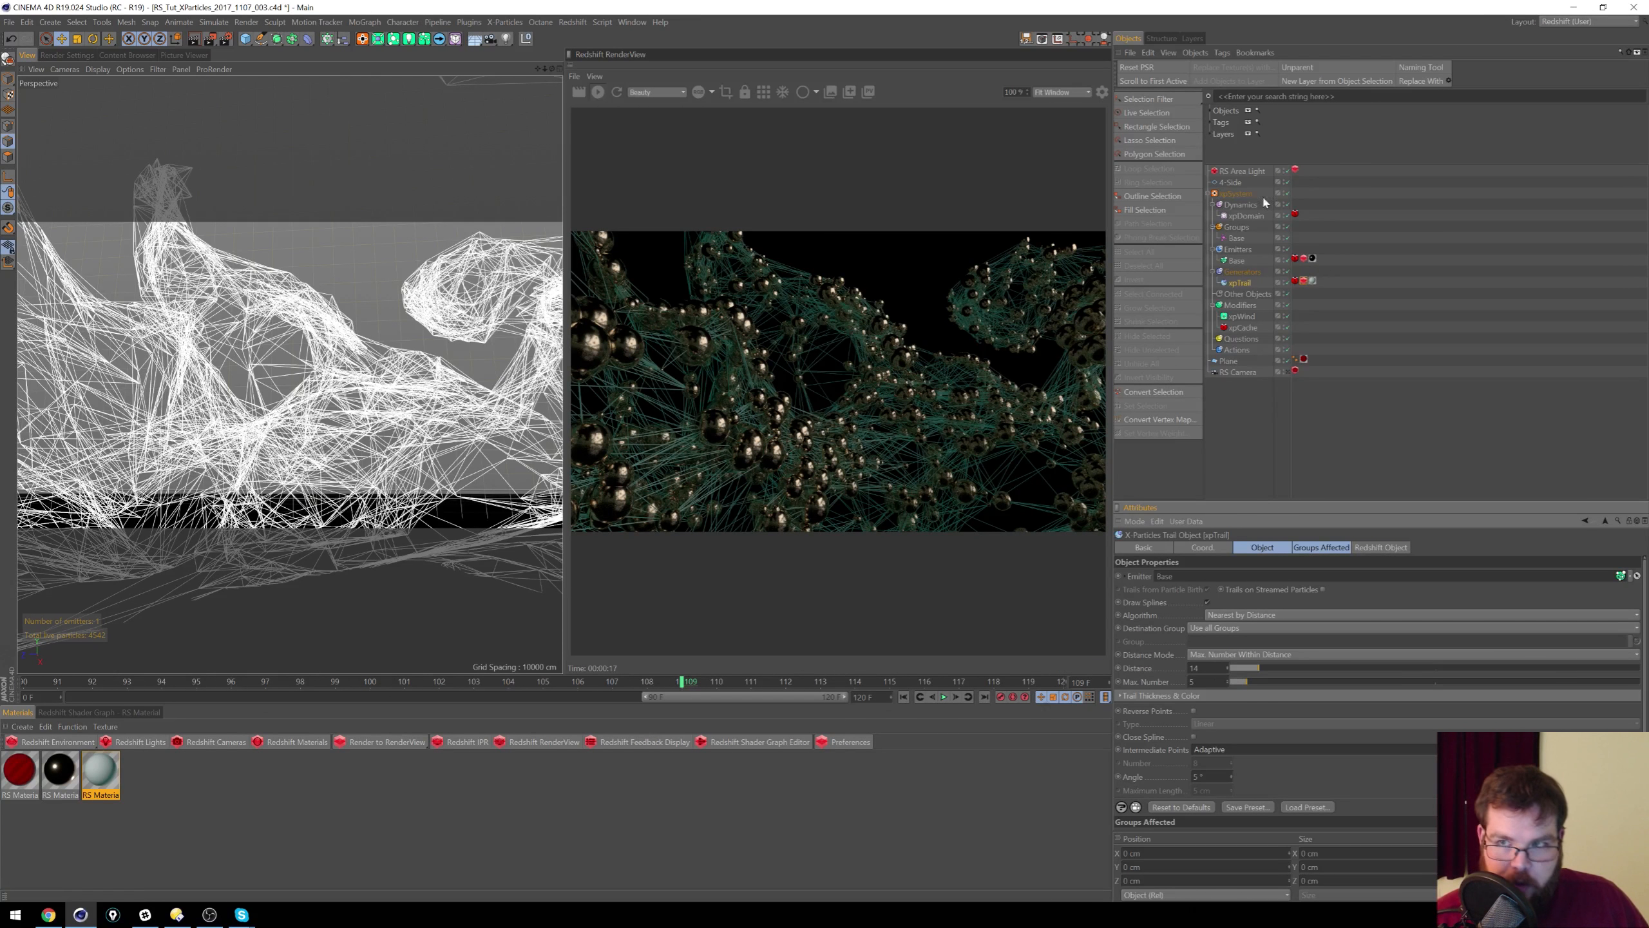
Step: Inspect the Base emitter's object properties and its xpCache tag settings
left_click(1239, 261)
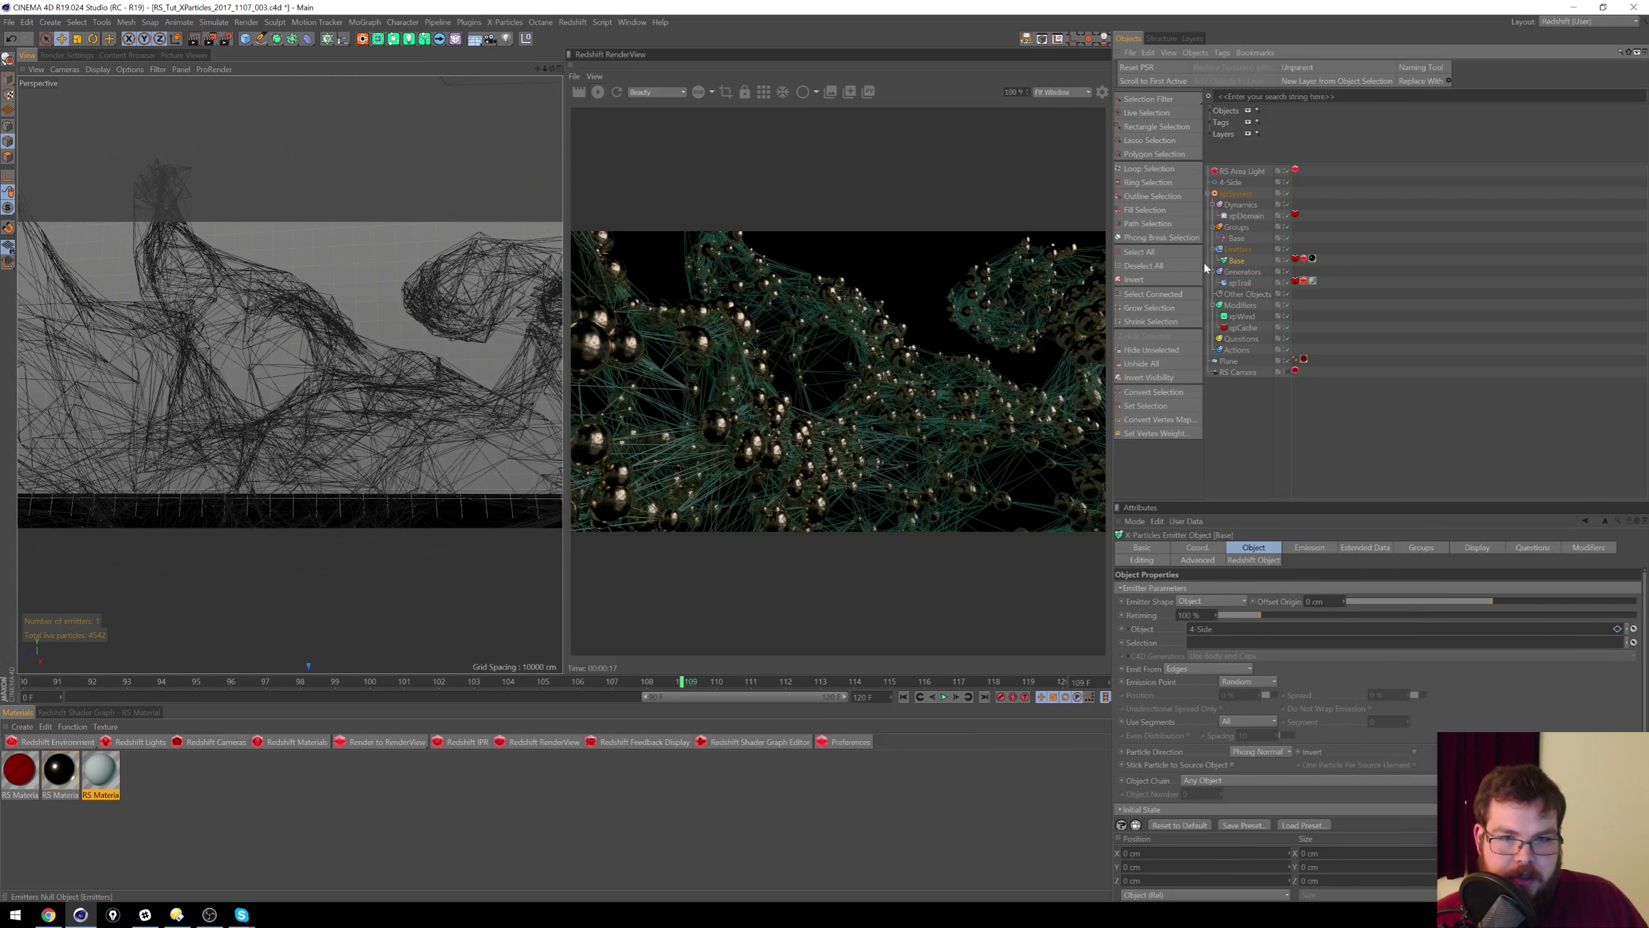
left_click(1296, 258)
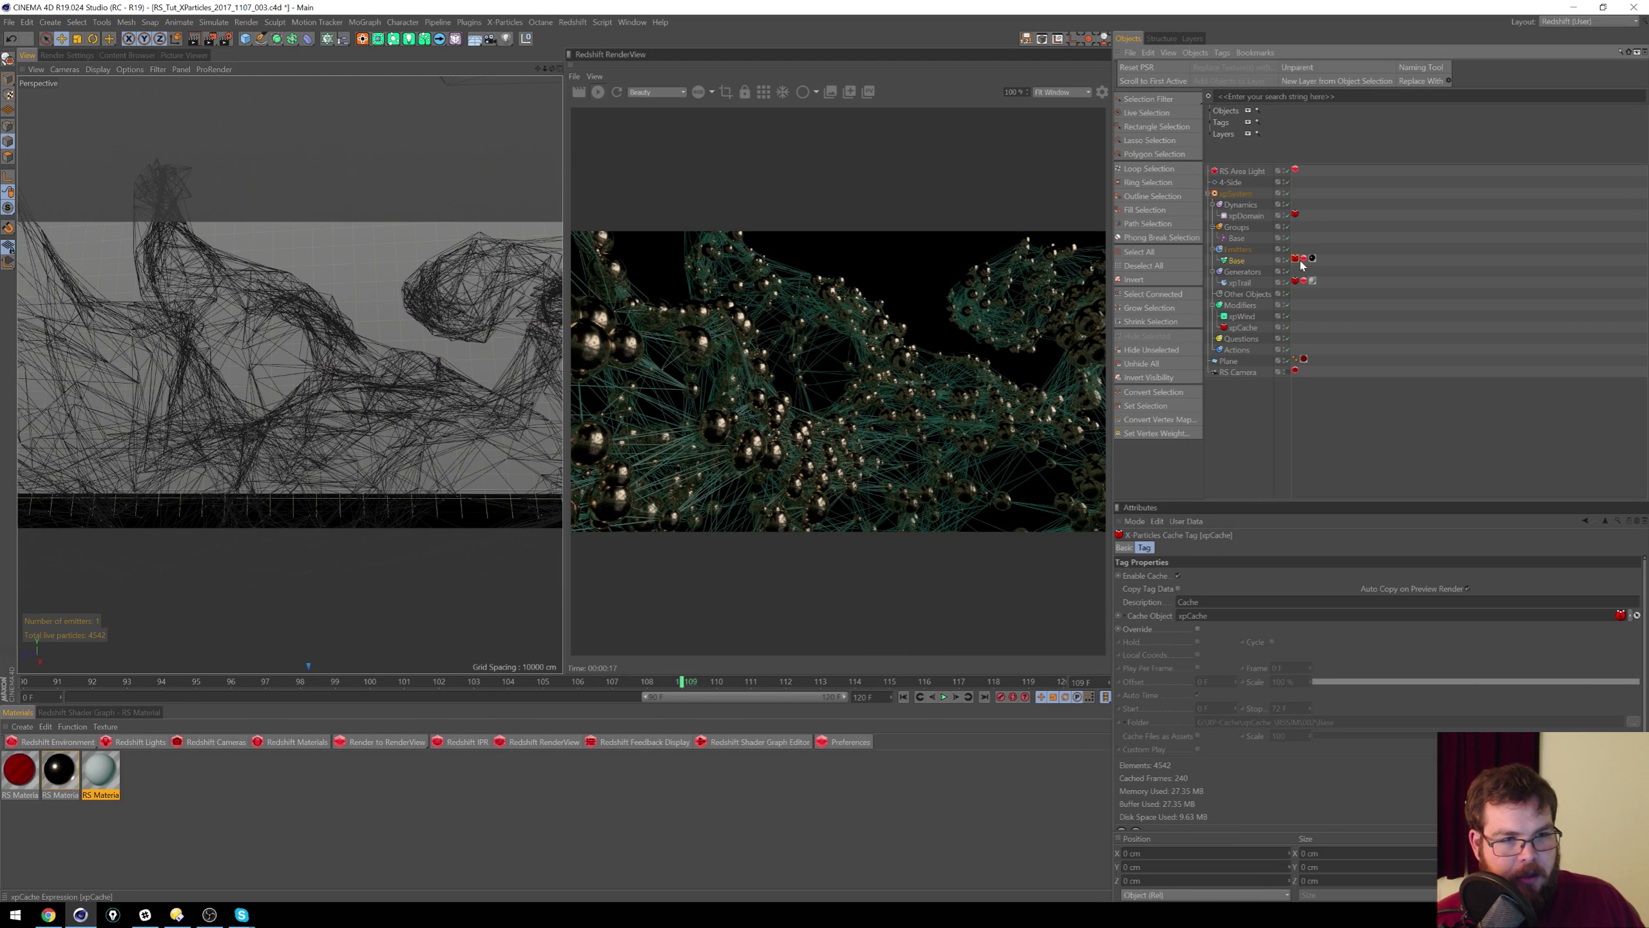
Step: Try the Disabled and Point Instances particle modes on the Base emitter's Redshift Object tag
left_click(1304, 258)
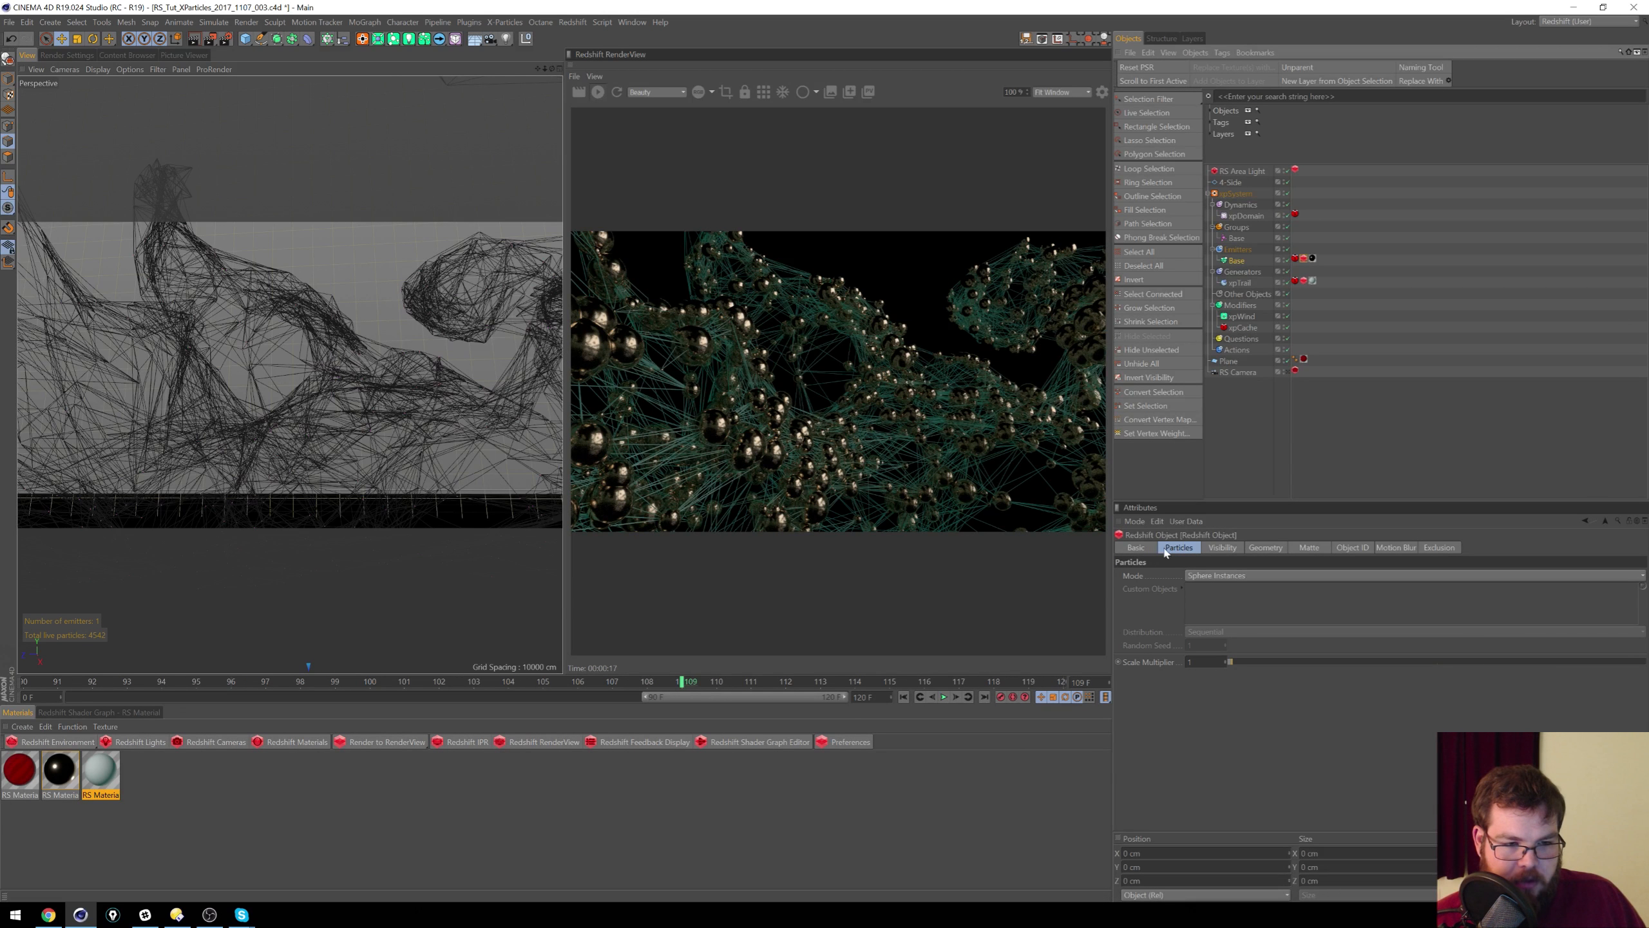
left_click(1230, 578)
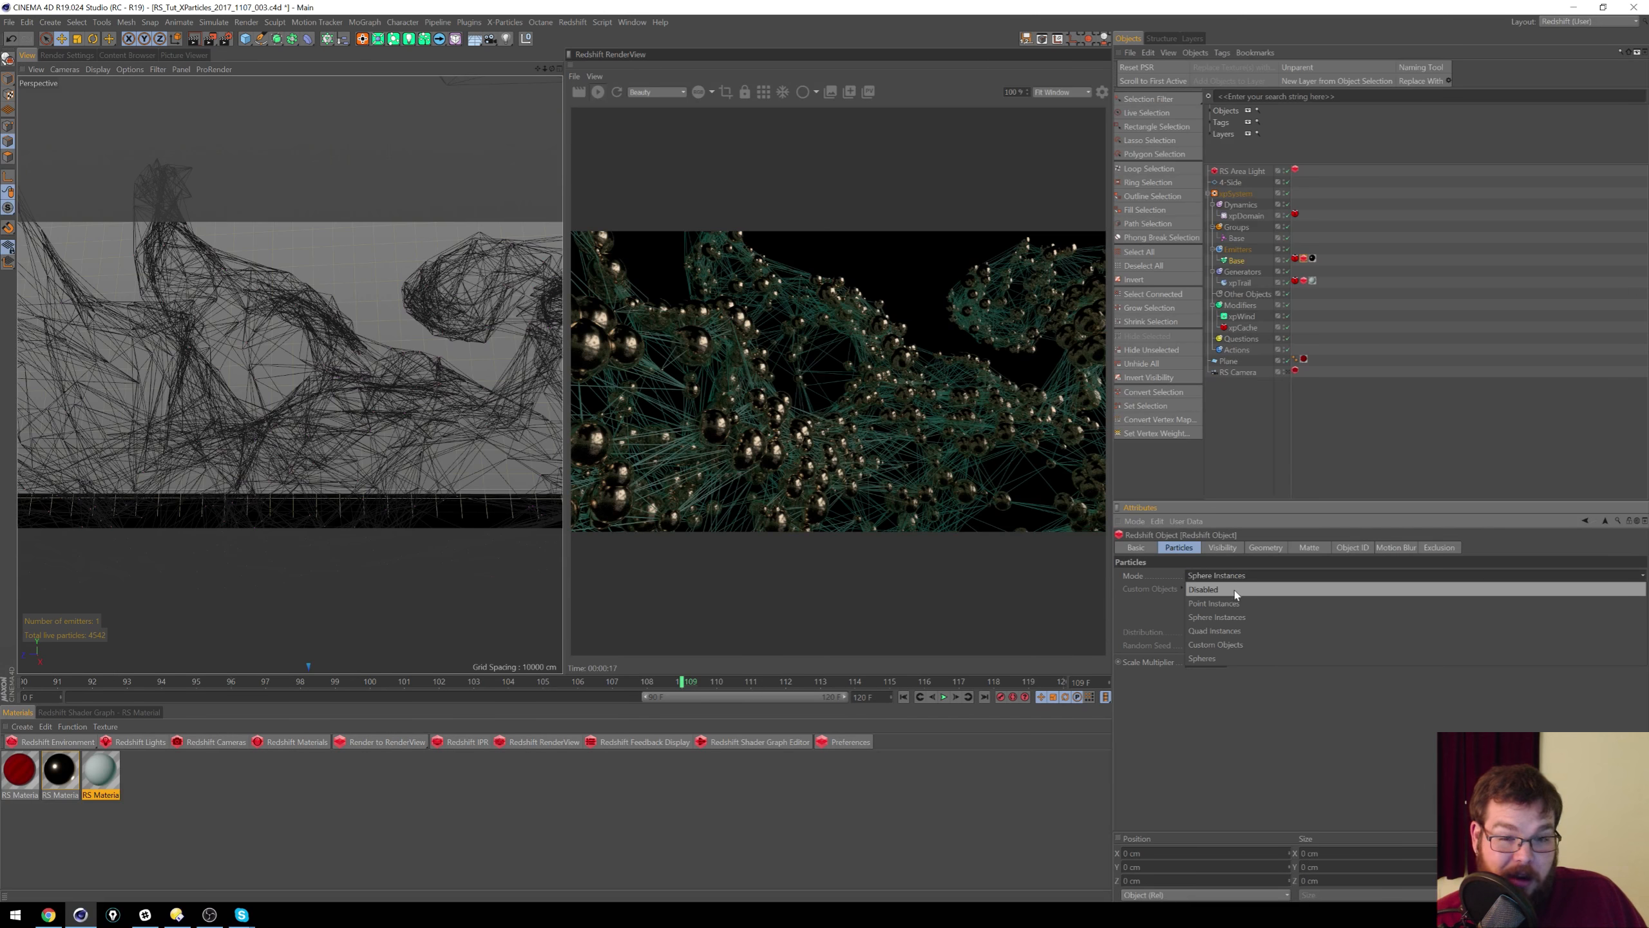
left_click(1234, 592)
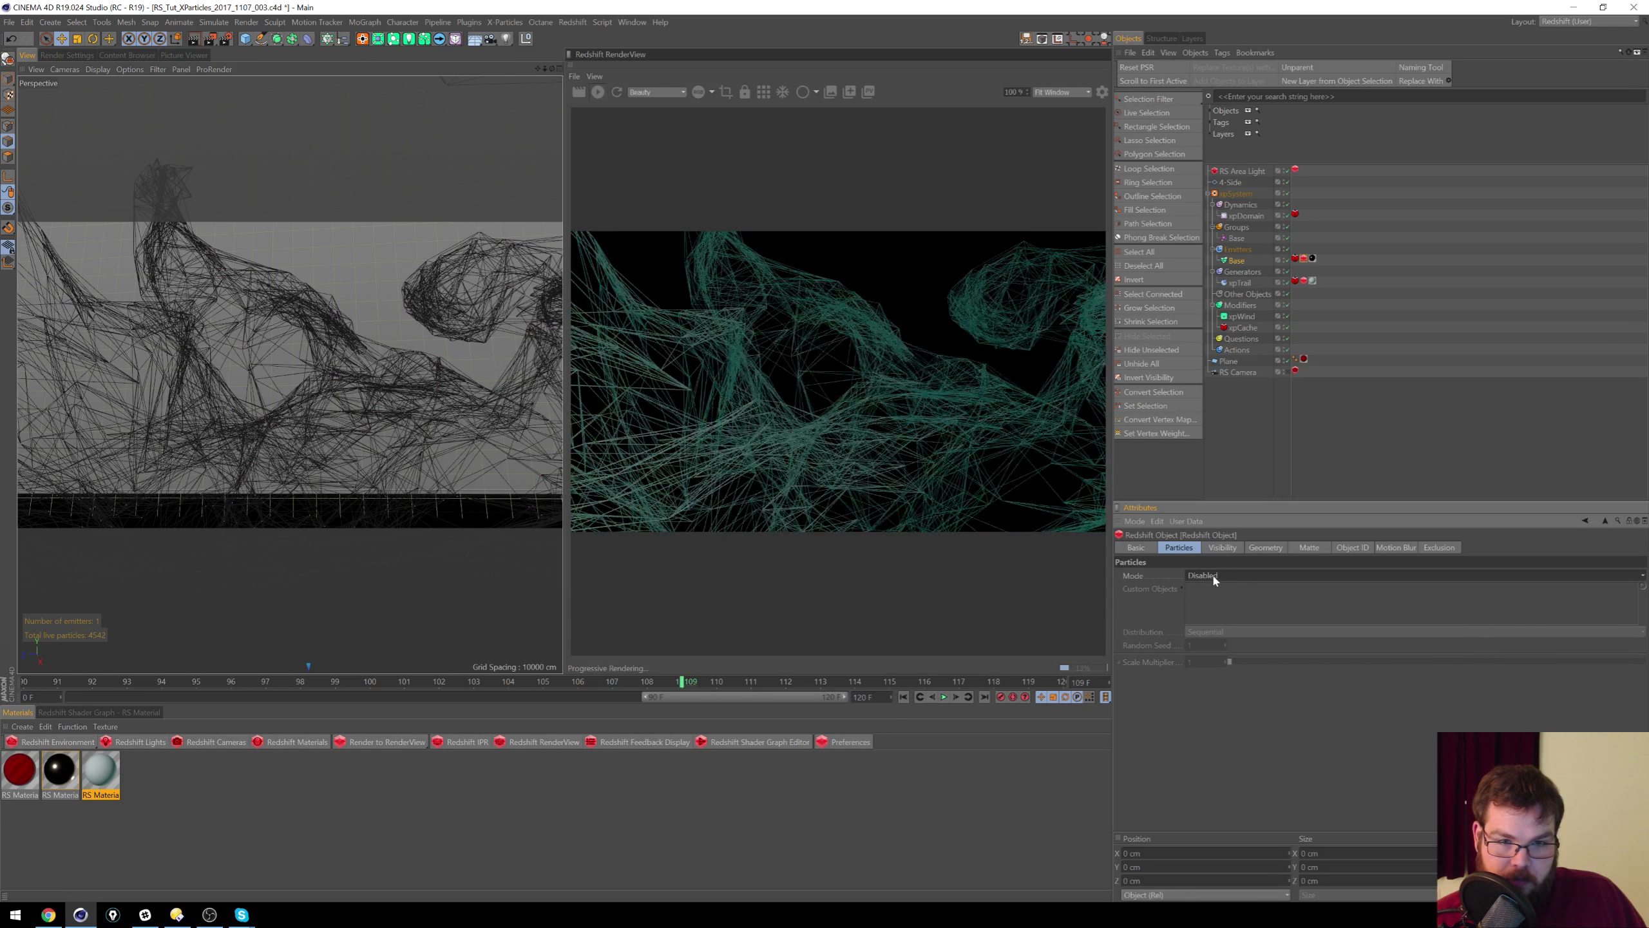
left_click(1231, 603)
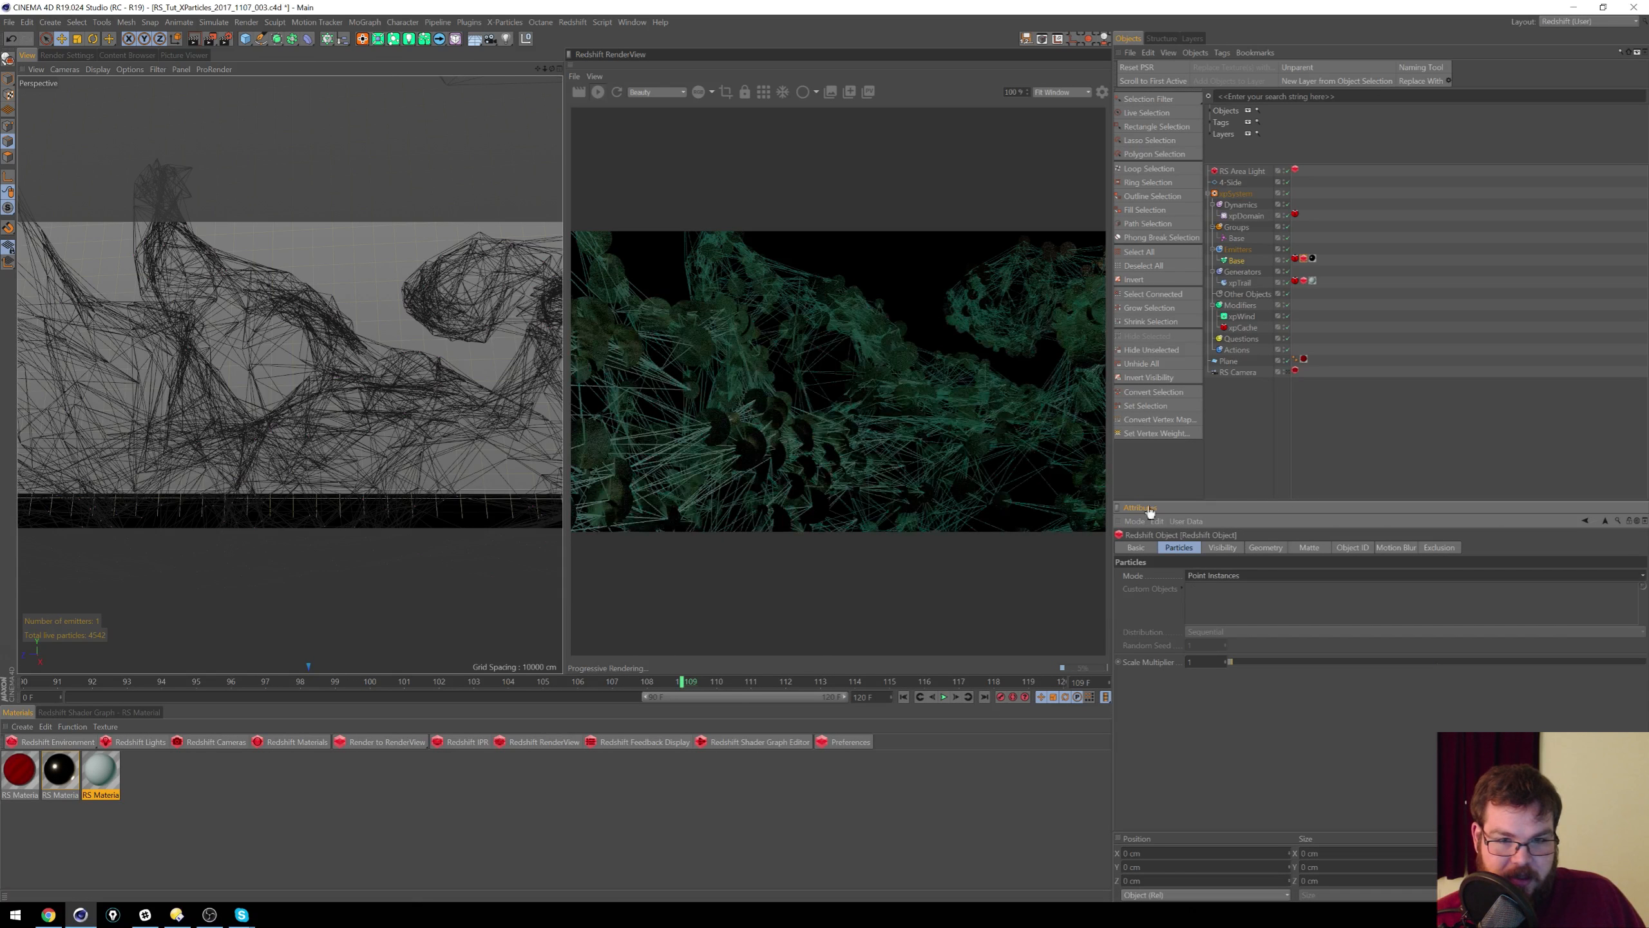
left_click(1220, 576)
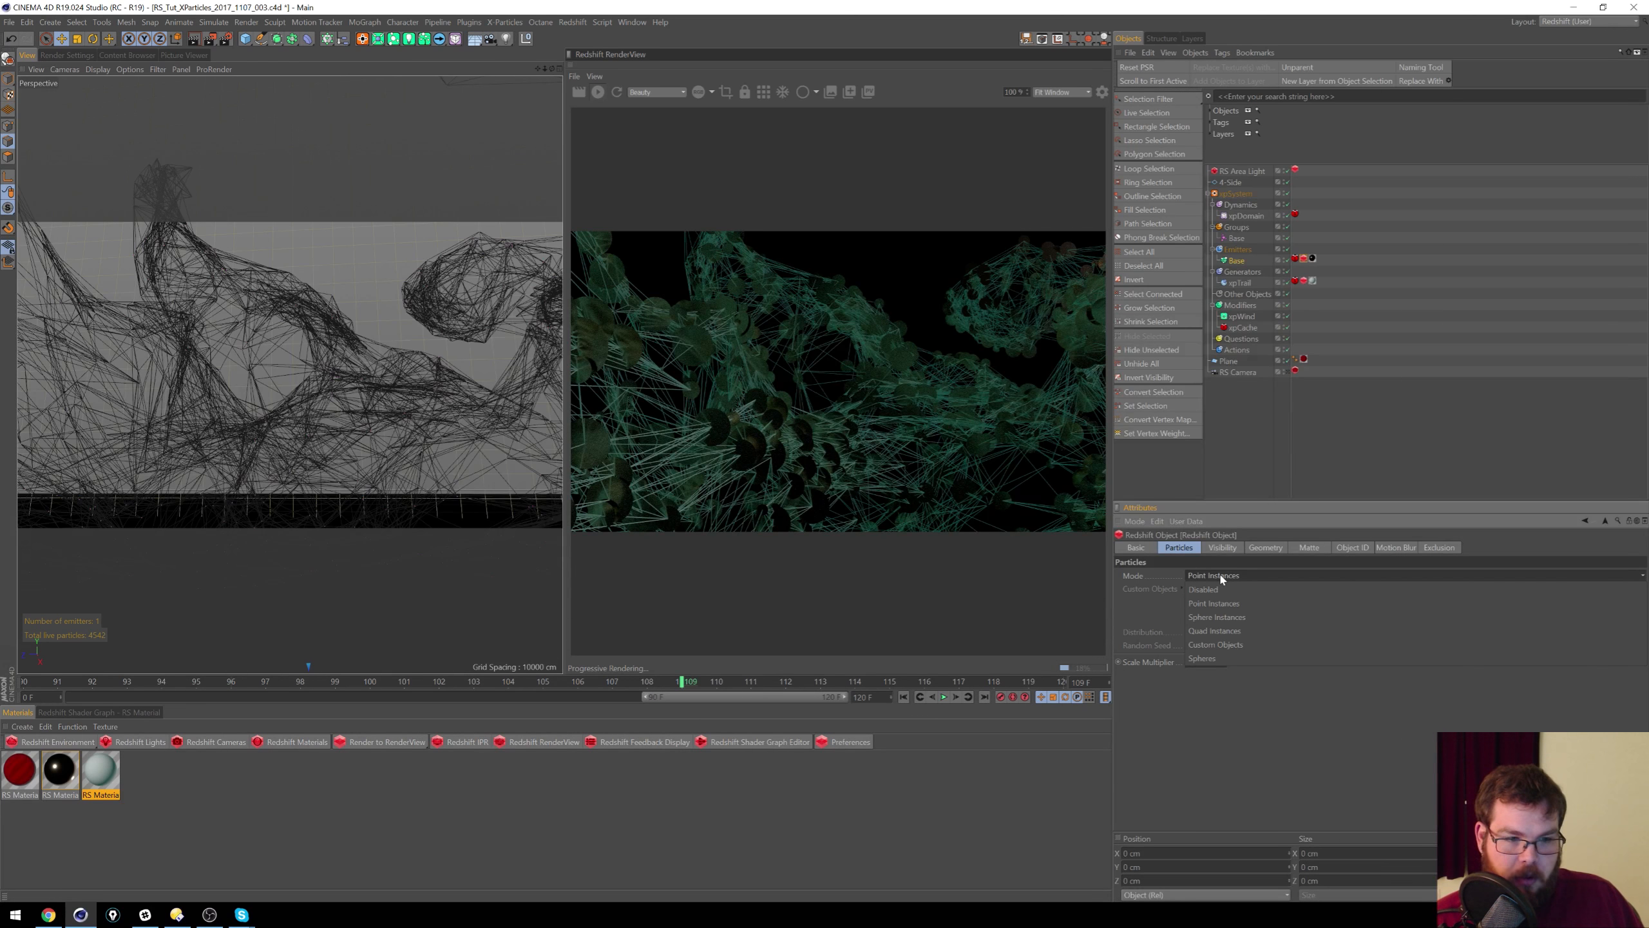
left_click(1240, 578)
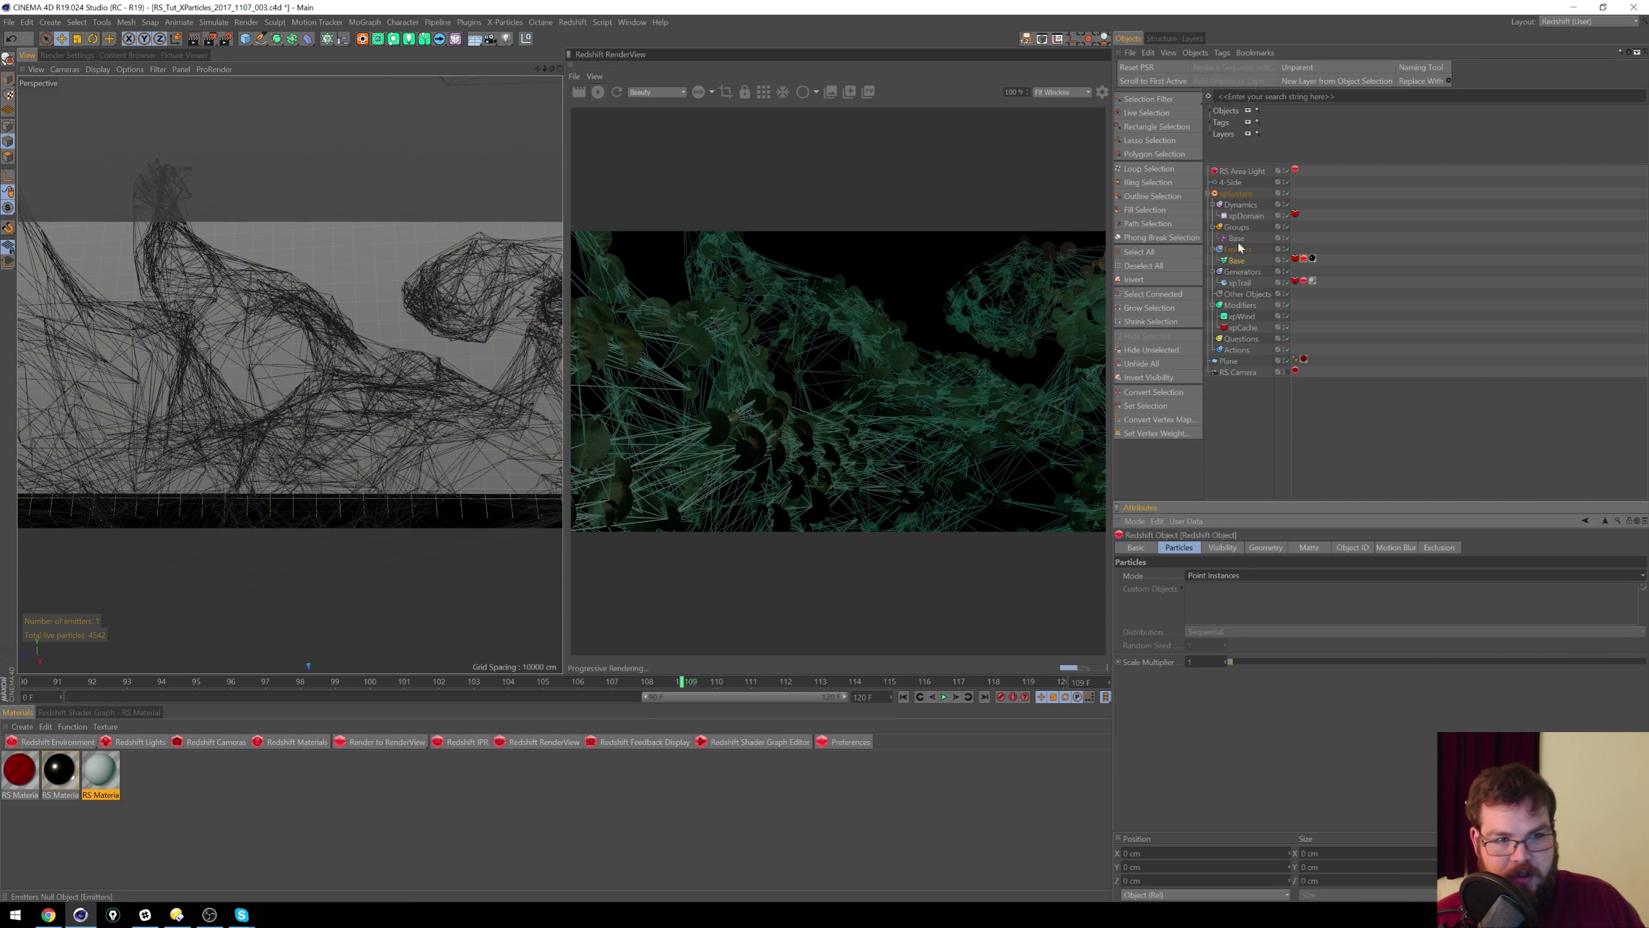
Step: Try the Sphere Instances, Quad Instances and Custom Objects particle modes on the Base emitter's Redshift Object tag
left_click(1234, 572)
left_click(1231, 617)
left_click(1219, 574)
left_click(1227, 628)
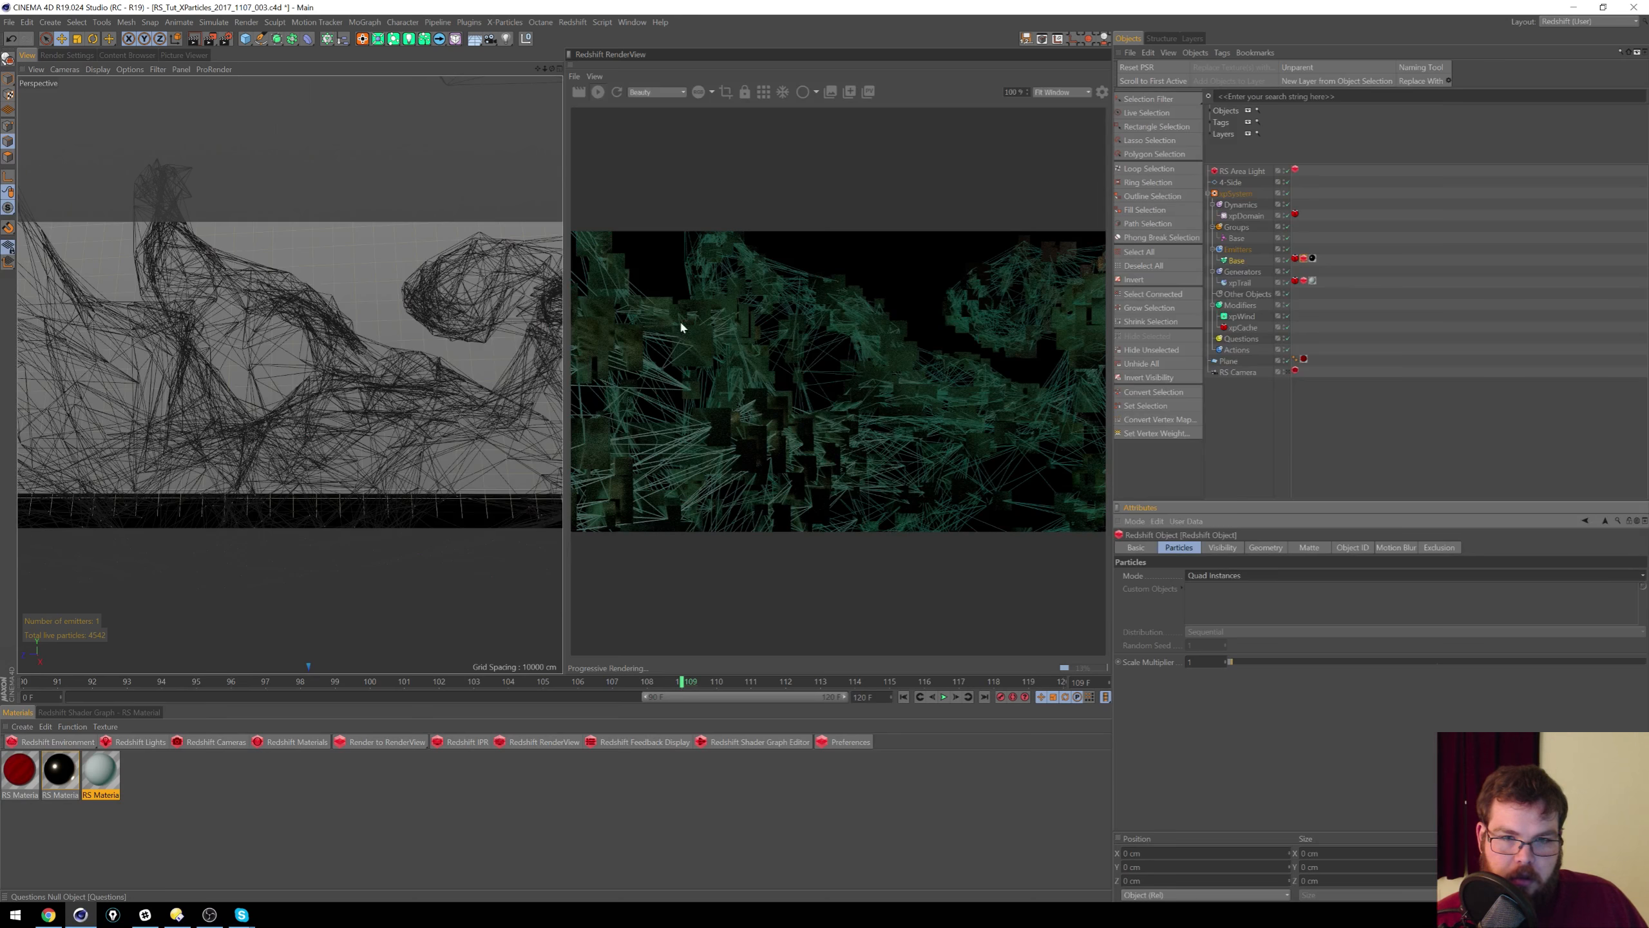
left_click(1227, 576)
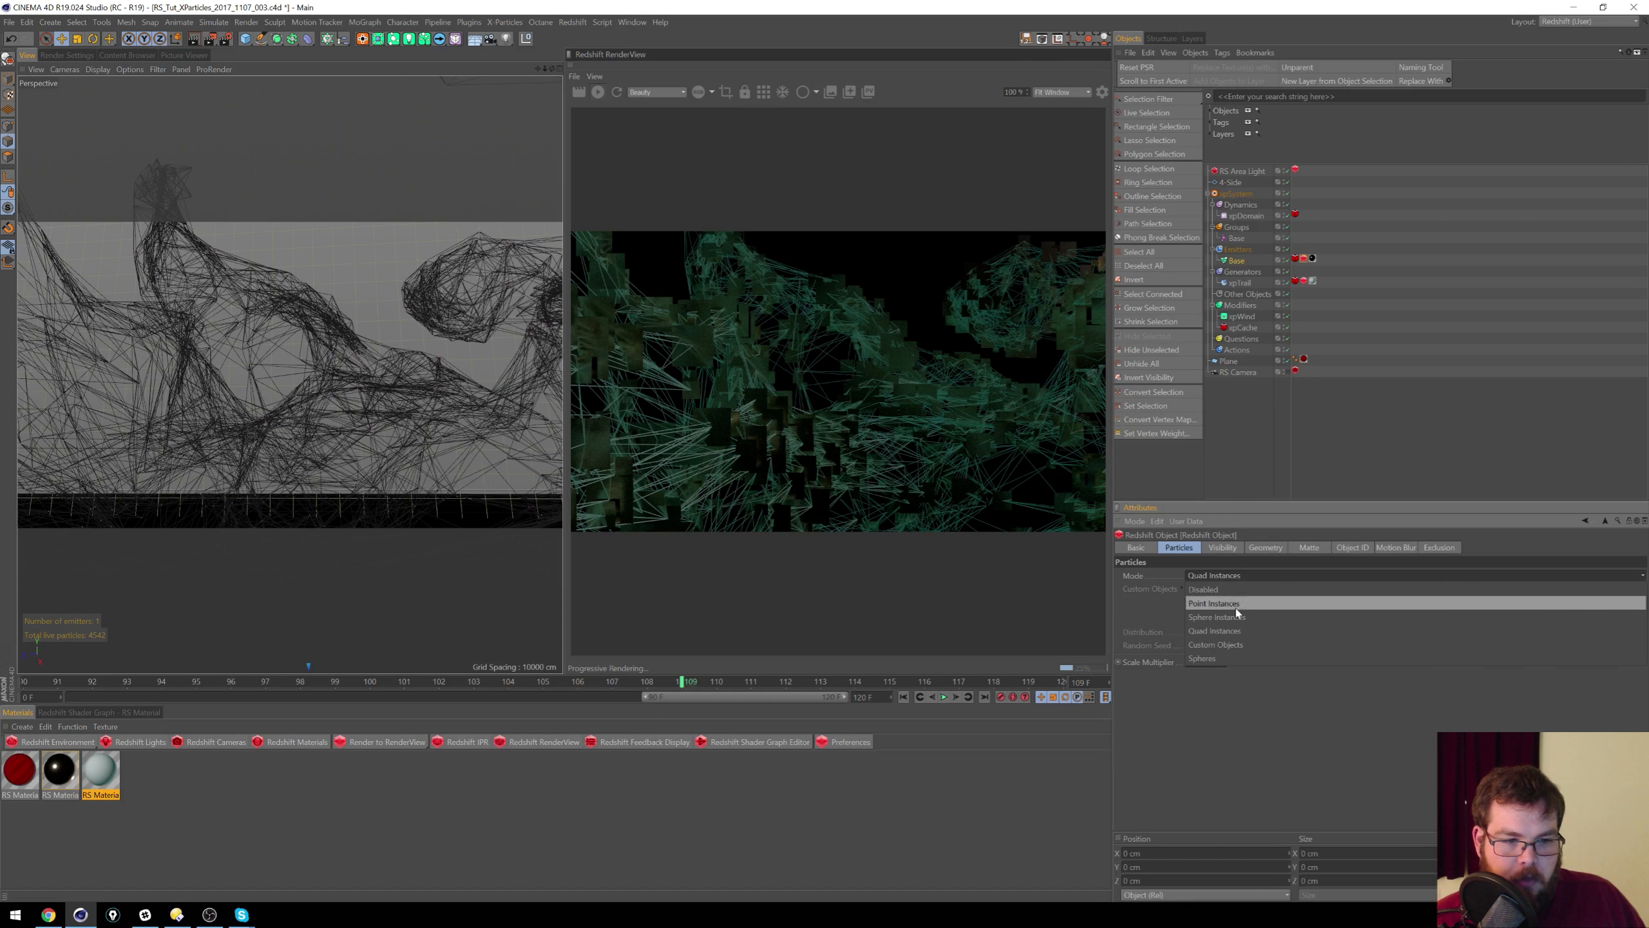
left_click(1251, 645)
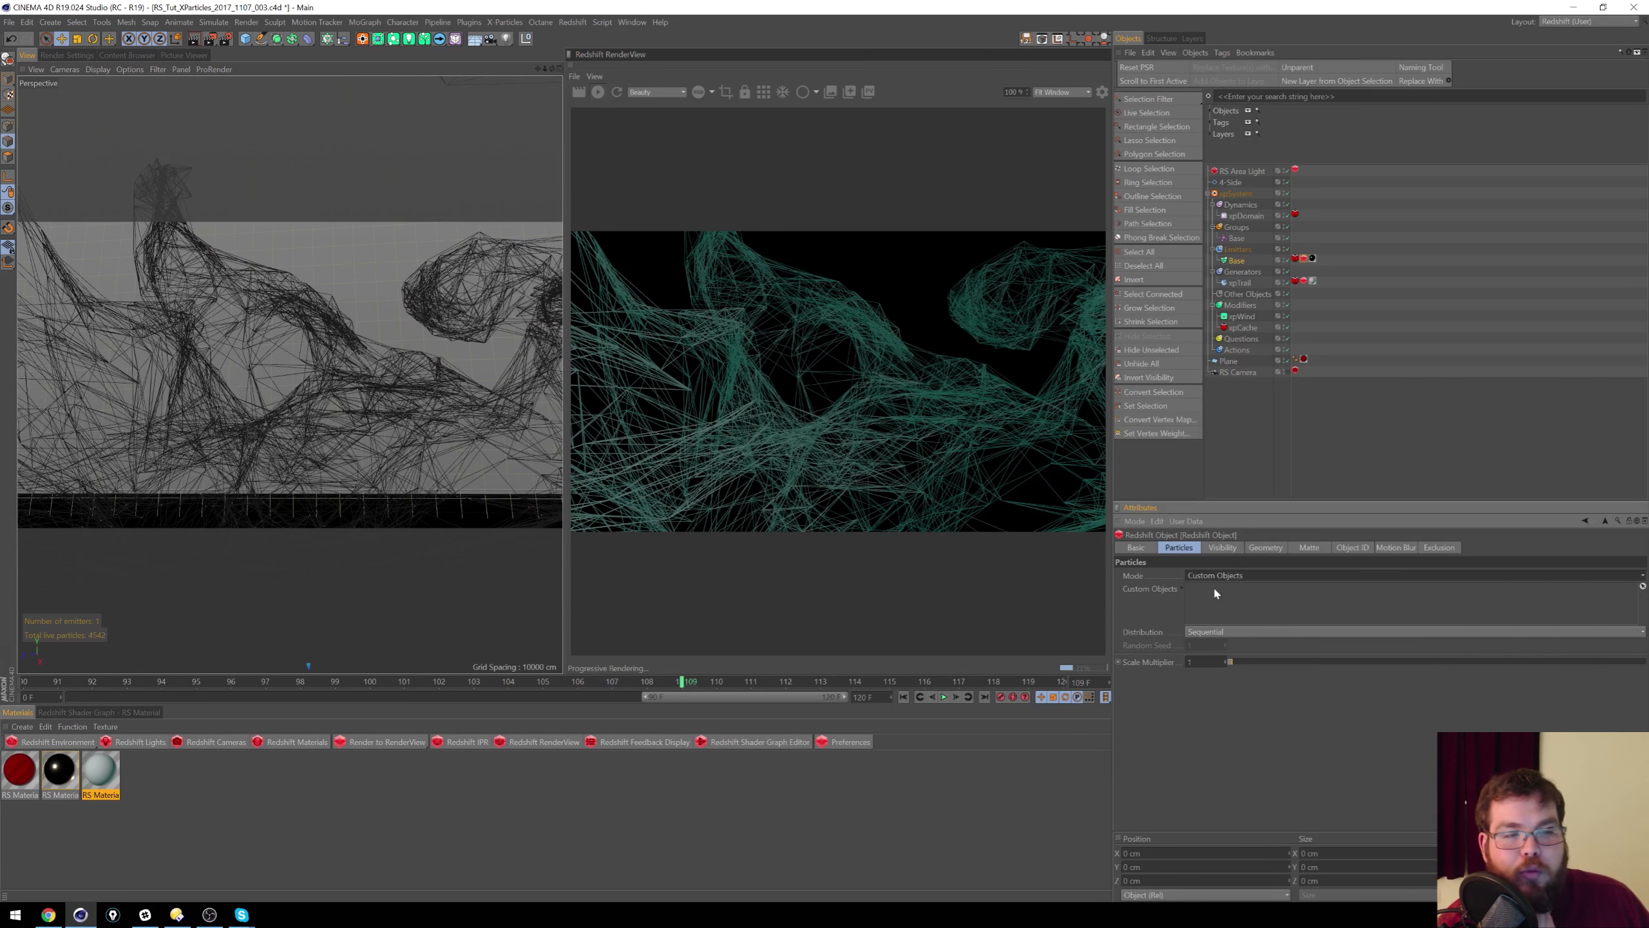
Step: Load the Ice Cream food object preset from the Broadcast library and start scaling it as a custom particle object
left_click(1130, 52)
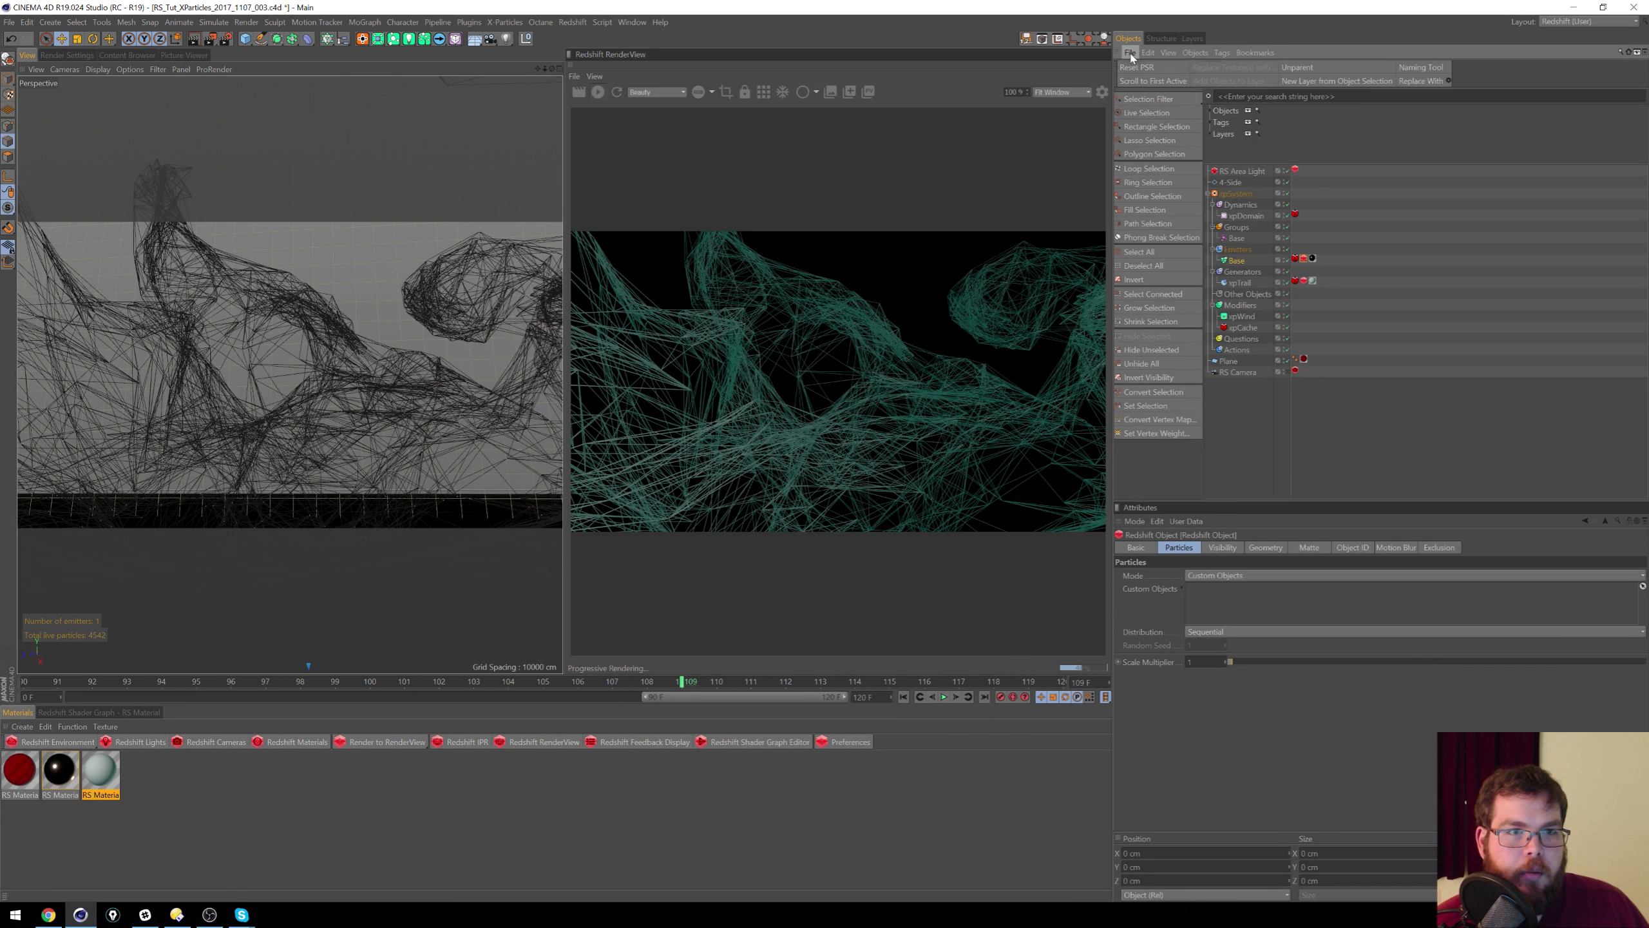
mouse_move(1234, 101)
mouse_move(1308, 102)
mouse_move(1419, 187)
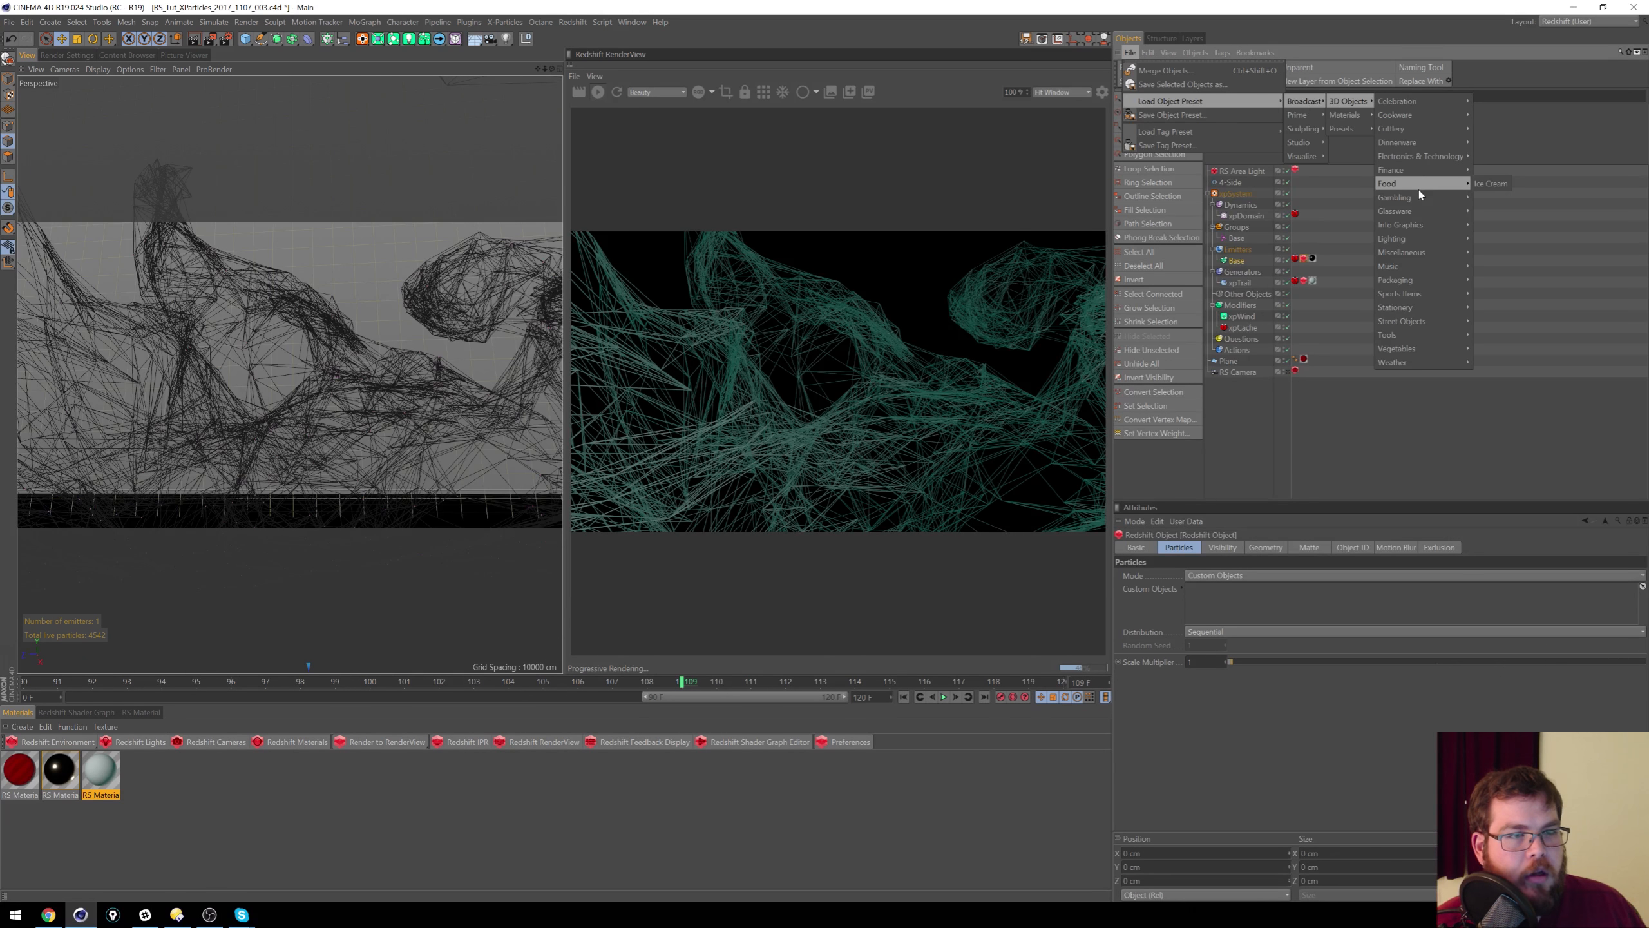
left_click(1489, 183)
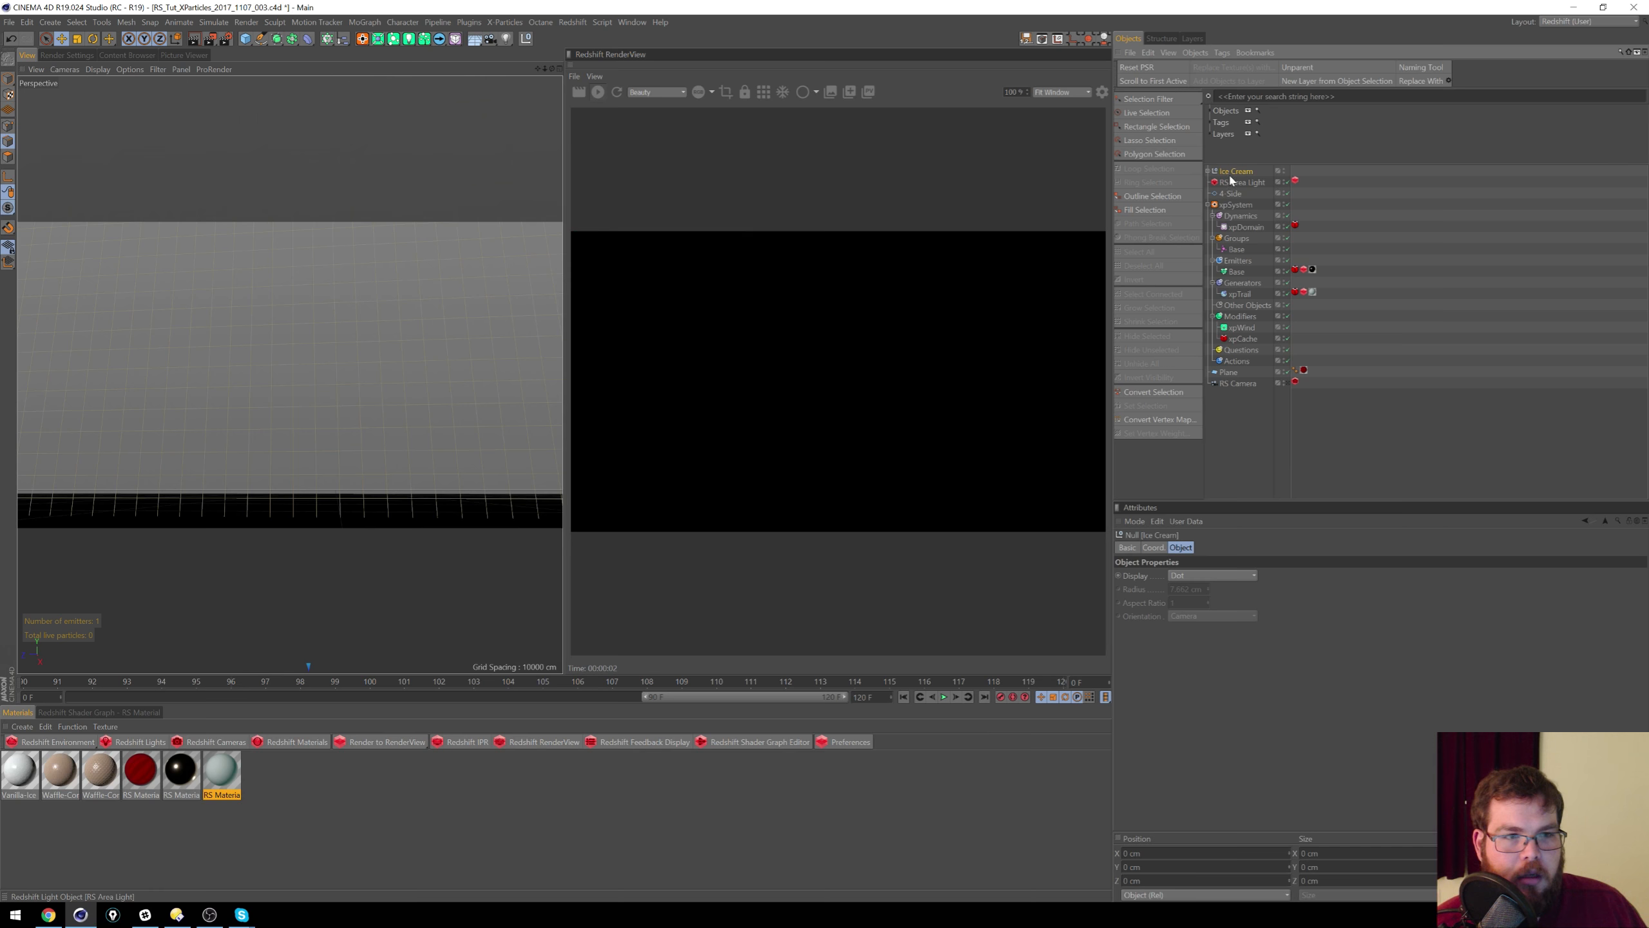
left_click(1154, 547)
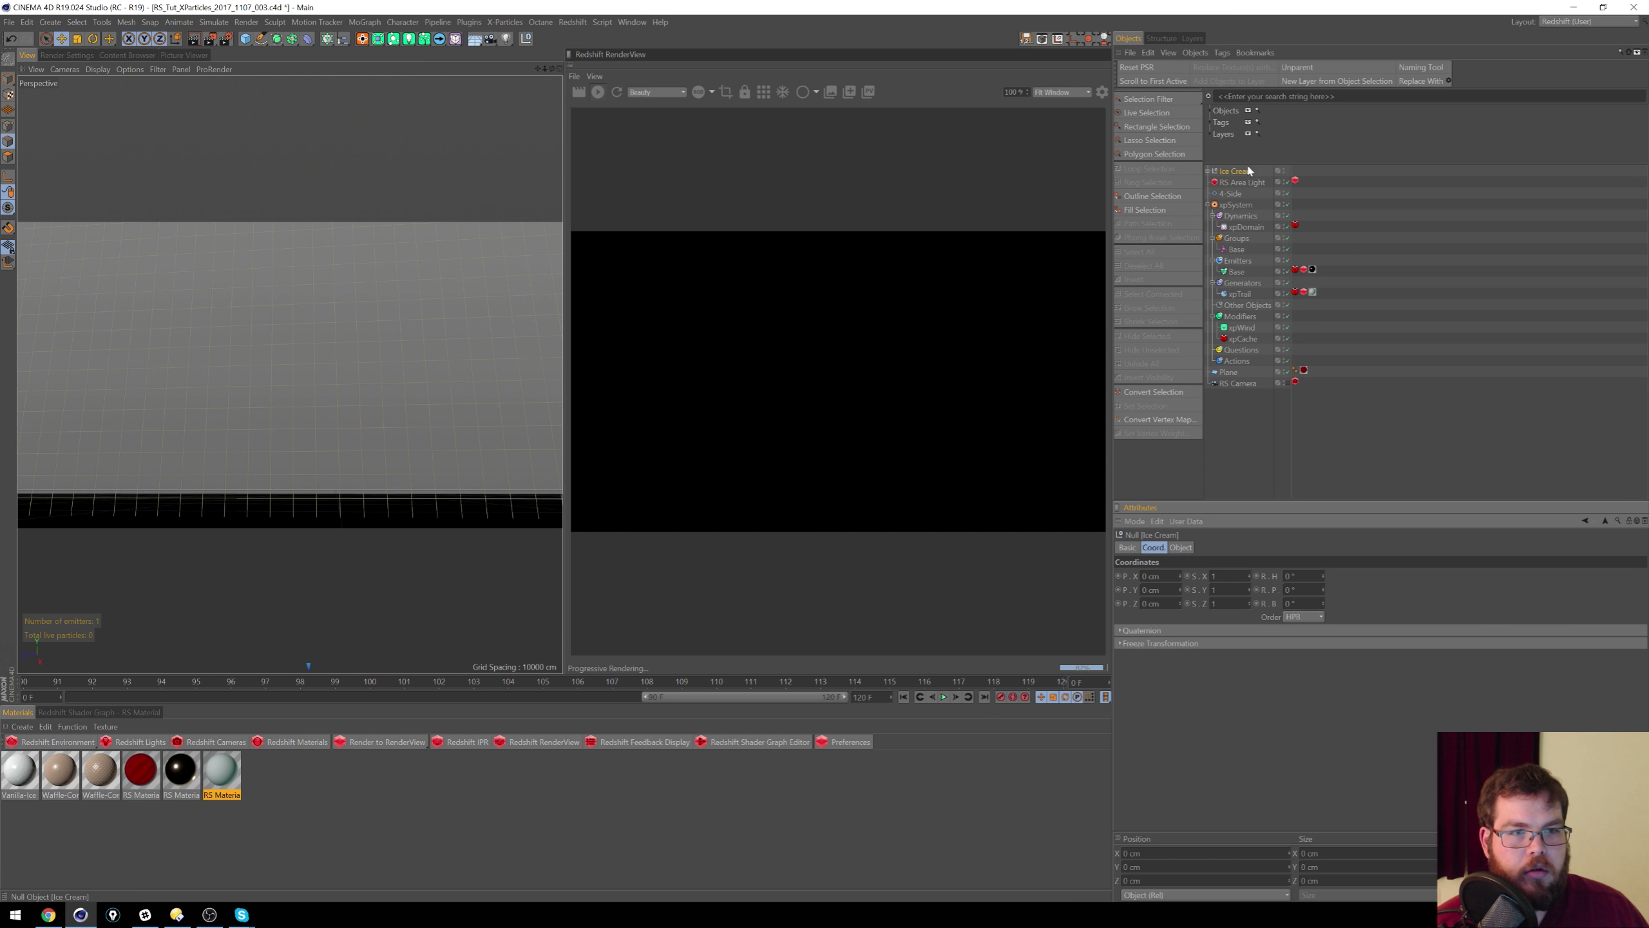
key("t")
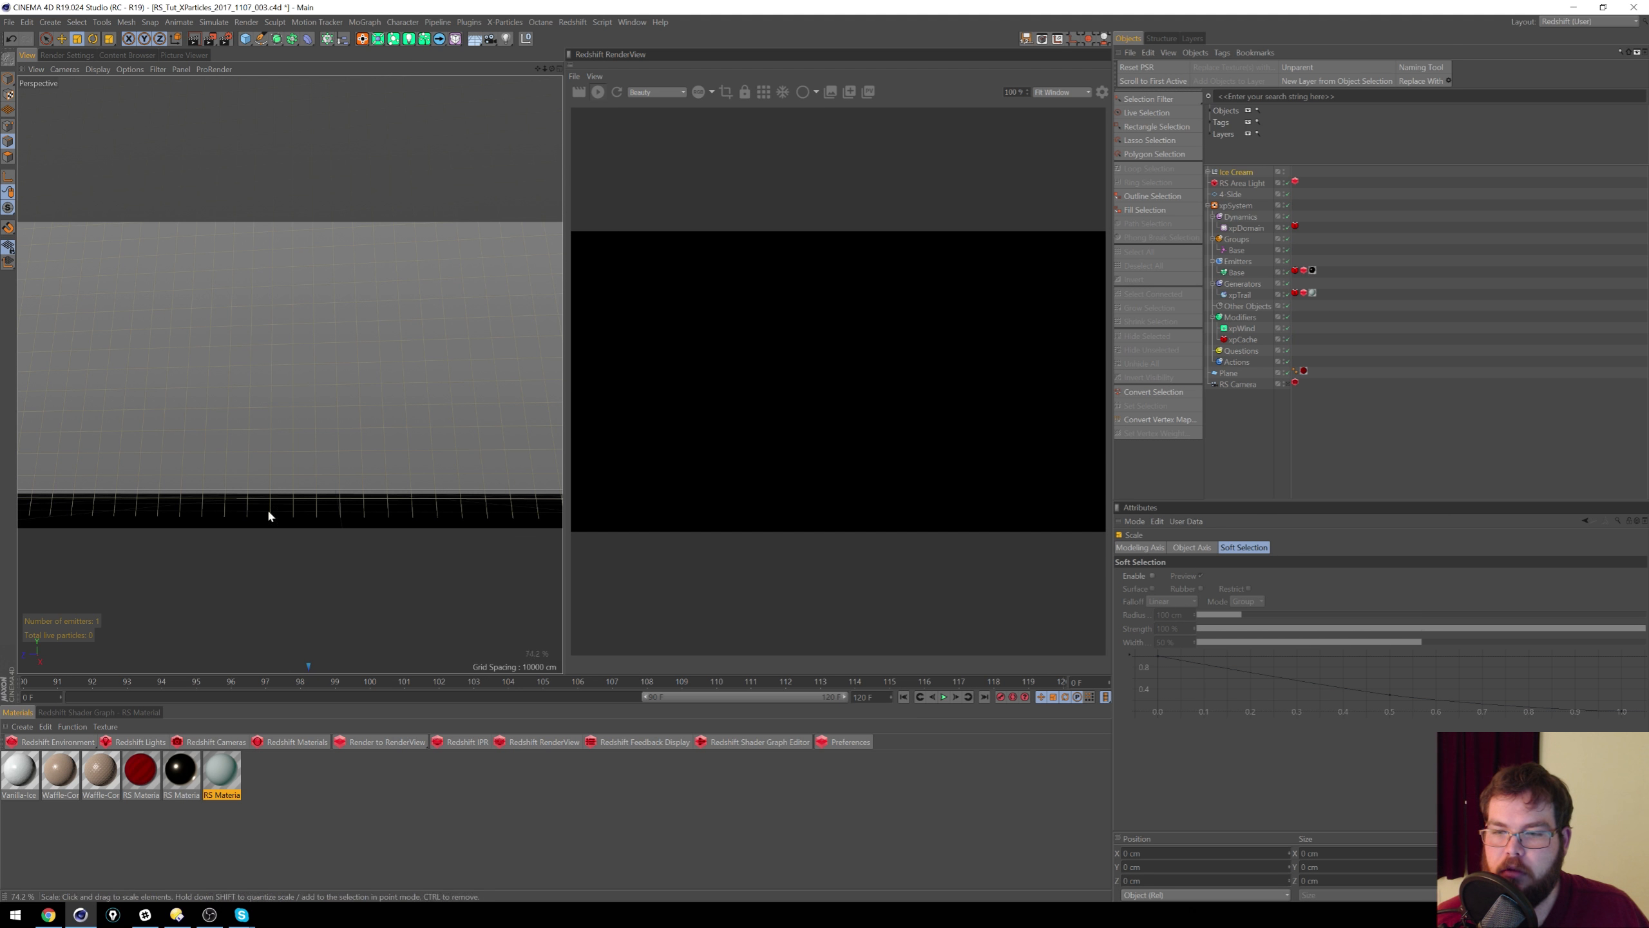
Step: Delete the Ice Cream object from the scene
left_click(1235, 172)
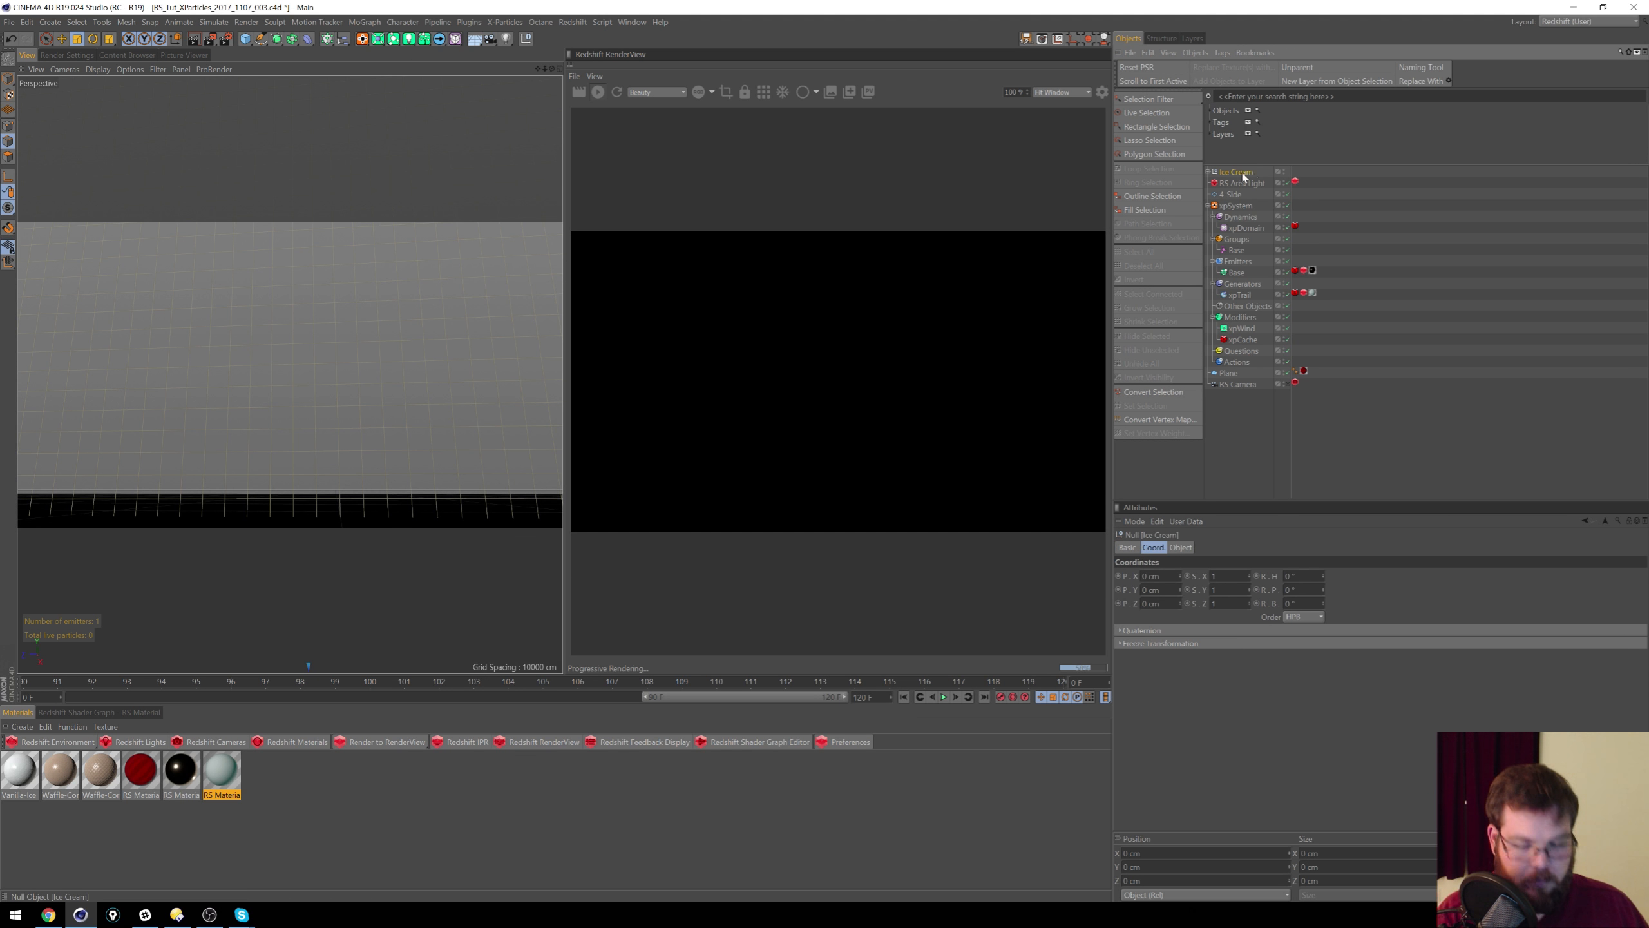
key("Delete")
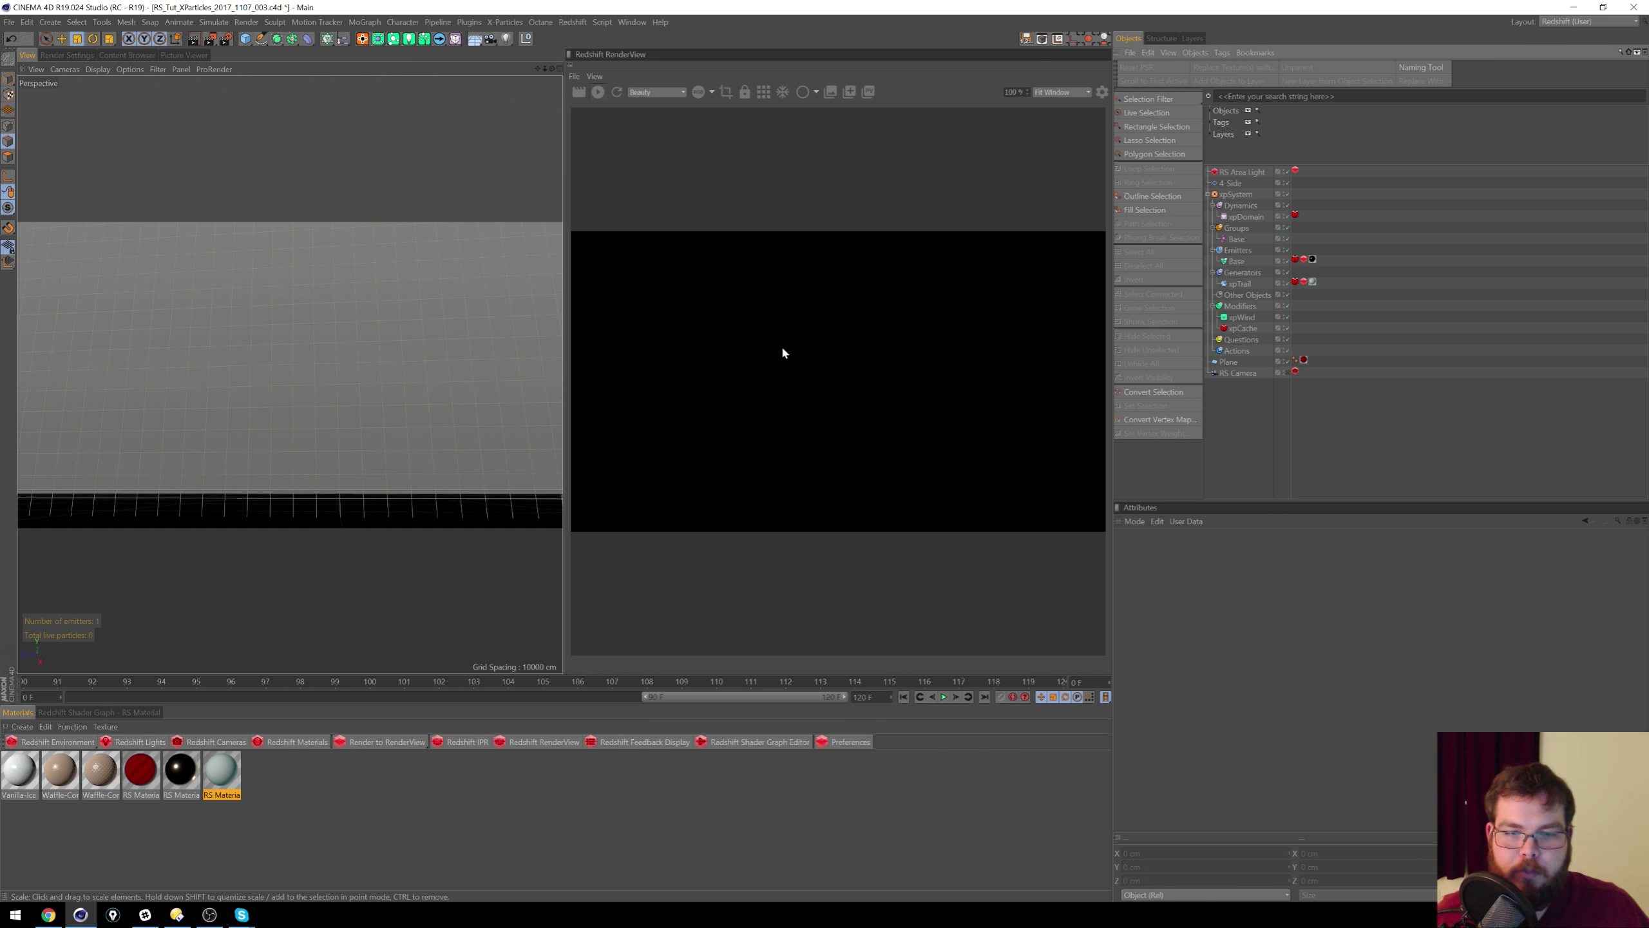
key("ctrl+z")
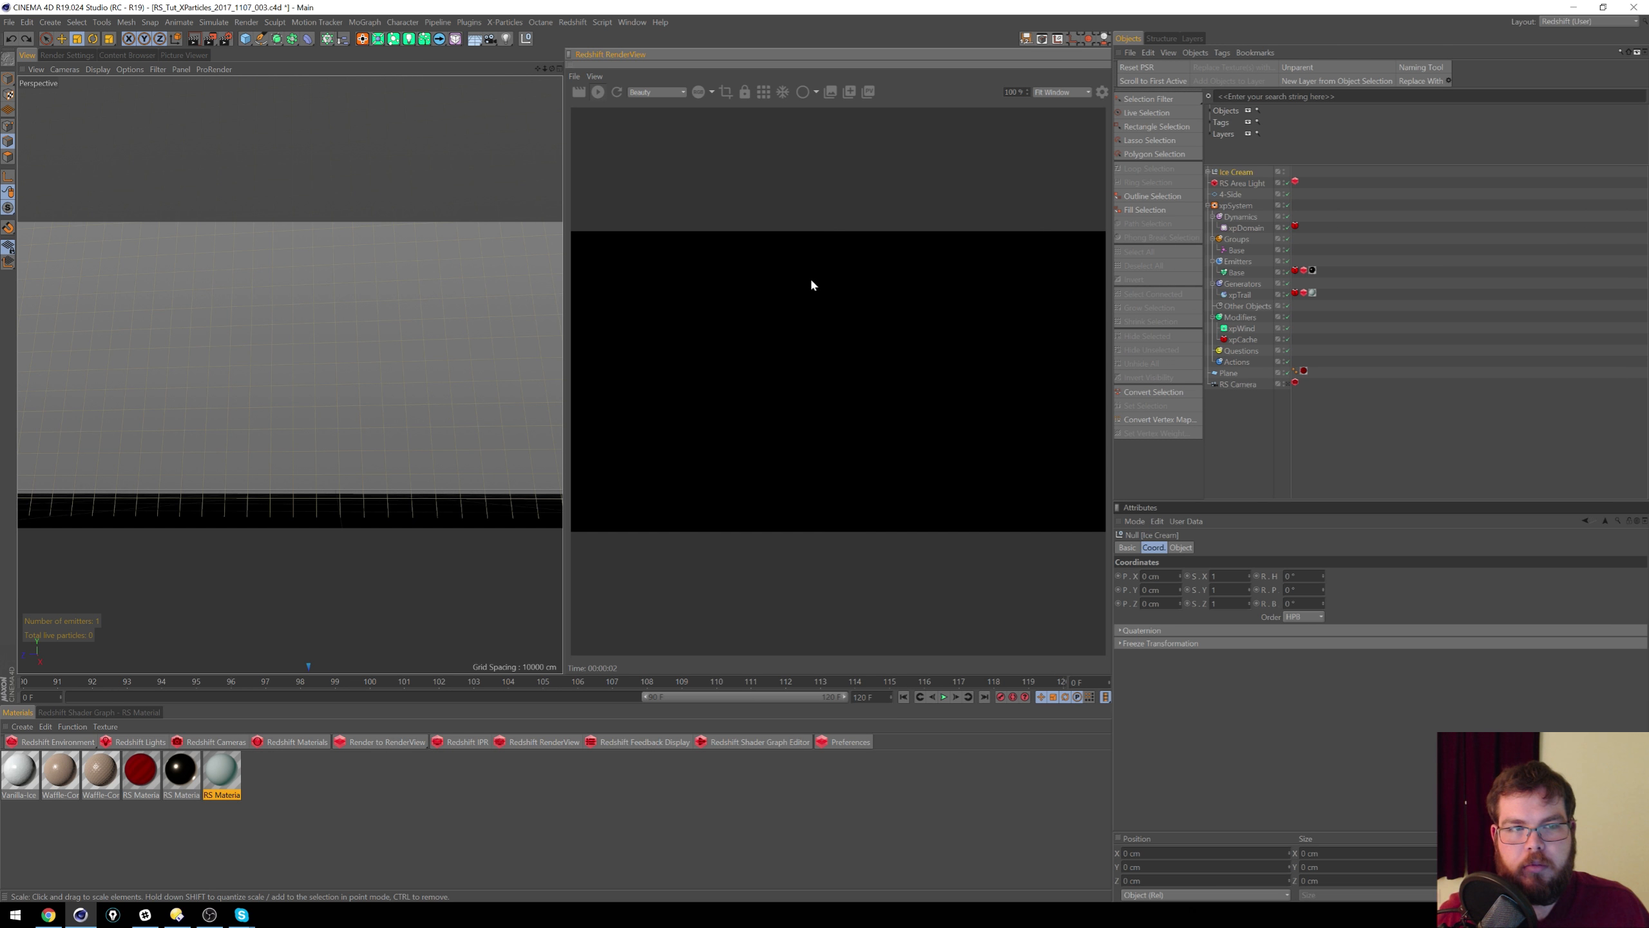
key("Delete")
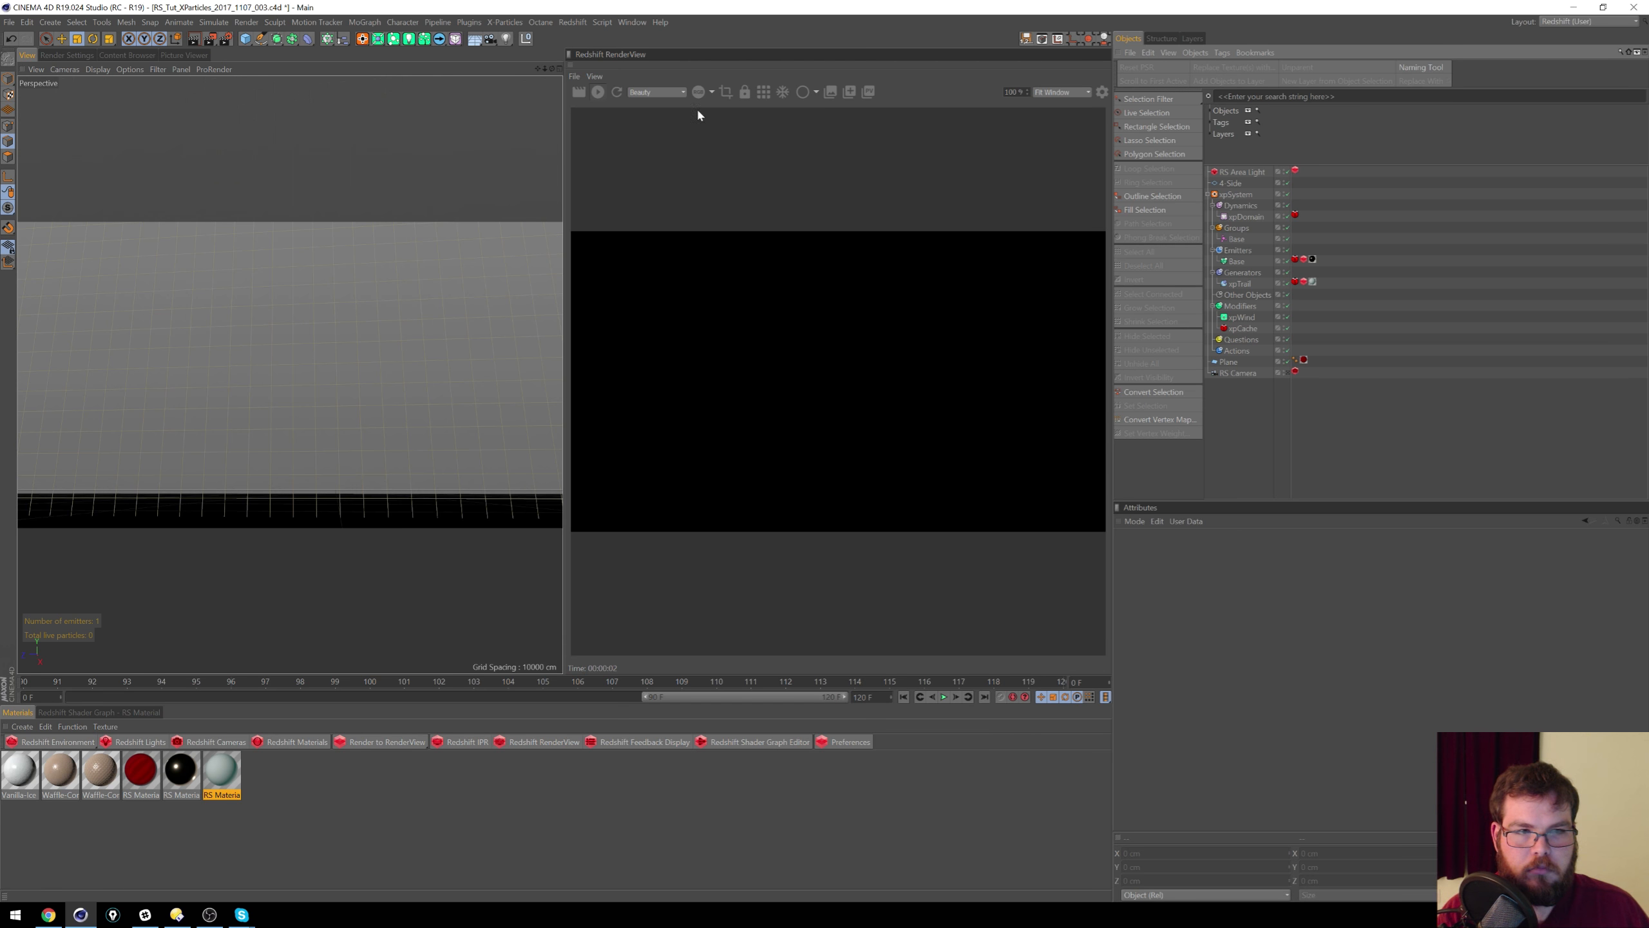
Step: Scrub the animation to frame 103 and try the Base emitter's Spheres particle mode, ending on Sphere Instances
left_click(298, 684)
left_click_drag(230, 683, 479, 682)
left_click(1238, 262)
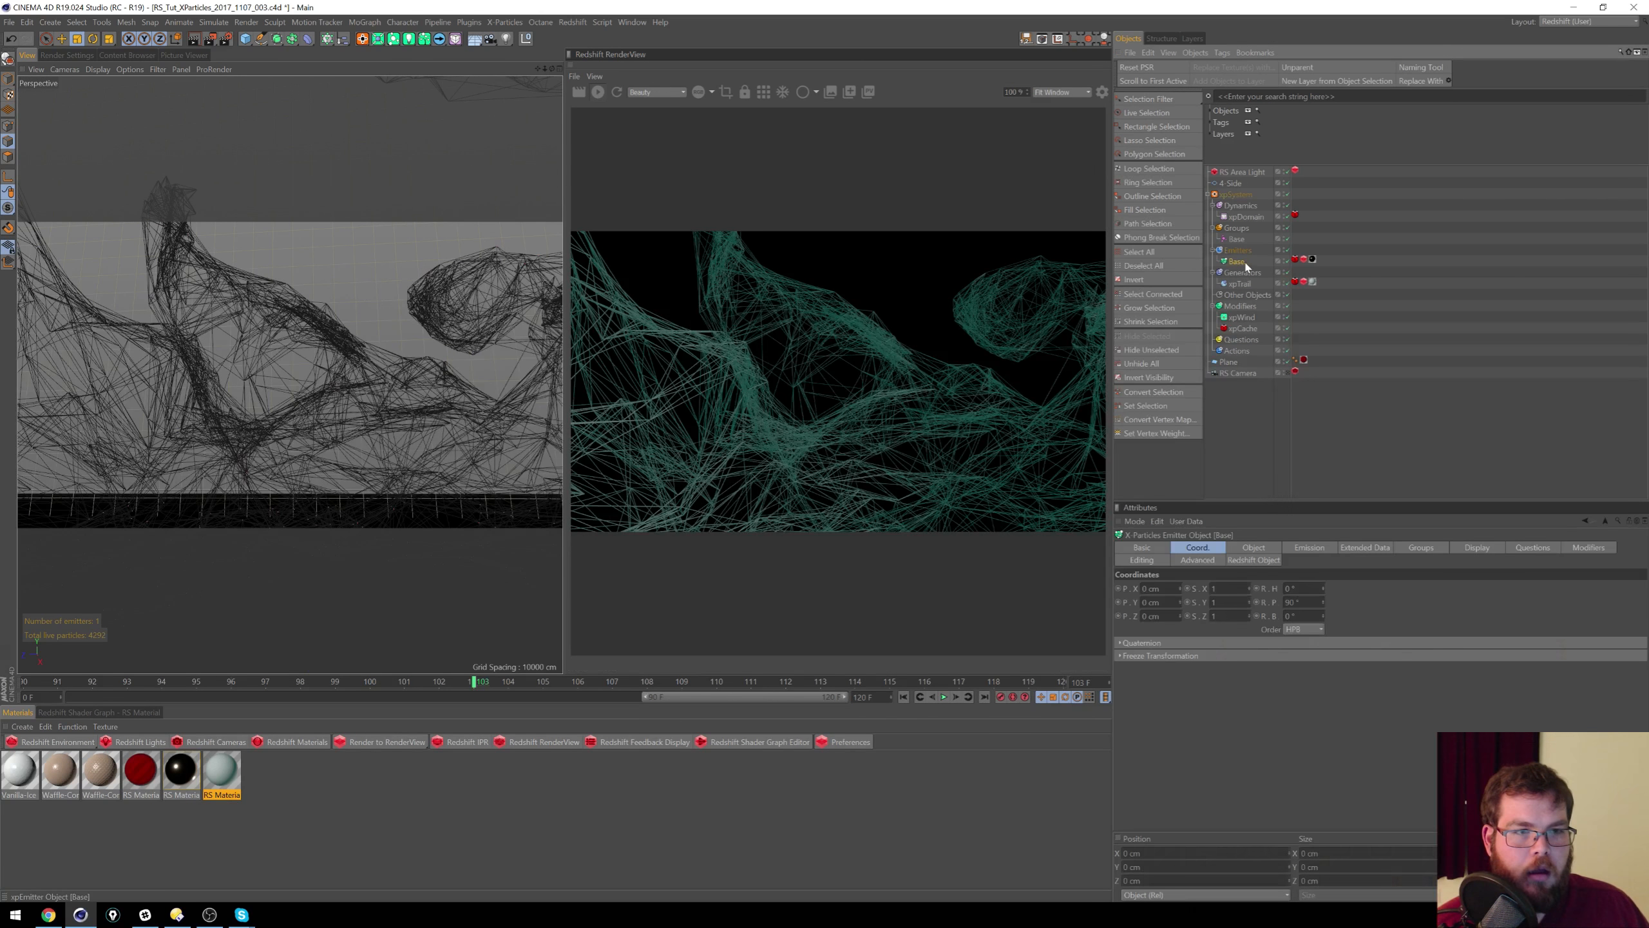
left_click(1304, 260)
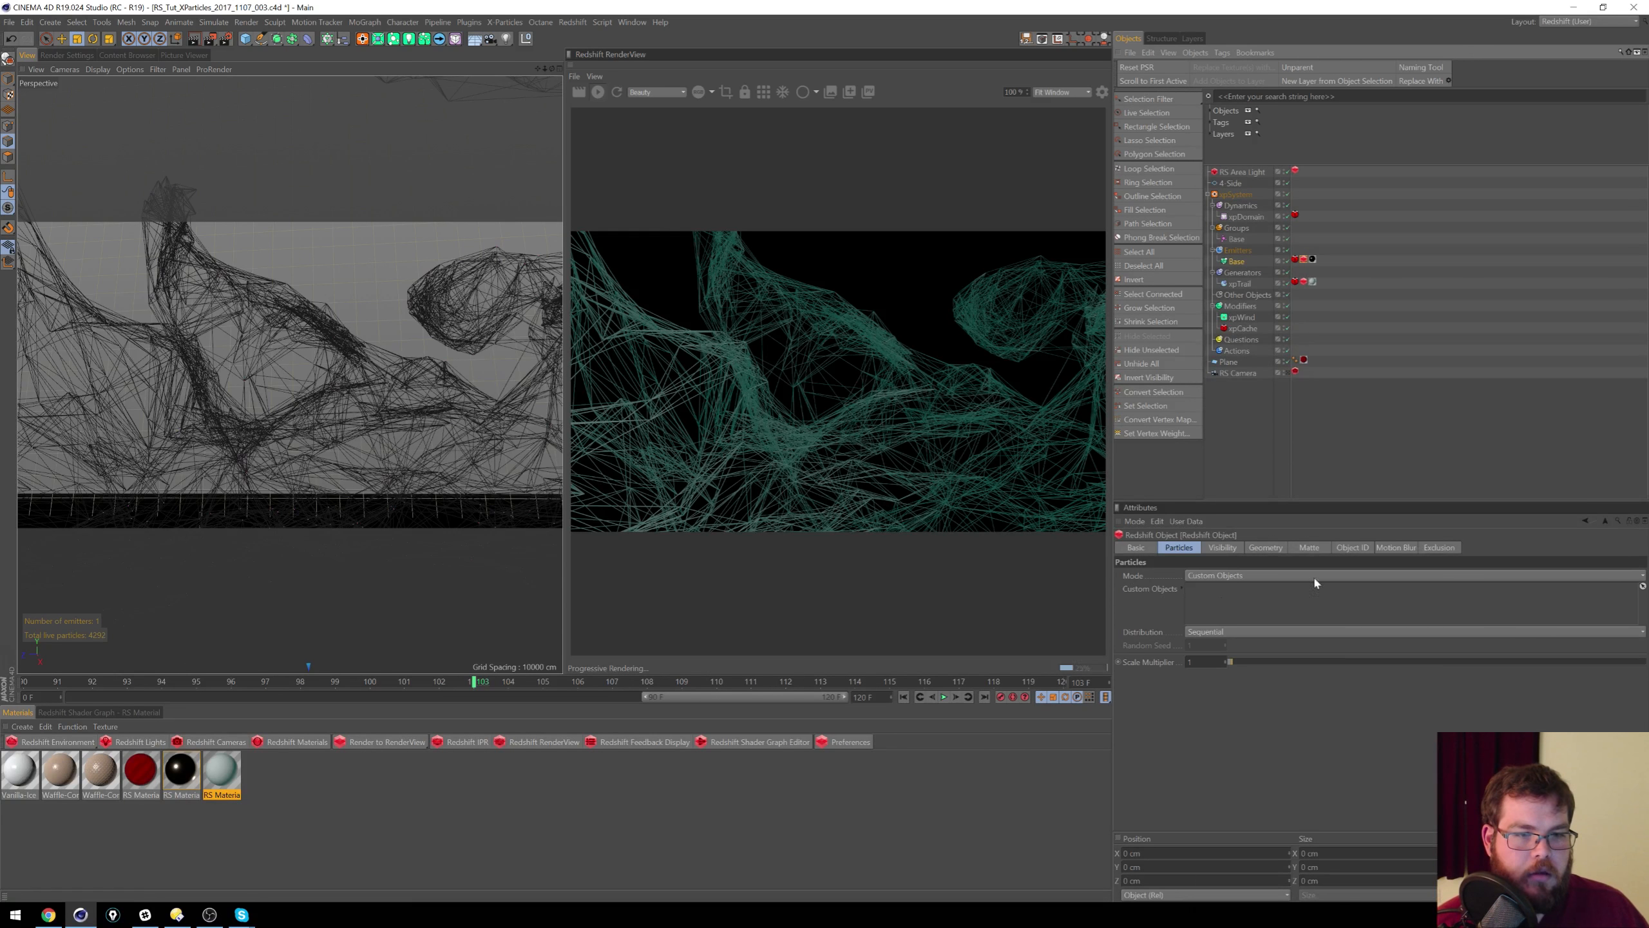
left_click(1237, 575)
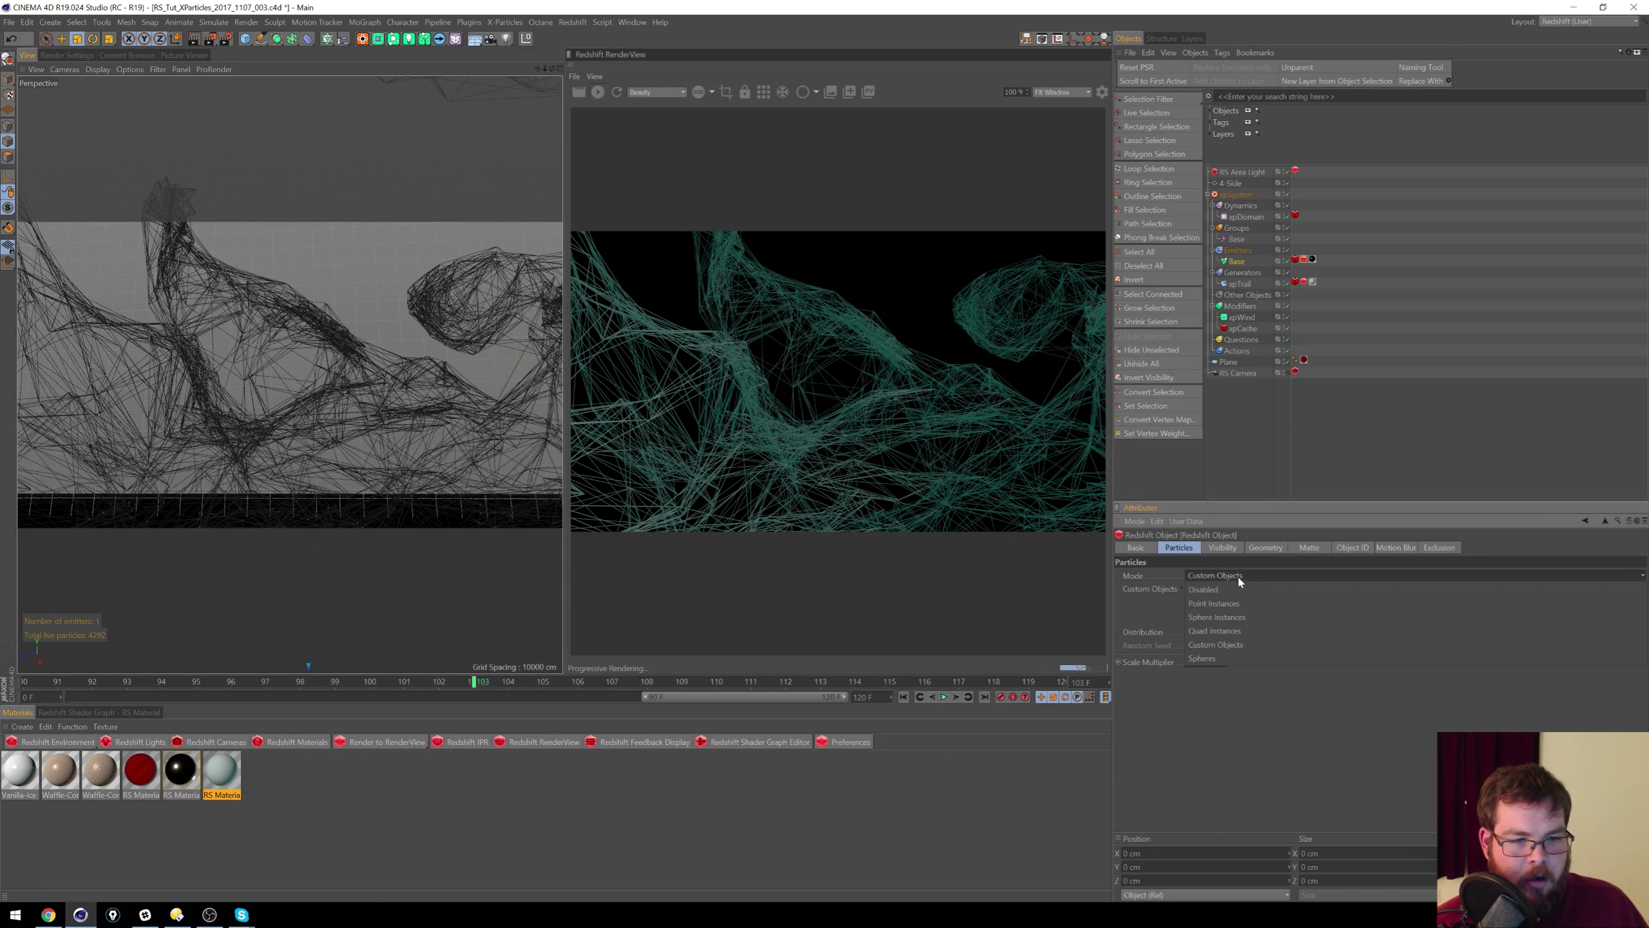
left_click(1215, 659)
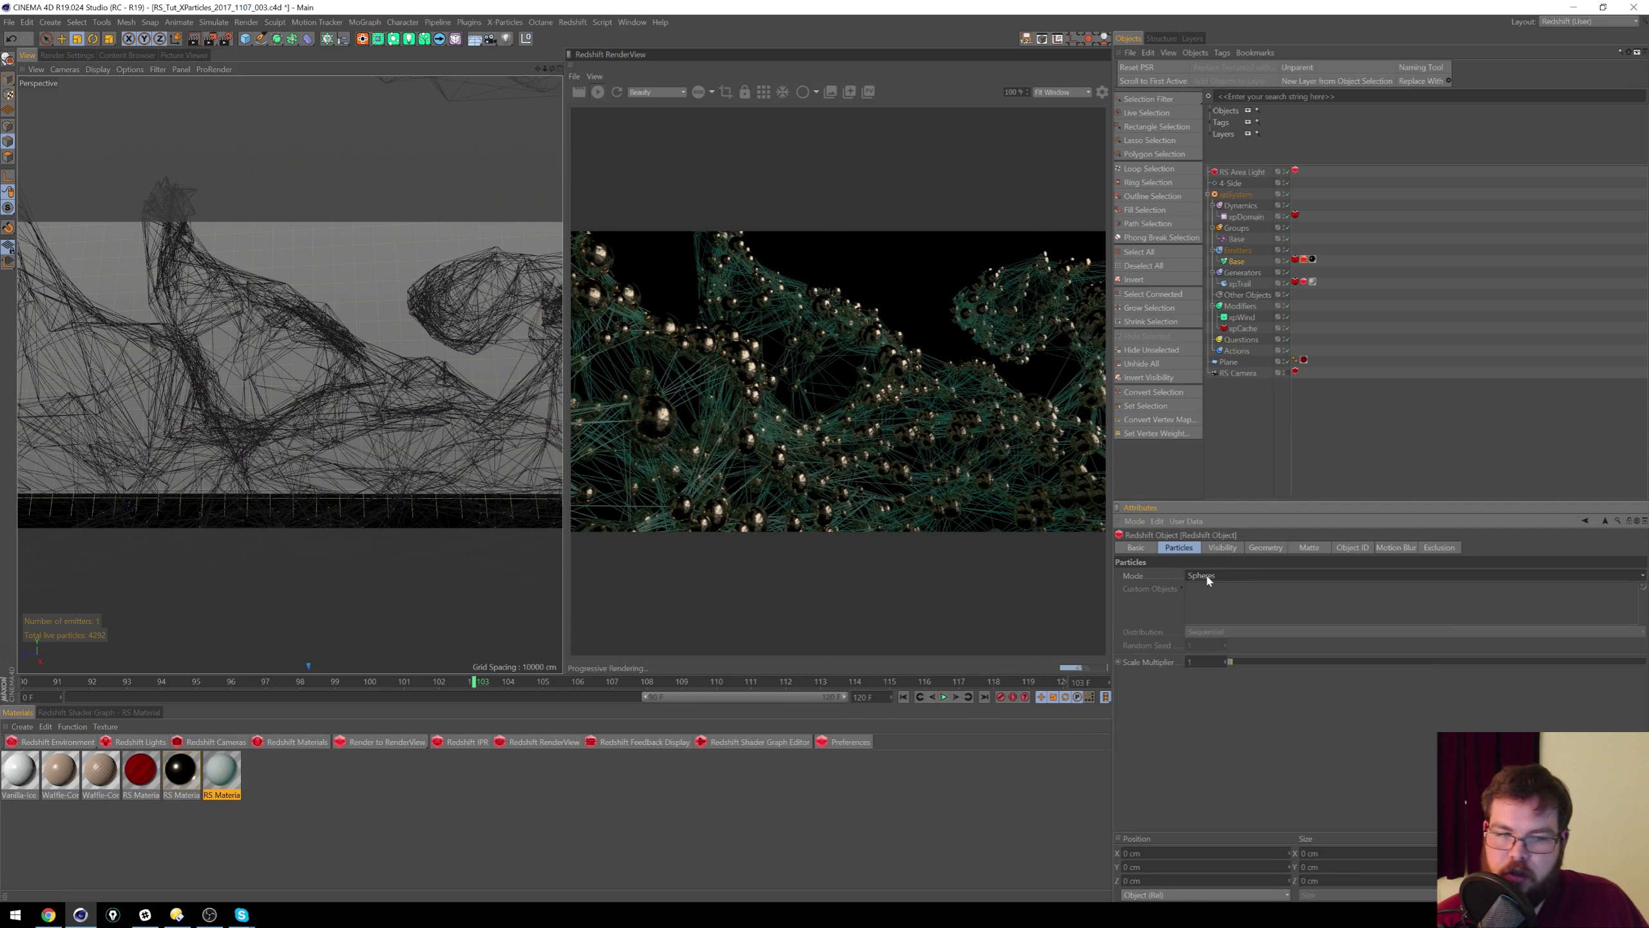
left_click(1215, 576)
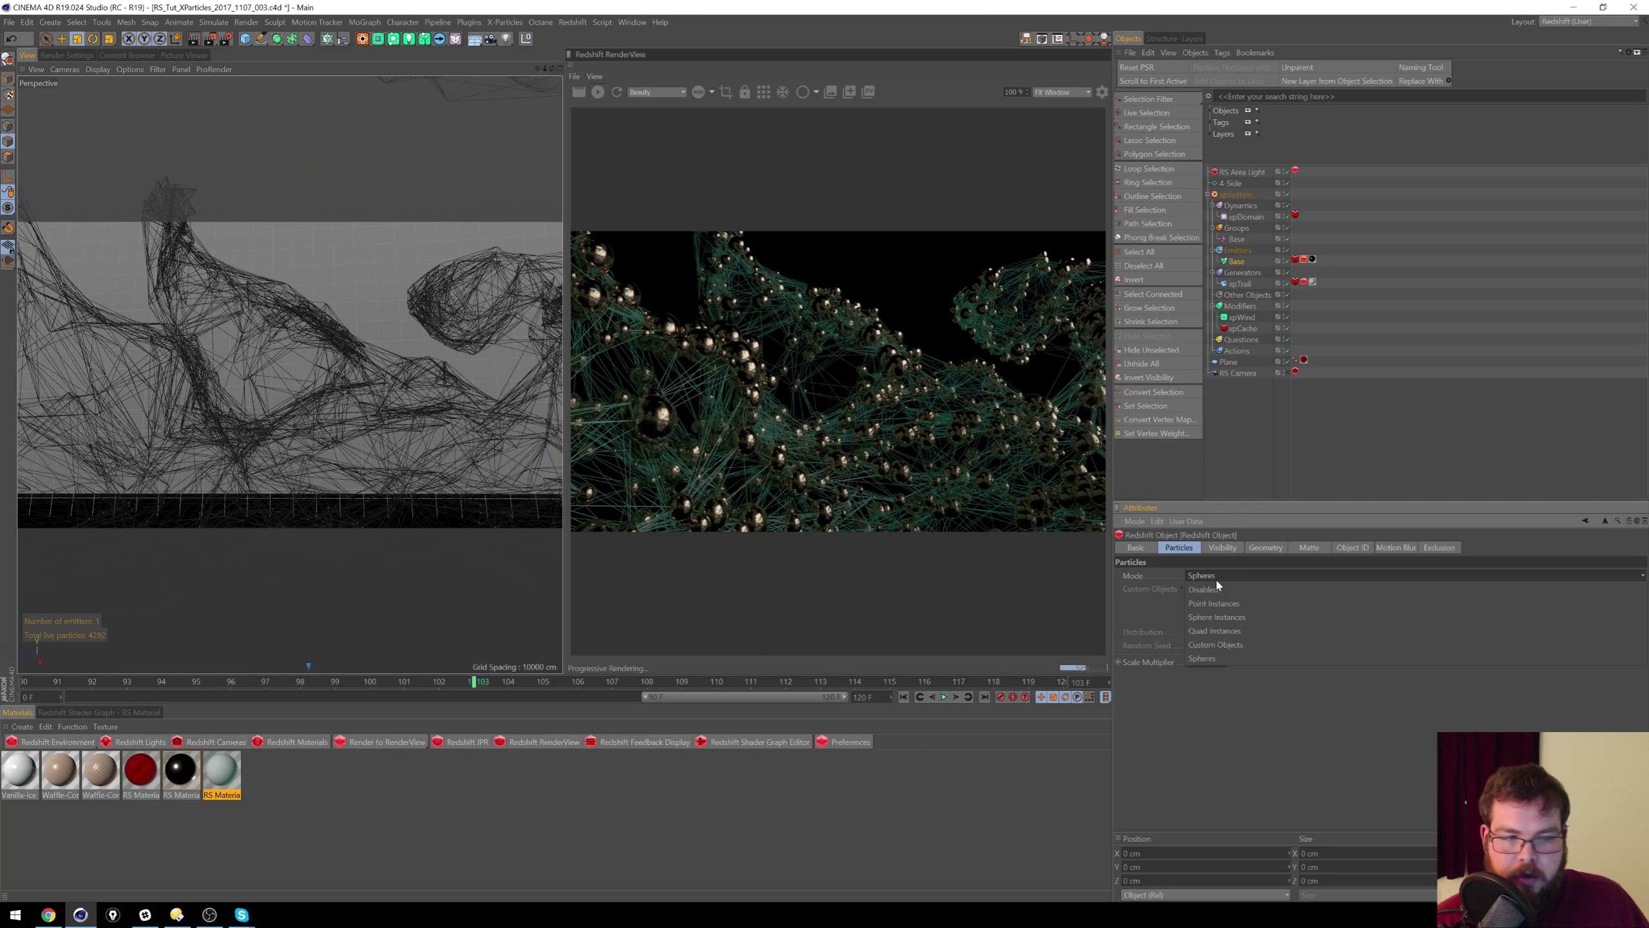
left_click(1265, 618)
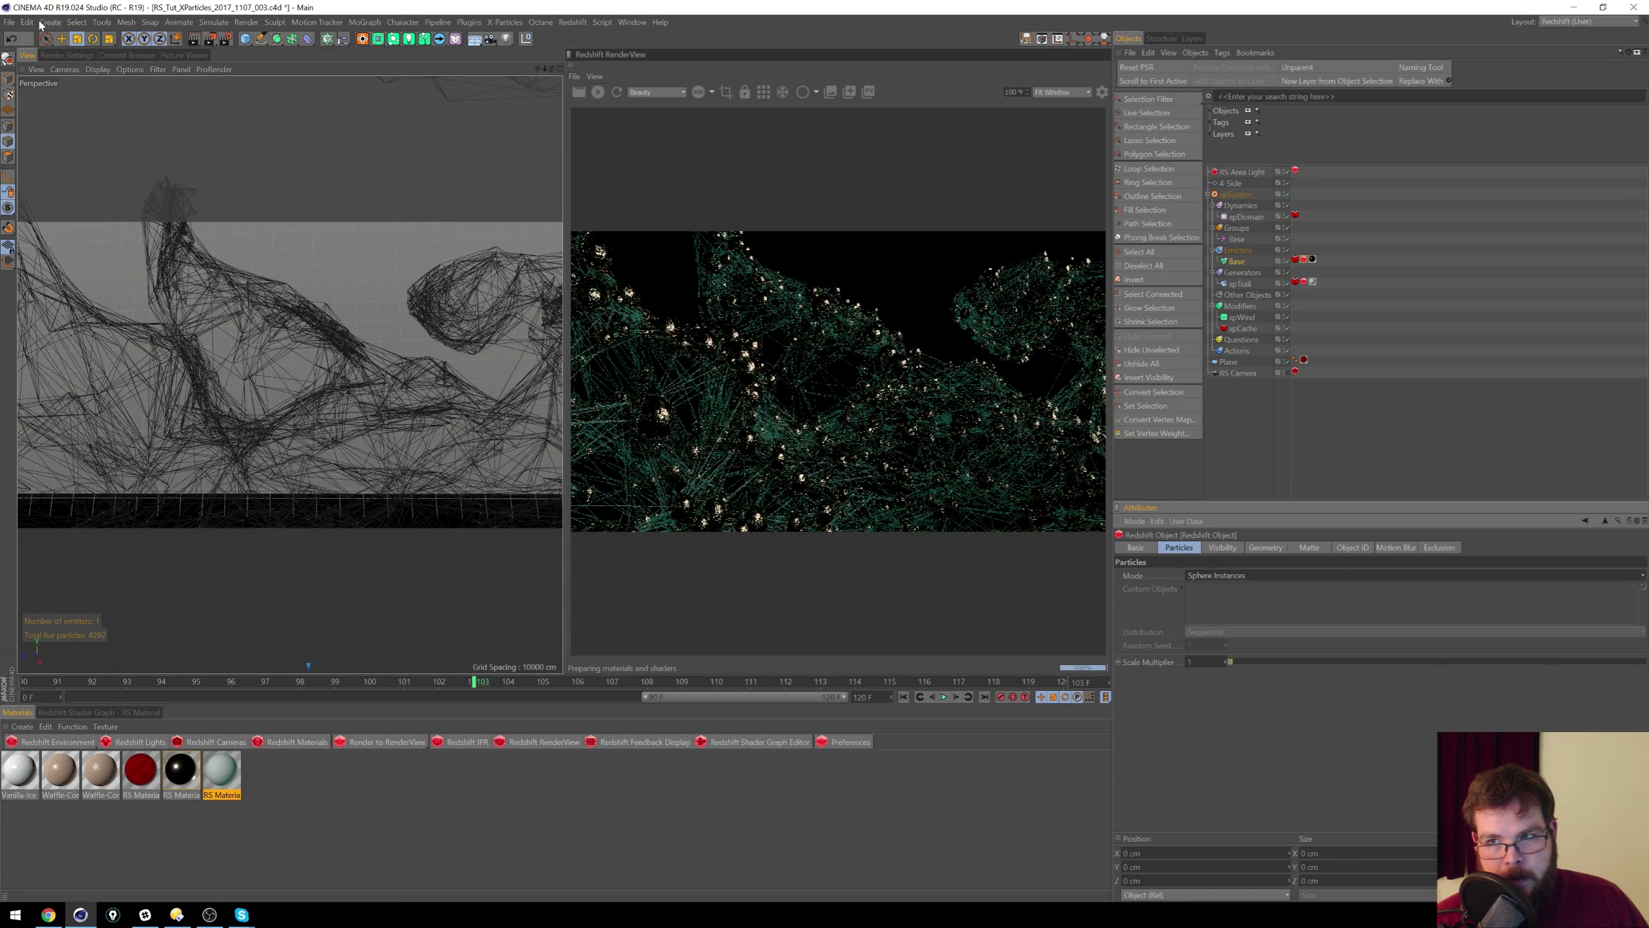
Step: Close the current X-Particles project without saving its changes
left_click(13, 23)
left_click(15, 23)
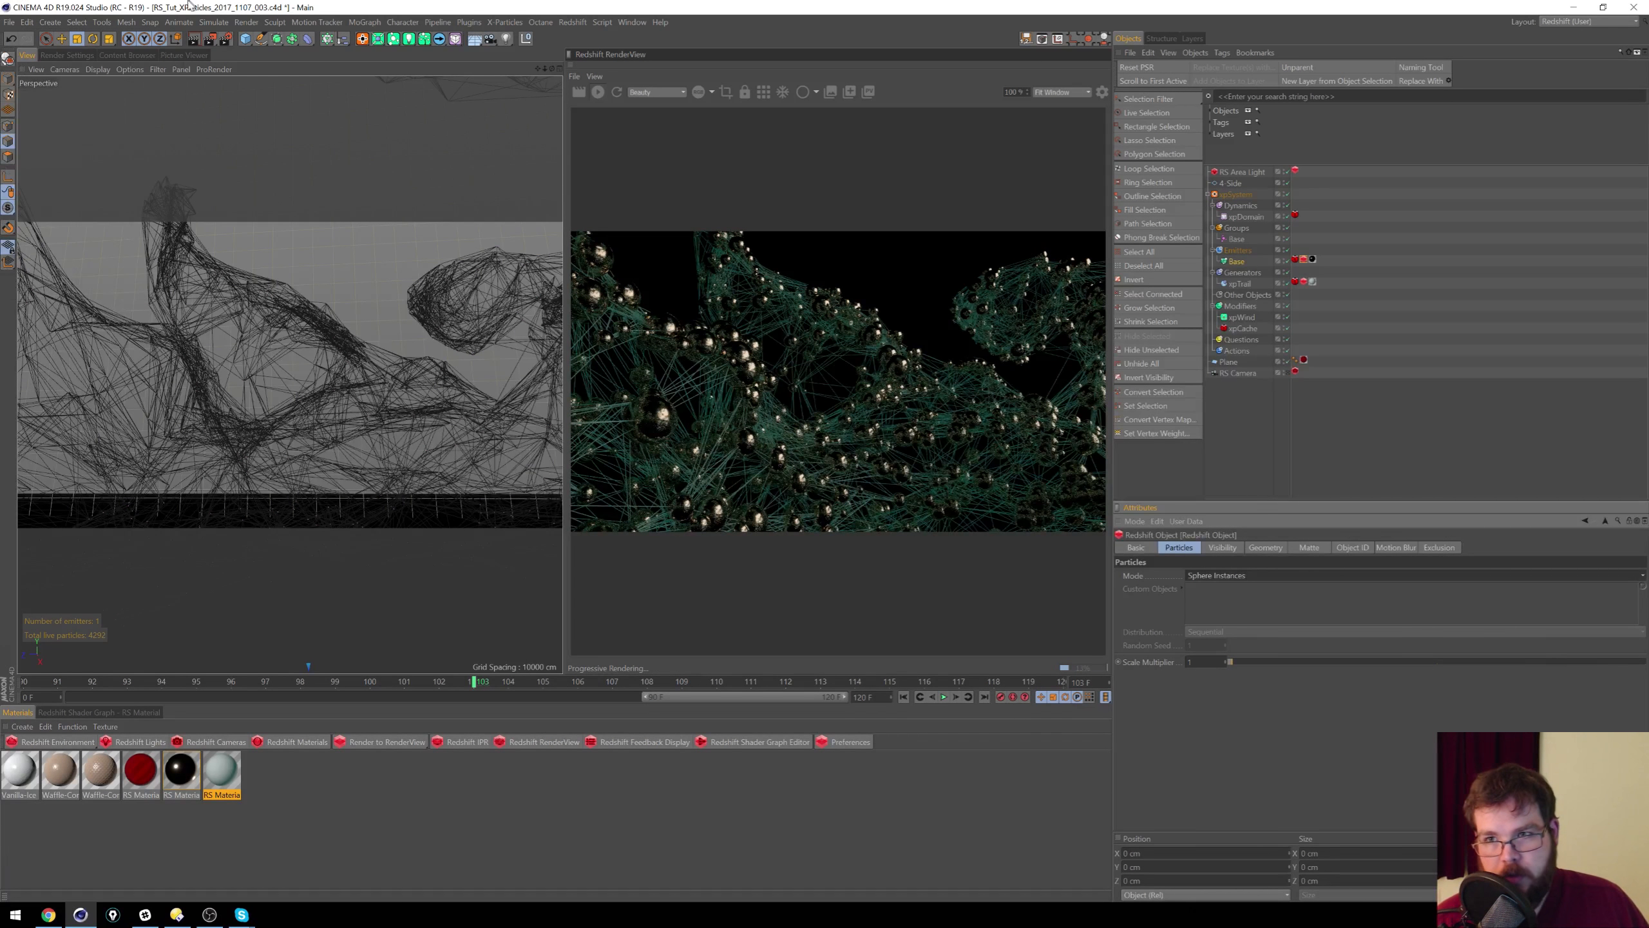
left_click(8, 23)
left_click(66, 96)
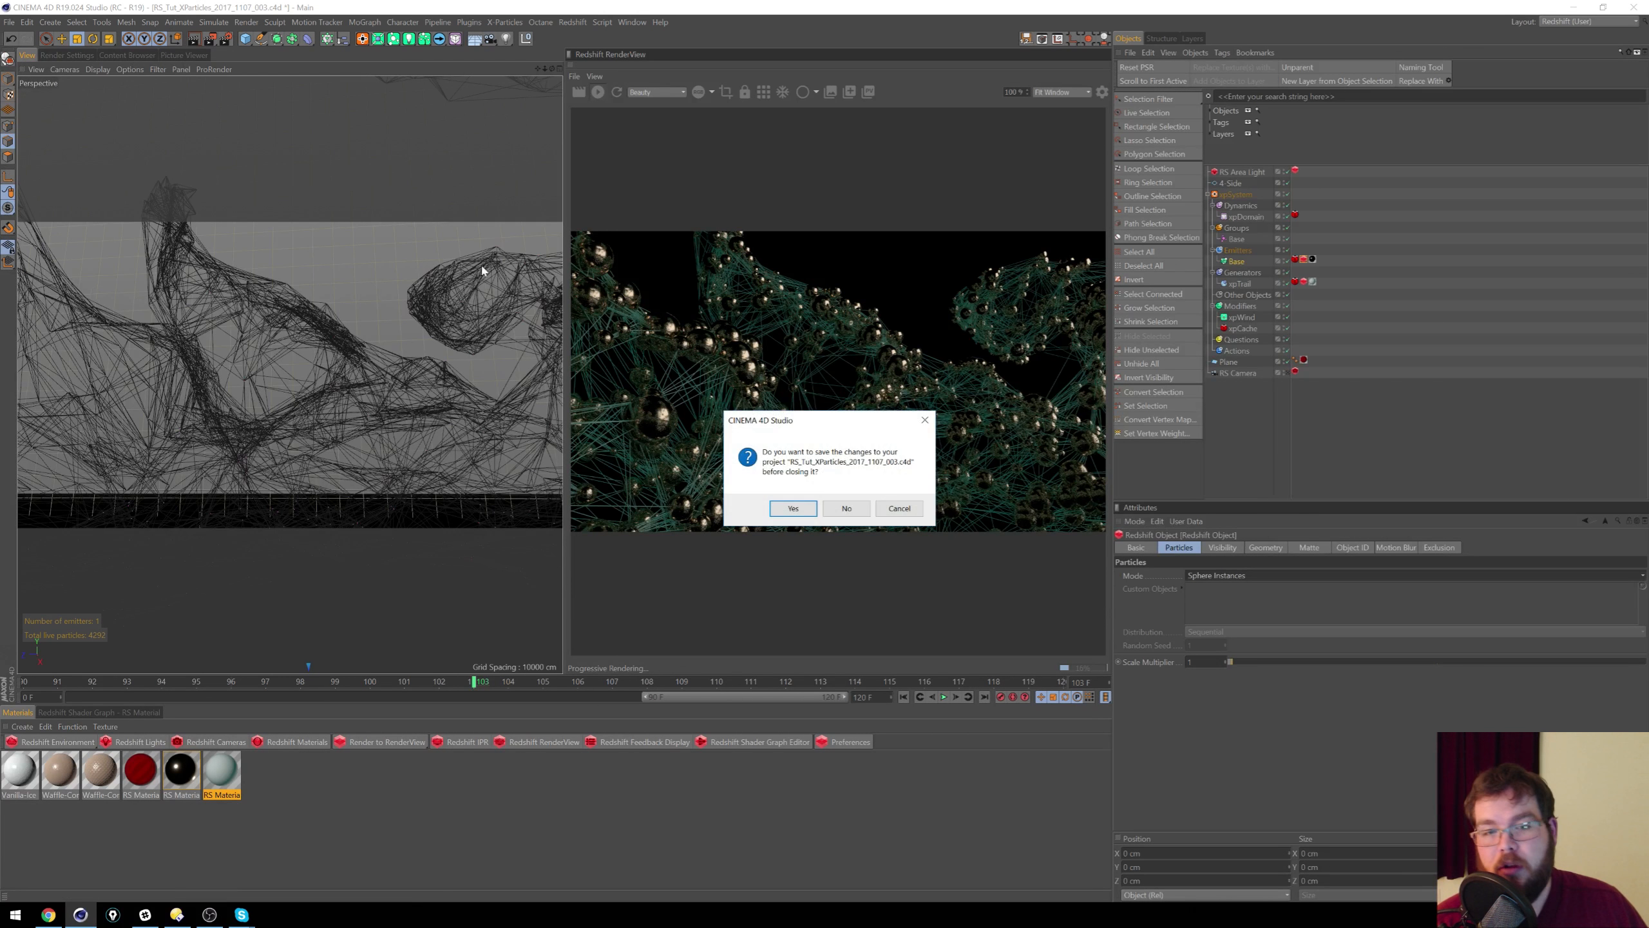
left_click(848, 517)
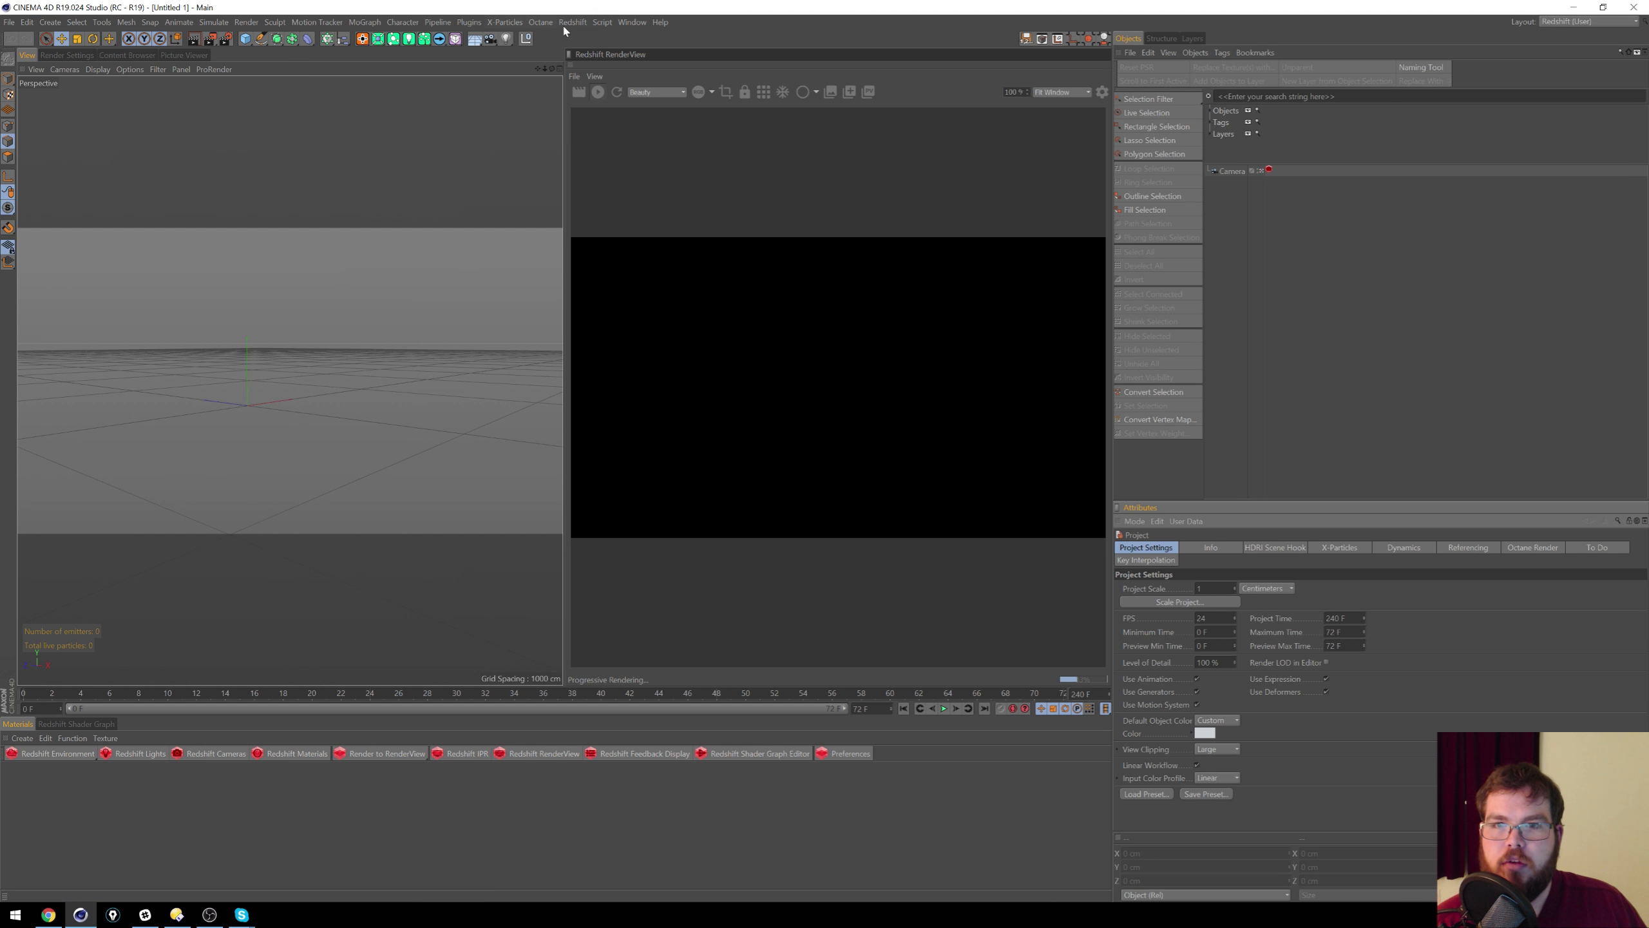
Step: Add an xpSystem and a Circle spline to the empty scene, orienting the circle to the XZ plane
left_click(491, 23)
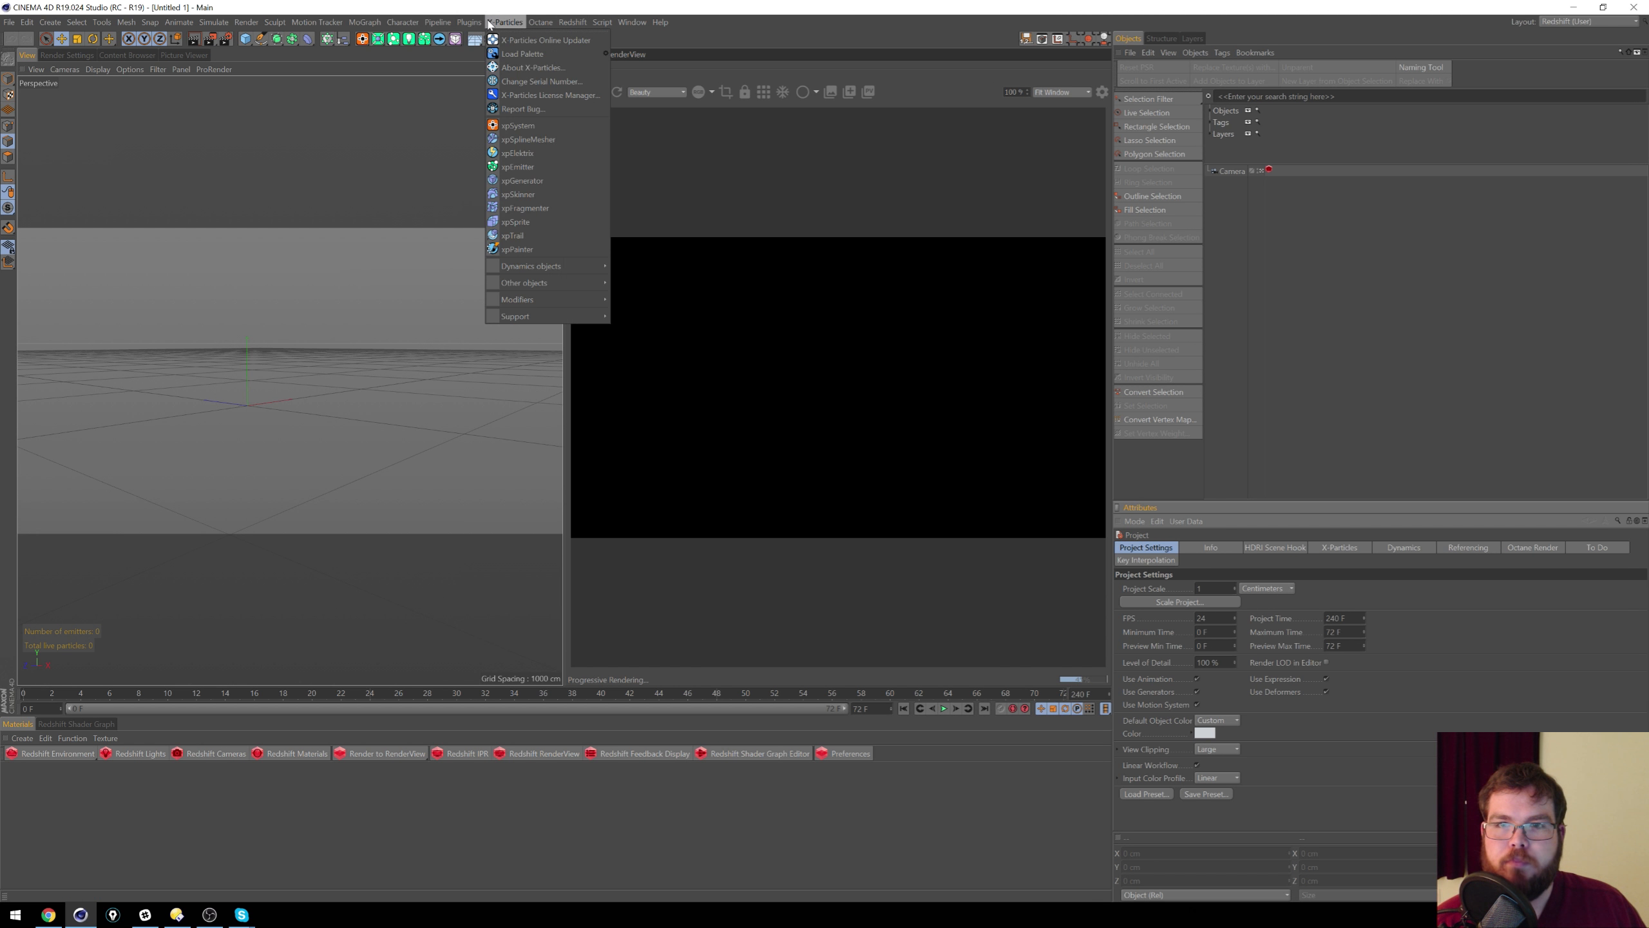
left_click(519, 127)
left_click(260, 38)
left_click(391, 72)
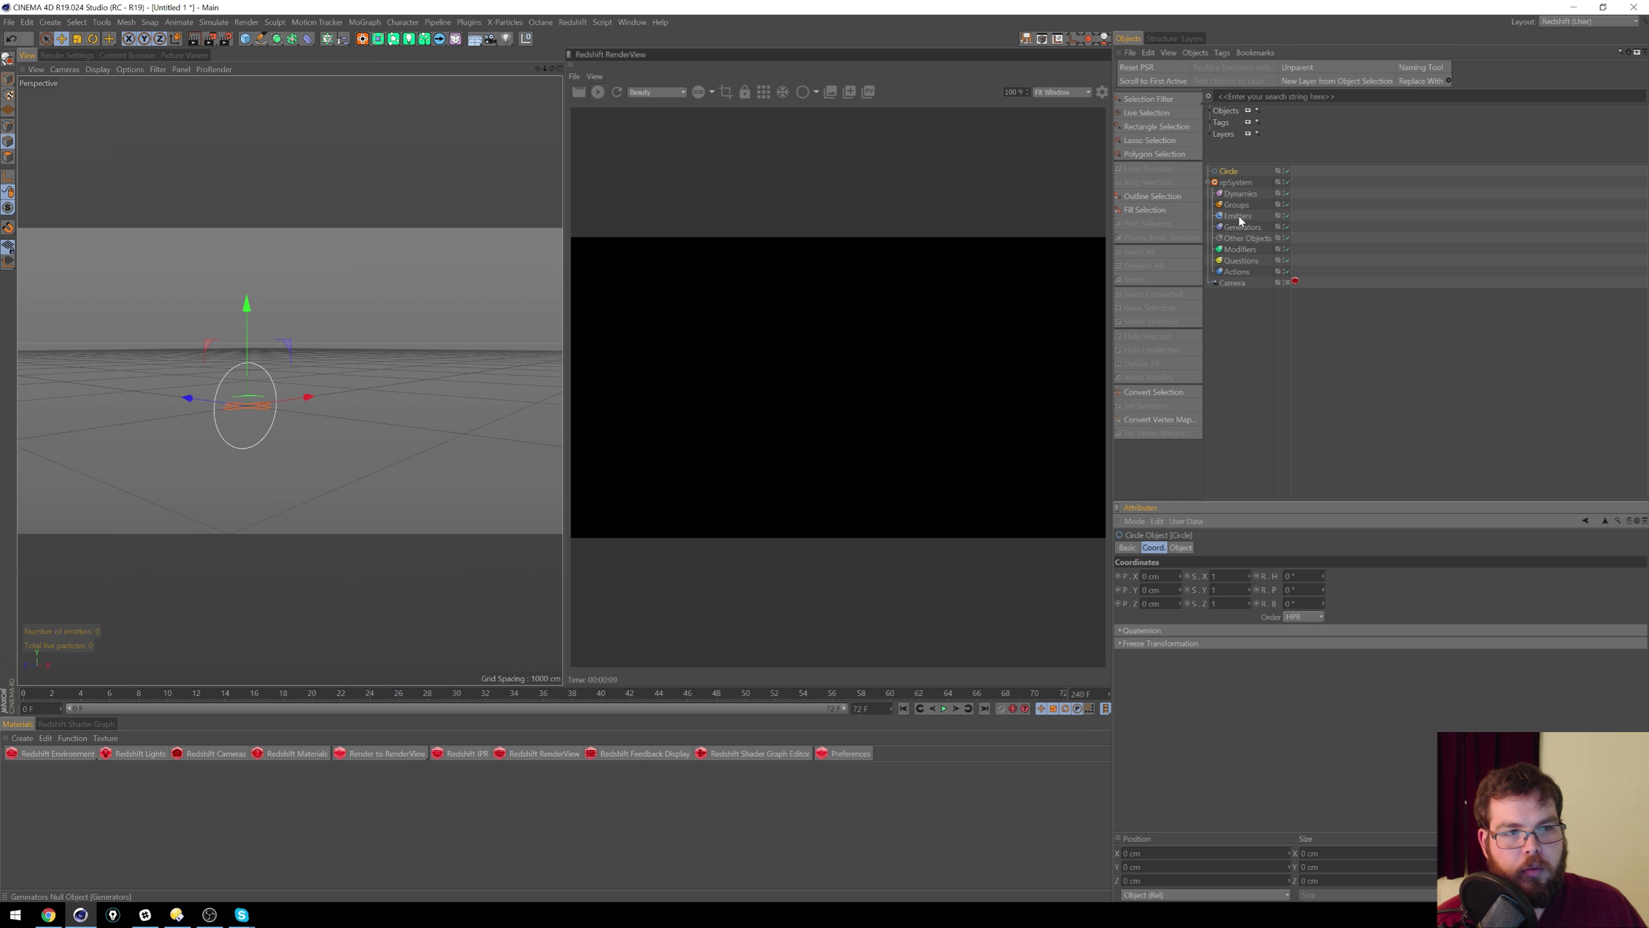
left_click(1180, 547)
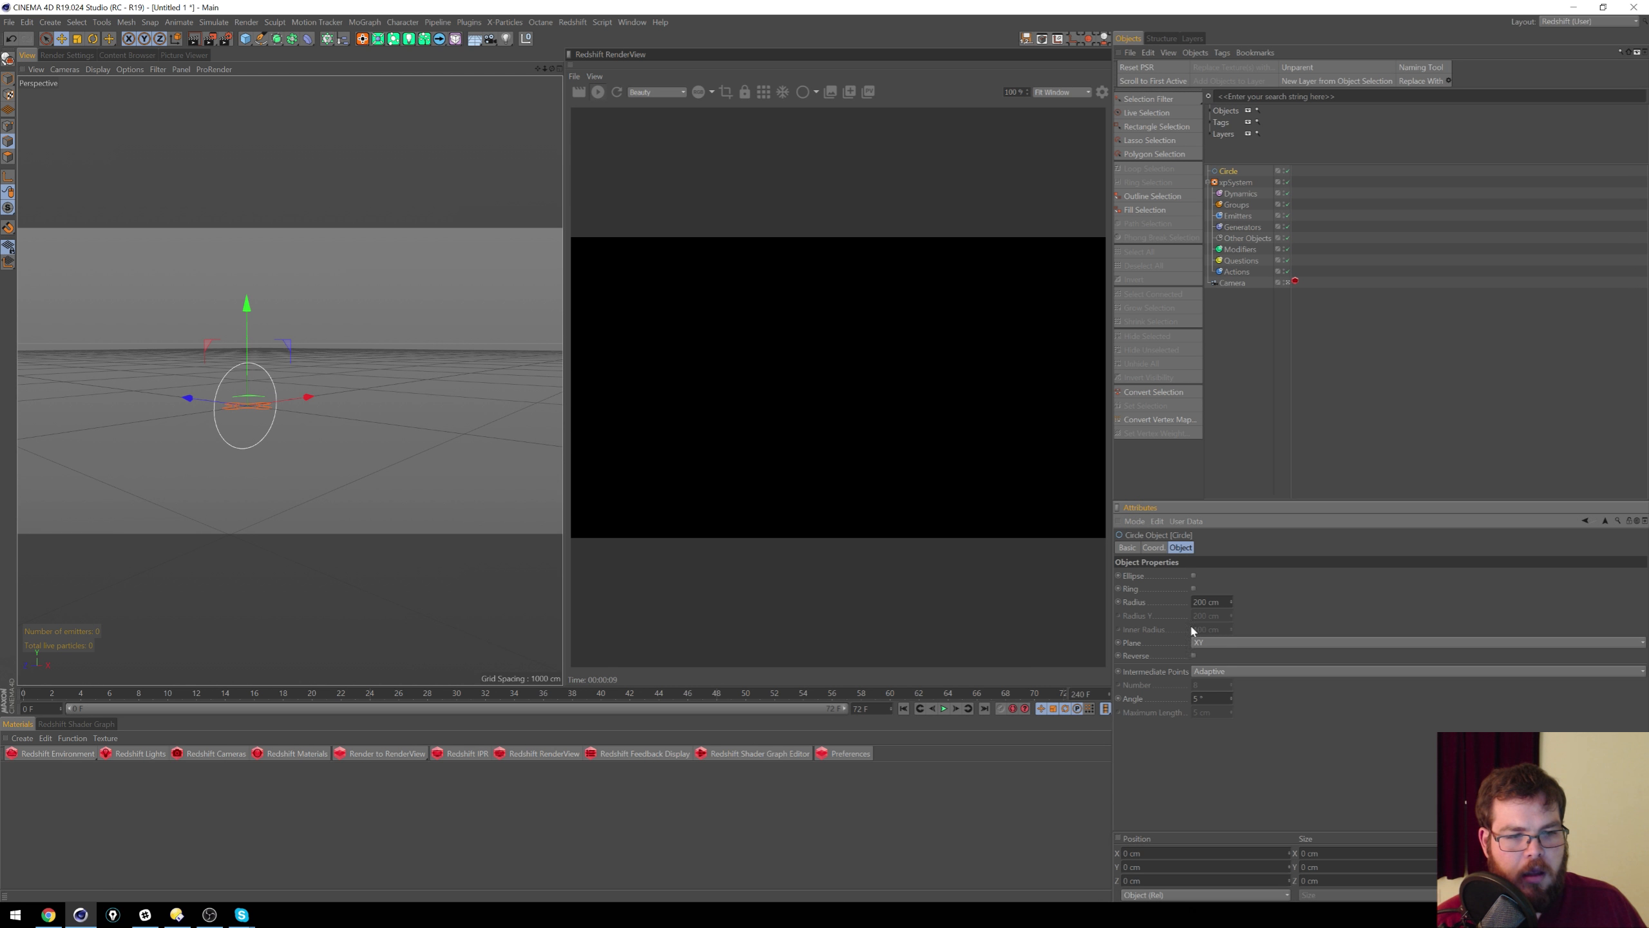
left_click(1231, 642)
left_click(1200, 684)
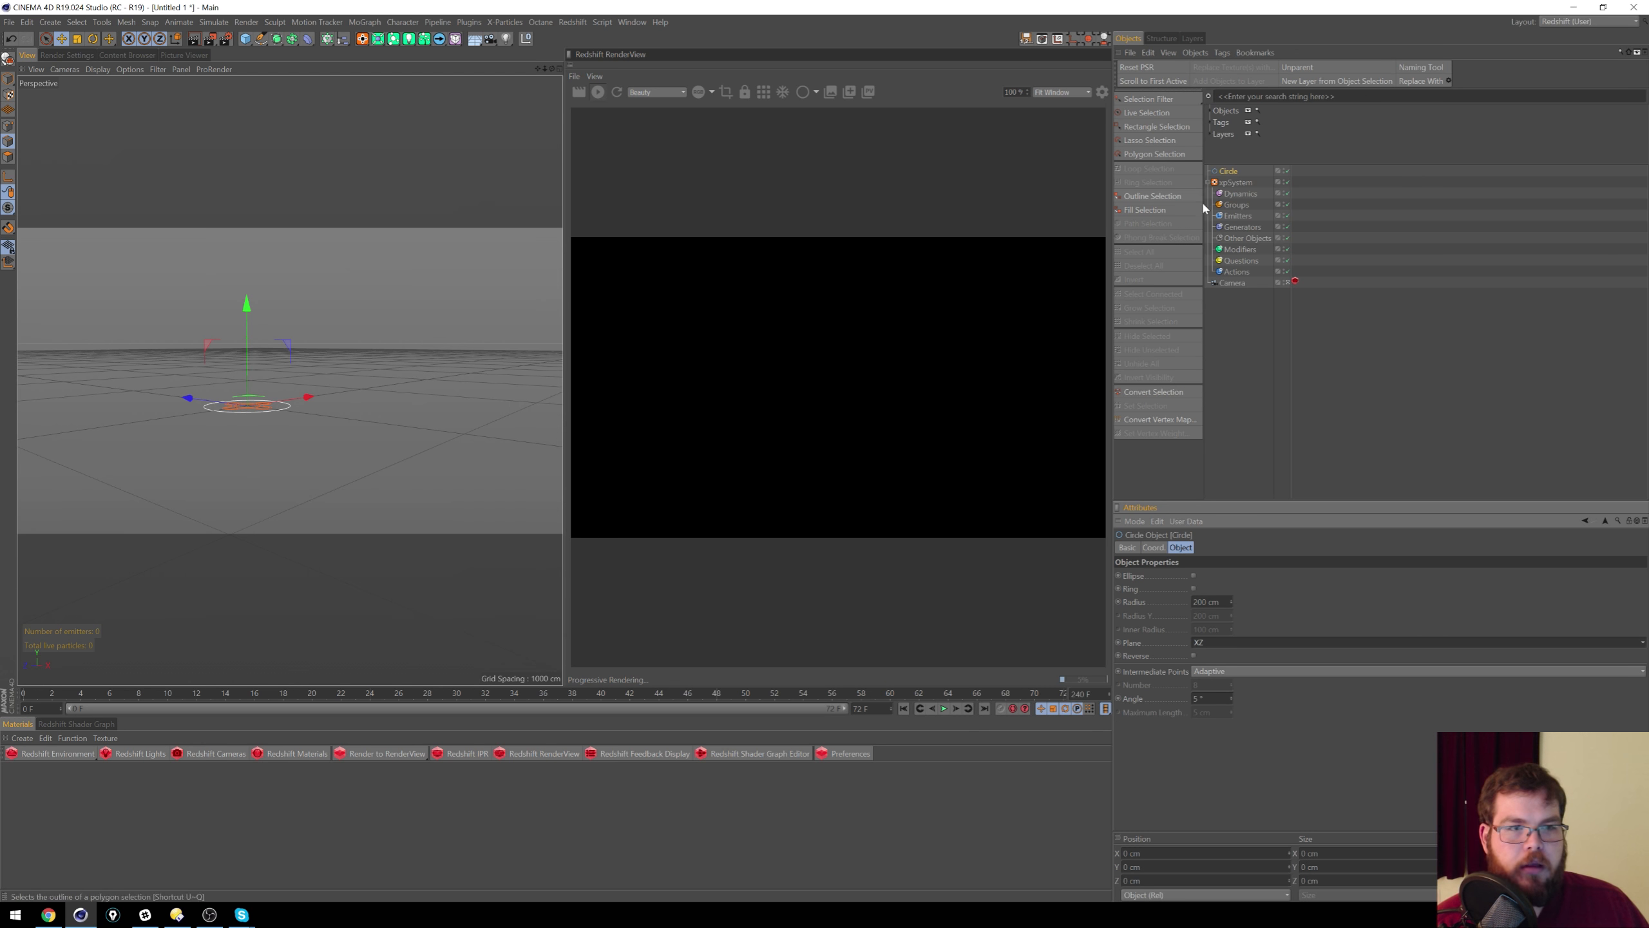
Step: Create an emitter in the xpSystem's Emitters folder and open the new emitter's object properties
left_click(1237, 216)
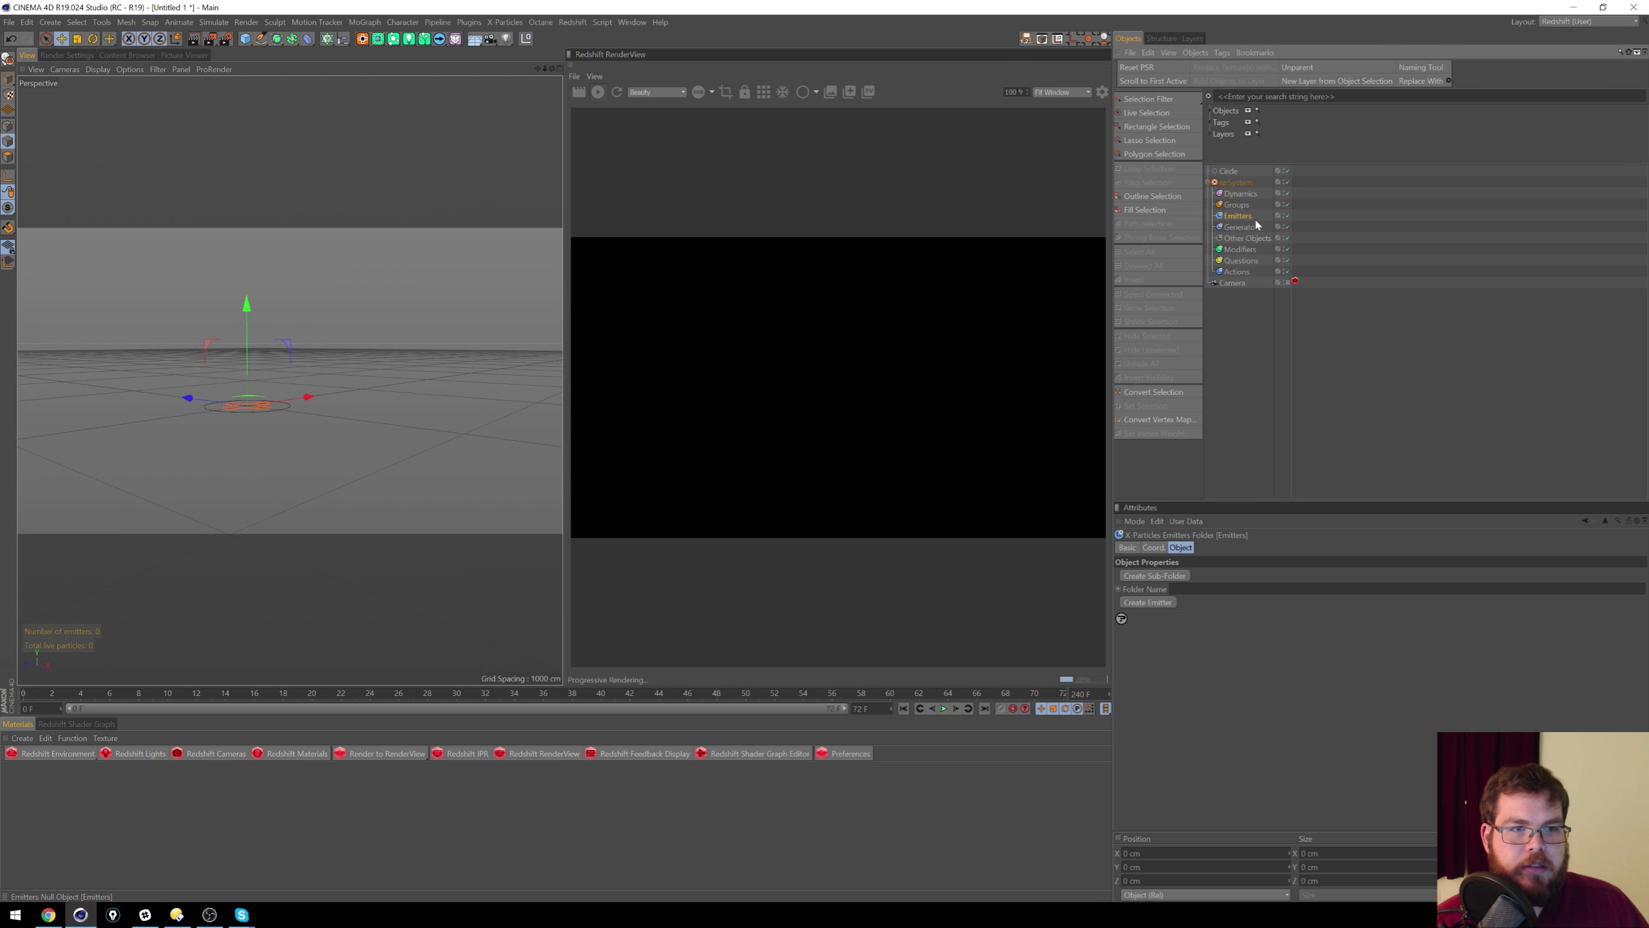
left_click(1172, 602)
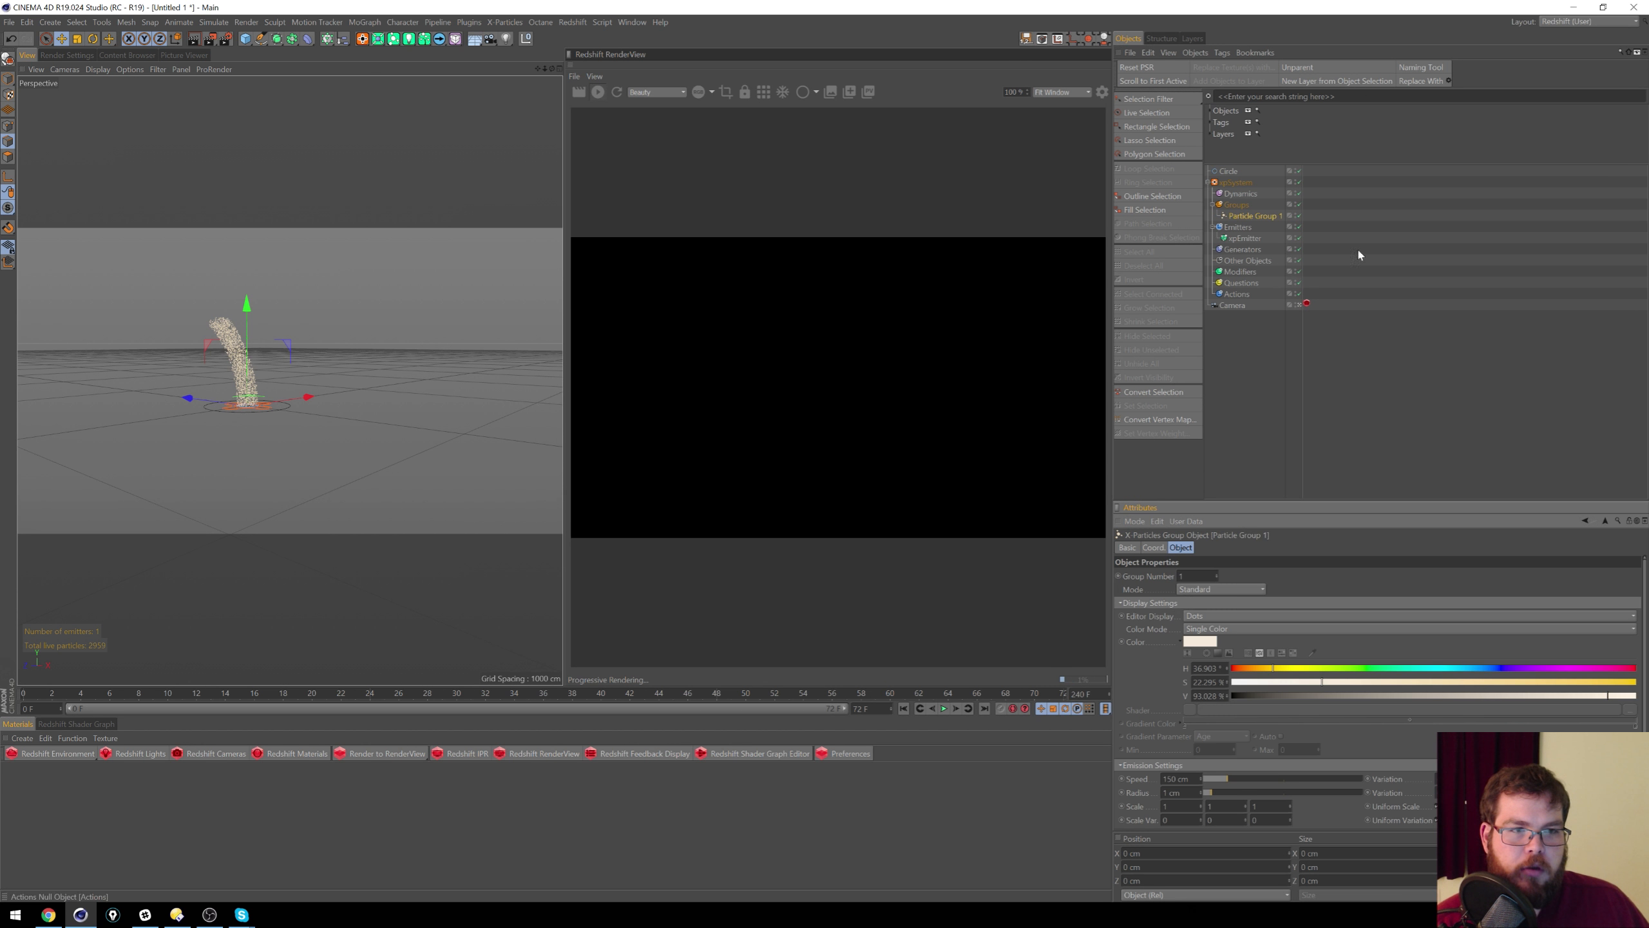
right_click_drag(304, 390, 365, 372, "alt")
middle_click_drag(365, 372, 464, 393, "alt")
right_click_drag(287, 362, 304, 362, "alt")
left_click_drag(306, 362, 357, 369, "alt")
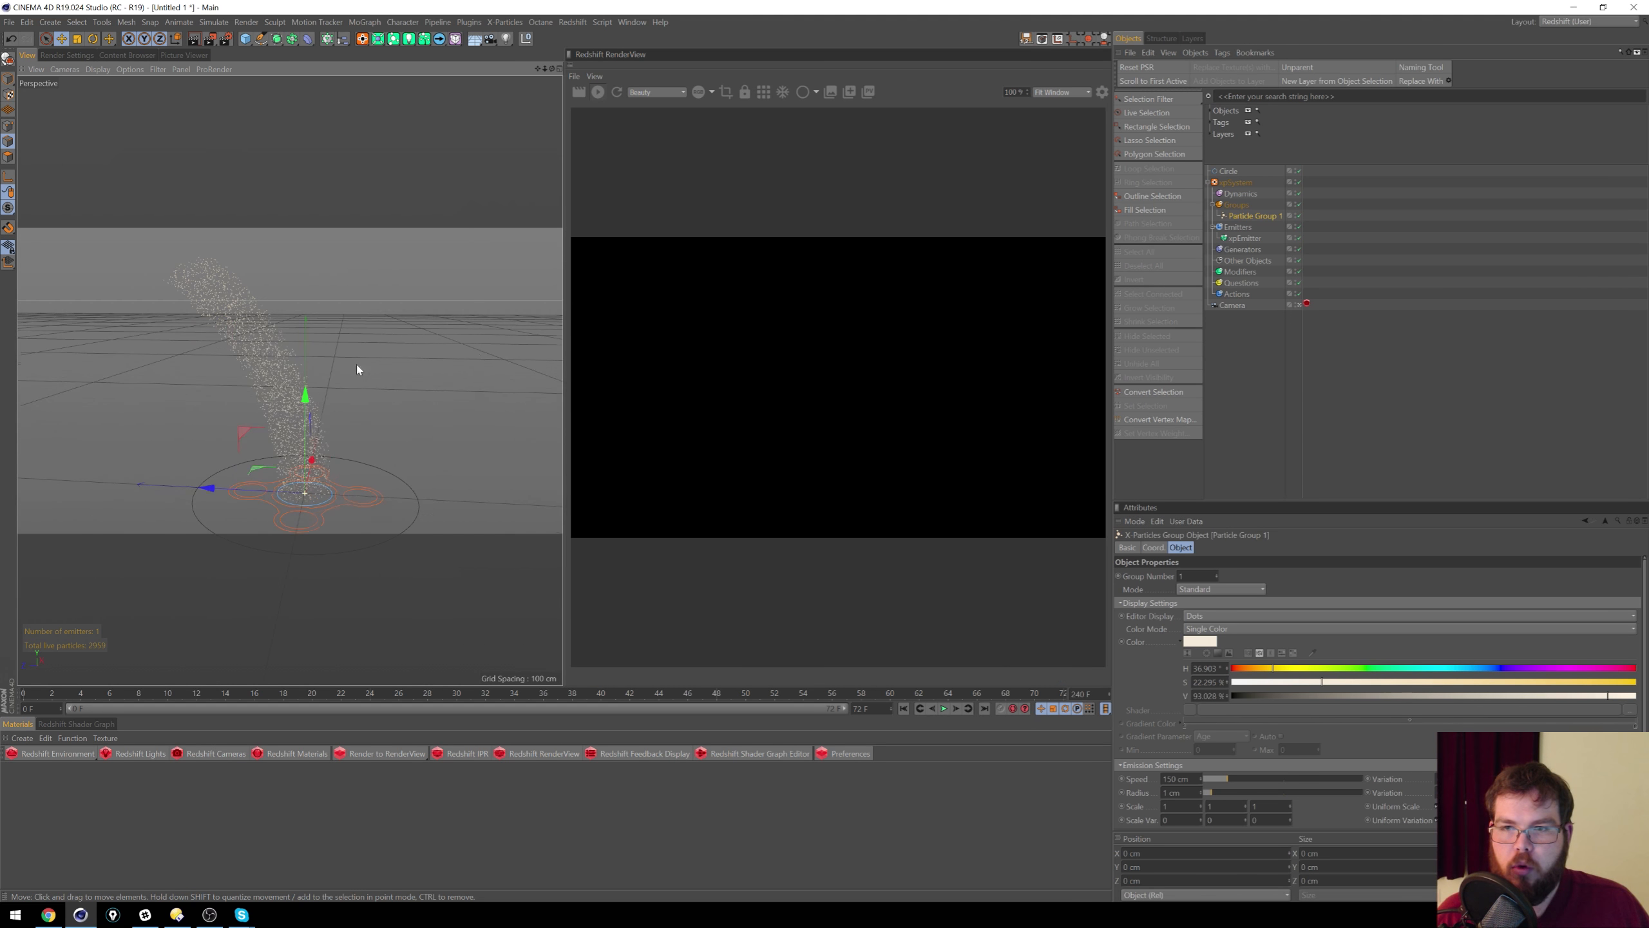
left_click(1244, 238)
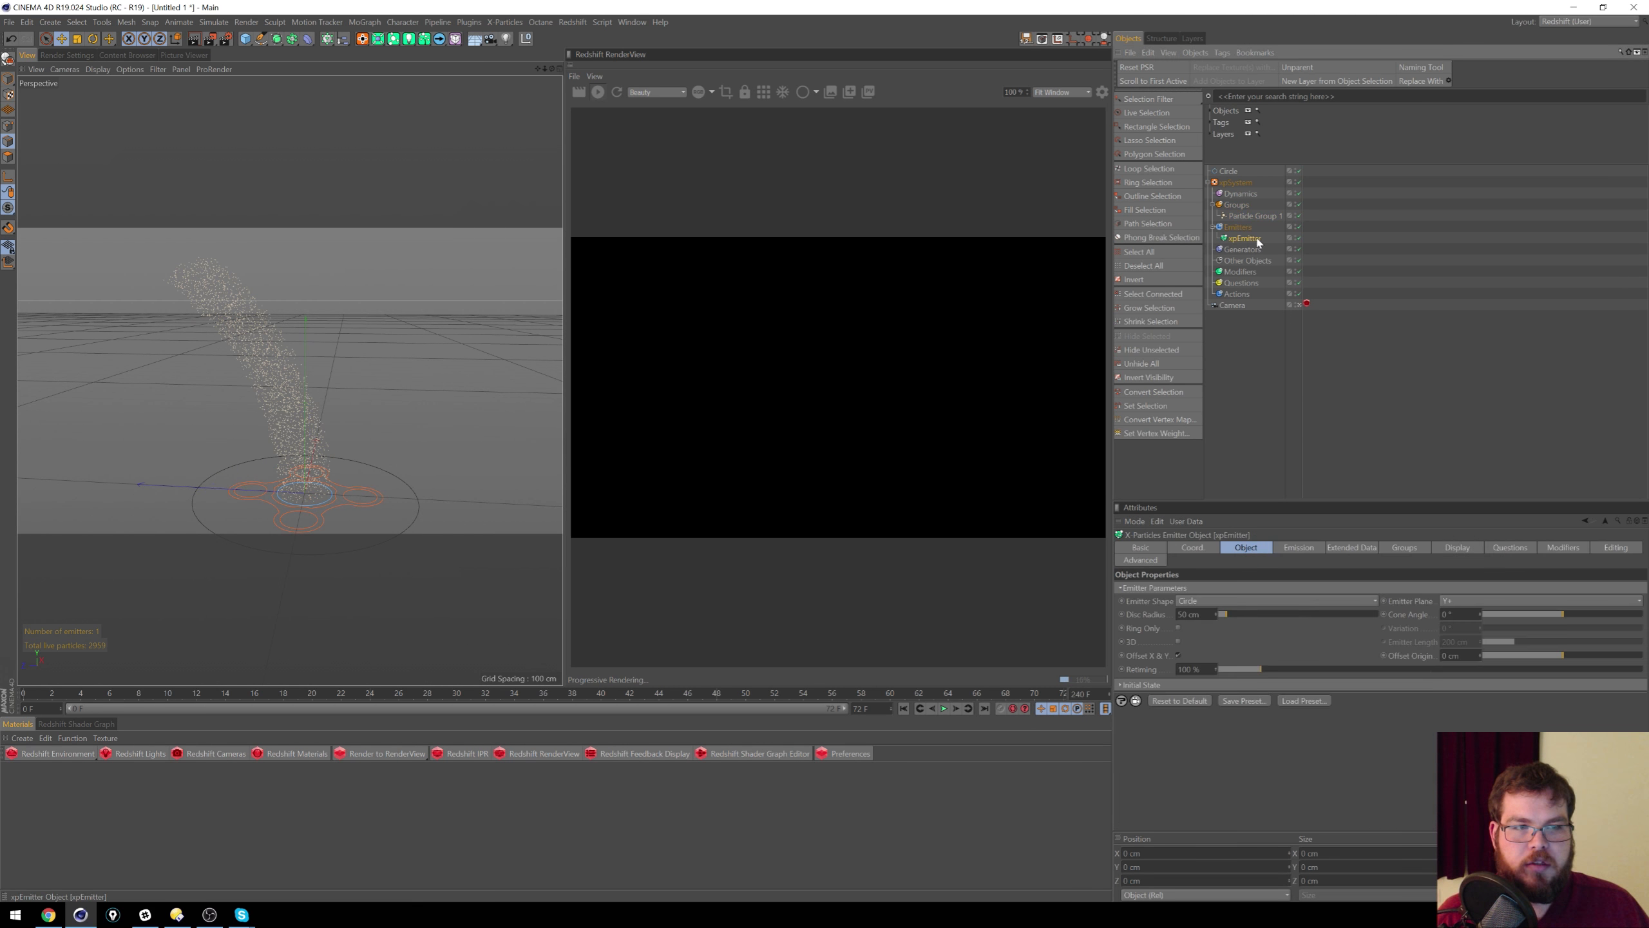
Step: Add a Redshift Object tag to the xpEmitter and set its particle mode to Sphere Instances with a scale multiplier of about 2.6
right_click(1259, 239)
mouse_move(1295, 248)
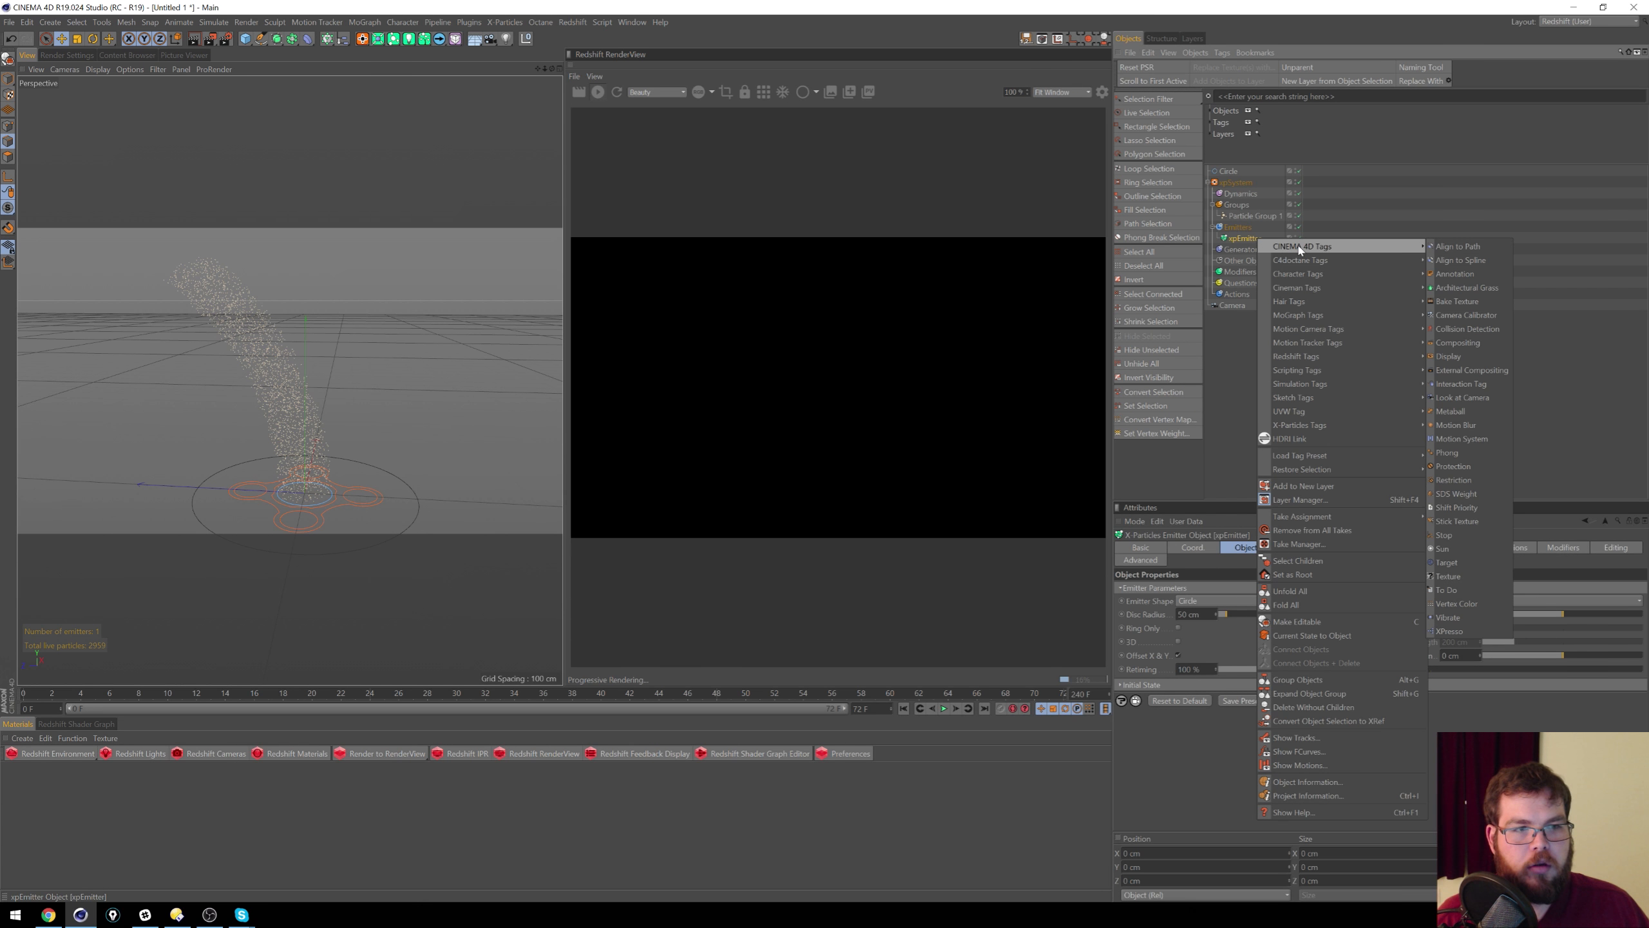
mouse_move(1335, 361)
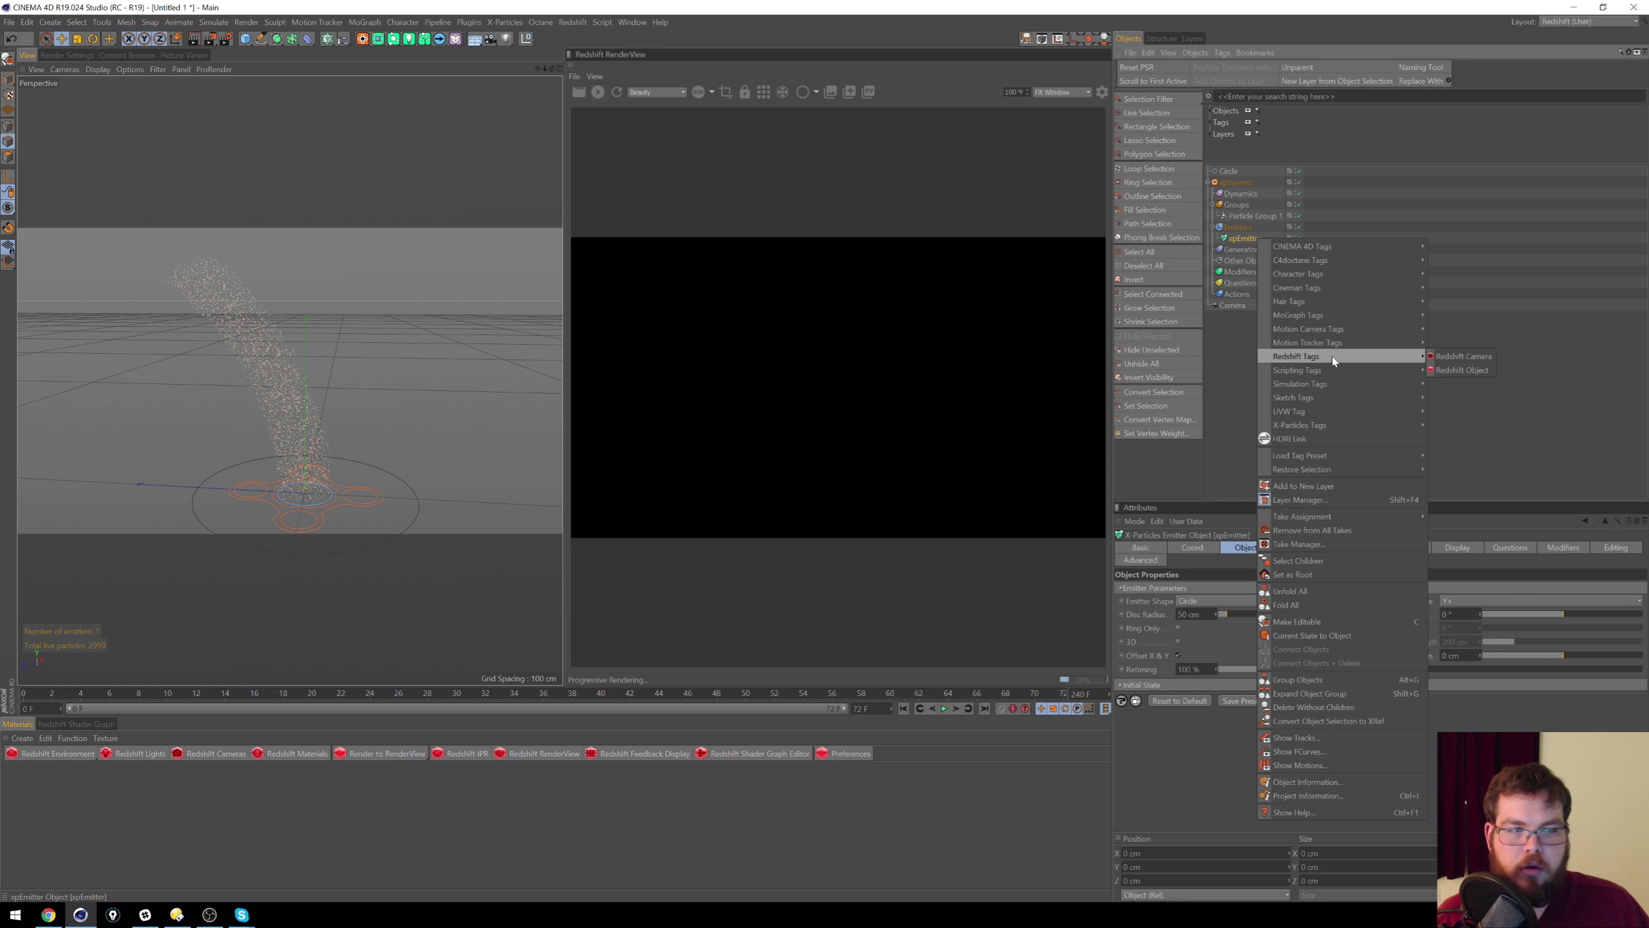
left_click(1464, 369)
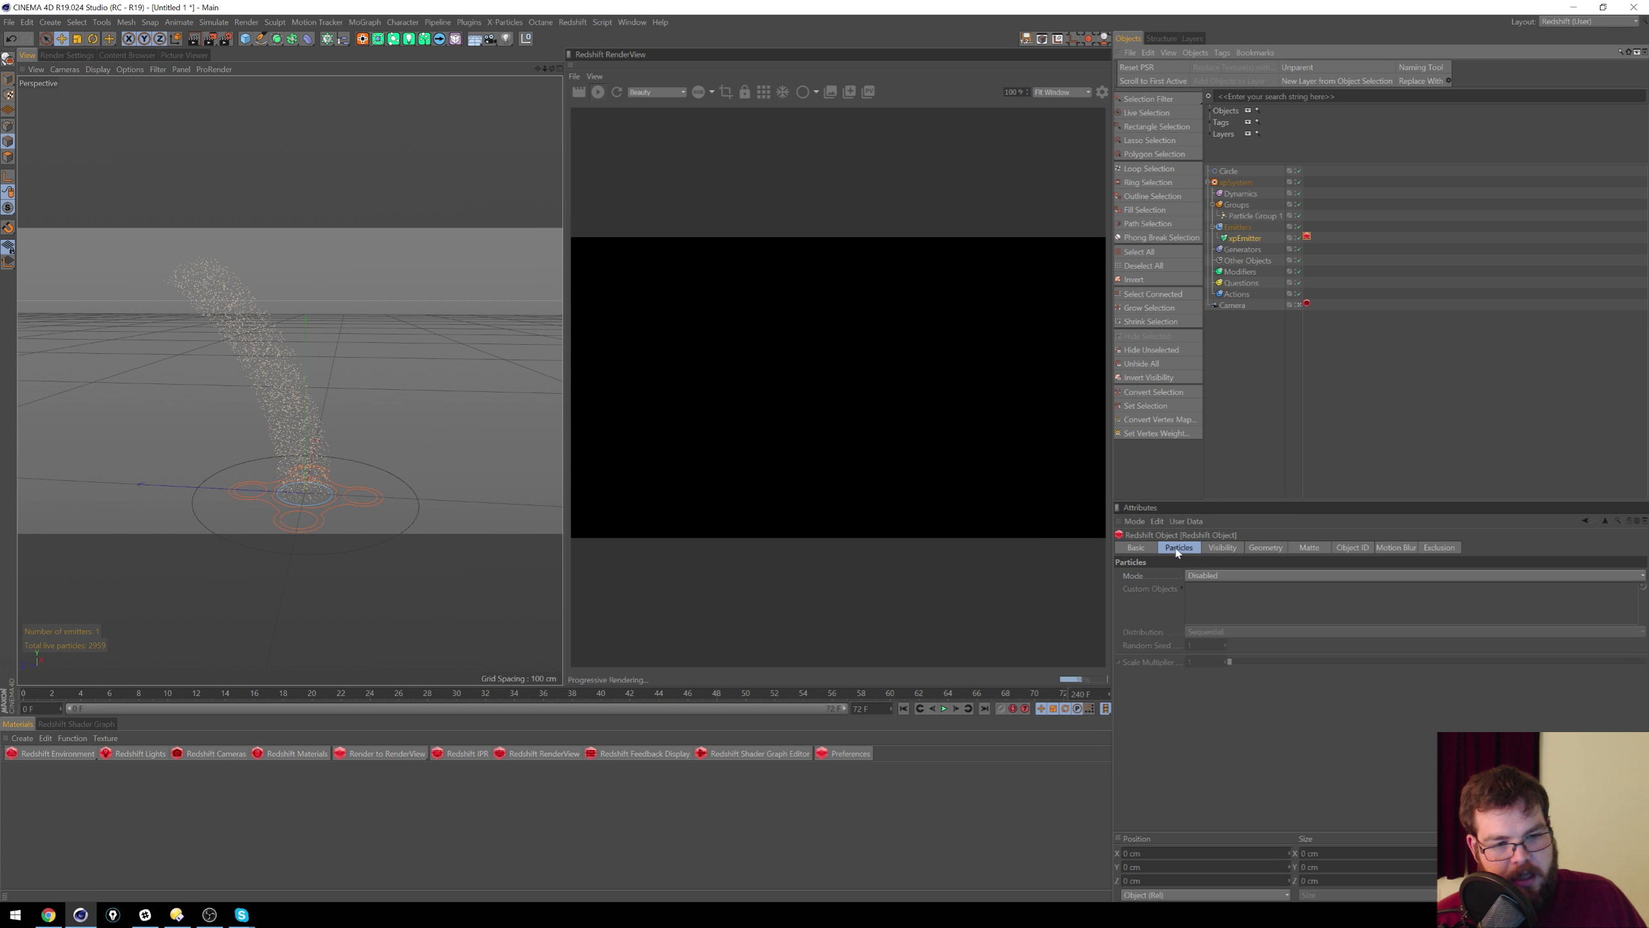
left_click(1233, 577)
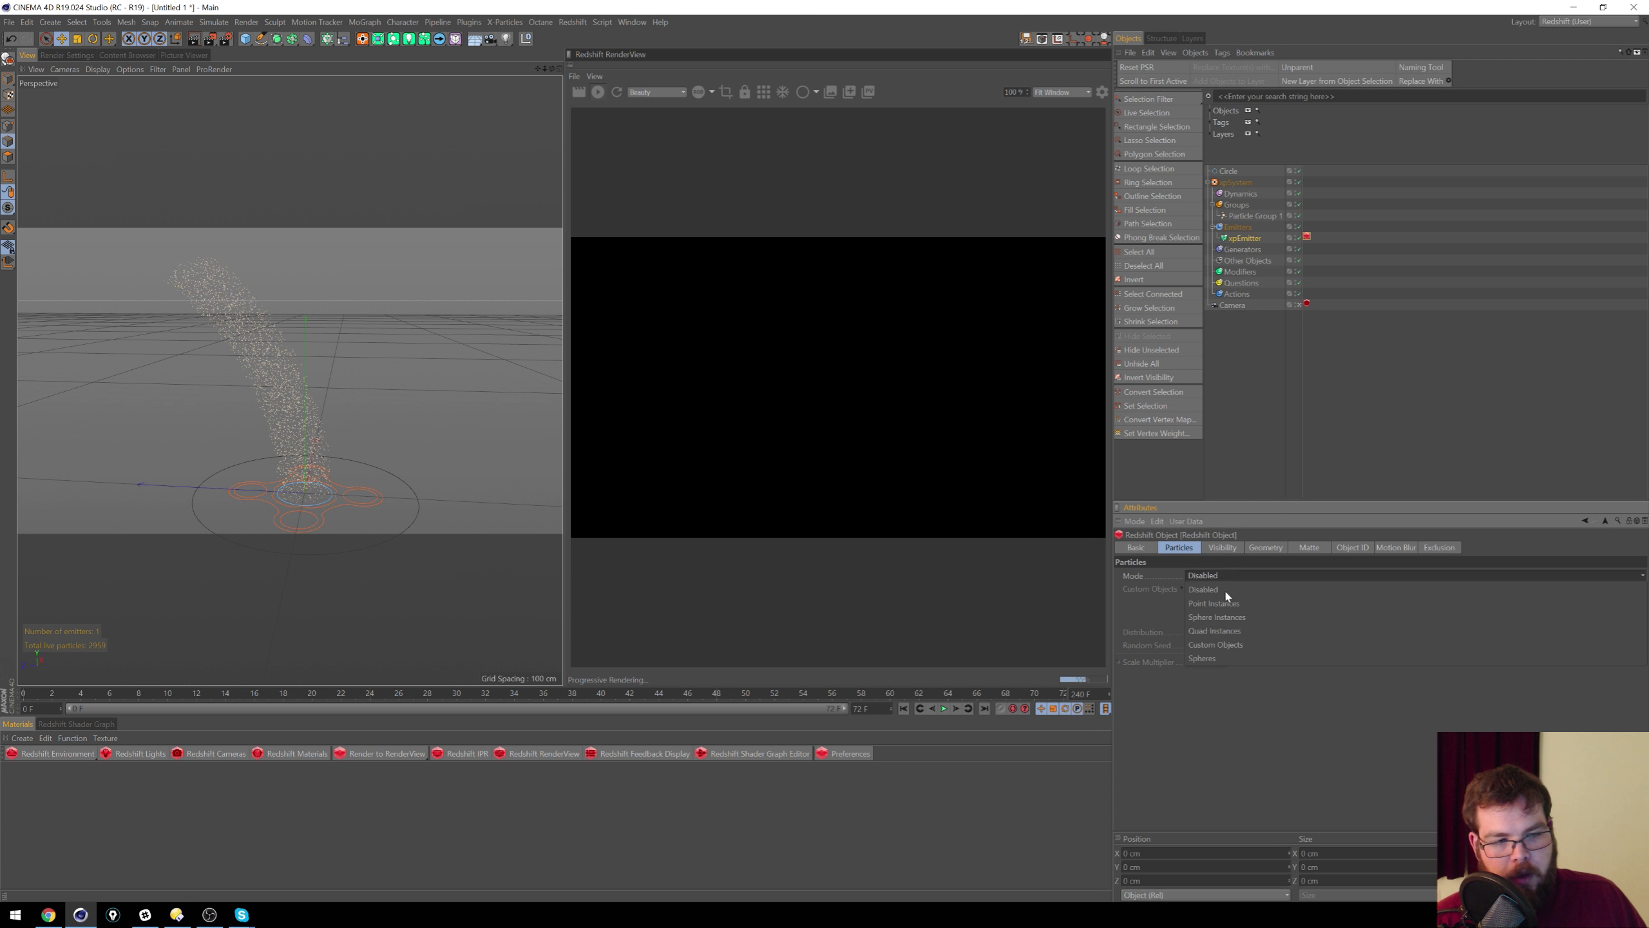
left_click(1257, 620)
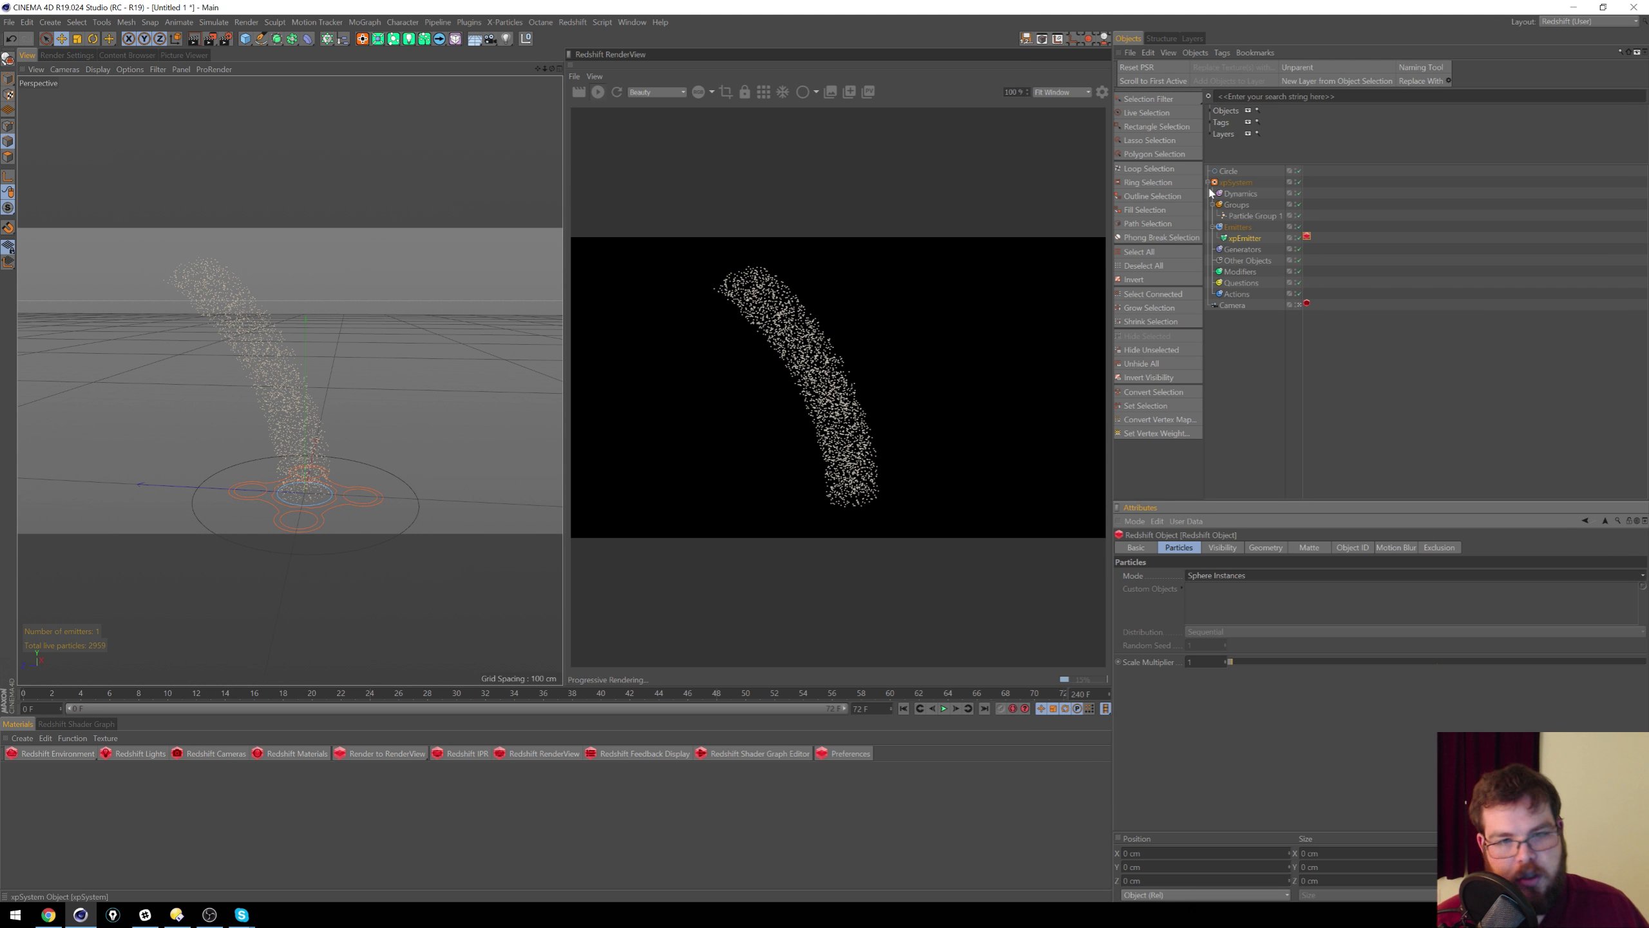
mouse_move(1236, 665)
left_mouse_down()
mouse_move(1363, 663)
mouse_move(1244, 664)
left_mouse_up()
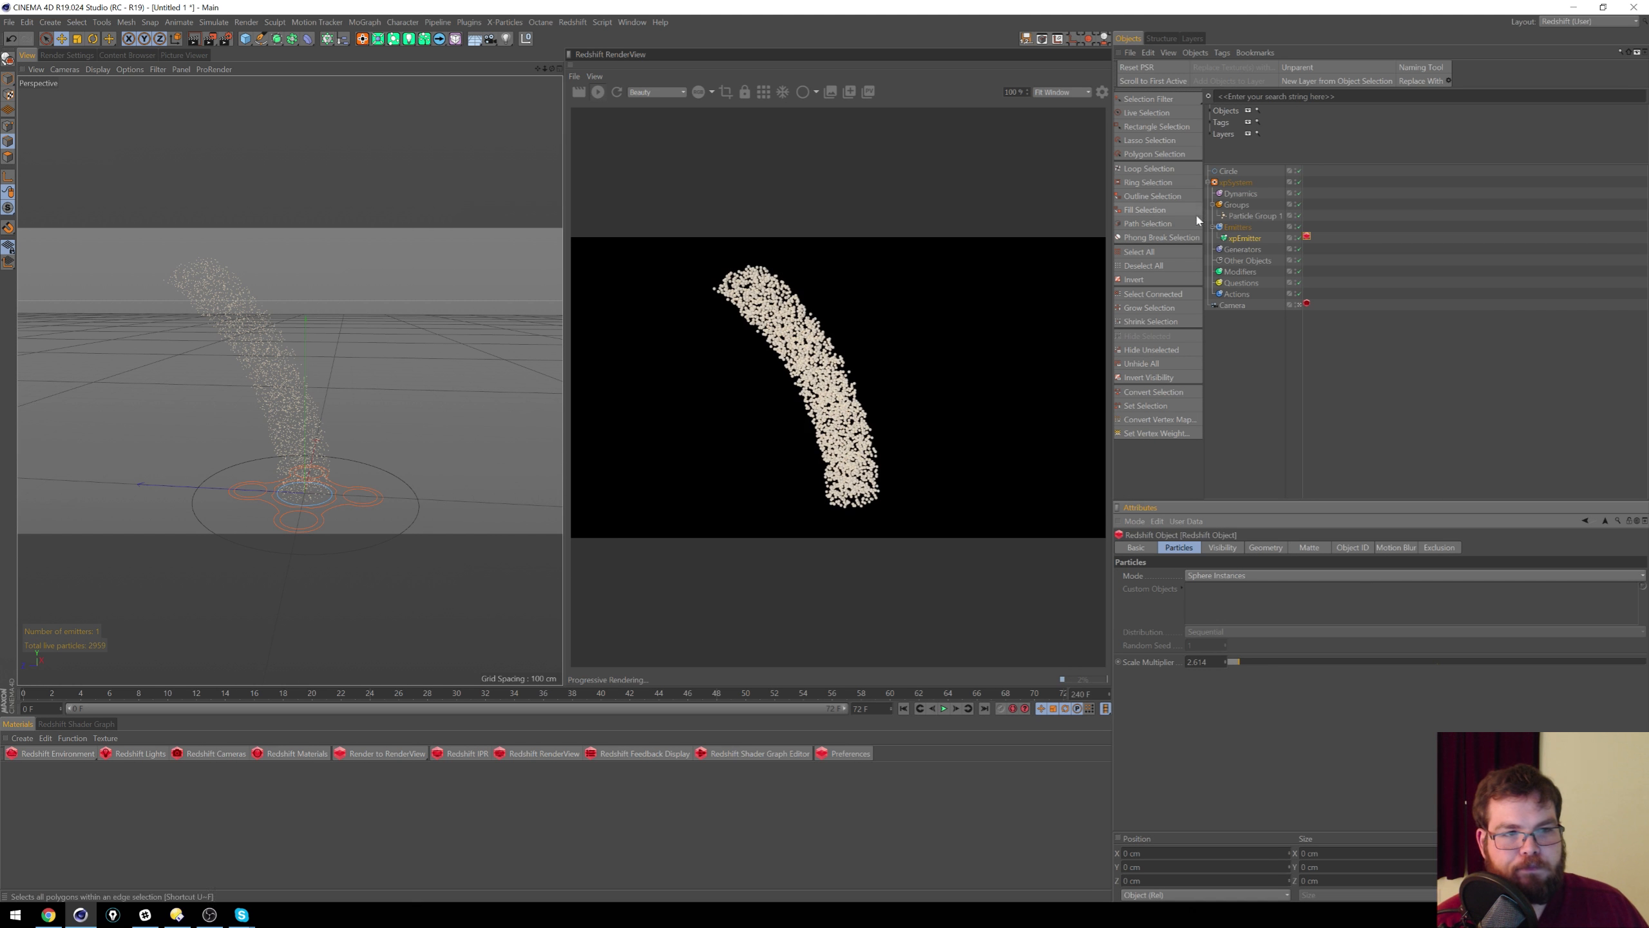
Step: Set Particle Group 1's radius to 10 cm and replay the simulation from the start to frame 30
left_click(1253, 216)
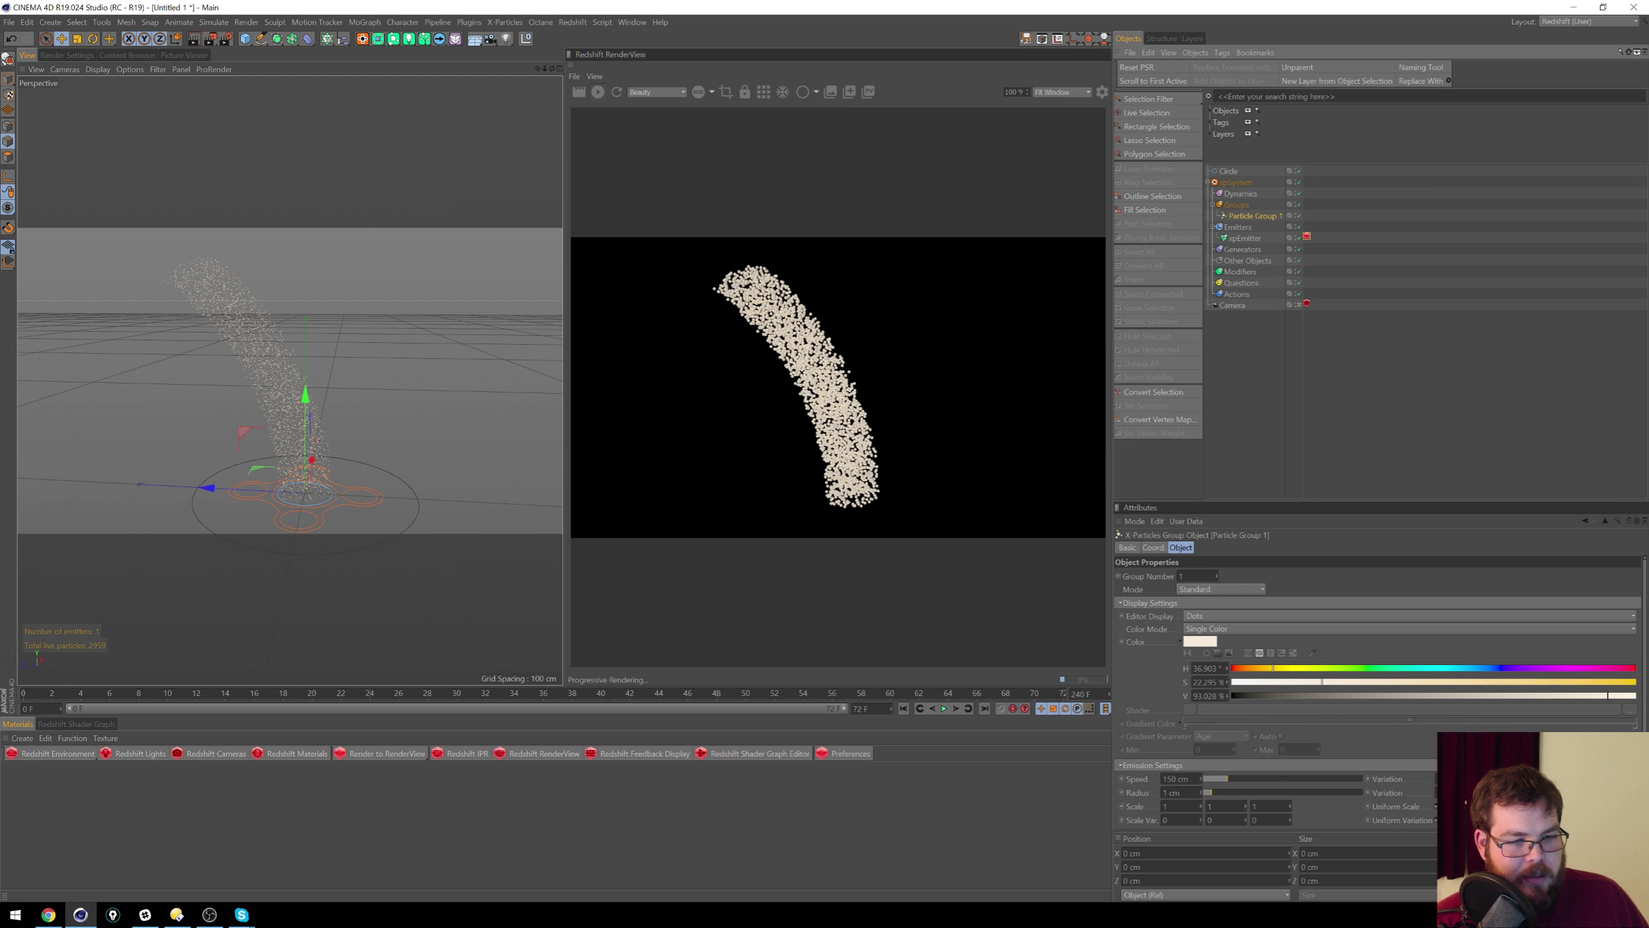
left_click_drag(1184, 792, 1021, 685)
type("10")
key("Return")
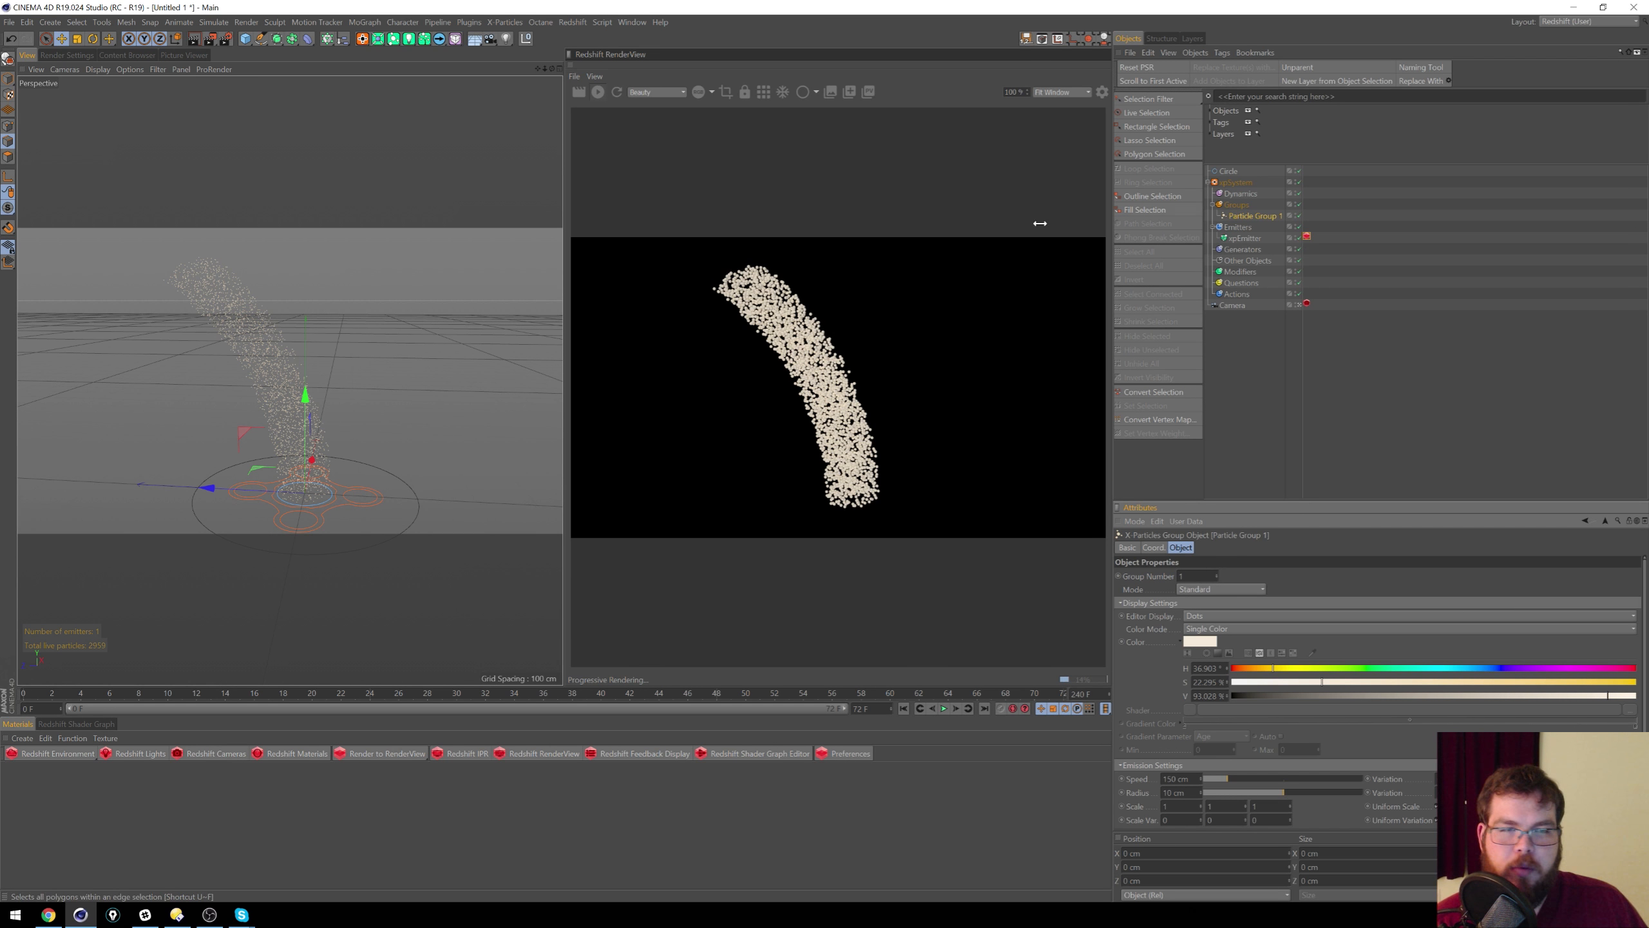
left_click(904, 708)
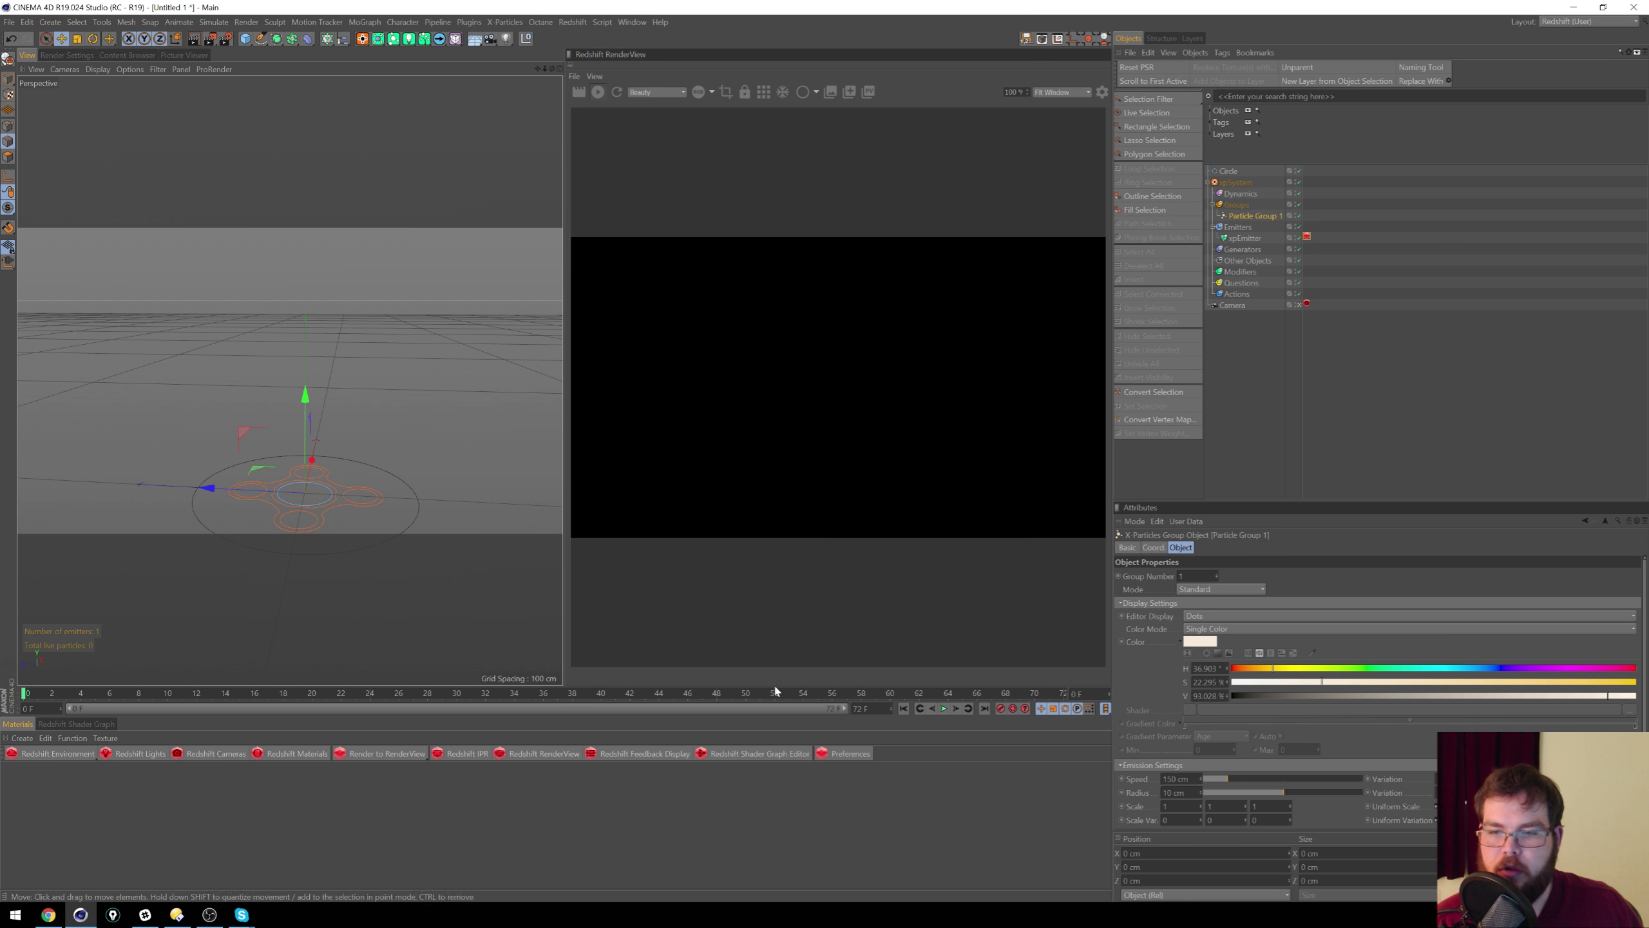
left_click(944, 709)
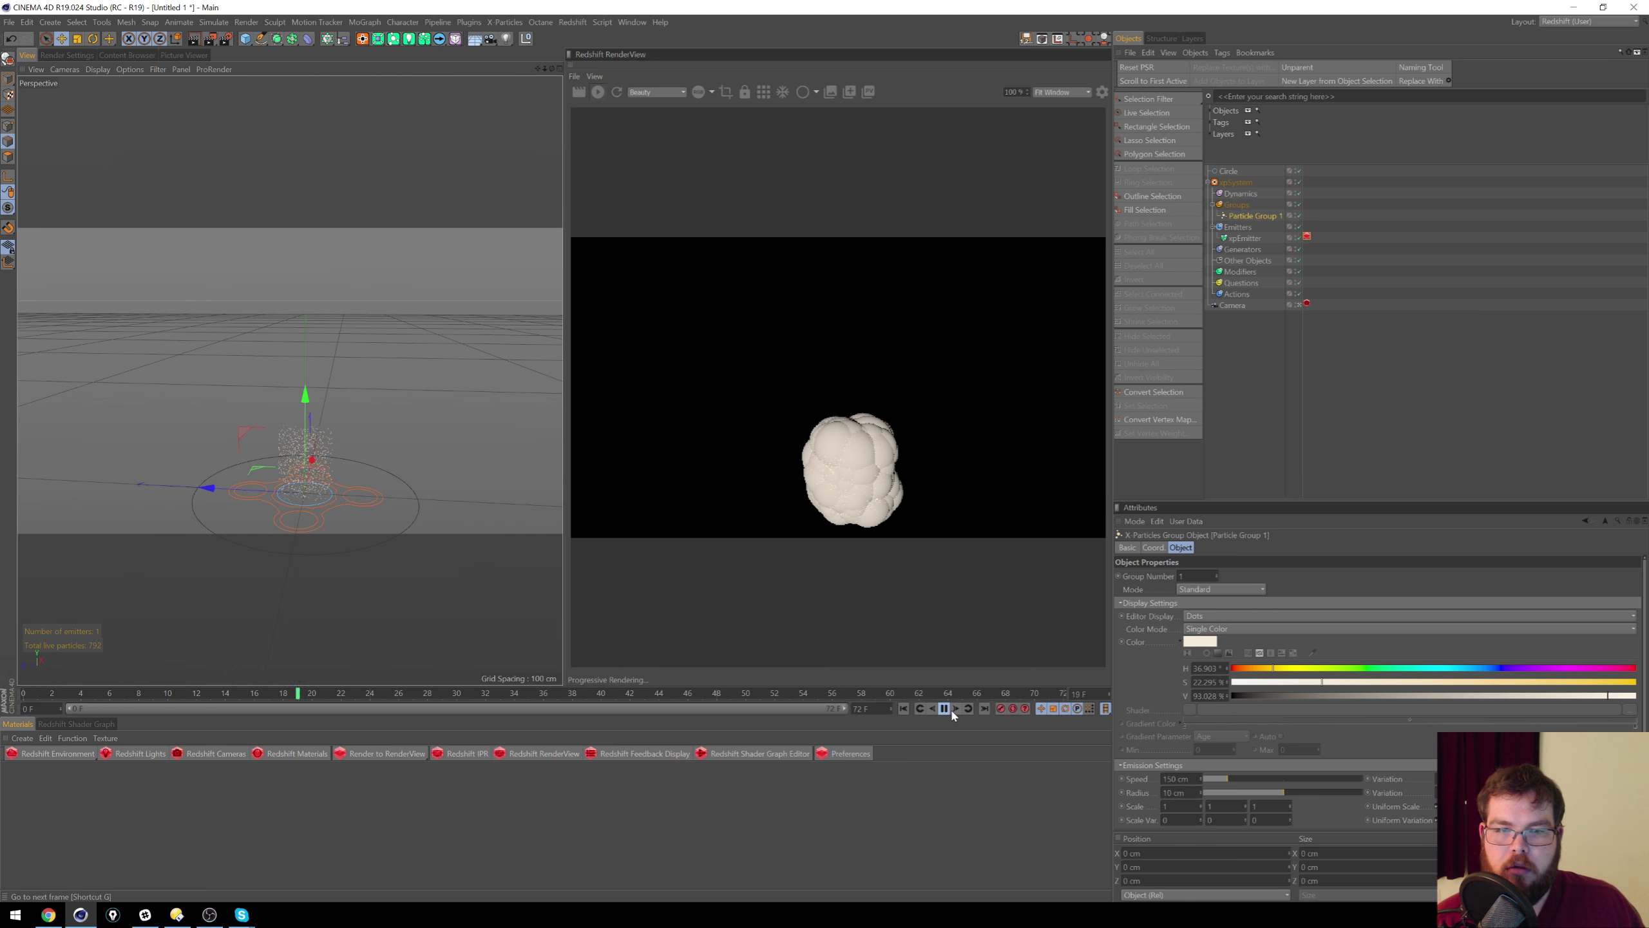
left_click(950, 710)
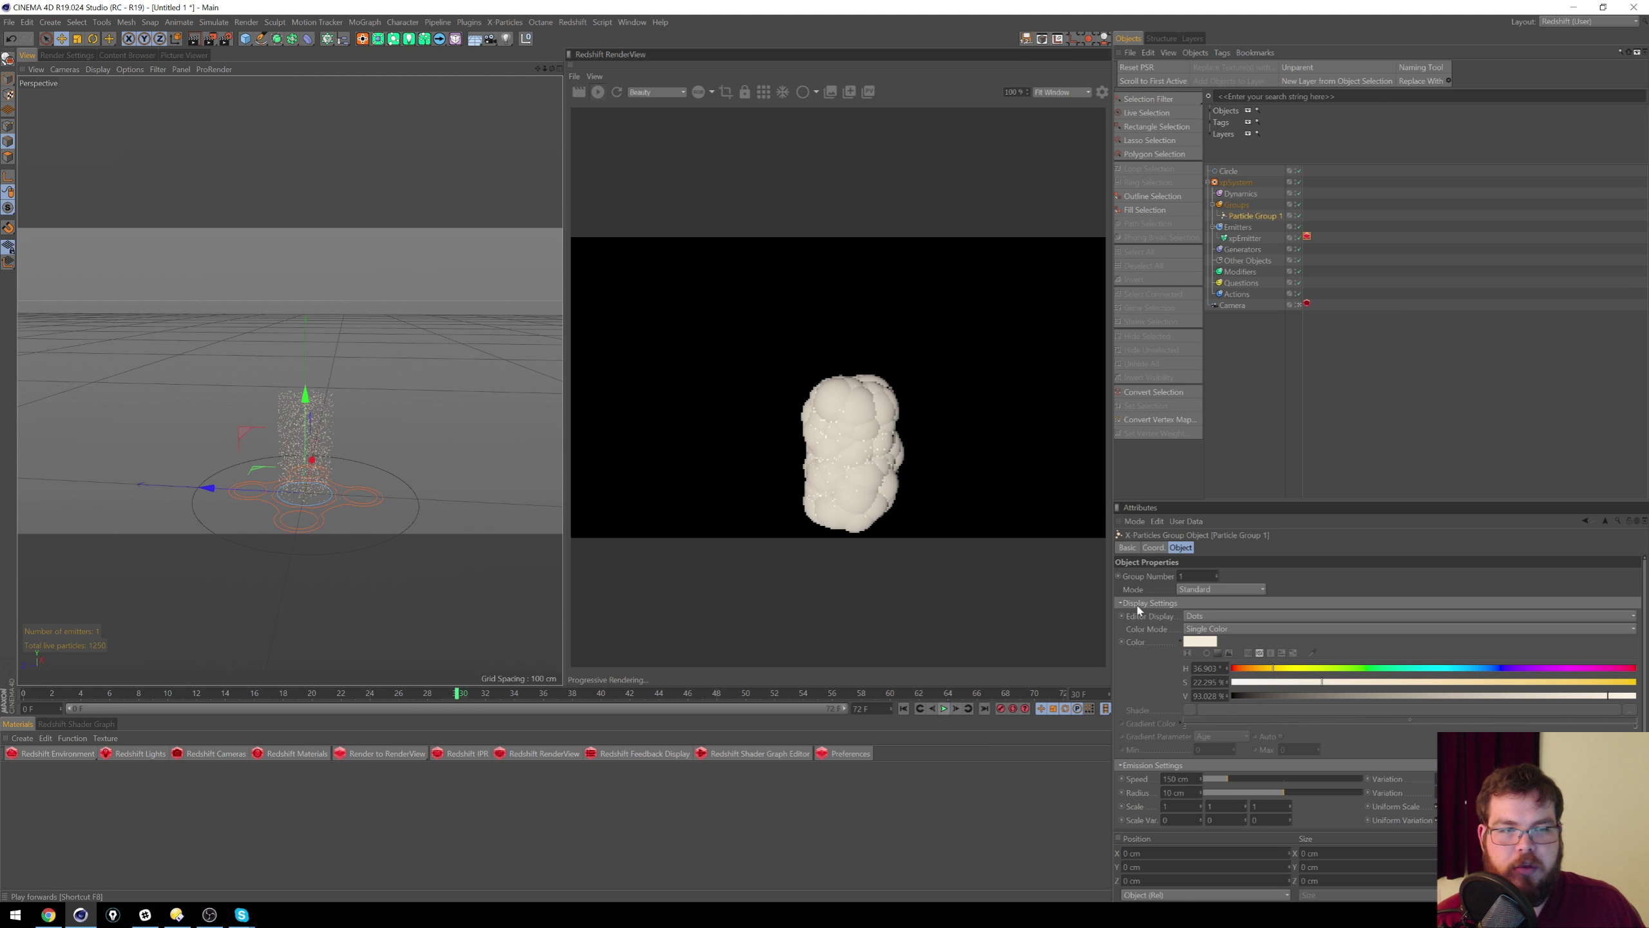
Step: Set the scale multiplier in the emitter's Redshift Object tag to 1
left_click(1307, 236)
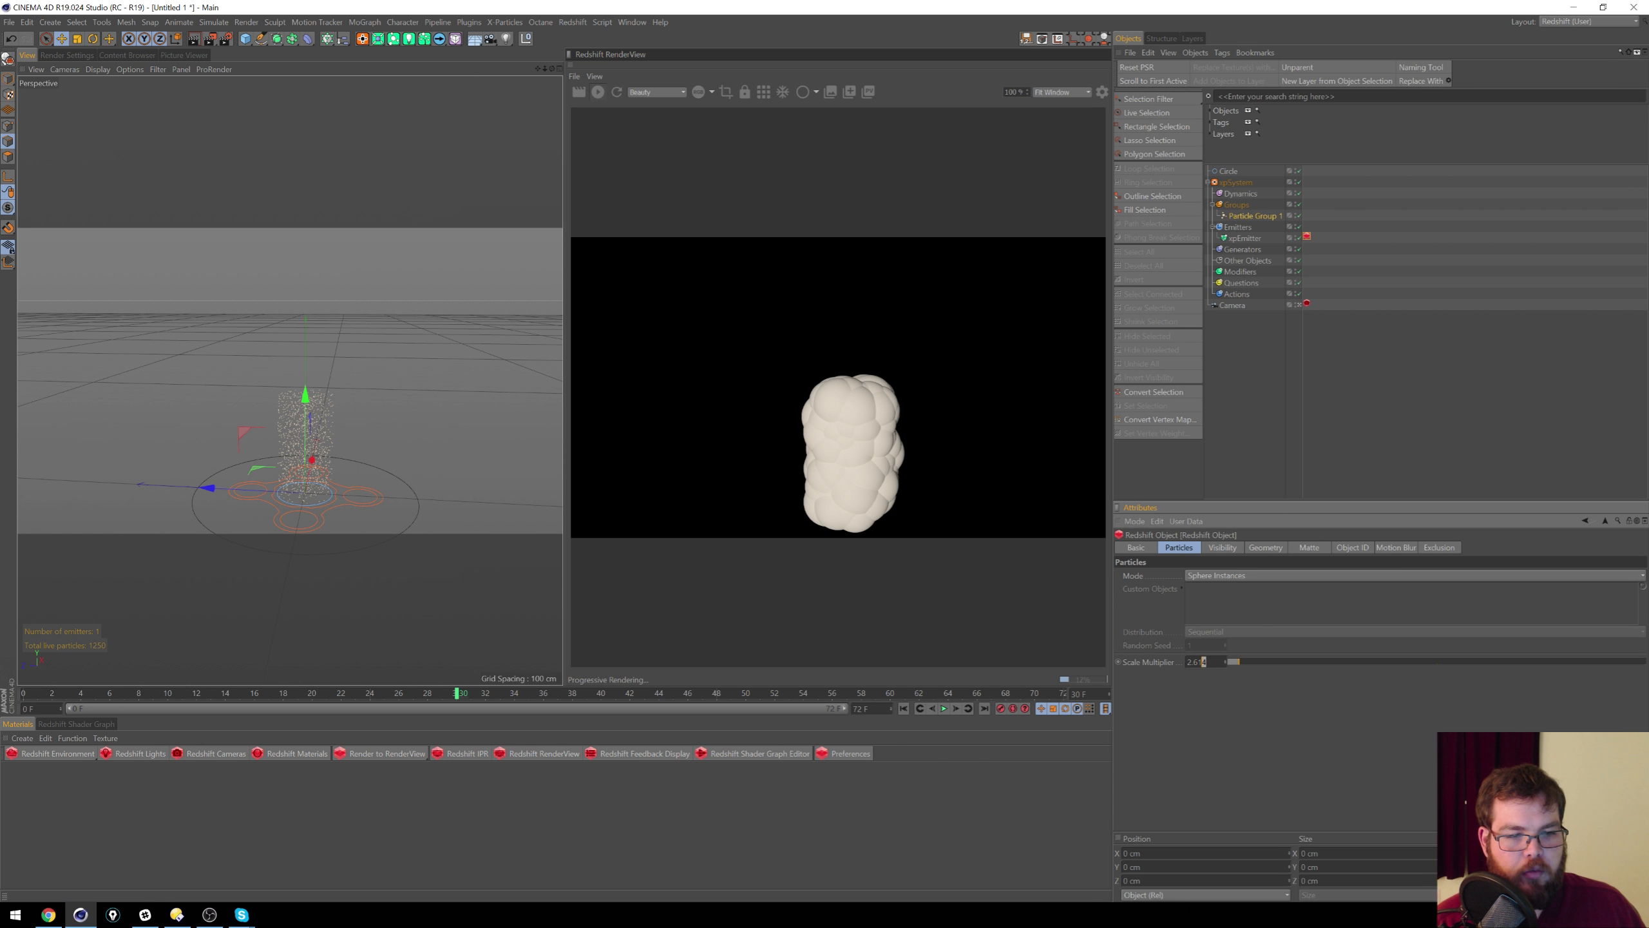
type("1")
key("Return")
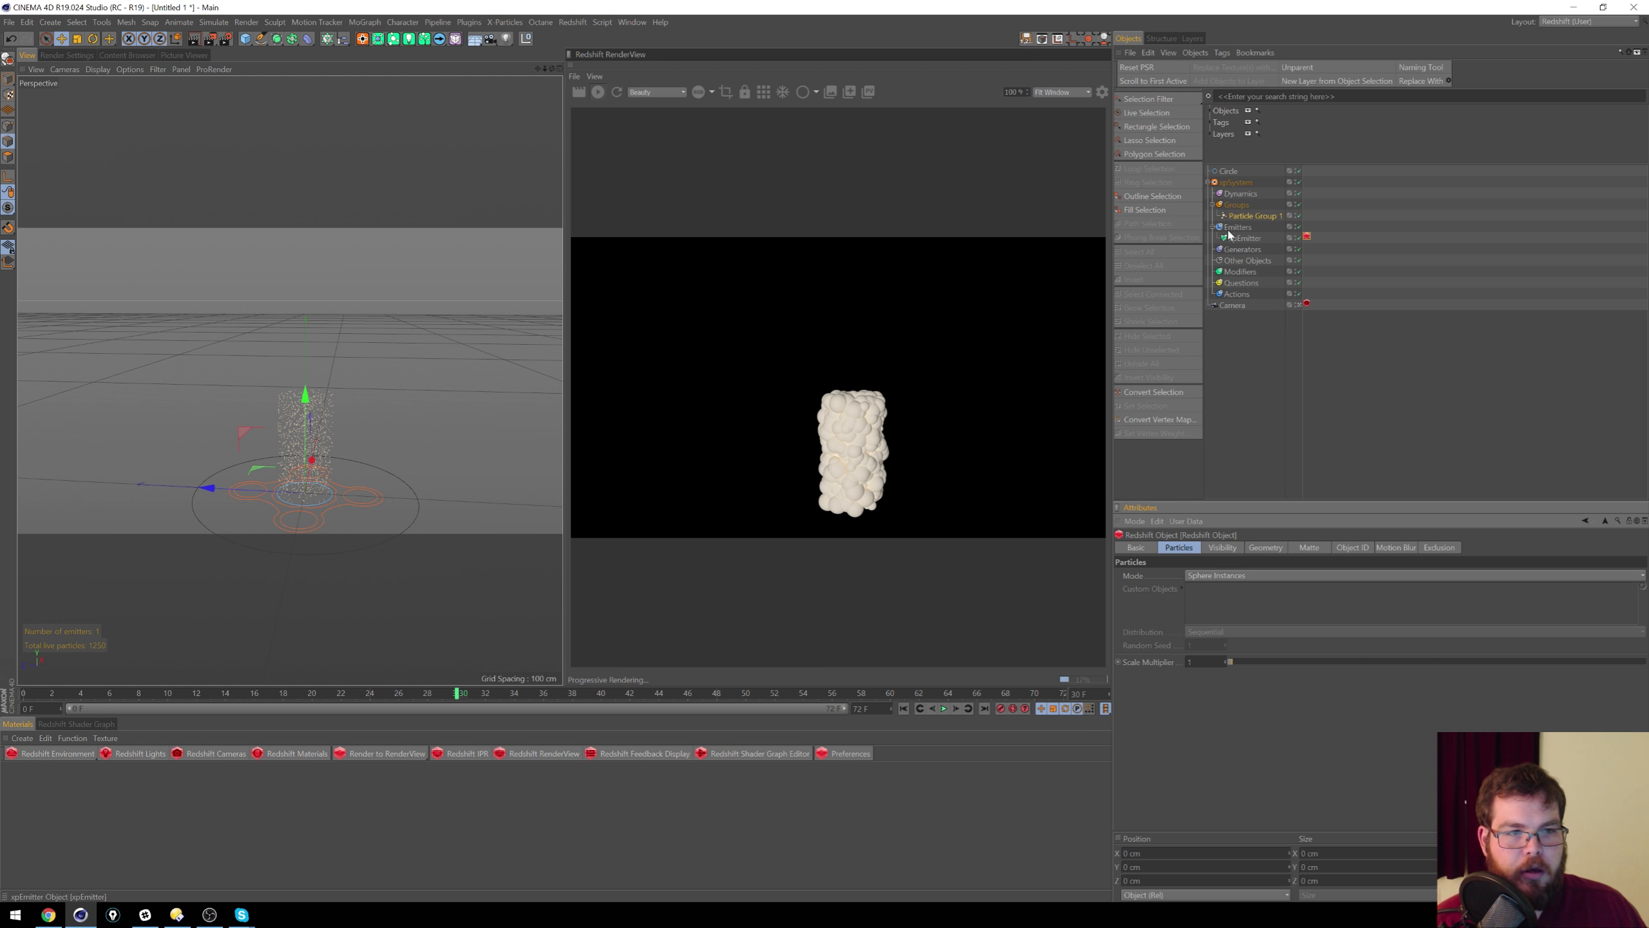
Step: Set Particle Group 1's emission scale to 2 and its scale variation to 1.5 on all three axes
left_click(1253, 215)
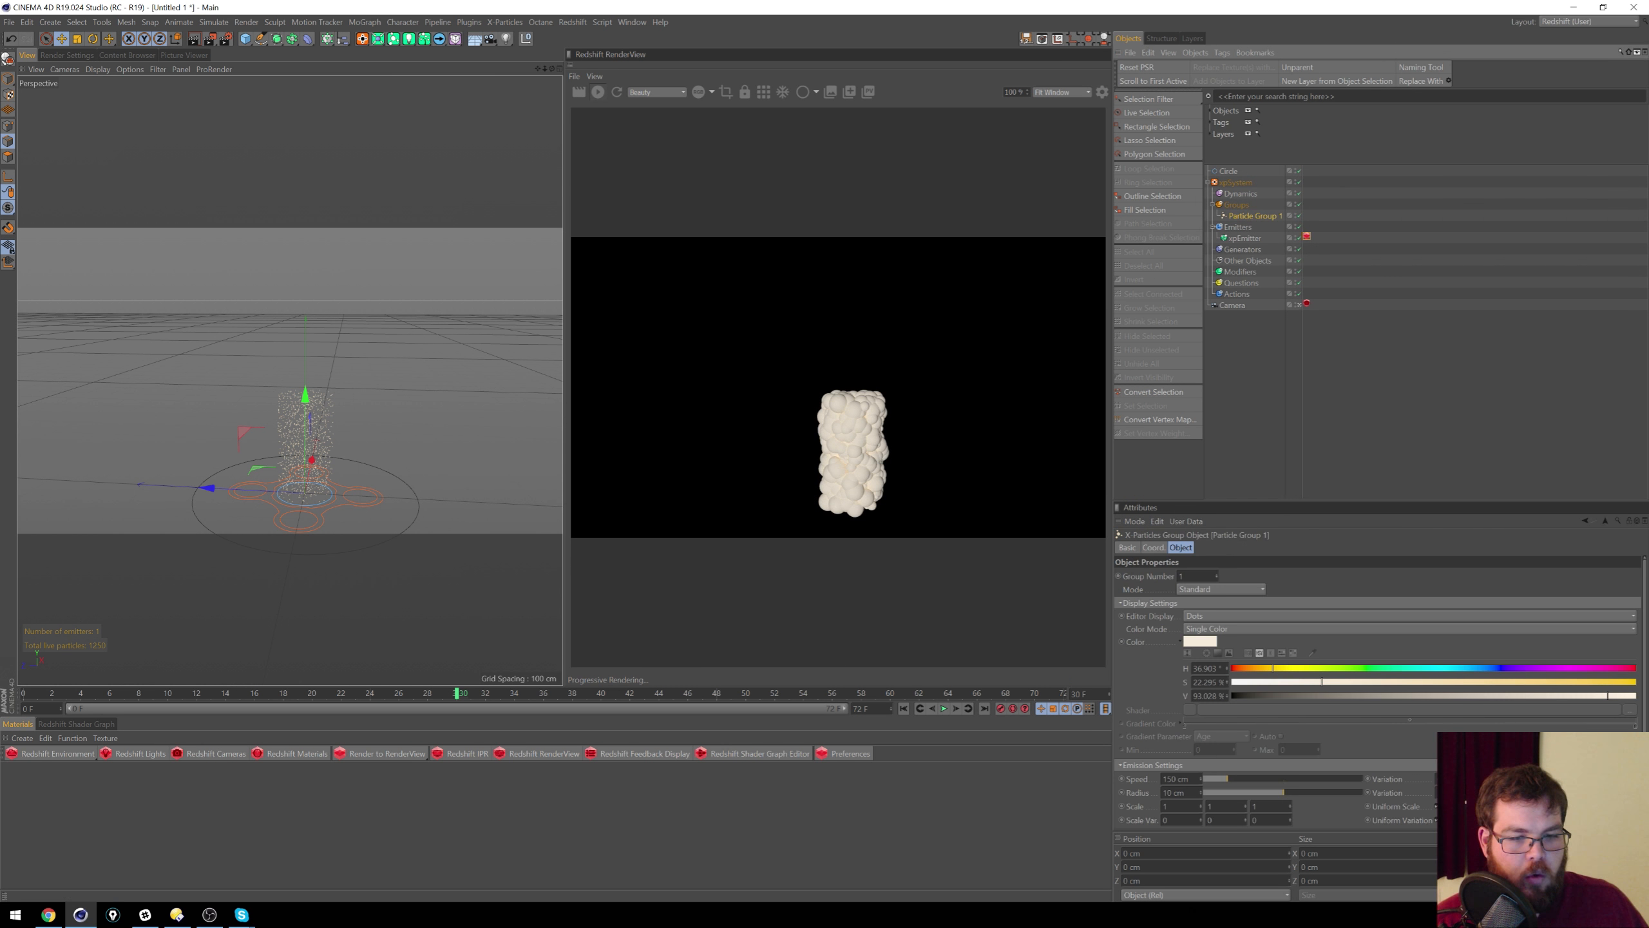
left_click(1166, 806)
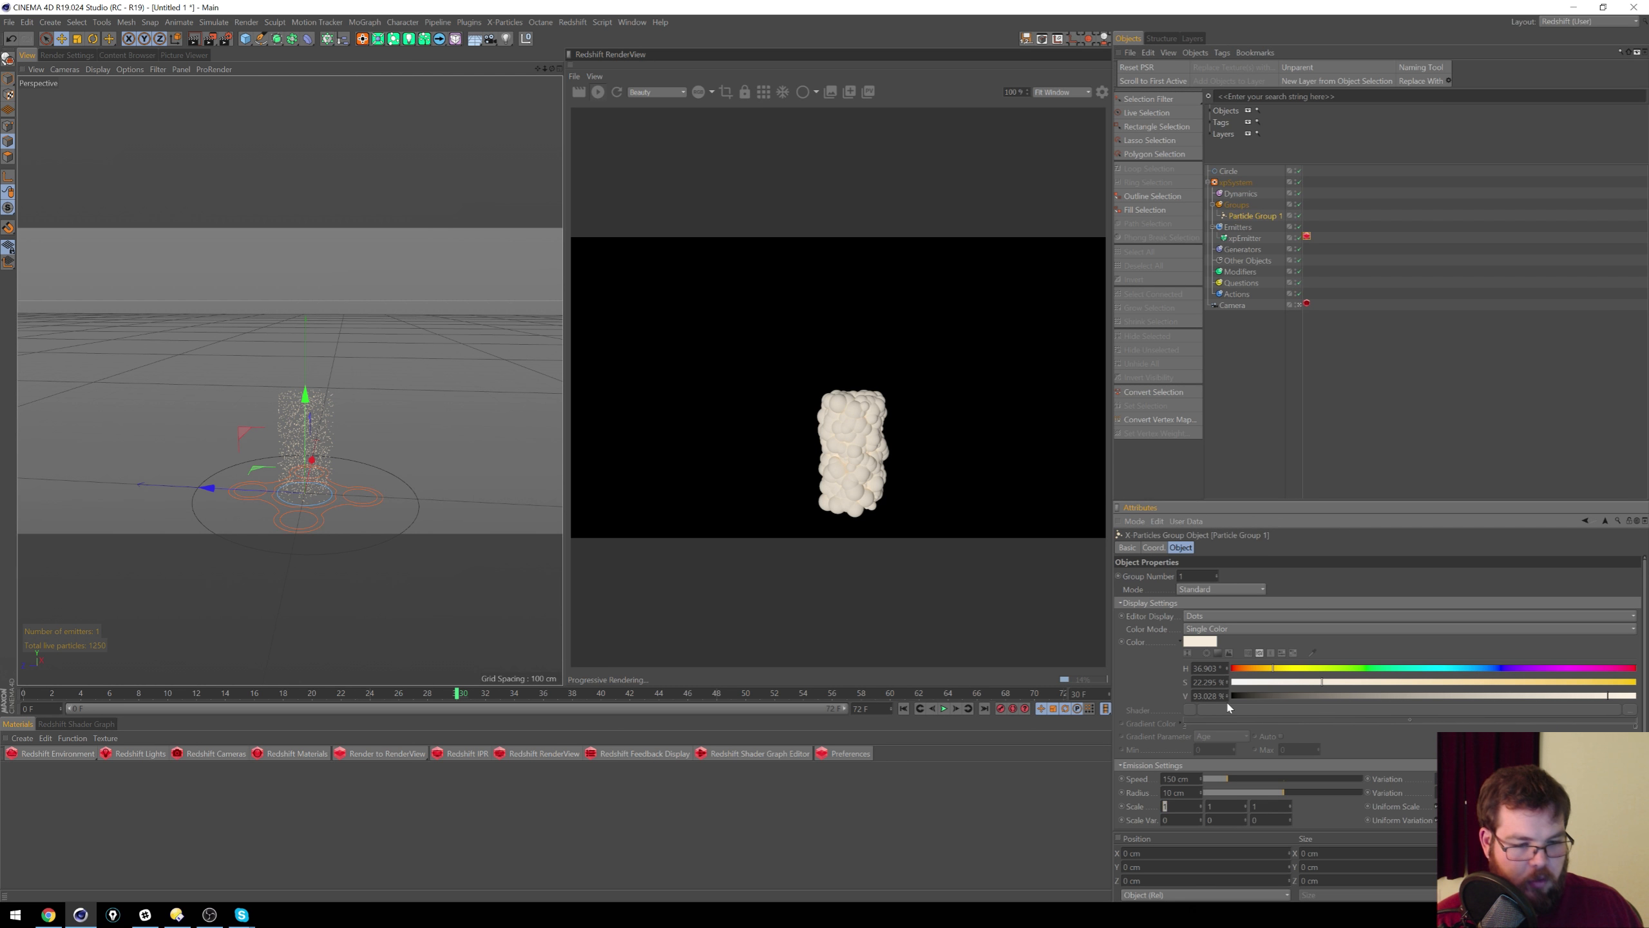
key("Tab")
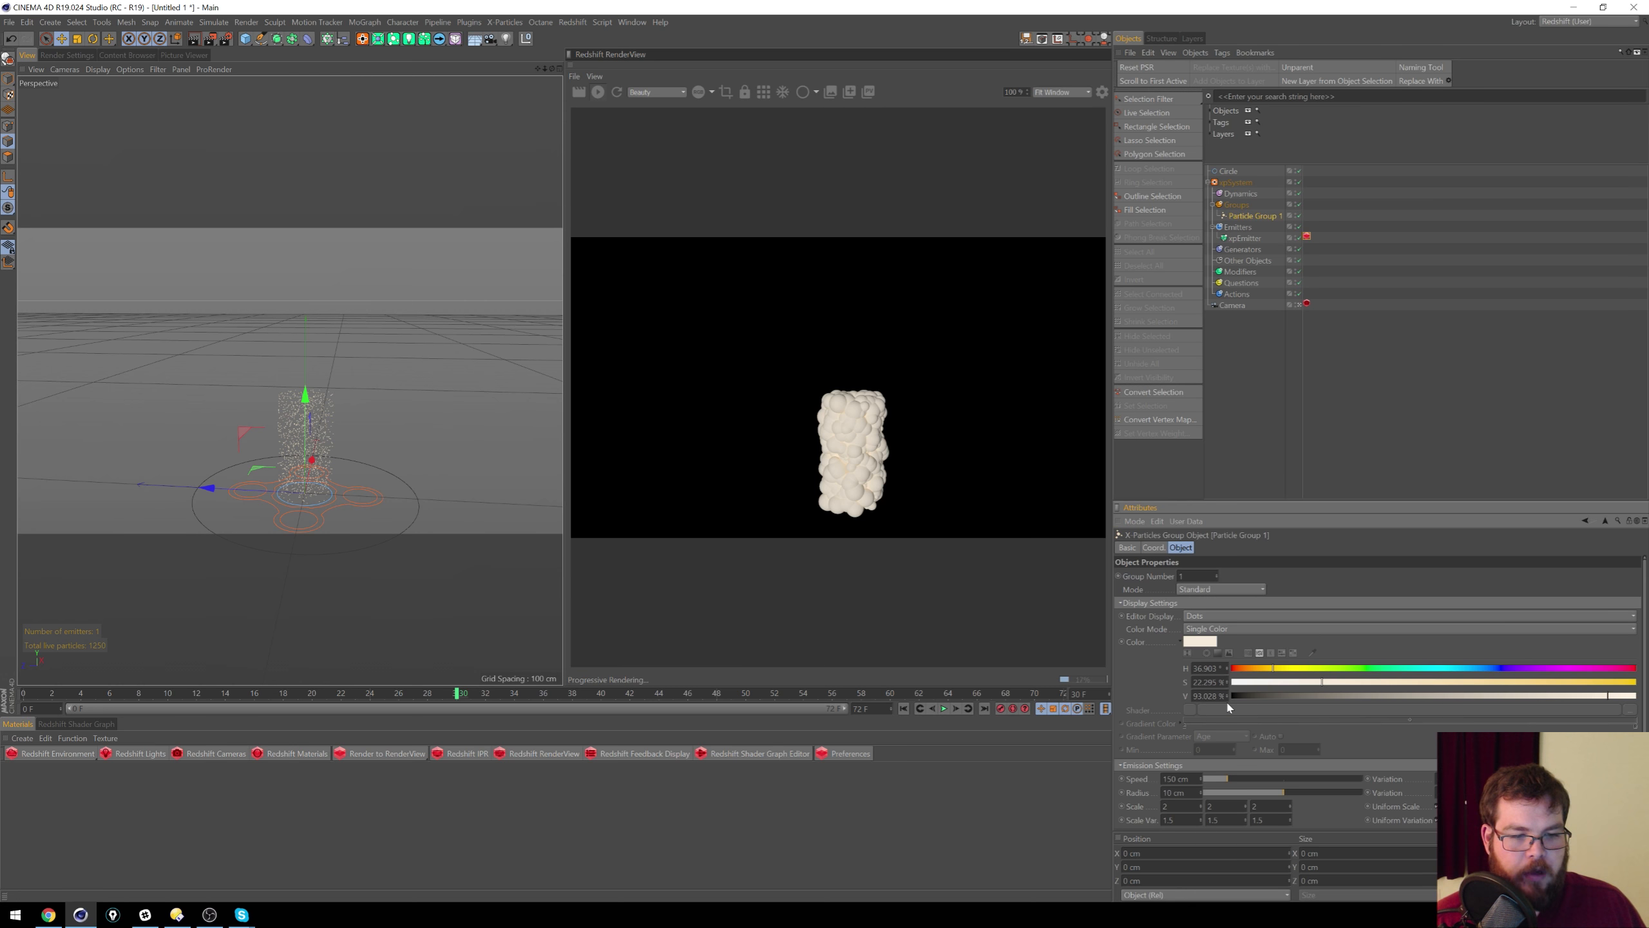
Step: Replay the simulation from the start to frame 70 with the Redshift preview stopped, and restart the preview render
left_click(904, 708)
left_click(598, 92)
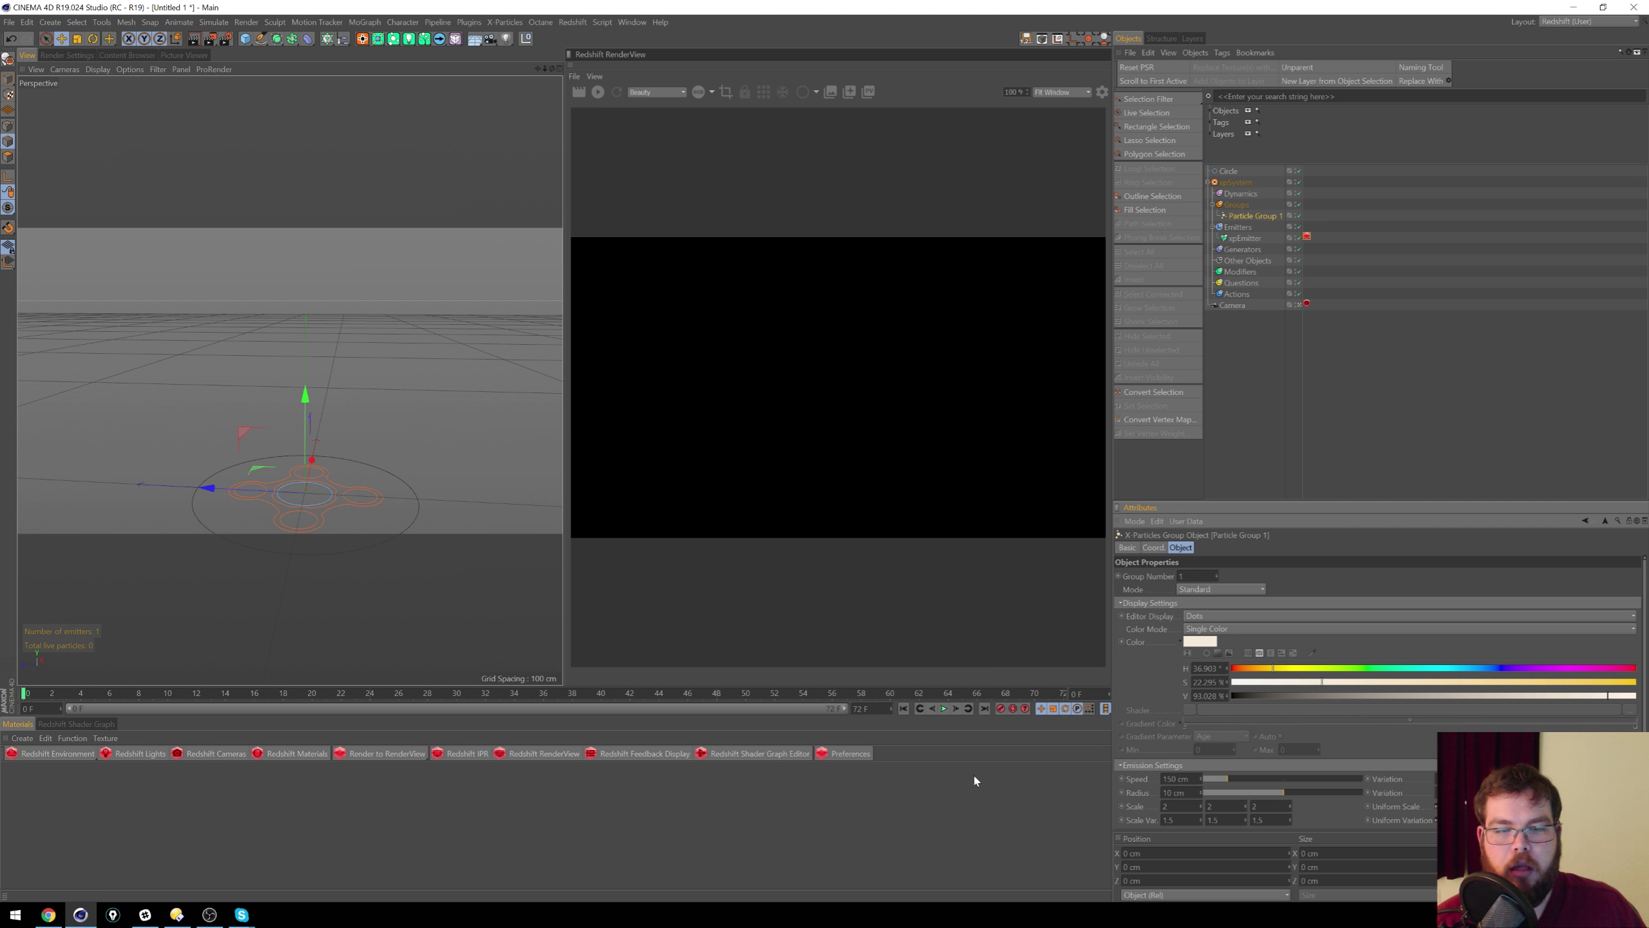
left_click(943, 708)
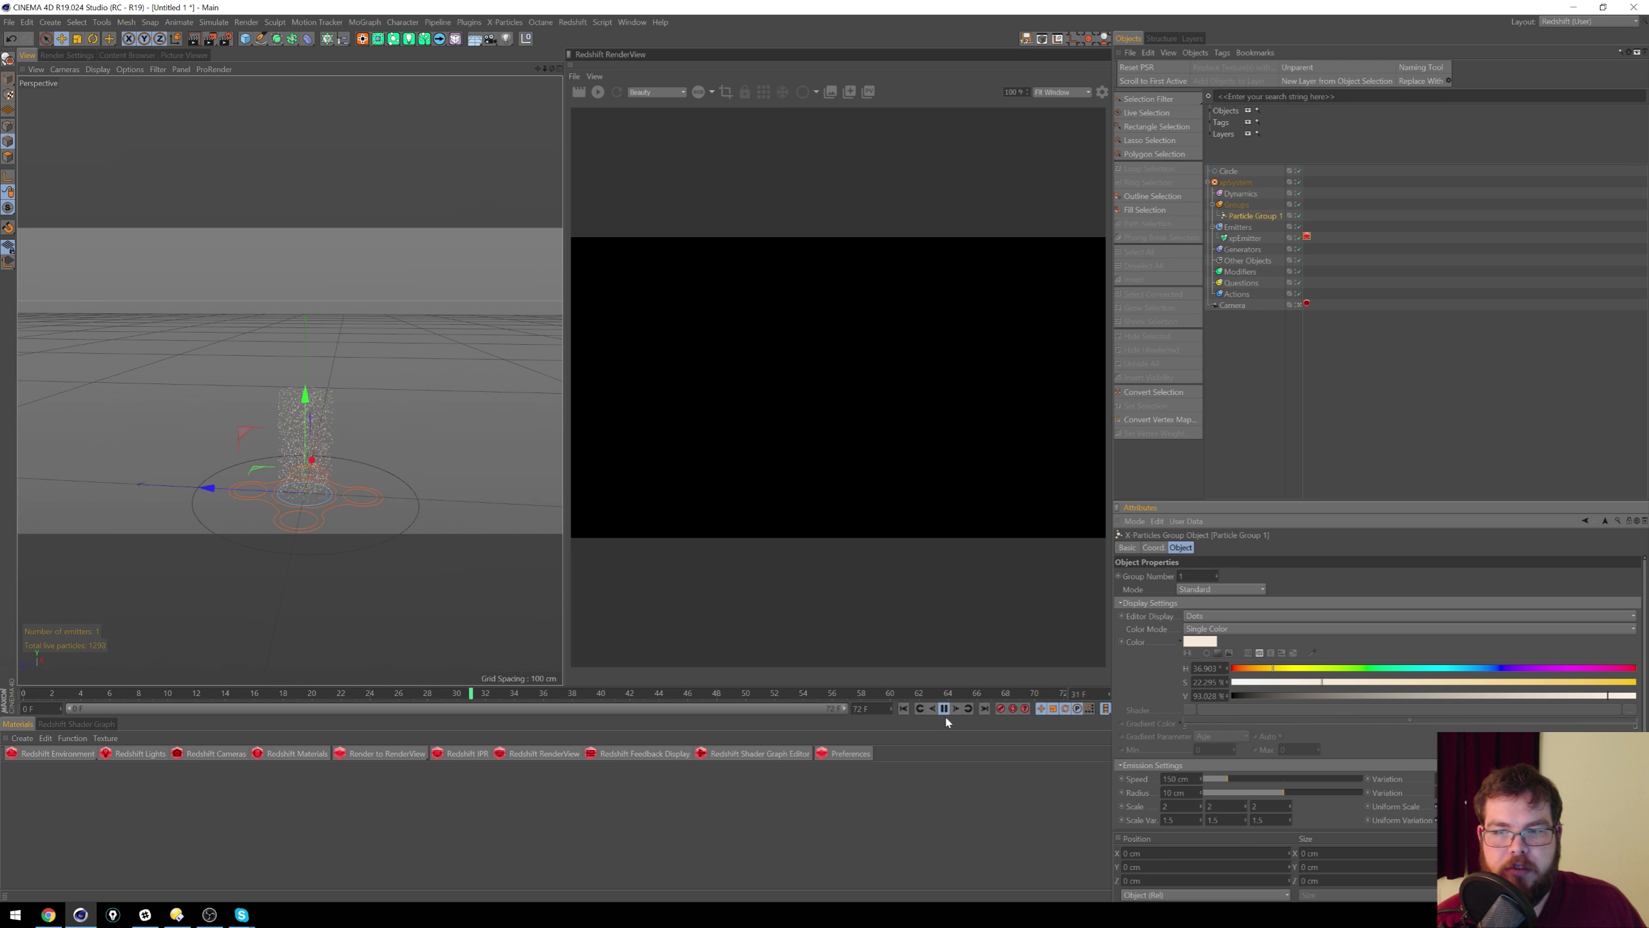
left_click(945, 710)
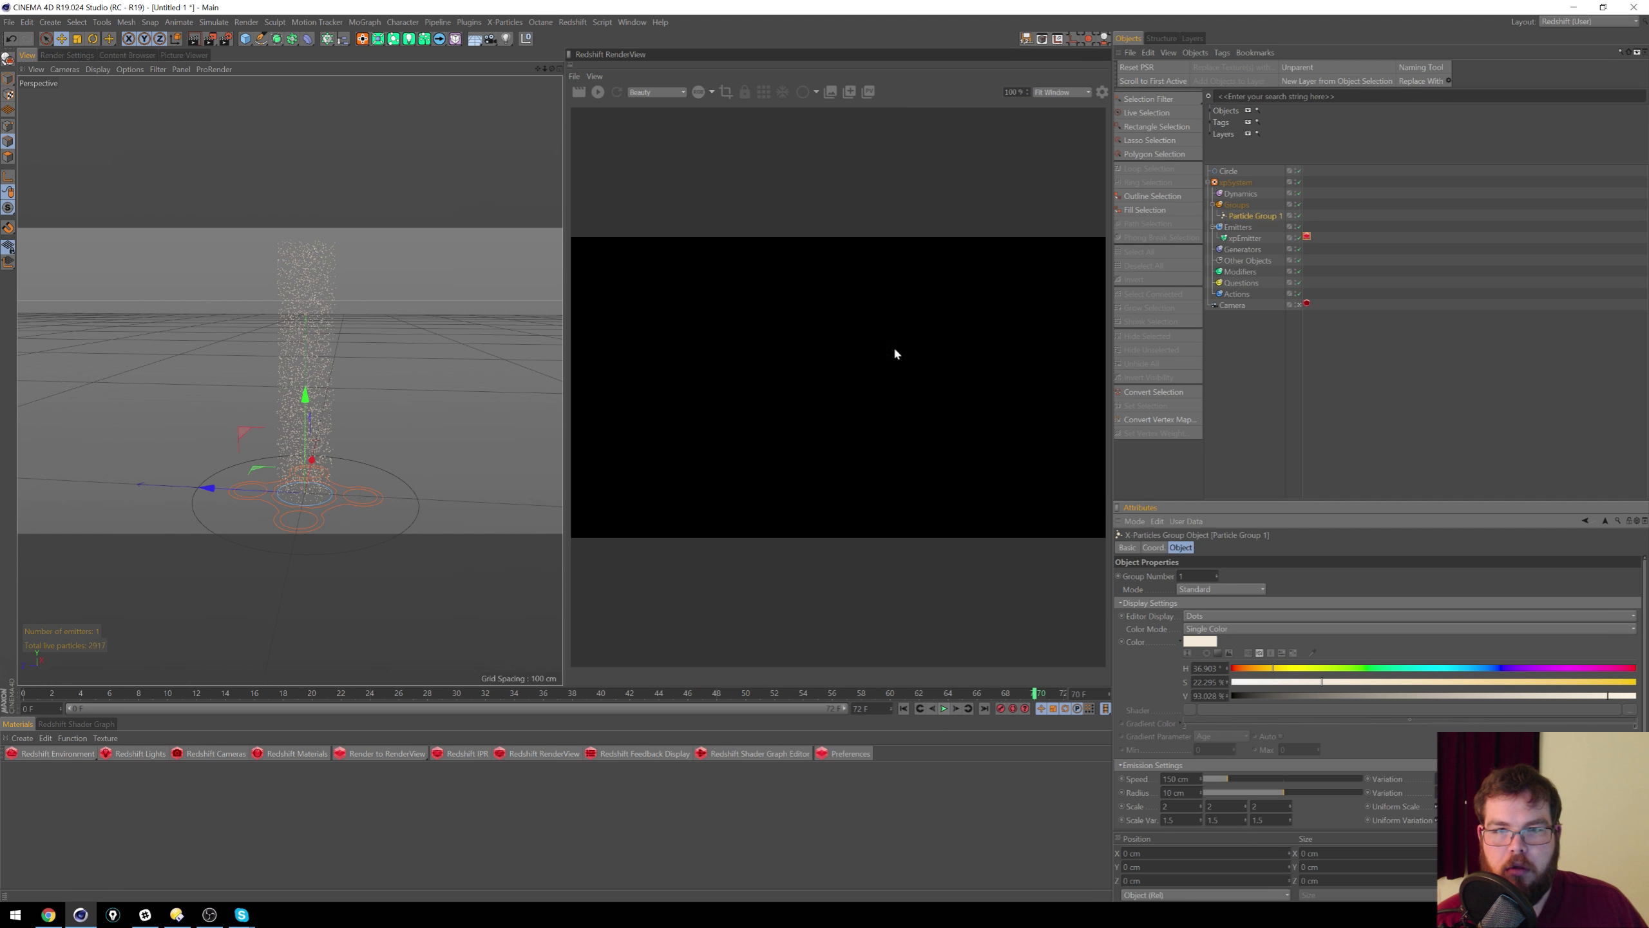
left_click(599, 94)
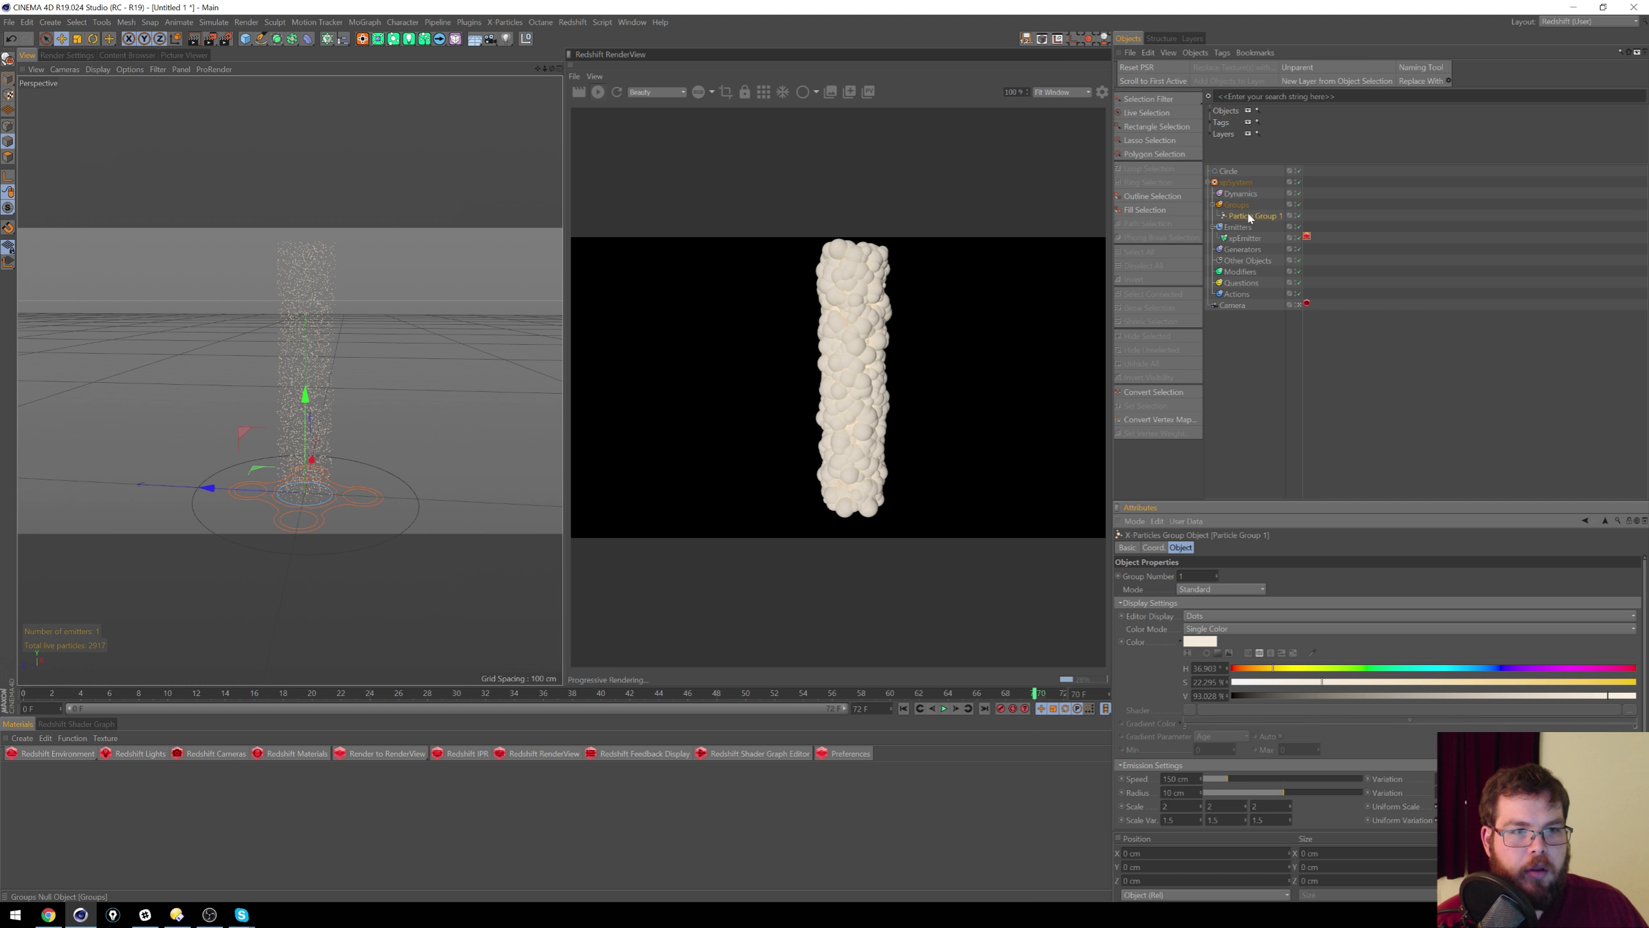
Step: Set the scale multiplier in the emitter's Redshift Object tag to 0.5
left_click(1308, 236)
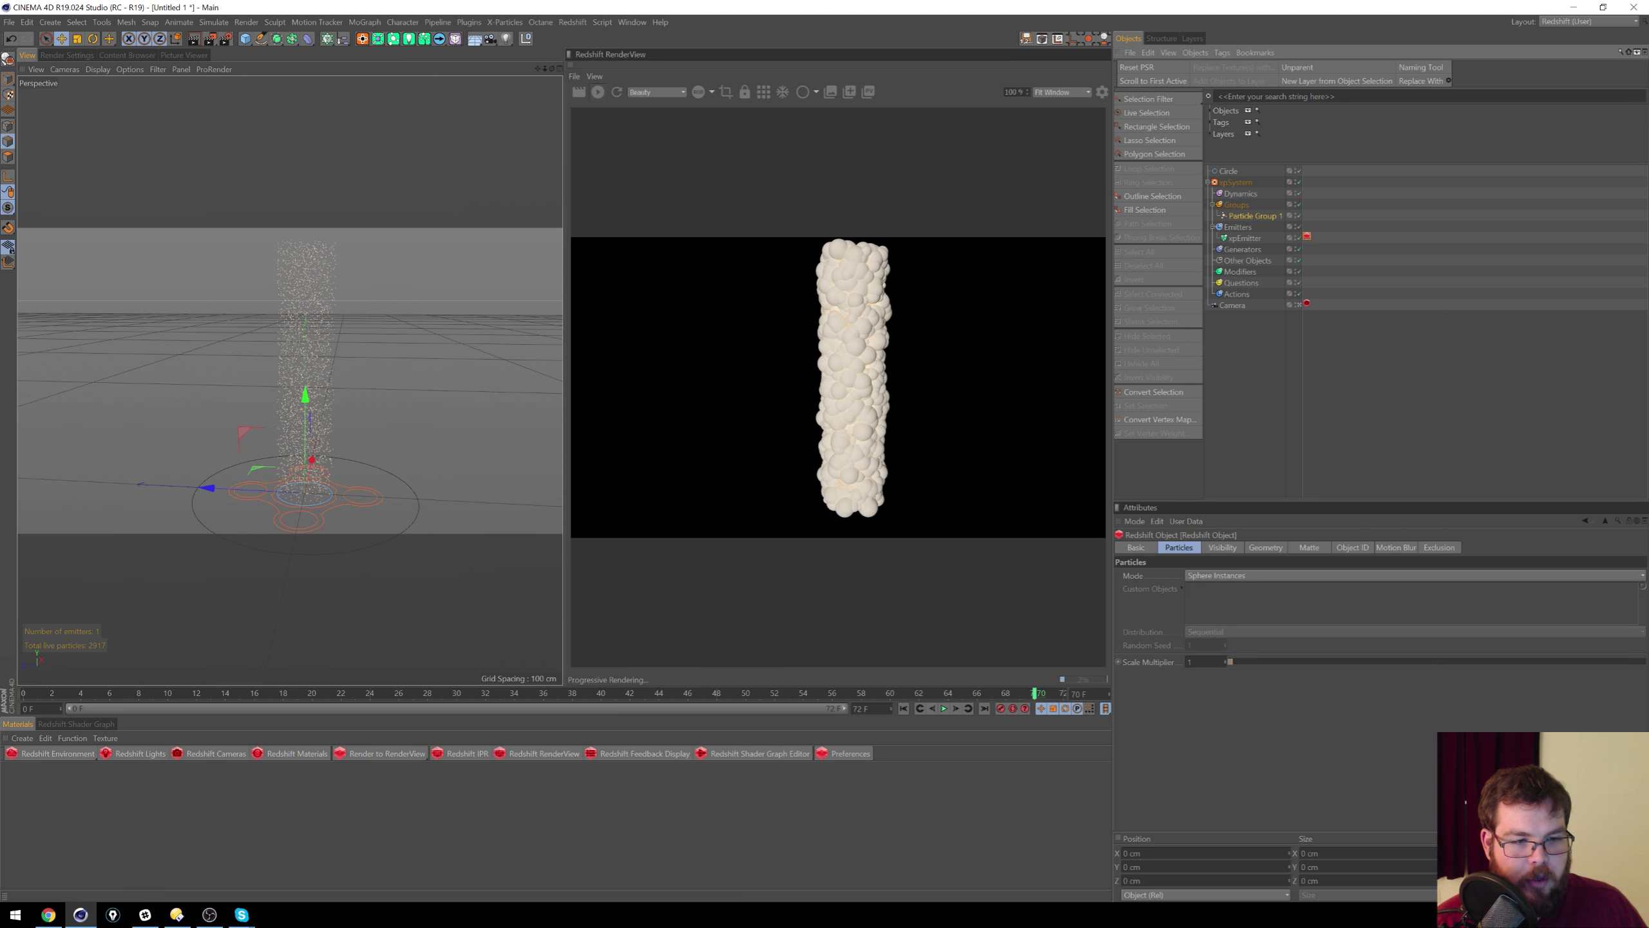
double_click(1192, 662)
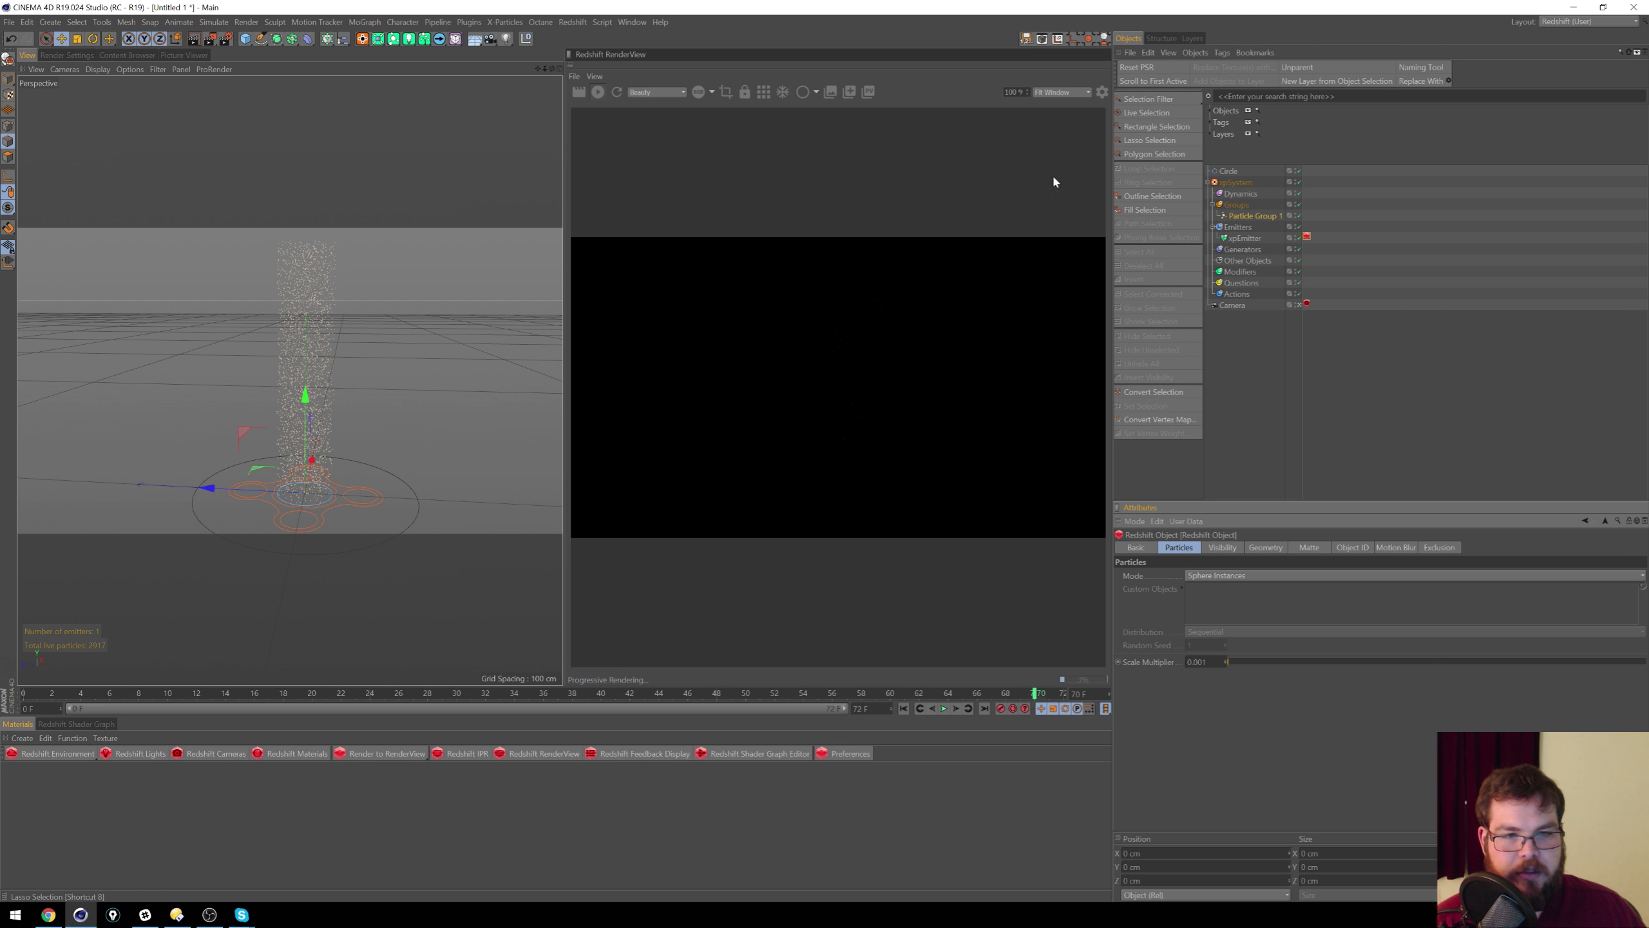
double_click(1204, 662)
type("0.5")
key("Return")
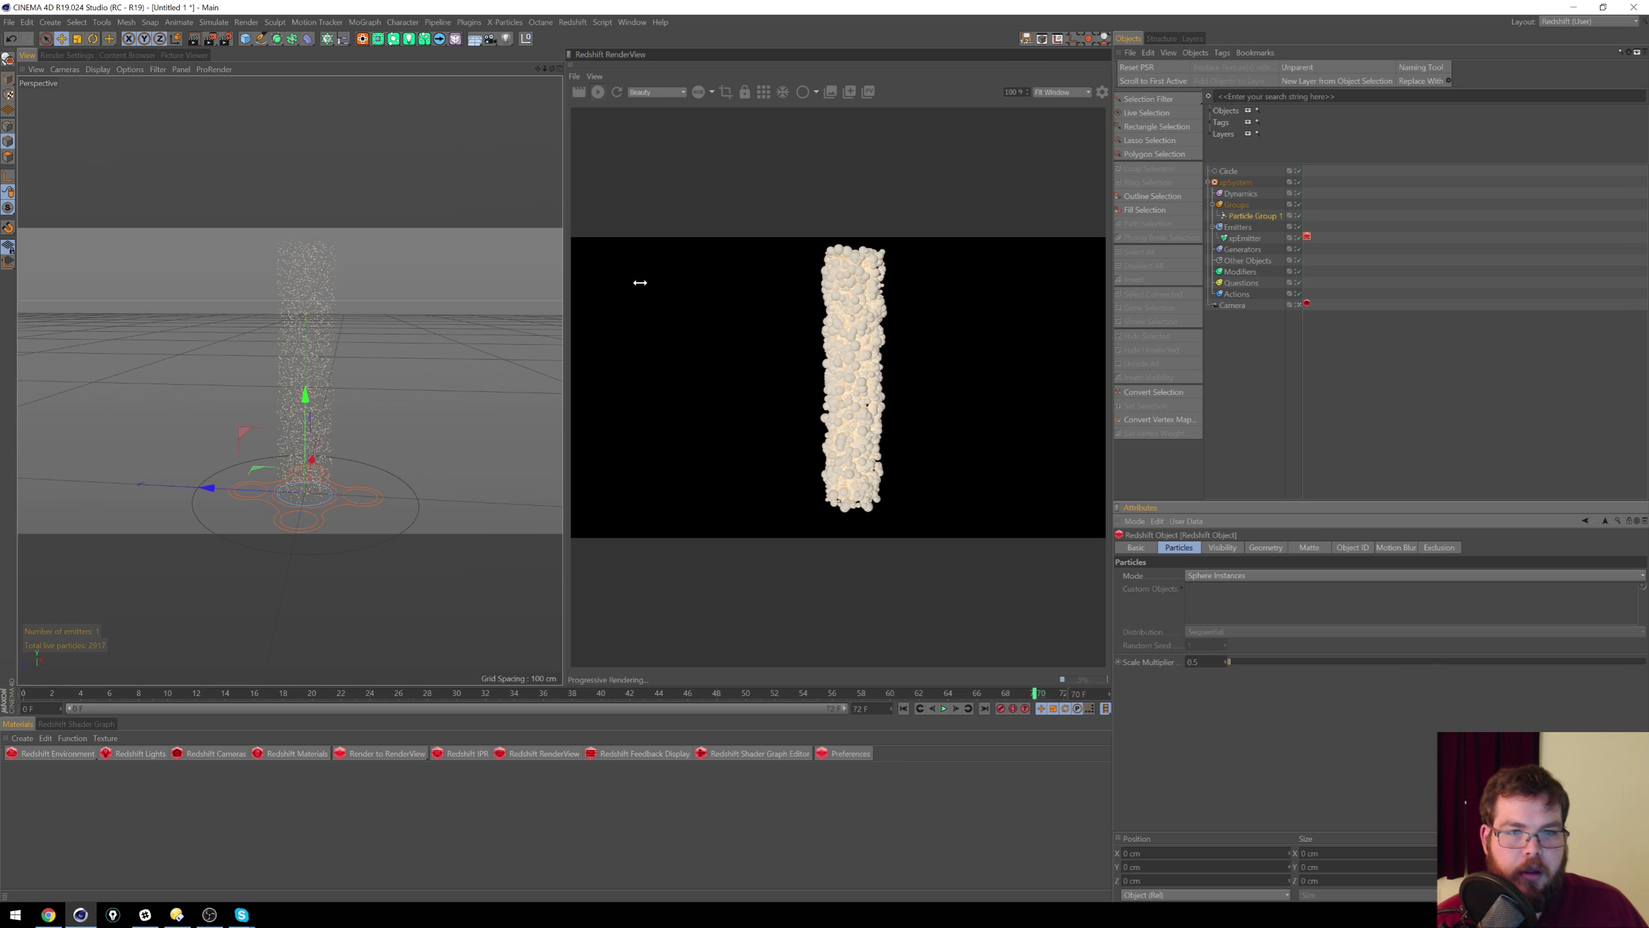
Step: Examine the varied sphere sizes up close in the render, ending on a view of the whole particle column
scroll(295, 305, "up", 10)
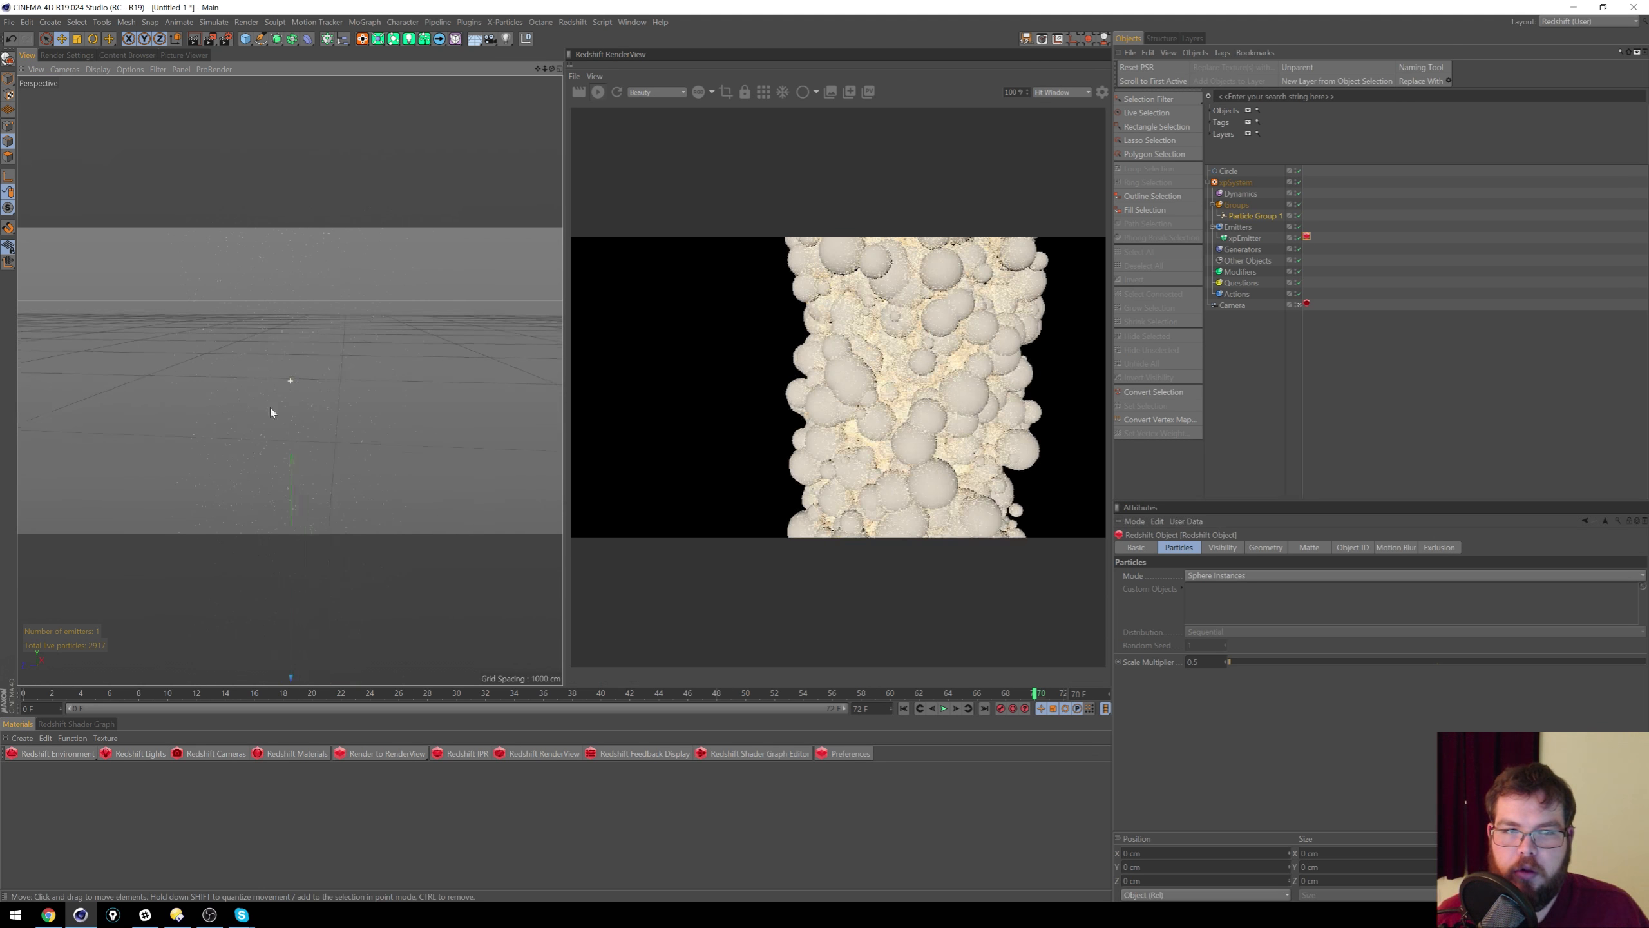
middle_click_drag(271, 407, 235, 469, "alt")
middle_click_drag(291, 338, 363, 356, "alt")
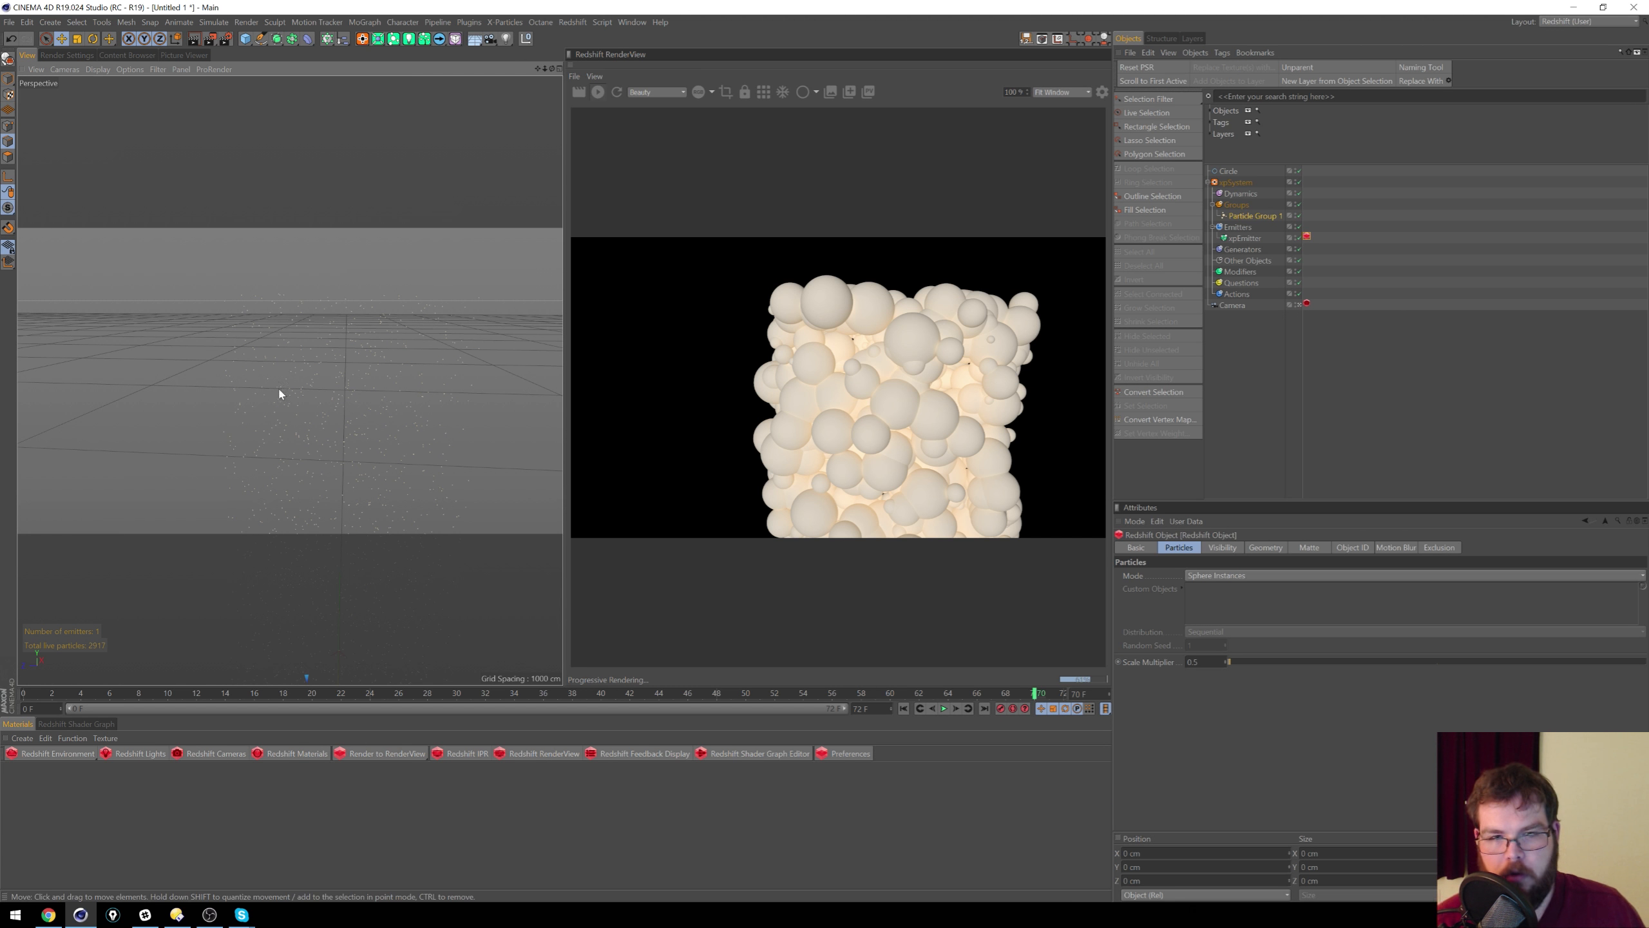
right_click_drag(303, 360, 262, 423, "alt")
middle_click_drag(263, 423, 215, 332, "alt")
right_click_drag(215, 332, 219, 389, "alt")
middle_click_drag(219, 390, 300, 355, "alt")
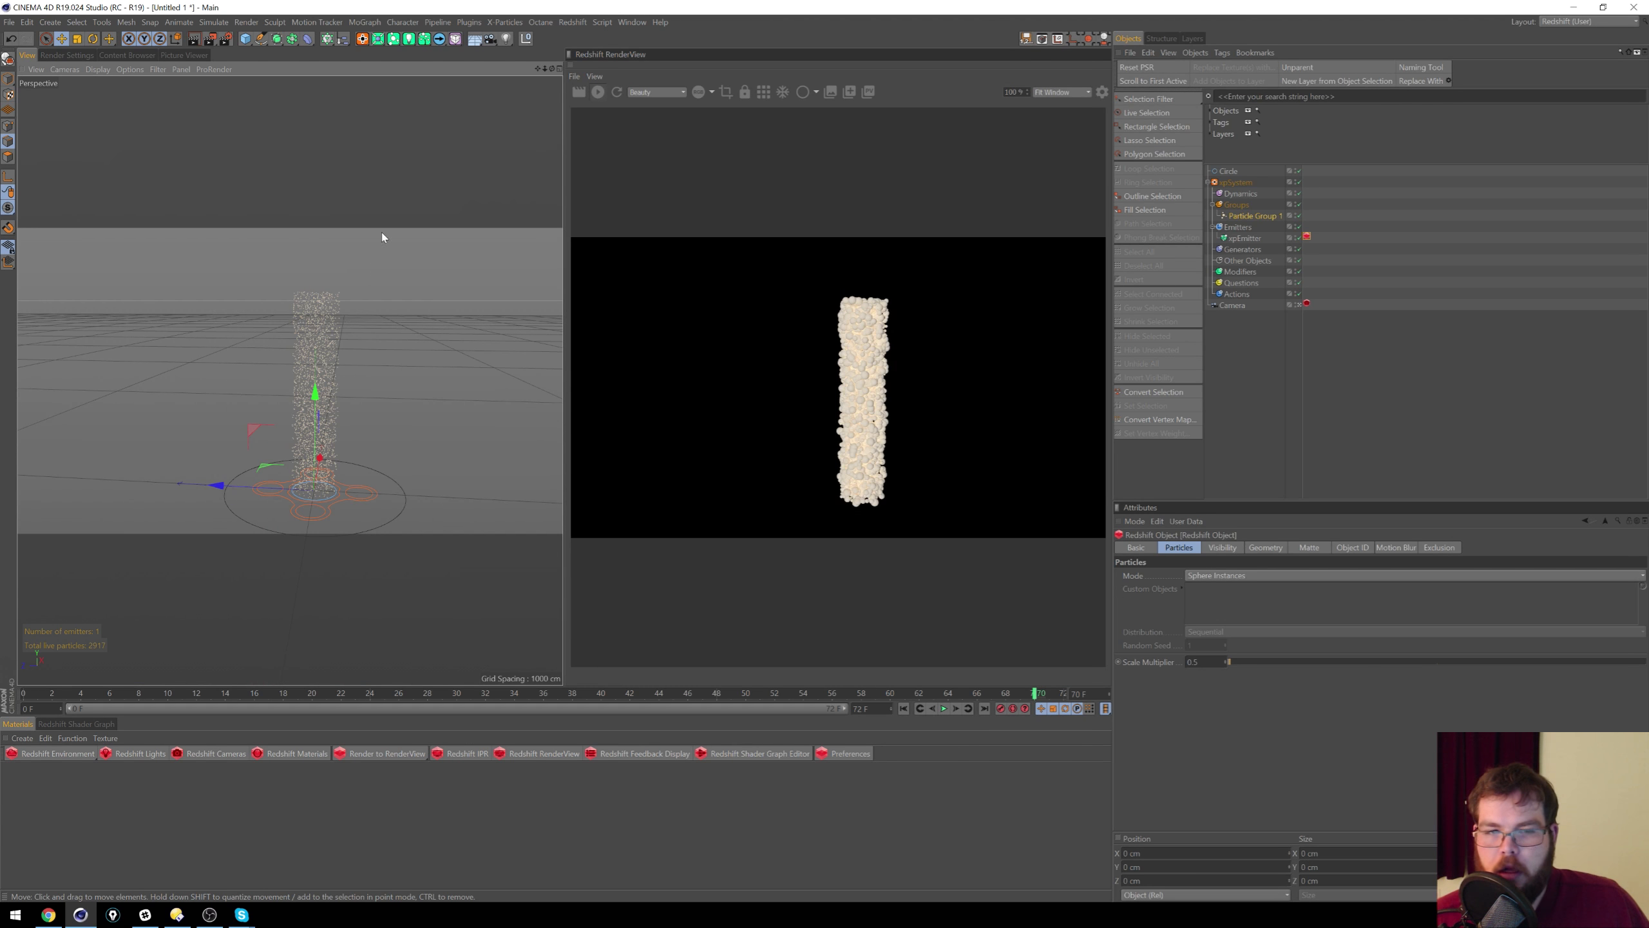
Step: Add a Trails generator to the xpSystem, assign the xpEmitter to it, and set its algorithm to Nearest by Distance
left_click(1250, 251)
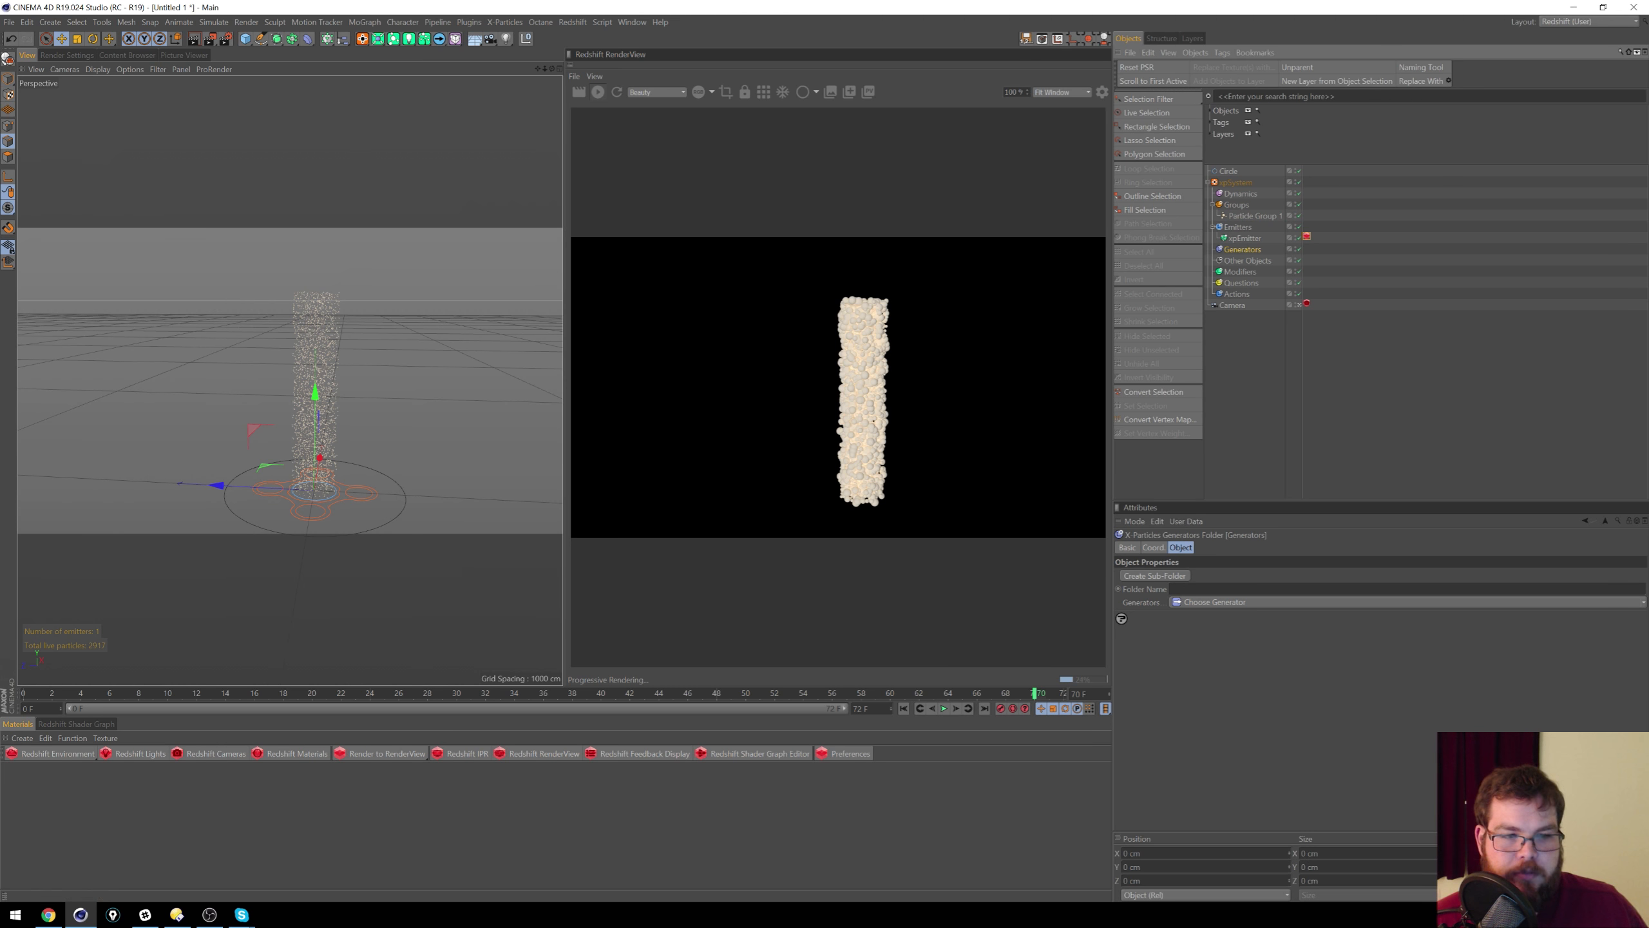
left_click(1253, 602)
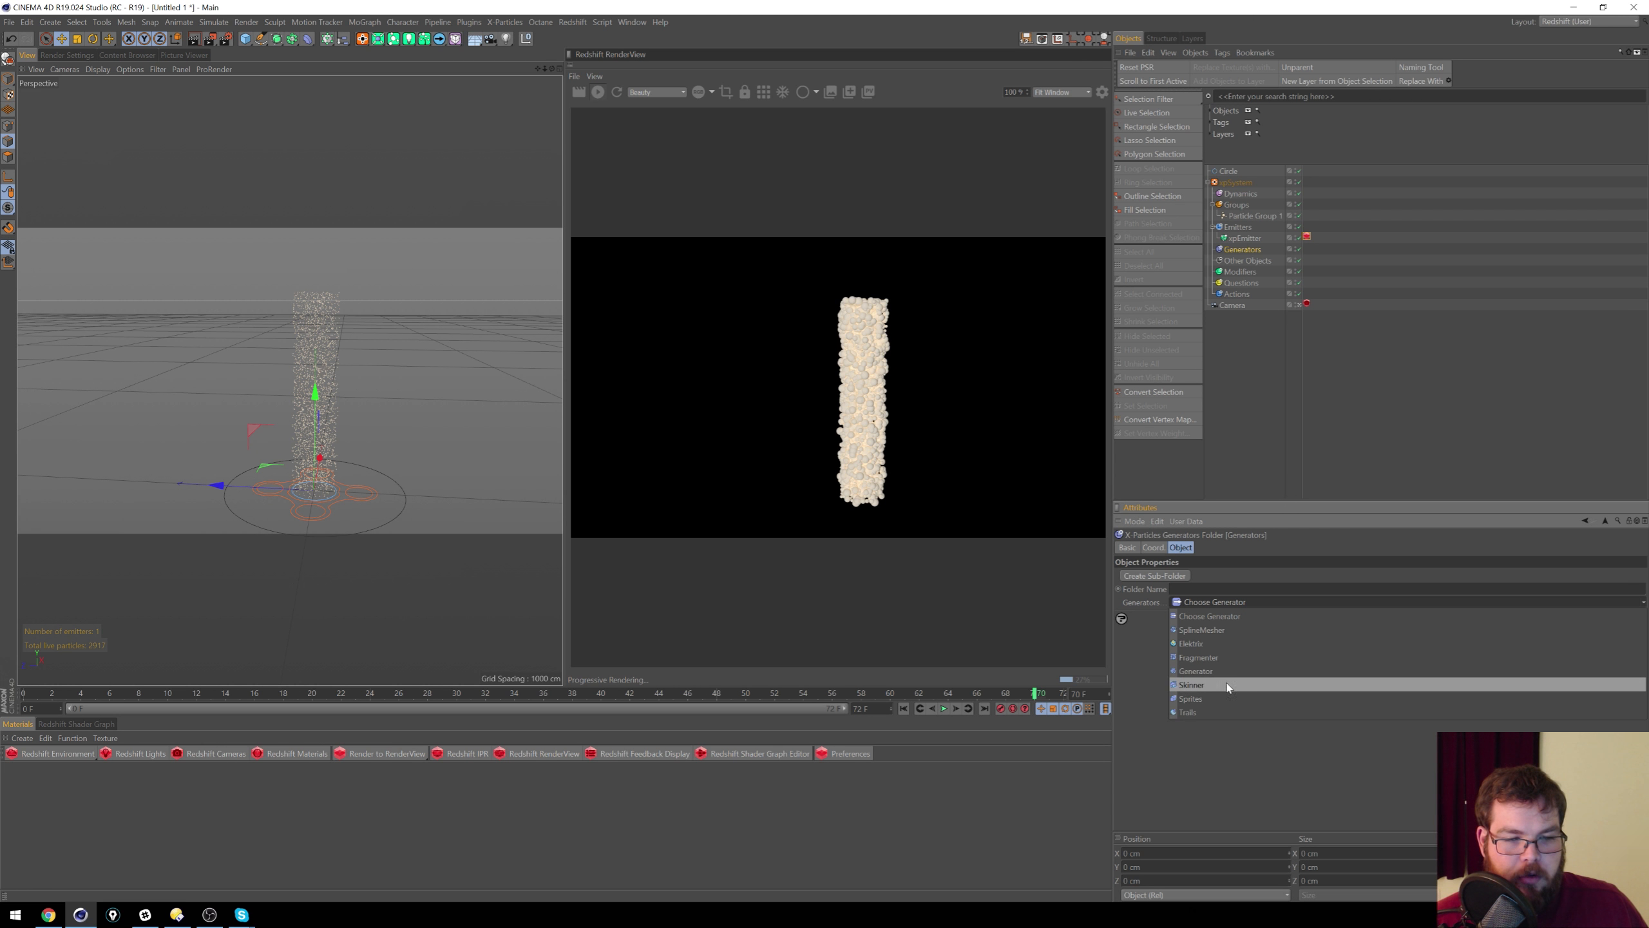
left_click(1216, 712)
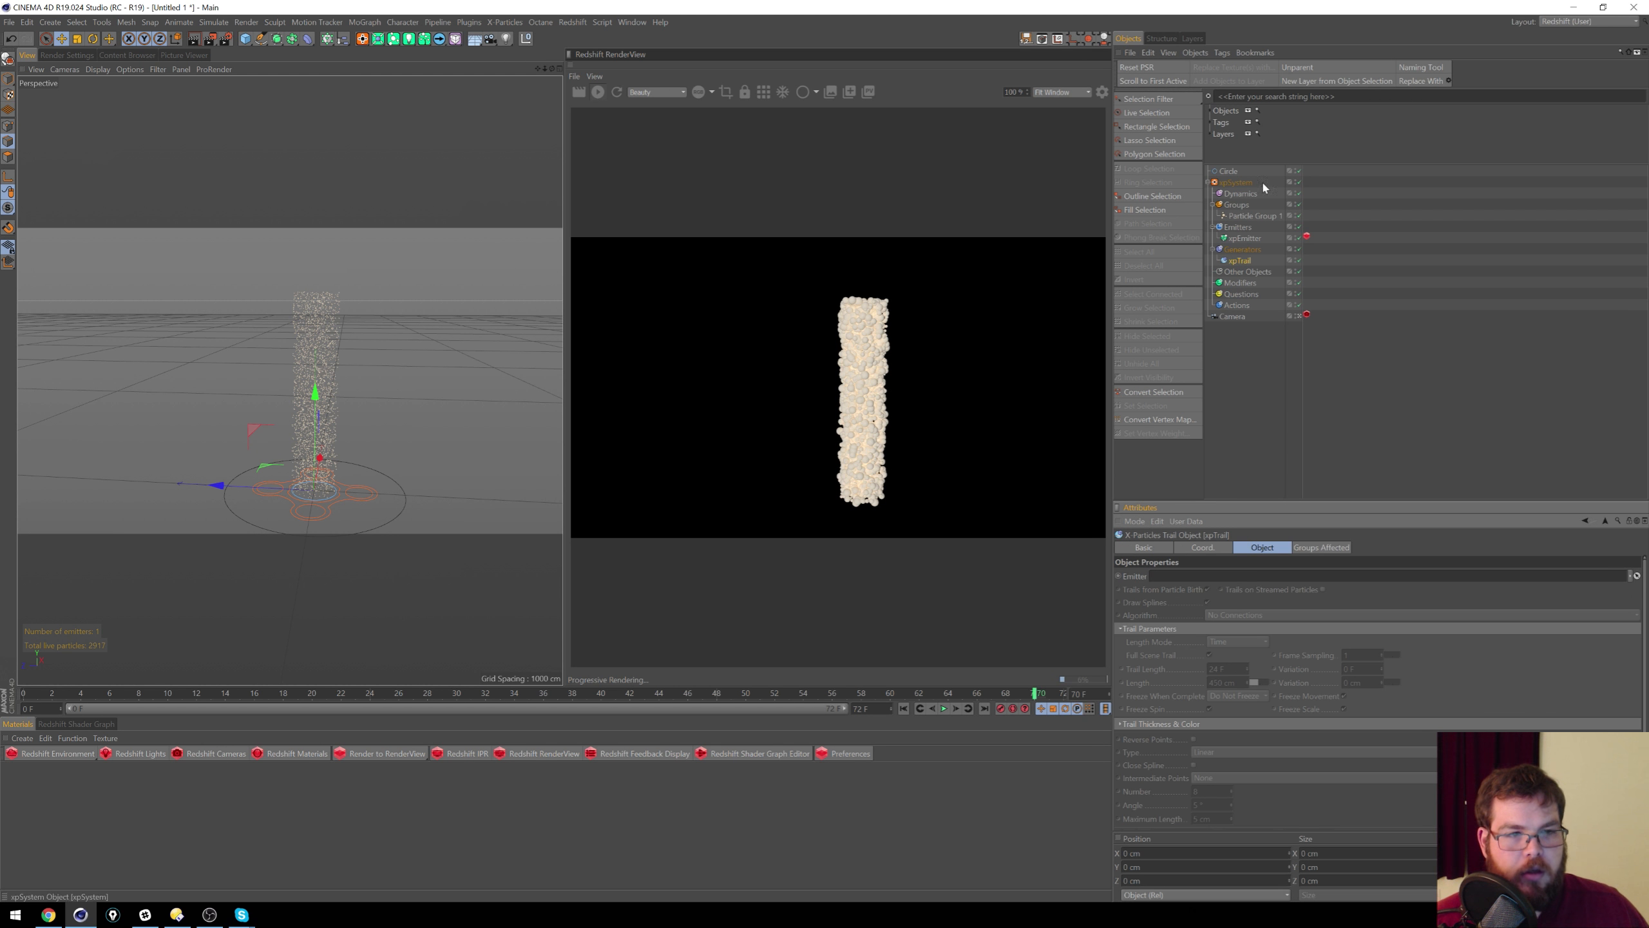
left_click_drag(1245, 237, 1195, 577)
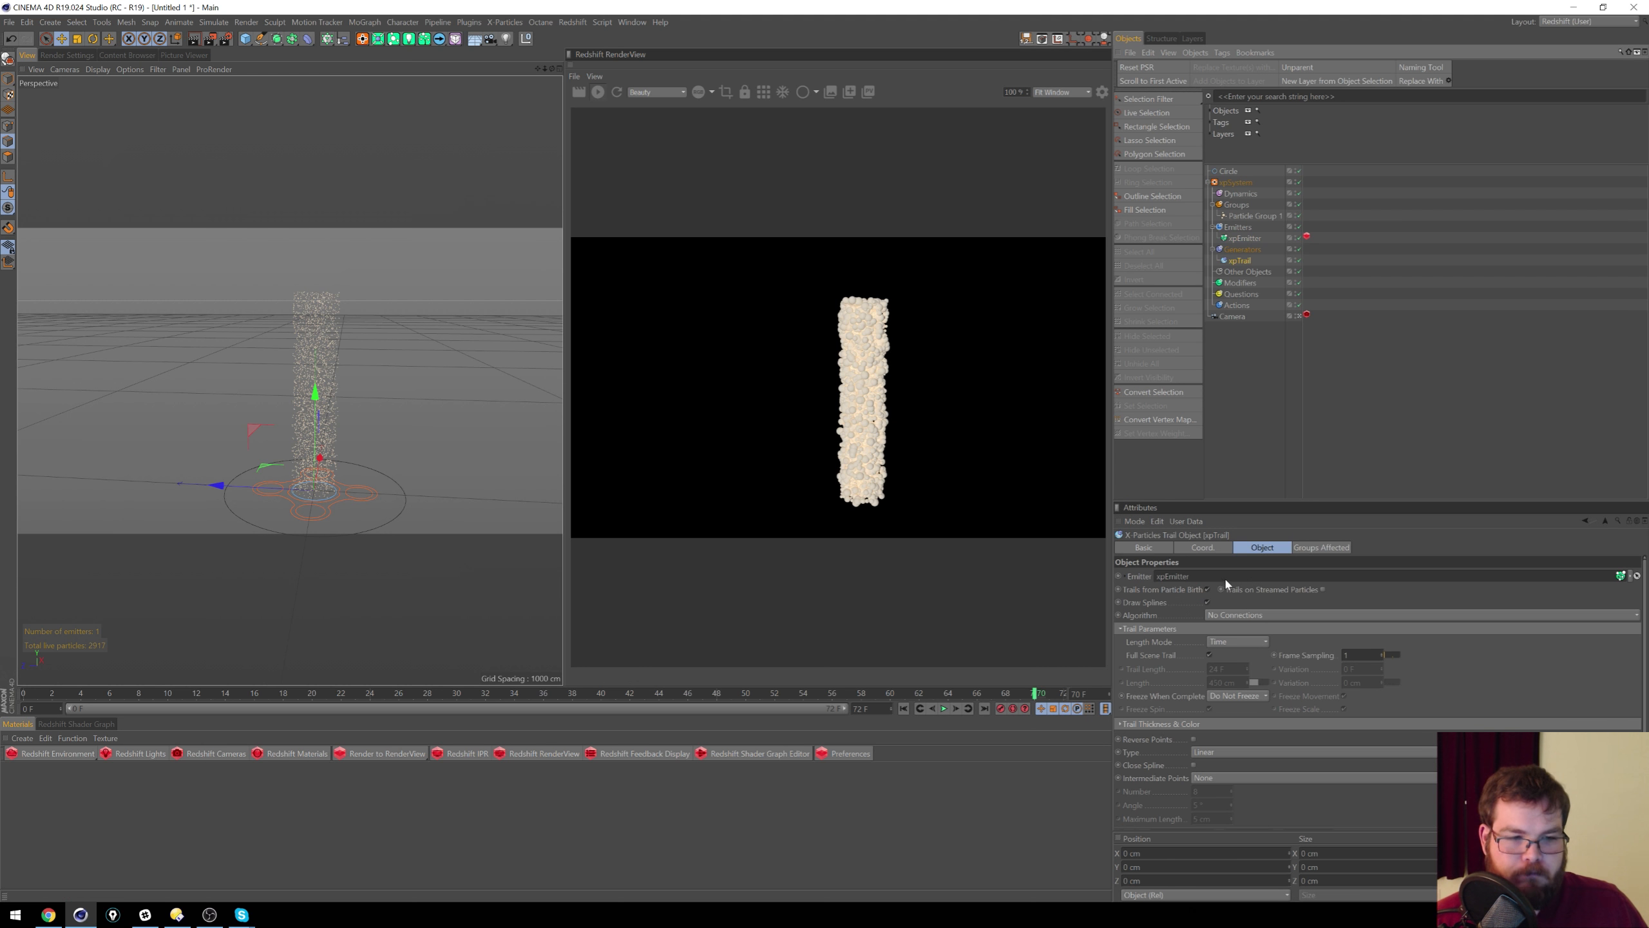
left_click(1255, 614)
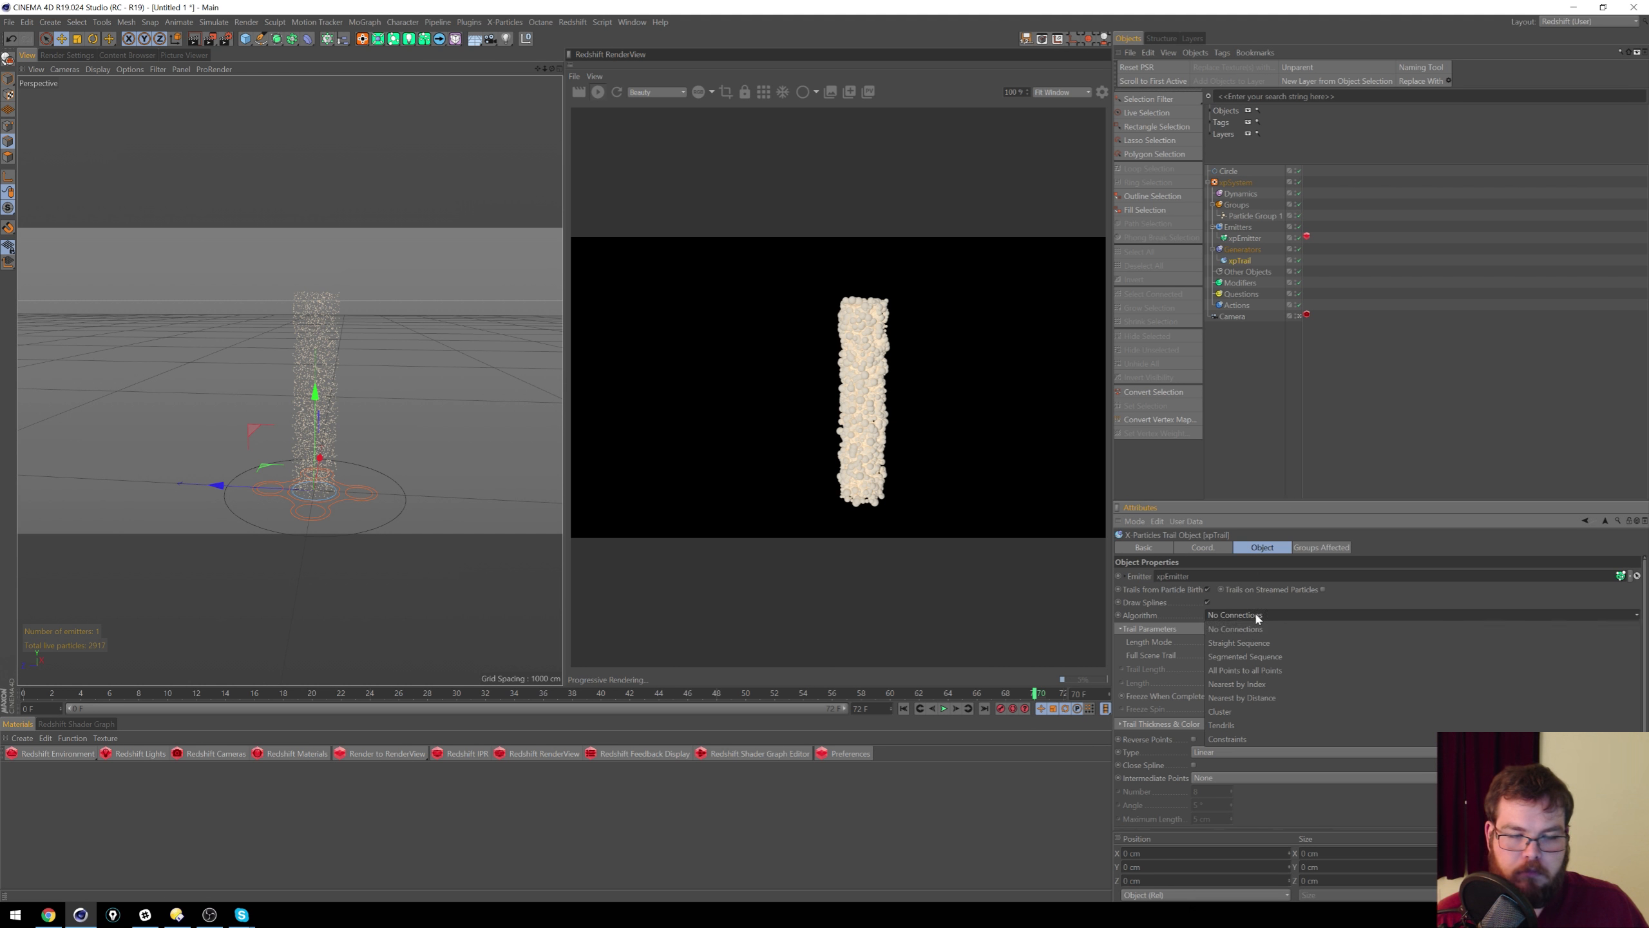
left_click(1280, 697)
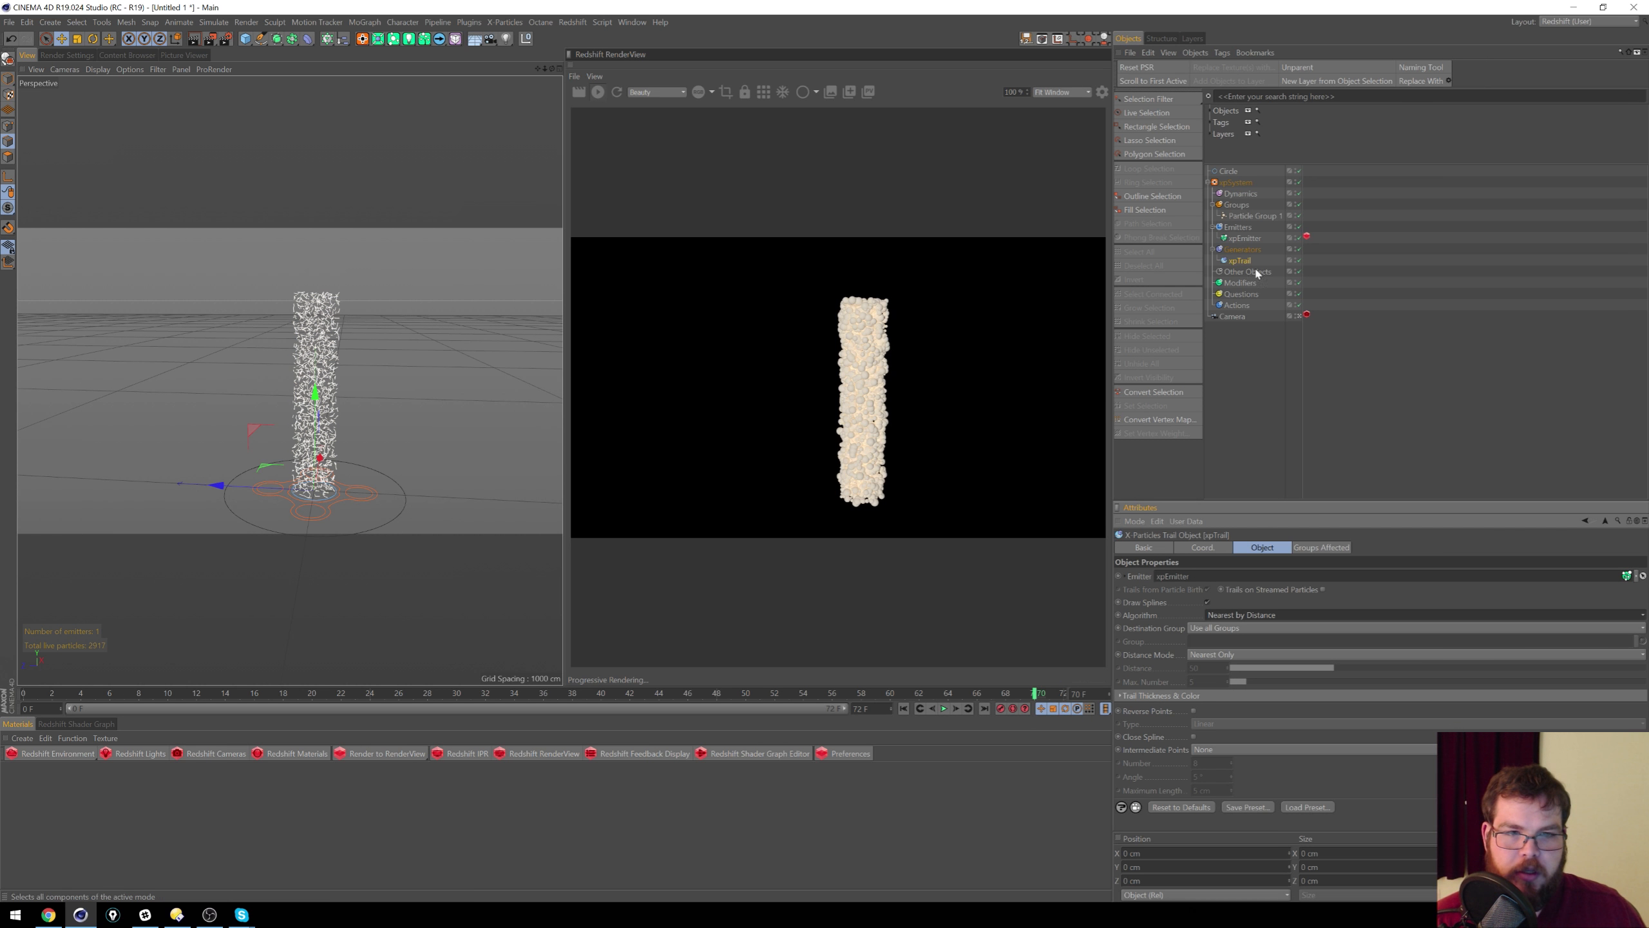
Step: Remove the Redshift Object tag from the xpEmitter and add one to the xpTrail object
left_click(1308, 237)
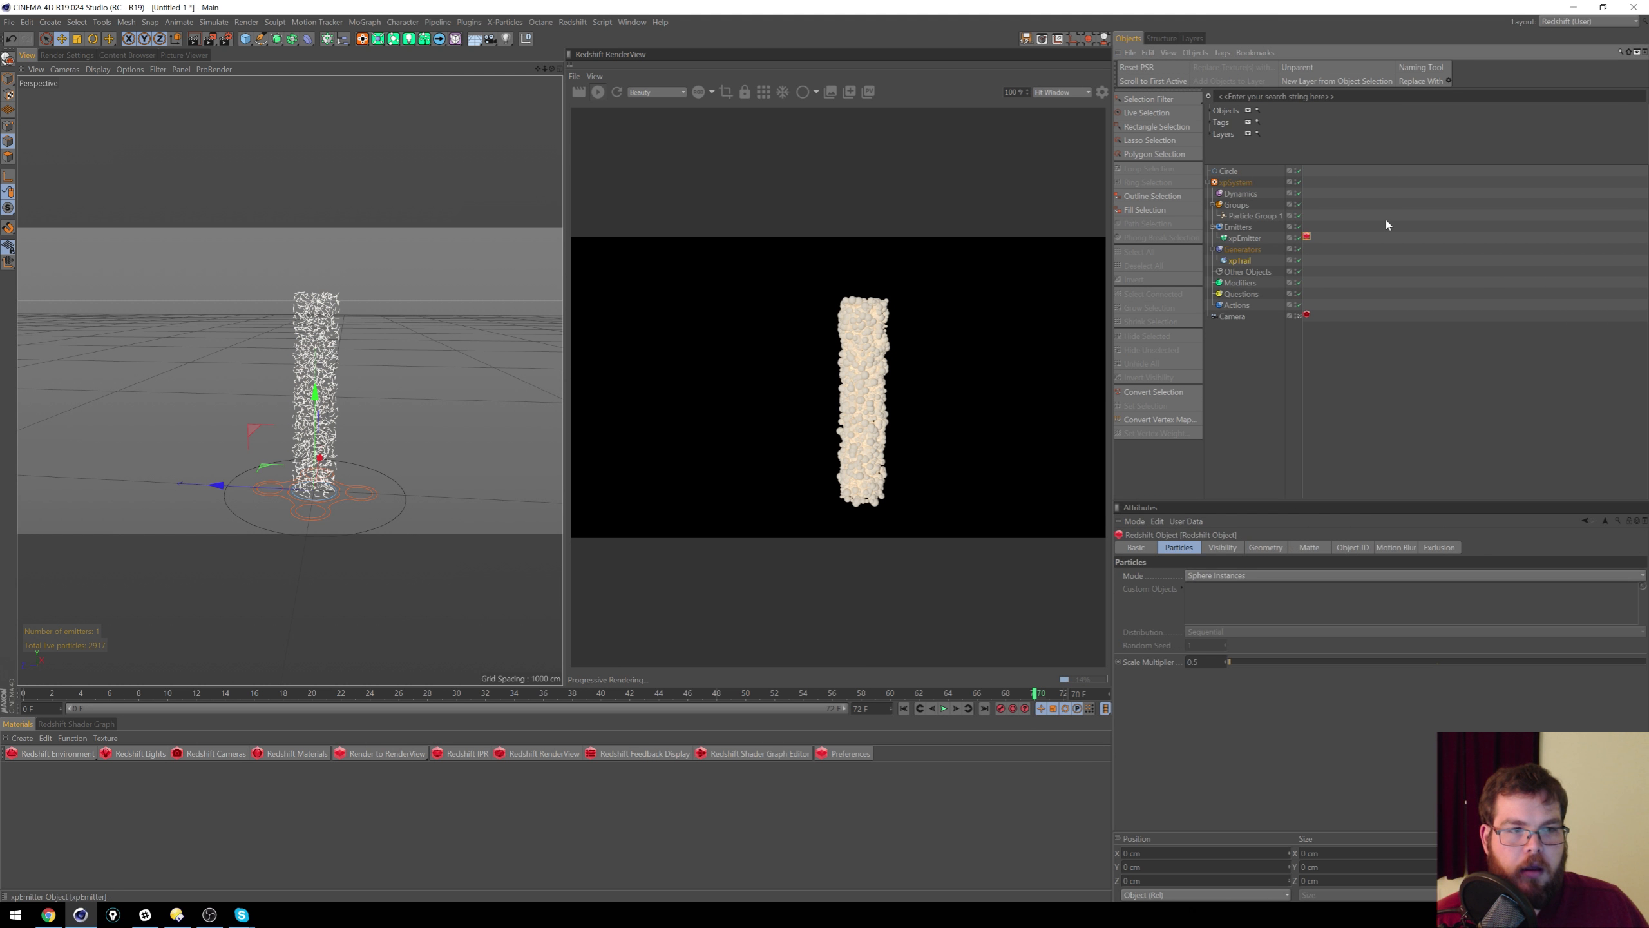
right_click(1237, 261)
mouse_move(1284, 276)
mouse_move(1309, 382)
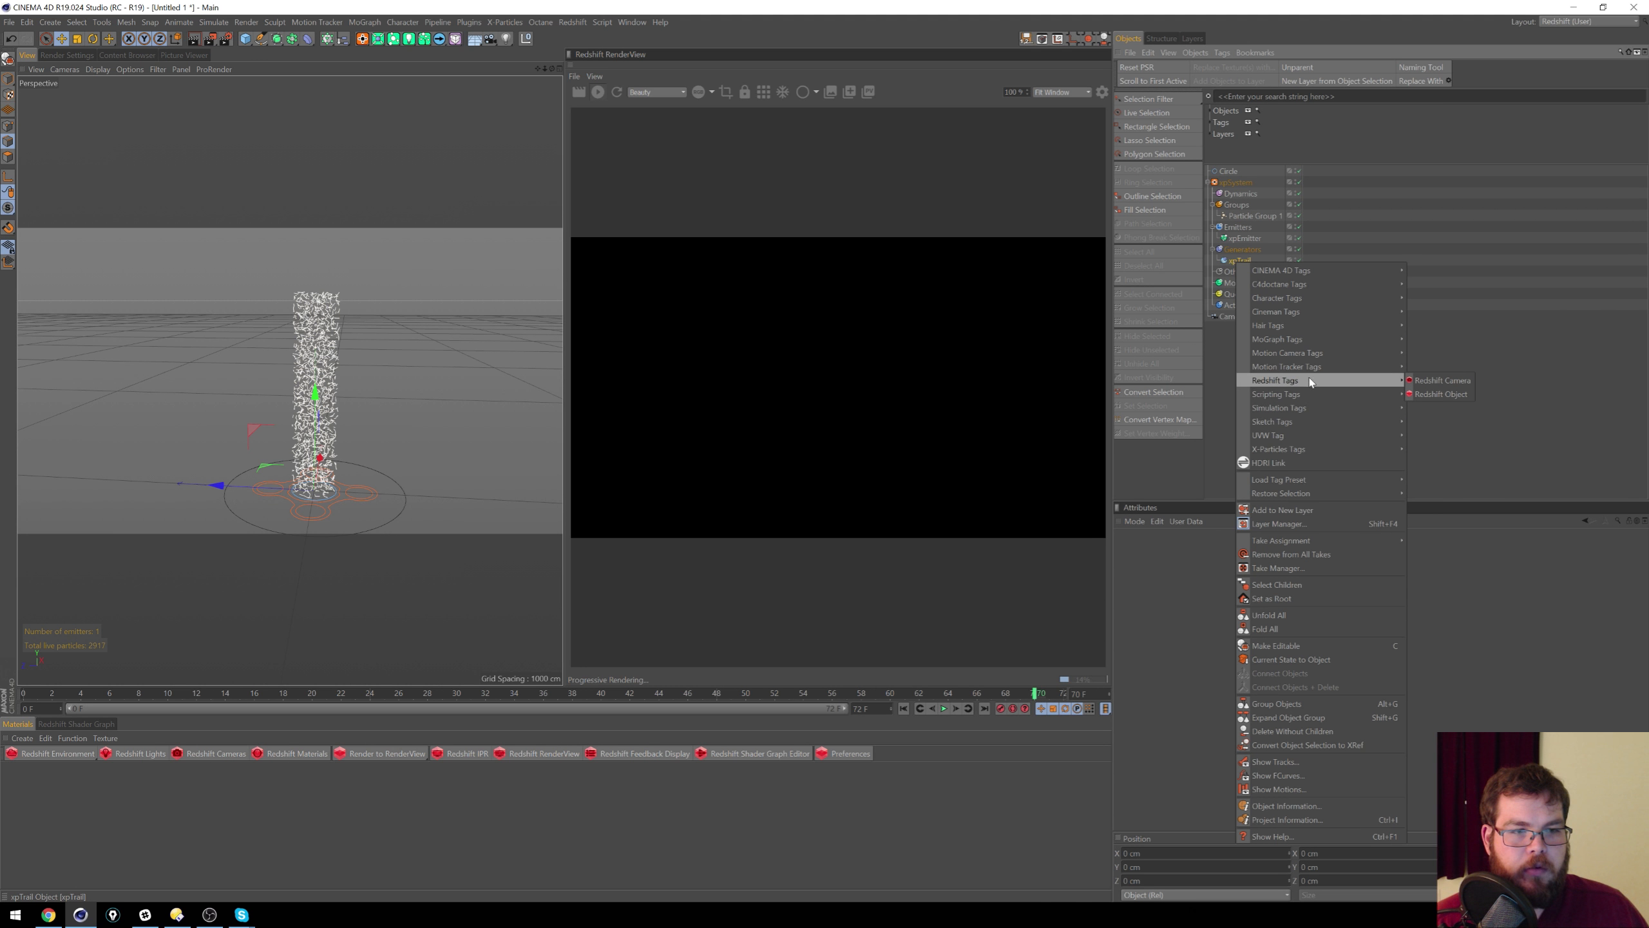
left_click(1459, 396)
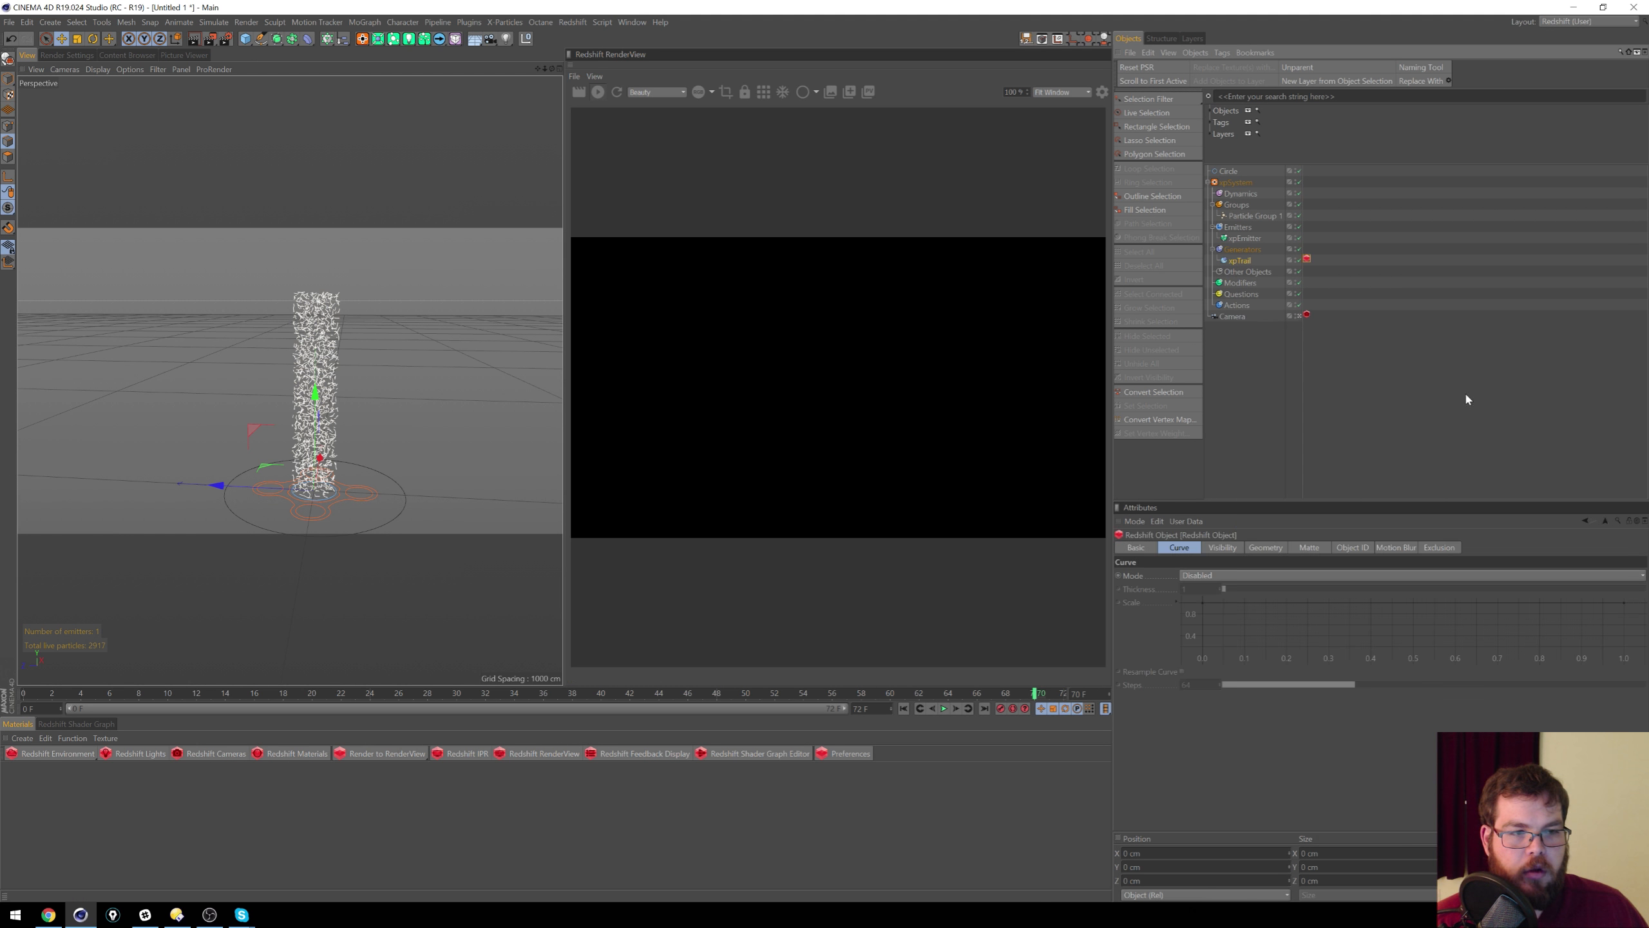
Step: Set the curve mode of xpTrail's Redshift Object tag to Hair Strands and frame the rendered strands up close
left_click(1223, 574)
left_click(1225, 587)
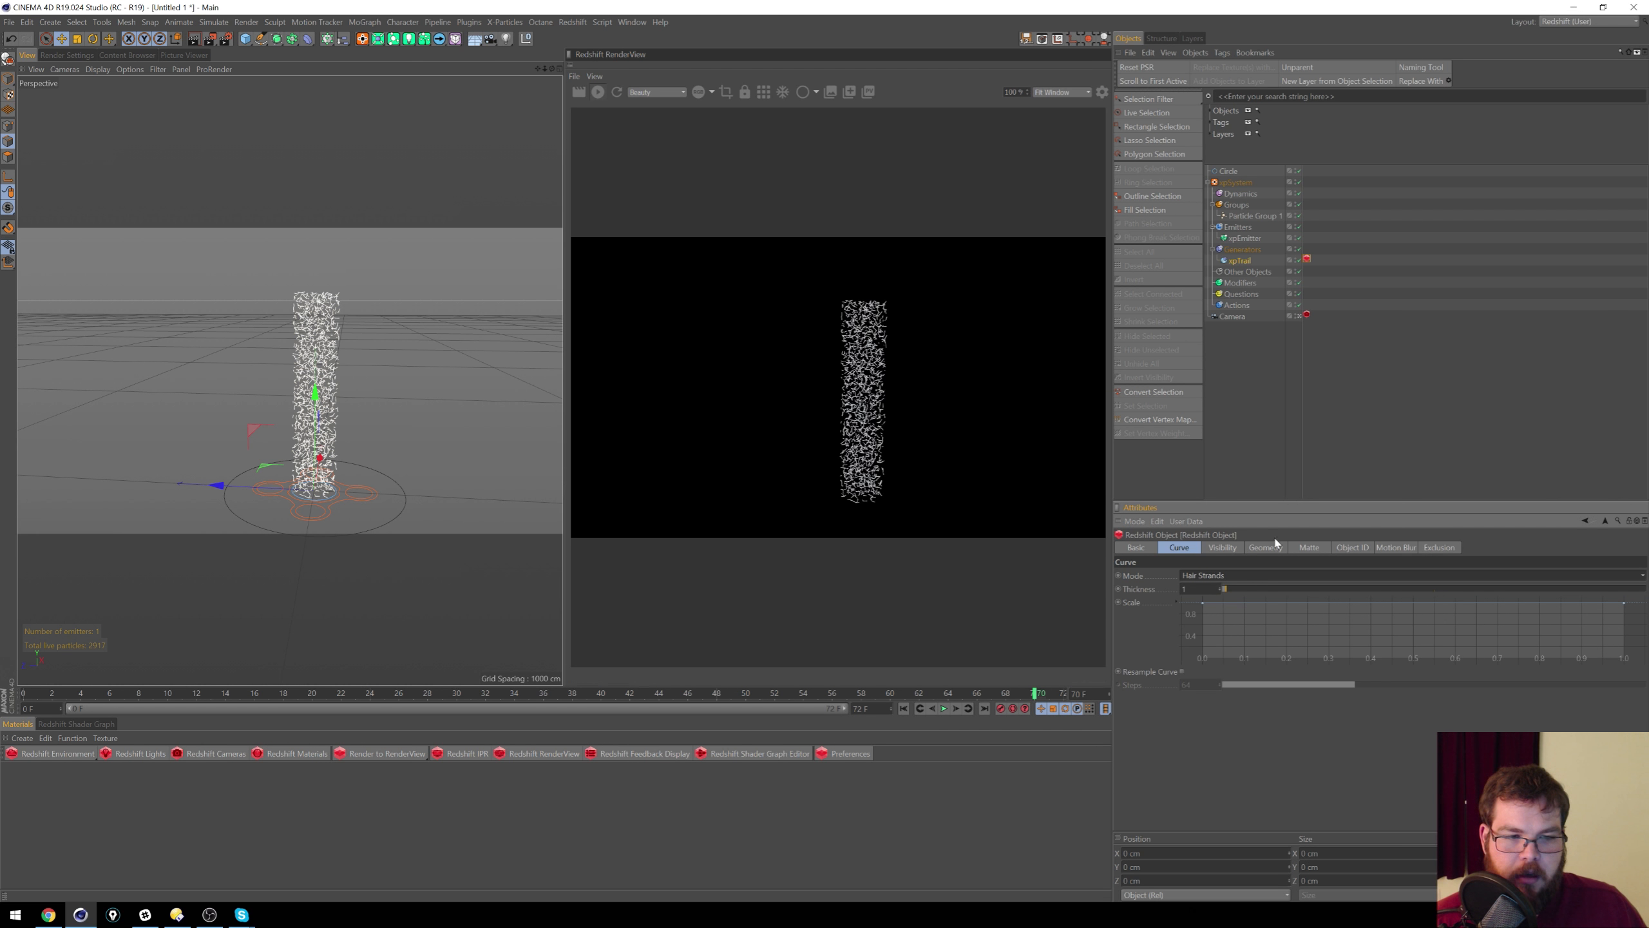
right_click_drag(354, 335, 442, 311, "alt")
middle_click_drag(441, 311, 468, 259, "alt")
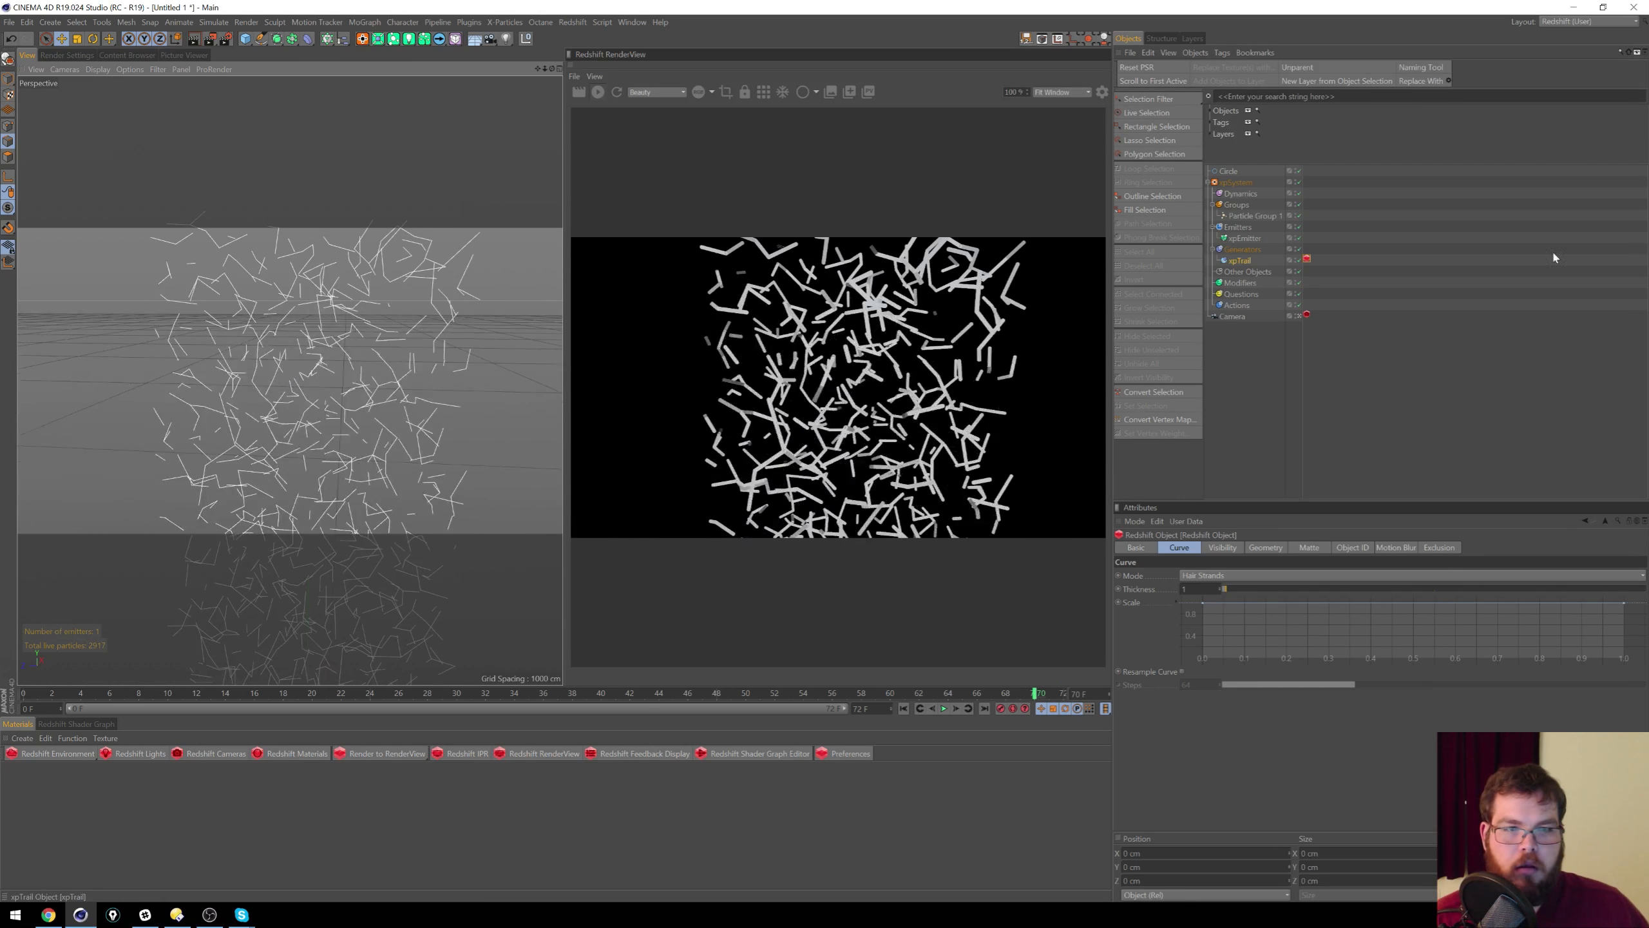
Step: Set xpTrail's distance mode to Max. Number Within Distance, with a distance of about 19 and a maximum number of 2
left_click(1241, 261)
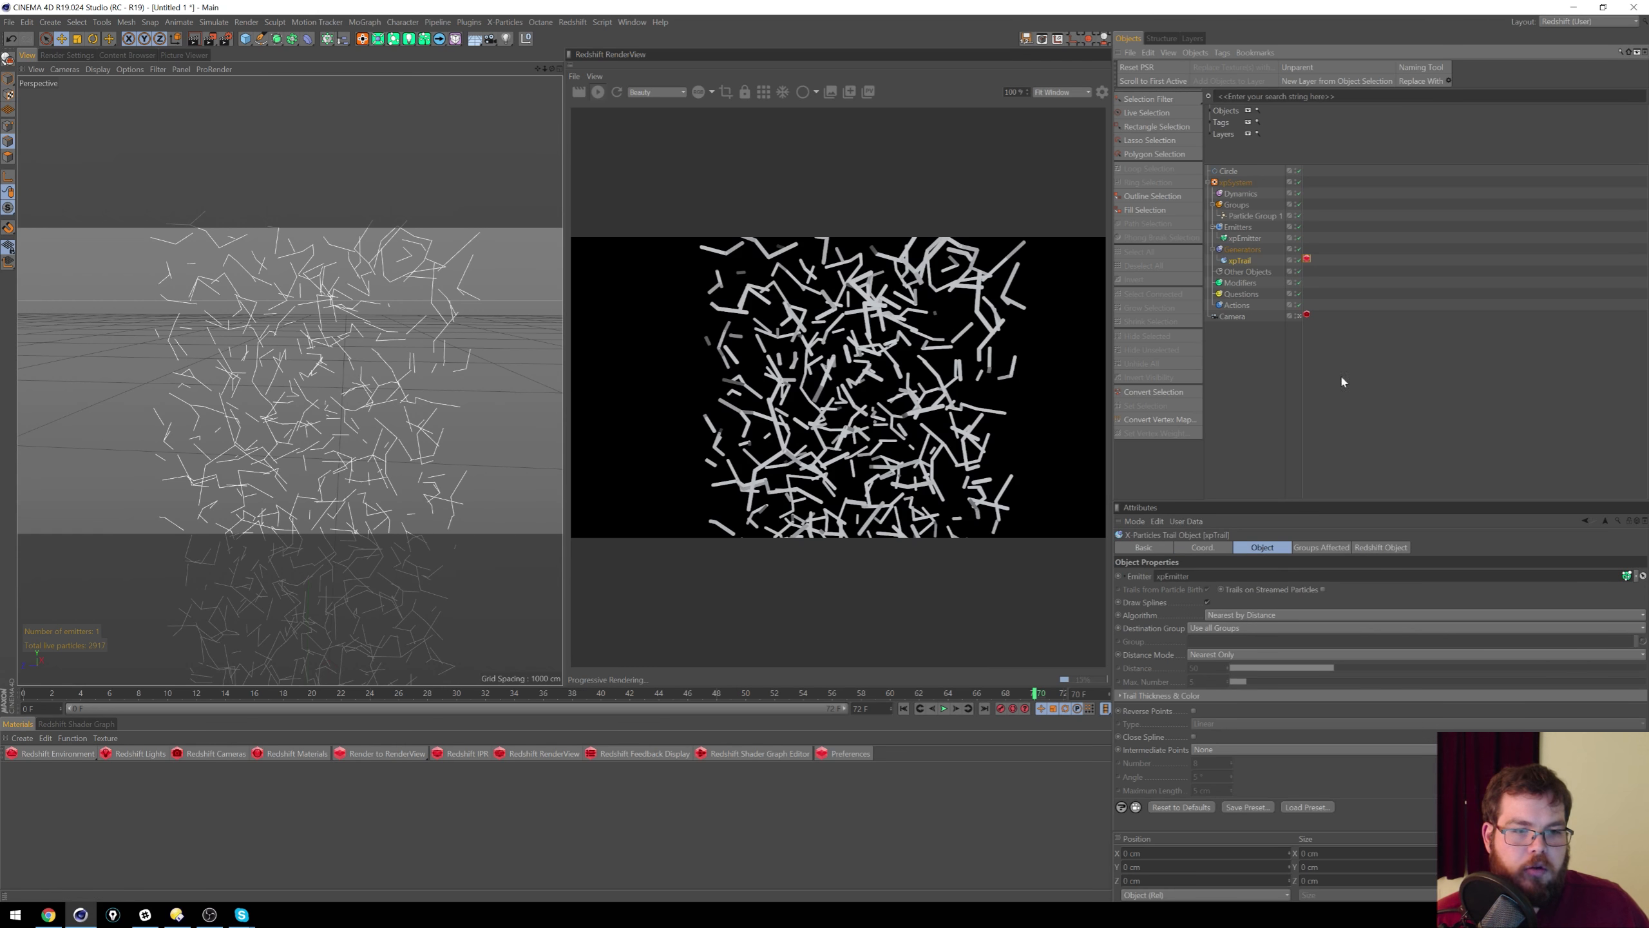
left_click(1232, 655)
left_click(1241, 696)
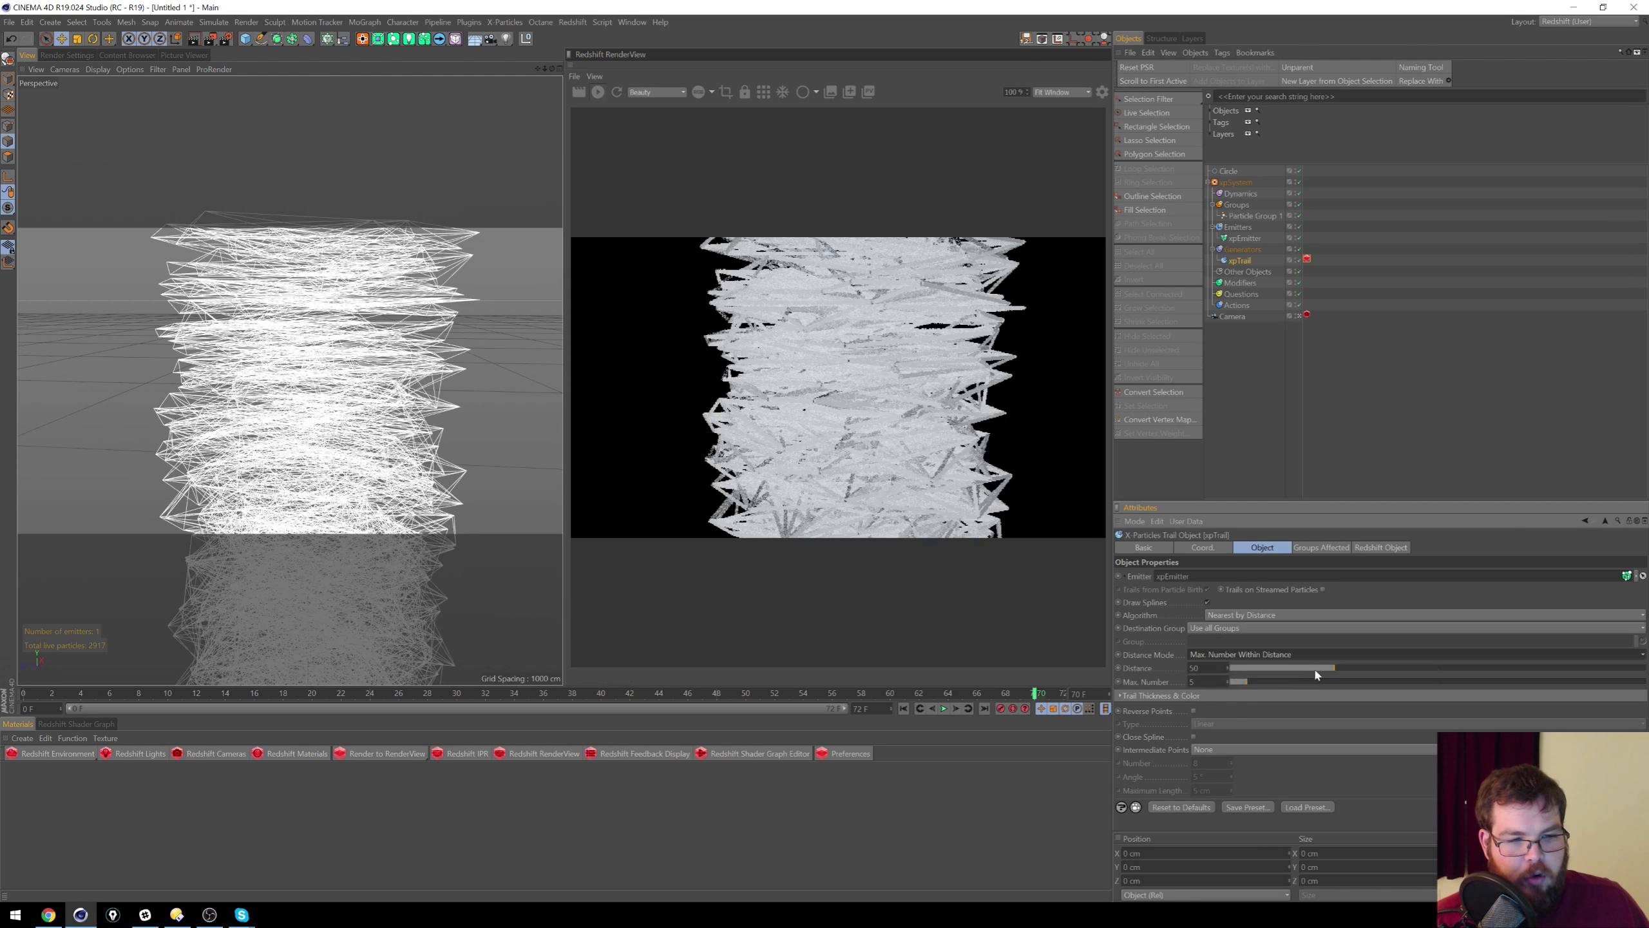
left_click_drag(1318, 674, 1233, 682)
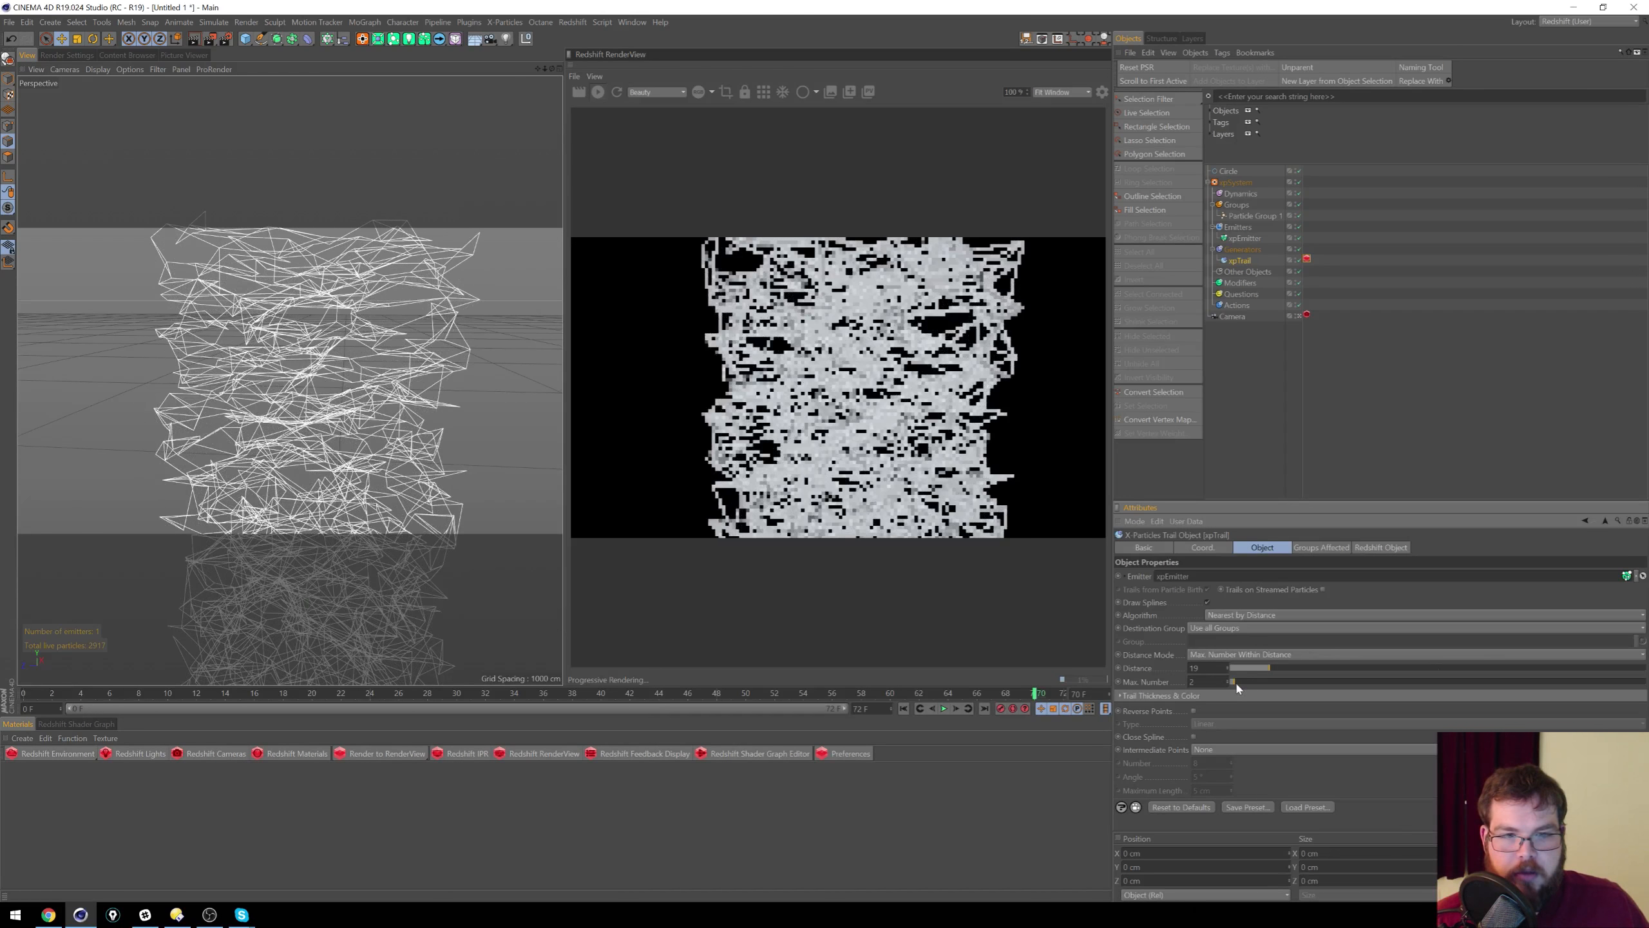
scroll(354, 401, "down", 5)
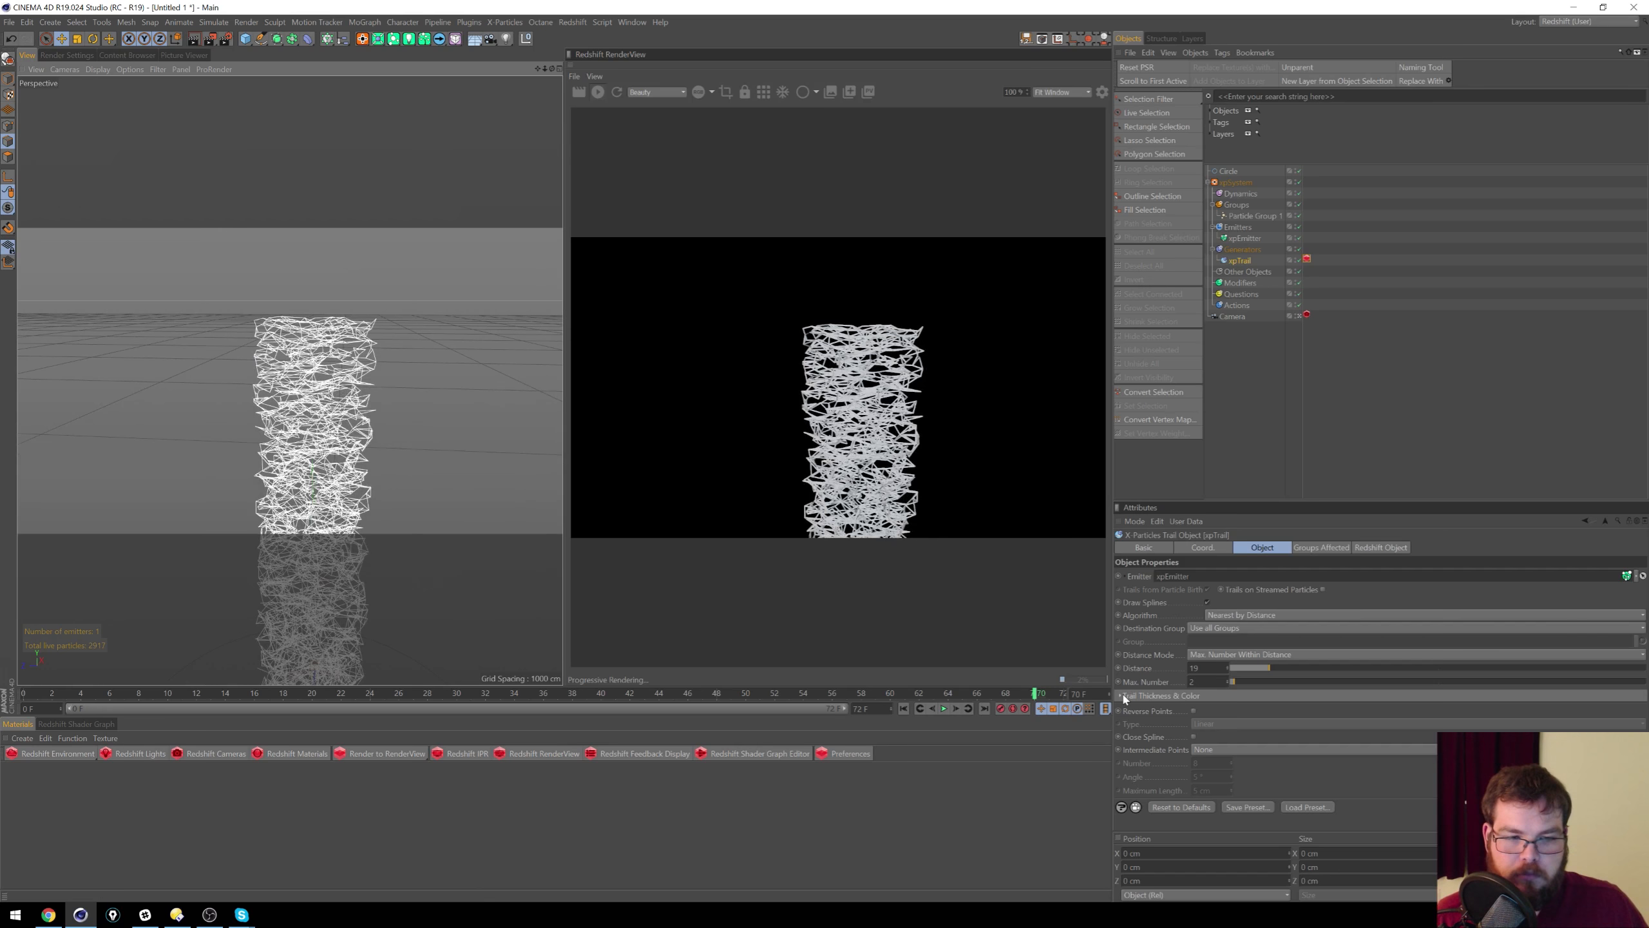
Step: Set the trail thickness mode to Use Spline and shape the thickness spline to fall from its maximum at the start to zero at the end
left_click(1272, 696)
left_click(1279, 710)
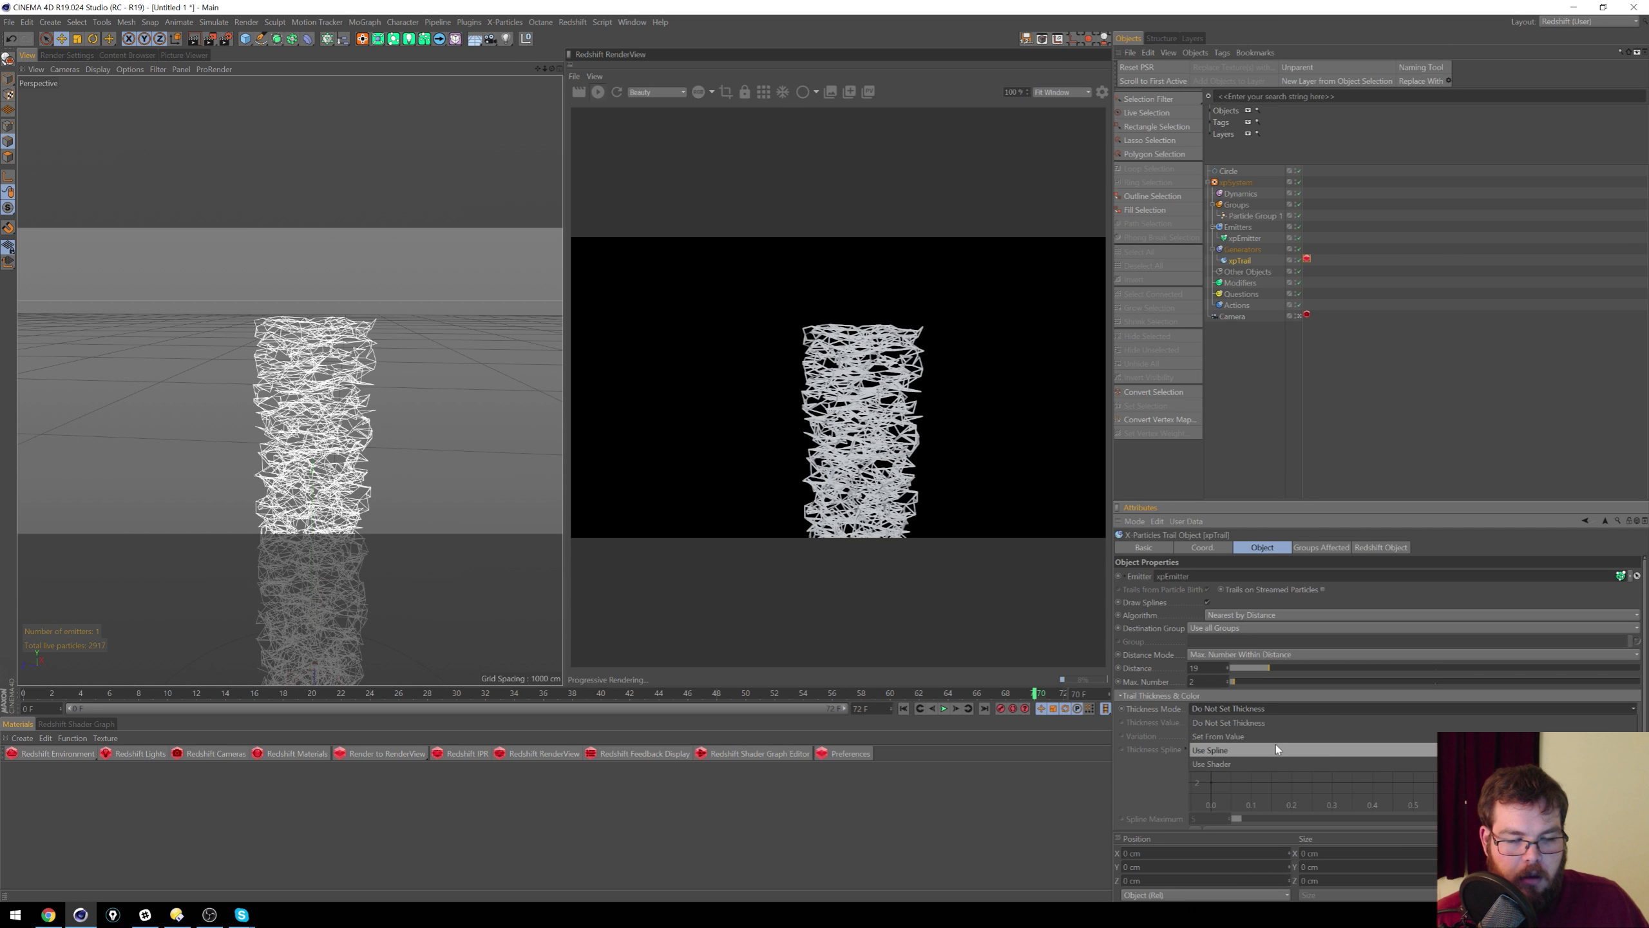
left_click(1253, 739)
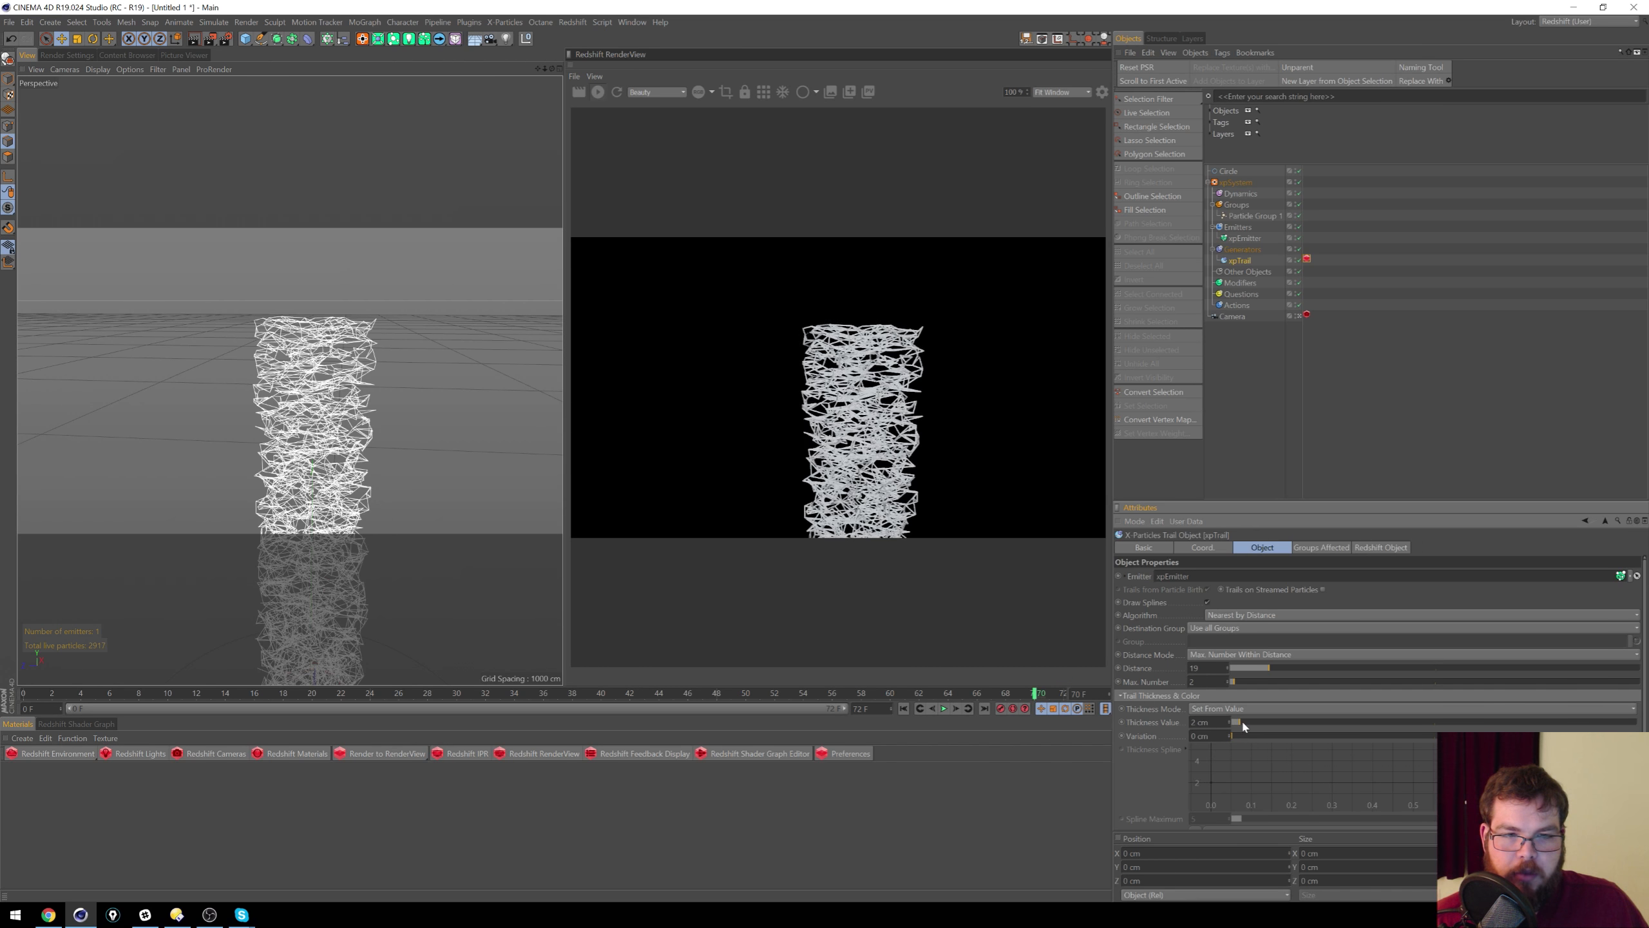
left_click(1238, 710)
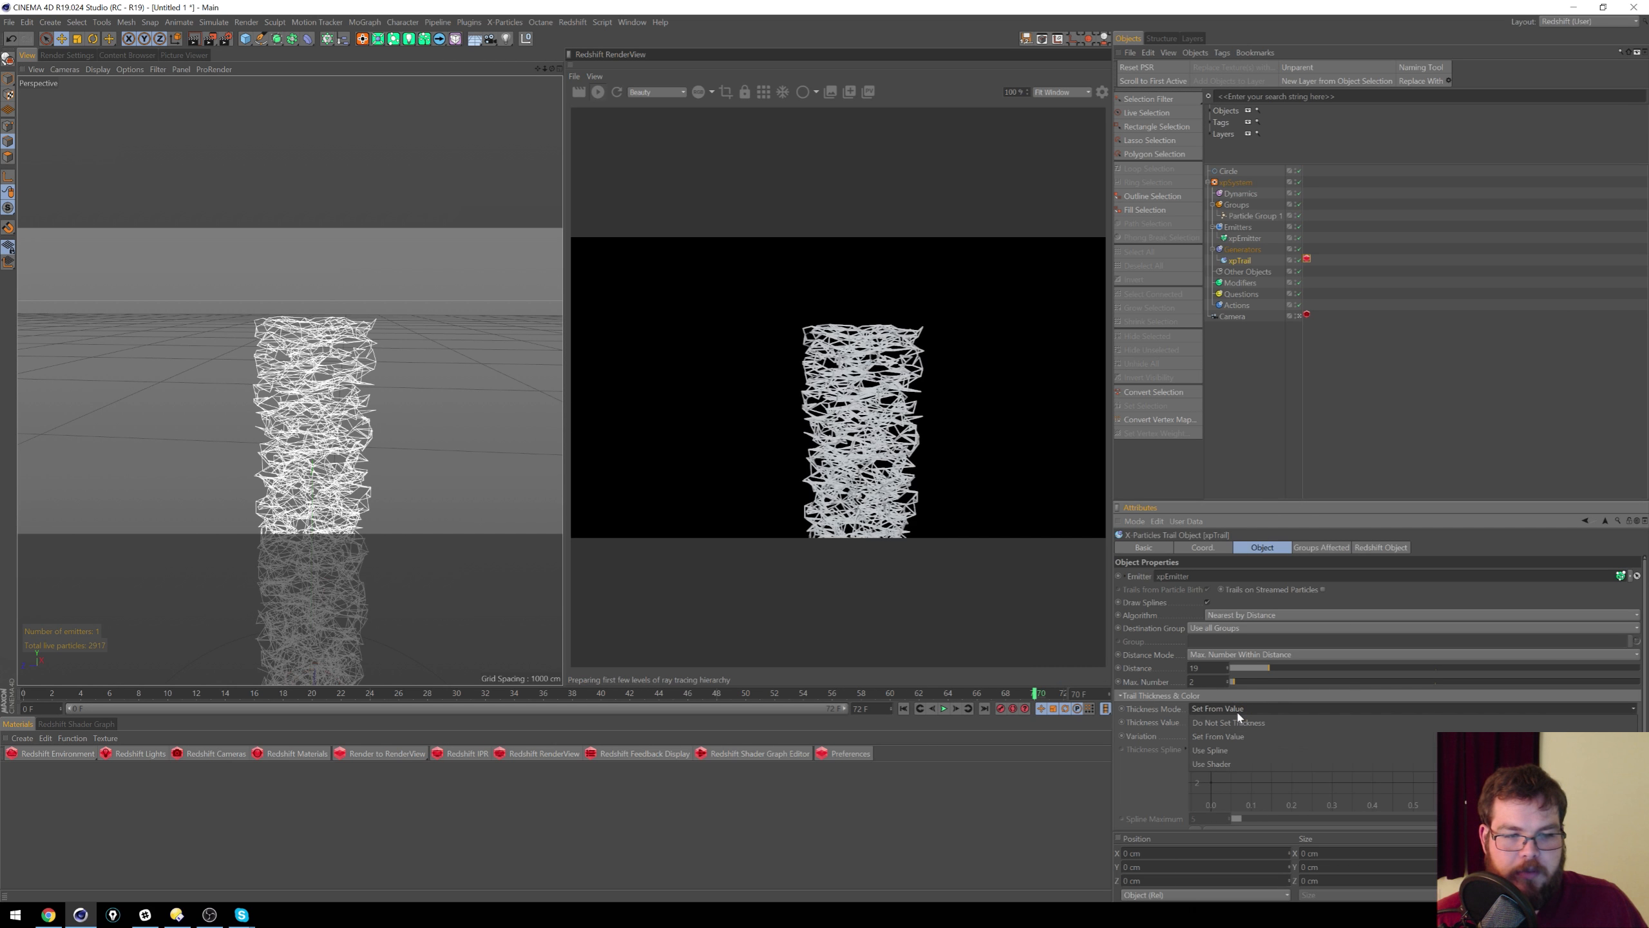
left_click(1221, 750)
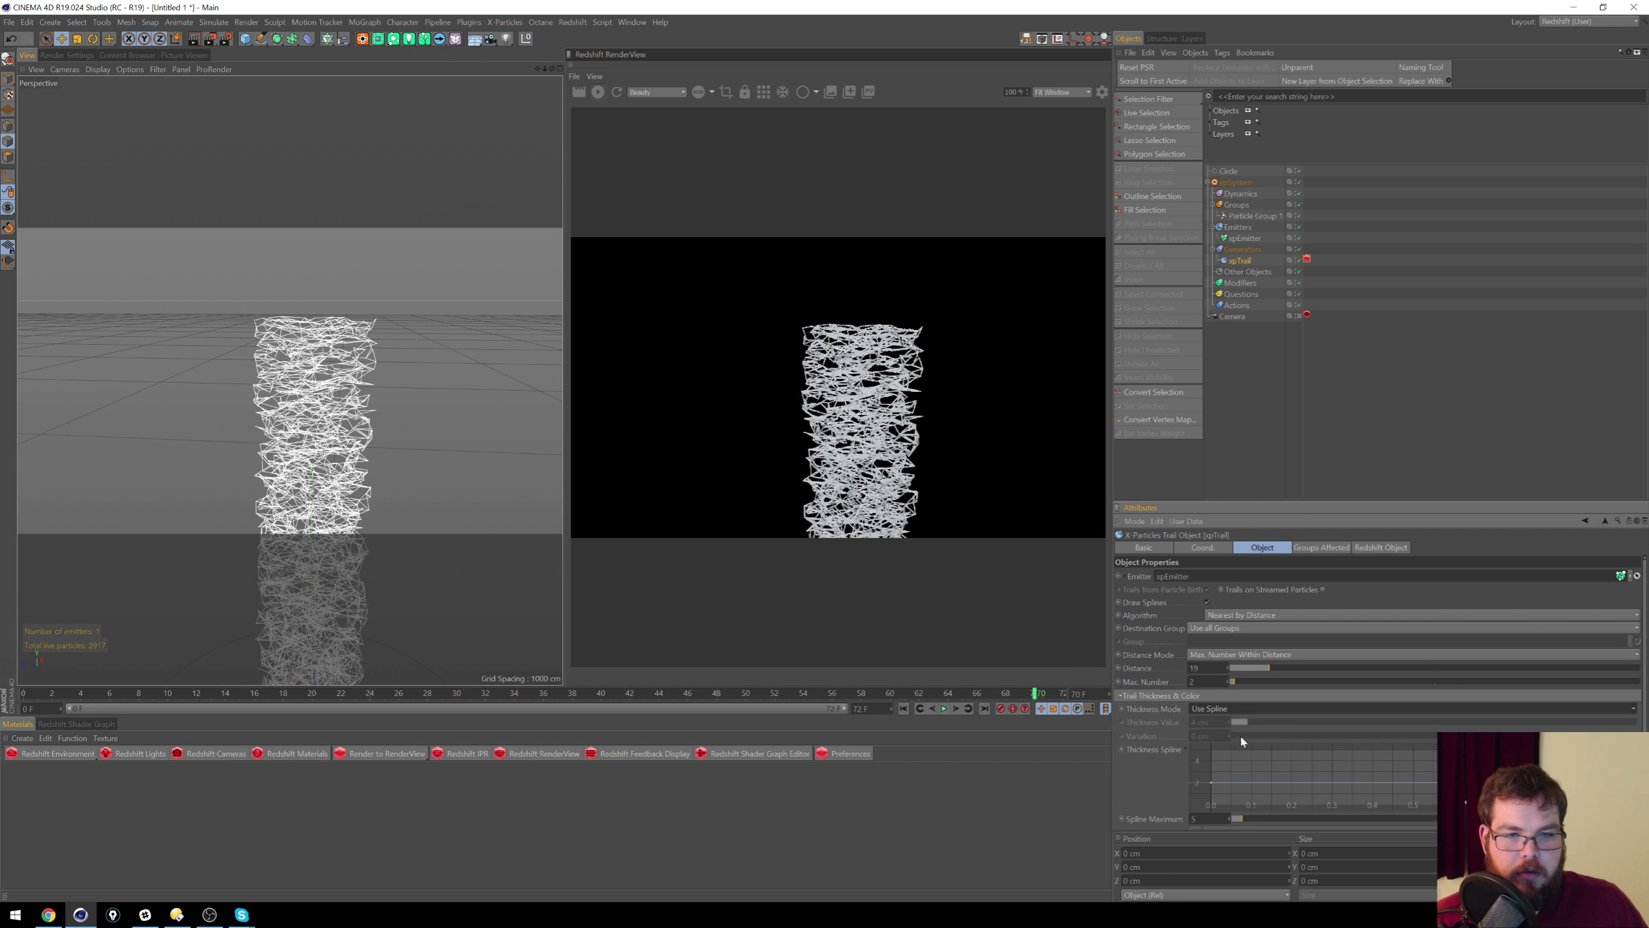
left_click(1213, 784)
left_click_drag(1213, 785, 1209, 745)
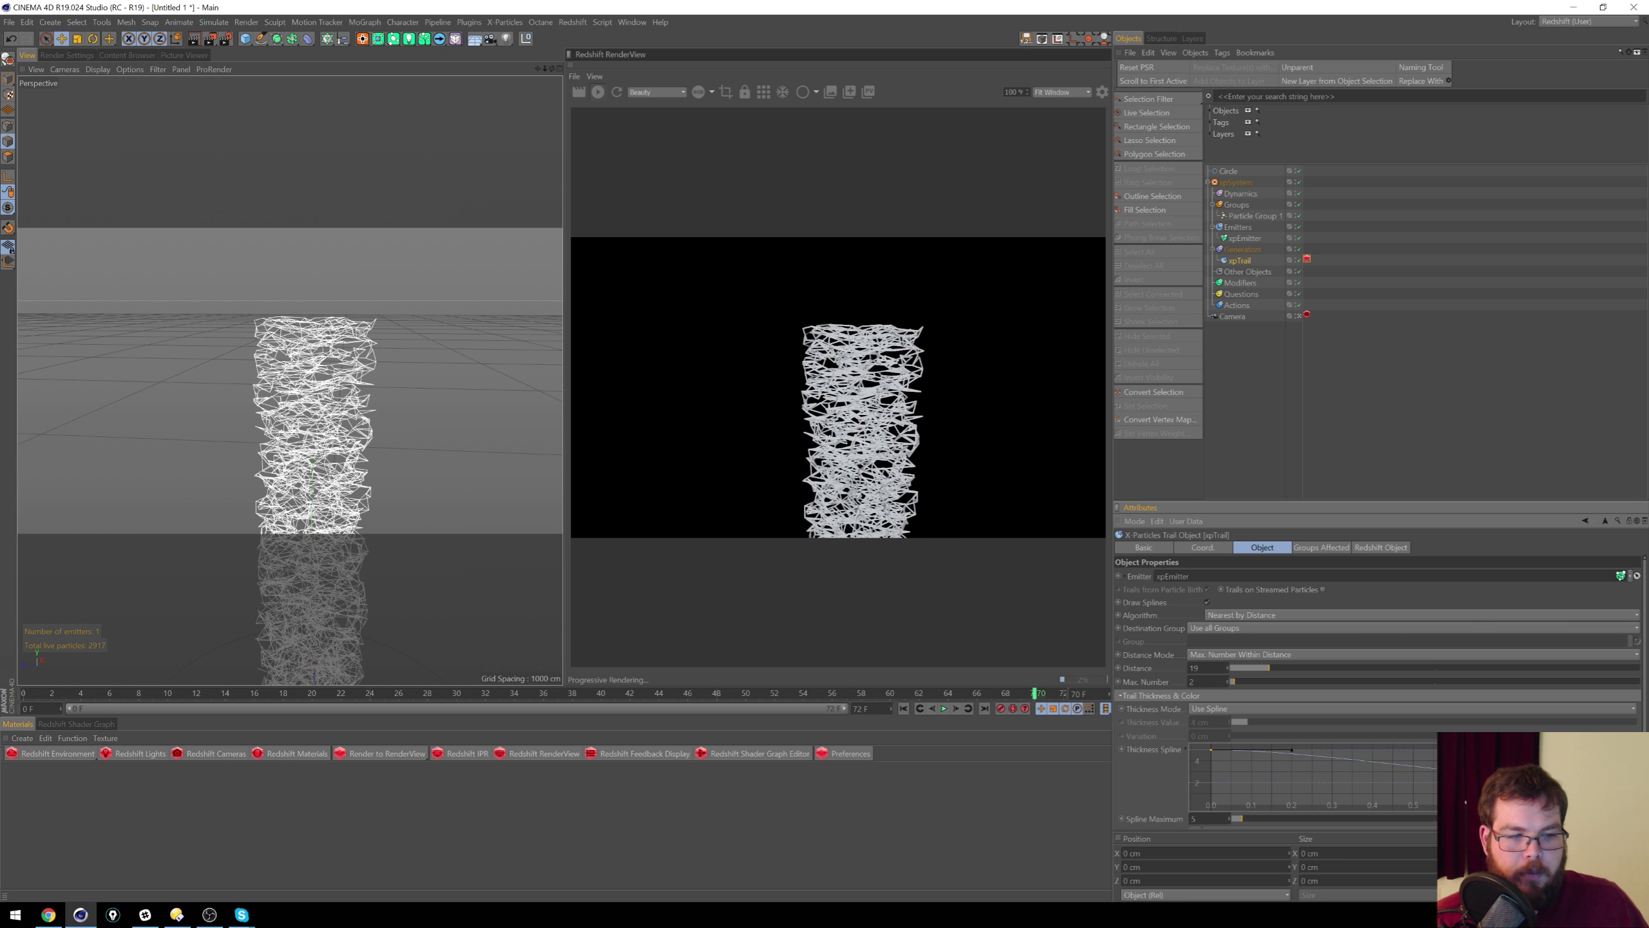
left_click_drag(1615, 783, 1615, 804)
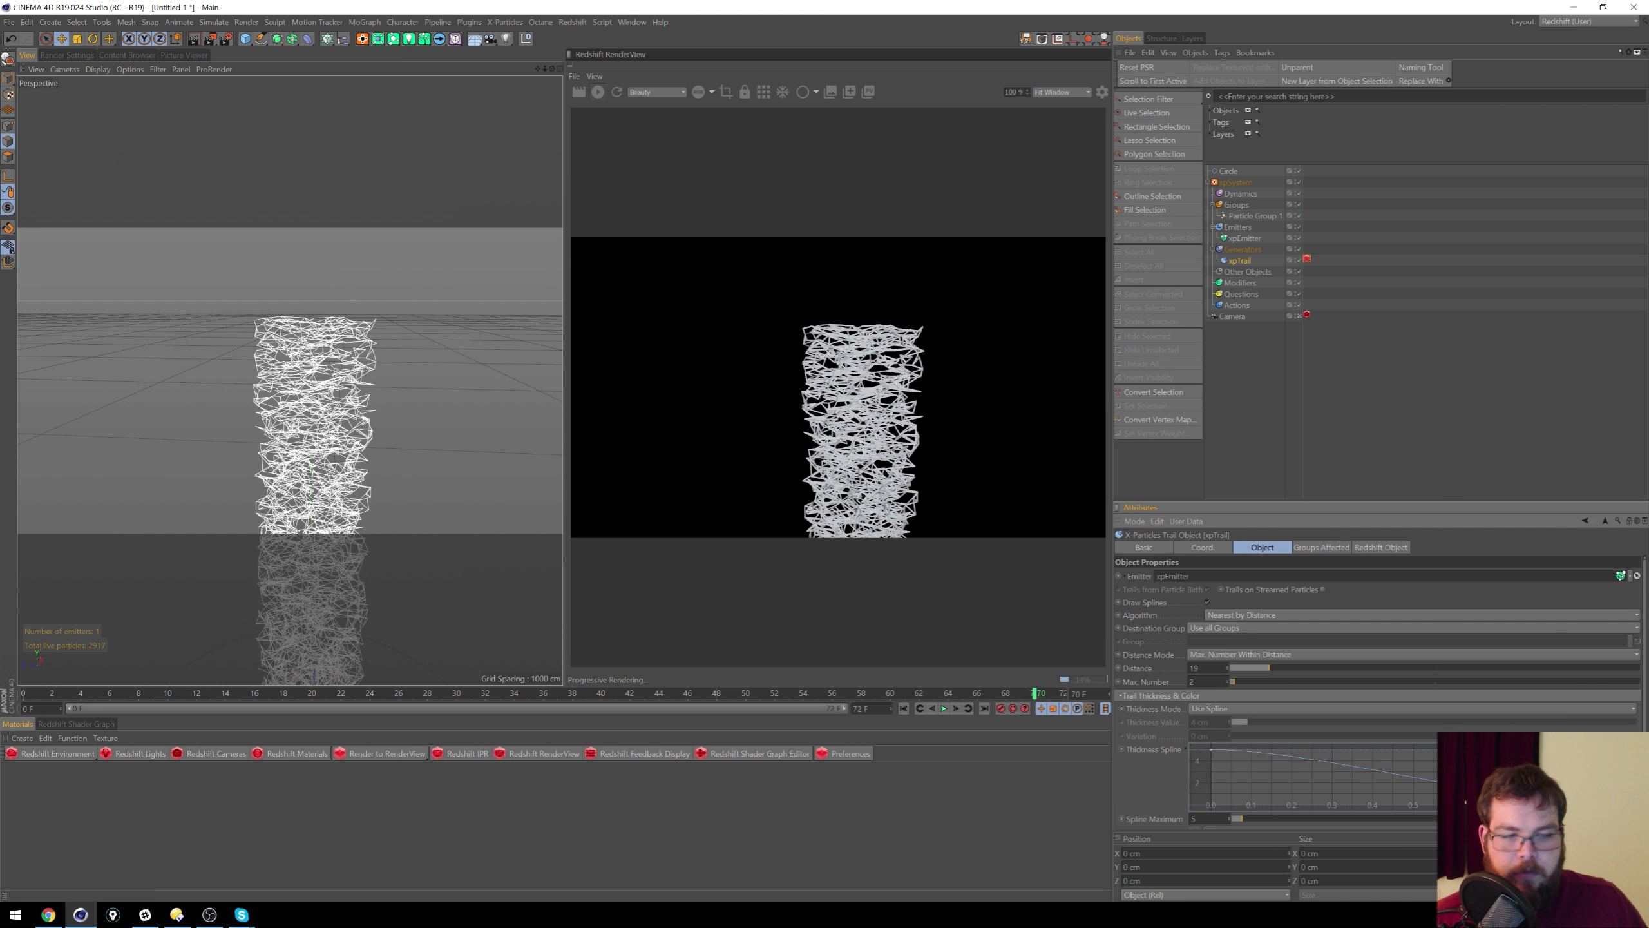
left_click(1143, 696)
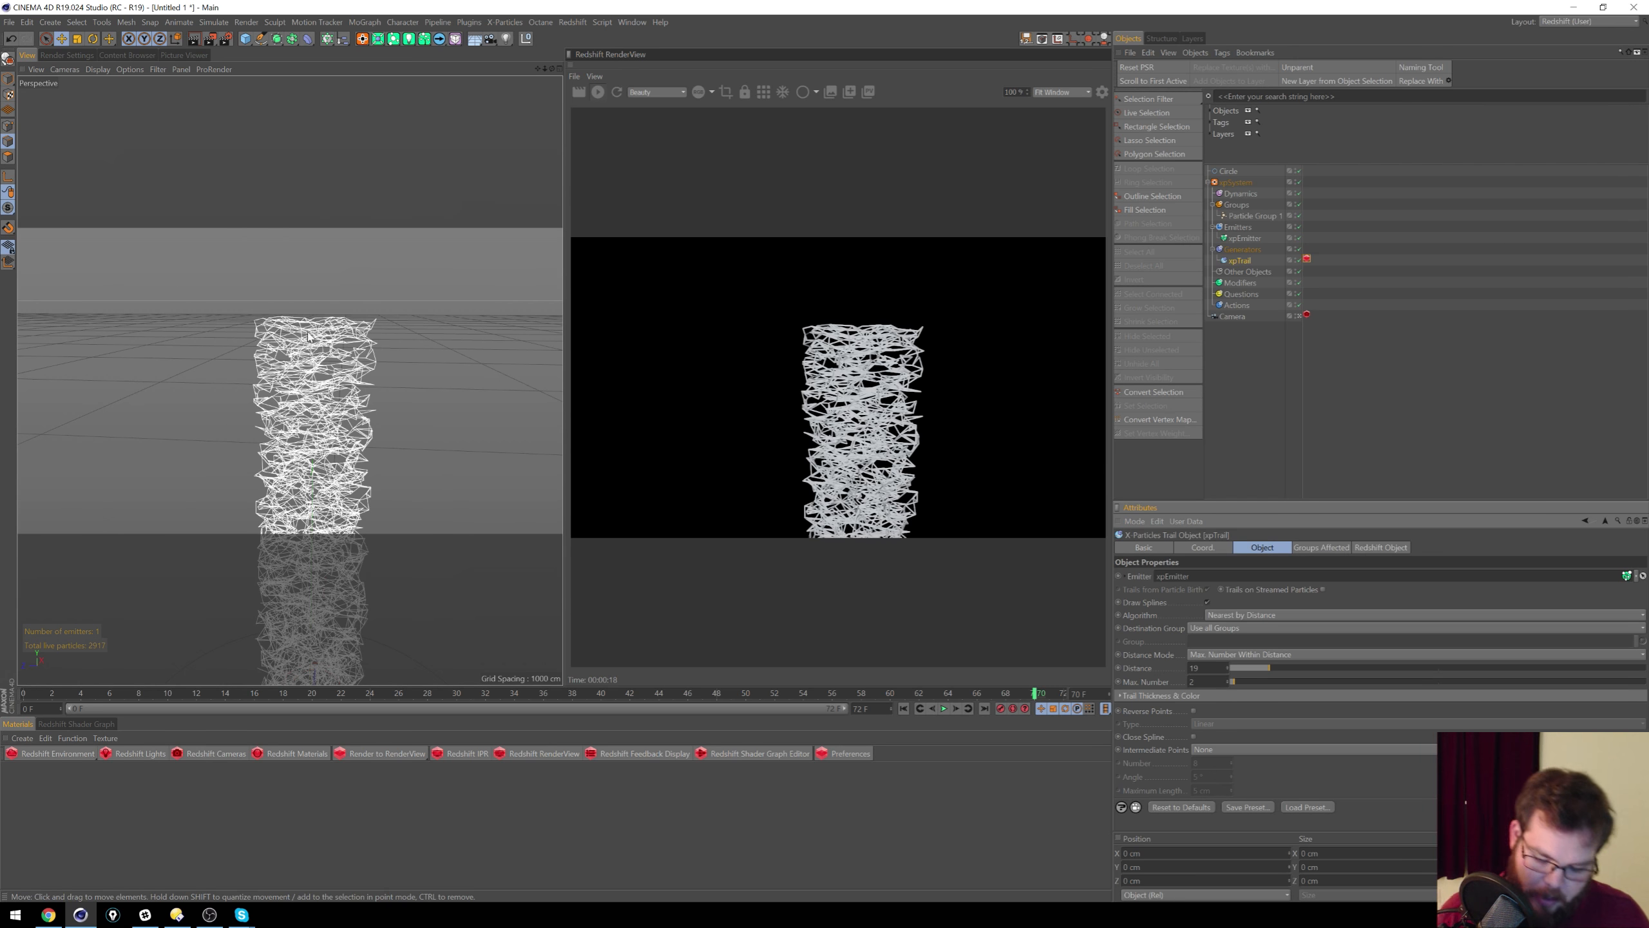
Step: Reframe the trail column in the viewport and add a Redshift Object tag to the xpEmitter
right_click_drag(359, 331, 318, 364, "alt")
middle_click_drag(316, 369, 264, 349, "alt")
right_click_drag(264, 349, 315, 335, "alt")
left_click_drag(300, 336, 347, 250, "alt")
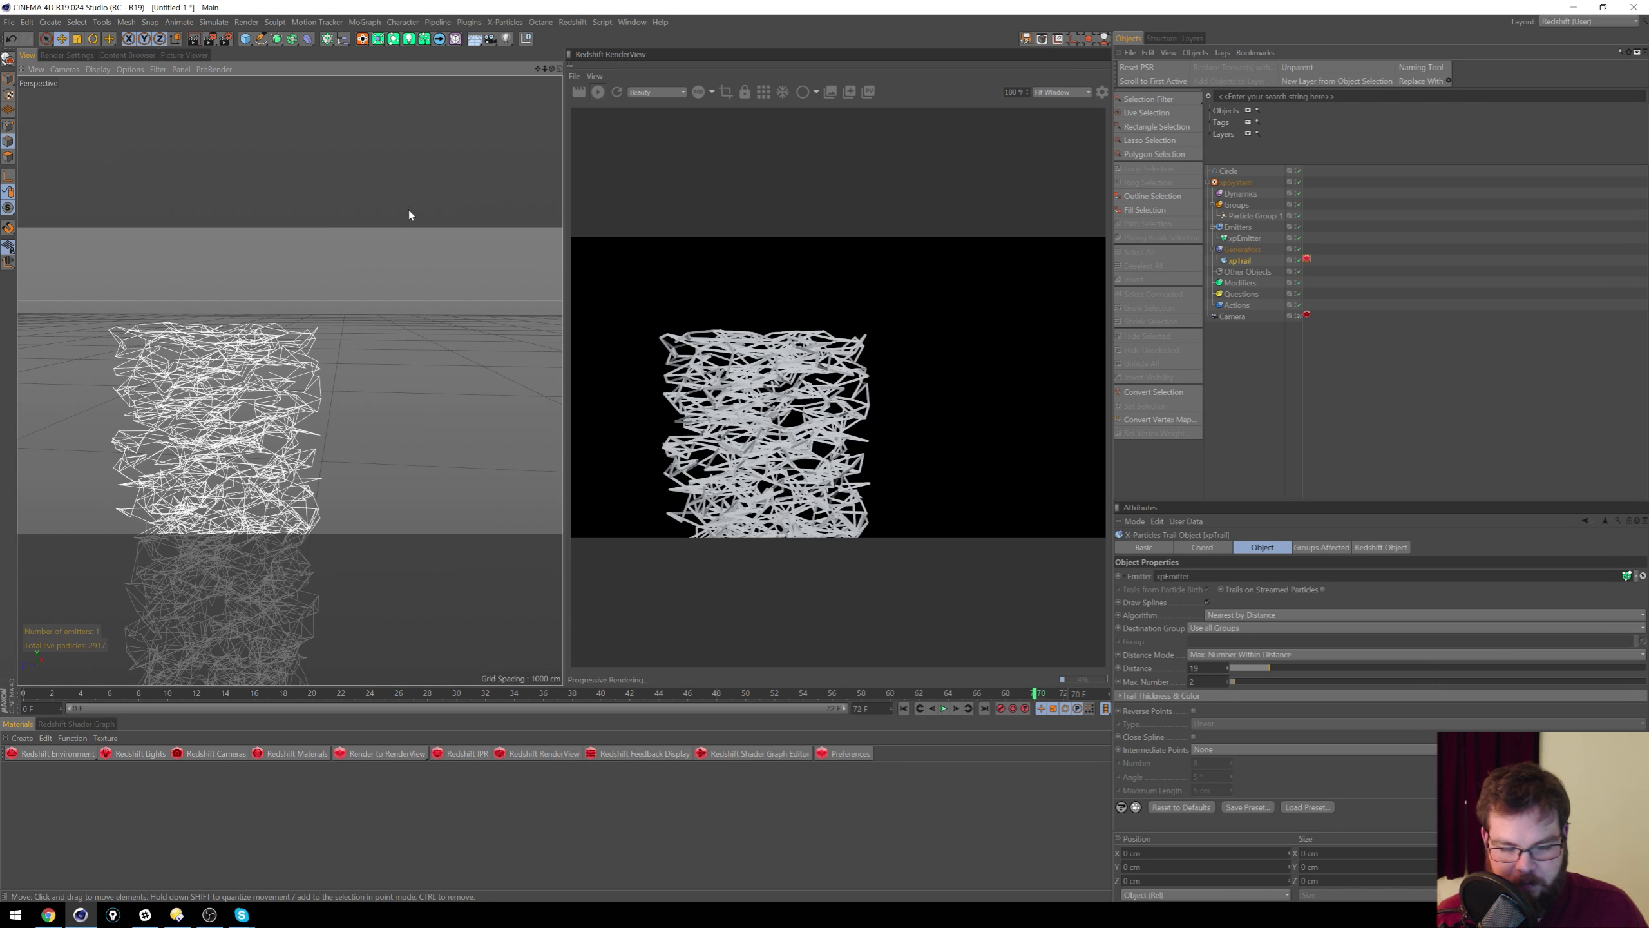
middle_click_drag(354, 292, 447, 278, "alt")
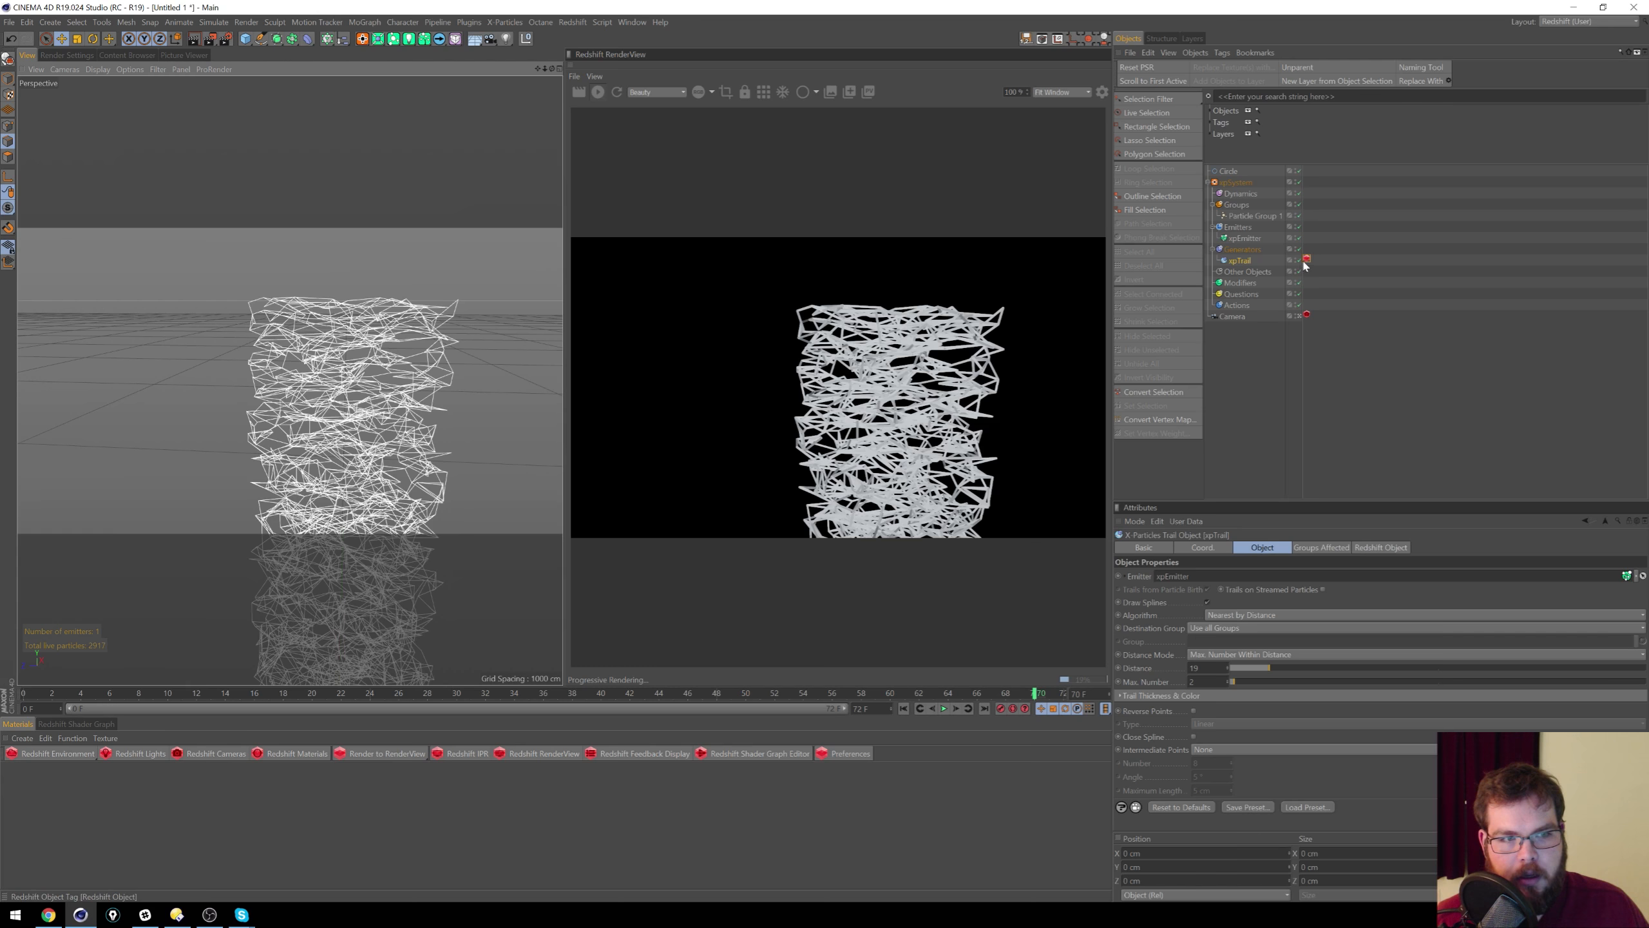
left_click(1248, 239)
right_click(1246, 244)
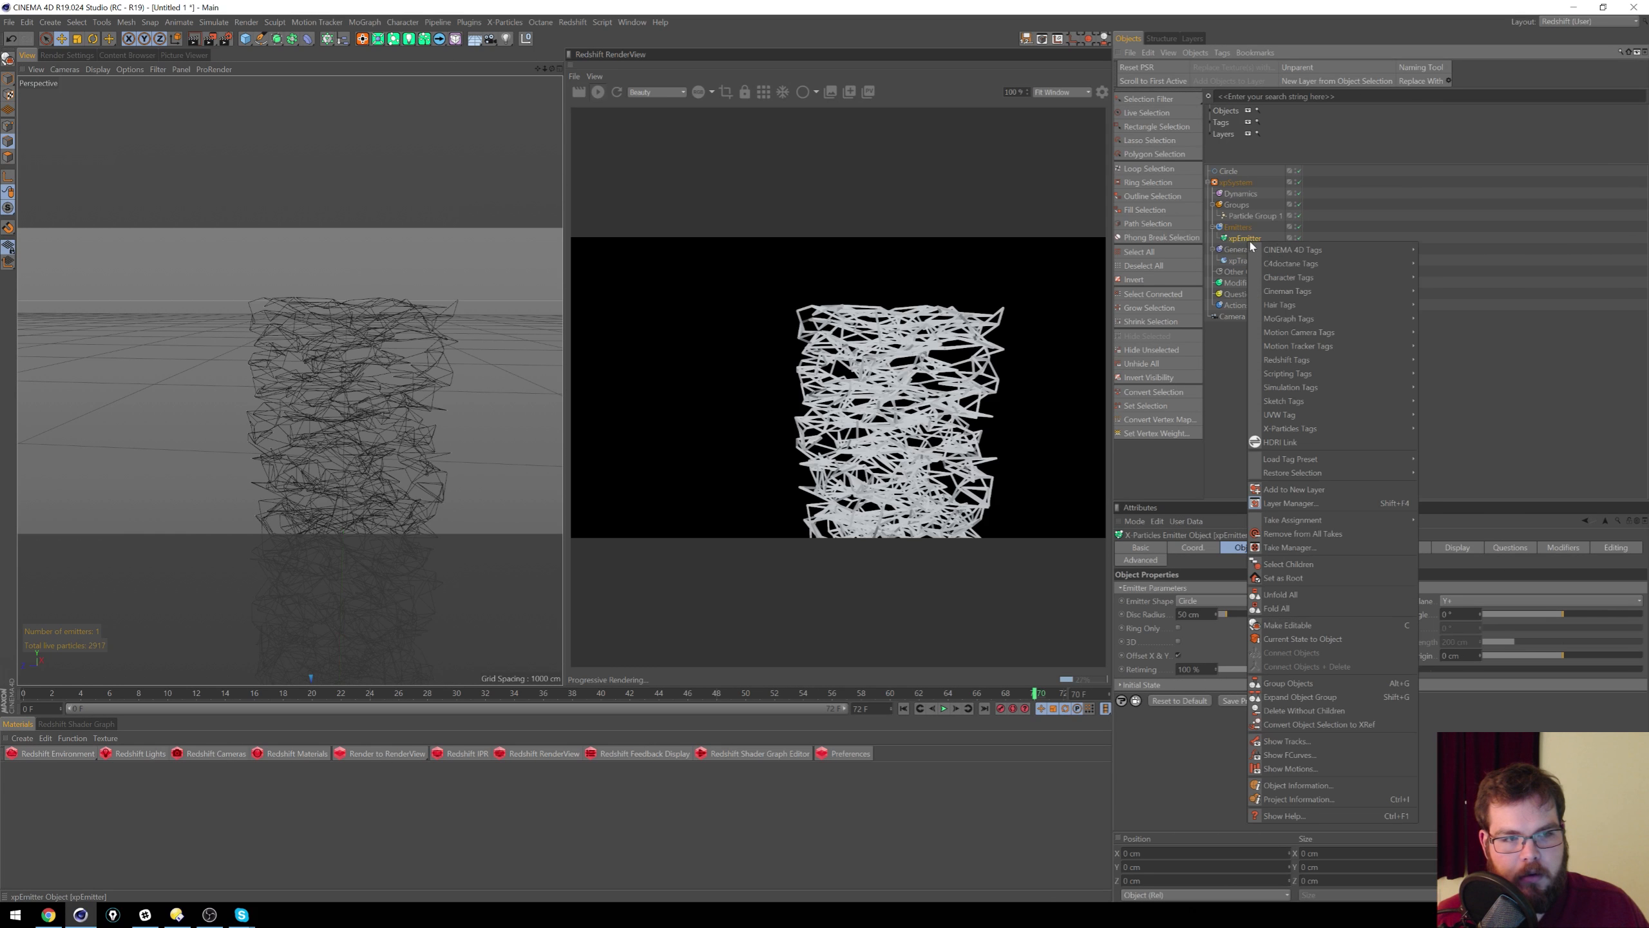
mouse_move(1319, 360)
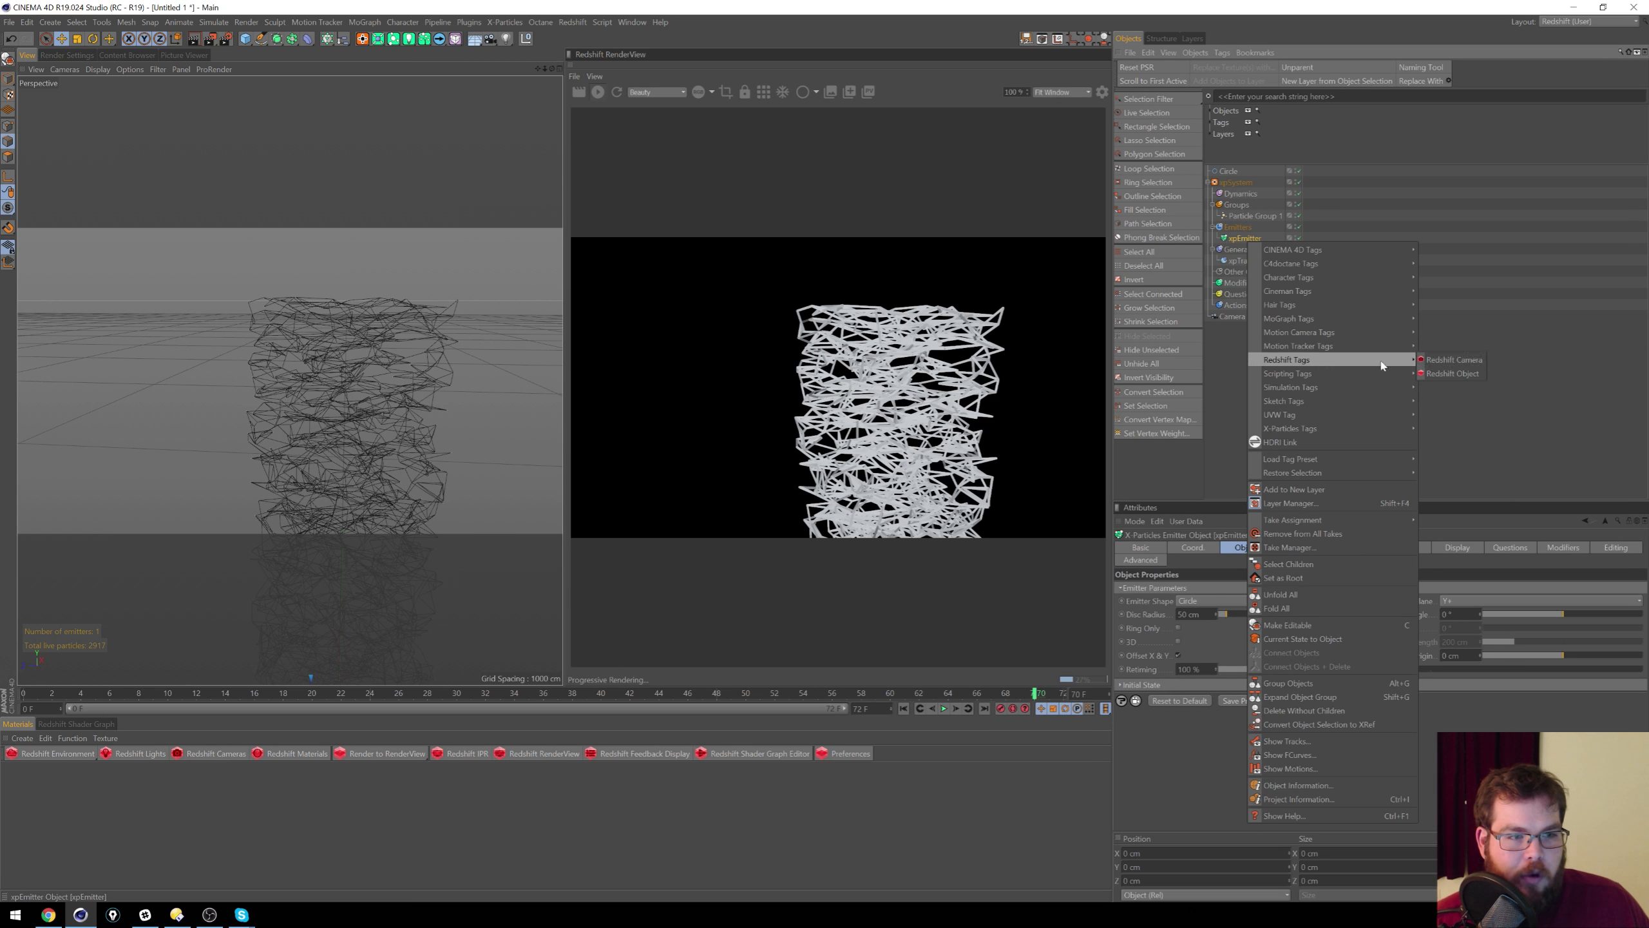
left_click(1453, 373)
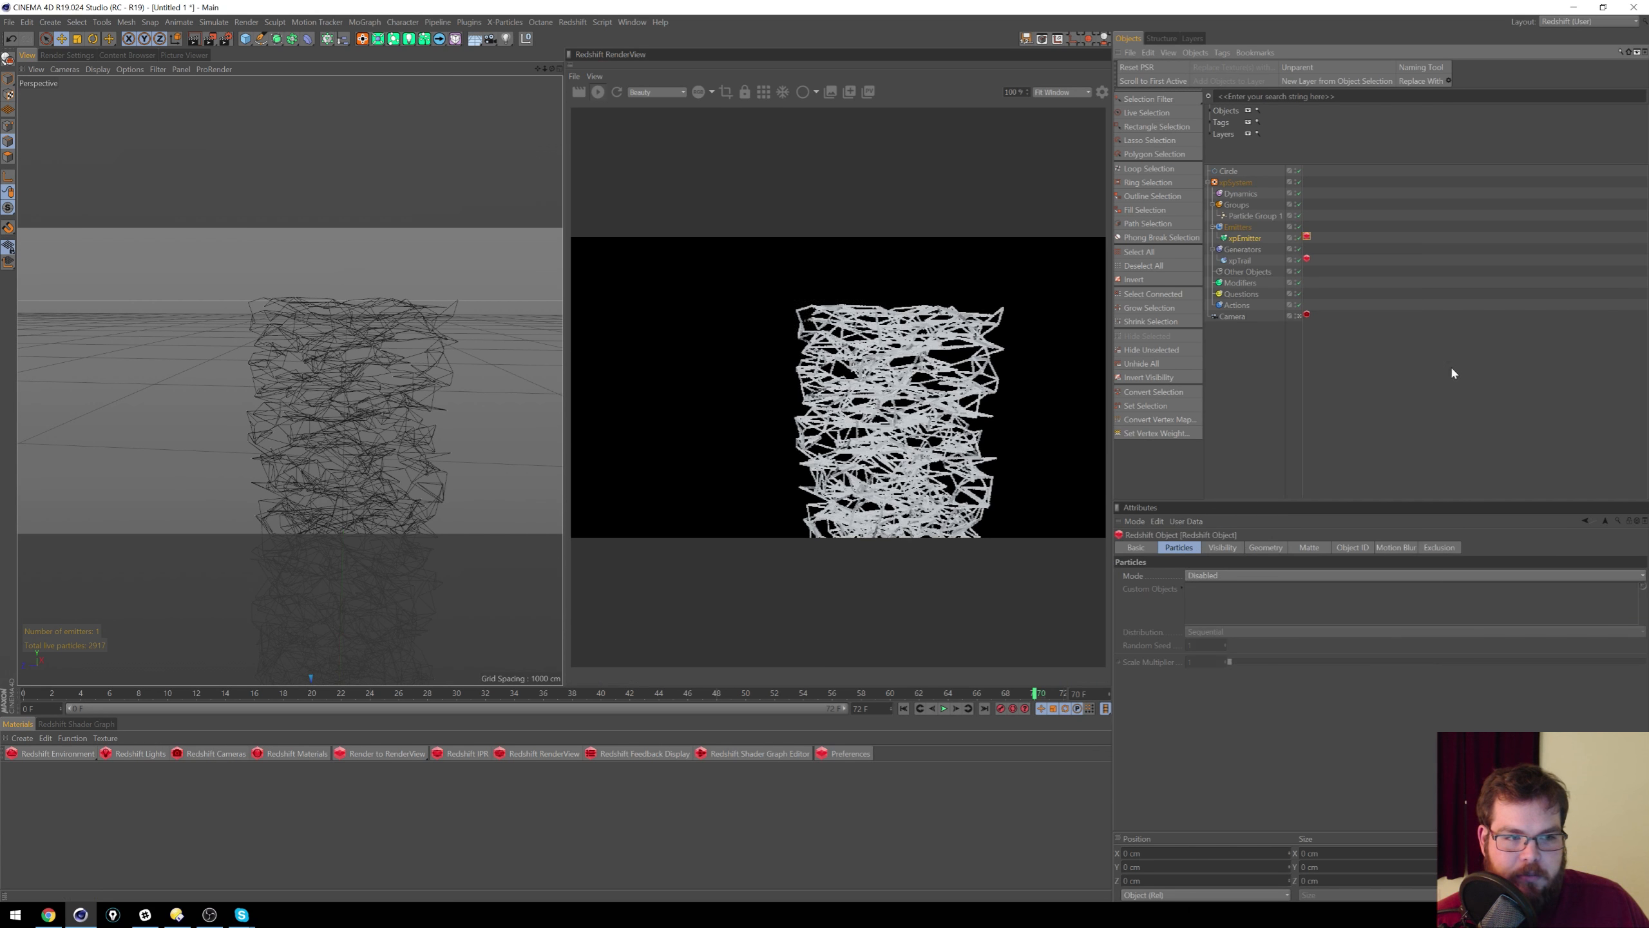
Step: Set the emitter tag's particle mode to Sphere Instances and its scale multiplier to 0.25
left_click(1240, 576)
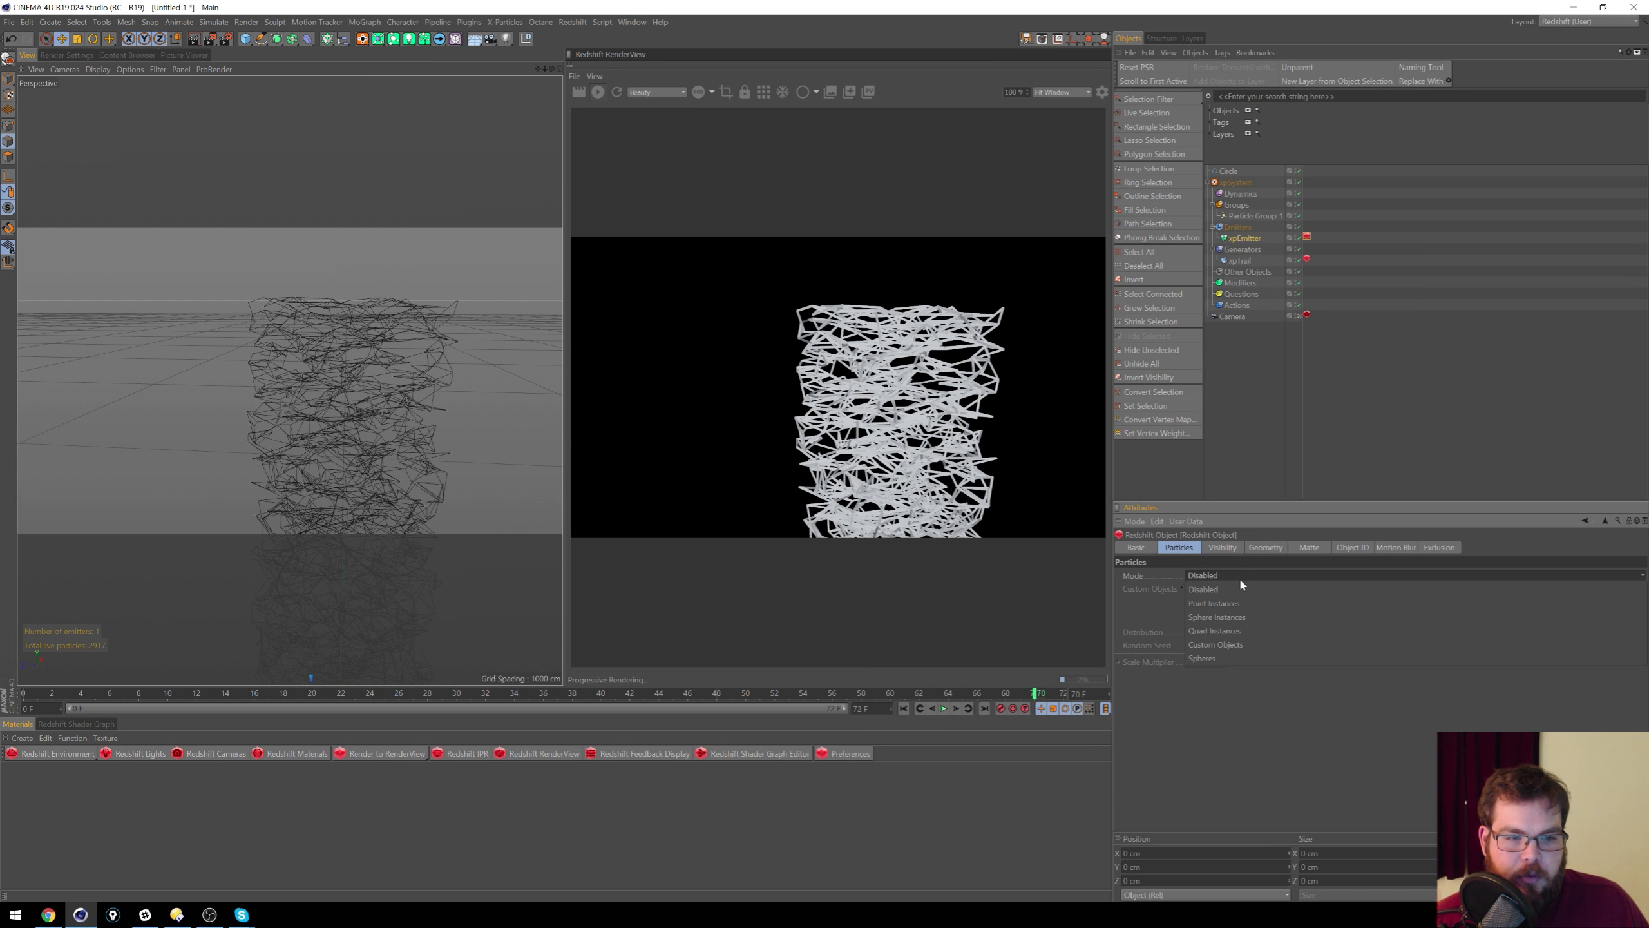
left_click(1237, 616)
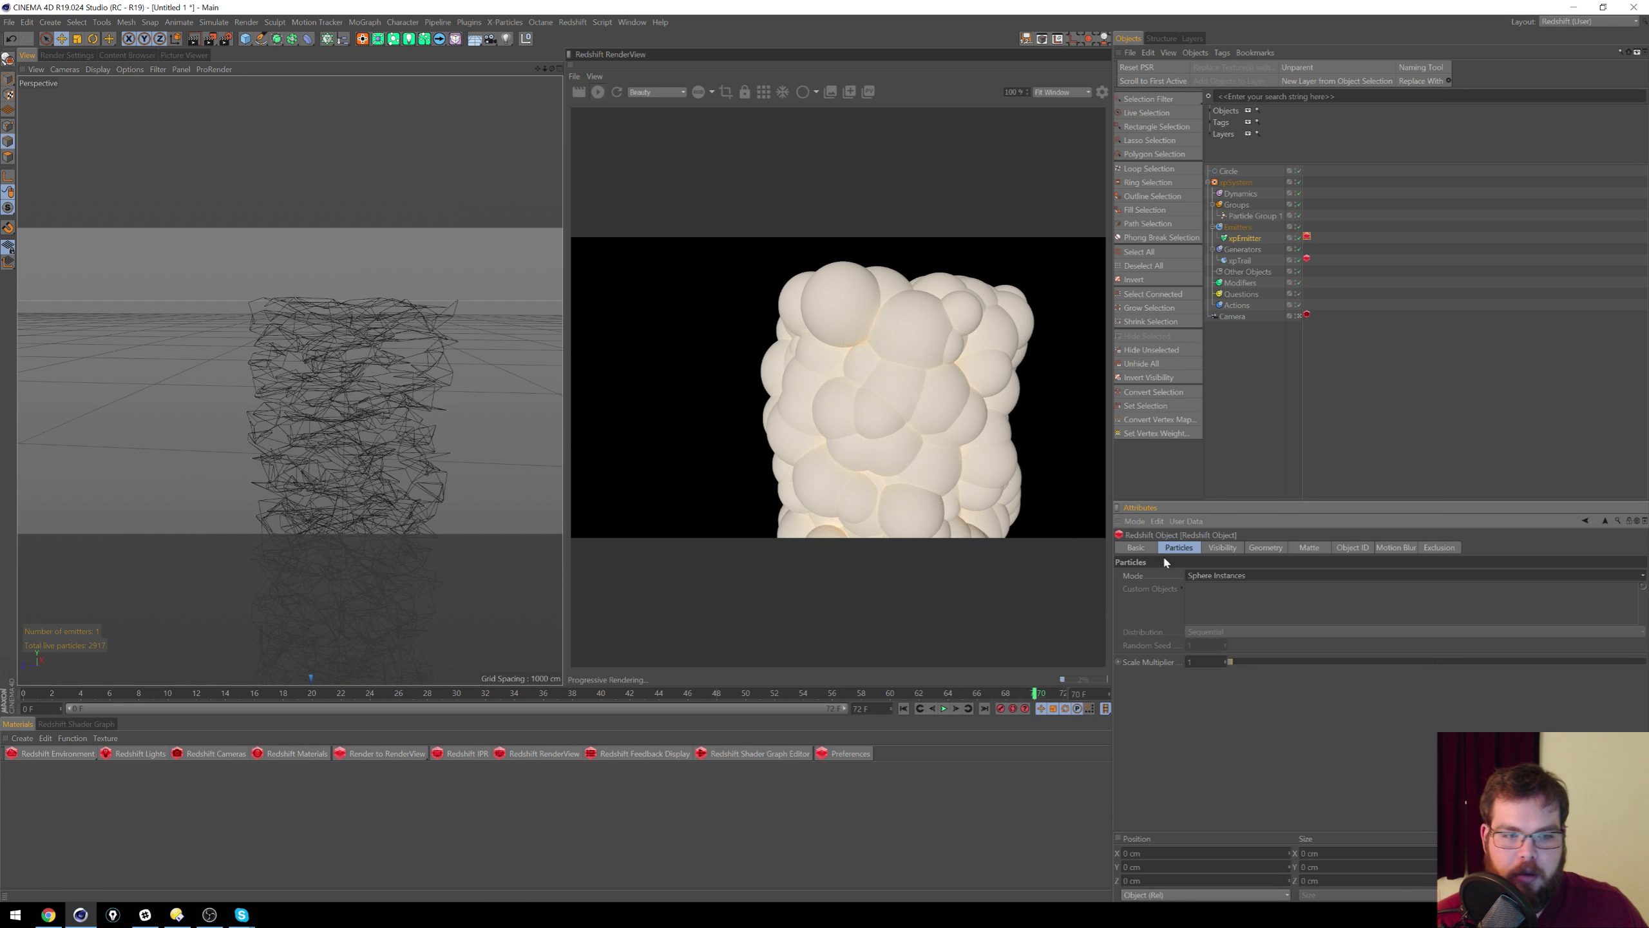
double_click(1194, 662)
type("0.25")
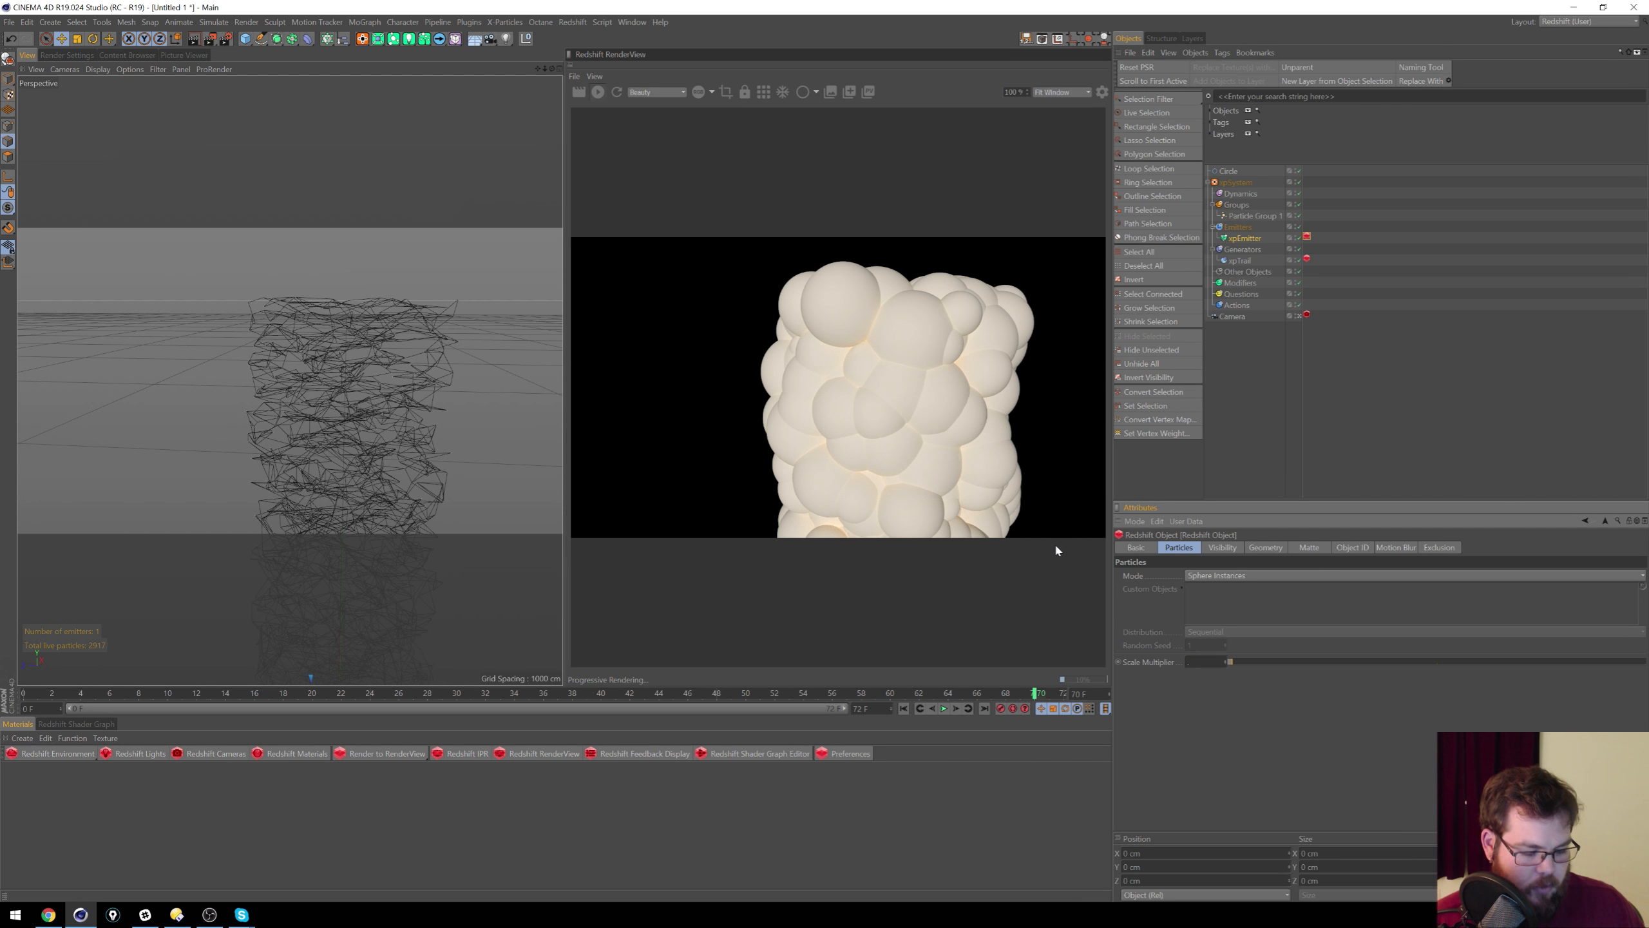
key("Return")
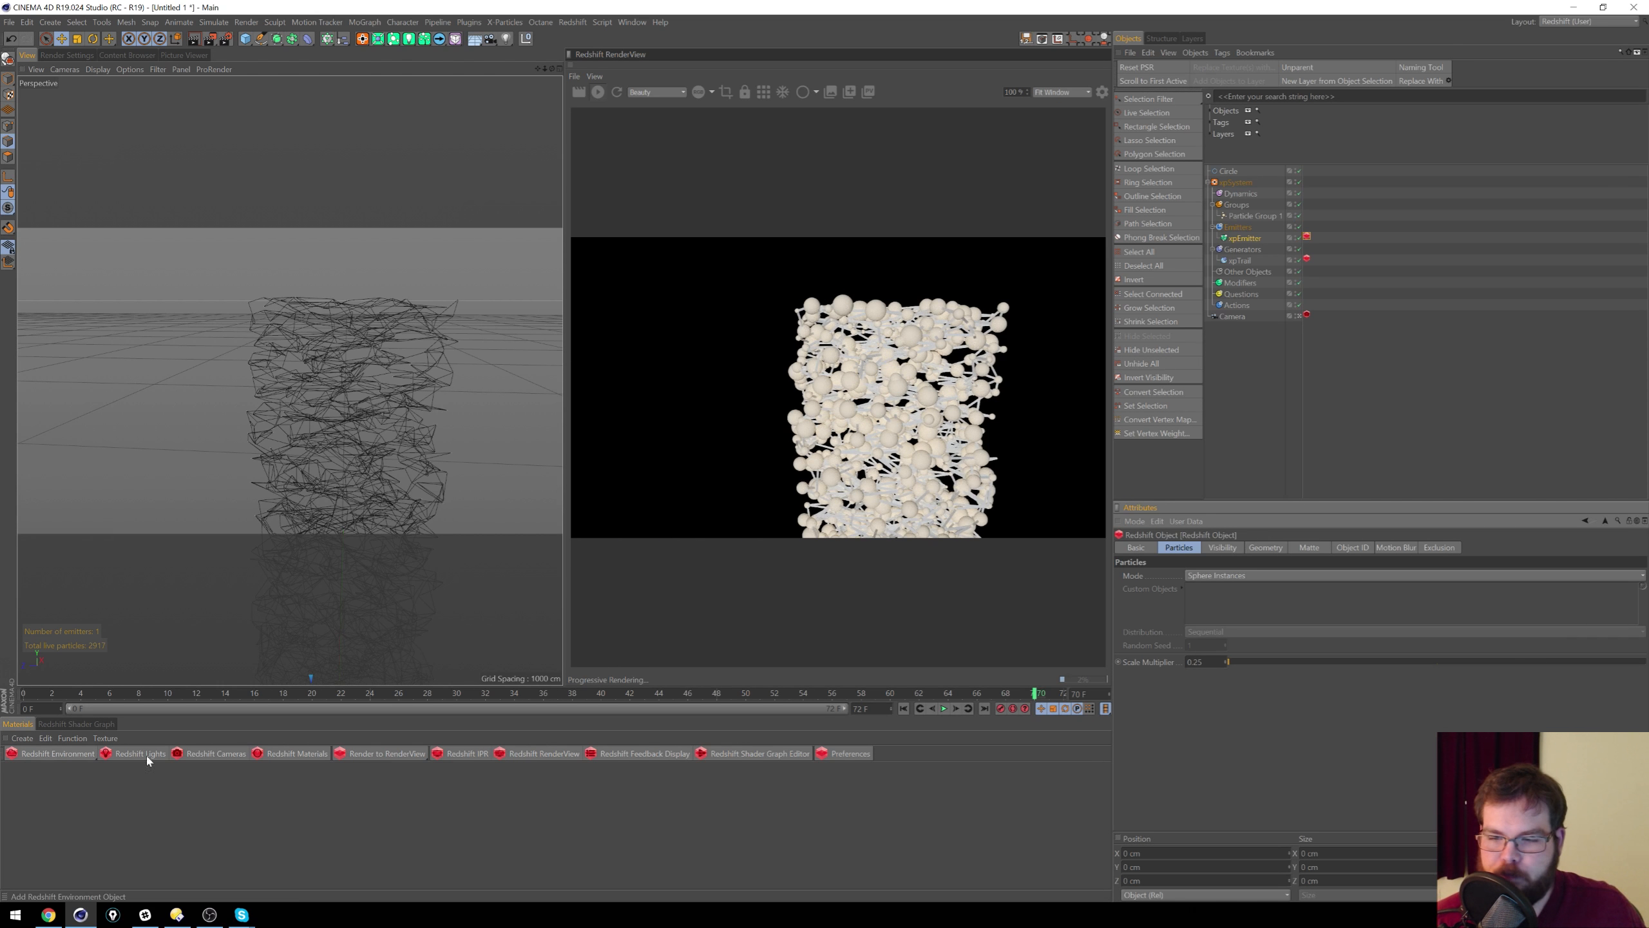
Step: Create a standard Redshift material and assign it to the xpEmitter
left_click(306, 755)
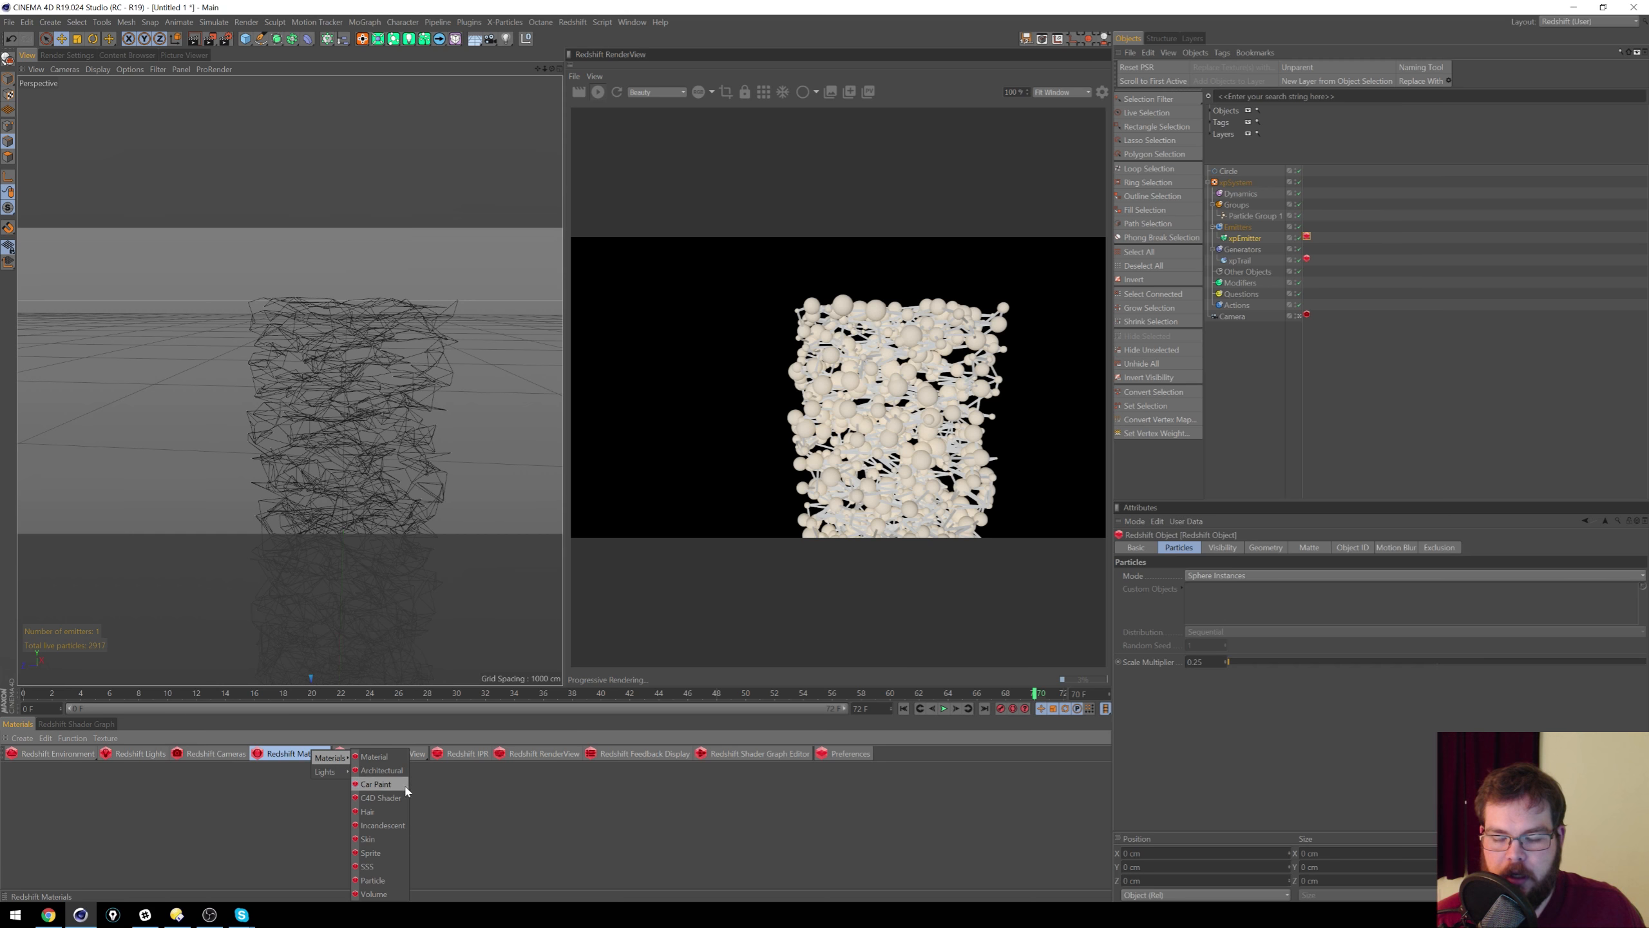
left_click(374, 757)
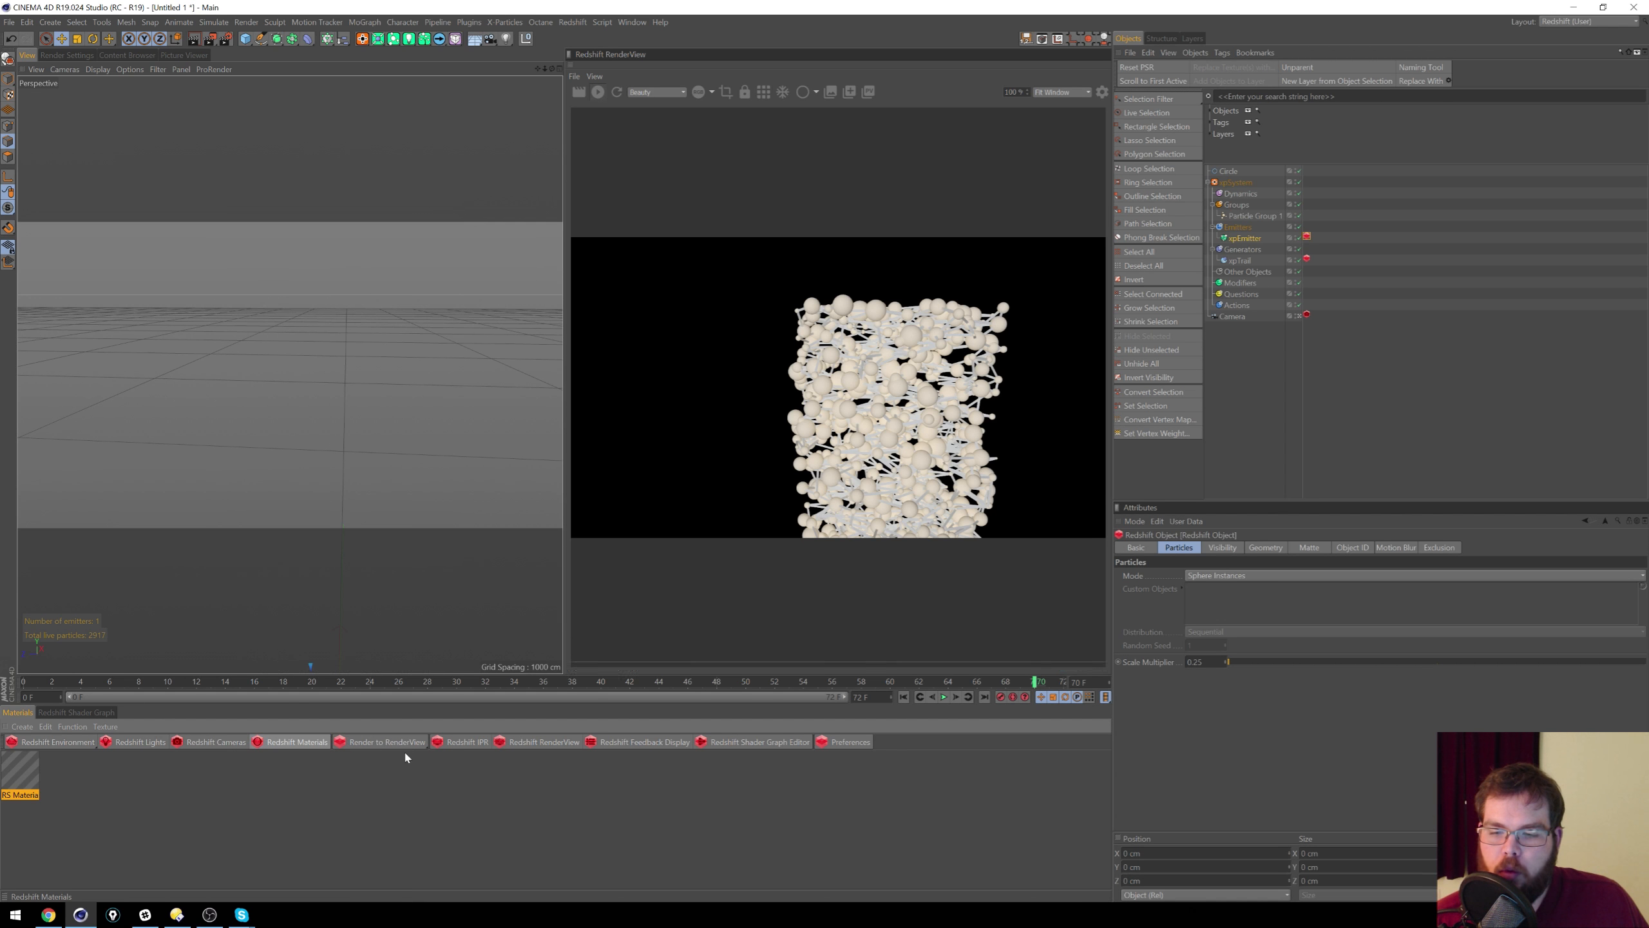
left_click_drag(1264, 263, 1250, 238)
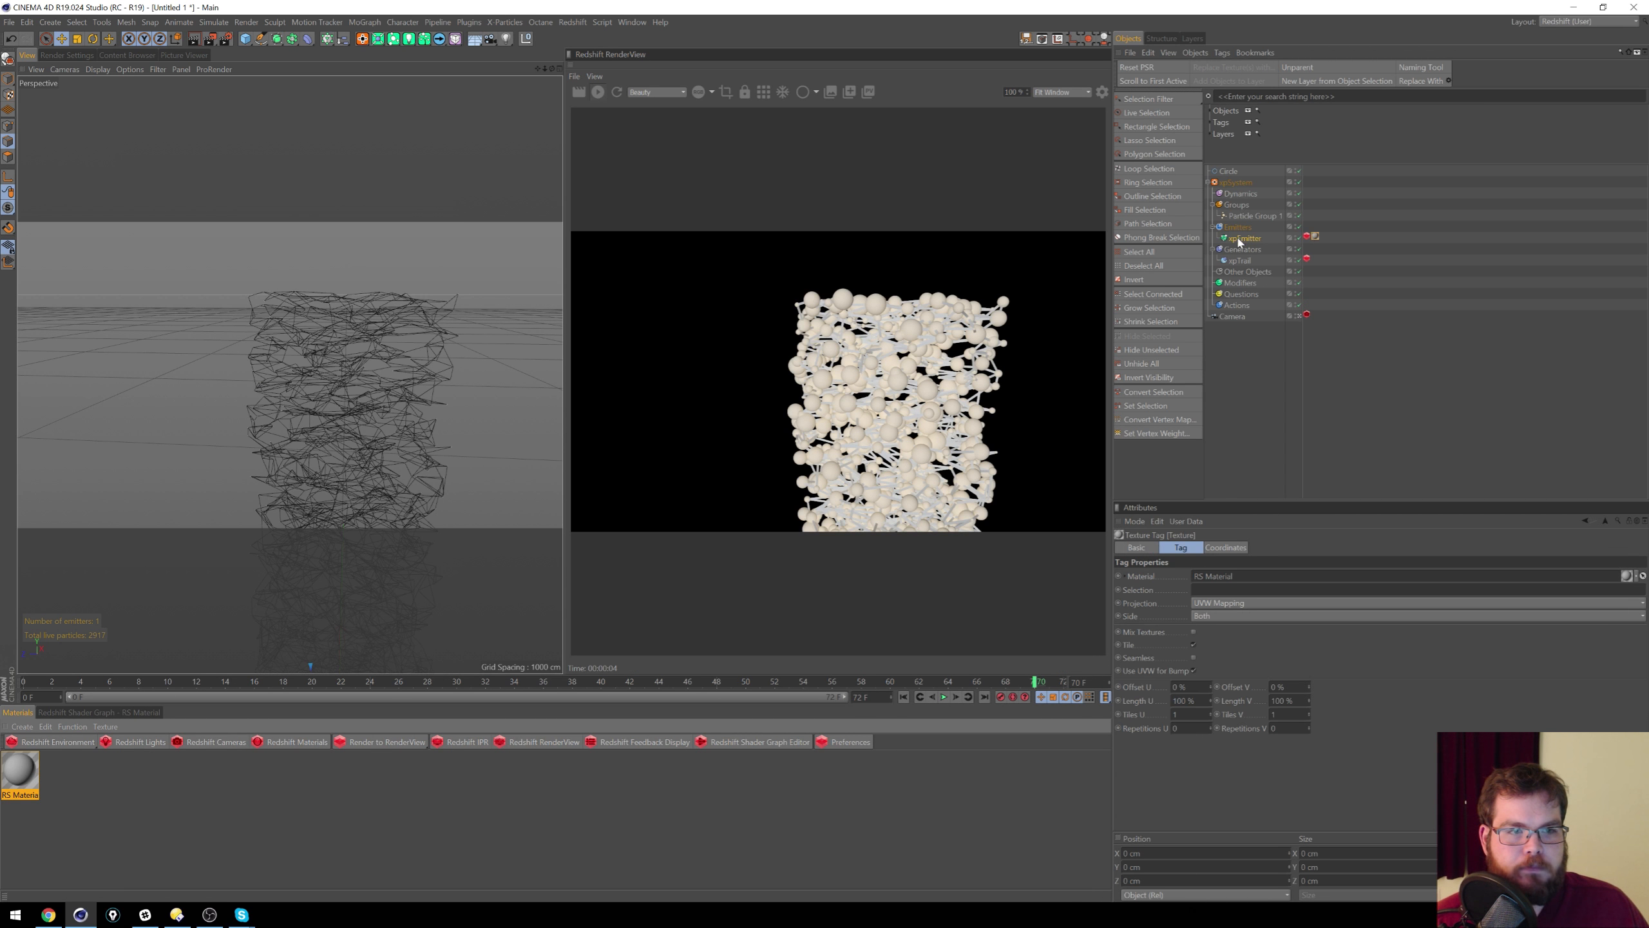
Step: Apply the Copper preset to the emitter's RS Material
double_click(19, 771)
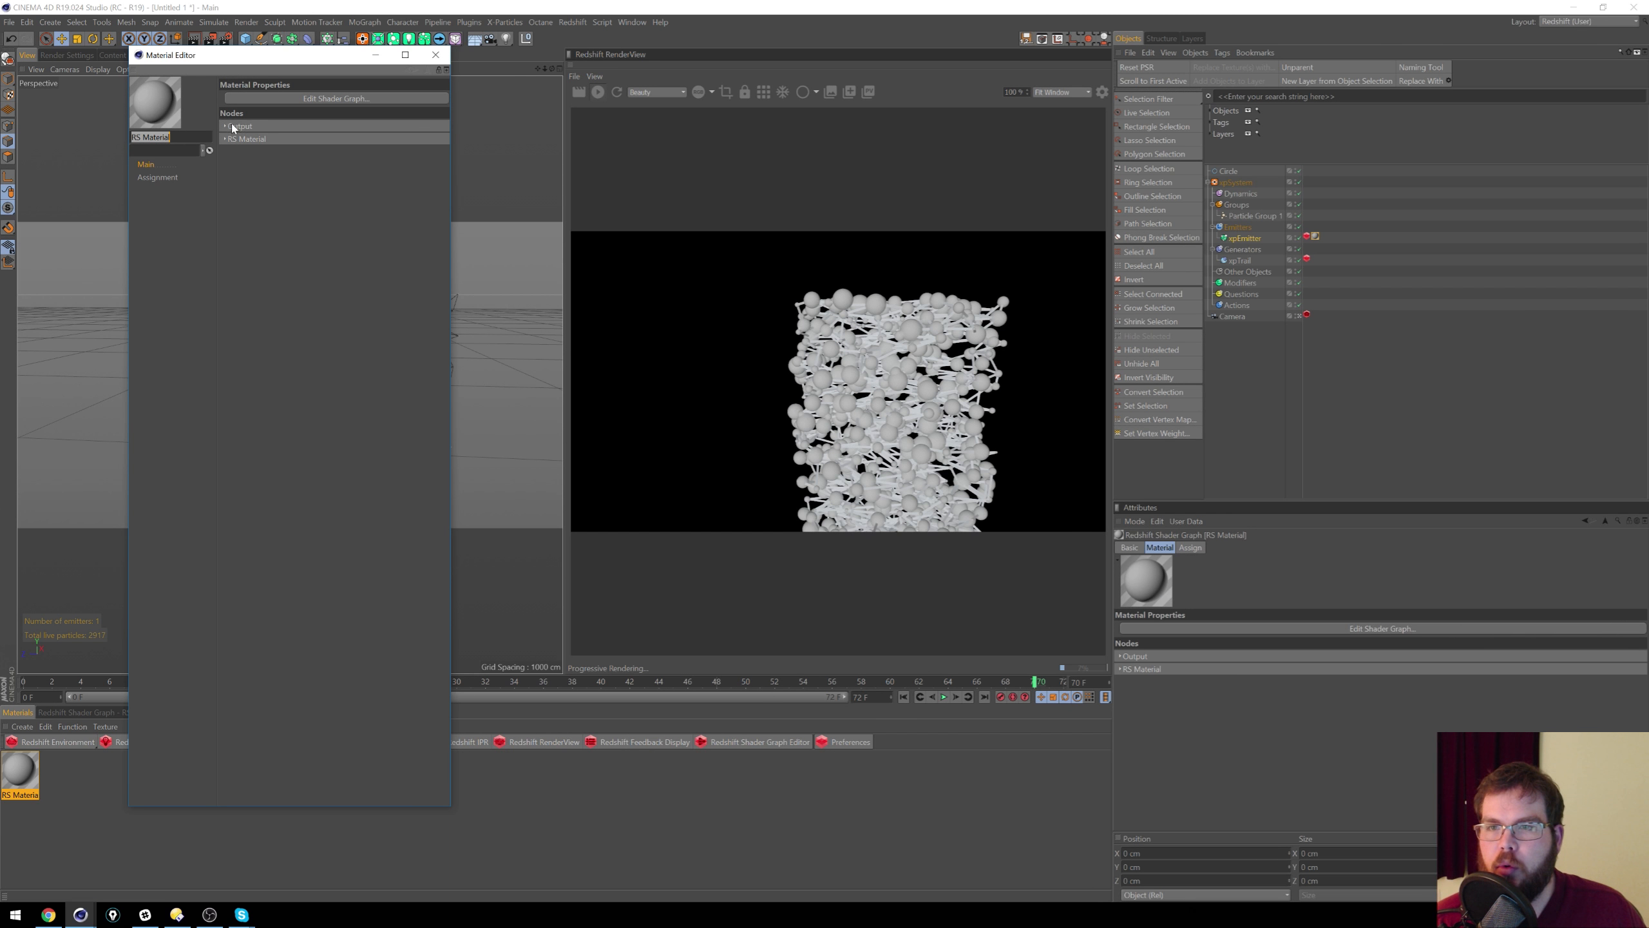
left_click(235, 126)
left_click(226, 186)
left_click(304, 240)
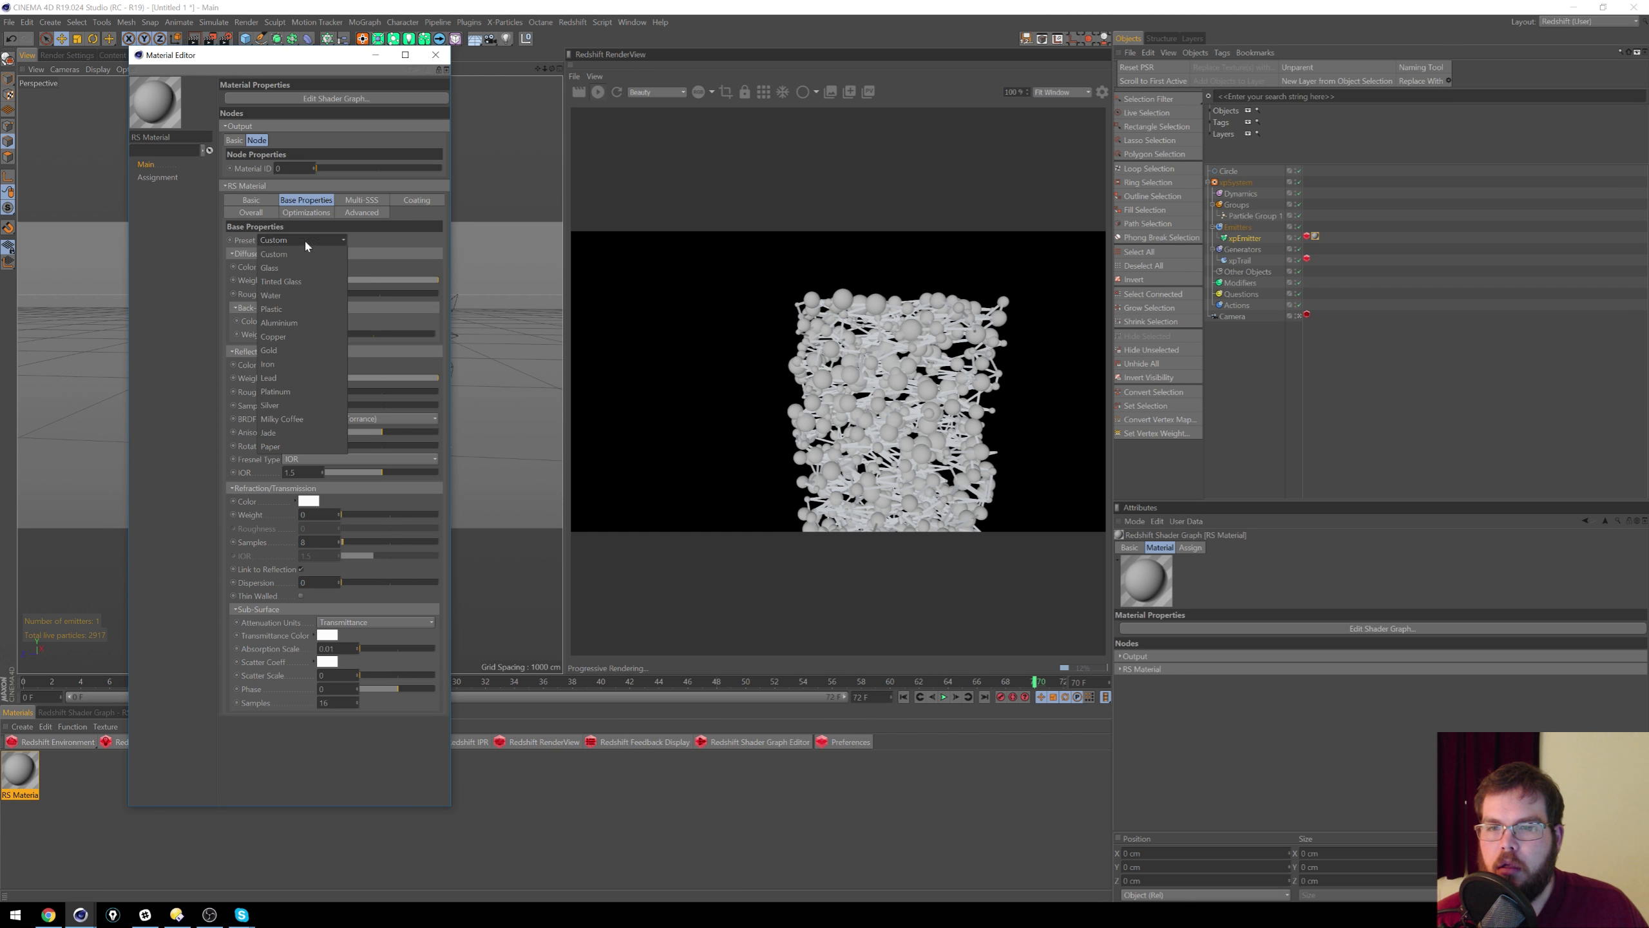
left_click(273, 335)
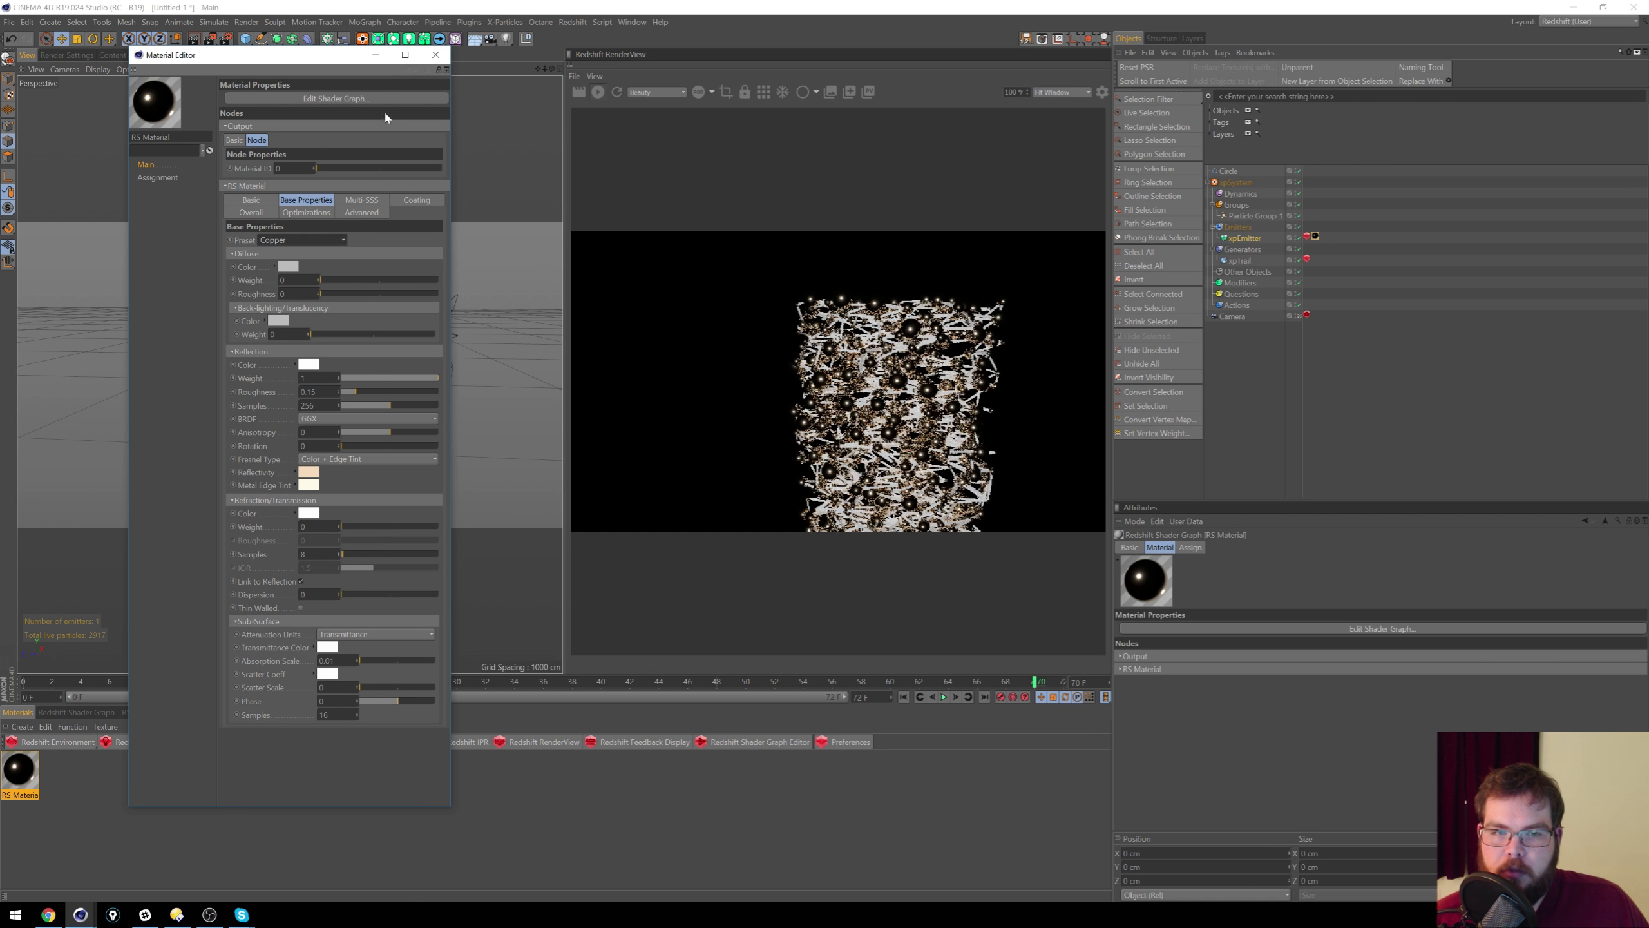
left_click(435, 55)
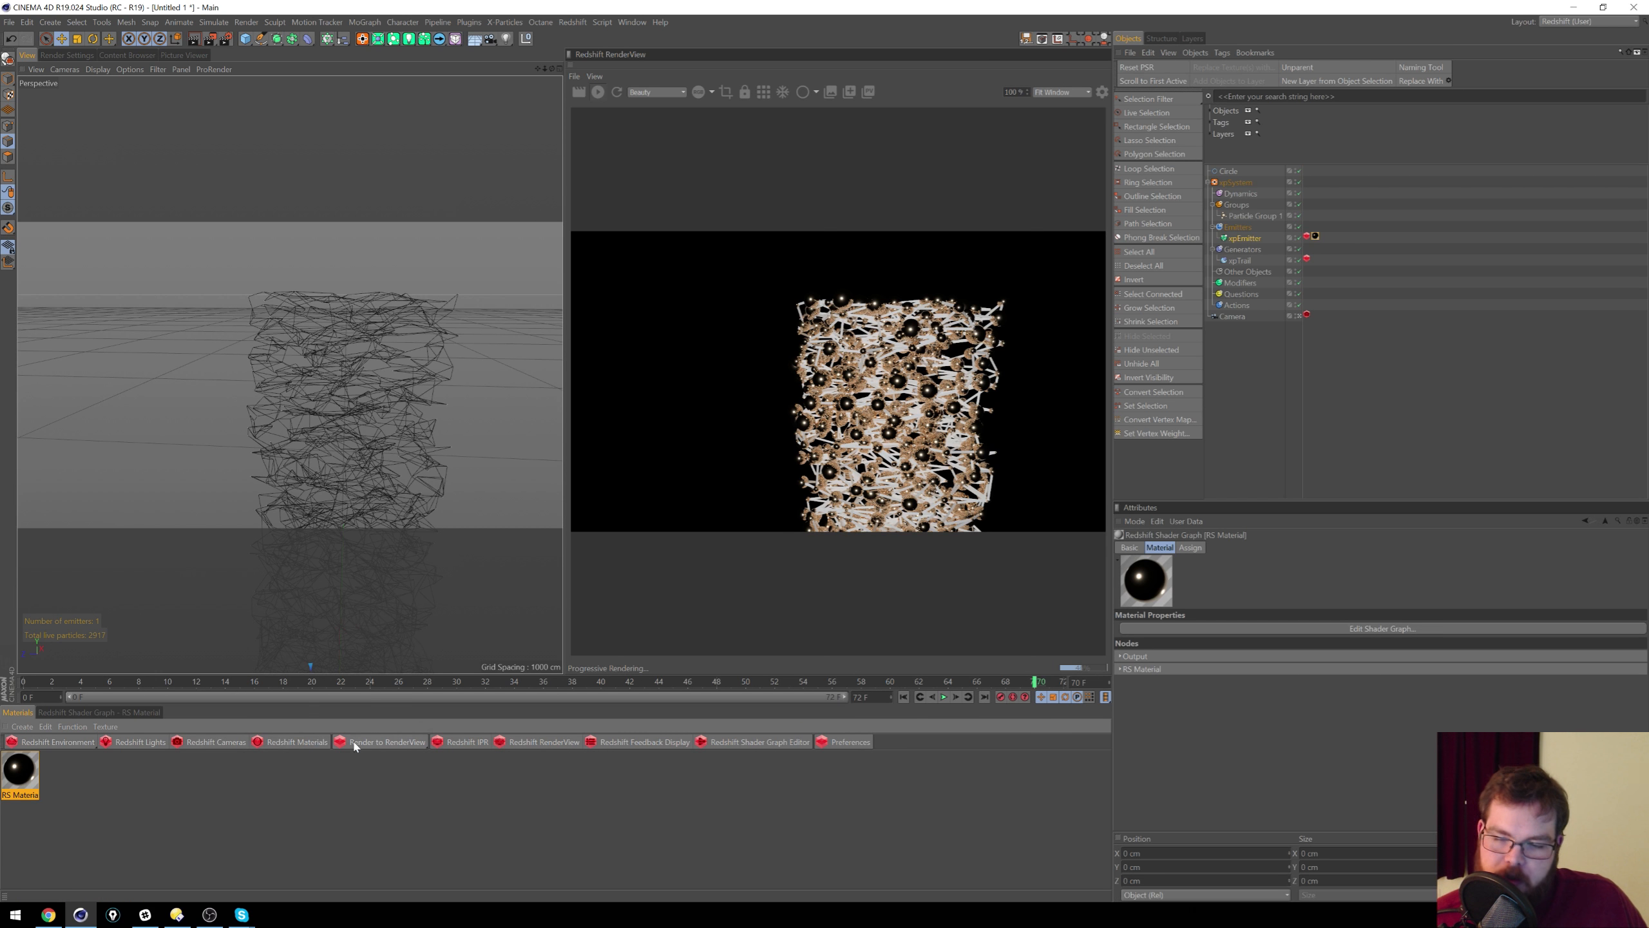
Step: Create a Redshift Hair material and assign it to the xpTrail object
left_click(285, 742)
mouse_move(331, 746)
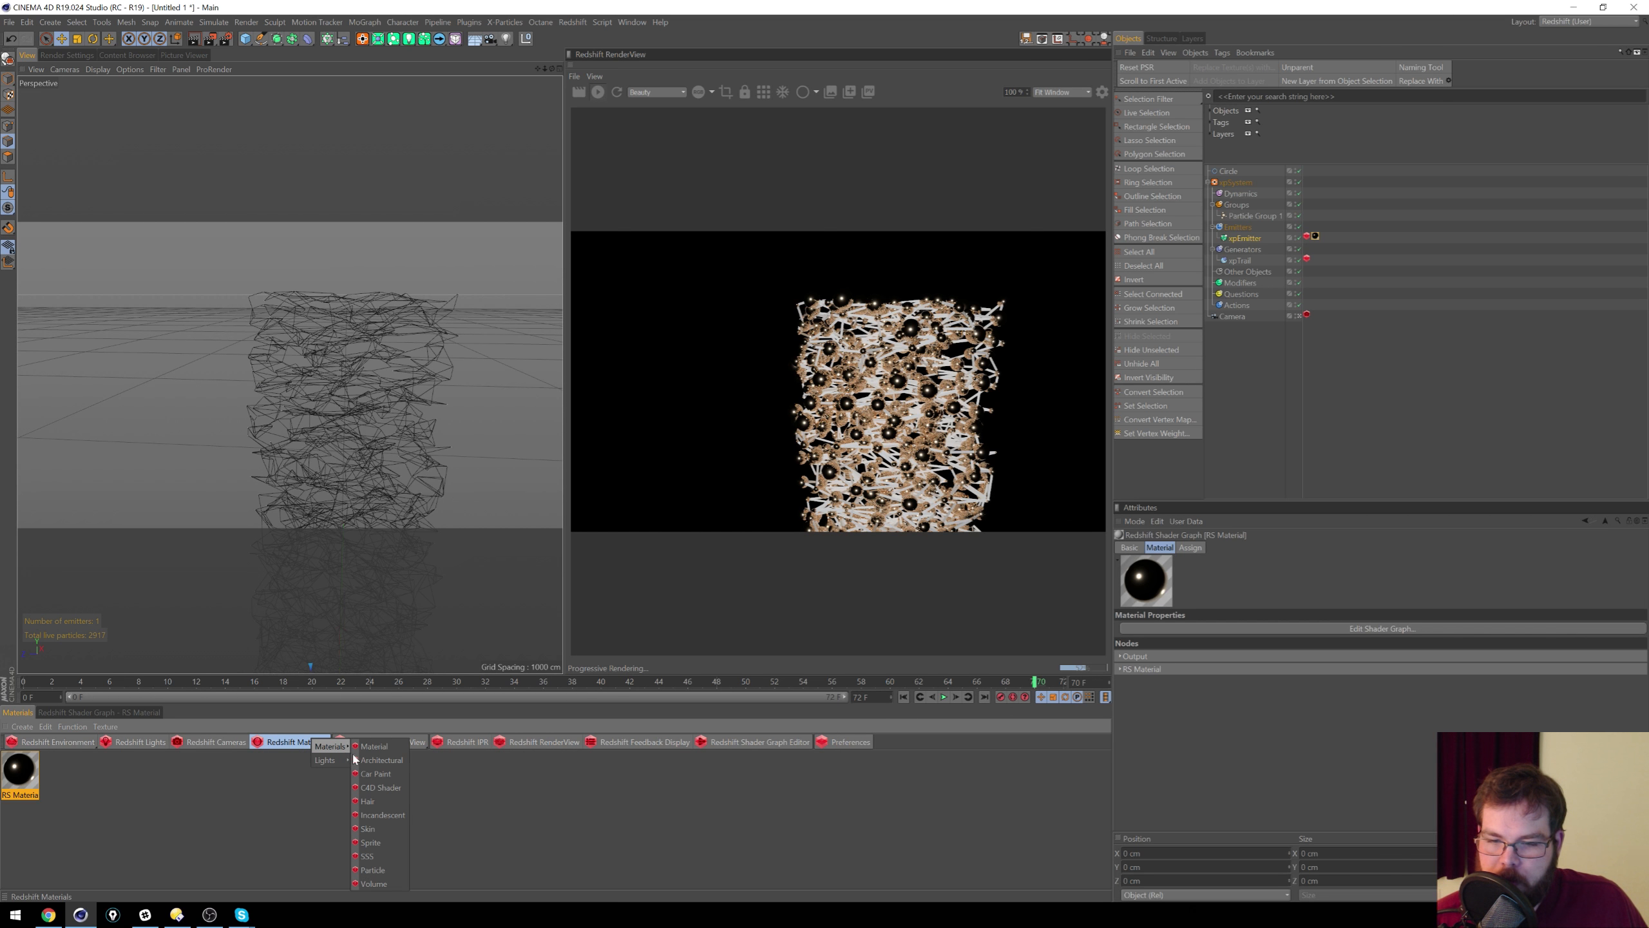
left_click(367, 801)
left_click_drag(313, 685, 1243, 261)
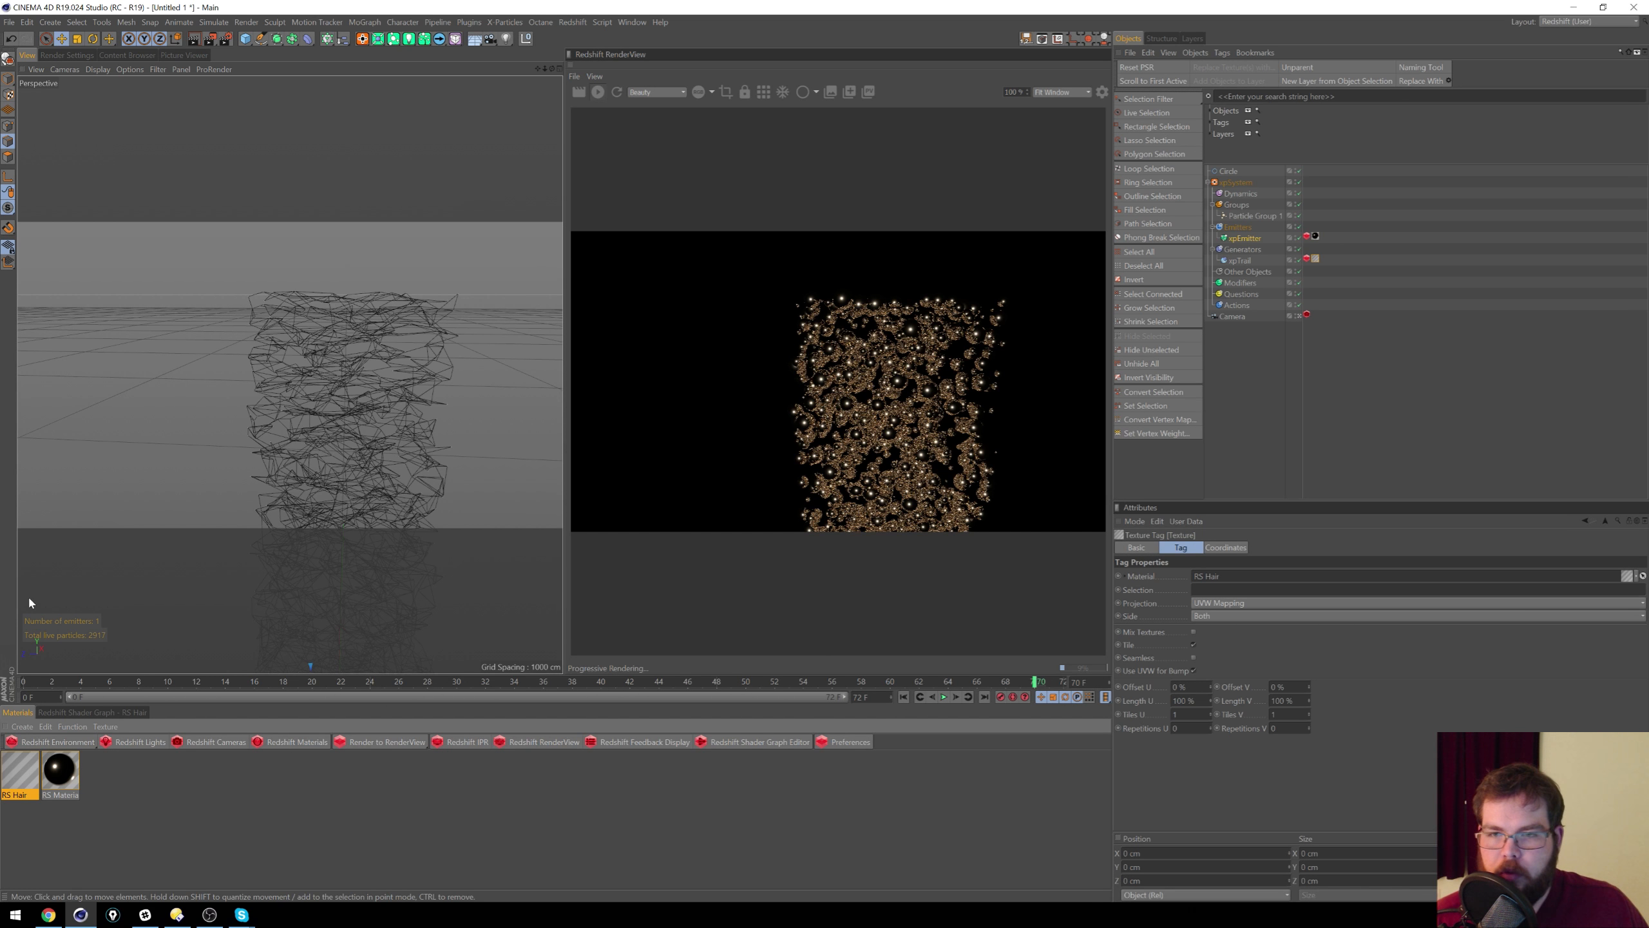
double_click(20, 770)
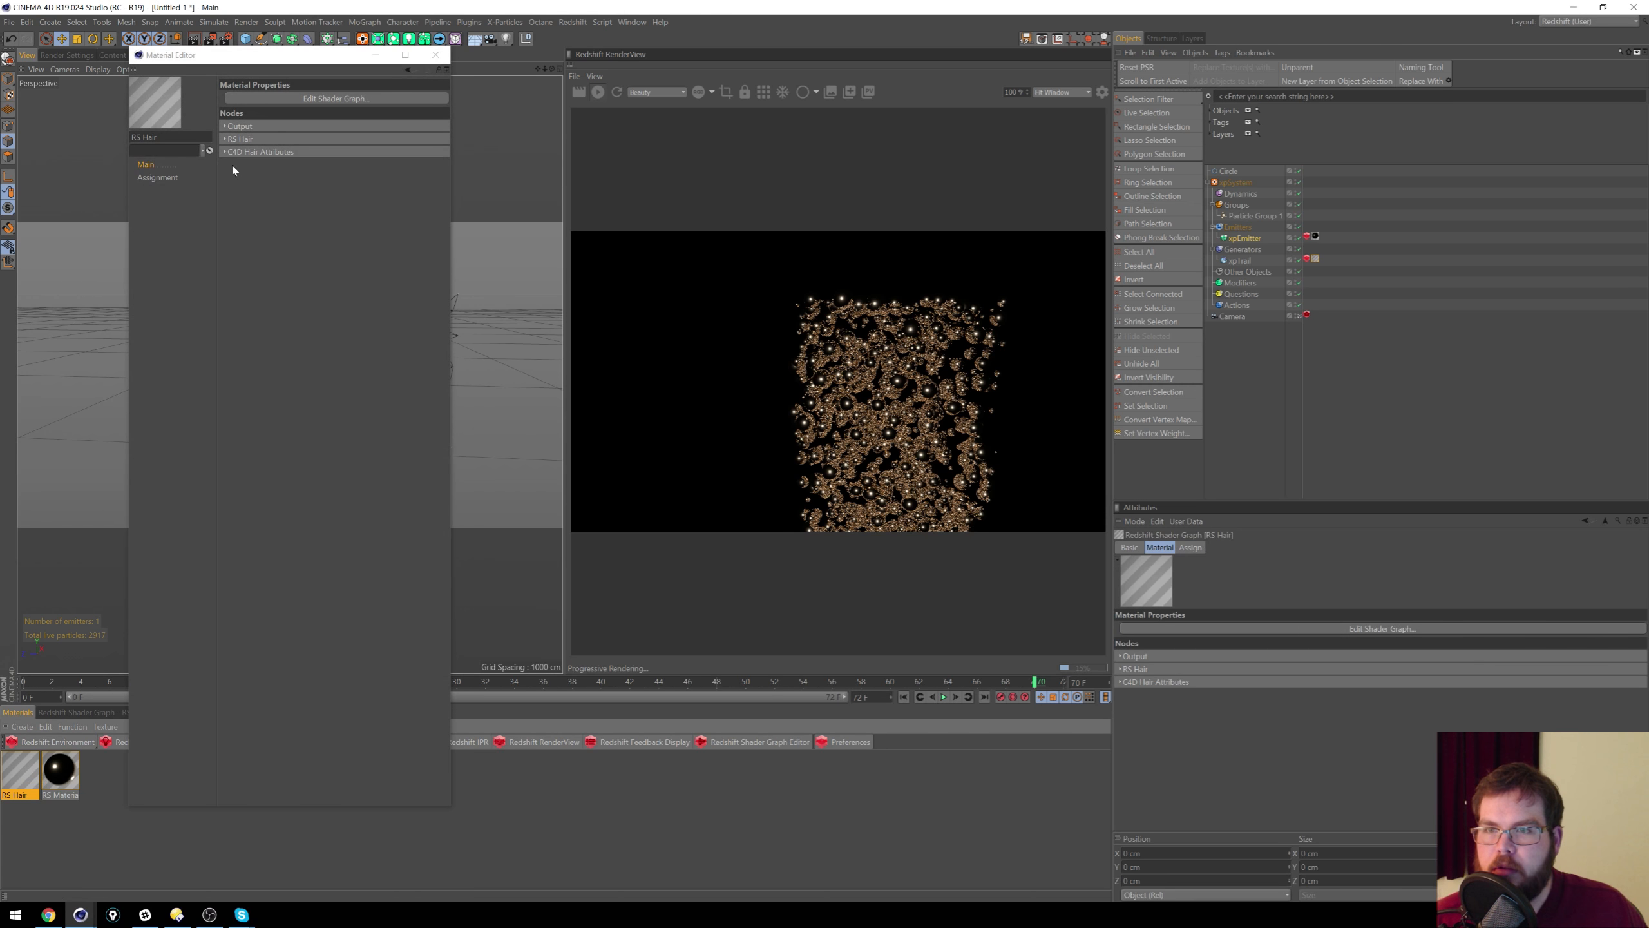
left_click(225, 152)
left_click(226, 139)
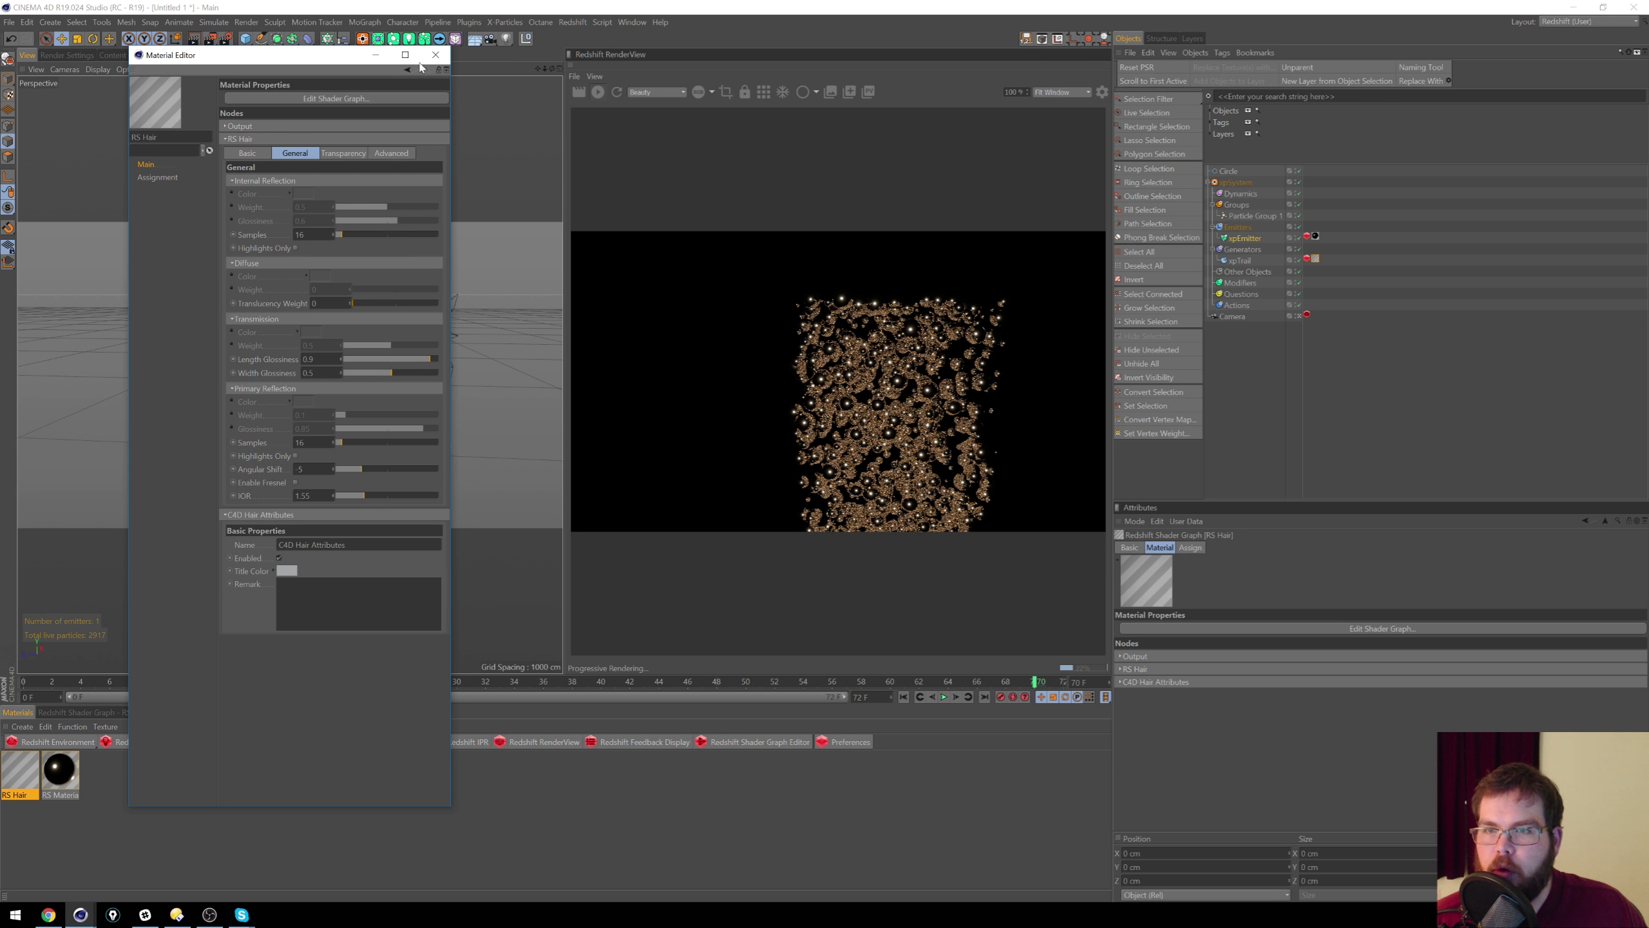
left_click(436, 55)
Step: Open the RS Hair material's shader graph, enlarge it and spread out the C4D Hair Attributes, RS Hair and Output nodes
left_click(91, 712)
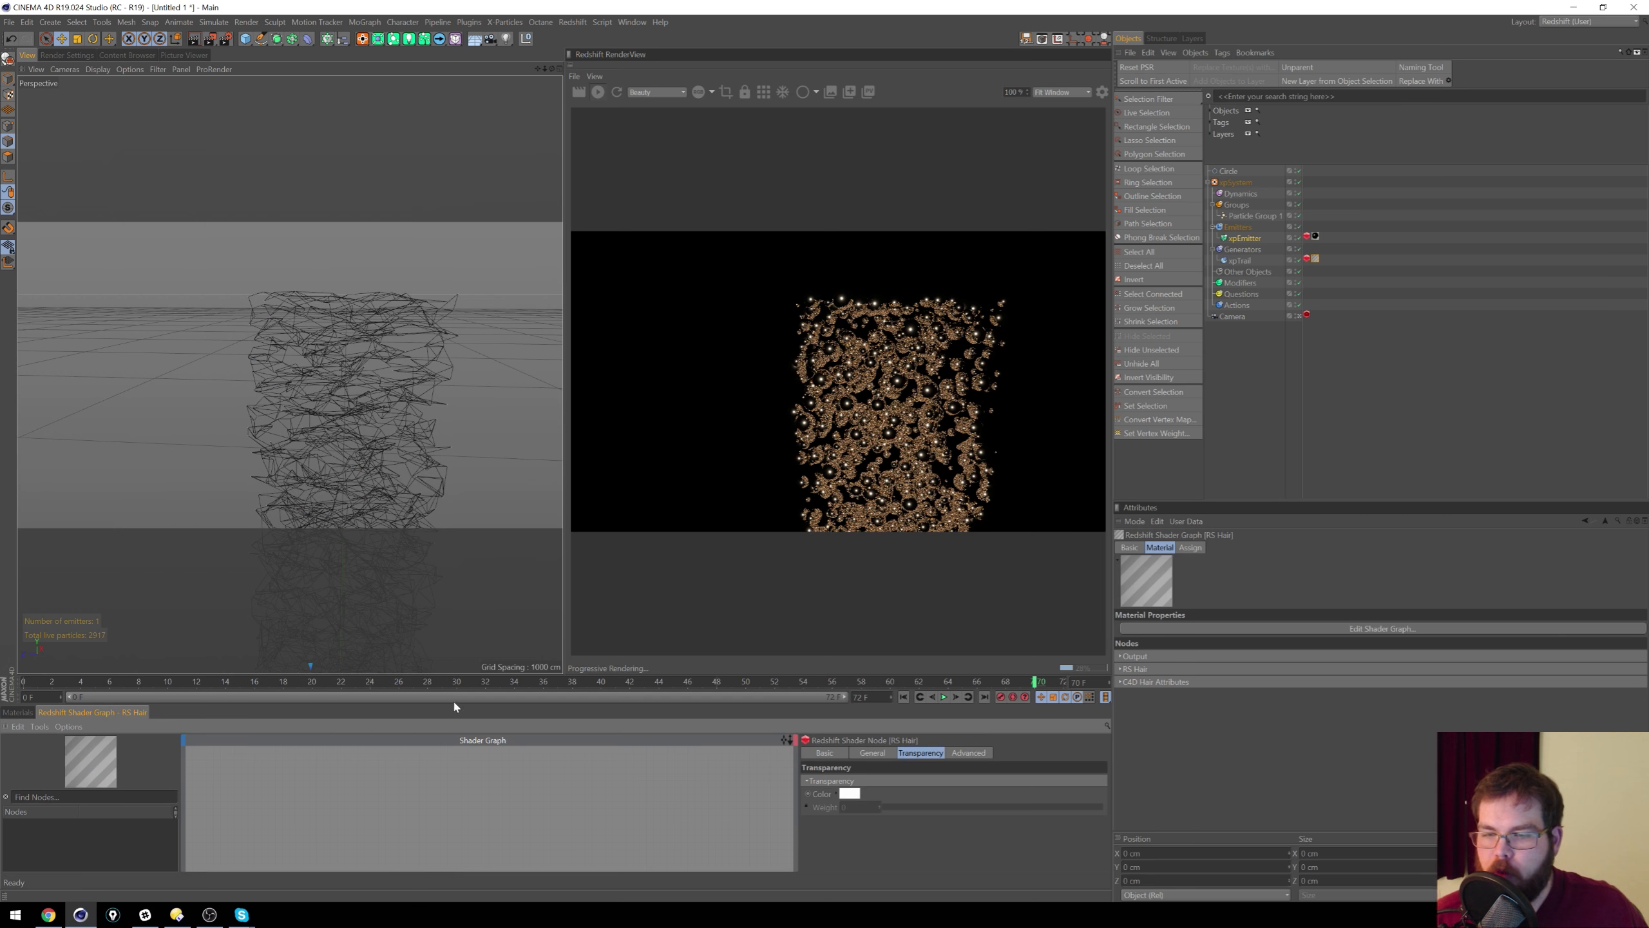
left_click_drag(457, 702, 552, 364)
left_click(203, 707)
left_click_drag(296, 724, 496, 651)
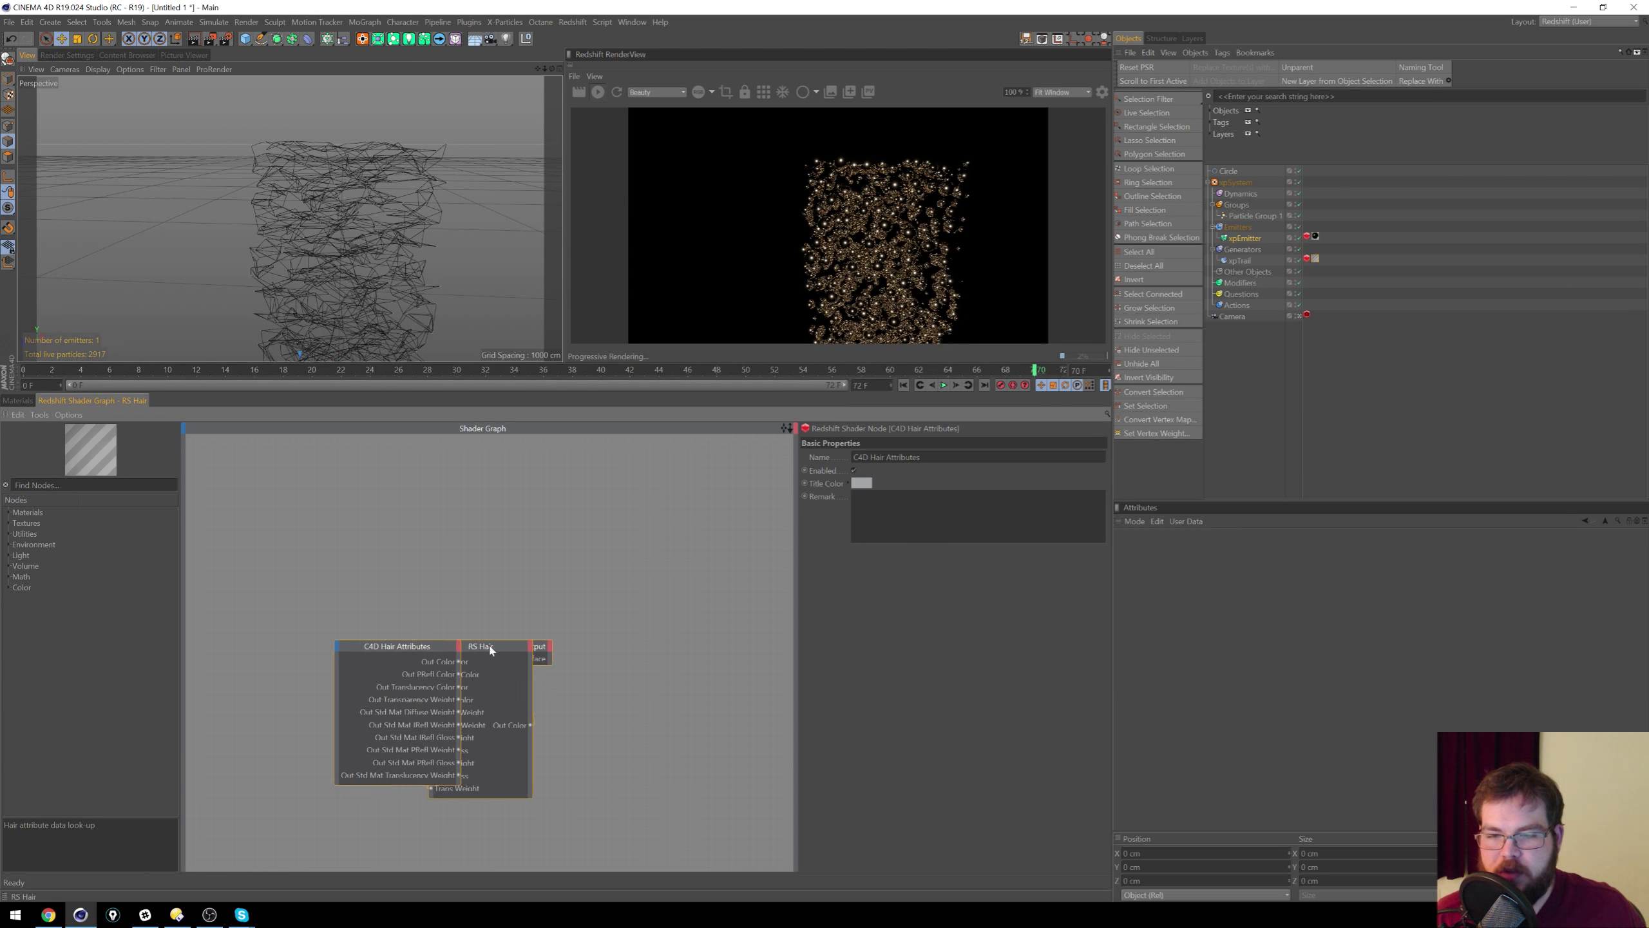
left_click_drag(397, 652, 291, 643)
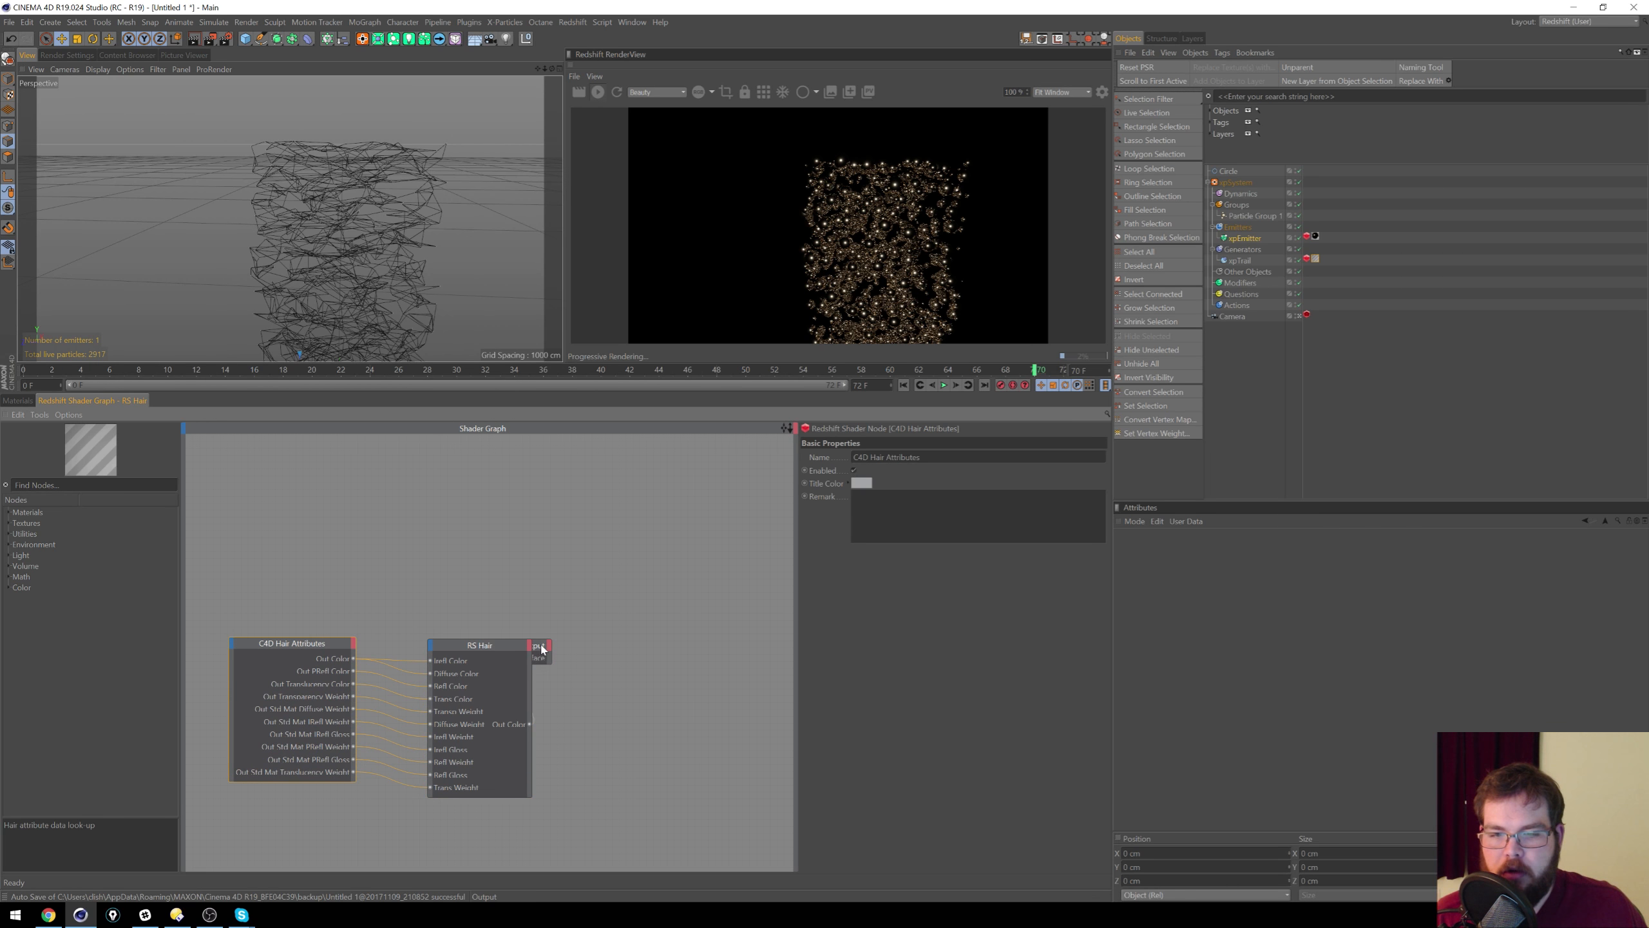
left_click_drag(542, 648, 621, 649)
Step: Delete the C4D Hair Attributes node from the graph and show the RS Hair node's General settings
left_click(312, 646)
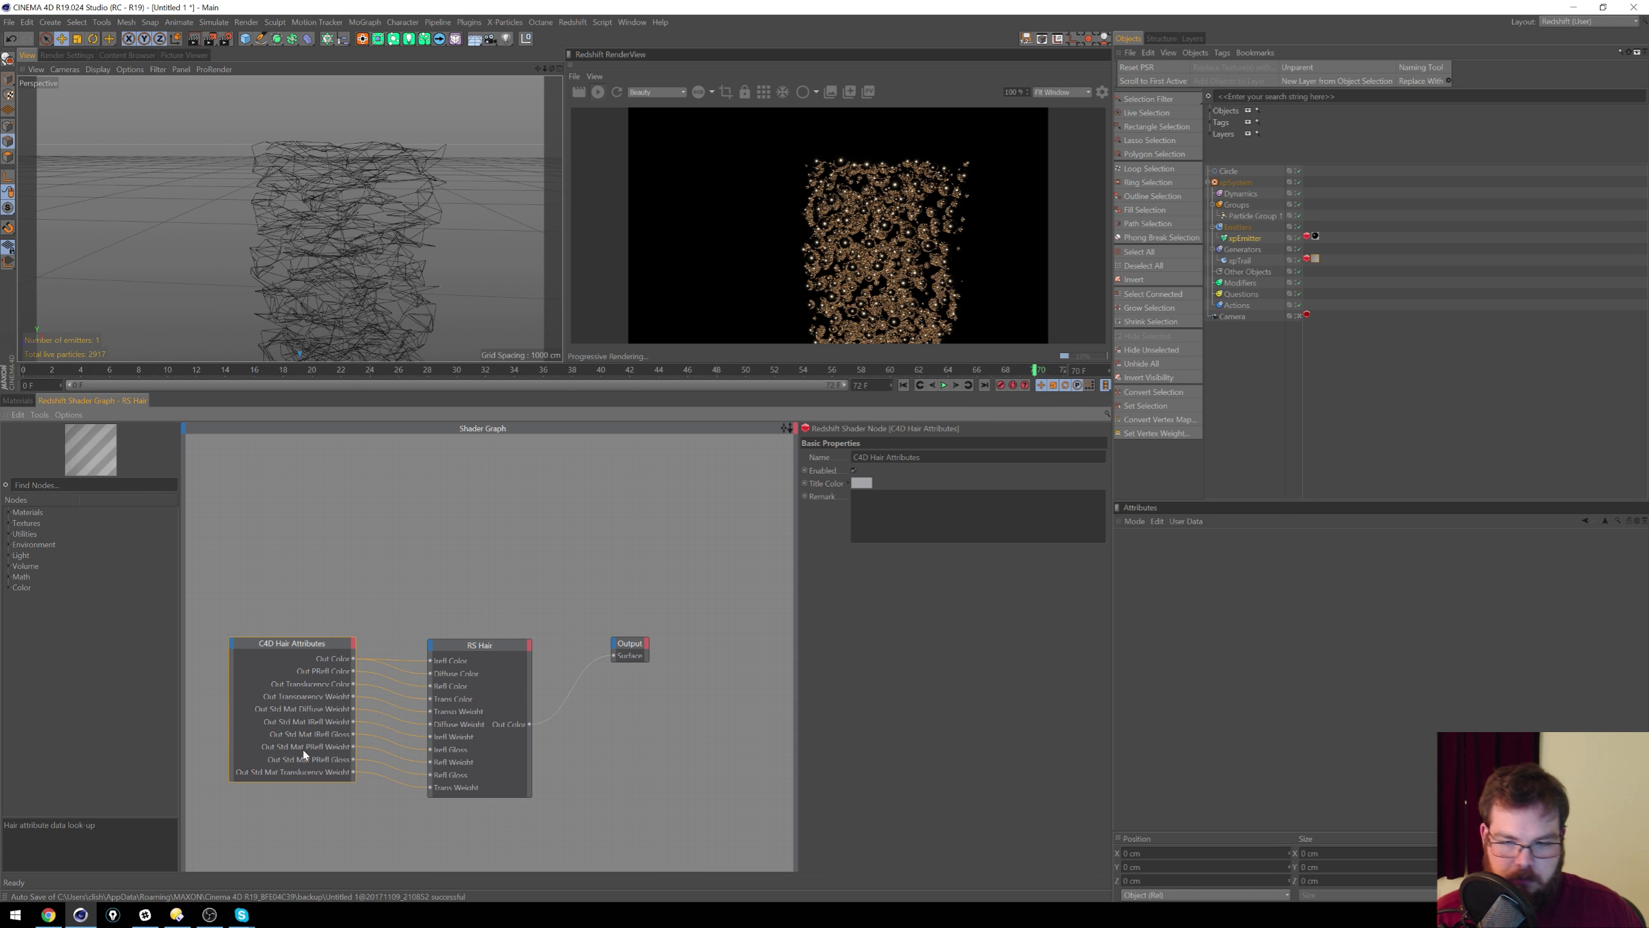
key("Delete")
left_click_drag(478, 644, 391, 625)
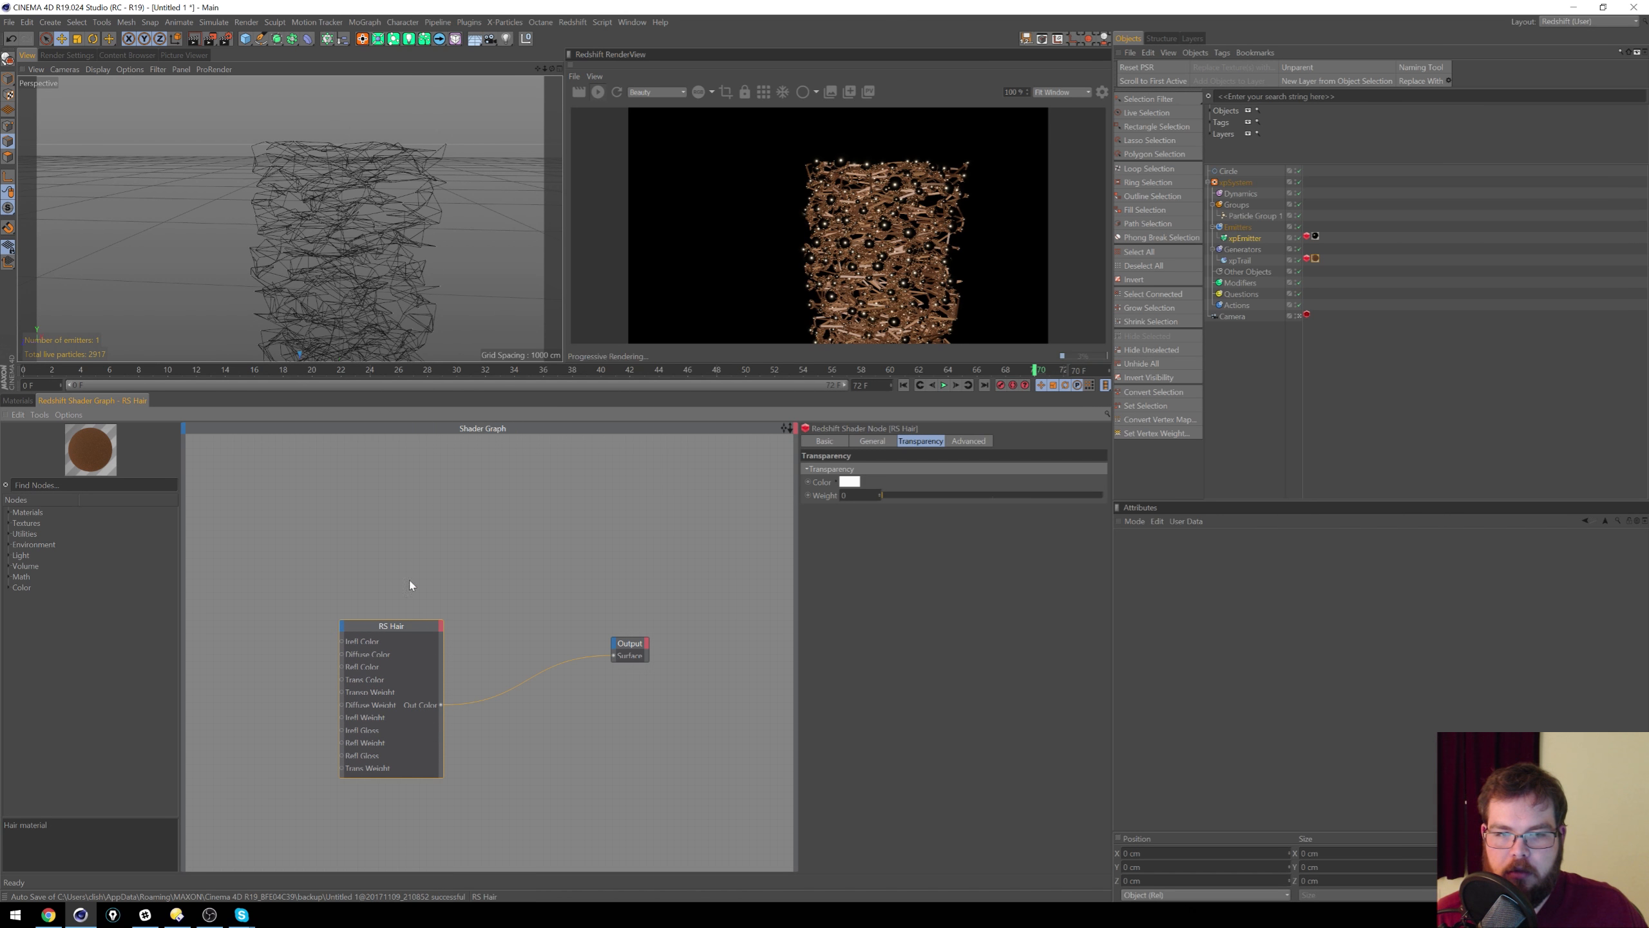
left_click(874, 442)
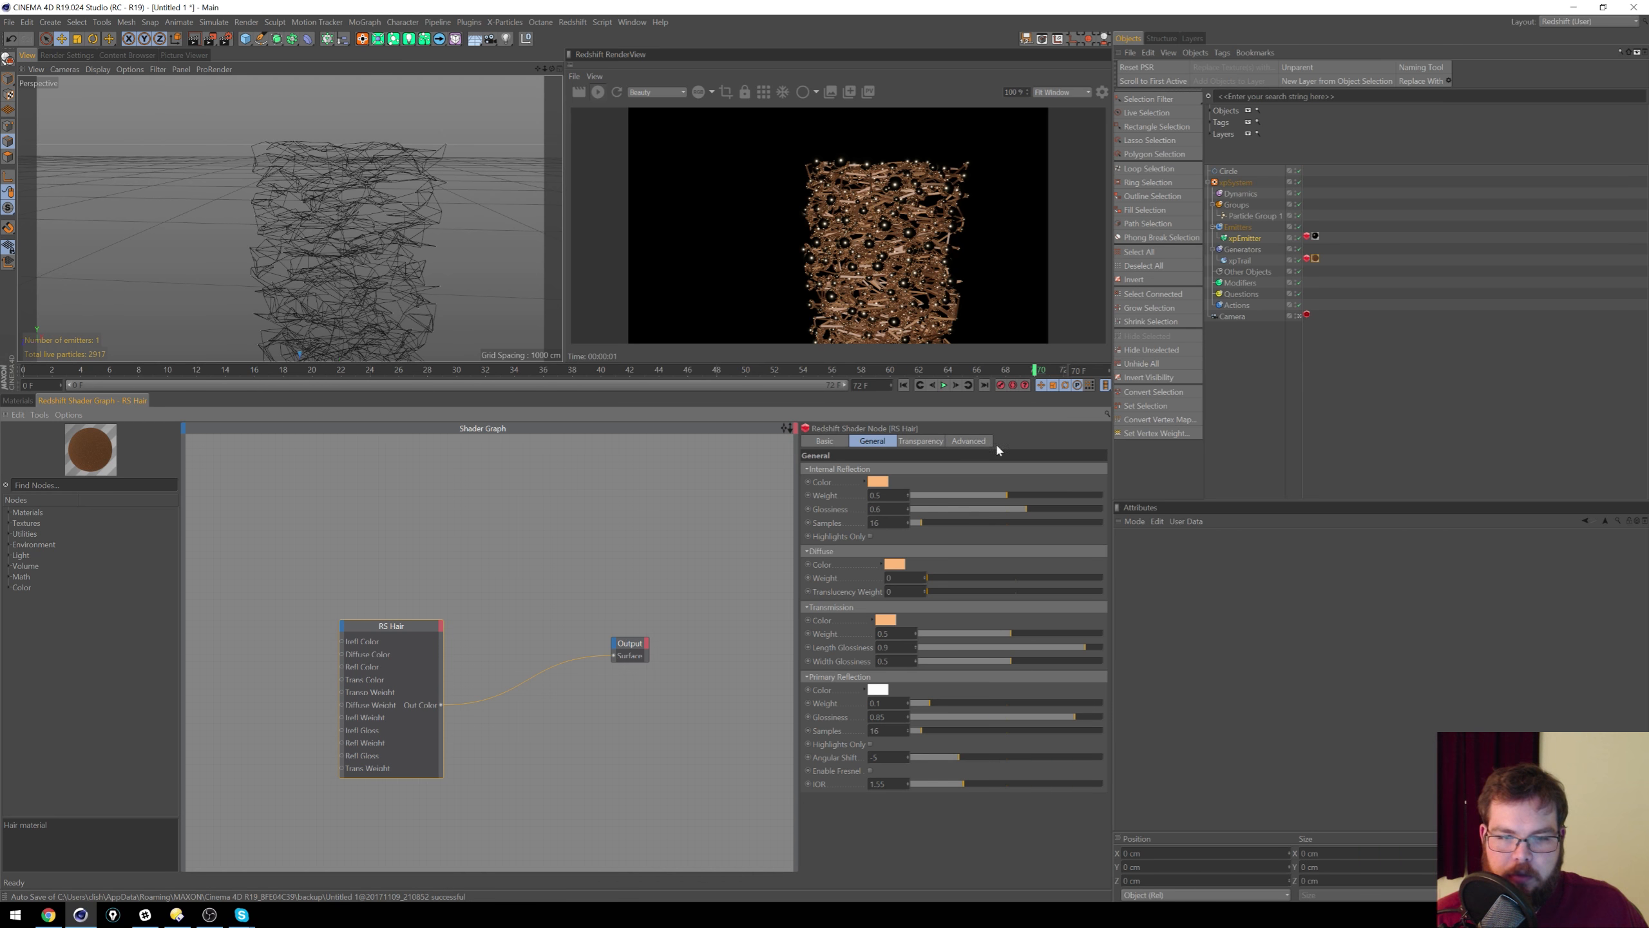
right_click(1256, 241)
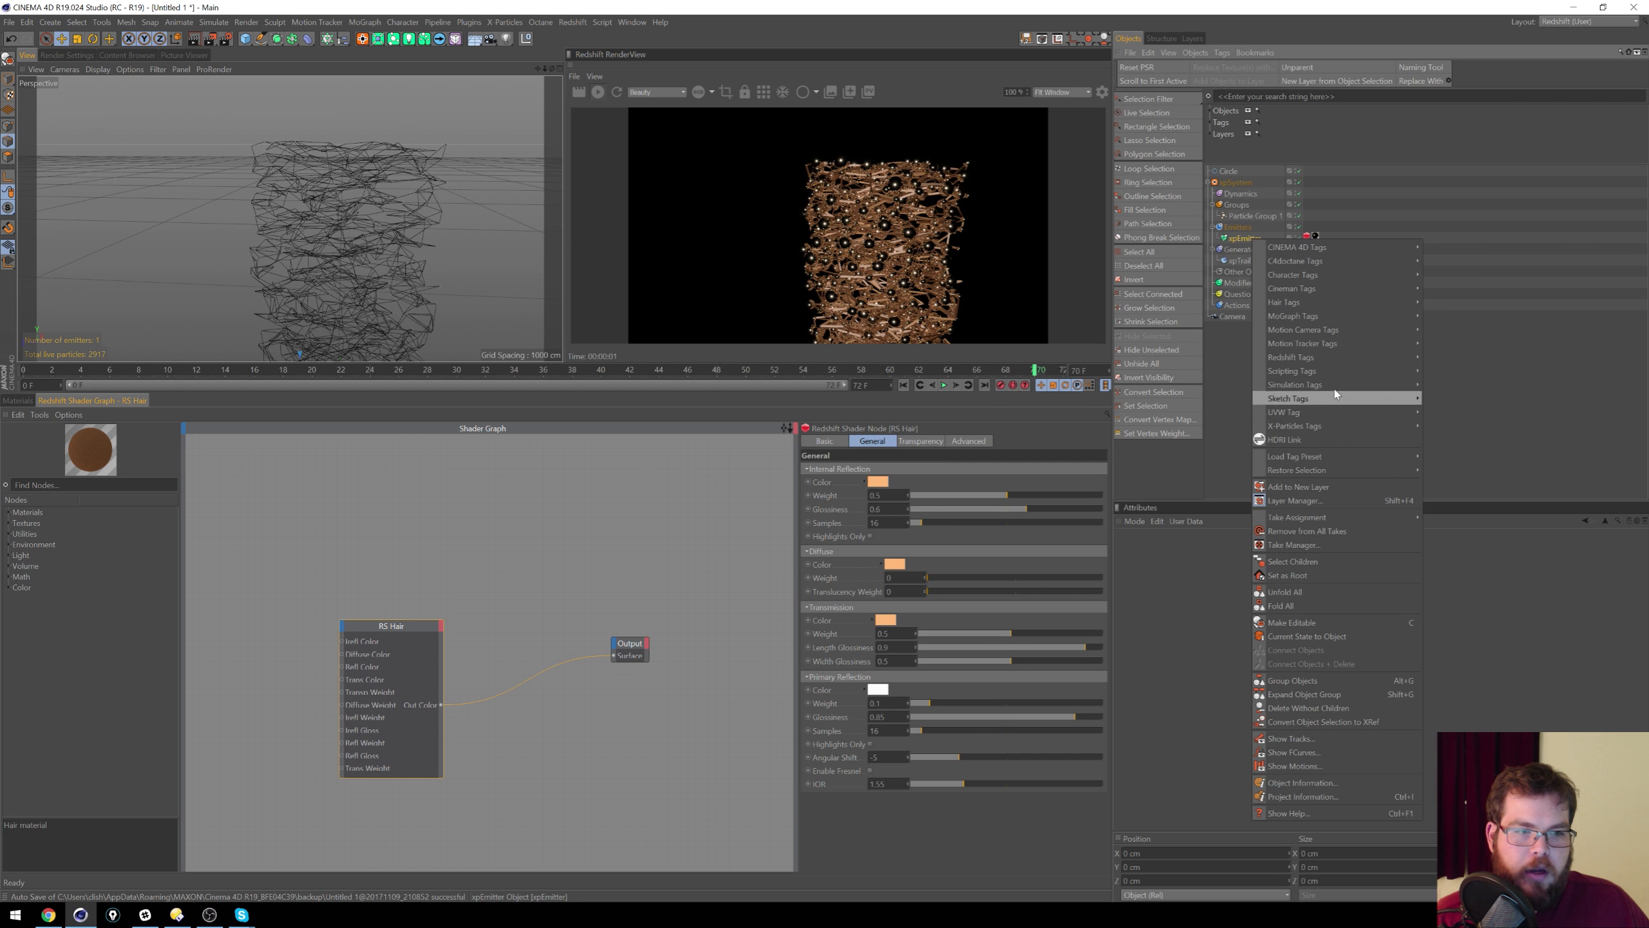
mouse_move(1306, 303)
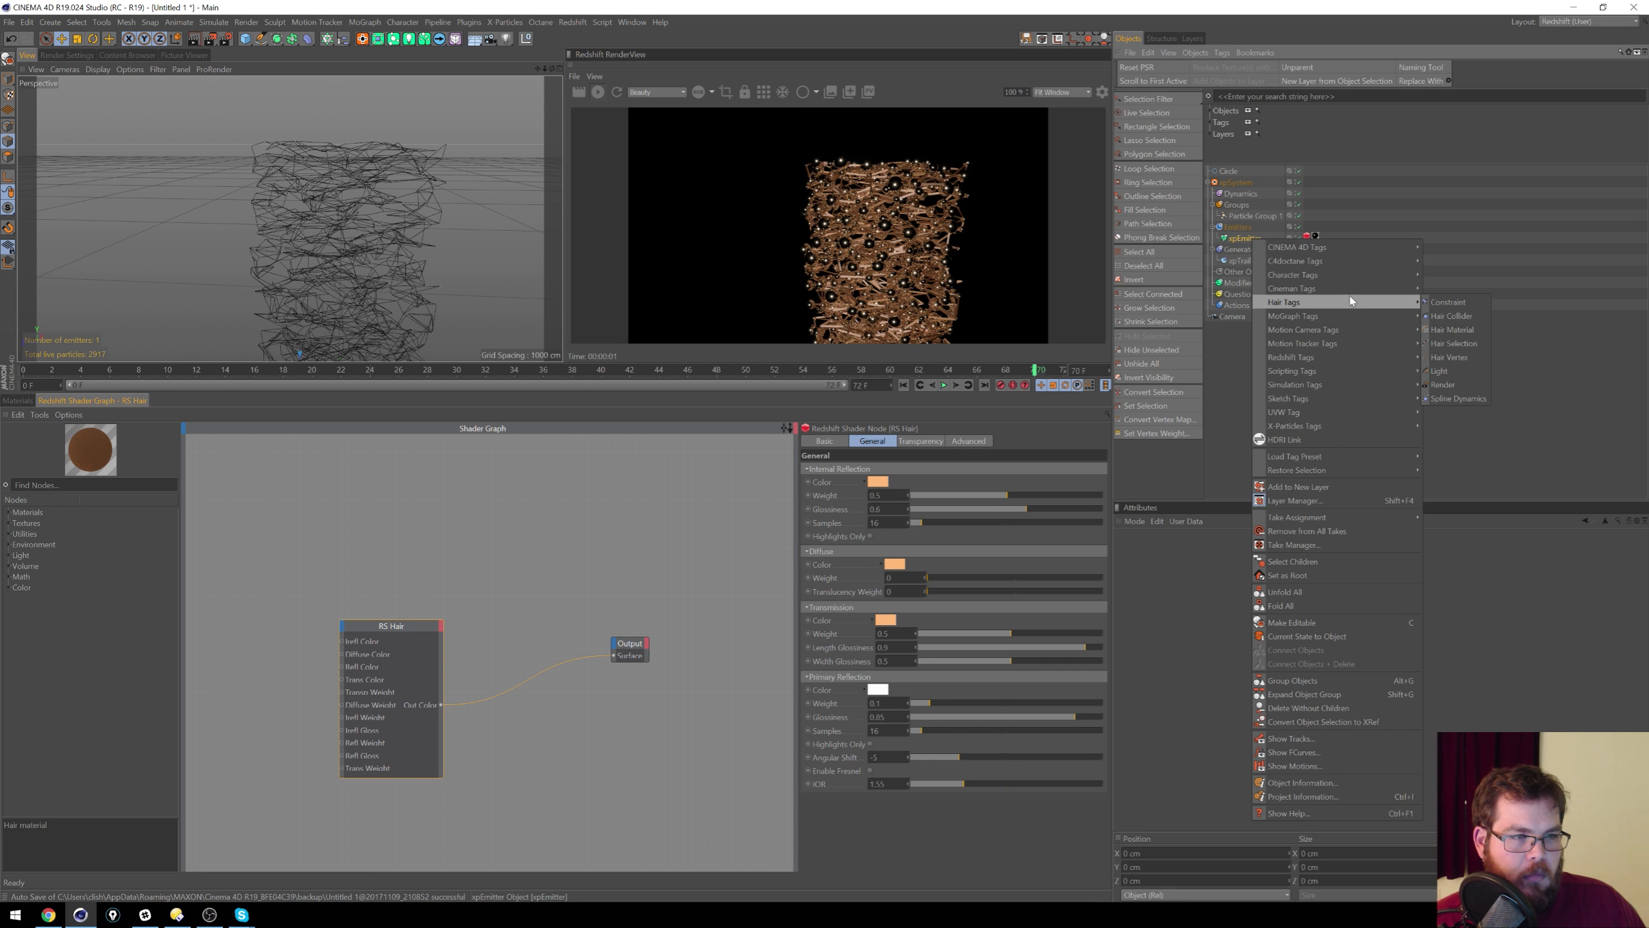
left_click(1522, 256)
Step: Add a Hair object linked to the xpEmitter and place it as a child of the xpTrail object
left_click(246, 23)
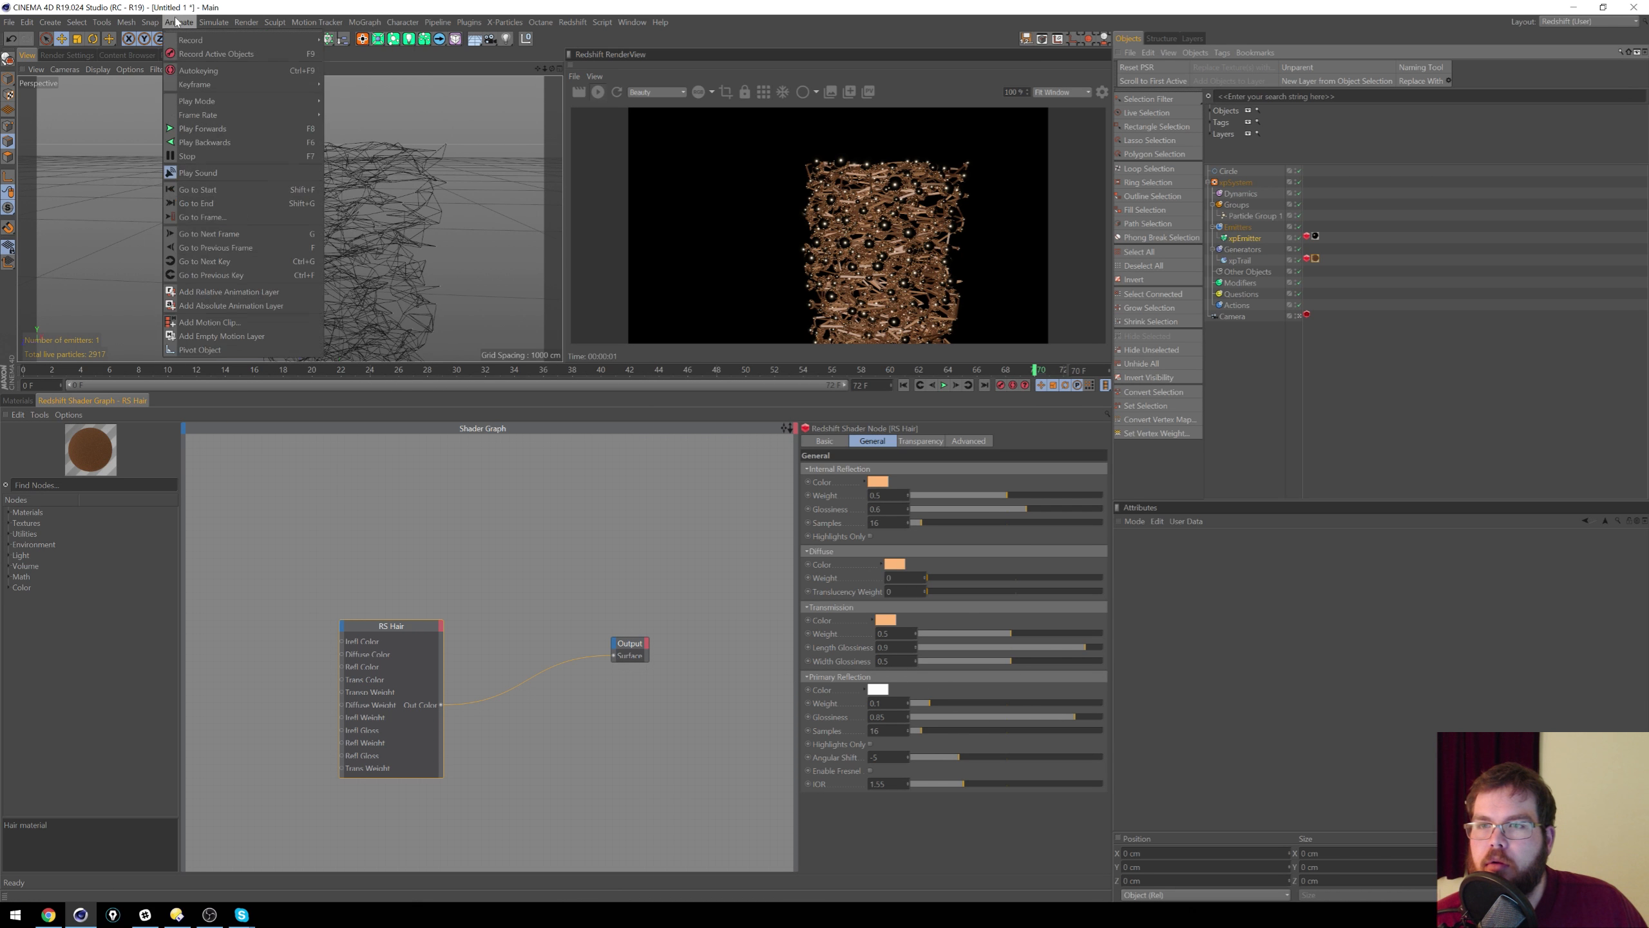
mouse_move(241, 76)
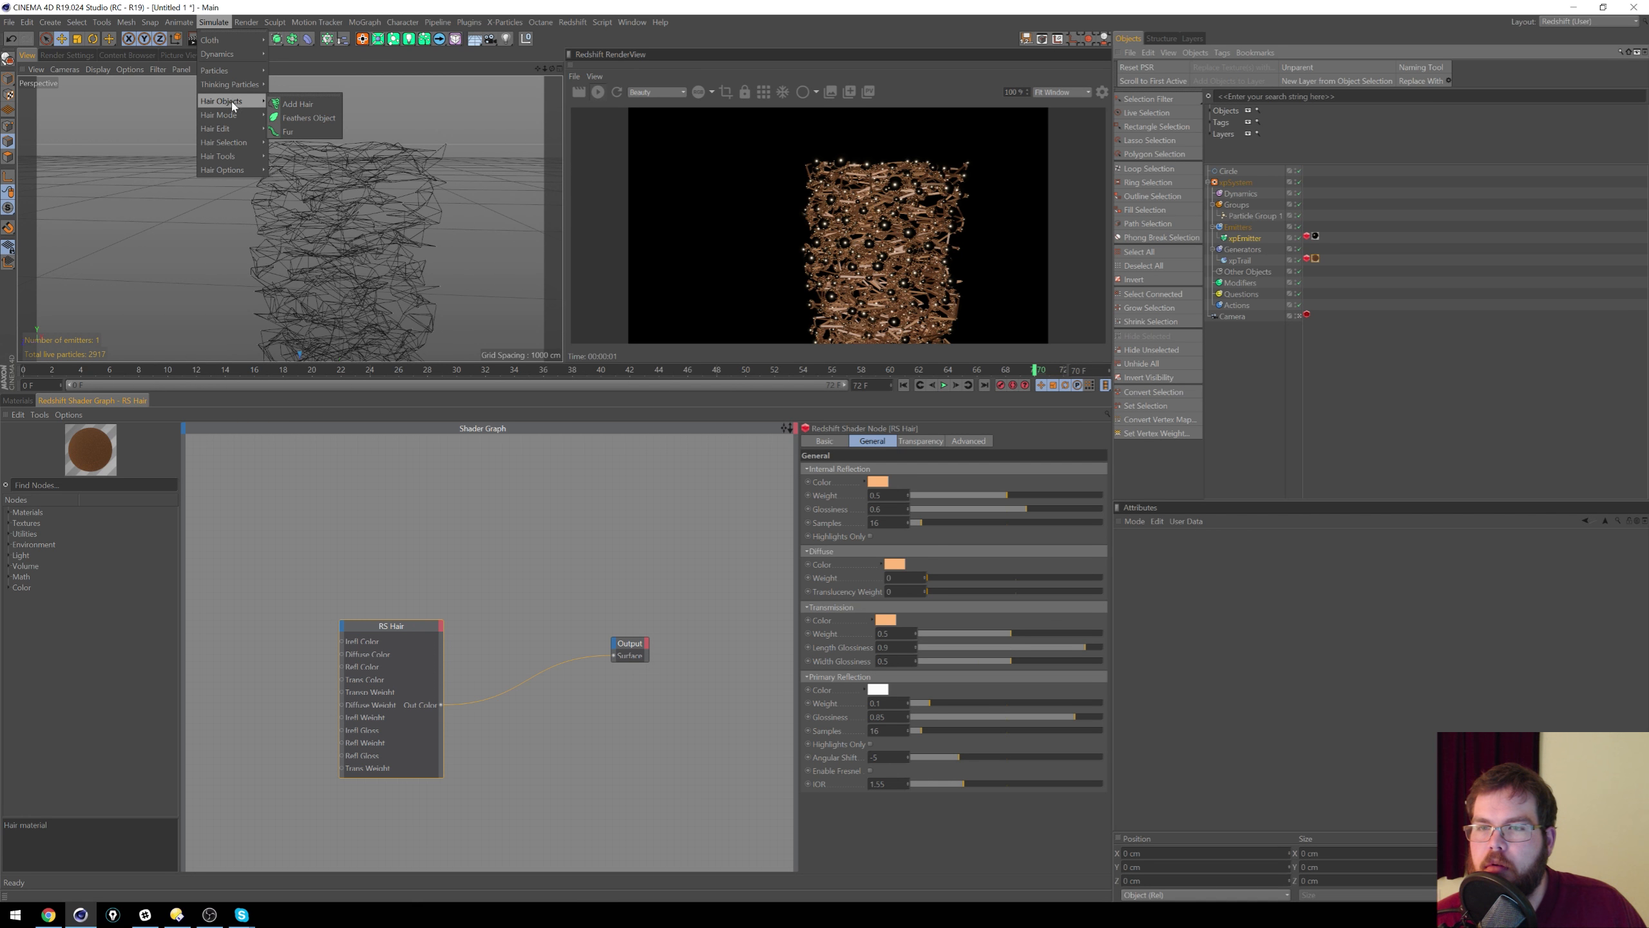
mouse_move(221, 128)
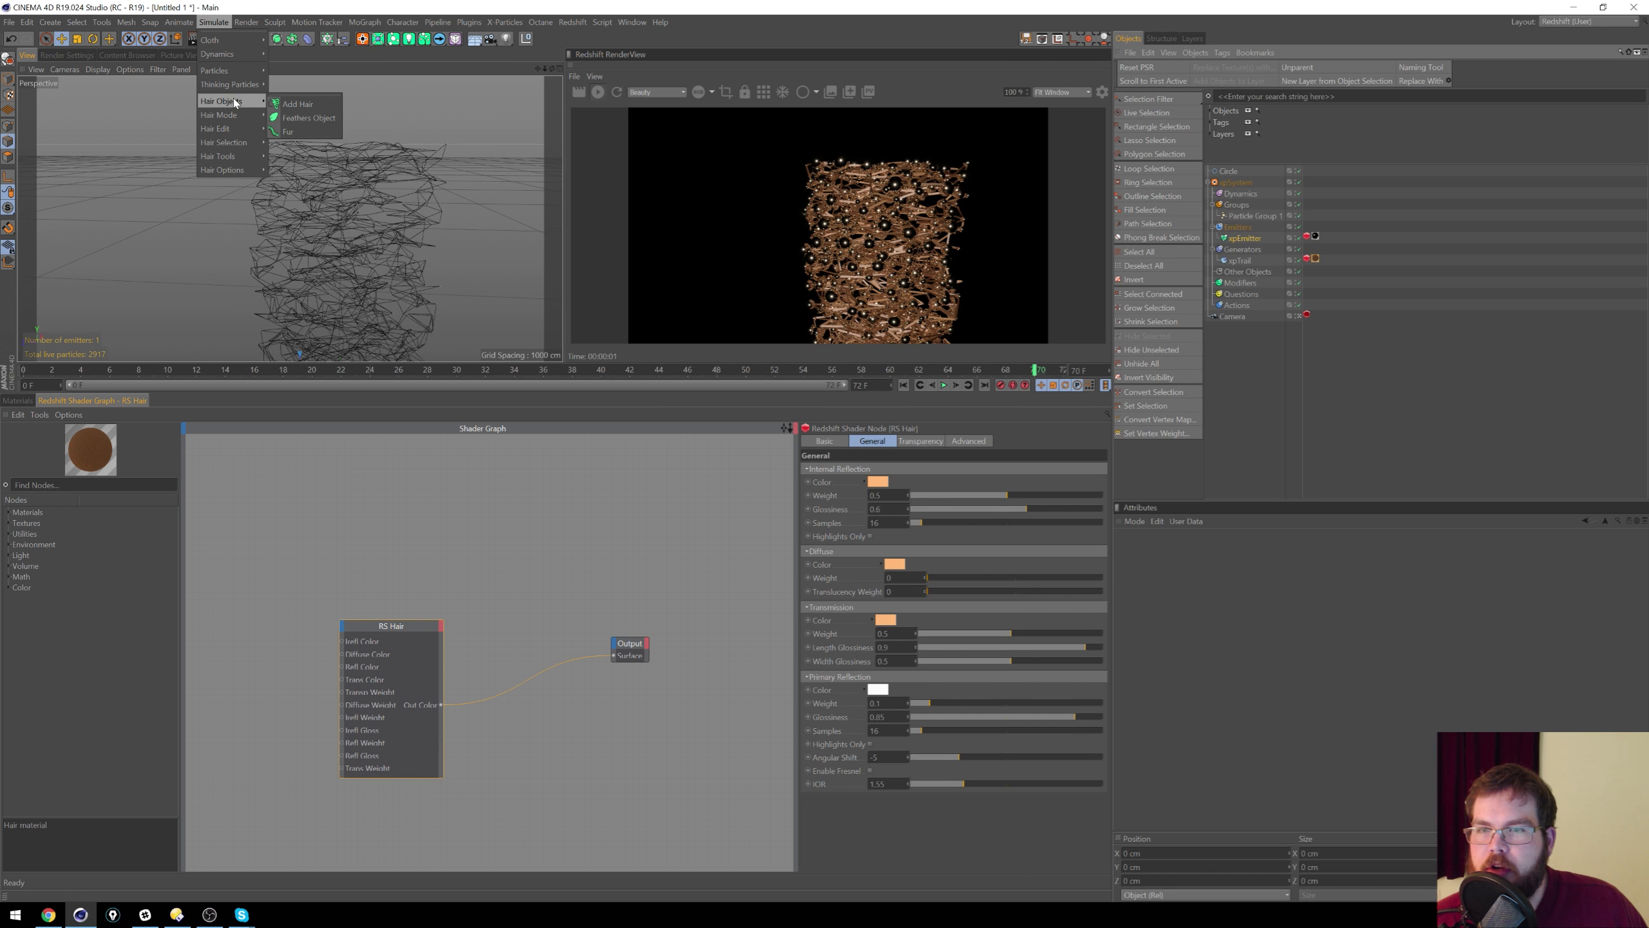
left_click(285, 105)
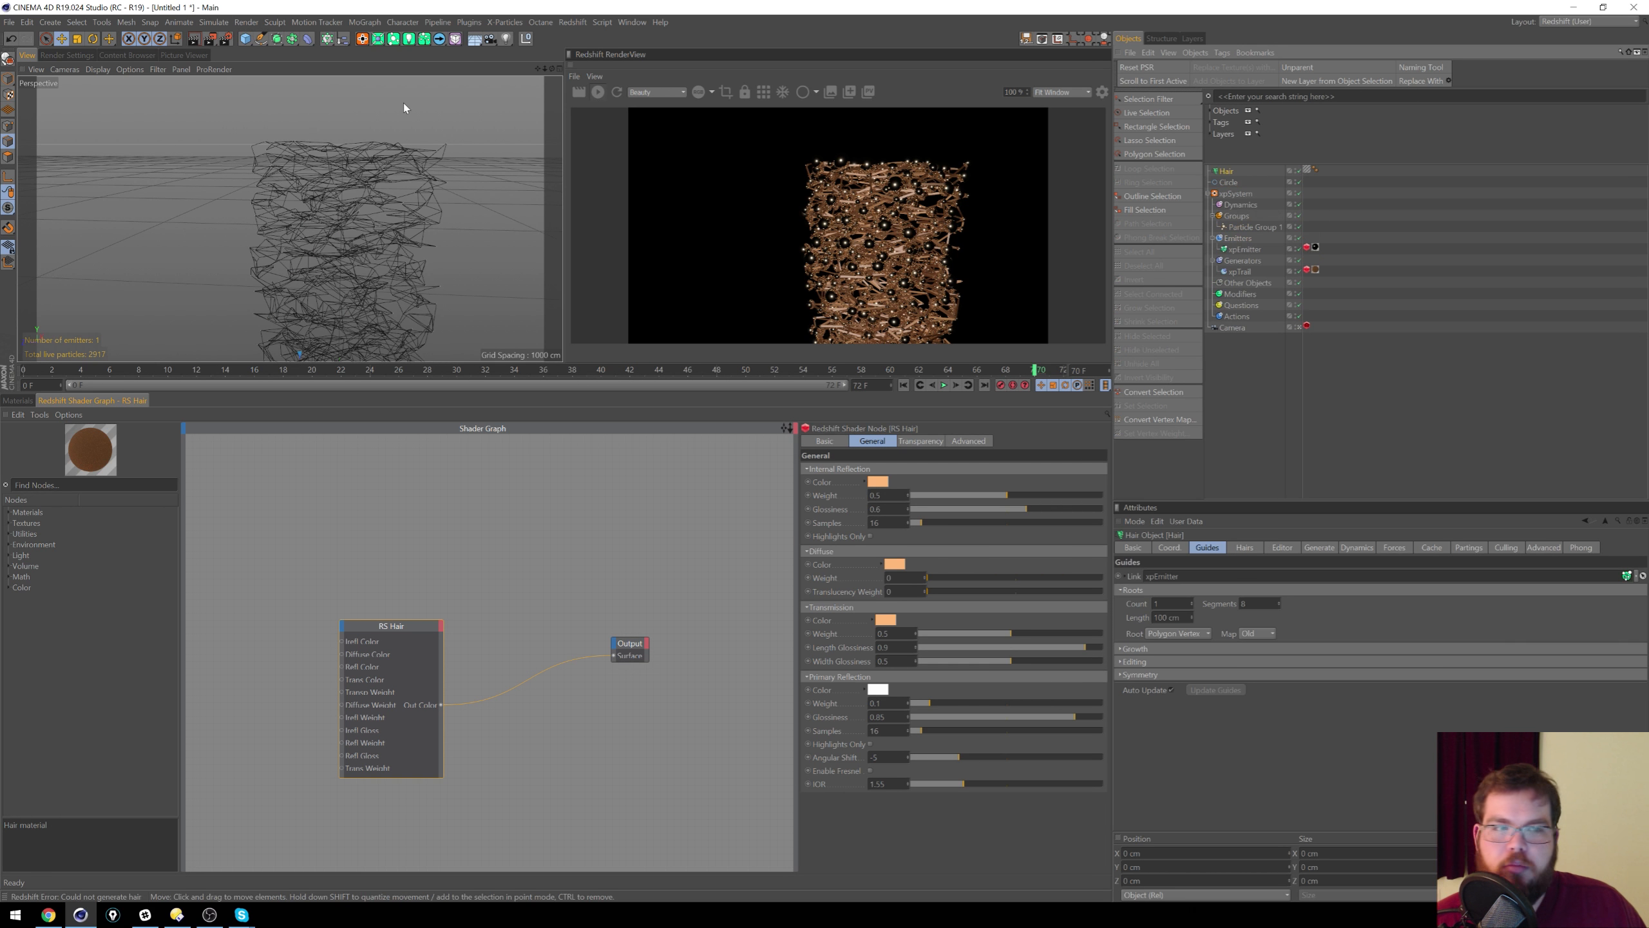
left_click(1307, 169)
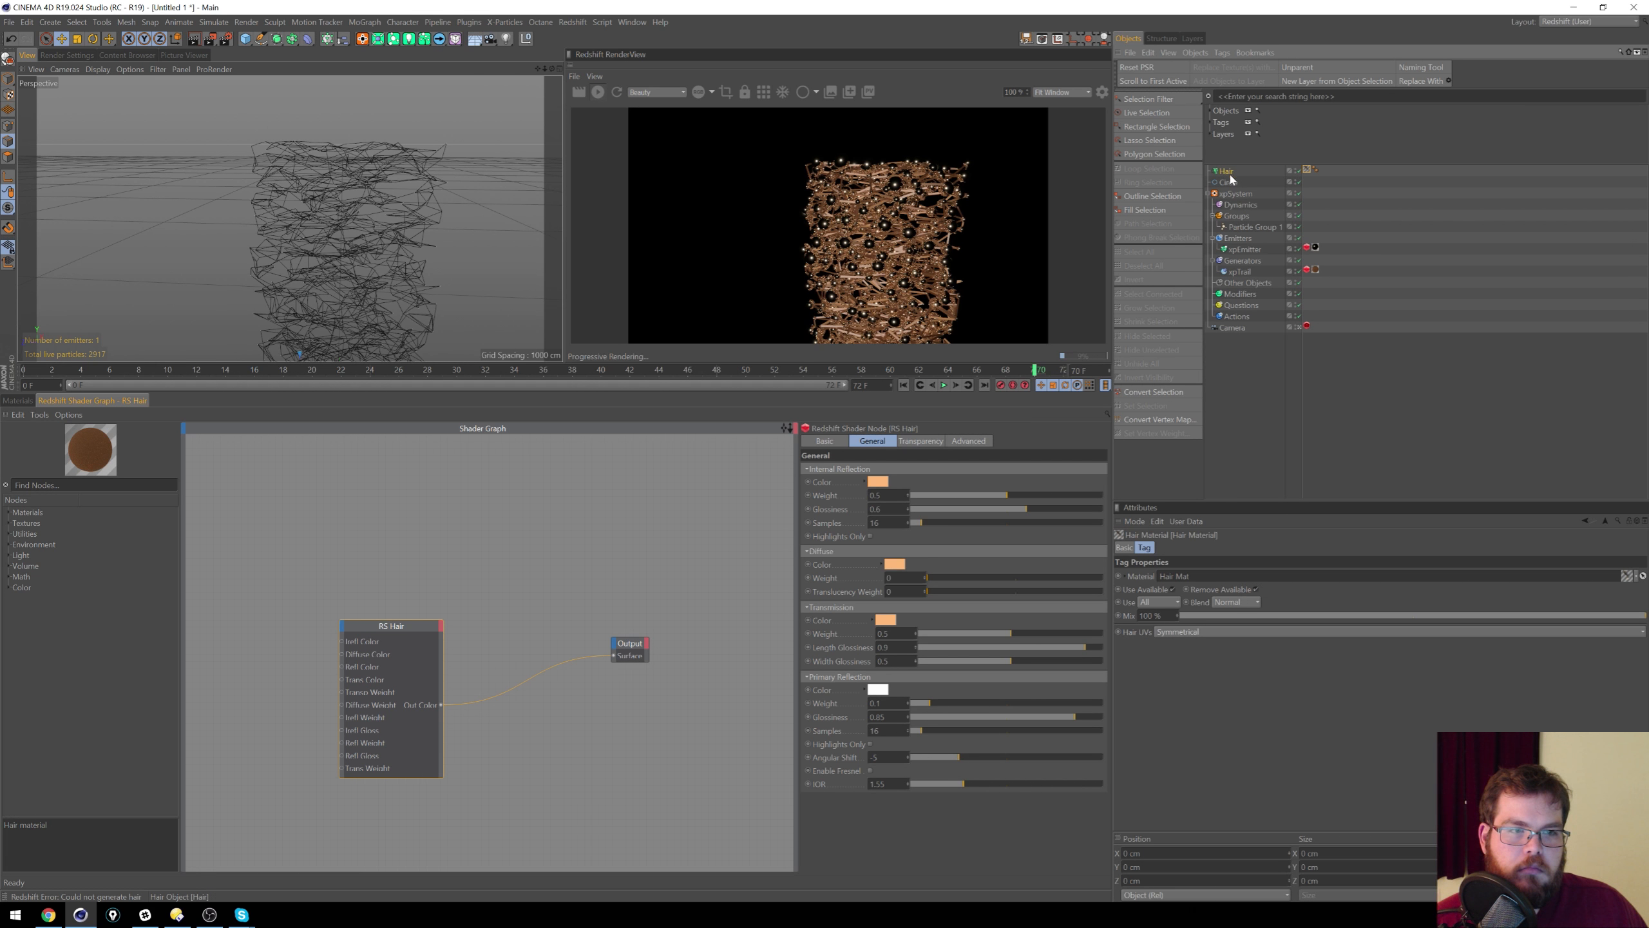
left_click_drag(1237, 268, 1238, 266)
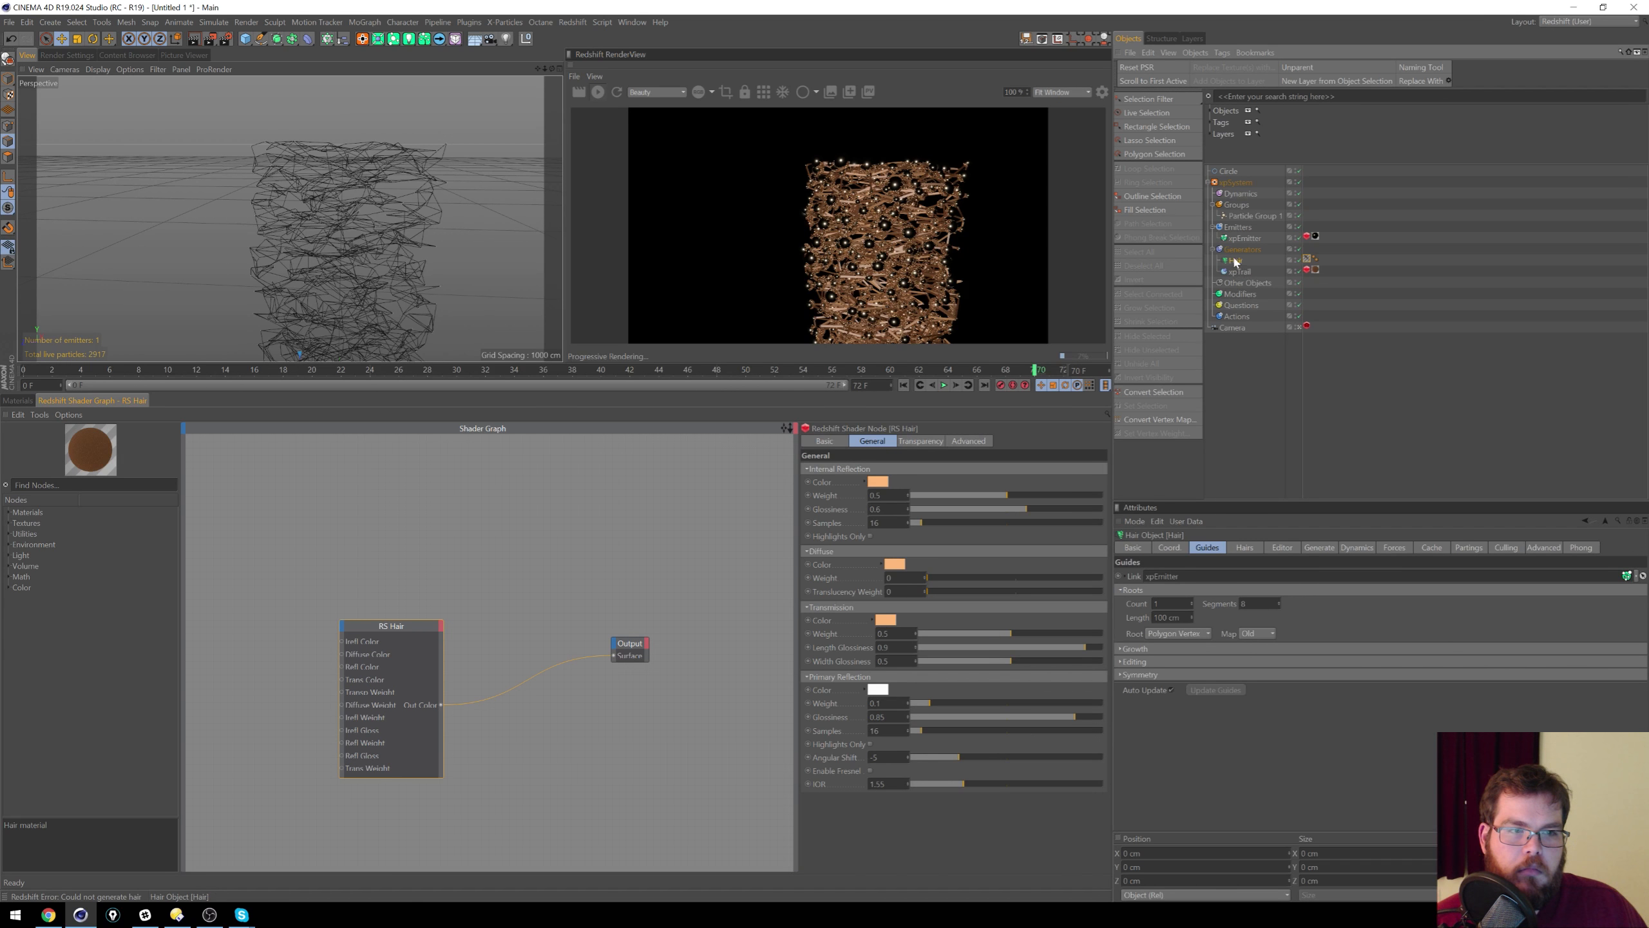
left_click_drag(1241, 273, 1243, 267)
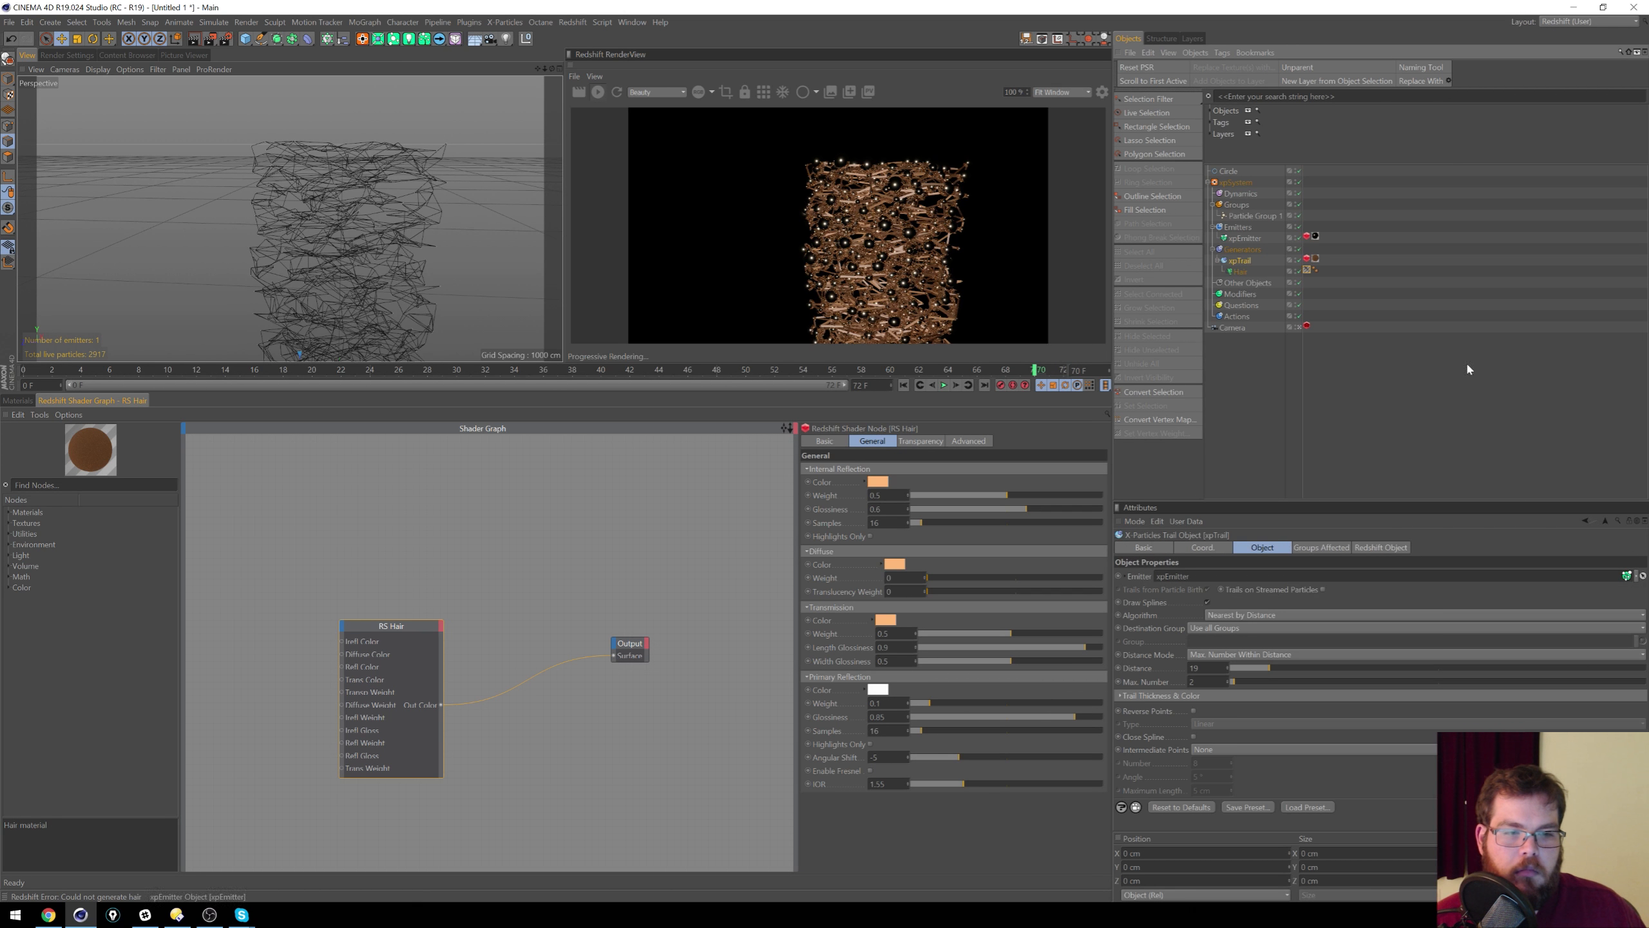
Step: Reduce the Hair object's guide length and look through its Hairs and Dynamics settings
left_click(1261, 270)
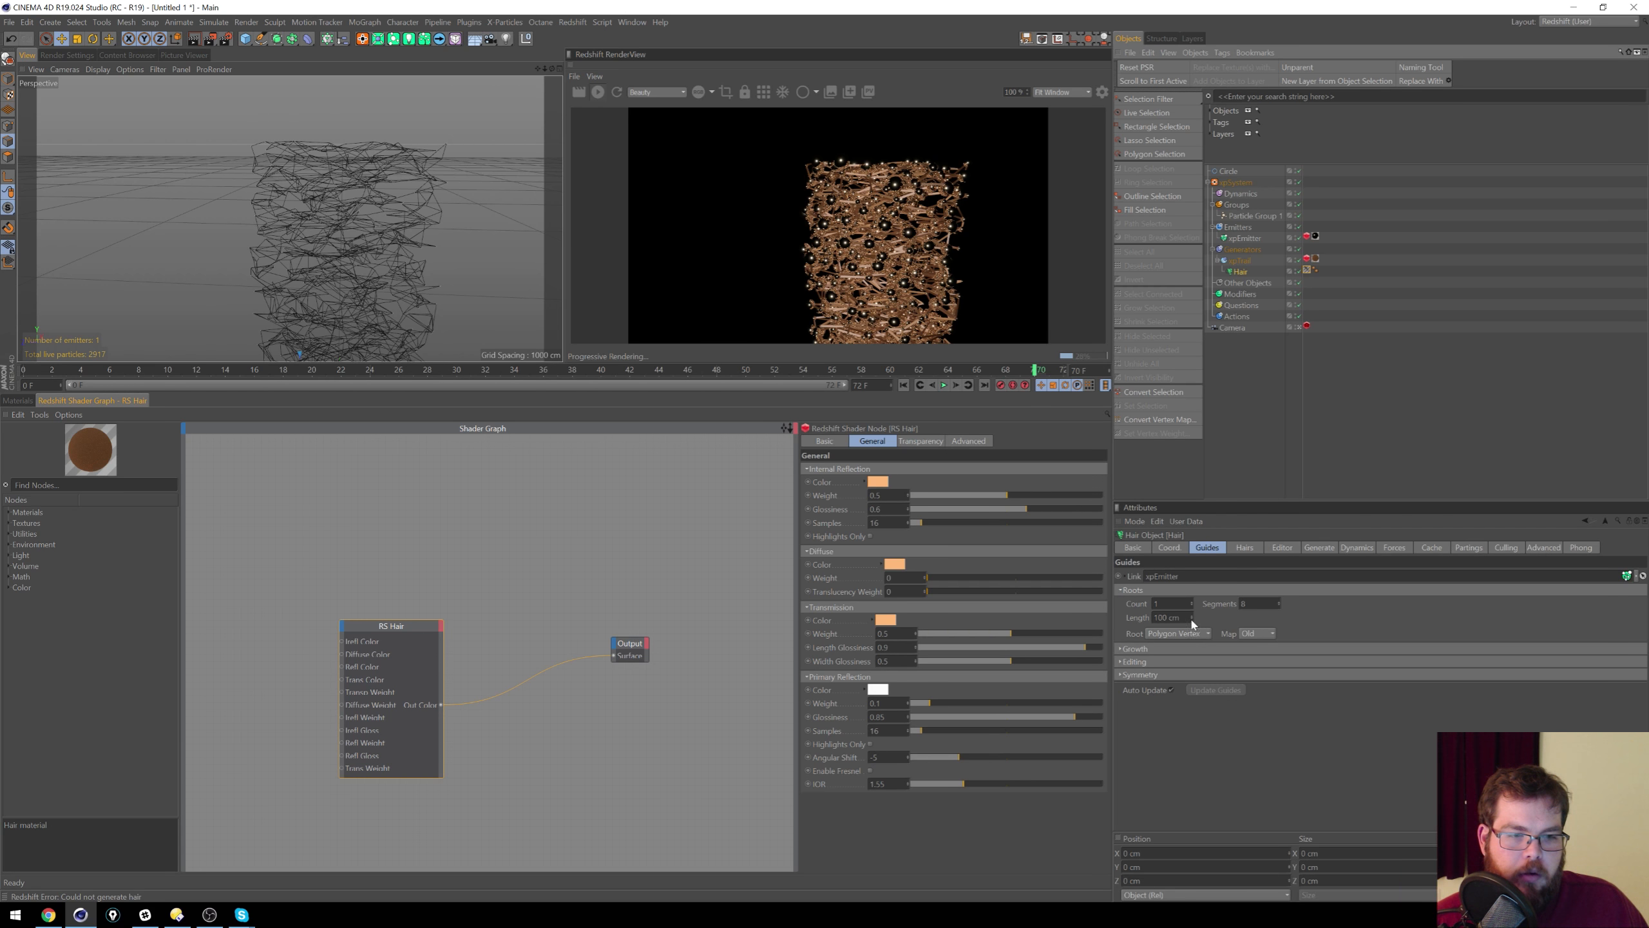
left_click_drag(1190, 614, 1196, 615)
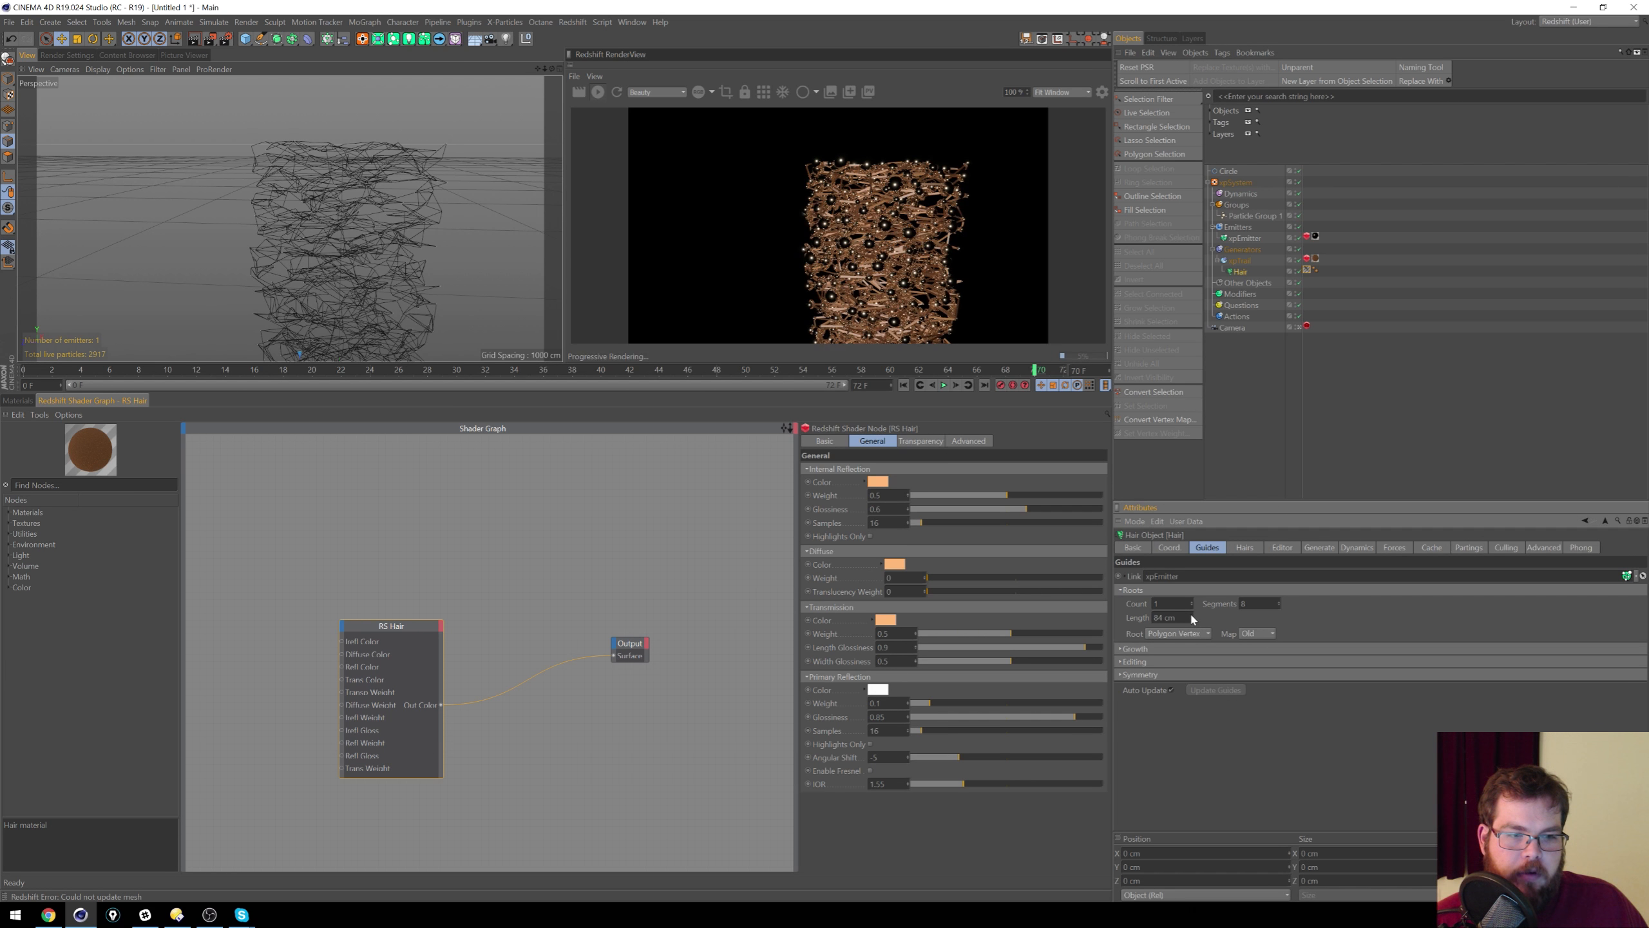
left_click(1244, 547)
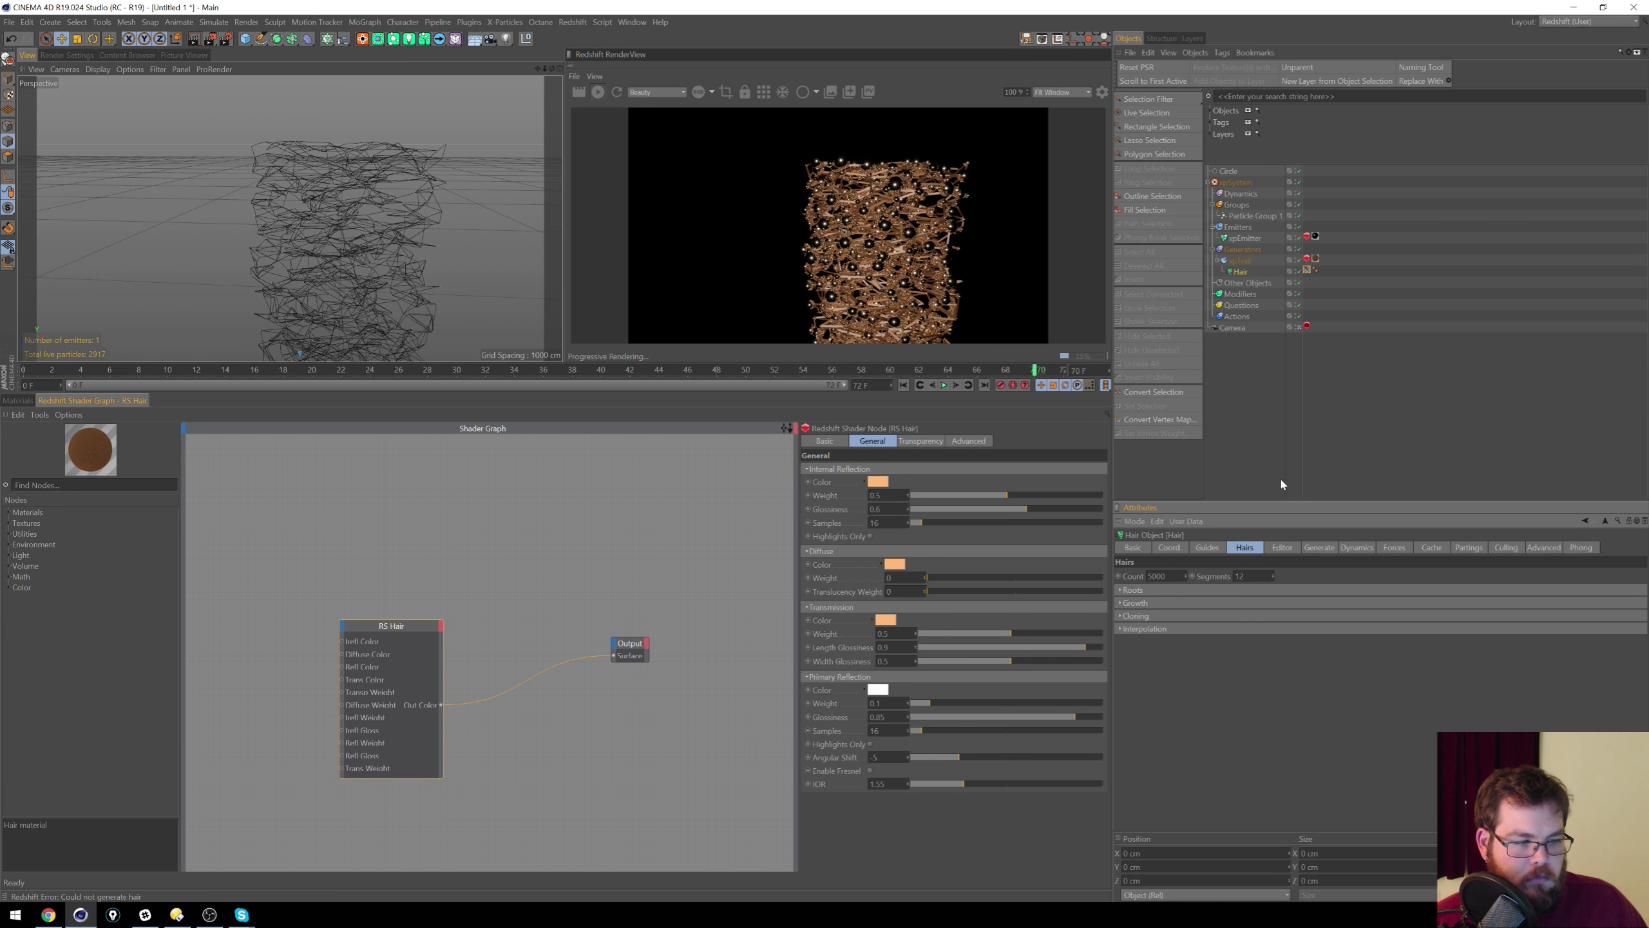
left_click(1361, 549)
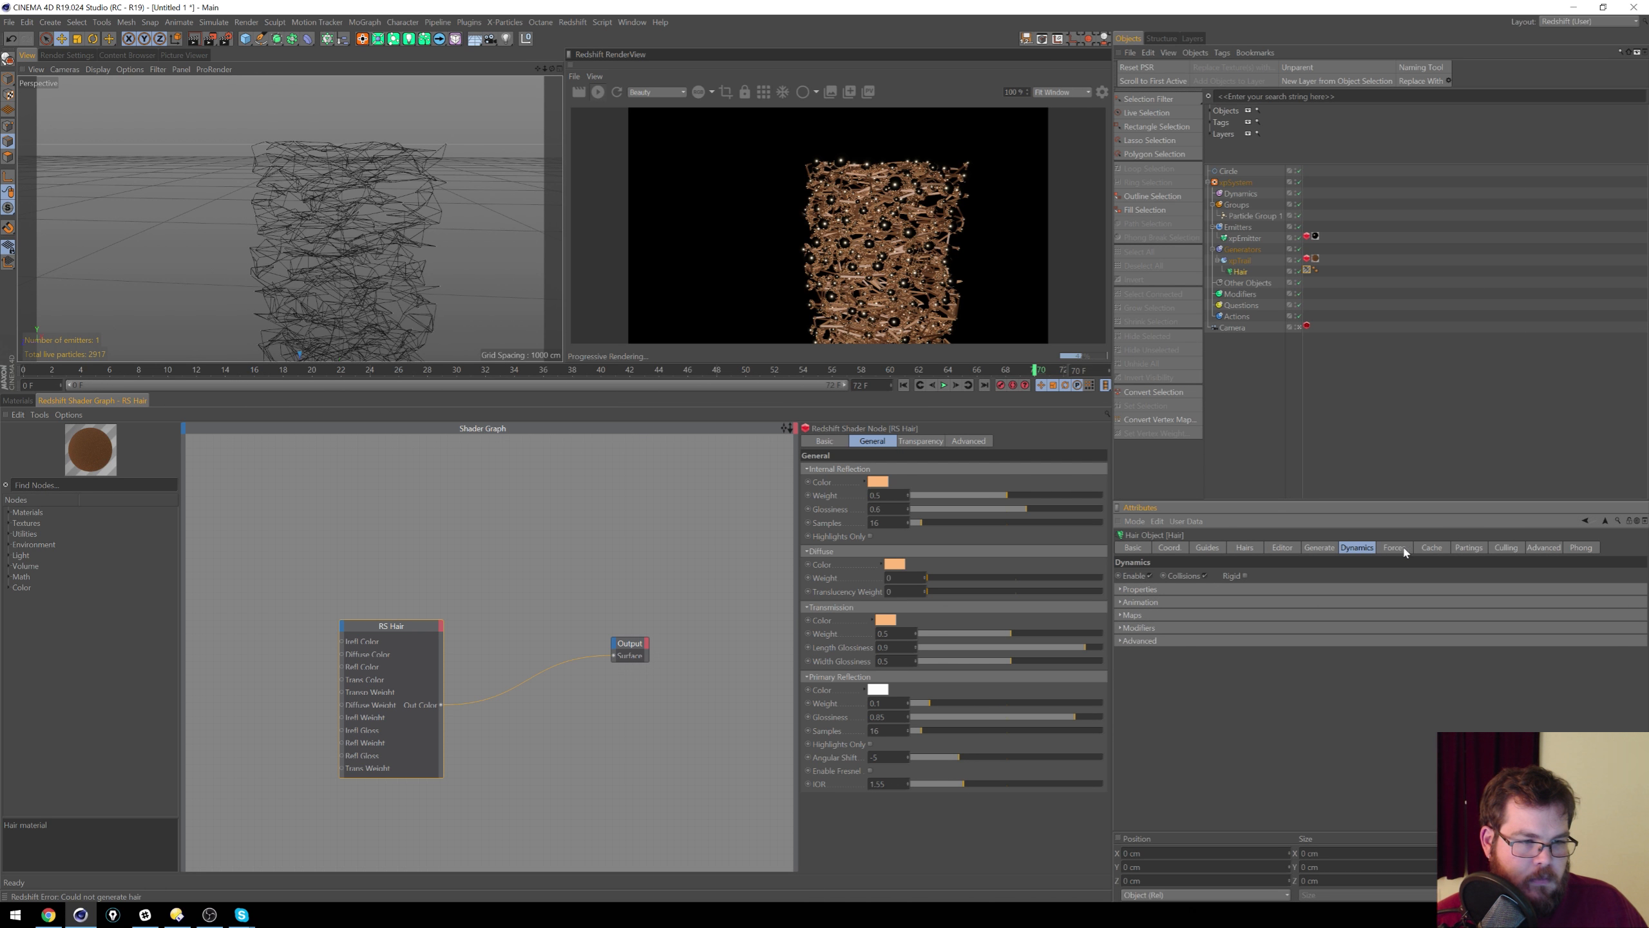
Step: Play the simulation from frame 0 with enlarged views and delete the Hair object under xpTrail
left_click_drag(314, 370, 531, 369)
left_click(403, 370)
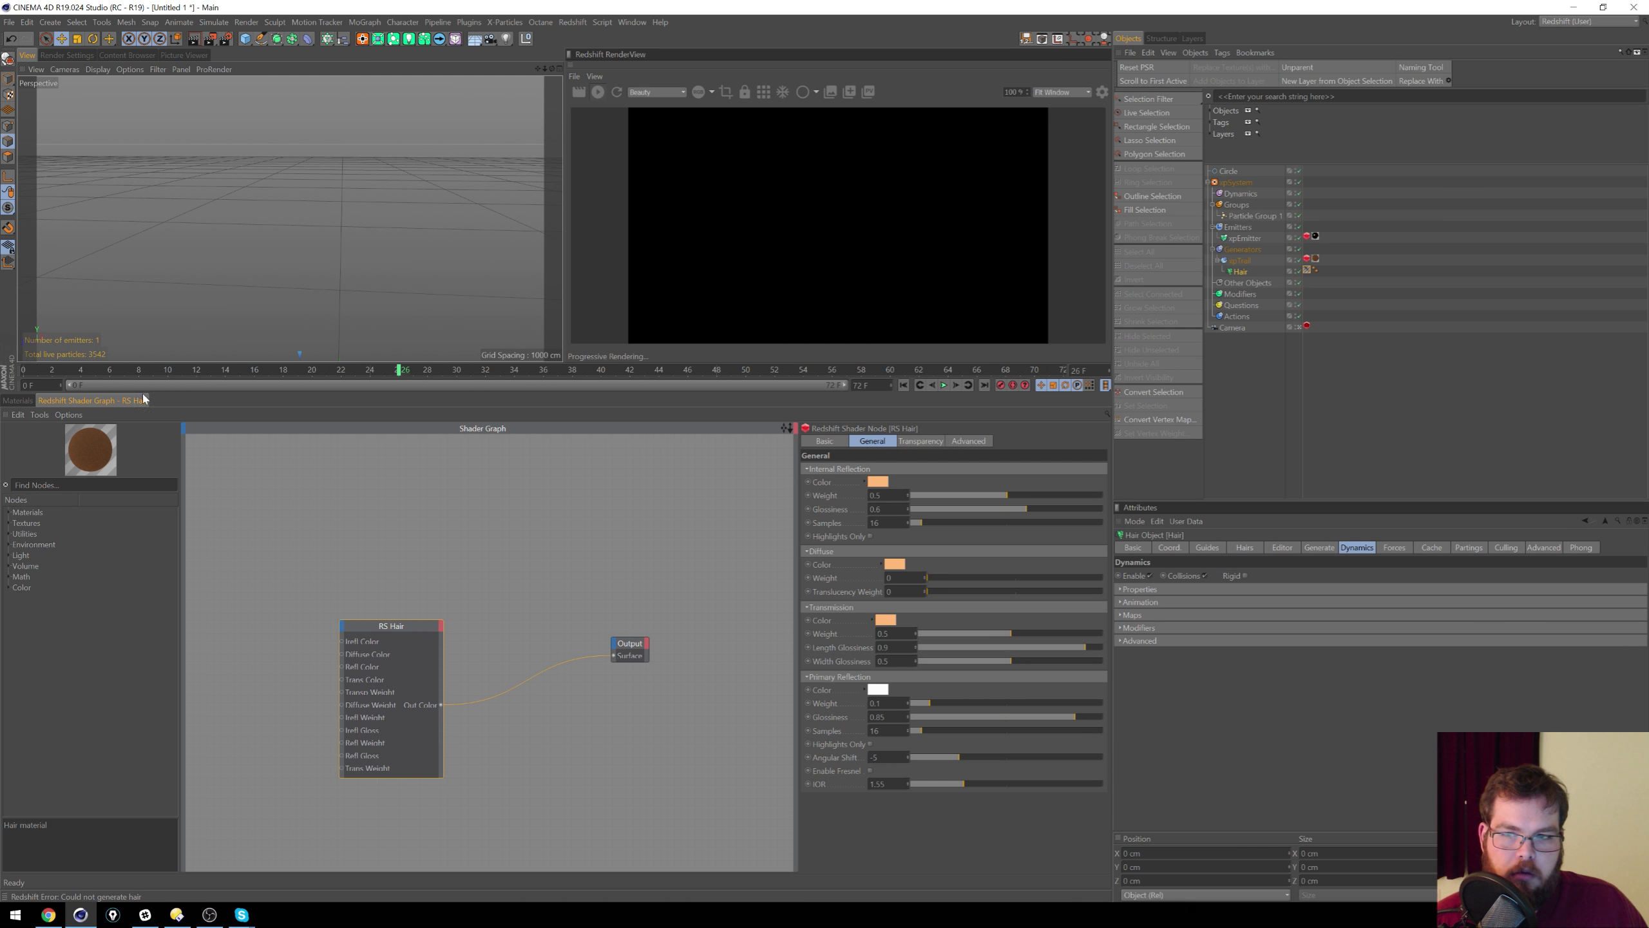
left_click_drag(348, 379, 25, 371)
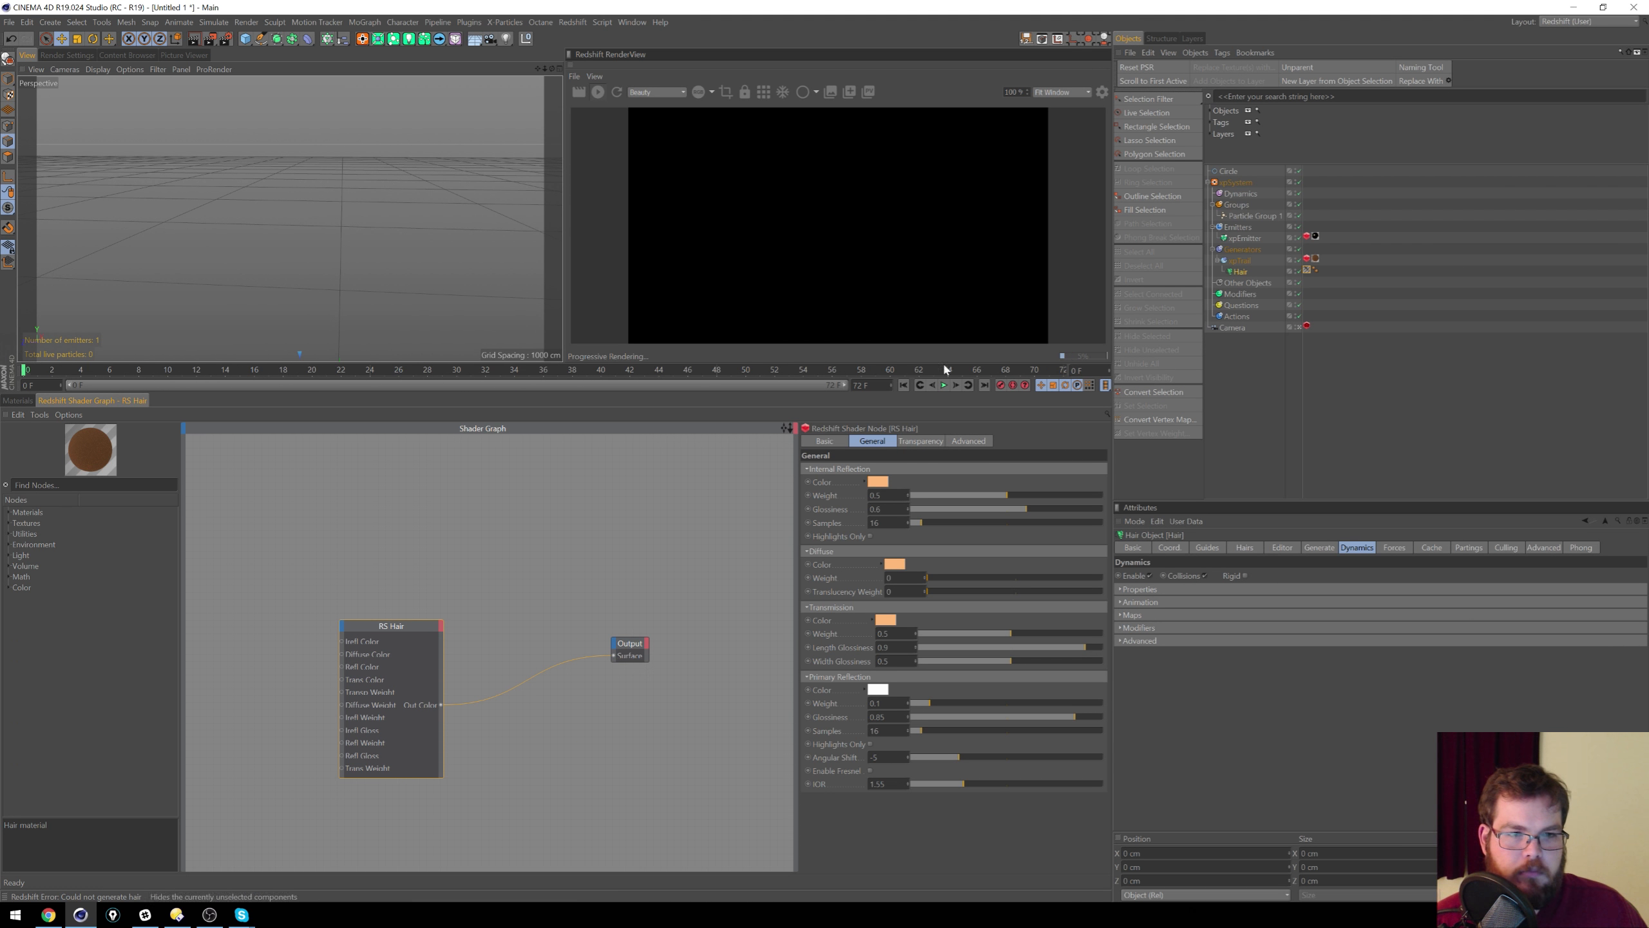
left_click_drag(546, 393, 546, 691)
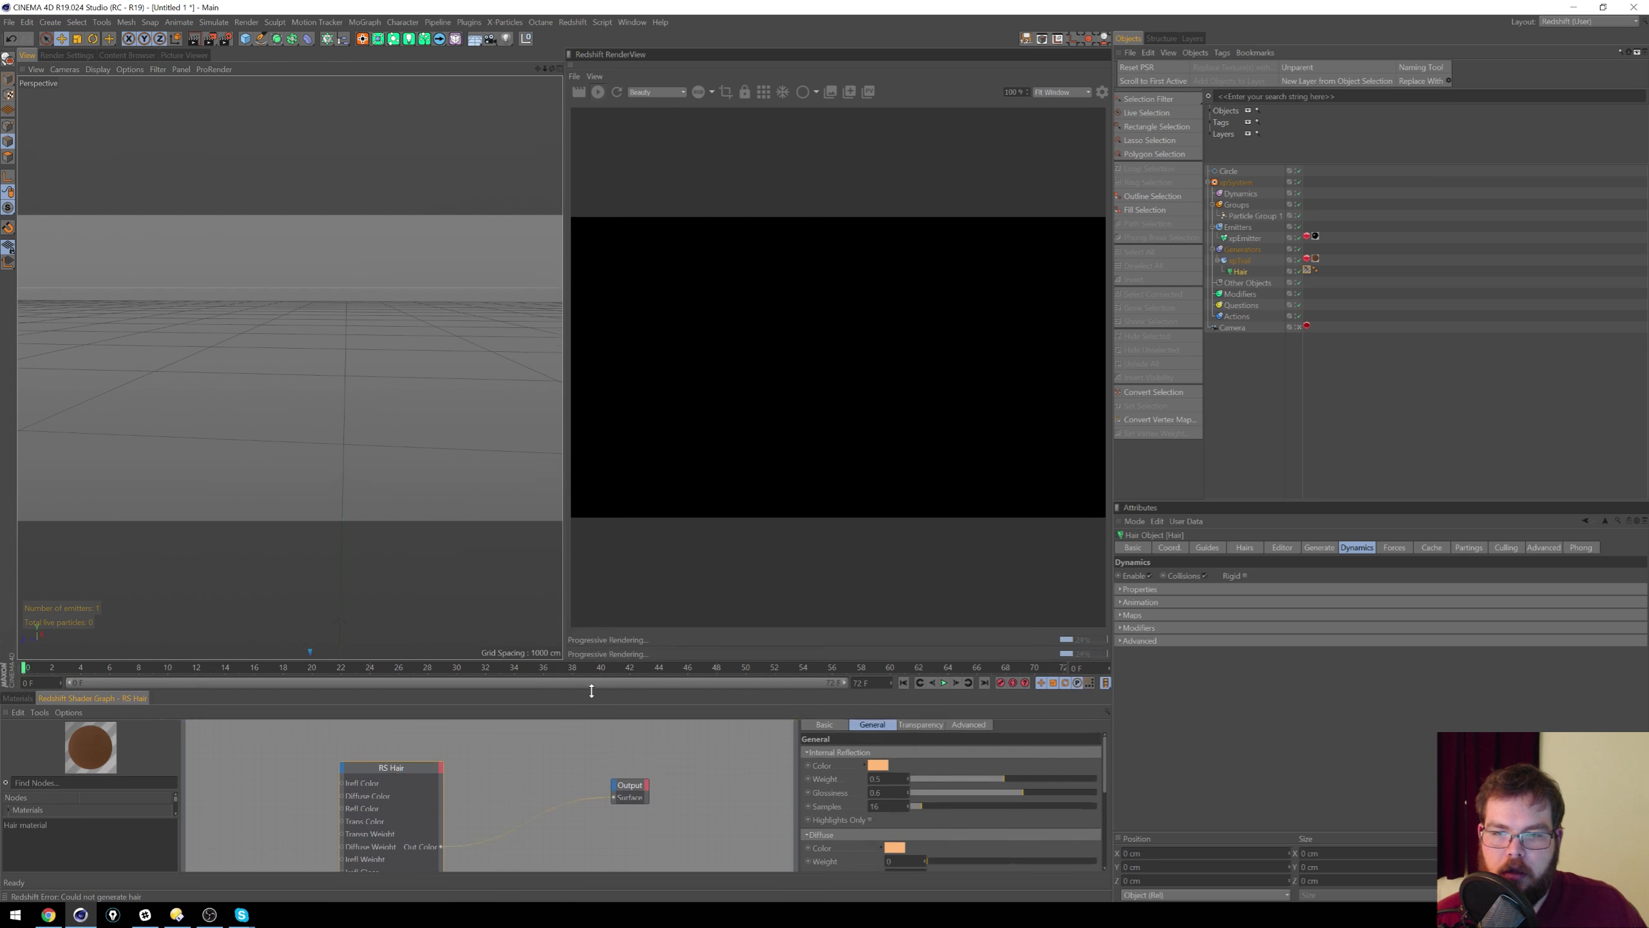
left_click(944, 683)
left_click(944, 683)
key("Delete")
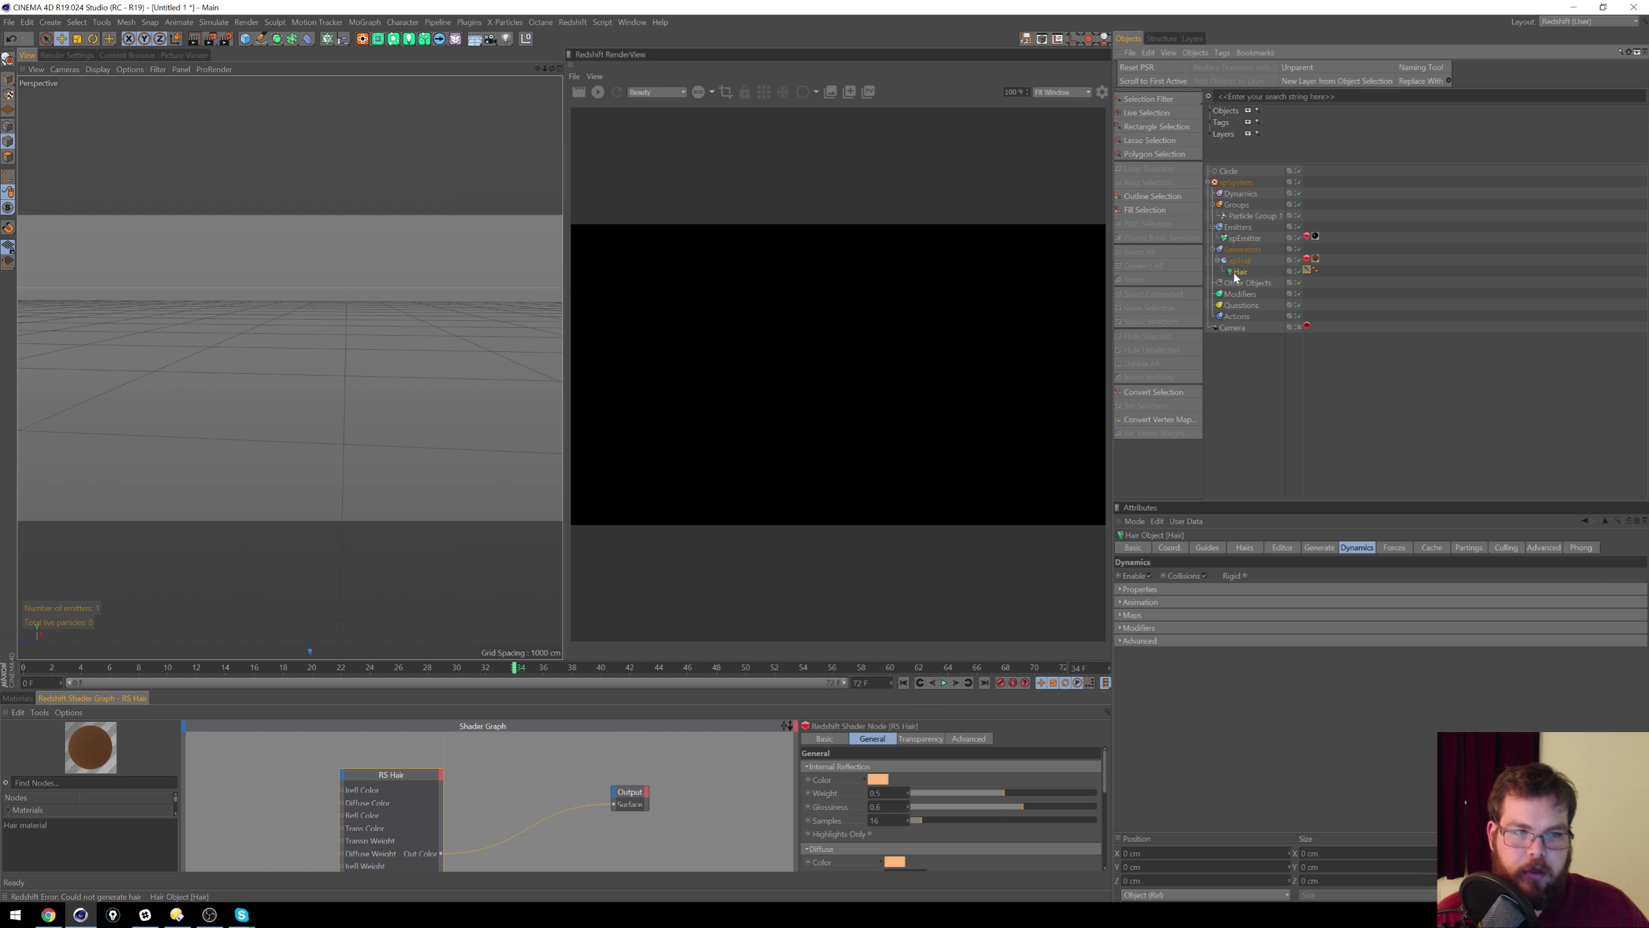
Step: Replay the simulation from frame 0 with the xpTrail object selected and stop it at frame 71
left_click(1240, 260)
left_click_drag(325, 669, 24, 668)
middle_click_drag(314, 368, 305, 263, "alt")
right_click_drag(305, 262, 296, 362, "alt")
middle_click_drag(296, 362, 219, 340, "alt")
right_click_drag(219, 341, 231, 359, "alt")
left_click(943, 682)
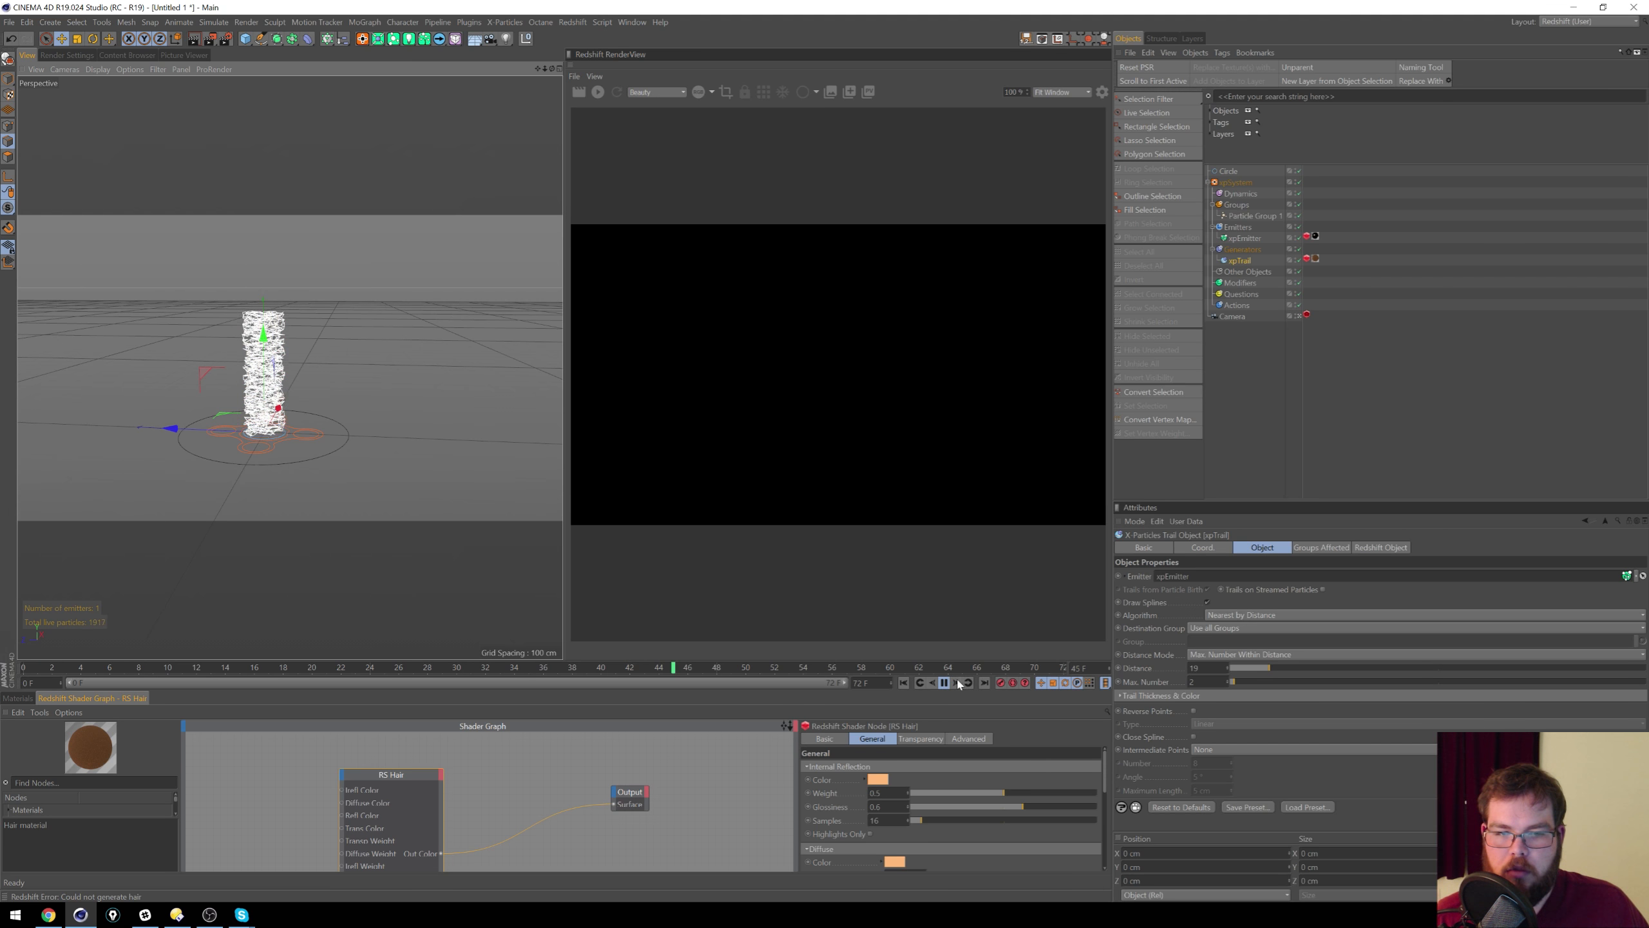
left_click(944, 683)
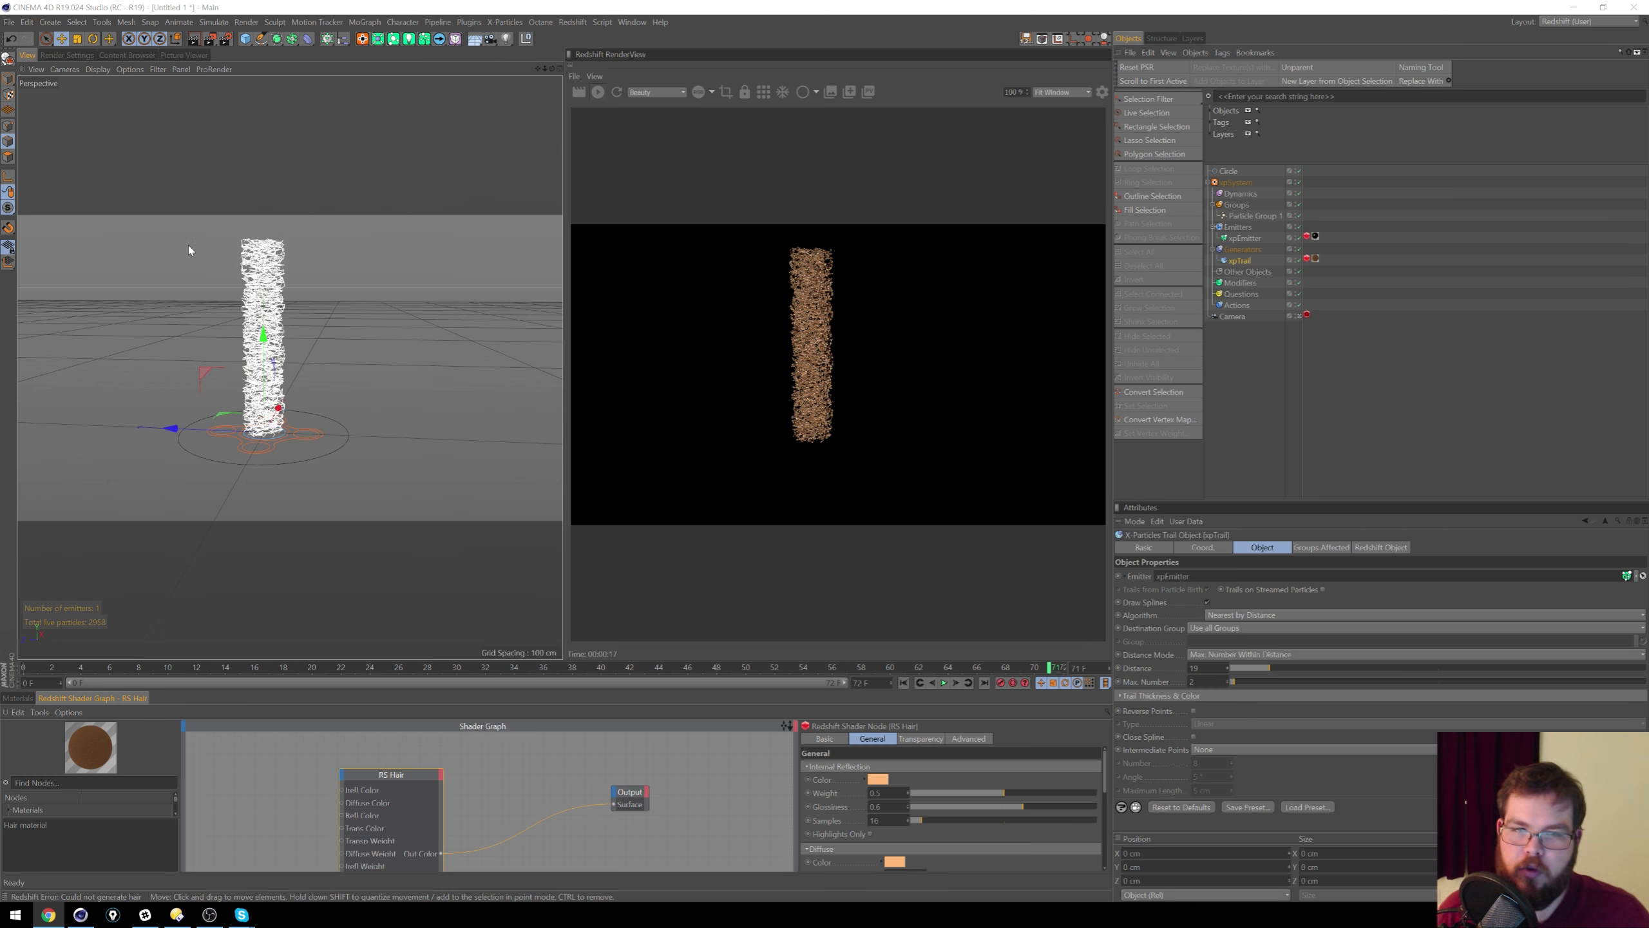
Step: Examine the rendered trails close up near the column's upper end and the RS Hair texture tag on xpTrail
scroll(327, 302, "up", 6)
middle_click_drag(320, 294, 401, 404, "alt")
scroll(351, 332, "up", 5)
scroll(352, 336, "up", 3)
middle_click_drag(351, 336, 451, 514, "alt")
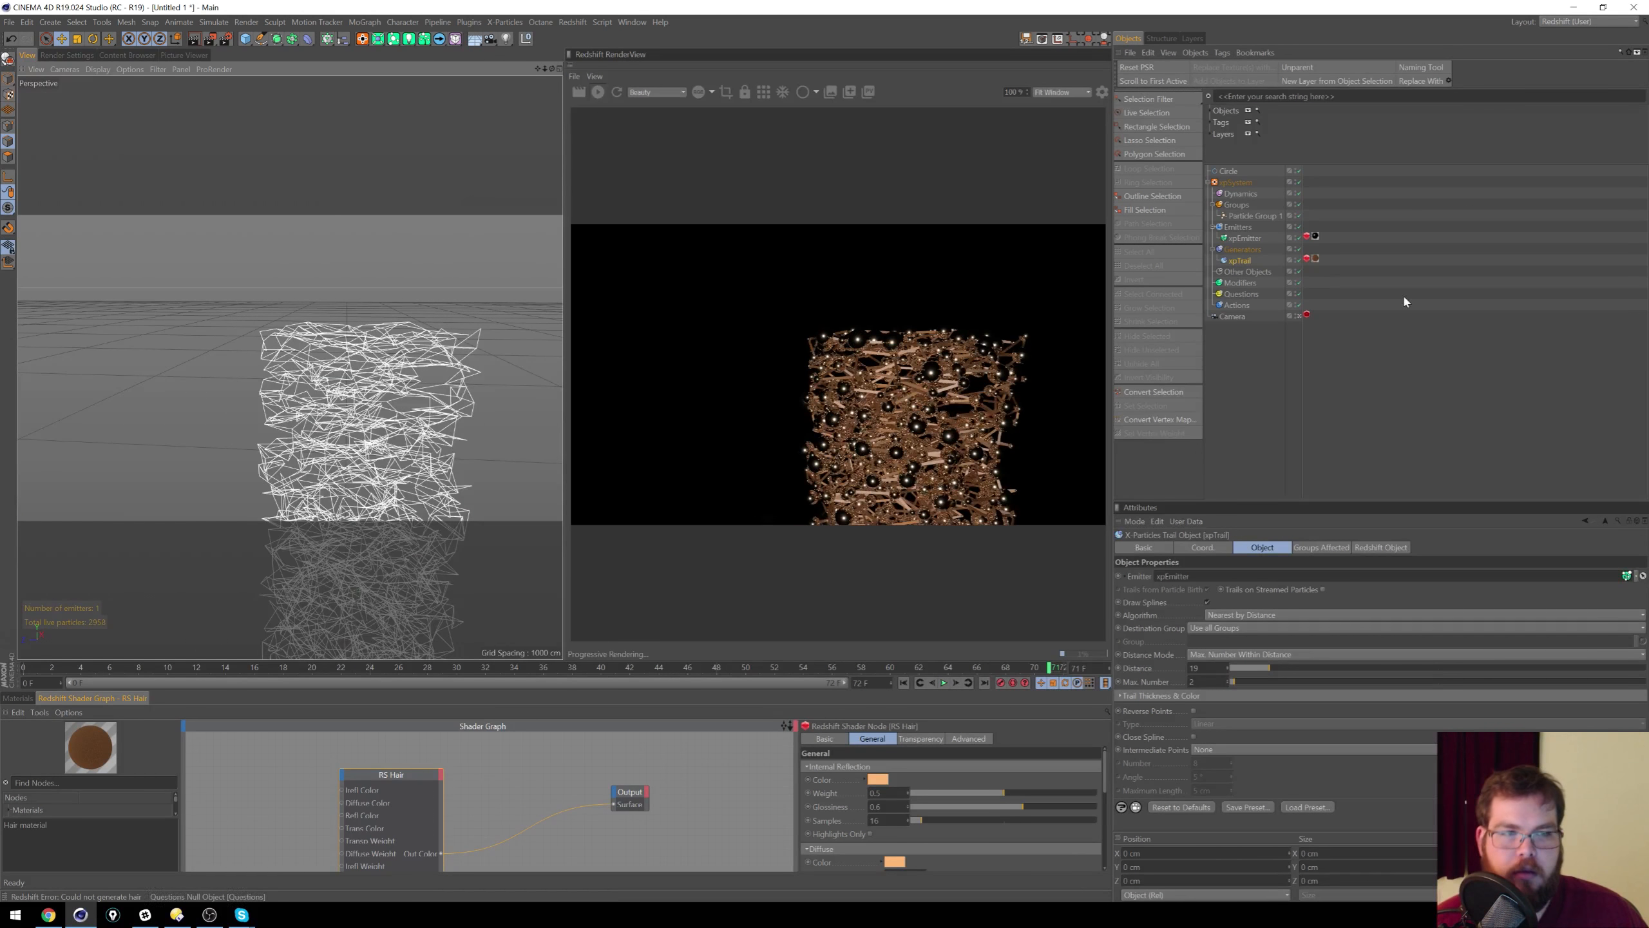
left_click(1315, 258)
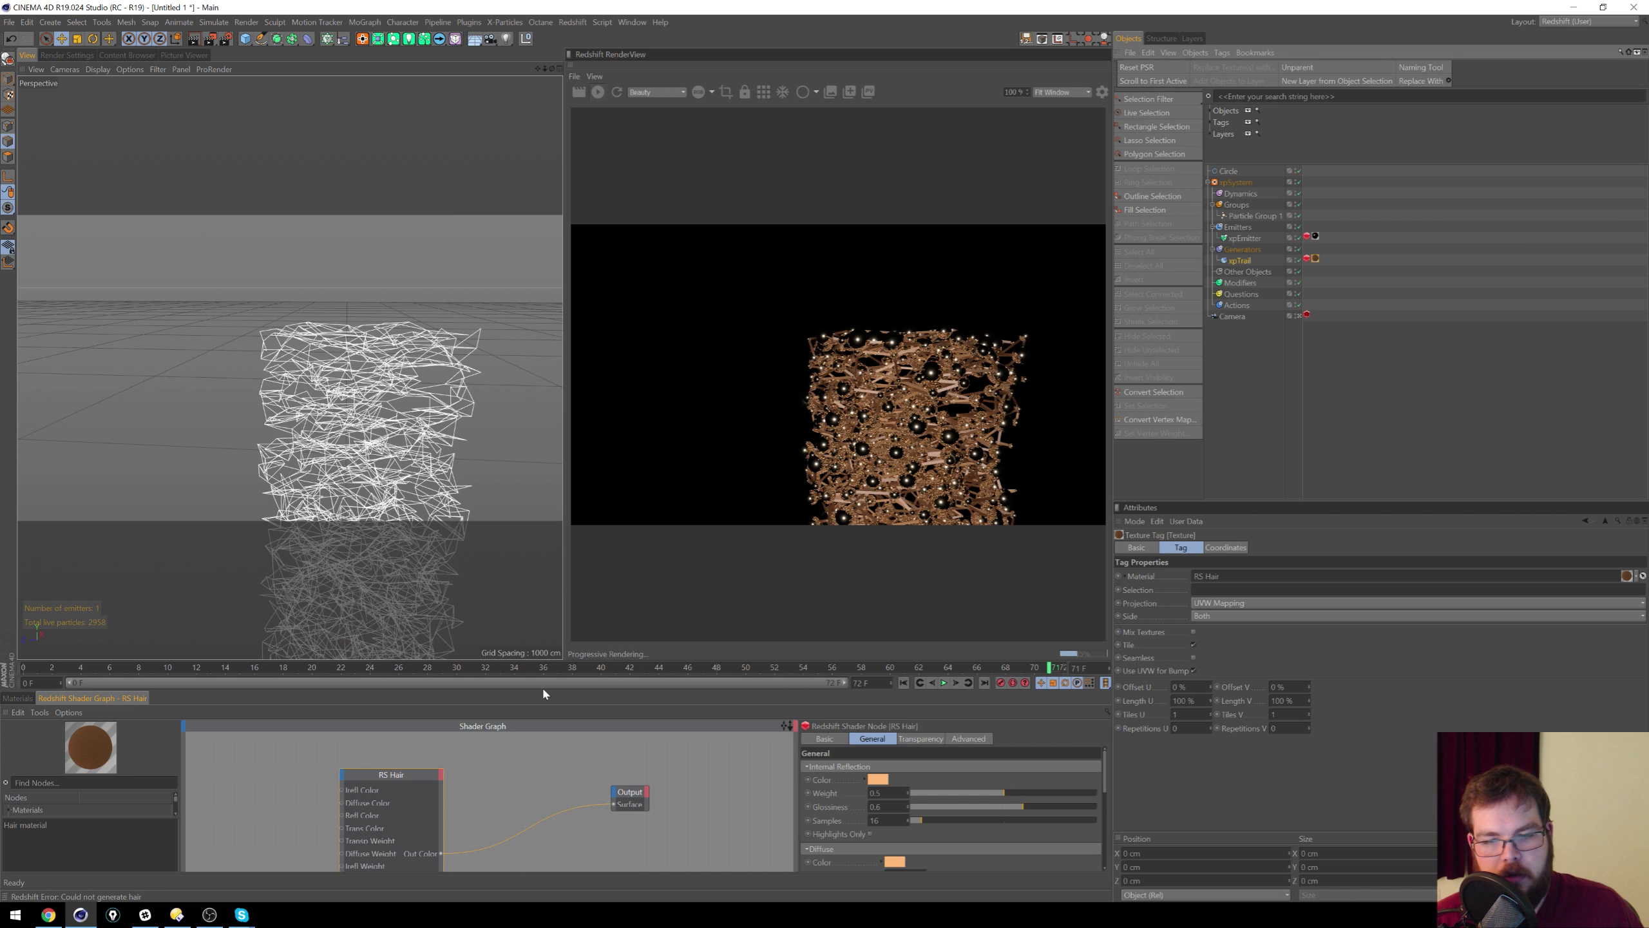
left_click(395, 777)
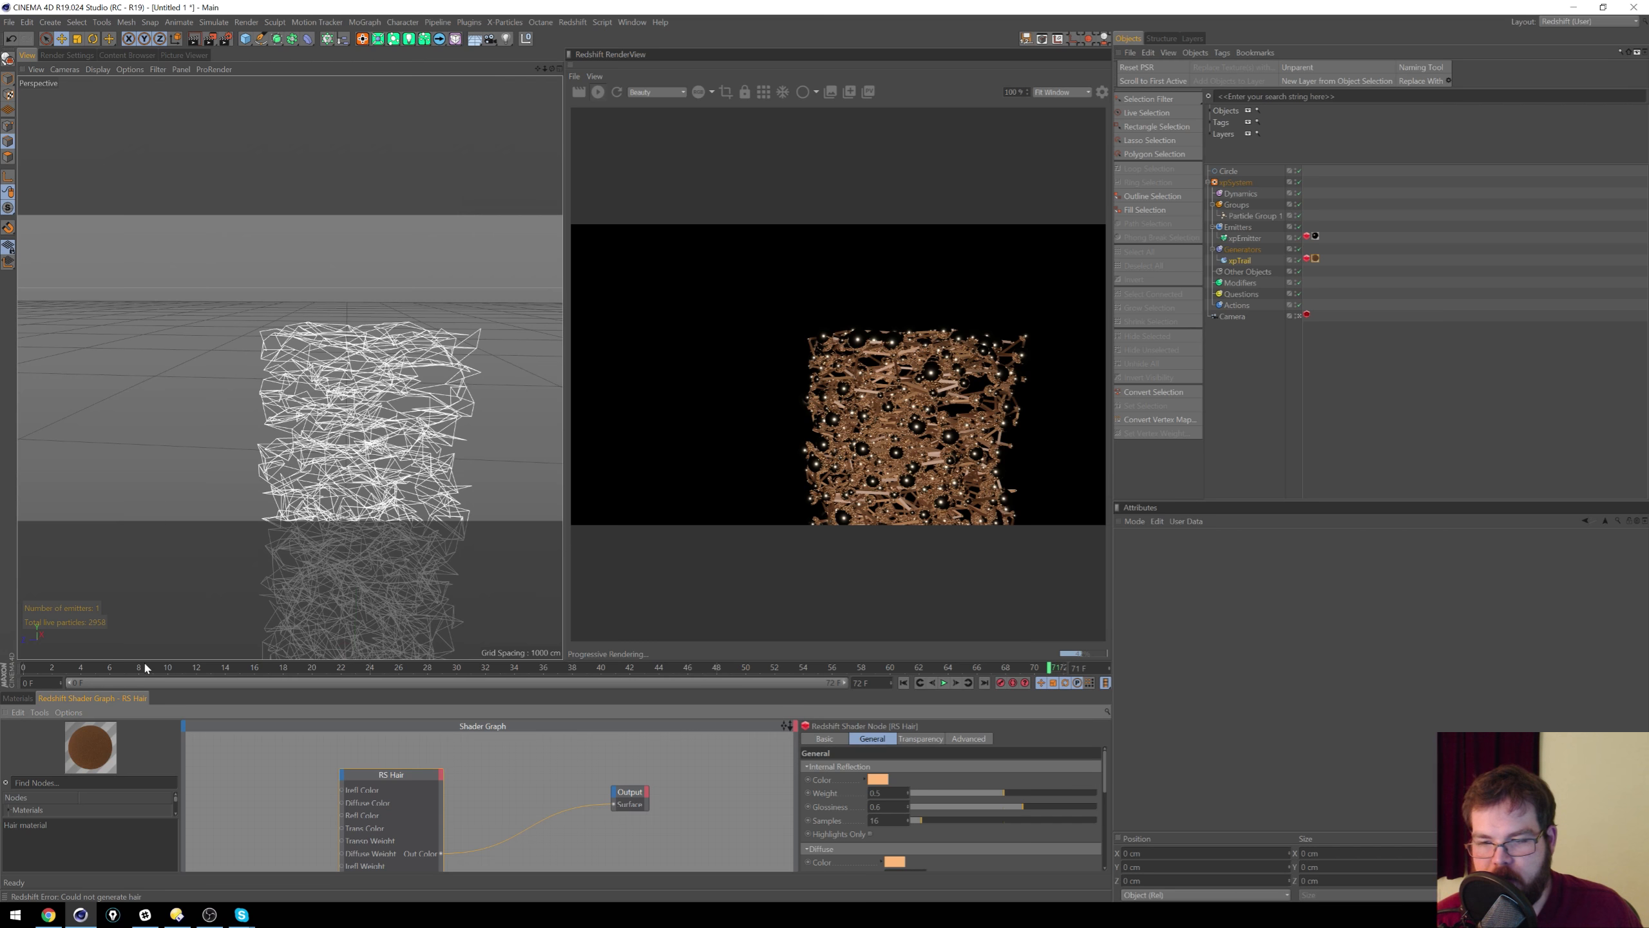
Step: Delete the RS Hair material from the scene's materials
left_click(17, 698)
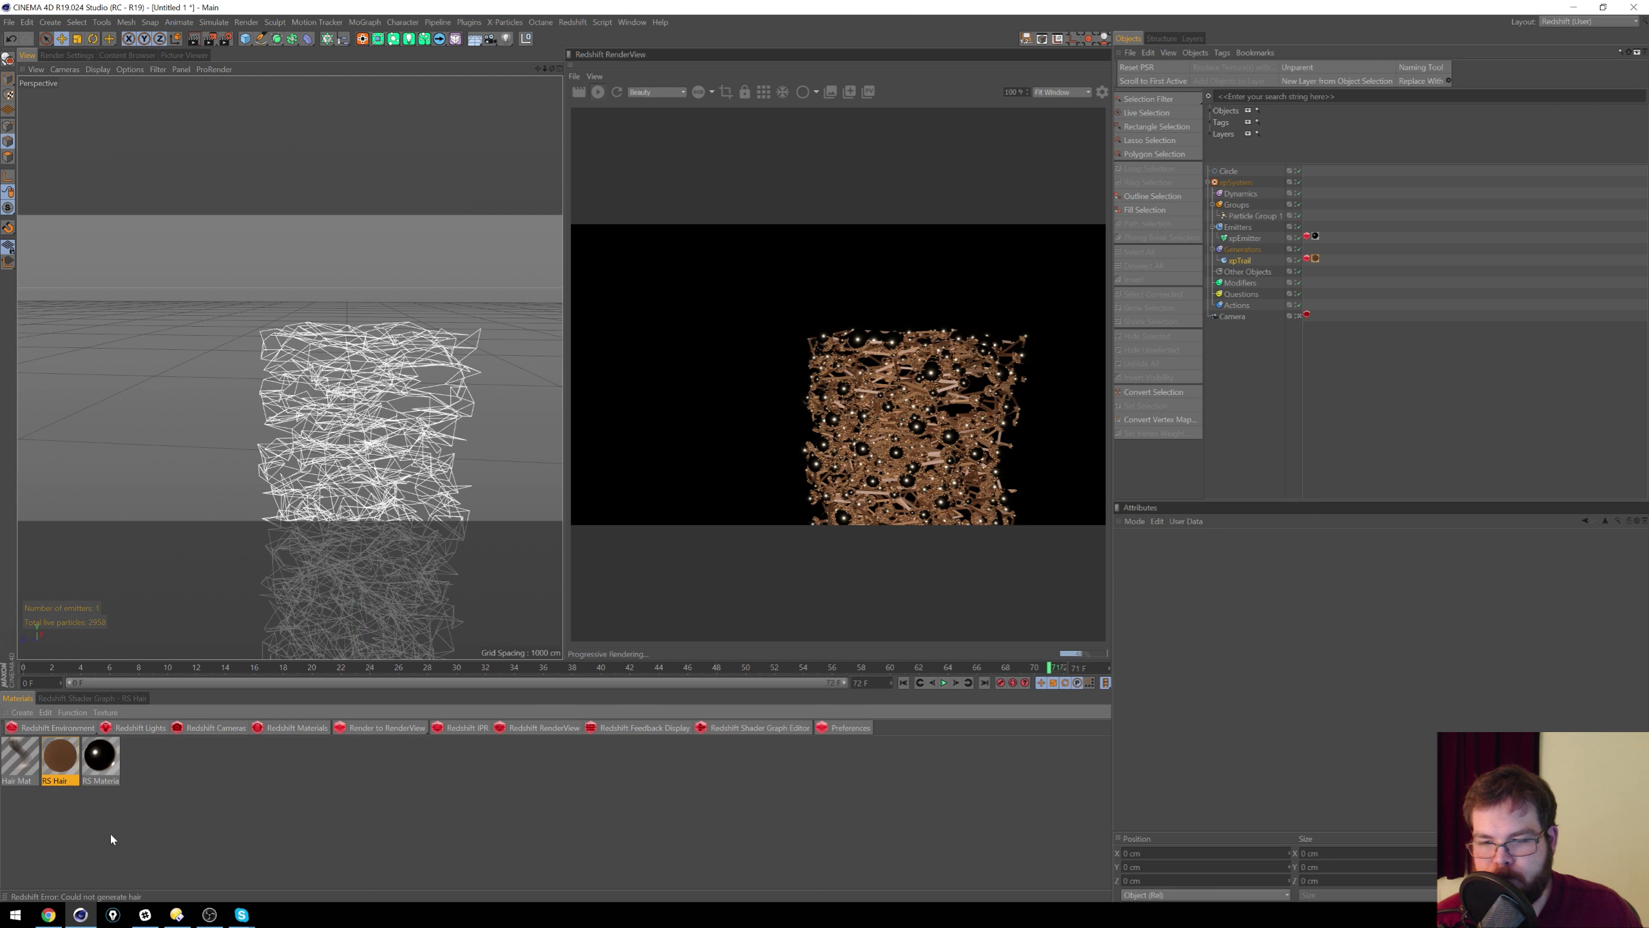
left_click(59, 757)
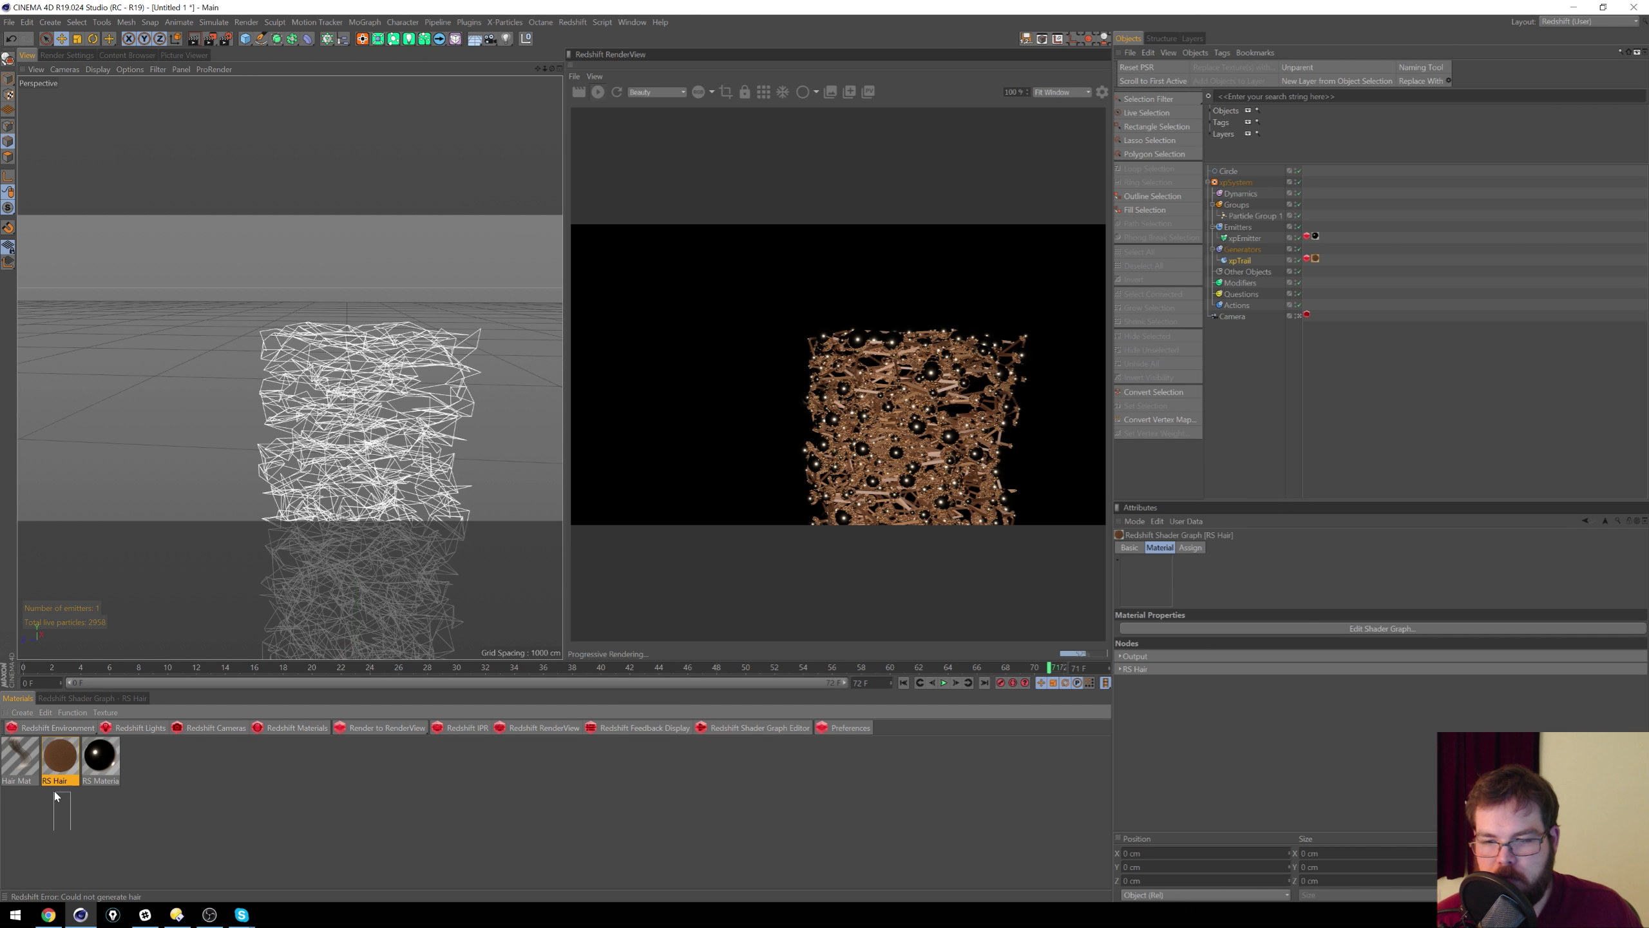
left_click_drag(54, 793, 54, 791)
left_click(58, 771)
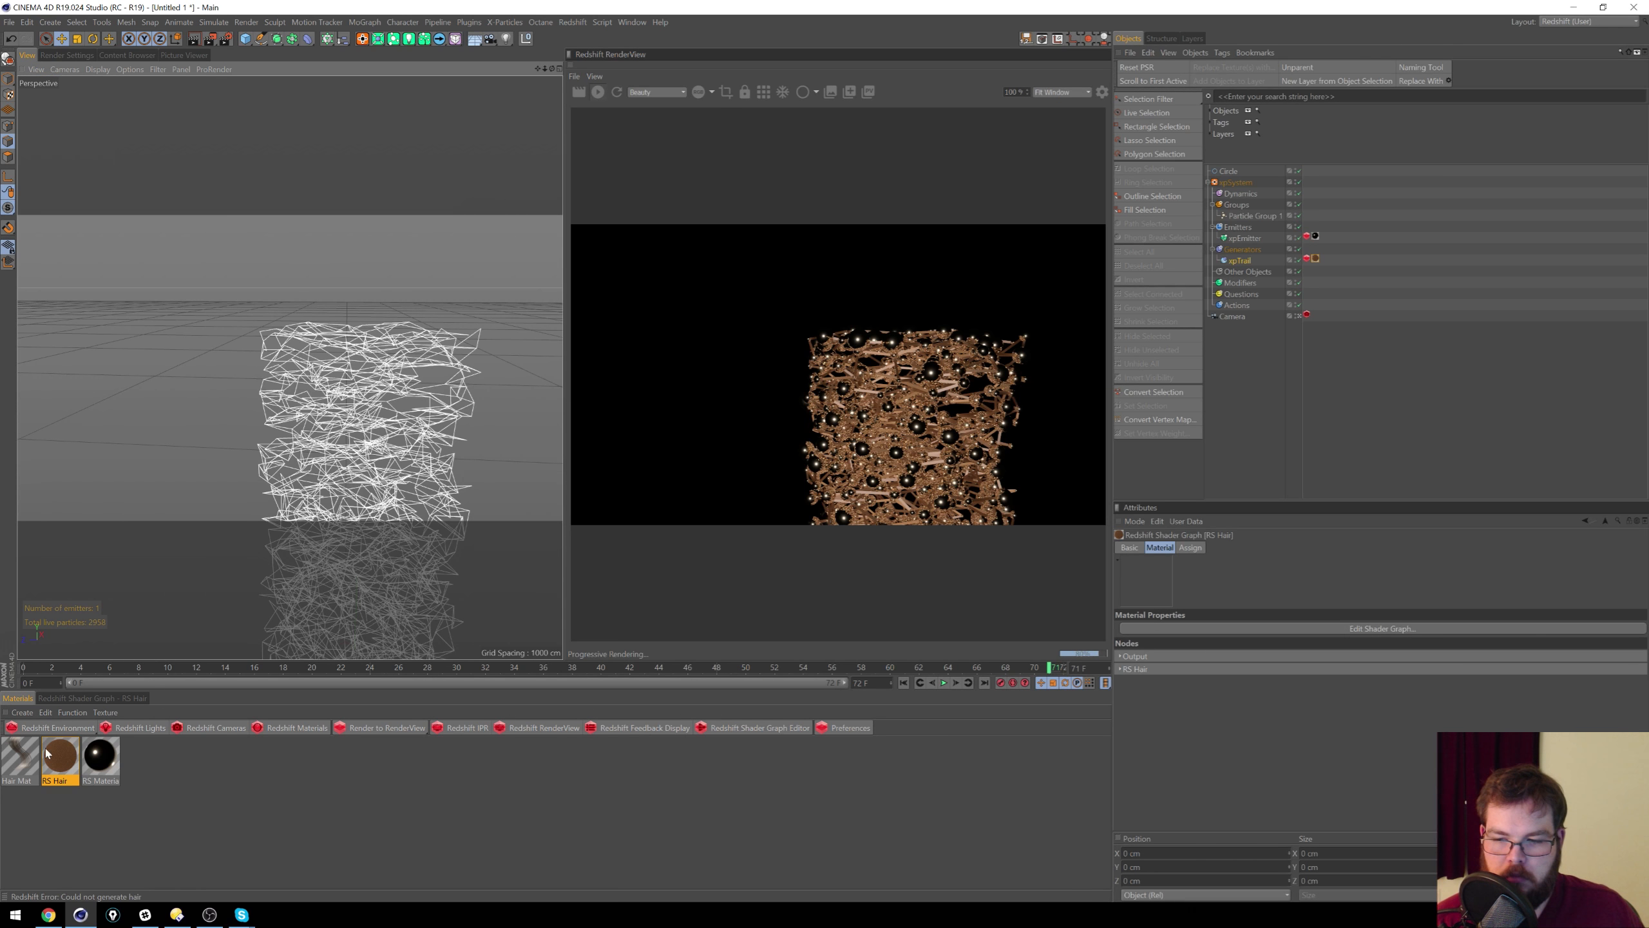
key("Delete")
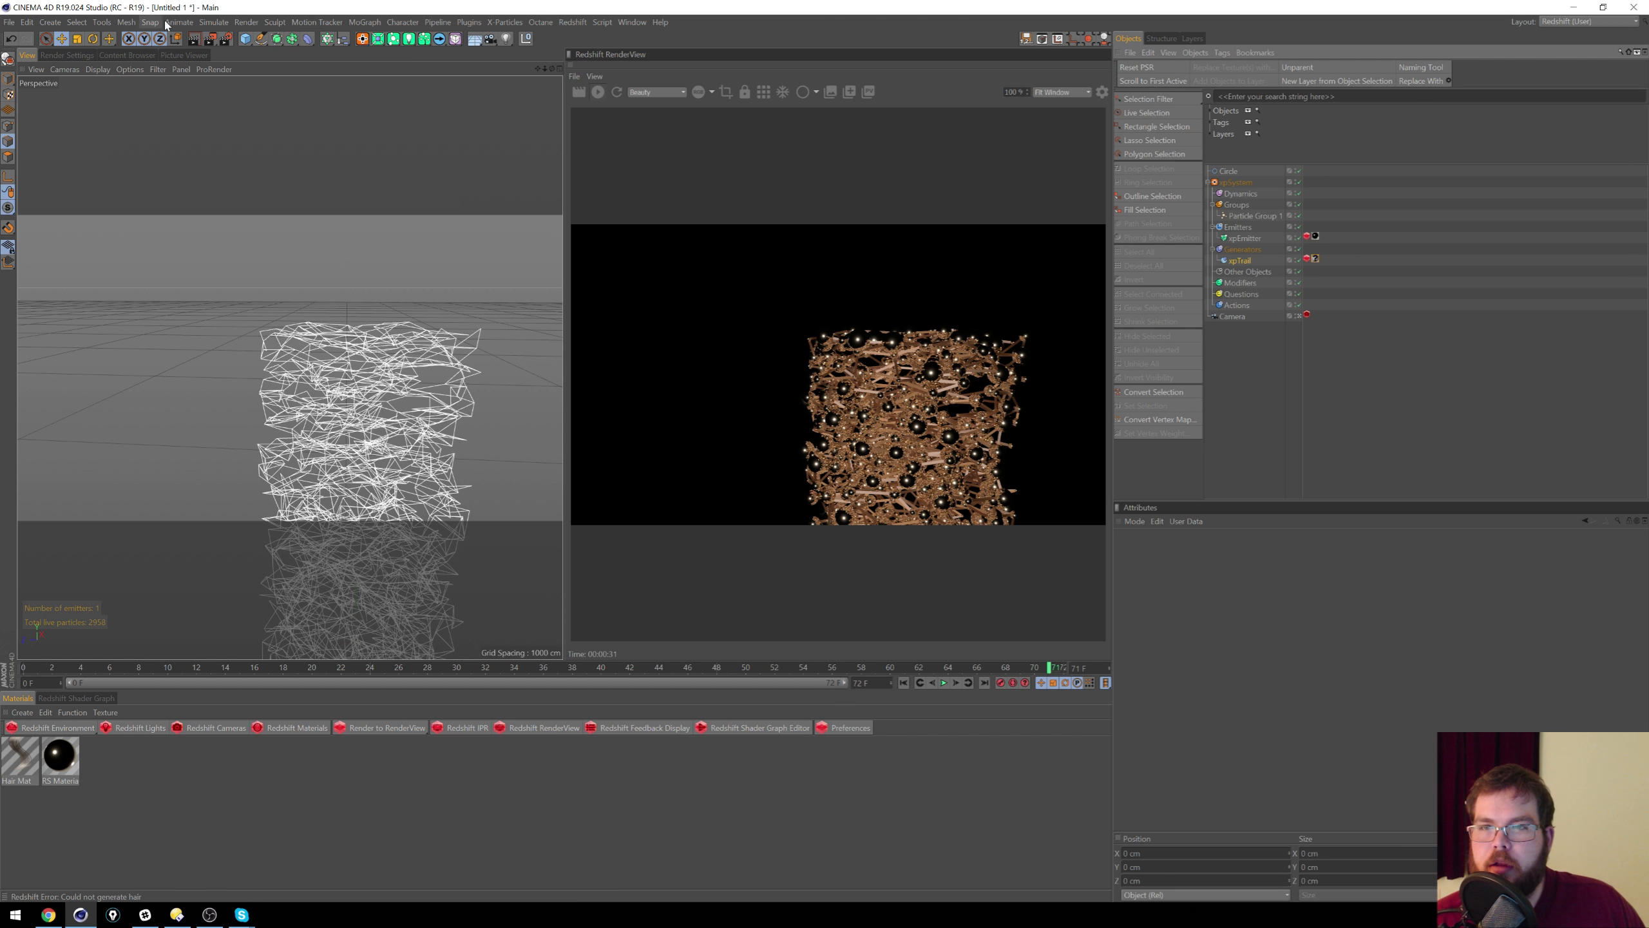
Step: Add a Hair object grown from the xpTrail object and delete the Hair material tag from xpTrail
left_click(214, 21)
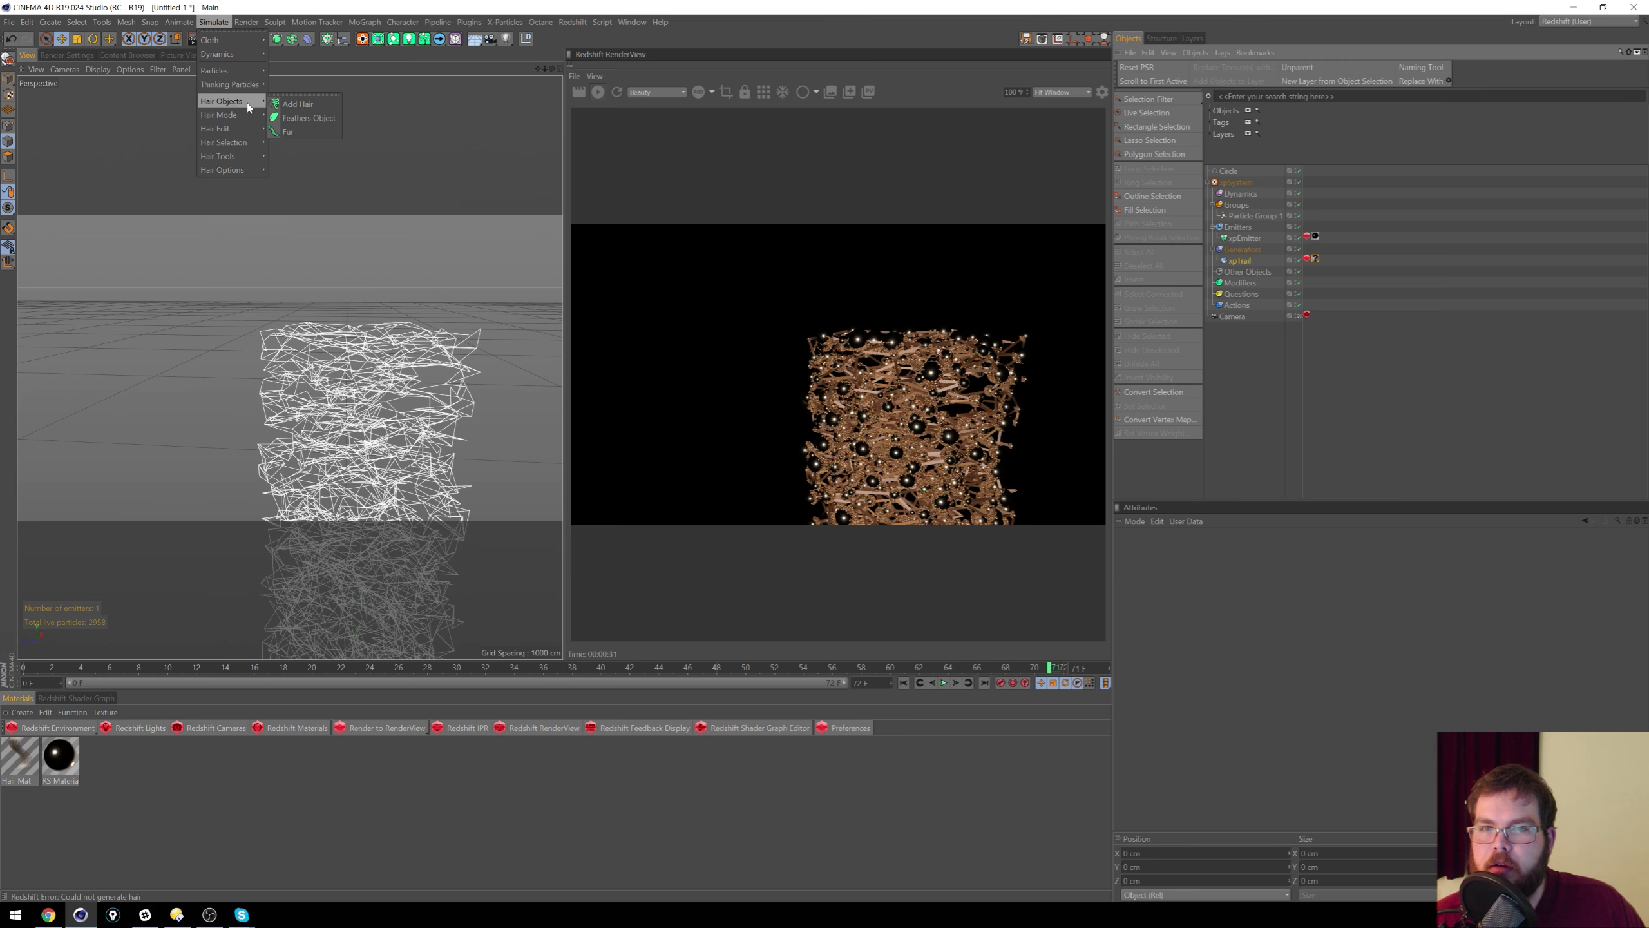
mouse_move(247, 102)
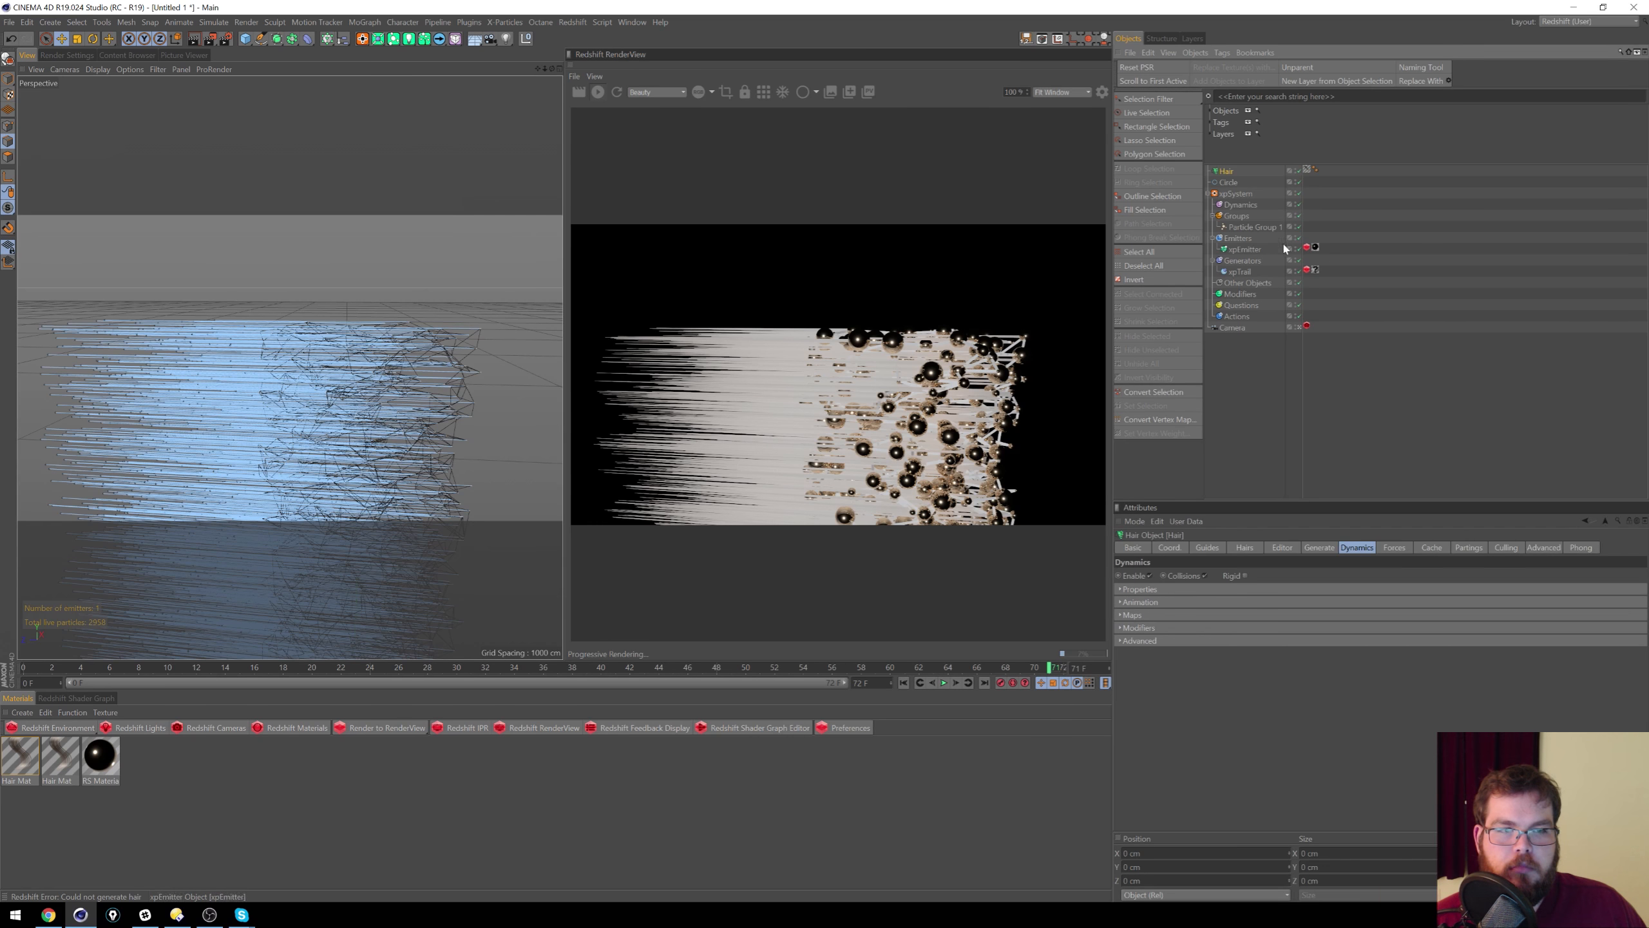
left_click(1315, 268)
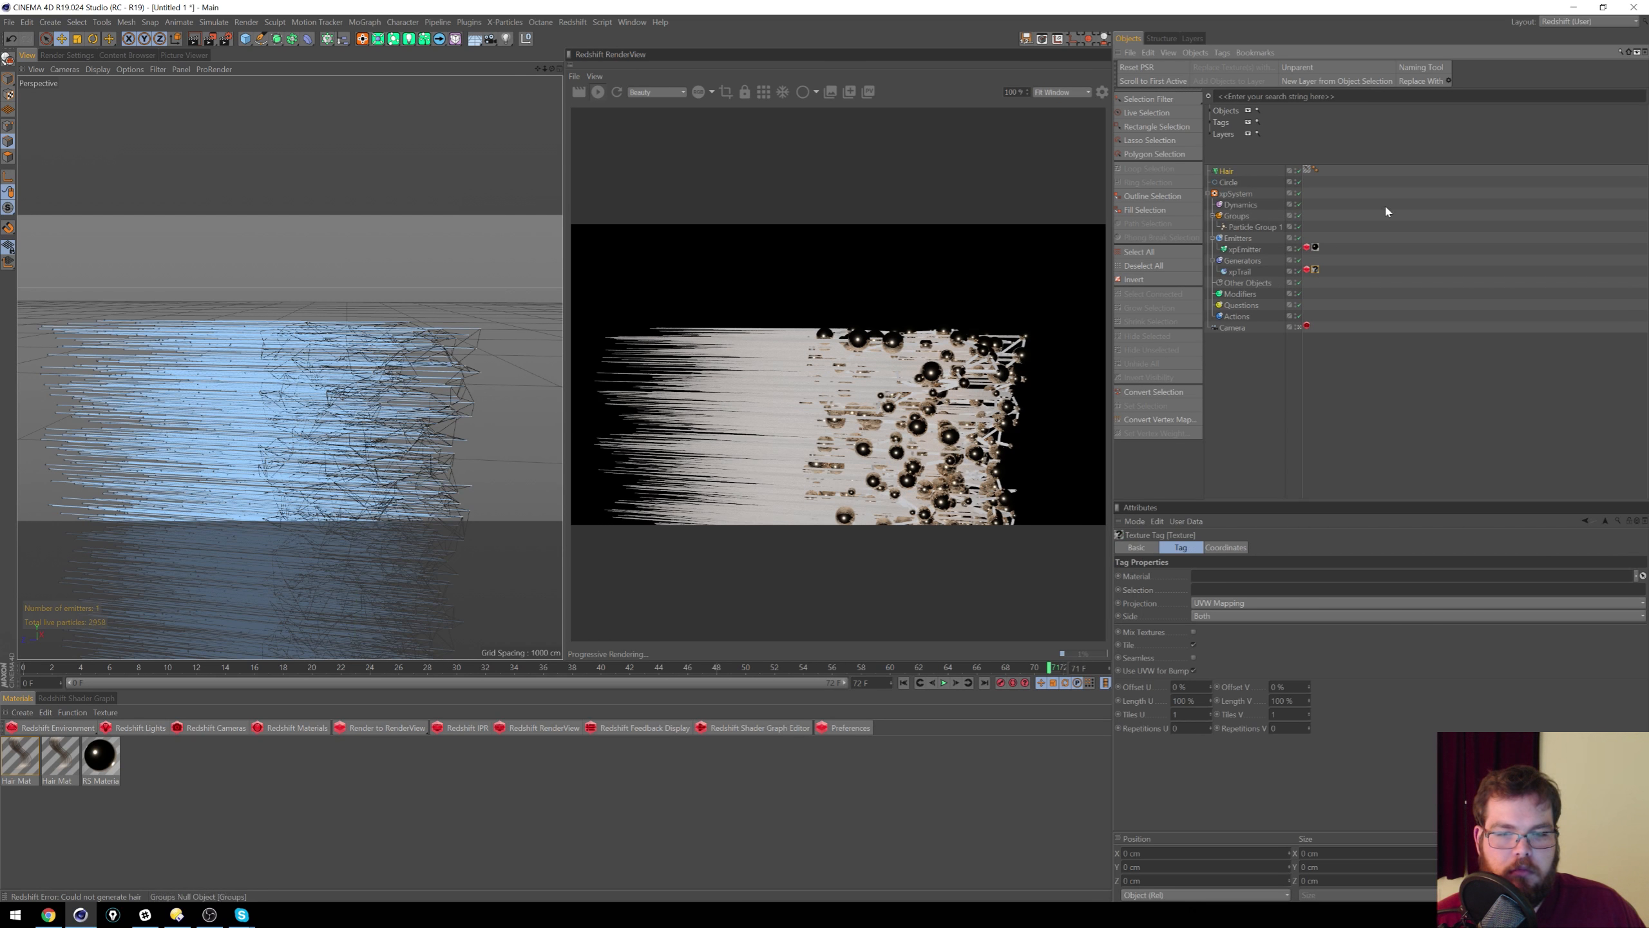
key("Delete")
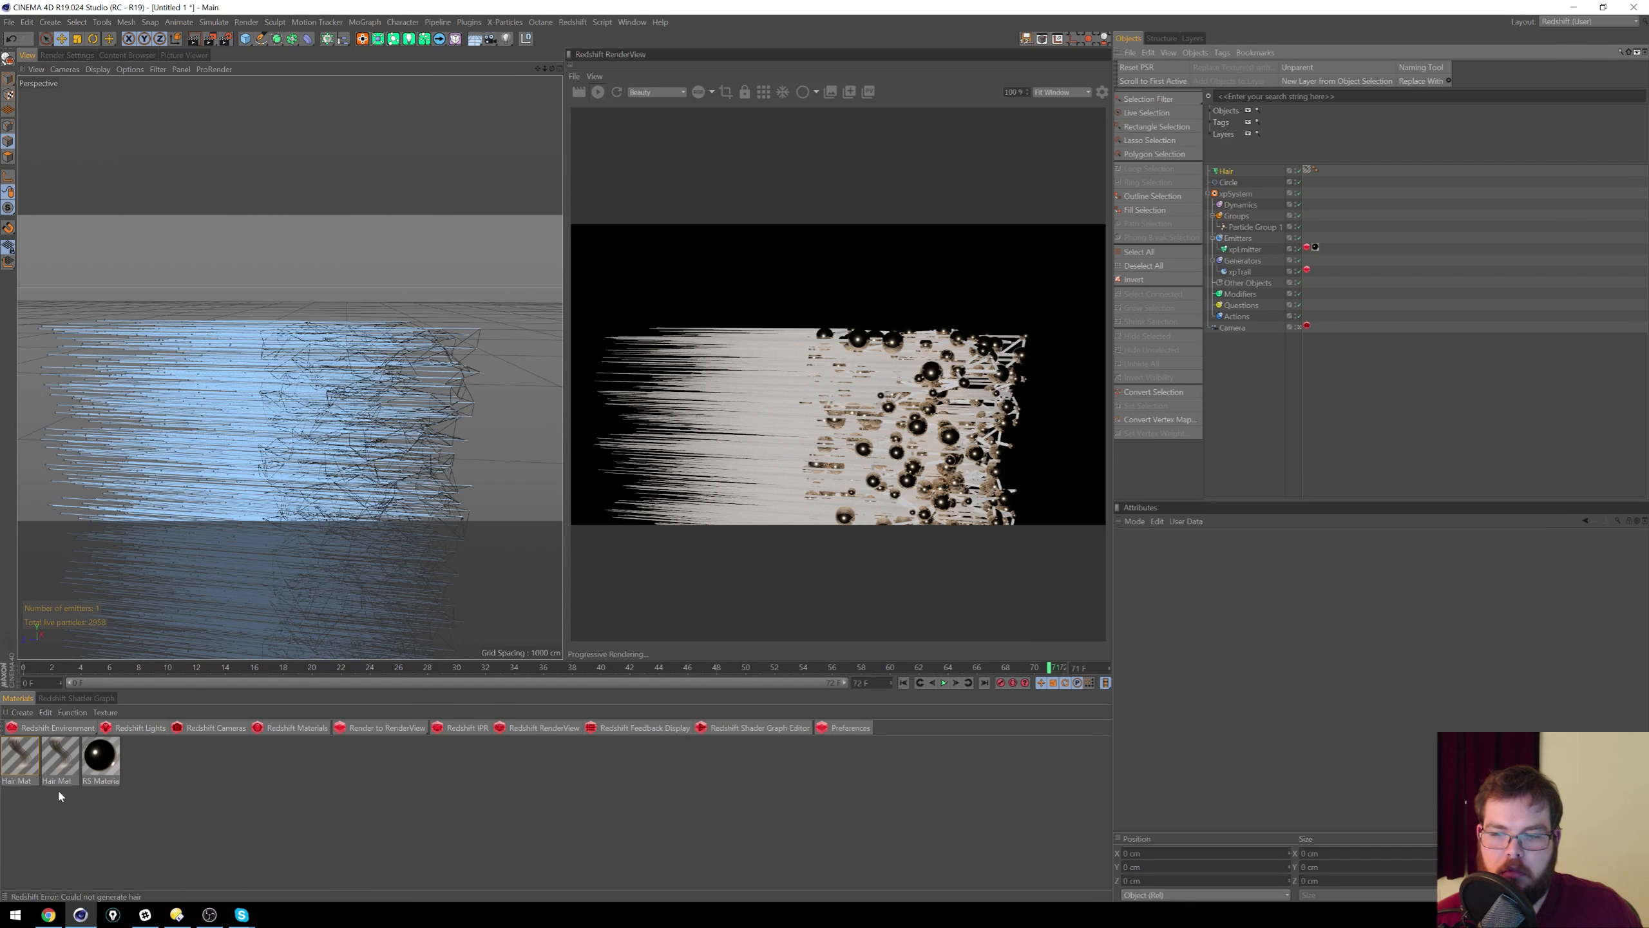
Step: Delete the surplus Hair material from the scene, keeping one Hair material and the RS Material
left_click(20, 756)
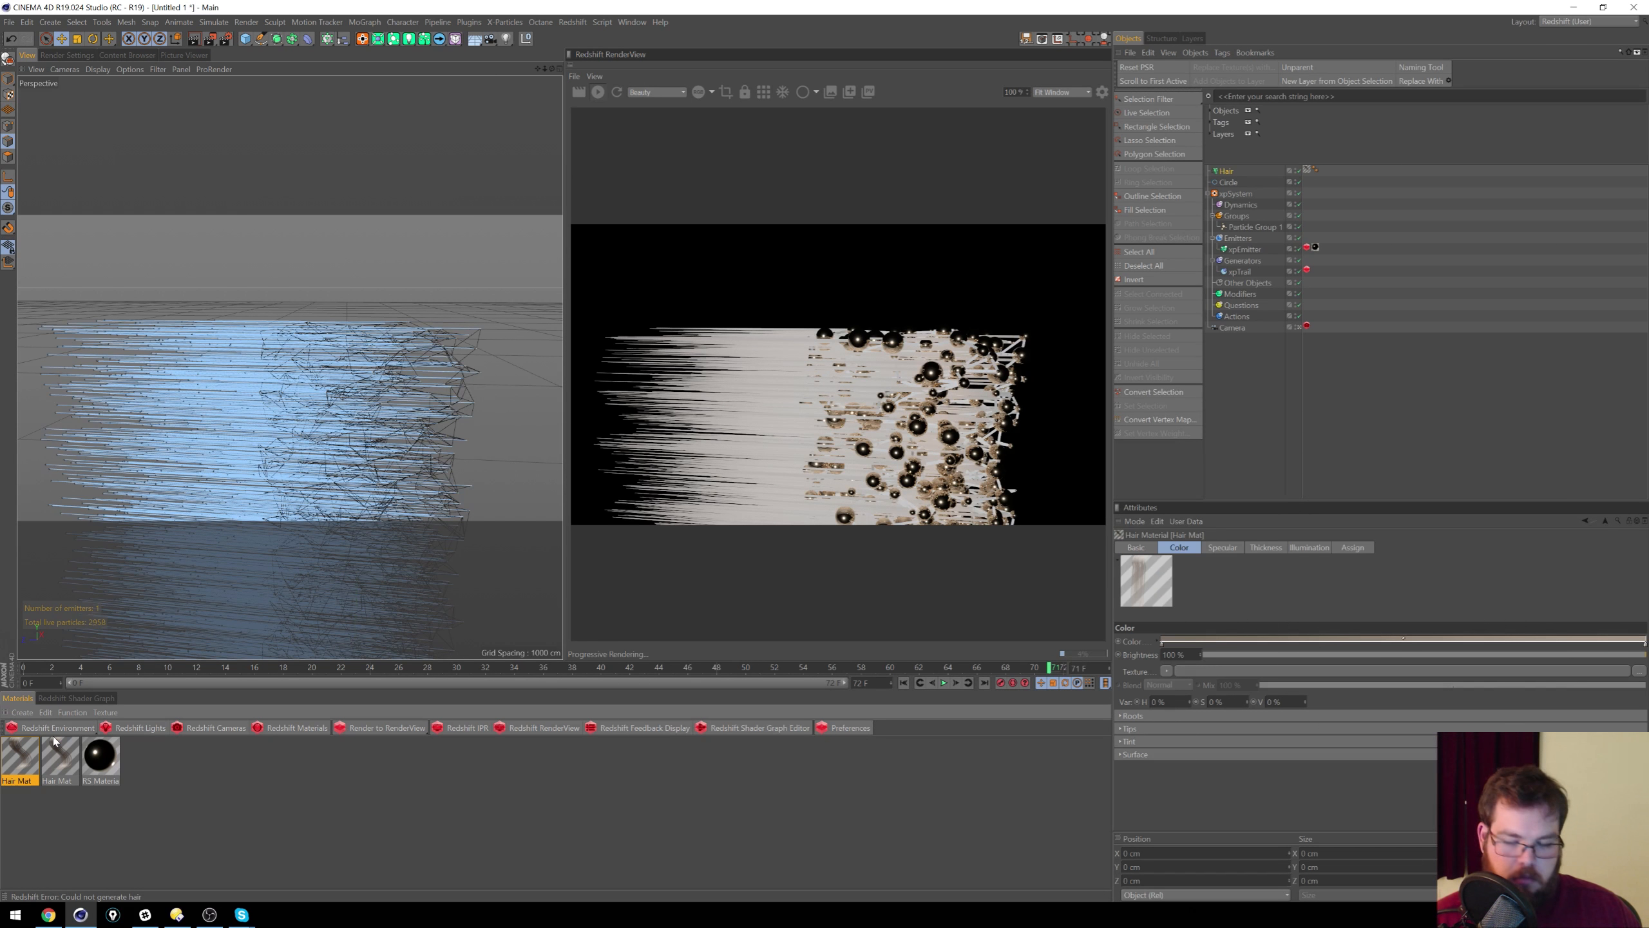
left_click(58, 760)
key("Delete")
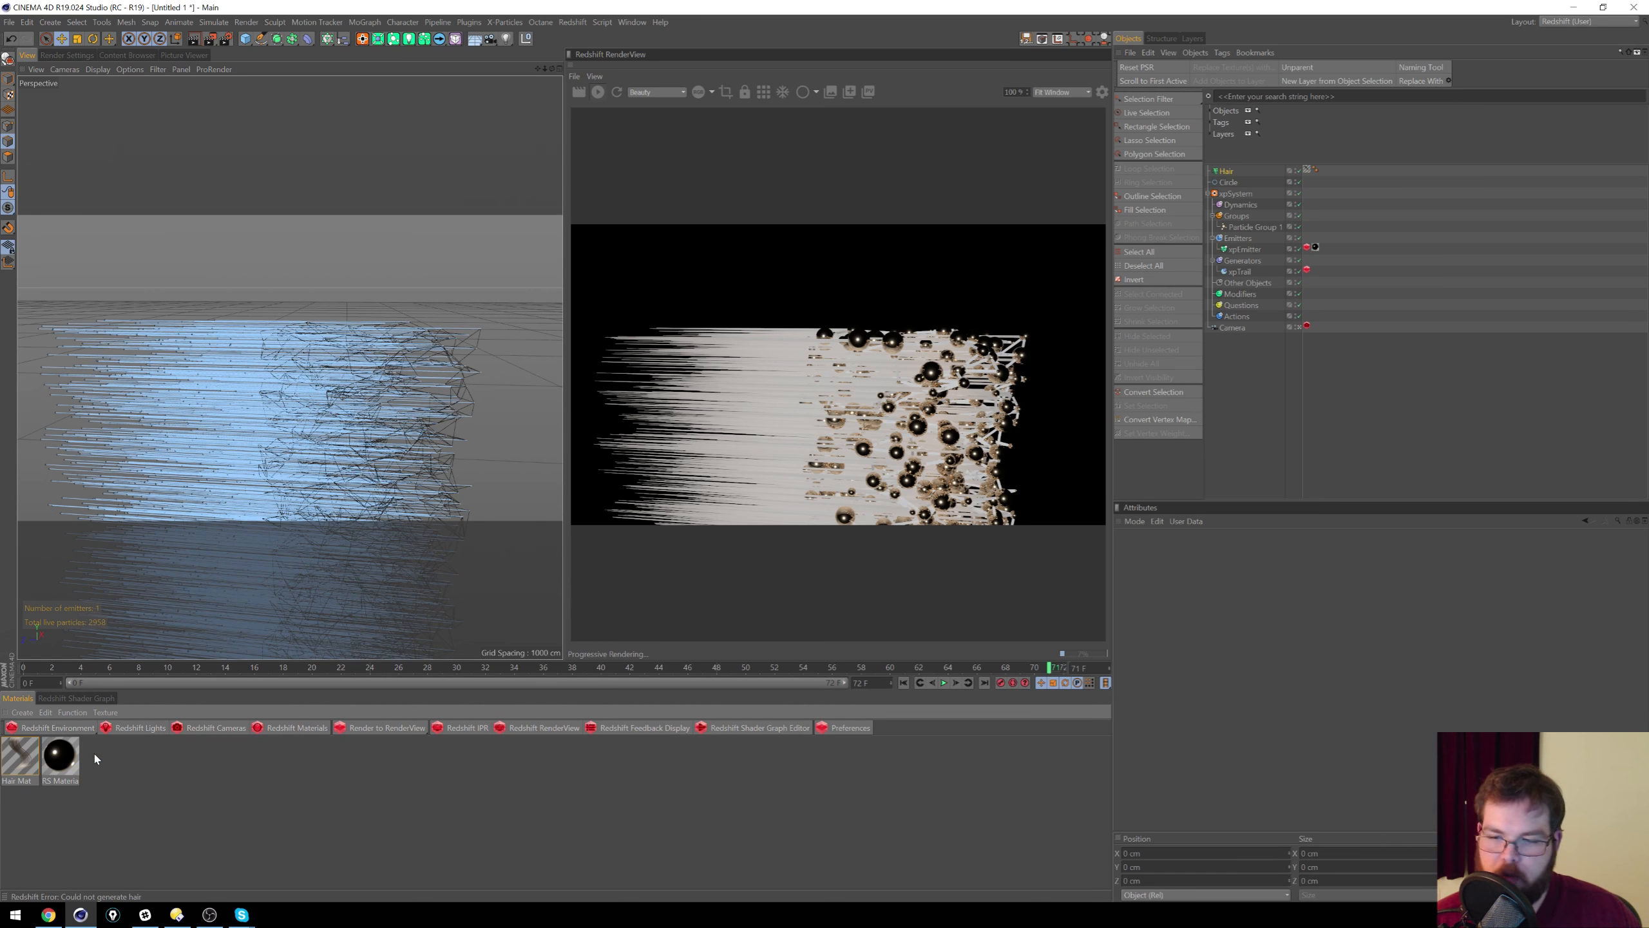
Step: Set the Hair object's guide count to 500
left_click(1252, 170)
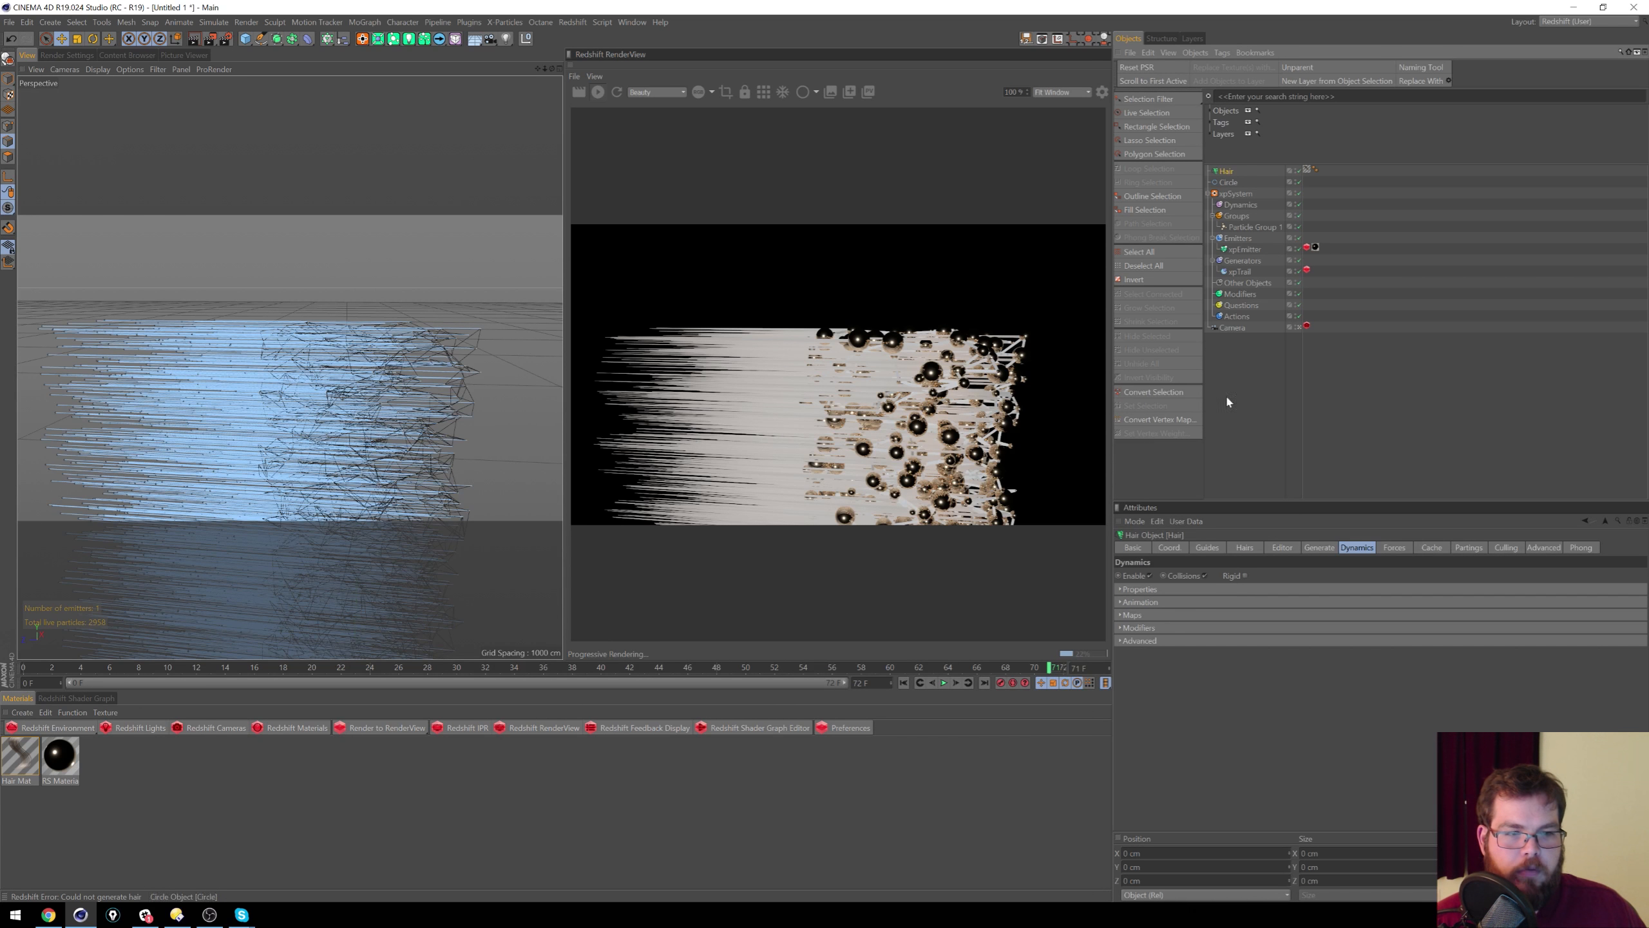
left_click(1208, 548)
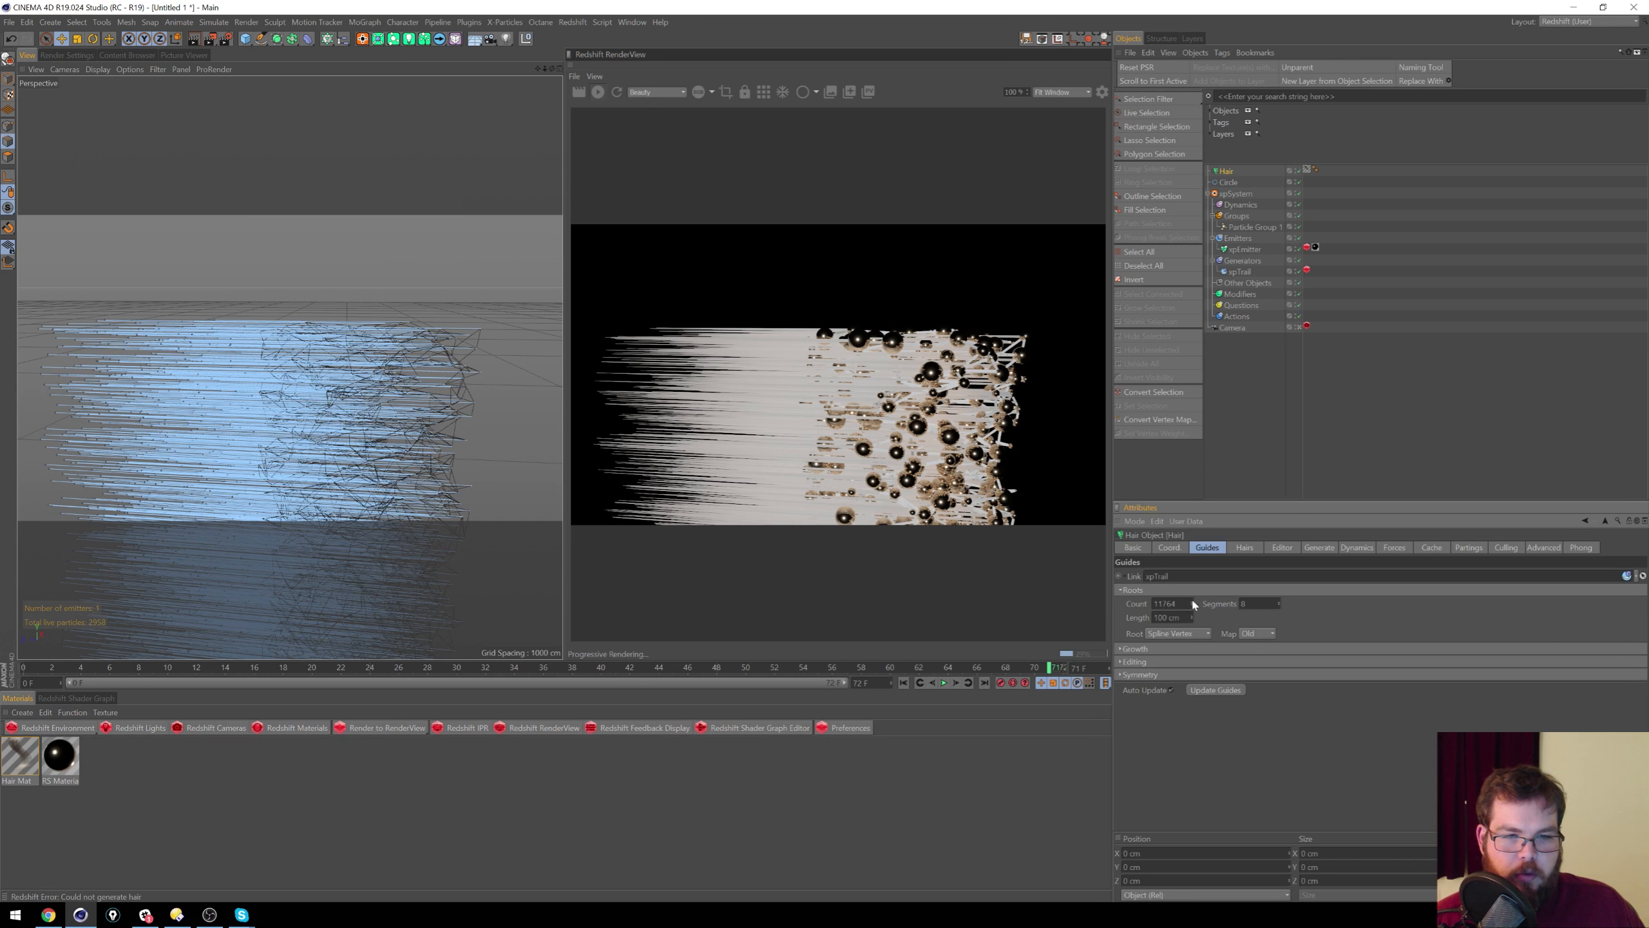
type("500")
key("Return")
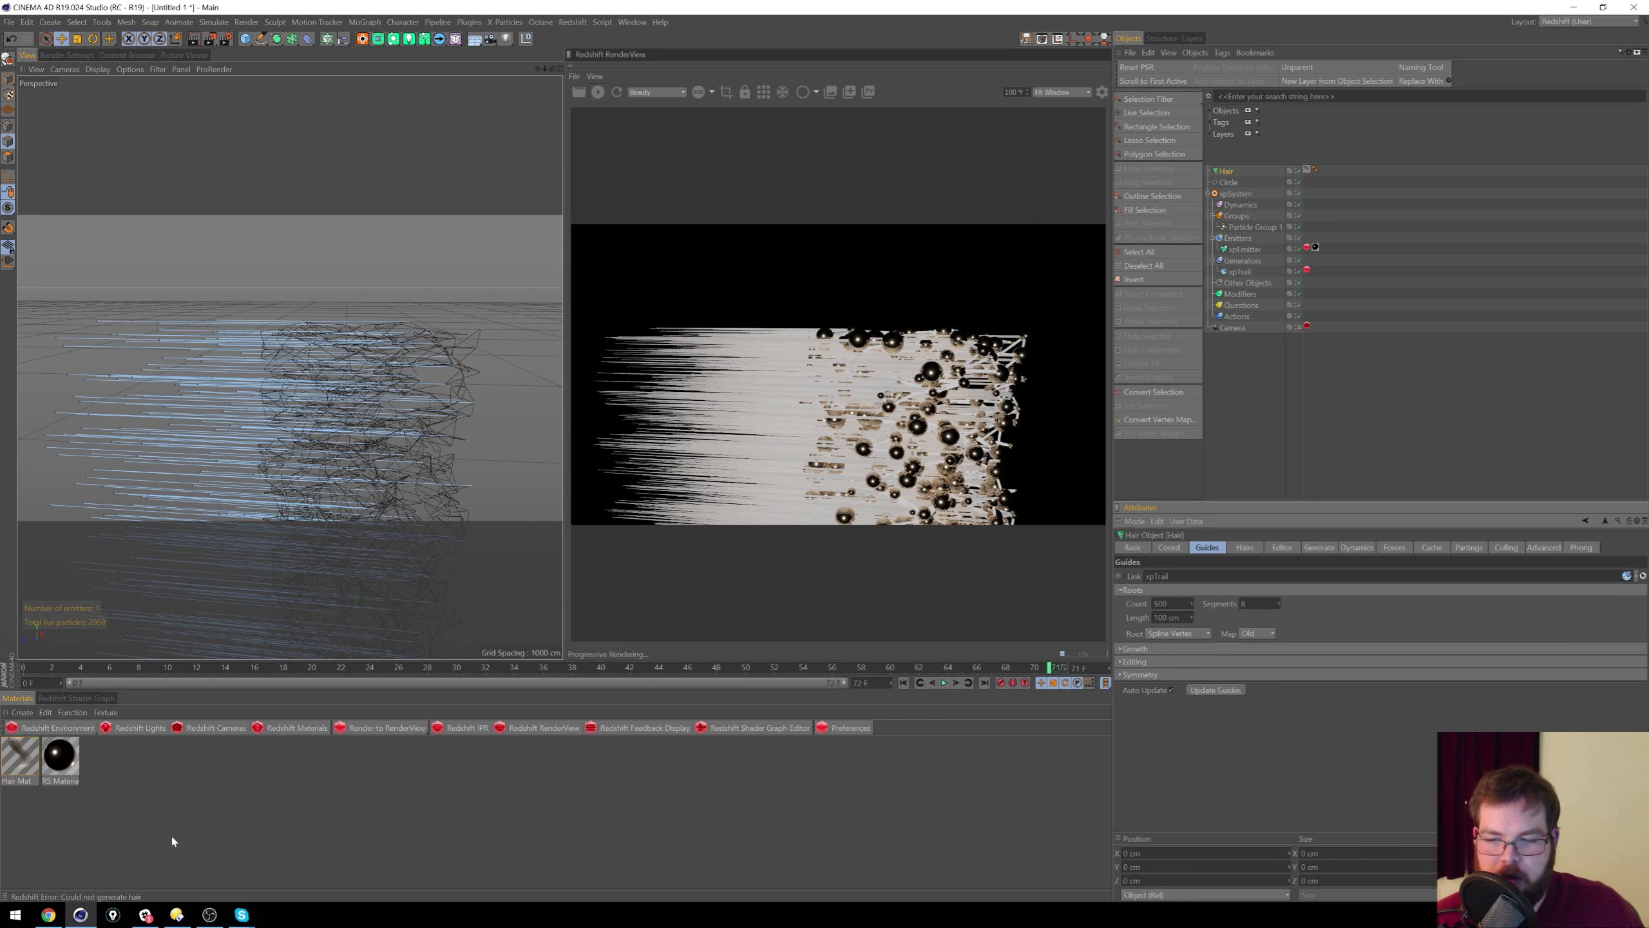
Step: Switch to Slack, open the unread direct message in the motionvators workspace and download 10_30_17_4.c4d
left_click(144, 915)
right_click(145, 914)
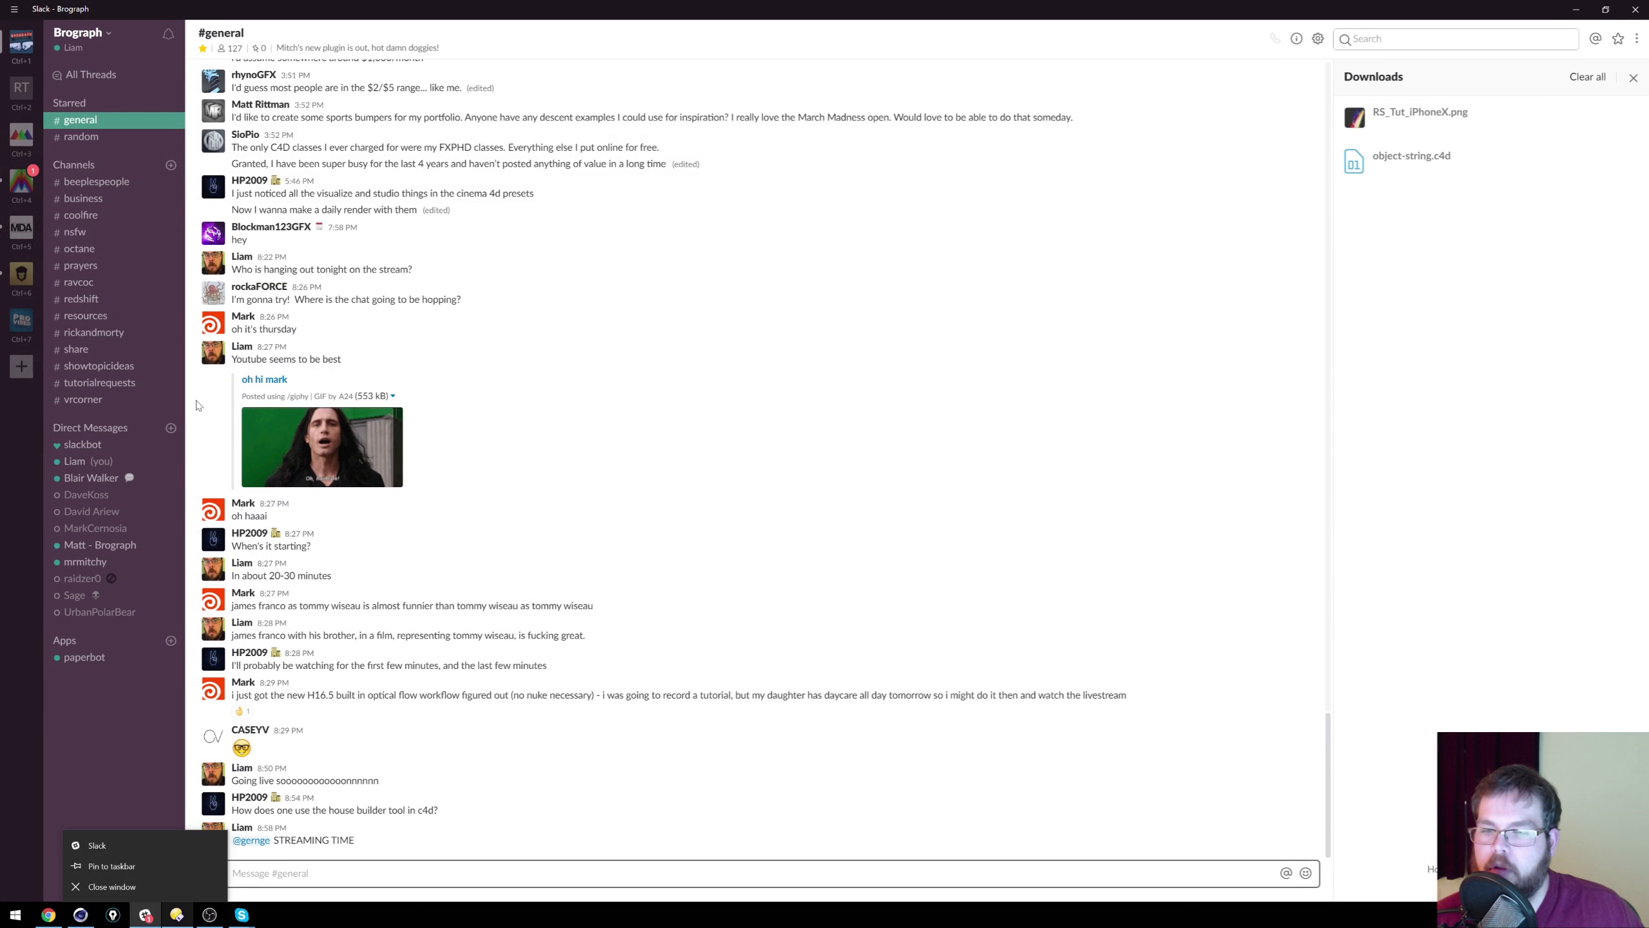
left_click(20, 183)
left_click(20, 183)
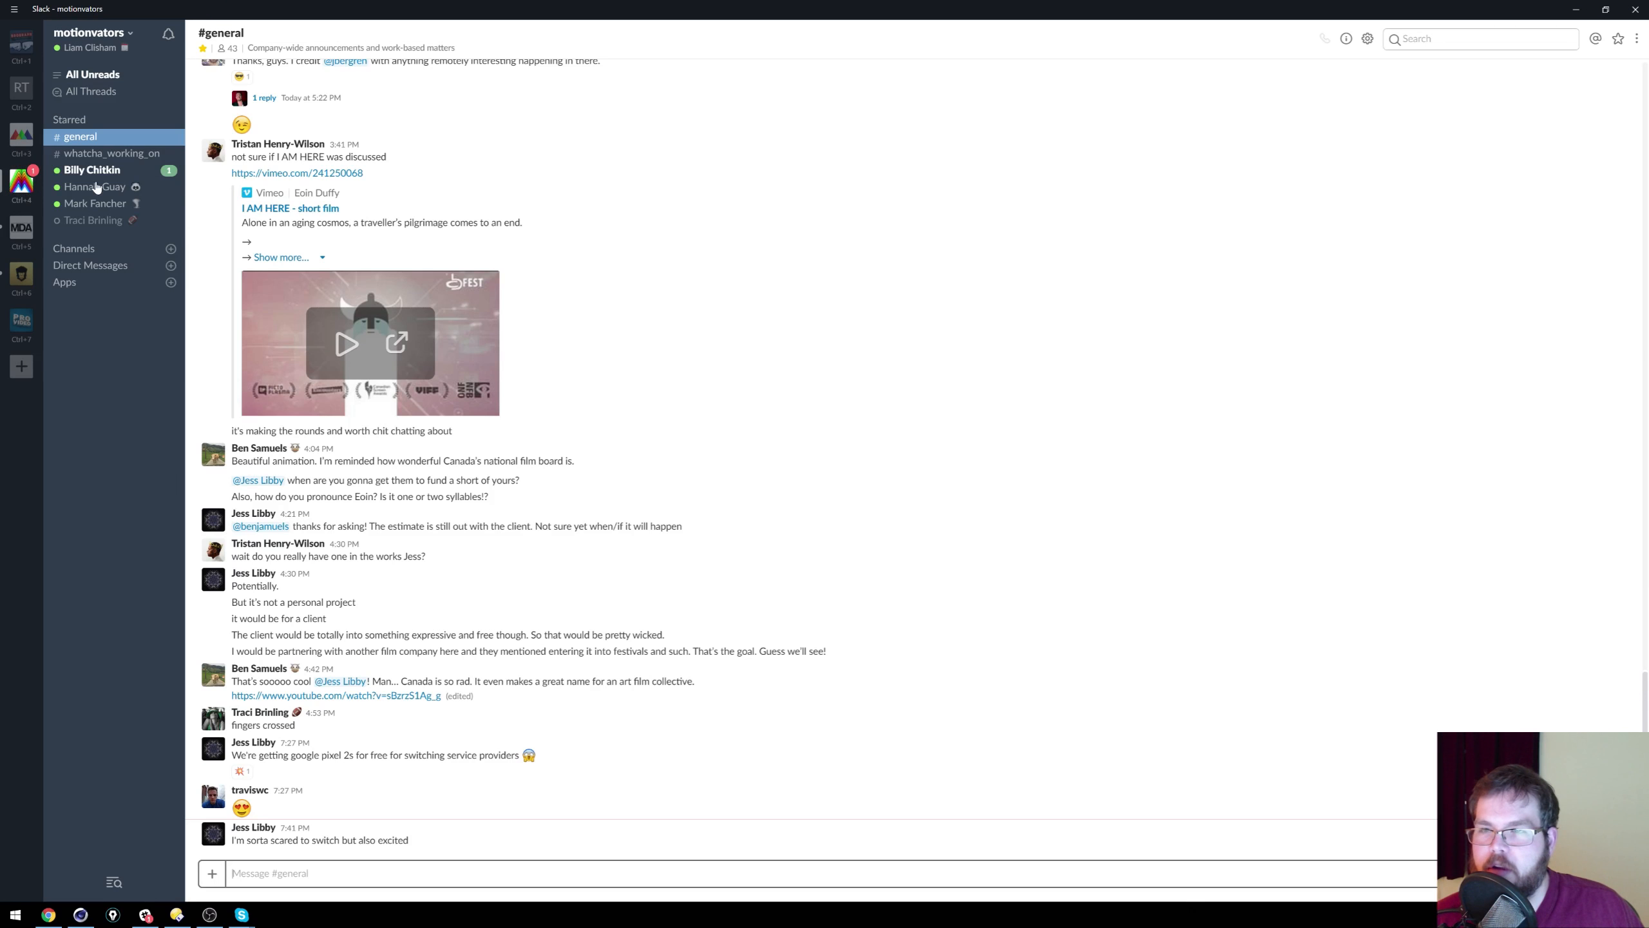
left_click(127, 171)
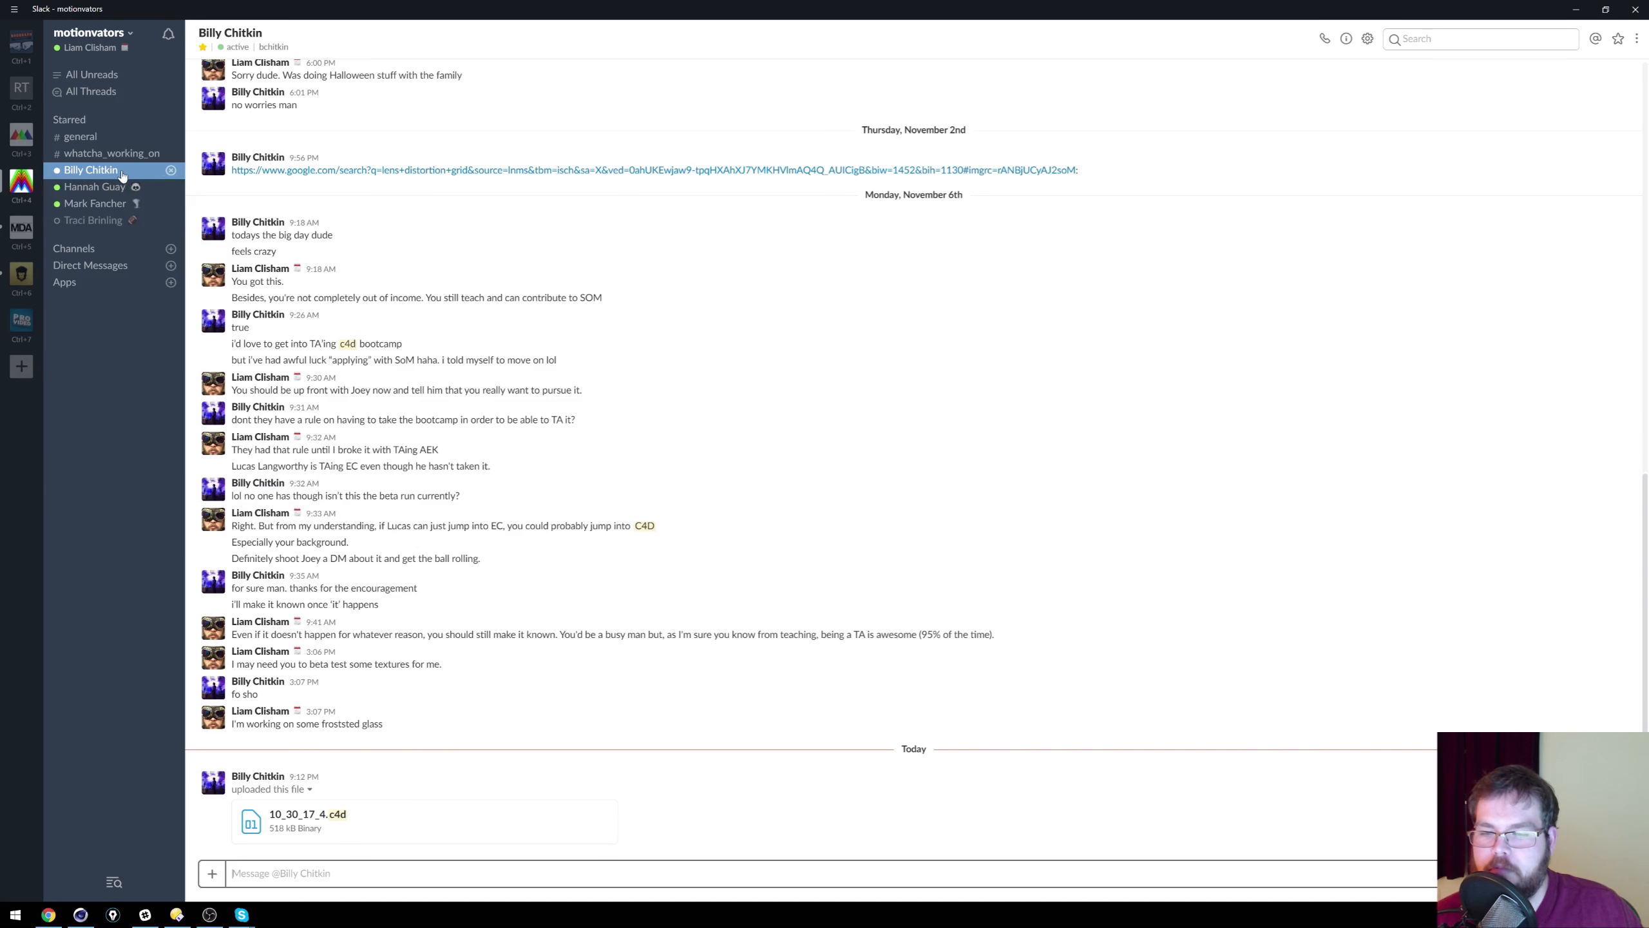
mouse_move(501, 821)
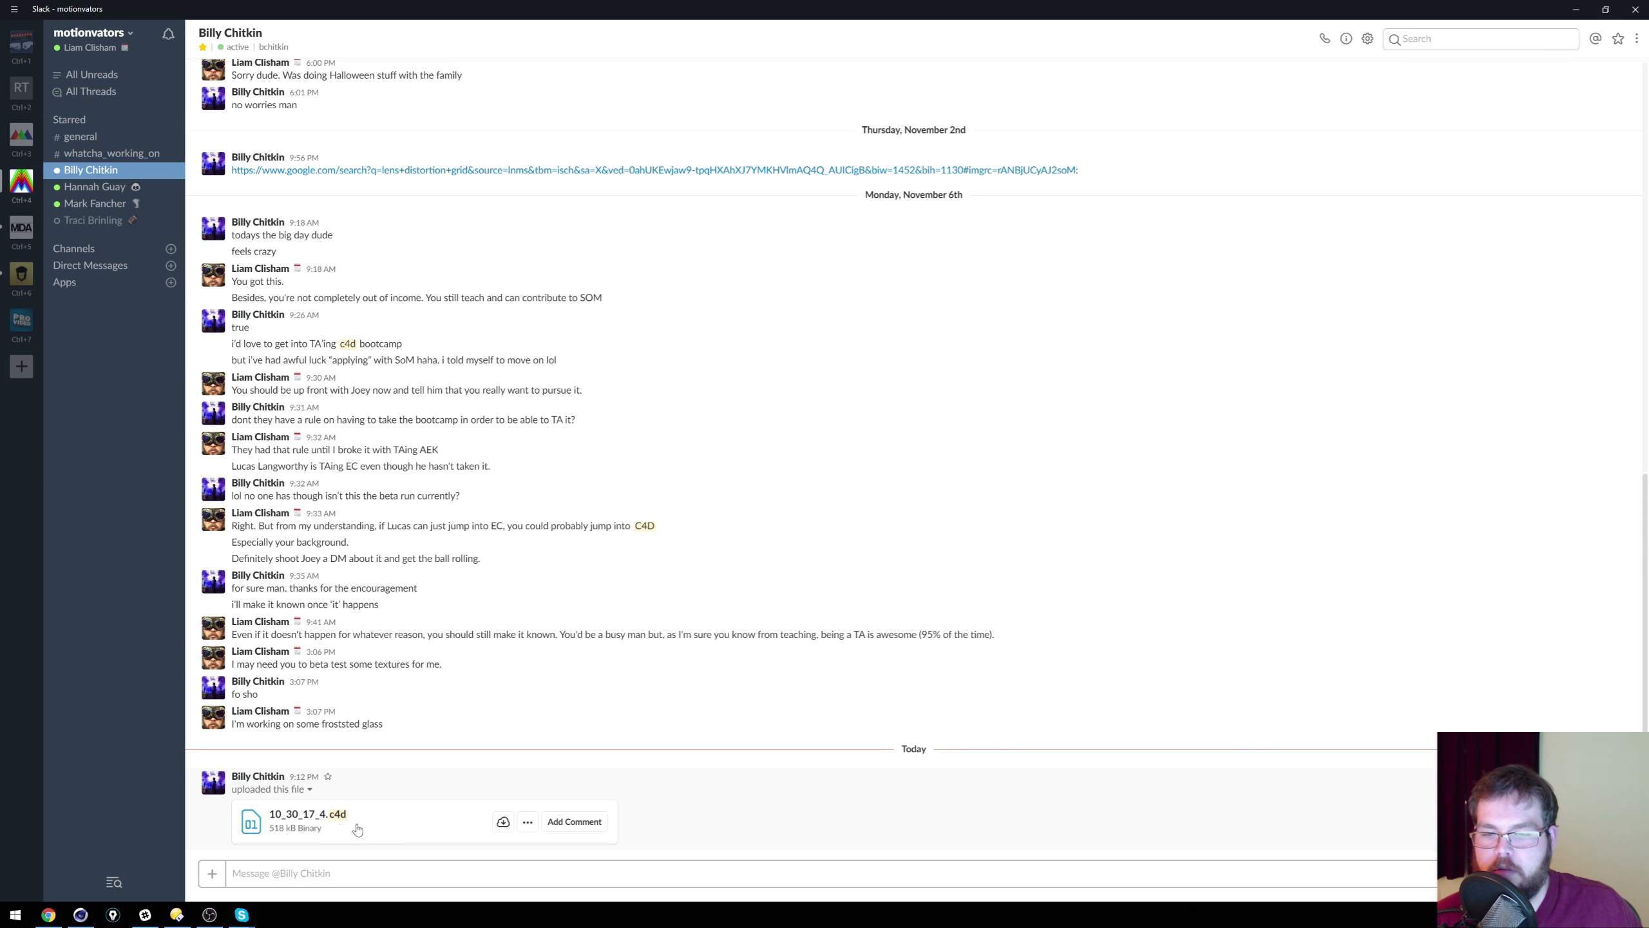
left_click(503, 823)
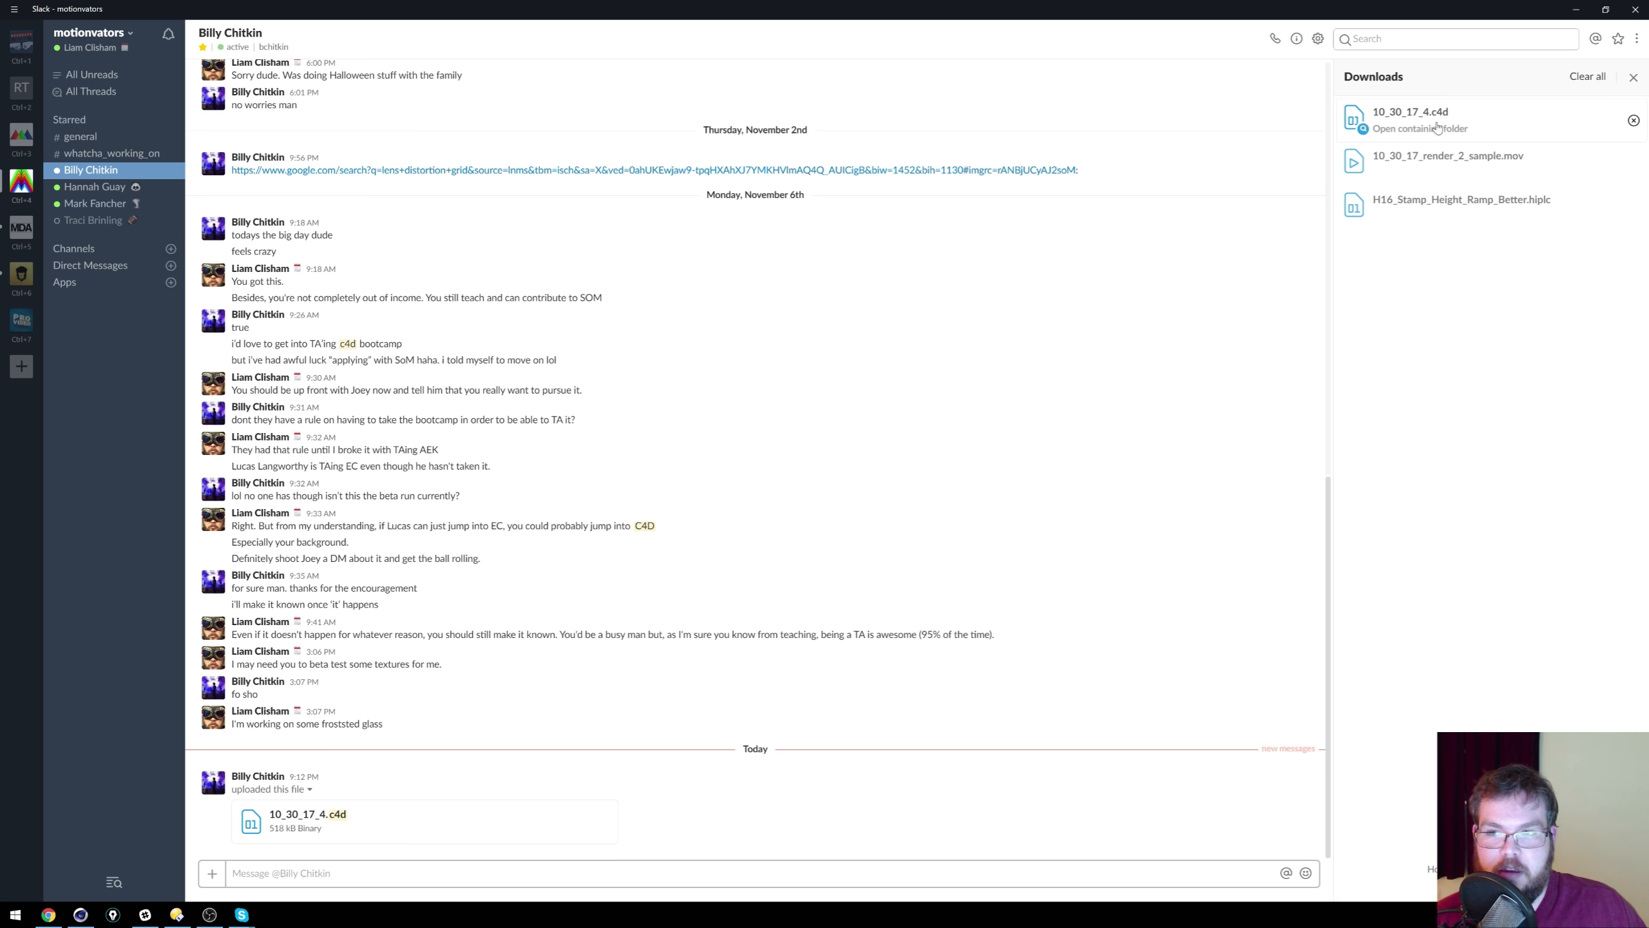
Step: Find 10_30_17_4.c4d in the Downloads folder and open it in Cinema 4D, skipping further missing-folder warnings
left_click(1435, 128)
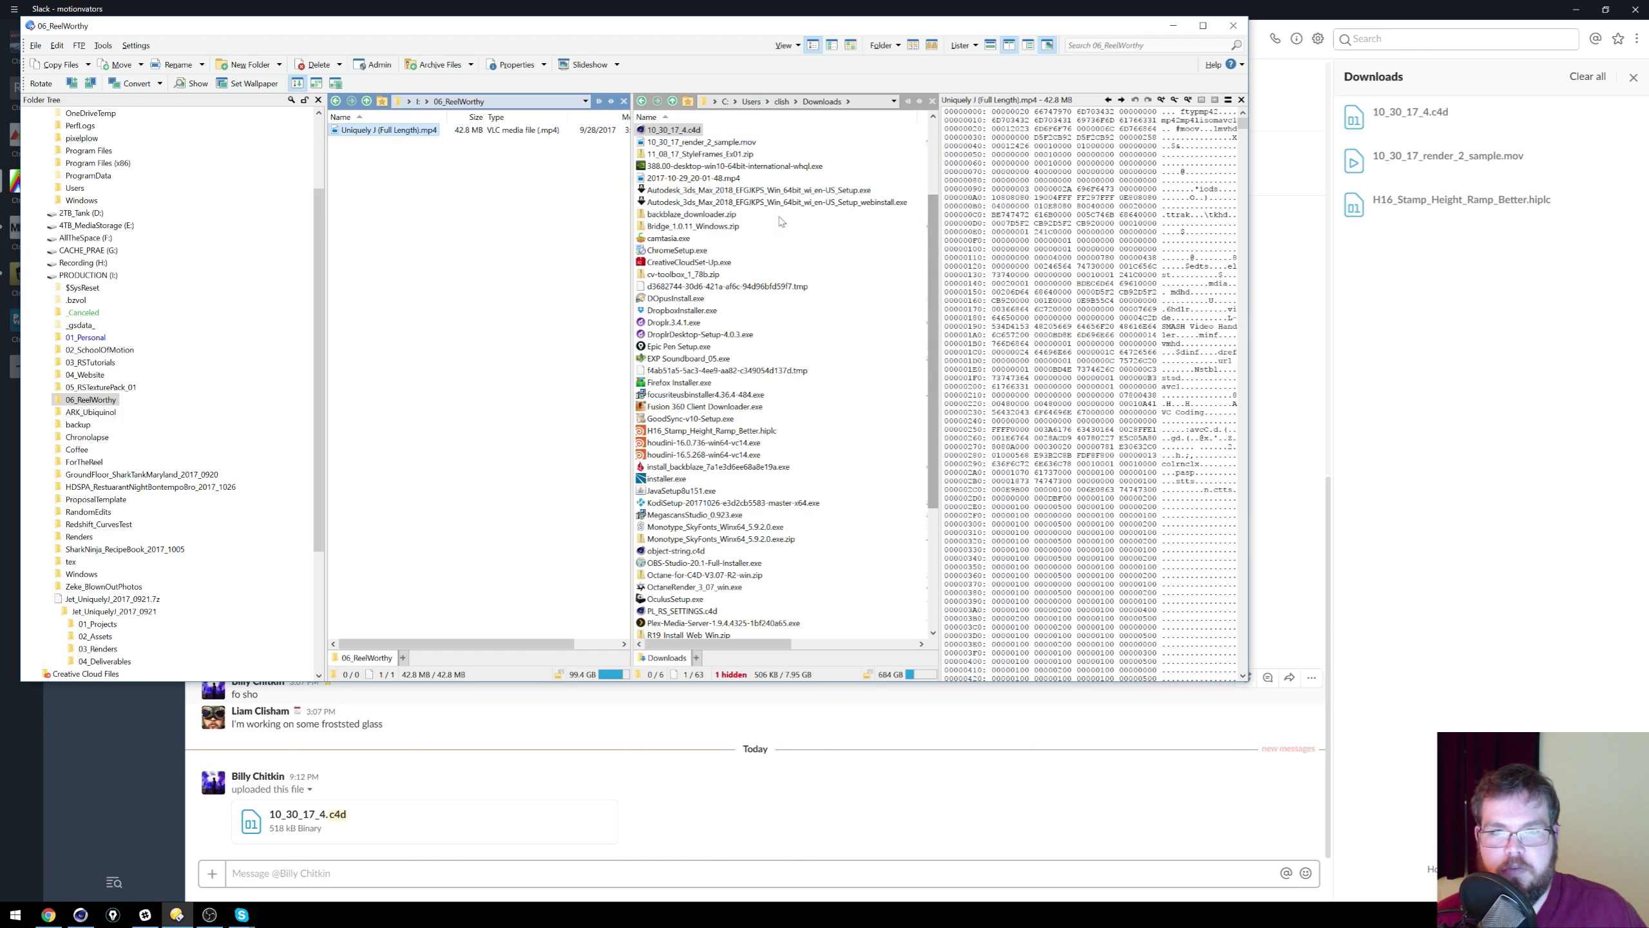
left_click(658, 131)
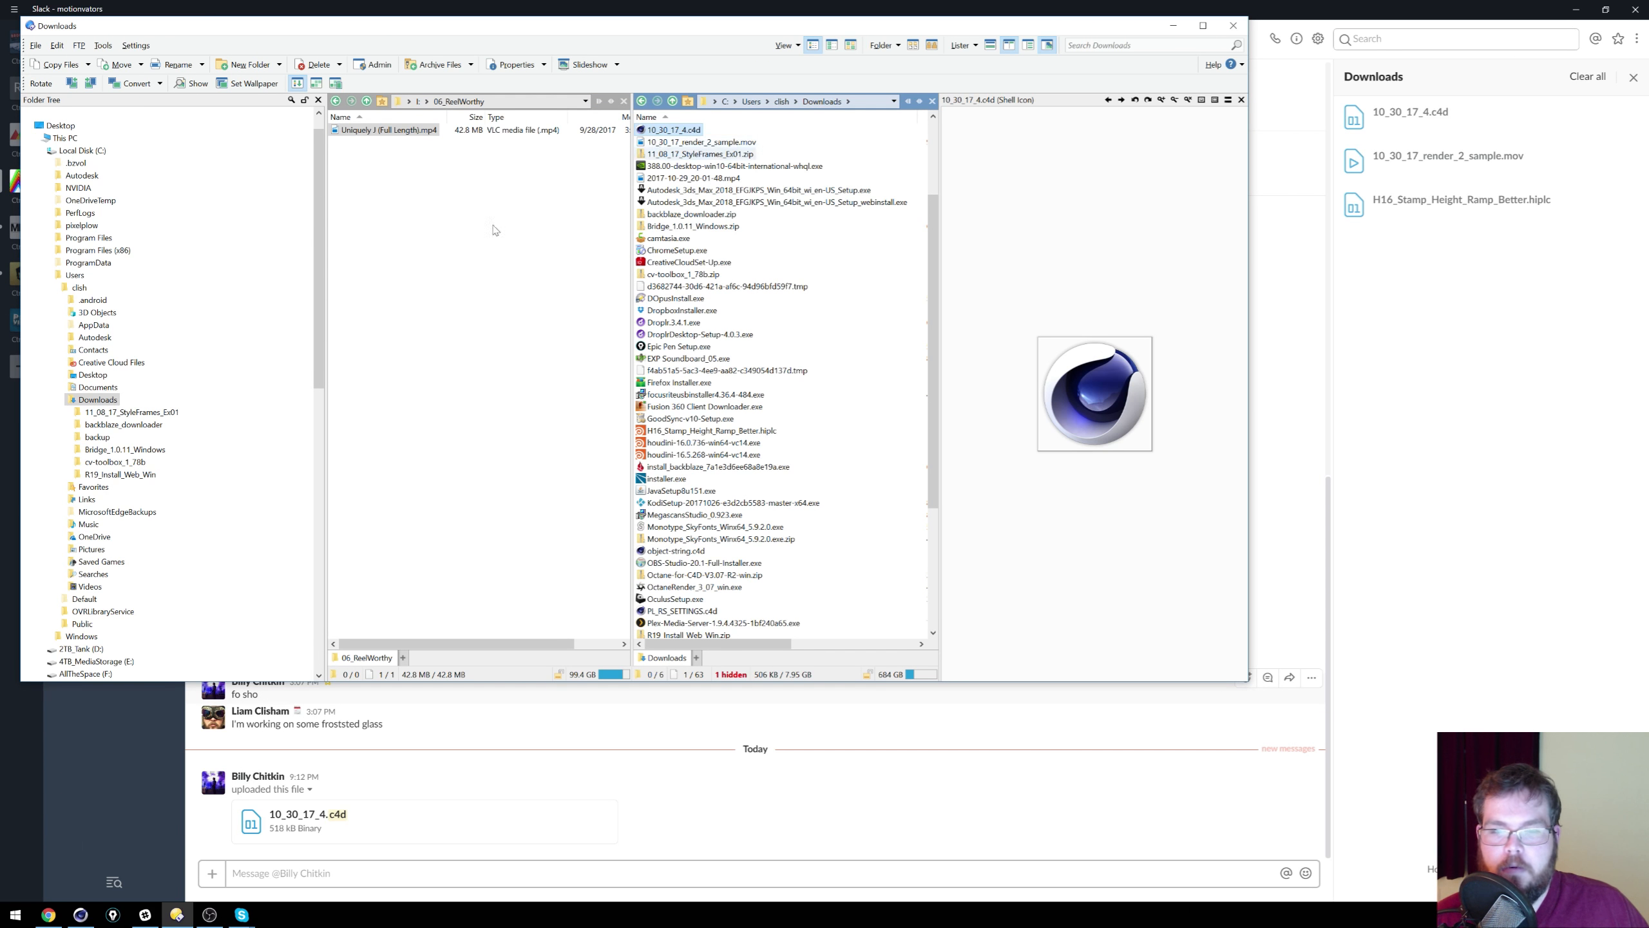
left_click(85, 912)
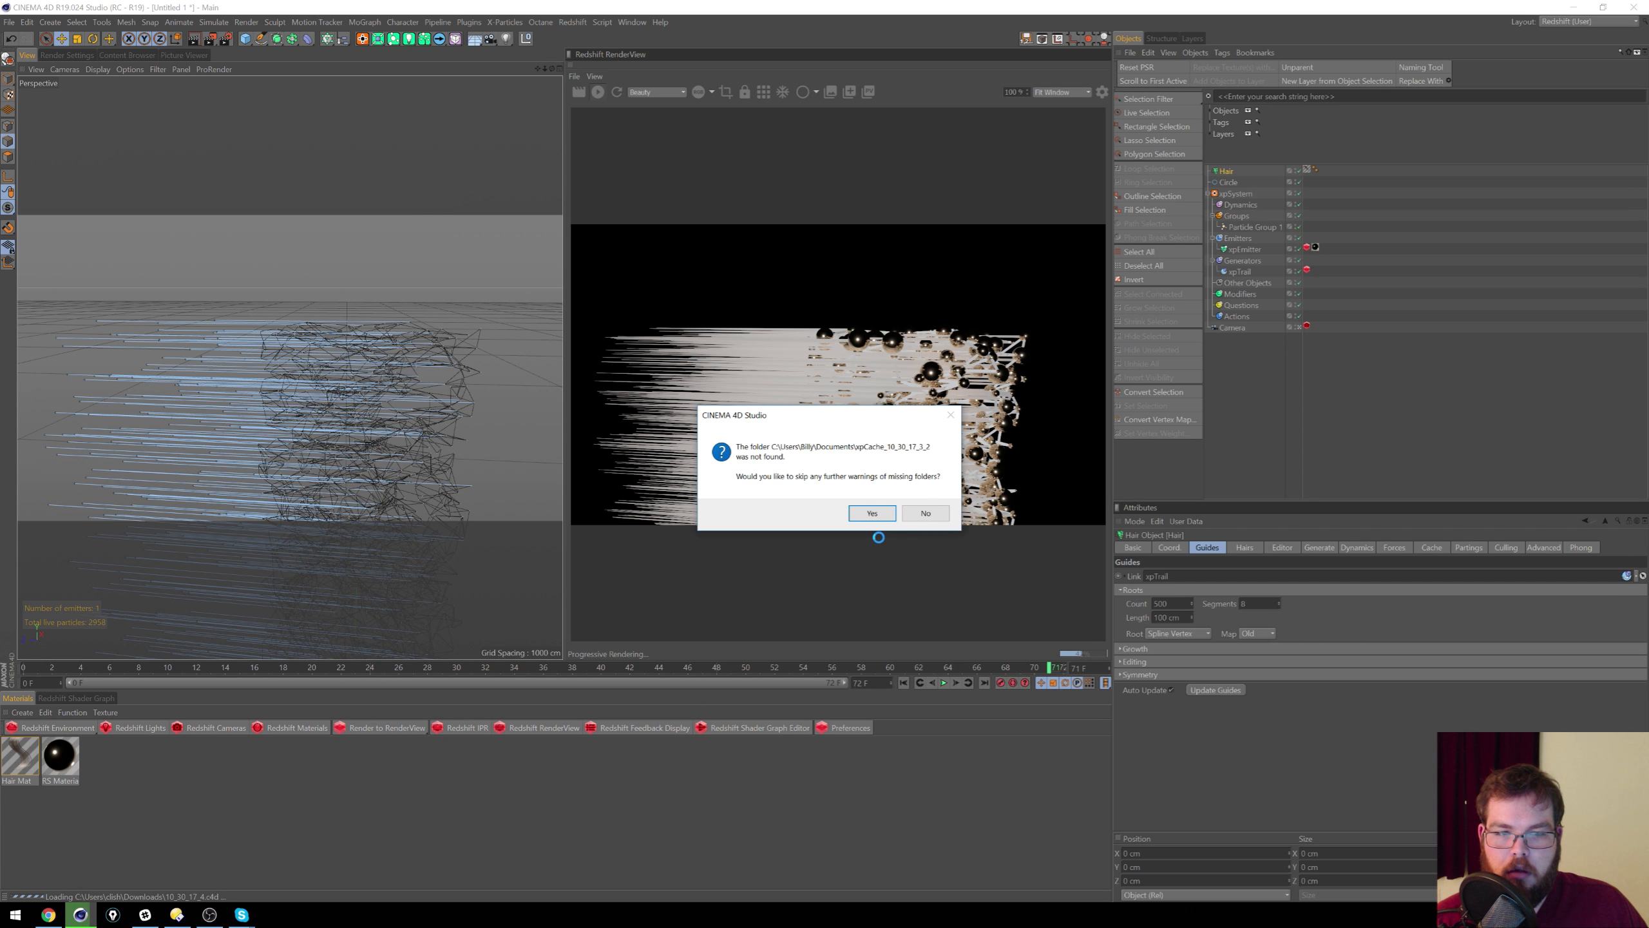
left_click(873, 513)
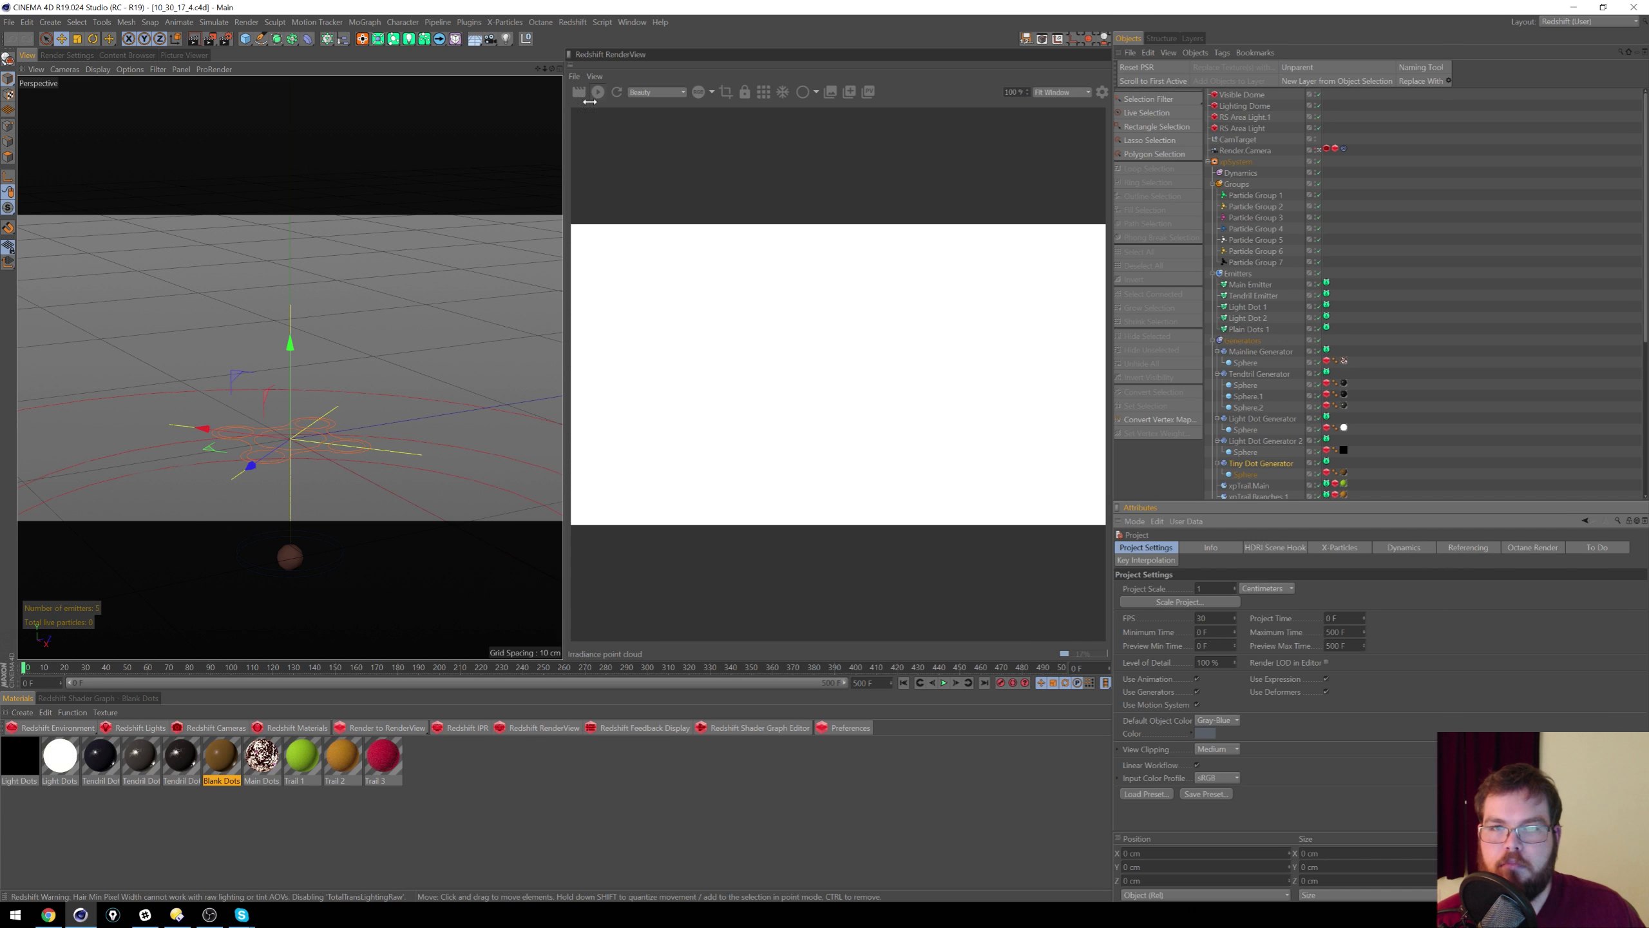
Step: Play the particle simulation to frame 73 and render that frame in the Redshift RenderView
left_click(943, 682)
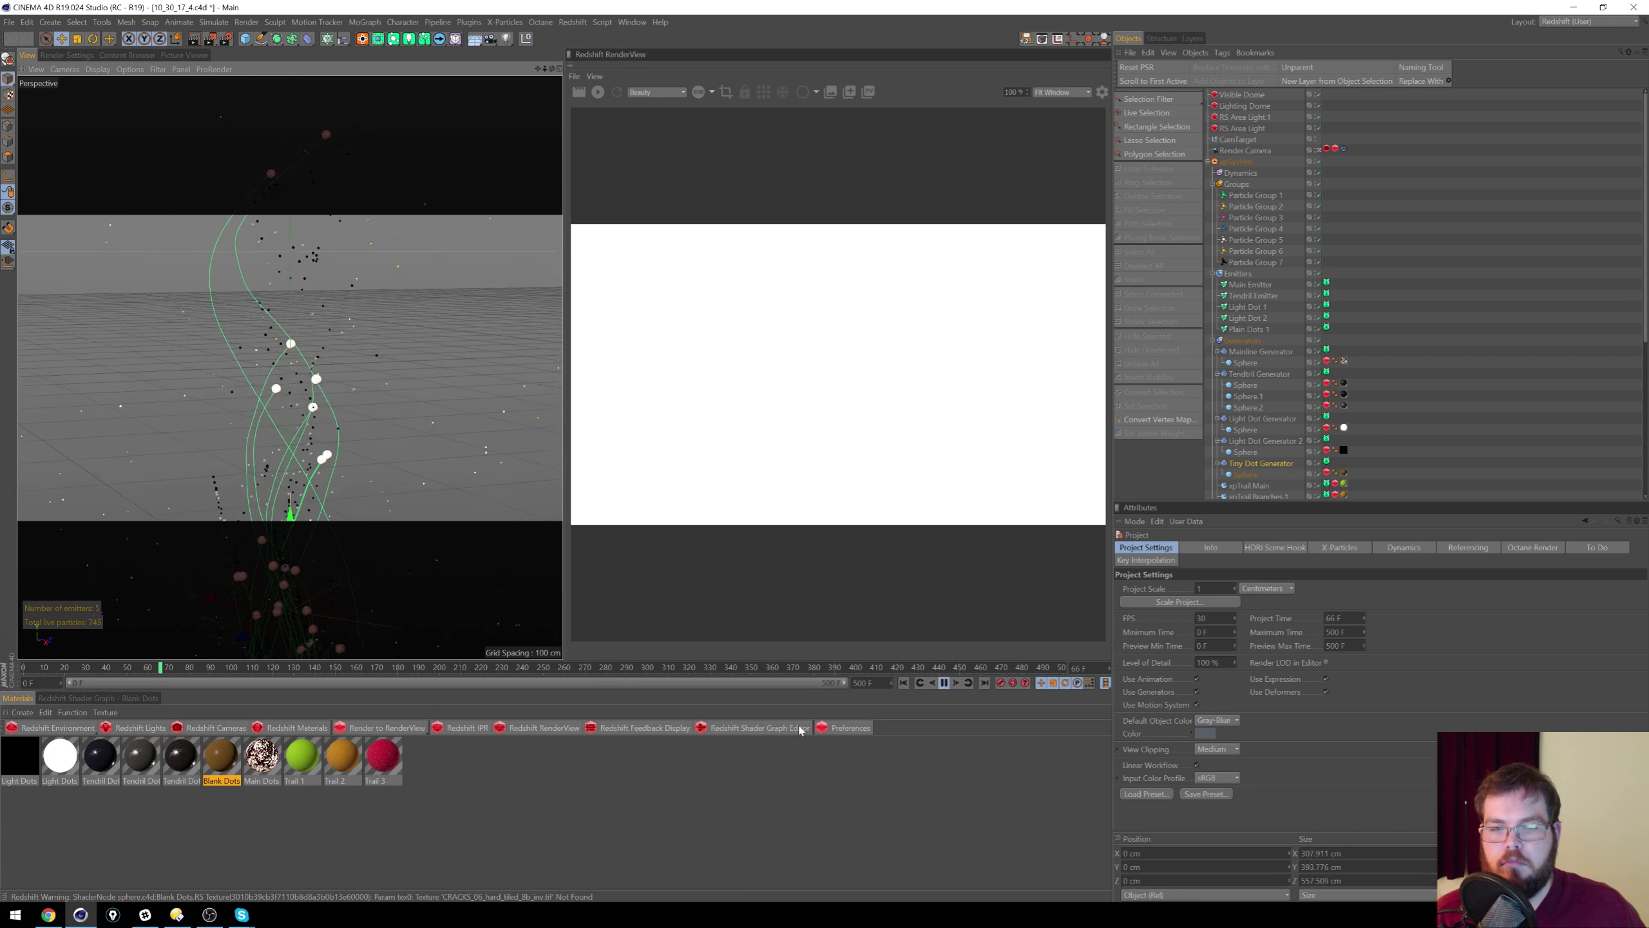
left_click(943, 682)
left_click(598, 92)
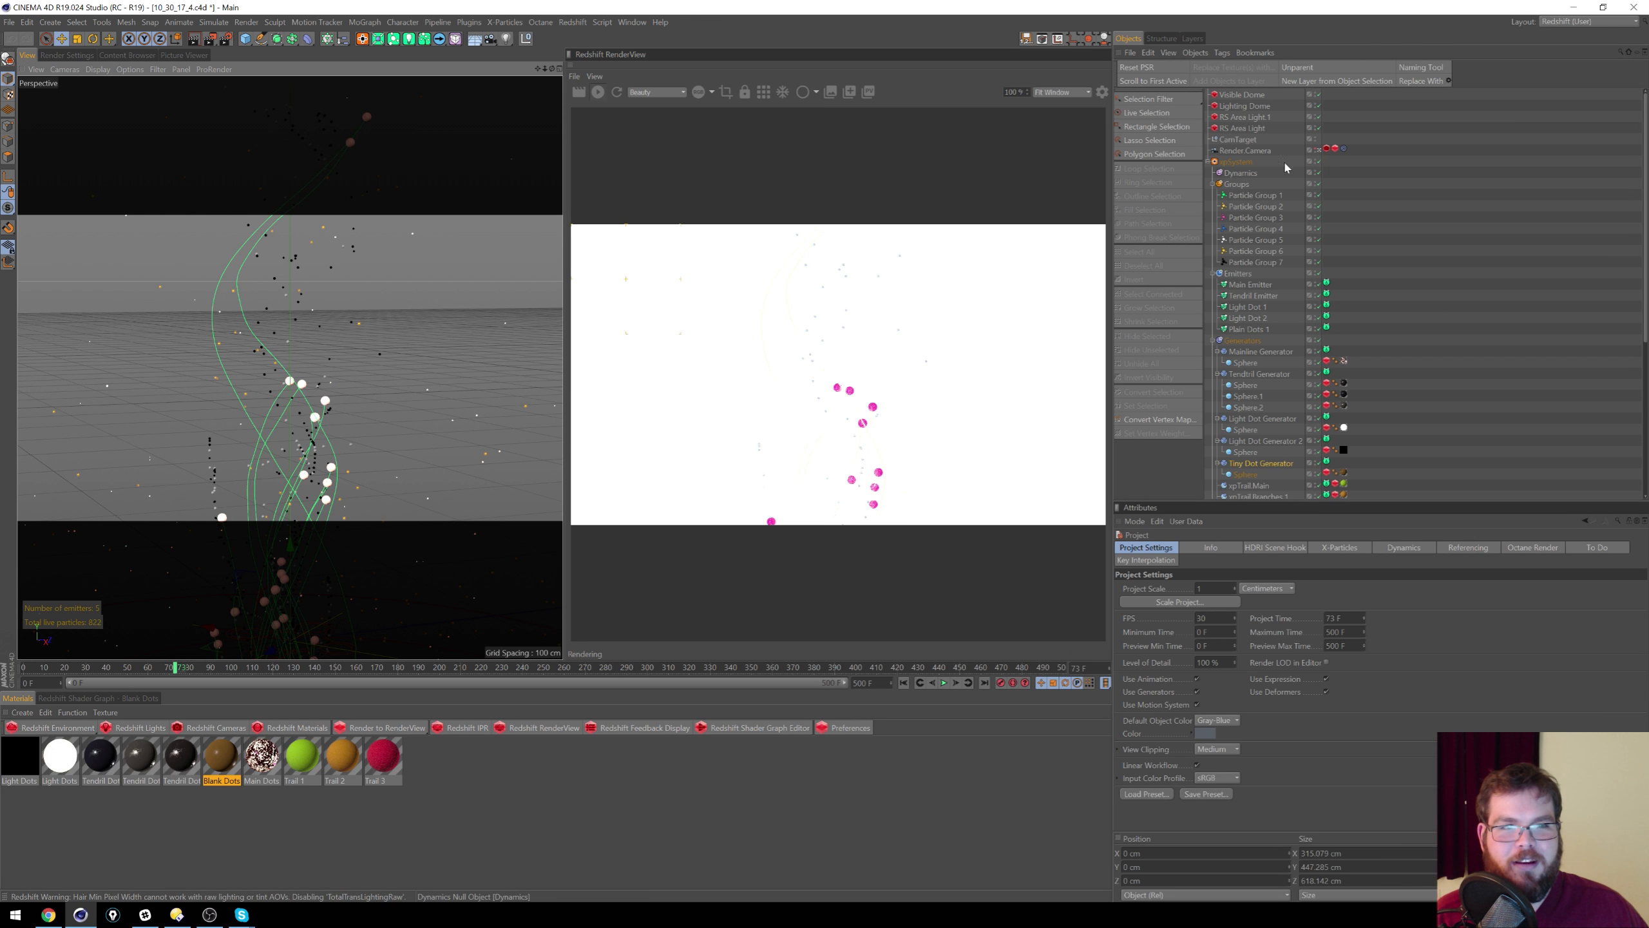
Step: Turn off the Visible Dome light and frame the whole column of trails in the perspective view
left_click(1257, 96)
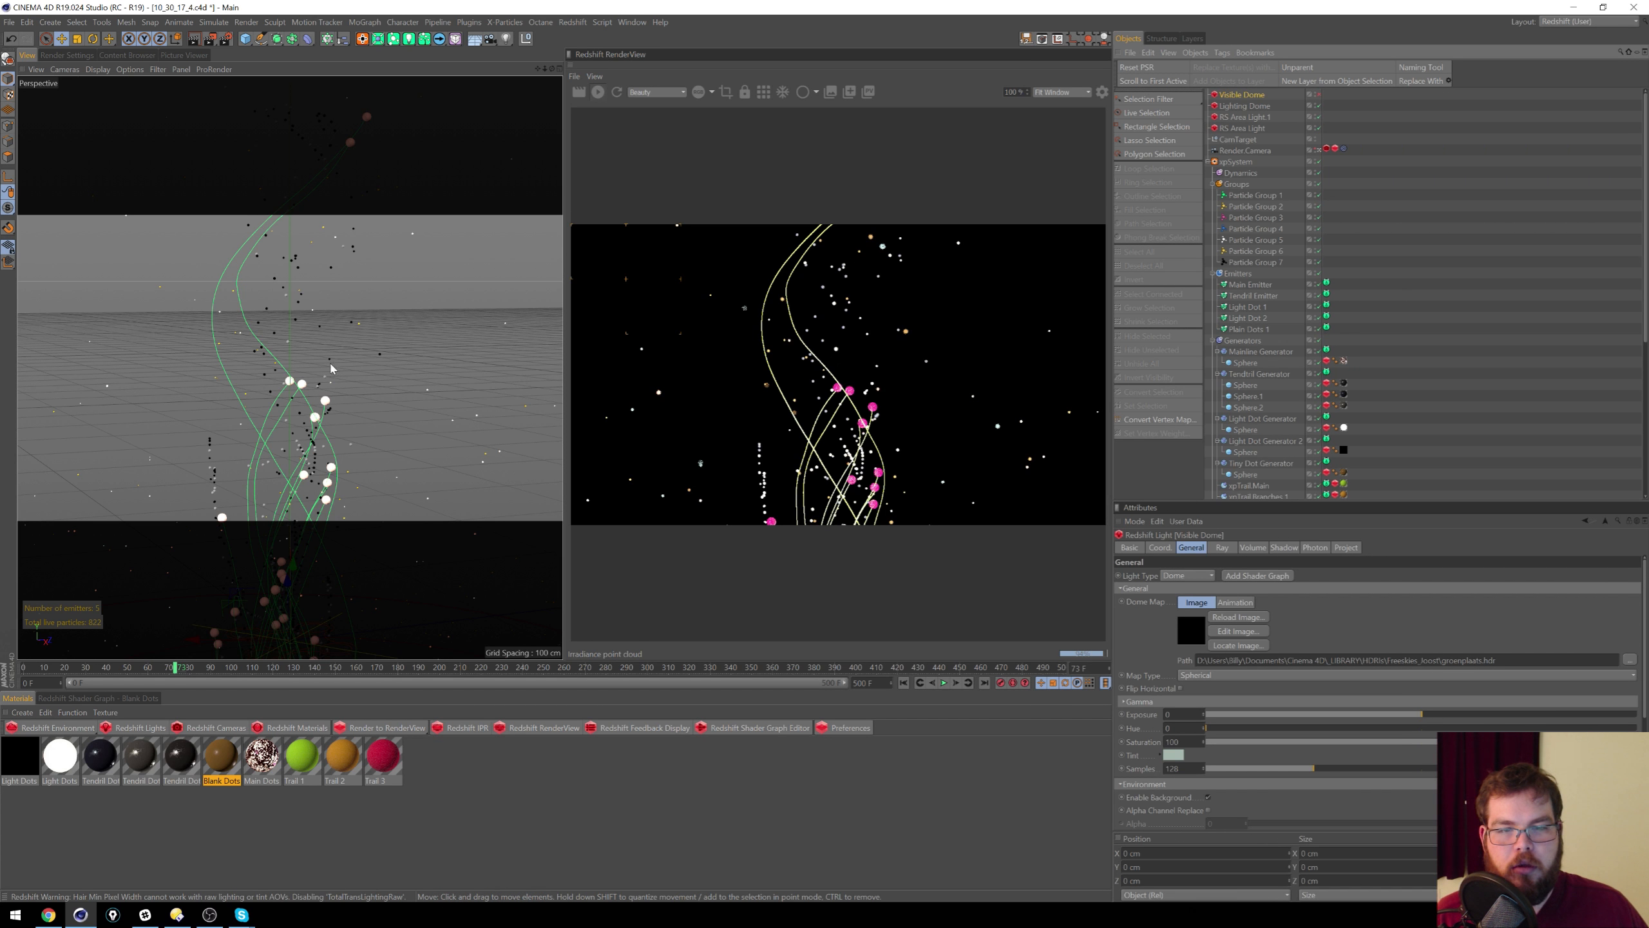
right_click_drag(331, 315, 286, 346, "alt")
left_click_drag(287, 346, 359, 345, "alt")
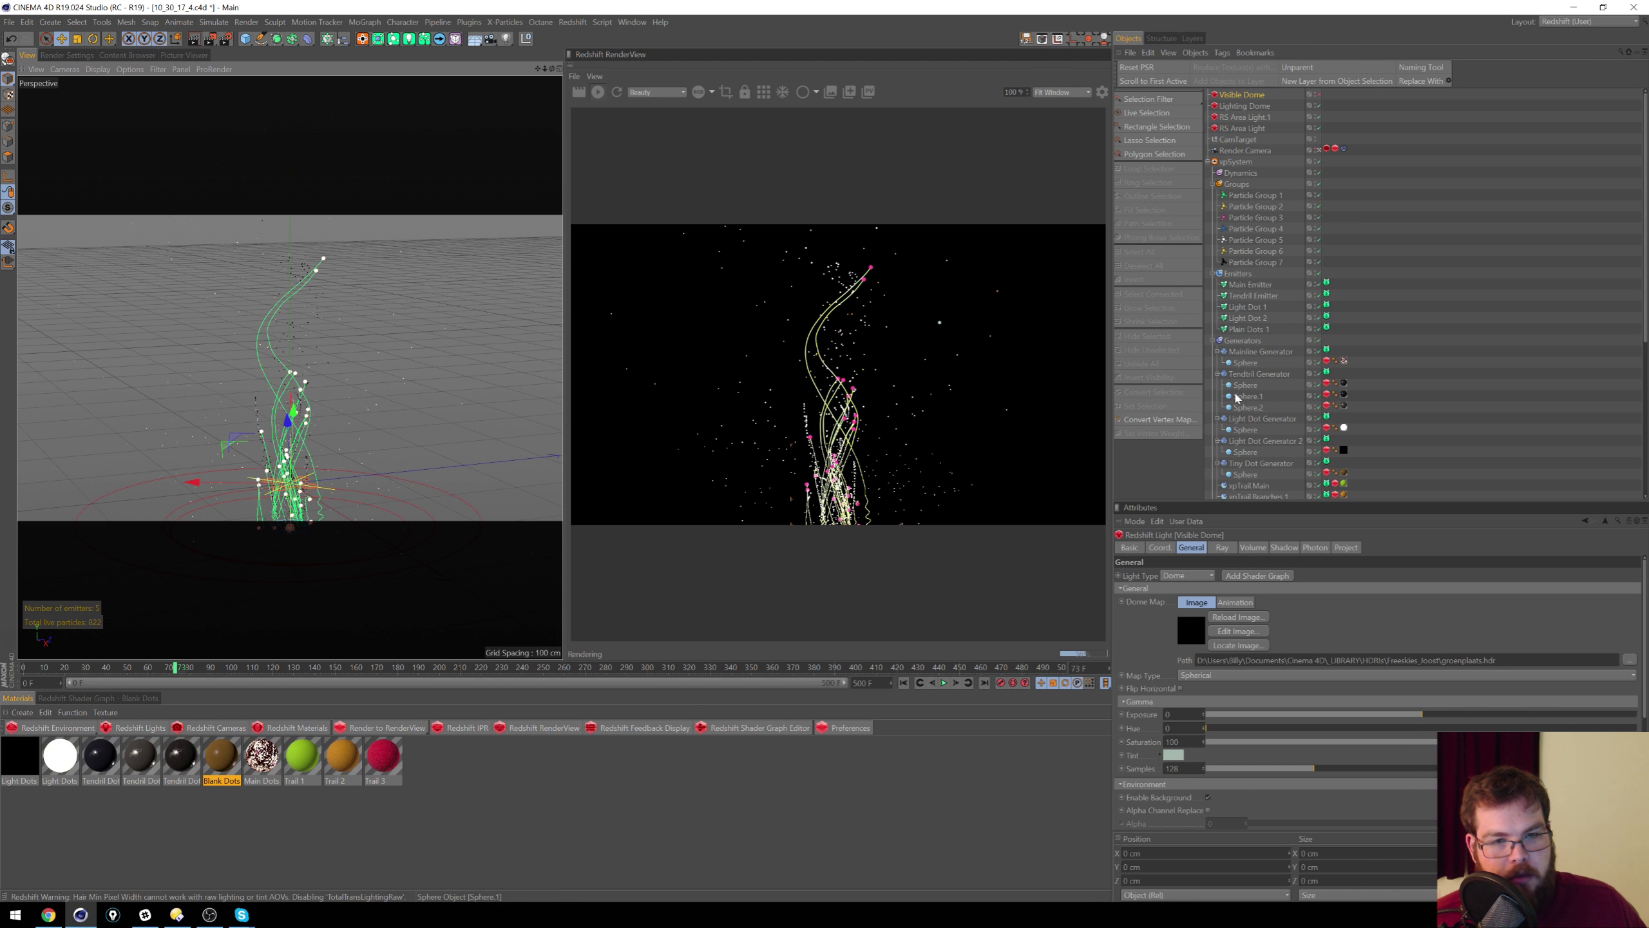
Step: Collapse the tendril and dot generators and inspect the xpTrail.Main and xpTrail.Branches.1 settings, including the latter's Redshift curve options
left_click(1218, 374)
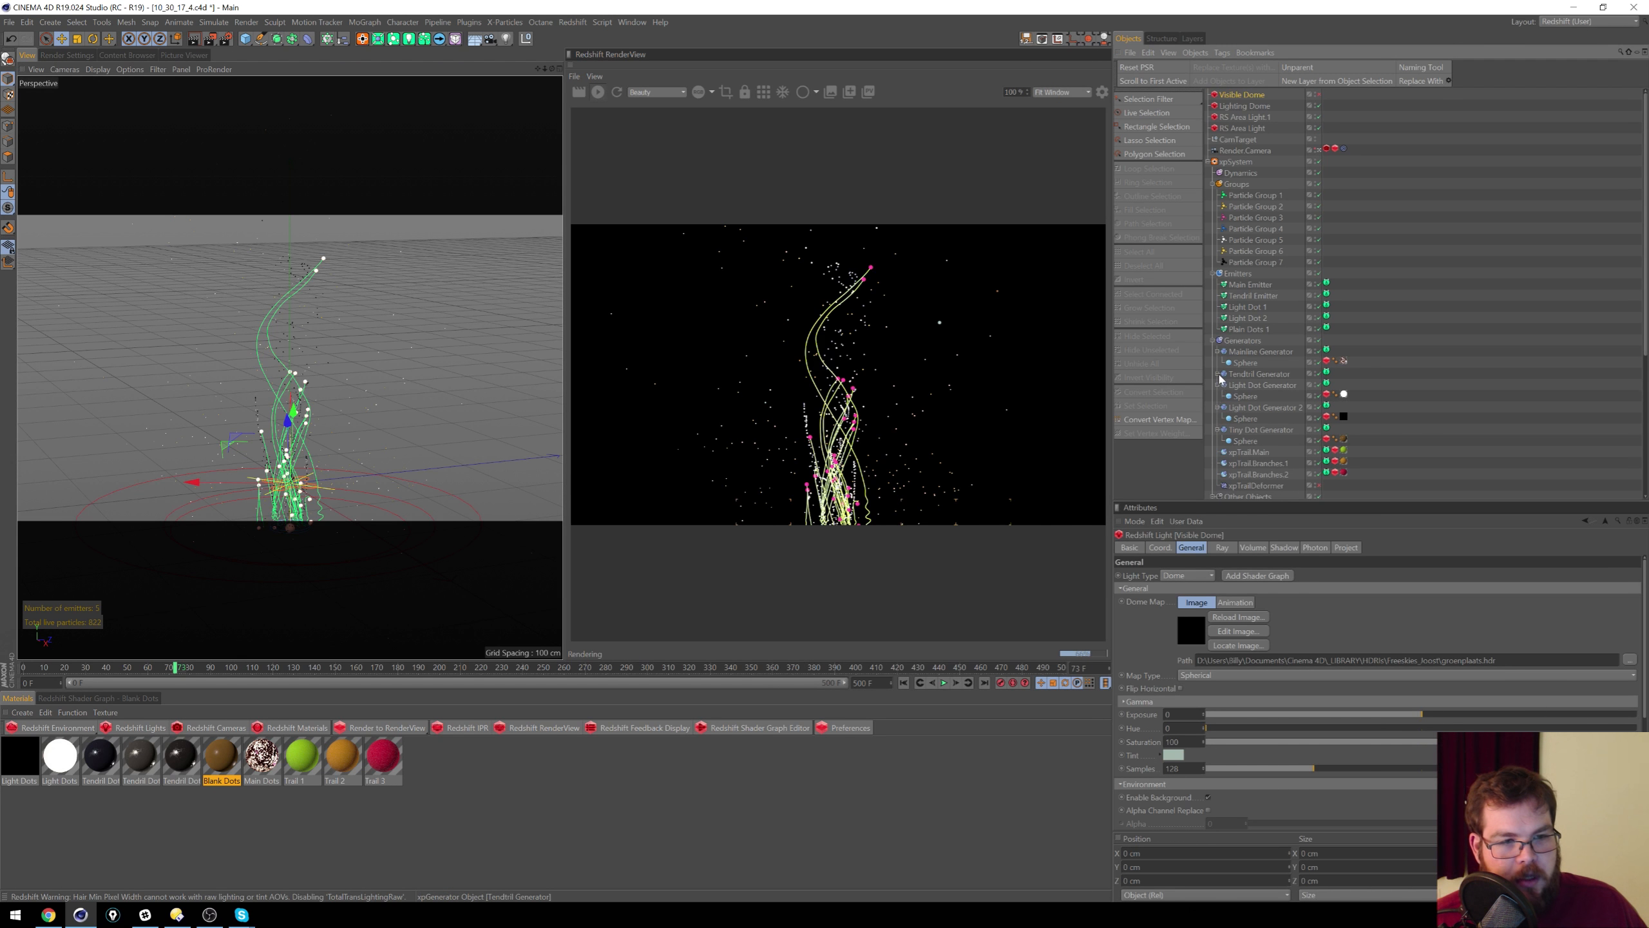
left_click(1218, 385)
left_click(1217, 396)
left_click(1217, 408)
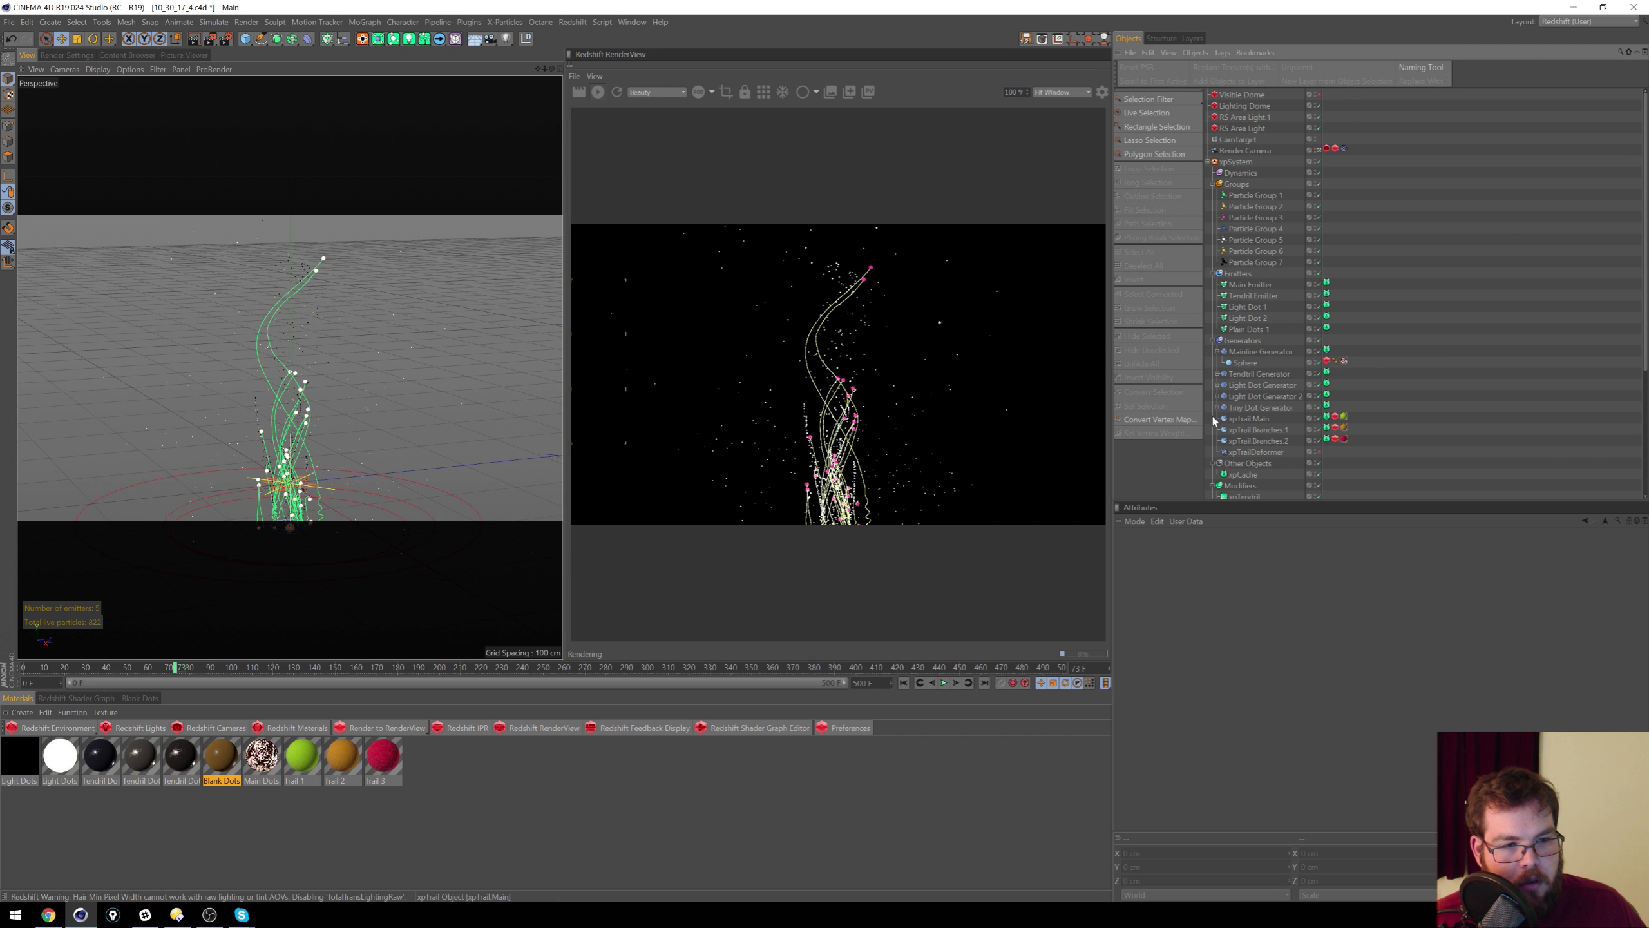
left_click(1263, 431)
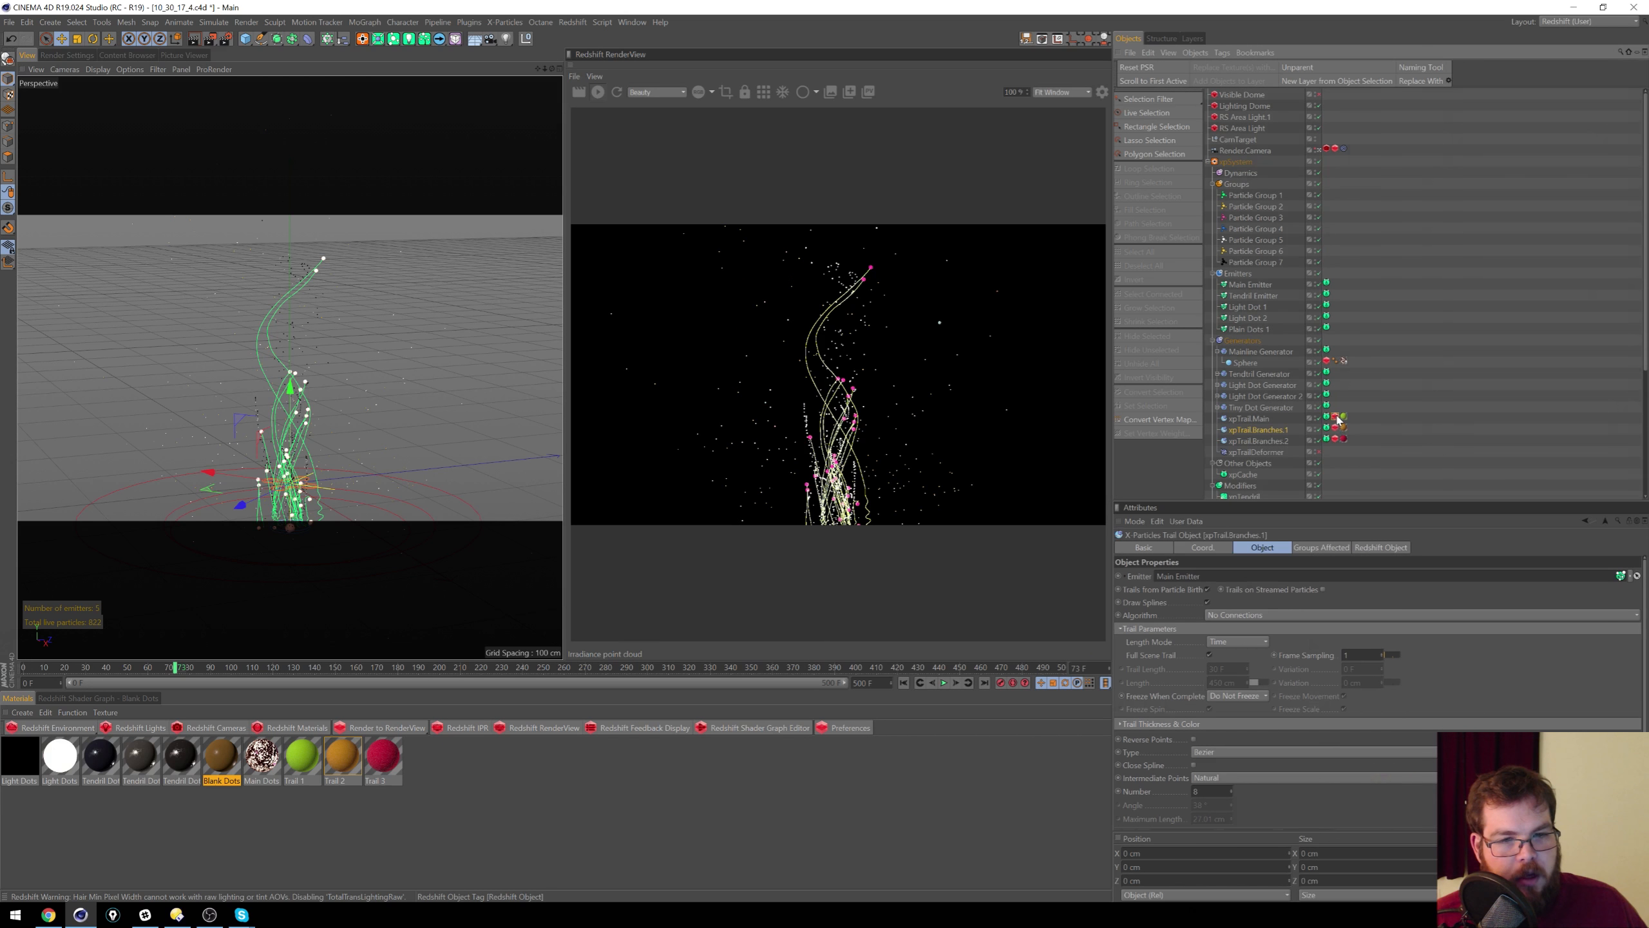
left_click(1335, 428)
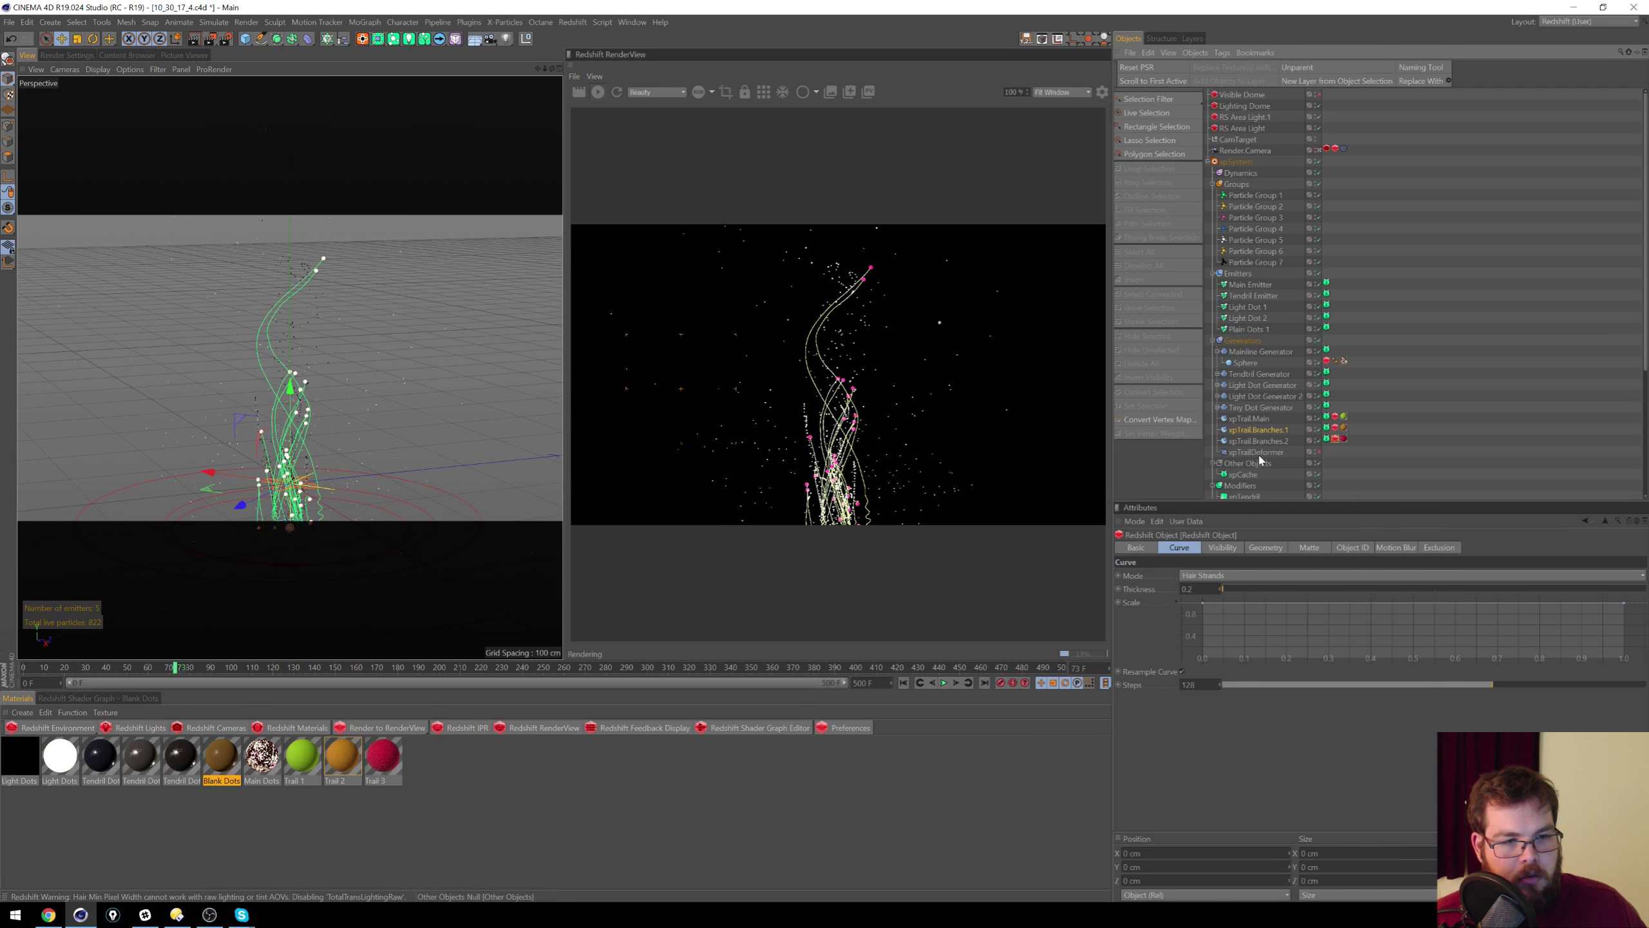
left_click(1258, 431)
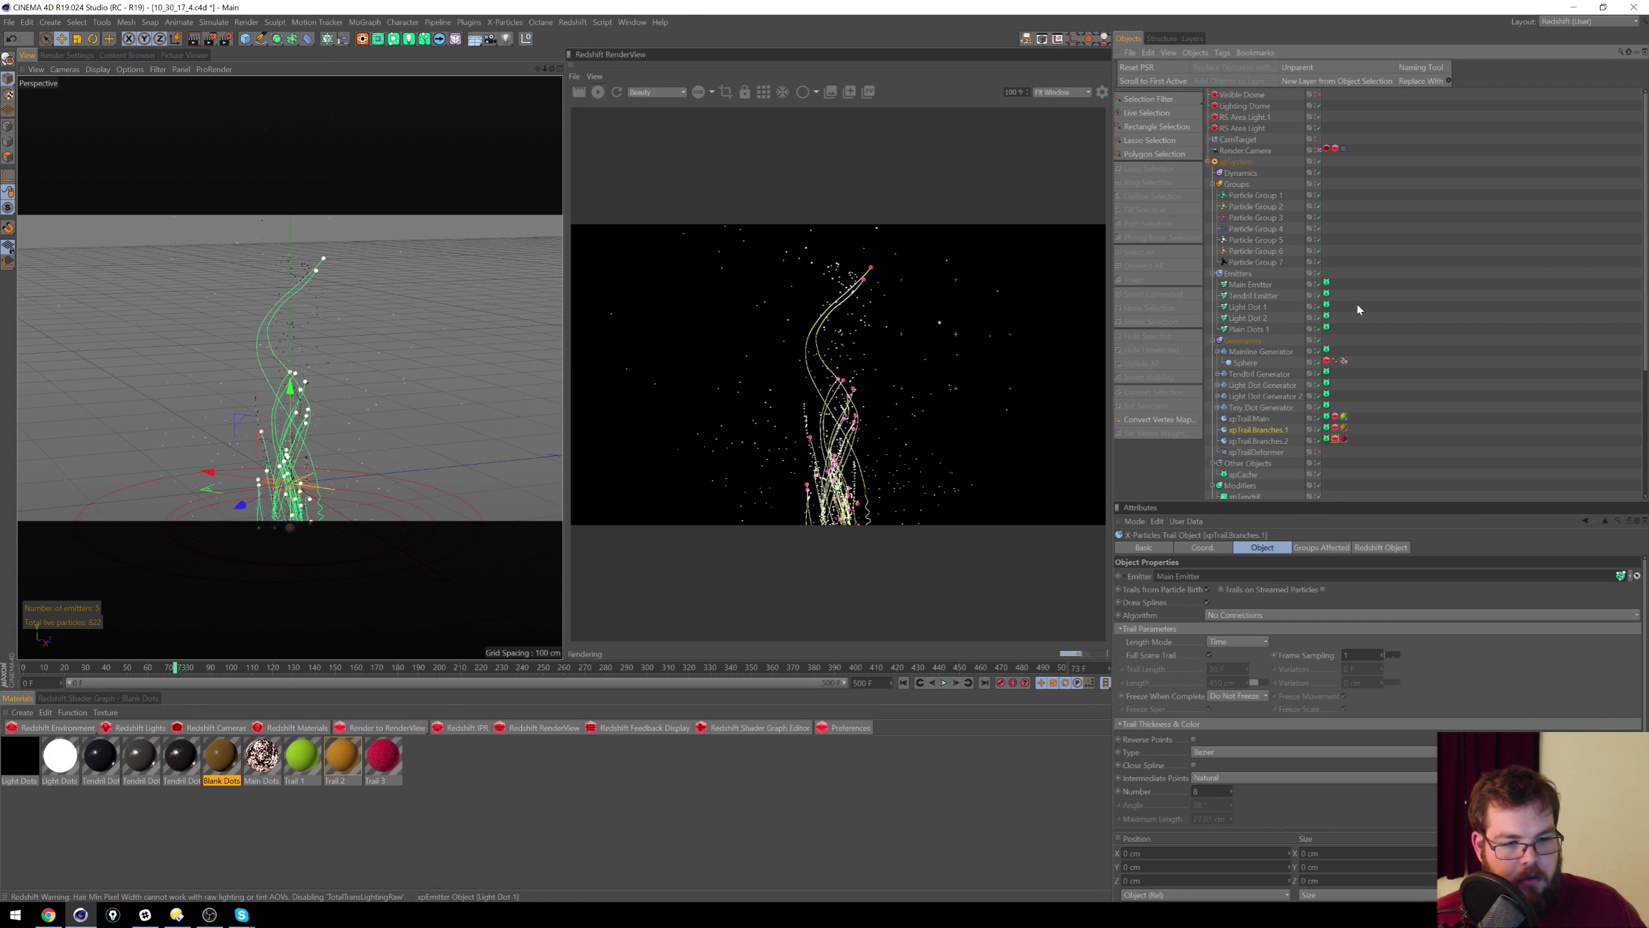
left_click(1253, 420)
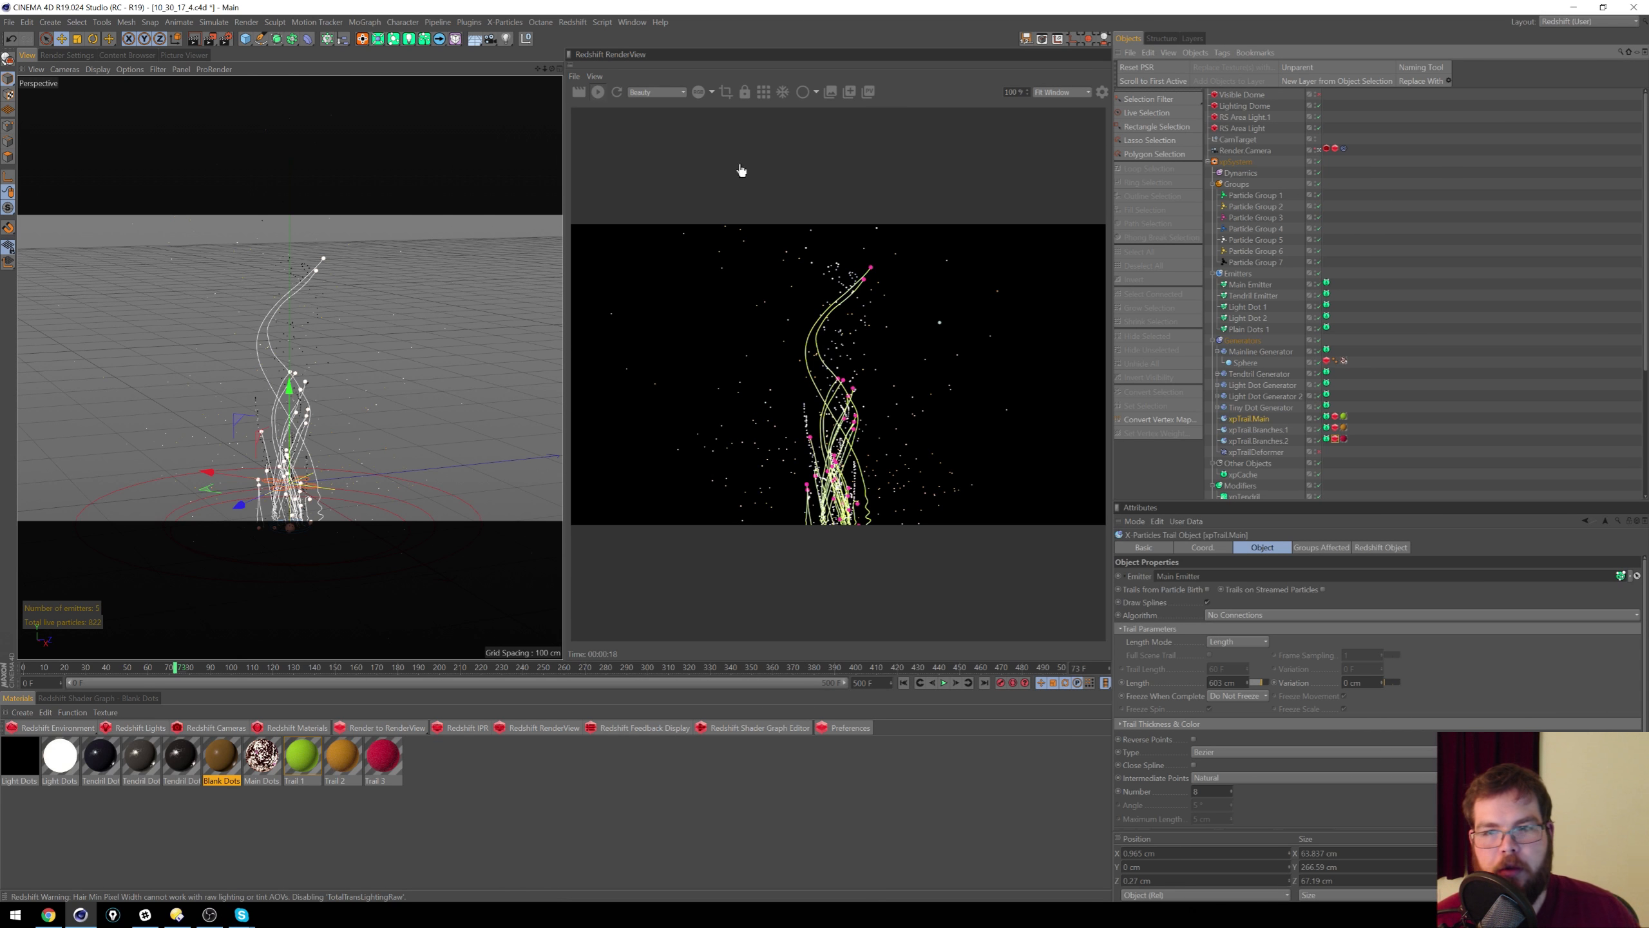
Step: Rewind the simulation to frame 0, replay it to frame 82 and render the trails in the Redshift RenderView
left_click_drag(151, 670, 3, 677)
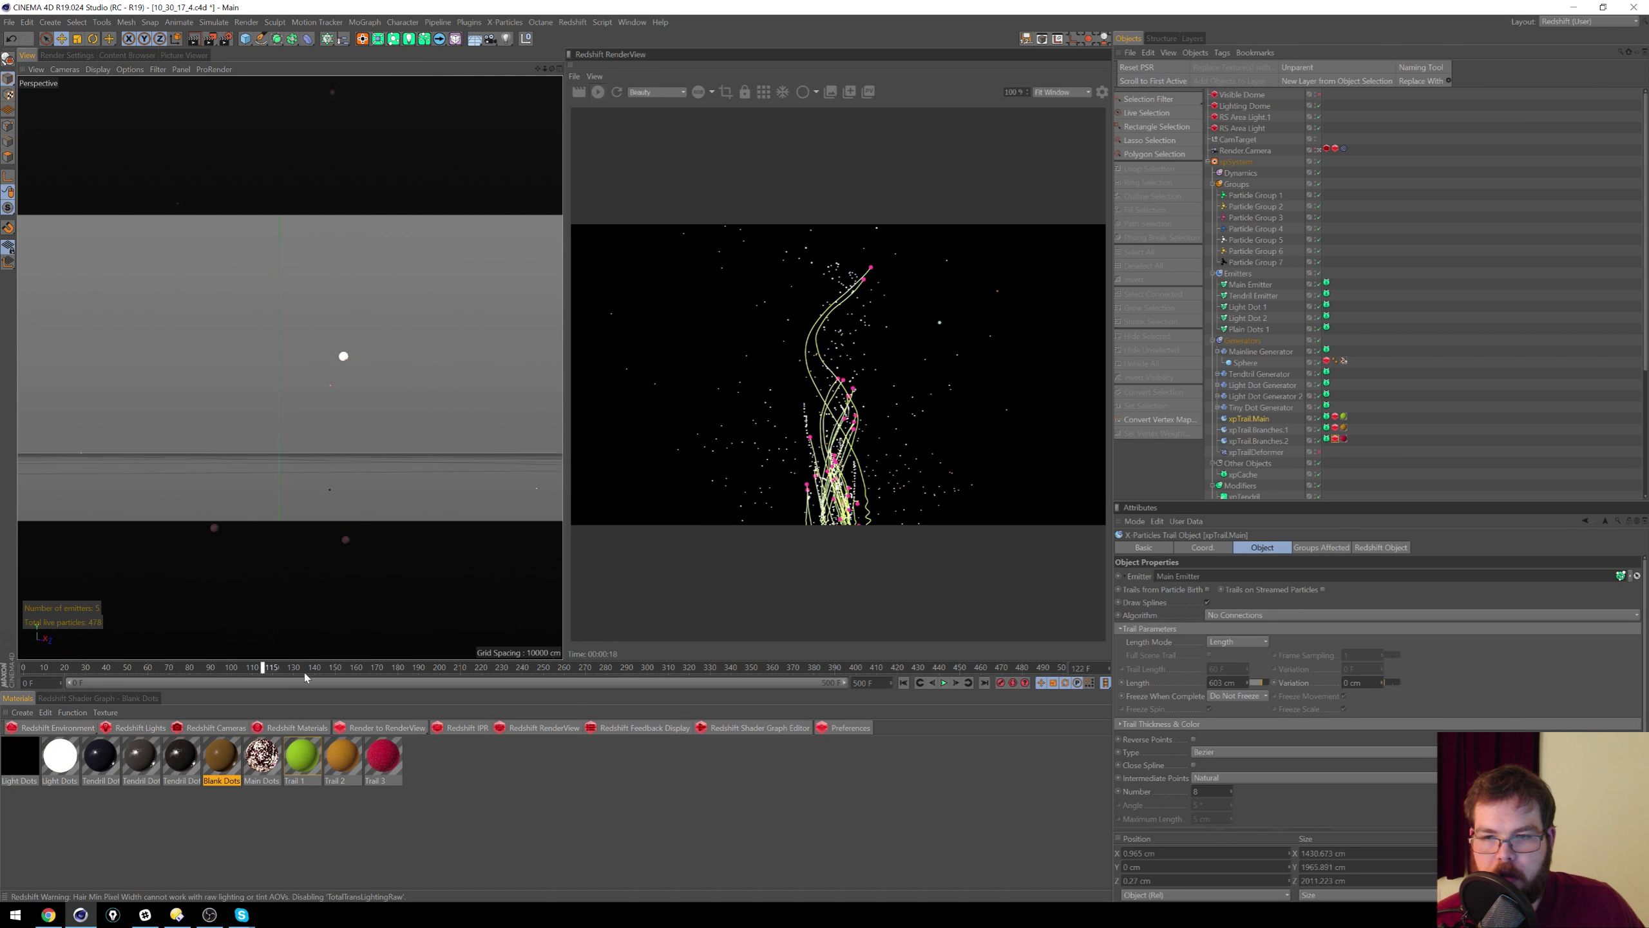
left_click_drag(47, 682, 13, 681)
left_click(904, 684)
left_click(944, 683)
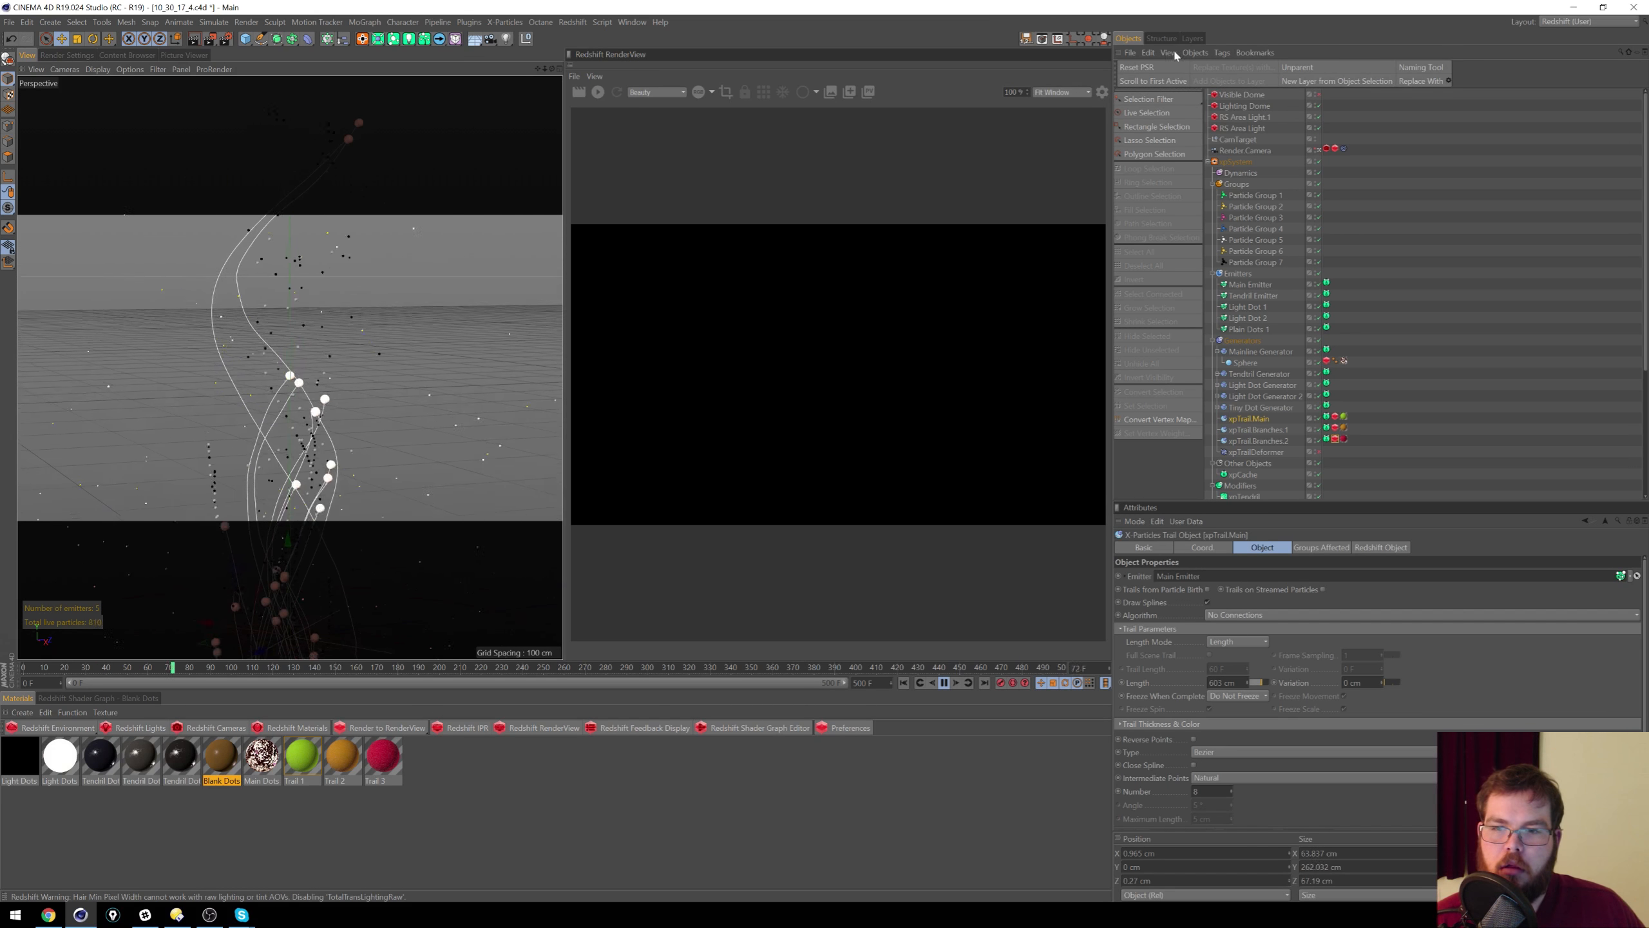
left_click(944, 683)
left_click(598, 92)
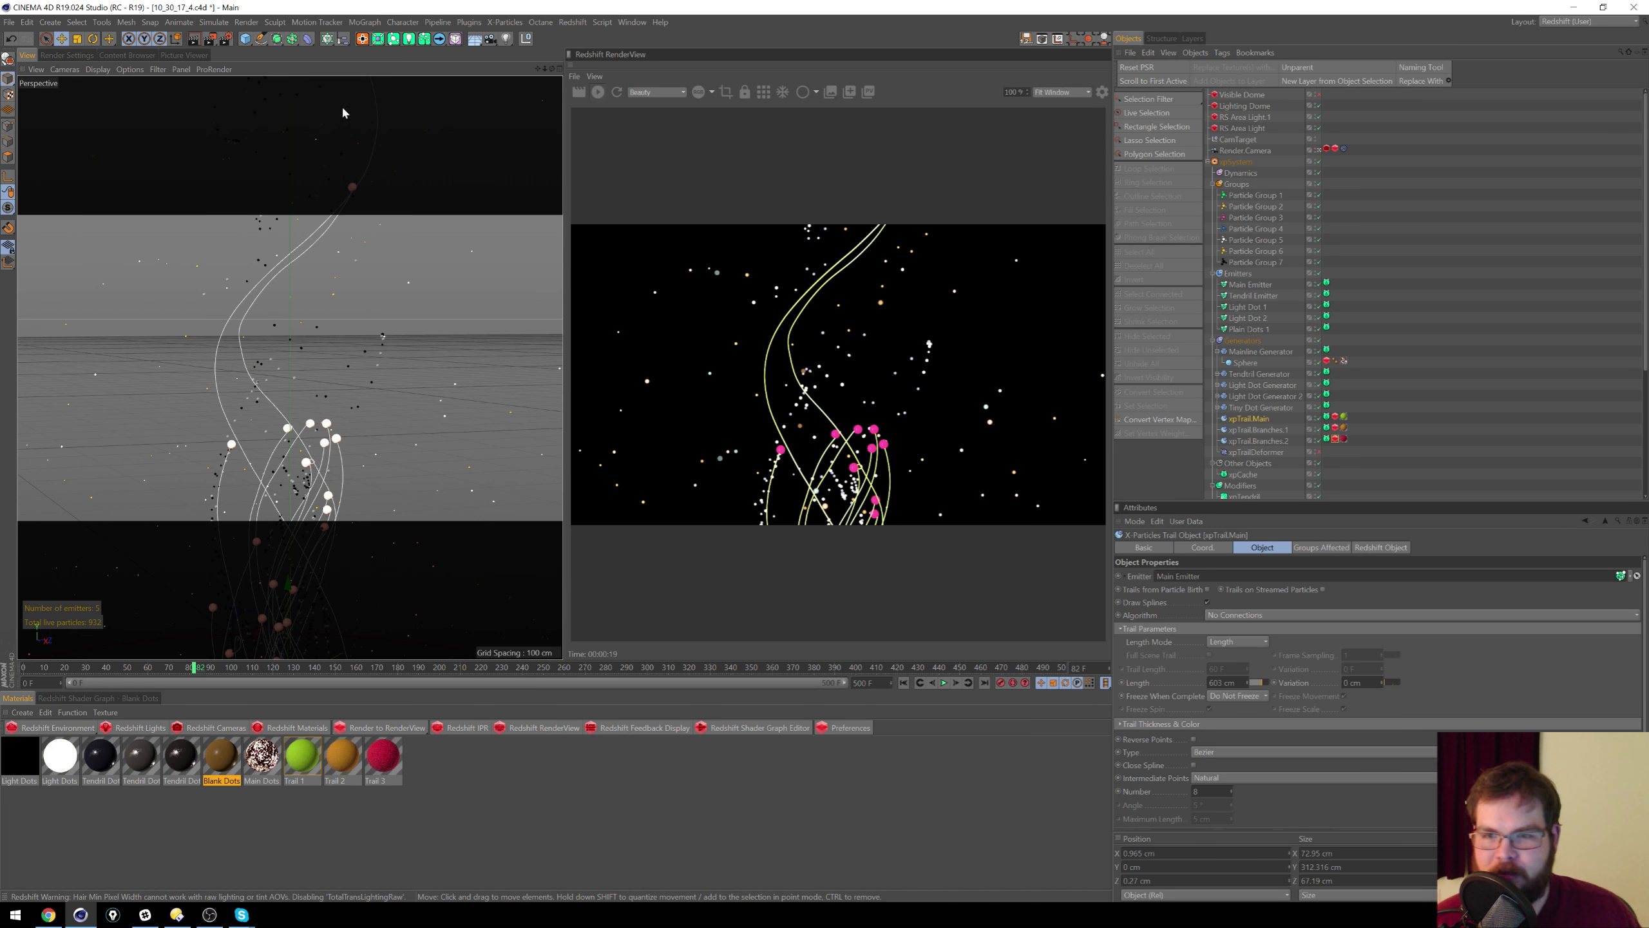
left_click_drag(315, 262, 280, 394, "alt")
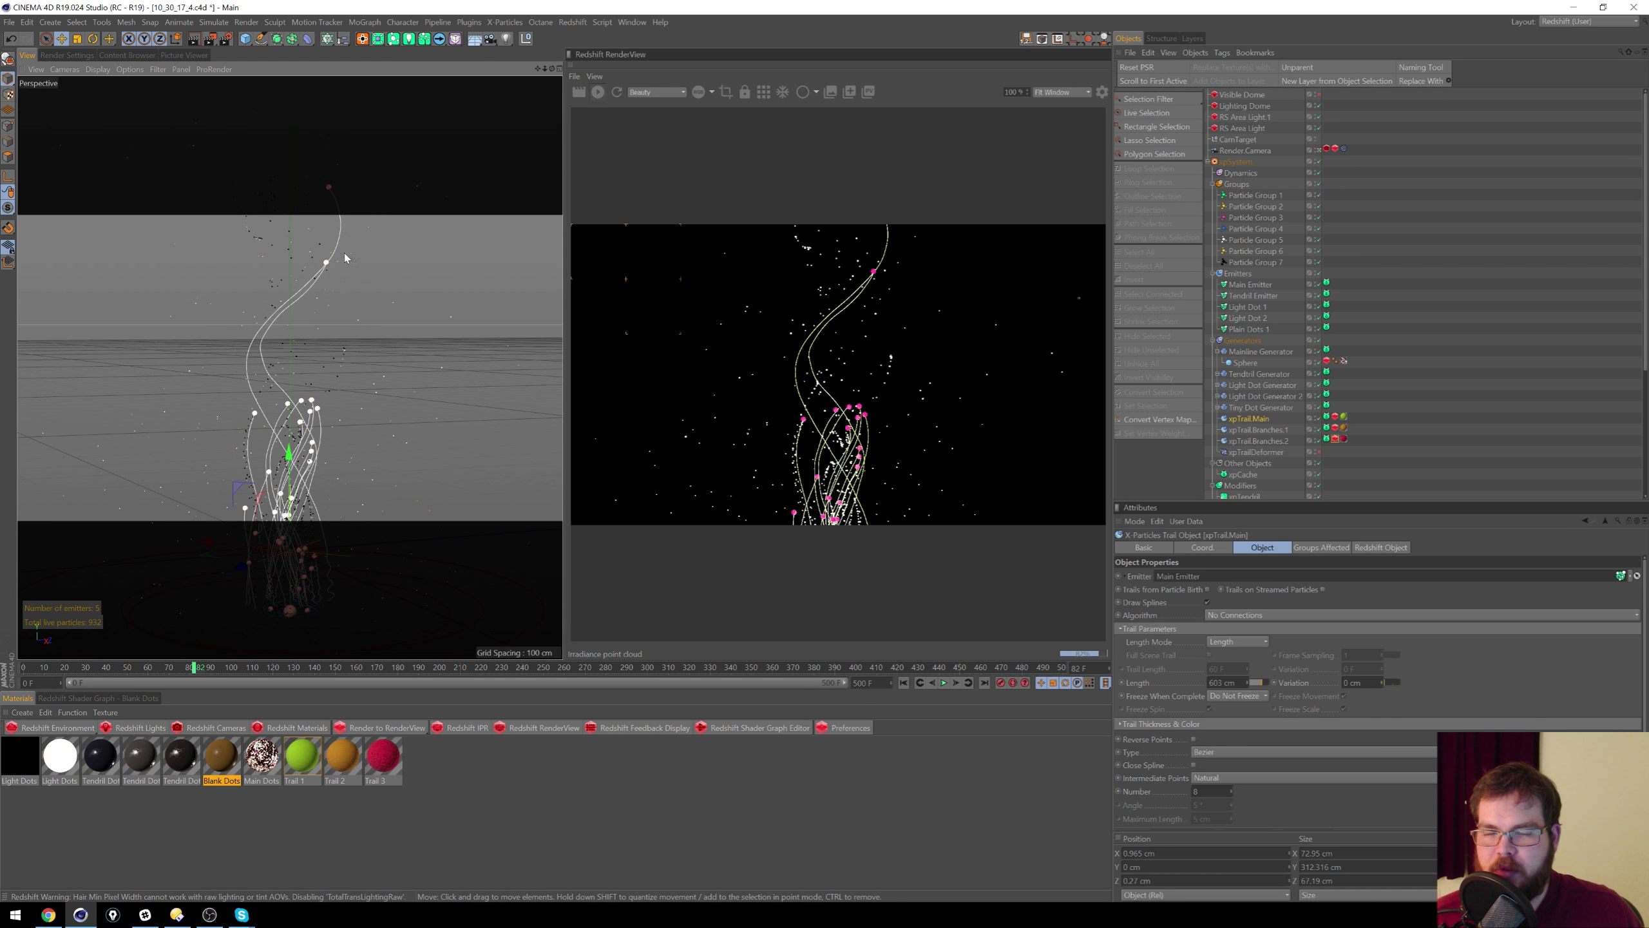
Step: Collapse the Generators and Groups hierarchies and examine the X-Particles modifiers, questions and actions
left_click(1213, 340)
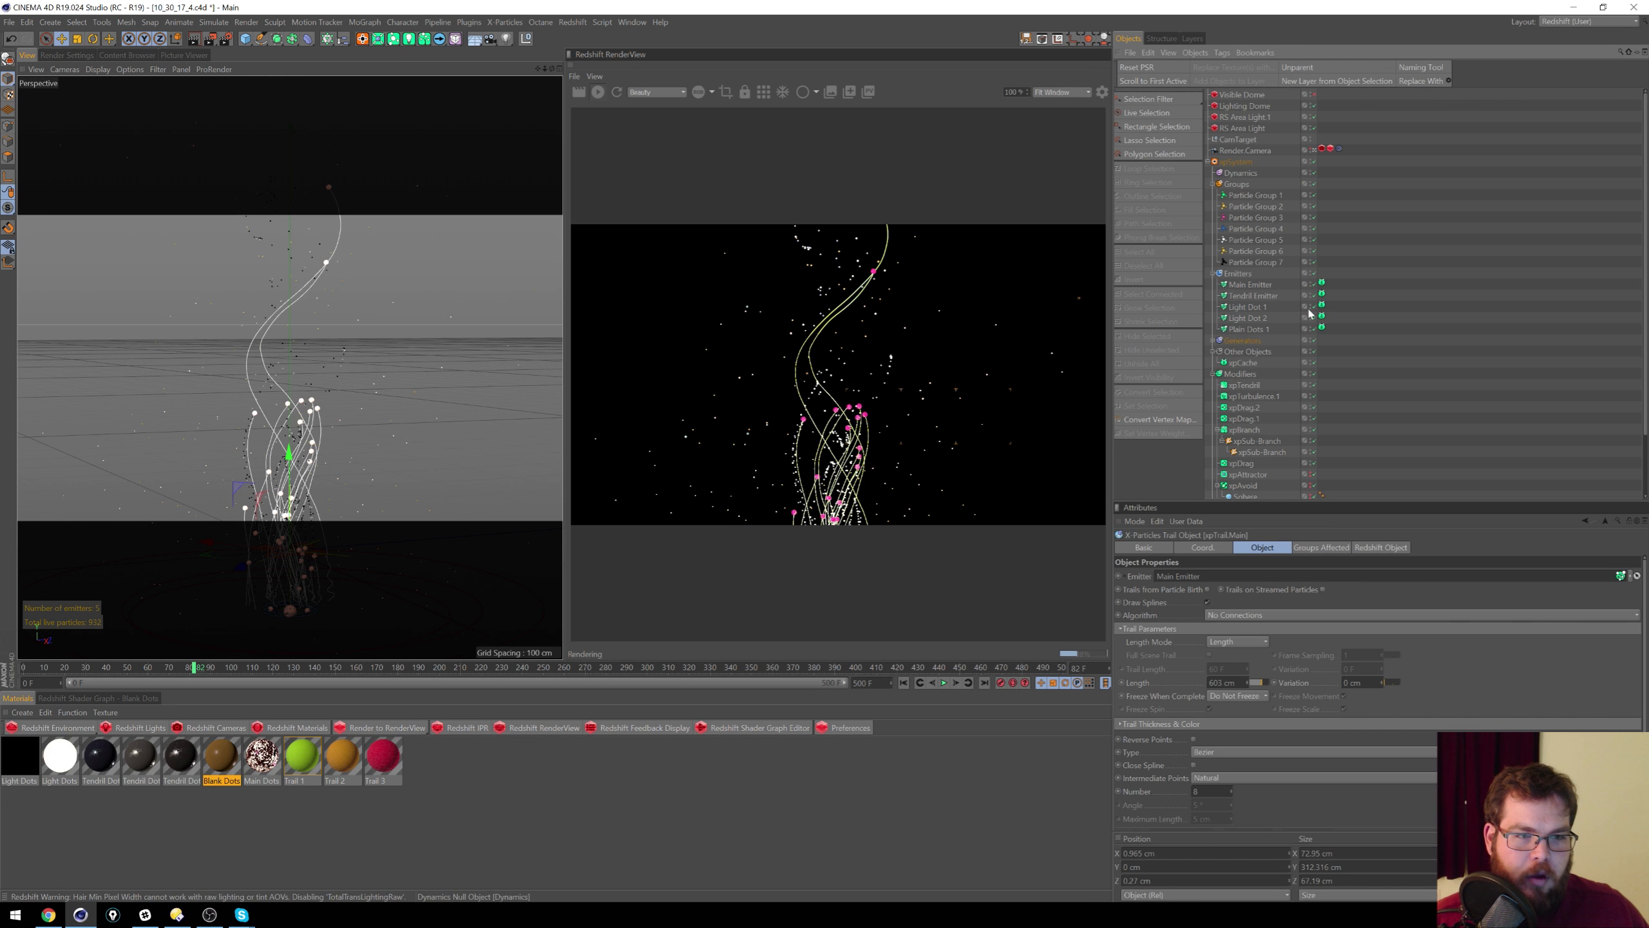
left_click(1215, 184)
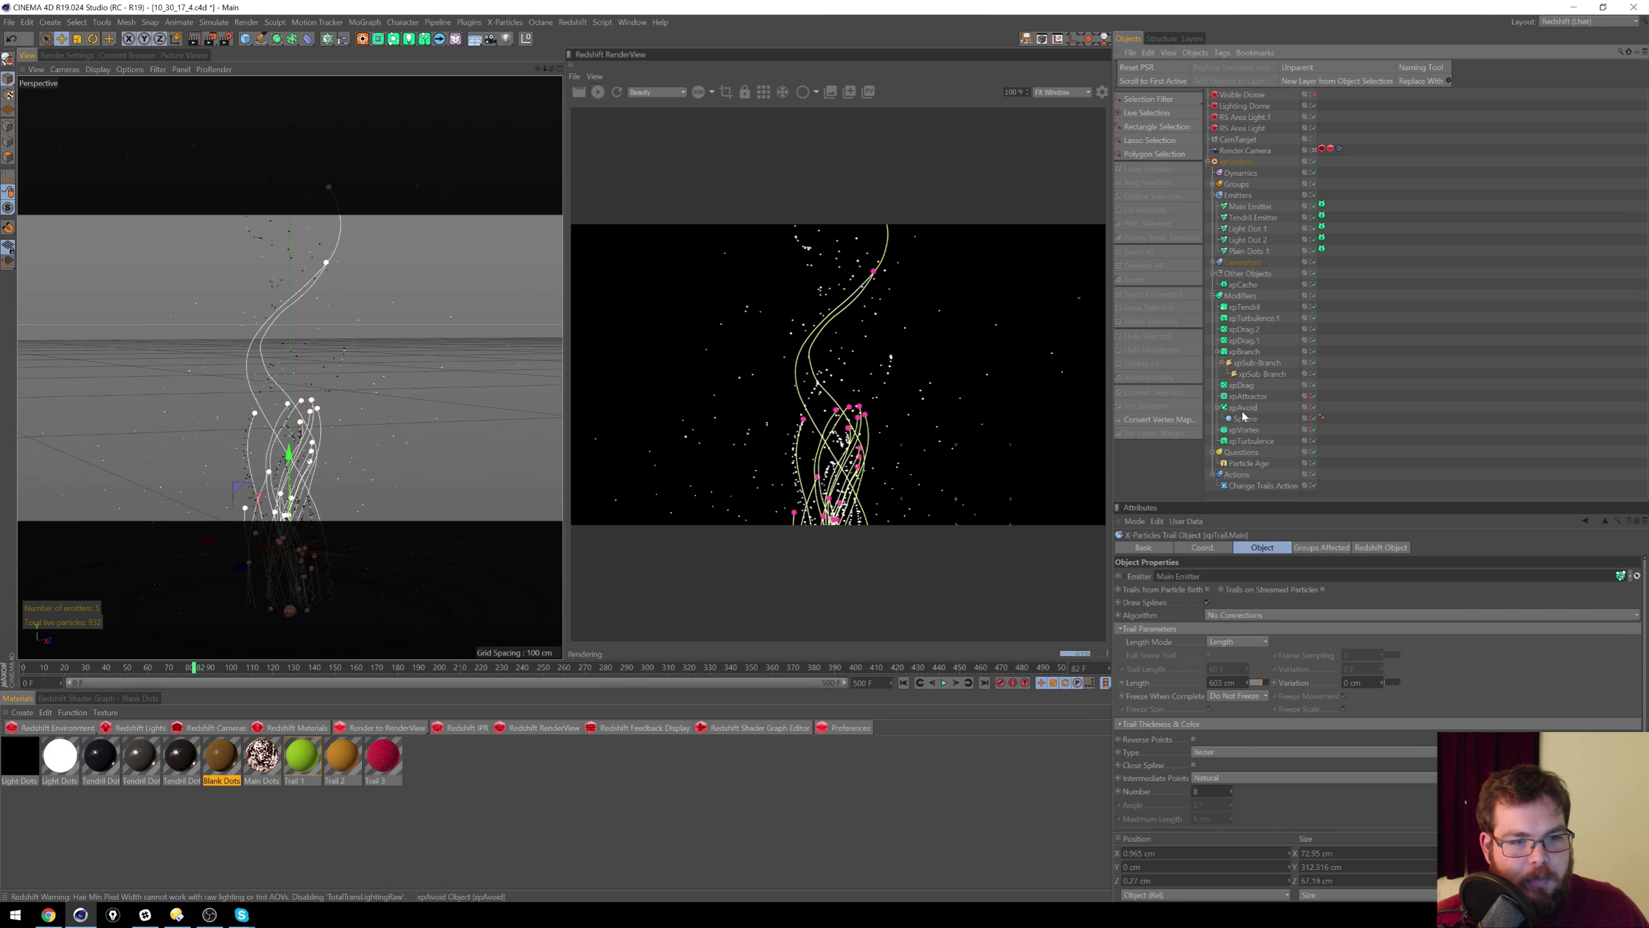
left_click(1215, 415)
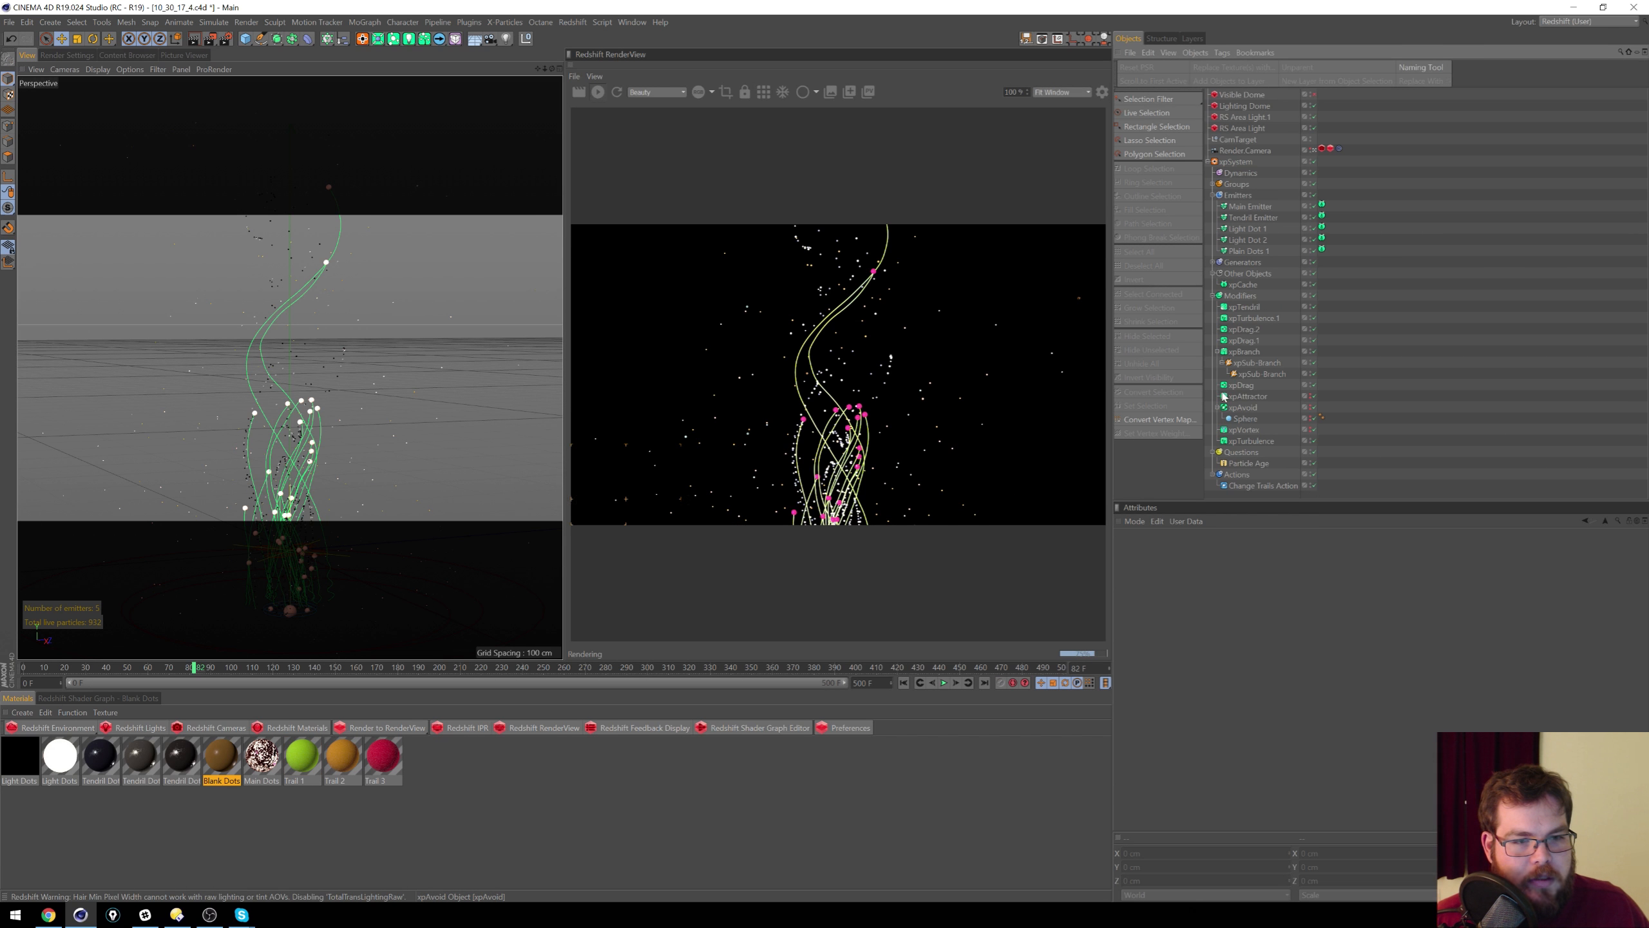
Step: Collapse the Modifiers hierarchy, expand the Generators and inspect the Redshift curve options of xpTrail.Branches.2
left_click(1218, 352)
left_click(1218, 353)
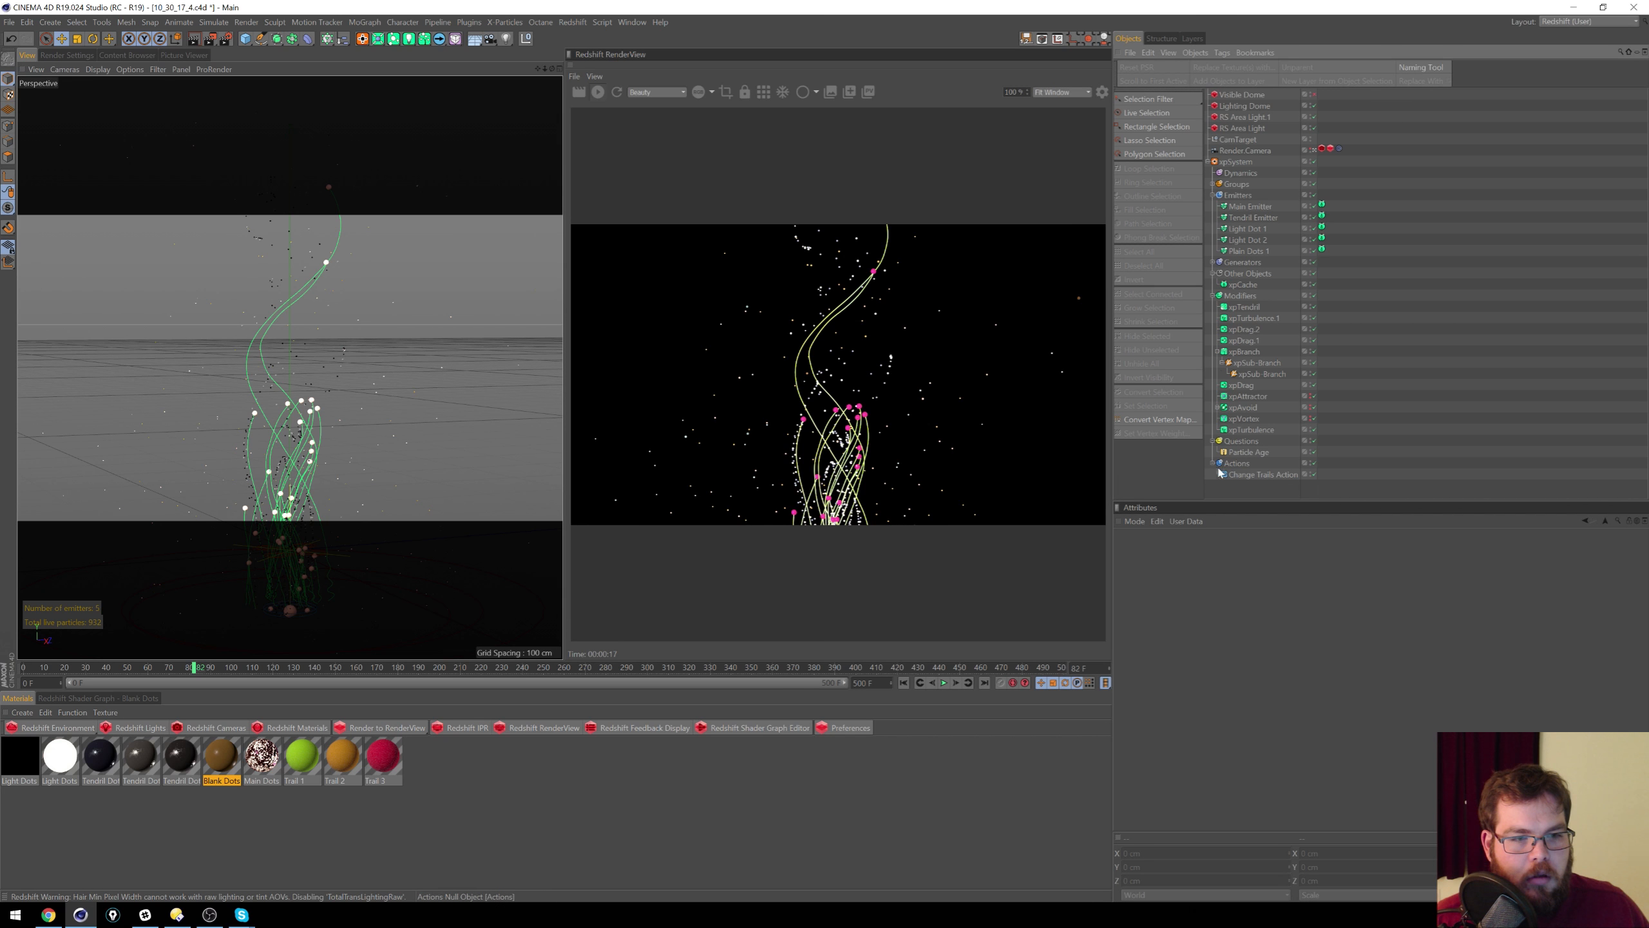
left_click(1213, 295)
left_click(1214, 262)
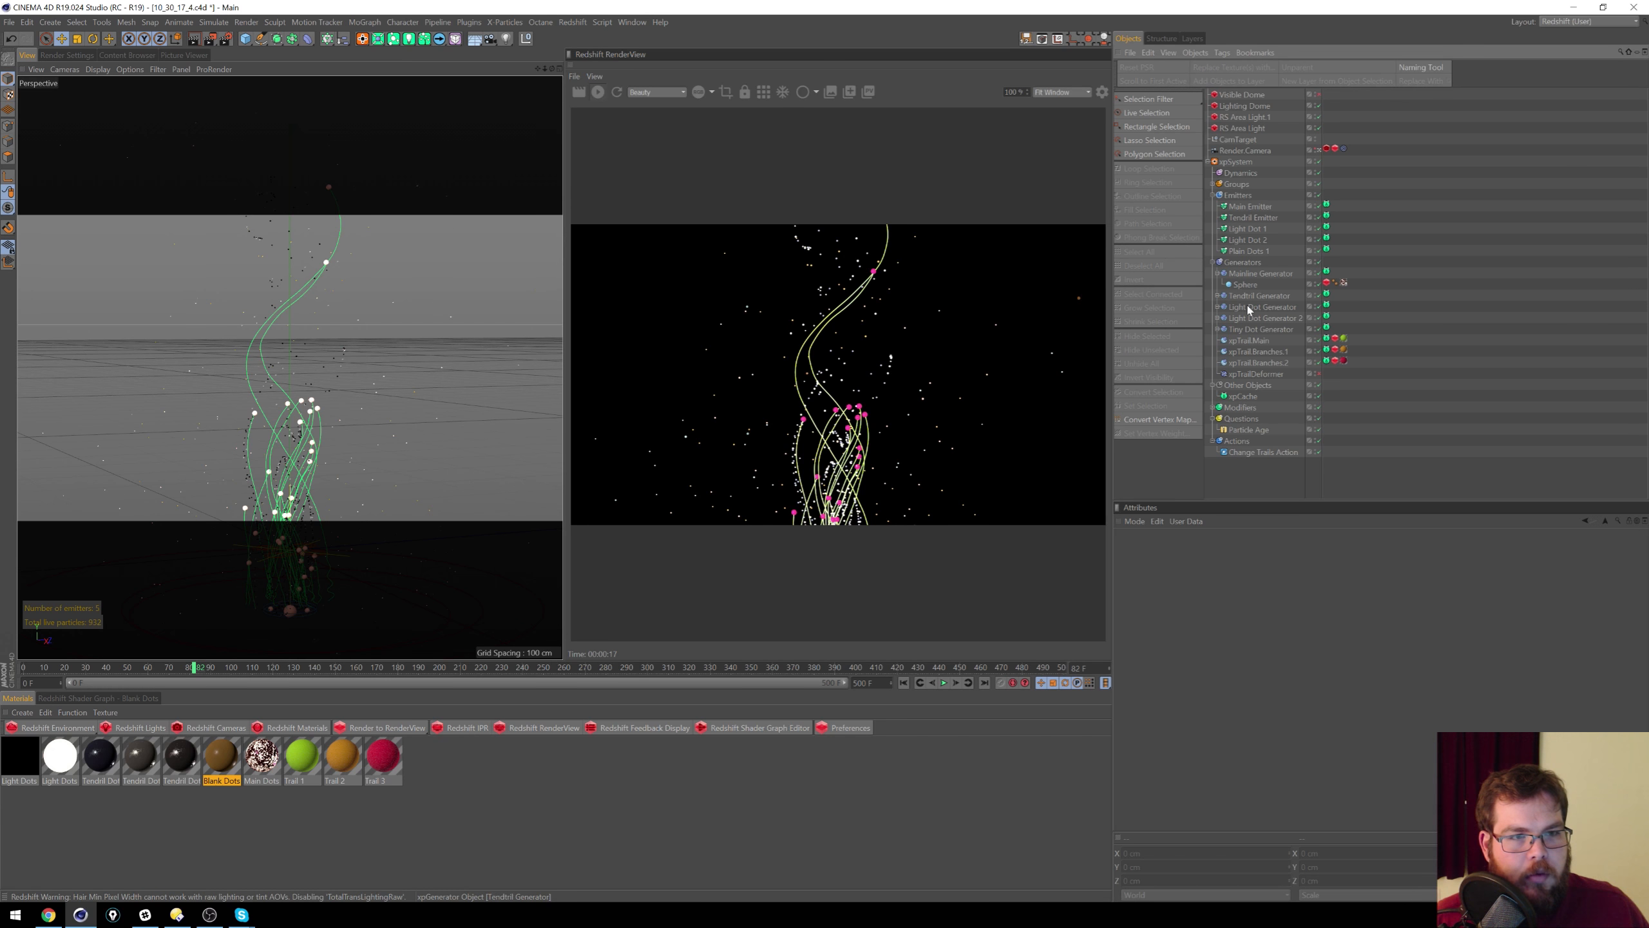
left_click(1336, 362)
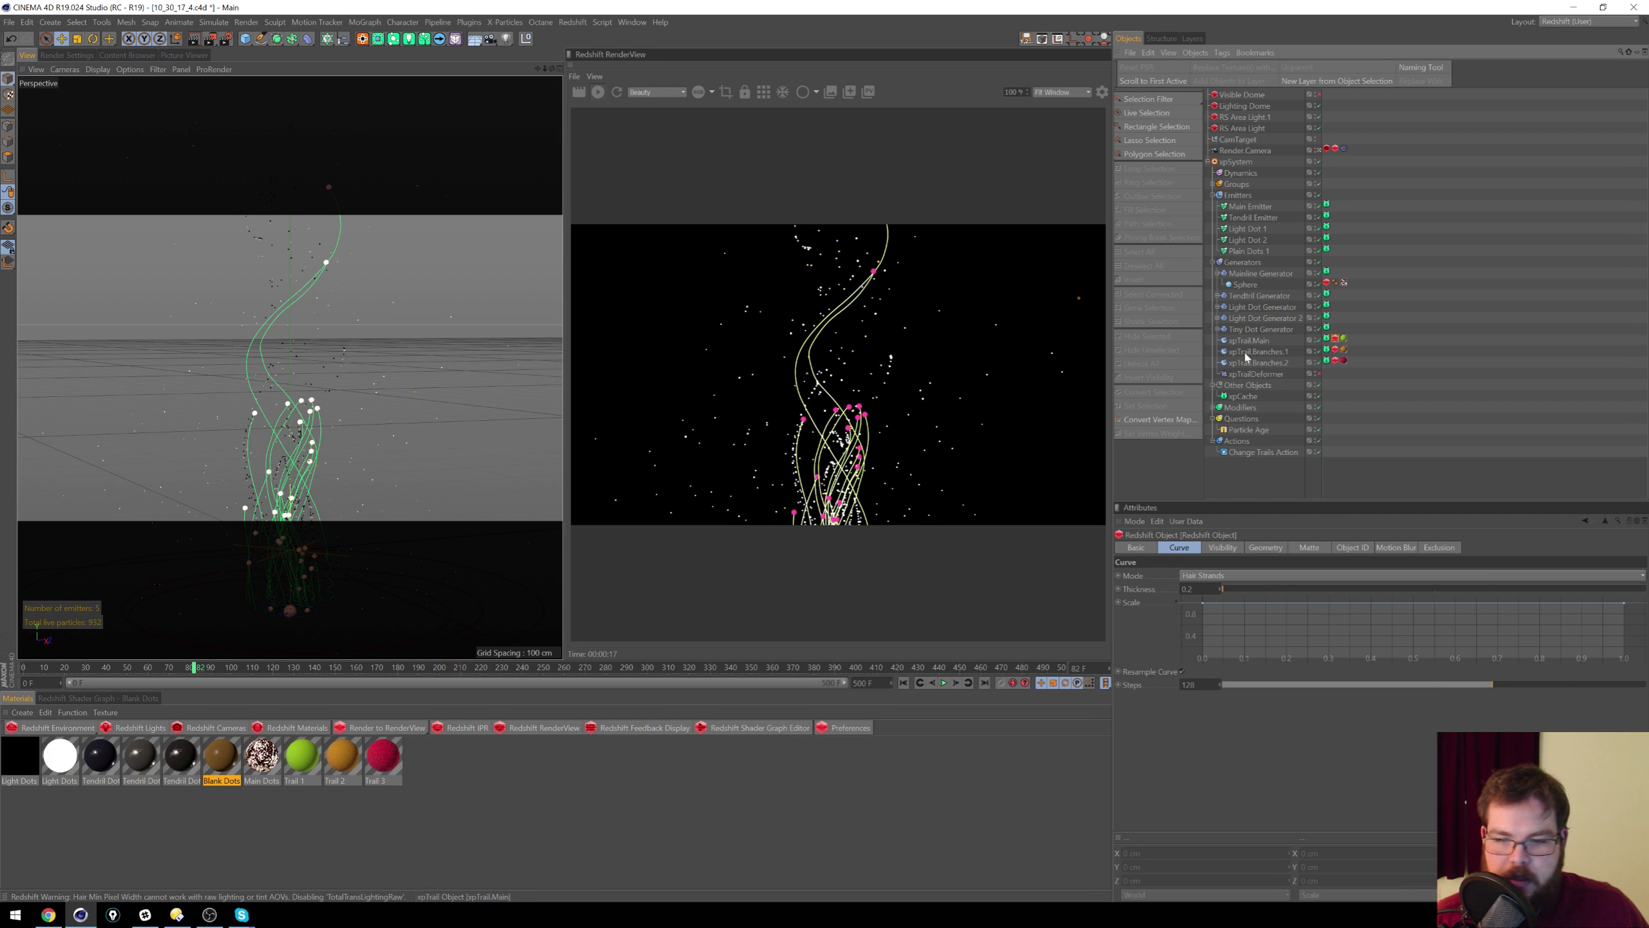
Step: Examine the Trail 1 material's RS Hair and RS Noise settings, including noise coordinates, alongside xpTrail.Main's Redshift curve options
double_click(317, 767)
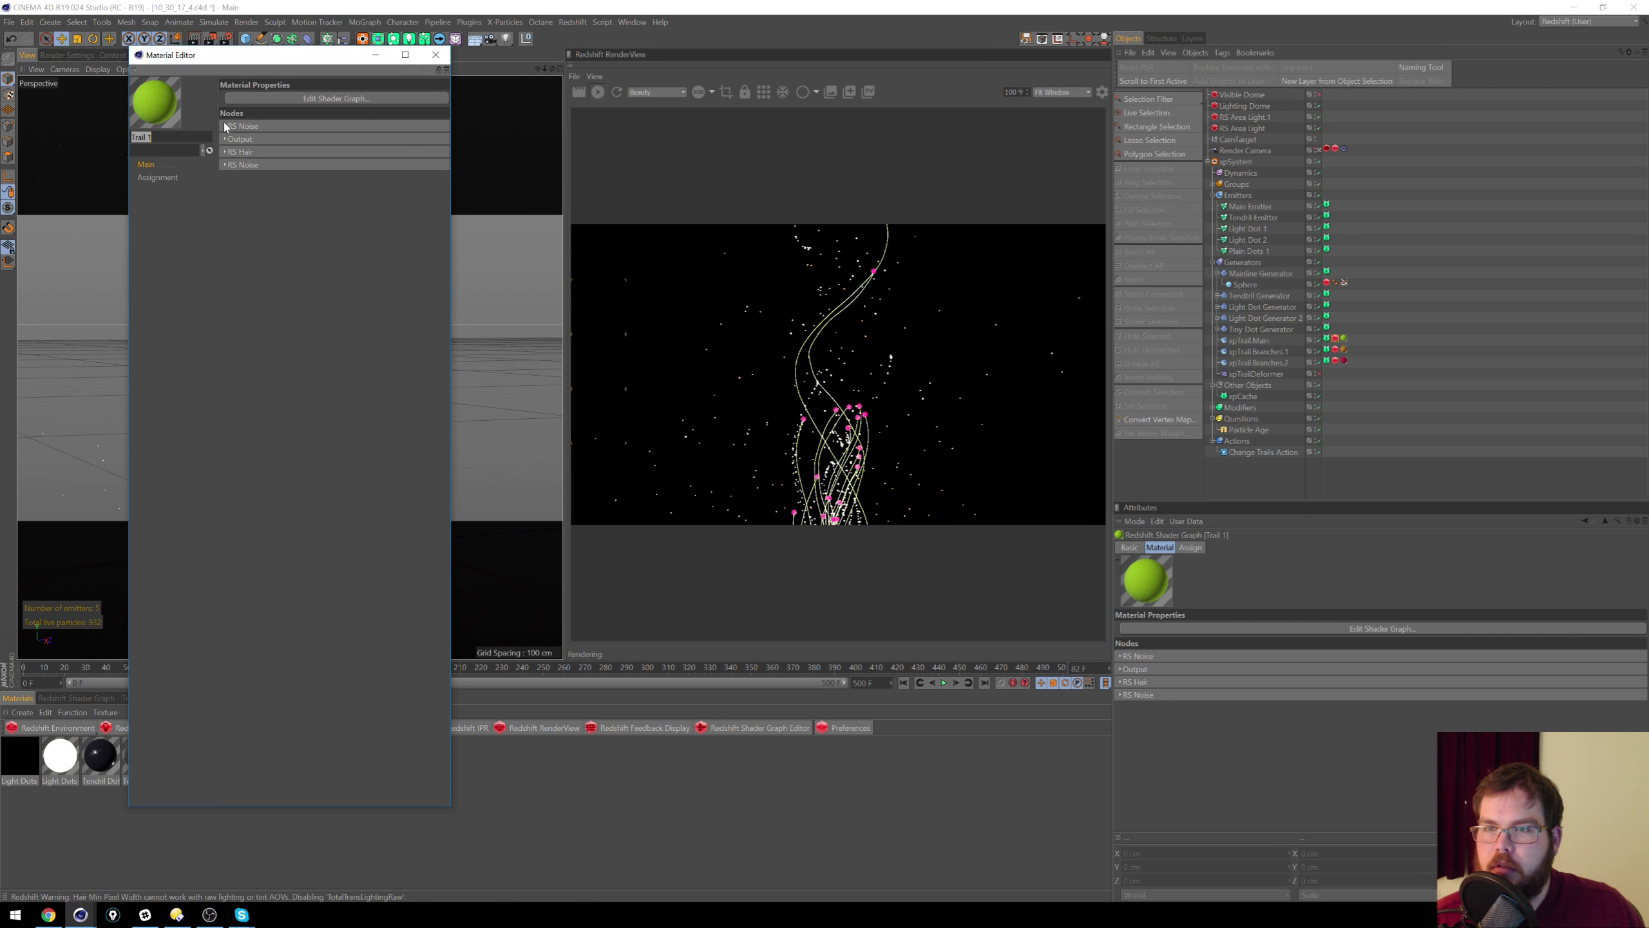
left_click(226, 152)
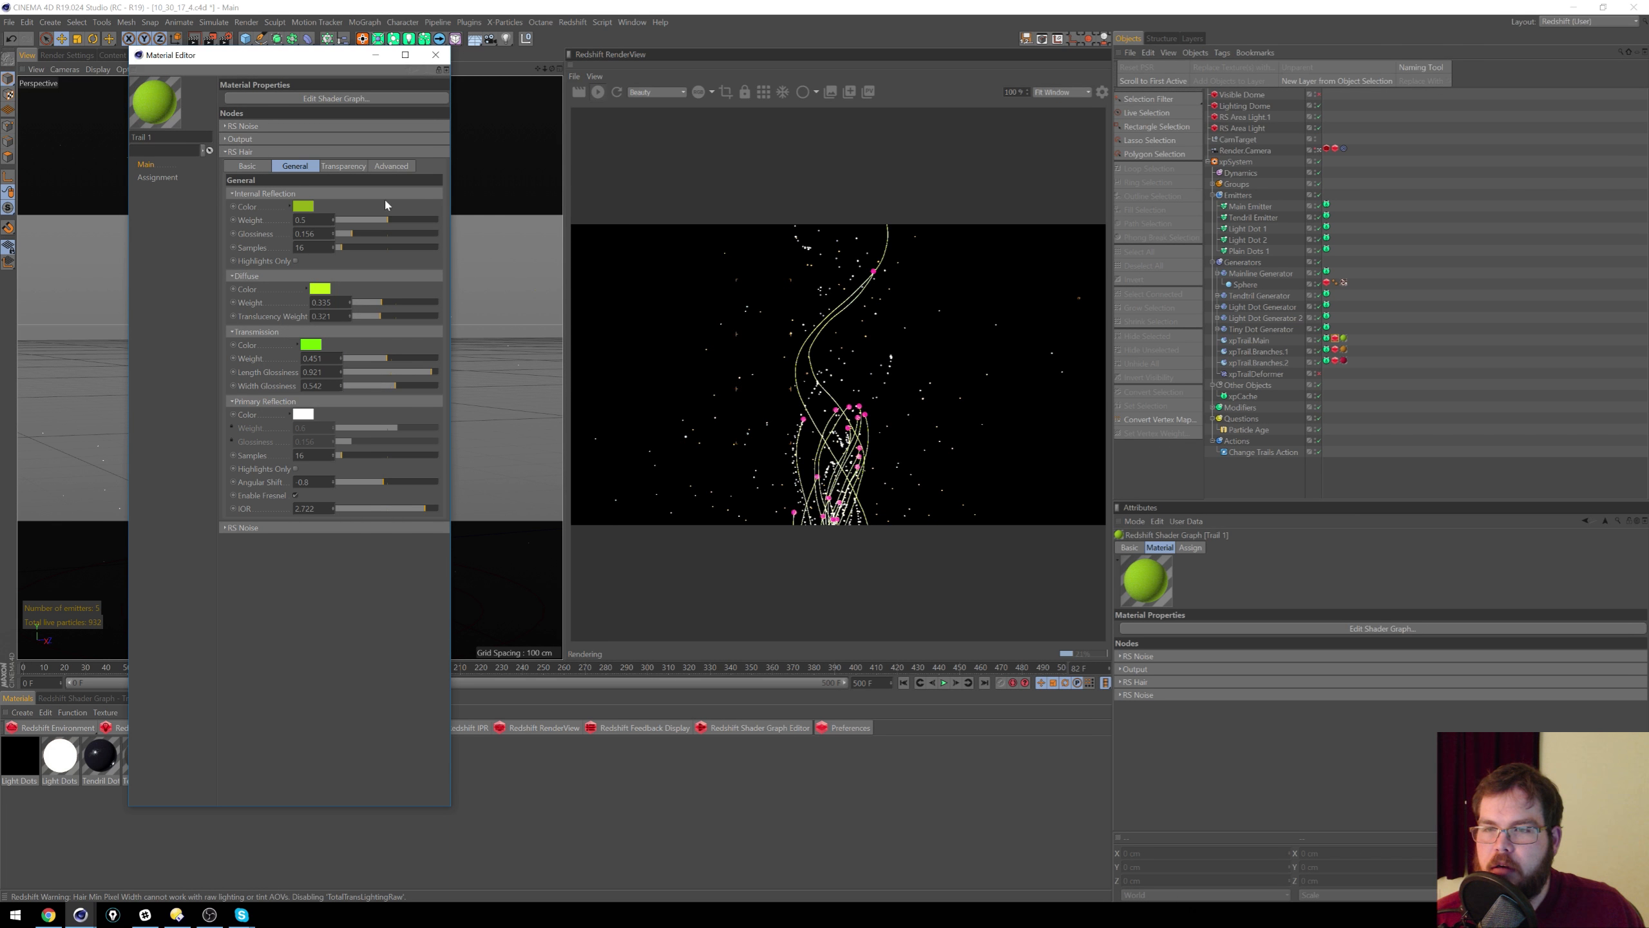
left_click(225, 528)
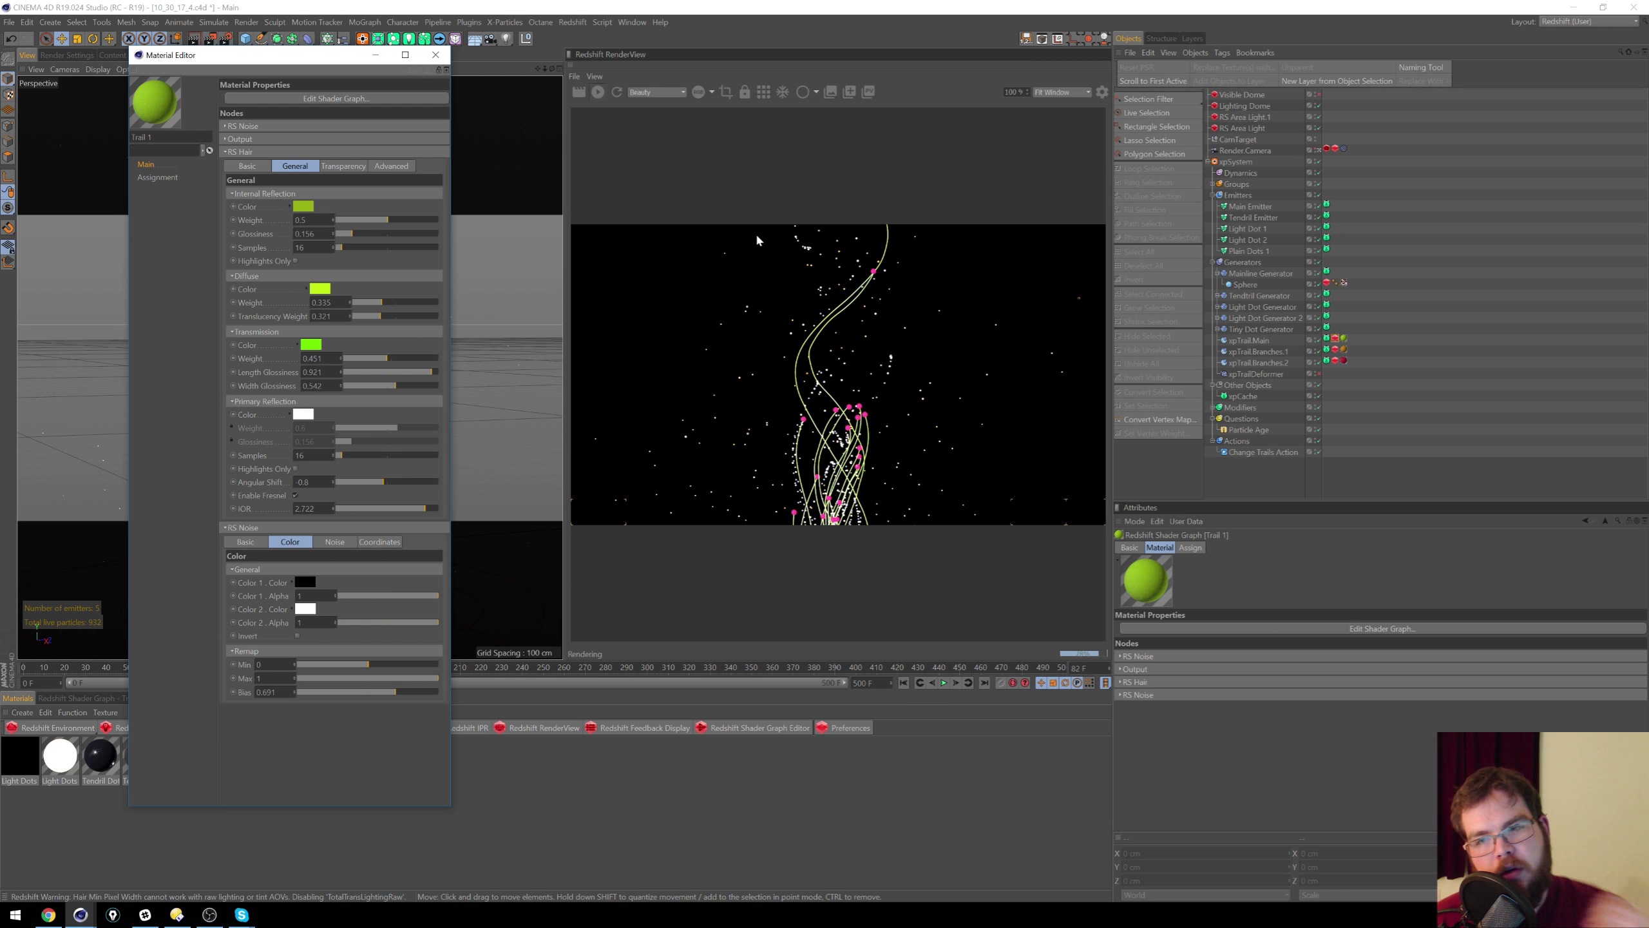
left_click(1336, 338)
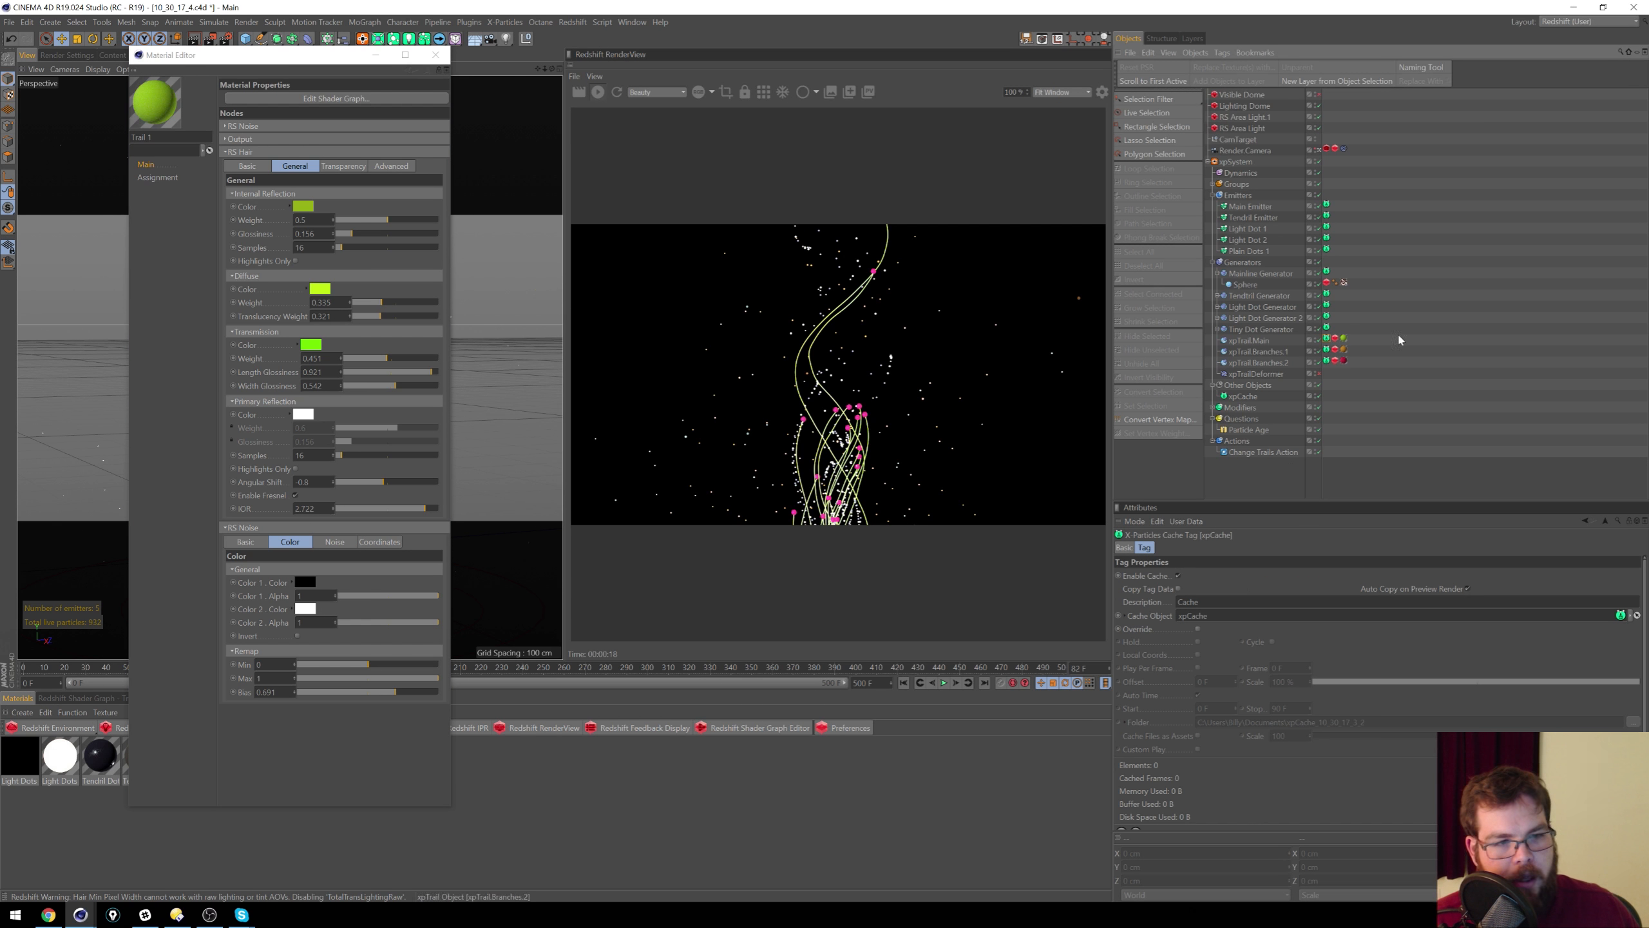
left_click(1335, 339)
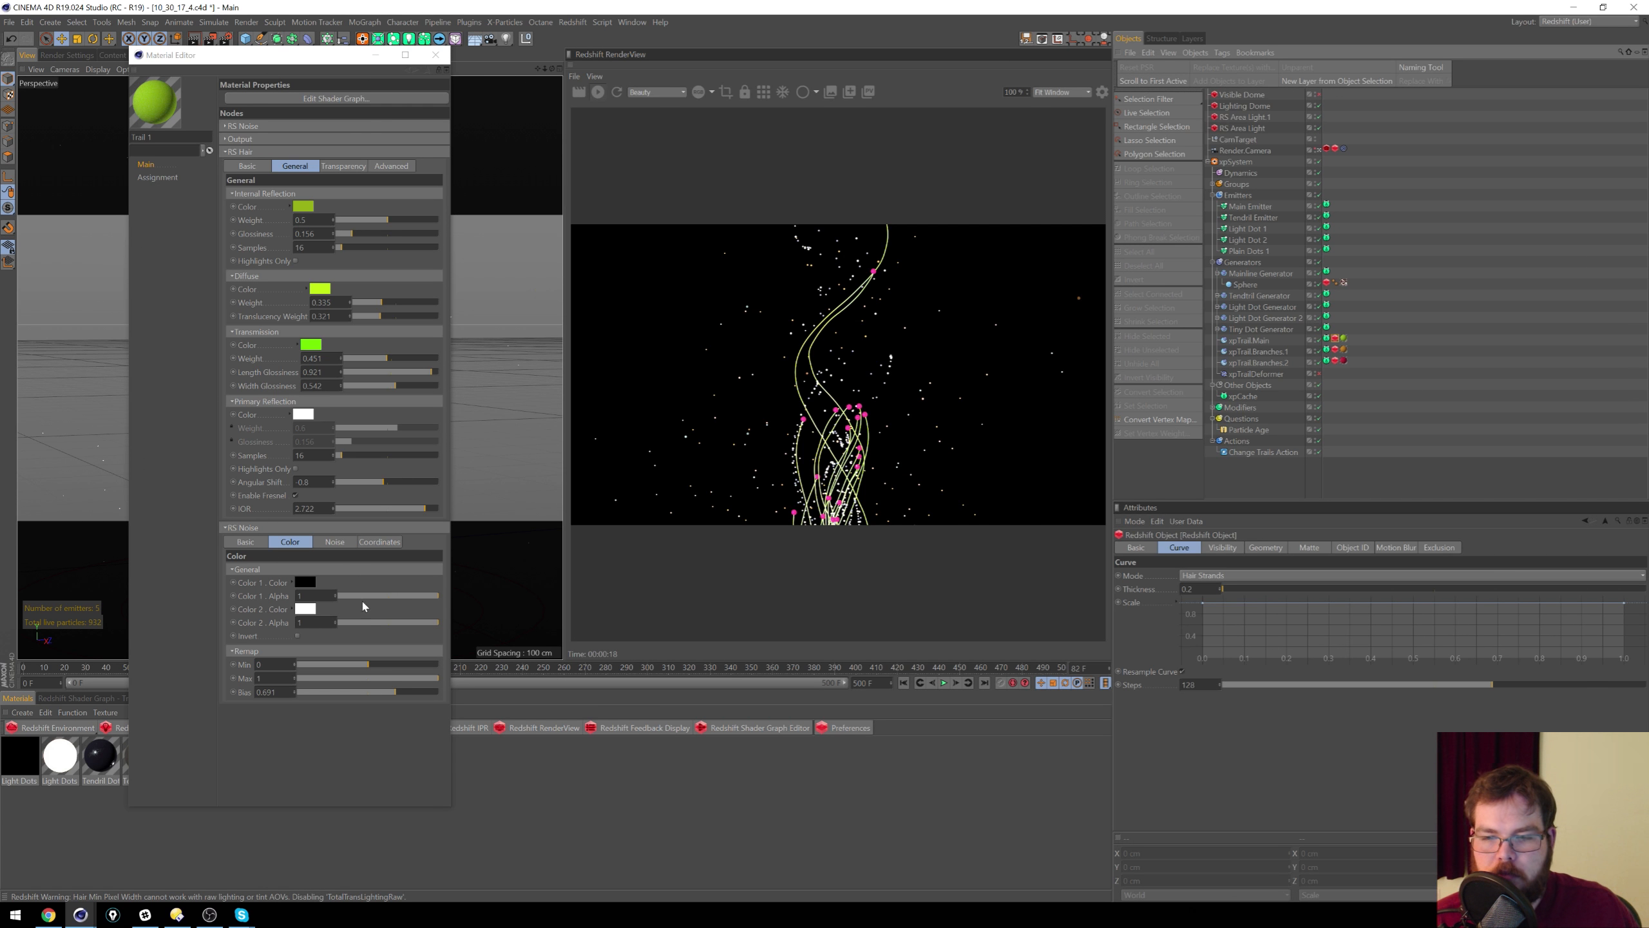
left_click(336, 543)
left_click(380, 542)
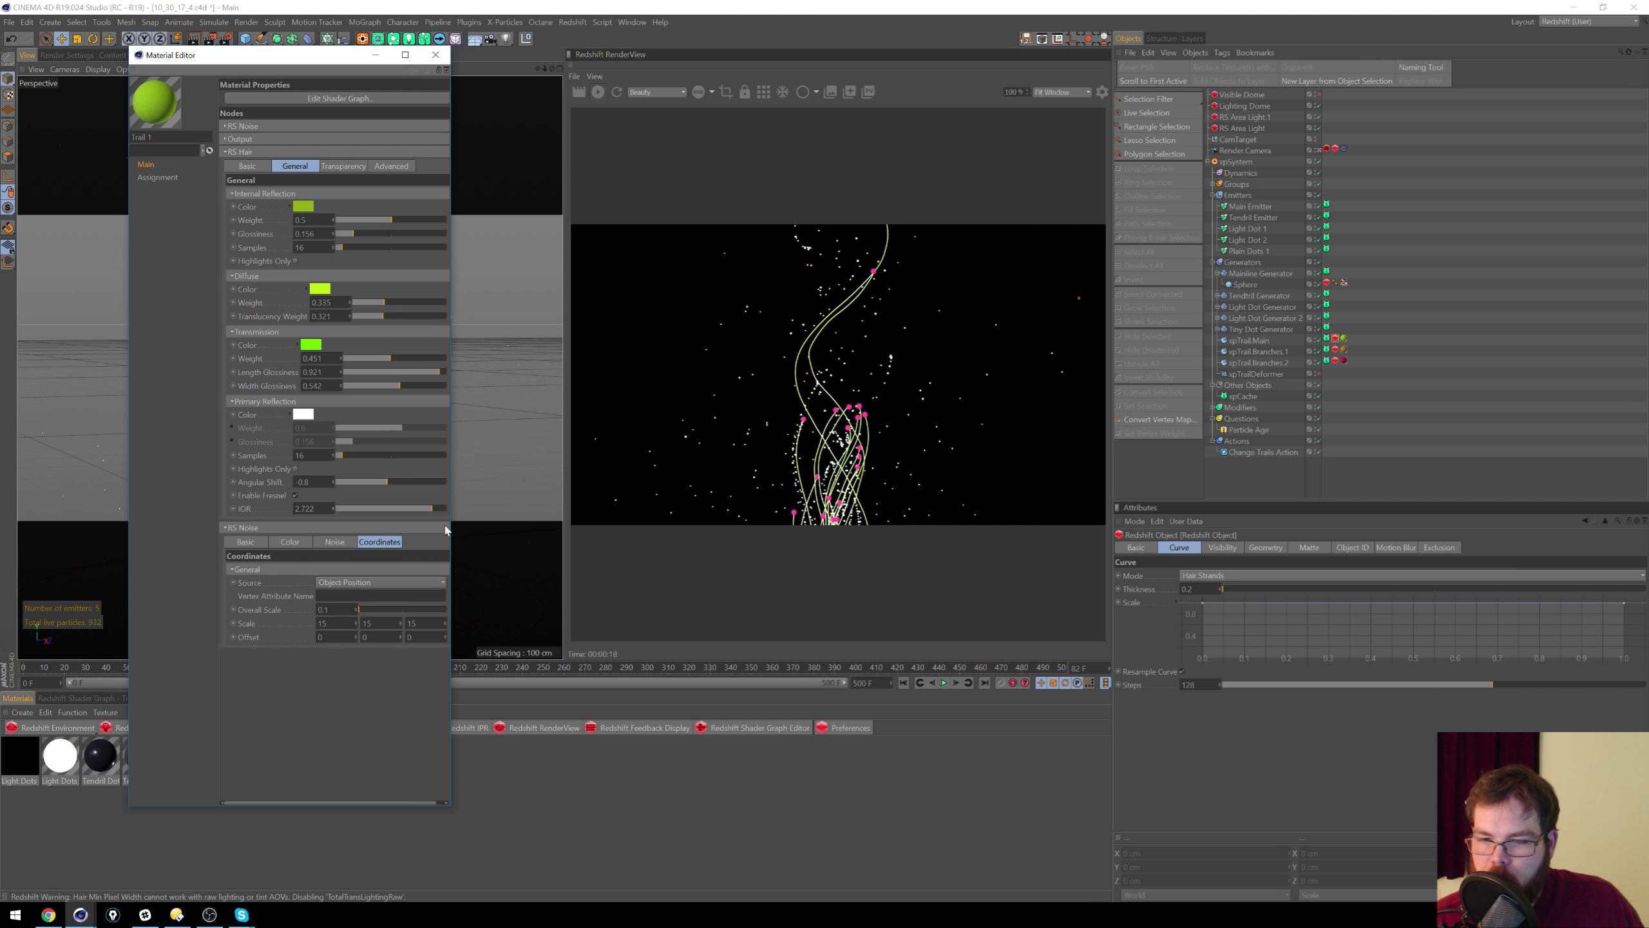
left_click(435, 55)
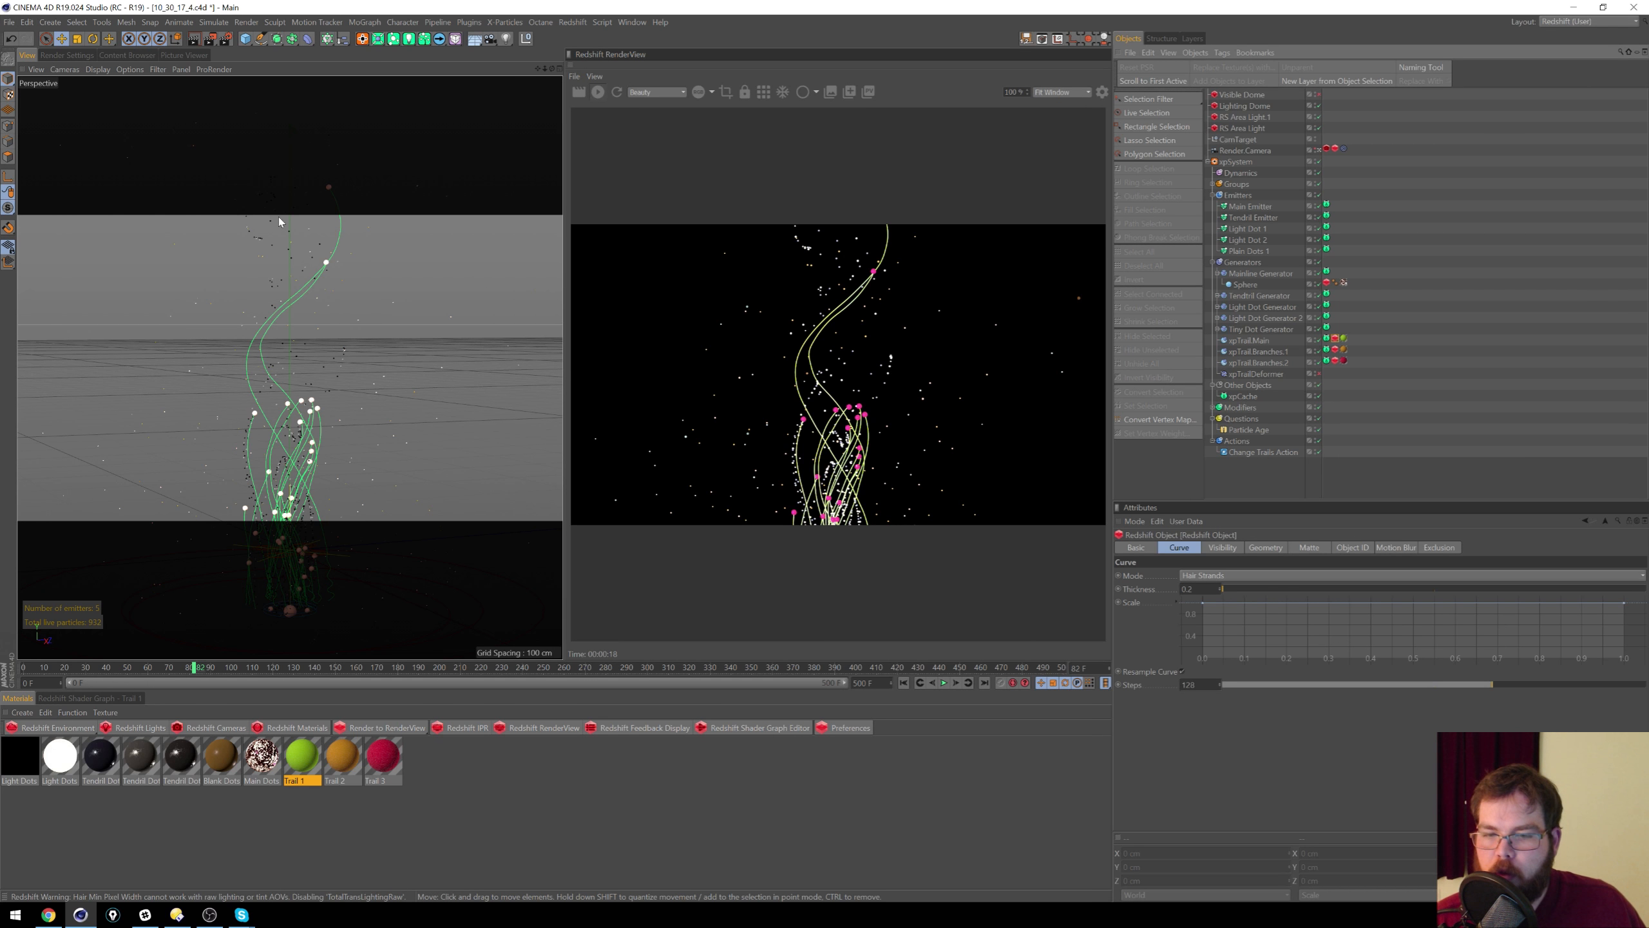
Step: Preview frame 20 in the Redshift RenderView, stop the live render and replay the simulation from frame 0
left_click_drag(194, 669, 78, 671)
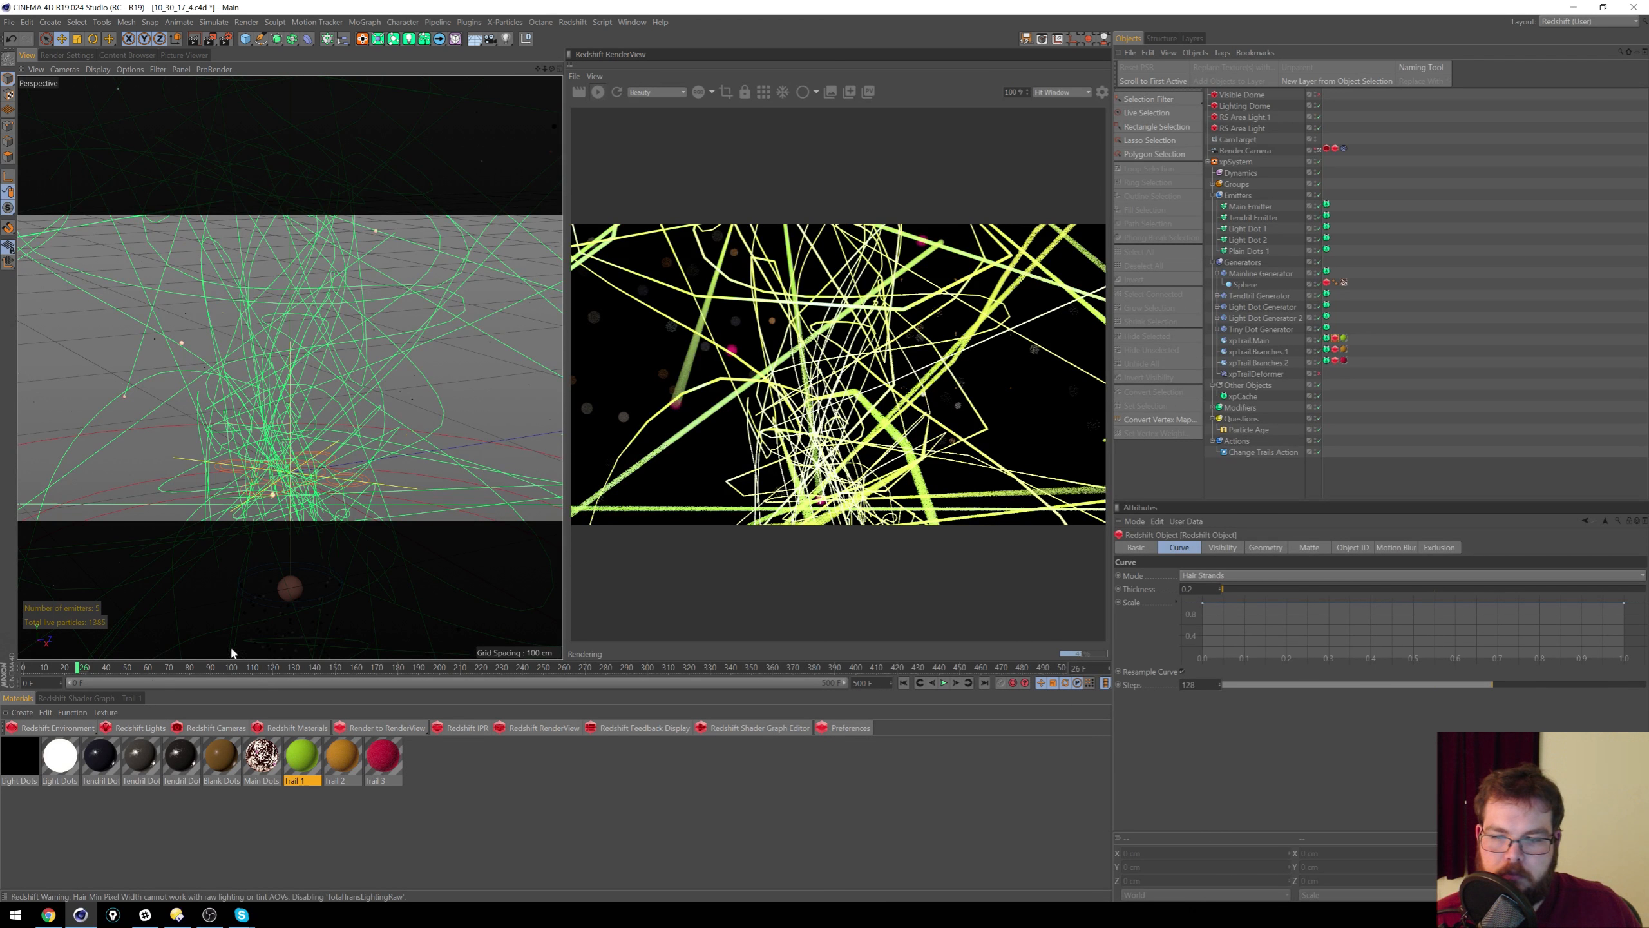
left_click(595, 92)
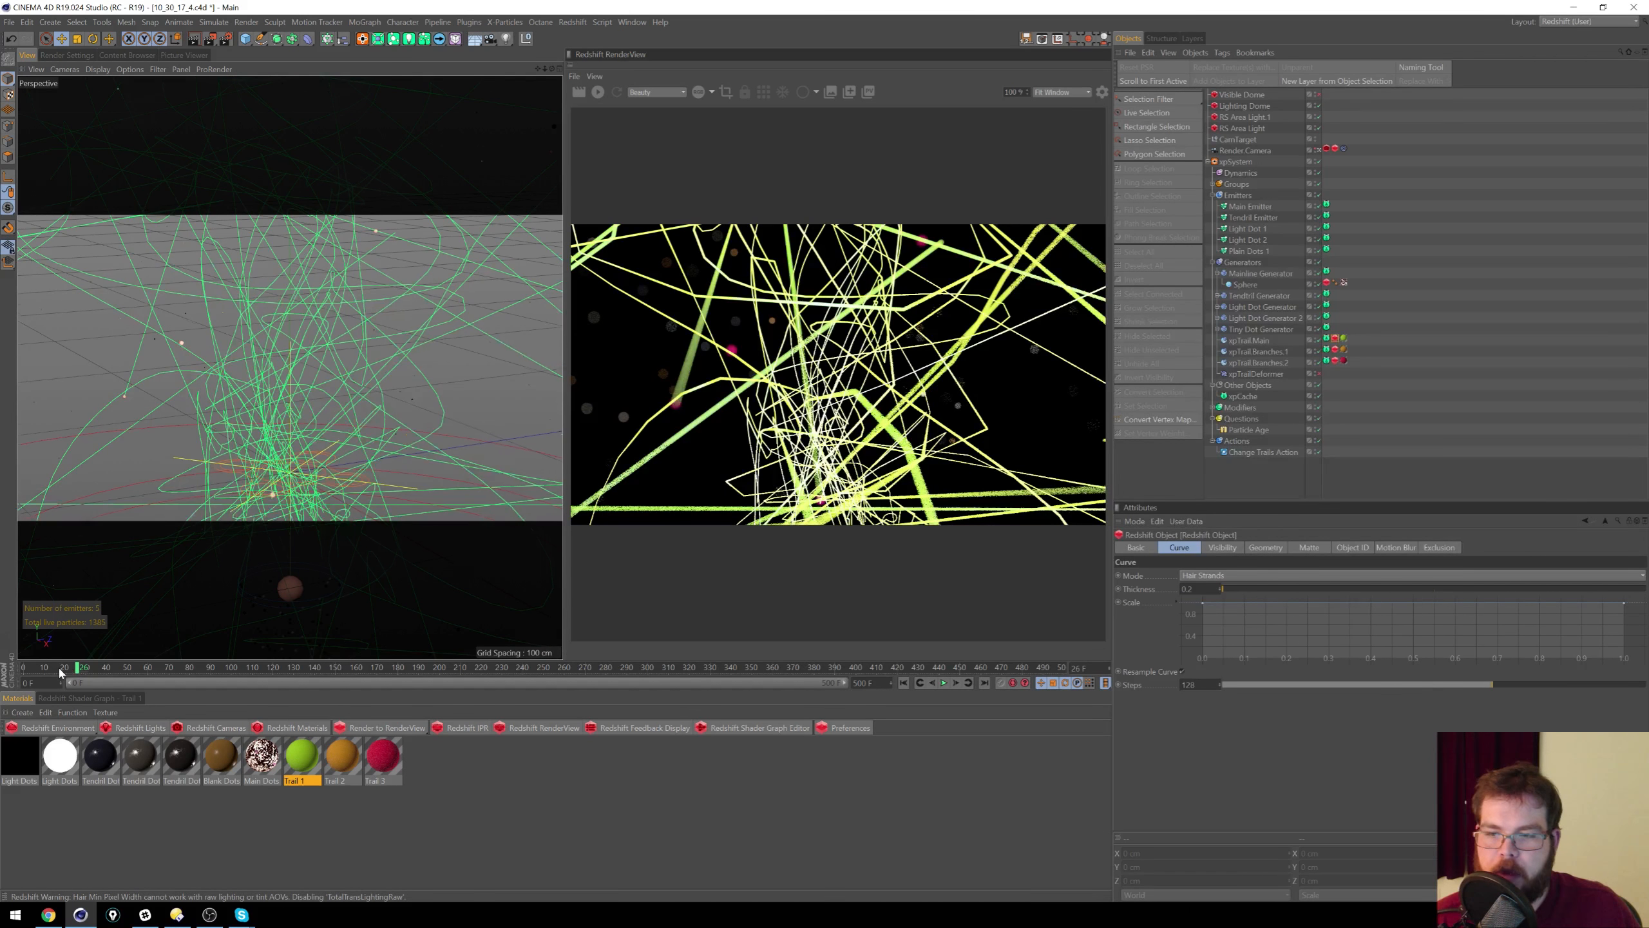
left_click_drag(69, 671, 2, 678)
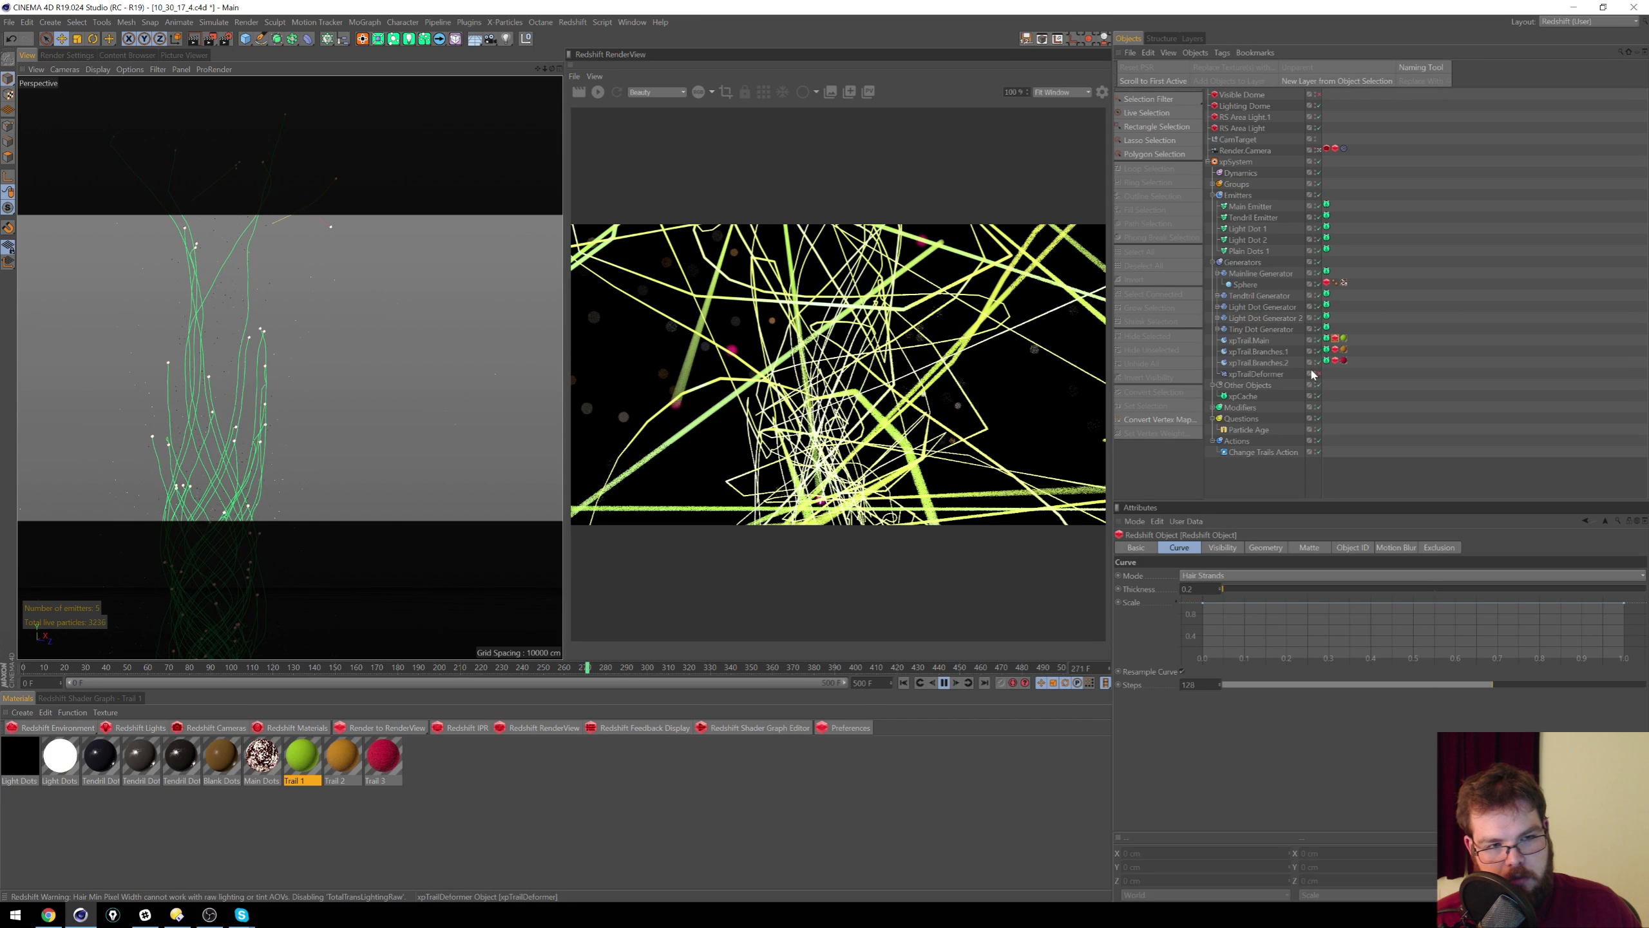
Step: Point xpCache to a new subfolder, named with a person's first name, inside XP-Cache on the CACHE_PRAE (G:) drive
left_click(1215, 396)
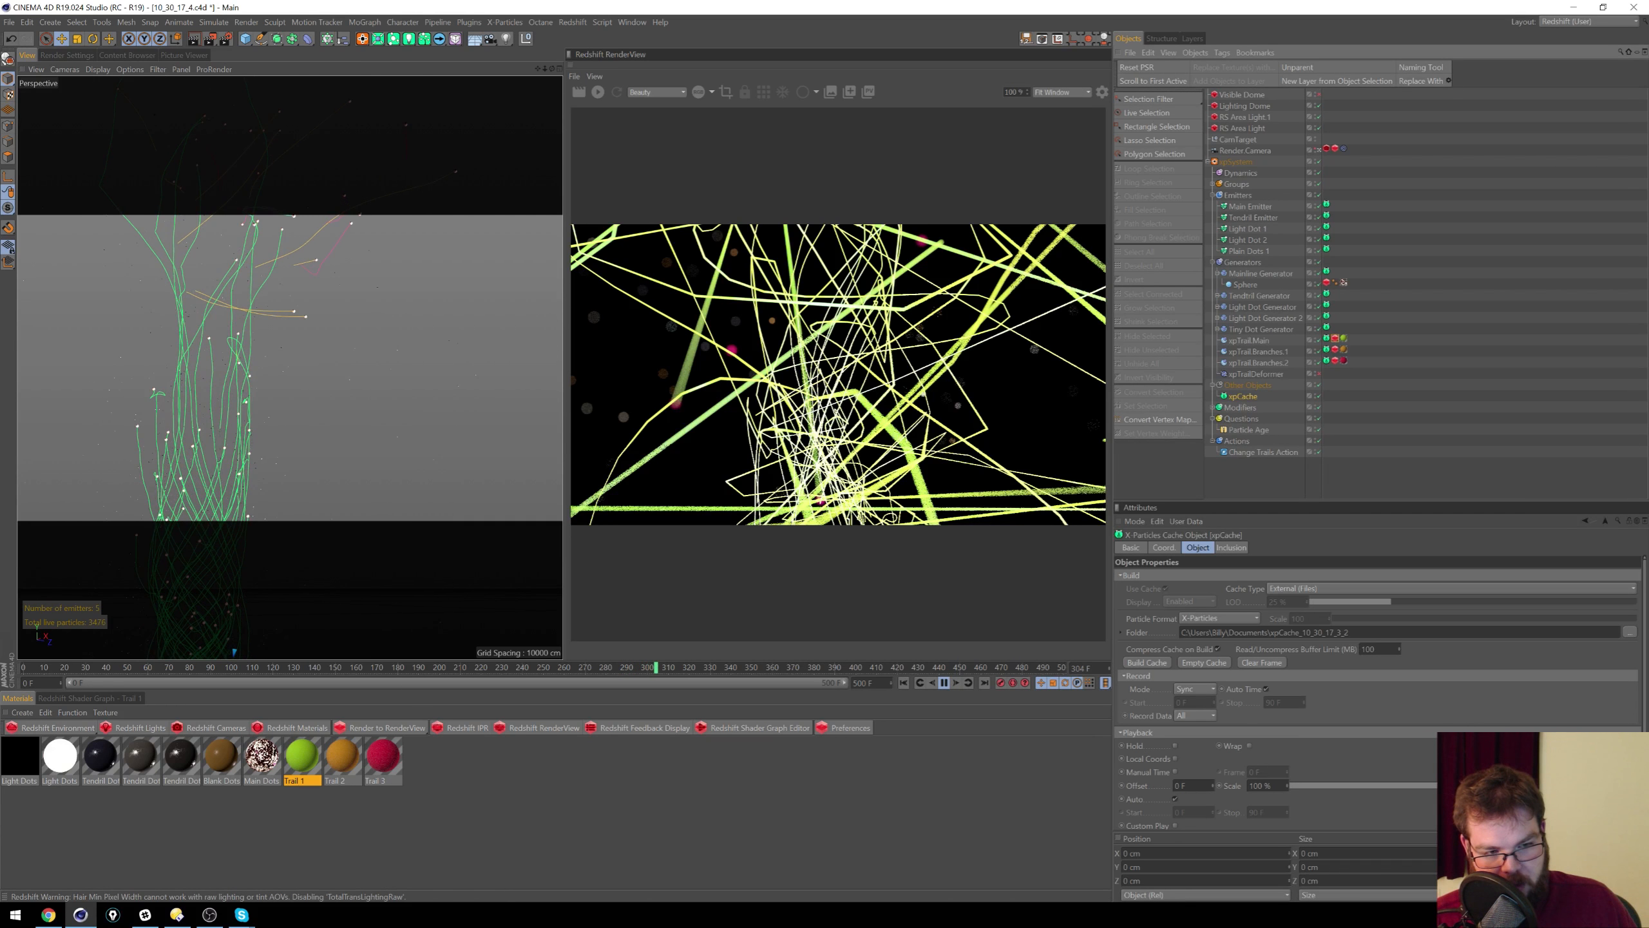
left_click(1630, 632)
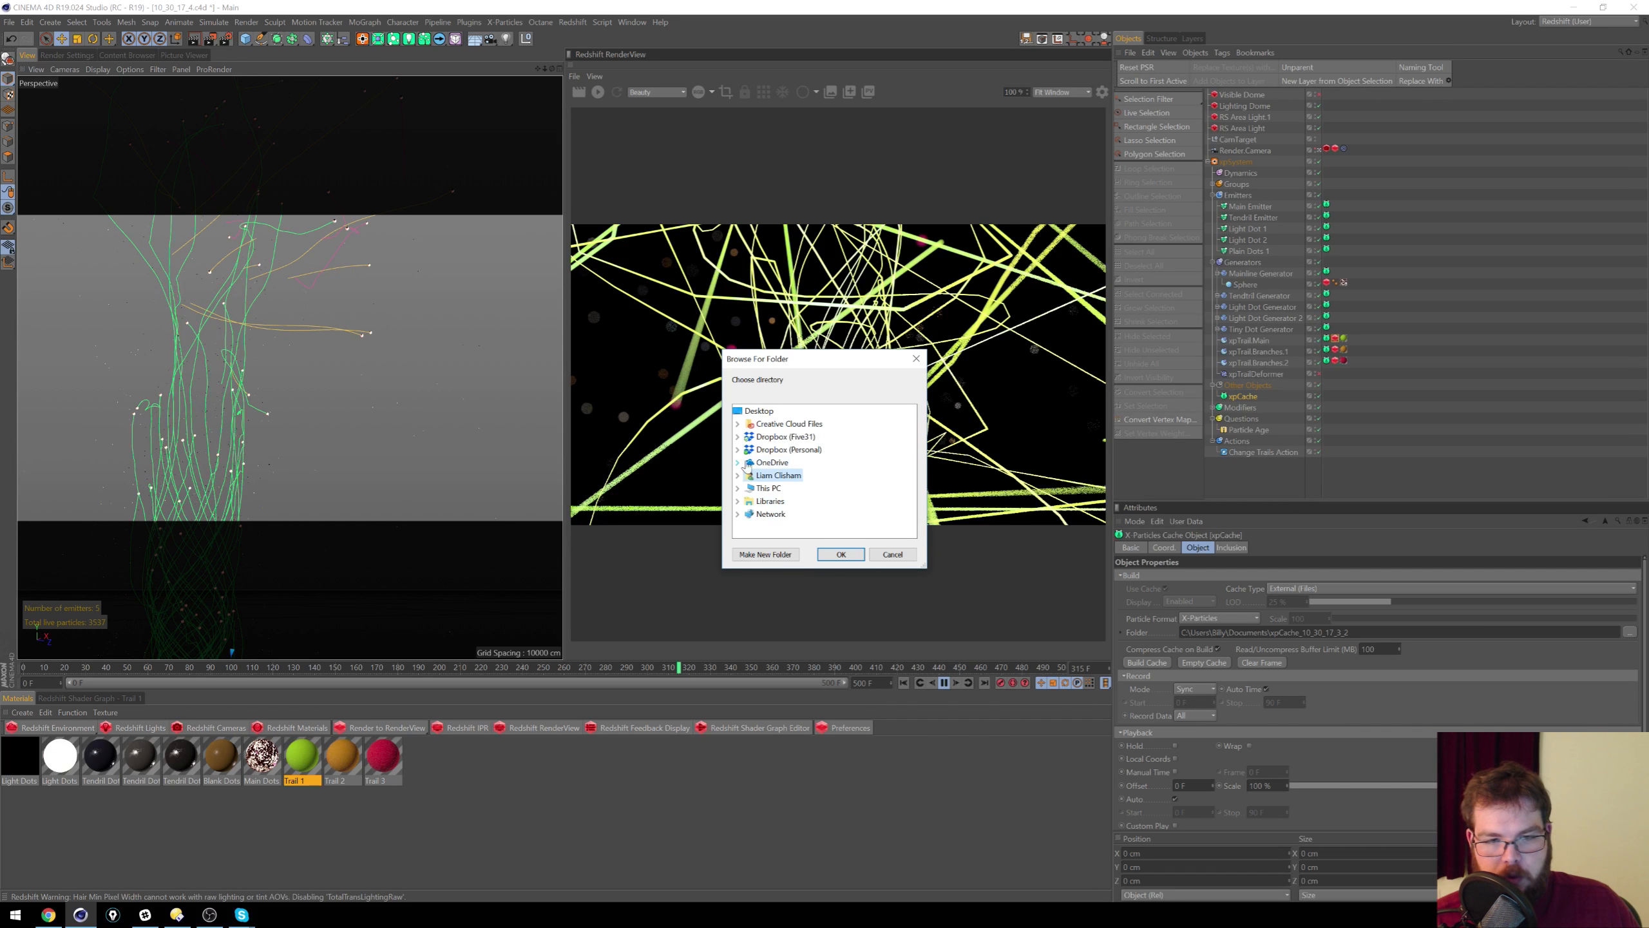
left_click(739, 489)
left_click_drag(910, 458, 911, 500)
left_click(749, 475)
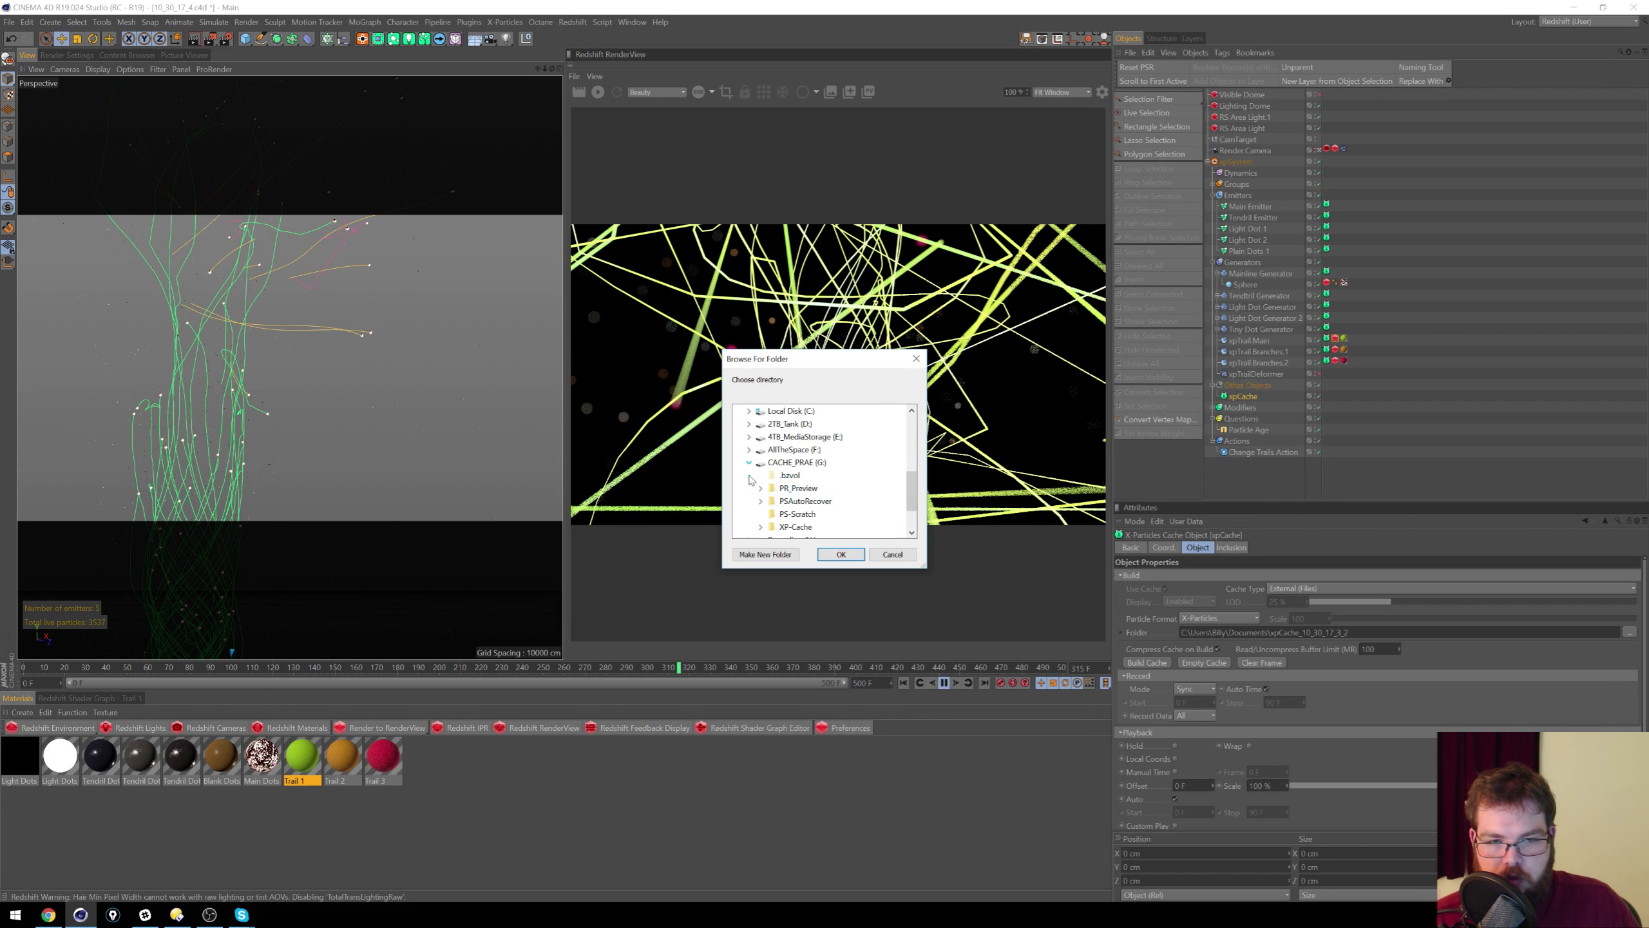
left_click(793, 528)
left_click(765, 553)
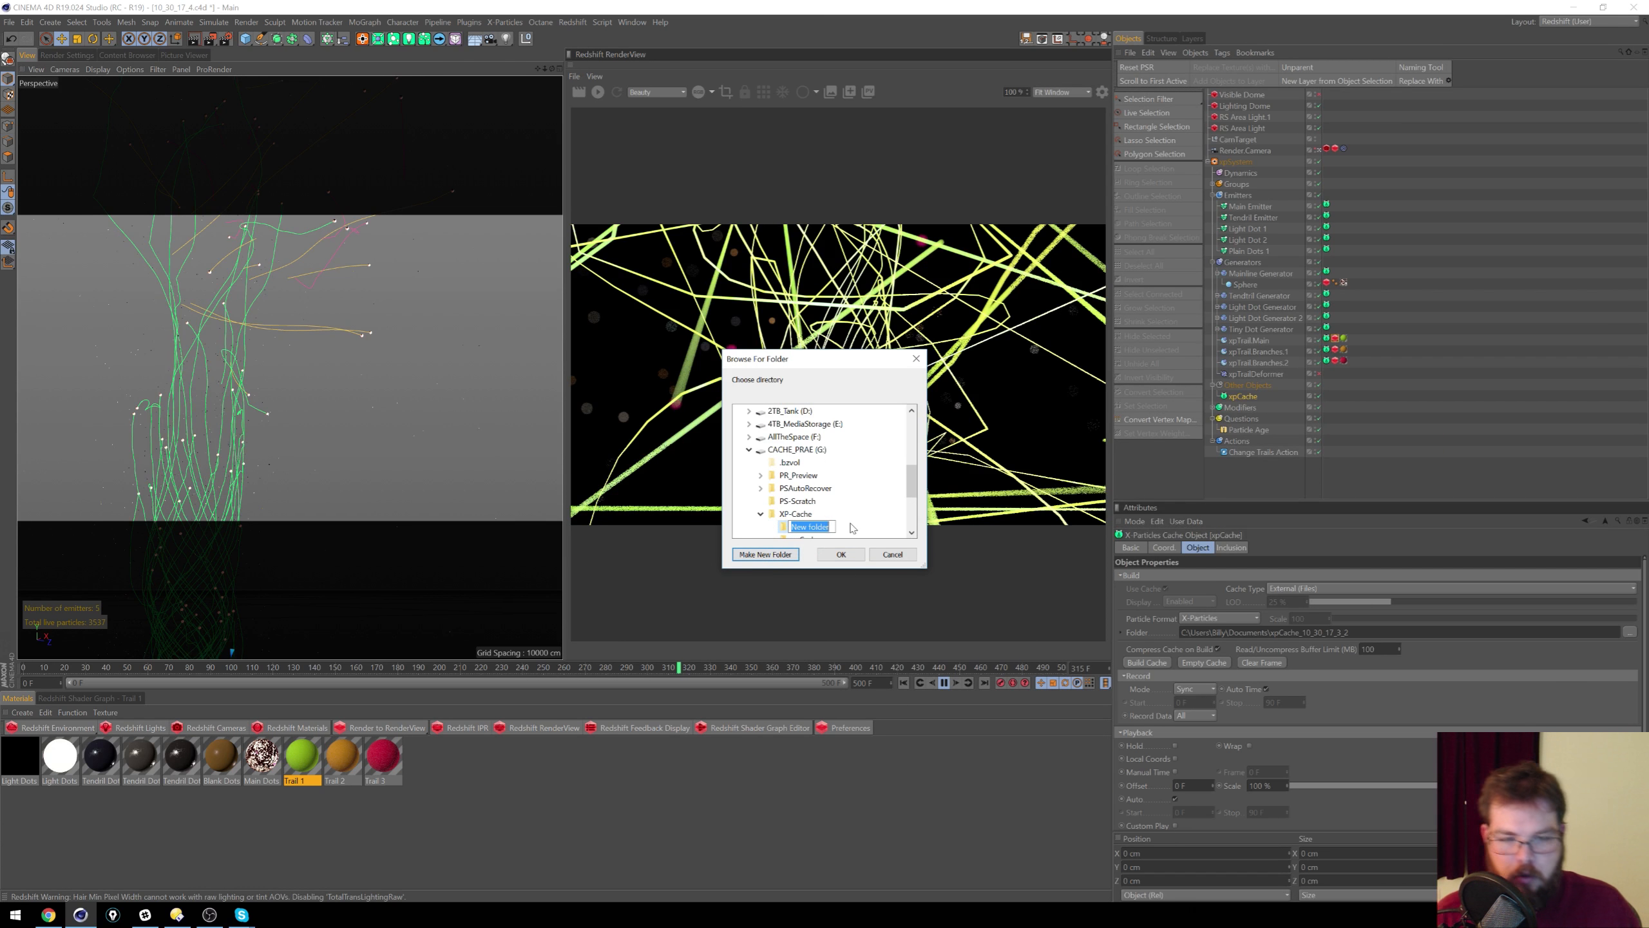
type("Billy")
key("Return")
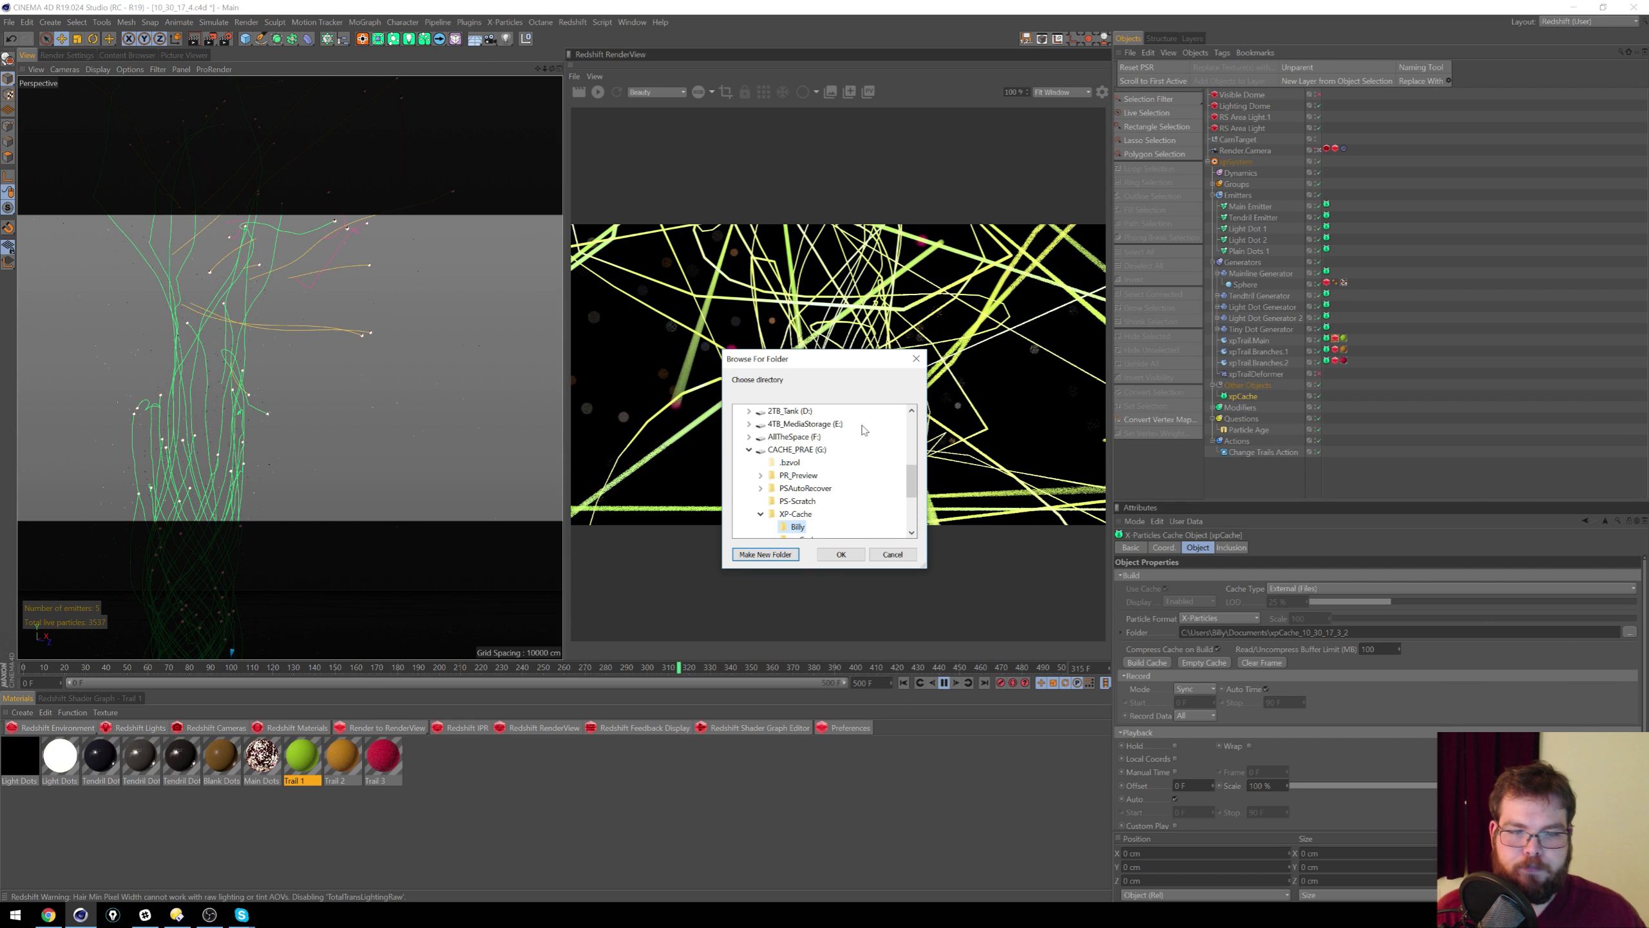
left_click(841, 554)
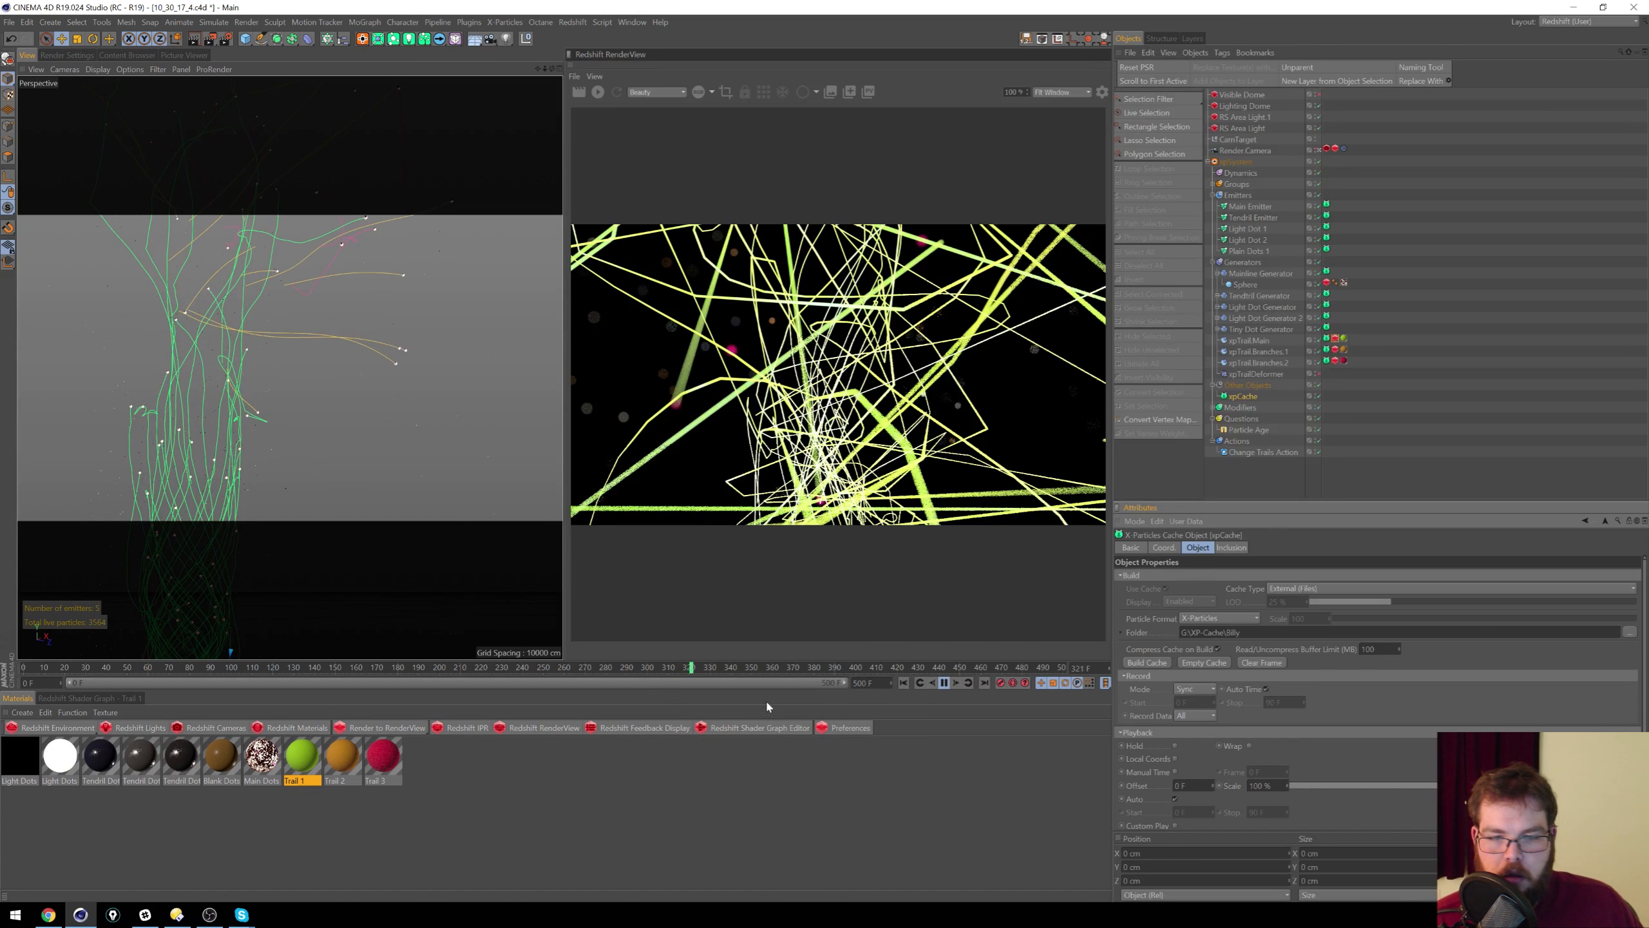
Step: Stop playback and set the timeline's end to frame 90
left_click(944, 683)
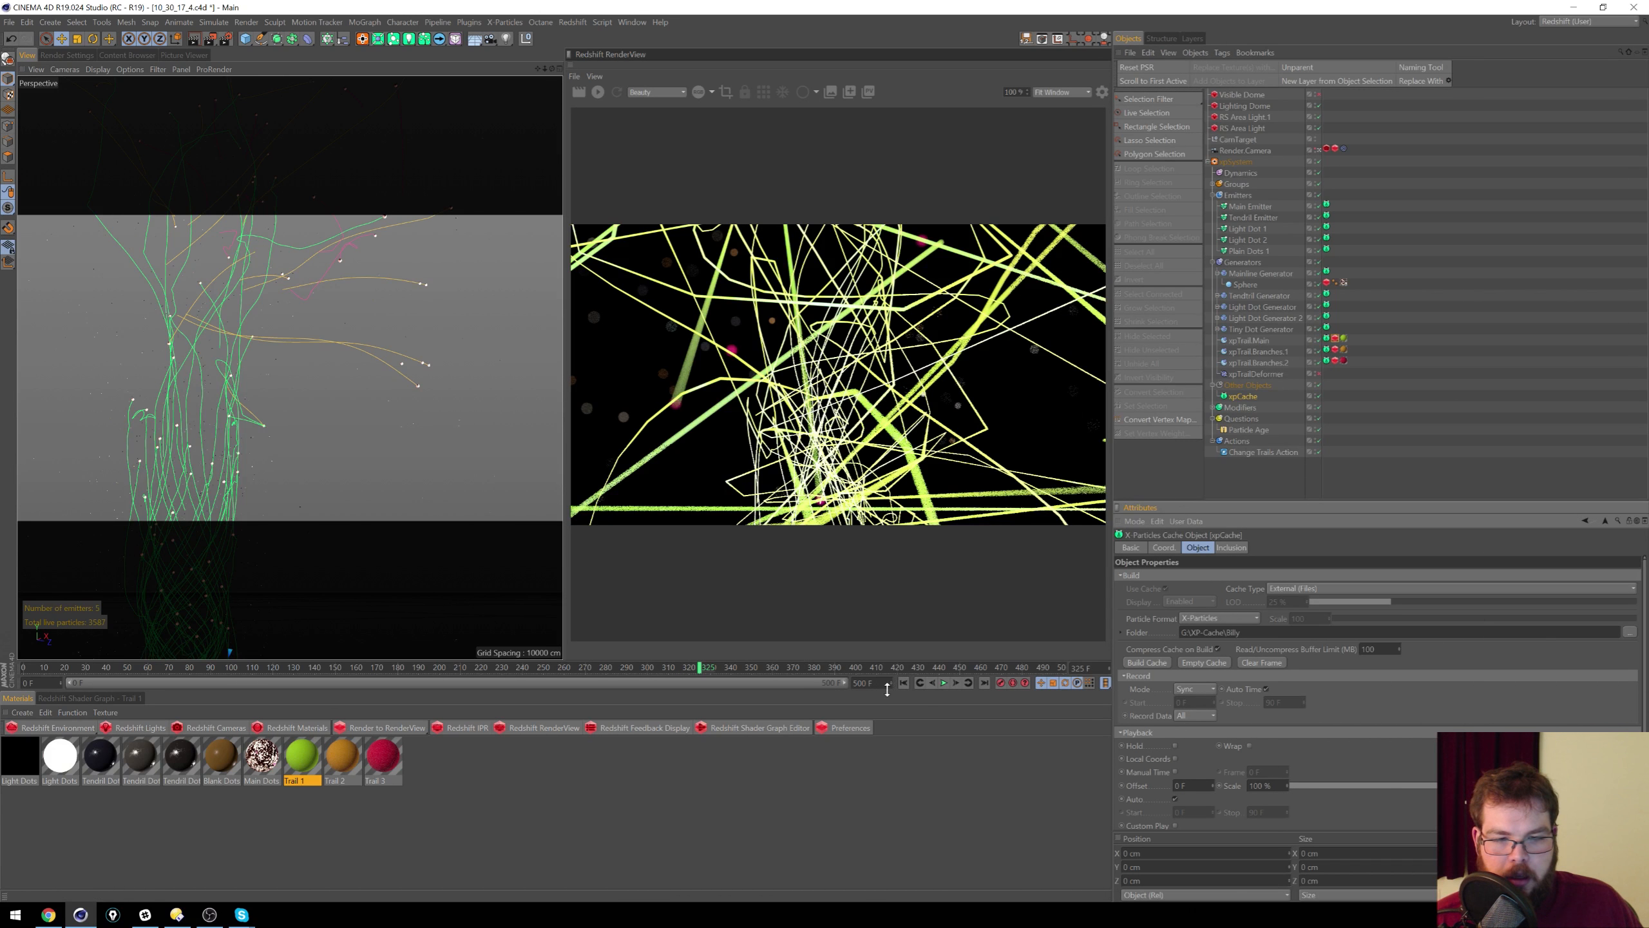
double_click(862, 683)
type("90")
key("Return")
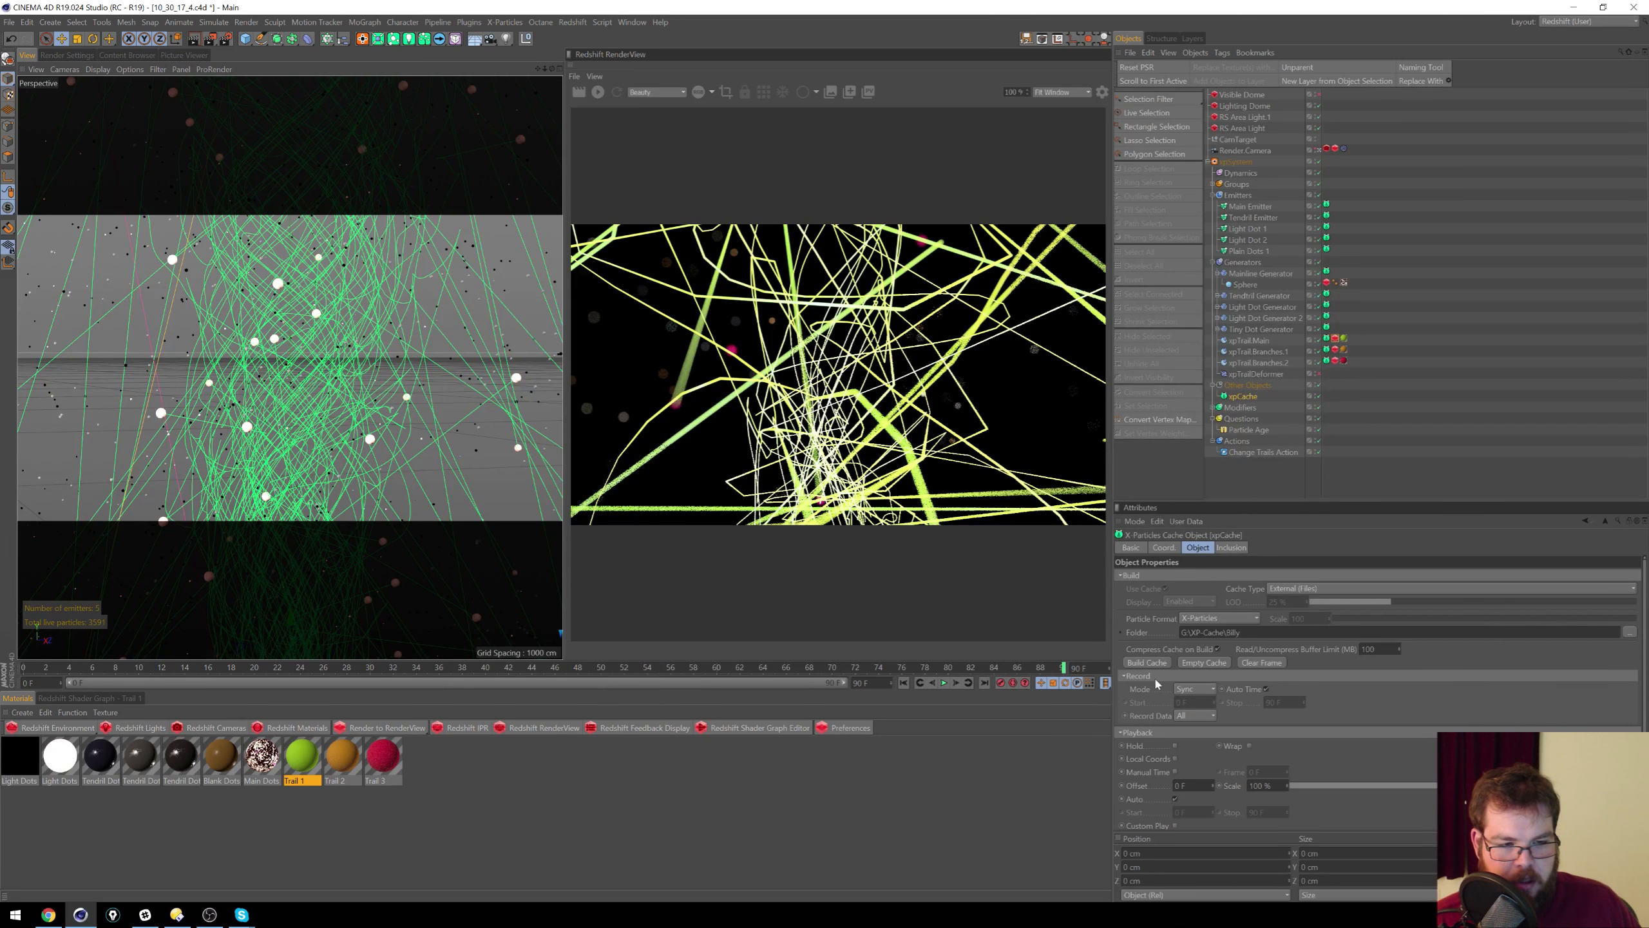
Step: Build the xpCache as a new cache, with External (Files) as the cache type
left_click(1170, 662)
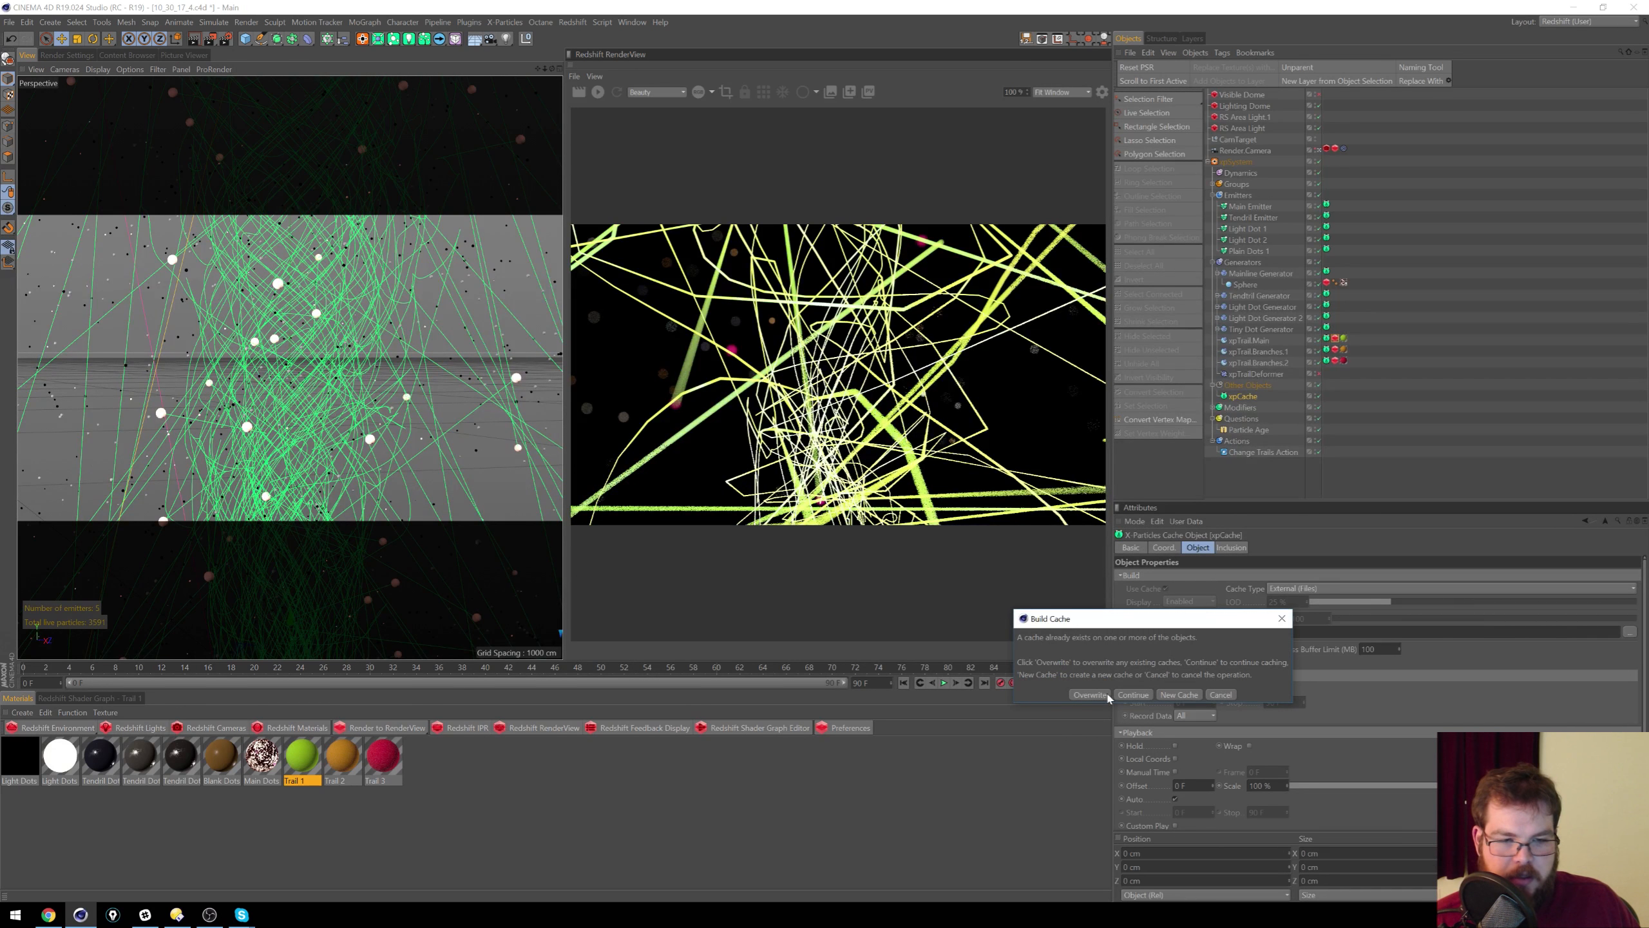
left_click(1179, 695)
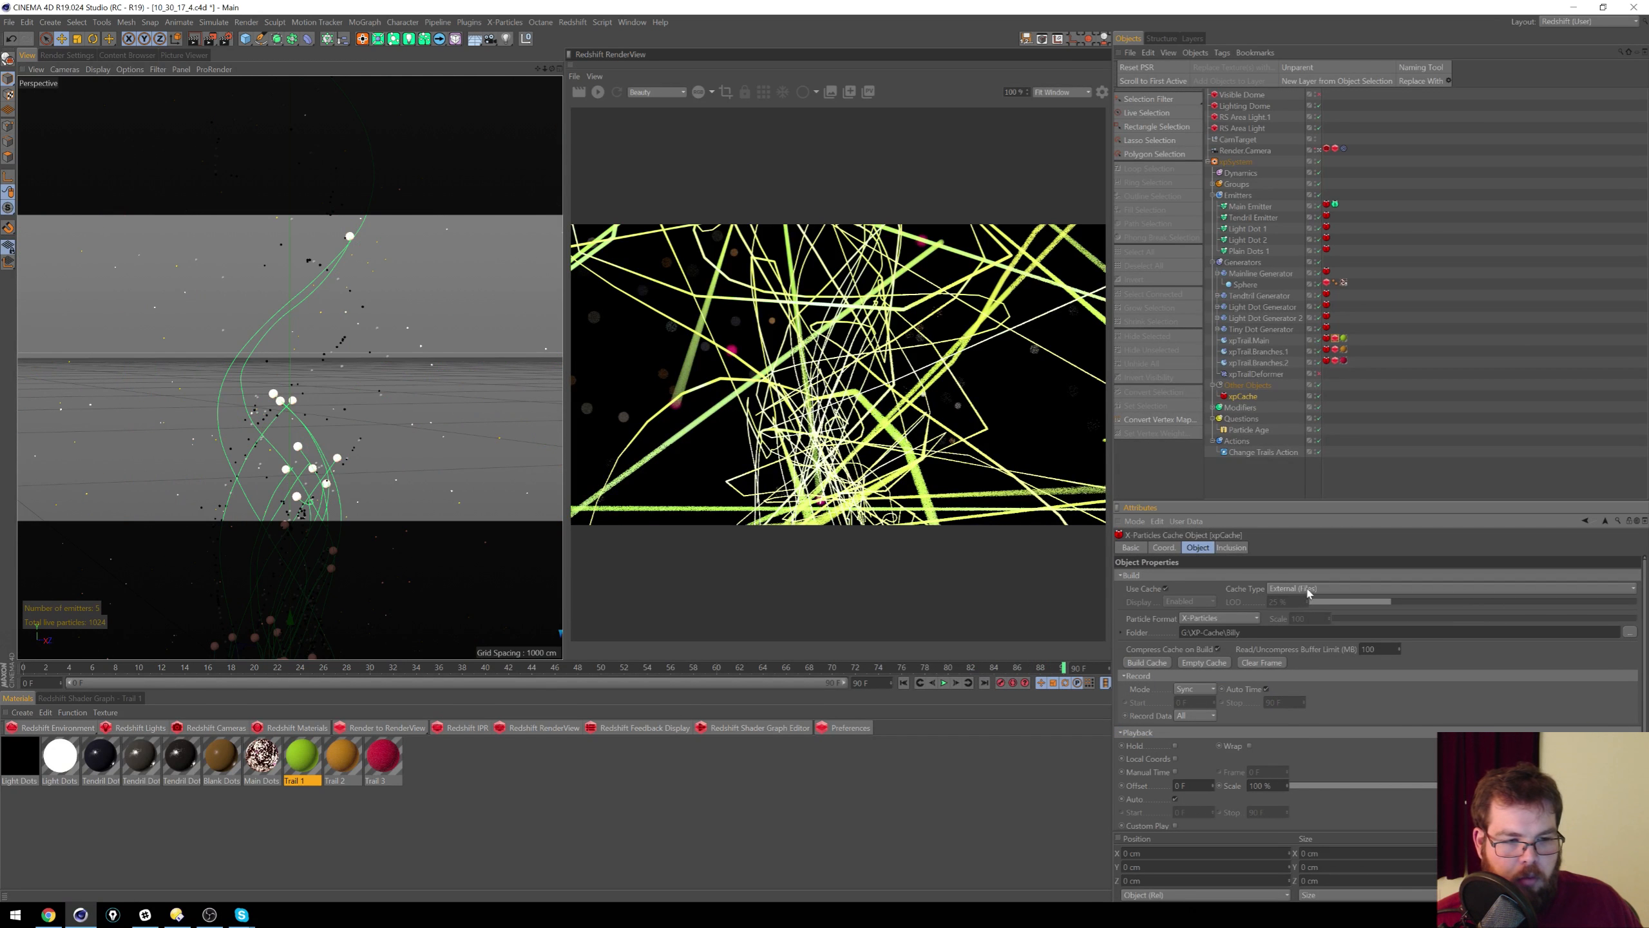
left_click(1308, 590)
left_click(1313, 603)
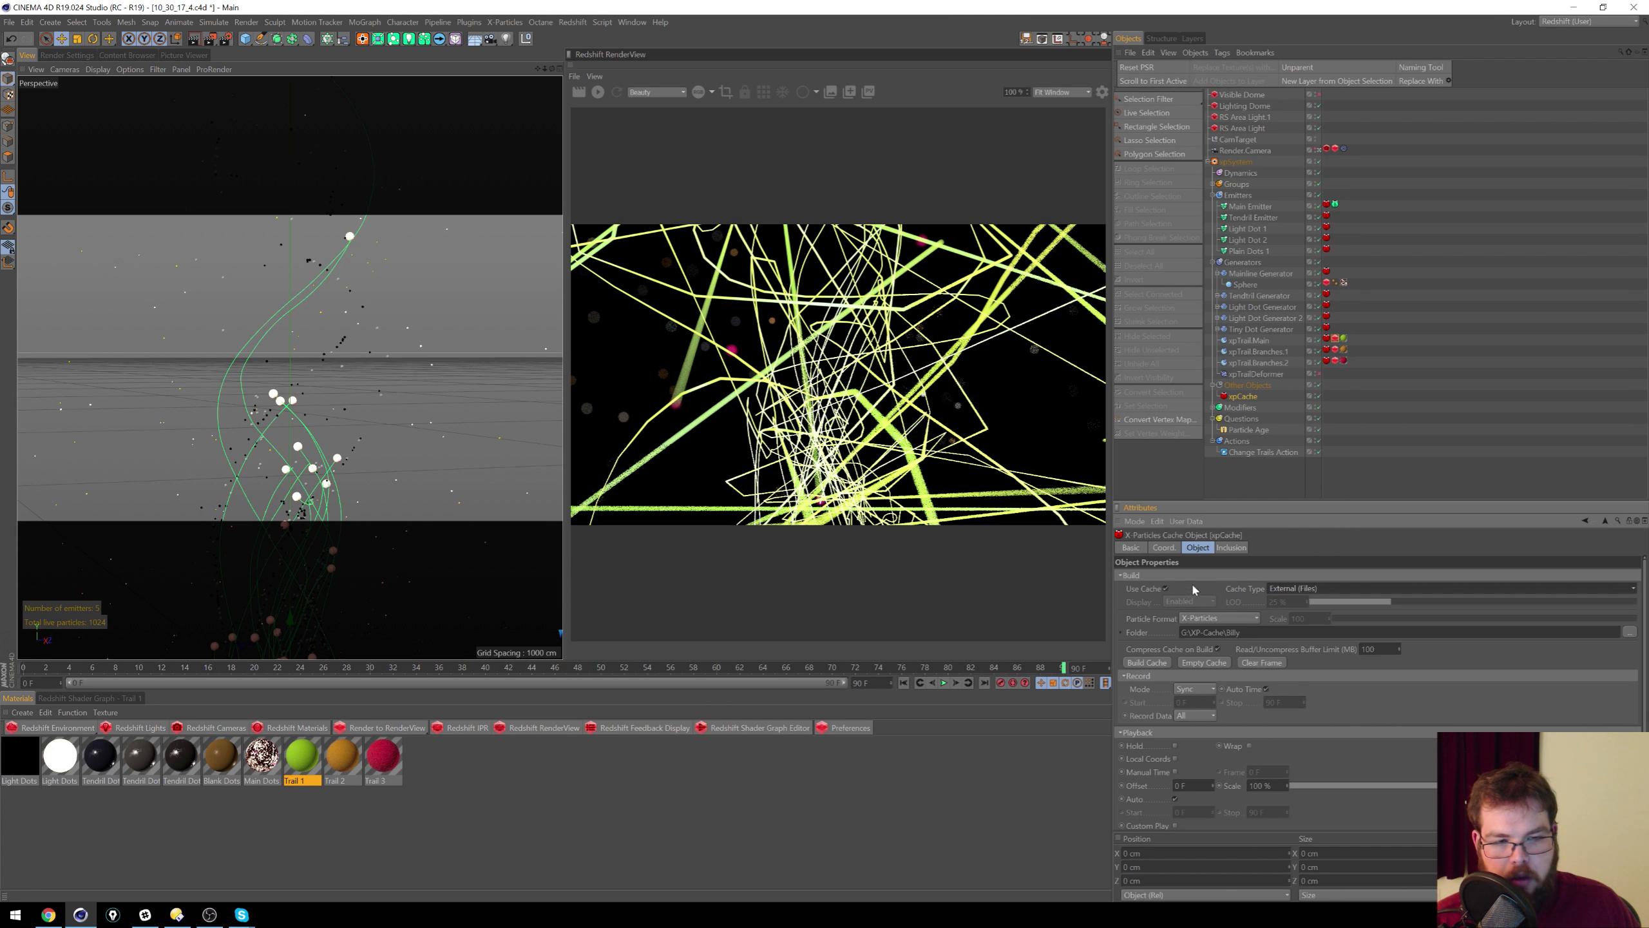
Step: Scrub through the cached simulation, restart the live Redshift render and move back to frame 89
left_click_drag(254, 670, 948, 670)
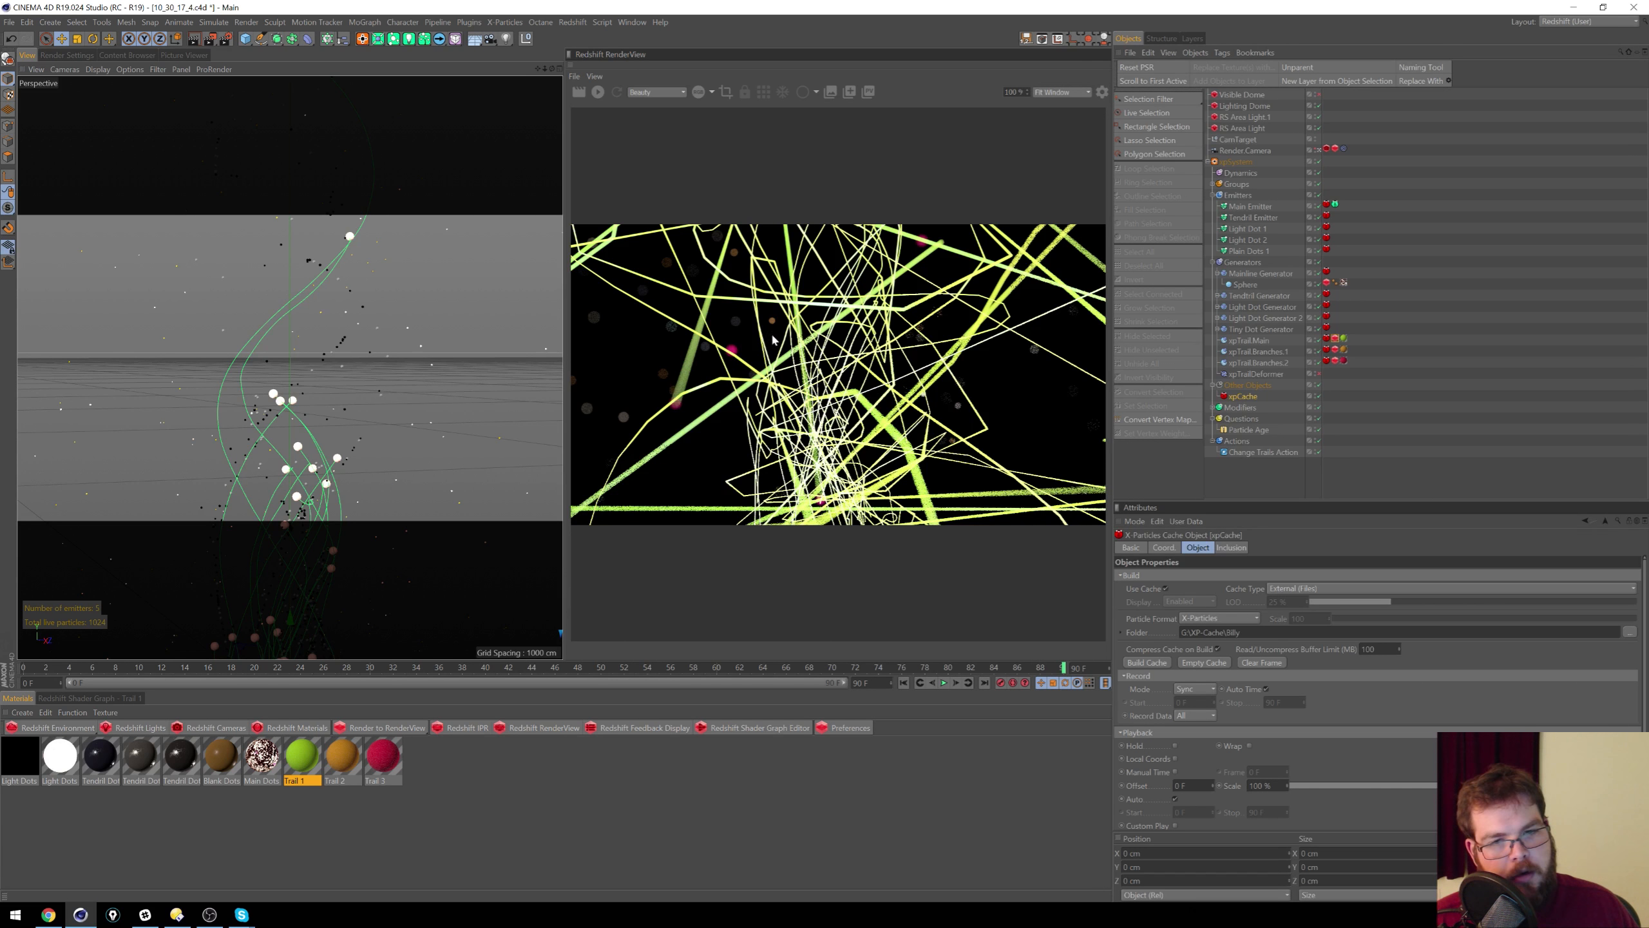
left_click_drag(537, 676, 1301, 674)
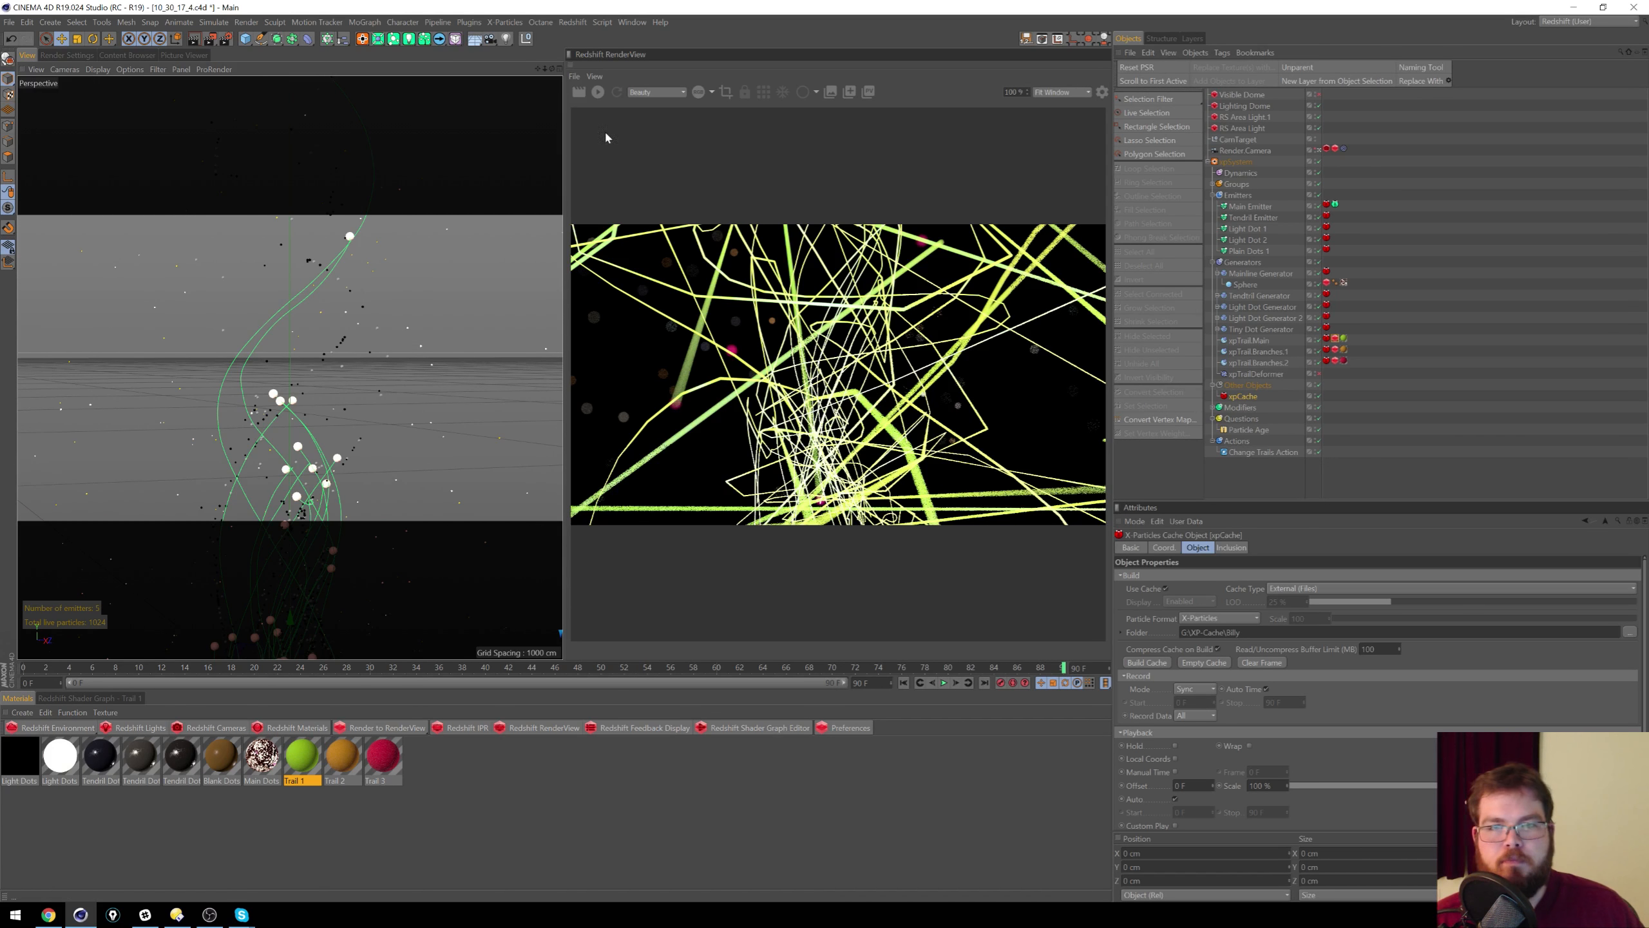
left_click(598, 96)
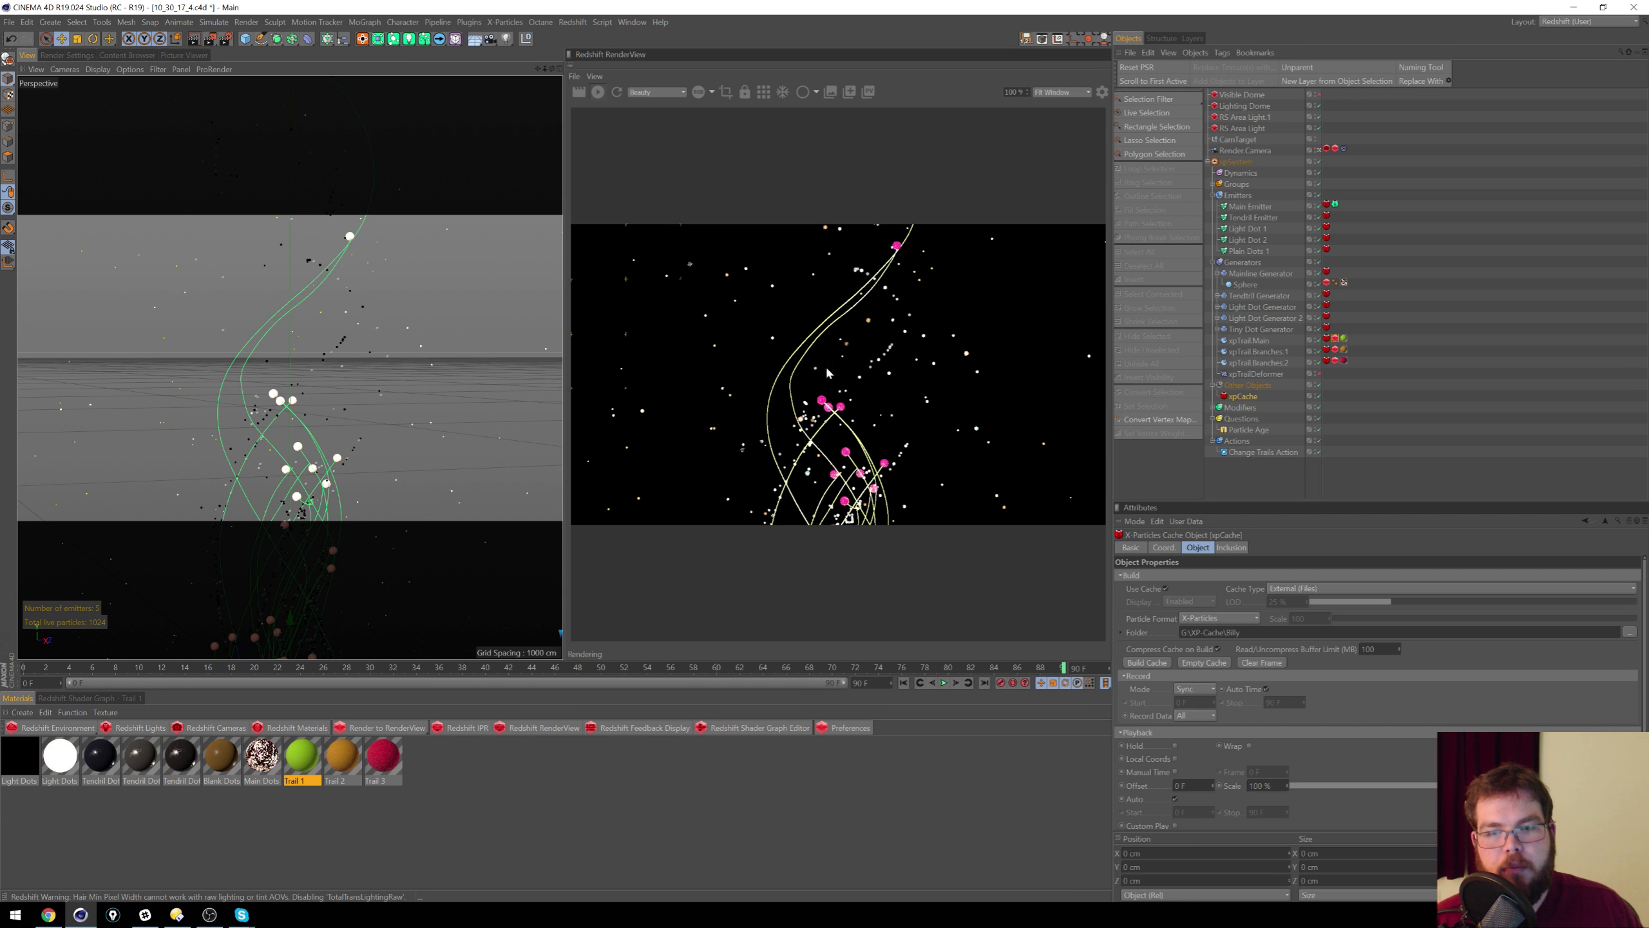
left_click(932, 683)
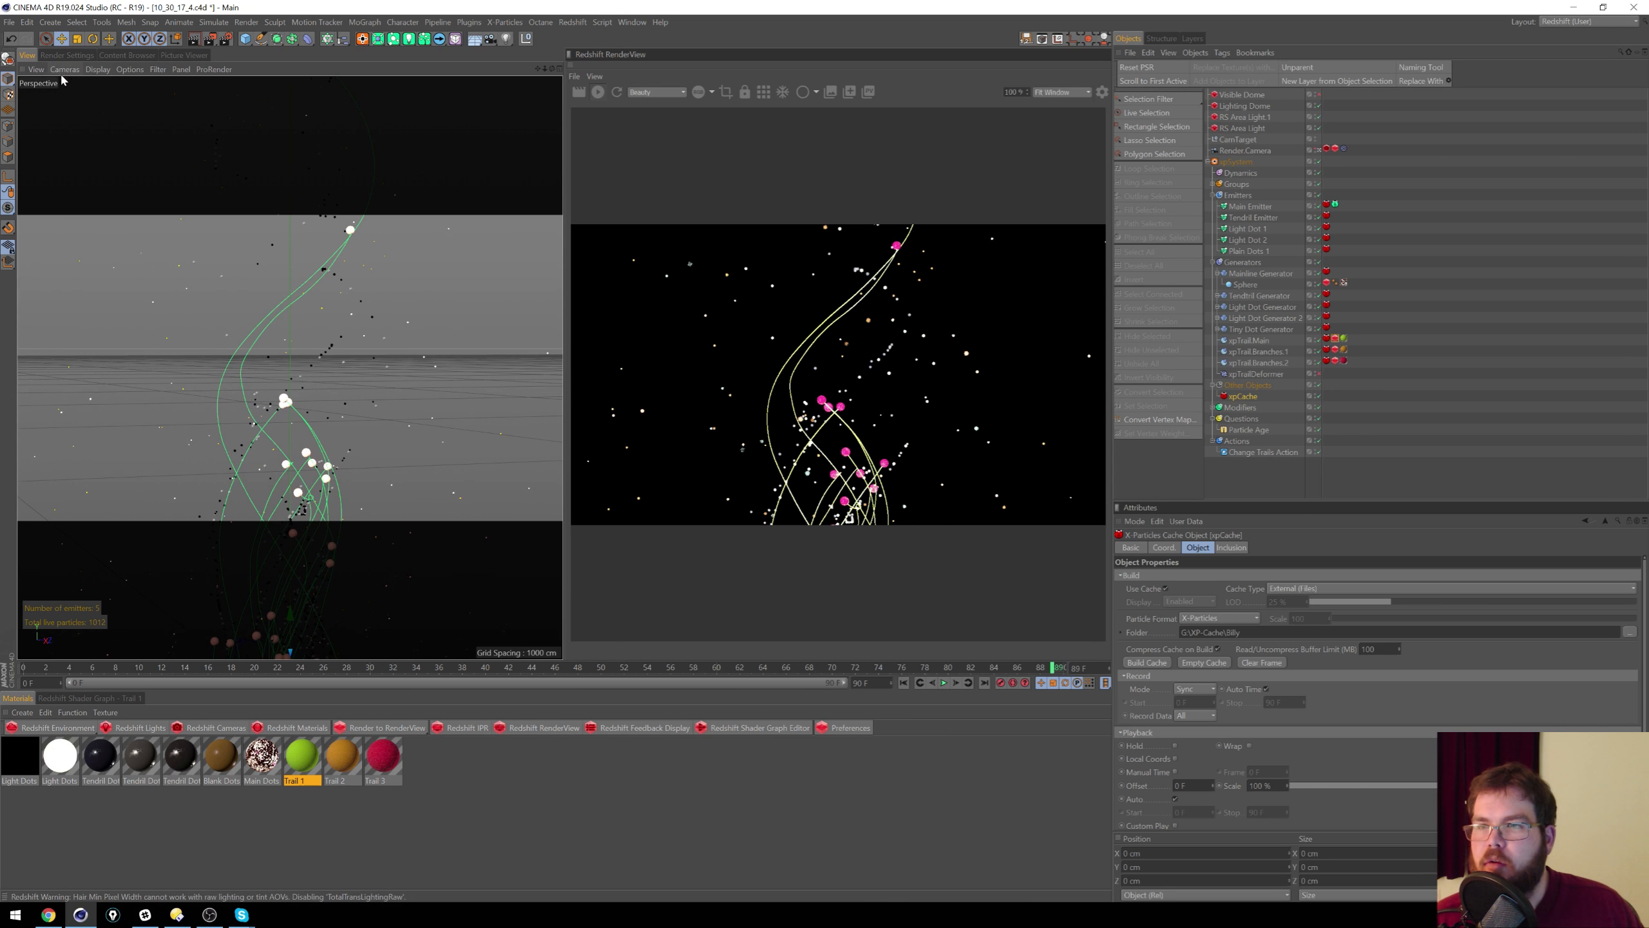
Step: Set the Redshift progressive rendering passes to 512 in the render settings
left_click(67, 56)
left_click(69, 146)
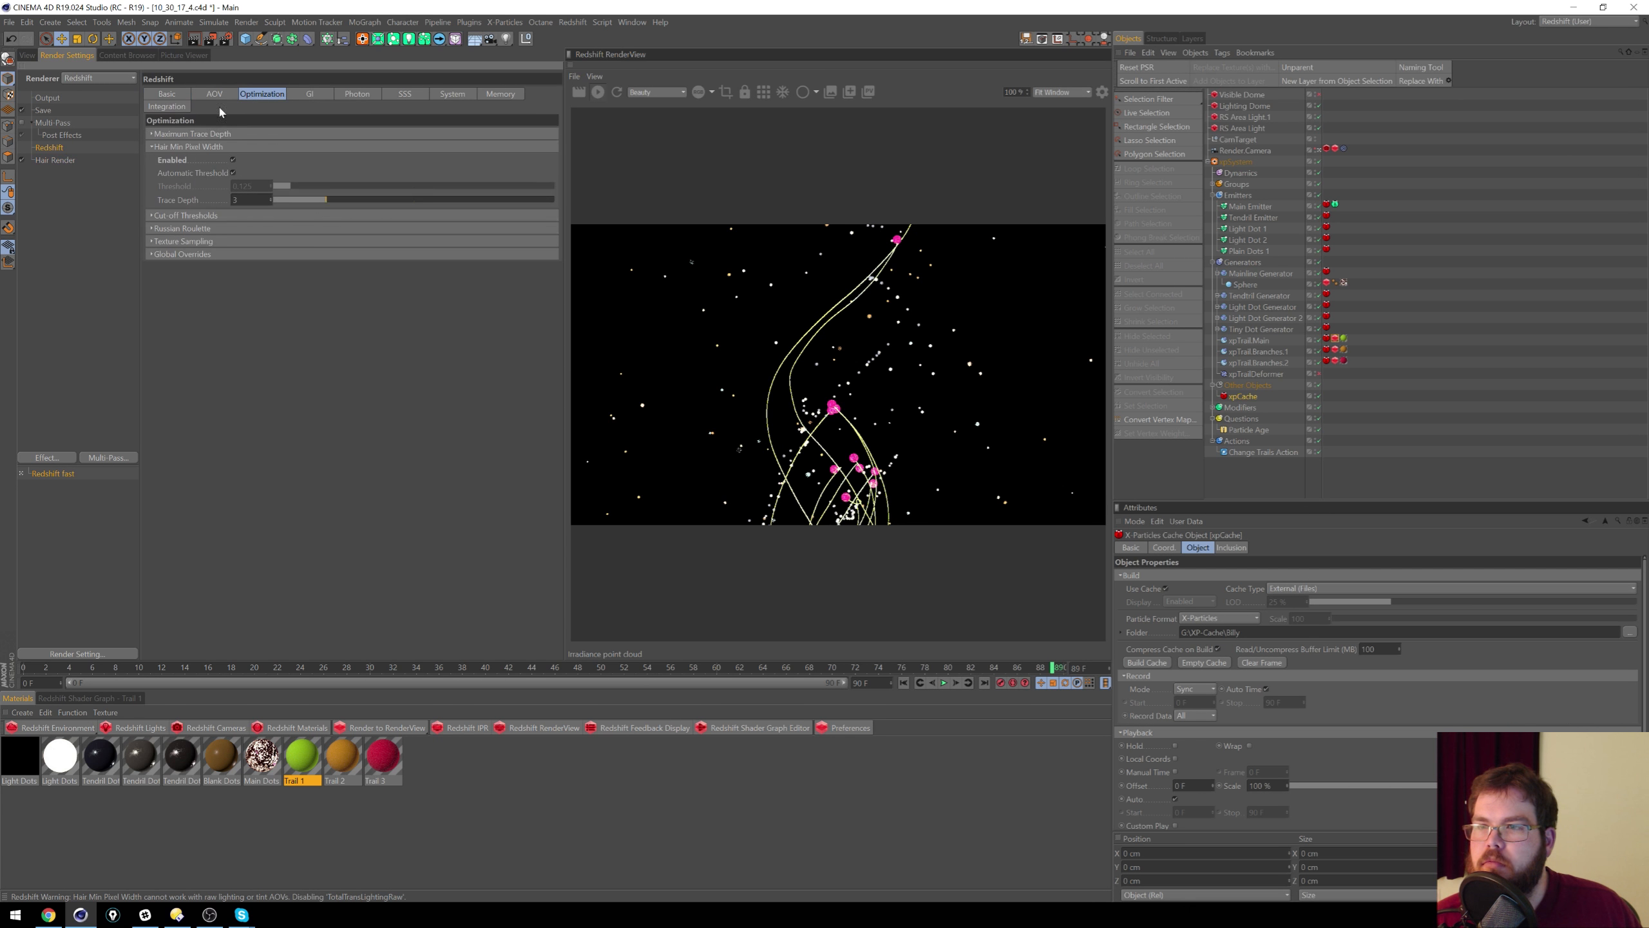
left_click(208, 134)
left_click(166, 94)
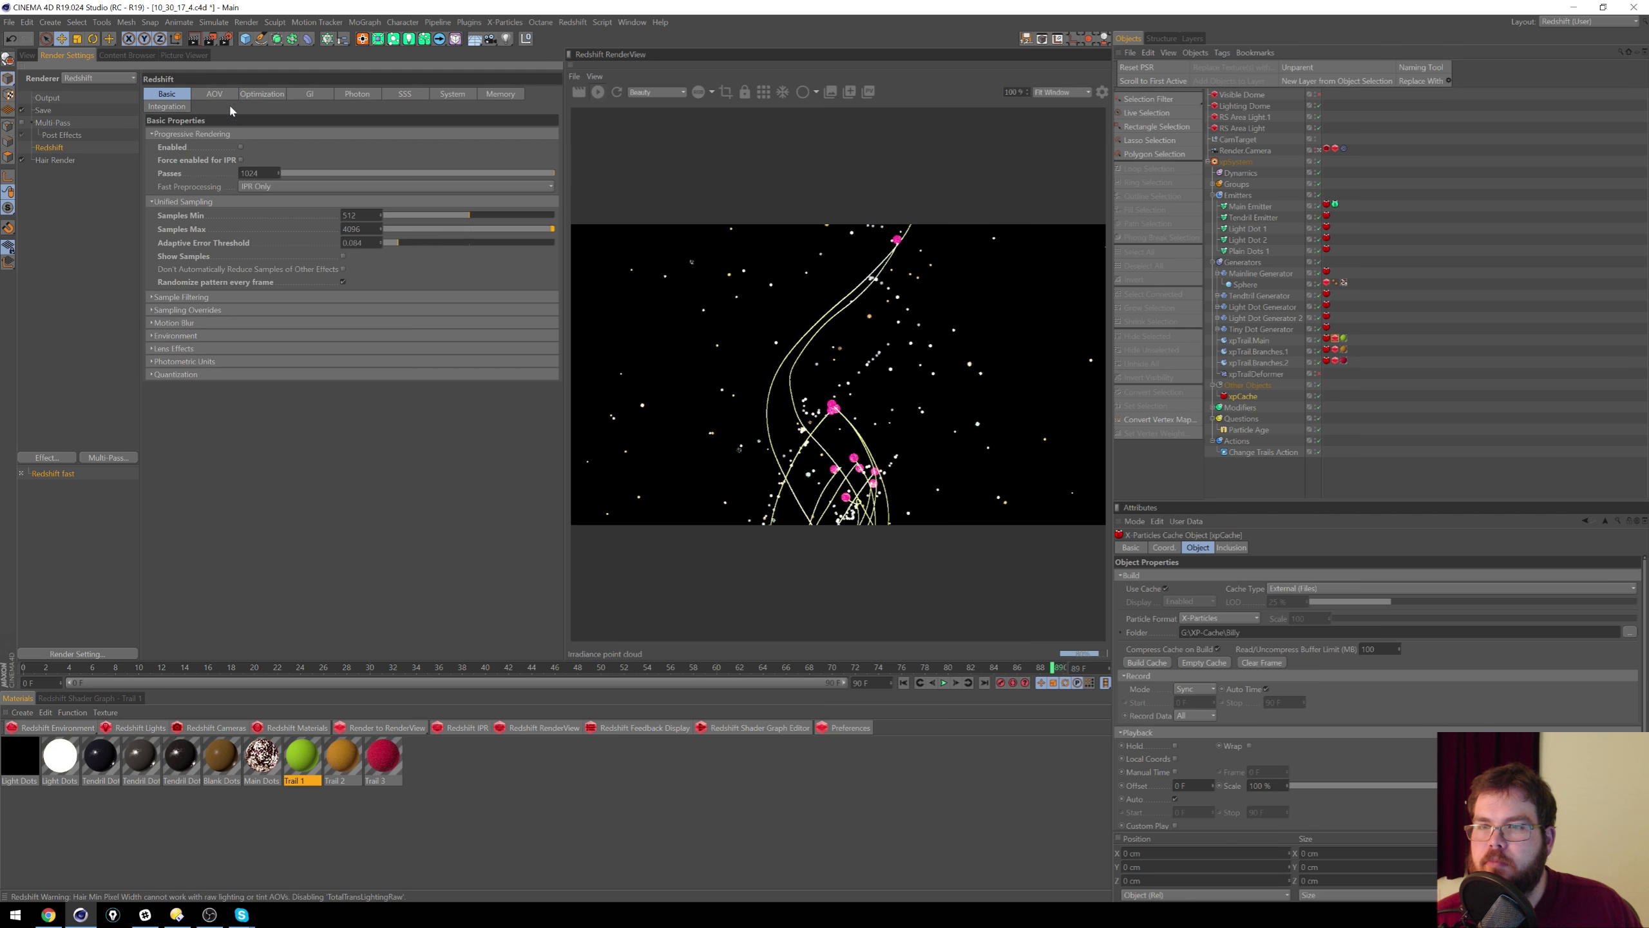
left_click(241, 160)
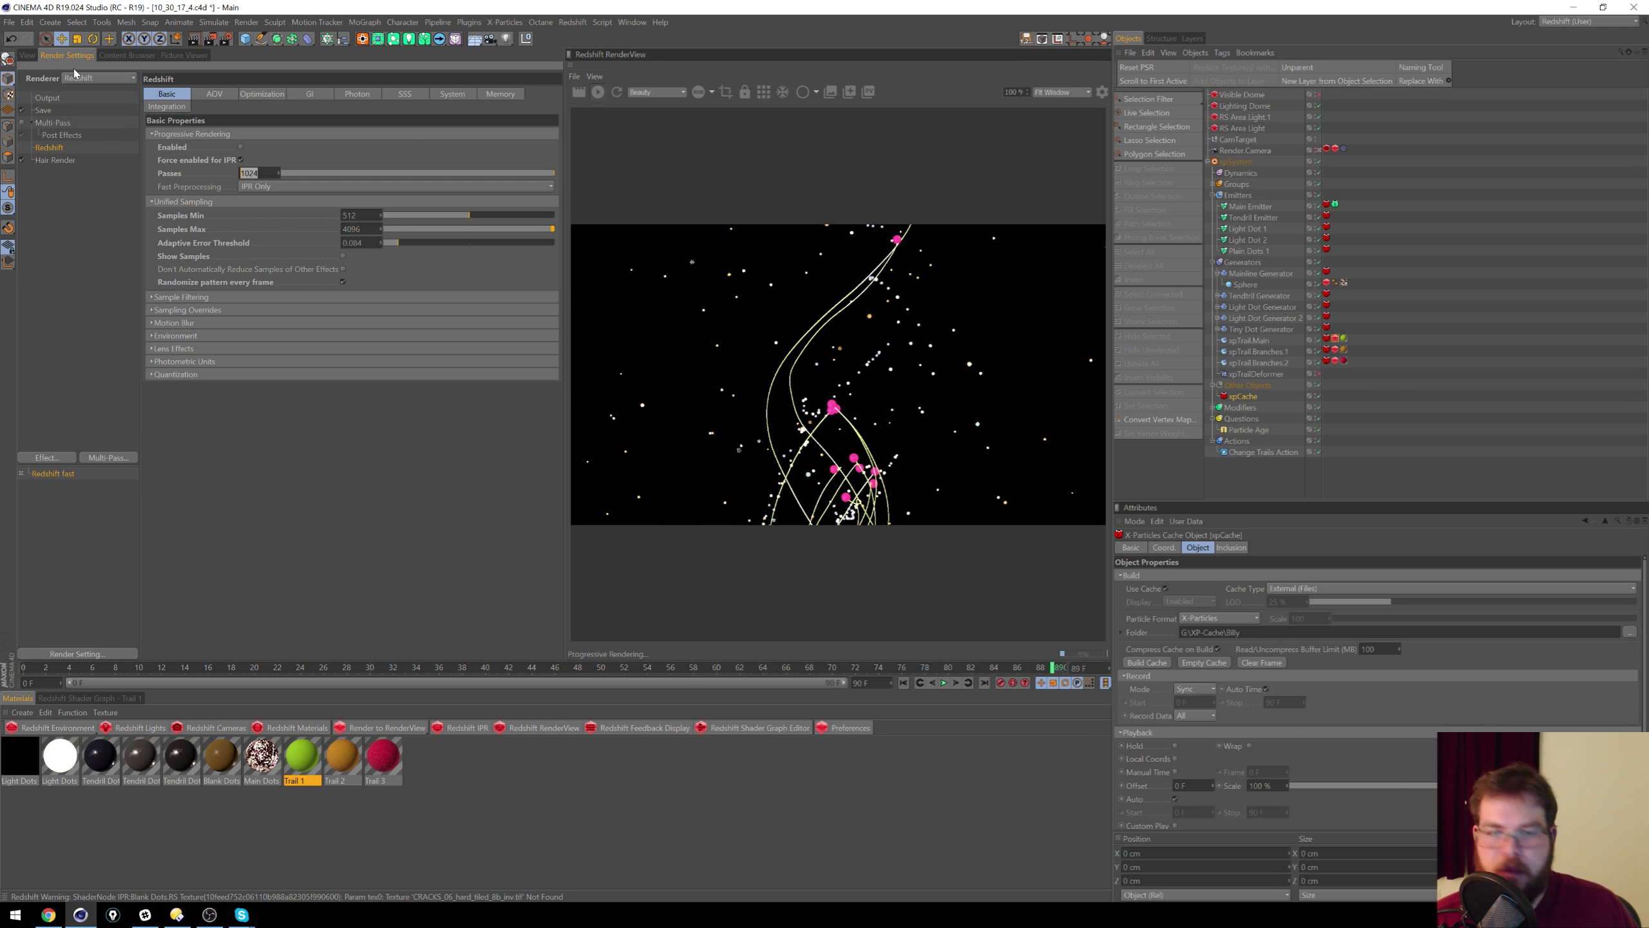
type("512")
key("Return")
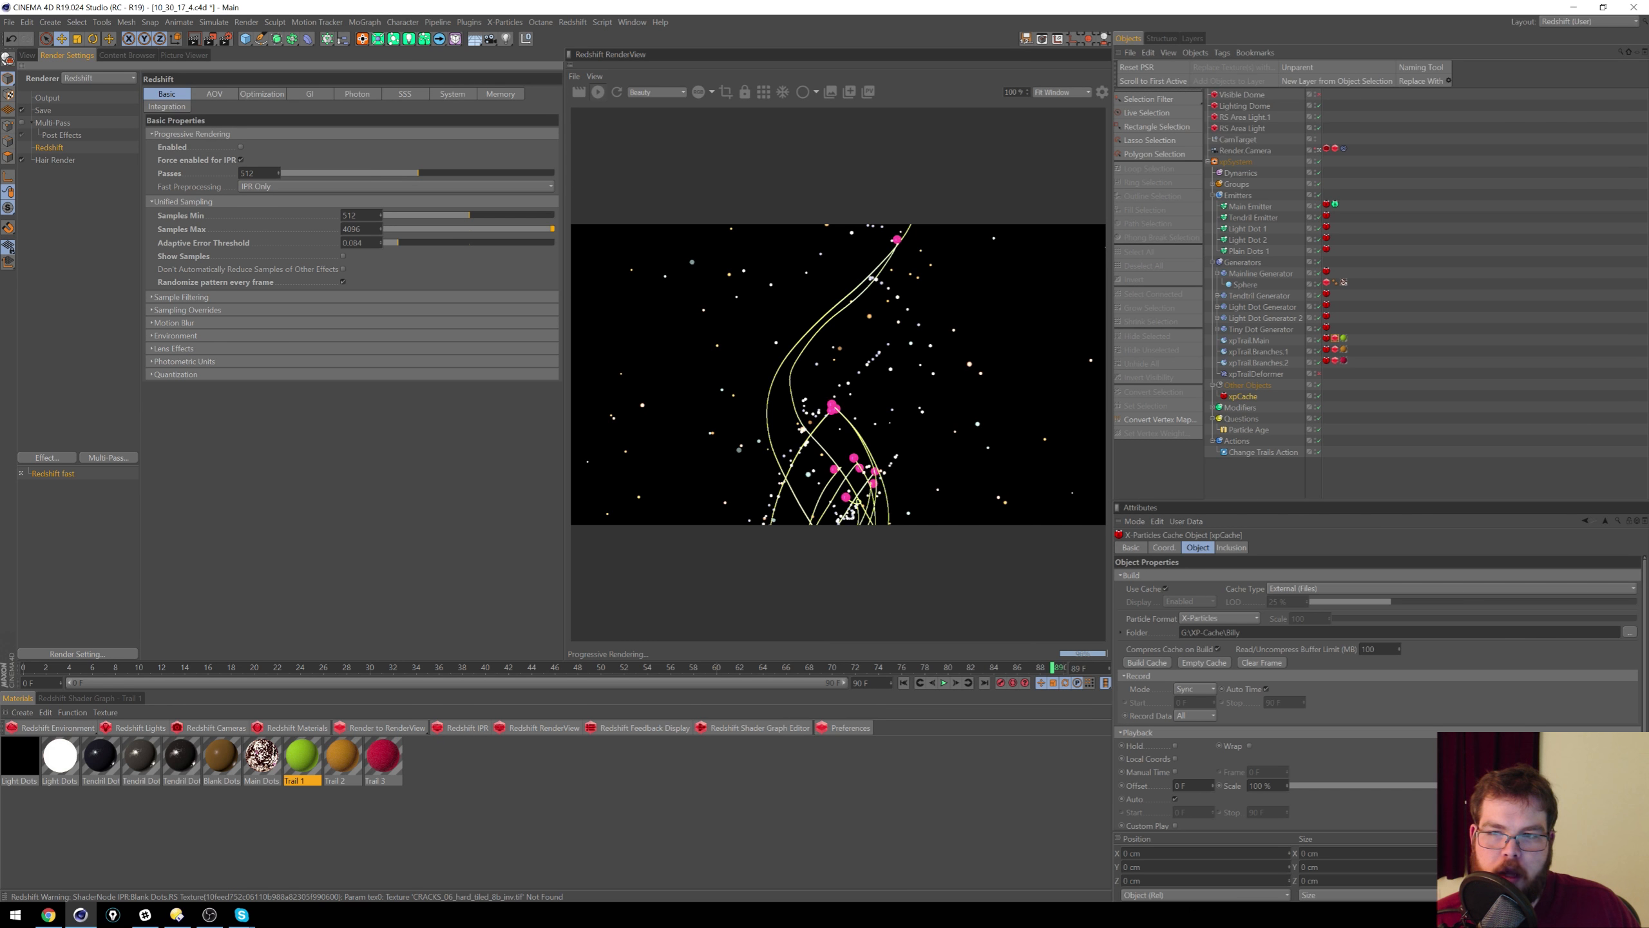
Step: Set the Unified Sampling maximum samples to 1024
left_click(359, 228)
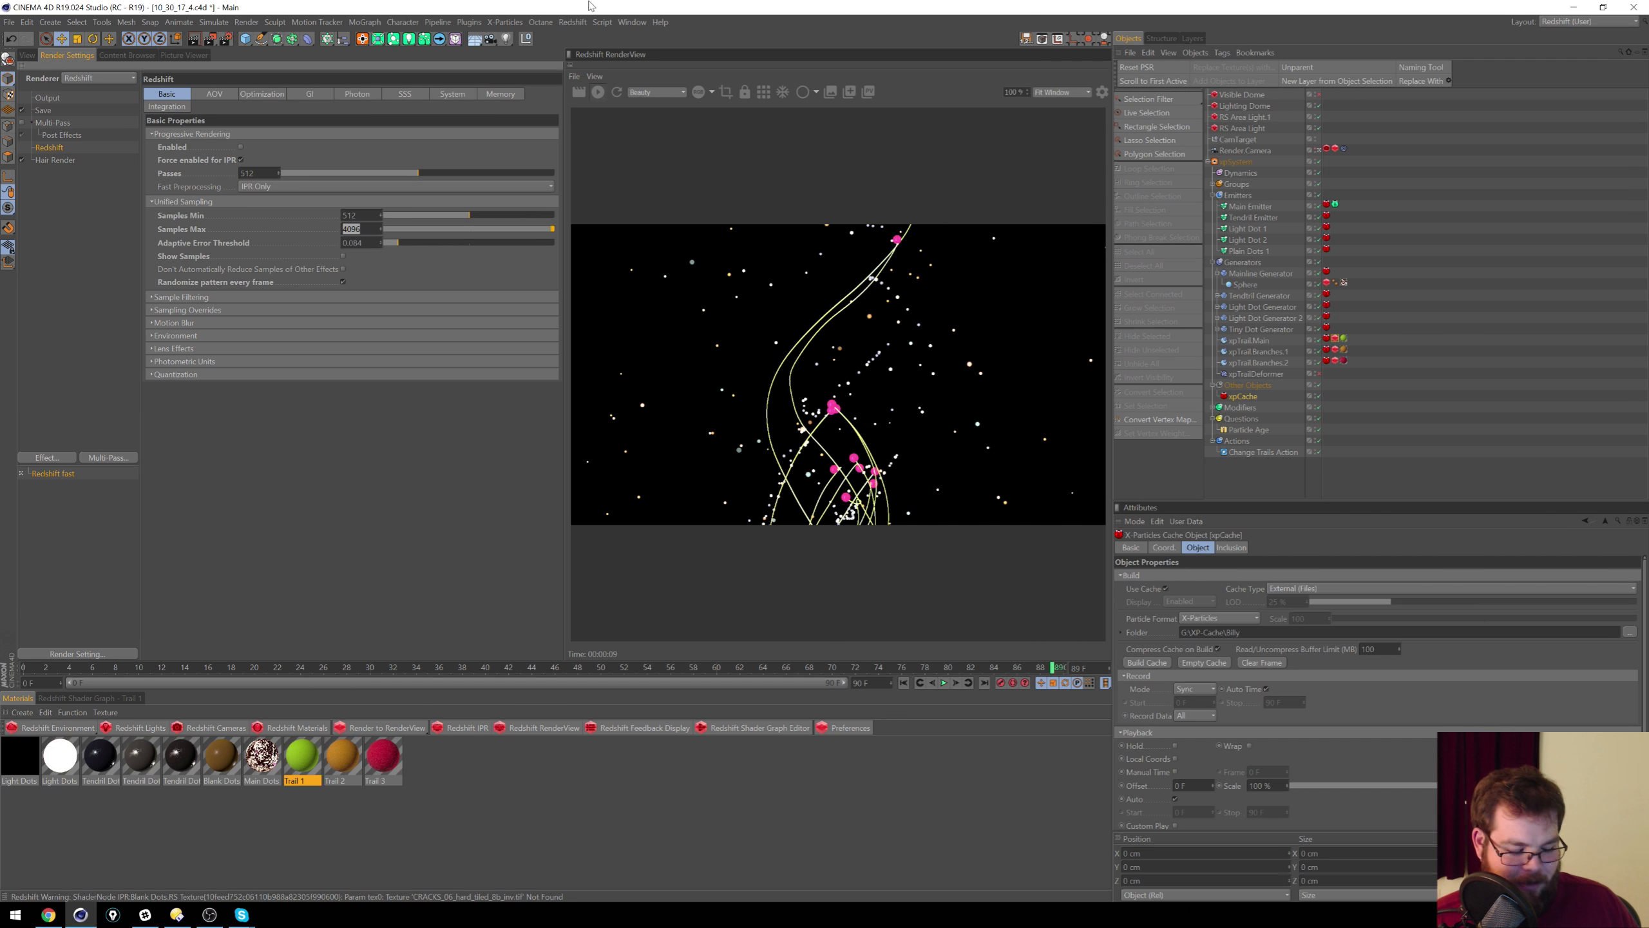
type("1024")
key("Return")
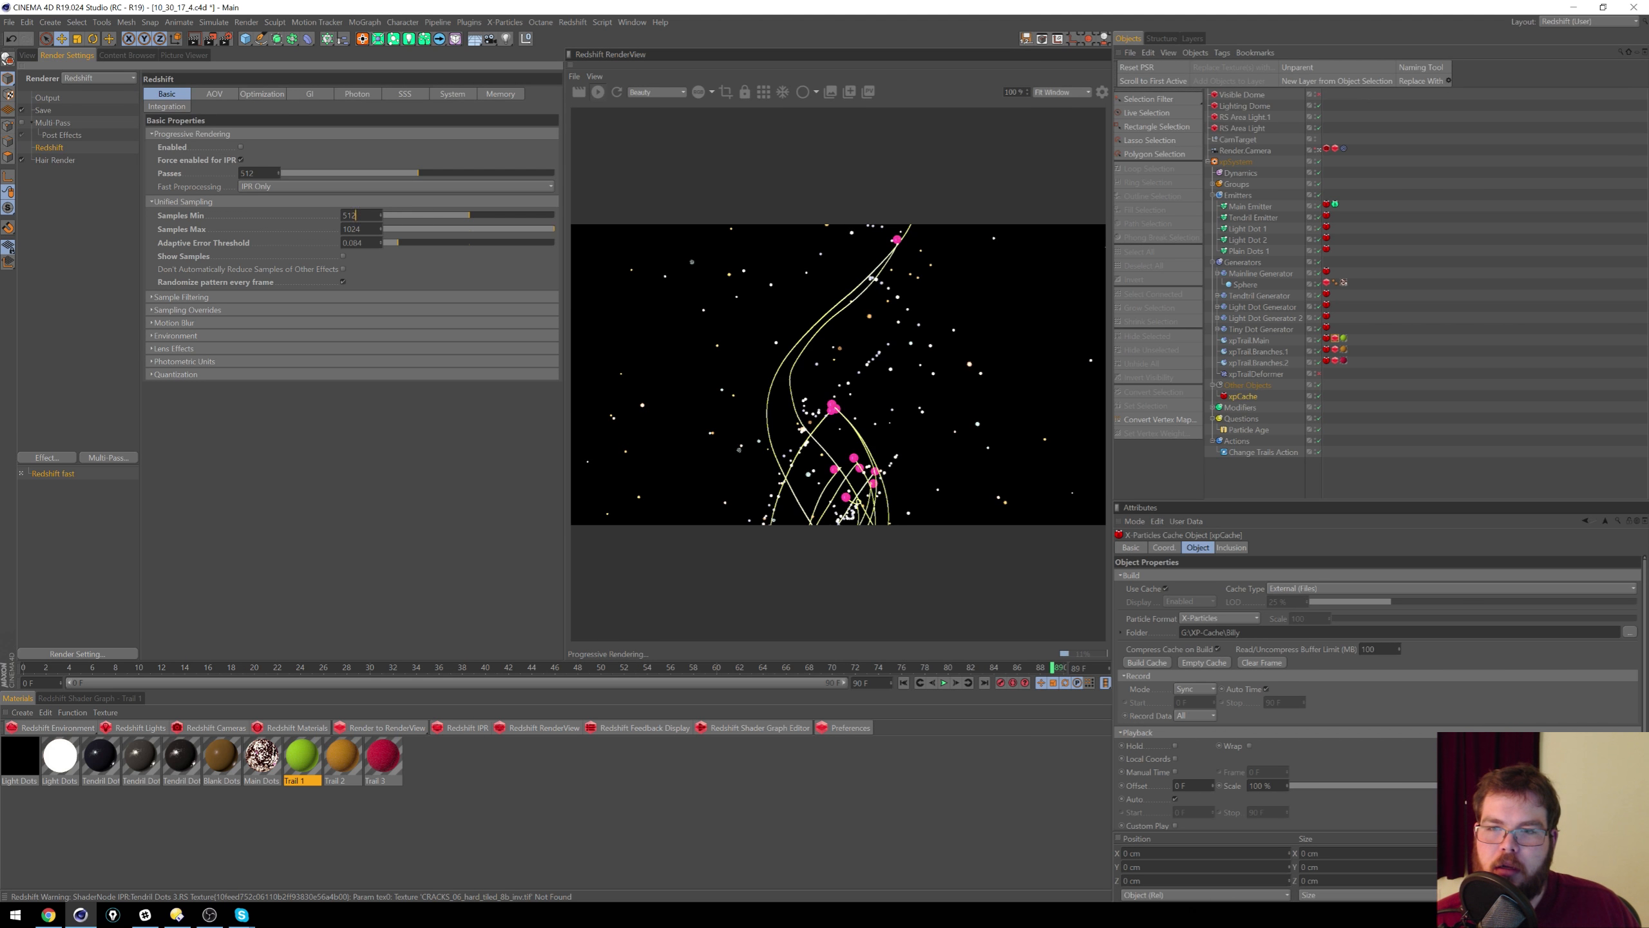
left_click(355, 215)
left_click(75, 60)
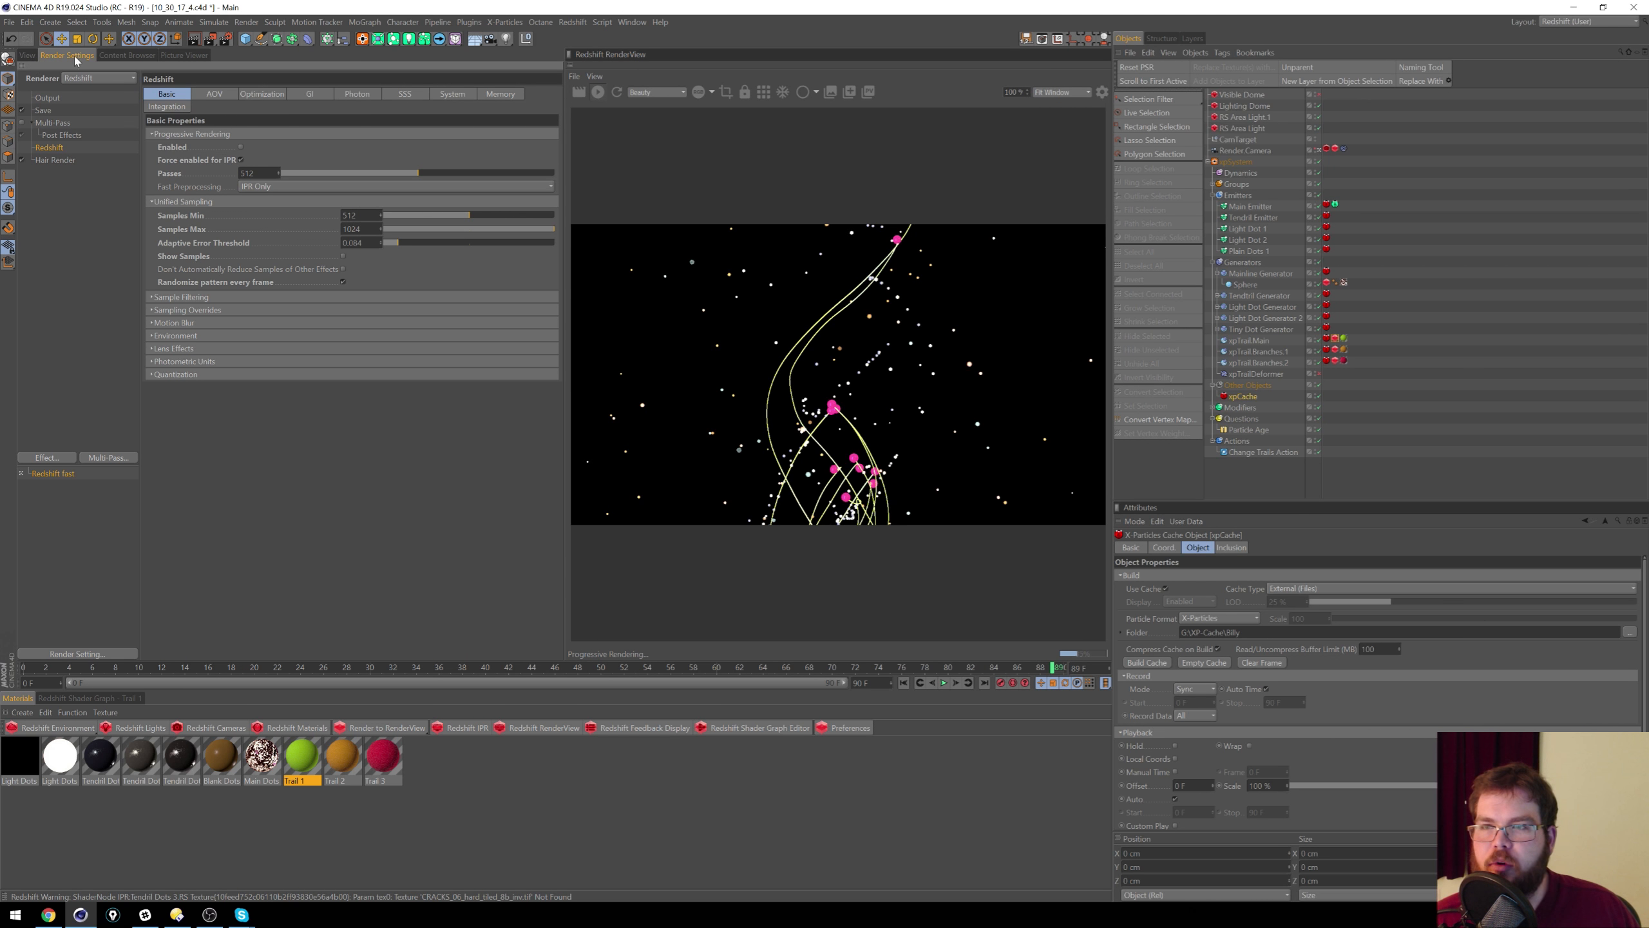
Step: Scrub the cached simulation back to frame 45 in the viewport and close the crashed program
left_click(27, 55)
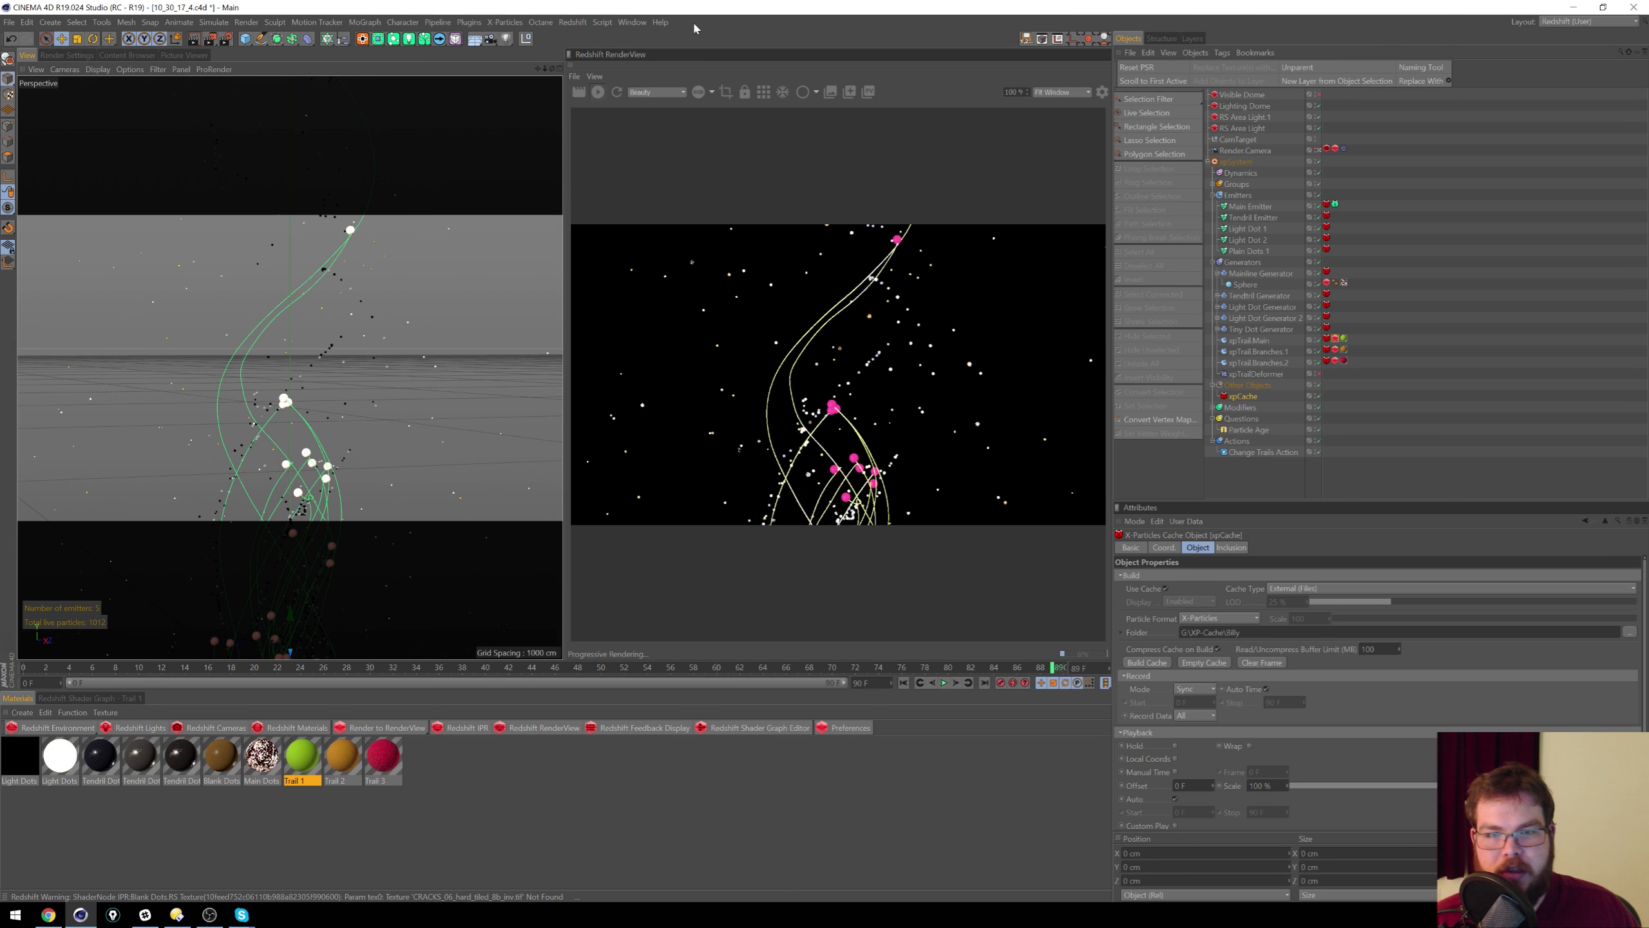
left_click_drag(1045, 669, 543, 670)
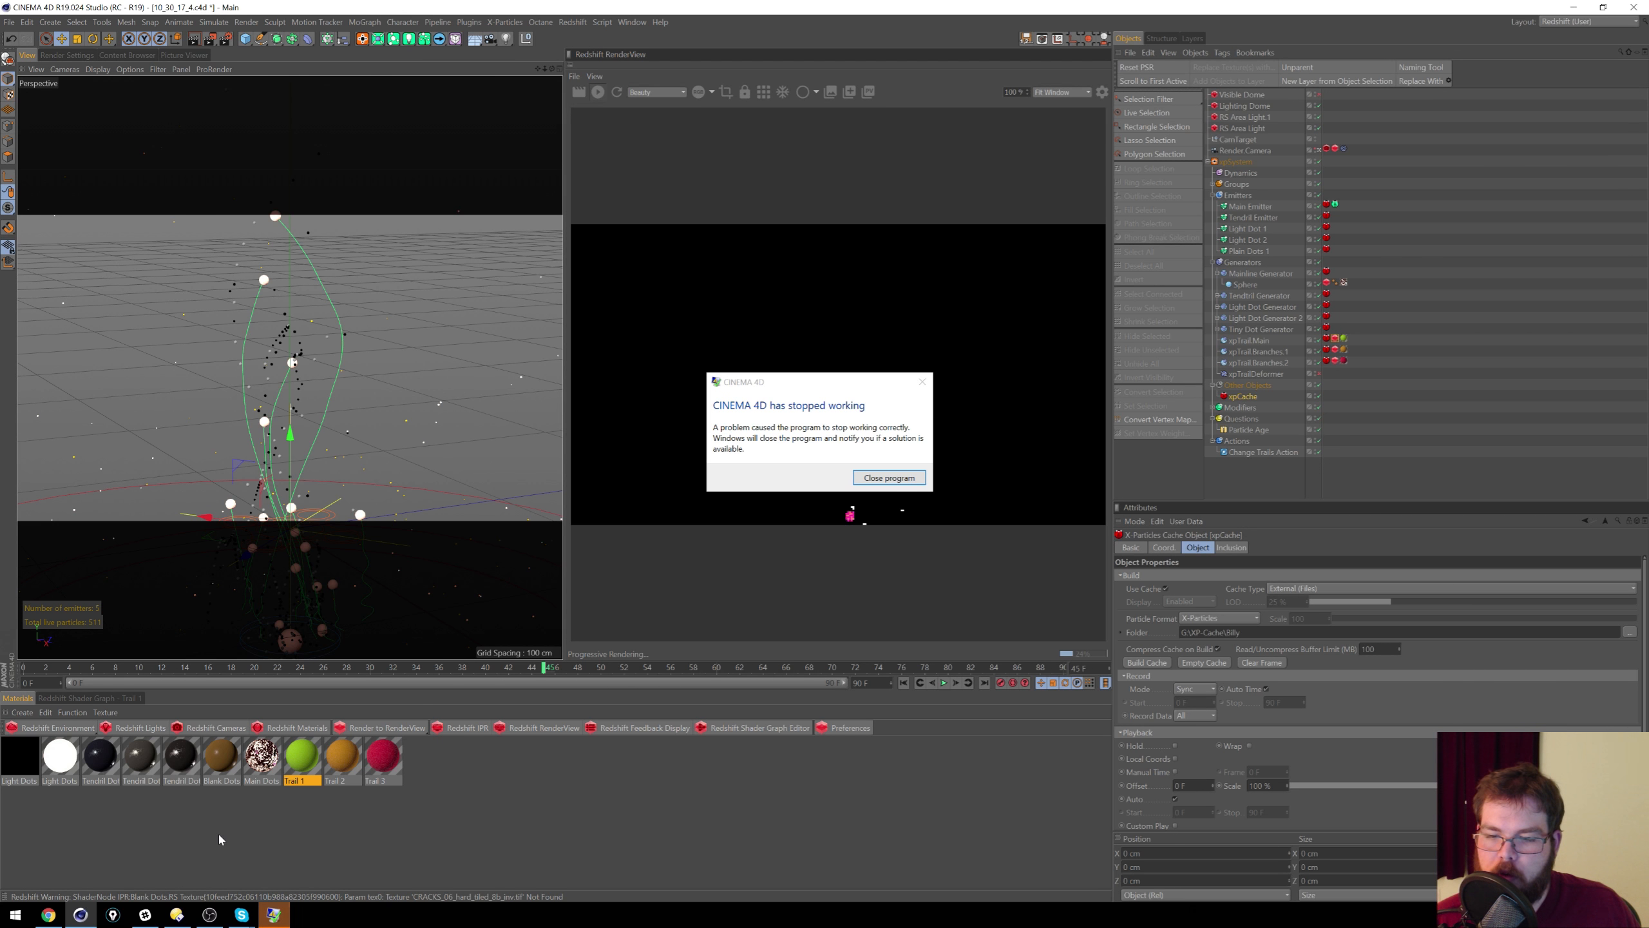
left_click(887, 479)
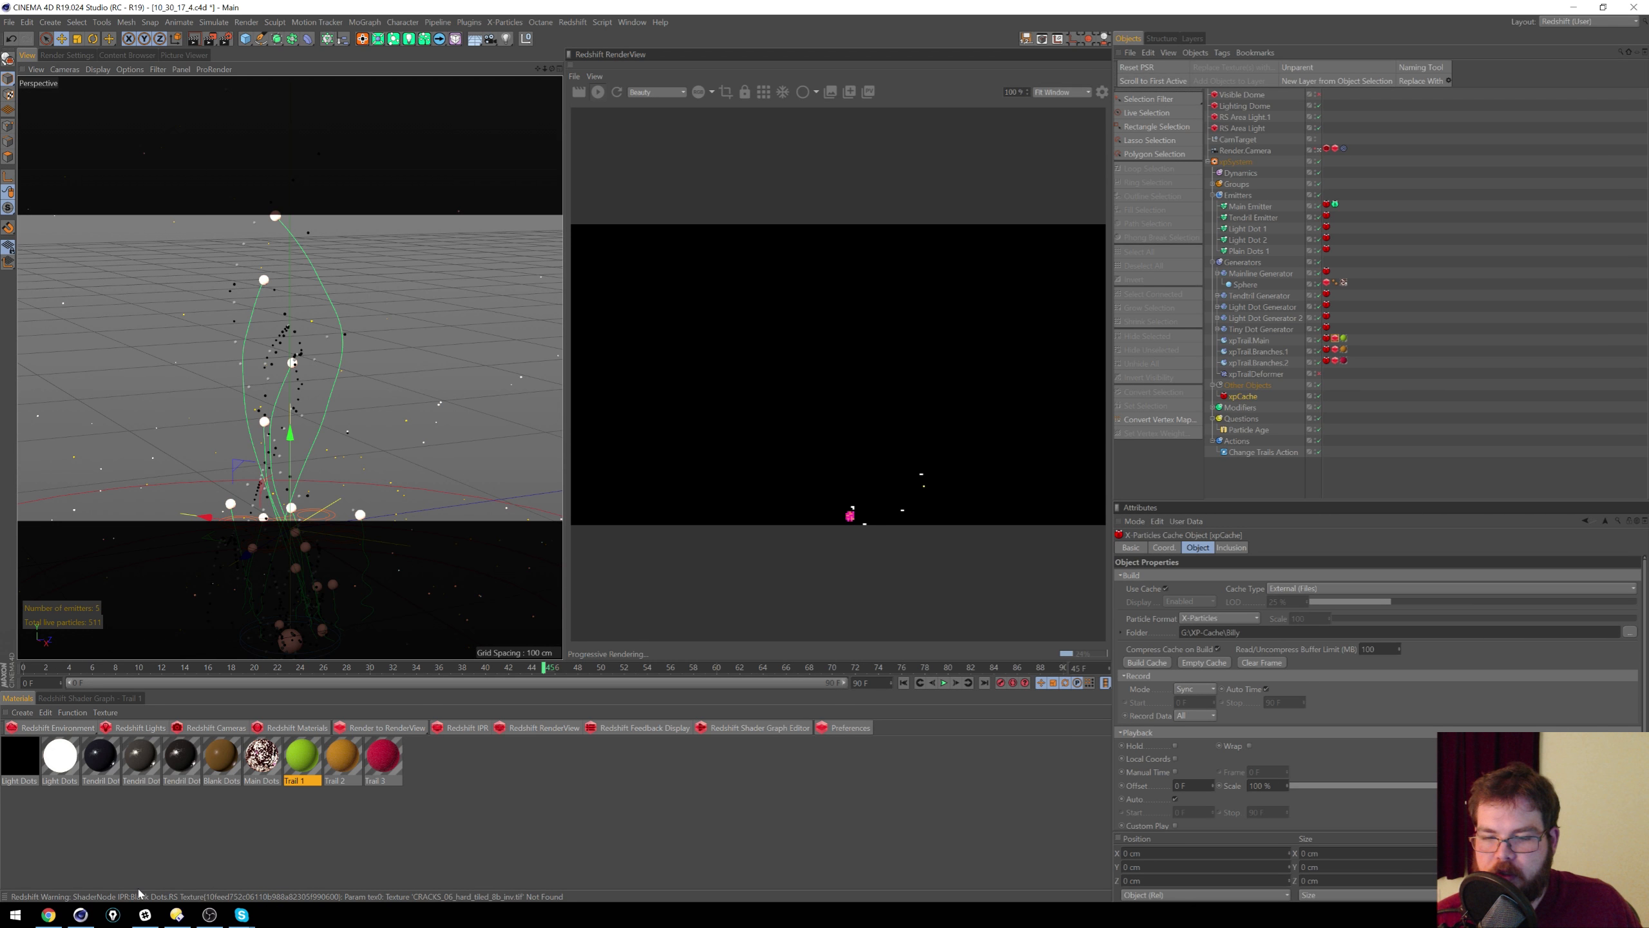
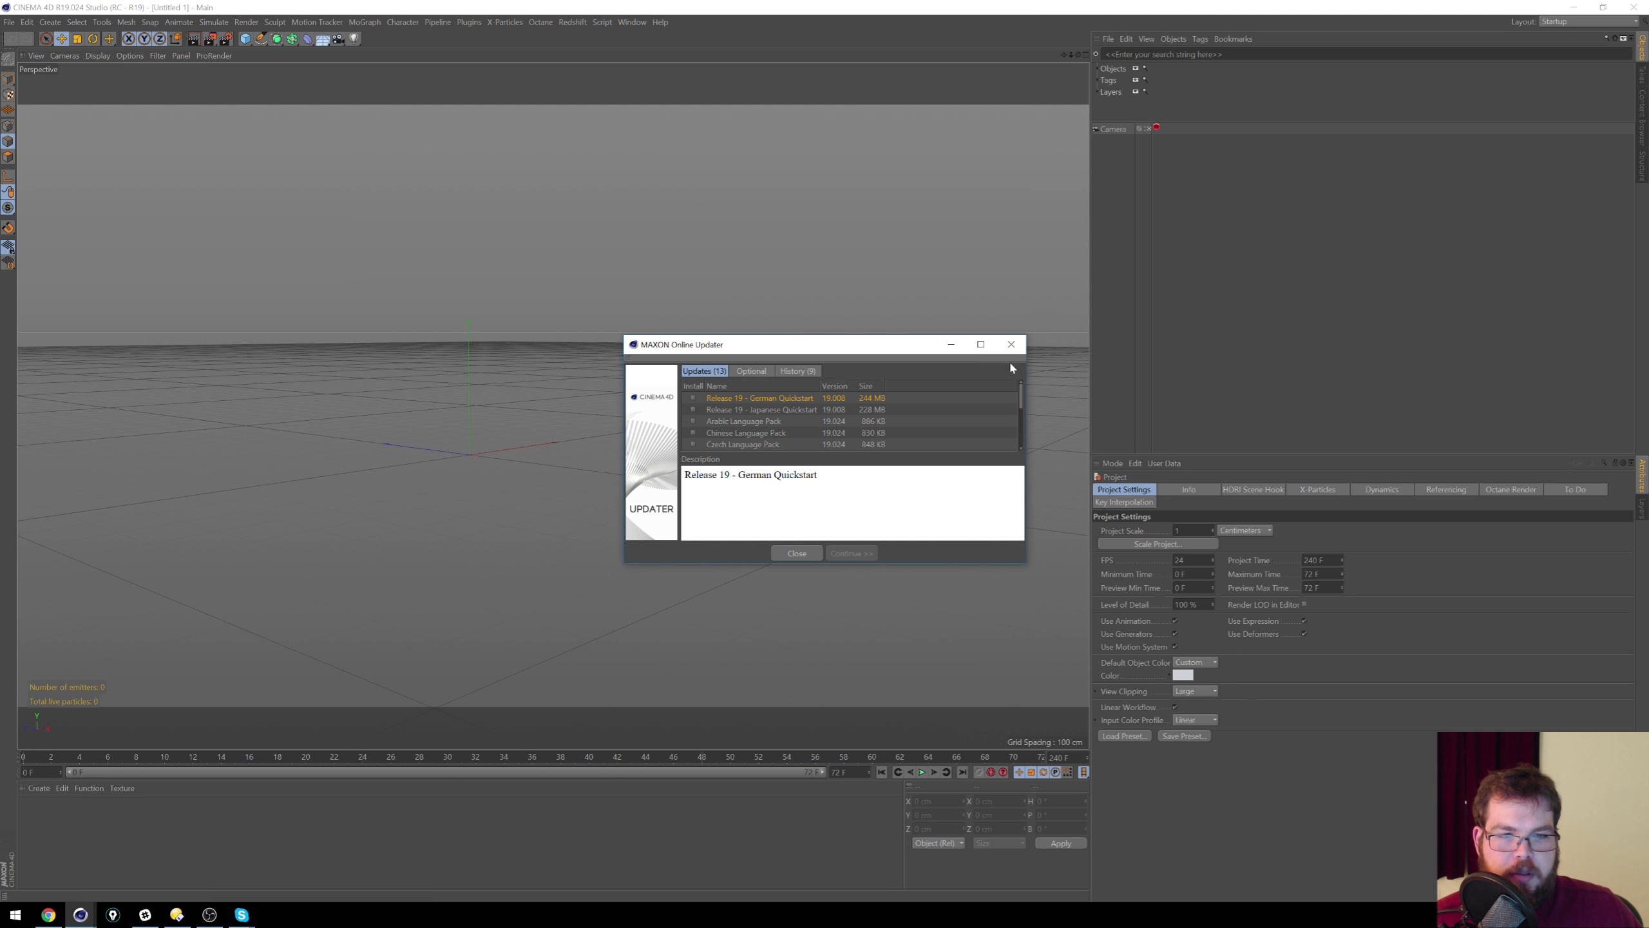
Step: Dismiss the online updater in the restarted program and switch the interface to the Redshift (User) layout
left_click(1011, 344)
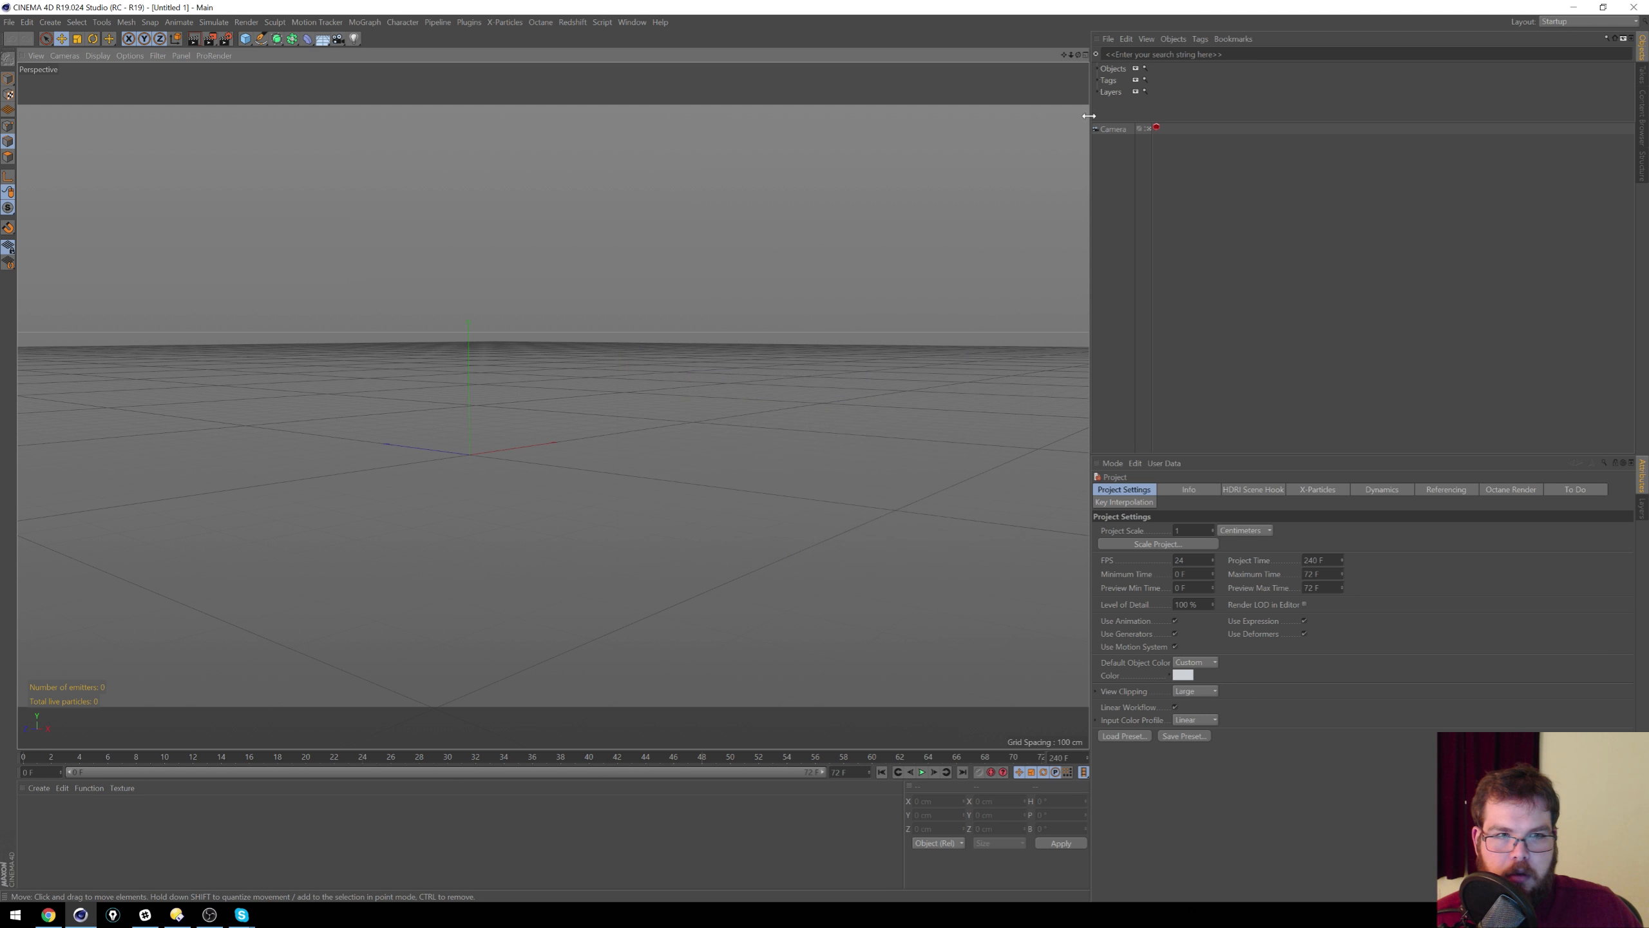
left_click(1568, 23)
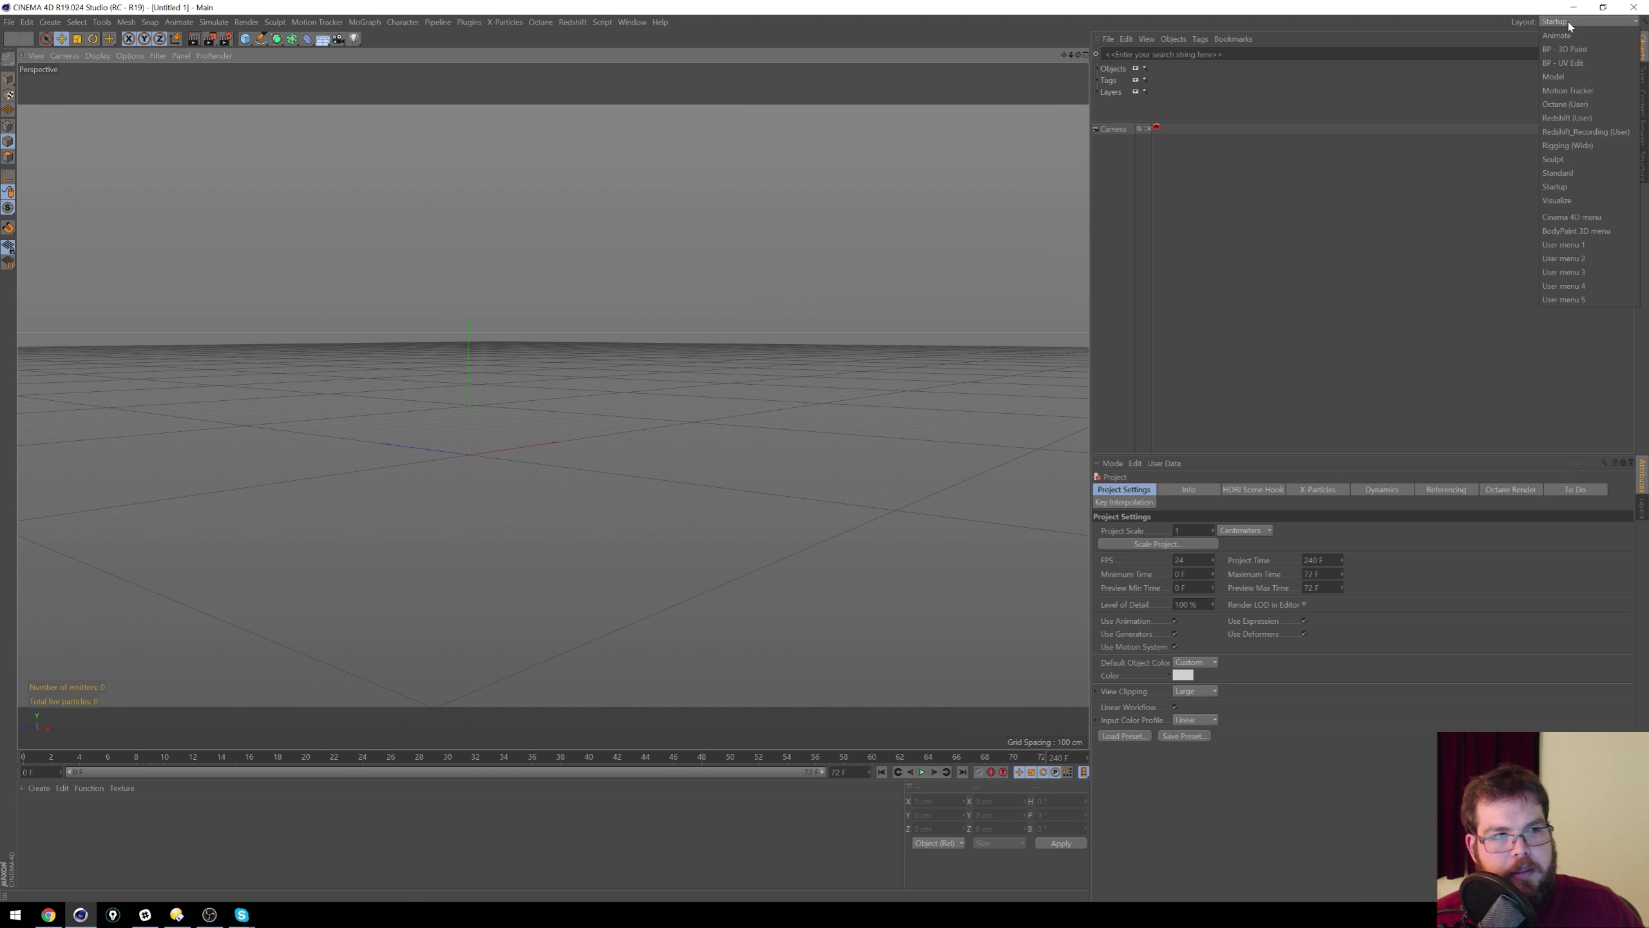
left_click(1572, 118)
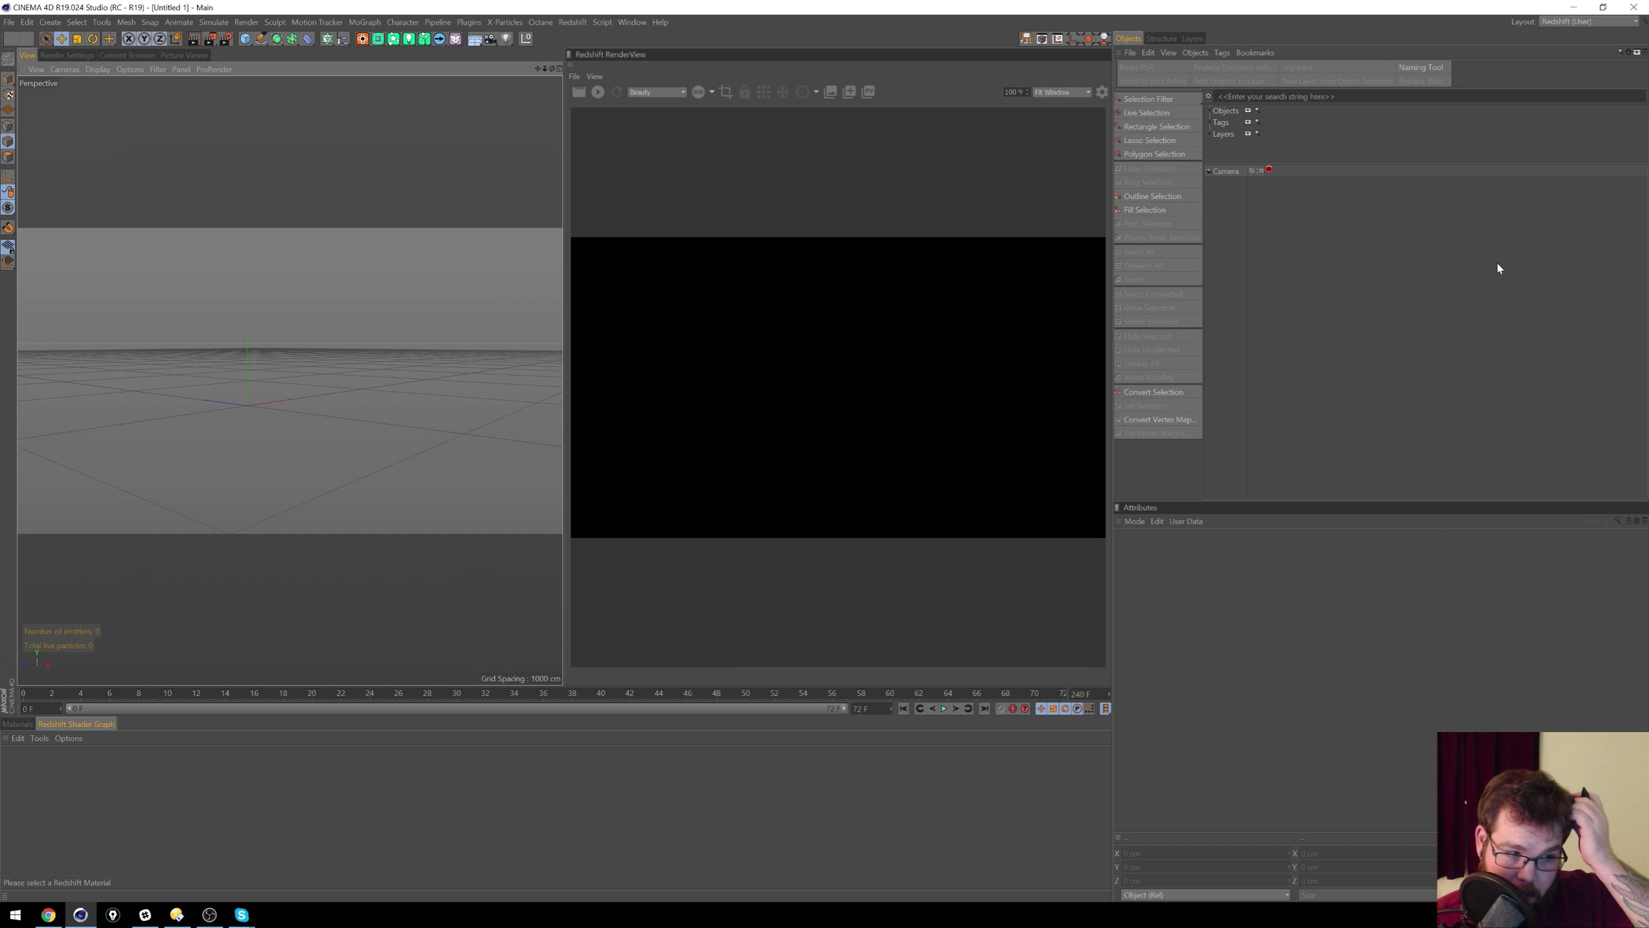
Step: Show the material manager in place of the Redshift shader graph
left_click(573, 23)
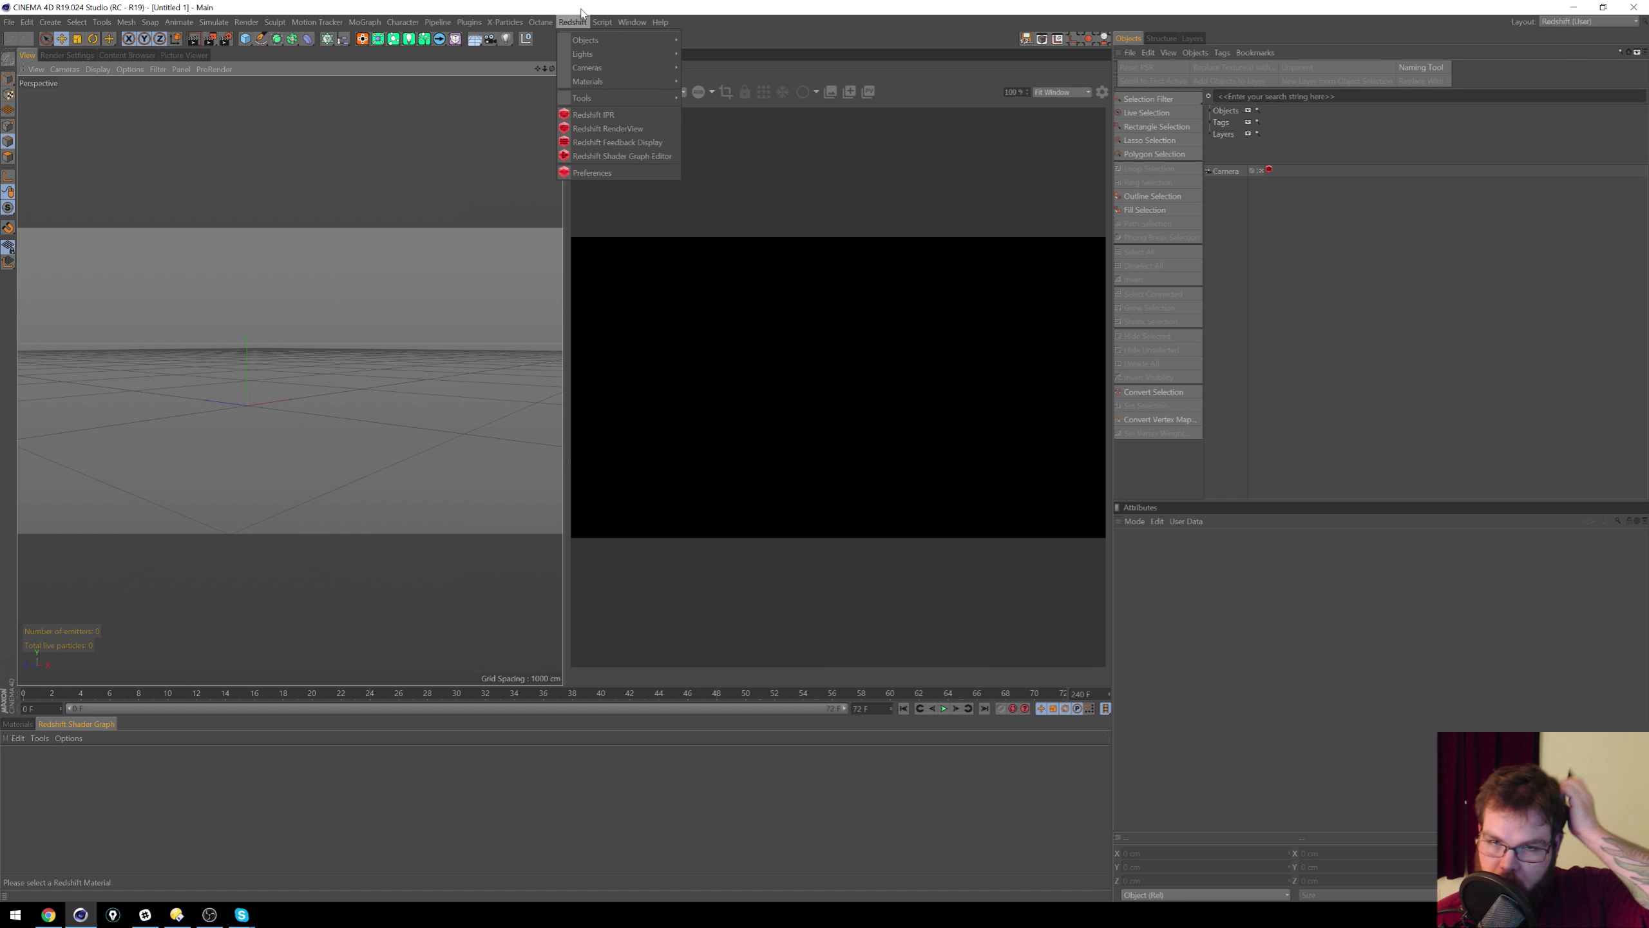
mouse_move(539, 24)
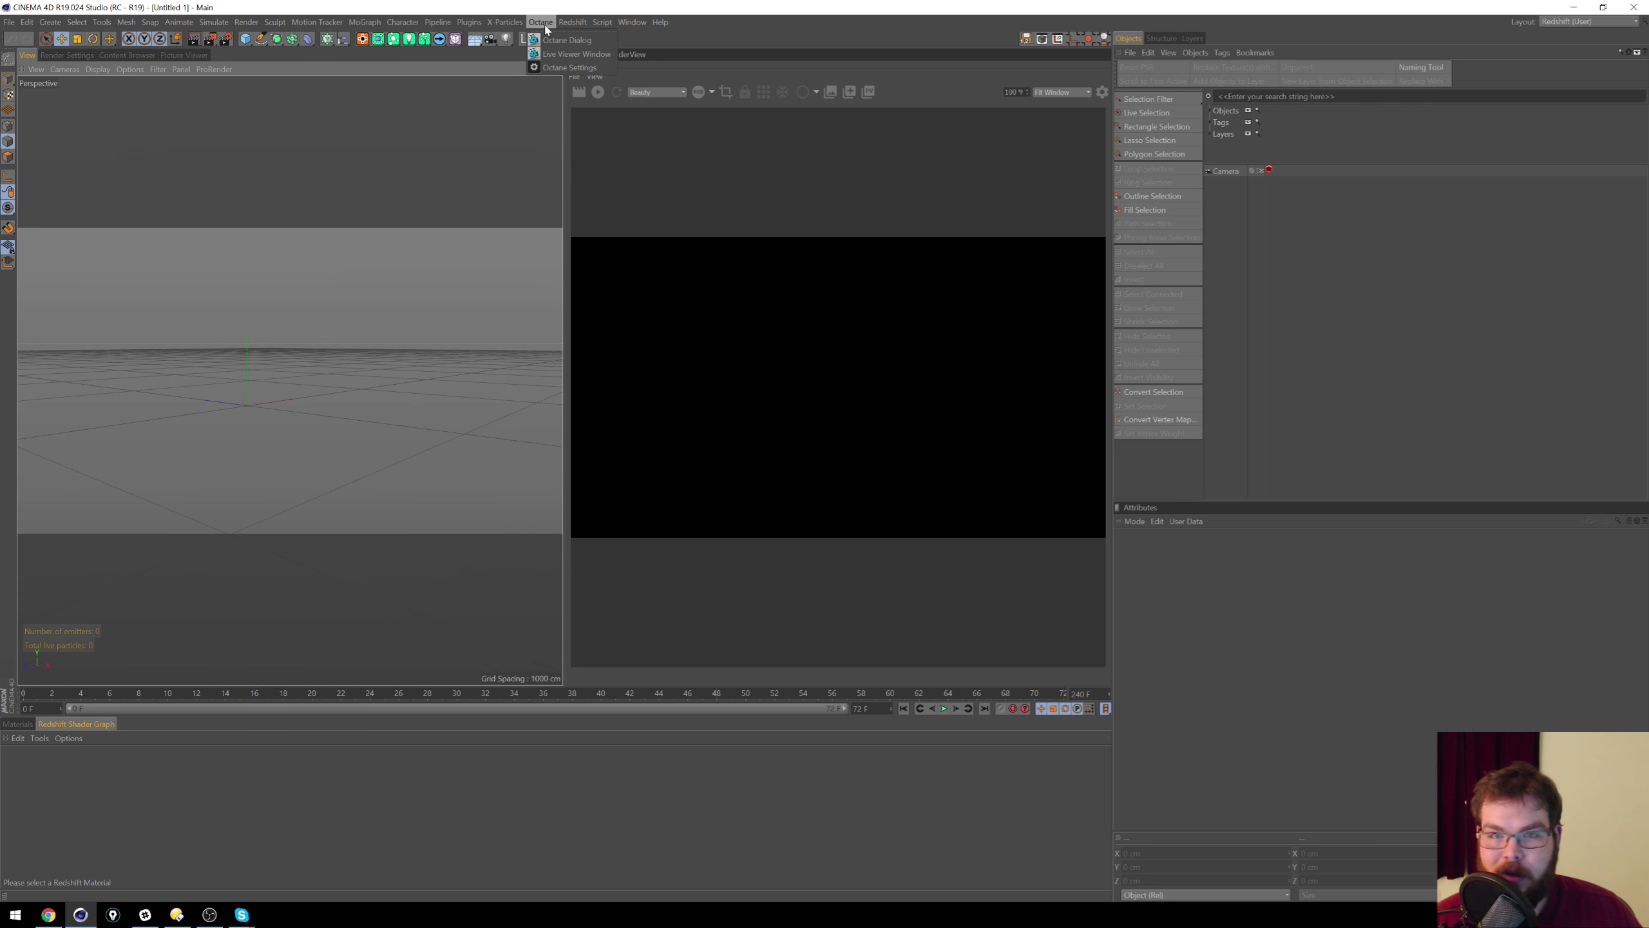
left_click(547, 7)
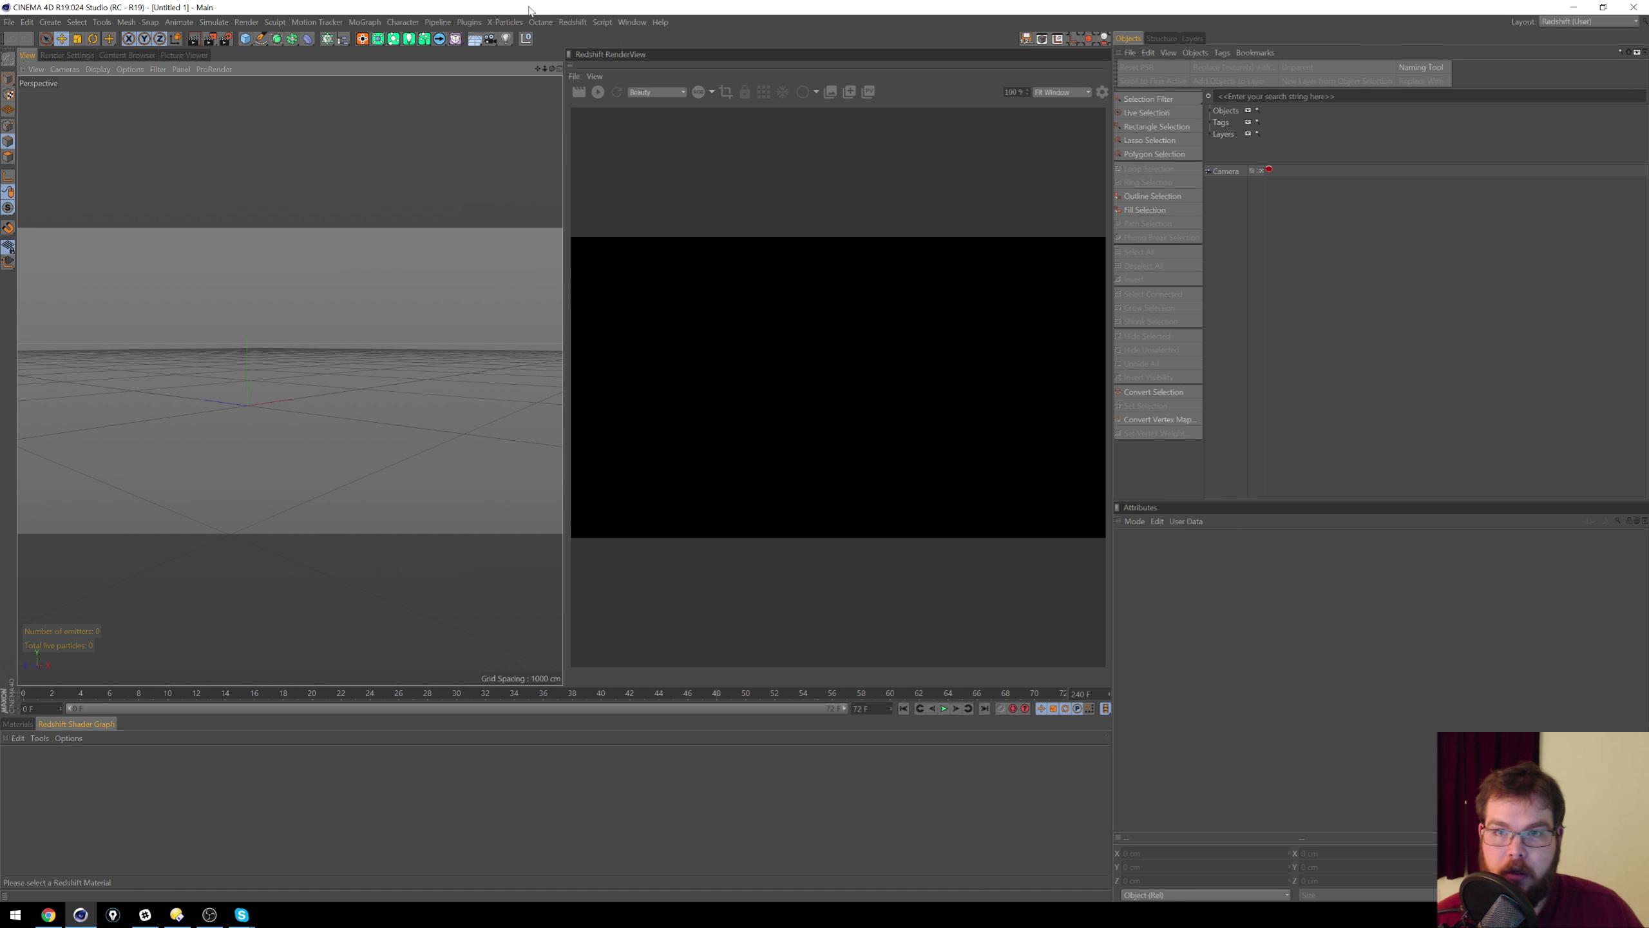
left_click(17, 724)
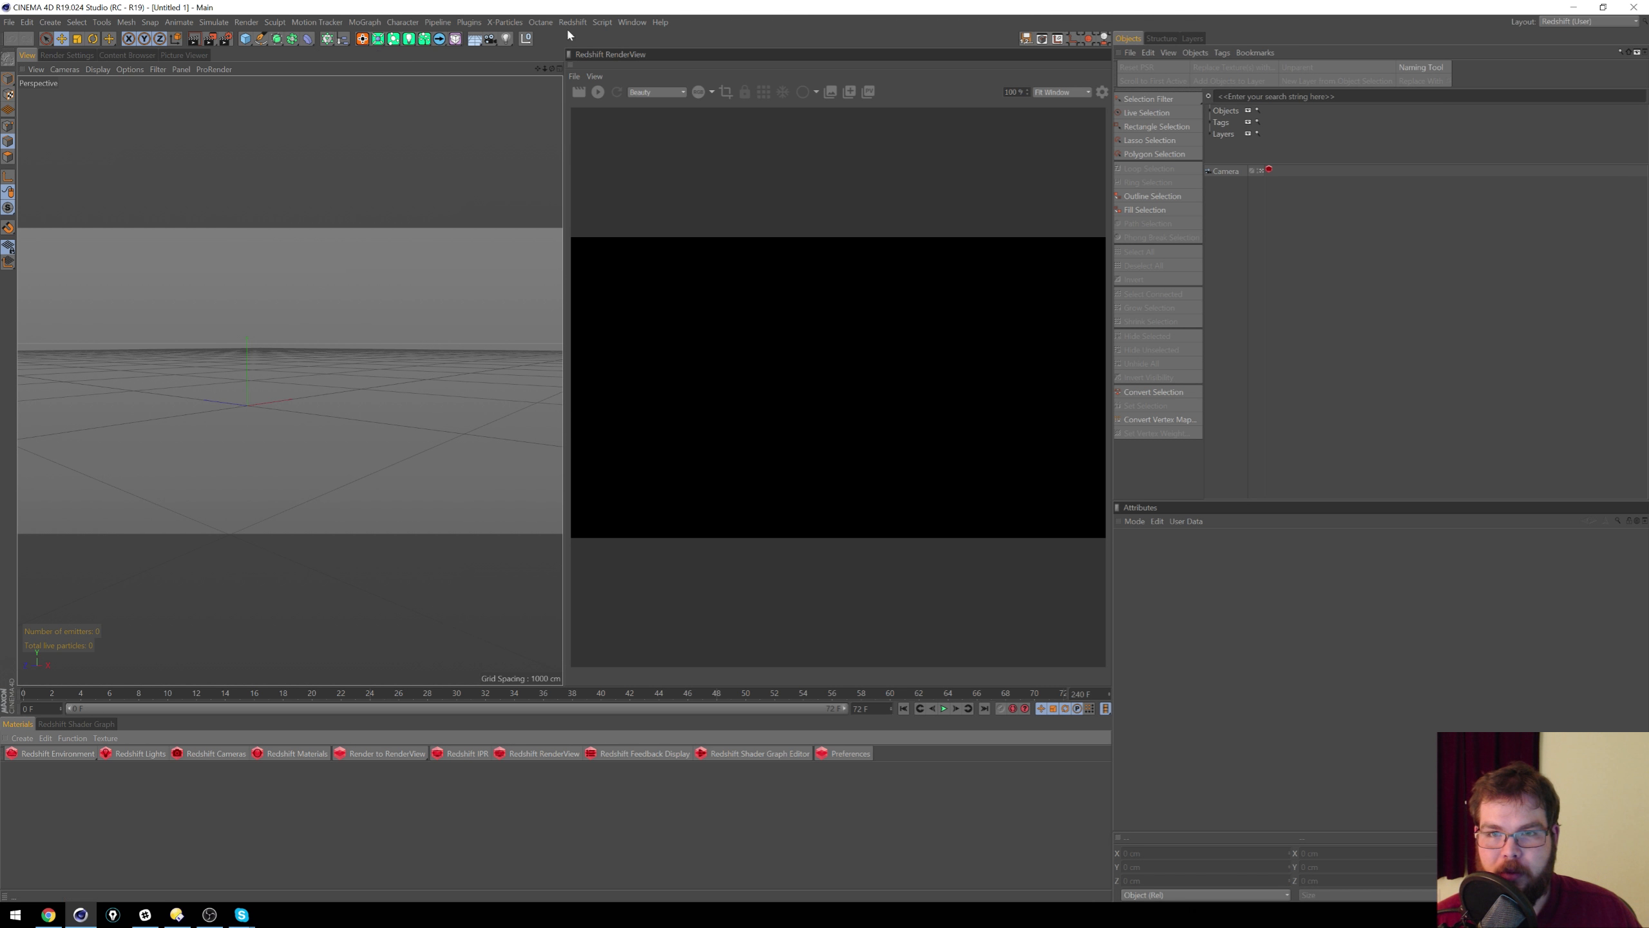
Step: Add an X-Particles xpSystem to the empty scene
left_click(504, 21)
left_click(559, 124)
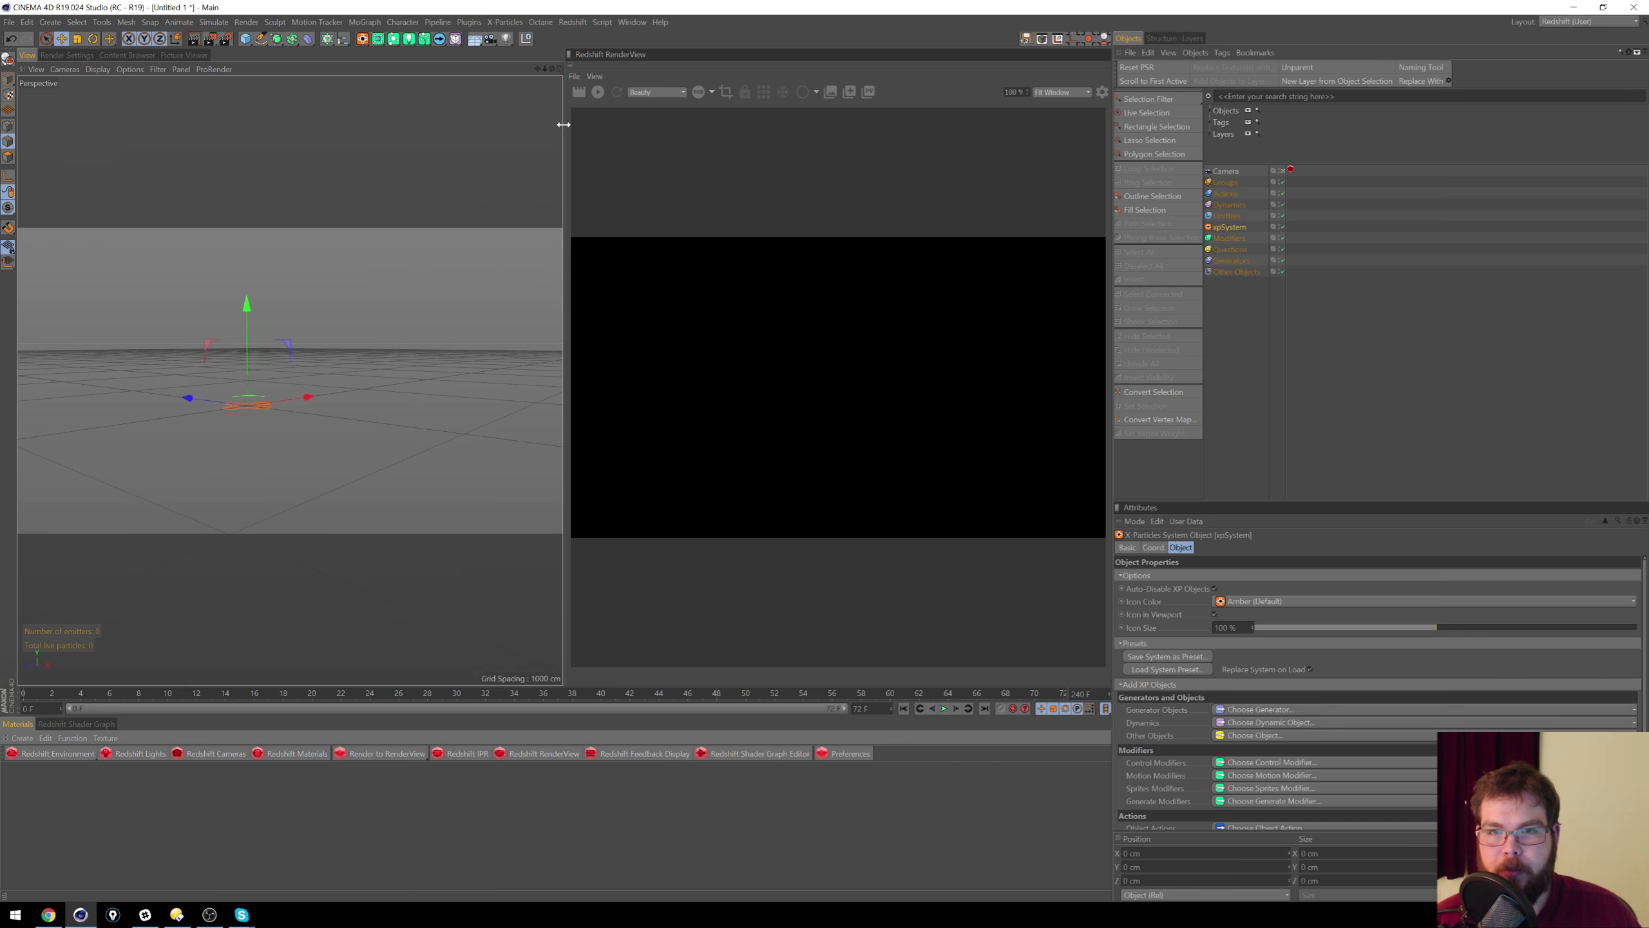
left_click_drag(240, 315, 387, 394, "alt")
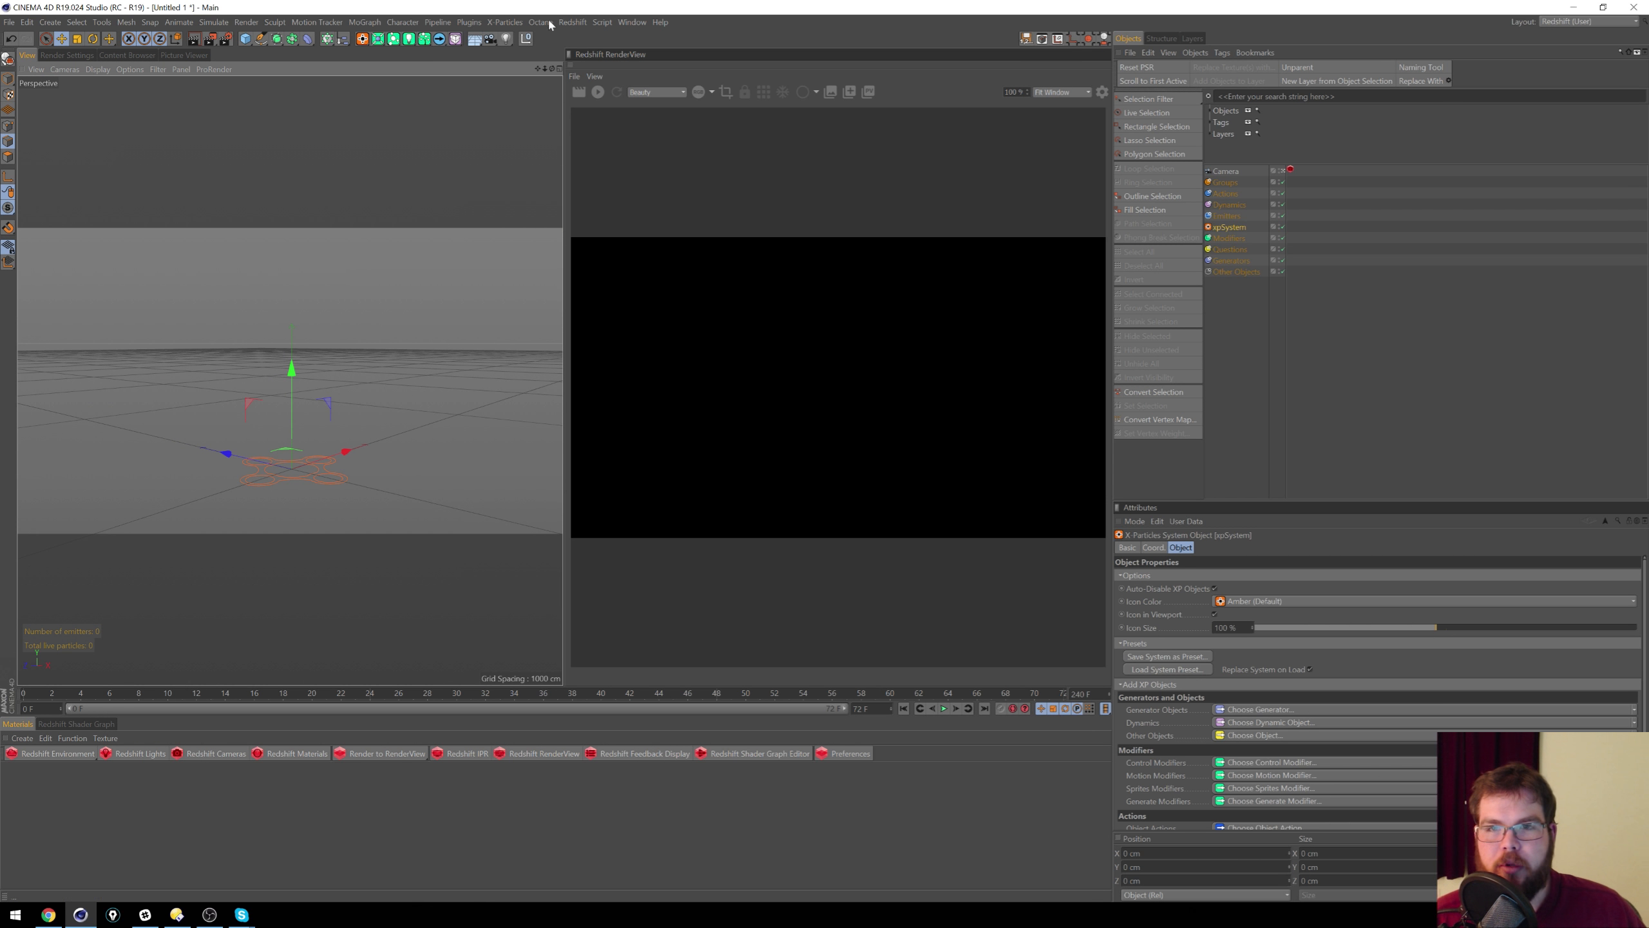
left_click(504, 22)
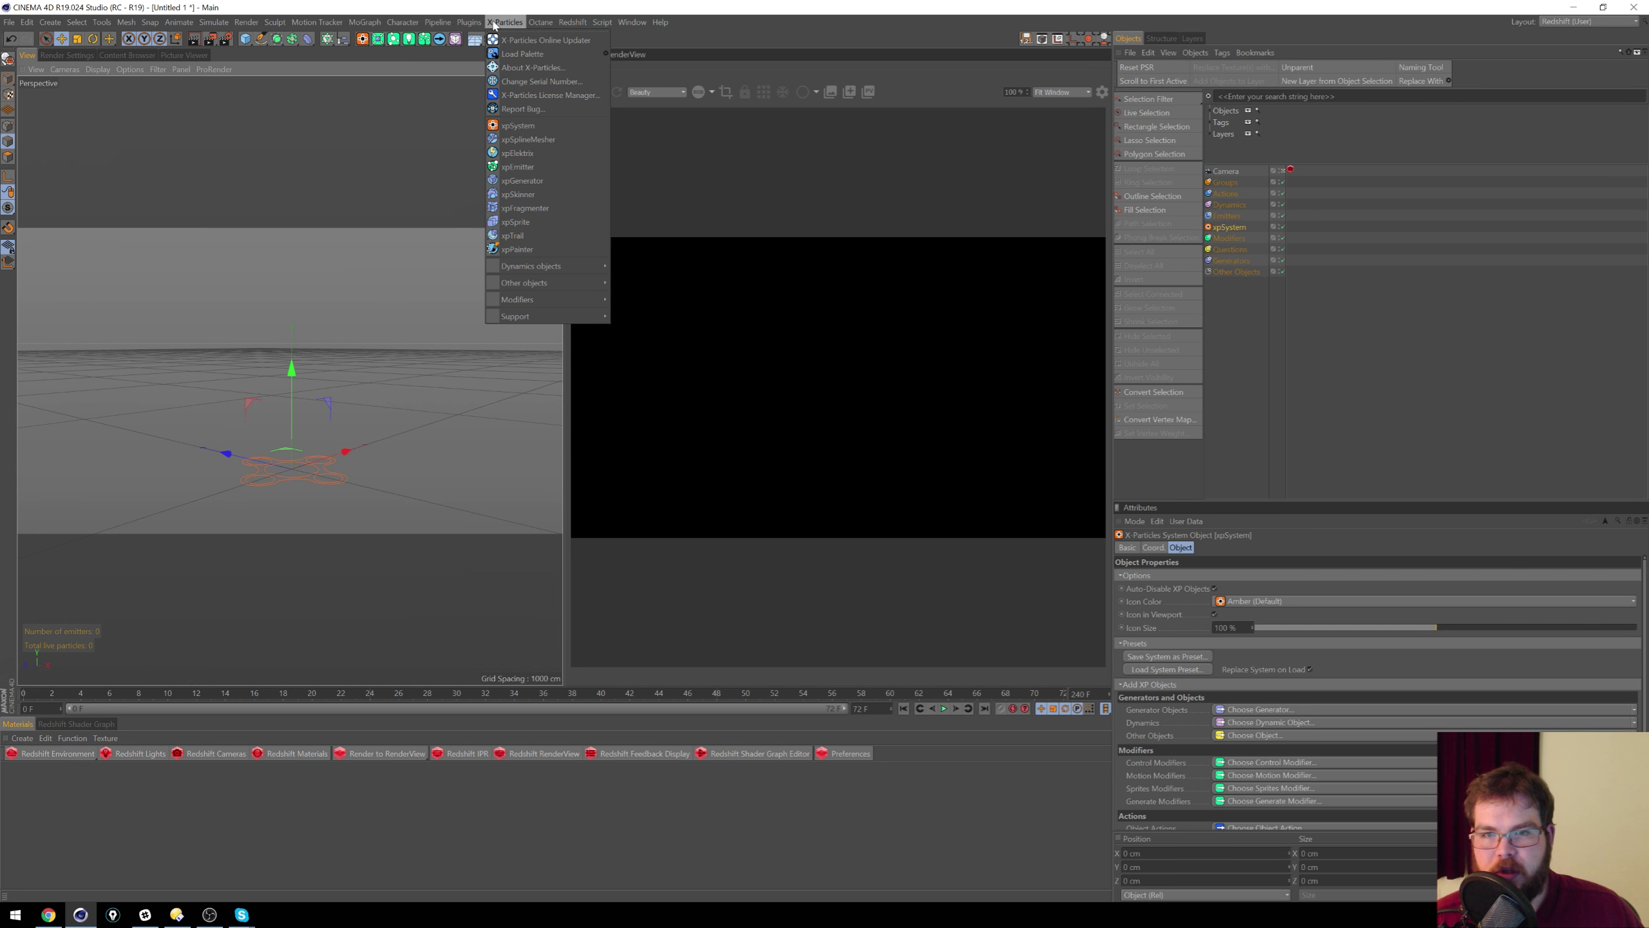
left_click(509, 4)
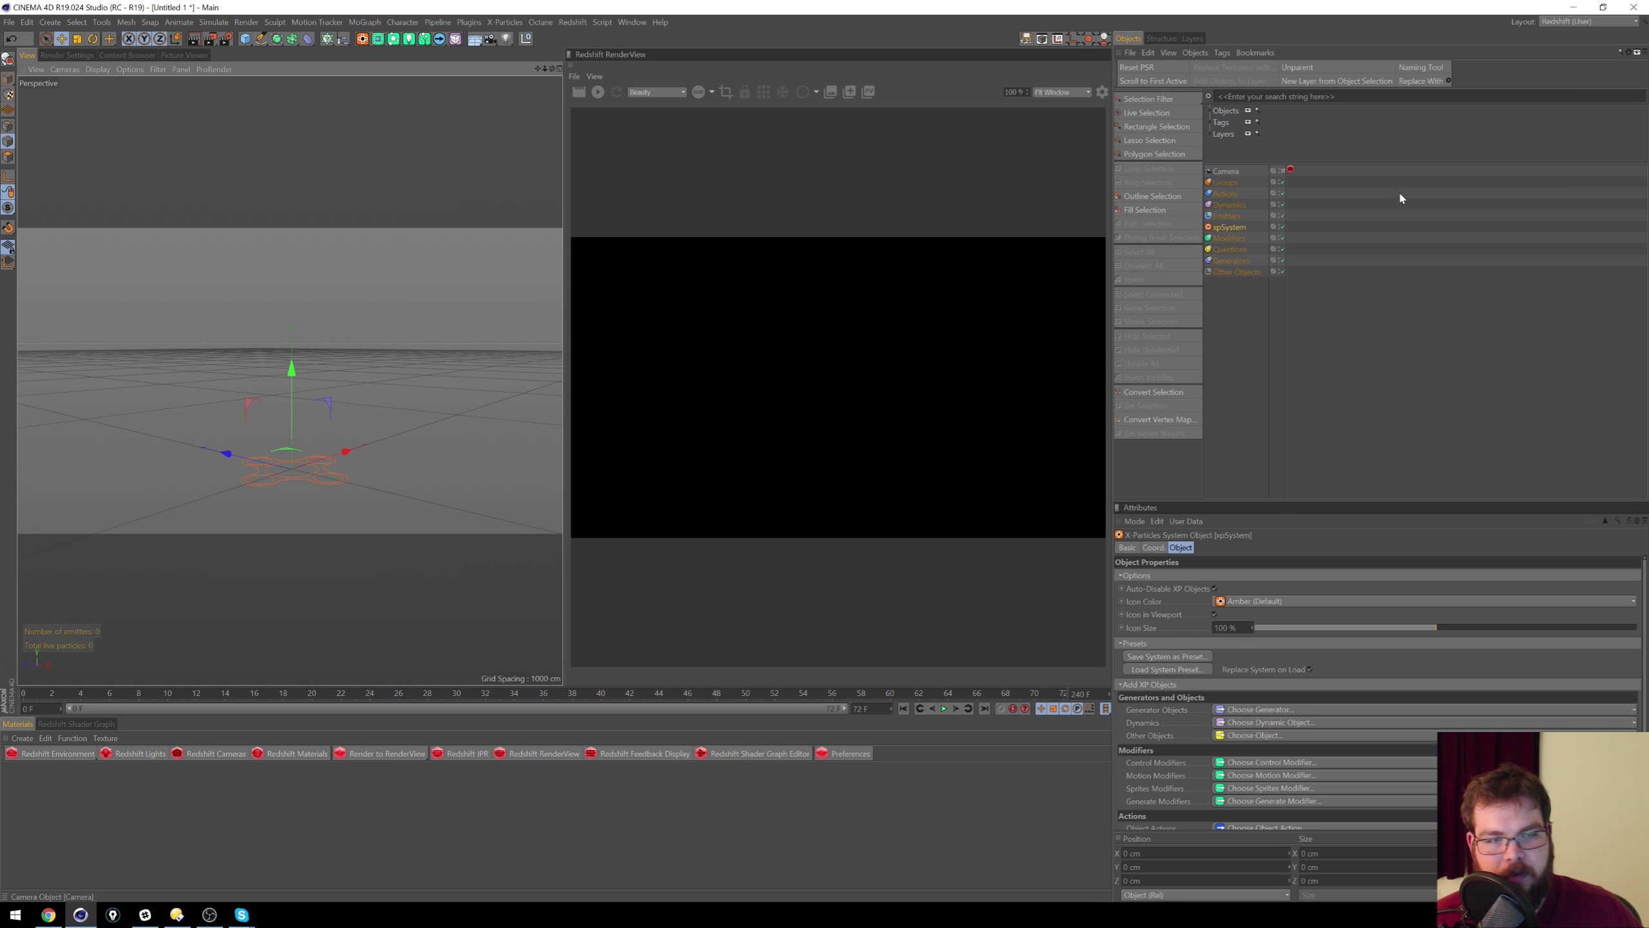
Step: Add an emitter with a particle group to the xpSystem and scrub the particle emission back to frame 0
left_click(1251, 217)
left_click(1148, 603)
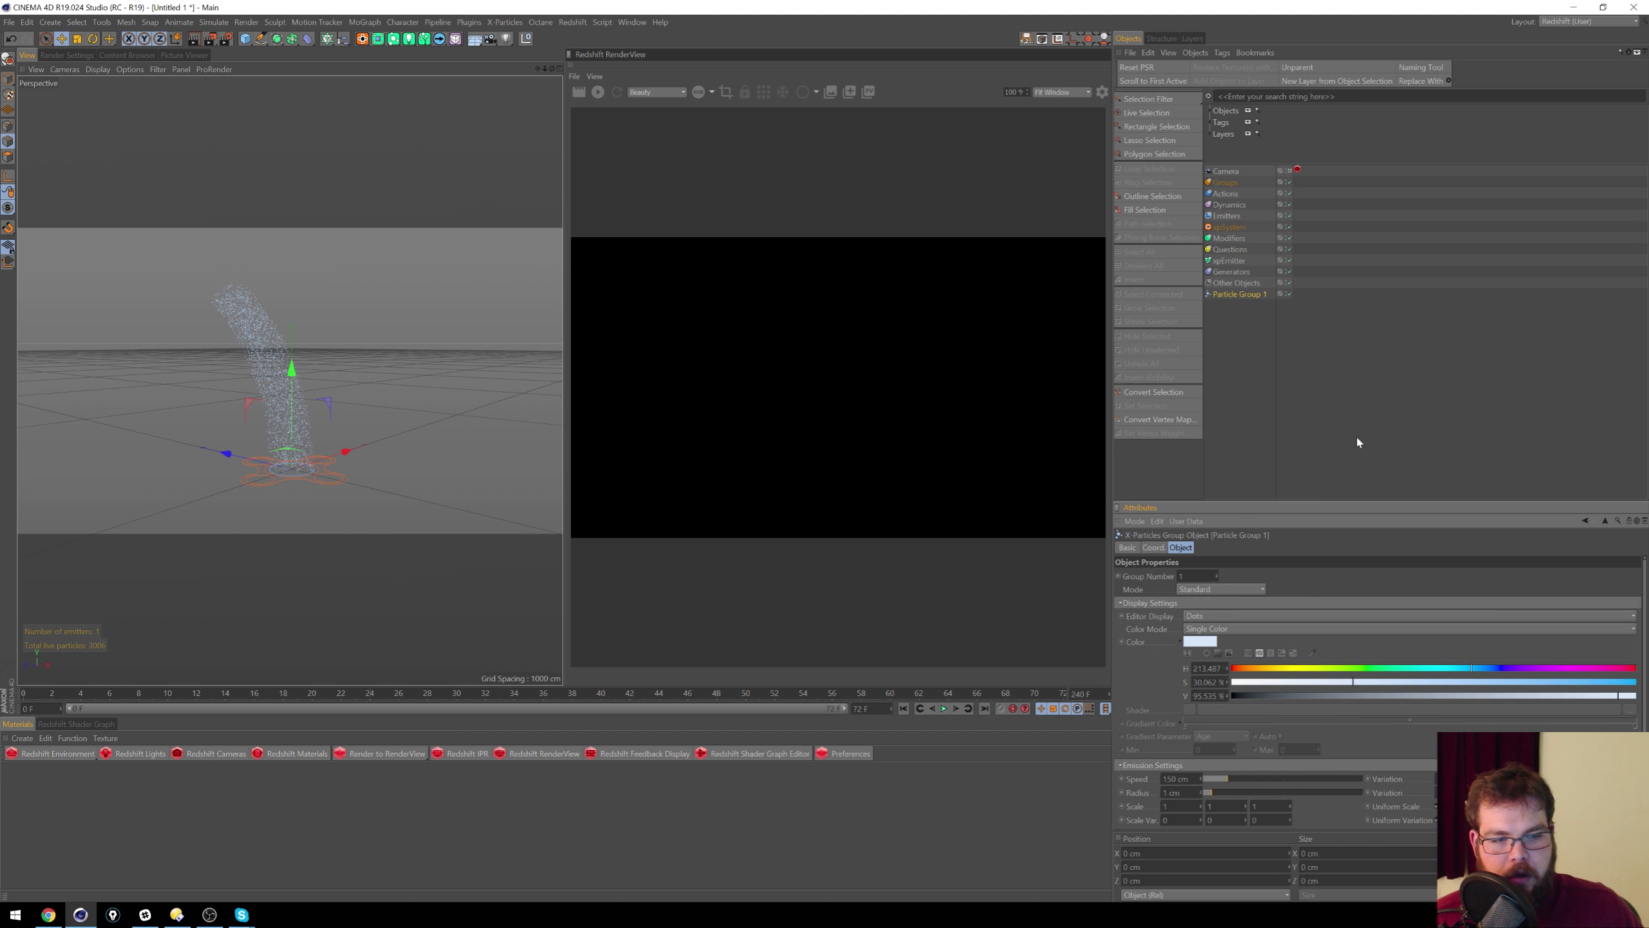
left_click_drag(1011, 695, 2, 699)
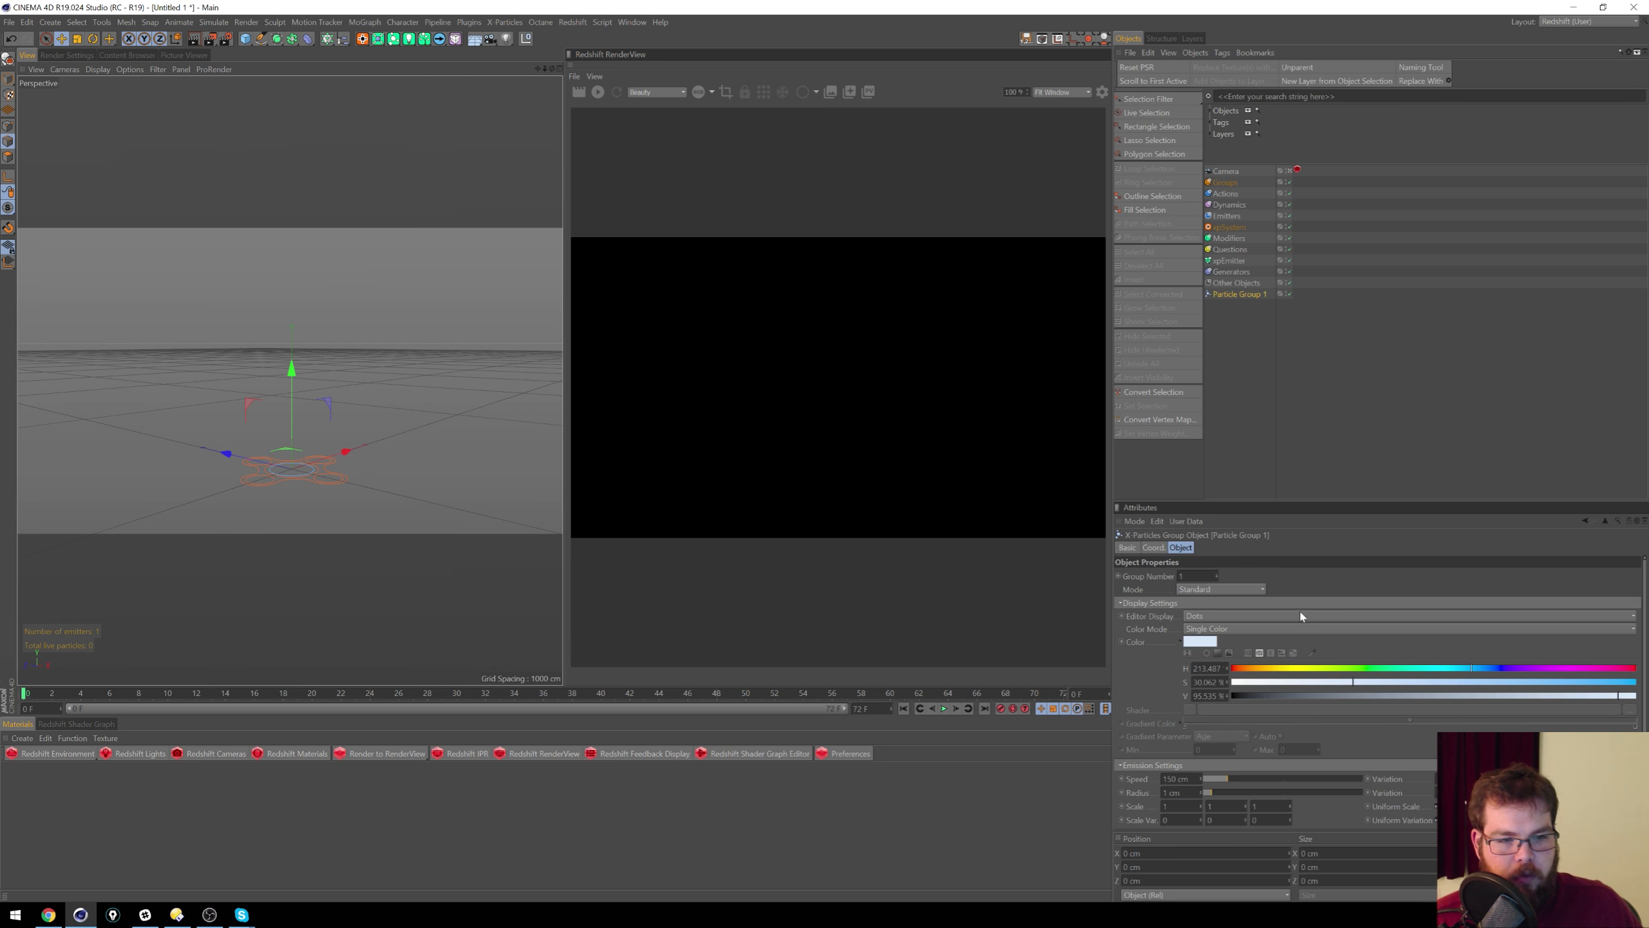
Step: Turn off Flat Tree for the object list and delete the xpSystem with its whole hierarchy
left_click(1168, 53)
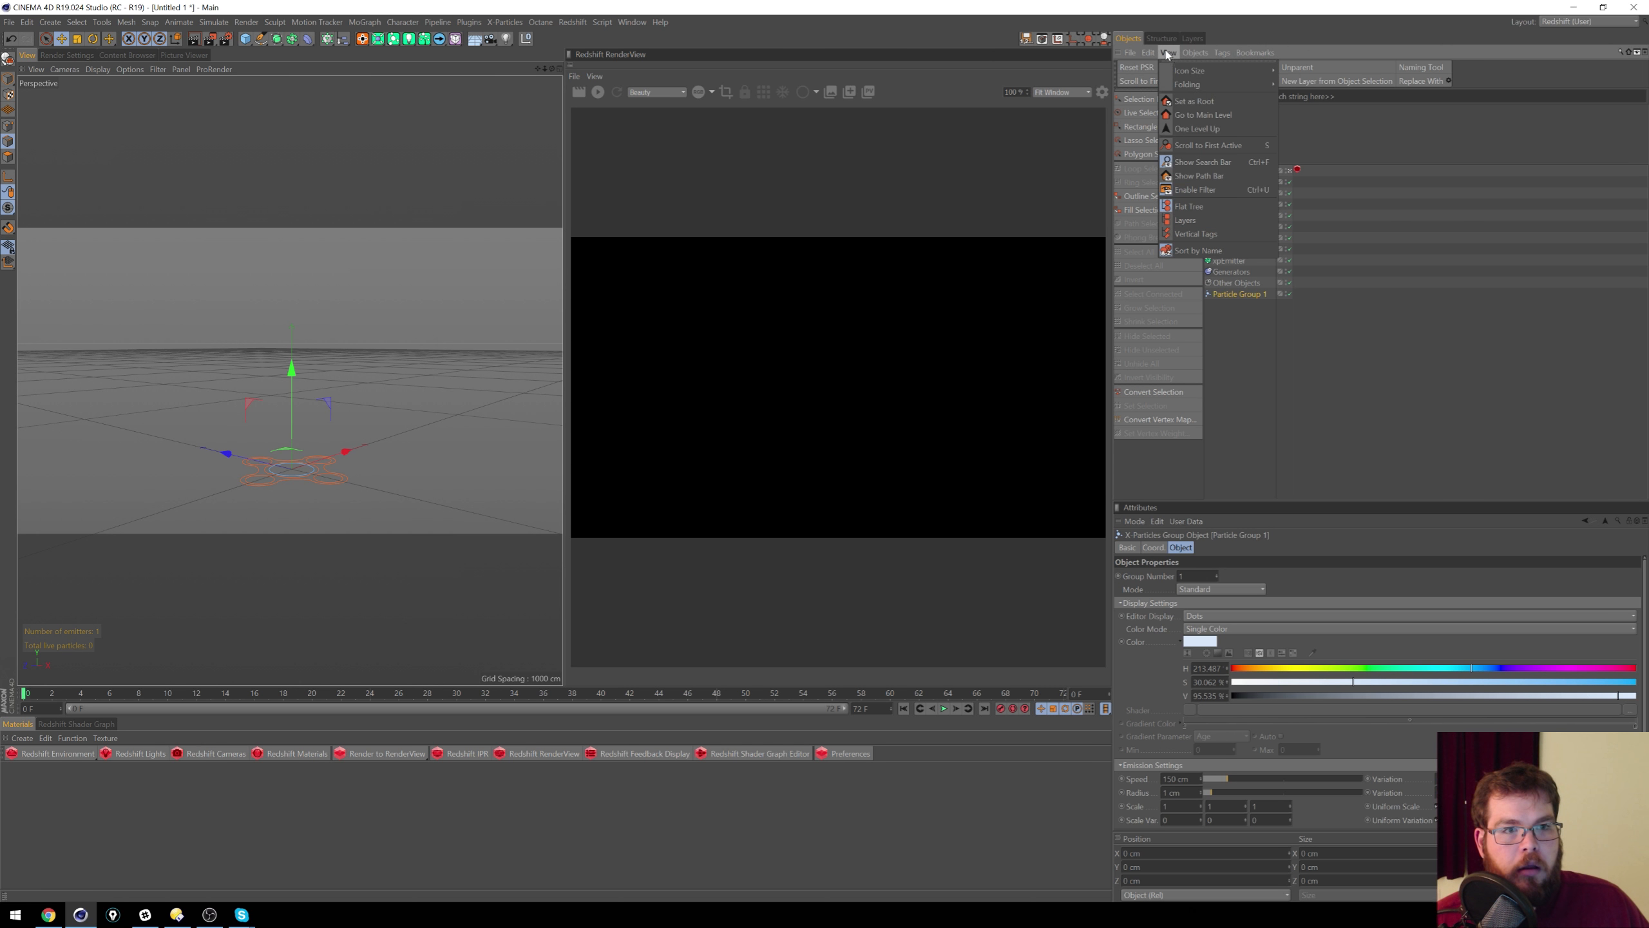
left_click(1195, 206)
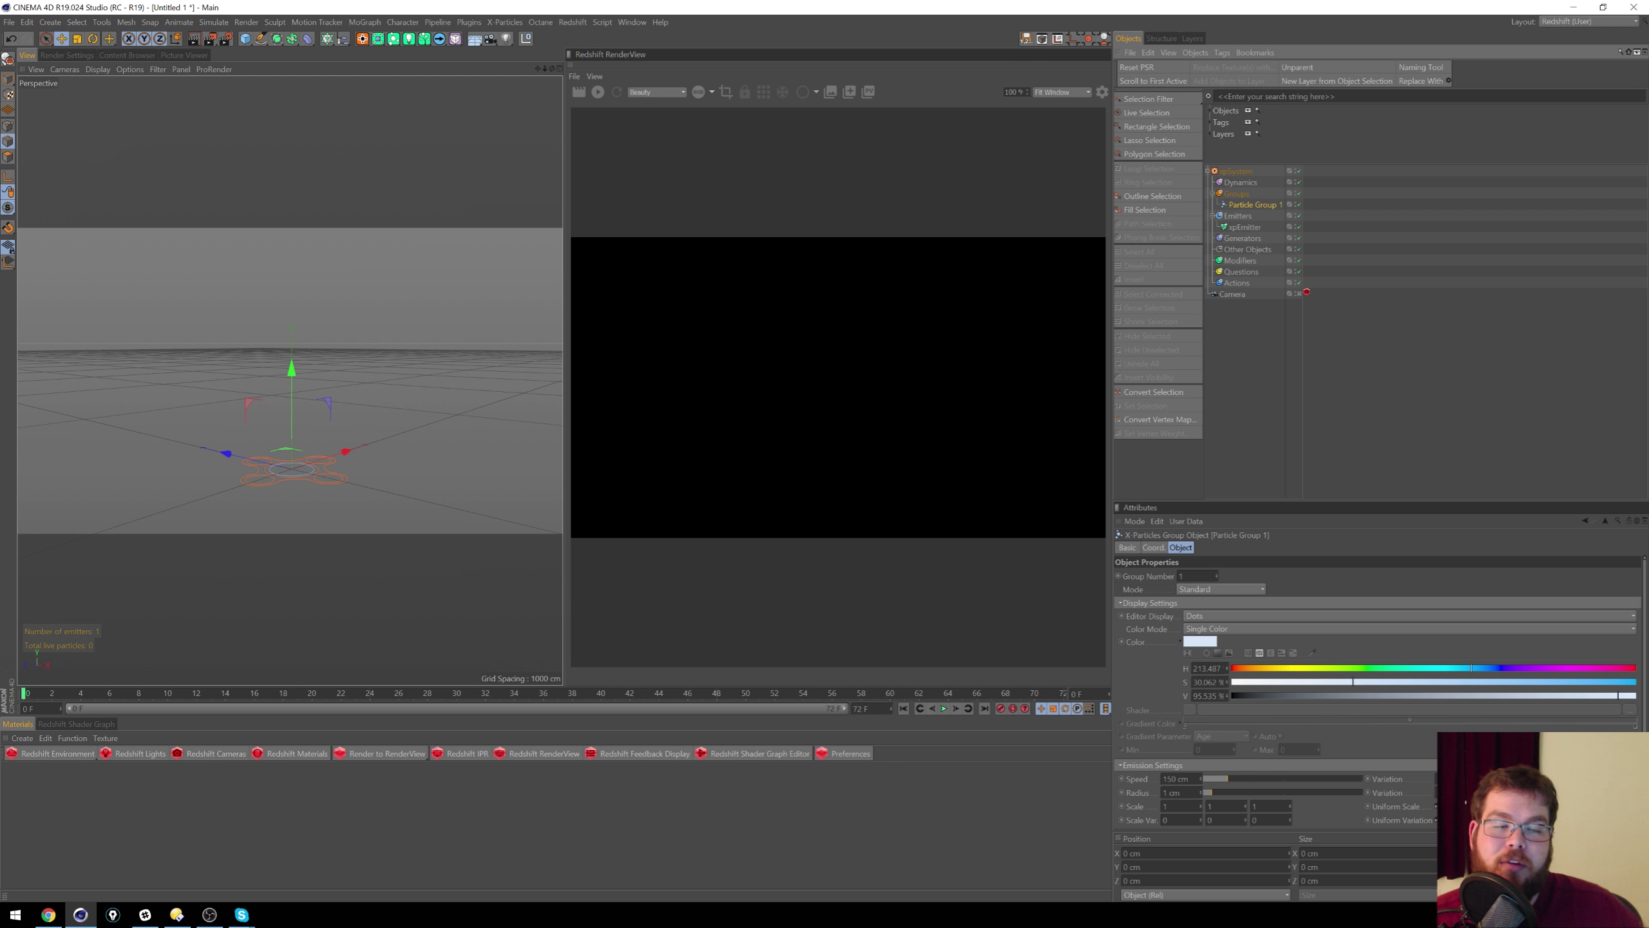
left_click(1266, 170)
key("Delete")
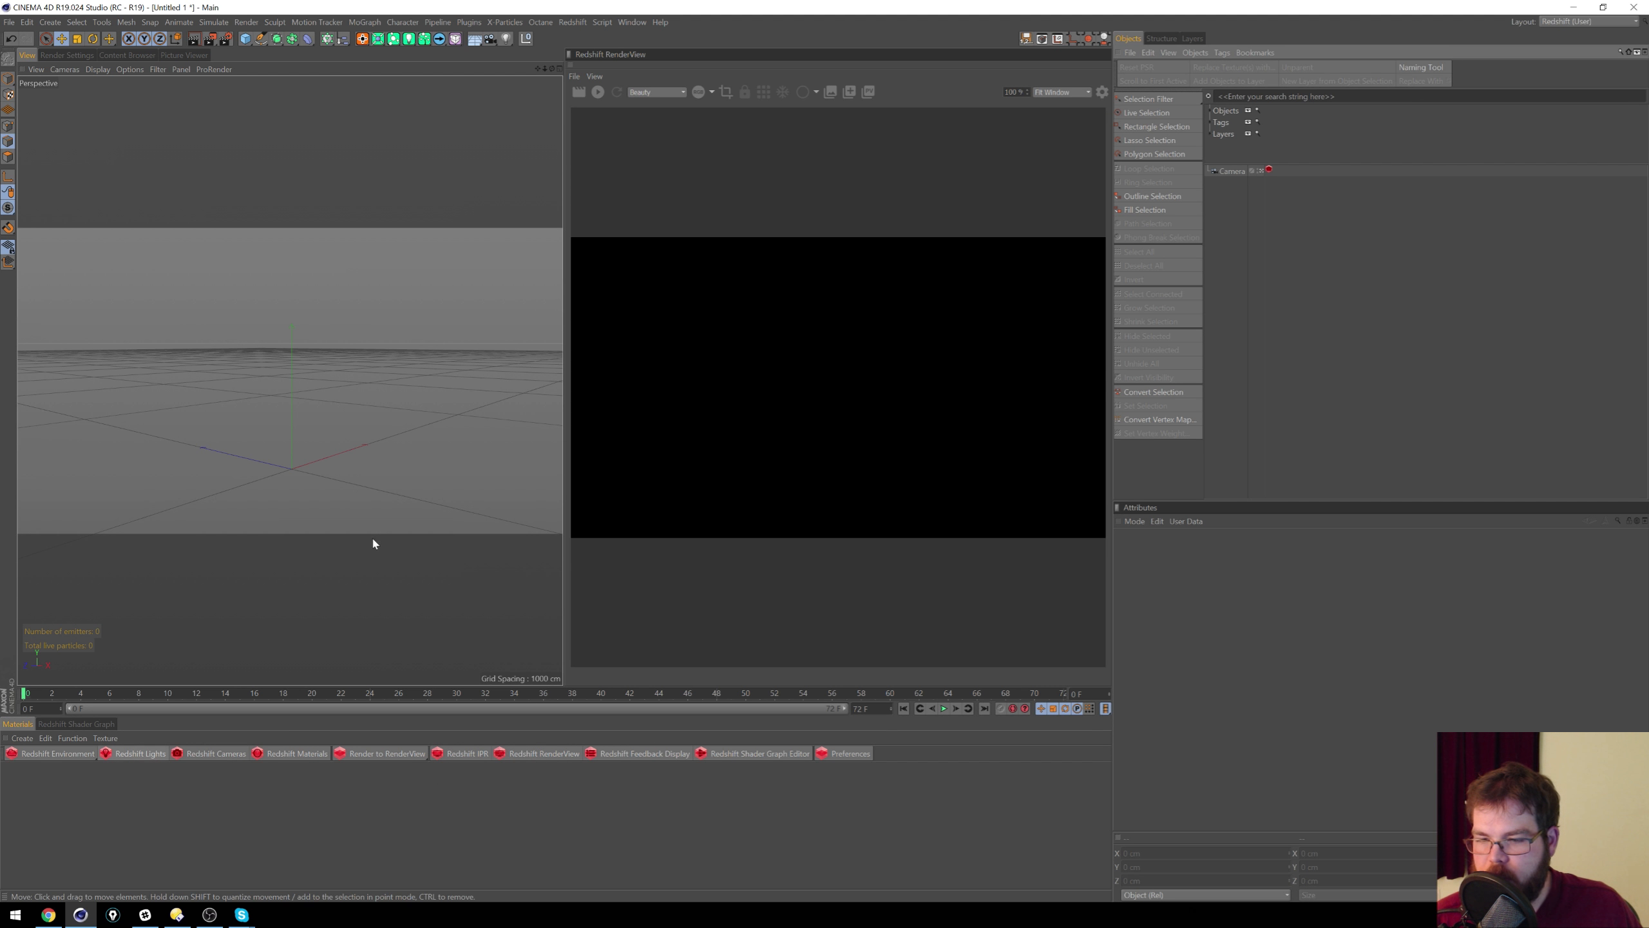
Step: Add a Redshift spherical camera to the scene
left_click(224, 754)
mouse_move(250, 757)
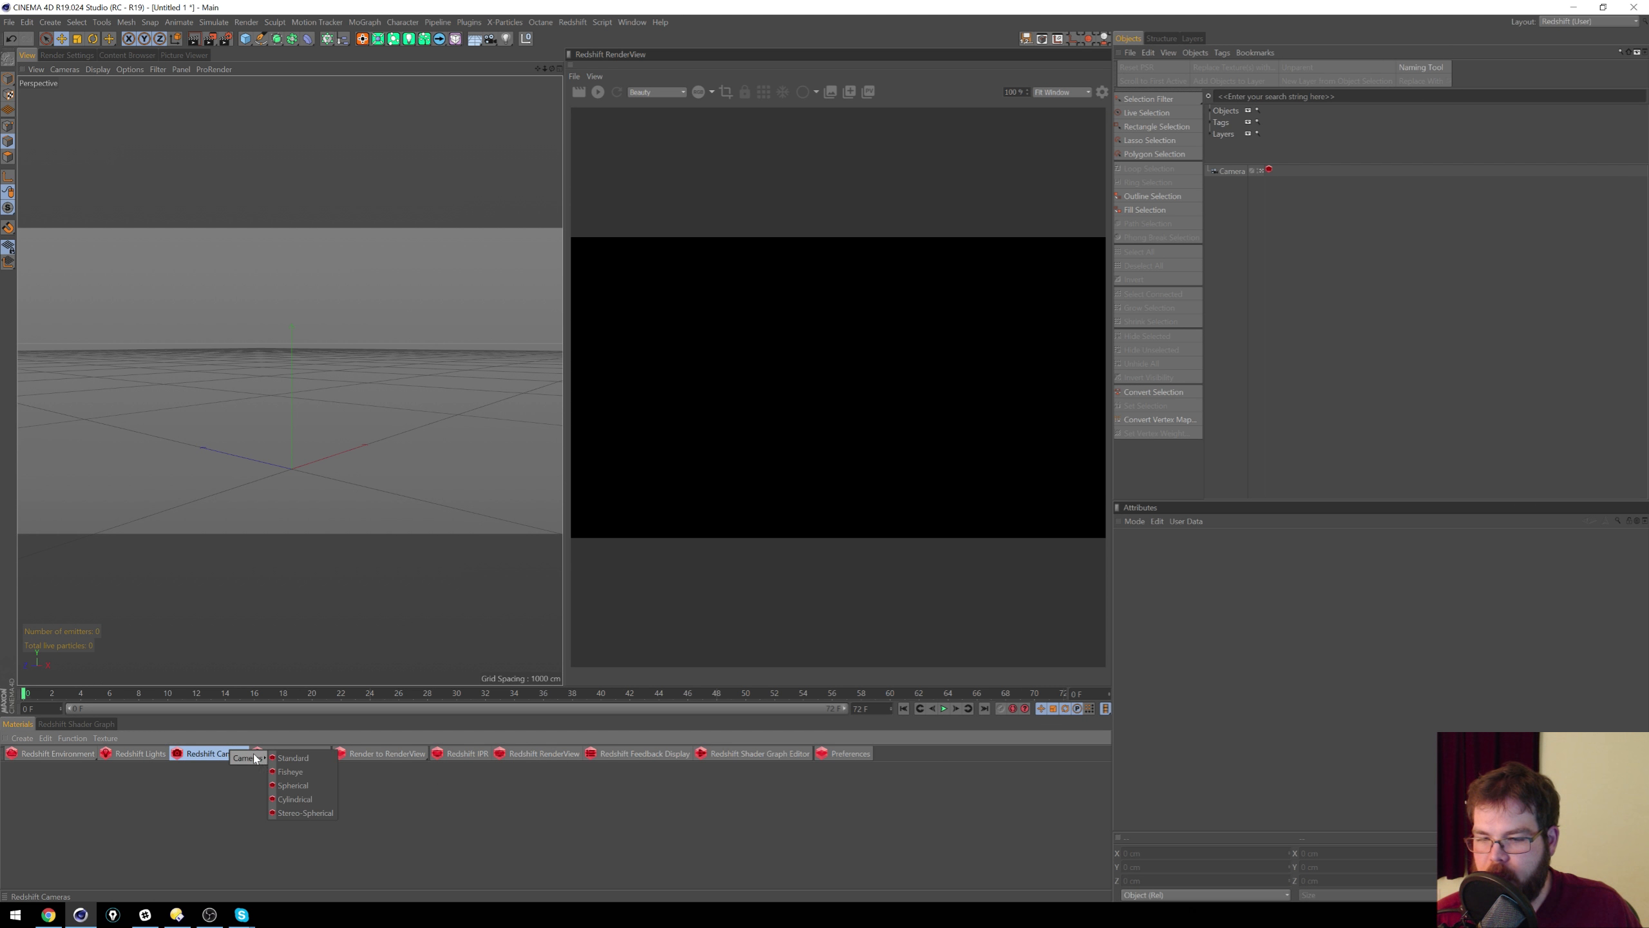
left_click(305, 789)
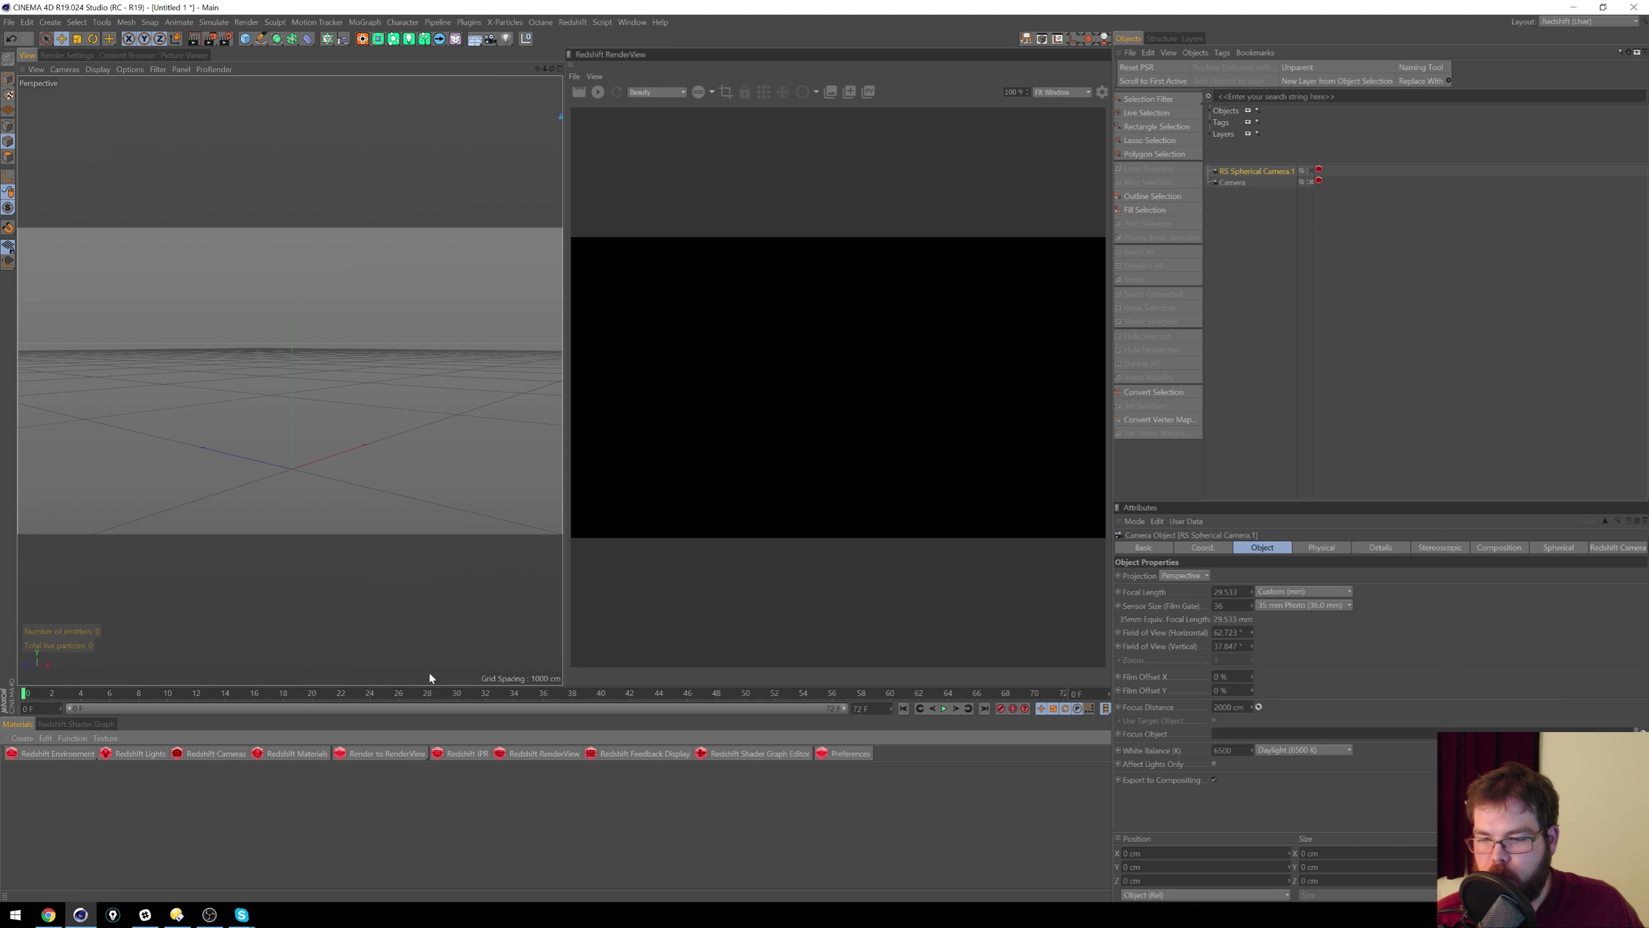
Step: Add a cube primitive with default dimensions at the scene origin
left_click(243, 40)
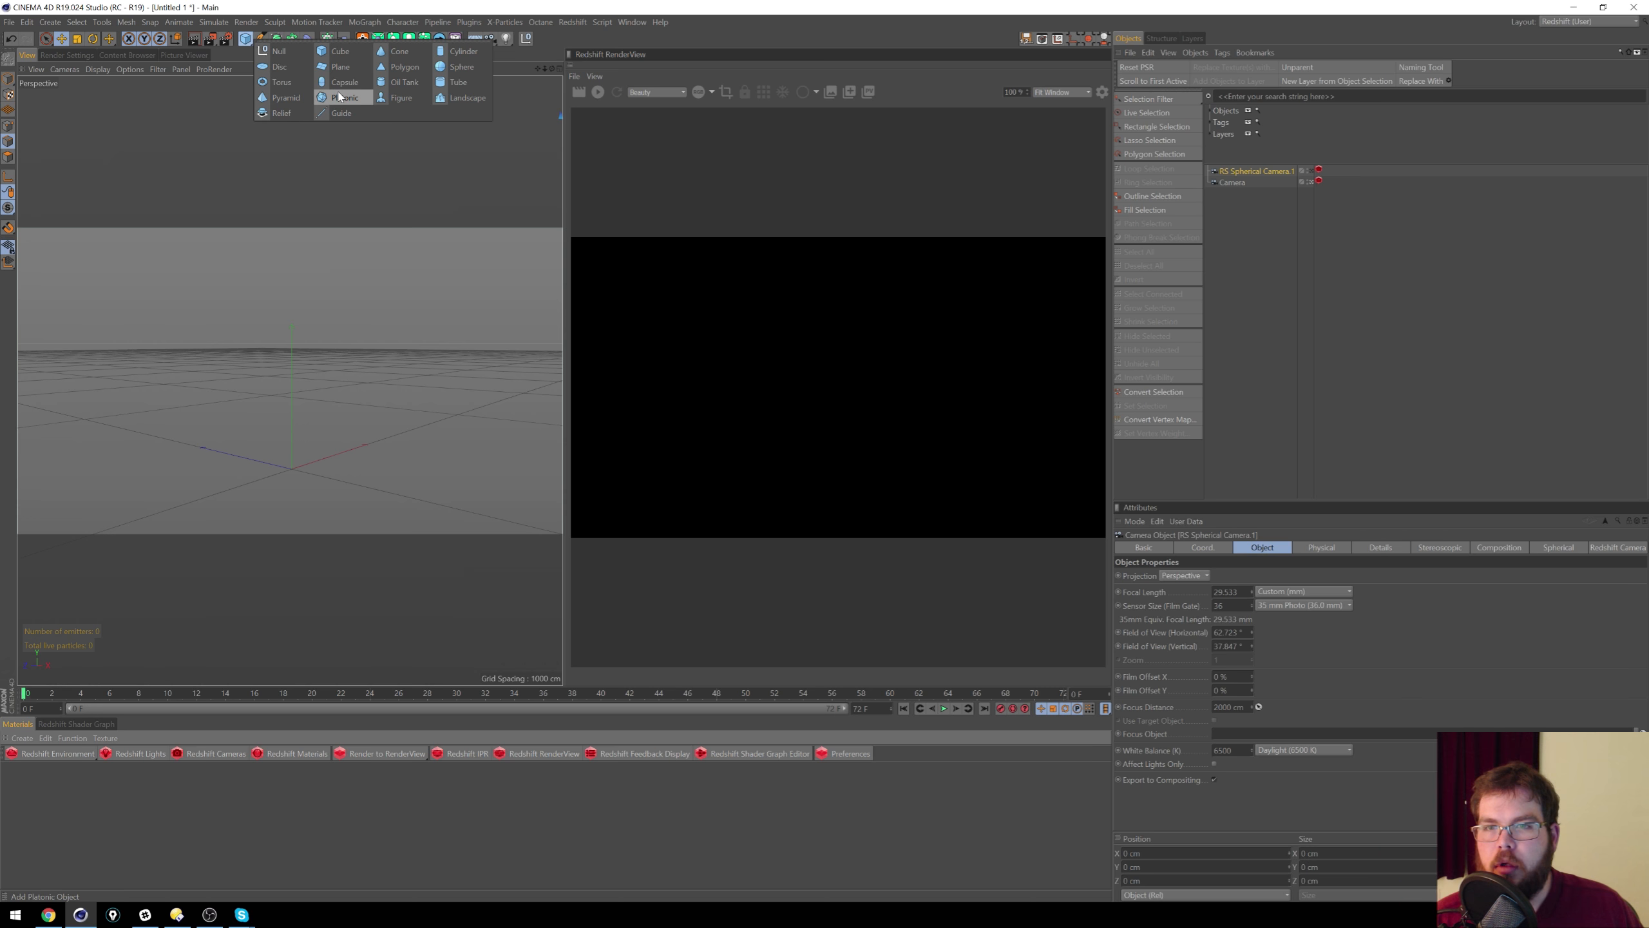
left_click(339, 52)
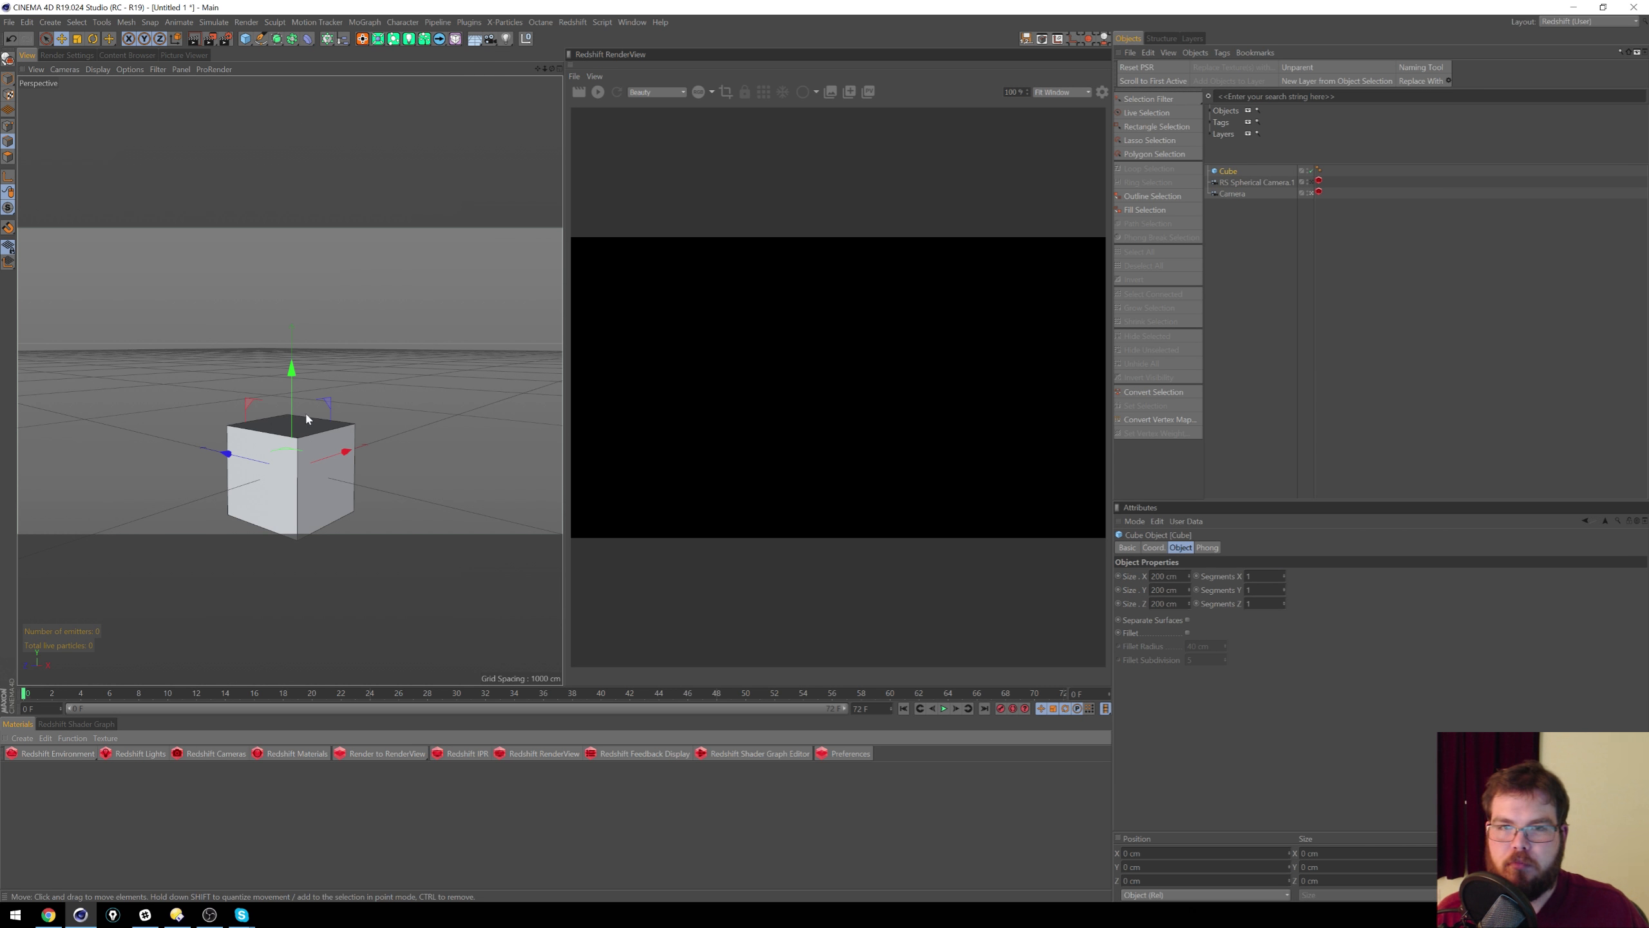
middle_click_drag(309, 424, 316, 333, "alt")
middle_click_drag(250, 402, 268, 379, "alt")
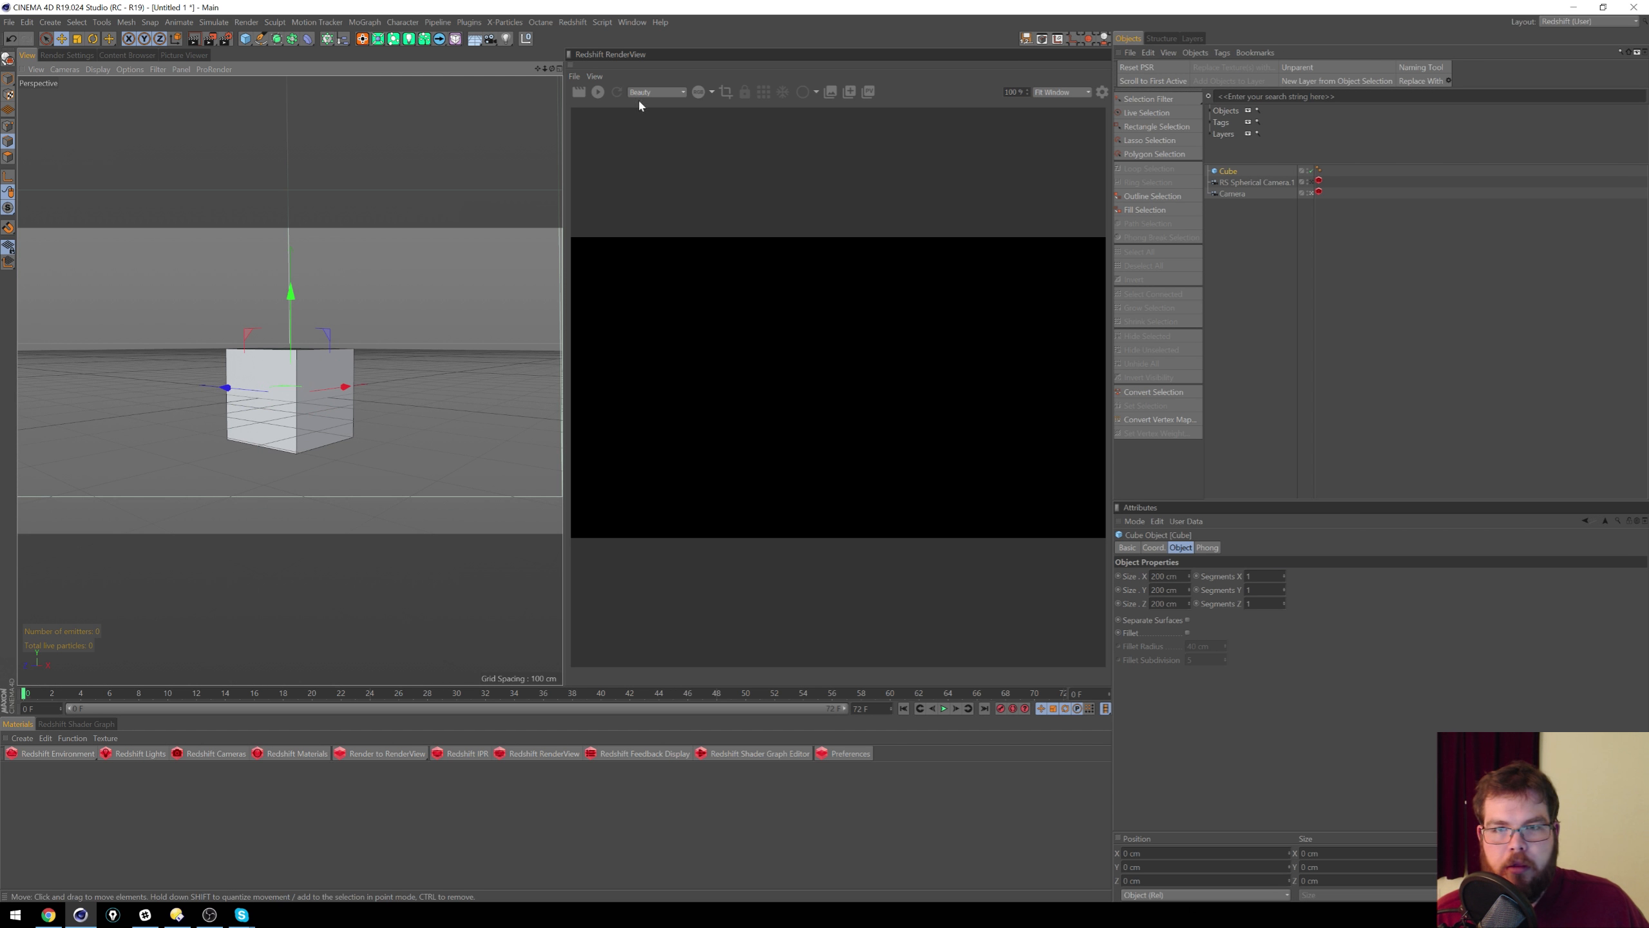
Step: Examine the Redshift render settings, including the basic sampling, memory, system and integration options
left_click(67, 55)
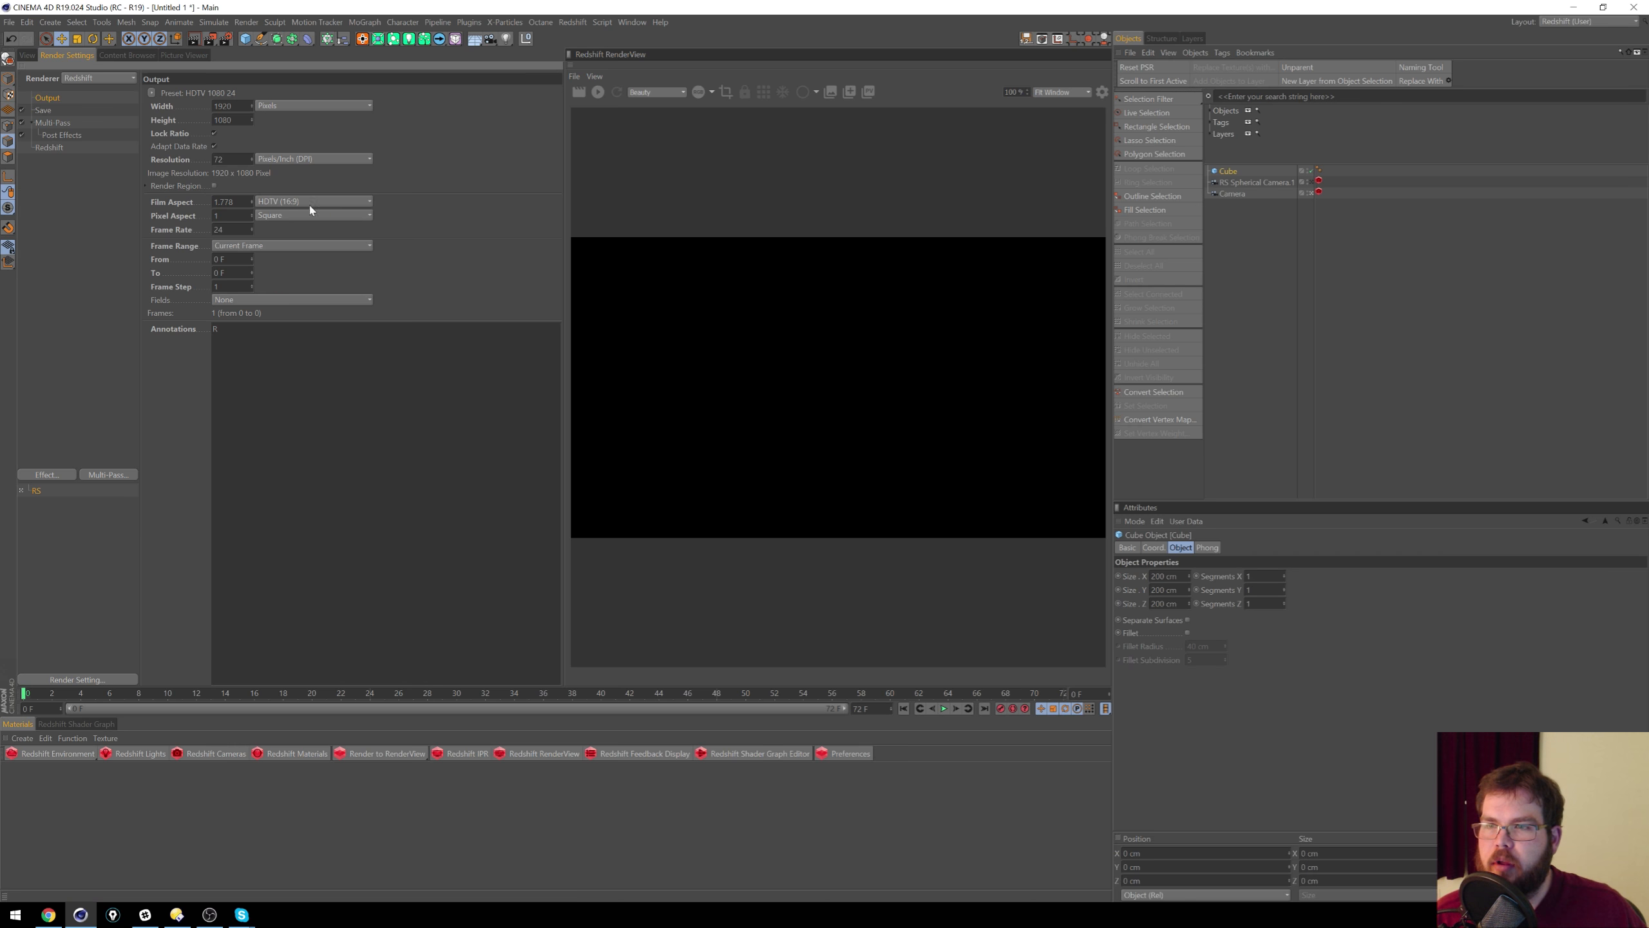
left_click(51, 147)
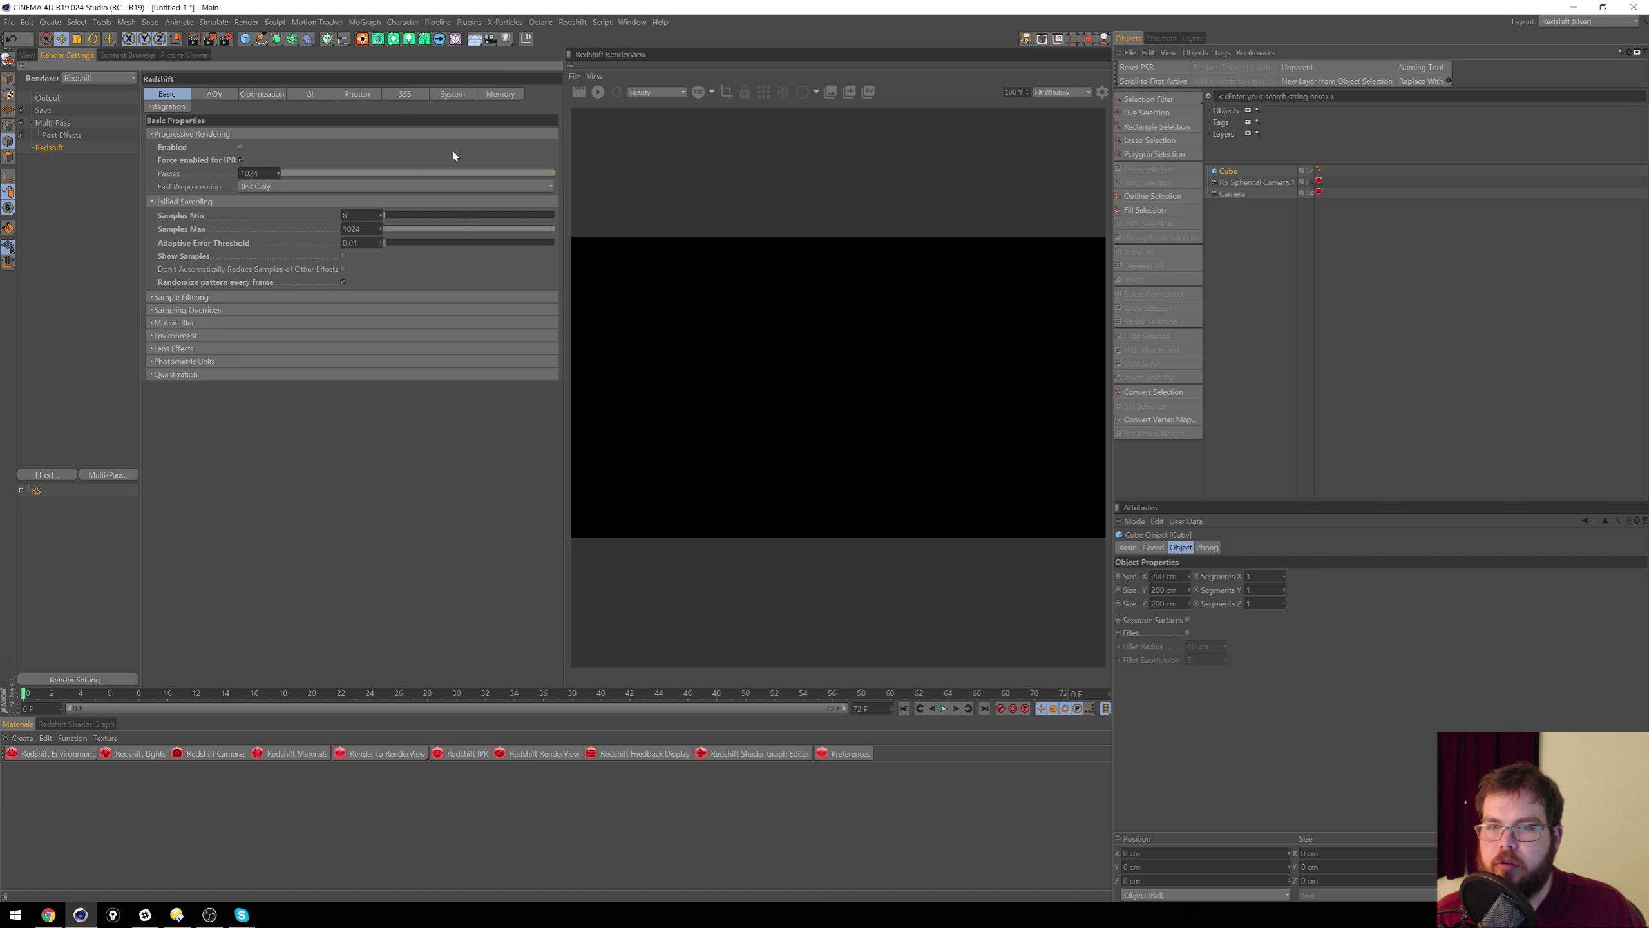
left_click(502, 95)
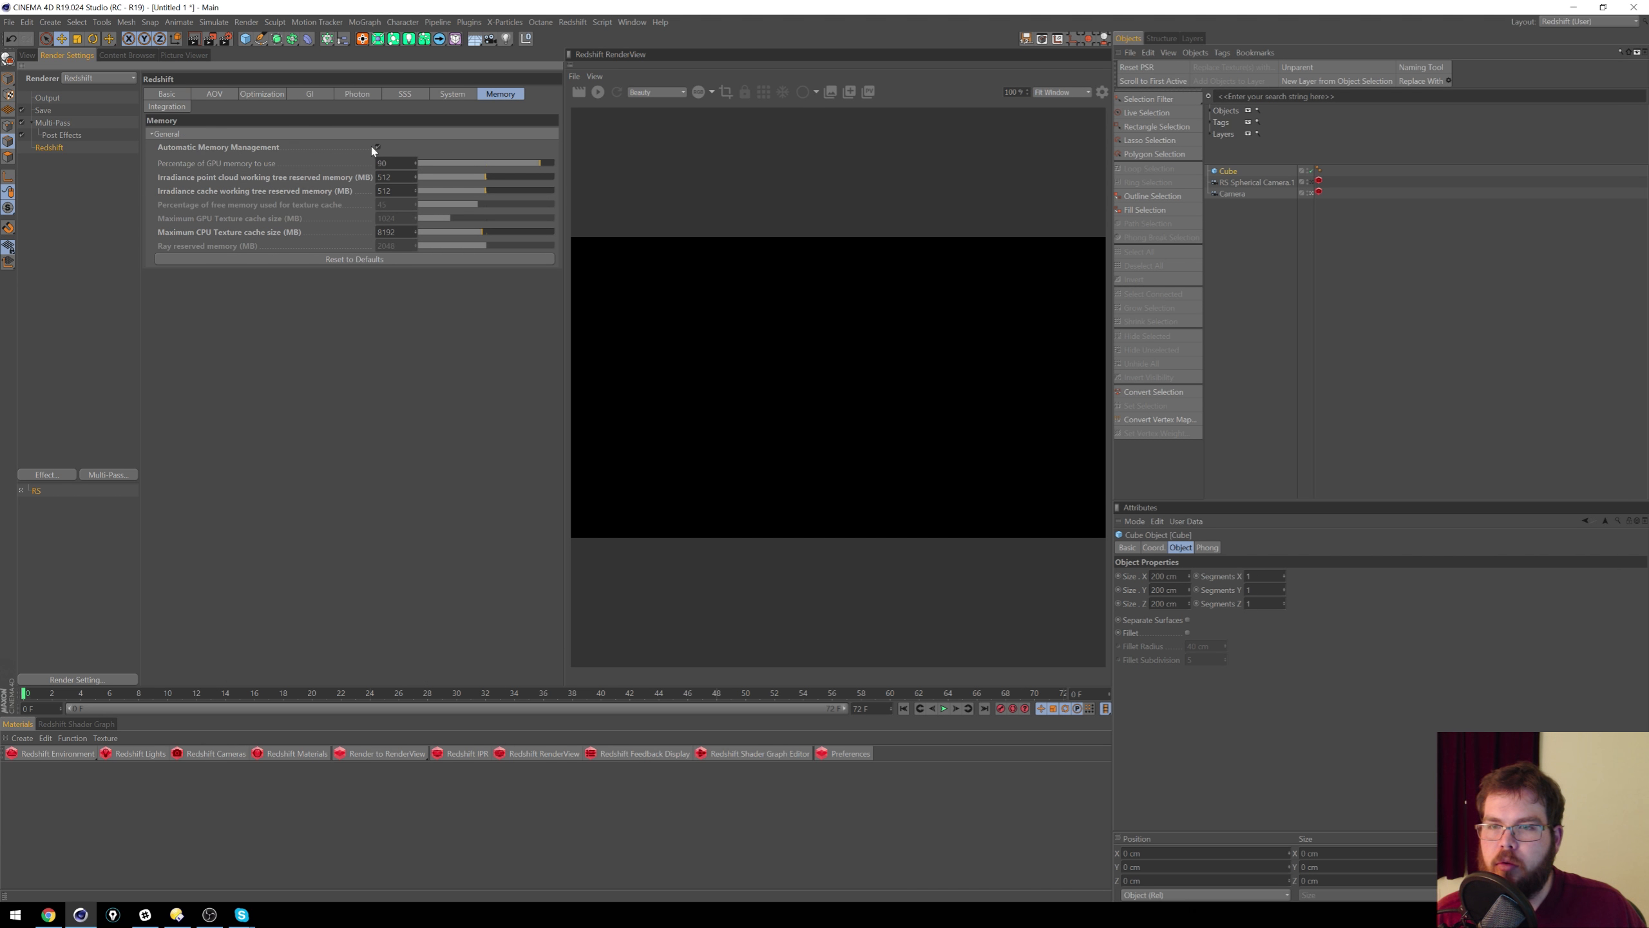
left_click(462, 96)
left_click(503, 95)
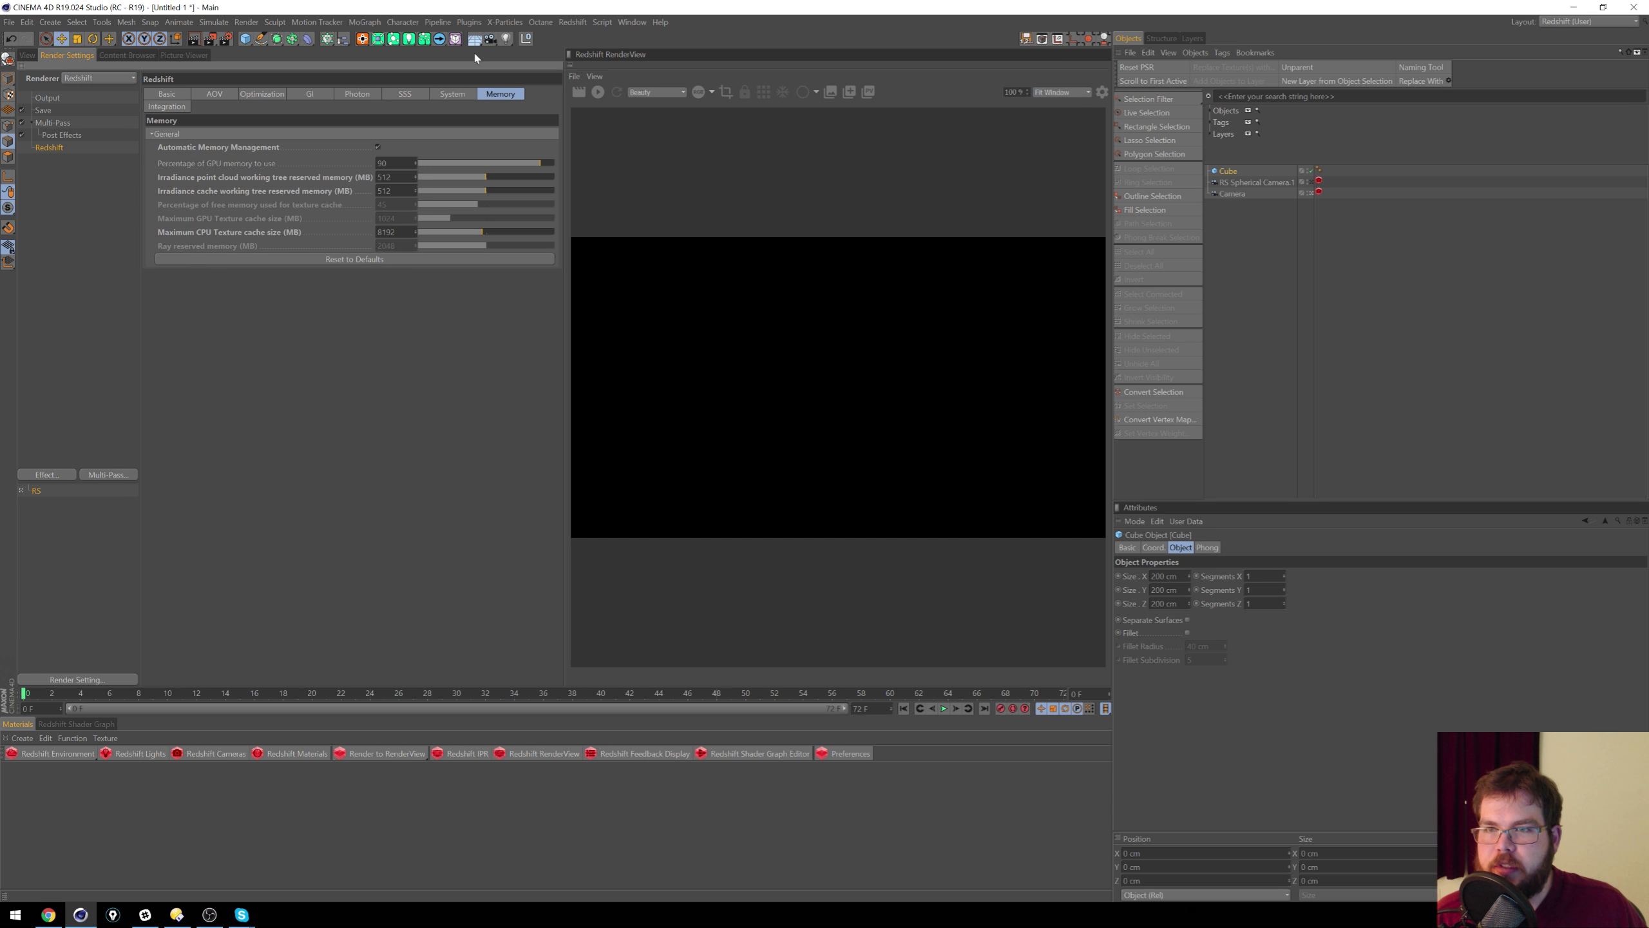
left_click(462, 95)
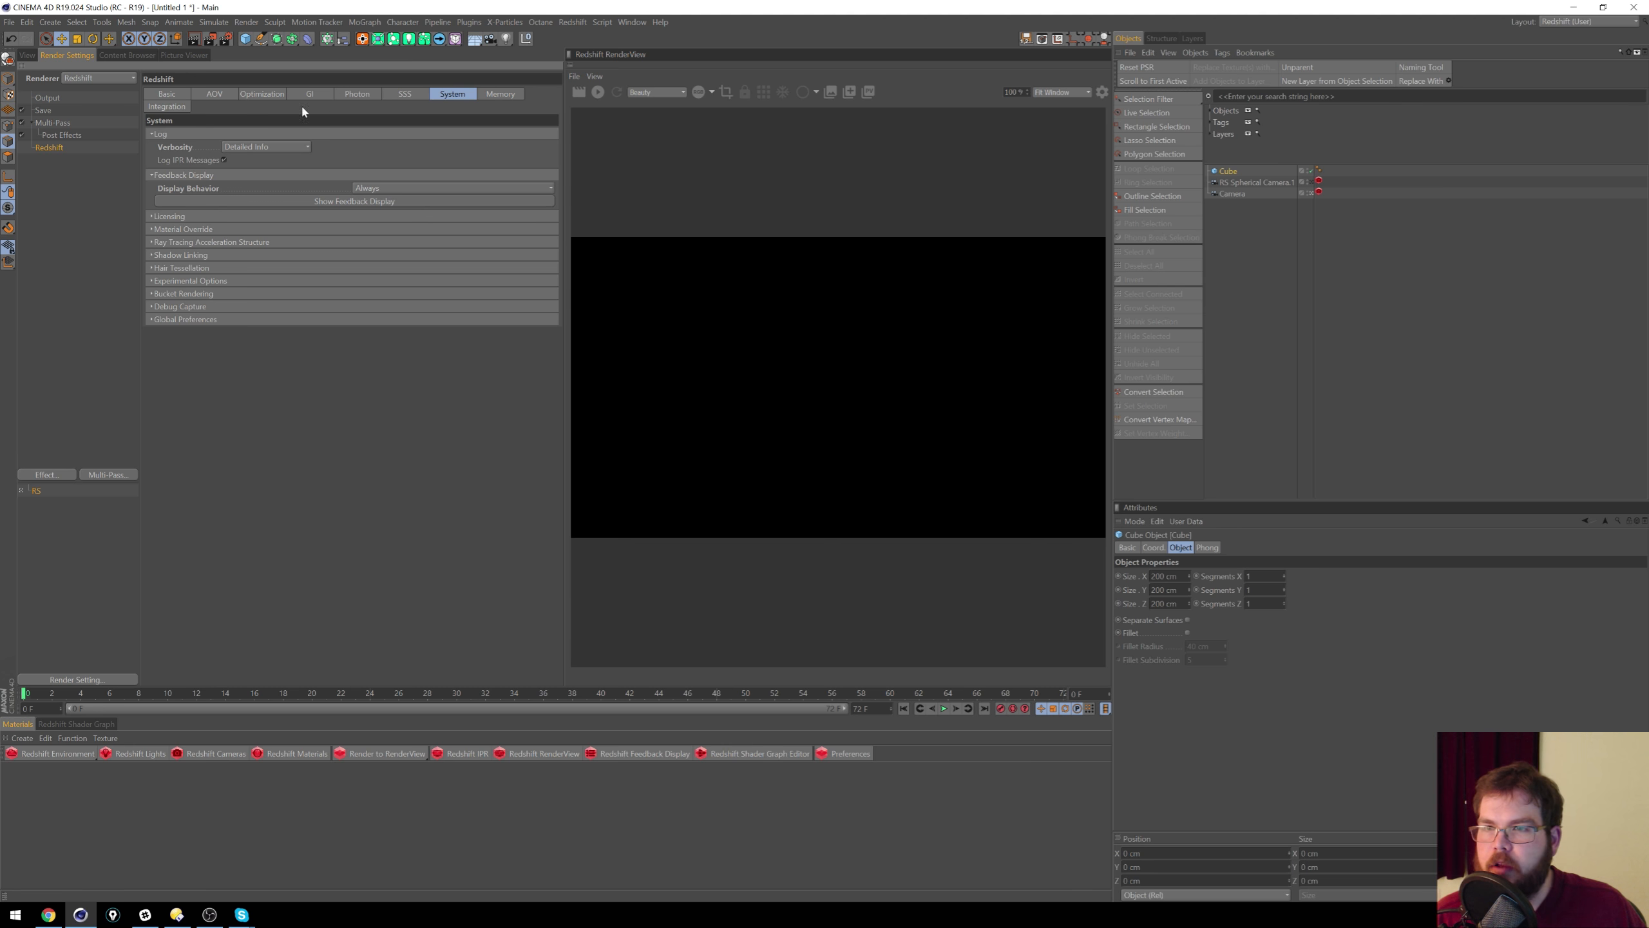
left_click(404, 94)
left_click(500, 95)
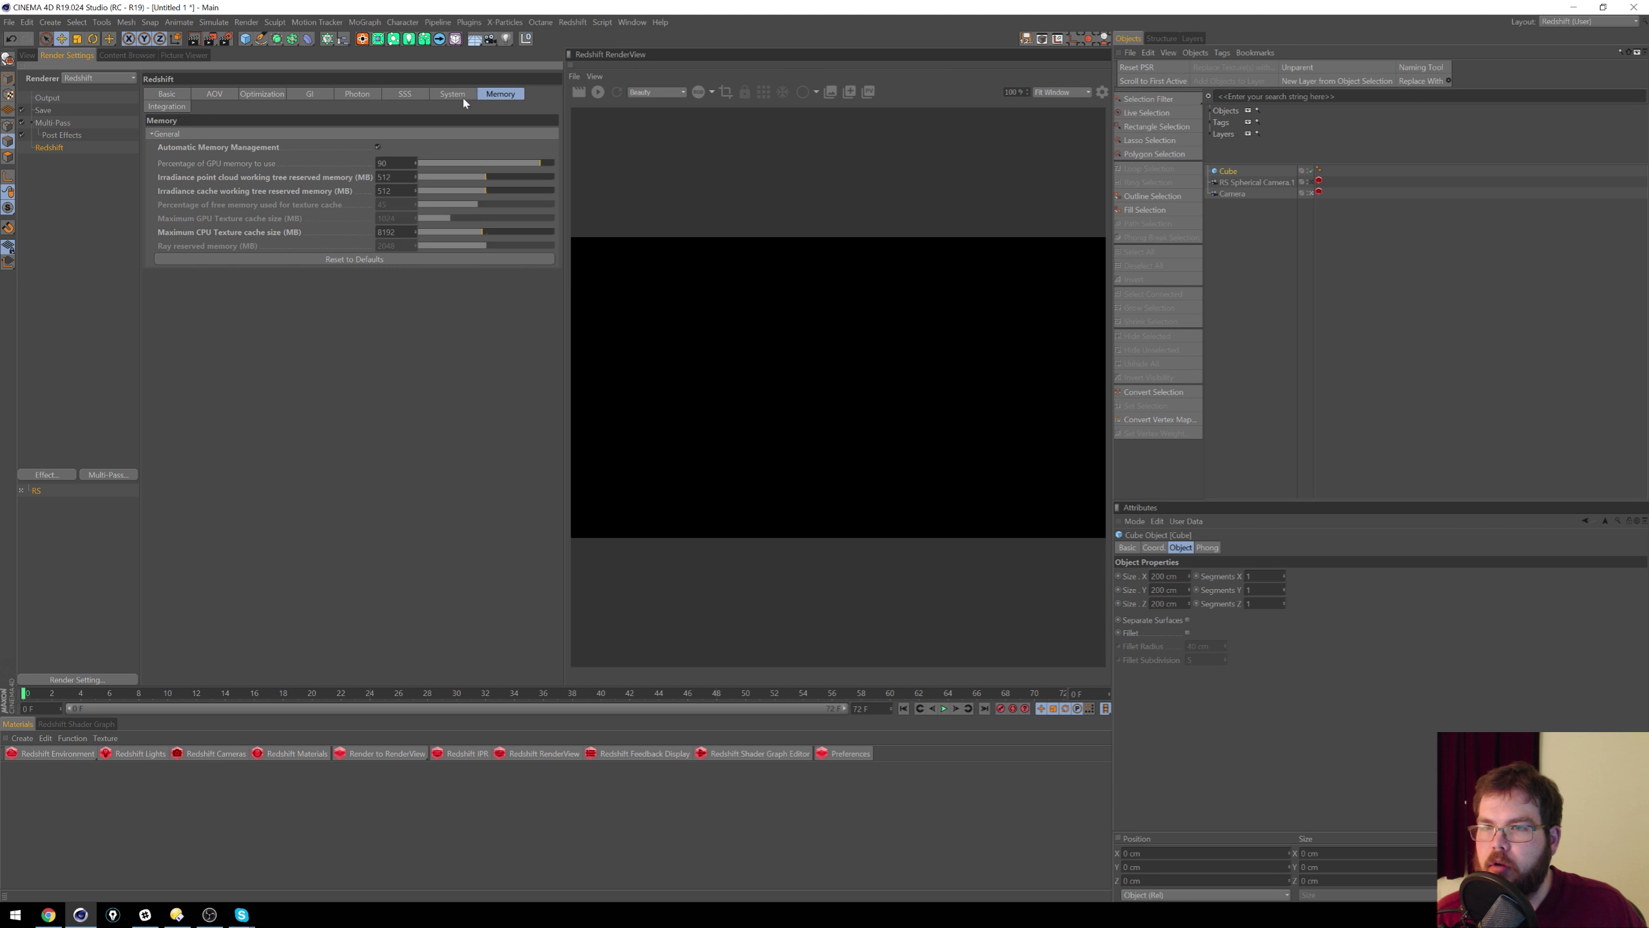
left_click(181, 108)
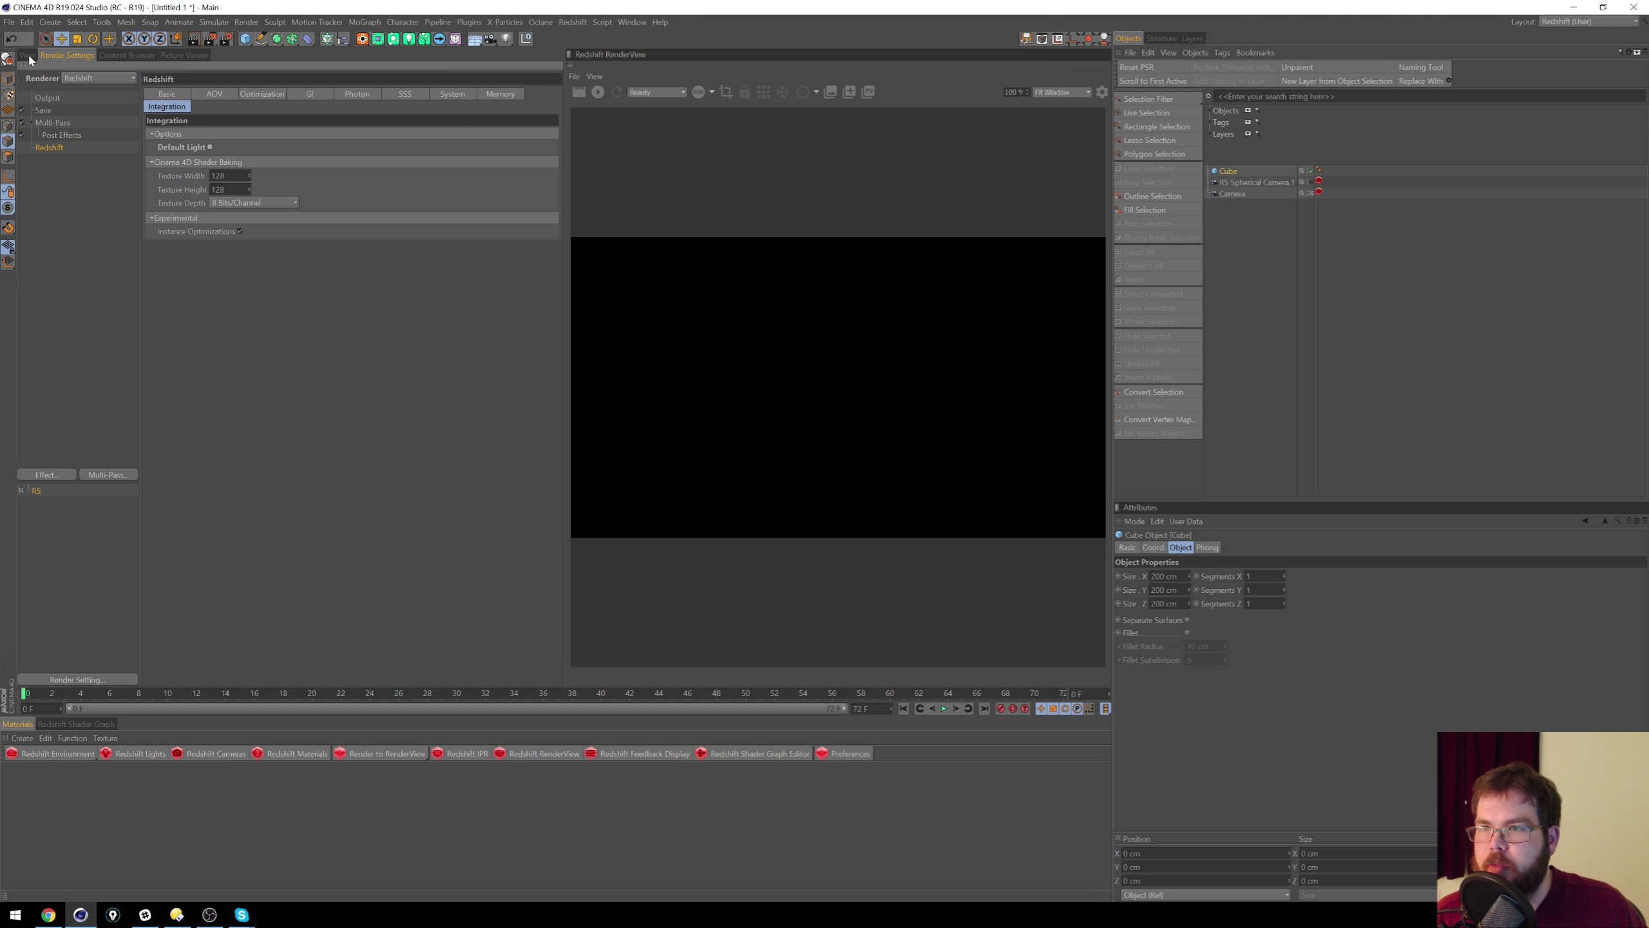
Step: Add a Redshift area light and move it away from the origin to a spot beside and above the cube
left_click(28, 56)
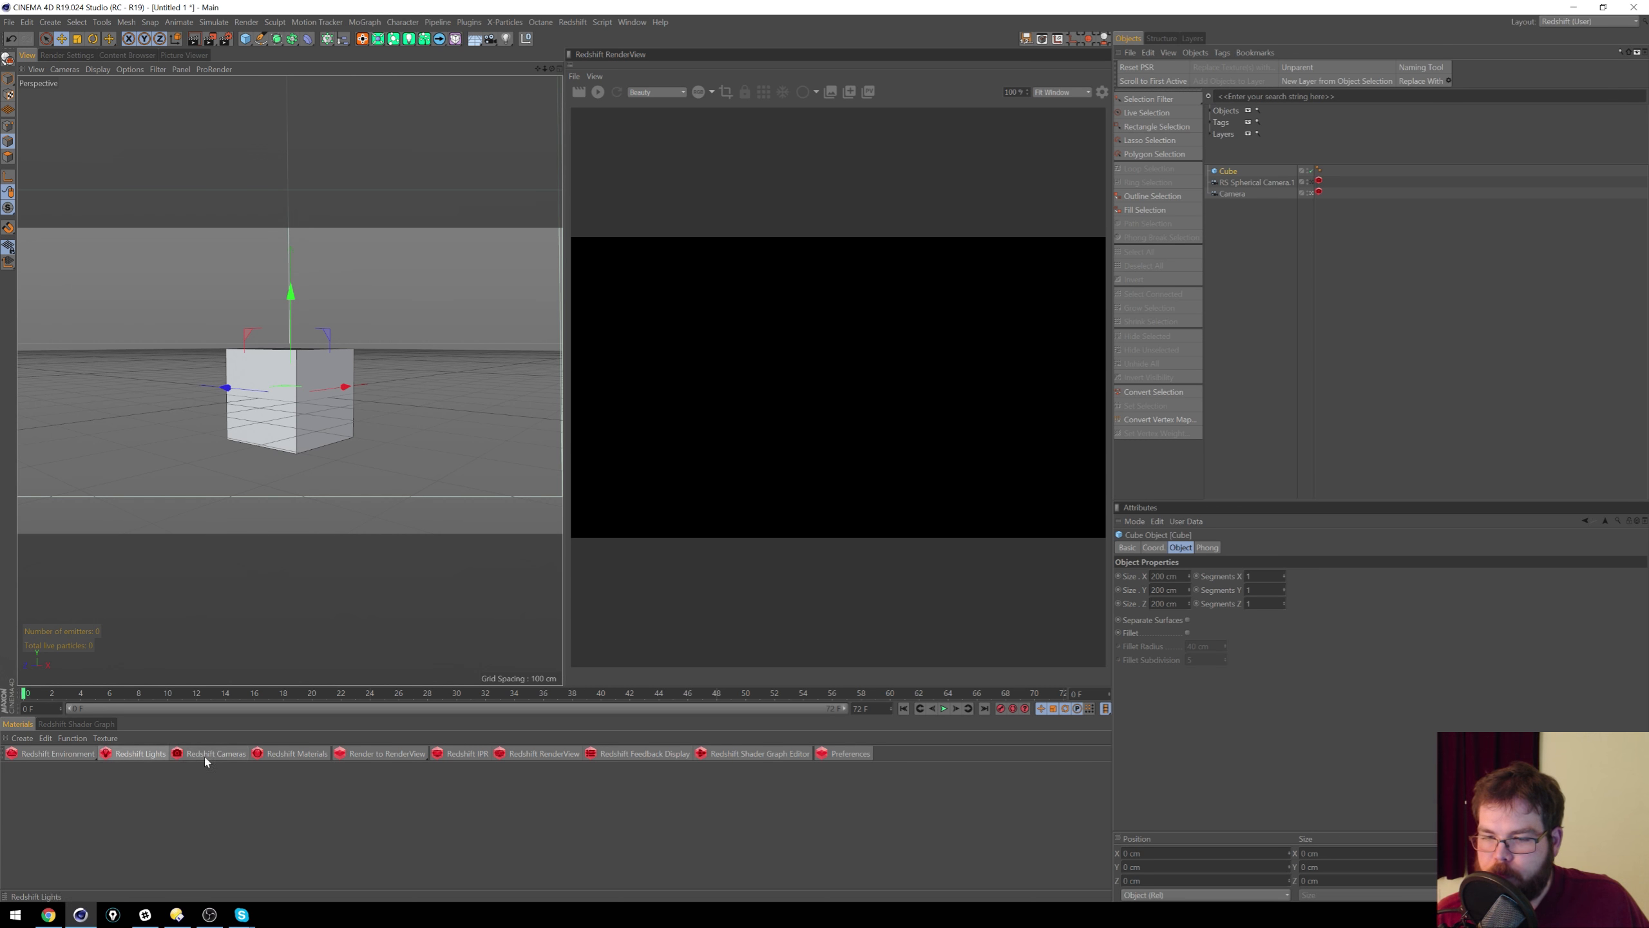
left_click(171, 757)
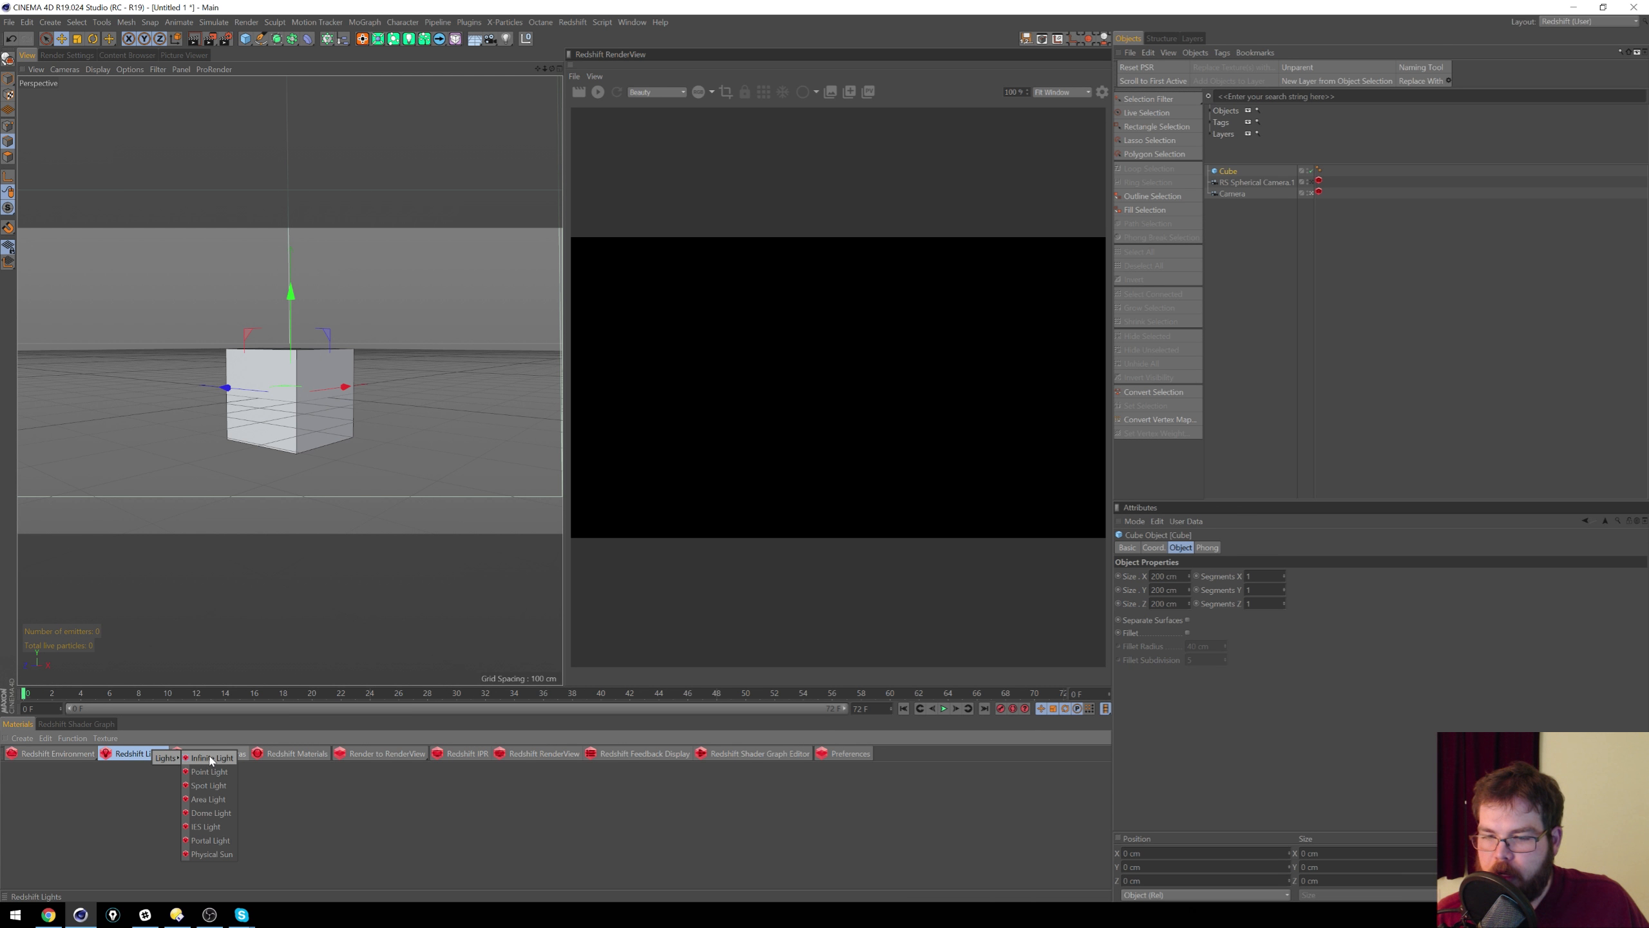
left_click(210, 799)
left_click_drag(345, 387, 468, 398)
left_click_drag(446, 320, 390, 302)
key("r")
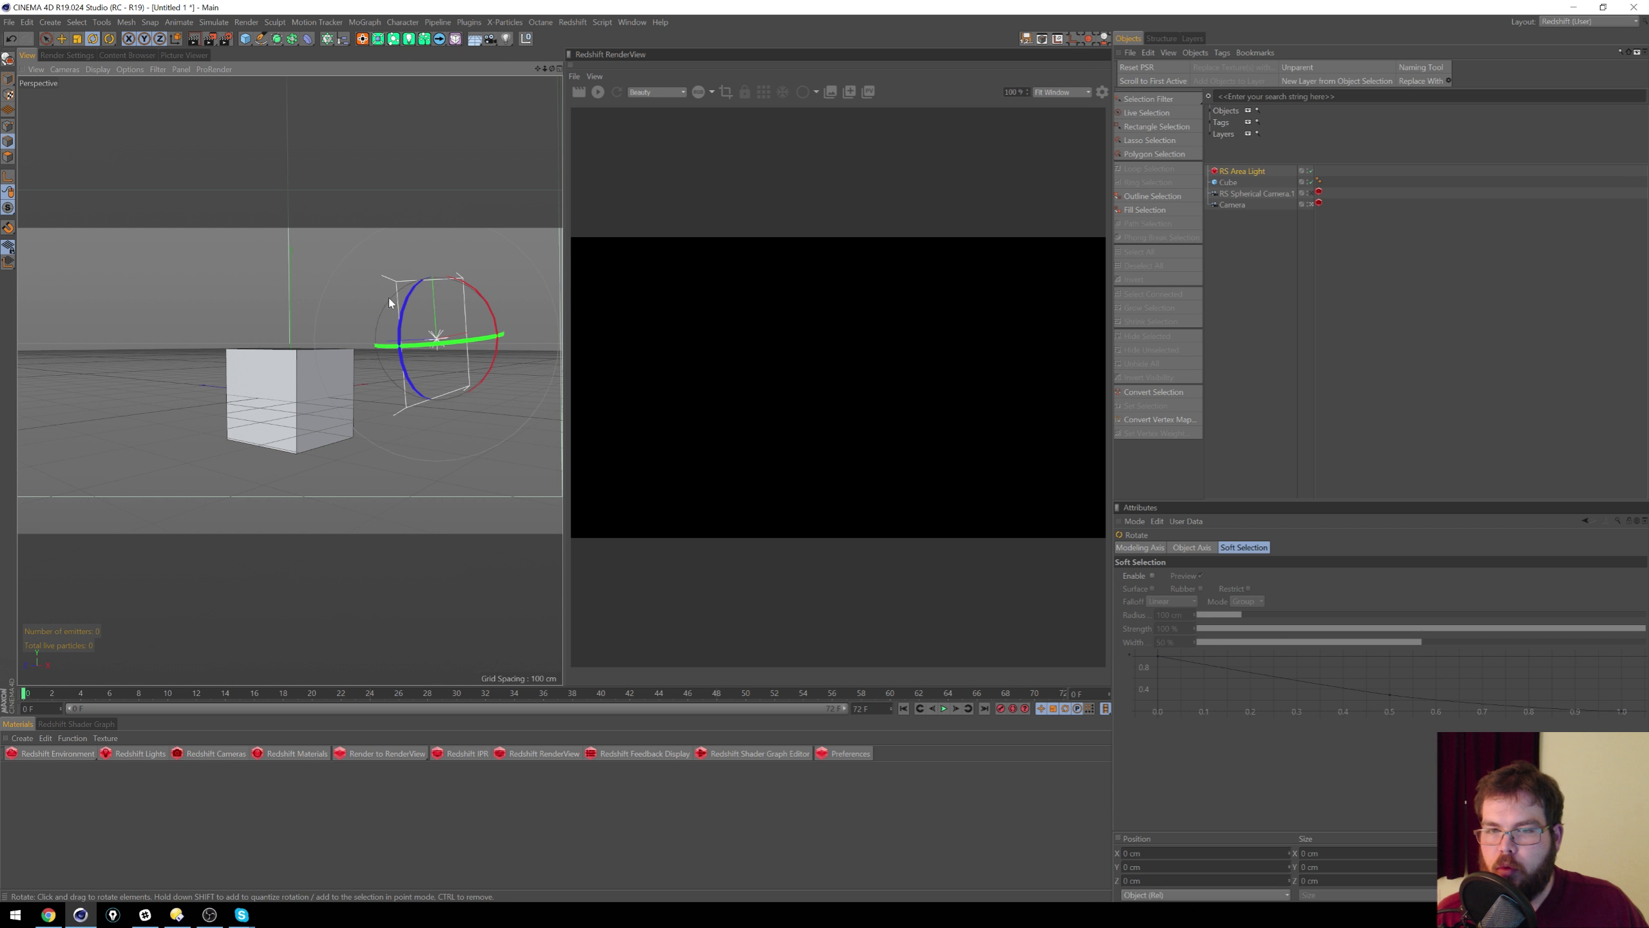
key("e")
left_click_drag(431, 239, 428, 211)
left_click_drag(480, 304, 419, 312)
Step: Start the live Redshift render through the spherical camera and delete the other camera from the scene
left_click(601, 92)
left_click(1310, 193)
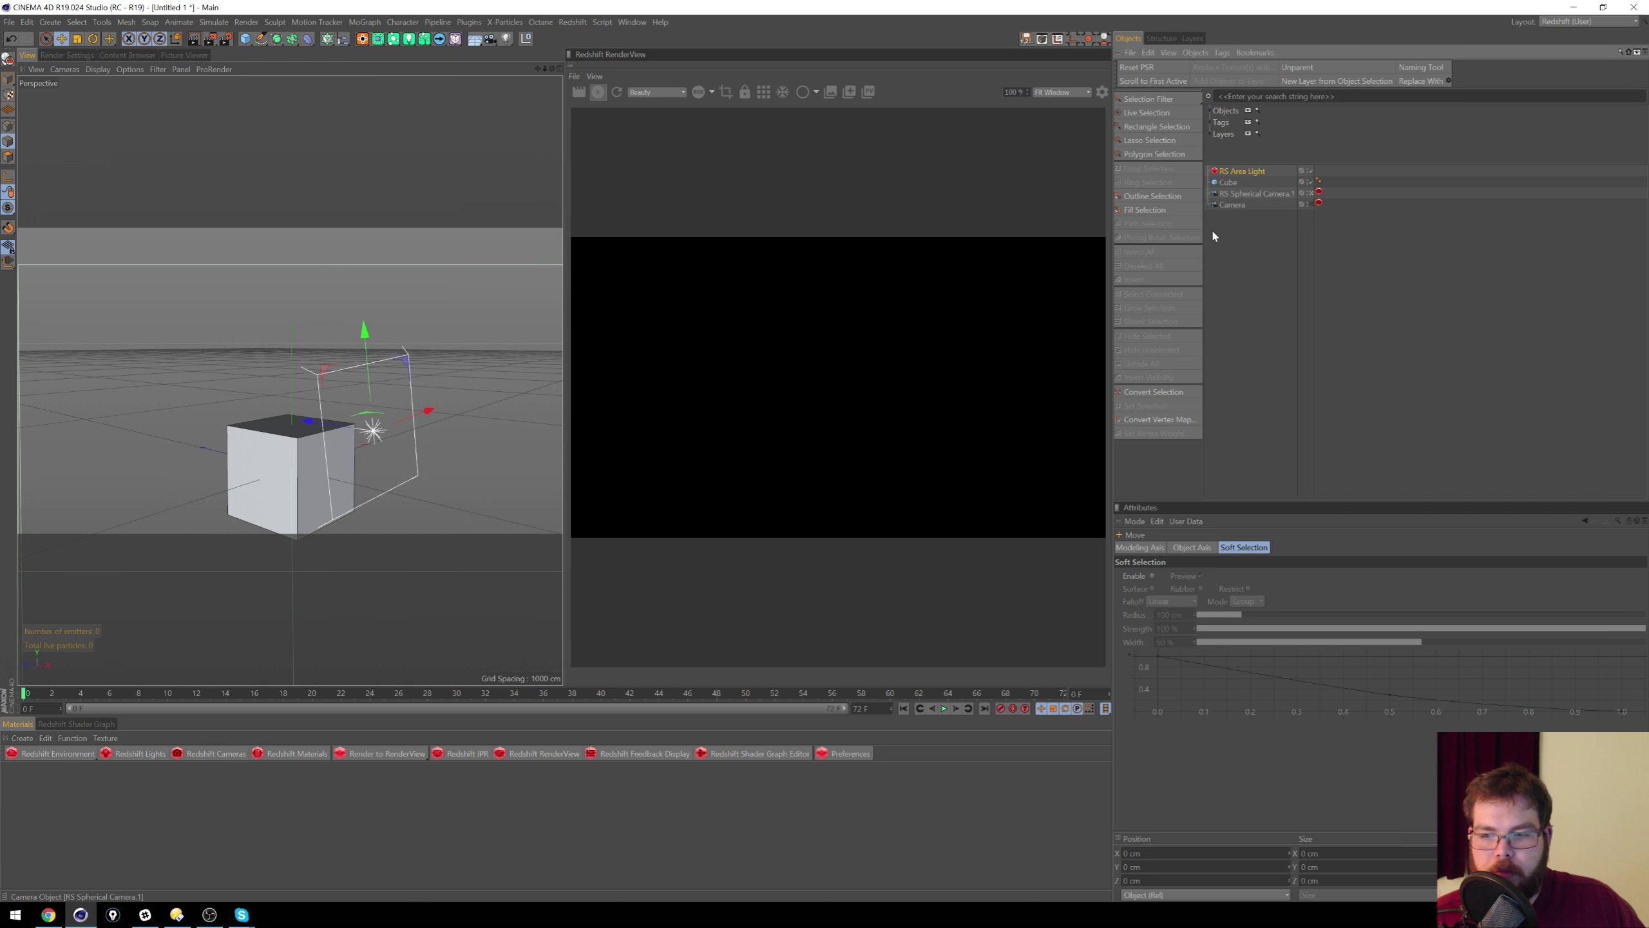
left_click(1234, 205)
key("Delete")
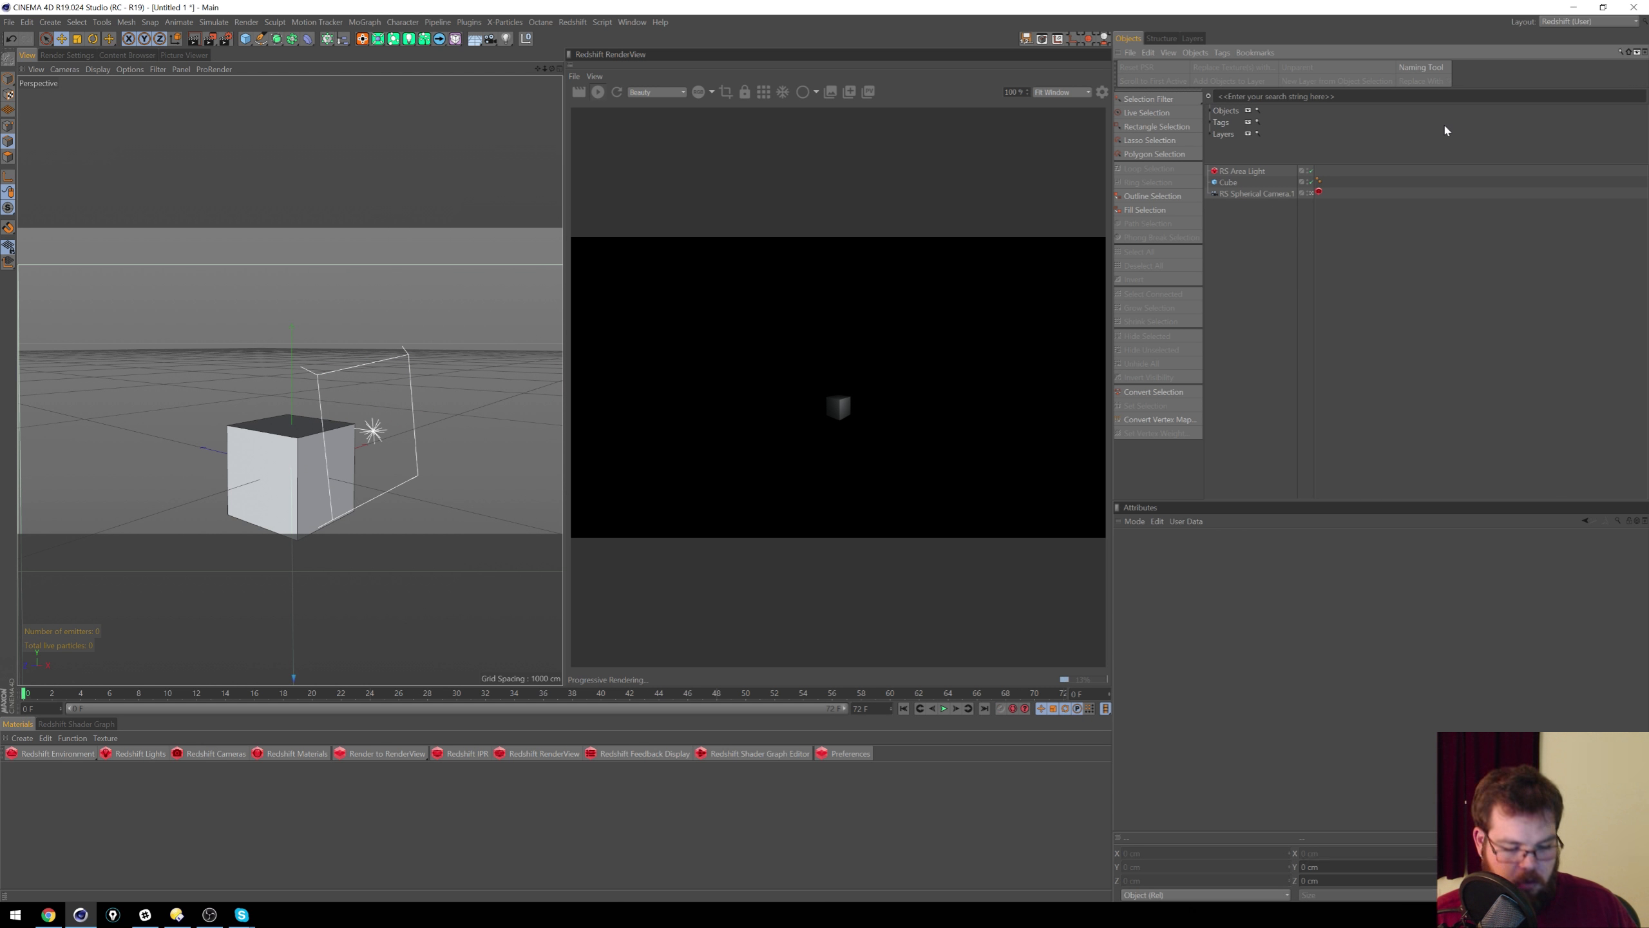
Step: Examine the spherical camera's tag and object settings, and compare the viewport with its live render from afar and close to the cube
left_click(1278, 198)
left_click(1319, 191)
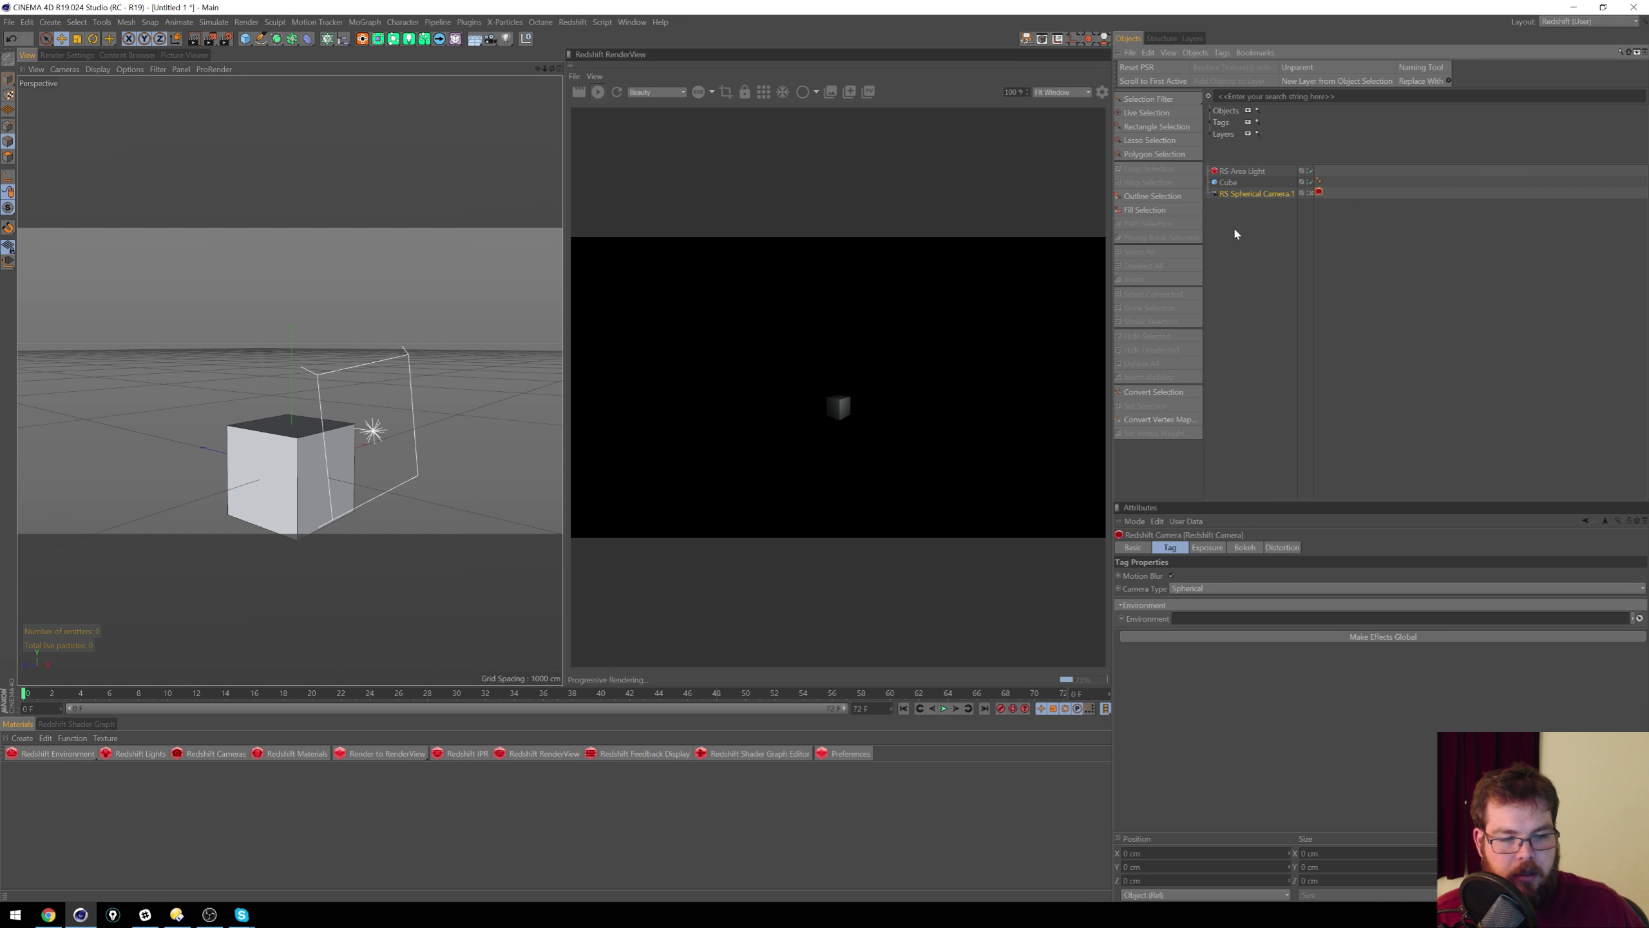
middle_click_drag(266, 459, 284, 398, "alt")
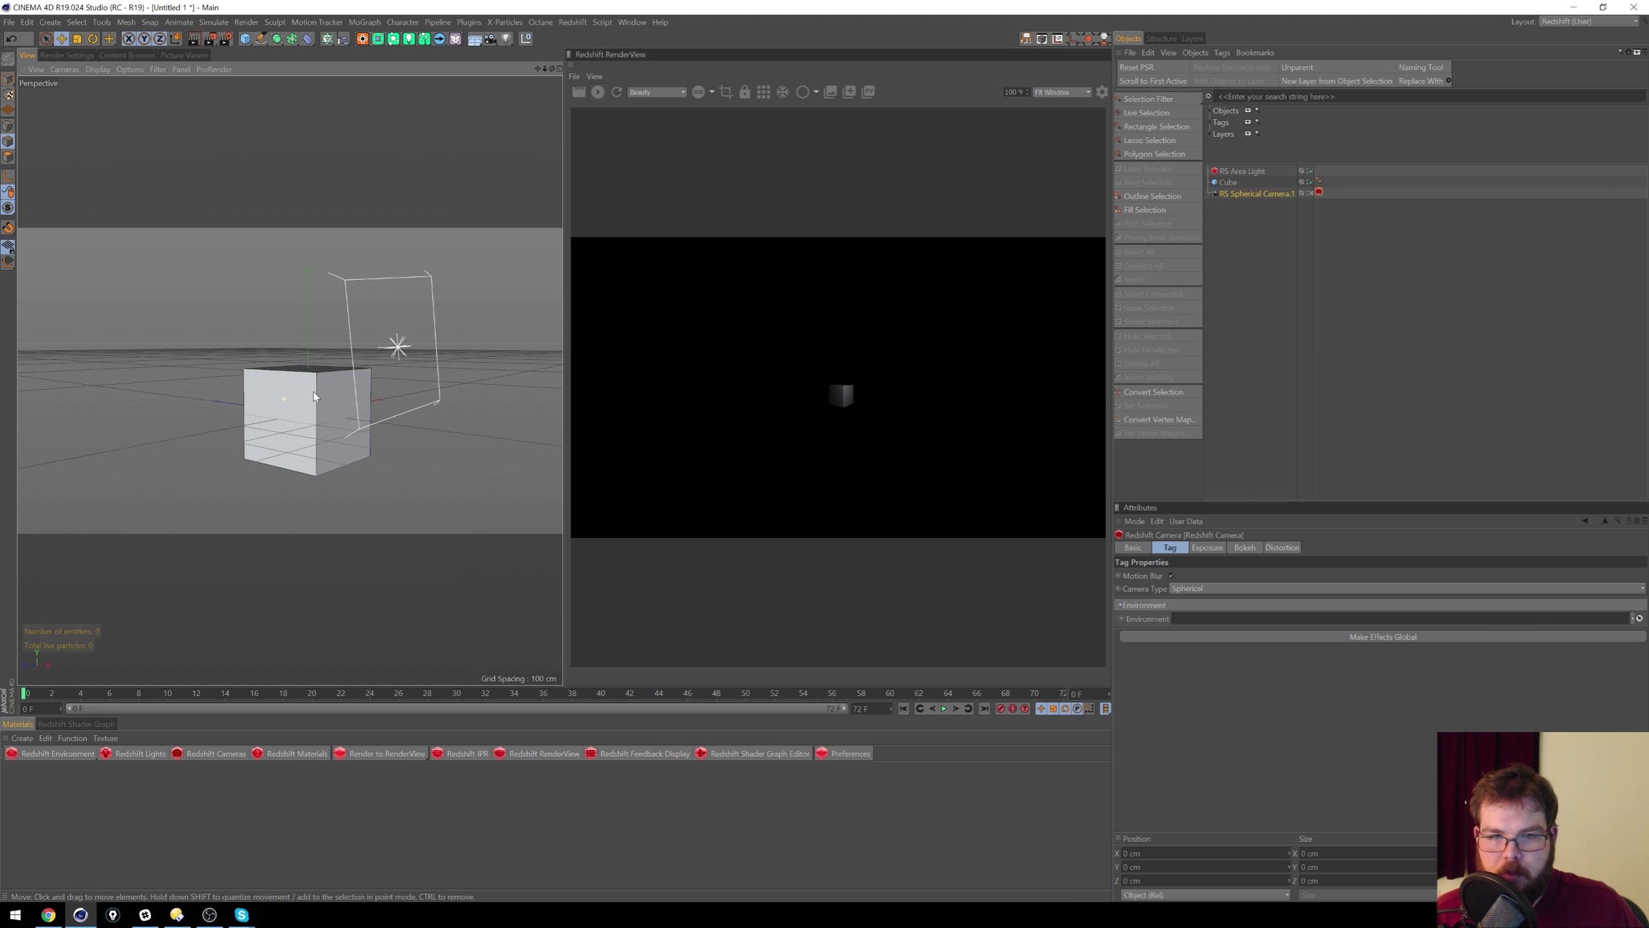
left_click(1255, 194)
middle_click_drag(242, 458, 228, 408, "alt")
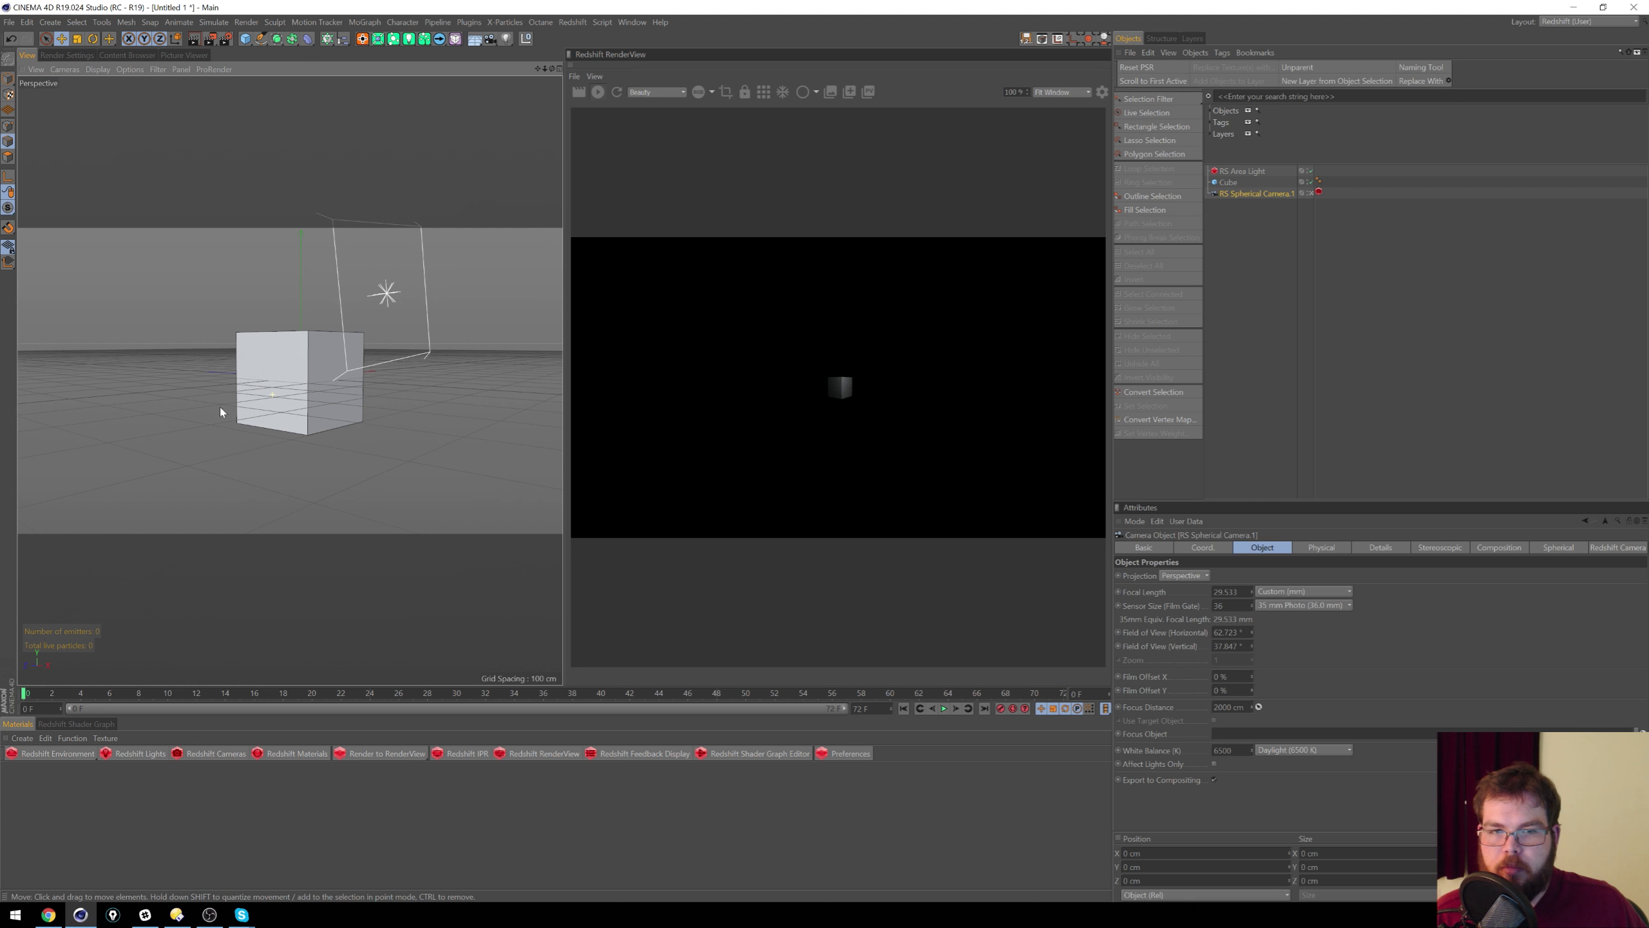
left_click(1228, 181)
scroll(294, 431, "down", 5)
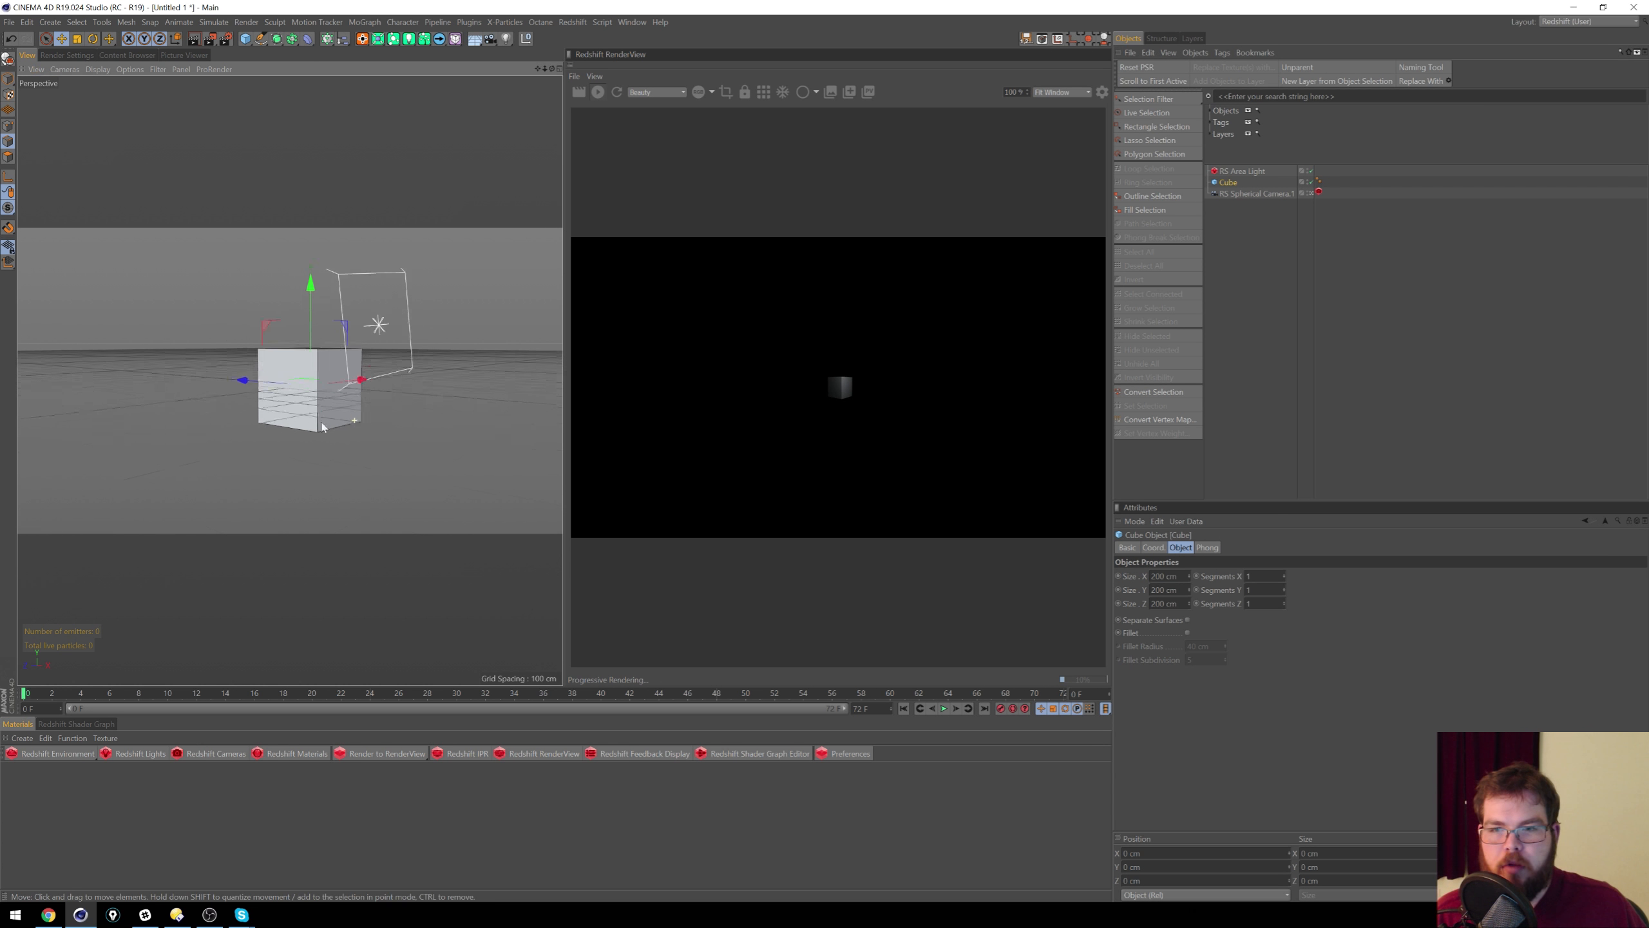
right_click_drag(294, 431, 486, 380, "alt")
middle_click_drag(426, 390, 306, 428, "alt")
mouse_move(355, 402)
right_mouse_down("alt")
mouse_move(387, 395)
mouse_move(364, 410)
right_mouse_up("alt")
mouse_move(363, 410)
left_mouse_down("alt")
mouse_move(258, 458)
mouse_move(279, 426)
mouse_move(261, 431)
mouse_move(283, 429)
mouse_move(265, 433)
mouse_move(276, 451)
mouse_move(323, 456)
mouse_move(507, 443)
mouse_move(348, 422)
mouse_move(328, 438)
mouse_move(366, 410)
left_mouse_up("alt")
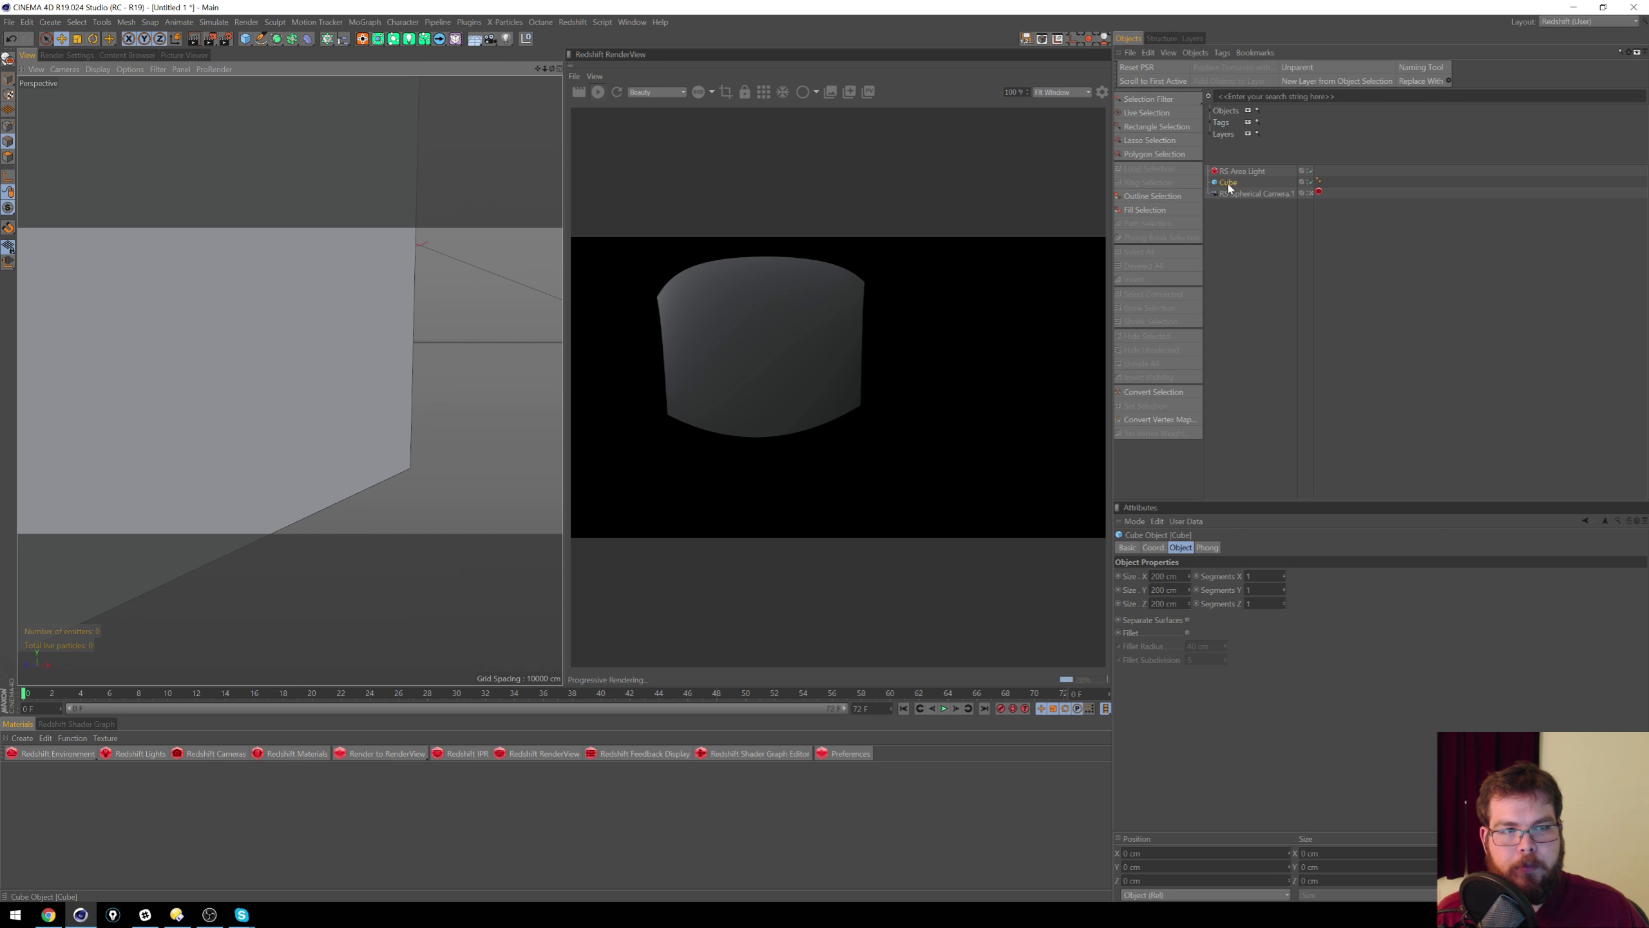
Step: Place the cube inside a MoGraph Cloner and set the cloning mode to Grid Array
left_click(342, 40, "alt")
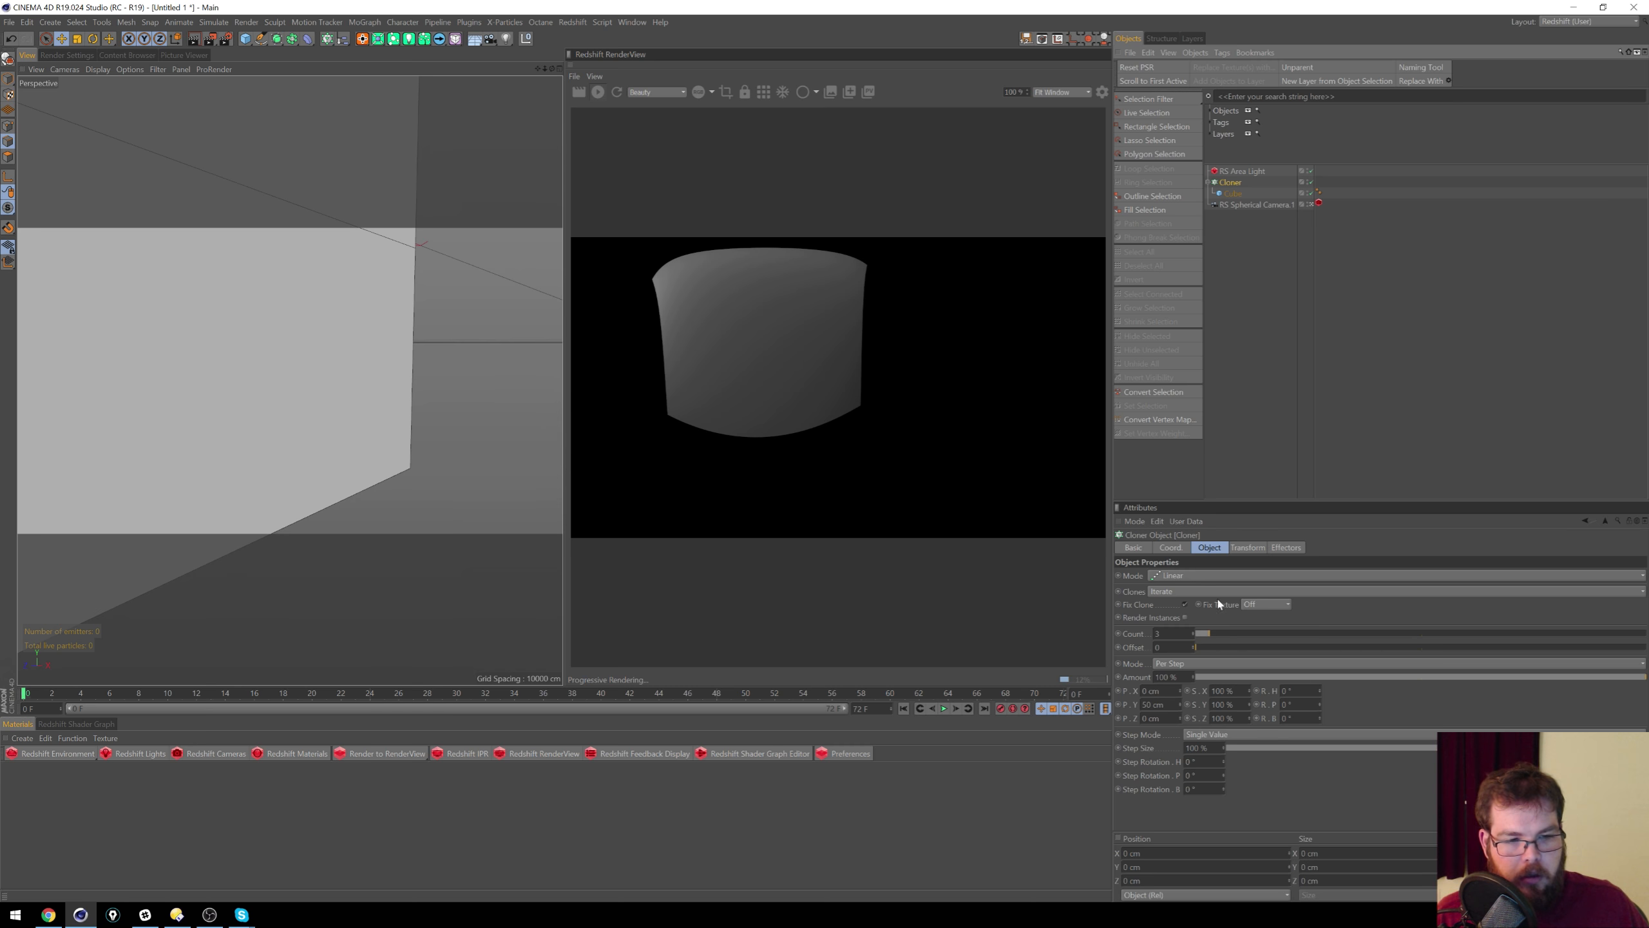
left_click(1207, 576)
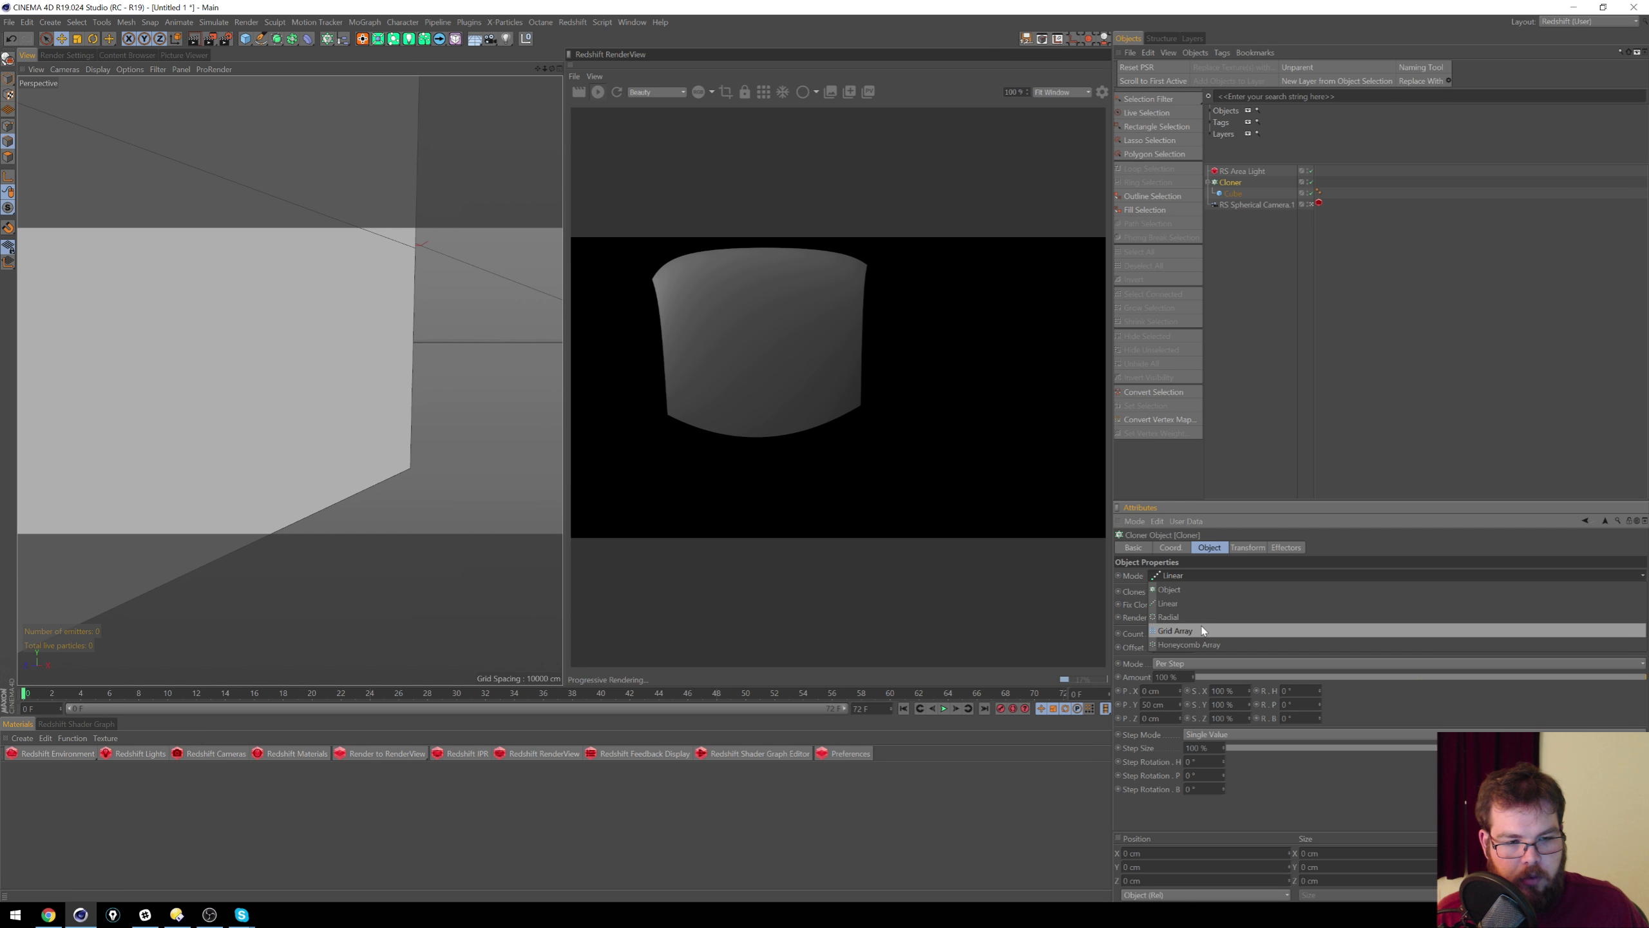
left_click(1203, 630)
Step: Set the Cloner's grid size to 2000 cm in X, 2000 cm in Y and 5000 cm in Z
scroll(245, 351, "down", 5)
right_click_drag(111, 419, 208, 413, "alt")
left_click_drag(209, 414, 372, 381, "alt")
right_click_drag(372, 381, 296, 385, "alt")
middle_click_drag(296, 385, 259, 398, "alt")
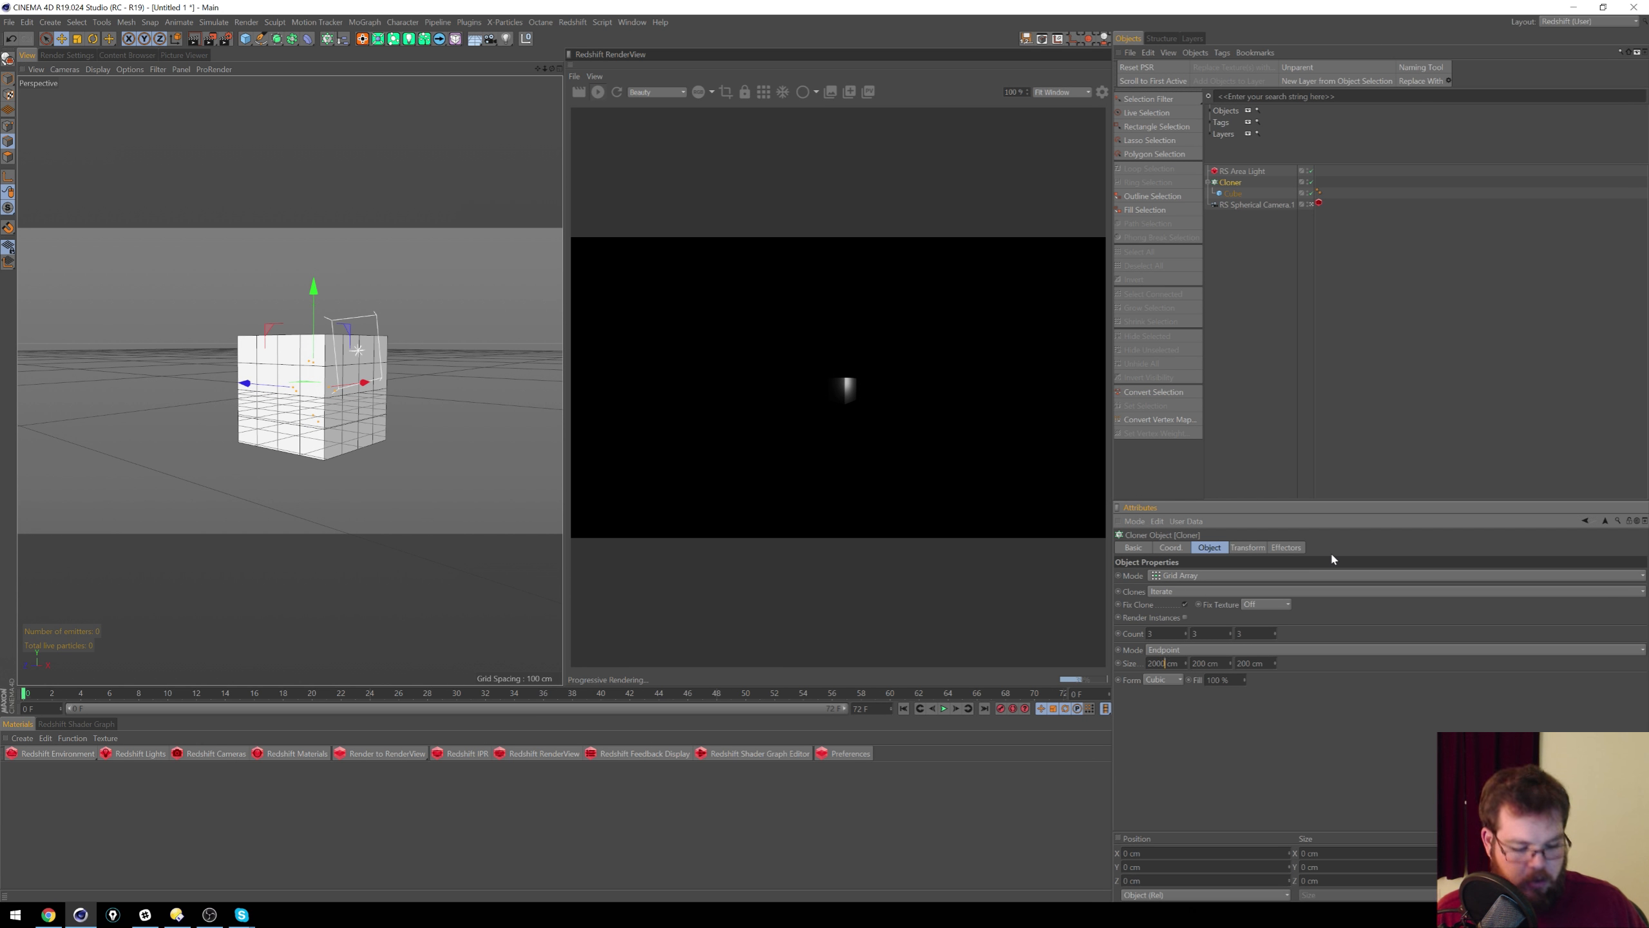
key("Return")
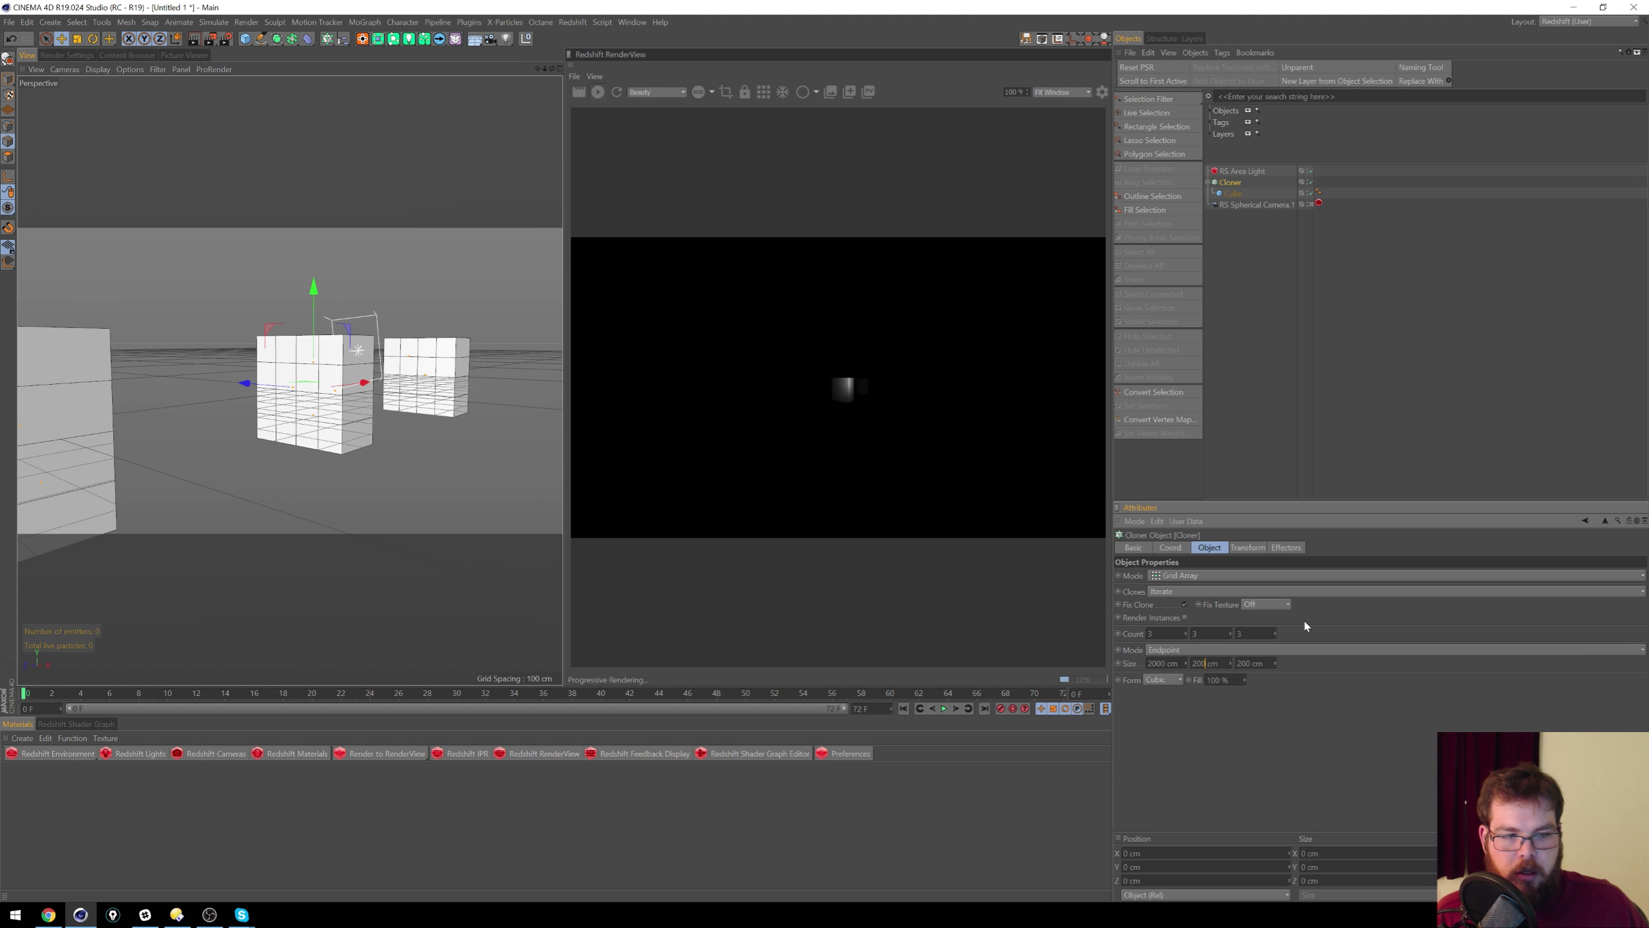
type("0")
key("Return")
key("Tab")
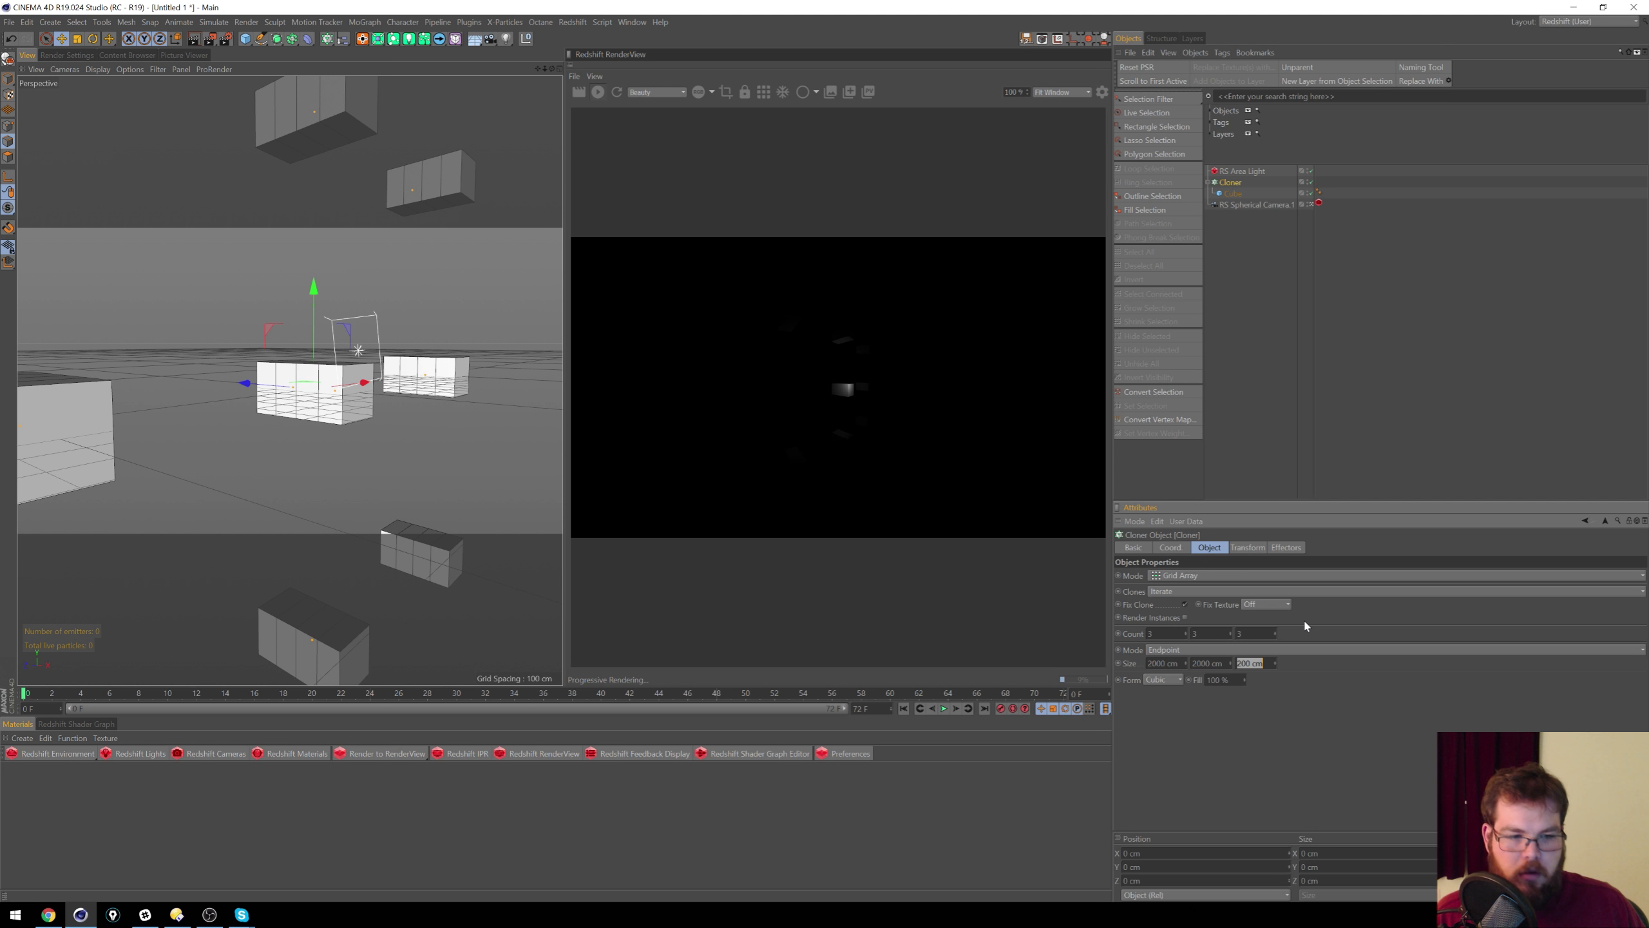
type("5000")
key("Return")
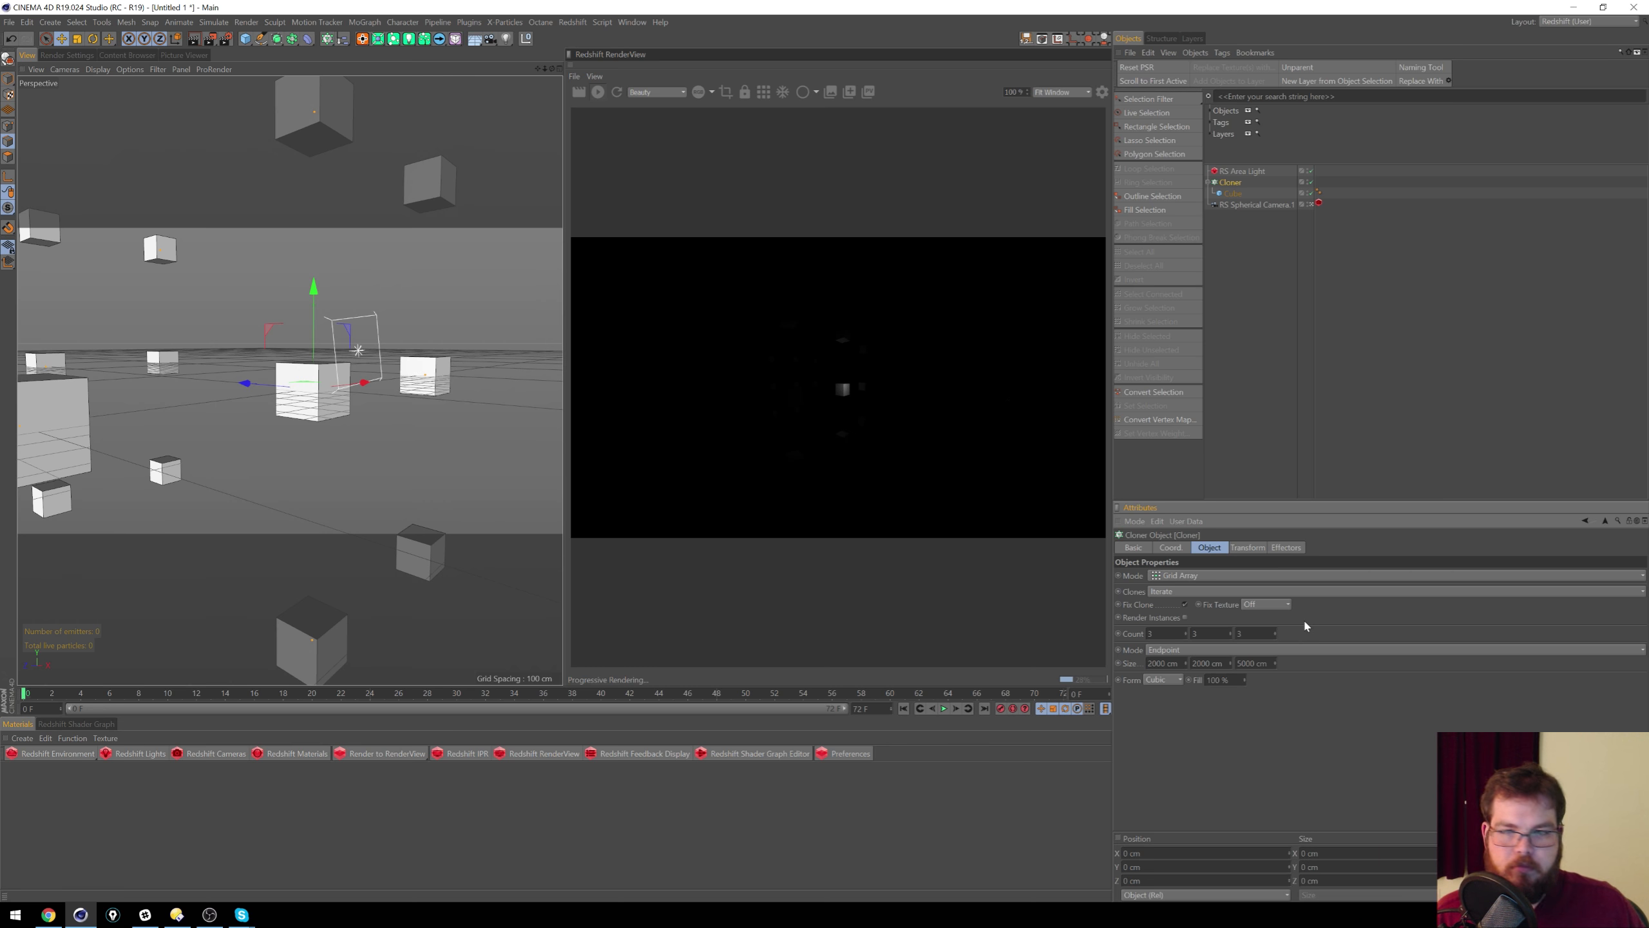
Step: Delete the RS Area Light and add a Redshift Dome Light to the scene in its place
middle_click_drag(330, 400, 426, 348, "alt")
left_click(1237, 171)
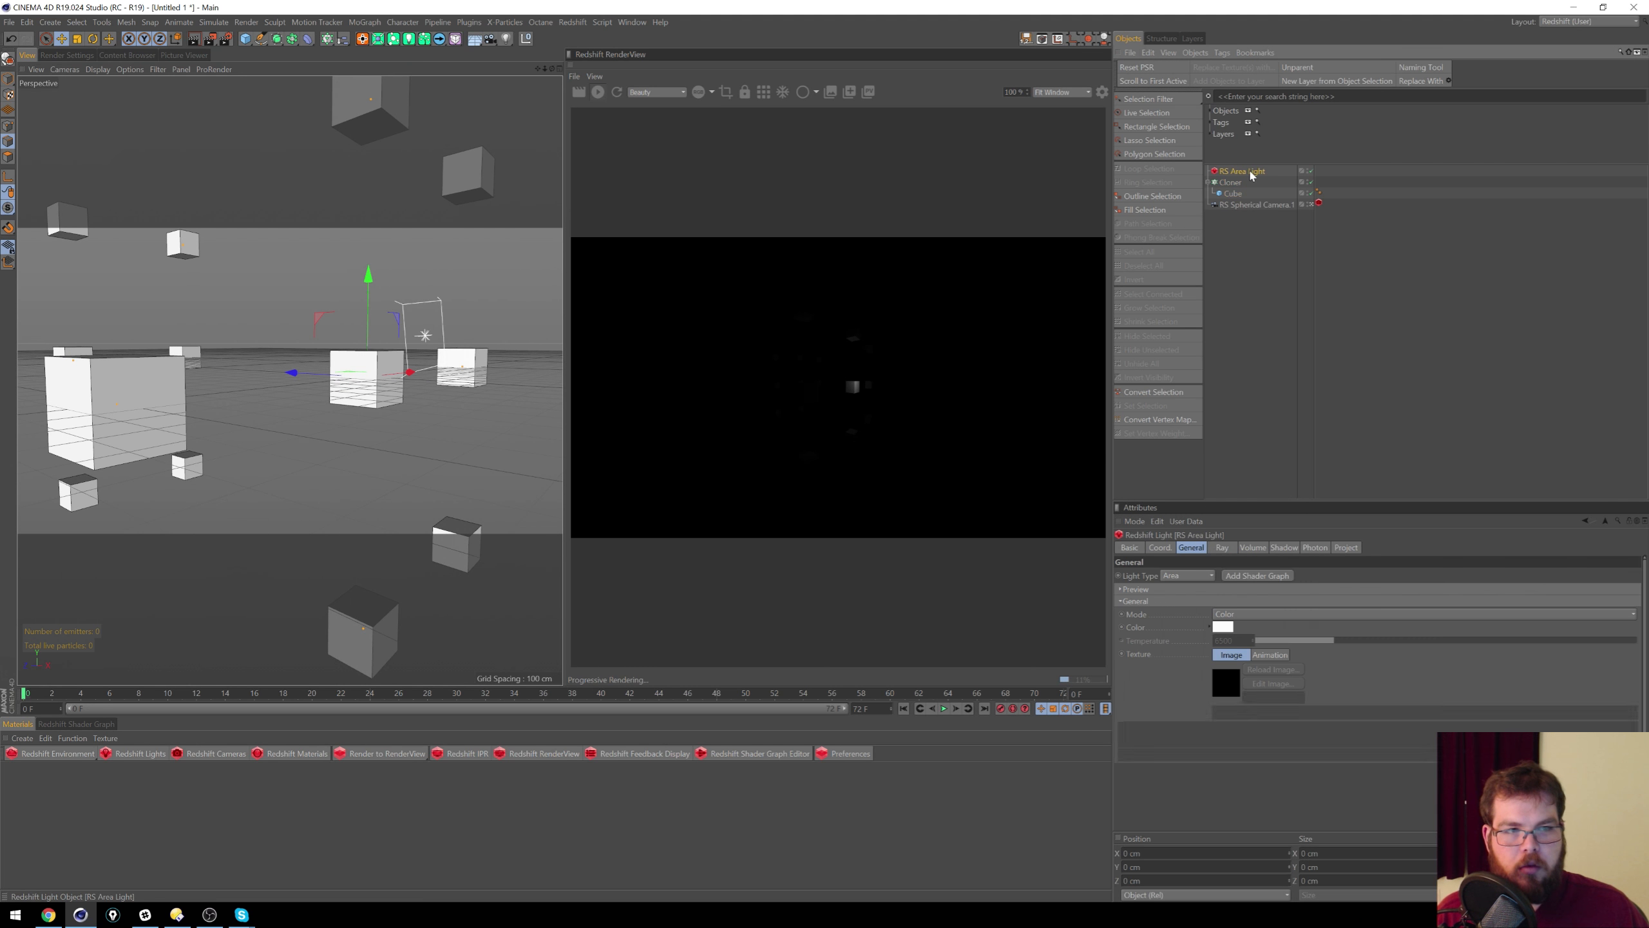
key("Delete")
left_click(132, 754)
mouse_move(167, 758)
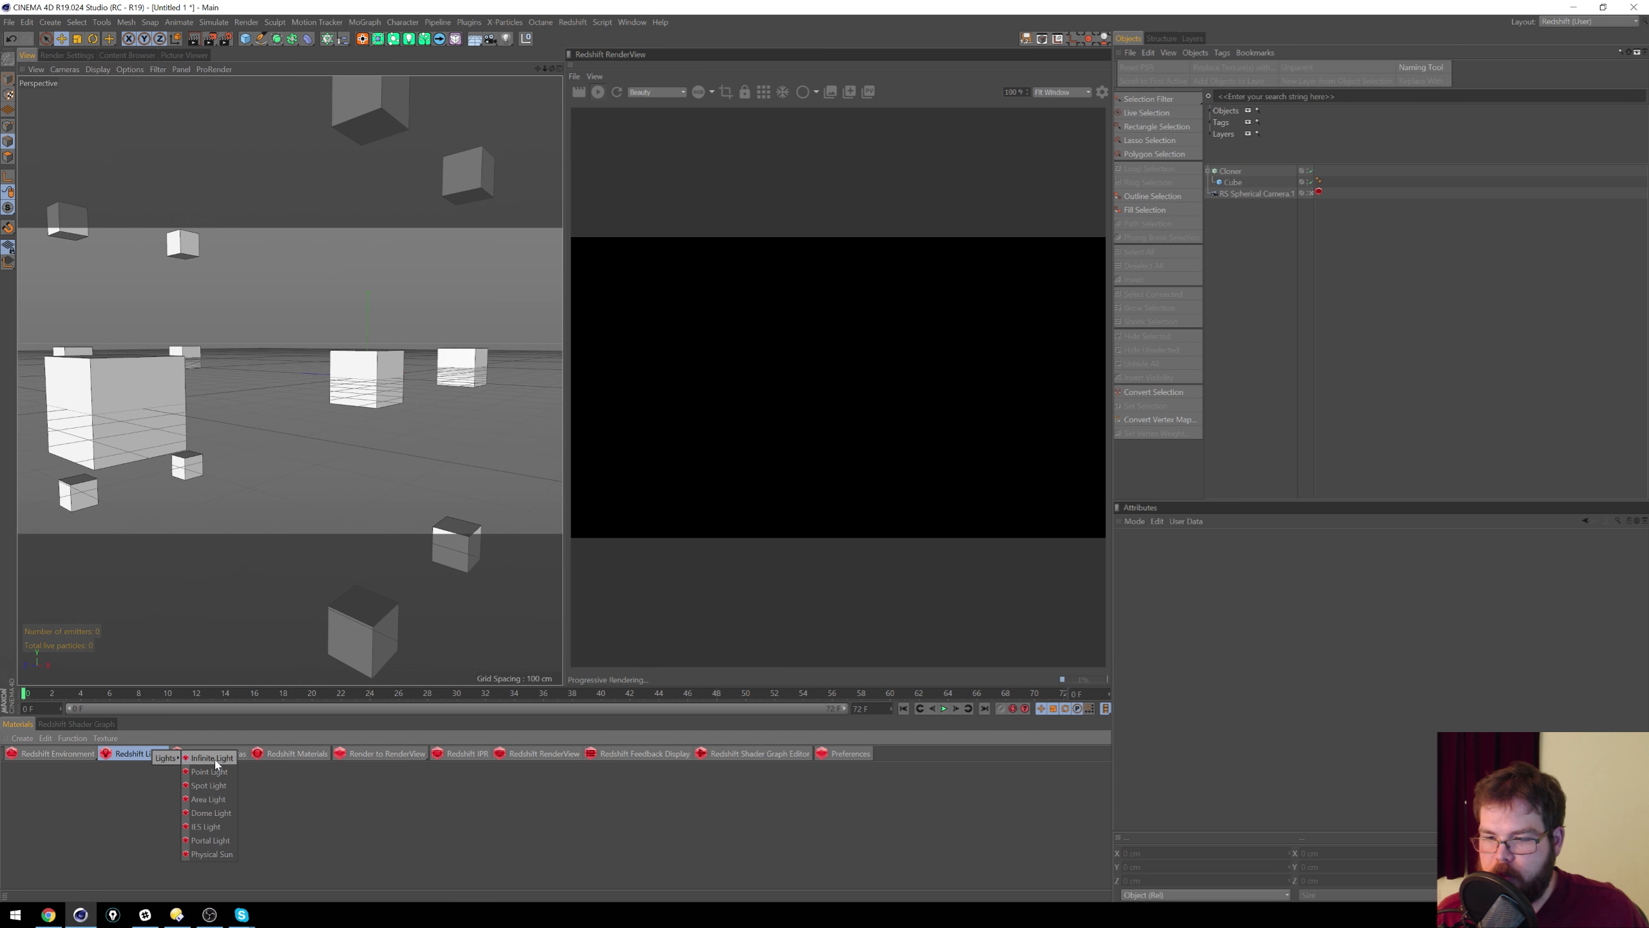
left_click(218, 813)
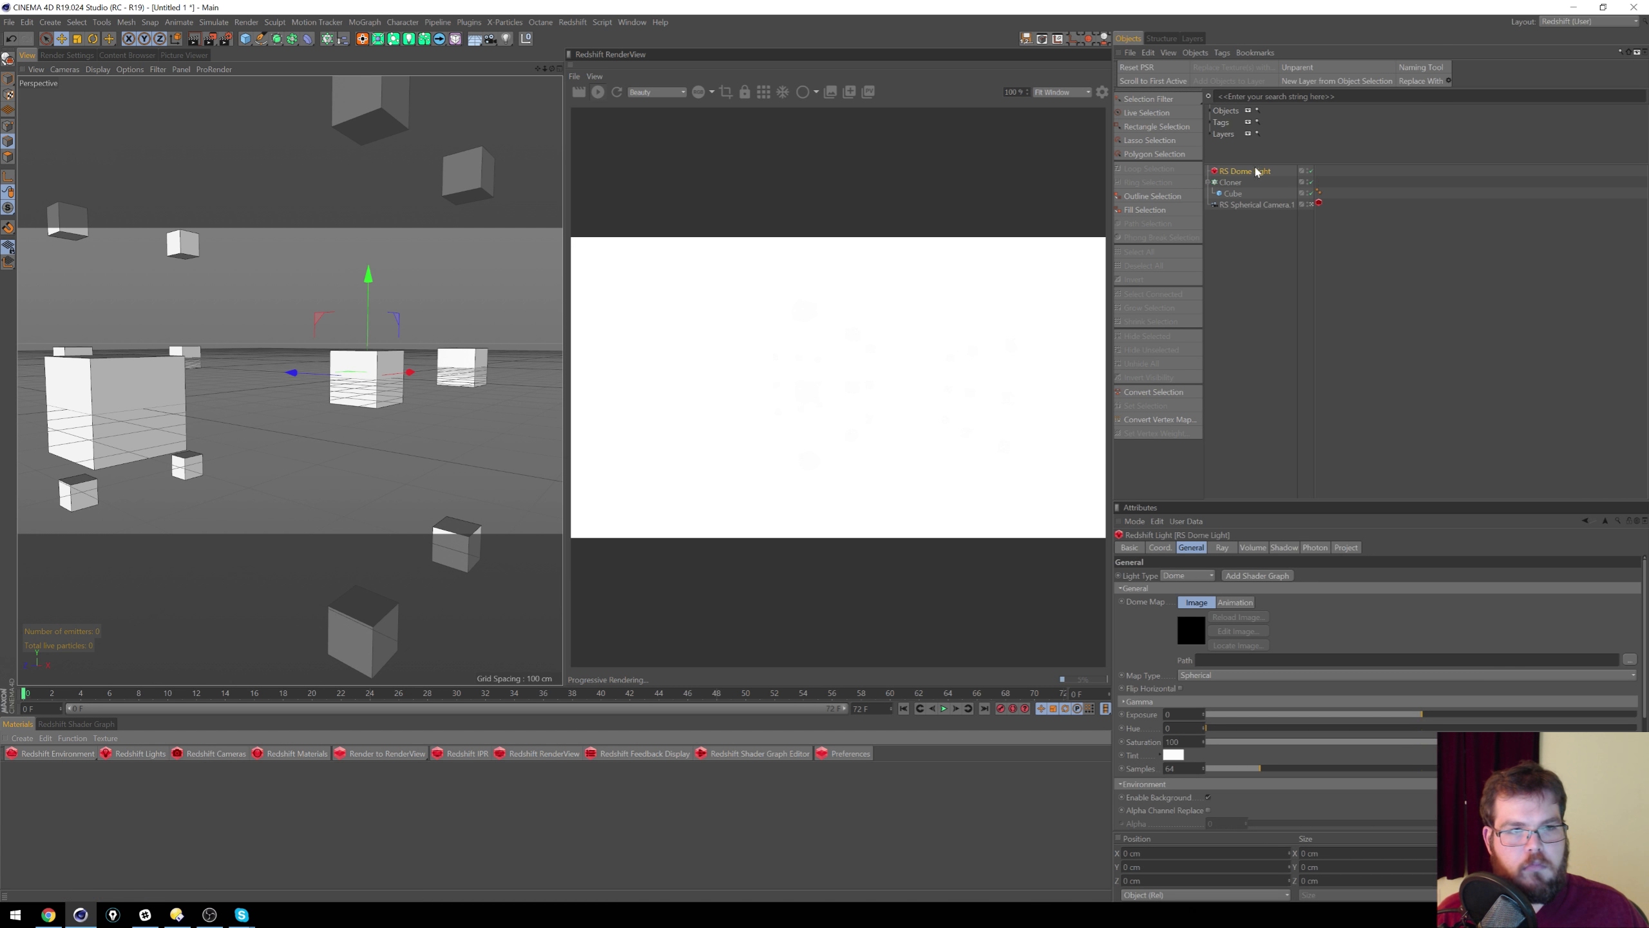
Step: Add an HDRI Link tag to the RS Dome Light and connect the light's Dome Map to it
right_click(1262, 175)
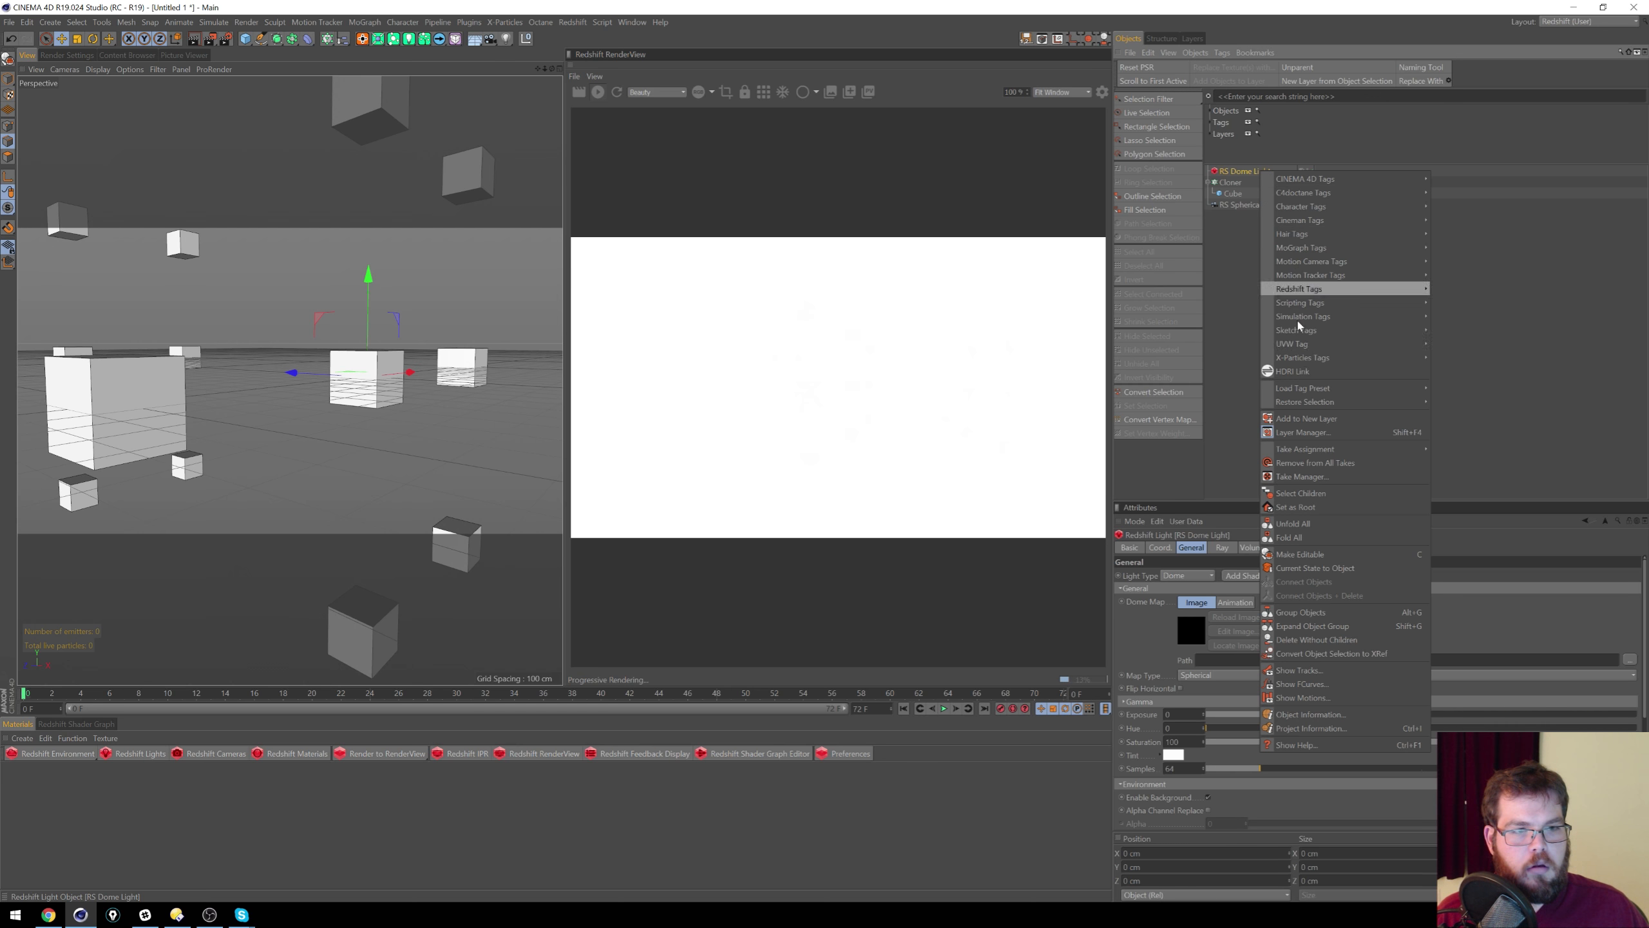
left_click(1299, 369)
left_click(1239, 171)
left_click_drag(1154, 604, 1350, 400)
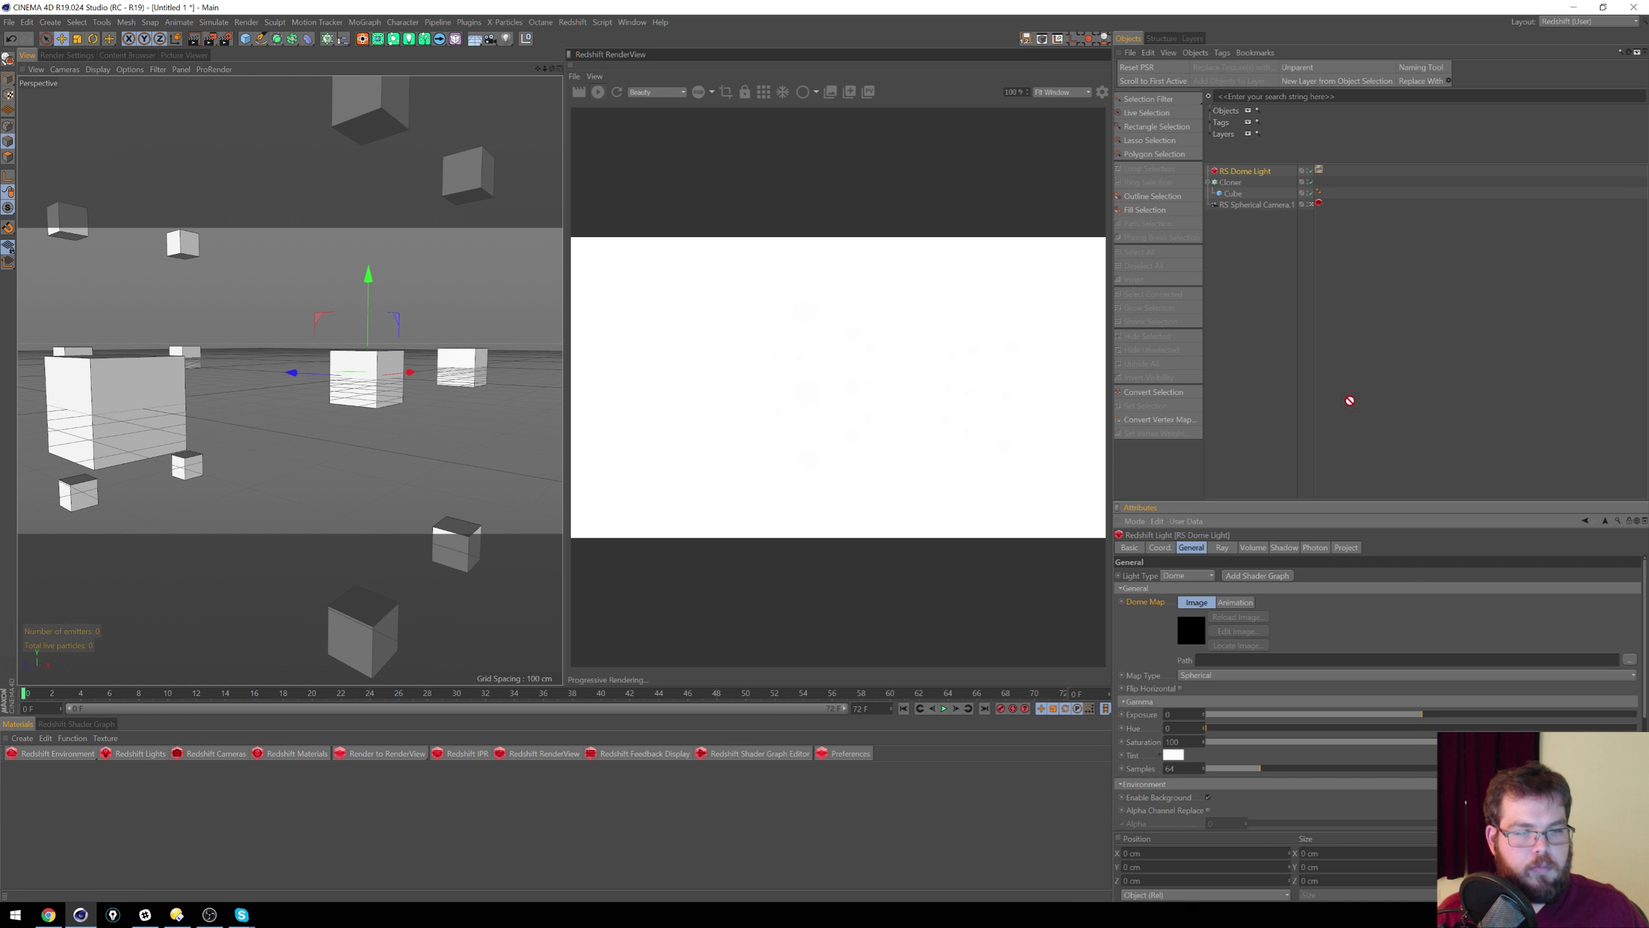
left_click_drag(1322, 172, 1320, 171)
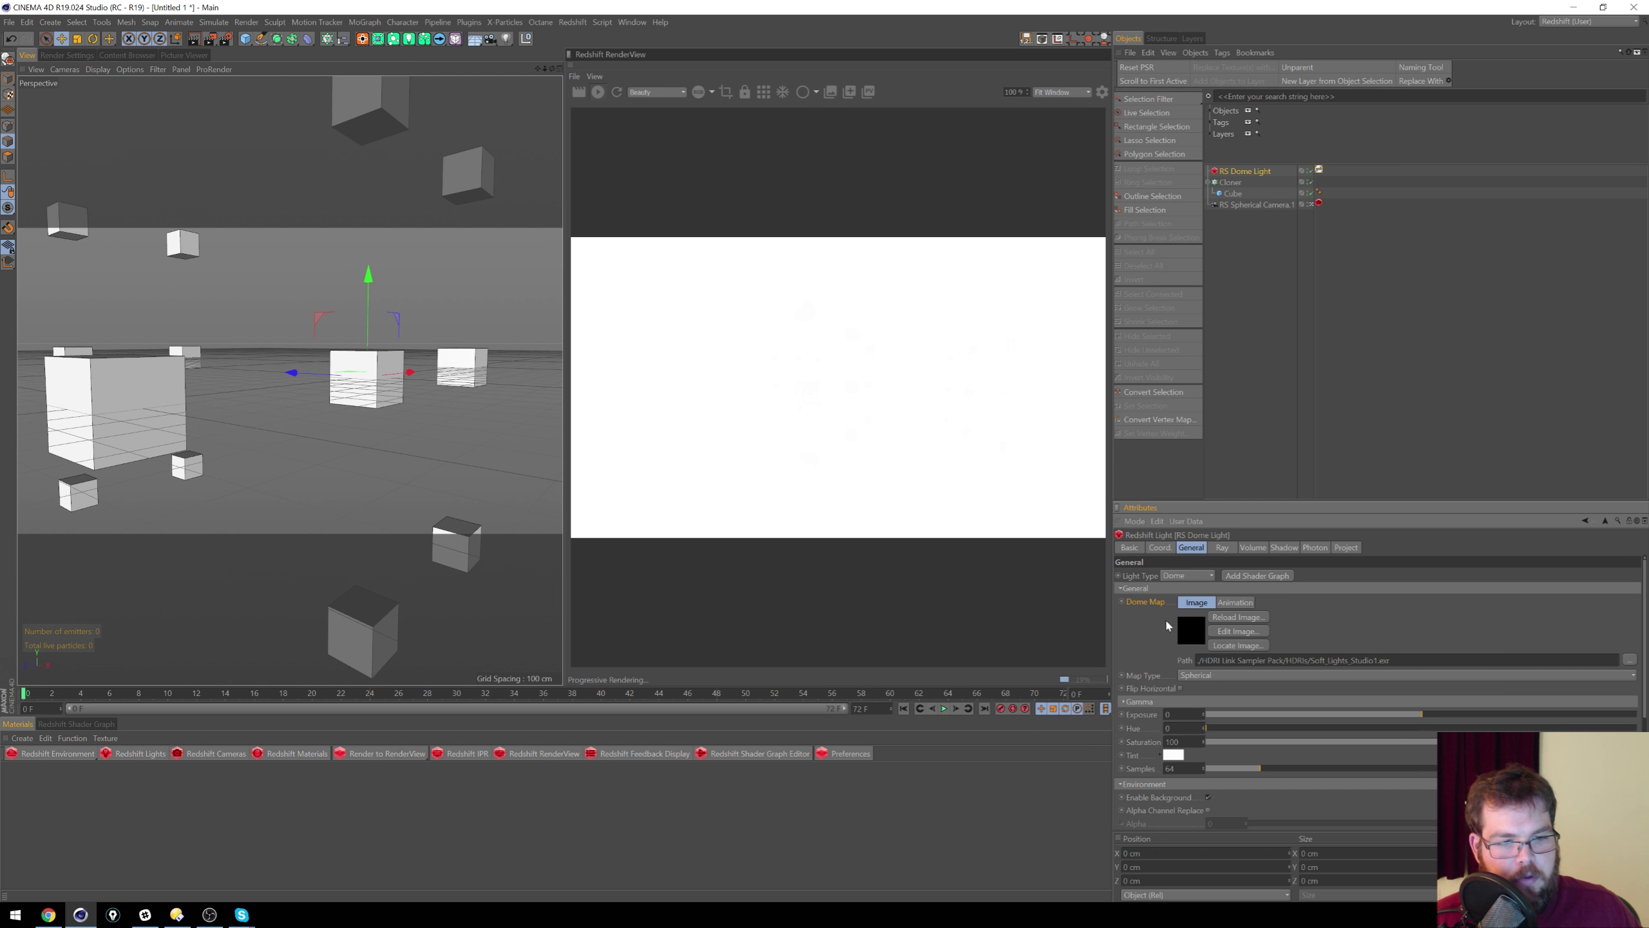
Step: Load the Pro Studios Metal pack from the HDRI Browser for the dome light and disable the light's Enable Background option
left_click(1321, 173)
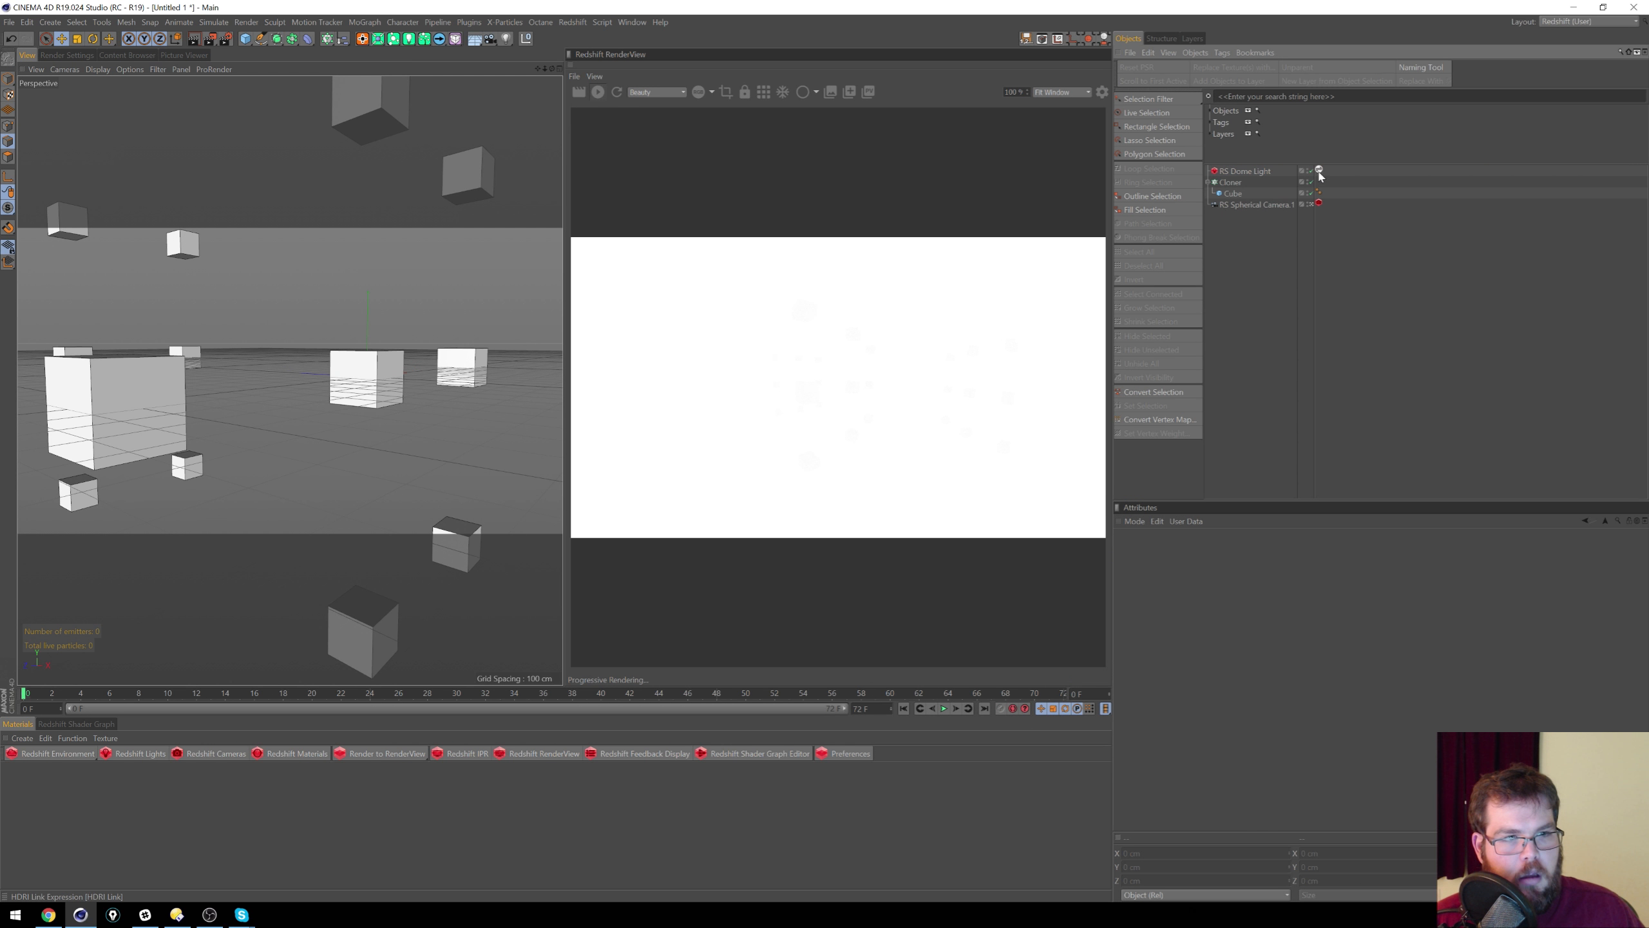
double_click(1320, 170)
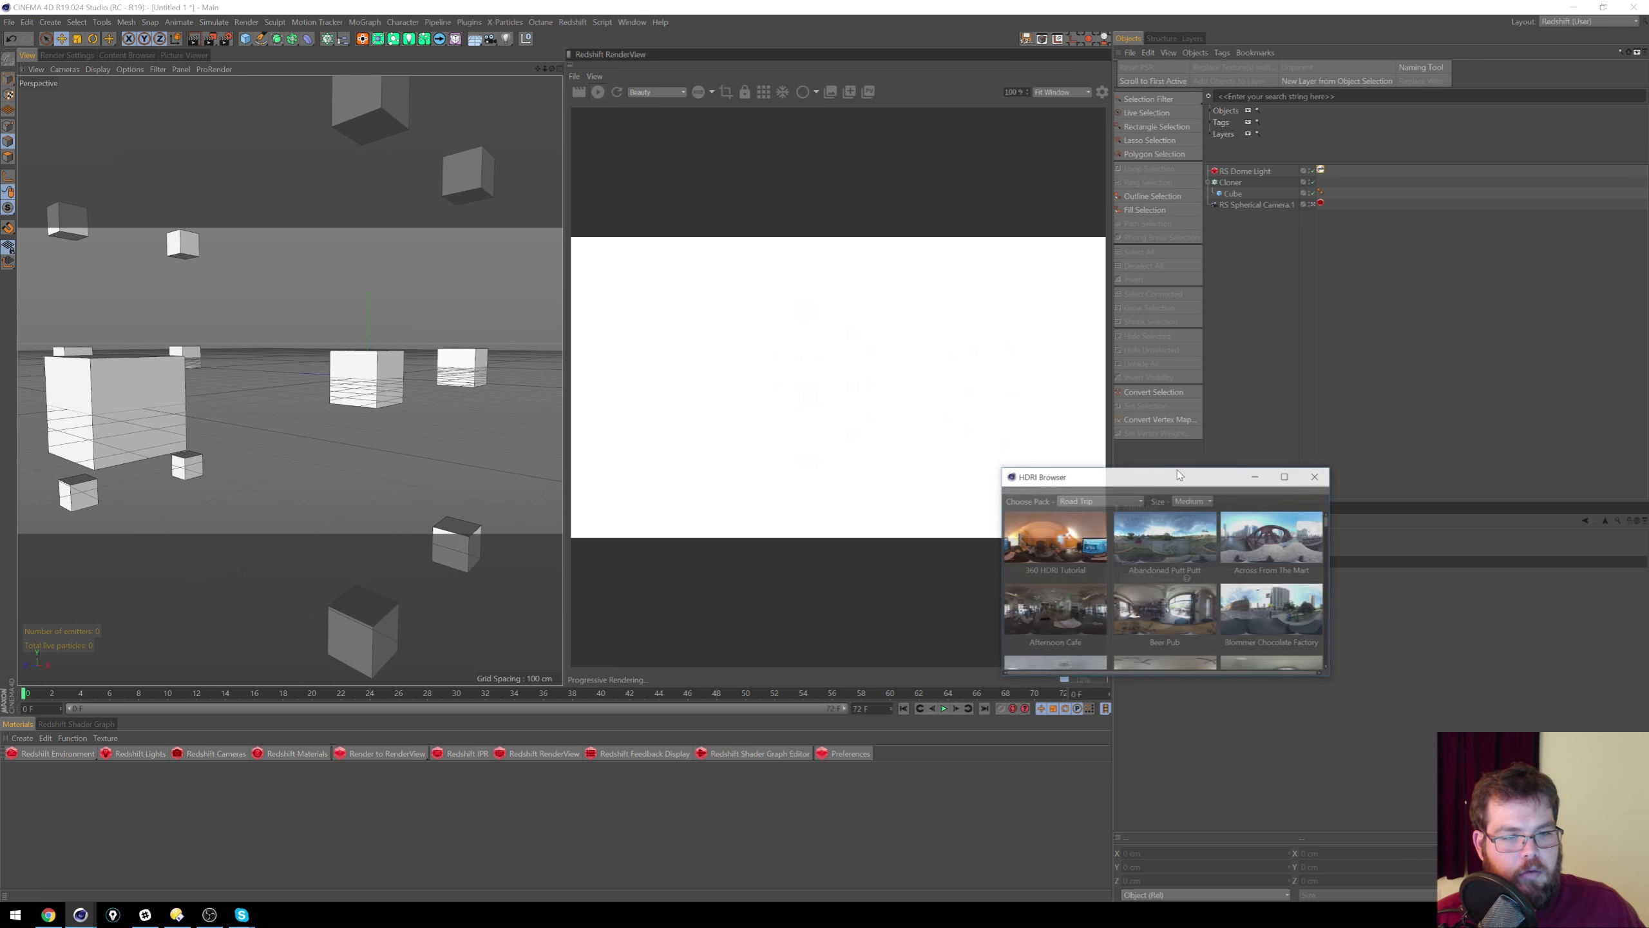
left_click(1100, 505)
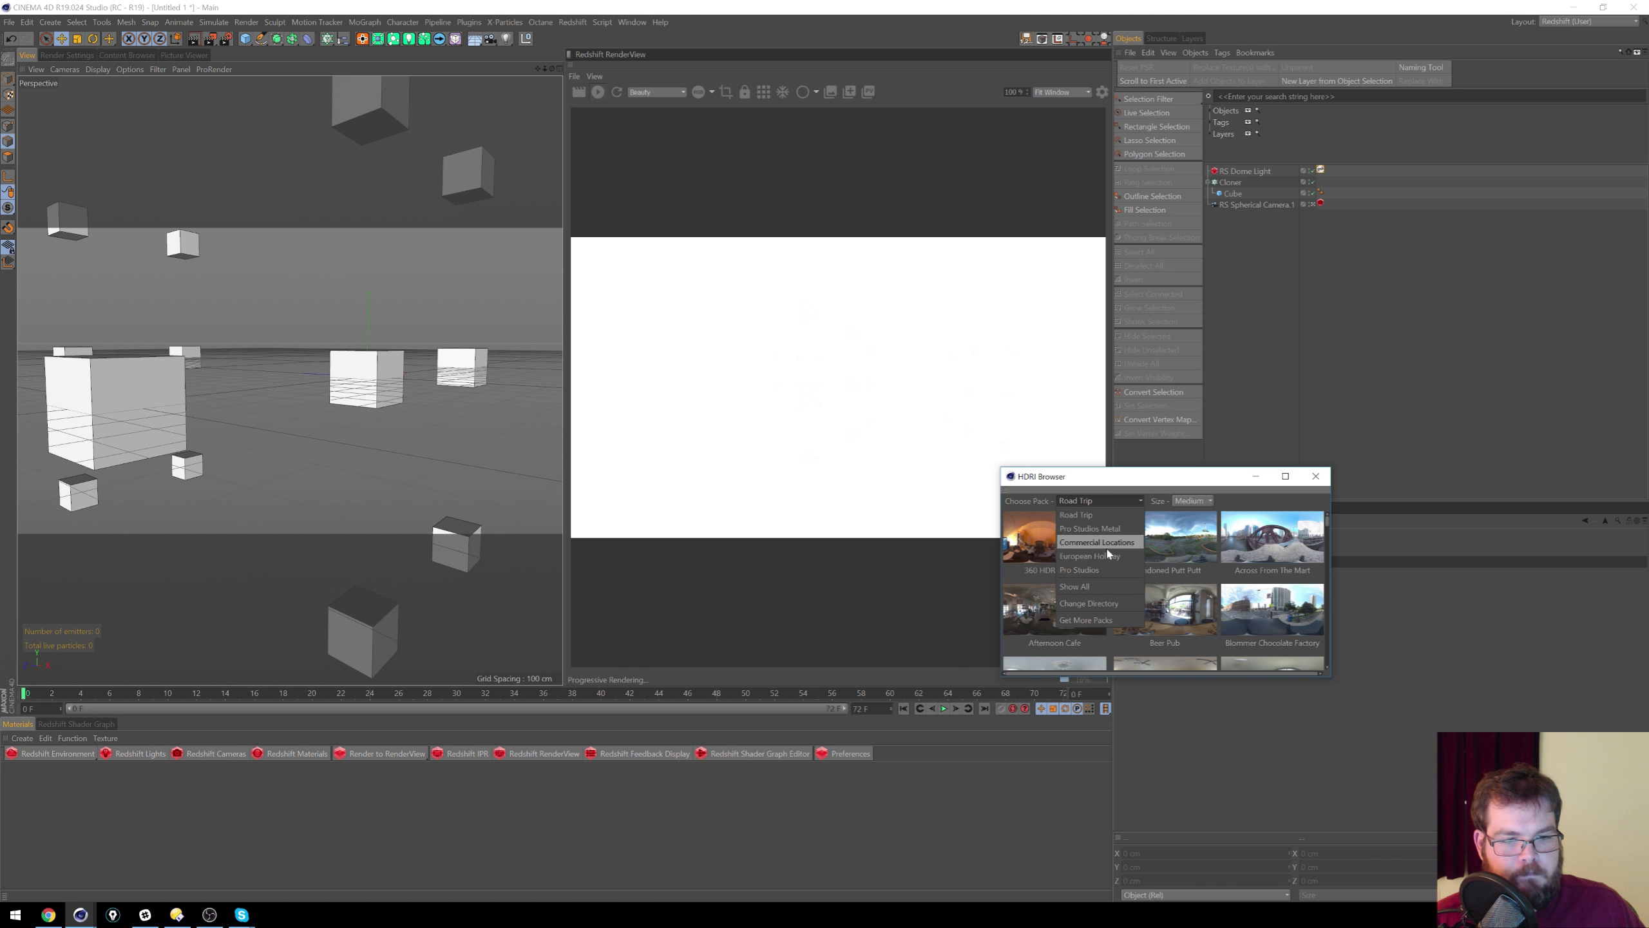
left_click(1102, 530)
left_click(1315, 476)
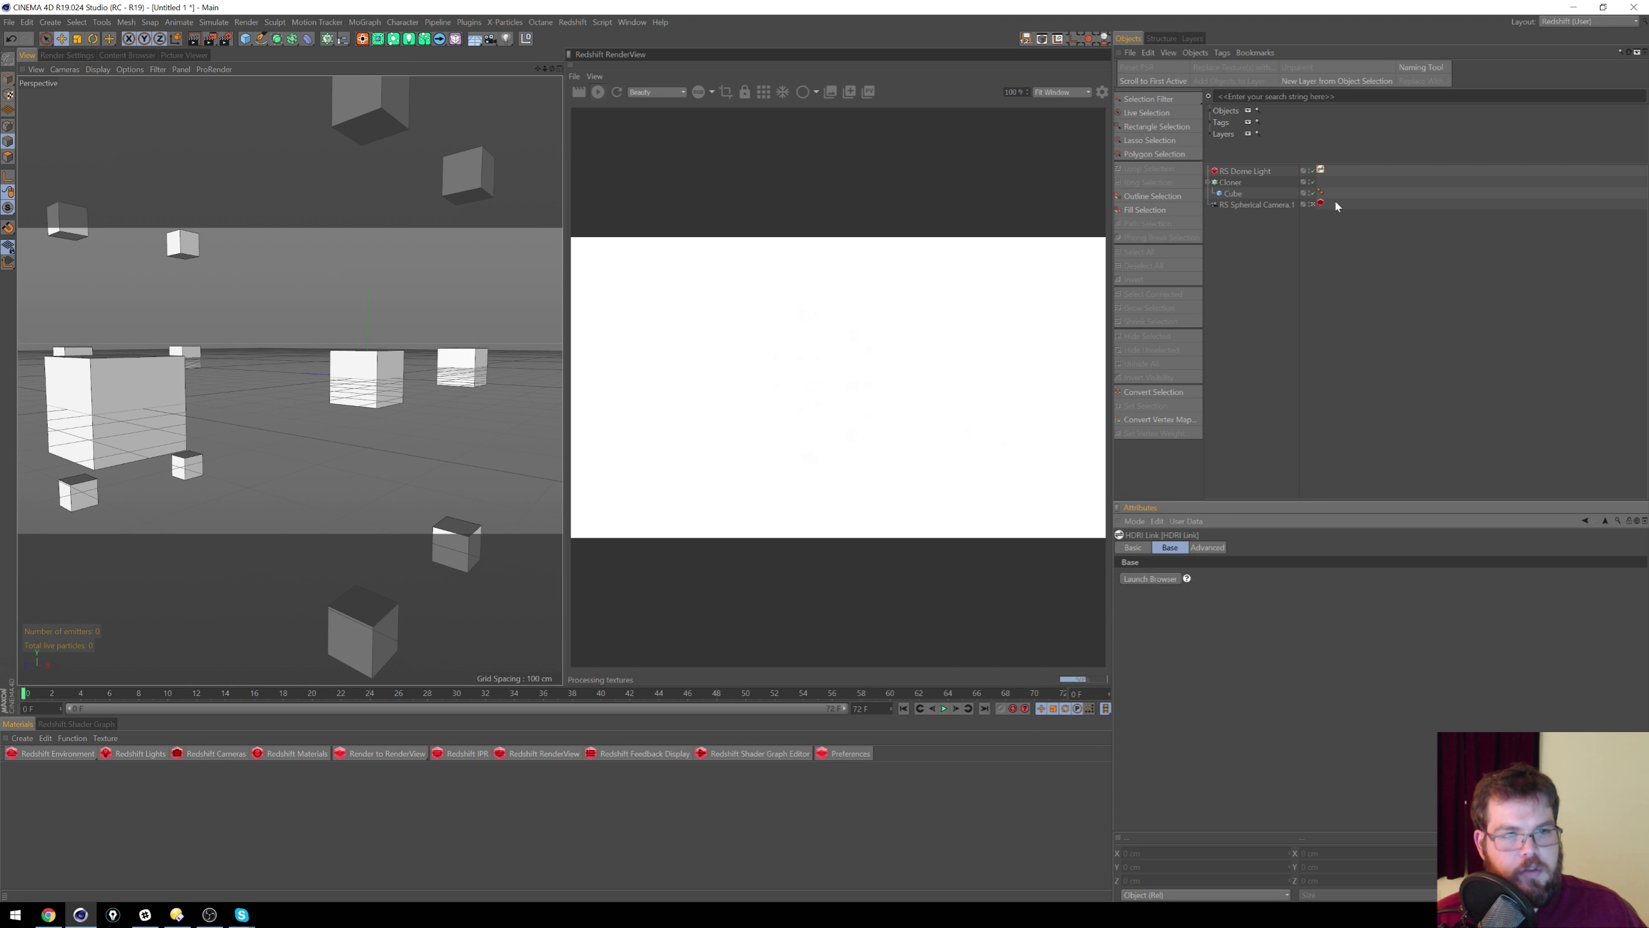
left_click(1256, 172)
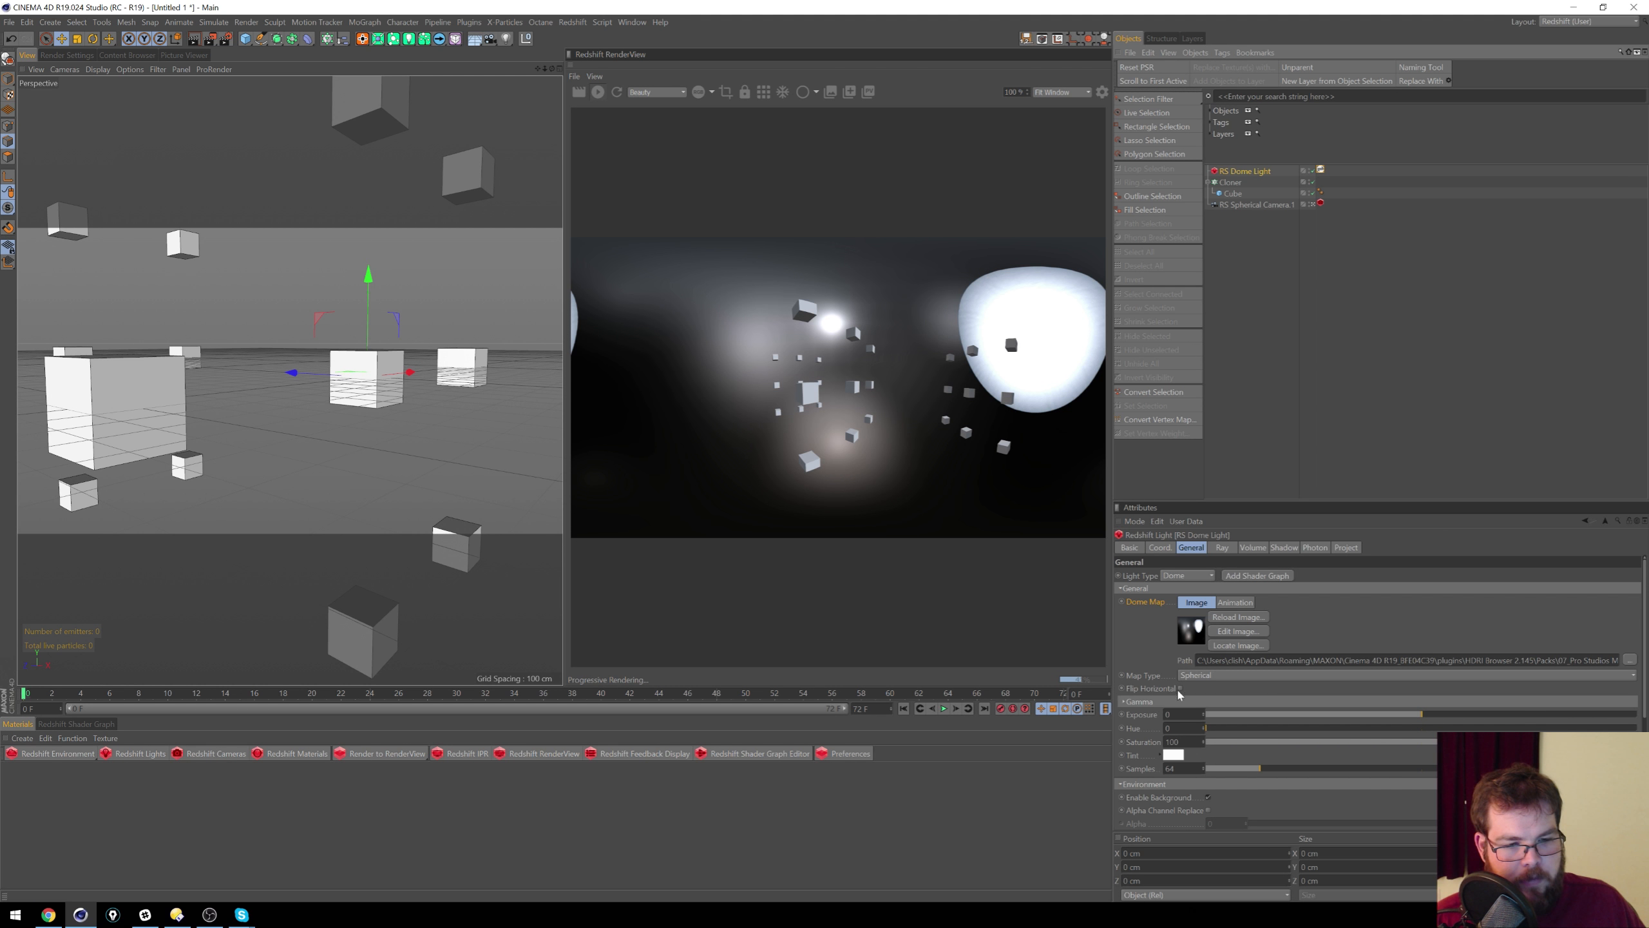
left_click(1208, 798)
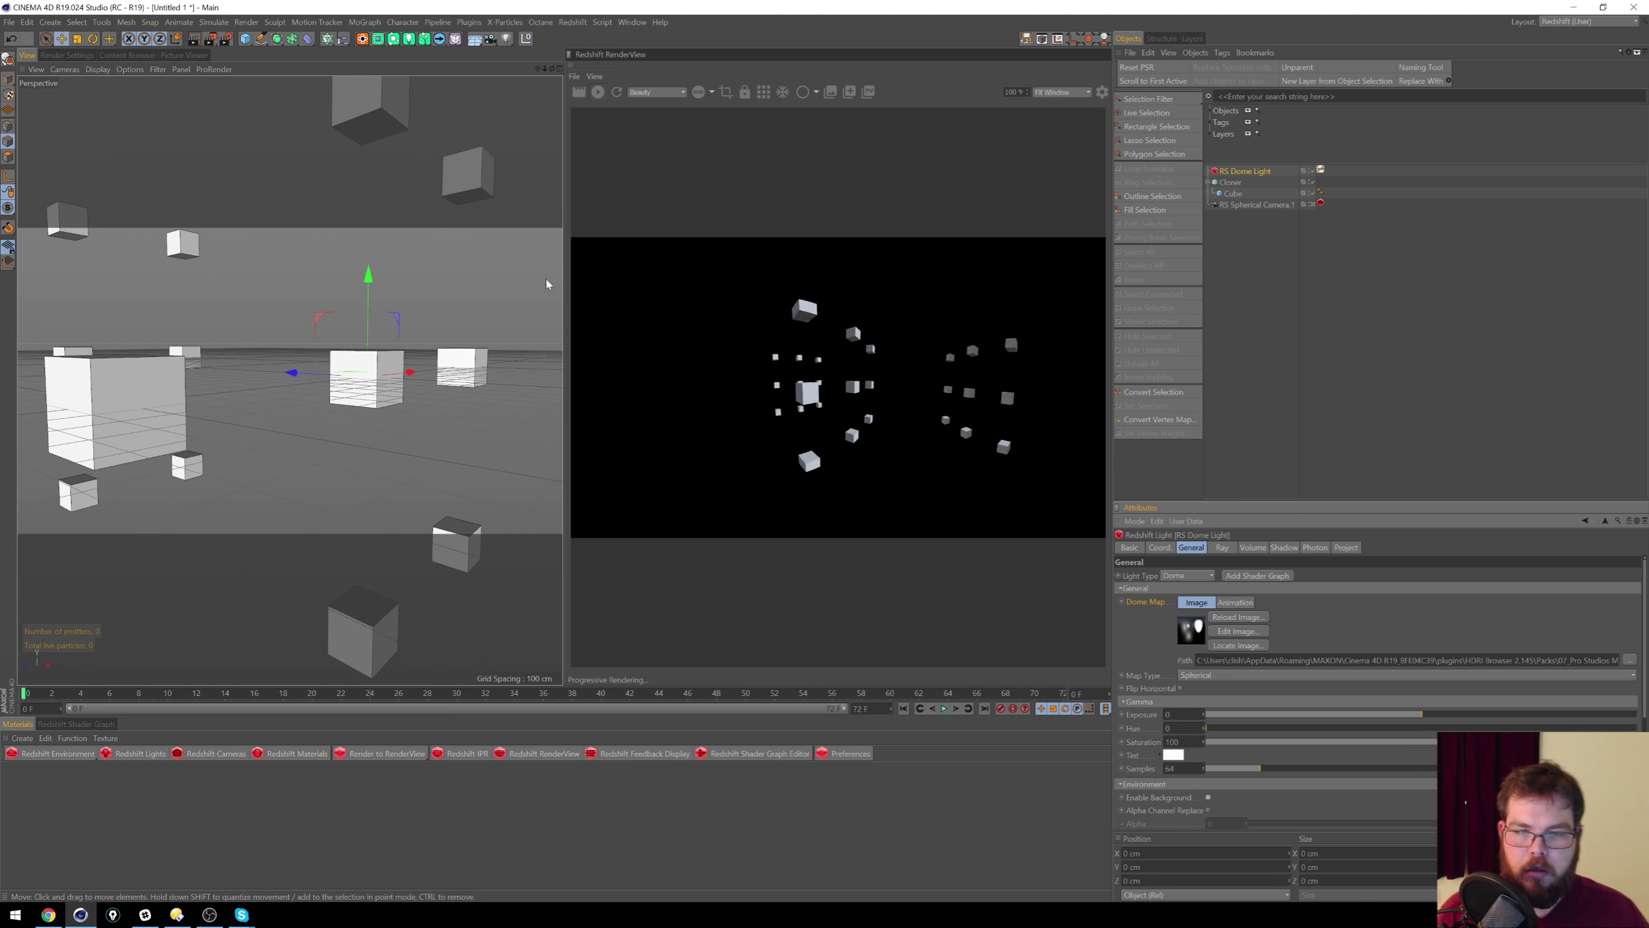
Step: Reposition the spherical camera close among the cloned cubes so that they surround it in the render
middle_click_drag(326, 335, 487, 291, "alt")
right_click_drag(487, 291, 257, 365, "alt")
middle_click_drag(377, 380, 299, 396, "alt")
scroll(377, 371, "down", 5)
right_click_drag(321, 379, 492, 335, "alt")
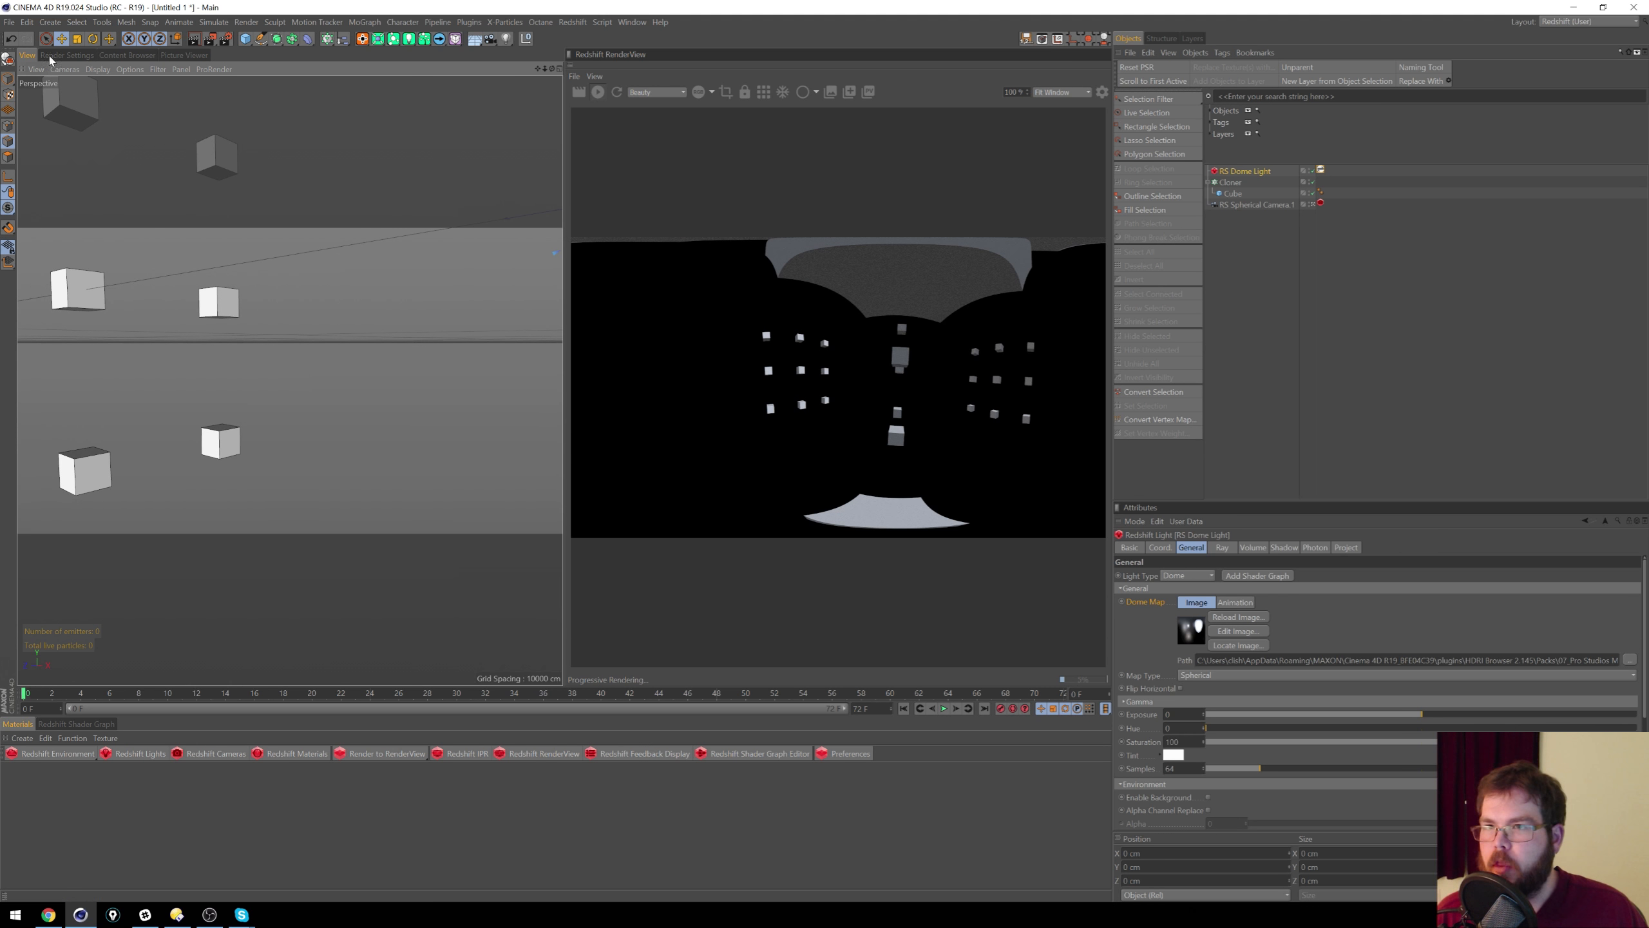
Step: In the render save settings, disable saving the multi-pass image and set the regular image format to PNG
left_click(78, 55)
left_click(50, 111)
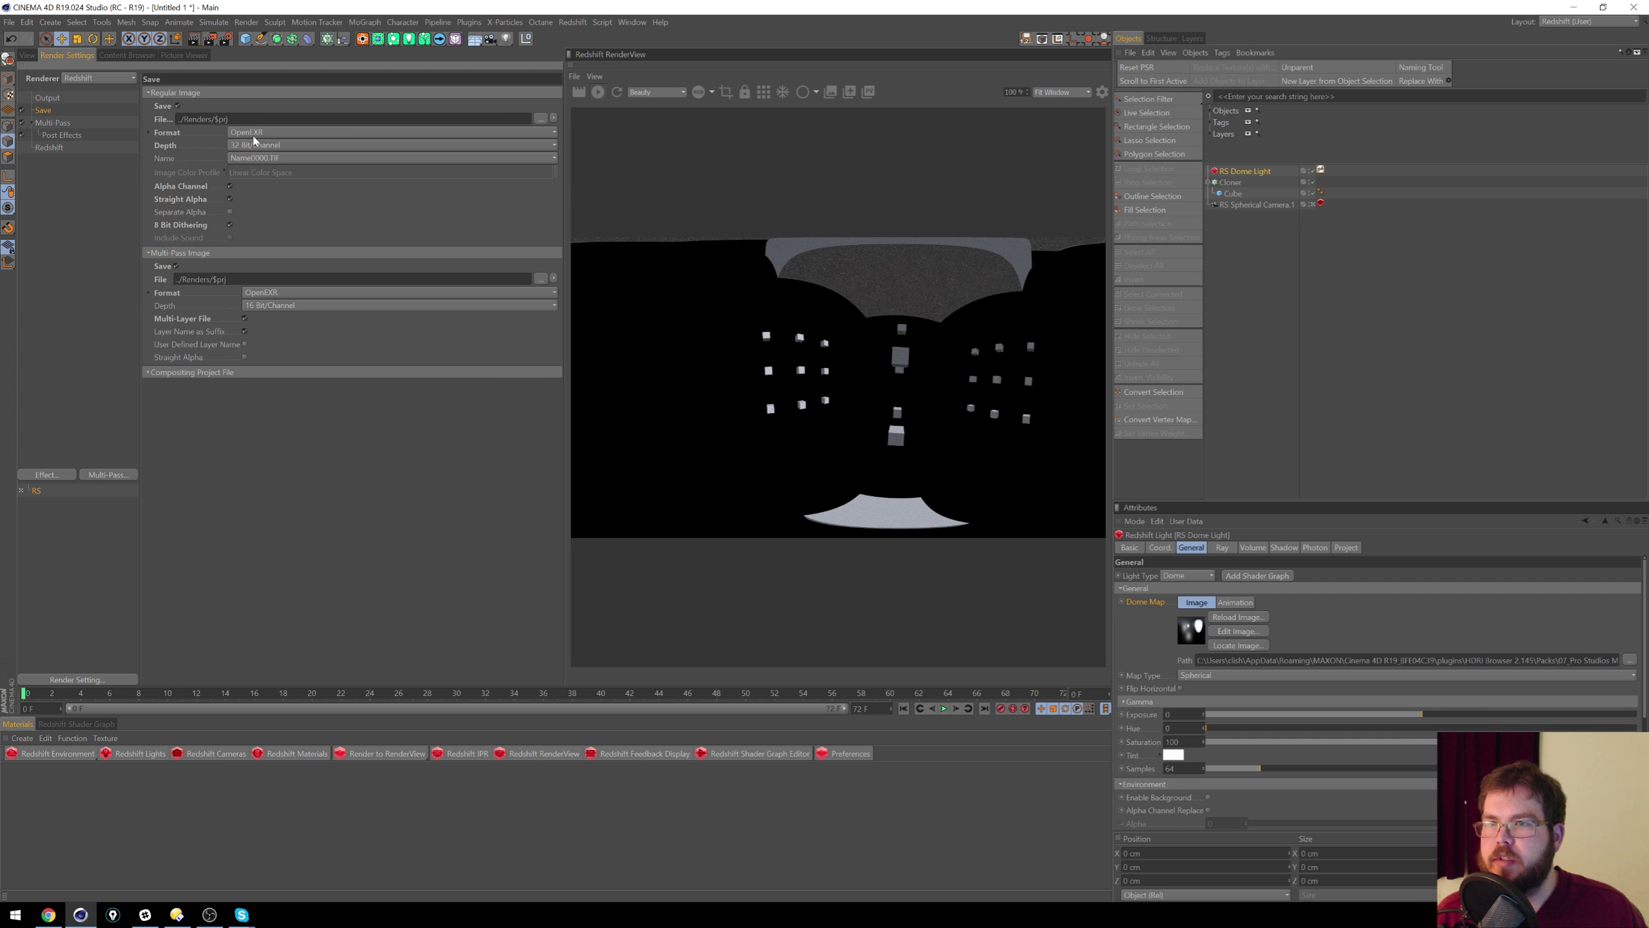
left_click(177, 266)
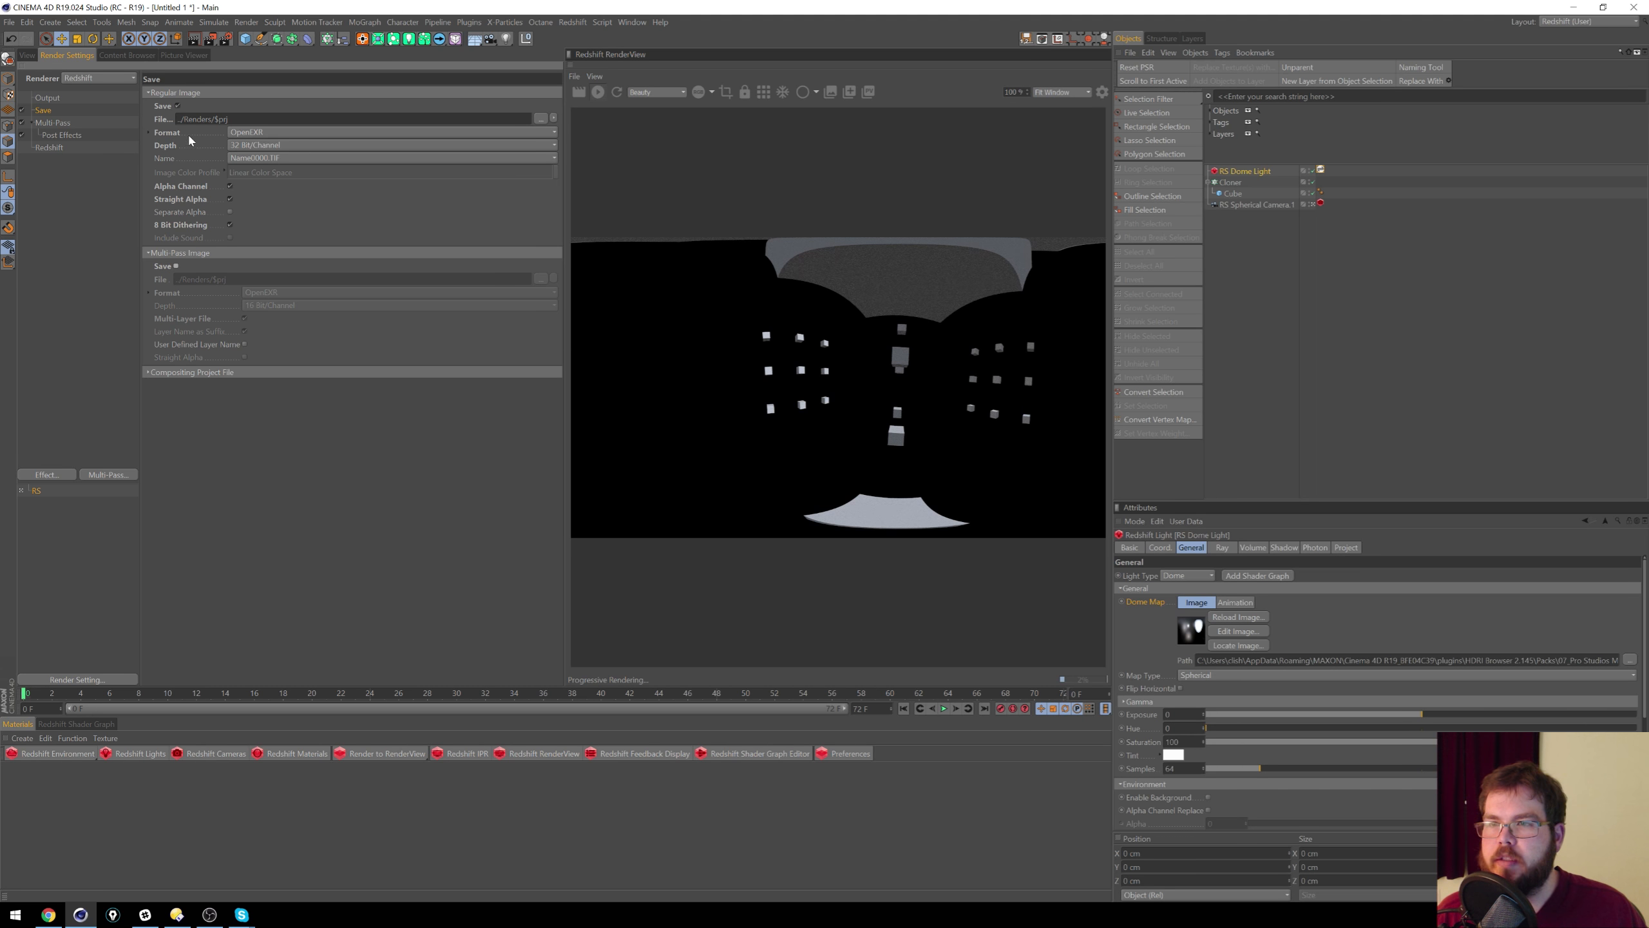
left_click(312, 127)
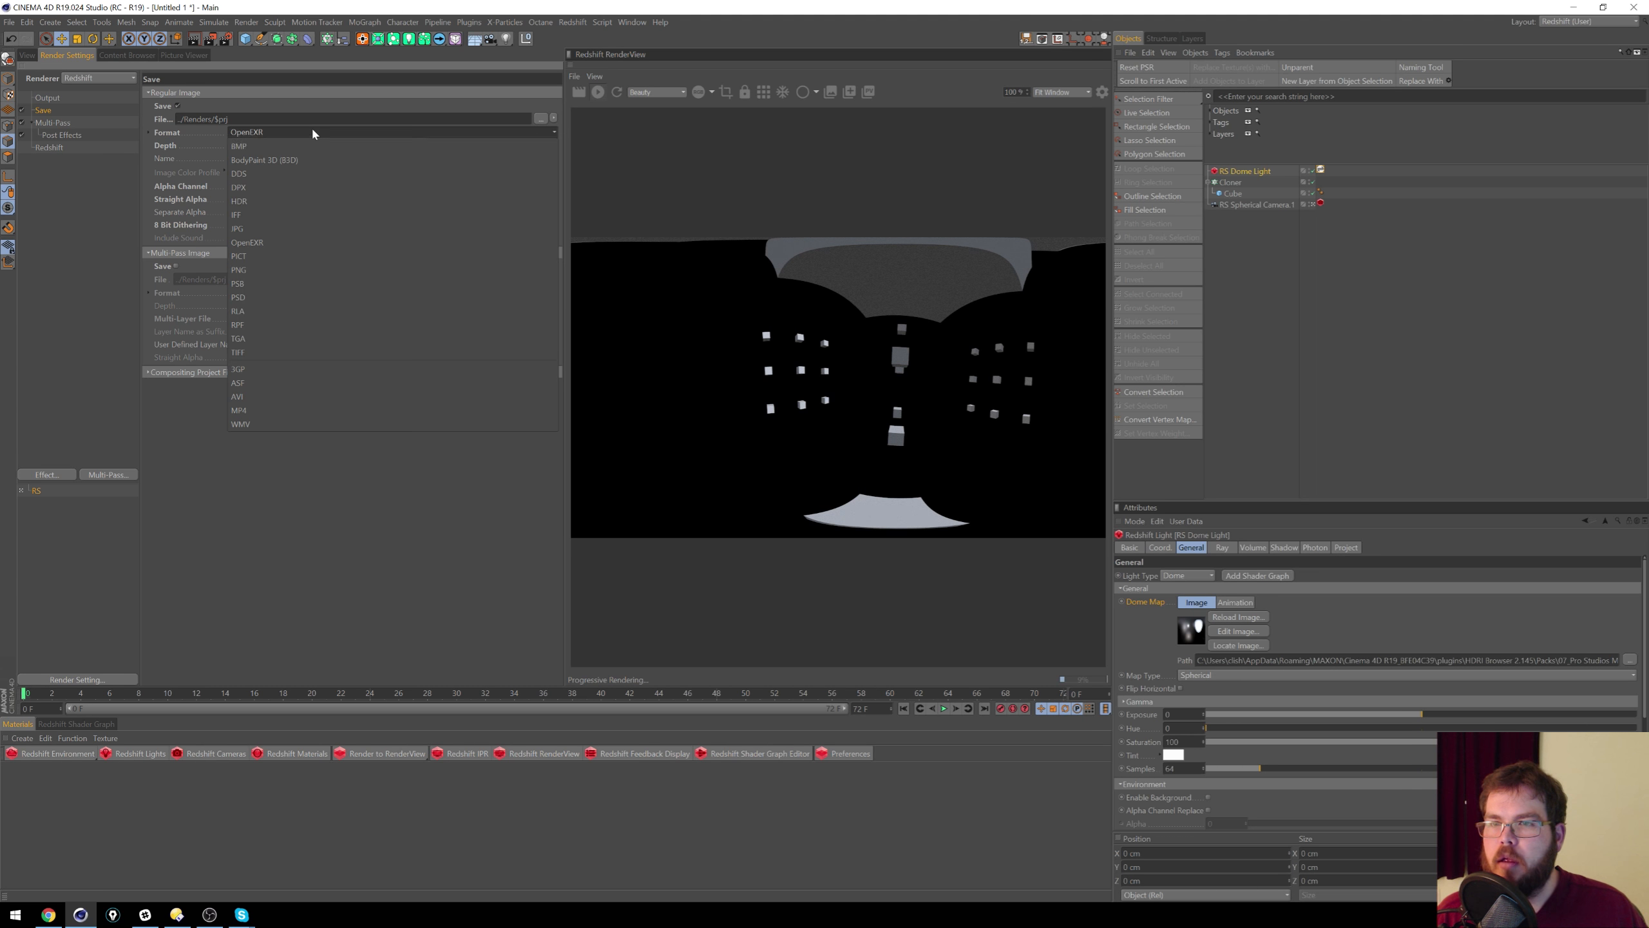
left_click(274, 266)
Step: Set the render output file to 00001_SphericalCamTest on the PRODUCTION (I:) drive
left_click(540, 119)
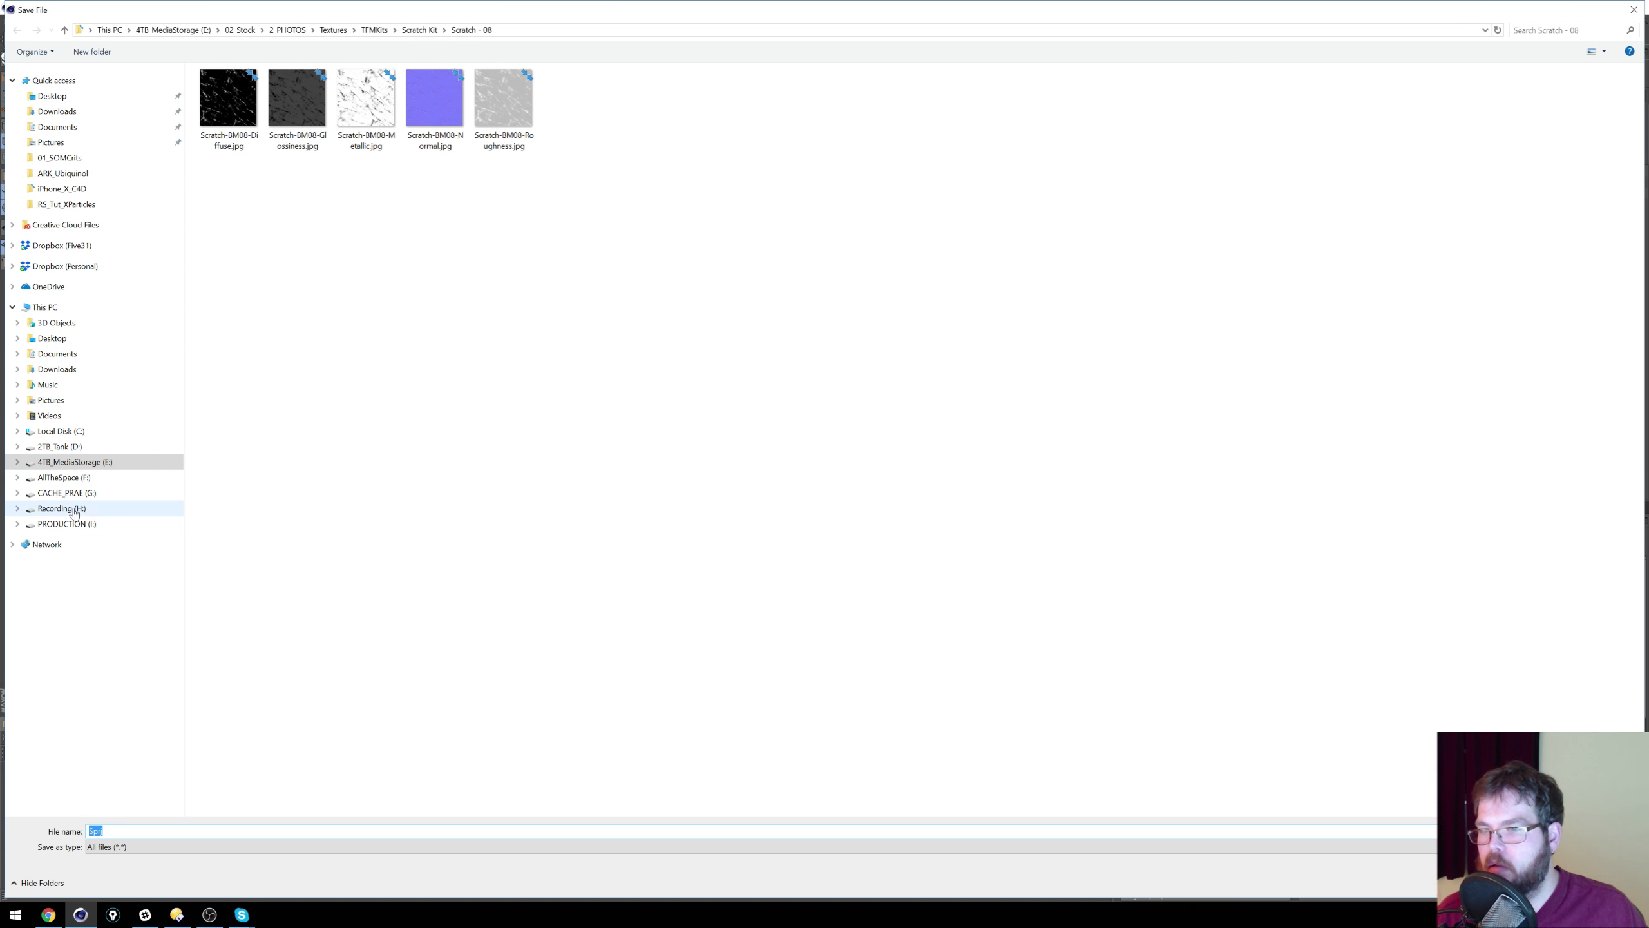
left_click(73, 492)
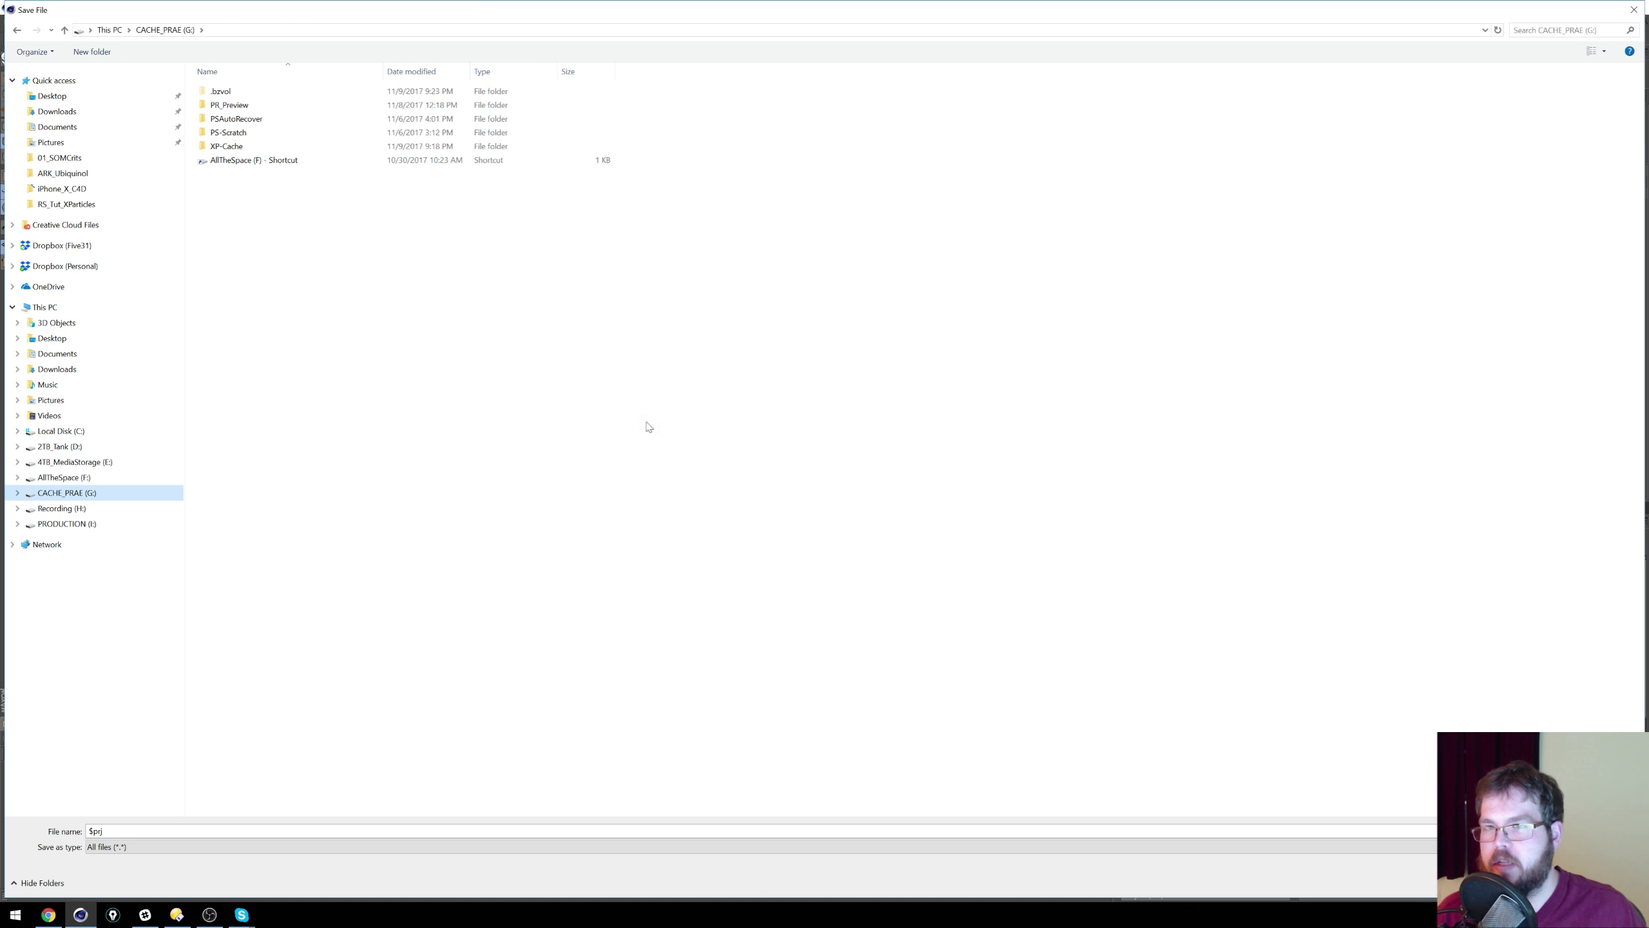
left_click(78, 524)
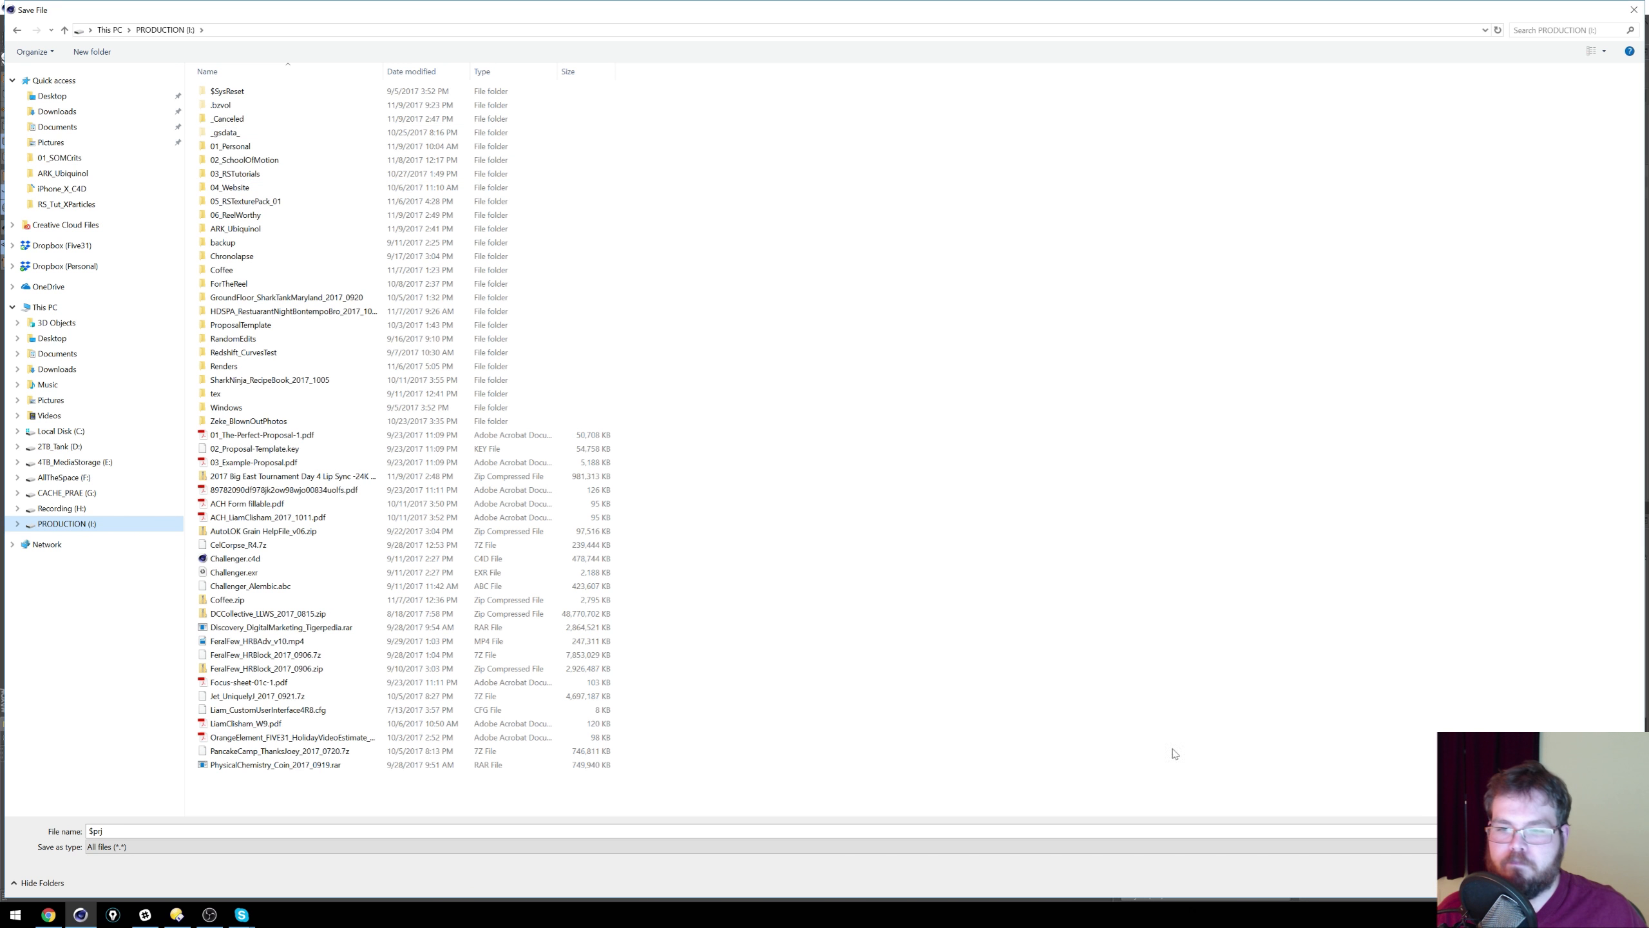
left_click(118, 832)
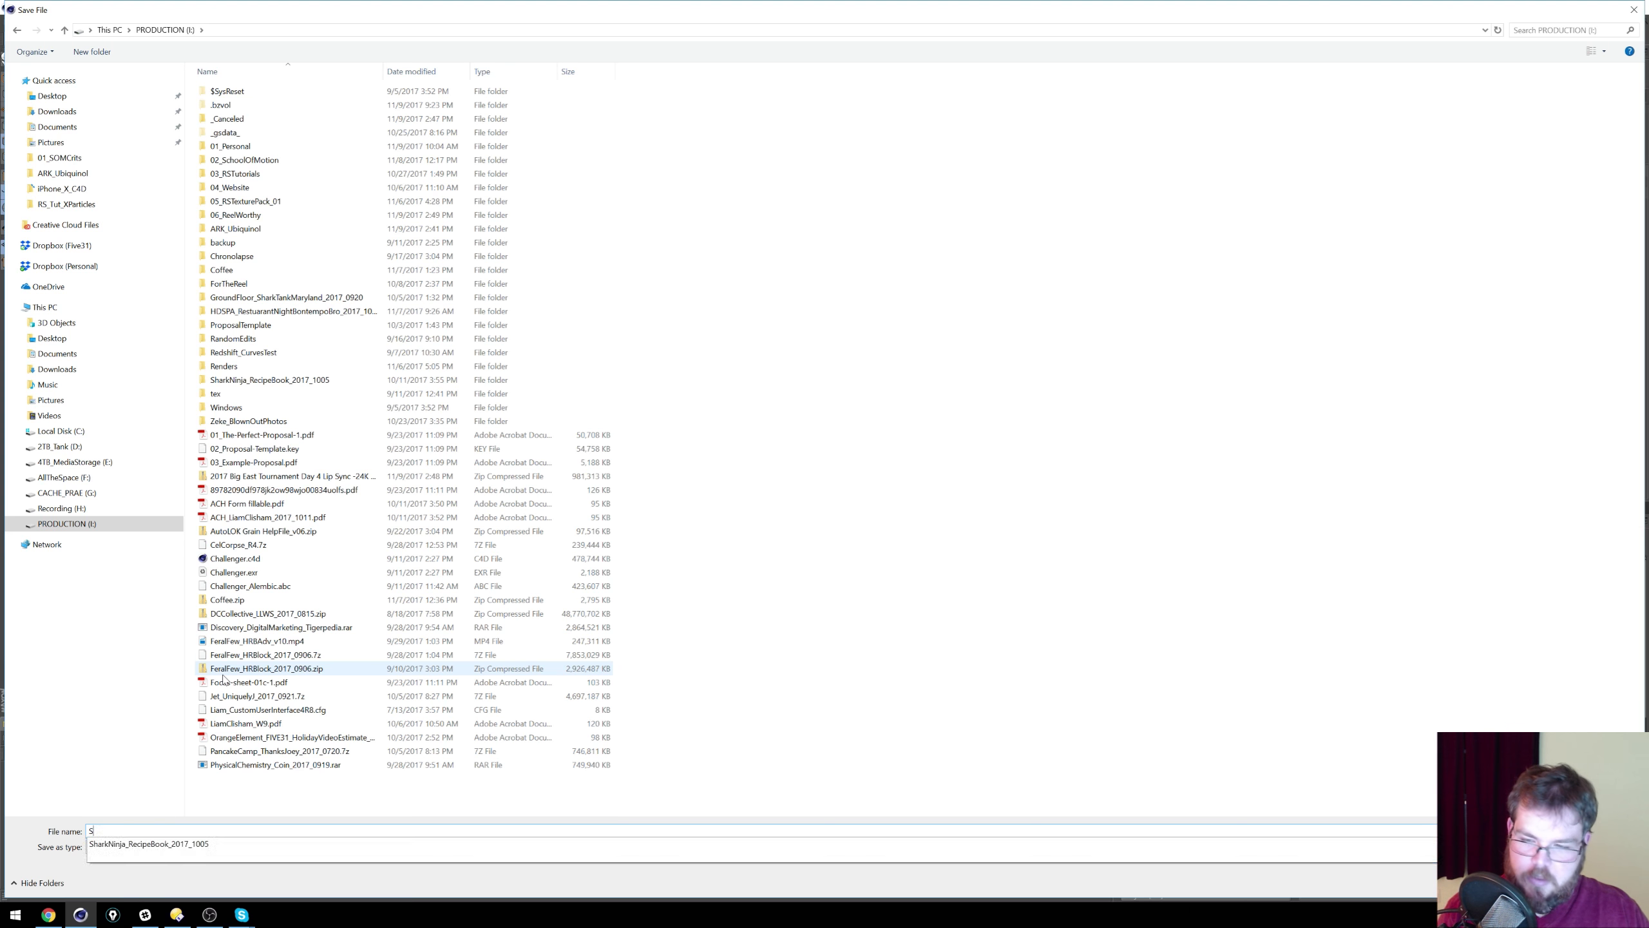
type("Sphereical")
key("BackSpace")
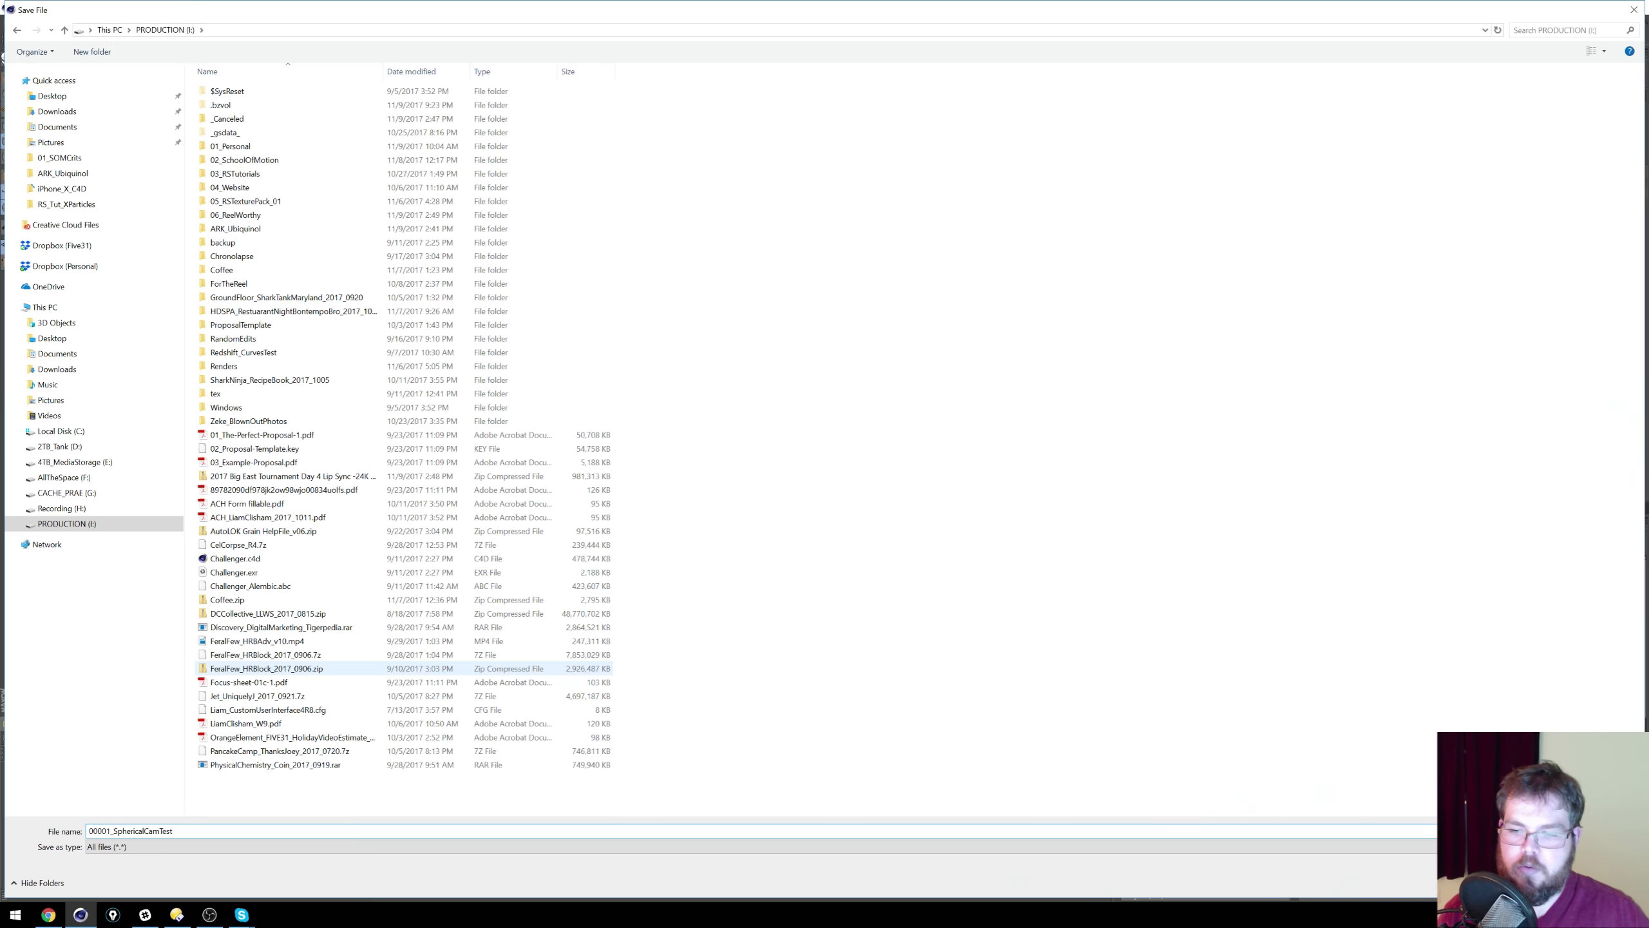
key("Return")
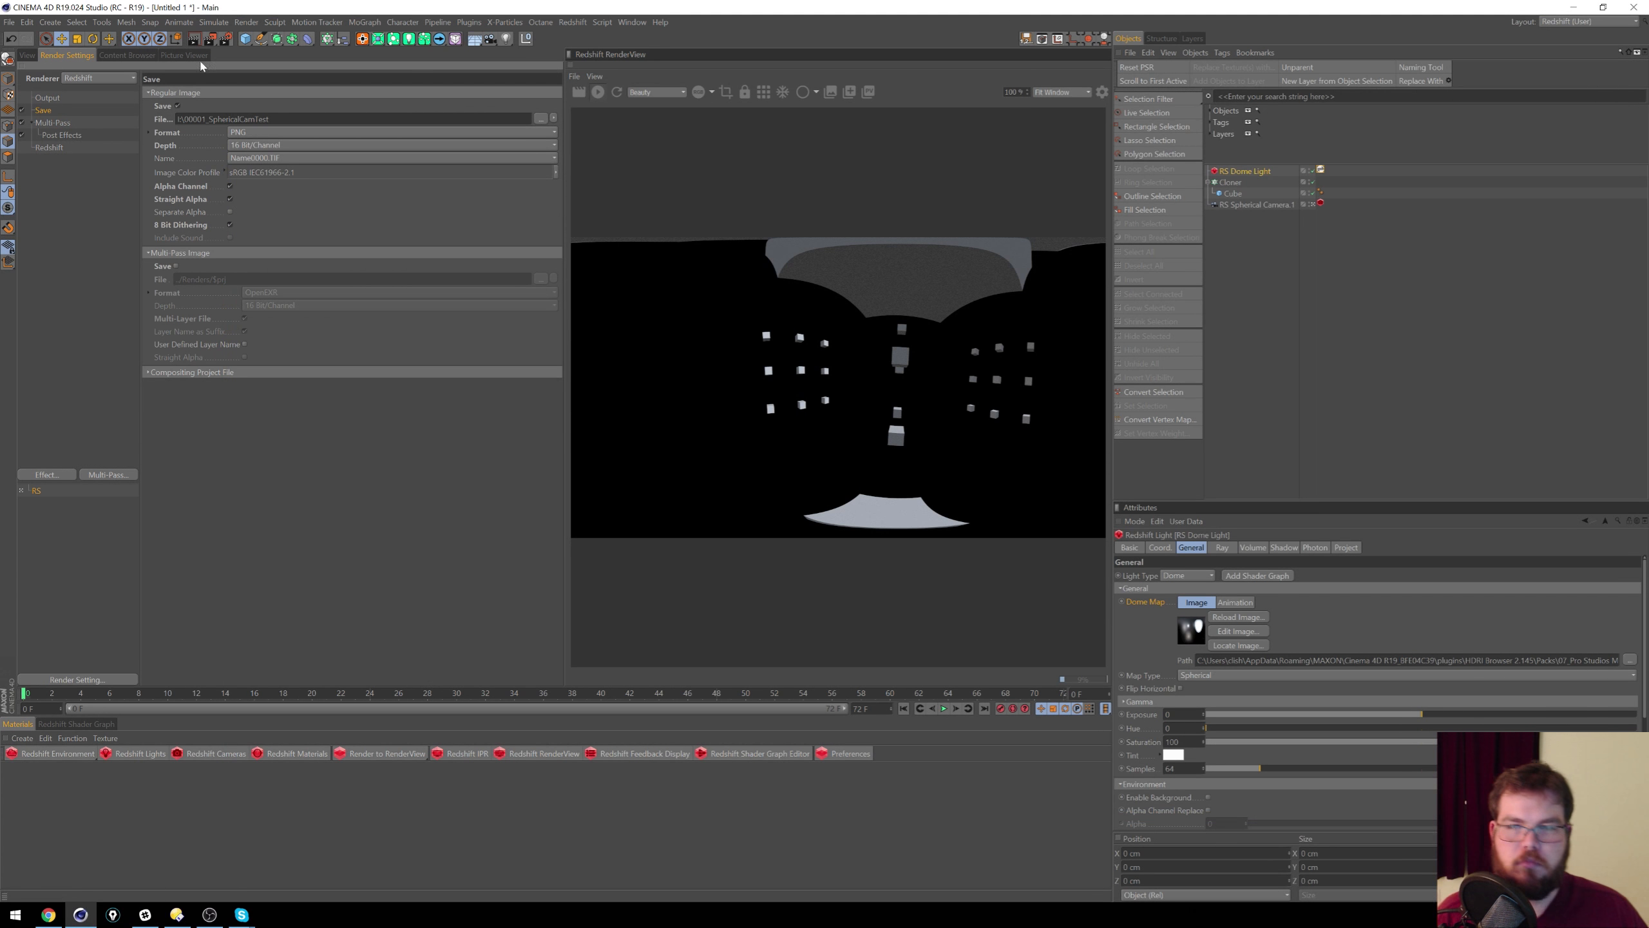
Step: Render the current frame to the Picture Viewer and zoom out to 44% to see the whole image
key("shift+r")
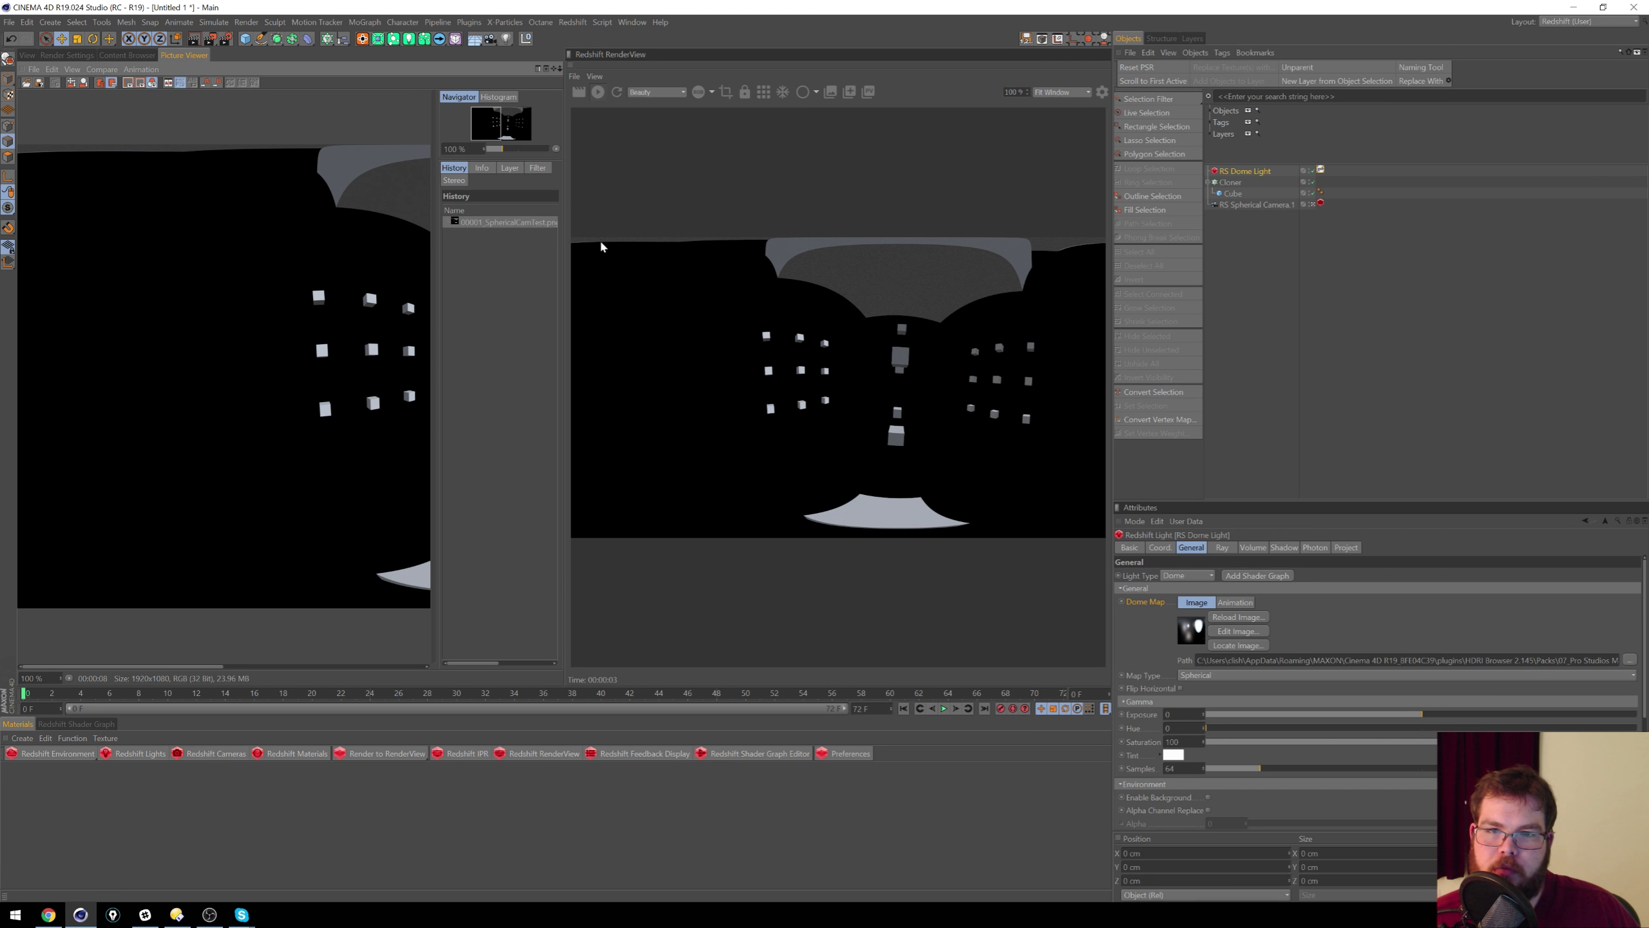
left_click_drag(494, 148, 496, 151)
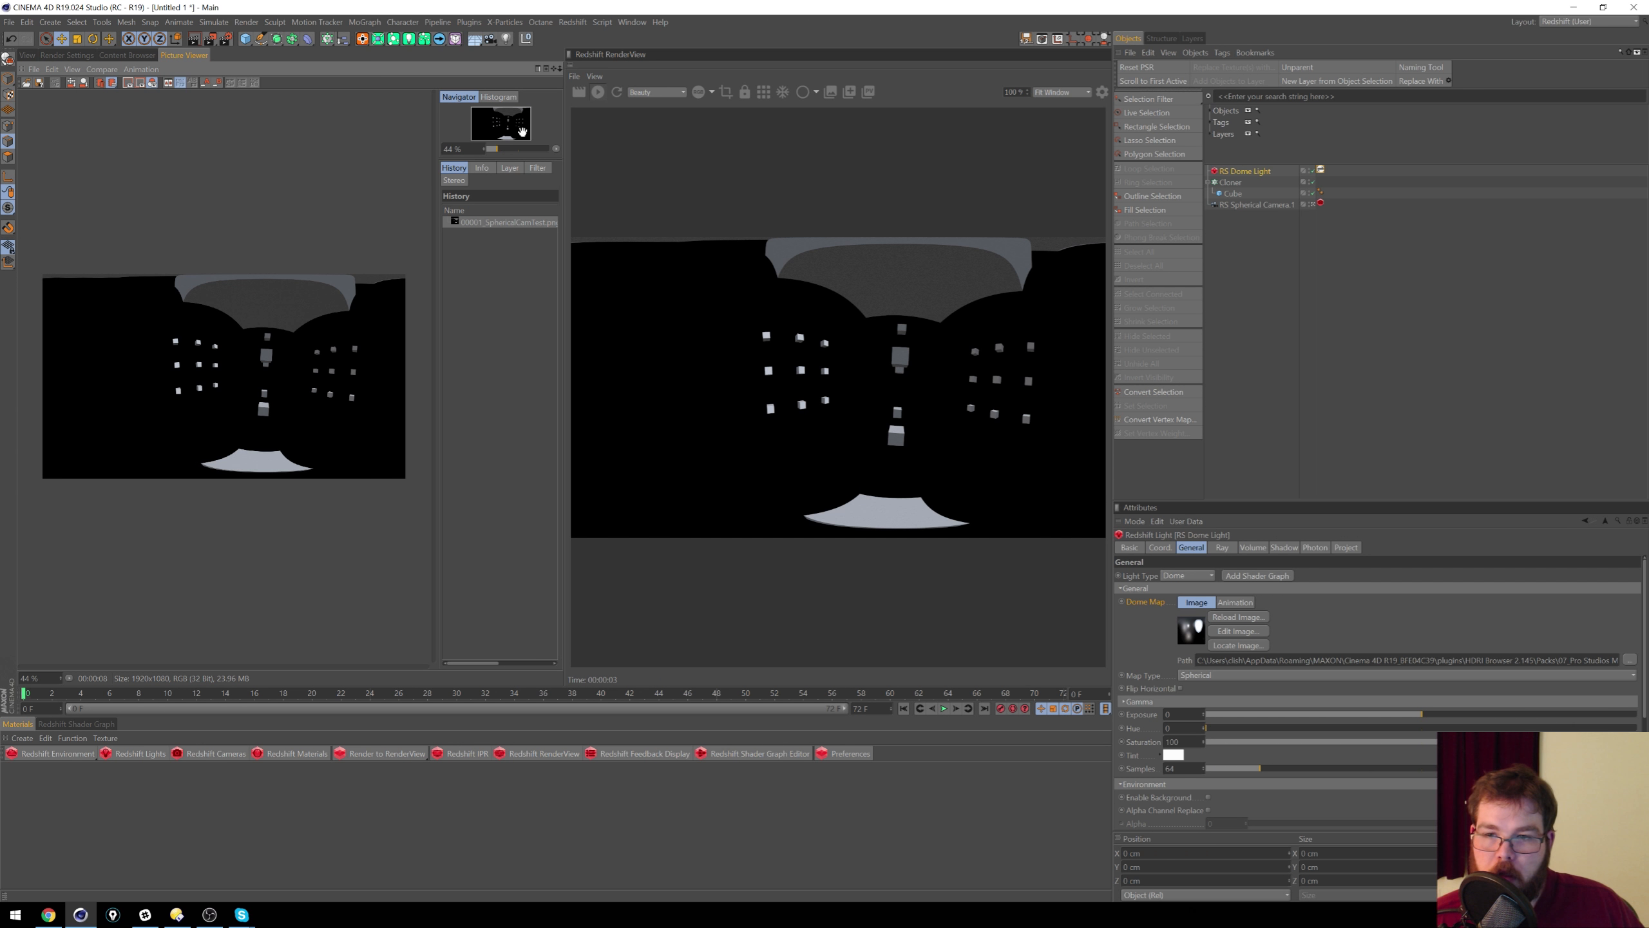
Step: Switch to the file manager, browse to the PRODUCTION (I:) drive and open 00001_SphericalCamTest.png for viewing
left_click(177, 915)
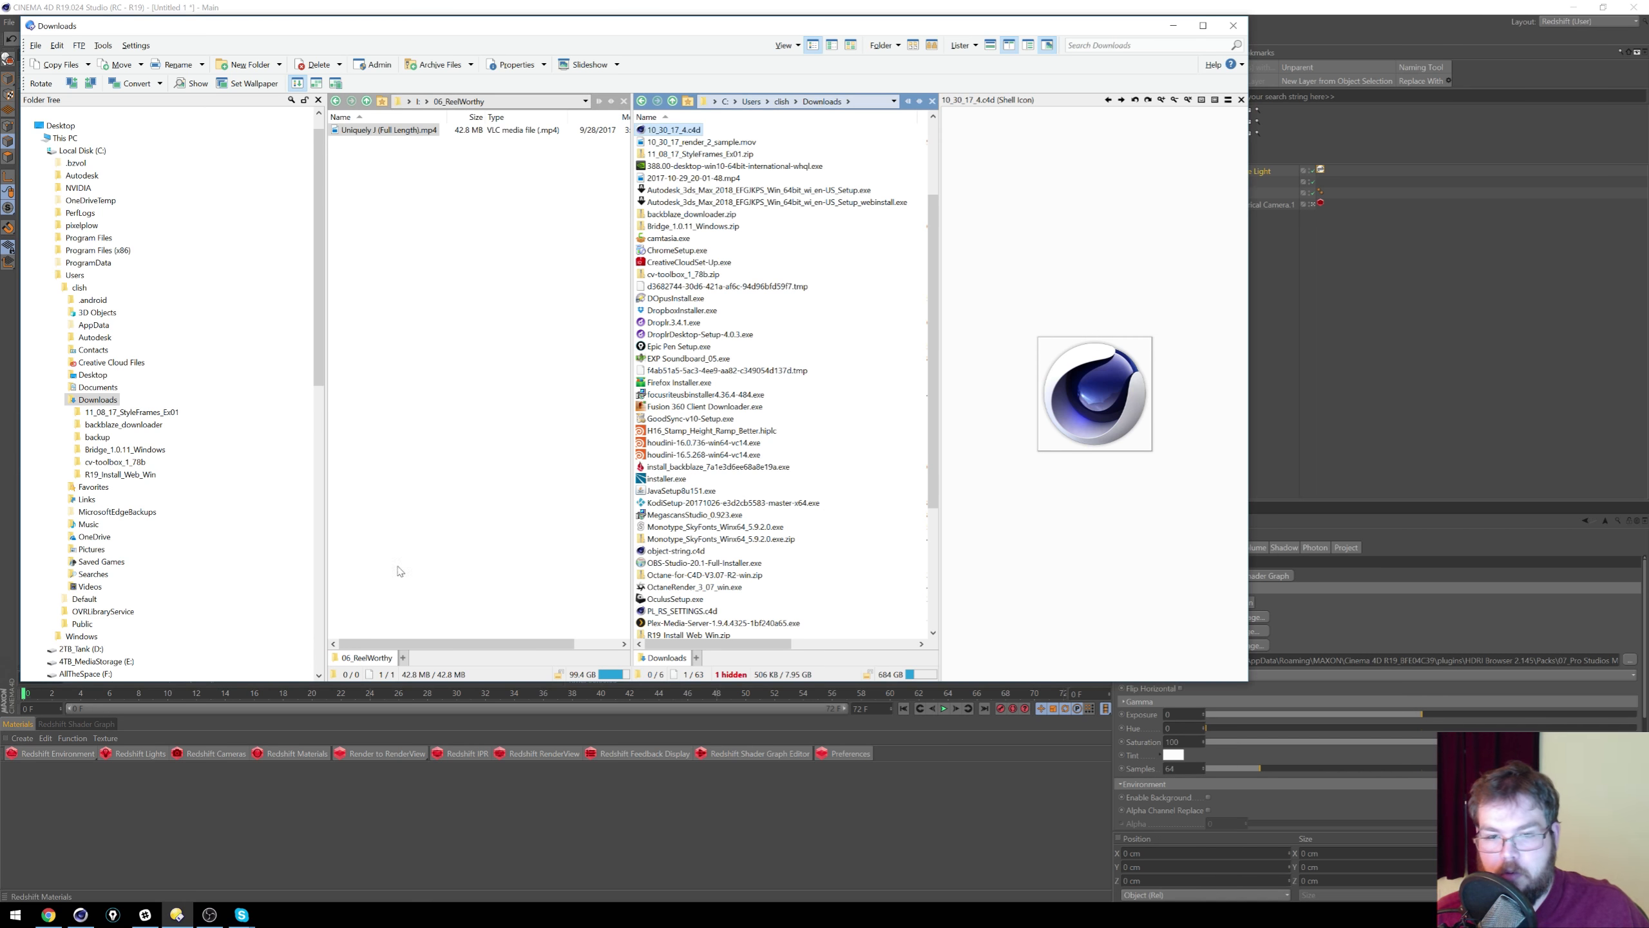
scroll(315, 415, "down", 10)
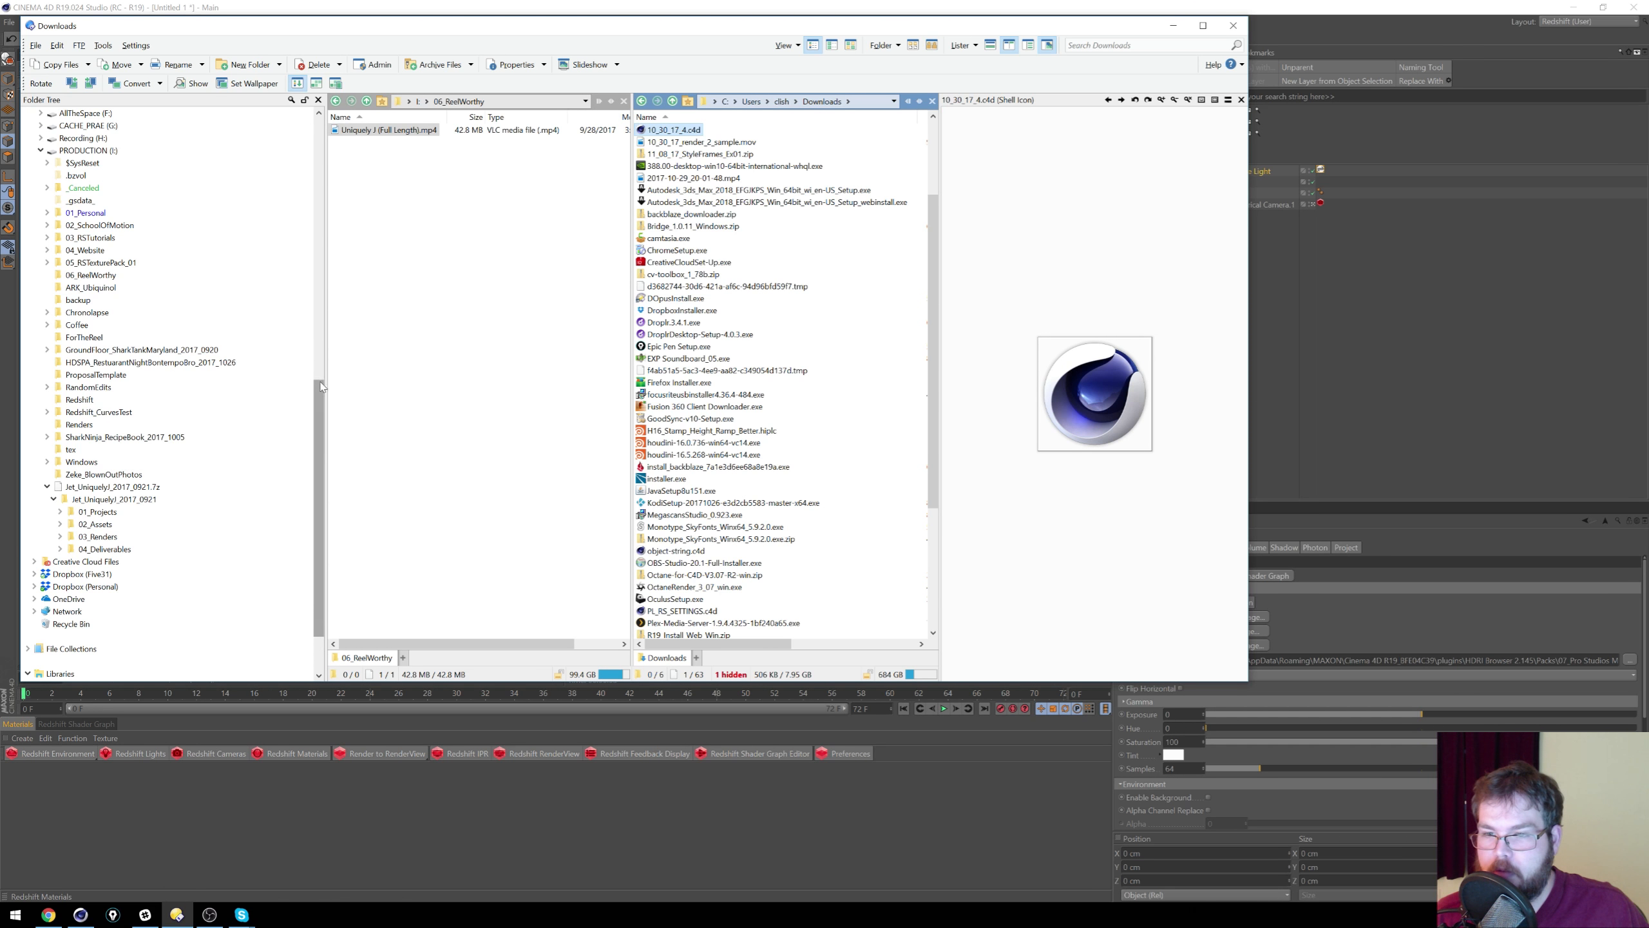
scroll(319, 409, "up", 10)
scroll(317, 455, "down", 15)
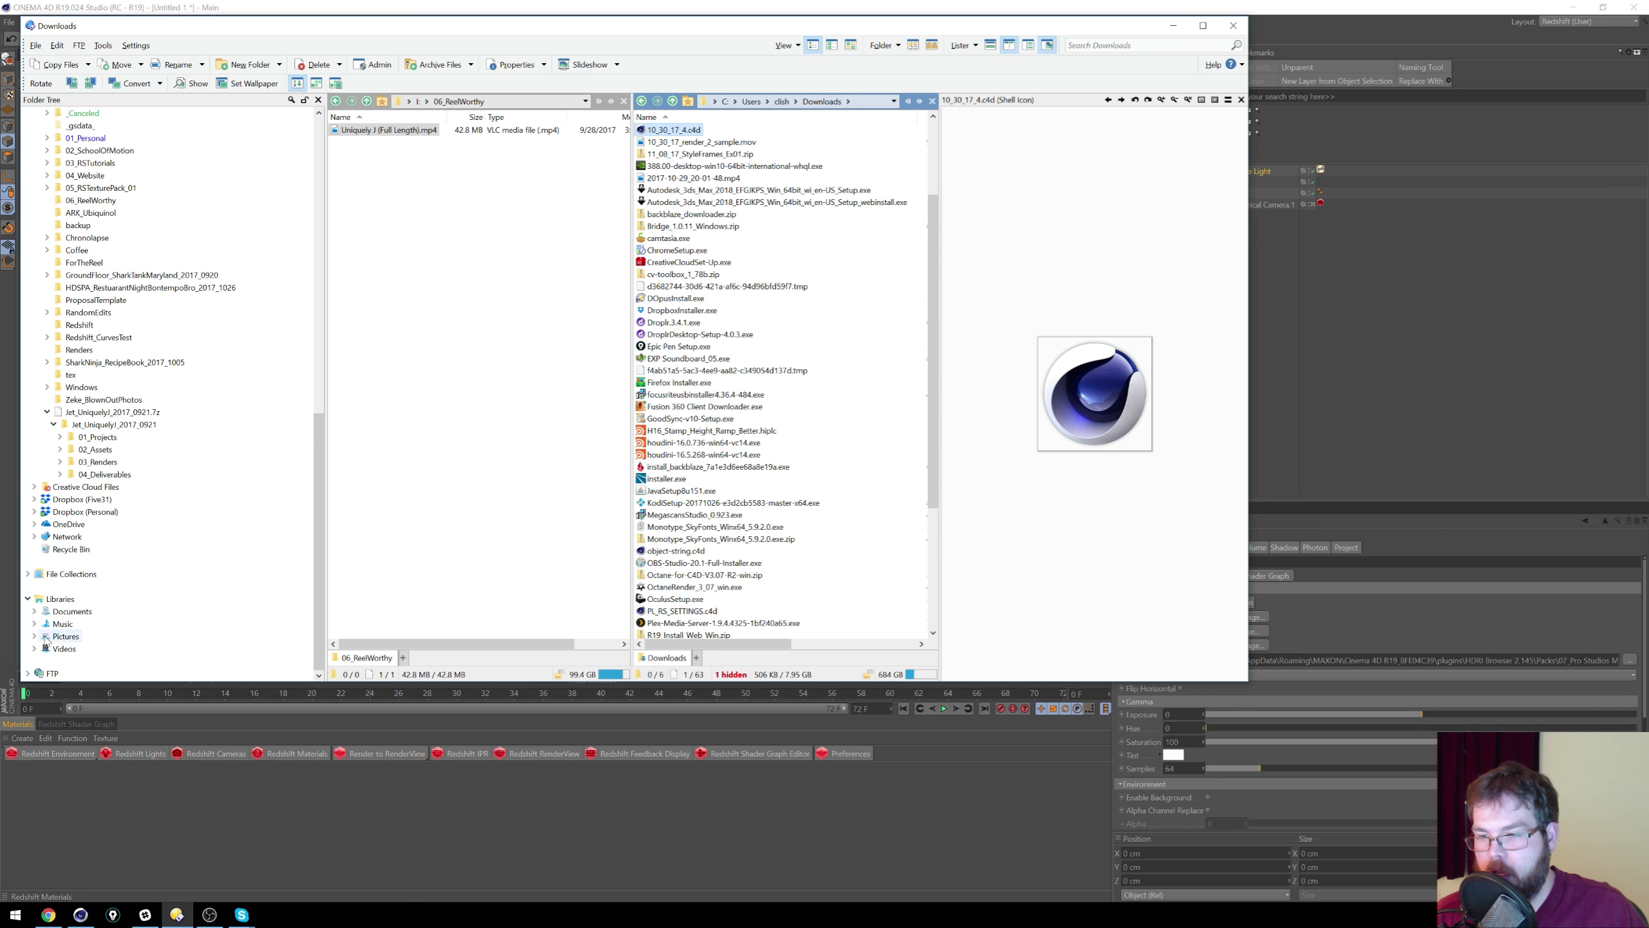
left_click(27, 599)
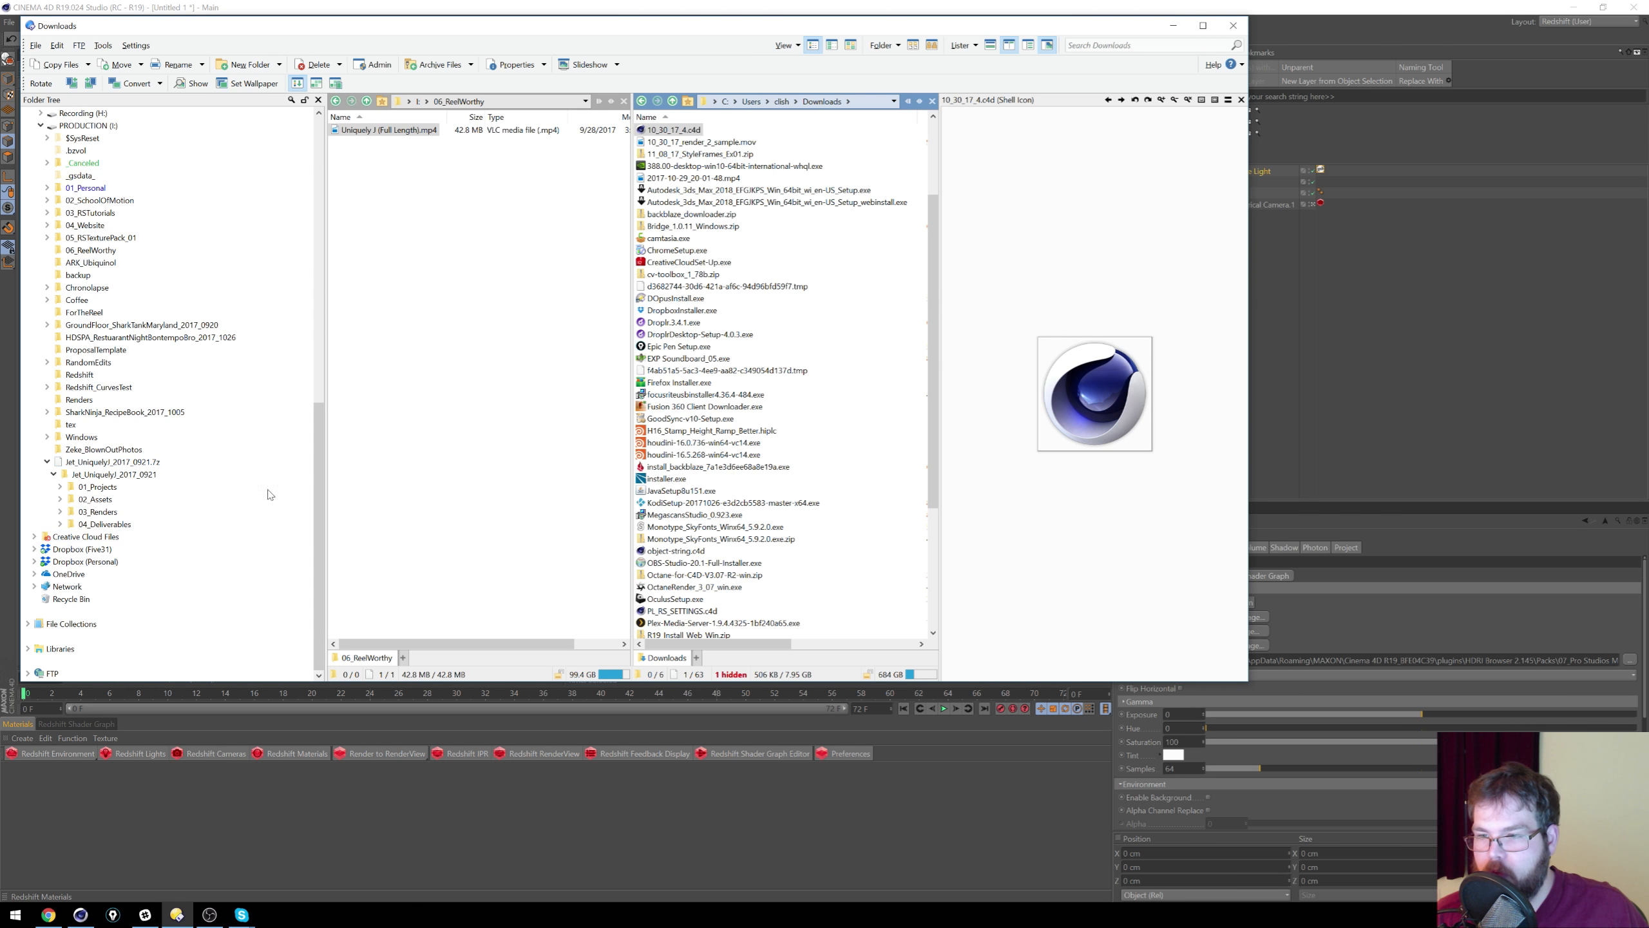
left_click_drag(320, 484, 322, 408)
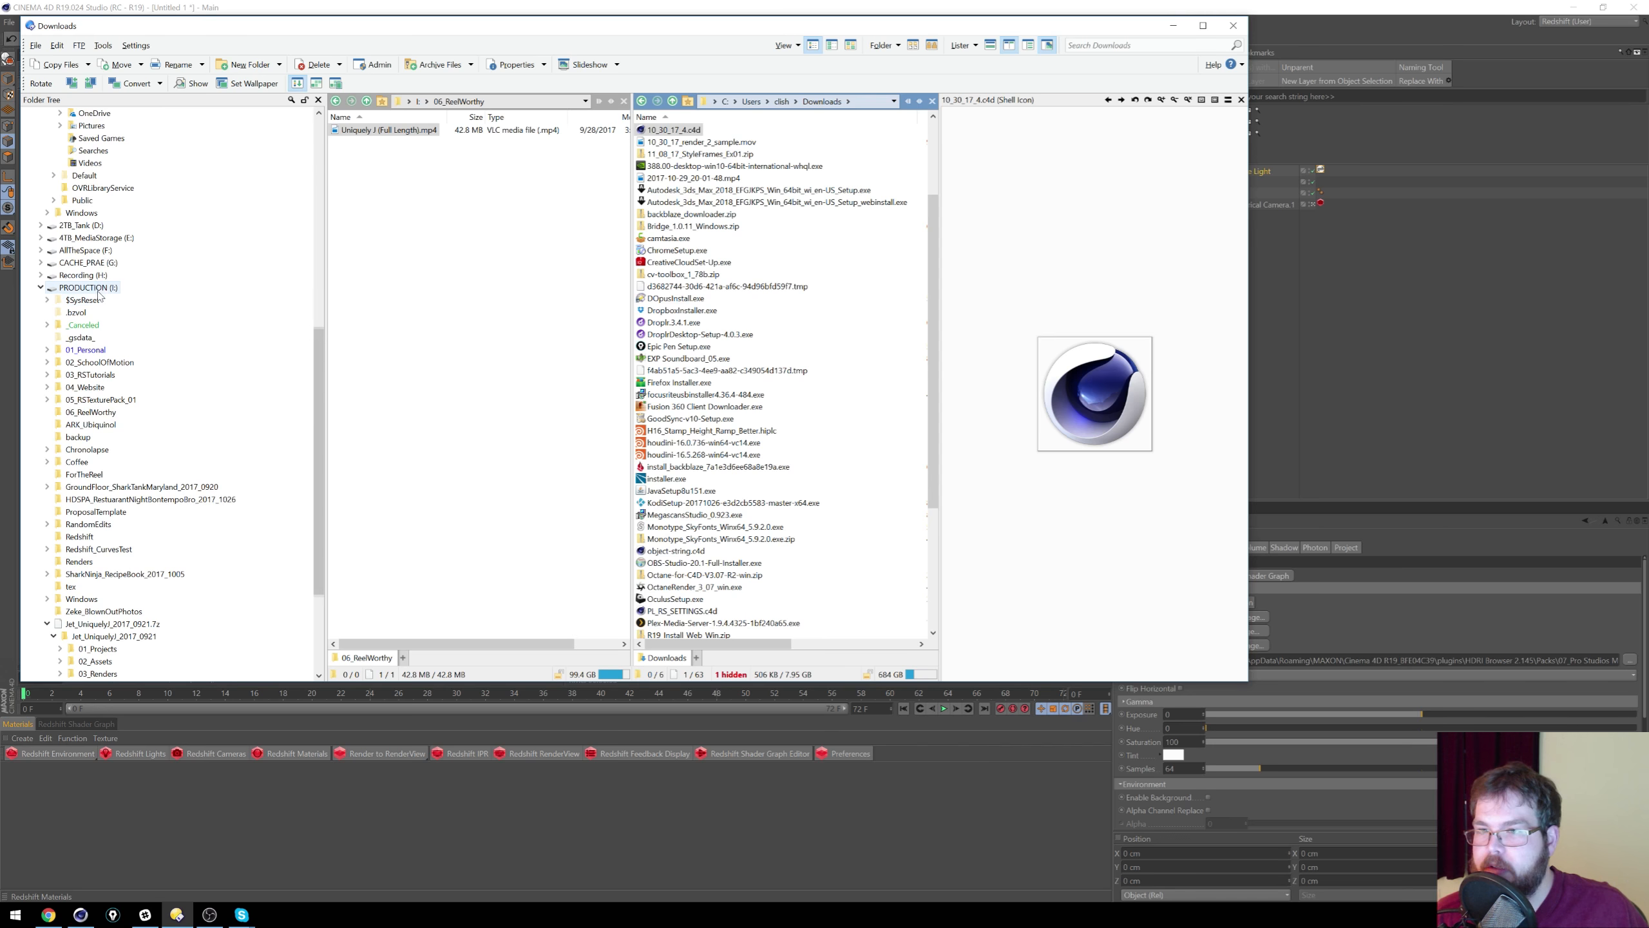
left_click(87, 288)
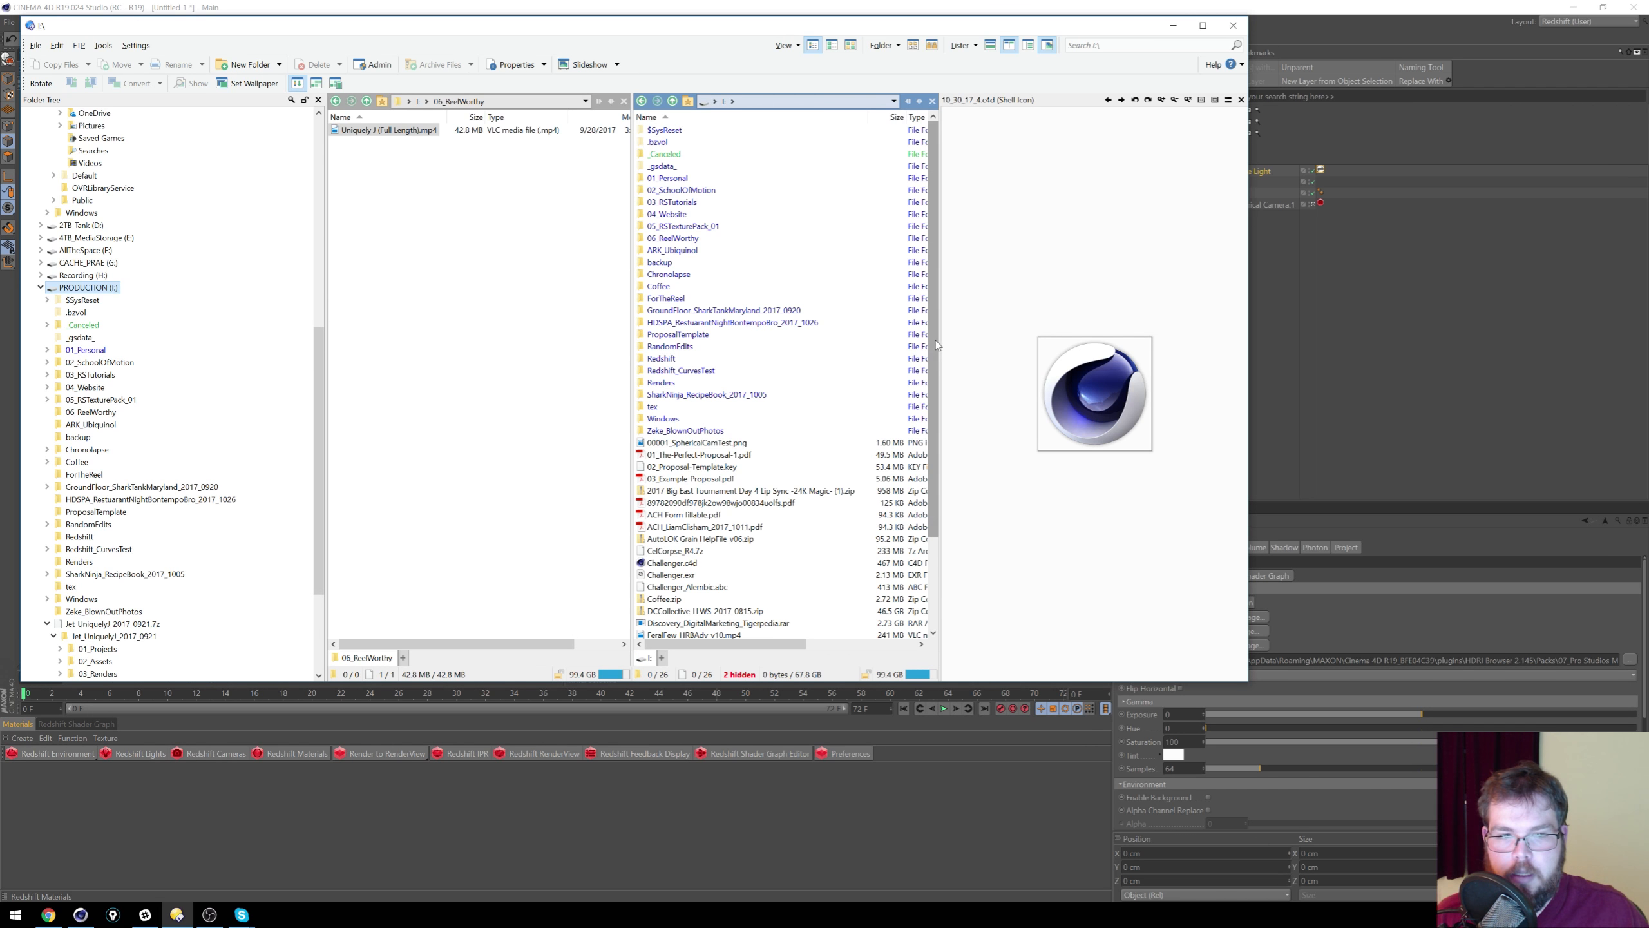
scroll(854, 392, "down", 3)
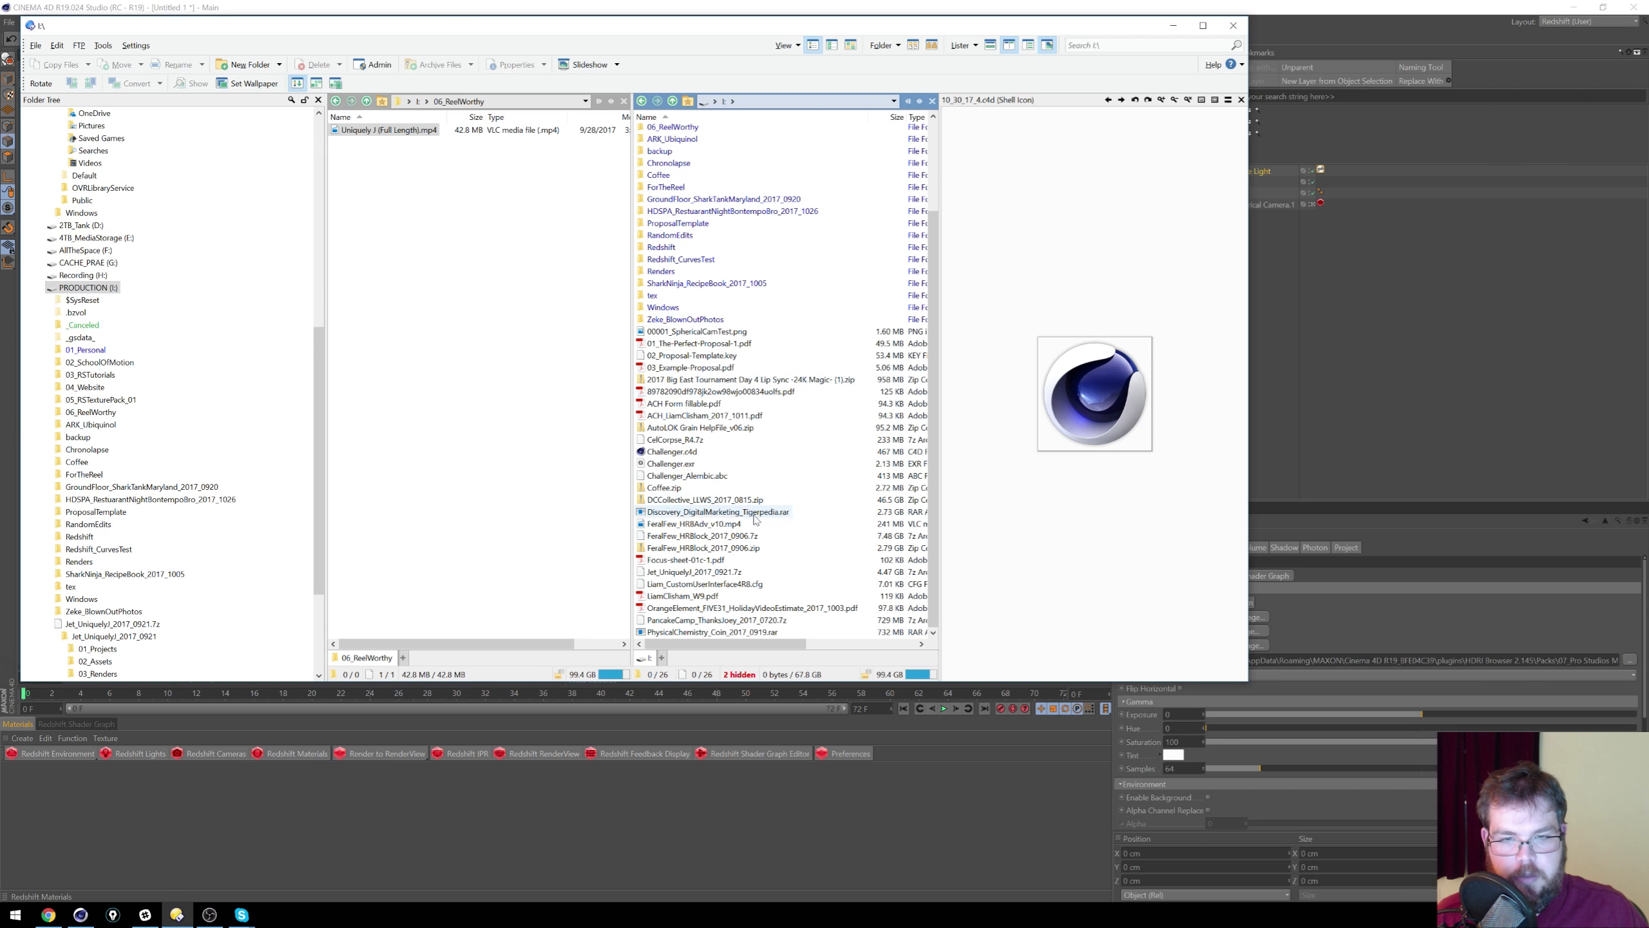
left_click(708, 333)
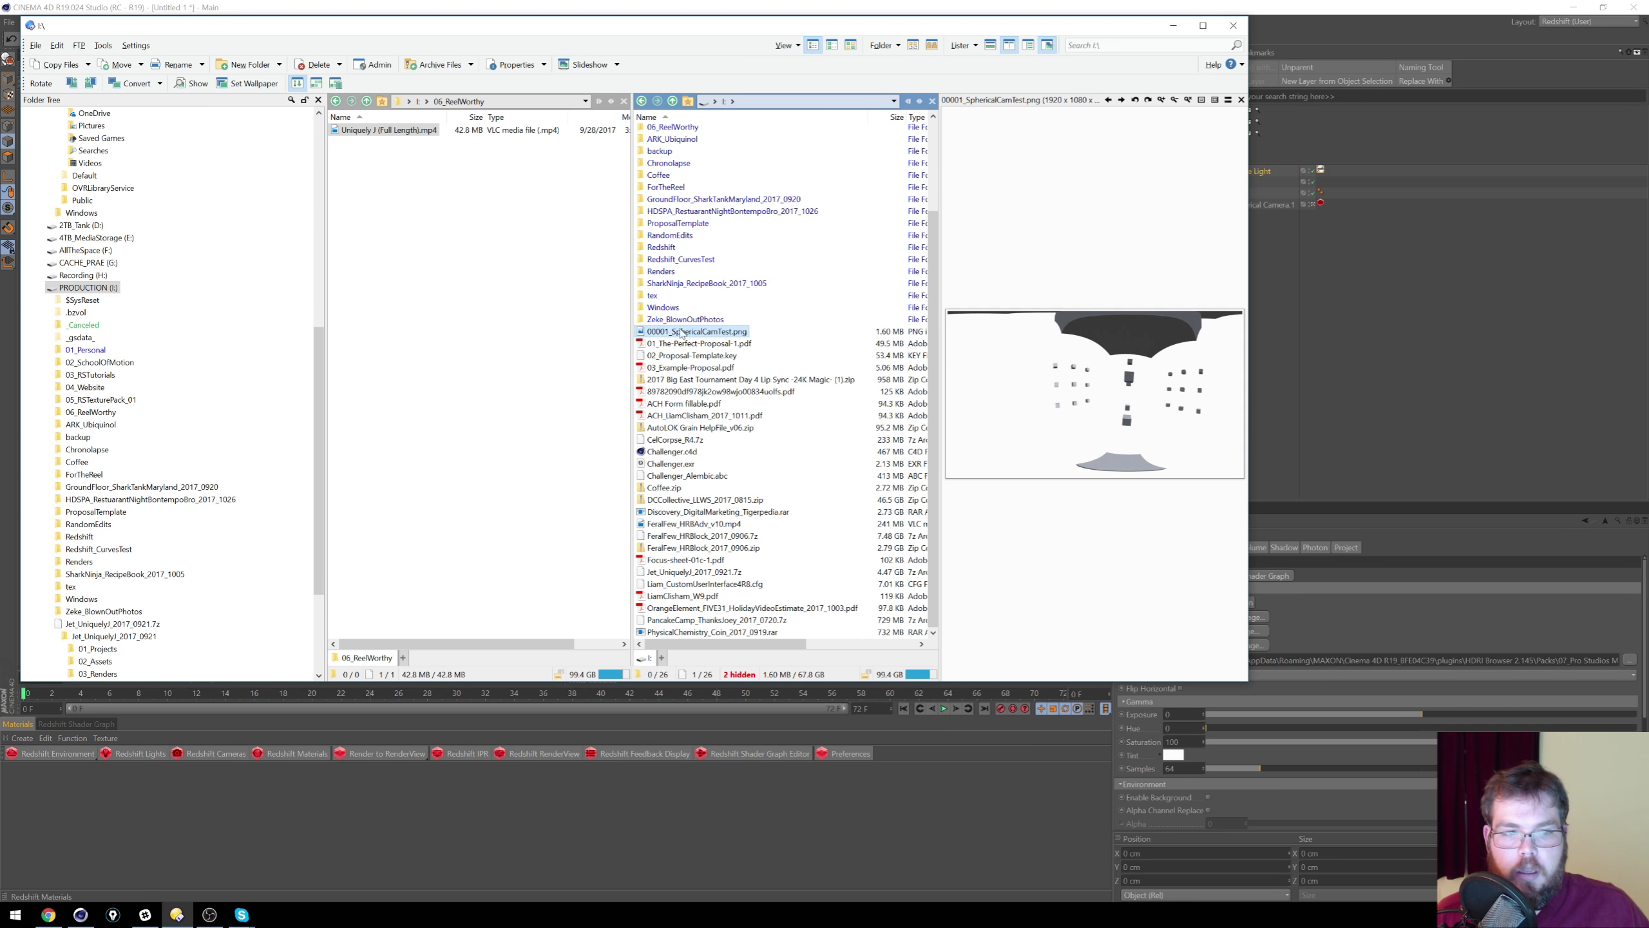
double_click(644, 333)
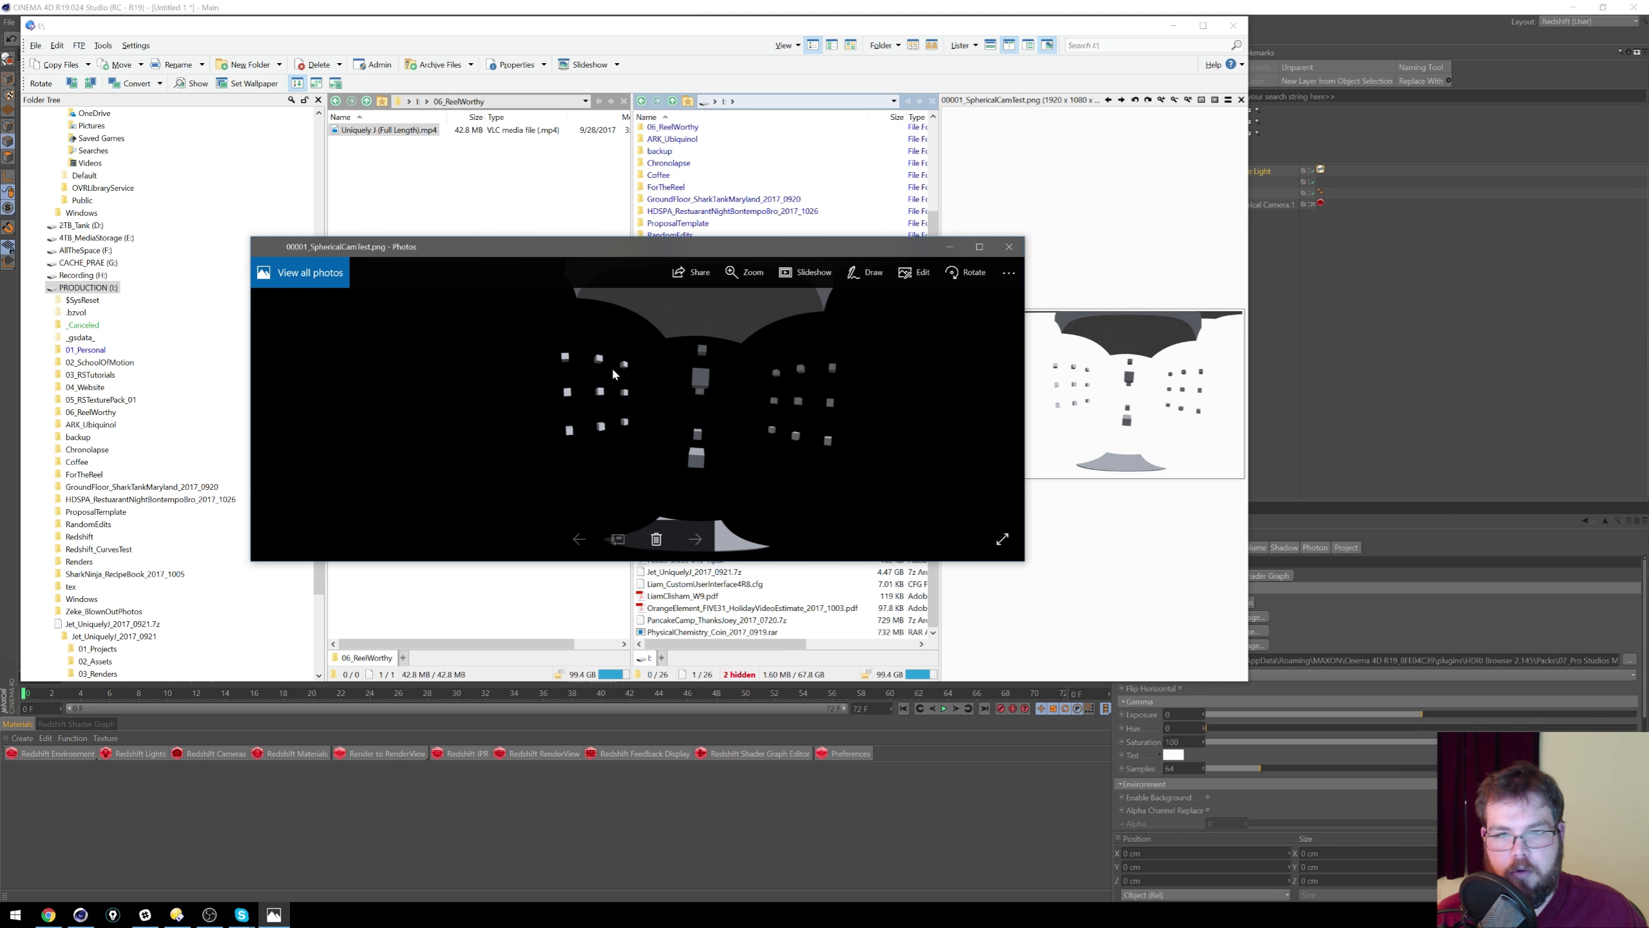
Step: Switch back to Cinema 4D, add a Redshift Stereo-Spherical camera and look through it in the perspective viewport
left_click(867, 800)
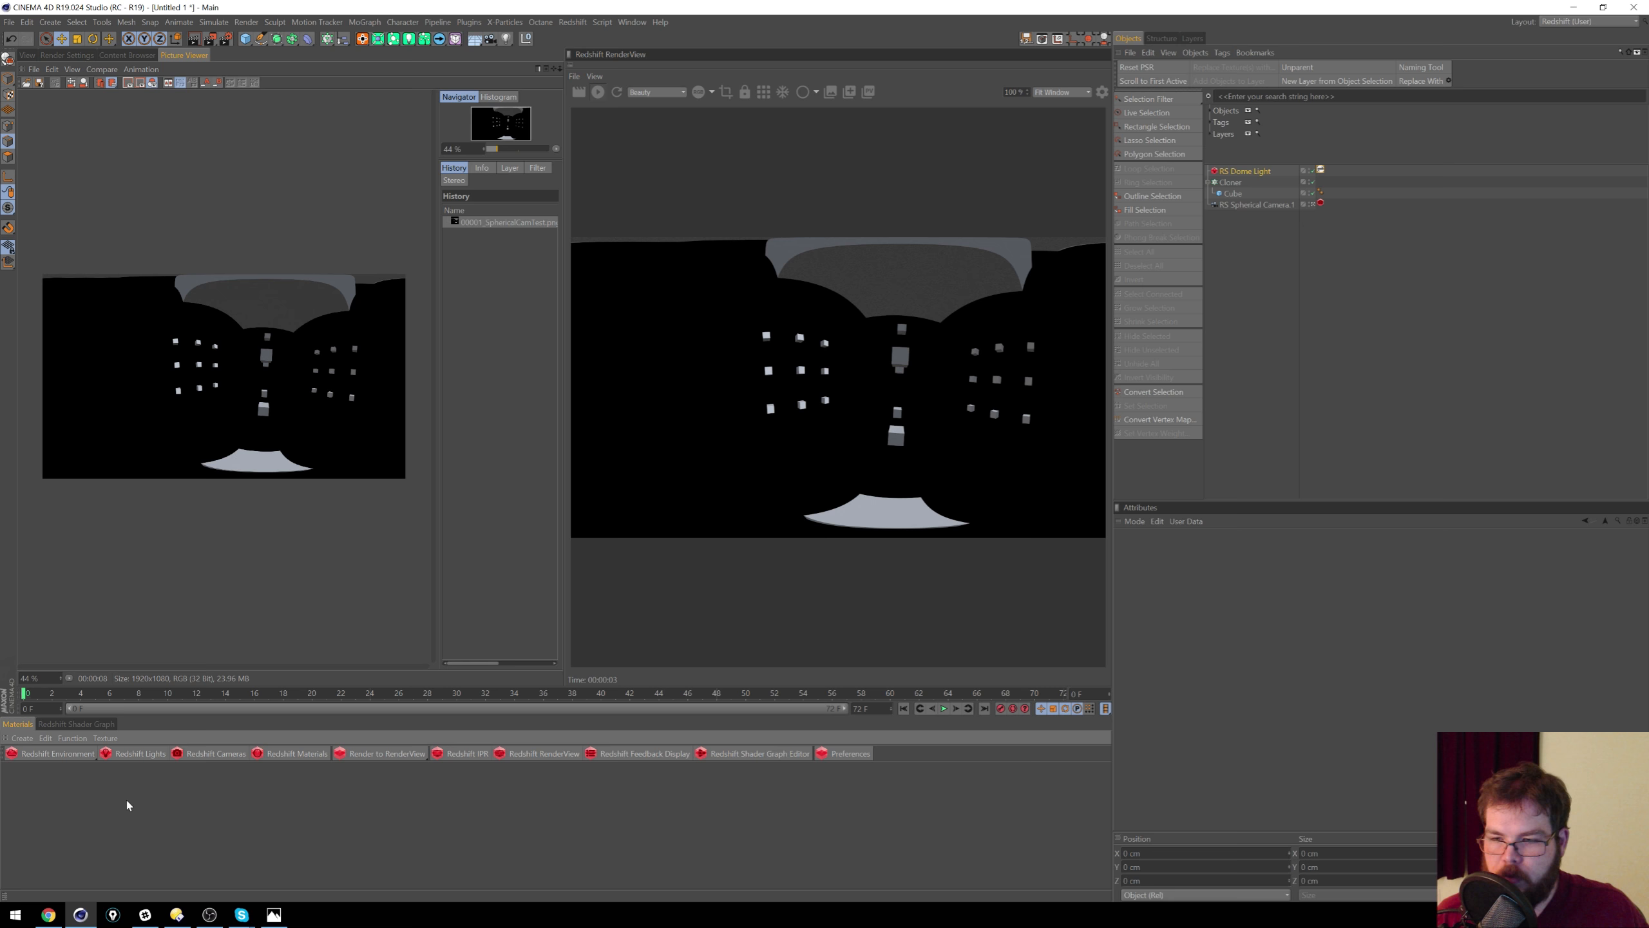
left_click(235, 754)
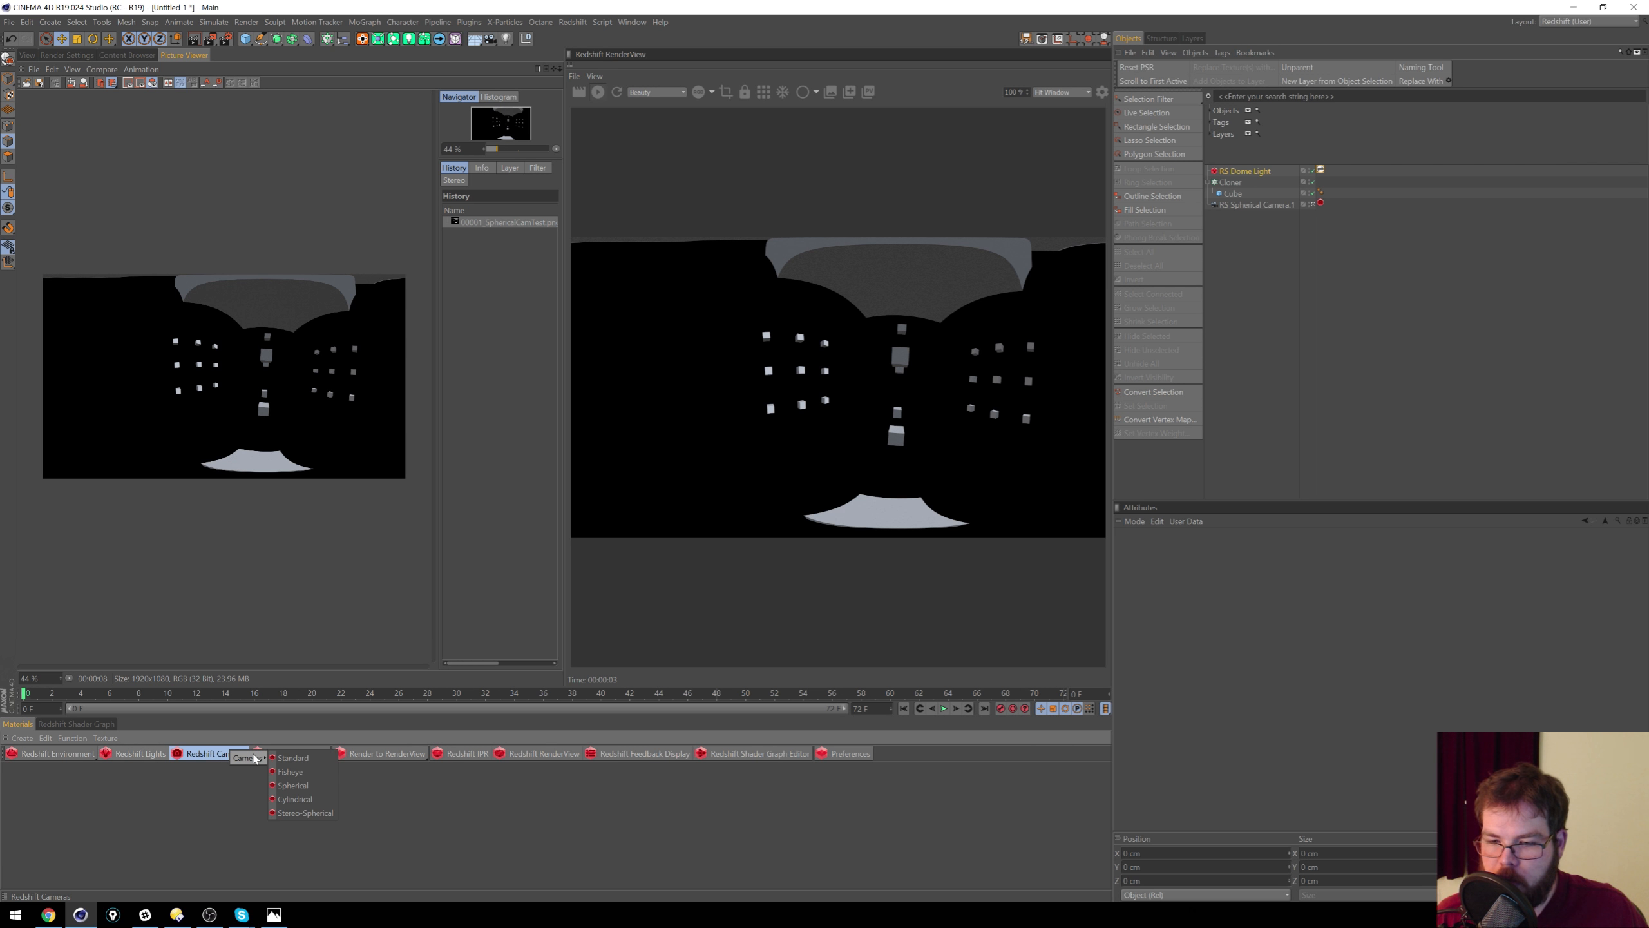
left_click(331, 813)
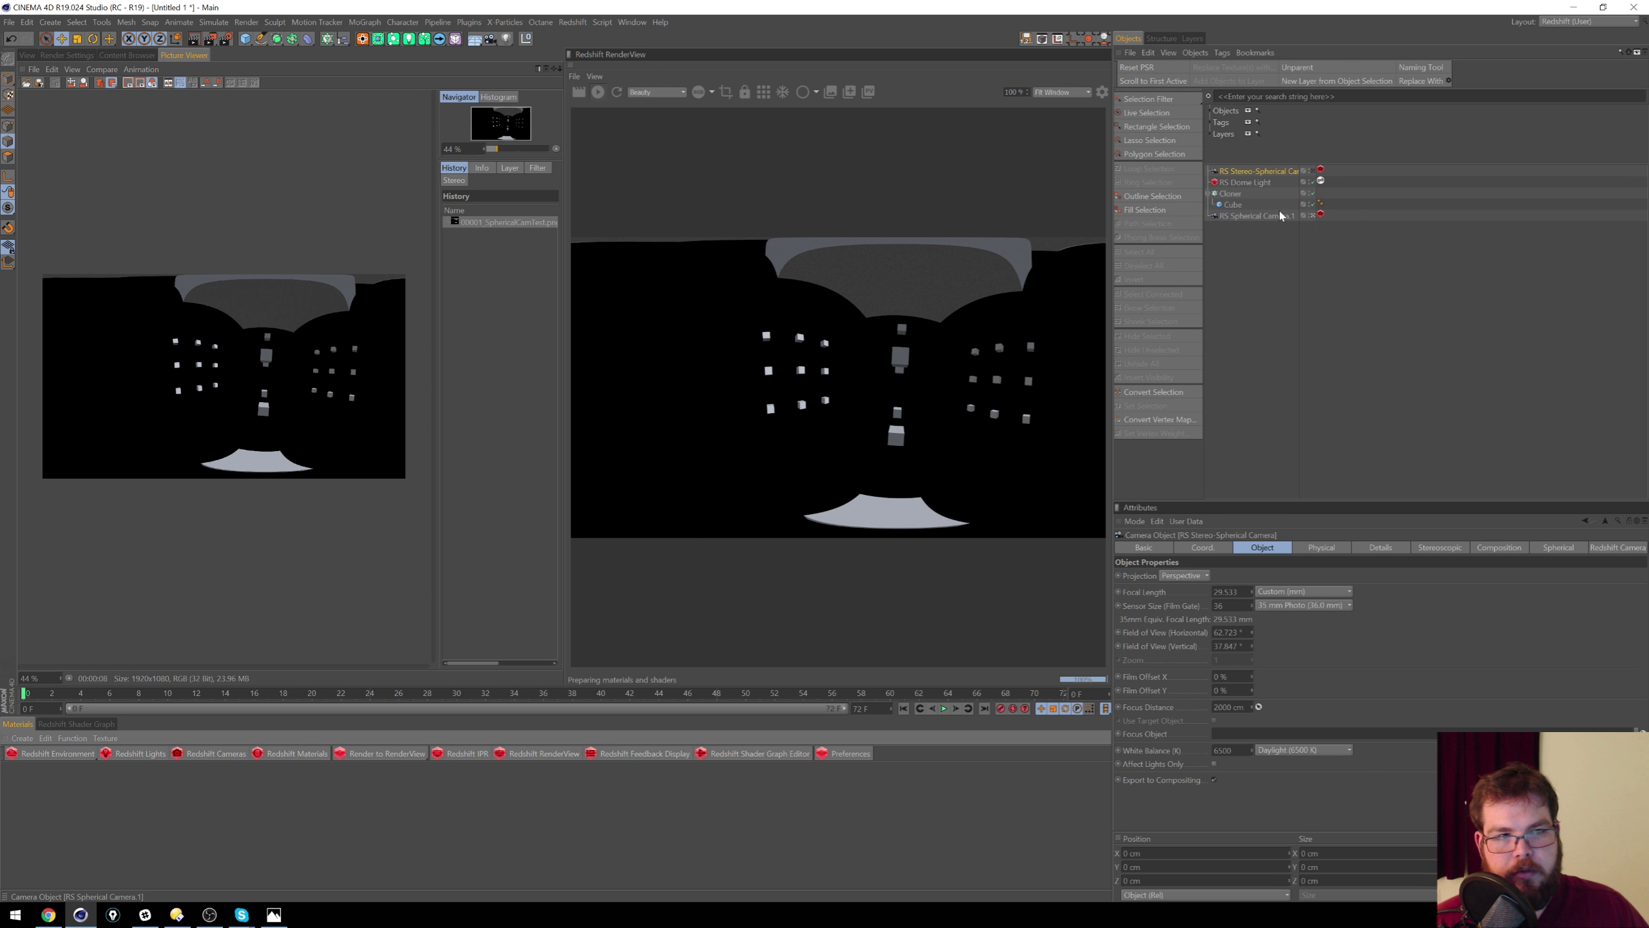
left_click(27, 55)
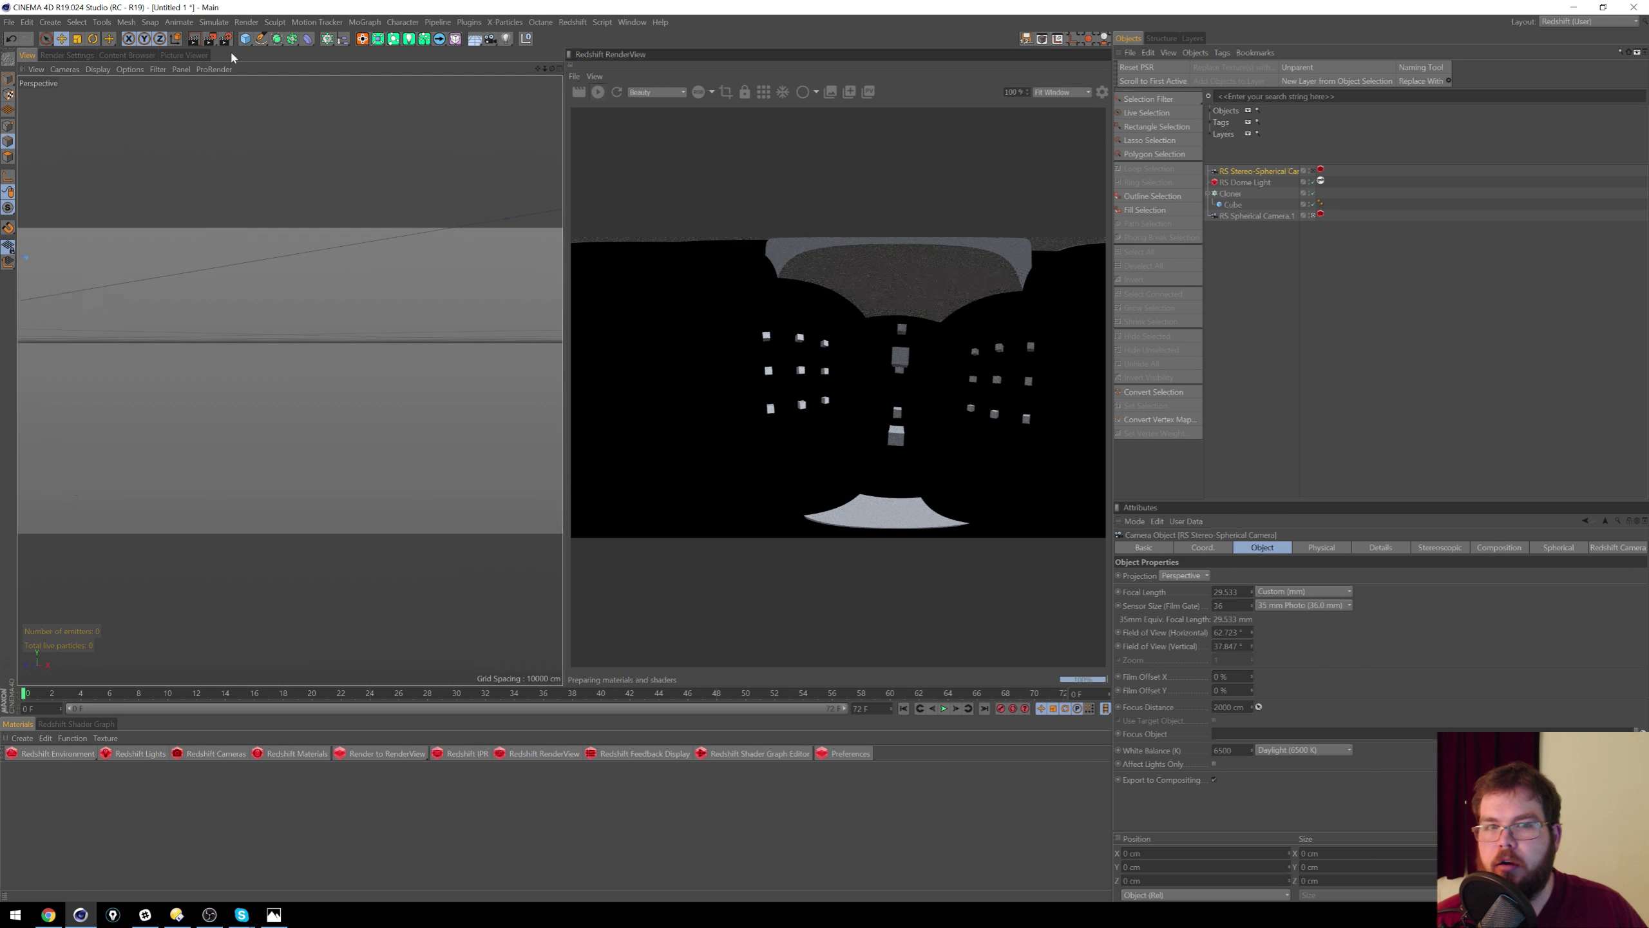
left_click(1311, 171)
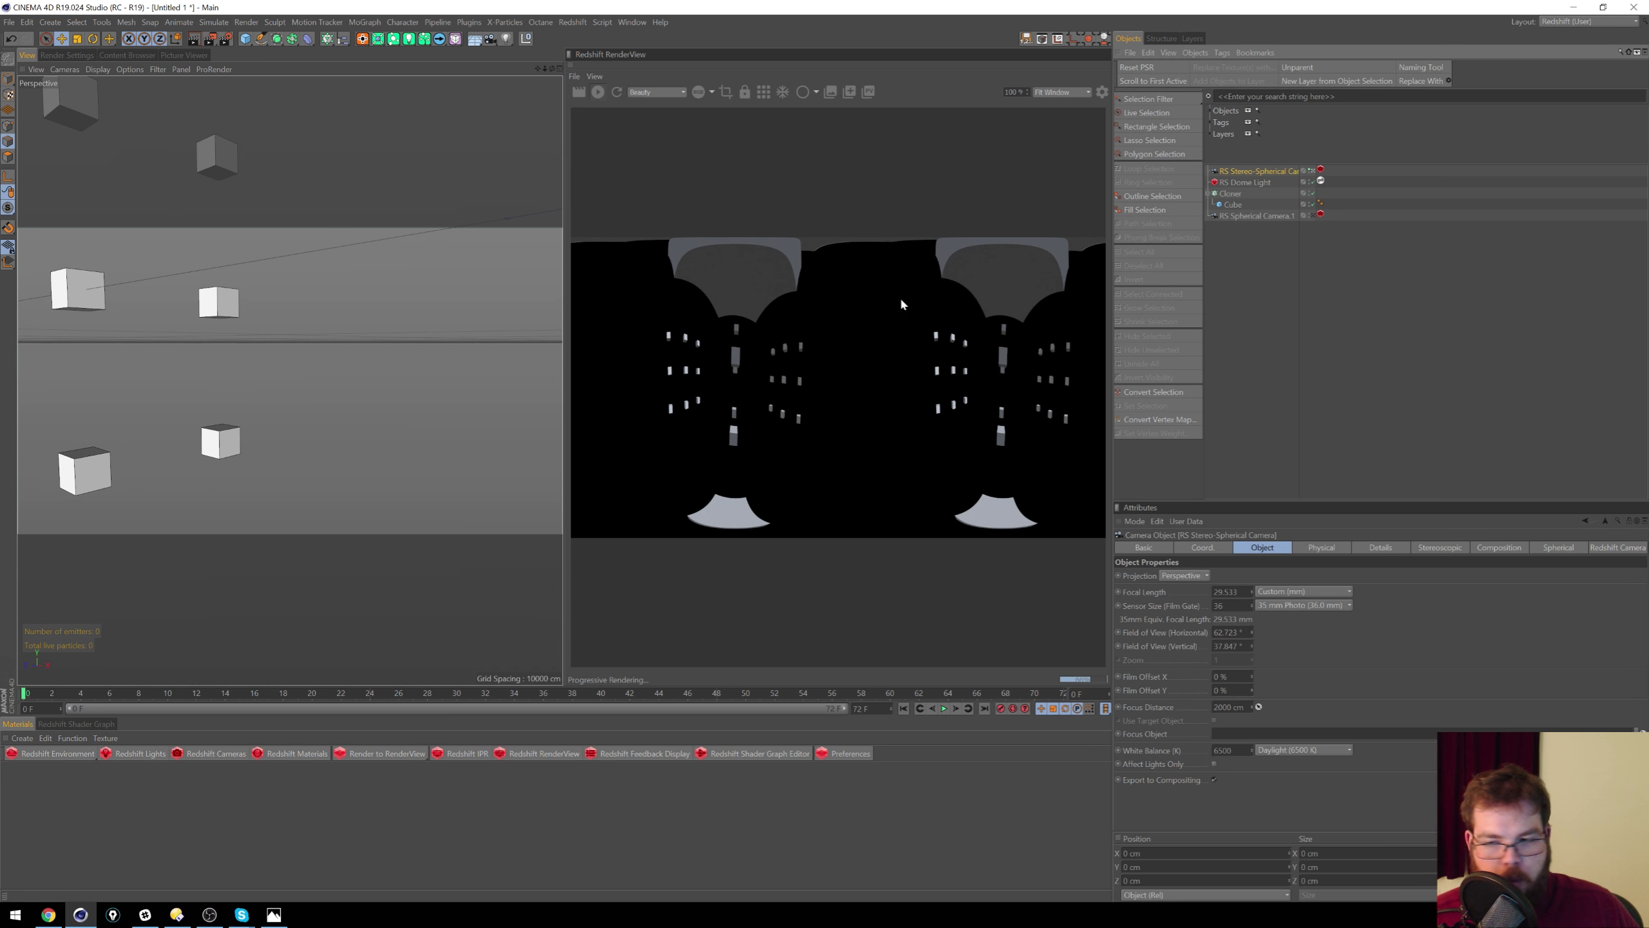
Step: Add a Redshift Fisheye camera, look through it and reframe the cubes
left_click_drag(215, 754, 305, 777)
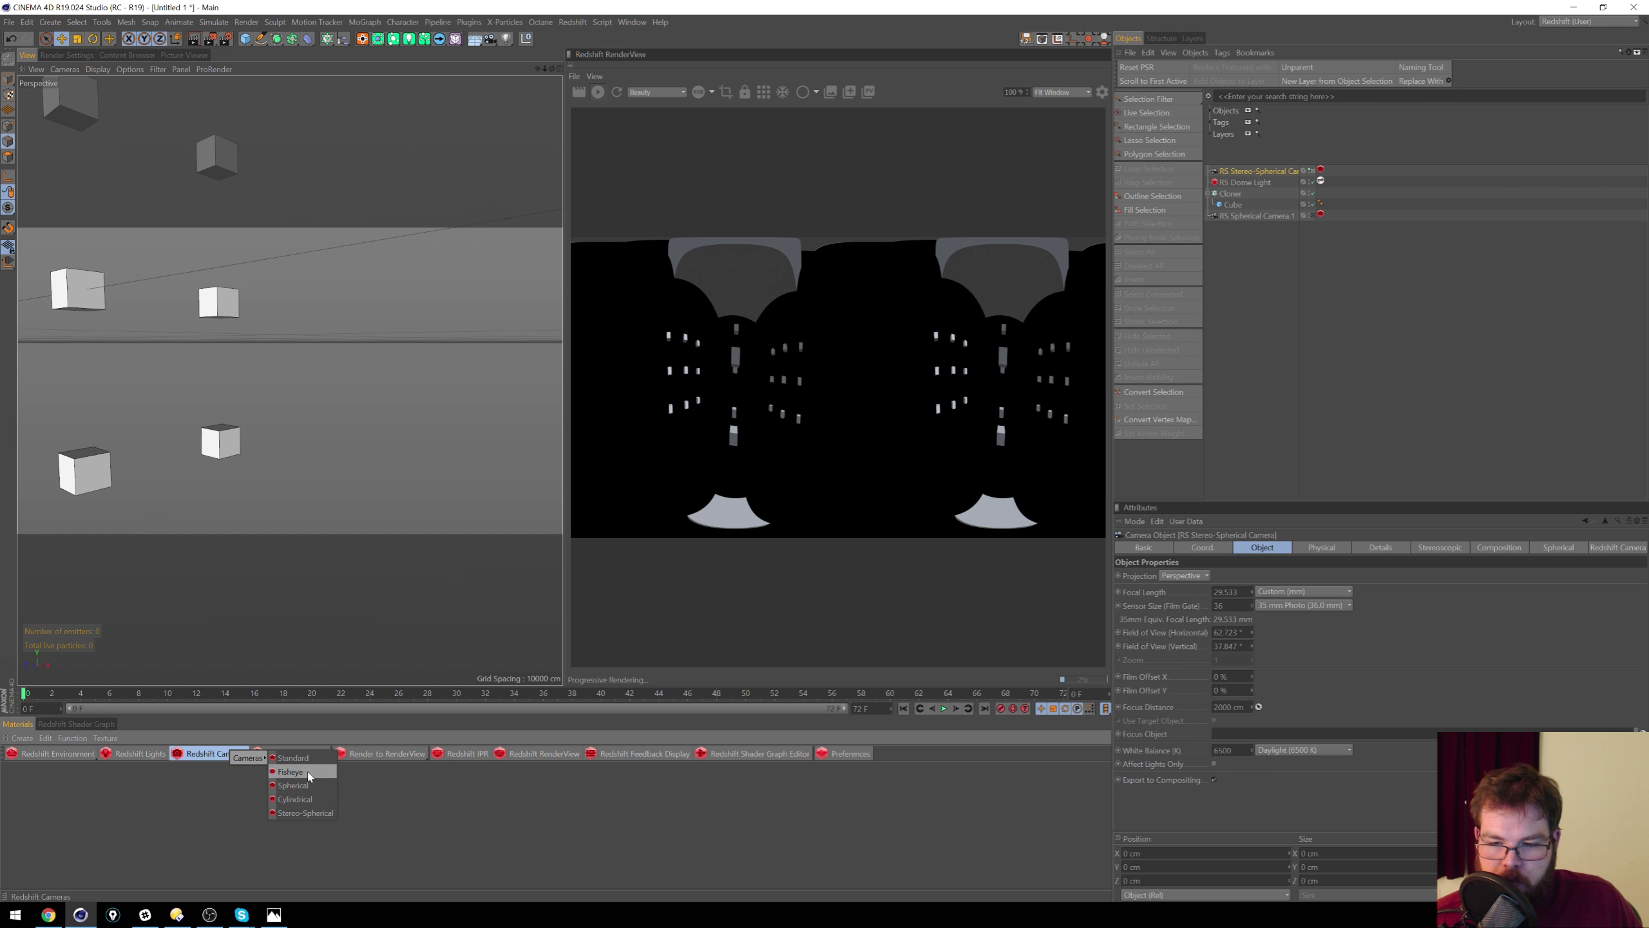
left_click(307, 771)
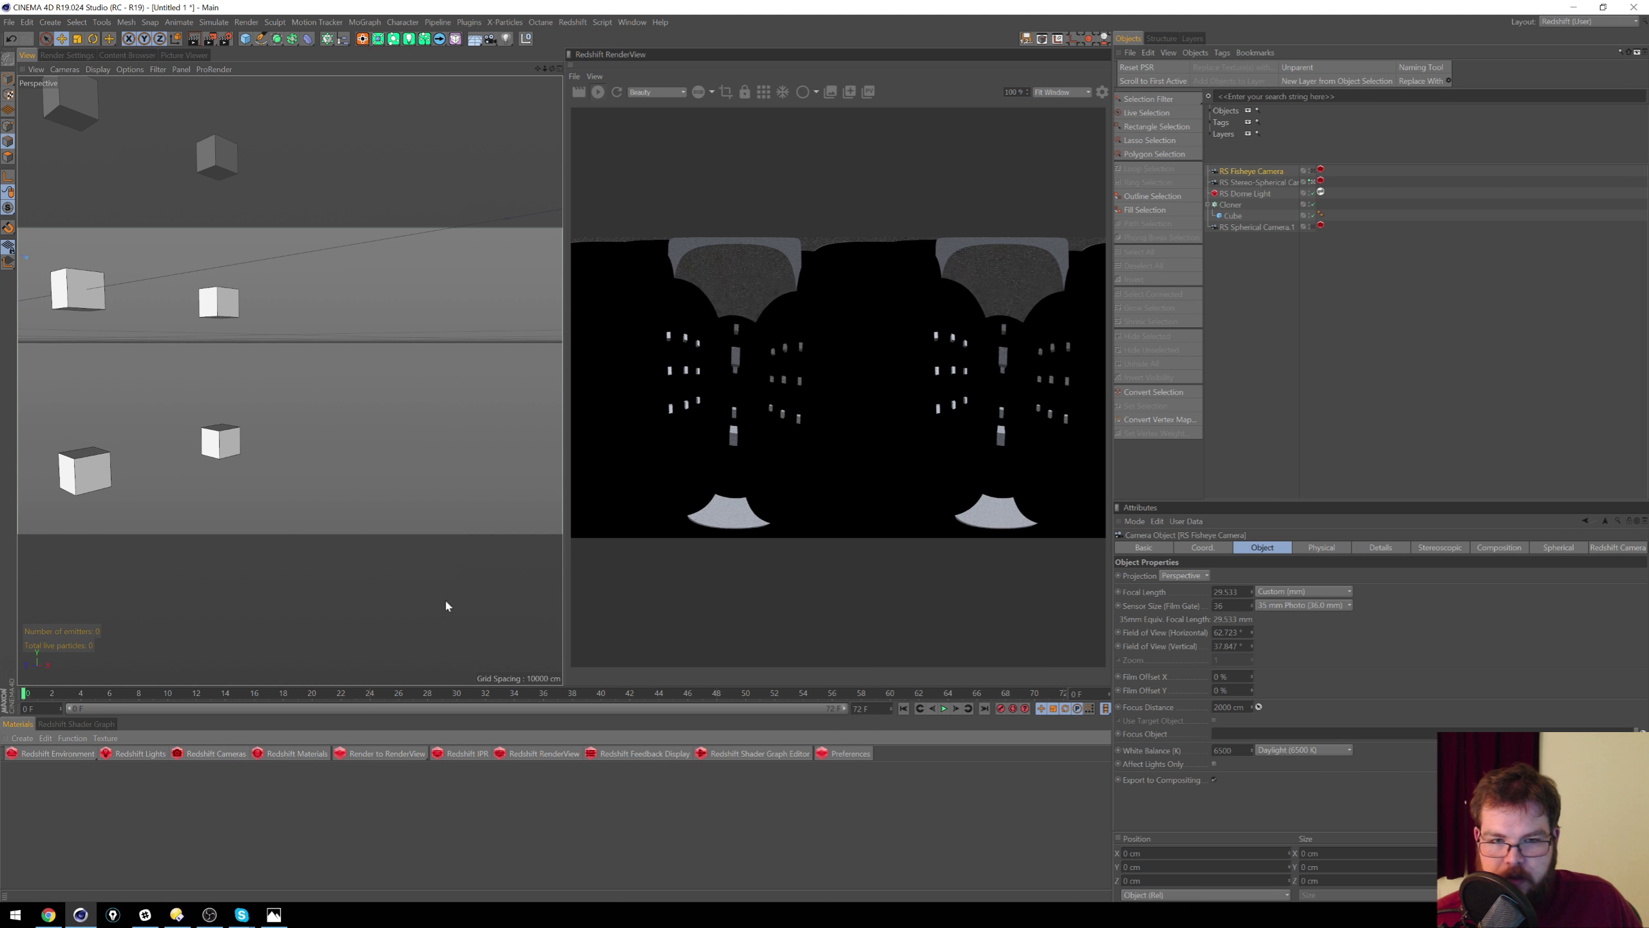
left_click(1313, 171)
middle_click_drag(350, 297, 14, 351, "alt")
middle_click_drag(260, 252, 163, 277, "alt")
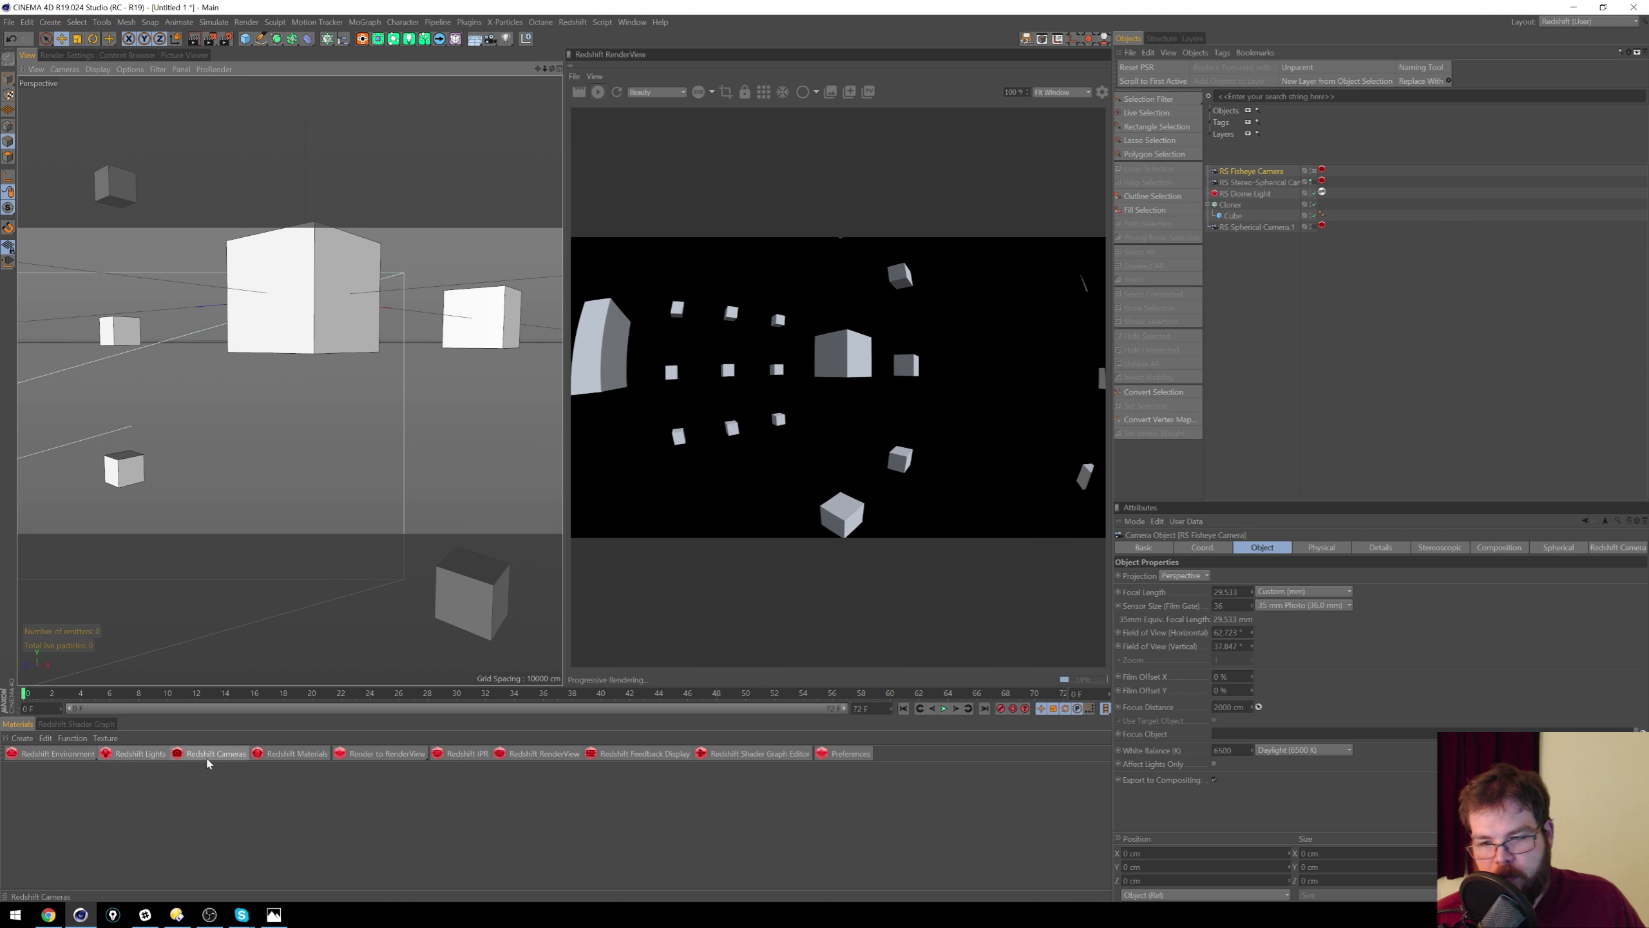
Step: Add a Redshift Cylindrical camera and look through it
left_click(208, 754)
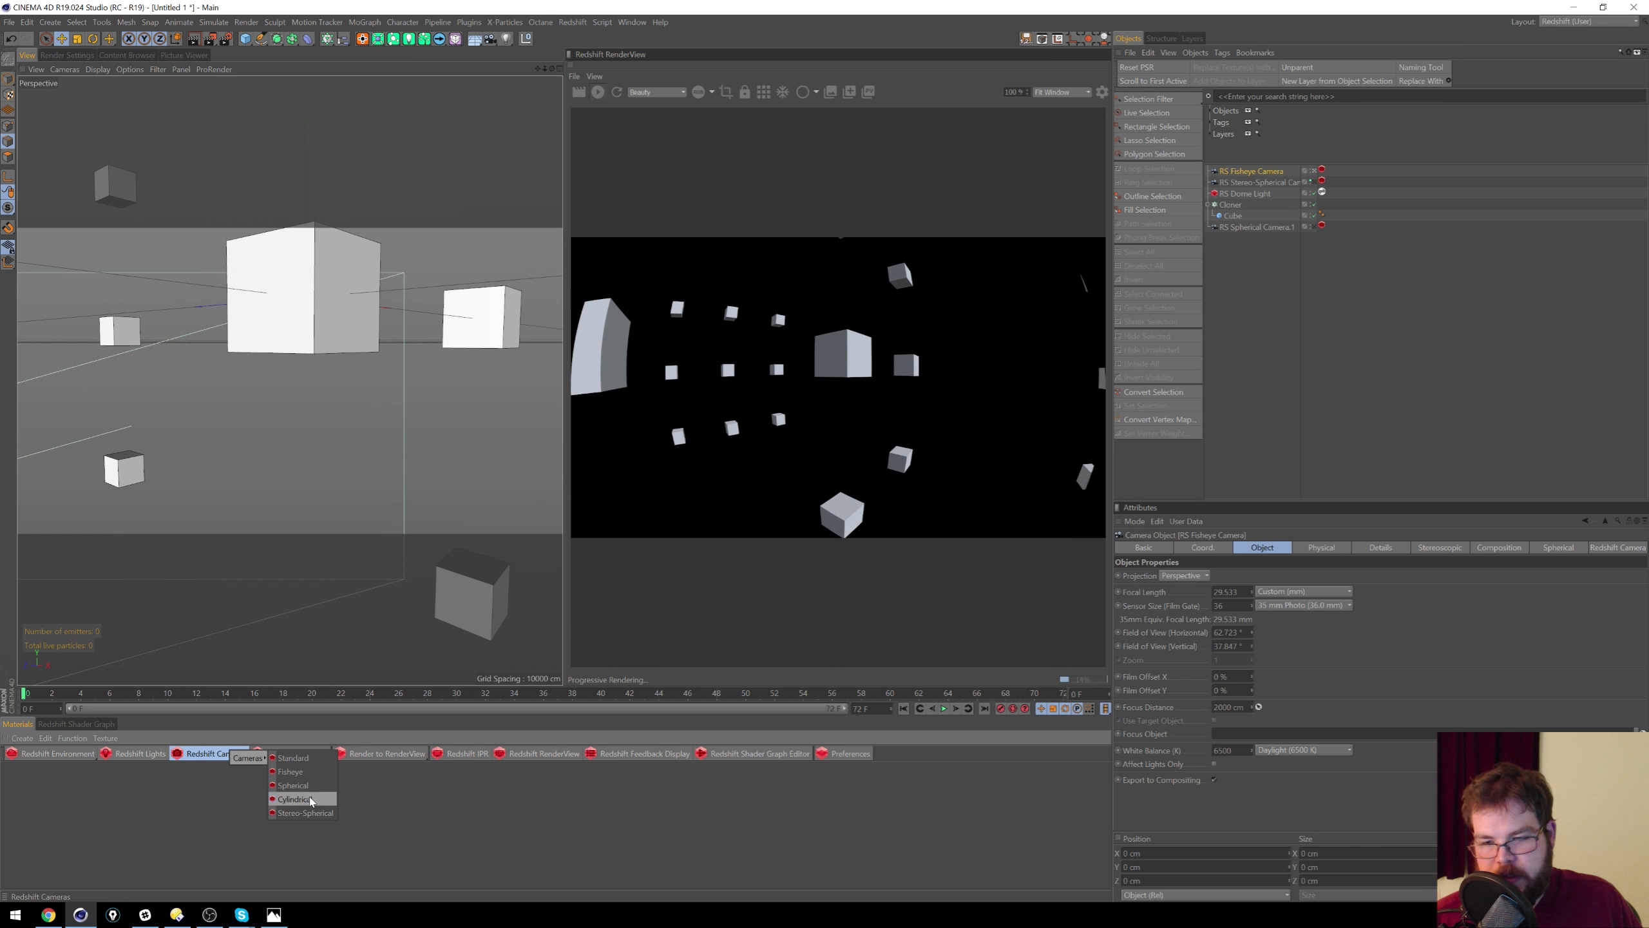
left_click(320, 805)
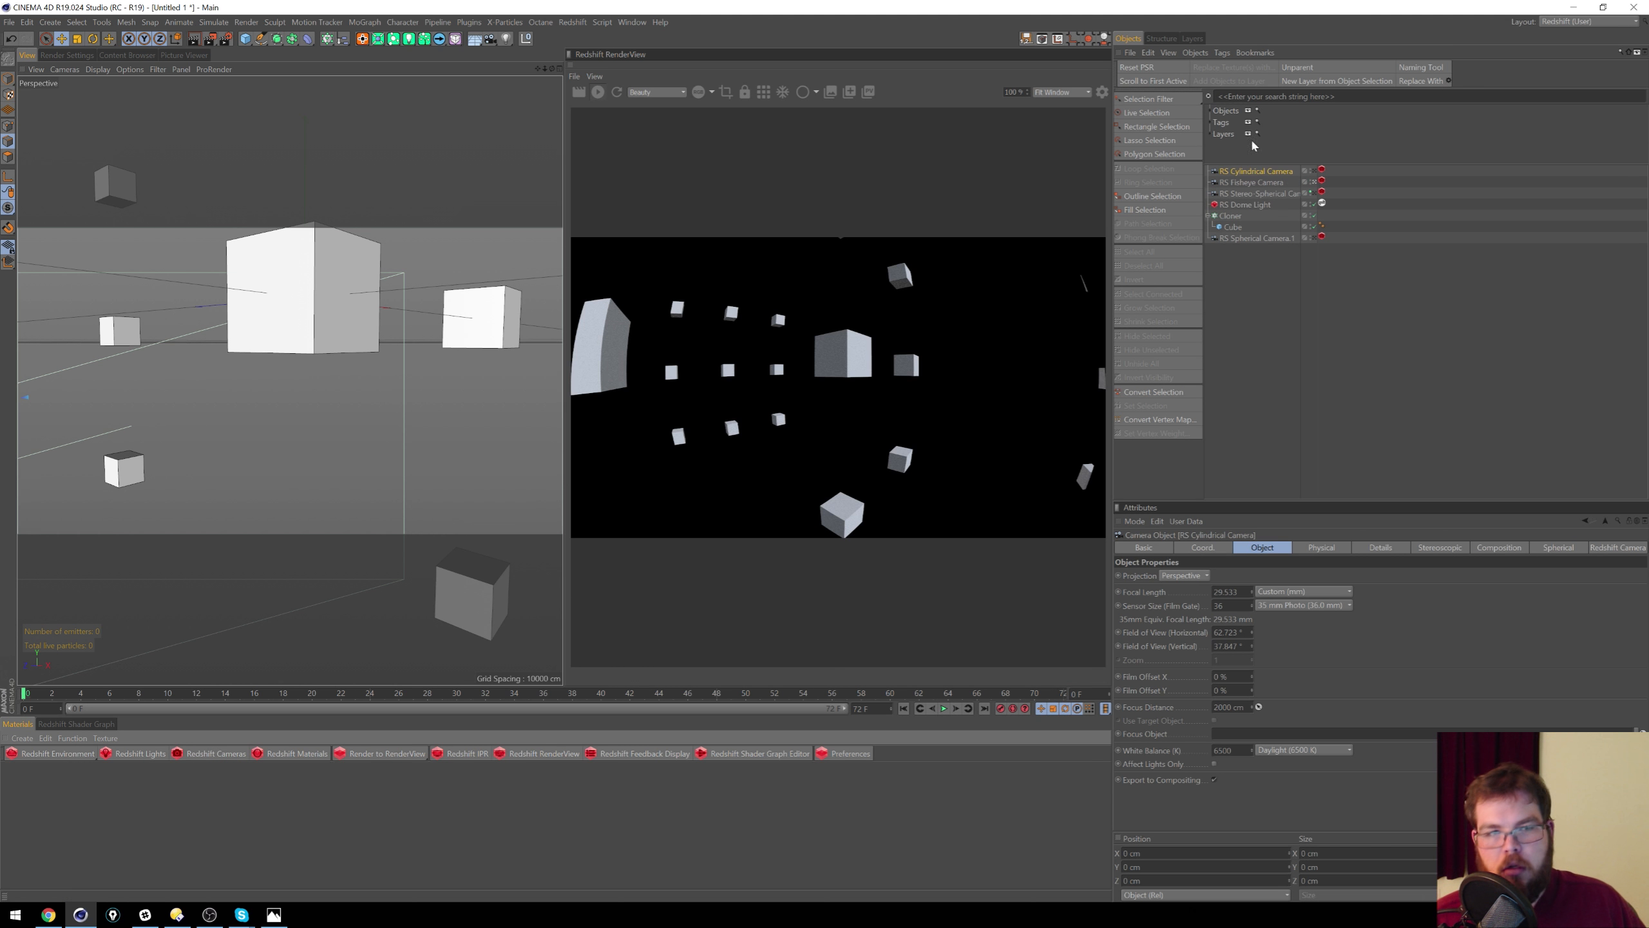
left_click(1321, 171)
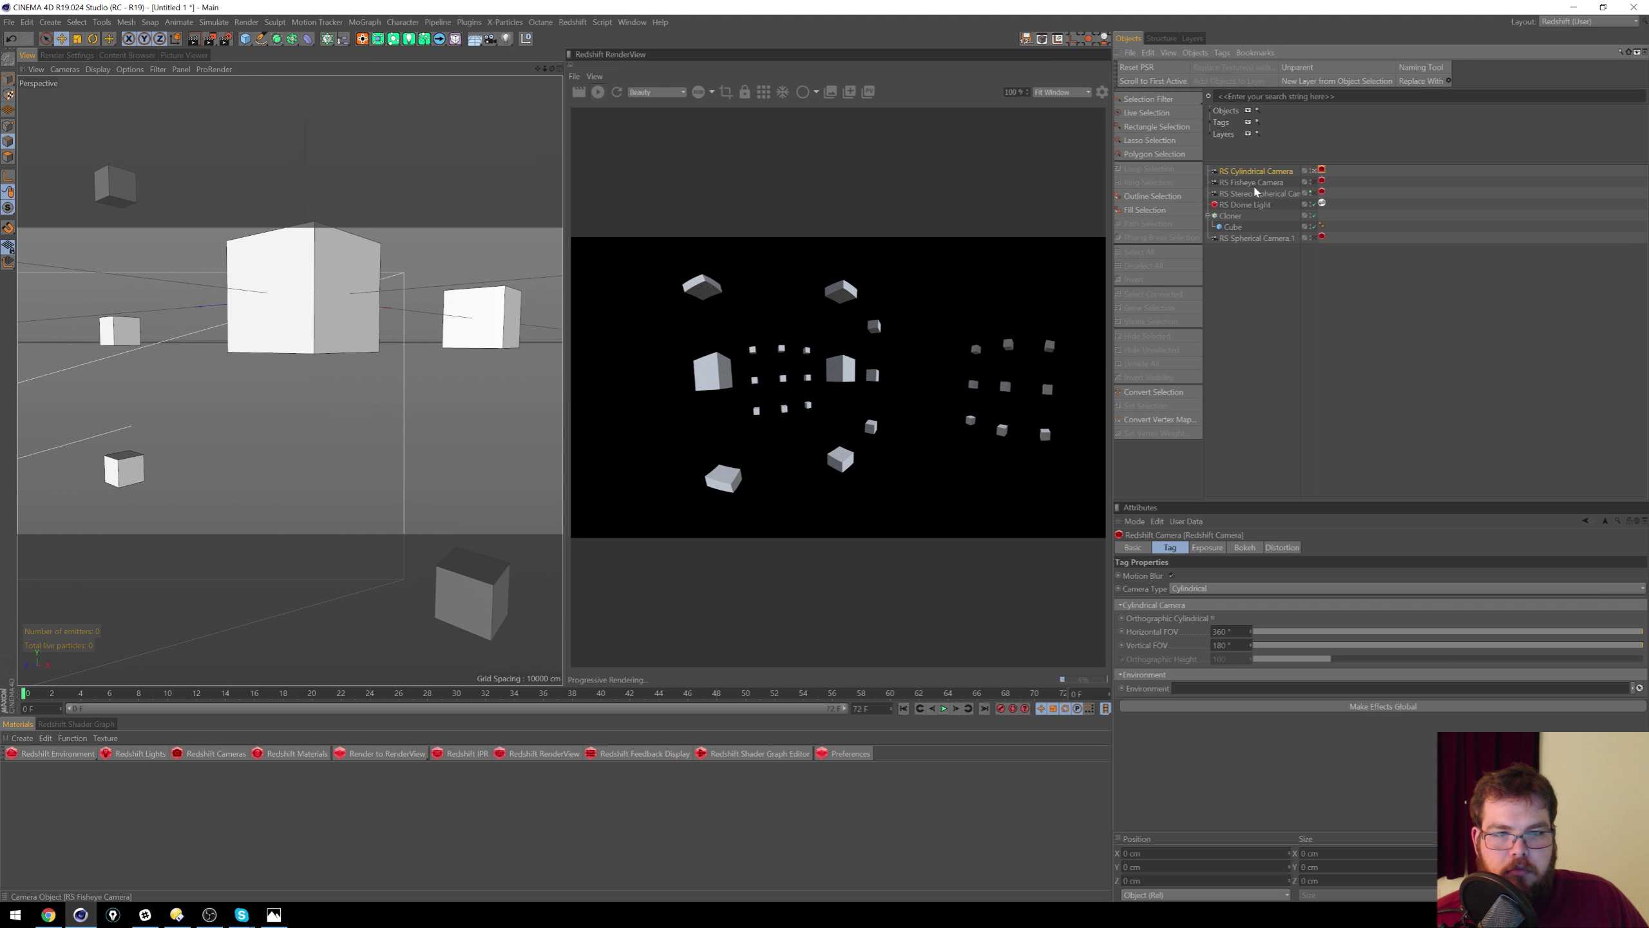
Step: Move in close to the cloned cubes and around them to examine the cylindrical camera's distortion in the render view
middle_click_drag(236, 401, 352, 322, "alt")
left_click(1234, 218)
scroll(345, 334, "up", 8)
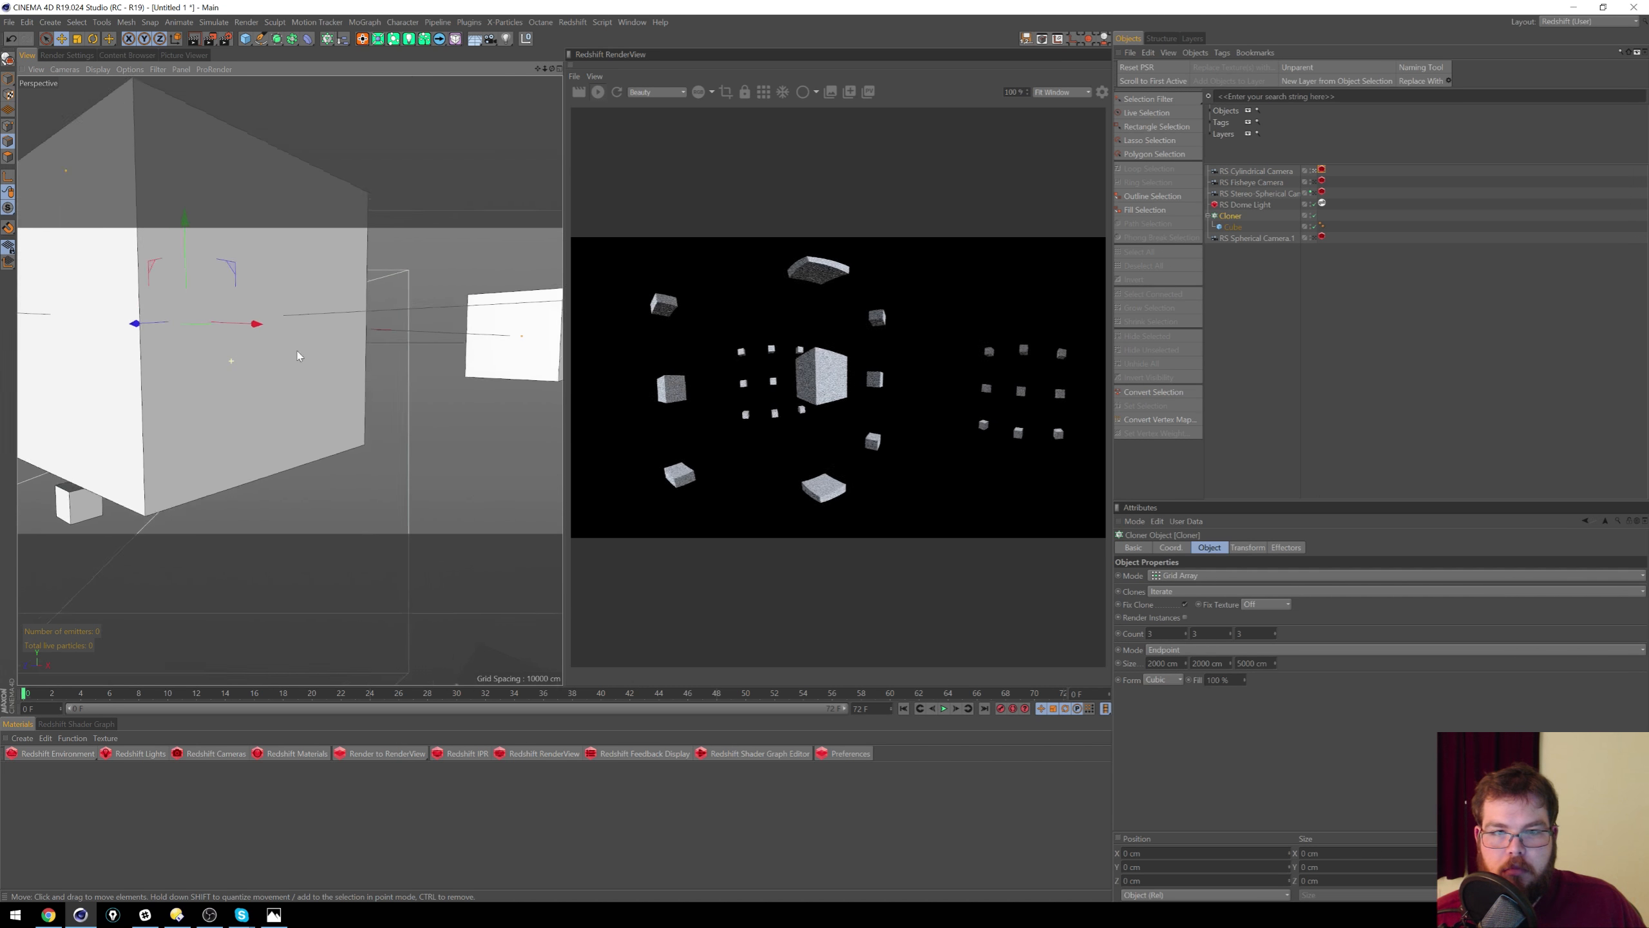
middle_click_drag(334, 351, 140, 386, "alt")
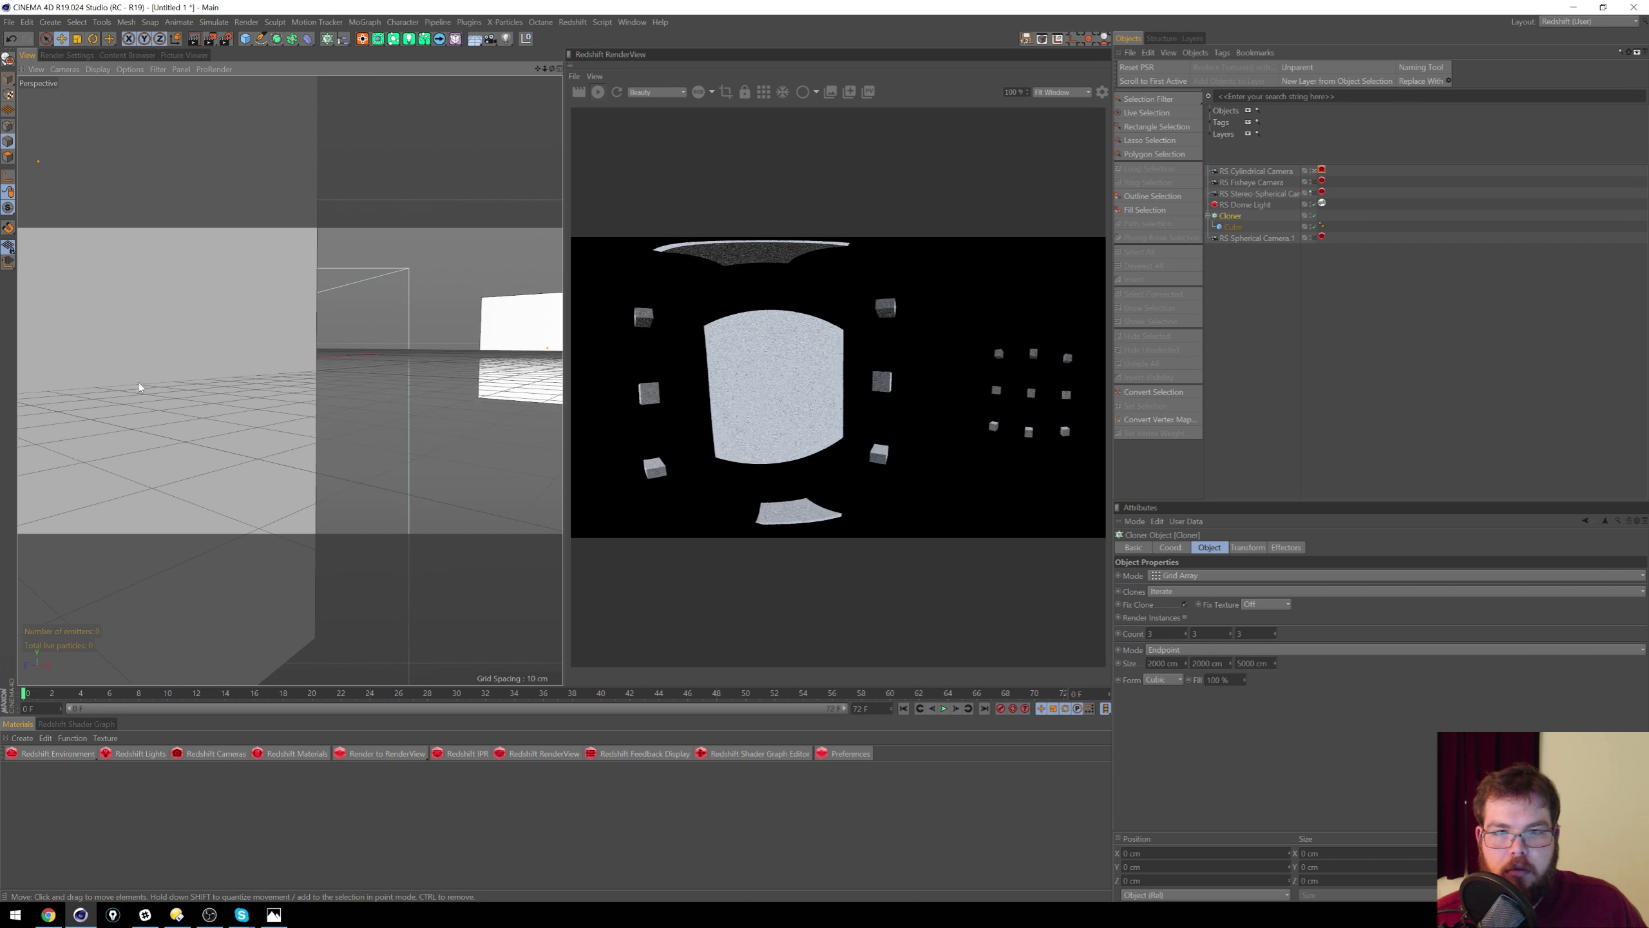
scroll(222, 366, "up", 5)
scroll(225, 387, "down", 6)
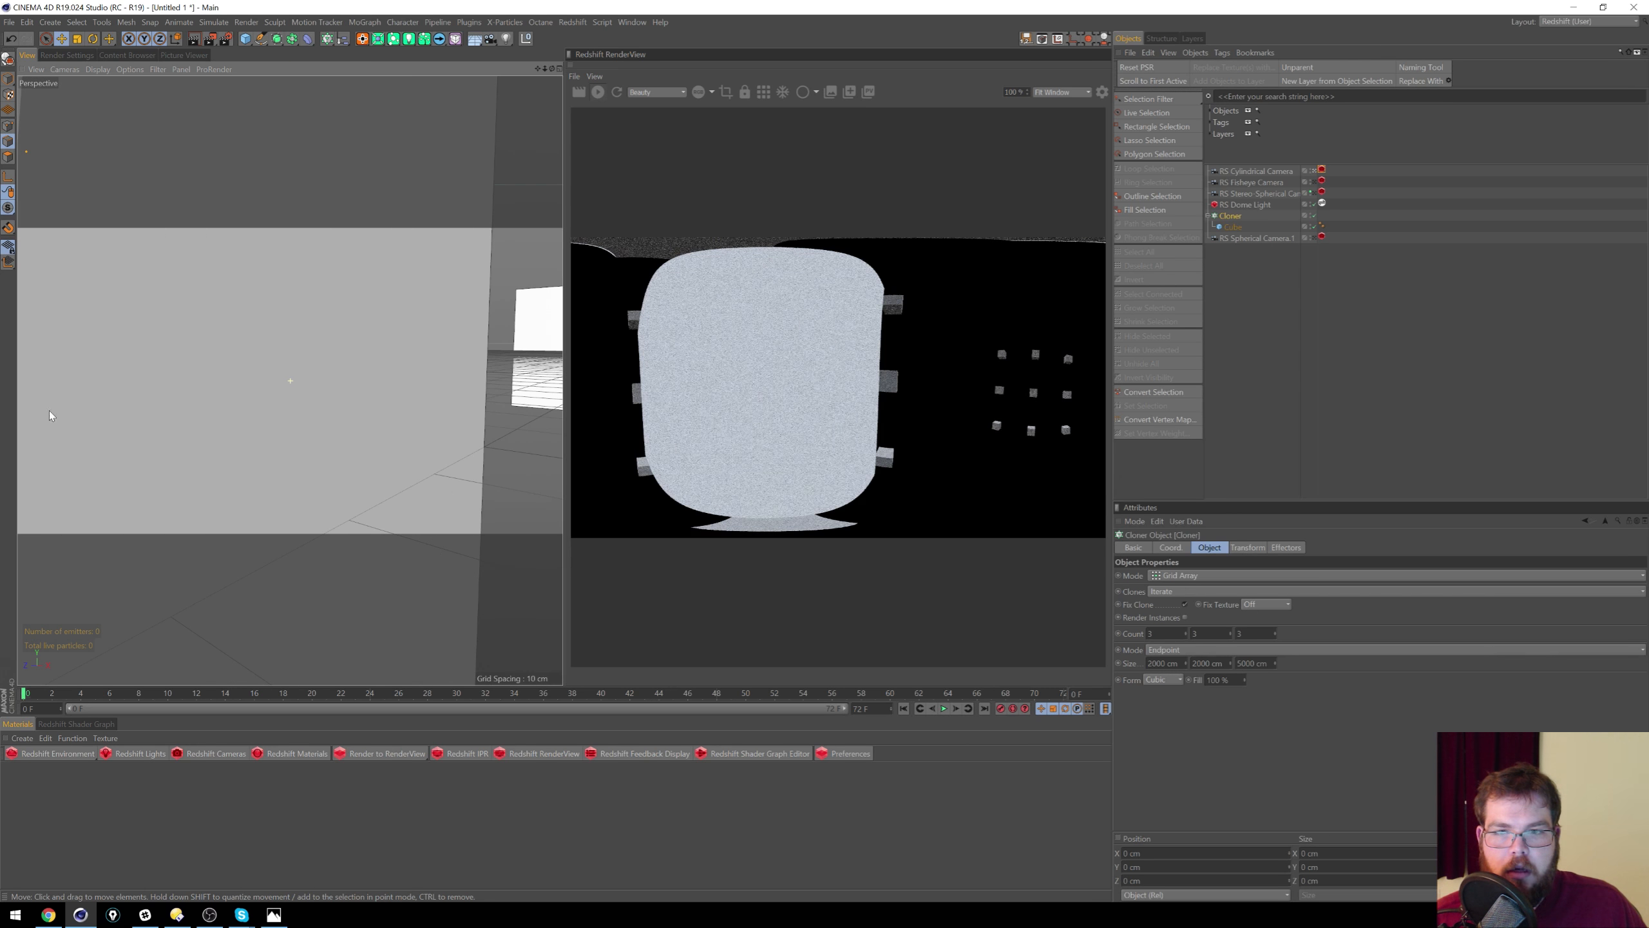
scroll(283, 336, "down", 3)
left_click_drag(268, 369, 235, 337, "alt")
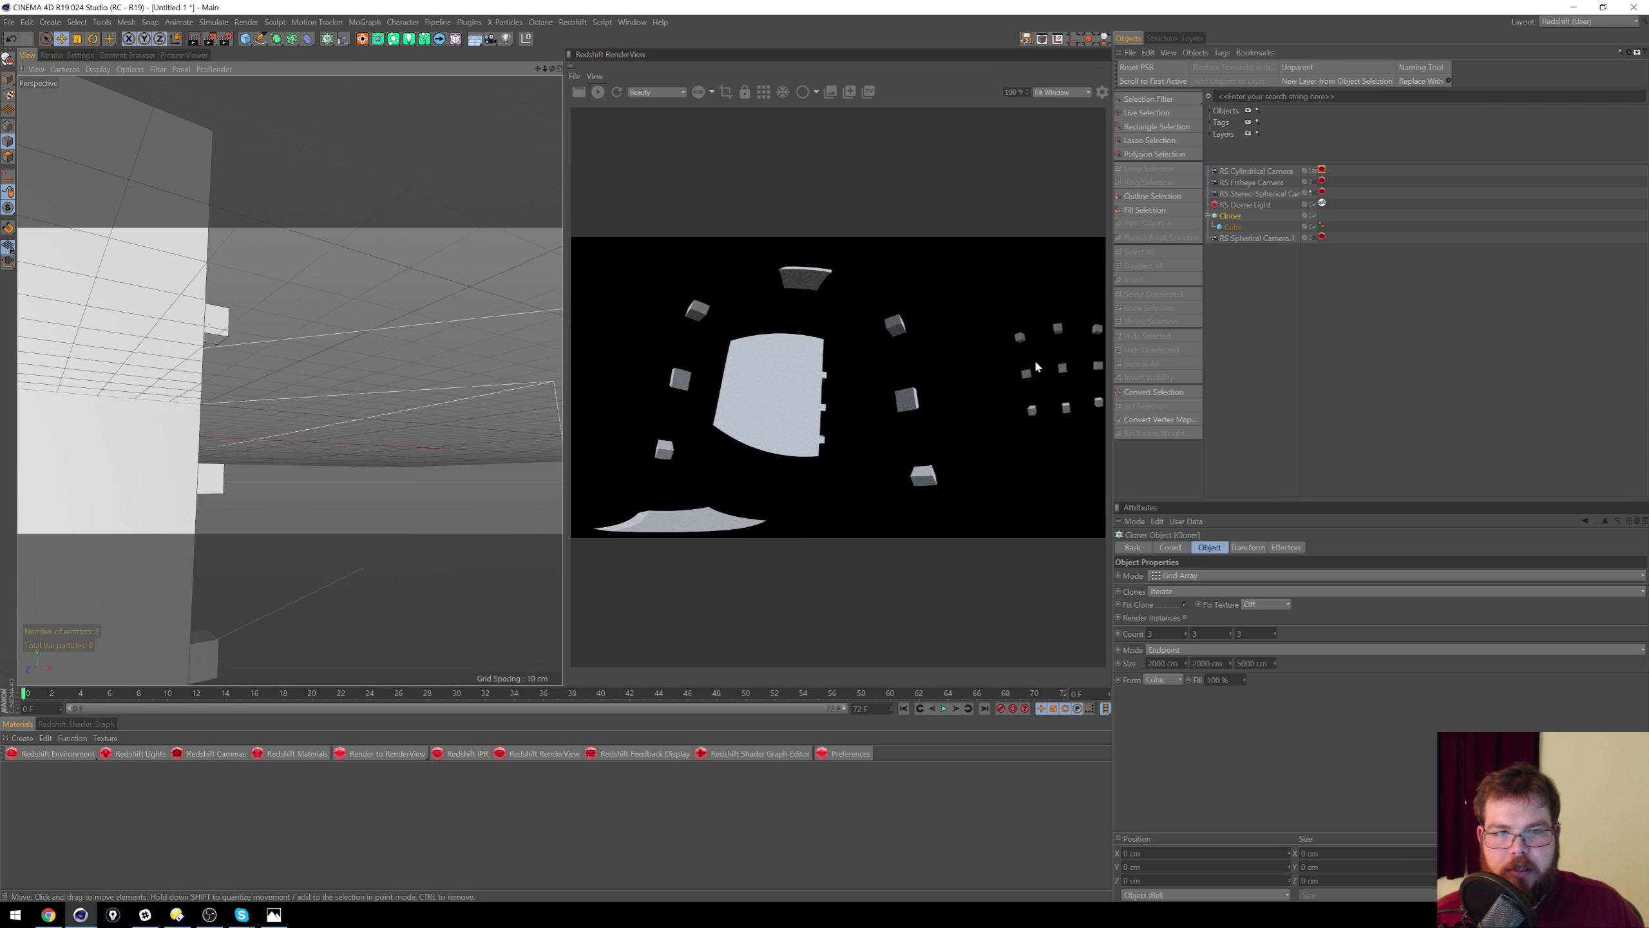
left_click_drag(365, 390, 326, 390, "alt")
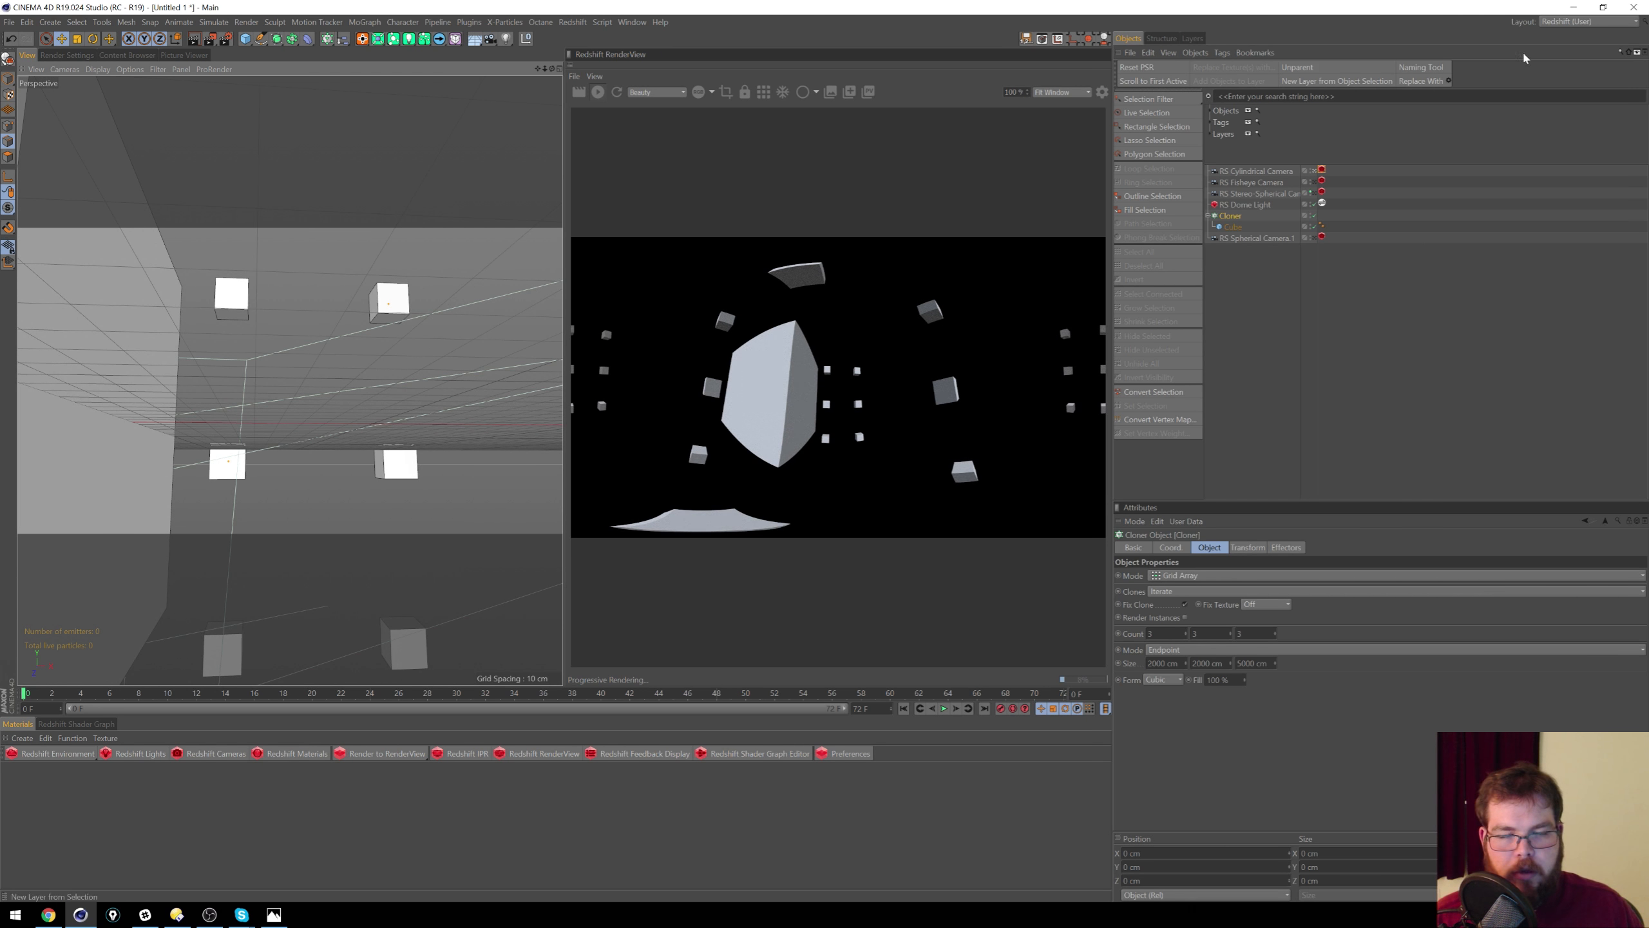
Step: Delete the Cylindrical, Fisheye and Stereo-Spherical cameras, and delete the Cloner together with its cube
left_click(1257, 170)
left_click(1281, 194, "shift")
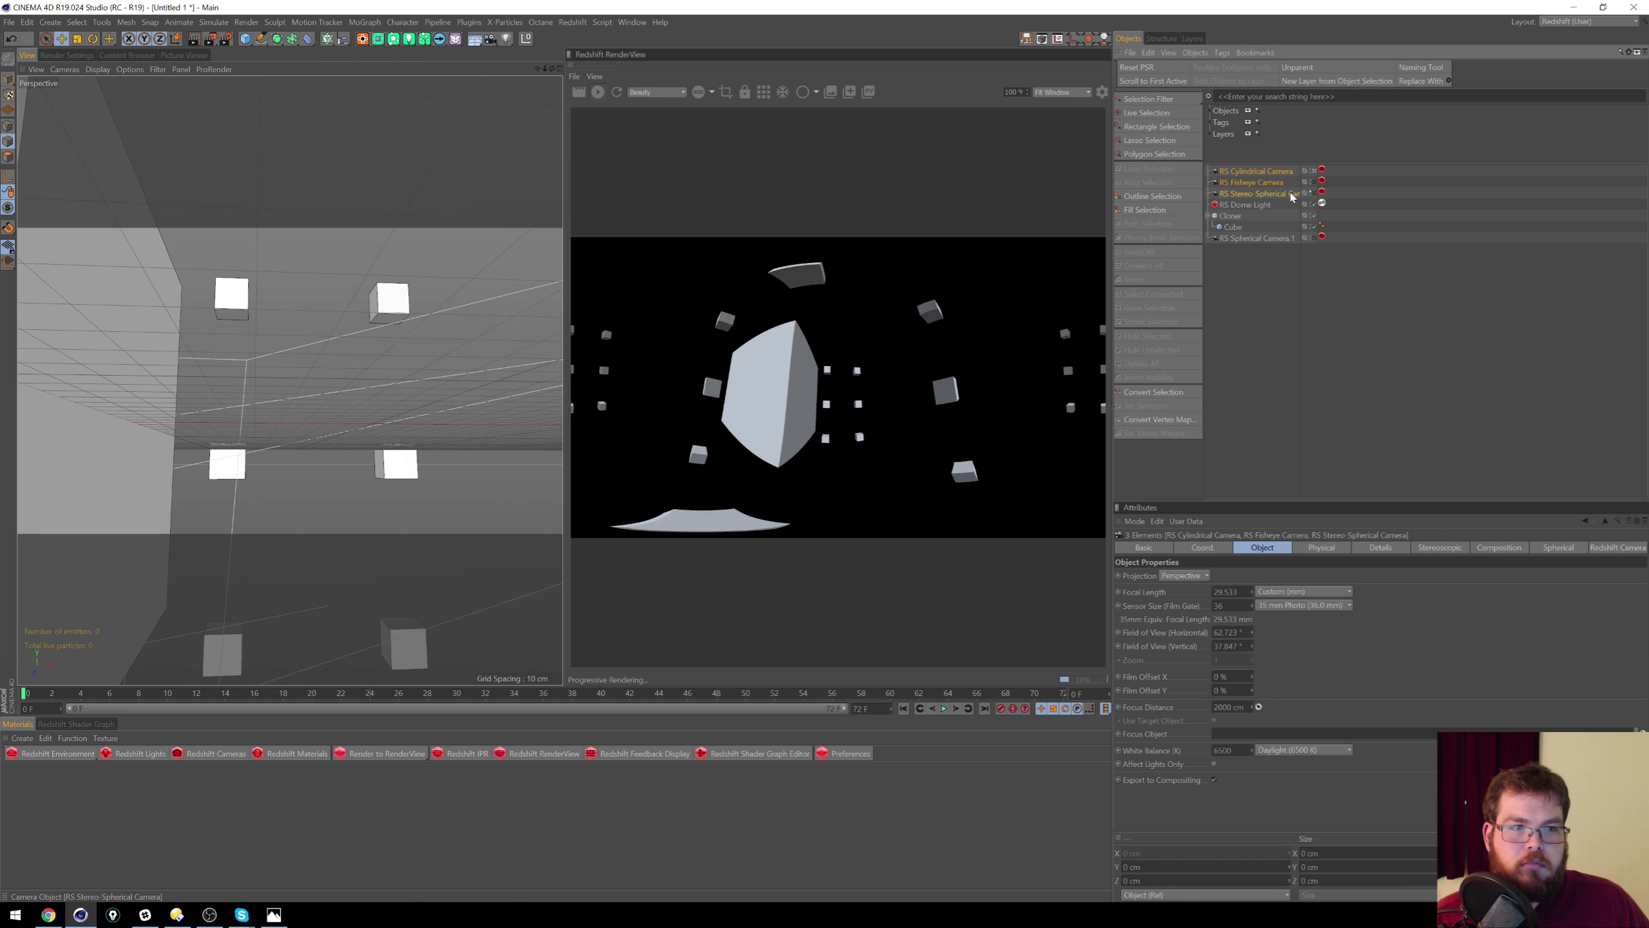
key("Delete")
left_click_drag(279, 333, 427, 334, "alt")
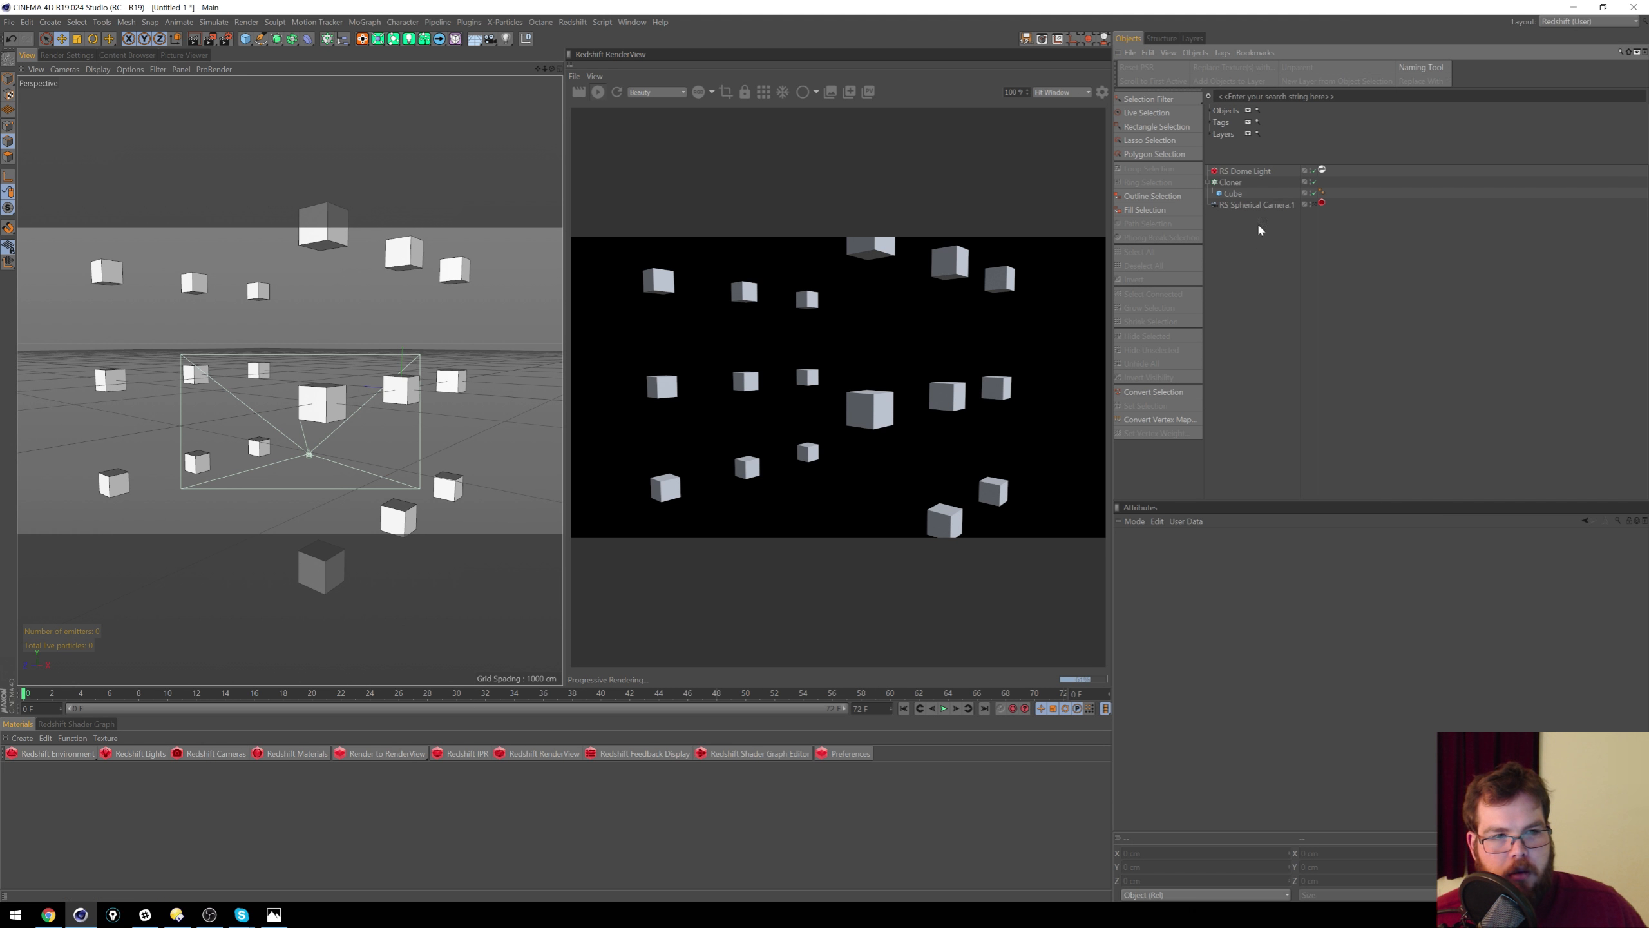
left_click(1233, 183)
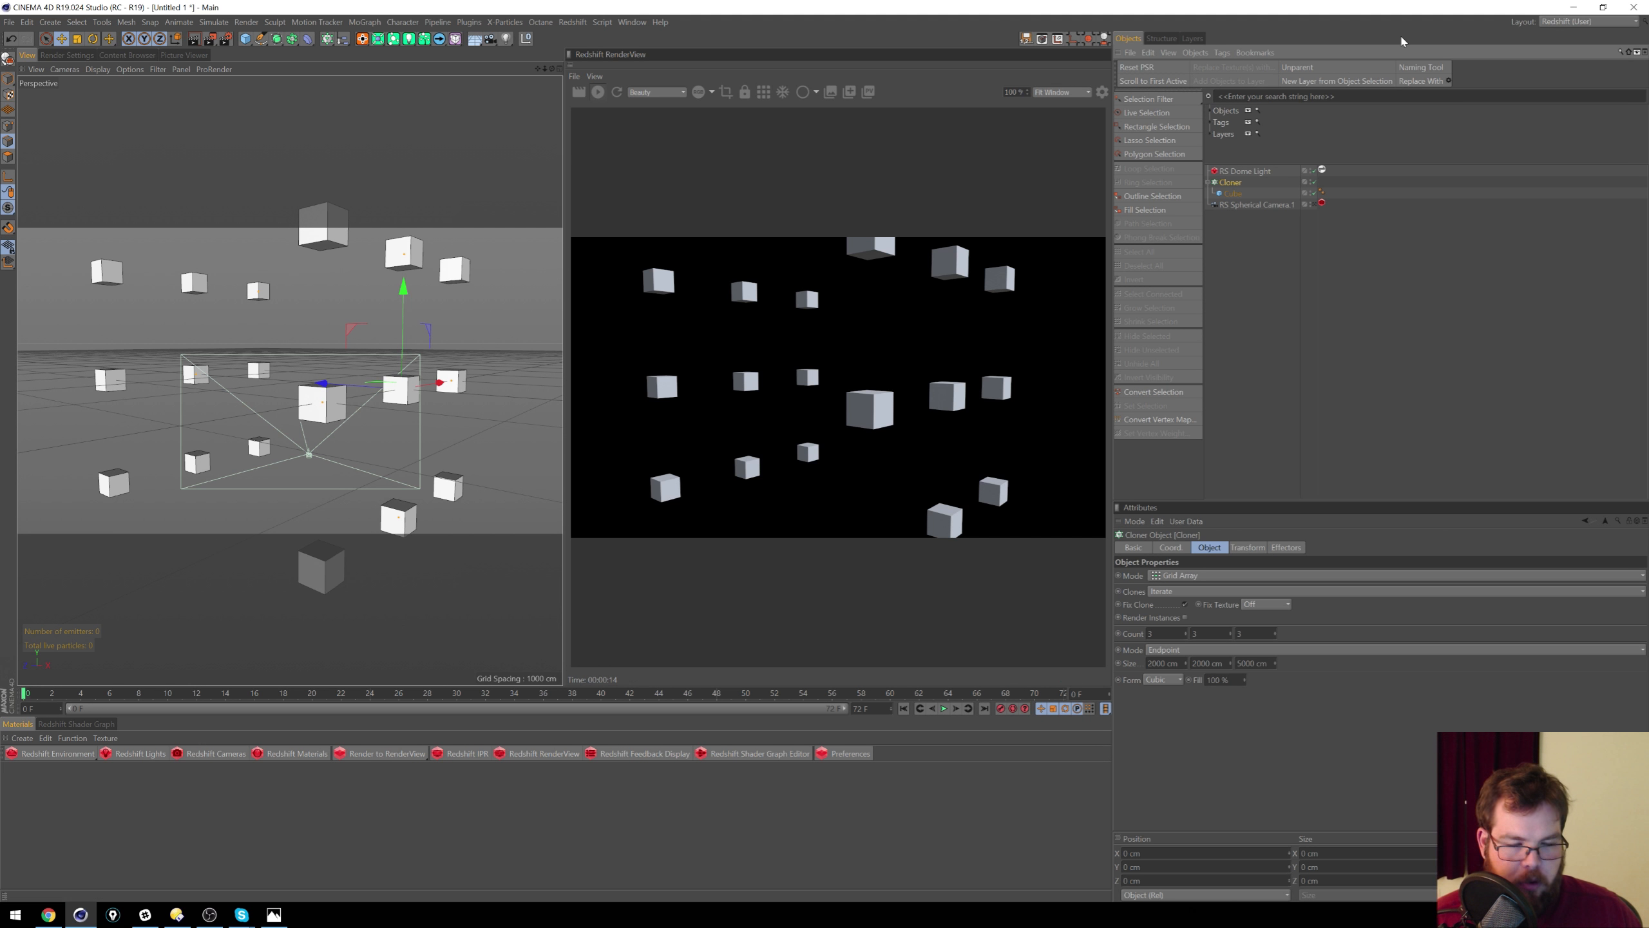
key("Delete")
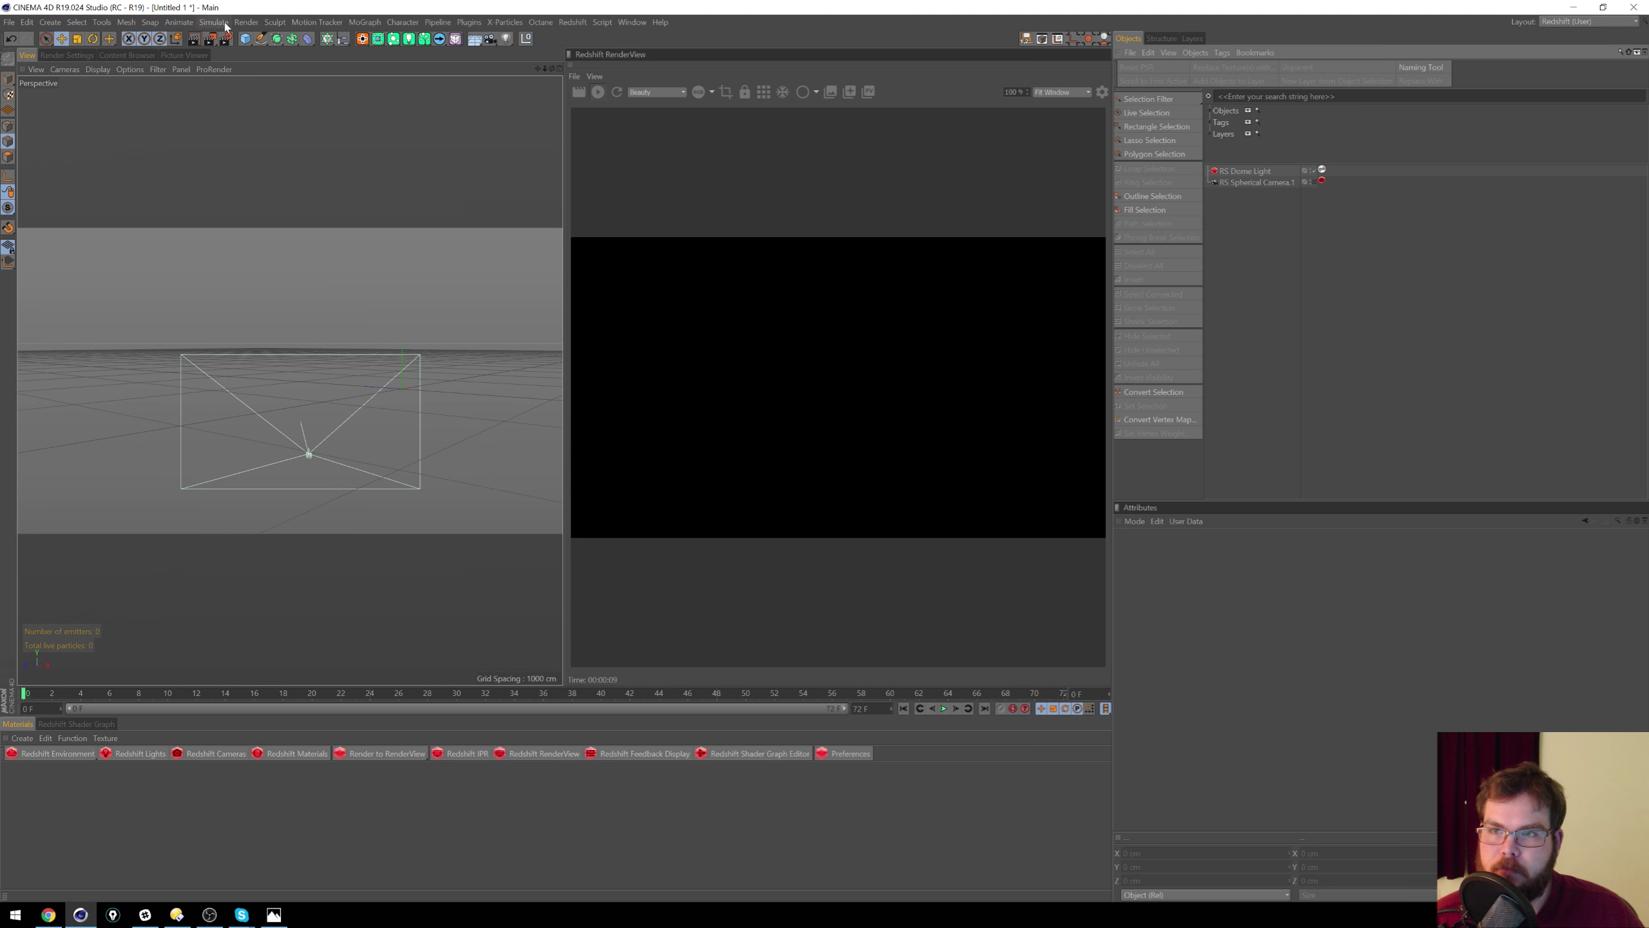
Step: Add a standard particle Emitter and play the animation to about frame 29 so it emits particles
left_click(145, 23)
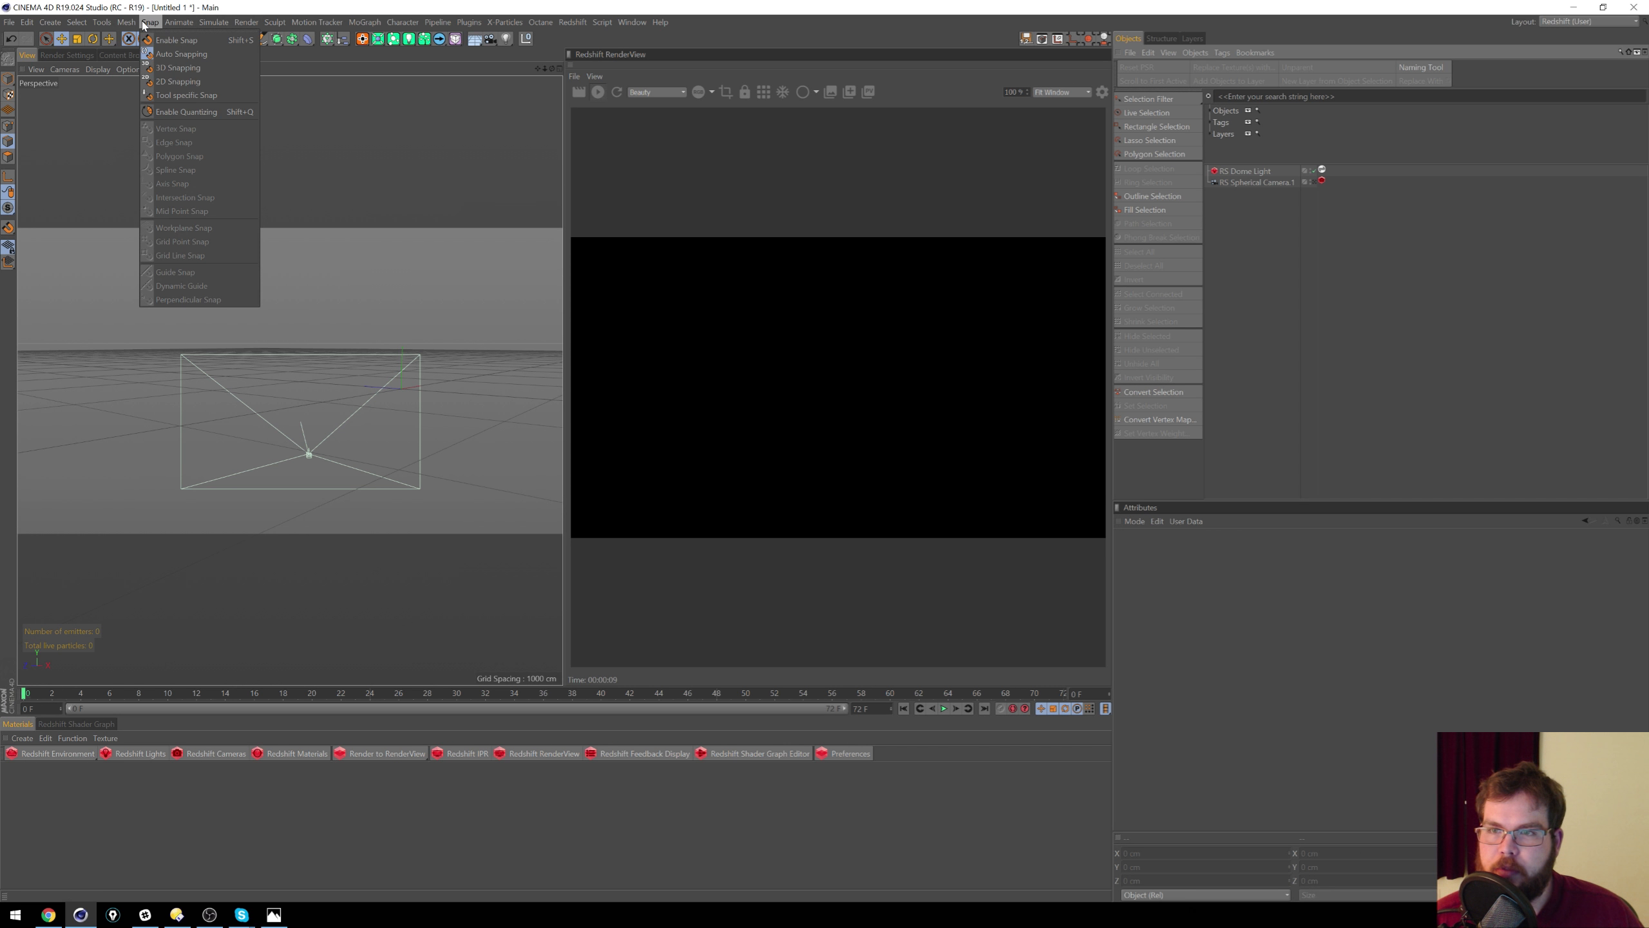
mouse_move(213, 25)
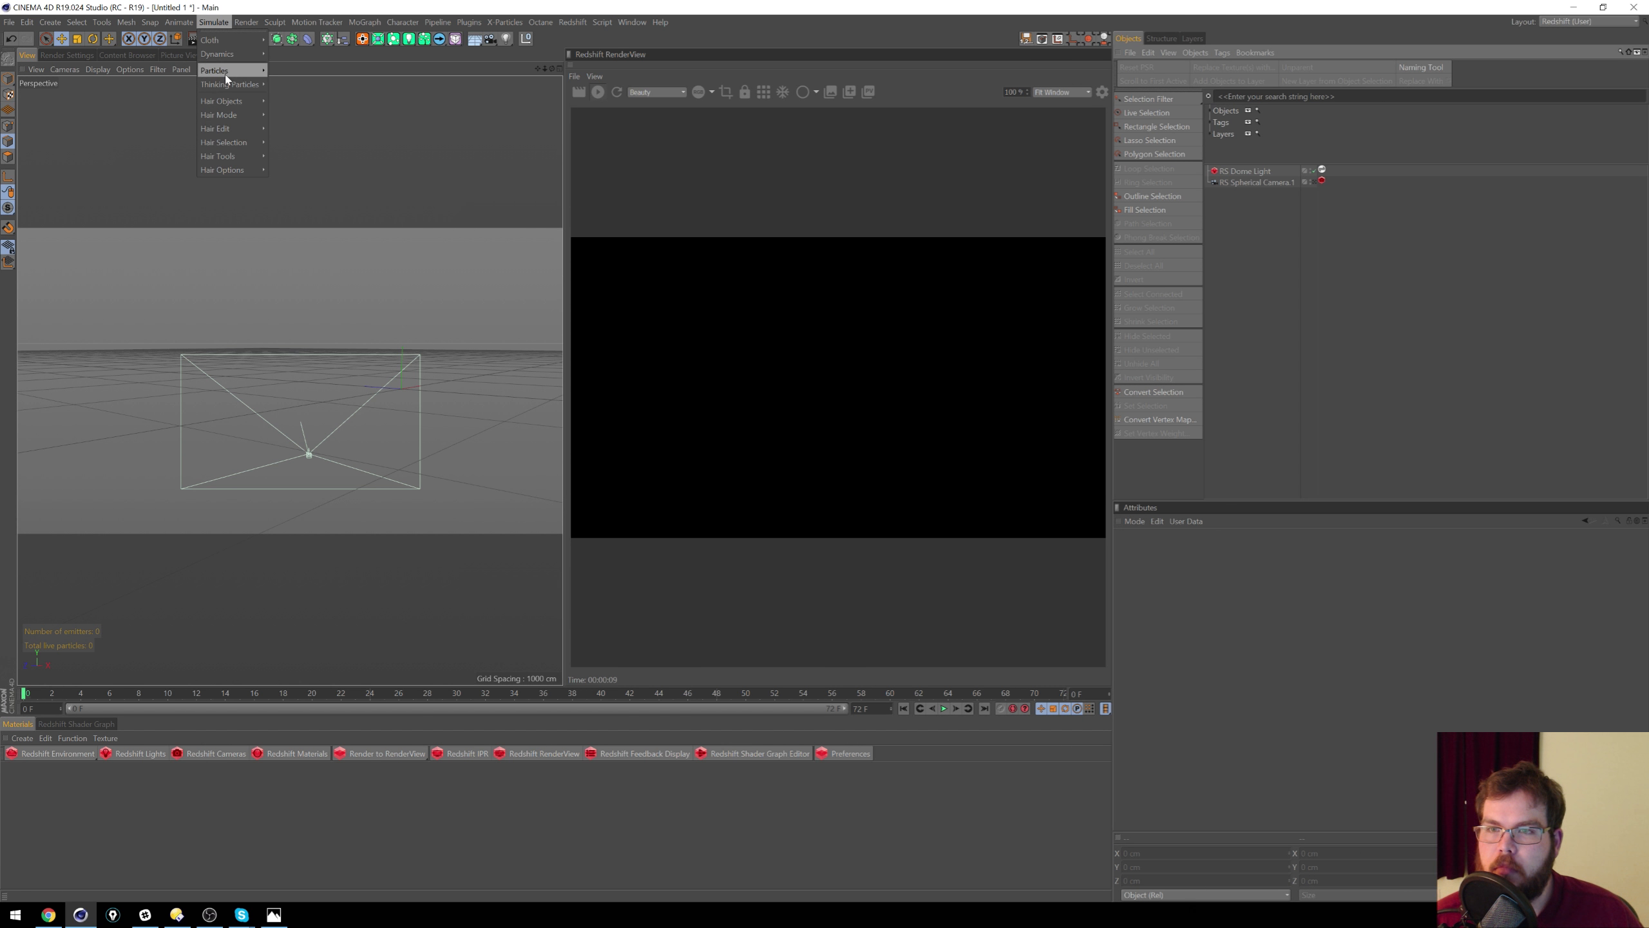
mouse_move(230, 87)
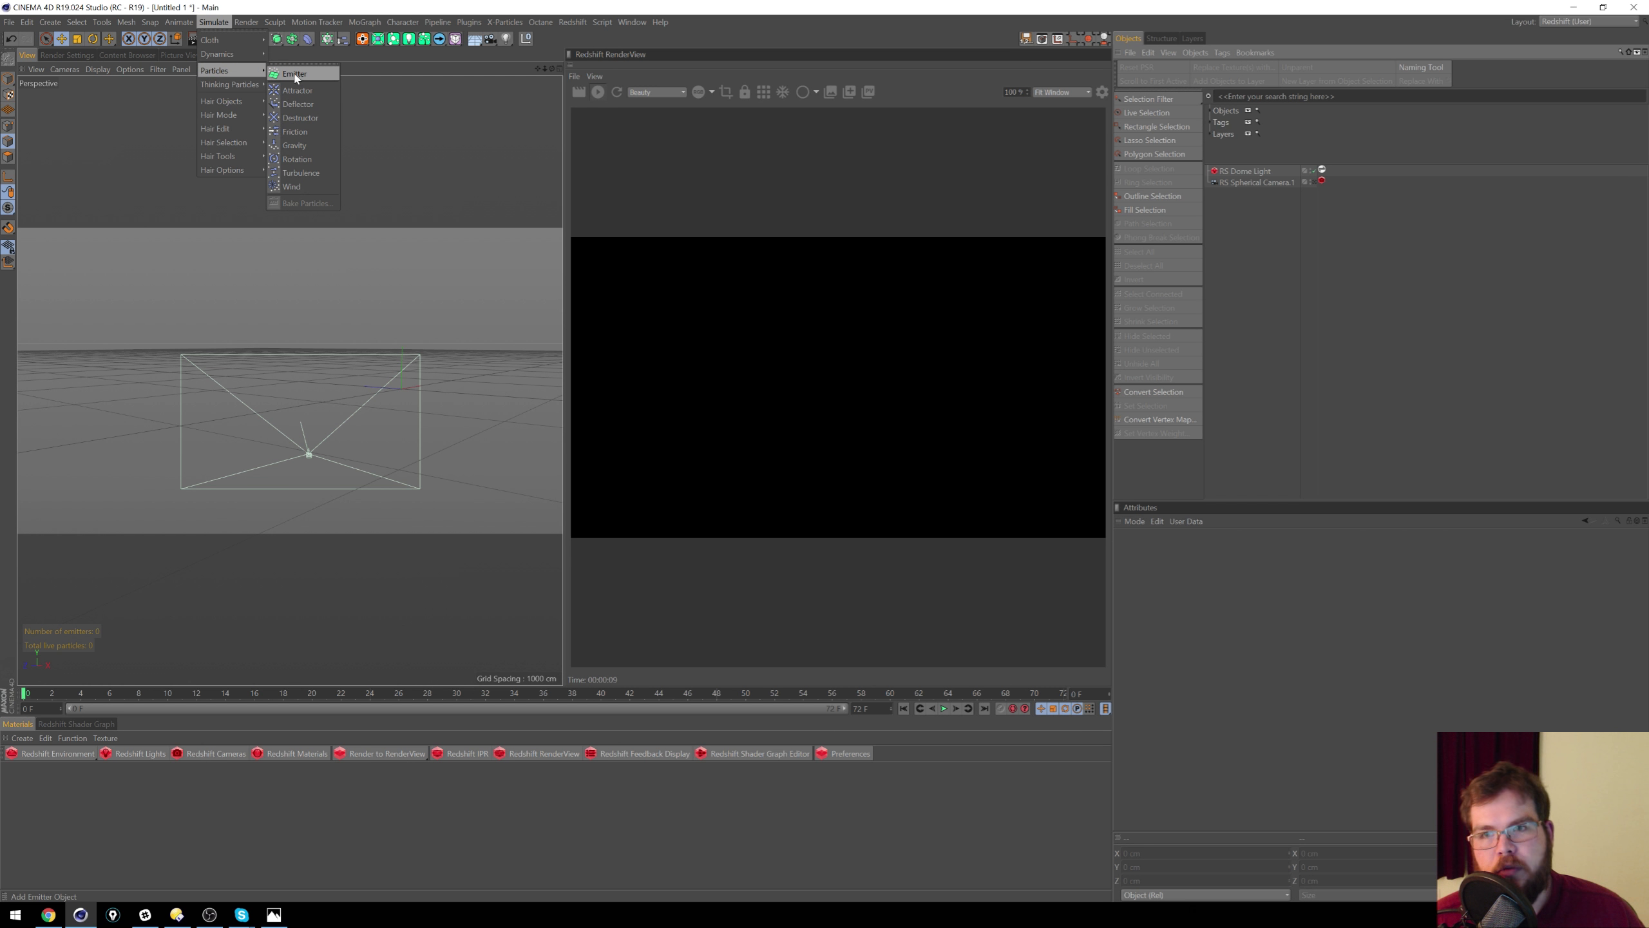
left_click(301, 79)
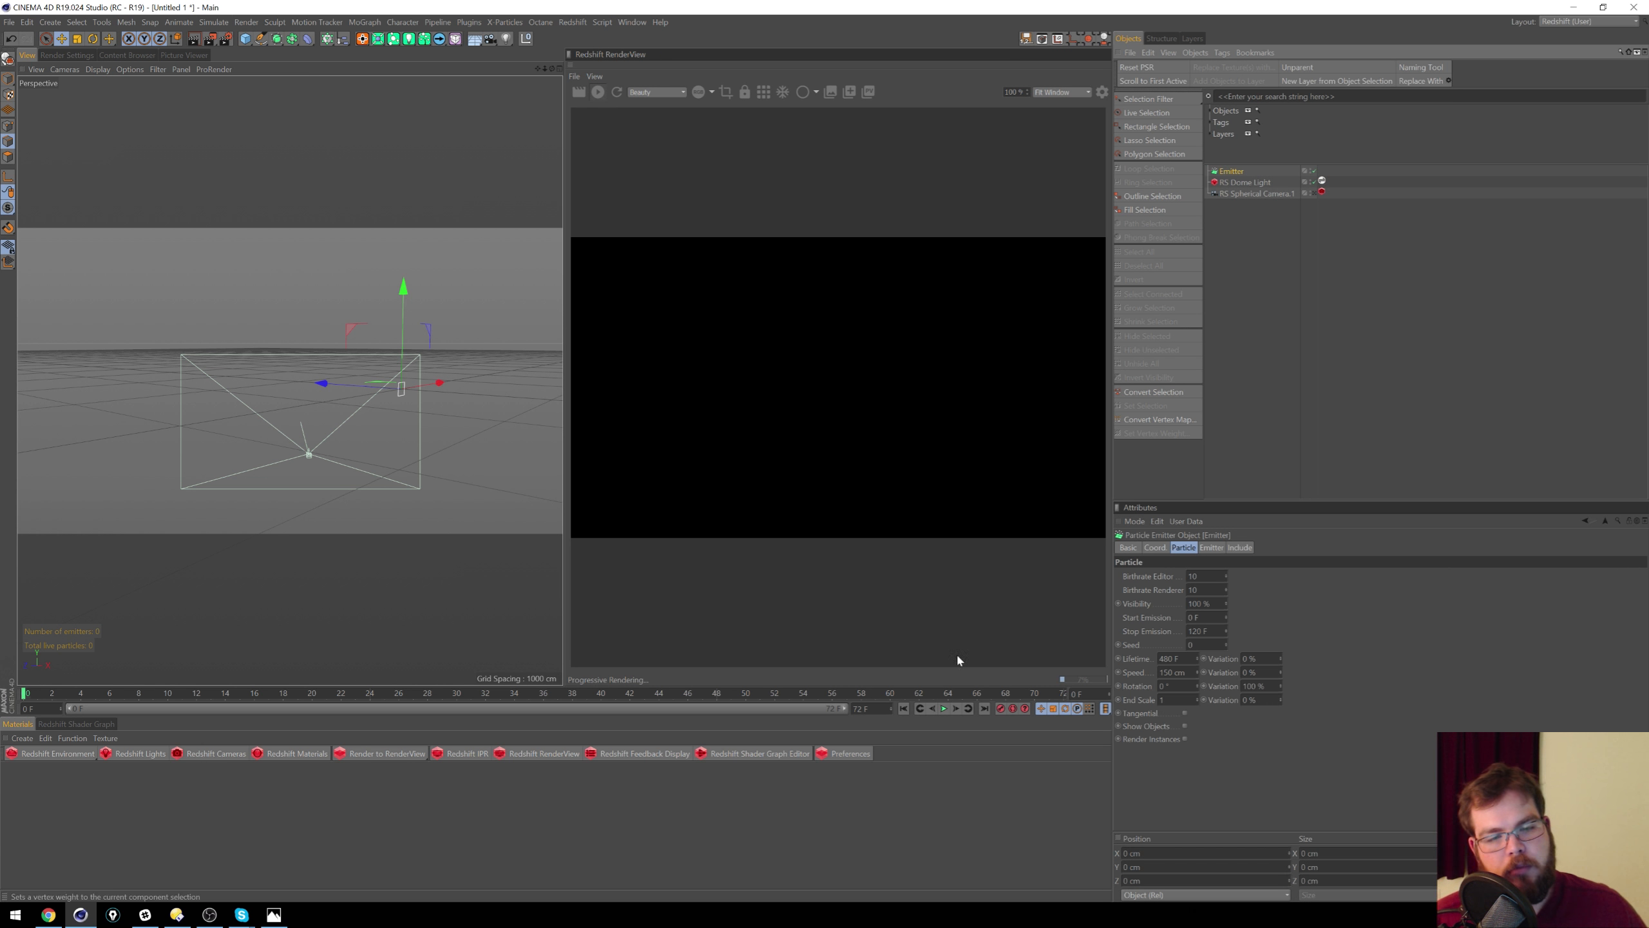
left_click(944, 710)
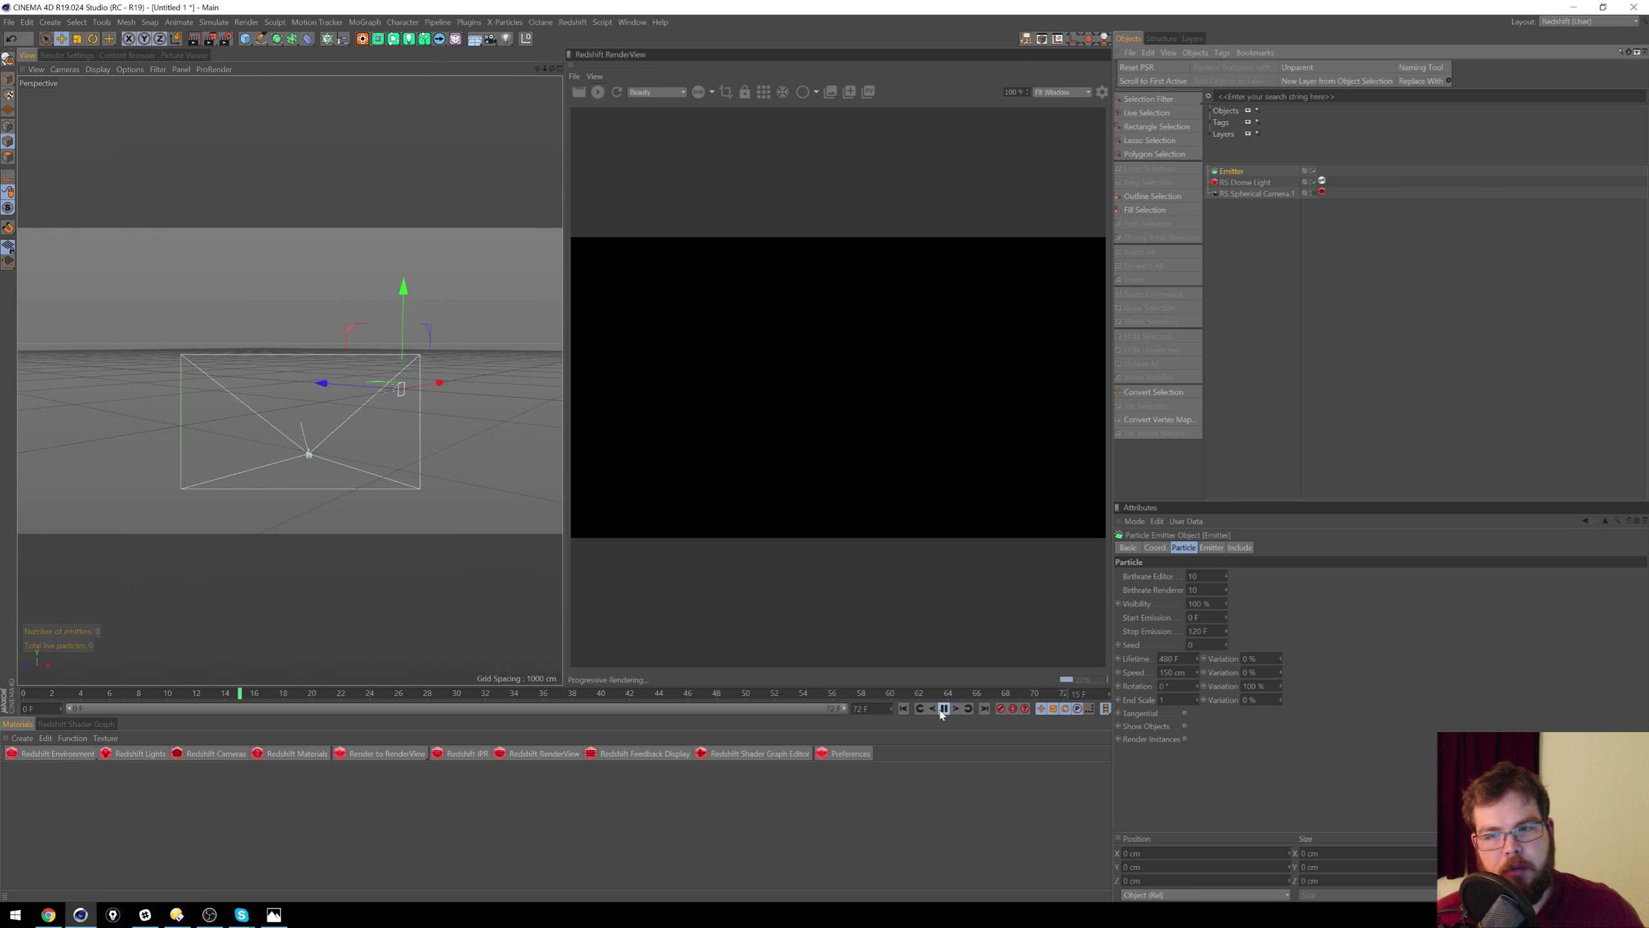
right_click_drag(426, 406, 467, 367, "alt")
left_click_drag(466, 367, 406, 438, "alt")
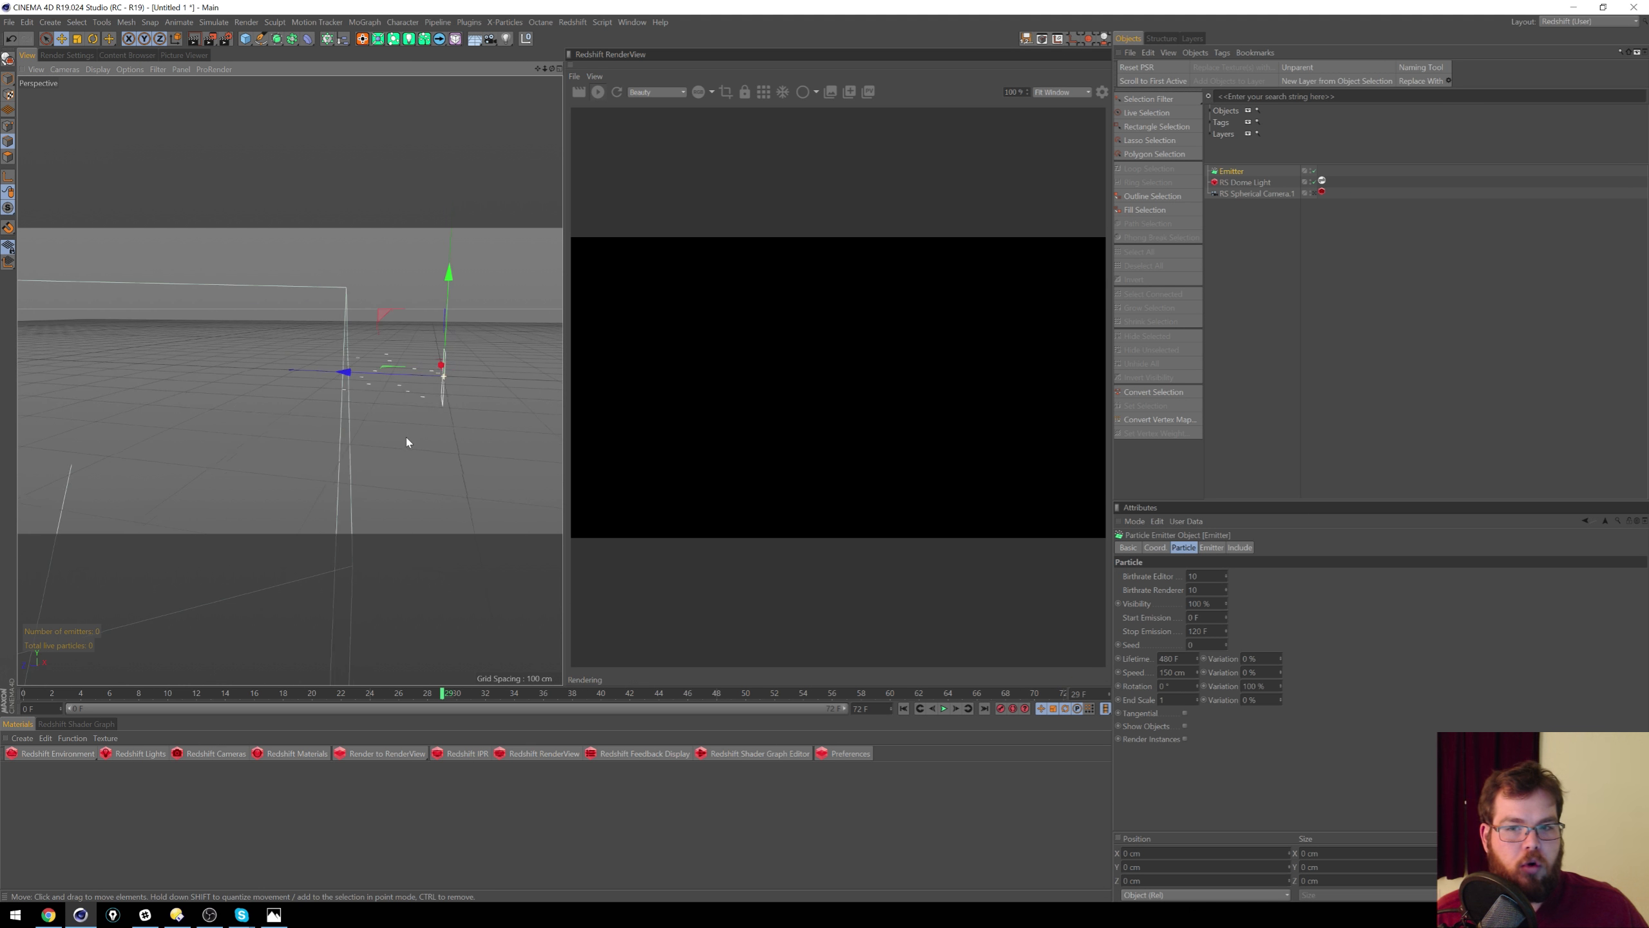
Step: Give the Emitter a Redshift Object tag and set its particle mode to Spheres
right_click(1240, 172)
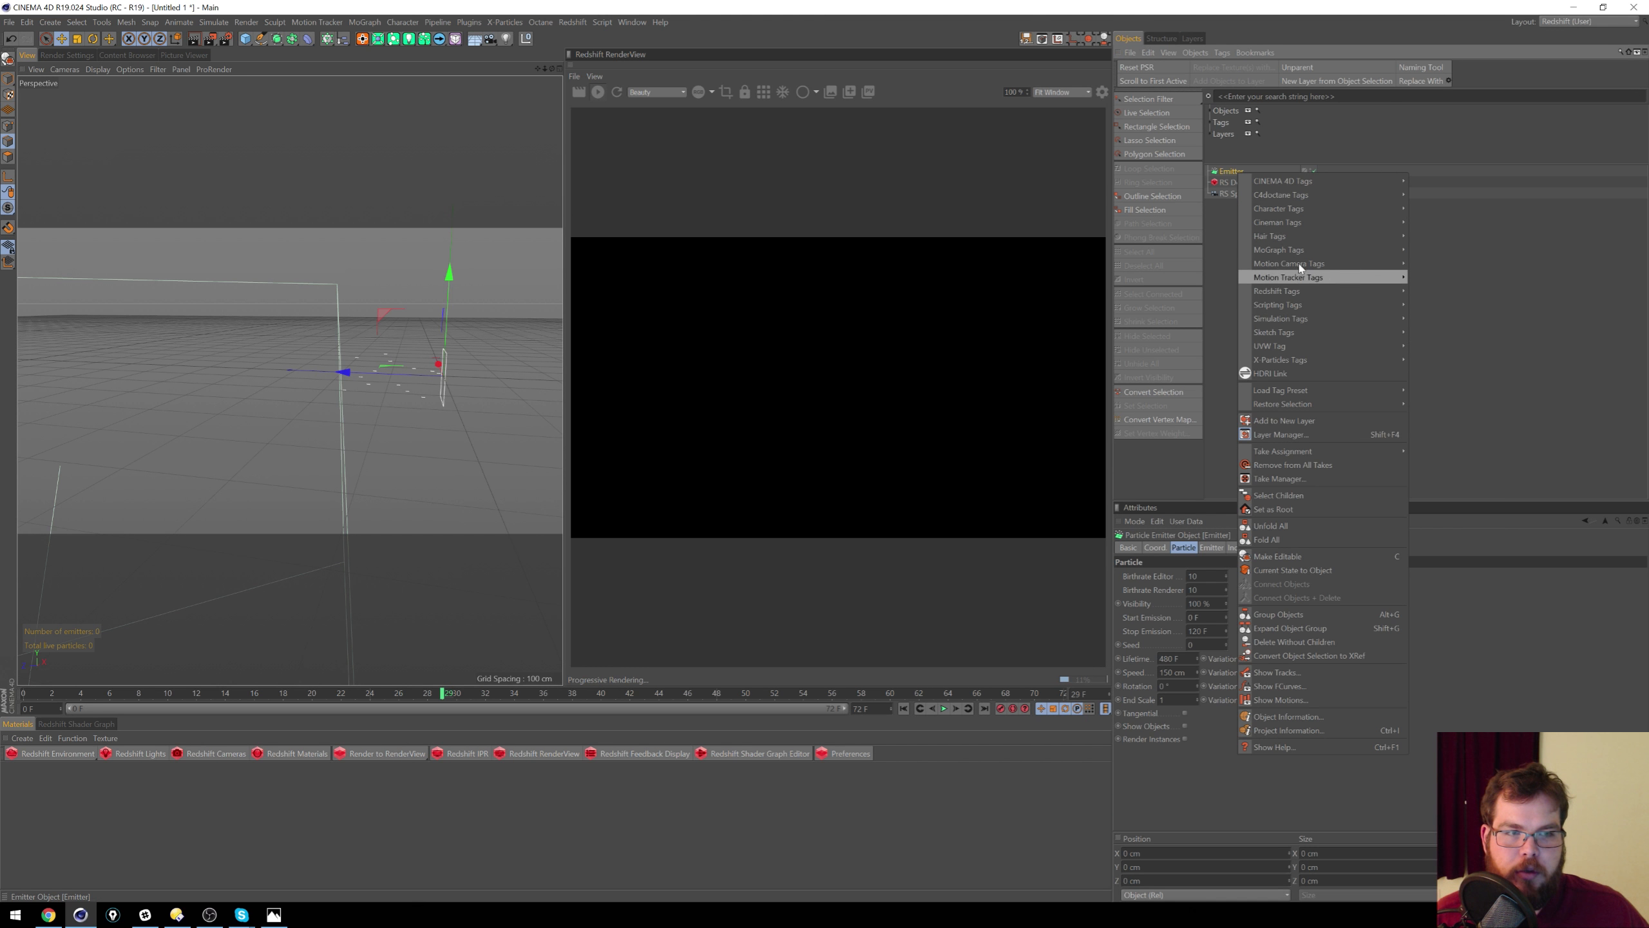
mouse_move(1321, 293)
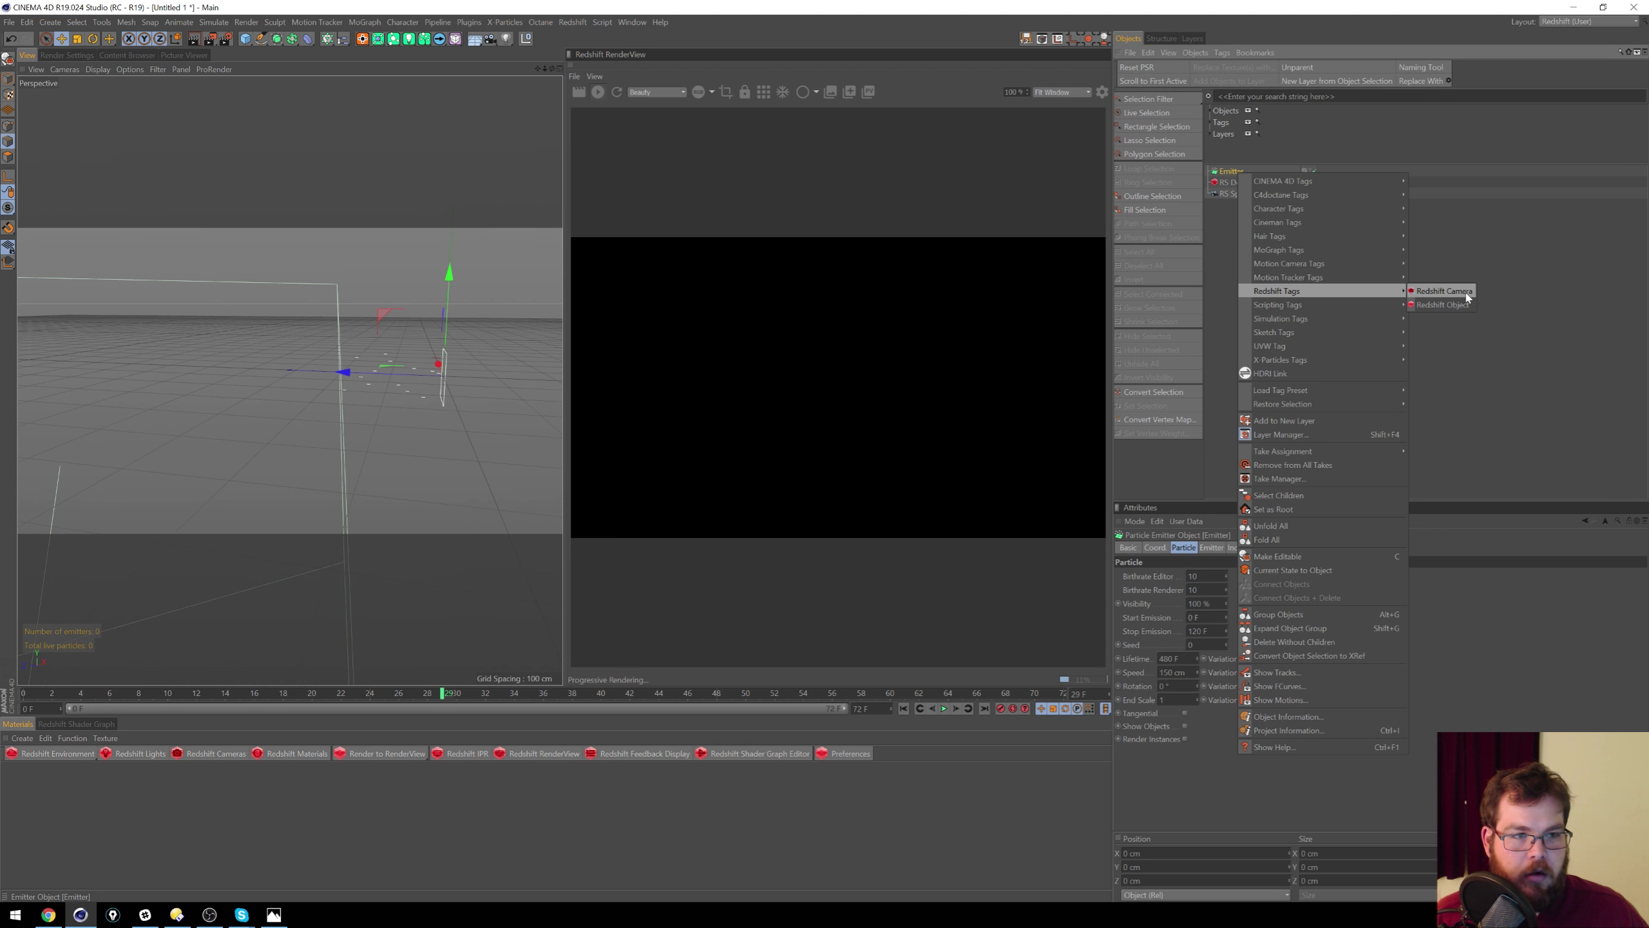
left_click(1449, 305)
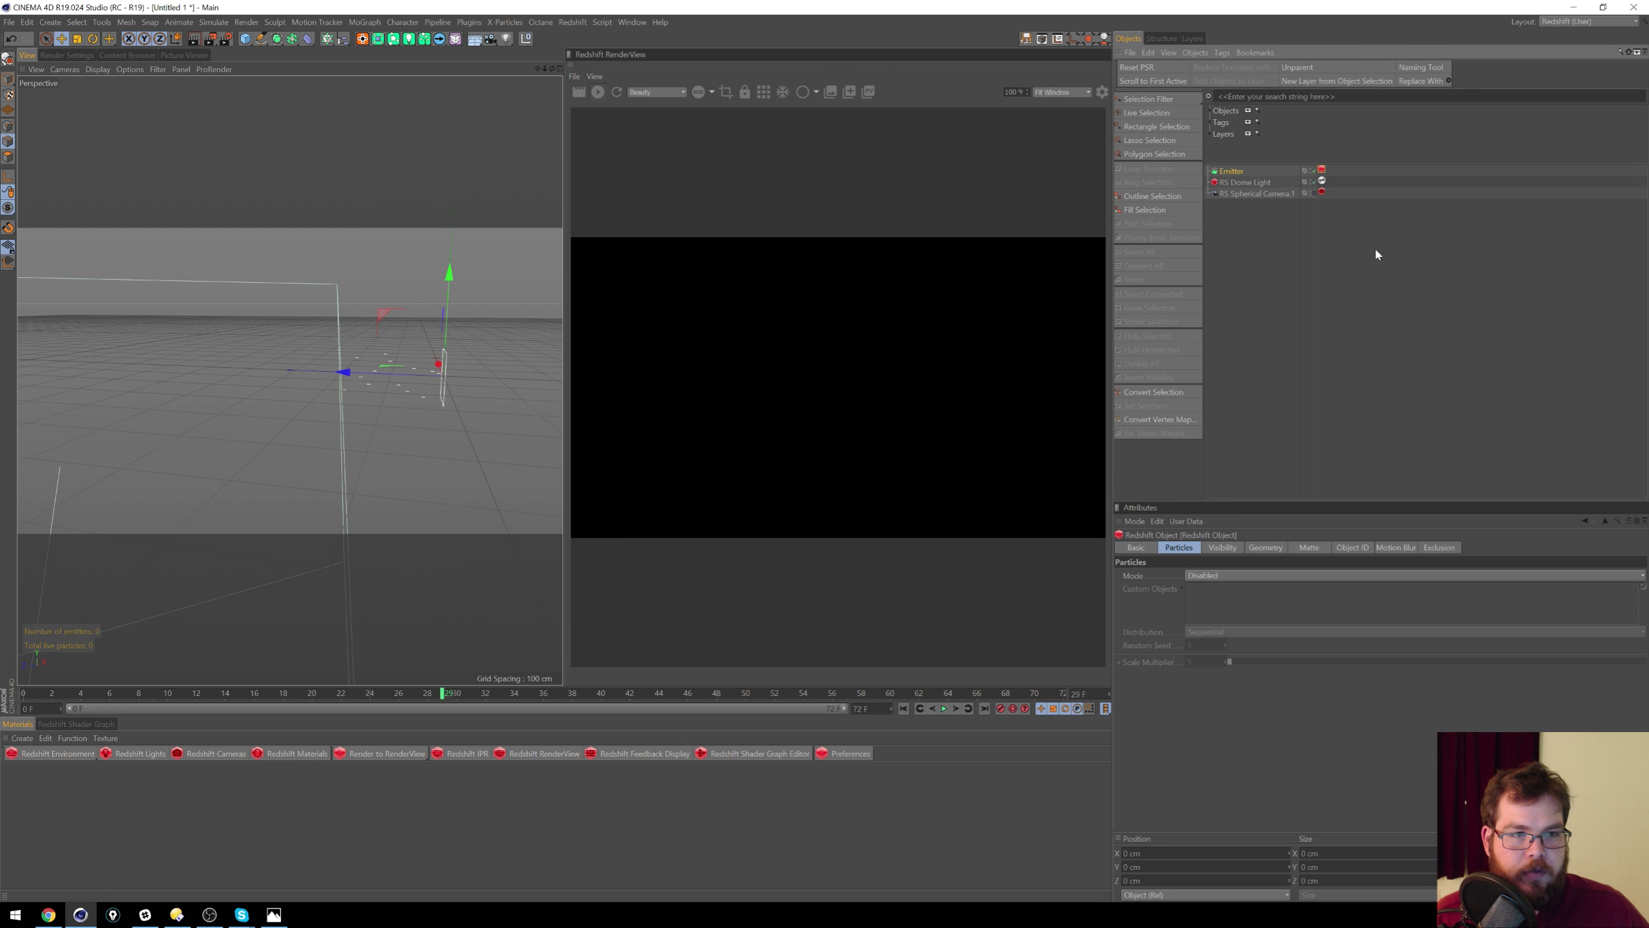
left_click(1262, 575)
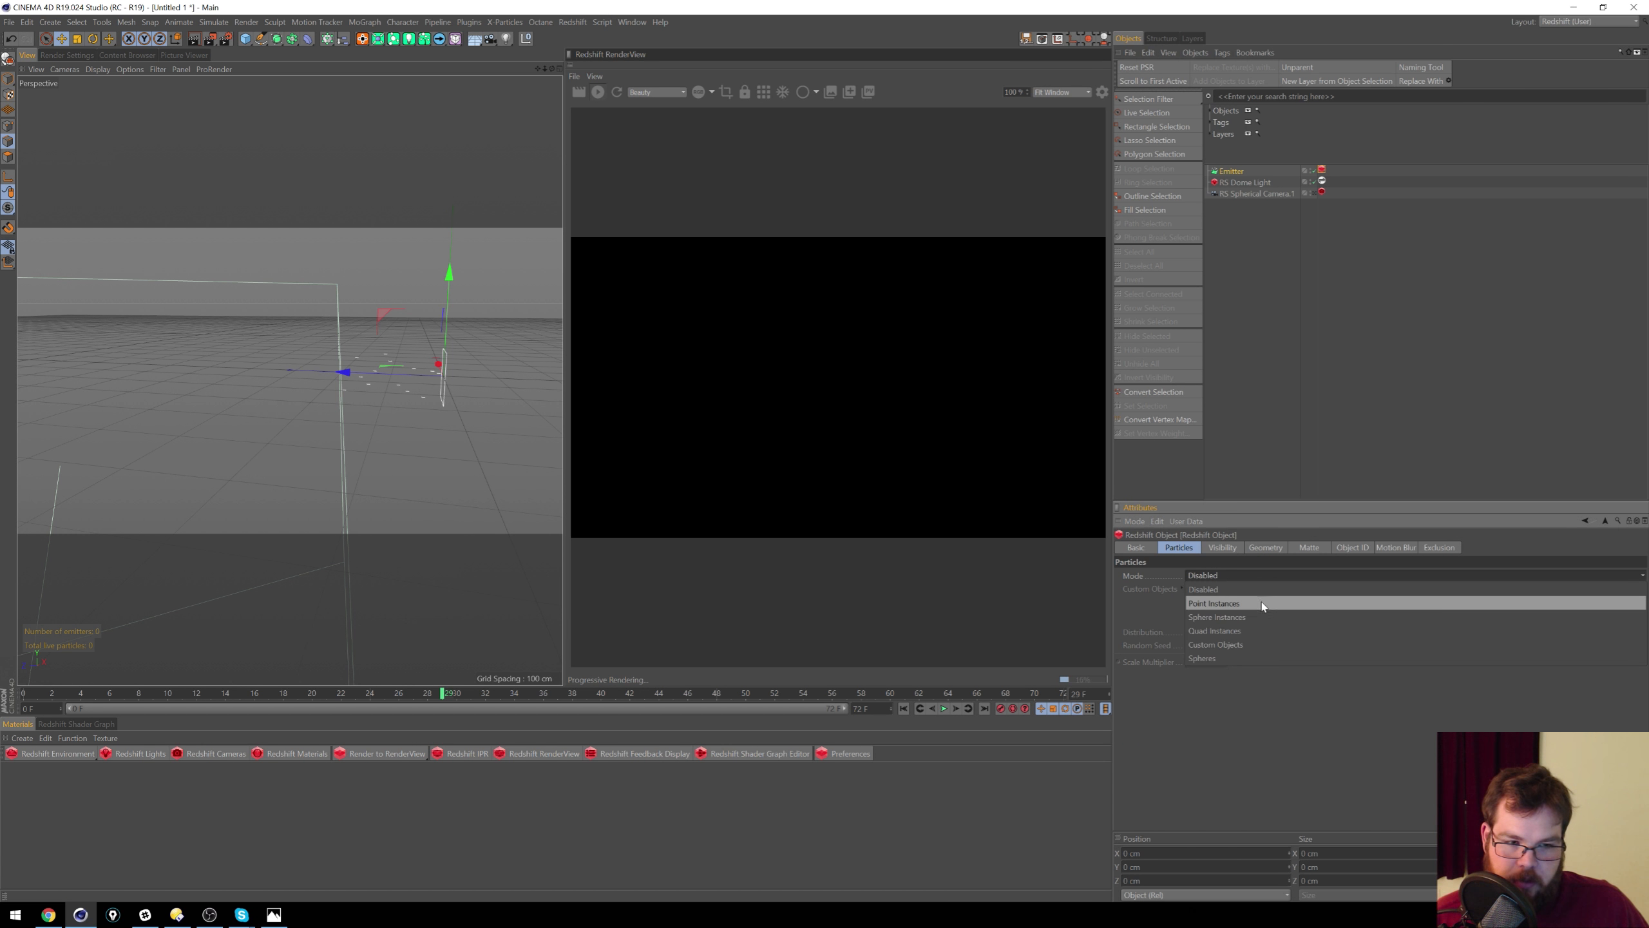
left_click(1221, 659)
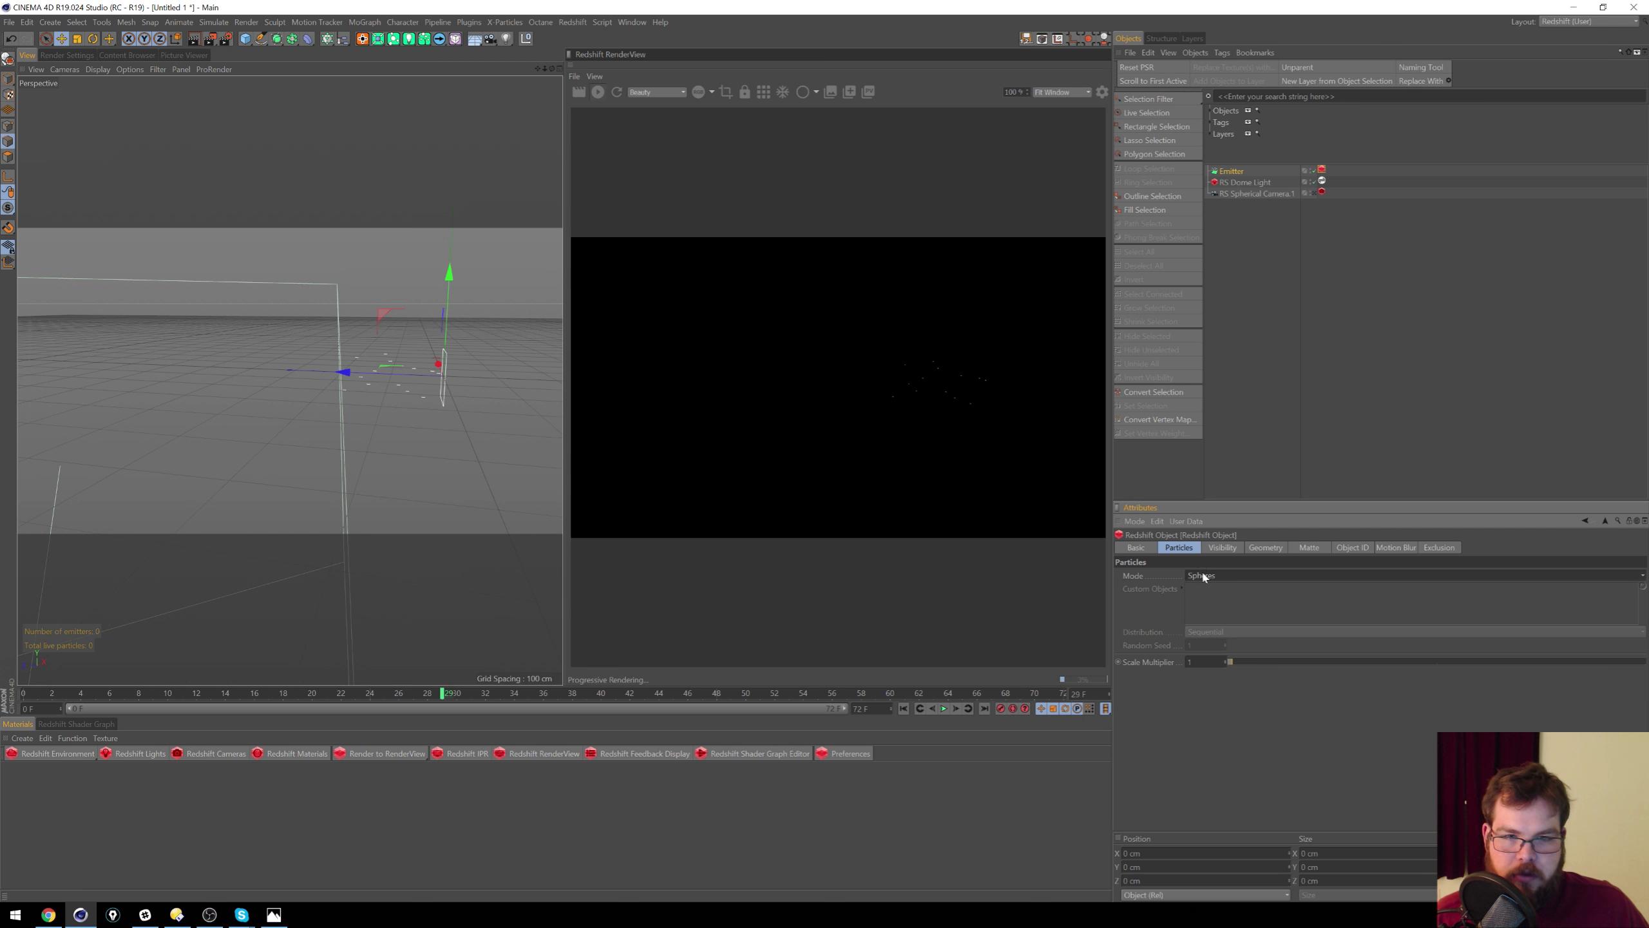
Step: Raise the scale multiplier of the Emitter's Redshift particle spheres to about 13
middle_click_drag(393, 365, 343, 389, "alt")
right_click_drag(343, 389, 432, 361, "alt")
left_click_drag(430, 360, 387, 363, "alt")
left_click_drag(1266, 660, 1287, 667)
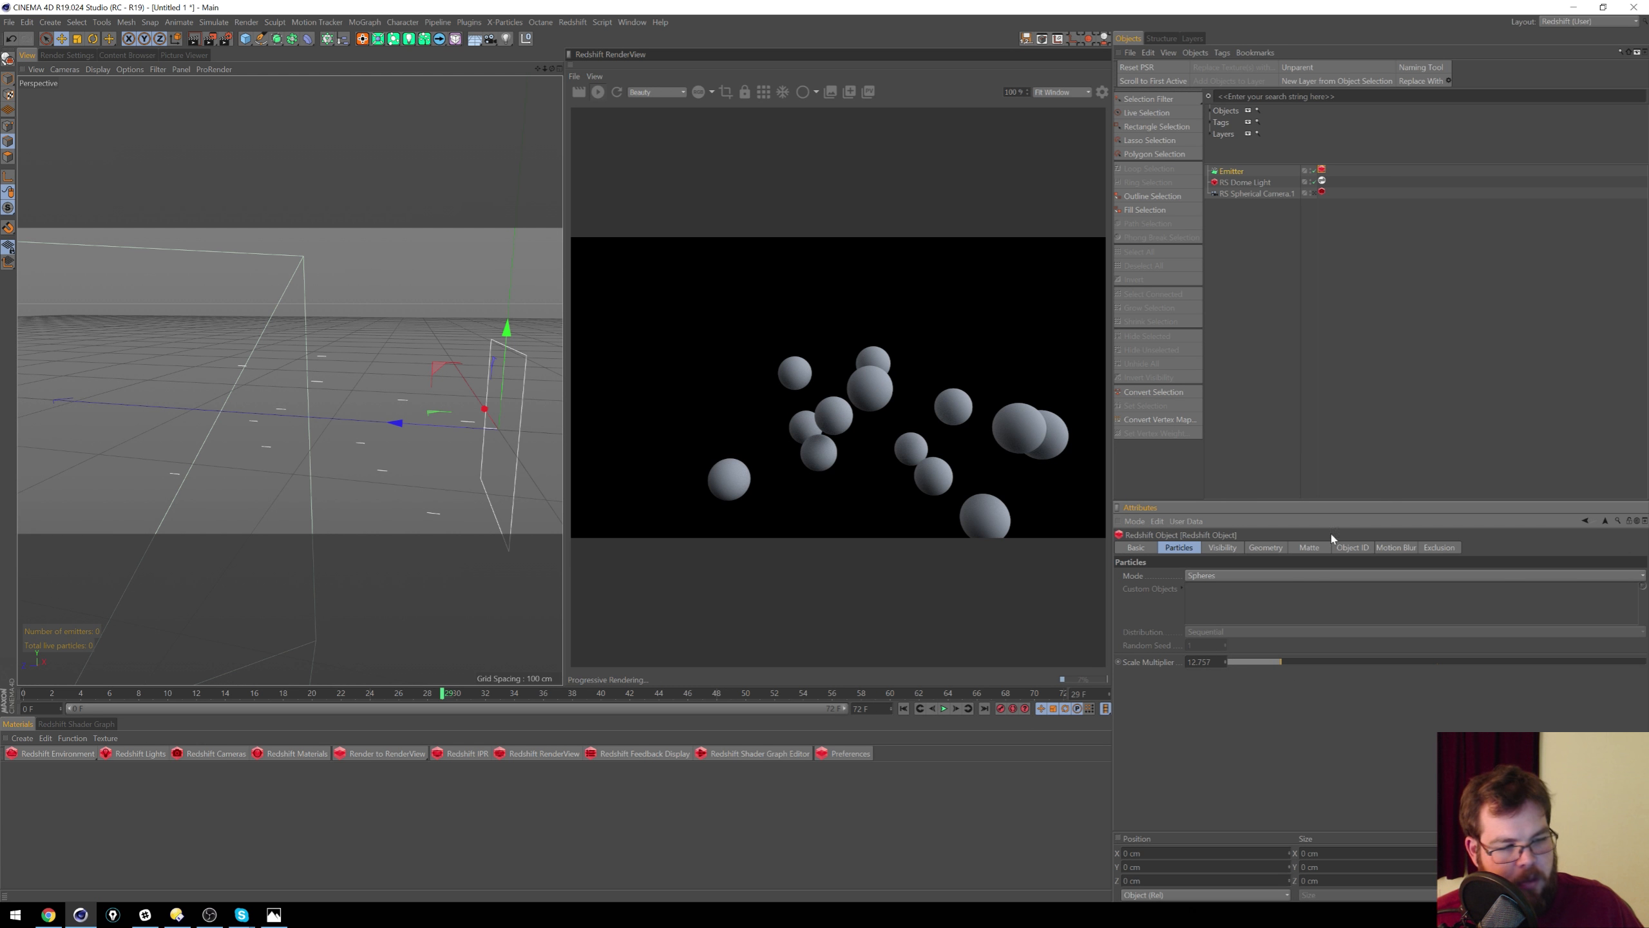
Step: Play the animation on to about frame 55 to preview the rendered sphere particles, and clear the selection
left_click_drag(365, 349, 305, 380, "alt")
left_click(945, 709)
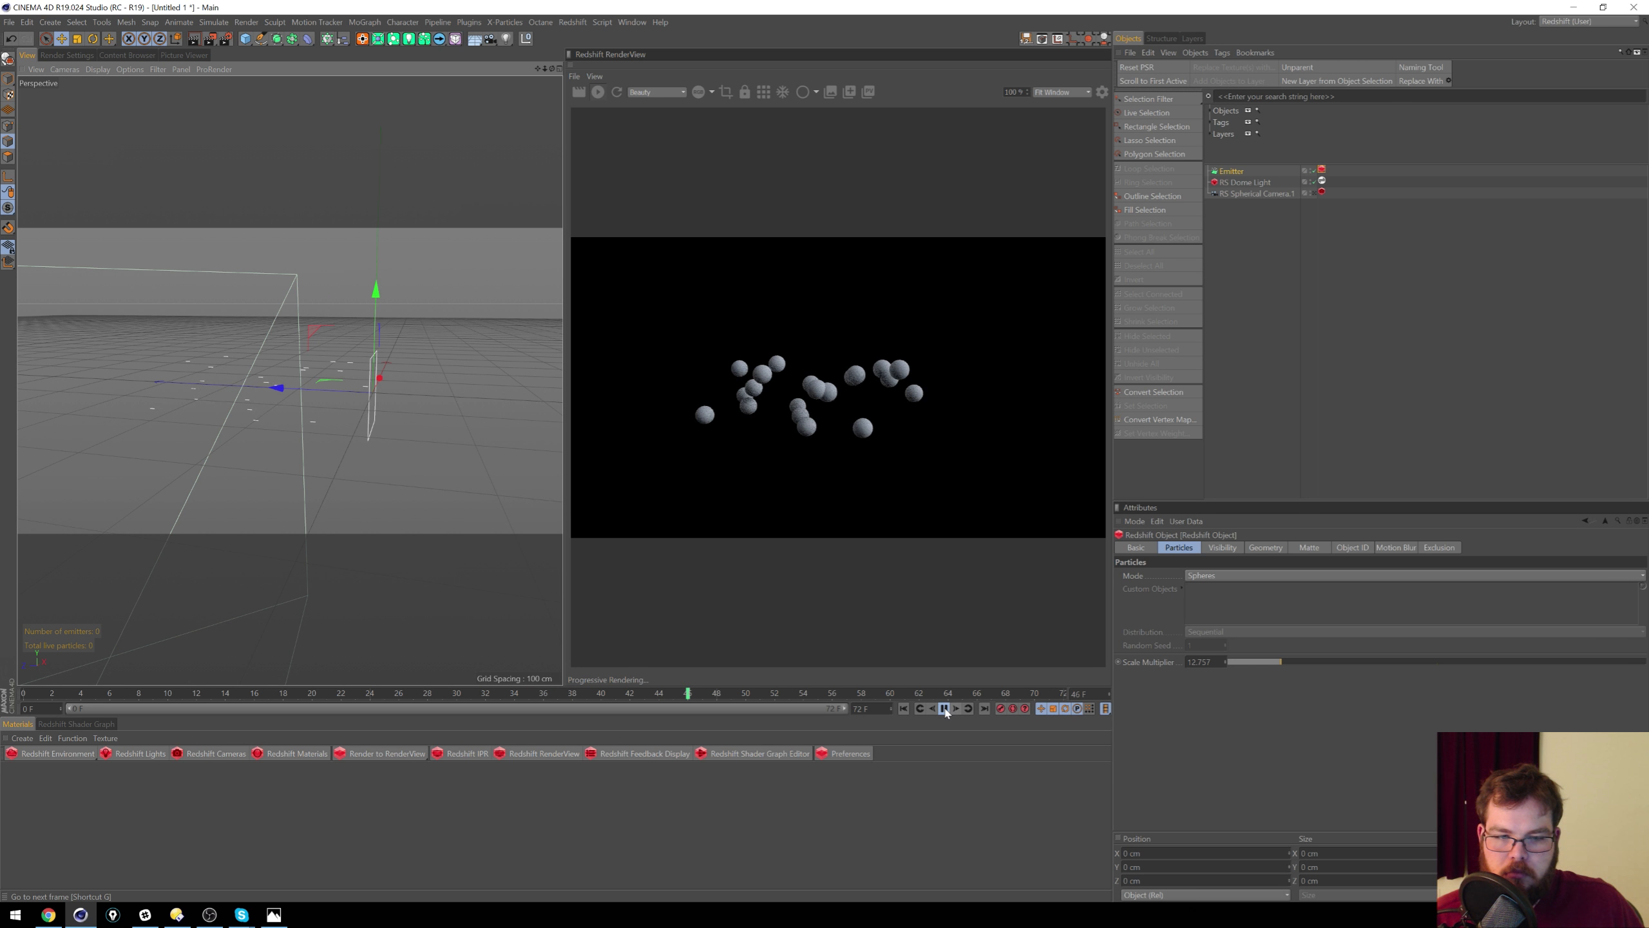
left_click(945, 709)
left_click(1253, 240)
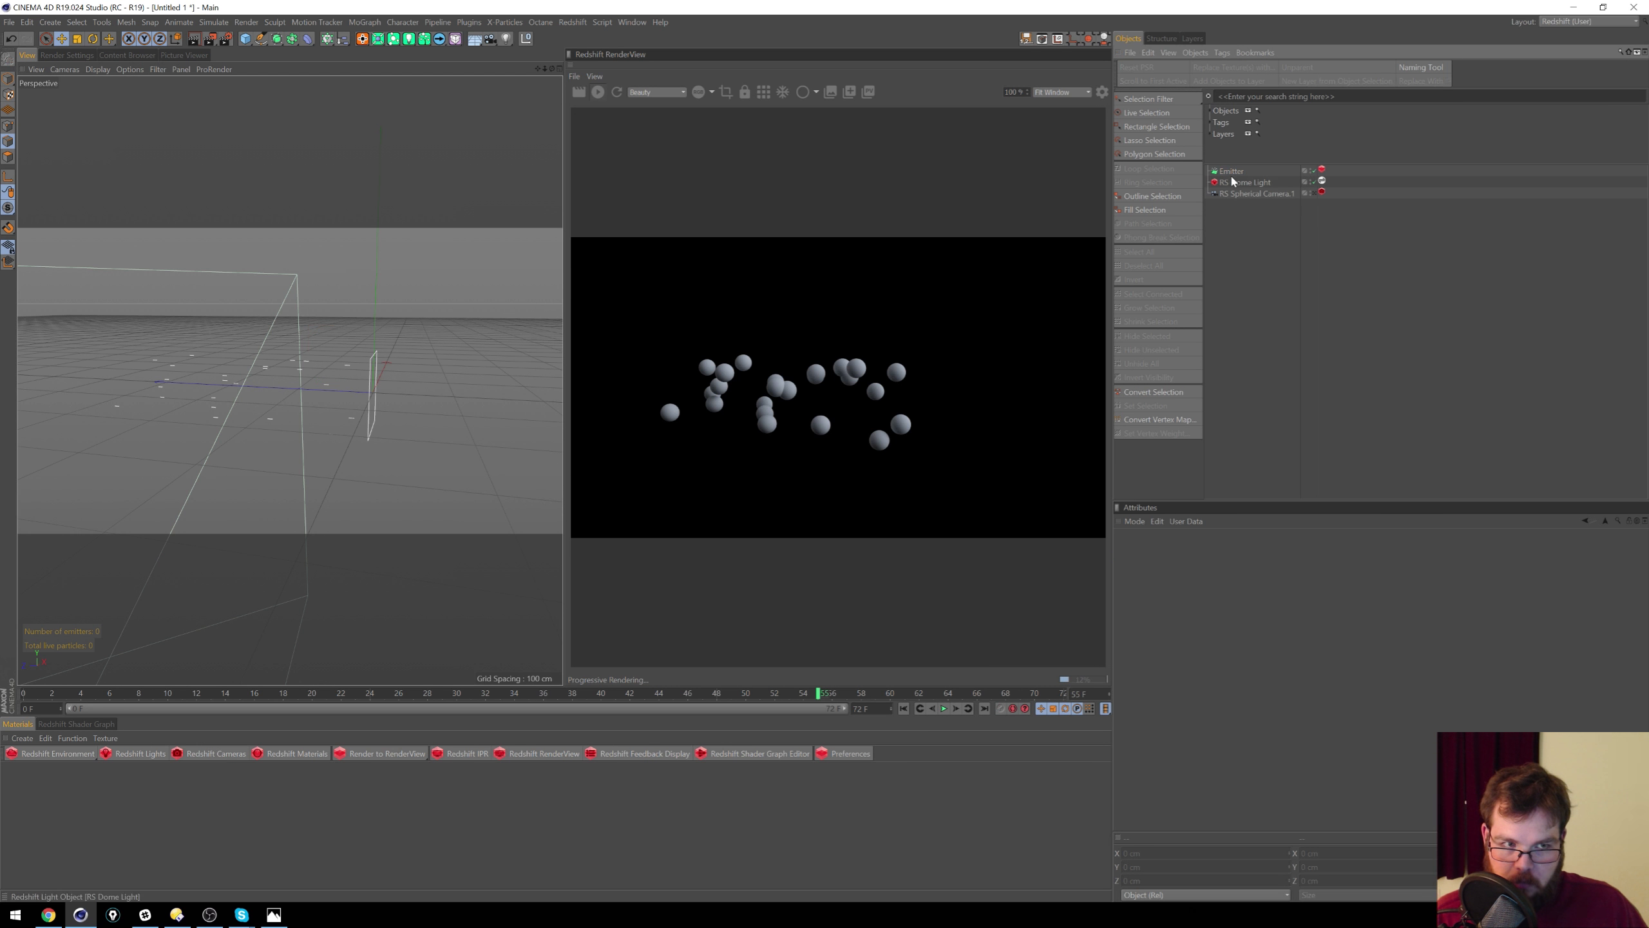
left_click(1231, 173)
left_click(1225, 206)
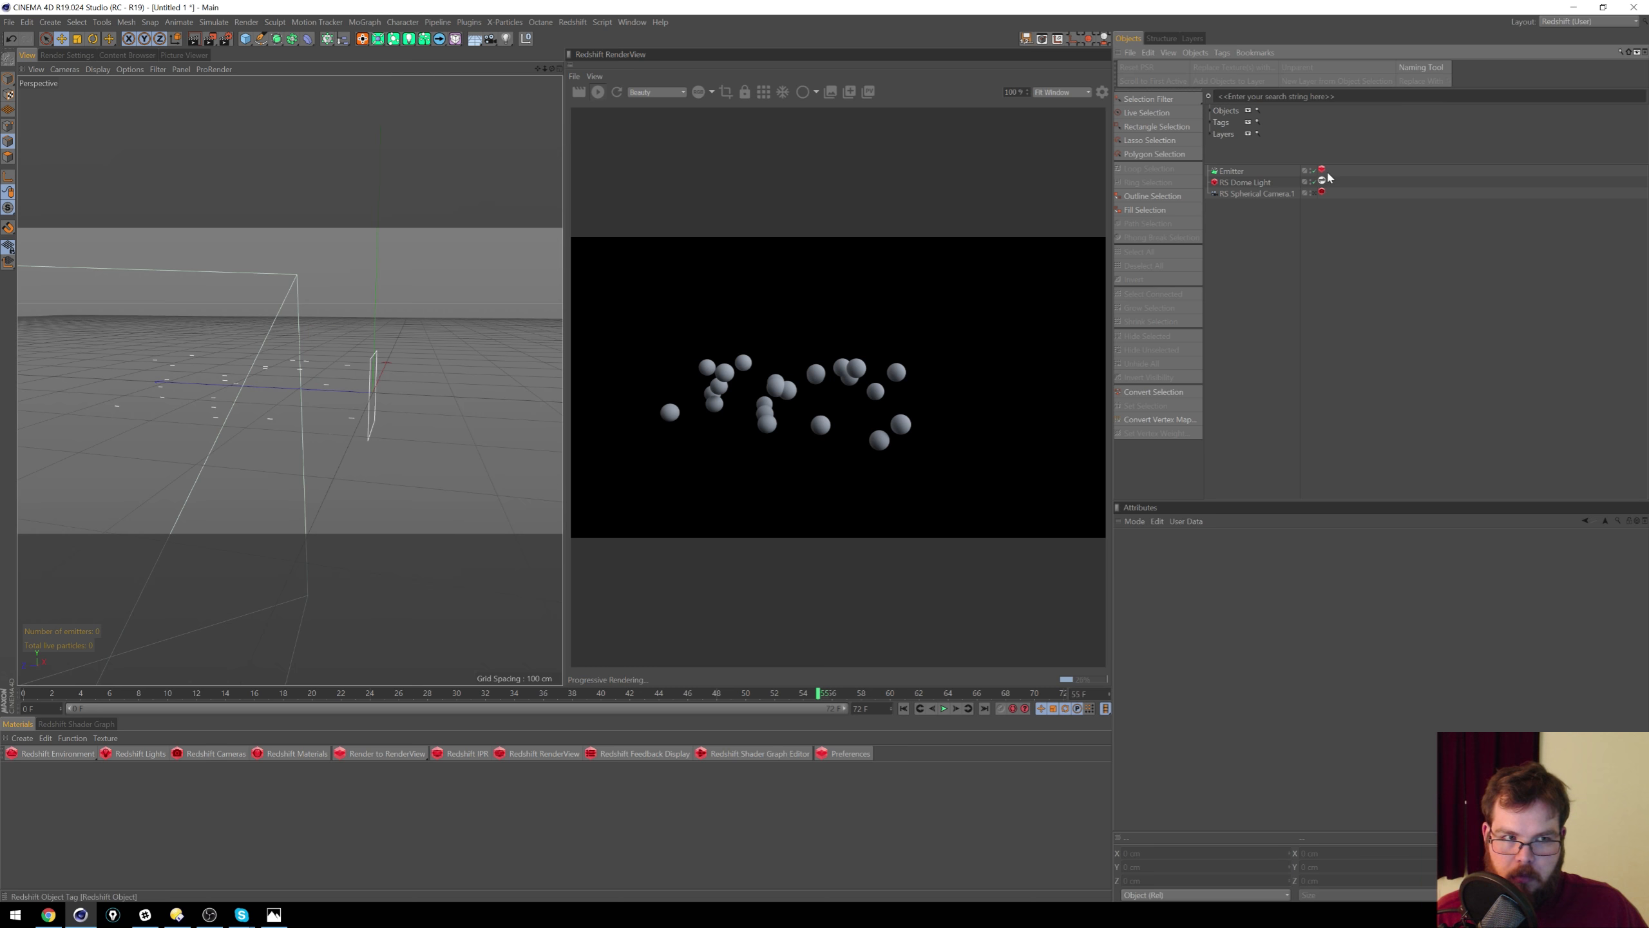
Step: Delete the Emitter from the scene
left_click(1237, 173)
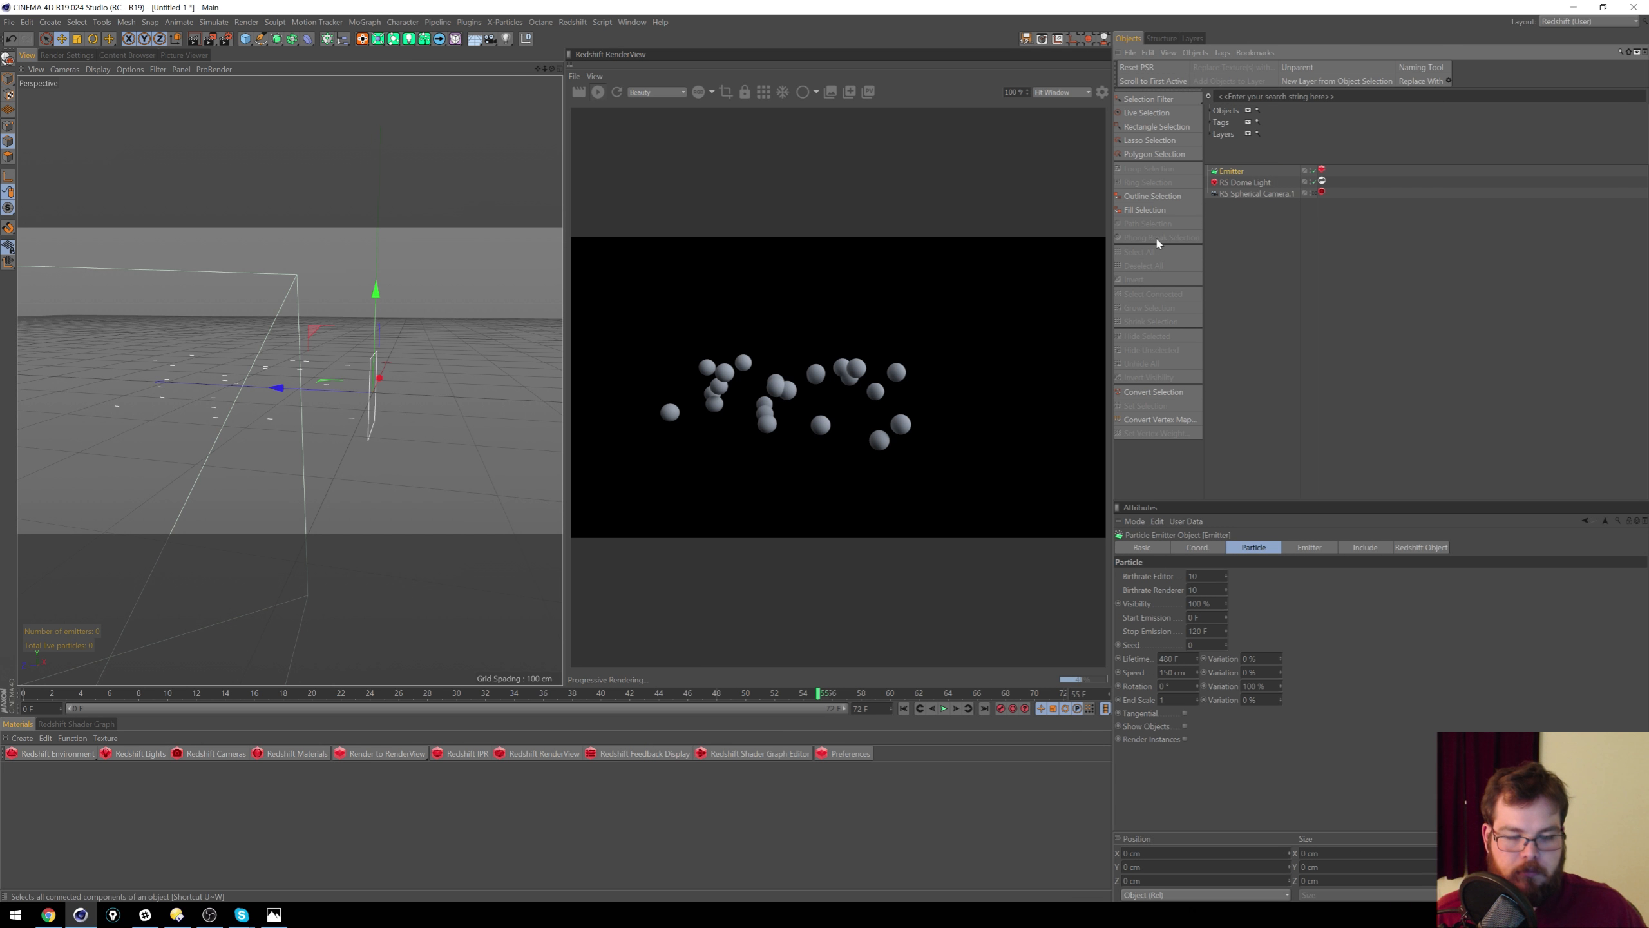
key("Delete")
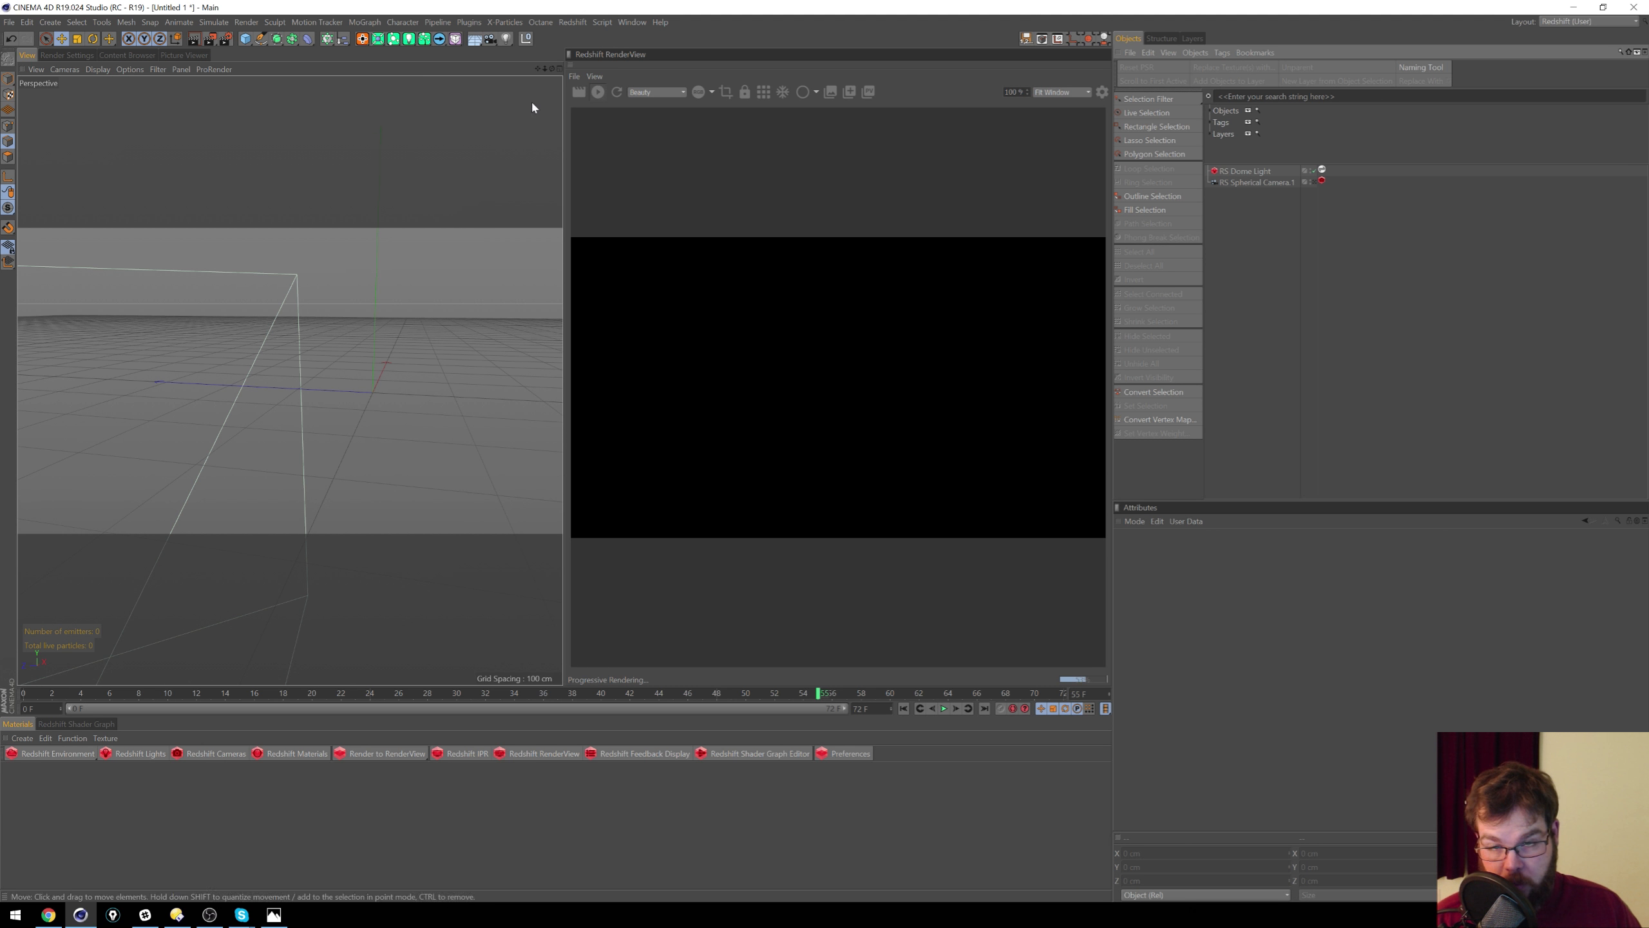
Step: Add an X-Particles xpSystem object to the scene
left_click(517, 23)
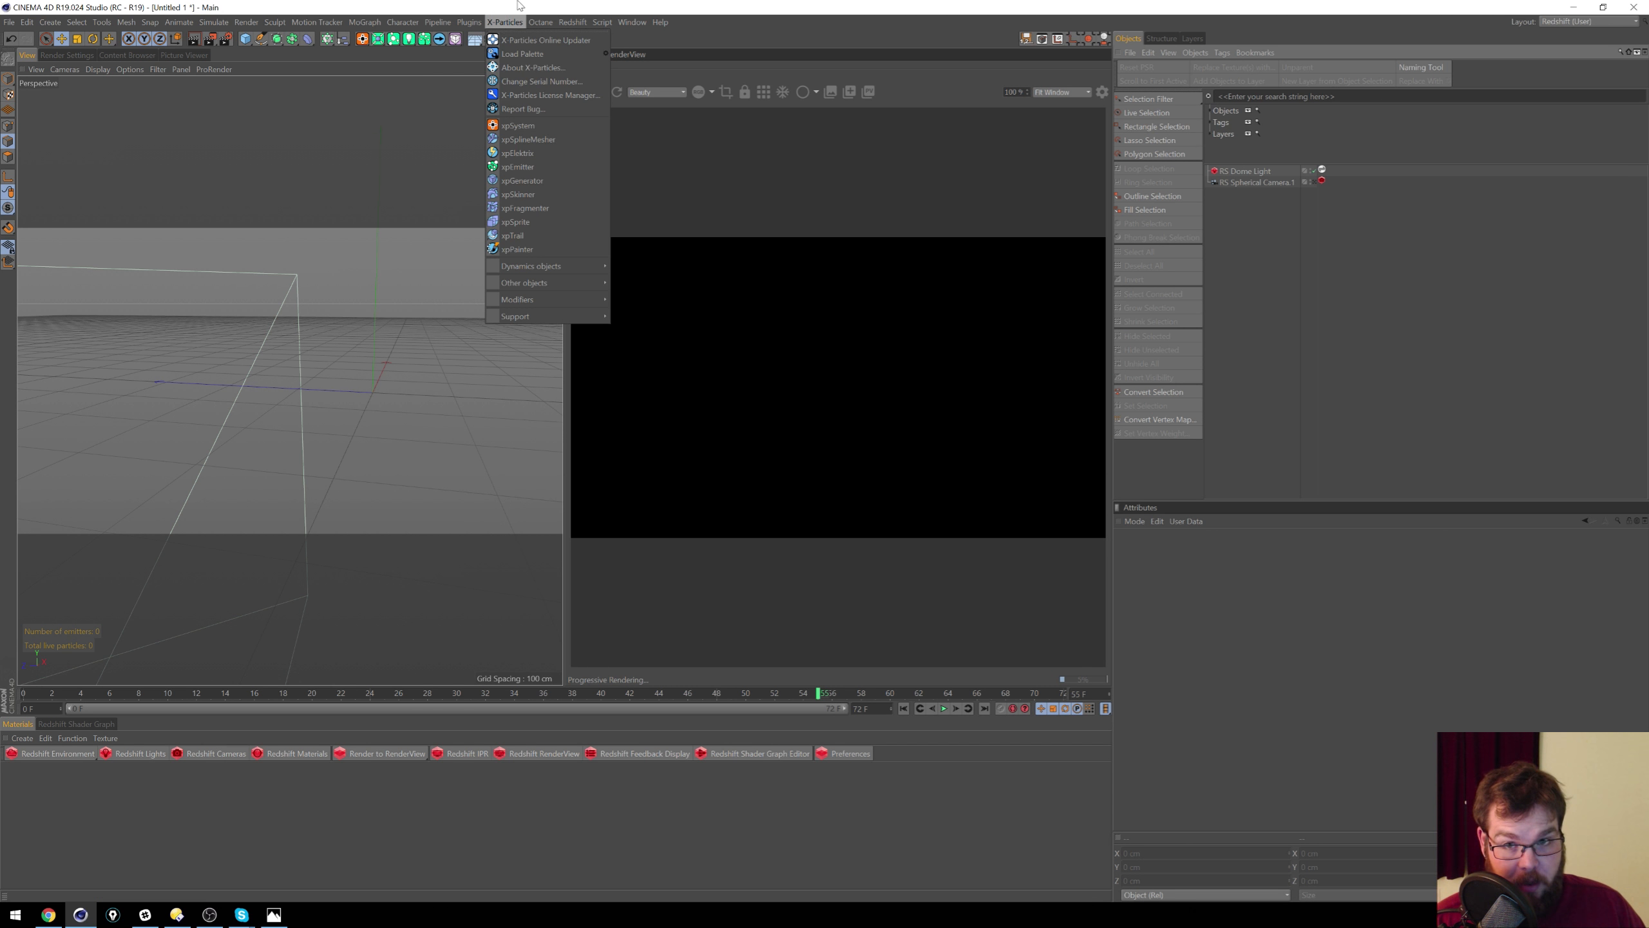
left_click(505, 21)
left_click(503, 24)
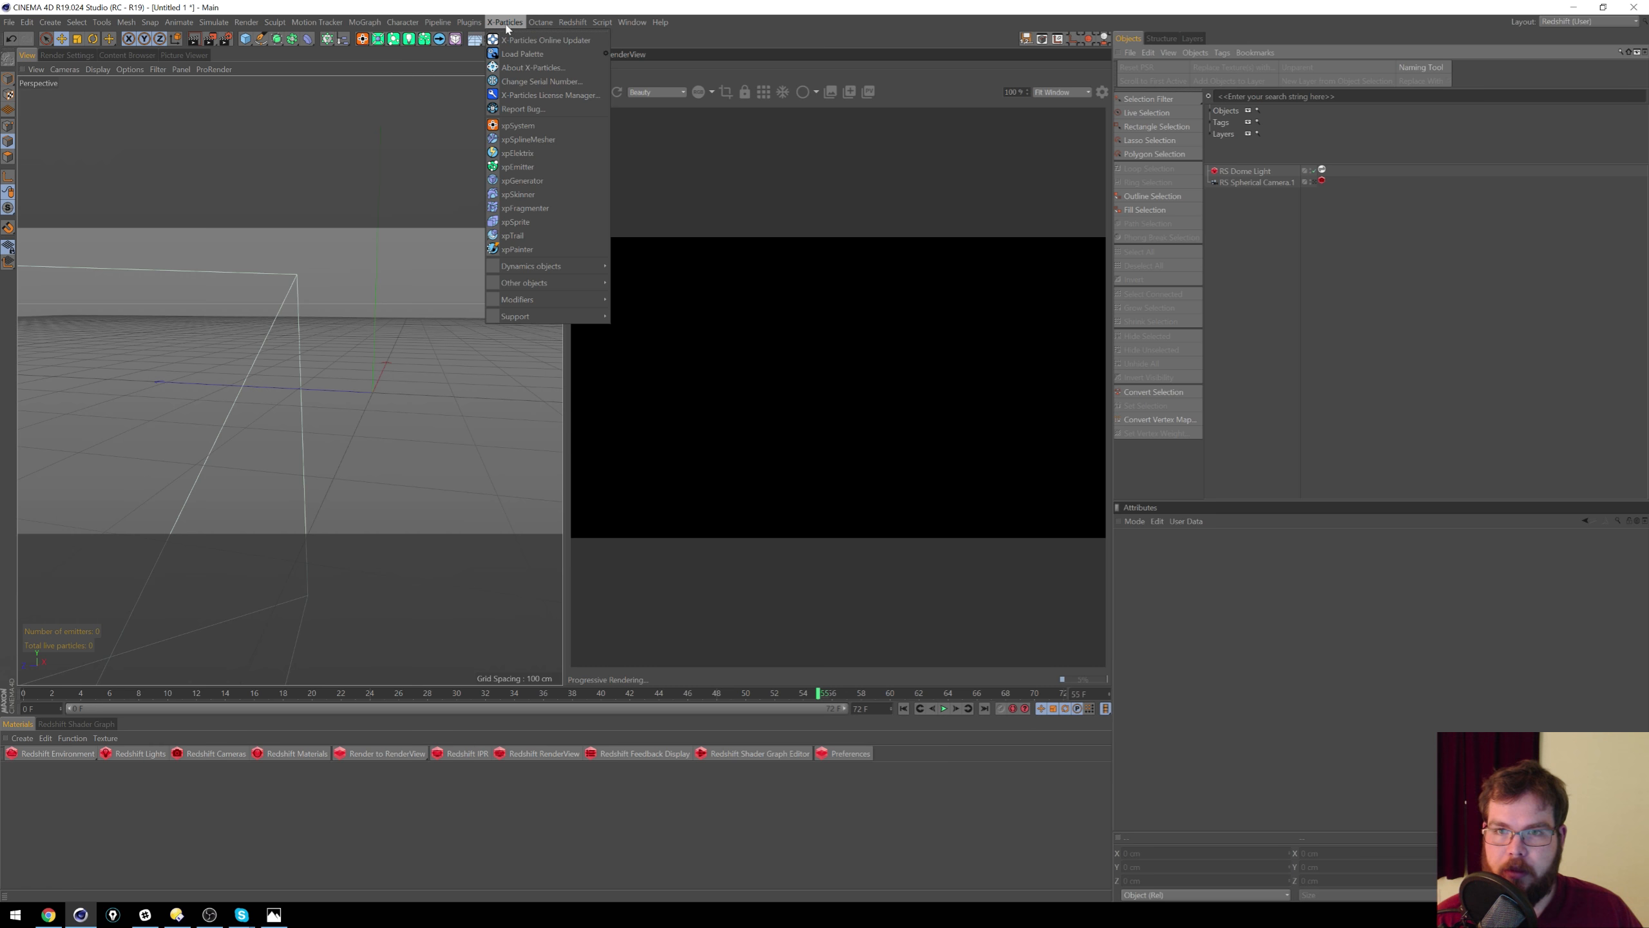
left_click(527, 126)
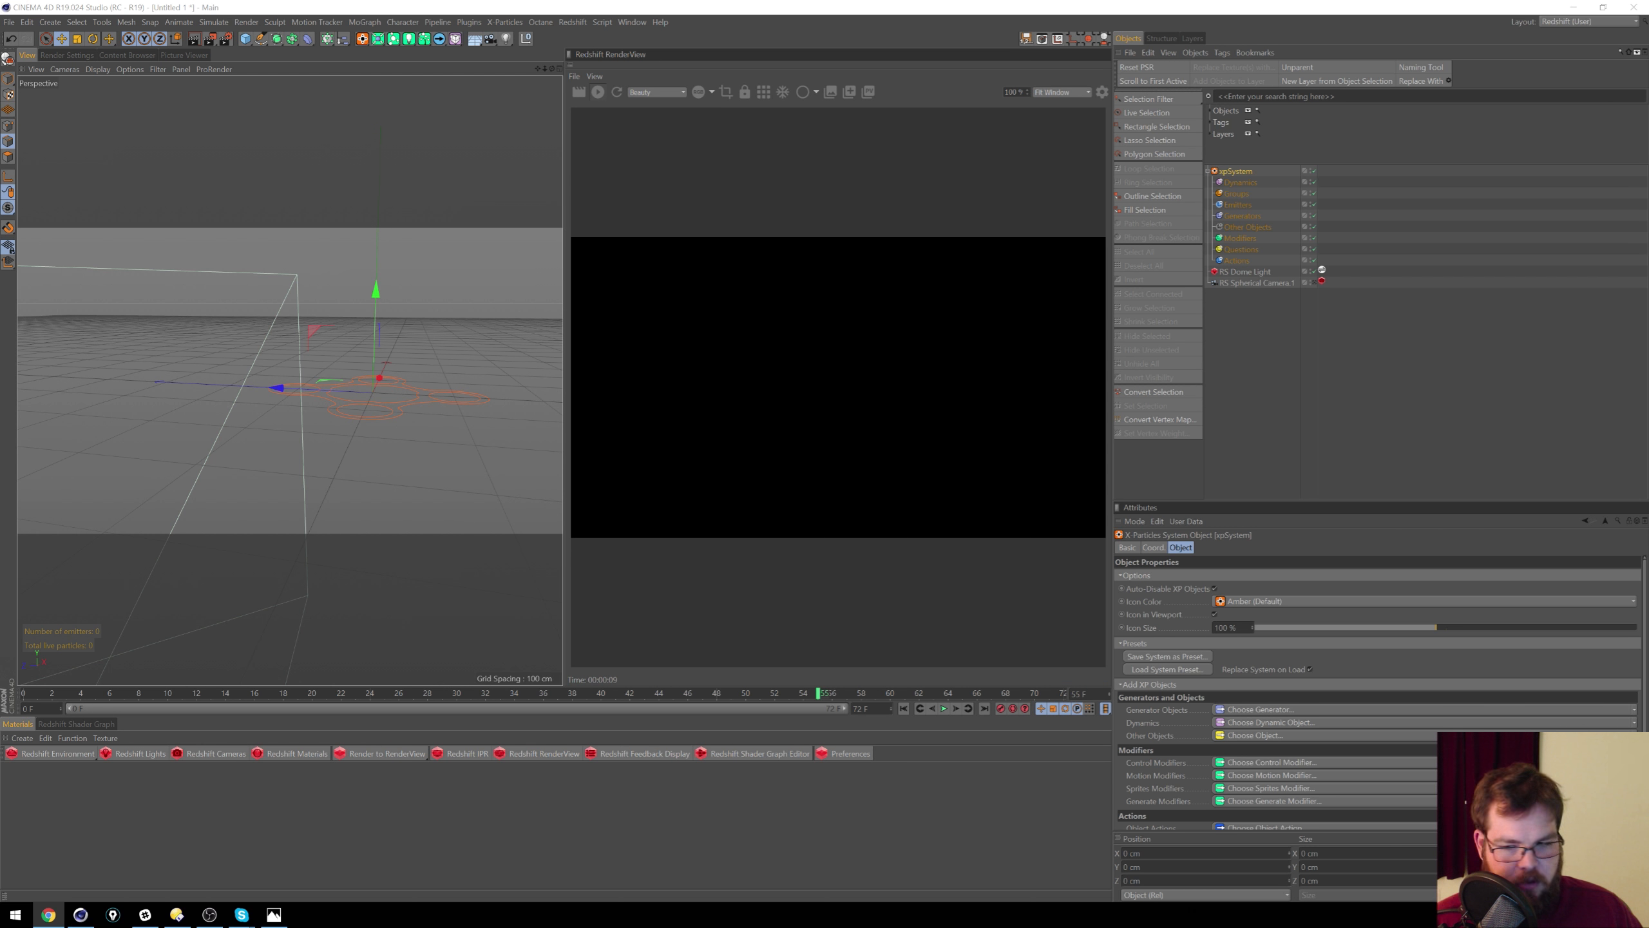
Step: Create a new standard Redshift Material
left_click(98, 722)
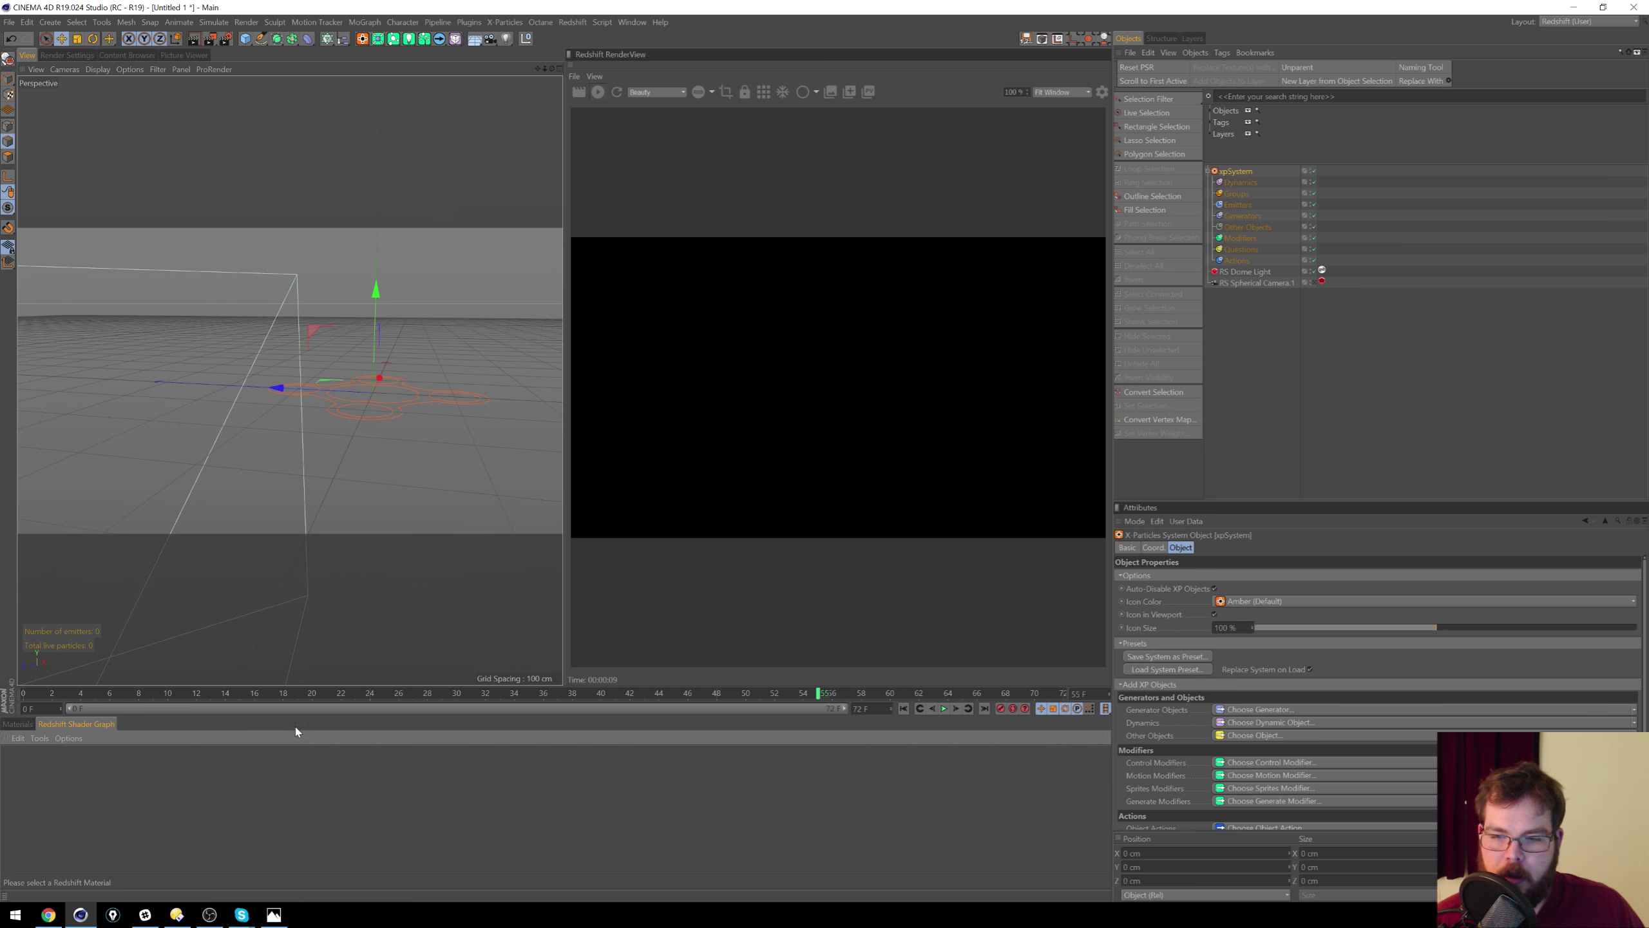
left_click(18, 723)
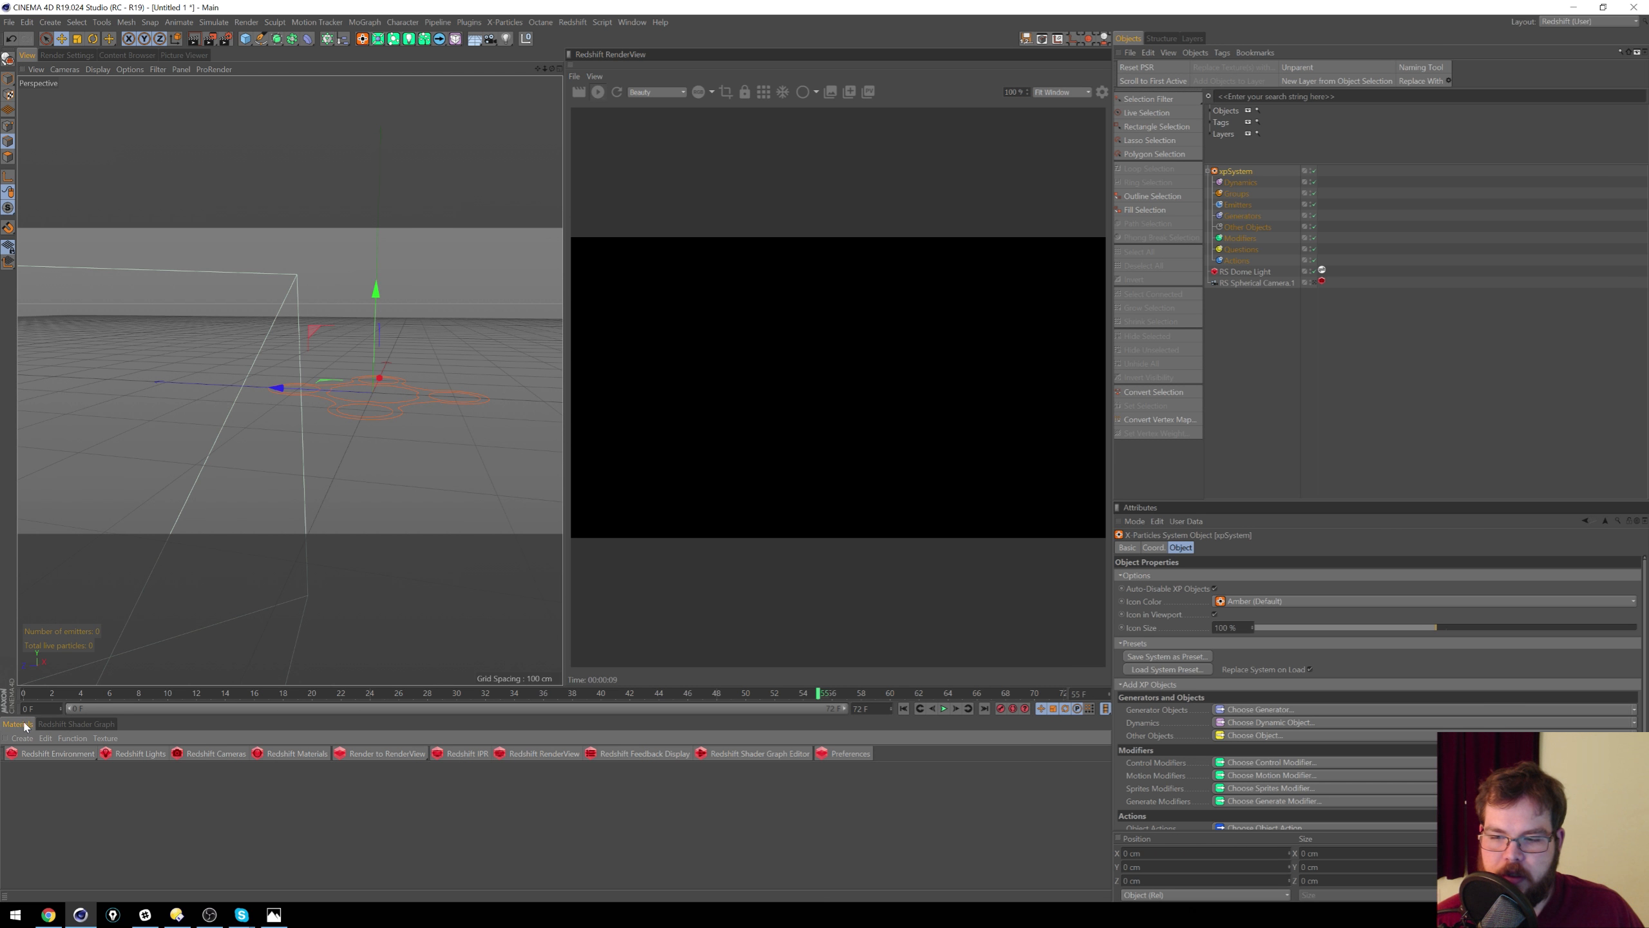
left_click(318, 752)
mouse_move(345, 757)
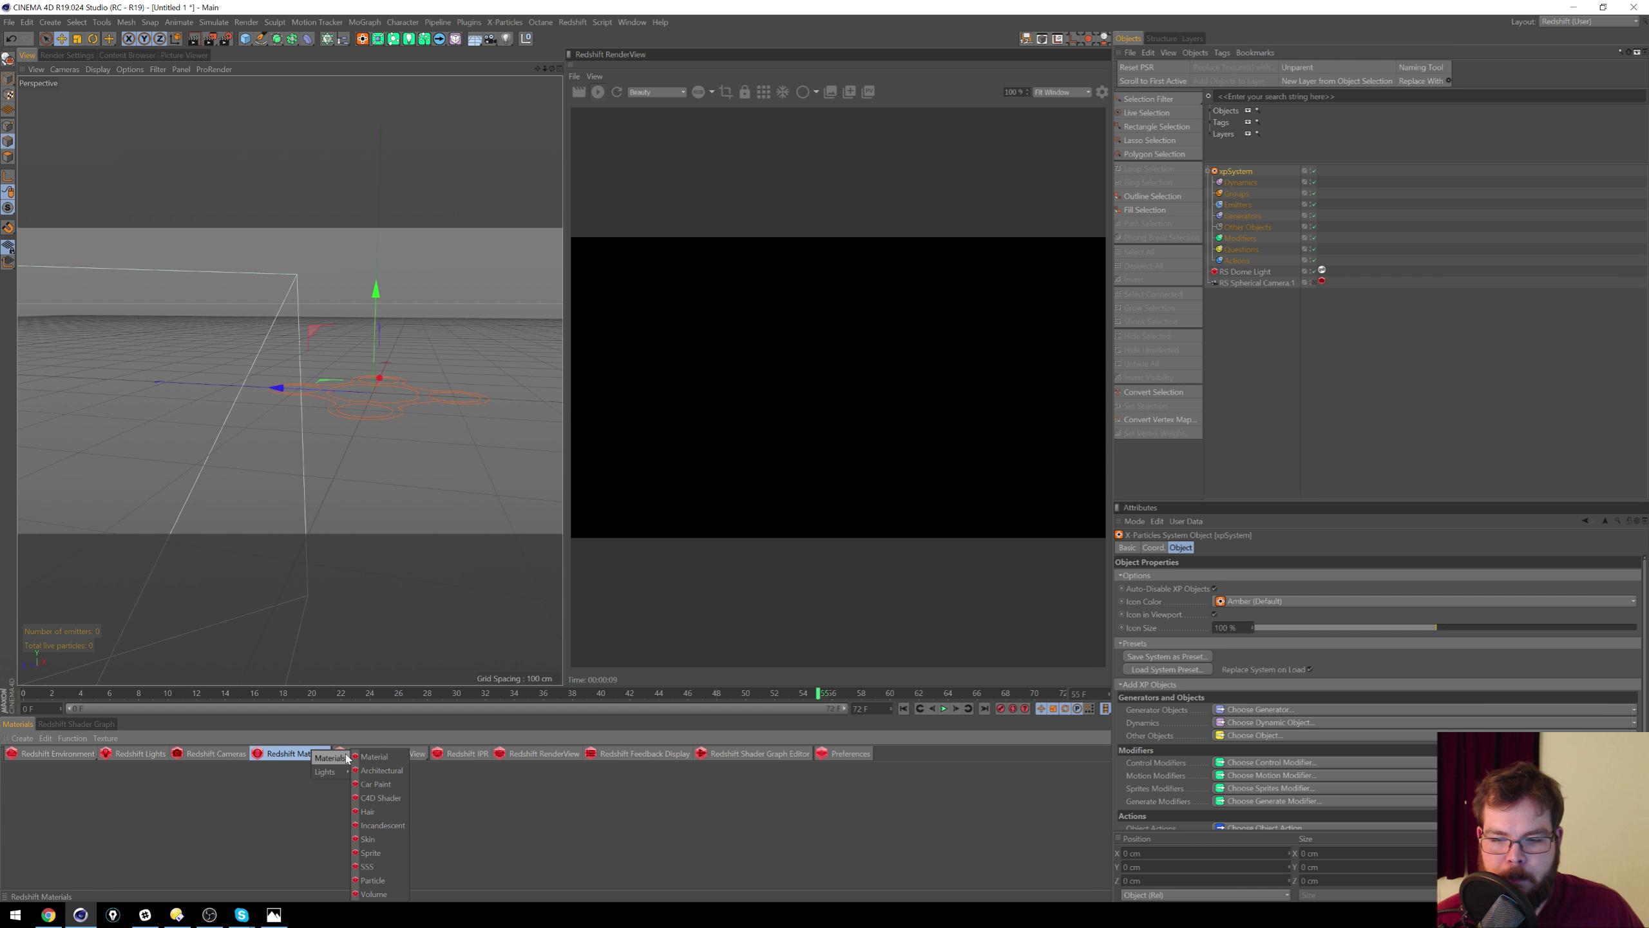
left_click(374, 756)
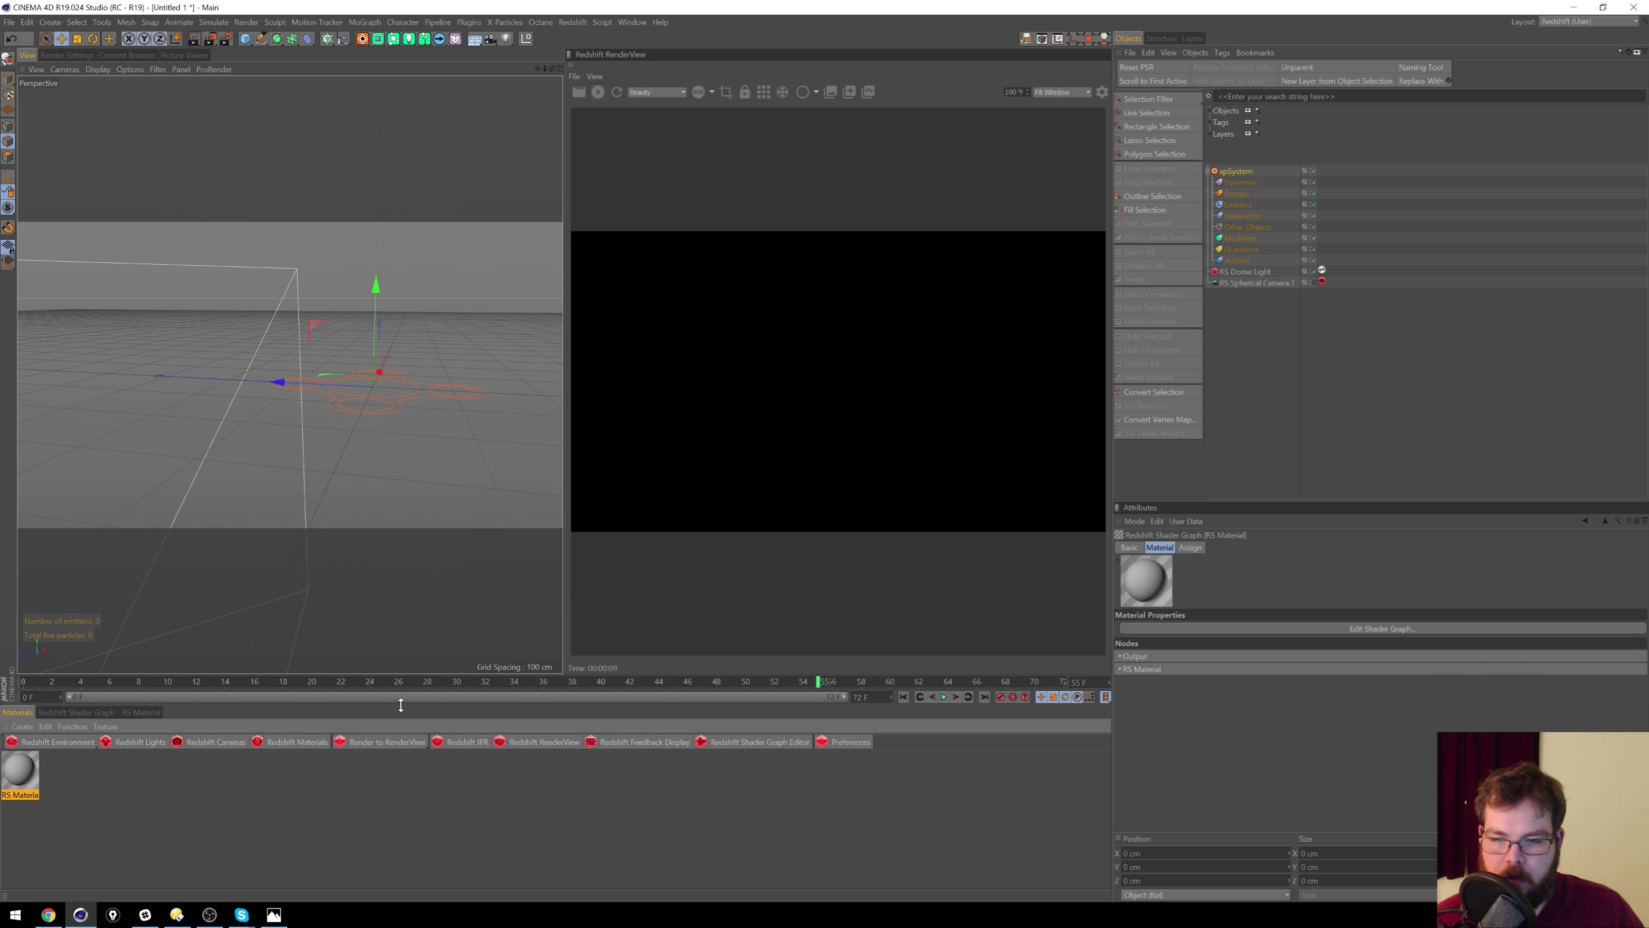
Step: Enlarge the material area and show the RS Material's shader graph with its node settings
left_click_drag(400, 705, 459, 489)
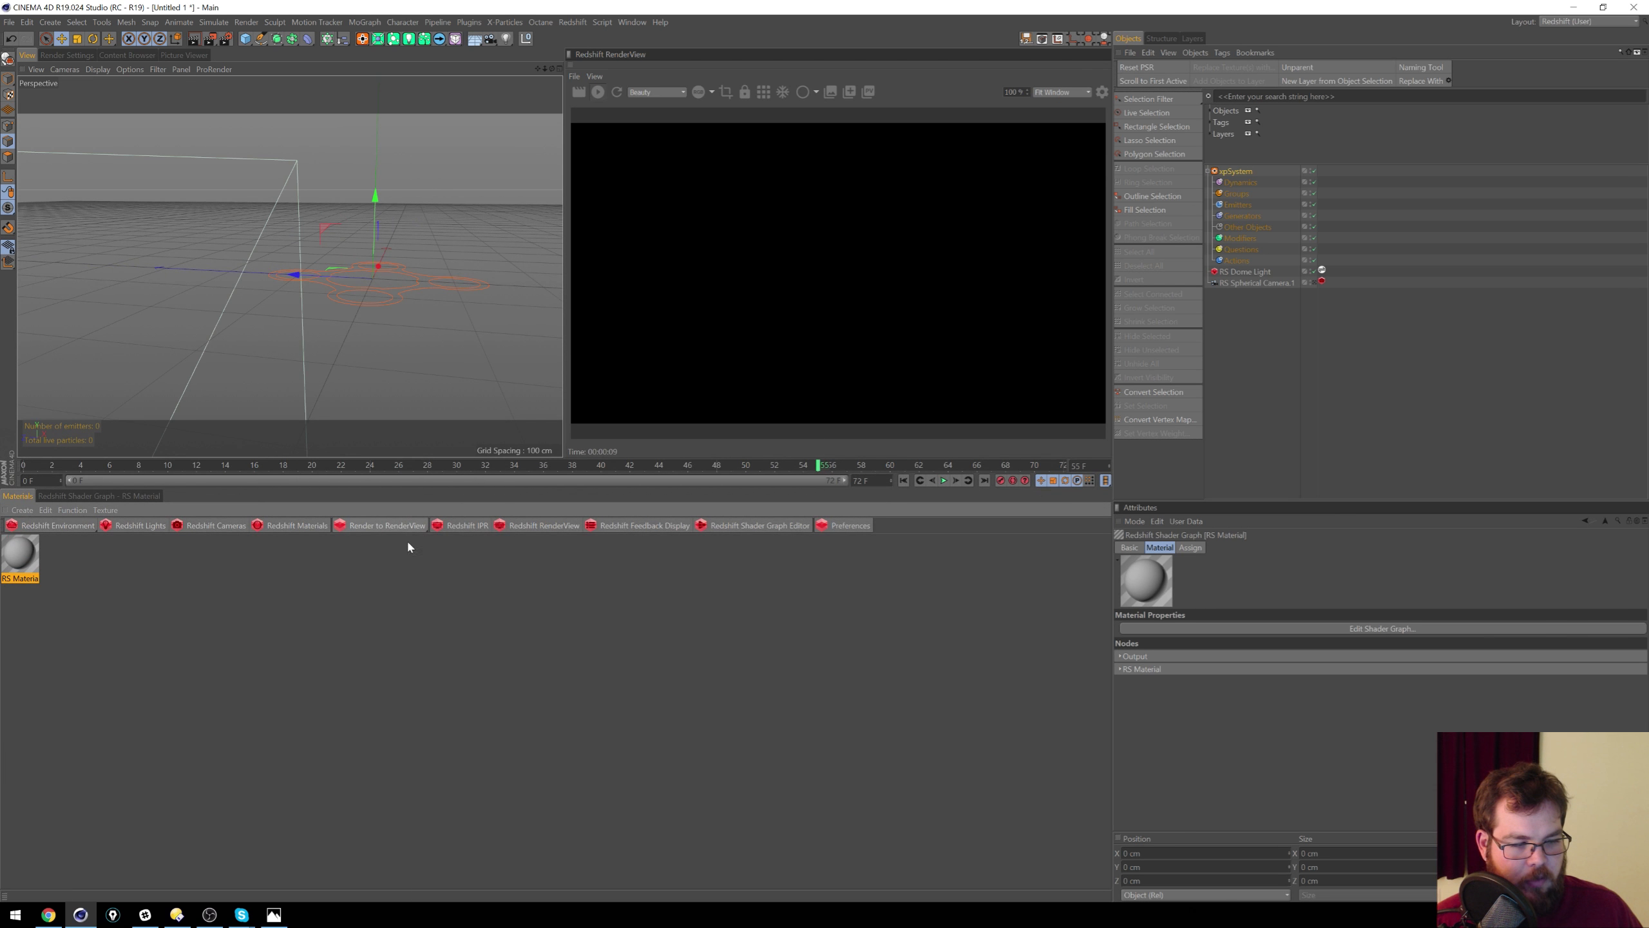
left_click(84, 496)
left_click_drag(415, 707, 417, 662)
left_click(16, 609)
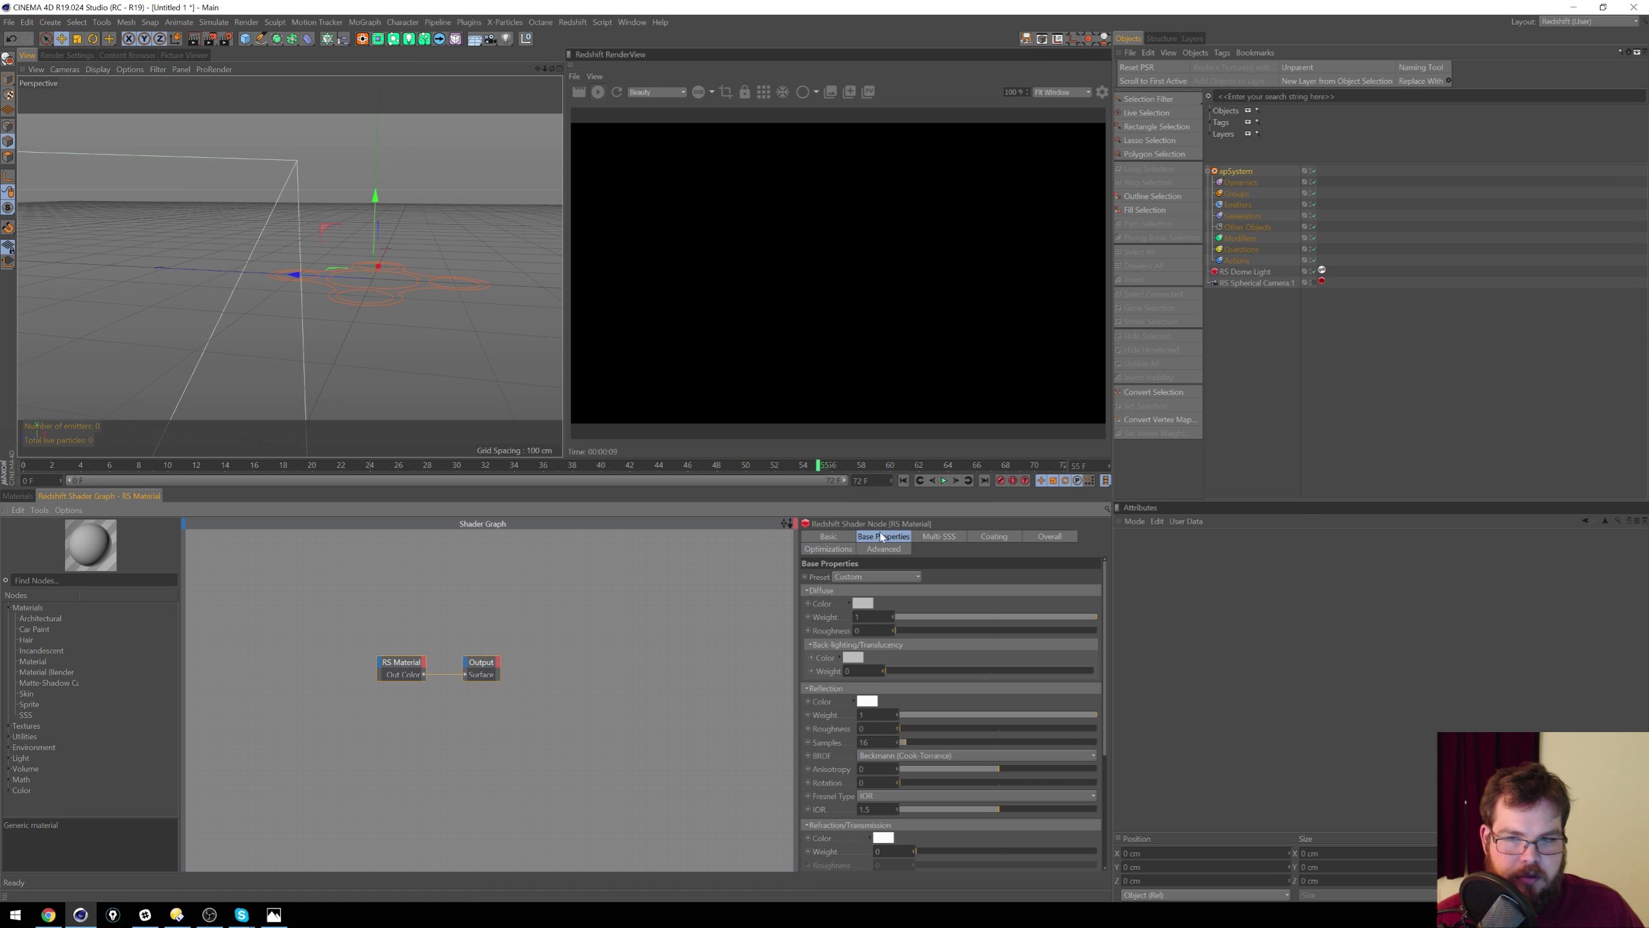
Step: Look through the RS Material's multi-SSS, coating and optimization settings, and set its overall emission color to a saturated magenta
left_click(939, 536)
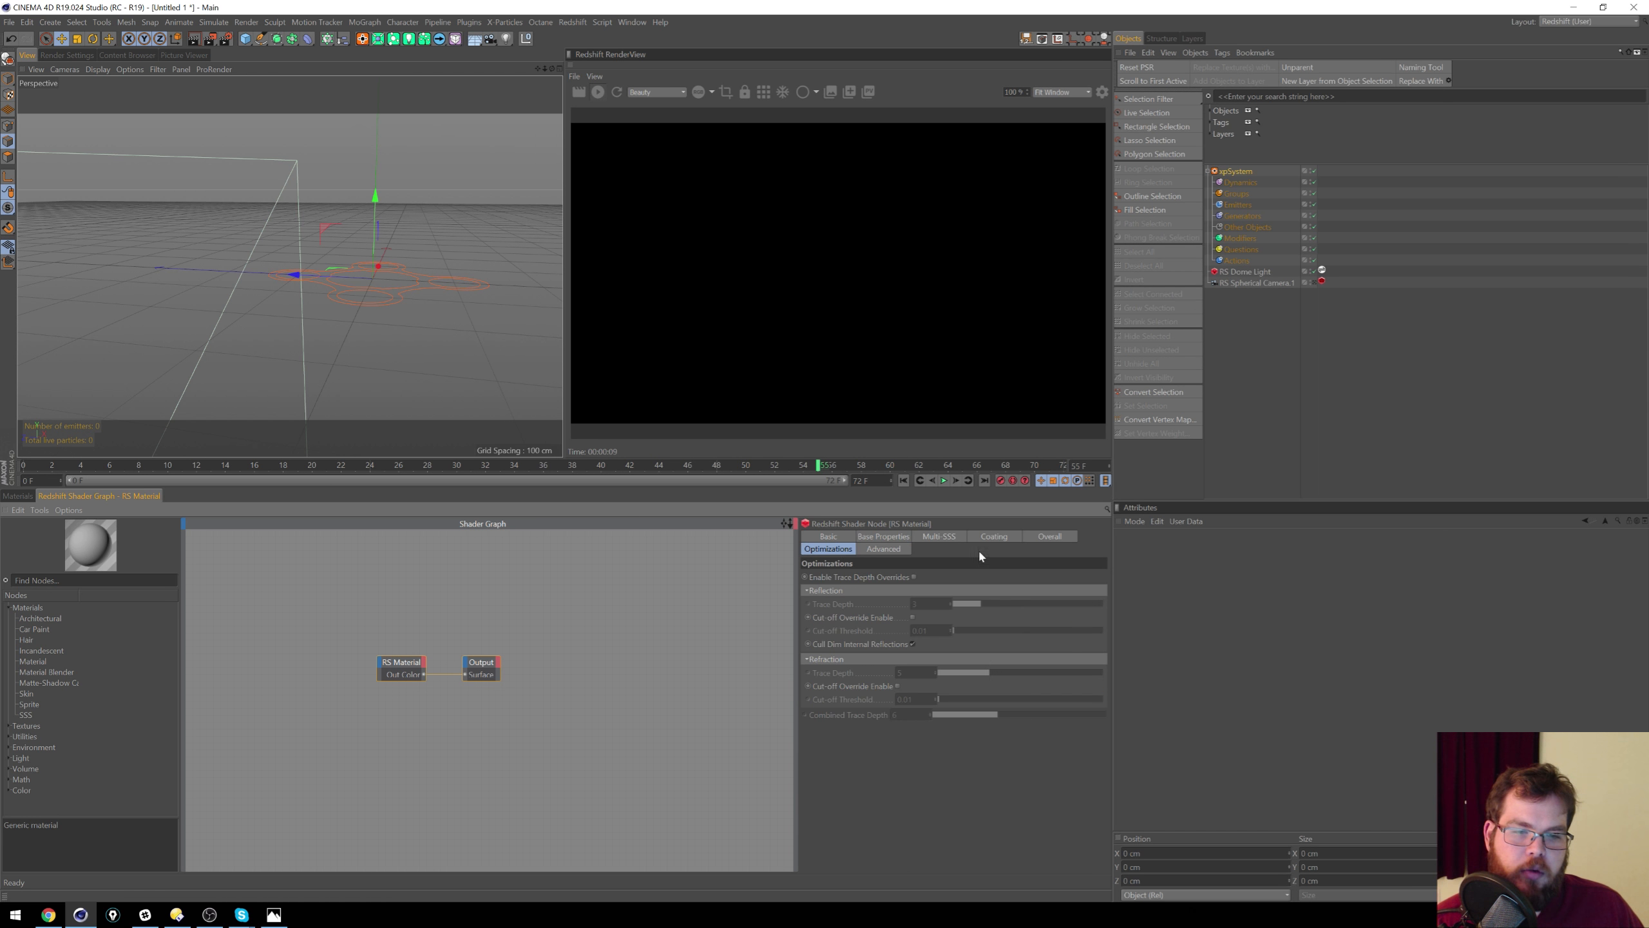
left_click(993, 536)
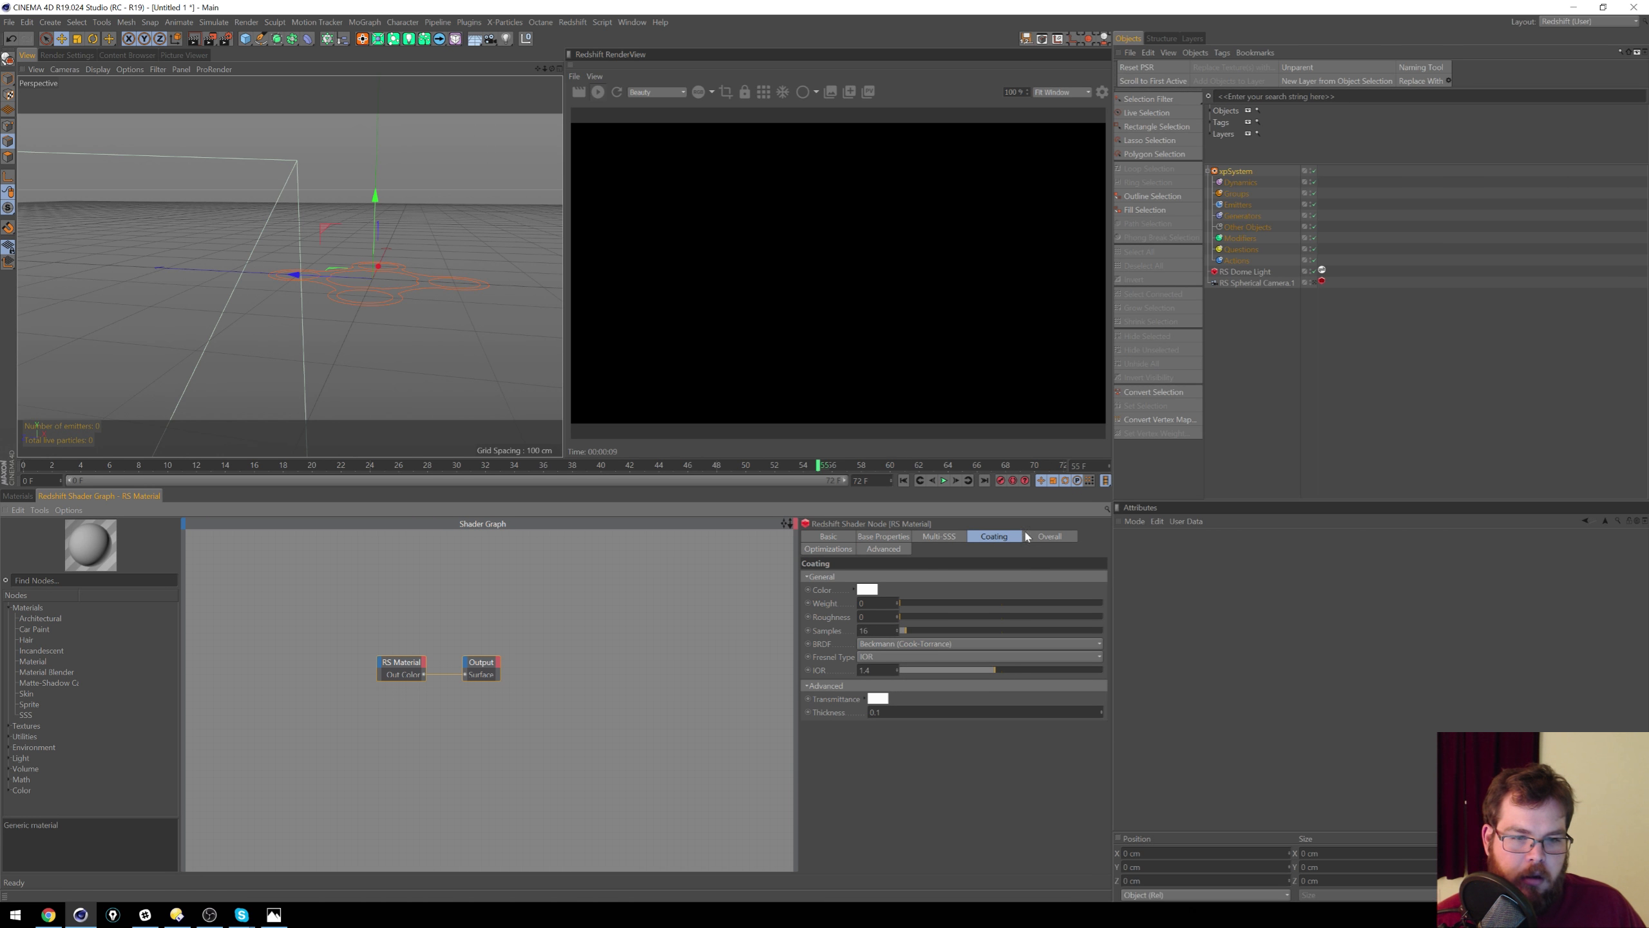
left_click(831, 550)
left_click(1051, 537)
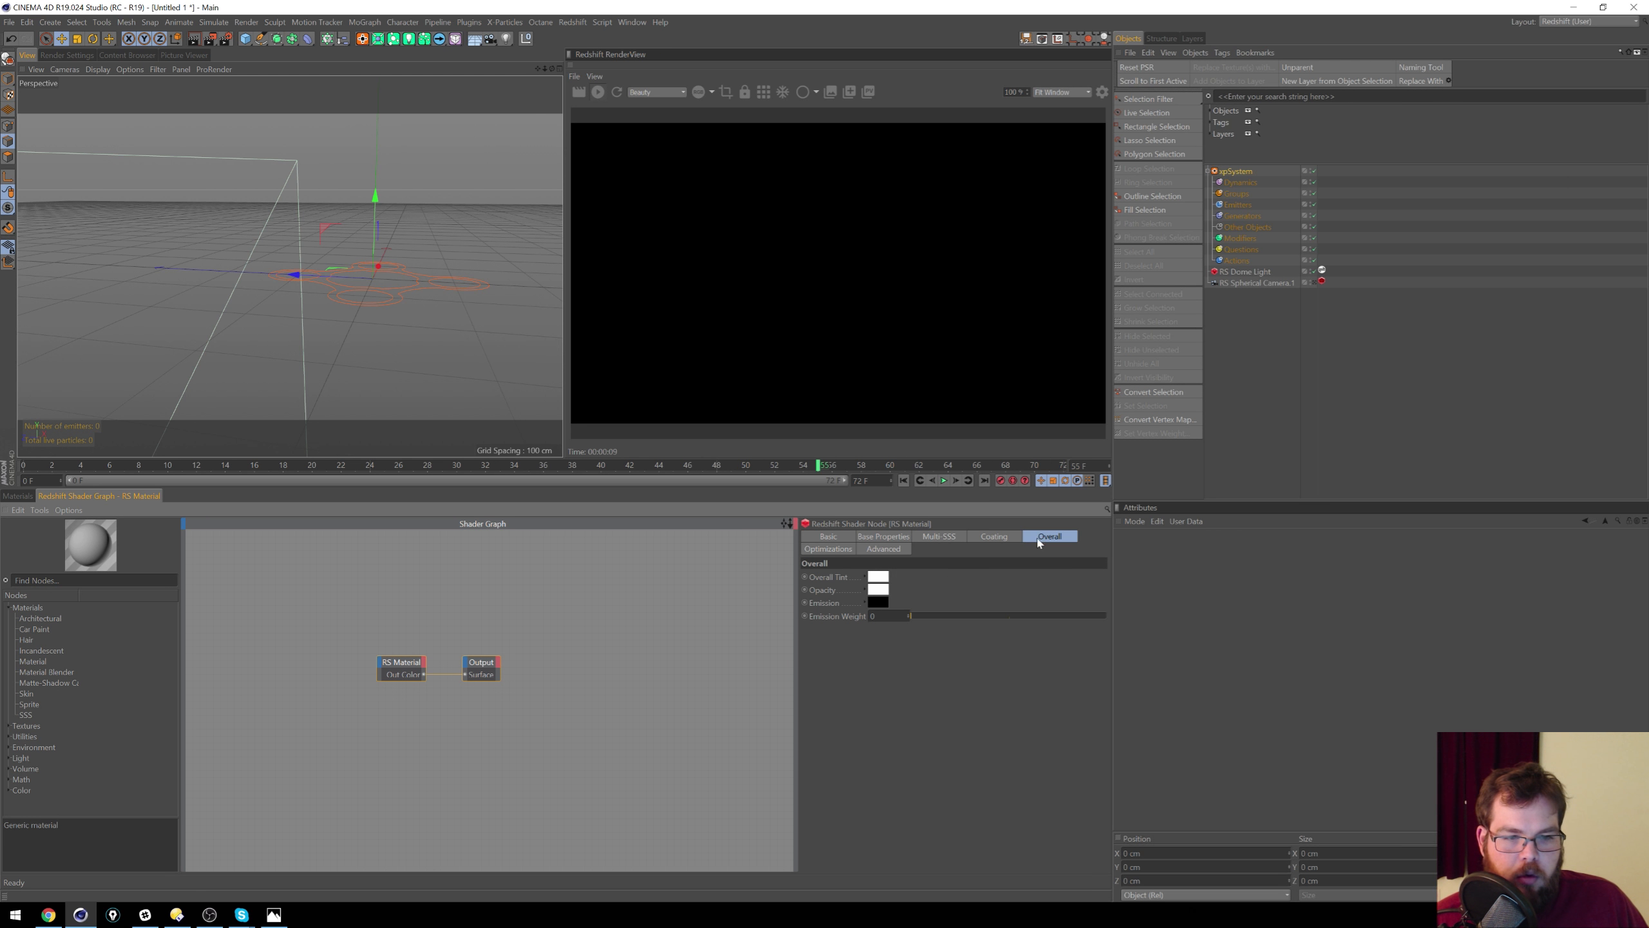
left_click(880, 603)
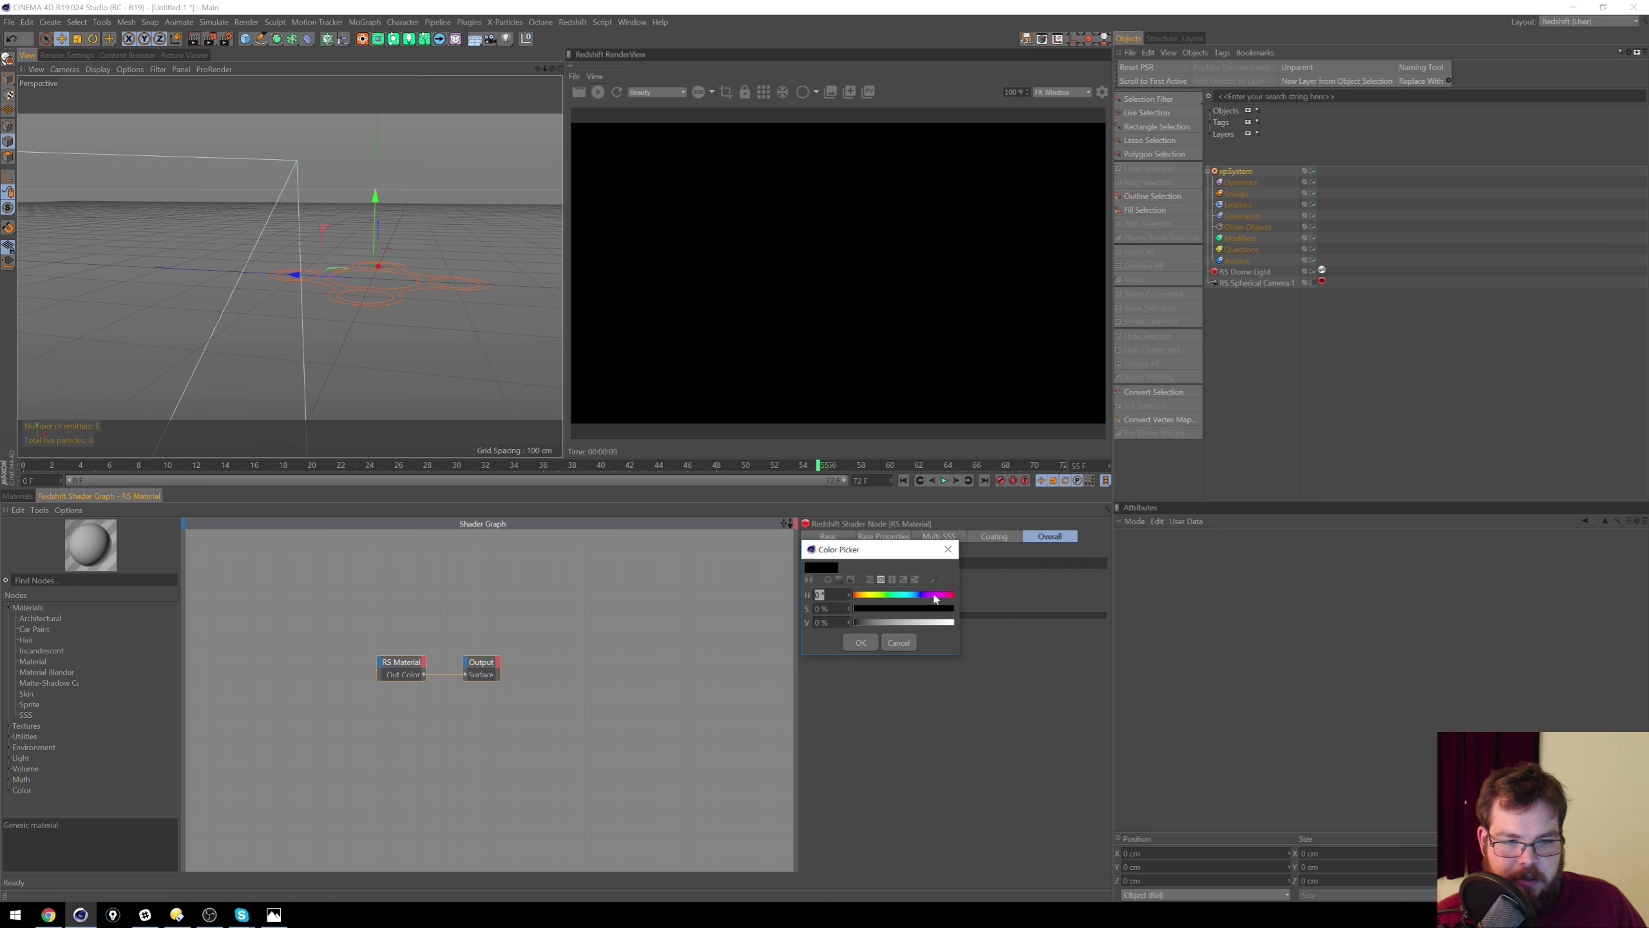
left_click_drag(901, 622, 1041, 630)
left_click_drag(922, 609, 1024, 606)
left_click(858, 645)
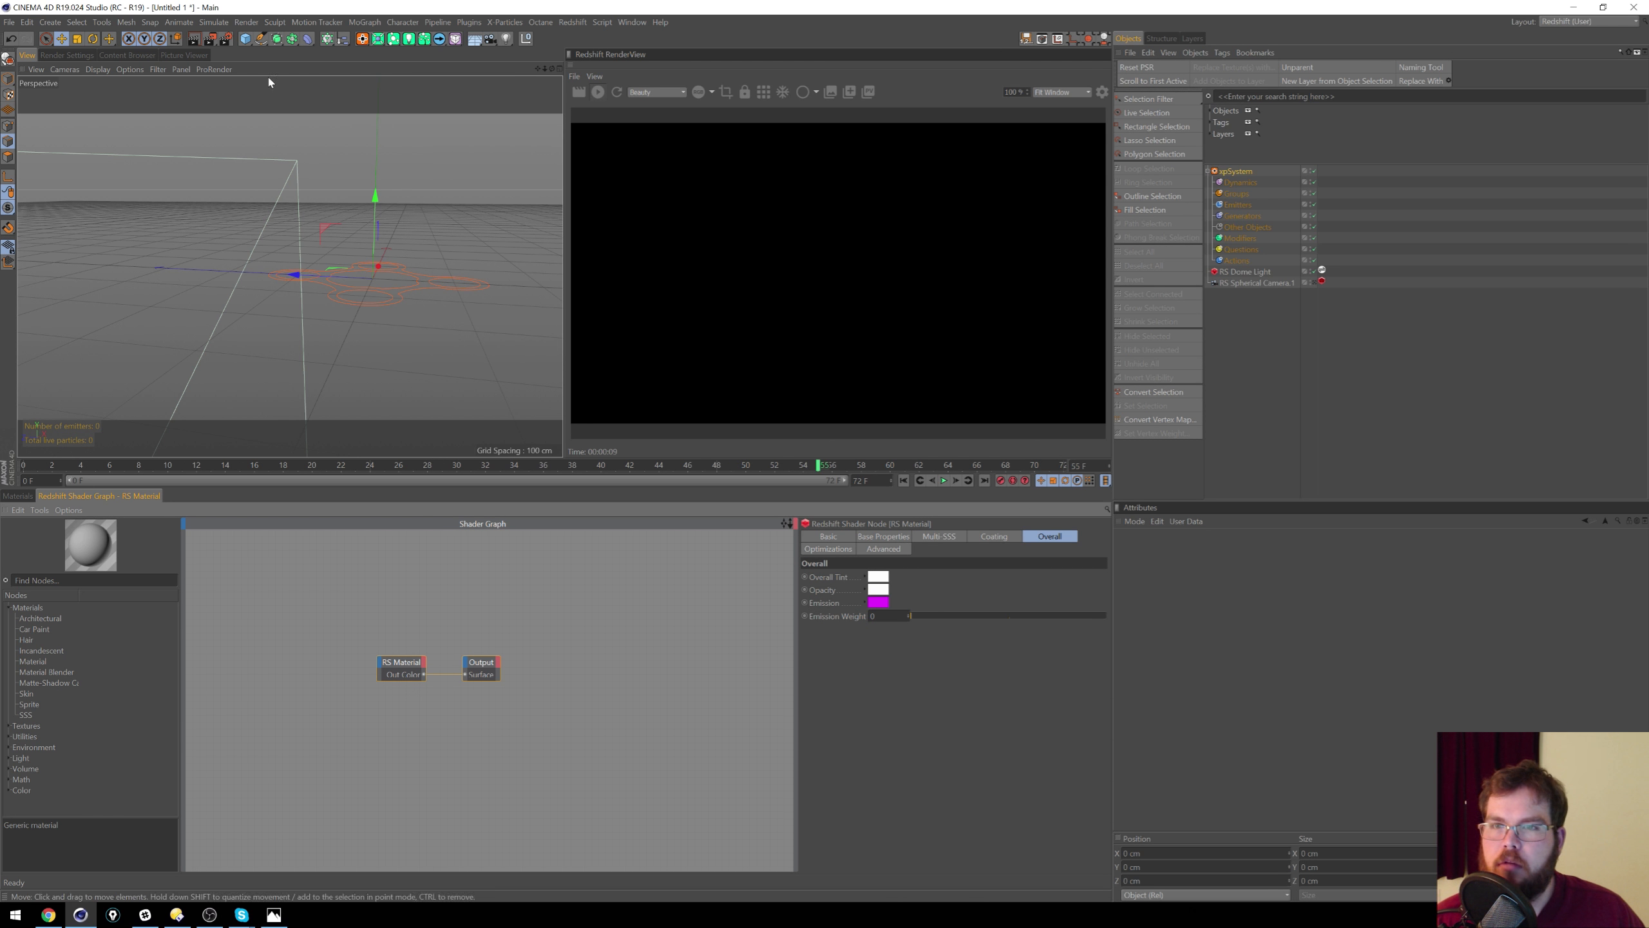
Step: Delete the xpSystem object and its child groups
left_click(1236, 172)
key("Delete")
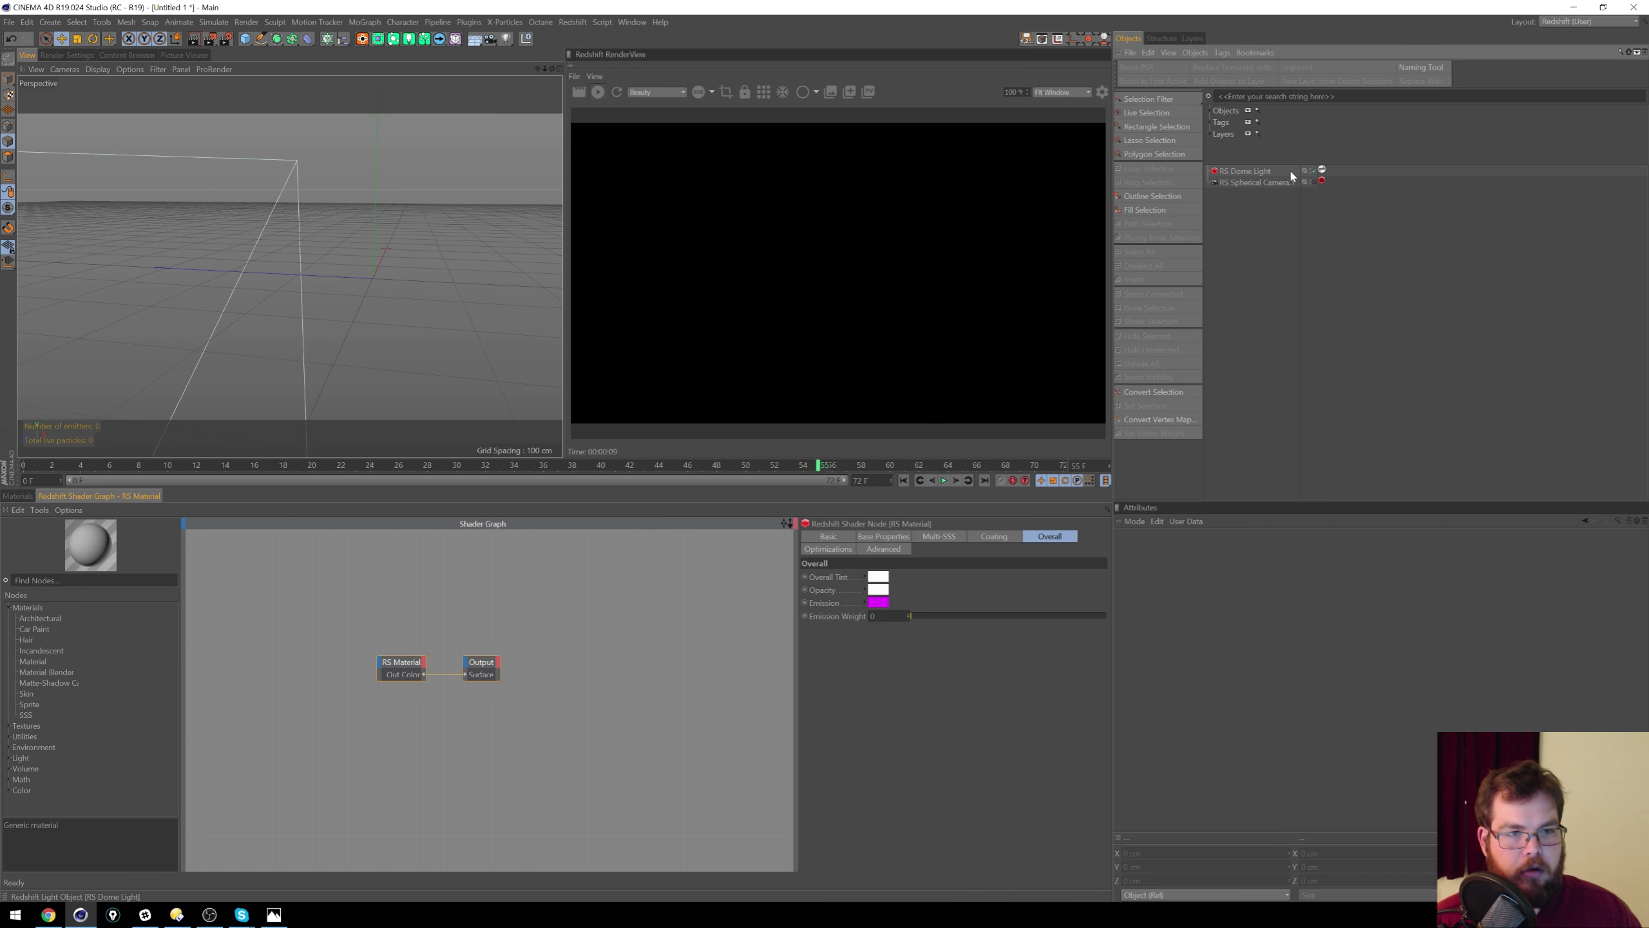
Step: Add a cube and place it inside a Subdivision Surface
left_click(245, 39)
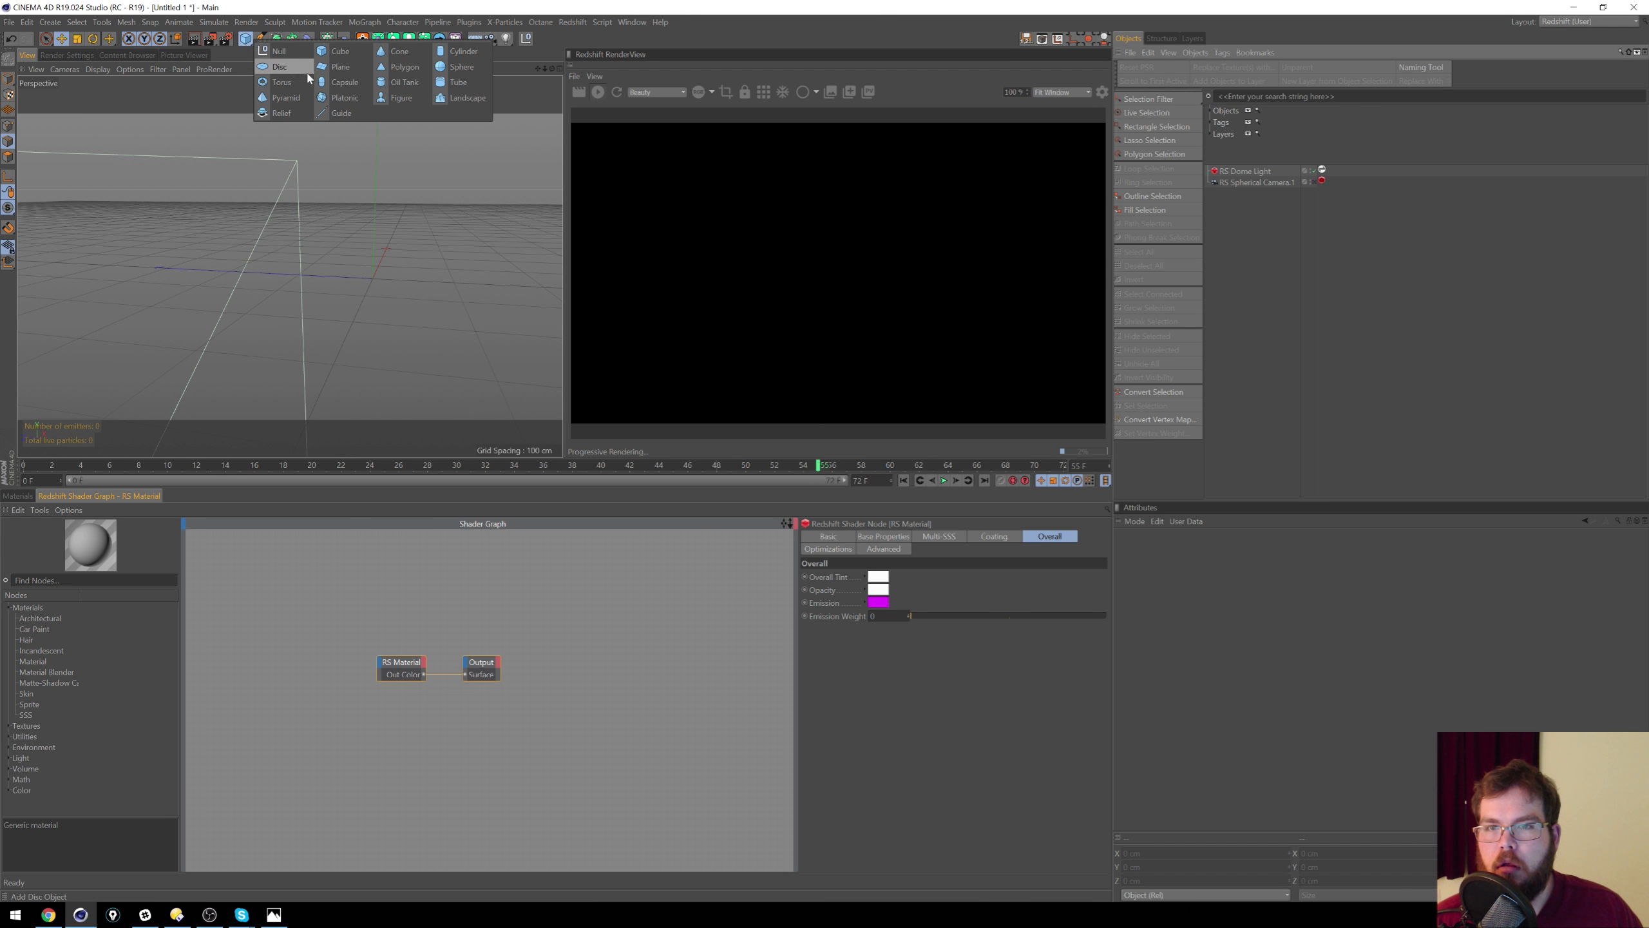
left_click(339, 51)
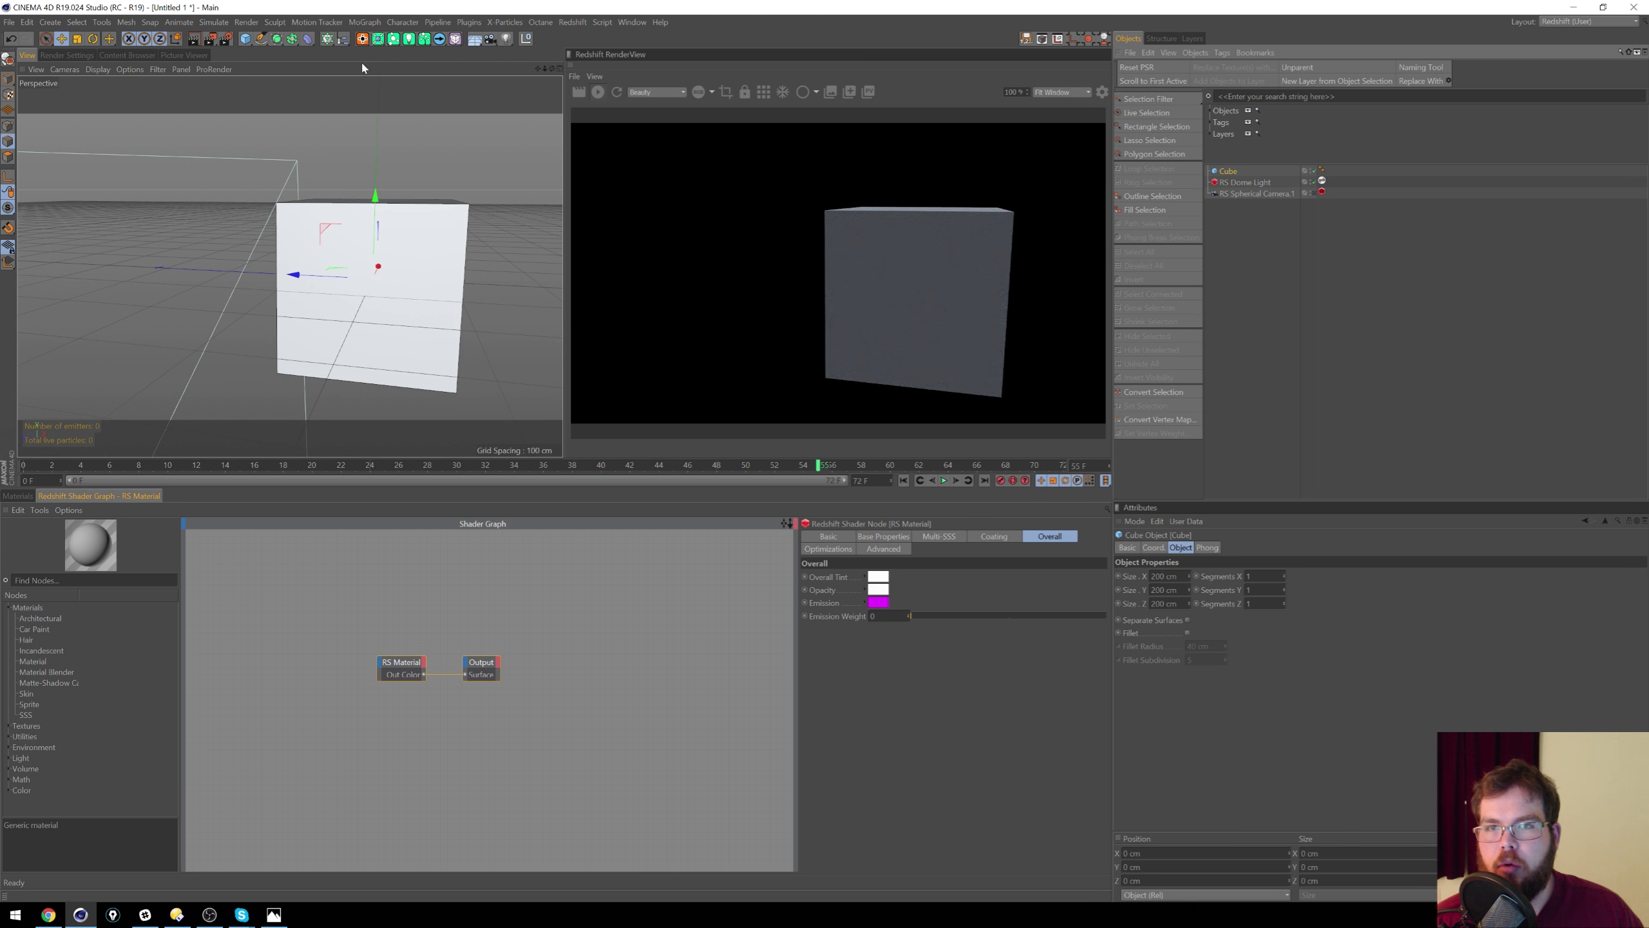
left_click(277, 39, "alt")
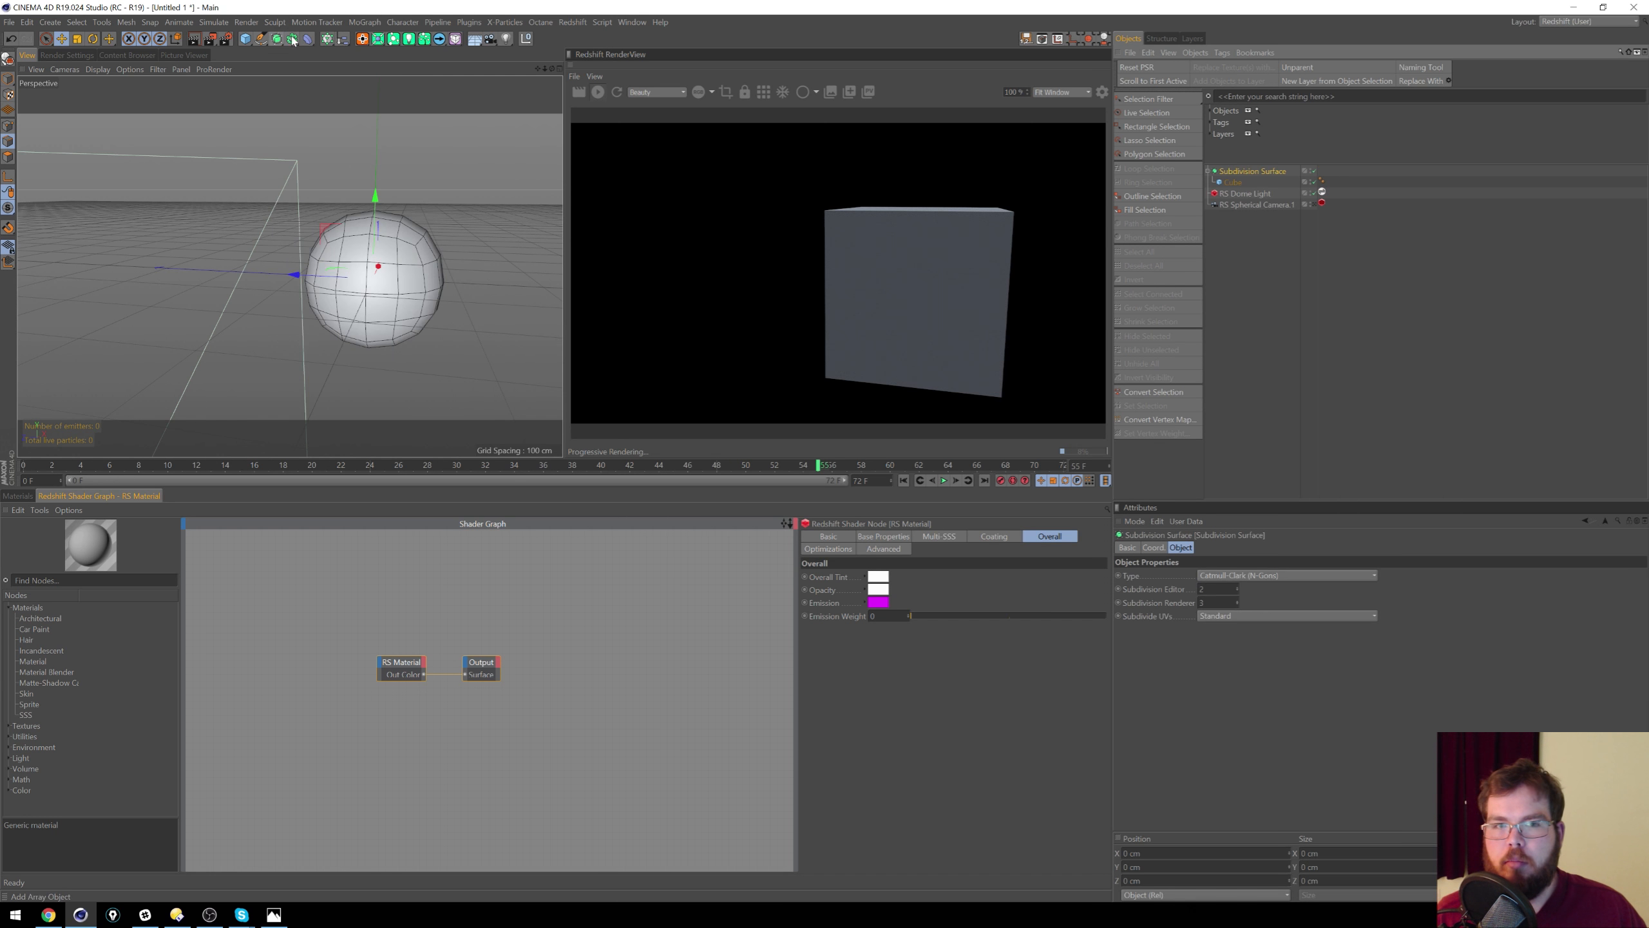
Step: Set the cube's X, Y and Z segments to 3 each and make the cube editable
left_click(1232, 183)
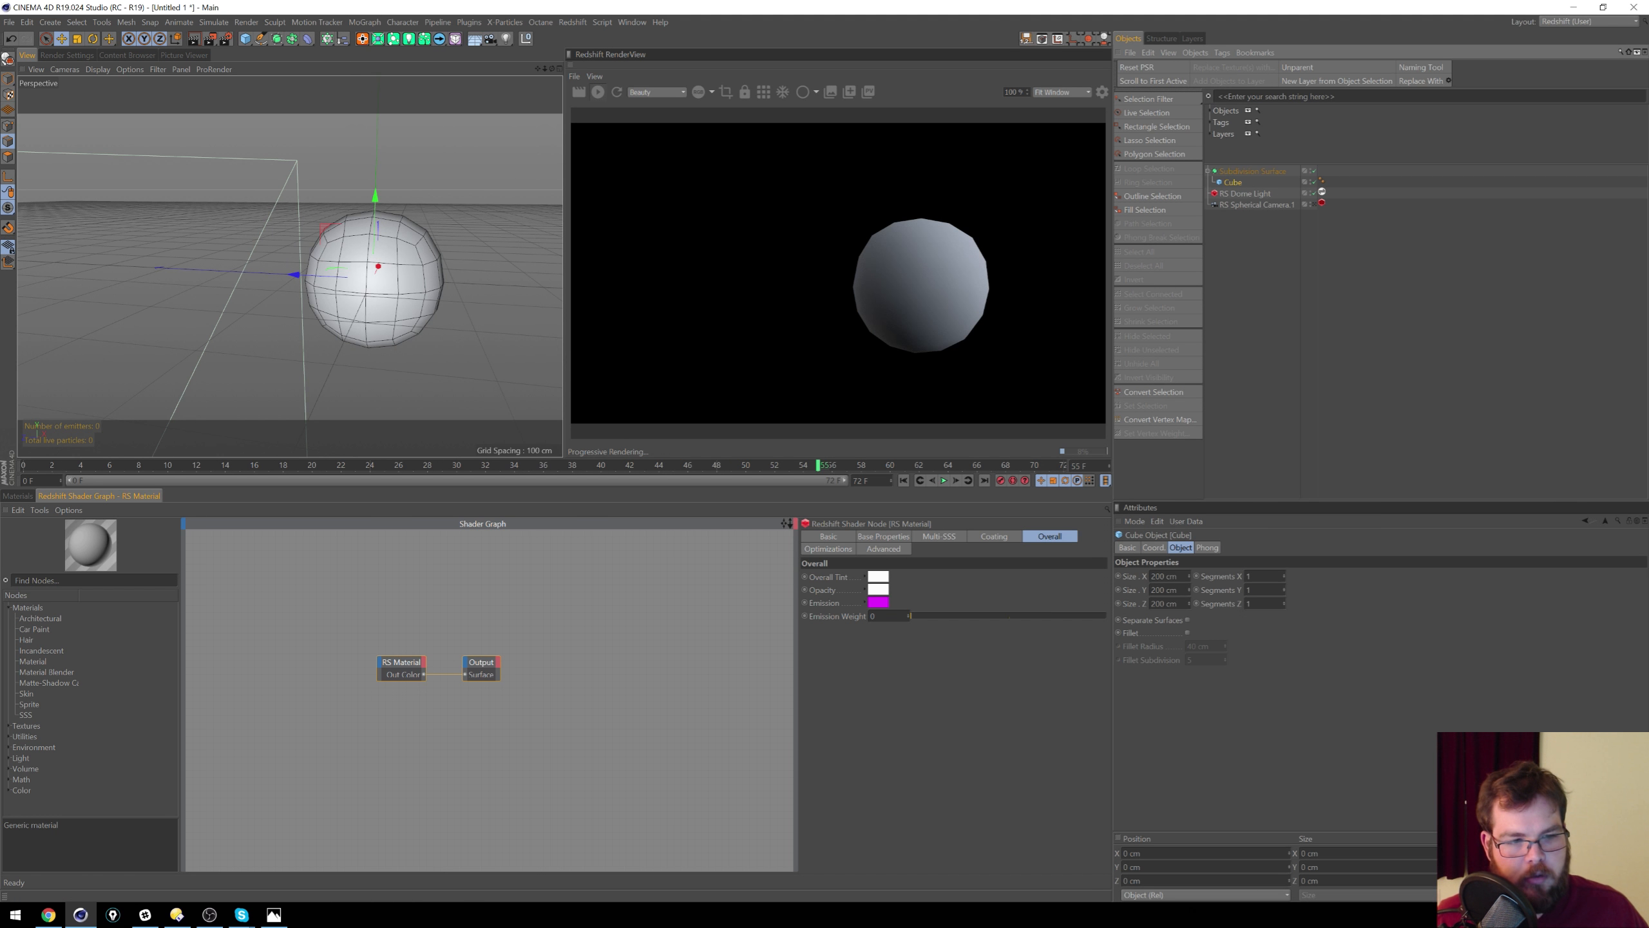
double_click(1252, 576)
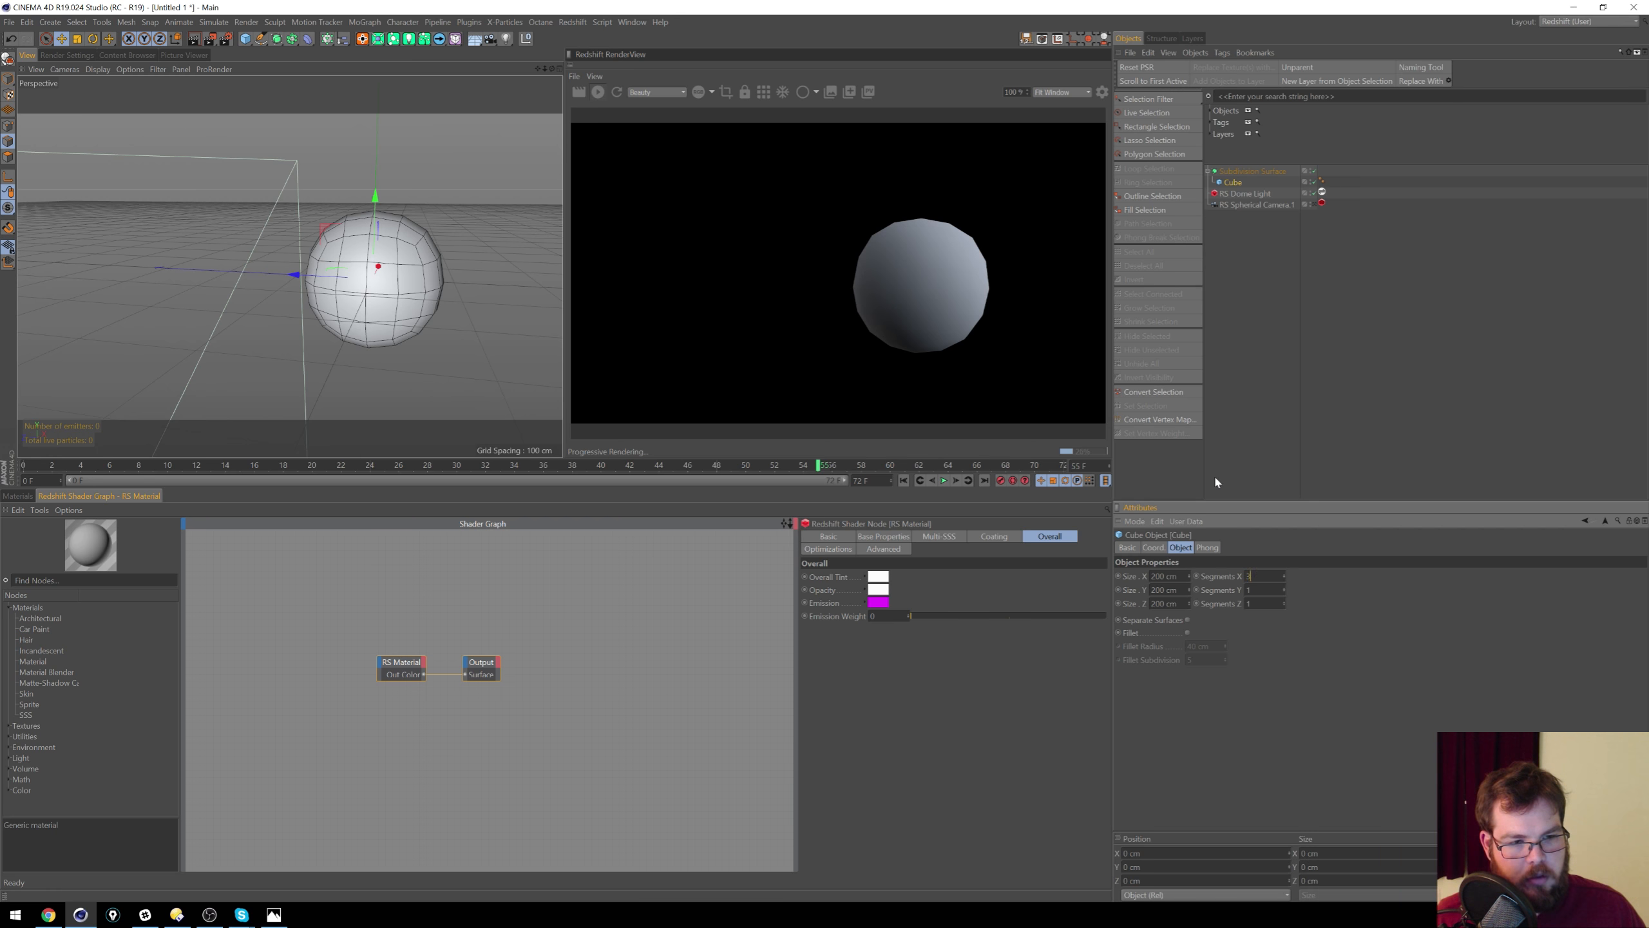
type("3")
key("Tab")
type("3")
key("Tab")
type("3")
key("Return")
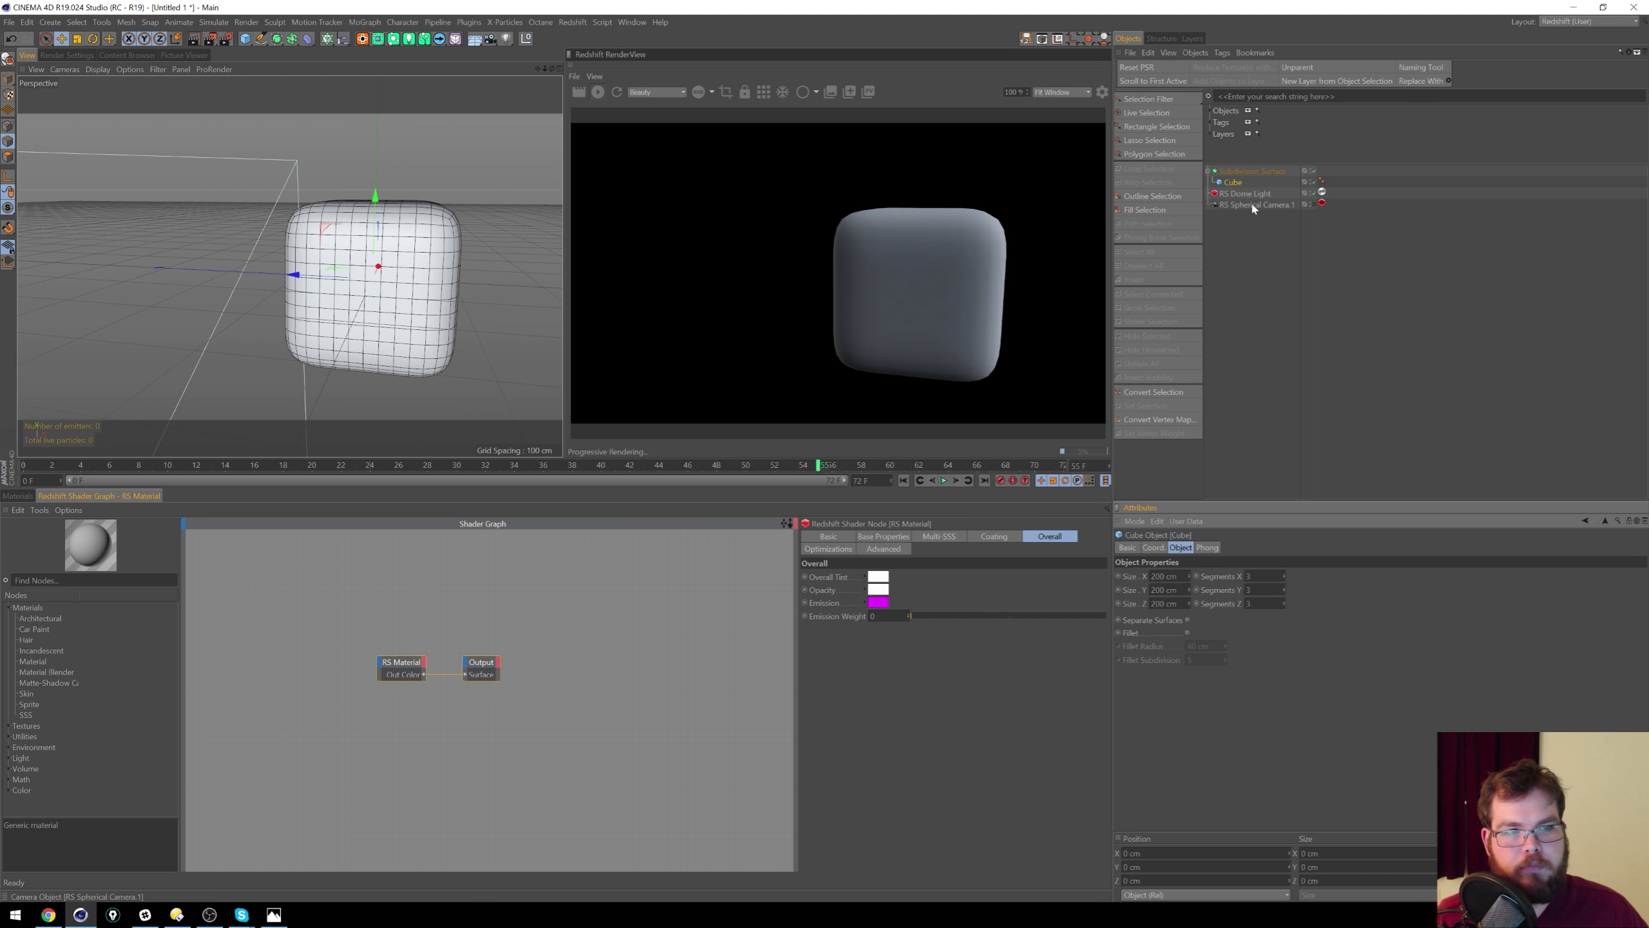
key("c")
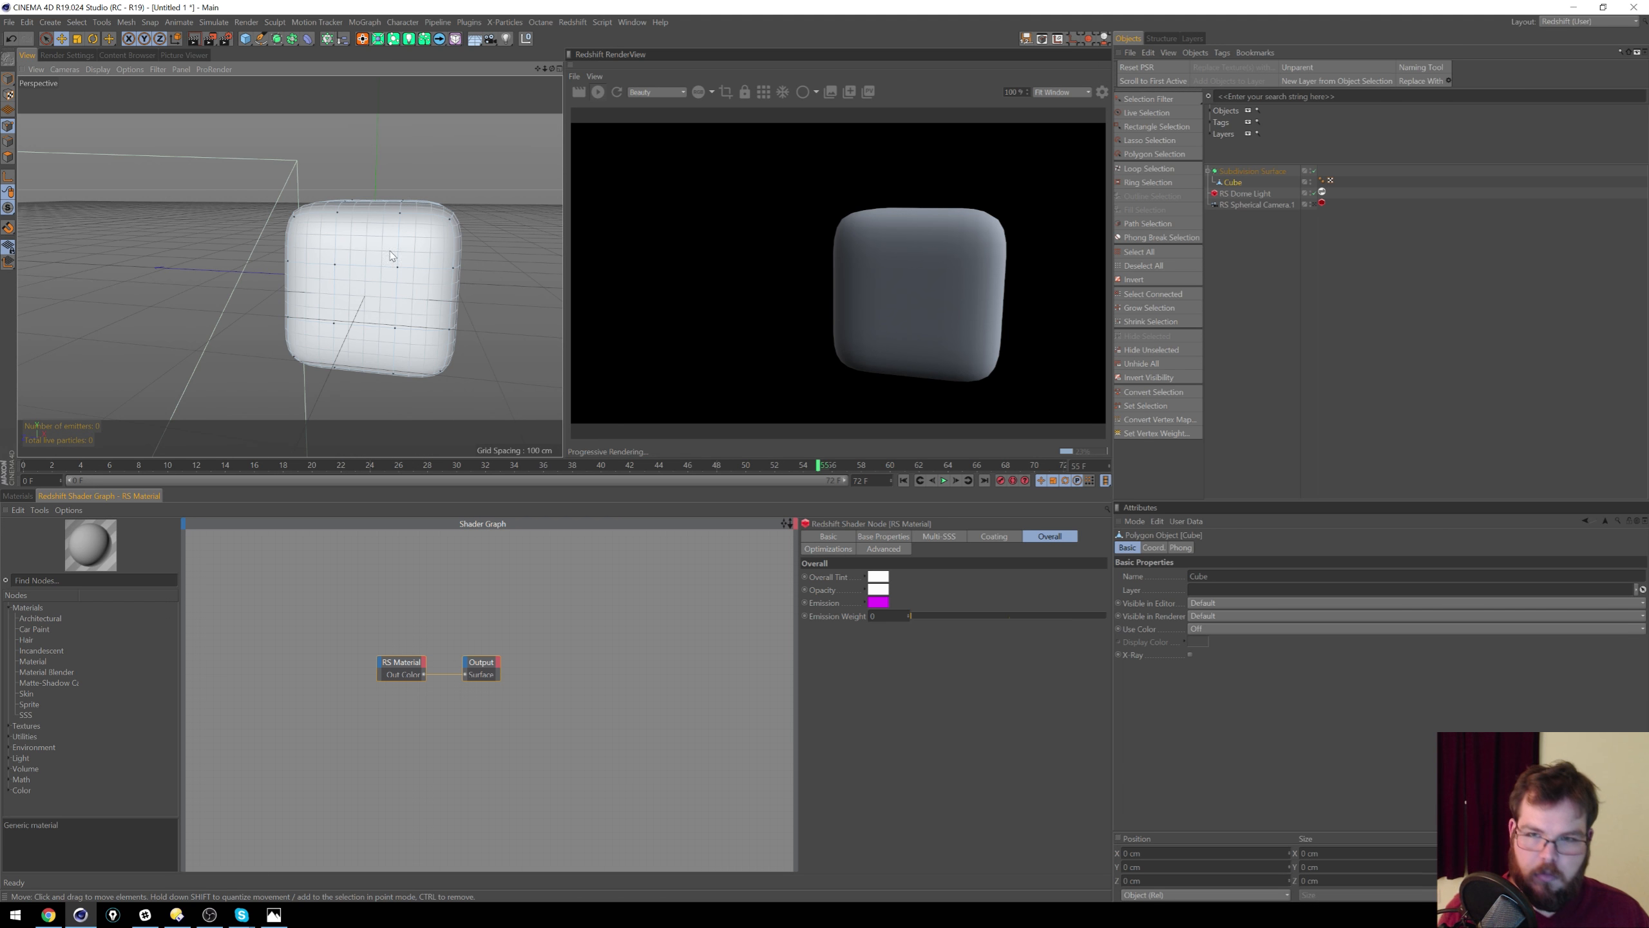
Step: Select the point loop around the cube's top, scale it inward and move it upward to taper the shape
key("u")
key("l")
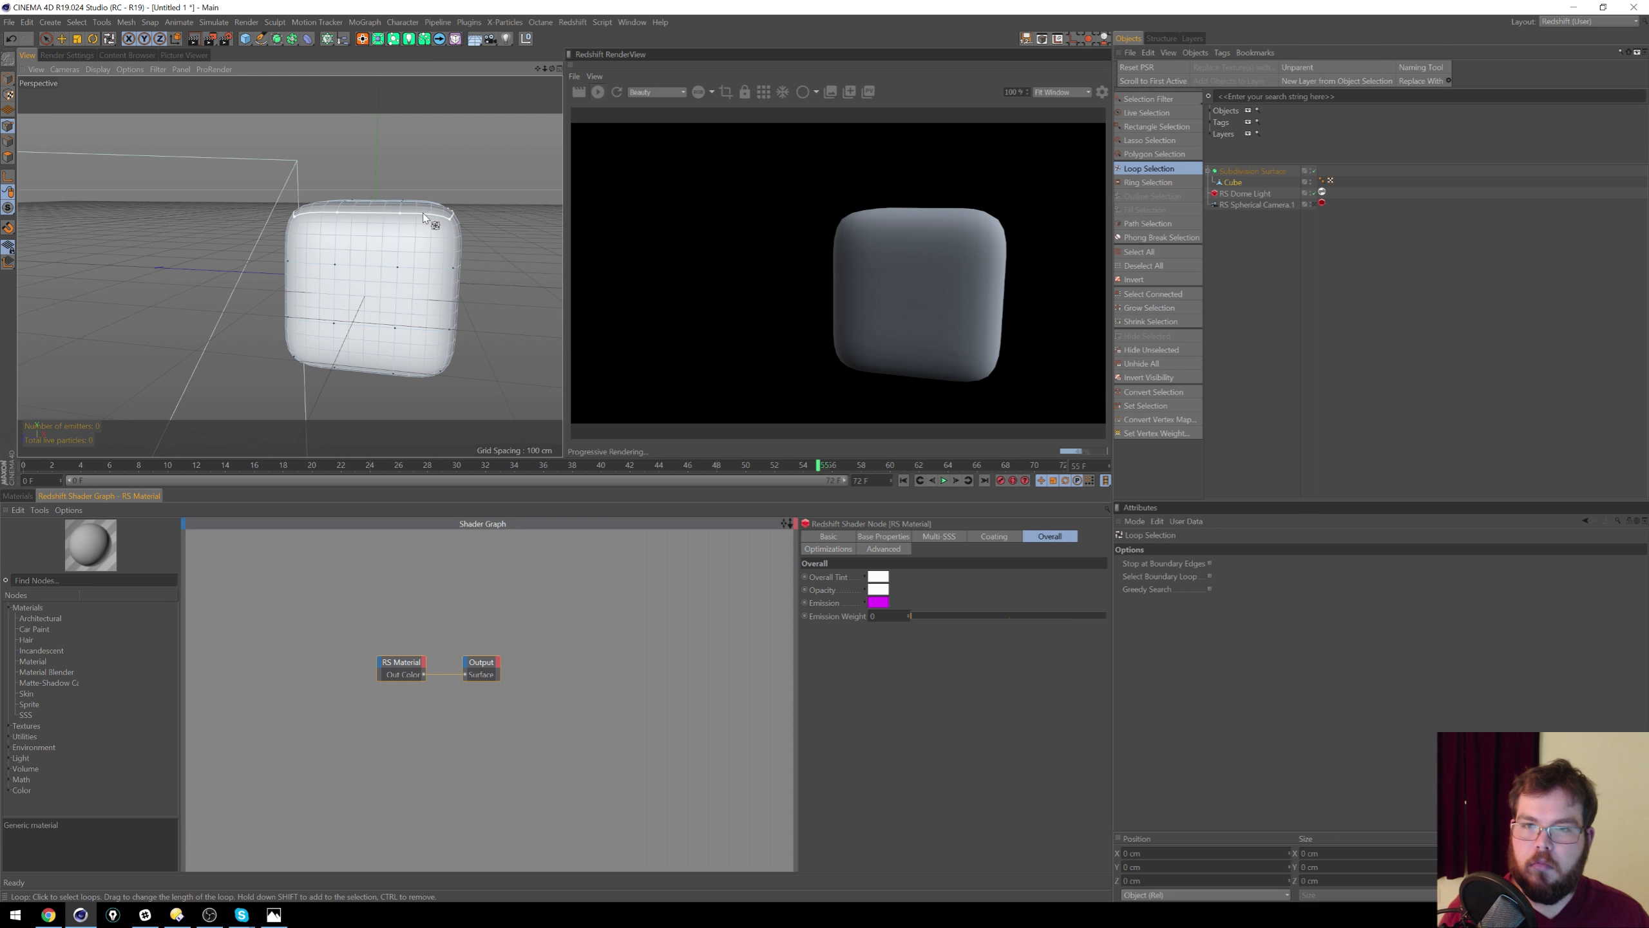
left_click(434, 214)
key("t")
left_click_drag(498, 220, 299, 238)
key("e")
left_click_drag(381, 126, 385, 94)
Step: Select two points on the cube's side with Live Selection and pull them outward to about X -123 cm
left_click(397, 257)
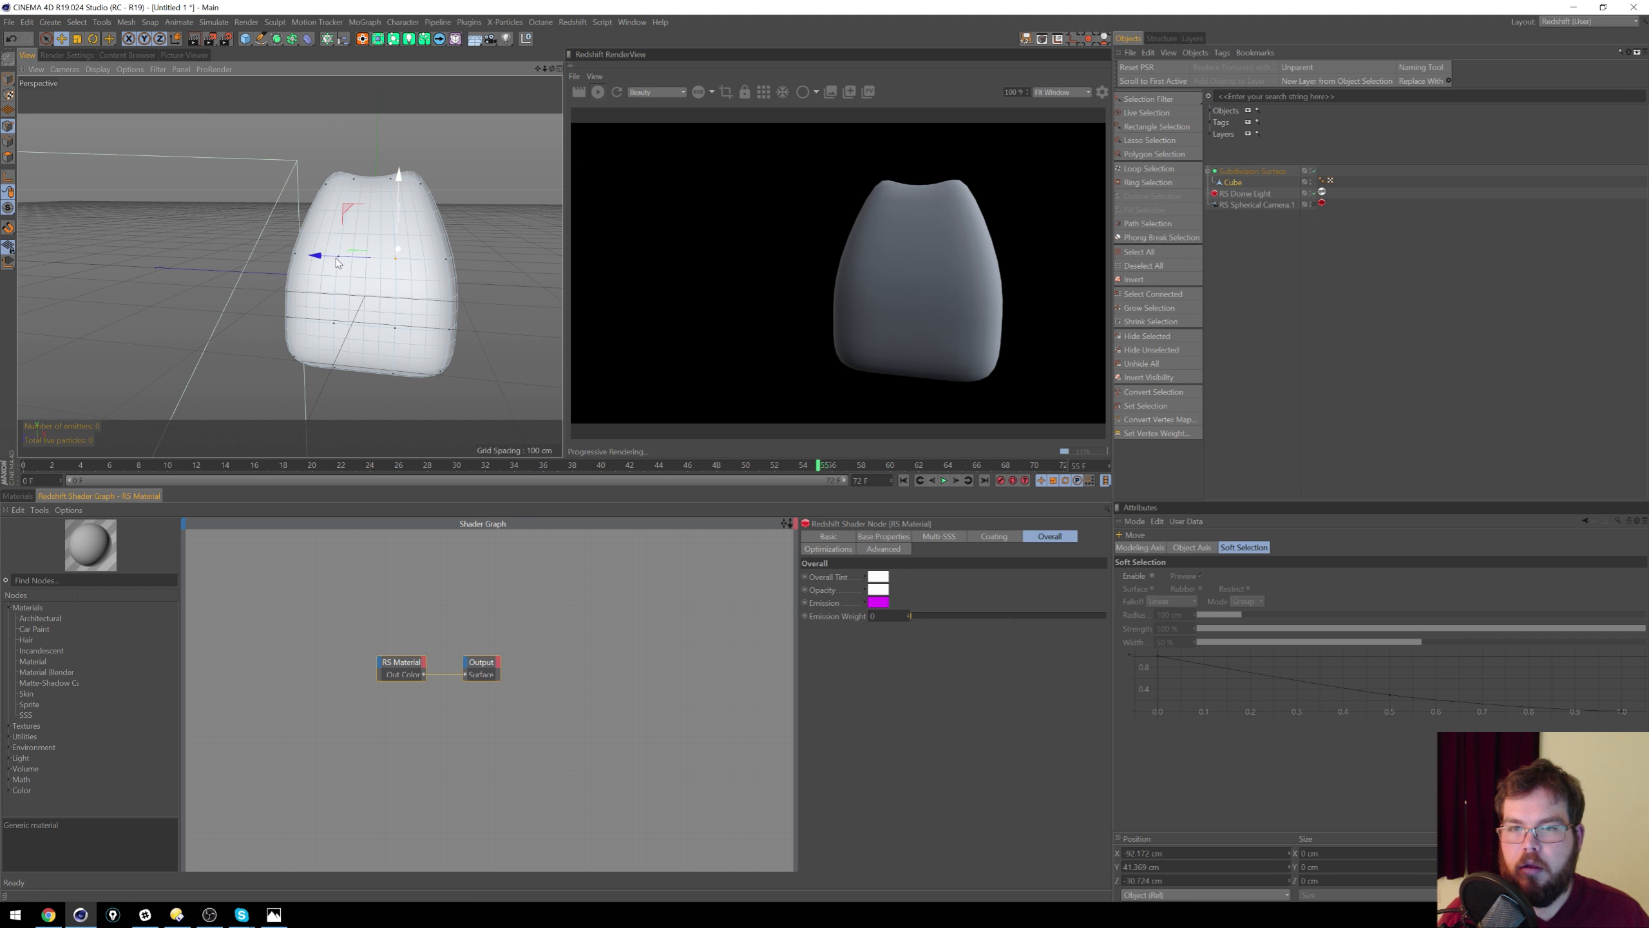
left_click_drag(415, 253, 525, 261, "alt")
left_click_drag(218, 284, 265, 295, "alt")
key("ctrl+z")
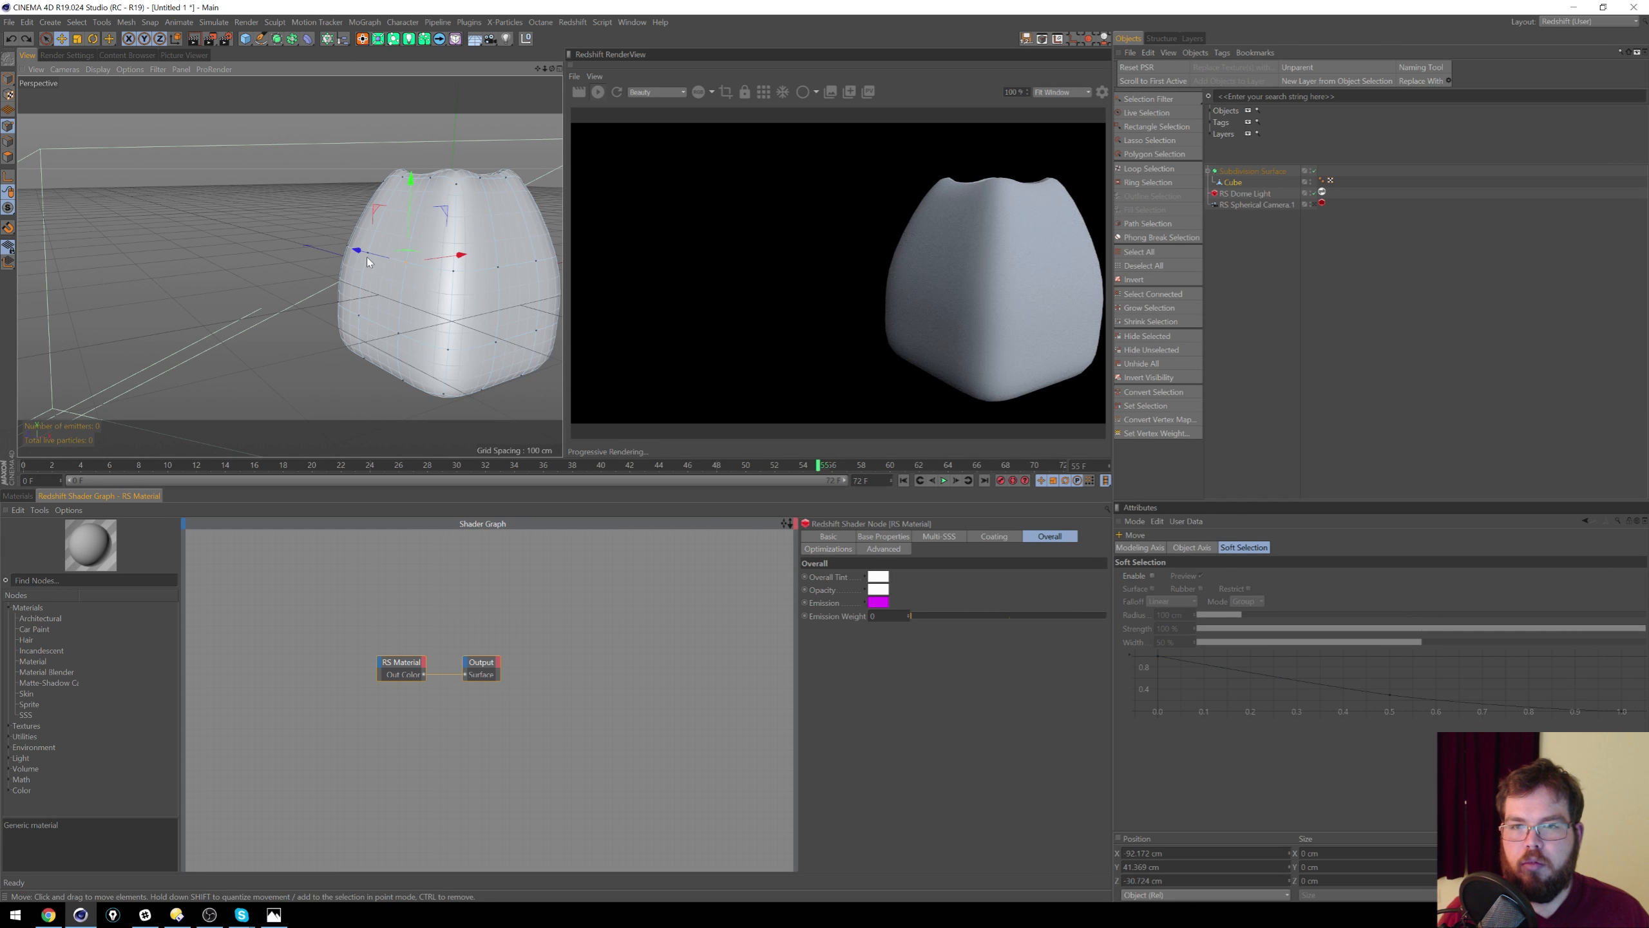
key("9")
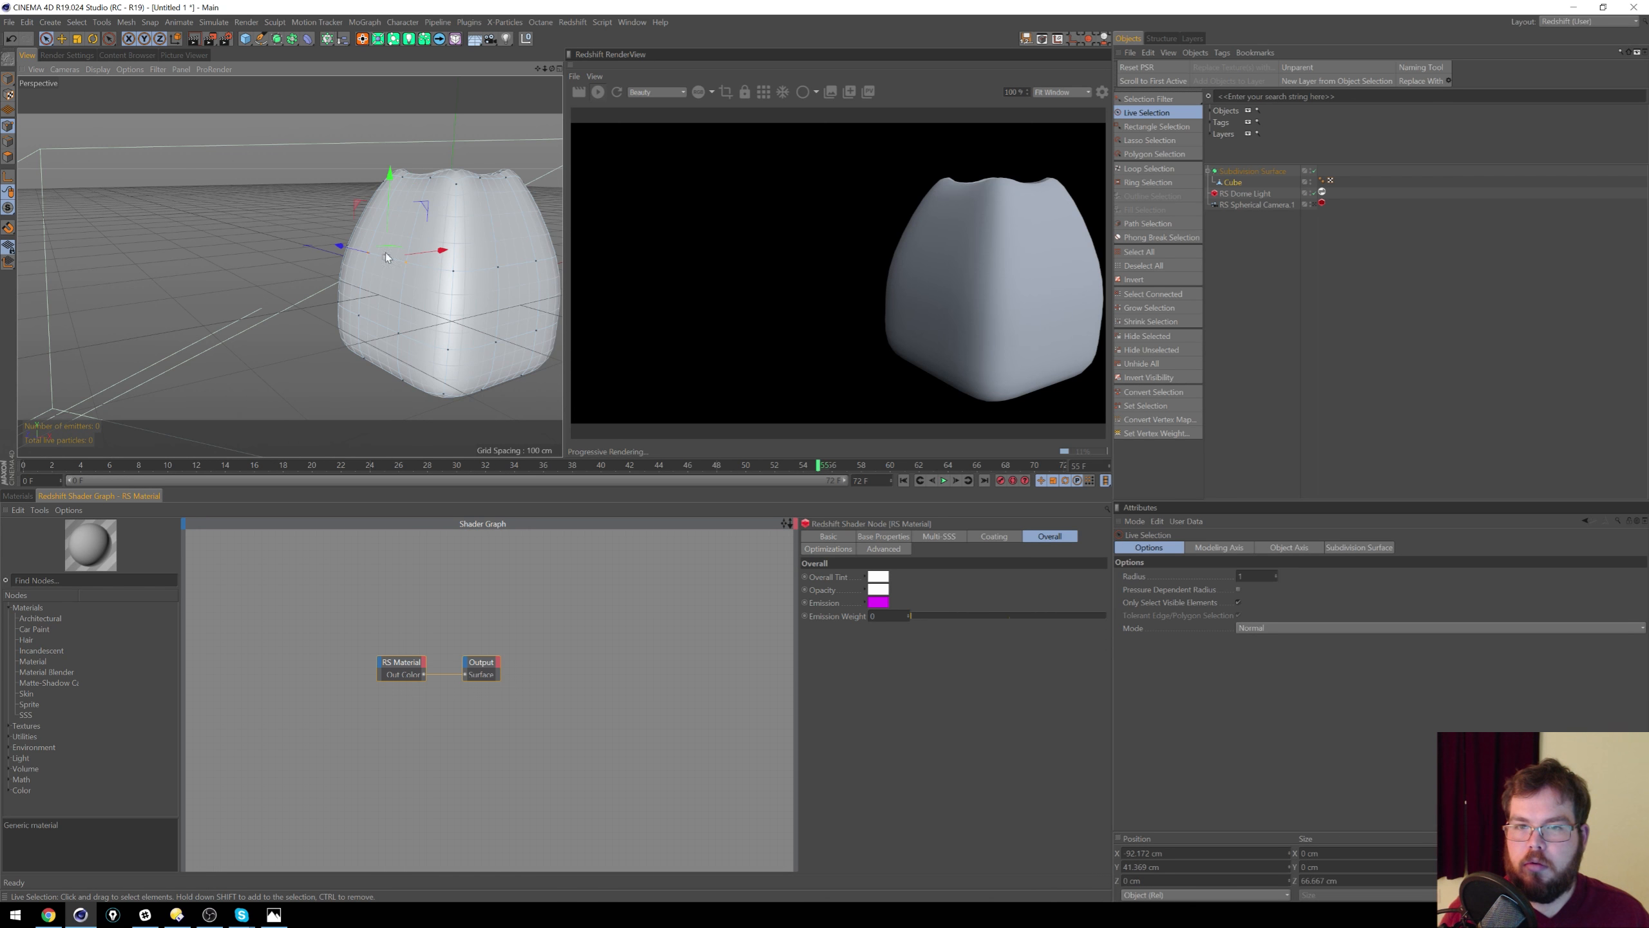
key("ctrl+z")
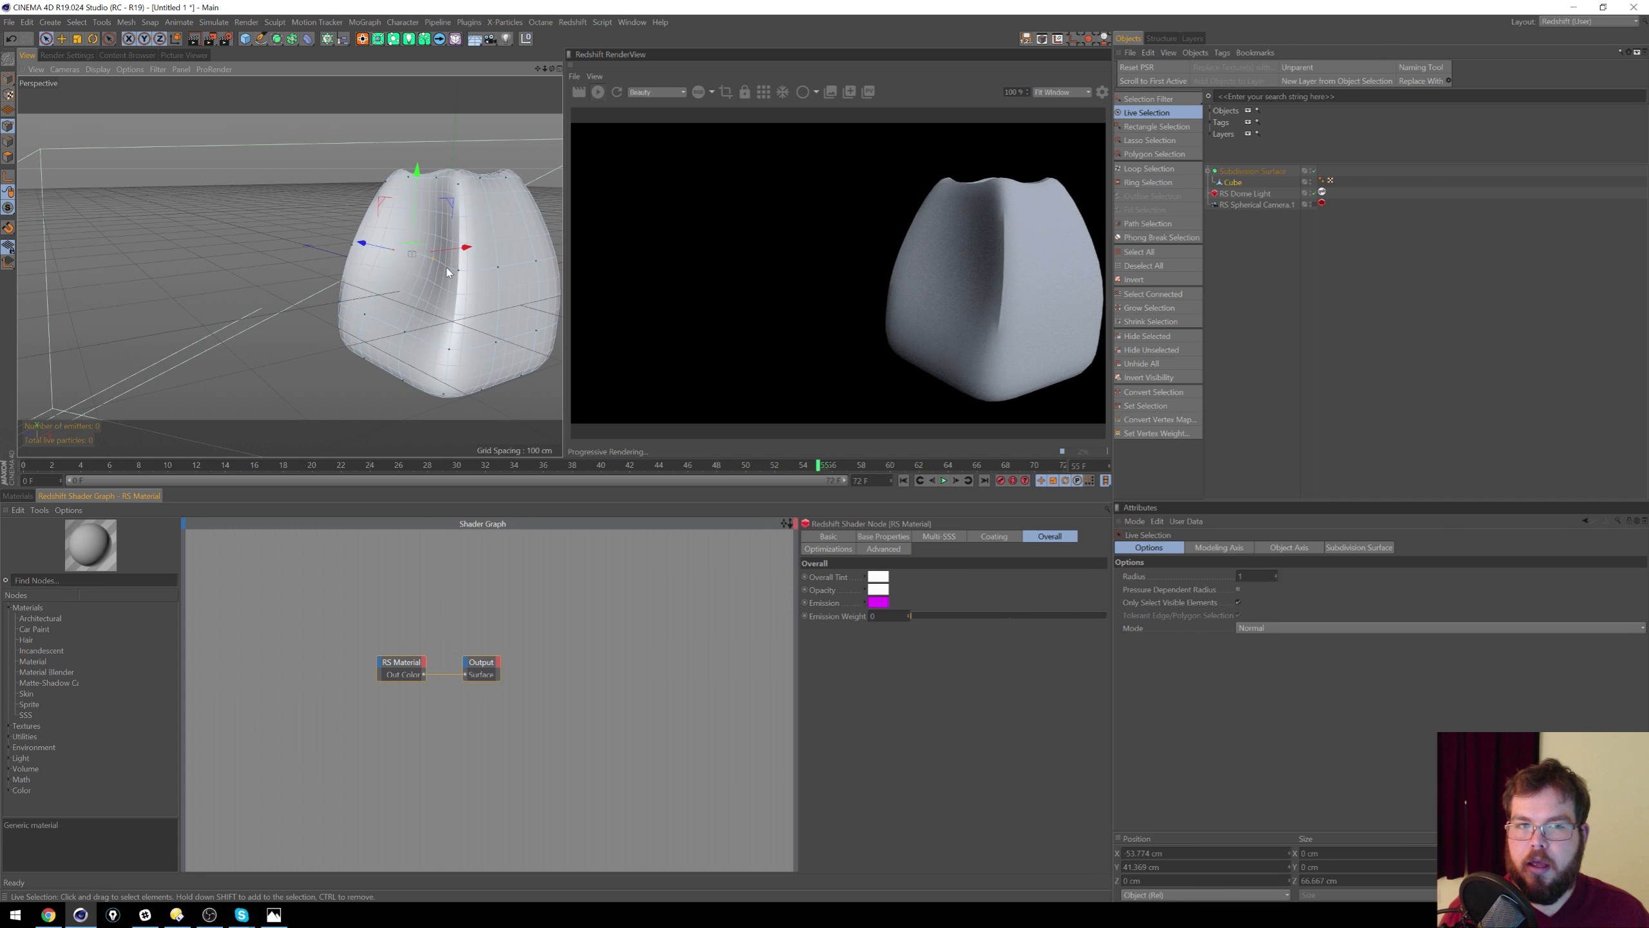
left_click_drag(466, 249, 411, 266)
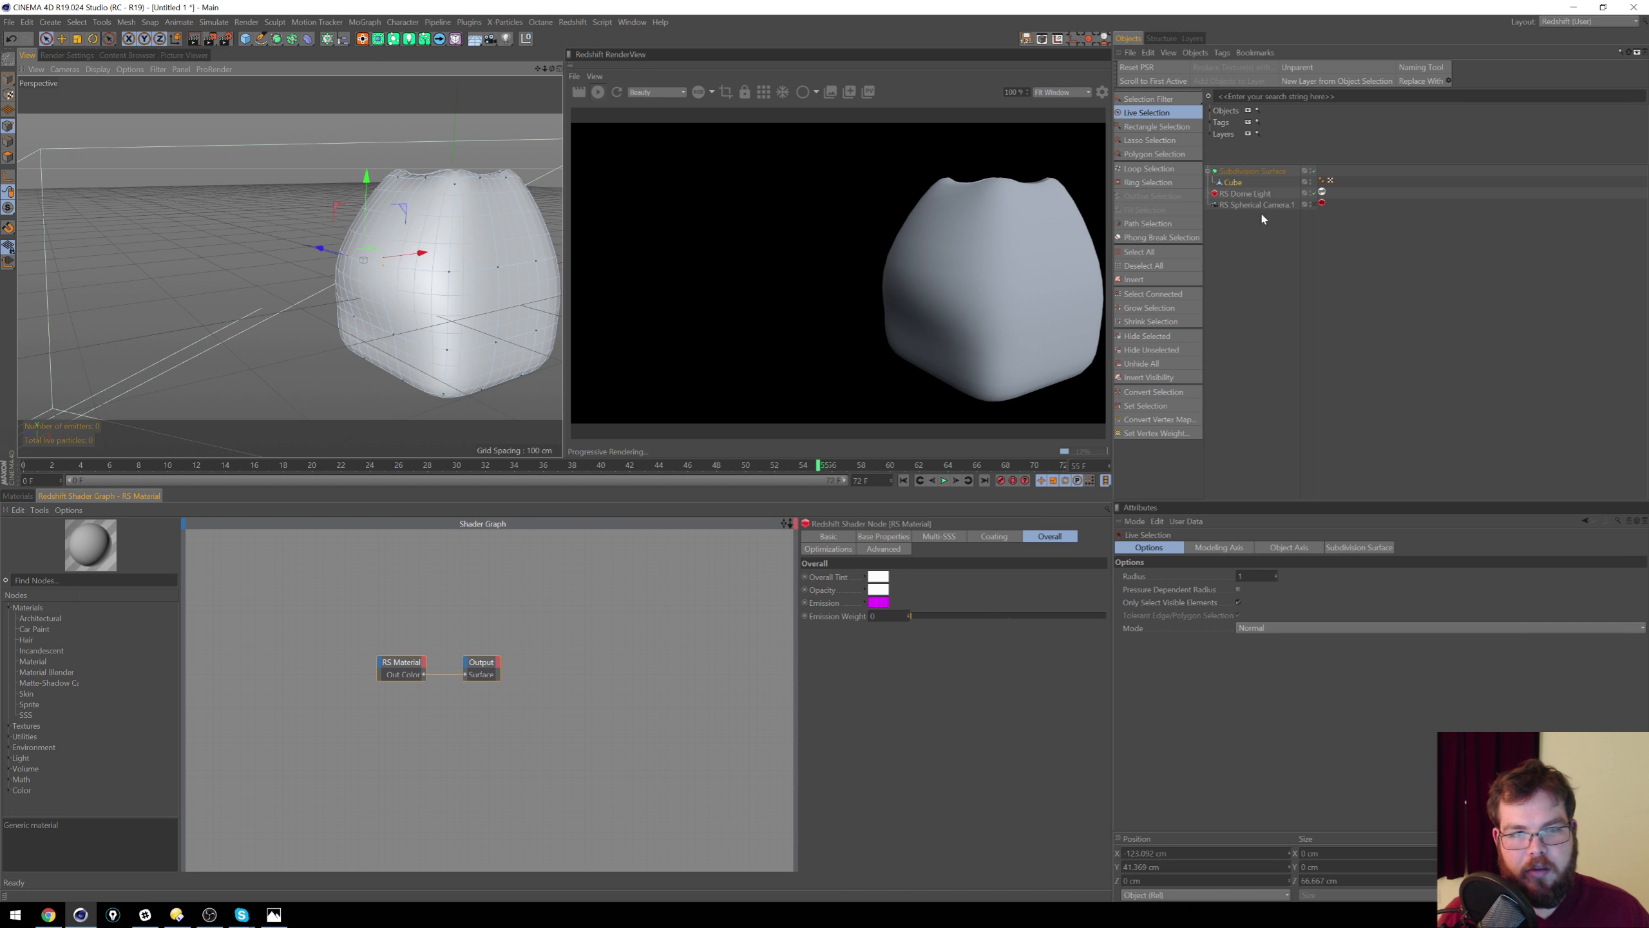
Step: Switch to model mode and rotate the whole cube mesh so its tapered end points downward
left_click(1233, 184)
key("r")
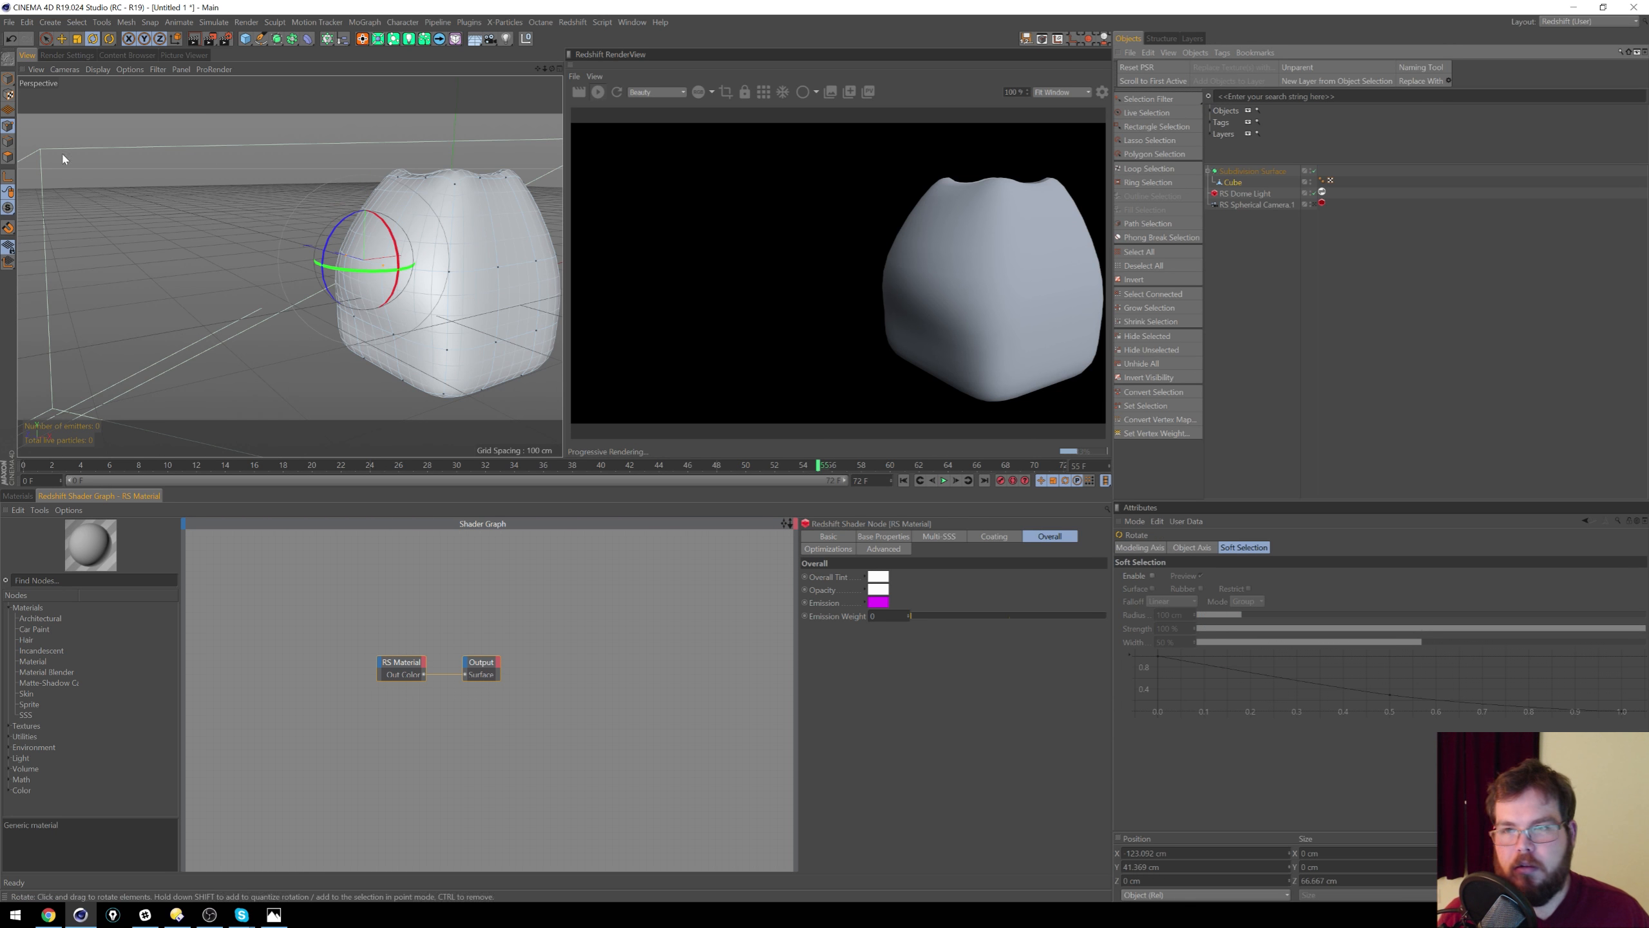
left_click(8, 79)
left_click_drag(481, 277, 448, 220)
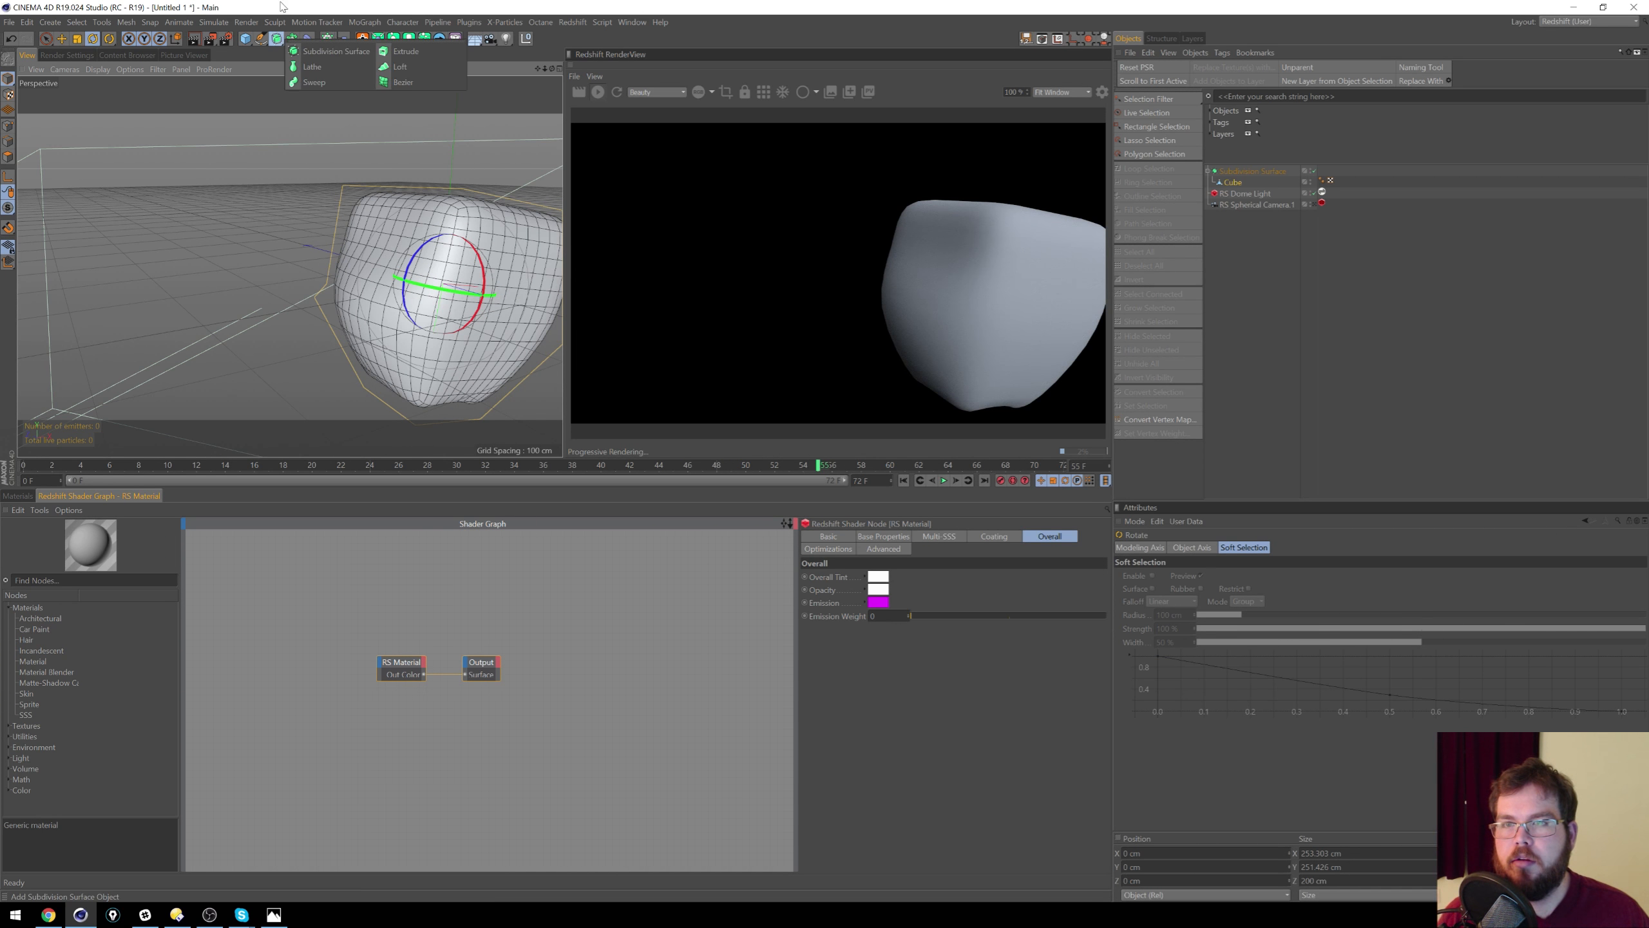
Step: Add a sphere, scale it to about 71 cm and place it partly embedded in the mesh's upper side
left_click(245, 40)
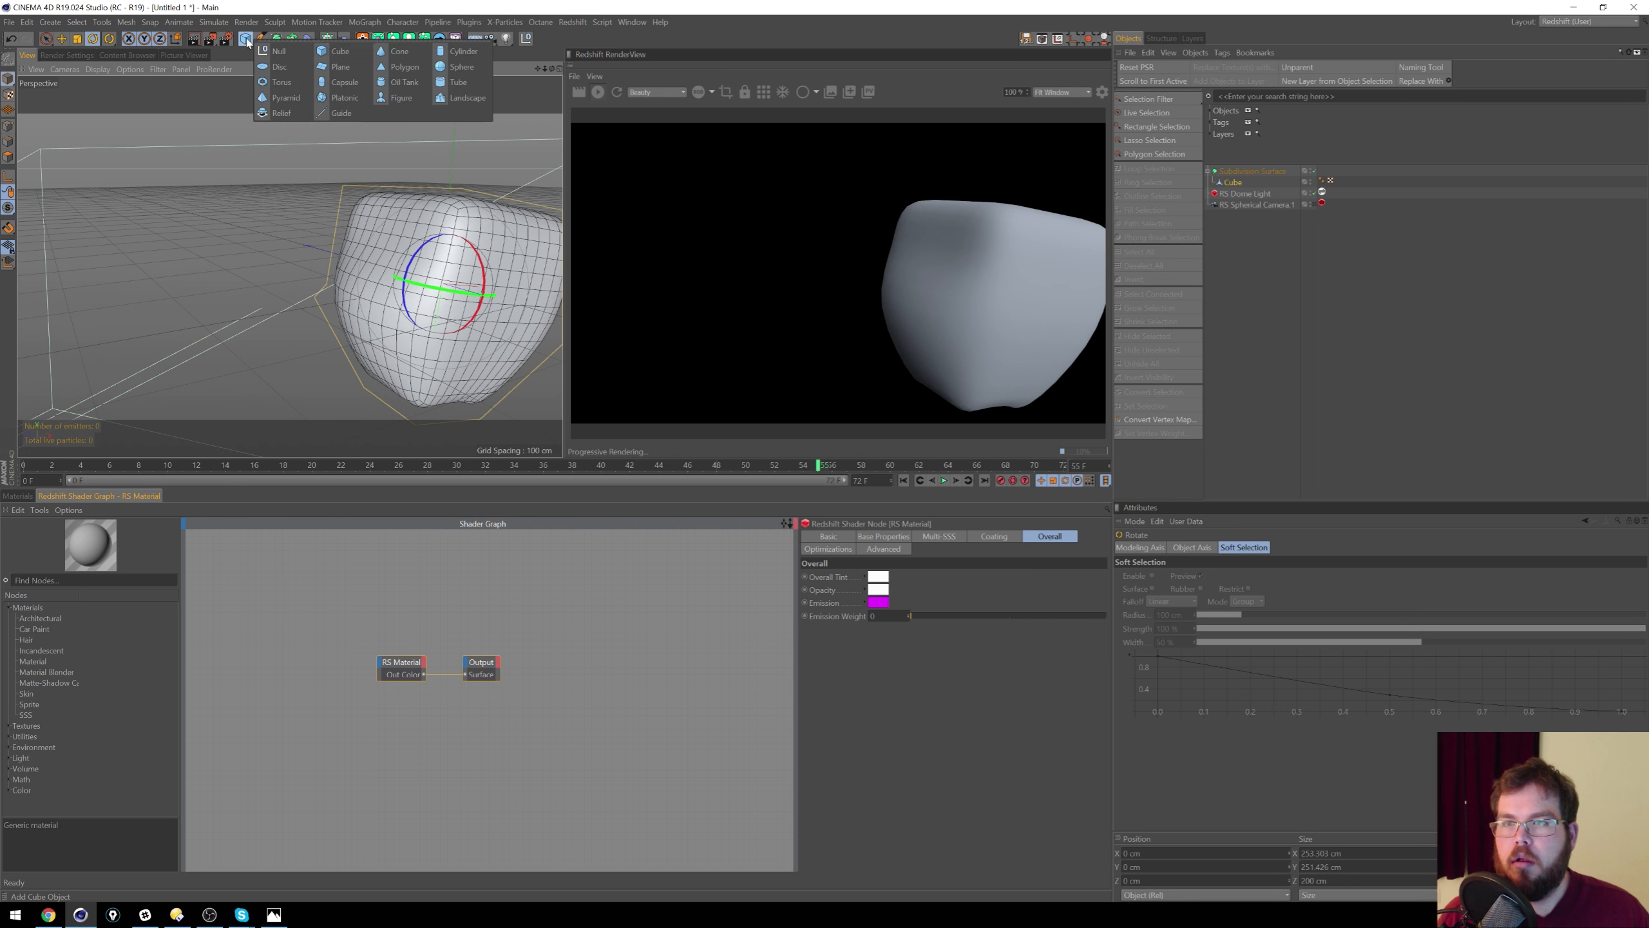
left_click(462, 67)
key("e")
left_click_drag(478, 280, 263, 318)
key("t")
key("e")
left_click_drag(392, 211, 393, 180)
key("t")
left_click_drag(365, 258, 323, 249)
key("e")
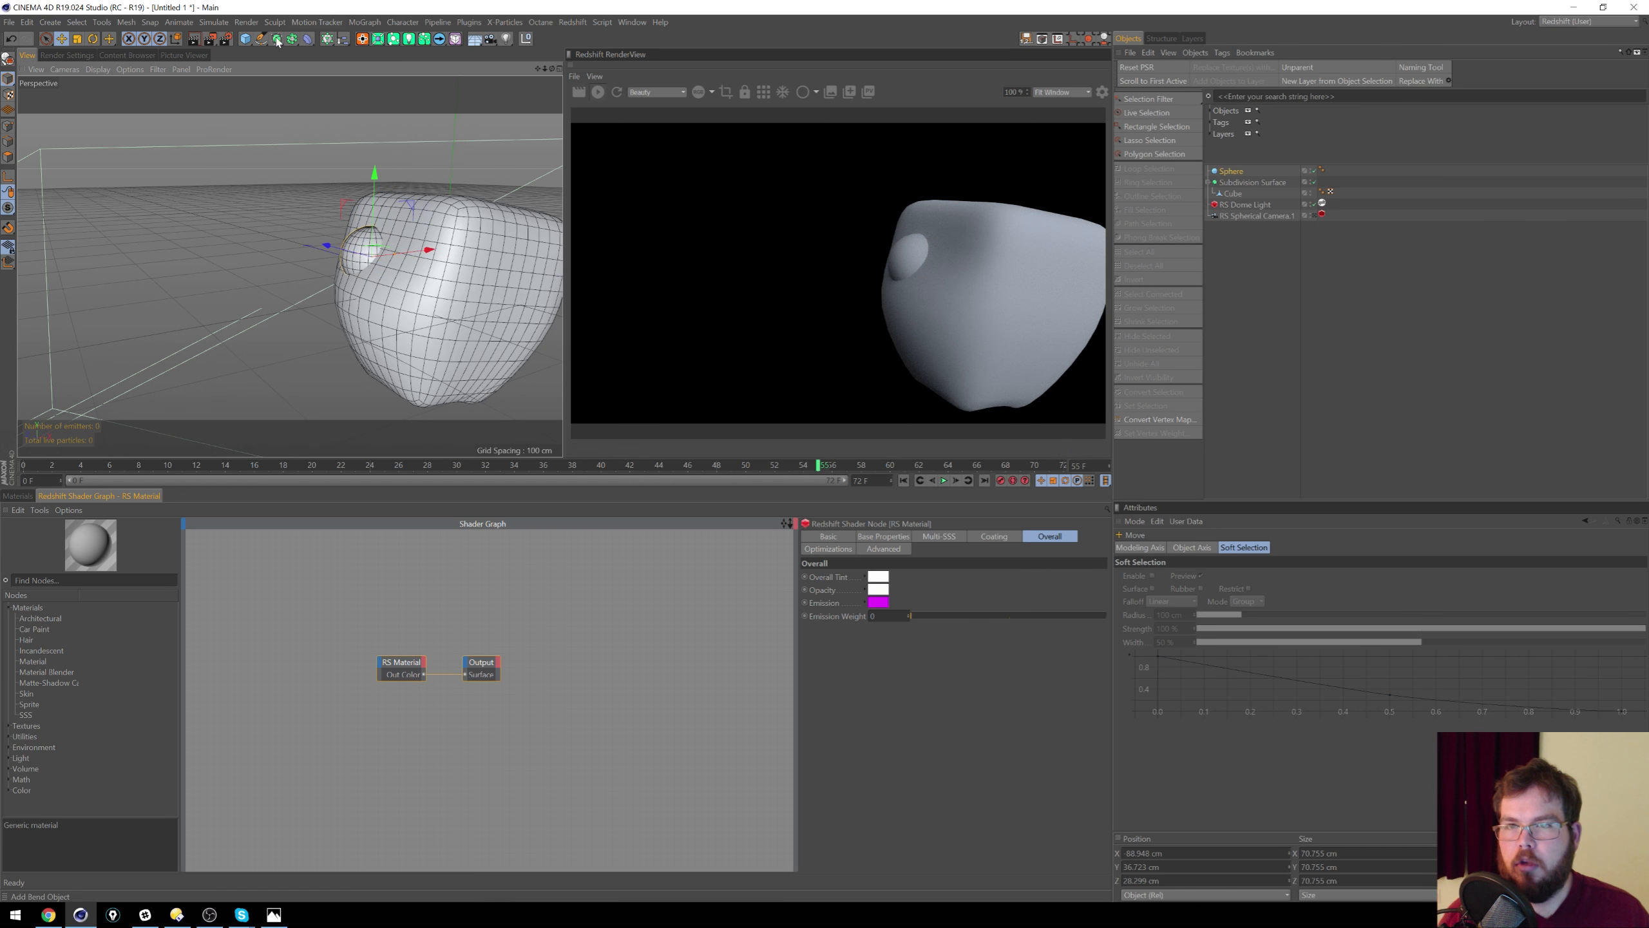
Step: Try to mirror the sphere with a parent Symmetry object, testing the XY and ZY mirror planes
left_click(293, 40)
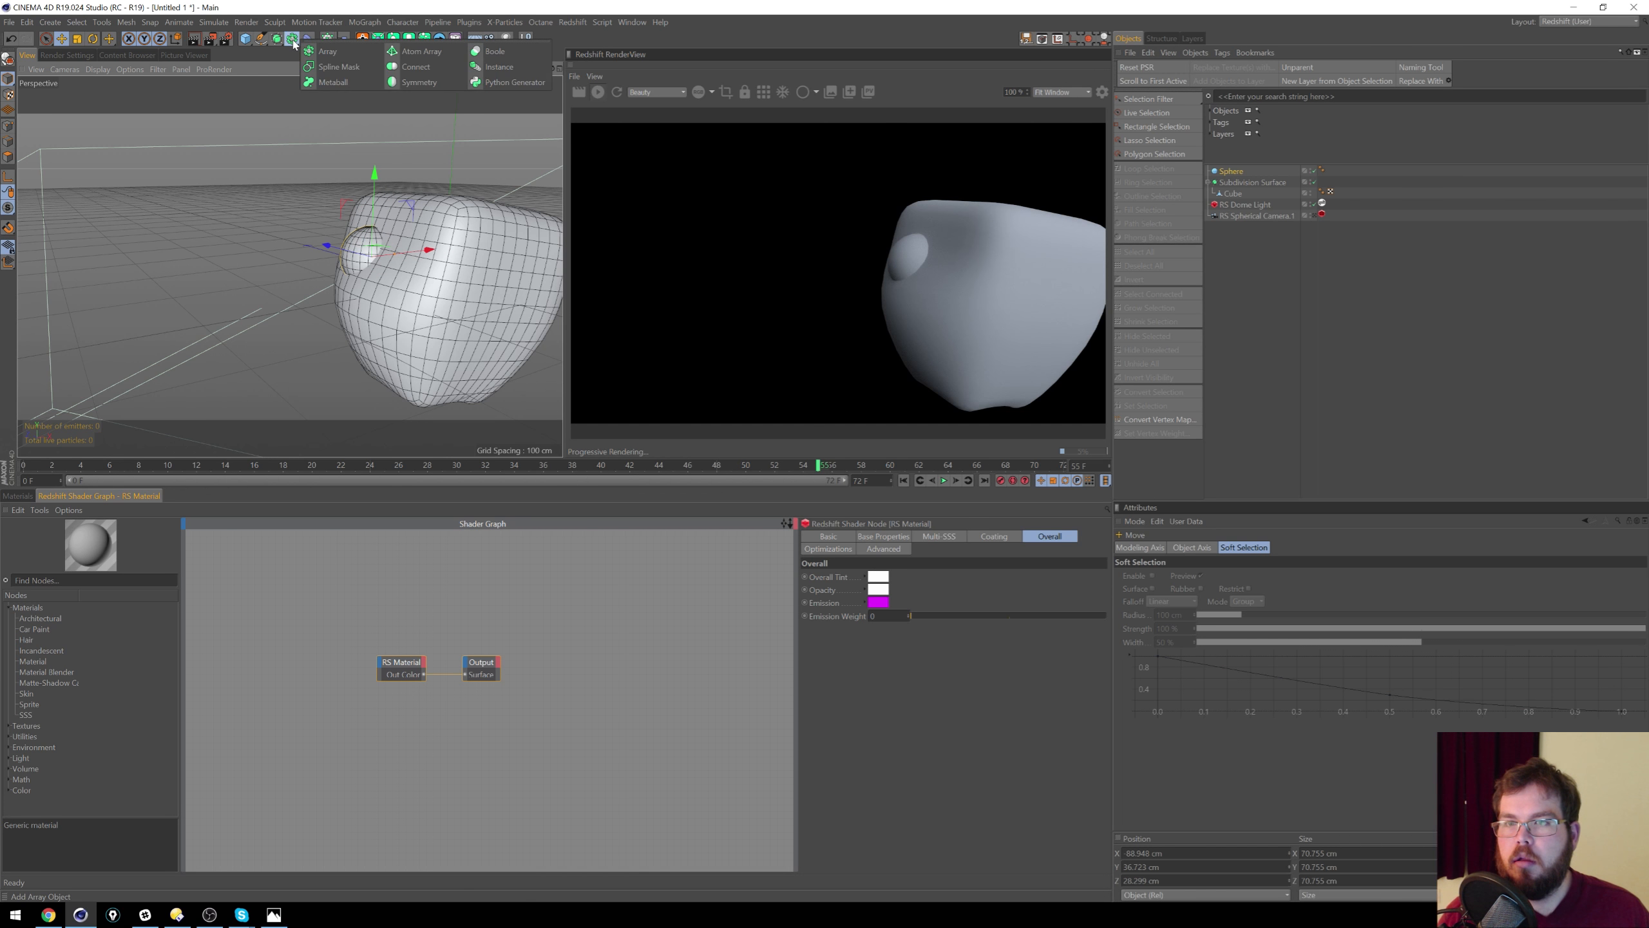
left_click(423, 84)
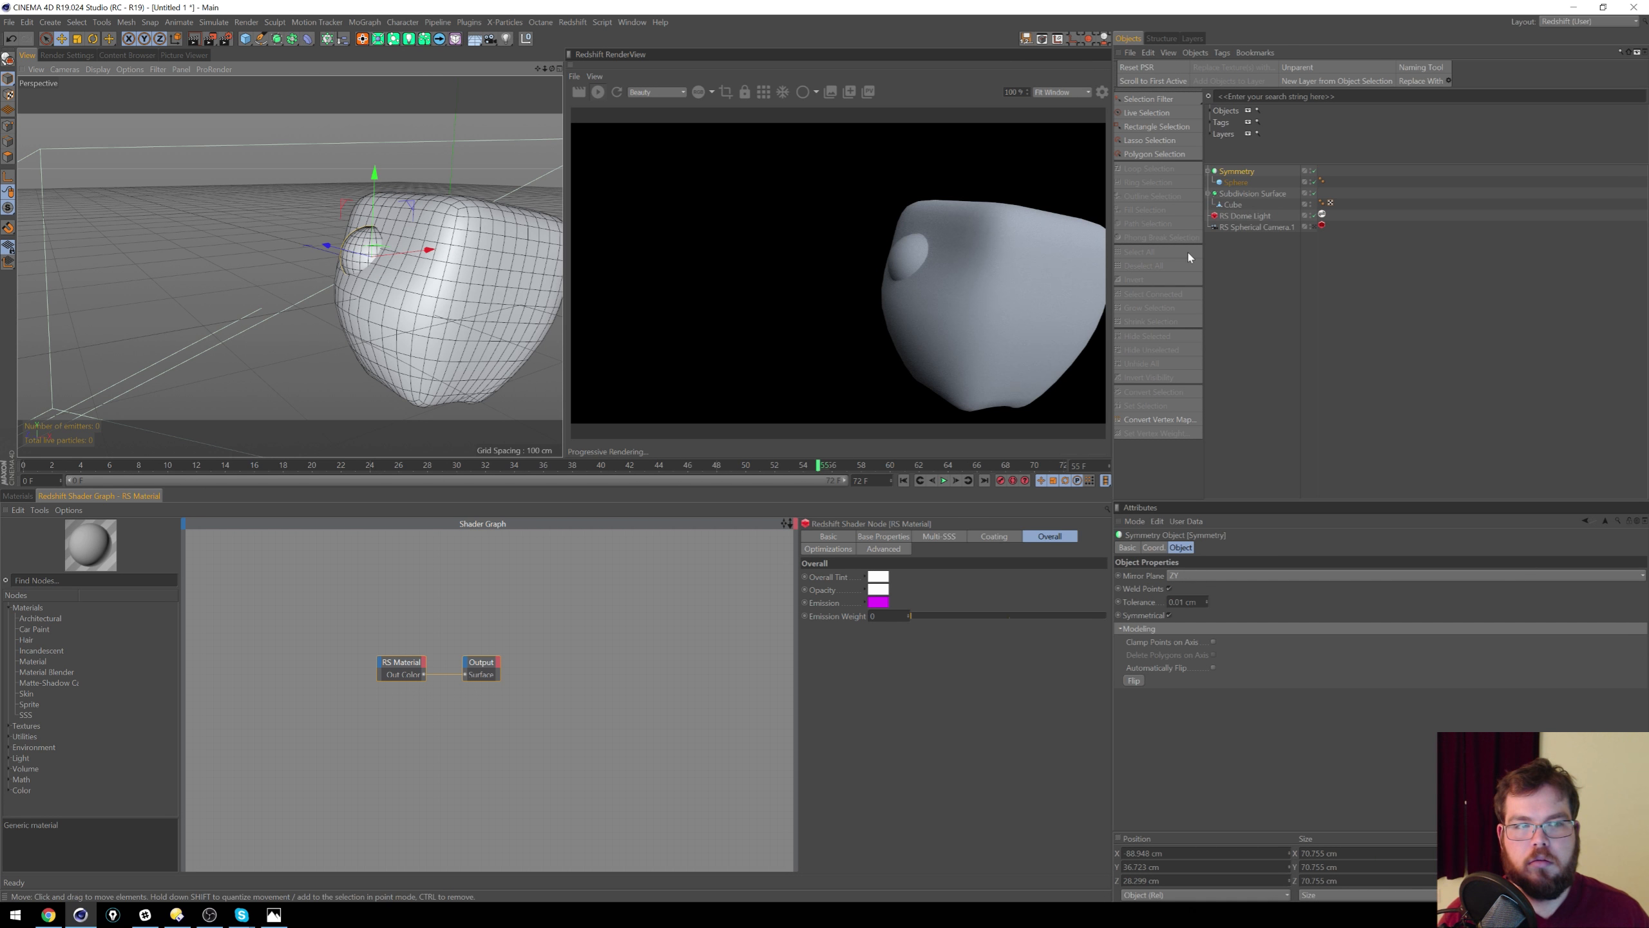
left_click(1214, 574)
left_click(1209, 589)
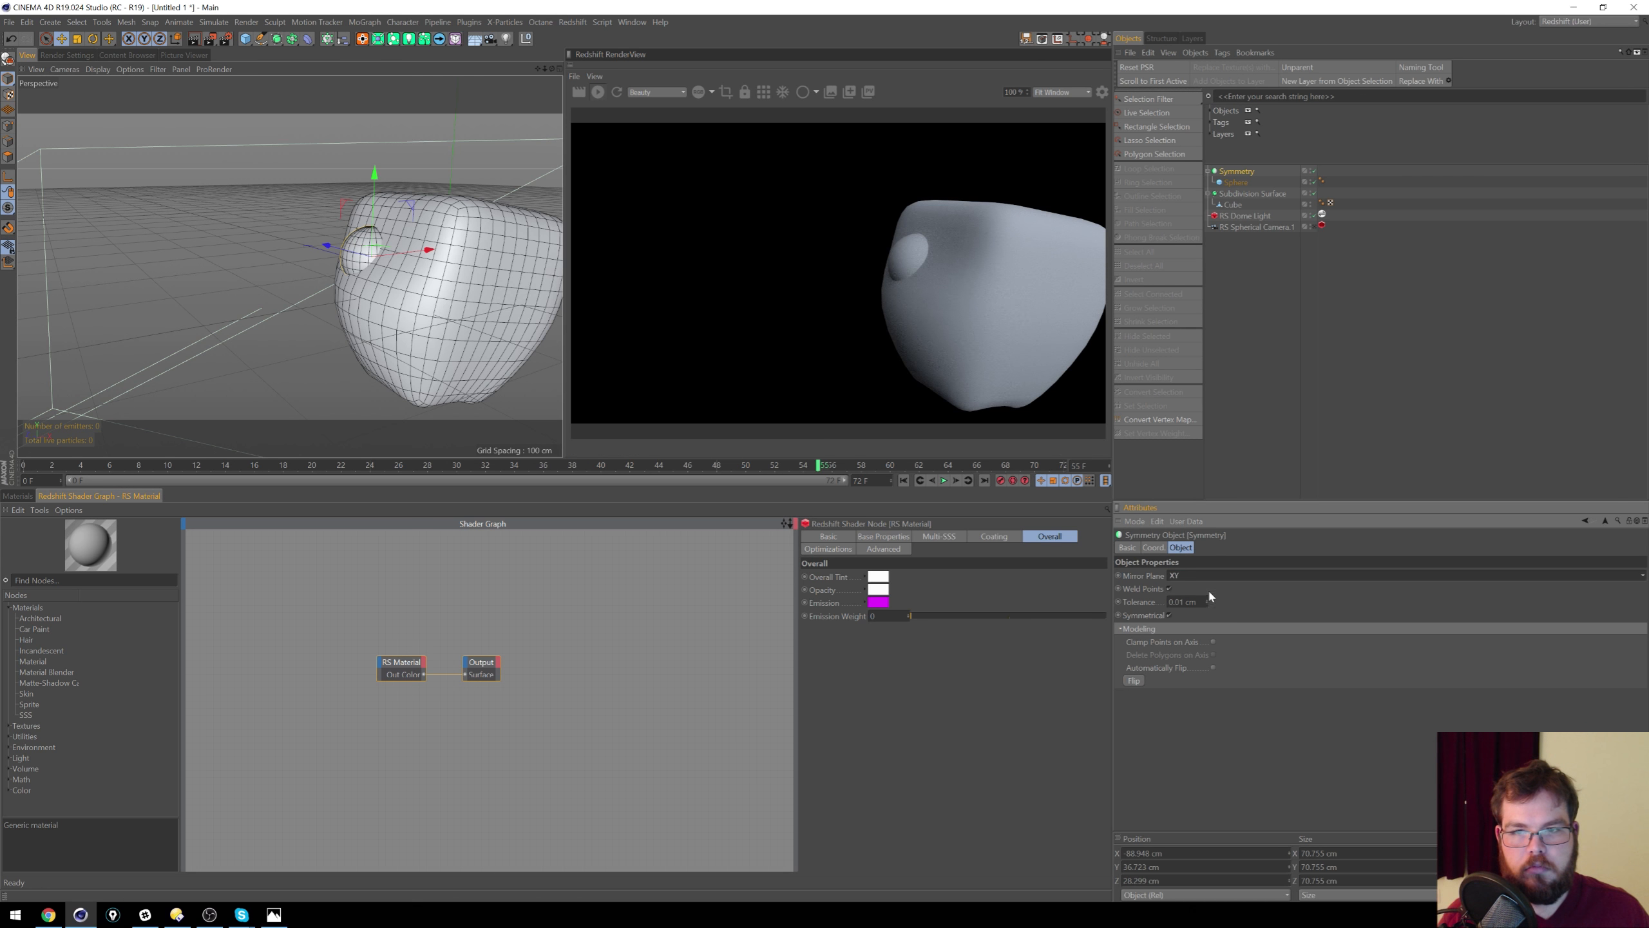
left_click(1214, 573)
left_click(1214, 598)
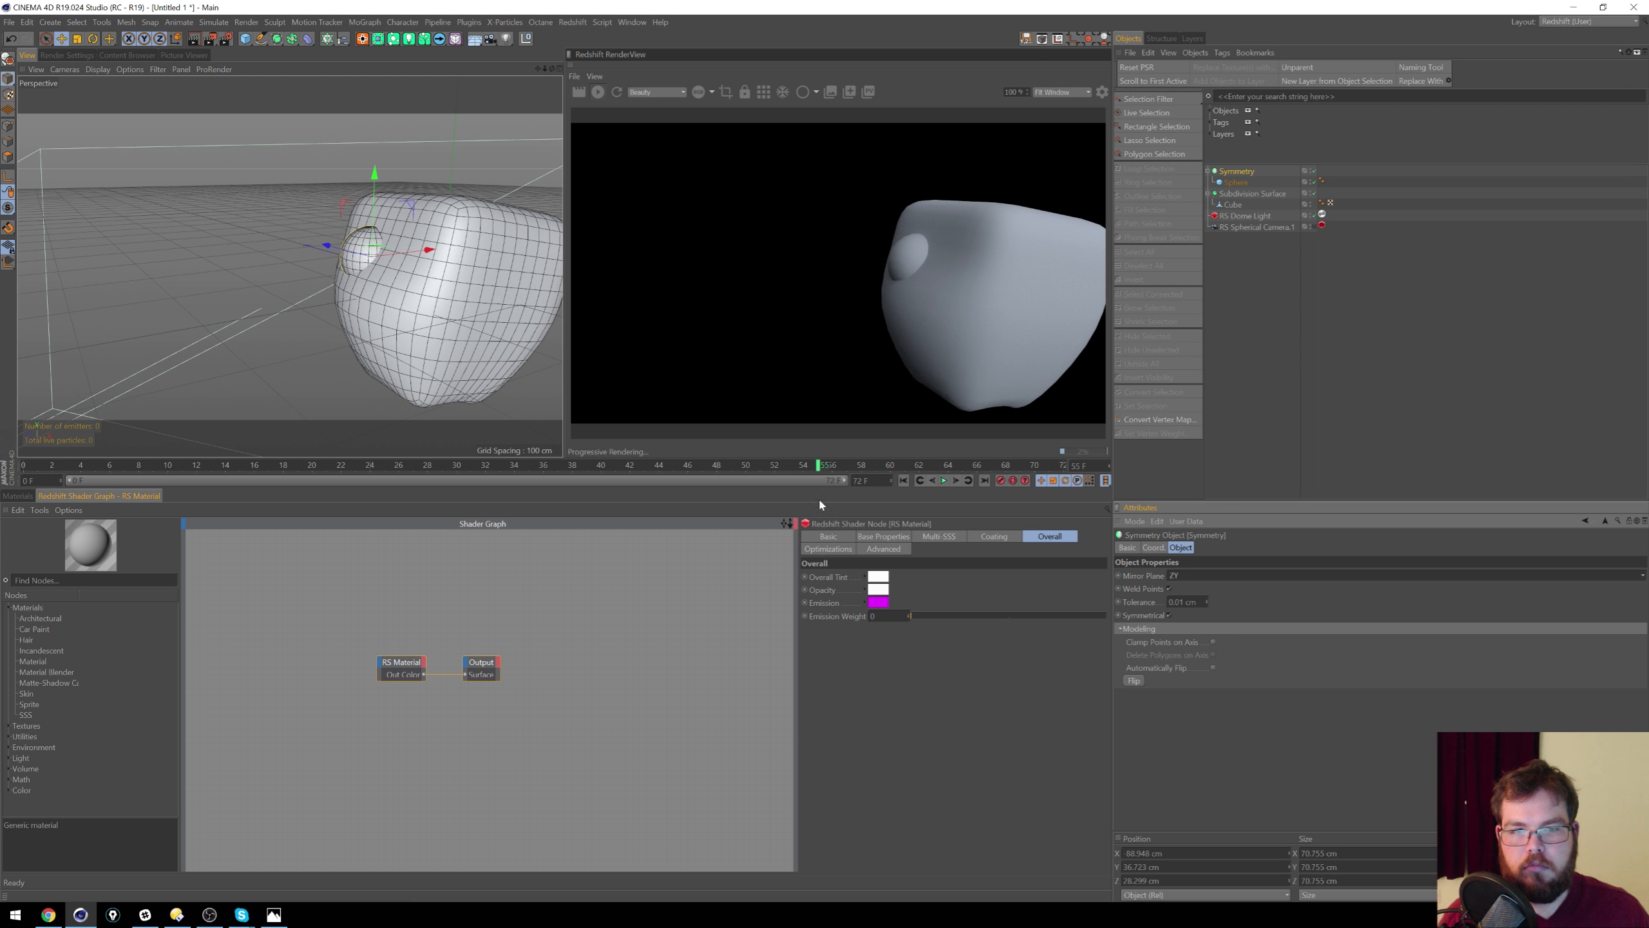
Step: Try moving the sphere inside the Symmetry object to offset its mirrored copy, and undo the moves
left_click(404, 251)
left_click(1237, 175)
left_click_drag(351, 266, 395, 287, "alt")
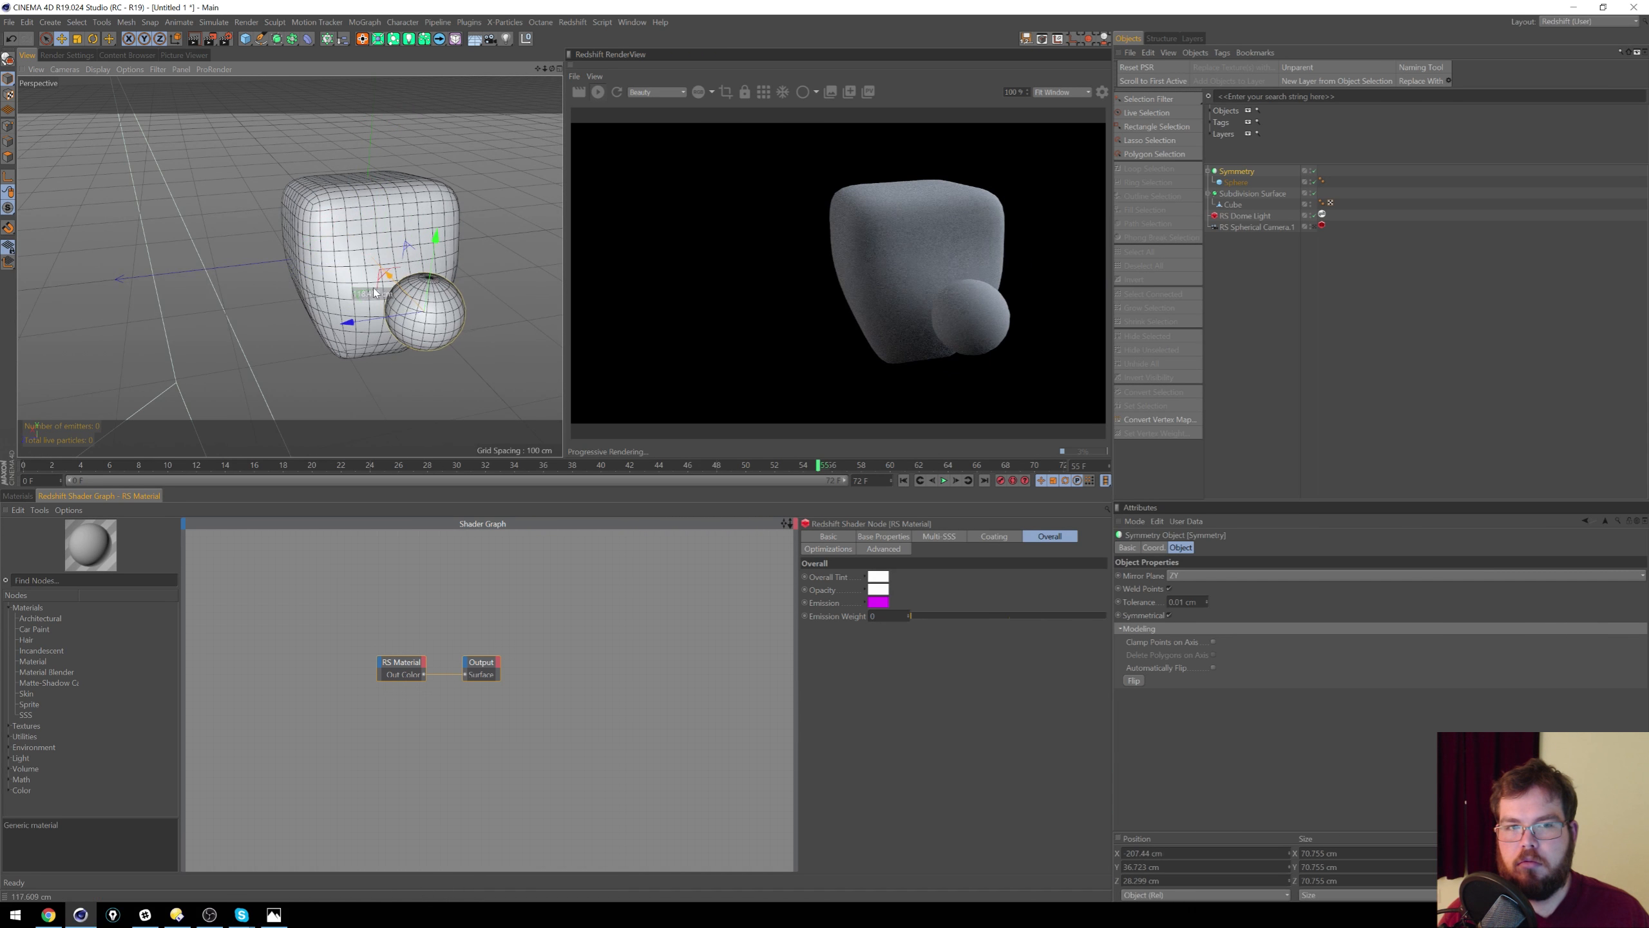
key("ctrl+z")
left_click_drag(344, 228, 319, 205)
key("ctrl+z")
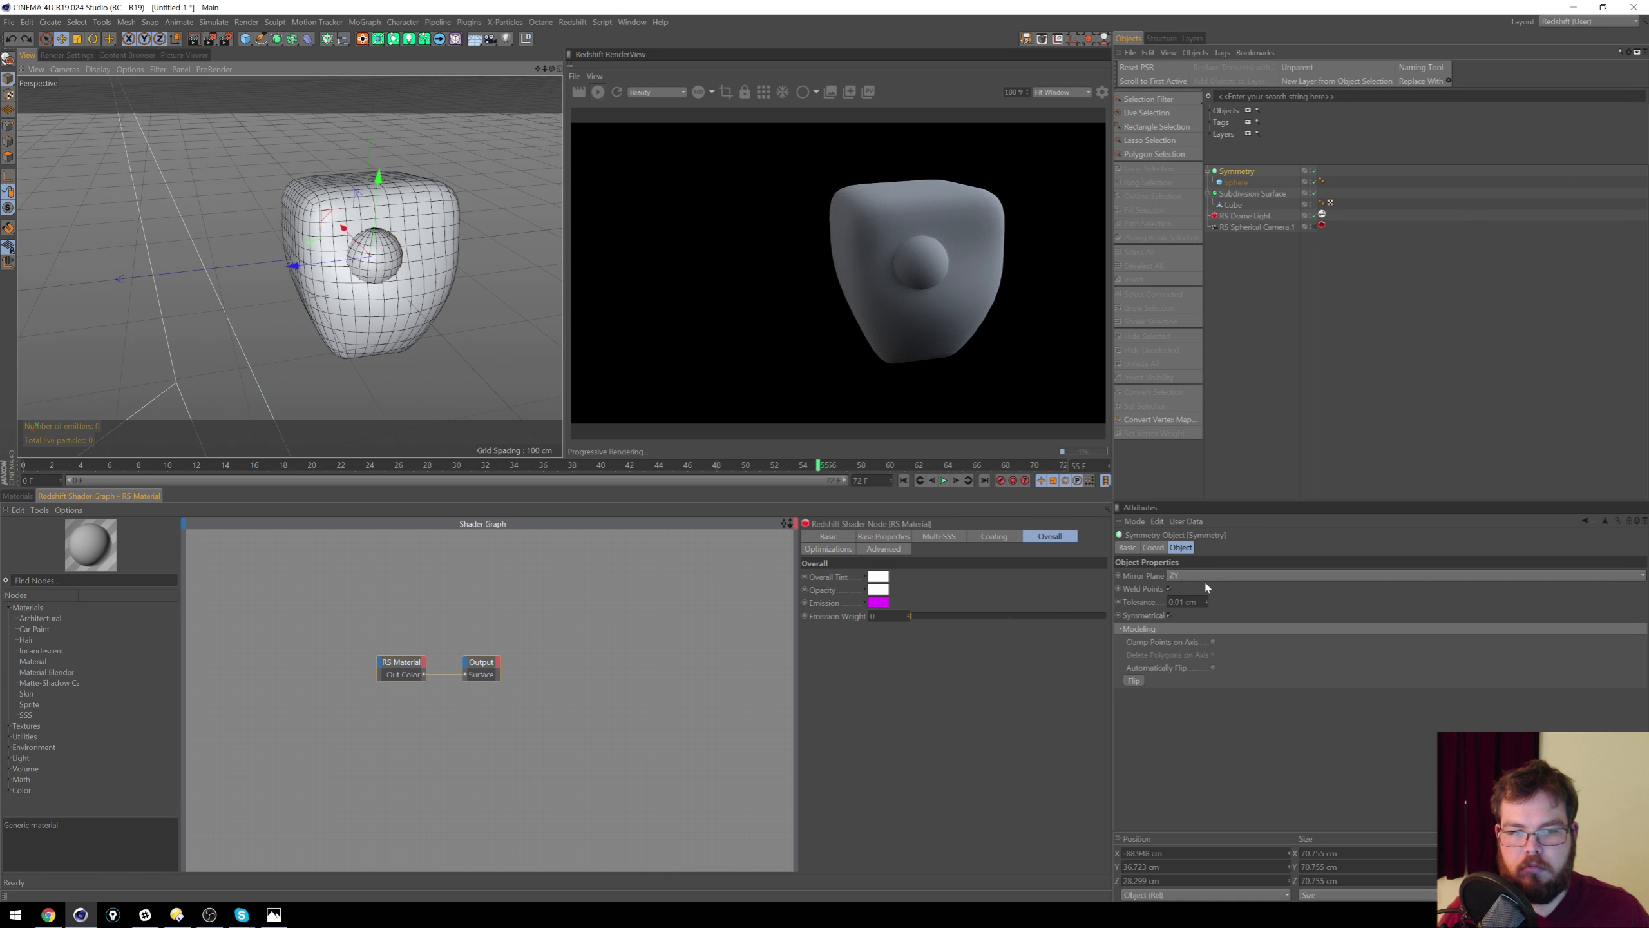
Step: Delete the Symmetry object while keeping the sphere, and place a duplicate sphere beside it at about Z -44 cm as the second eye
mouse_move(1236, 182)
left_mouse_down()
mouse_move(1238, 163)
mouse_move(1240, 177)
left_mouse_up()
left_click(1238, 184)
key("Delete")
left_click(1237, 173)
left_click_drag(291, 266, 389, 222)
Step: Apply the RS Material to the Subdivision Surface and raise the material's emission weight to 2
left_click(17, 496)
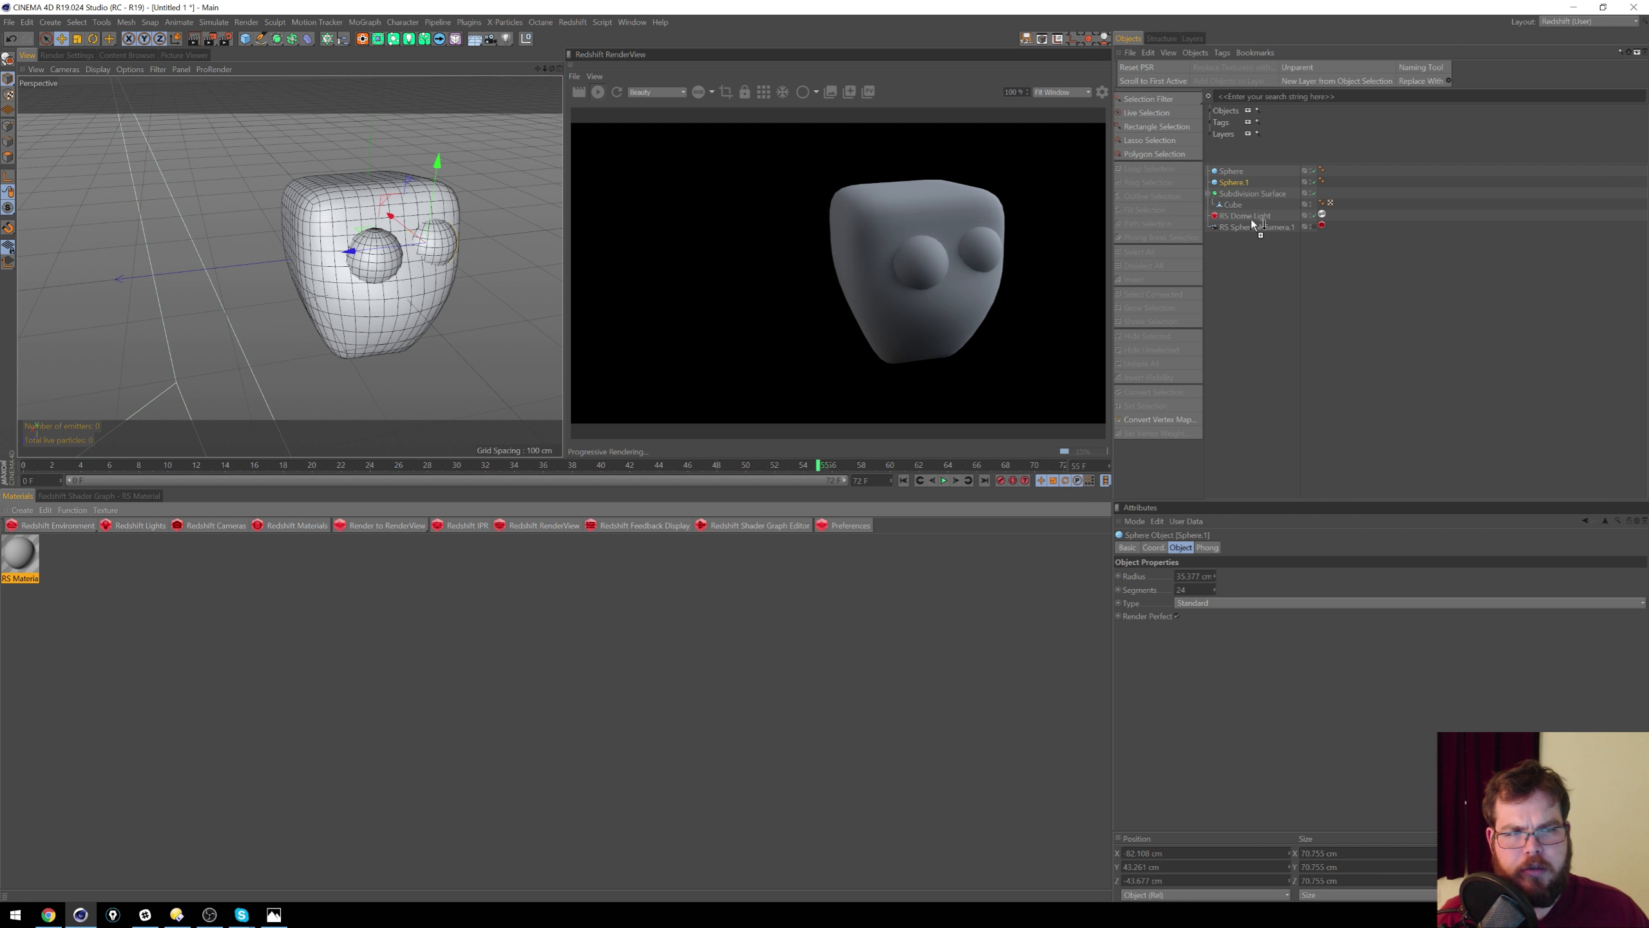
left_click_drag(1247, 197, 1248, 197)
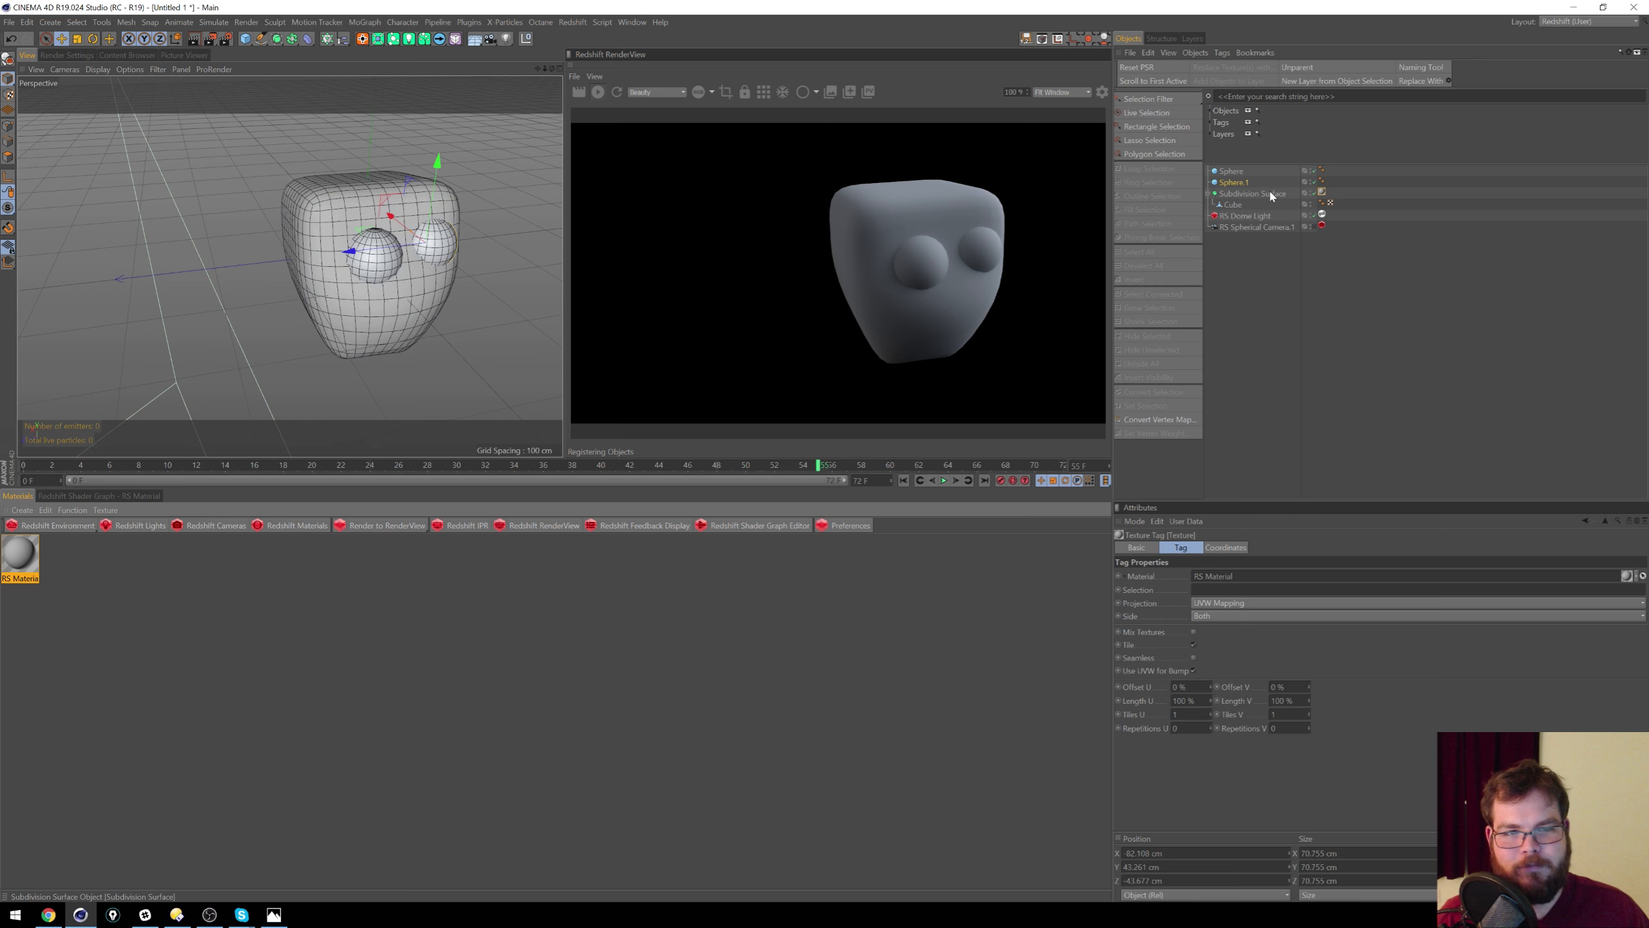
left_click(34, 569)
double_click(32, 556)
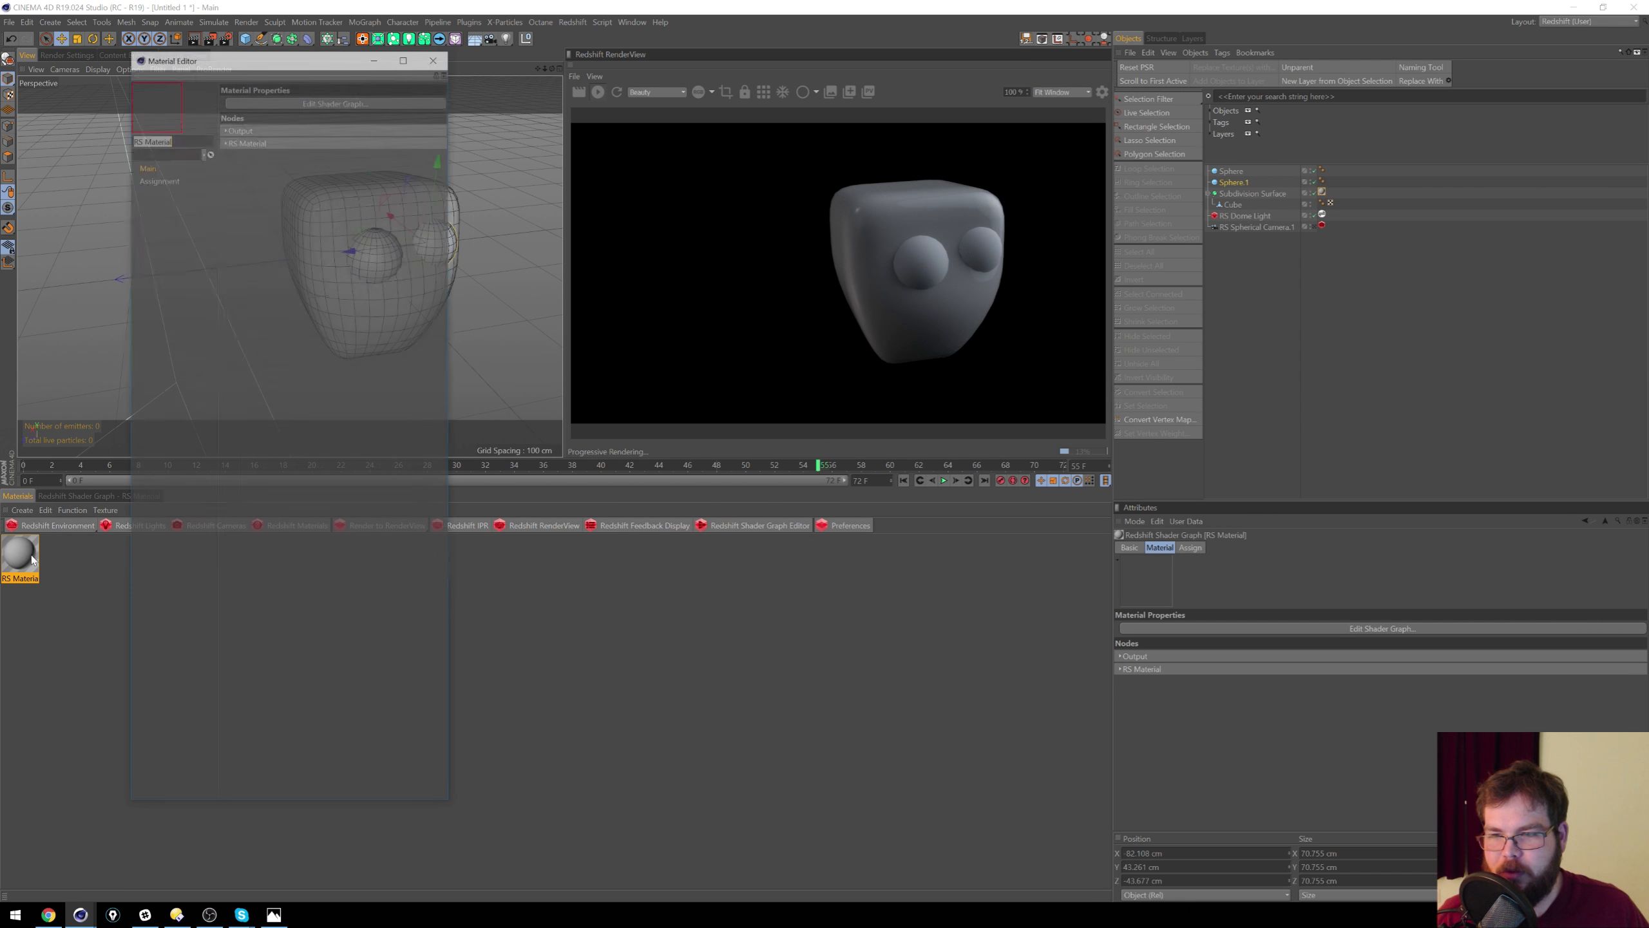
left_click(246, 140)
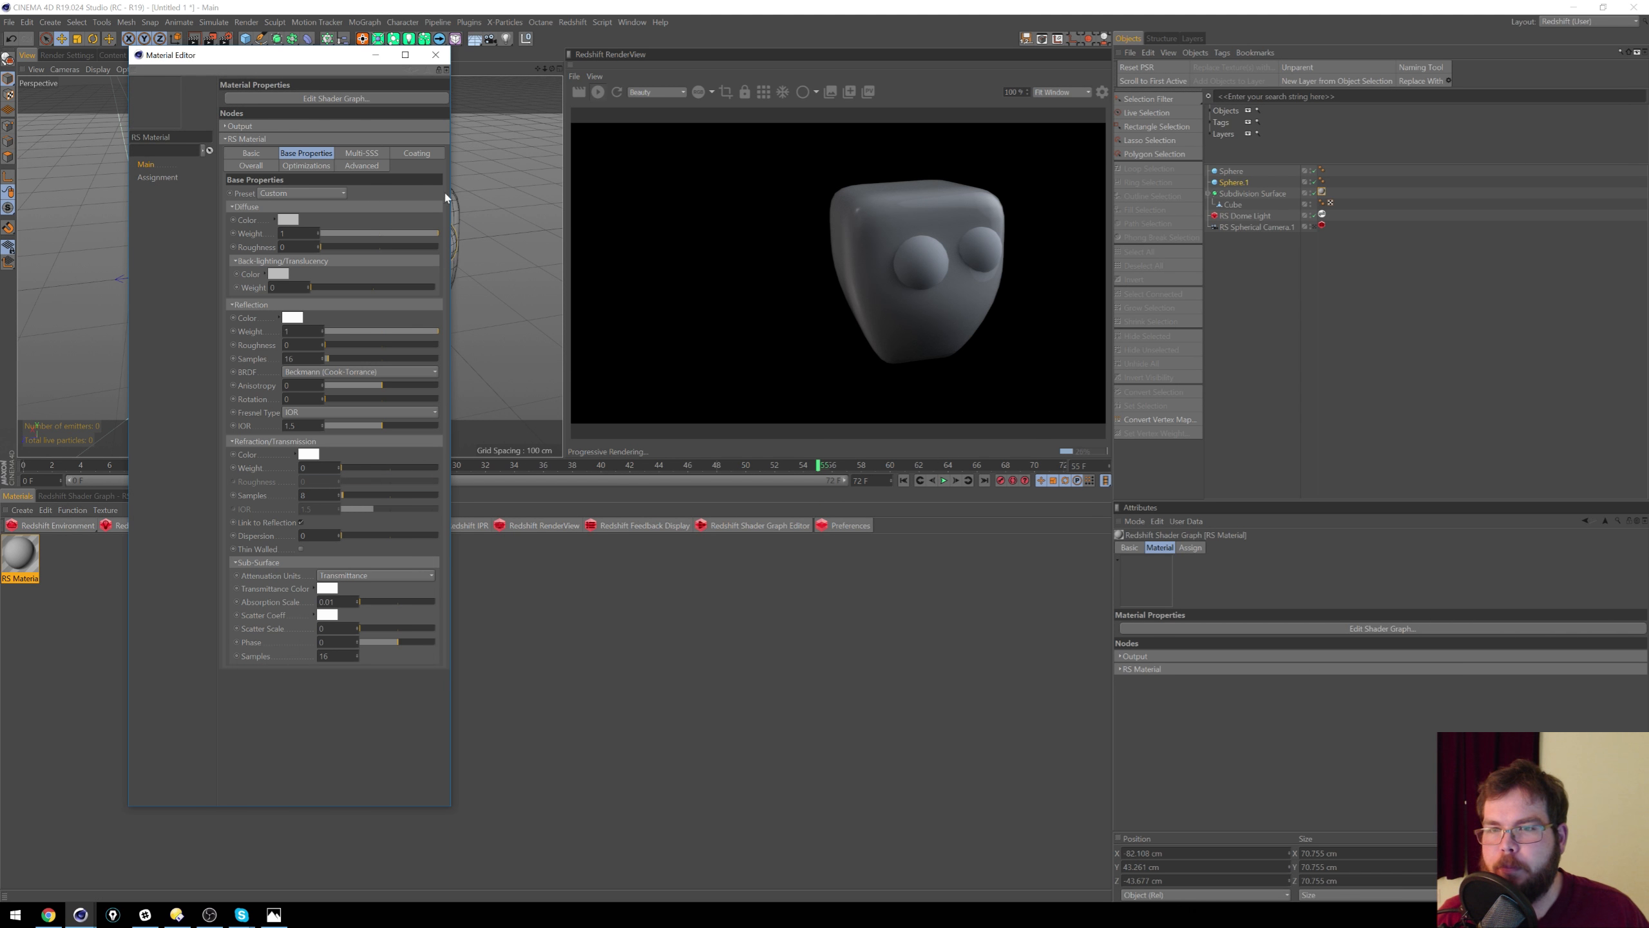
left_click(344, 167)
left_click(277, 167)
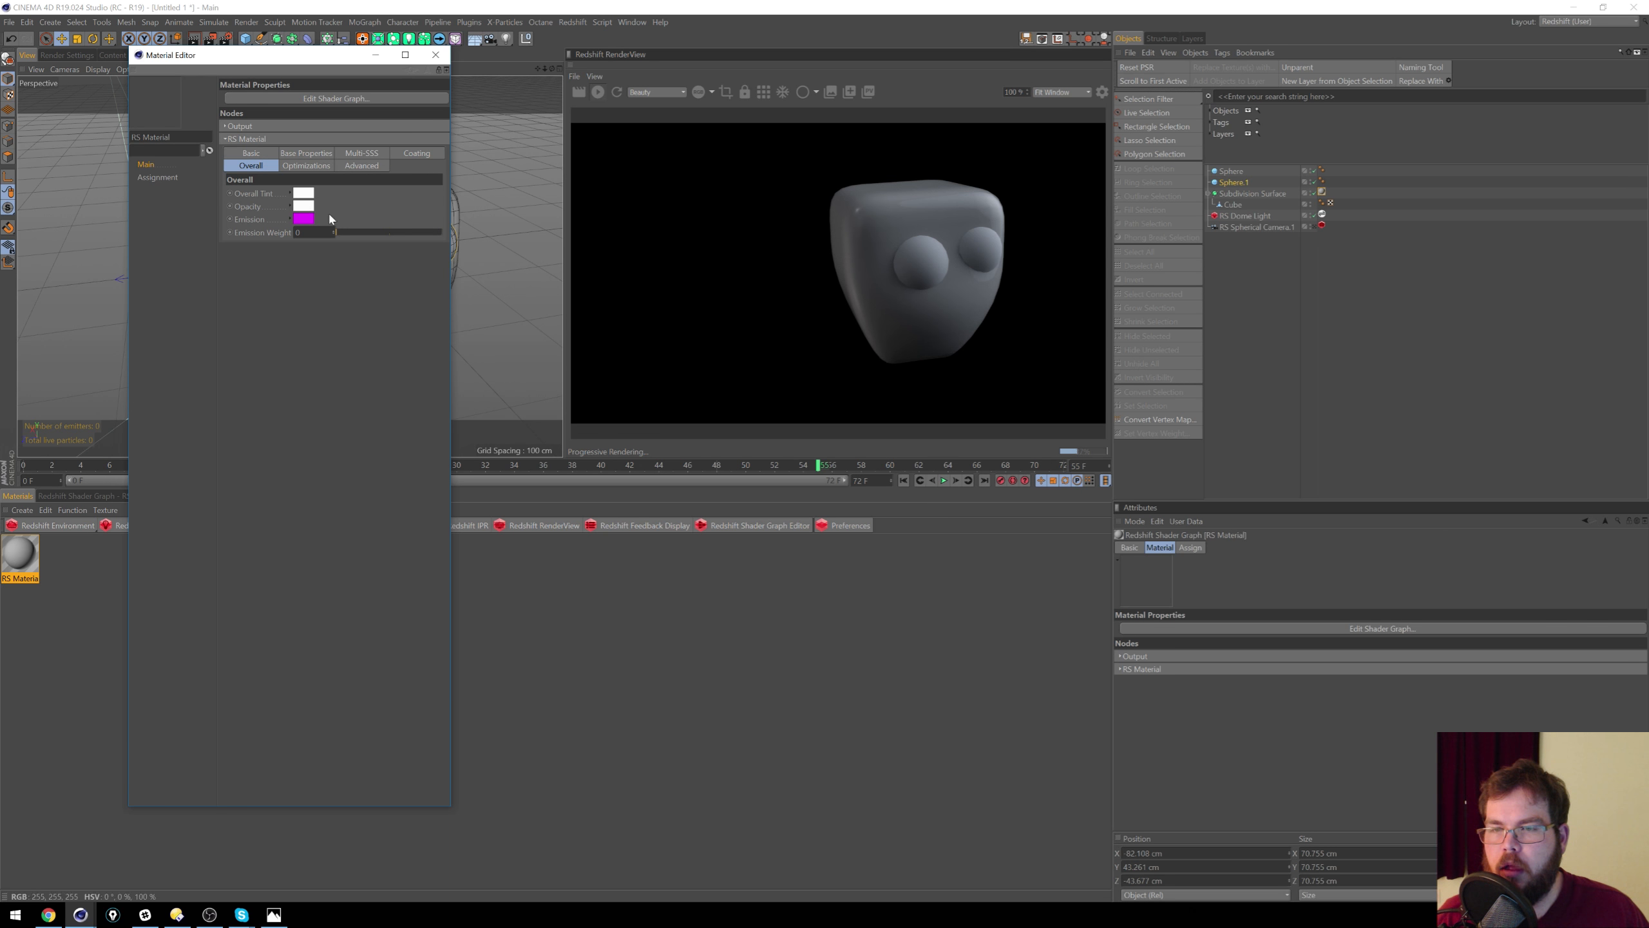
left_click_drag(357, 240, 534, 229)
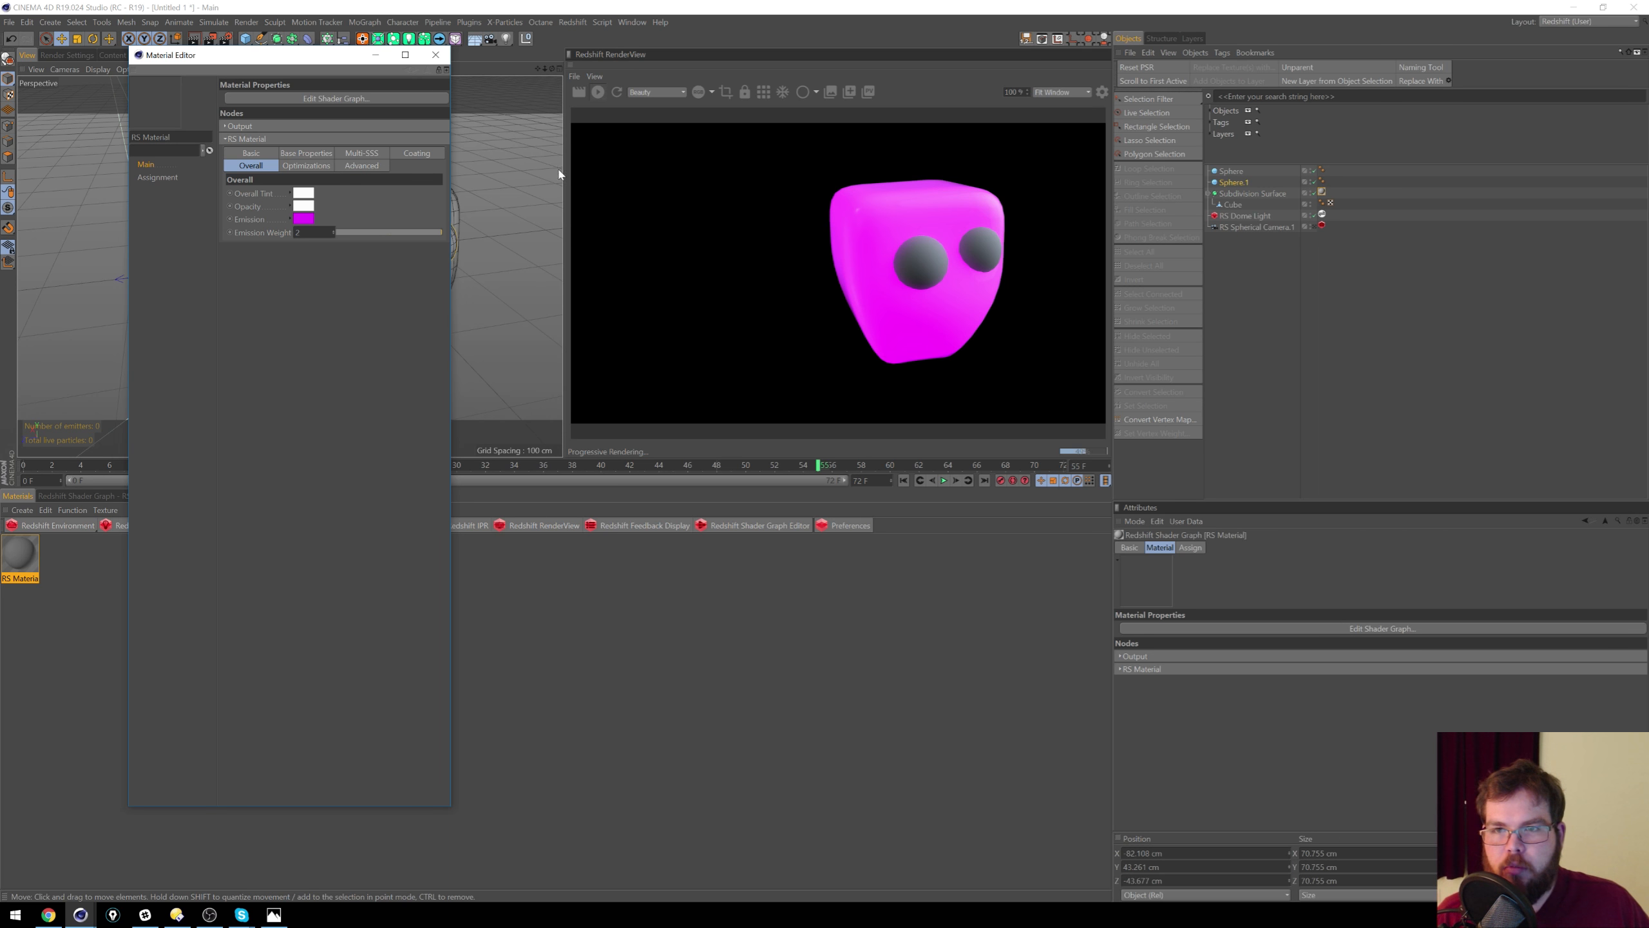
Step: Lower the RS Material's reflection weight to about 0.4 and close the material settings
left_click(312, 154)
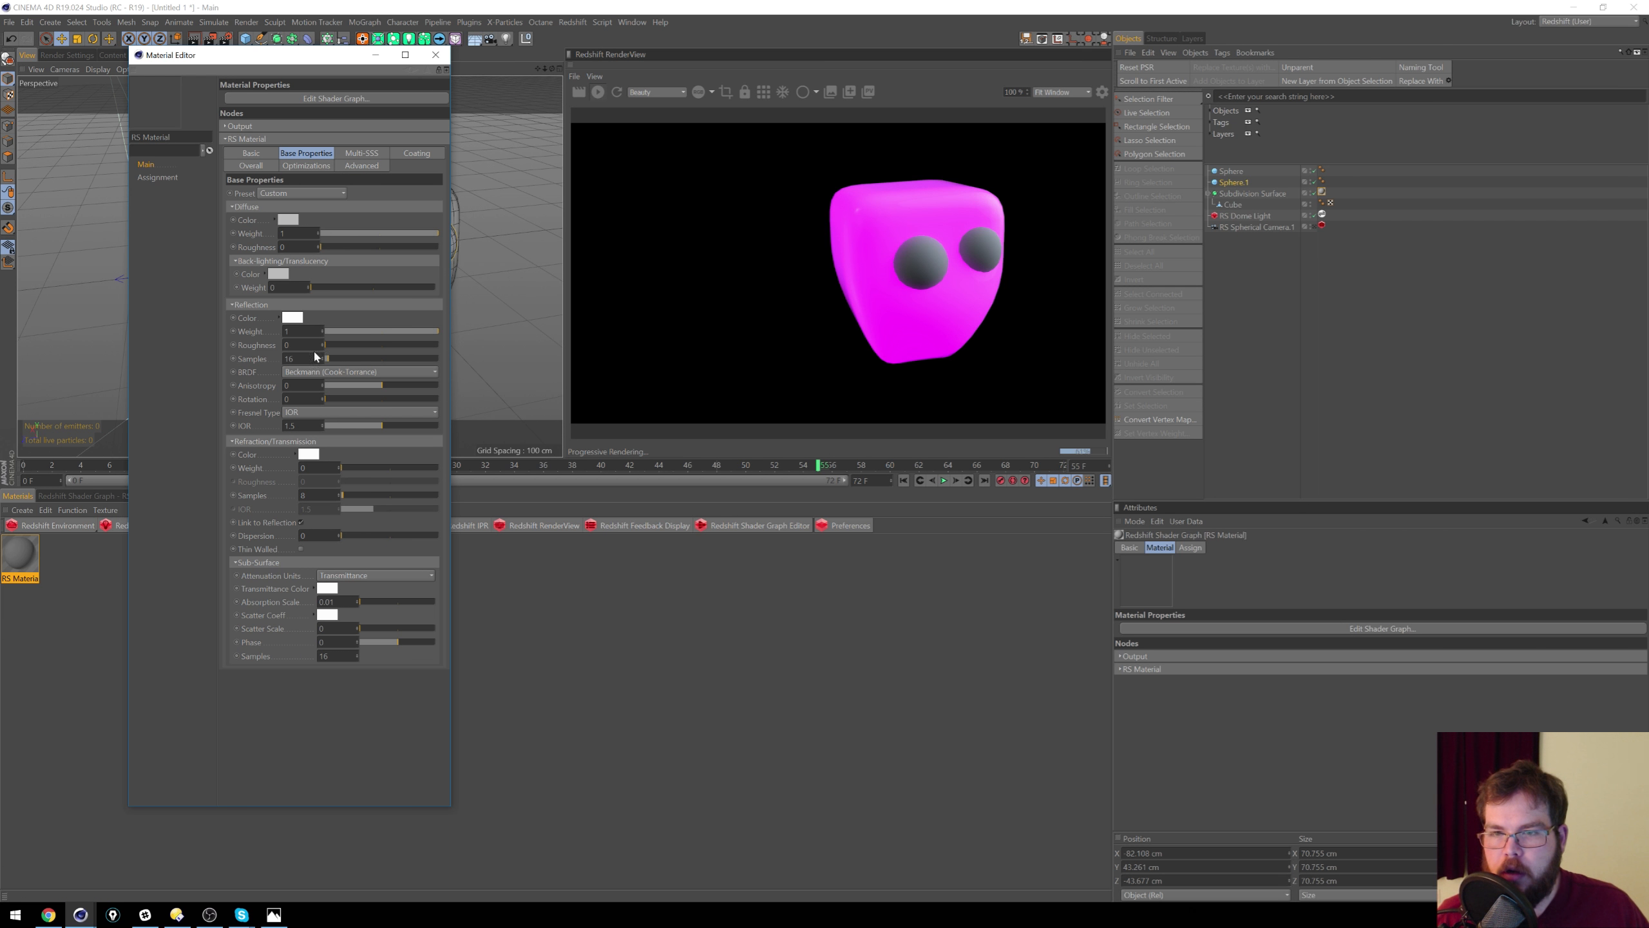
left_click_drag(387, 338, 370, 337)
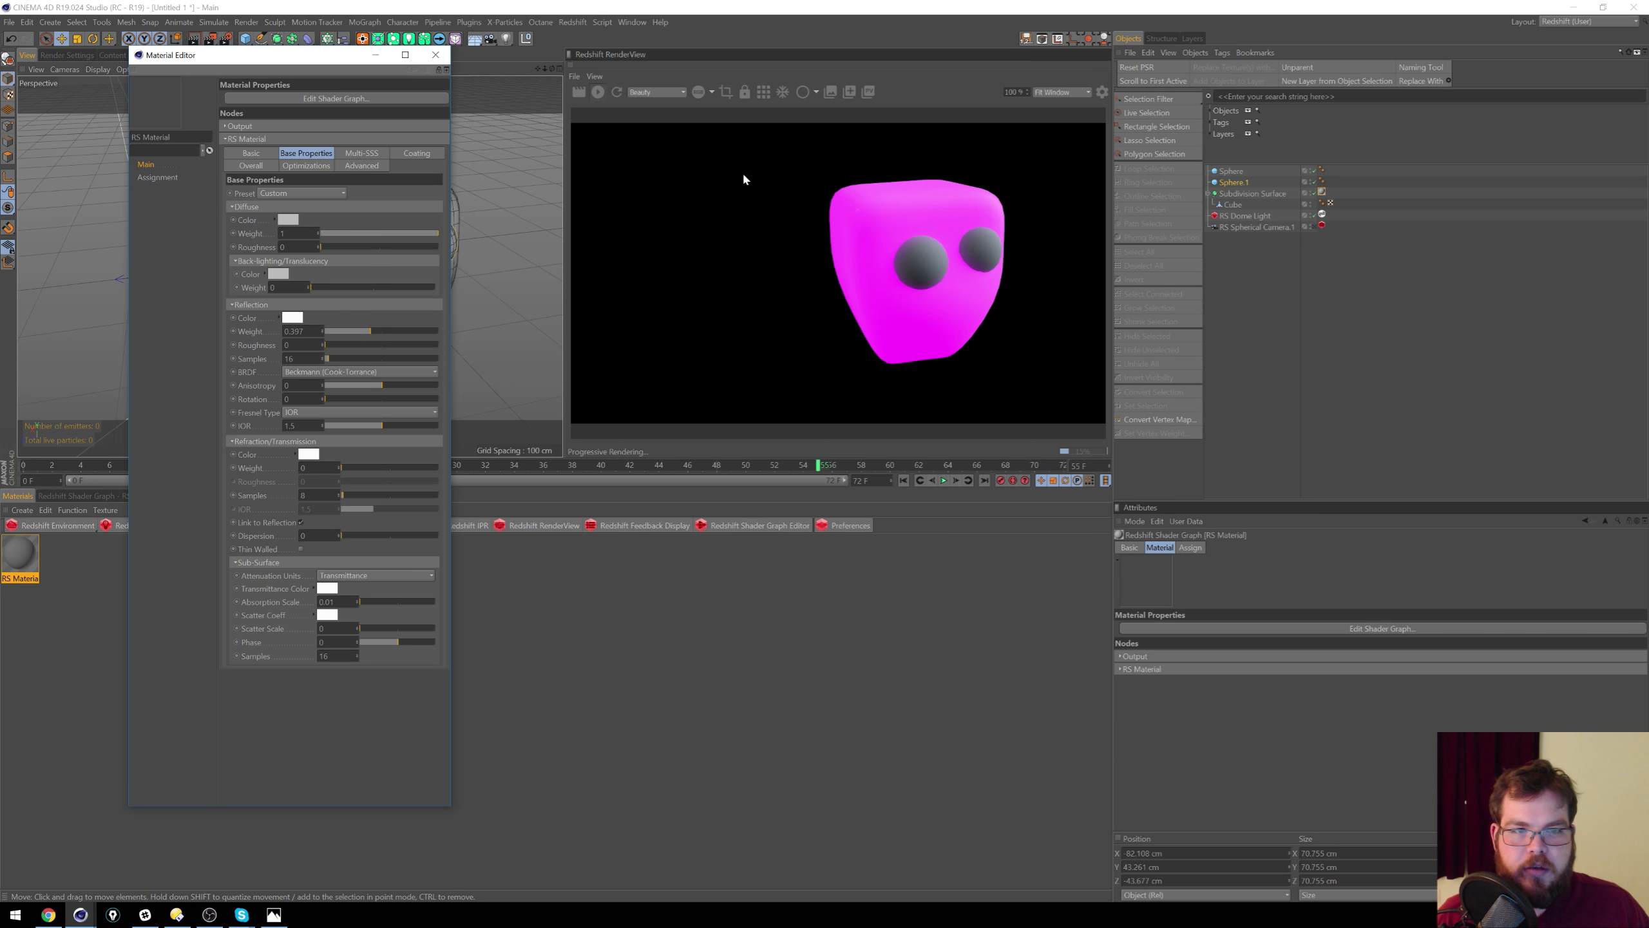
left_click(436, 55)
Step: Move the first sphere outward to about Z 54 cm, and shift the second sphere inward and down to about Y 33 cm
left_click_drag(337, 278, 413, 254, "alt")
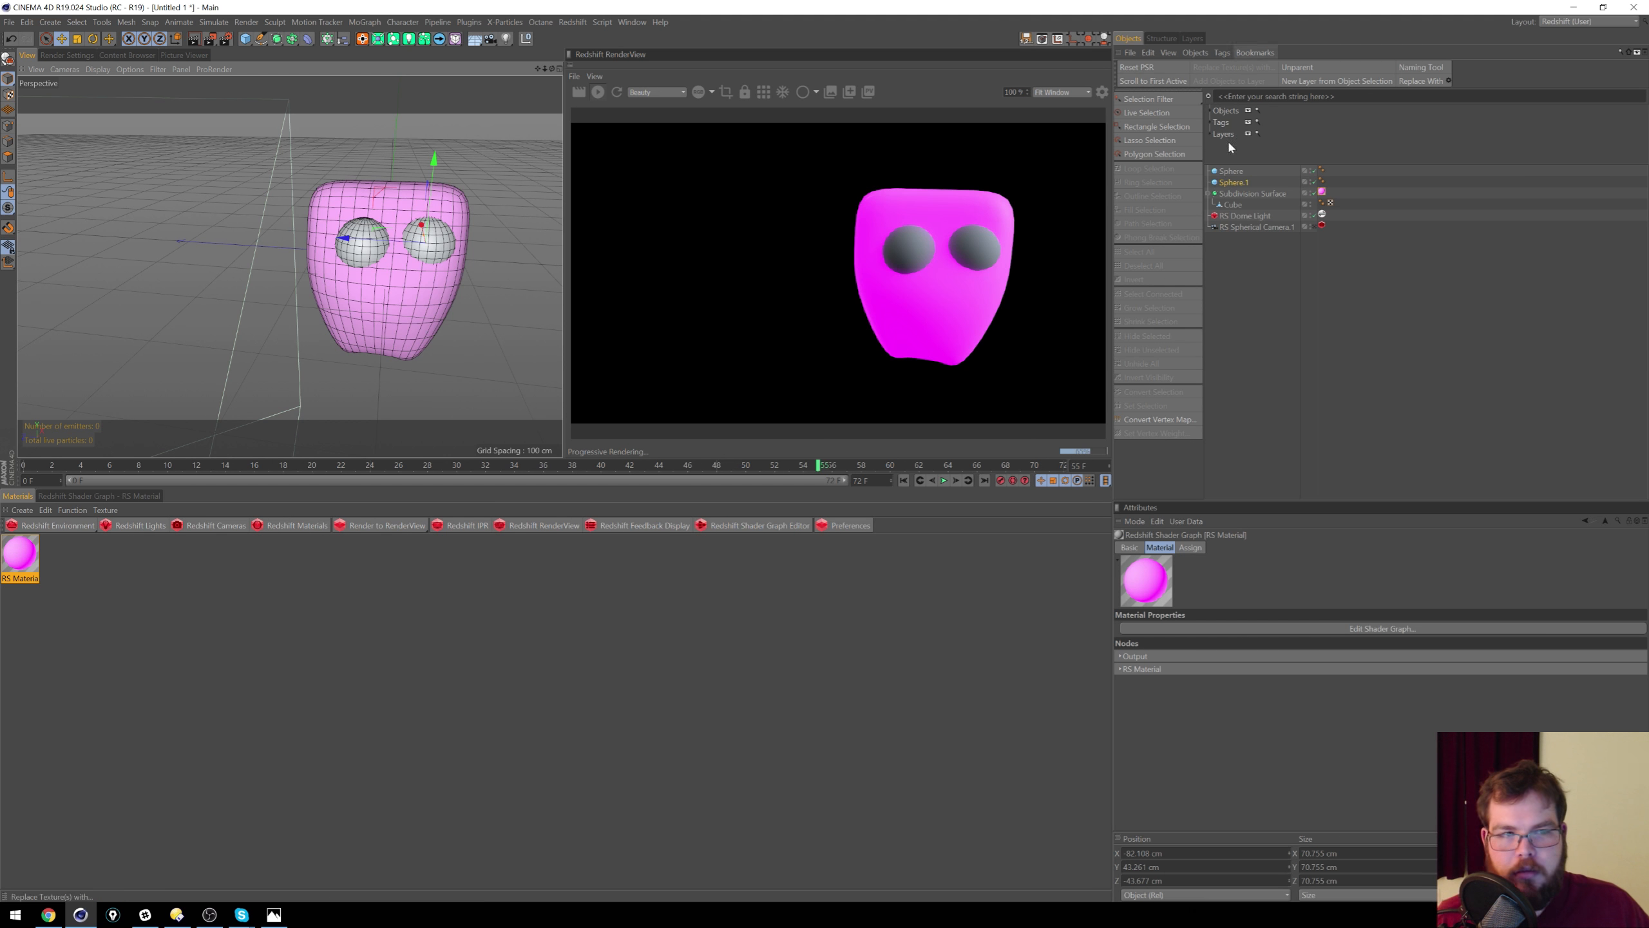
left_click(1230, 170)
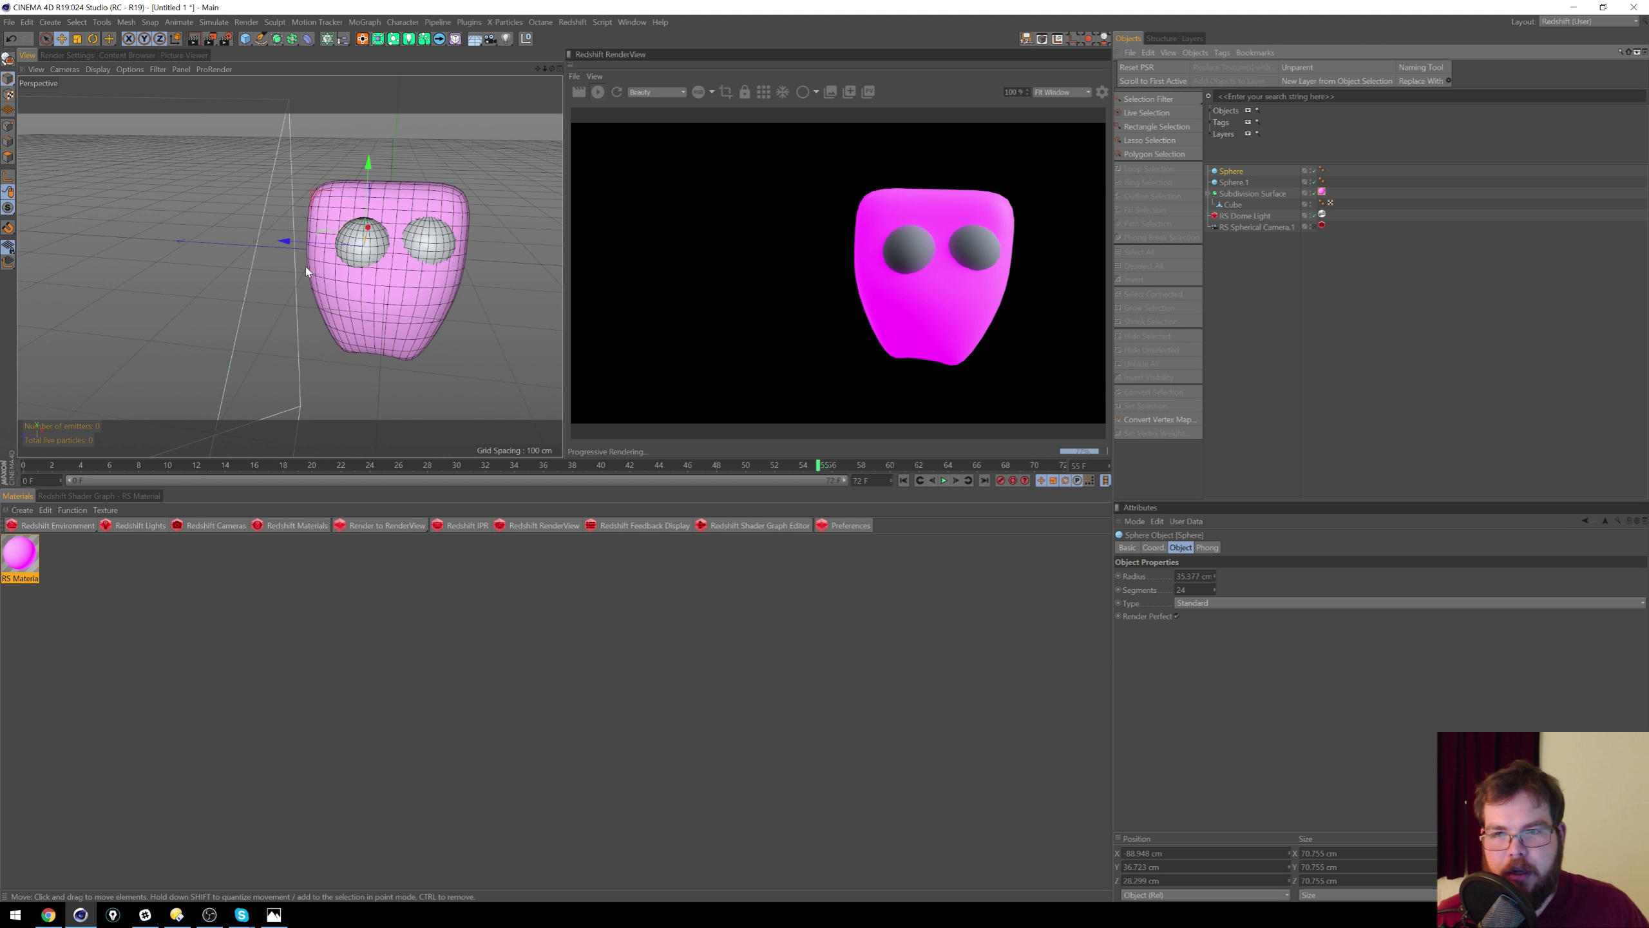
left_click_drag(304, 242, 270, 239)
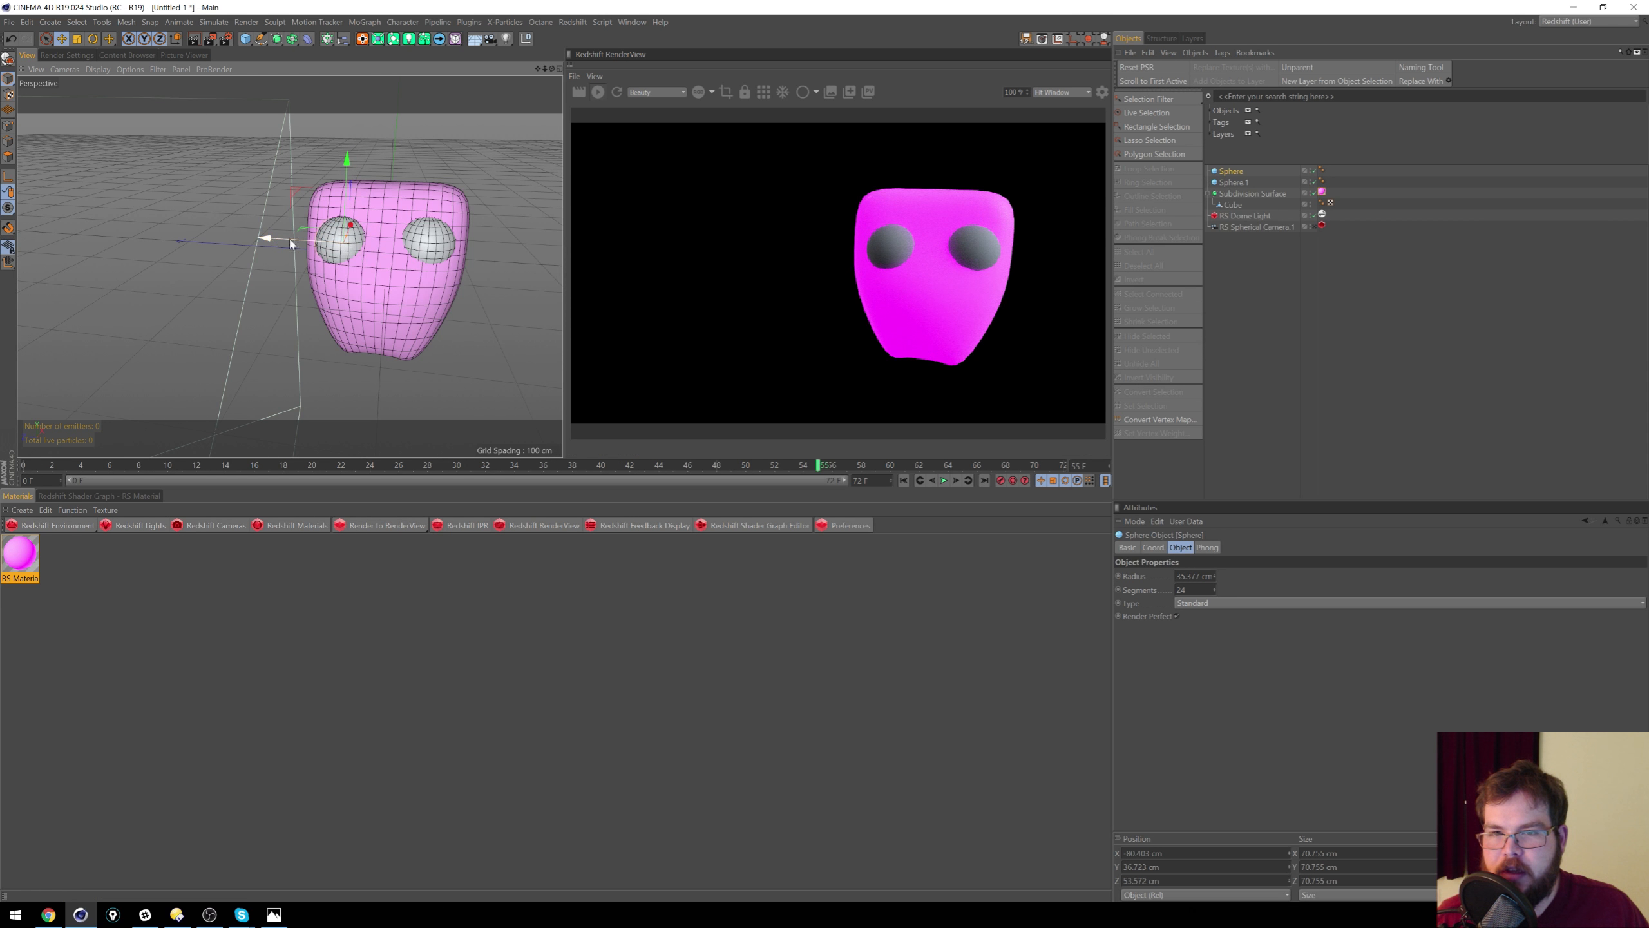
left_click(1233, 182)
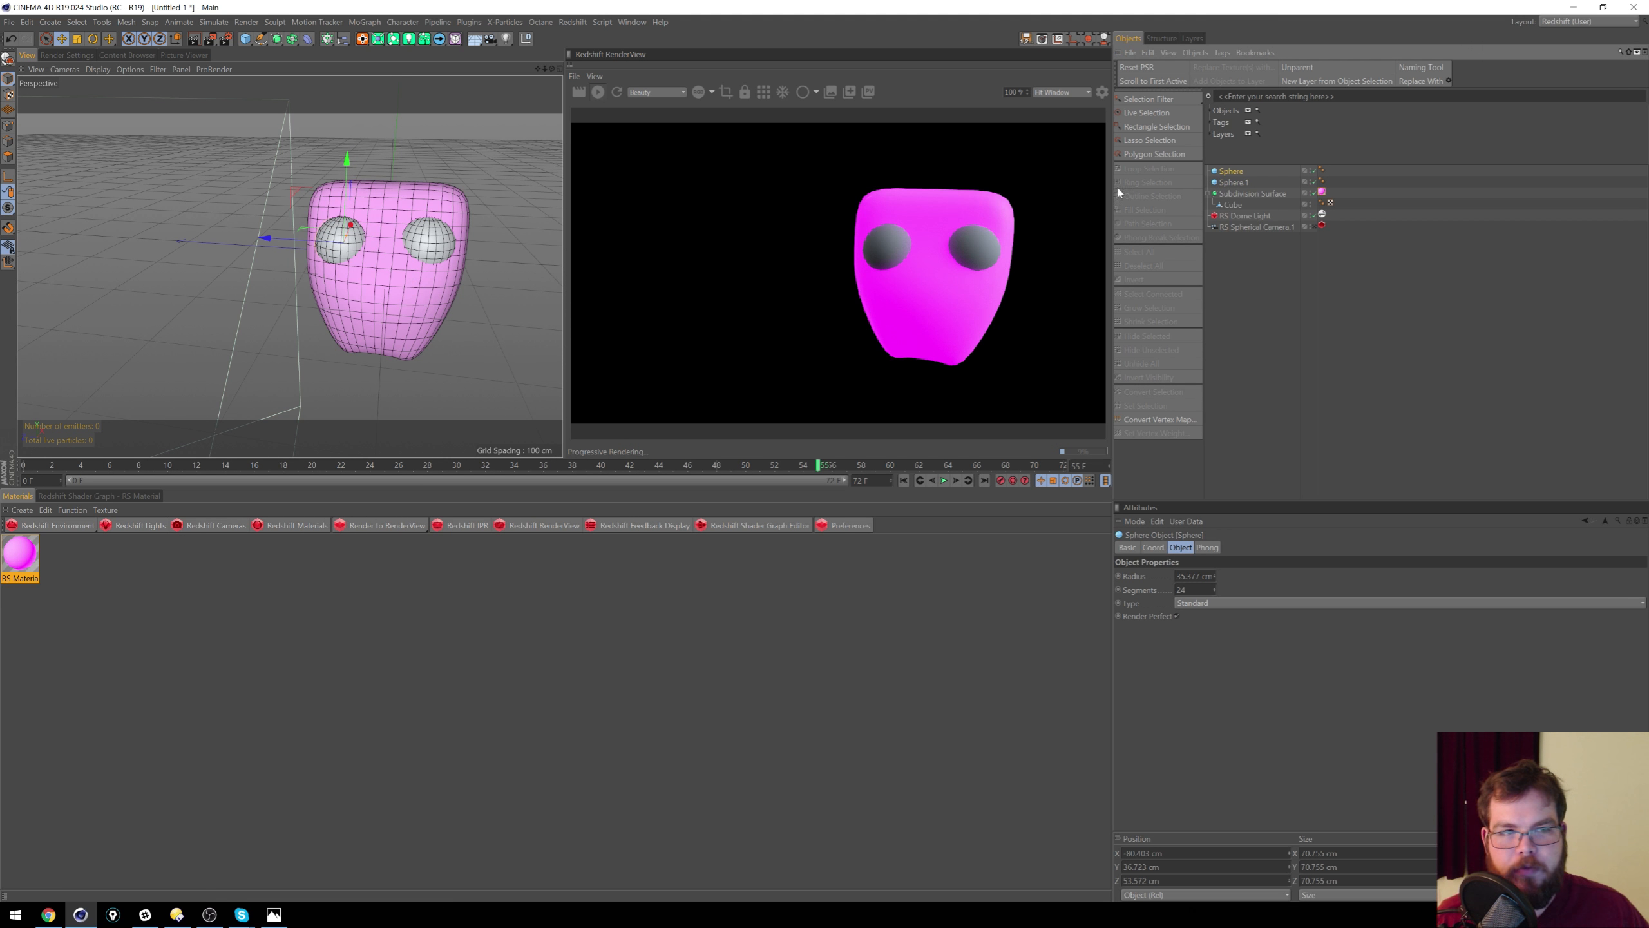
left_click_drag(433, 160, 428, 171)
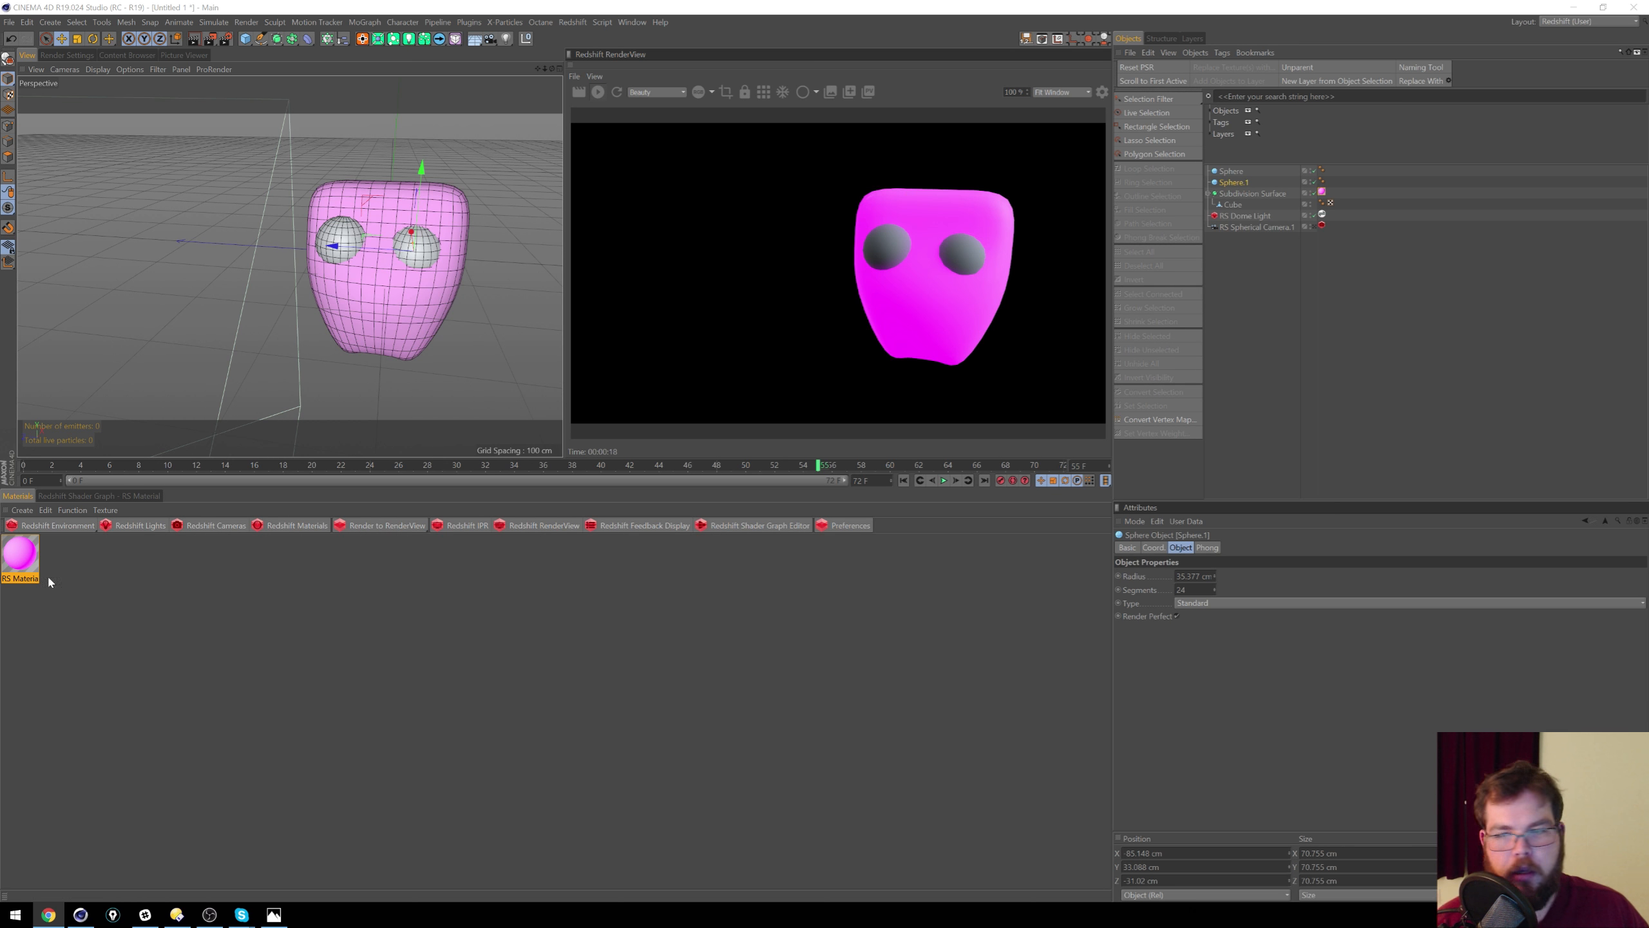
Step: Duplicate the magenta RS Material, keeping the copy's default name
left_click(9, 563)
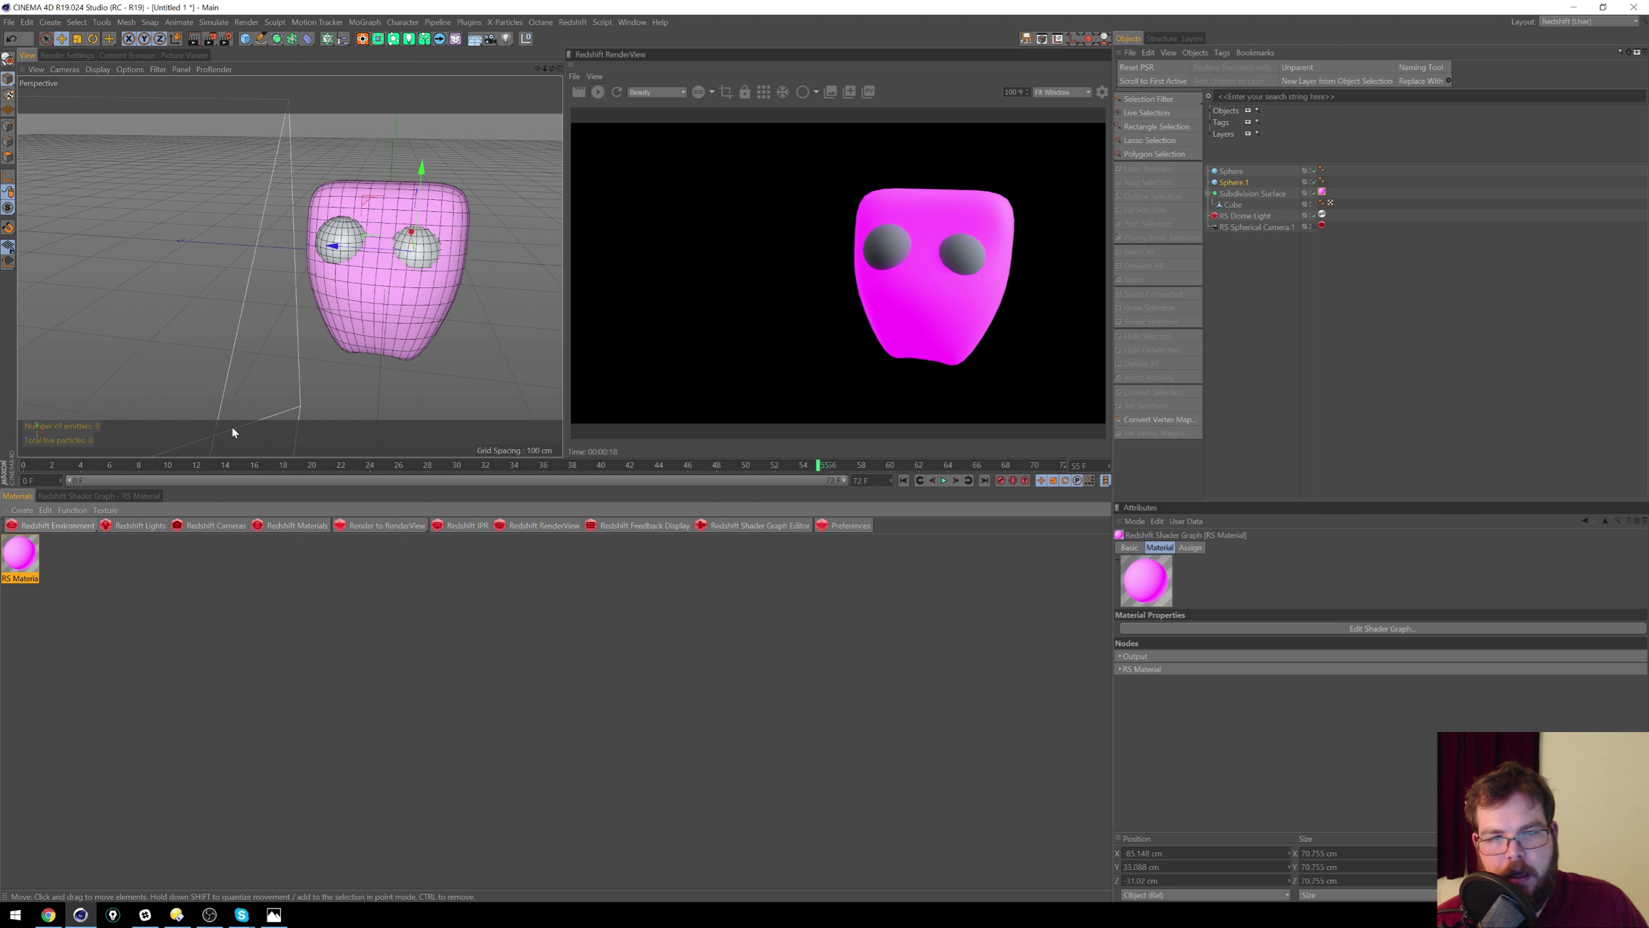
left_click_drag(32, 568, 62, 562, "ctrl")
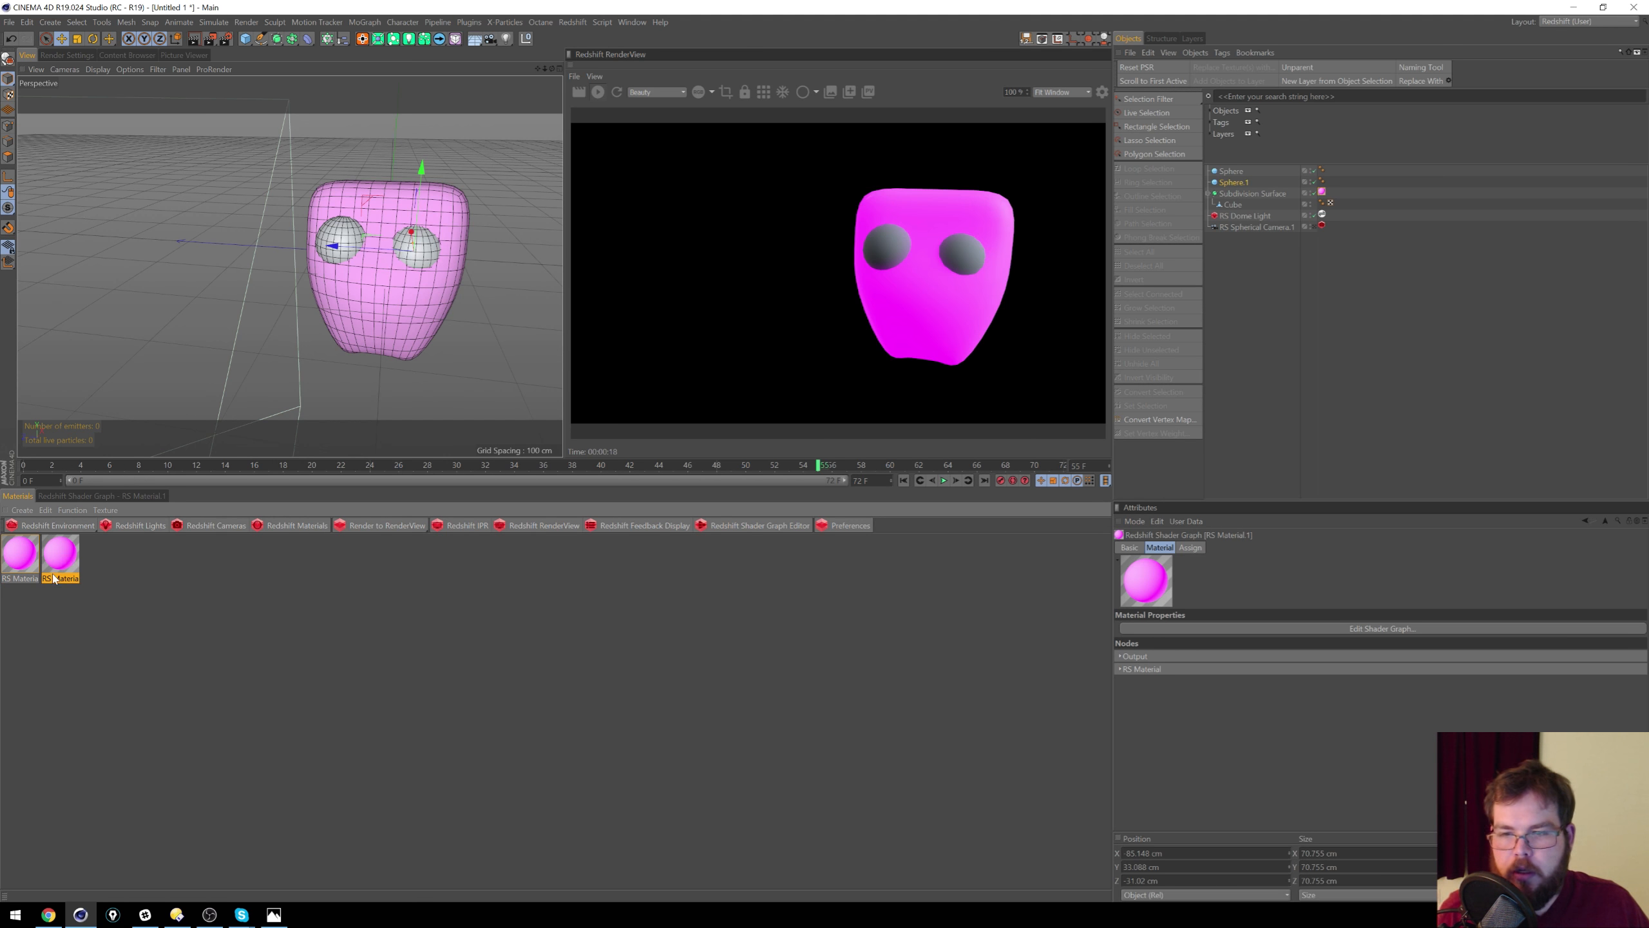
double_click(71, 579)
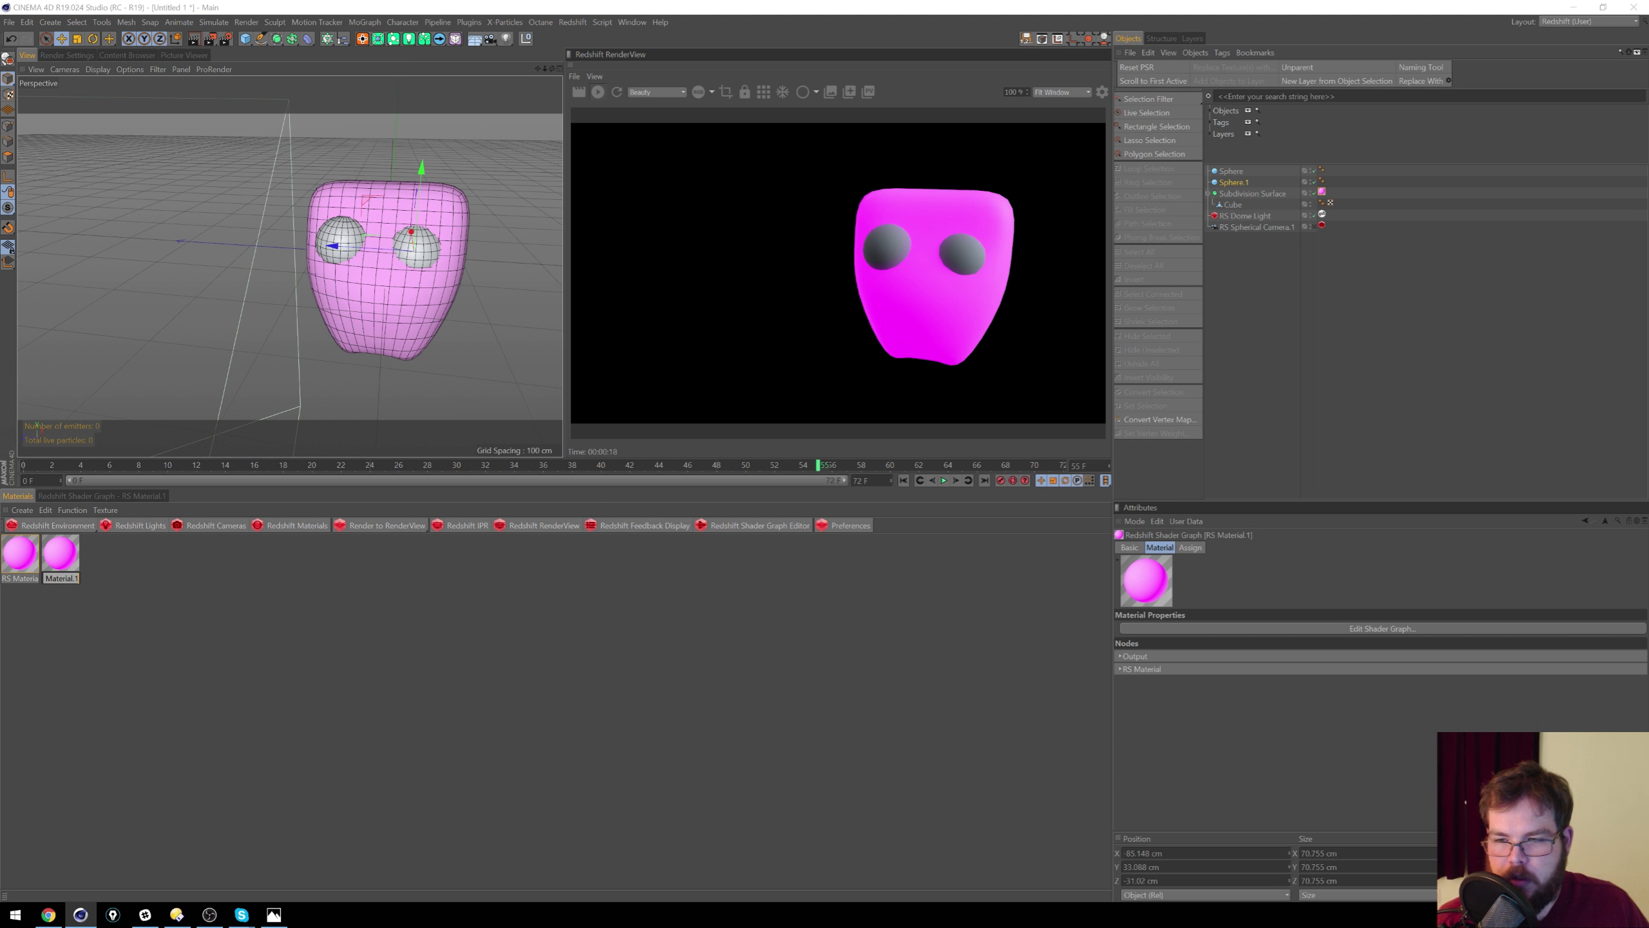
left_click(83, 567)
left_click(64, 560)
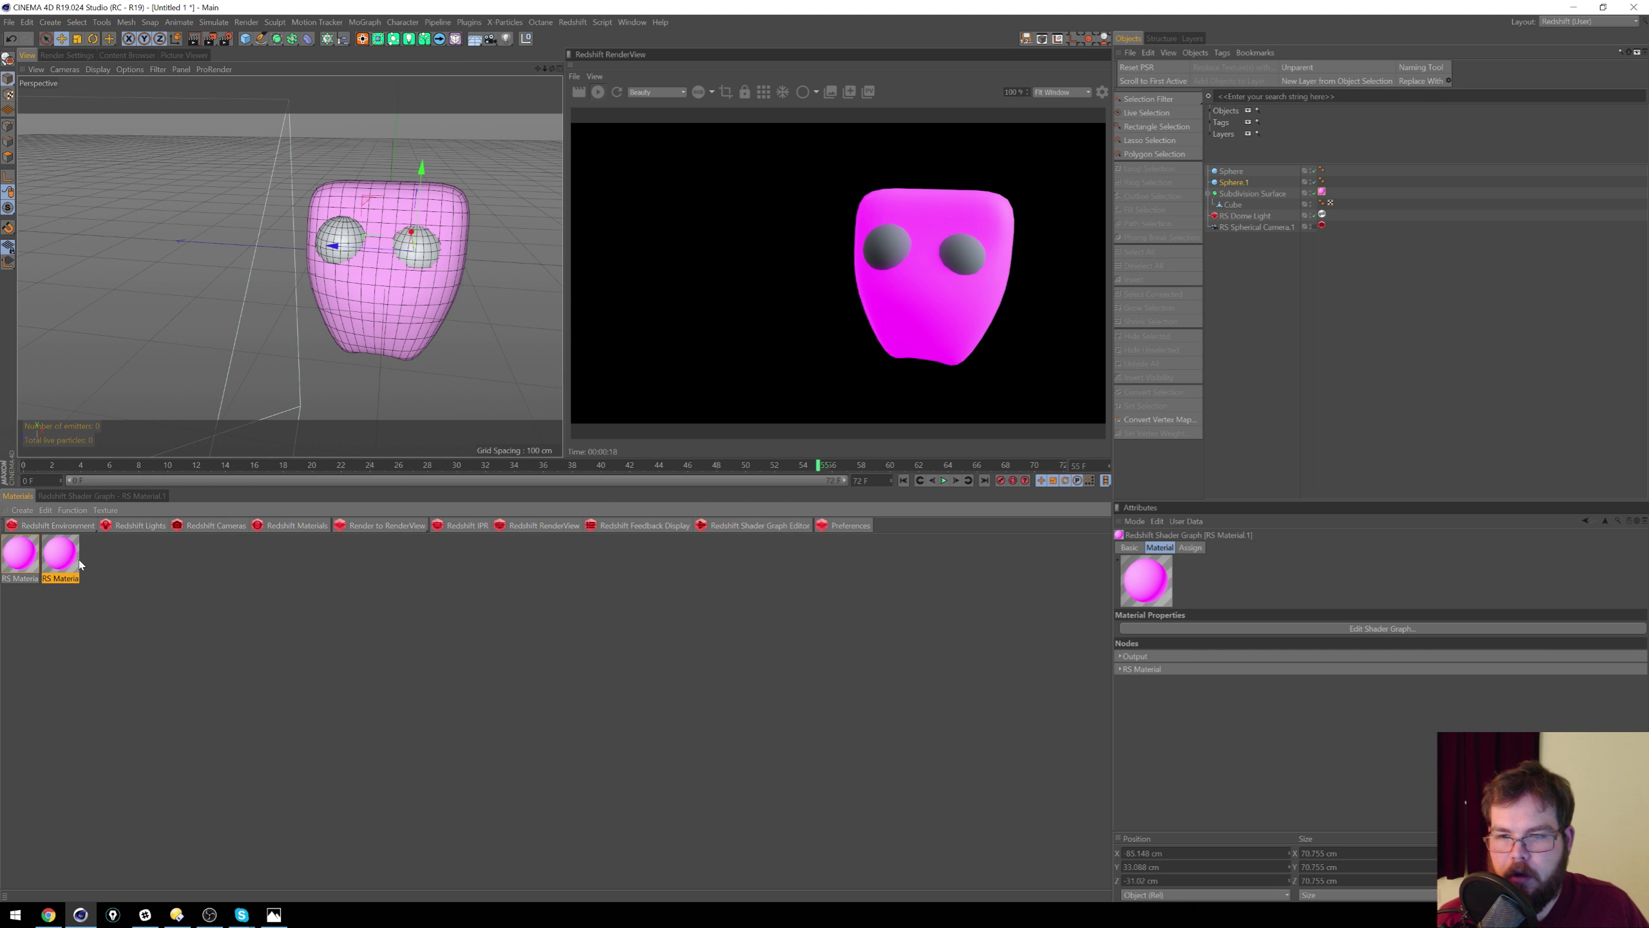
Step: Set the duplicate material's emission color to pale cyan with hue 185°, saturation 32% and value 100%
double_click(60, 555)
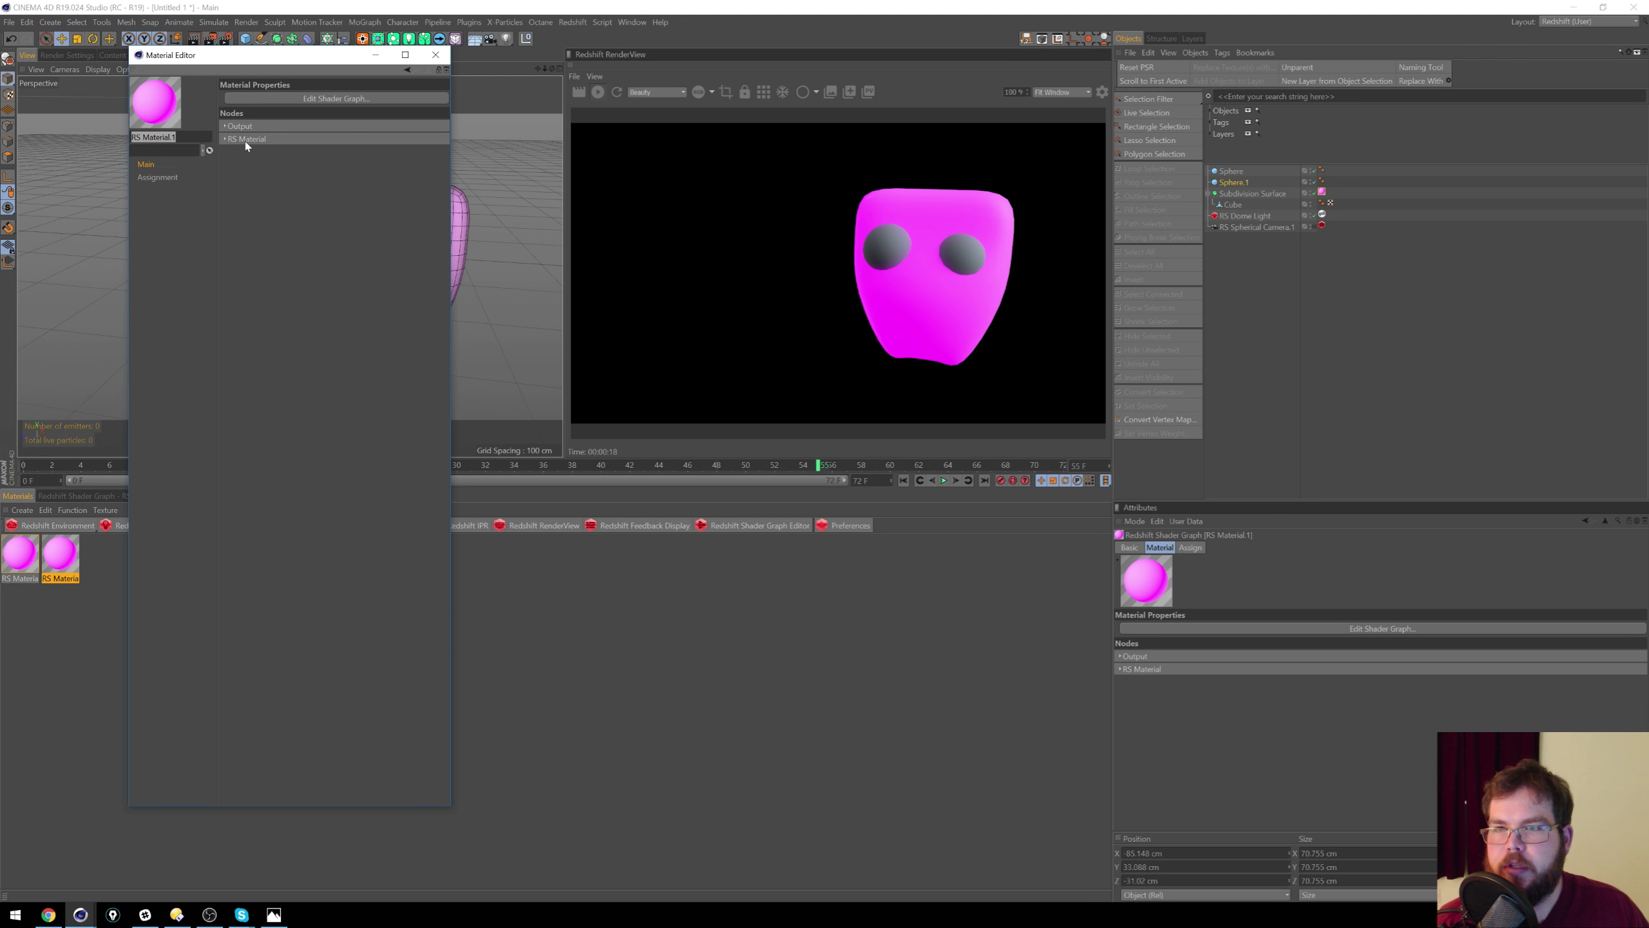
left_click(245, 138)
left_click(416, 153)
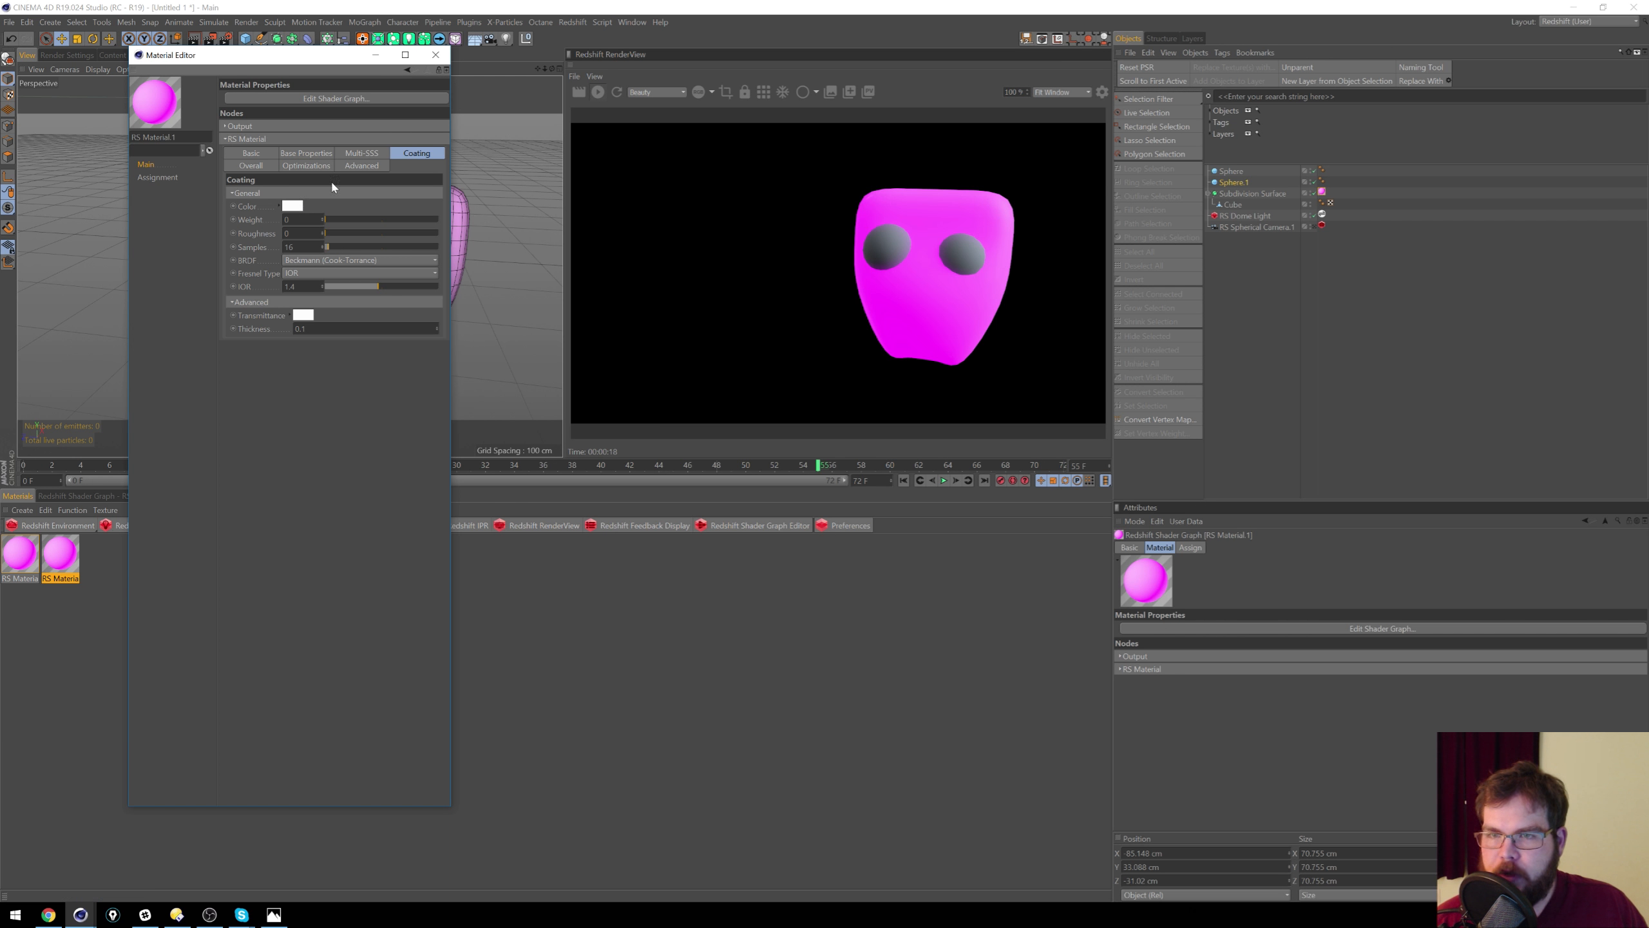
left_click(293, 206)
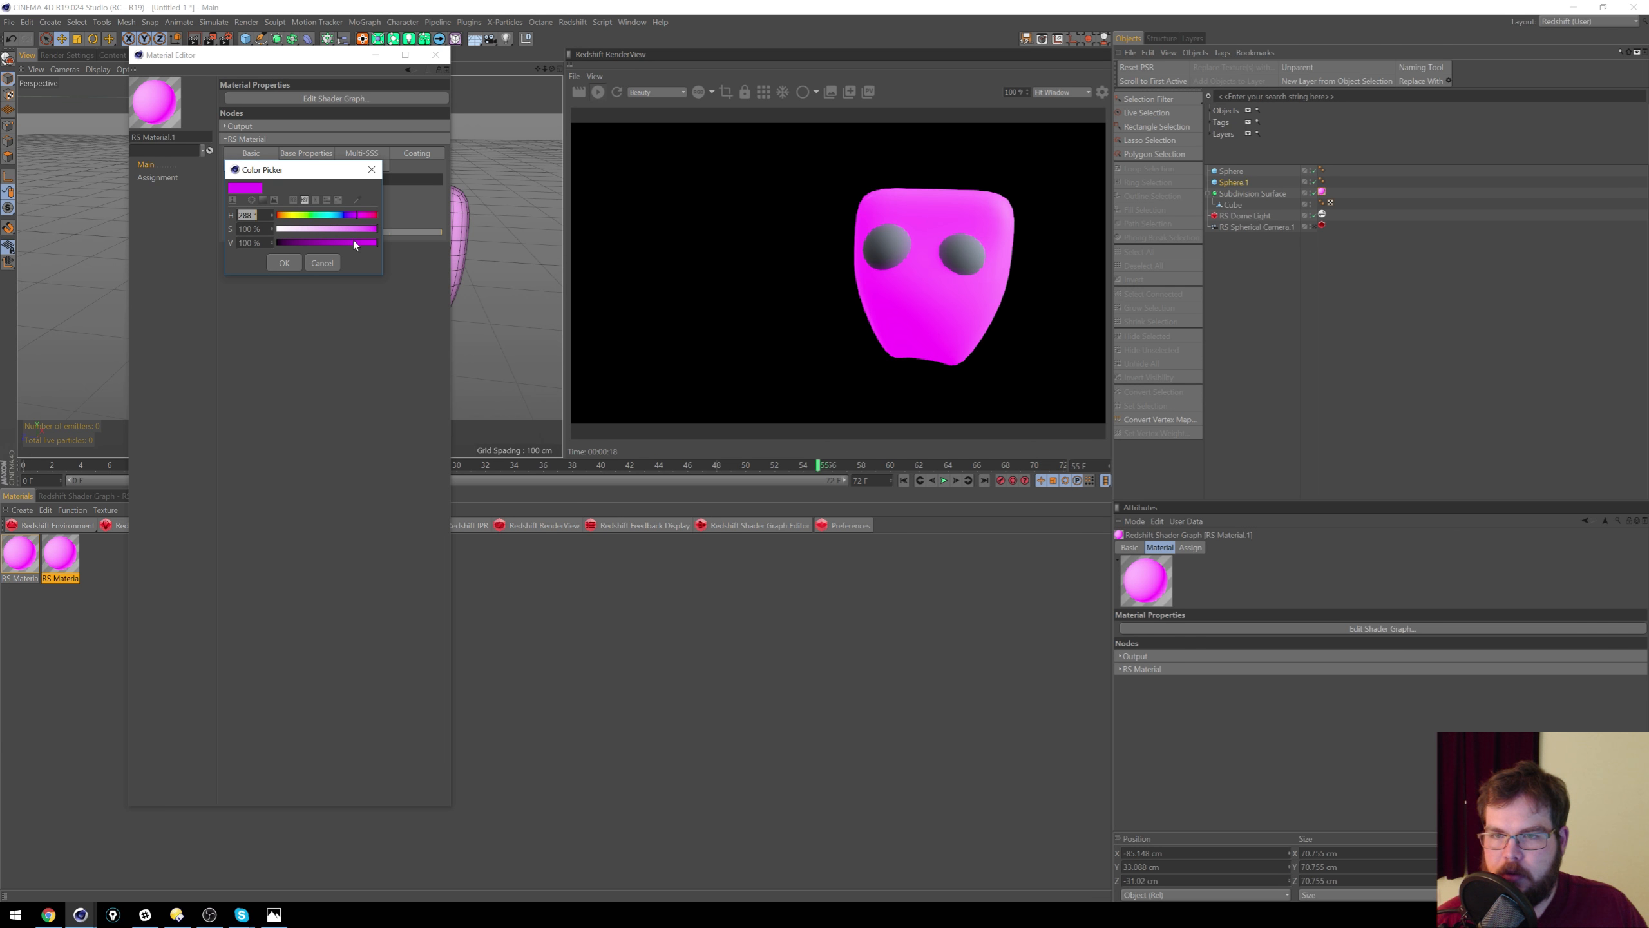
left_click(372, 169)
left_click(310, 223)
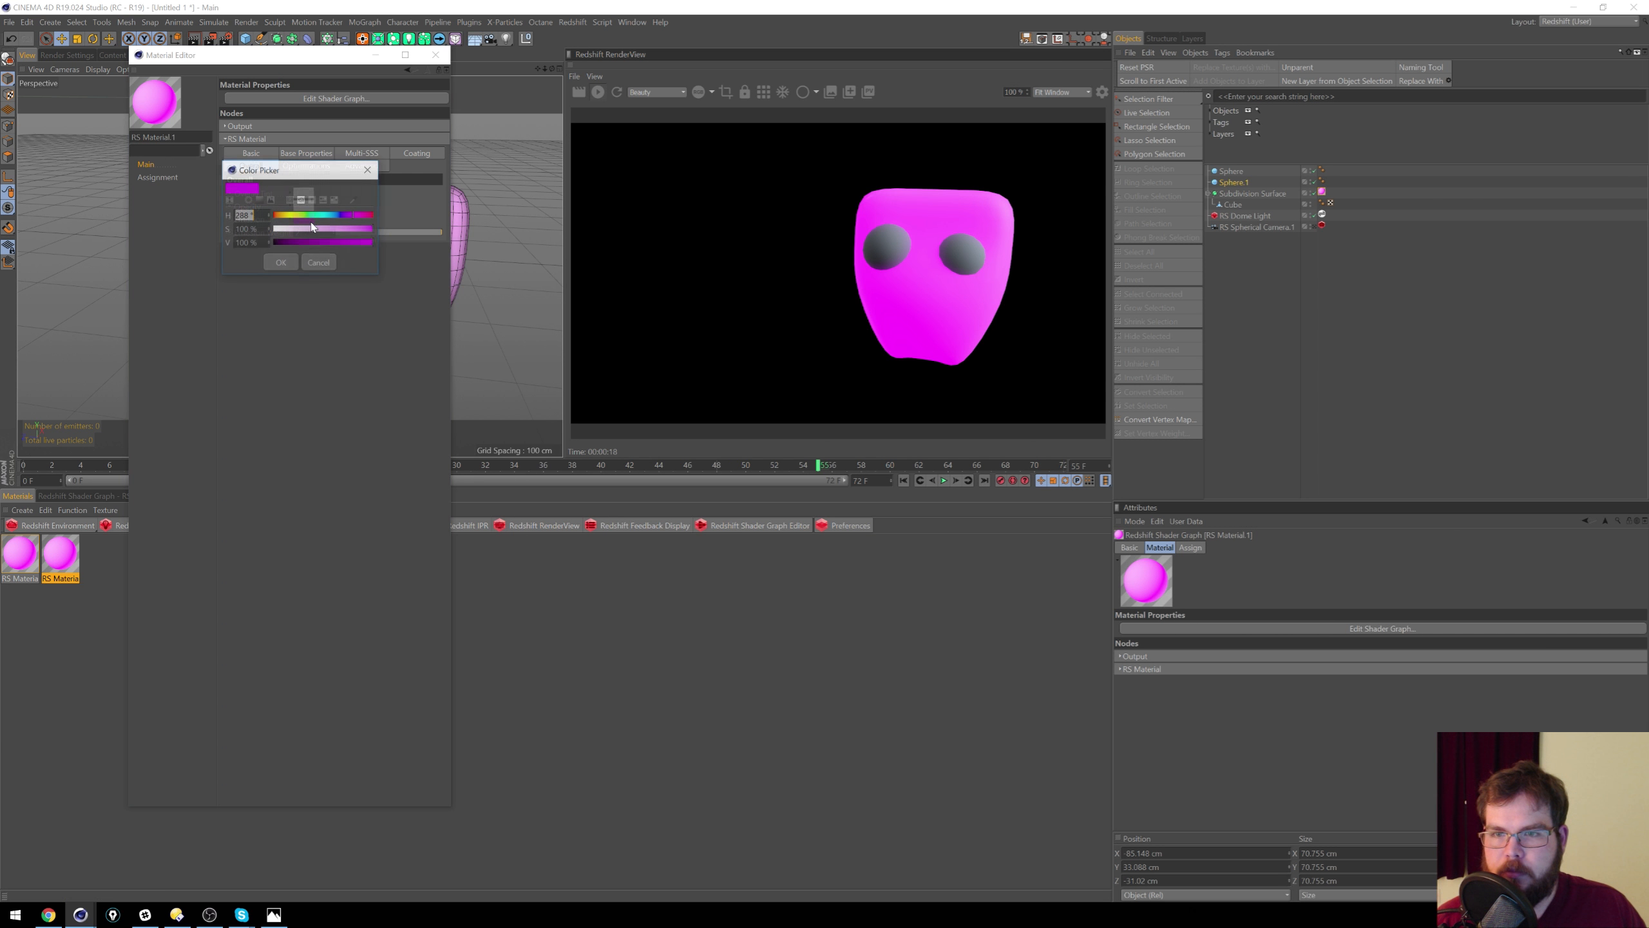
left_click(324, 215)
left_click(307, 229)
left_click(343, 241)
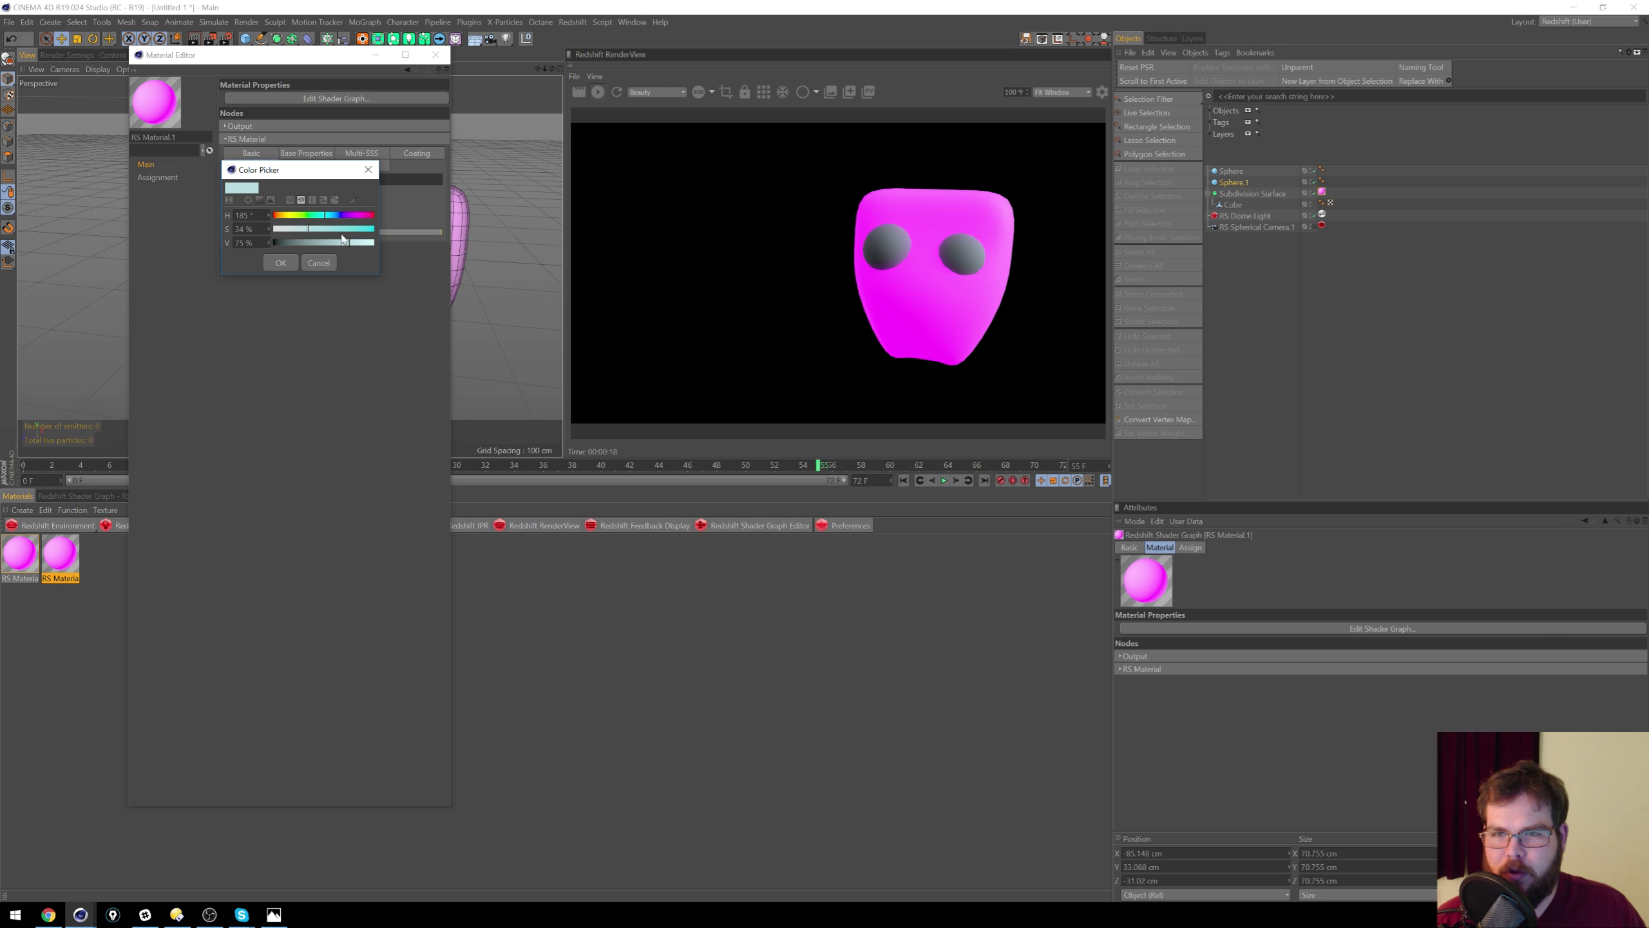
left_click(306, 230)
left_click_drag(349, 242, 426, 242)
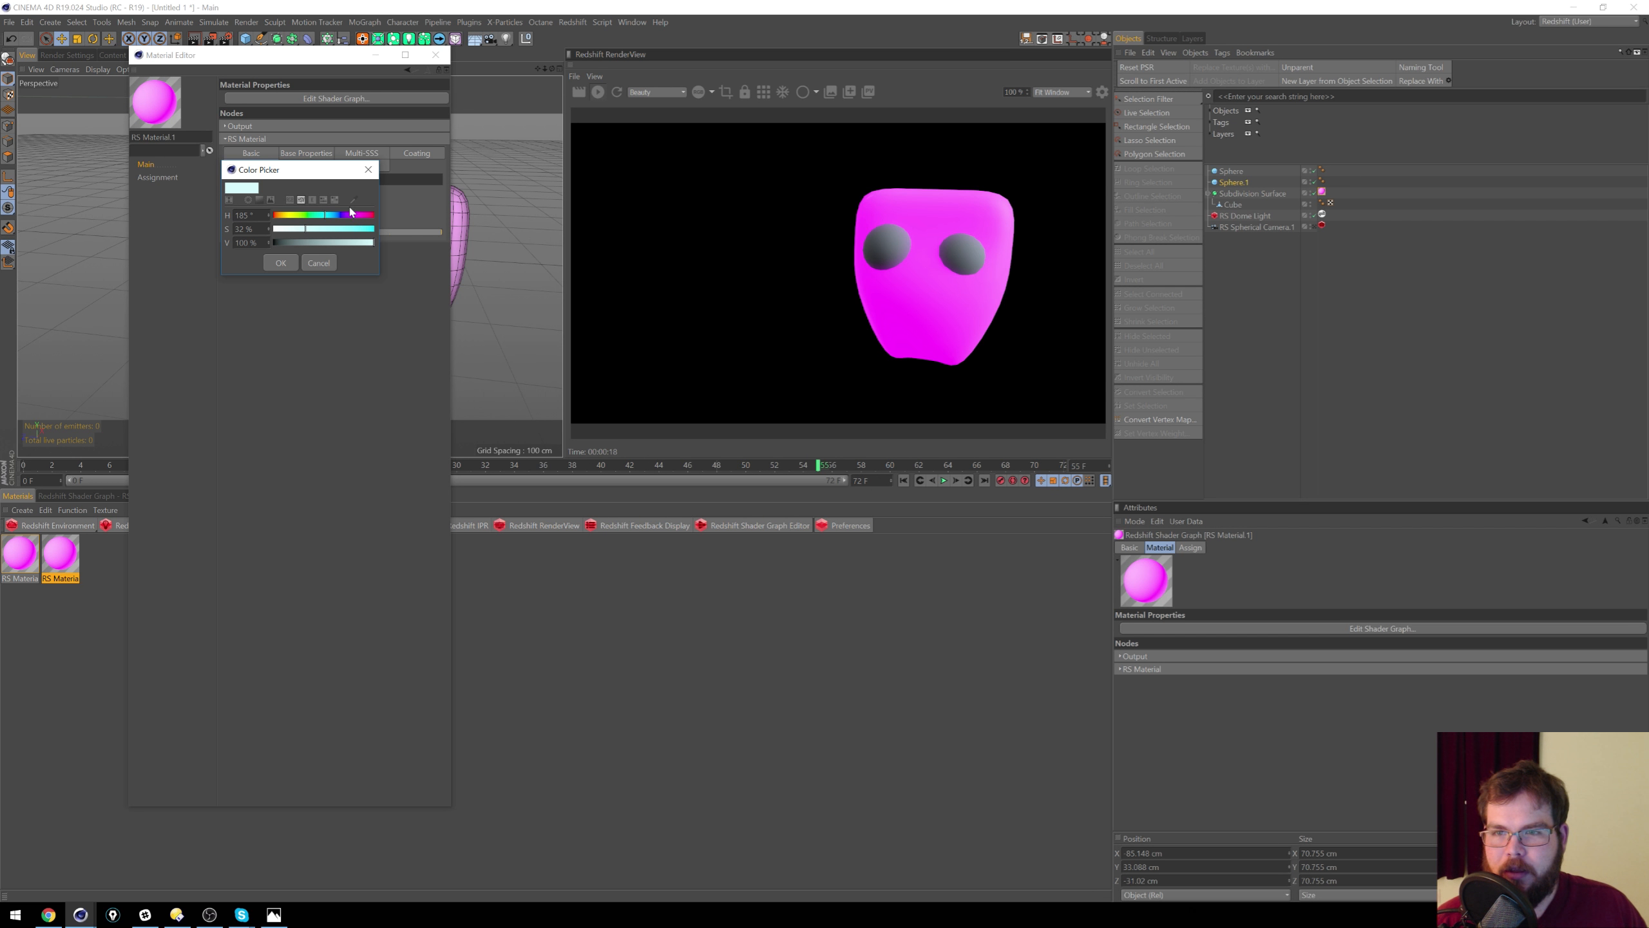
left_click(278, 263)
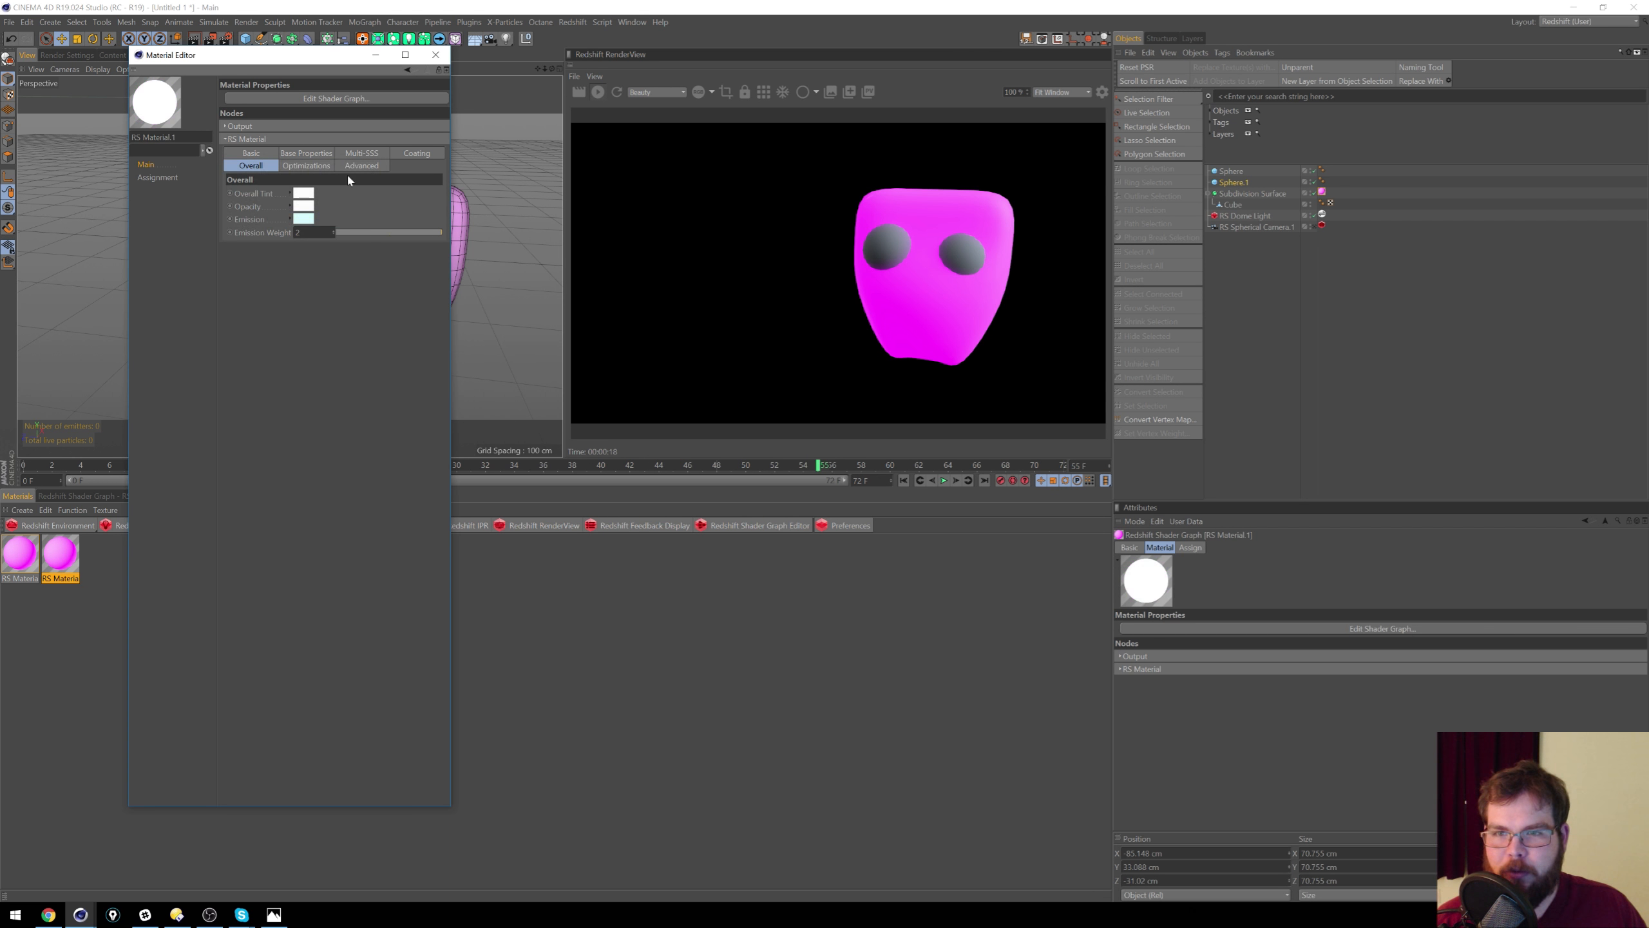
left_click(436, 54)
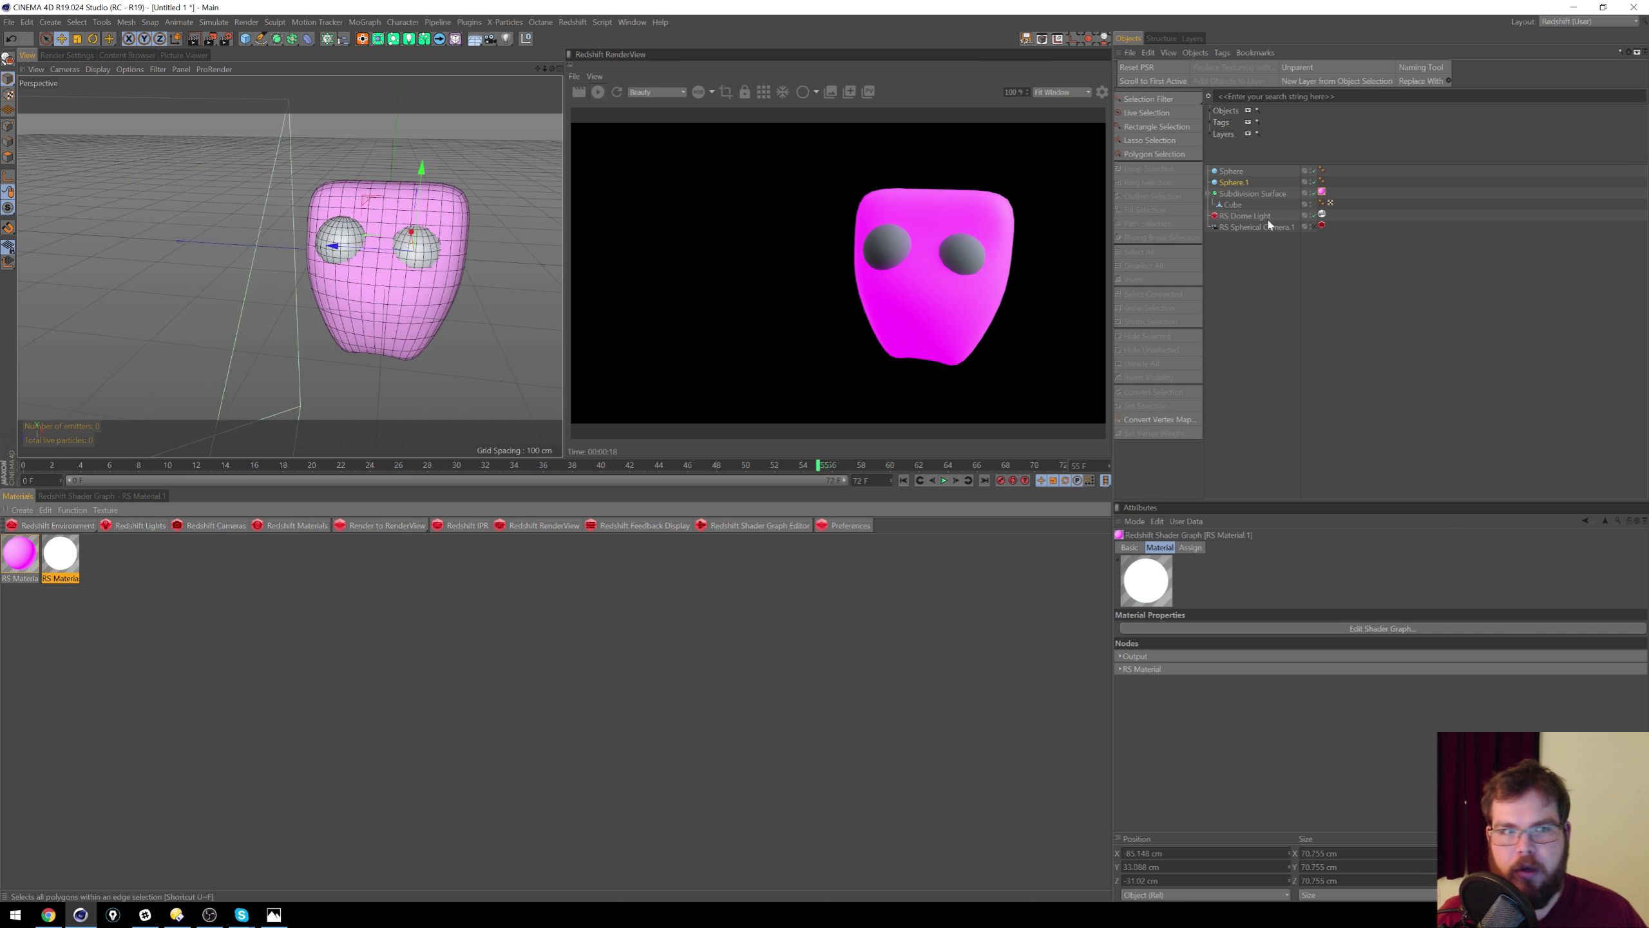
Step: Assign the pale cyan emissive material to both eye spheres
left_click(1234, 256)
left_click(1231, 173)
left_click(1238, 184, "shift")
left_click_drag(69, 558, 1235, 183)
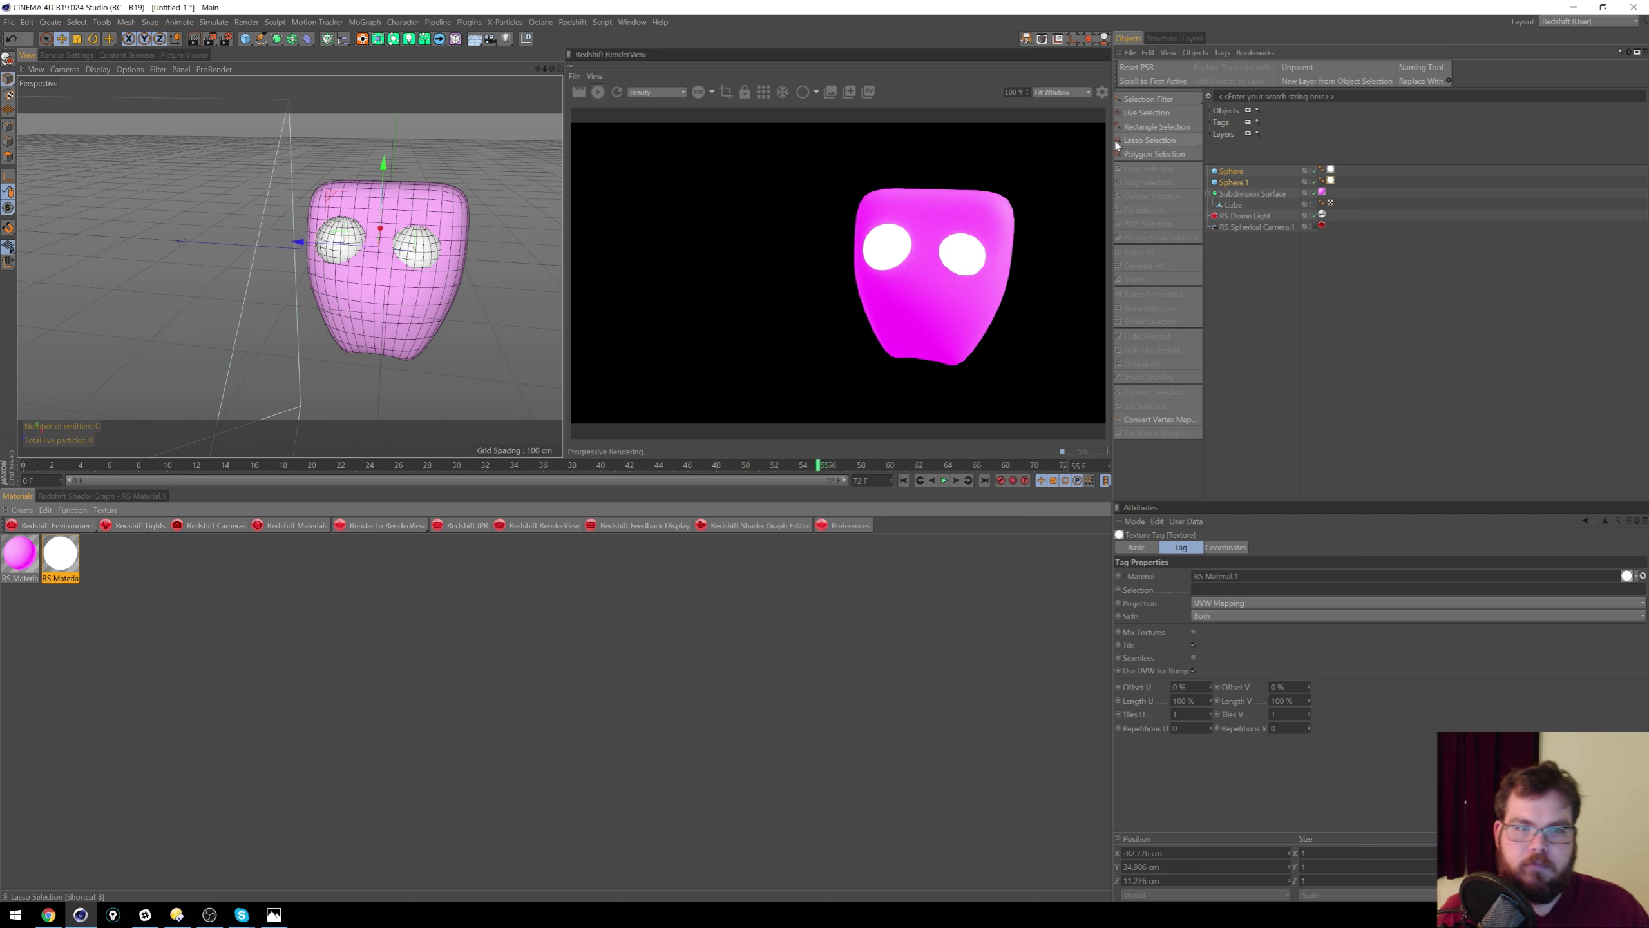
Step: Delete all objects from the scene and remove both RS Materials
left_click_drag(461, 309, 575, 217, "alt")
left_click_drag(1286, 302, 1329, 171)
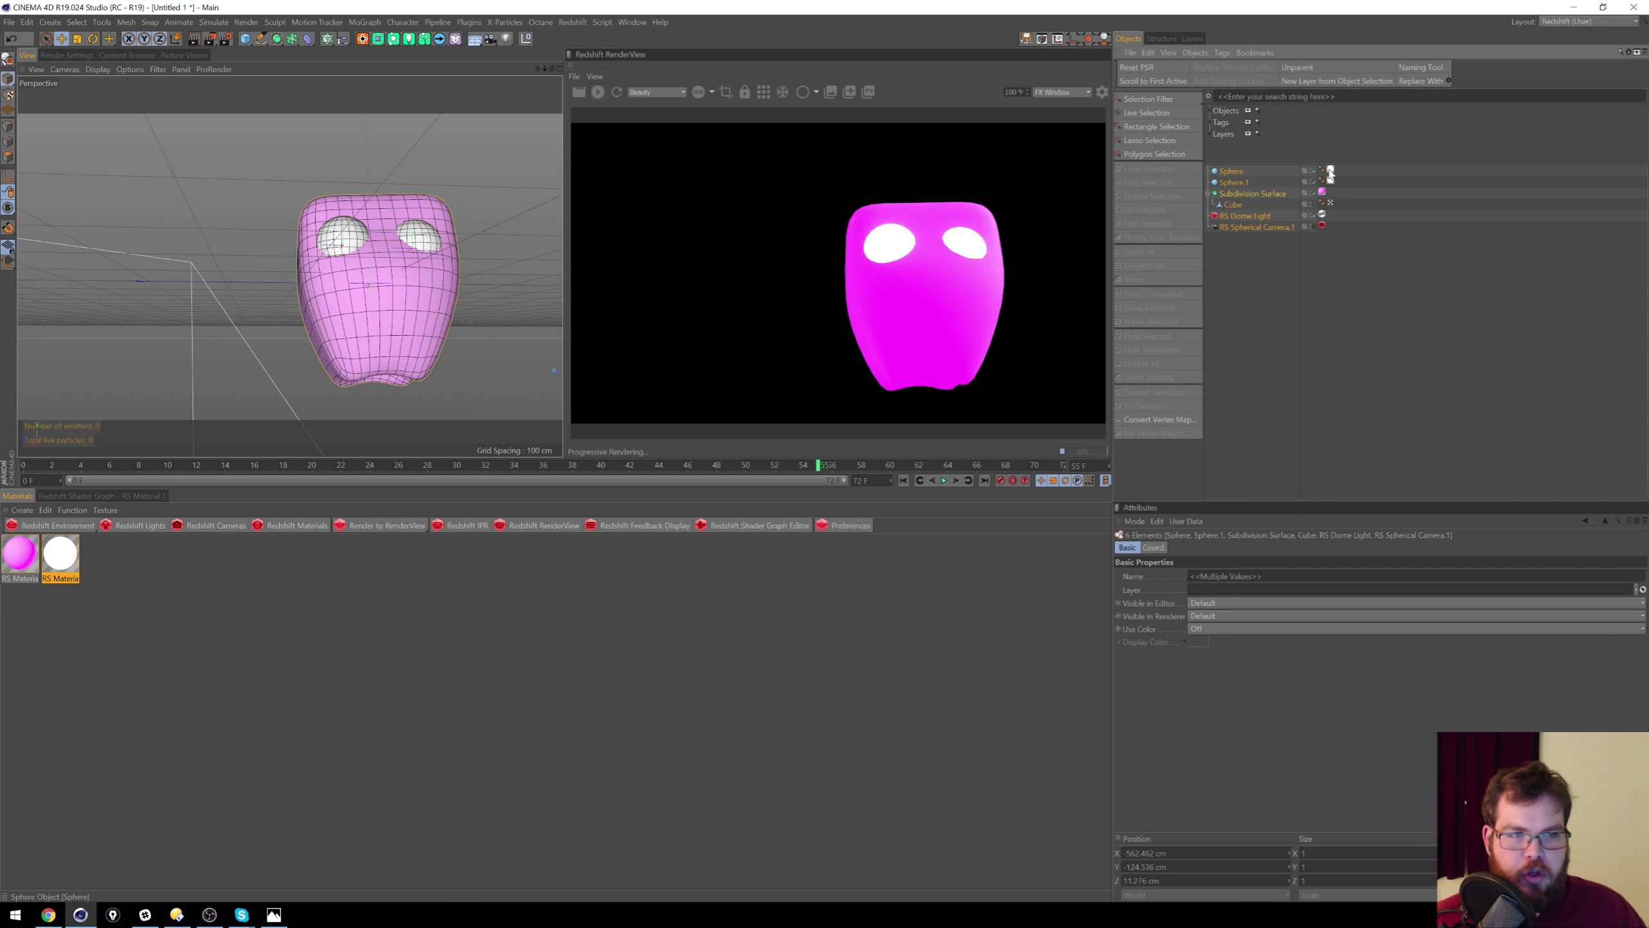
key("Delete")
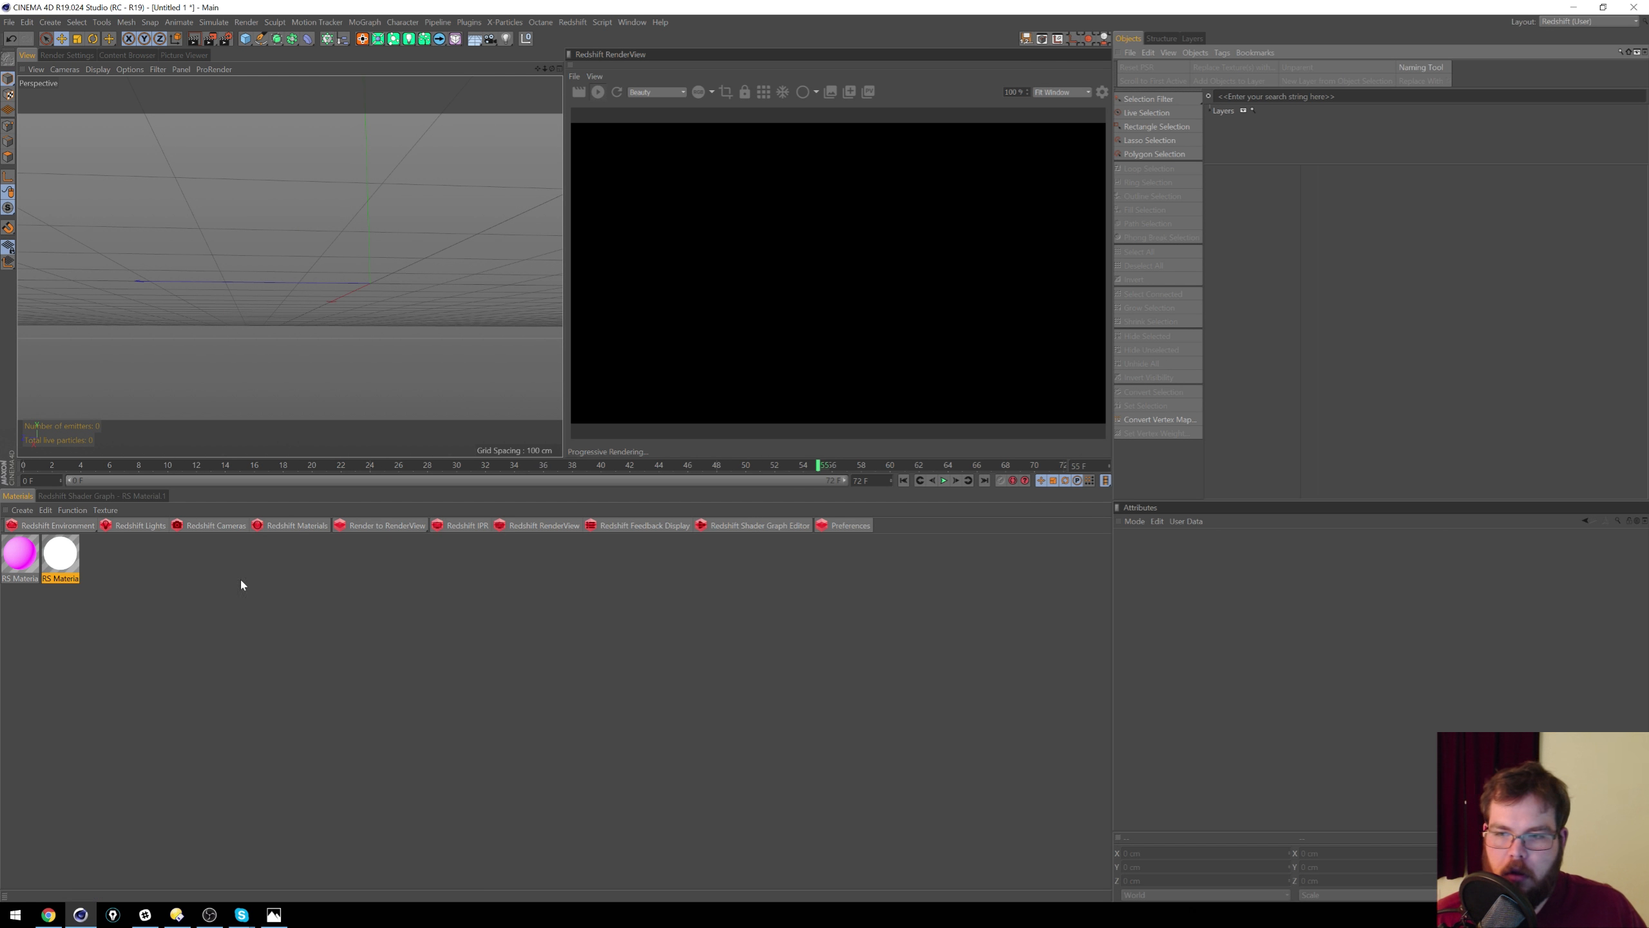
left_click_drag(241, 582, 25, 541)
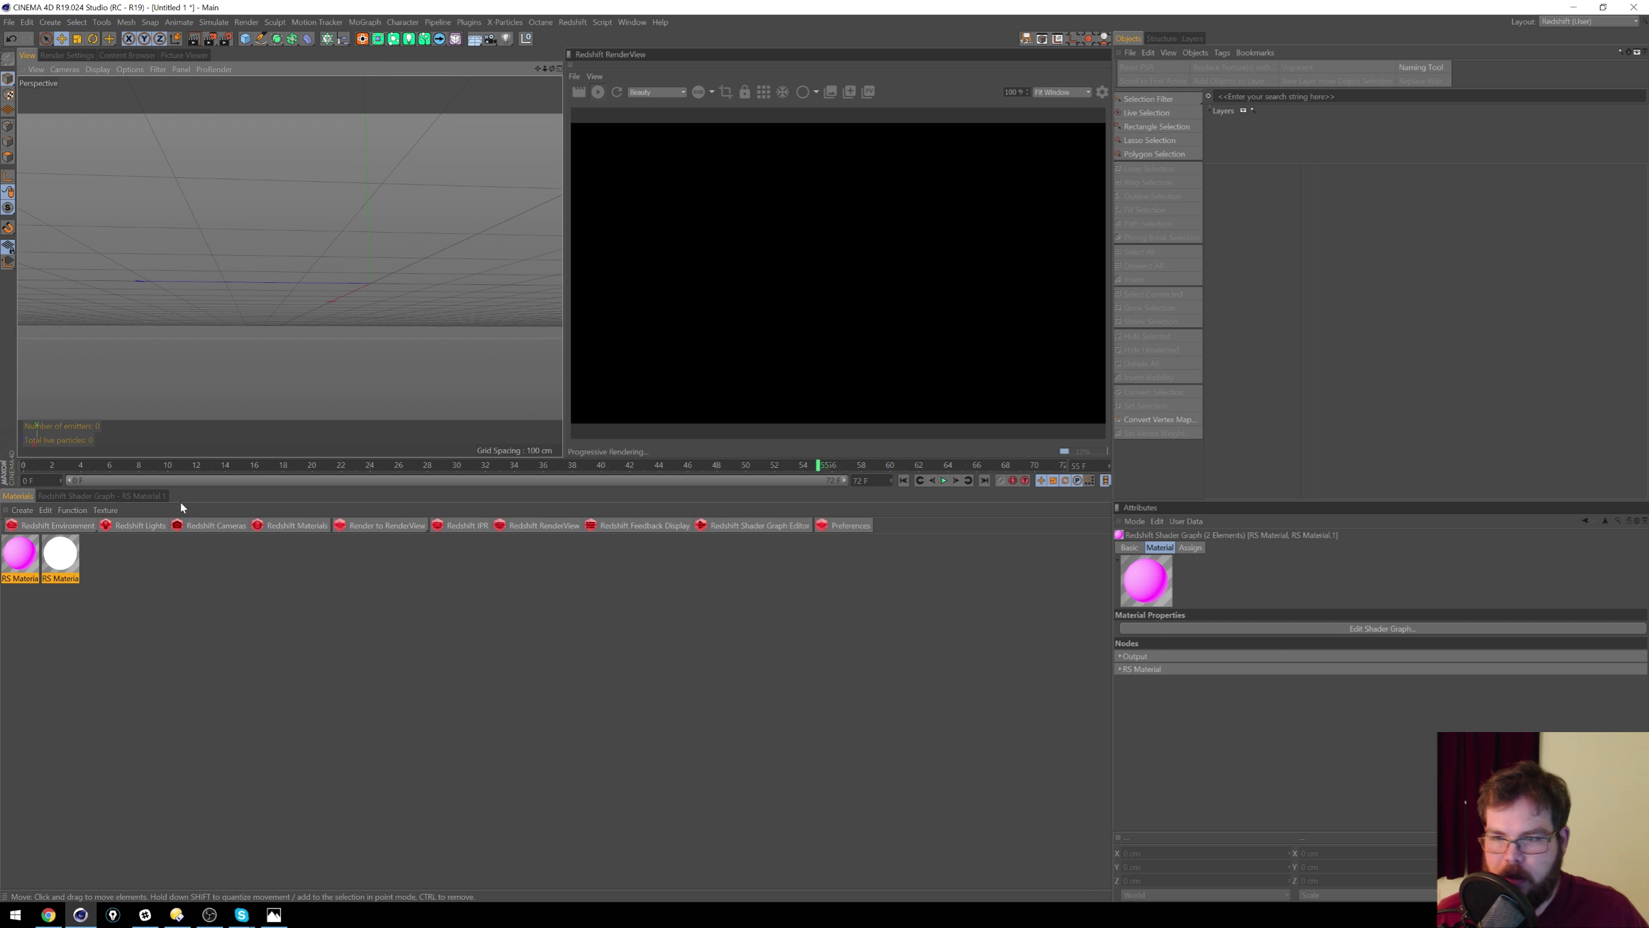
left_click(153, 576)
left_click_drag(60, 564, 27, 547)
key("Delete")
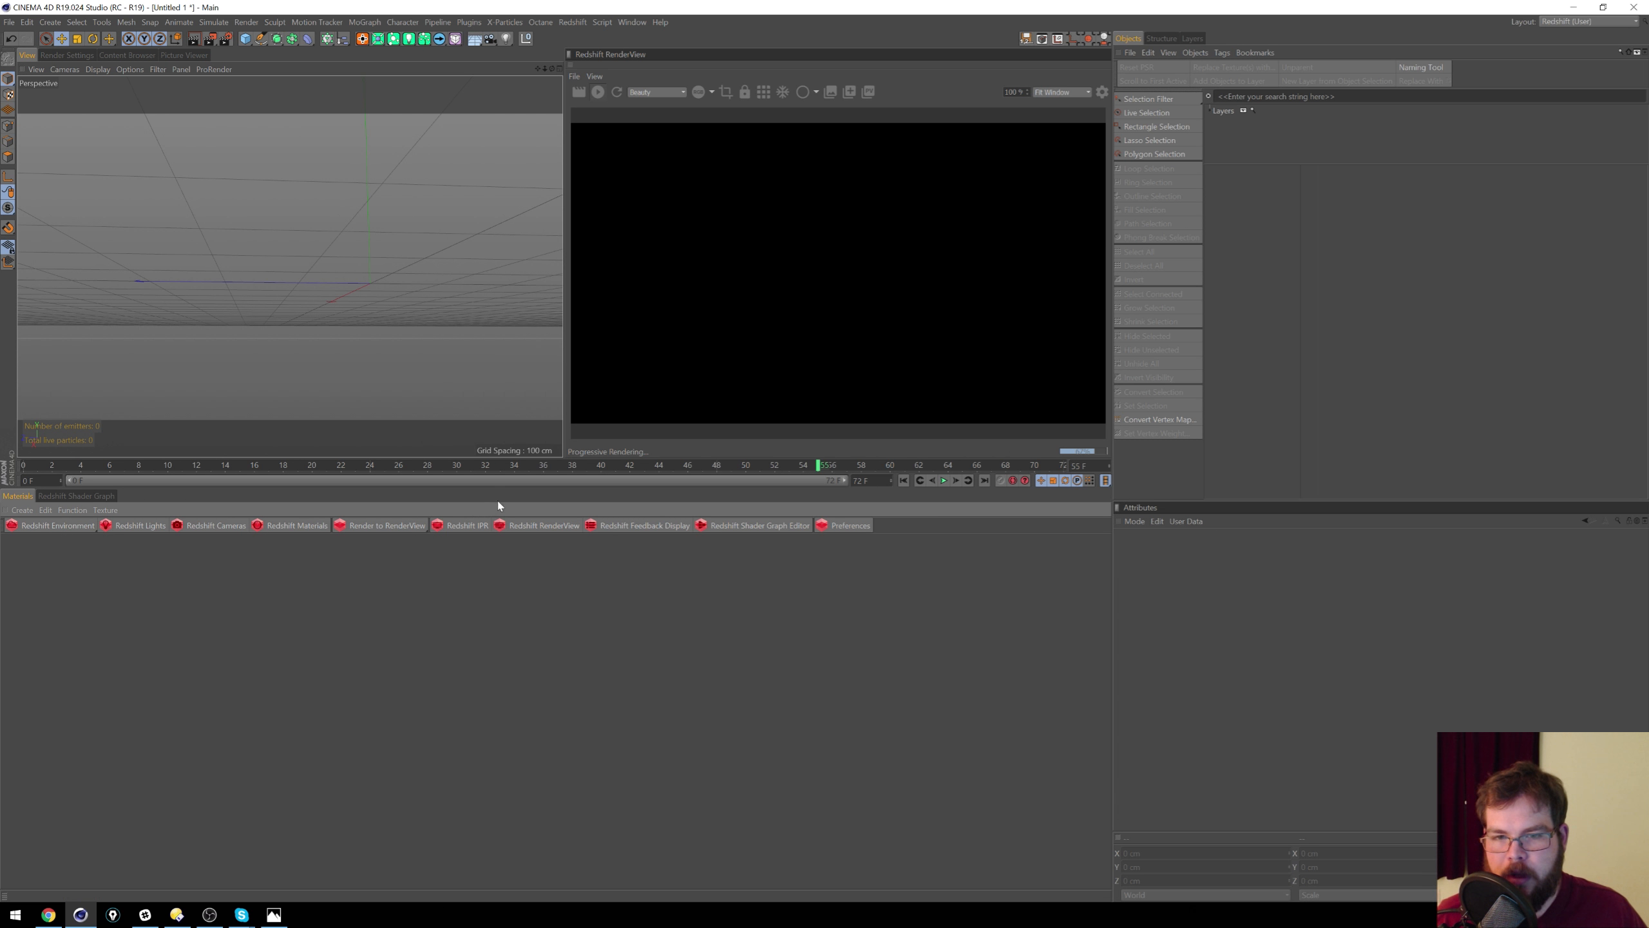
left_click_drag(500, 488, 422, 650)
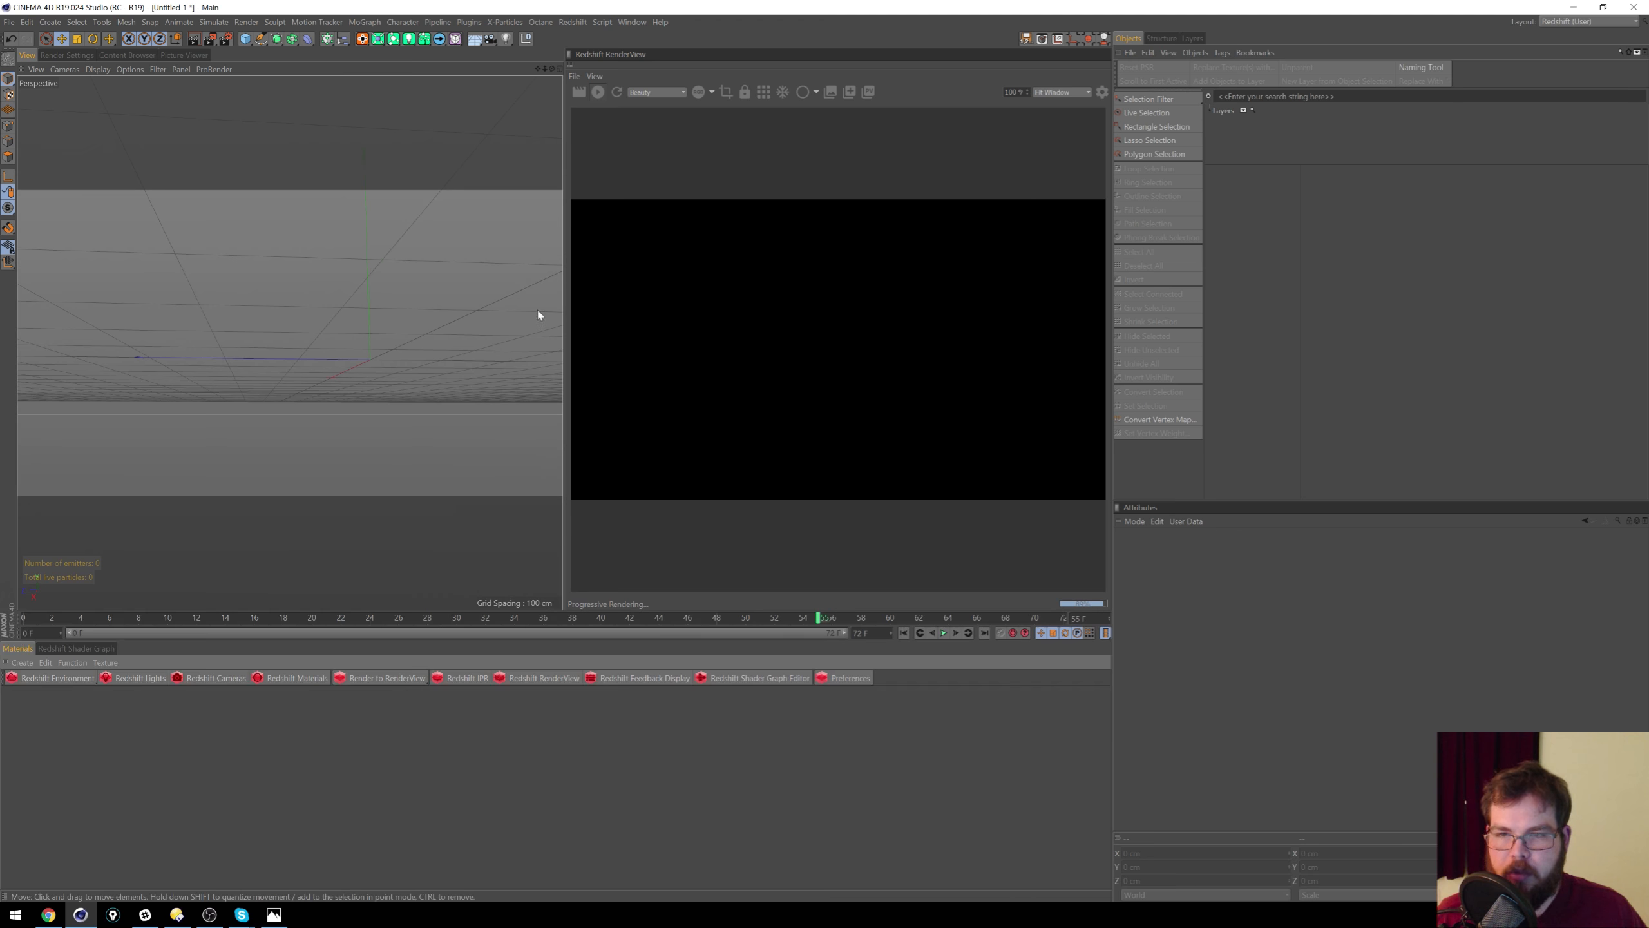
left_click(67, 55)
left_click(128, 56)
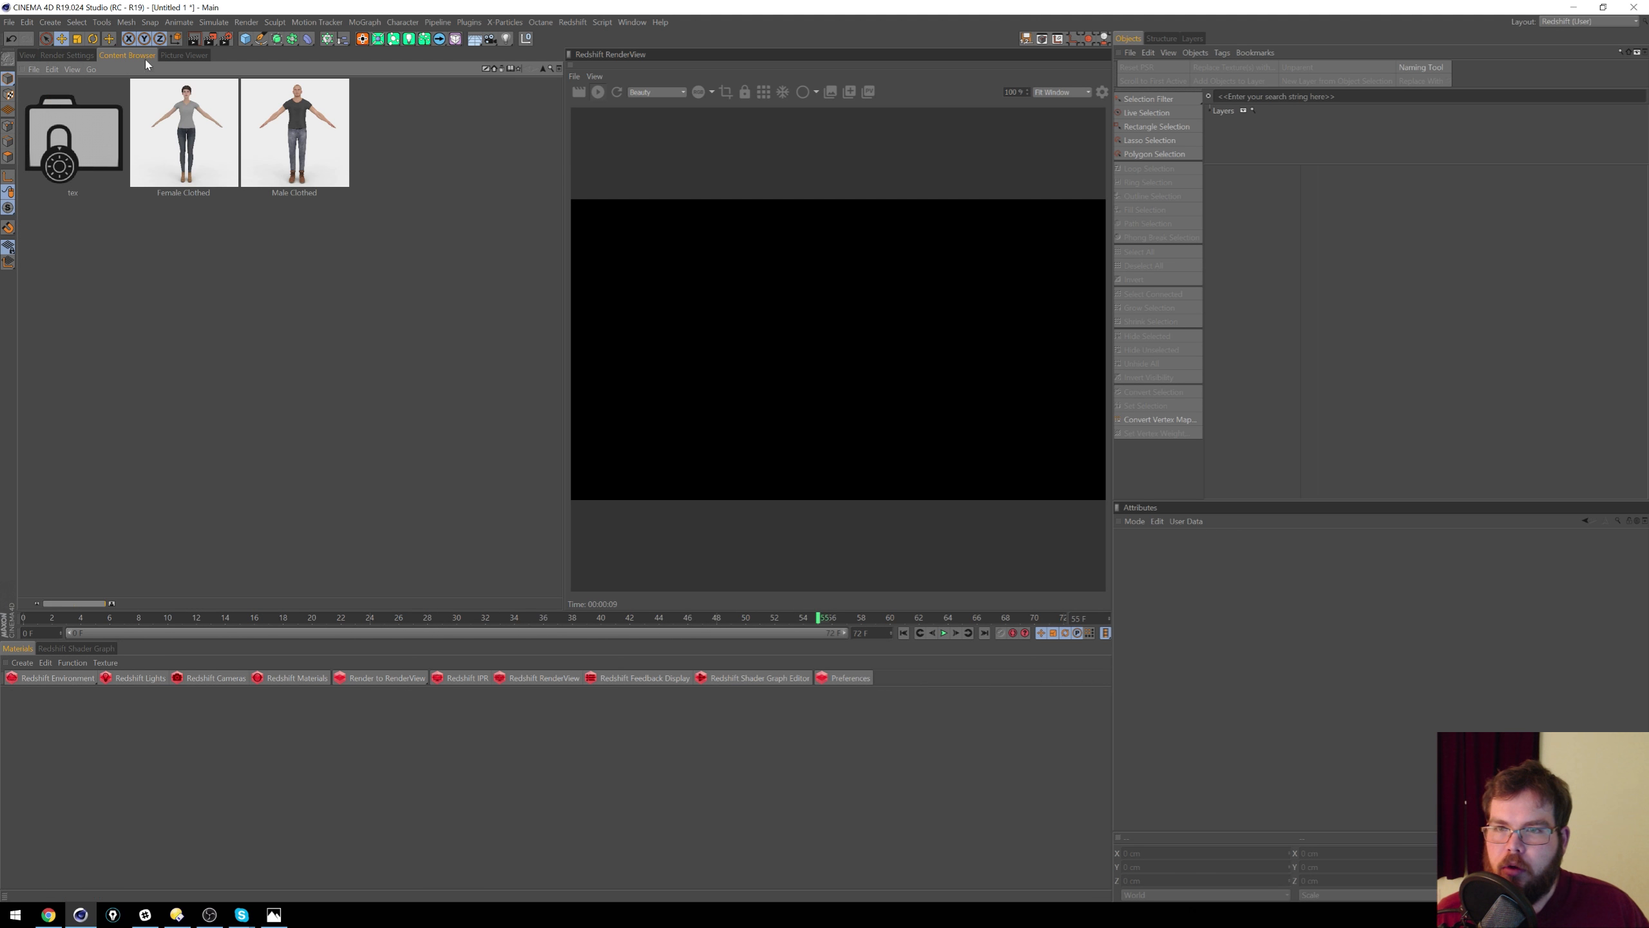
left_click(184, 55)
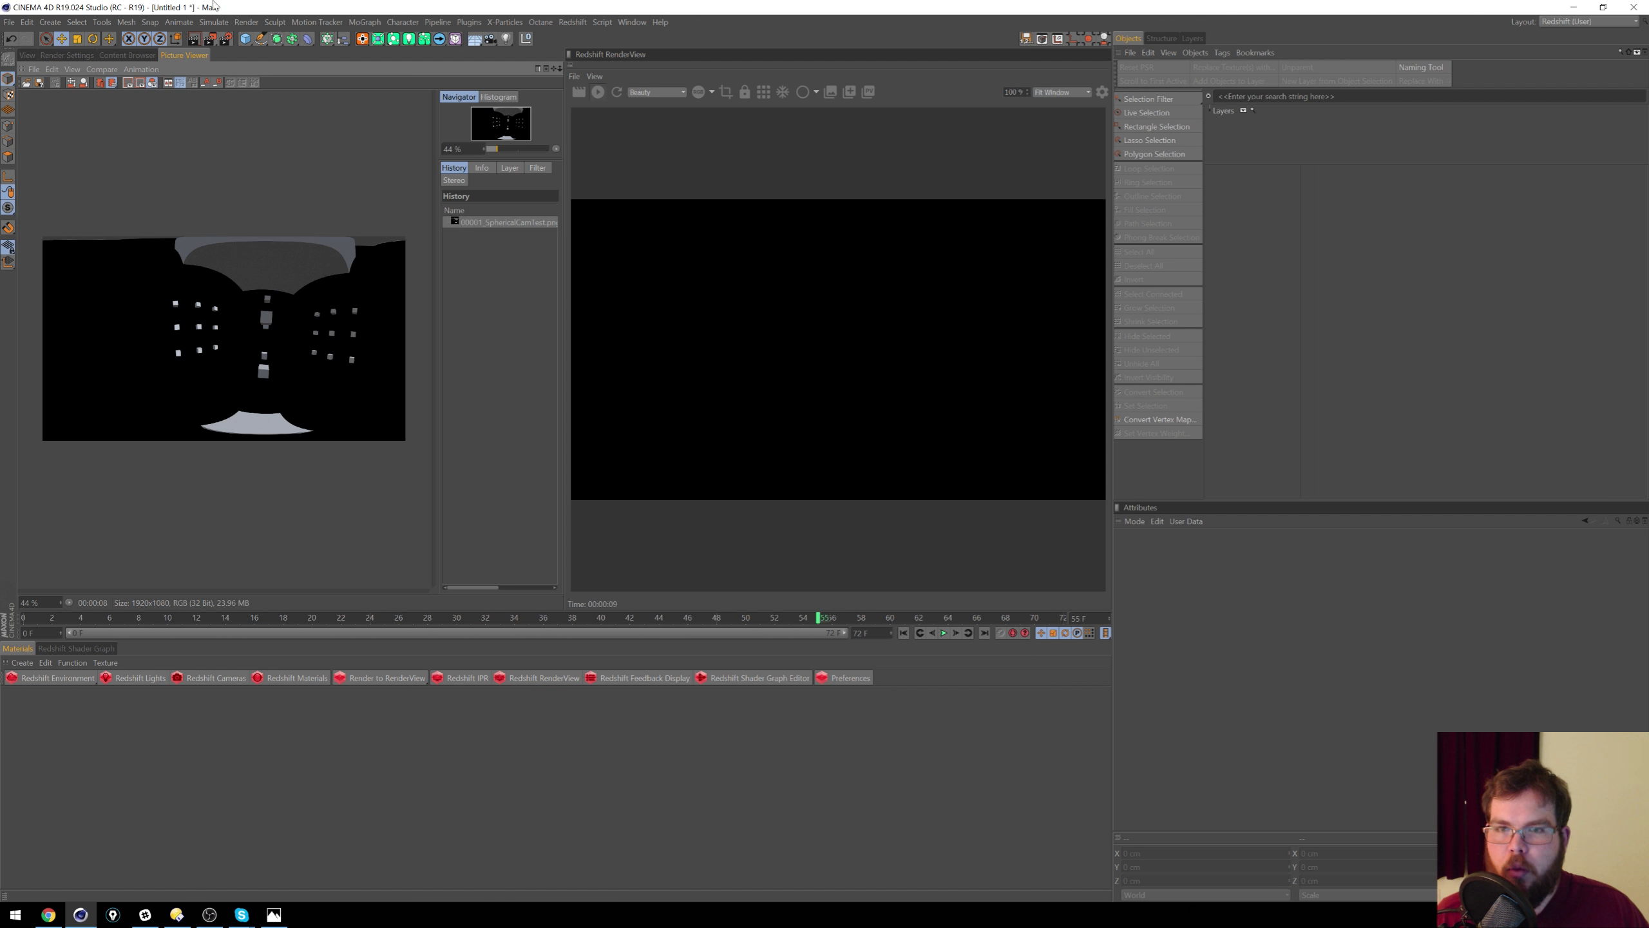
left_click(28, 56)
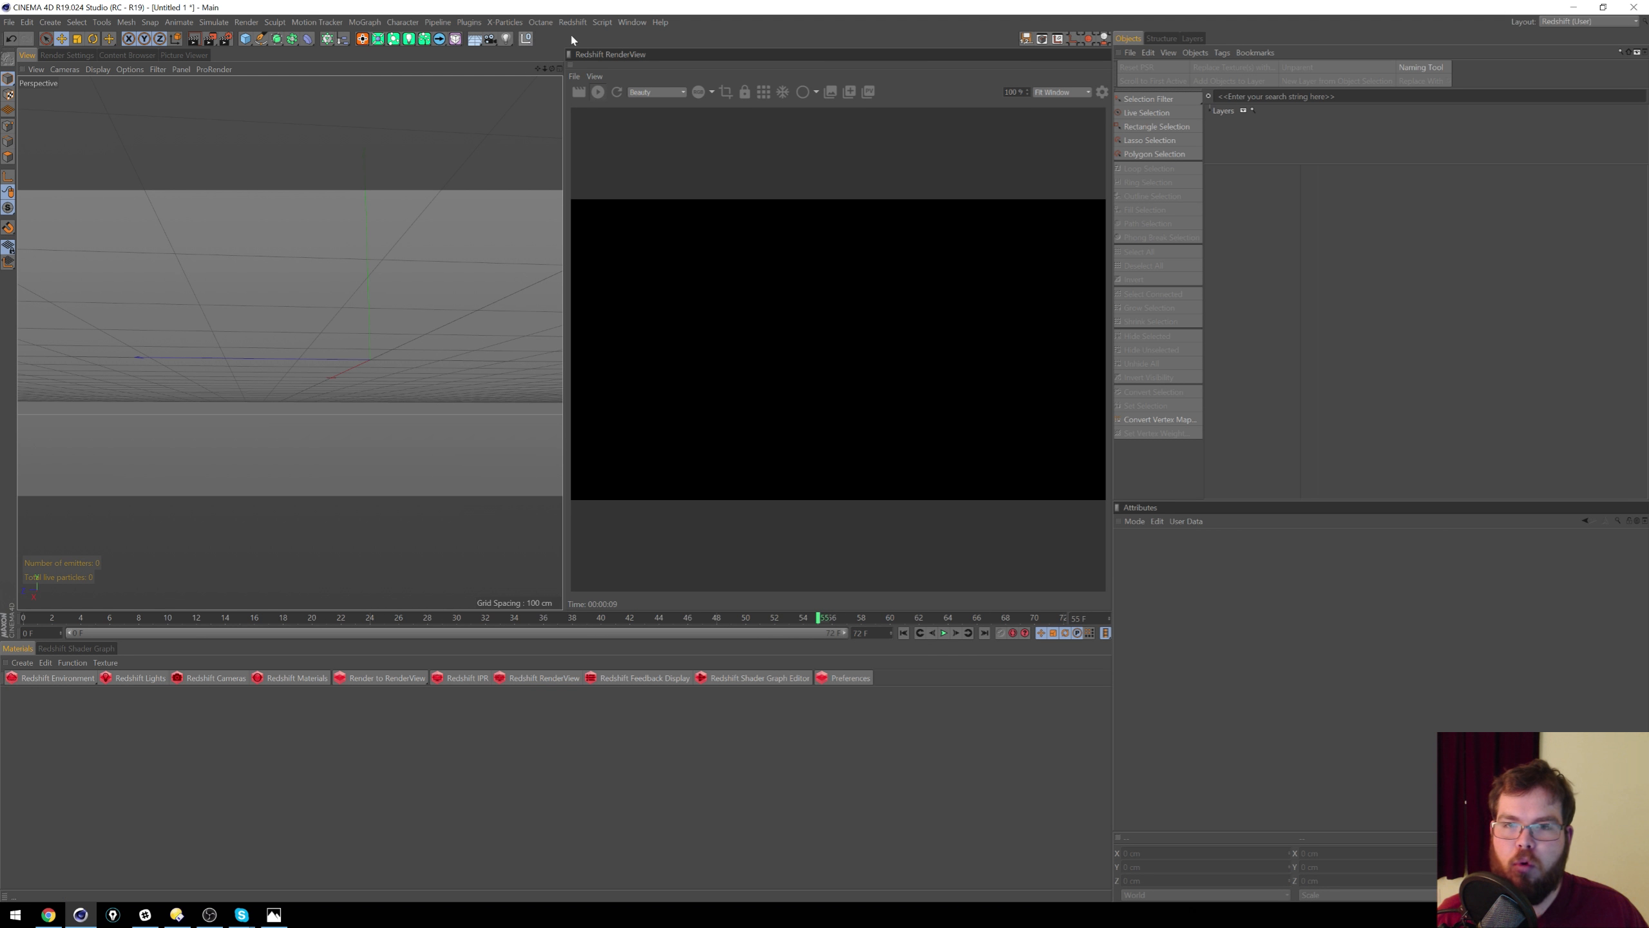
left_click(594, 76)
left_click(622, 71)
left_click(595, 75)
left_click(648, 72)
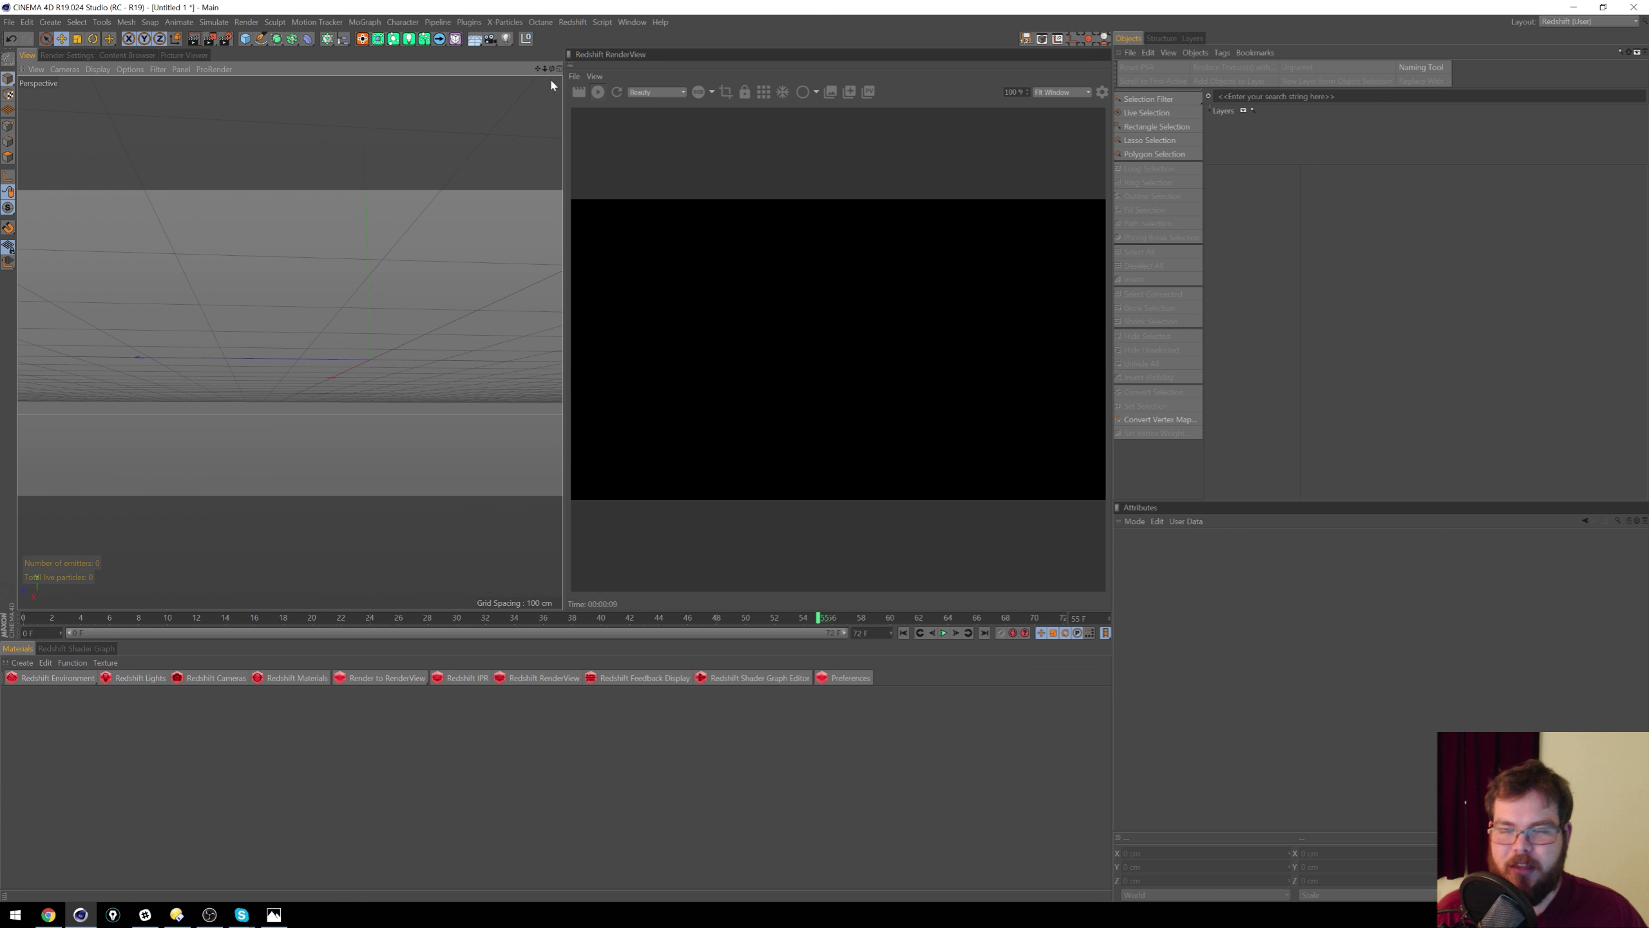
Step: Look over the Redshift preferences and the AOV section of the Redshift render settings
left_click(572, 22)
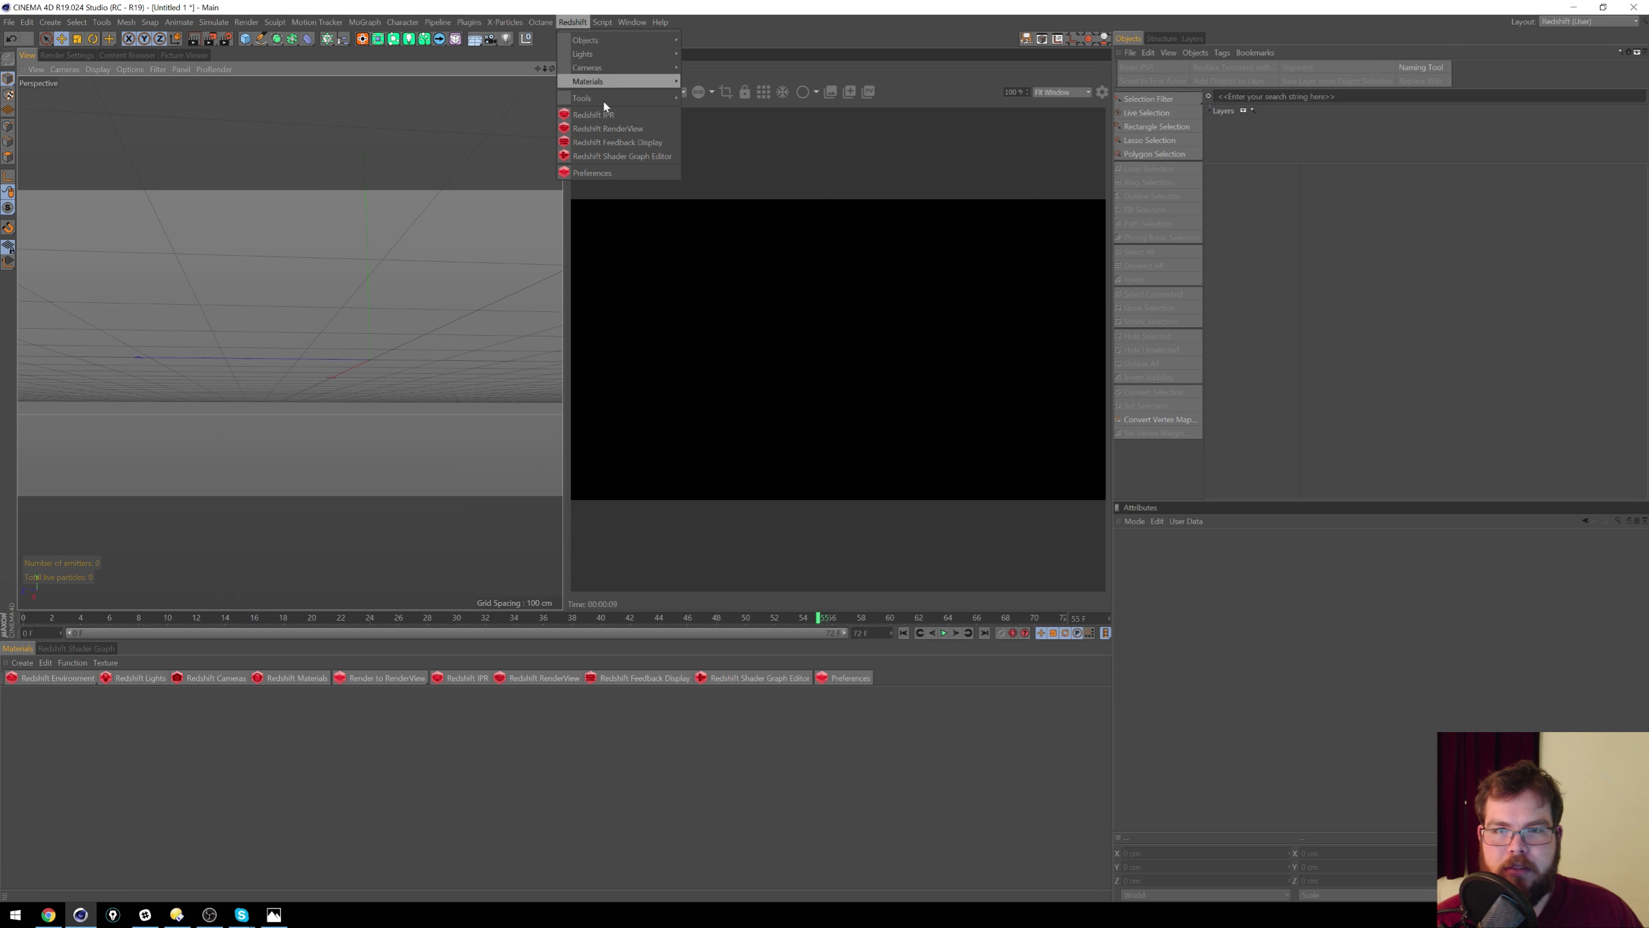
left_click(616, 174)
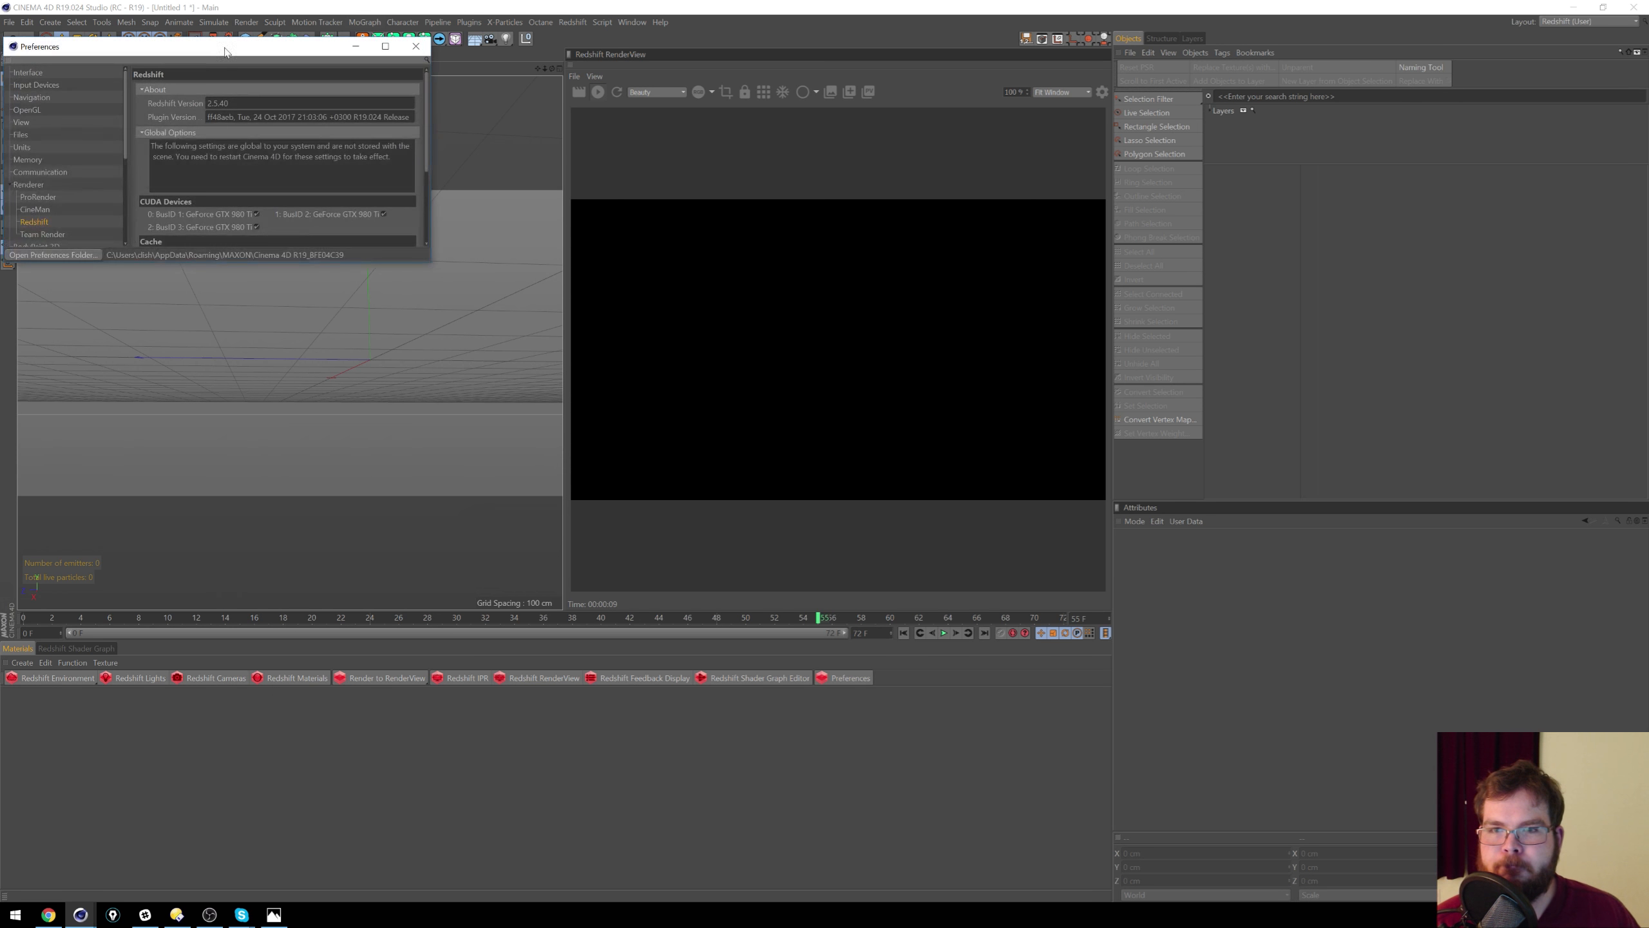
left_click(419, 45)
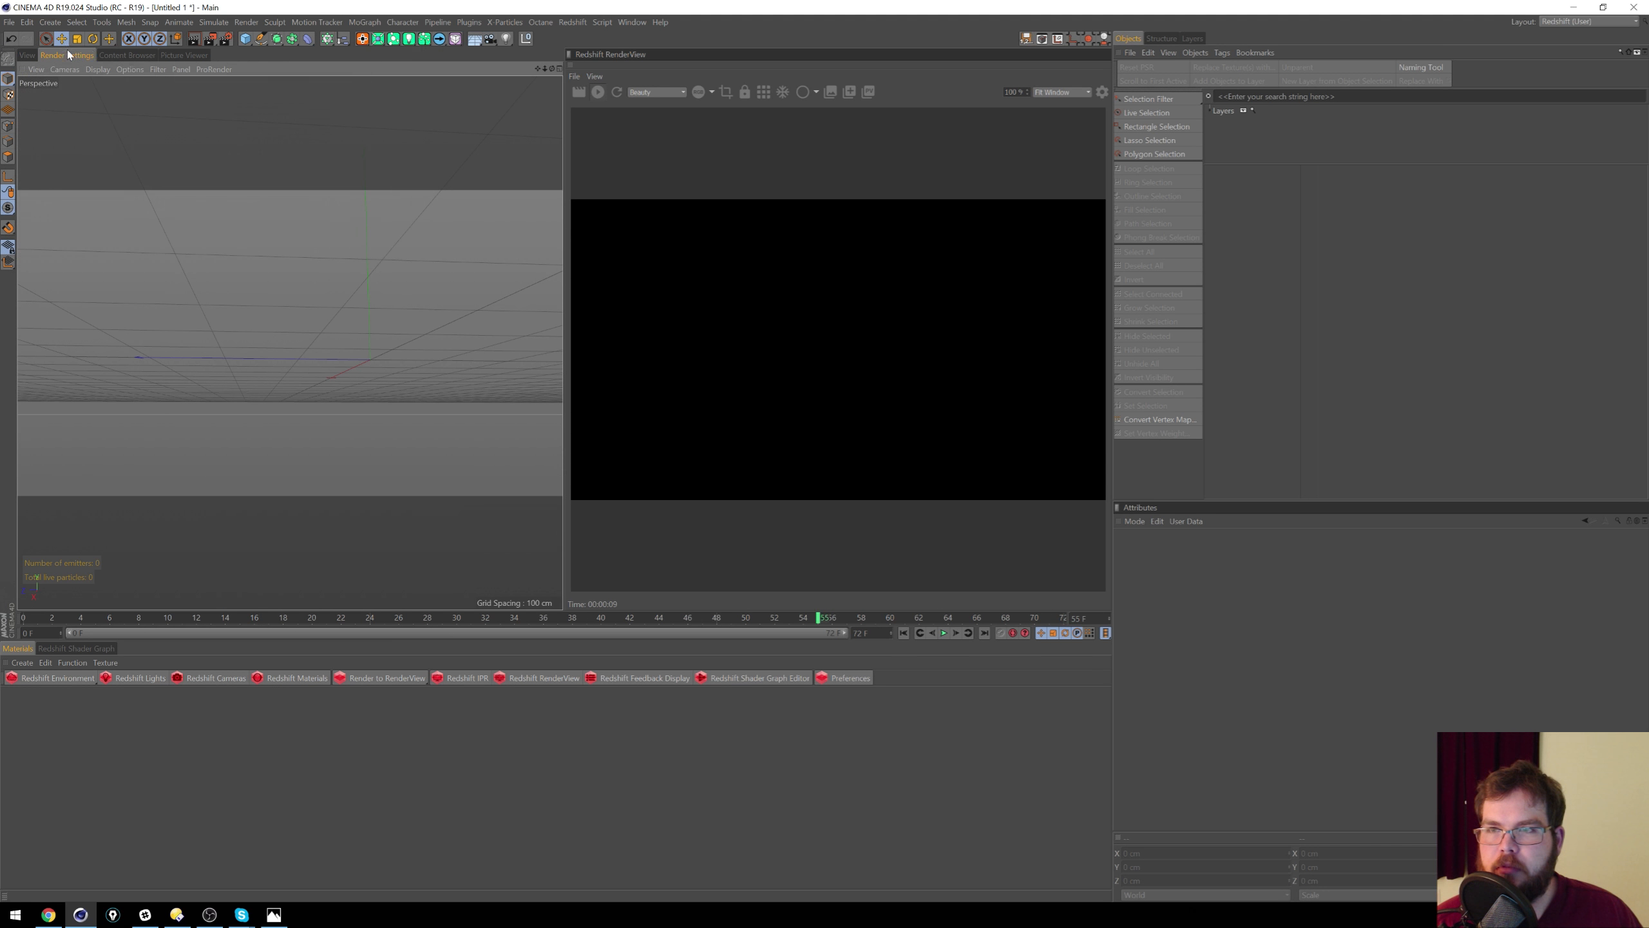
left_click(67, 55)
left_click(166, 106)
left_click(214, 93)
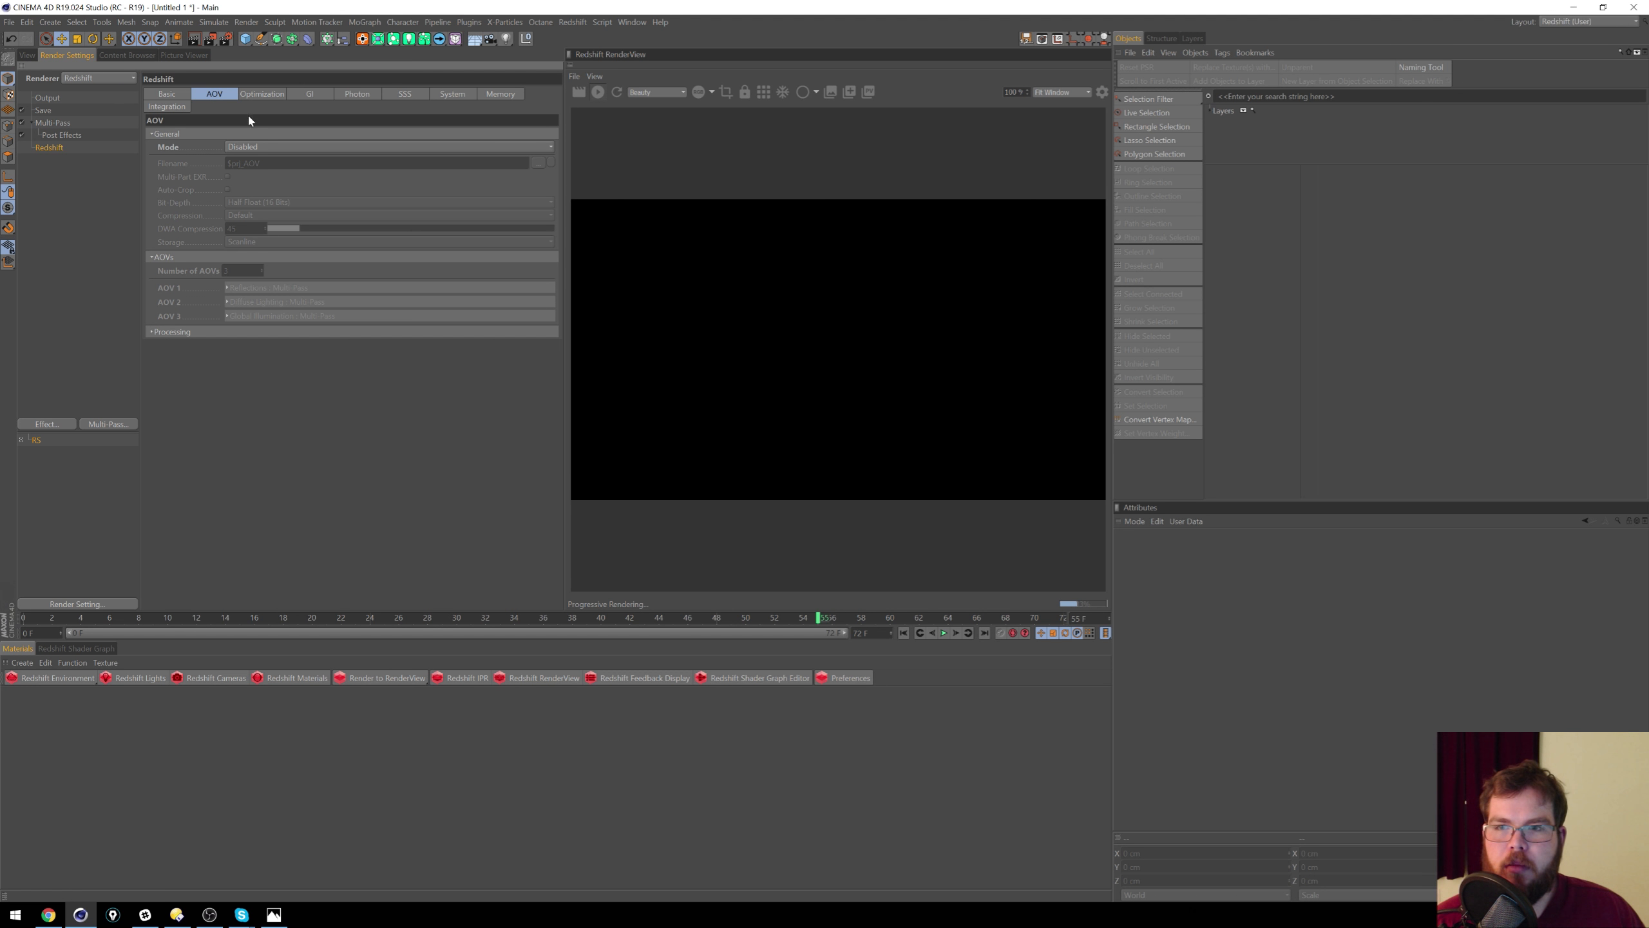
left_click(27, 55)
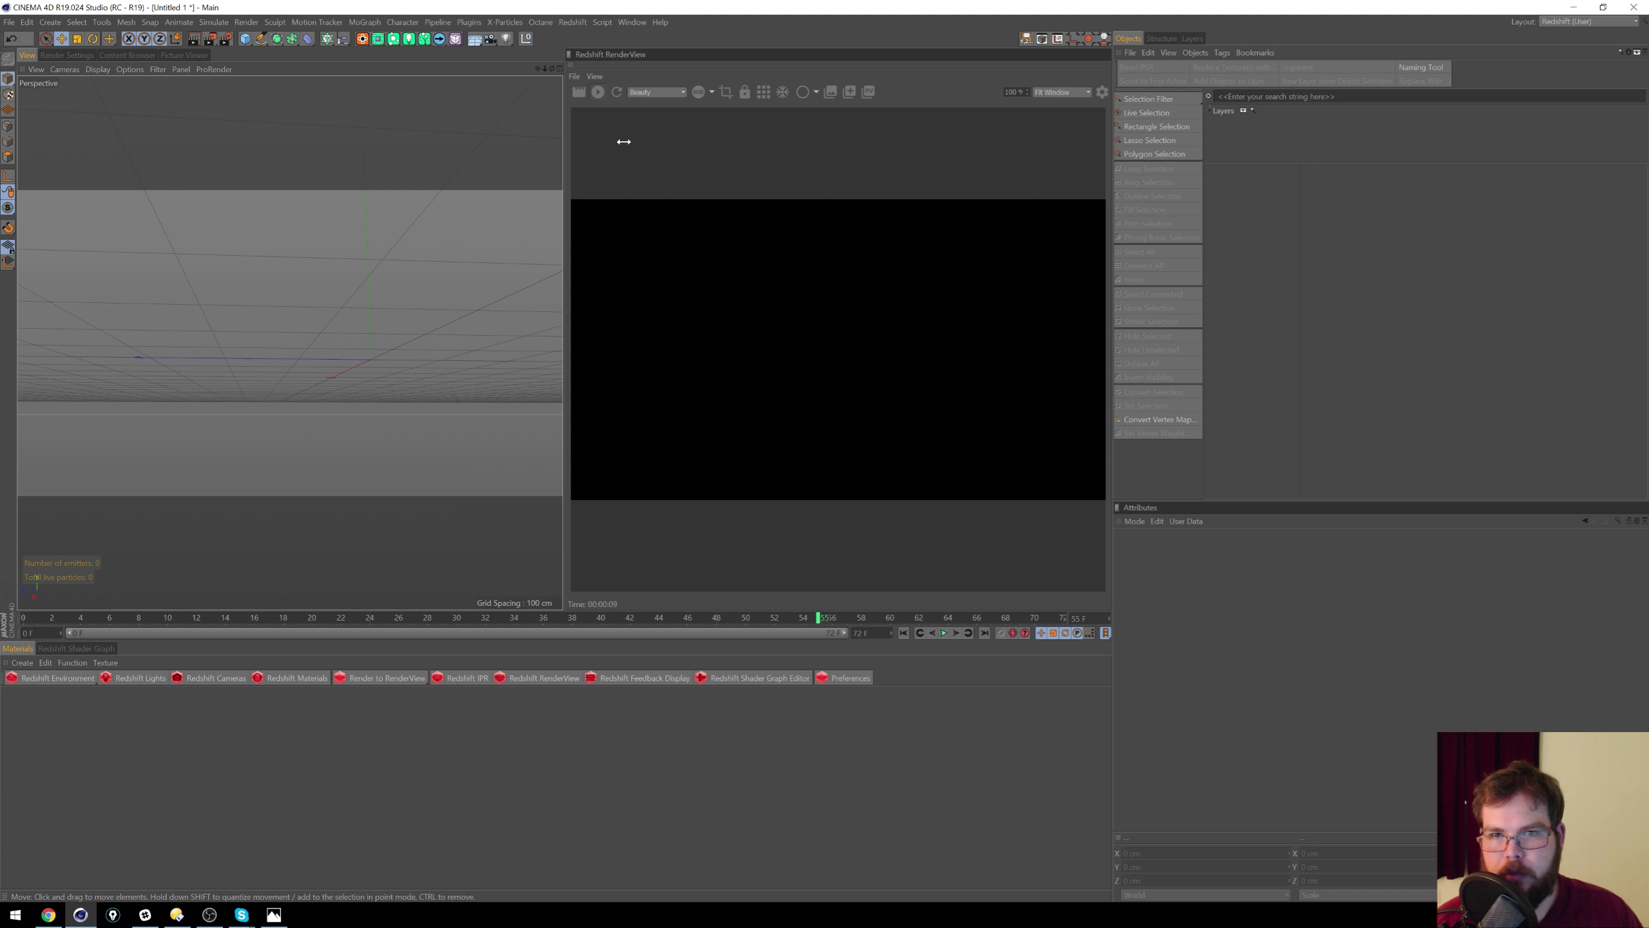
Step: Stop the live render and add a cube with 2 segments along X, Y and Z
left_click(598, 92)
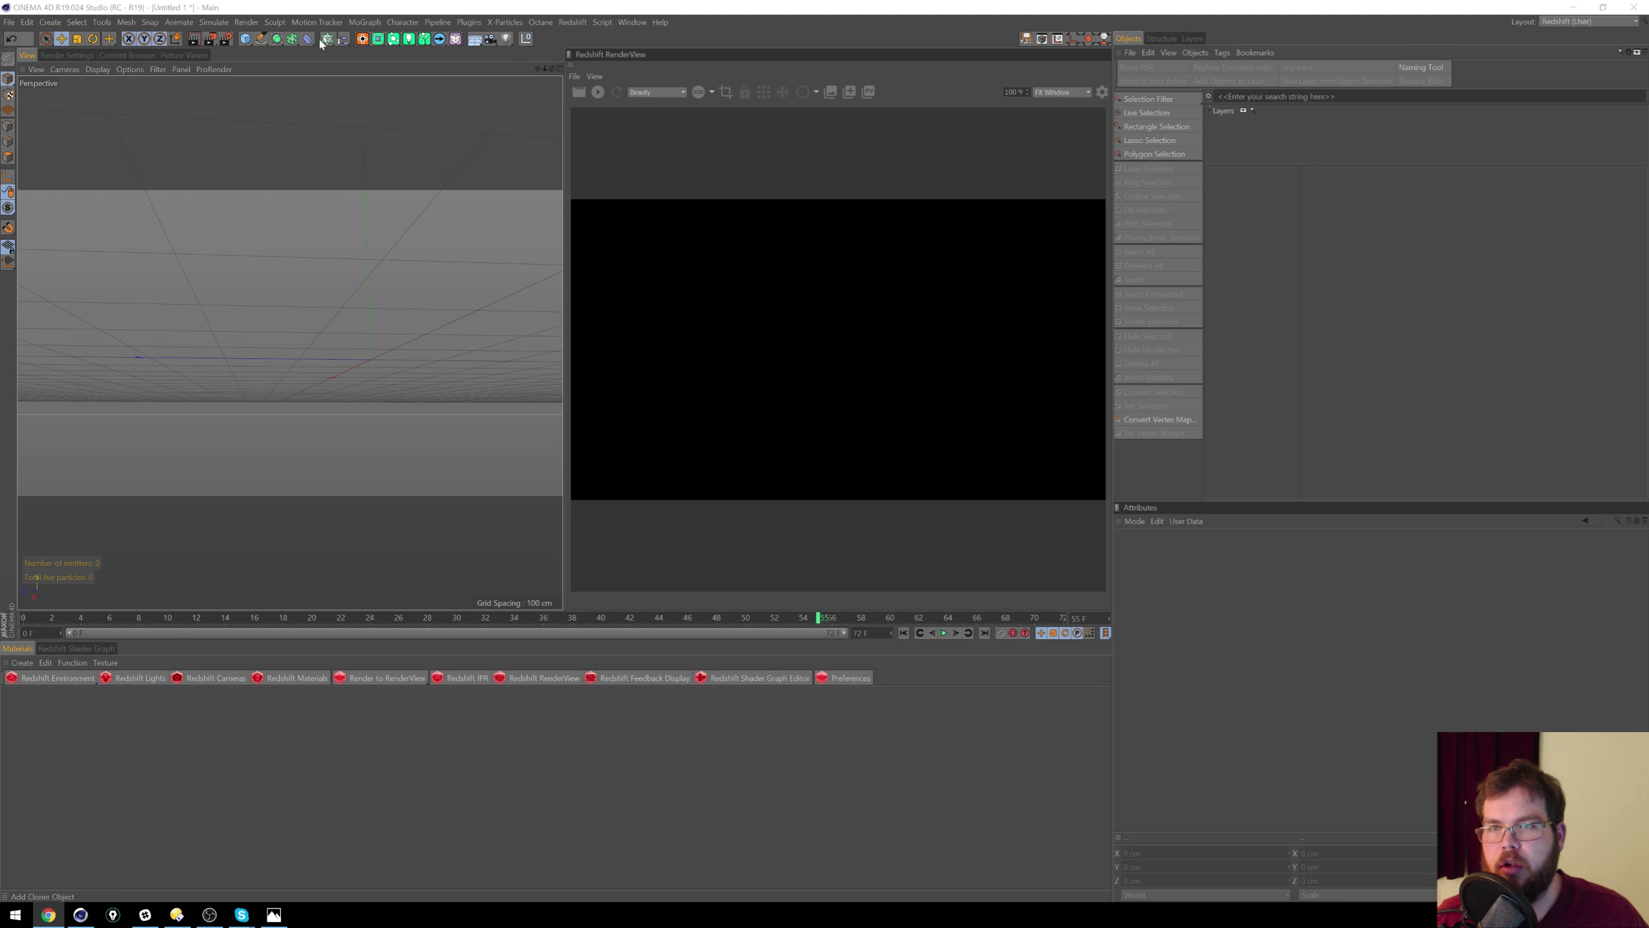
left_click(244, 38)
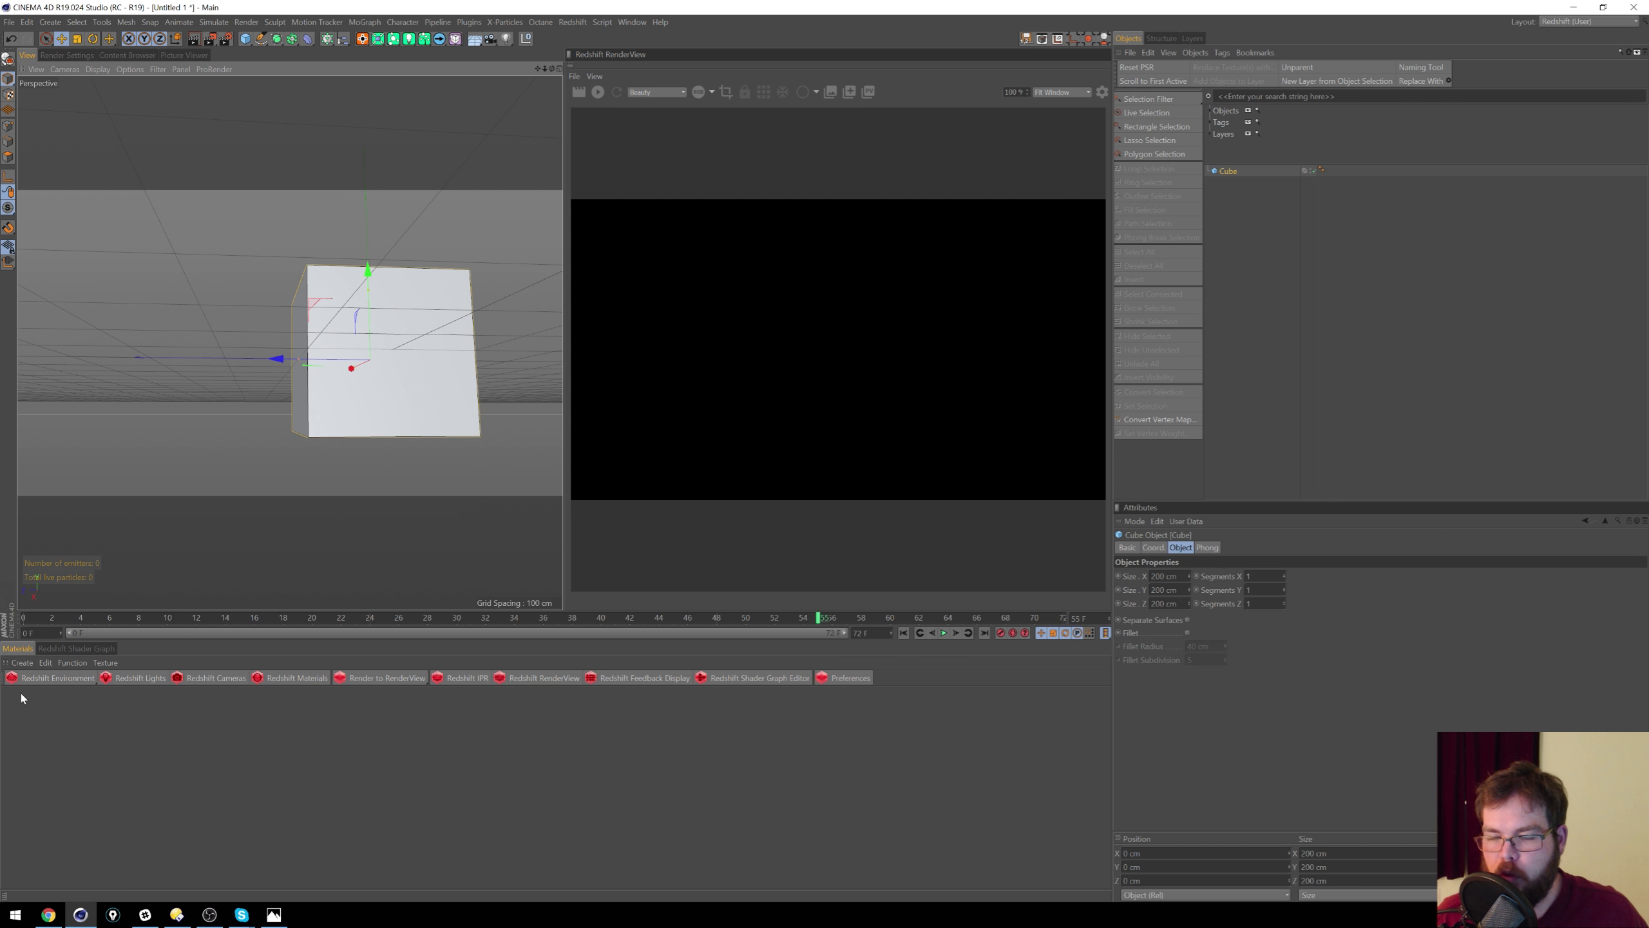
left_click(1252, 576)
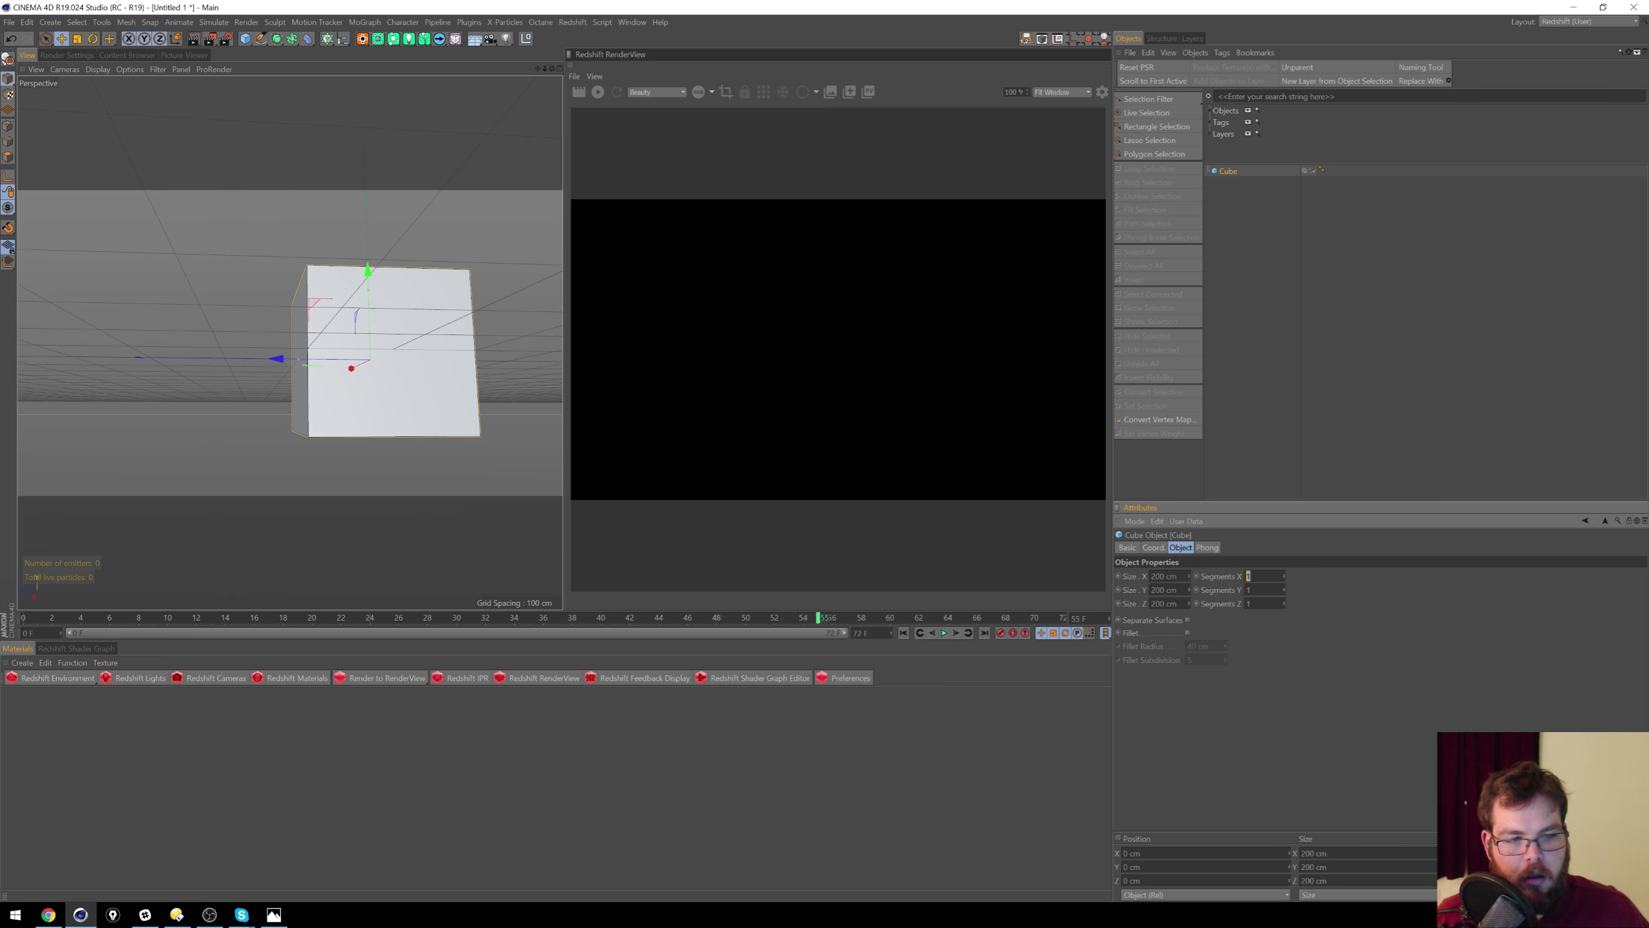
type("2")
key("Tab")
type("2")
key("Tab")
type("2")
key("Return")
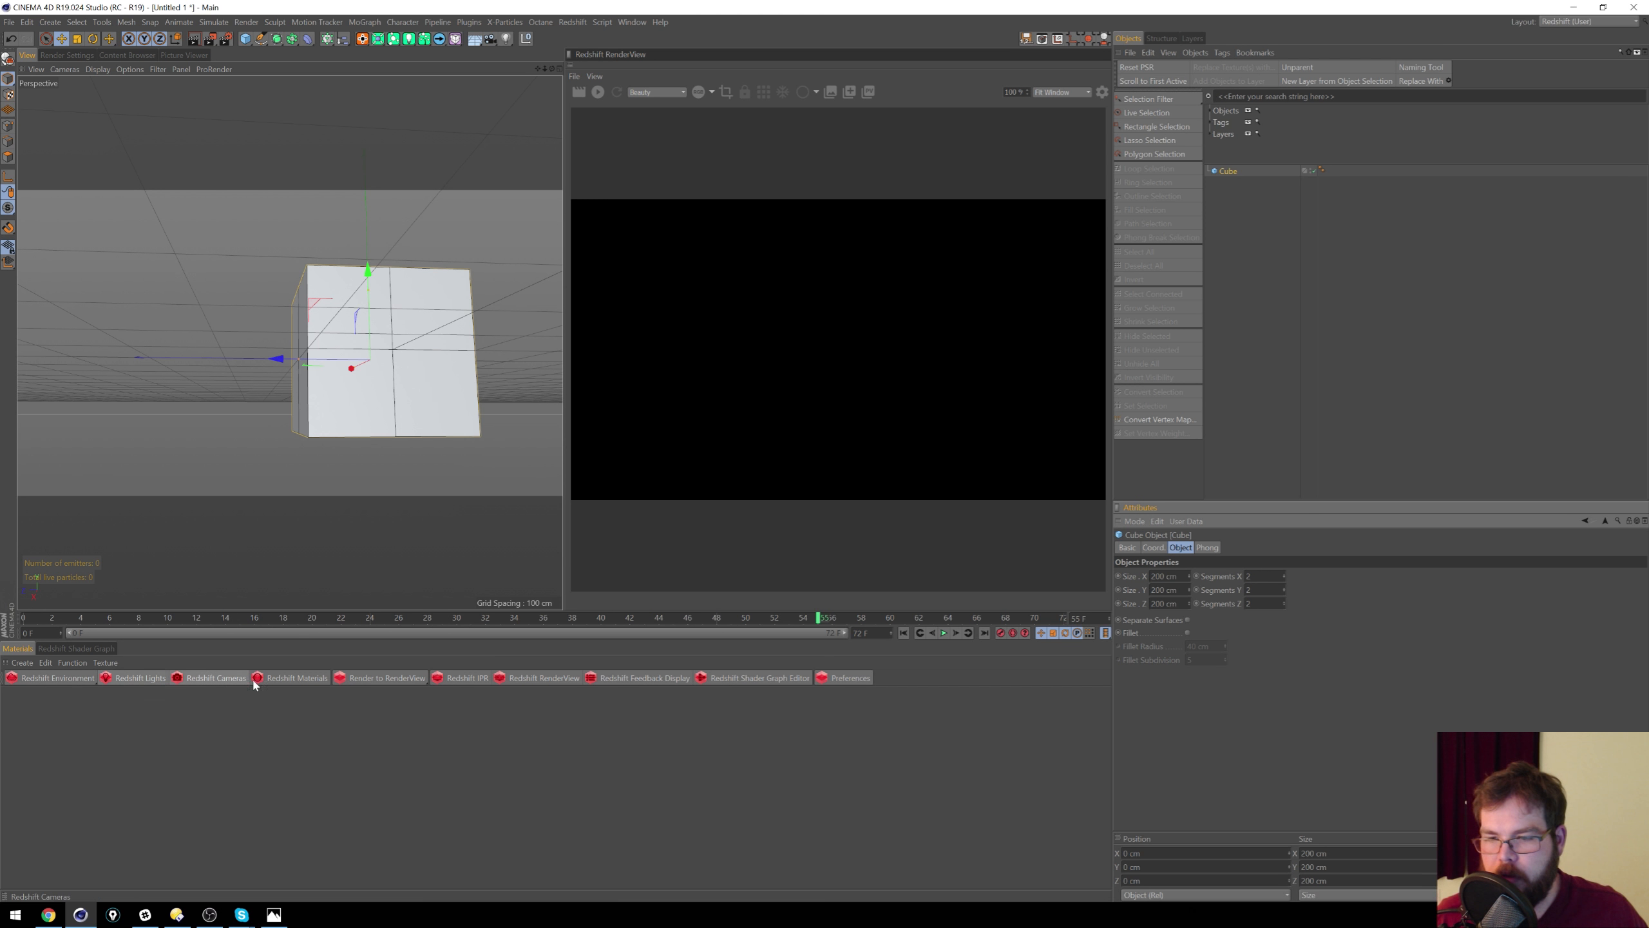
Step: Create a new Redshift RS Material and assign it to the cube
left_click(305, 677)
left_click(393, 683)
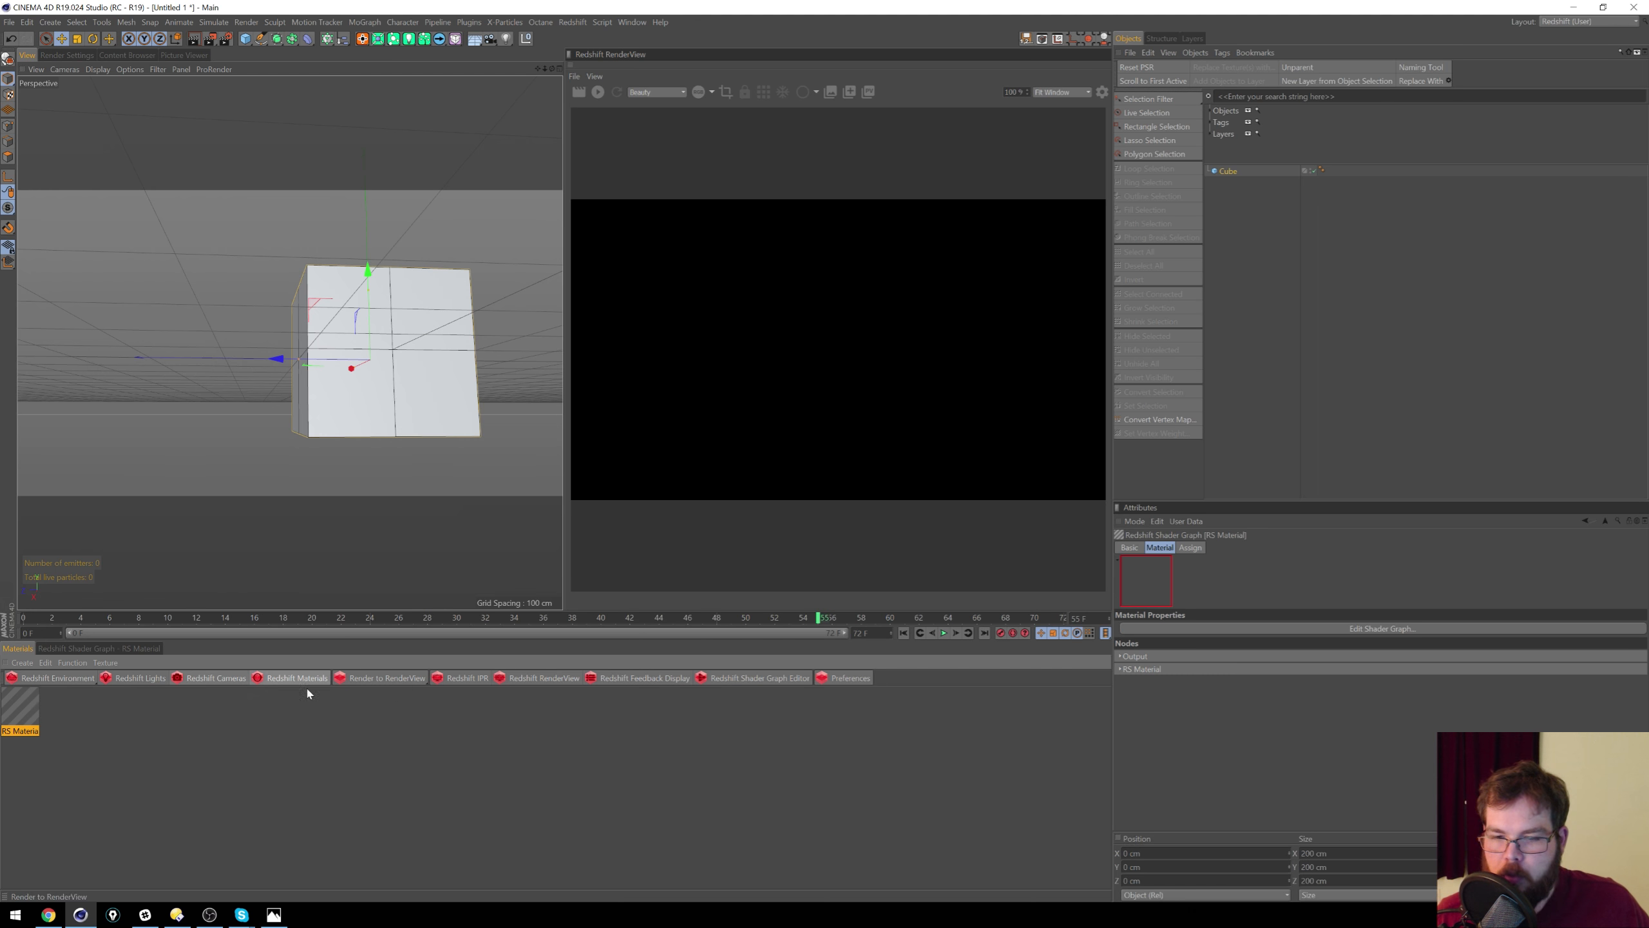
left_click_drag(1297, 247, 1229, 172)
Step: Add a Redshift infinite light to the scene
mouse_move(167, 683)
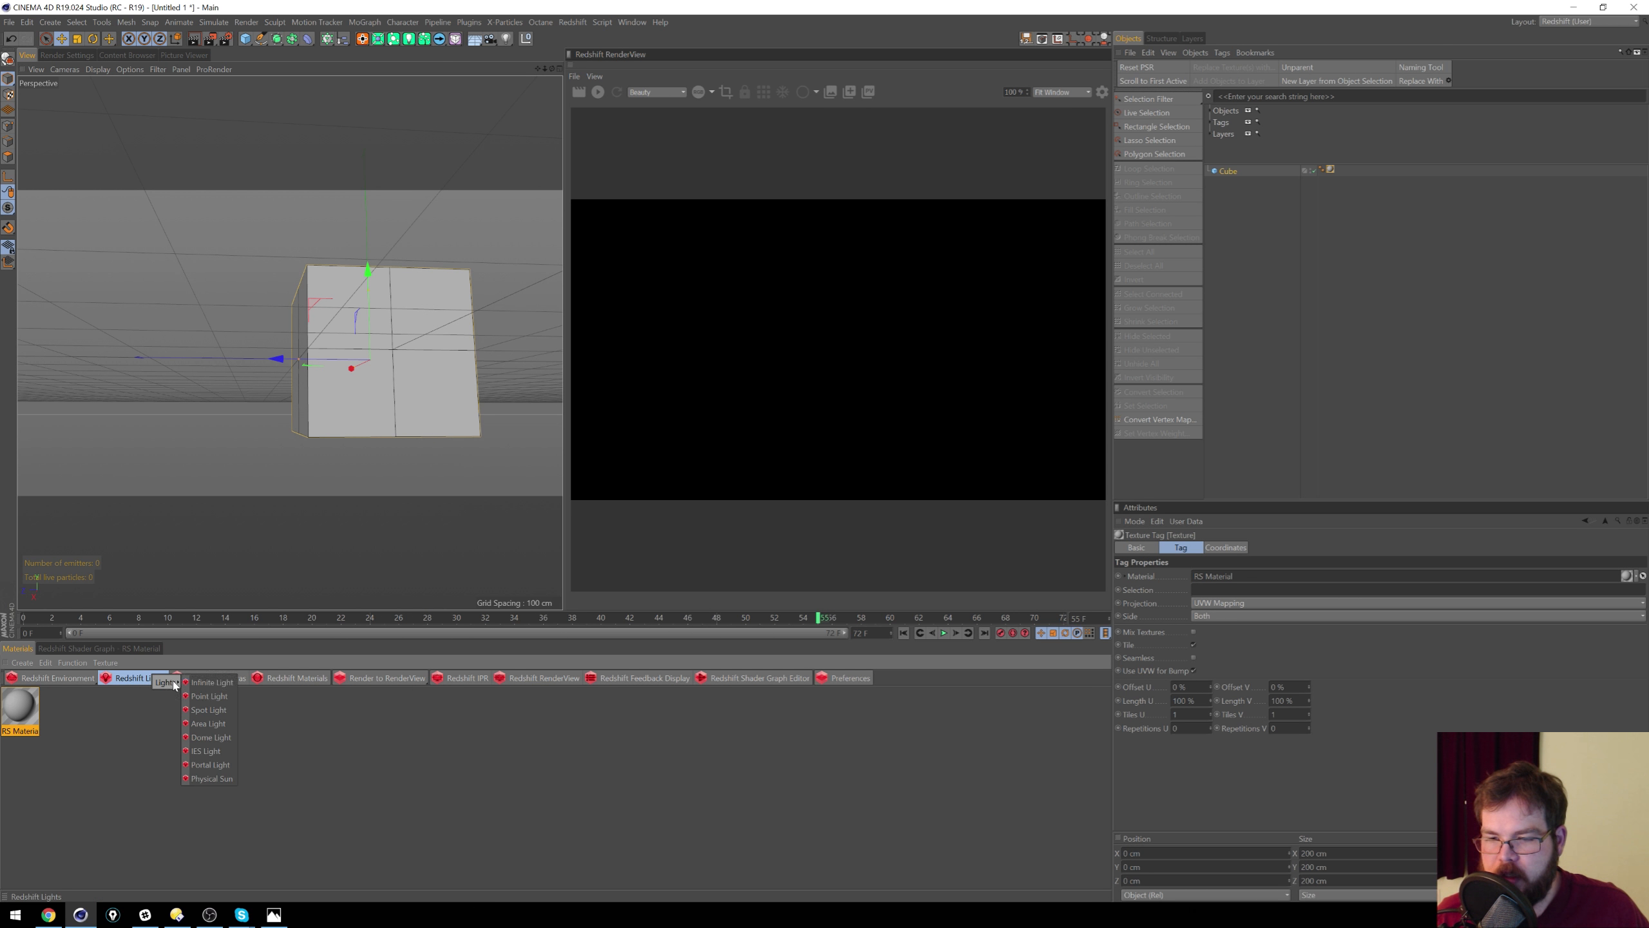
left_click(209, 683)
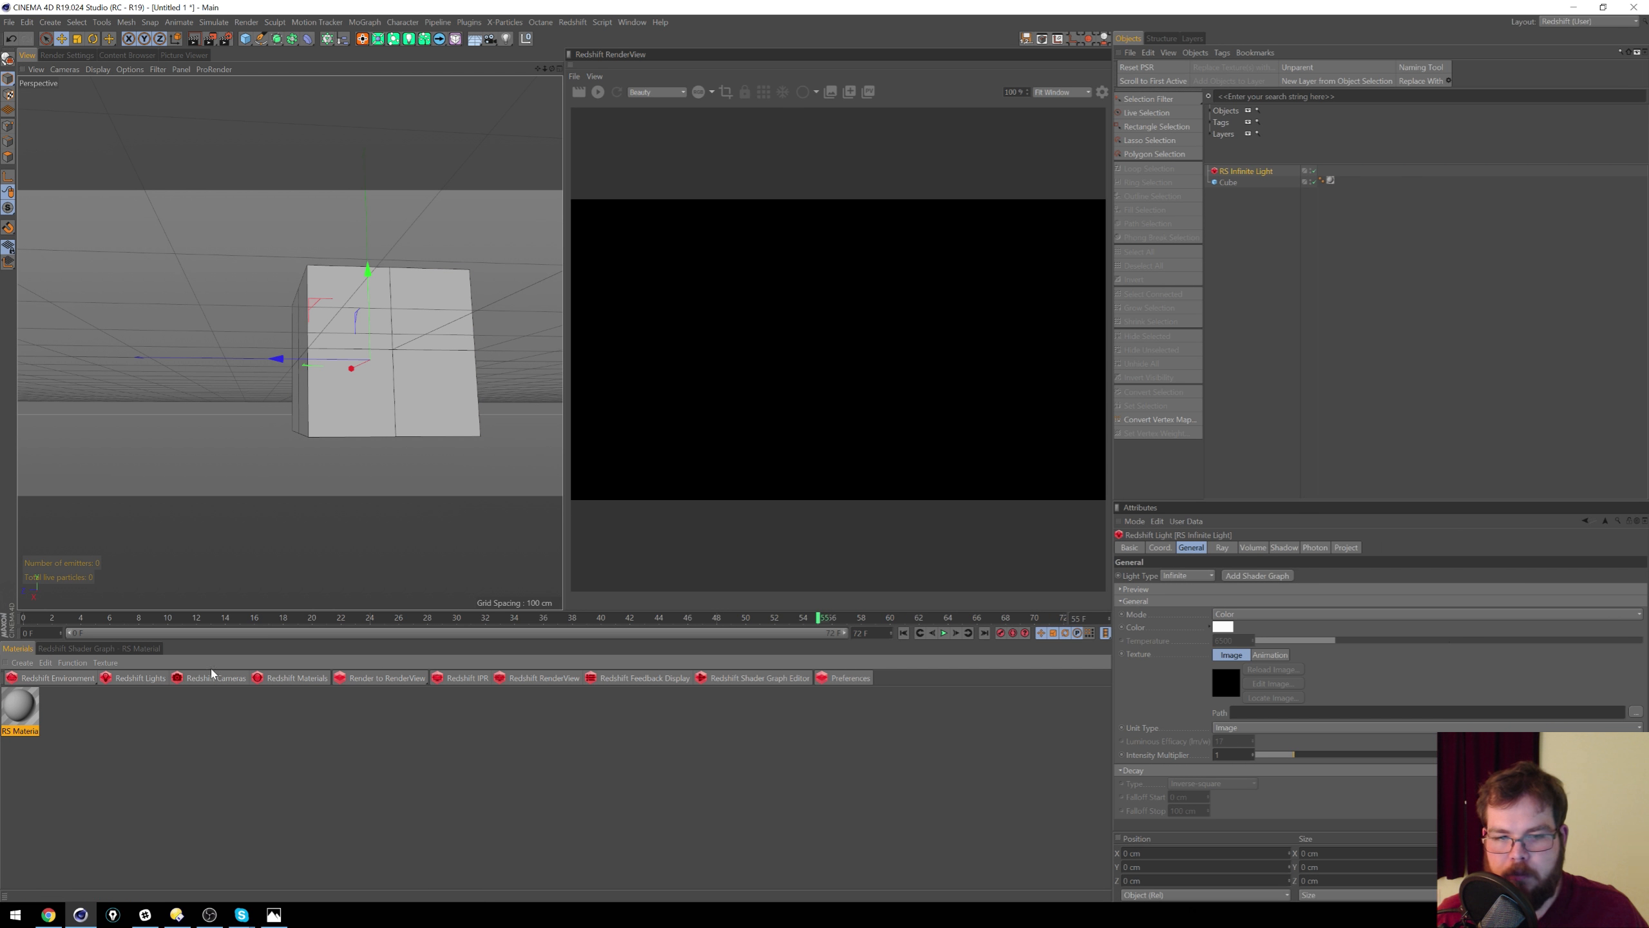
Step: Open the RS Material's shader graph in an enlarged editor area and add a WireFrame texture node
left_click(21, 714)
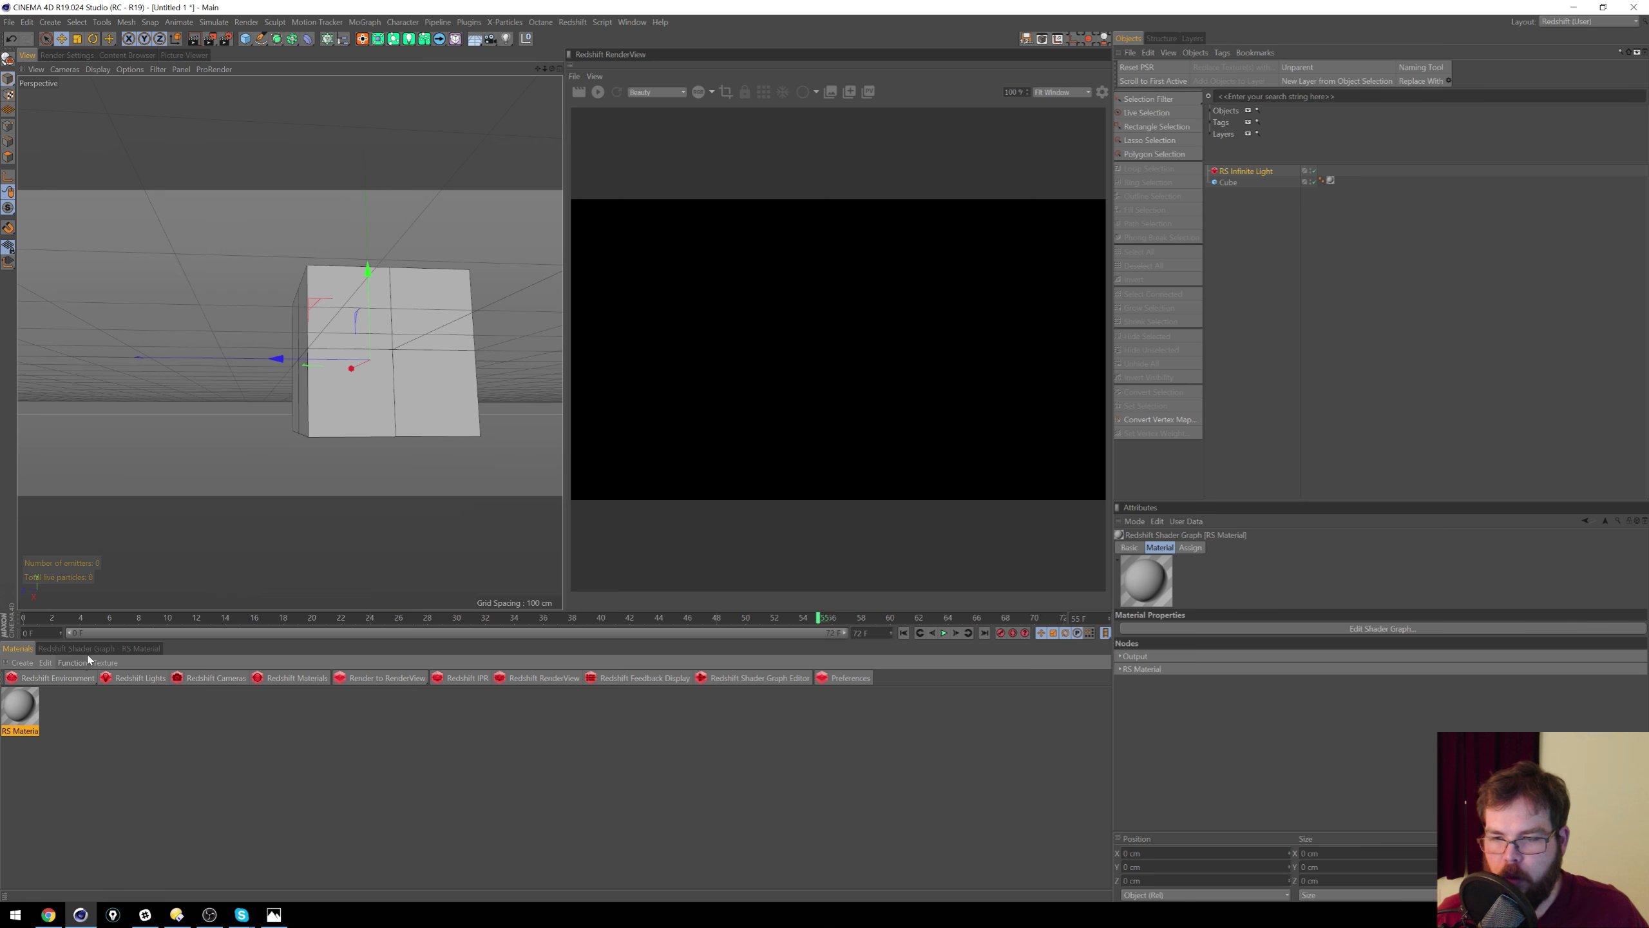
left_click(84, 648)
left_click_drag(361, 637, 361, 465)
left_click(359, 626)
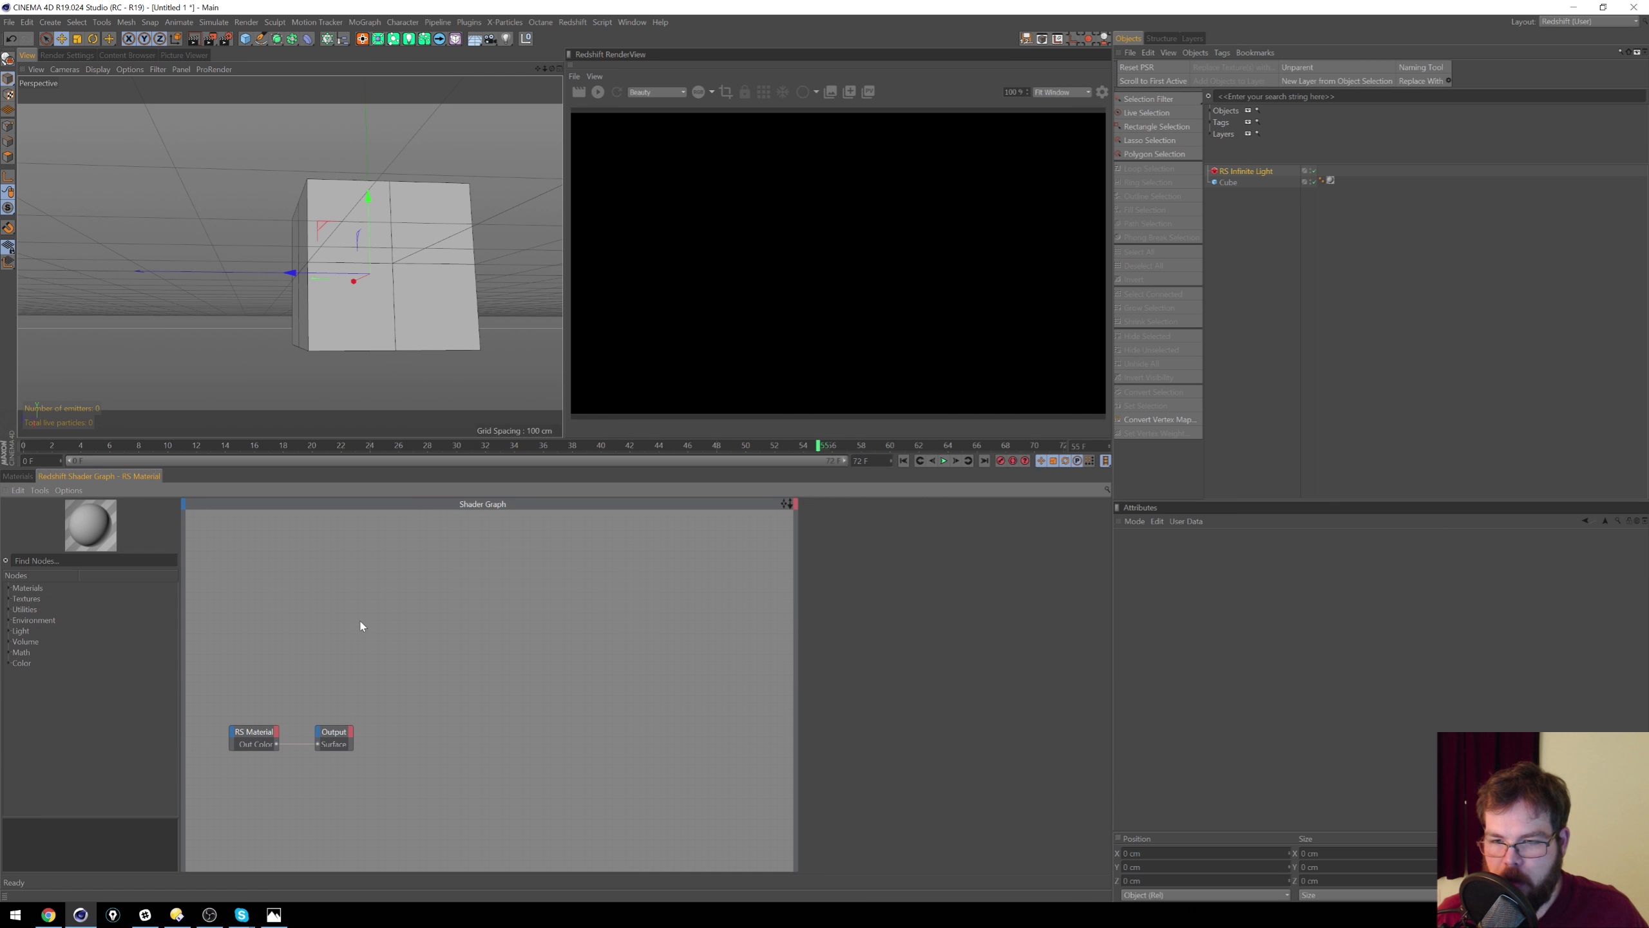
left_click(39, 560)
type("wire")
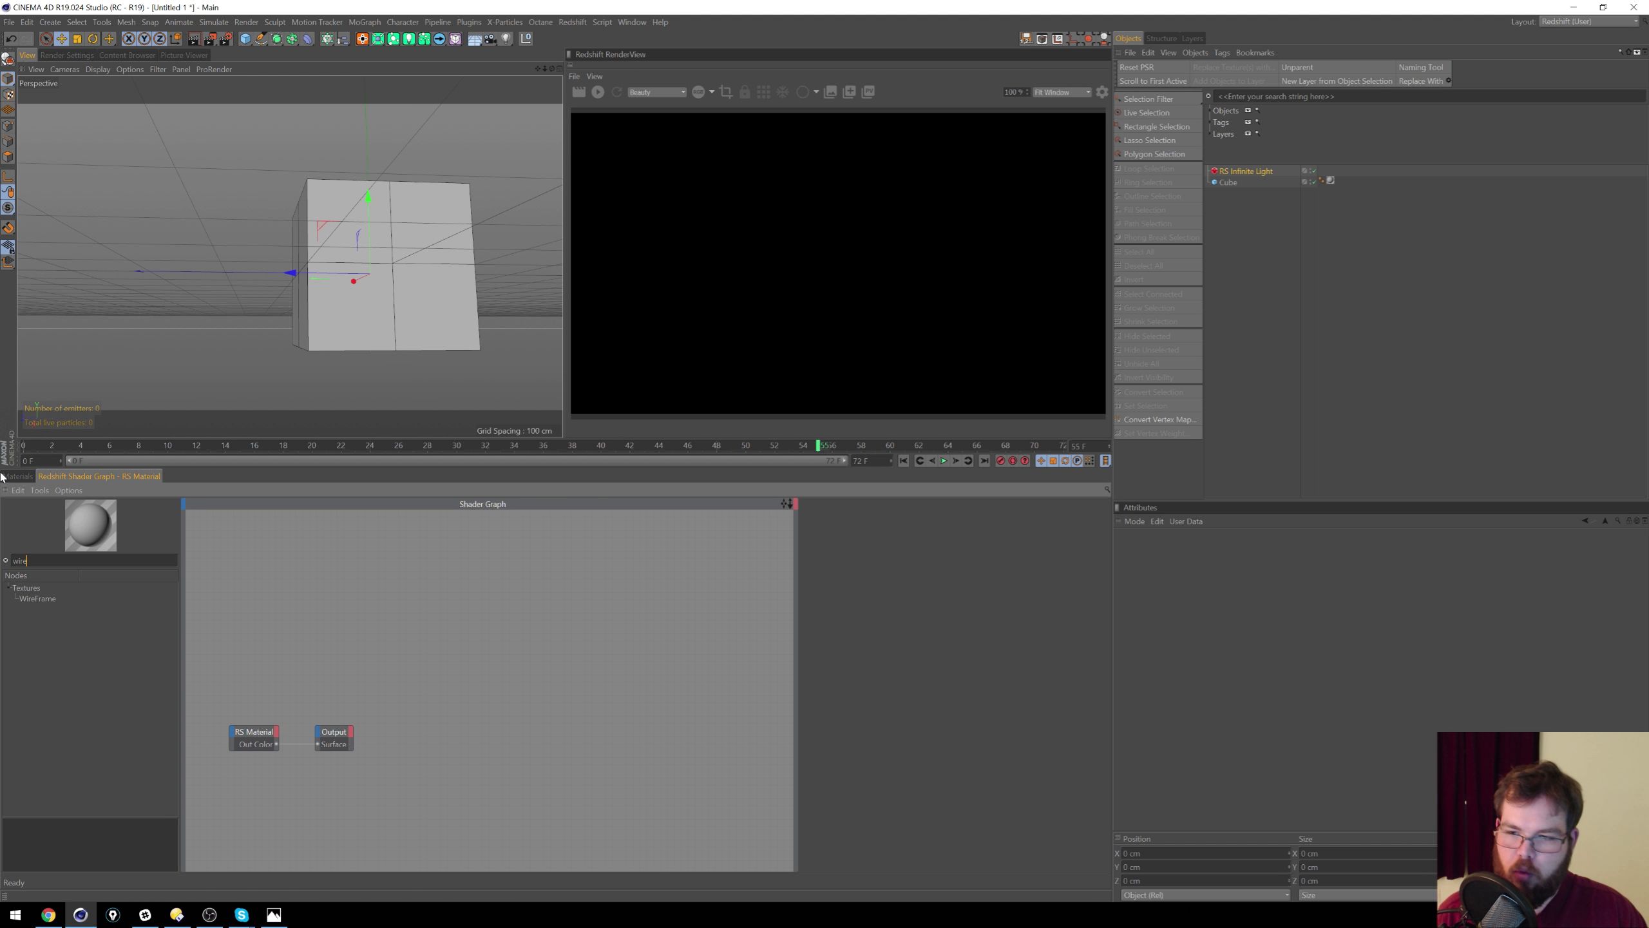
left_click_drag(35, 604, 294, 610)
Step: Move the material and output nodes aside, and connect the WireFrame output to the RS Material's diffuse color
left_click(264, 736)
left_click_drag(264, 737, 458, 685)
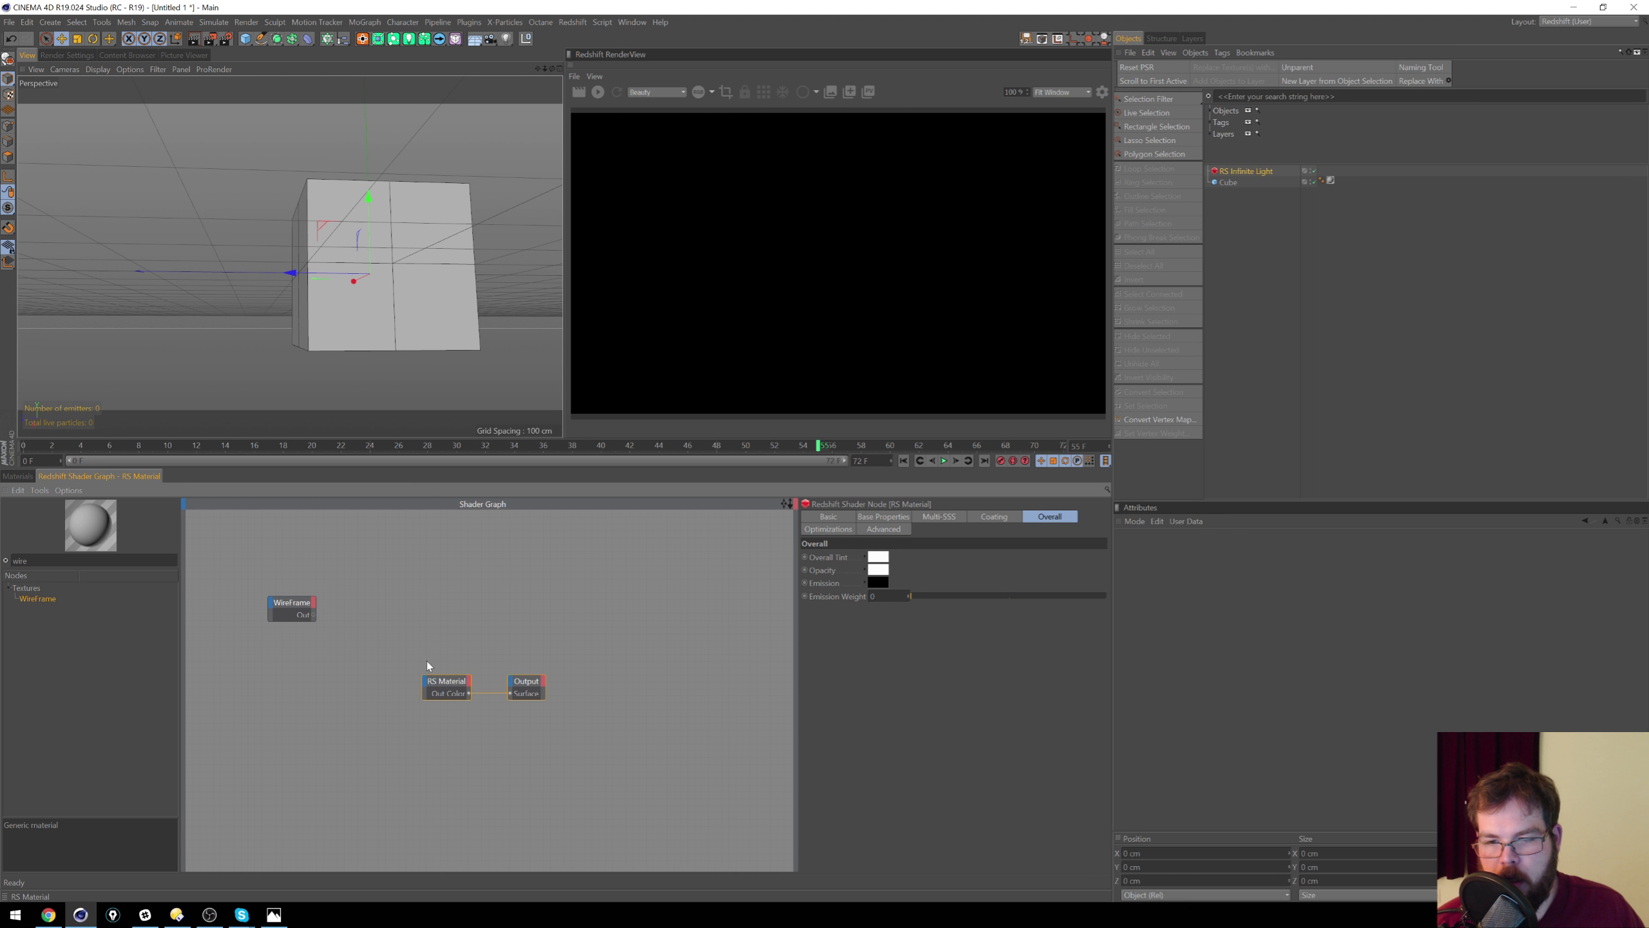
left_click_drag(316, 618, 425, 684)
left_click(363, 614)
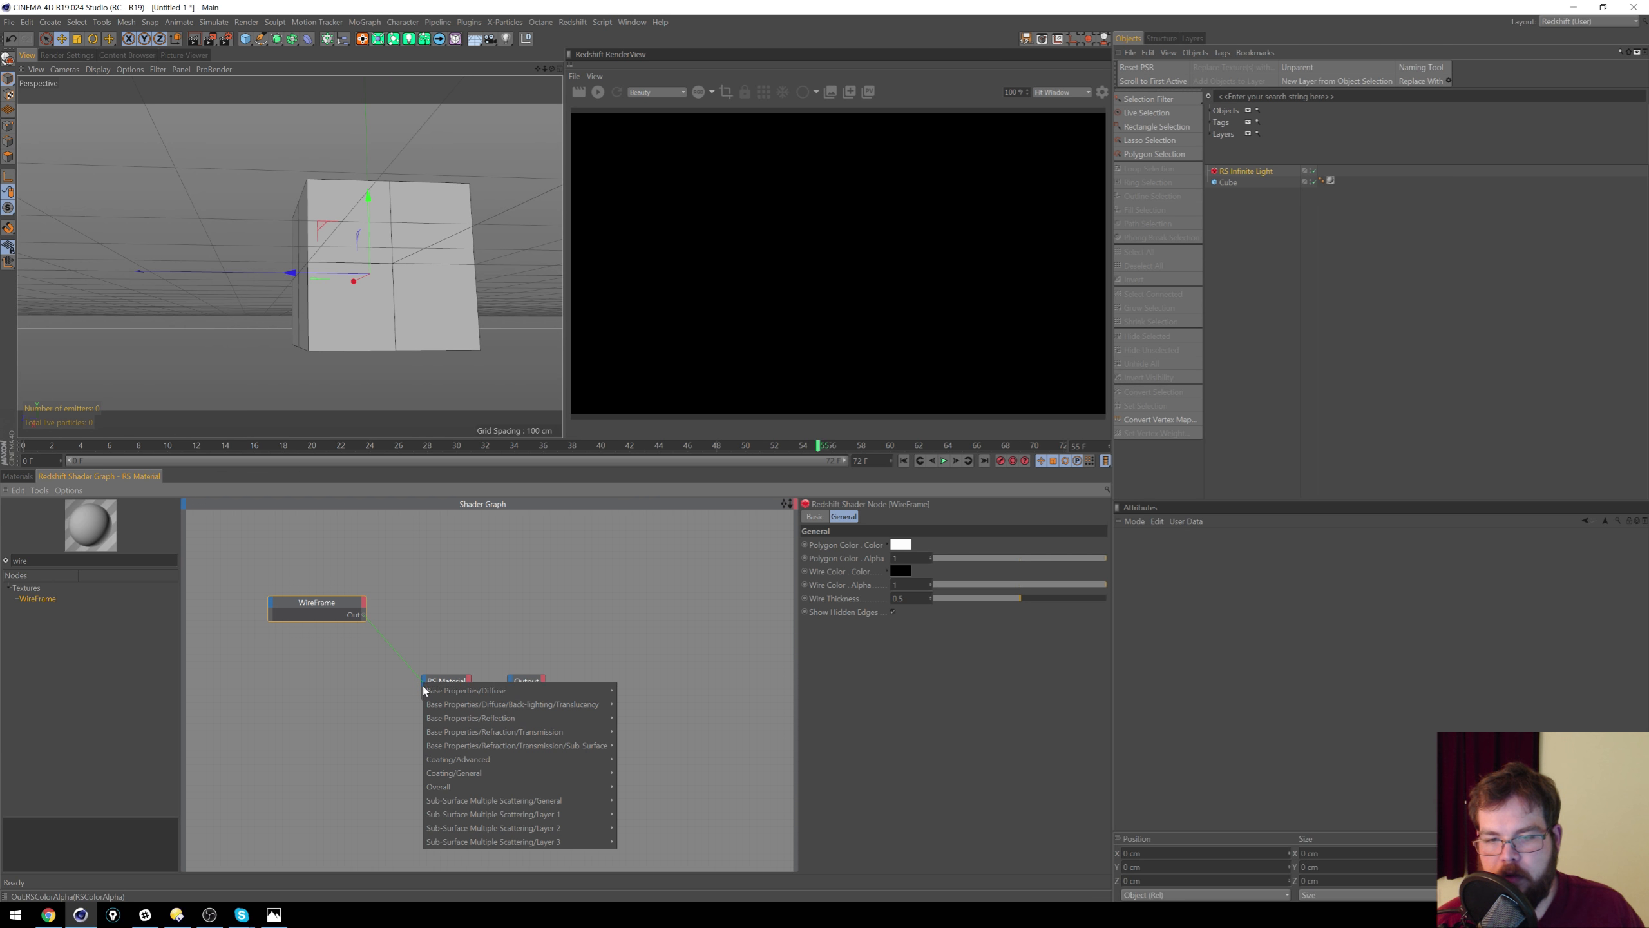
mouse_move(572, 690)
left_click(641, 690)
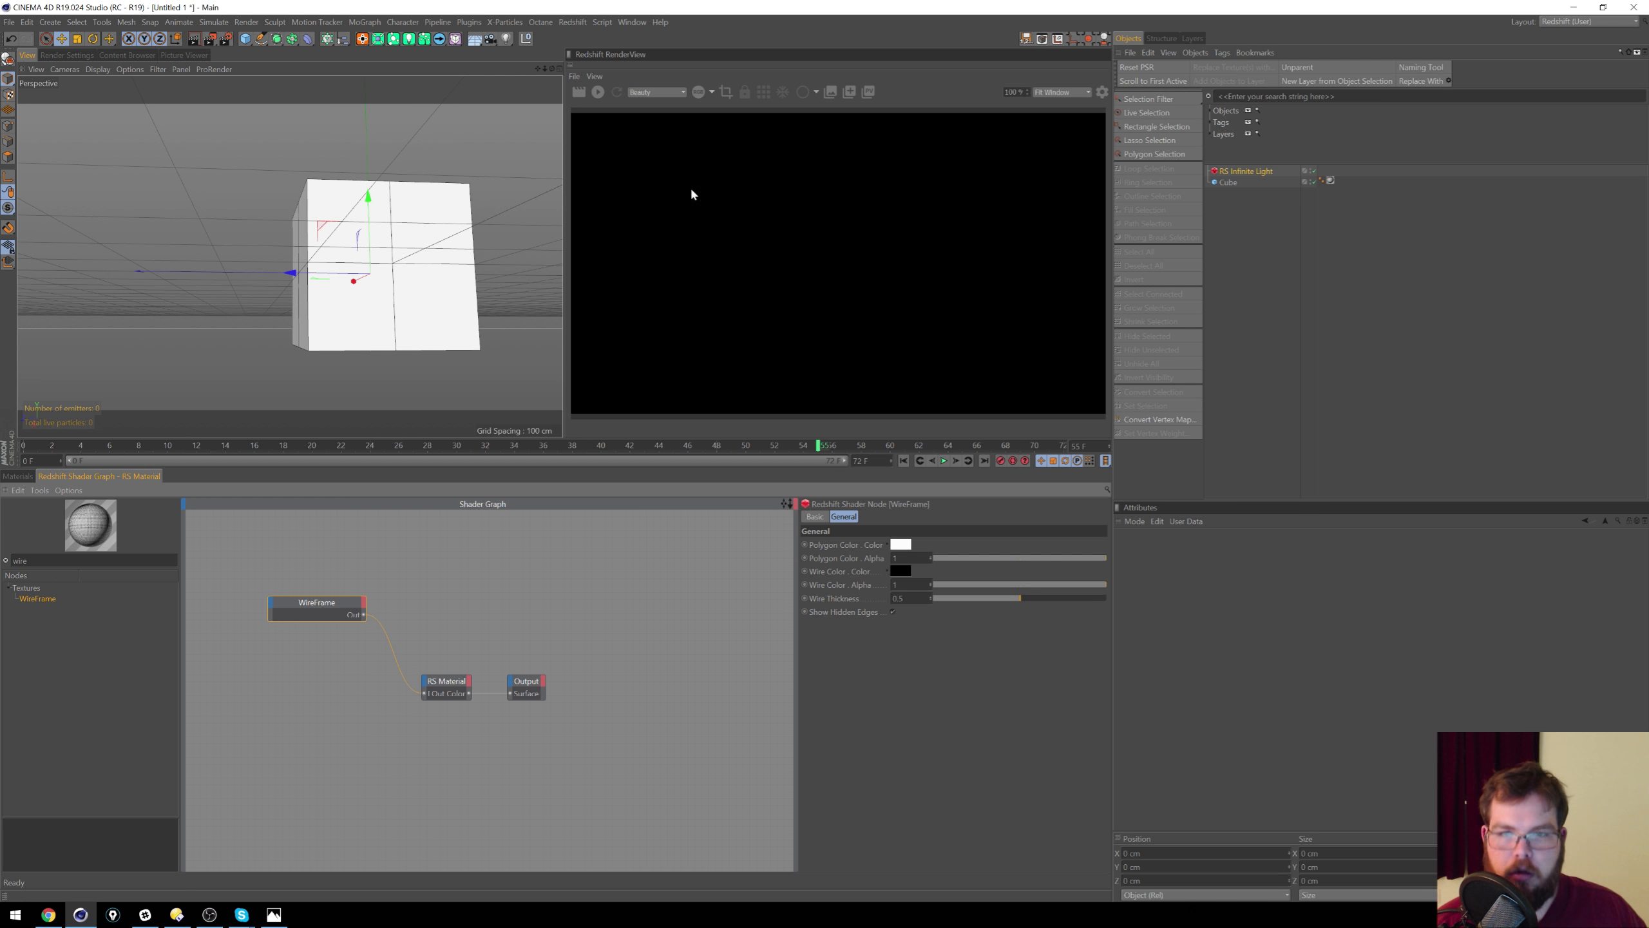
Step: Restart the live render in the Redshift RenderView with the whole cube in the camera view
left_click(617, 92)
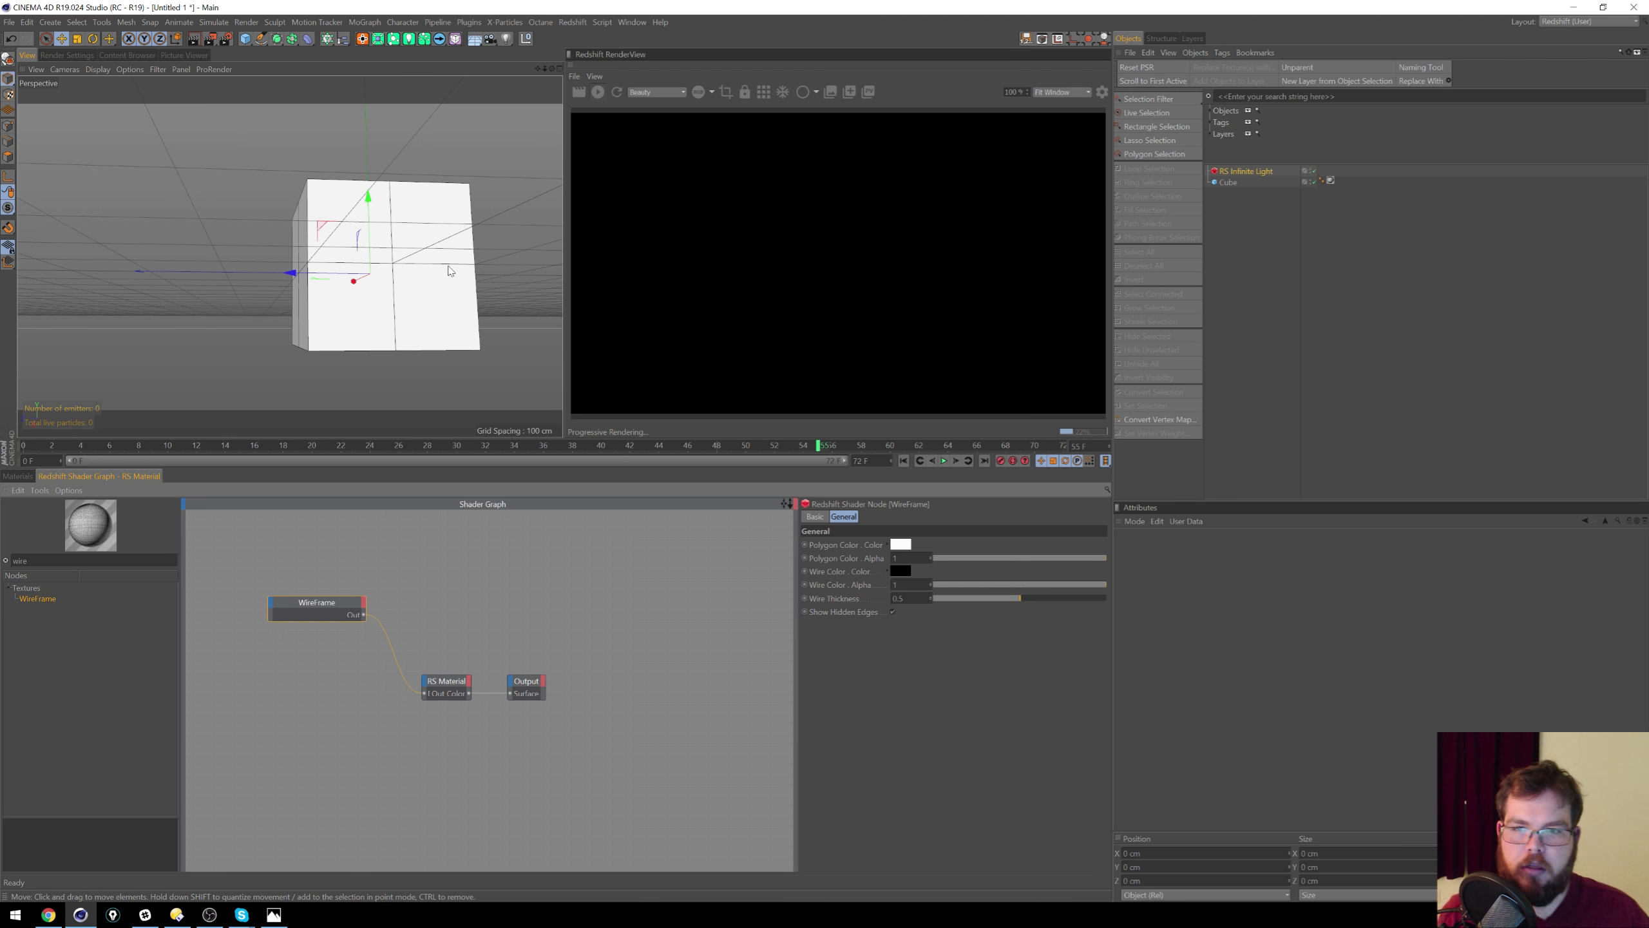
scroll(446, 264, "down", 3)
middle_click_drag(444, 261, 374, 286, "alt")
left_click_drag(375, 281, 387, 288, "alt")
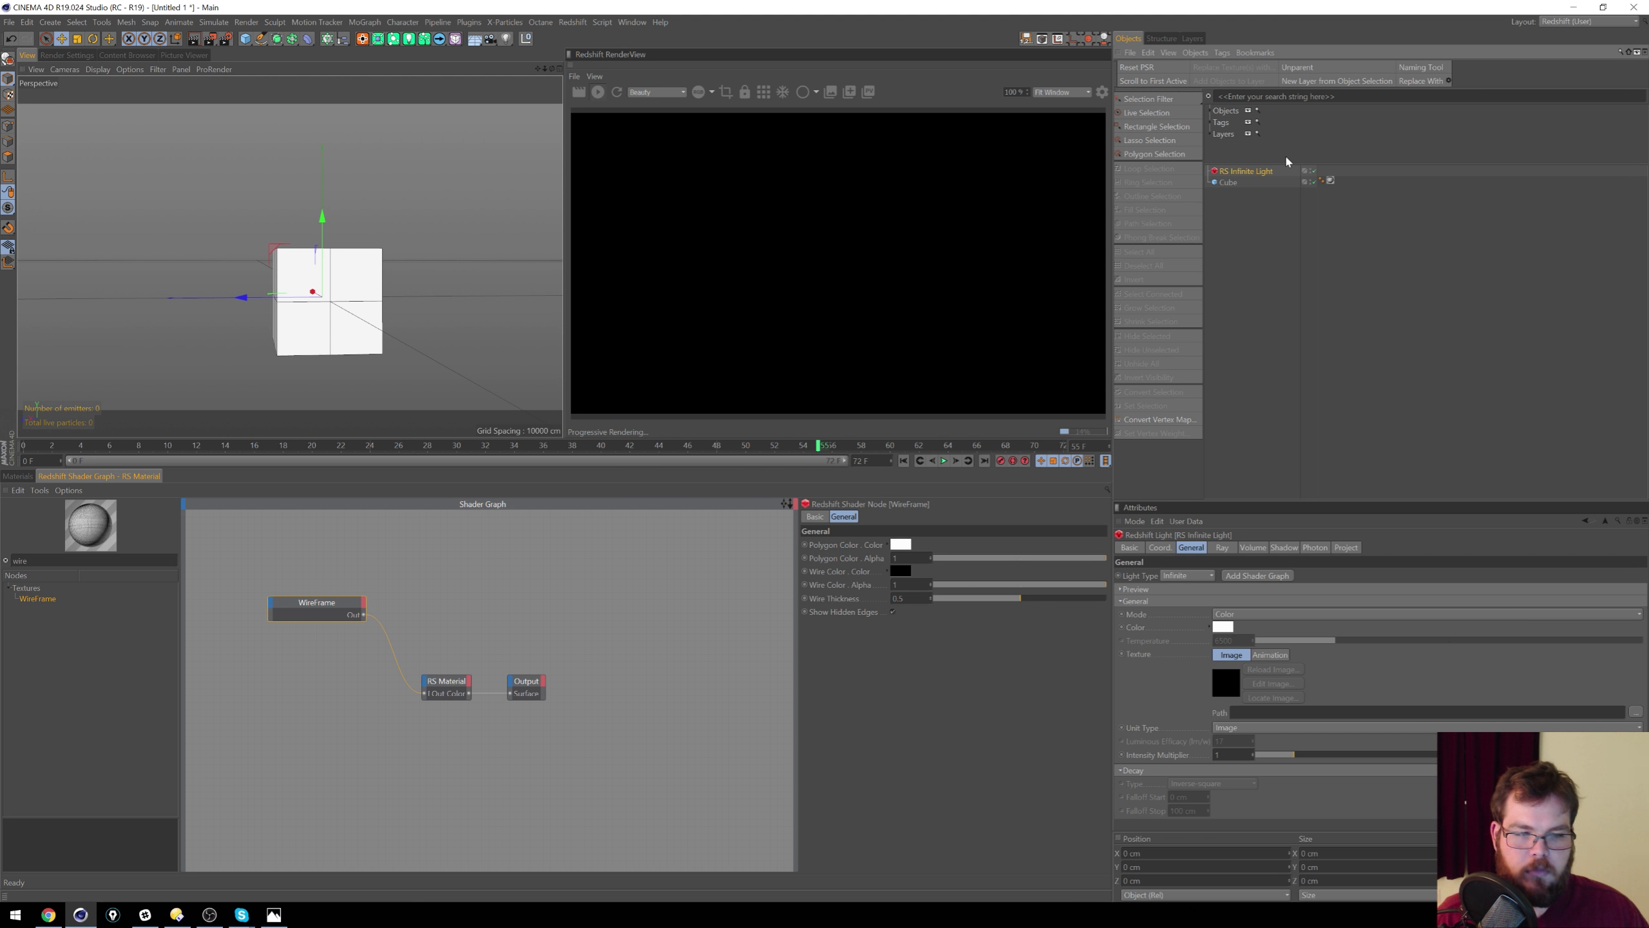
Step: Replace the infinite light with a Redshift area light and move it along negative Z beside the cube
key("Delete")
left_click(17, 476)
left_click(149, 506)
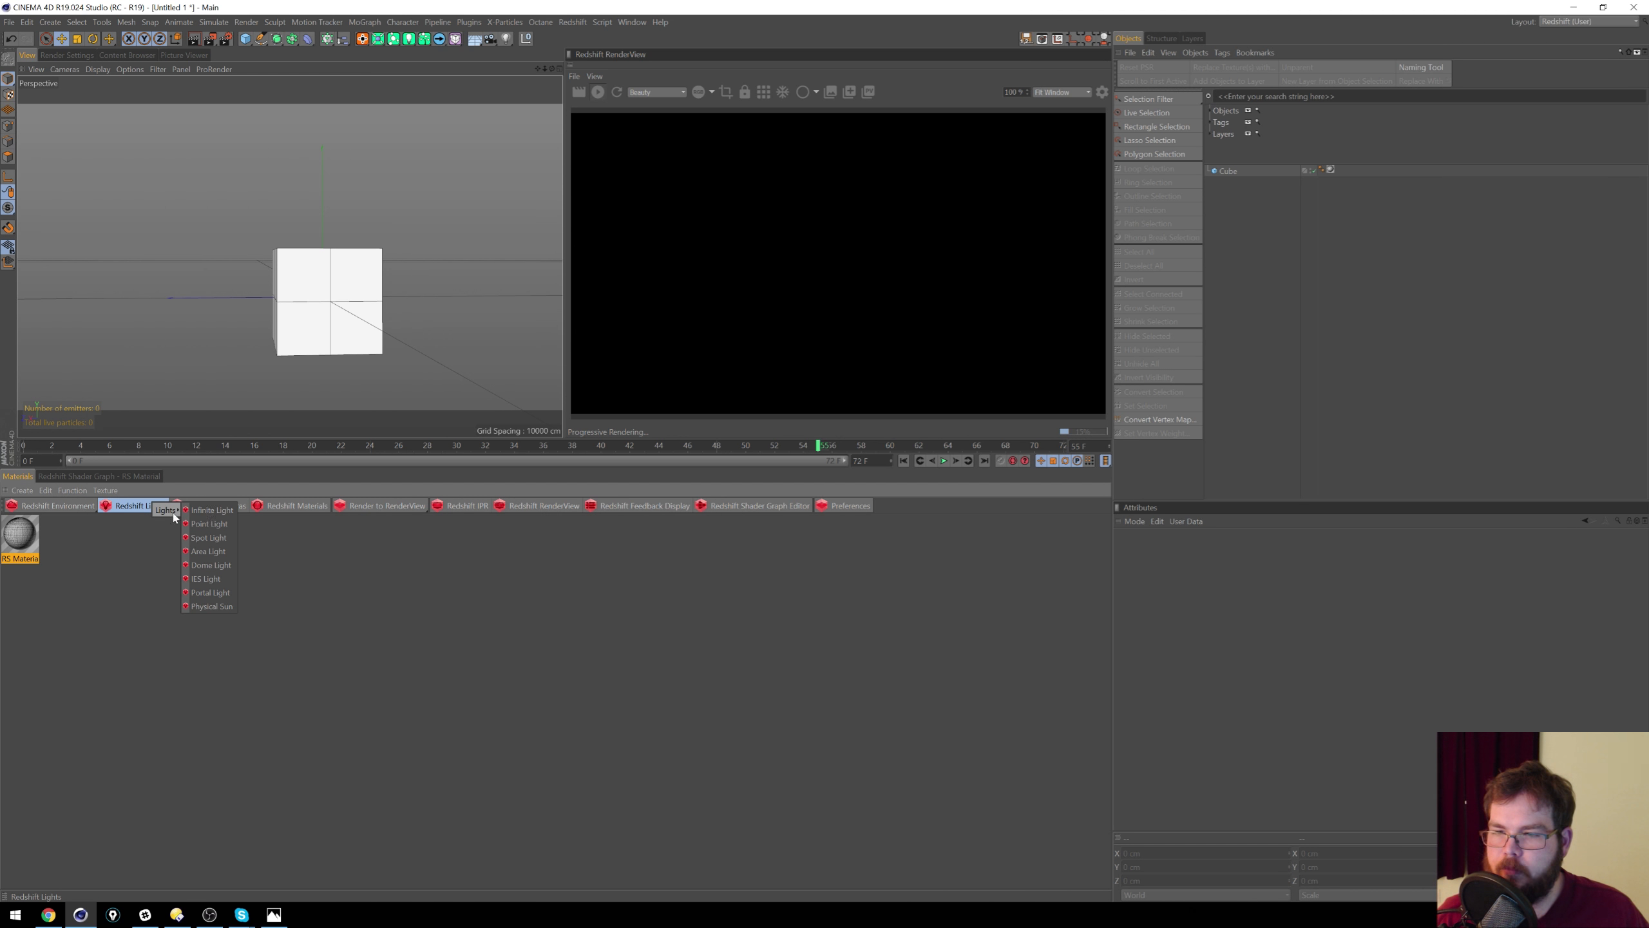
left_click(224, 551)
key("e")
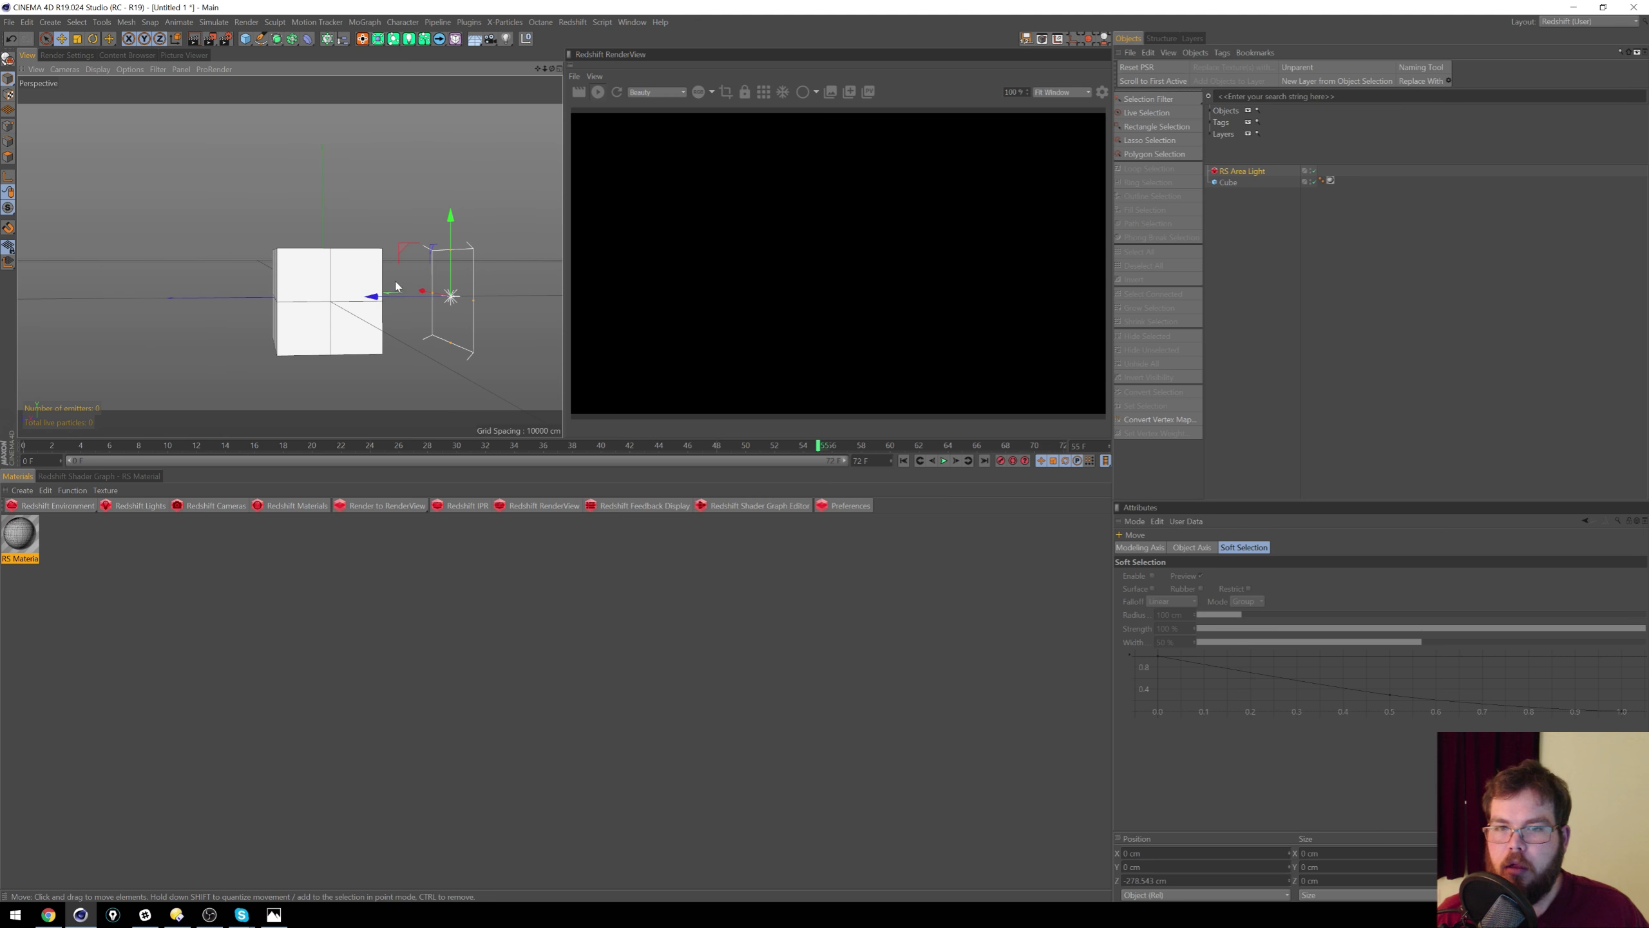
Step: Rotate the area light, and frame the cube in a three-quarter view from above
key("r")
left_click_drag(477, 304, 556, 311)
left_click_drag(452, 255, 456, 168)
right_click_drag(347, 273, 381, 264, "alt")
left_click_drag(378, 264, 355, 284, "alt")
mouse_move(344, 279)
right_mouse_down("alt")
mouse_move(364, 276)
mouse_move(347, 281)
right_mouse_up("alt")
left_click_drag(347, 281, 333, 299, "alt")
middle_click_drag(333, 299, 346, 285, "alt")
left_click_drag(323, 271, 250, 288, "alt")
Step: Turn off Show Hidden Edges on the WireFrame node and raise its Wire Thickness to the slider's maximum
left_click(97, 476)
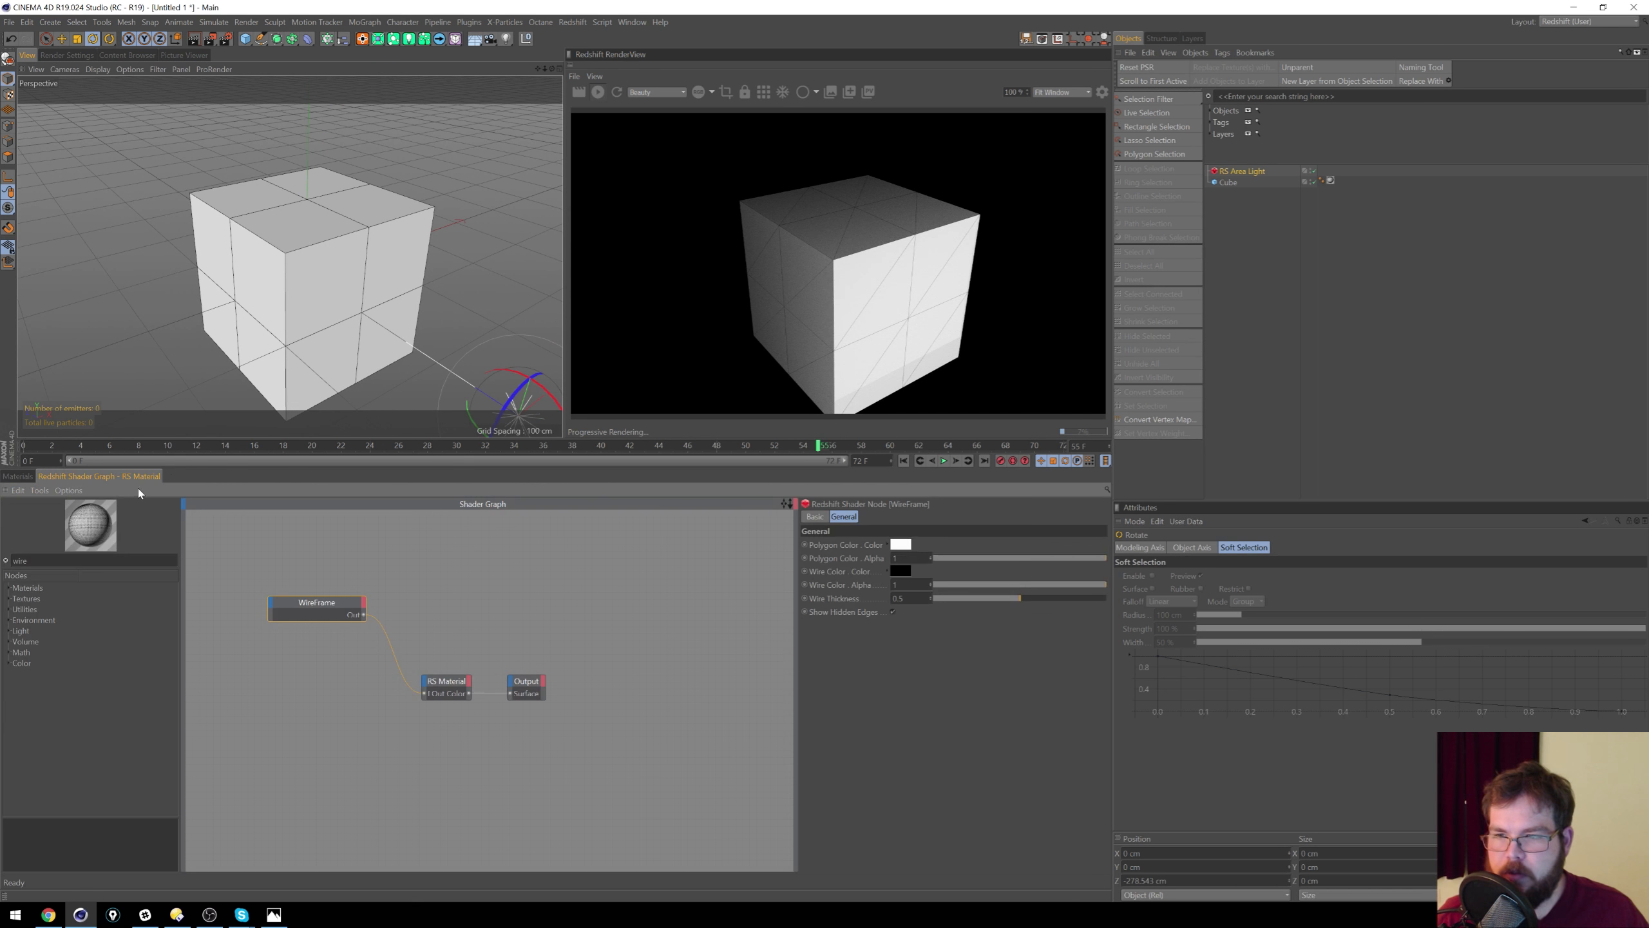
left_click_drag(446, 562, 276, 654)
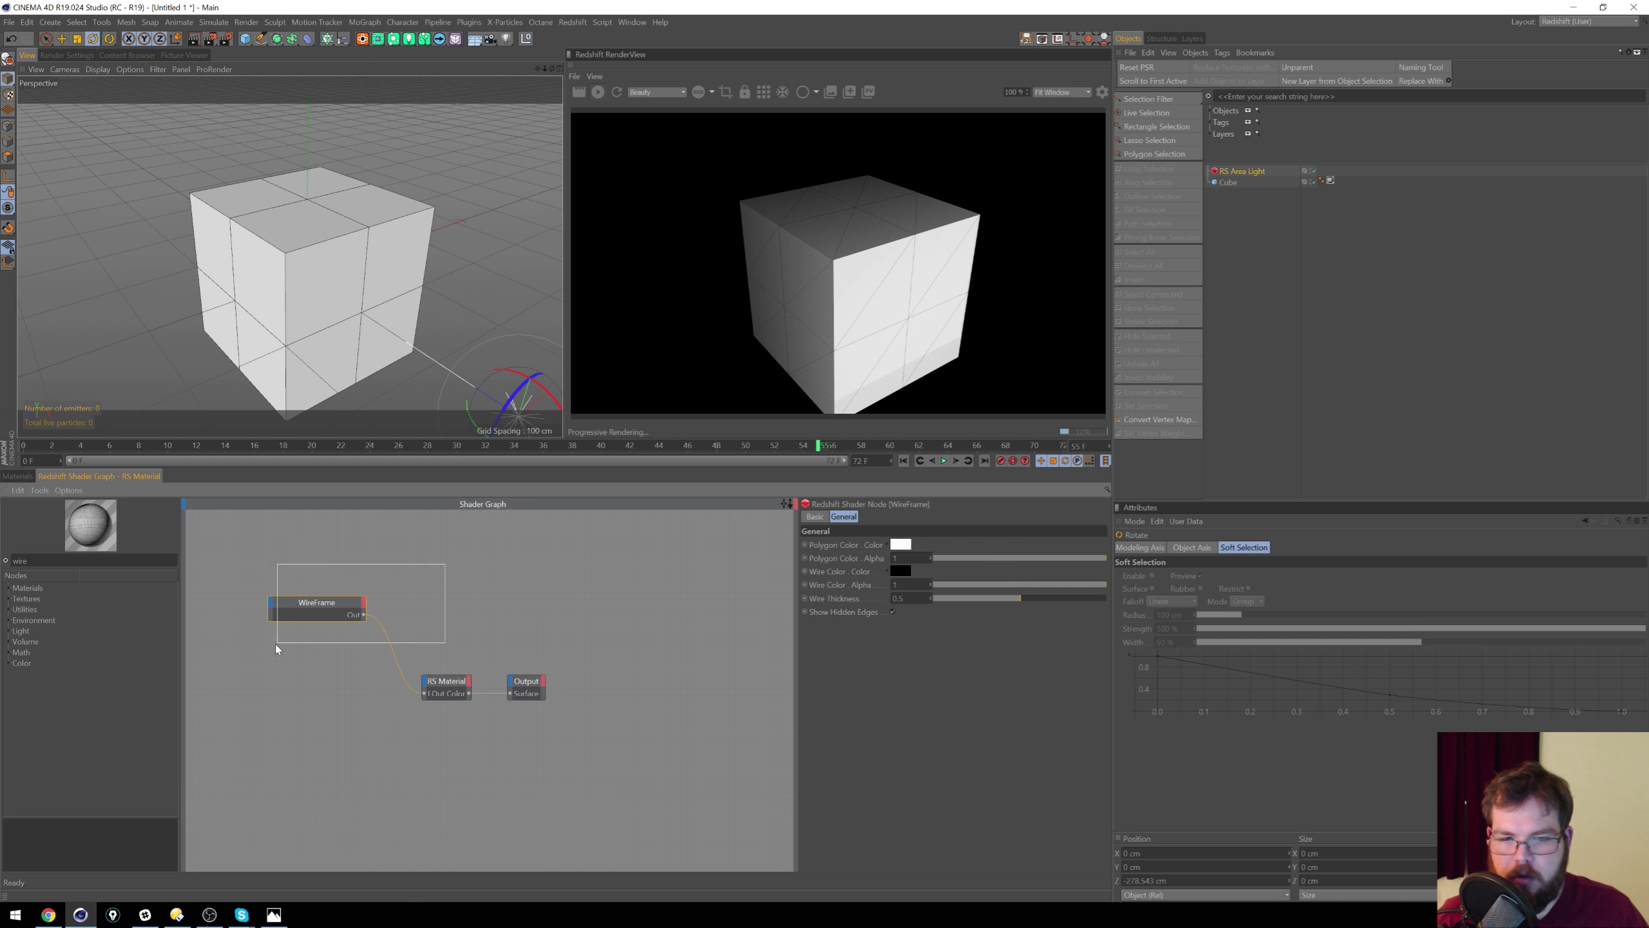
left_click(892, 612)
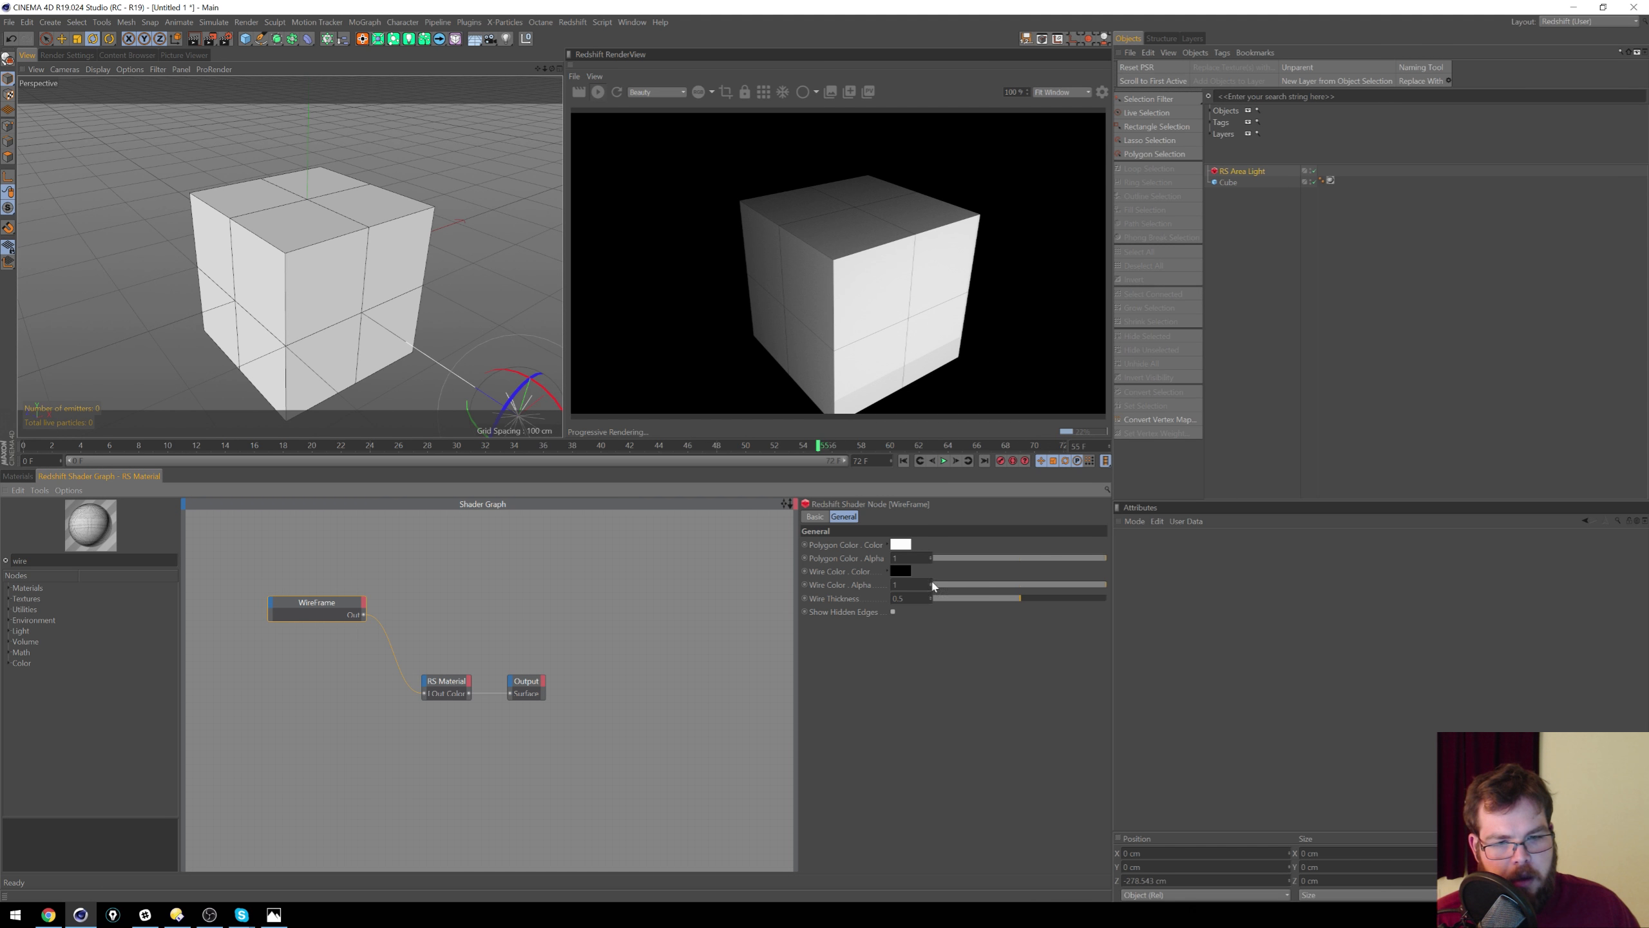
left_click_drag(1033, 599, 1140, 604)
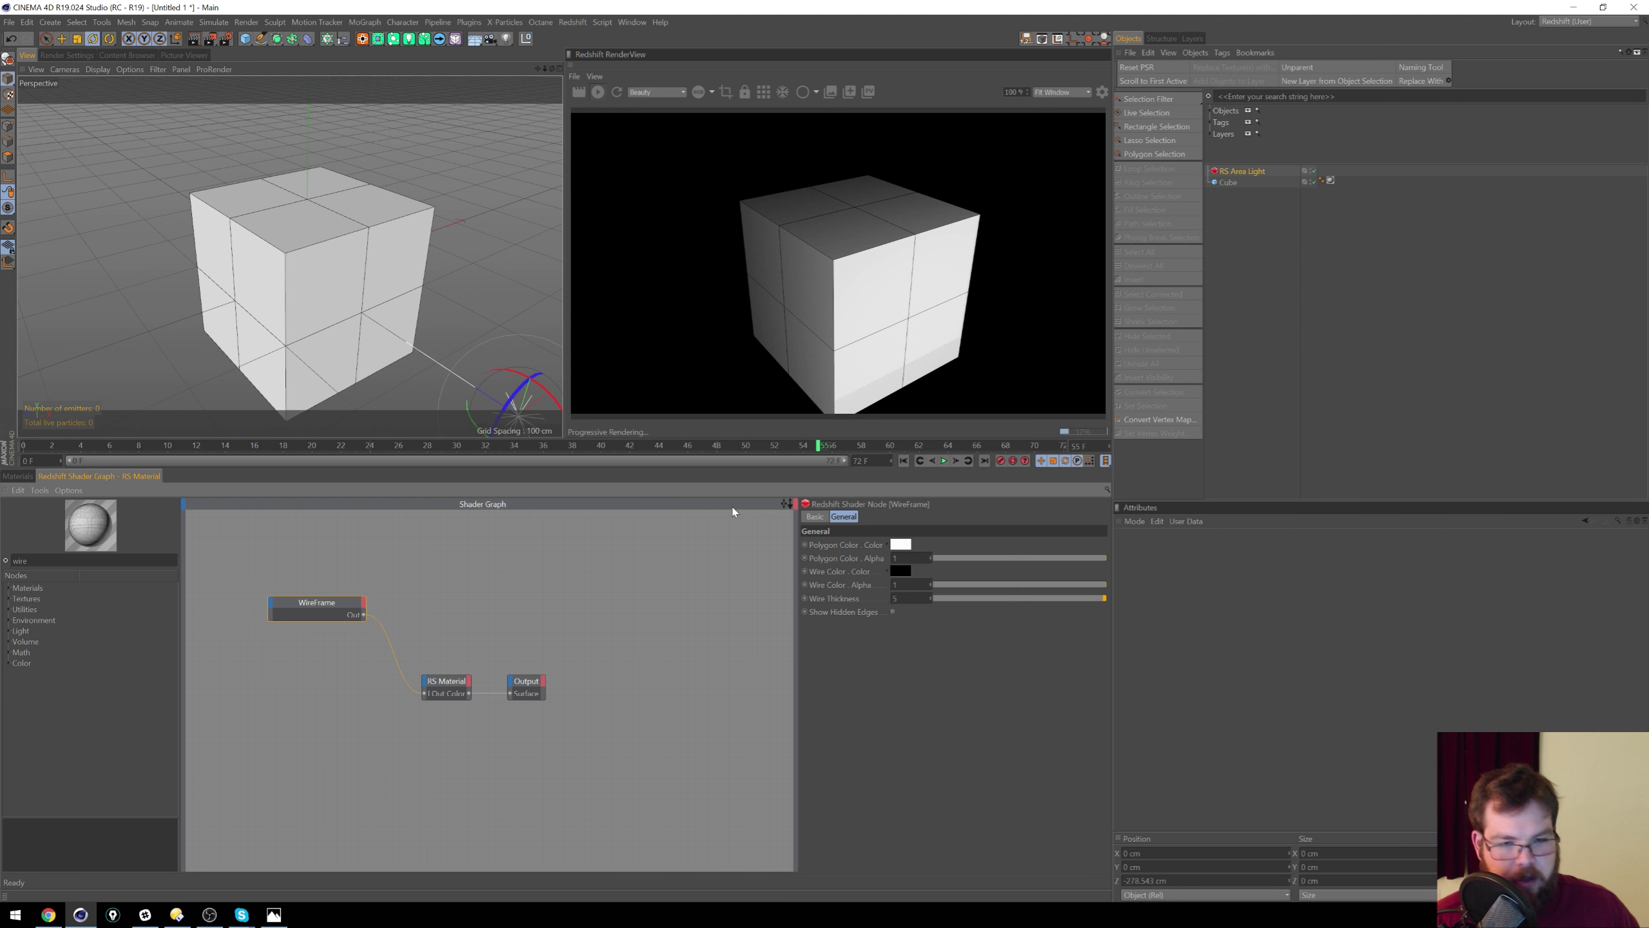
Step: Set the WireFrame node's Polygon Color to bright green (H 112°, S 100 %, V 100 %) and its Wire Color to light blue
left_click(903, 546)
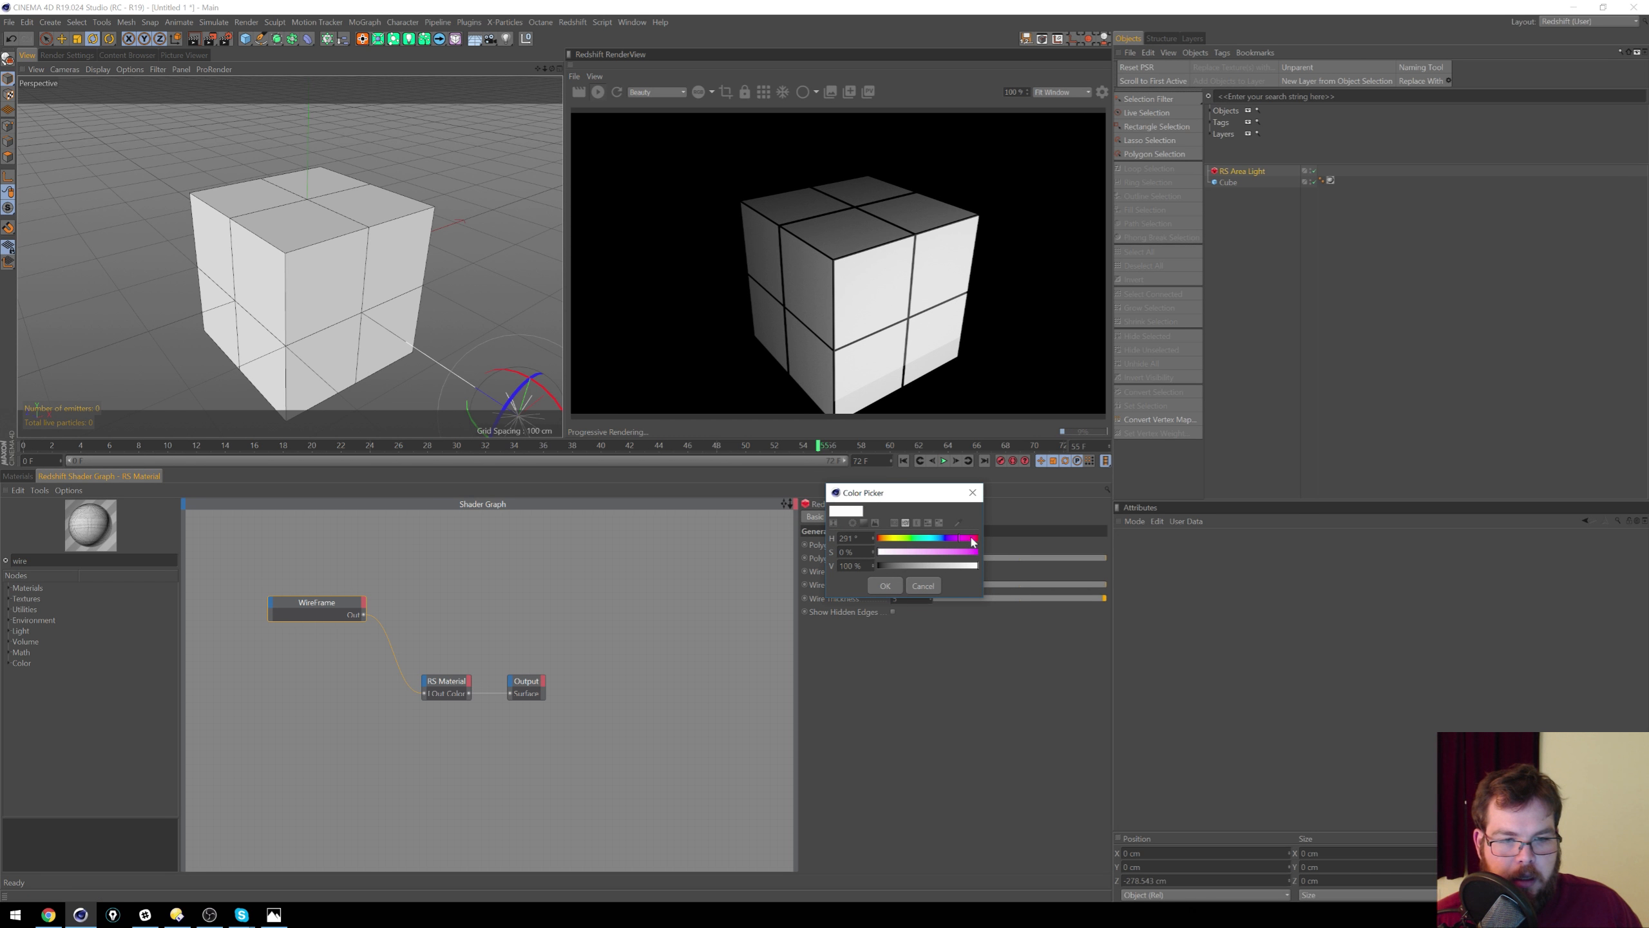
left_click(924, 540)
left_click_drag(942, 554, 976, 552)
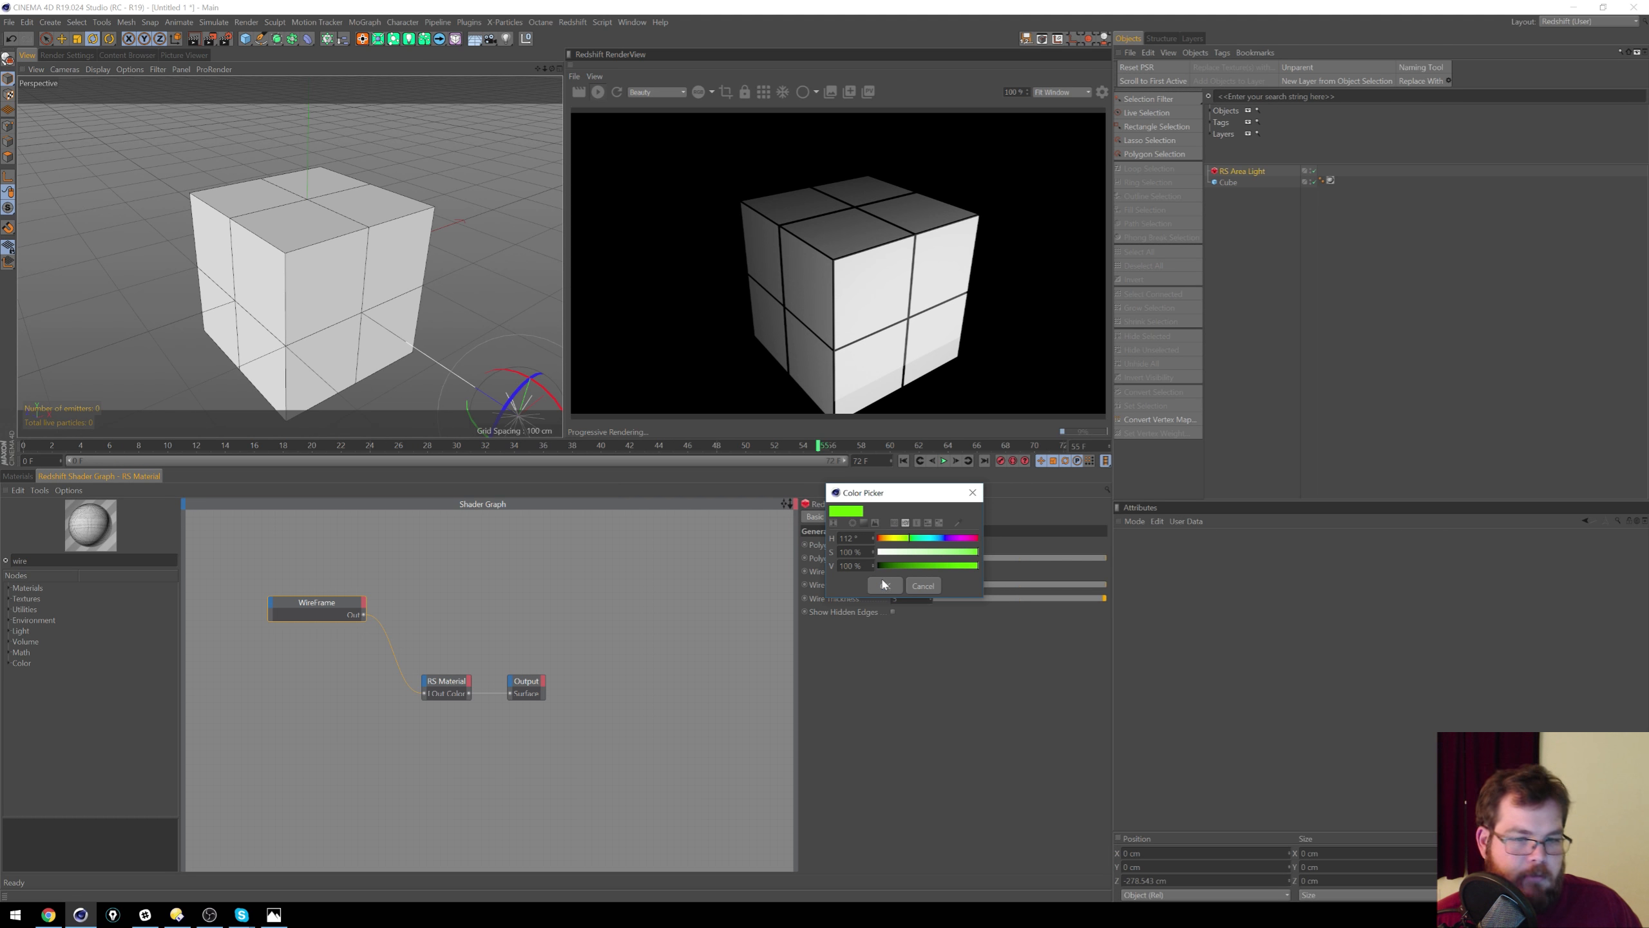
left_click(885, 586)
left_click(896, 572)
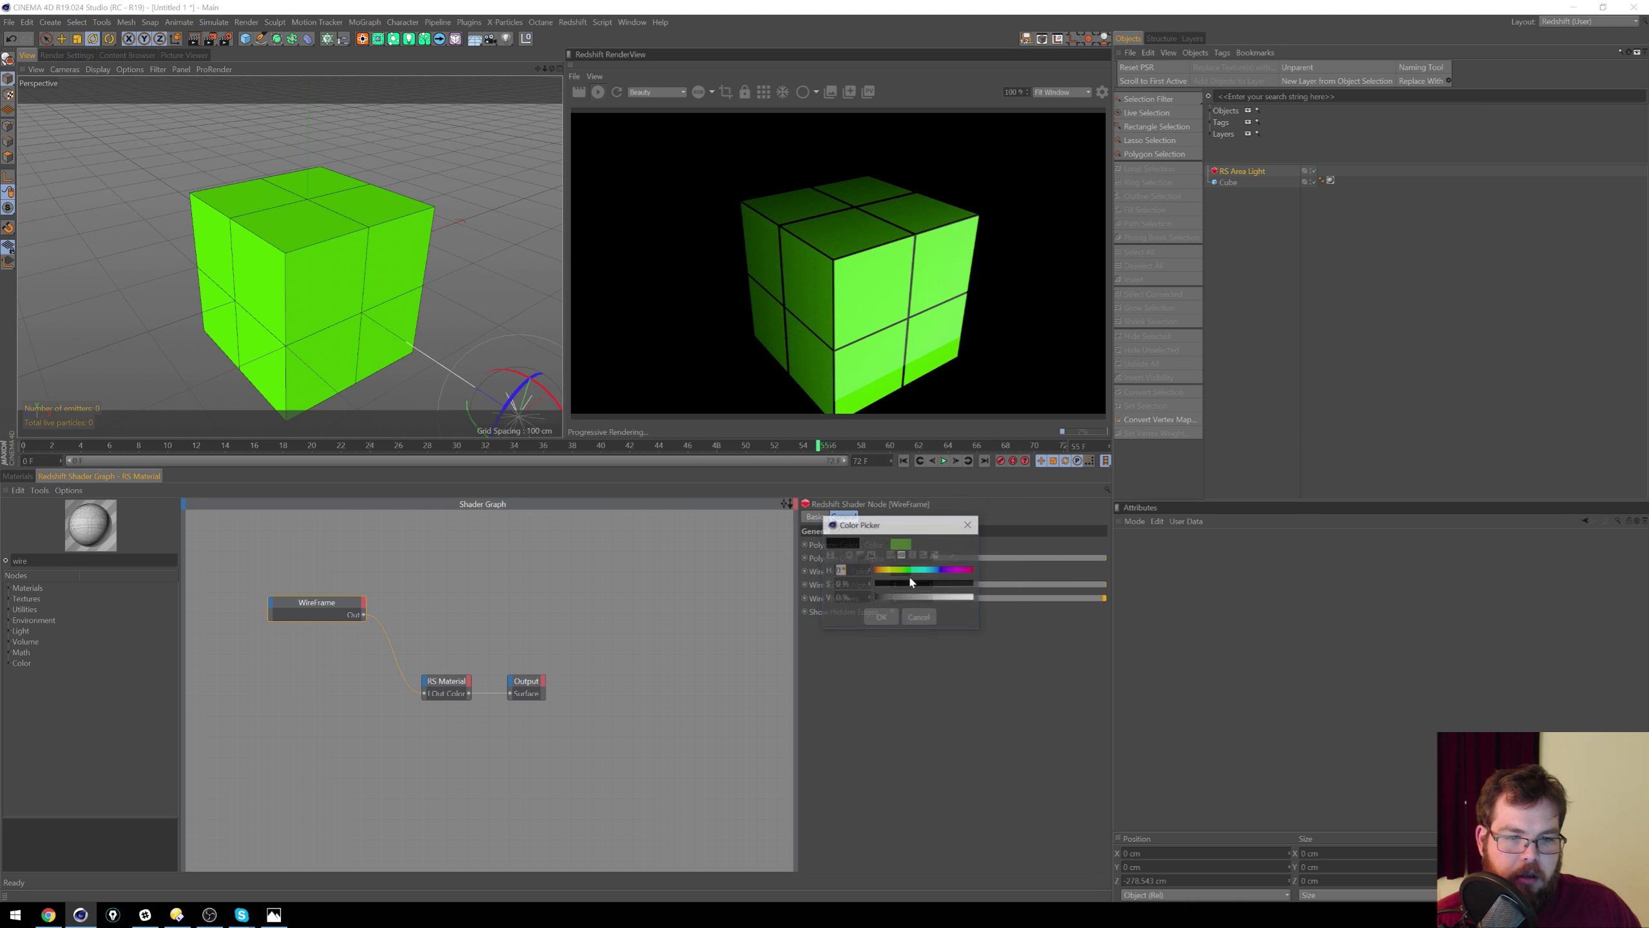
left_click(941, 584)
left_click(952, 597)
left_click(884, 617)
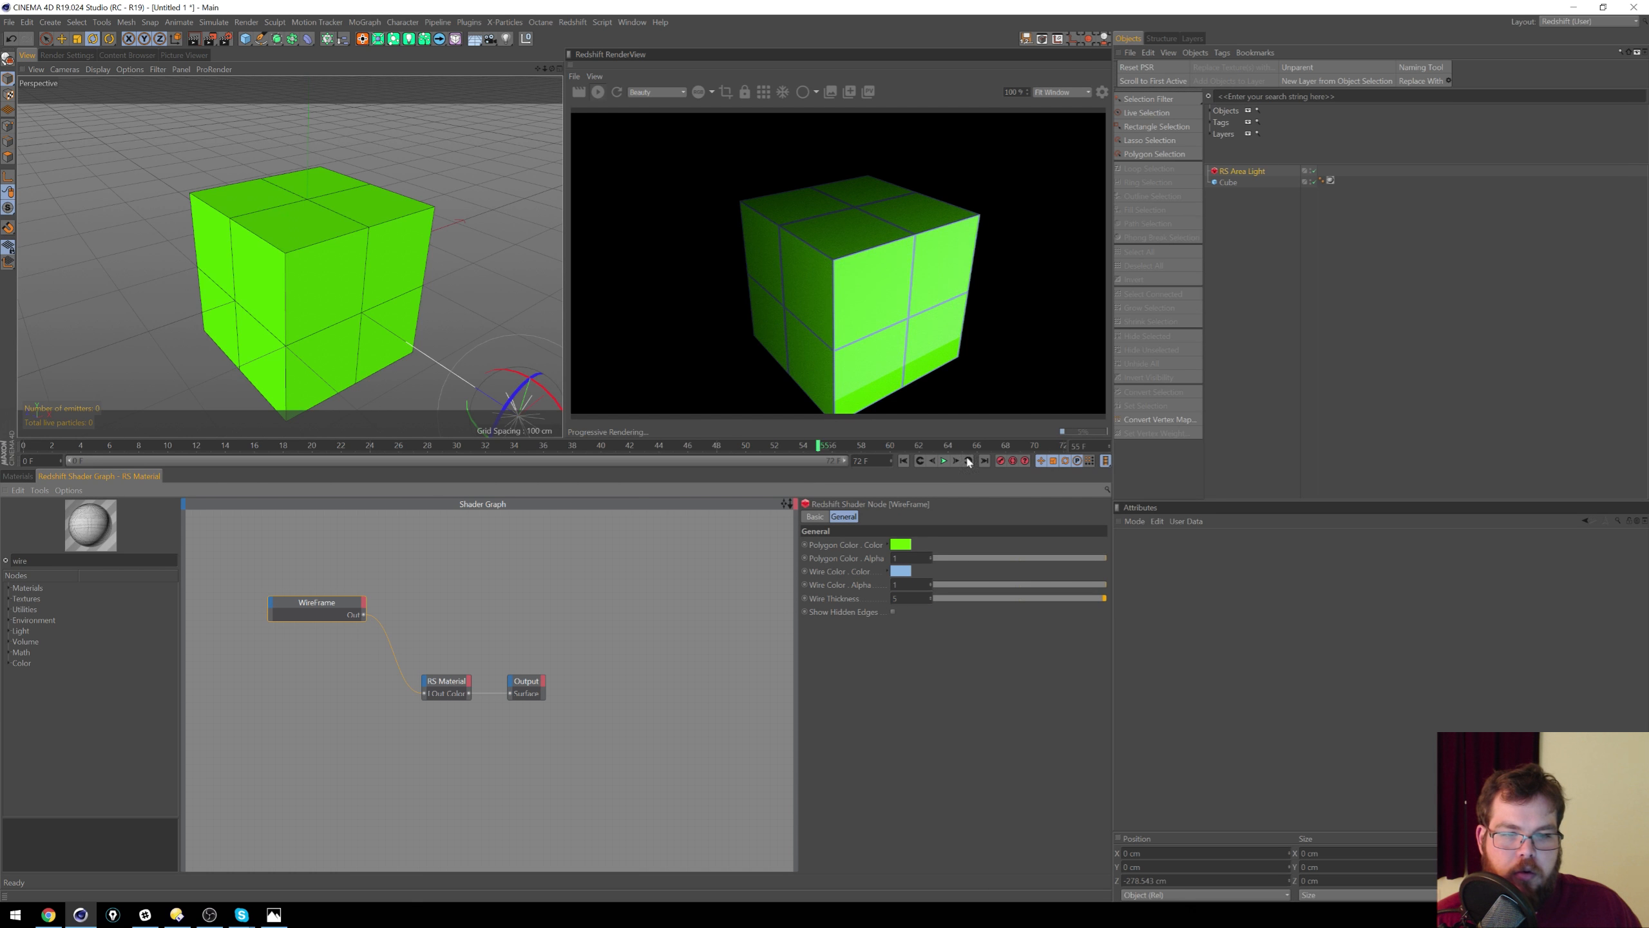
Step: Try different Polygon Color Alpha and Wire Color Alpha values on the WireFrame node
left_click_drag(937, 560, 1164, 493)
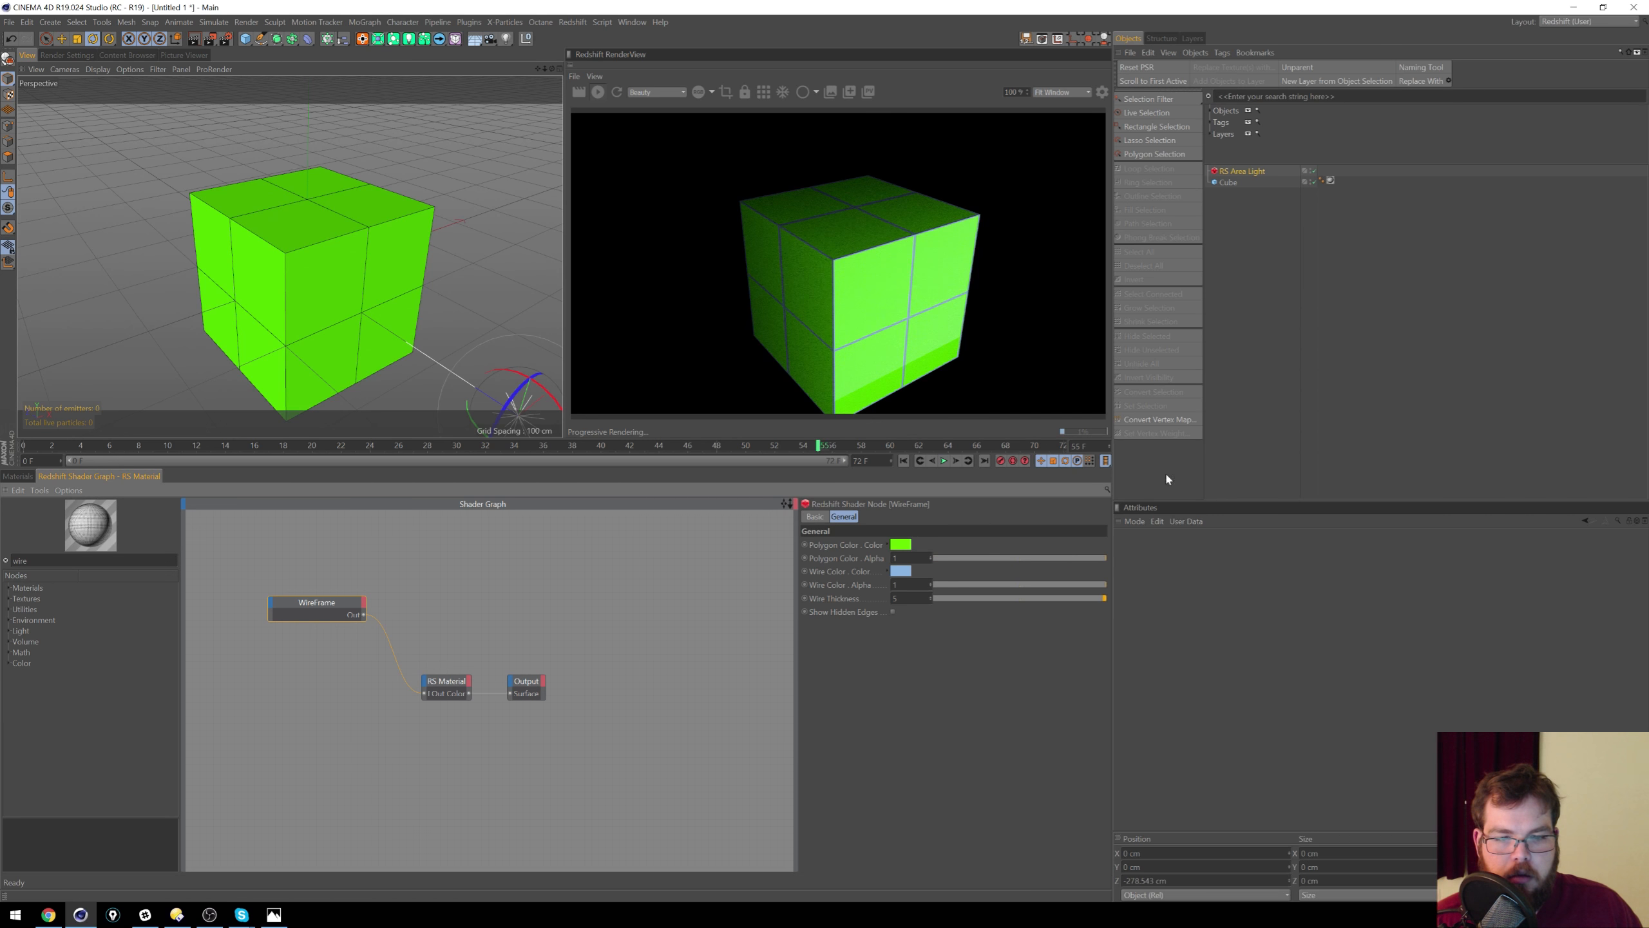
left_click_drag(974, 559, 797, 595)
left_click_drag(951, 585, 1107, 585)
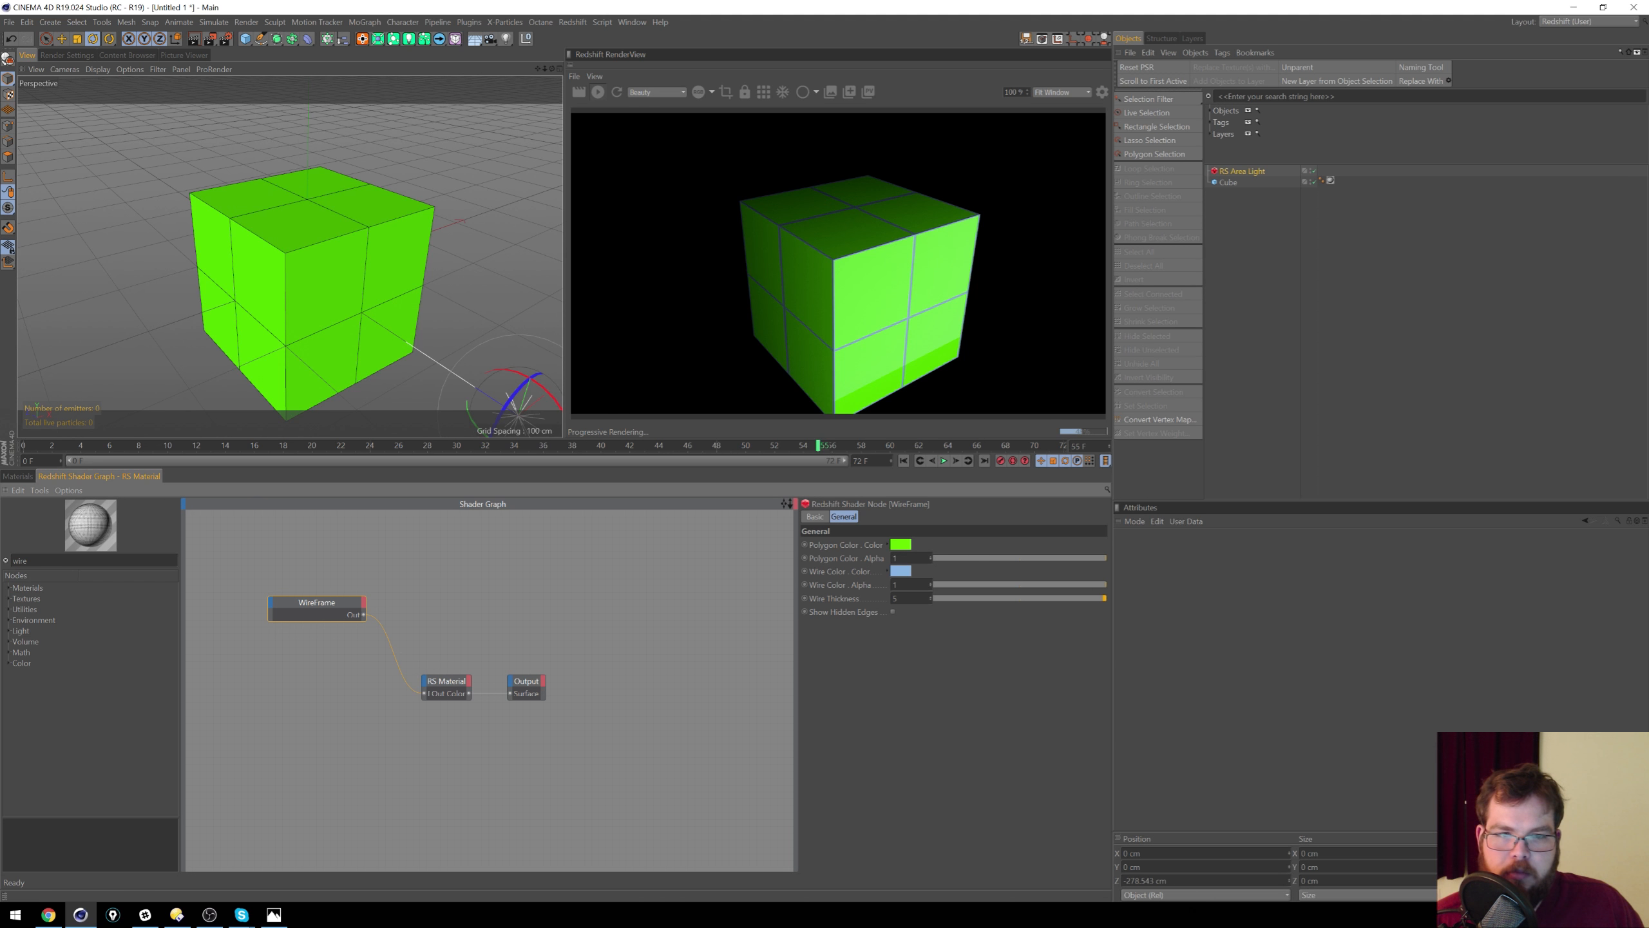
left_click_drag(1014, 558, 1112, 561)
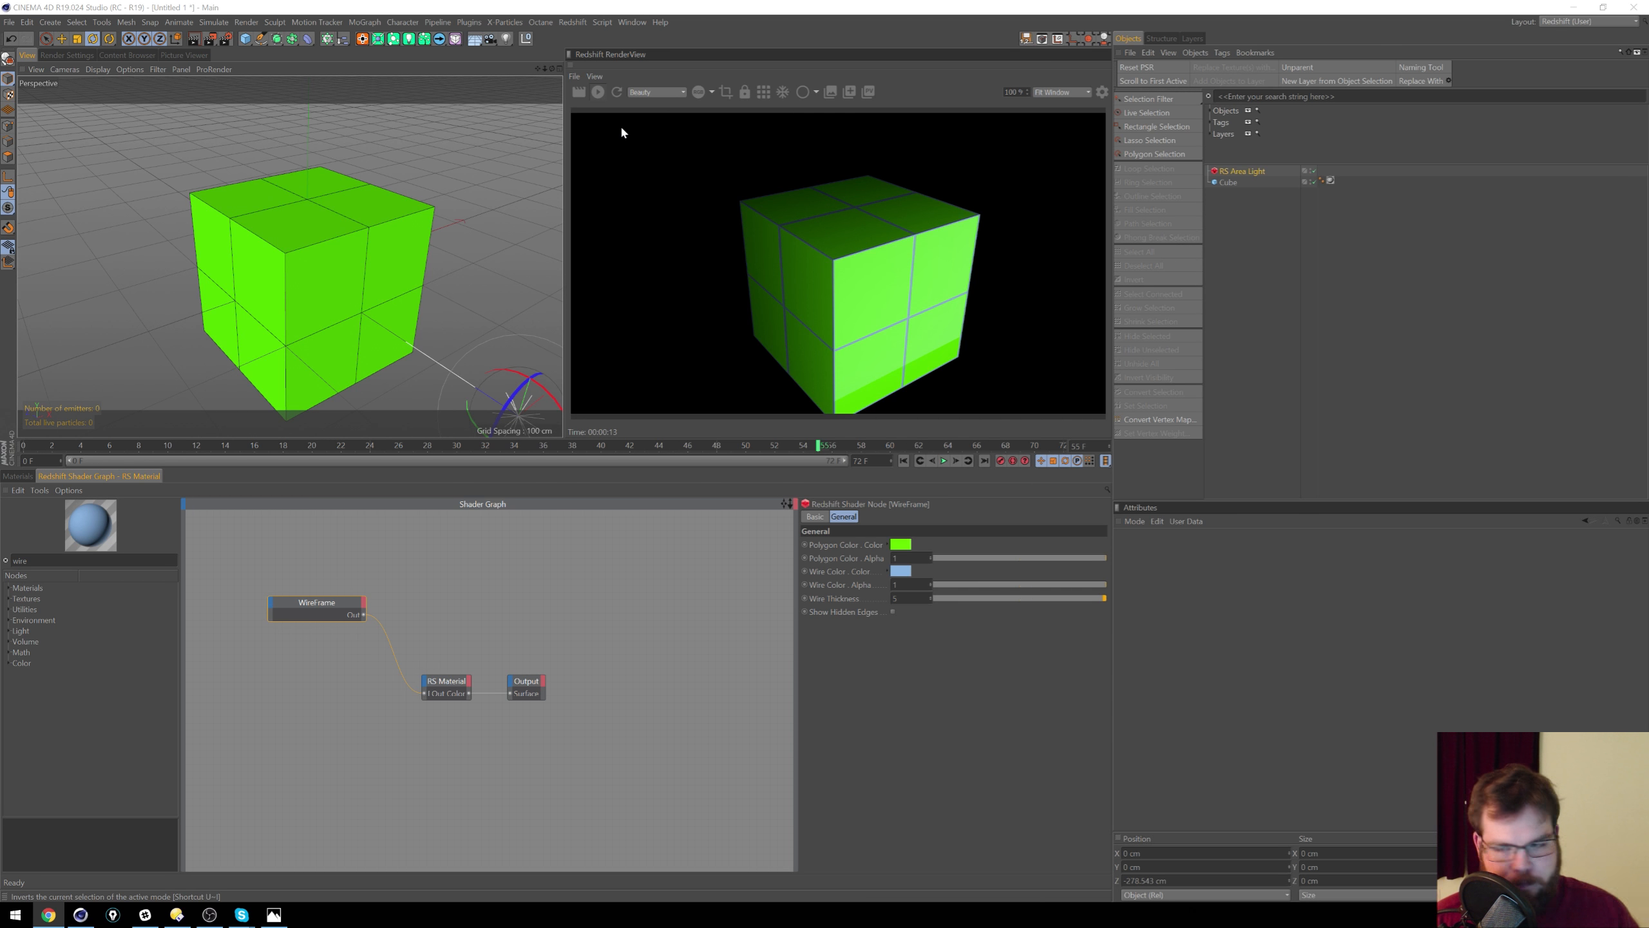
Step: Create an RS C4D Shader material, apply it to the Cube, and delete the Cube's RS Material texture tag
left_click(20, 476)
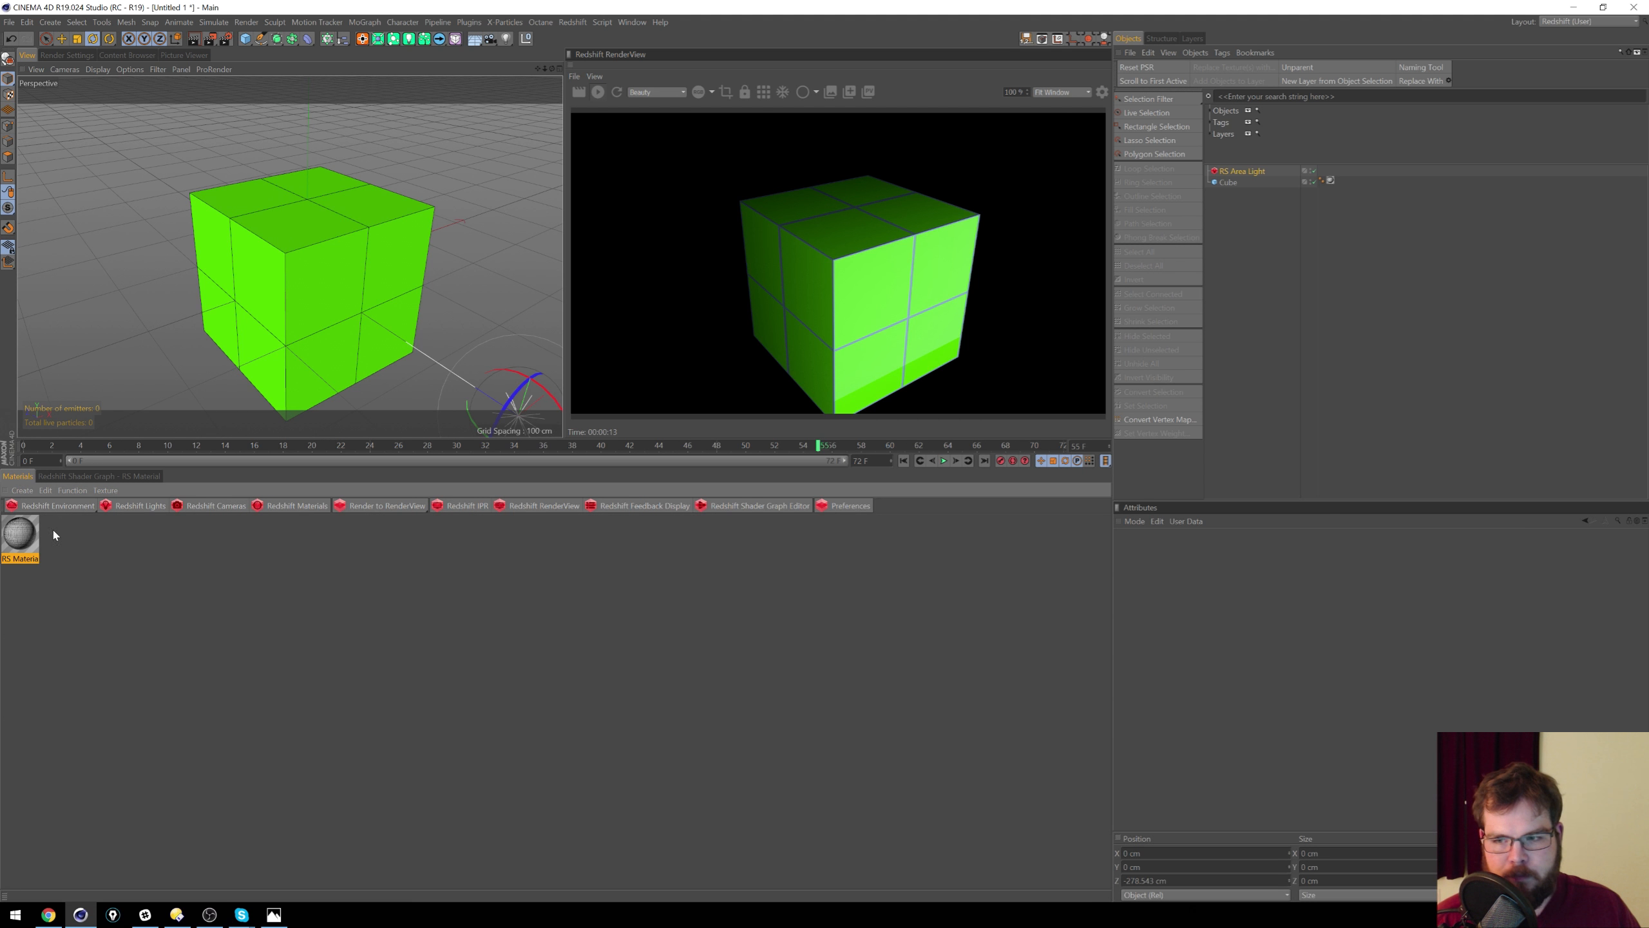
left_click(313, 506)
mouse_move(348, 511)
left_click(395, 549)
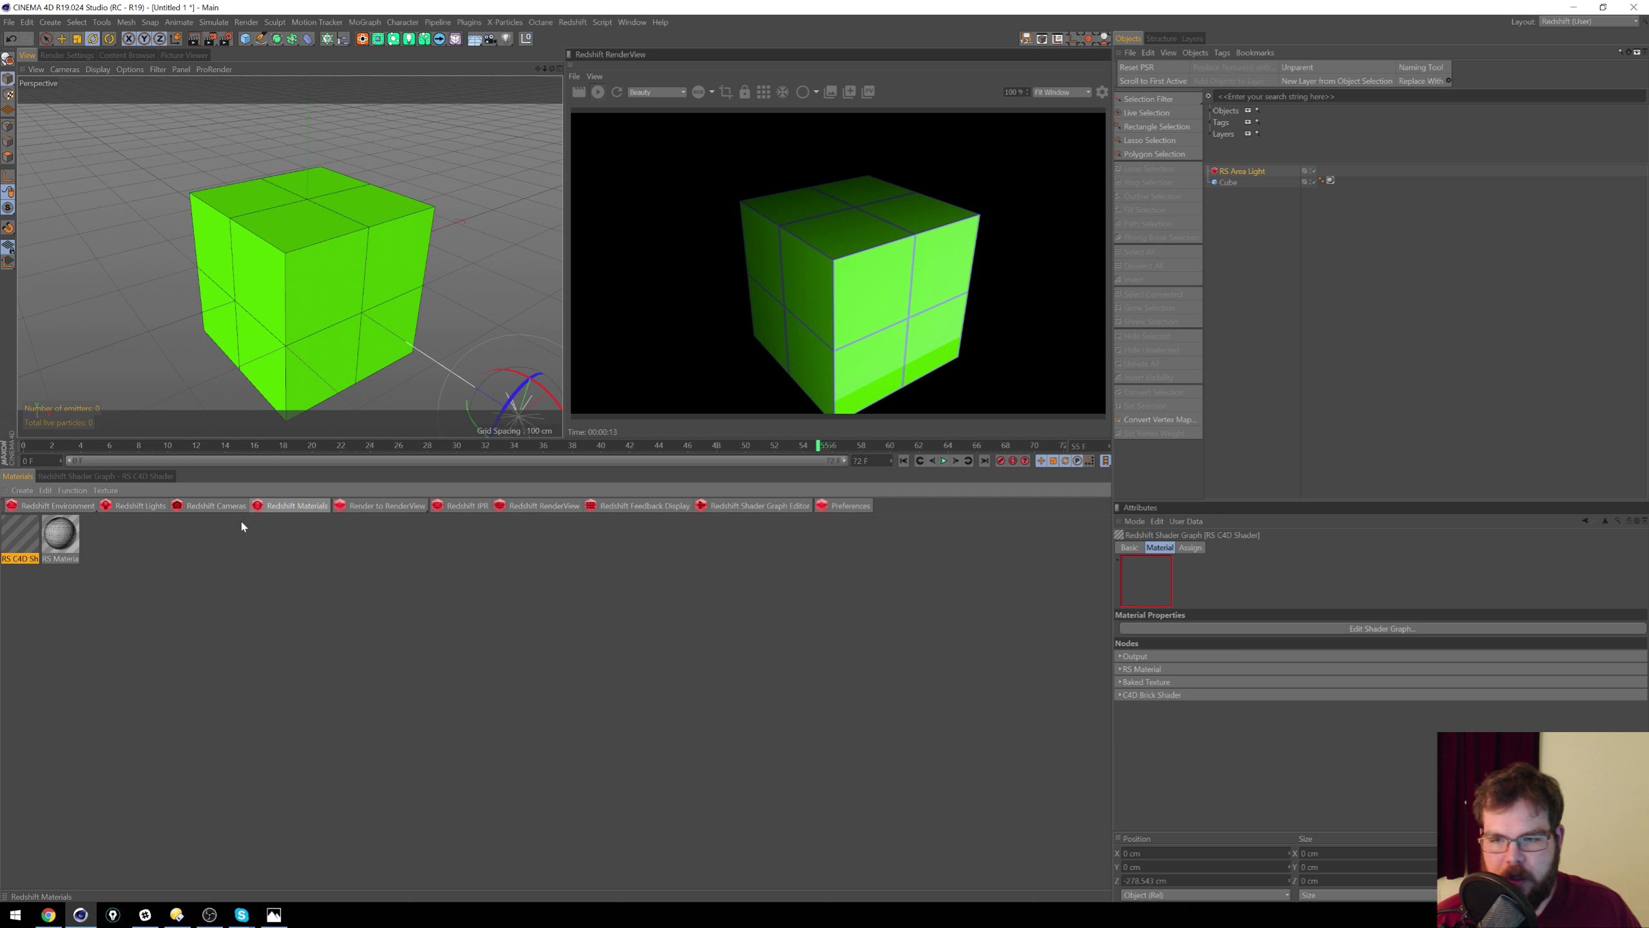
left_click_drag(24, 538, 1241, 182)
left_click(1330, 179)
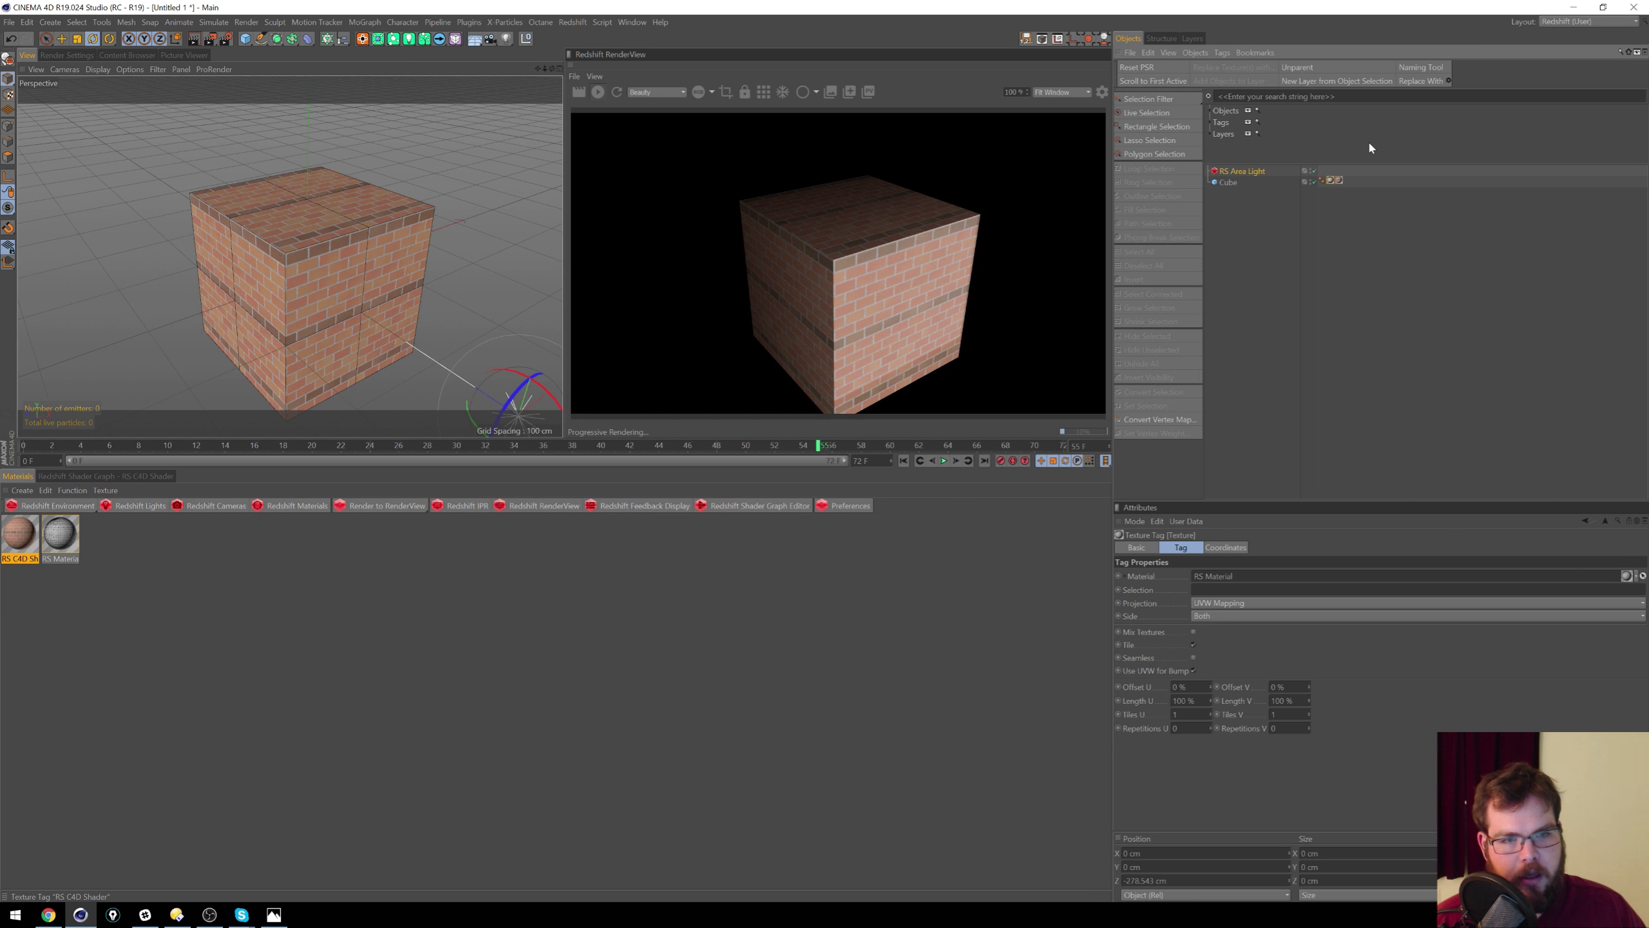
key("Delete")
Step: Replace the Brick shader in the RS C4D Shader material's C4D Brick Shader node with the MoGraph Color Shader
left_click(20, 534)
double_click(28, 541)
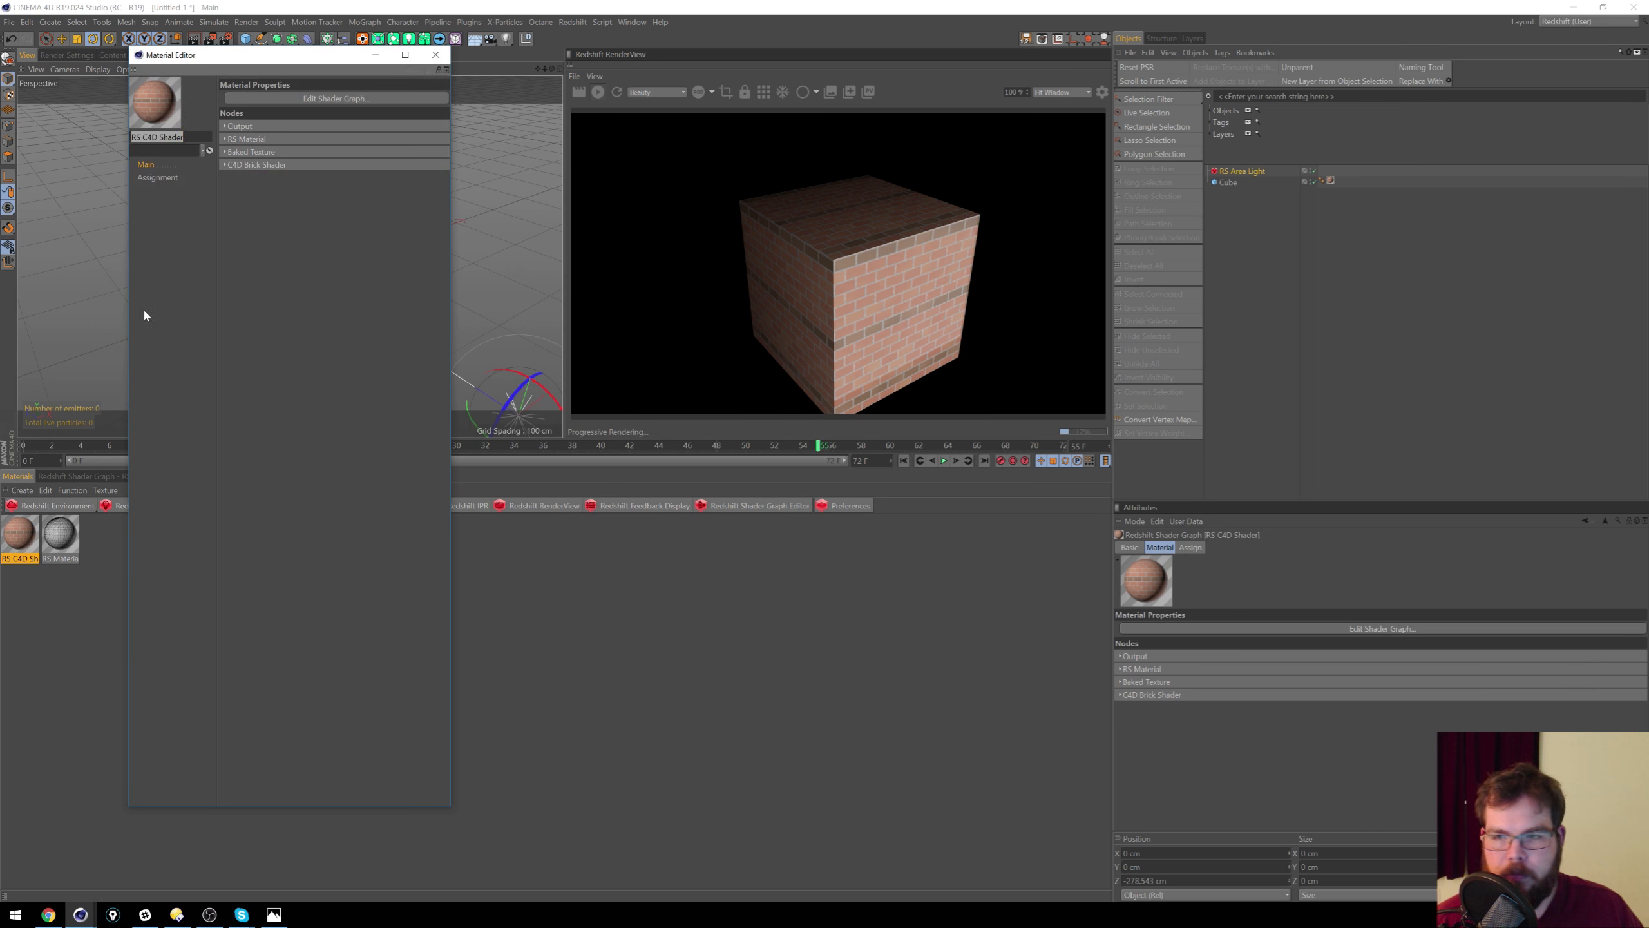
left_click(224, 165)
left_click(270, 276)
mouse_move(318, 571)
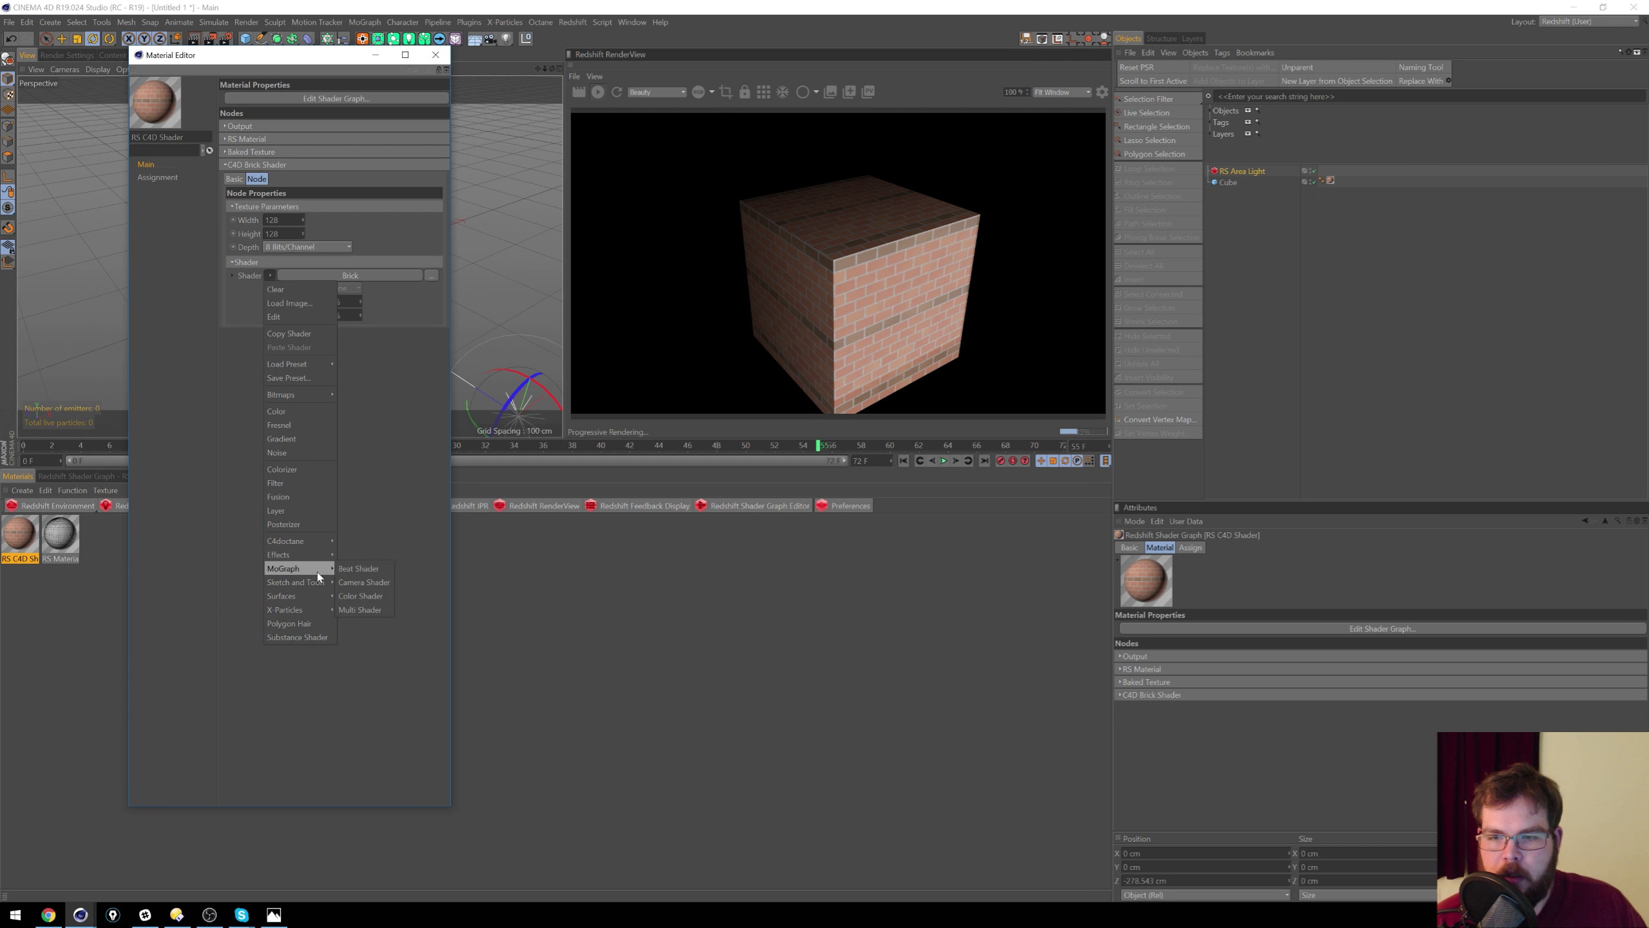
left_click(354, 596)
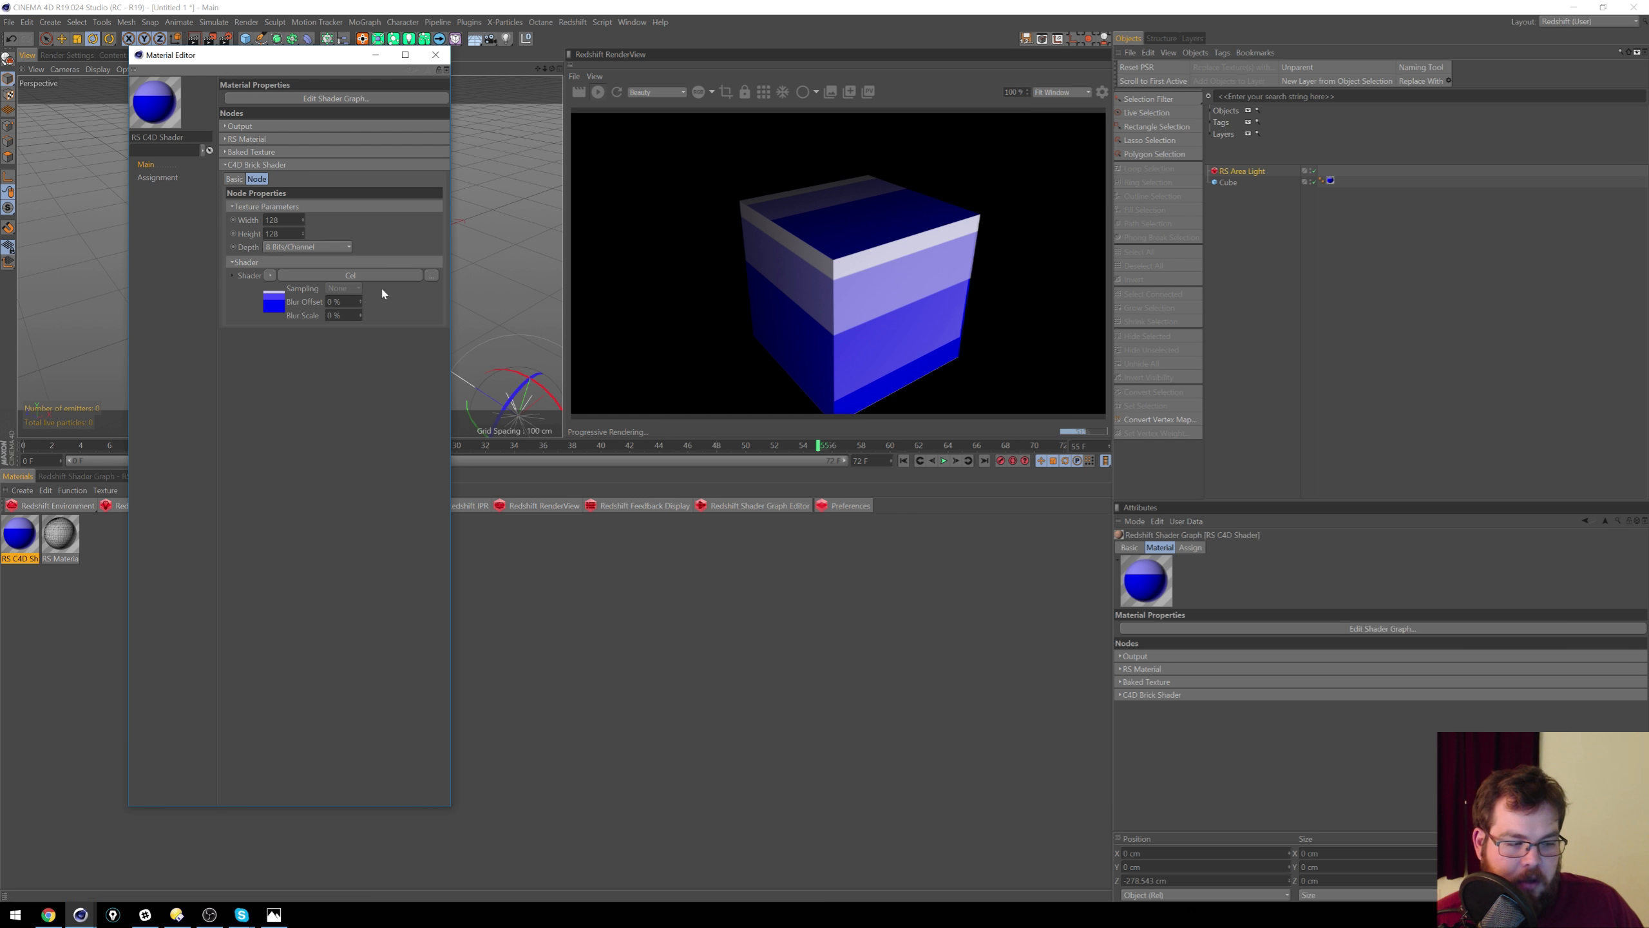
Step: Replace the Cube's material with the wireframe RS Material and return to that material's shader graph
left_click(61, 536)
left_click_drag(61, 536, 1331, 183)
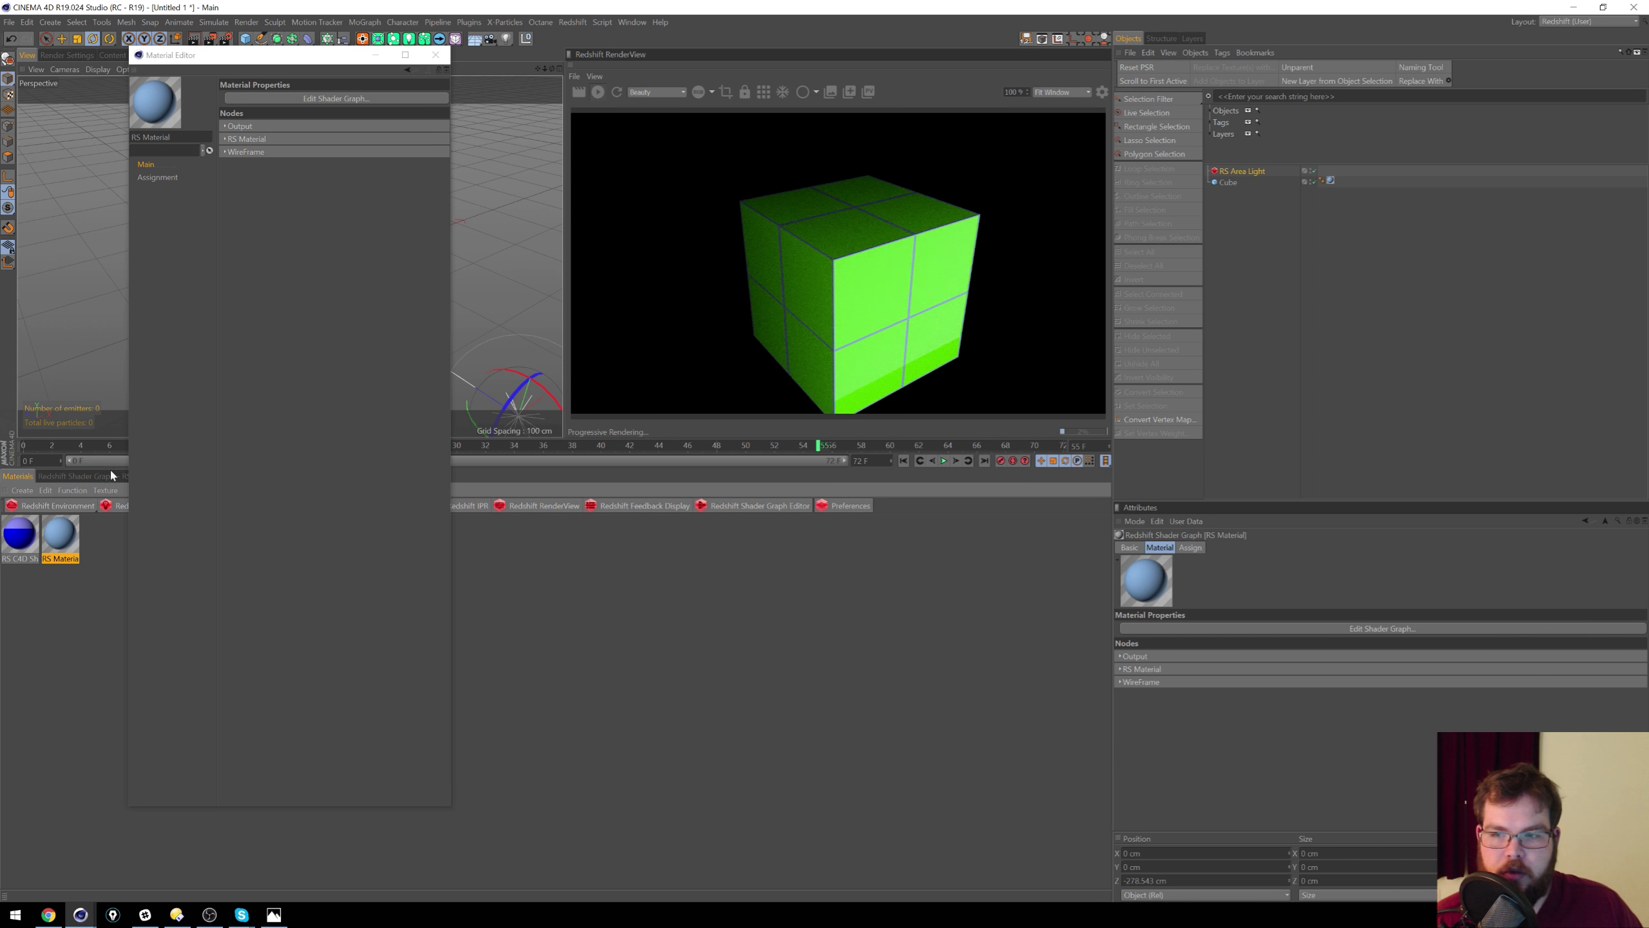
left_click(108, 474)
left_click(376, 55)
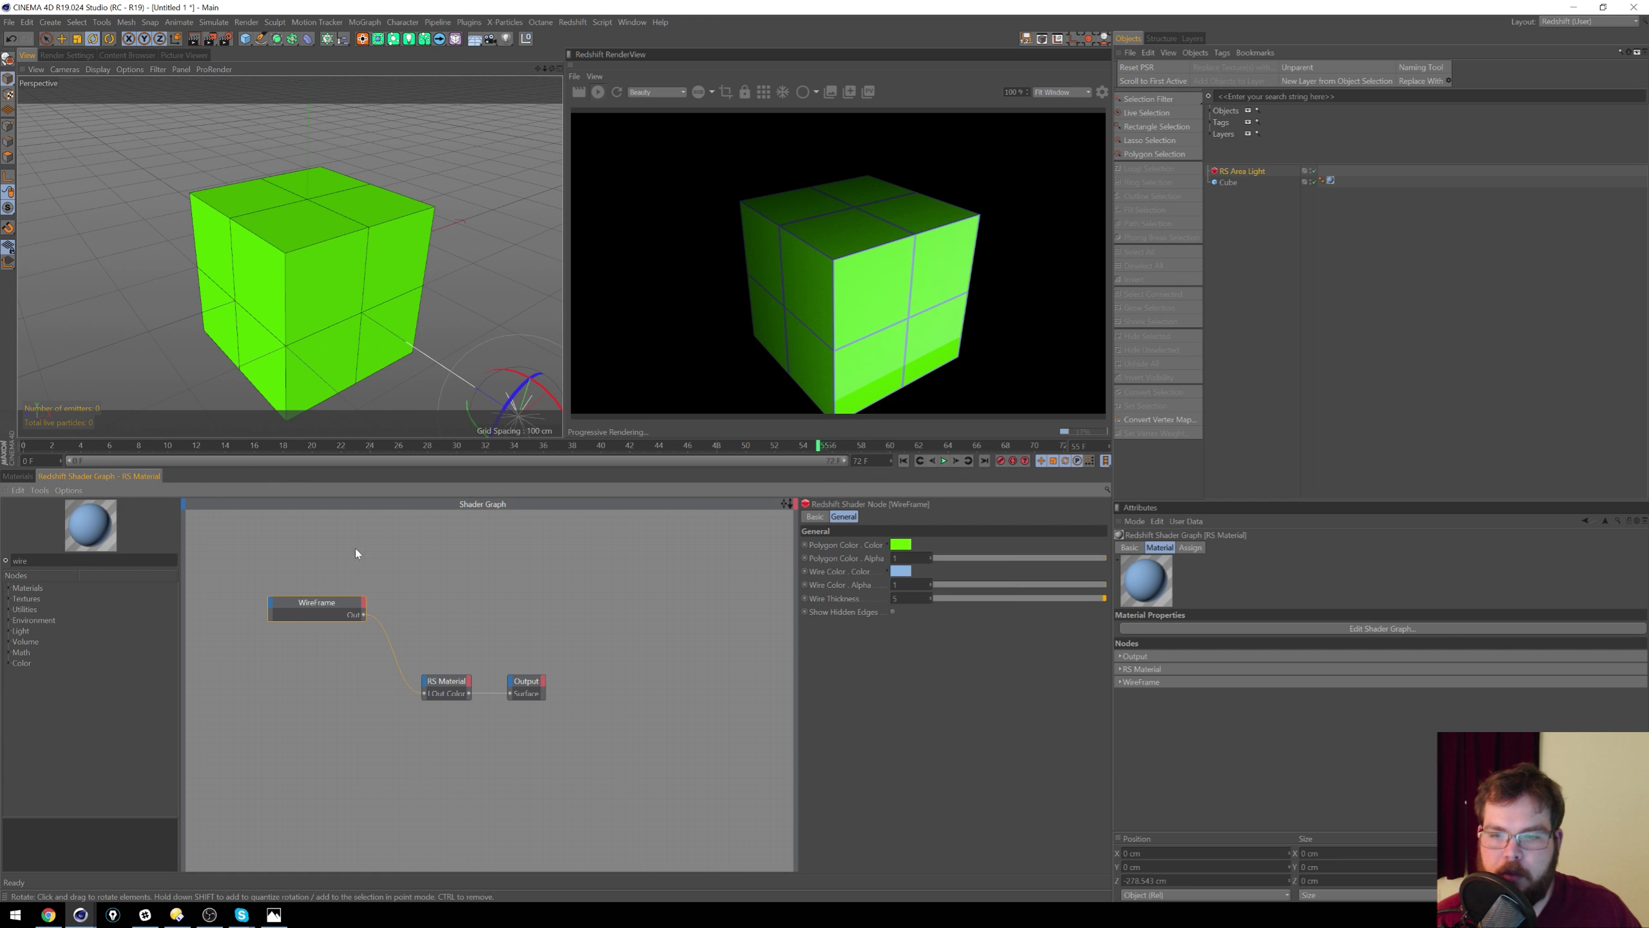
Step: Find the Curvature texture node and add it to the shader graph below the WireFrame node
double_click(20, 560)
type("cur")
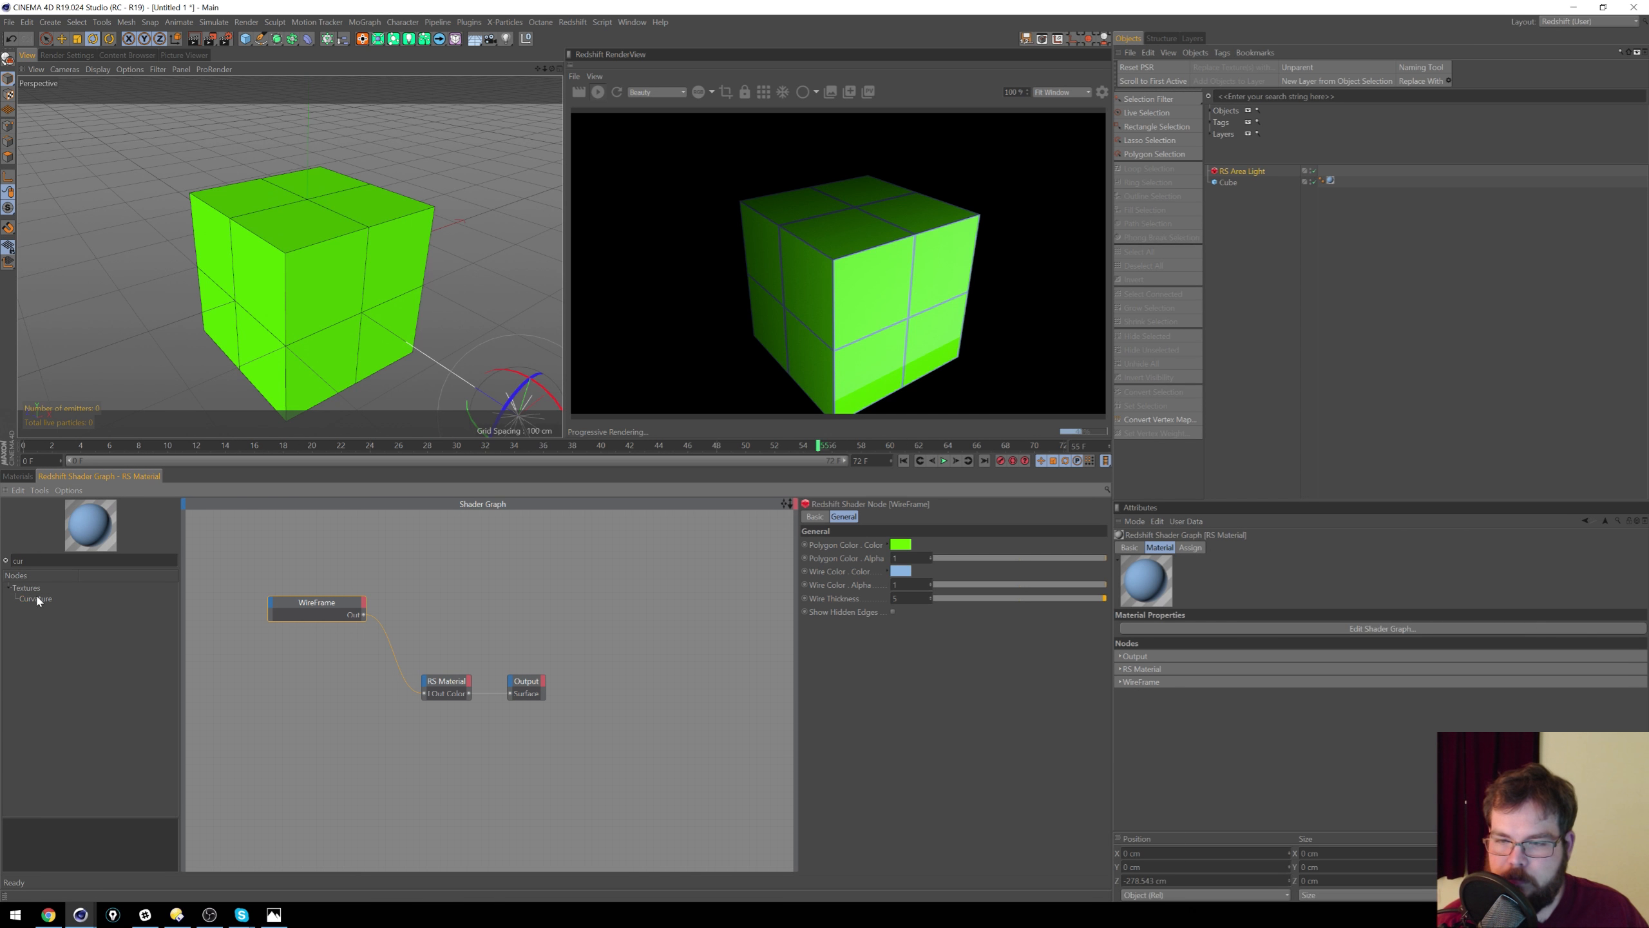
left_click_drag(35, 599, 295, 669)
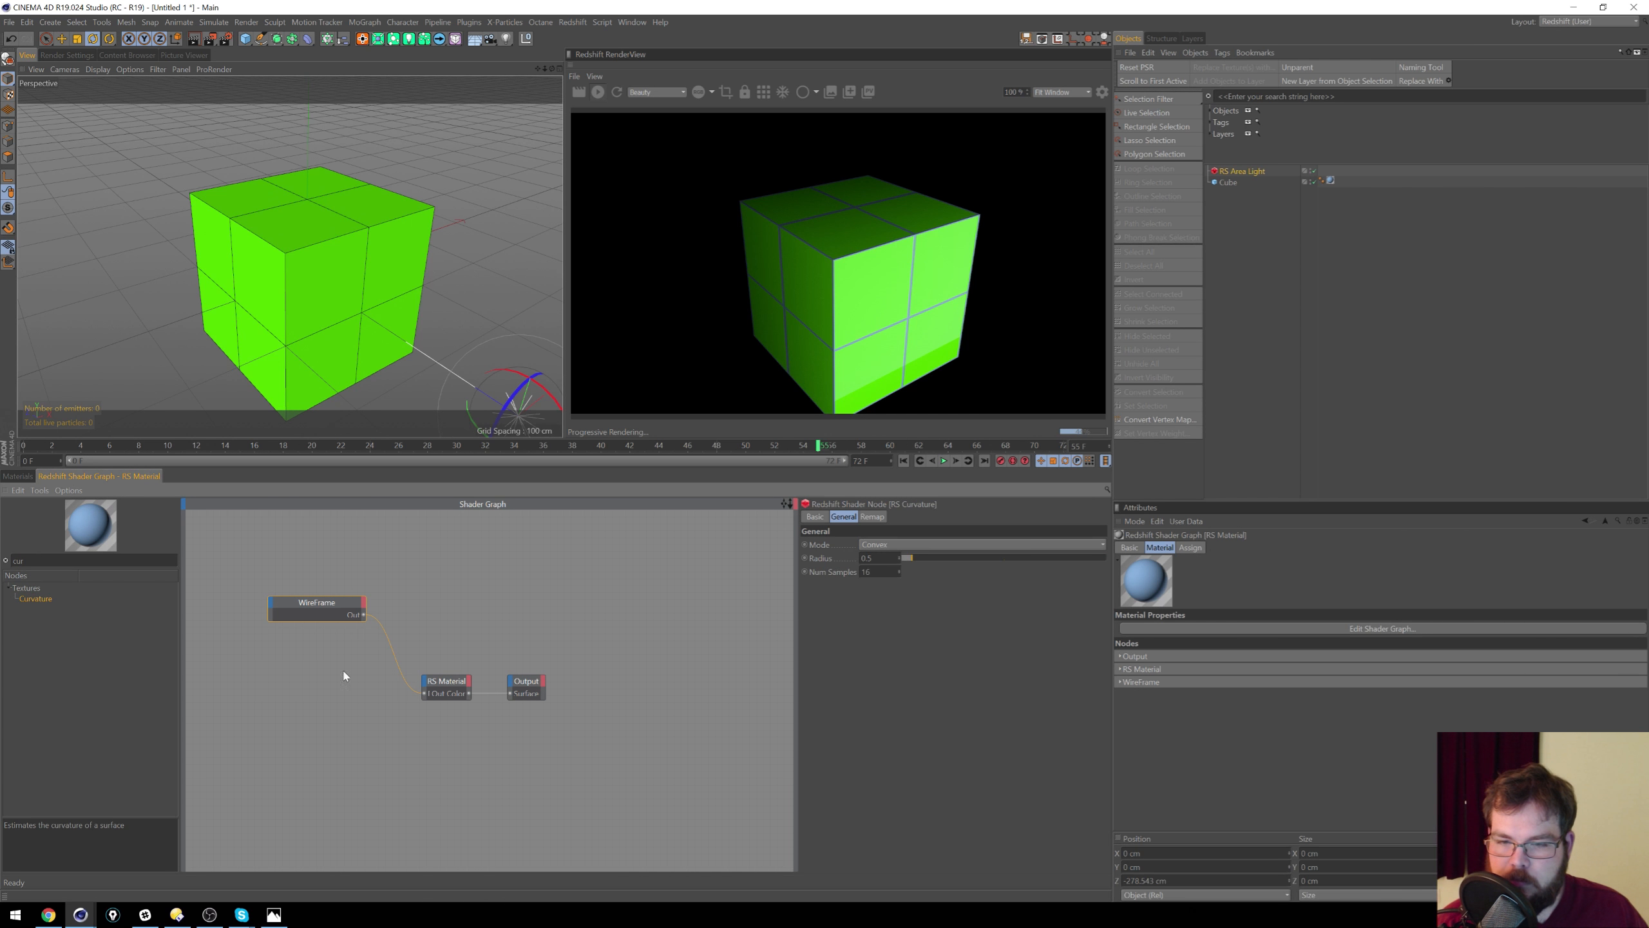
Step: Try to feed the WireFrame node's output into an input of the RS Curvature node
left_click_drag(365, 621, 299, 610)
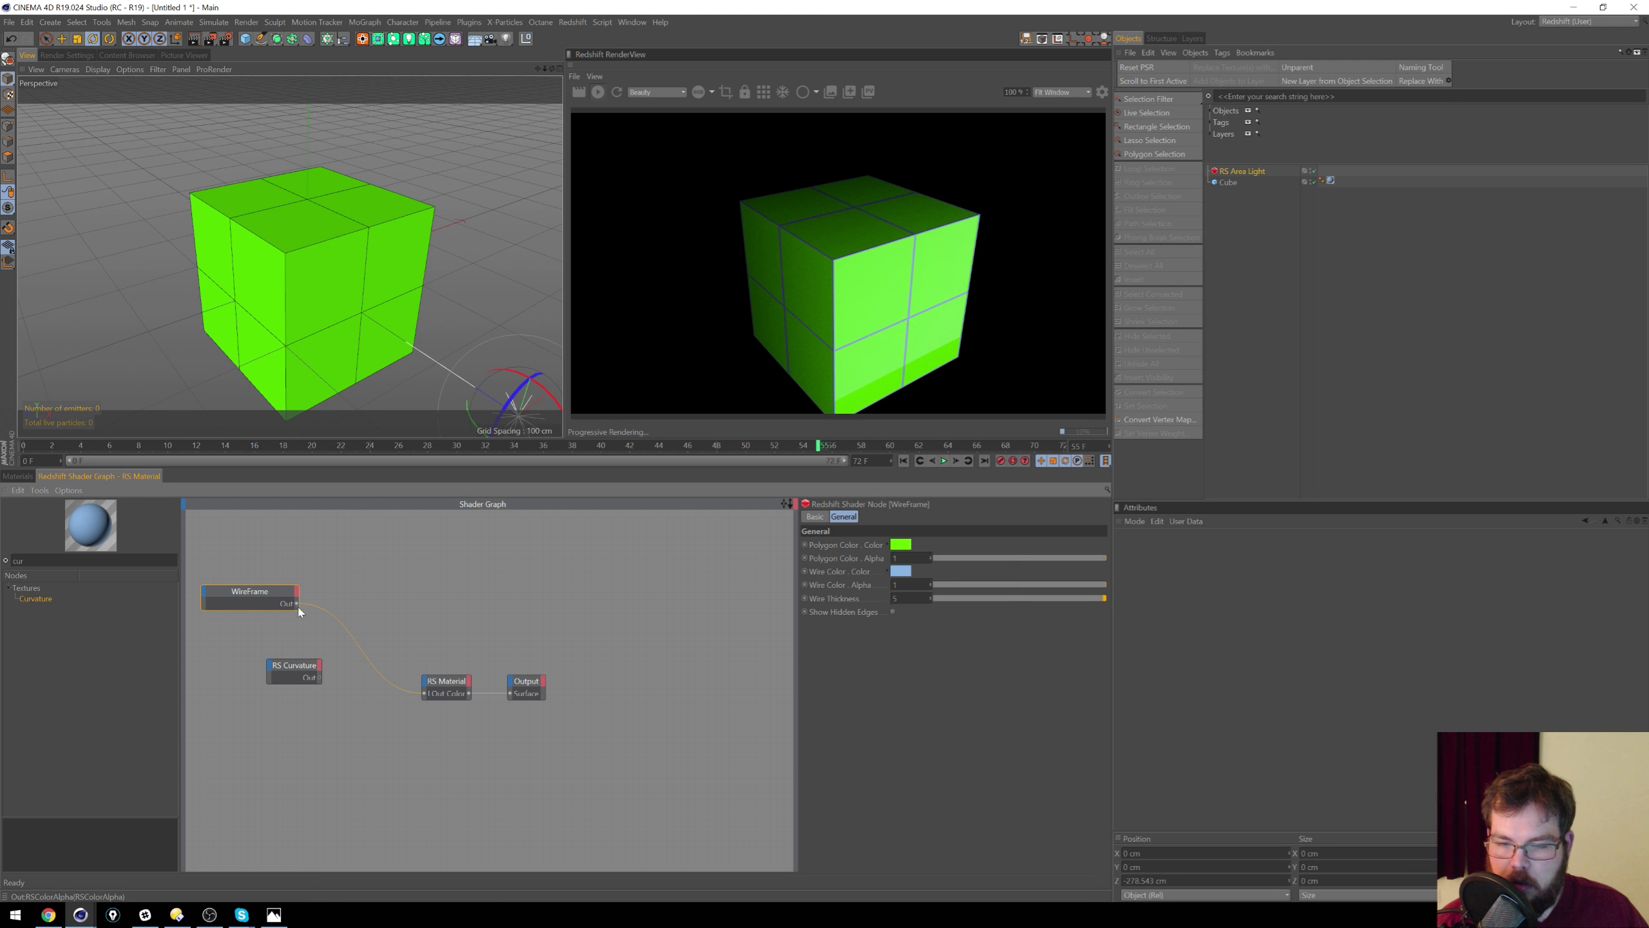
left_click_drag(270, 668, 271, 669)
mouse_move(312, 672)
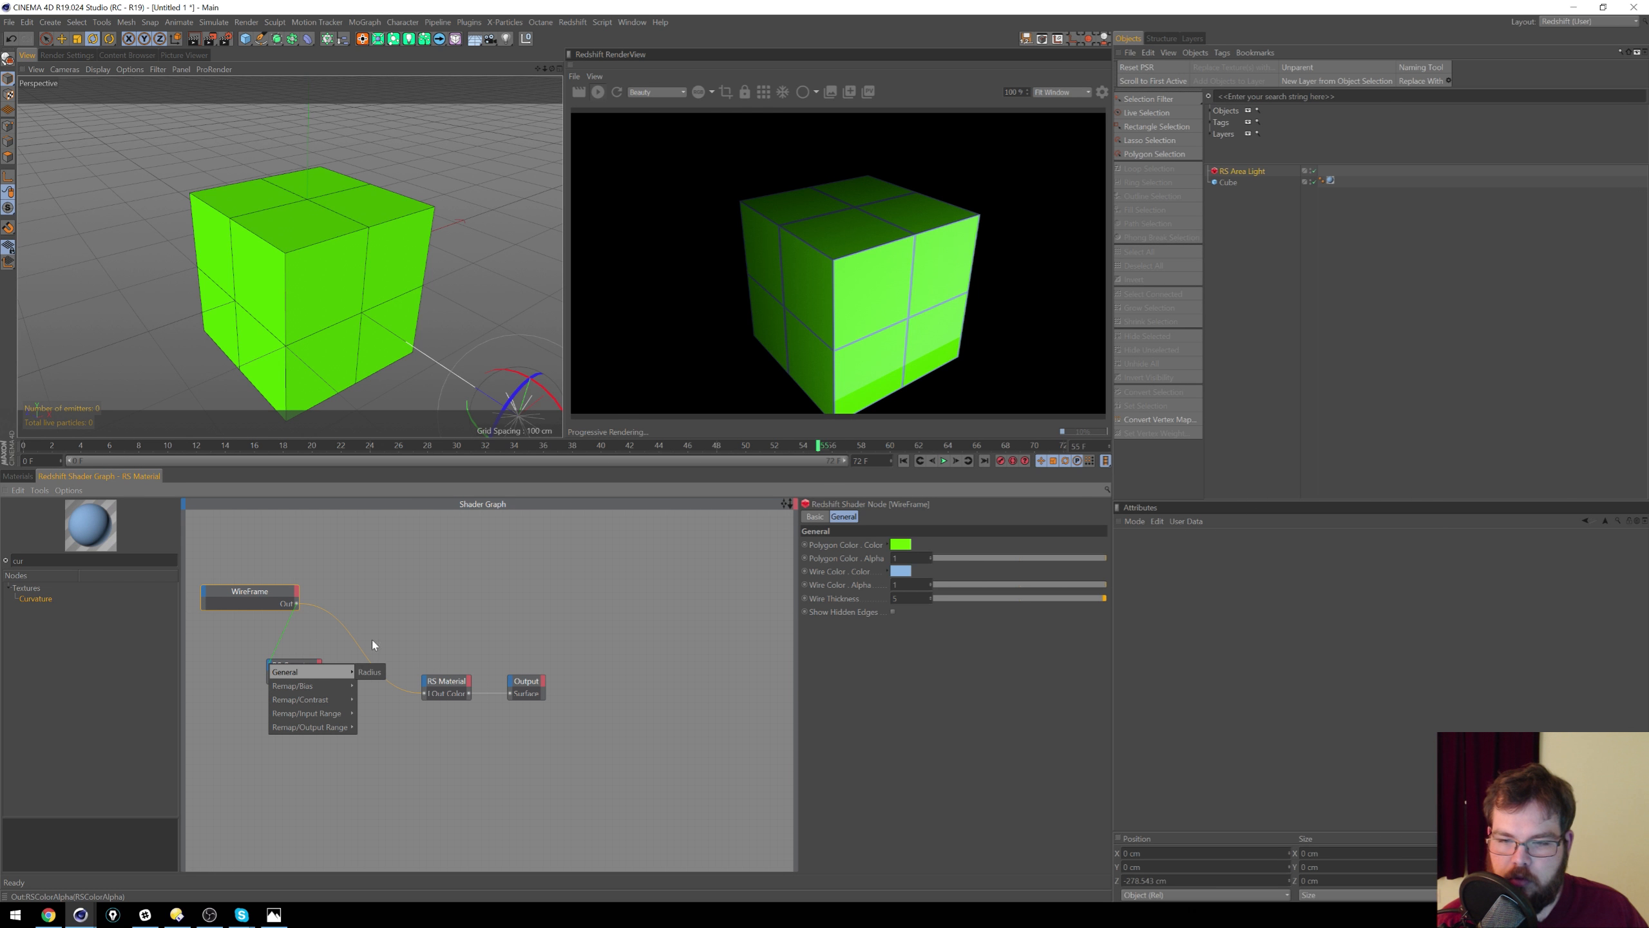
left_click(372, 643)
Step: Try to feed the RS Curvature node's output into the WireFrame node, and rearrange the WireFrame node in the graph
left_click_drag(267, 598, 401, 608)
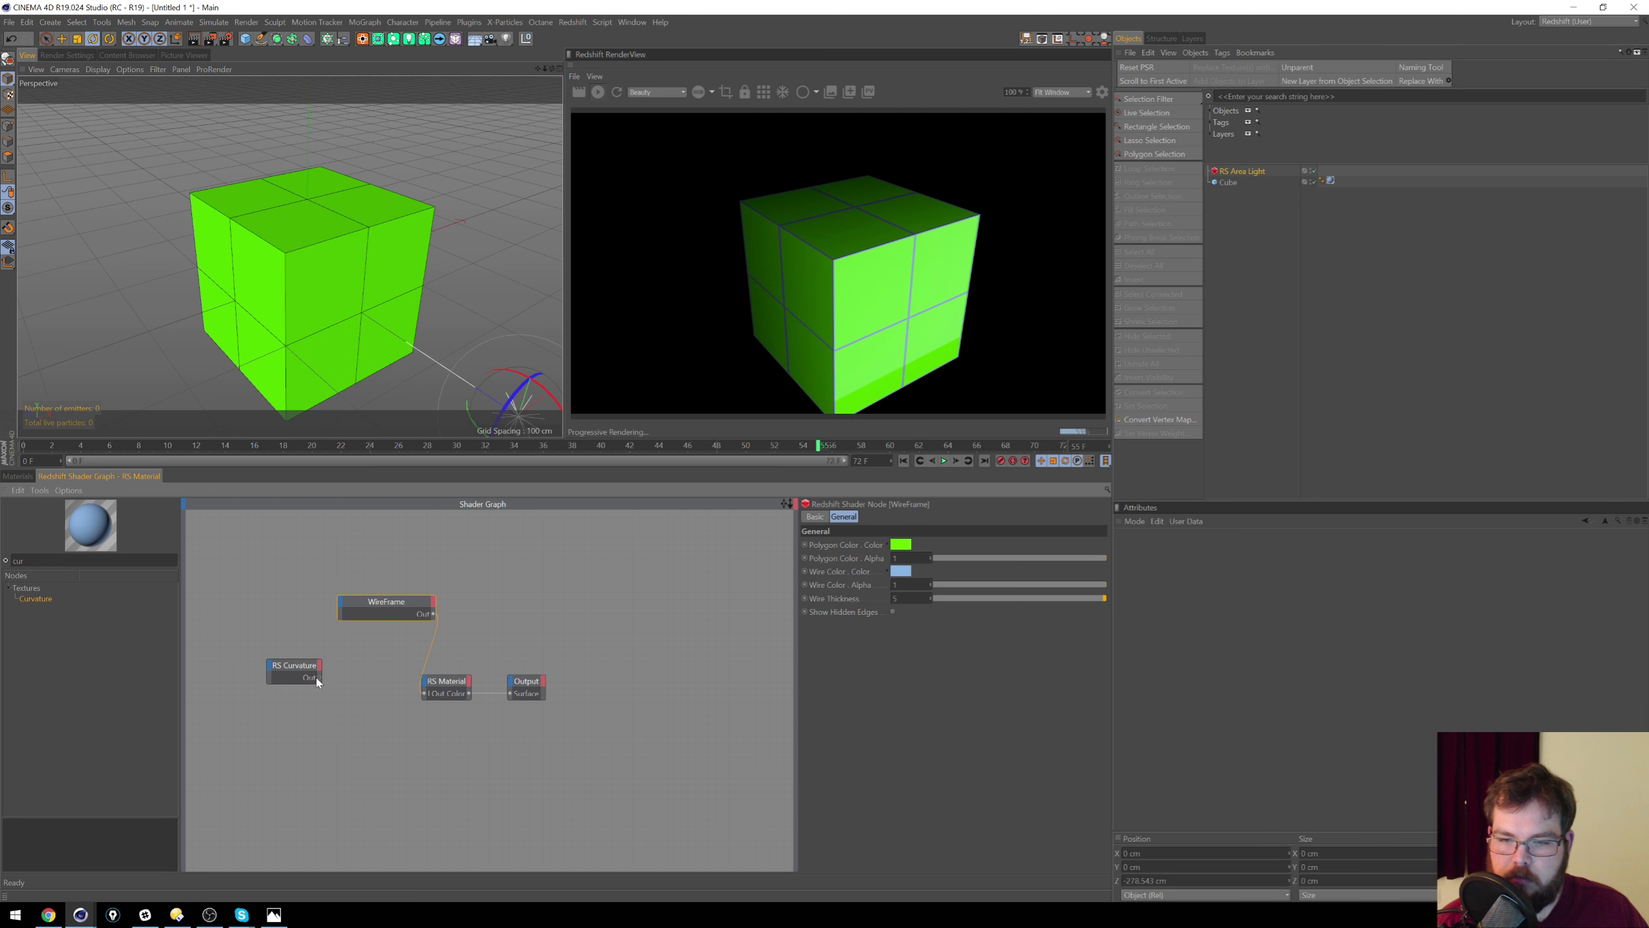
left_click_drag(318, 677, 342, 606)
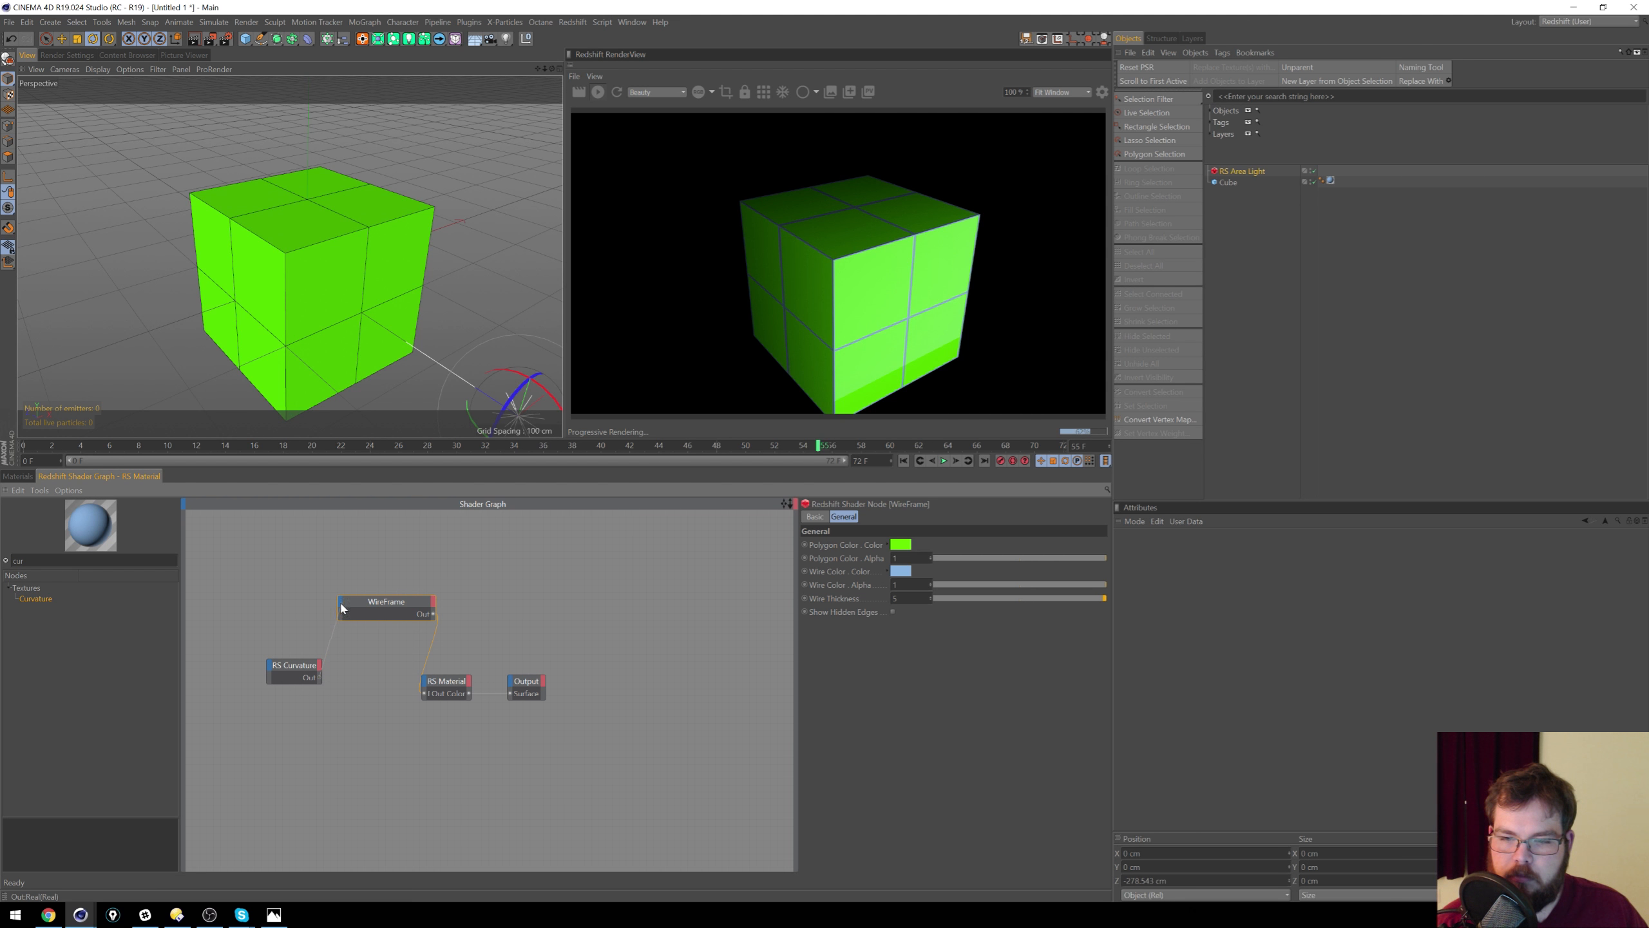
mouse_move(319, 678)
left_mouse_down()
mouse_move(352, 594)
mouse_move(326, 679)
left_mouse_up()
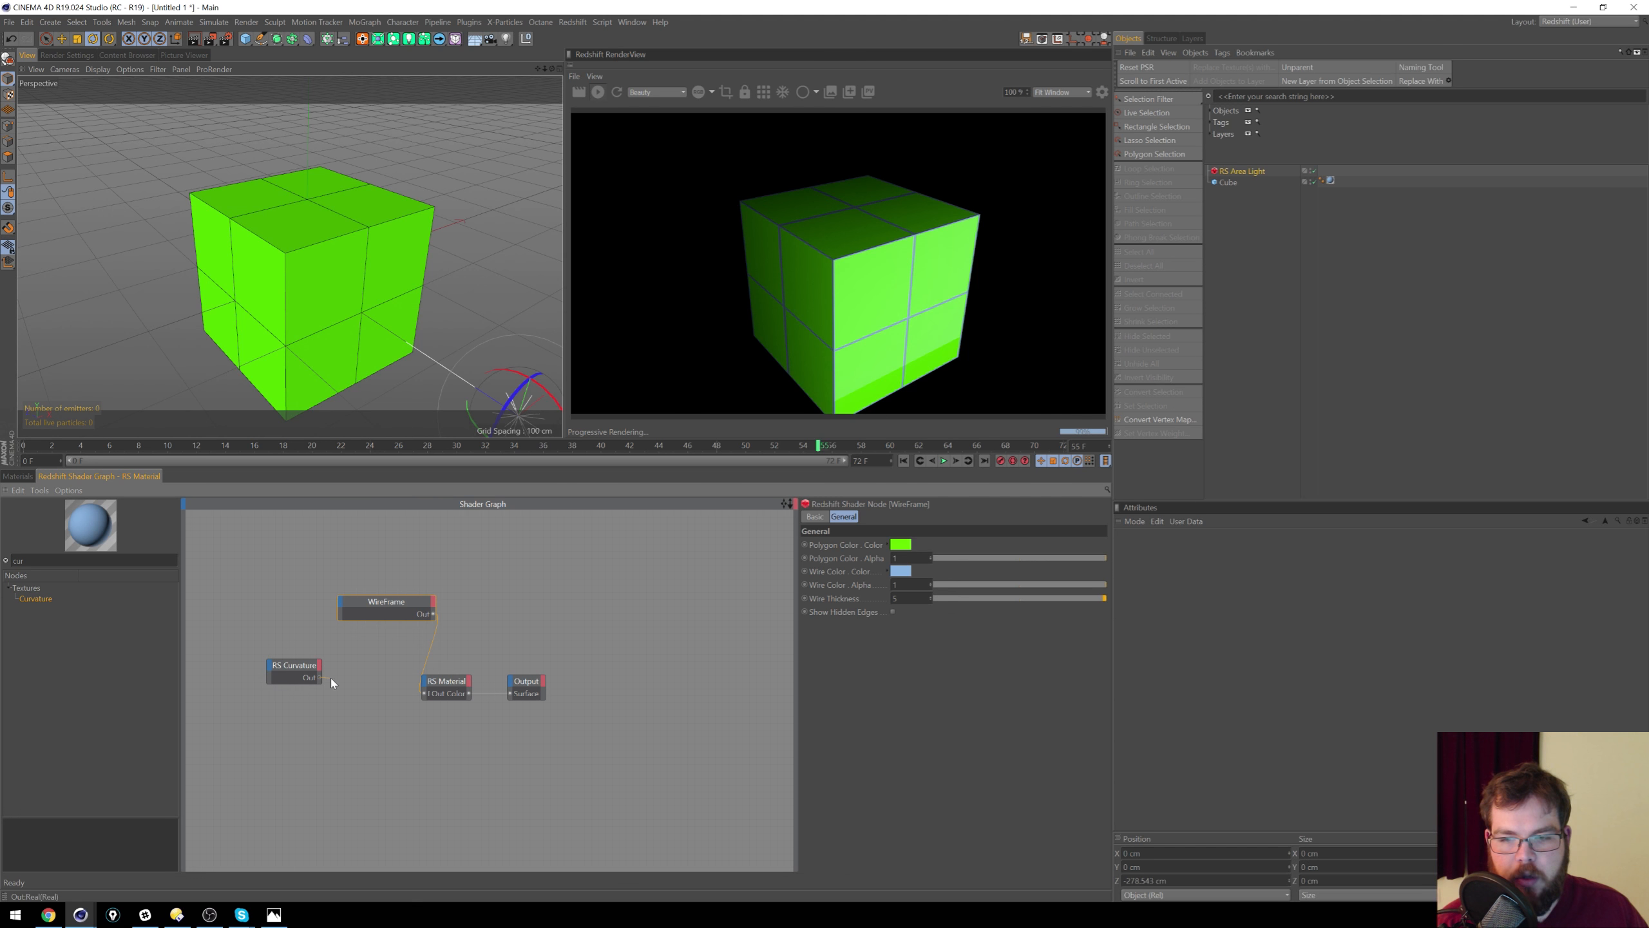
left_click_drag(342, 607, 343, 605)
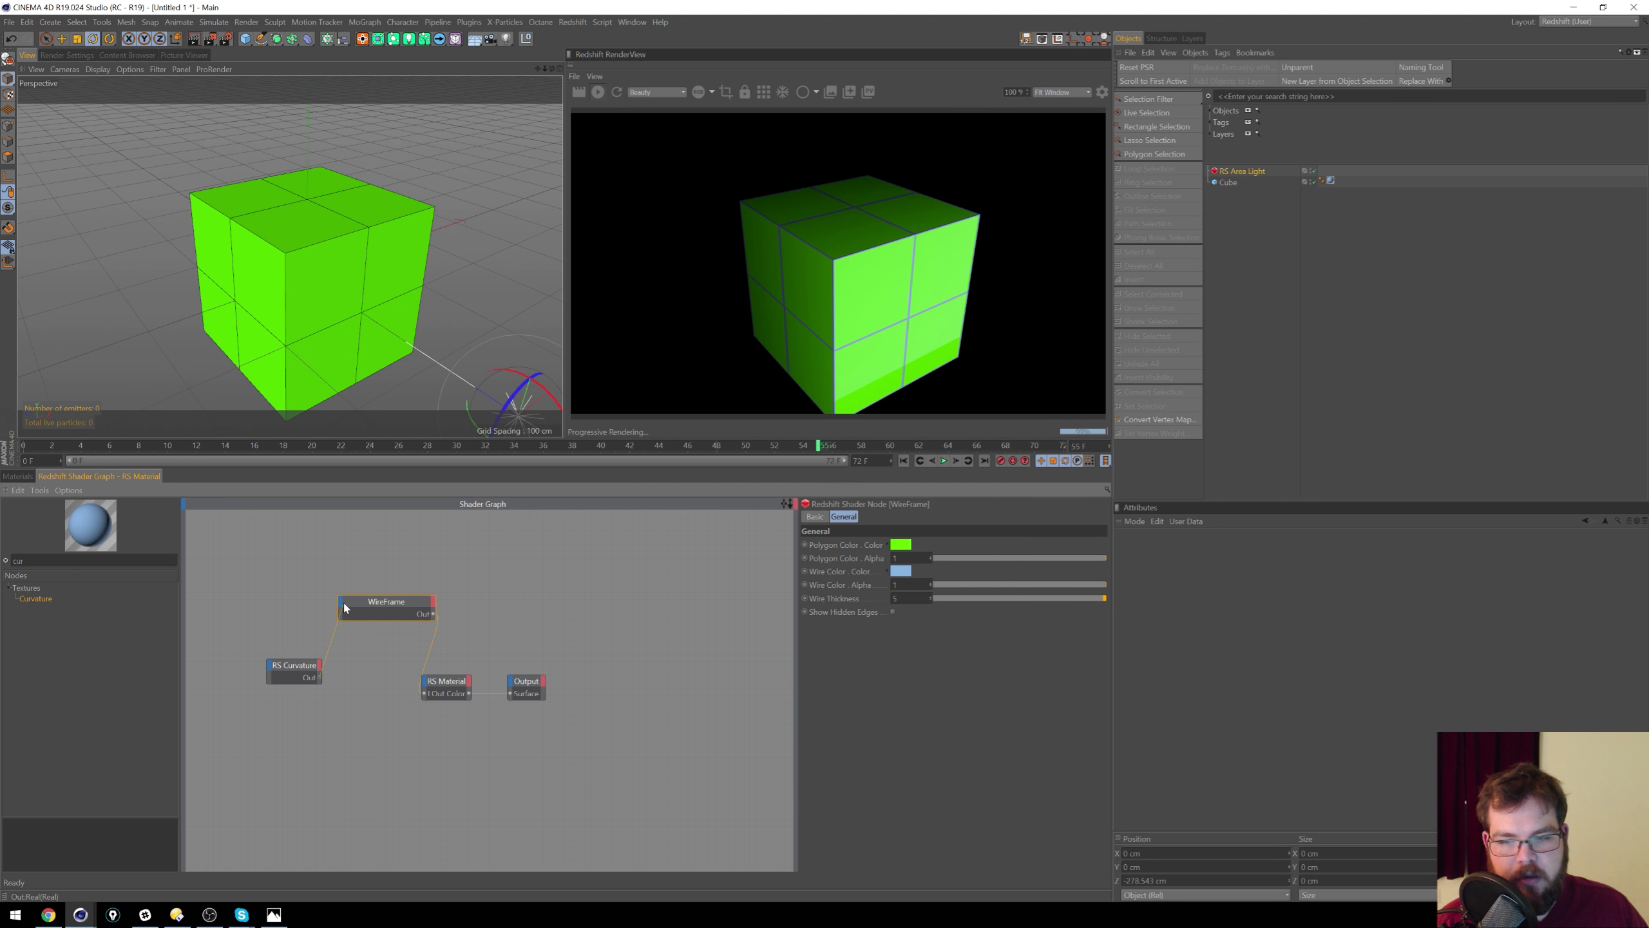
left_click_drag(343, 605, 695, 585)
left_click_drag(815, 571, 825, 560)
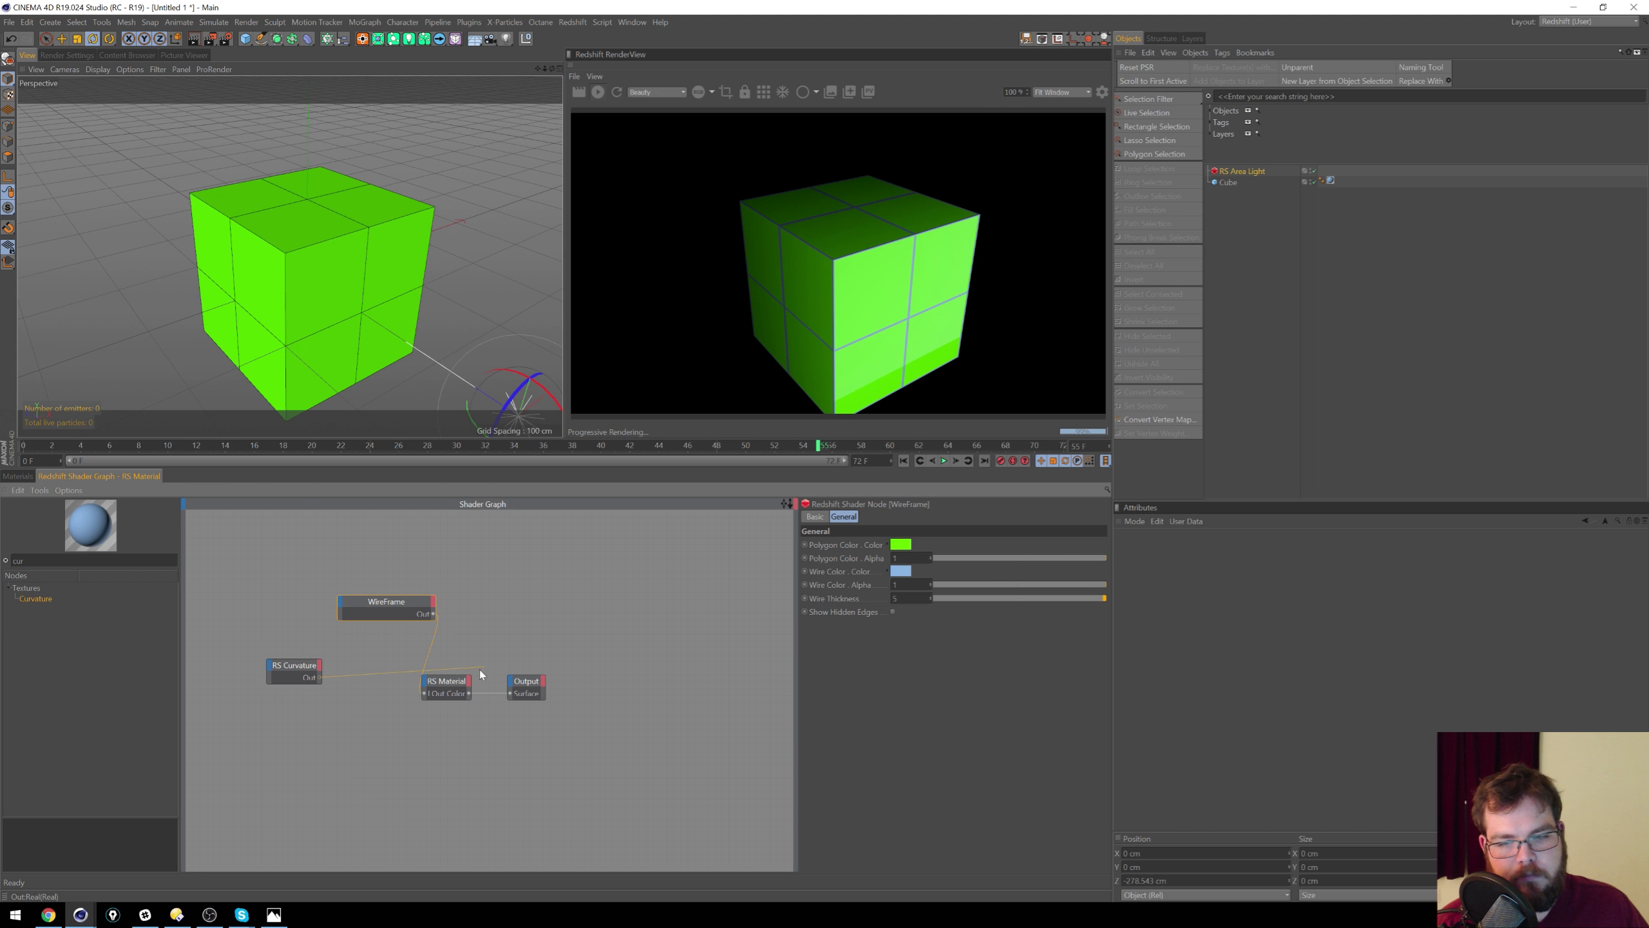
left_click_drag(396, 603, 317, 598)
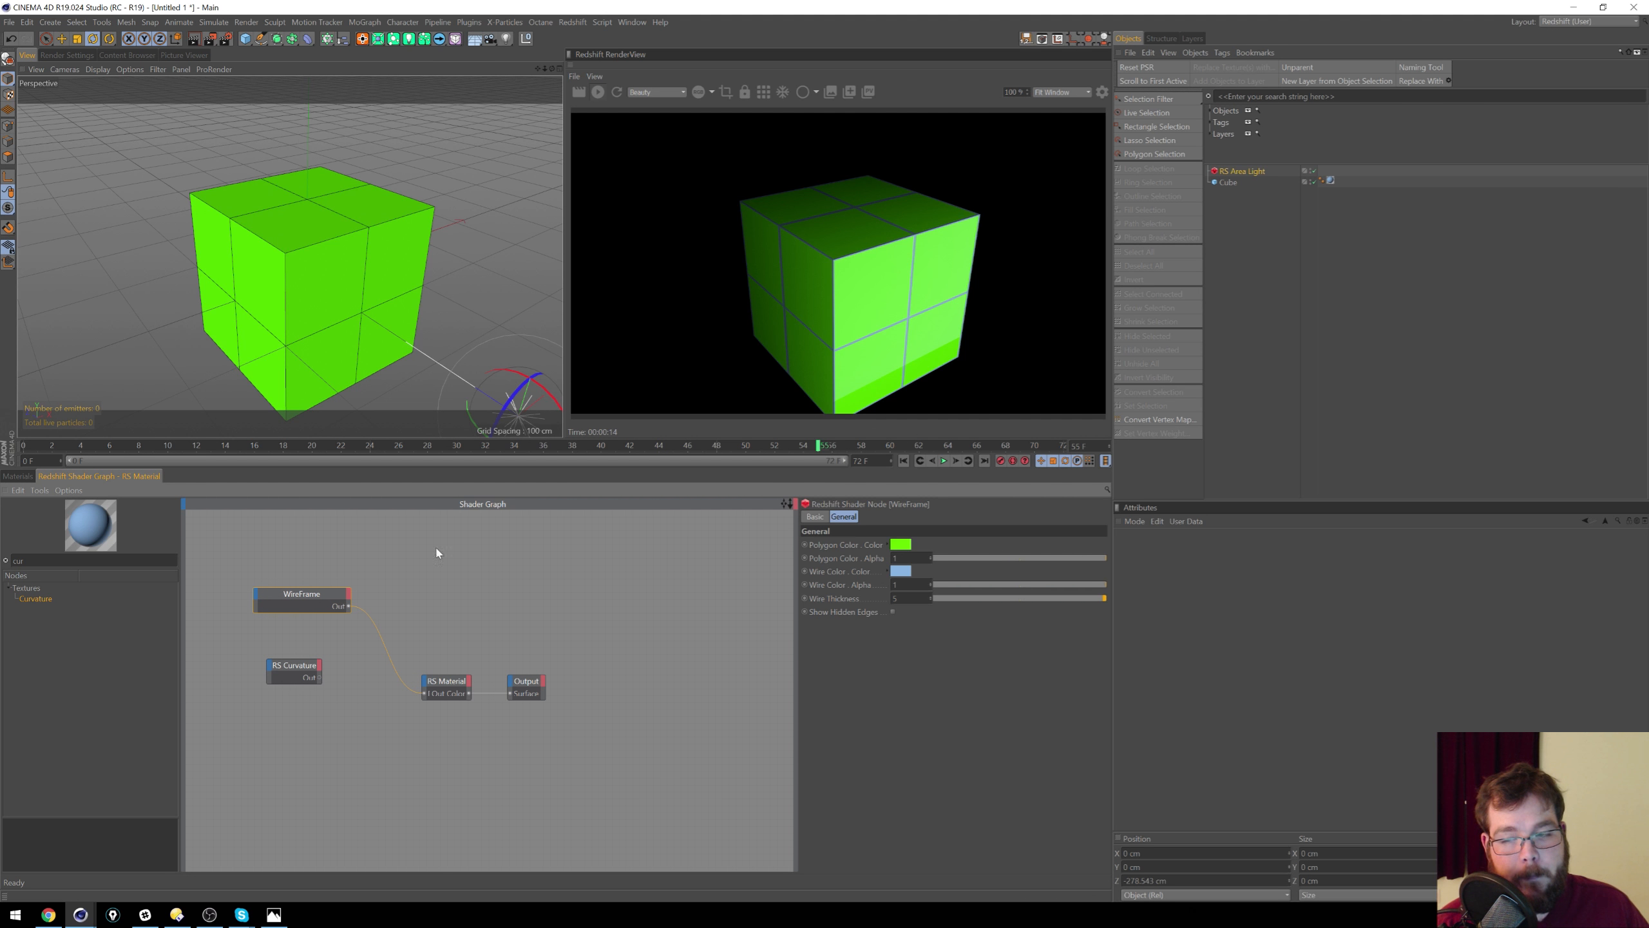
Step: Try a Material Blender node in the shader graph, making room around RS Material and Output, and delete the blender
type("blen")
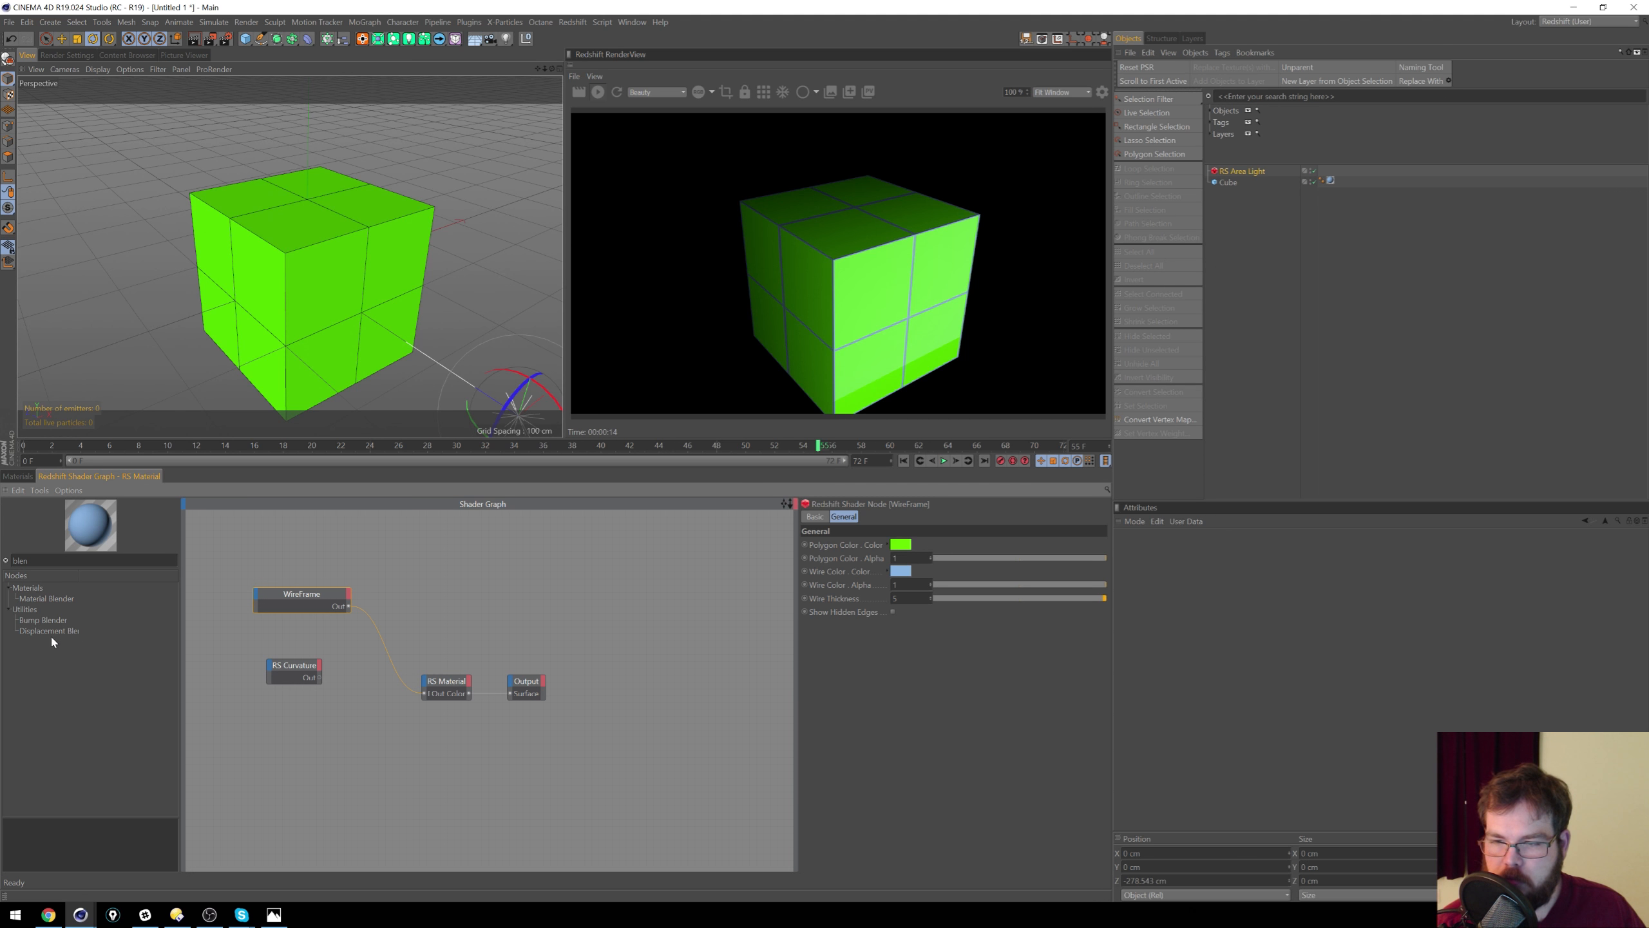
left_click_drag(47, 599, 387, 702)
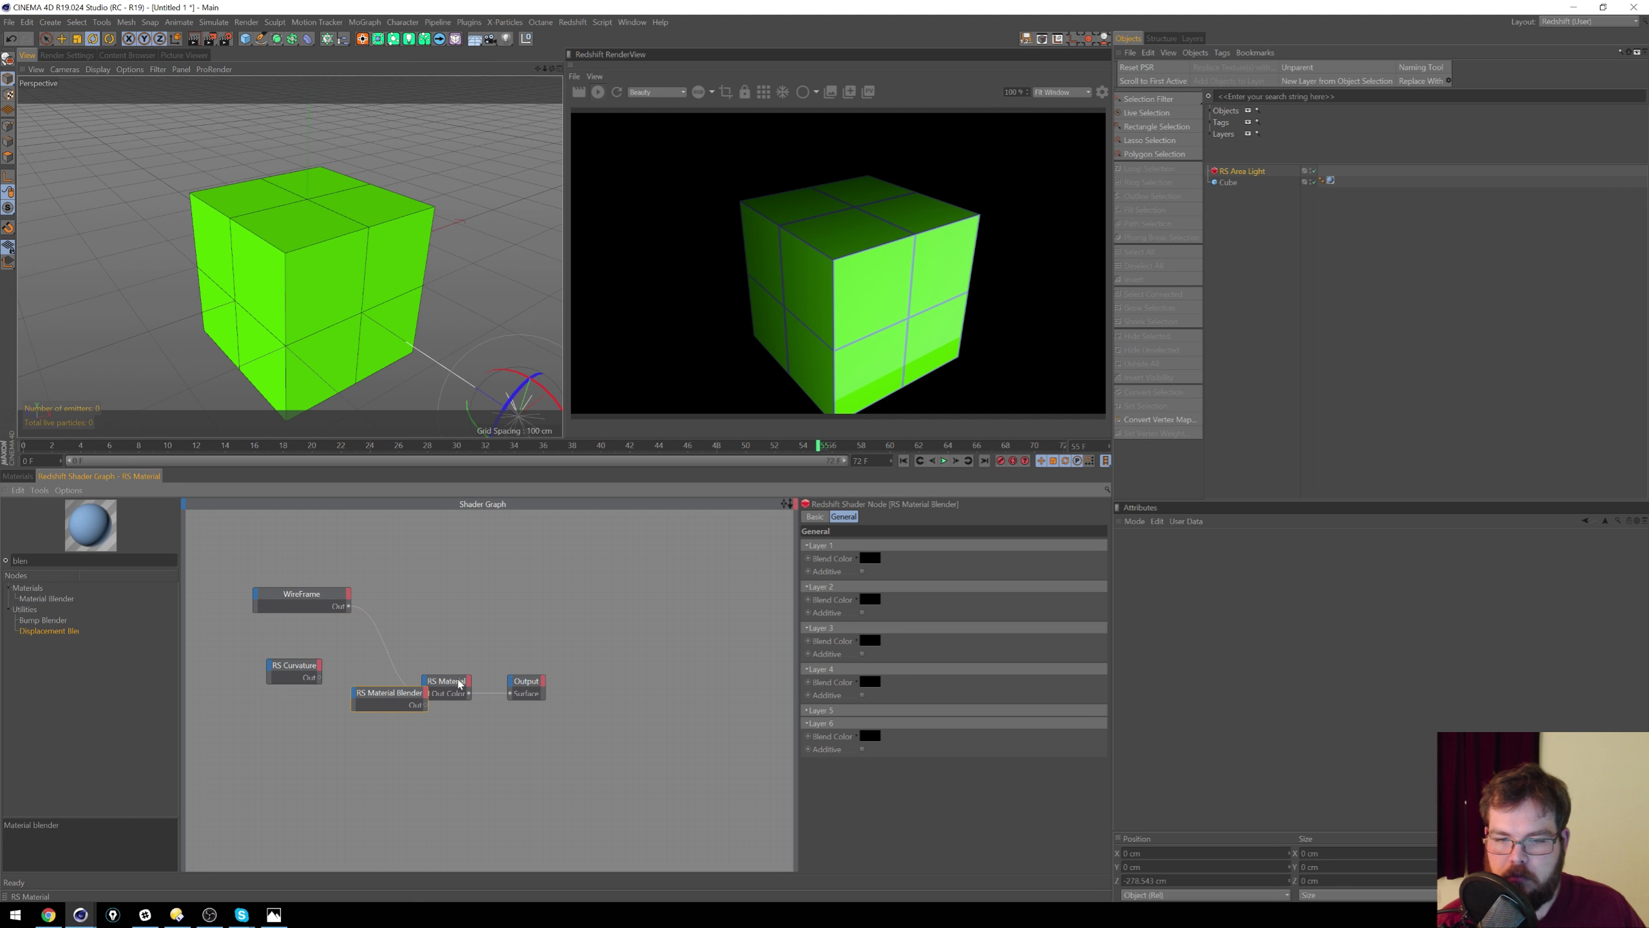
left_click_drag(526, 682, 571, 629)
left_click_drag(446, 683, 414, 636)
left_click_drag(410, 704, 491, 705)
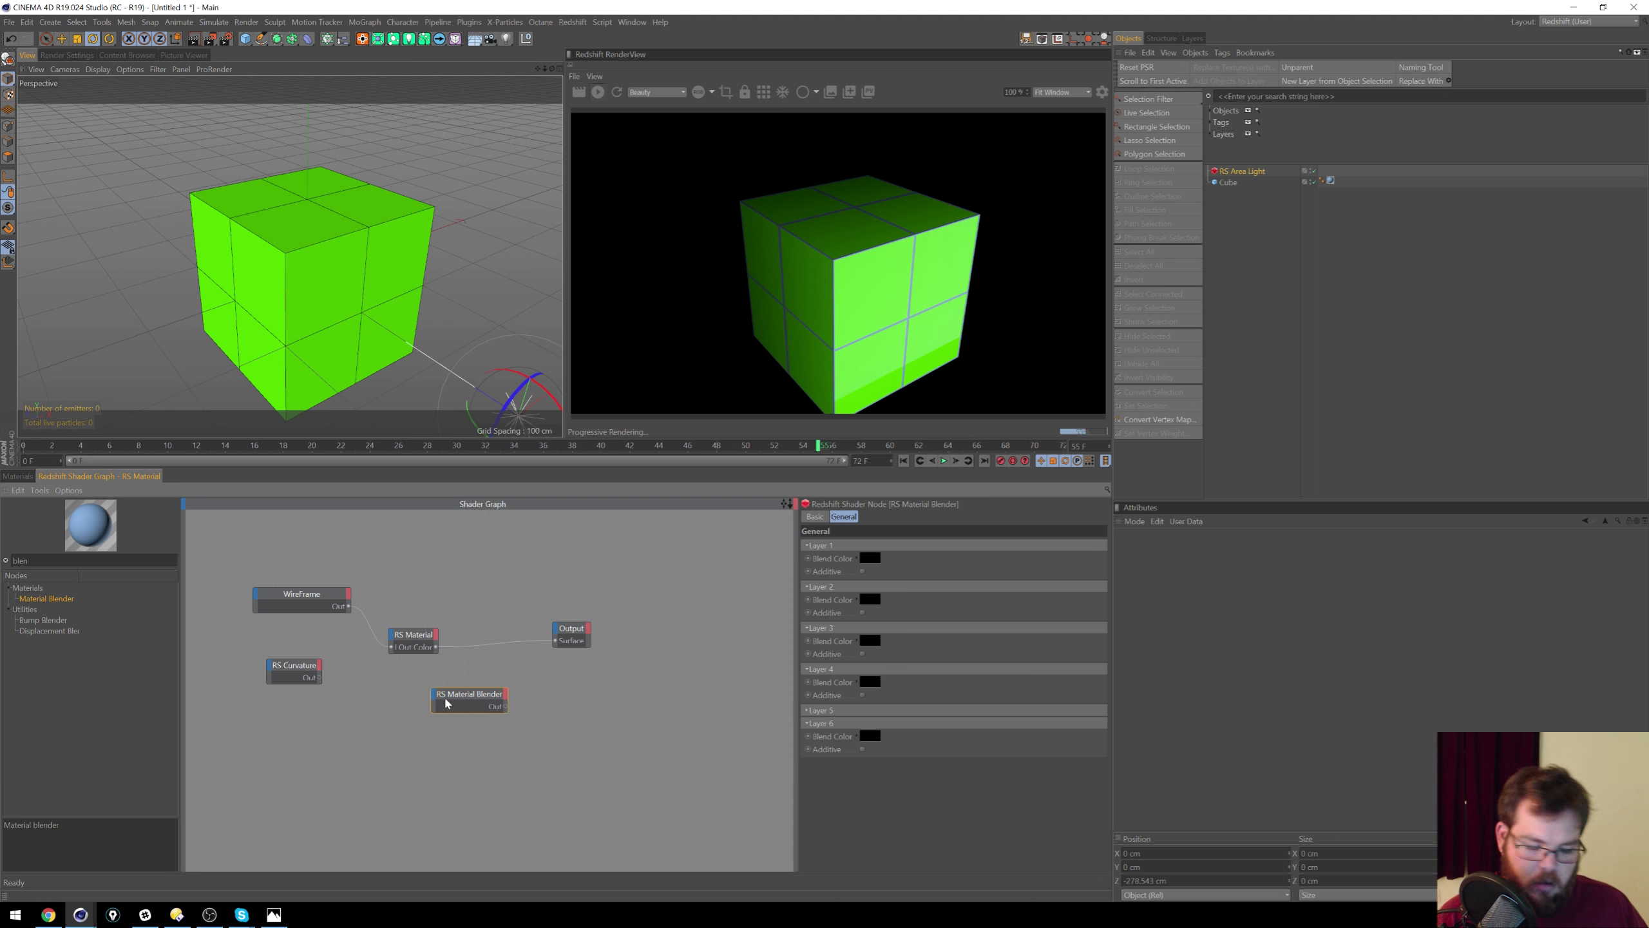
key("Delete")
Step: Add a Color Layer node to the shader graph, and connect the WireFrame output to its Base Color
left_click_drag(414, 629, 460, 625)
left_click(26, 560)
type("layer")
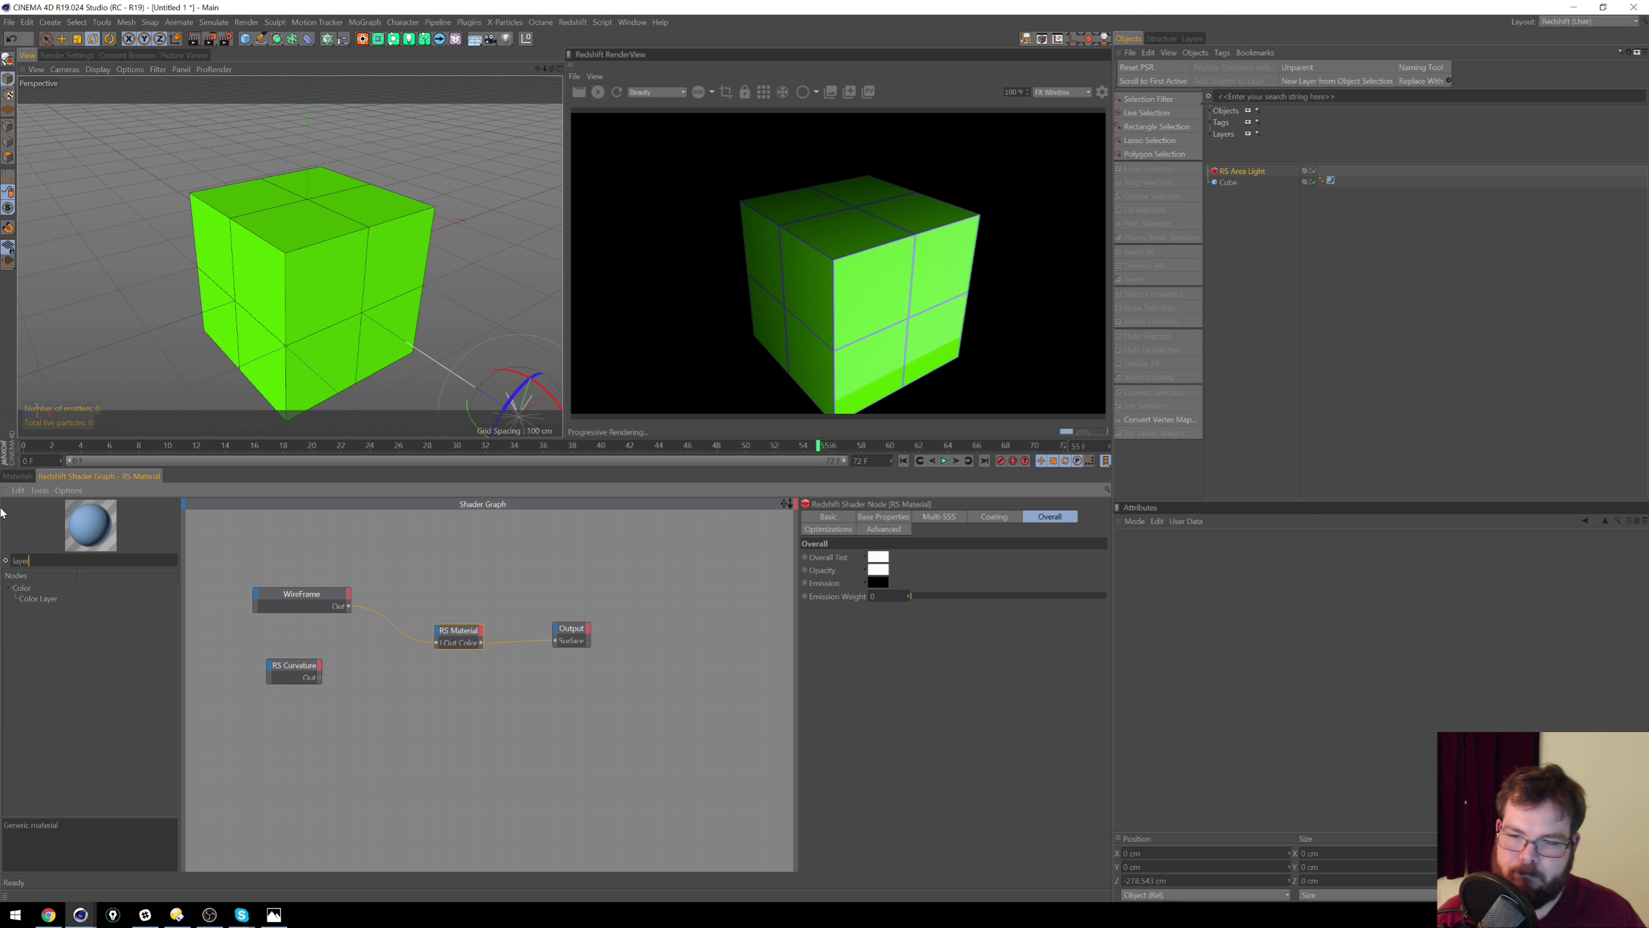
left_click_drag(310, 637, 352, 654)
left_click_drag(461, 639, 495, 632)
Step: Connect the Color Layer's Out Color to RS Material's color input, and RS Curvature's output to Layer 1 Mask
left_click(438, 680)
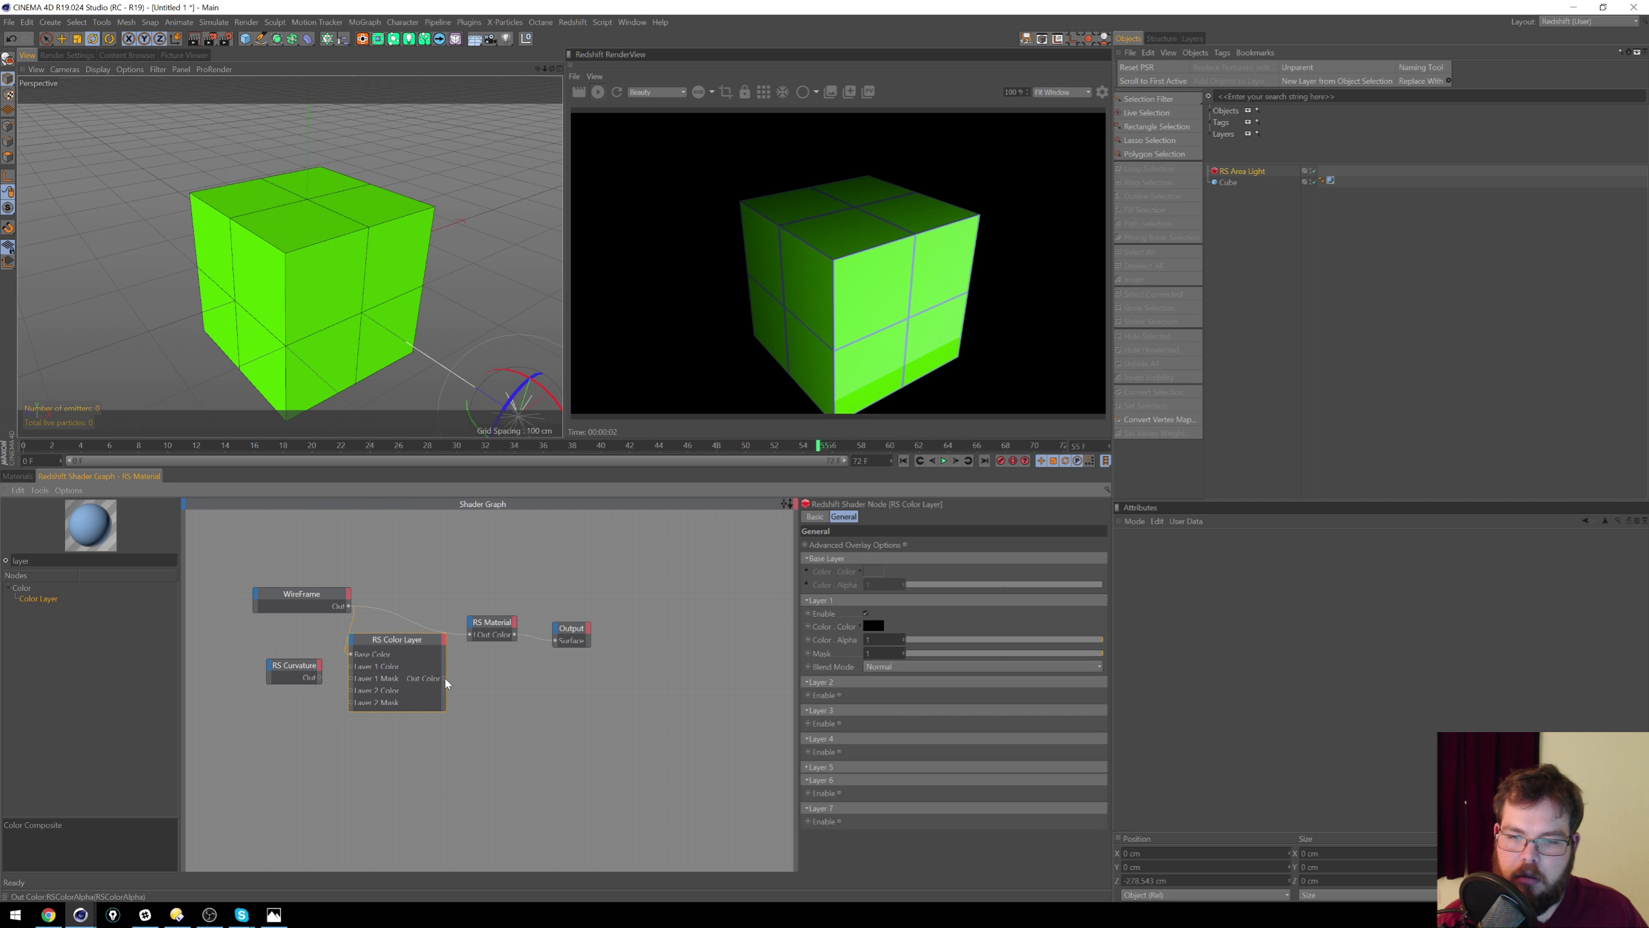
left_click_drag(473, 642, 471, 635)
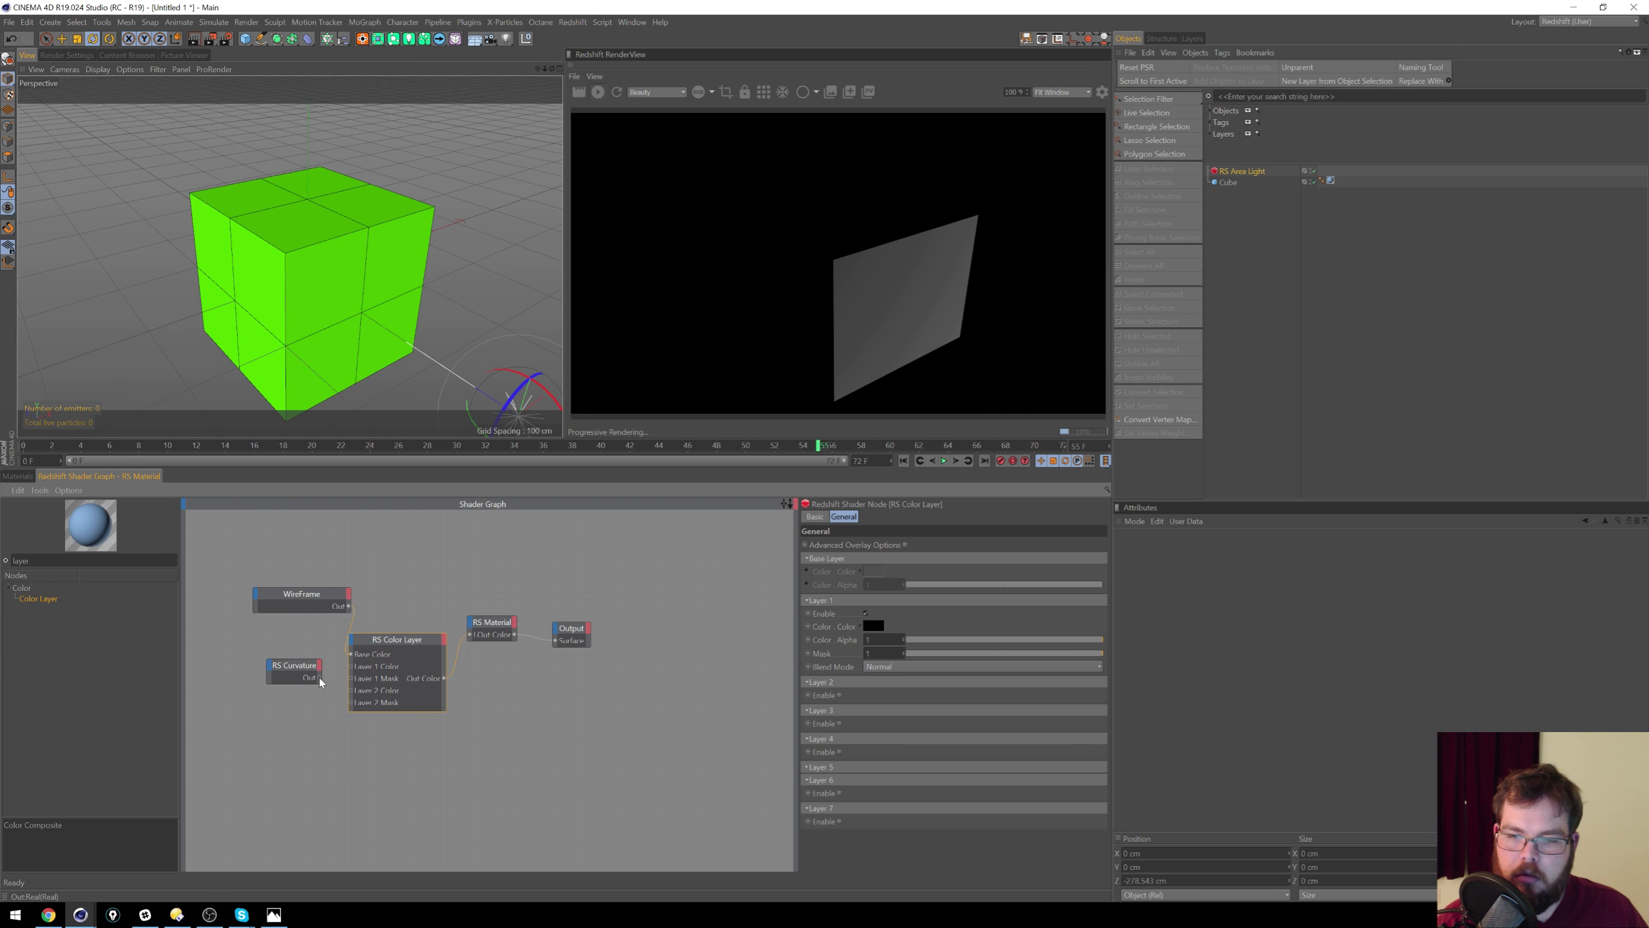
left_click_drag(354, 682, 352, 679)
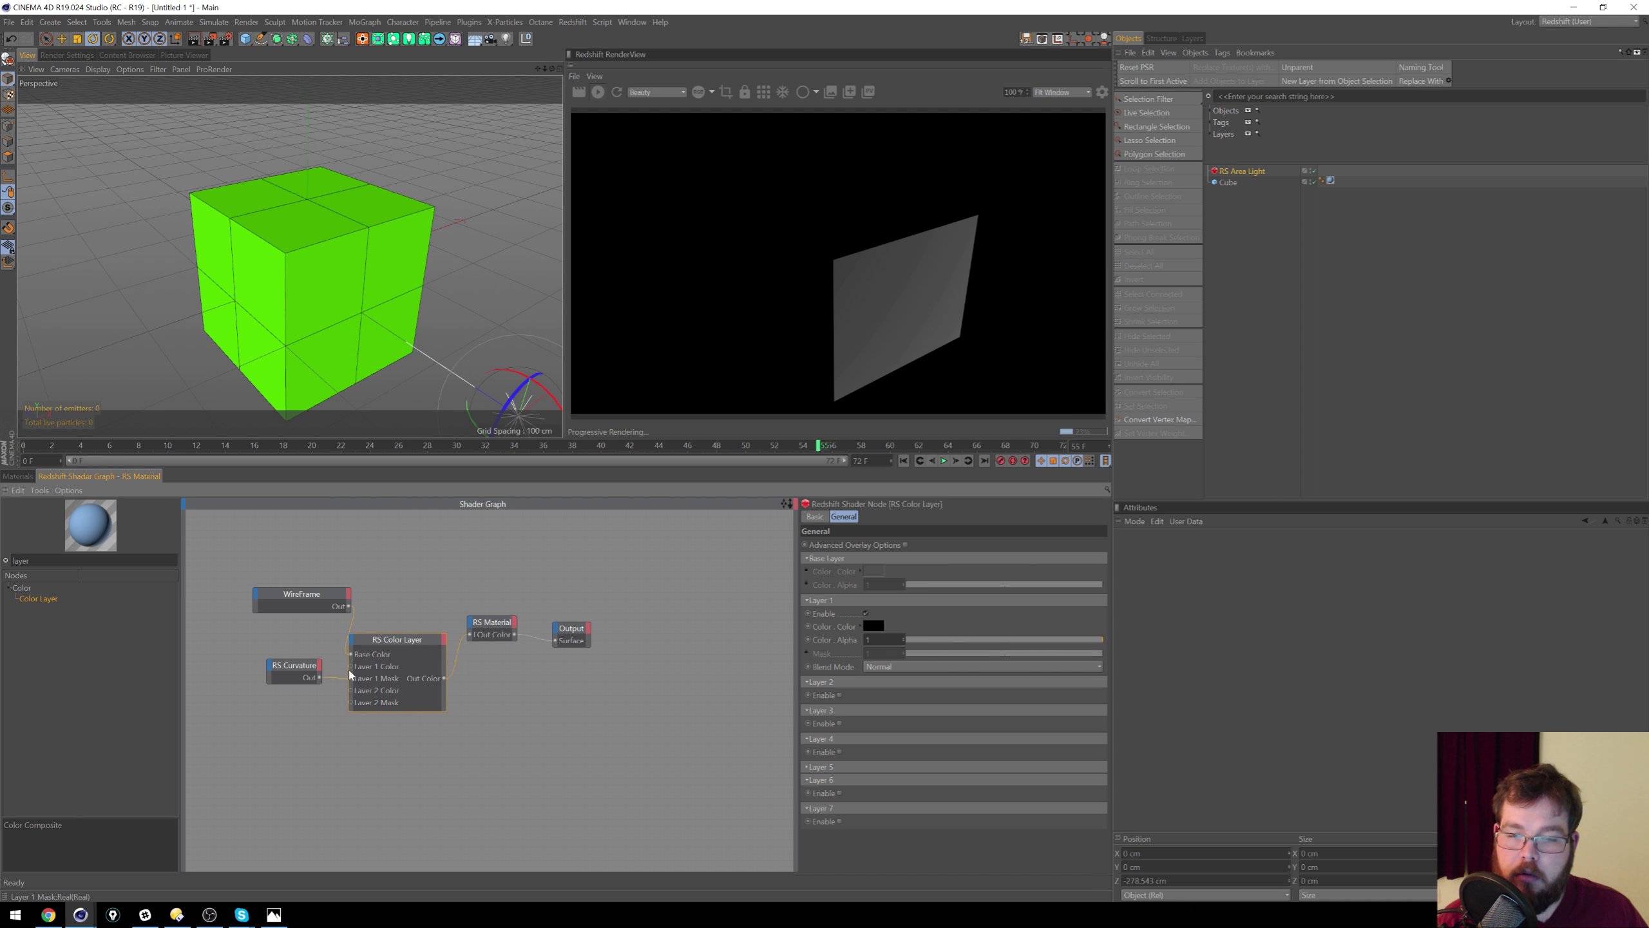
Step: Switch the RS Curvature node's mode to Concave and raise its radius to about 9.72
left_click(296, 676)
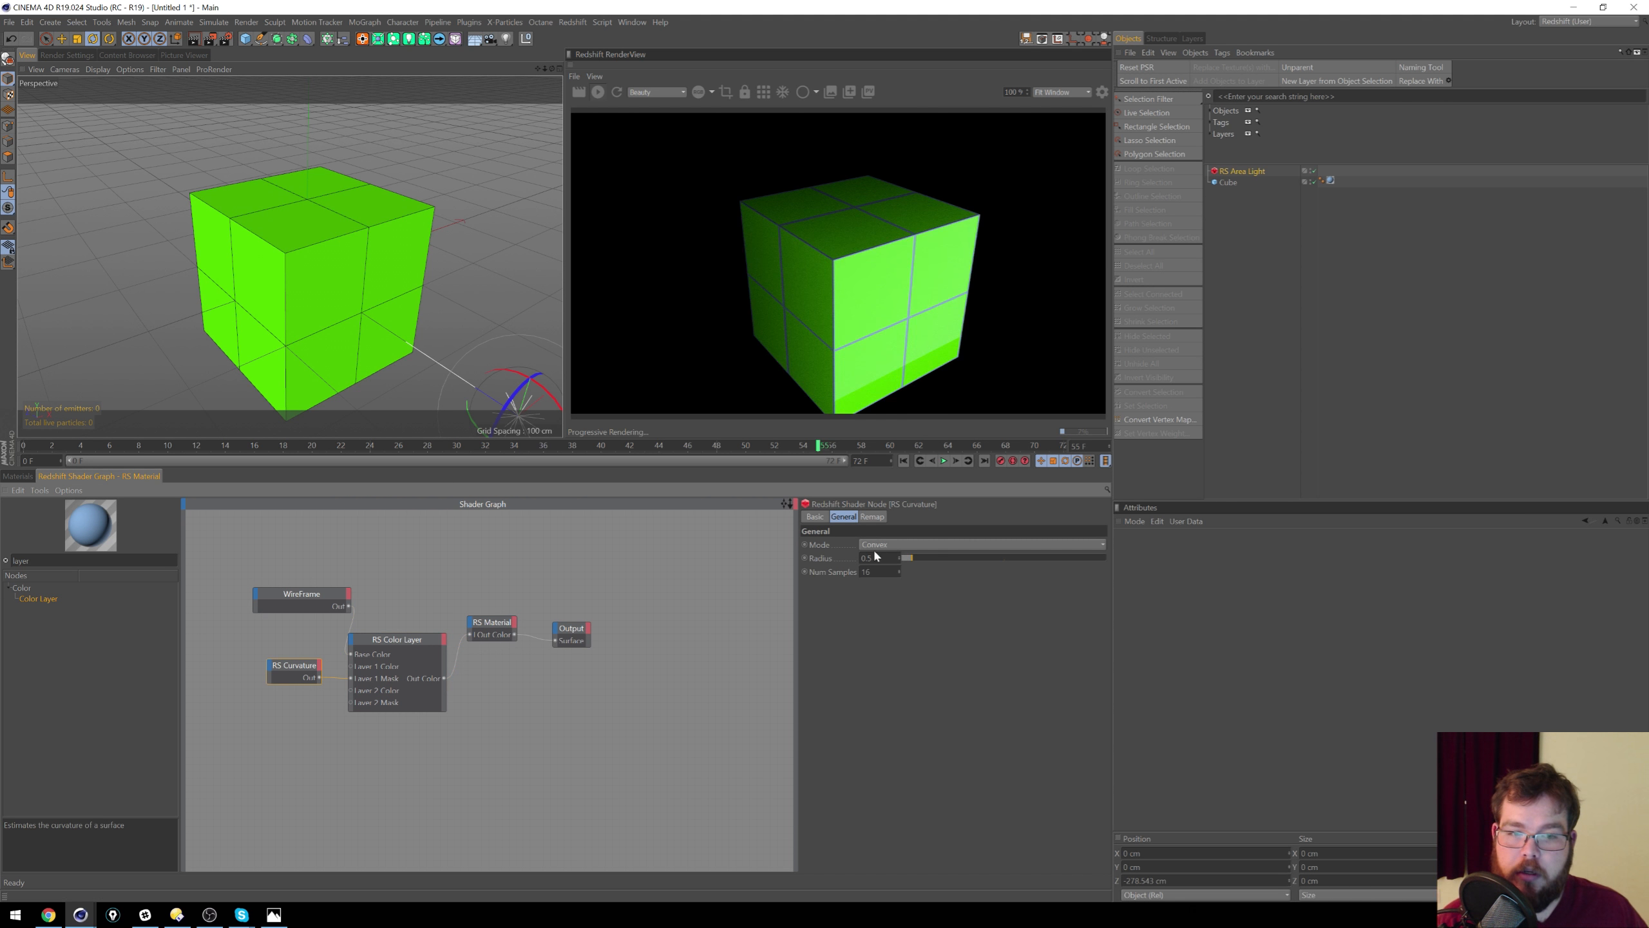
left_click_drag(1000, 557, 1004, 557)
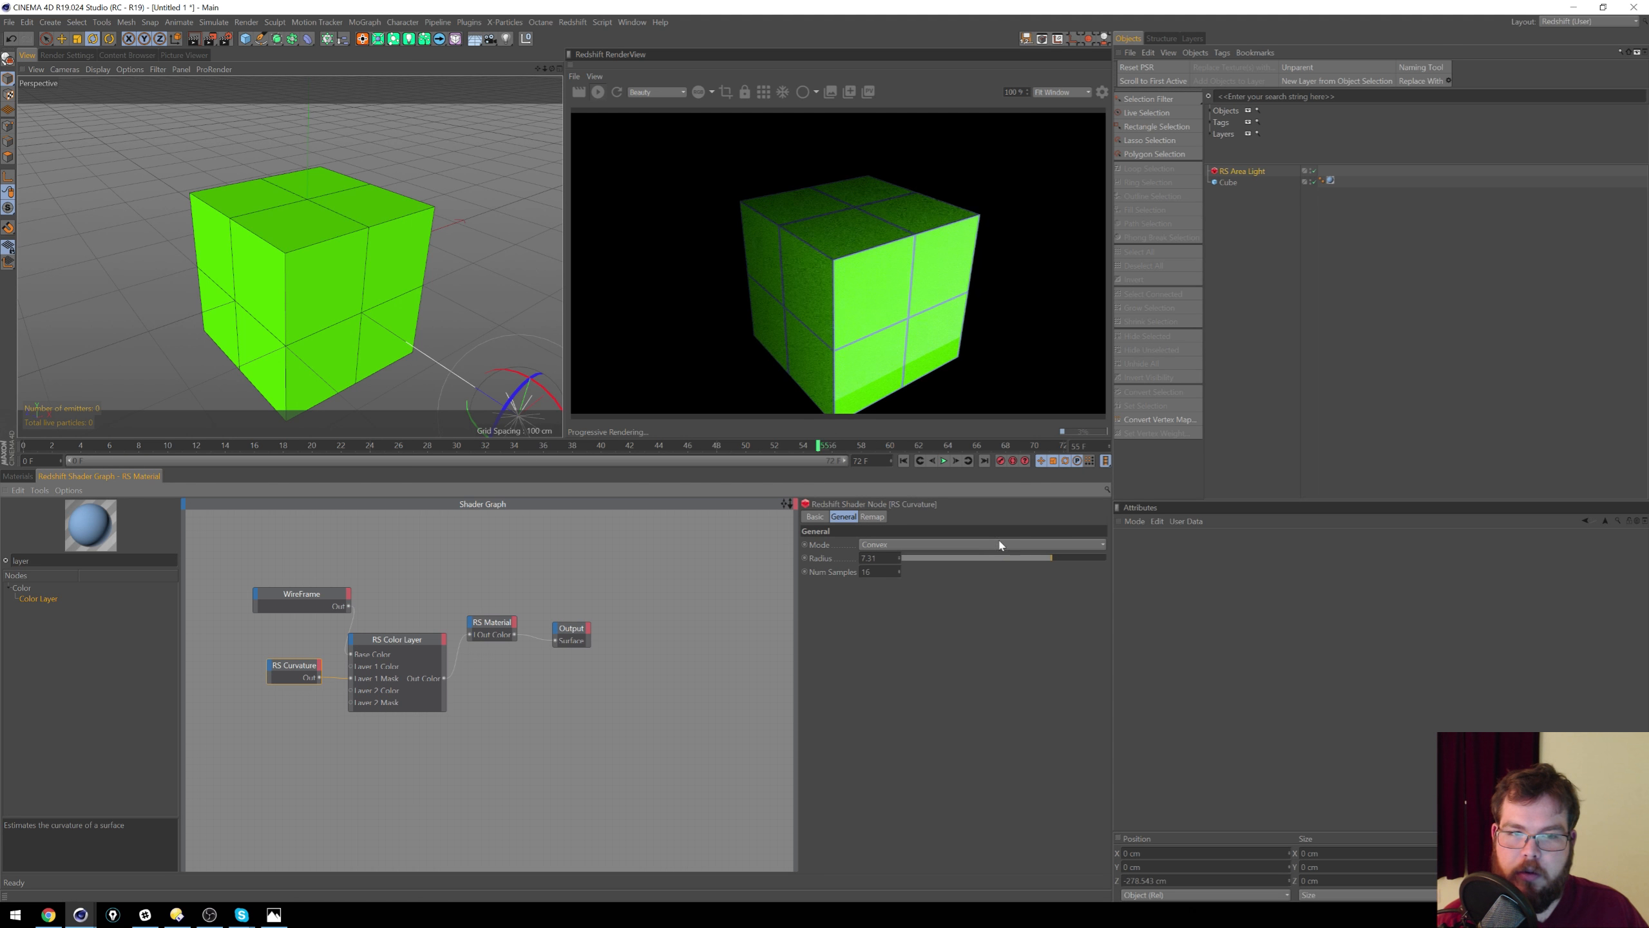
left_click(961, 542)
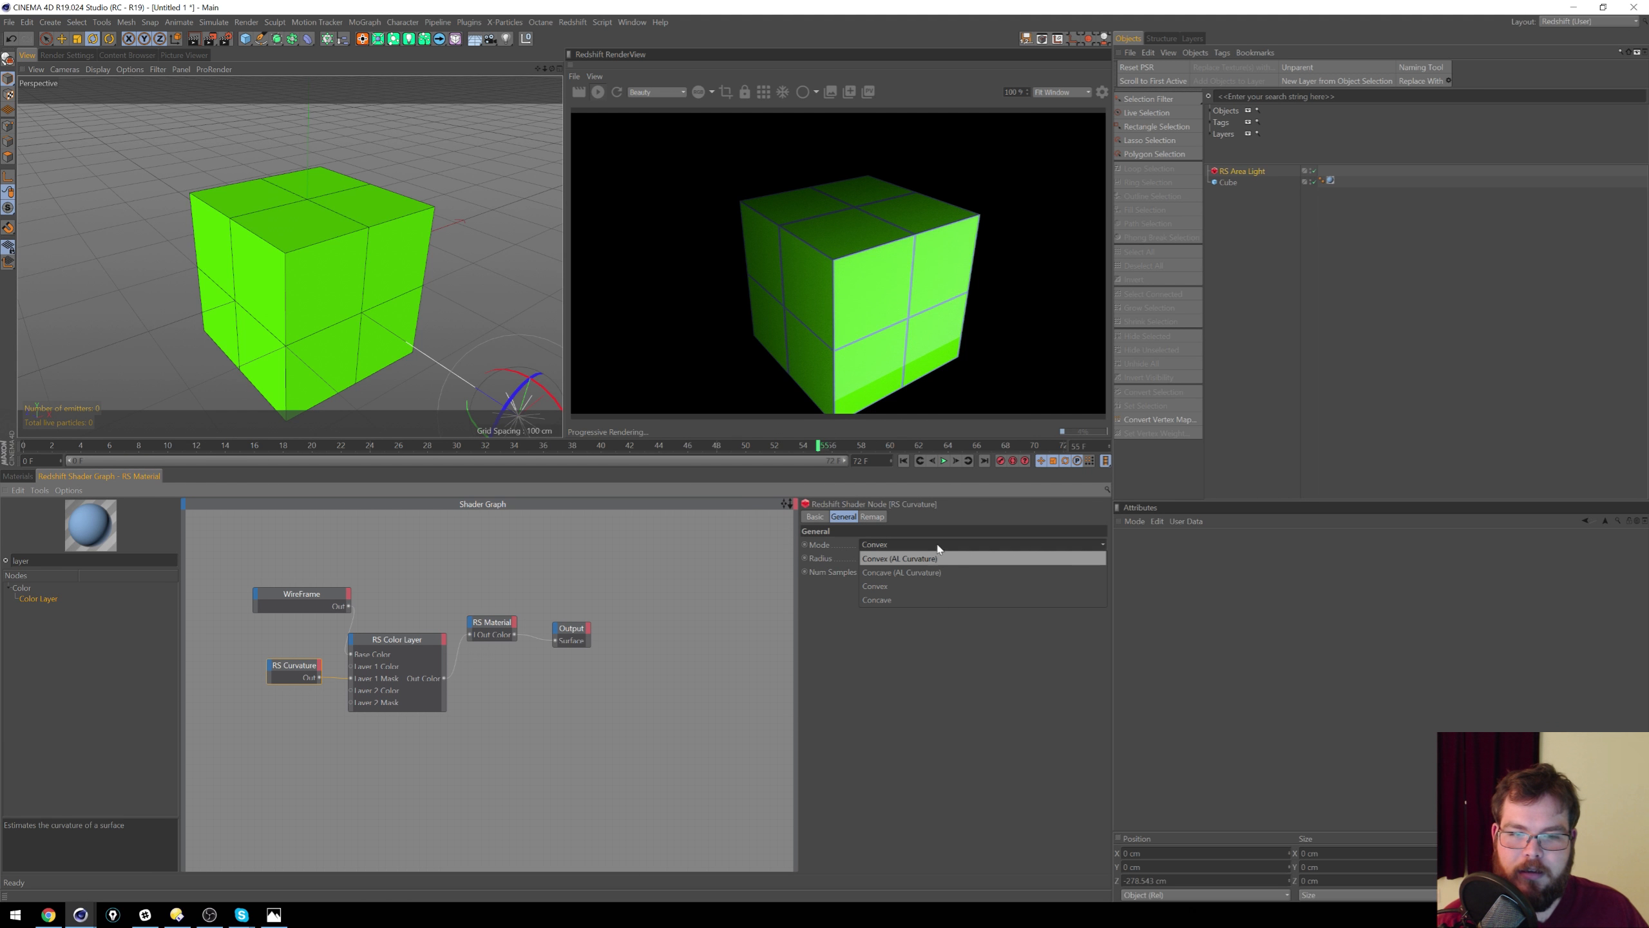
left_click(903, 602)
left_click_drag(1000, 557, 1046, 562)
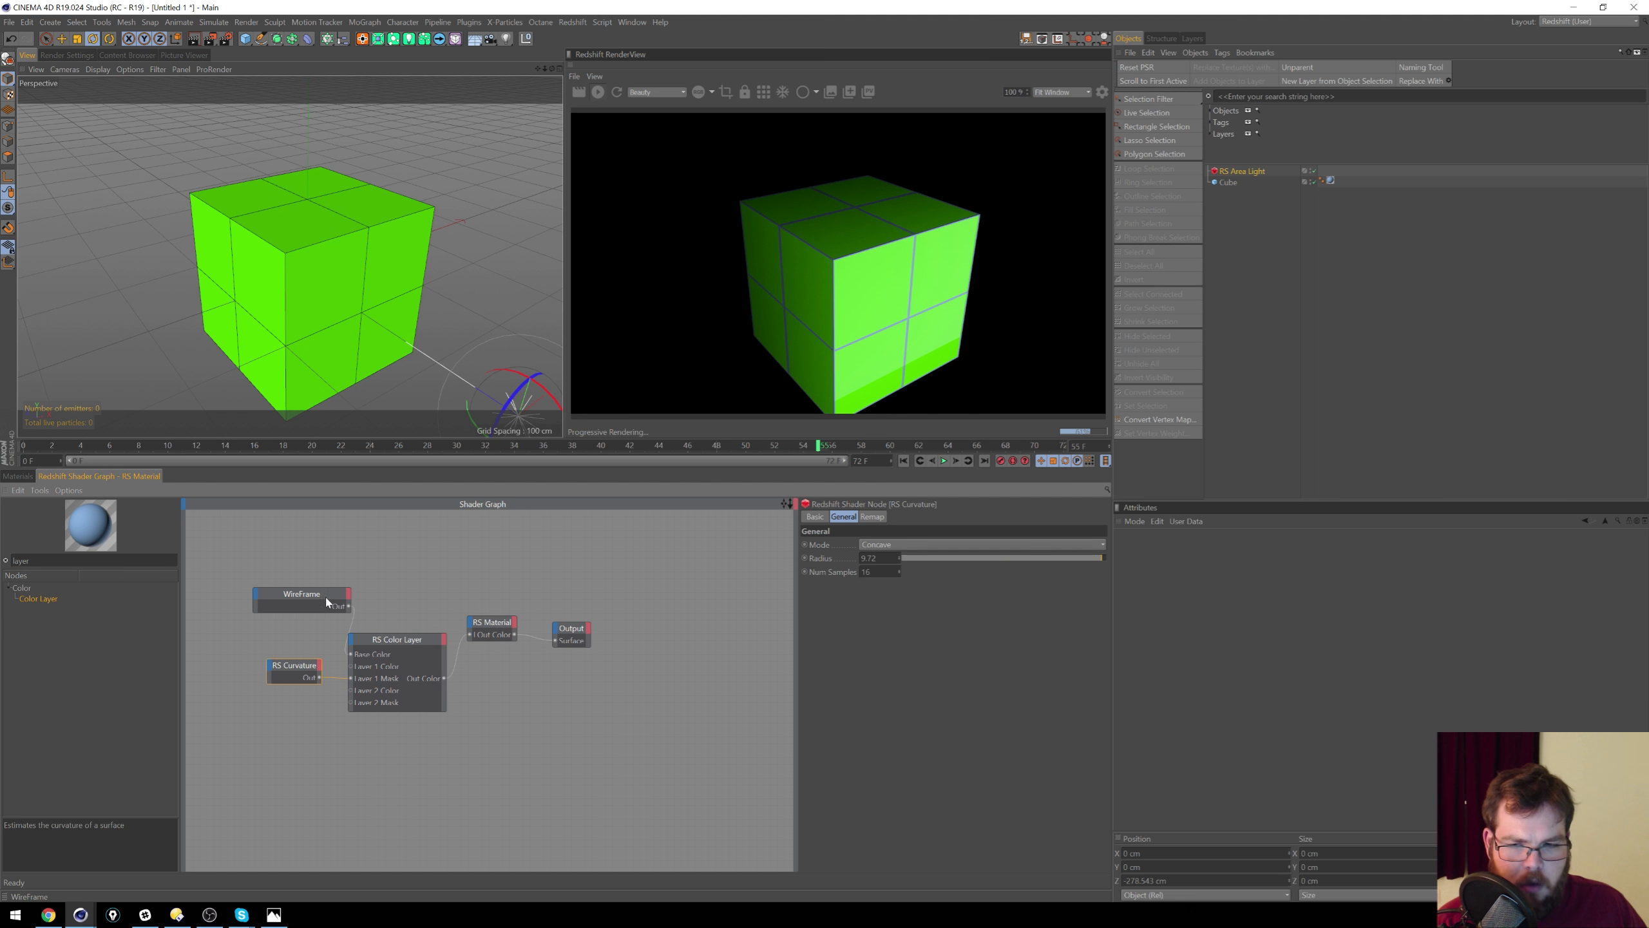
Step: Move the WireFrame and RS Curvature nodes away from the Color Layer, and reroute RS Curvature's output to Layer 1 Color
left_click_drag(325, 596, 243, 596)
left_click_drag(293, 667, 249, 670)
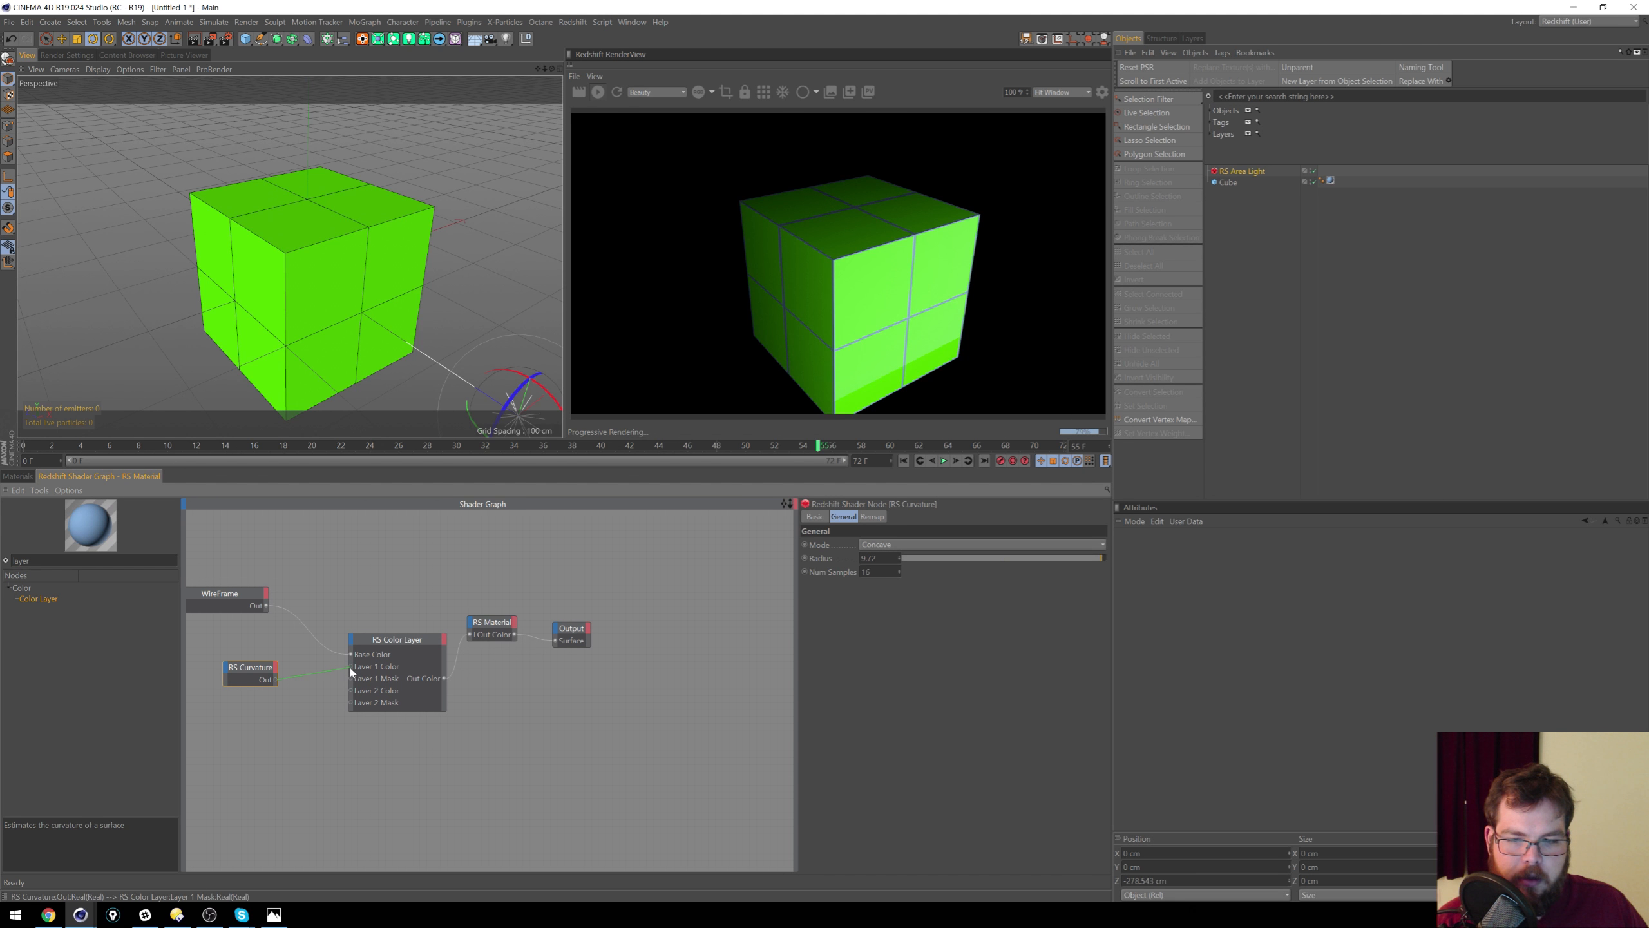
left_click_drag(350, 671, 351, 666)
left_click(413, 644)
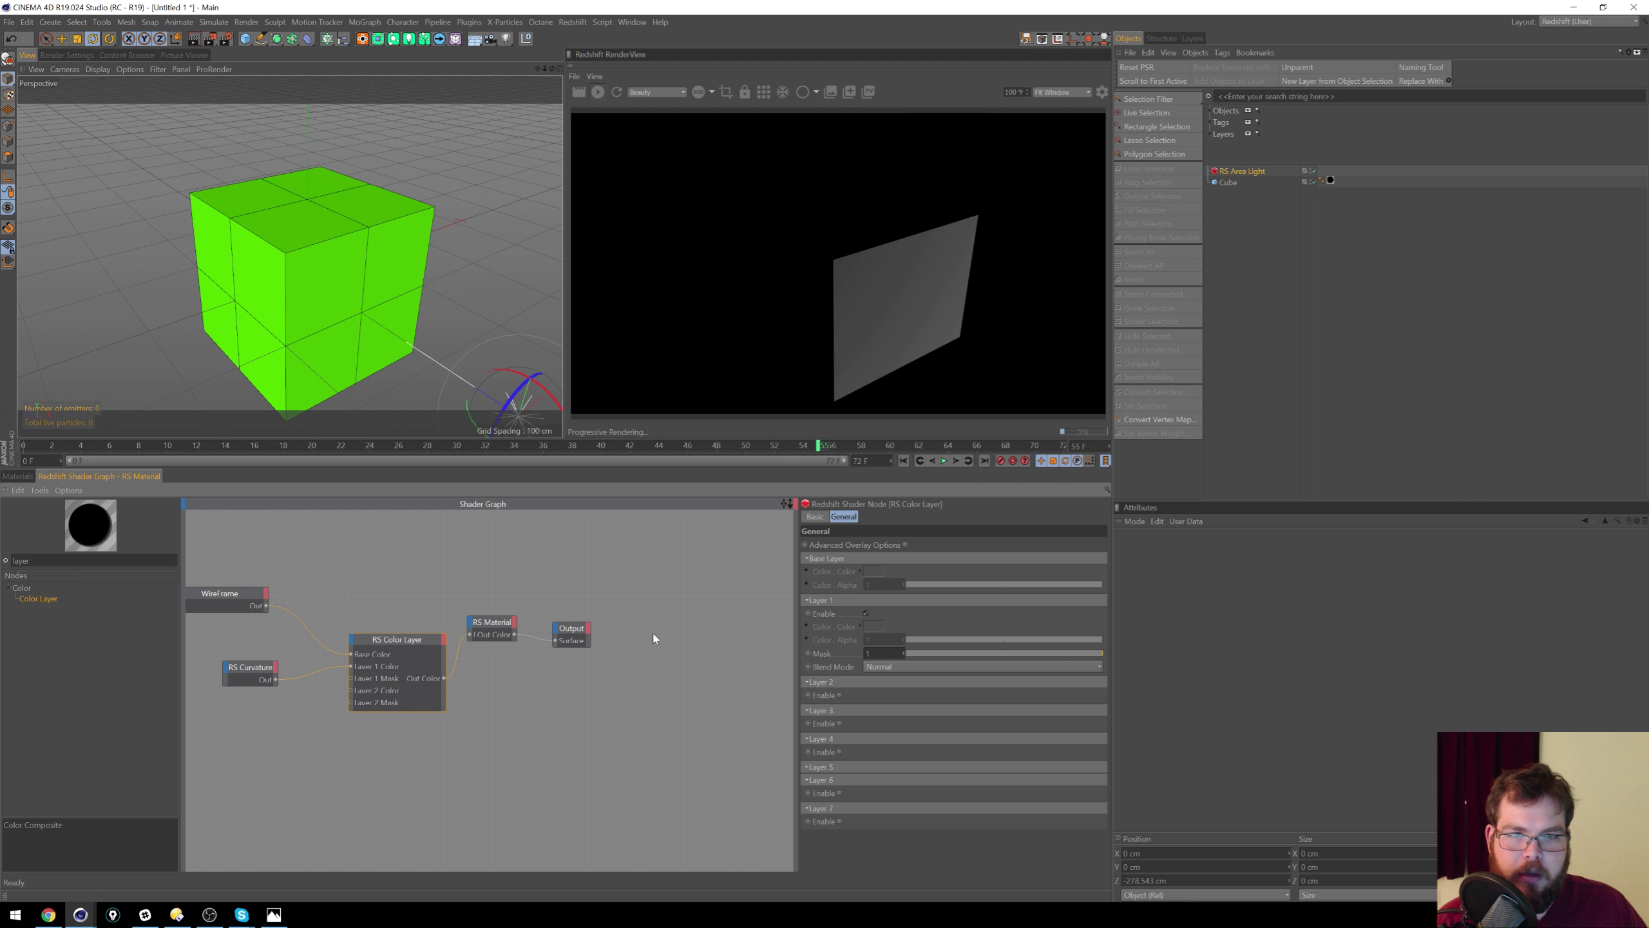
Step: Lower RS Curvature's radius to about 1.94 and reconnect its output to the Color Layer's Layer 1 Mask
left_click(234, 685)
left_click_drag(982, 564, 942, 563)
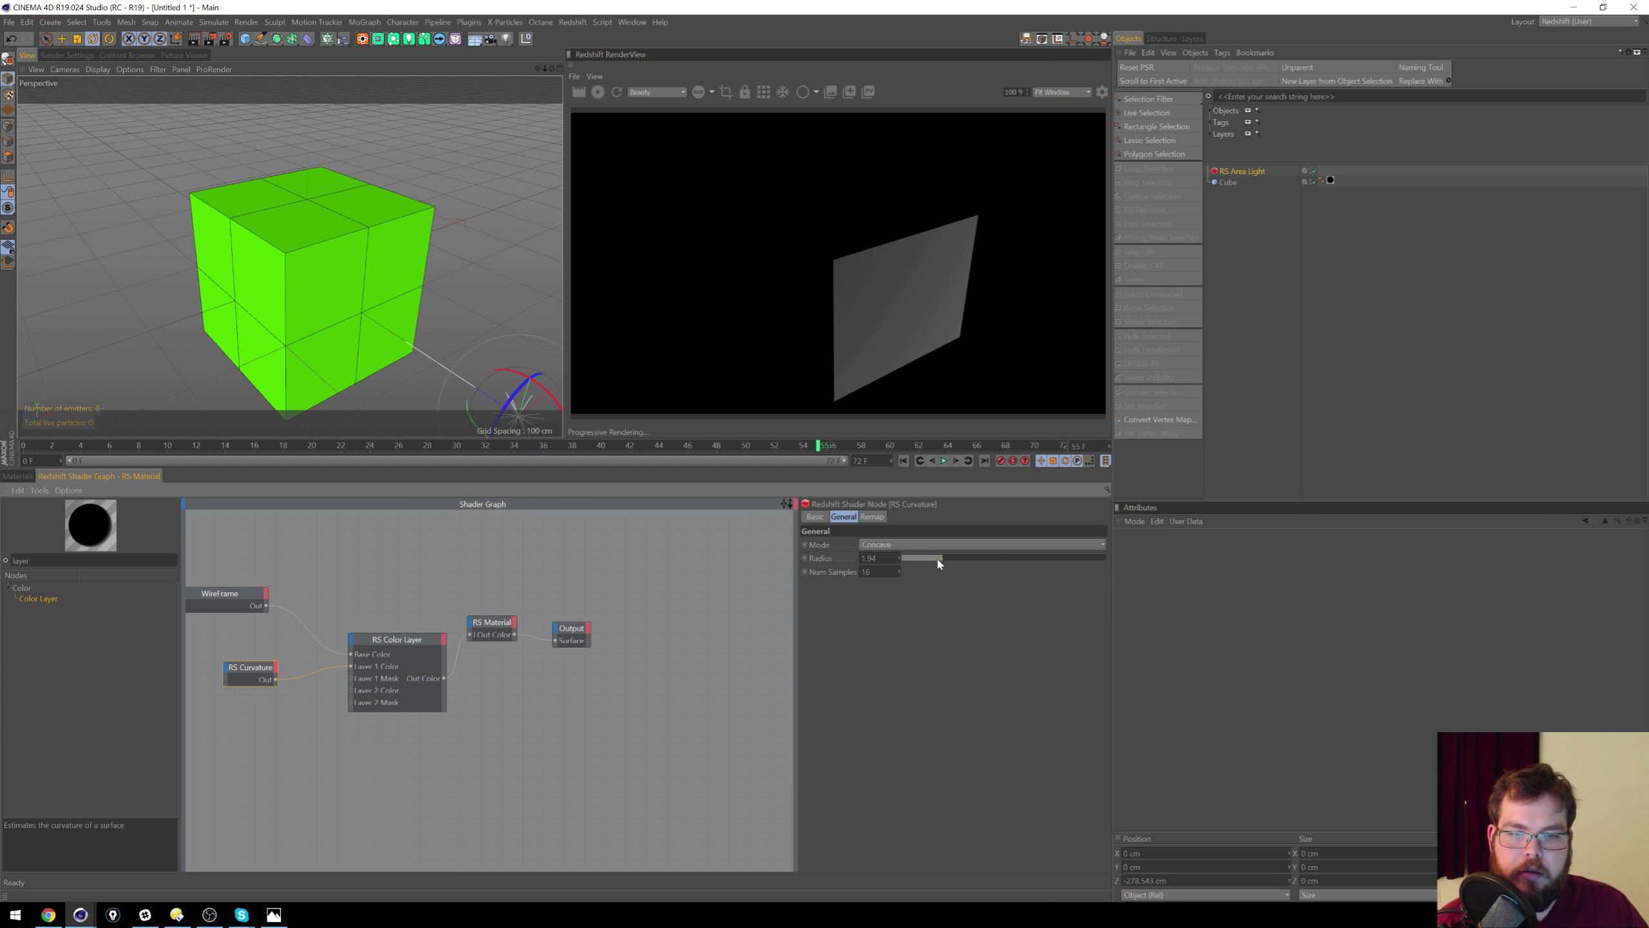
left_click_drag(408, 645, 405, 643)
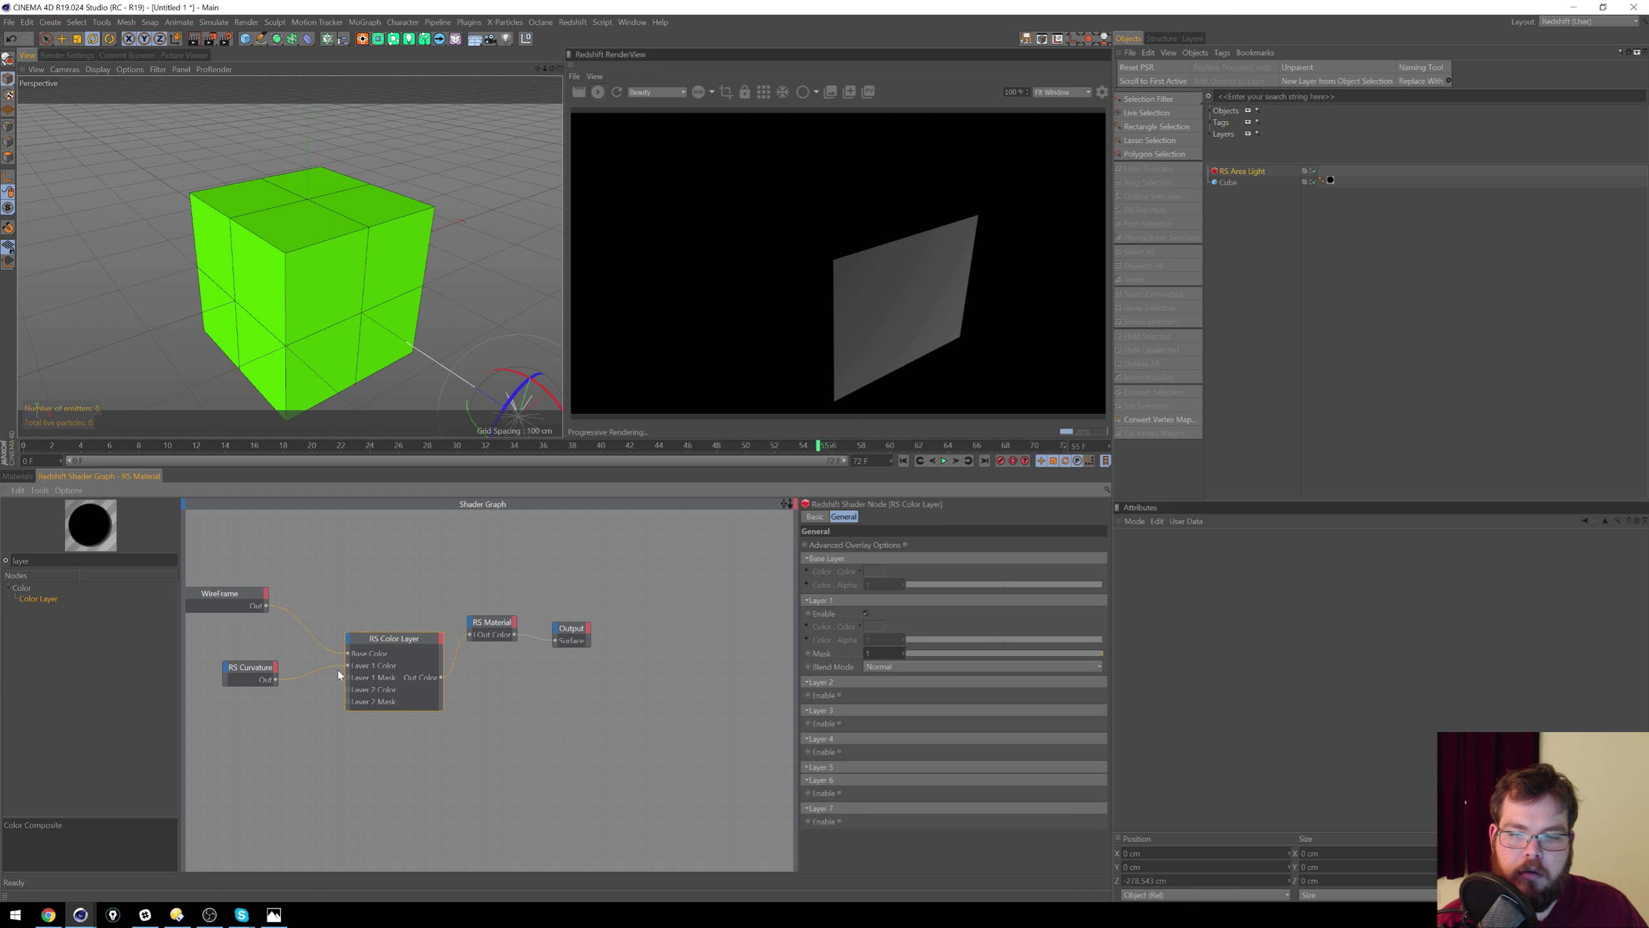
left_click_drag(335, 671, 348, 677)
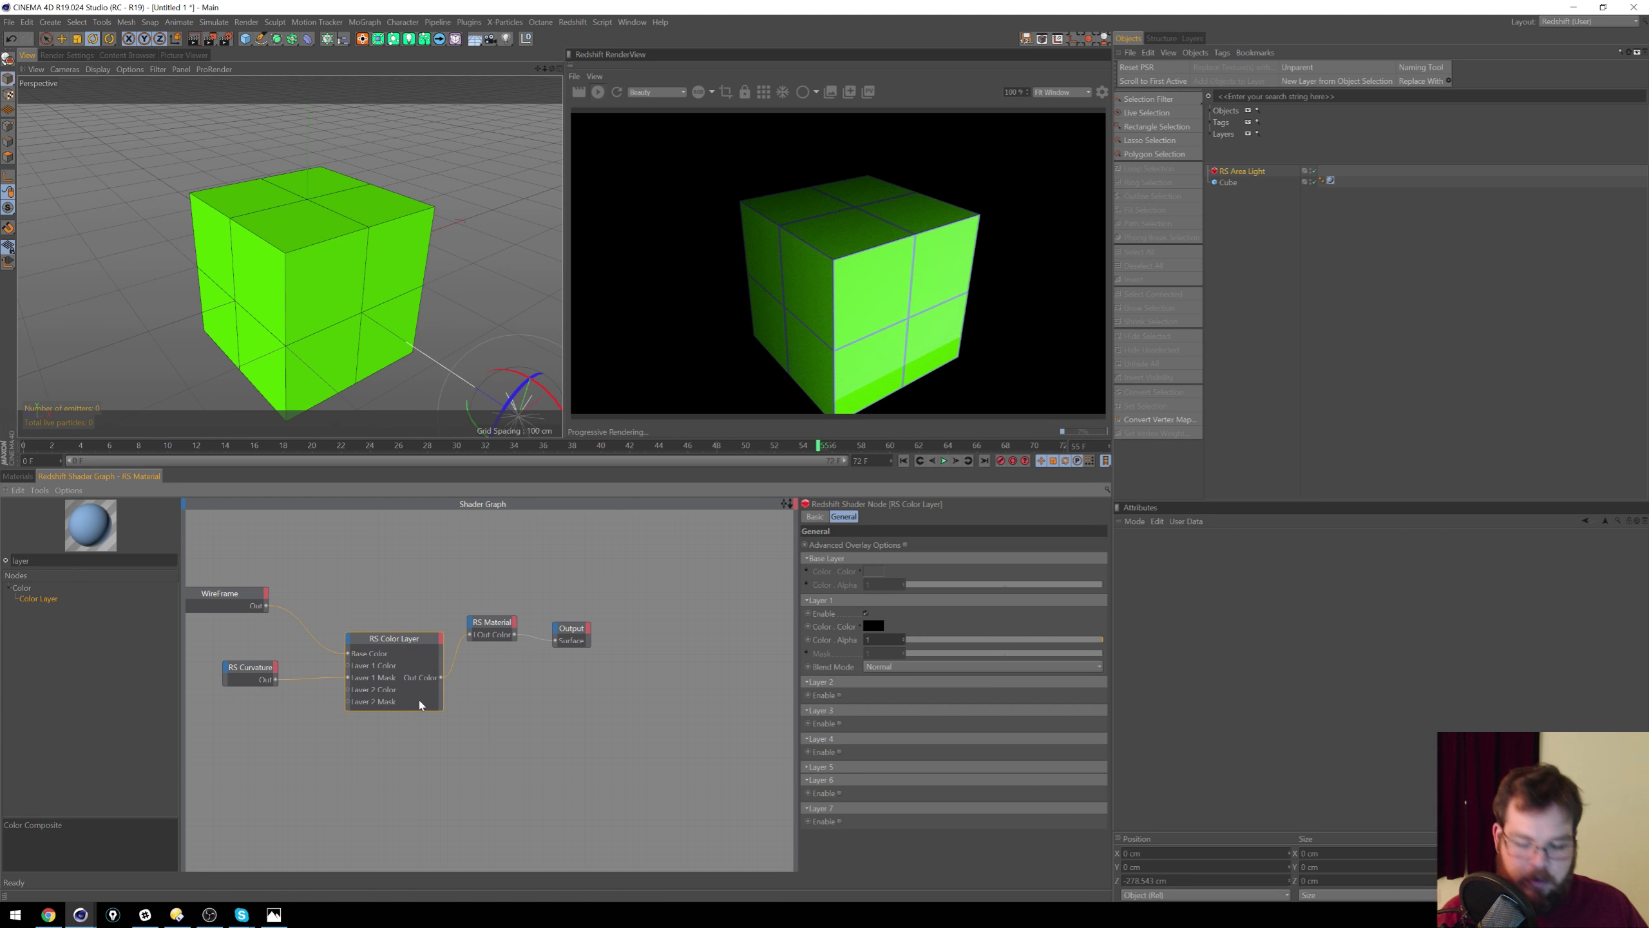
Step: Replace the Color Layer with a direct WireFrame connection to RS Material's Diffuse Color, and duplicate RS Material below the original
key("Delete")
left_click_drag(268, 605, 469, 636)
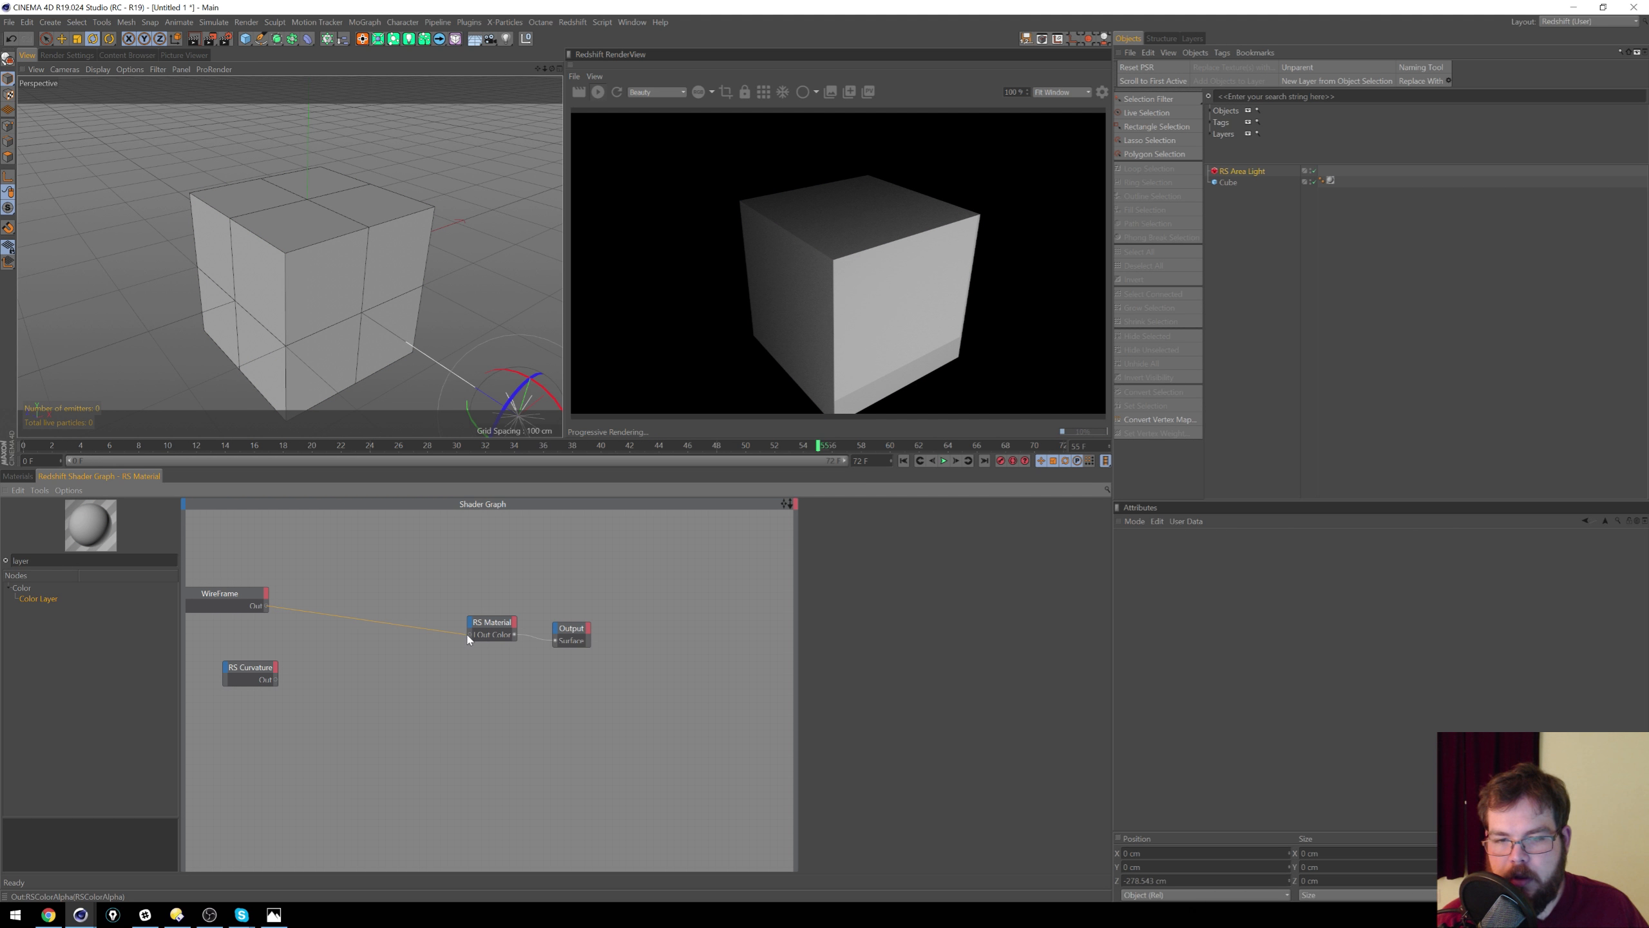
left_click_drag(469, 640, 391, 667)
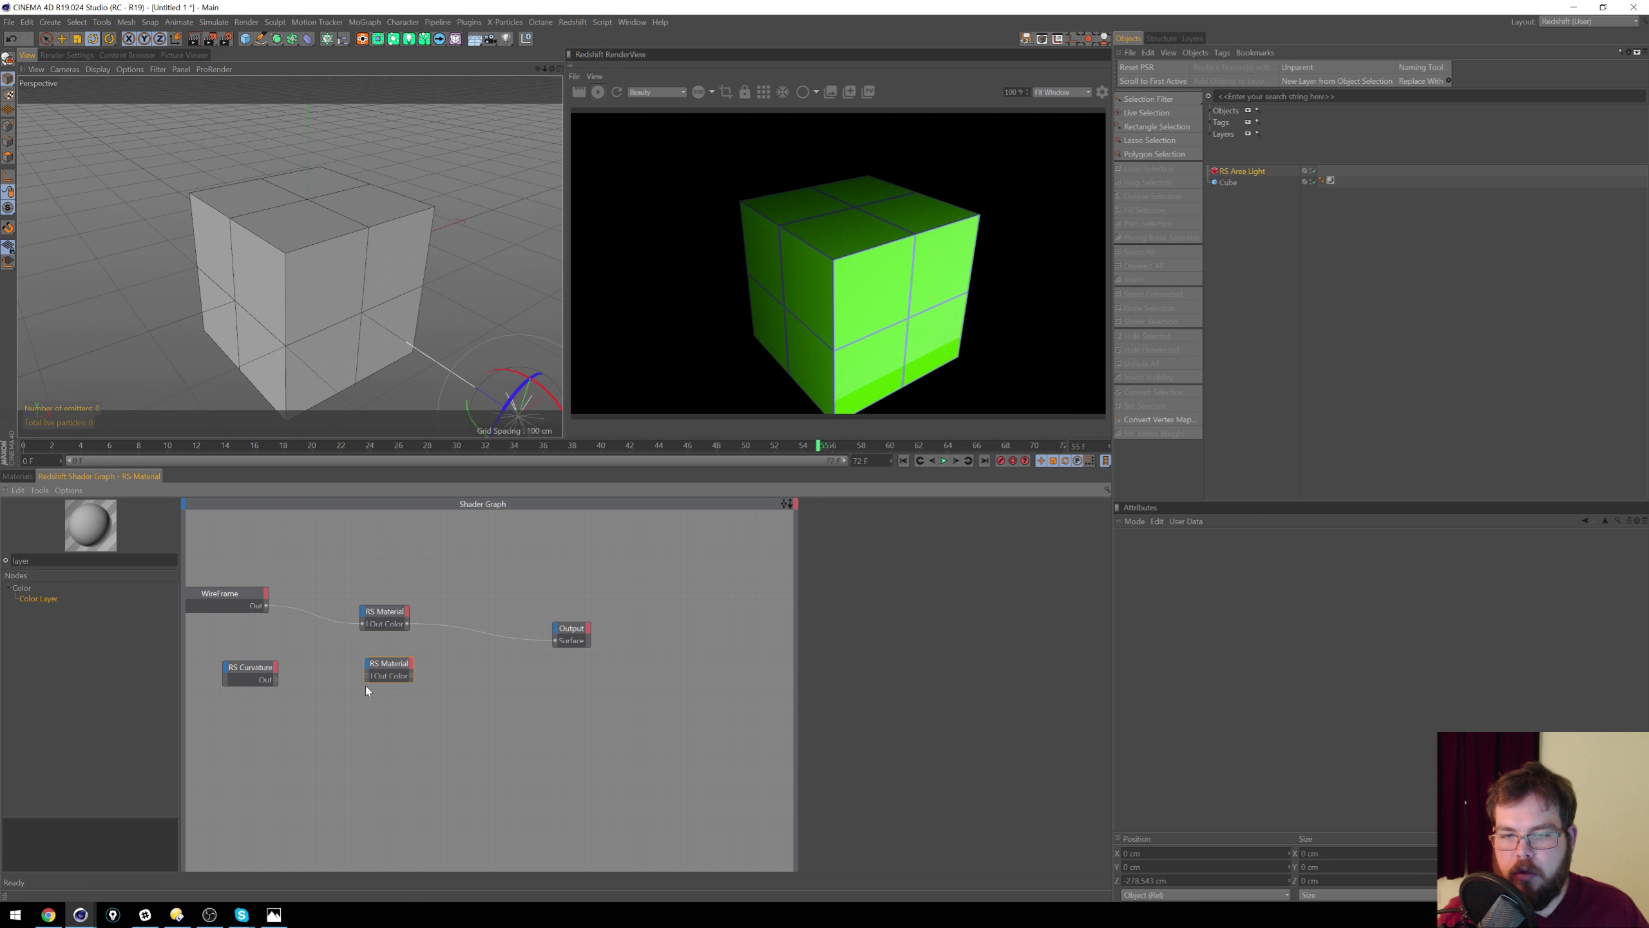
Step: Route RS Curvature through the duplicated RS Material's Diffuse Color to Output's Surface, with a curvature radius of about 1.04
left_click(326, 677)
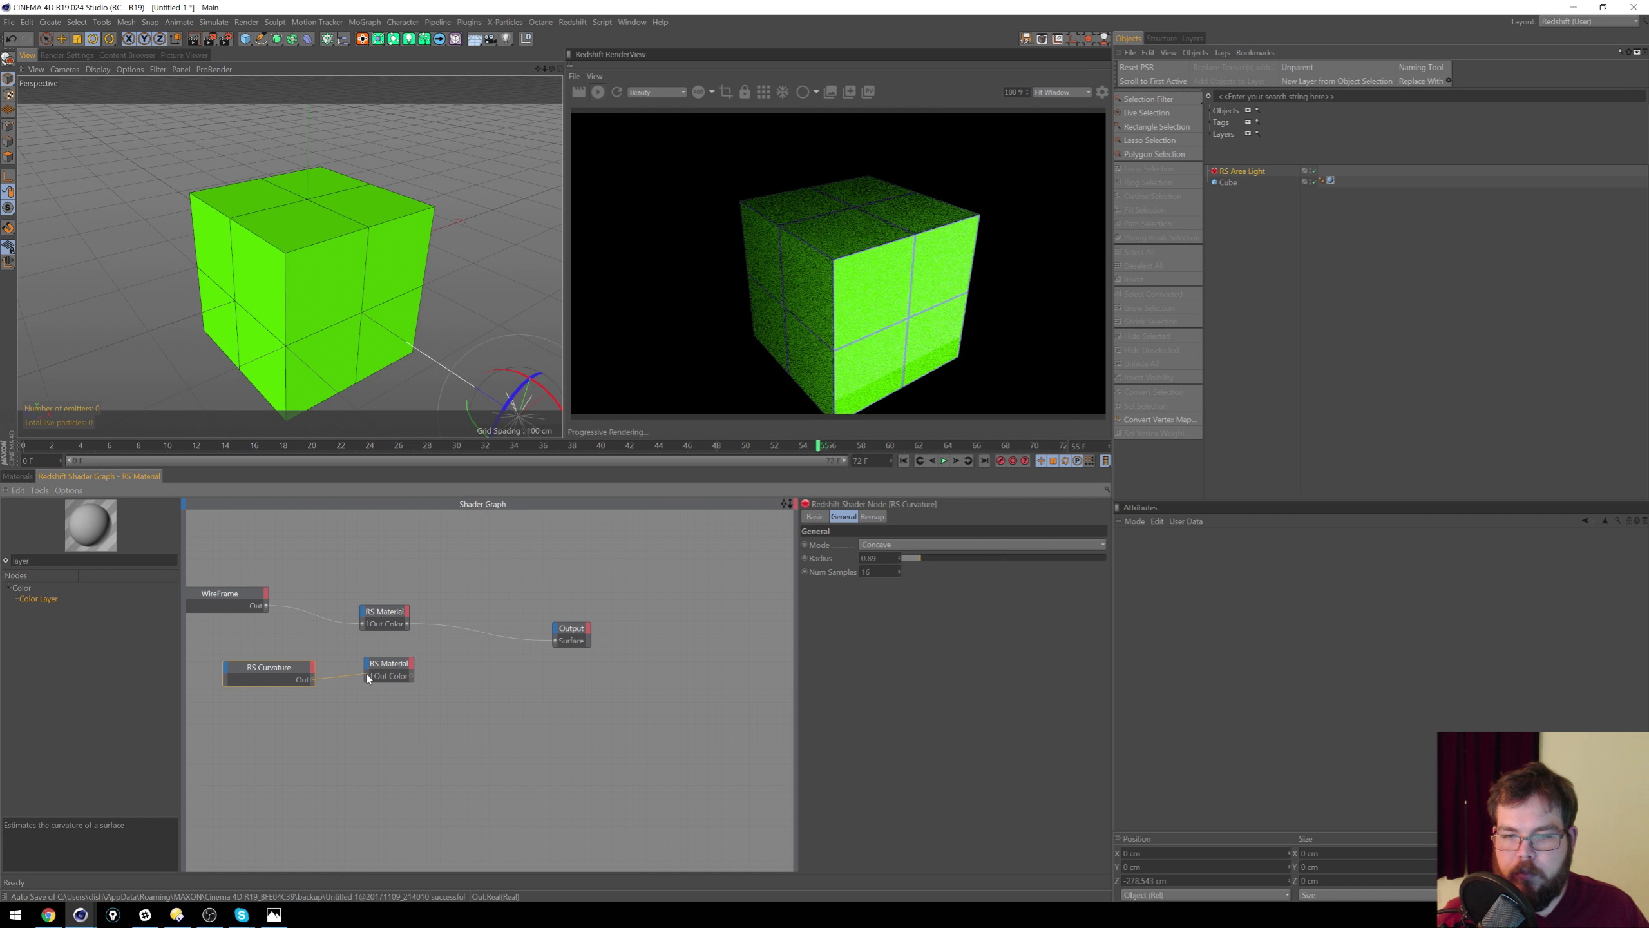
left_click_drag(556, 645, 557, 641)
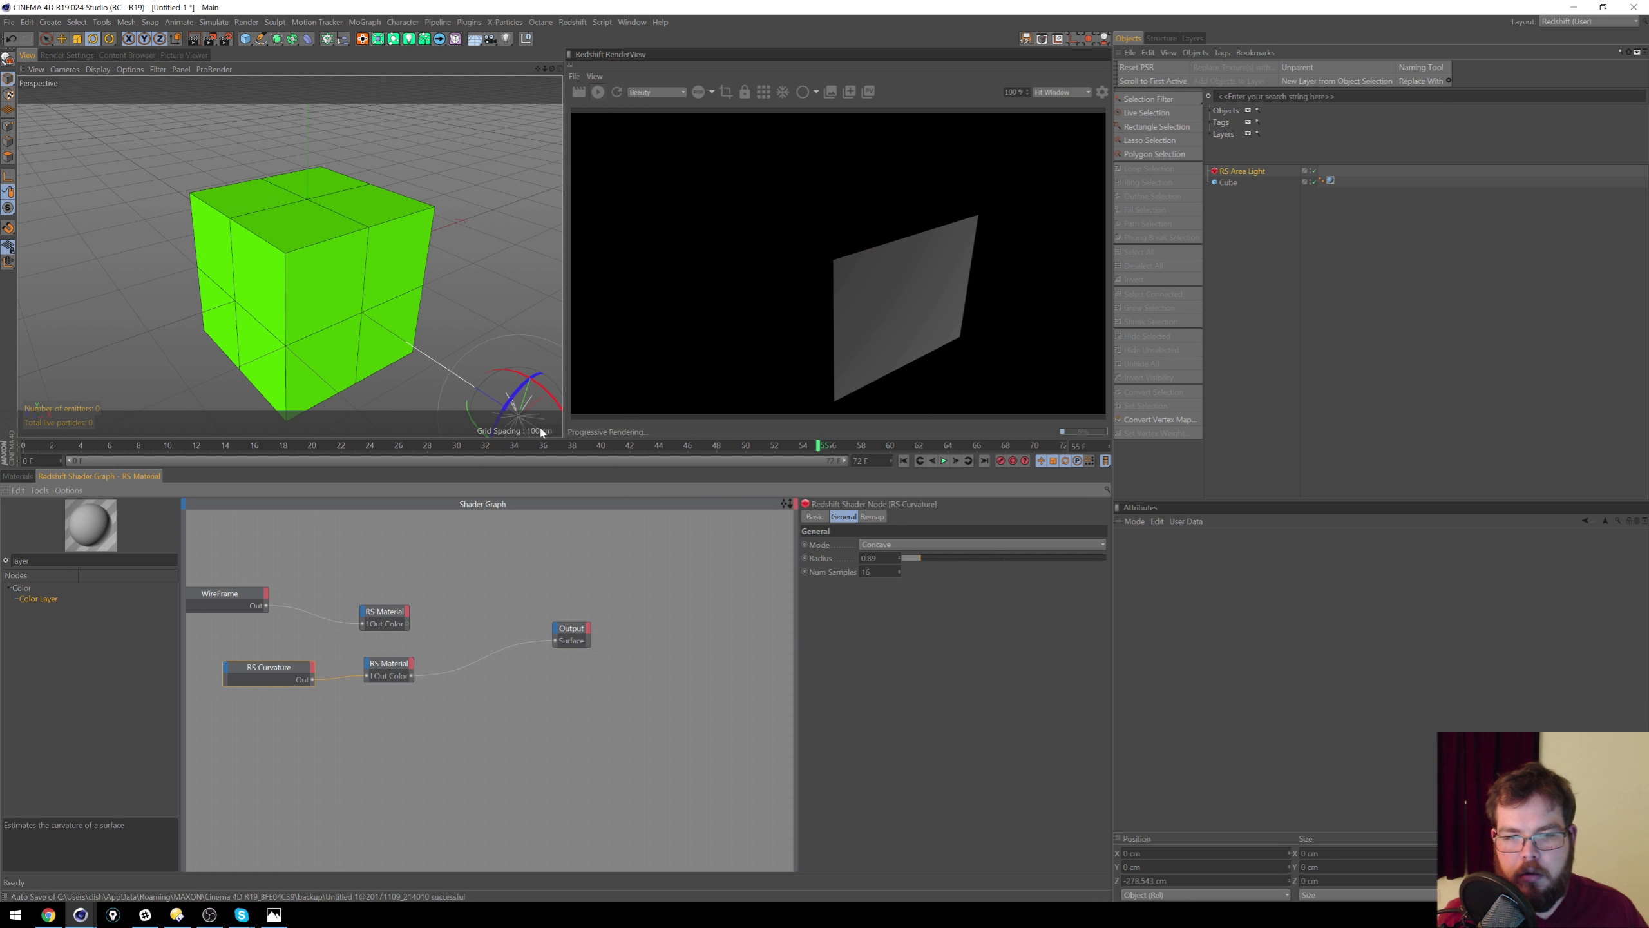
left_click_drag(959, 558, 923, 558)
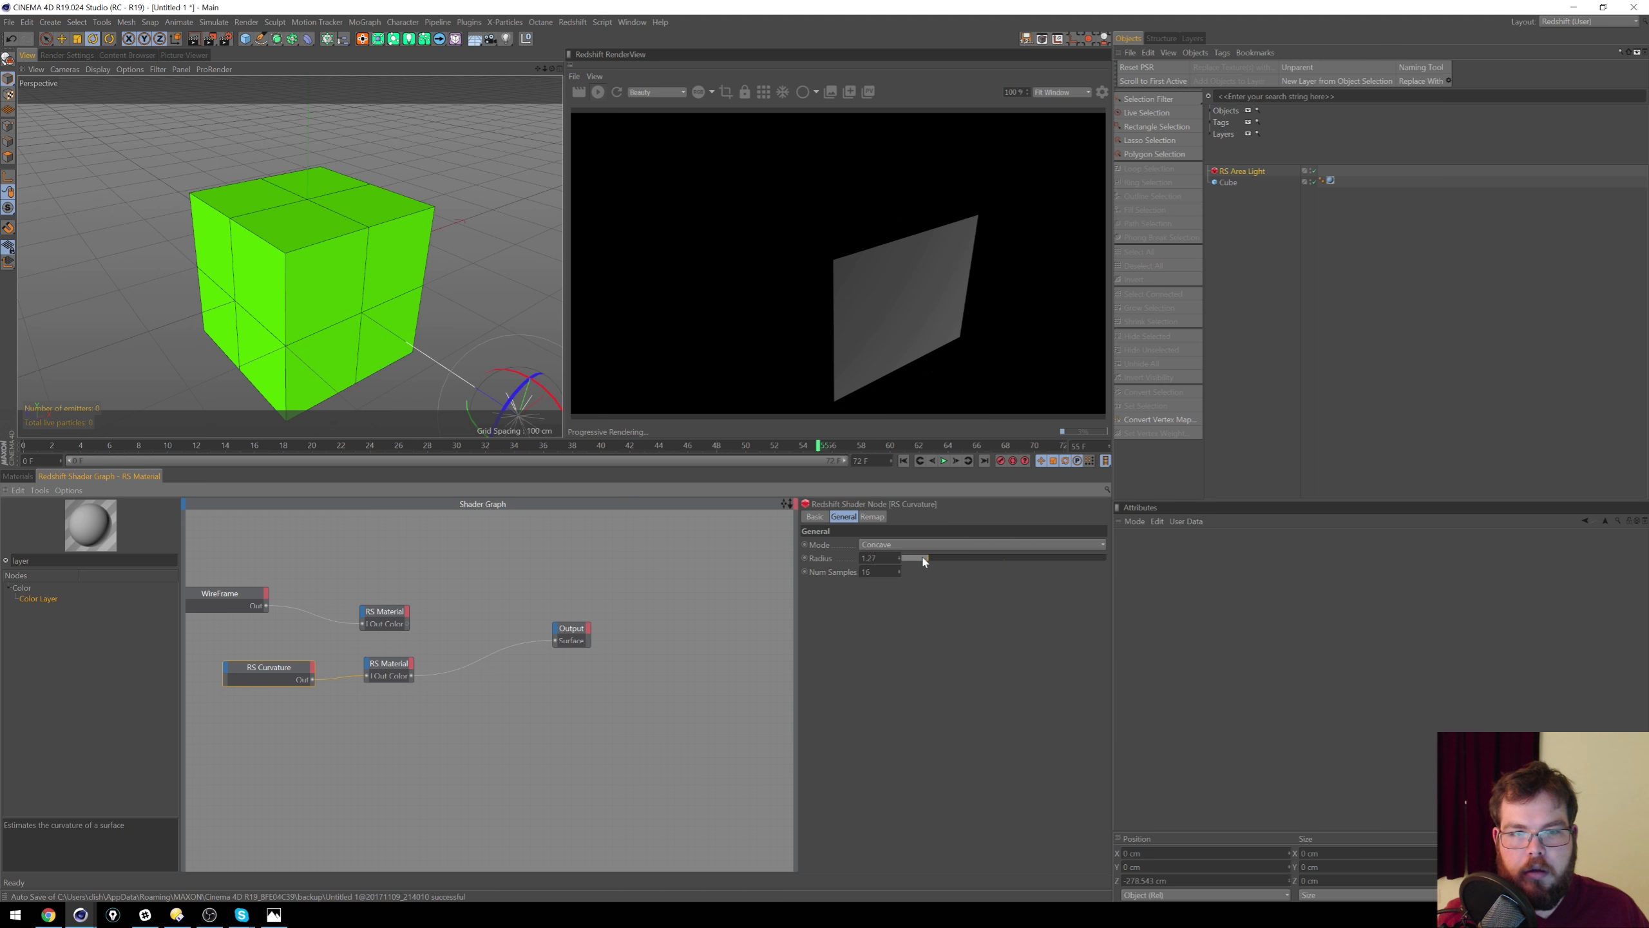
Step: Replace the RS Area Light with a Redshift Dome Light, and disable the dome light's background
left_click(18, 476)
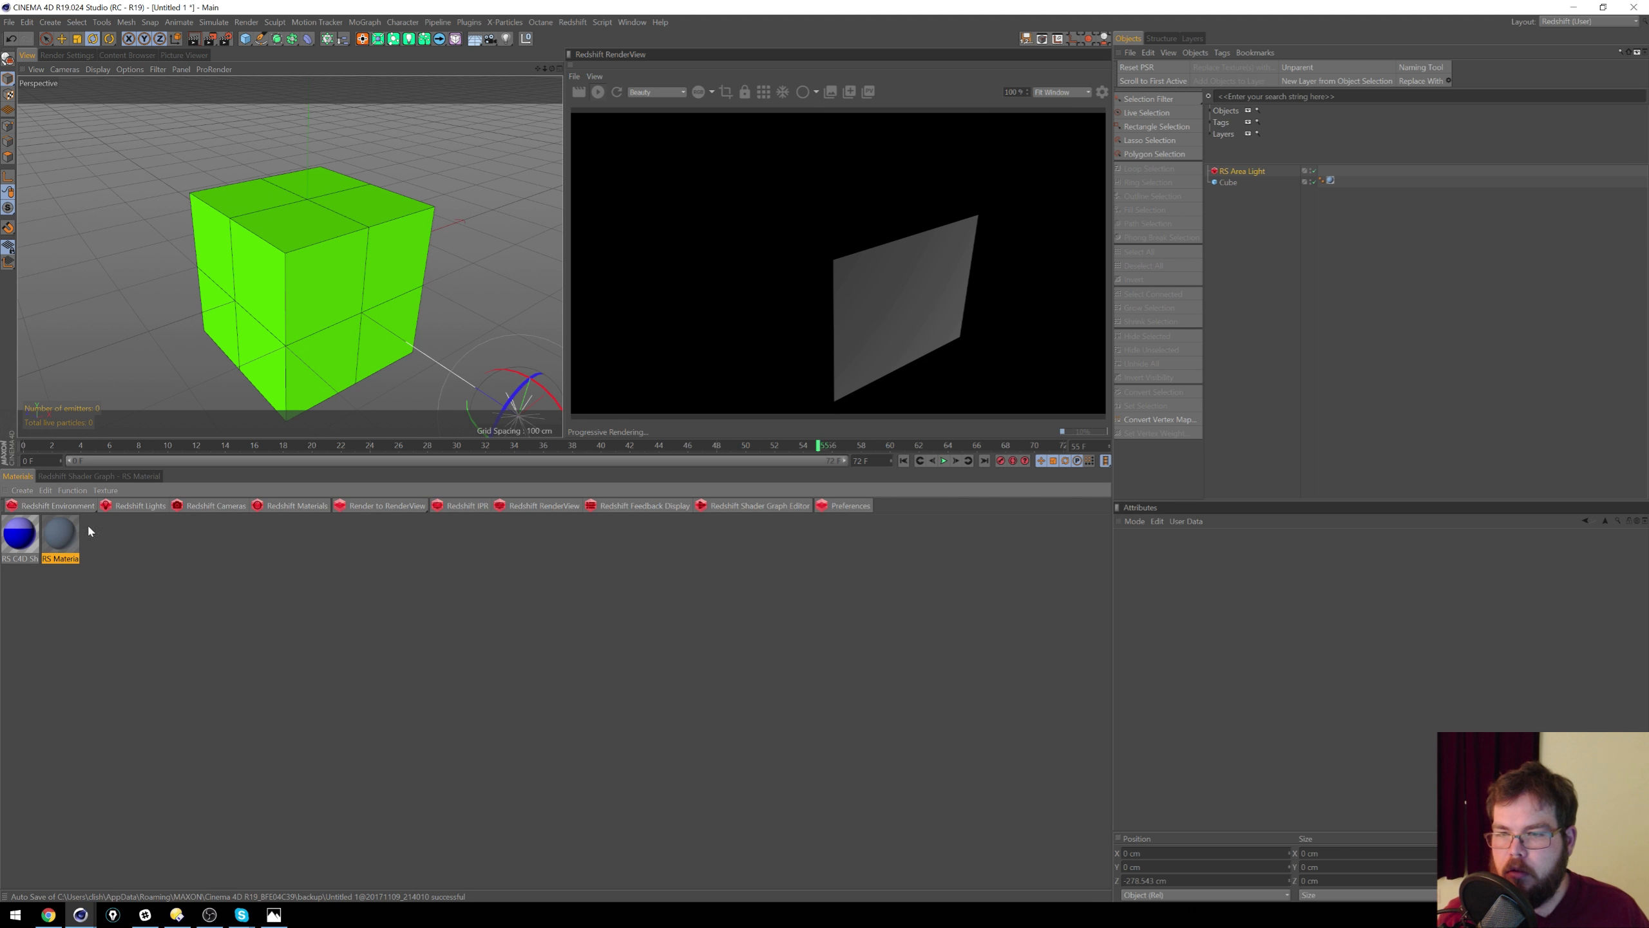
left_click(134, 506)
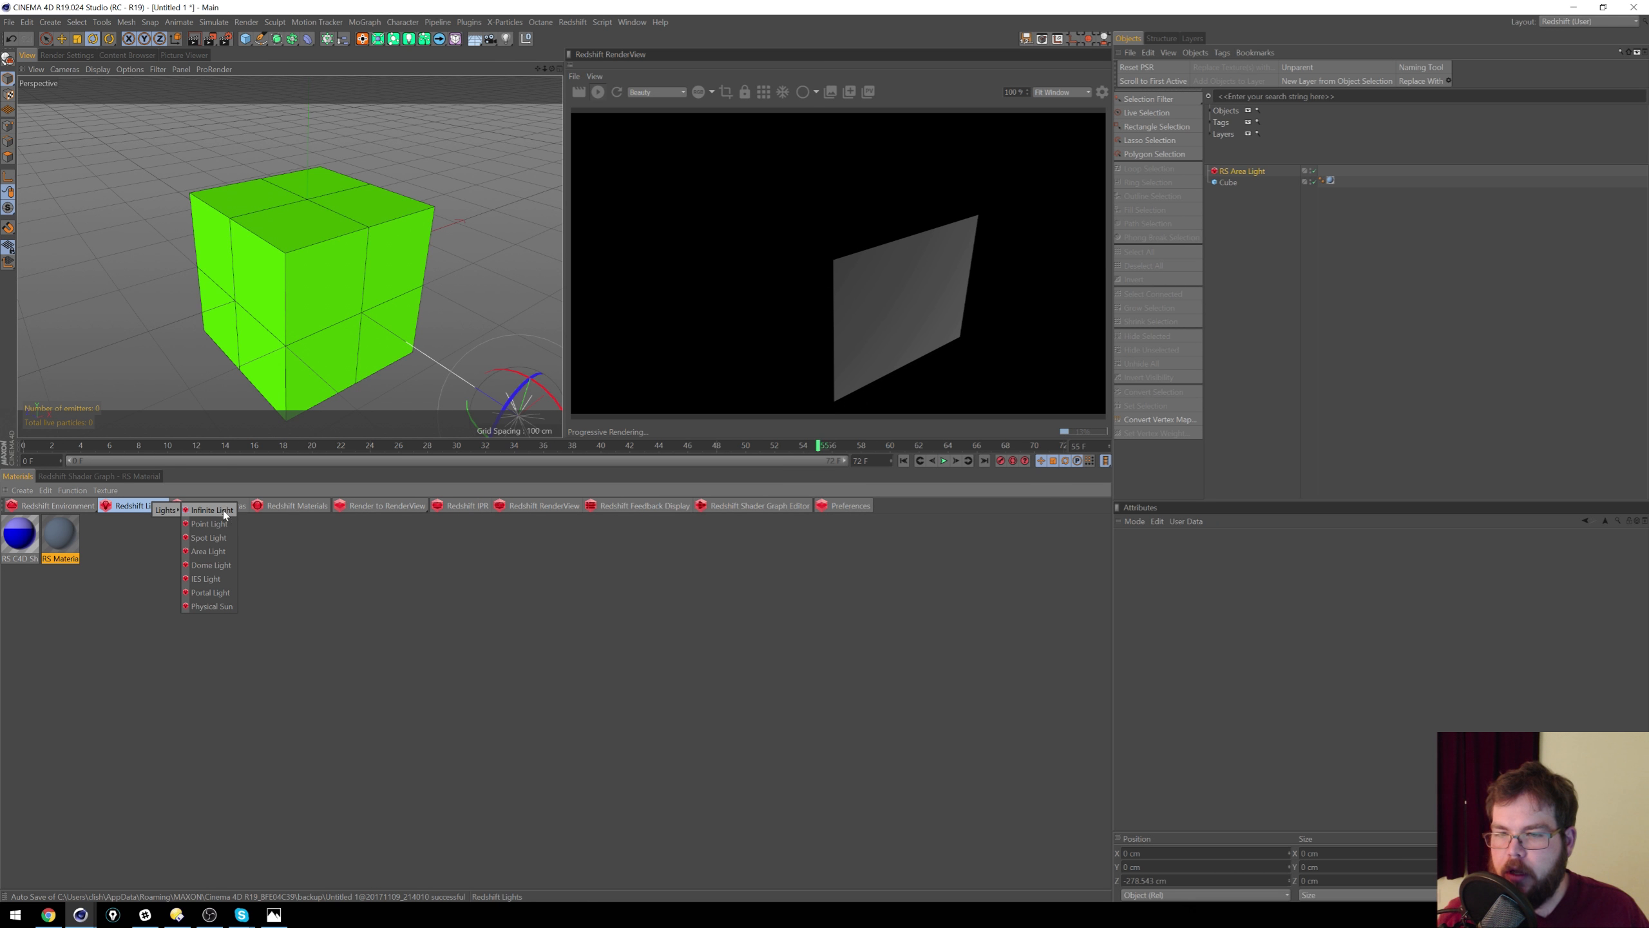
left_click(215, 564)
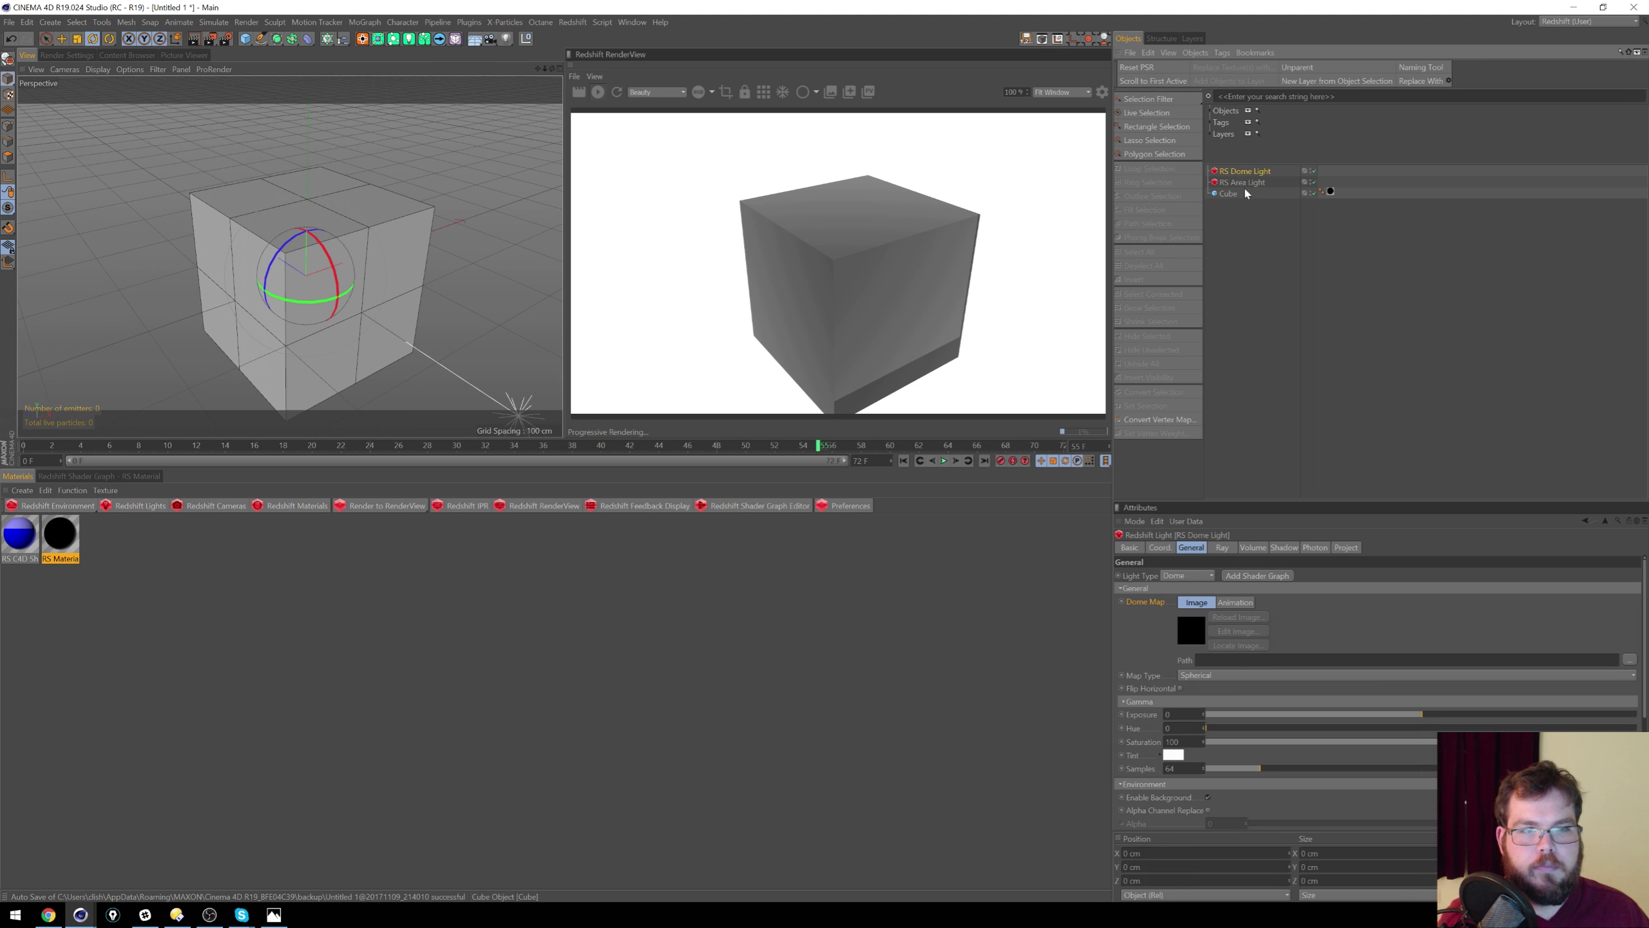
left_click(1242, 182)
key("Delete")
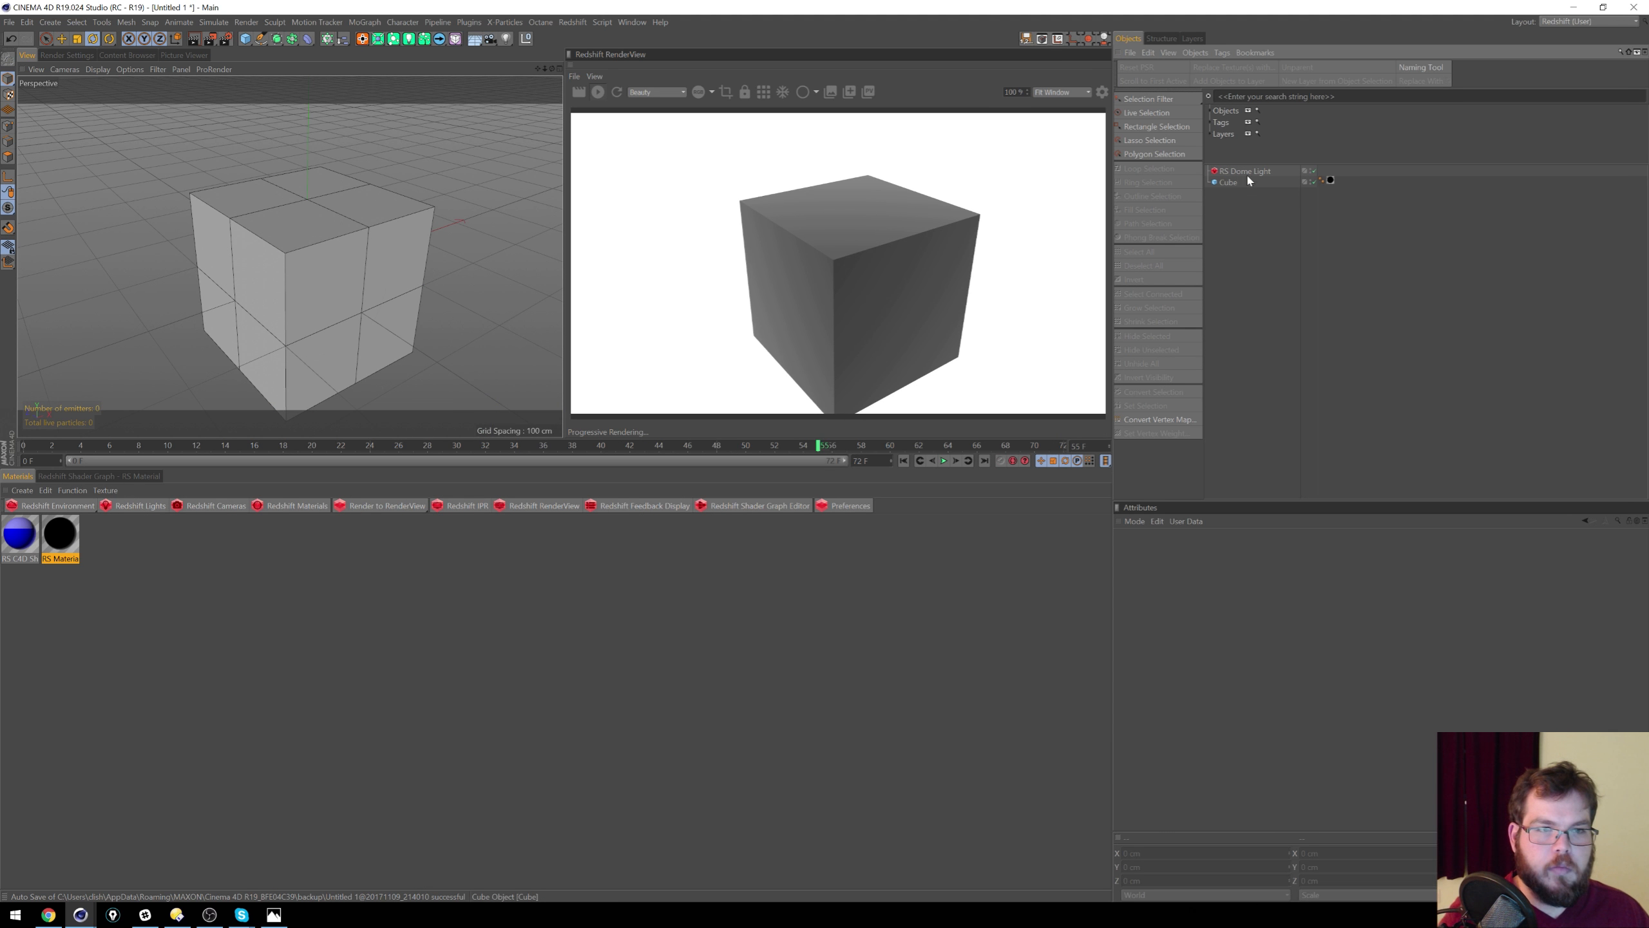
left_click(1247, 172)
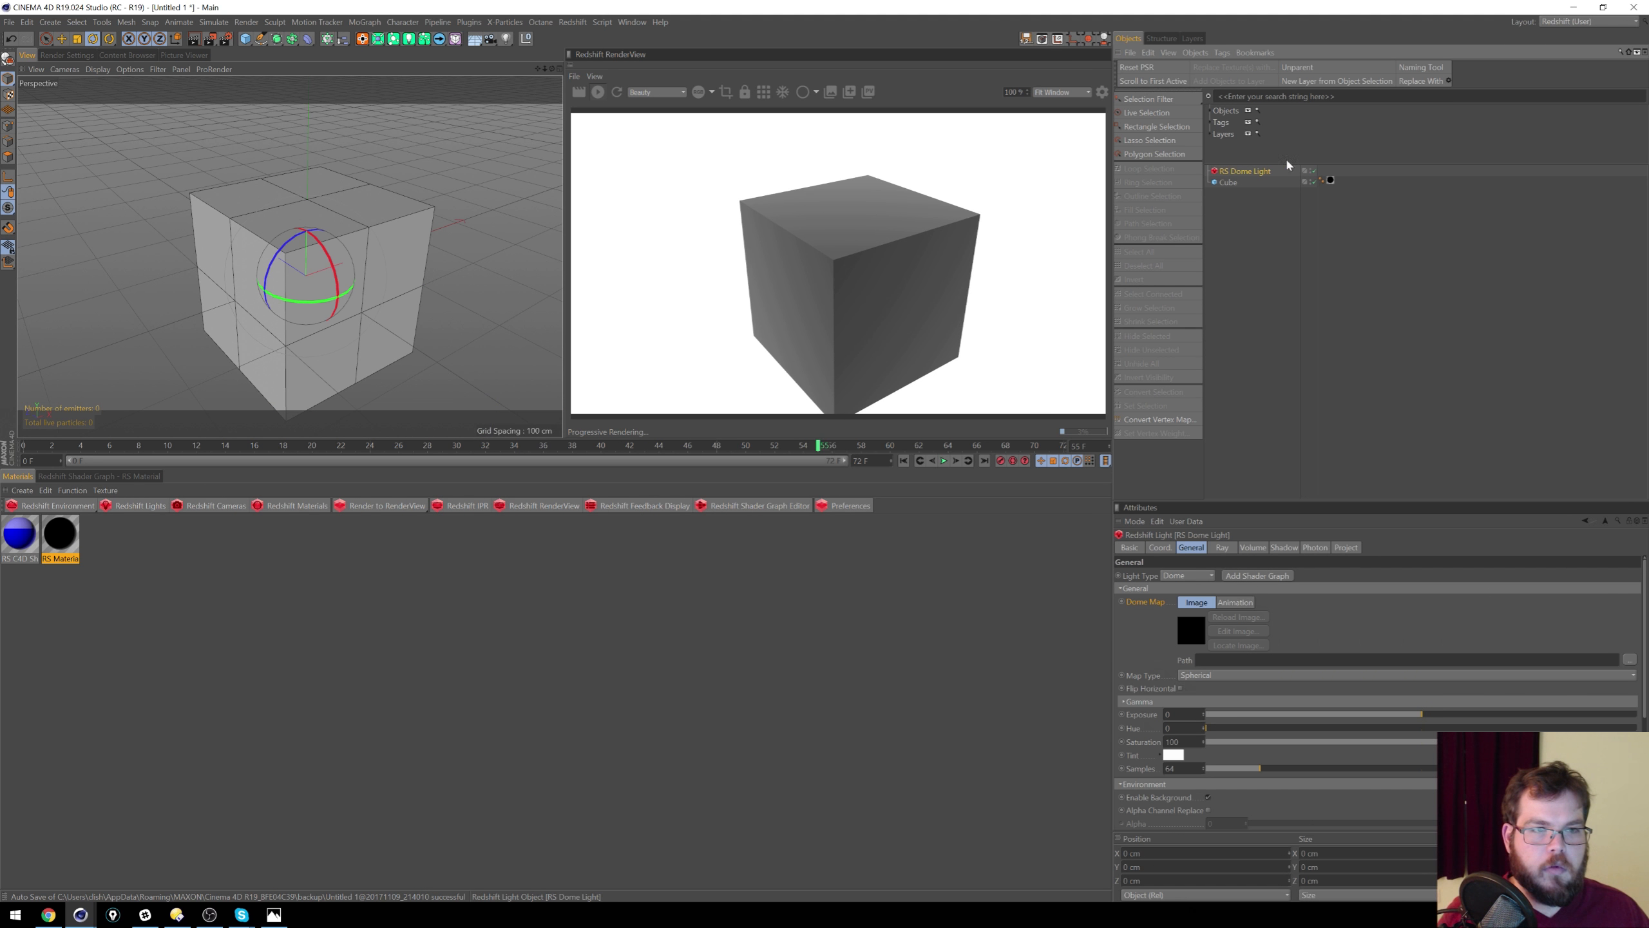
left_click(1208, 798)
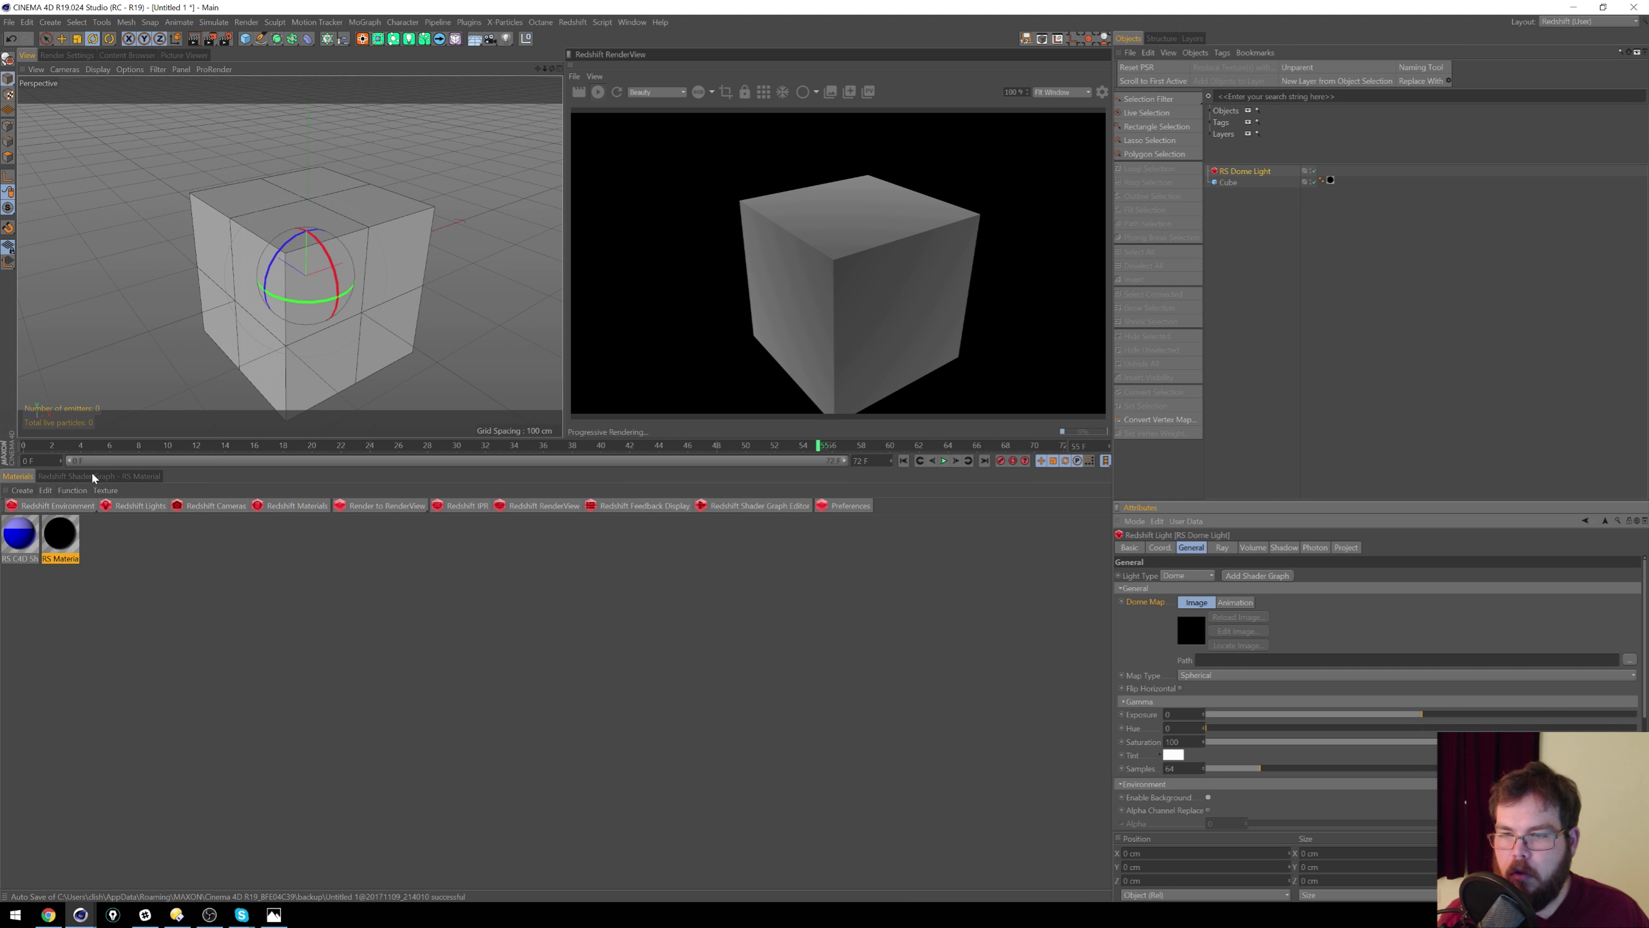
Step: Lower RS Curvature's radius to about 0.24, and widen the RS Material node it feeds so its port names are readable
left_click(93, 477)
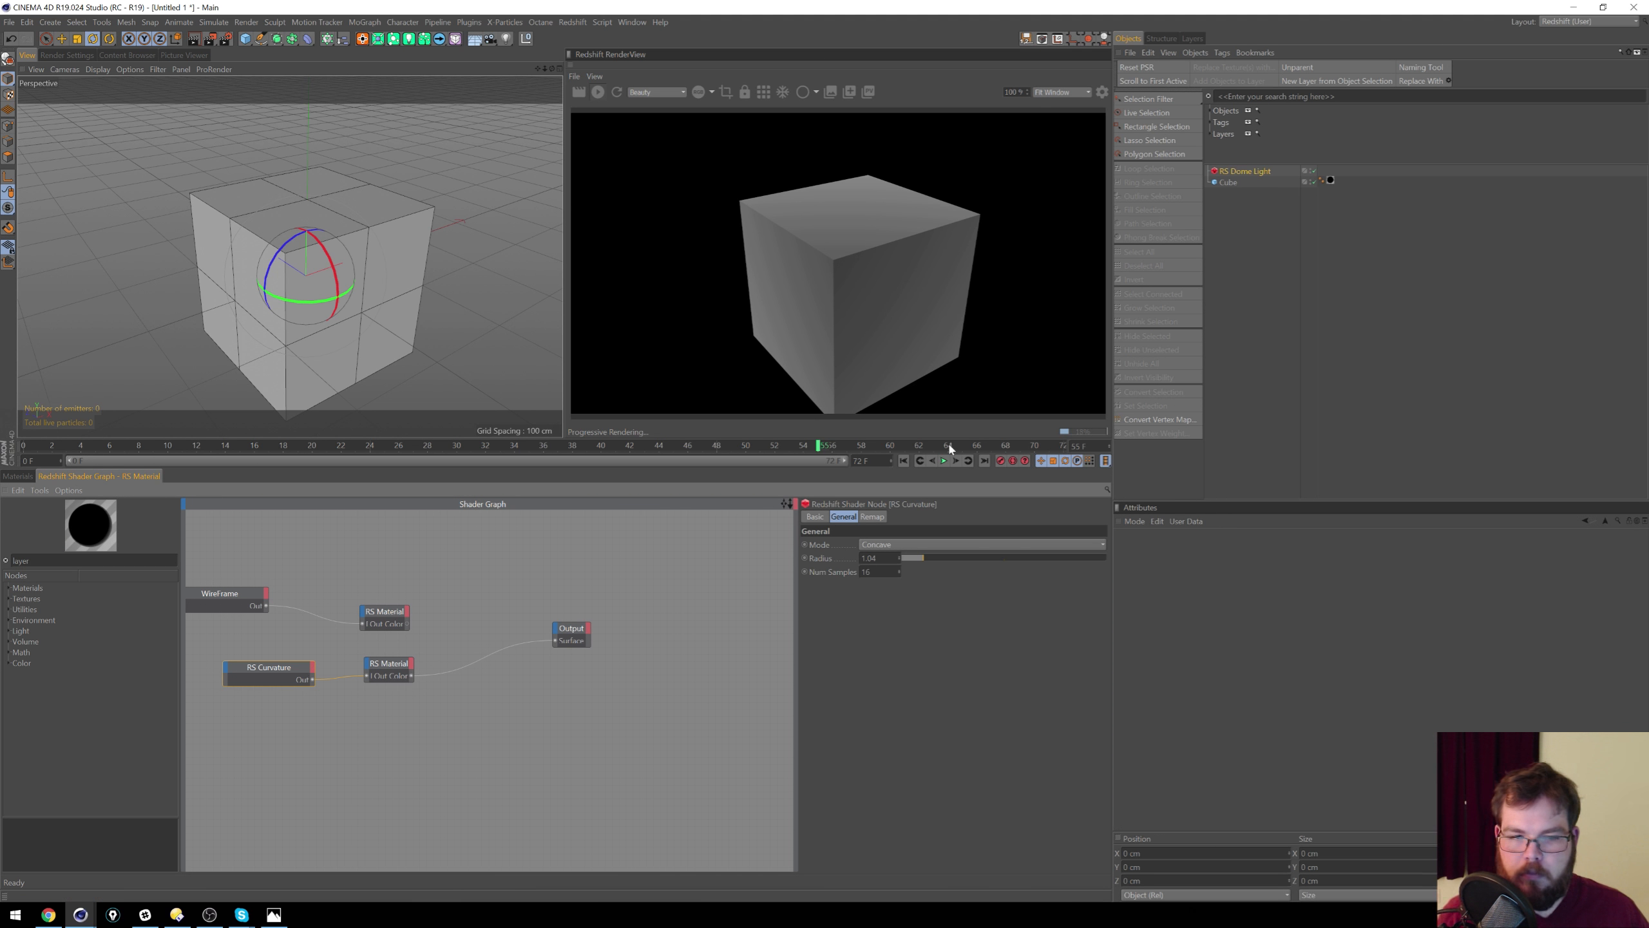
left_click_drag(914, 563, 913, 561)
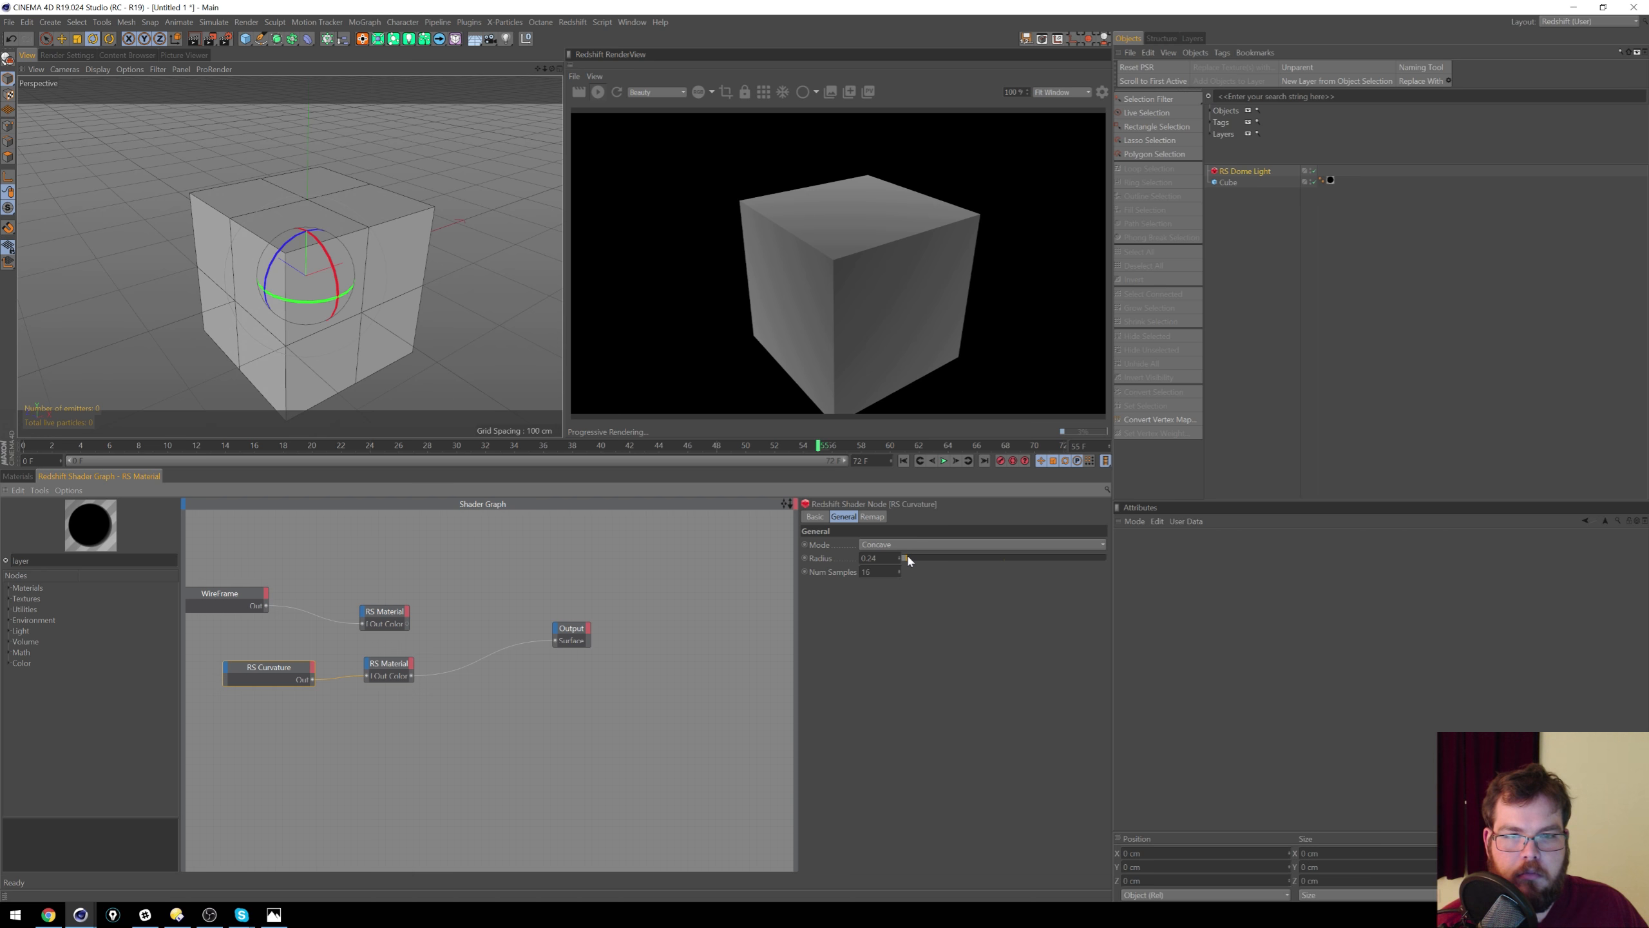
left_click_drag(408, 675, 392, 673)
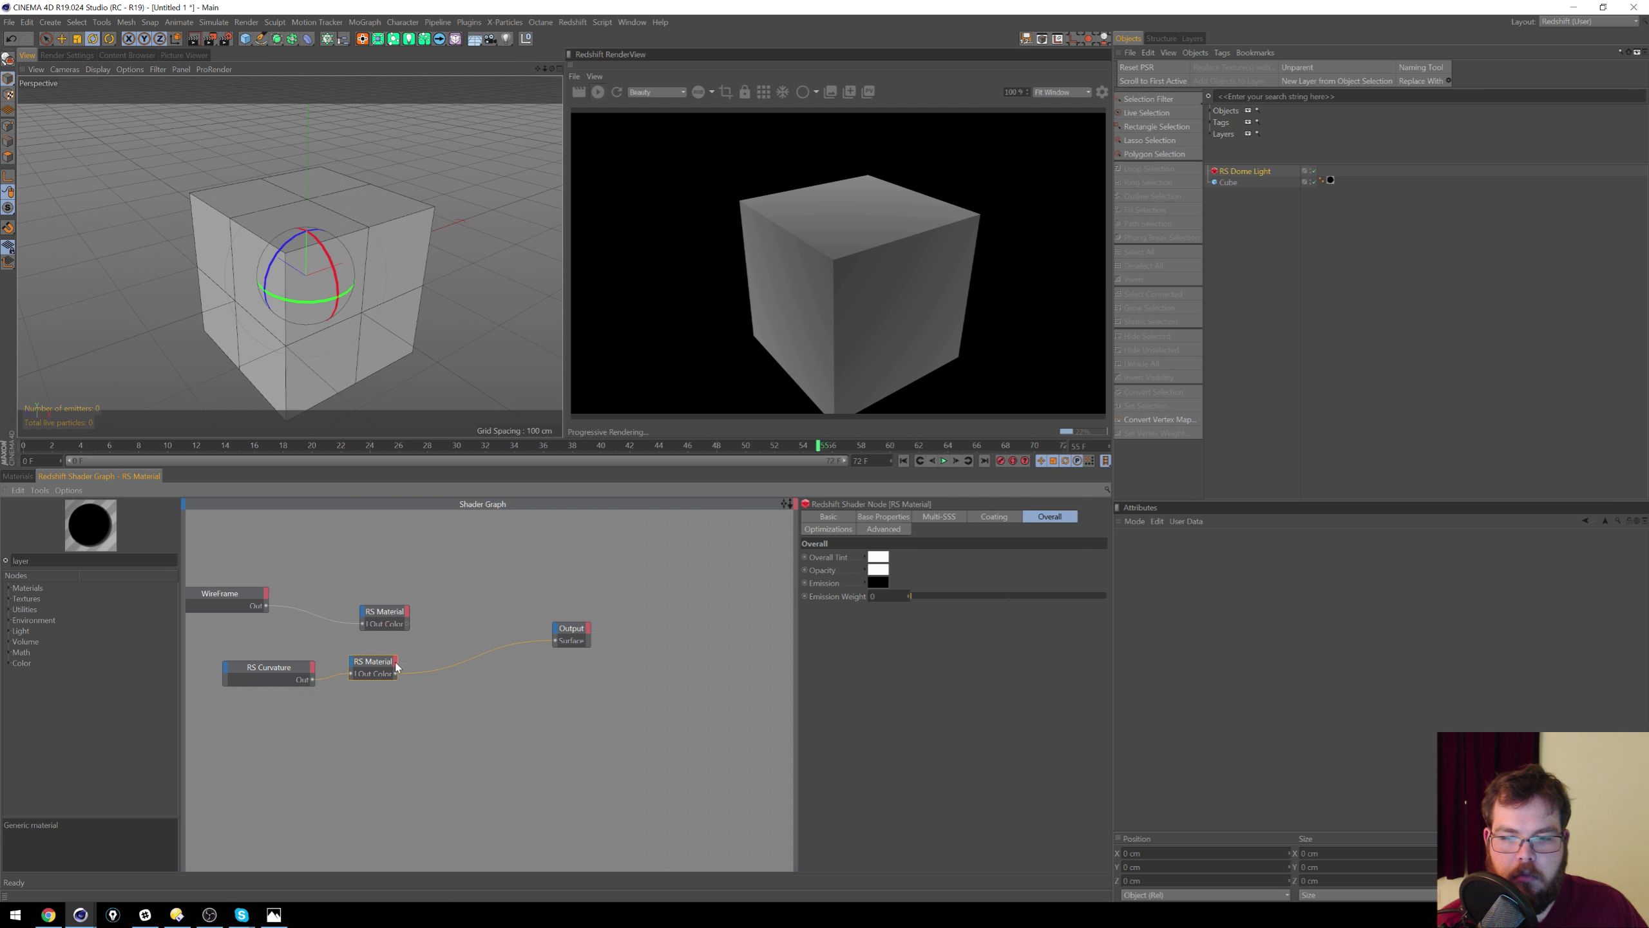
left_click_drag(377, 666, 411, 668)
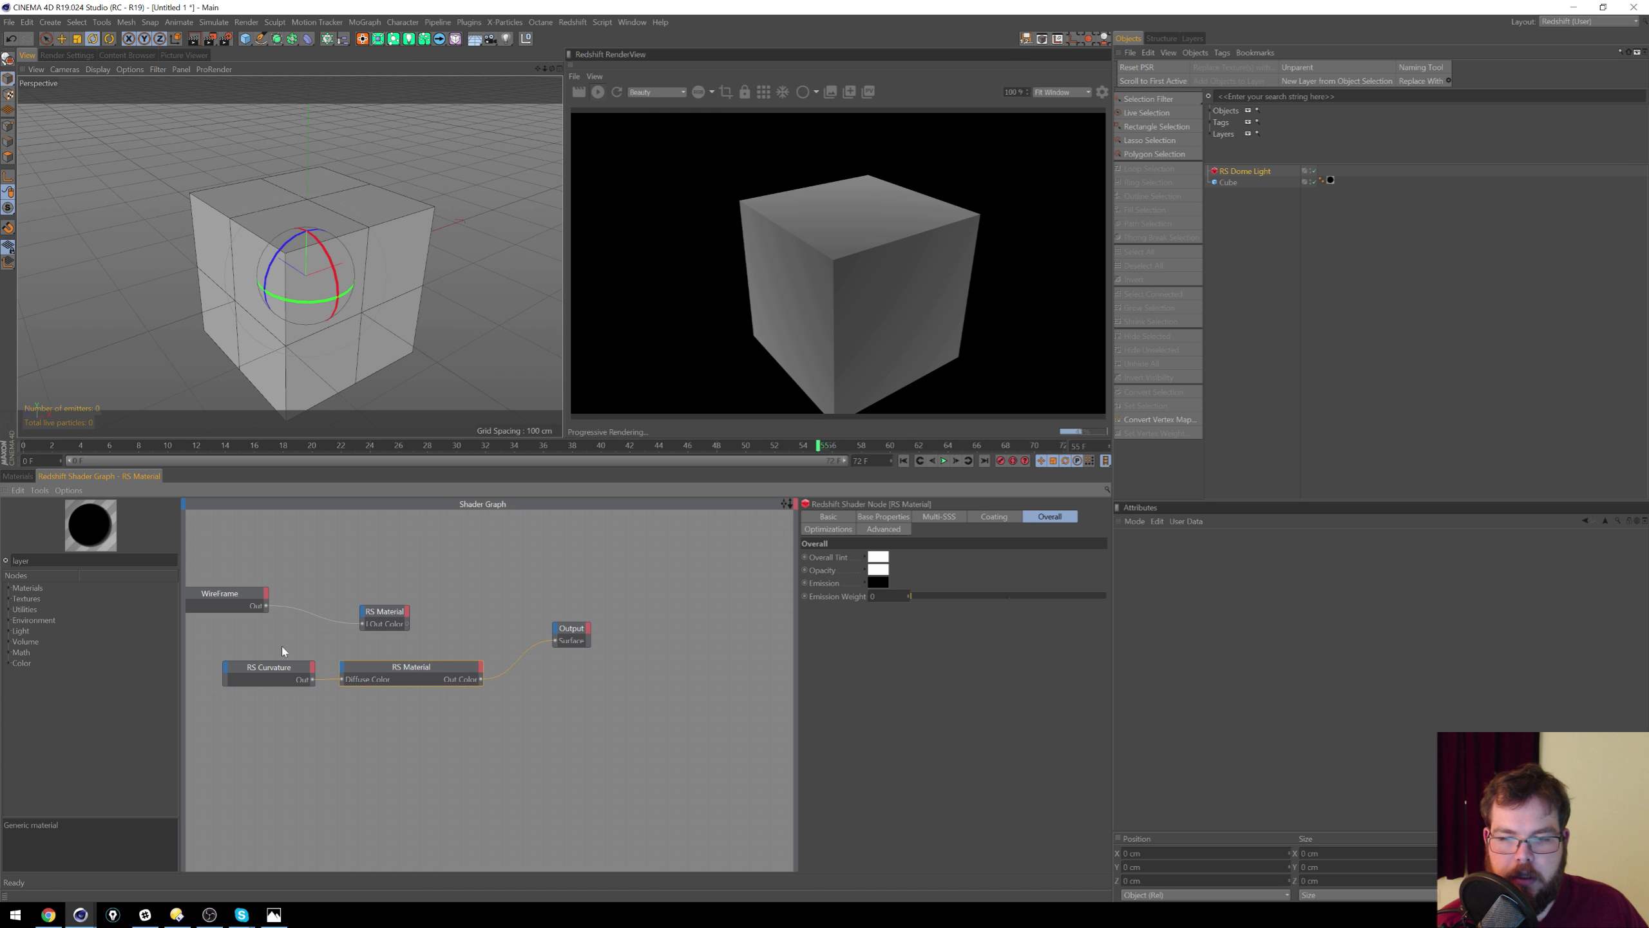
Step: Check RS Curvature's remap settings, and set its mode to Convex with a radius of about 2.14
left_click(265, 677)
left_click(872, 517)
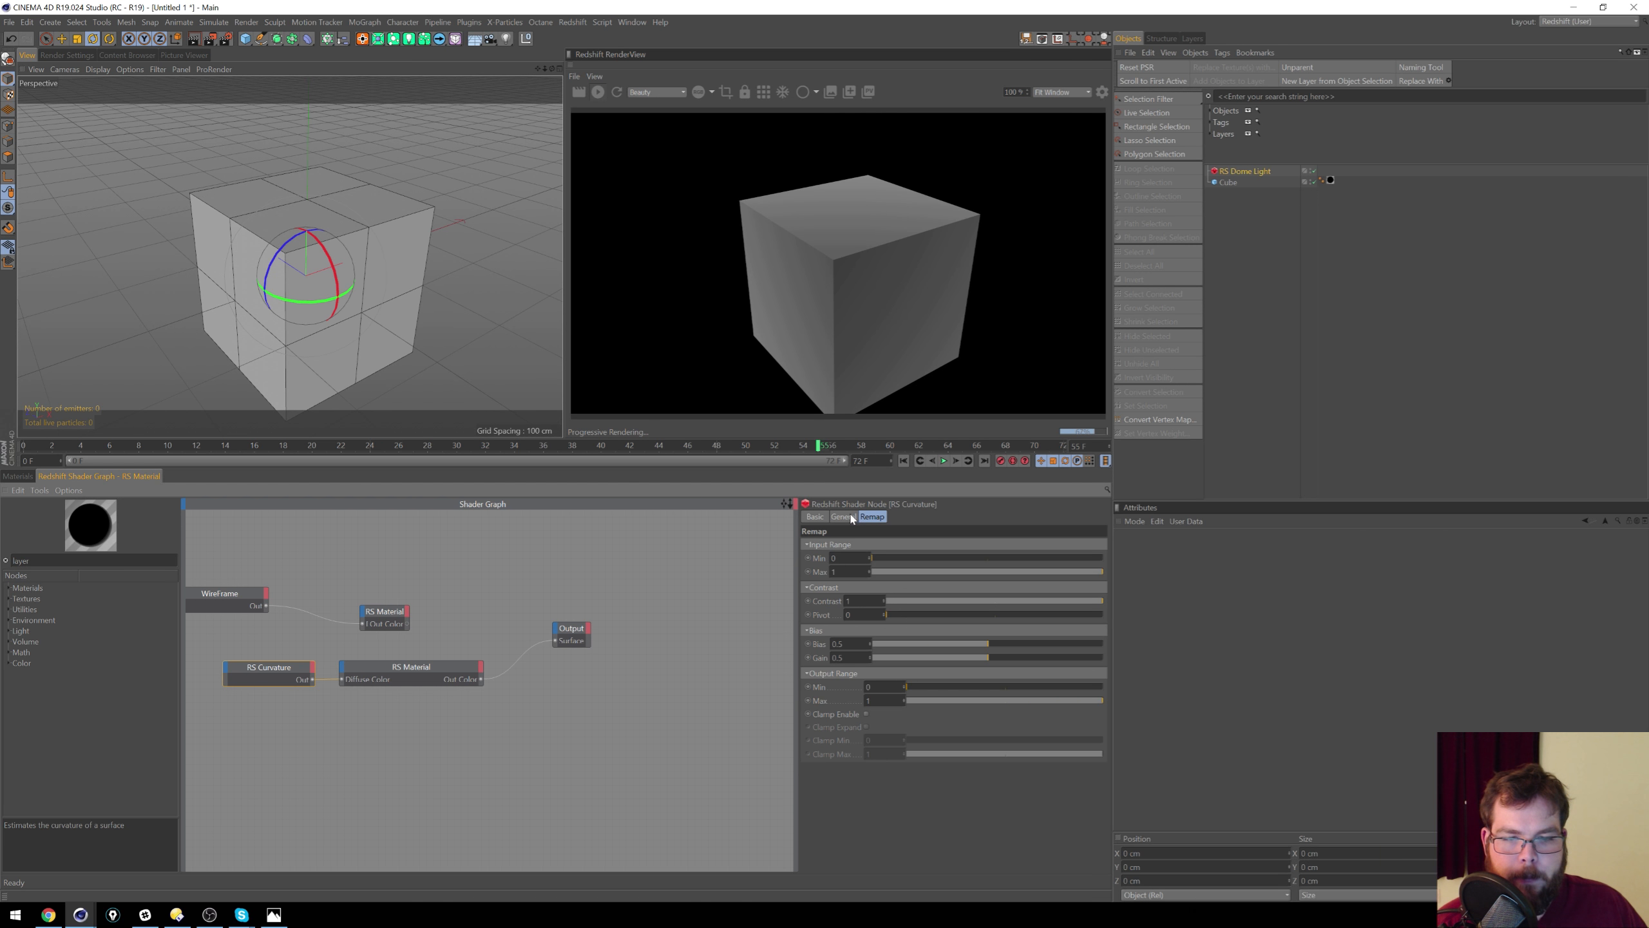
left_click(850, 518)
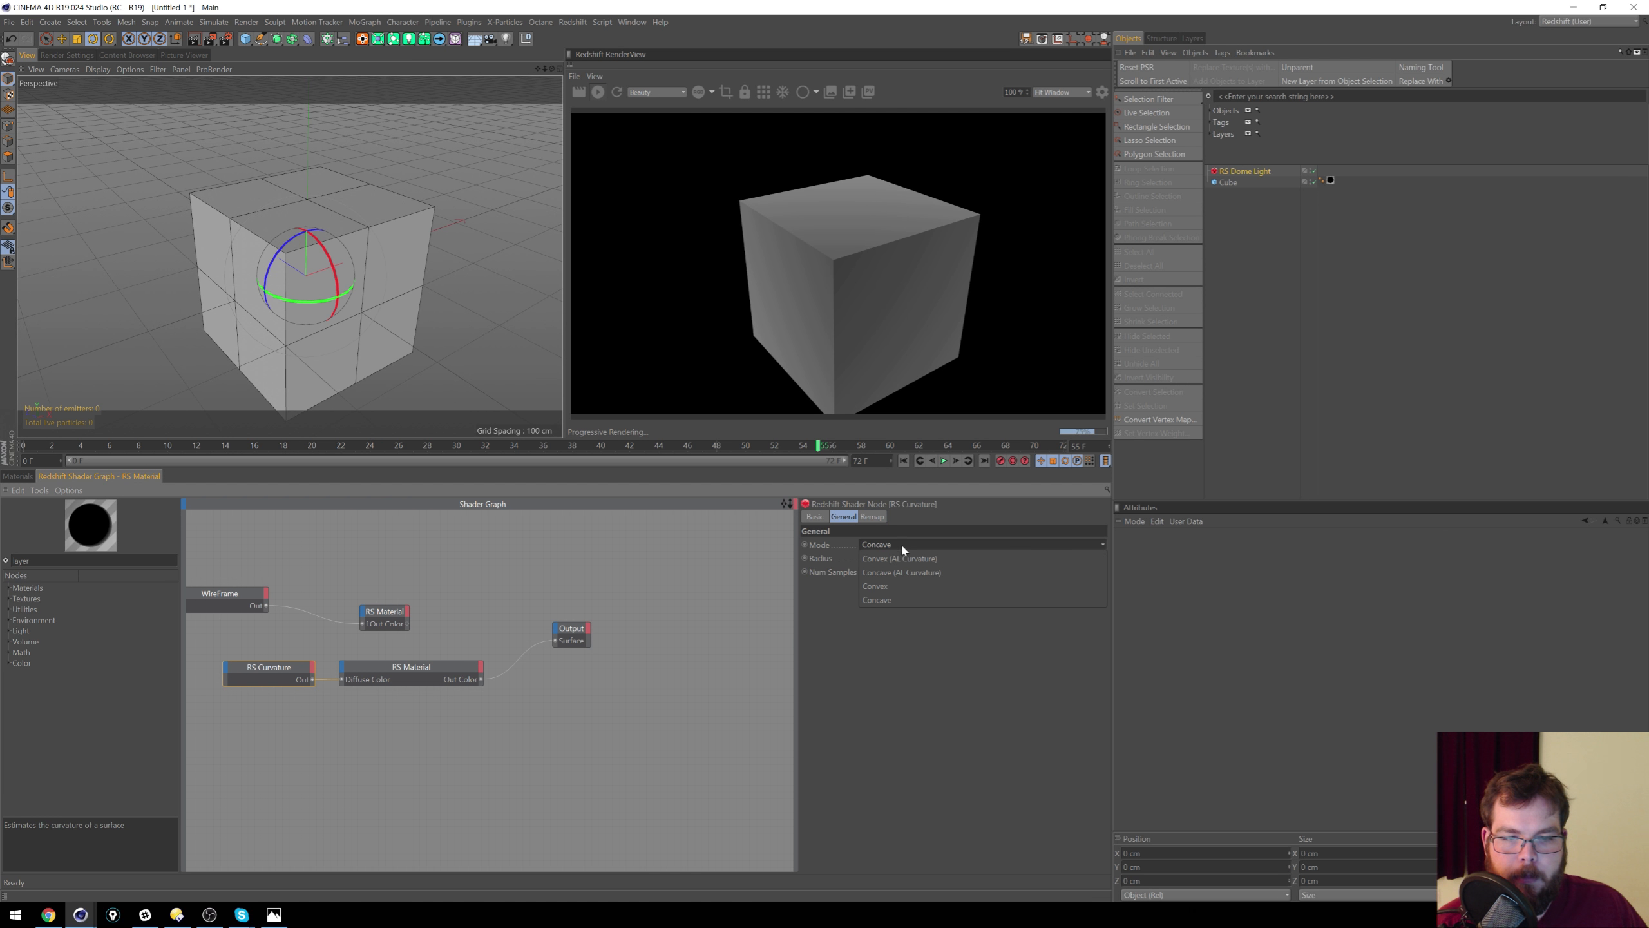
left_click(900, 544)
left_click(904, 588)
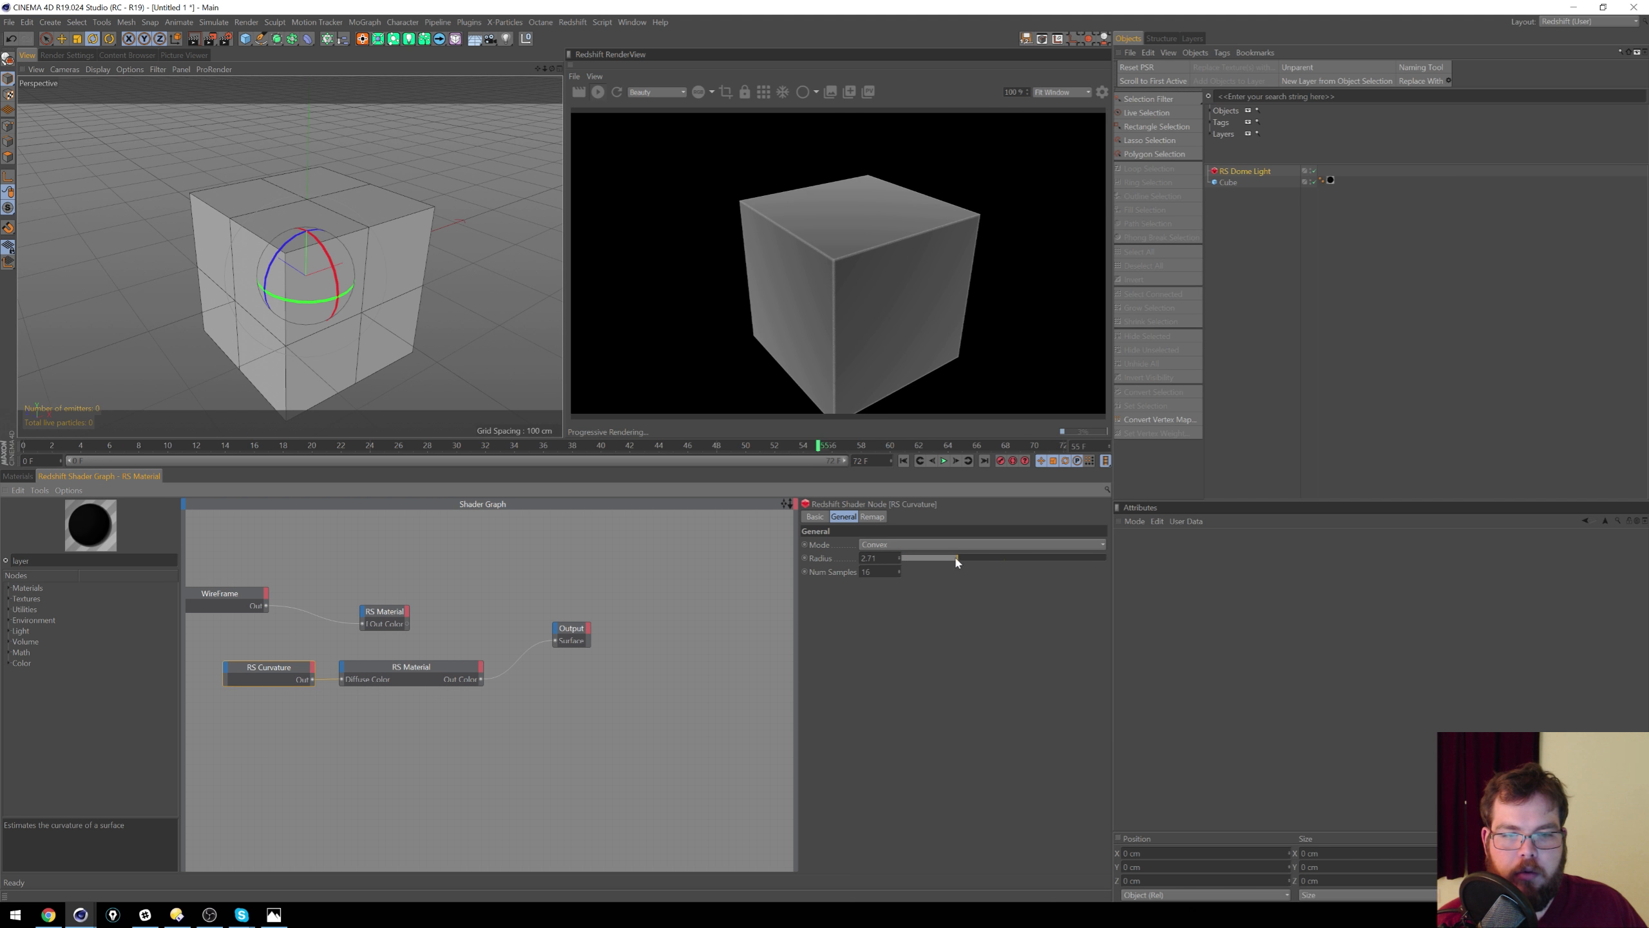
mouse_move(932, 559)
left_mouse_down()
mouse_move(918, 557)
mouse_move(946, 556)
left_mouse_up()
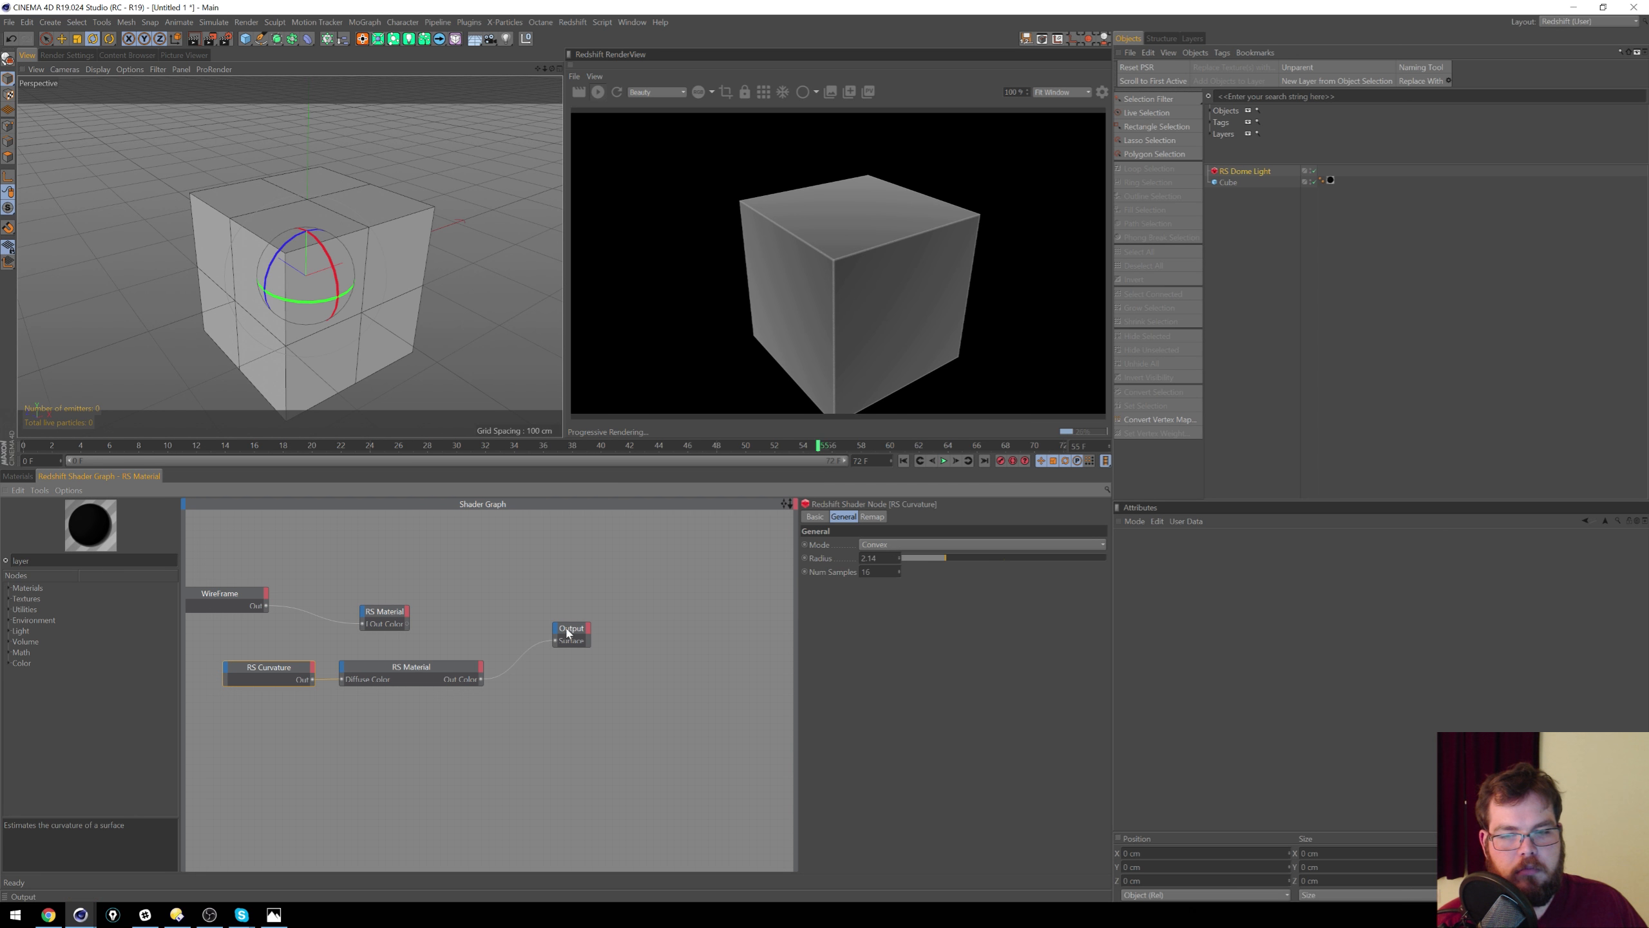
Step: Move the Output node farther from the materials, and lower RS Curvature's remap Input Range Max to about 0.038
left_click_drag(571, 628, 708, 624)
left_click(272, 669)
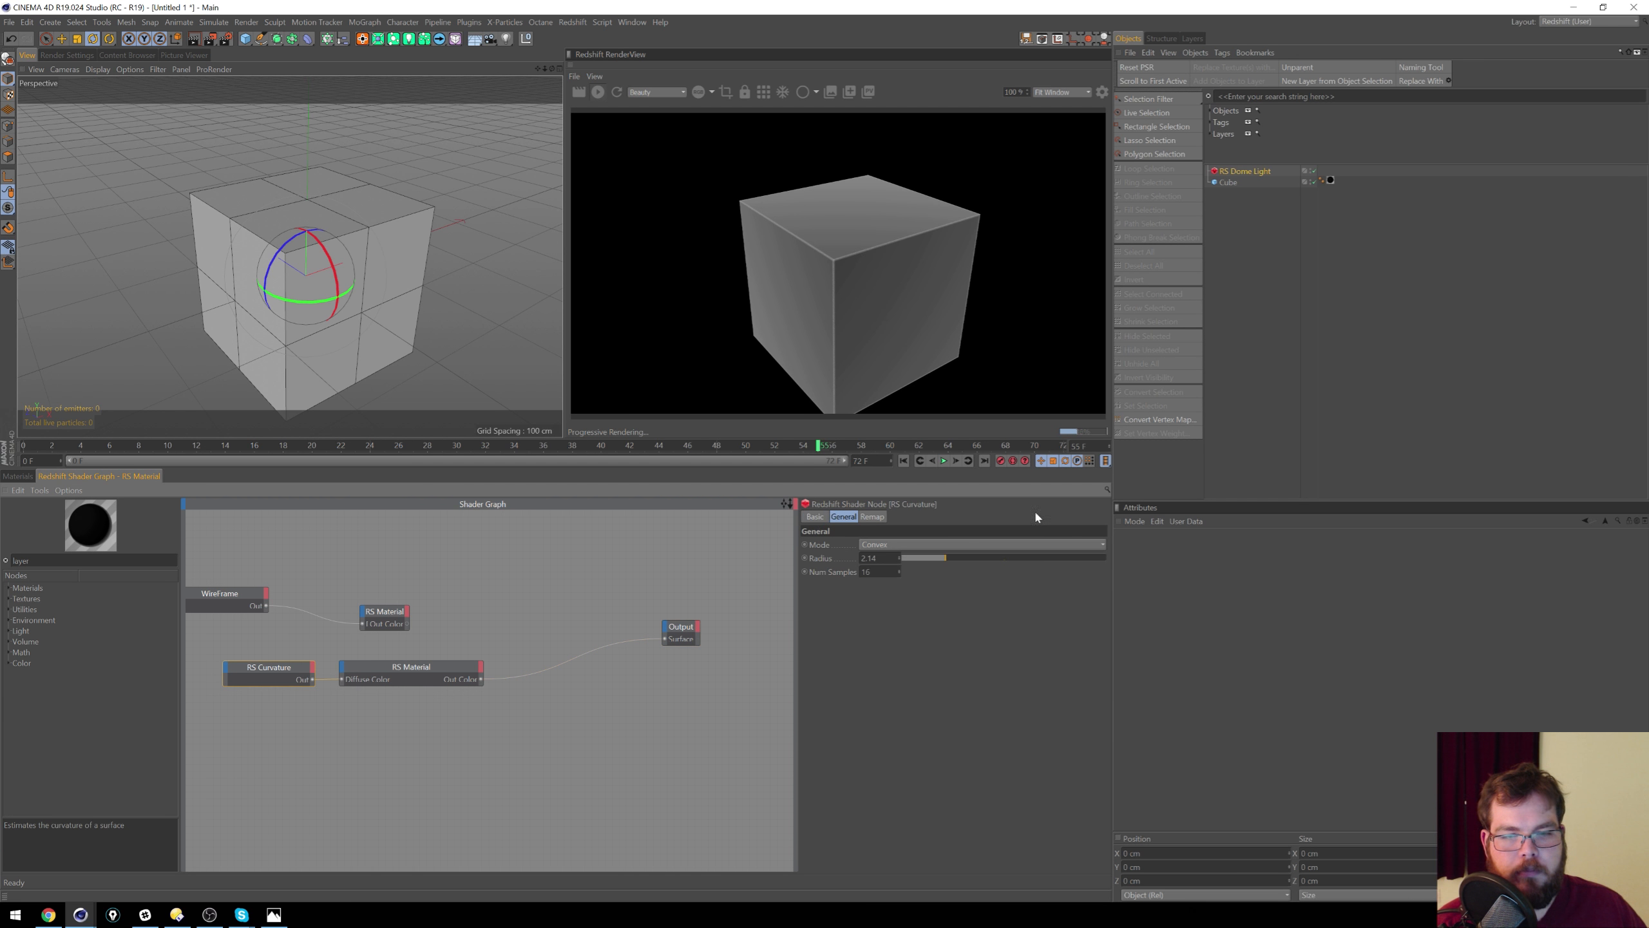
left_click(872, 517)
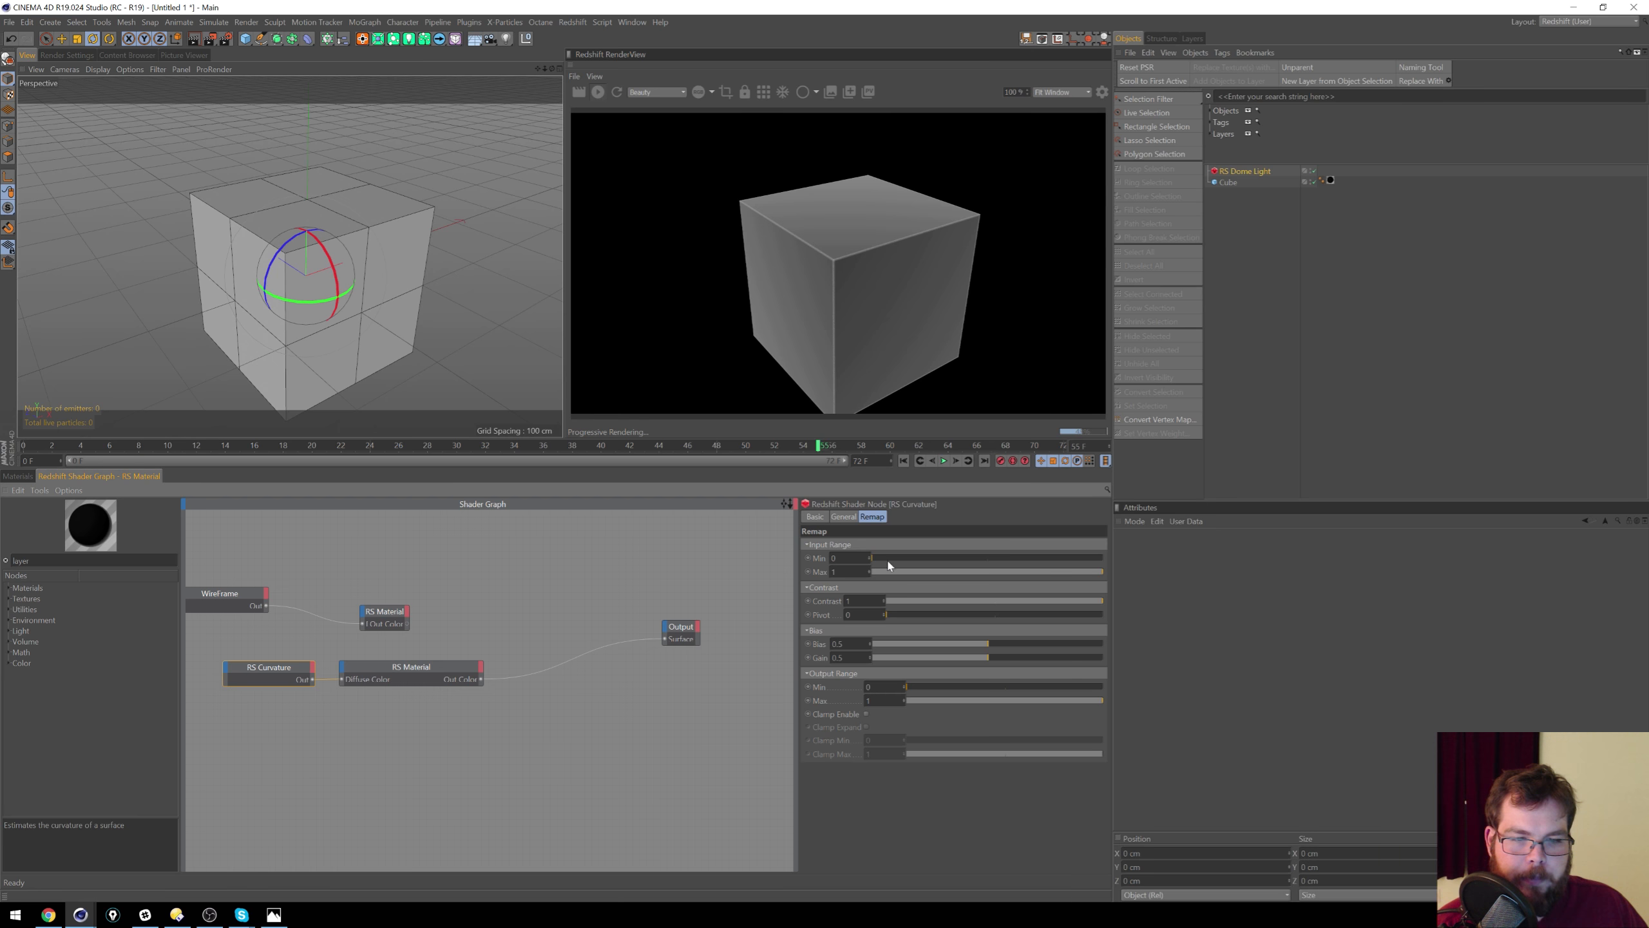
left_click_drag(1097, 572, 887, 578)
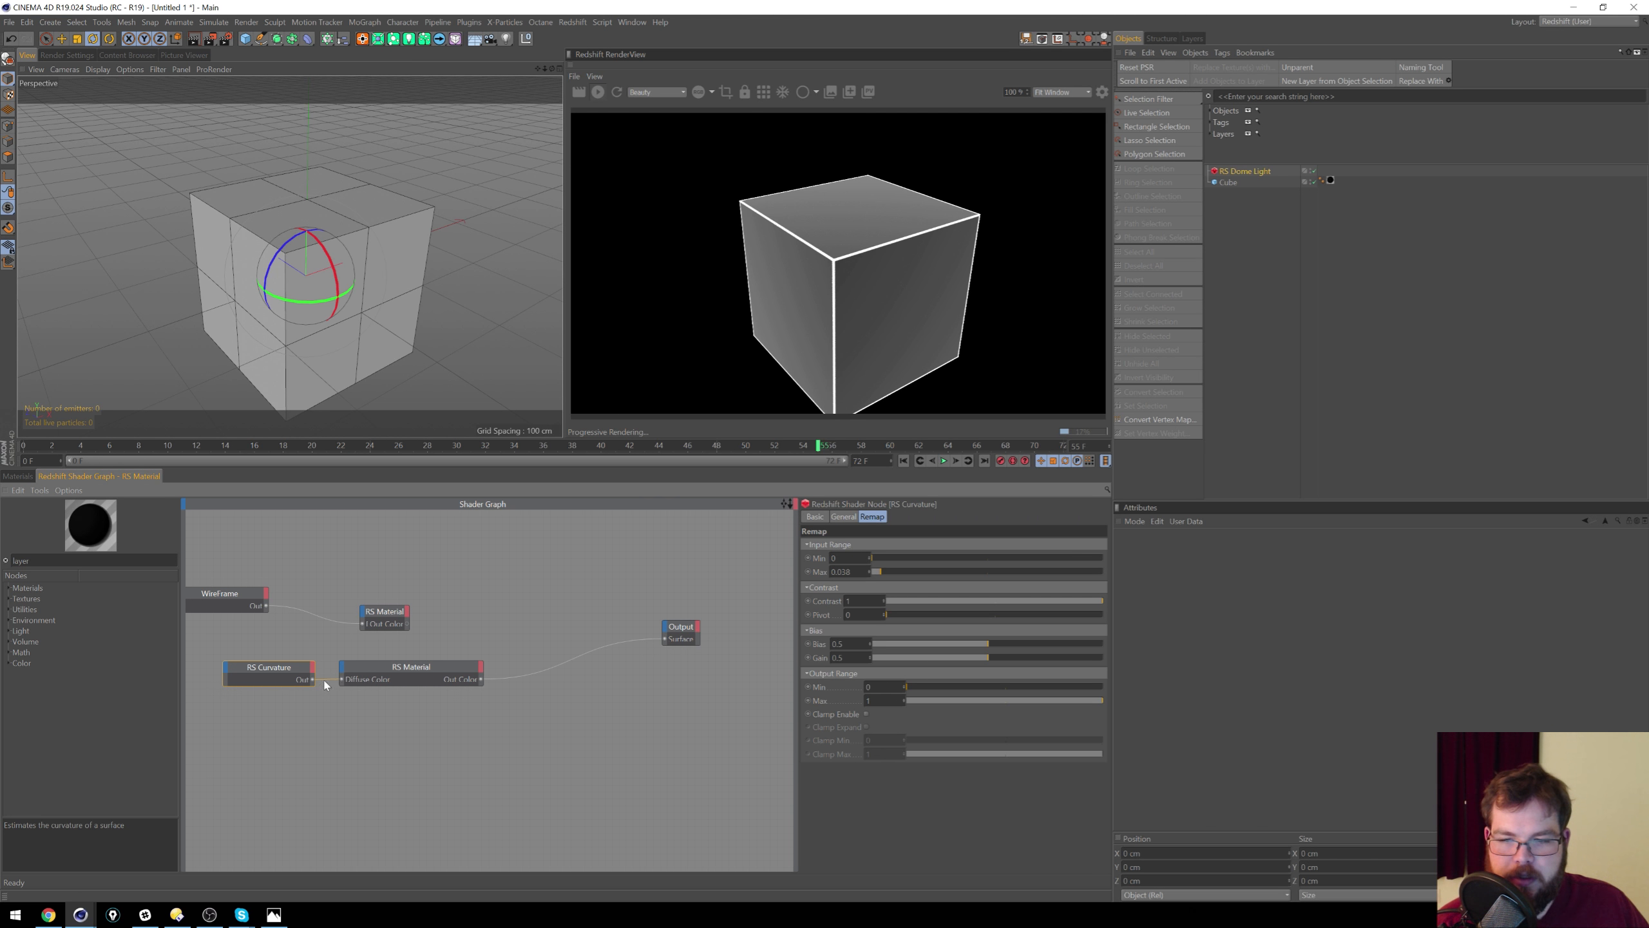
Step: Make room around the two RS Material nodes, and add a Material Blender with the WireFrame material feeding its Base Color
left_click_drag(407, 623, 505, 627)
left_click_drag(404, 664, 460, 690)
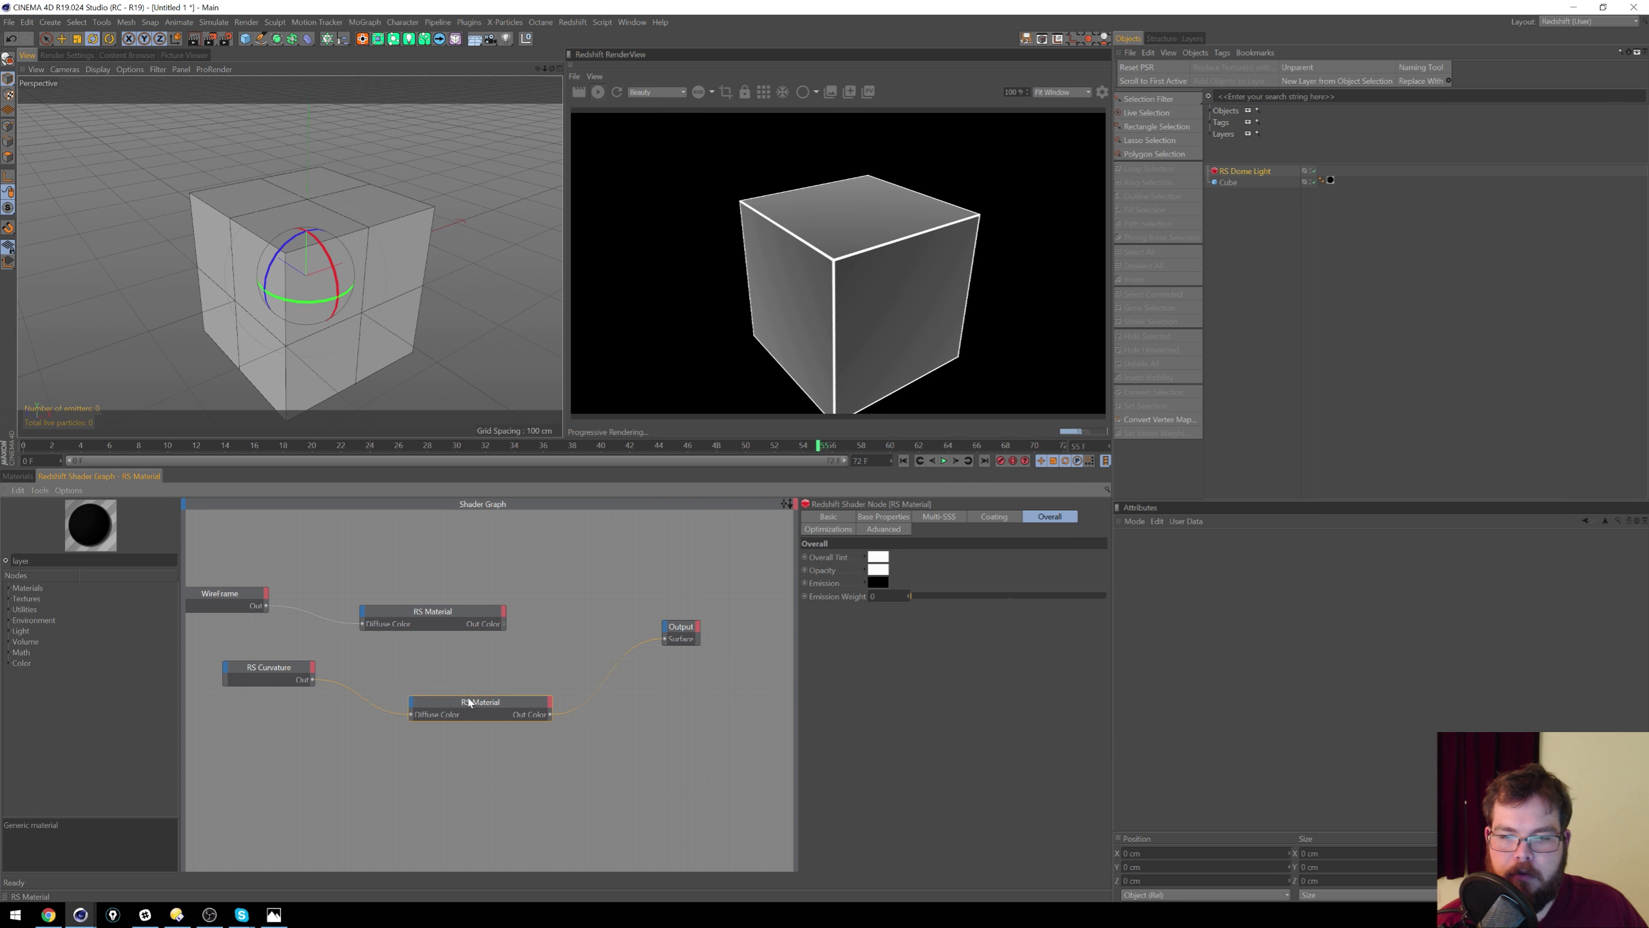
left_click_drag(43, 560, 3, 480)
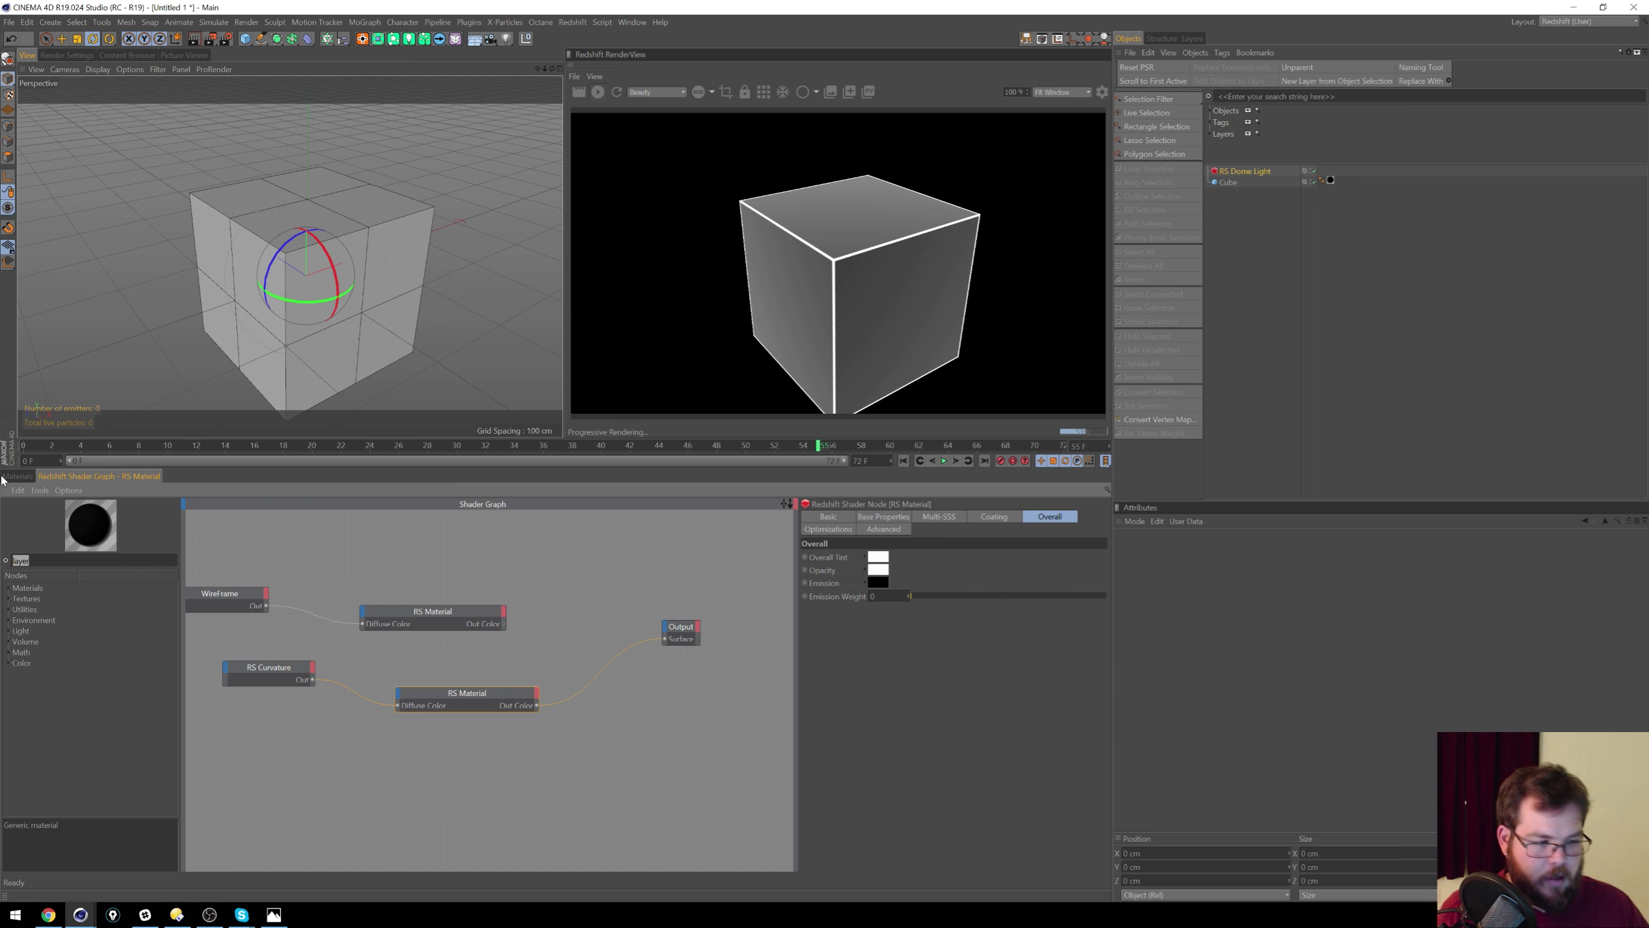
type("blend")
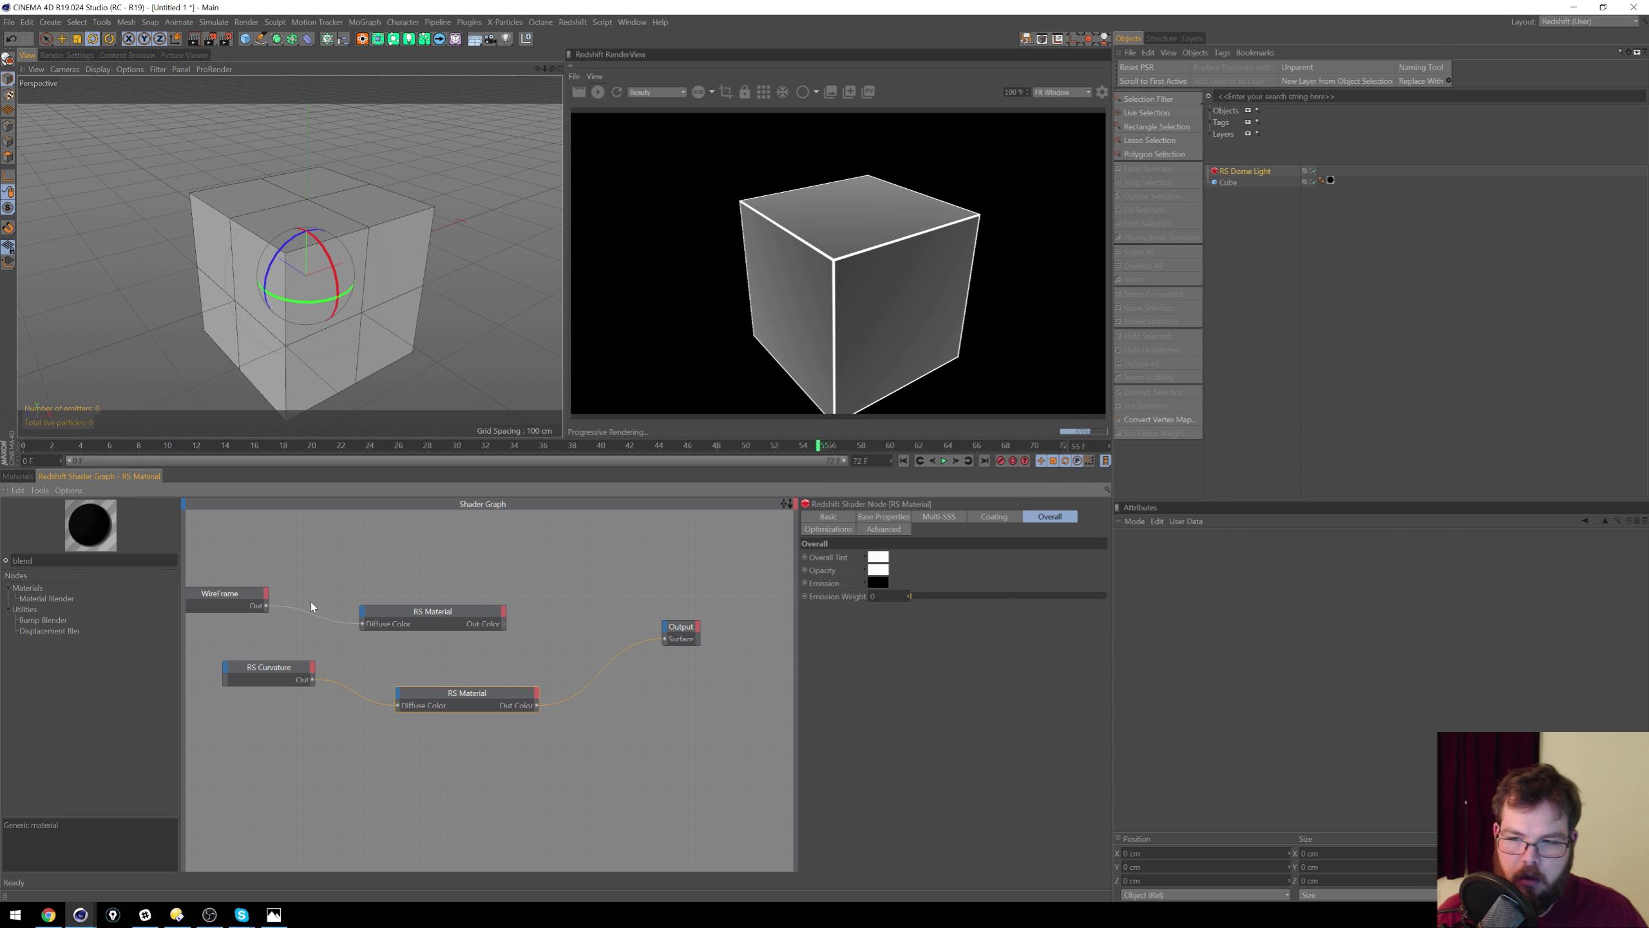
left_click_drag(43, 598, 546, 624)
left_click(563, 631)
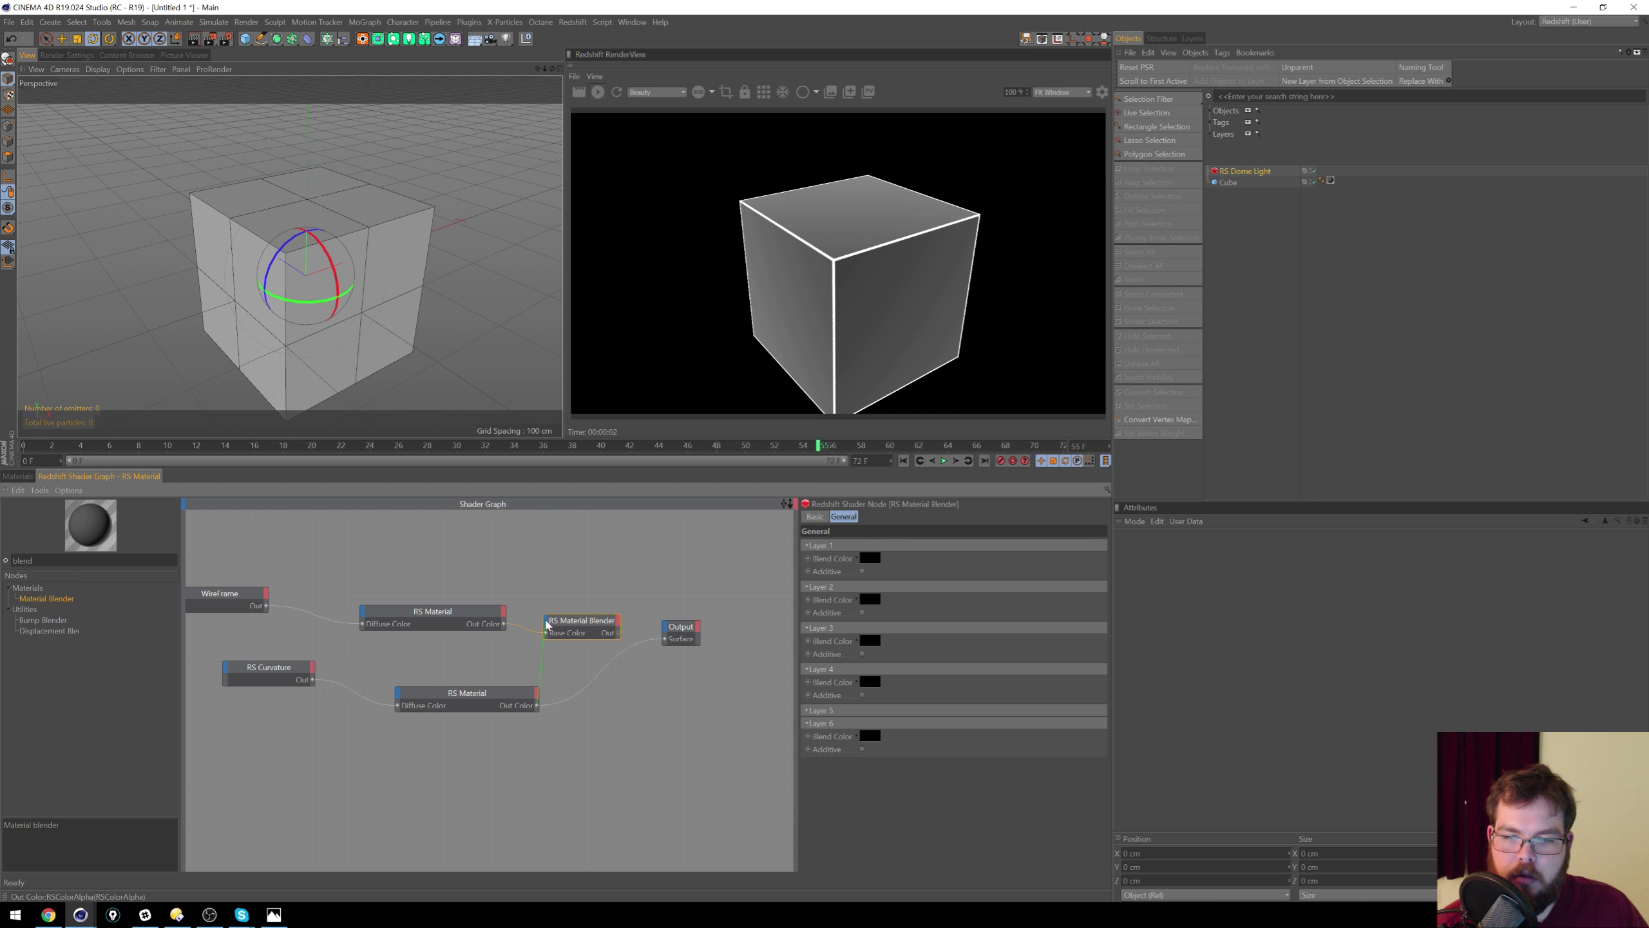
Step: Connect the Curvature-driven RS Material's Out Color to Layer Color 1 of the Material Blender
left_click_drag(546, 625, 546, 624)
mouse_move(571, 642)
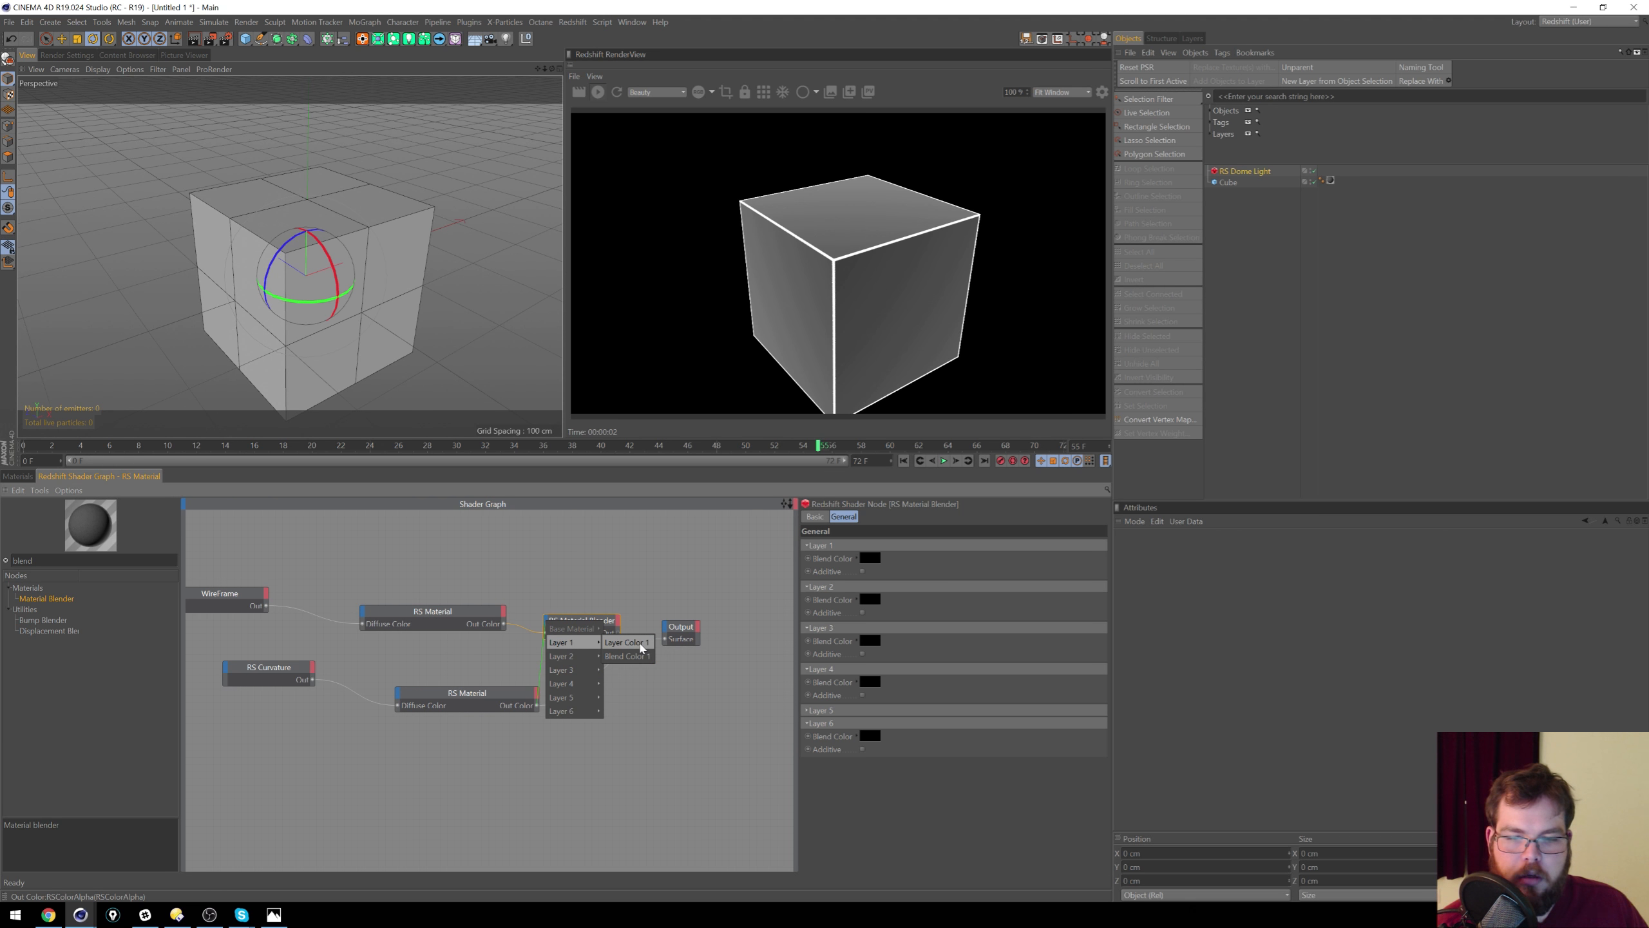
left_click(640, 643)
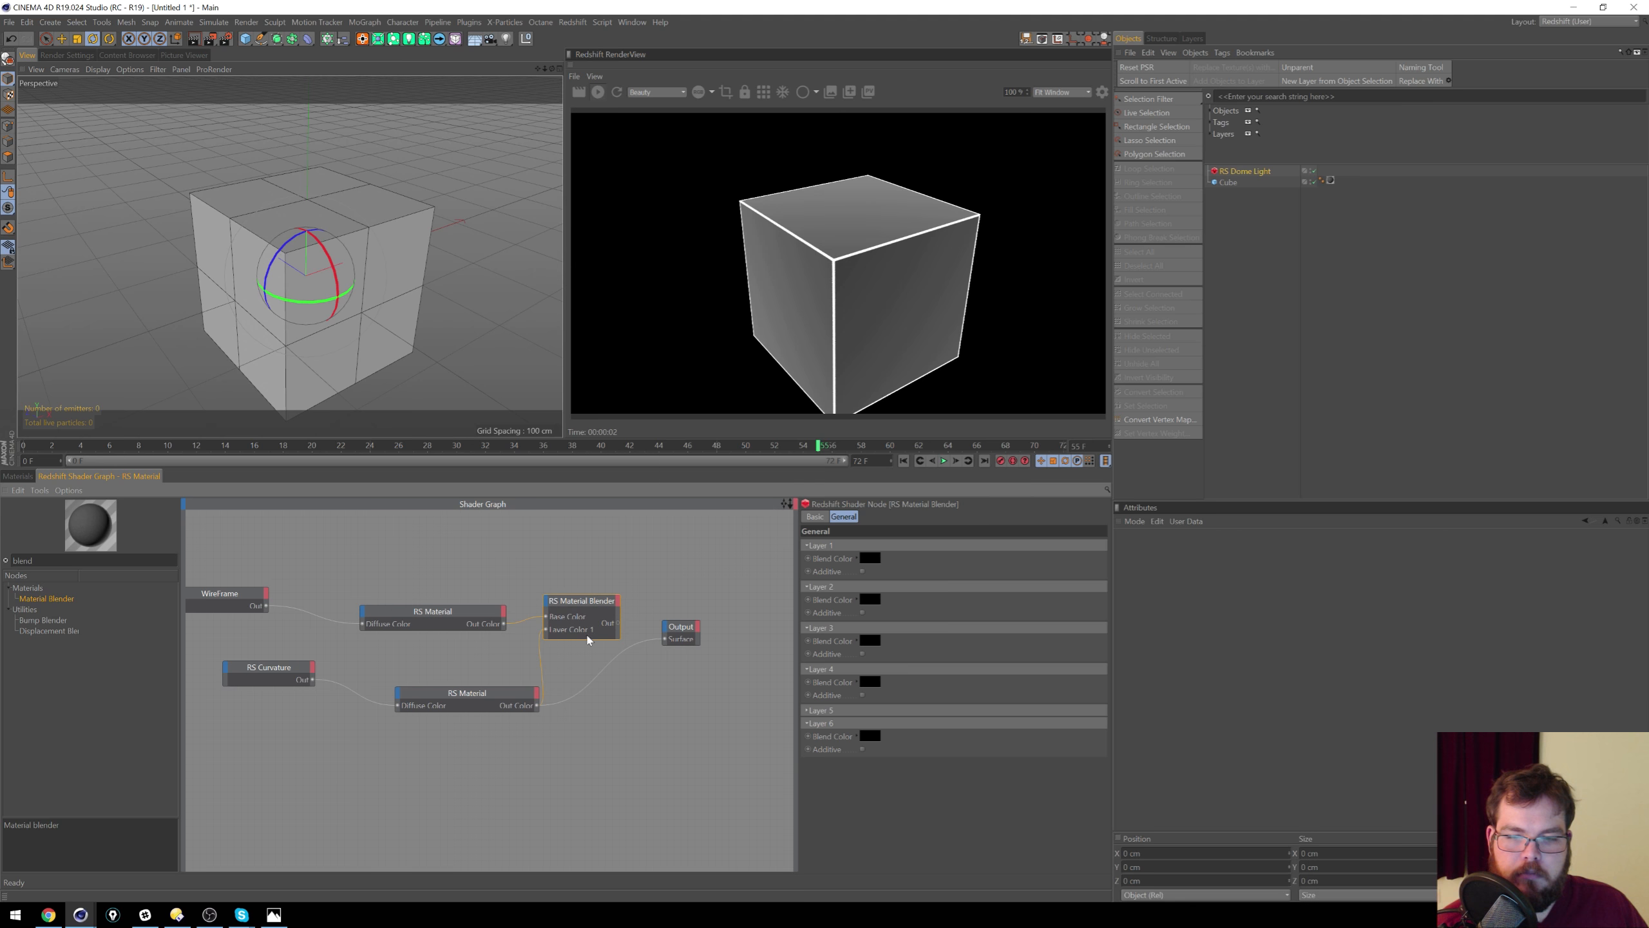
Step: Feed RS Curvature into the Material Blender's Blend Color 1, and connect the blender to the Output node's Surface
left_click_drag(315, 684, 549, 606)
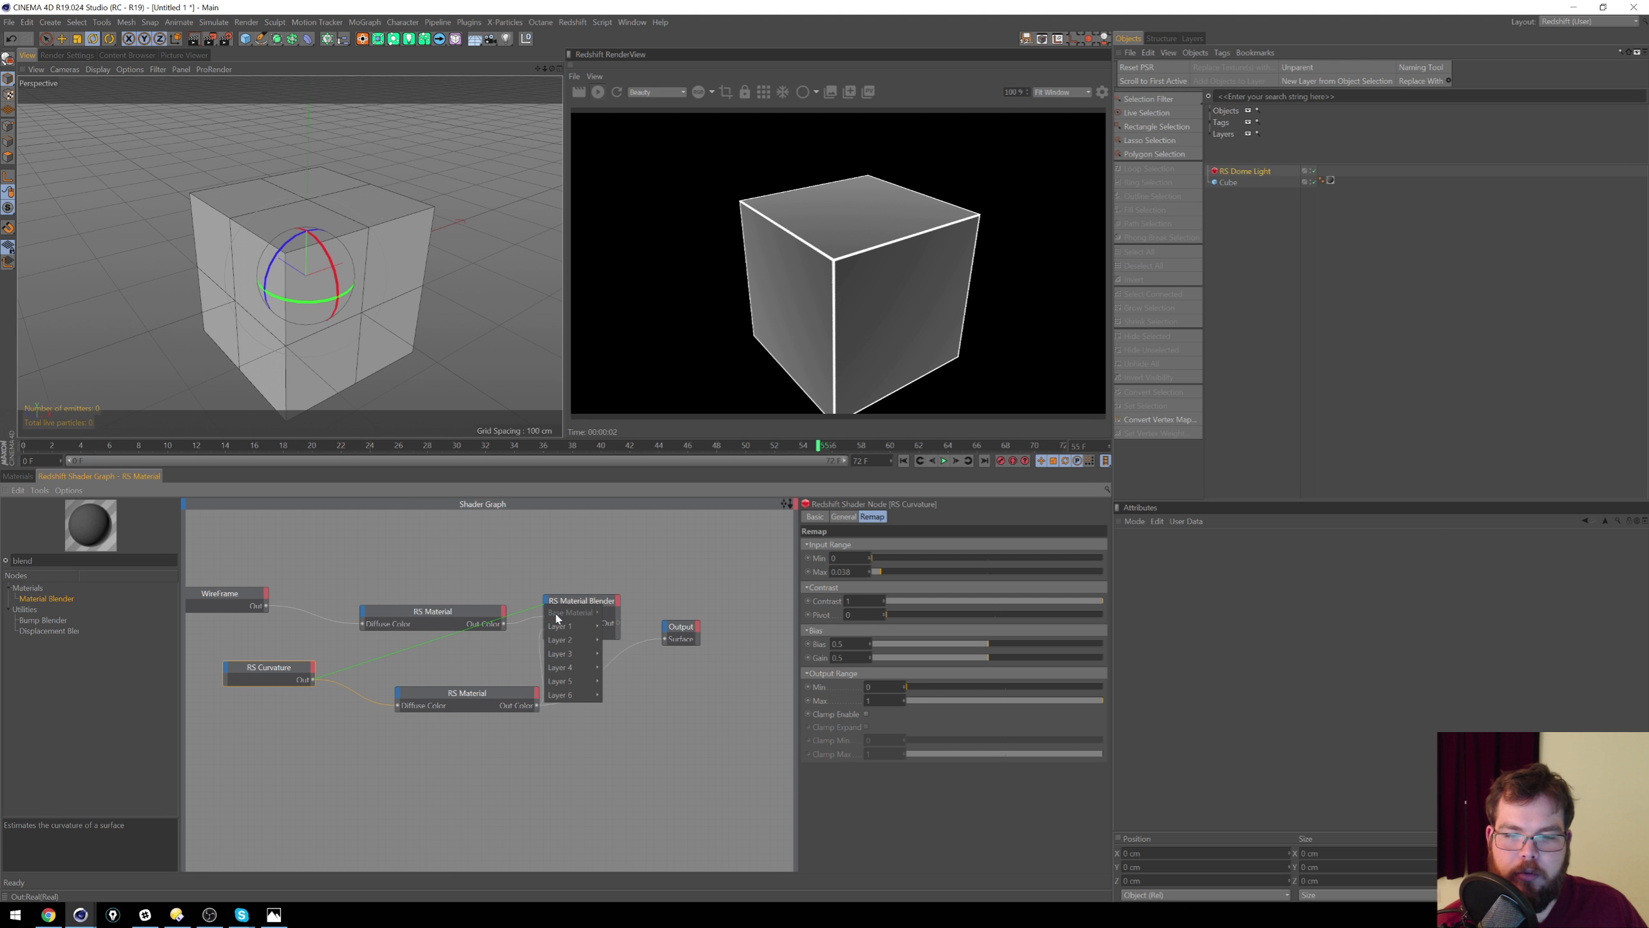
left_click(629, 640)
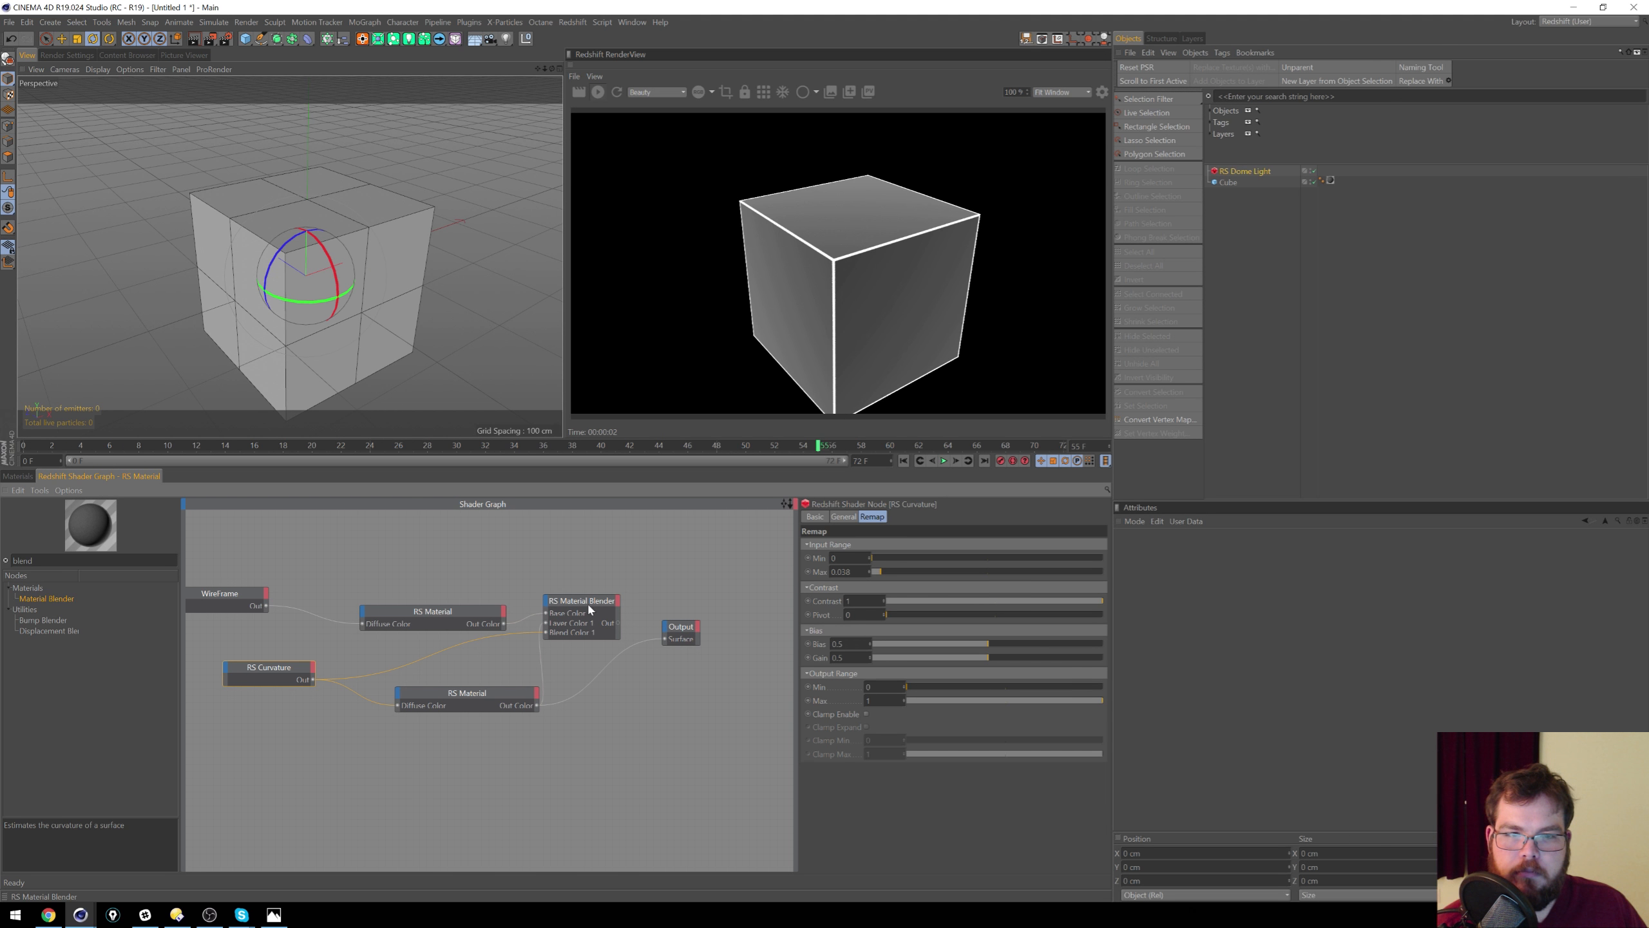
left_click_drag(590, 610, 620, 603)
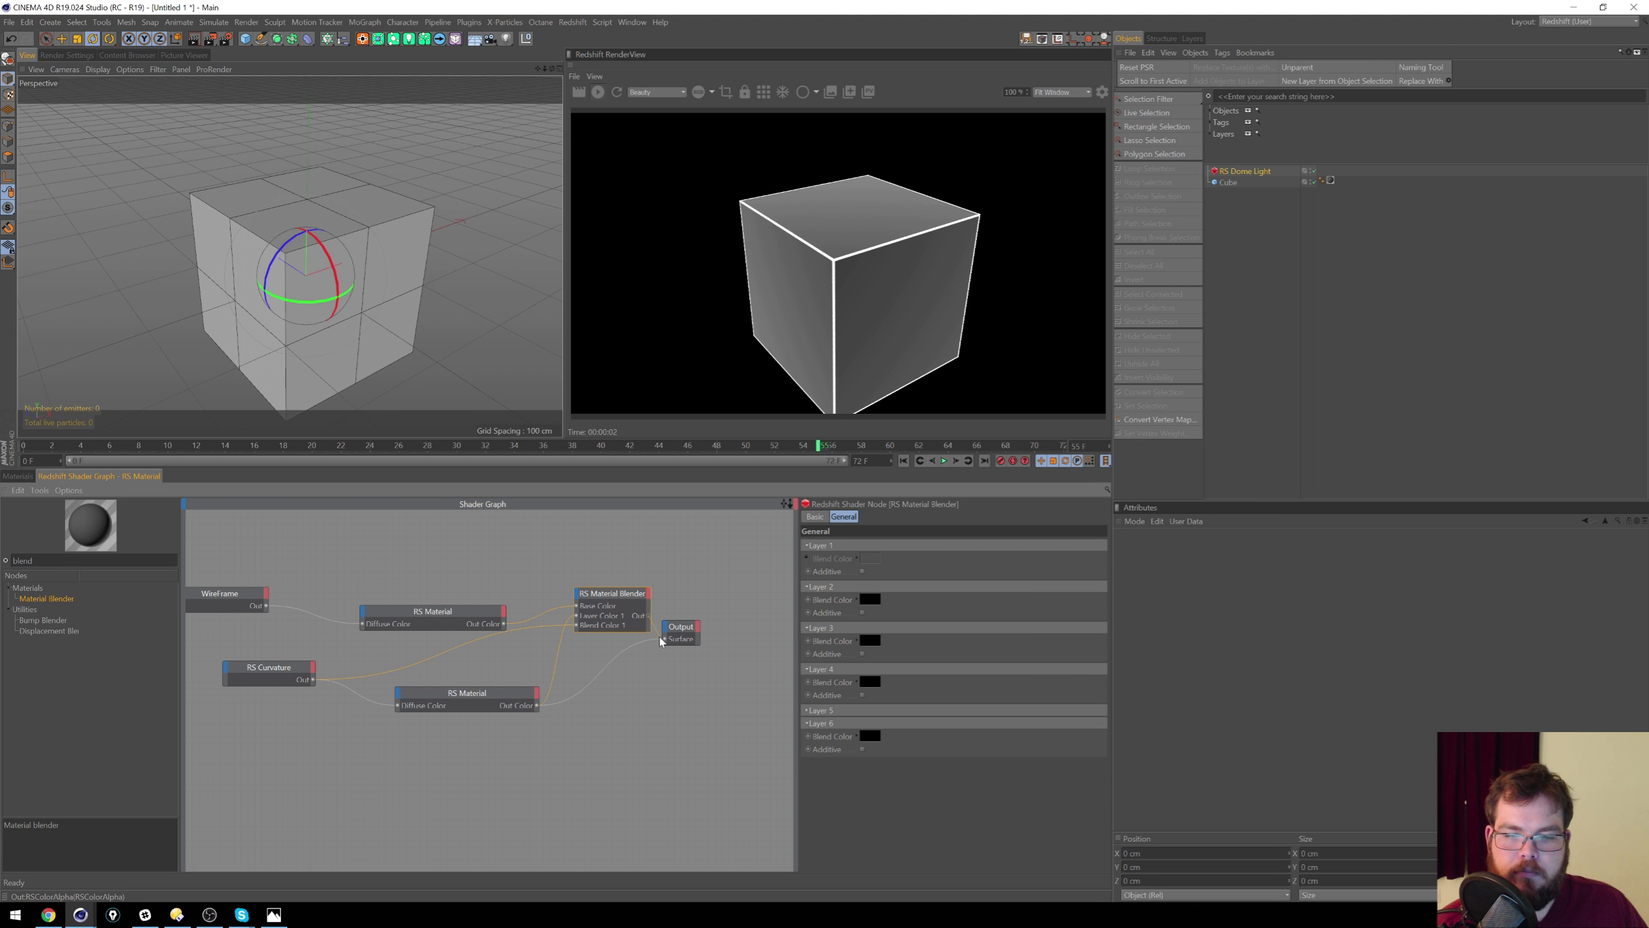
left_click_drag(668, 643, 667, 641)
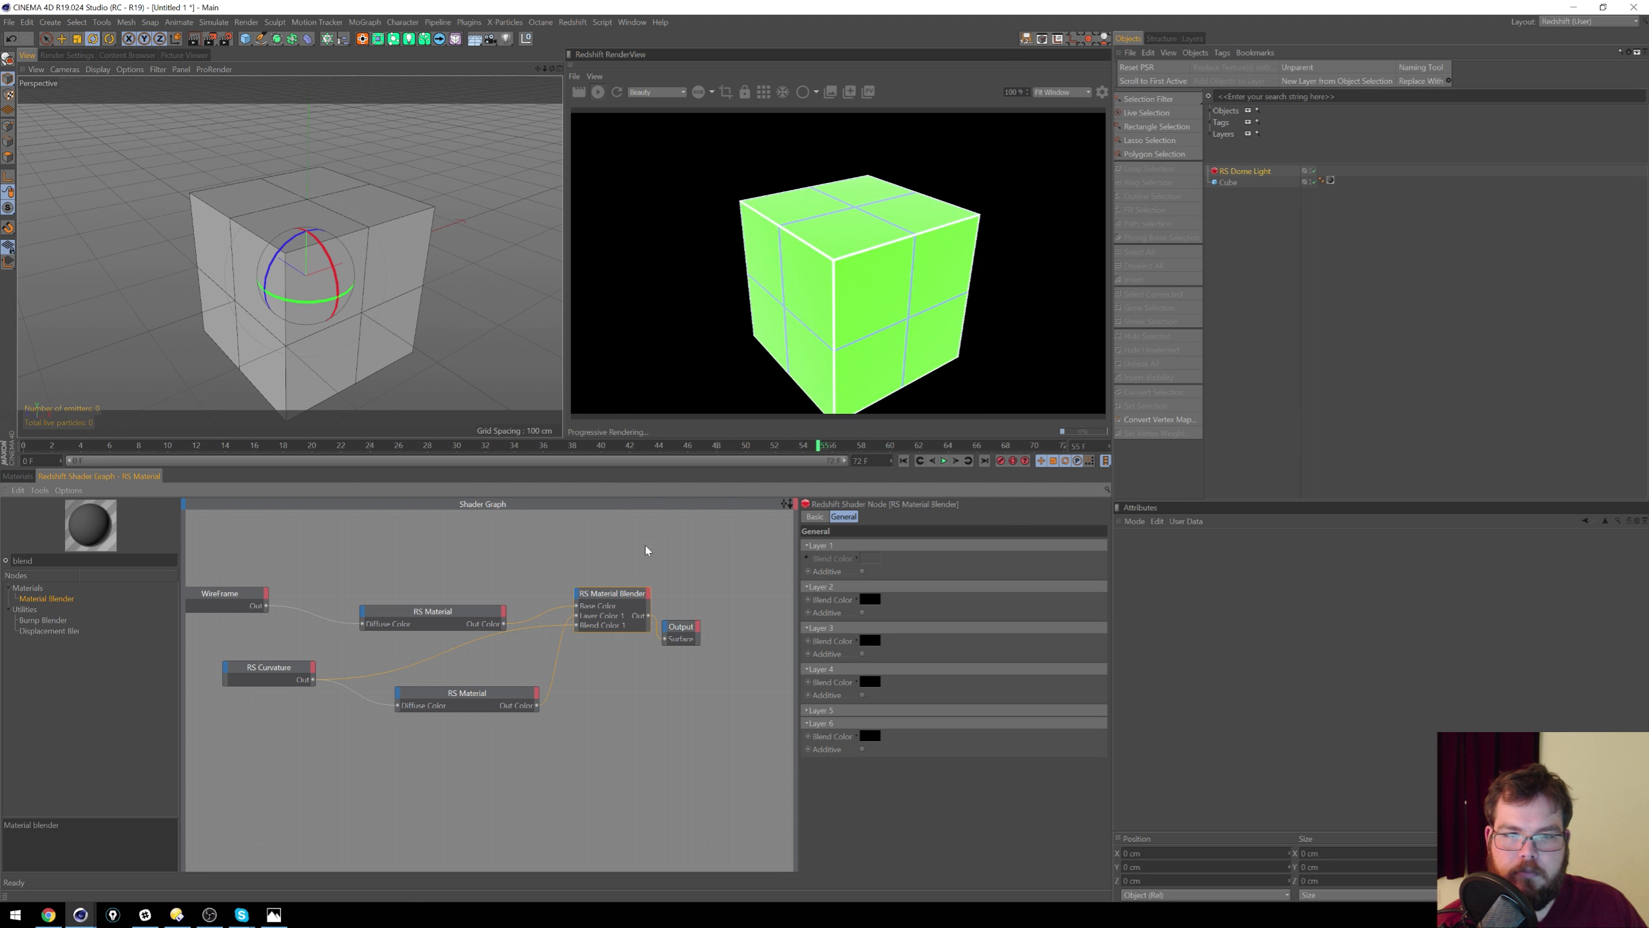
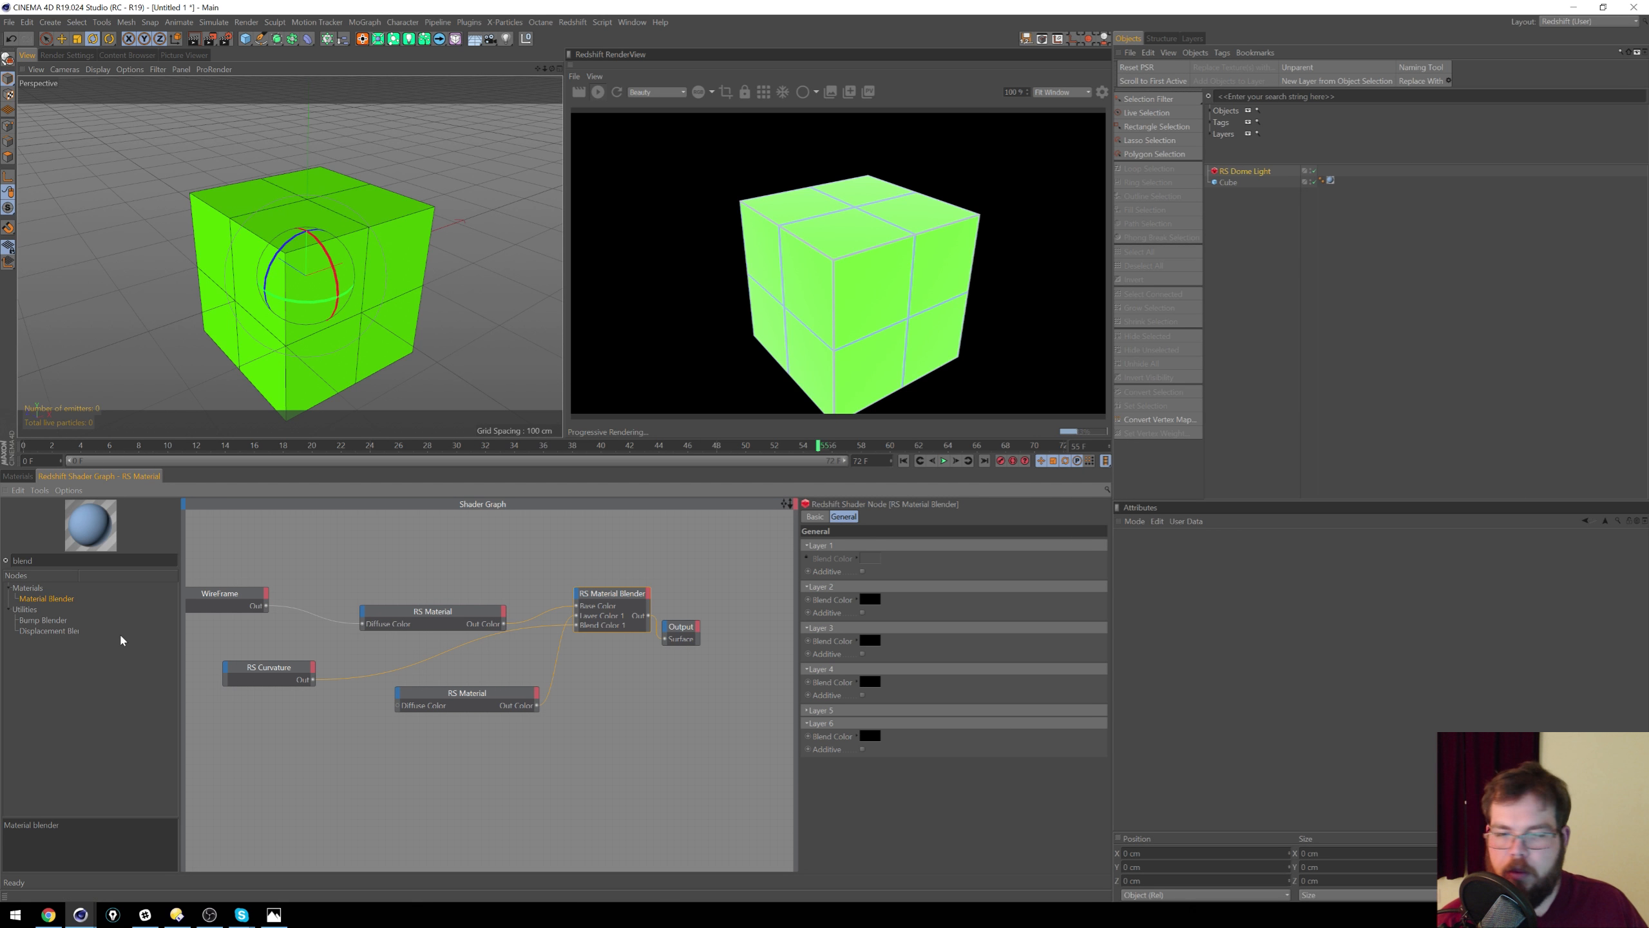
Step: Find the Color Layer node and add it to the shader graph below RS Curvature
left_click_drag(47, 561, 3, 538)
type("col")
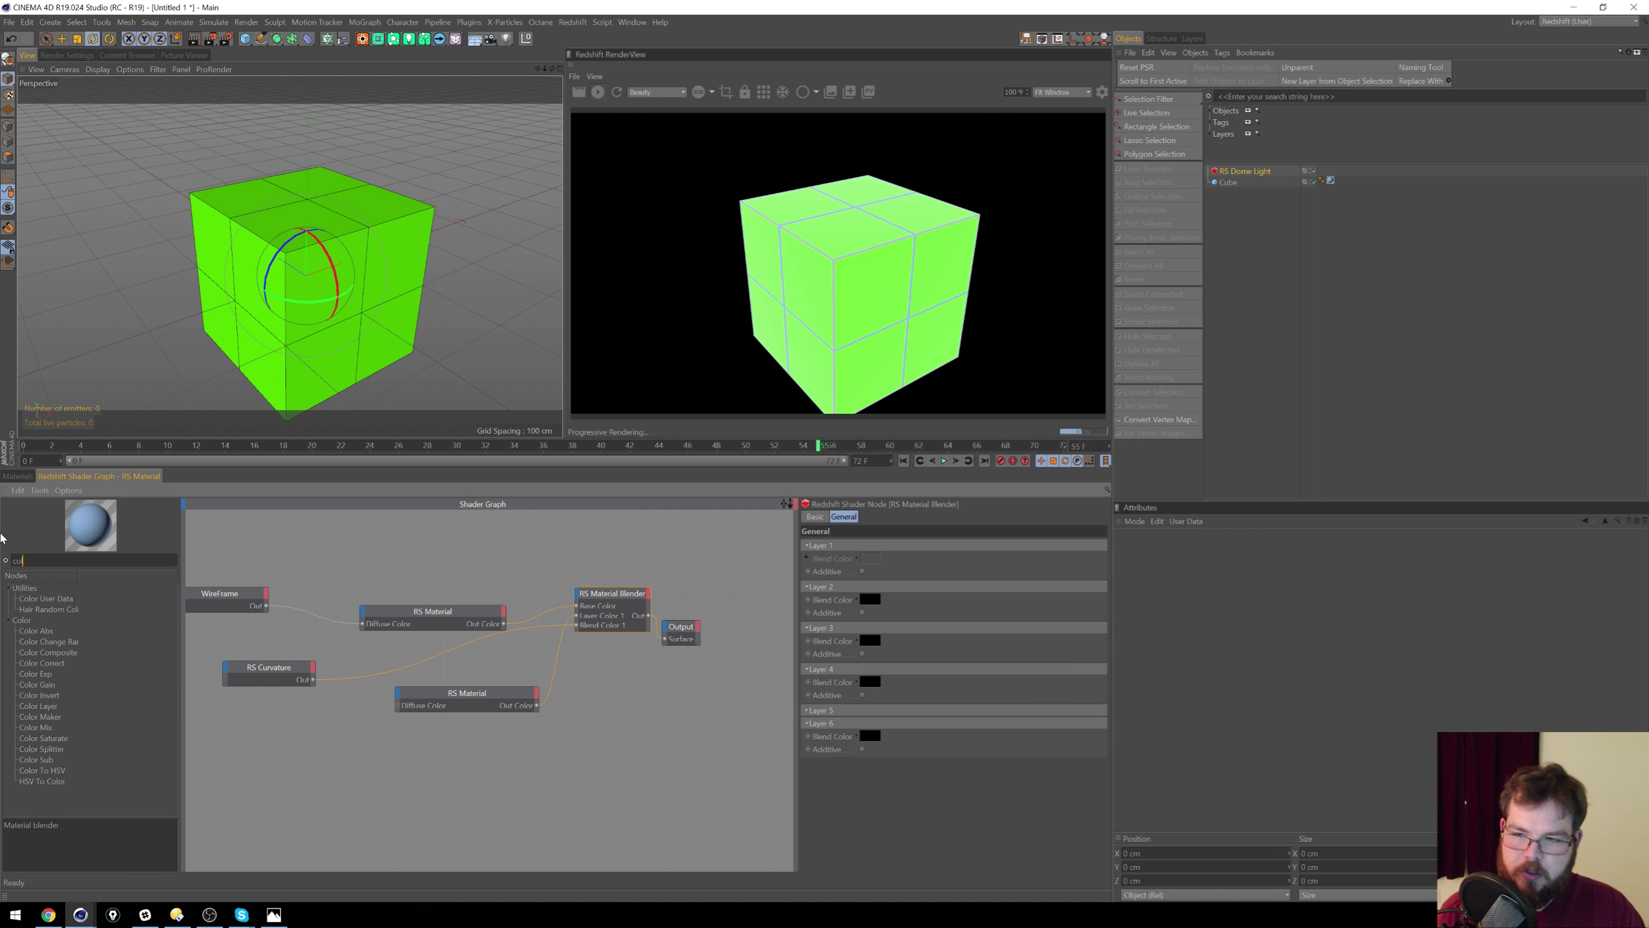
key("BackSpace")
key("BackSpace")
key("BackSpace")
type("lay")
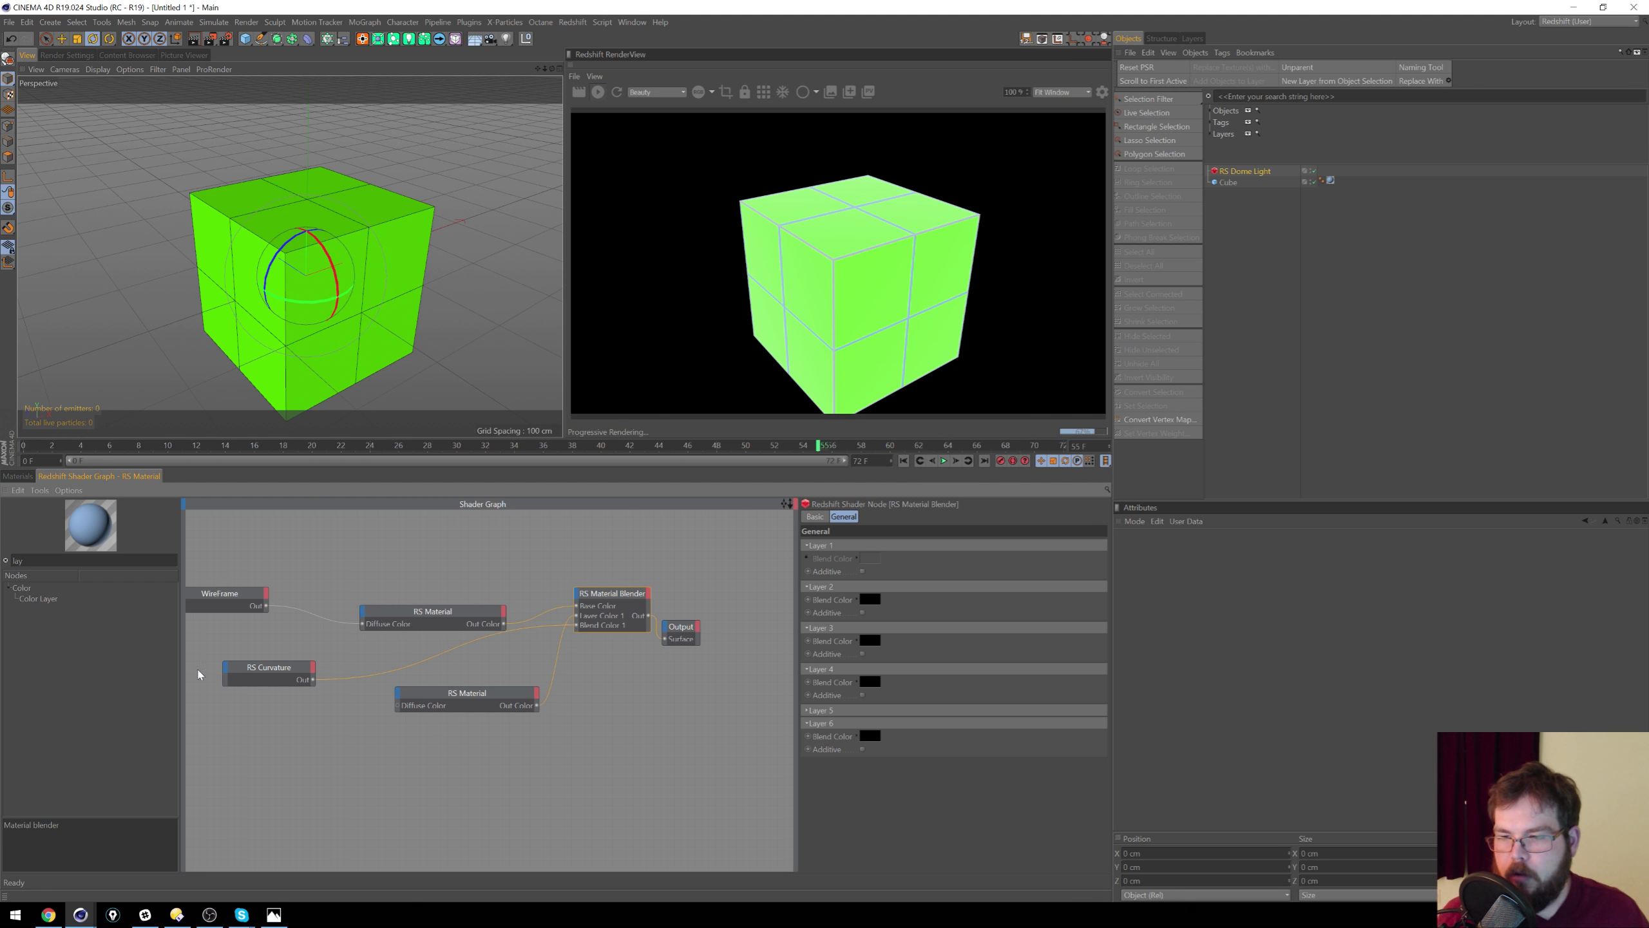
left_click_drag(36, 605, 358, 722)
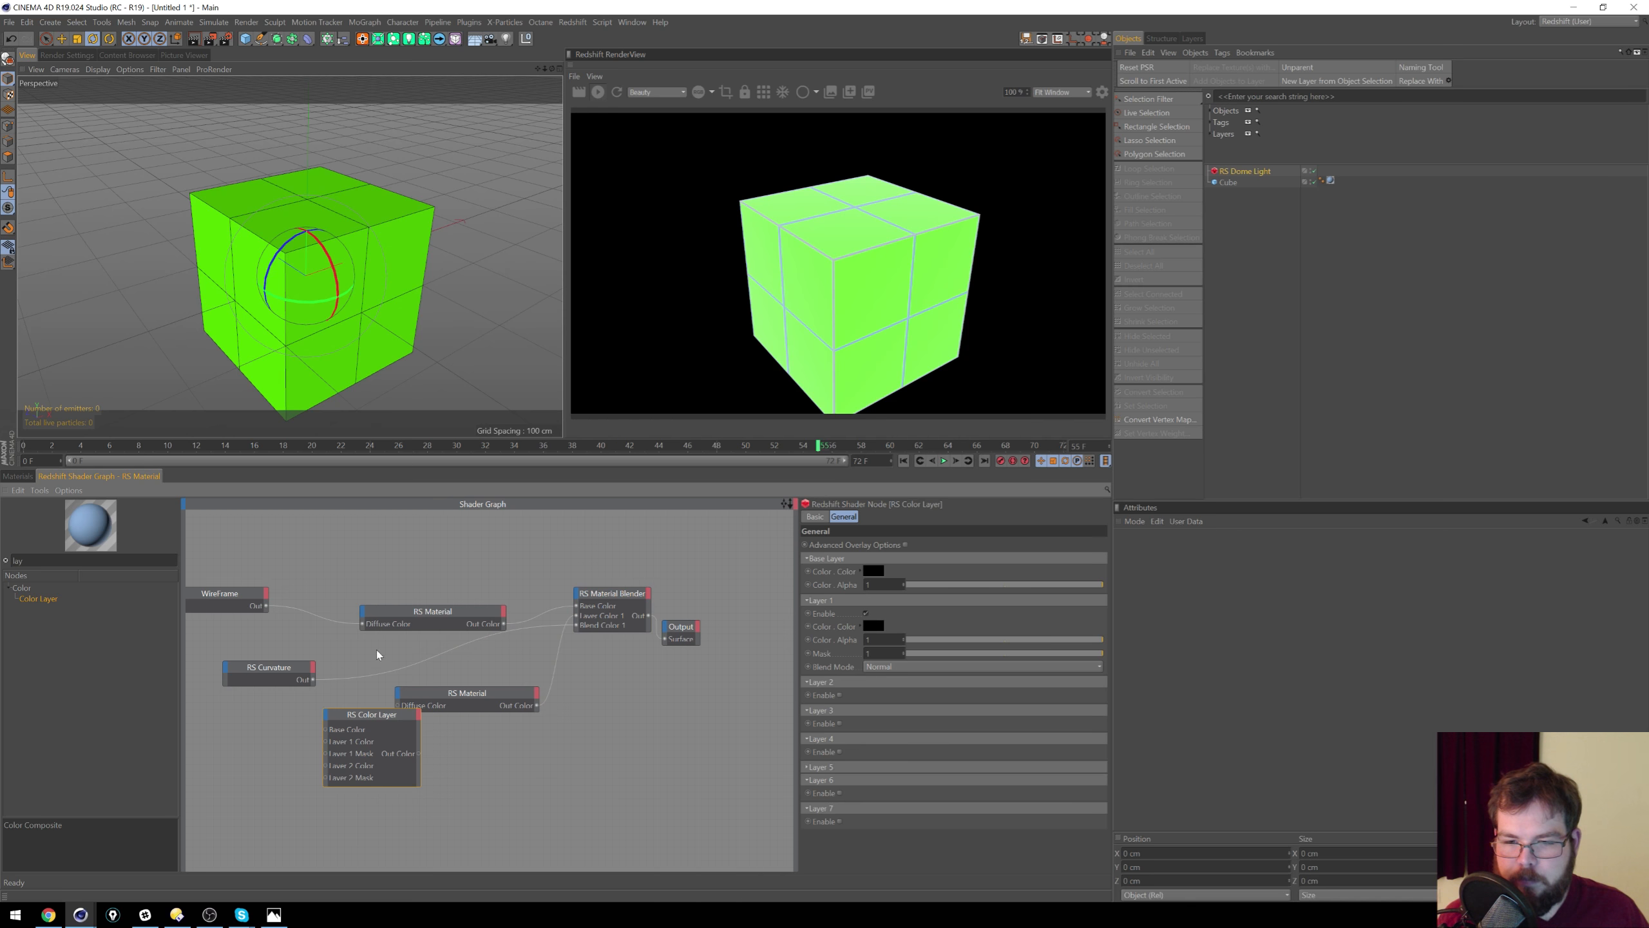
Step: Replace the Material Blender with a direct link from the WireFrame's RS Material to Output, and delete the other RS Material
left_click_drag(611, 560, 673, 642)
key("Delete")
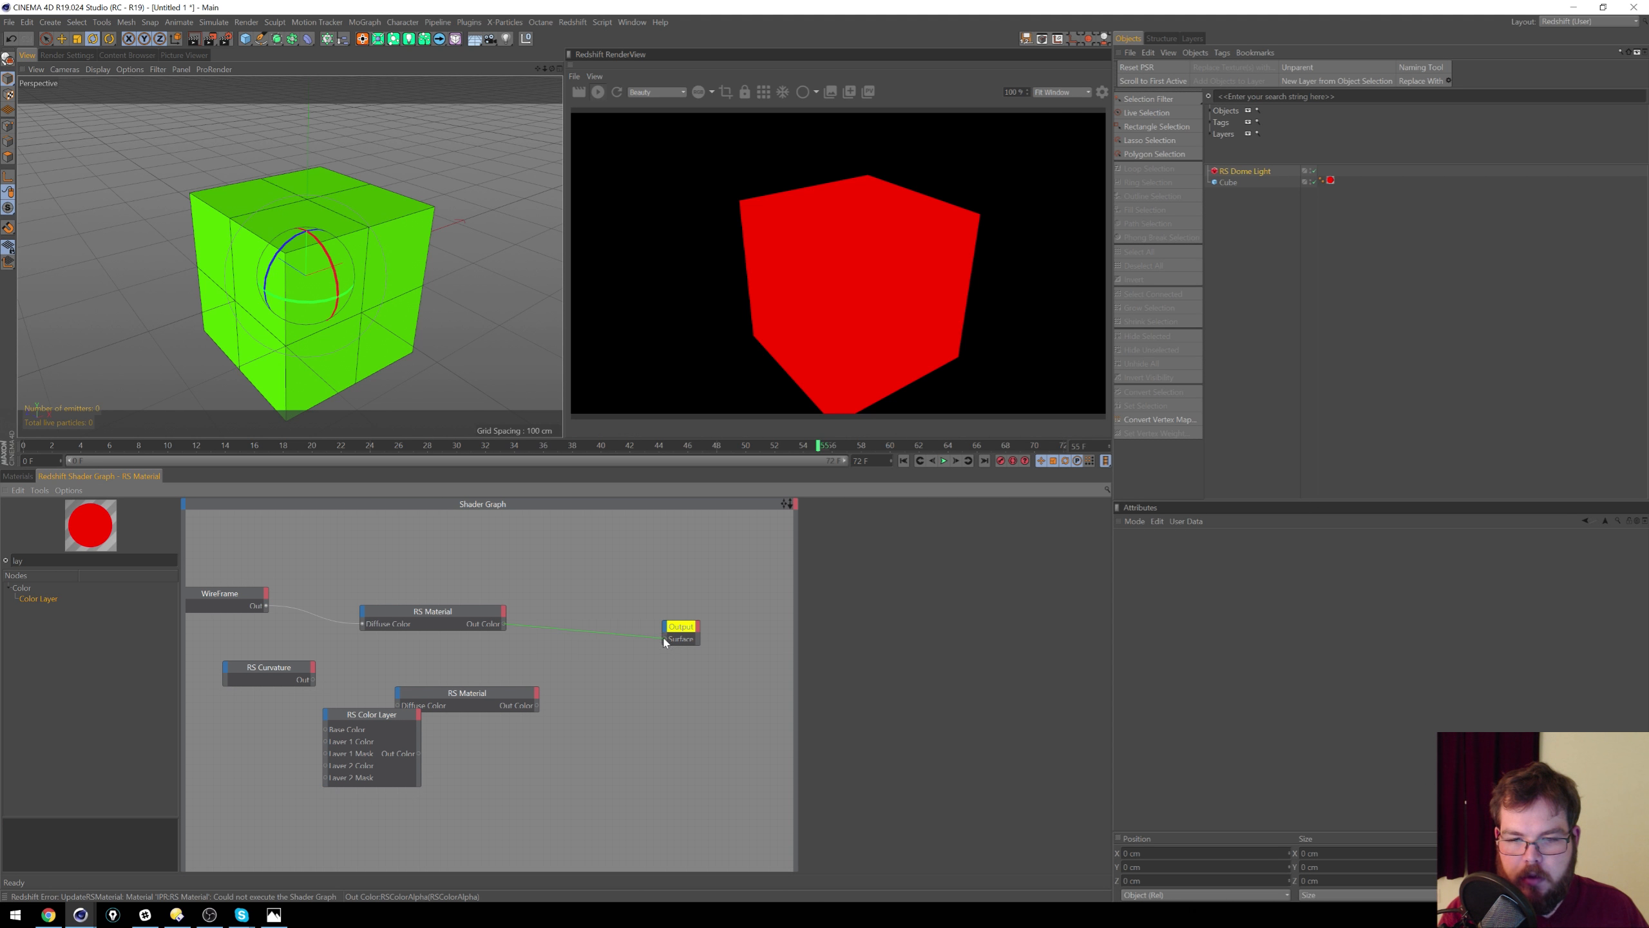
left_click(427, 696)
key("Delete")
Step: Feed WireFrame into RS Color Layer's Base Color, and place the Color Layer before RS Material as its Diffuse Color input
left_click_drag(378, 717, 427, 692)
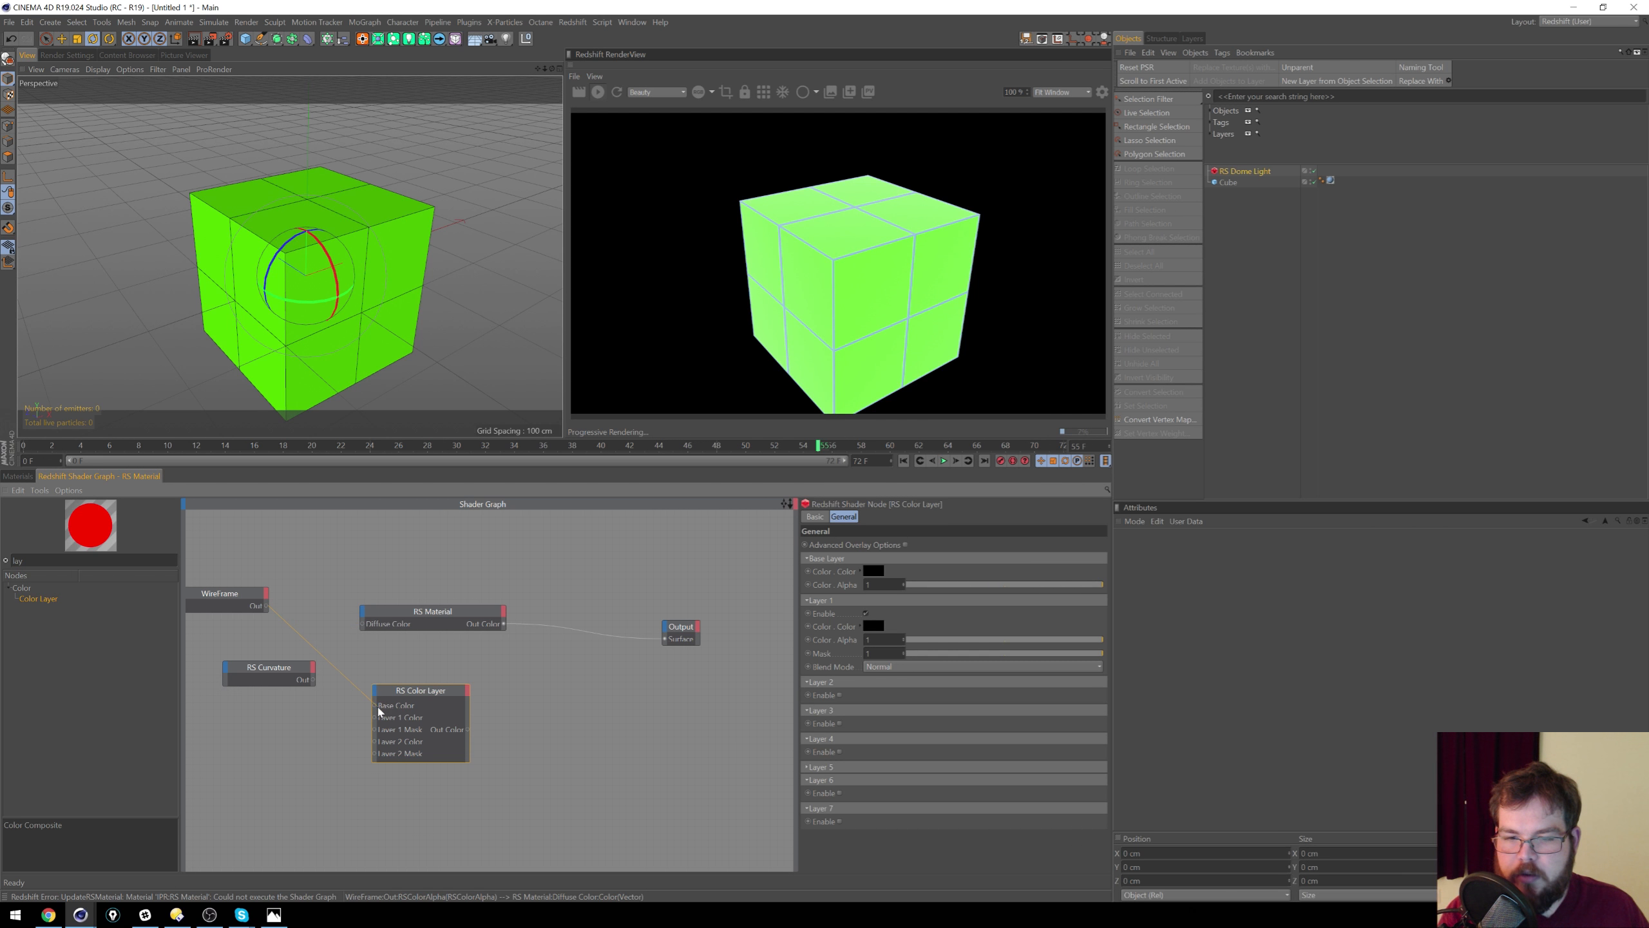
left_click_drag(376, 710, 376, 706)
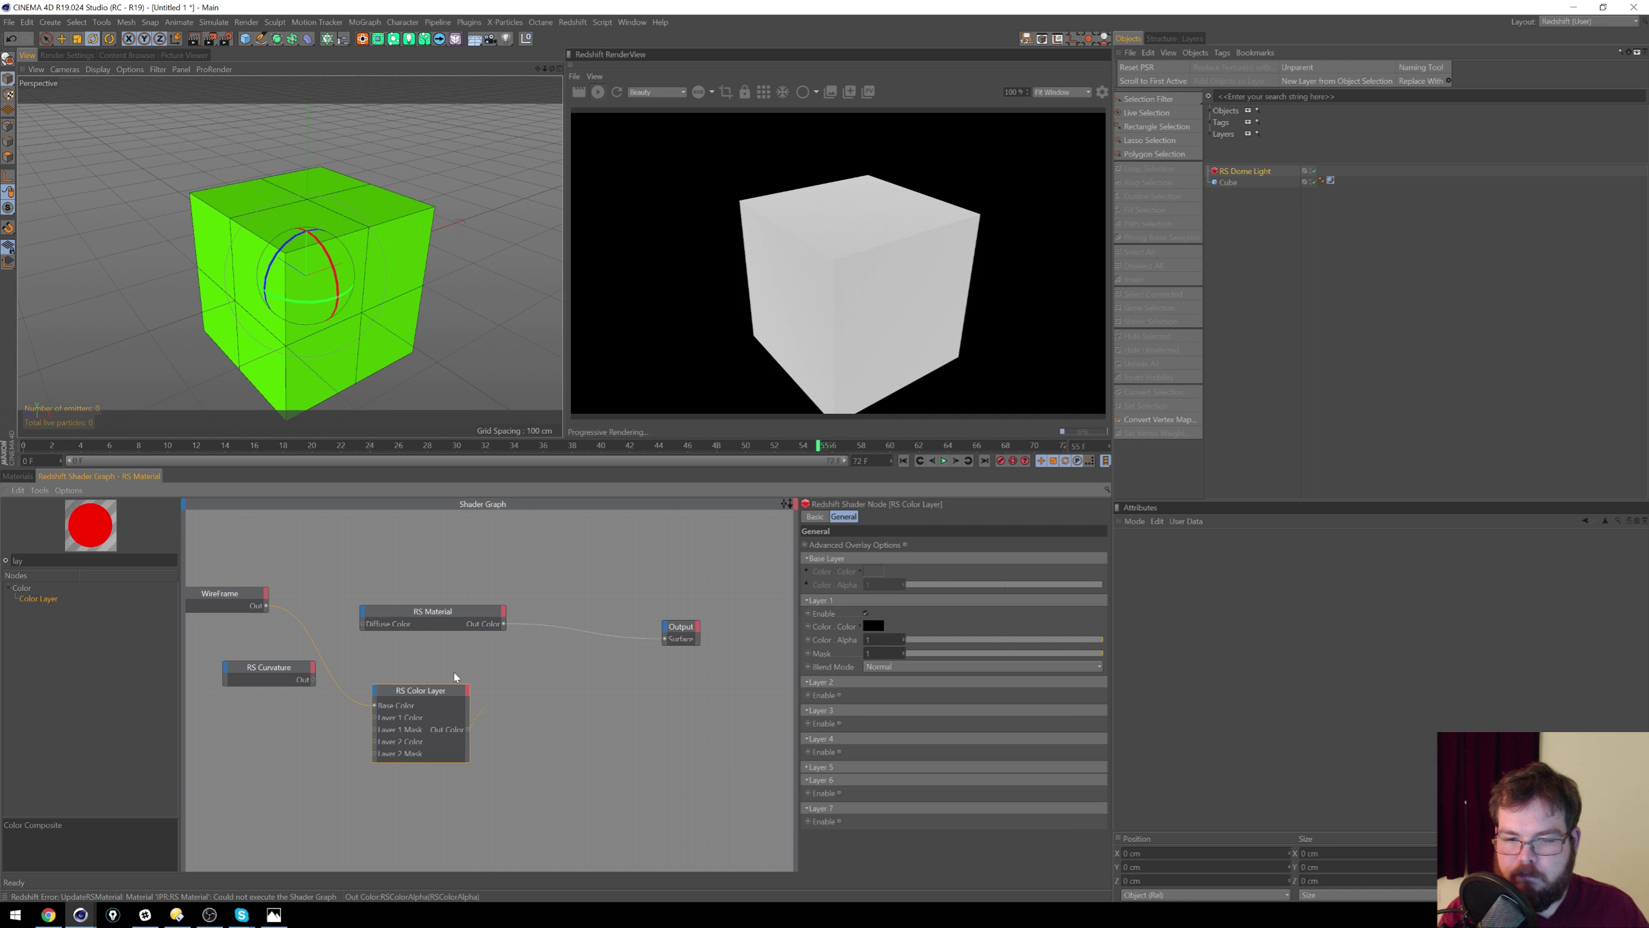
left_click_drag(360, 629, 561, 612)
left_click_drag(414, 691, 379, 606)
Step: Connect RS Curvature to RS Color Layer's Layer 1 Mask, and tidy the spacing of the Color Layer and RS Material nodes
left_click_drag(589, 613, 590, 610)
left_click_drag(311, 680, 256, 650)
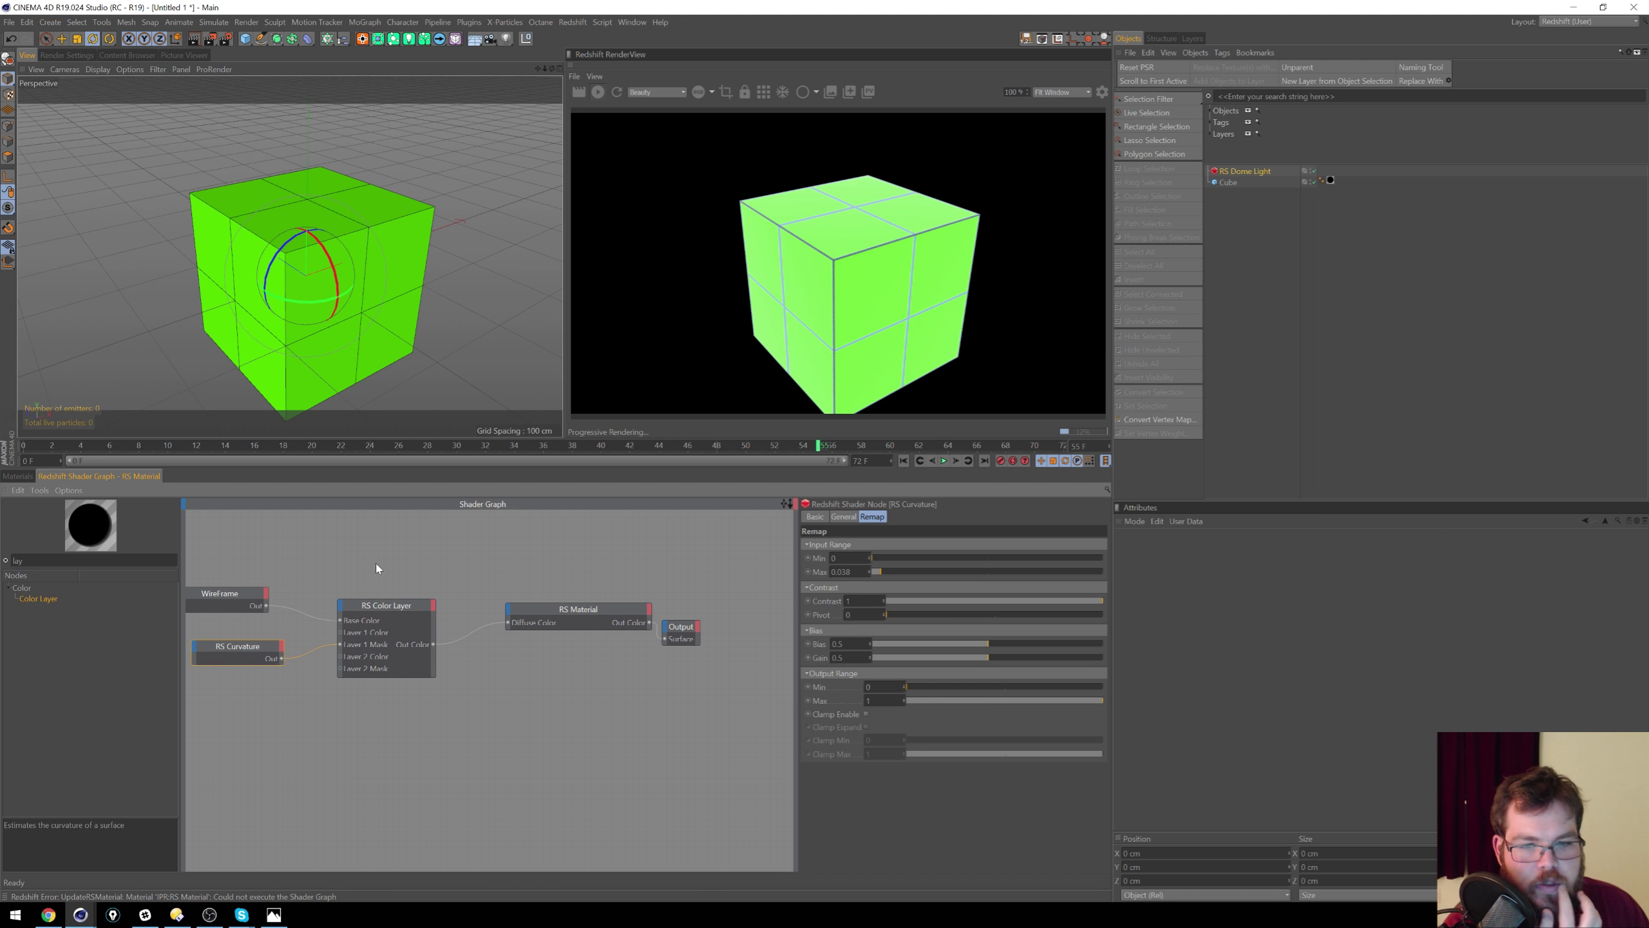
left_click_drag(408, 621, 388, 612)
left_click_drag(600, 614, 587, 606)
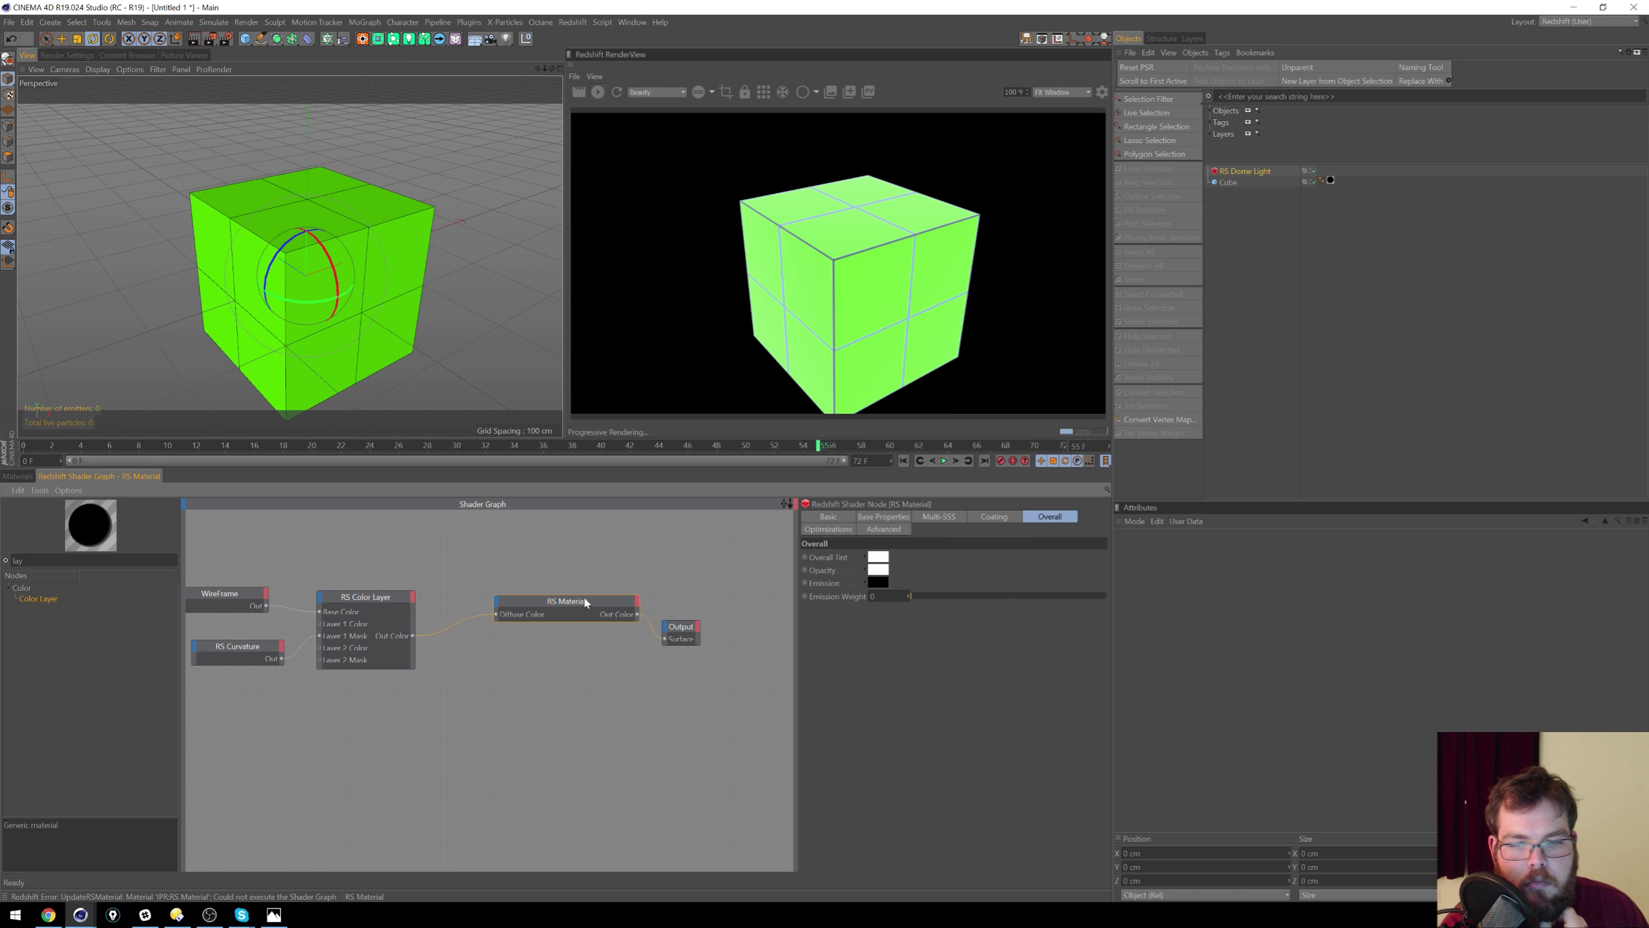
Step: Try the Subtract, Exclusion, Divide, Difference and Screen blend modes on Layer 1 of RS Color Layer
left_click(368, 601)
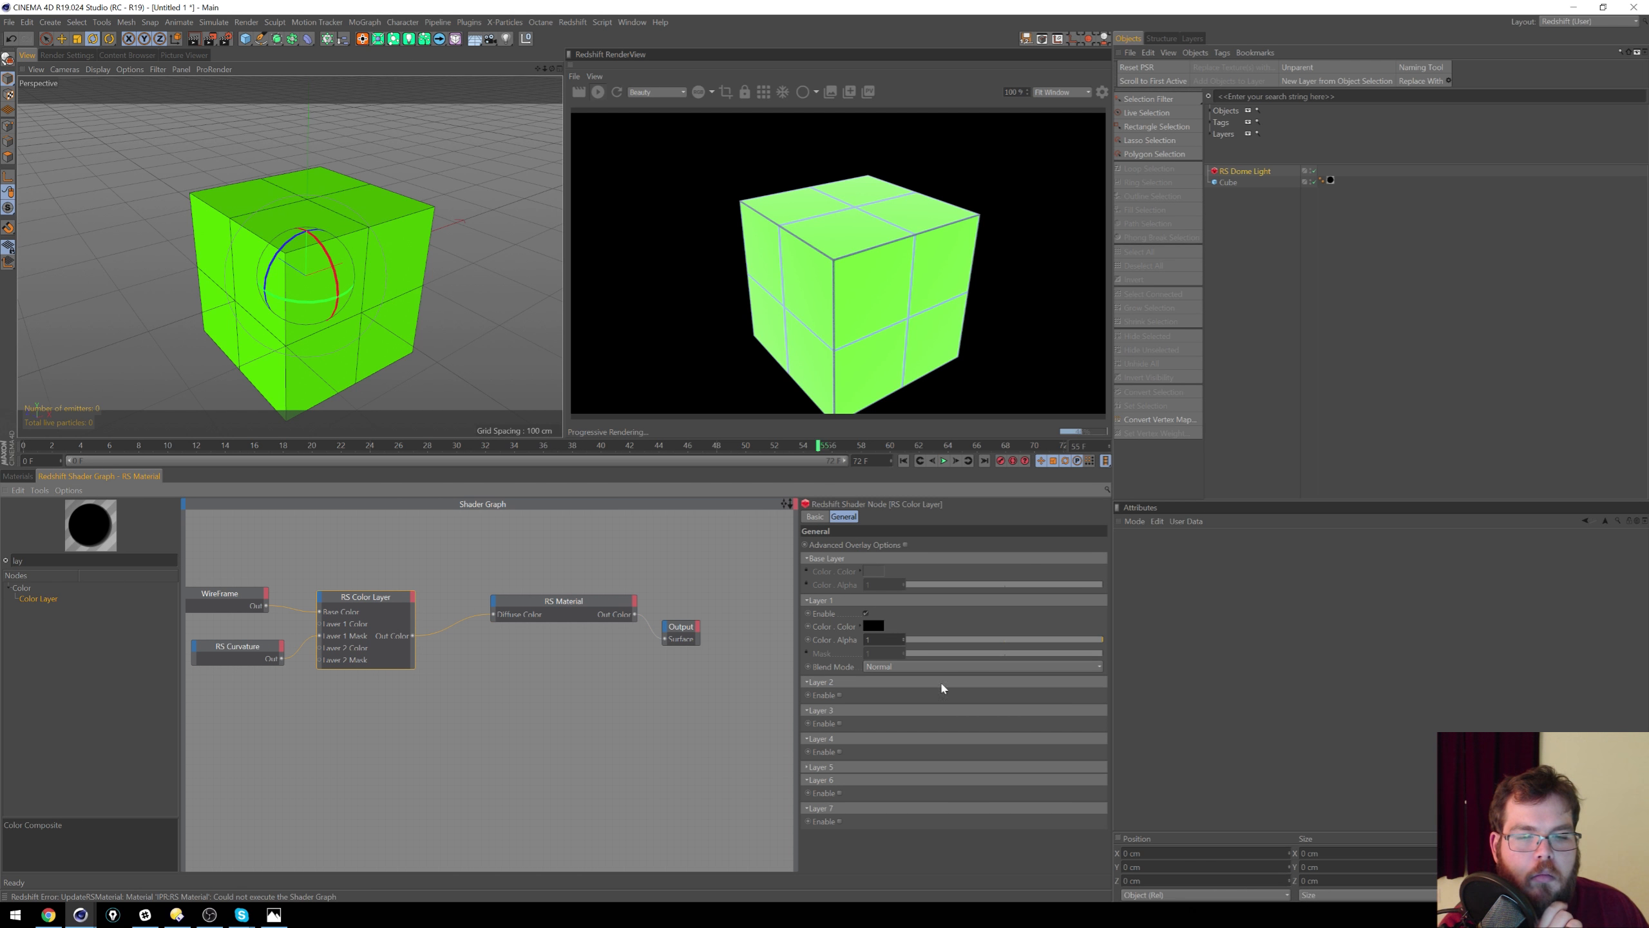
left_click(906, 667)
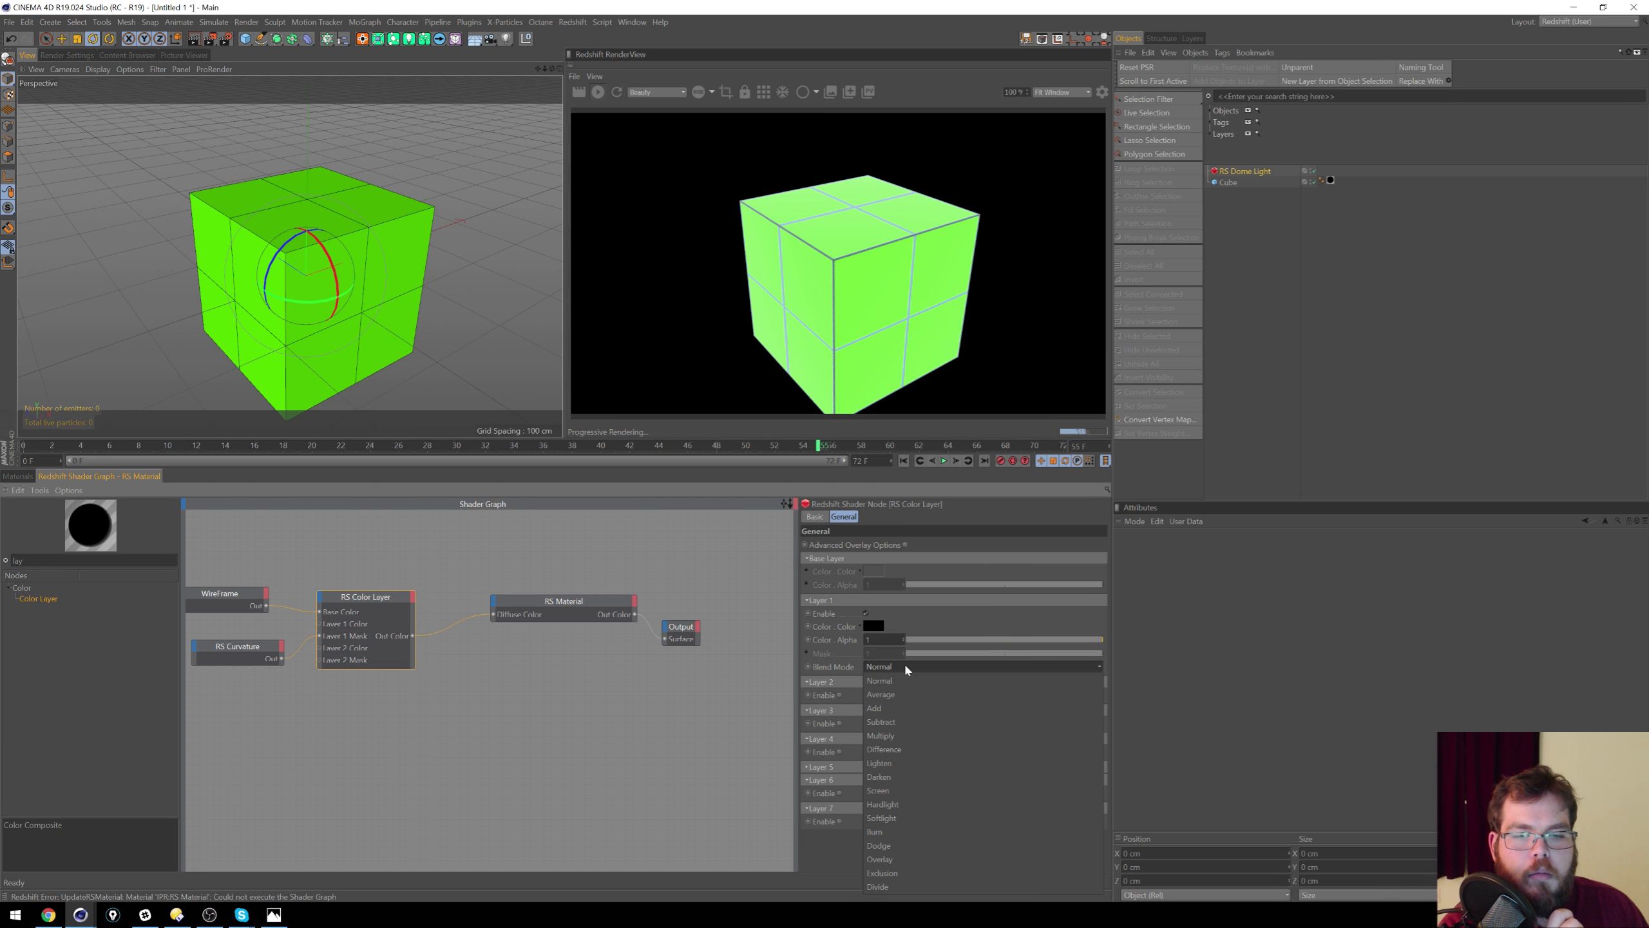
left_click(923, 720)
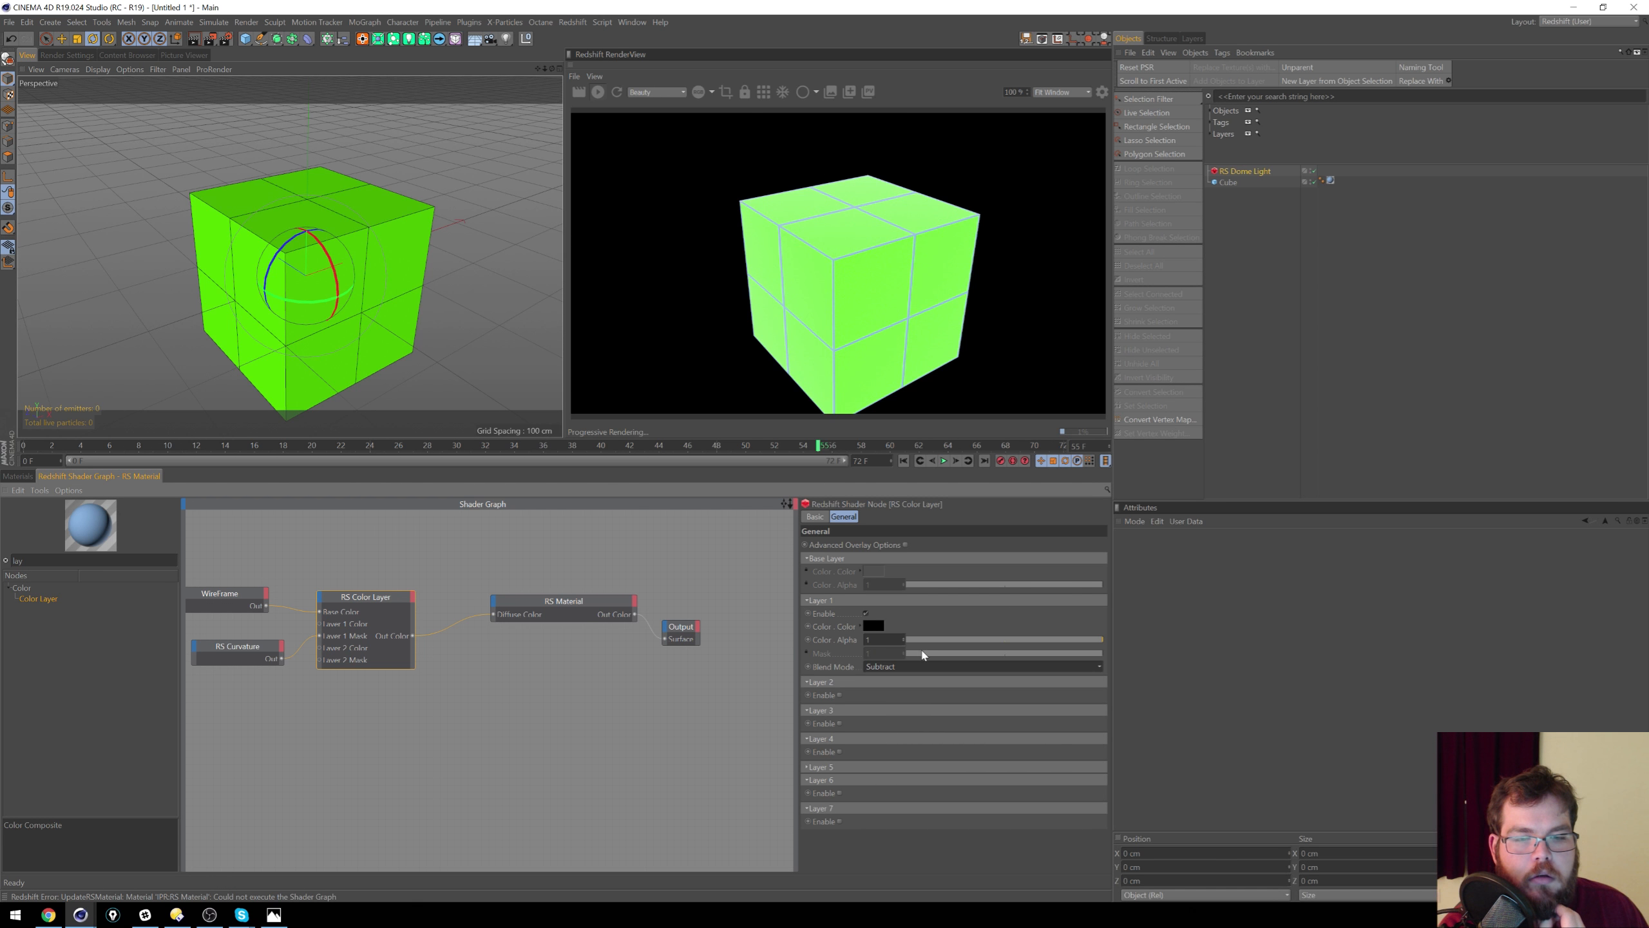
left_click(911, 666)
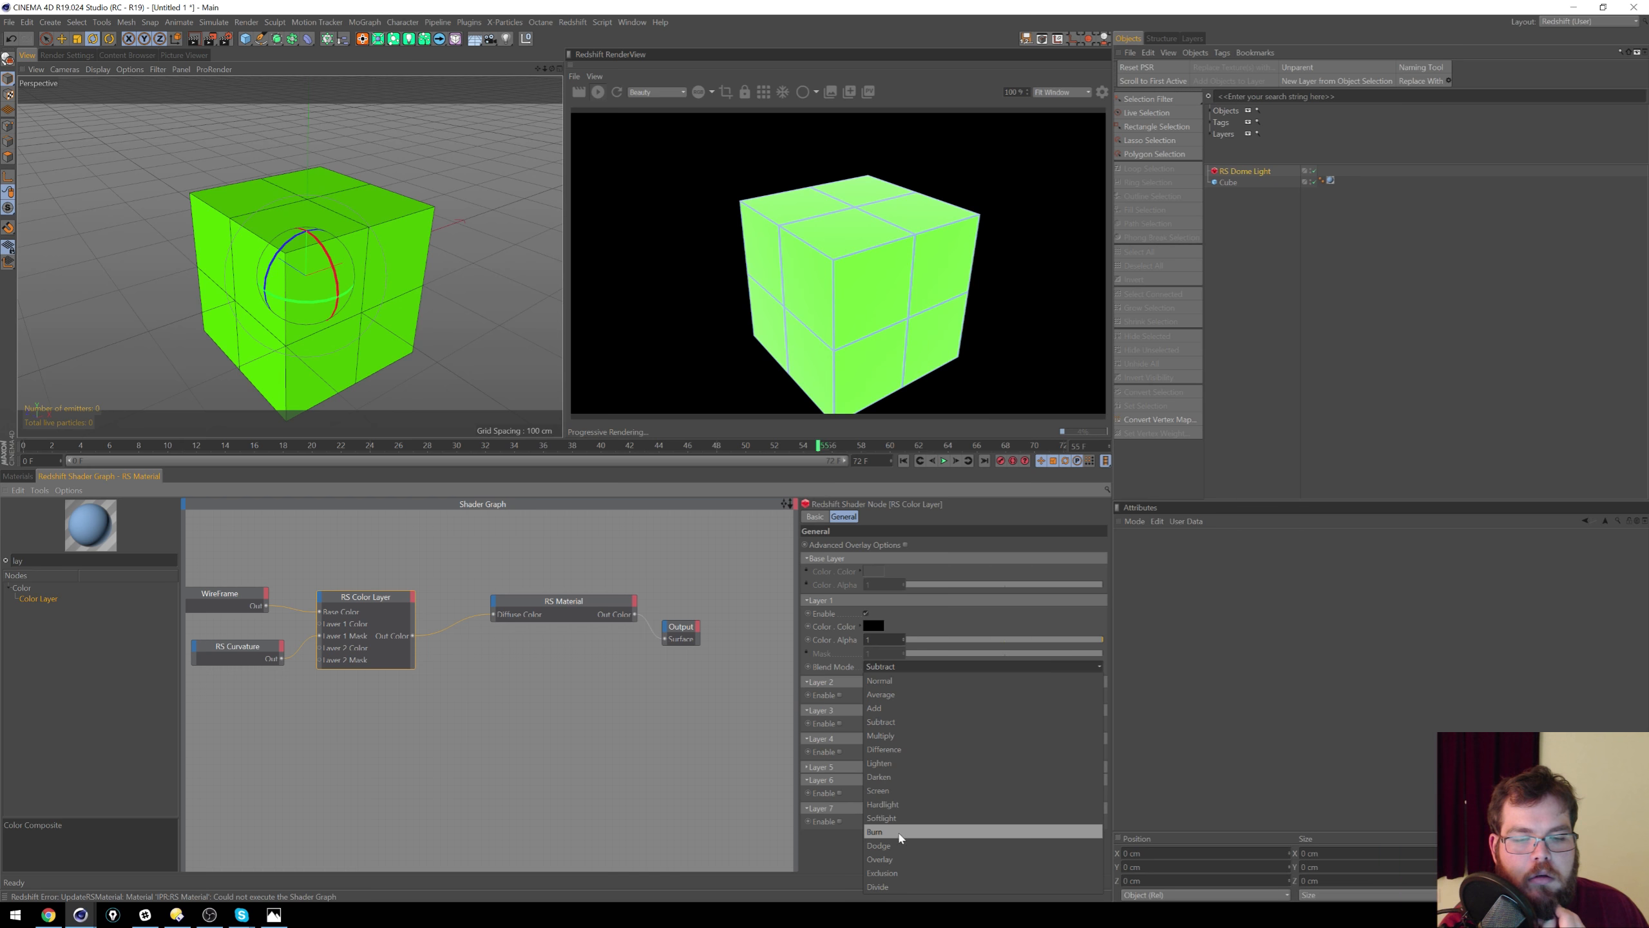
left_click(904, 872)
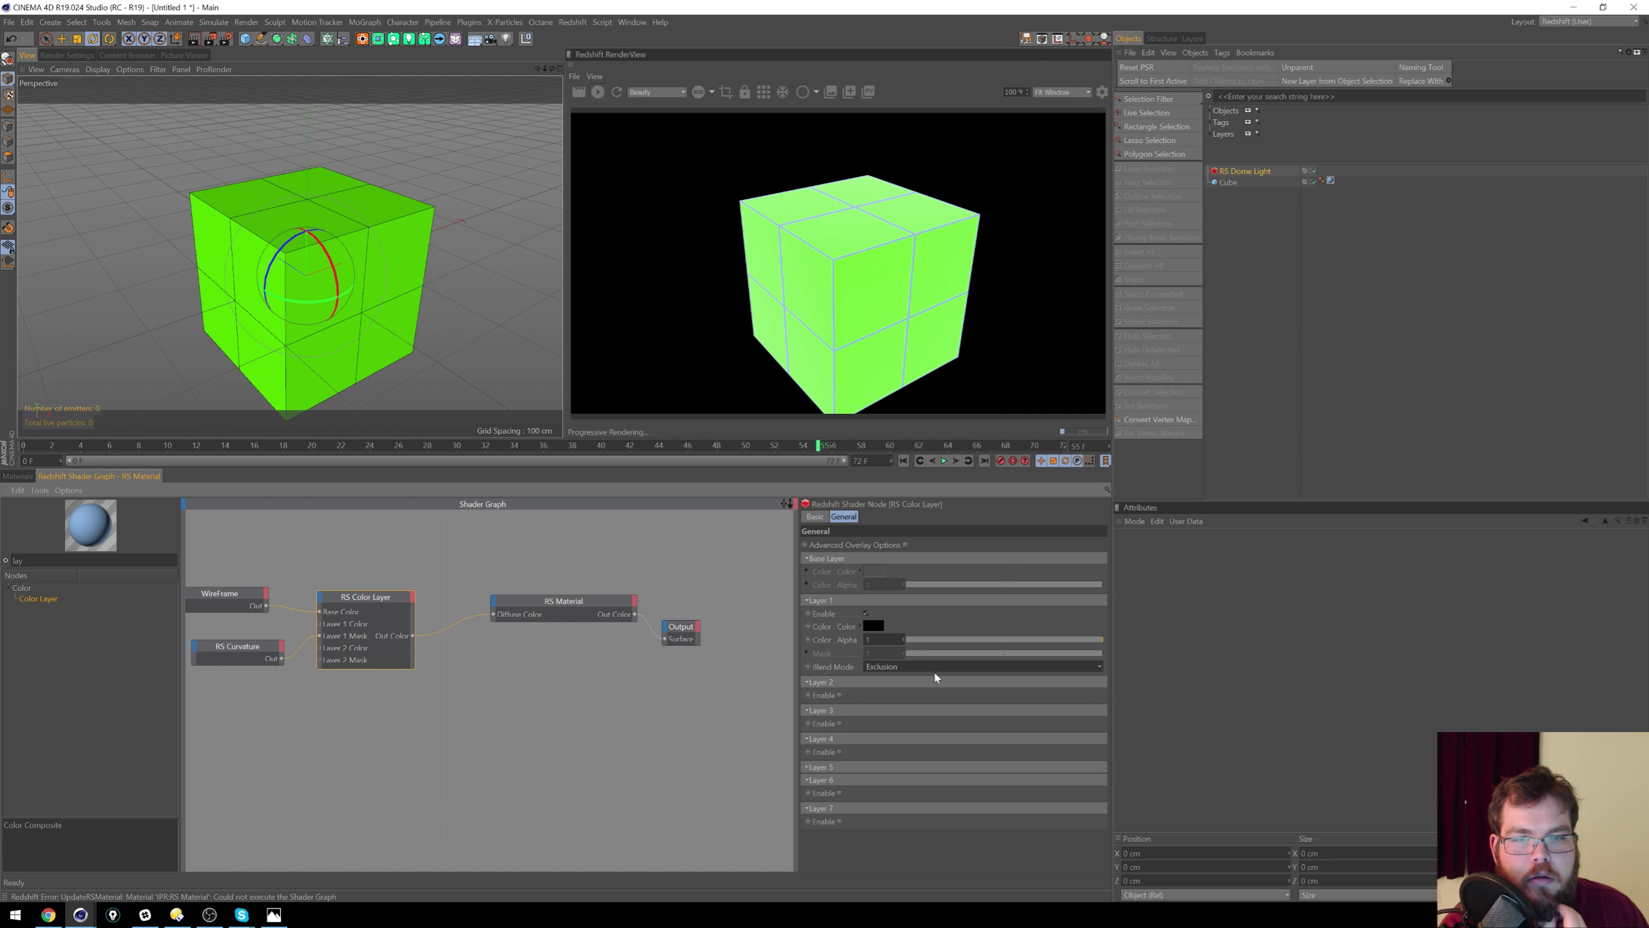
left_click(910, 666)
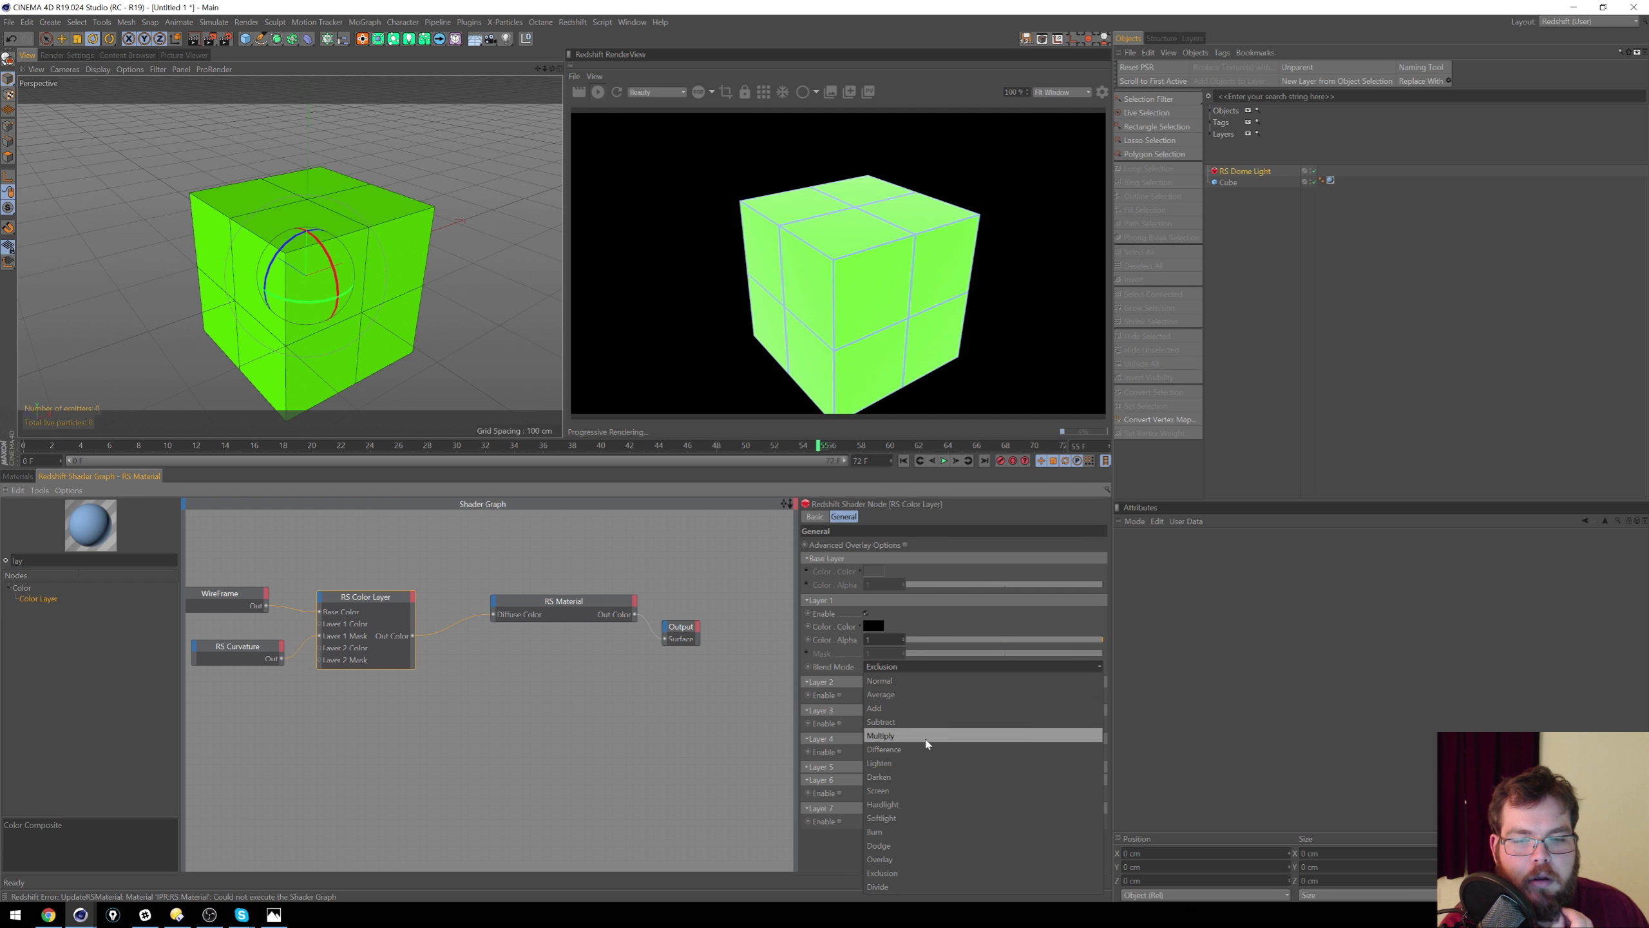
left_click(909, 886)
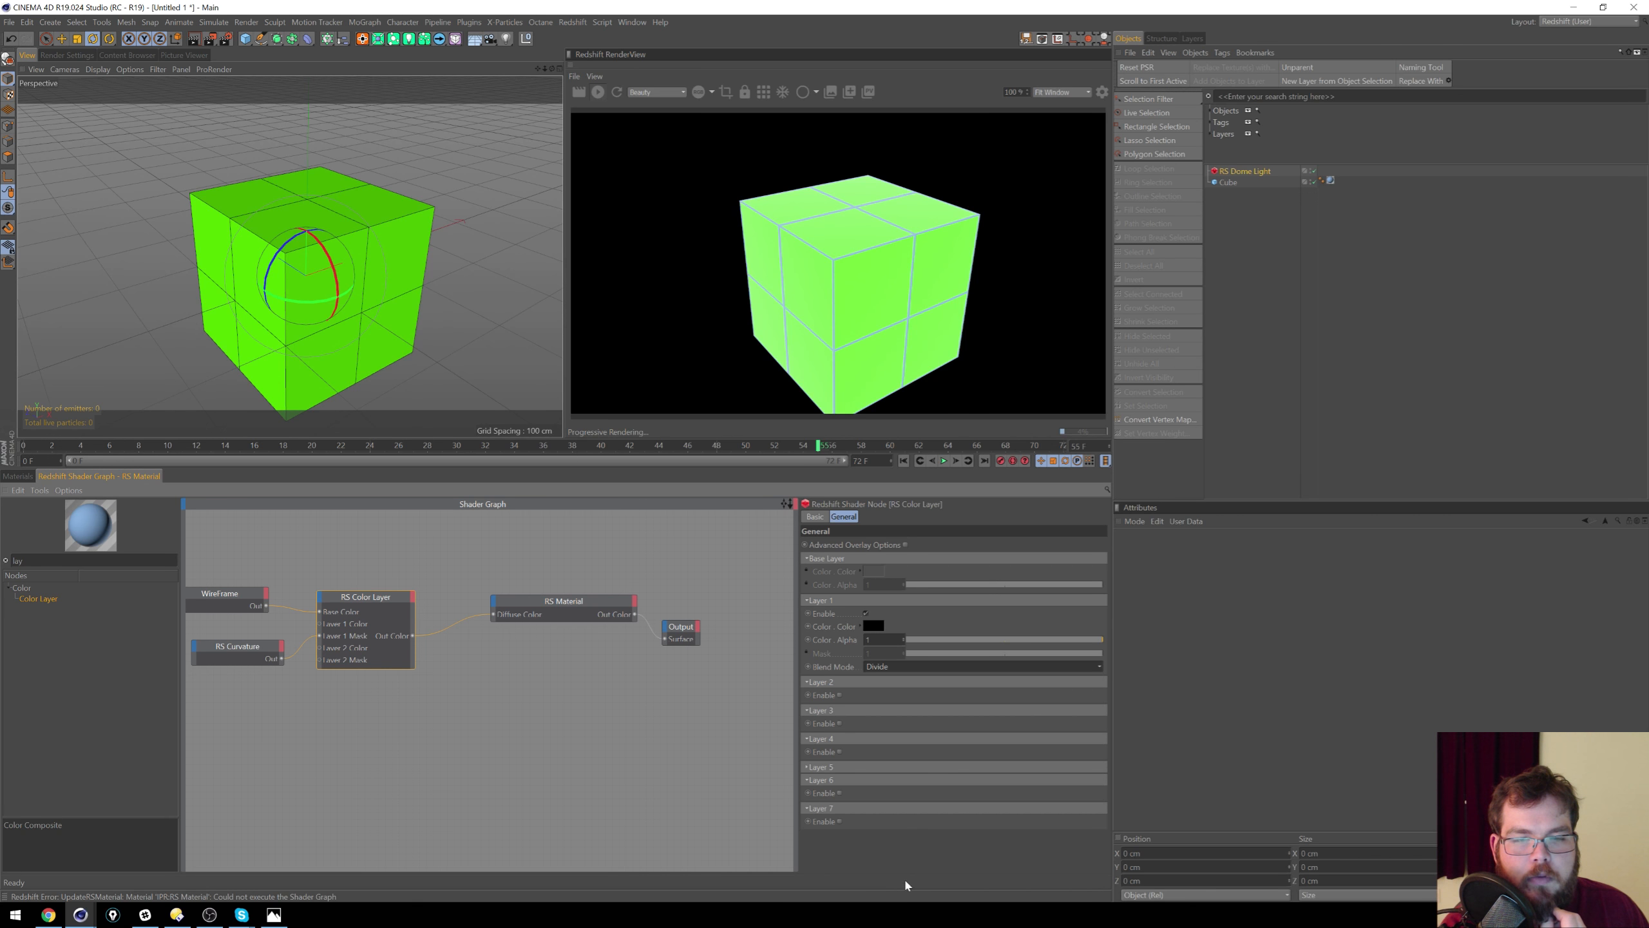
left_click(915, 667)
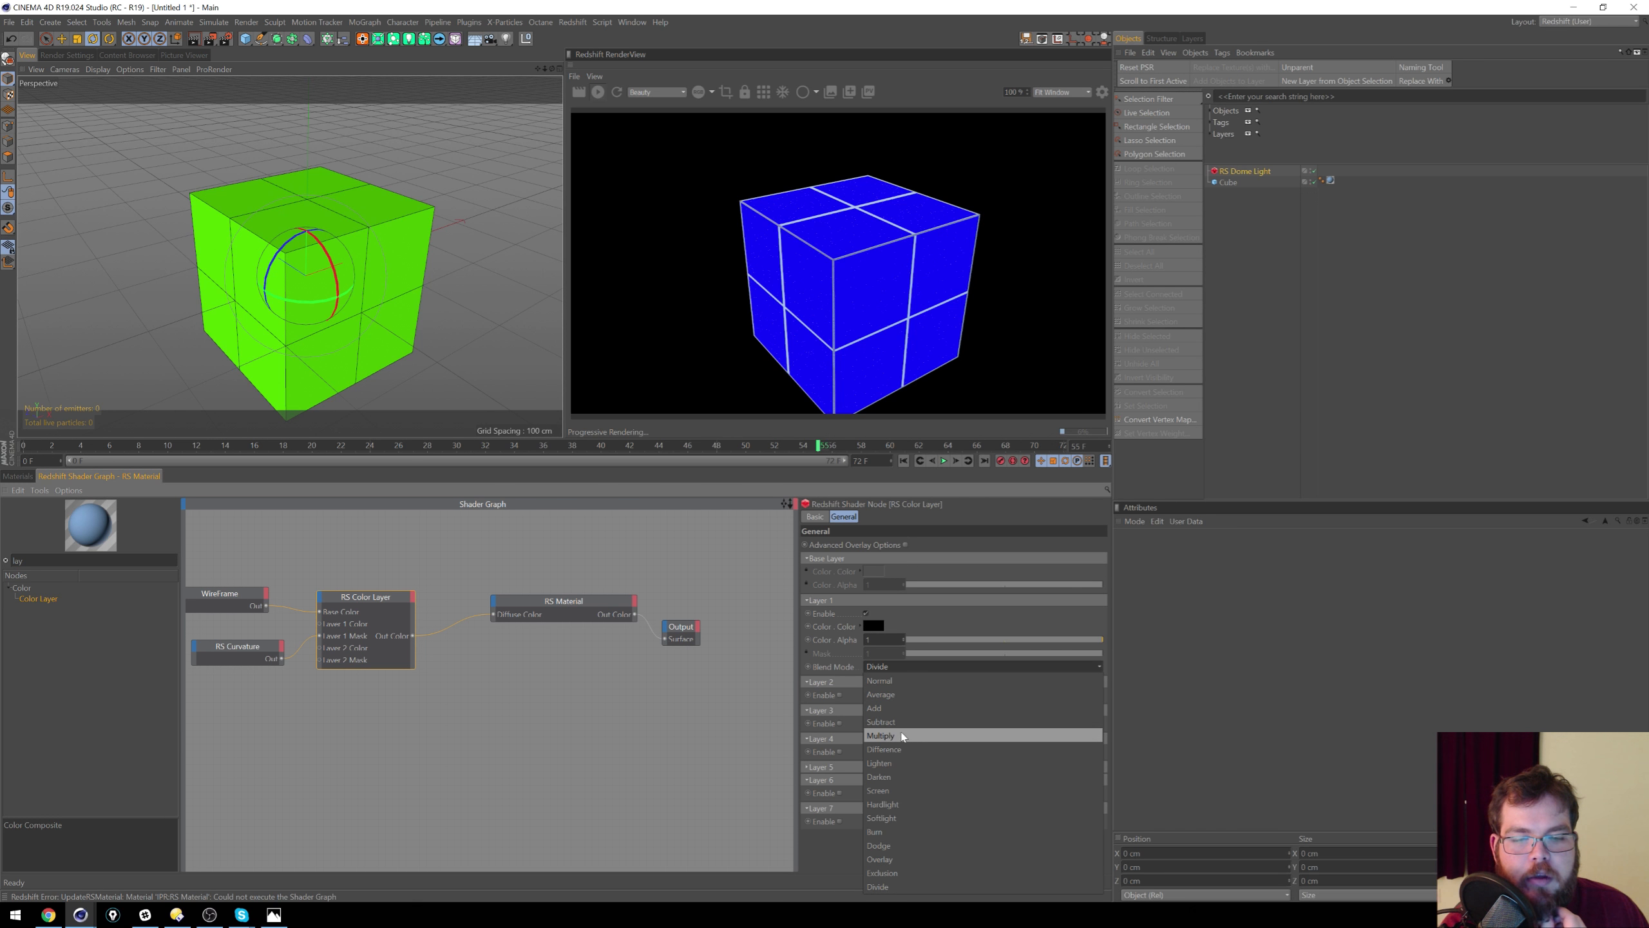
left_click(902, 749)
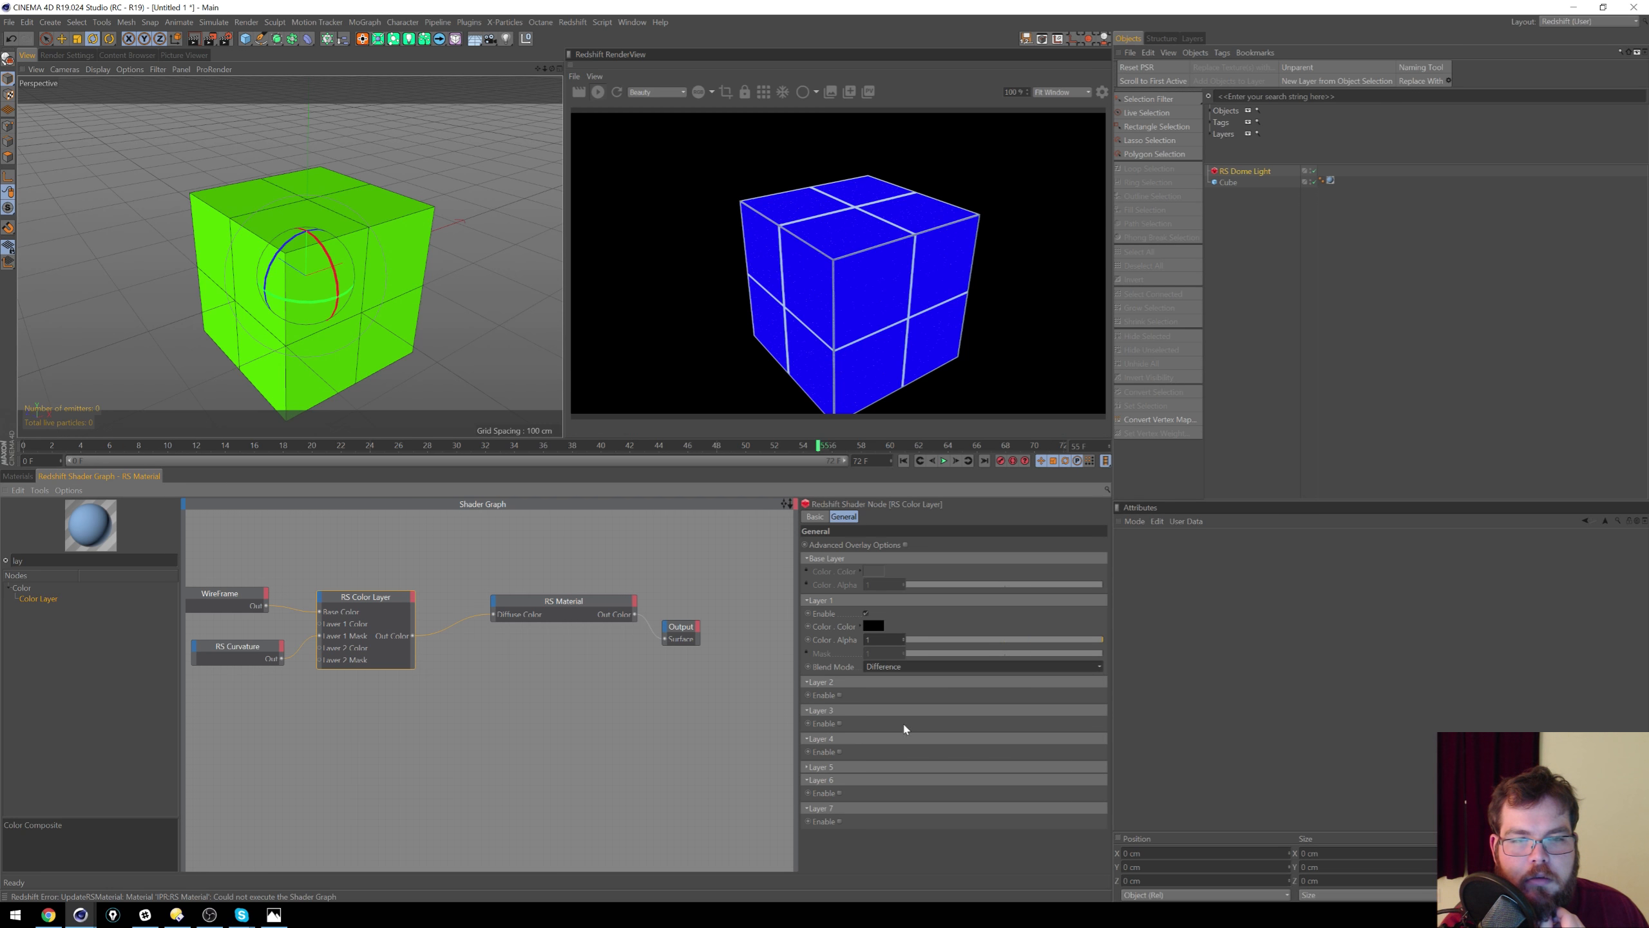
left_click(891, 665)
left_click(896, 790)
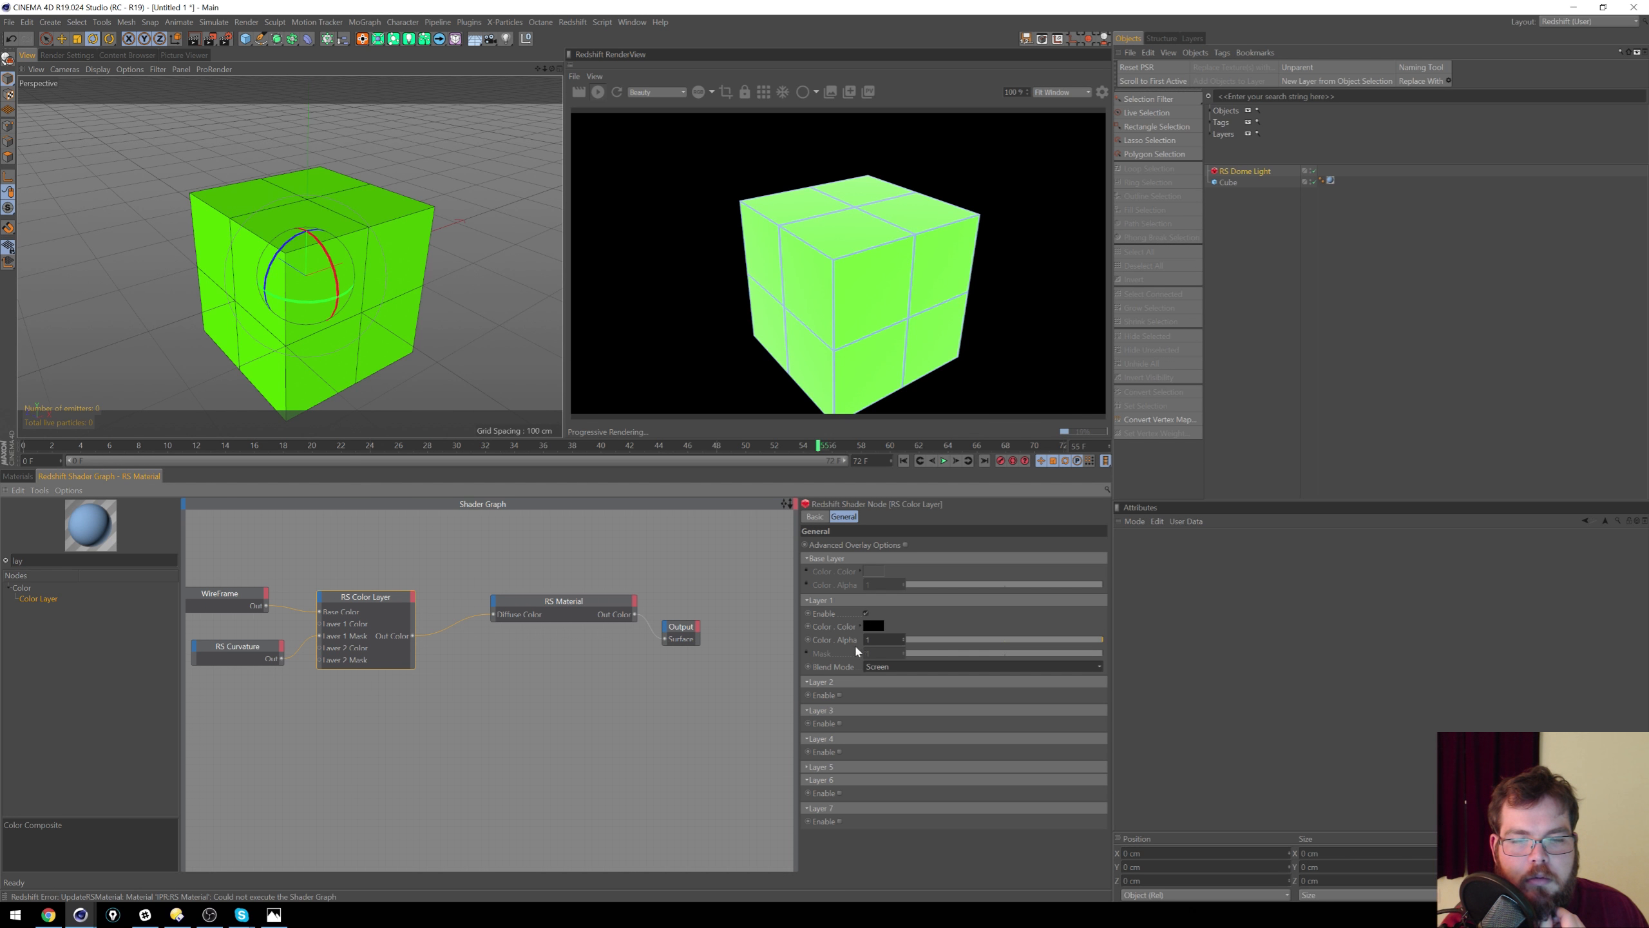
Step: Delete the WireFrame and RS Color Layer nodes, and select RS Curvature
left_click(221, 594)
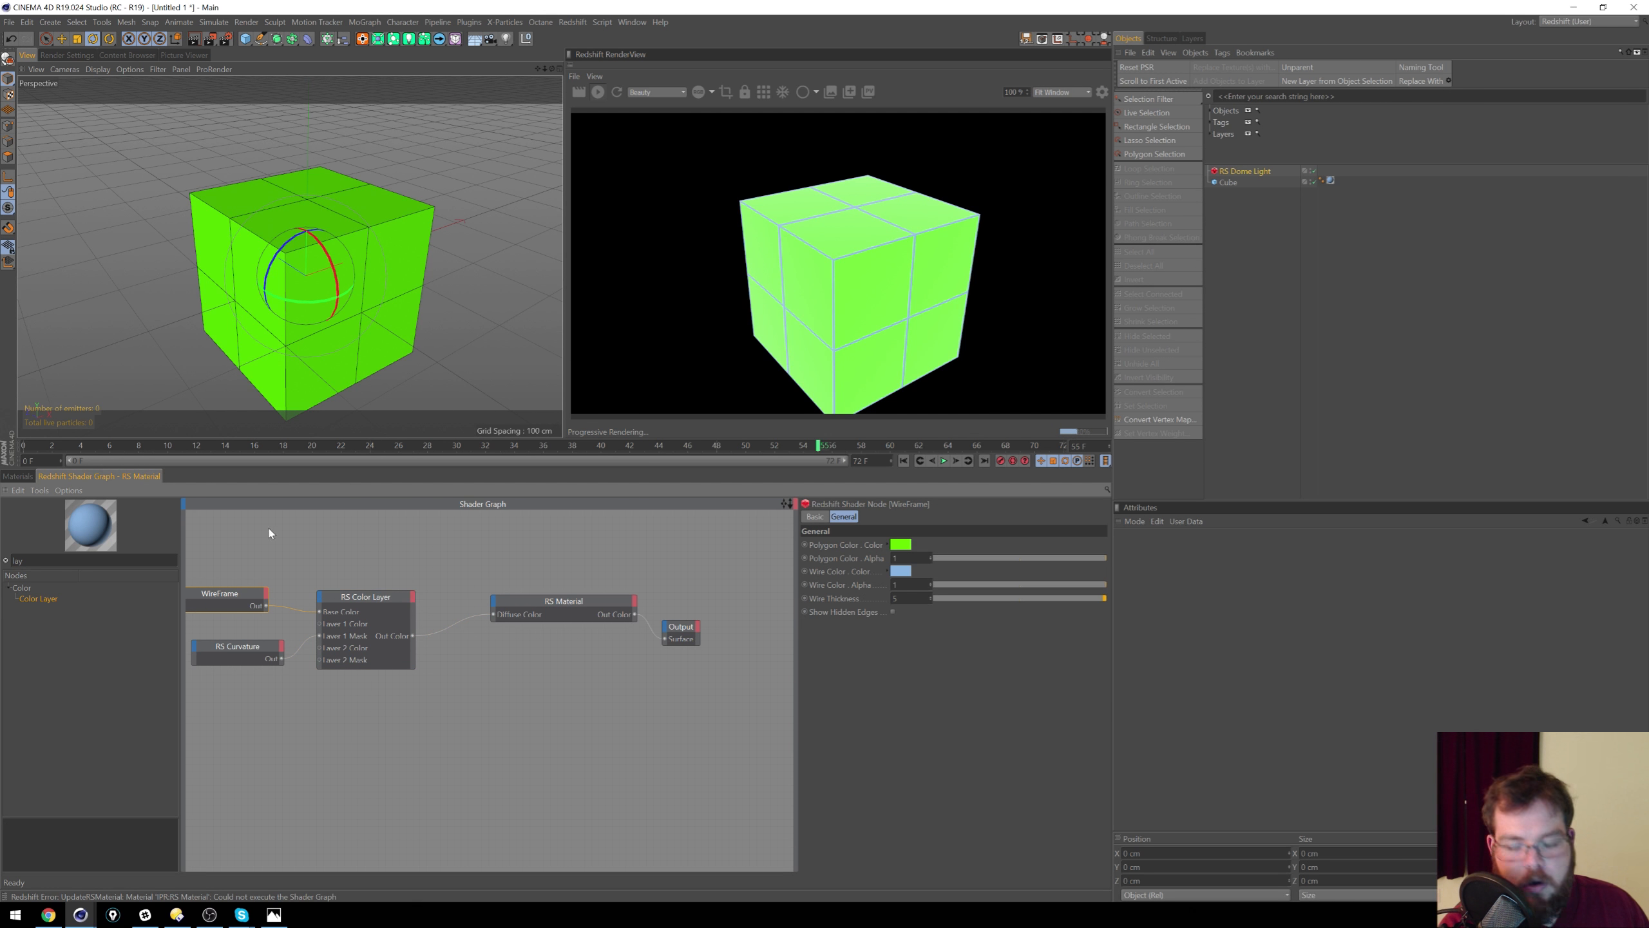
key("Delete")
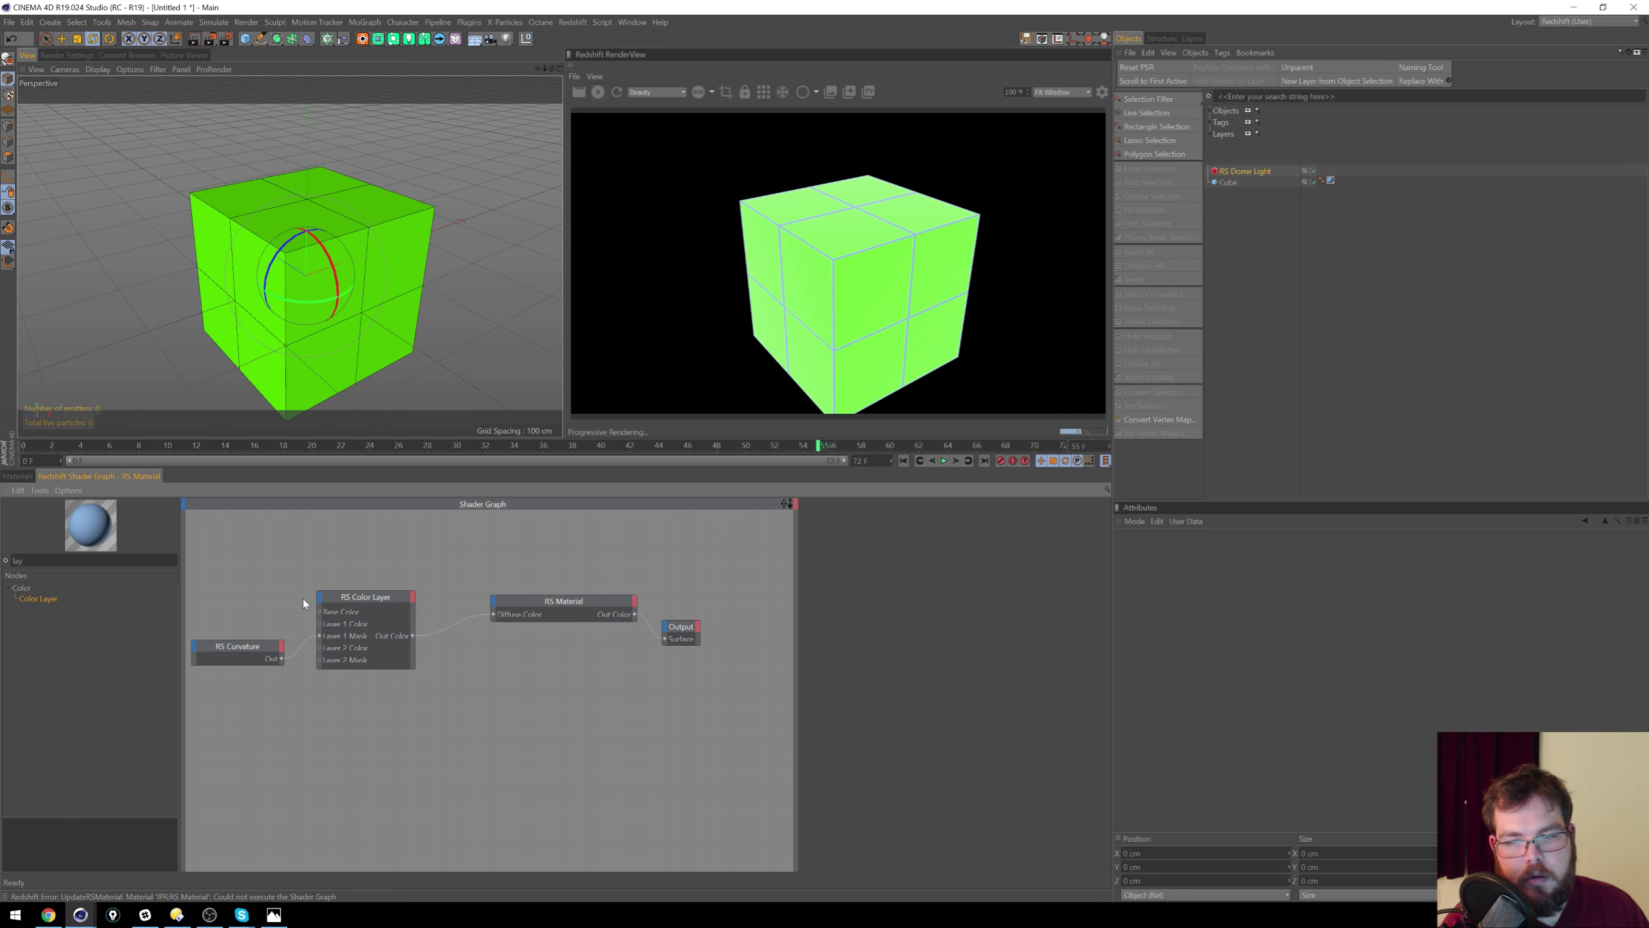
left_click(363, 618)
key("Delete")
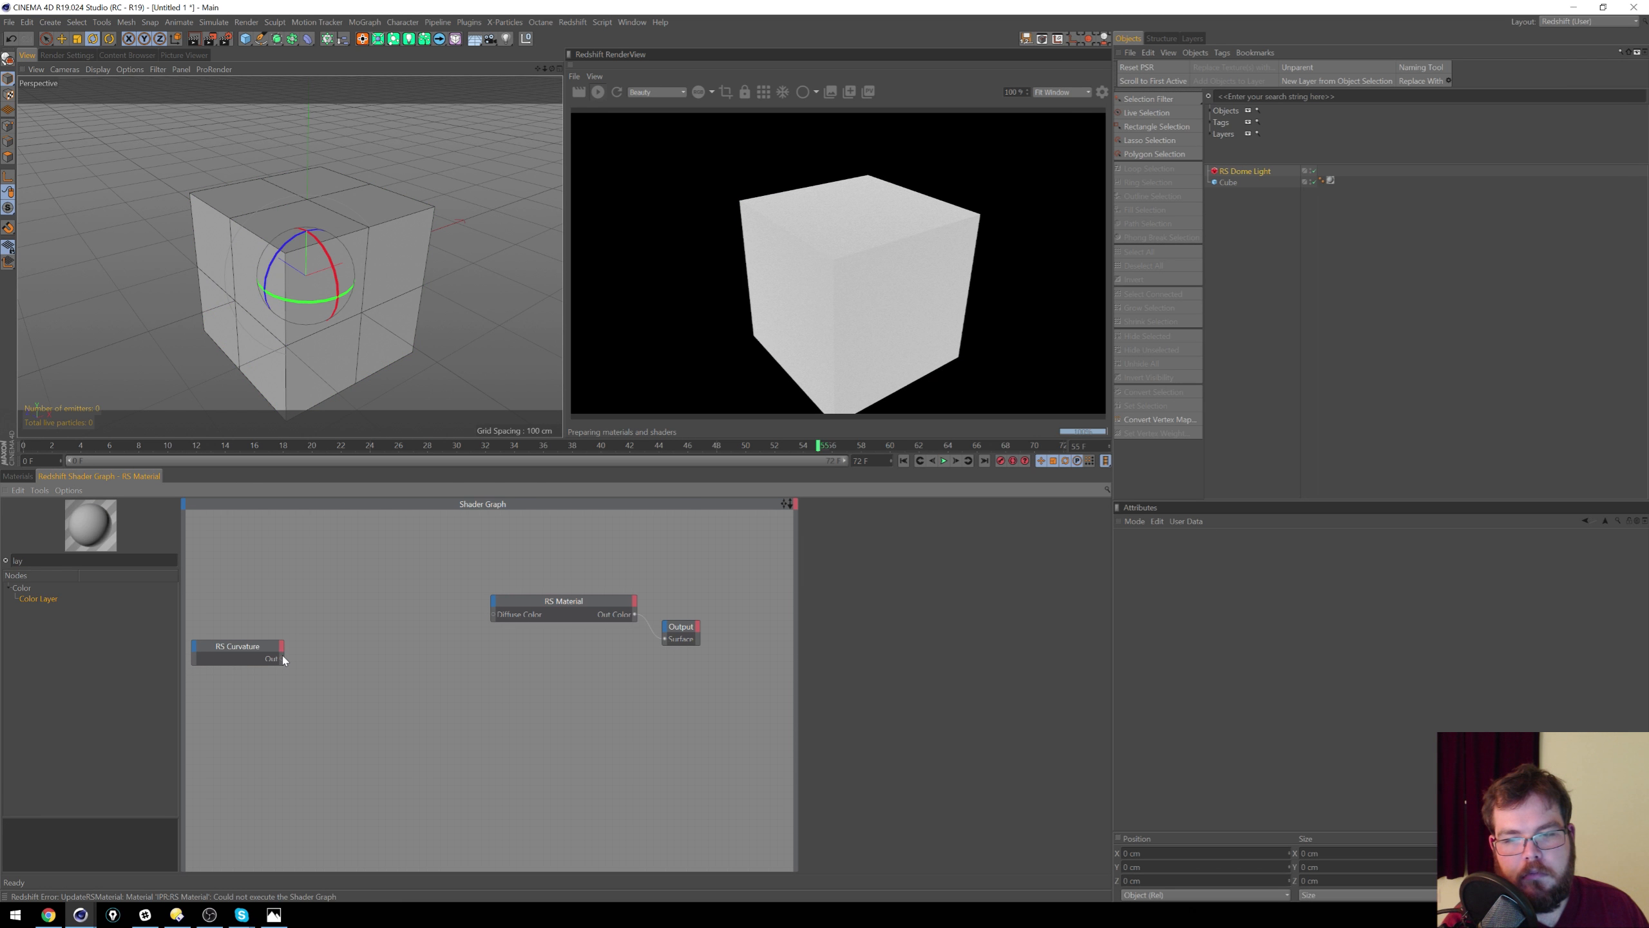
left_click(276, 657)
mouse_move(280, 659)
left_mouse_down()
mouse_move(328, 655)
mouse_move(282, 659)
left_mouse_up()
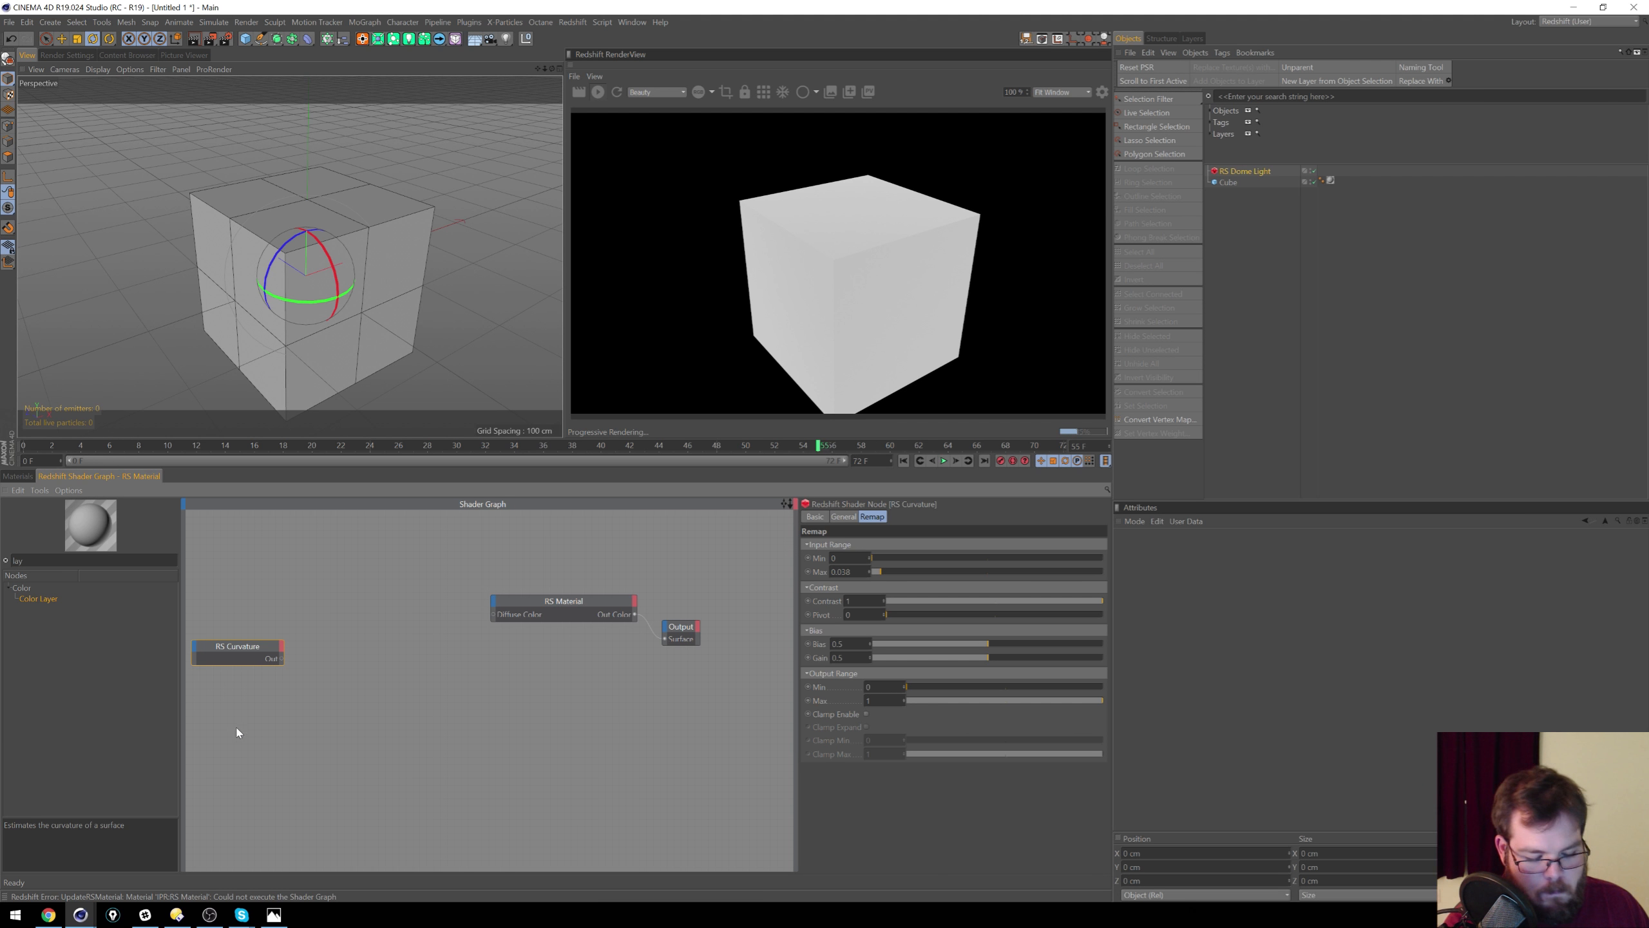
Step: Apply the blue RS C4D Shader material to the Cube, and delete the Cube's previous RS Material texture tag
left_click(18, 476)
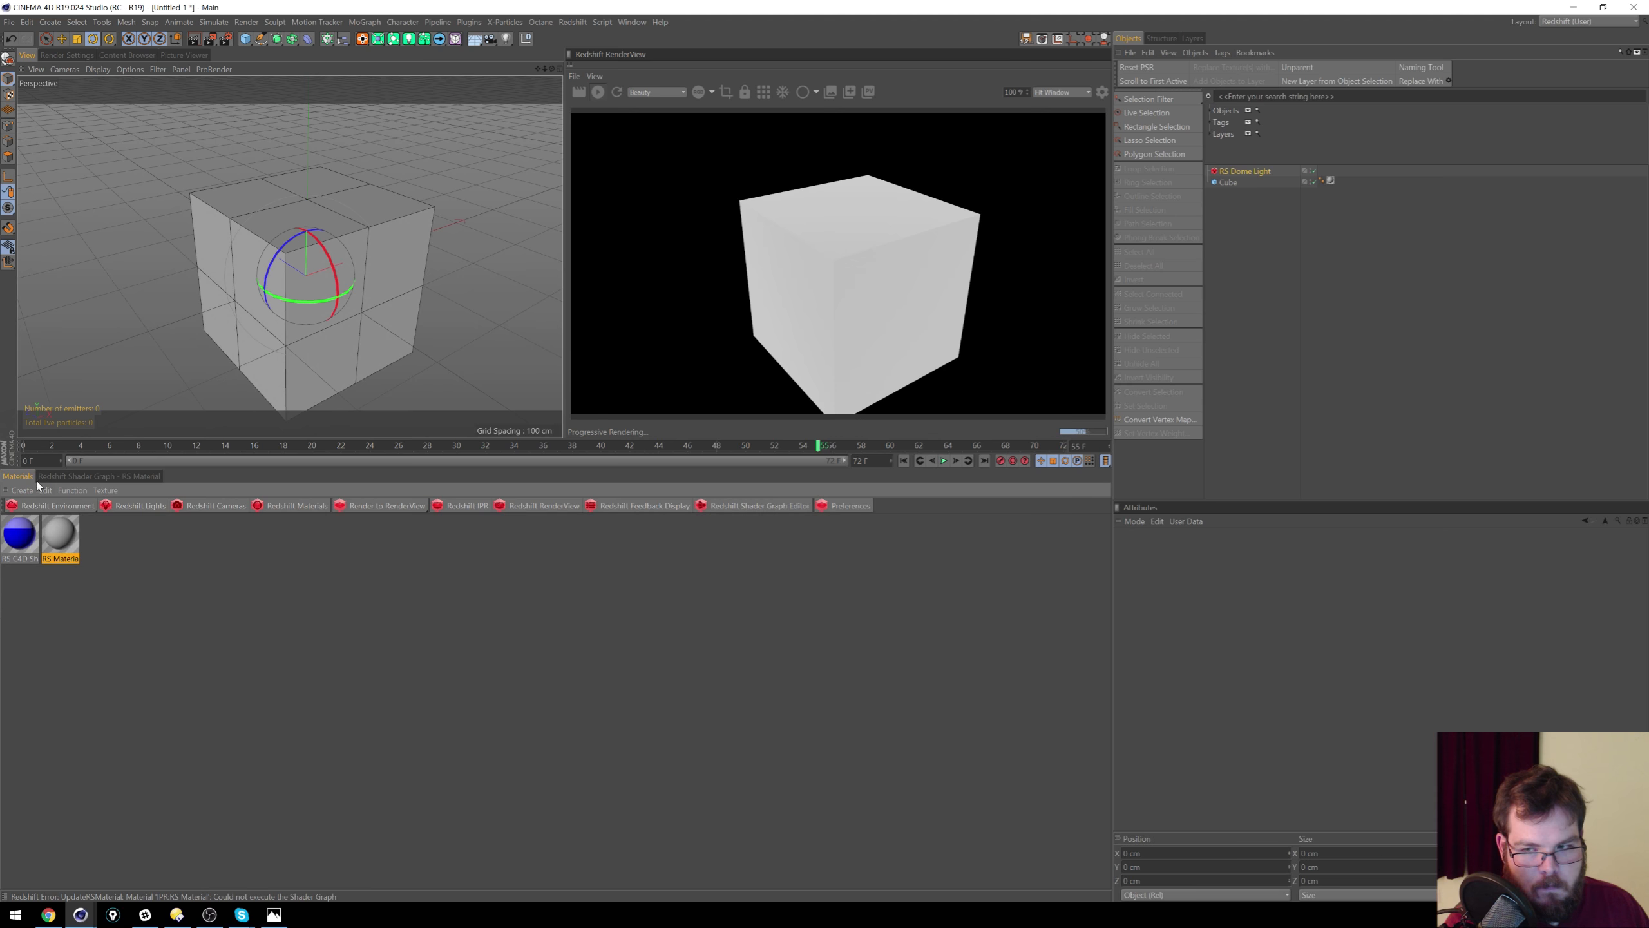
double_click(37, 542)
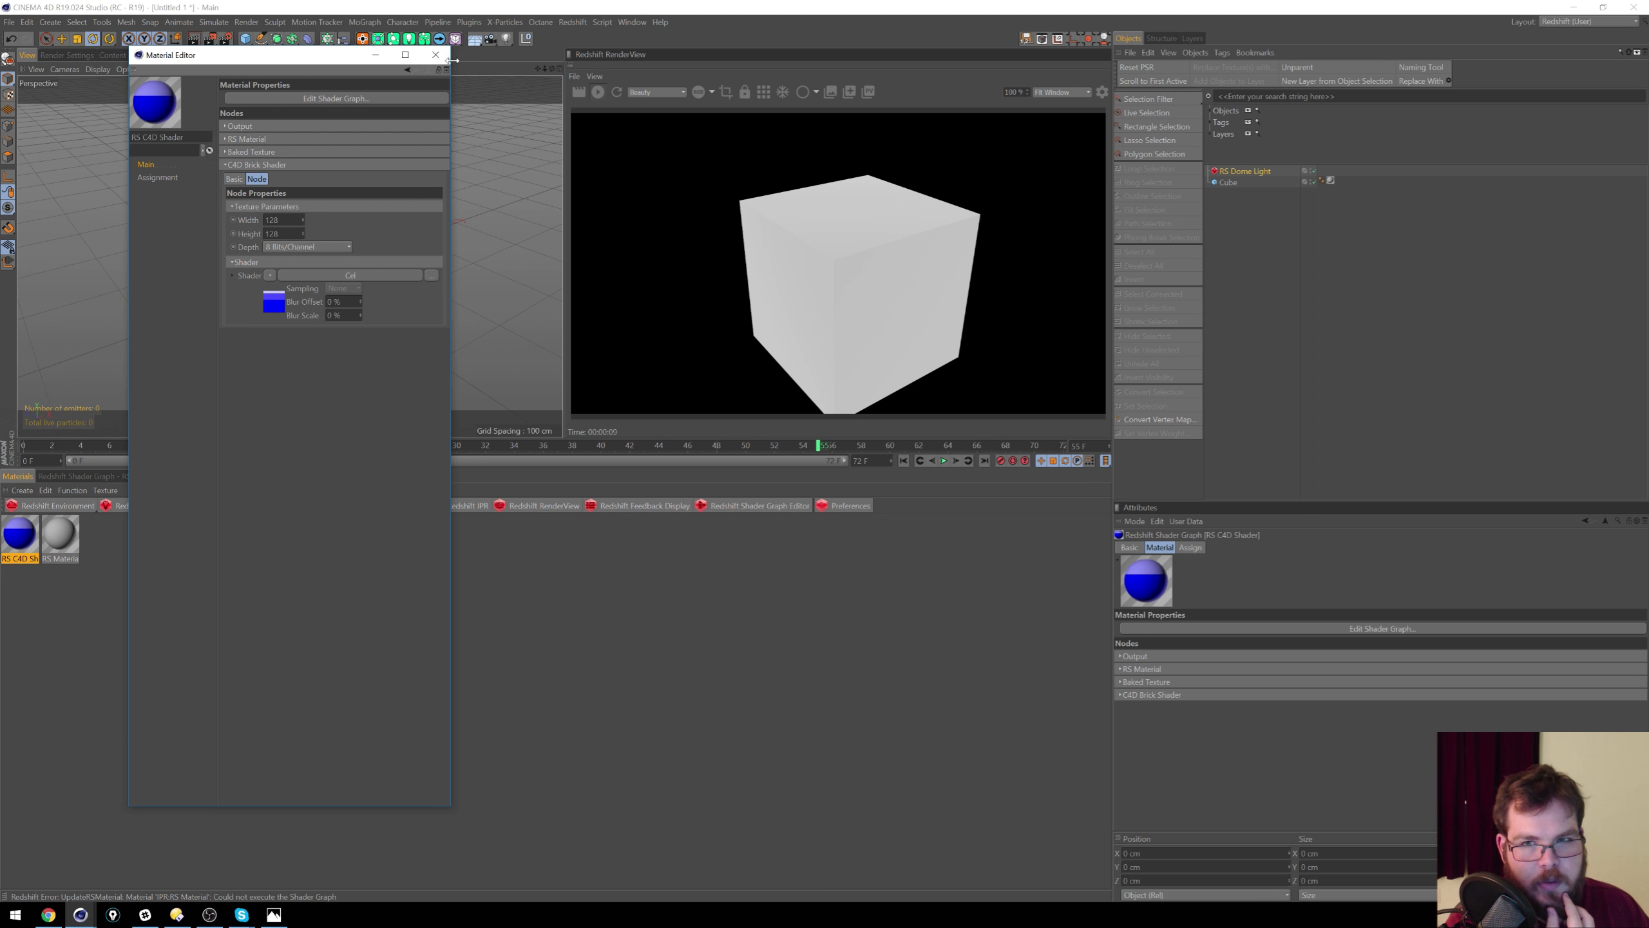
left_click(444, 67)
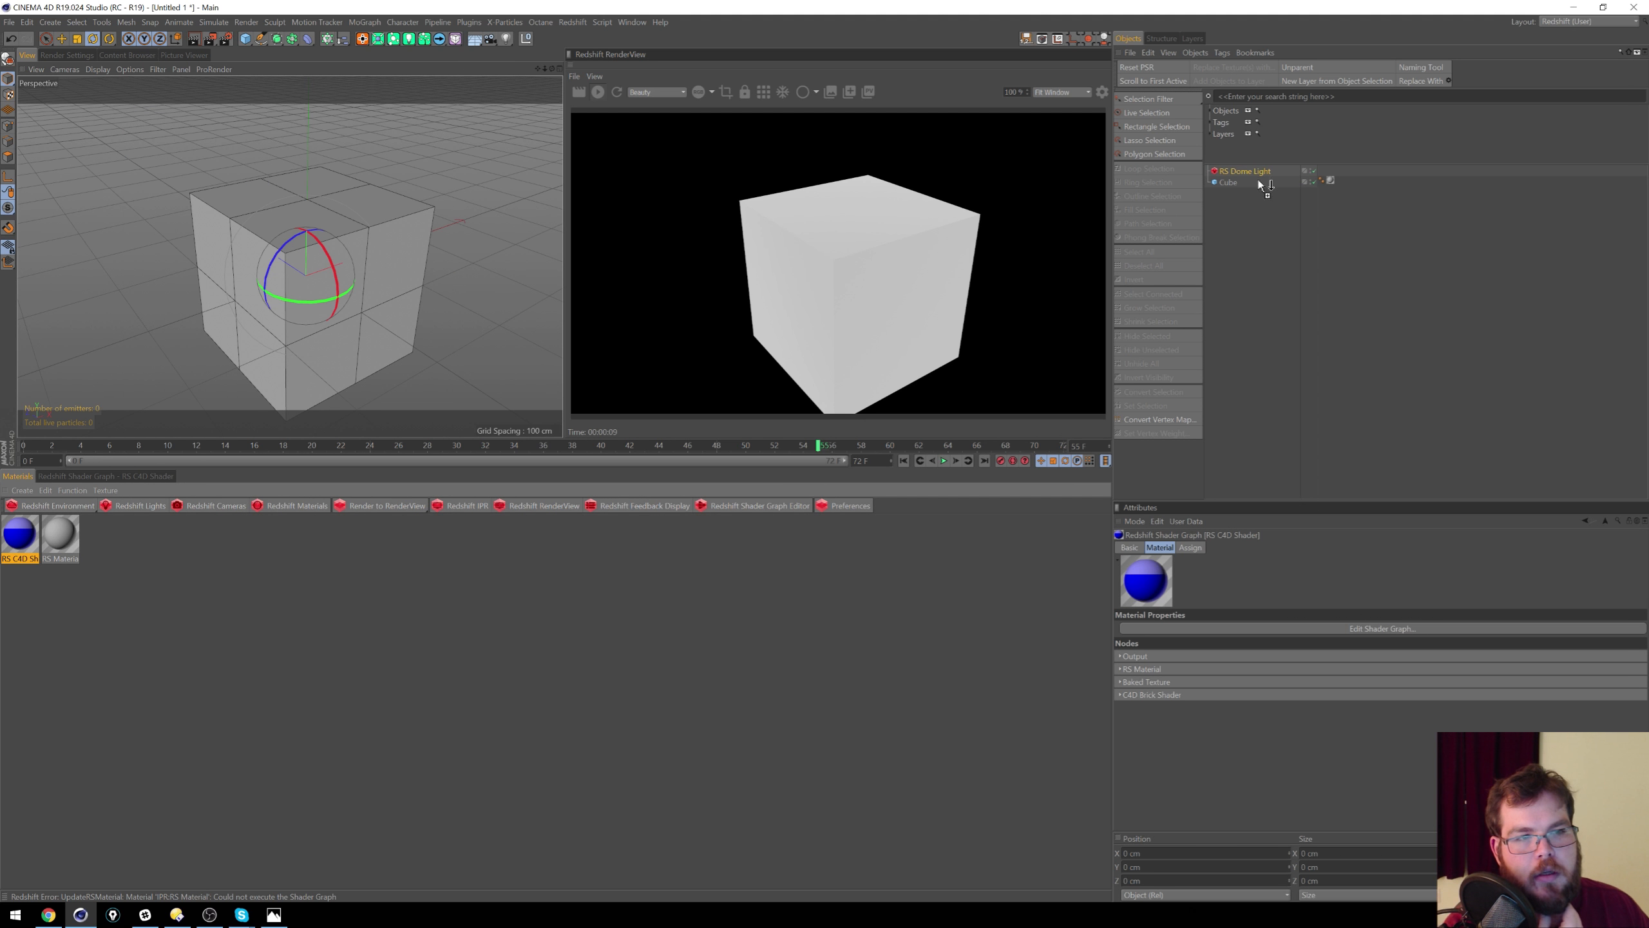
left_click_drag(1238, 186, 1247, 185)
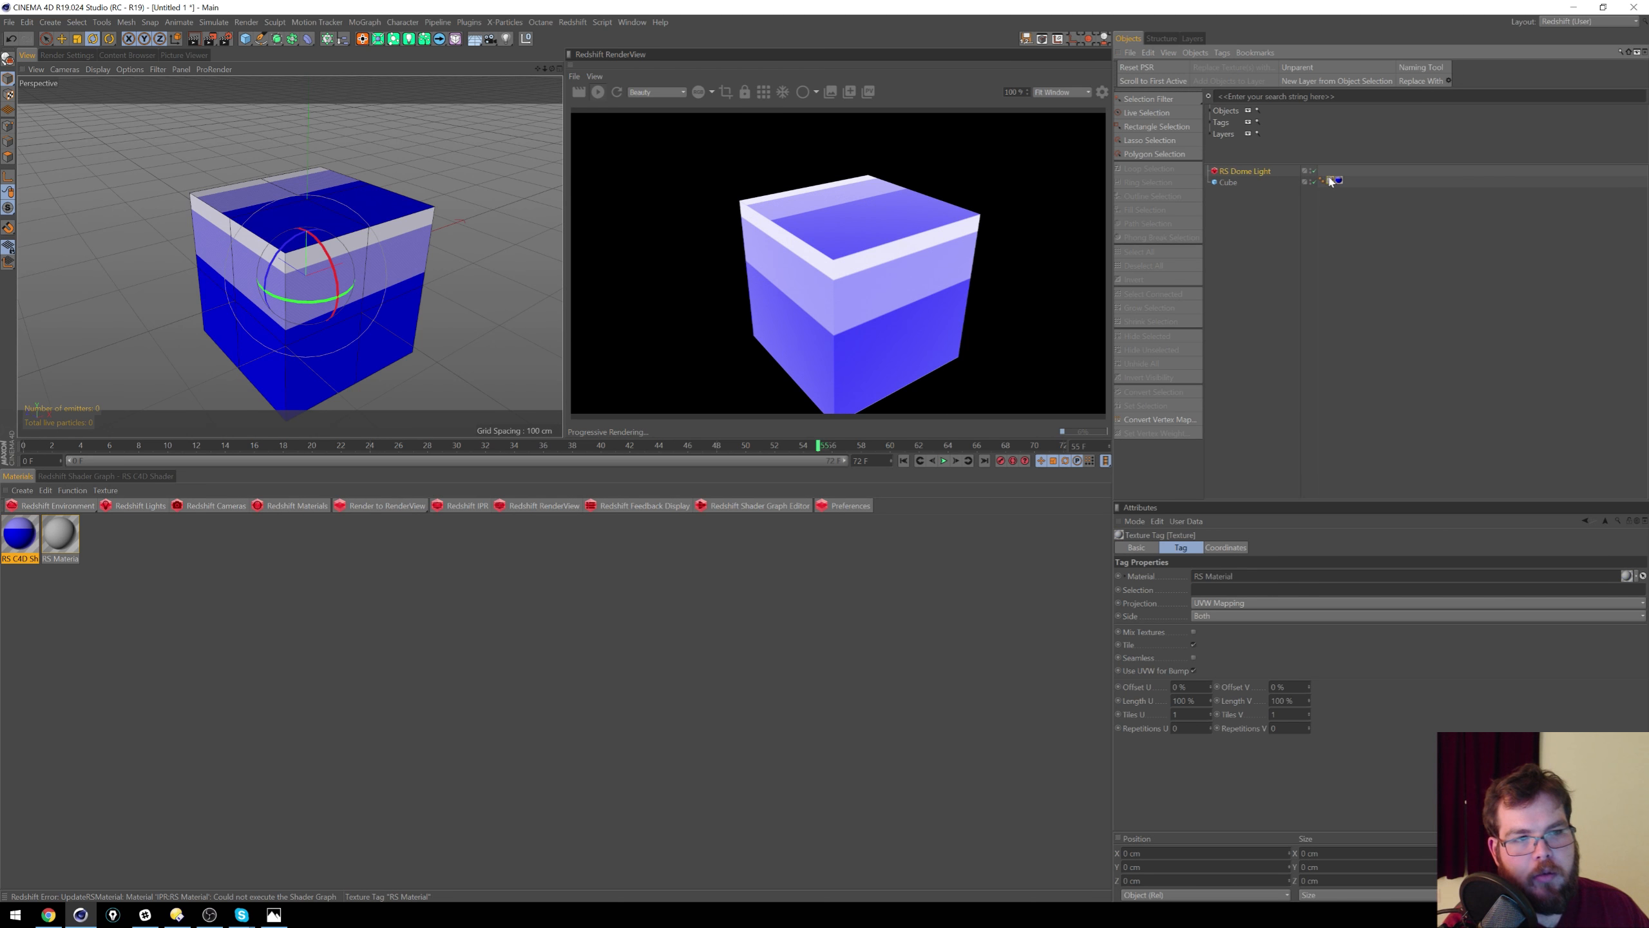
key("Delete")
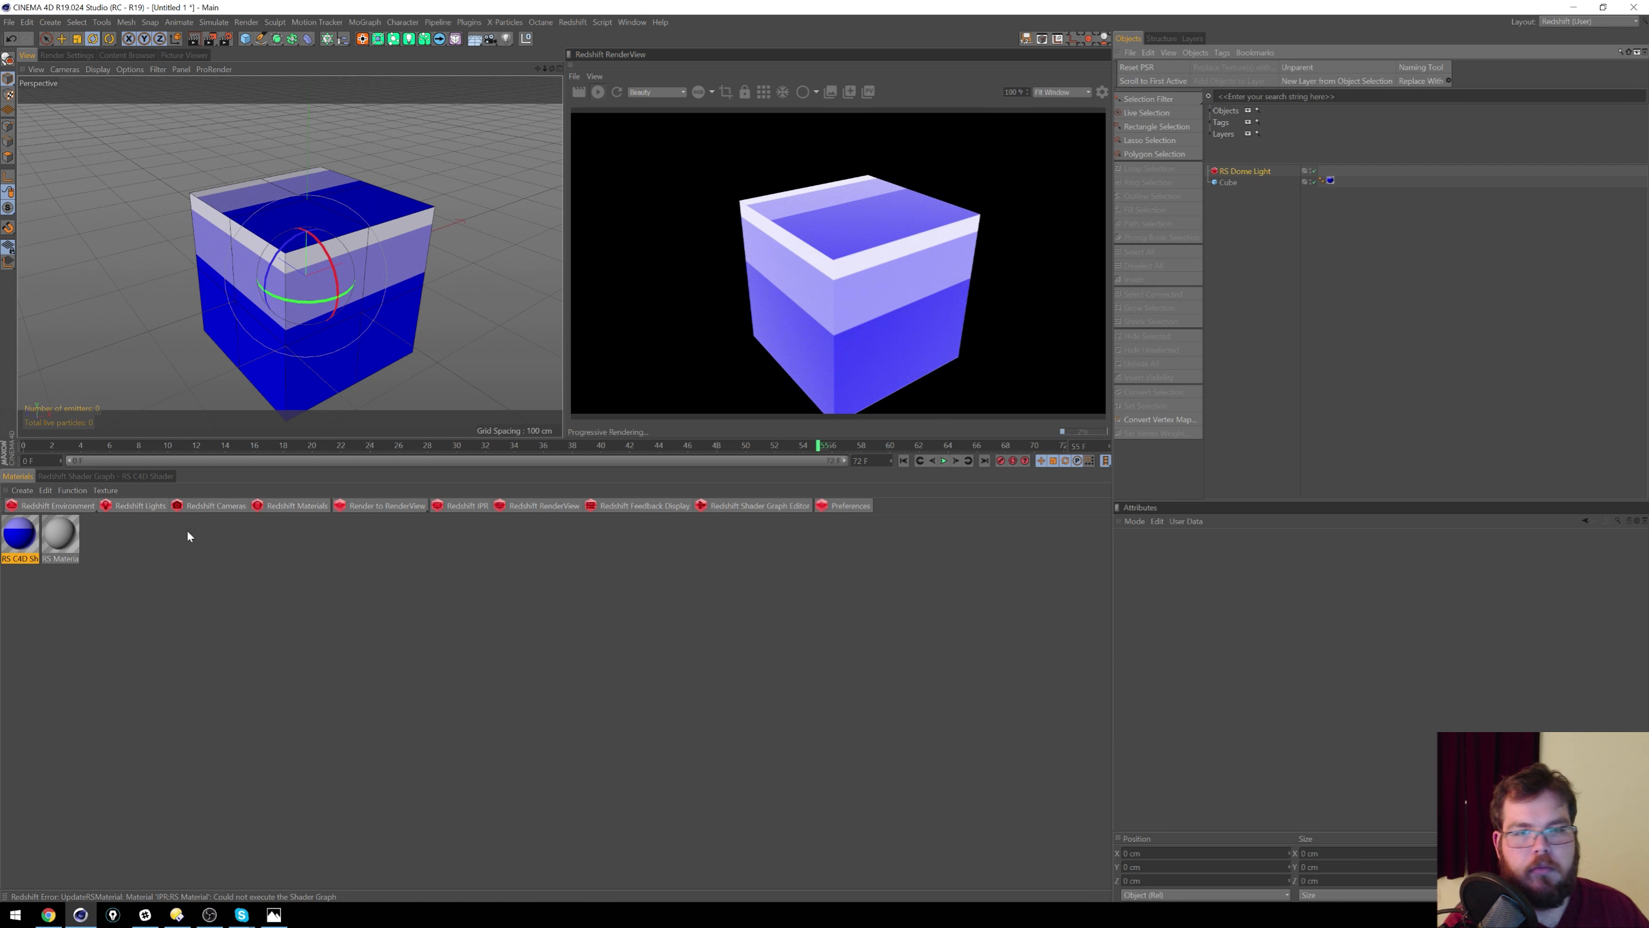
Step: Open the RS C4D Shader material's shader graph, and spread the Output and RS Material nodes away from Baked Texture
left_click(141, 476)
left_click_drag(317, 656, 613, 651)
left_click(571, 678)
left_click(402, 634)
left_click_drag(402, 634, 478, 635)
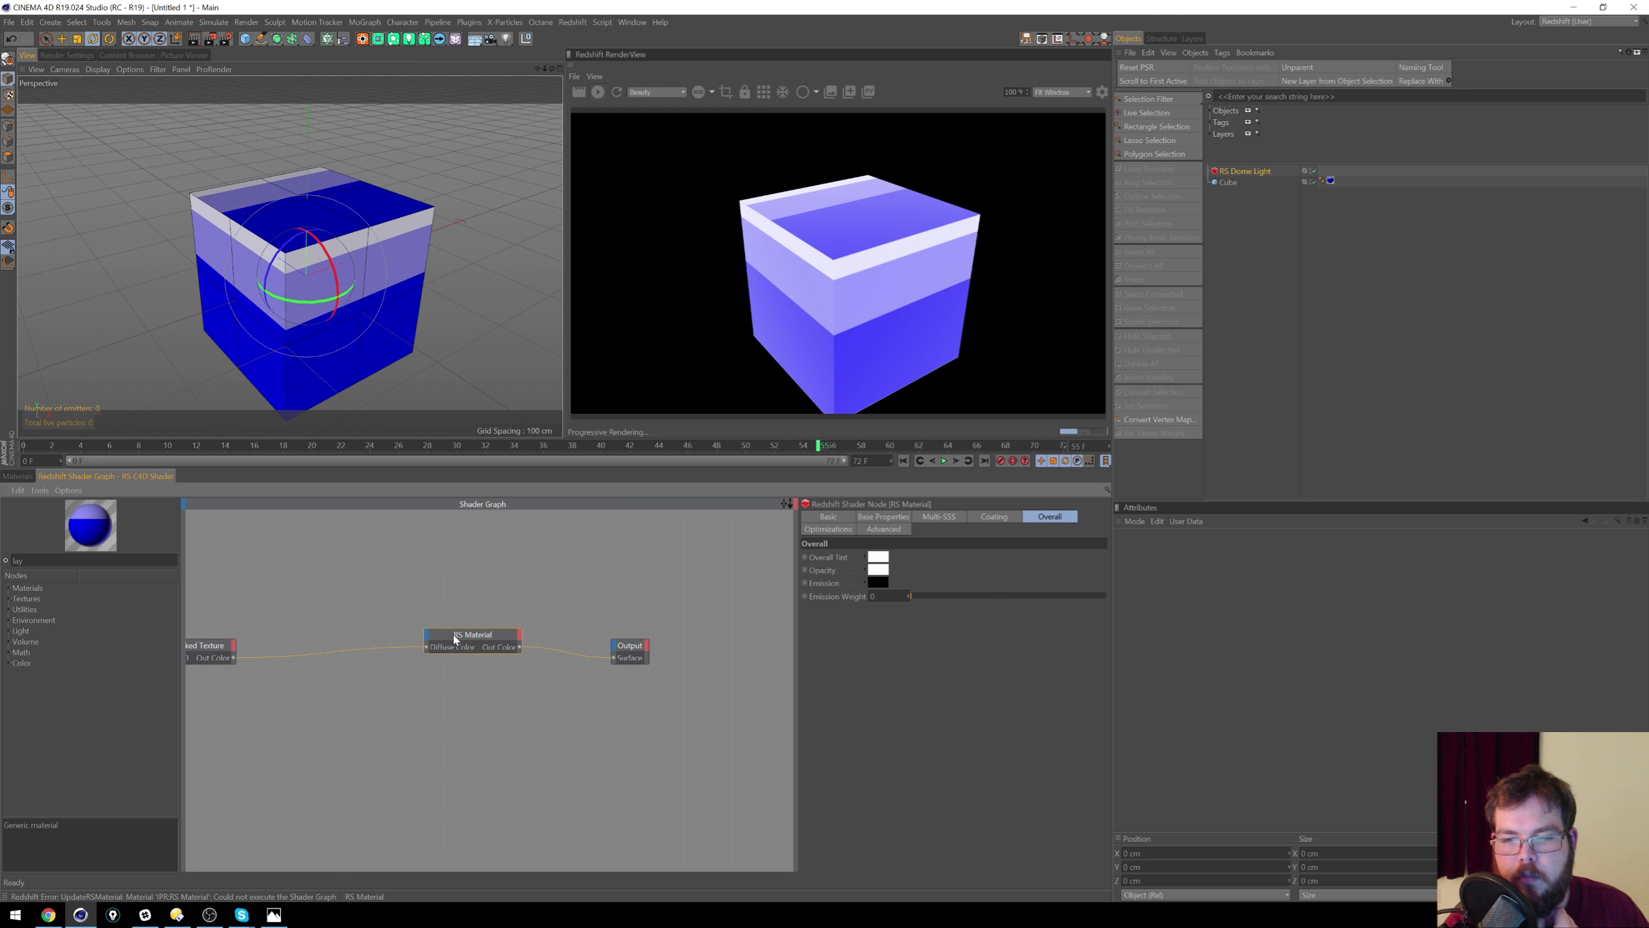
Step: Place the Baked Texture node between C4D Brick Shader and RS Material, and select the C4D Brick Shader node
left_click_drag(221, 655, 341, 643)
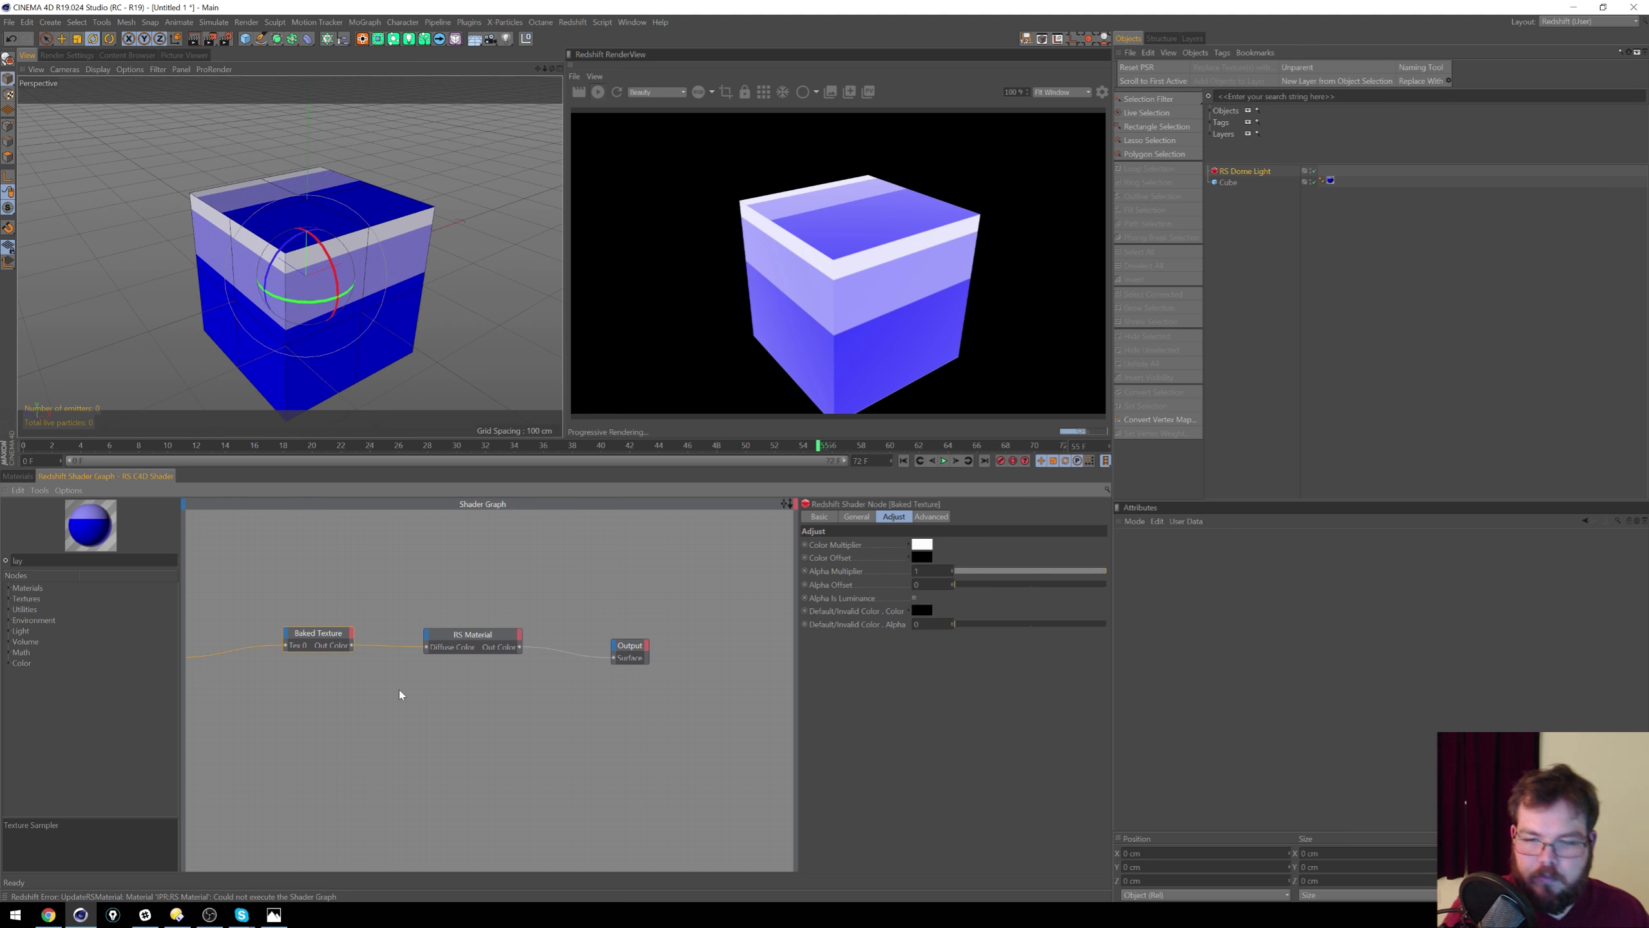
middle_click_drag(465, 682, 569, 669)
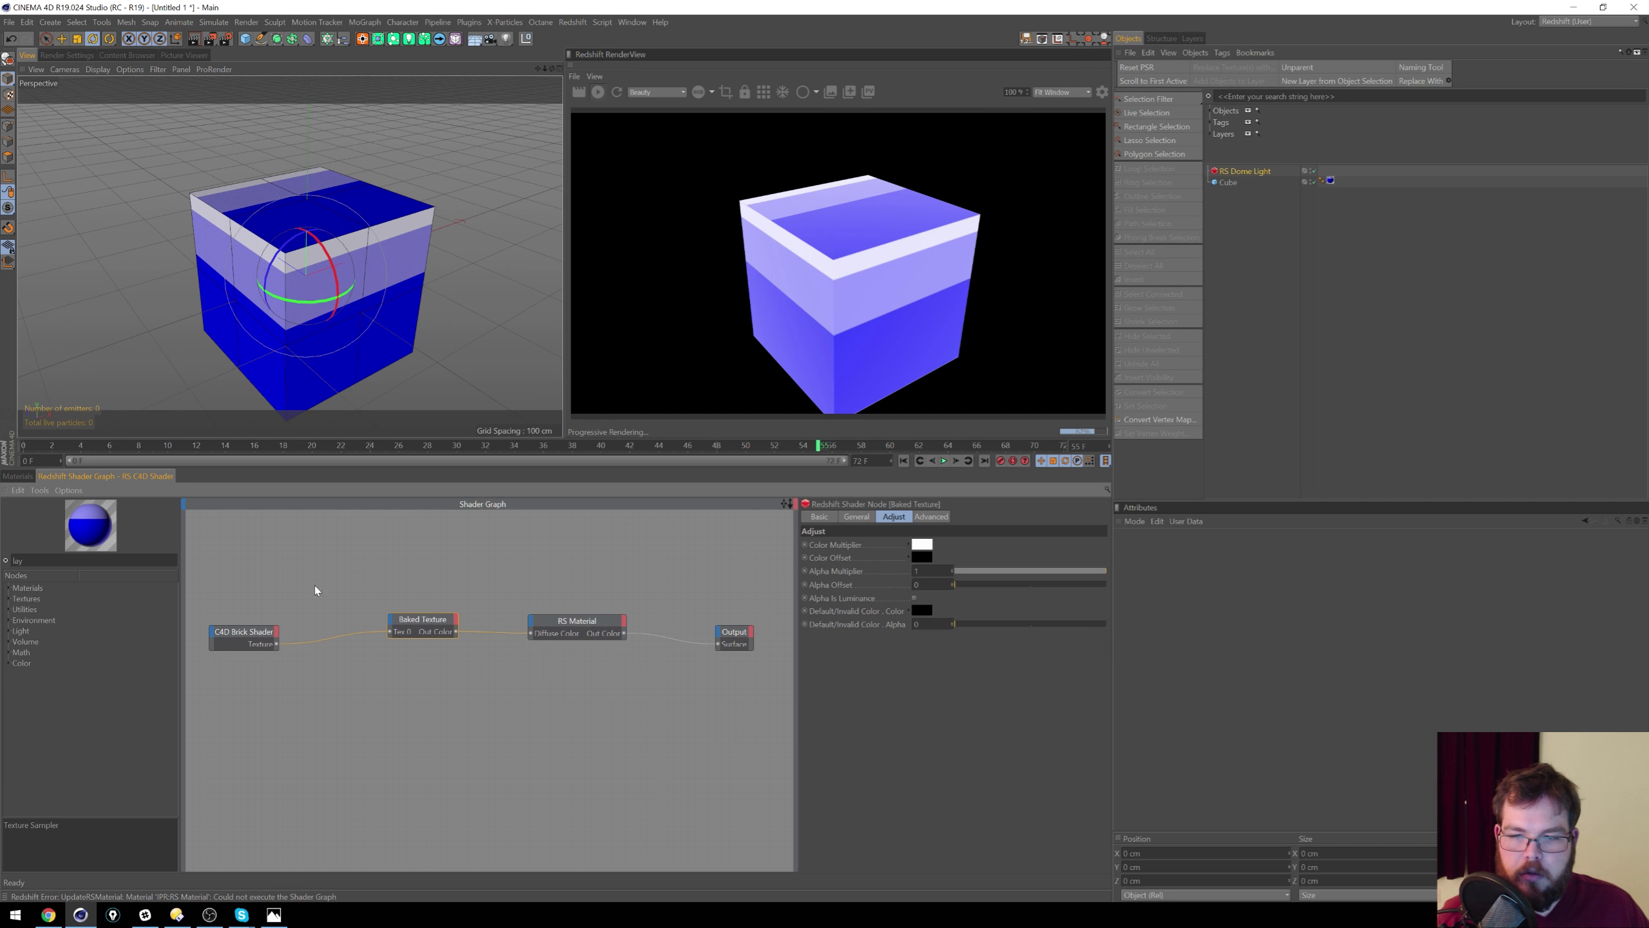
left_click_drag(317, 590, 247, 651)
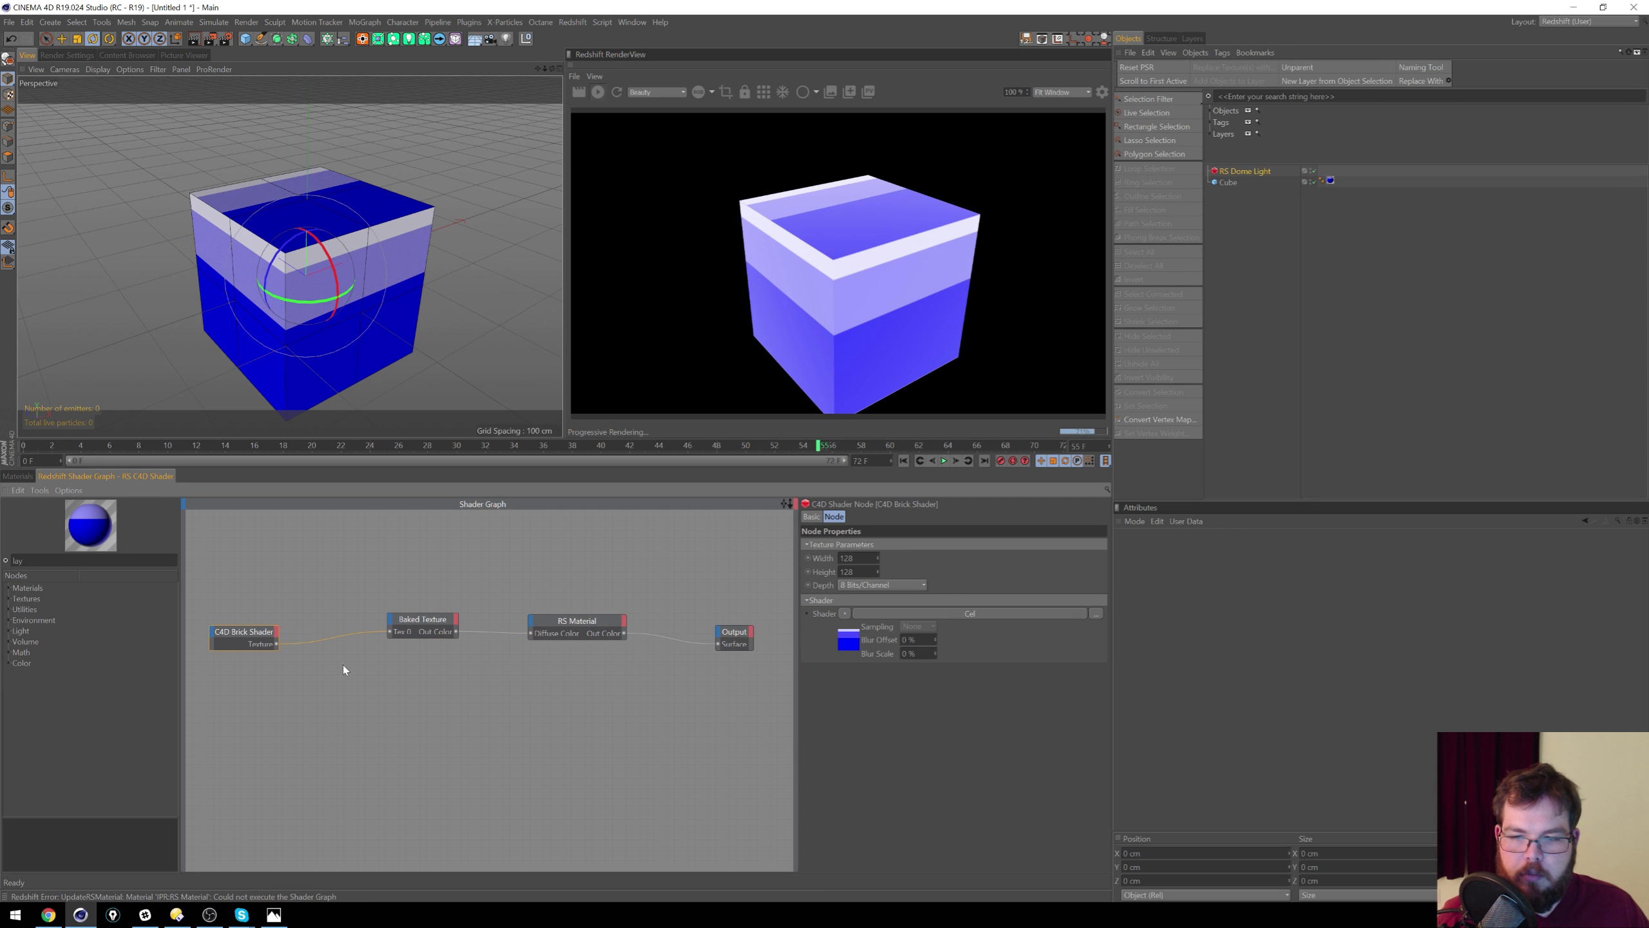
Step: Inspect the Cel shader's properties in the C4D Brick Shader node and browse the alternative shader types, including Sketch and Toon
left_click(854, 640)
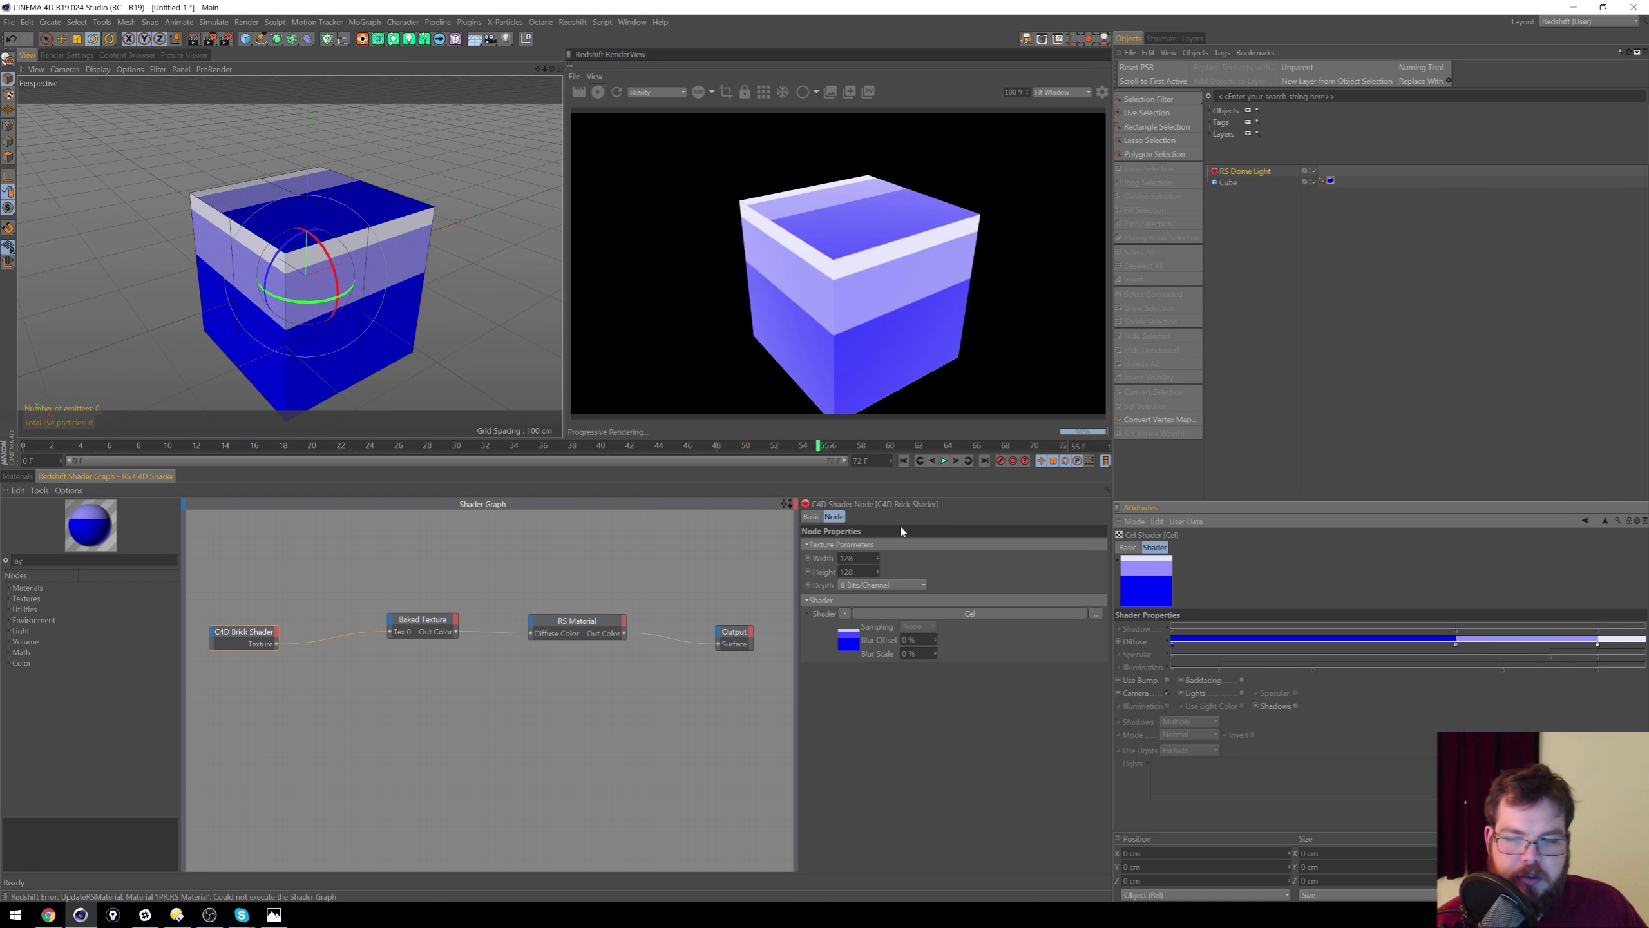
left_click(835, 664)
left_click(854, 641)
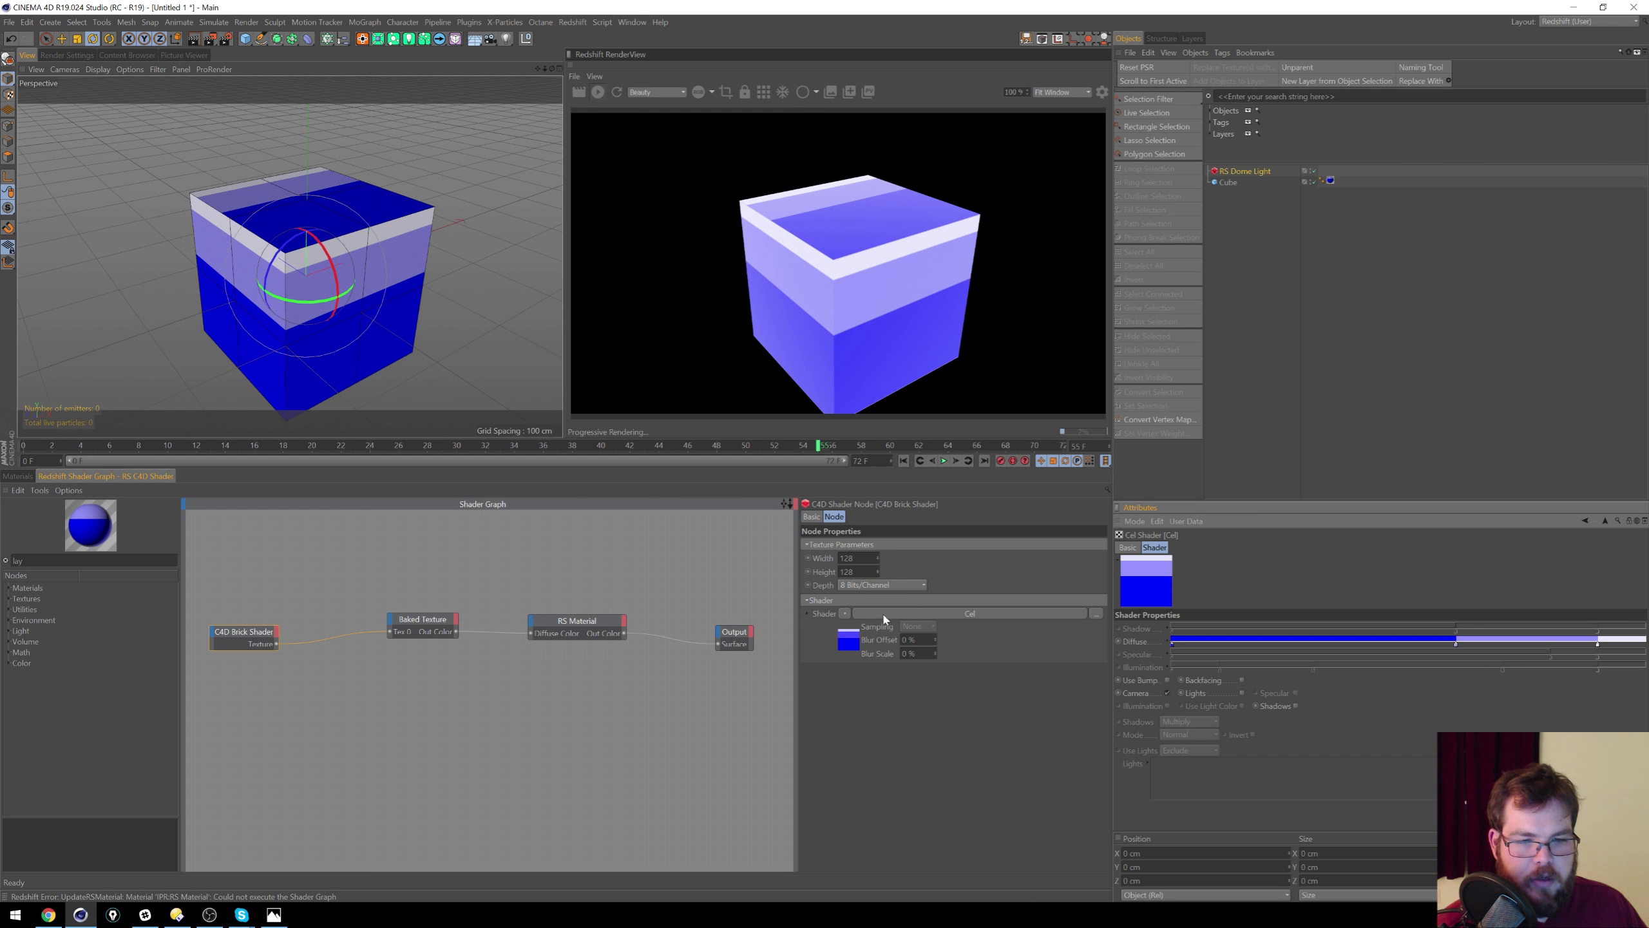
left_click(844, 614)
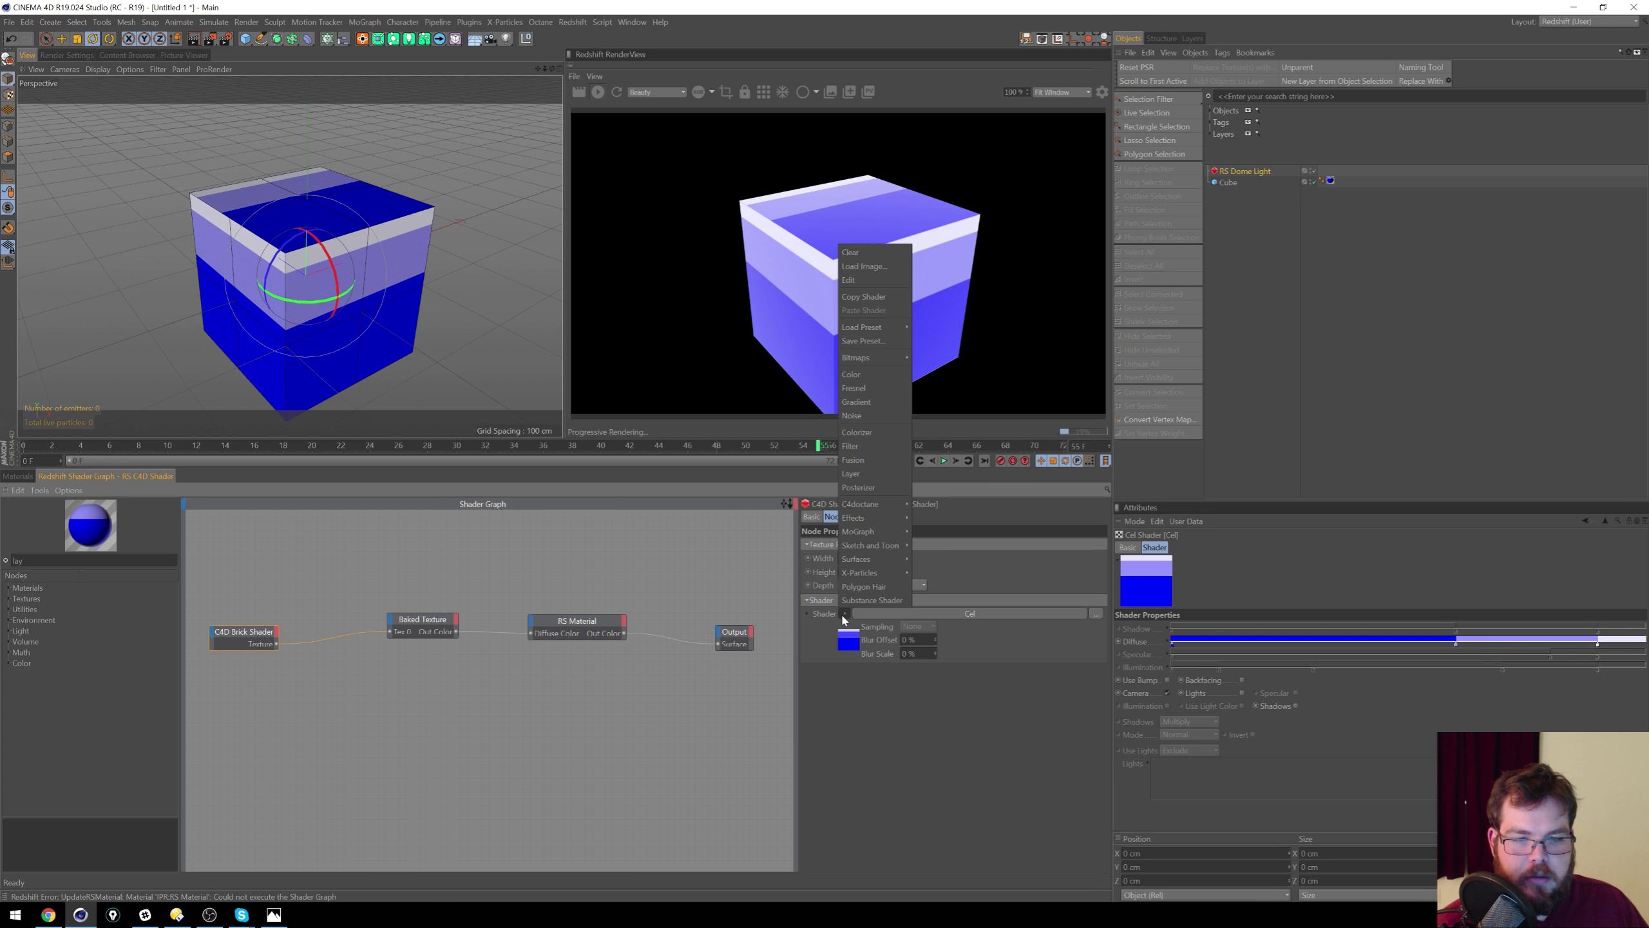
mouse_move(882, 522)
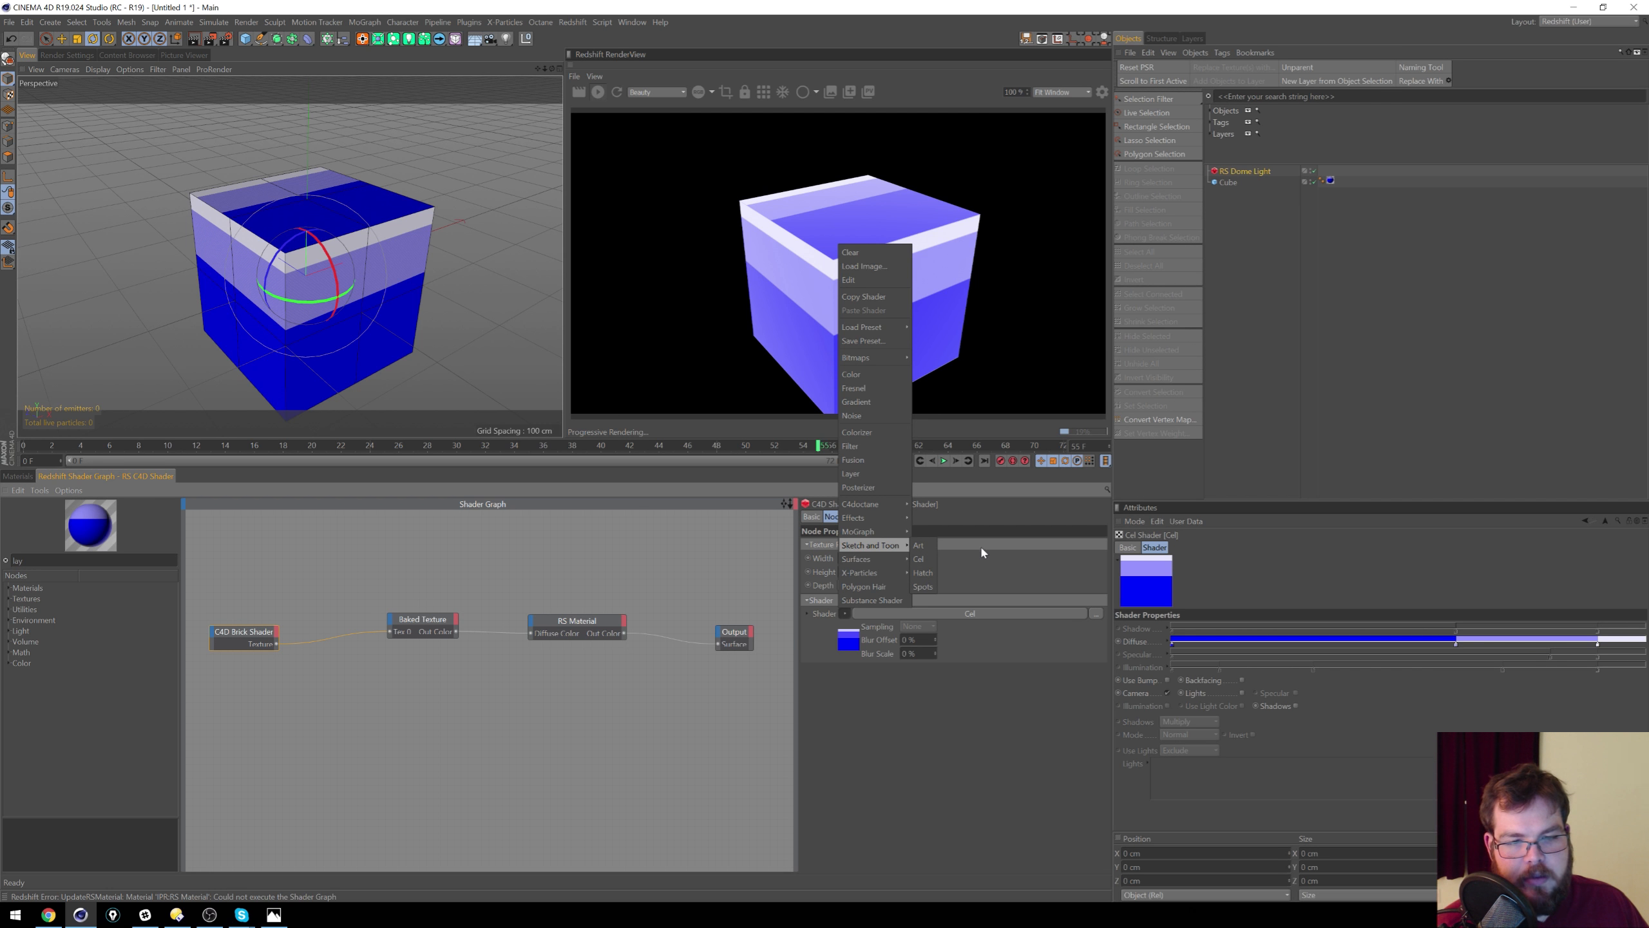
left_click(995, 563)
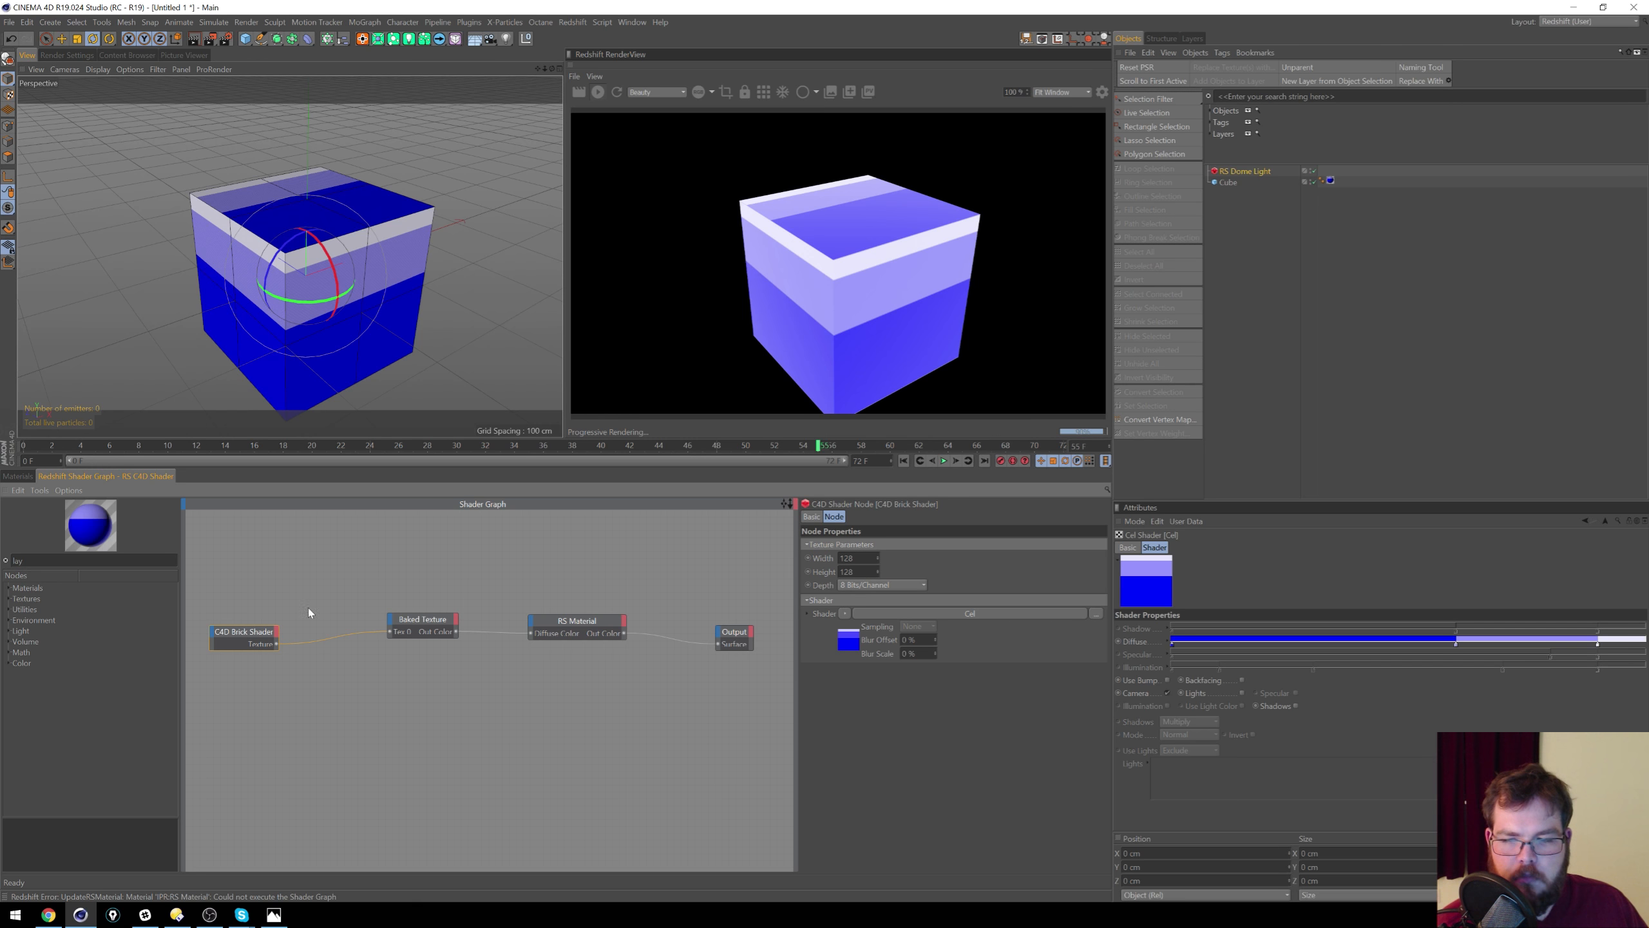
Step: Search the node list for "cu", and try to bring up the gray RS Material's shader graph
left_click_drag(78, 560, 2, 500)
type("cu")
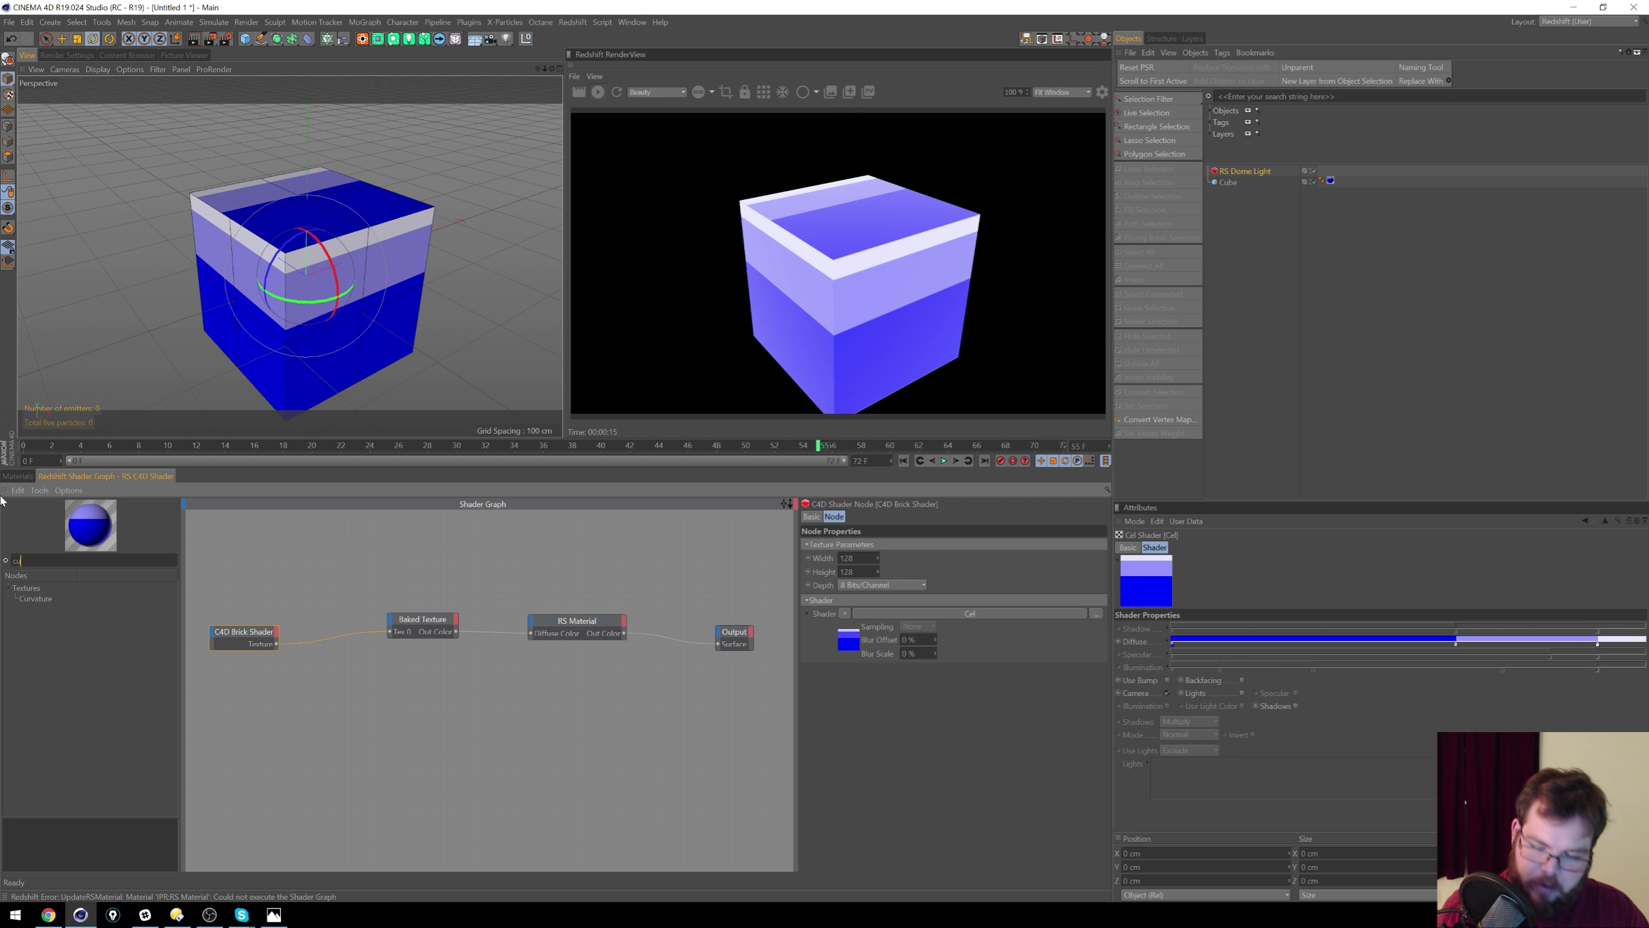
left_click(16, 475)
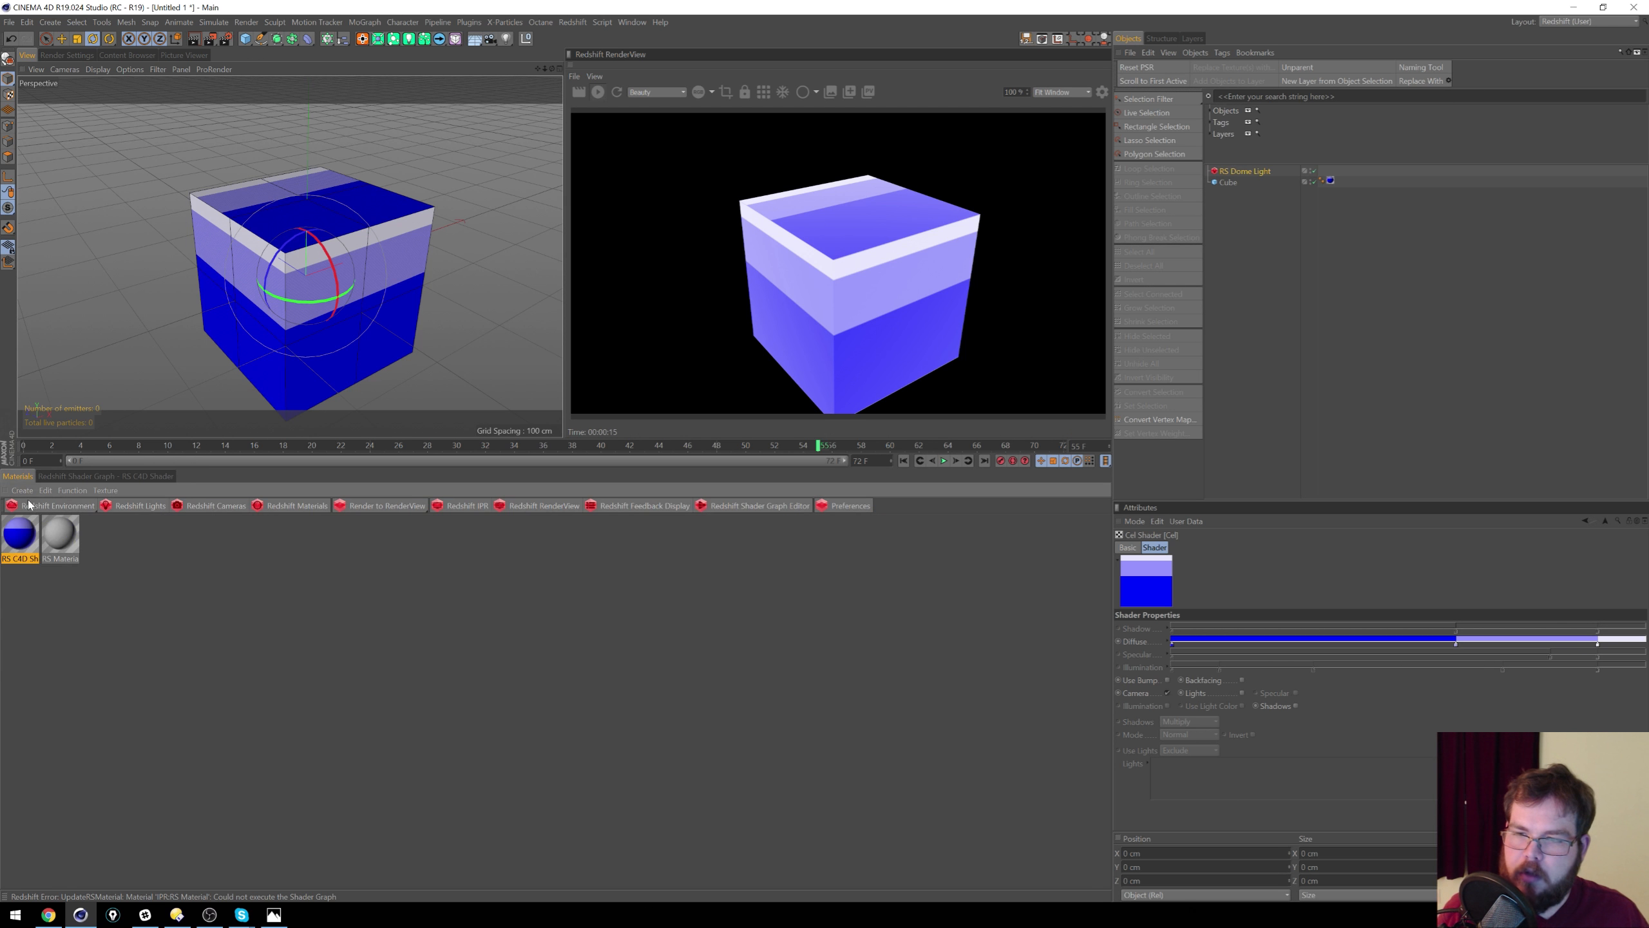
left_click(69, 535)
left_click(96, 477)
key("ctrl+z")
key("ctrl+z")
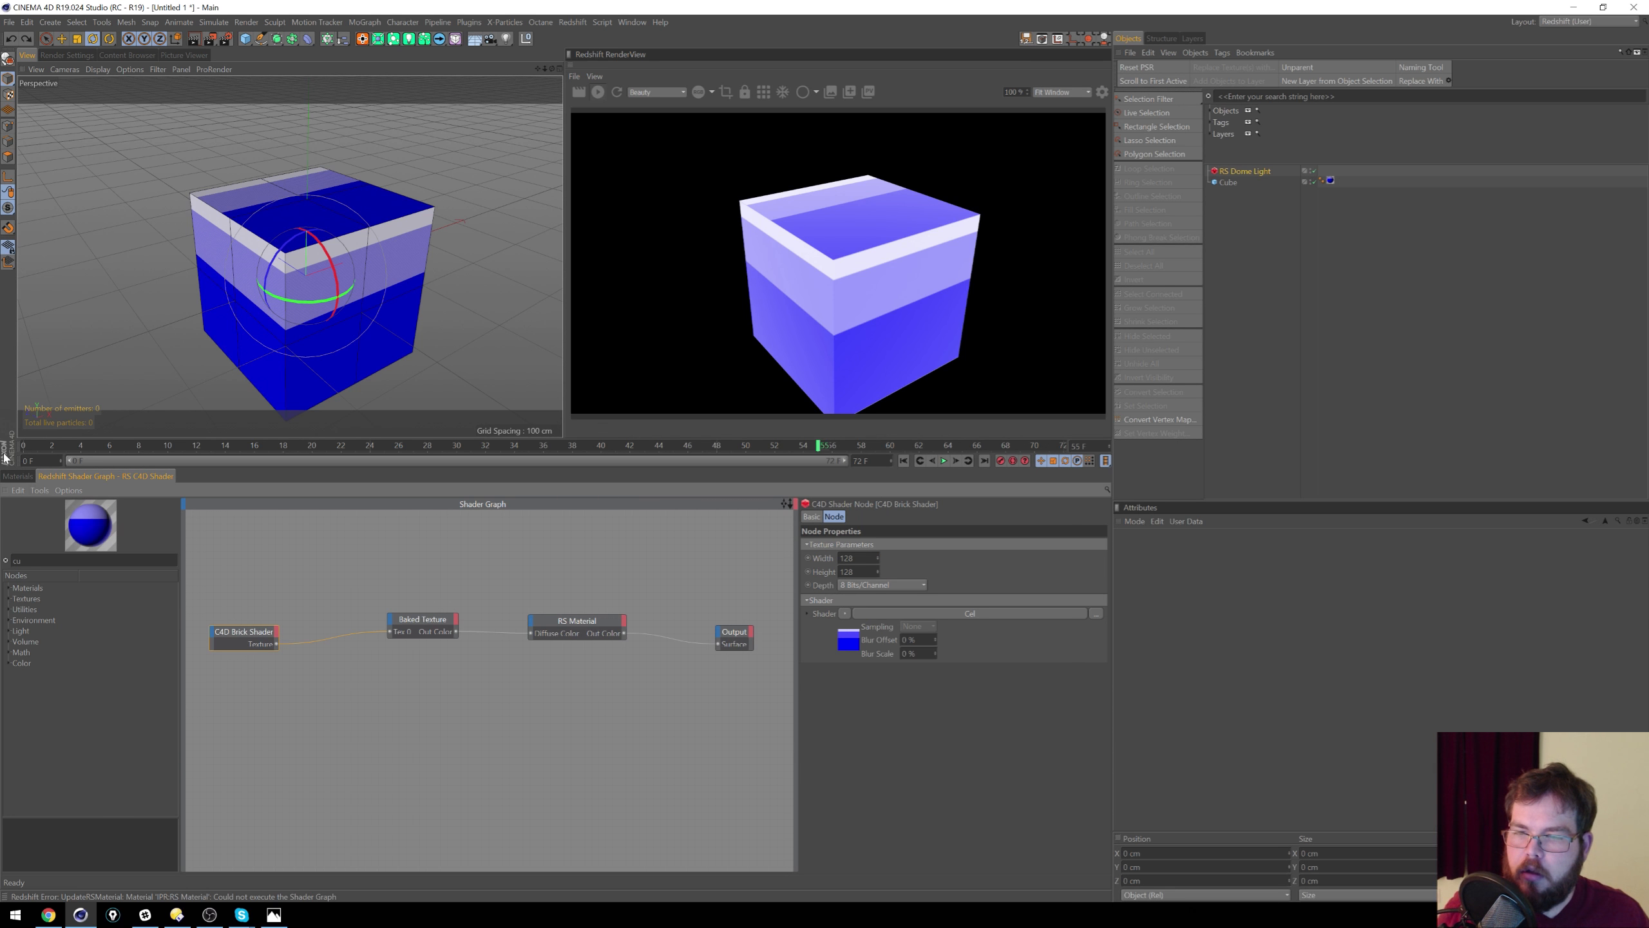
left_click(344, 728)
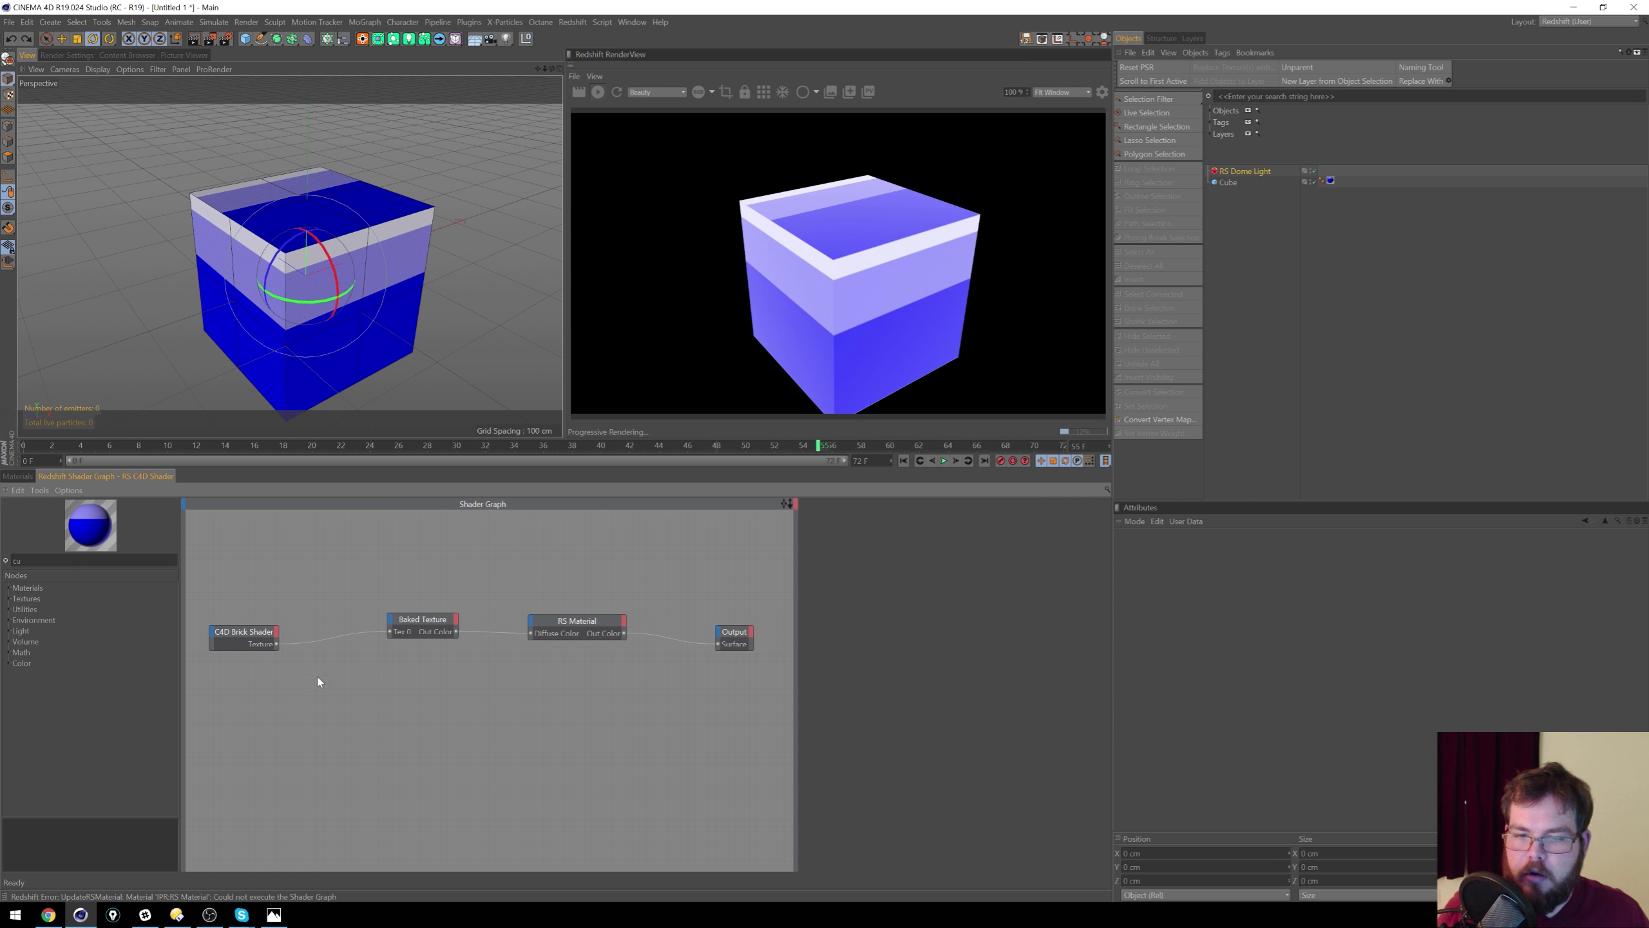
Step: Open the gray RS Material's shader graph to view its RS Curvature node
left_click(17, 475)
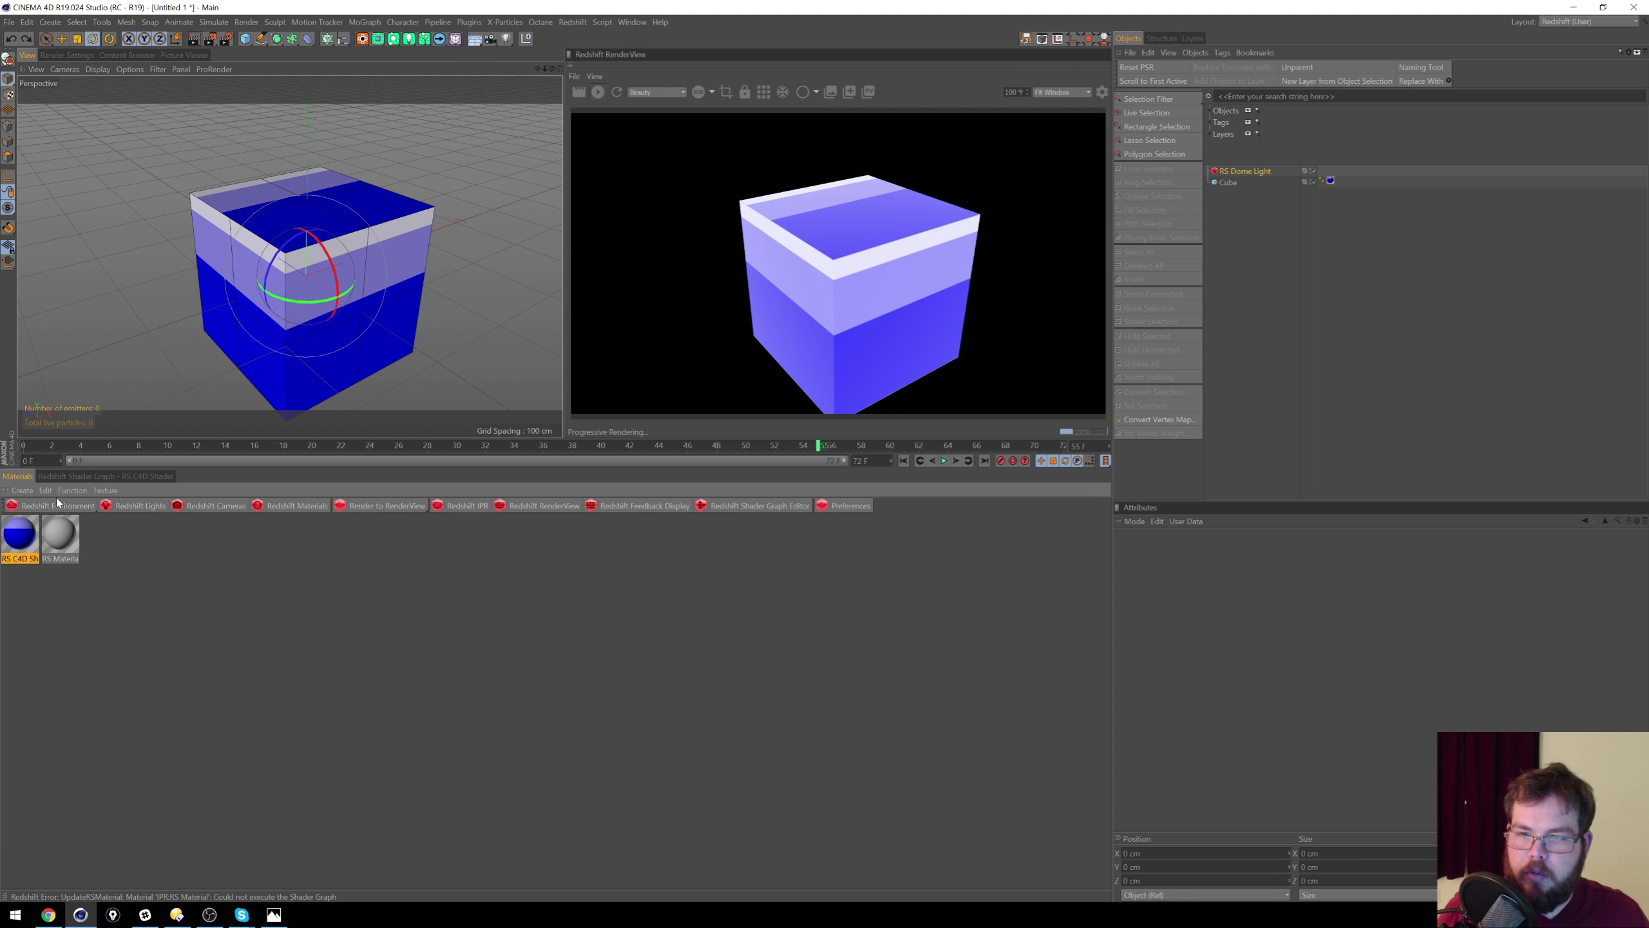
double_click(67, 541)
left_click(438, 50)
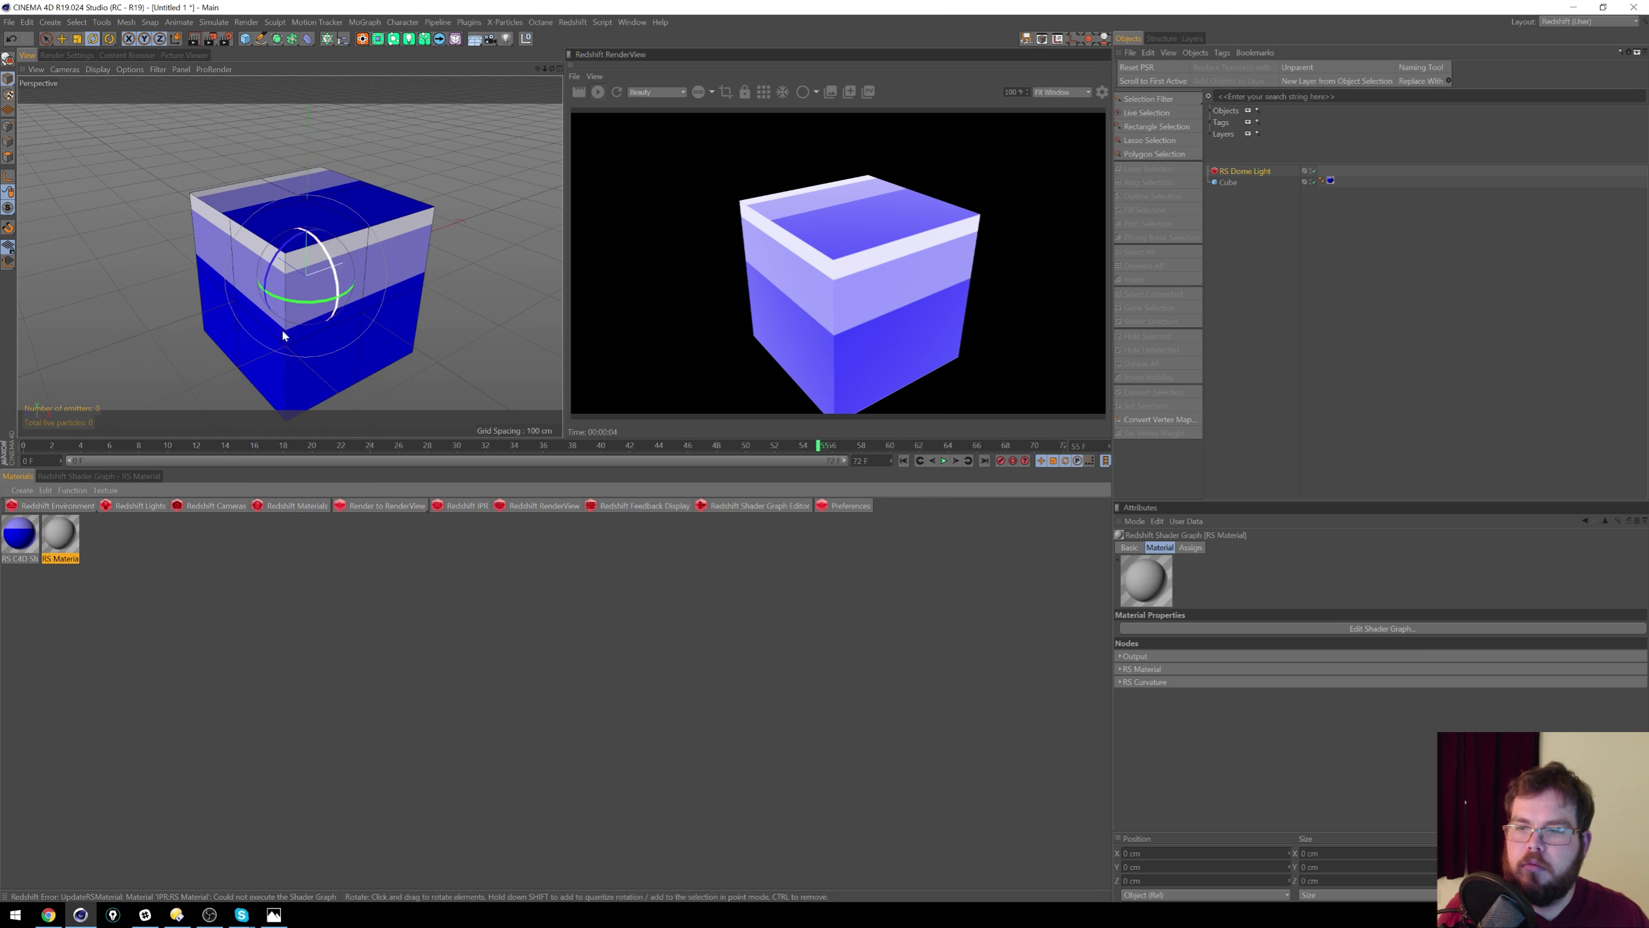
left_click(105, 476)
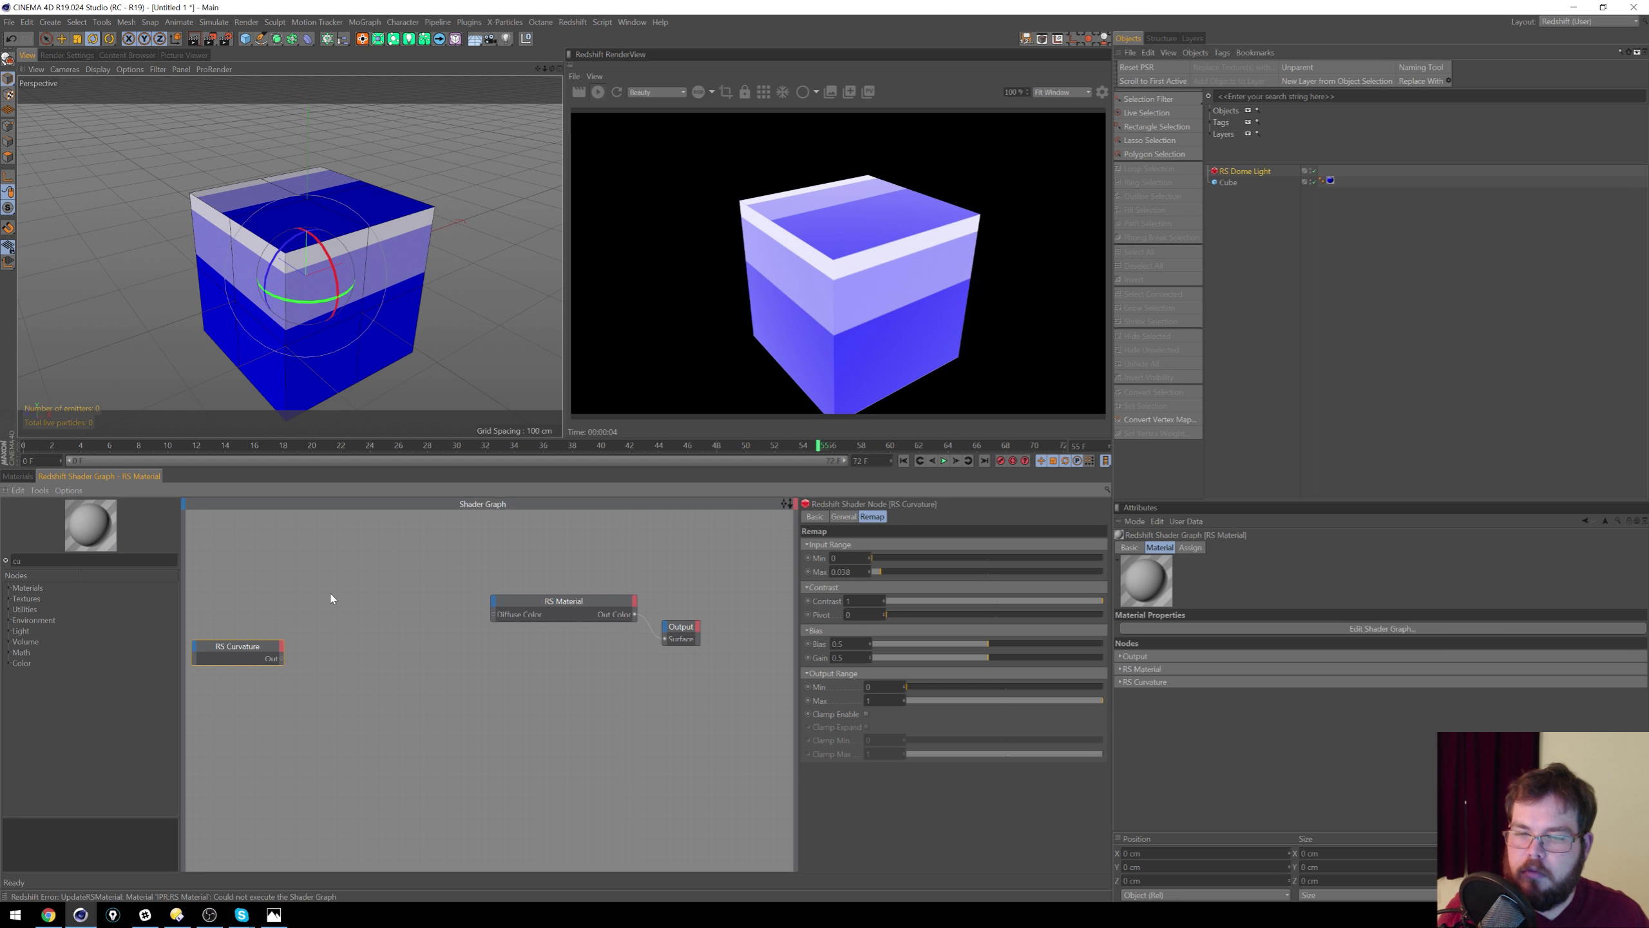
Step: Return to the blue RS C4D Shader material and reopen its shader graph
left_click(17, 476)
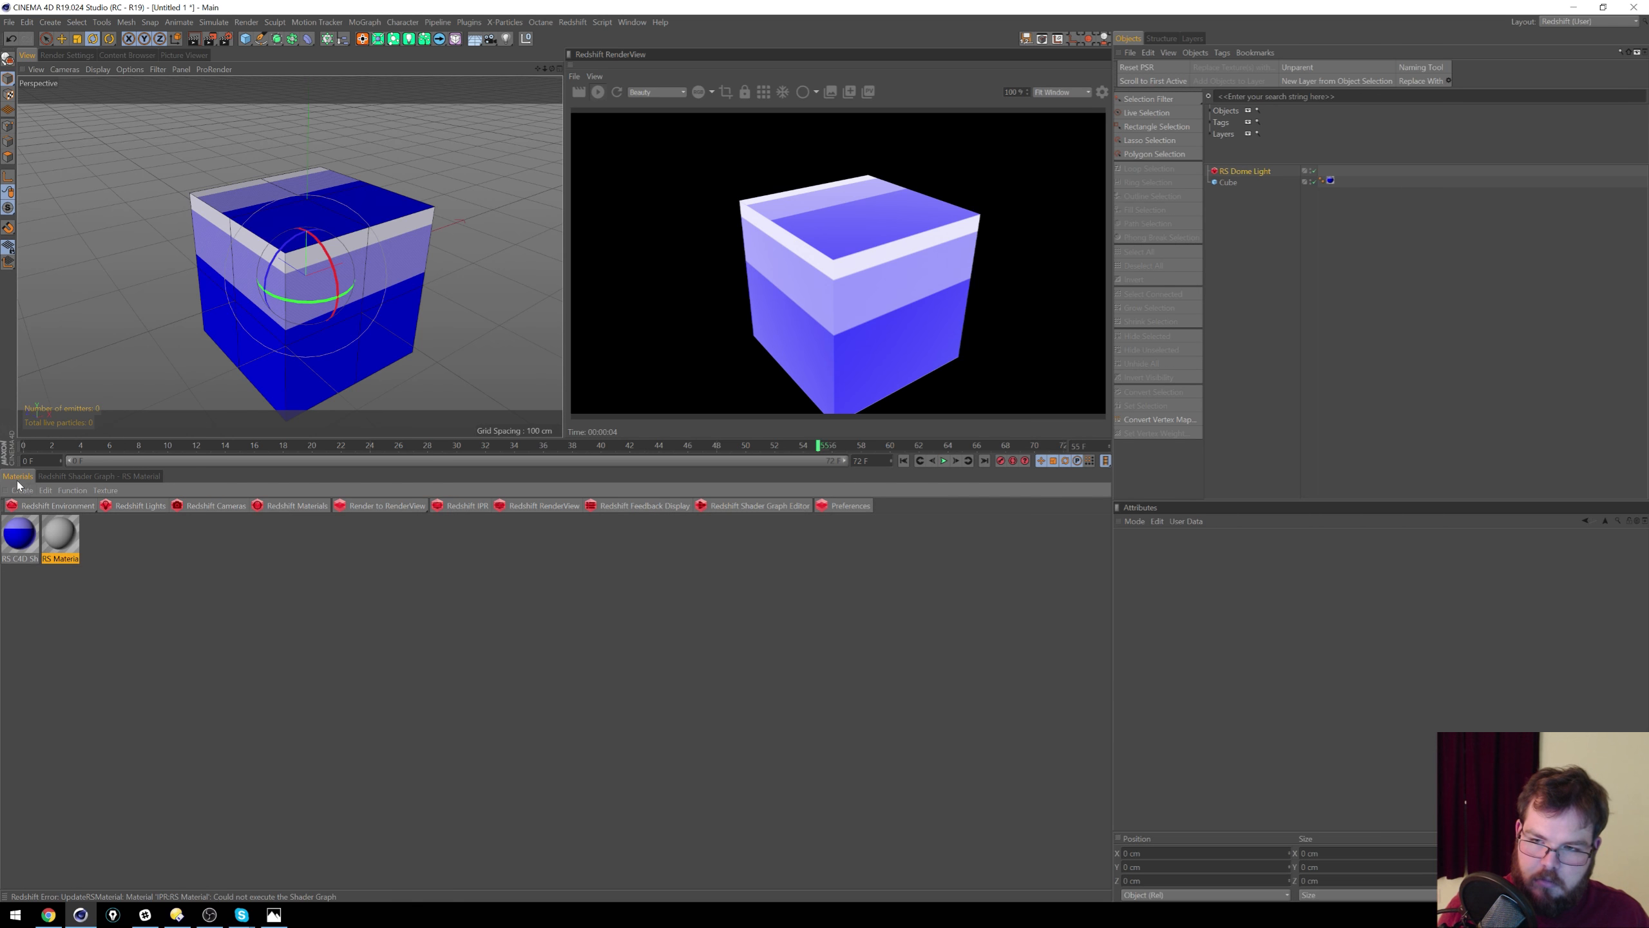
left_click(21, 536)
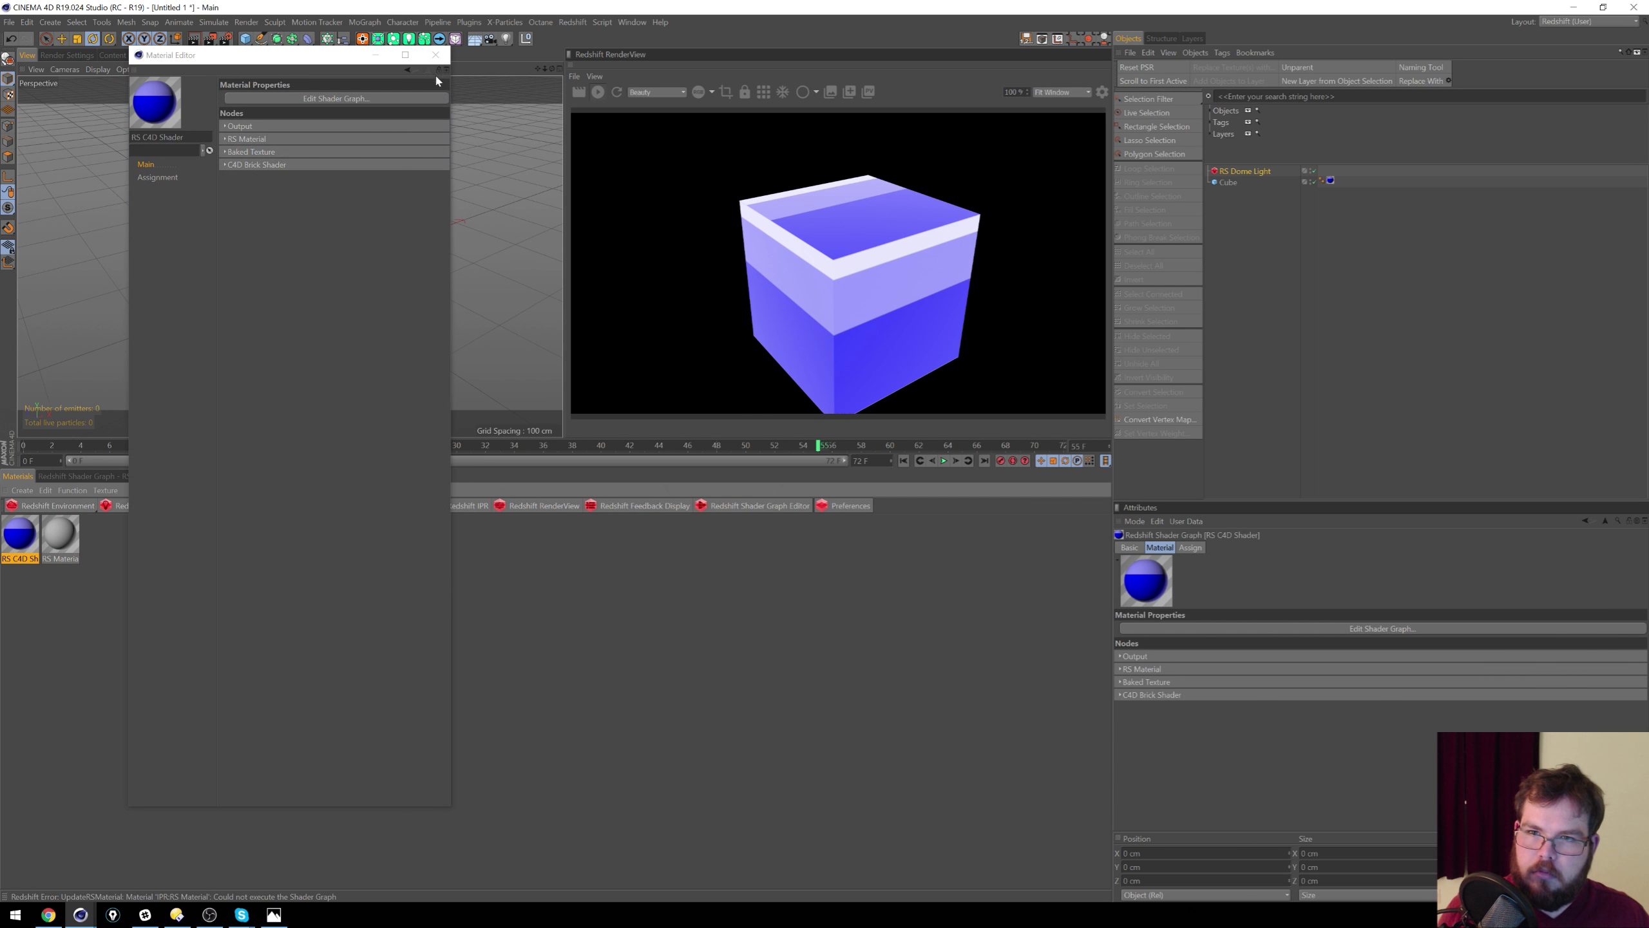
left_click(437, 56)
left_click(86, 477)
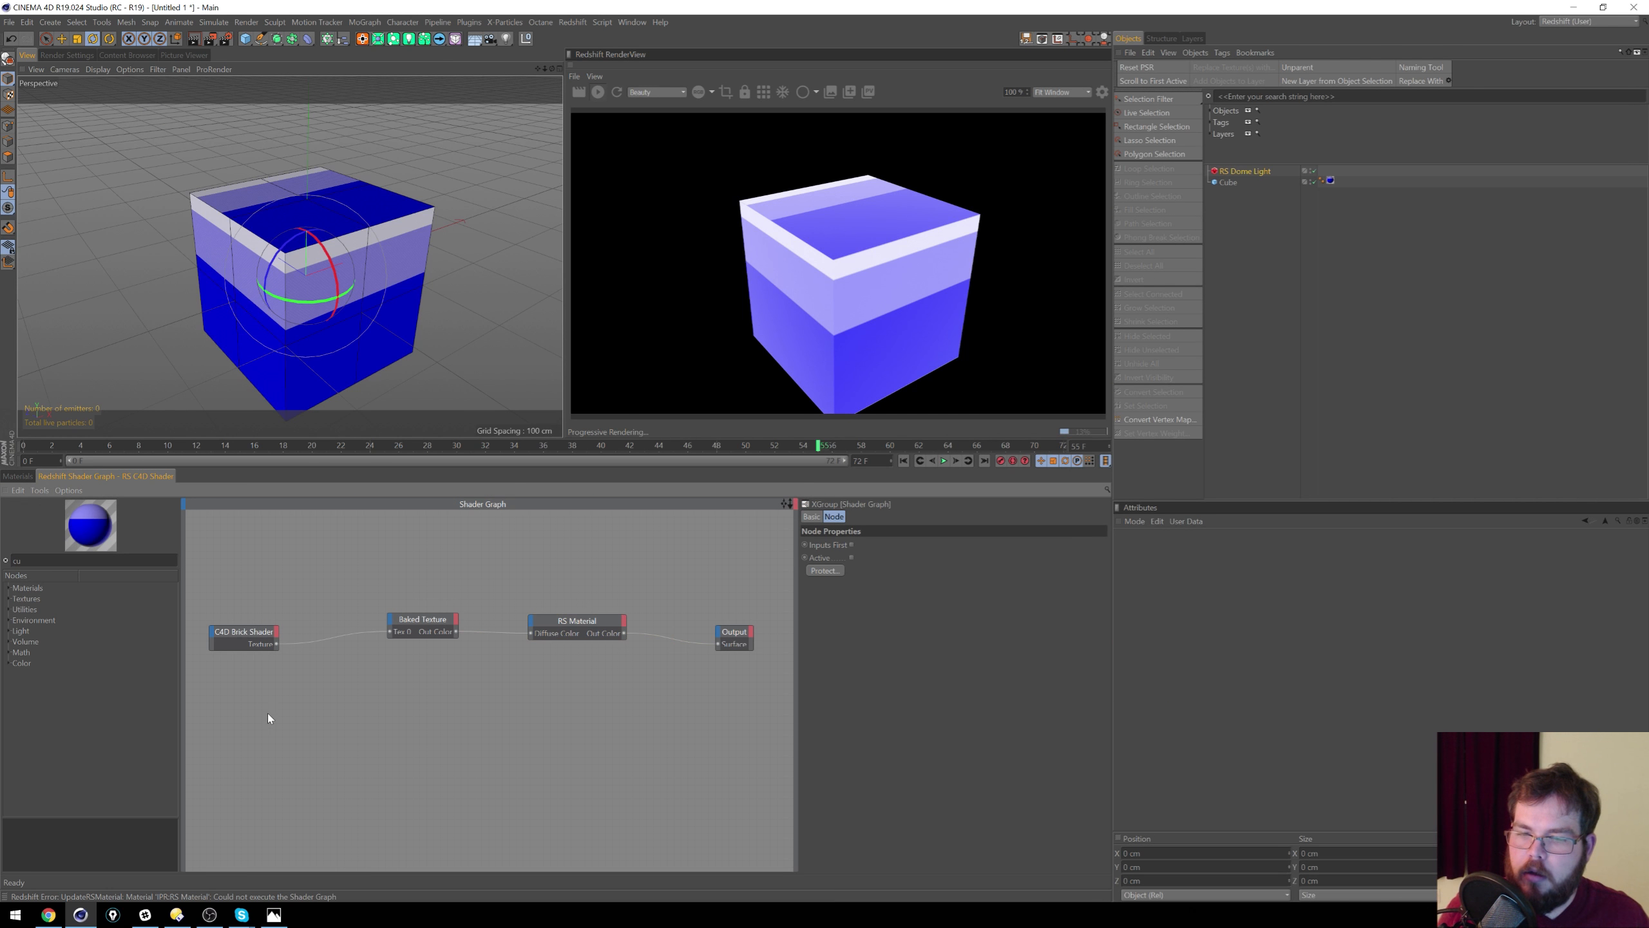
Step: Paste an RS Curvature node into the shader graph, place it below the C4D Brick Shader node, and shift the Baked Texture node slightly
right_click(255, 705)
left_click(254, 701)
key("ctrl+v")
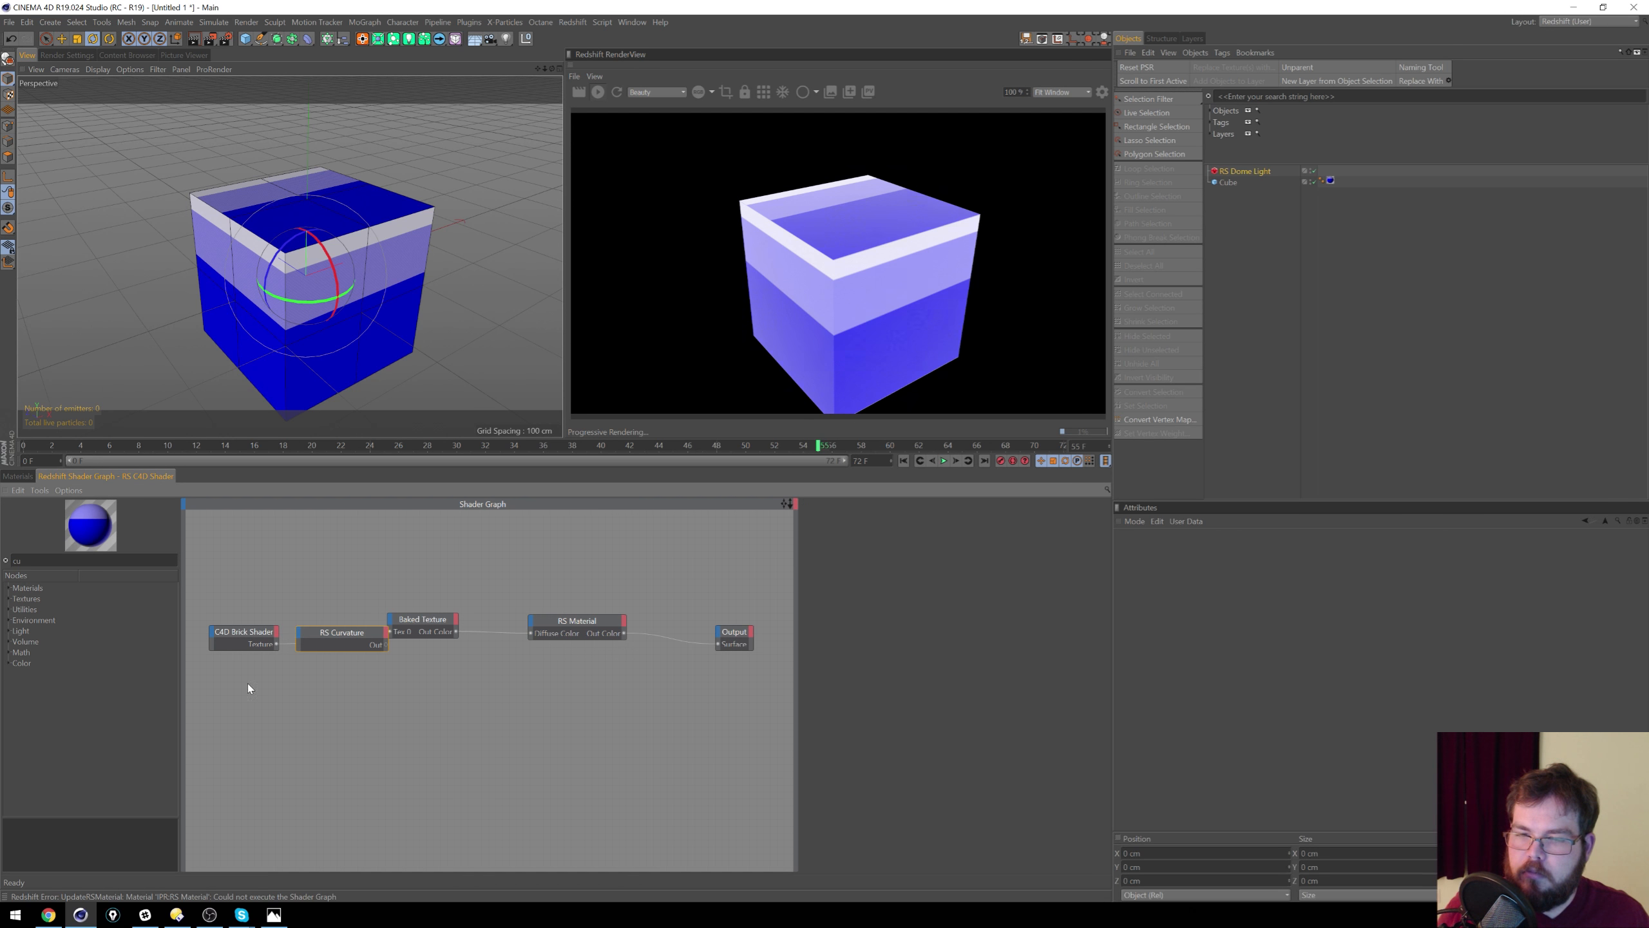
left_click_drag(337, 636, 259, 712)
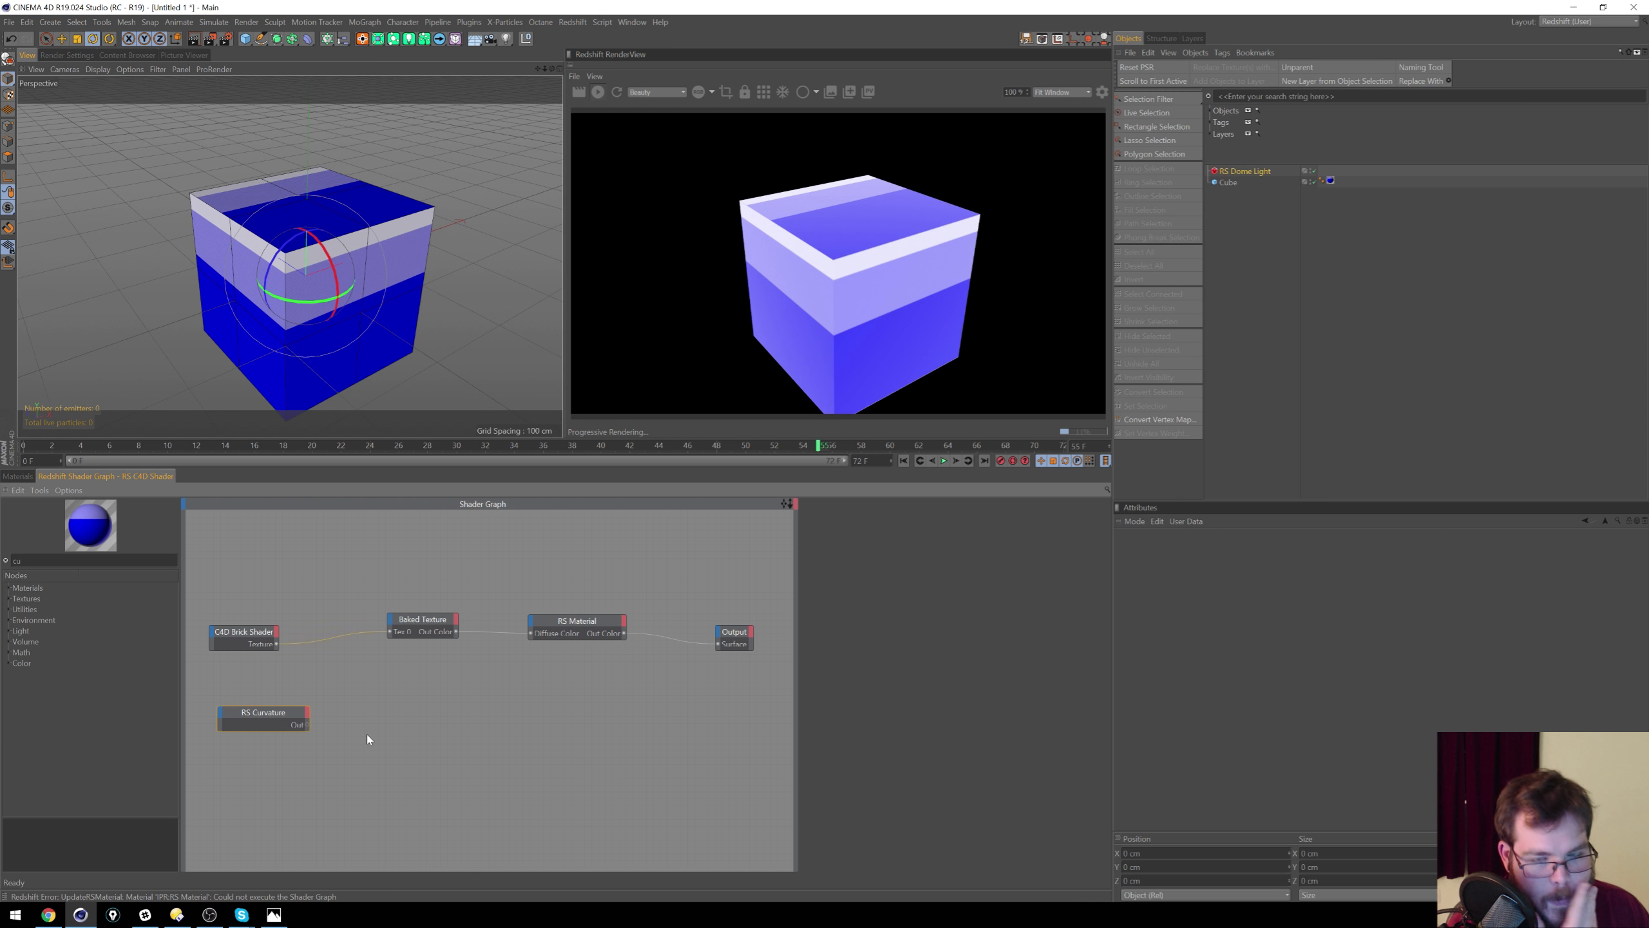
left_click_drag(403, 625, 410, 639)
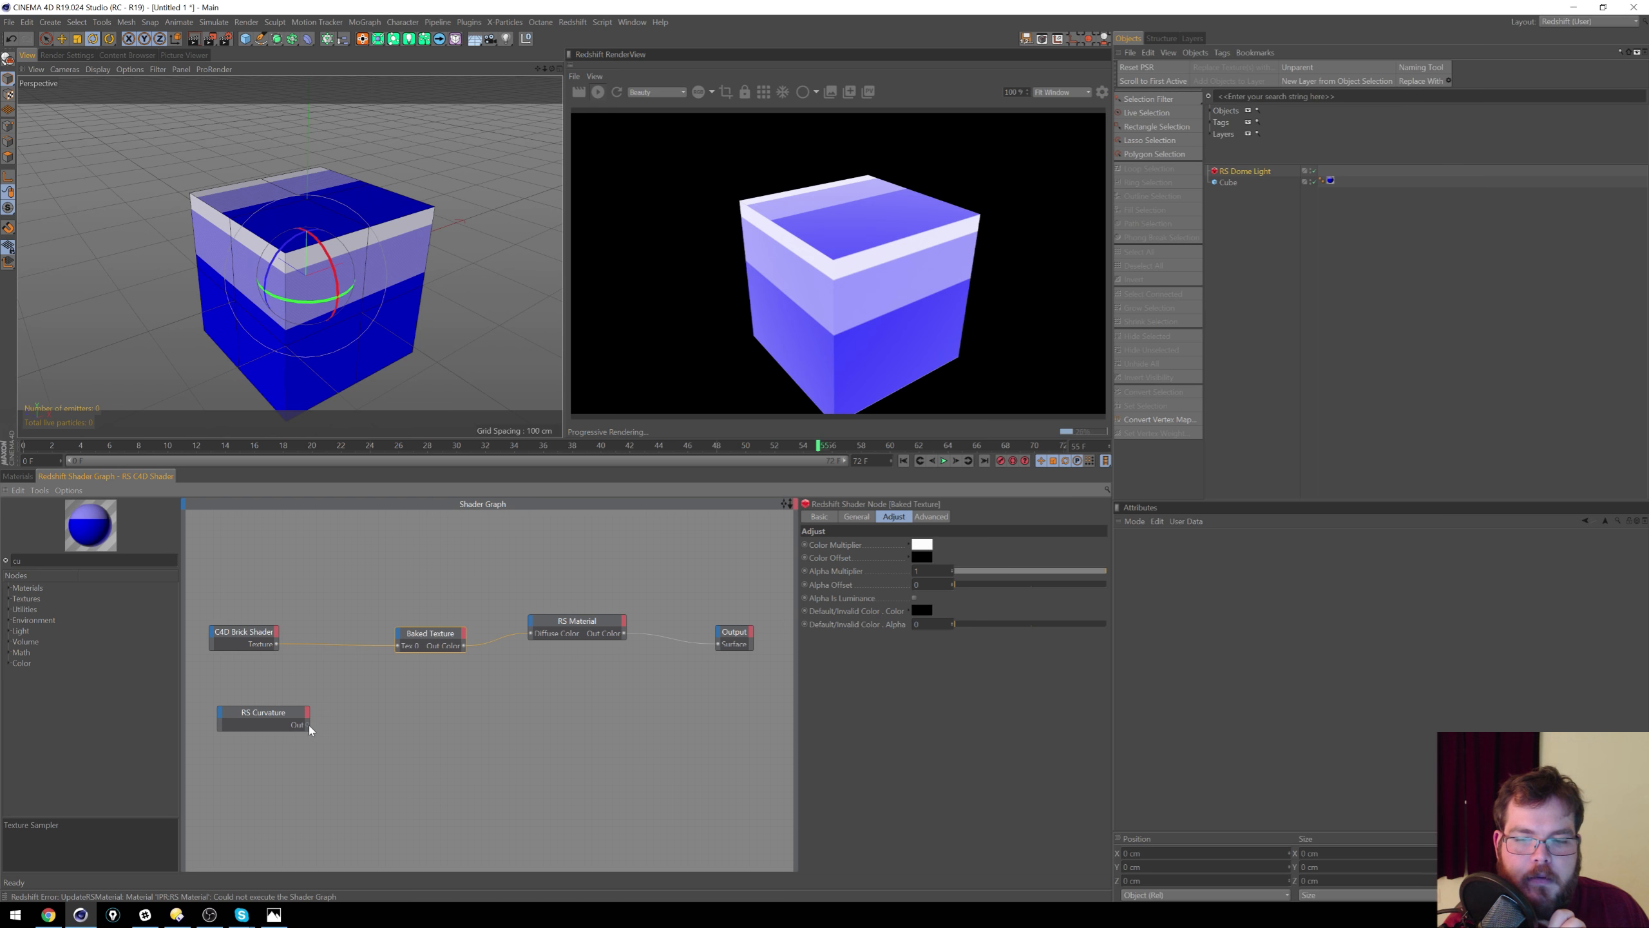
left_click_drag(399, 640, 400, 642)
mouse_move(428, 643)
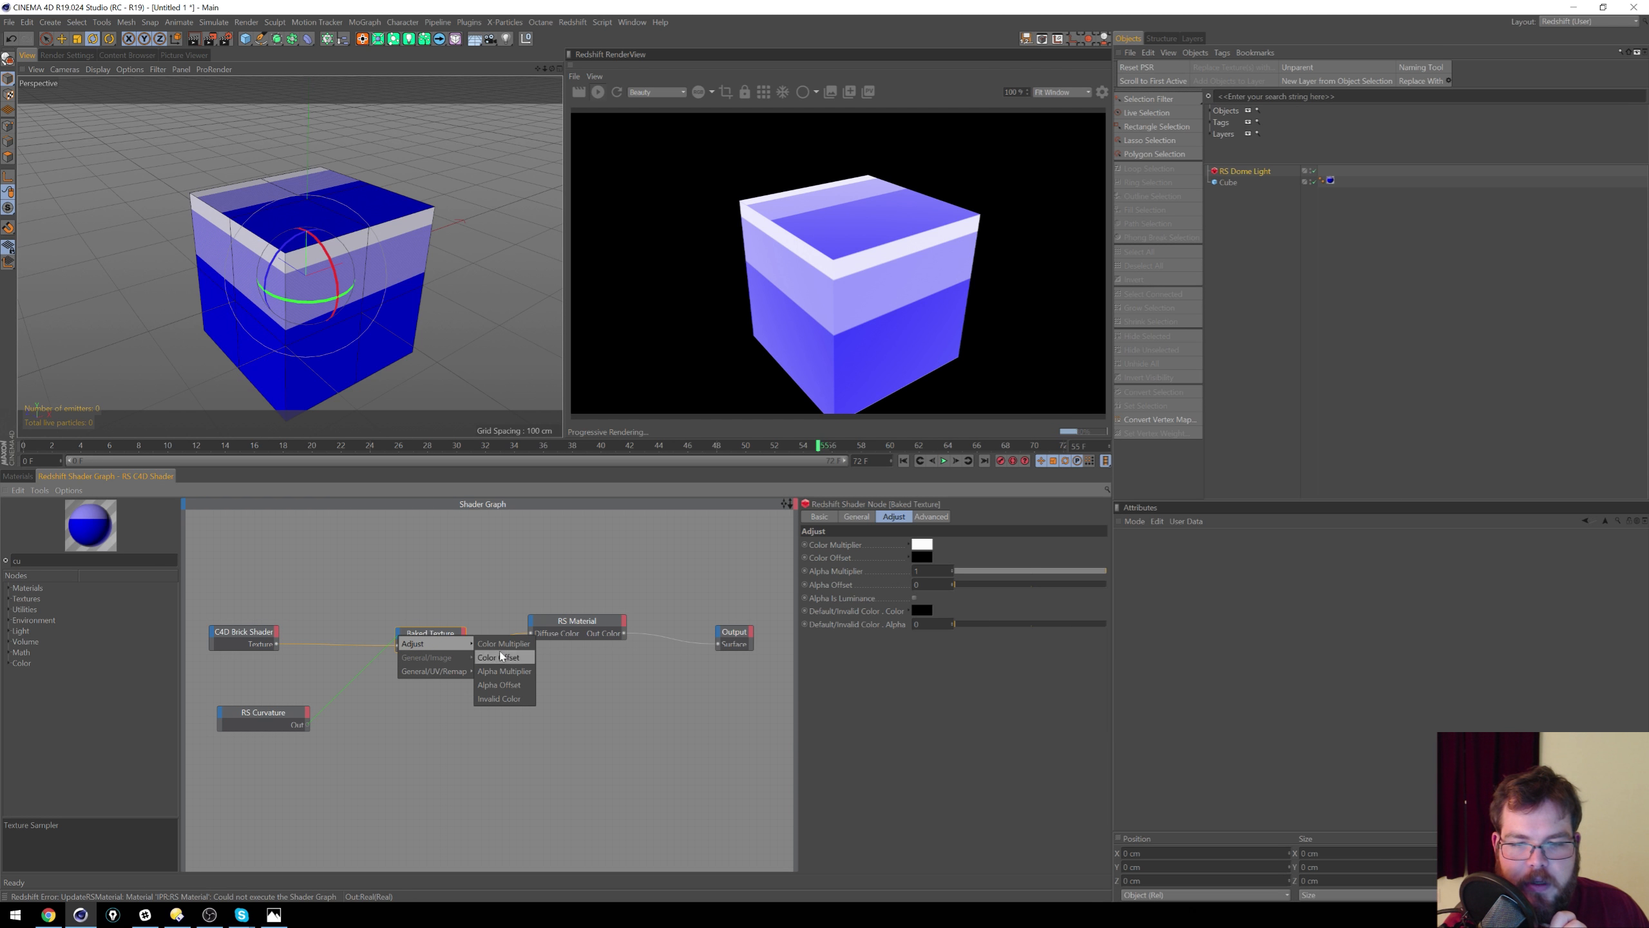
left_click(442, 611)
left_click_drag(544, 621, 533, 624)
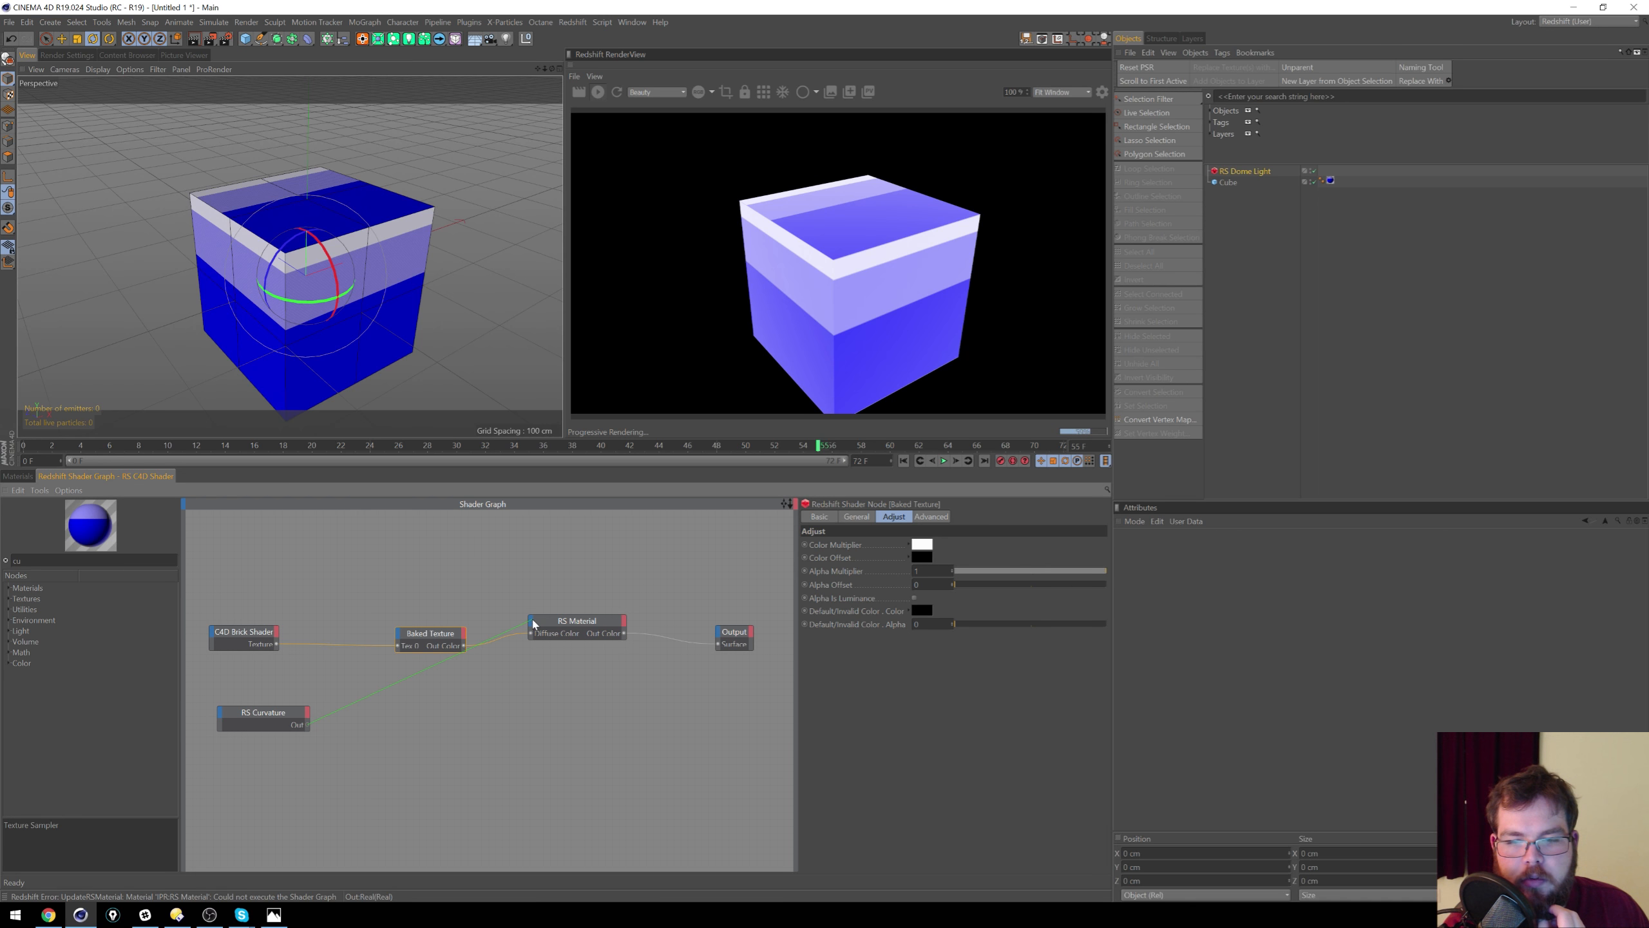
left_click_drag(465, 698, 459, 699)
Step: Insert an RS Color Layer between Baked Texture and RS Material, with Baked Texture feeding Base Color and RS Curvature feeding Layer 1 Mask
left_click_drag(27, 561, 7, 557)
type("layer")
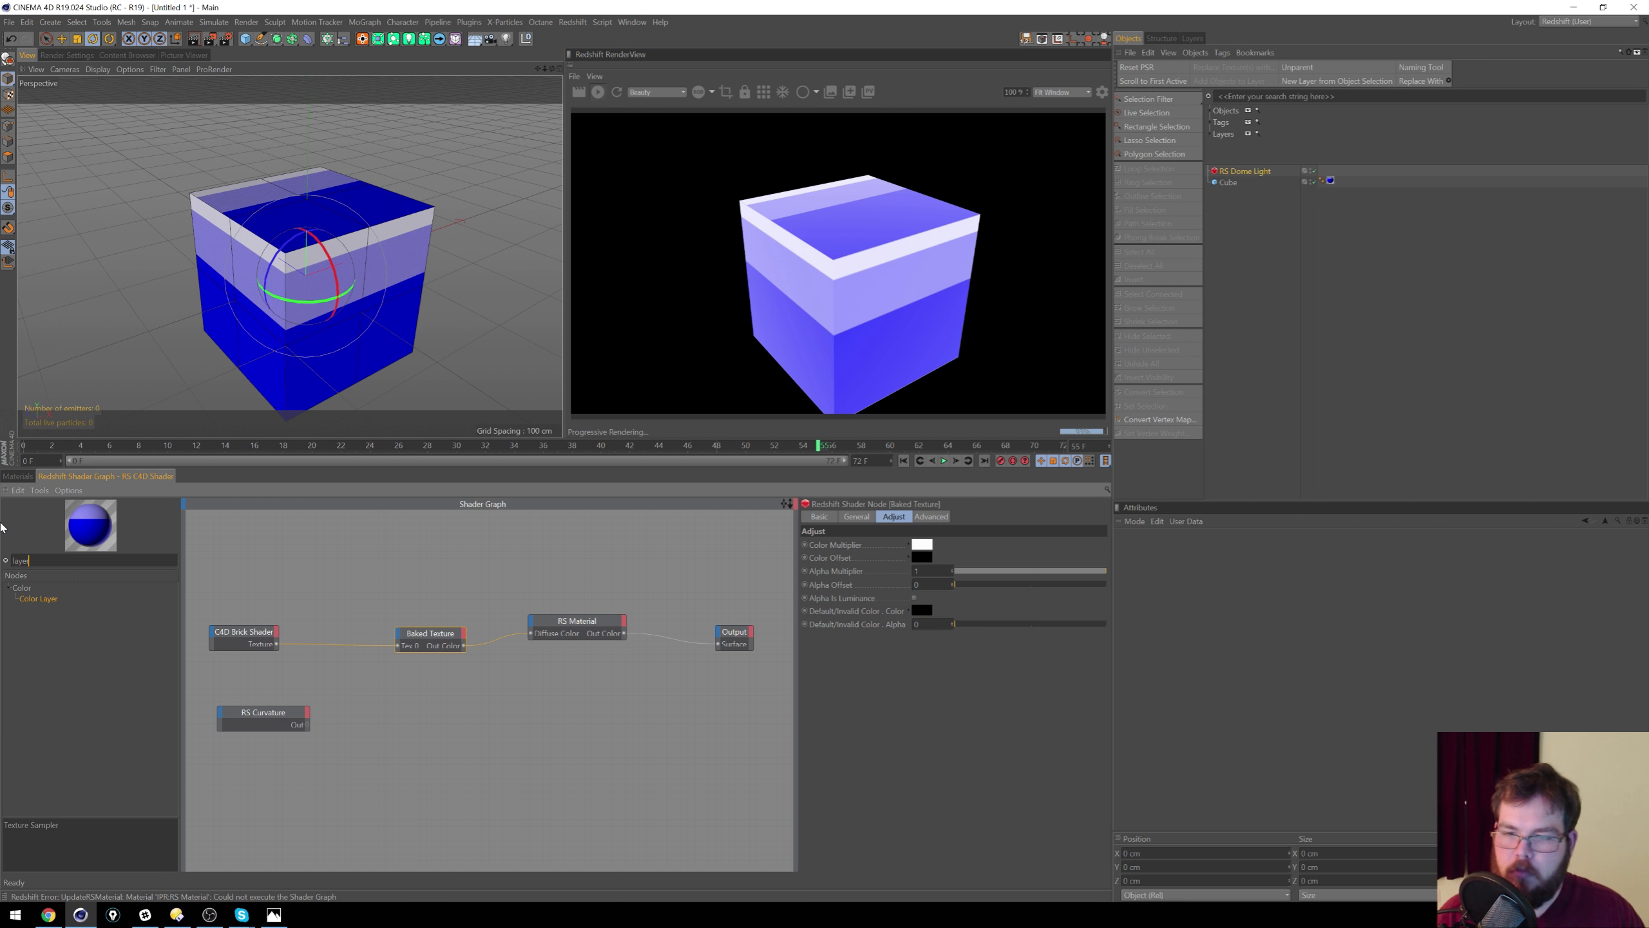
left_click_drag(99, 604, 642, 622)
left_click_drag(534, 704, 569, 669)
left_click_drag(441, 640, 390, 640)
left_click_drag(245, 634, 228, 627)
left_click_drag(390, 640, 358, 631)
left_click_drag(540, 698, 488, 692)
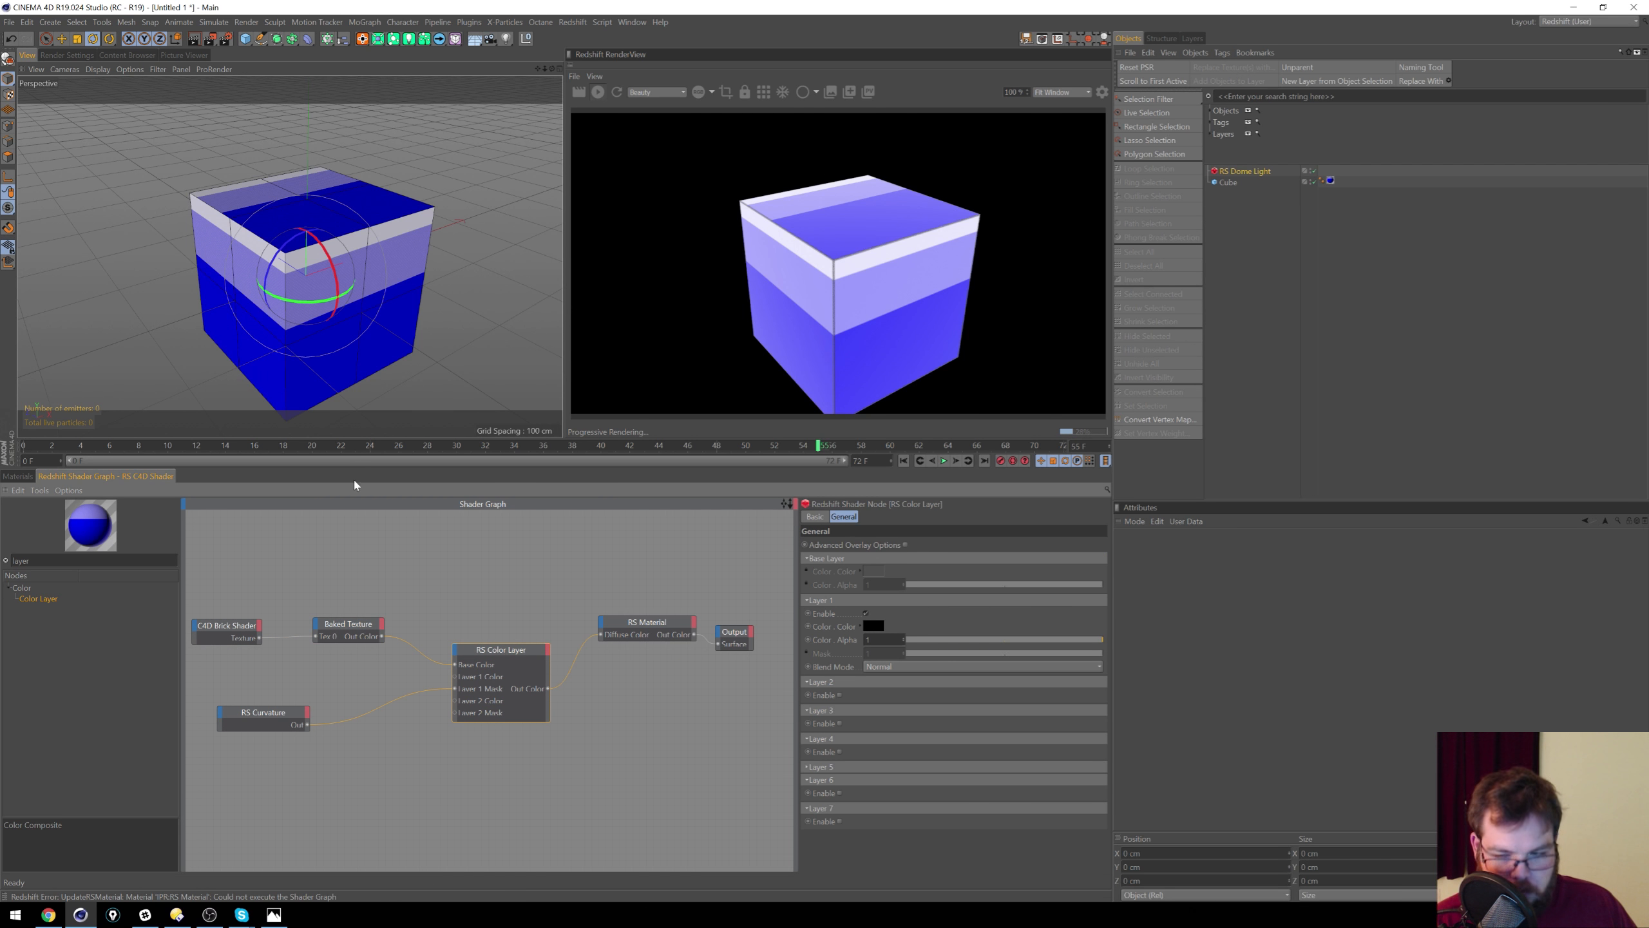
Step: Rename the C4D Brick Shader node to "C4D"
left_click(222, 624)
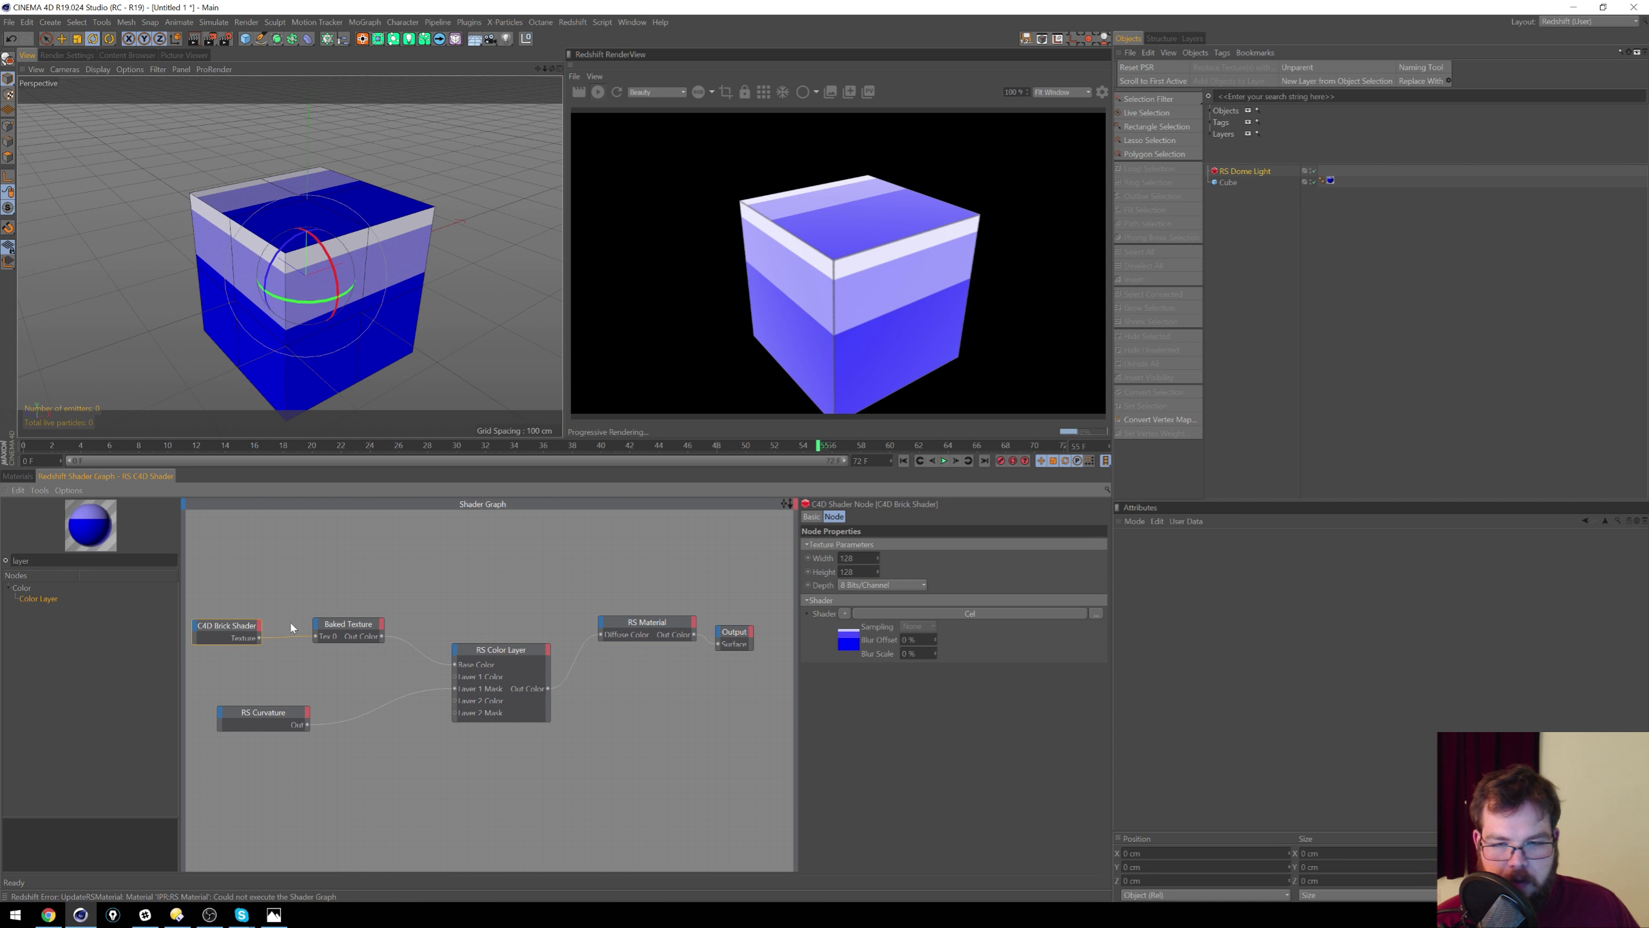
left_click(813, 517)
left_click_drag(906, 546, 565, 513)
type("C4D")
key("Return")
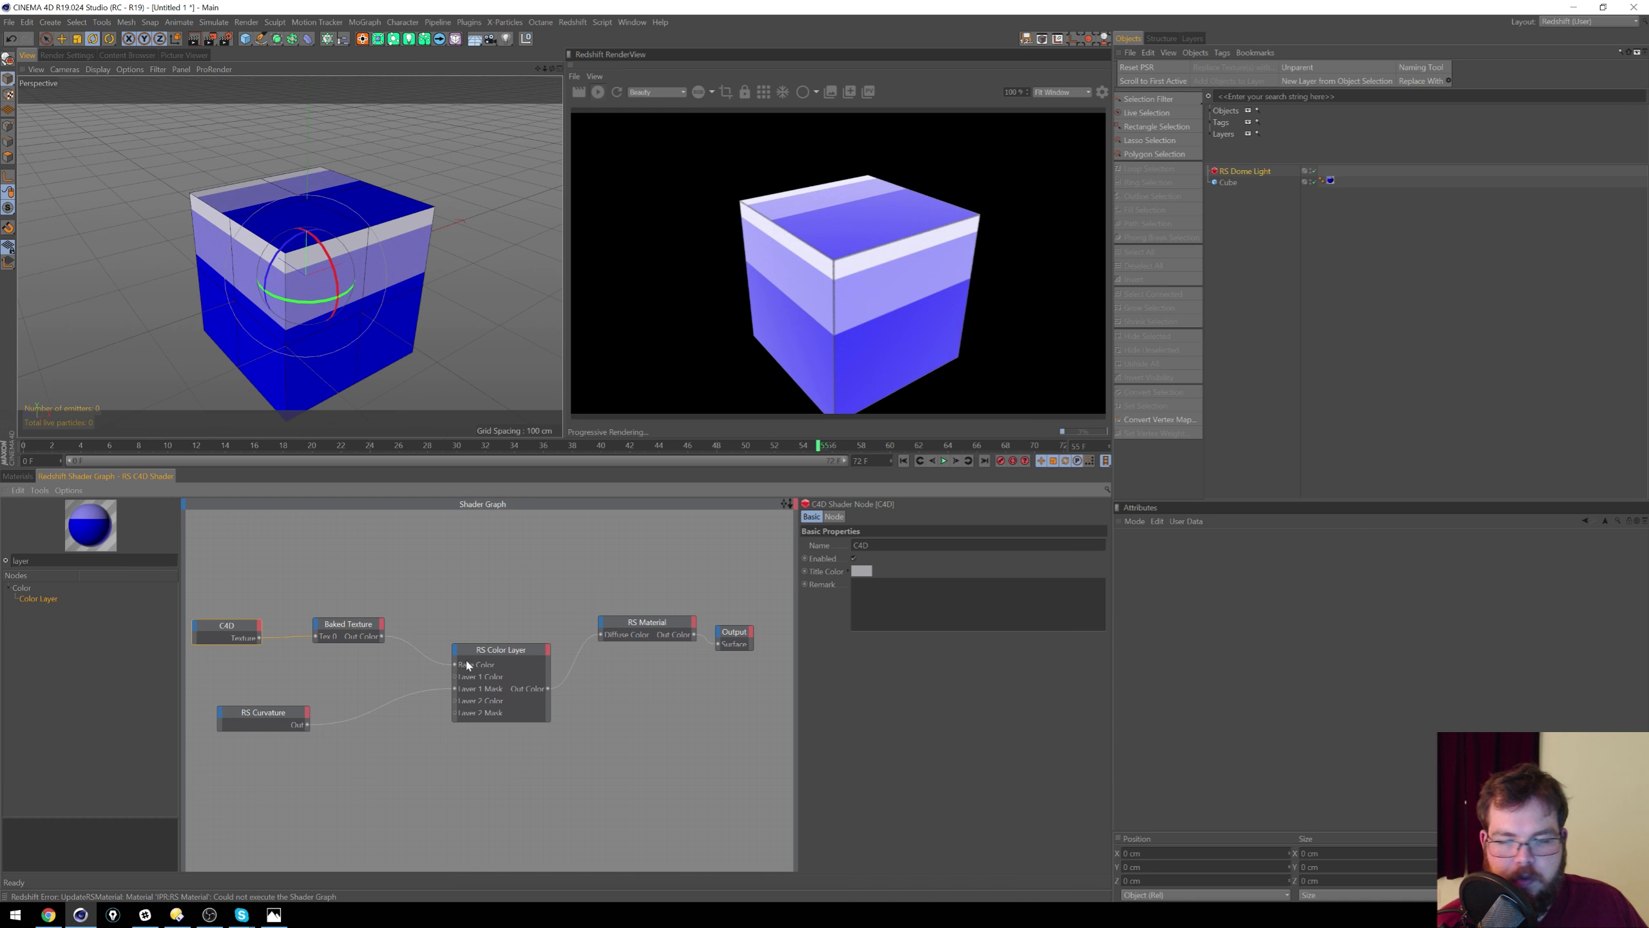
Step: In the RS Curvature node's remap settings, set the input range maximum to 0.031 and the bias to 0.467
left_click(285, 722)
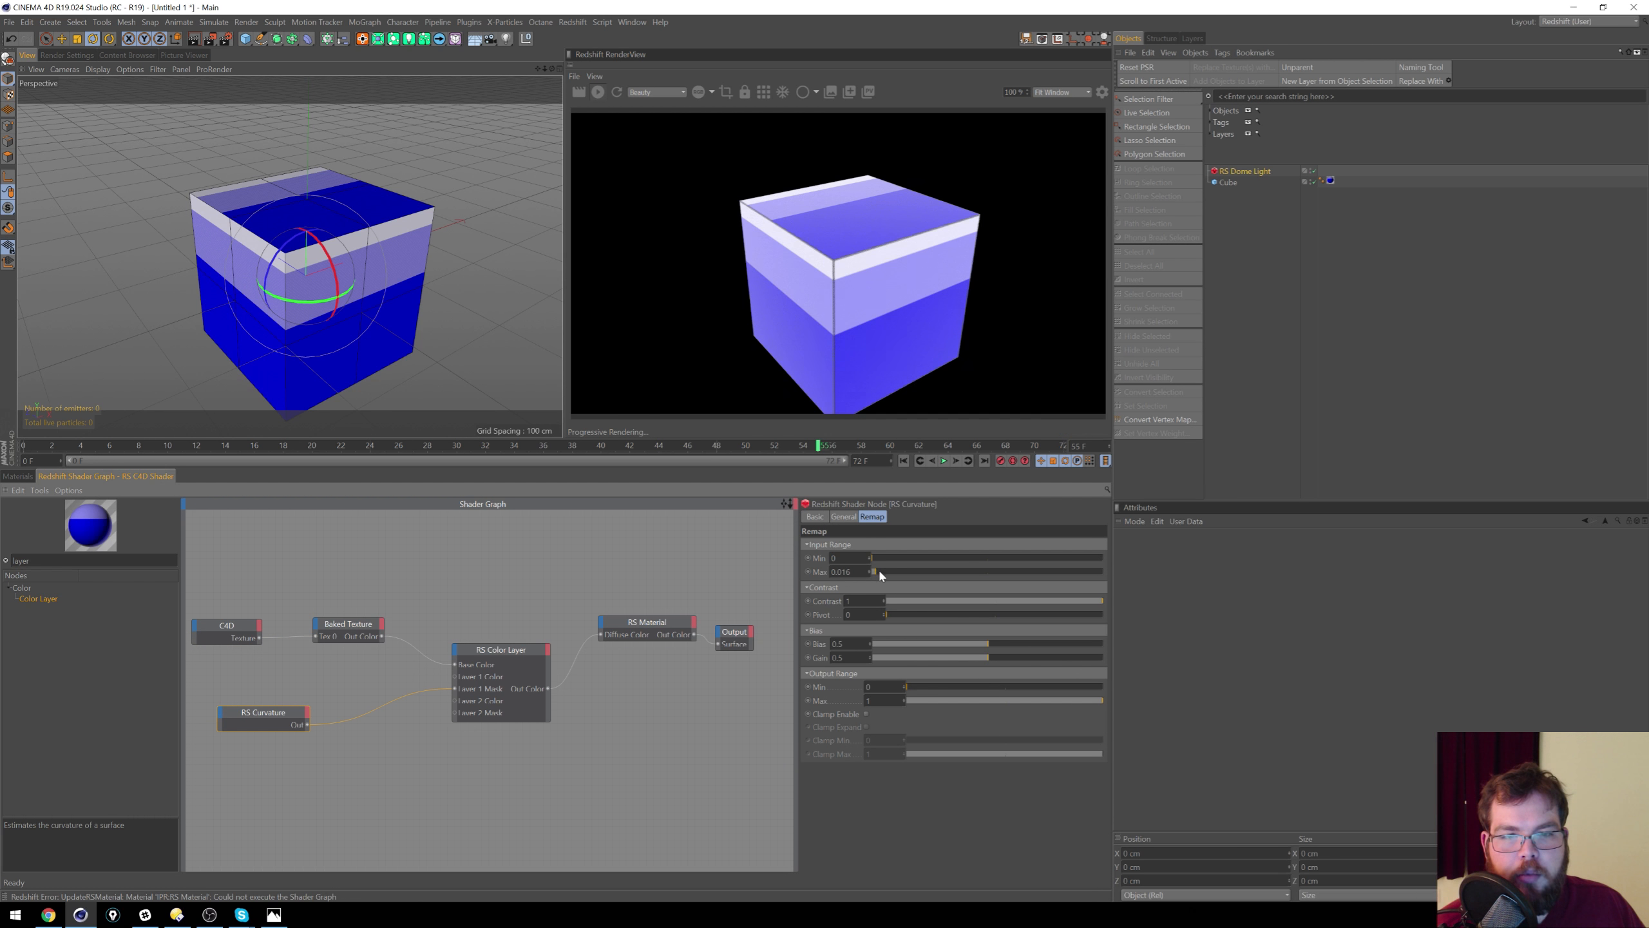
left_click_drag(876, 566, 881, 571)
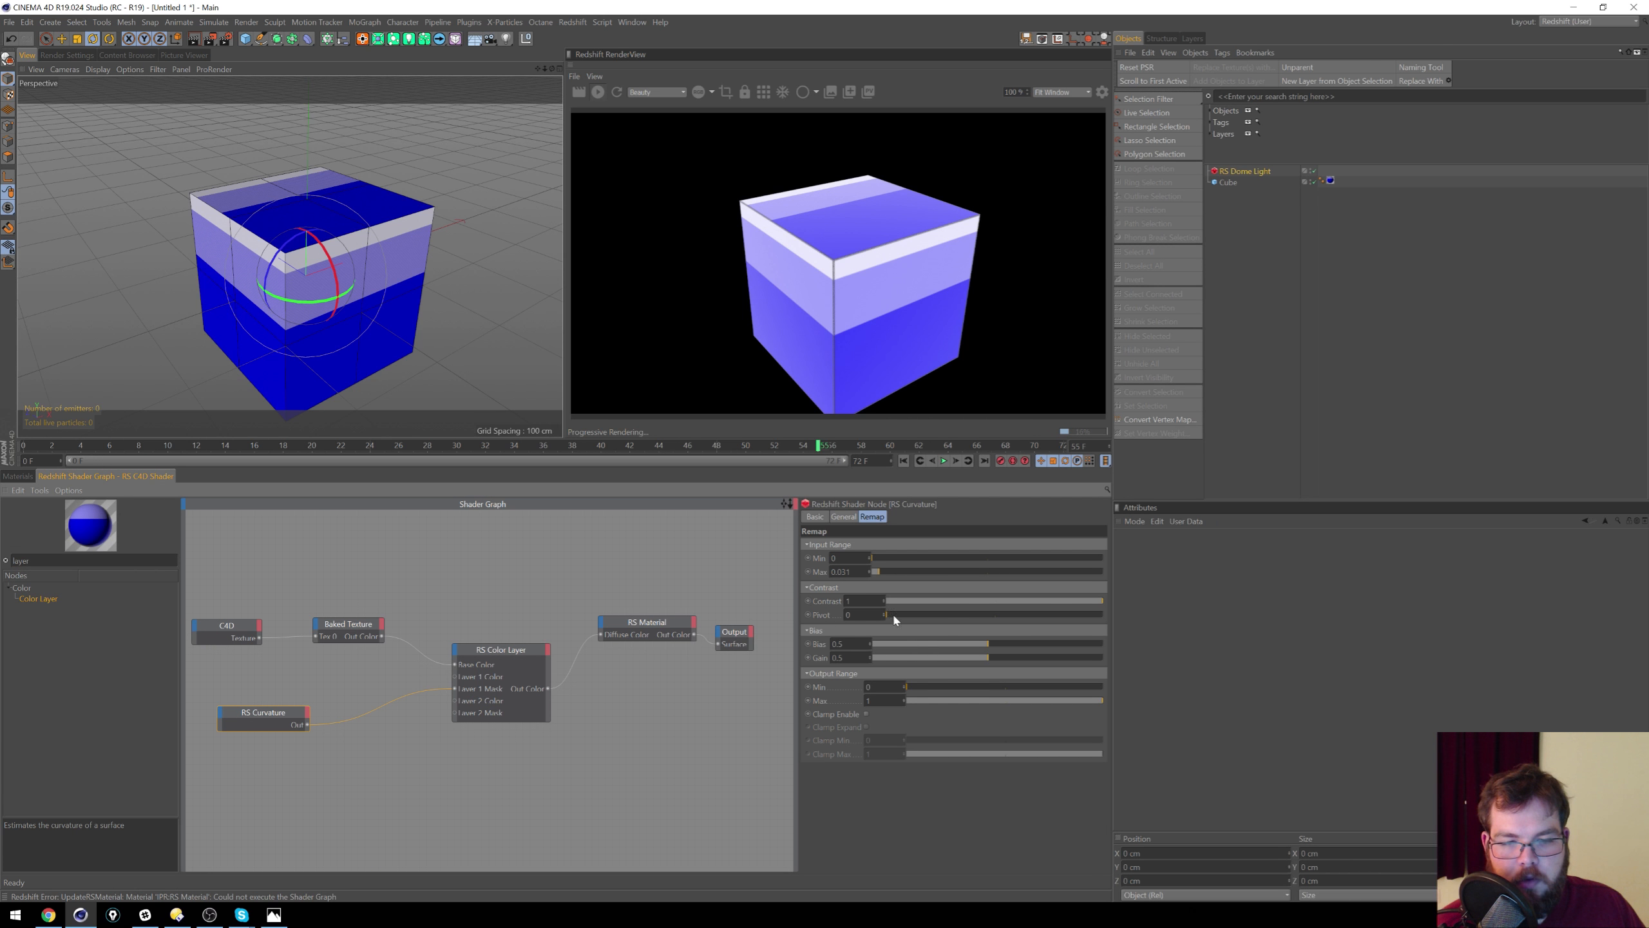
left_click_drag(962, 647, 995, 645)
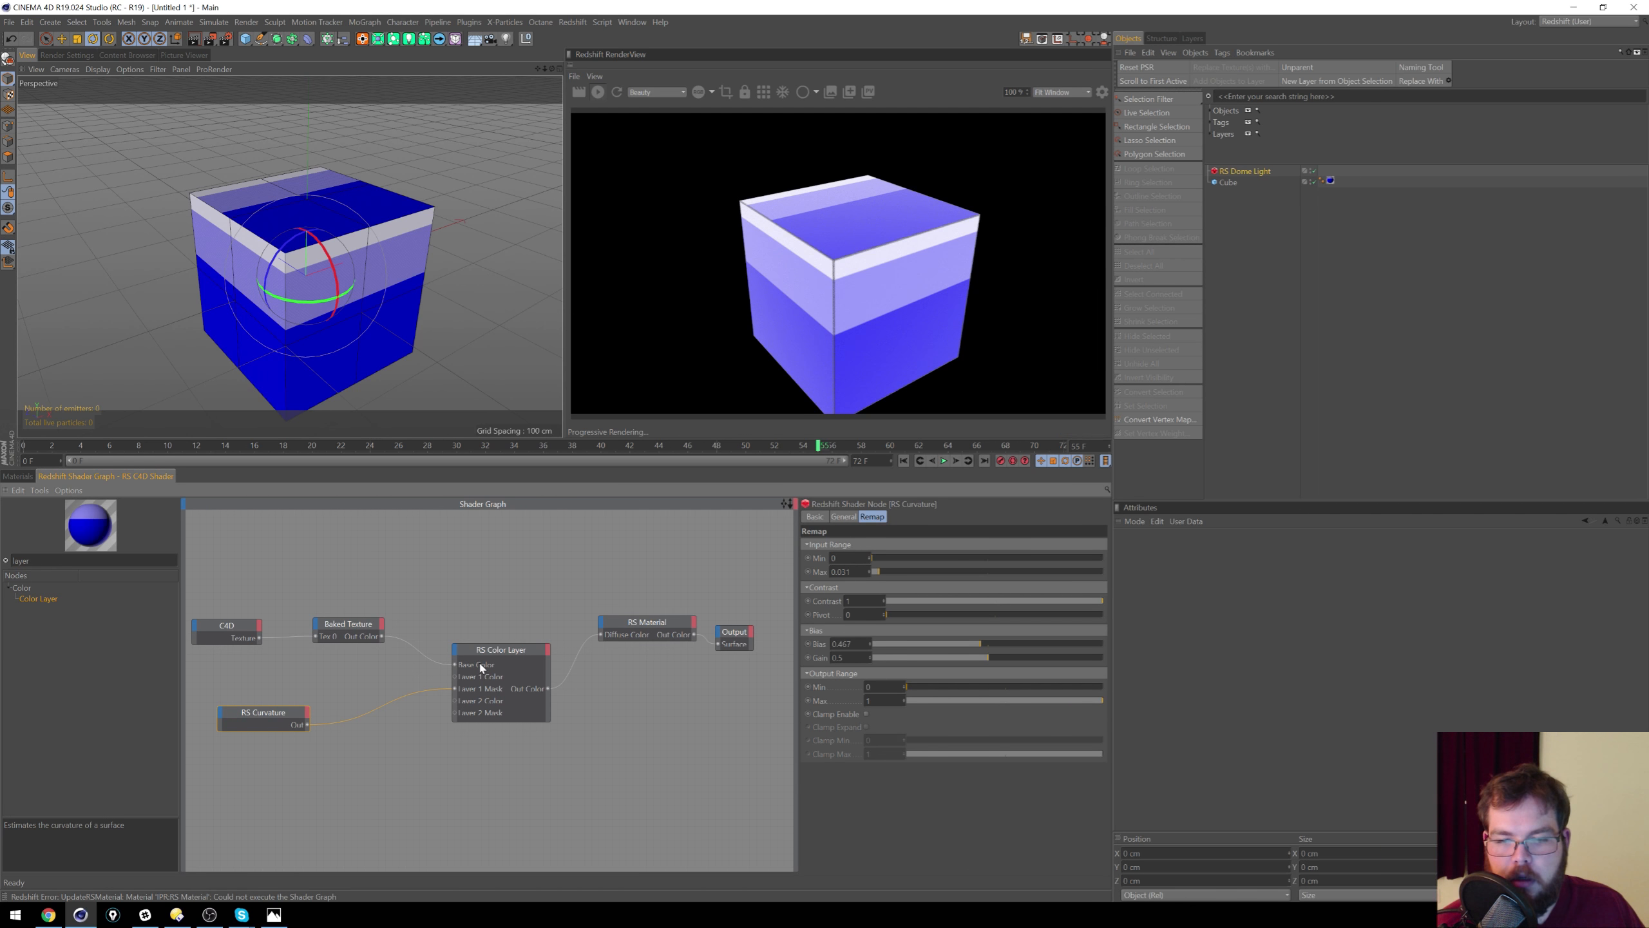
Step: Disable and re-enable Layer 1 of the RS Color Layer node to compare the render
left_click(500, 649)
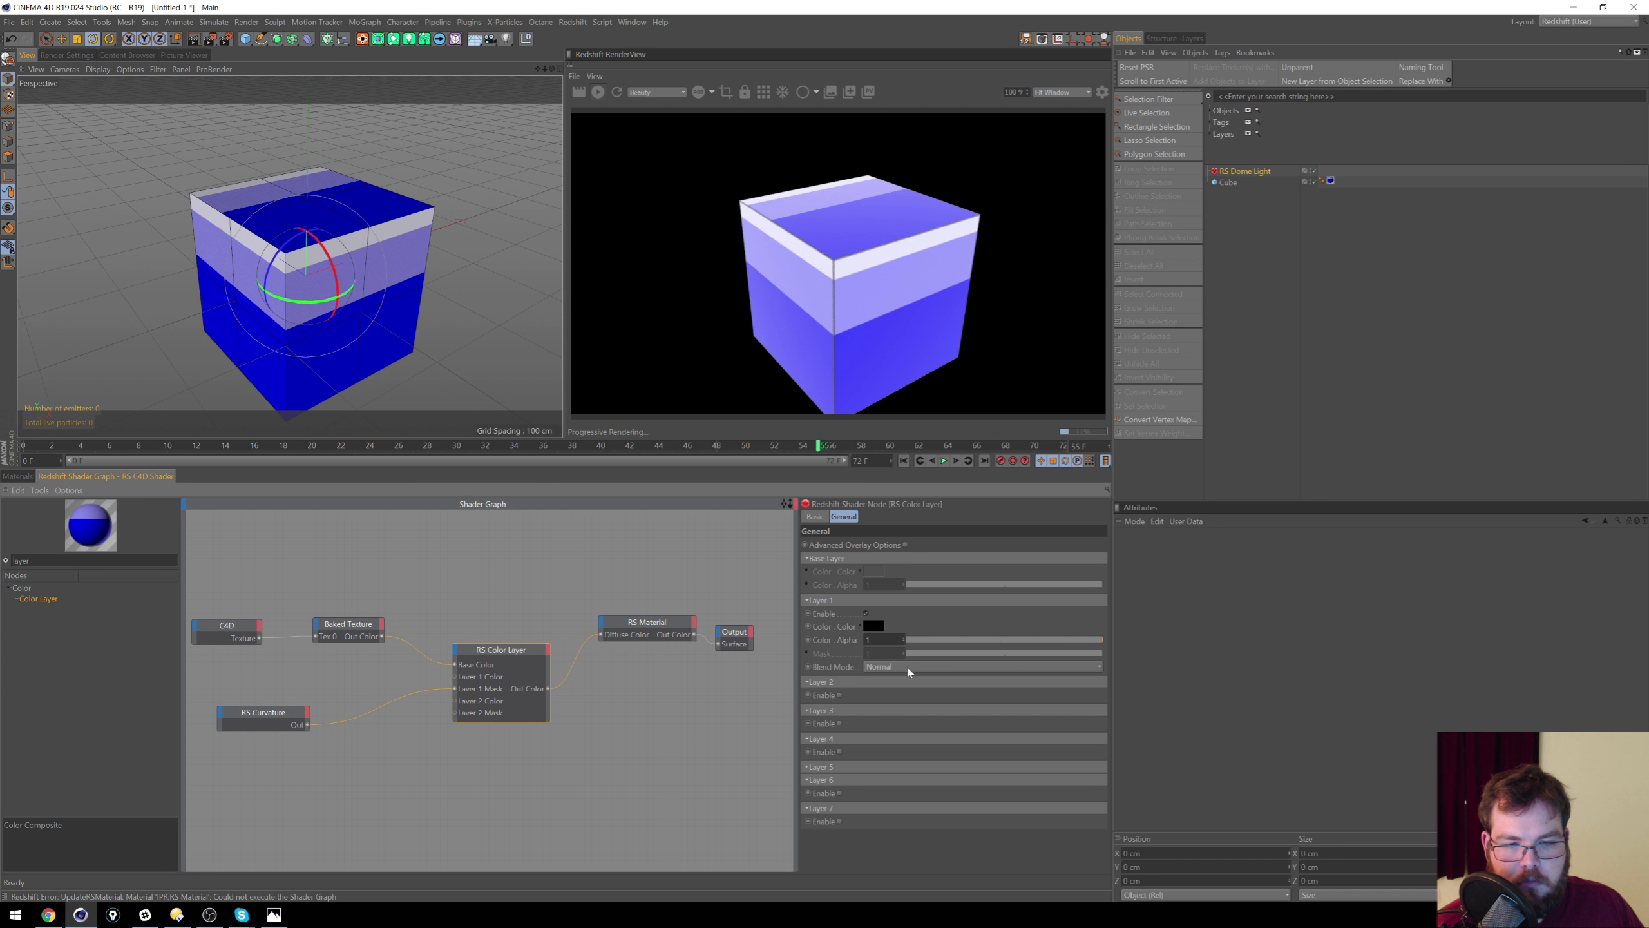
left_click(866, 615)
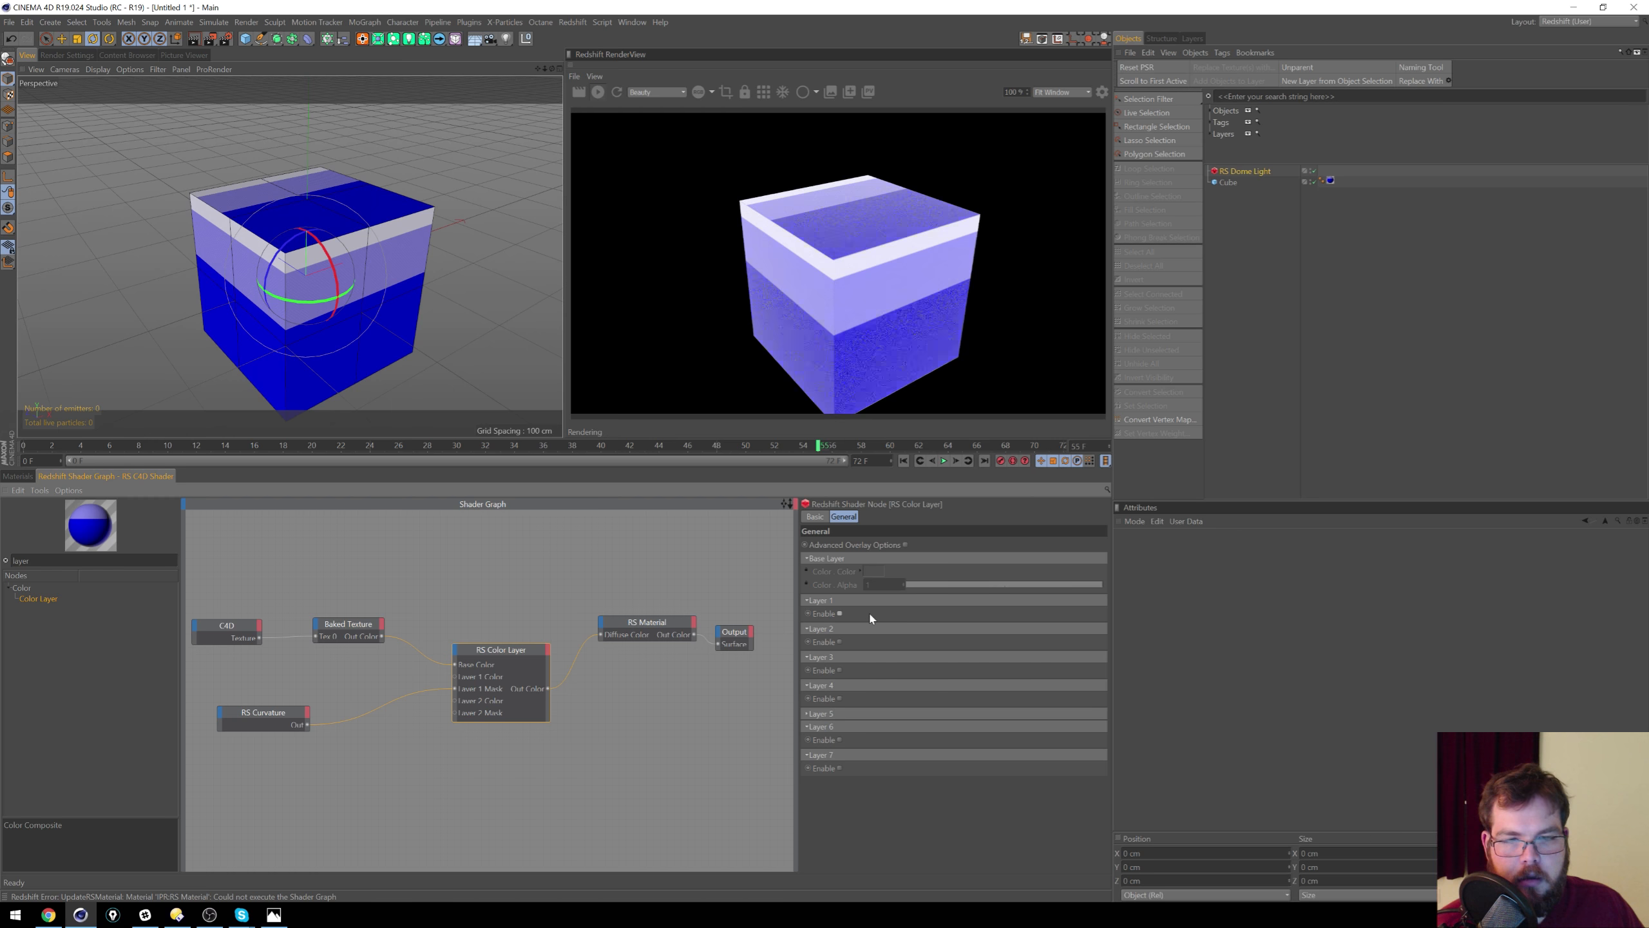
left_click(839, 613)
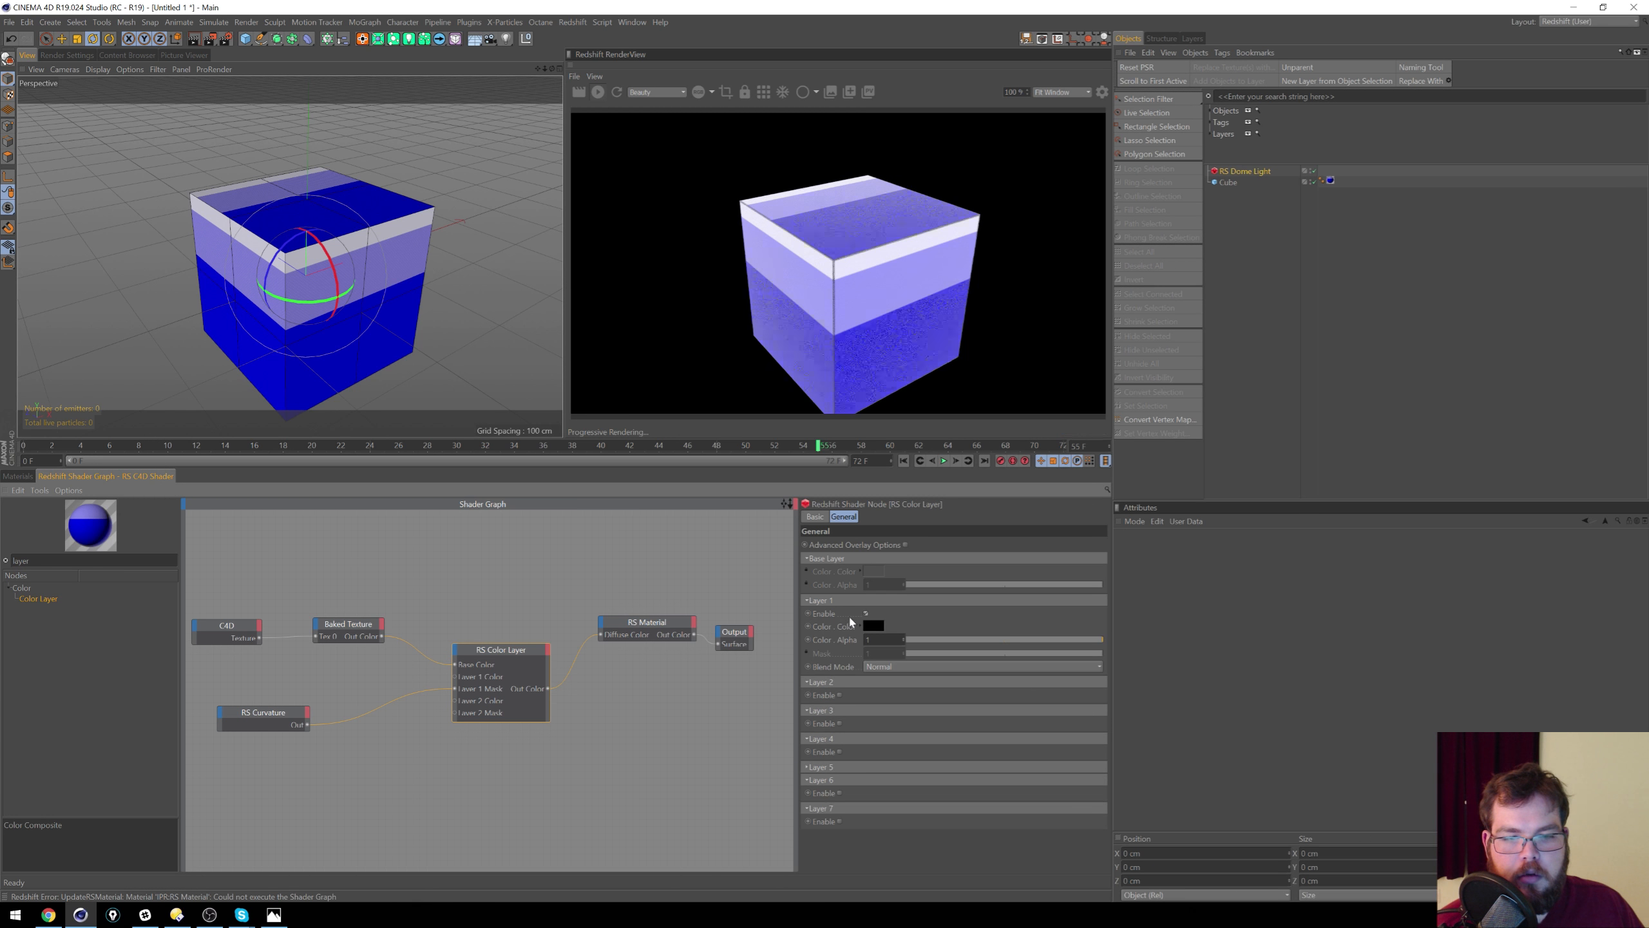
Step: Try several blend modes for Layer 1 of the RS Color Layer, including Average and Difference, and settle on Multiply
left_click(909, 666)
left_click(903, 691)
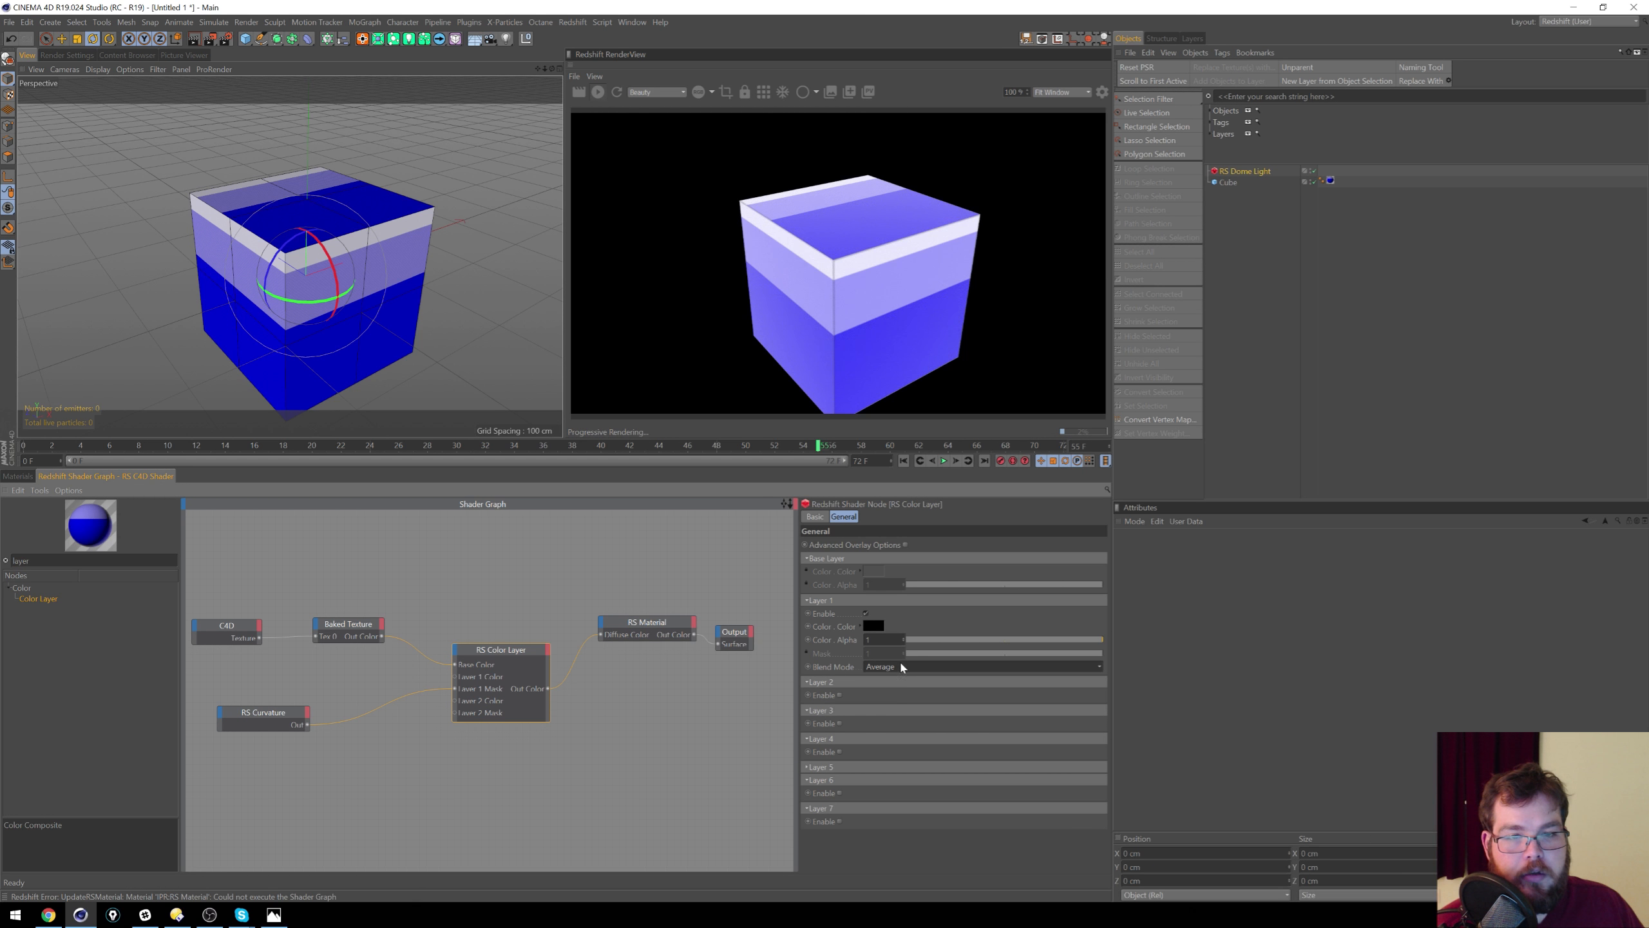
left_click(902, 667)
left_click(902, 707)
left_click(898, 667)
left_click(902, 739)
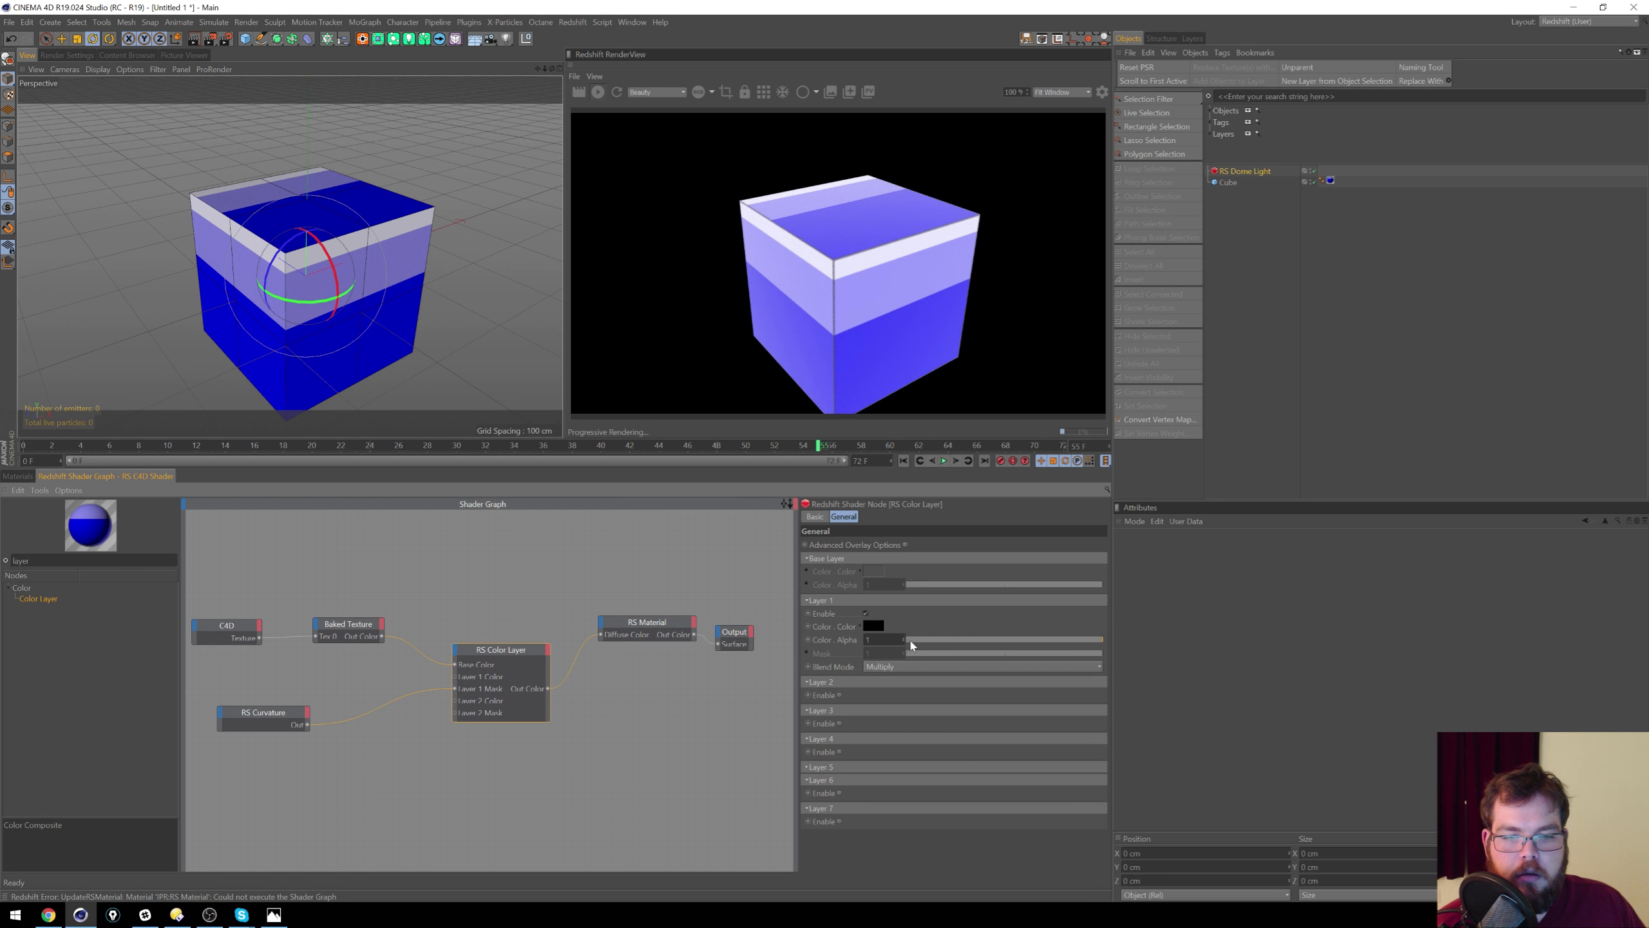
left_click(906, 671)
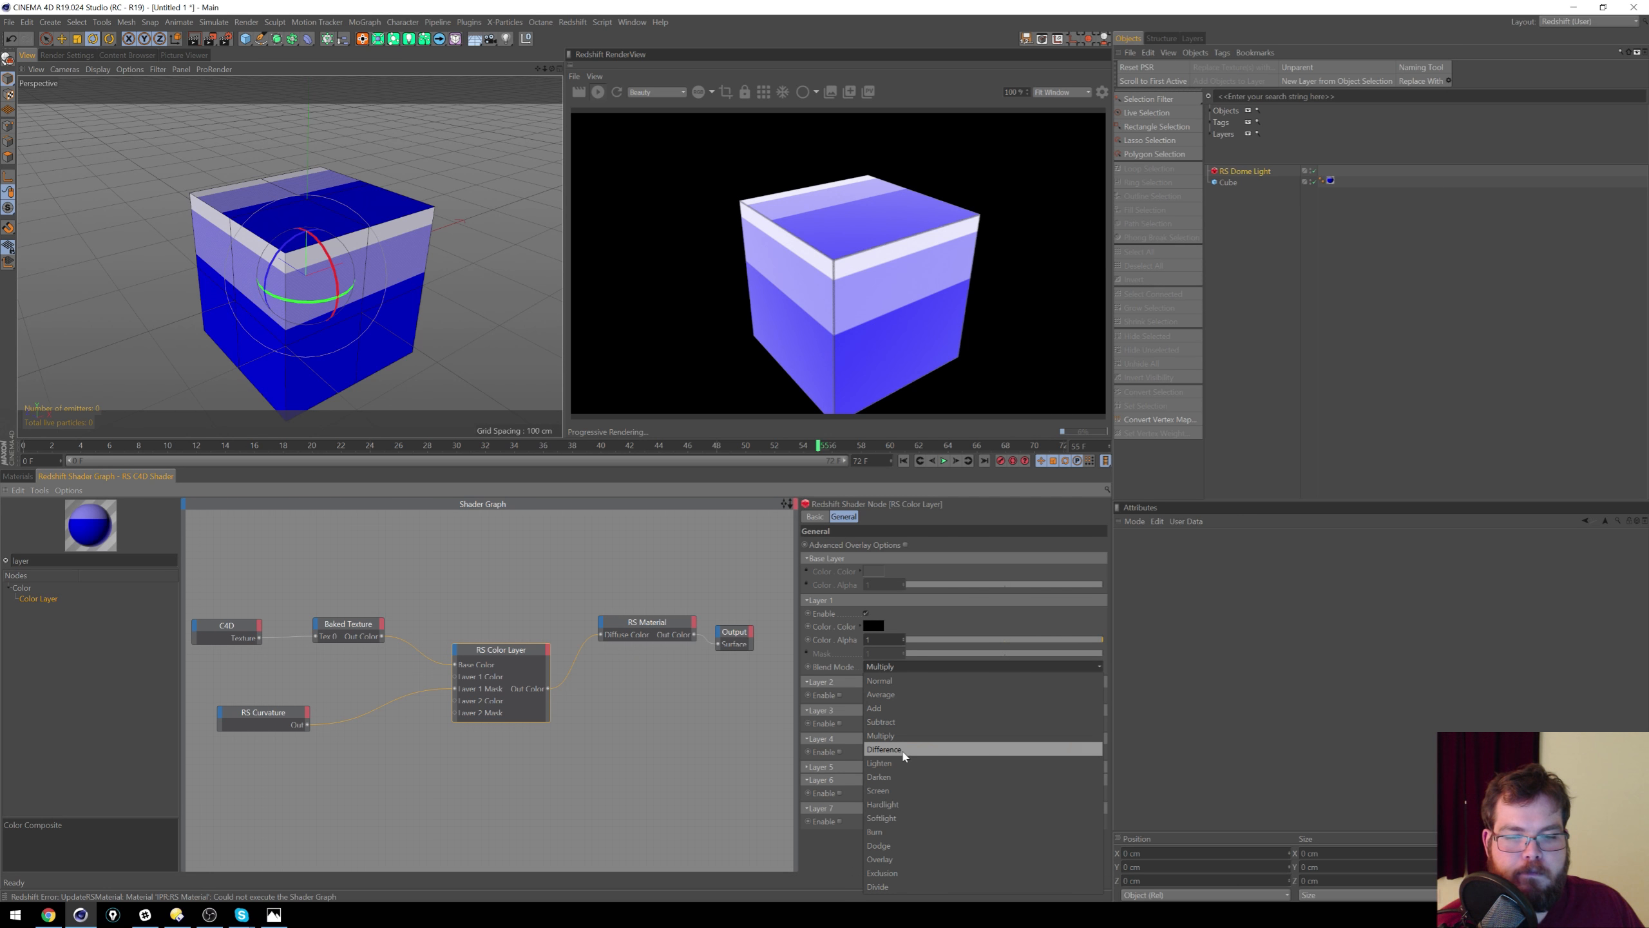
left_click(904, 681)
left_click(900, 666)
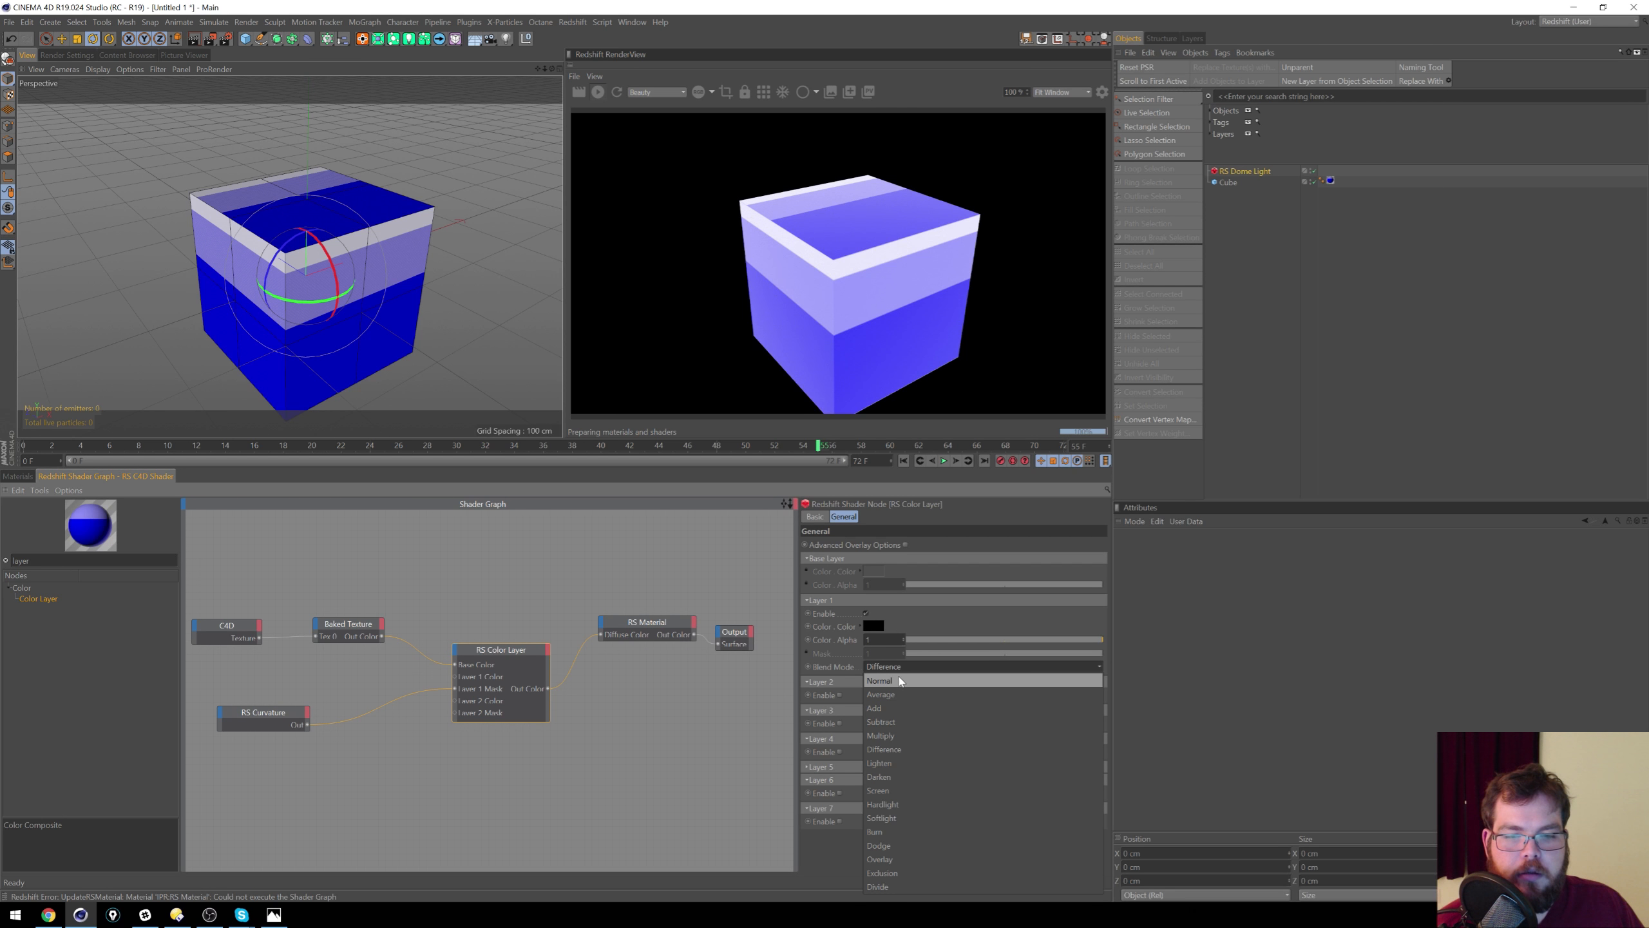
left_click(890, 738)
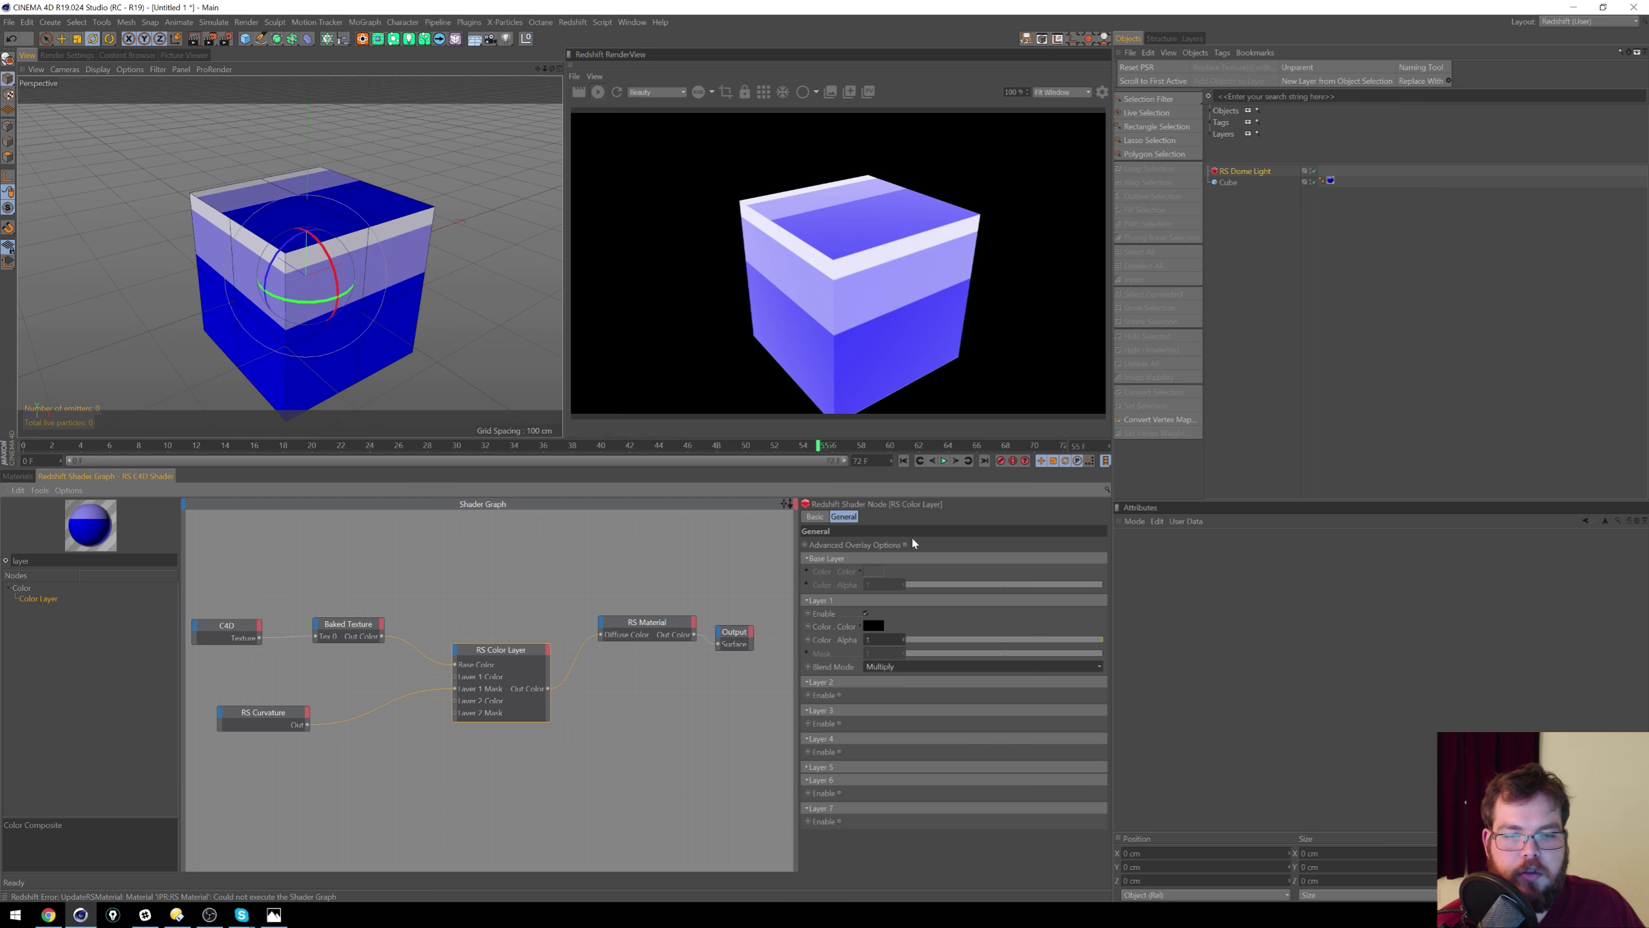
Step: Enable the Color Layer's advanced overlay options, test the In and Out overlay modes for Layer 1, and set it to Atop
left_click(905, 545)
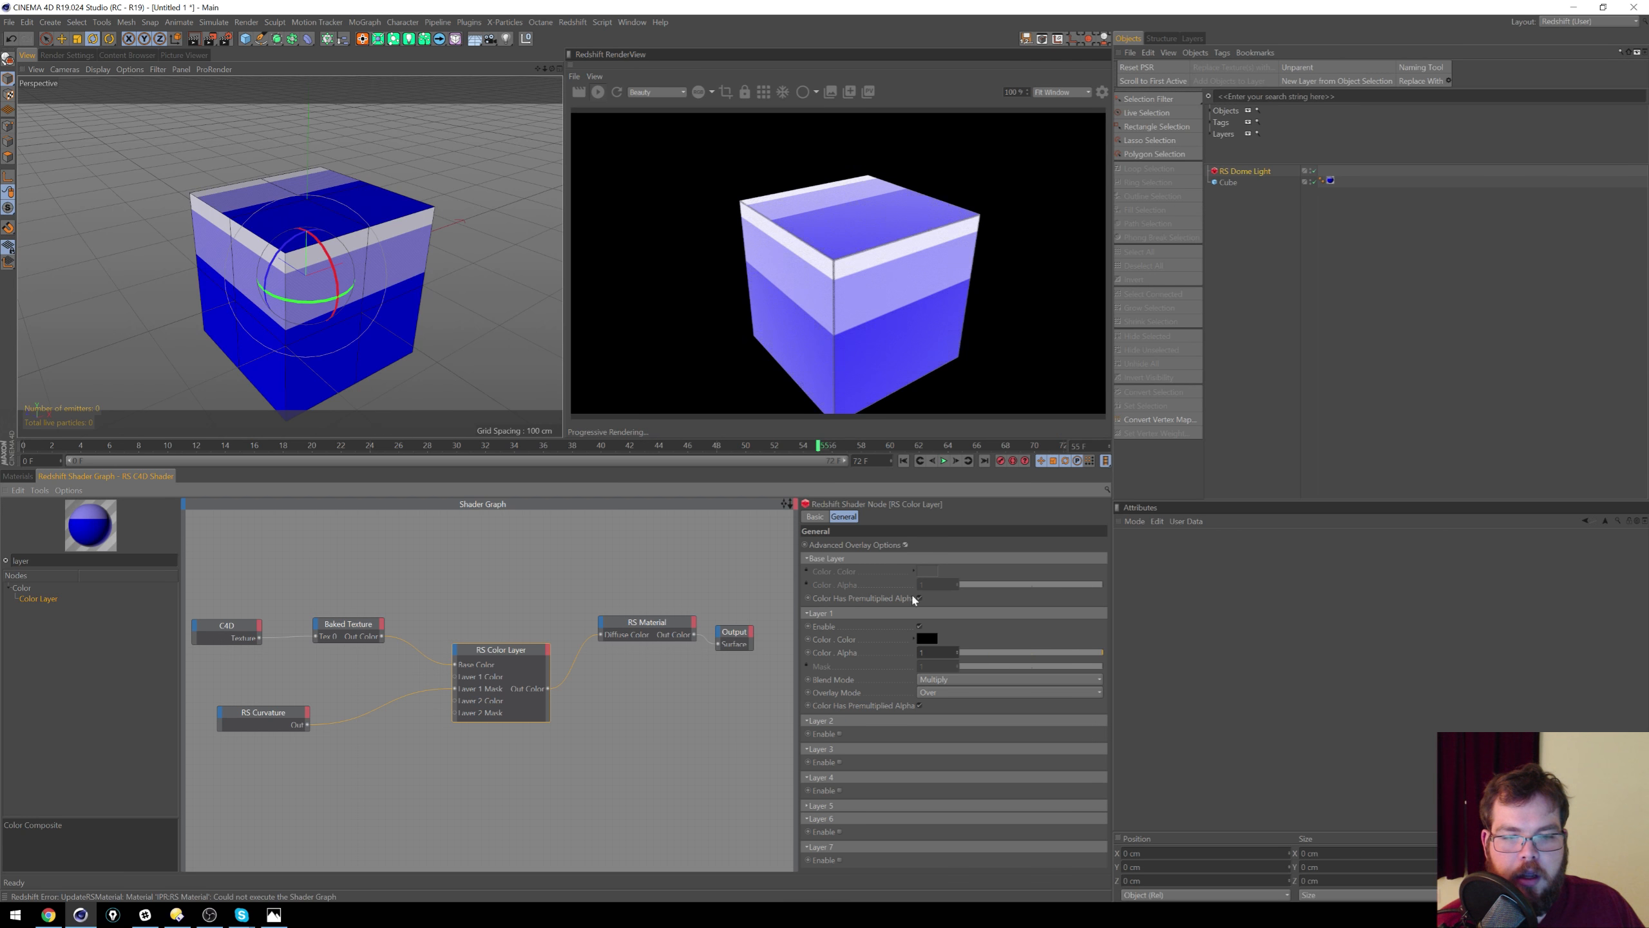
left_click(946, 694)
left_click(945, 708)
left_click(946, 690)
left_click(940, 706)
left_click(944, 691)
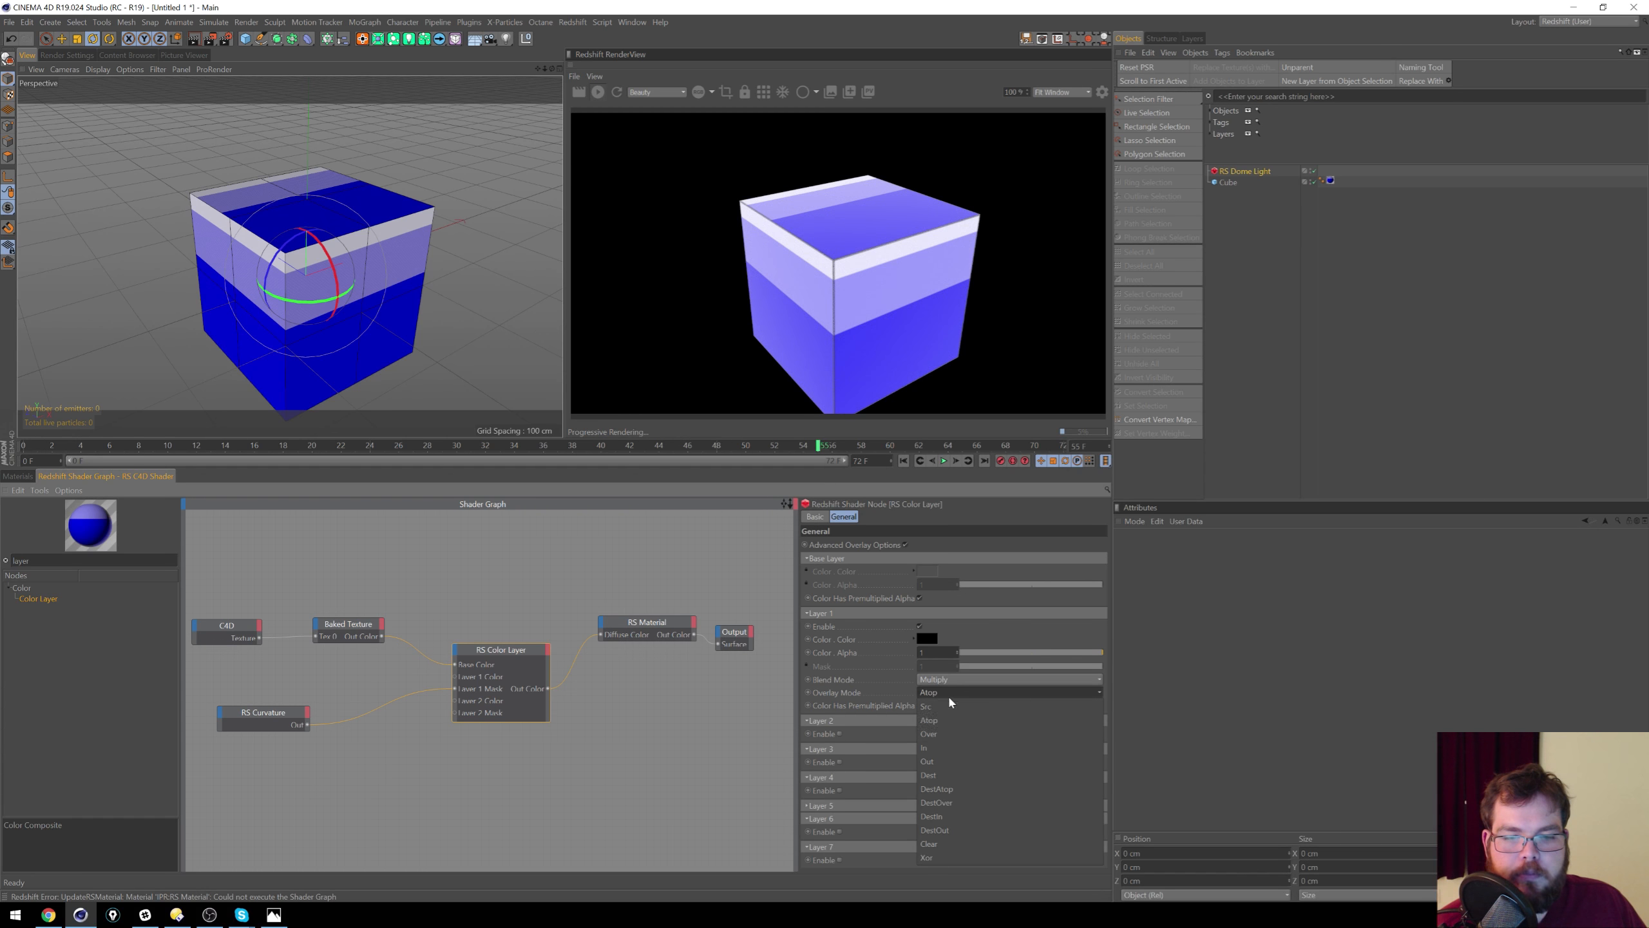
left_click(943, 750)
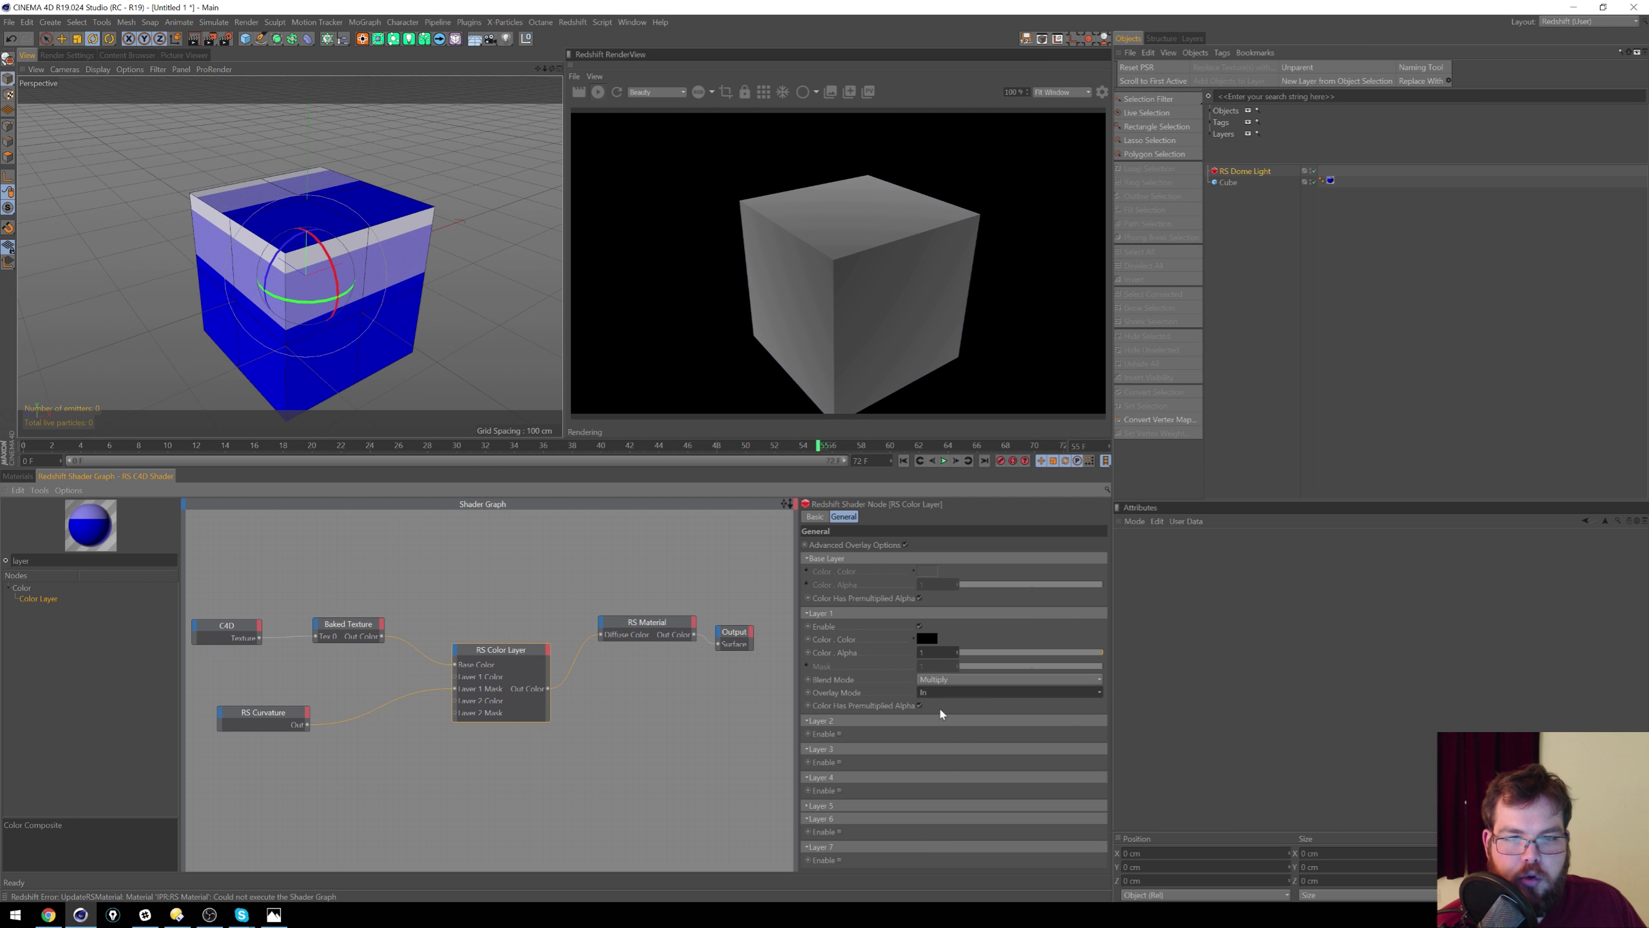
left_click(943, 692)
left_click(946, 760)
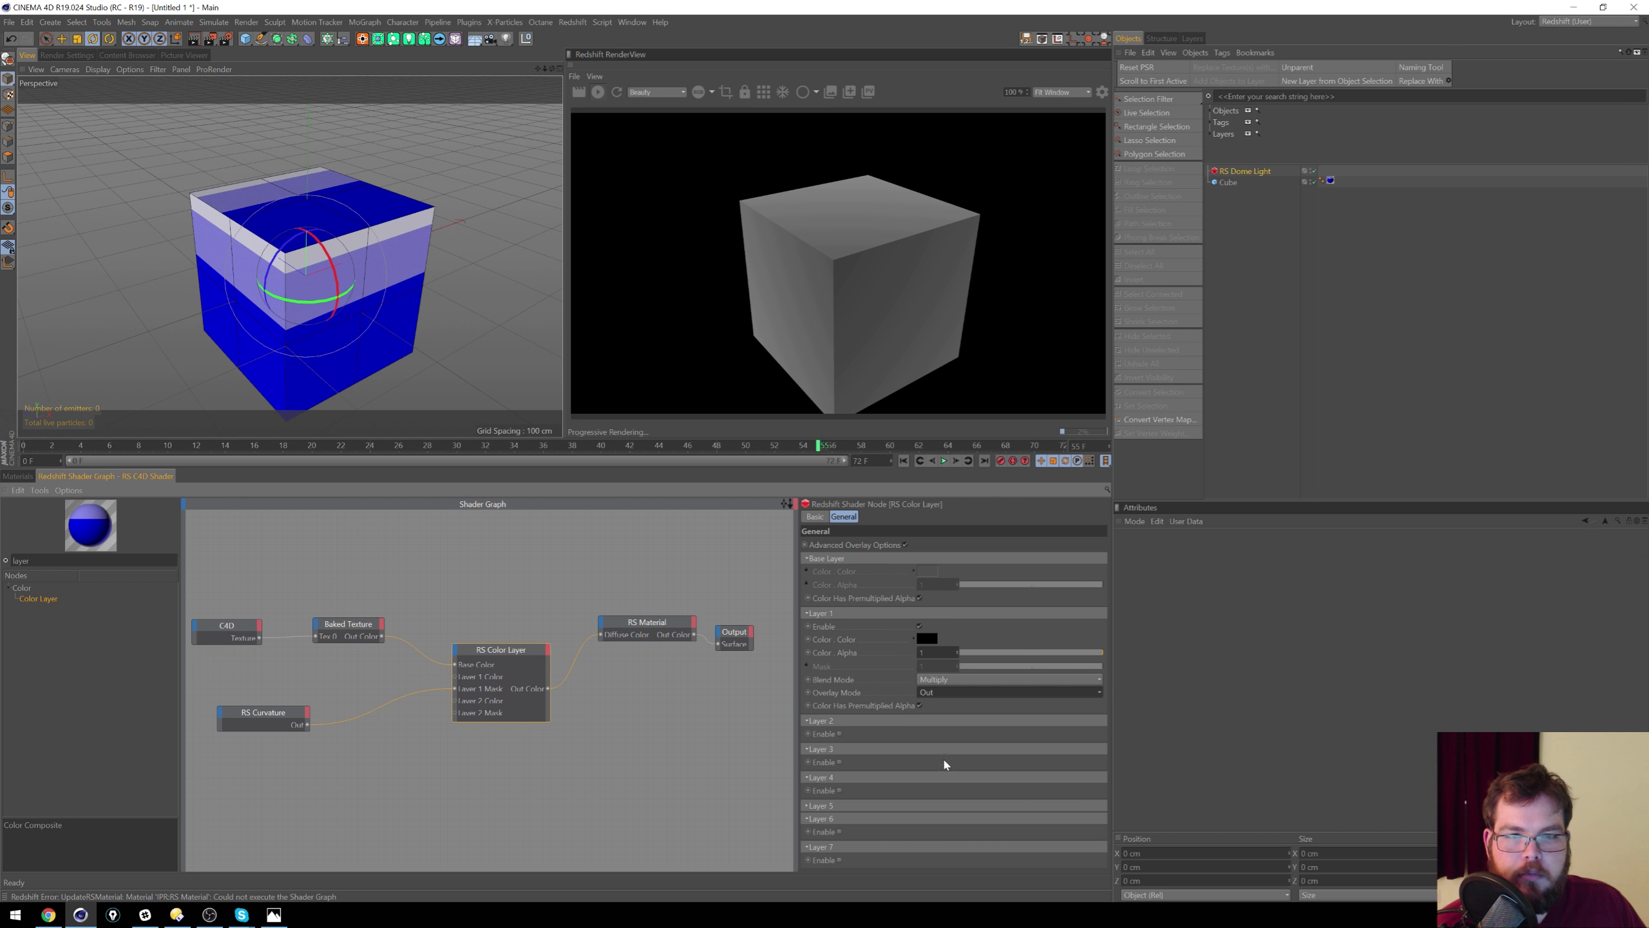
left_click(944, 693)
left_click(944, 771)
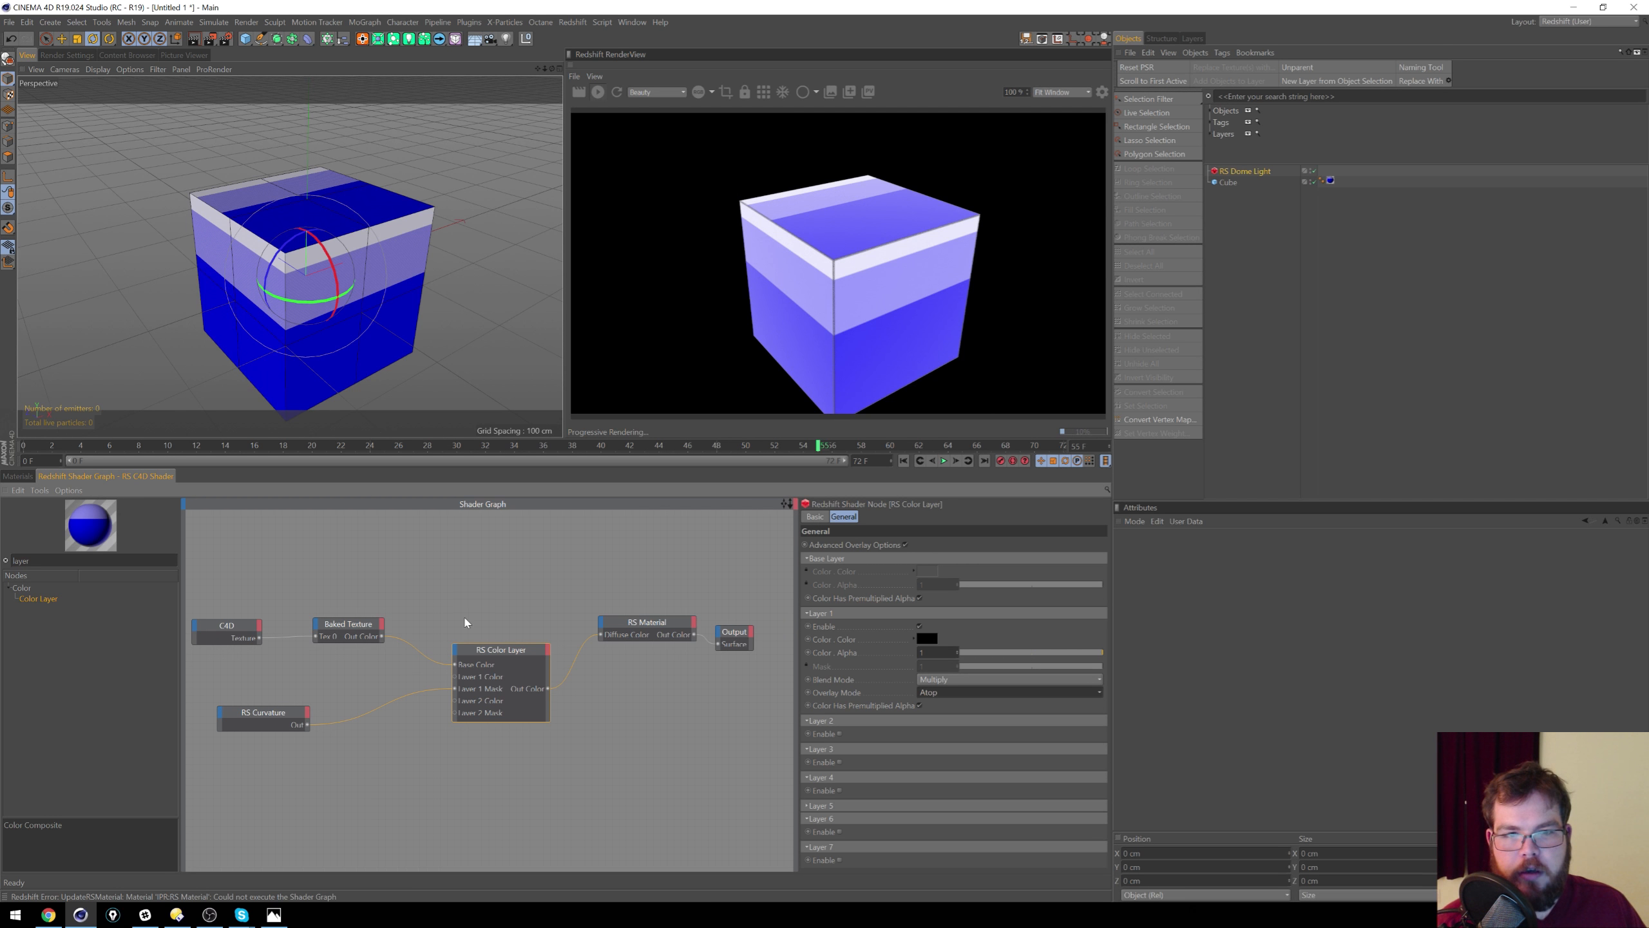
Step: Open the C4D node's Cel shader and shift its diffuse gradient knots to shrink the dark blue band and widen the white one
left_click(262, 638)
left_click(844, 646)
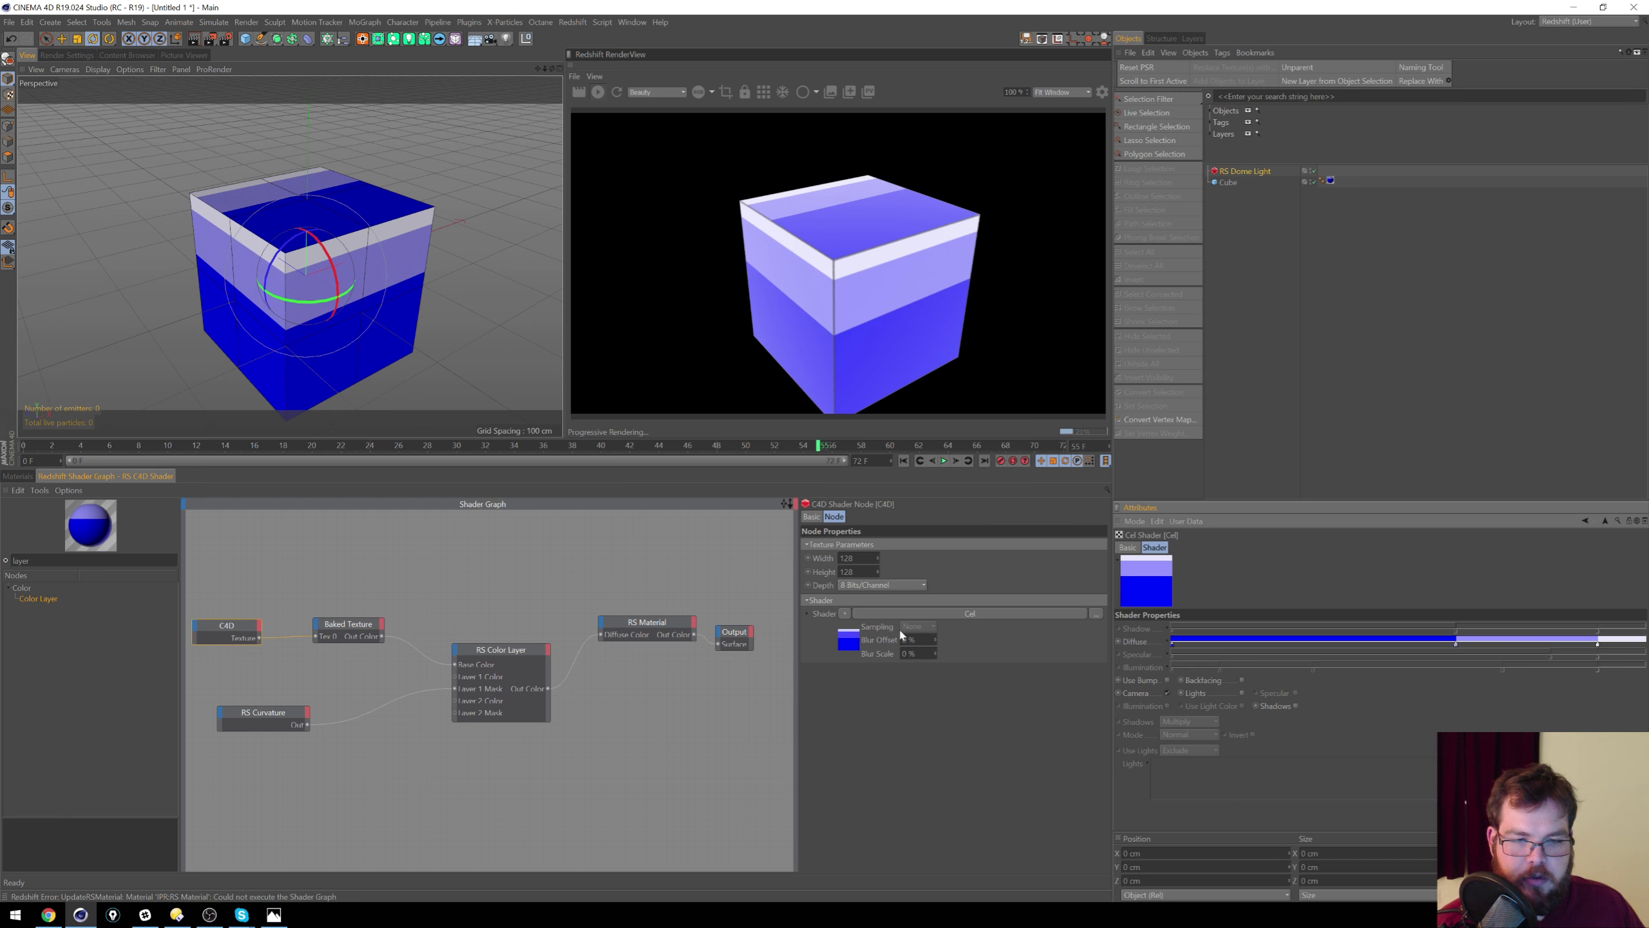
left_click_drag(1459, 654, 1295, 655)
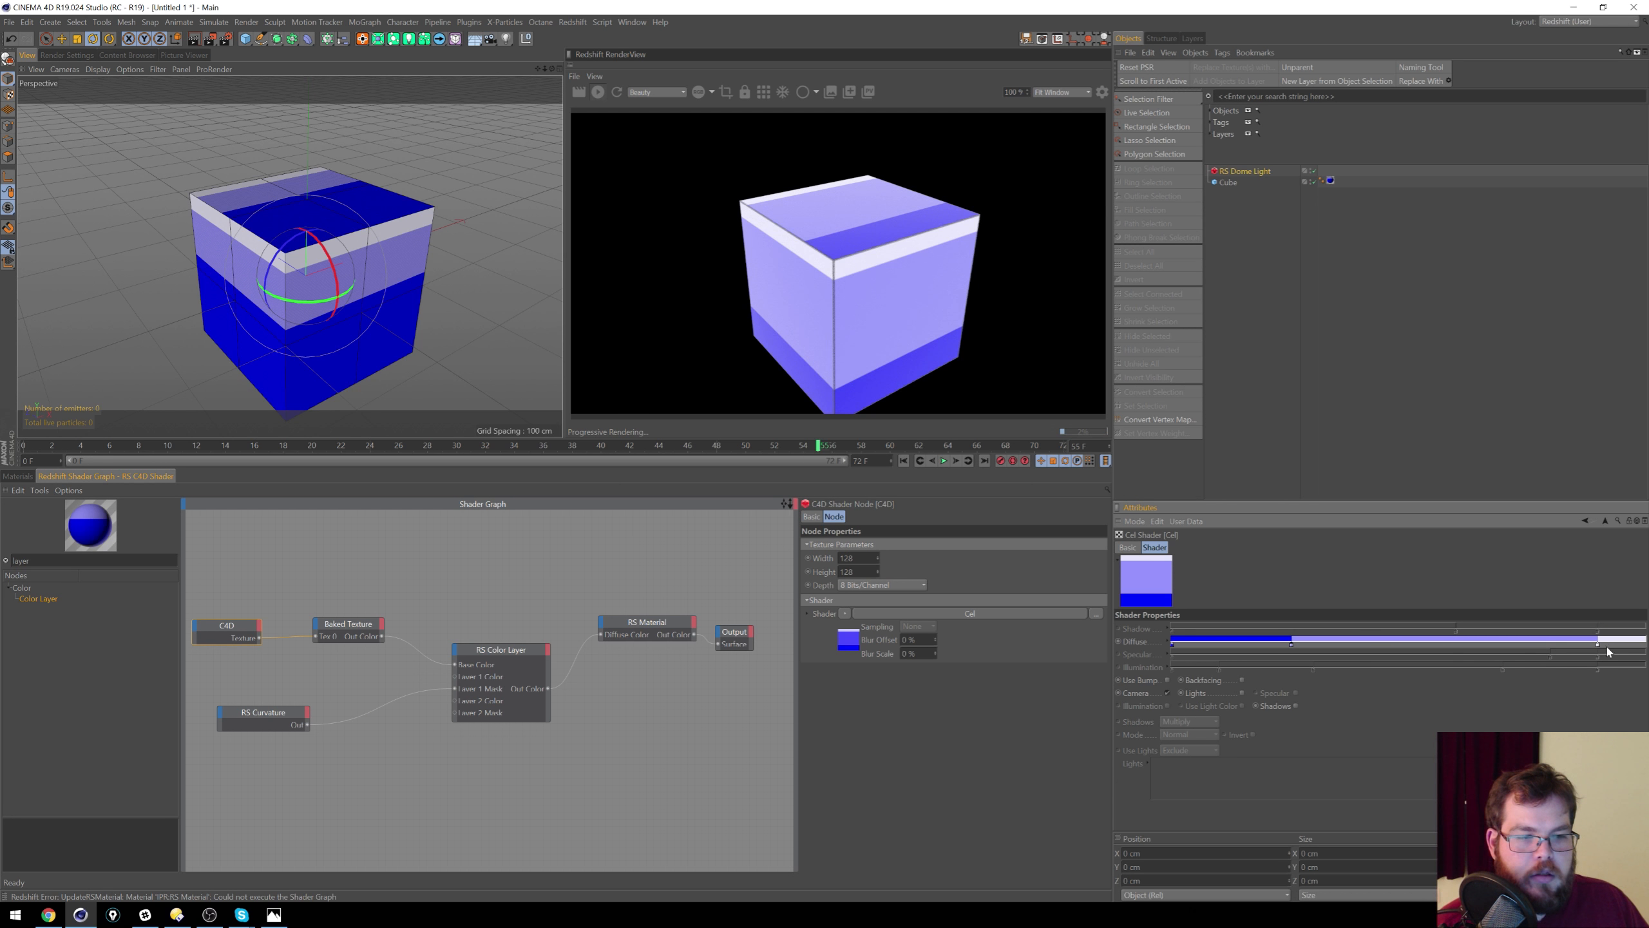
left_click_drag(1598, 645, 1538, 645)
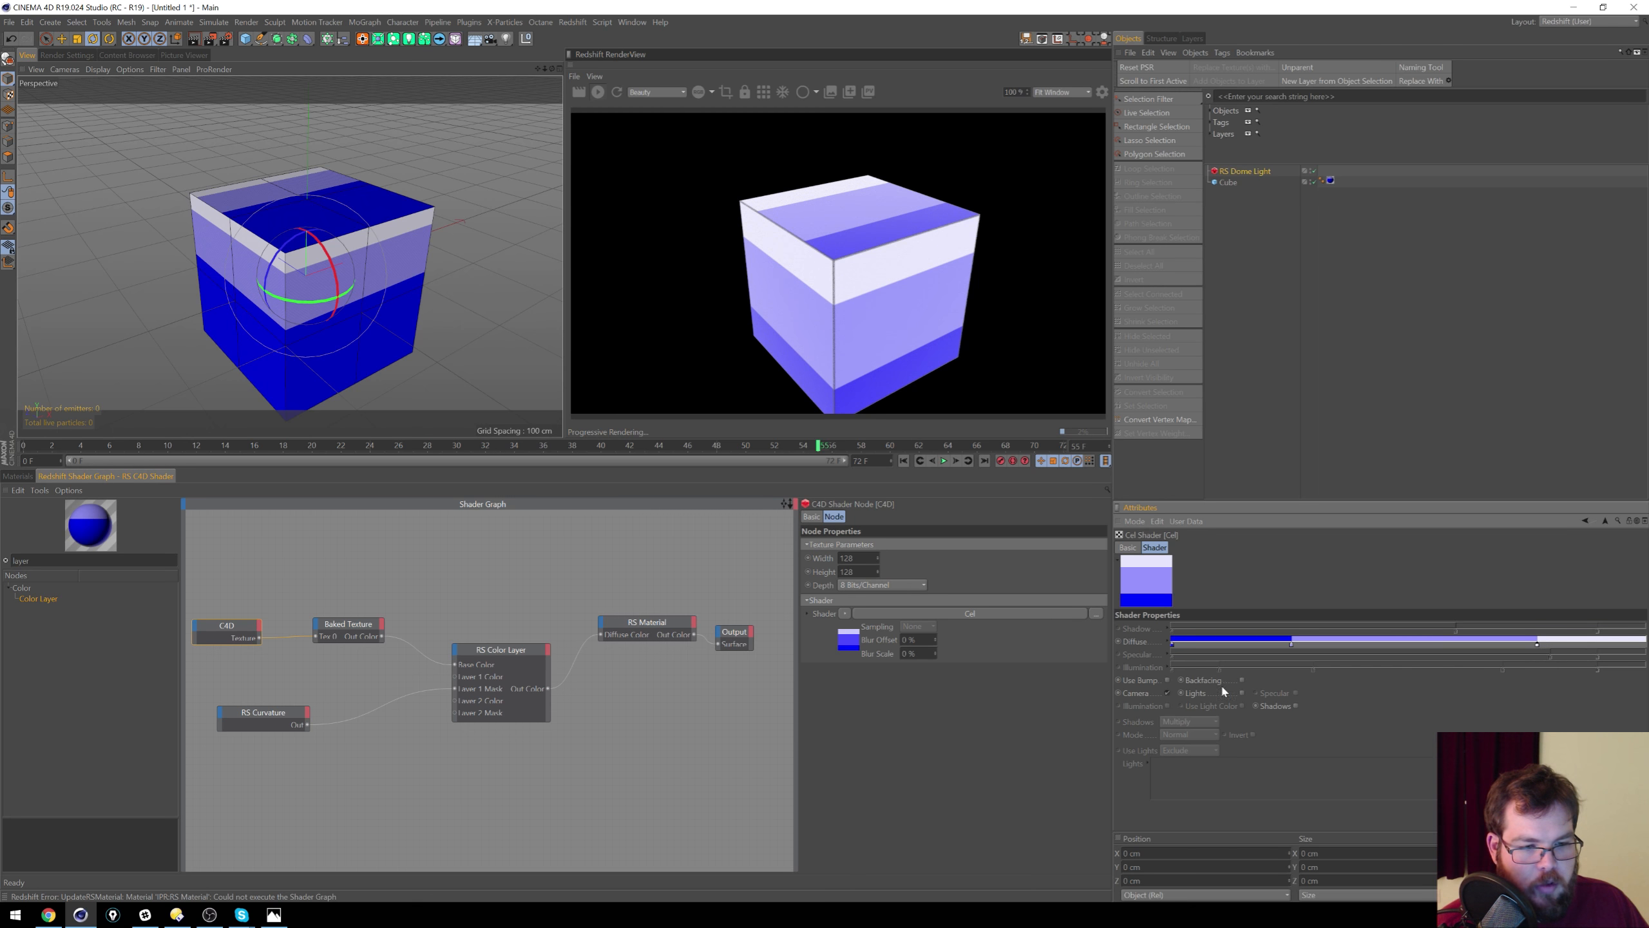
Step: Enable Lights and Specular in the Cel shader and shift both specular gradient knots toward the dark end
left_click(1243, 693)
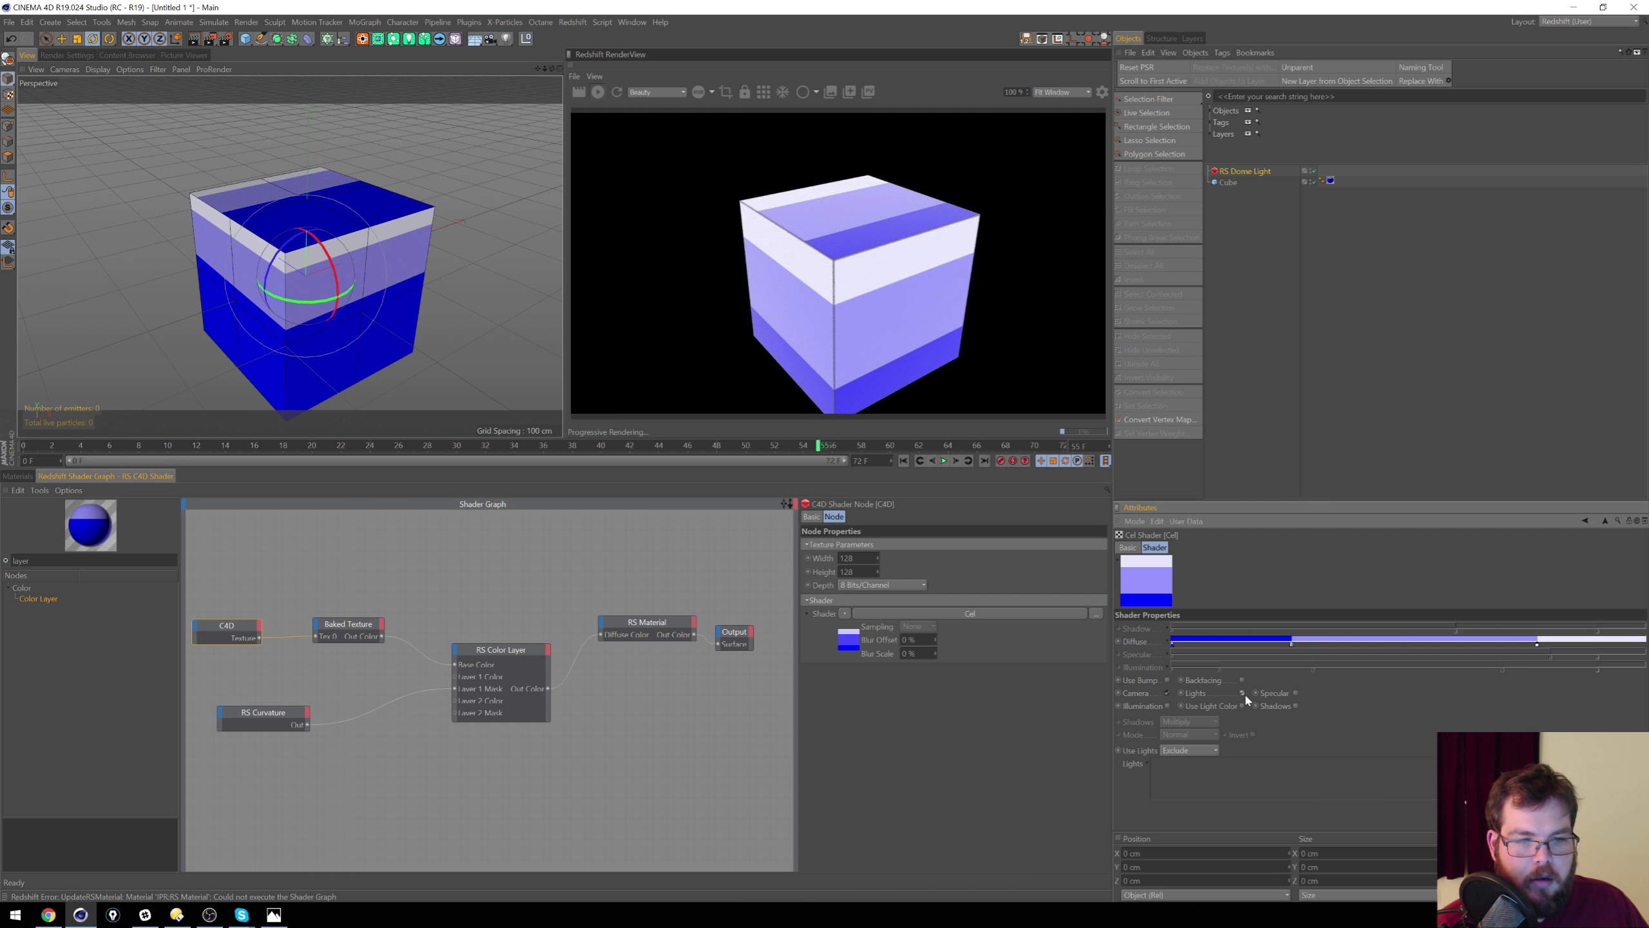
left_click(1297, 692)
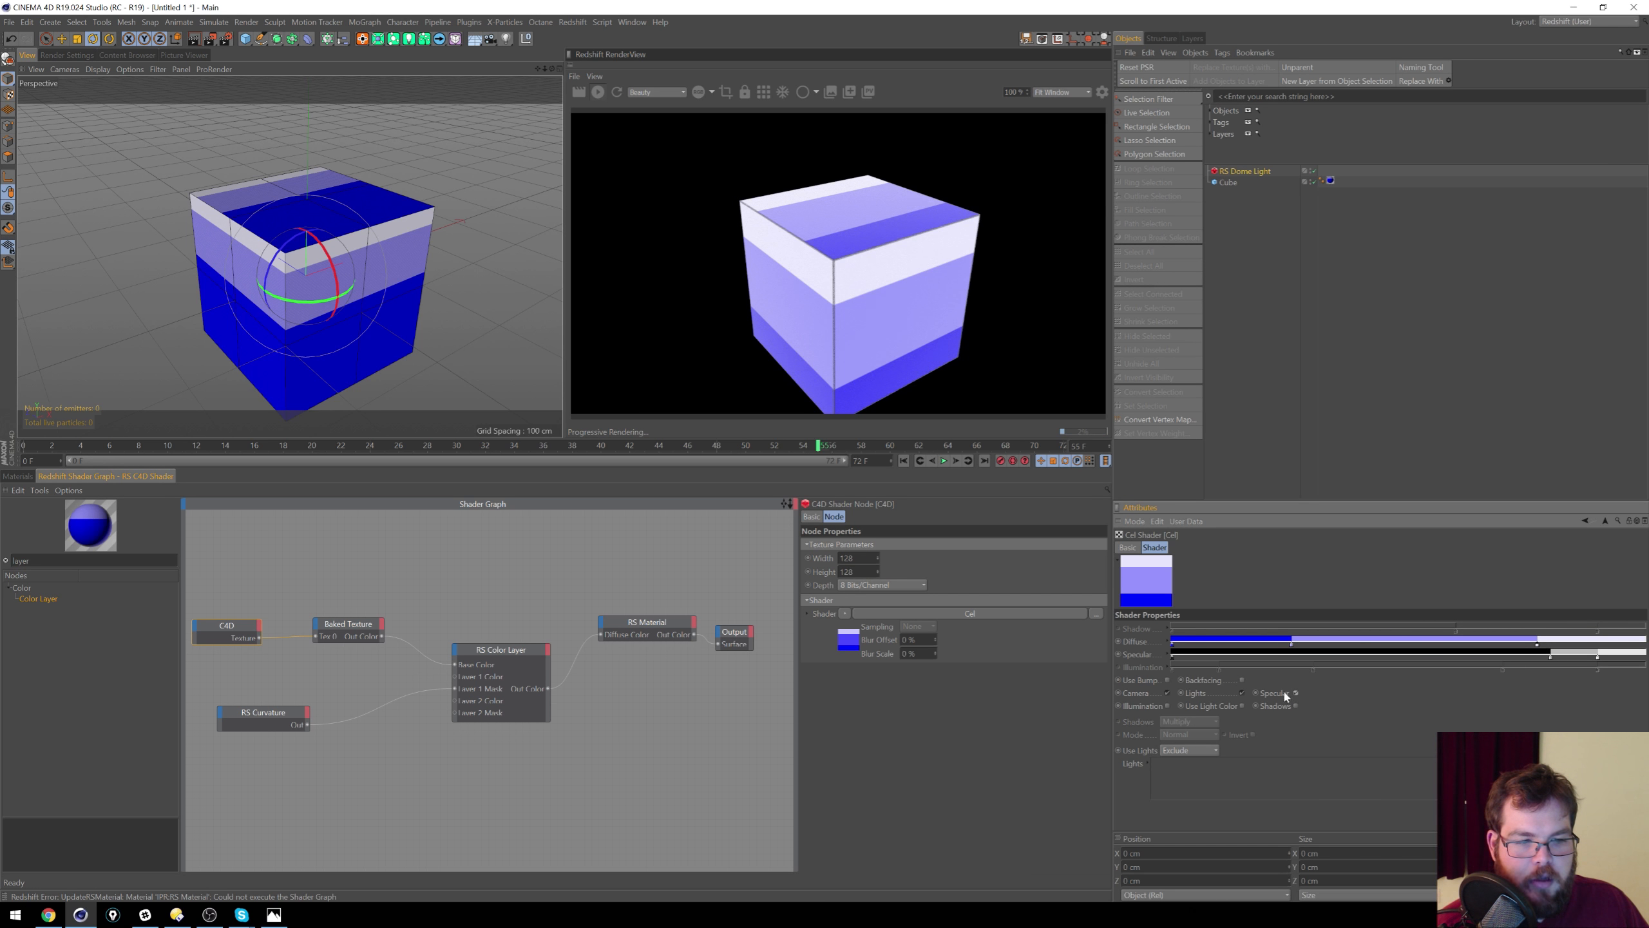
left_click_drag(1552, 659, 1410, 668)
left_click_drag(1603, 661, 1569, 663)
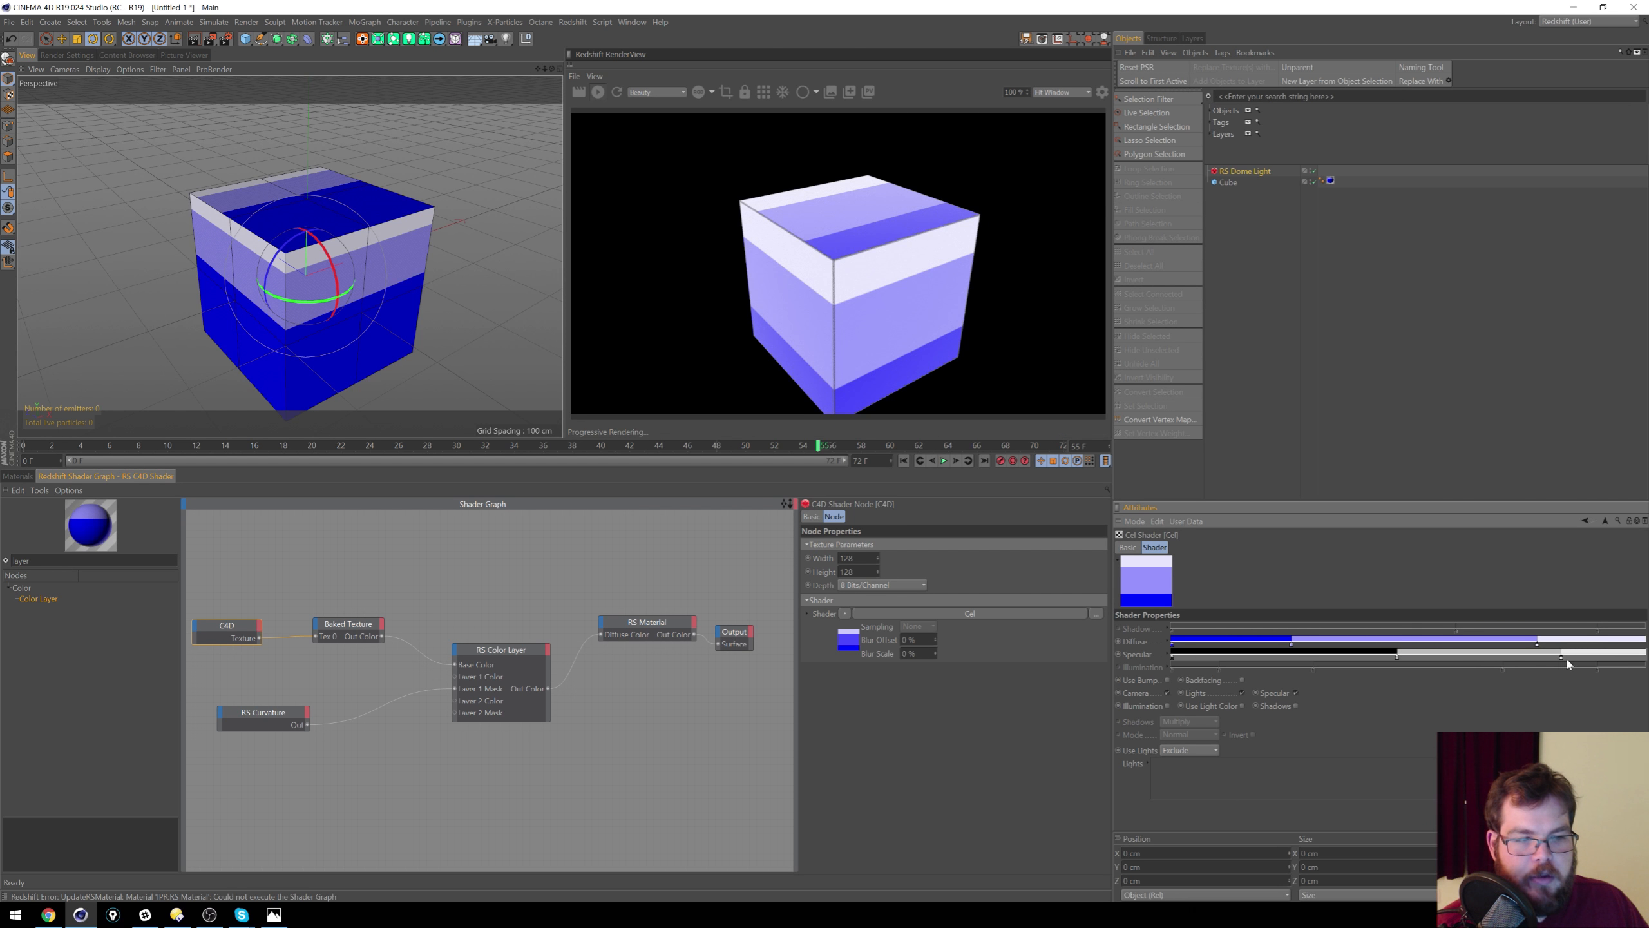
Step: Replace the RS Dome Light with a Redshift area light moved to about -250 cm on Z, in front of the cube
left_click(1244, 171)
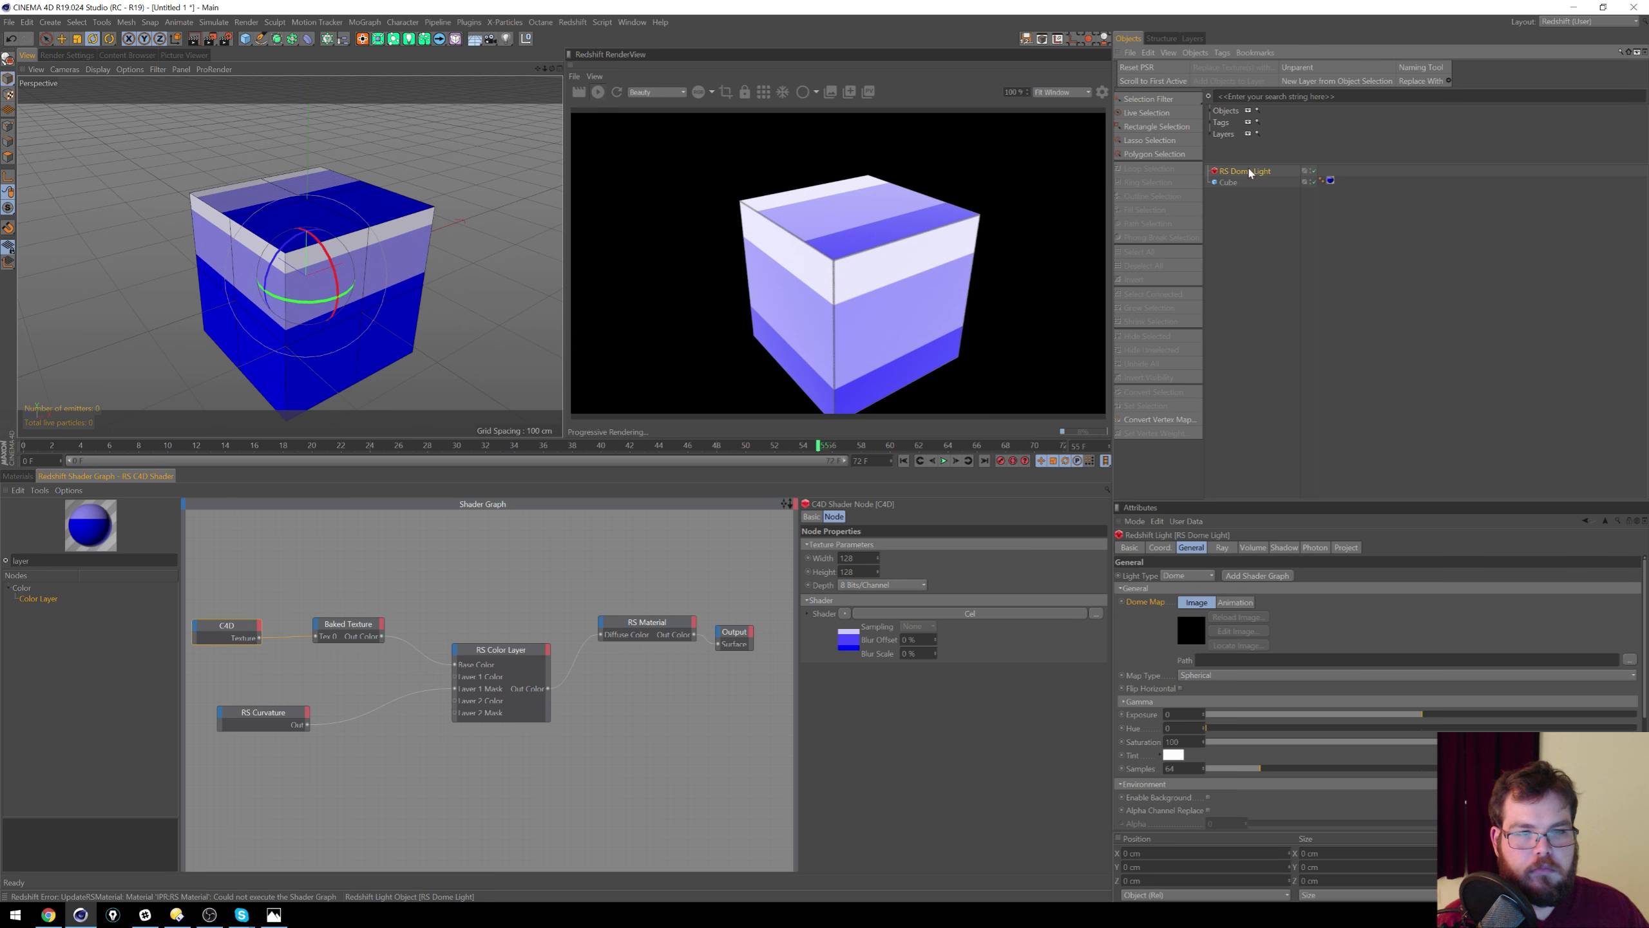
key("Delete")
left_click(17, 476)
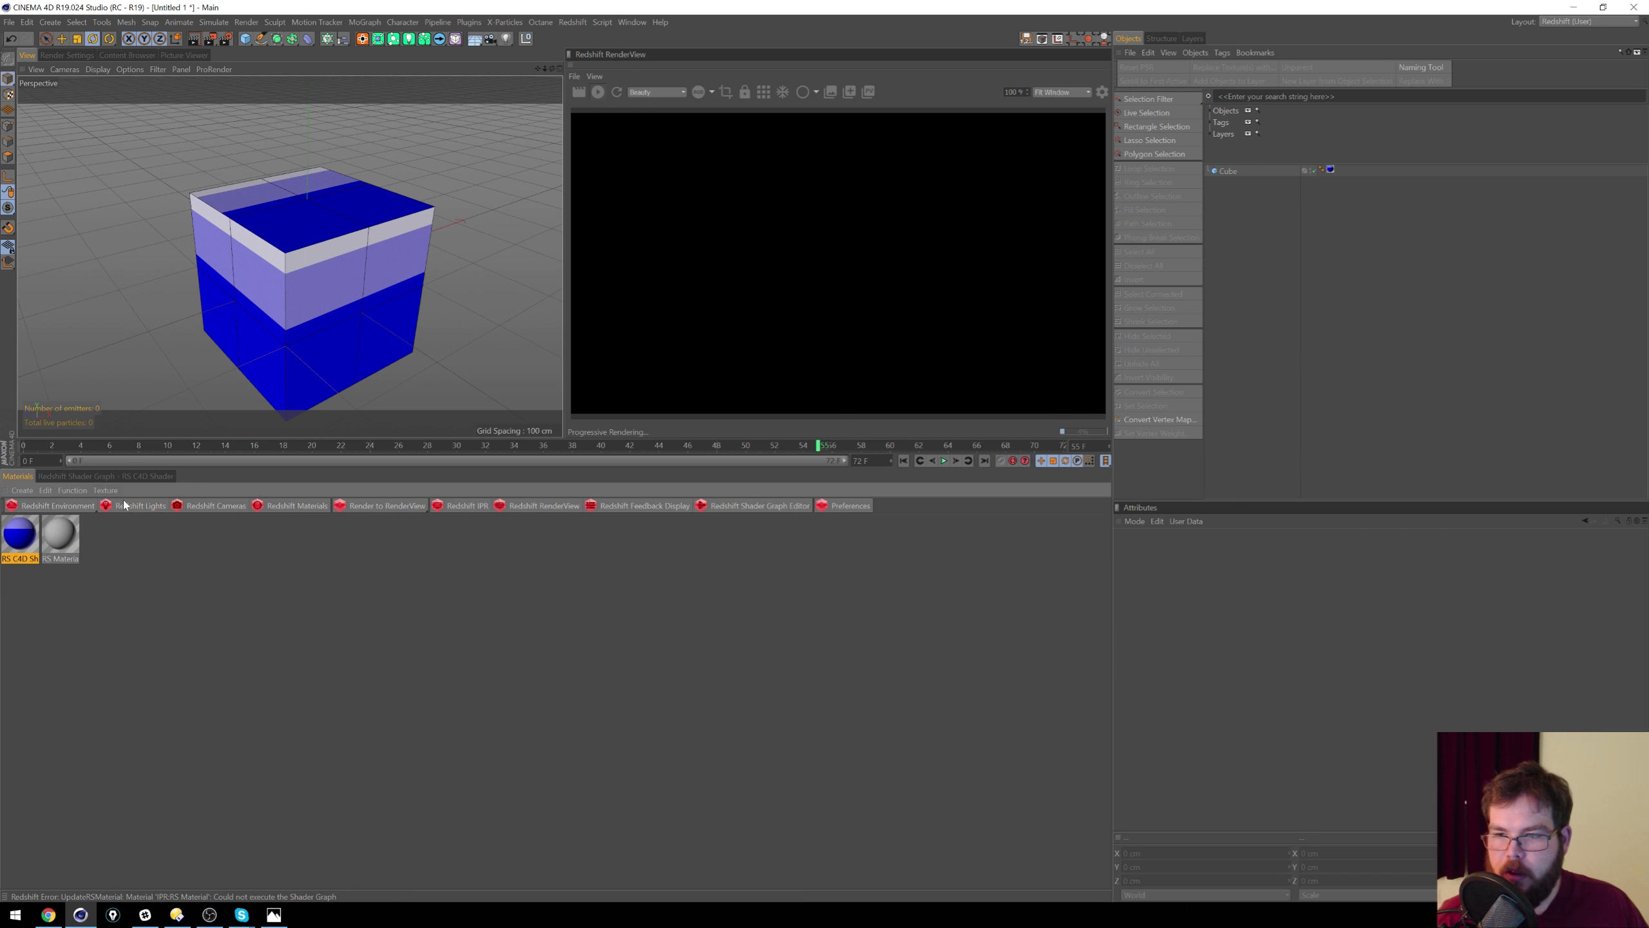
left_click(177, 511)
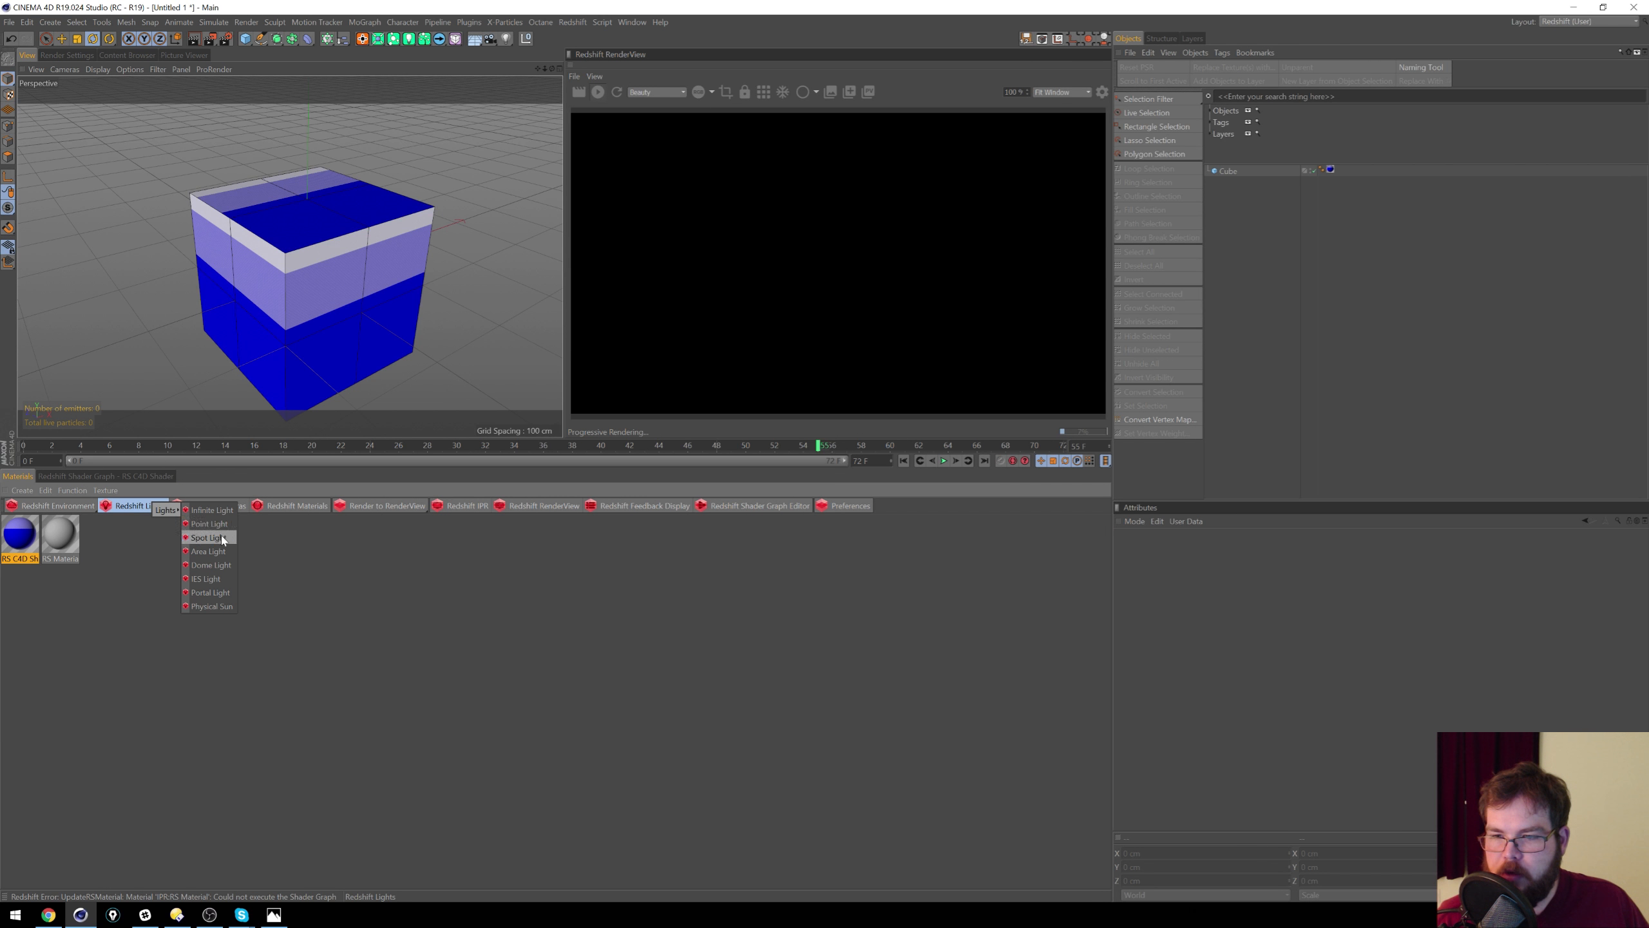
left_click(208, 538)
left_click_drag(292, 268, 480, 332)
right_click_drag(412, 295, 346, 279, "alt")
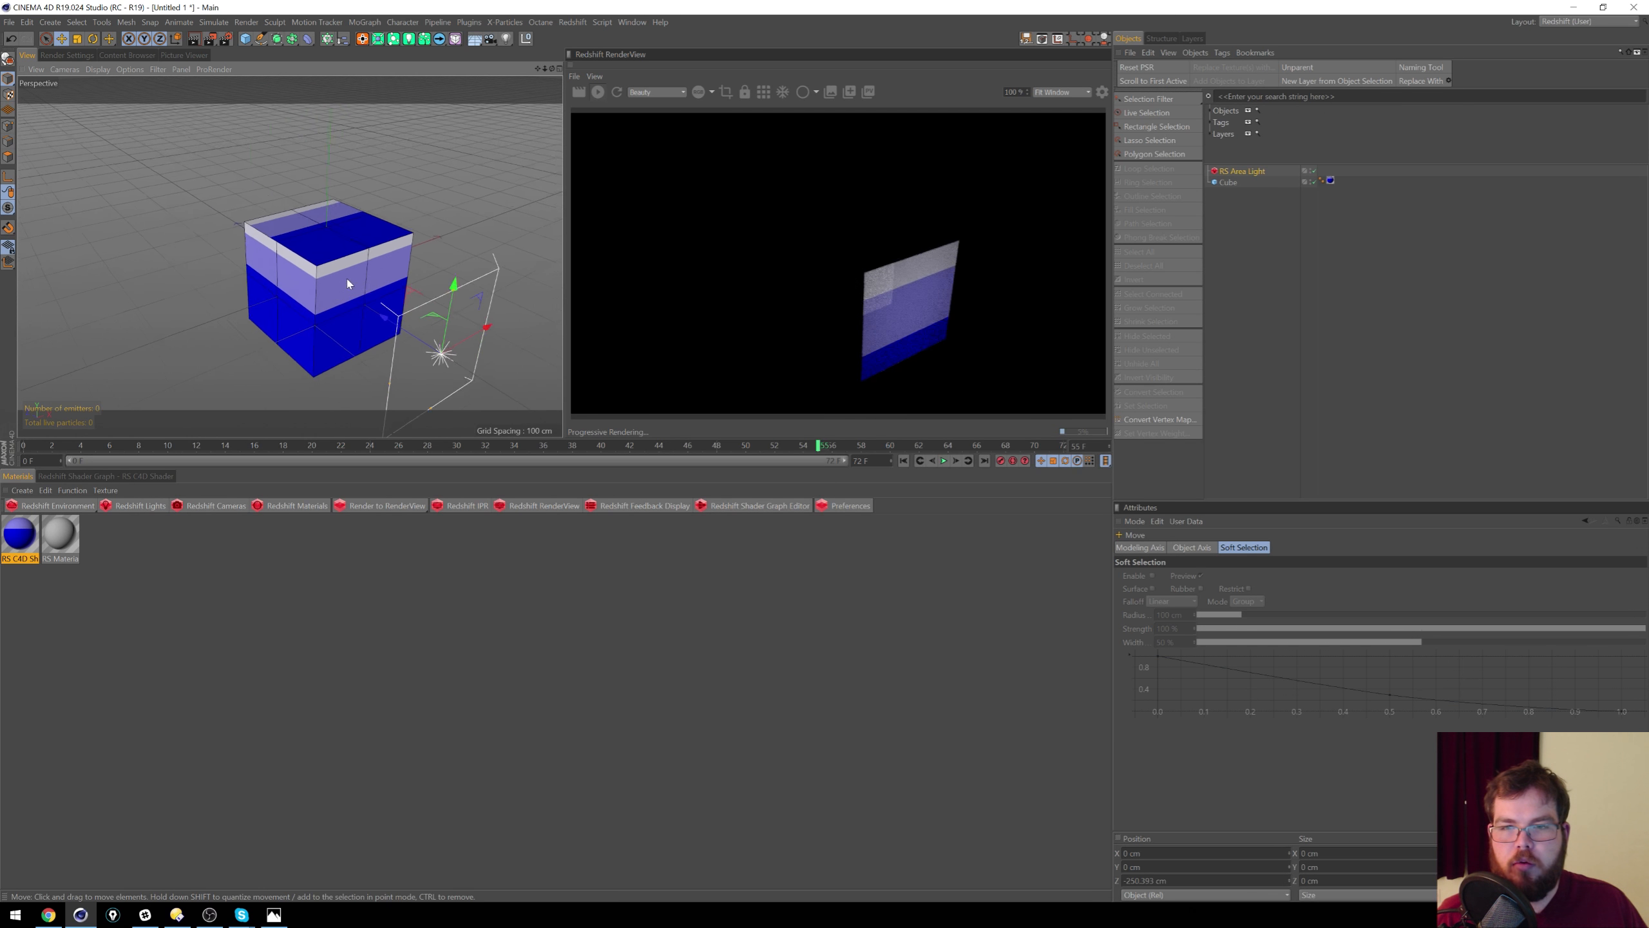
Step: Enlarge the area light so it spans well beyond the cube and lights its whole front side
middle_click_drag(347, 279, 275, 289, "alt")
left_click_drag(366, 289, 338, 207)
left_click_drag(412, 320, 476, 301)
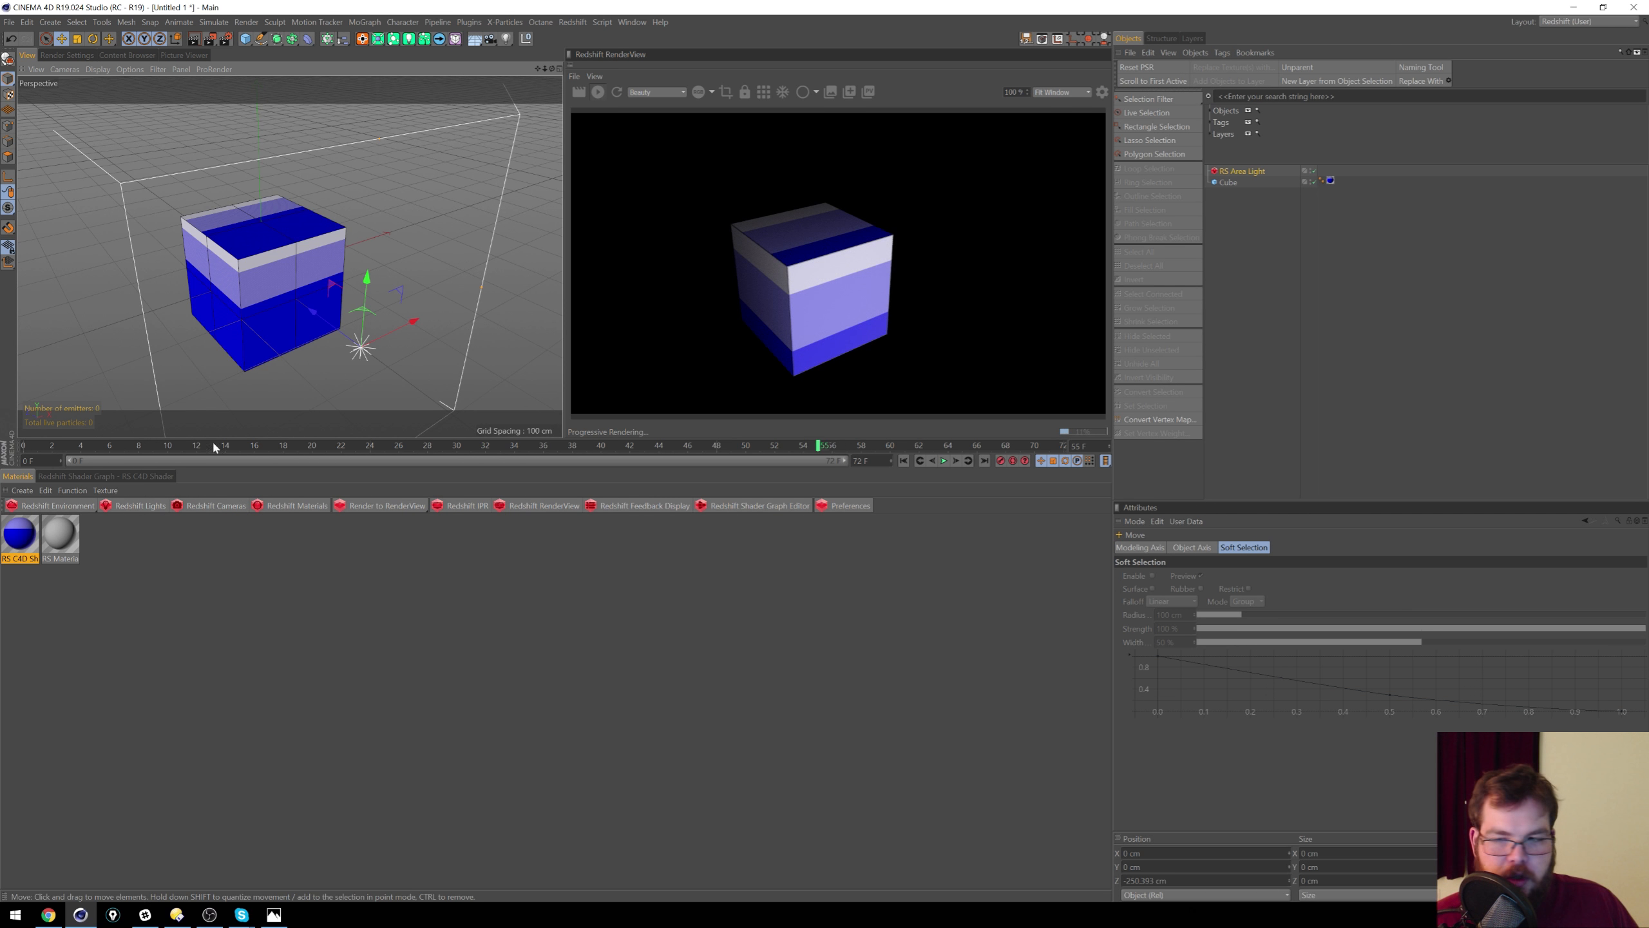
Step: In the C4D node's Cel shader, remove the white knot from the diffuse gradient and enable Illumination
left_click(97, 477)
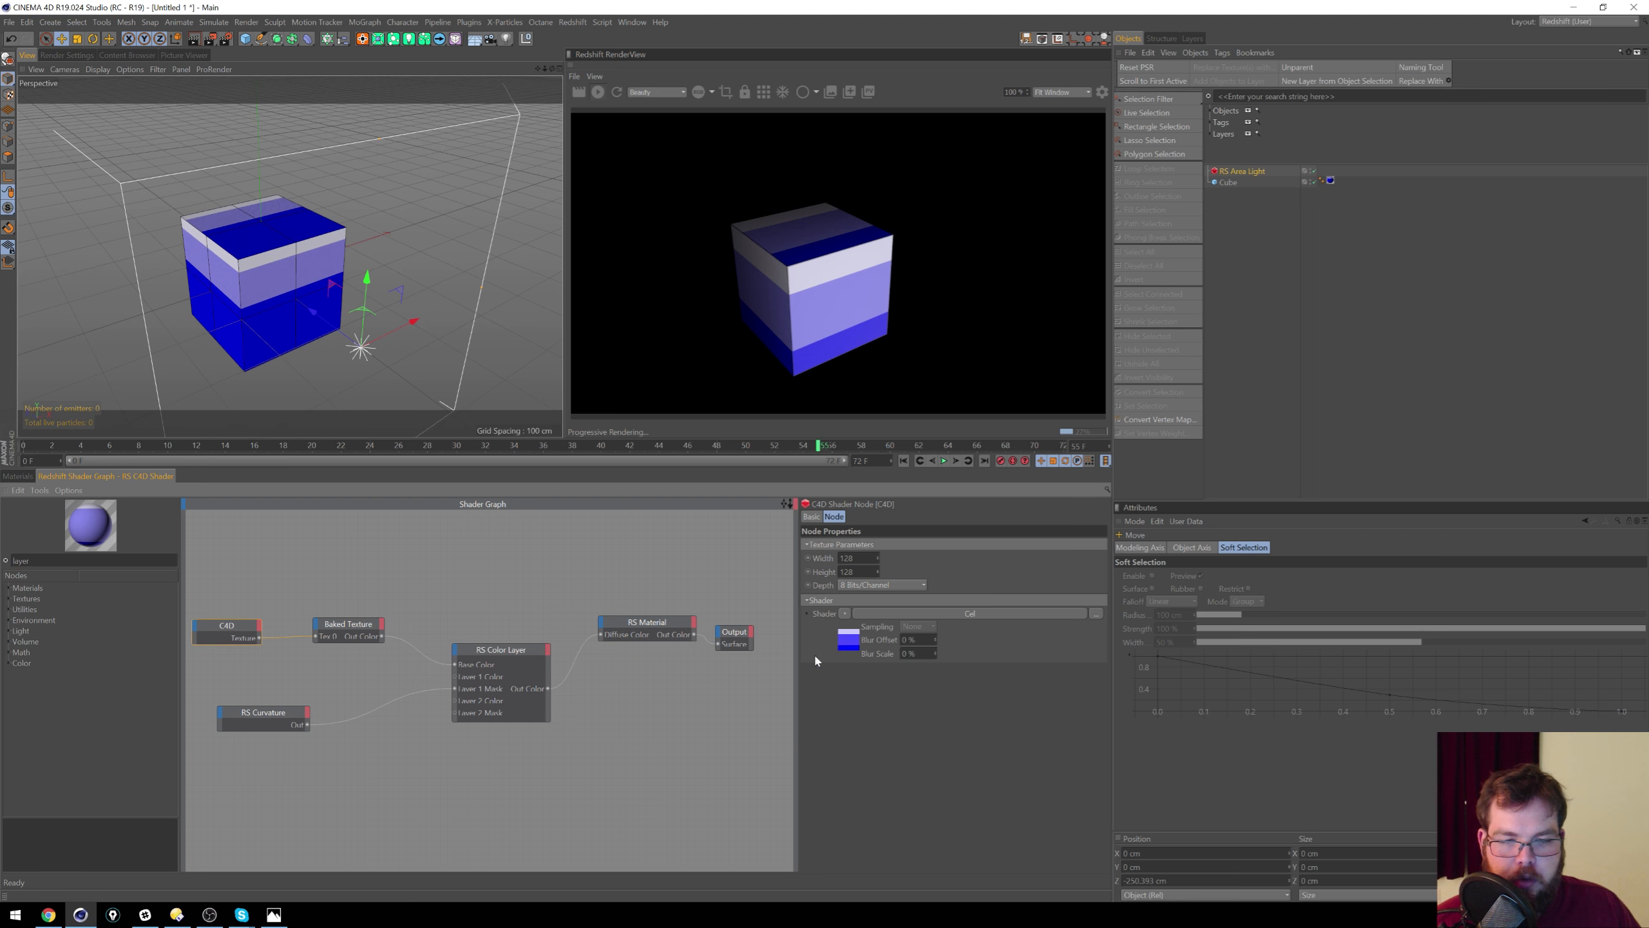
left_click(844, 614)
mouse_move(899, 545)
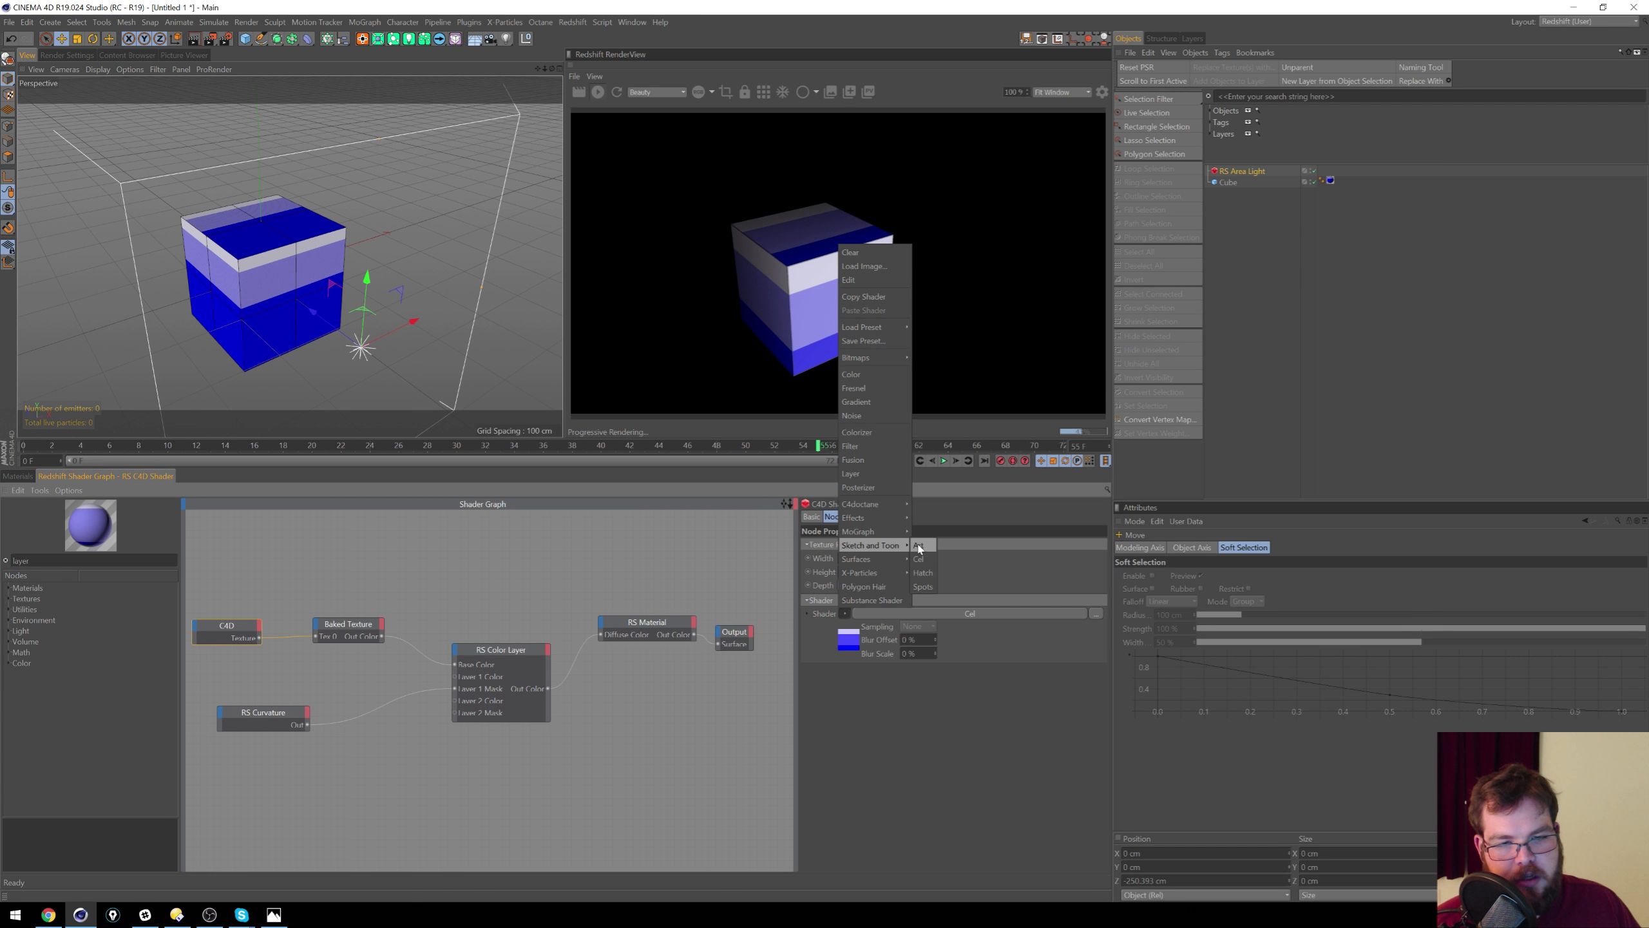
left_click(918, 559)
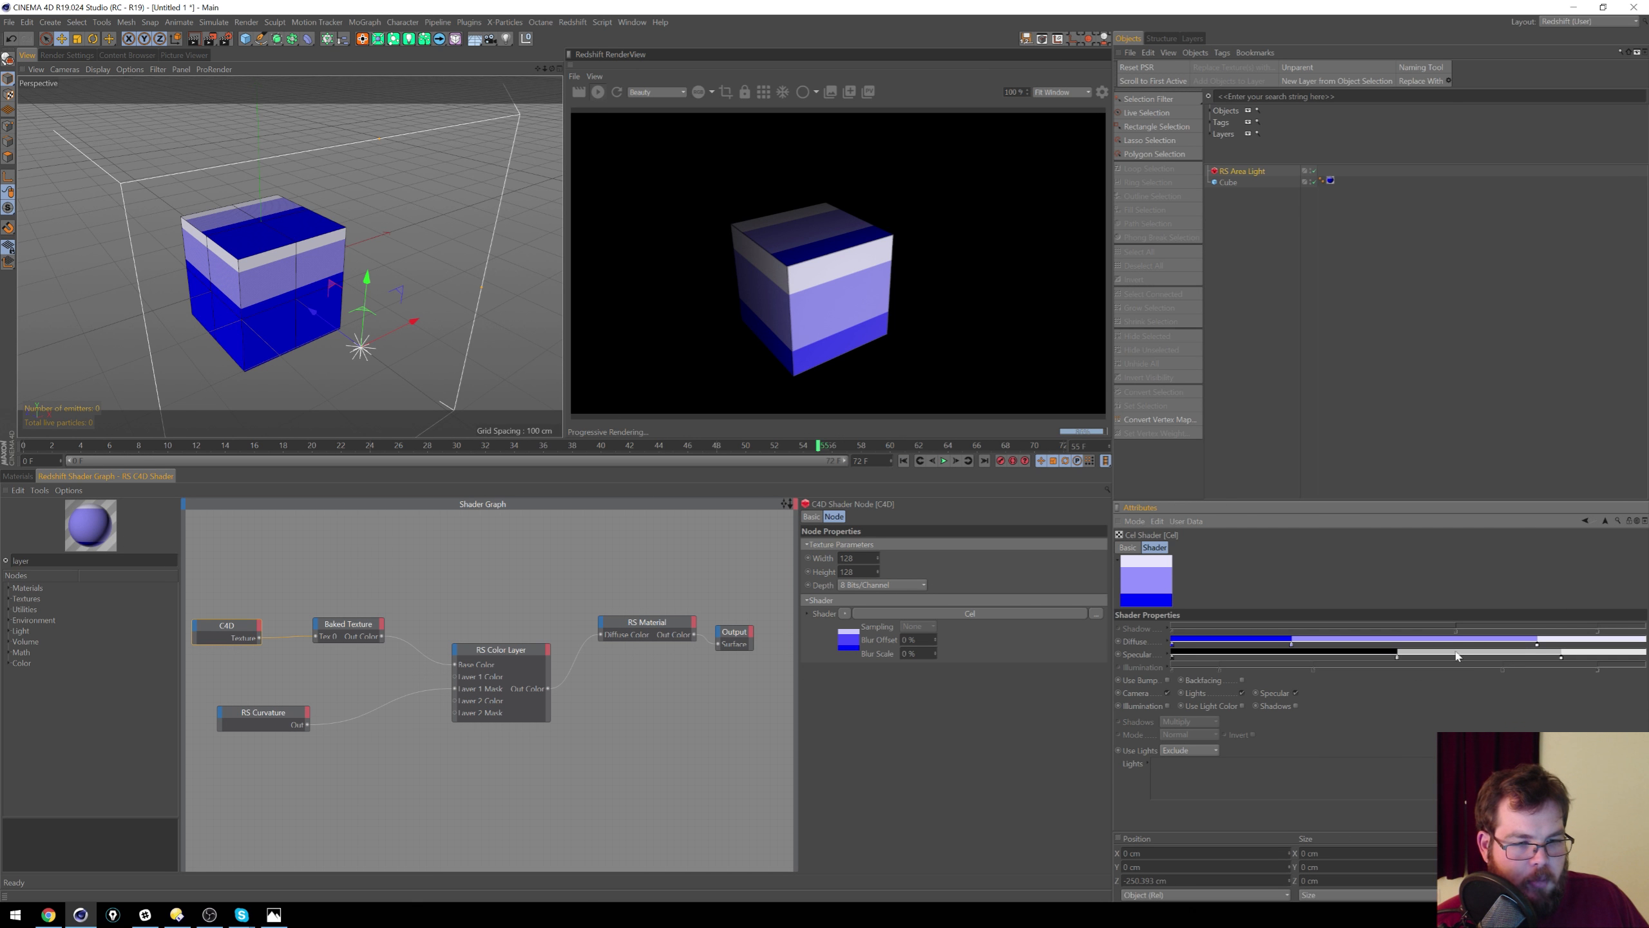
left_click_drag(1538, 646, 1536, 679)
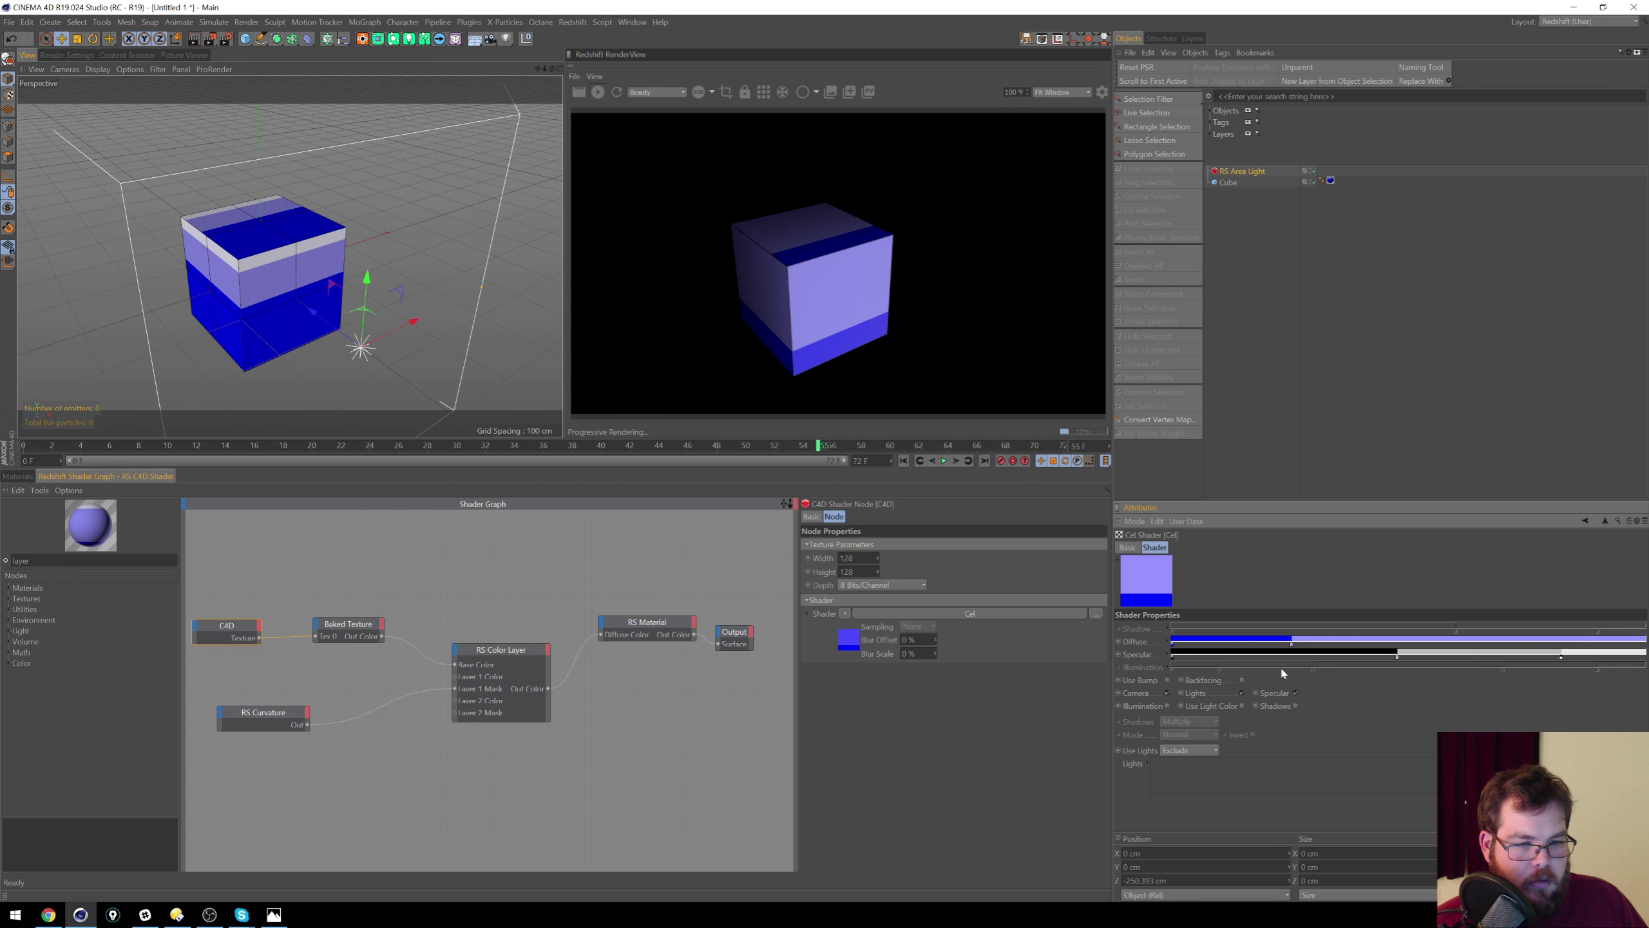
left_click(1168, 707)
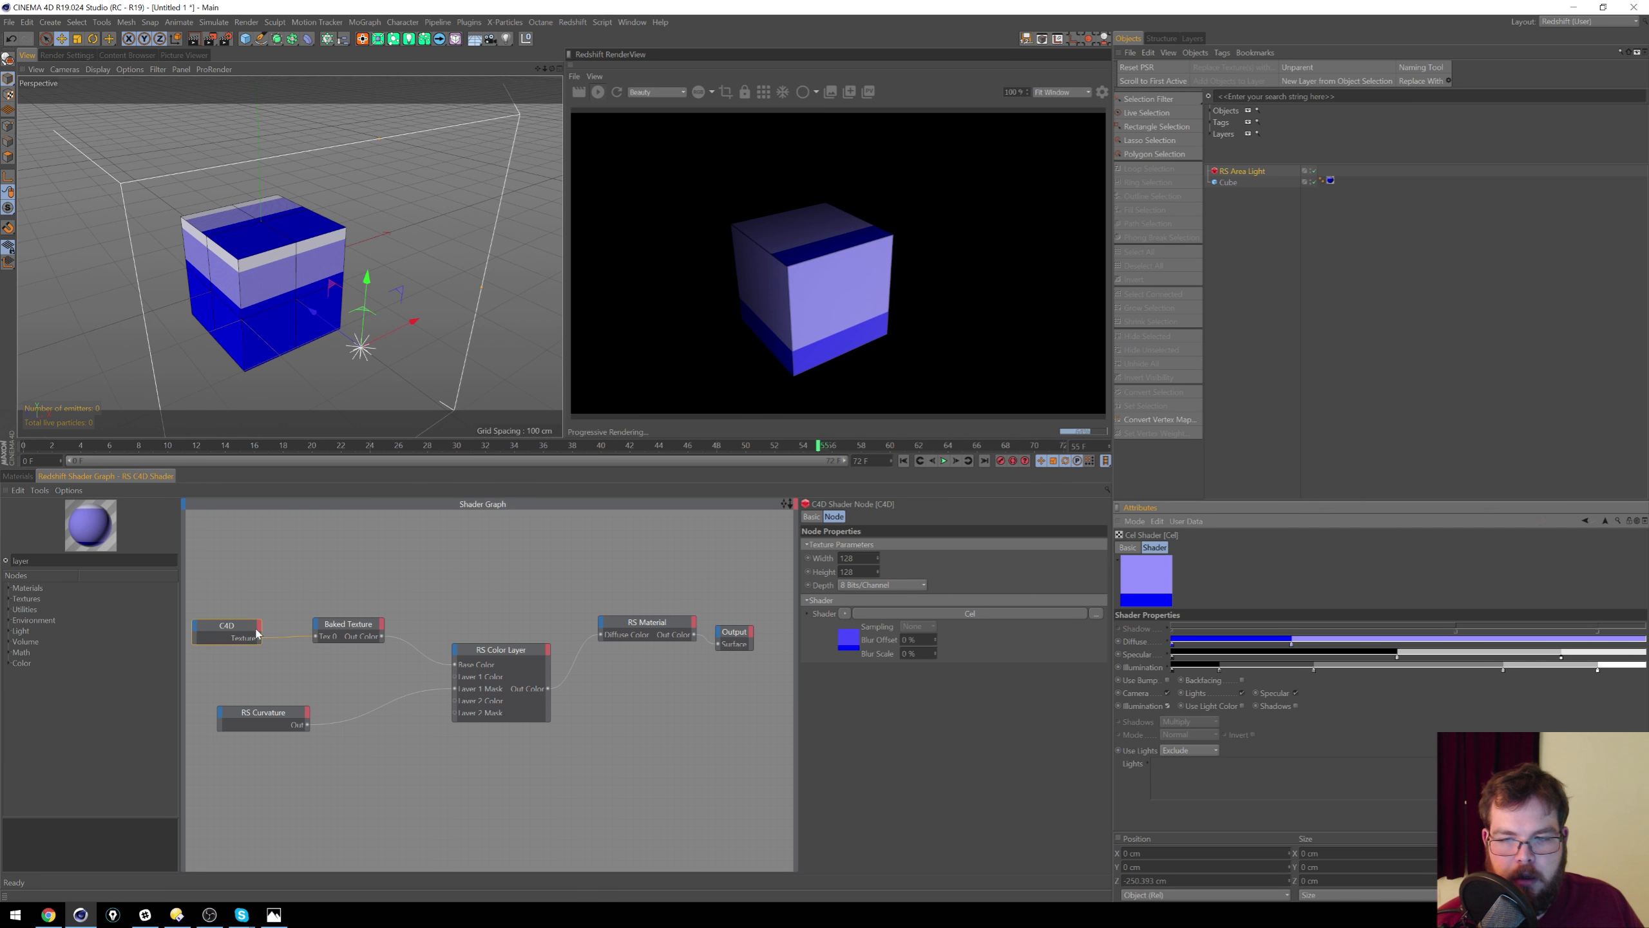
left_click_drag(246, 638, 241, 627)
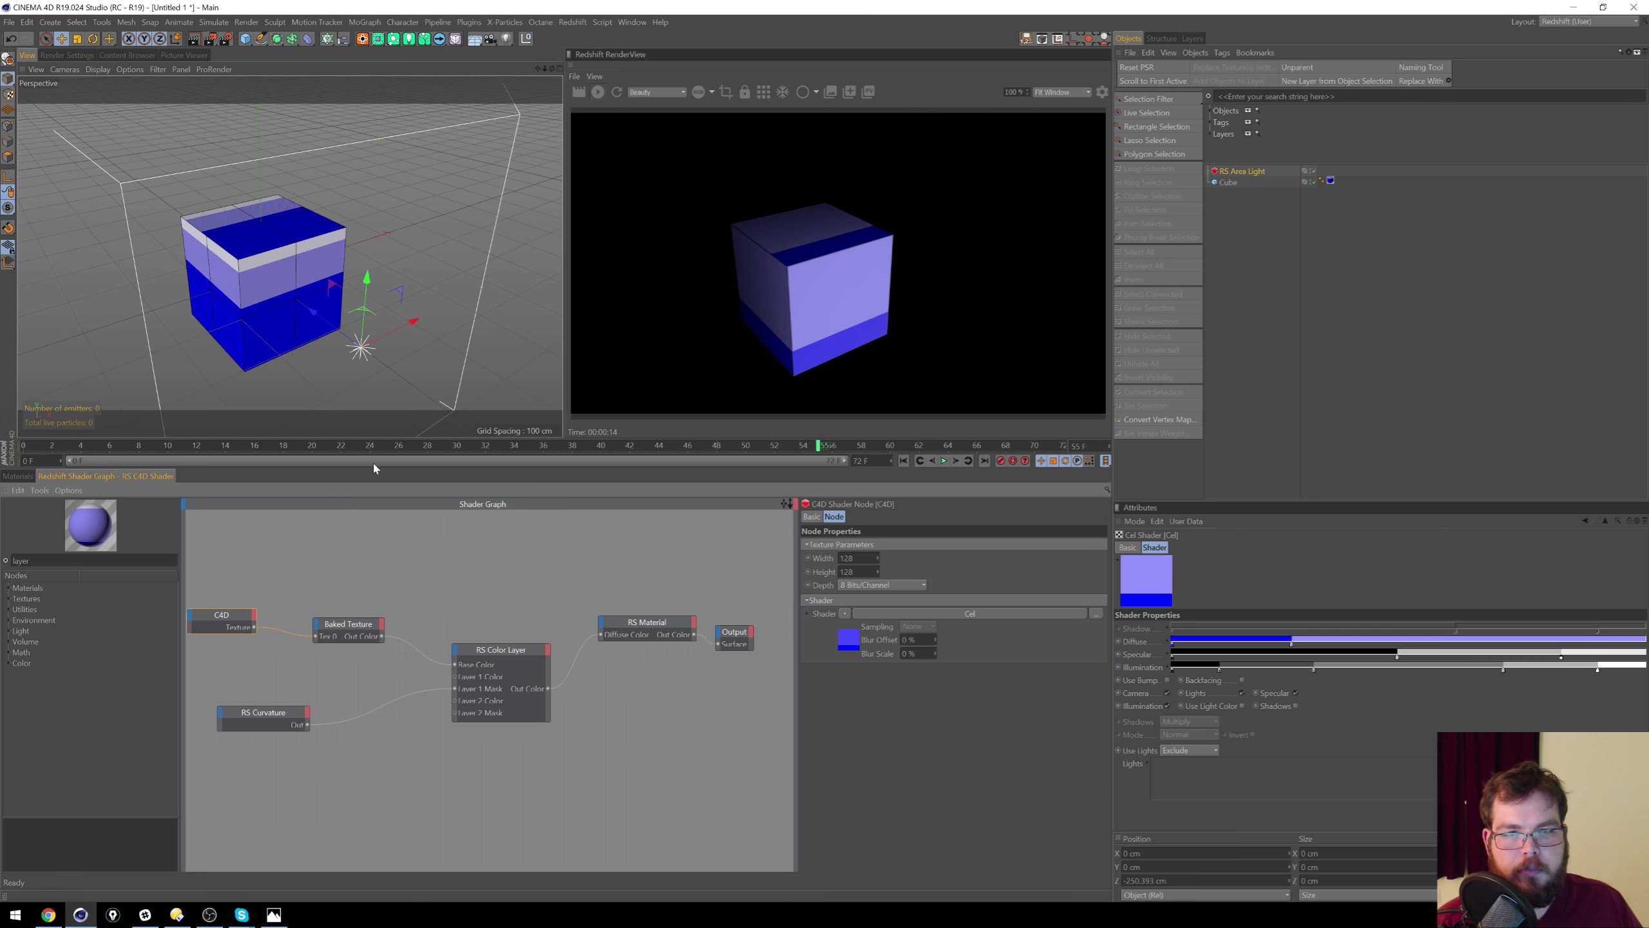
Step: Delete both materials, the RS C4D Shader and the RS Material, from the scene
left_click(17, 476)
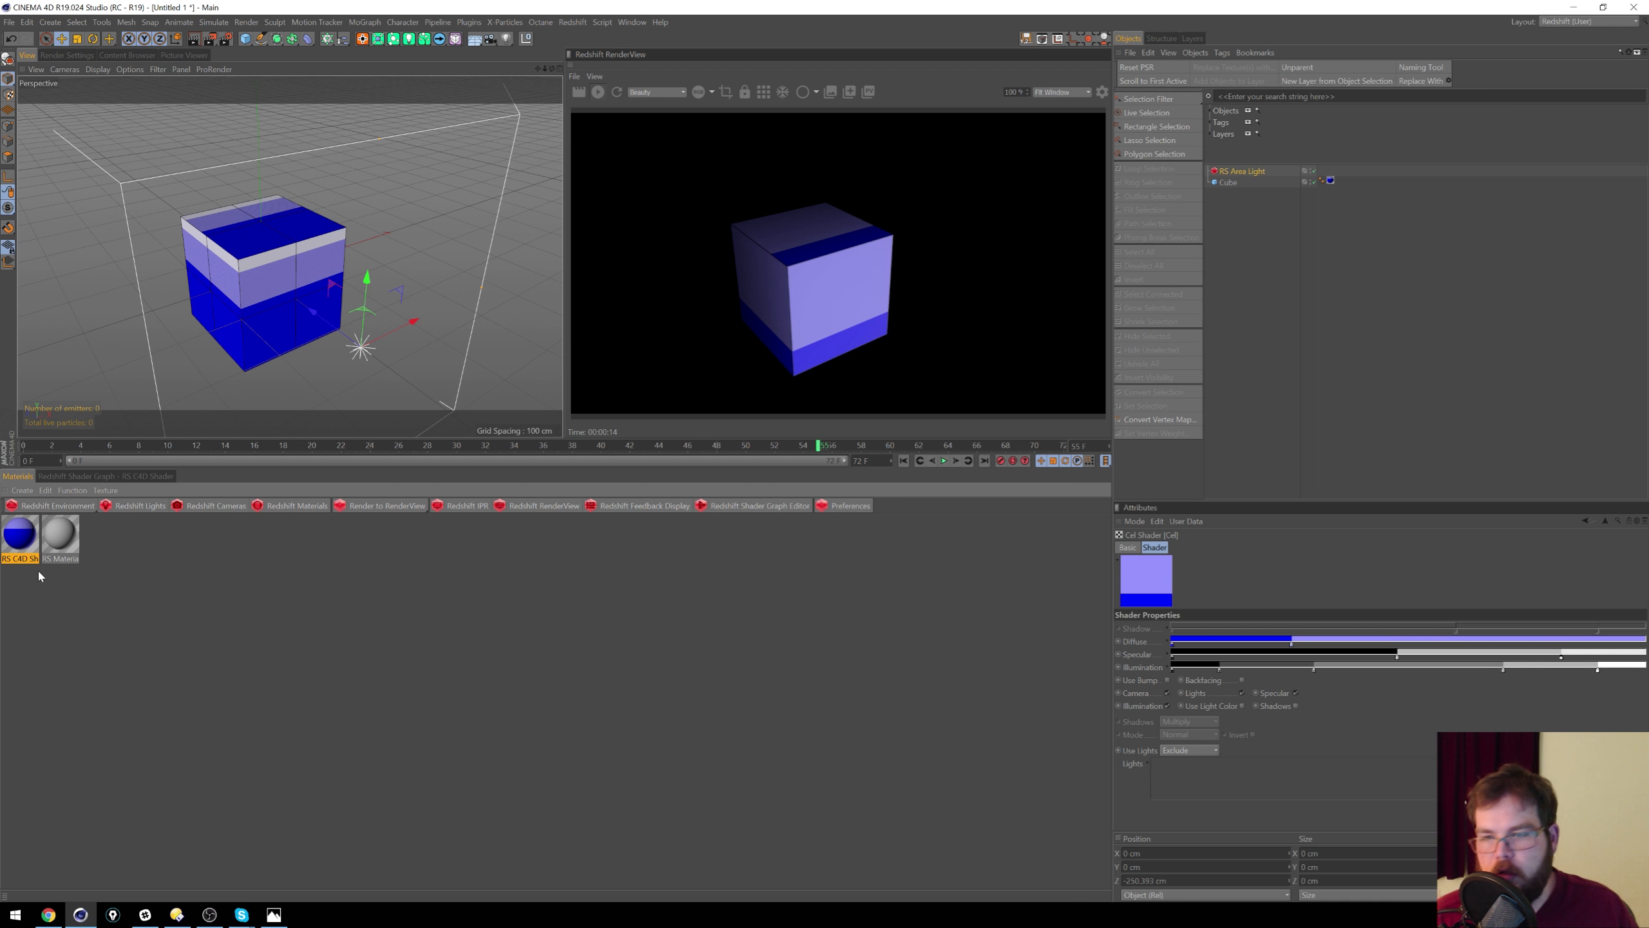
left_click(19, 560)
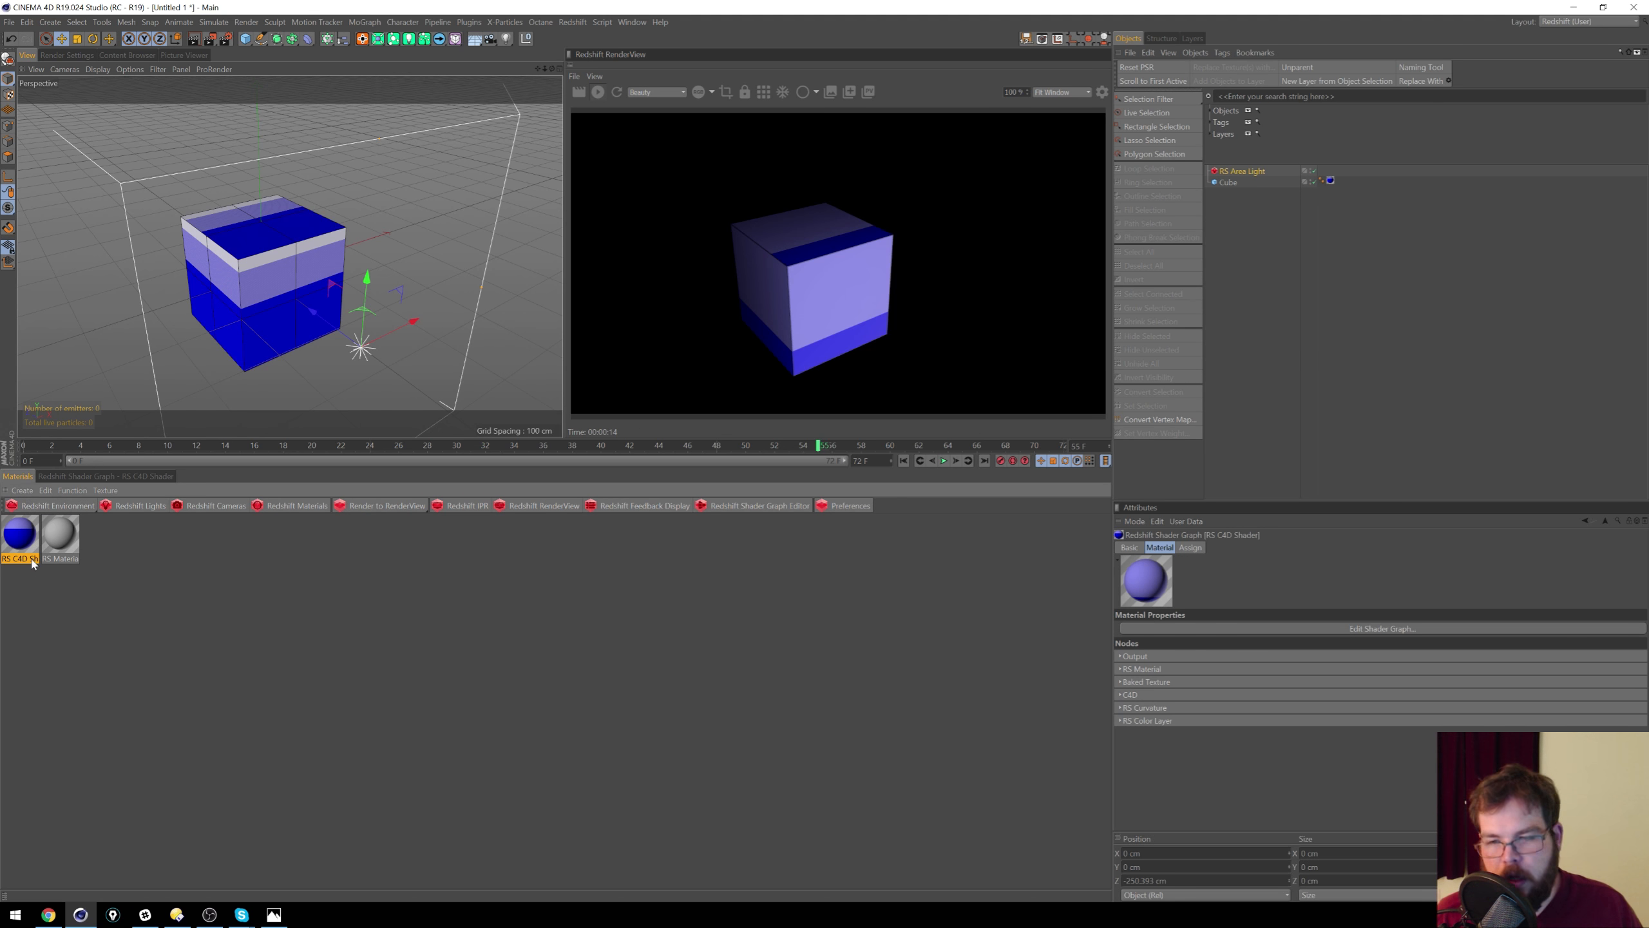
key("Delete")
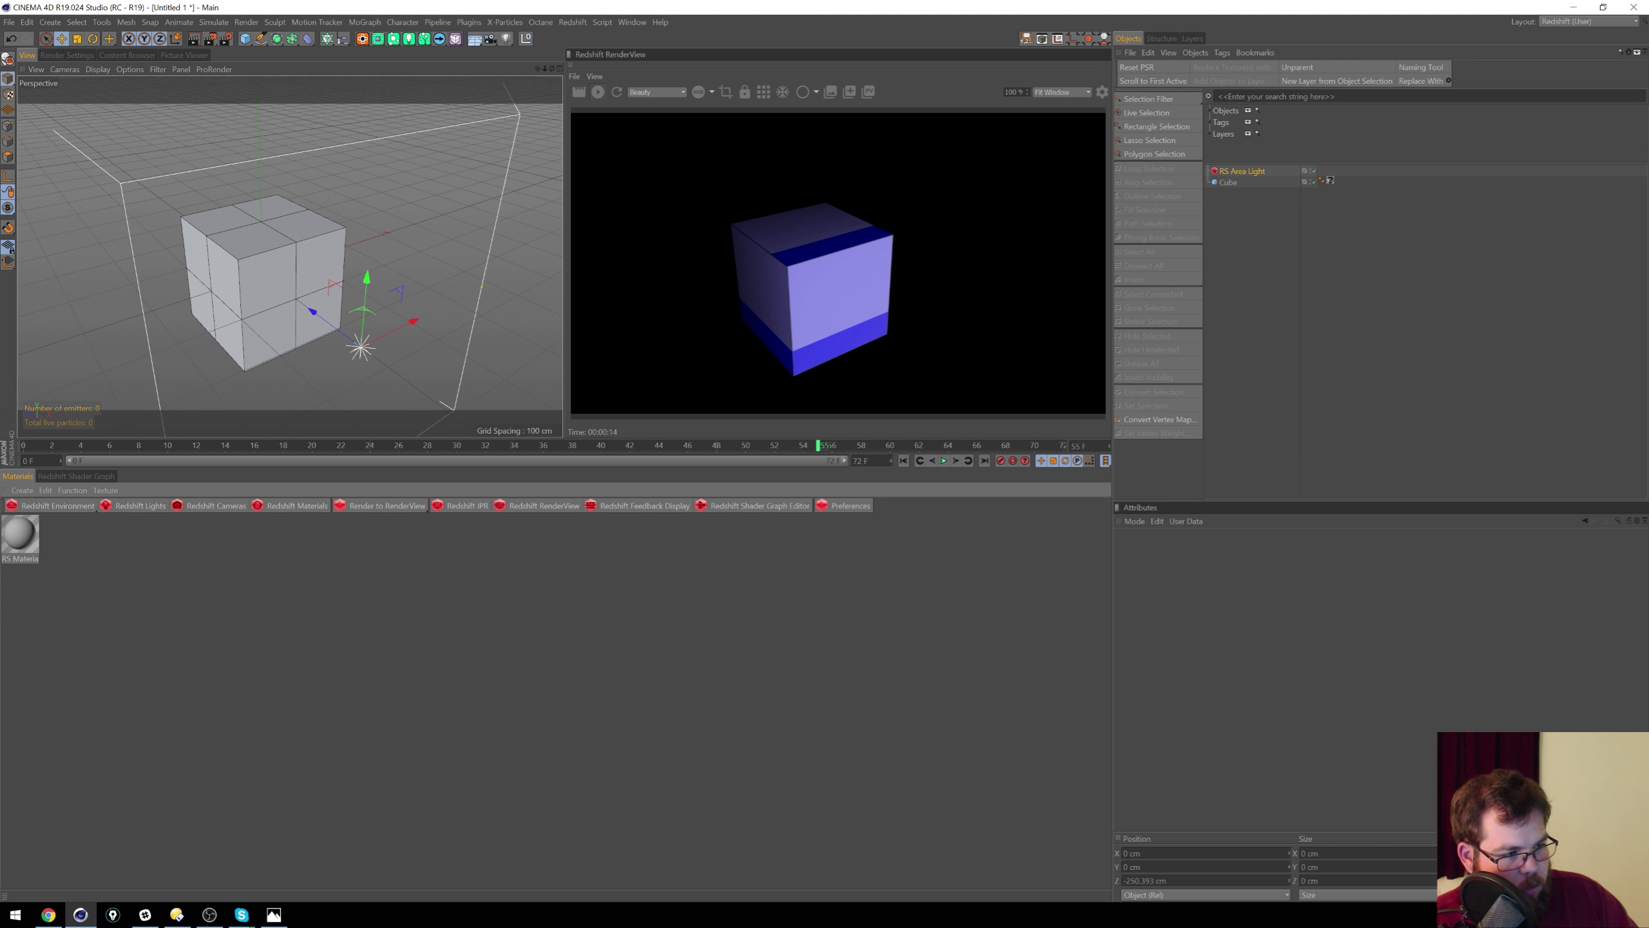
key("alt+Tab")
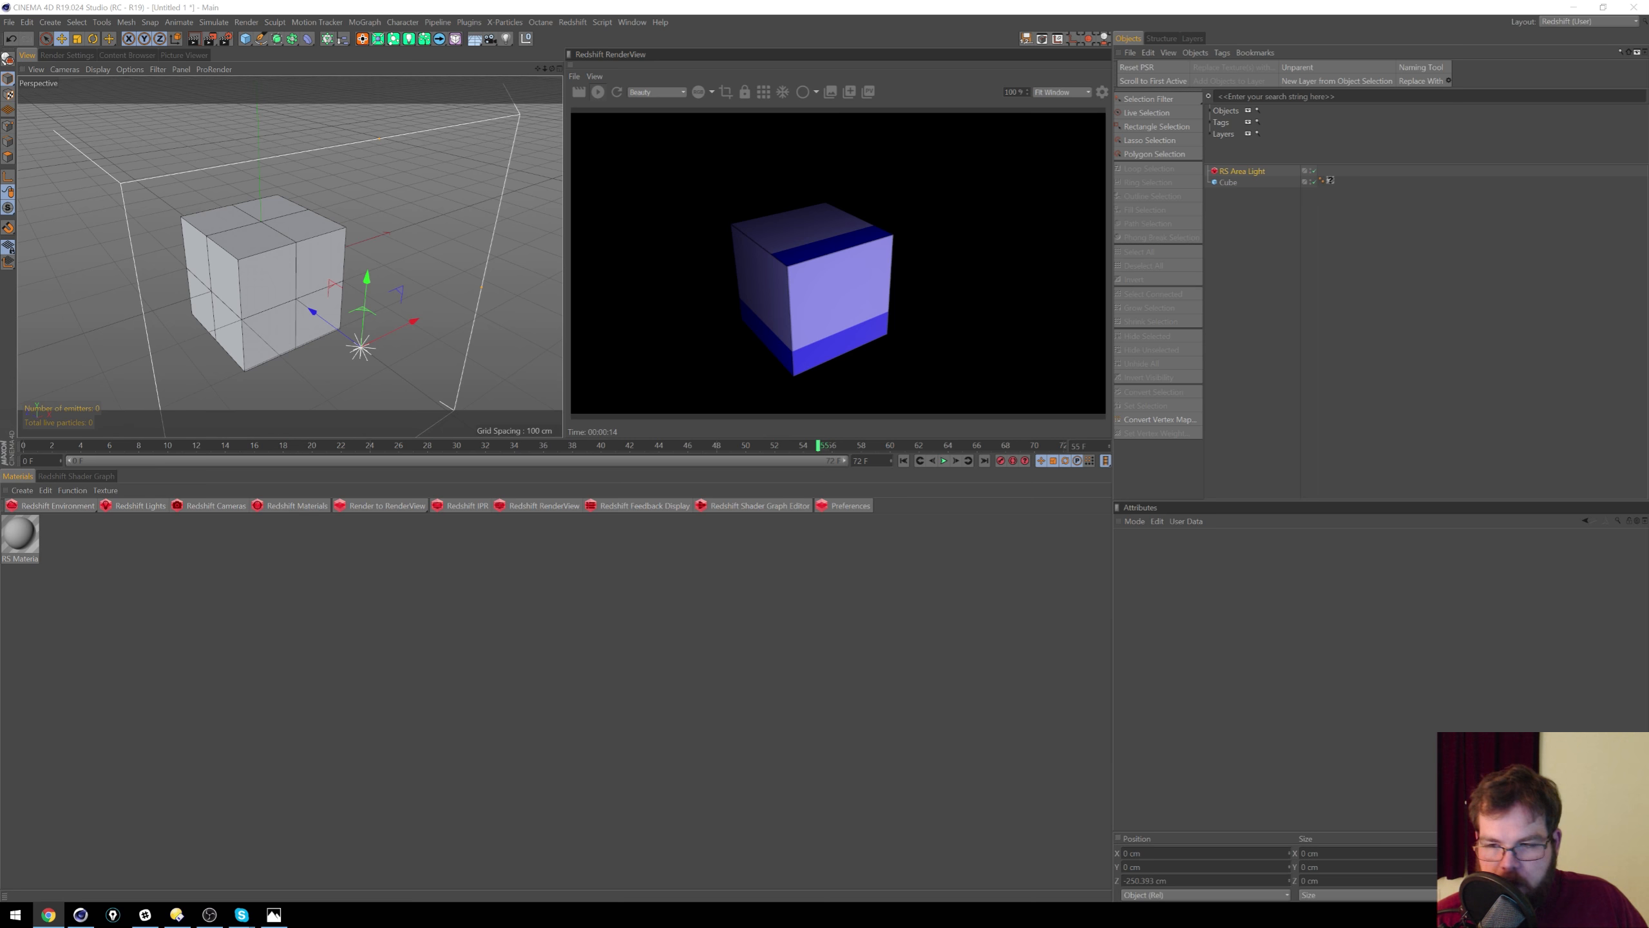
left_click(85, 590)
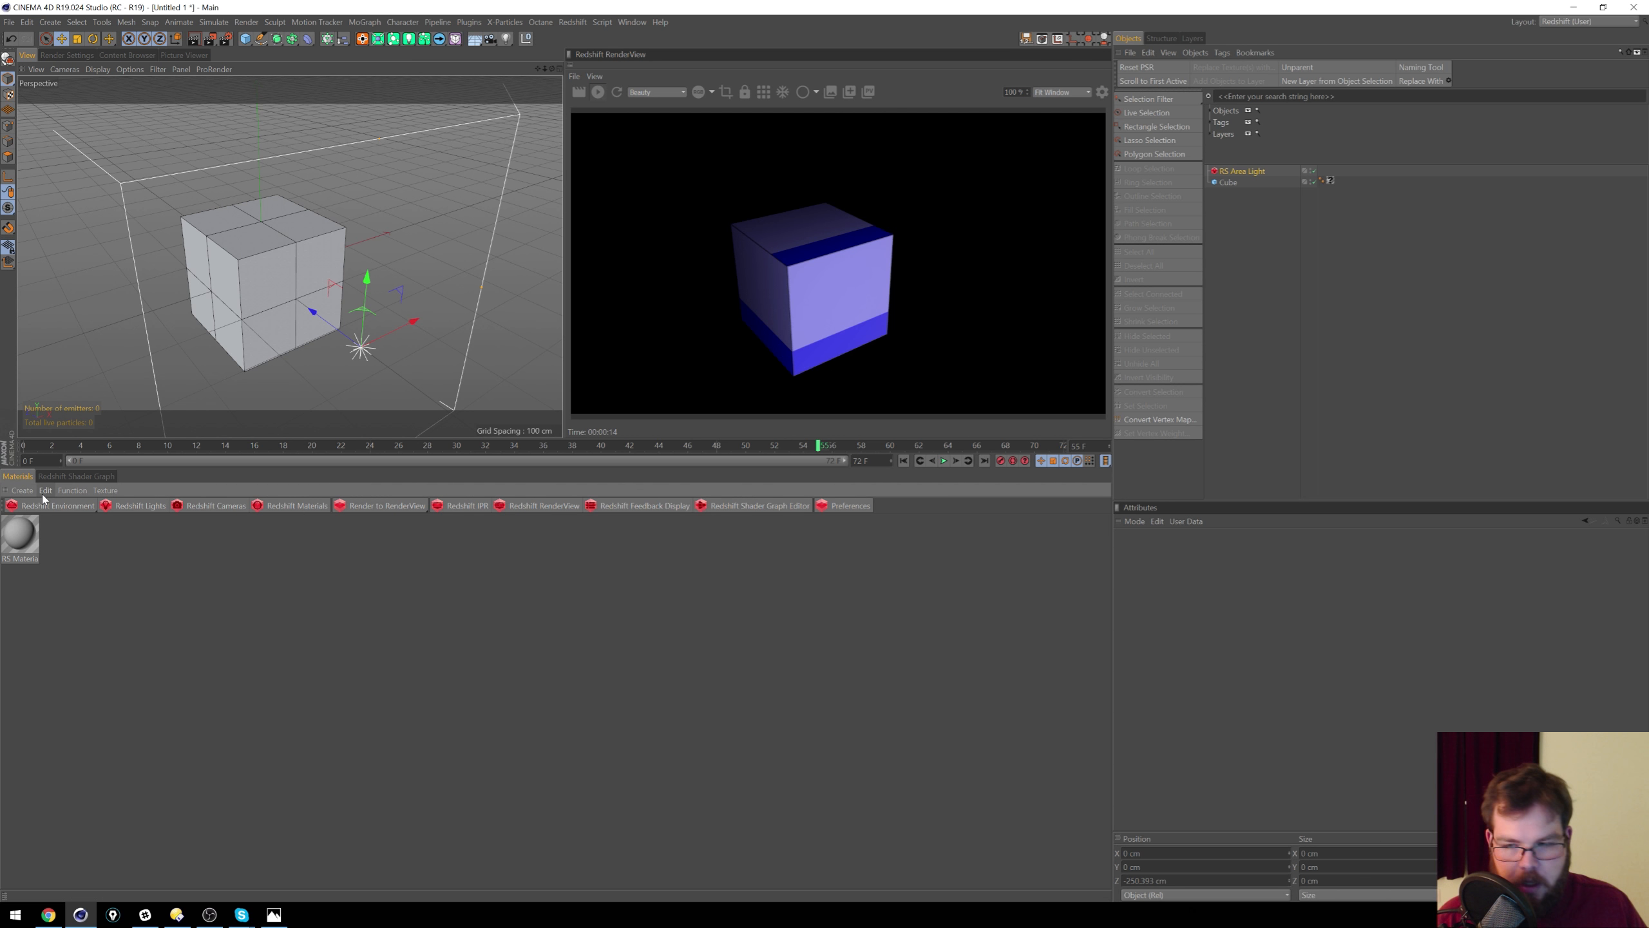
left_click(26, 537)
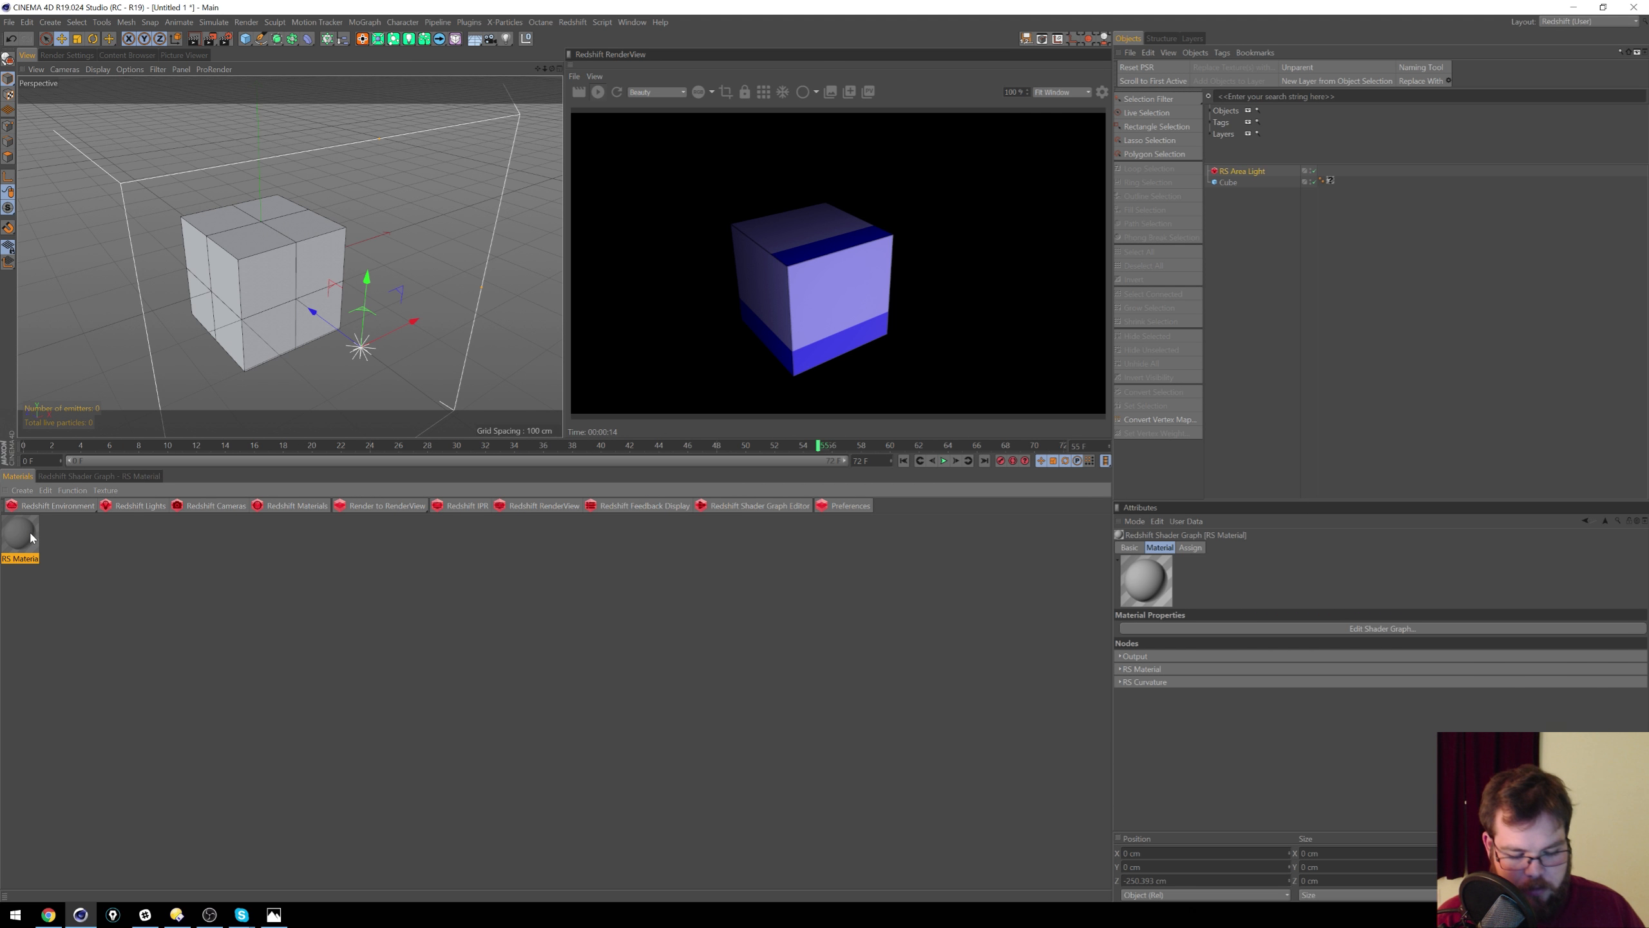
key("Delete")
Step: Make the viewport area taller and delete all objects to empty the scene
left_click_drag(459, 476, 461, 624)
key("ctrl+a")
key("Delete")
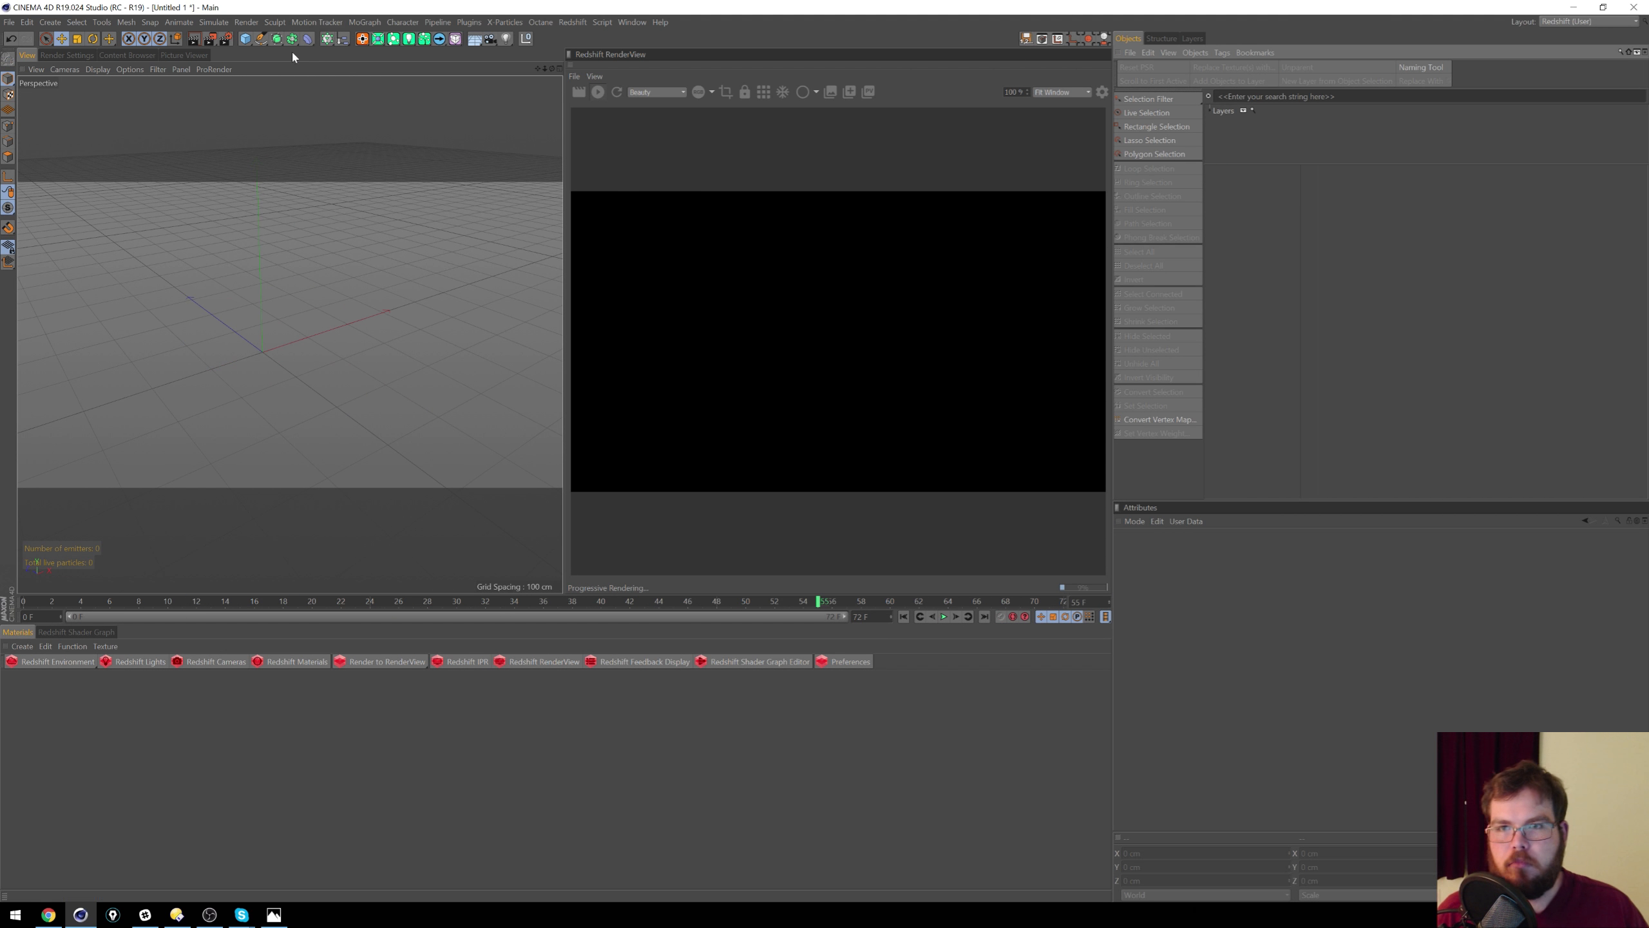
Step: Add a Helix spline and give it a Redshift Object tag
left_click(266, 23)
left_click(286, 5)
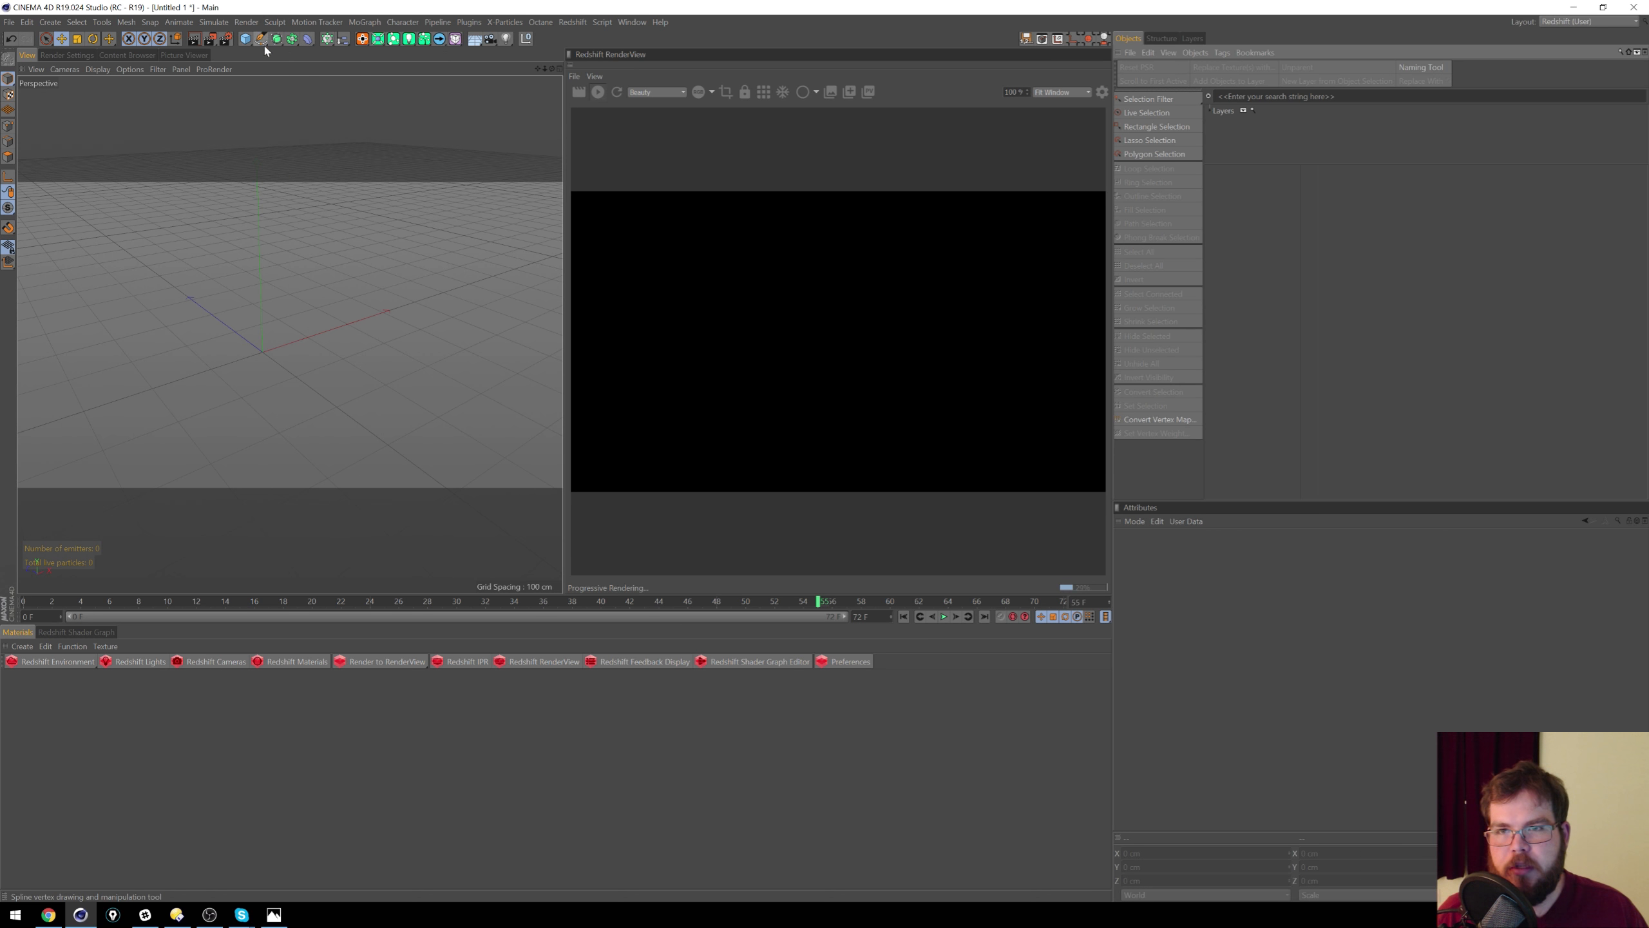
left_click(261, 40)
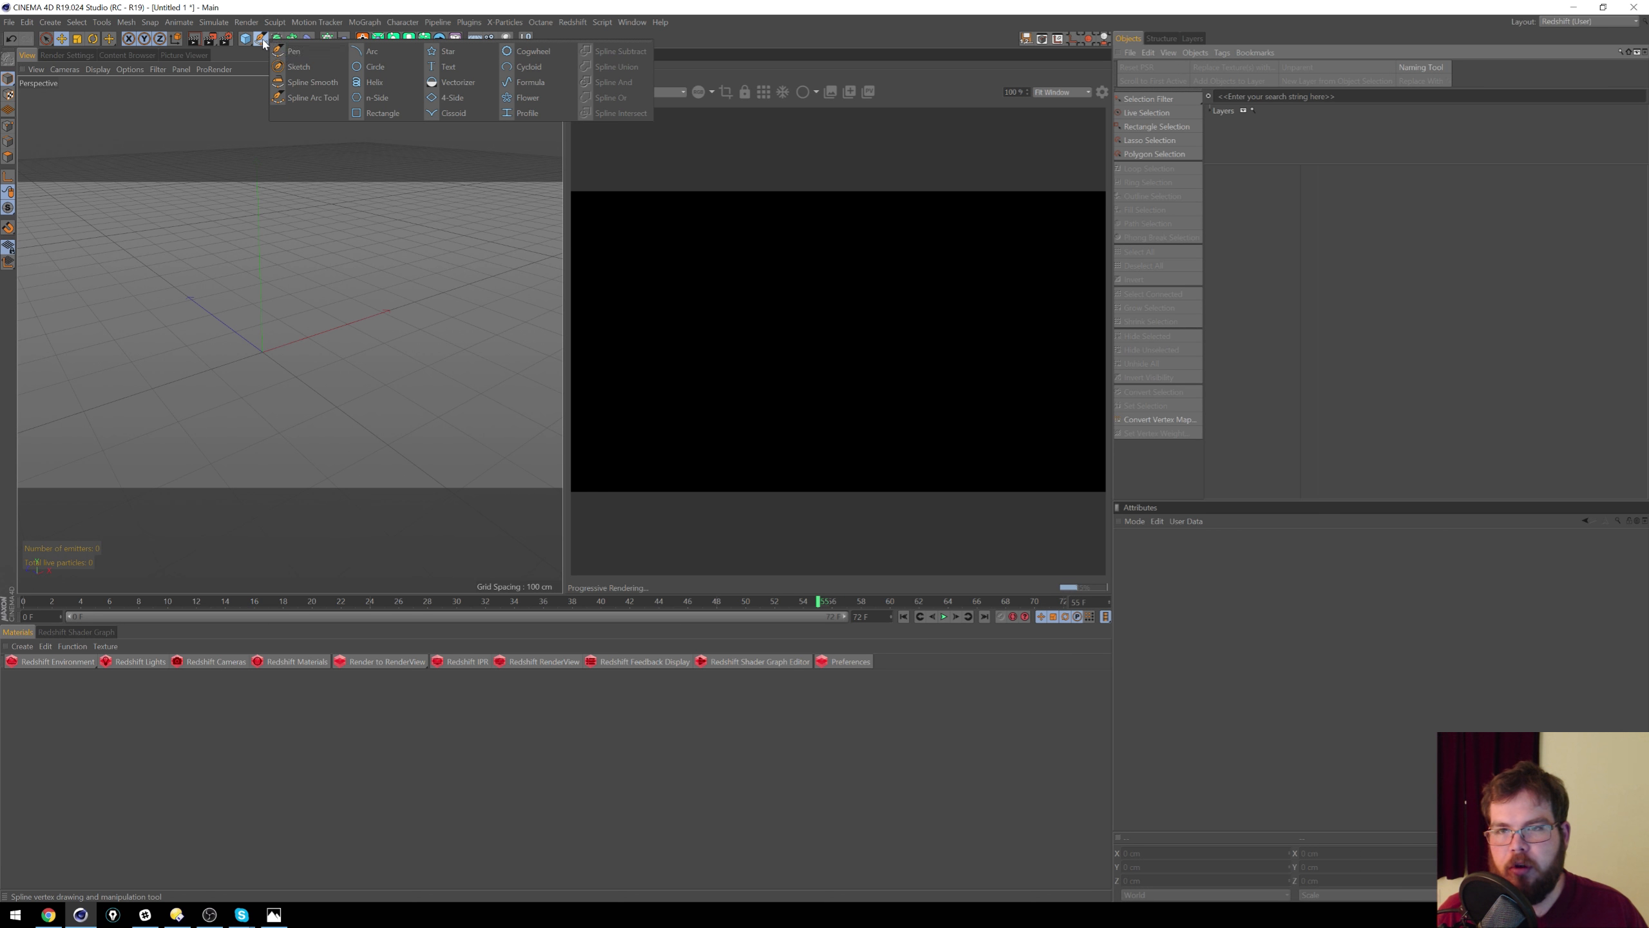
left_click(371, 82)
right_click(1231, 175)
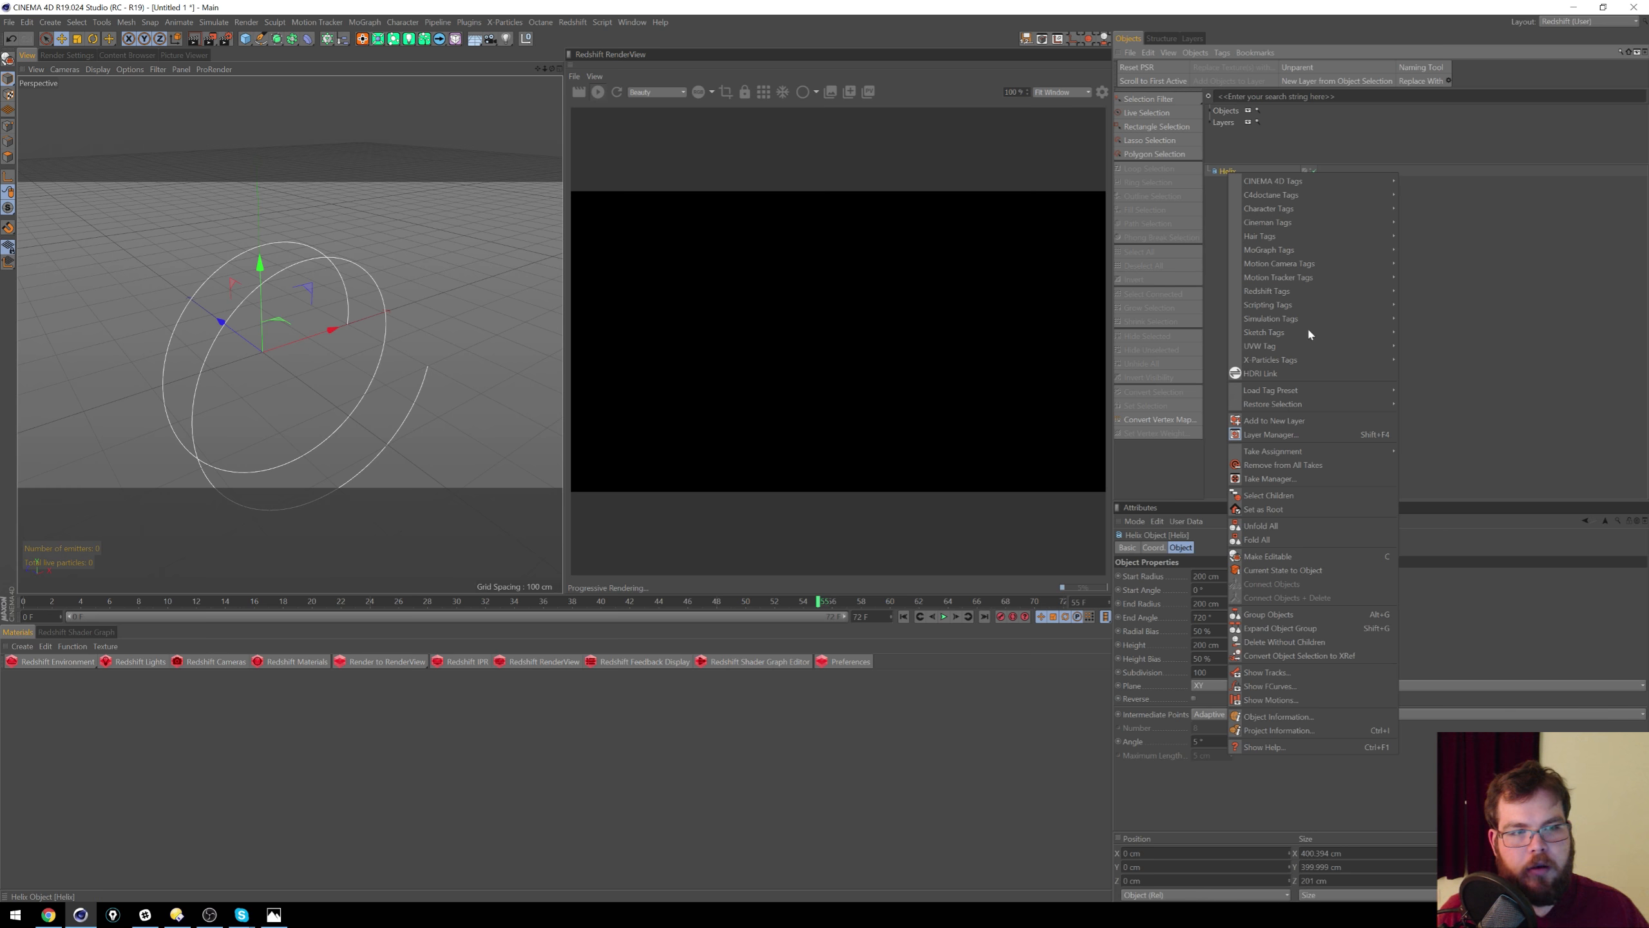
mouse_move(1332, 325)
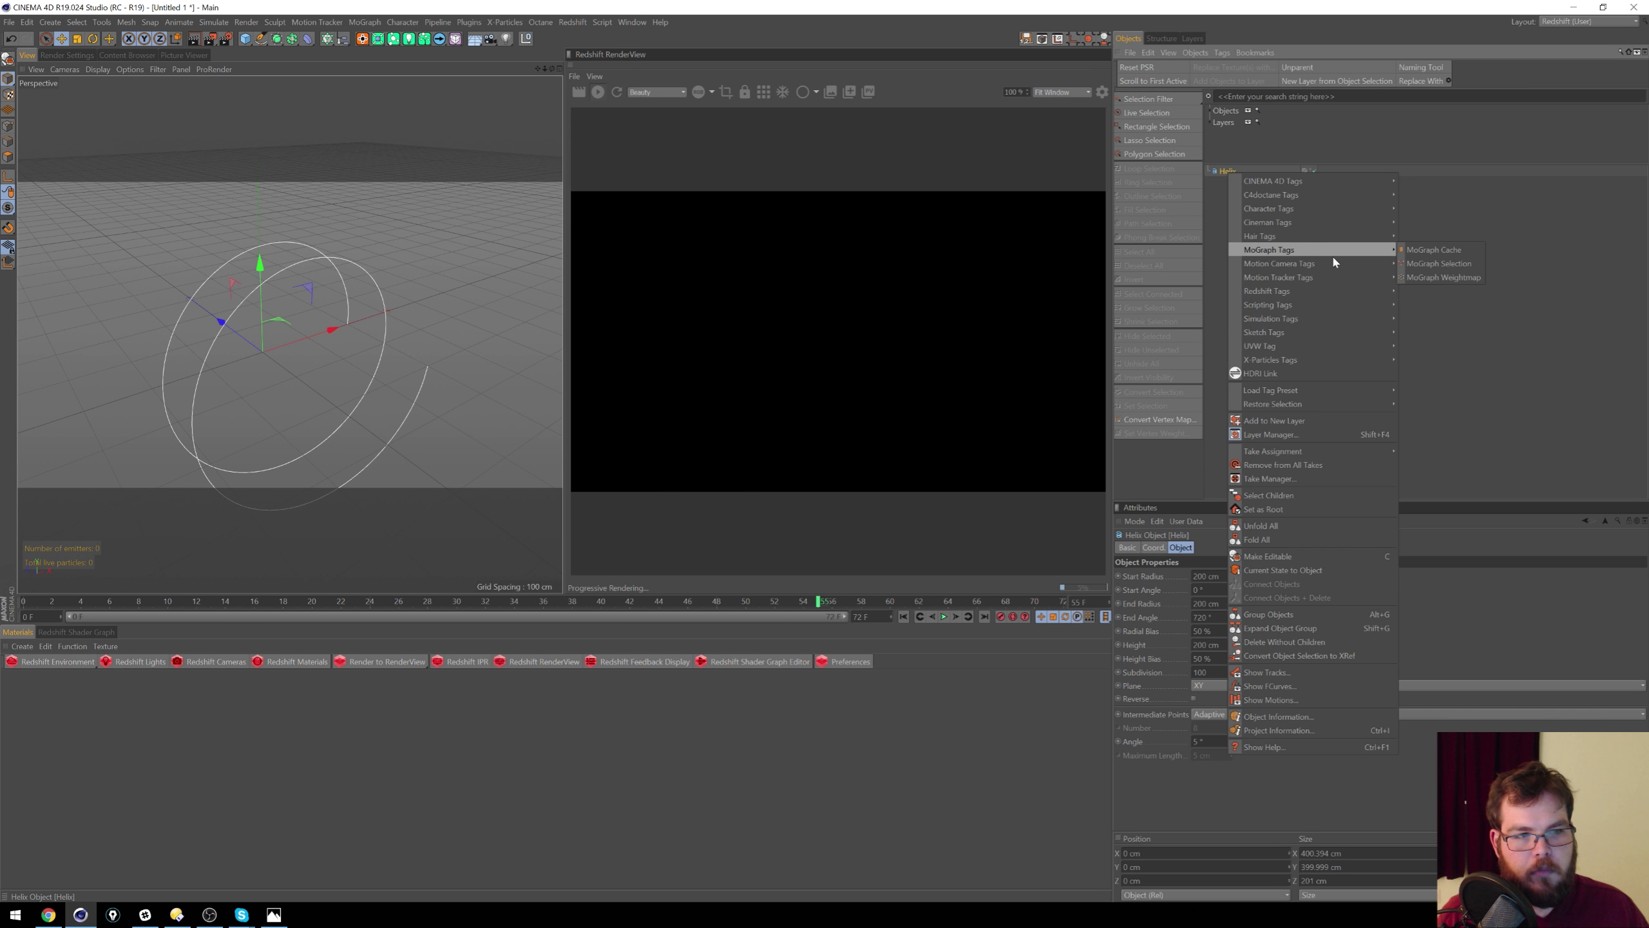
mouse_move(1341, 296)
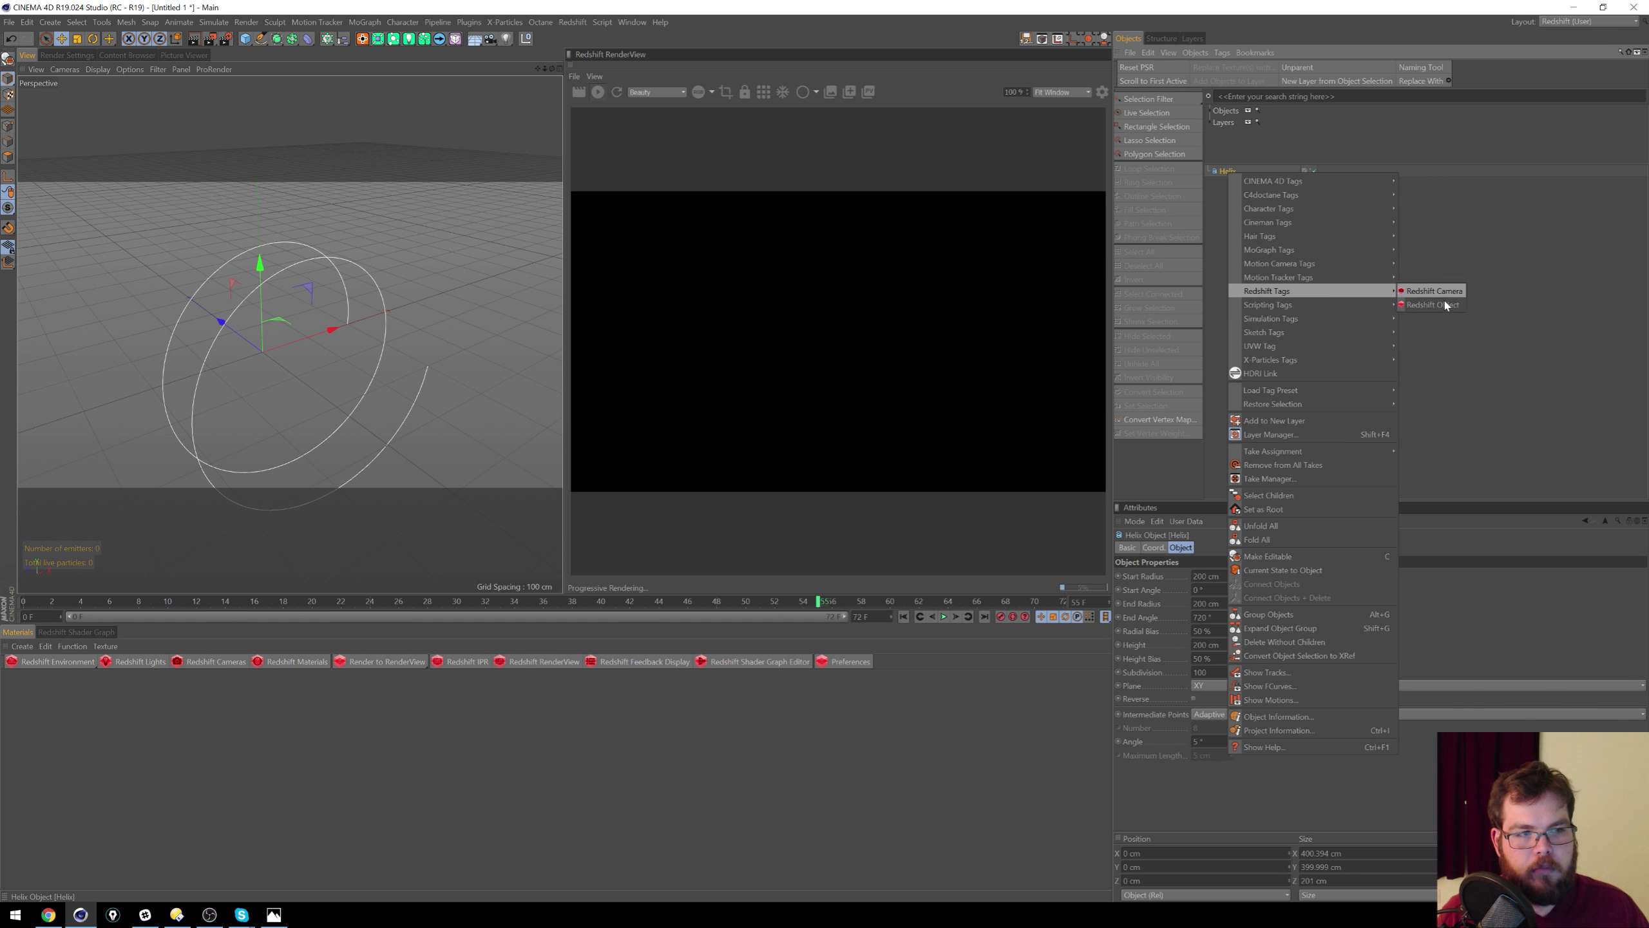
left_click(1438, 291)
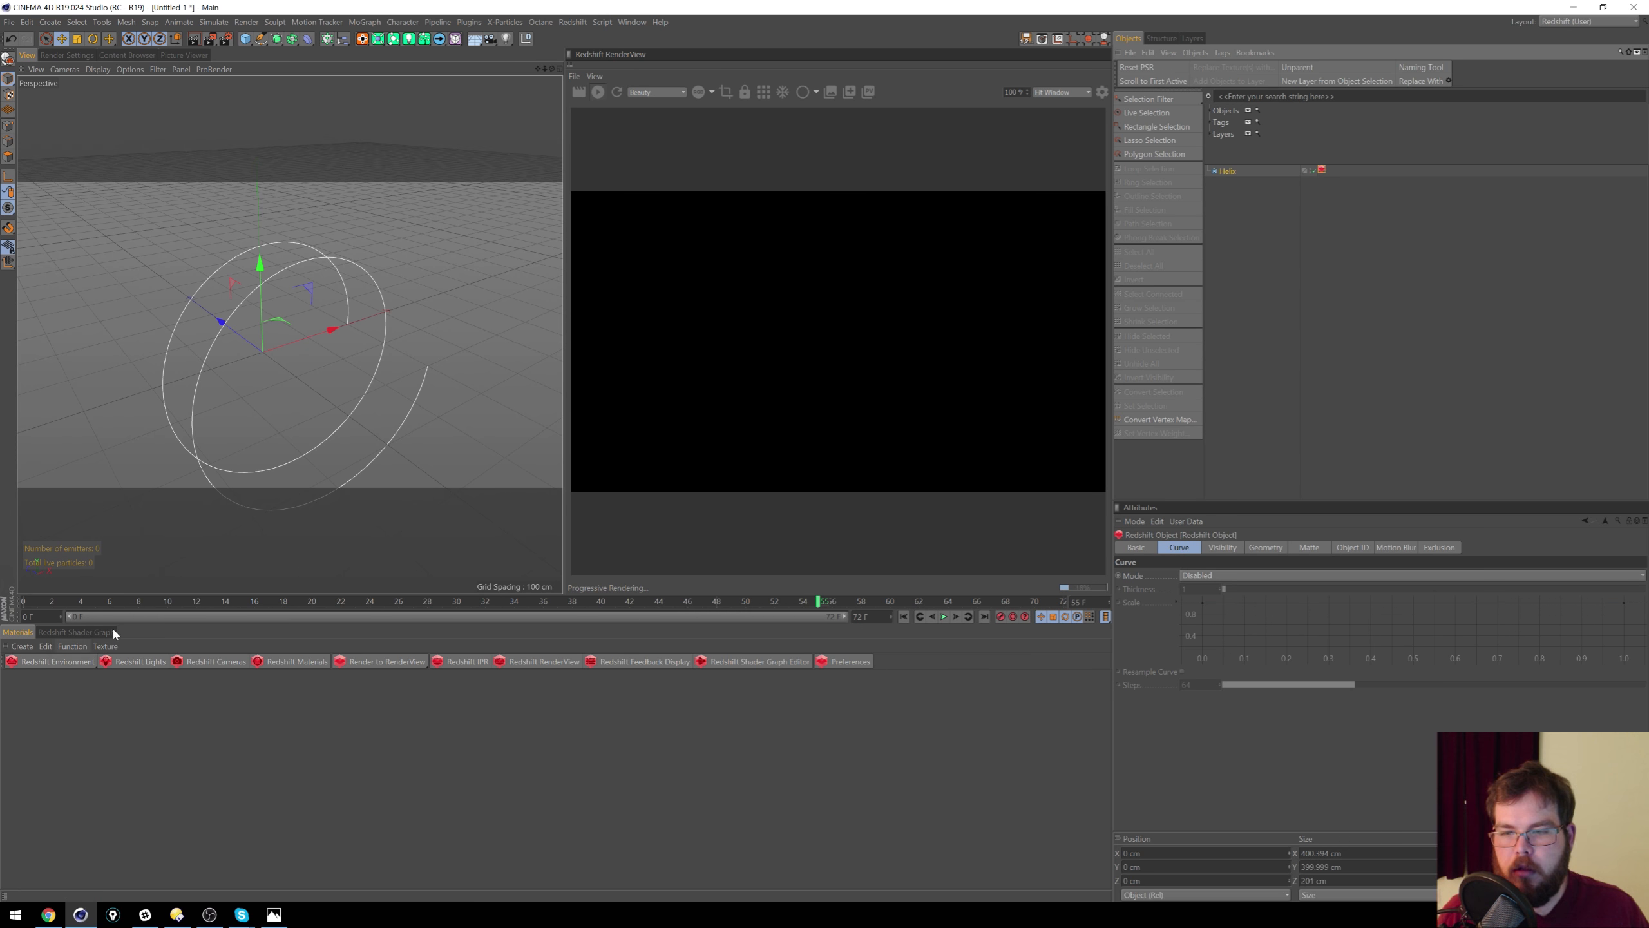
Step: Add a Redshift area light and move it to about -407 cm on Z, in front of the helix
left_click(132, 663)
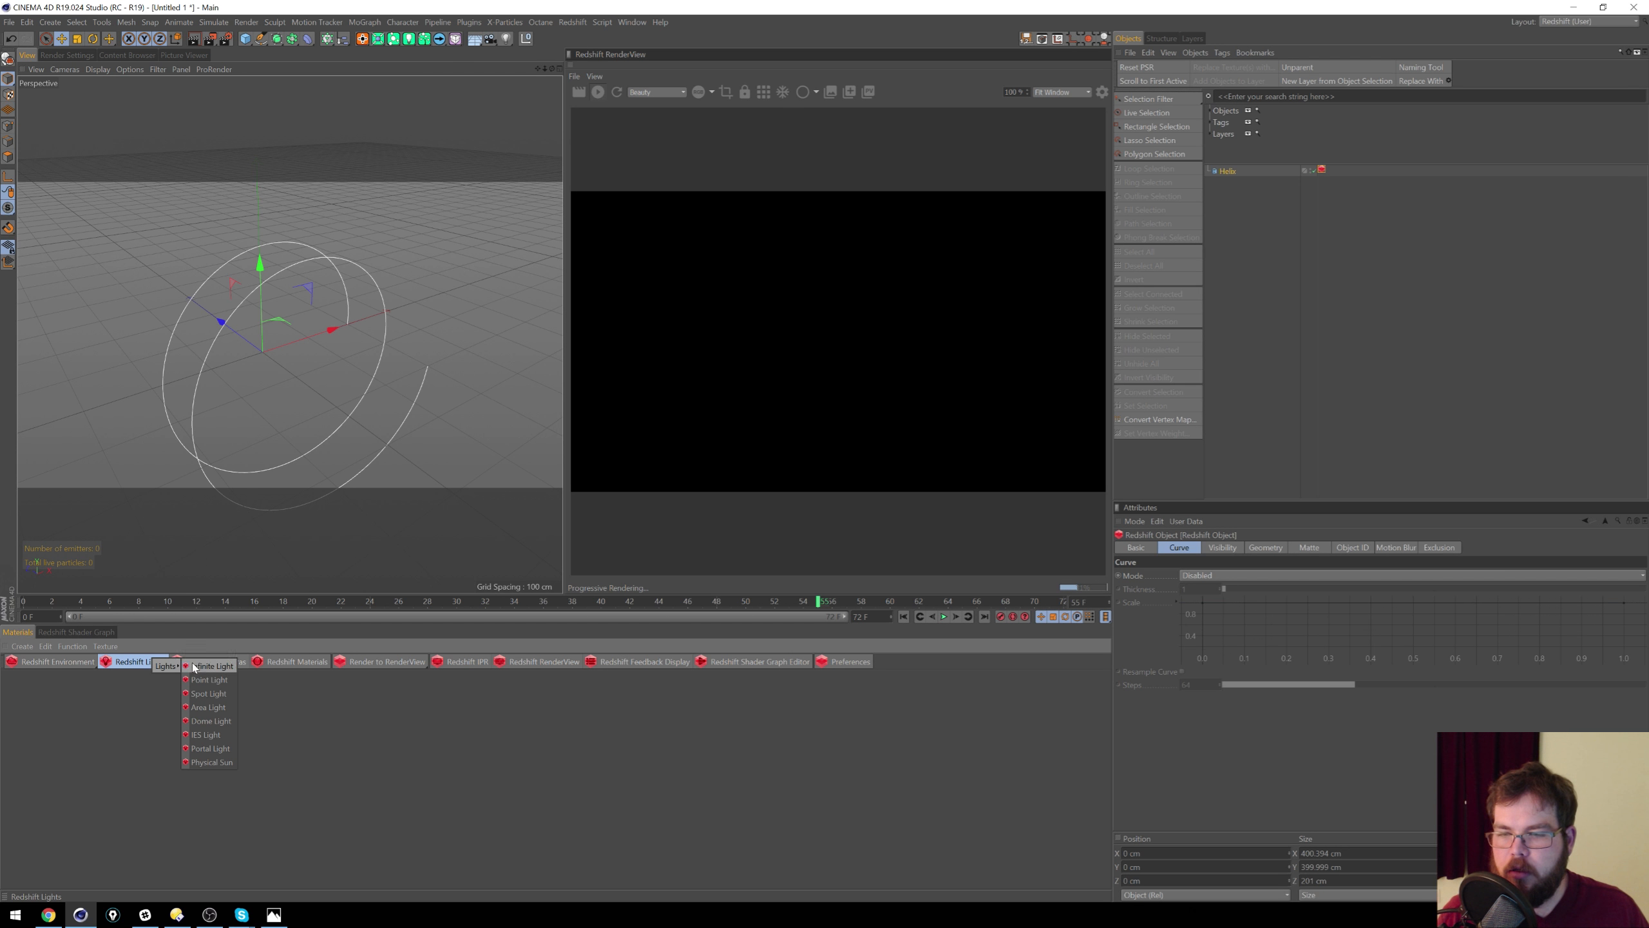
left_click(208, 680)
key("e")
left_click_drag(223, 322, 526, 250)
Step: In the helix's Redshift Object tag, set the curve mode to Hair Strands and the thickness to about 29
left_click(1227, 183)
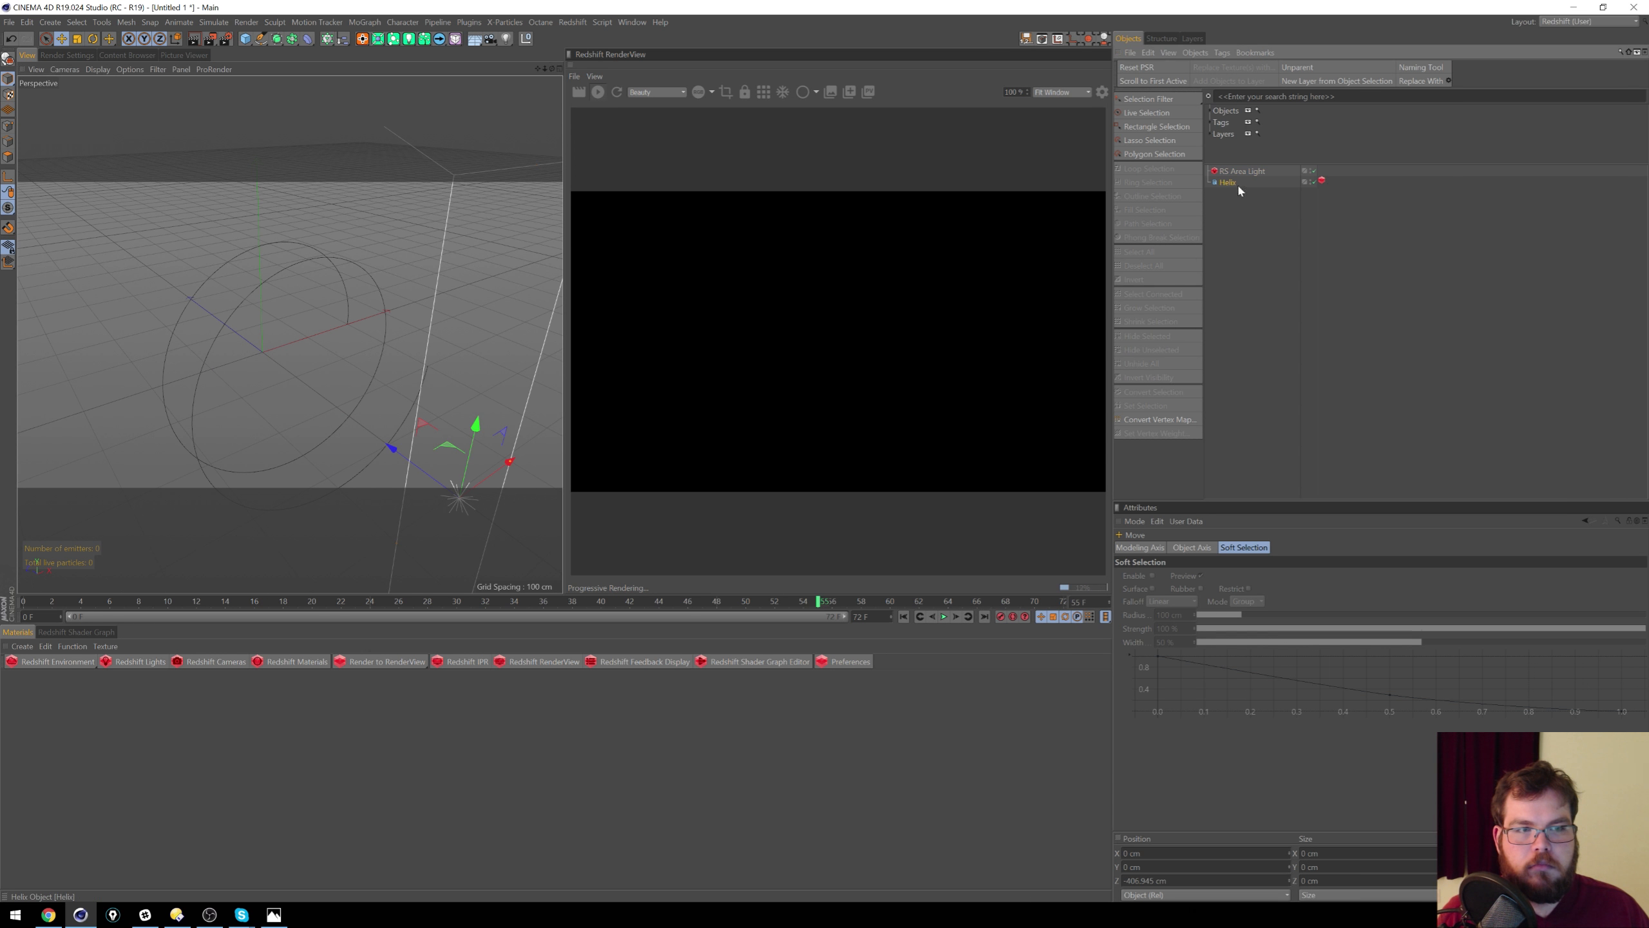
left_click(1321, 181)
left_click(1242, 575)
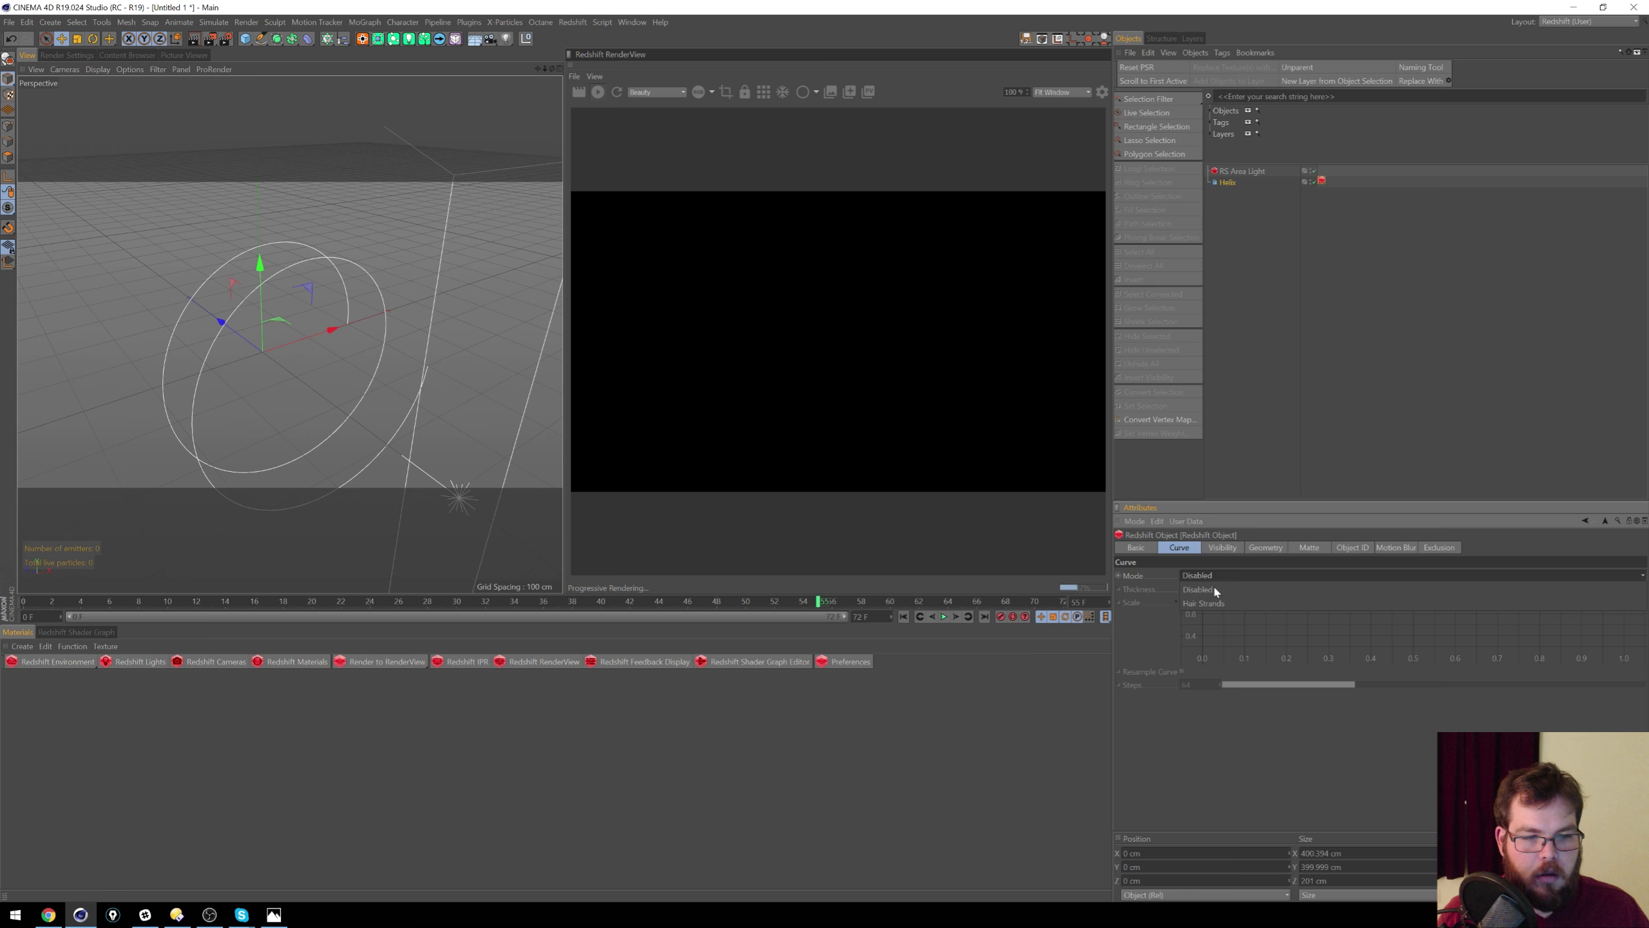
left_click(1262, 589)
left_click_drag(1245, 589, 1392, 588)
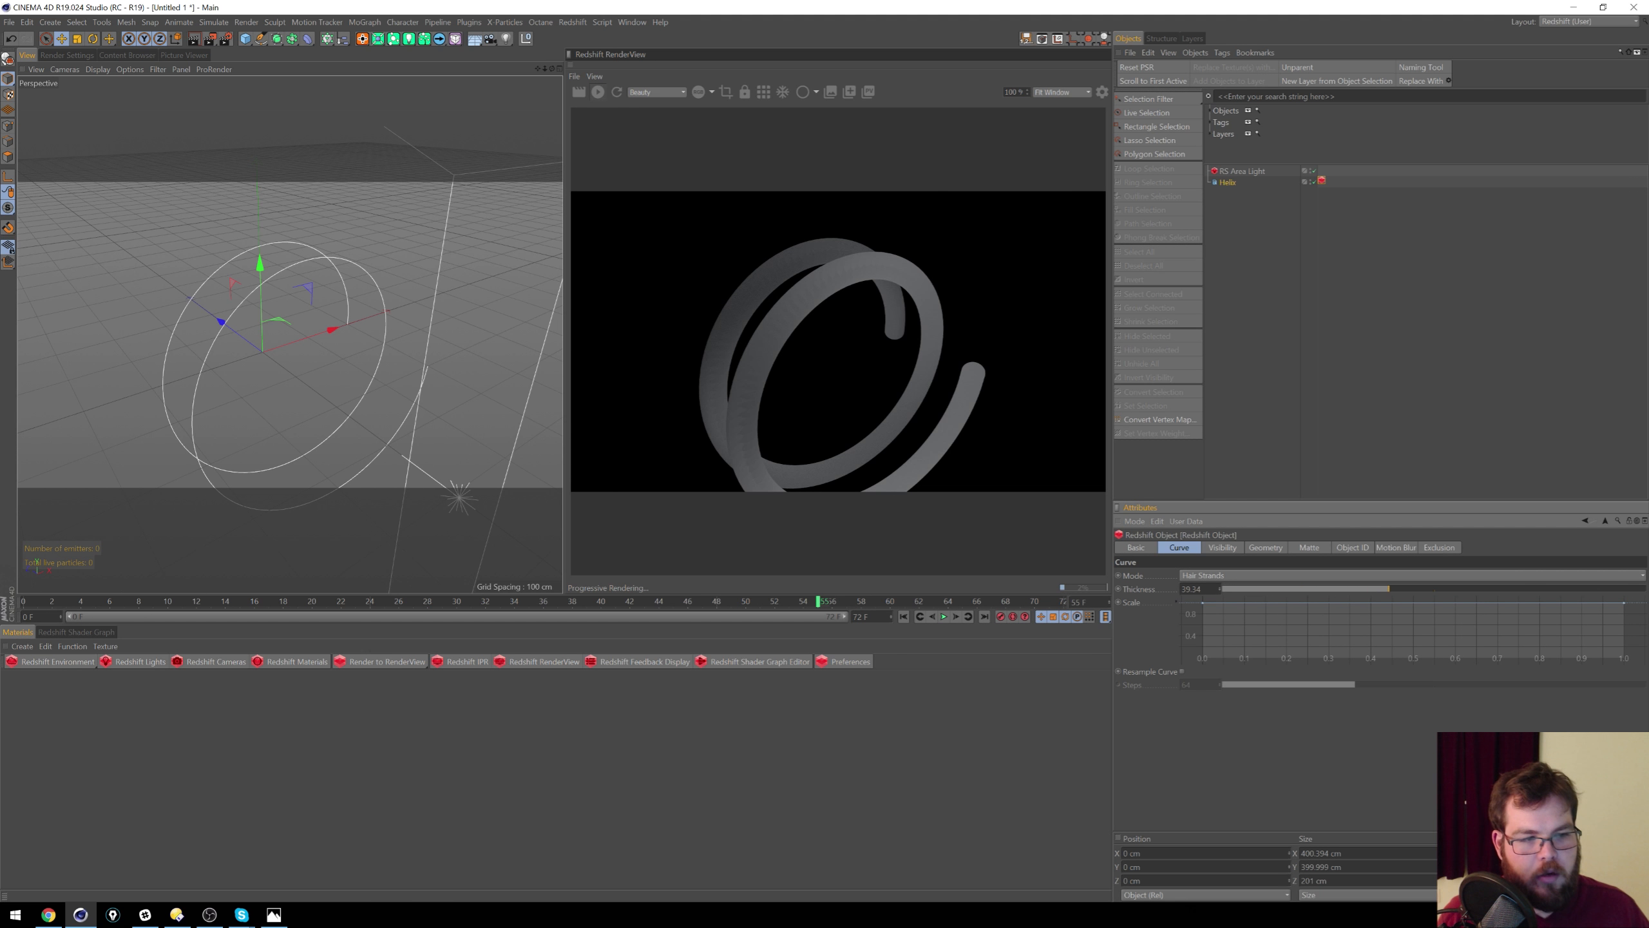
Step: Lower the start of the tag's Scale curve to 0 so the strand tapers along the helix
left_click_drag(1204, 602, 1188, 679)
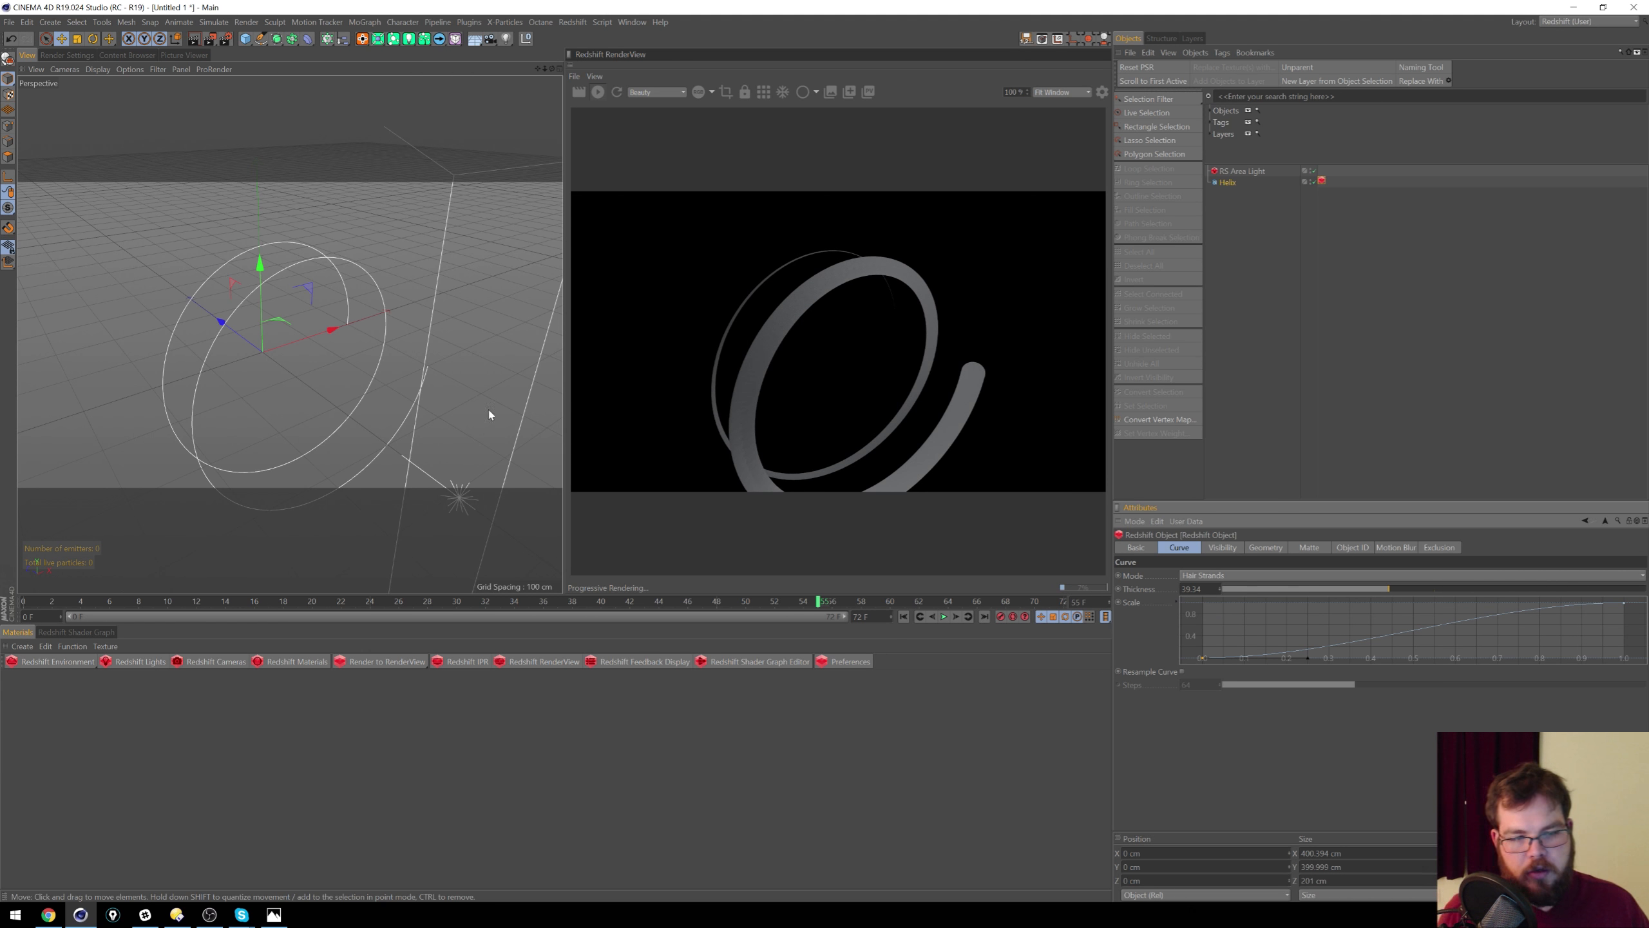
scroll(489, 412, "down", 5)
left_click_drag(240, 421, 313, 346, "alt")
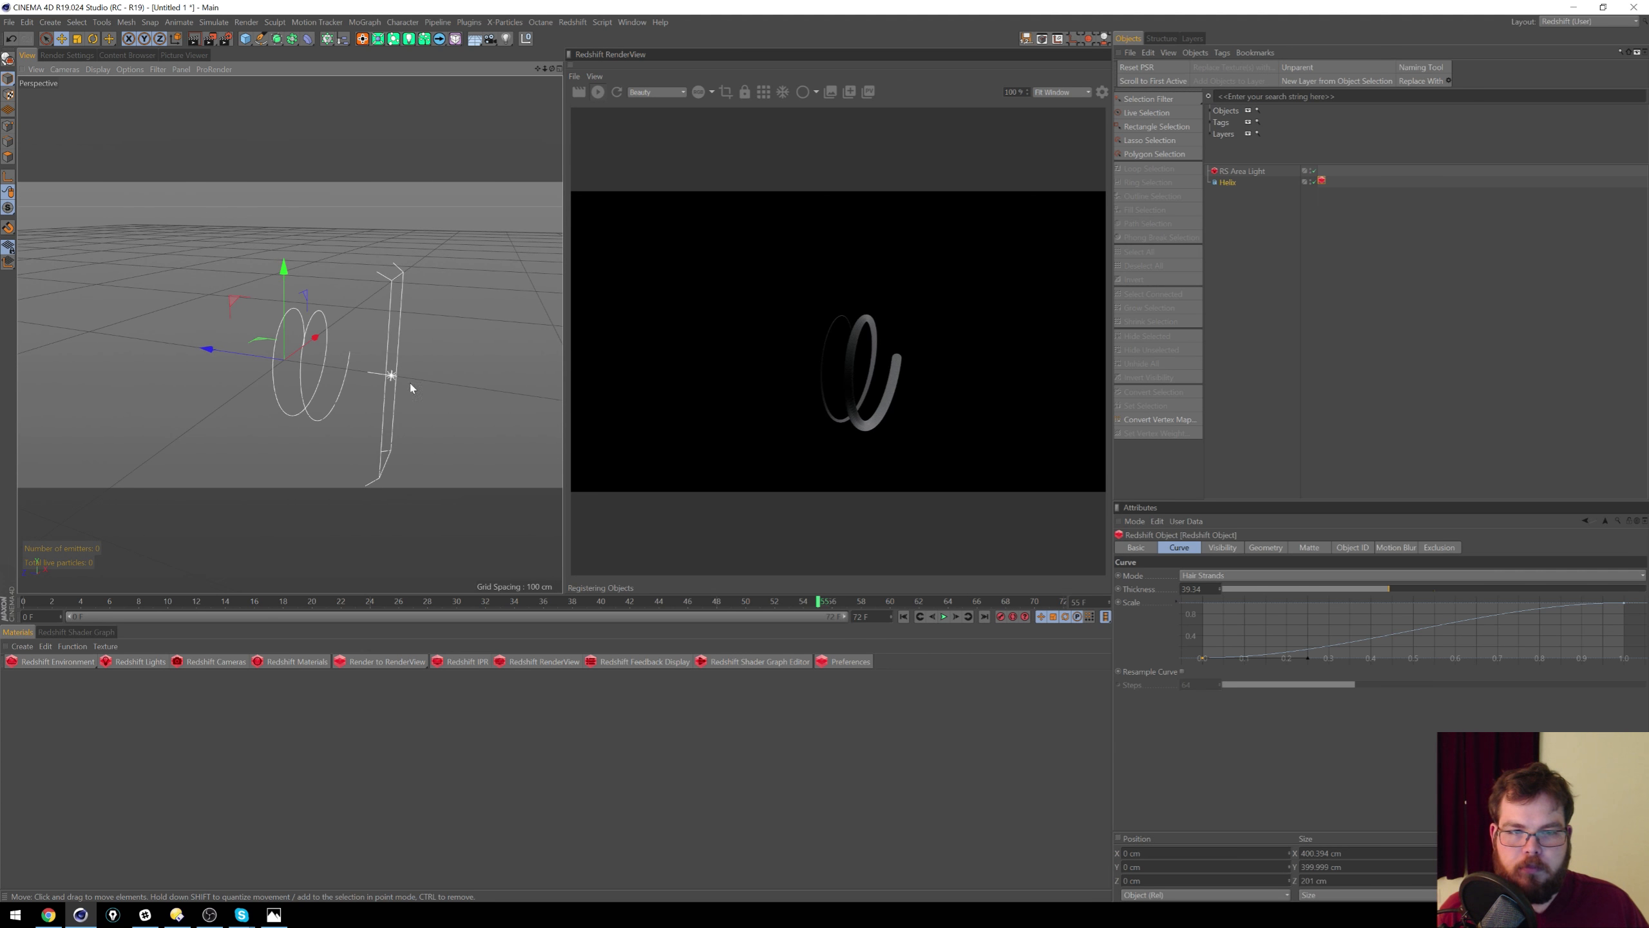
Step: Create a new Redshift Material and apply it to the helix
left_click(1219, 184)
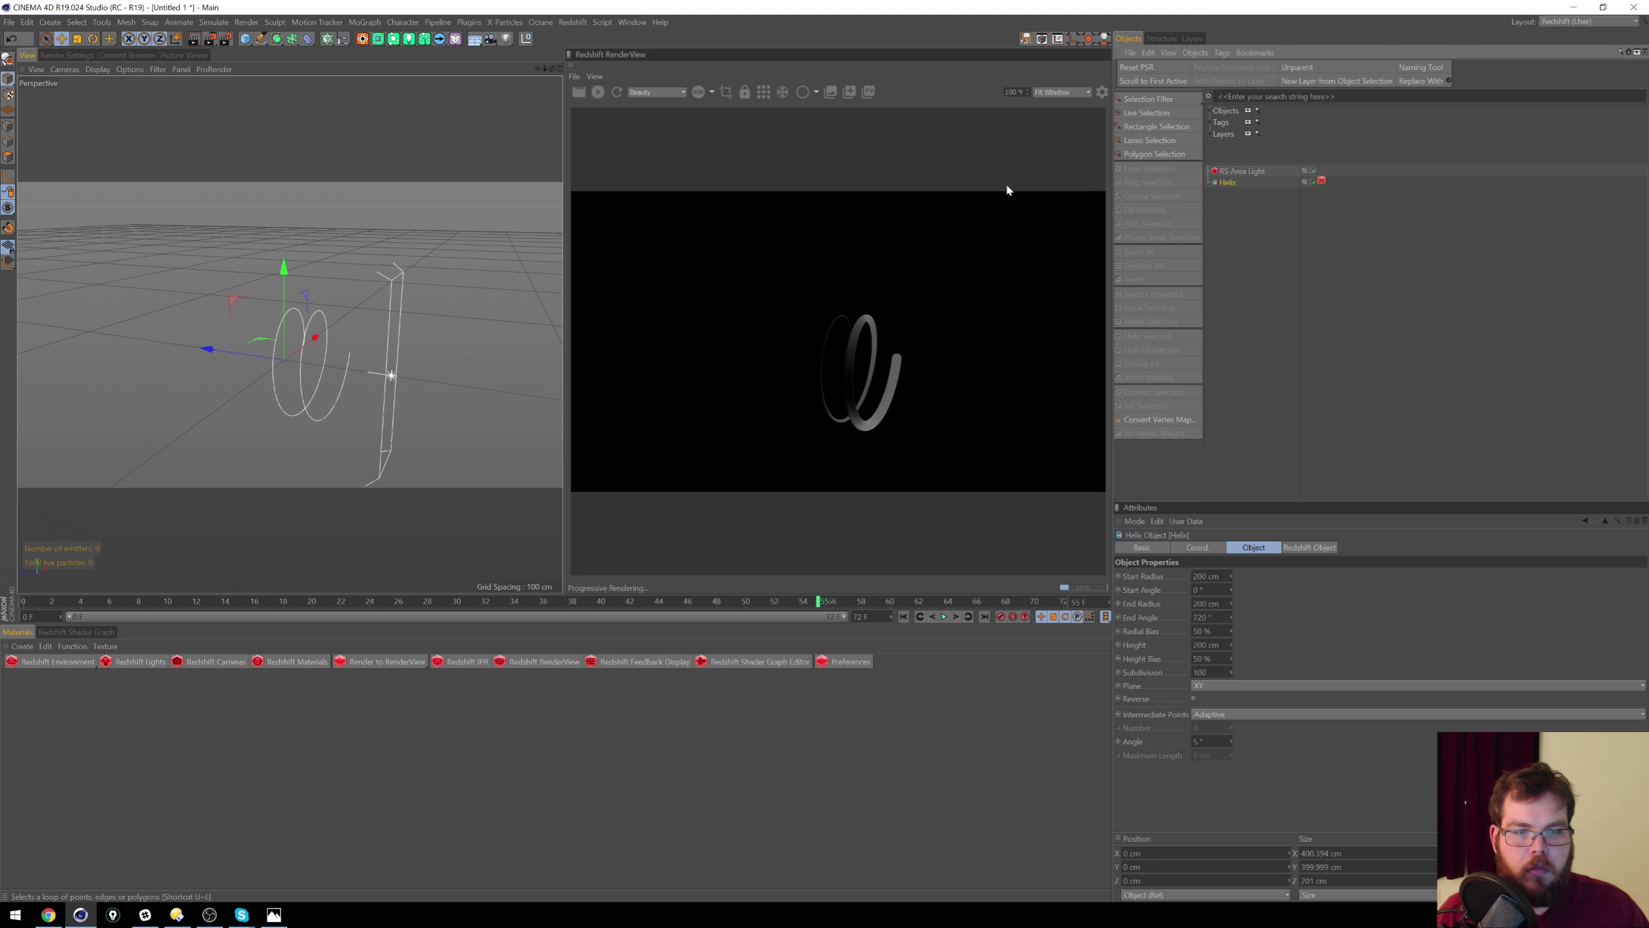
left_click(231, 666)
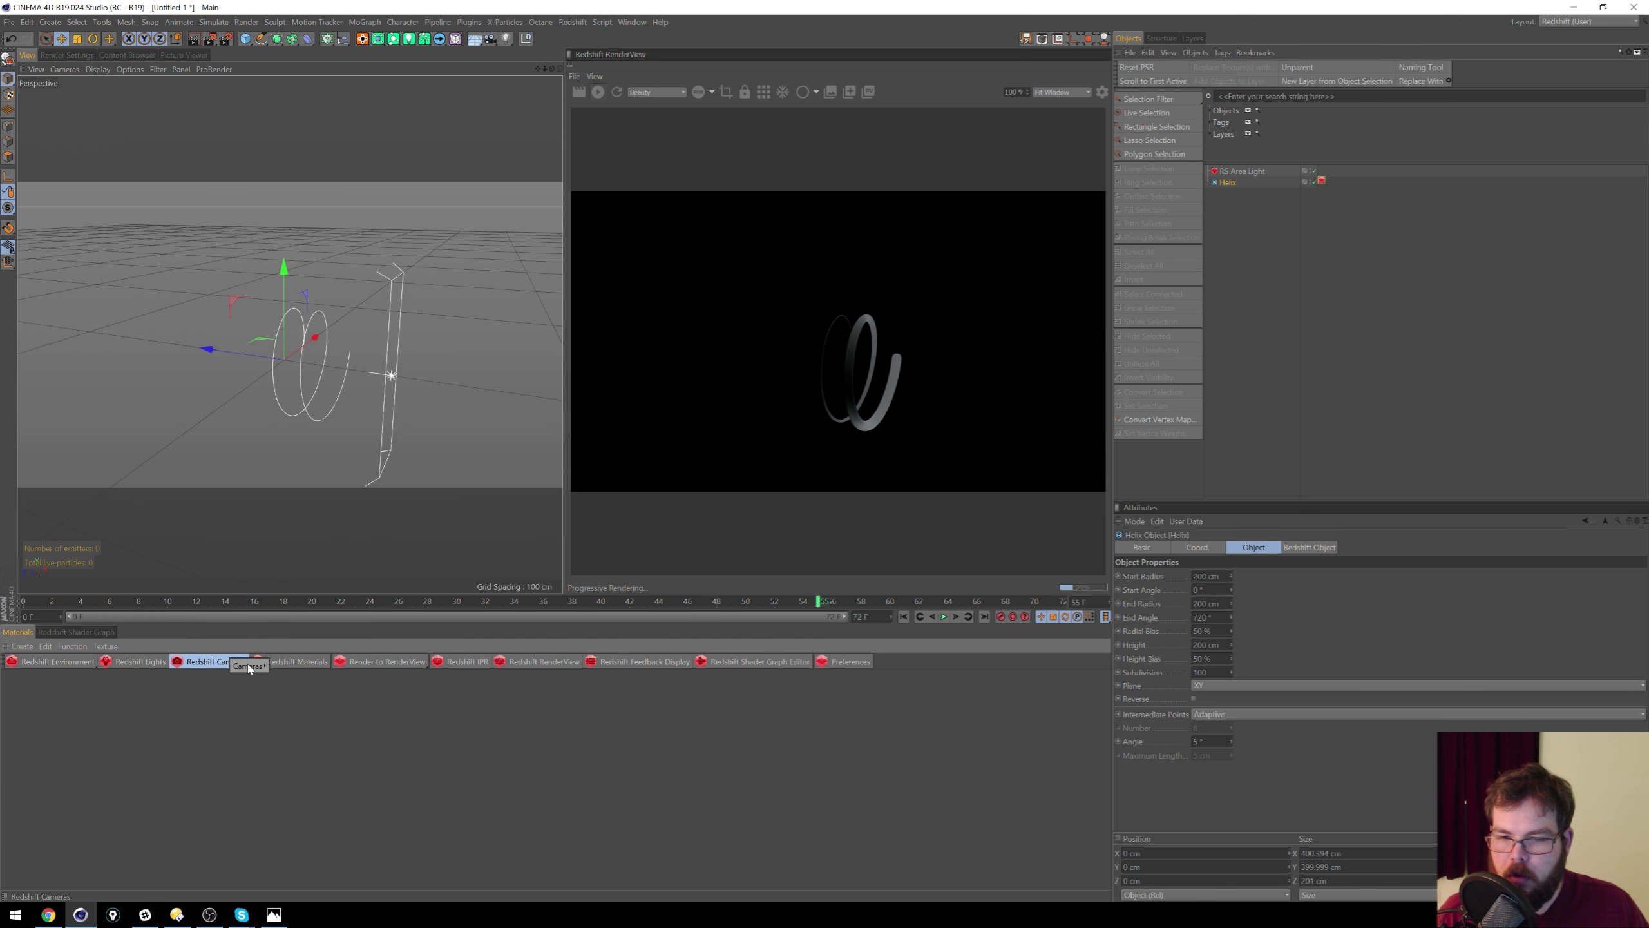
left_click(250, 611)
left_click(310, 664)
mouse_move(332, 669)
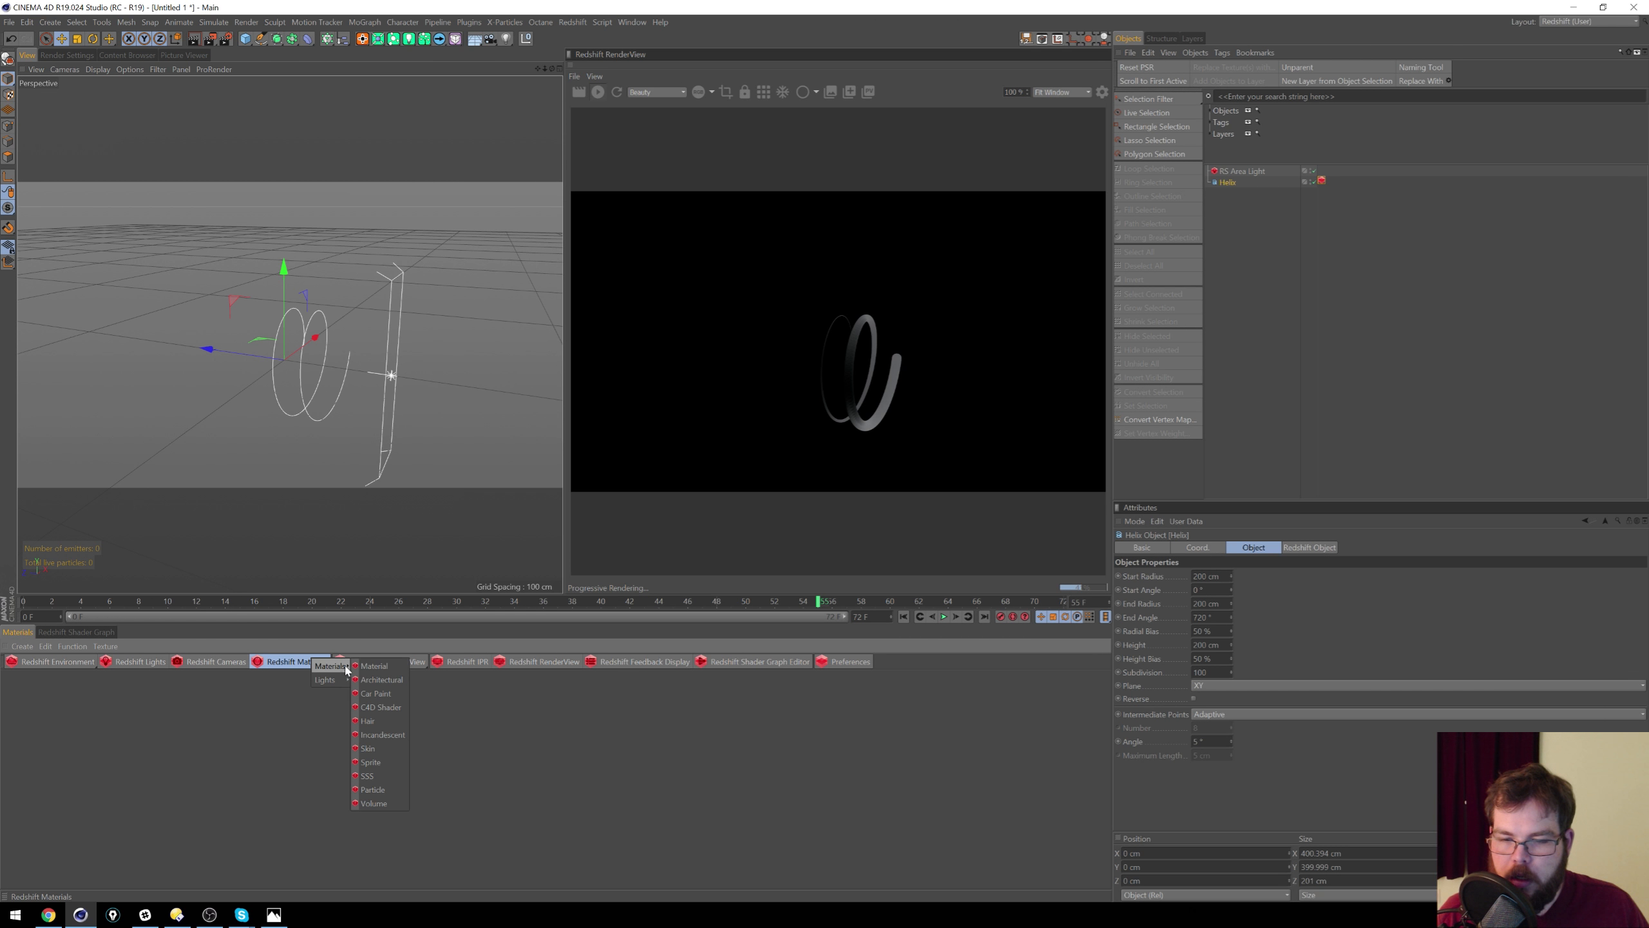
left_click(388, 668)
left_click_drag(737, 542, 1234, 181)
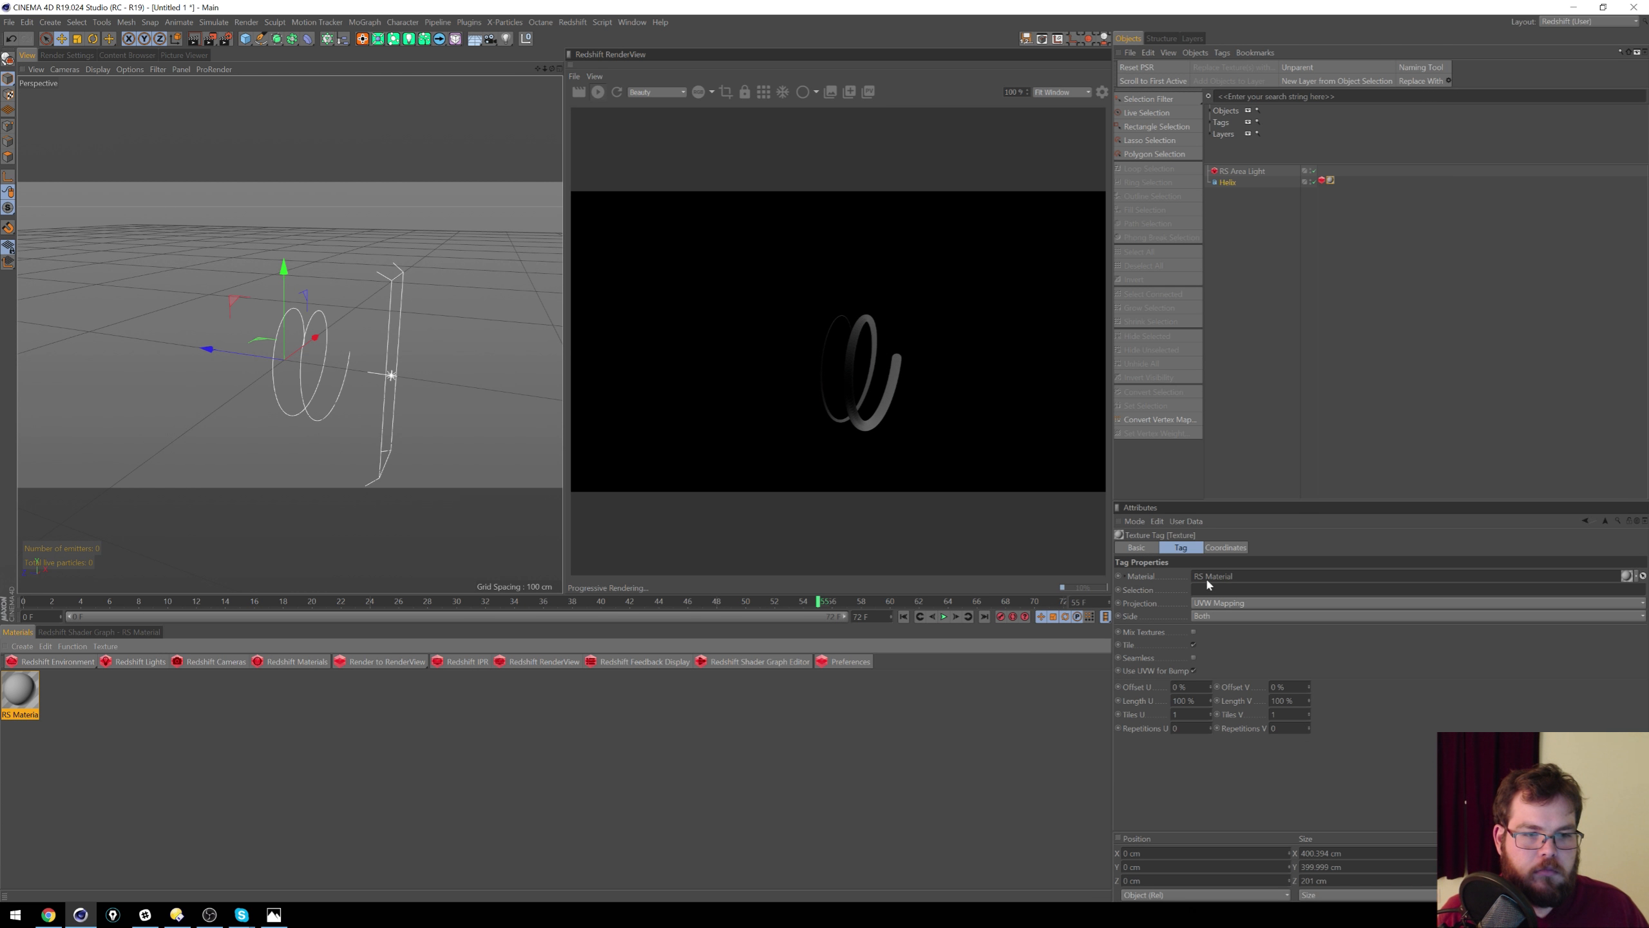
Step: Try the Paper preset on the RS Material, set the preset to Lead, and close the material editor
double_click(32, 690)
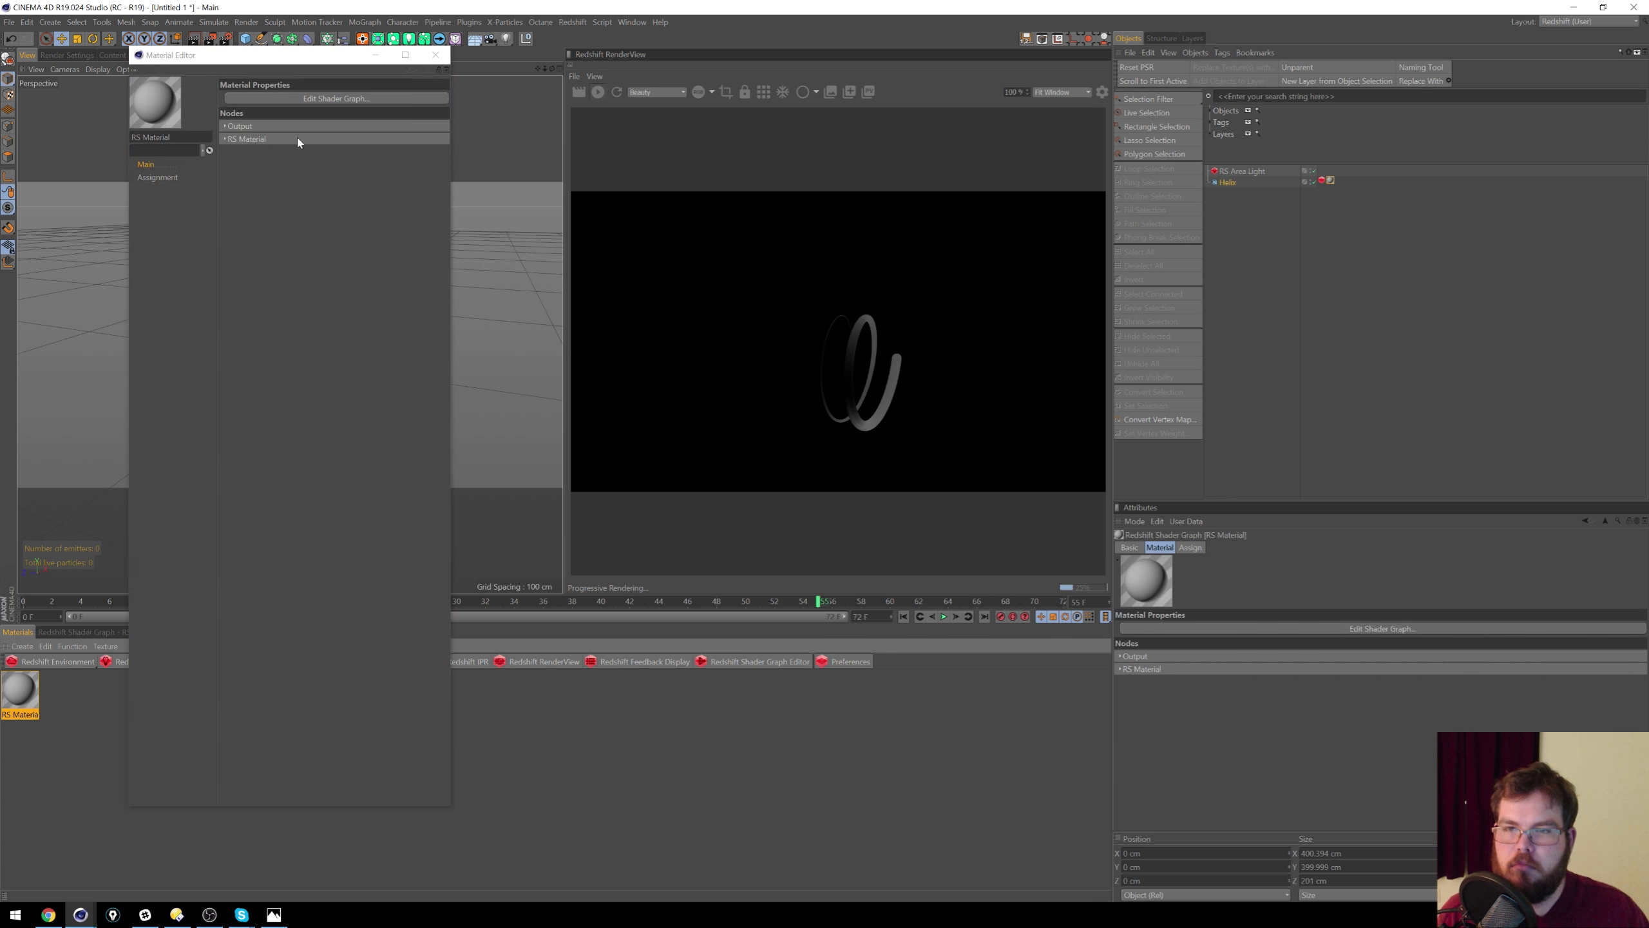
left_click(226, 139)
left_click(297, 192)
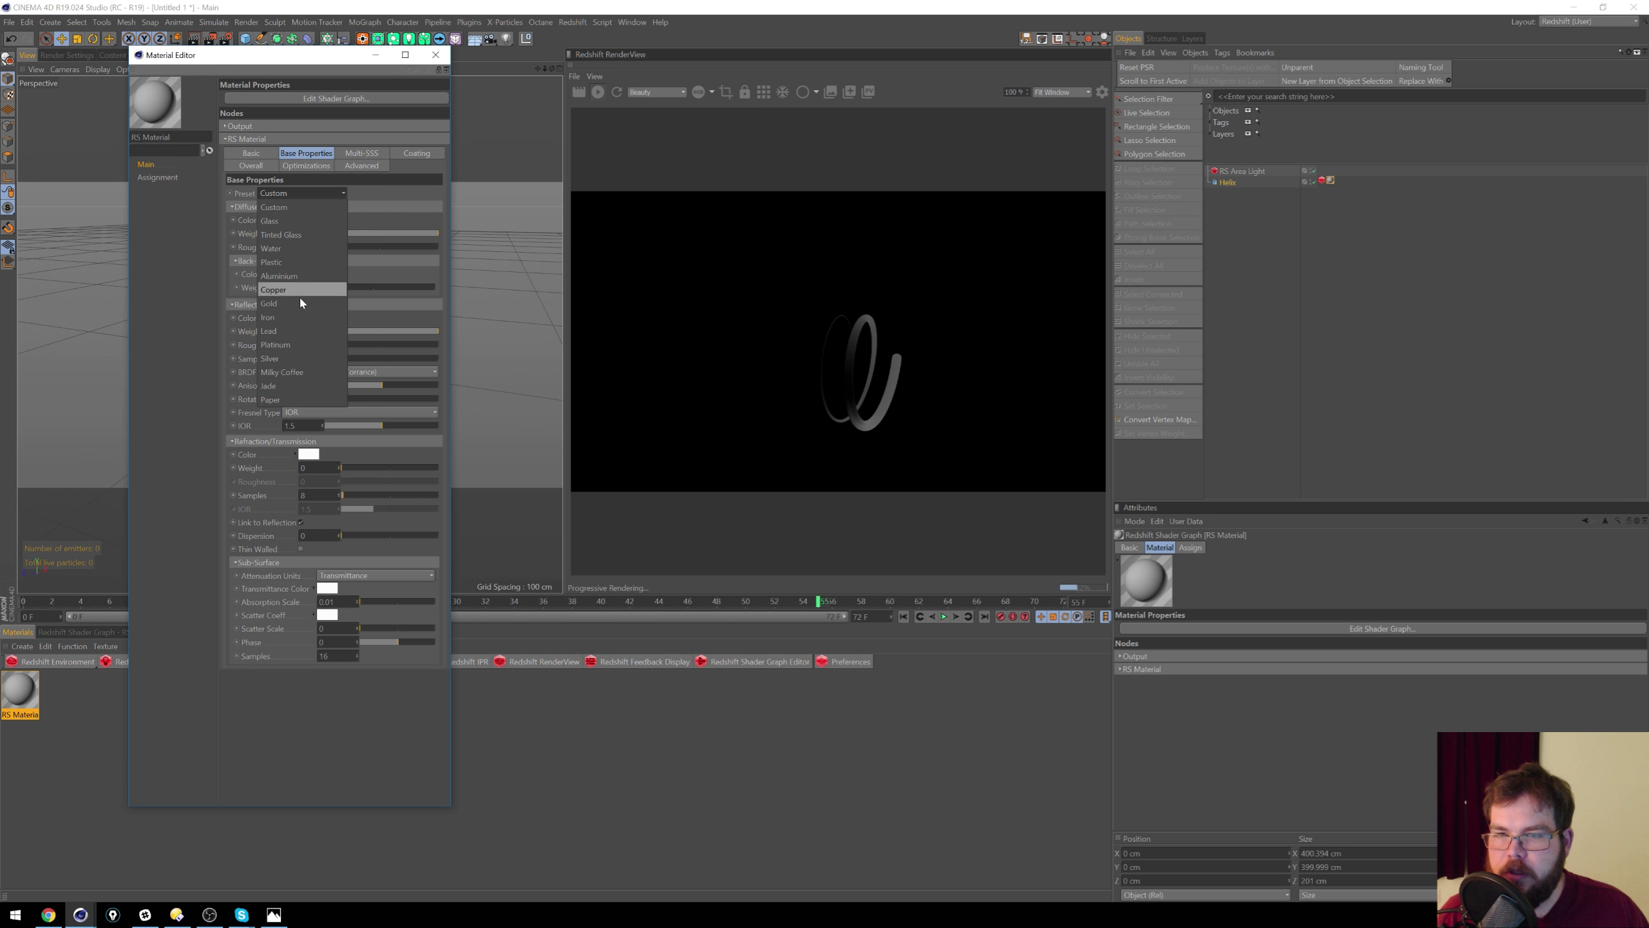
left_click(296, 399)
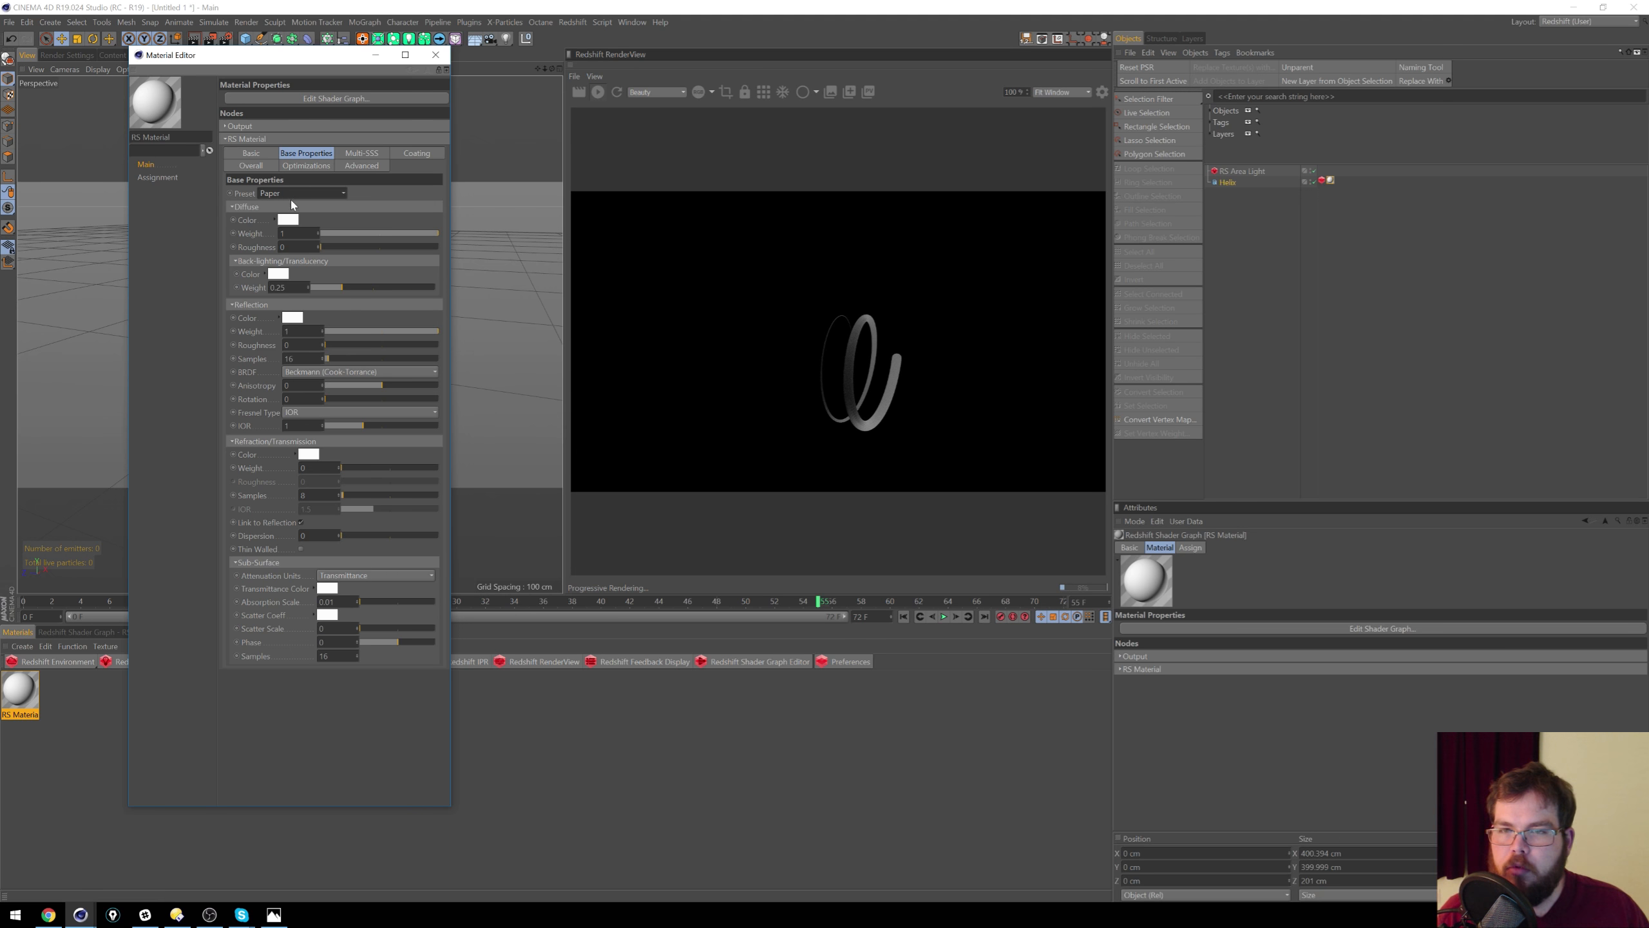
left_click(293, 193)
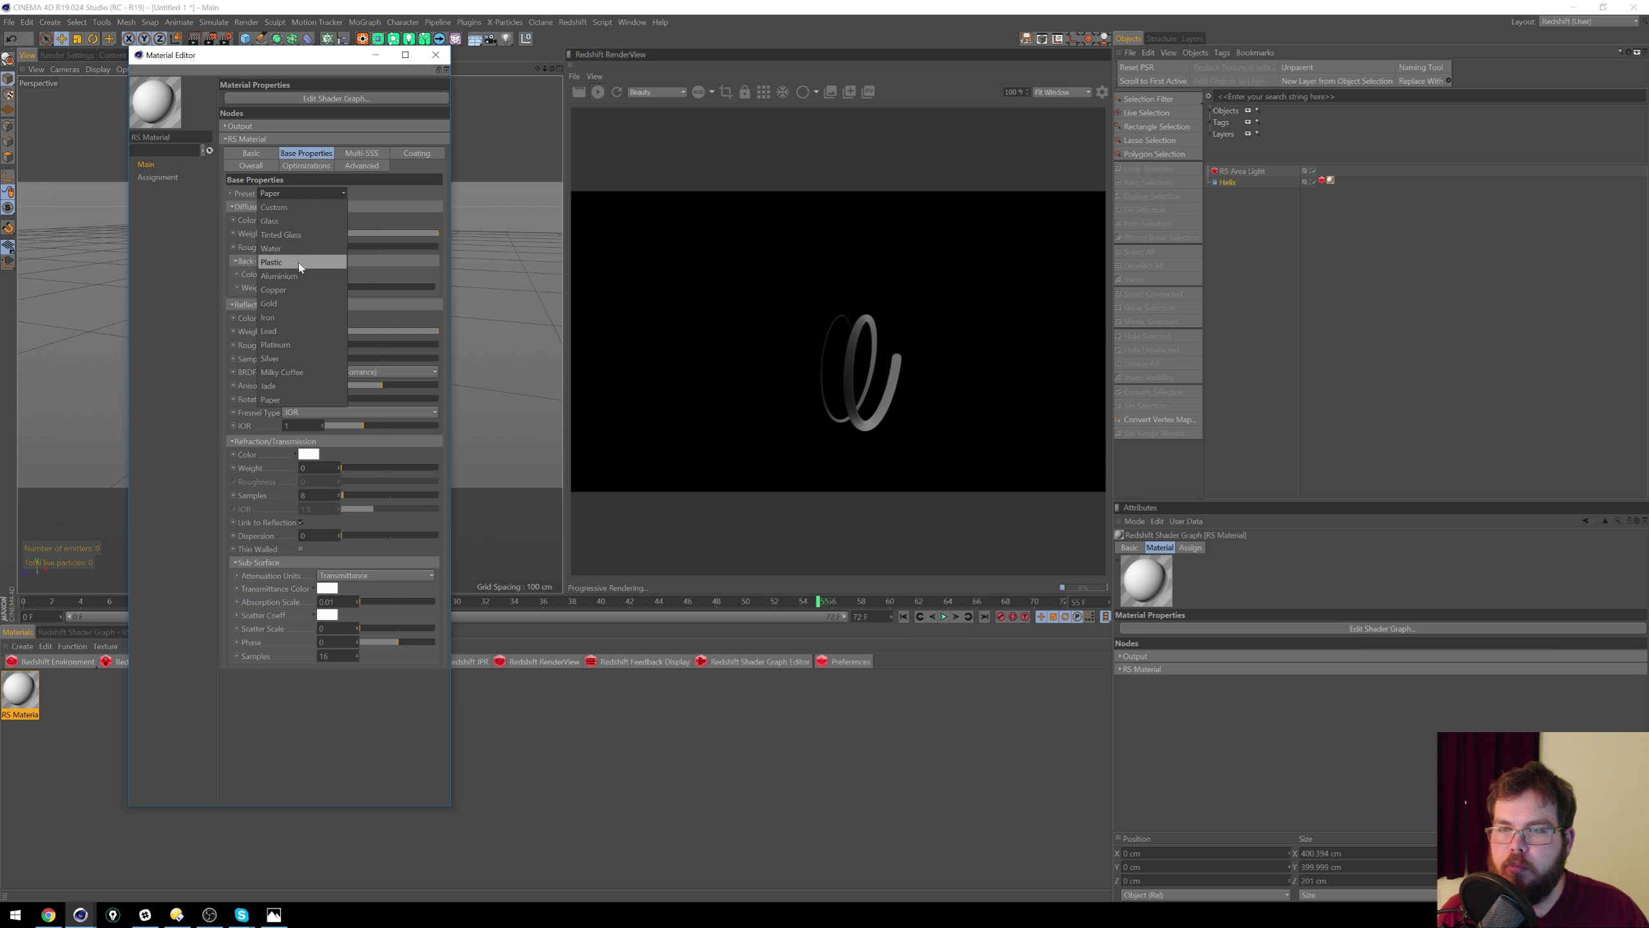
left_click(286, 331)
left_click(435, 56)
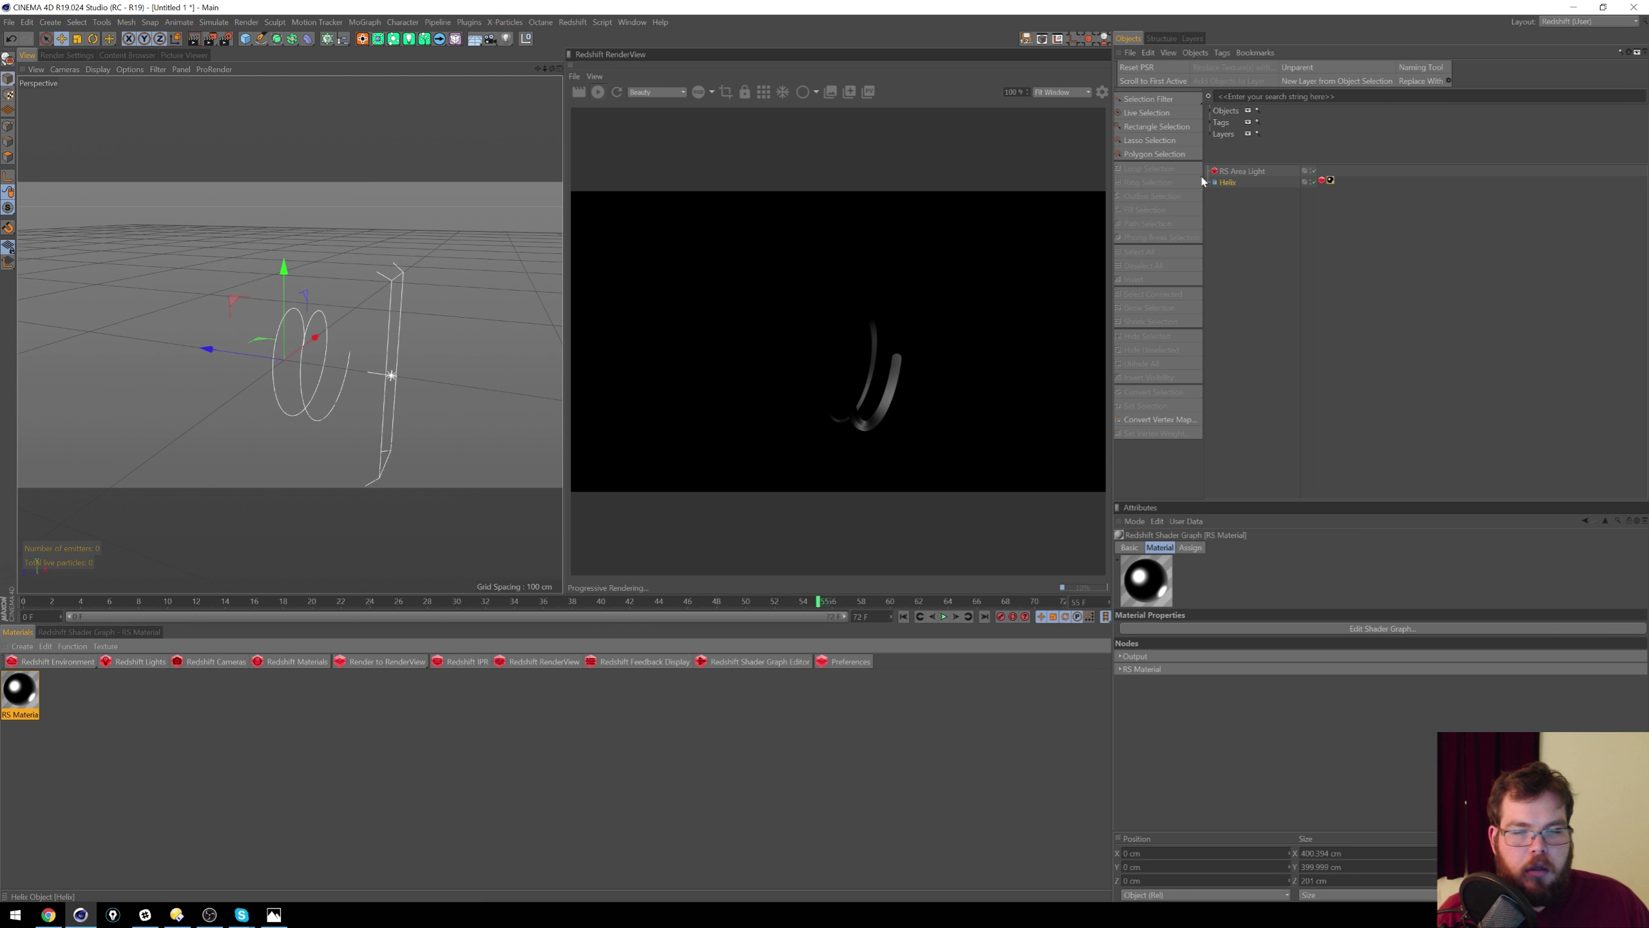
Step: Reduce the helix's start radius to 75 cm
left_click(1390, 297)
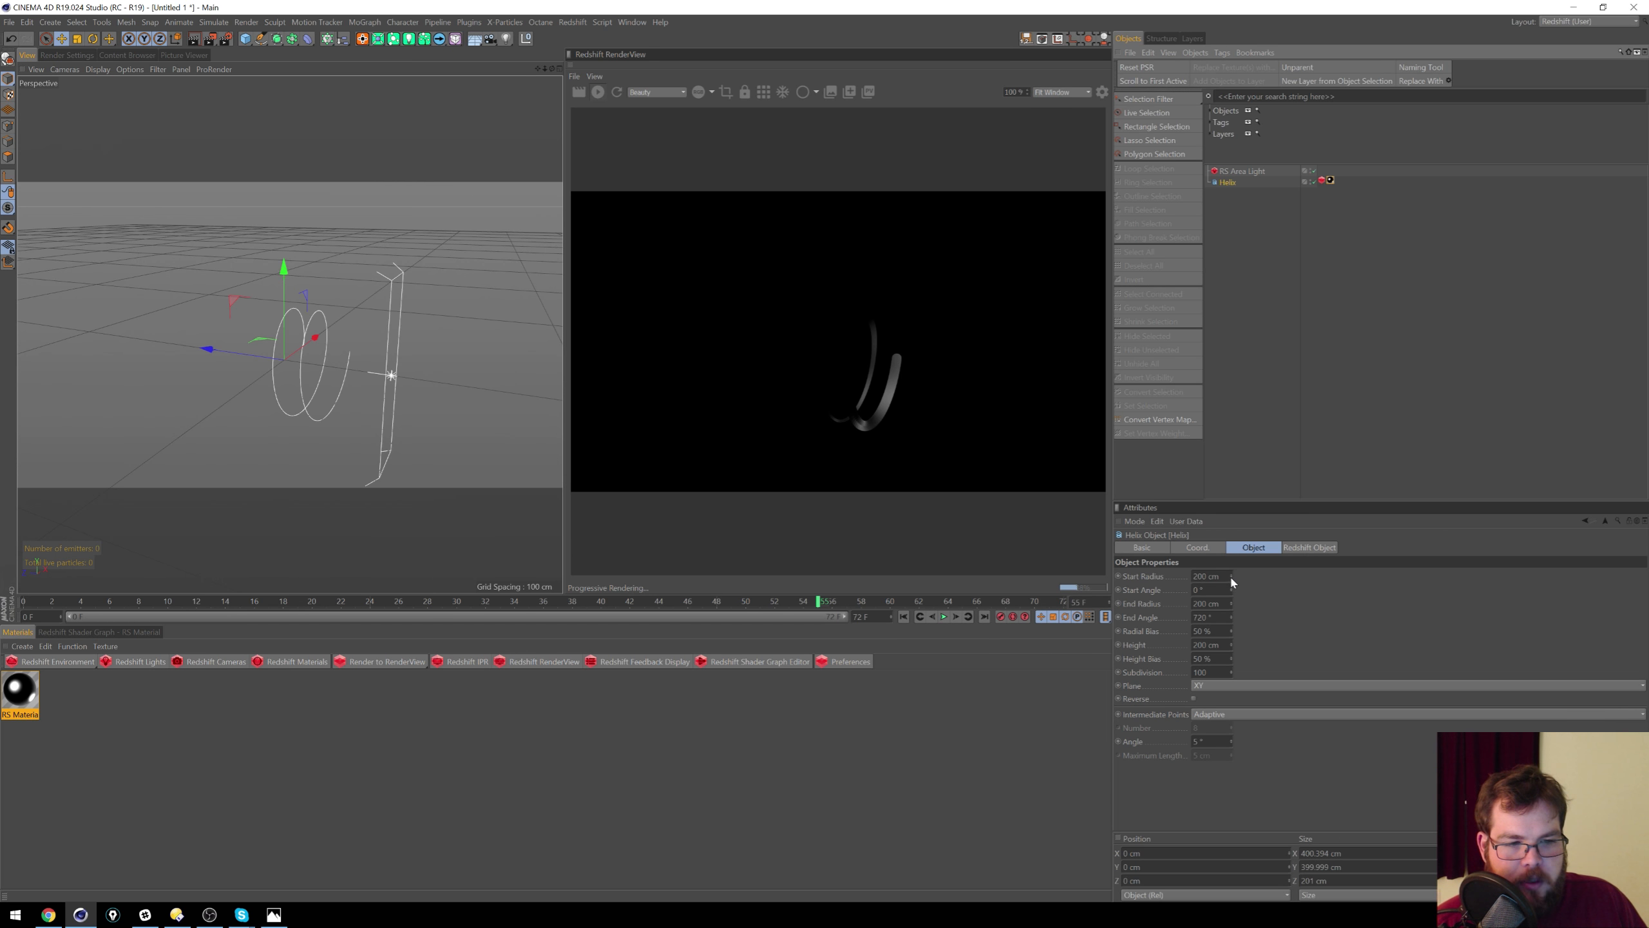
left_click_drag(1231, 574, 1256, 627)
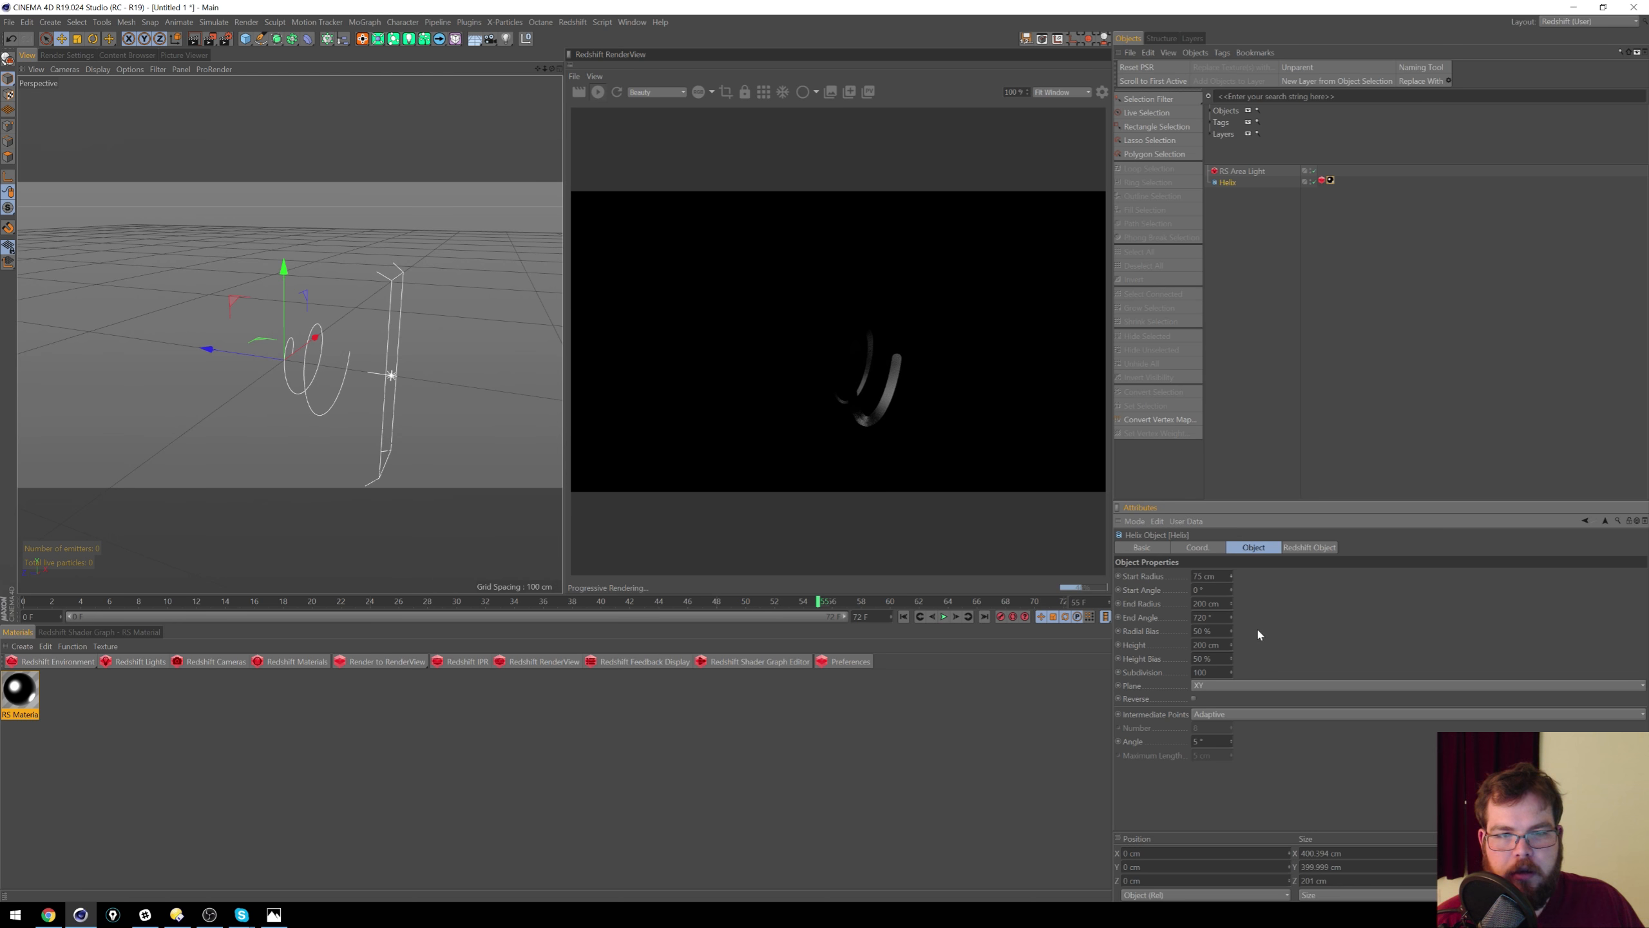
Step: Duplicate the RS Area Light and delete the extra helix copied along with it
left_click_drag(1253, 171, 1250, 177, "ctrl")
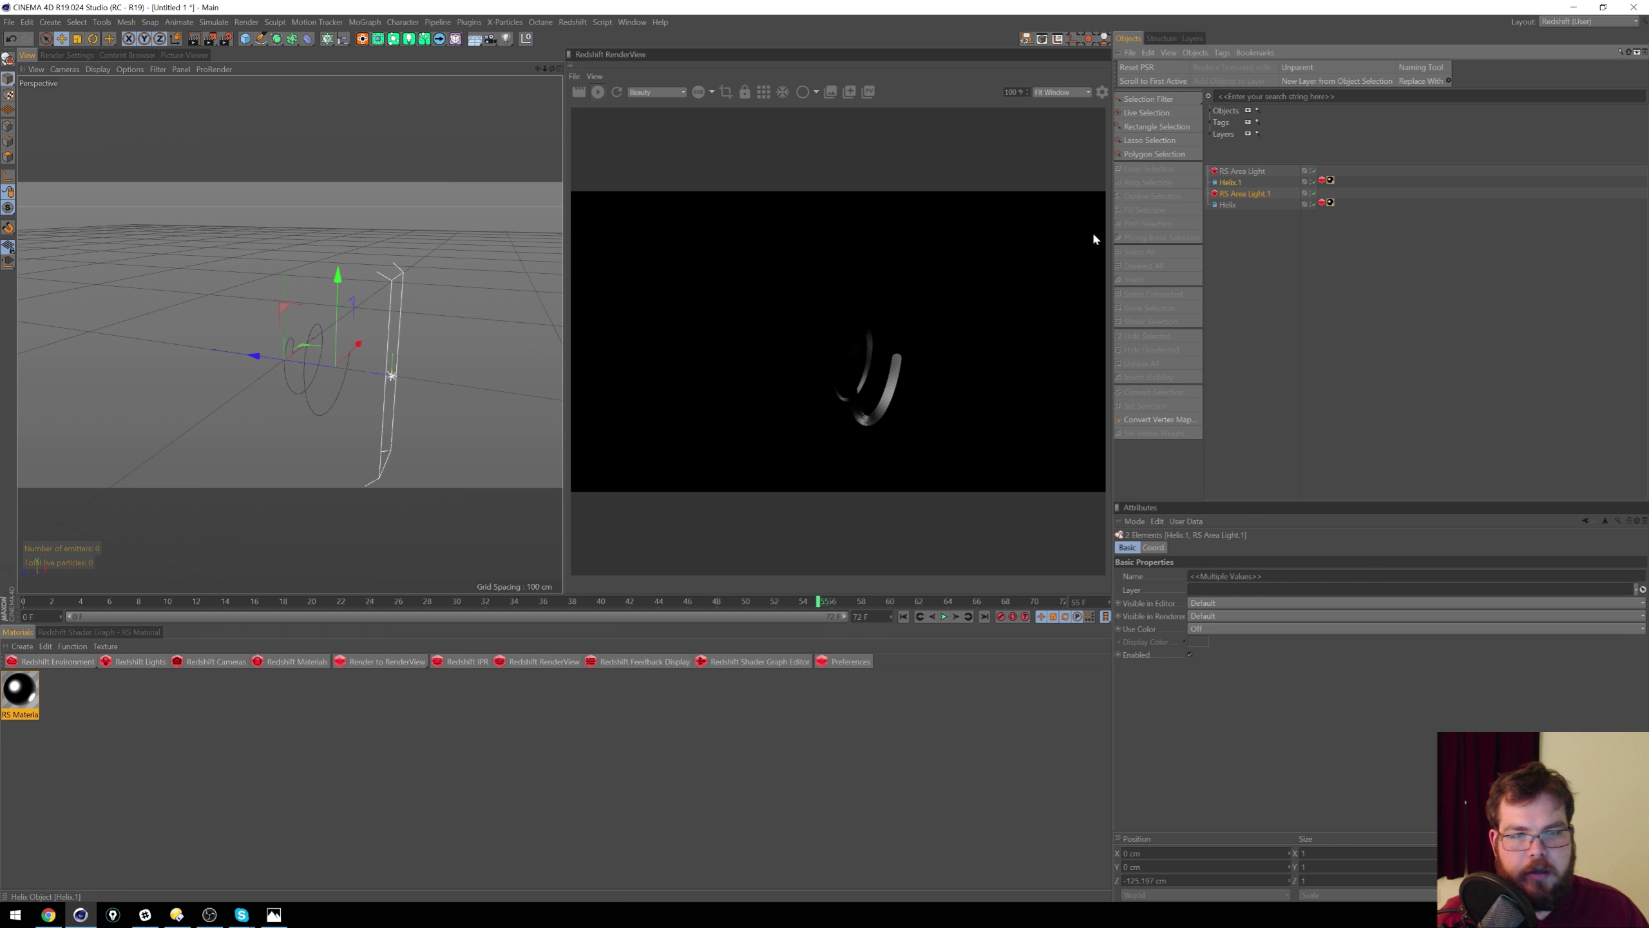
left_click_drag(390, 384, 382, 361)
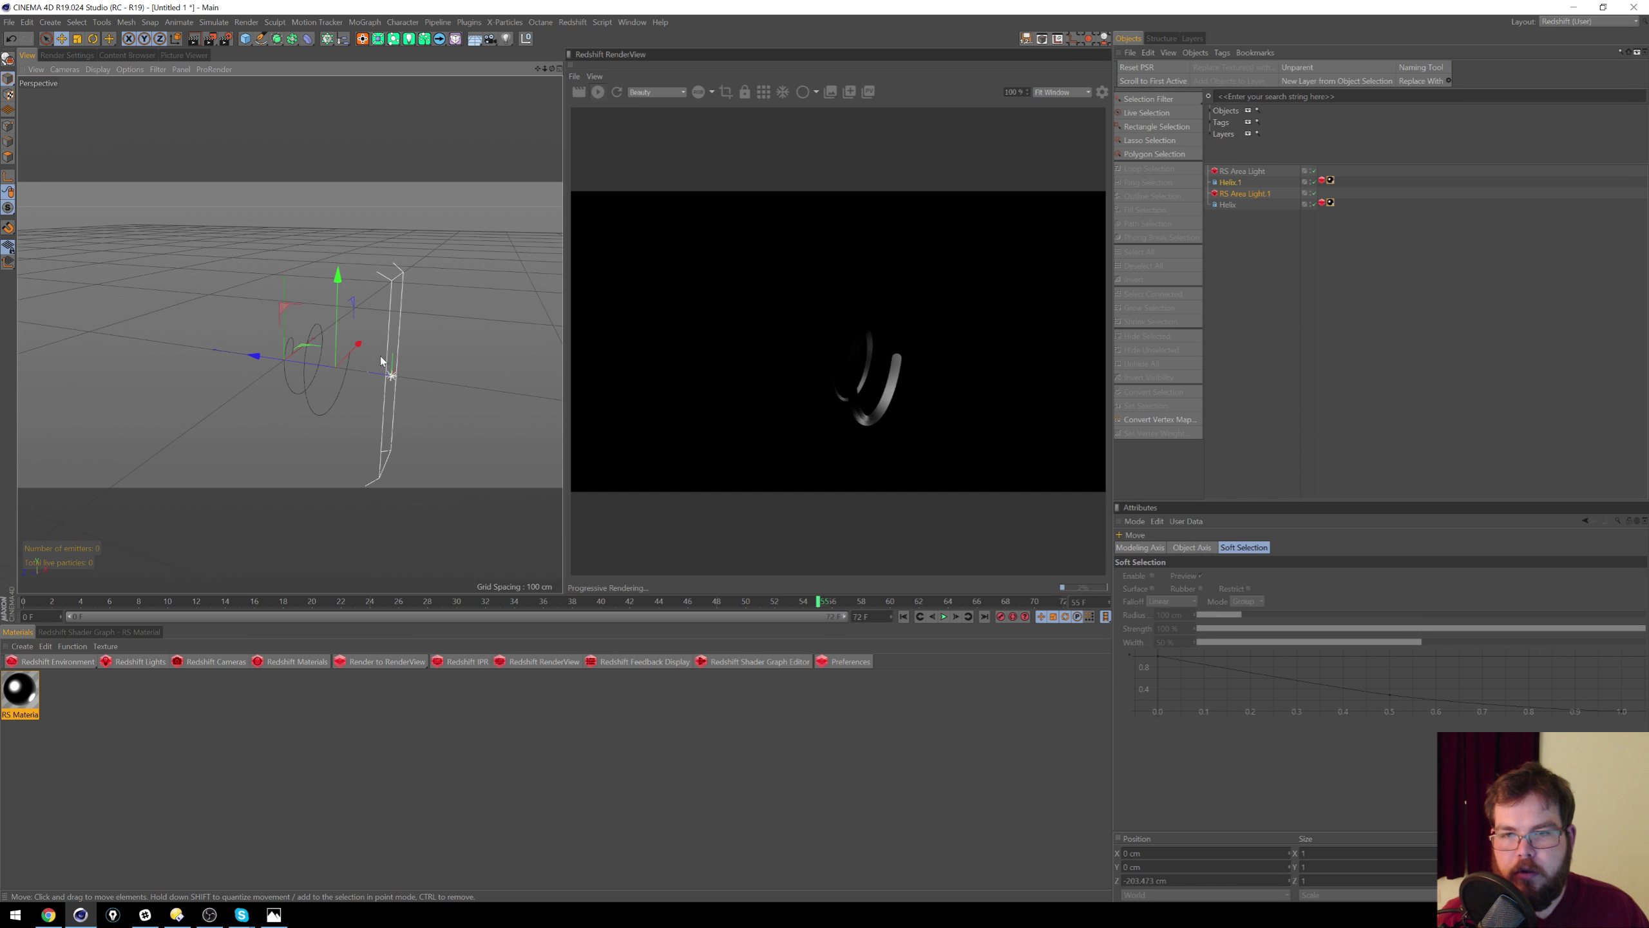
left_click(1240, 170)
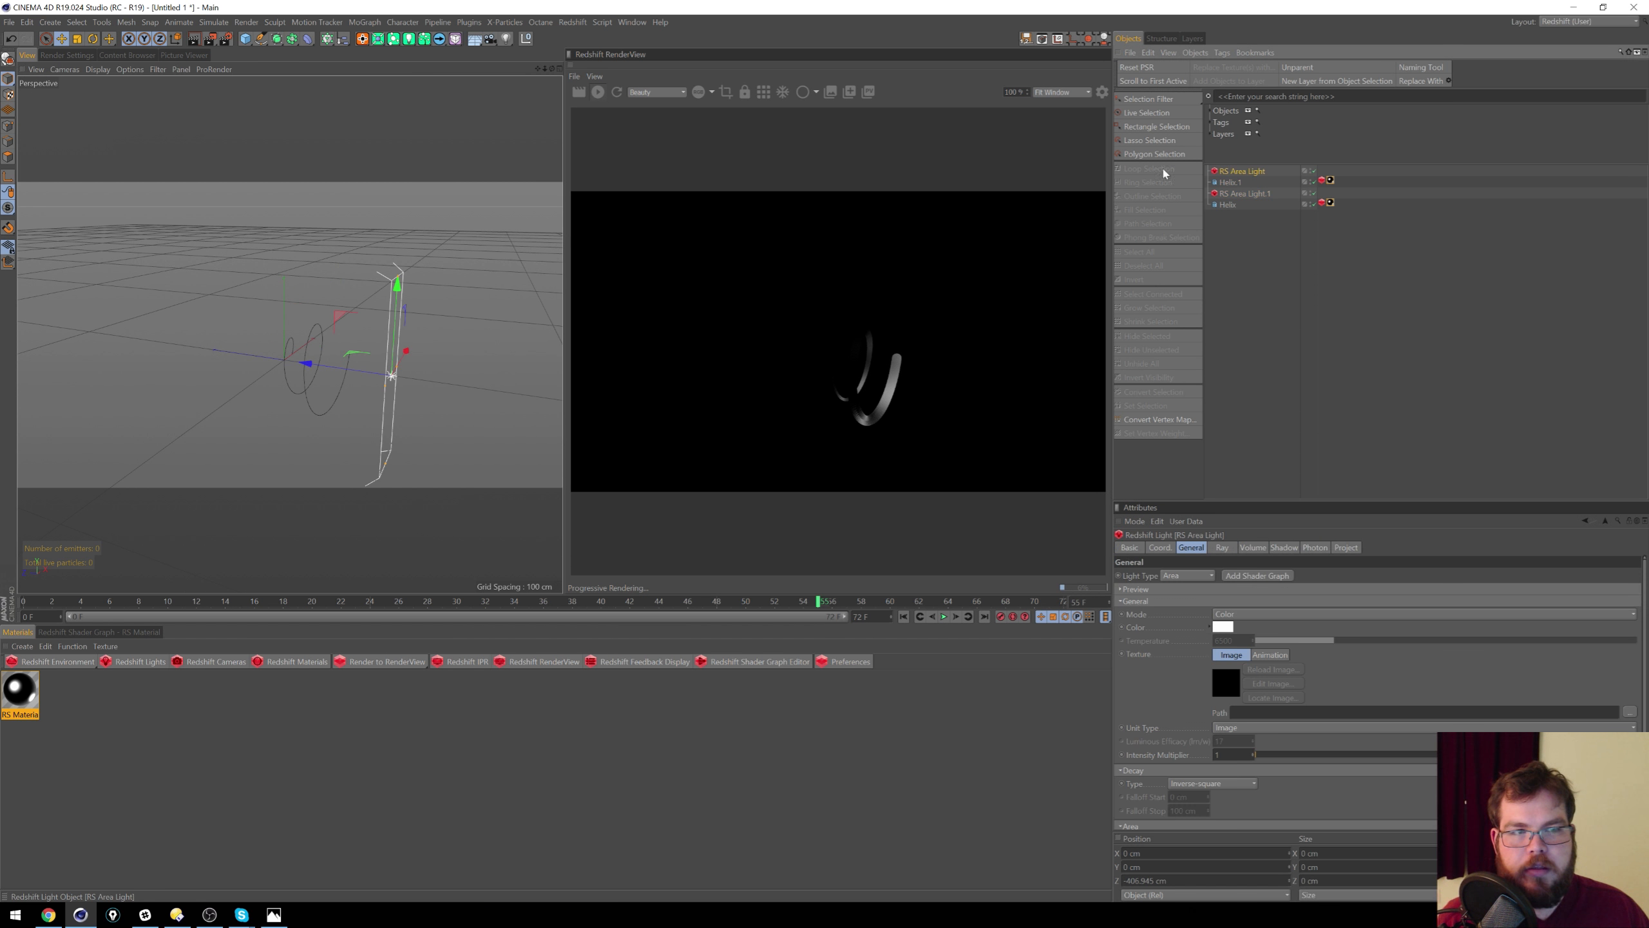
left_click(1249, 182)
key("Delete")
left_click(1253, 184)
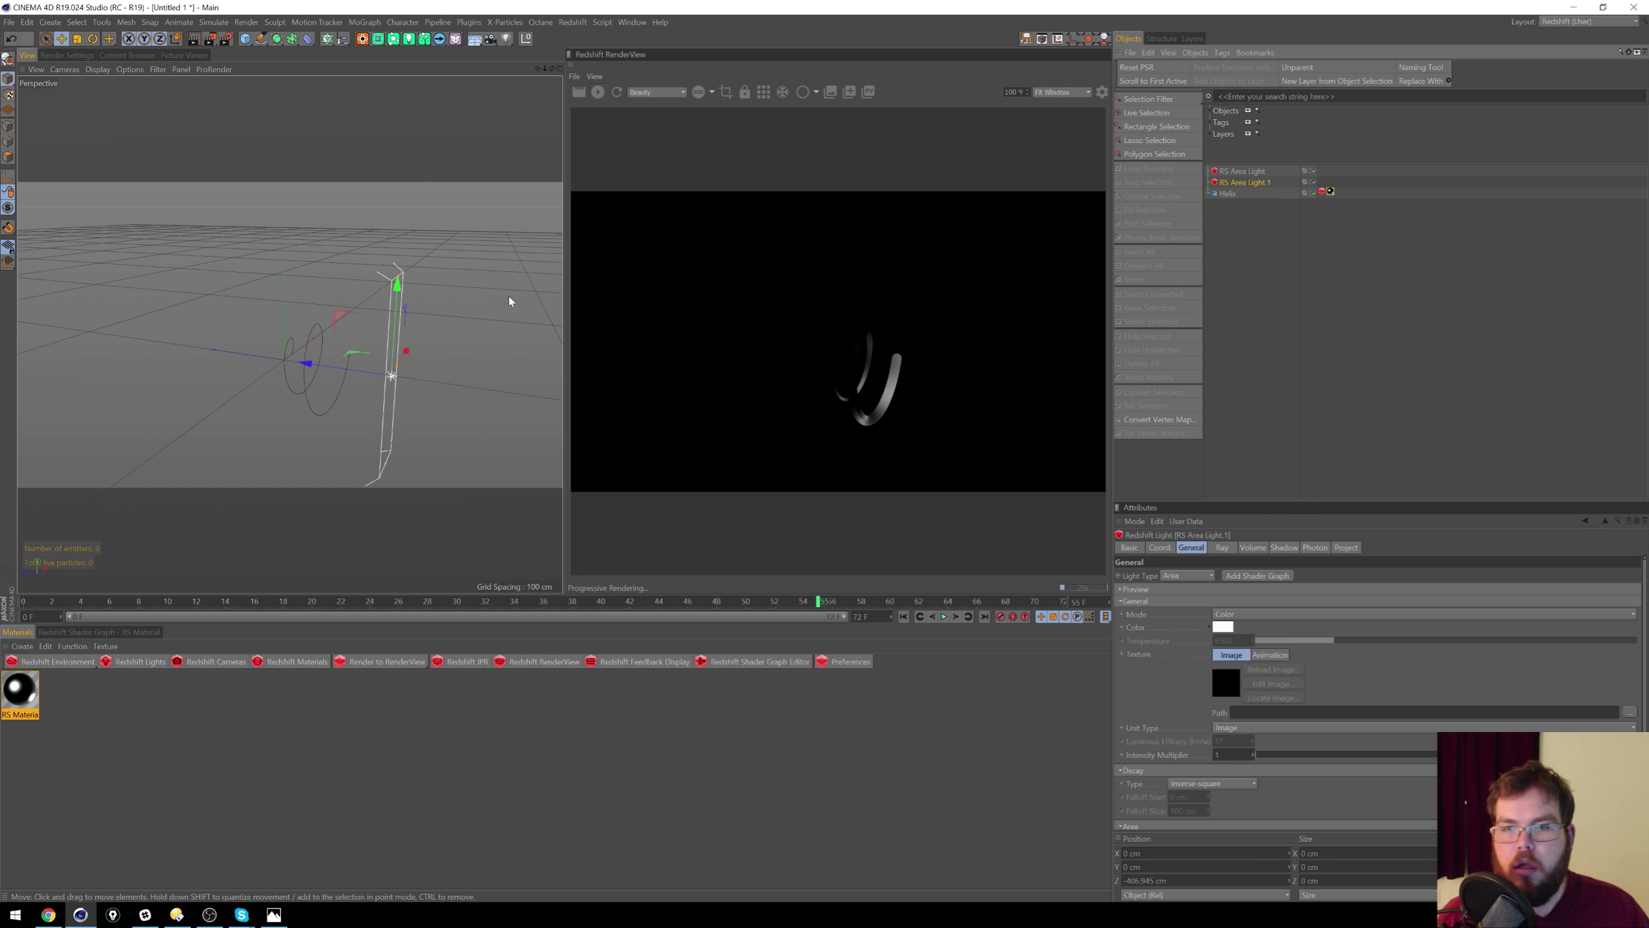
Step: Rotate the duplicated area light to face down and move it above the helix, to about Y 456 cm and Z -17 cm
key("r")
left_click_drag(425, 338, 401, 340)
key("e")
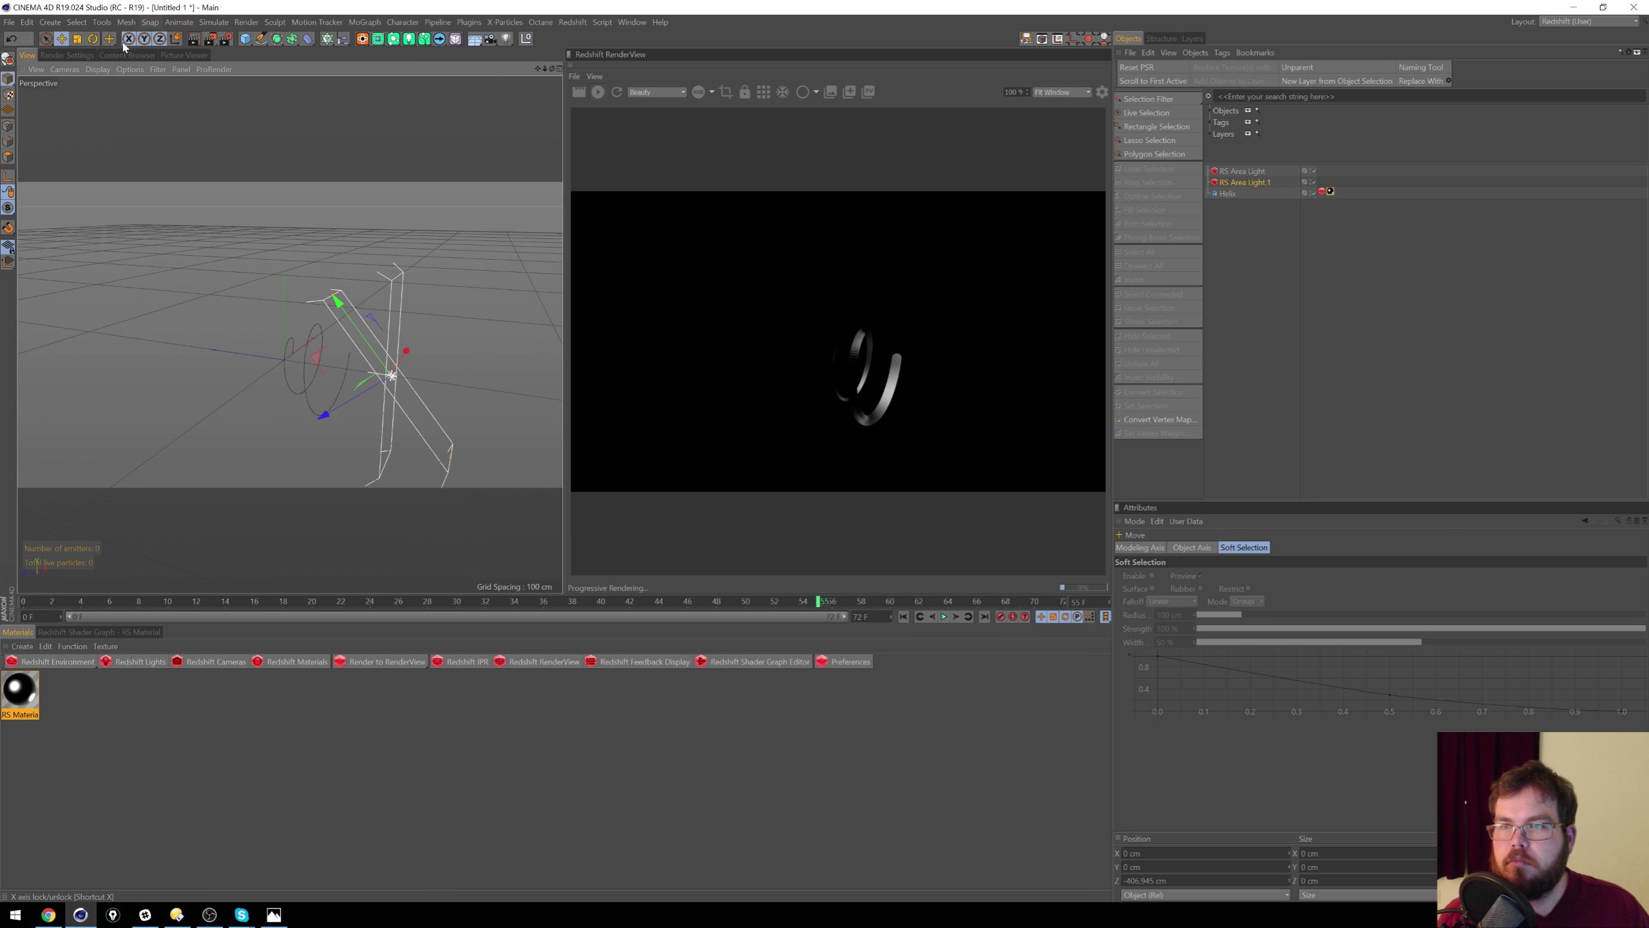
left_click(176, 38)
left_click_drag(411, 248, 404, 144)
left_click_drag(324, 250, 242, 263)
key("r")
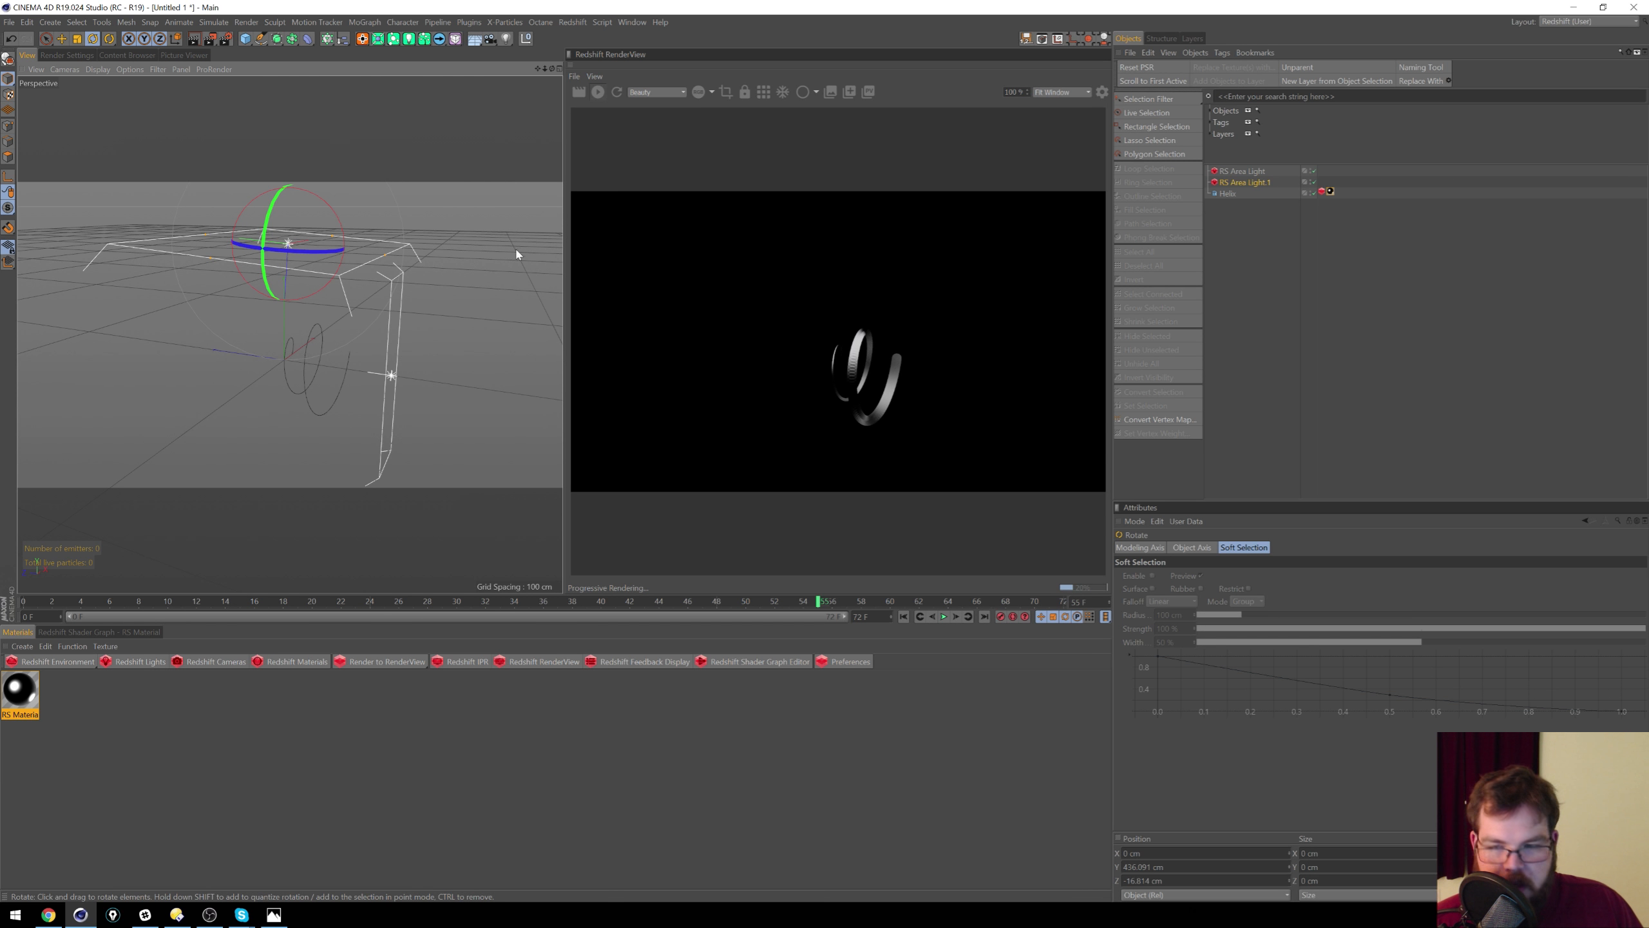
Step: In the helix's Redshift Object tag, set the curve steps to 2500 and the thickness to about 29.65
left_click_drag(397, 292, 550, 224, "alt")
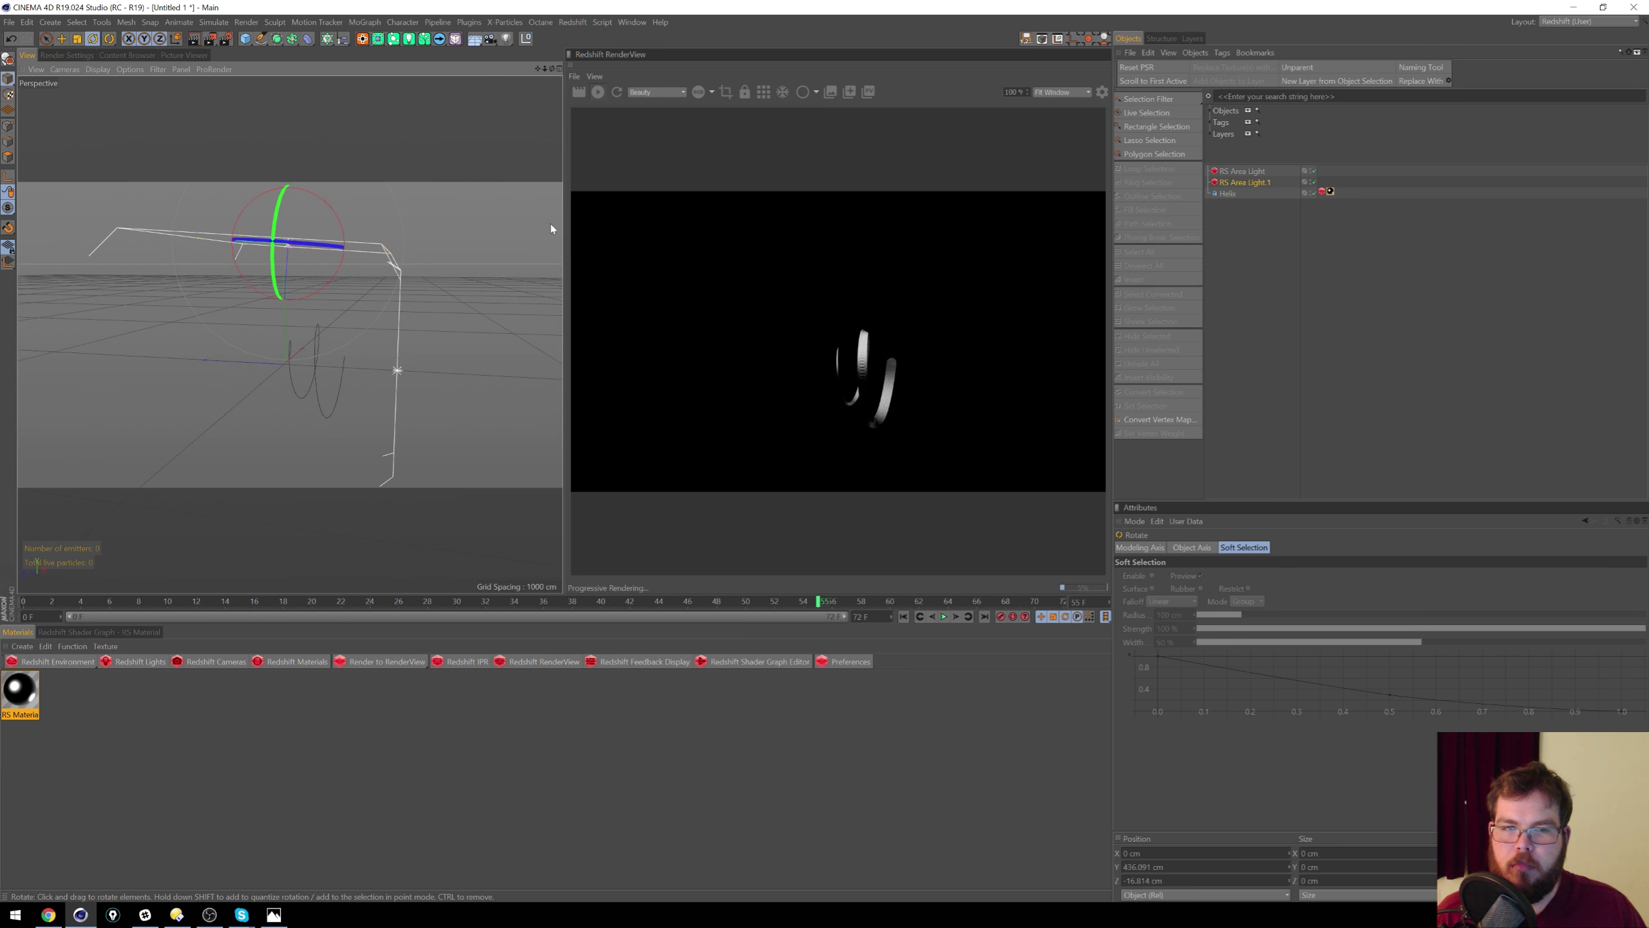
scroll(377, 266, "up", 5)
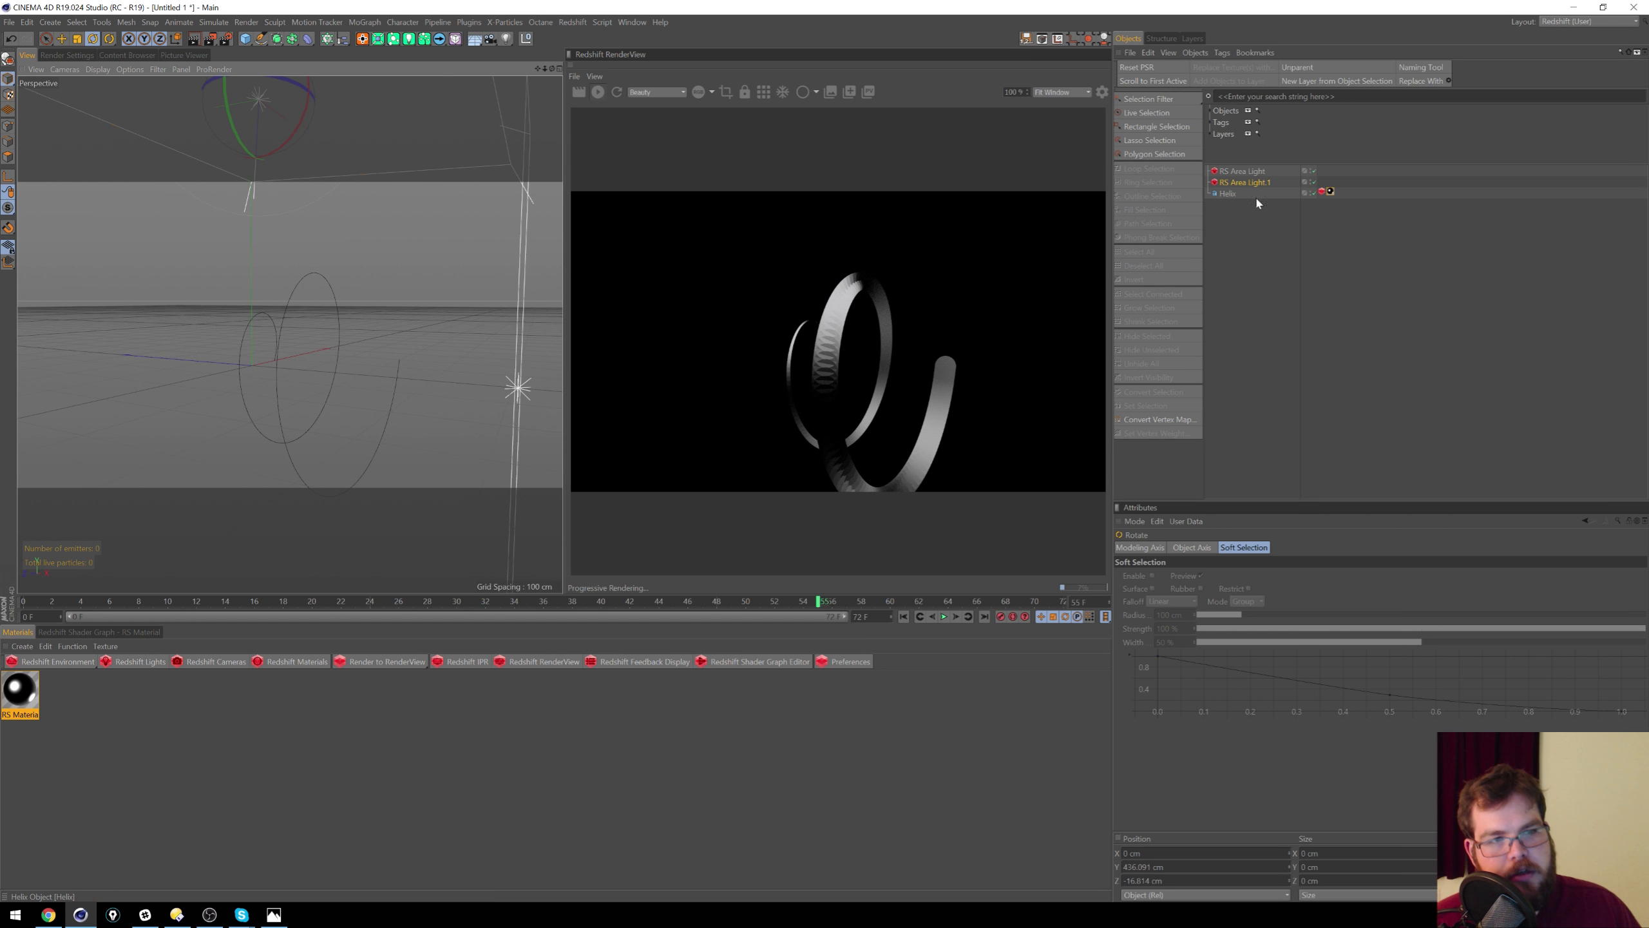
left_click(1322, 191)
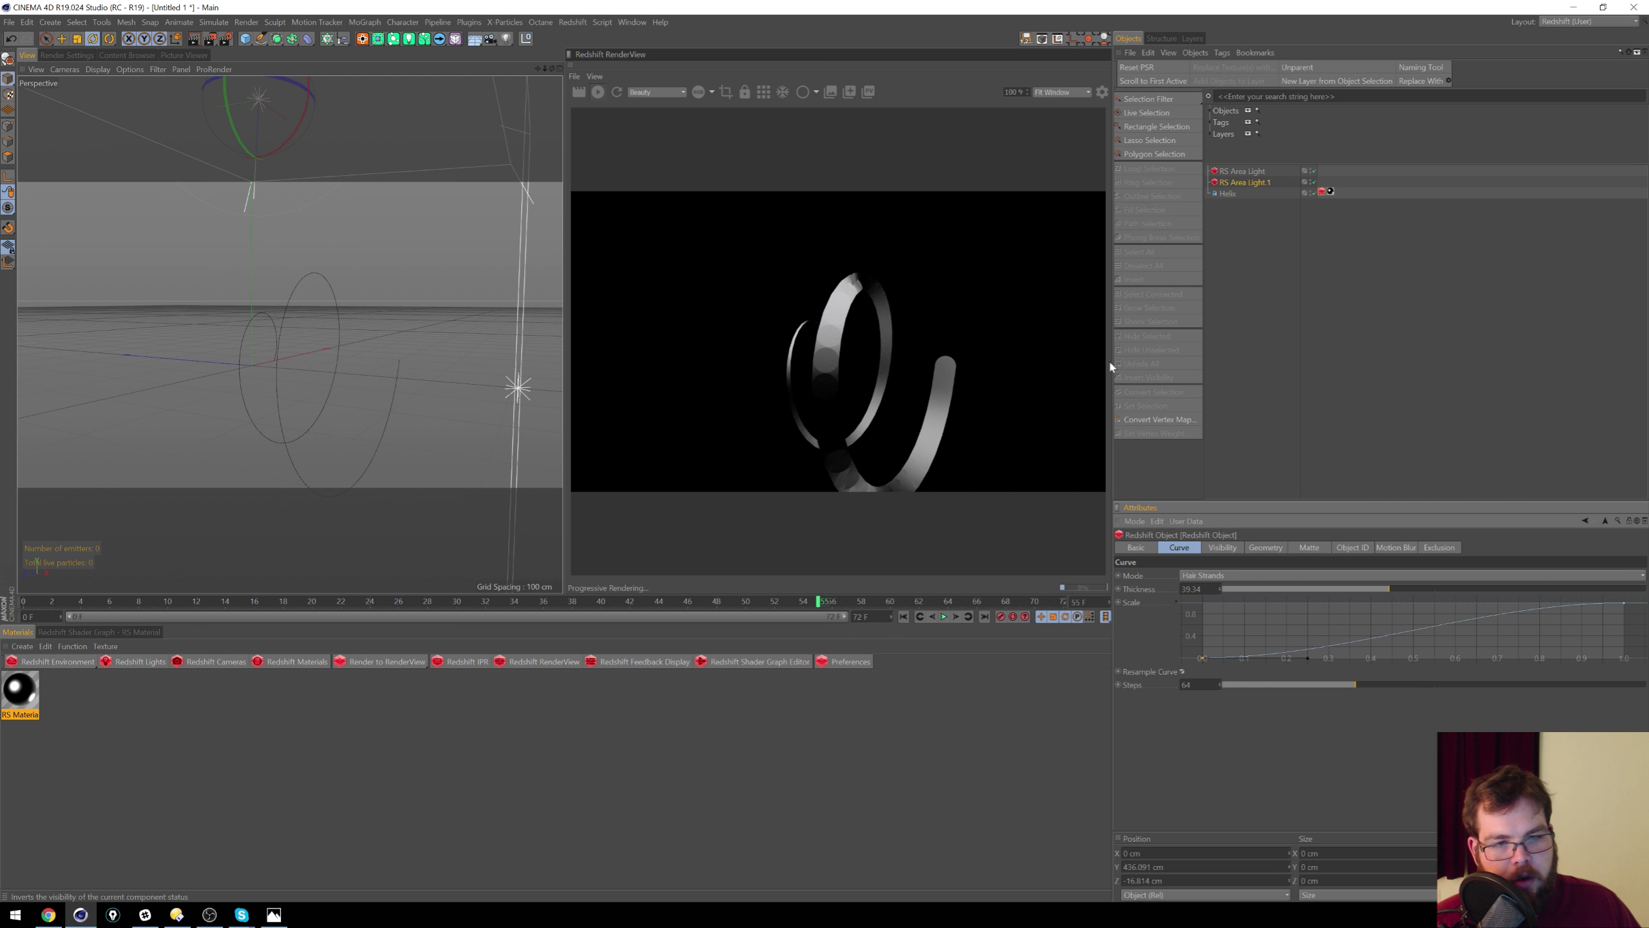
left_click_drag(1483, 688, 1643, 686)
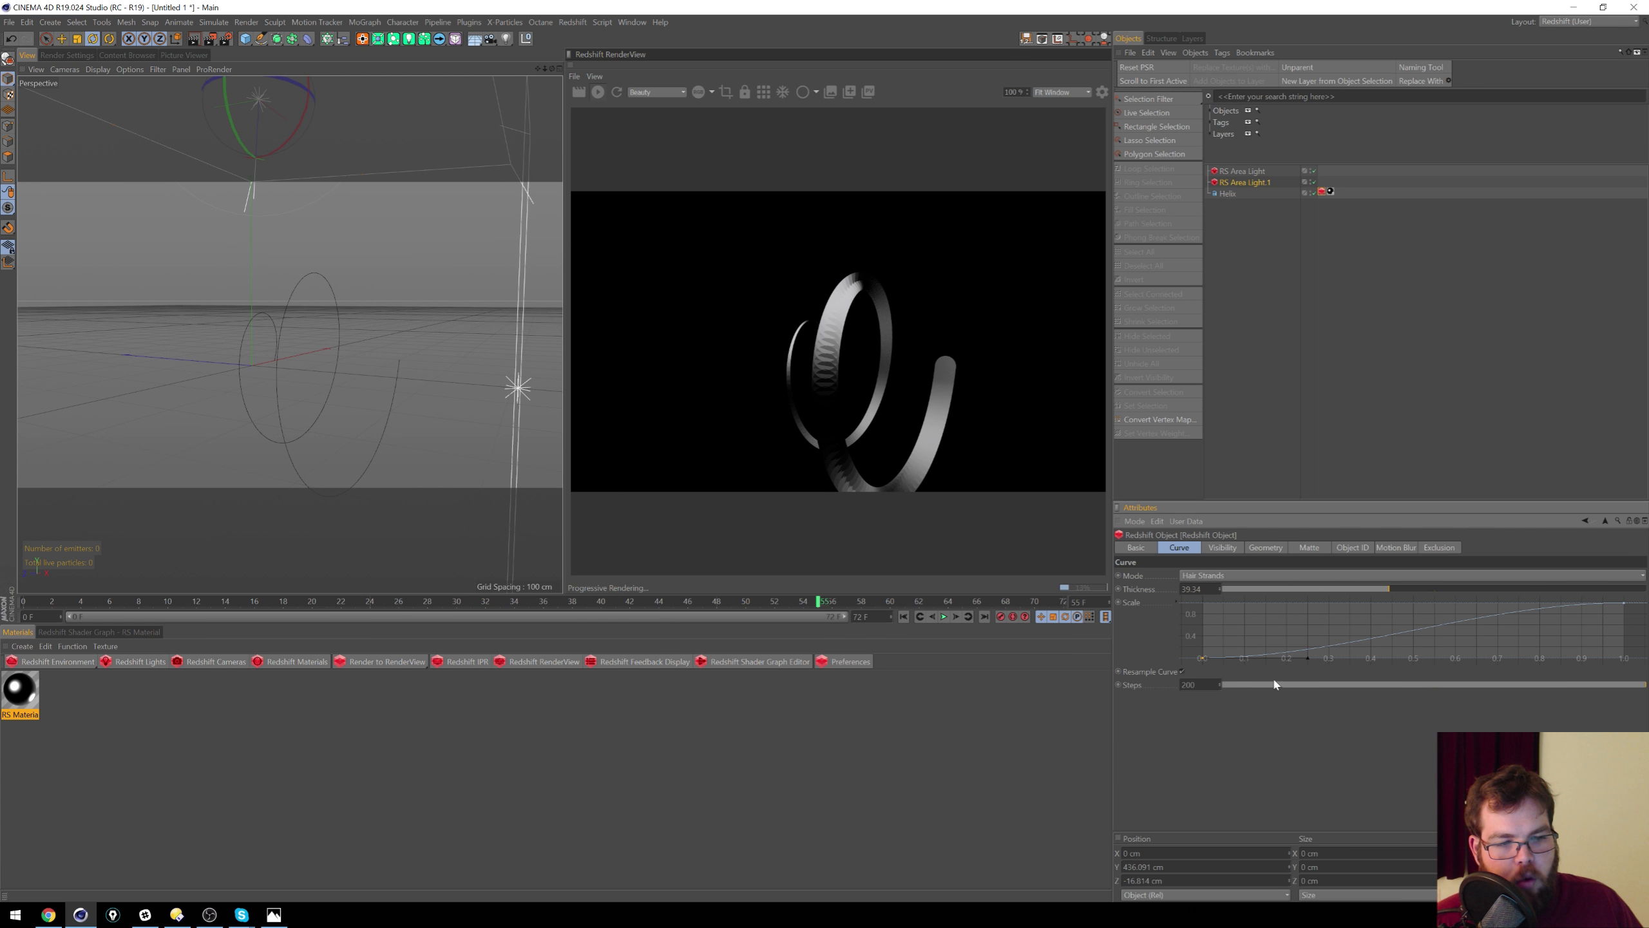
left_click_drag(1253, 690, 1485, 686)
double_click(1188, 686)
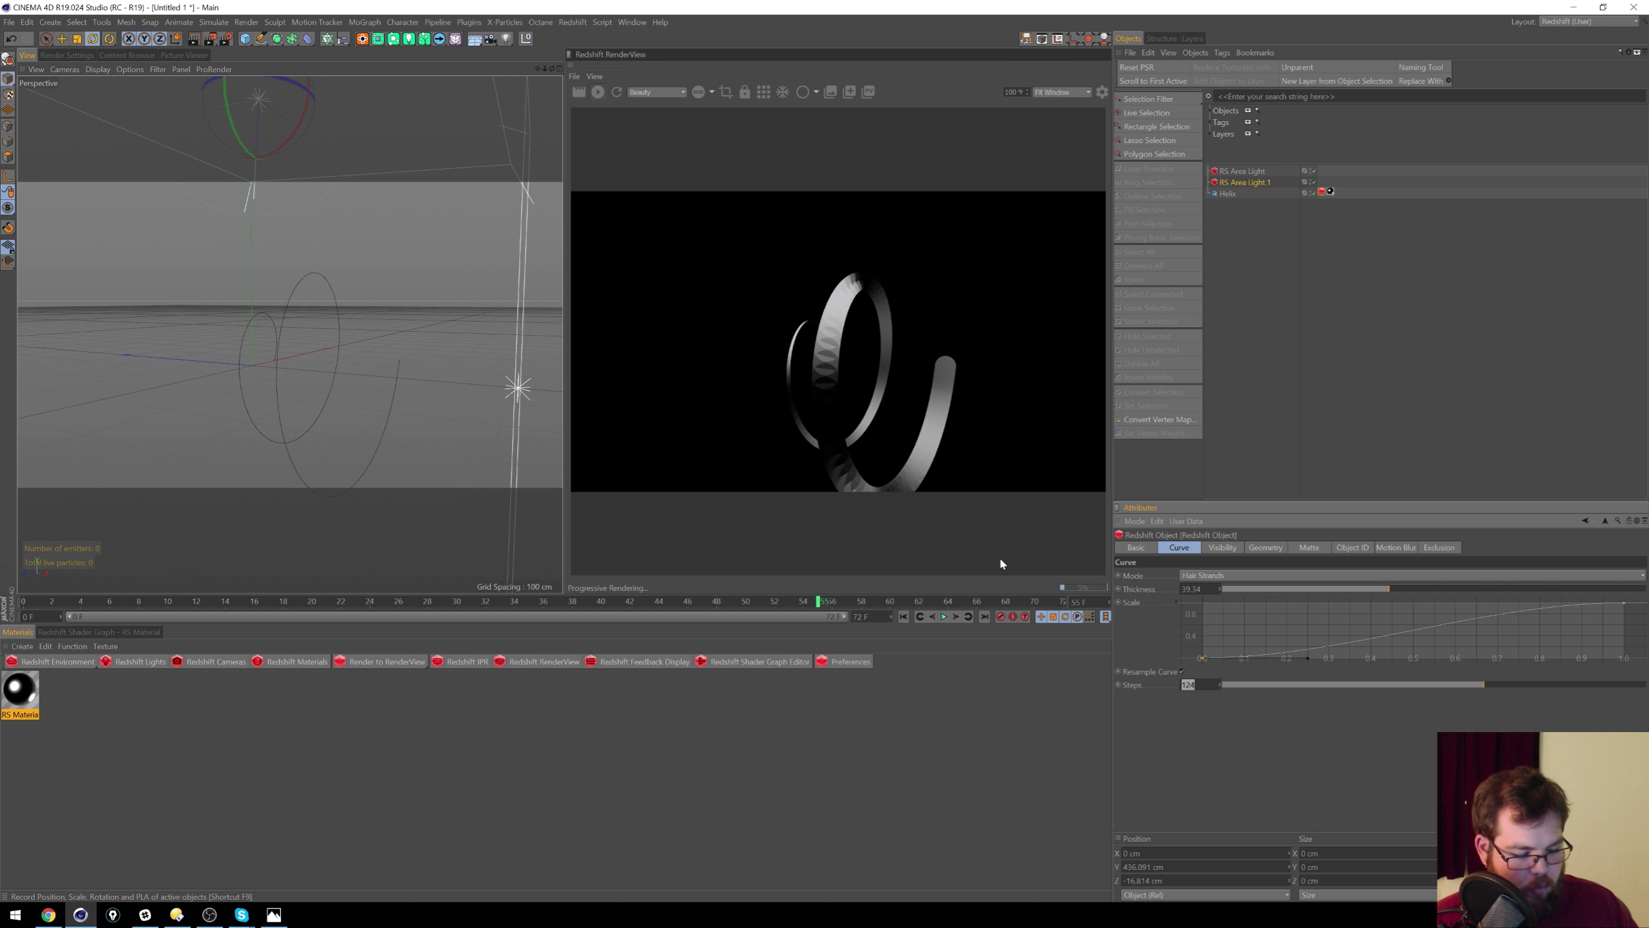
type("2500")
key("Return")
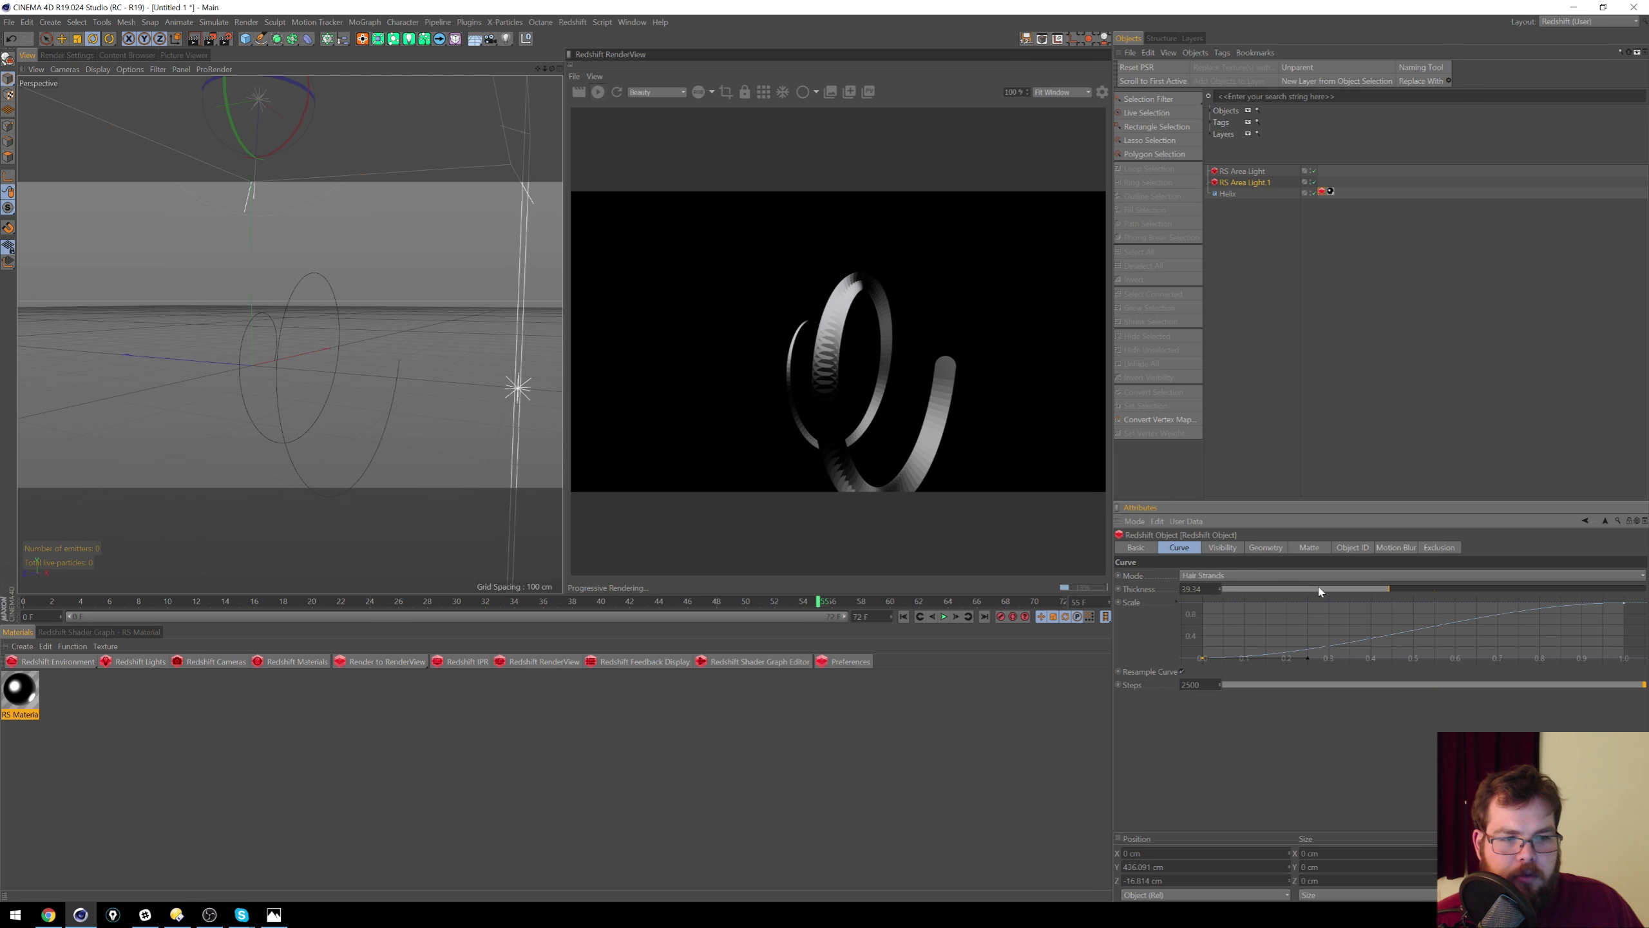
left_click_drag(1381, 592, 1349, 591)
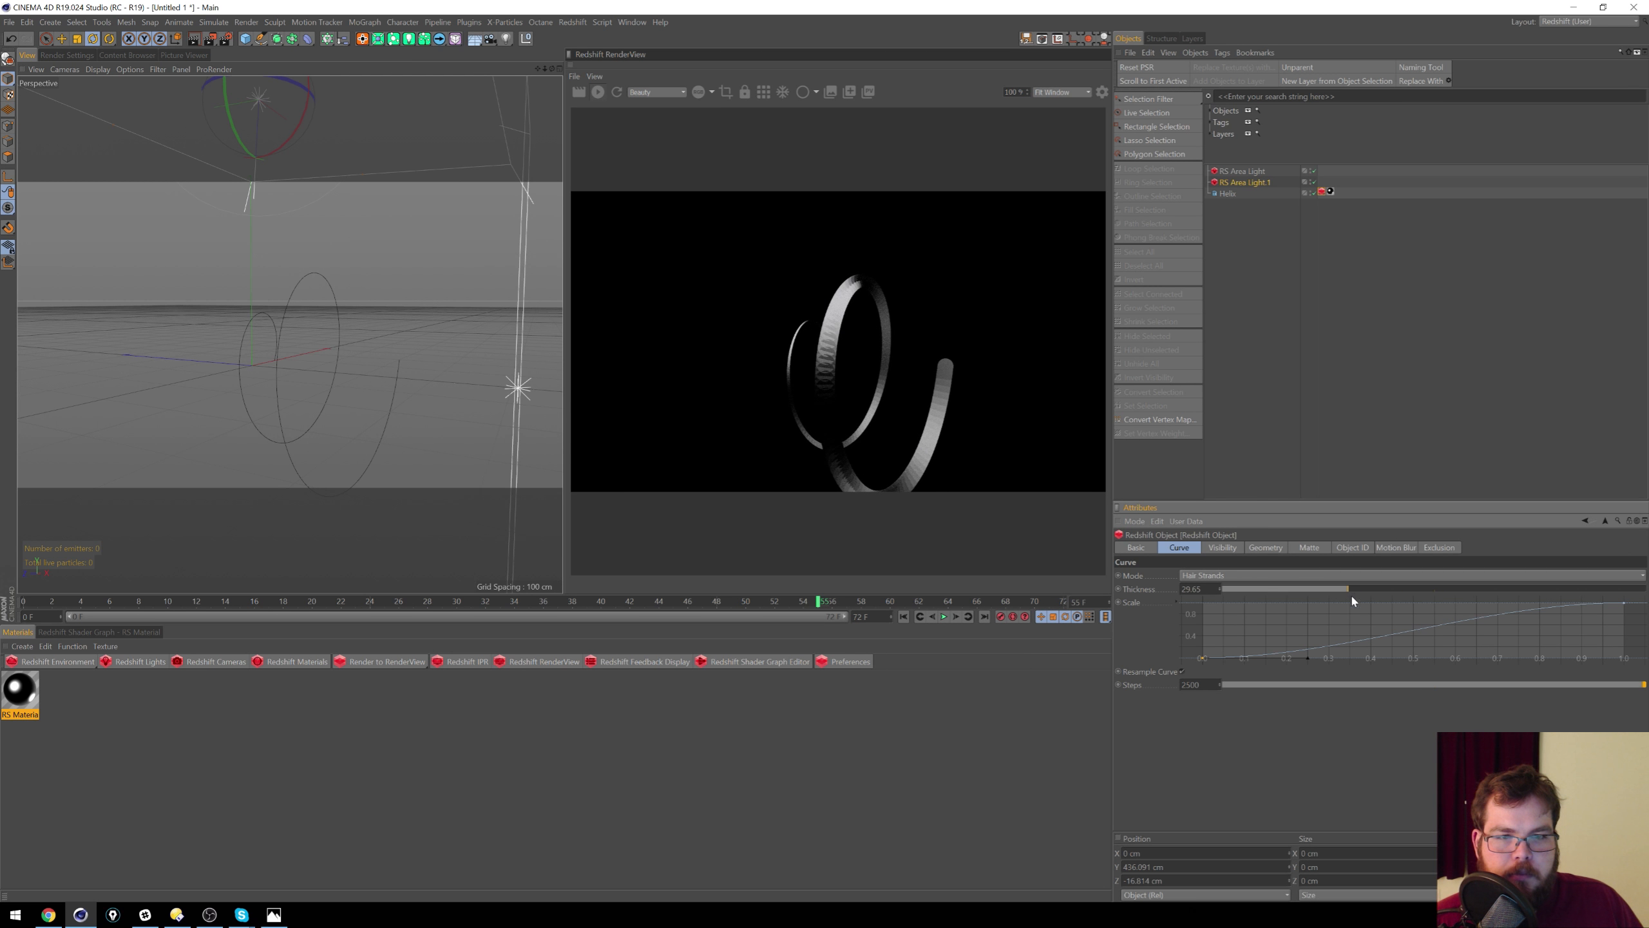
Step: Reshape the tag's Scale curve with an early peak, a dip to 0 near 0.4 and an extra low point near 0.8
left_click_drag(376, 365, 335, 355, "alt")
left_click_drag(399, 293, 301, 375, "alt")
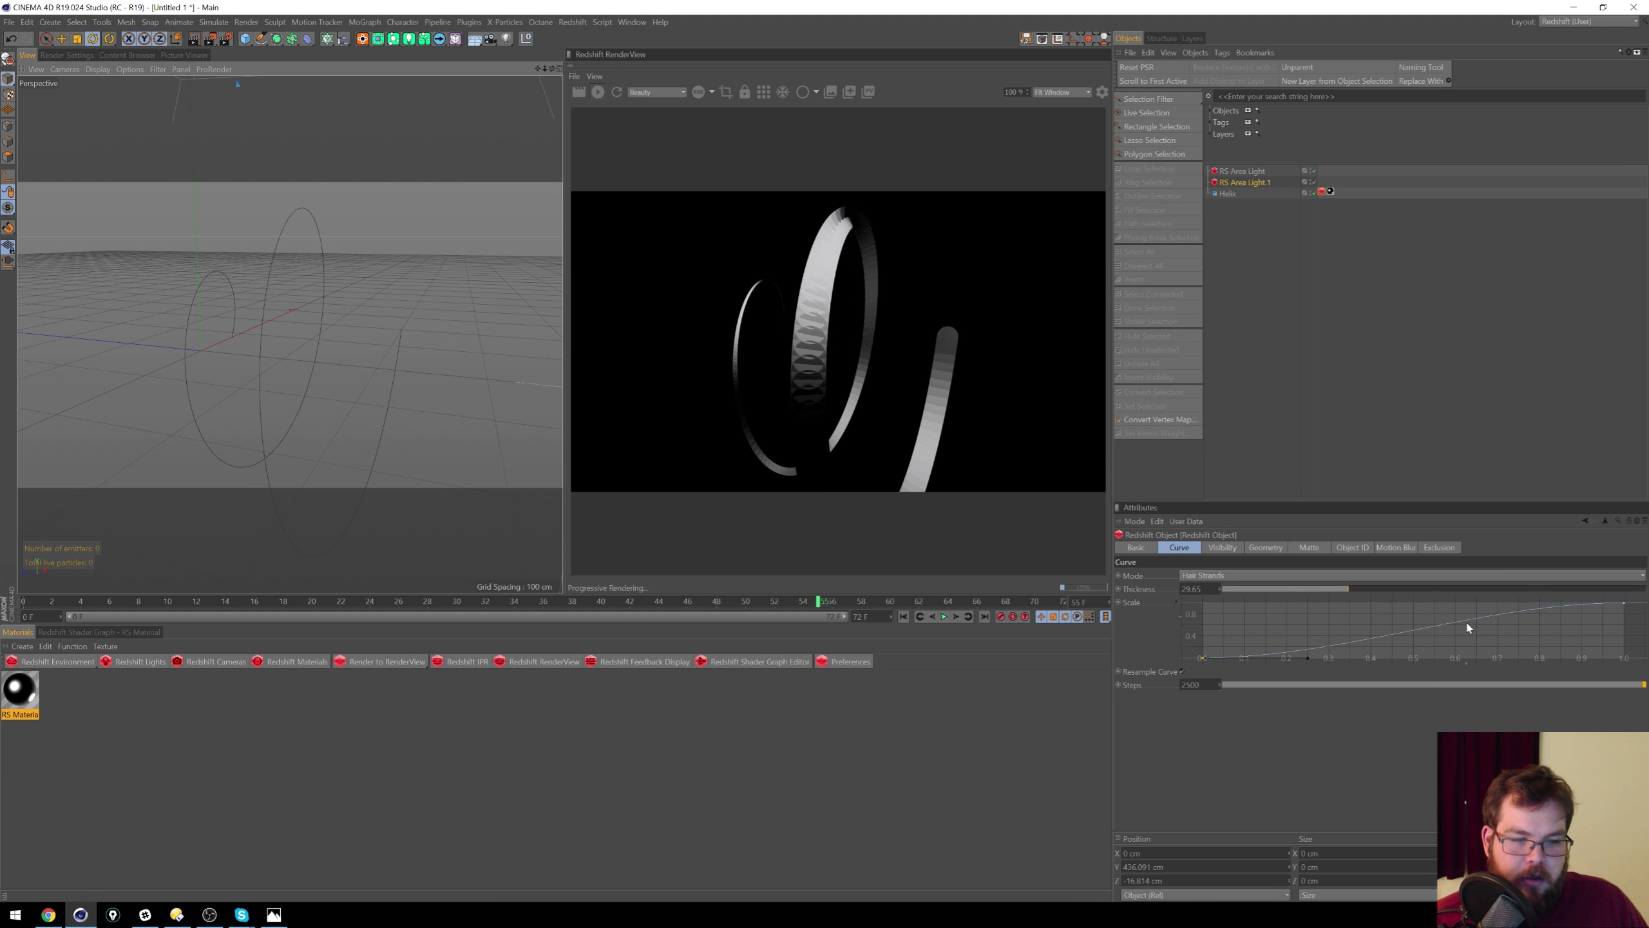
left_click_drag(1313, 659, 1265, 617)
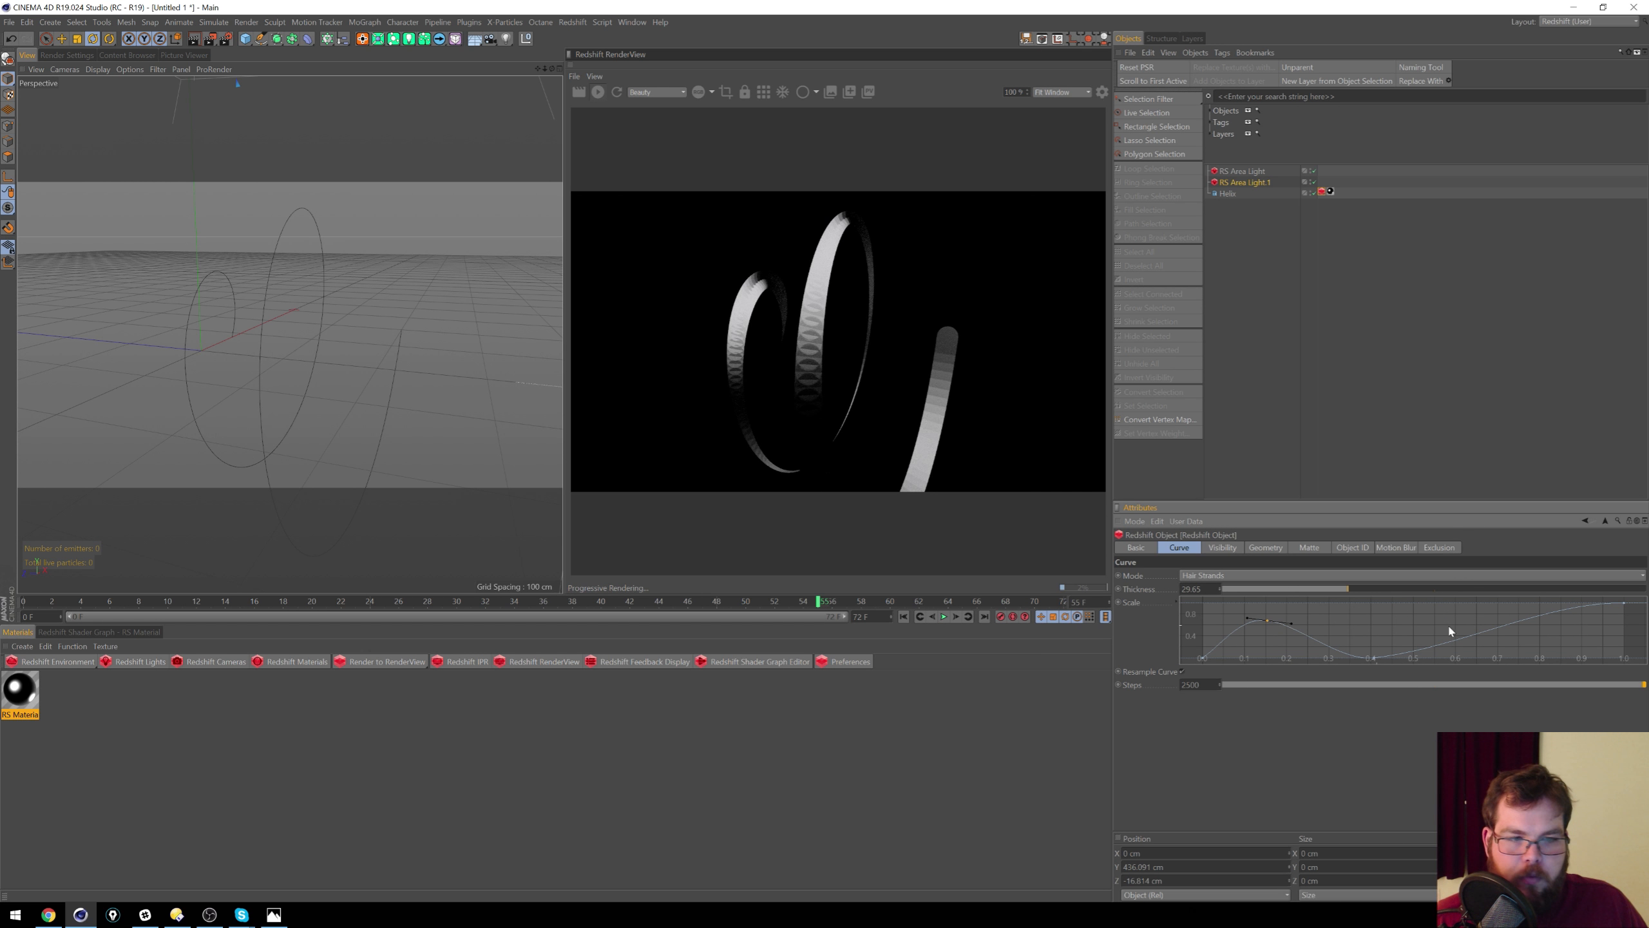
left_click_drag(1524, 620, 1584, 634, "ctrl")
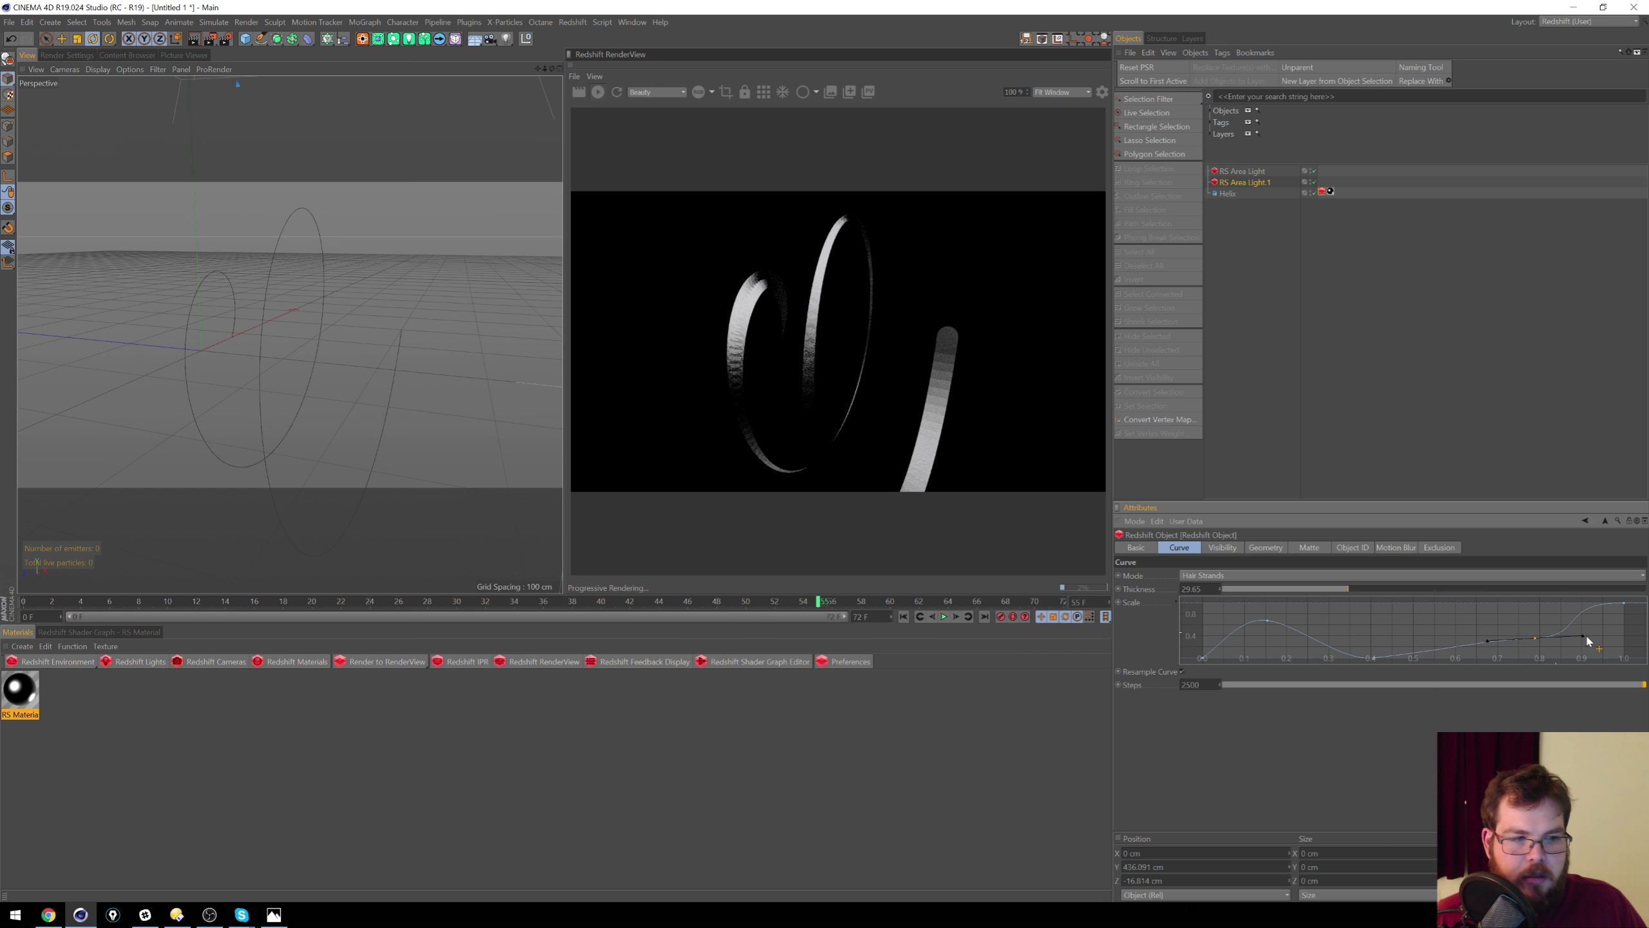
Step: Add a Displacer deformer and make it a child of the helix
left_click(1225, 195)
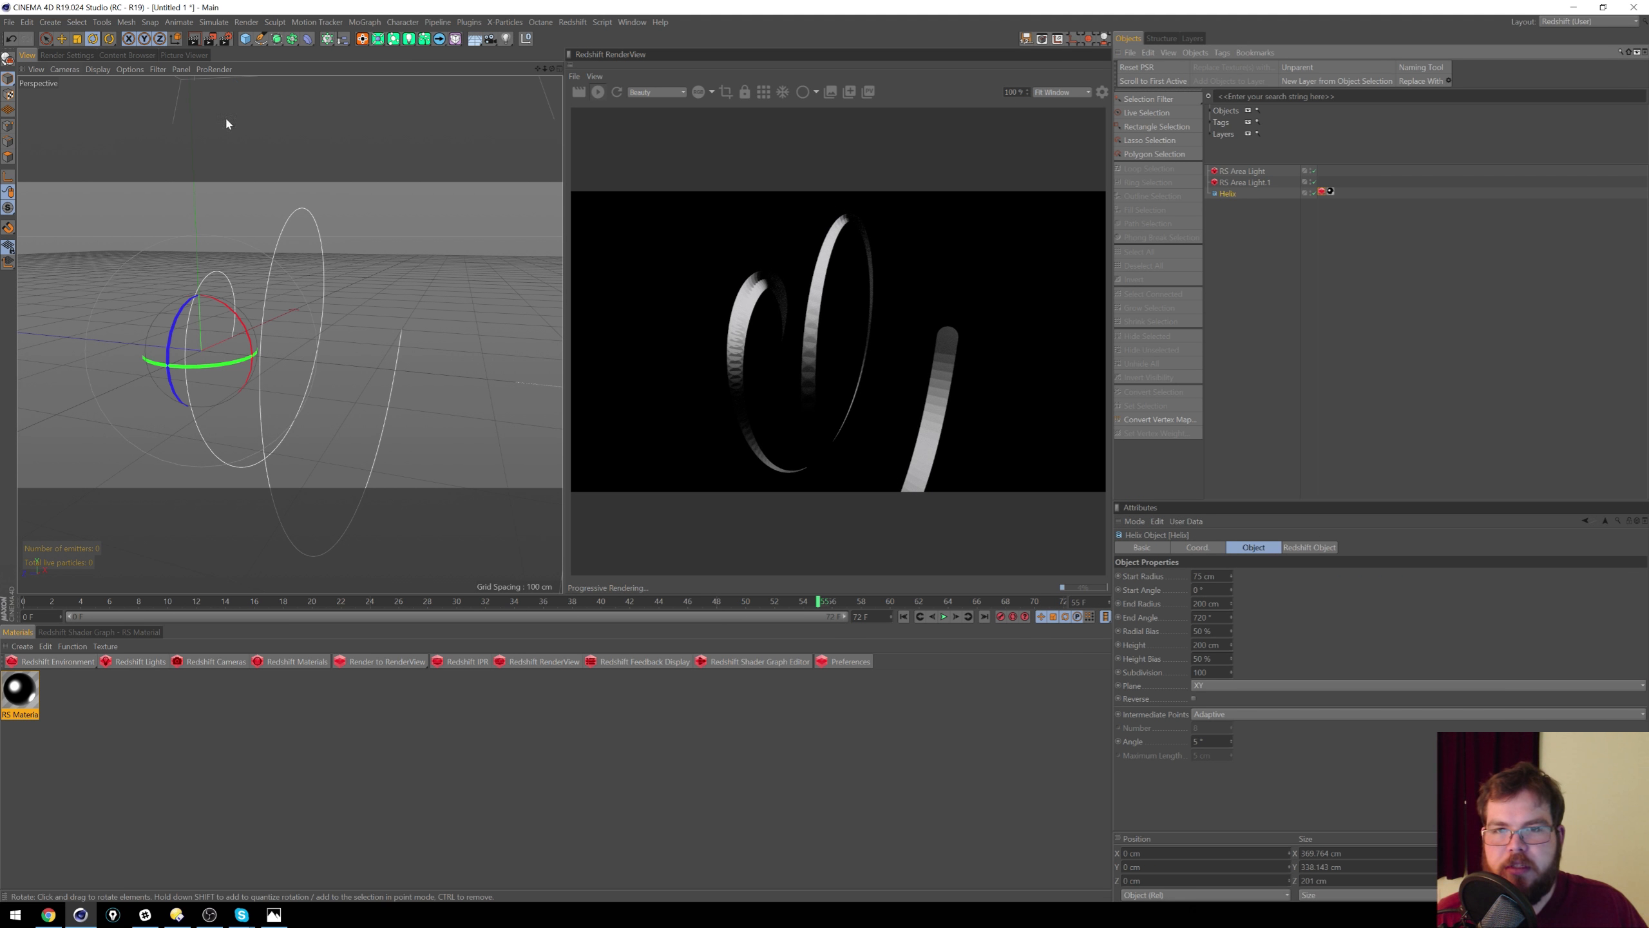
left_click(470, 22)
left_click(480, 23)
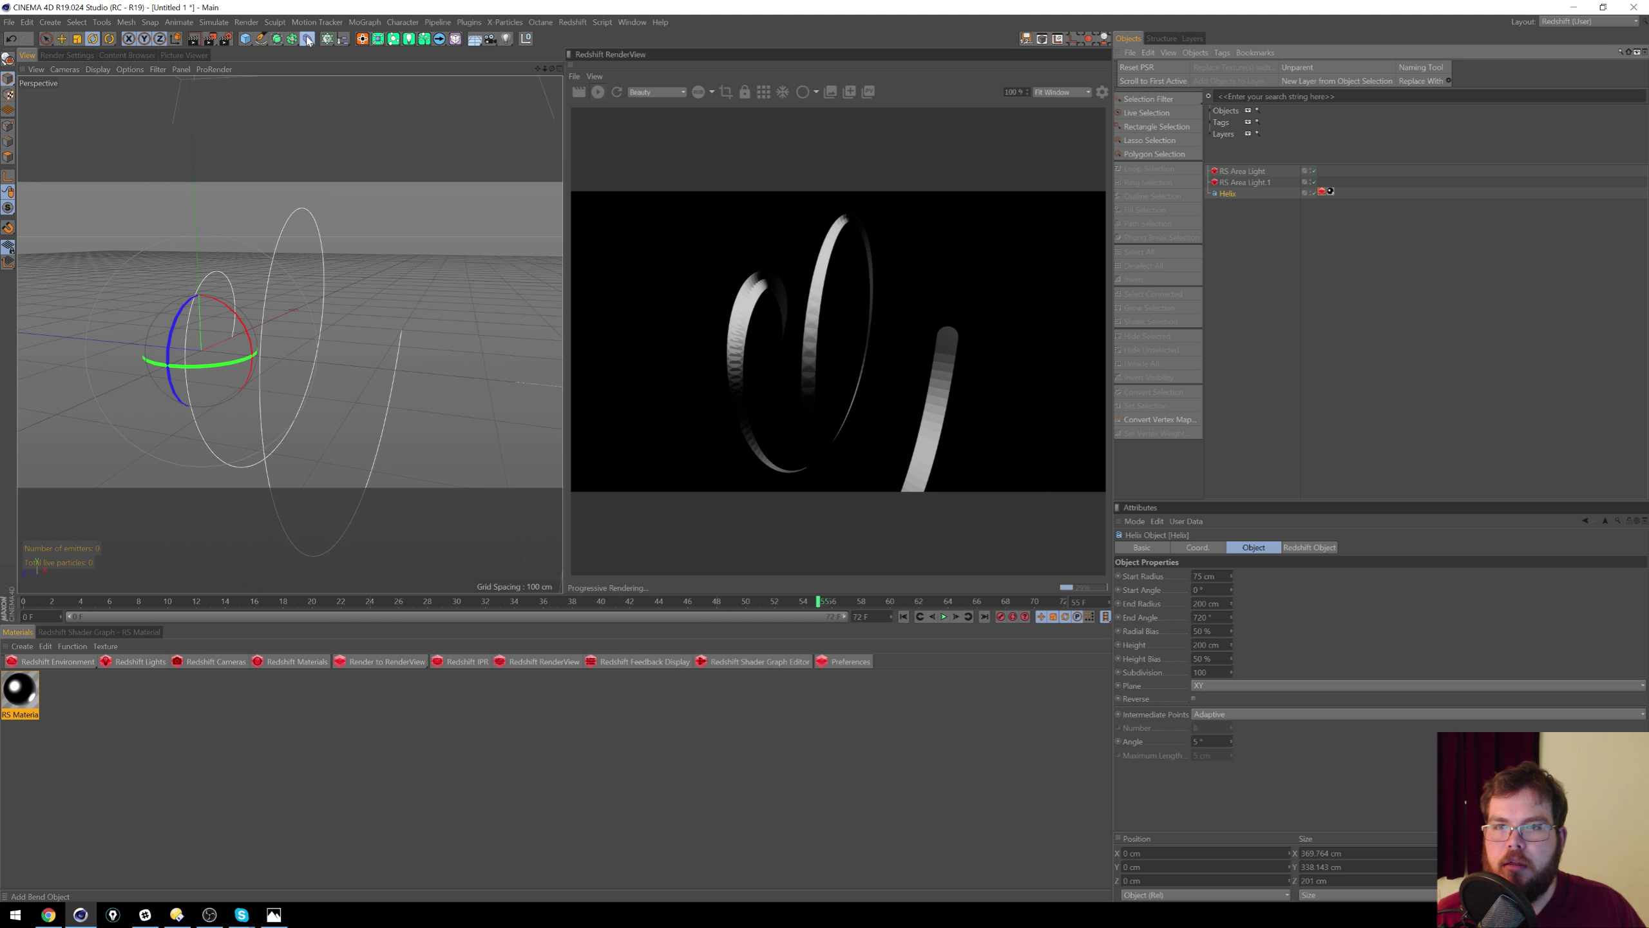
left_click(307, 39)
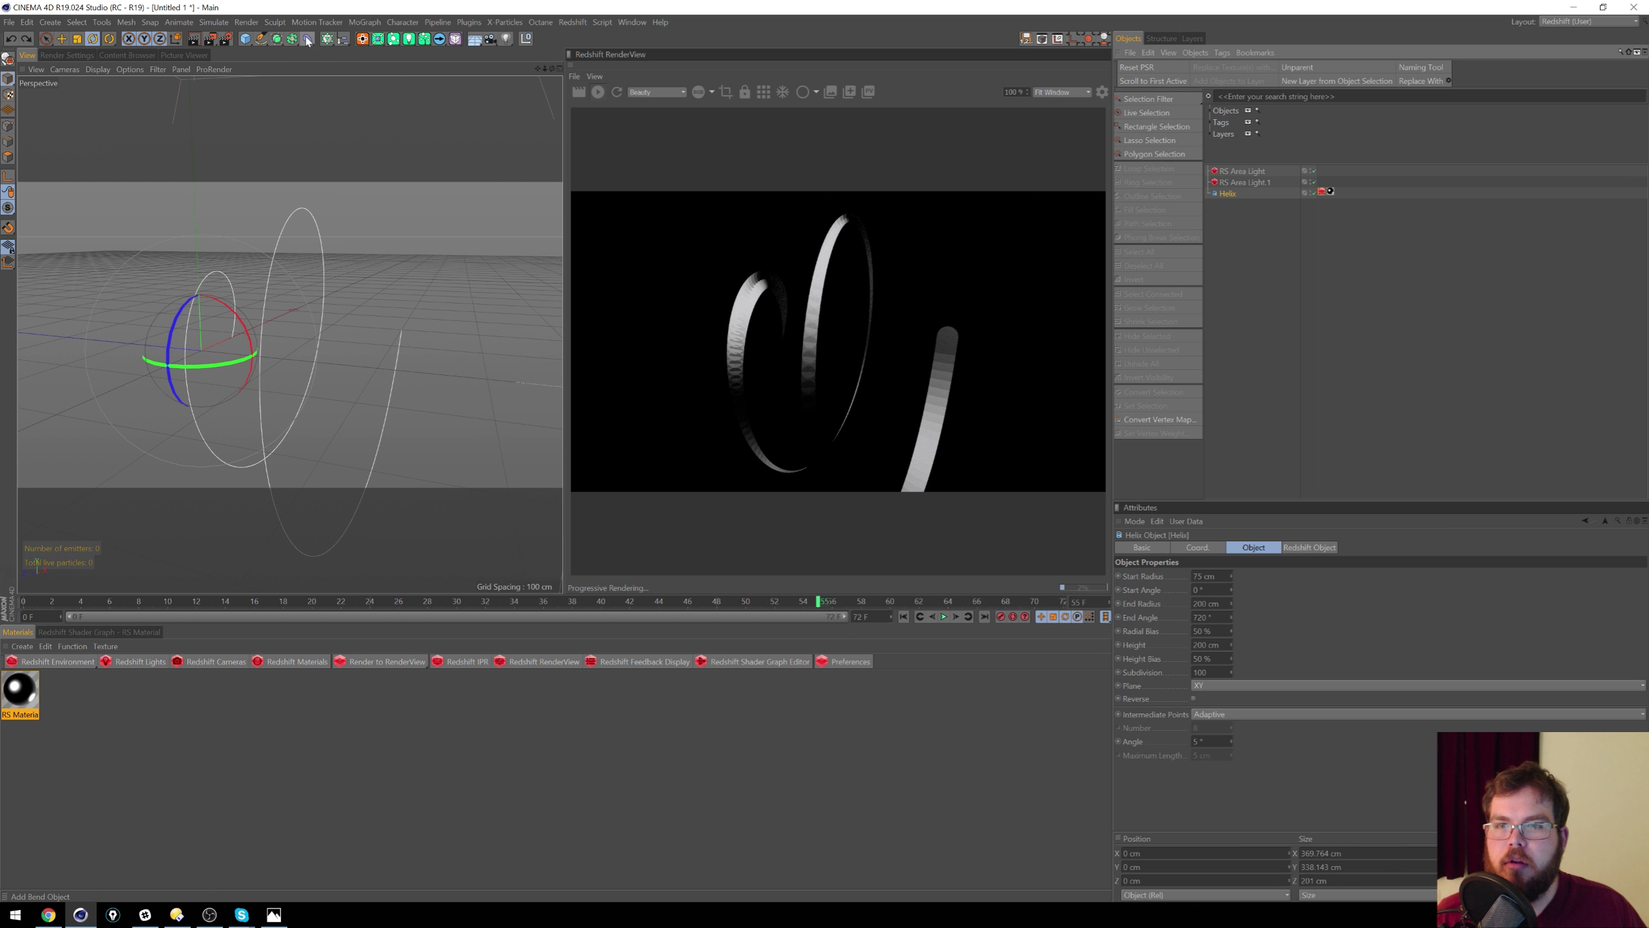
left_click_drag(307, 40, 370, 135)
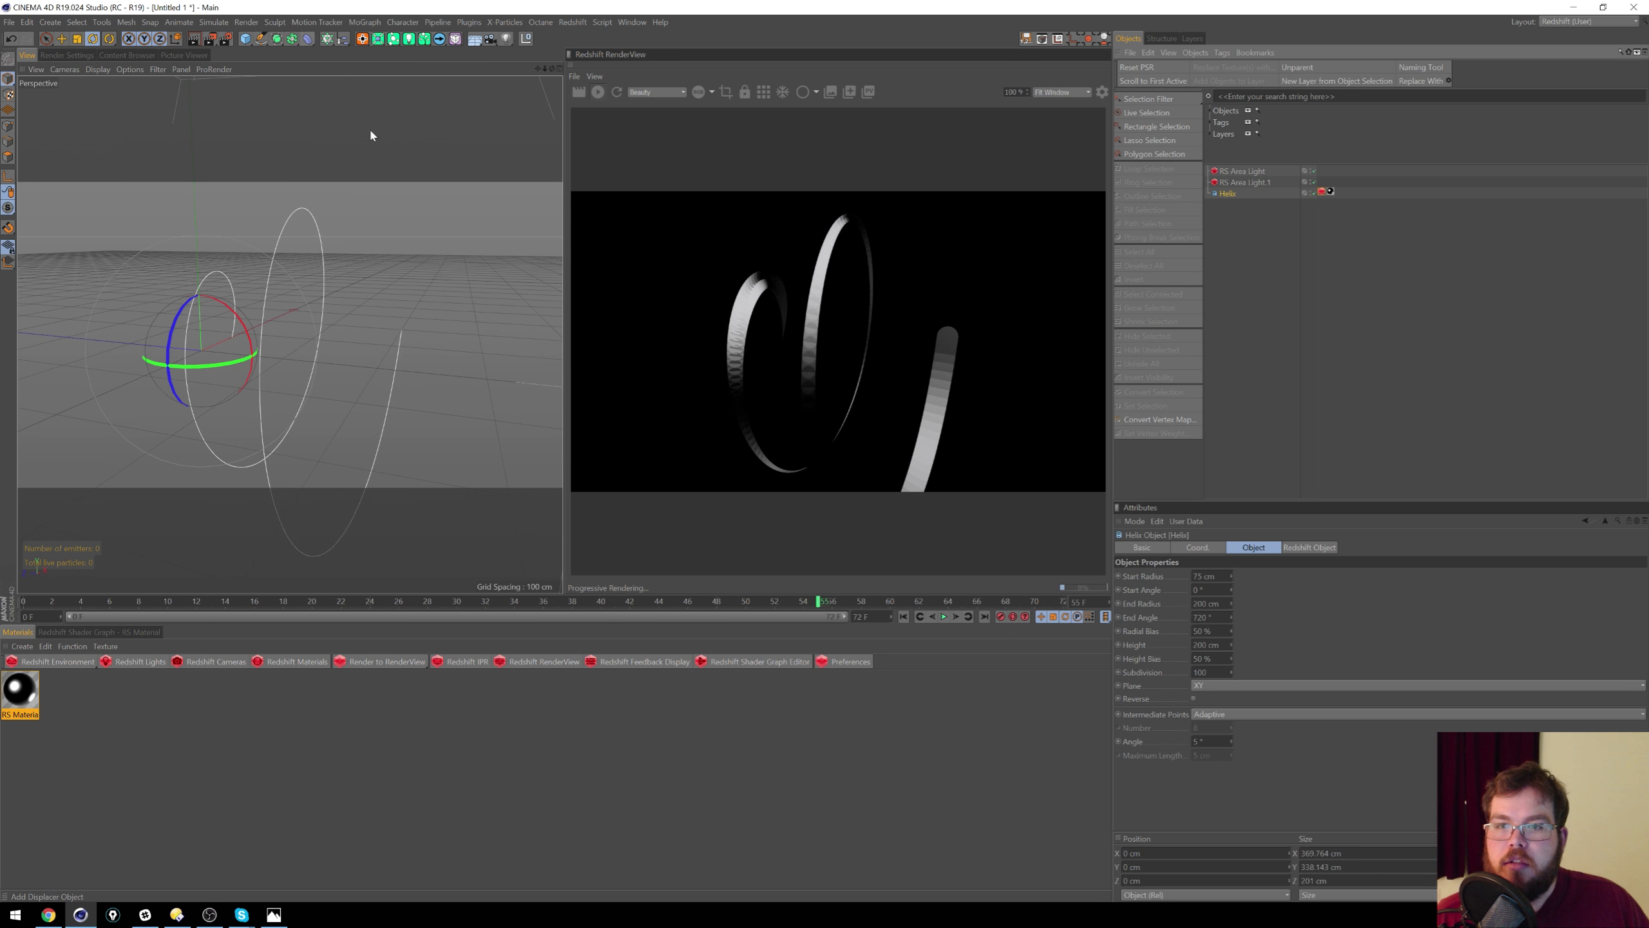
left_click_drag(1247, 172, 1234, 204)
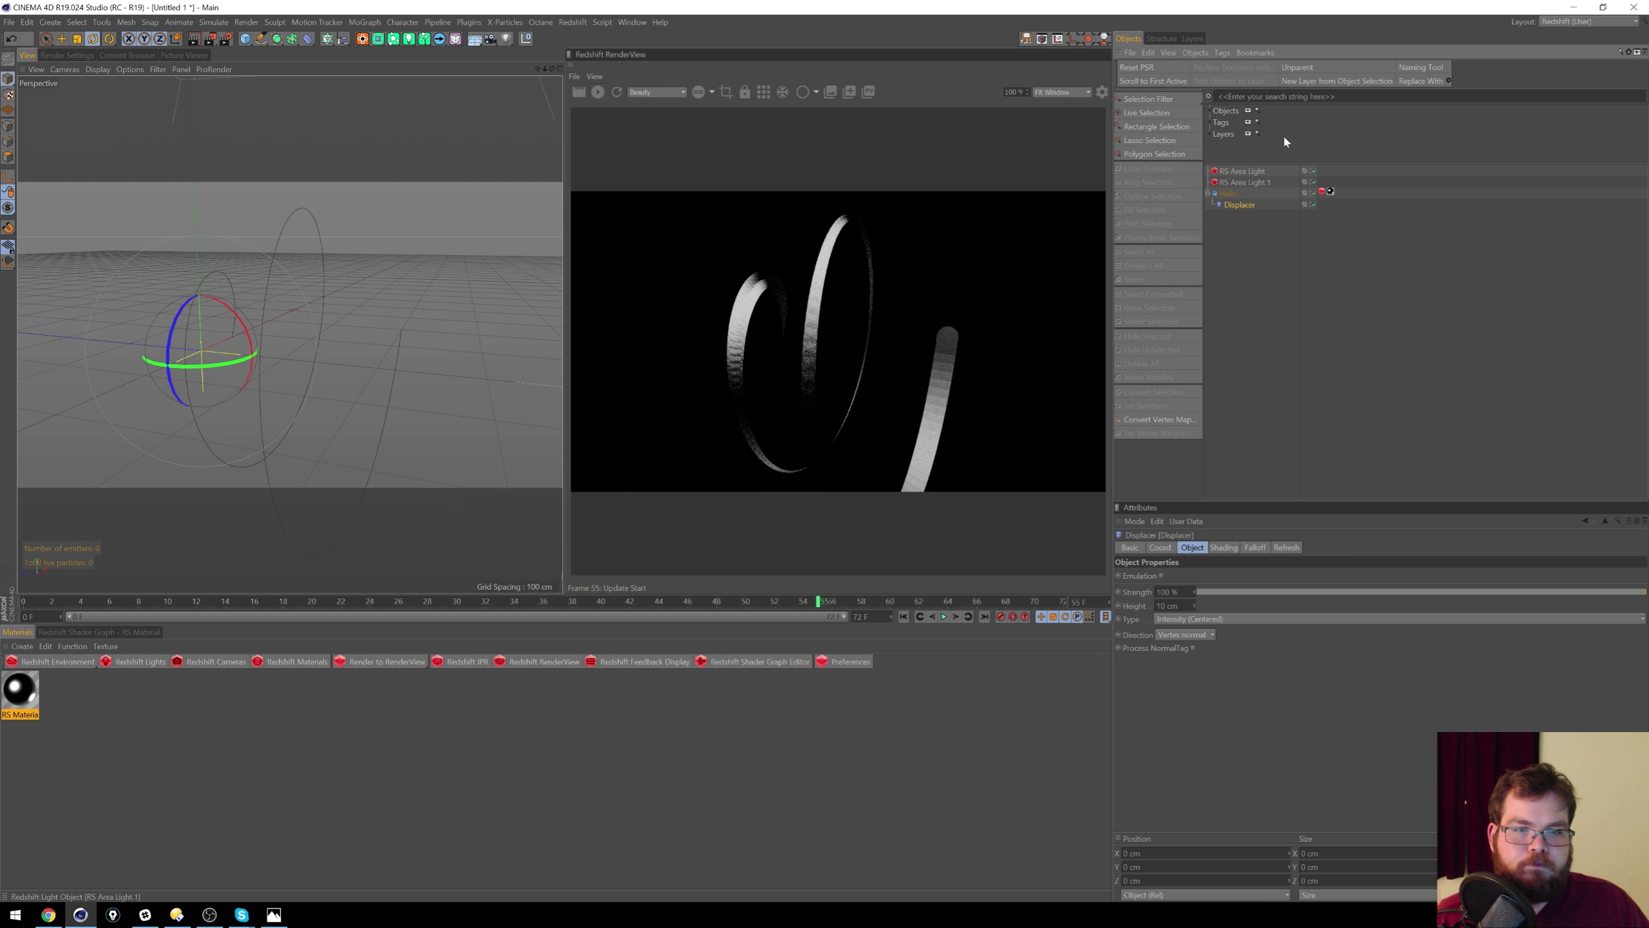
Step: Load a Noise shader into the Displacer's shading
left_click(1226, 548)
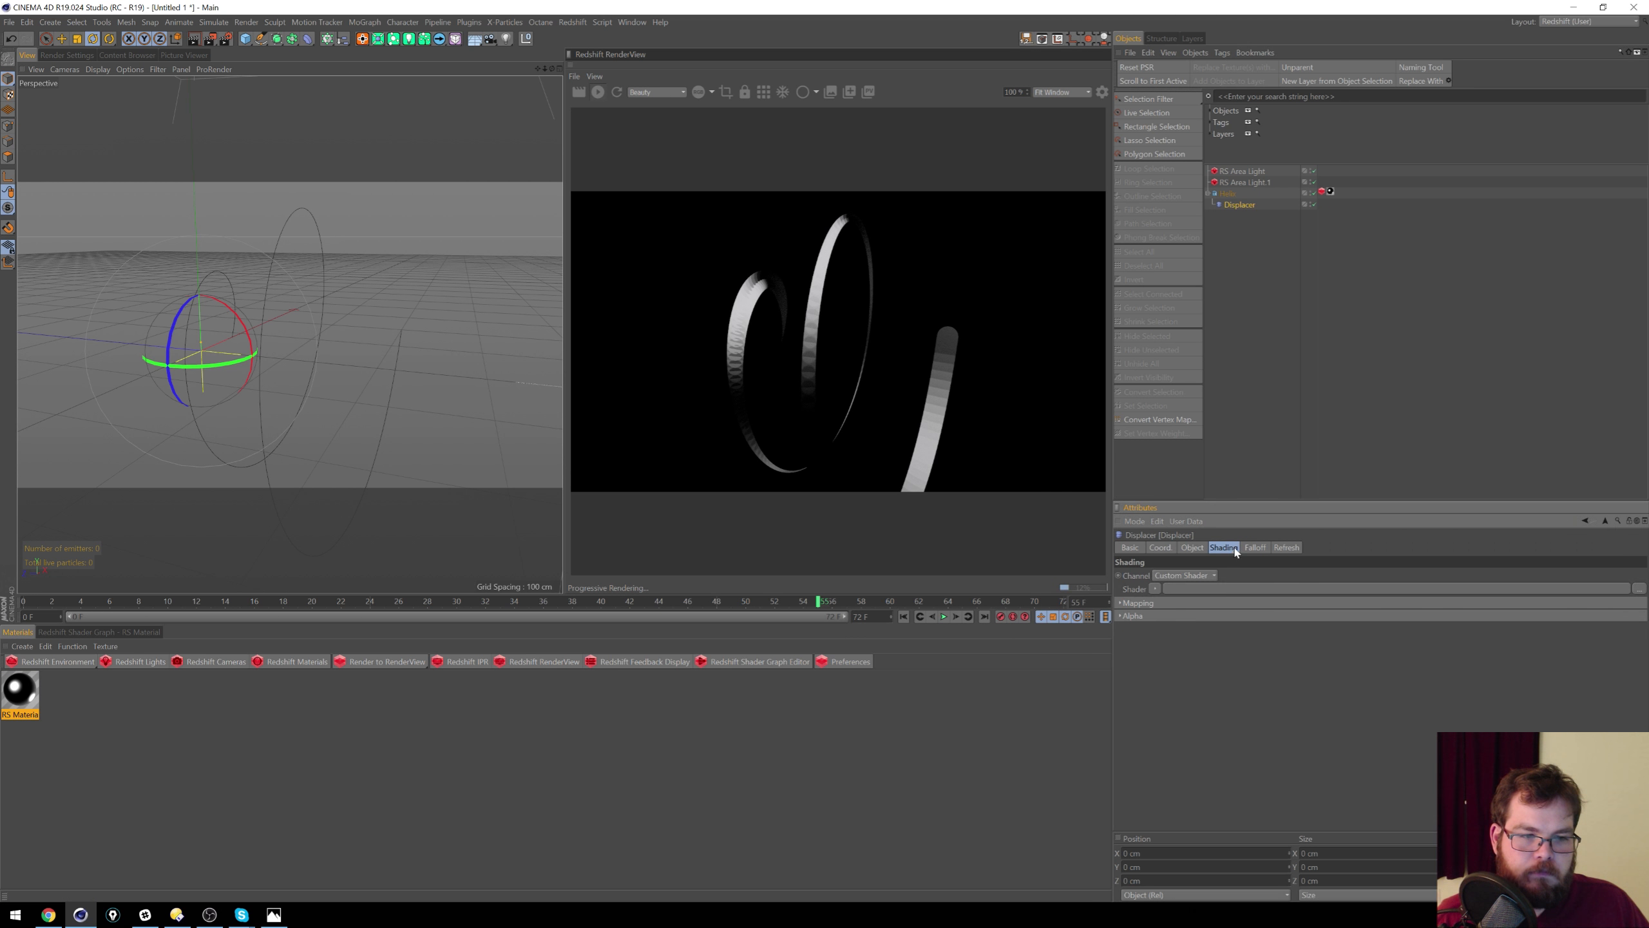
left_click(1155, 590)
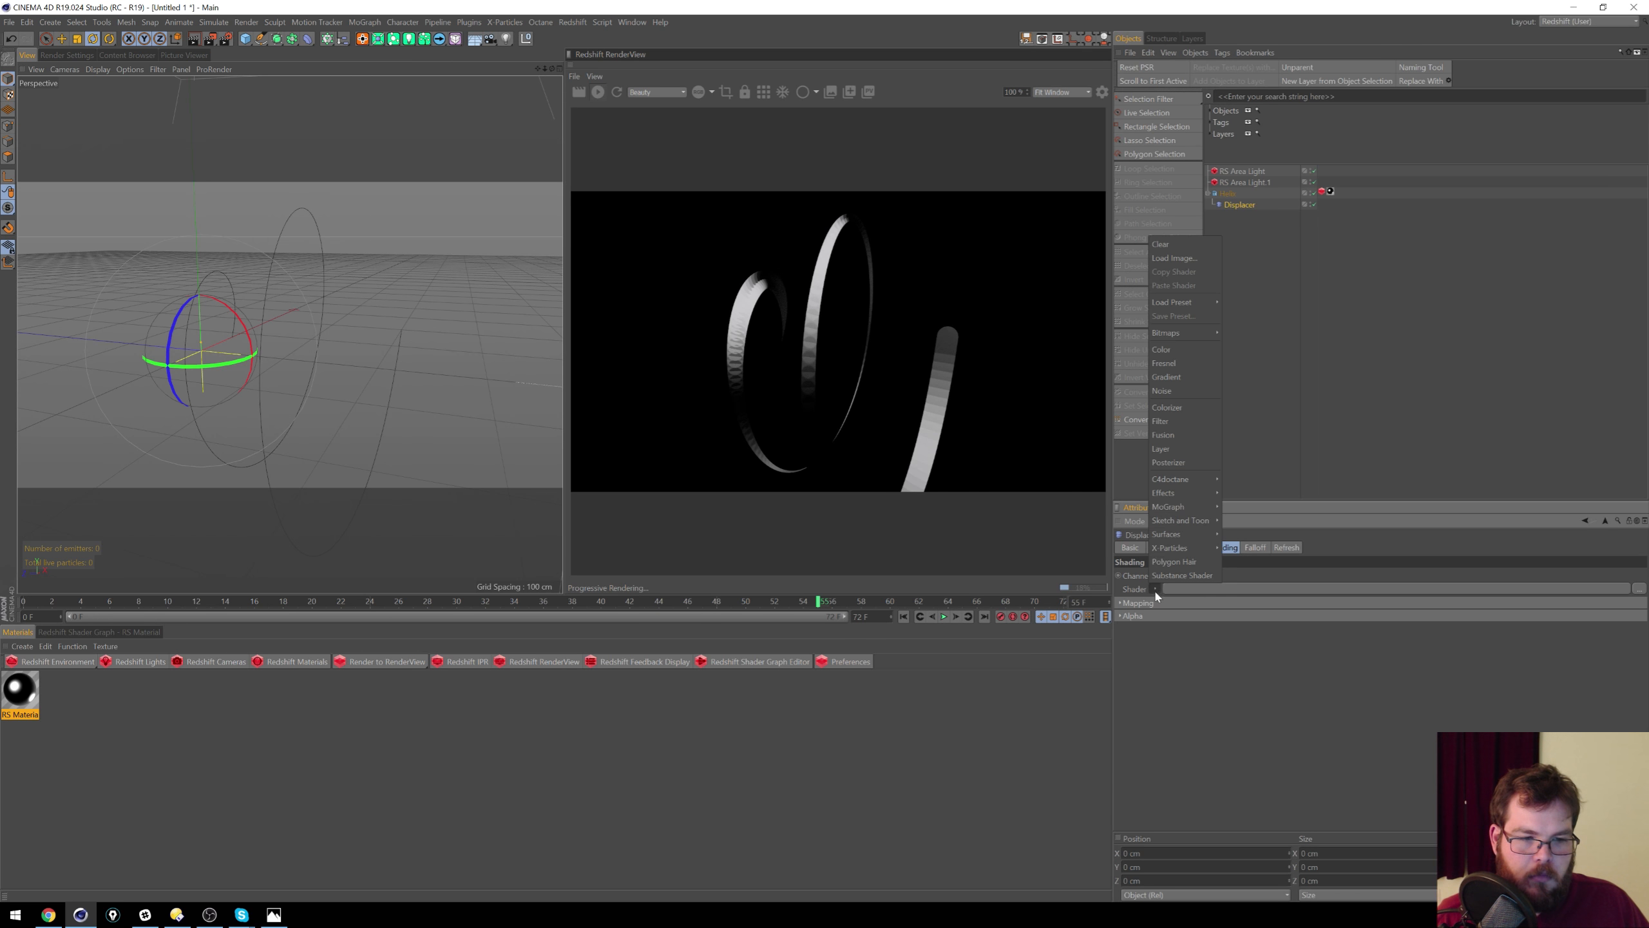
left_click(1181, 390)
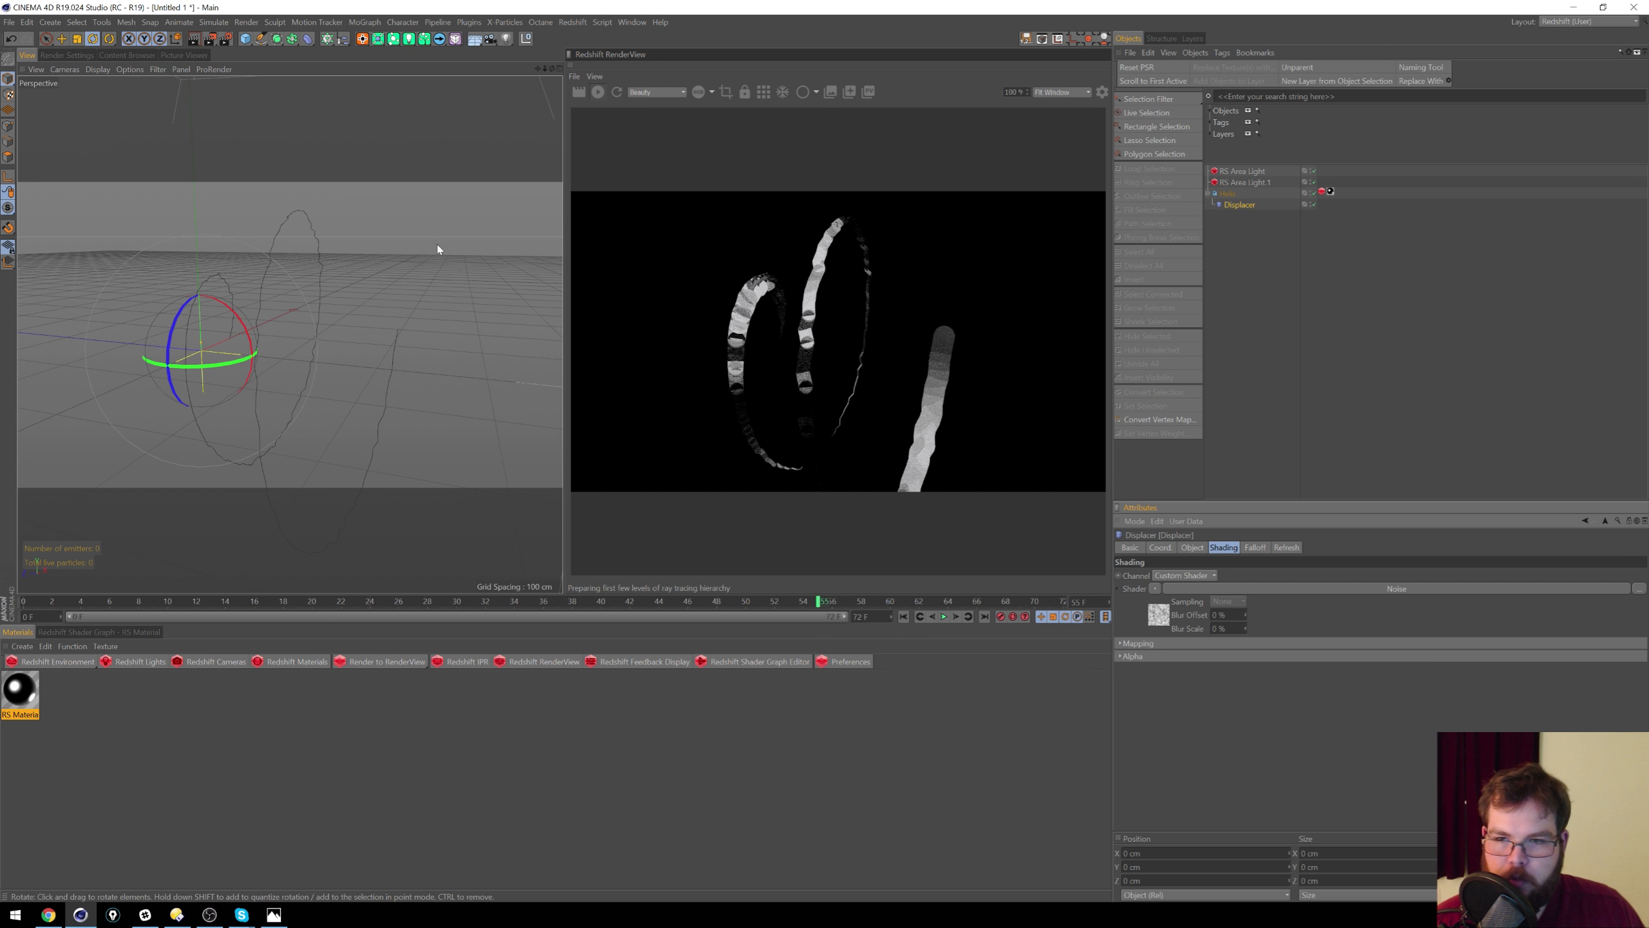
Step: Delete the Displacer from the helix
left_click(1233, 225)
left_click(1243, 204)
key("Delete")
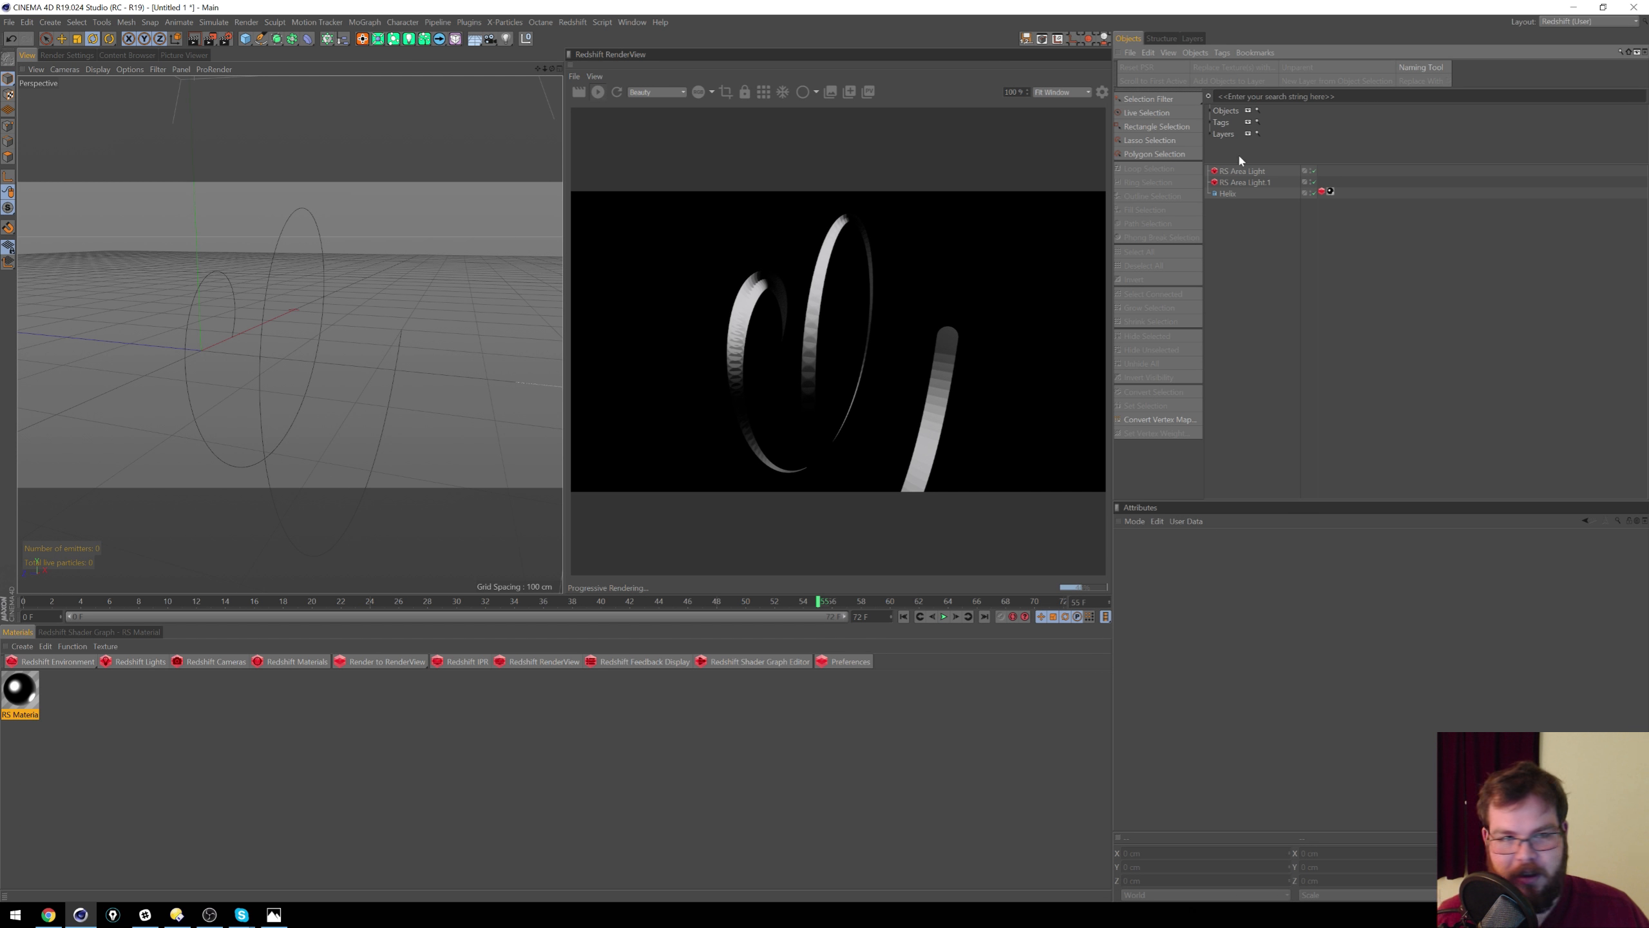
Step: Select the helix and move it along the Z axis to about -13 cm
left_click(1330, 191)
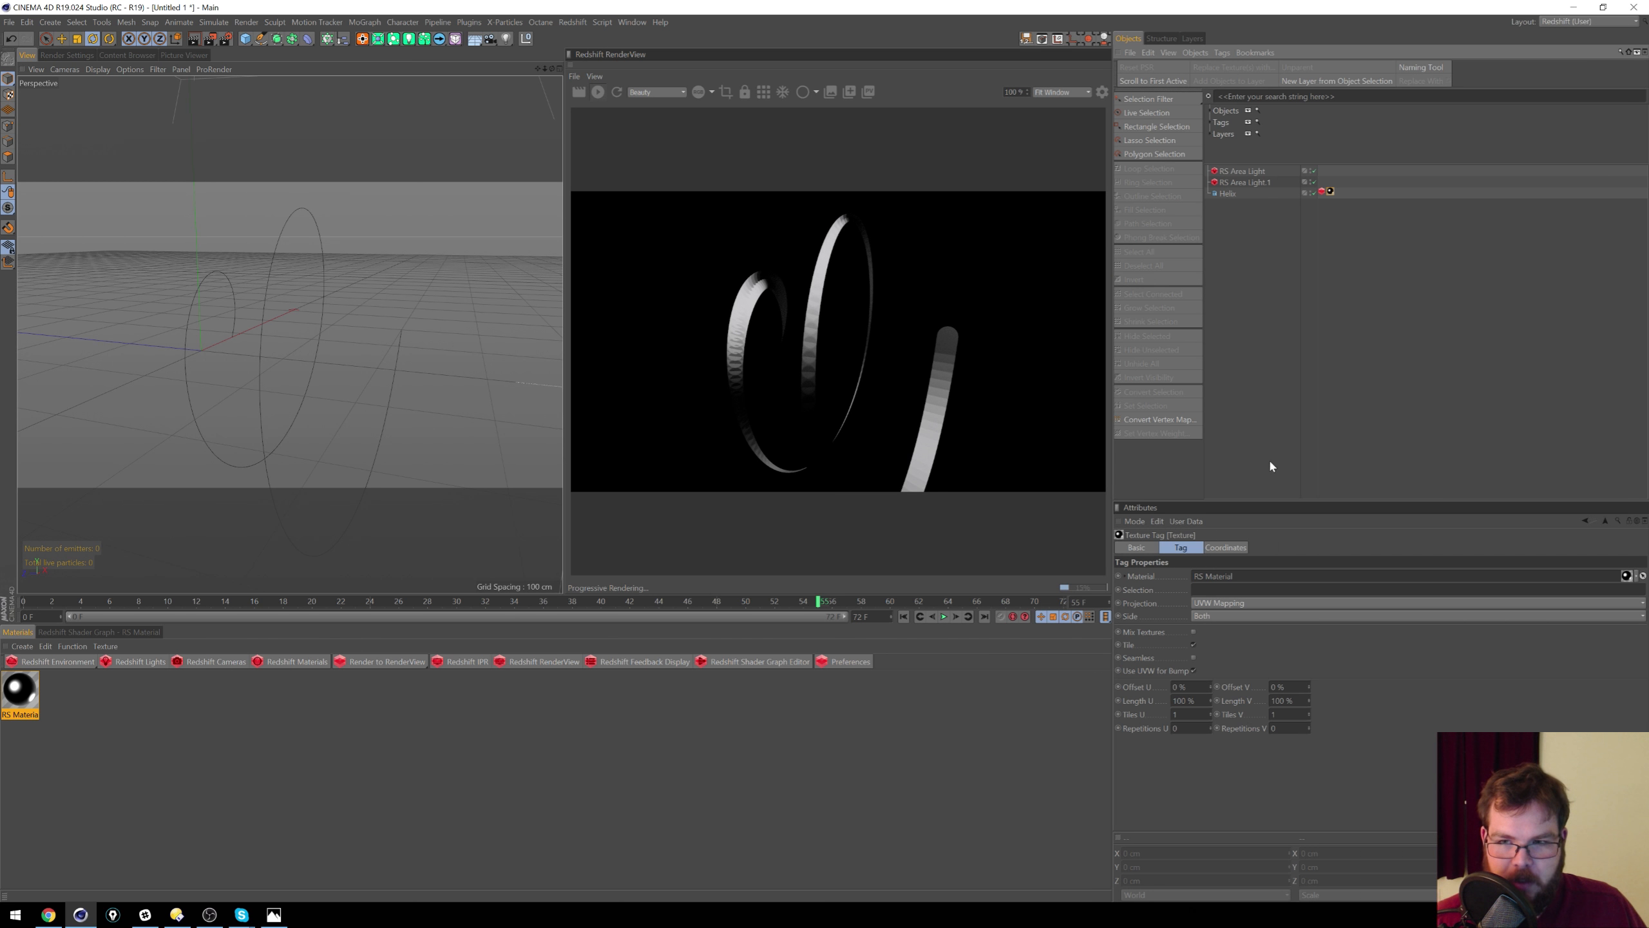
left_click(1229, 192)
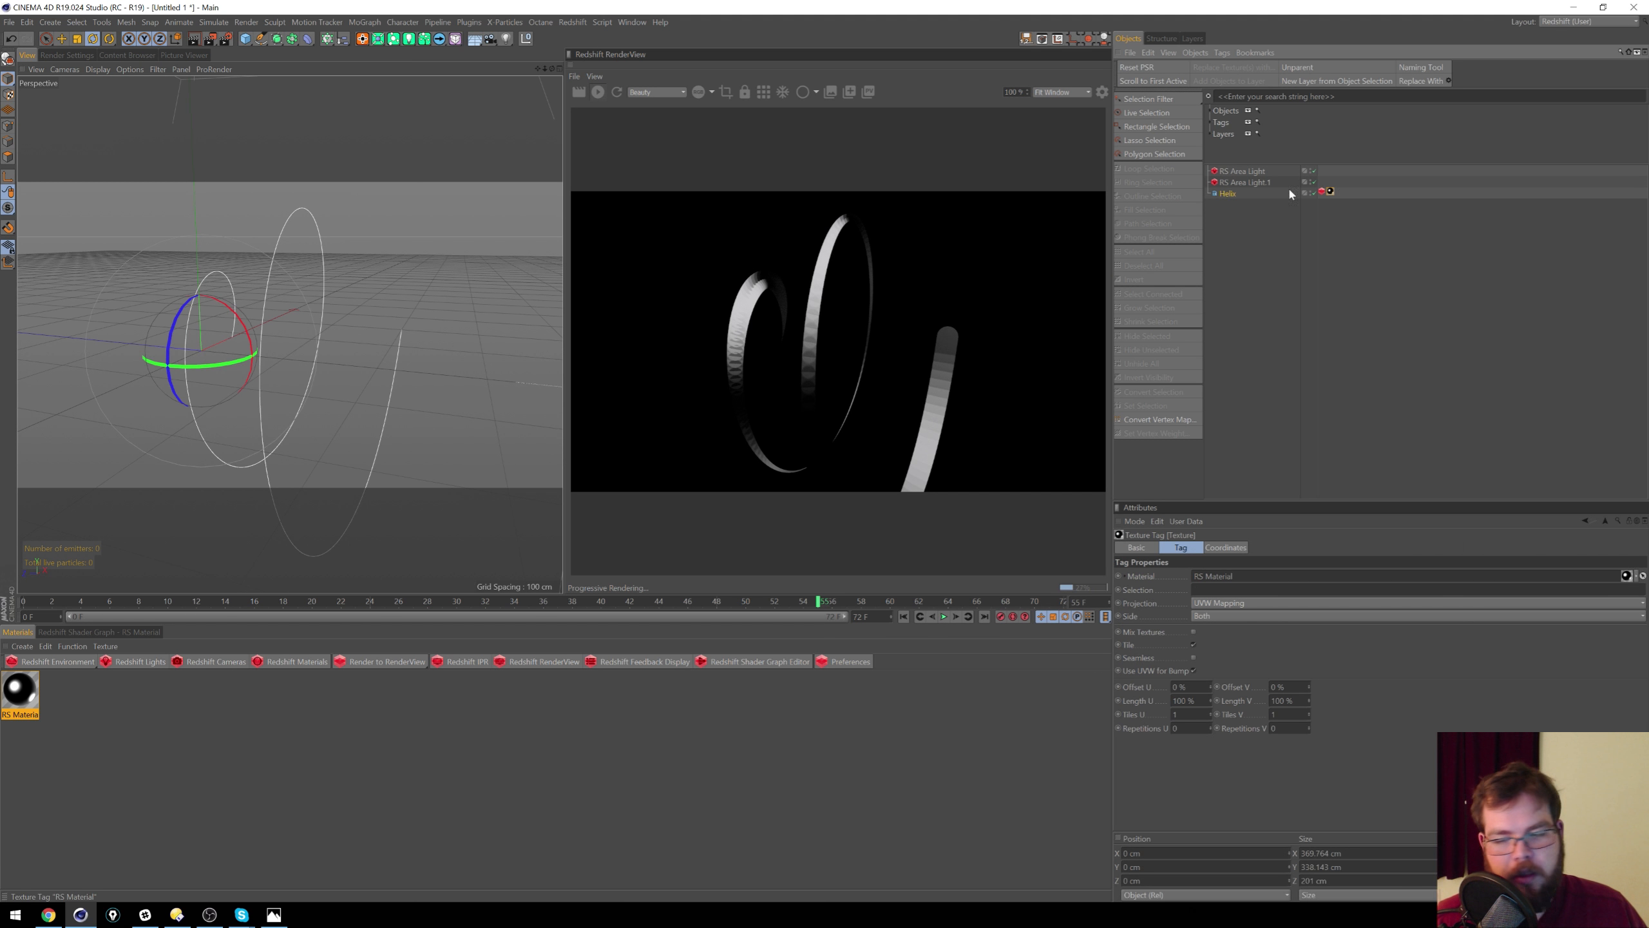
key("e")
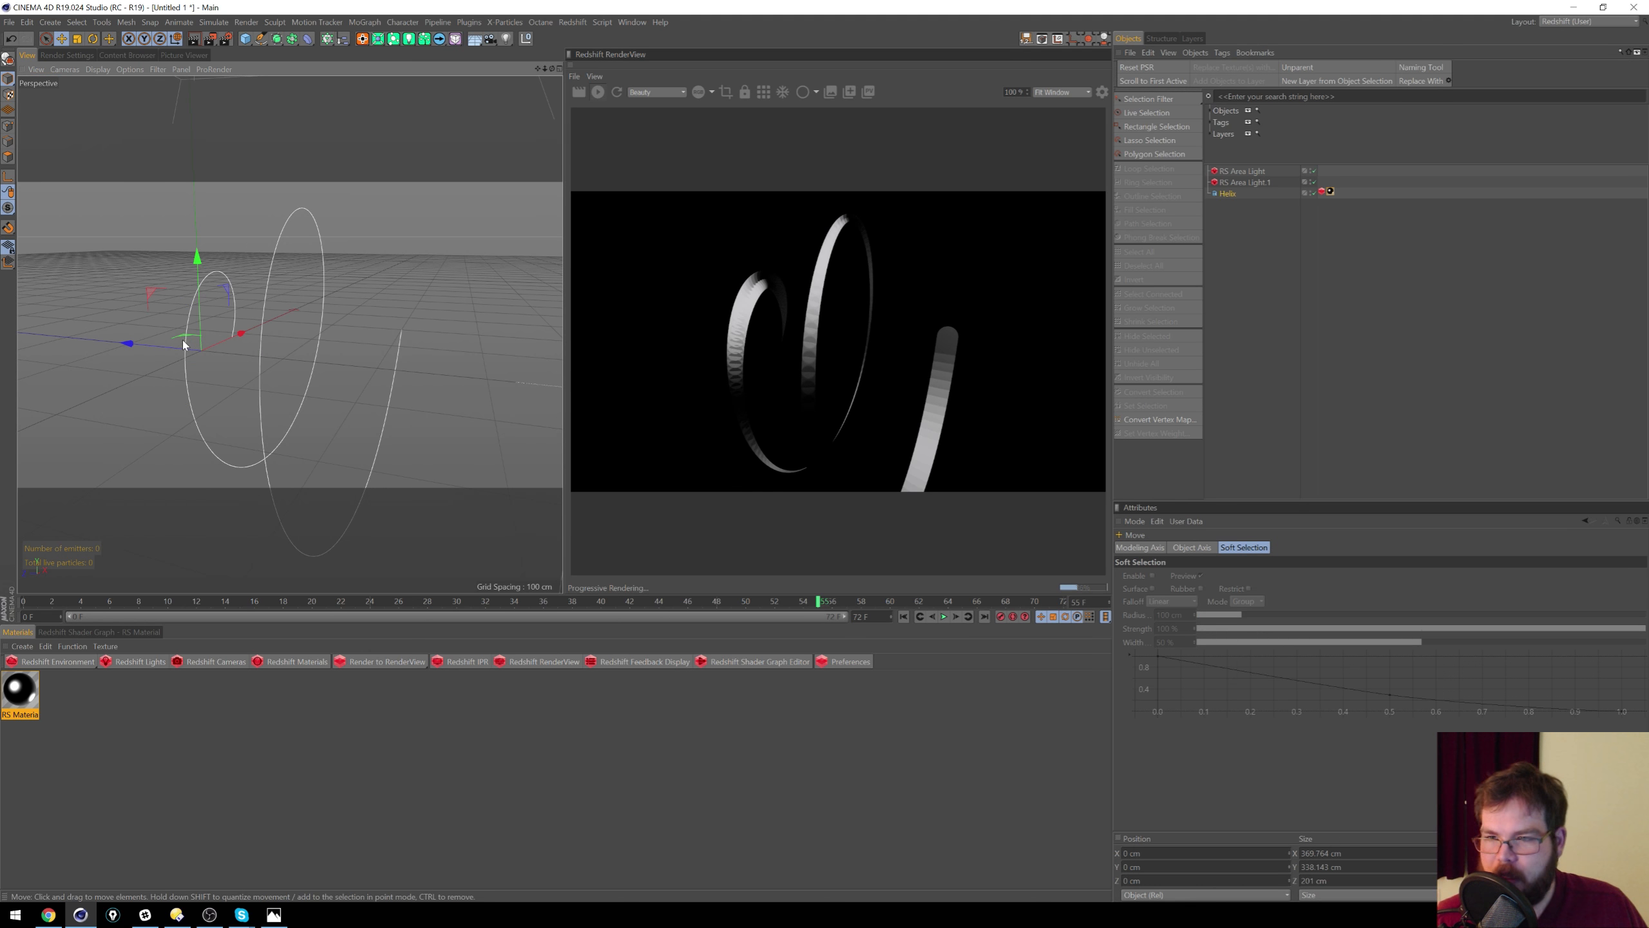
left_click_drag(147, 342, 216, 318)
left_click_drag(201, 339, 453, 266, "alt")
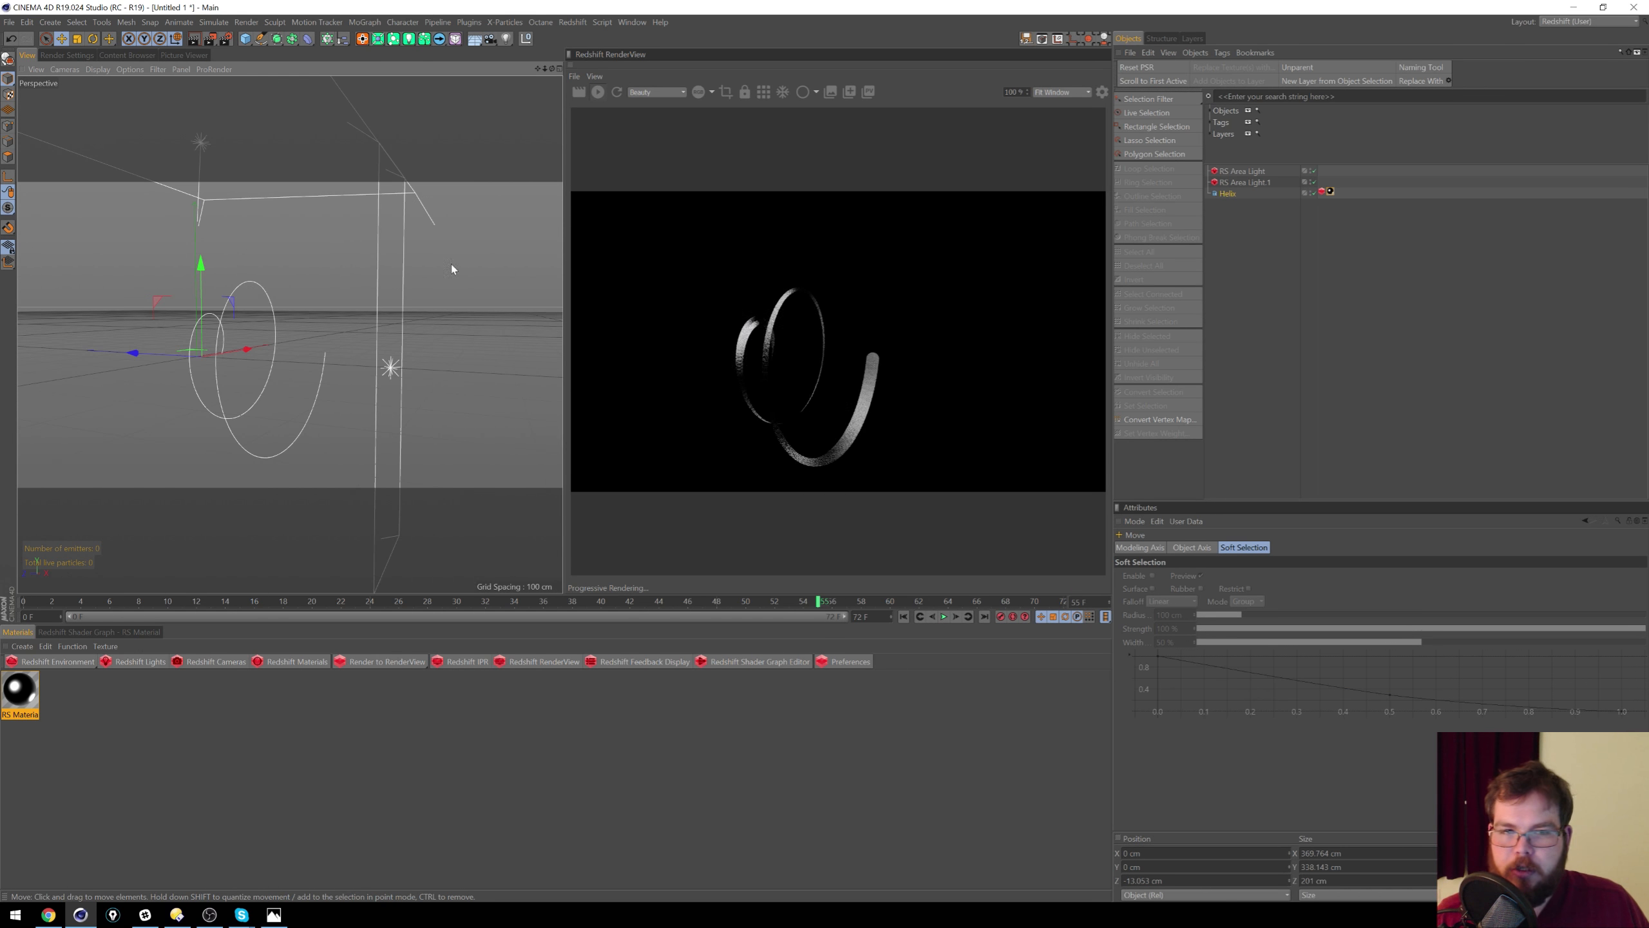
Step: Delete the helix from the scene and open the recent project RS_Tut_iPhoneX.c4d
left_click(1234, 192)
key("Delete")
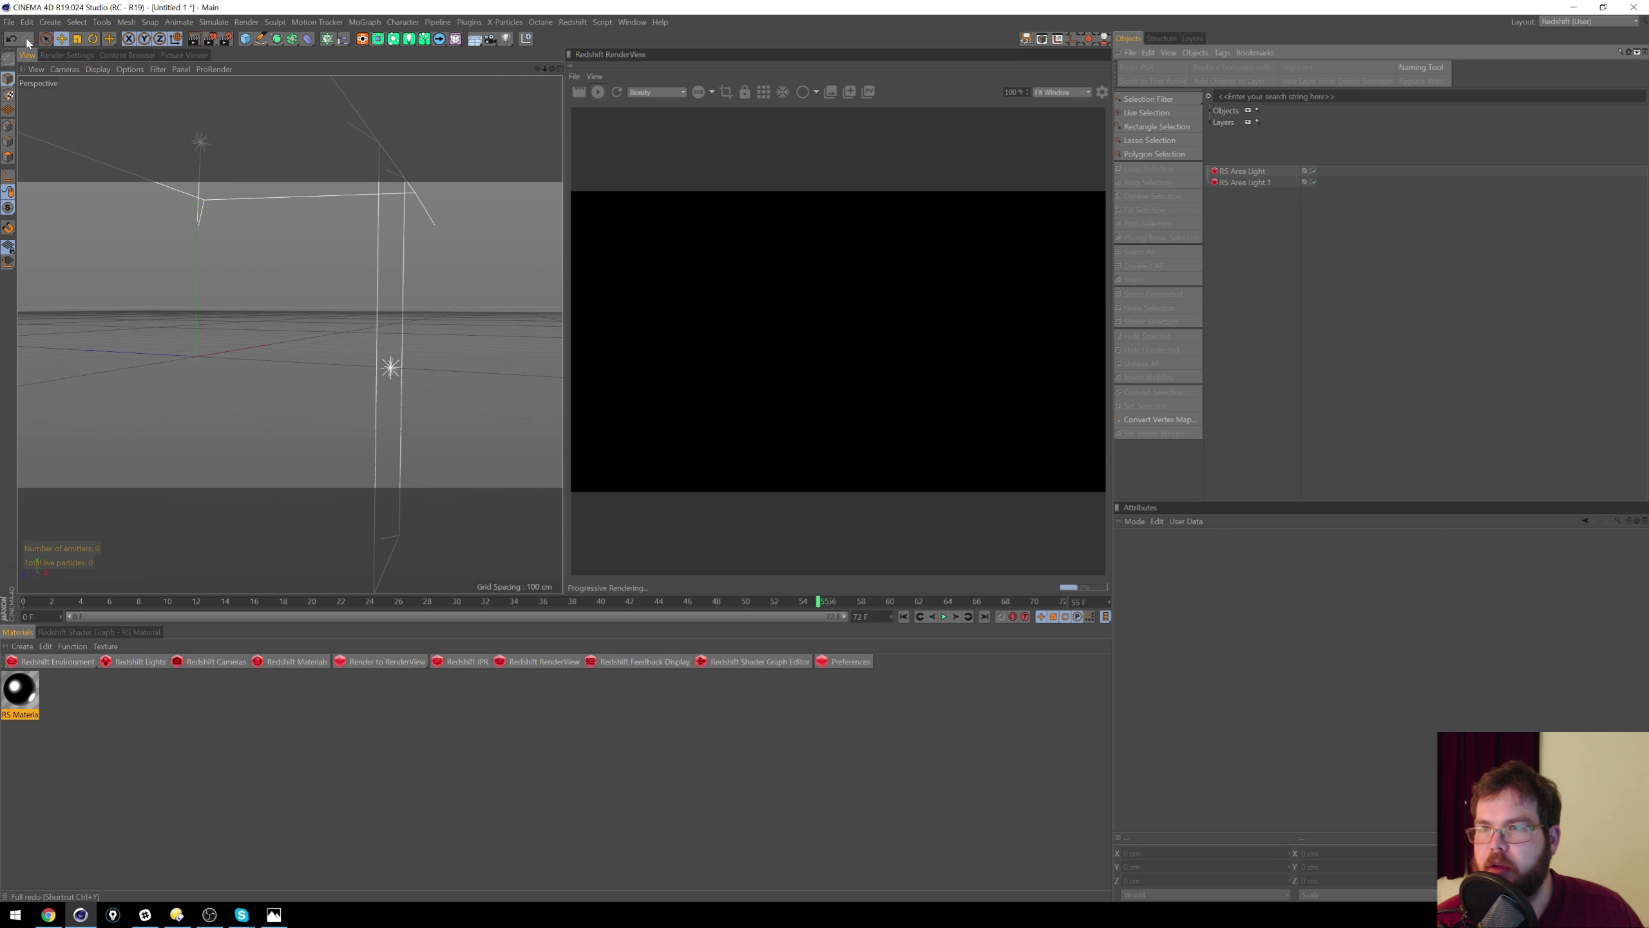
left_click(9, 21)
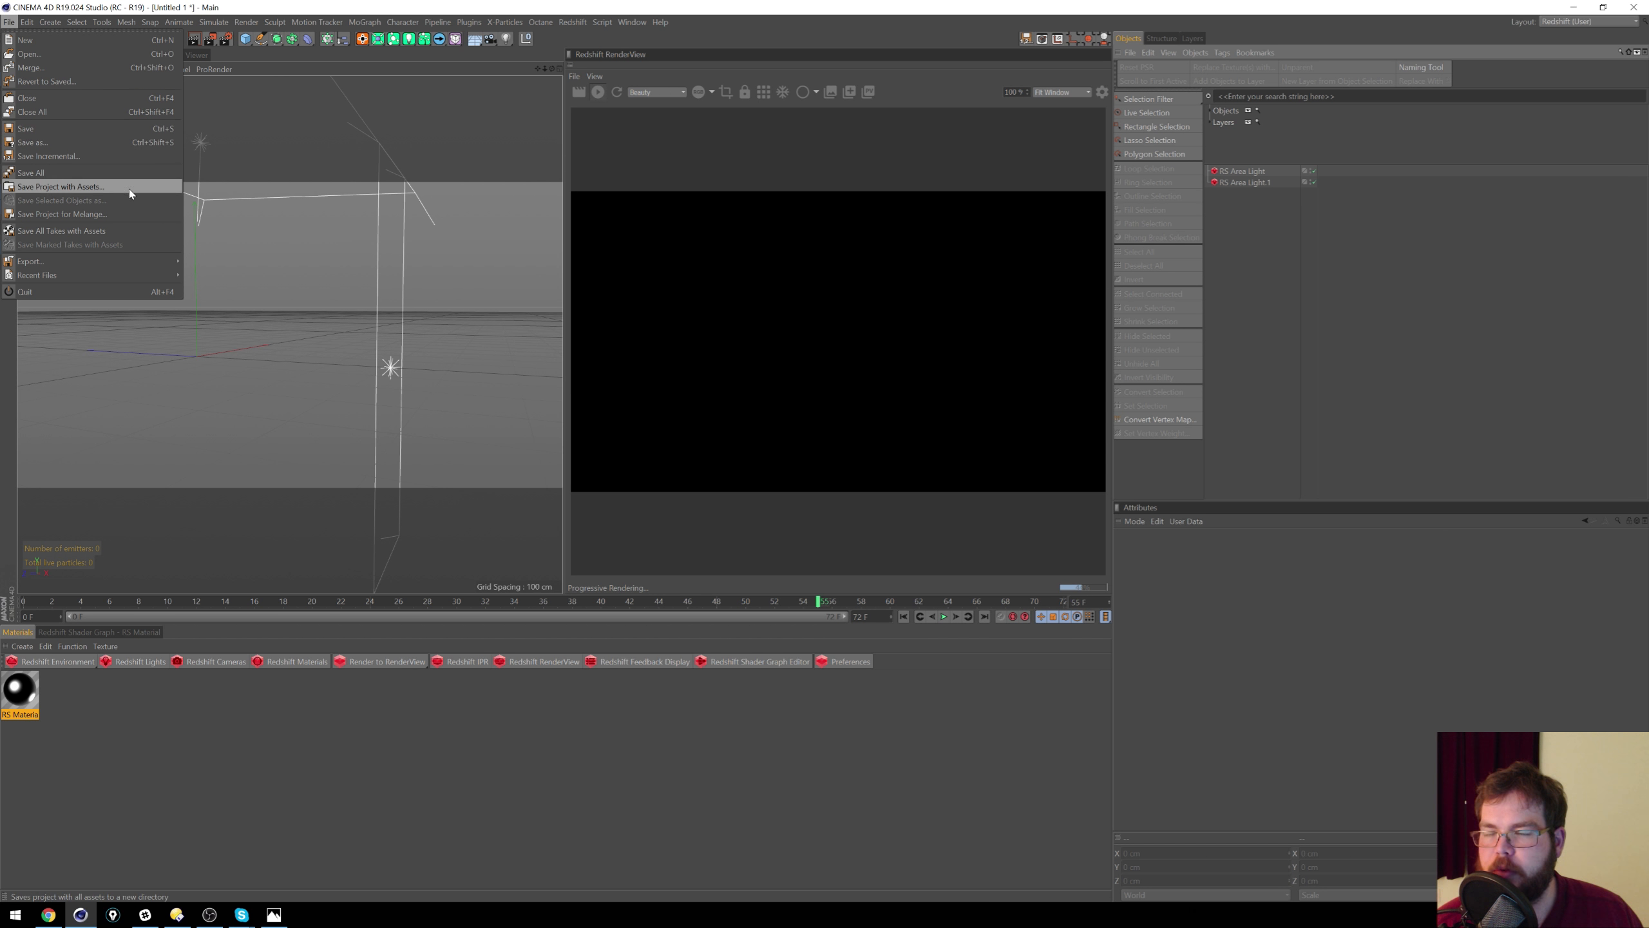
mouse_move(138, 282)
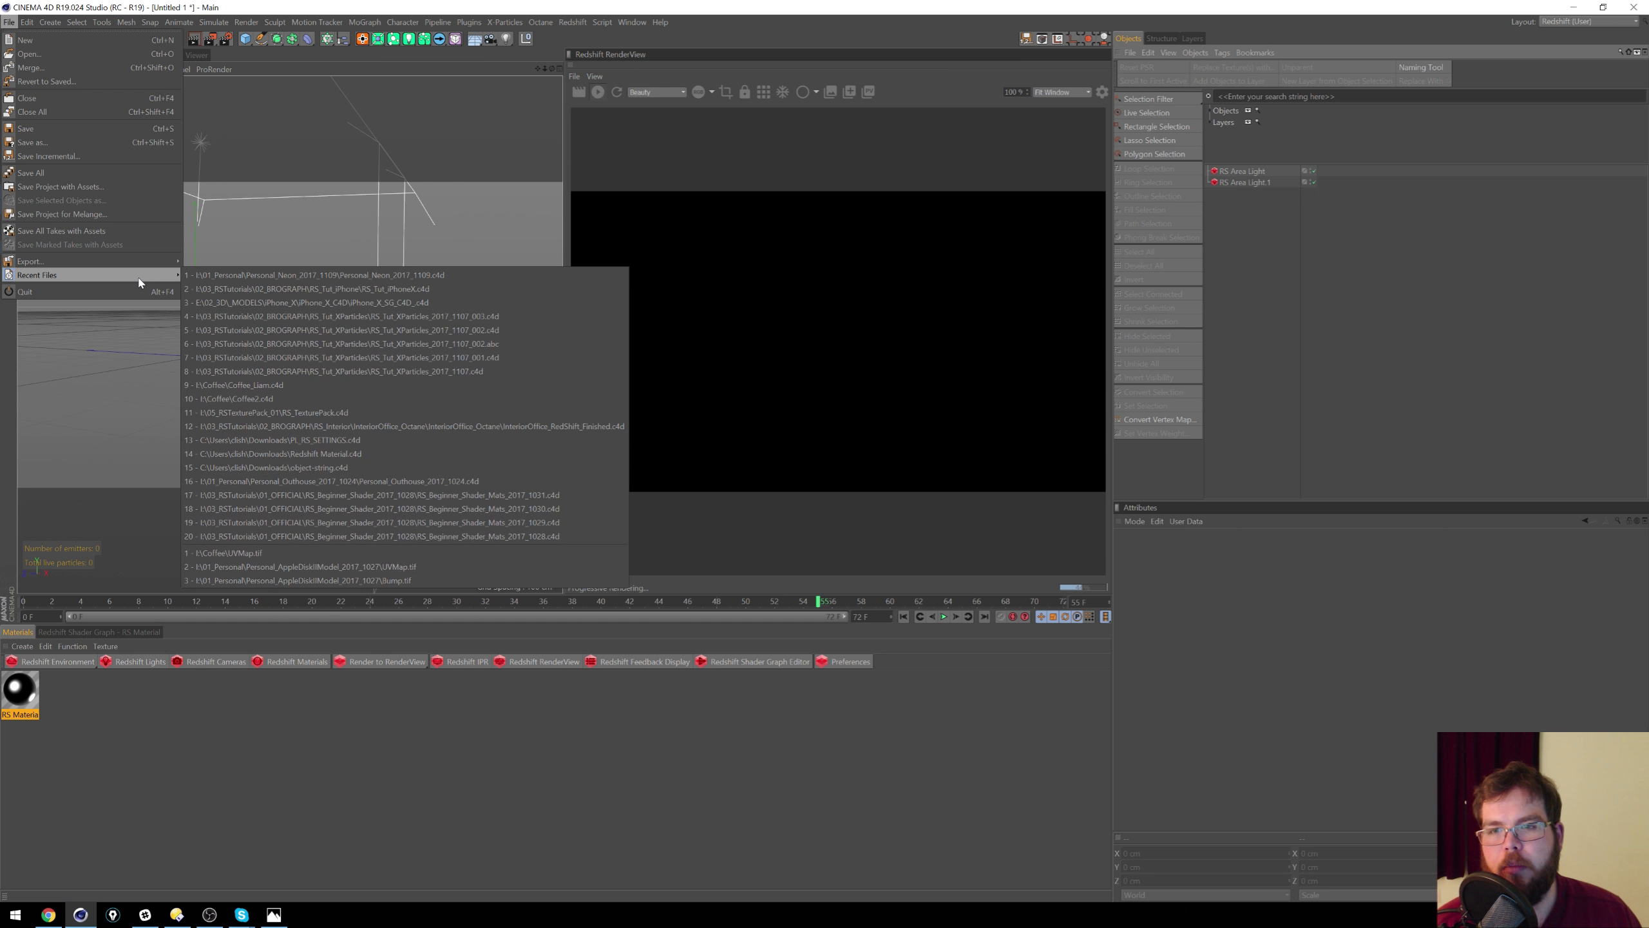
left_click(282, 290)
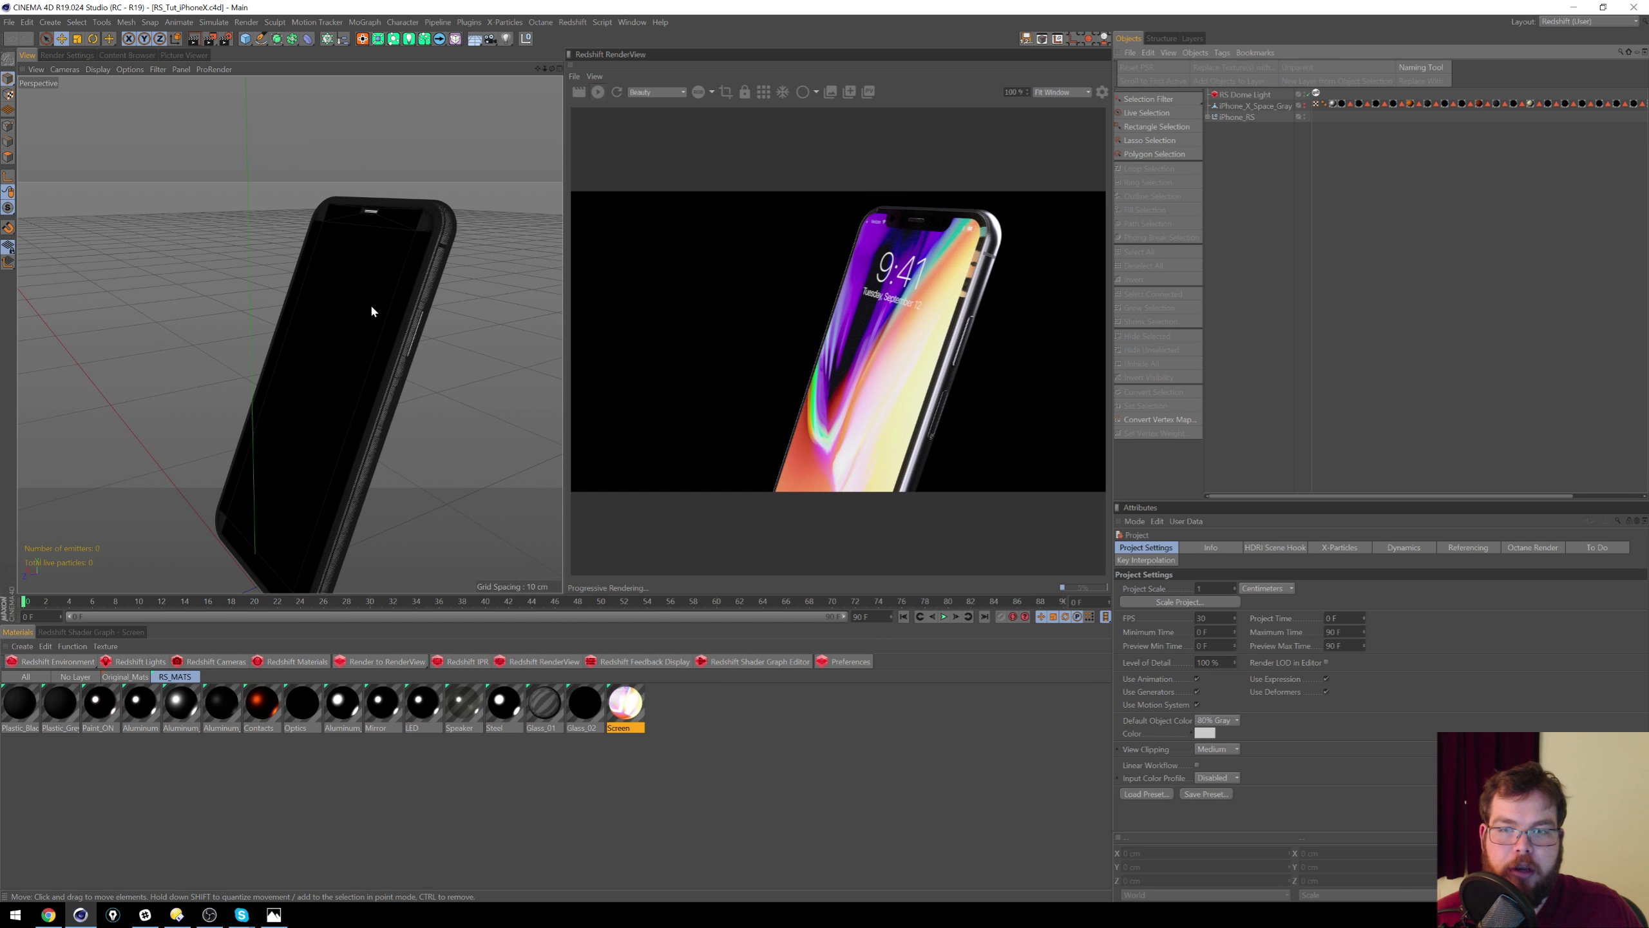
Step: Examine the iPhone X's screen, notch and metal edges from several close angles in the live Redshift render
left_click_drag(369, 304, 423, 315, "alt")
middle_click_drag(399, 319, 341, 366, "alt")
scroll(331, 342, "up", 6)
left_click_drag(329, 338, 497, 348, "alt")
middle_click_drag(372, 261, 406, 272, "alt")
scroll(404, 269, "down", 2)
left_click_drag(405, 269, 483, 258, "alt")
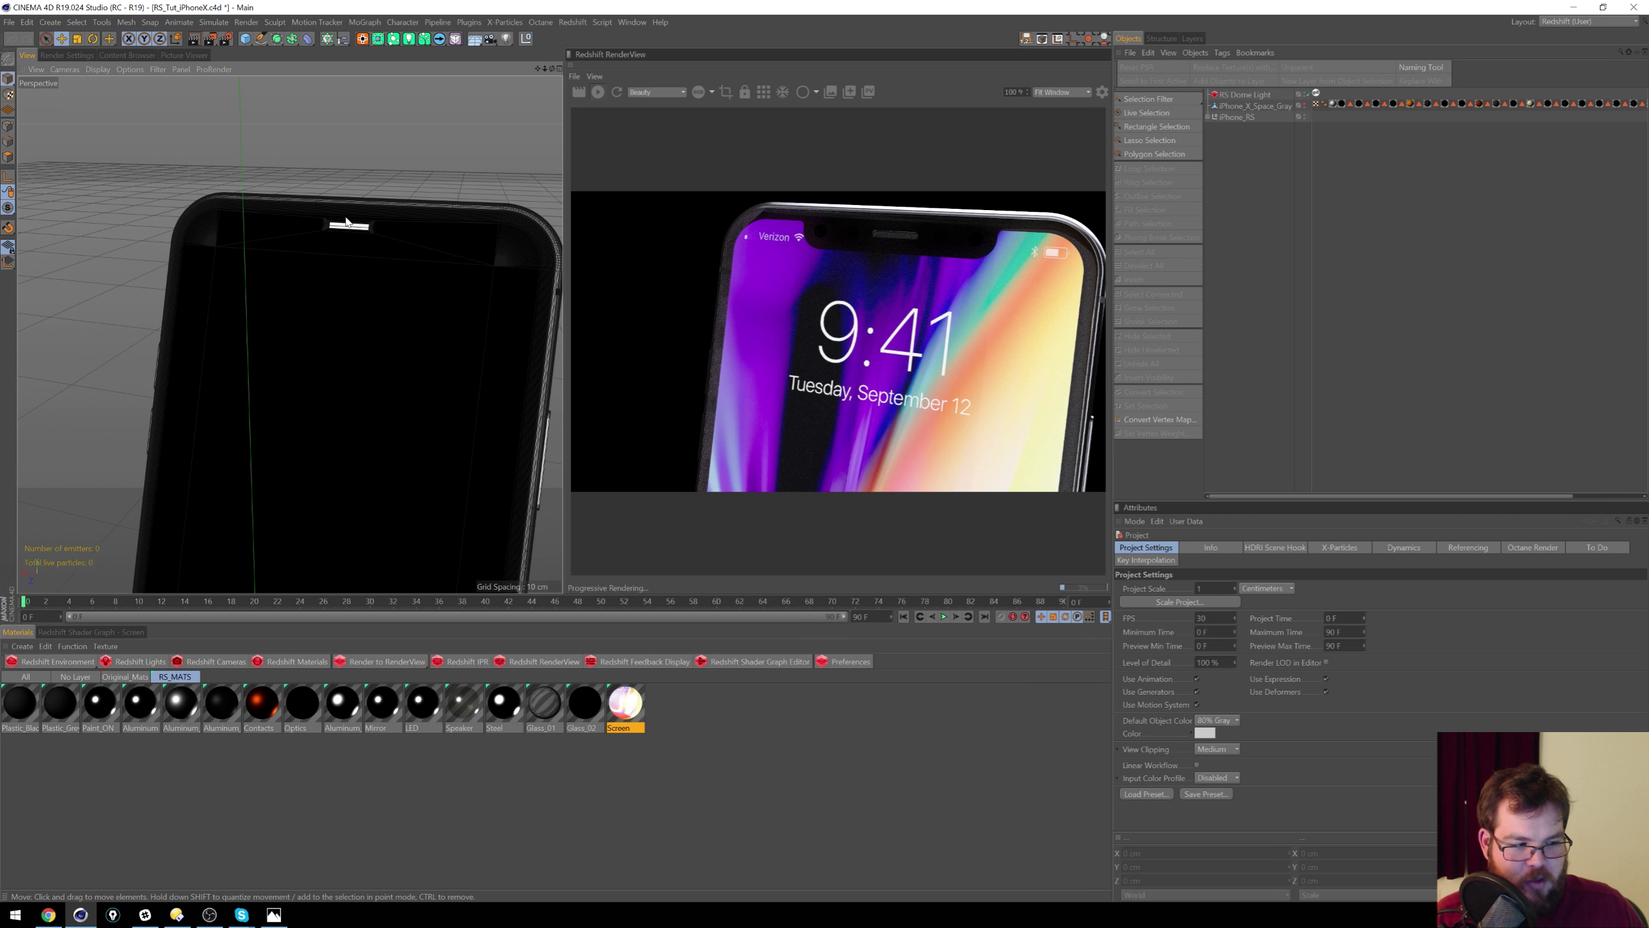
left_click_drag(454, 267, 400, 322, "alt")
right_click_drag(310, 357, 254, 356, "alt")
left_click_drag(254, 356, 343, 324, "alt")
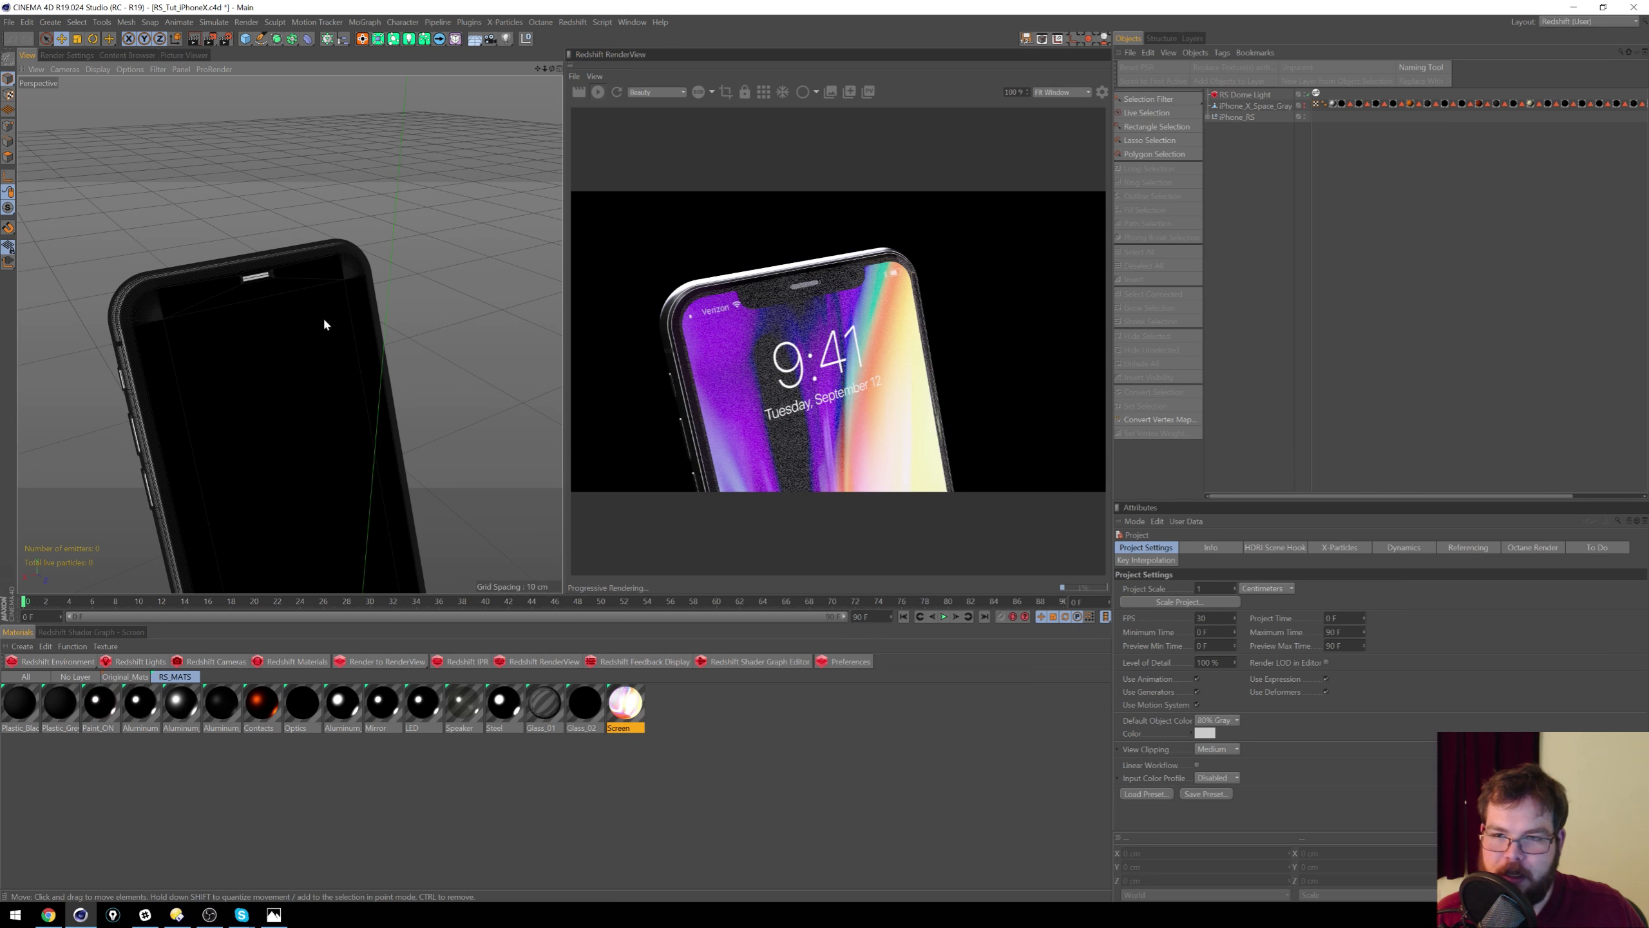
mouse_move(307, 317)
middle_mouse_down("alt")
mouse_move(326, 331)
mouse_move(308, 323)
middle_mouse_up("alt")
right_click_drag(308, 323, 331, 331, "alt")
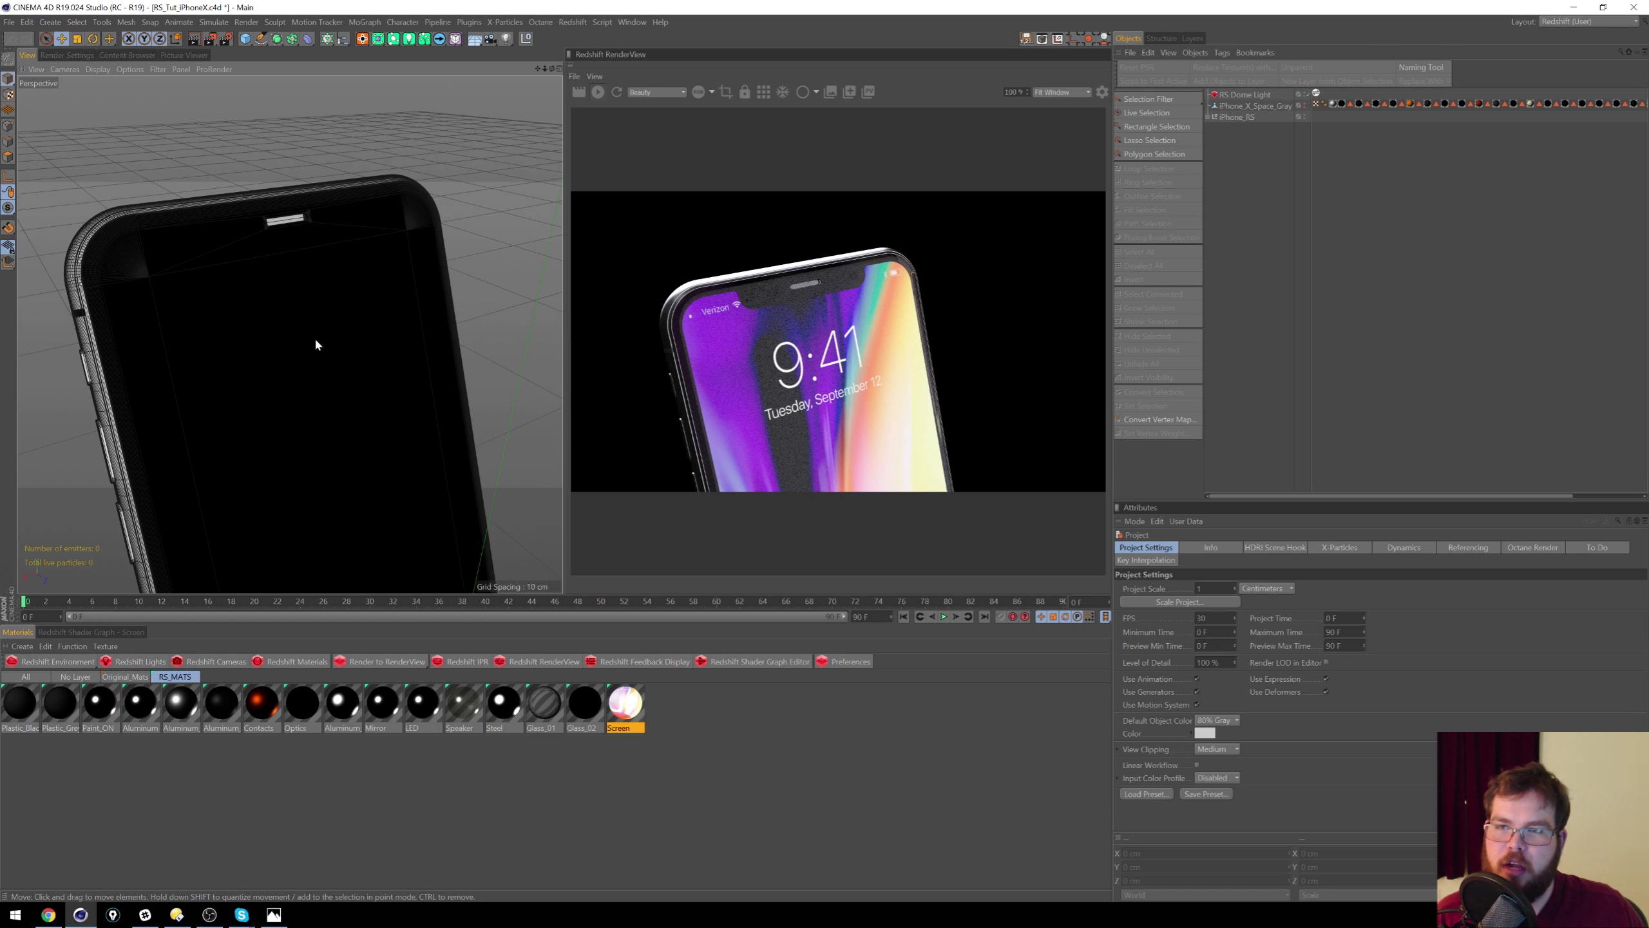
middle_click_drag(316, 340, 336, 359, "alt")
left_click_drag(296, 358, 308, 364, "alt")
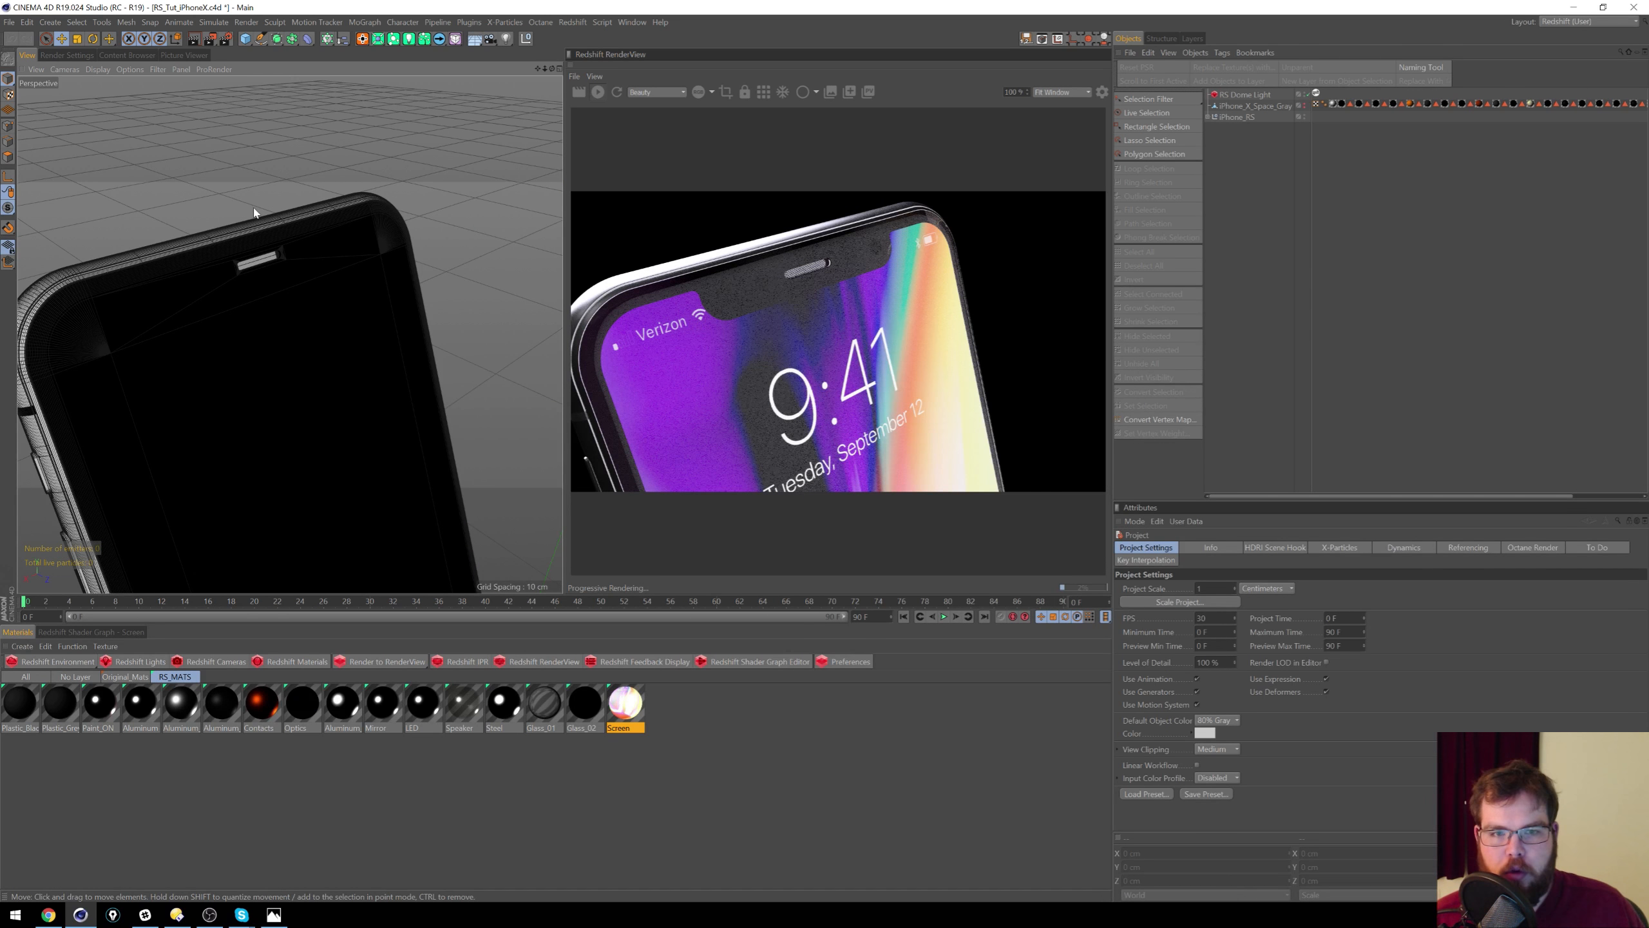
left_click_drag(189, 318, 220, 325, "alt")
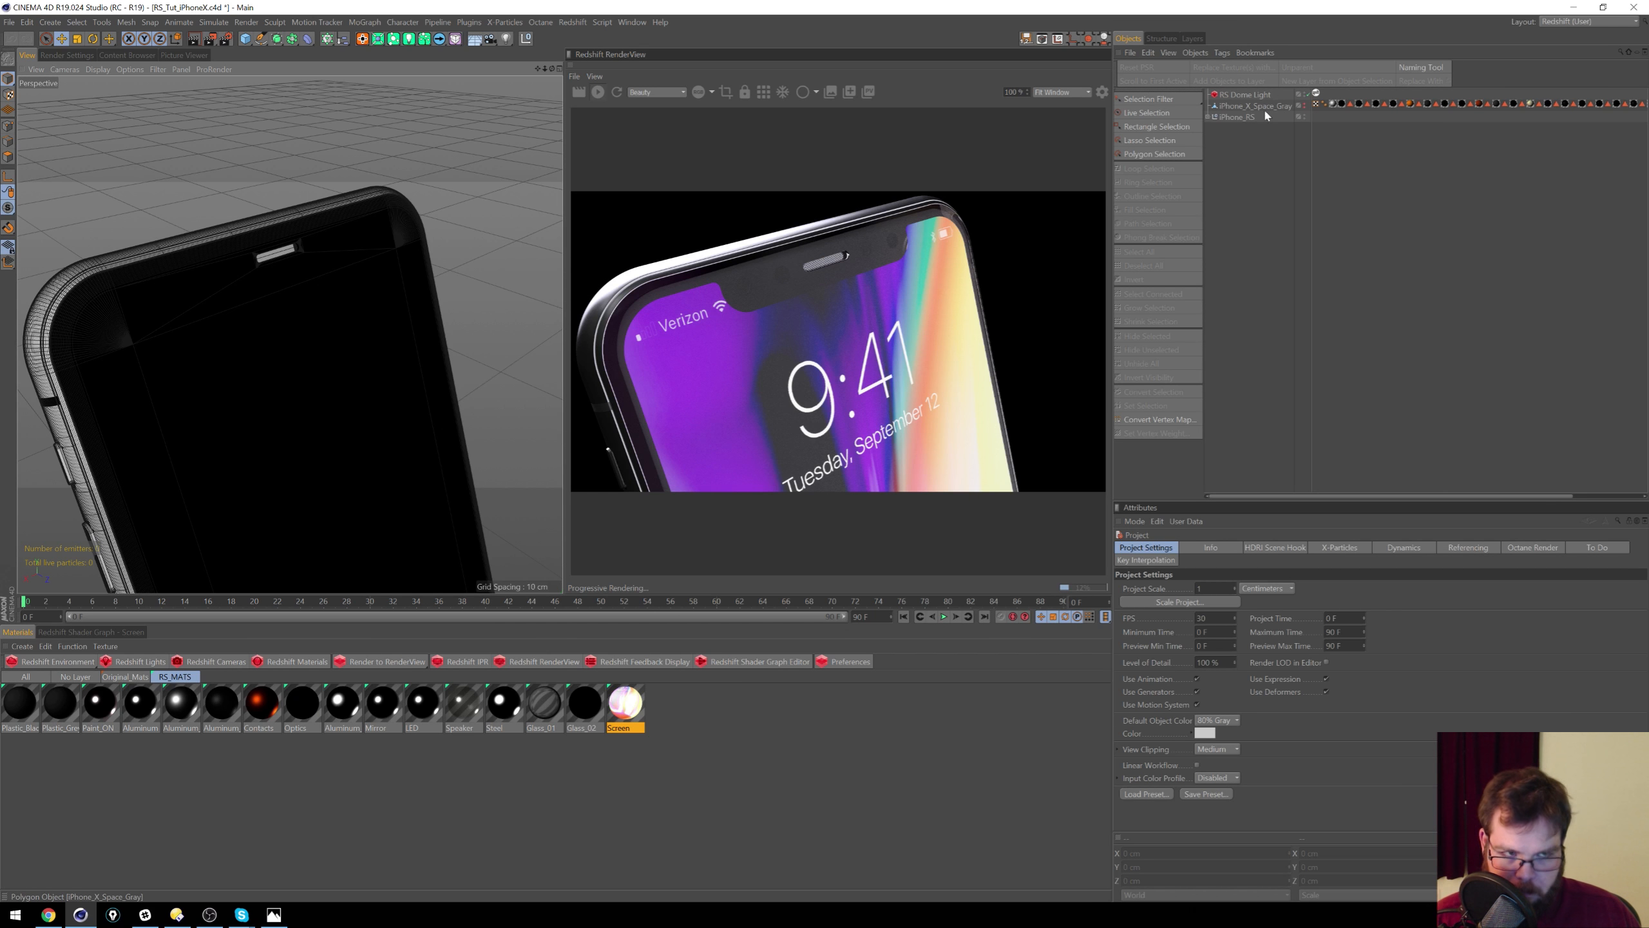
Step: Select the iPhone_RS null and expand its hierarchy of phone parts
left_click(1224, 118)
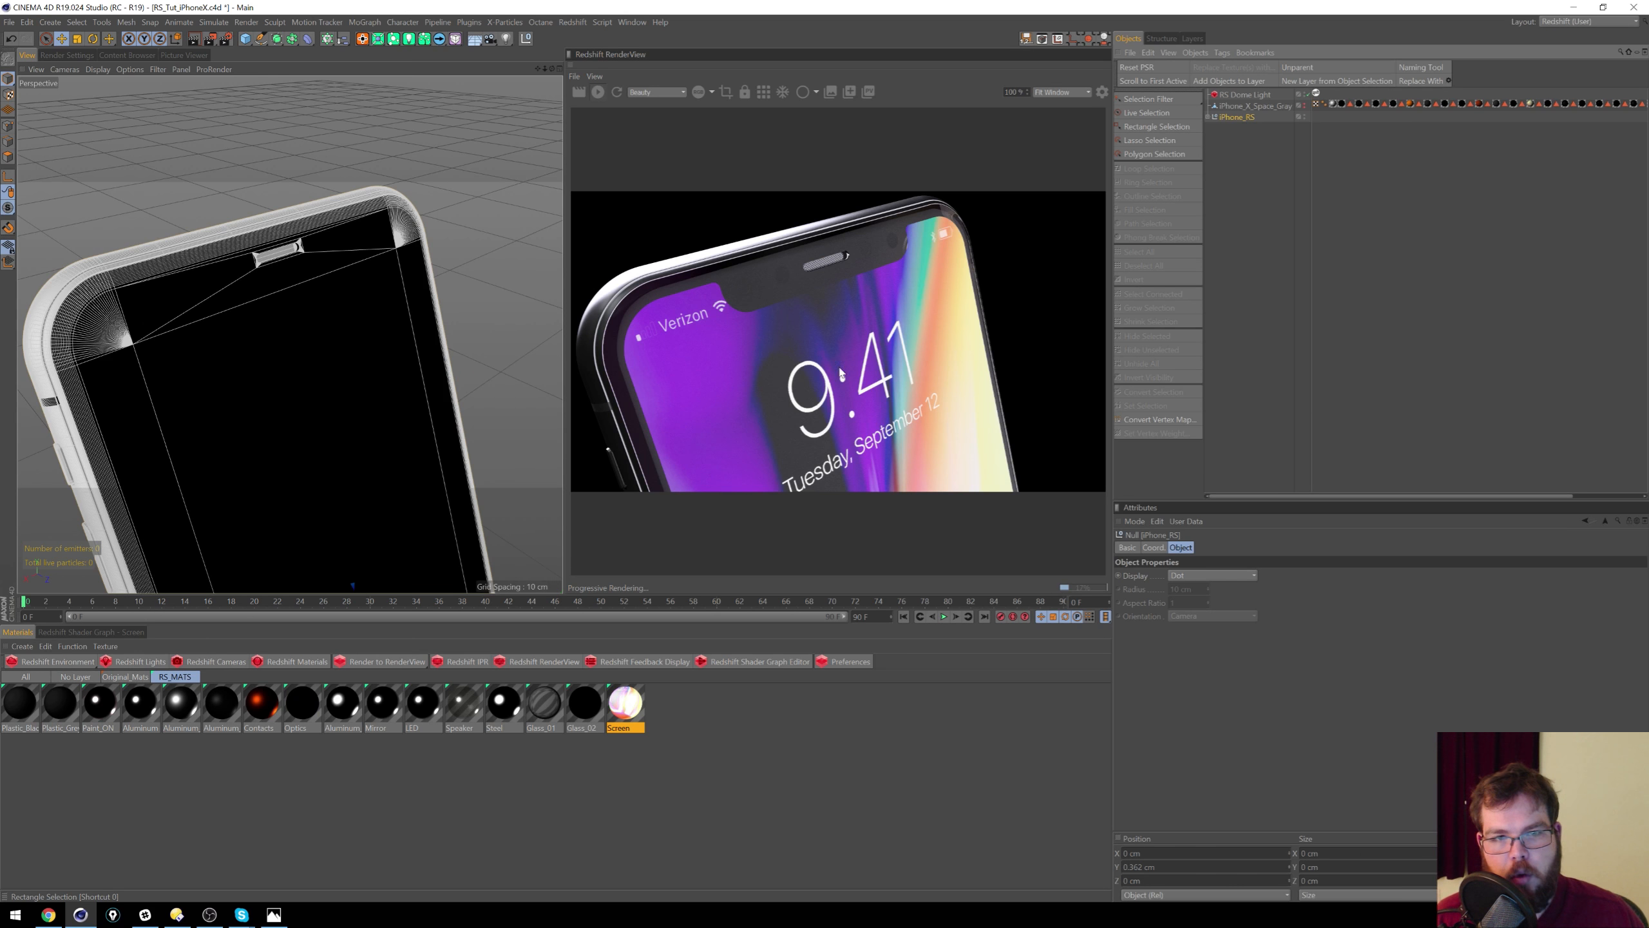
middle_click_drag(303, 316, 428, 261)
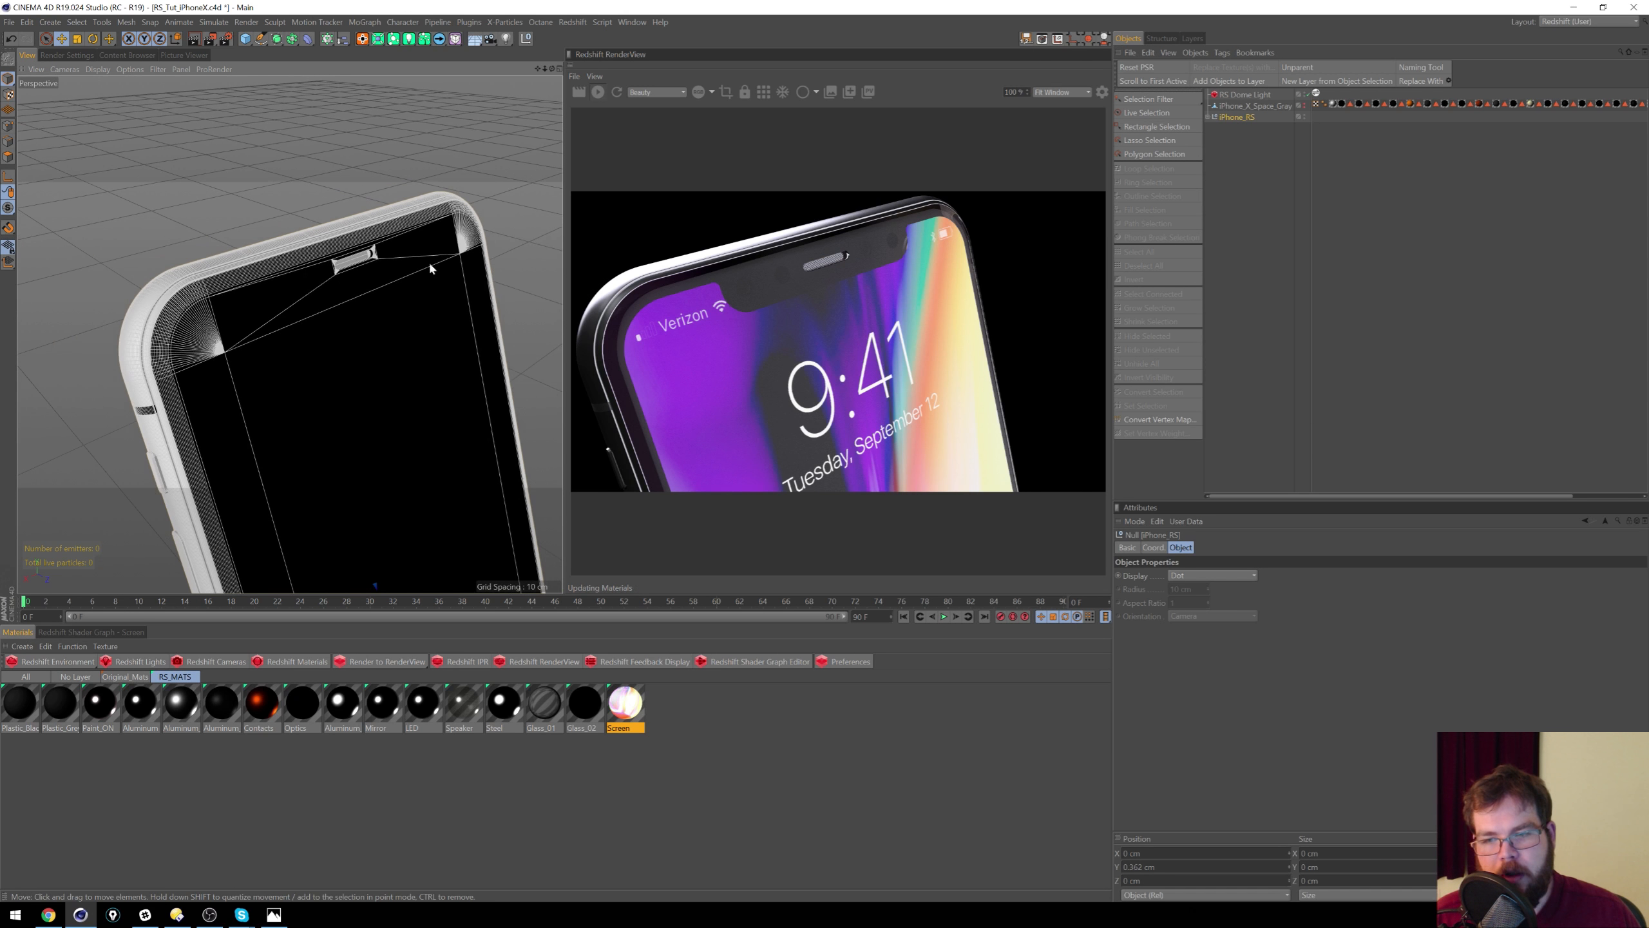
left_click(1208, 118)
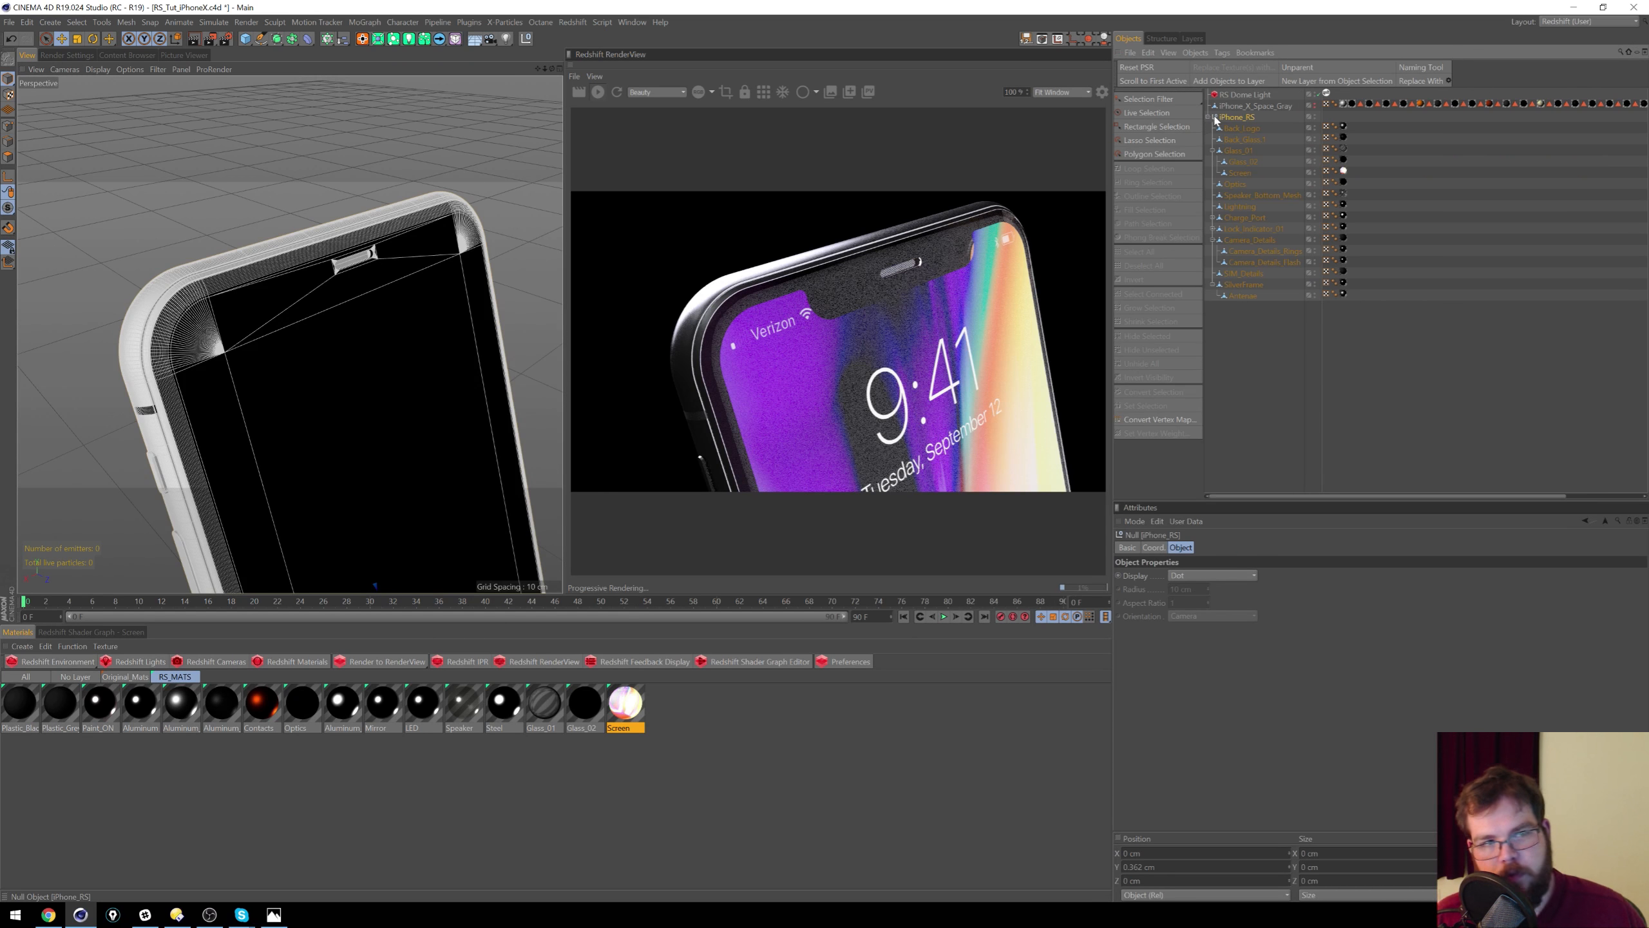
Step: Inspect the whole phone model in the viewport and live render from different angles and distances
left_click_drag(377, 343, 343, 326, "alt")
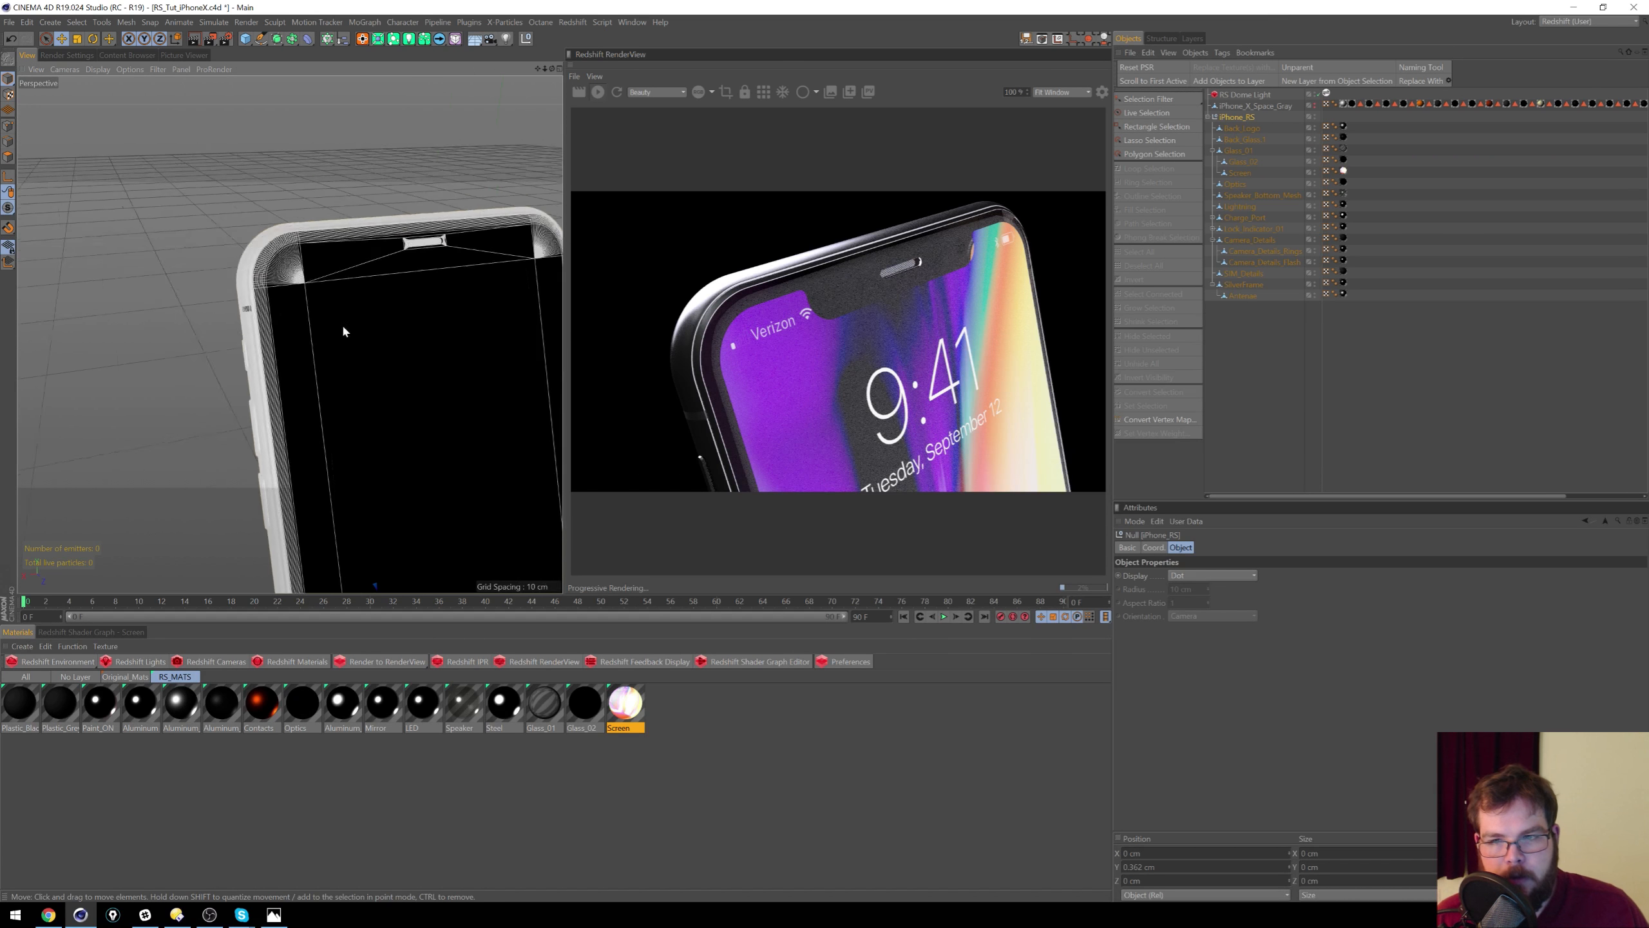
right_click_drag(340, 327, 272, 324, "alt")
middle_click_drag(344, 314, 267, 298, "alt")
right_click_drag(268, 296, 299, 286, "alt")
middle_click_drag(299, 286, 241, 182, "alt")
scroll(265, 265, "down", 3)
middle_click_drag(394, 275, 411, 301, "alt")
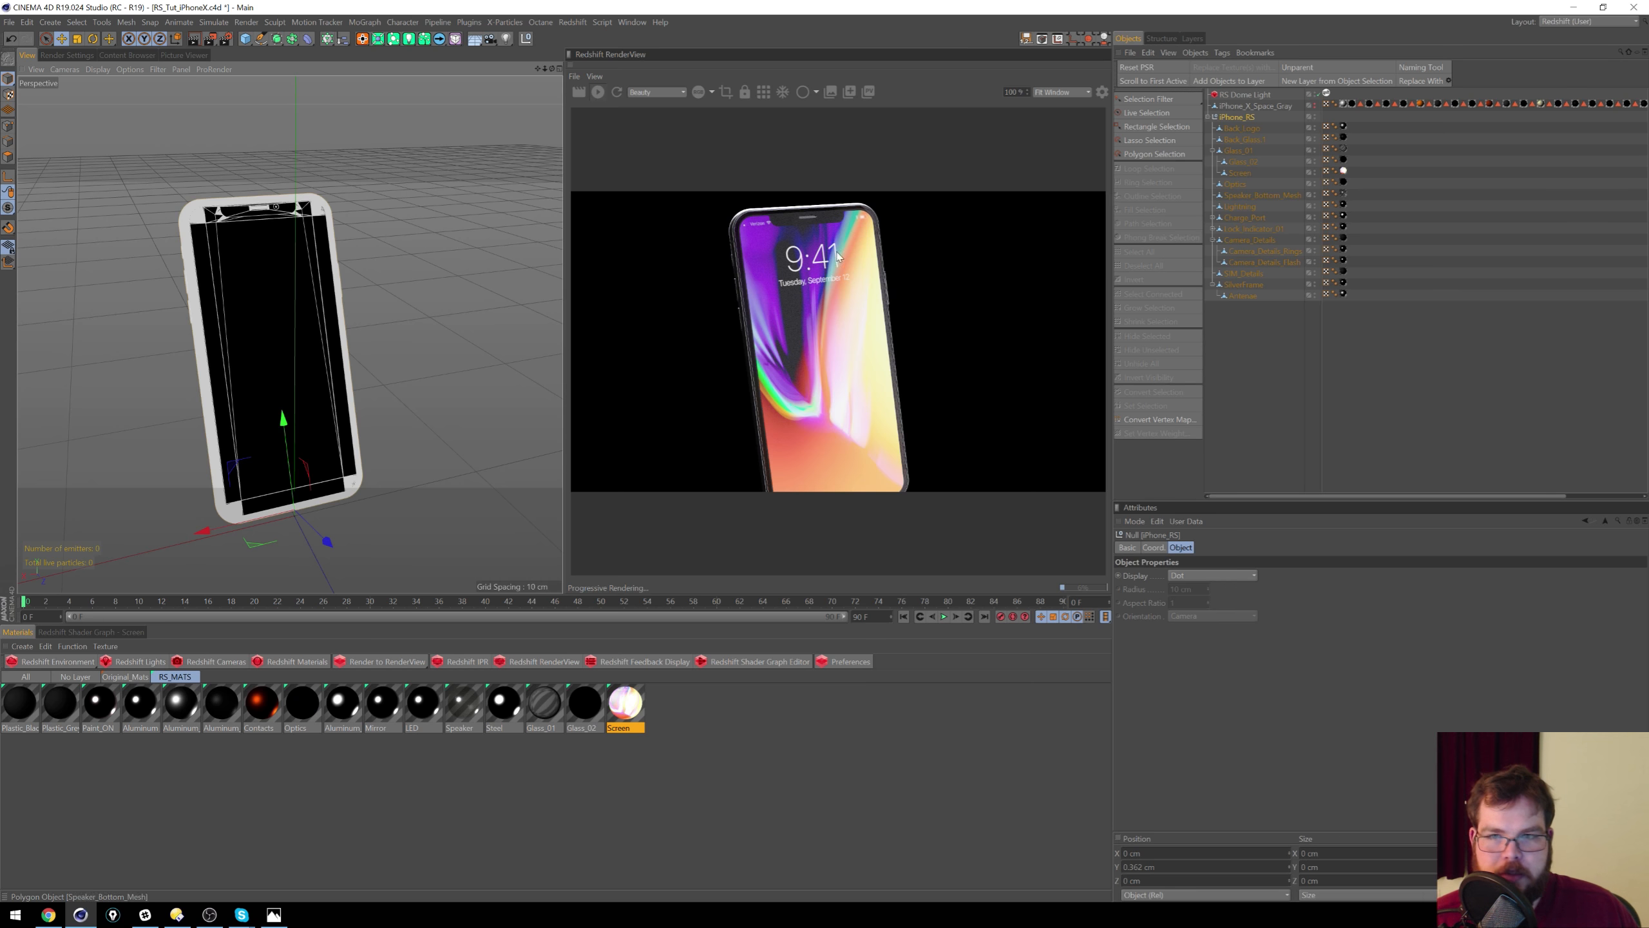
left_click_drag(445, 256, 415, 278, "alt")
scroll(415, 273, "down", 3)
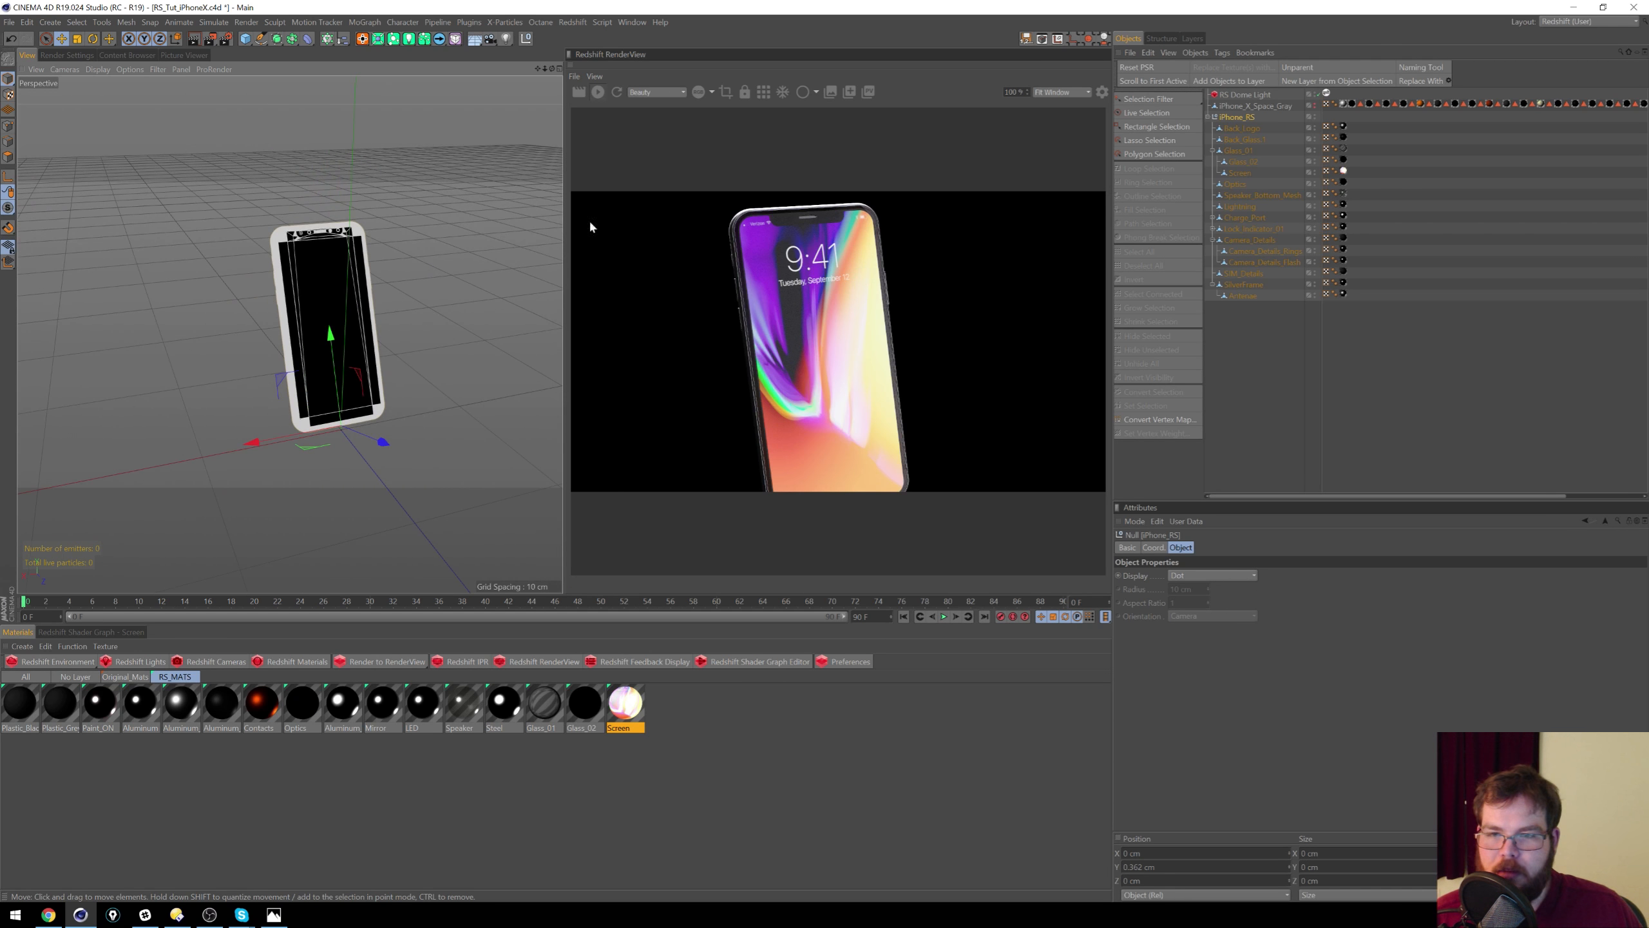
middle_click_drag(305, 264, 272, 216, "alt")
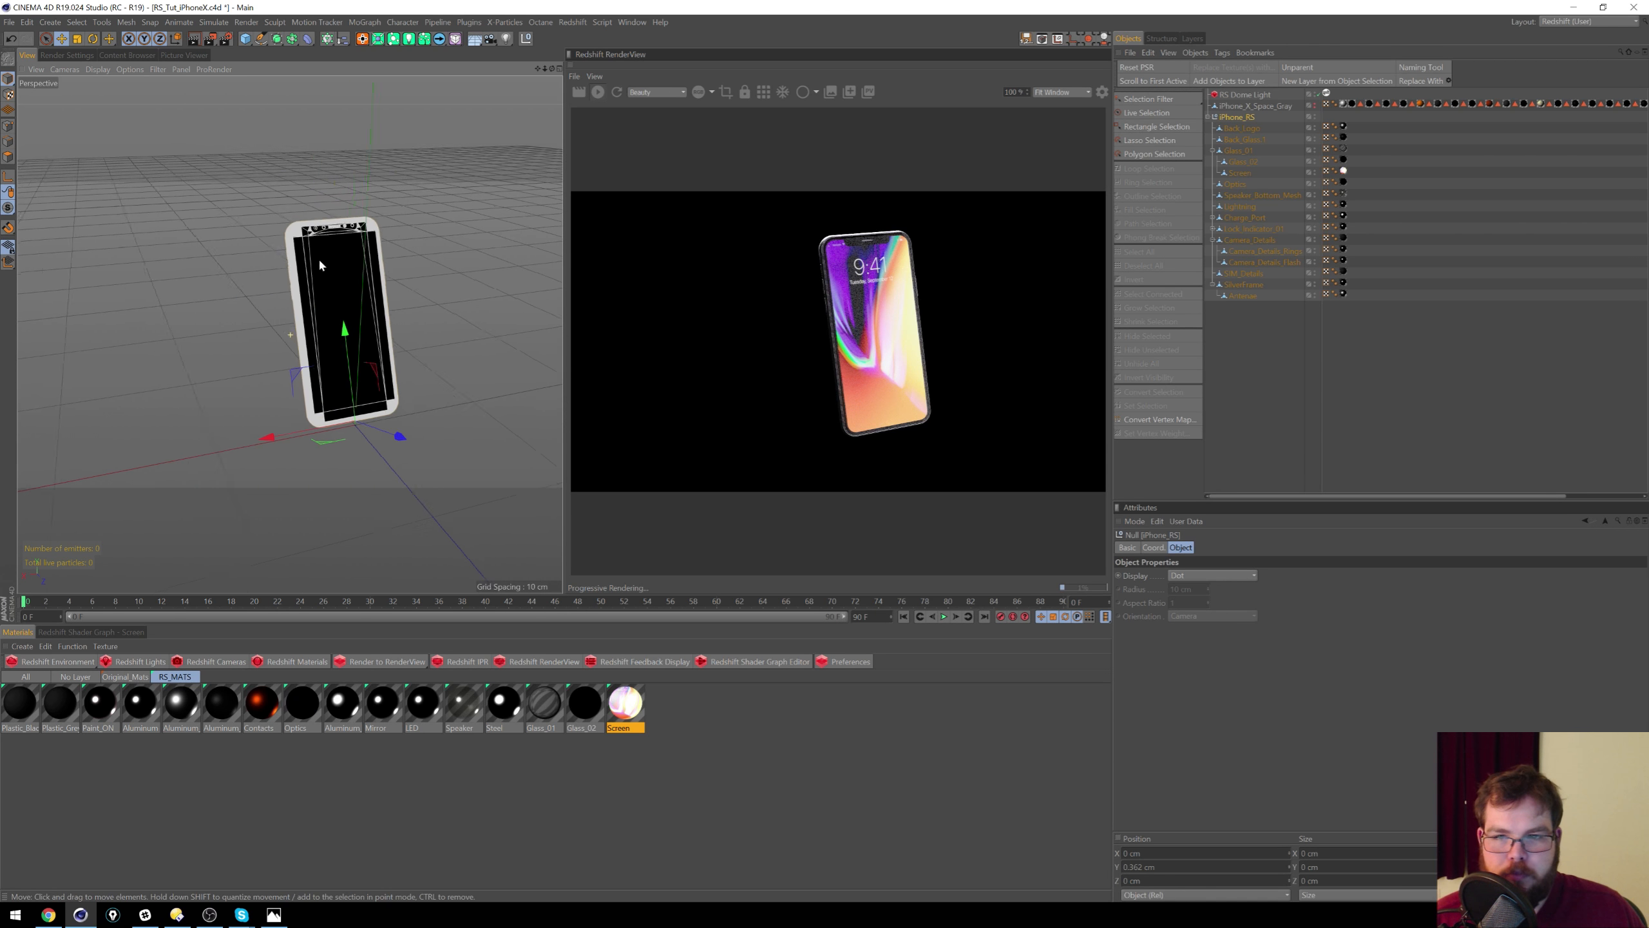
scroll(361, 237, "up", 5)
scroll(362, 238, "down", 1)
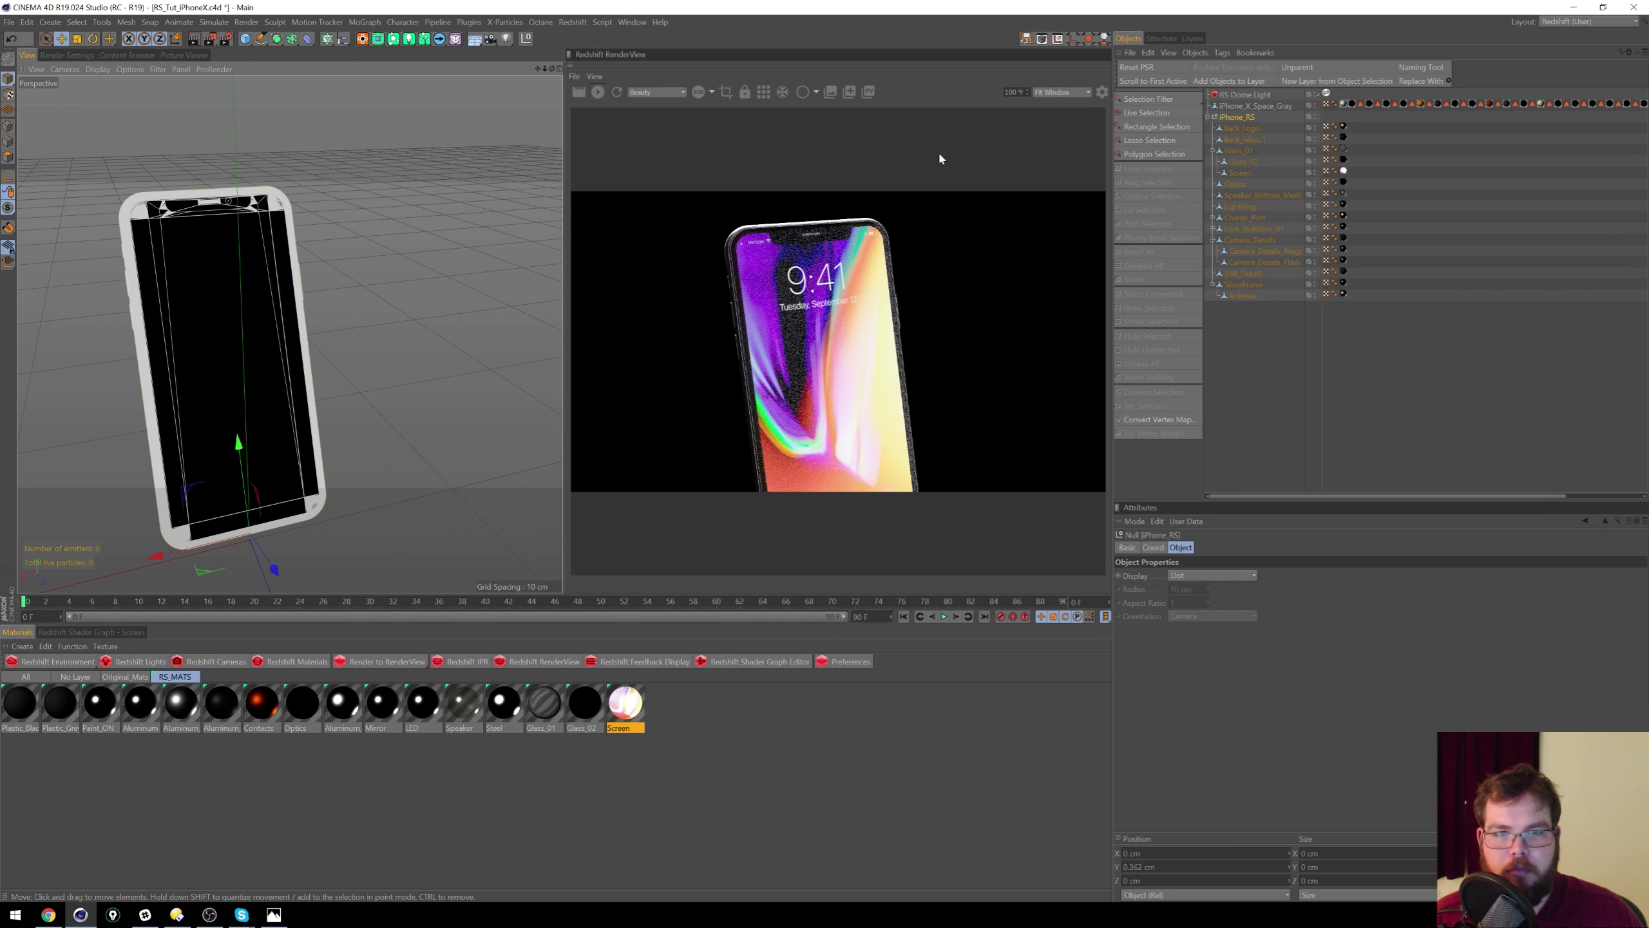
Step: Select the iPhone_X_Space_Gray object, view the phone from its side and stop the live Redshift render
left_click(1251, 106)
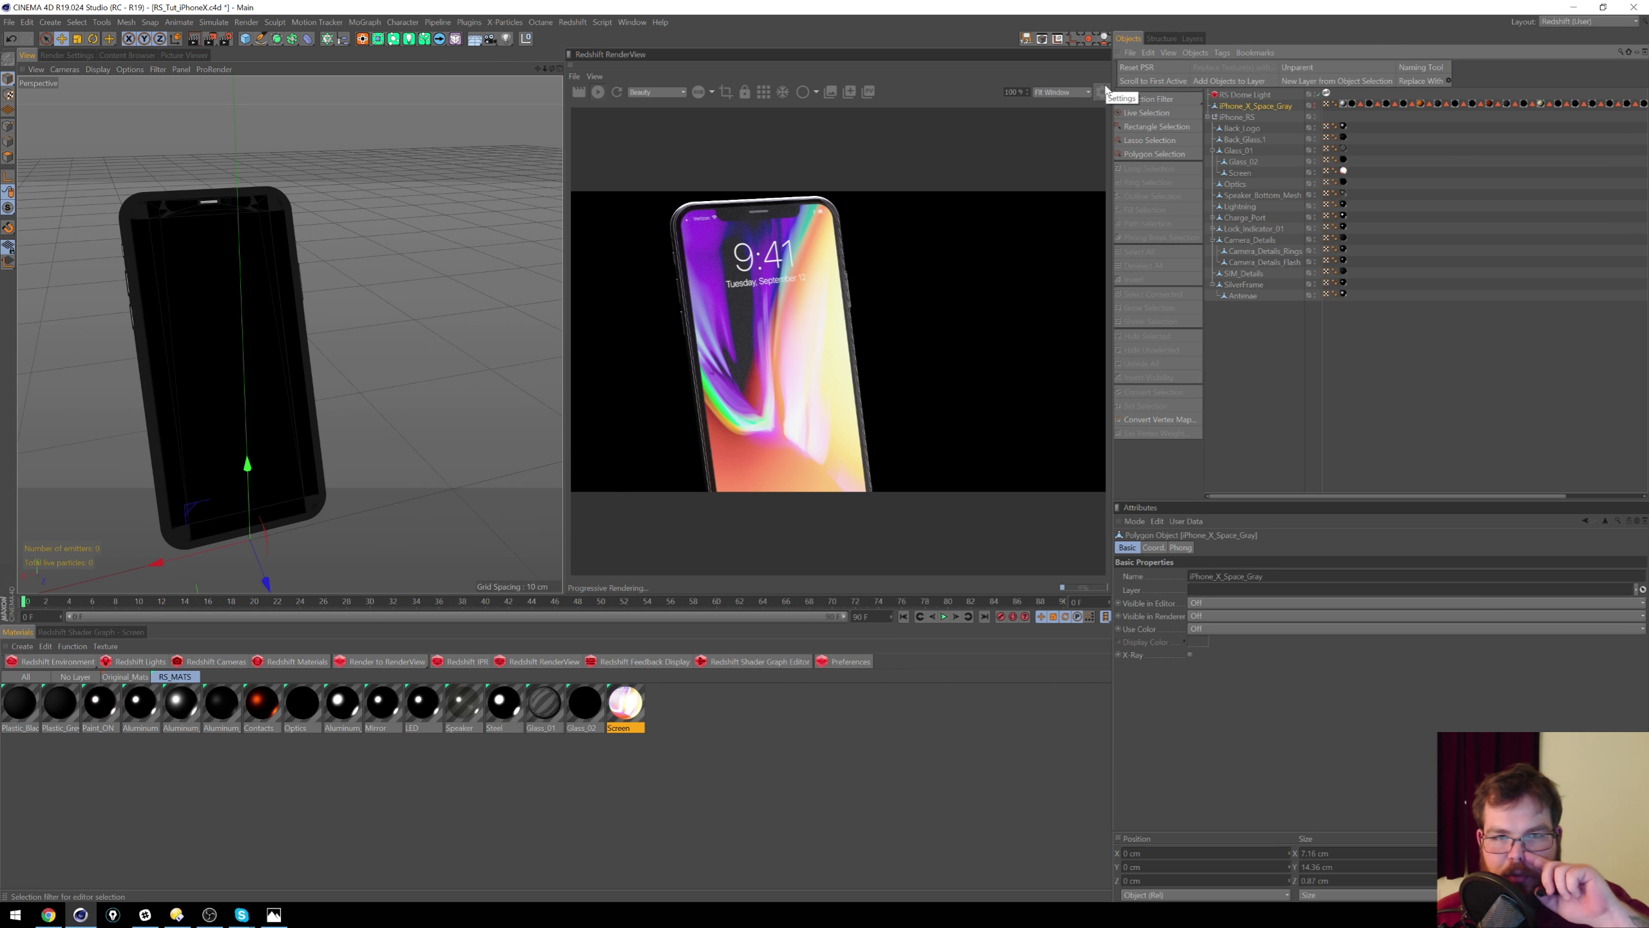
left_click_drag(280, 287, 434, 181, "alt")
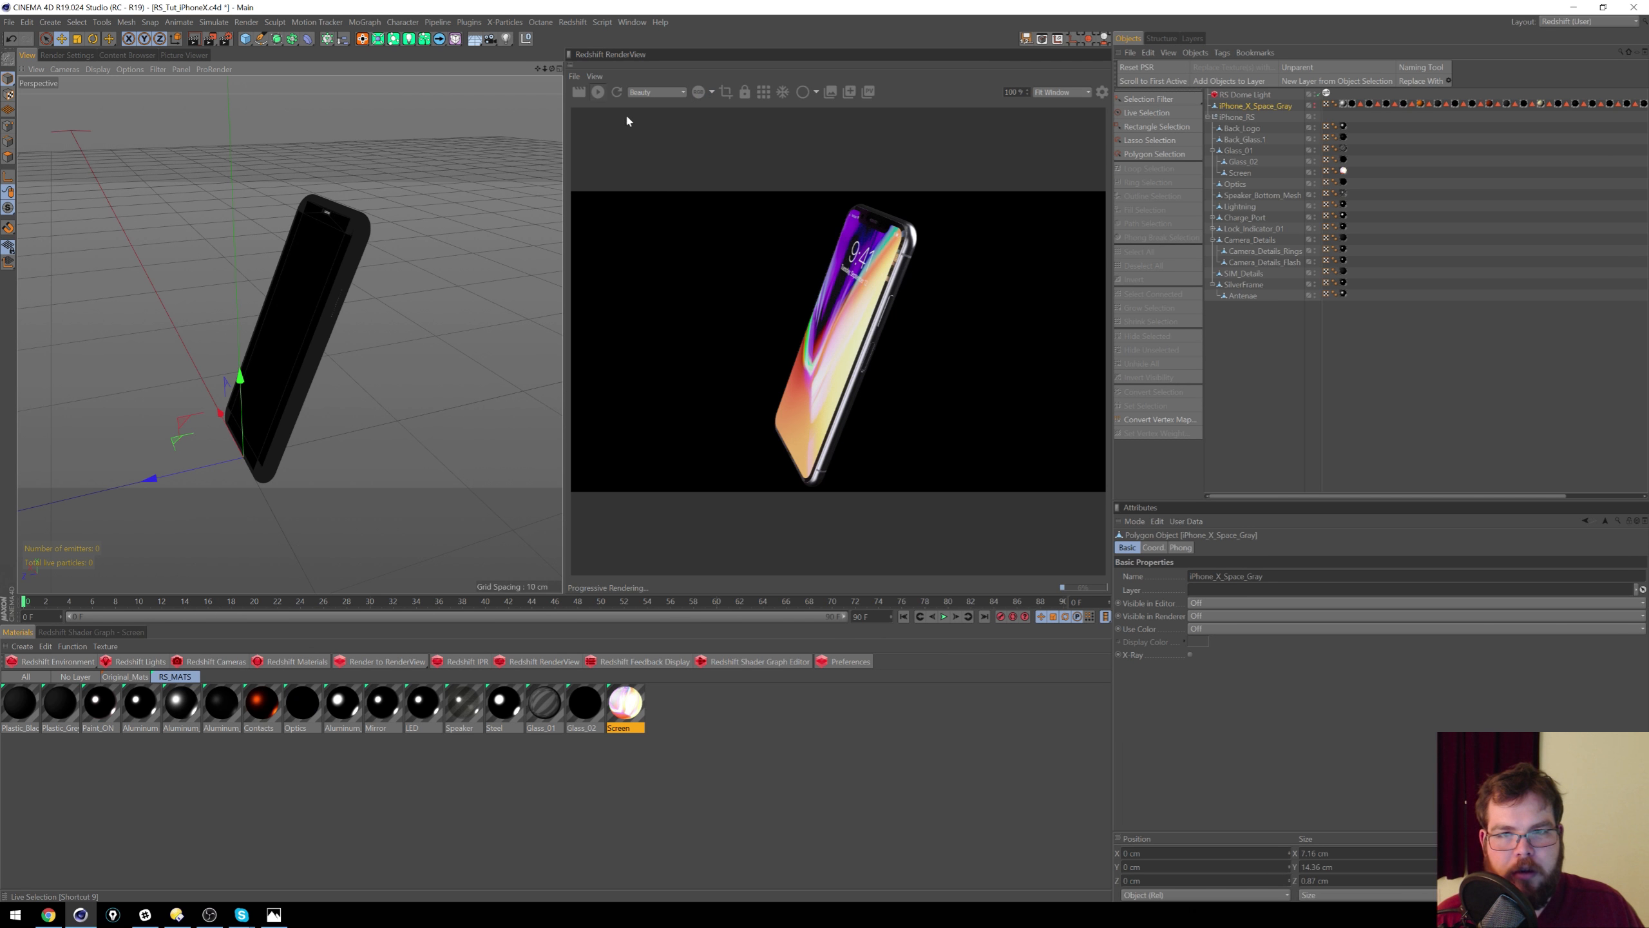
left_click(598, 93)
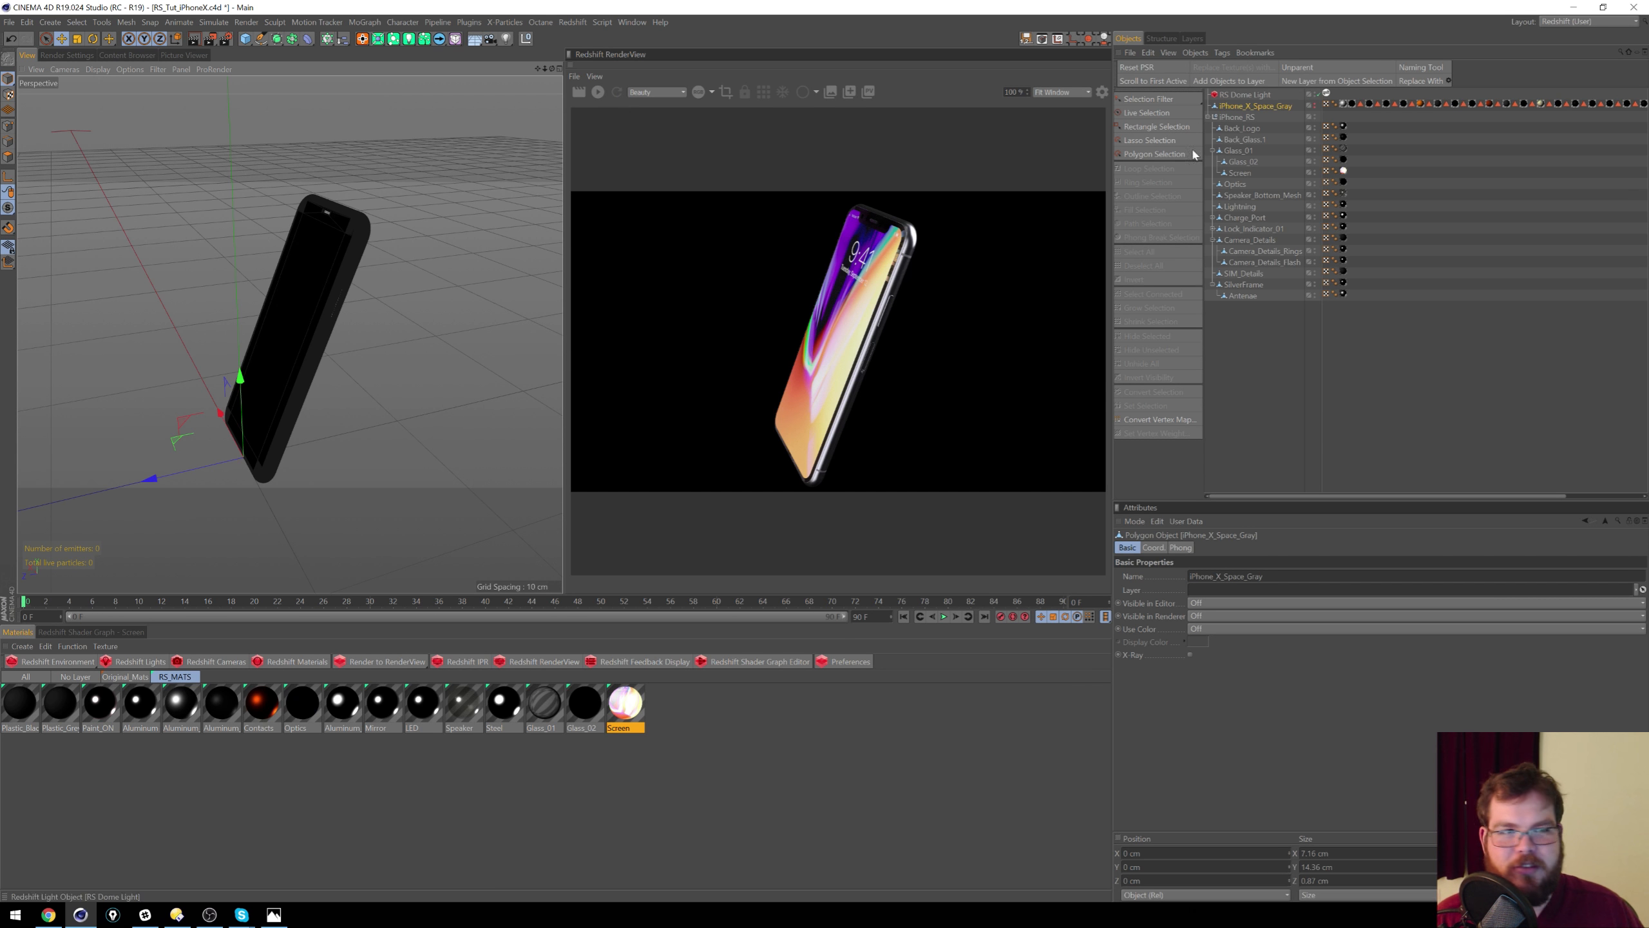
Step: Add a Plane to the scene and lower it to about -1.5 cm in Y as a floor beneath the phone
left_click(245, 38)
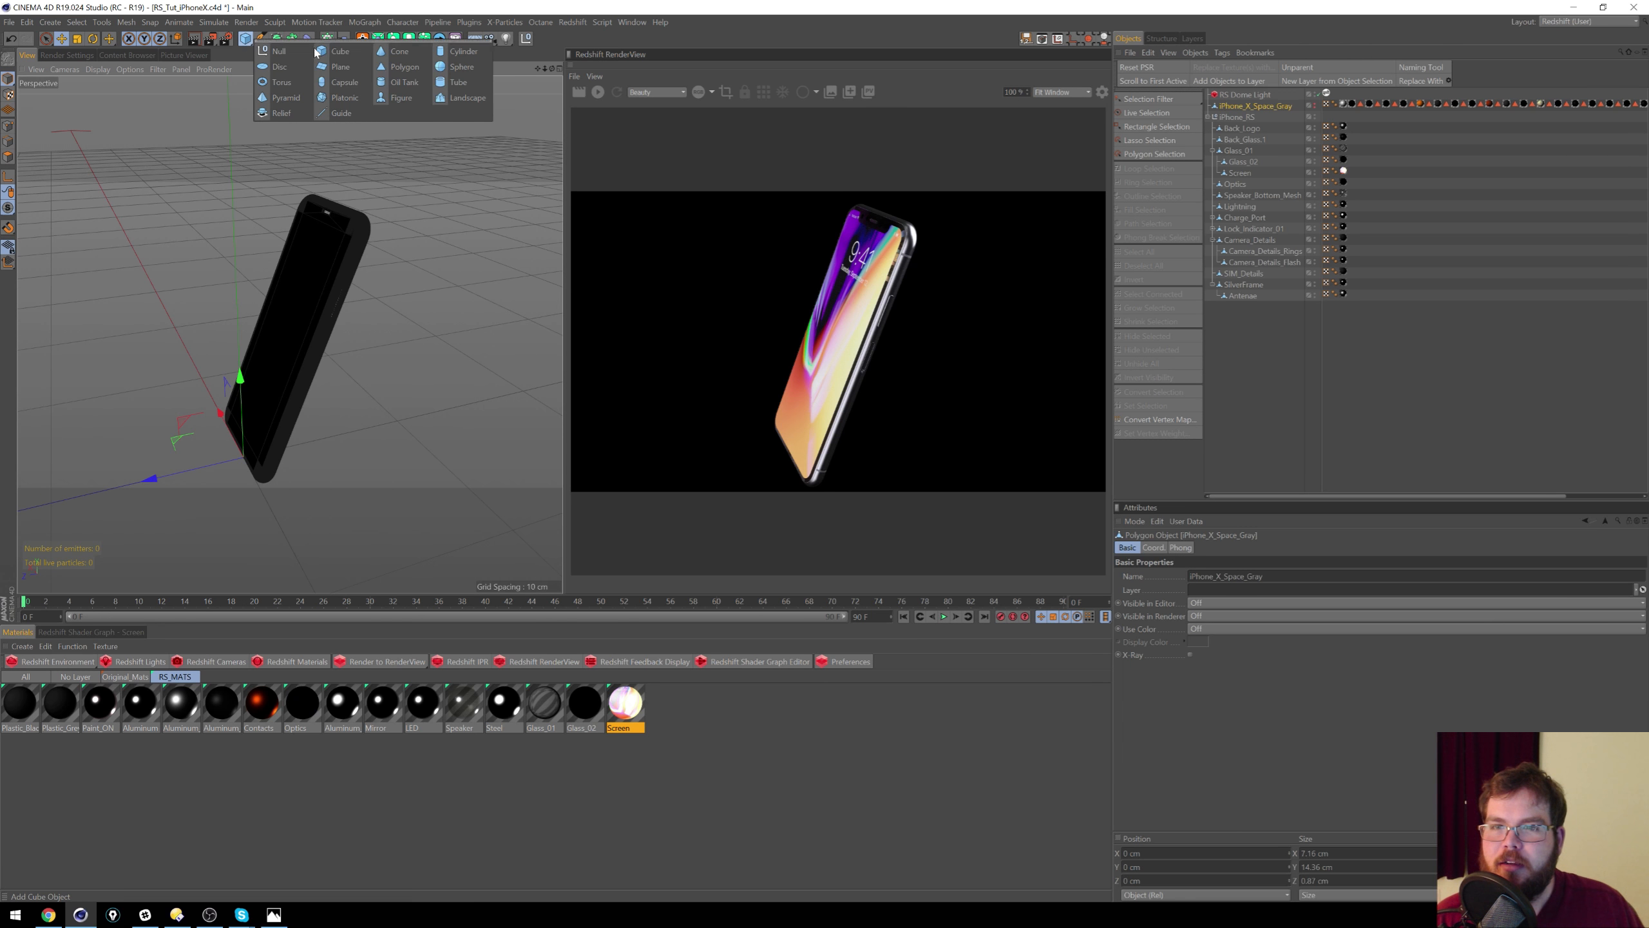
left_click(339, 67)
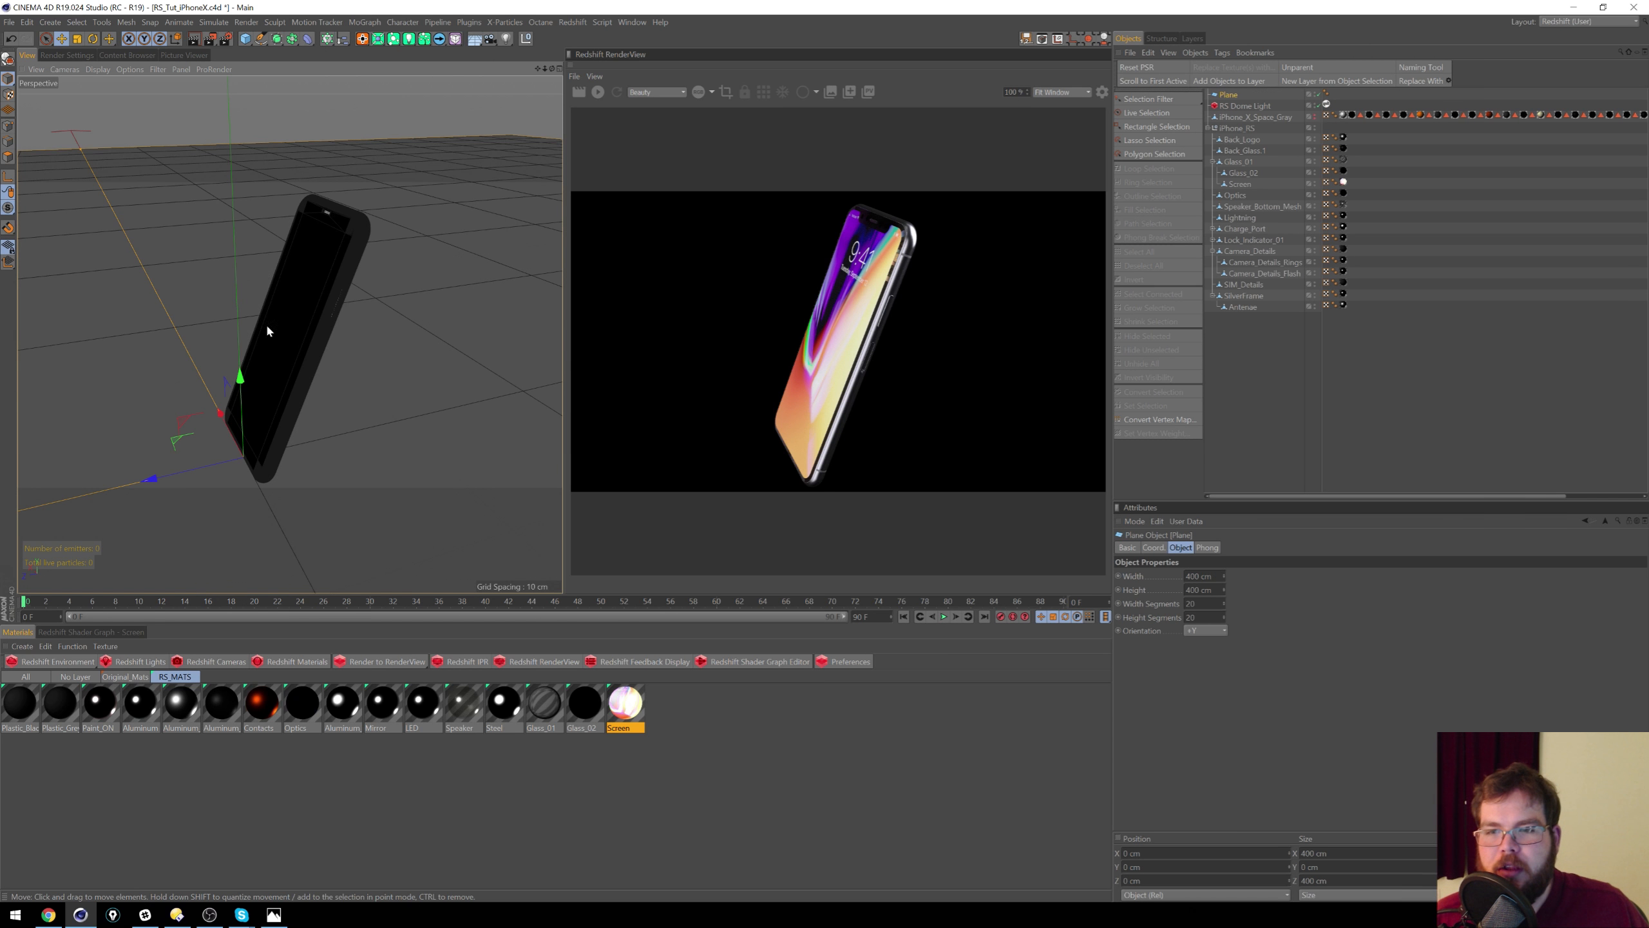
middle_click_drag(277, 257, 328, 229, "alt")
right_click_drag(329, 229, 268, 271, "alt")
left_click_drag(267, 314, 268, 333)
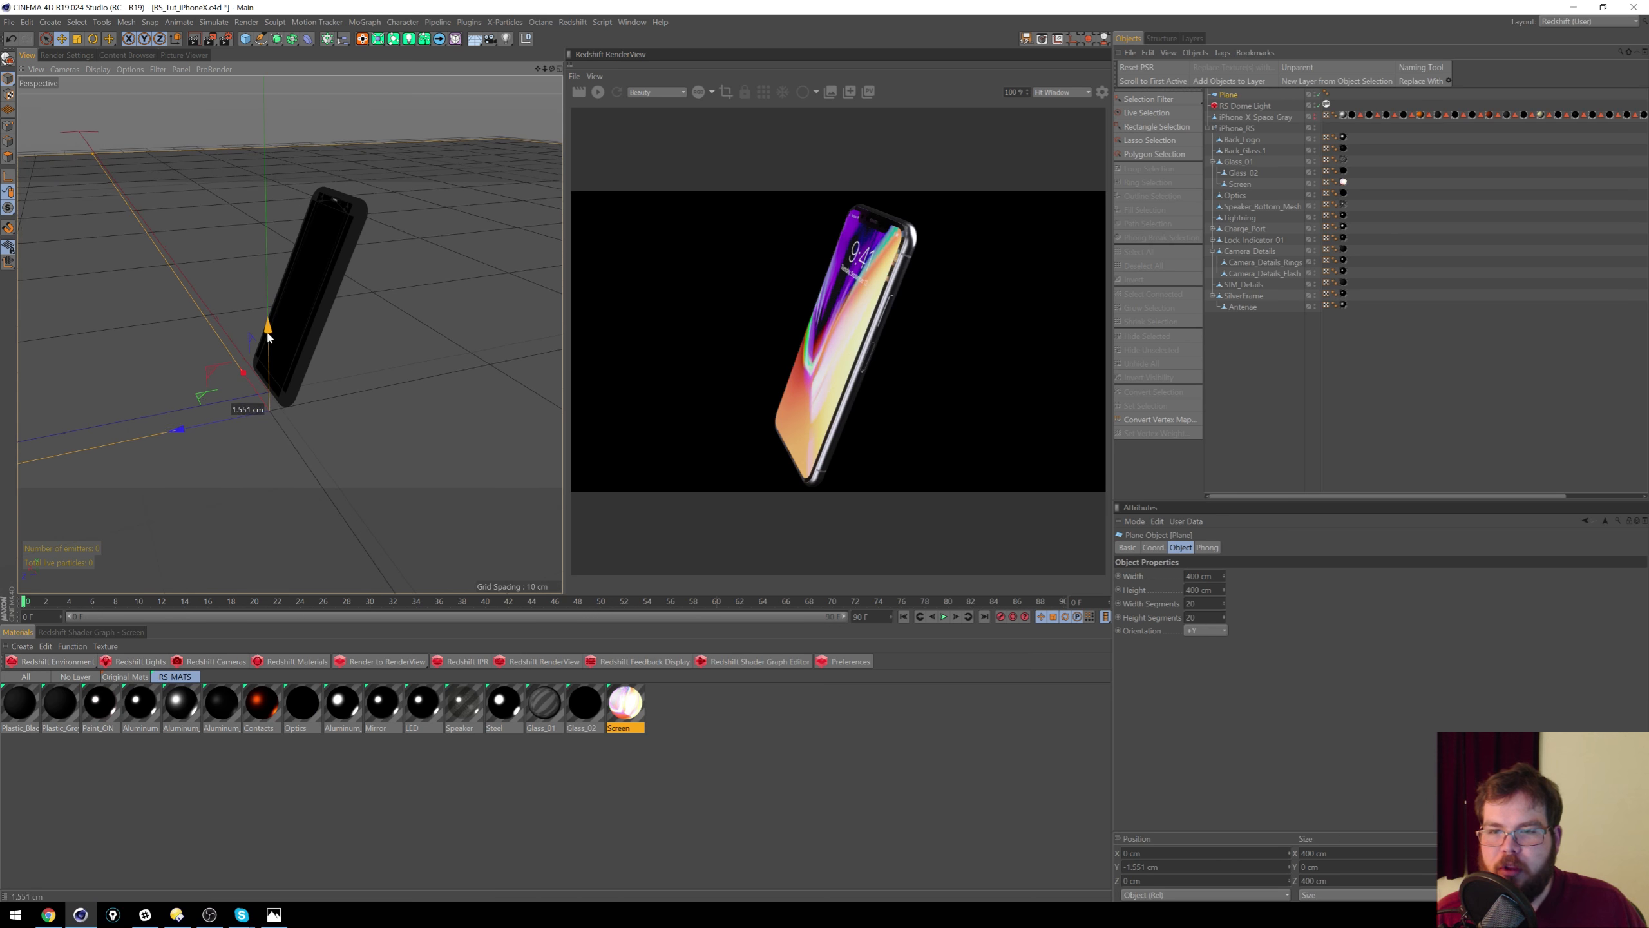
Step: Add a Rigid Body simulation tag to the iPhone_RS null
right_click(1249, 129)
mouse_move(1317, 145)
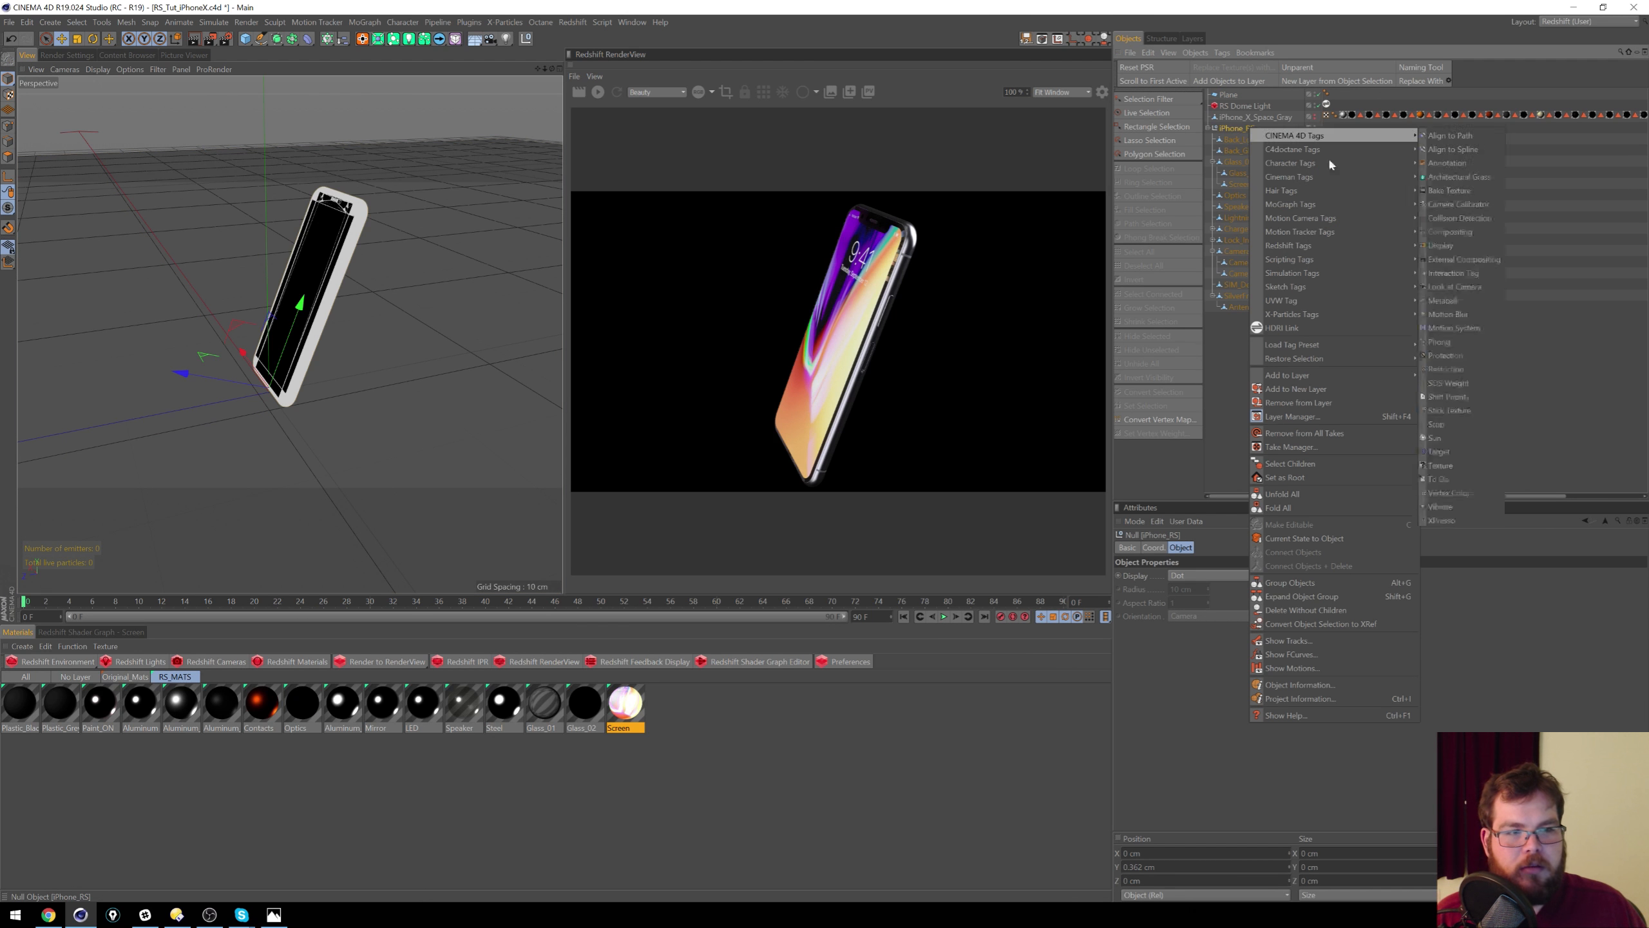
mouse_move(1364, 273)
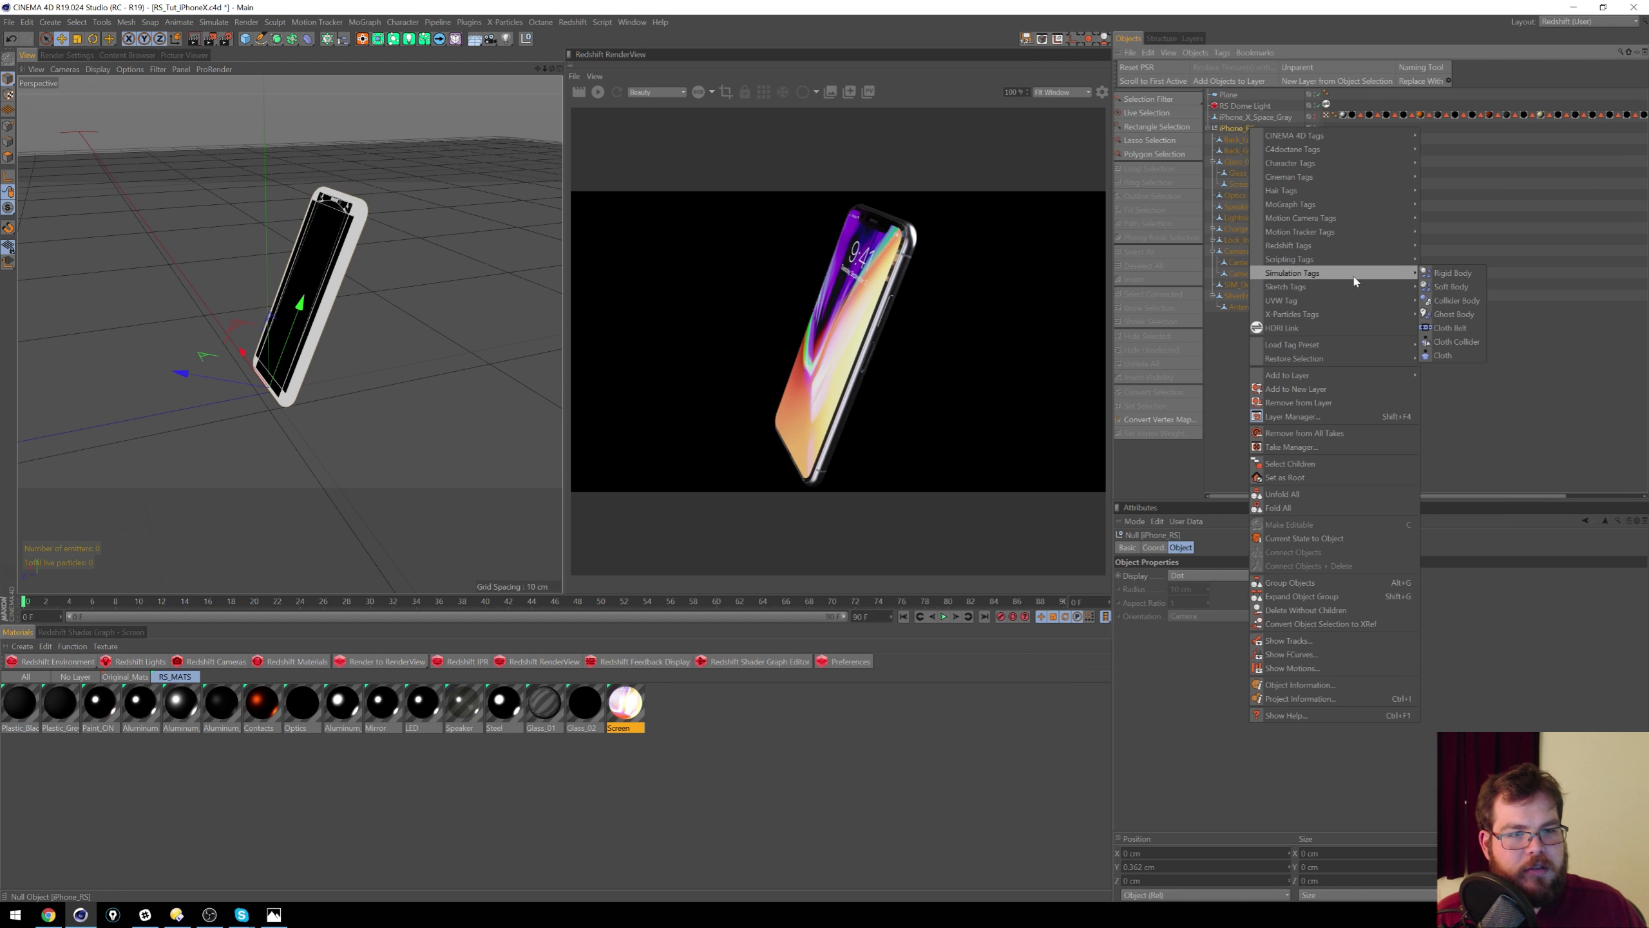
left_click(1479, 275)
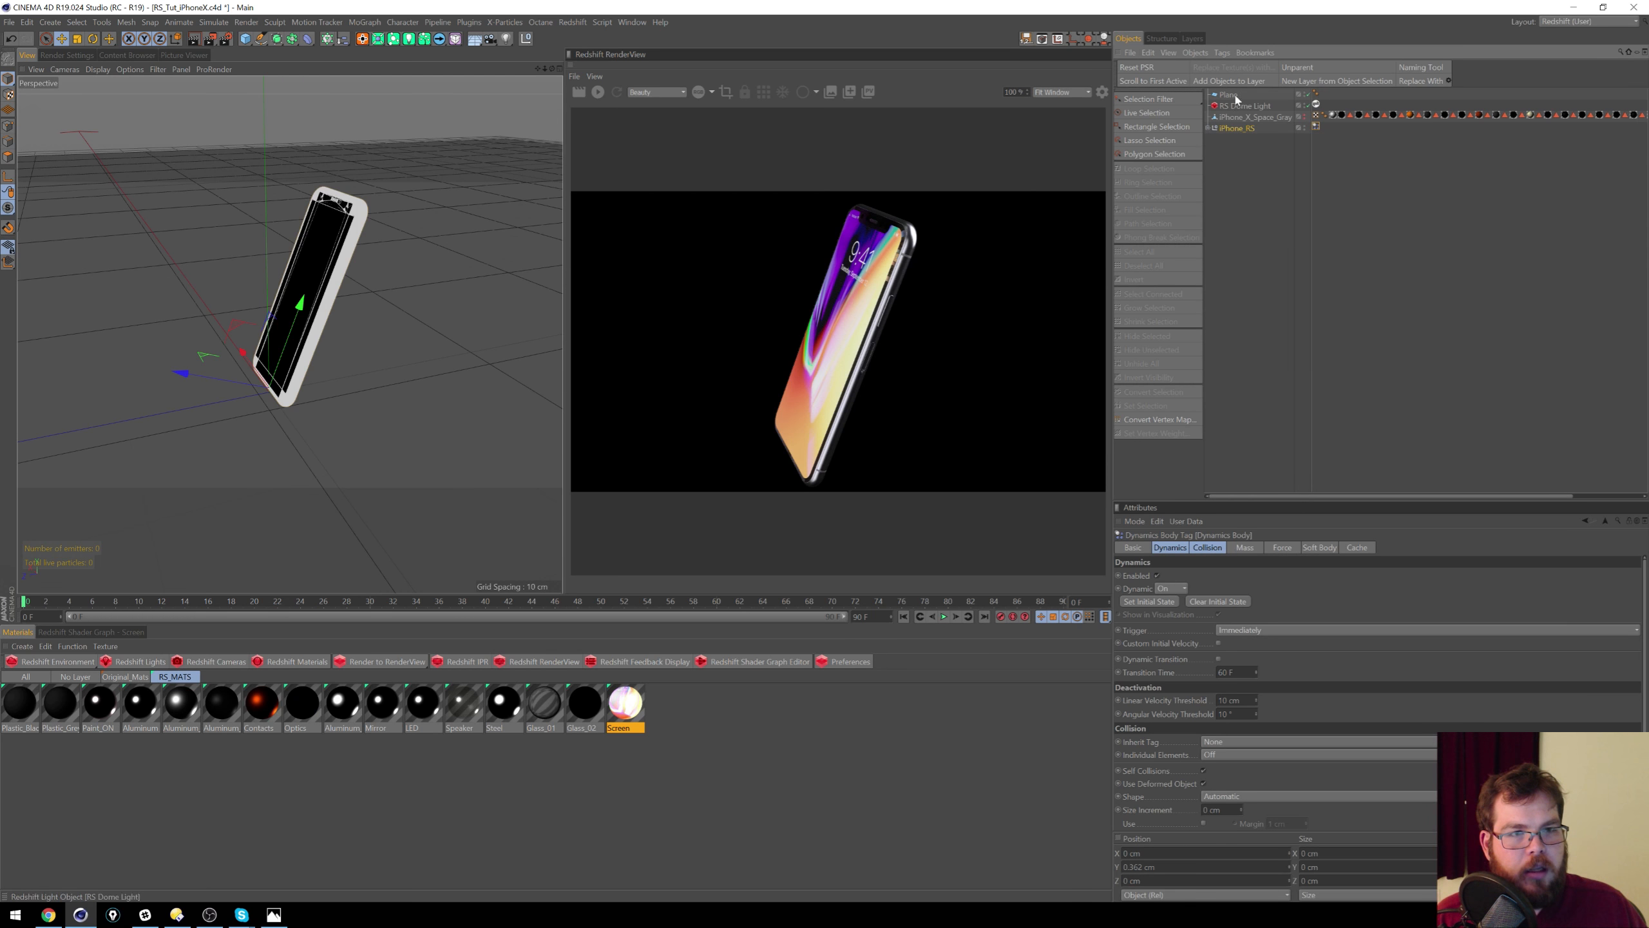
Step: Place the Plane directly above iPhone_RS in the object hierarchy and give it a Collider Body tag
right_click(1232, 130)
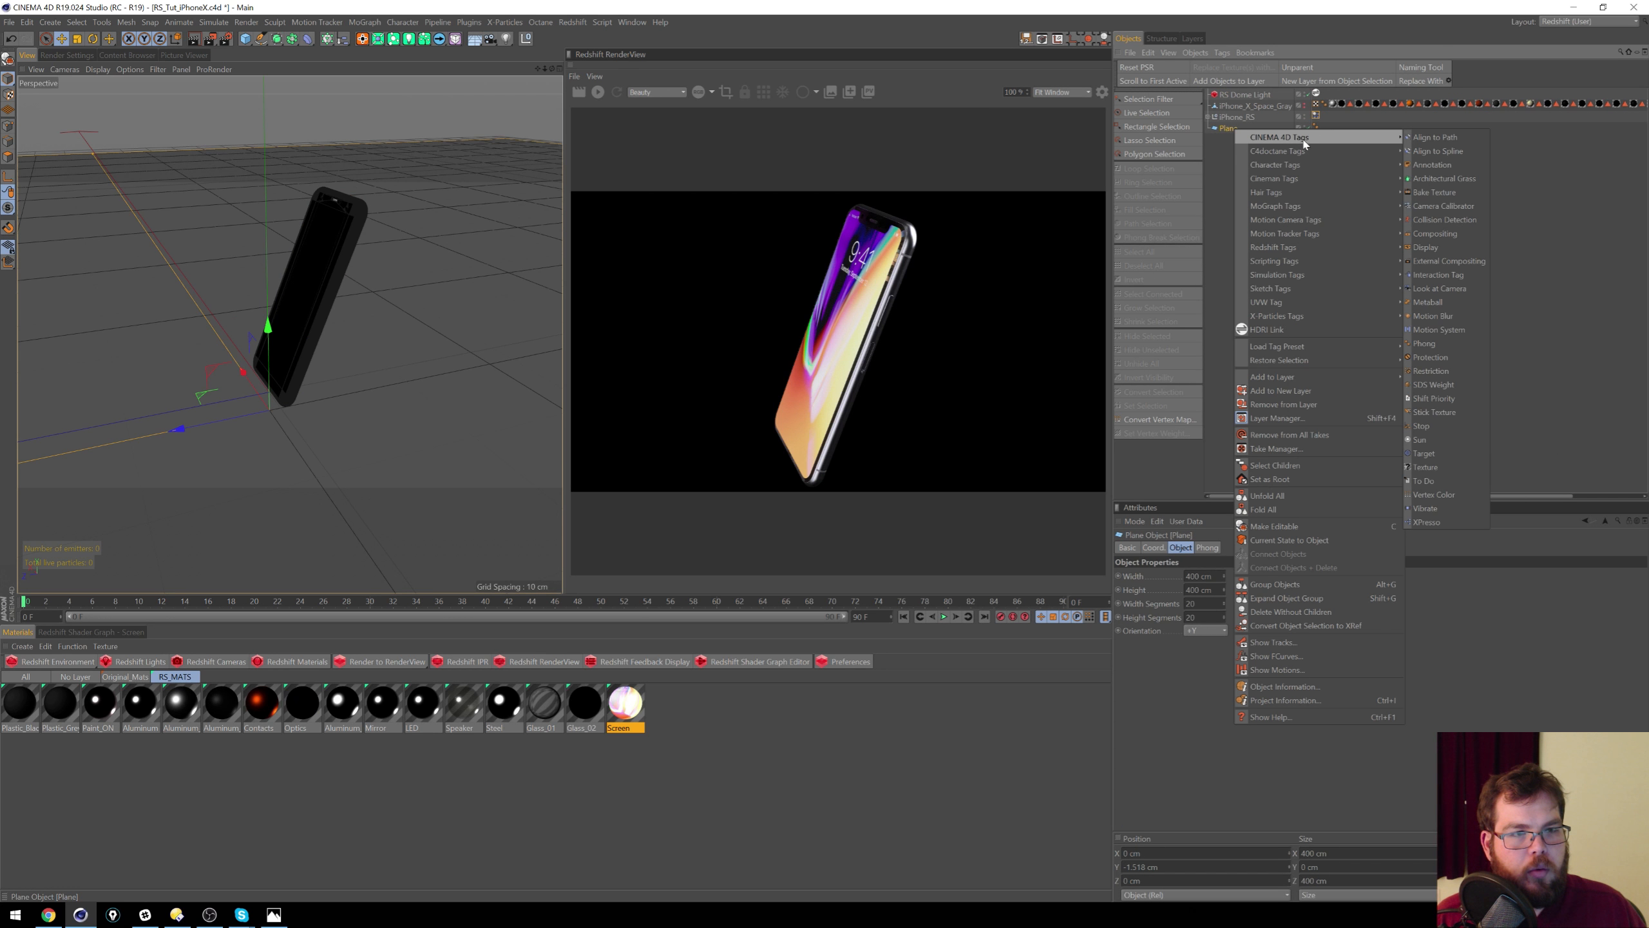
left_click(1233, 133)
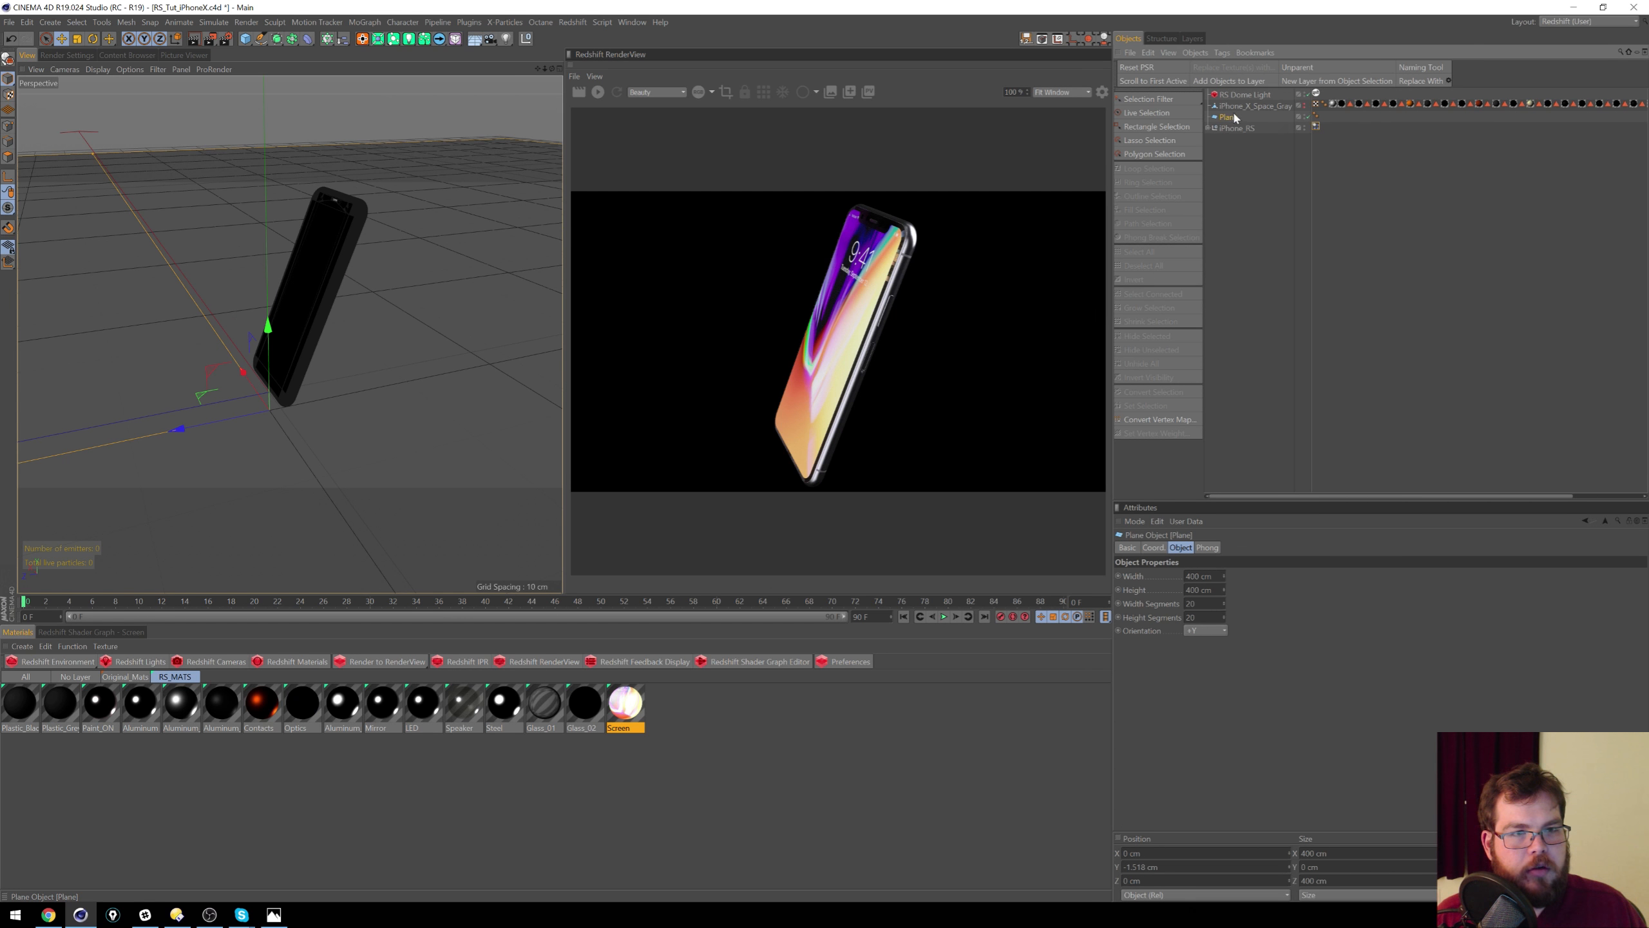
right_click(1232, 118)
mouse_move(1270, 123)
mouse_move(1315, 262)
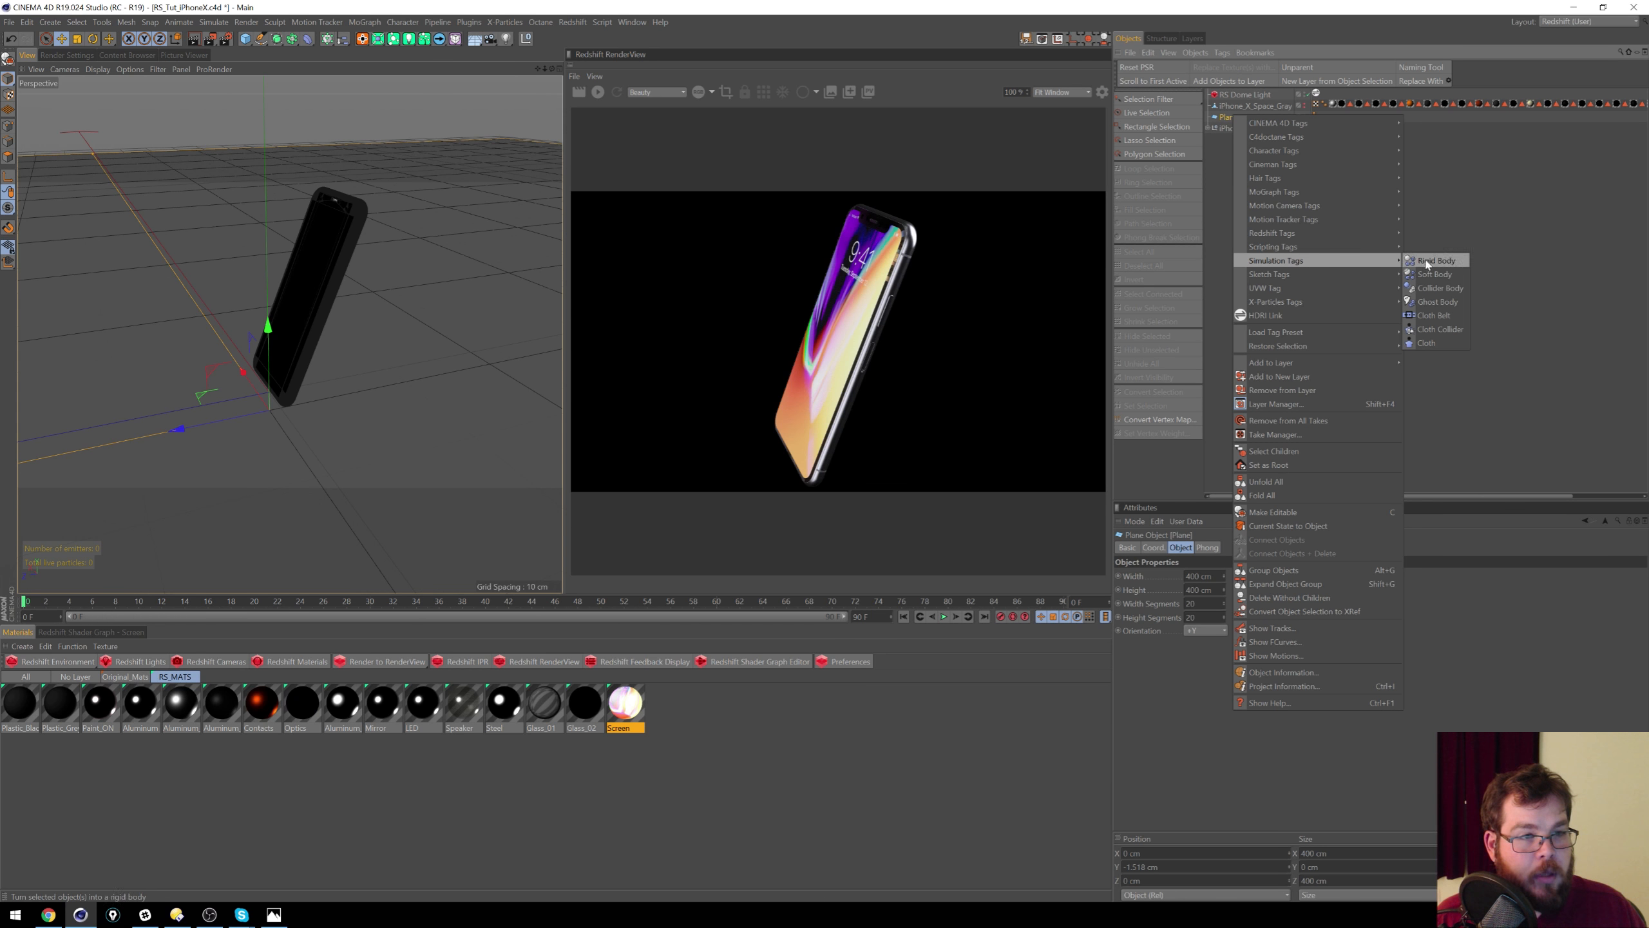
left_click(1440, 288)
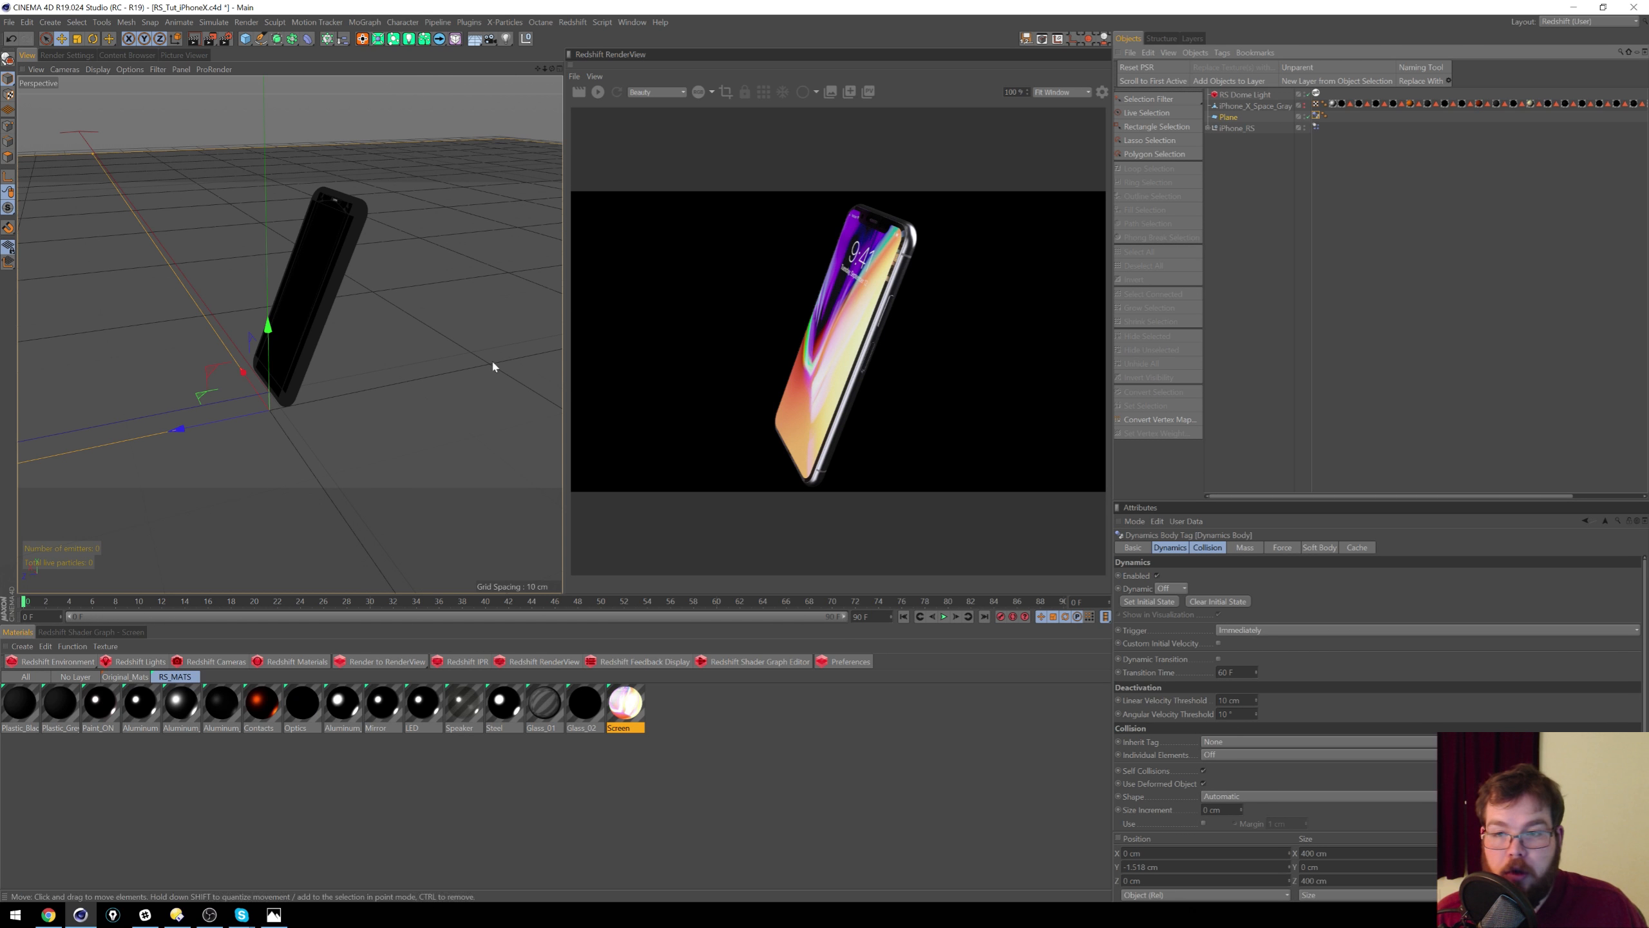
Step: Test the dynamics, return to frame 0 and lower the Plane to about -9.64 cm in Y
left_click(943, 616)
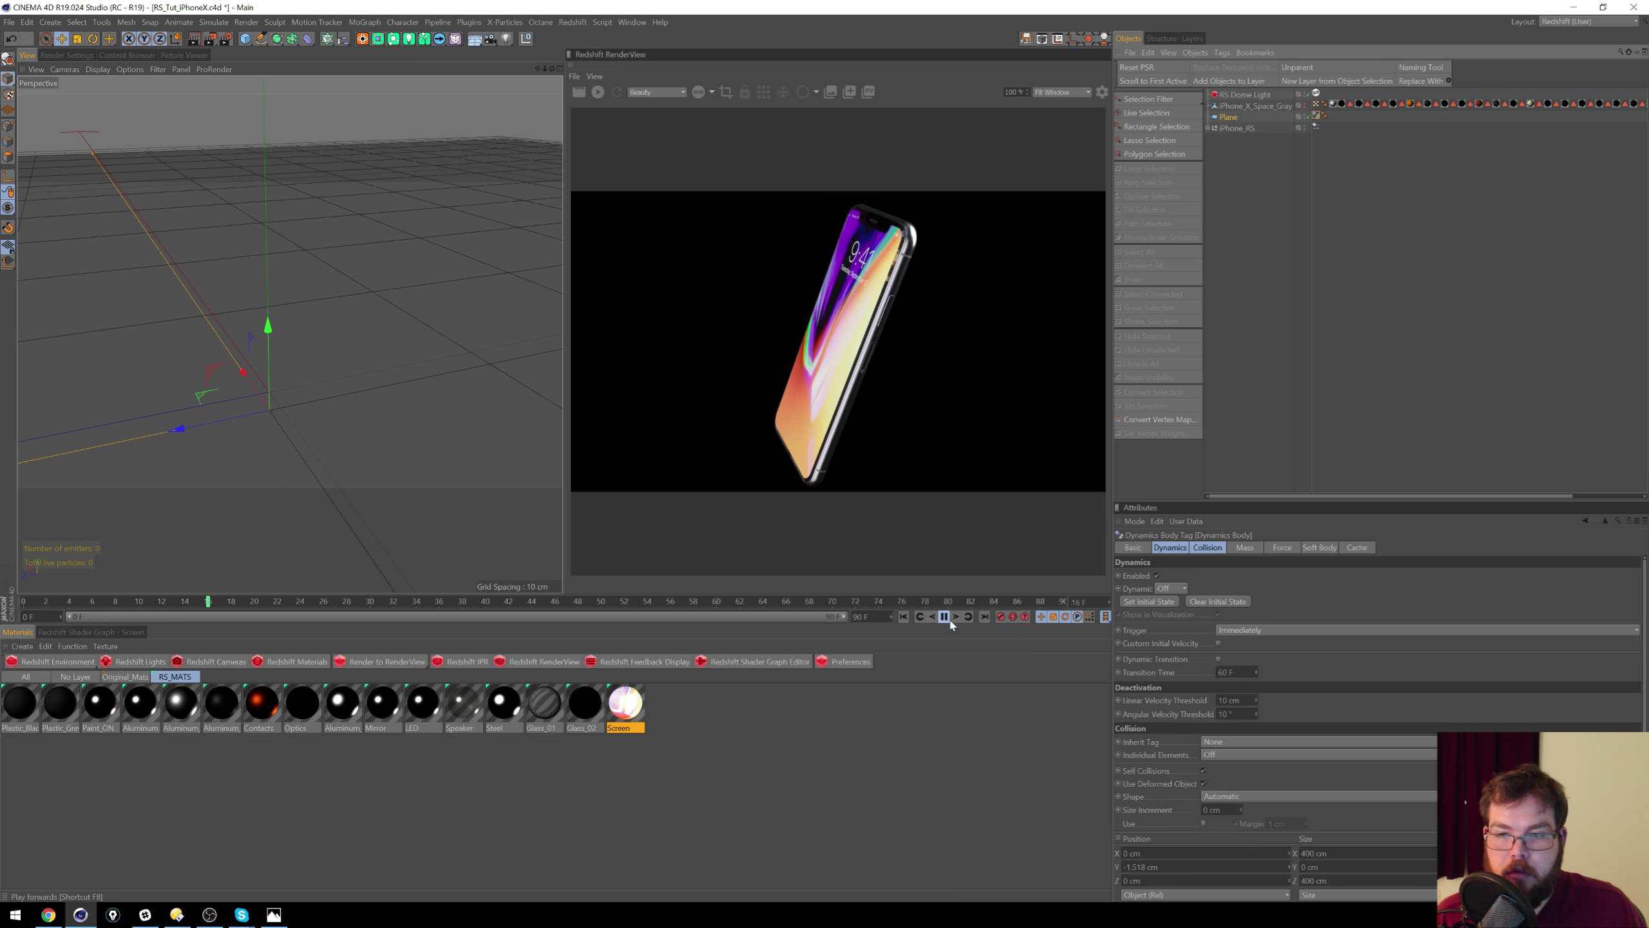
left_click(905, 617)
left_click_drag(274, 324, 269, 420)
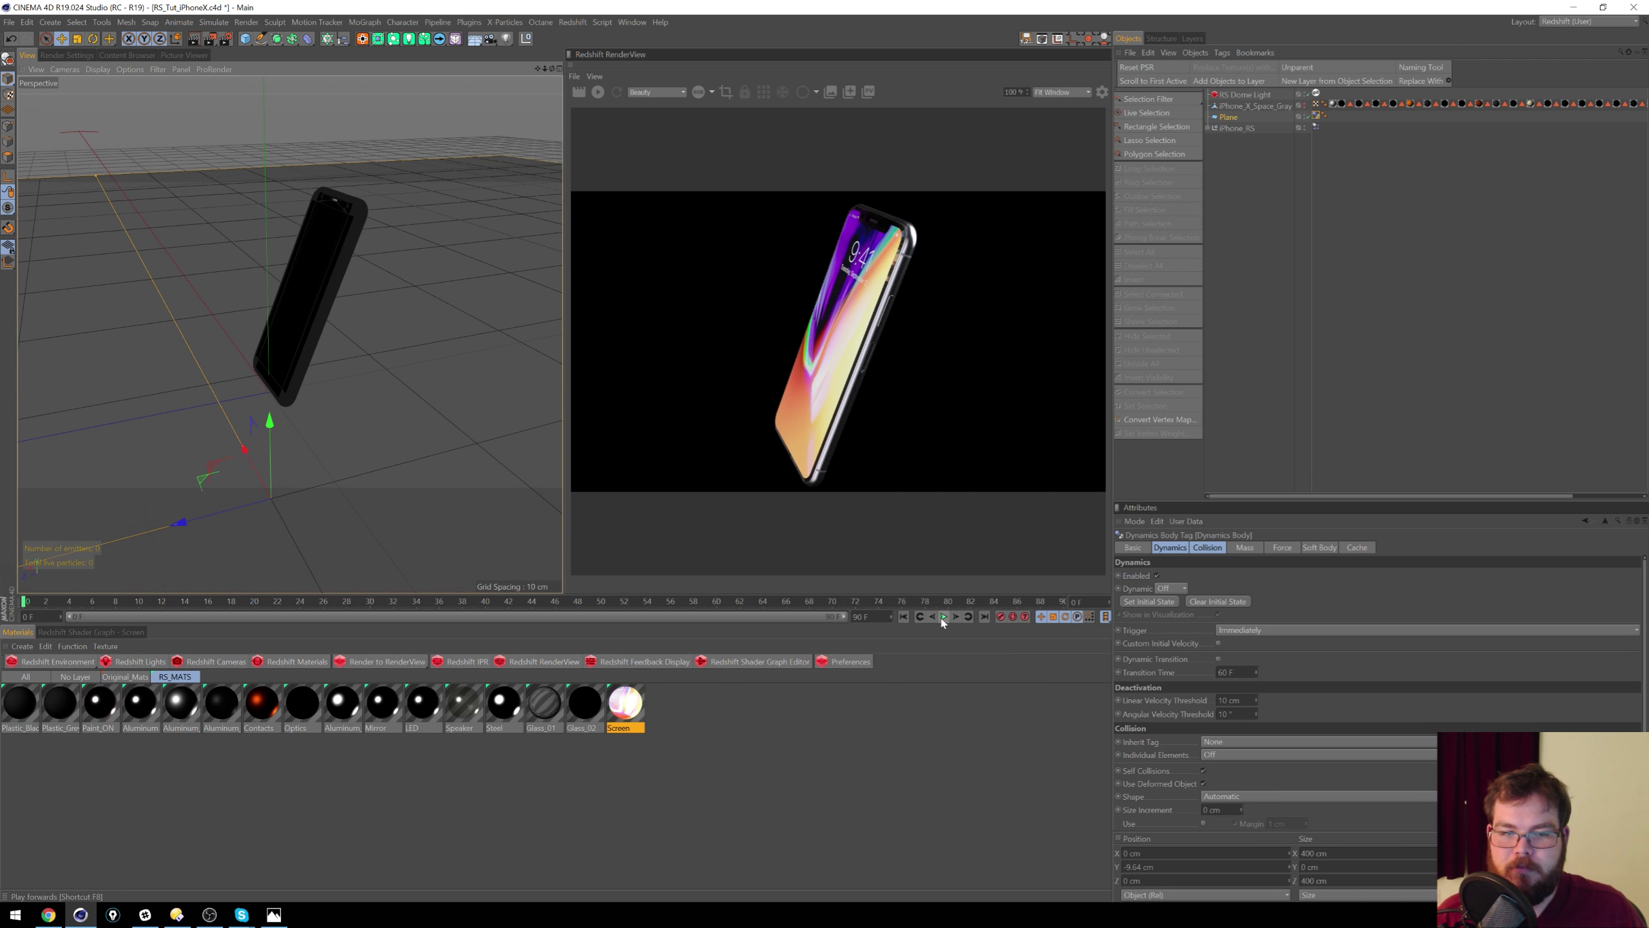
Step: Play the phone's drop simulation twice, rewinding to the first frame after each run
left_click(943, 616)
left_click(905, 617)
left_click(943, 616)
left_click(905, 617)
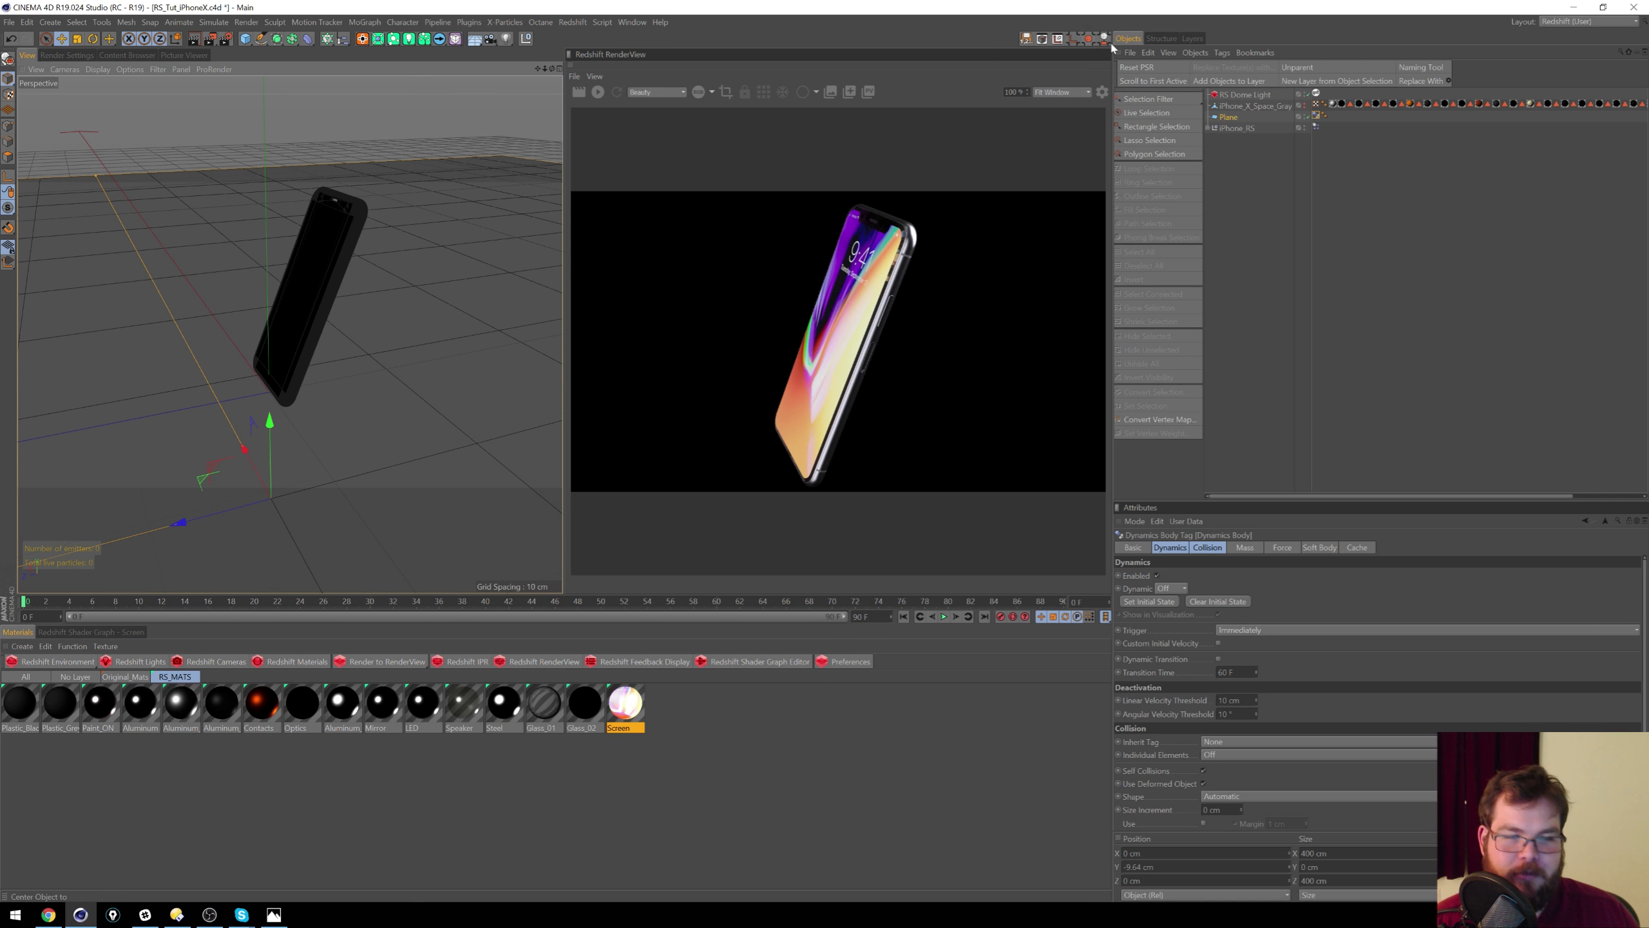
Step: Set Inherit Tag to Apply Tag to Children in the collision settings of the iPhone_RS Dynamics Body tag
left_click(1230, 118)
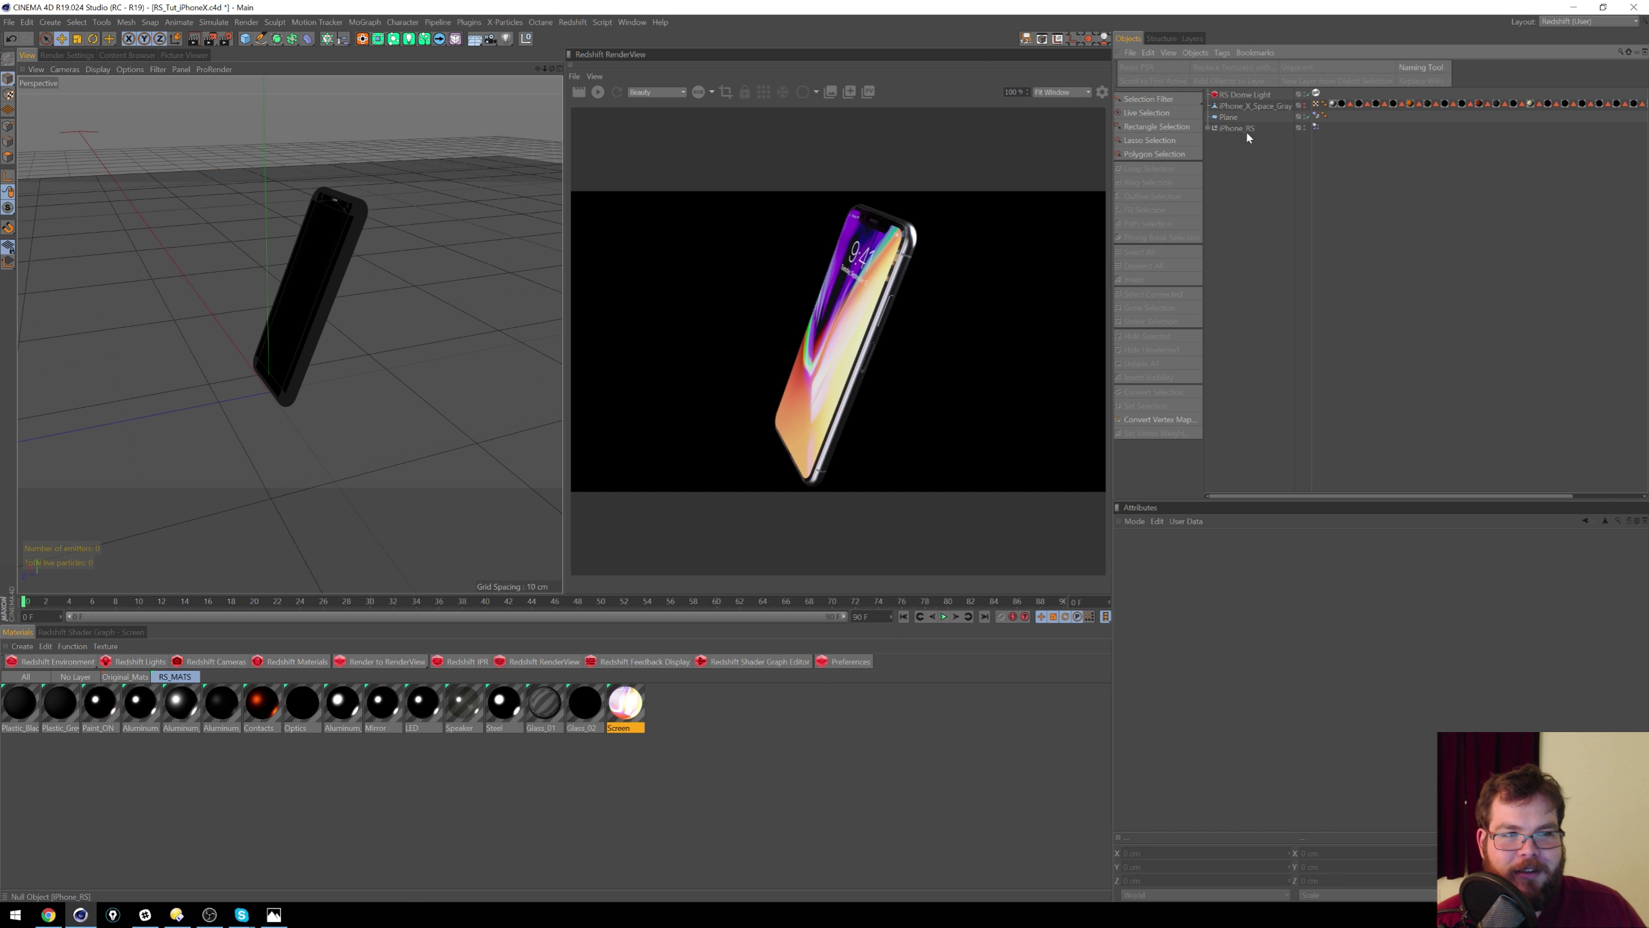
left_click(1208, 128)
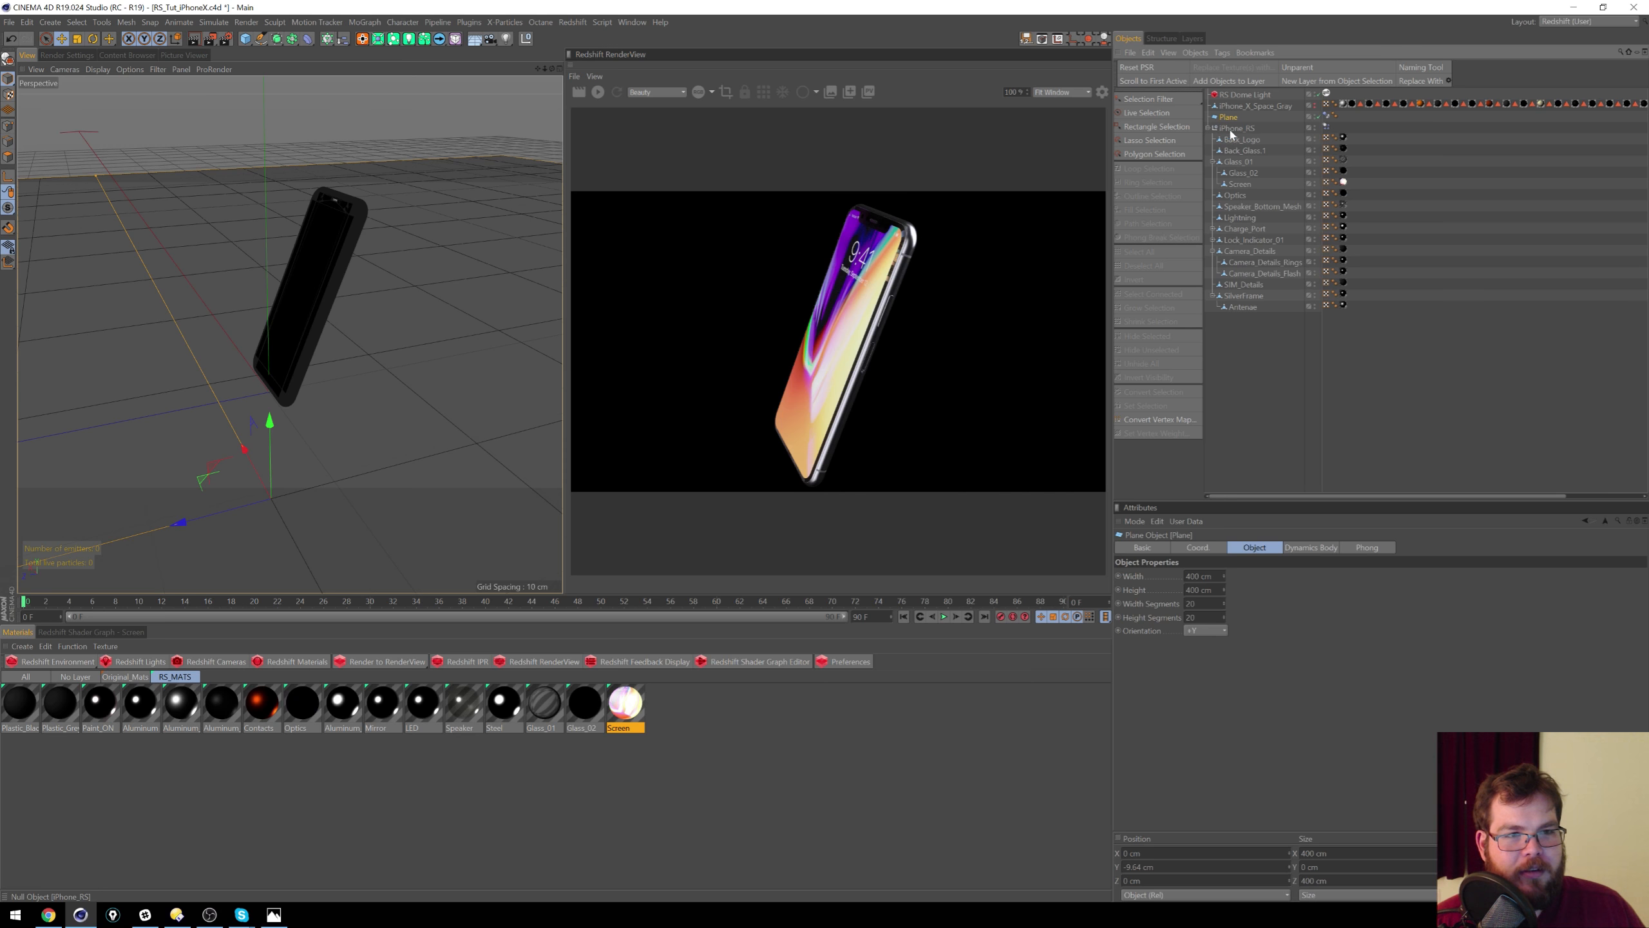
left_click(1327, 115)
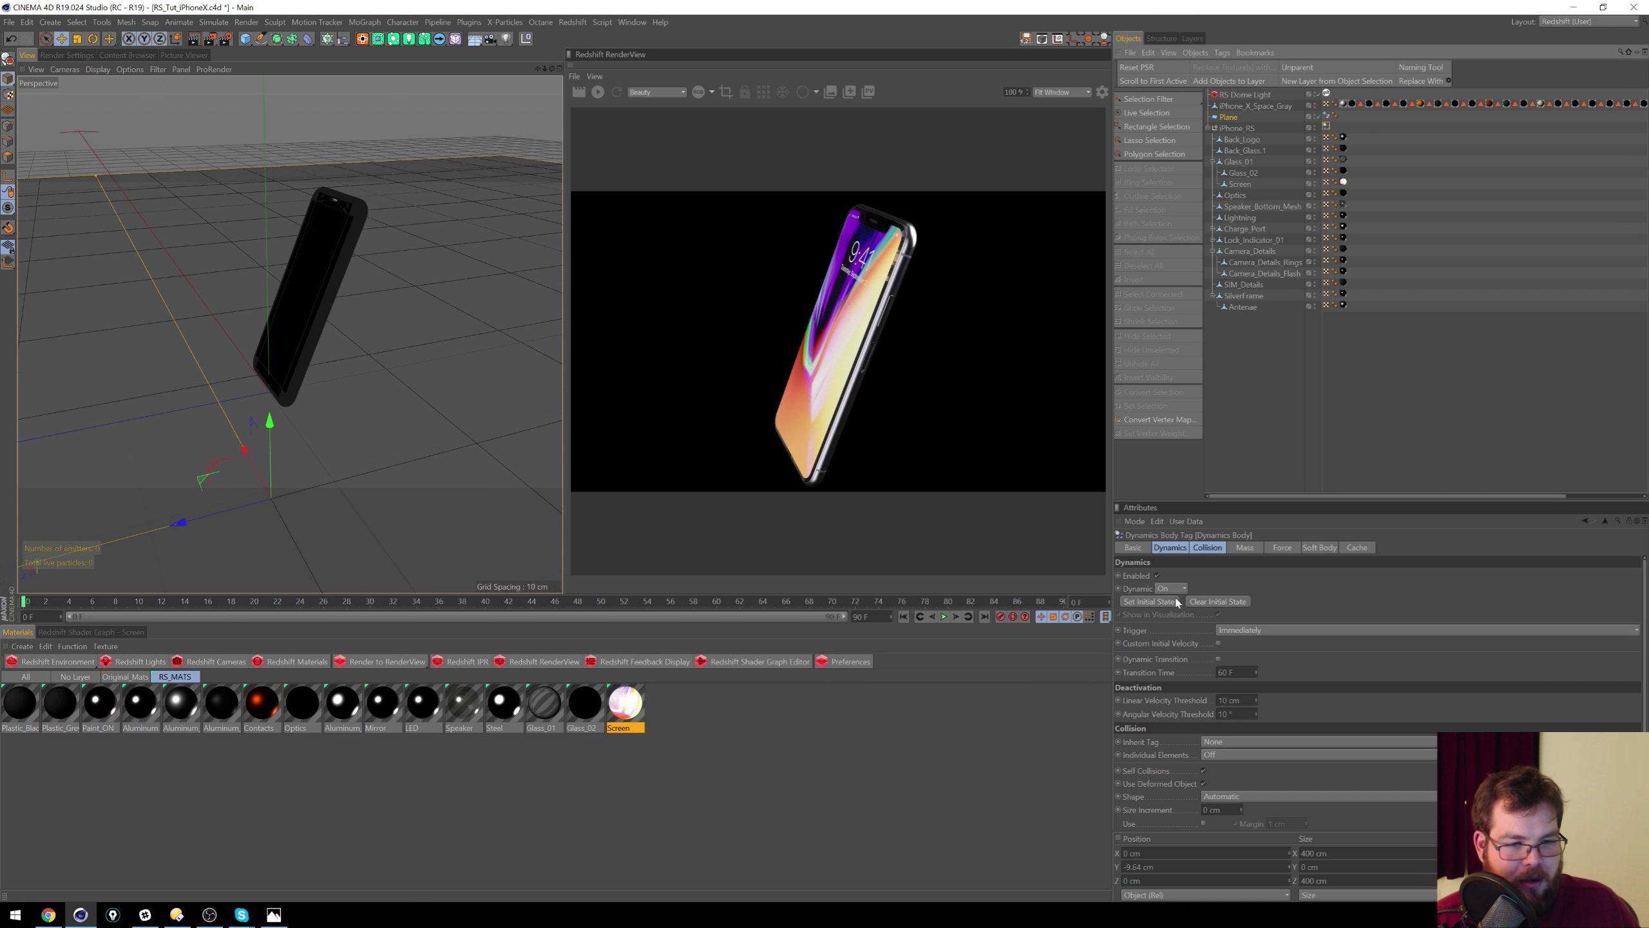
left_click(1254, 632)
left_click(1292, 594)
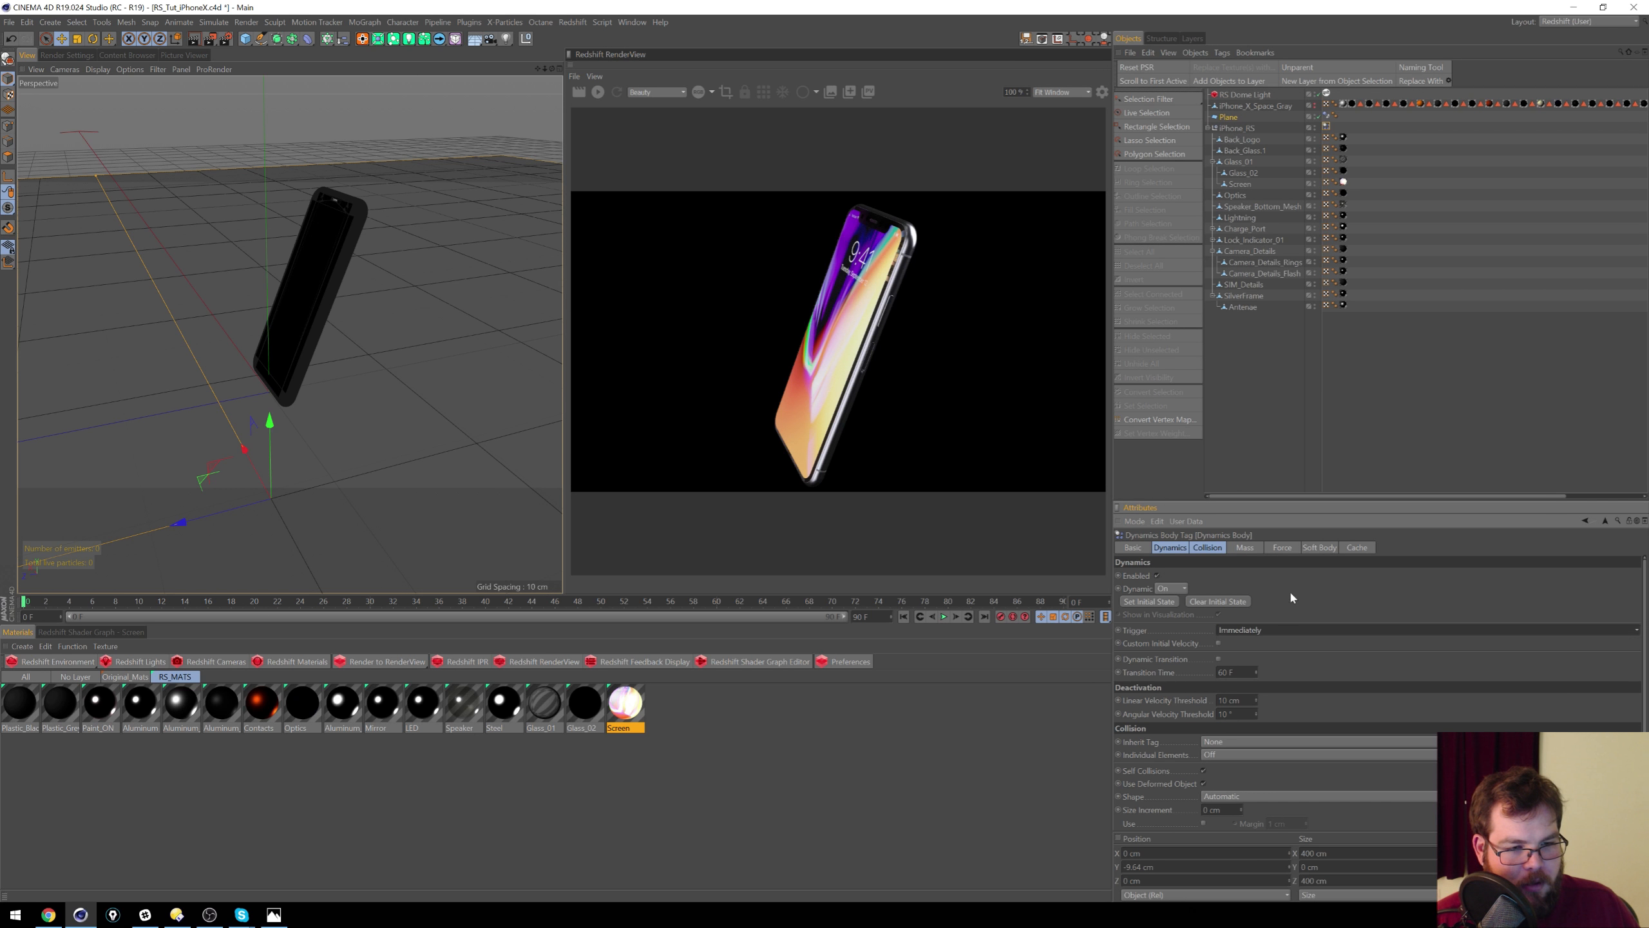
left_click(1233, 754)
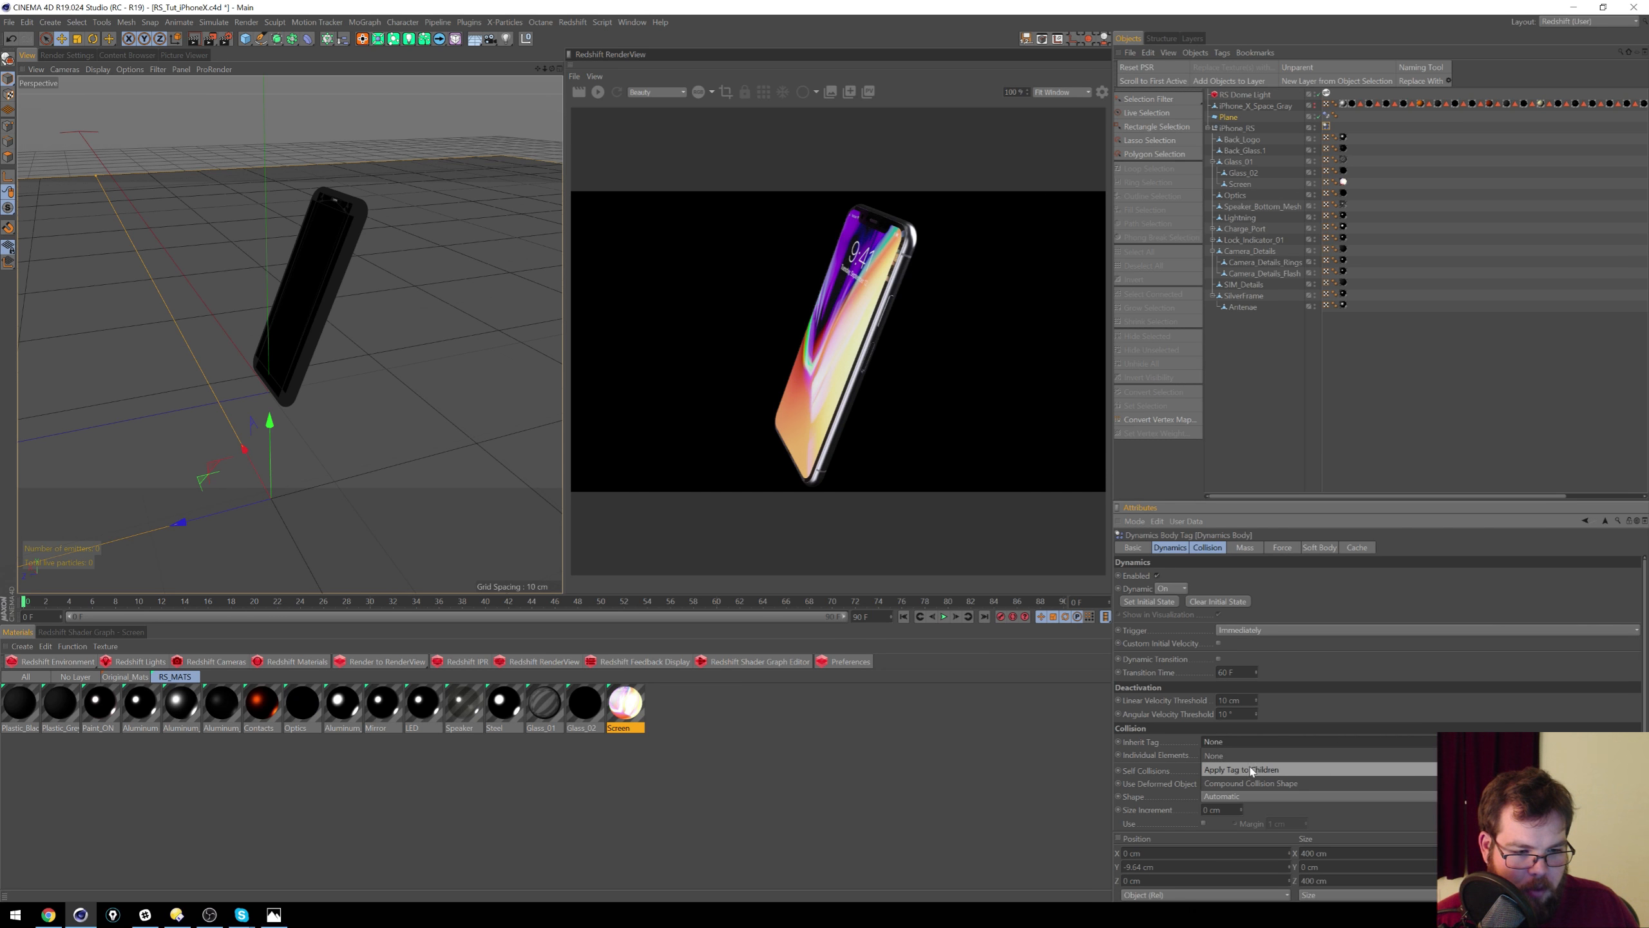
left_click(1288, 778)
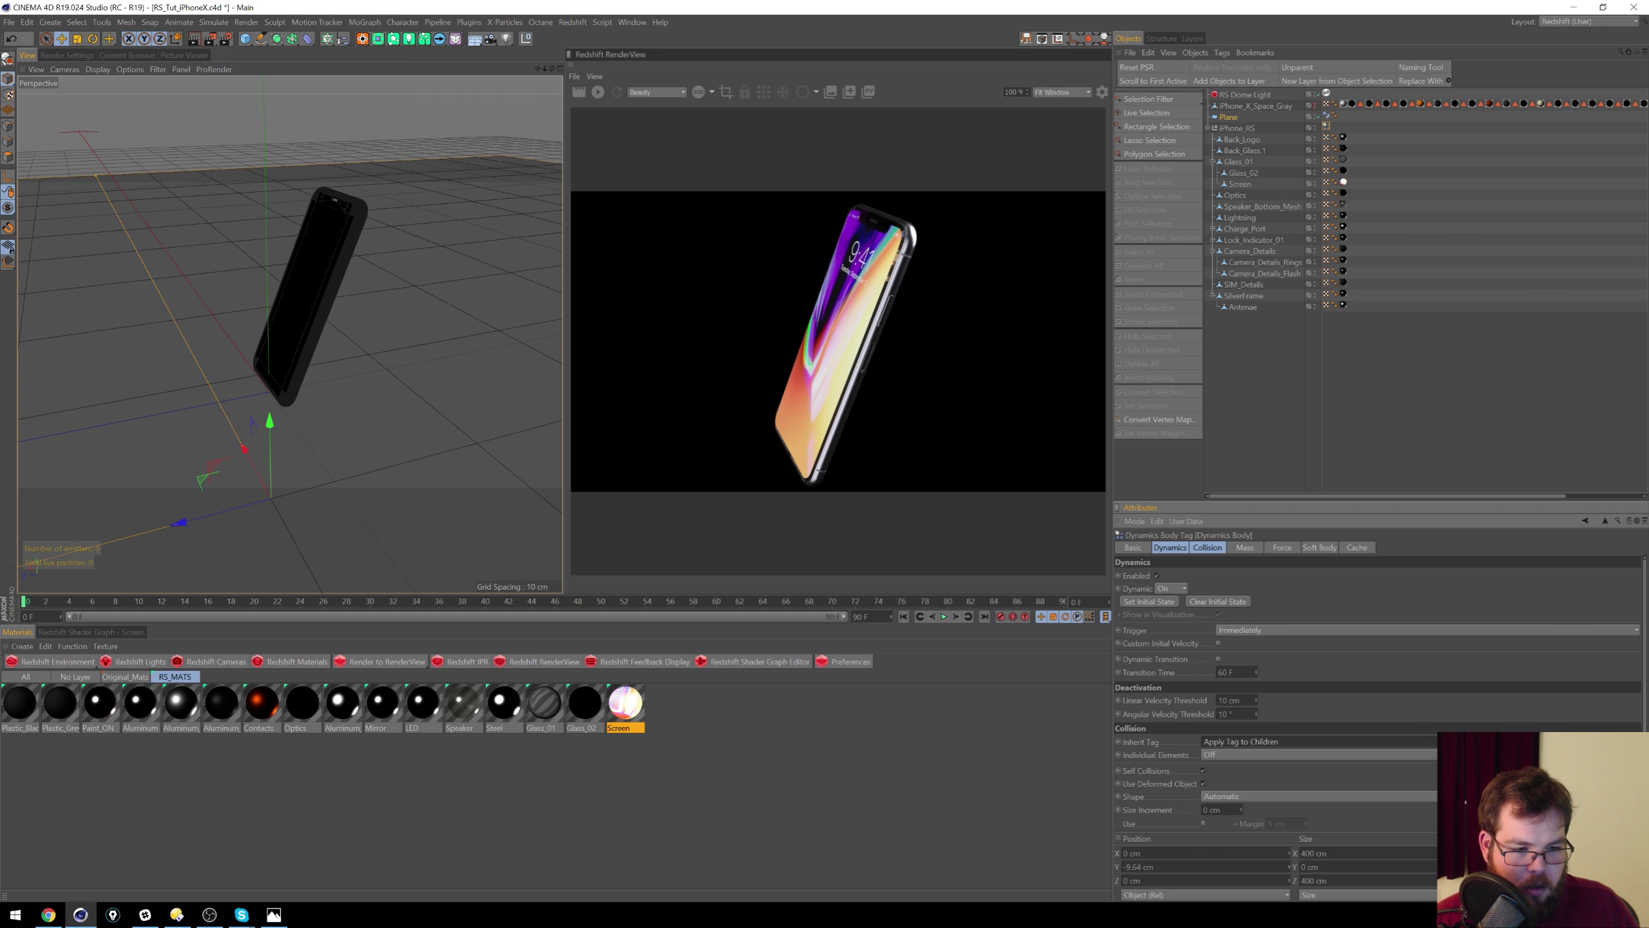
Step: Play the phone's drop simulation and return to frame 0
left_click(945, 618)
left_click(945, 617)
left_click_drag(260, 602, 21, 602)
Step: Lower the Plane to about -60.65 cm in Y, test the drop and return to frame 0
right_click_drag(225, 378, 155, 404, "alt")
right_click_drag(365, 340, 330, 348, "alt")
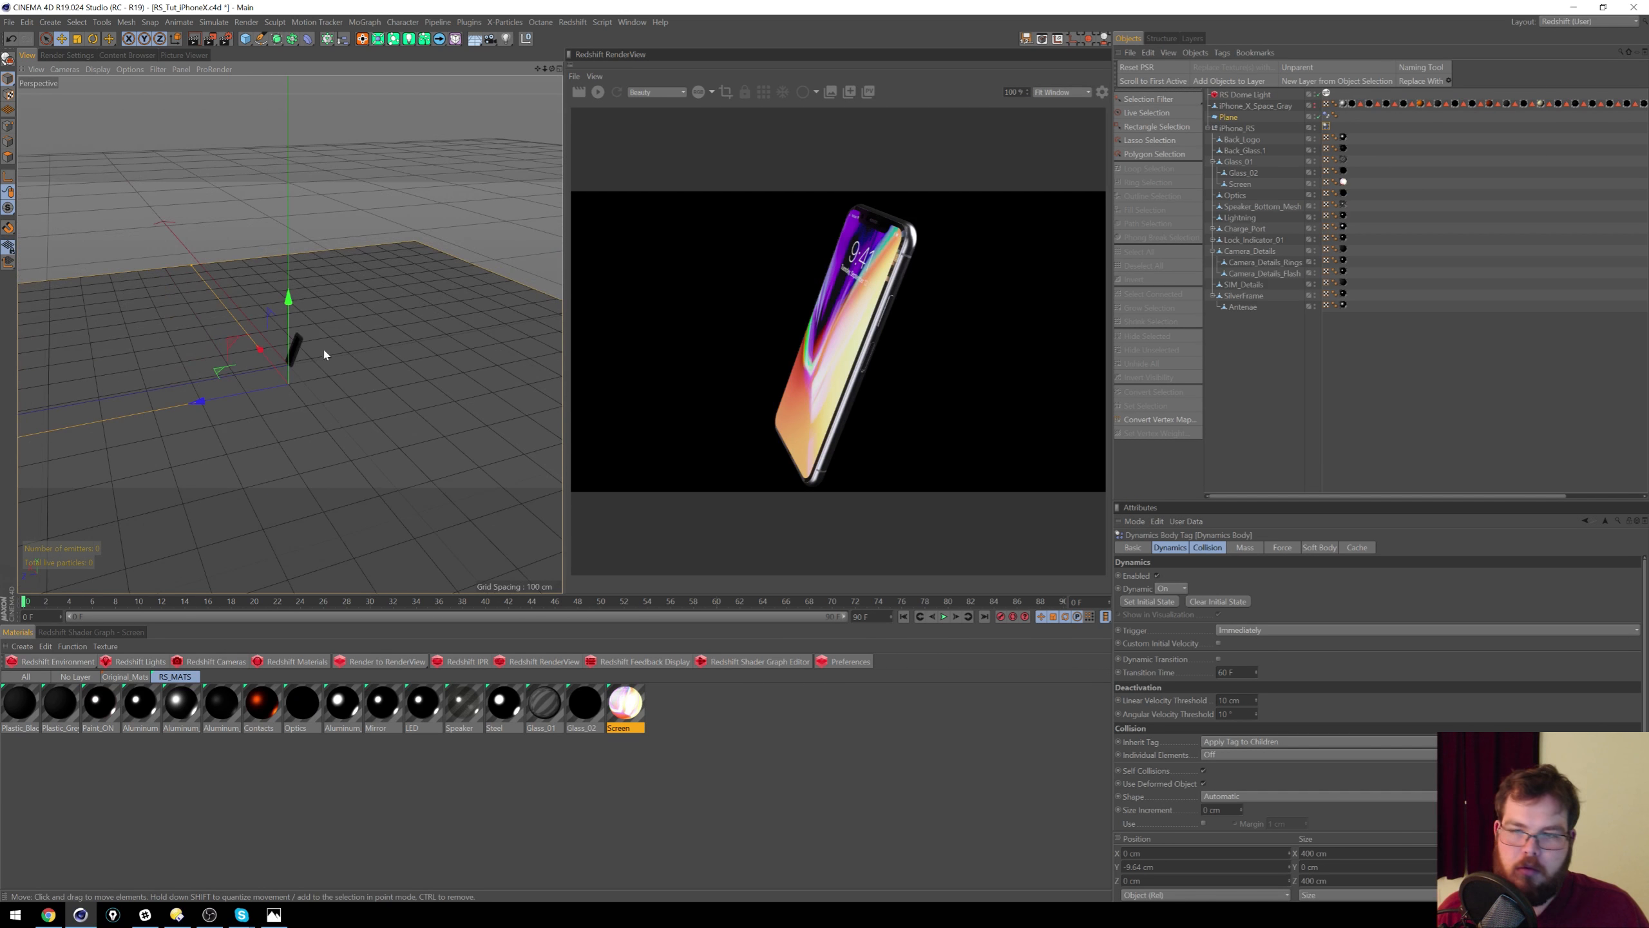
left_click_drag(286, 305, 281, 410)
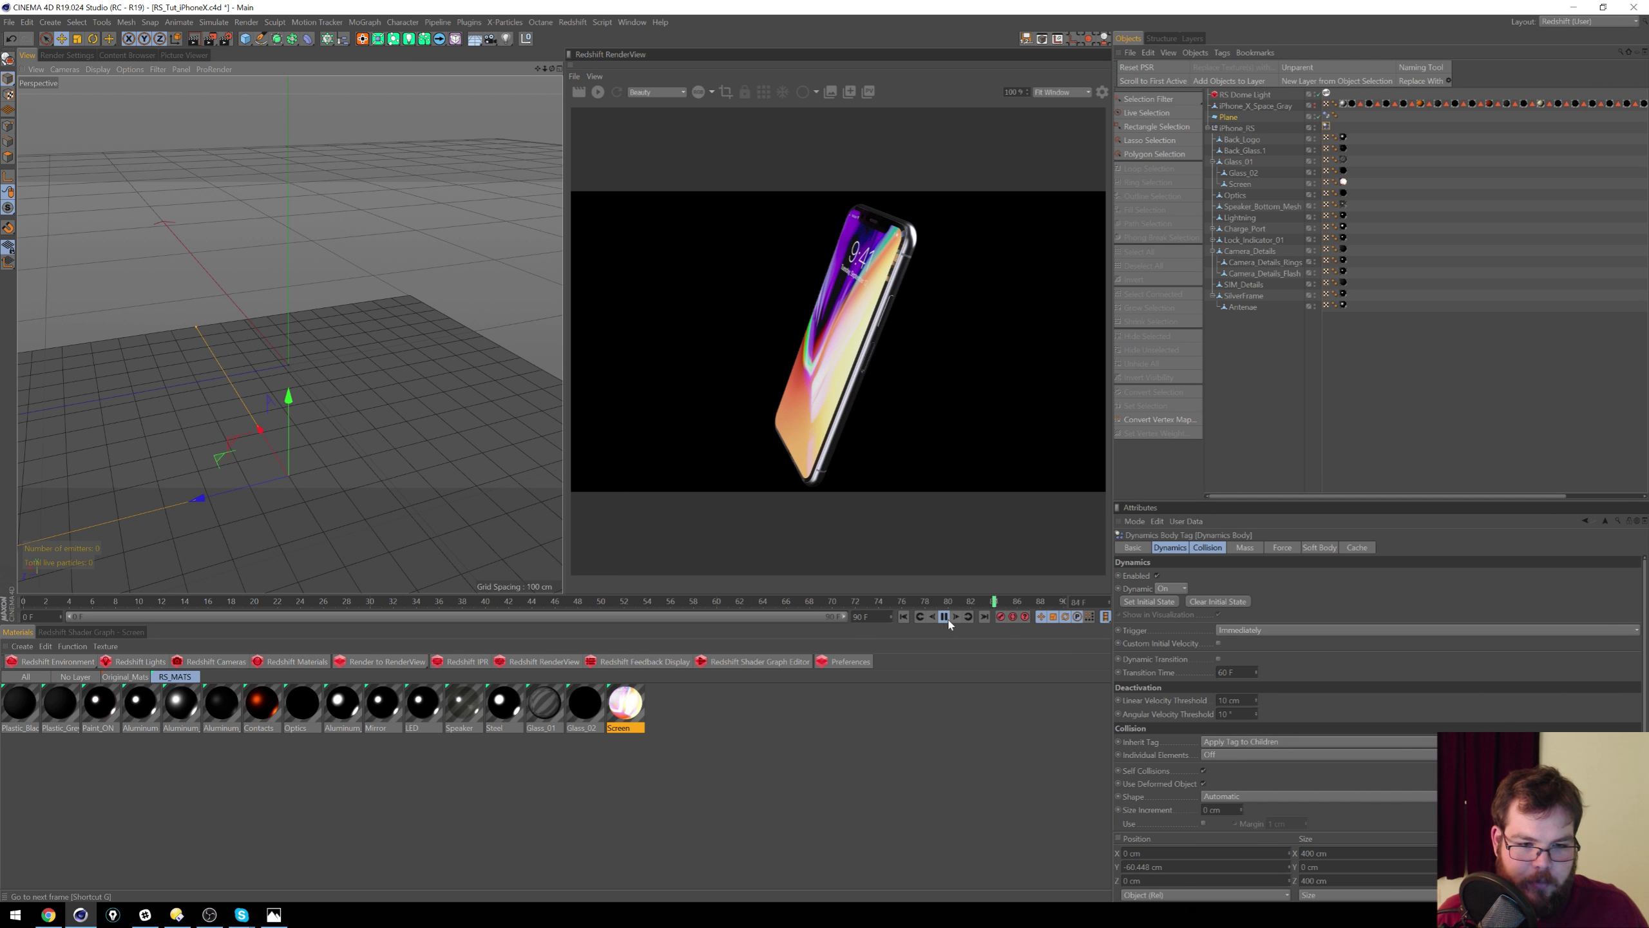
left_click(943, 616)
left_click(904, 616)
Step: Set the collision Shape of the iPhone_RS Dynamics Body tag to Automatic (MoDynamics) and test the drop from frame 0
left_click(1243, 797)
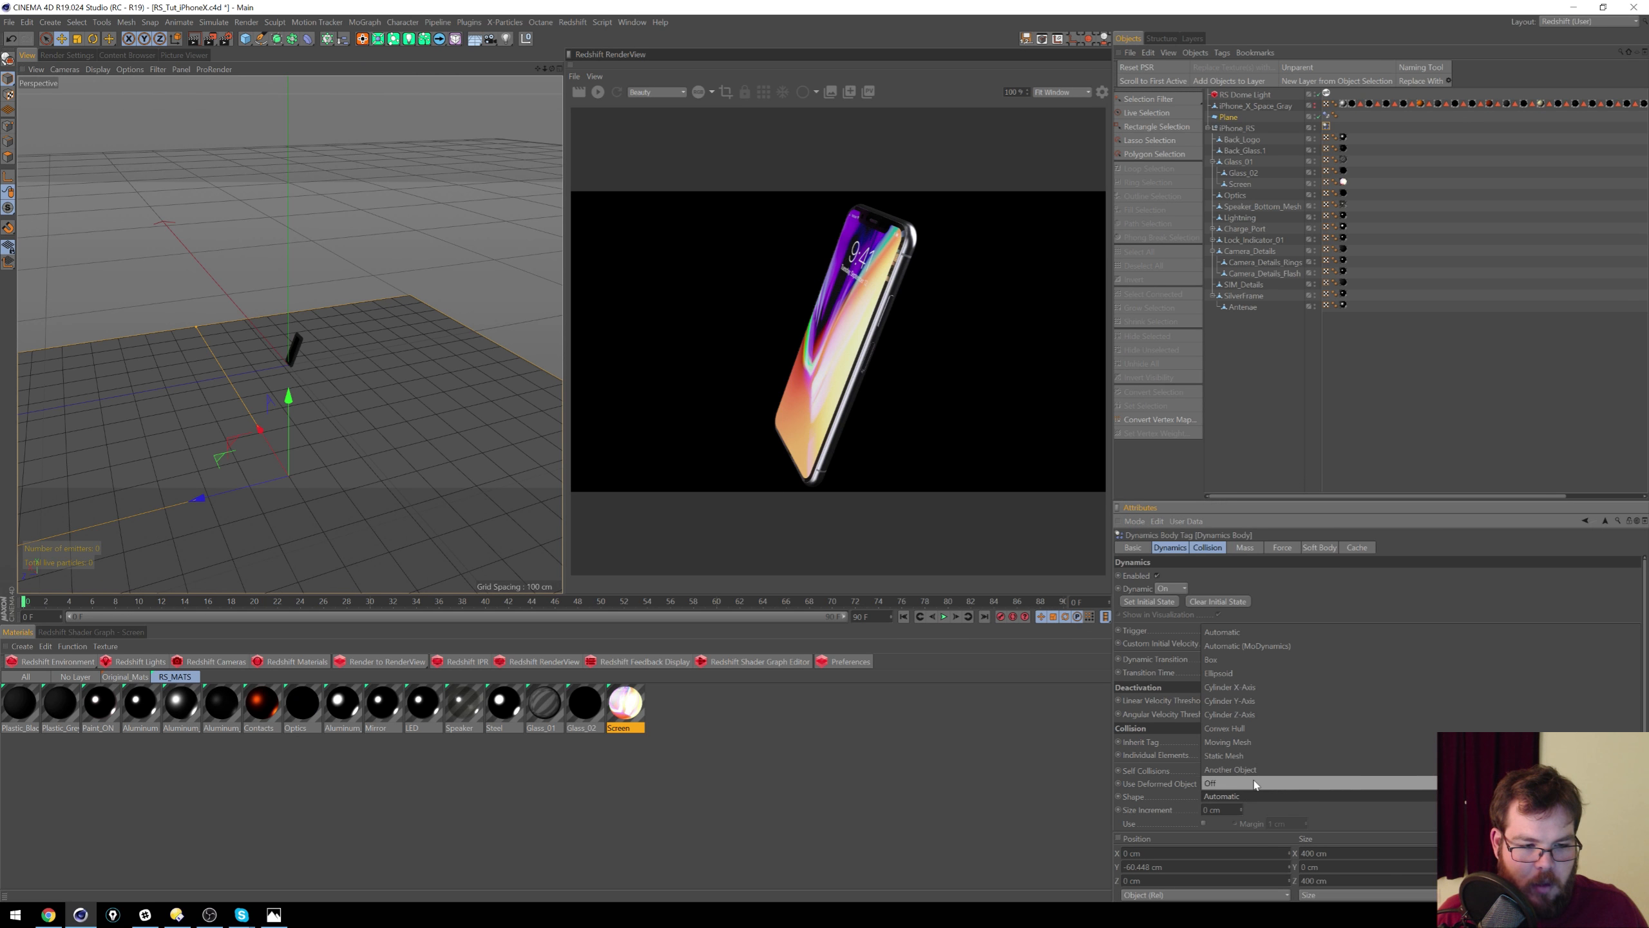
left_click(1266, 645)
left_click(935, 617)
left_click(943, 617)
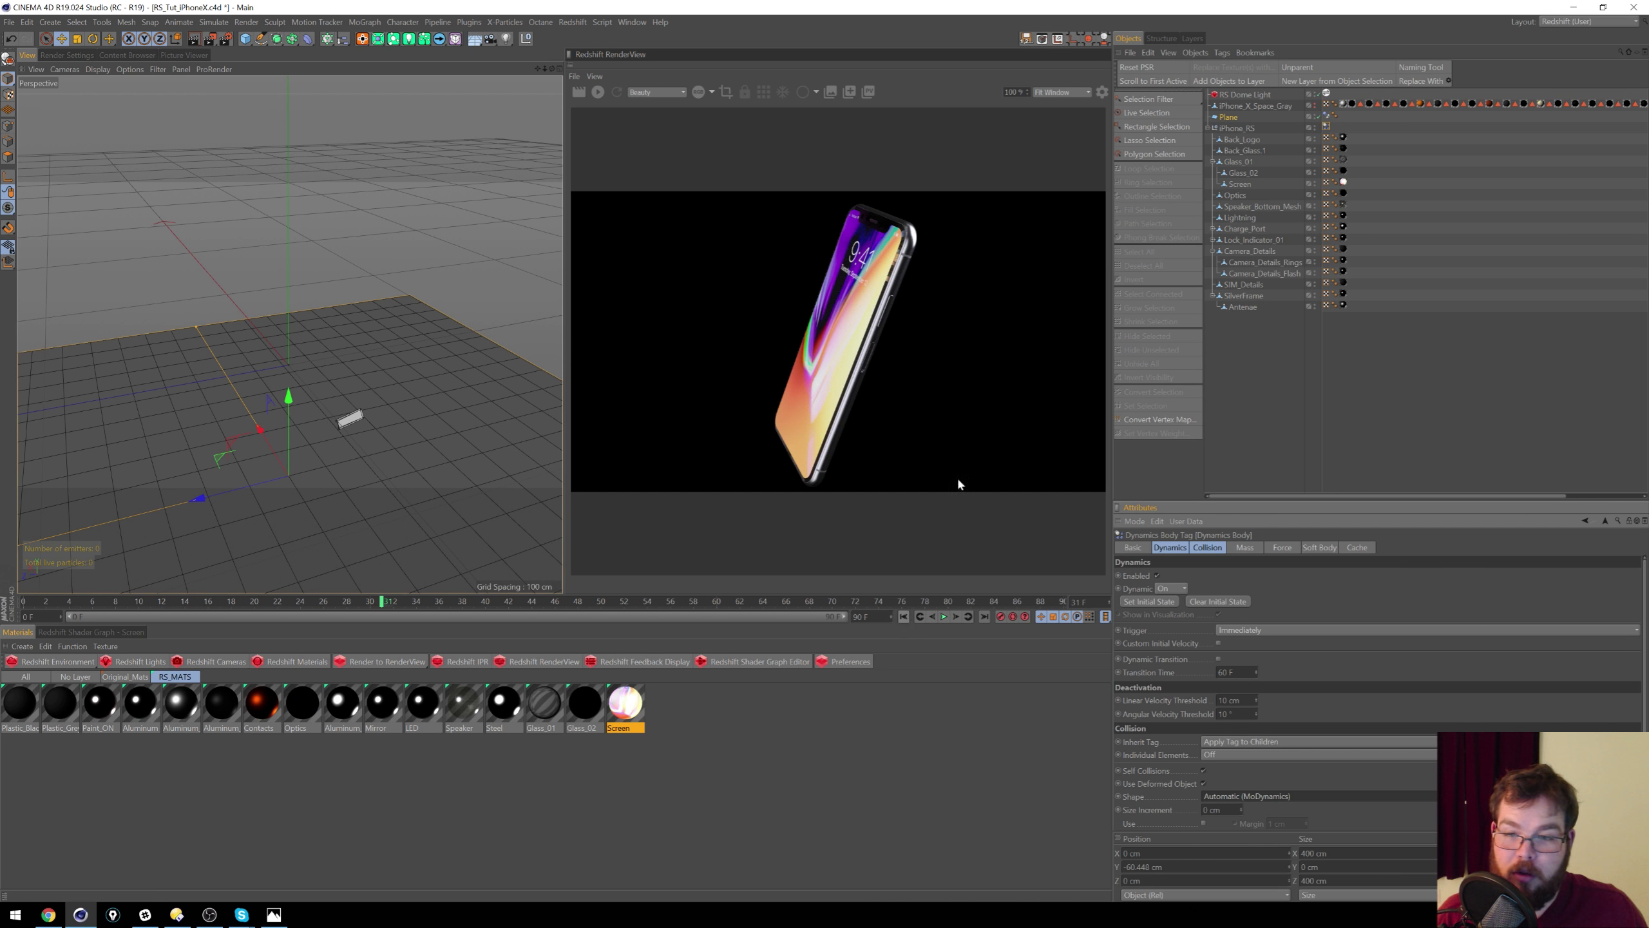
left_click(904, 617)
key("F8")
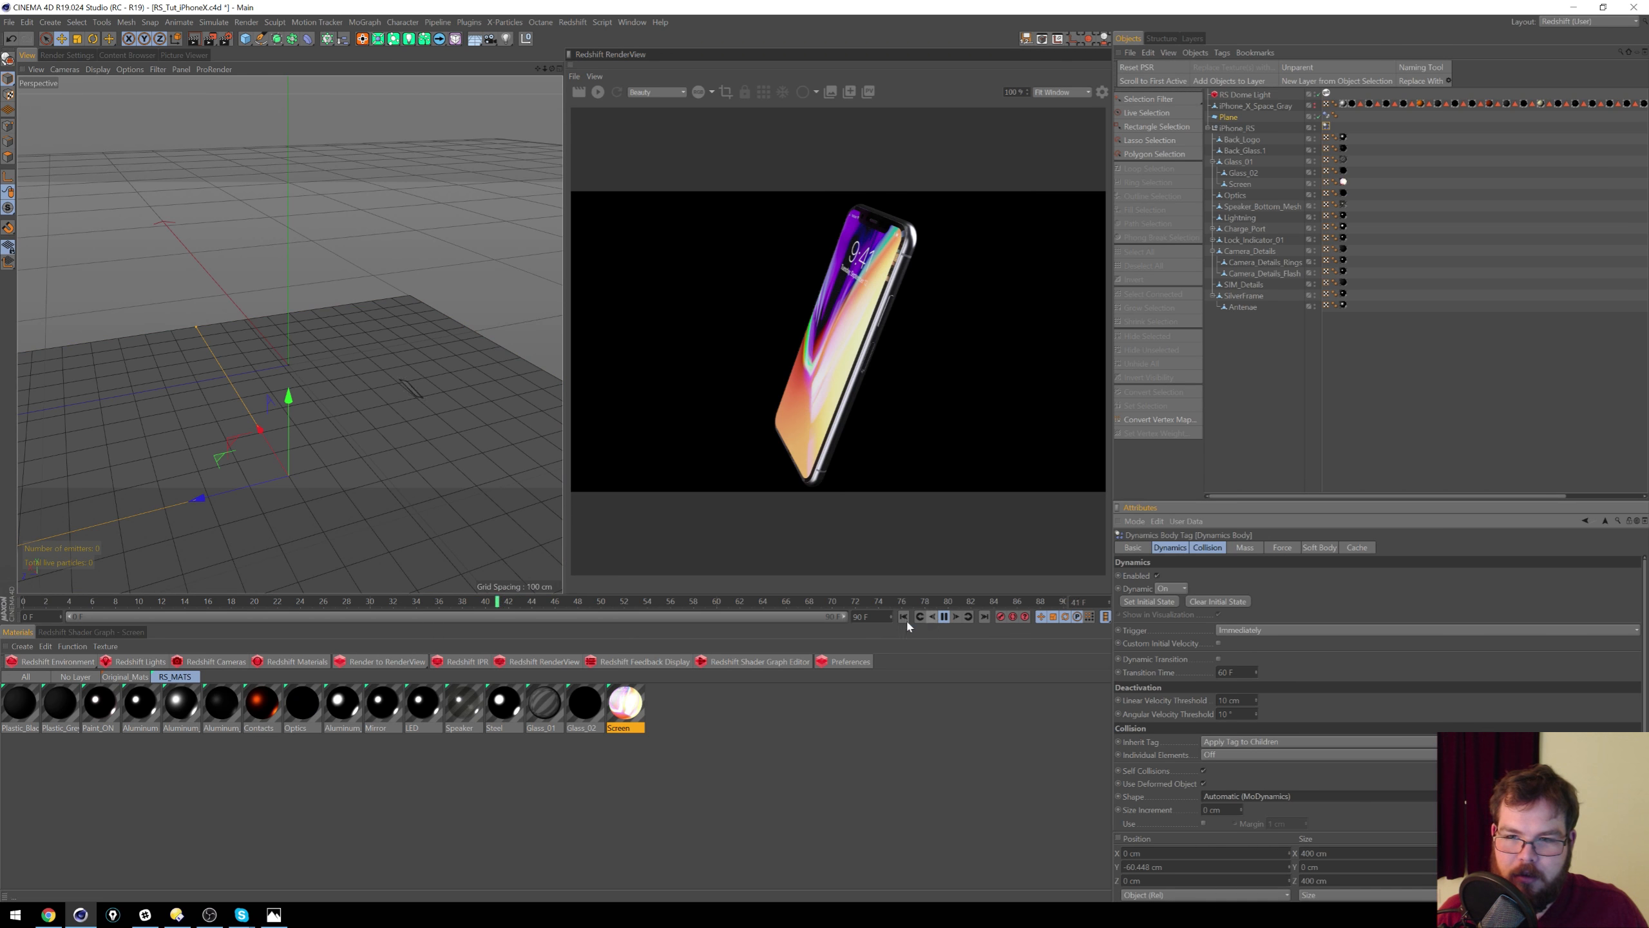
left_click(944, 617)
left_click(920, 618)
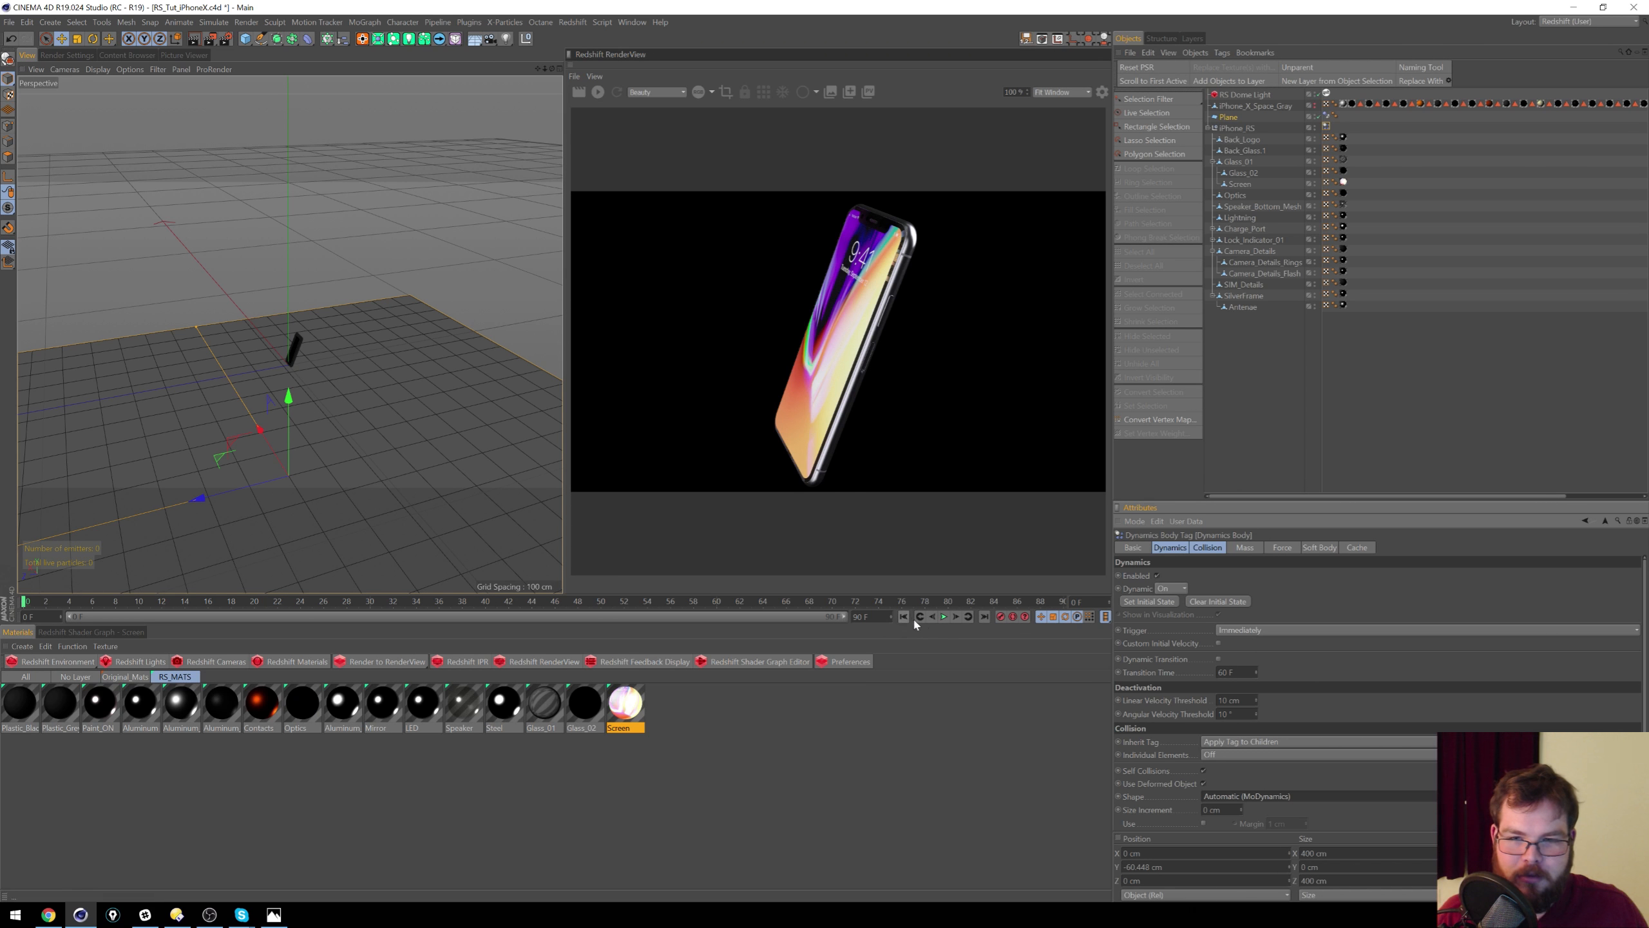
Step: Set Individual Elements to Top Level in the collision settings, play the drop and rewind
left_click(1230, 755)
left_click(1229, 768)
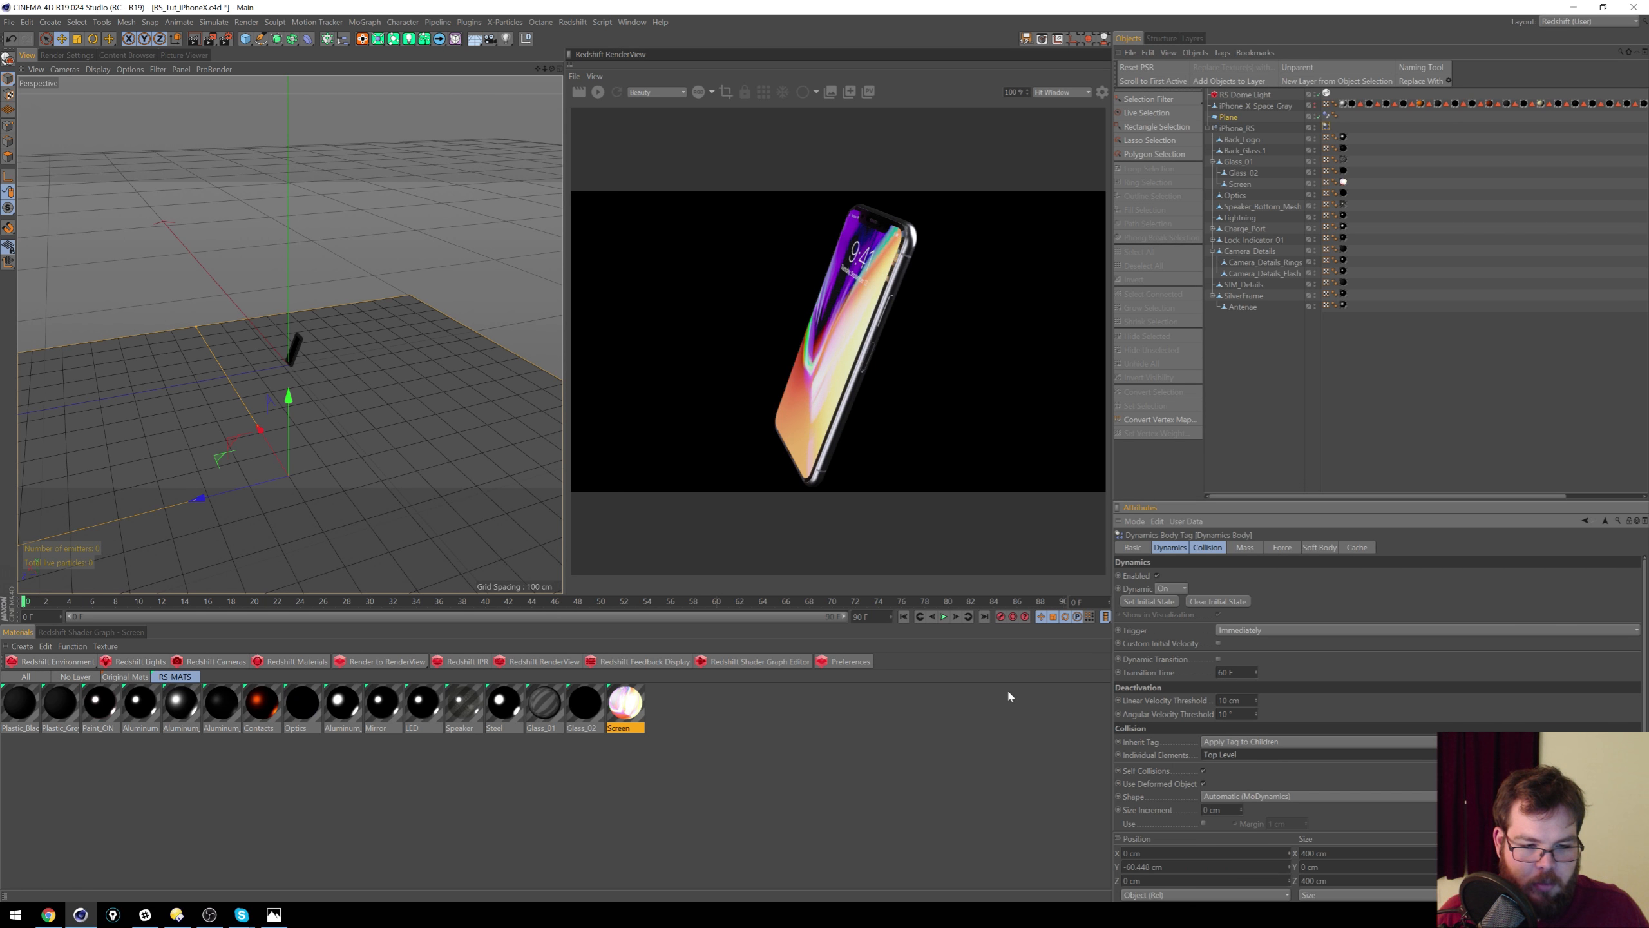
left_click(944, 616)
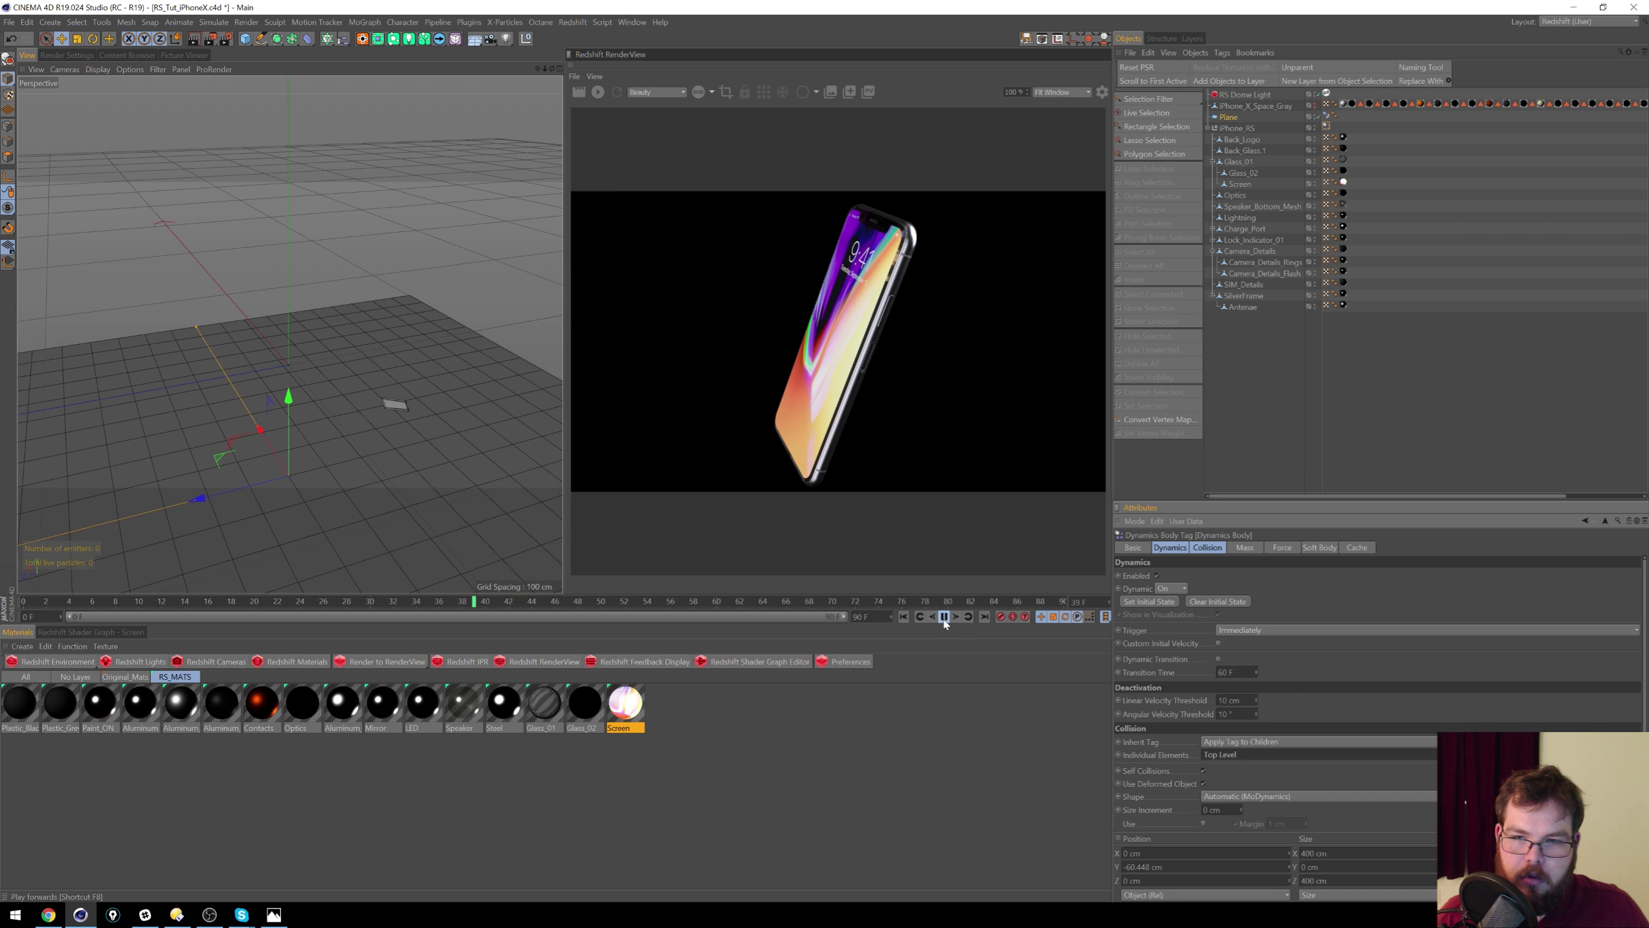
left_click(919, 616)
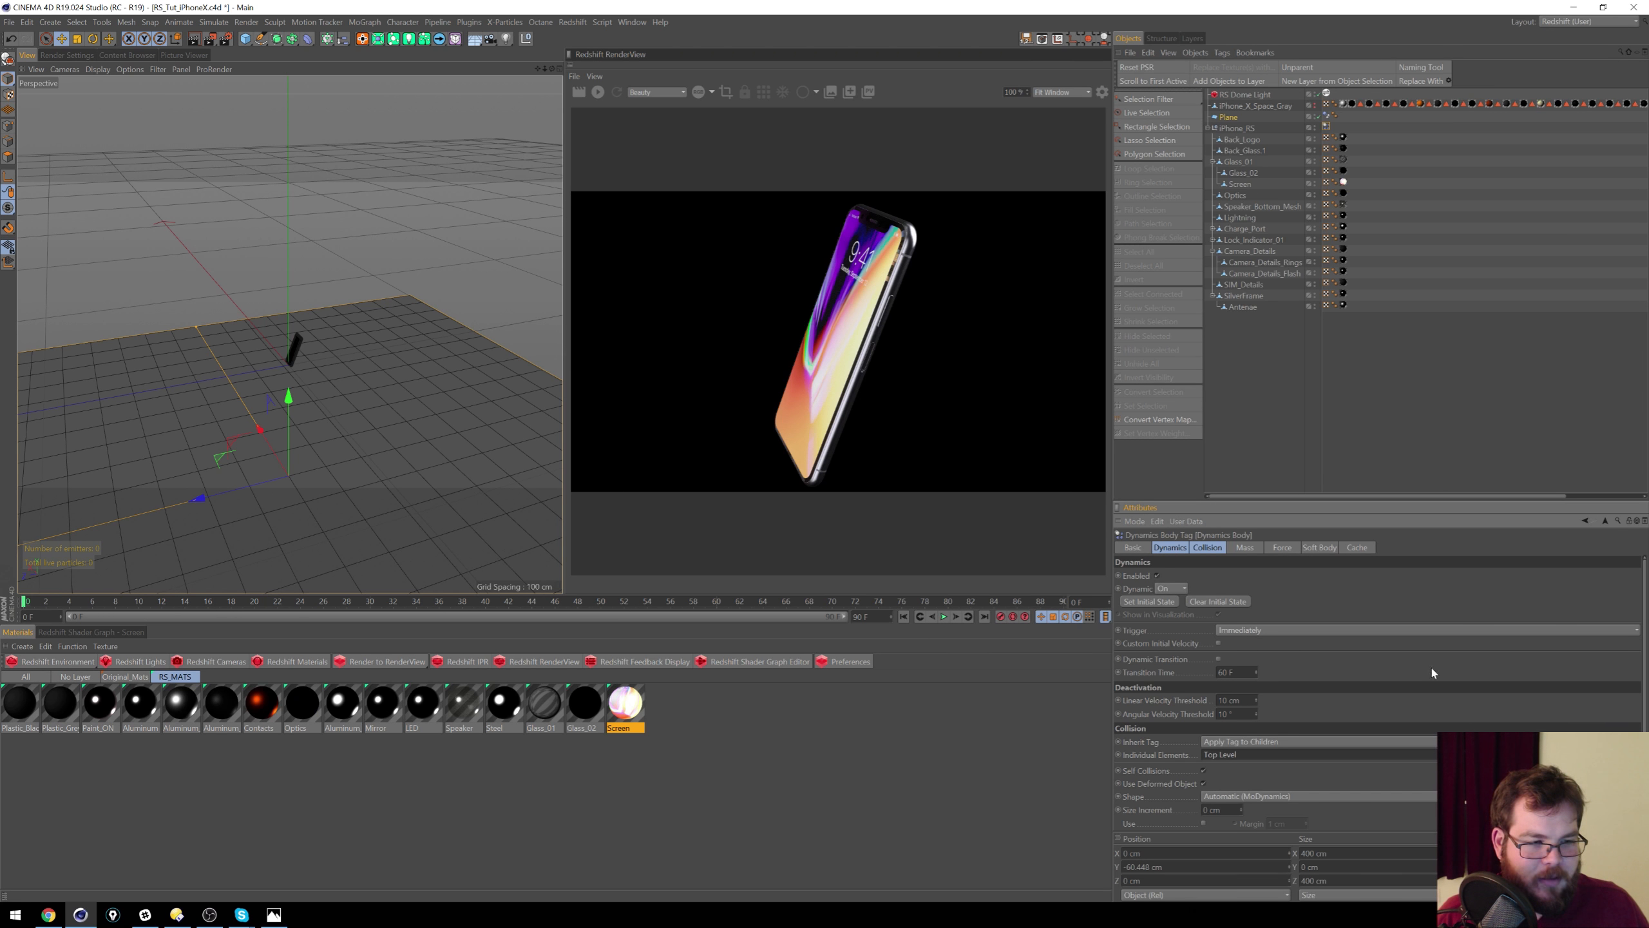
Step: Set the Dynamics Body tag's Bounce to 2 %, run the simulation and rewind to frame 0
scroll(1438, 688, "down", 1)
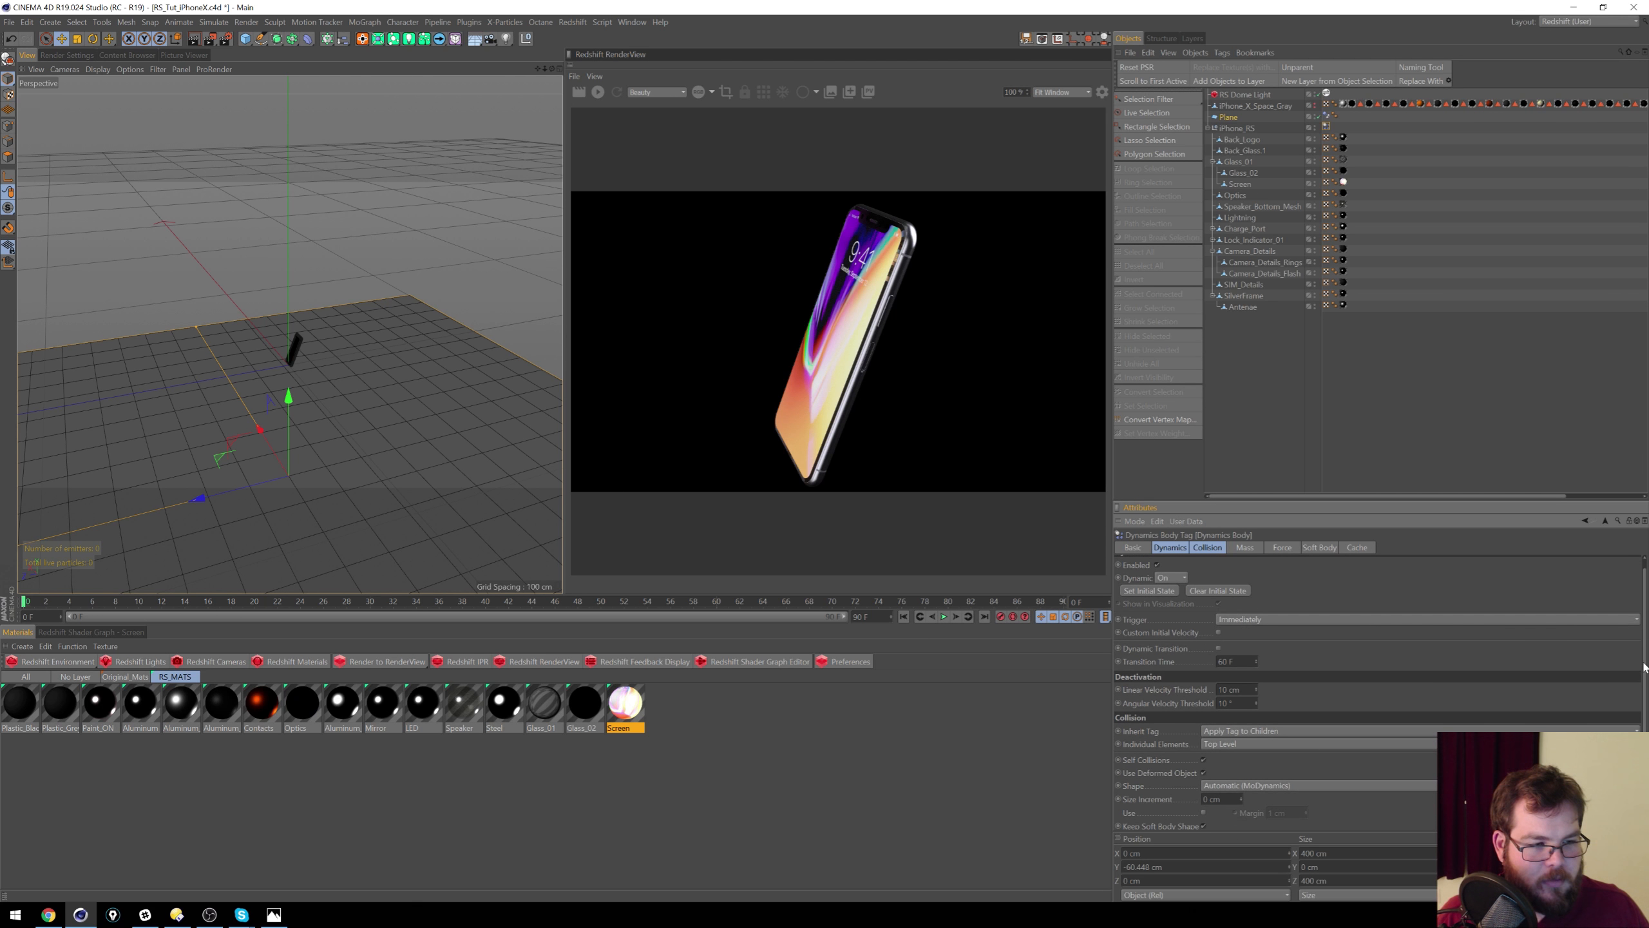
scroll(1645, 668, "down", 4)
double_click(1212, 795)
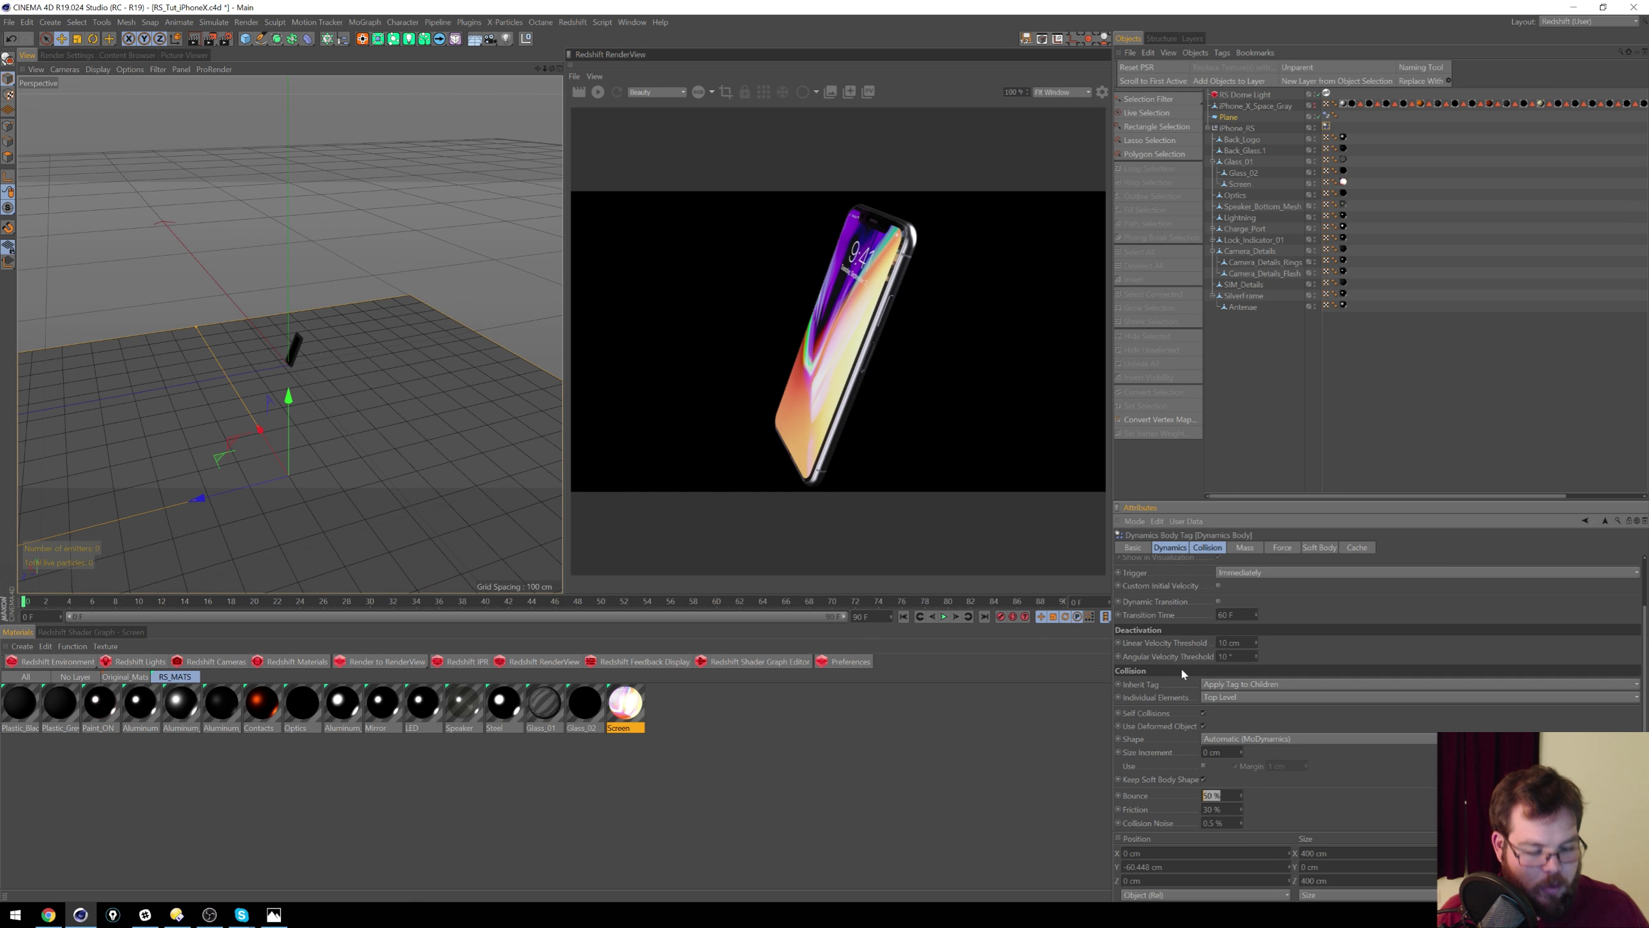
type("2")
key("Return")
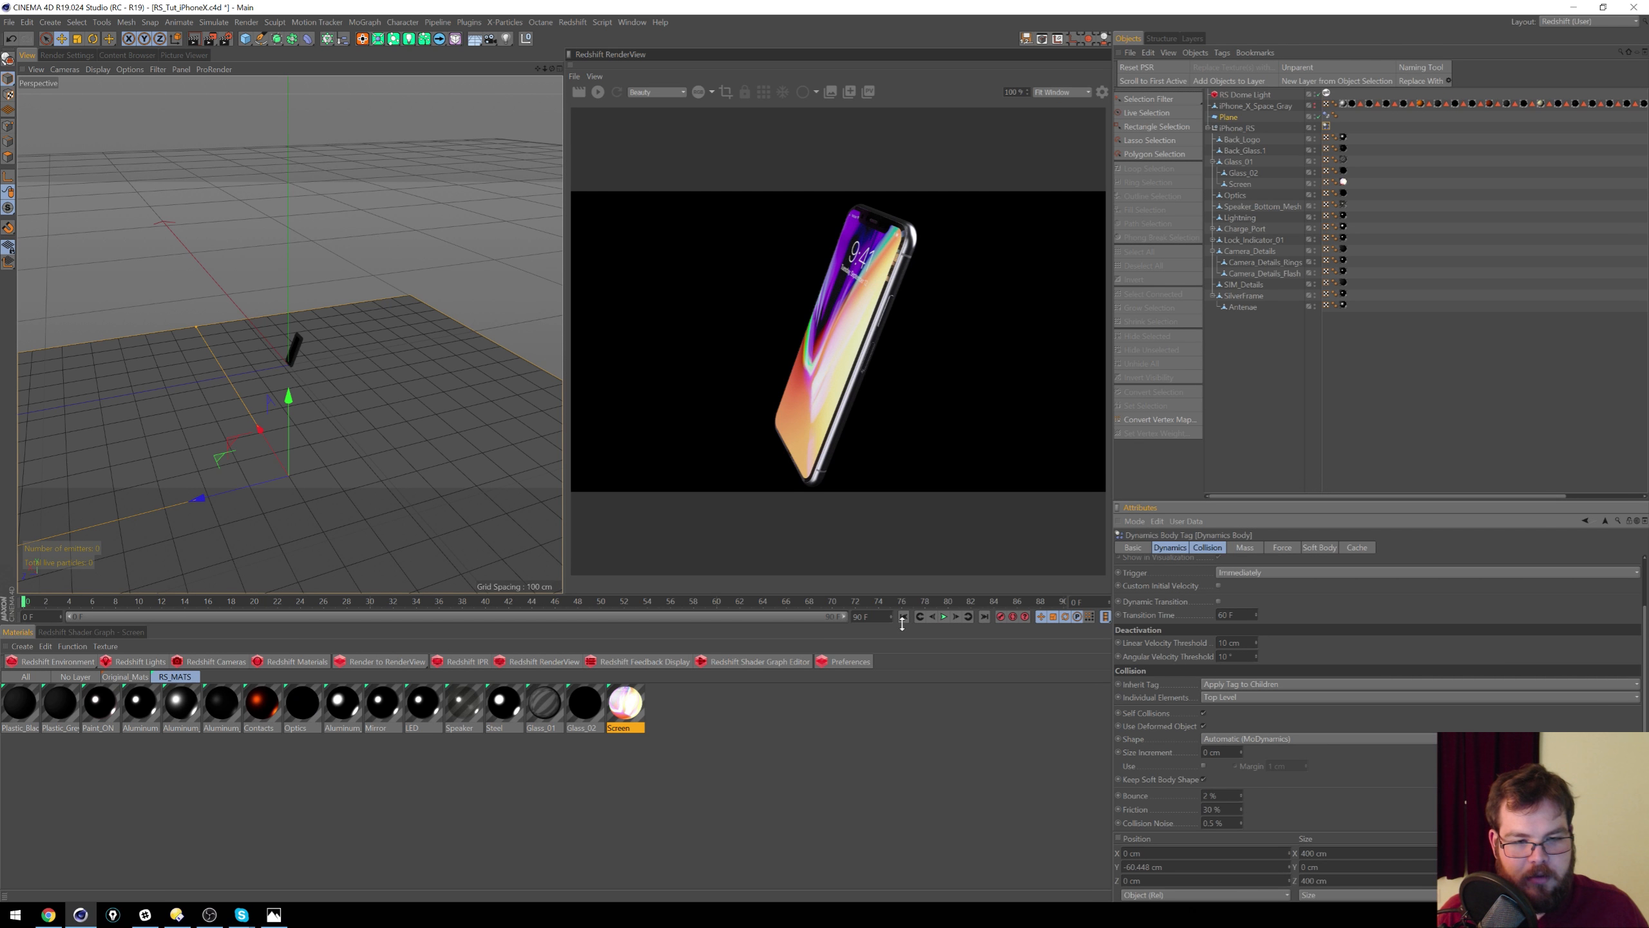
left_click(944, 617)
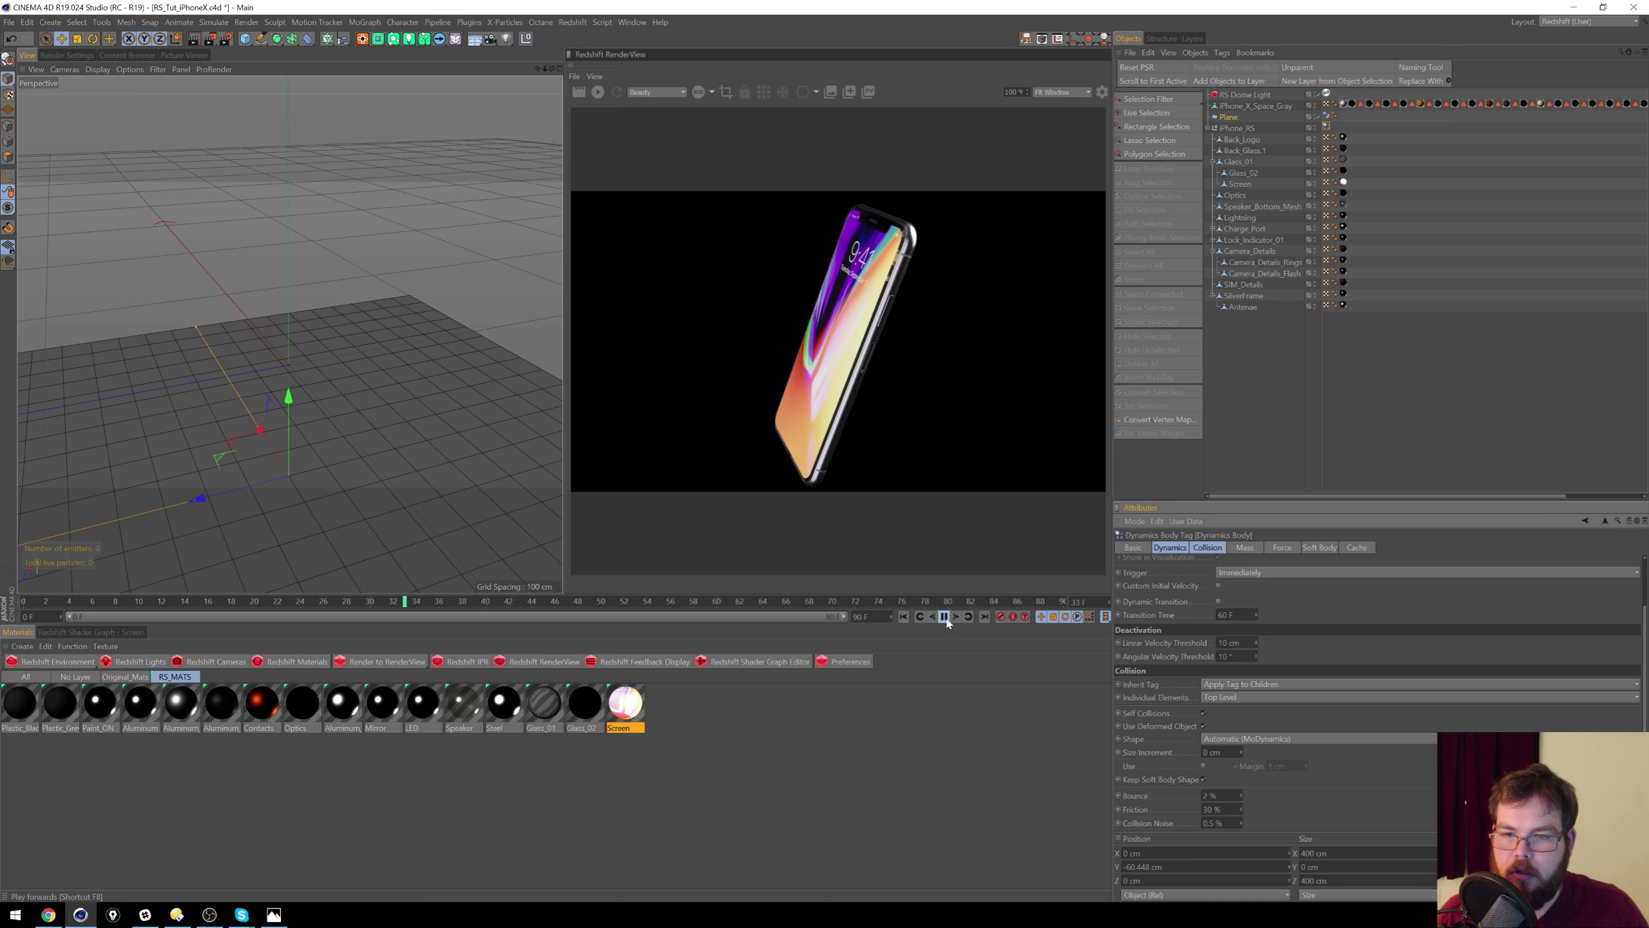
left_click(904, 617)
Step: Set Individual Elements to Off and Inherit Tag to Compound Collision Shape, run the drop simulation and return to frame 0
left_click(1246, 696)
left_click(1228, 710)
left_click(1252, 685)
left_click(1237, 725)
left_click(943, 617)
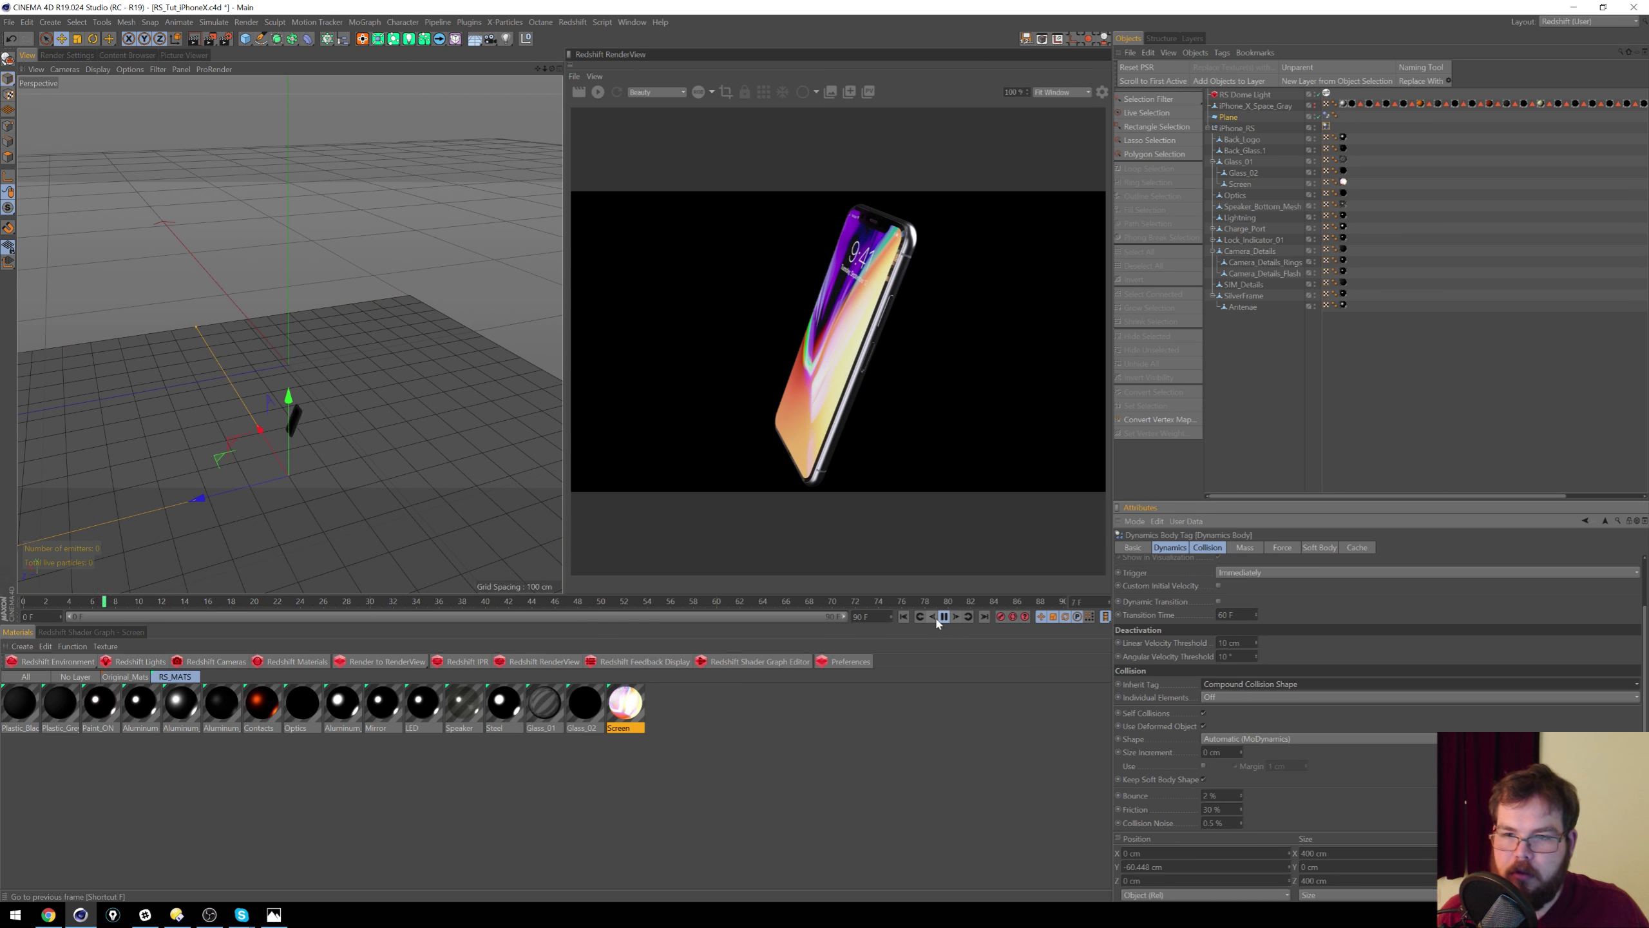
right_click_drag(209, 487, 27, 386, "alt")
middle_click_drag(427, 368, 15, 379, "alt")
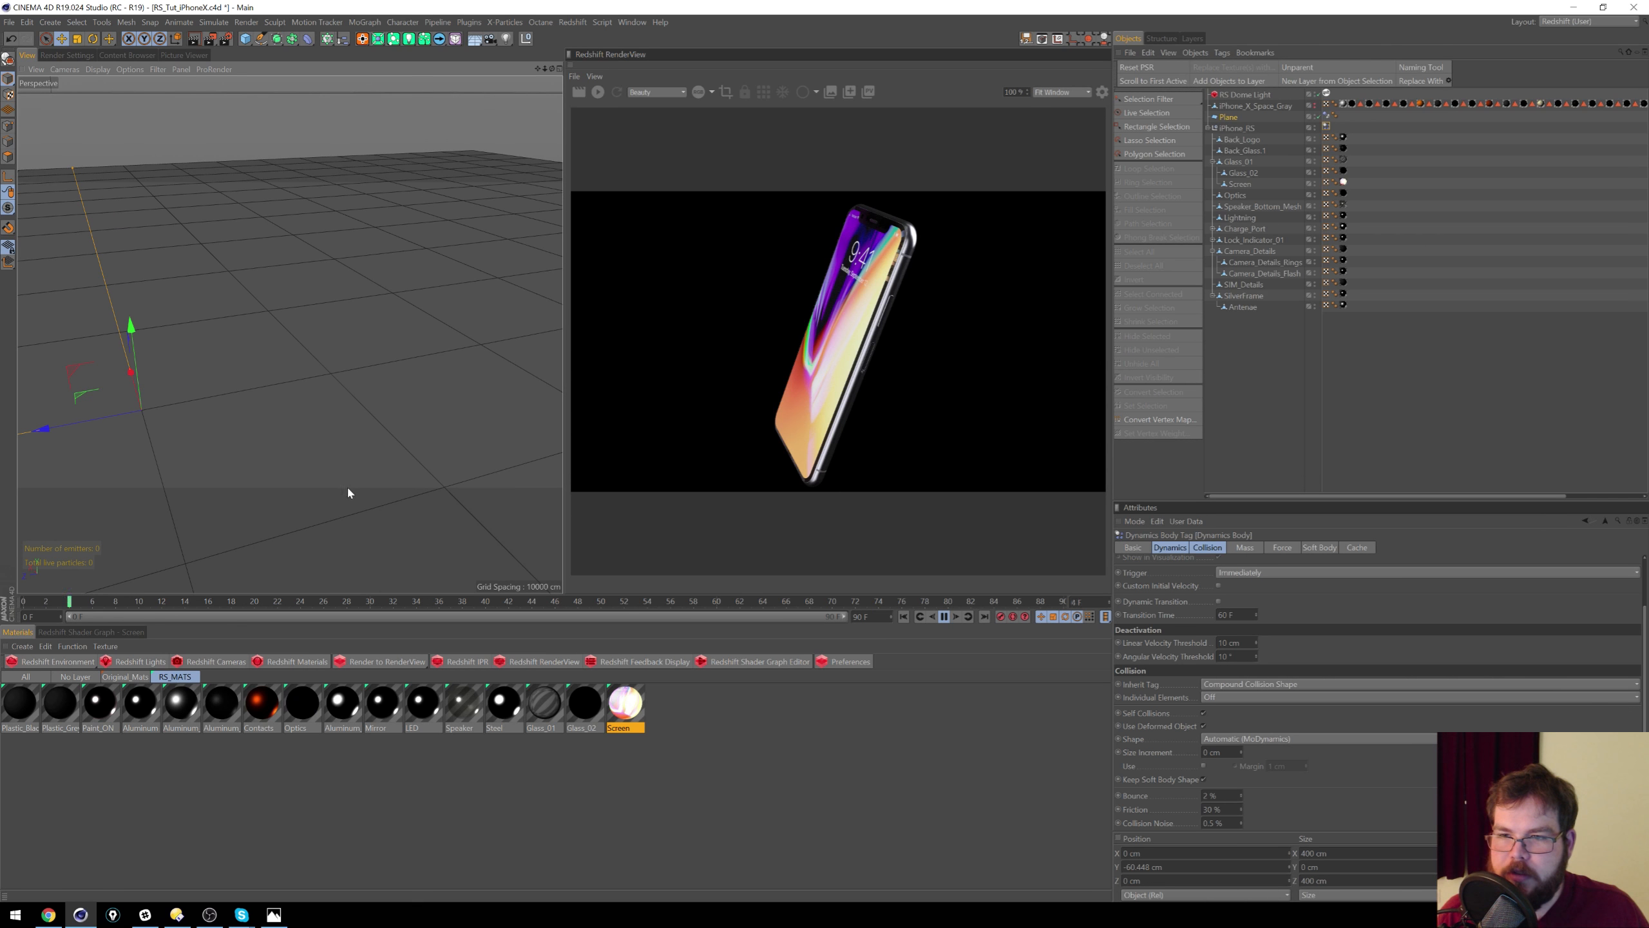
left_click(944, 618)
right_click_drag(545, 370, 402, 383, "alt")
middle_click_drag(403, 383, 366, 488, "alt")
left_click(905, 618)
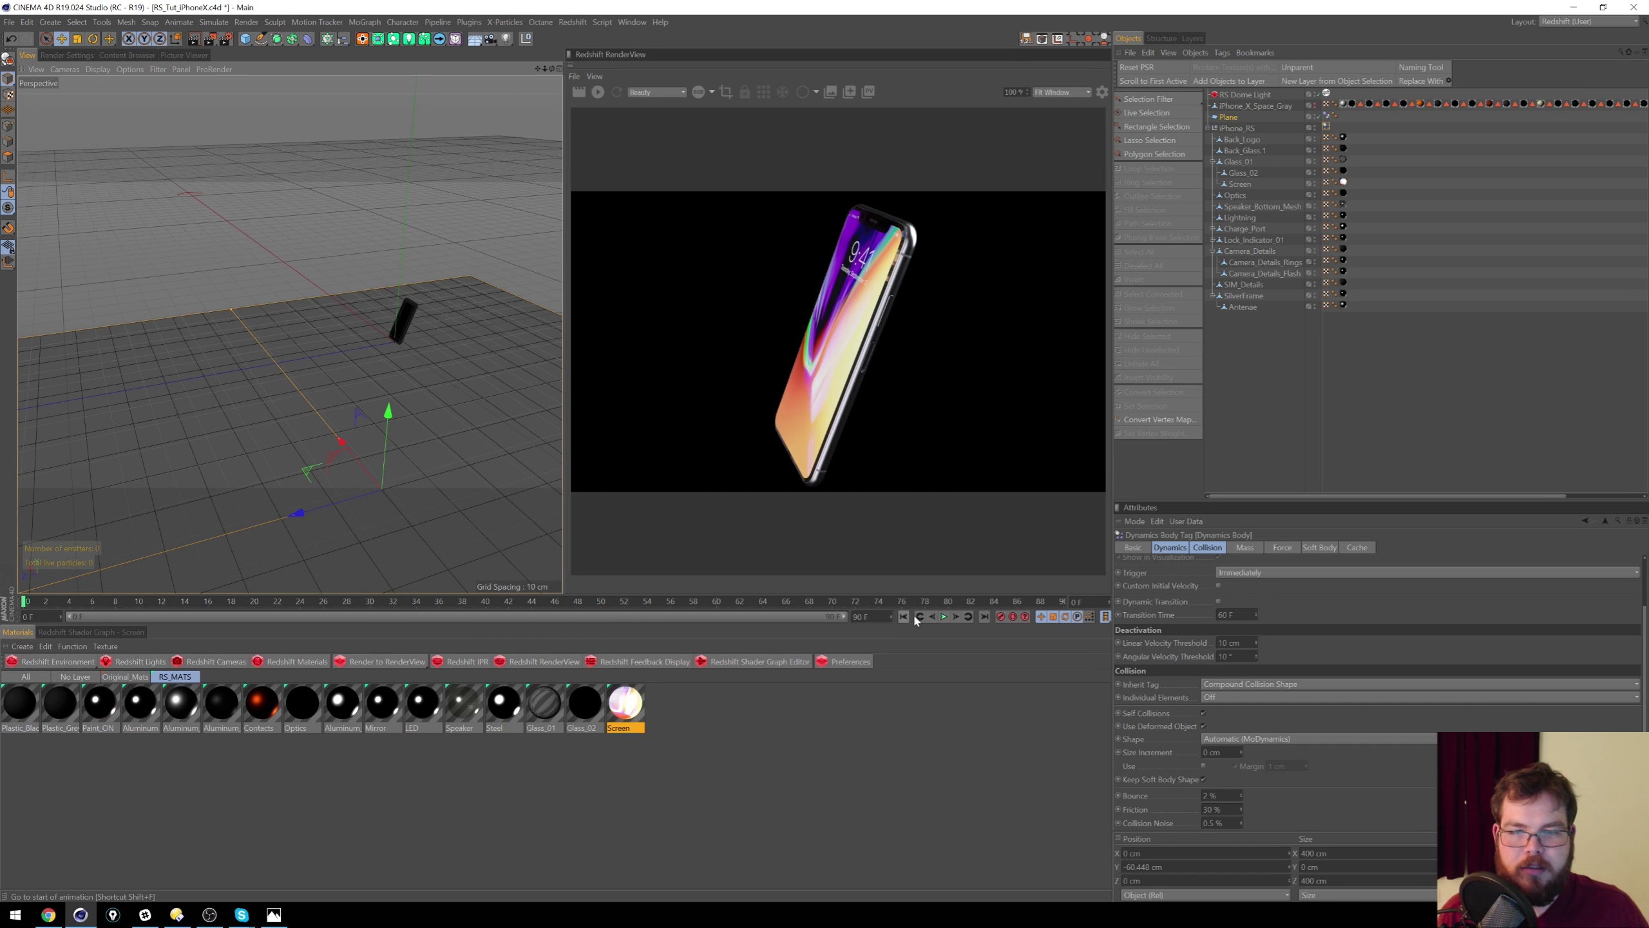
middle_click_drag(346, 280, 270, 323, "alt")
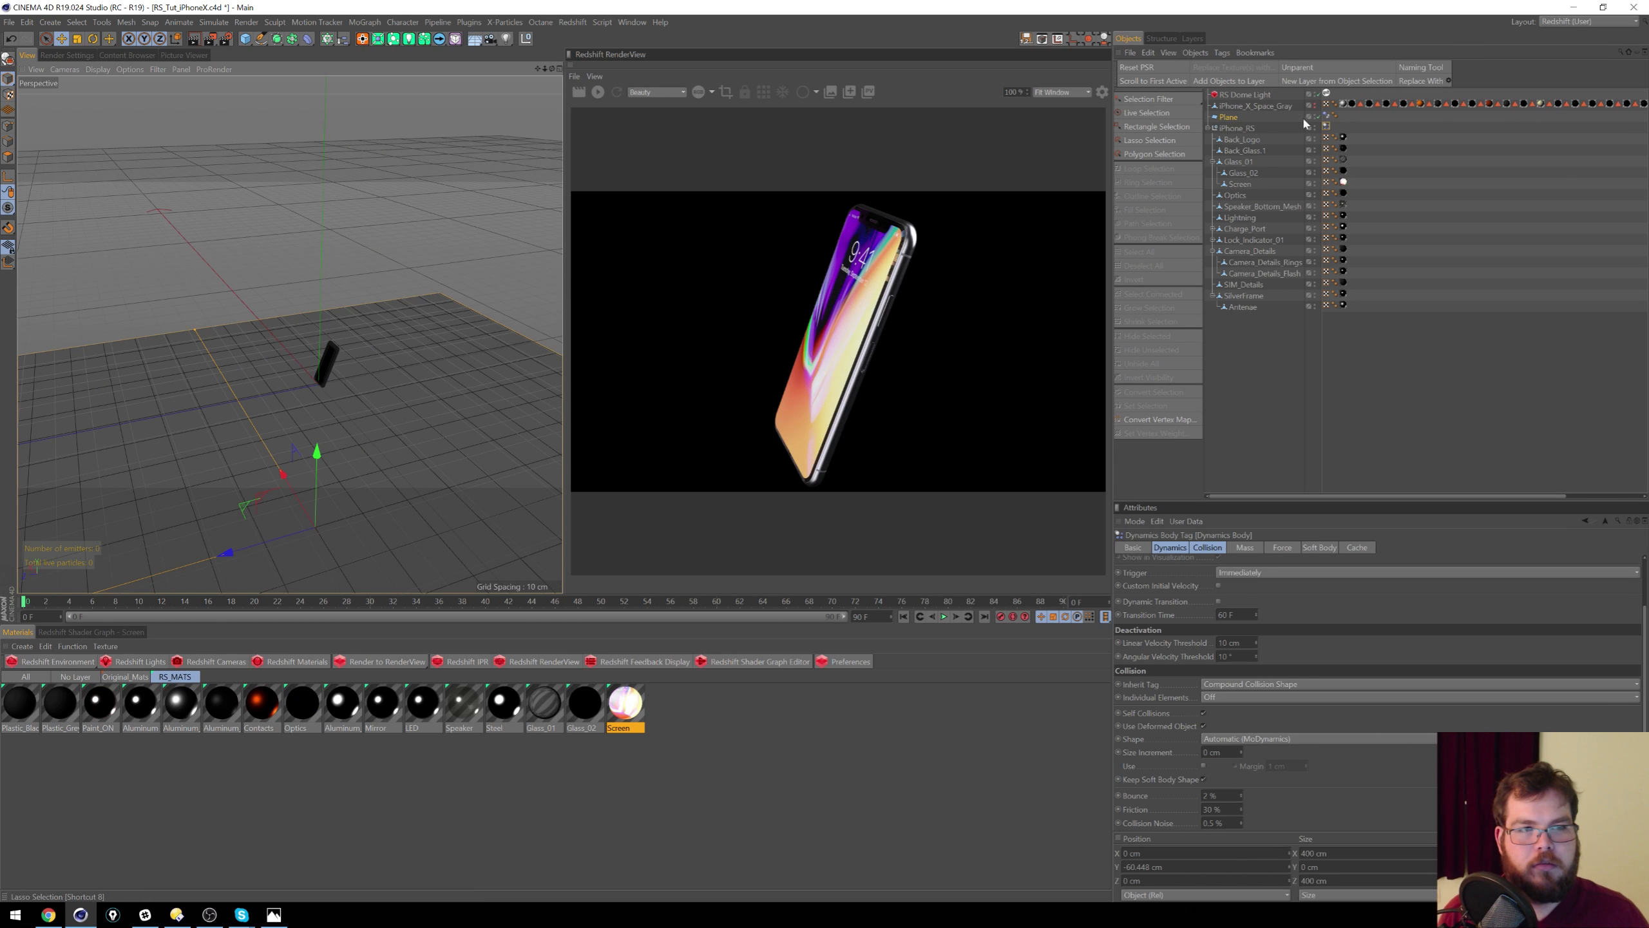
Step: Collapse the iPhone_RS hierarchy and delete the Plane from the scene
left_click(1215, 132)
left_click(1212, 128)
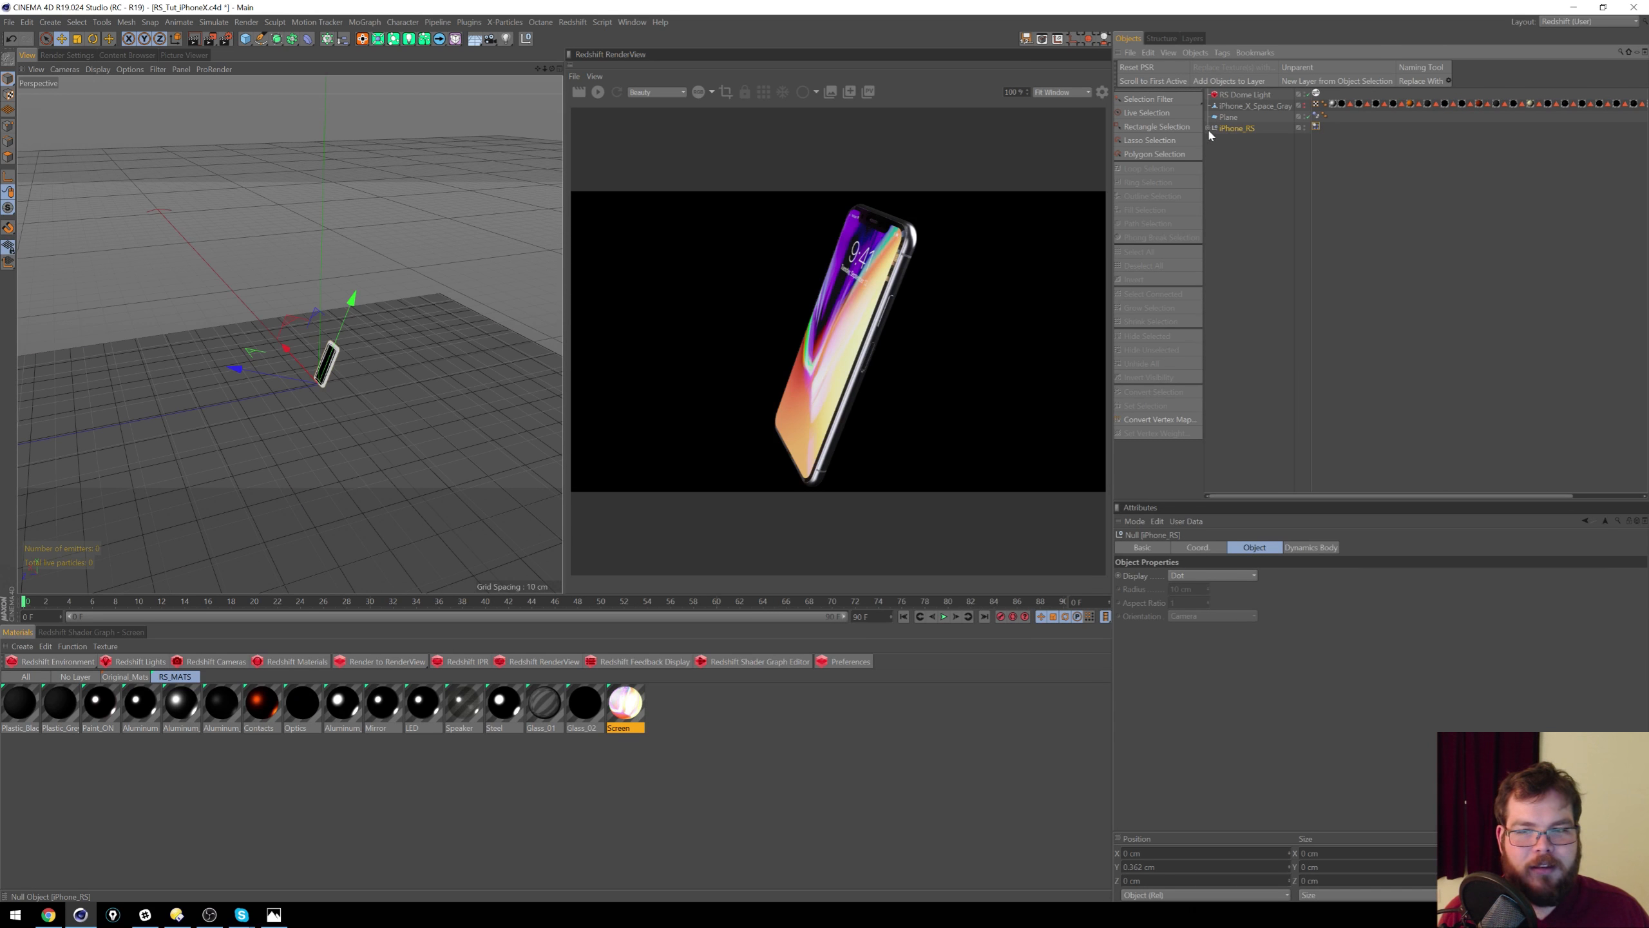
left_click(1211, 130)
left_click(1211, 130)
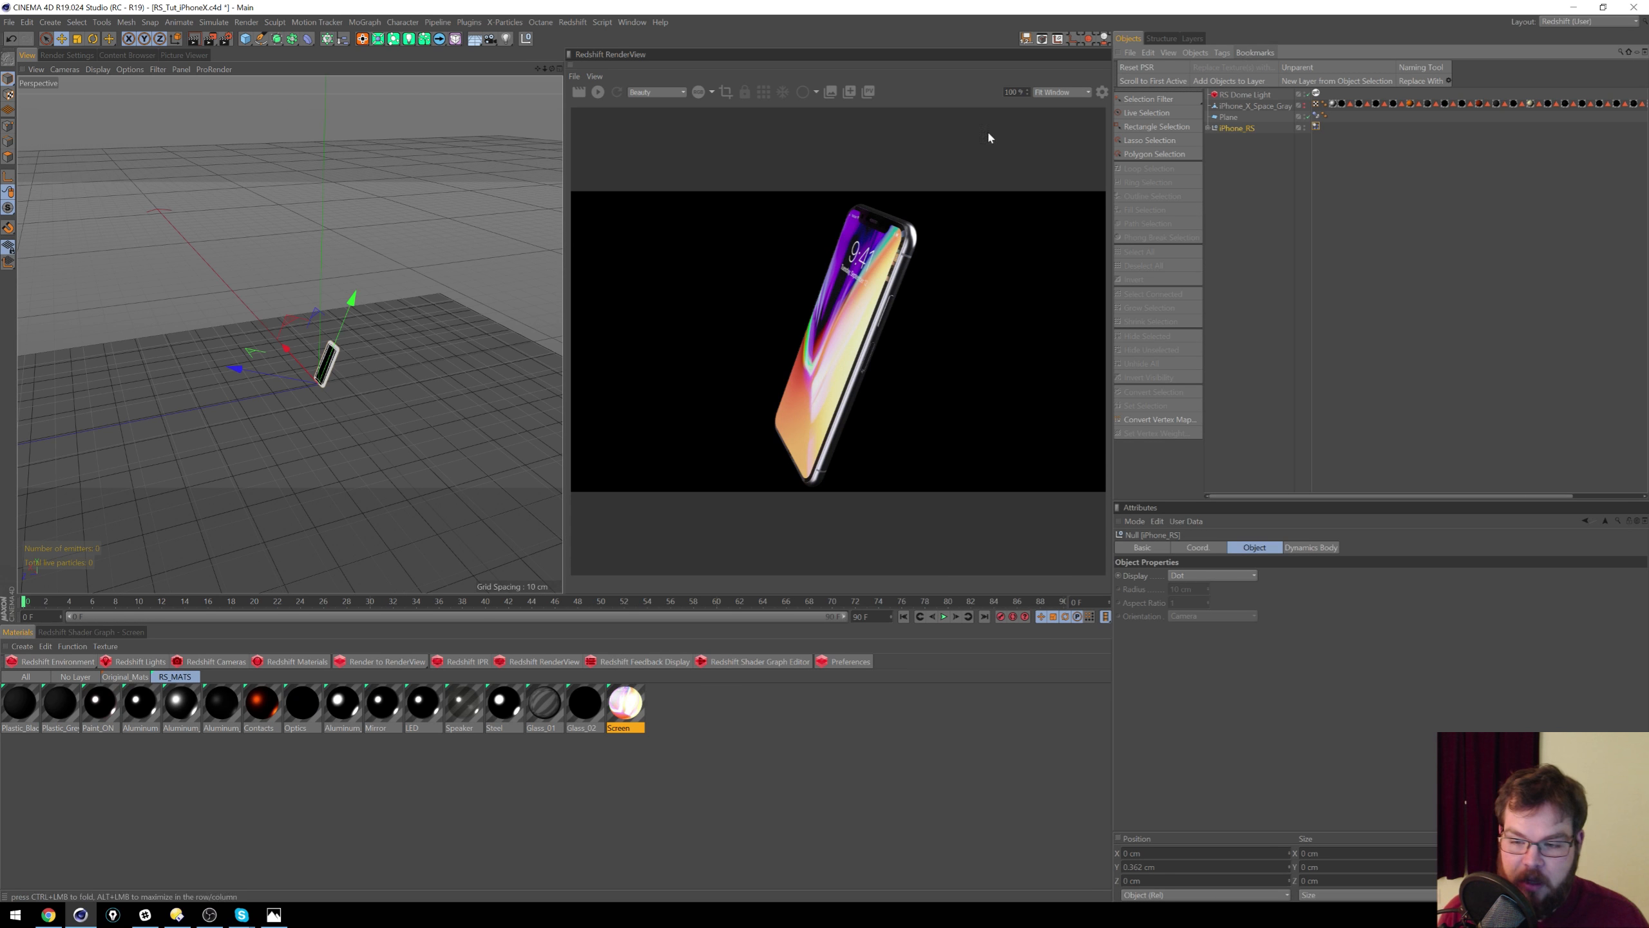
left_click(1229, 118)
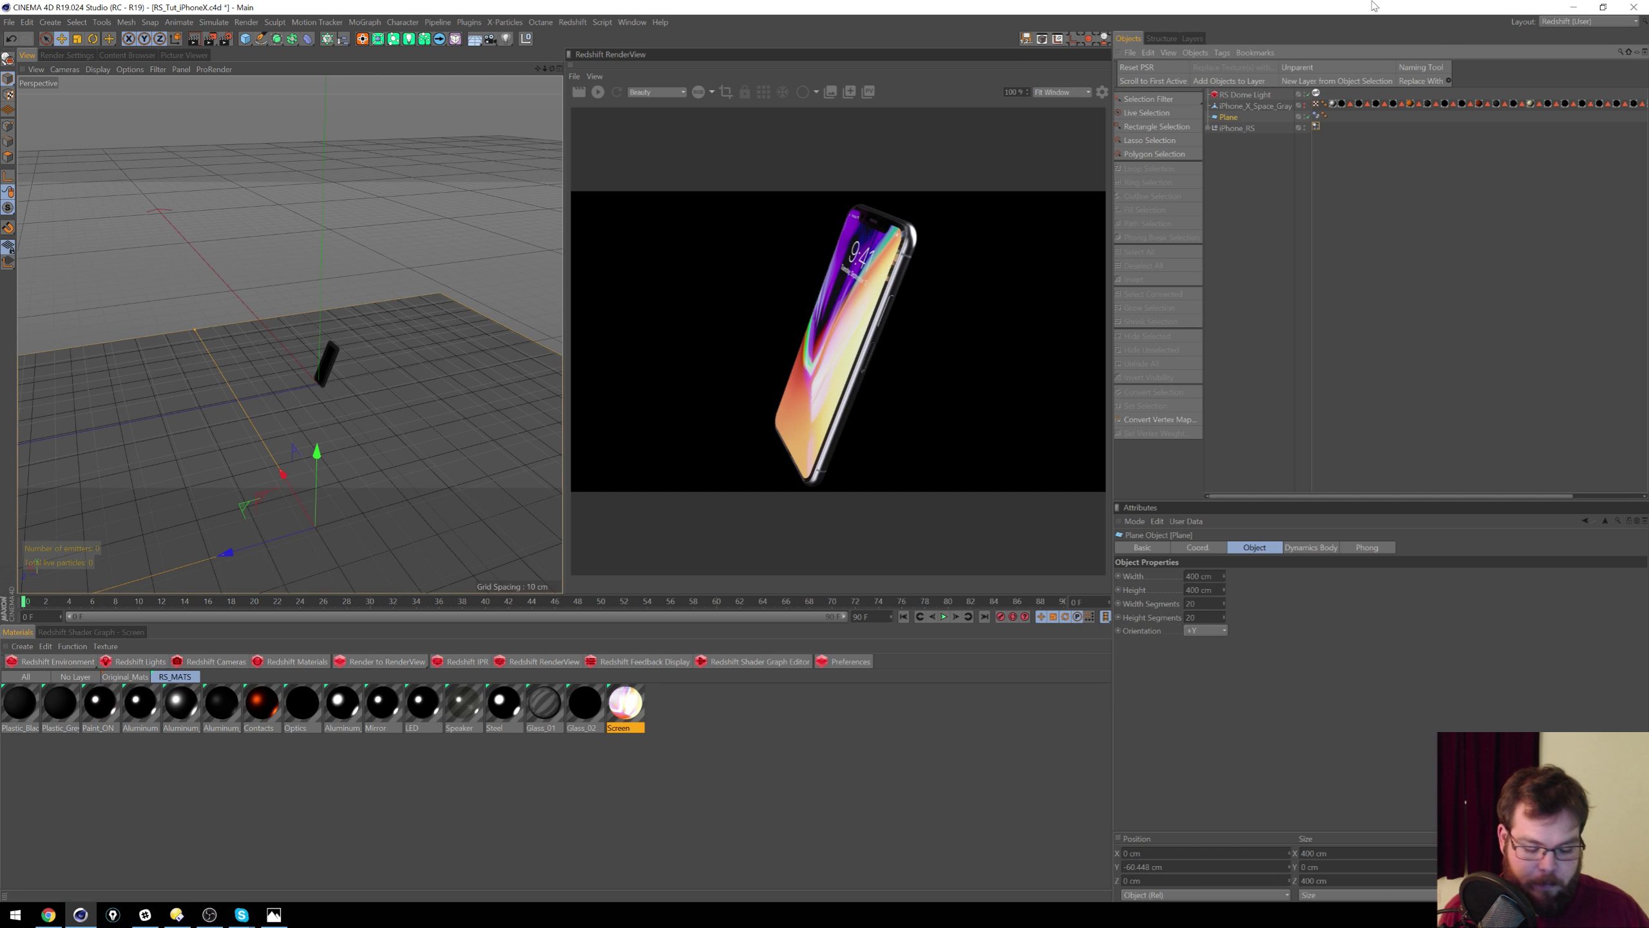
key("Delete")
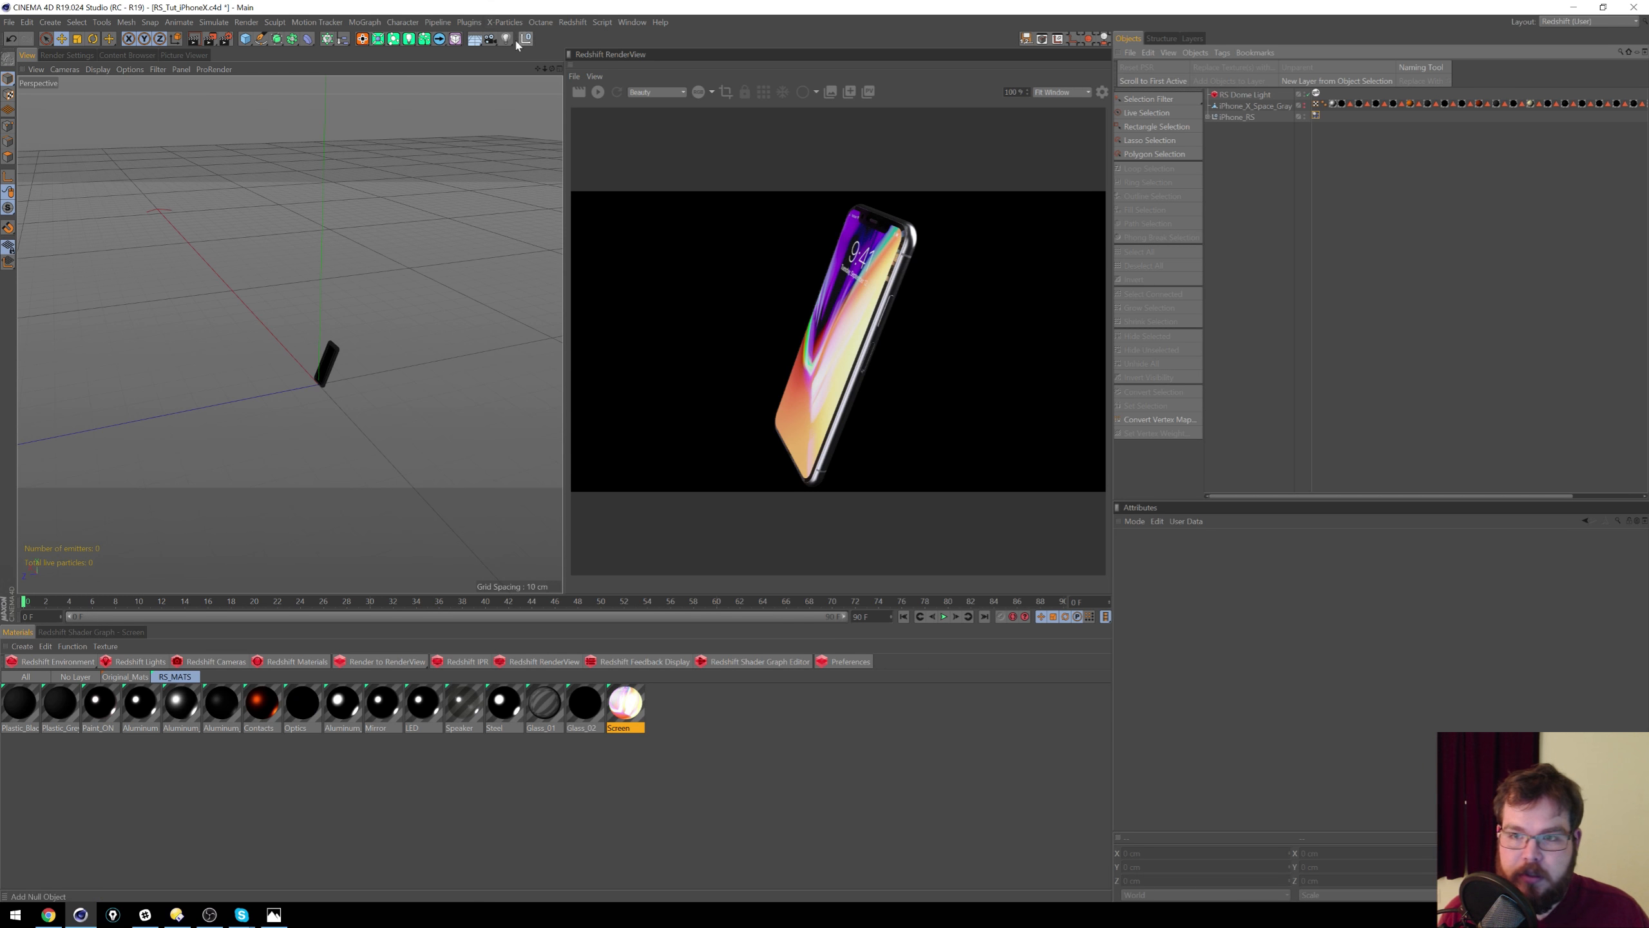
Step: Select iPhone_X_Space_Gray, frame a close-up of the phone's charging port and start the live Redshift render
left_click_drag(390, 140, 299, 183, "alt")
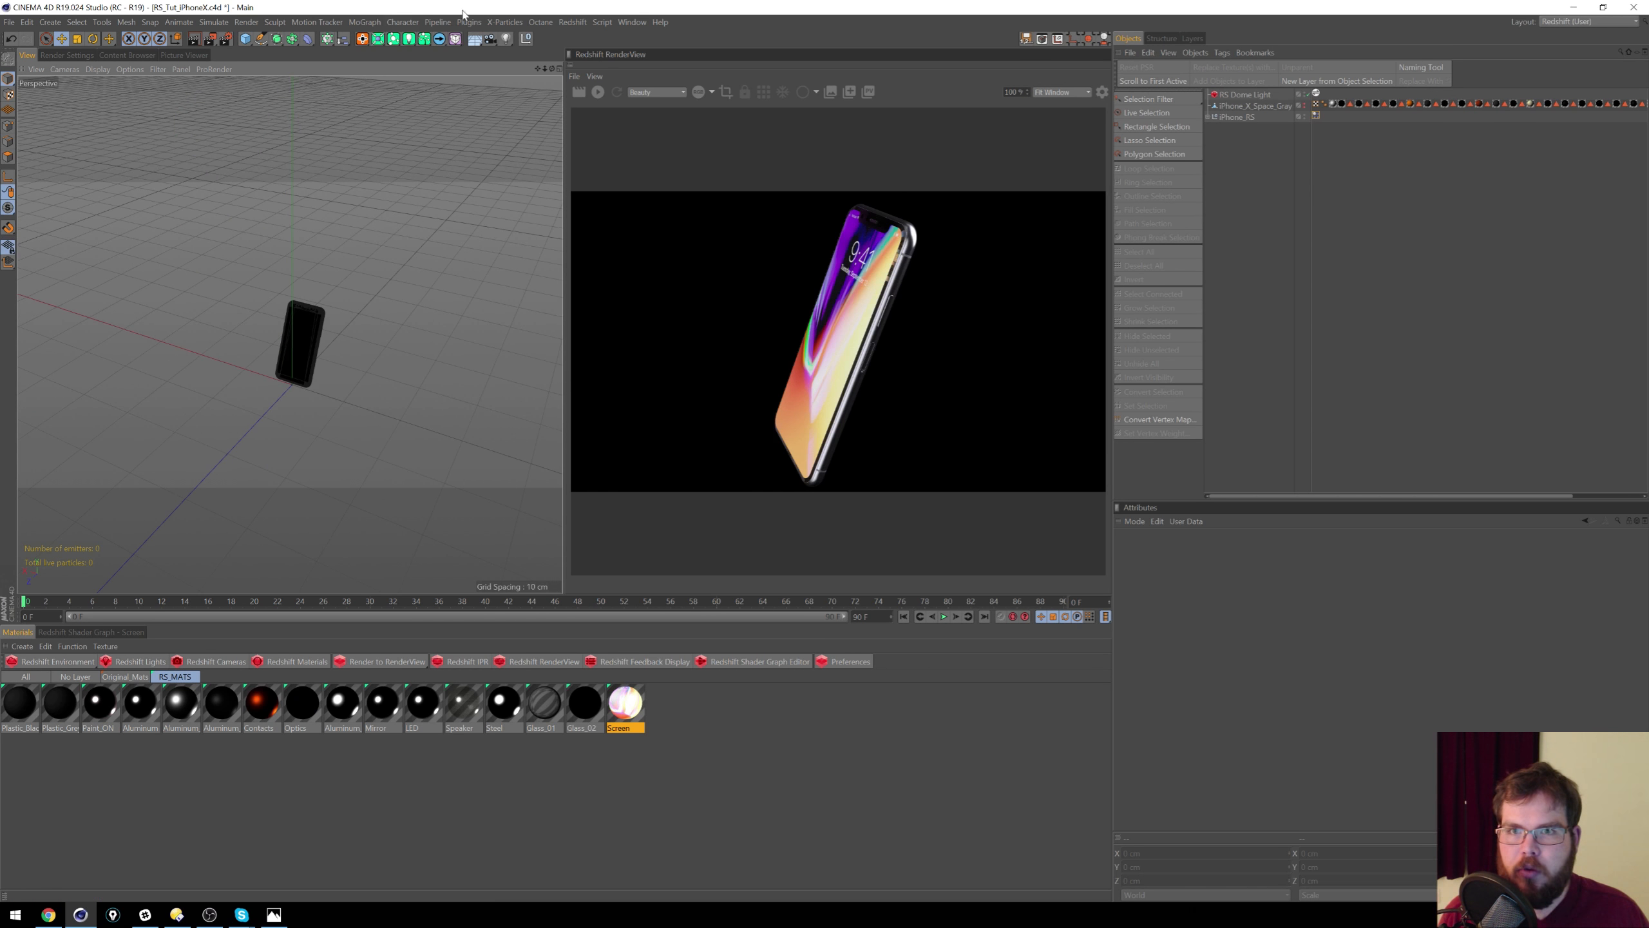
left_click_drag(285, 120, 188, 233, "alt")
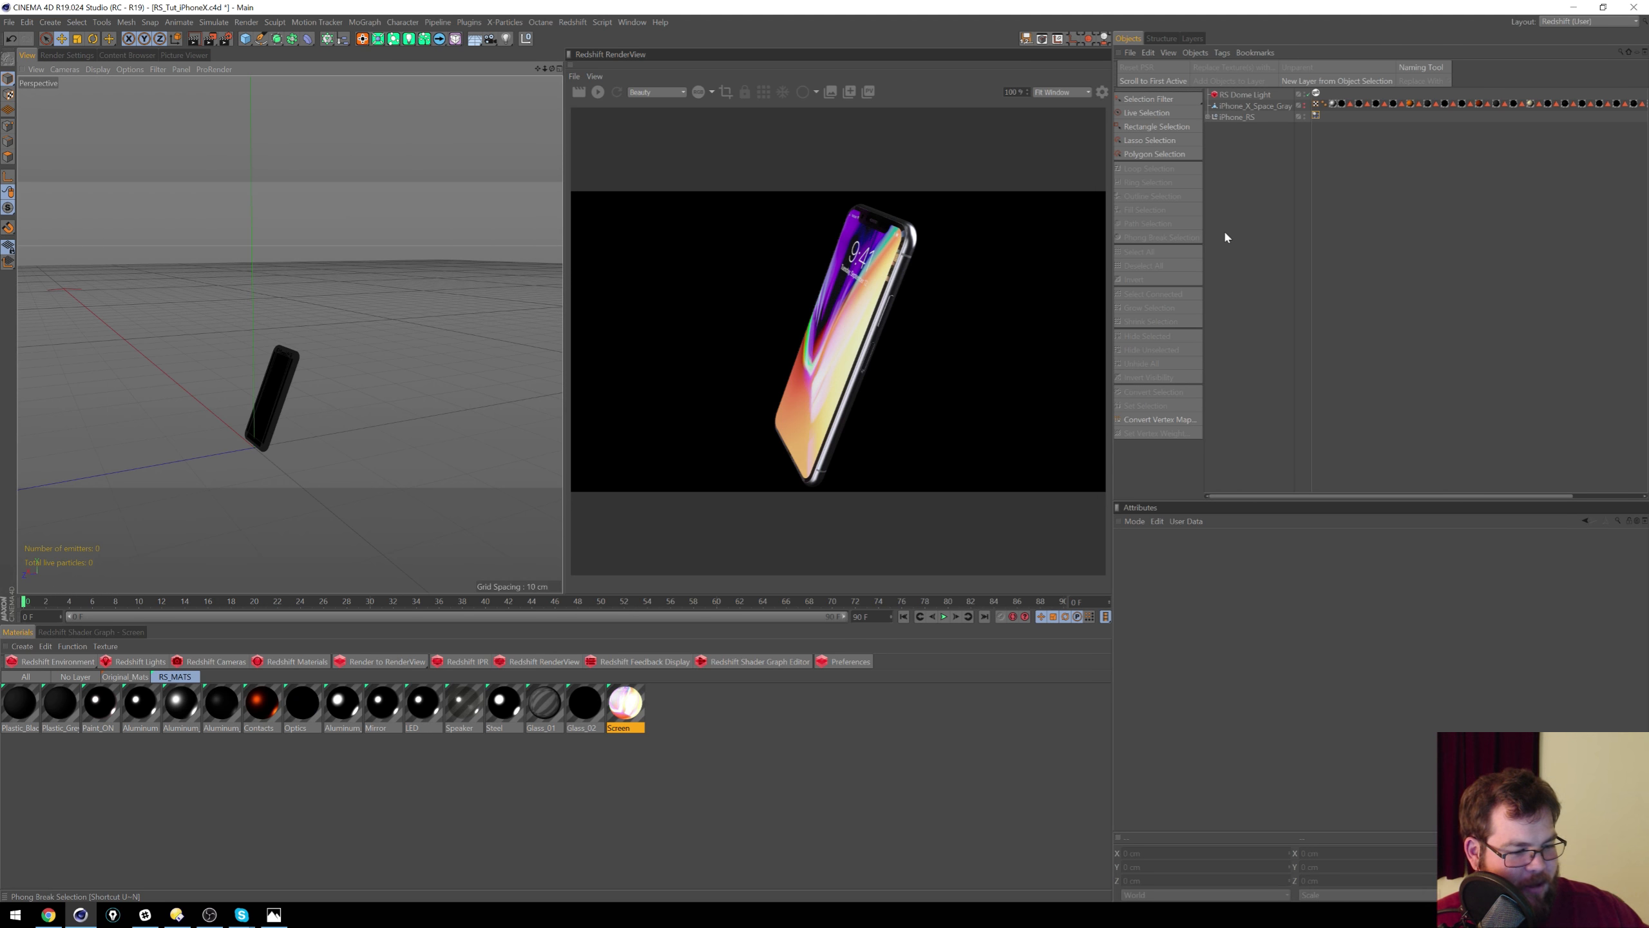
left_click(1254, 105)
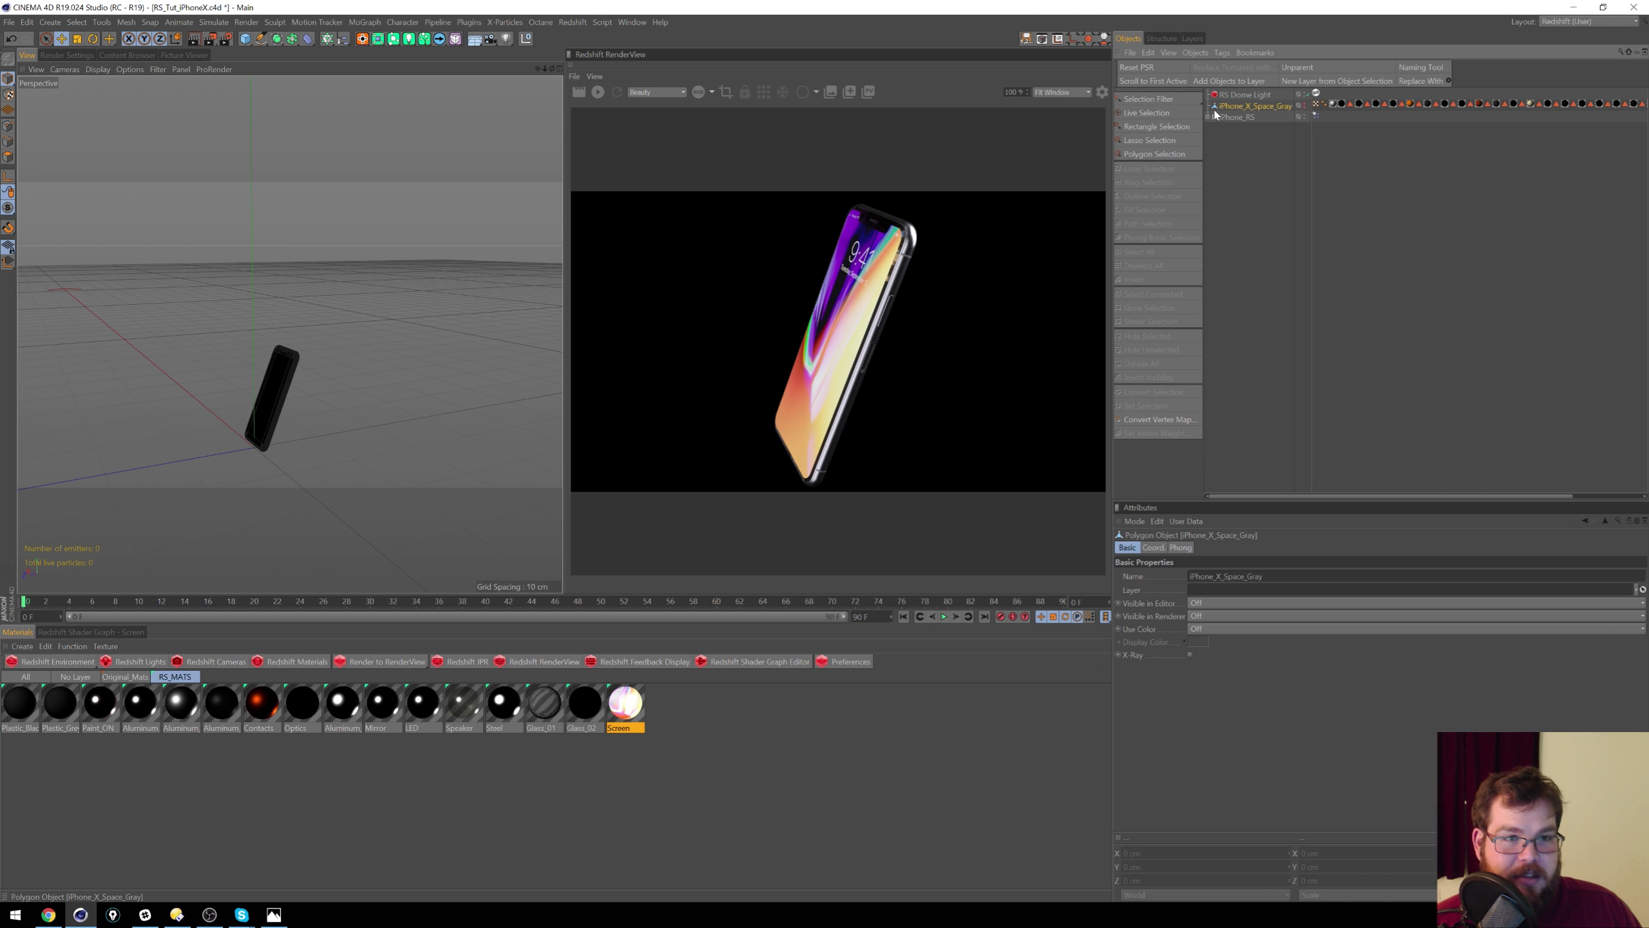
left_click(1211, 118)
left_click(1211, 118)
scroll(265, 401, "up", 2)
right_click_drag(265, 396, 275, 394, "alt")
middle_click_drag(239, 401, 223, 406, "alt")
right_click_drag(214, 468, 240, 444, "alt")
left_click_drag(241, 444, 321, 348, "alt")
right_click_drag(240, 483, 327, 431, "alt")
left_click_drag(327, 431, 351, 392, "alt")
left_click(599, 94)
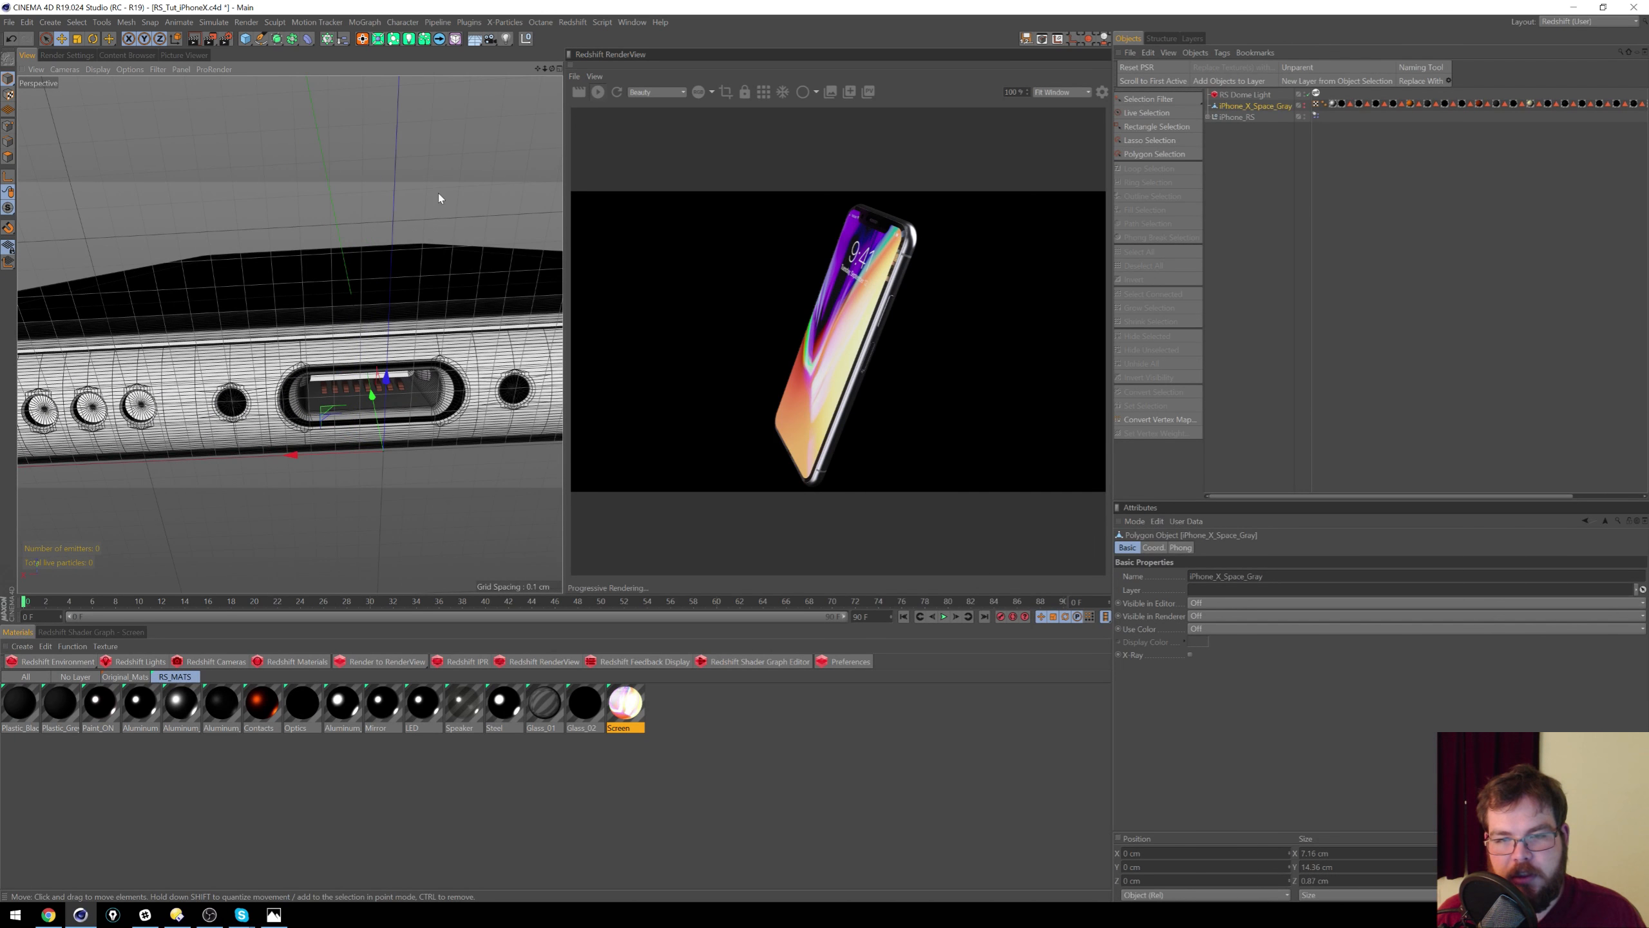
Step: Examine the charging port edge and the whole phone from different angles in the live render
left_click_drag(482, 306, 347, 258, "alt")
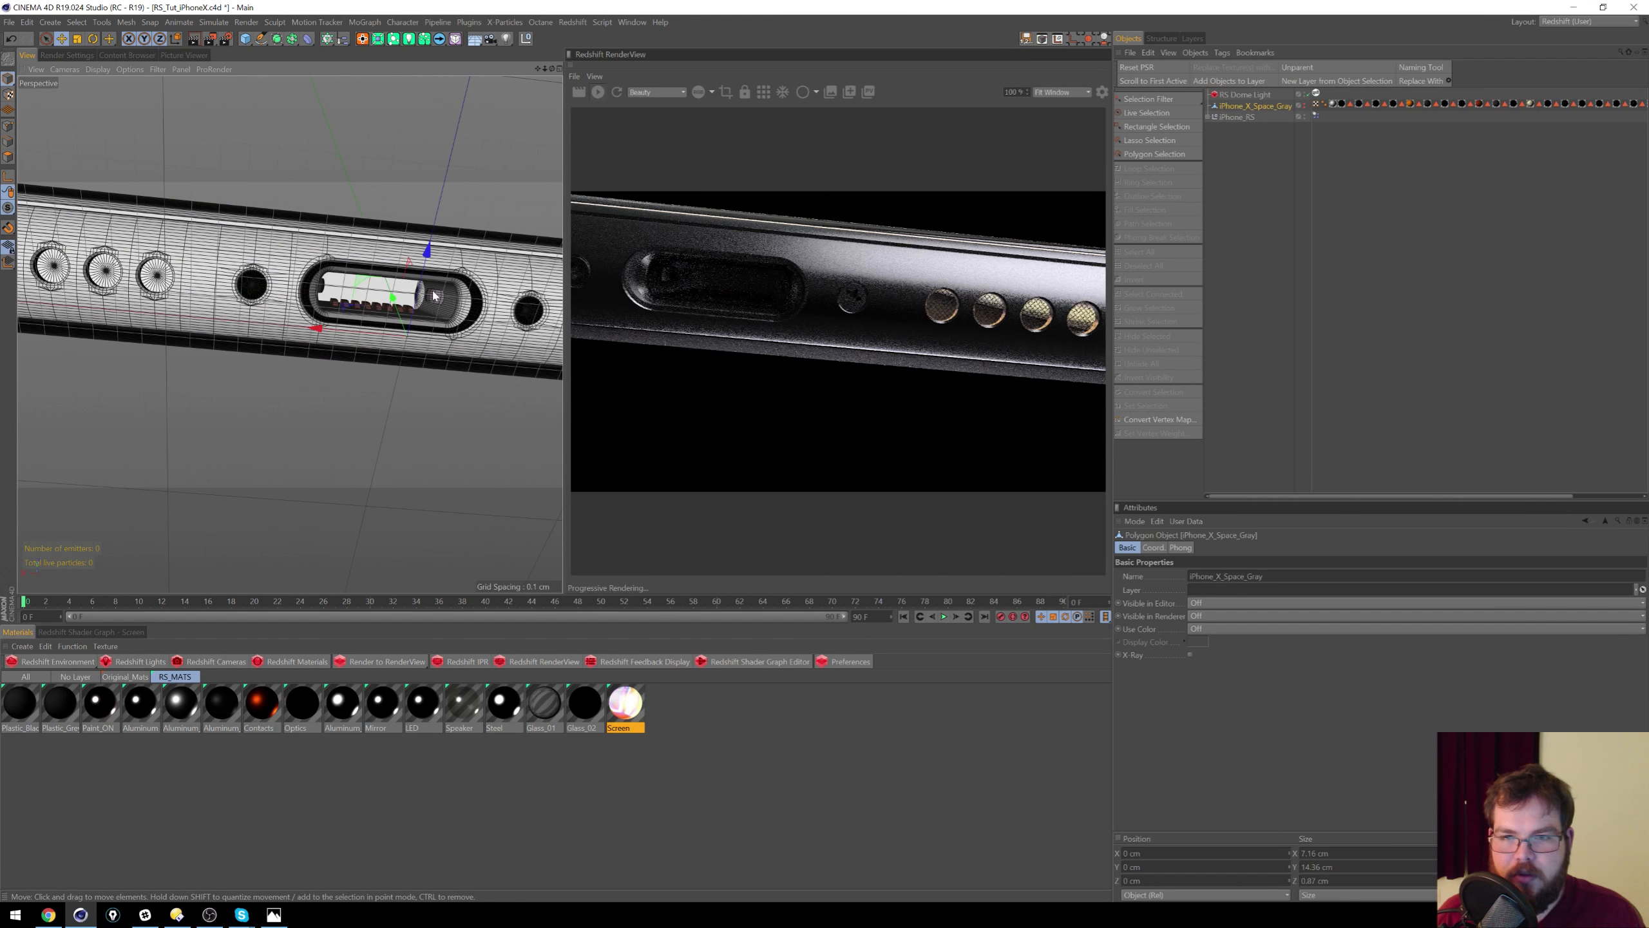
right_click_drag(347, 258, 336, 224, "alt")
middle_click_drag(337, 224, 260, 254, "alt")
left_click_drag(260, 253, 231, 294, "alt")
right_click_drag(231, 295, 172, 276, "alt")
middle_click_drag(173, 276, 289, 365, "alt")
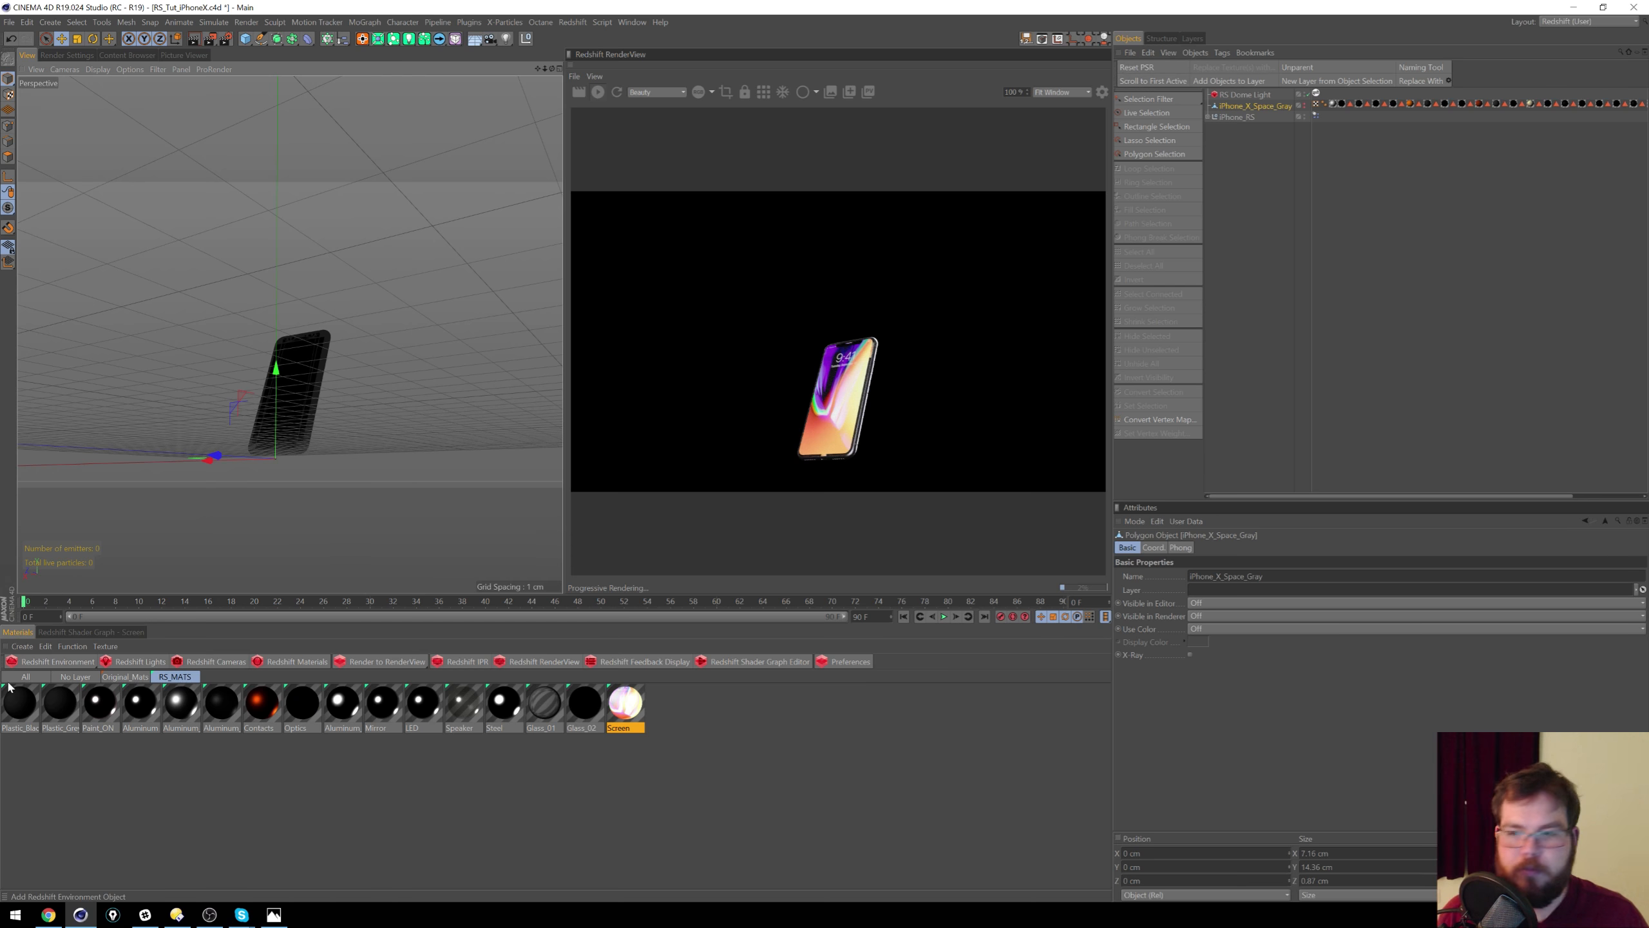
Step: Add a Redshift Volume object and load VDB_PACK_Smoke7.vdb from the SMOKE_7 folder of the VDB_MEGA PACK as its path
left_click(60, 662)
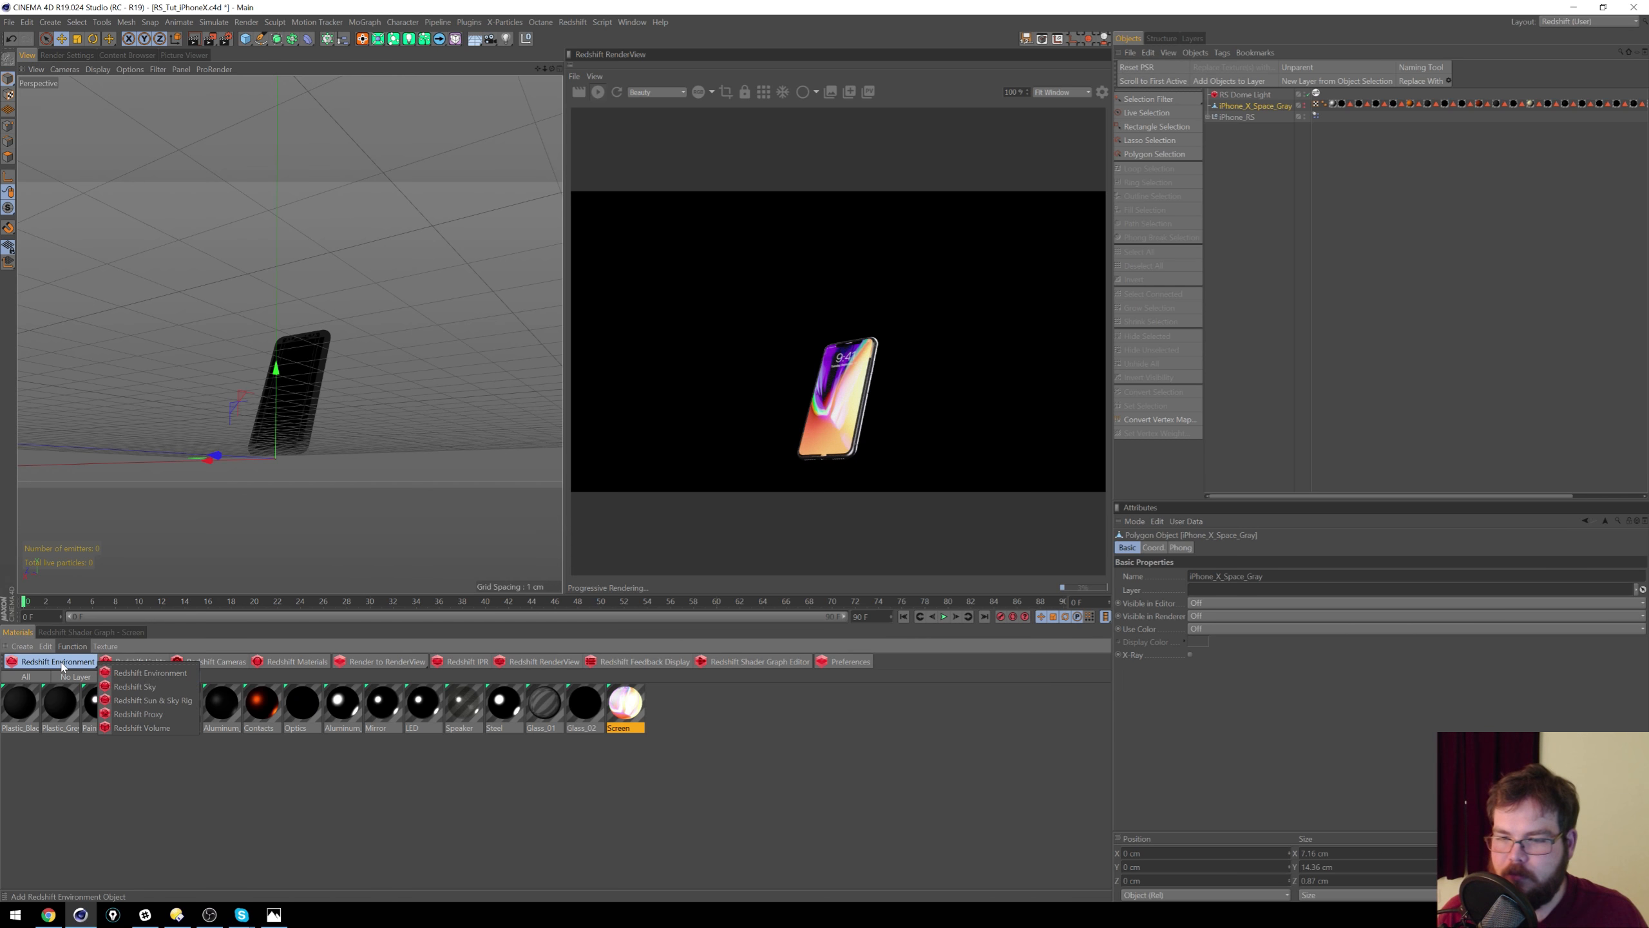
left_click(142, 728)
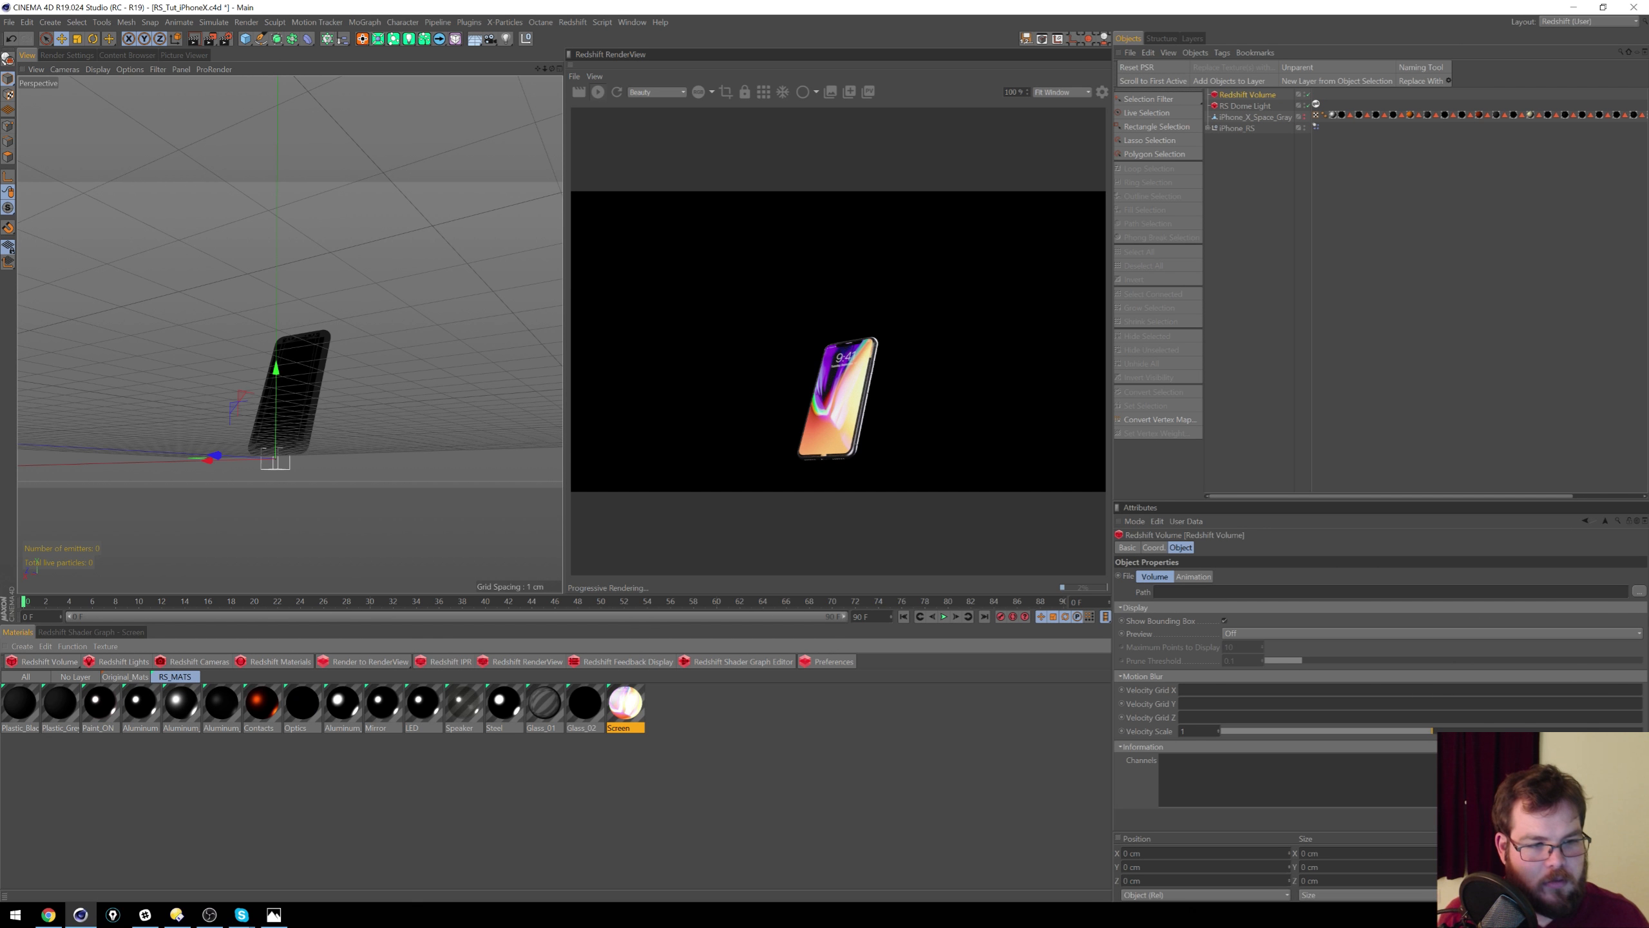
left_click(1638, 592)
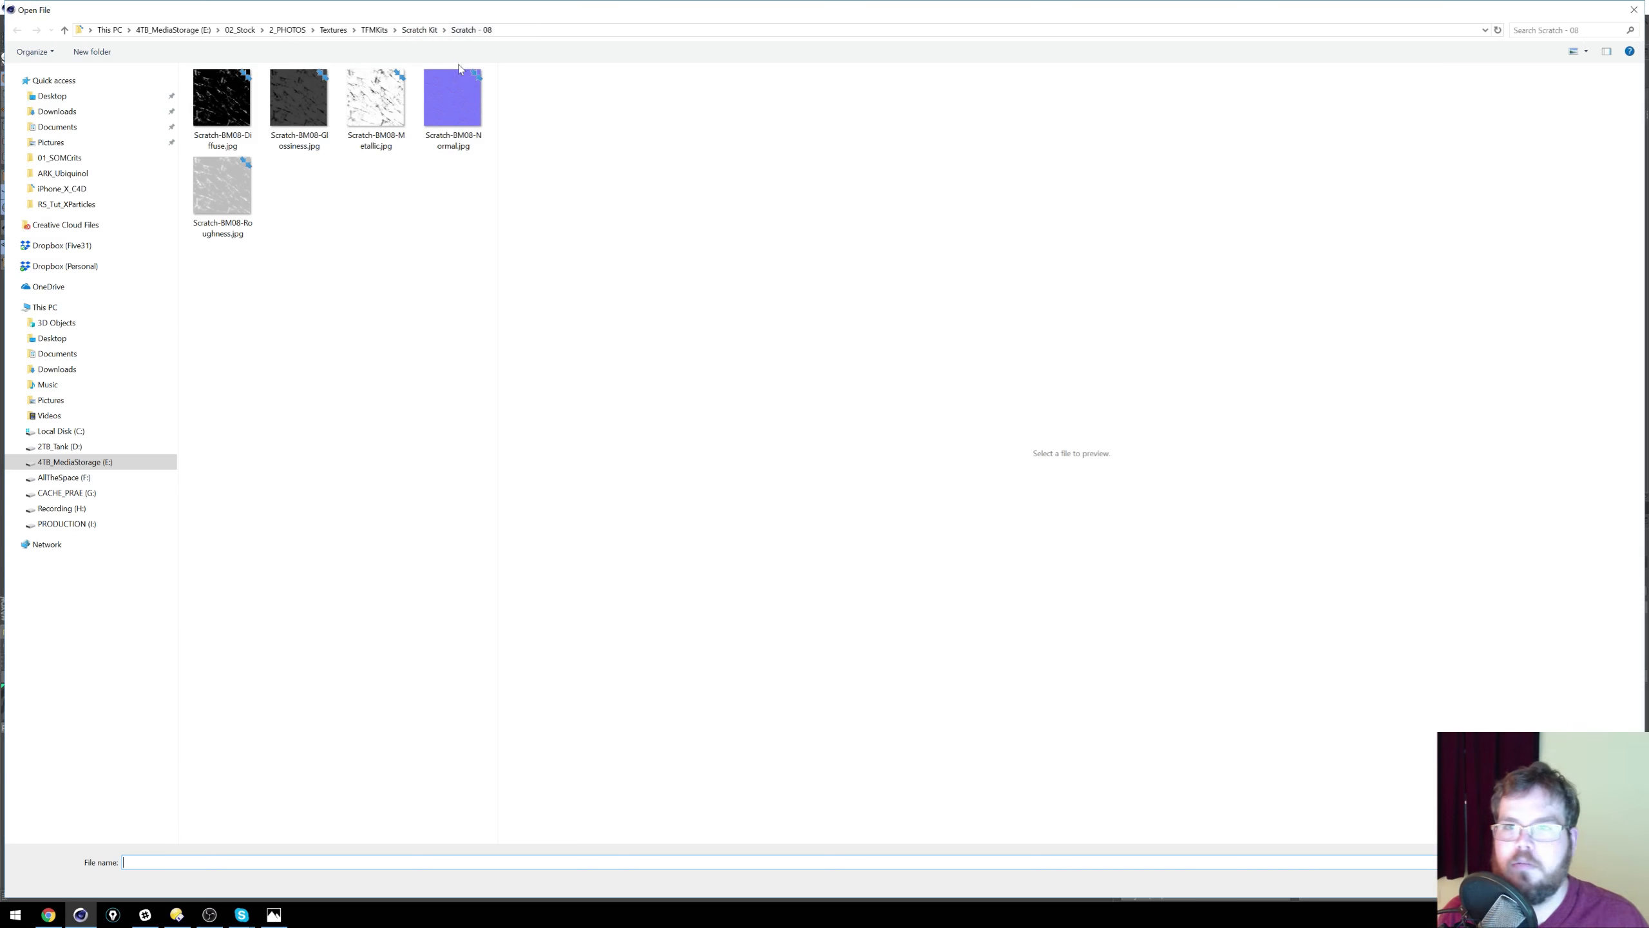
left_click(173, 29)
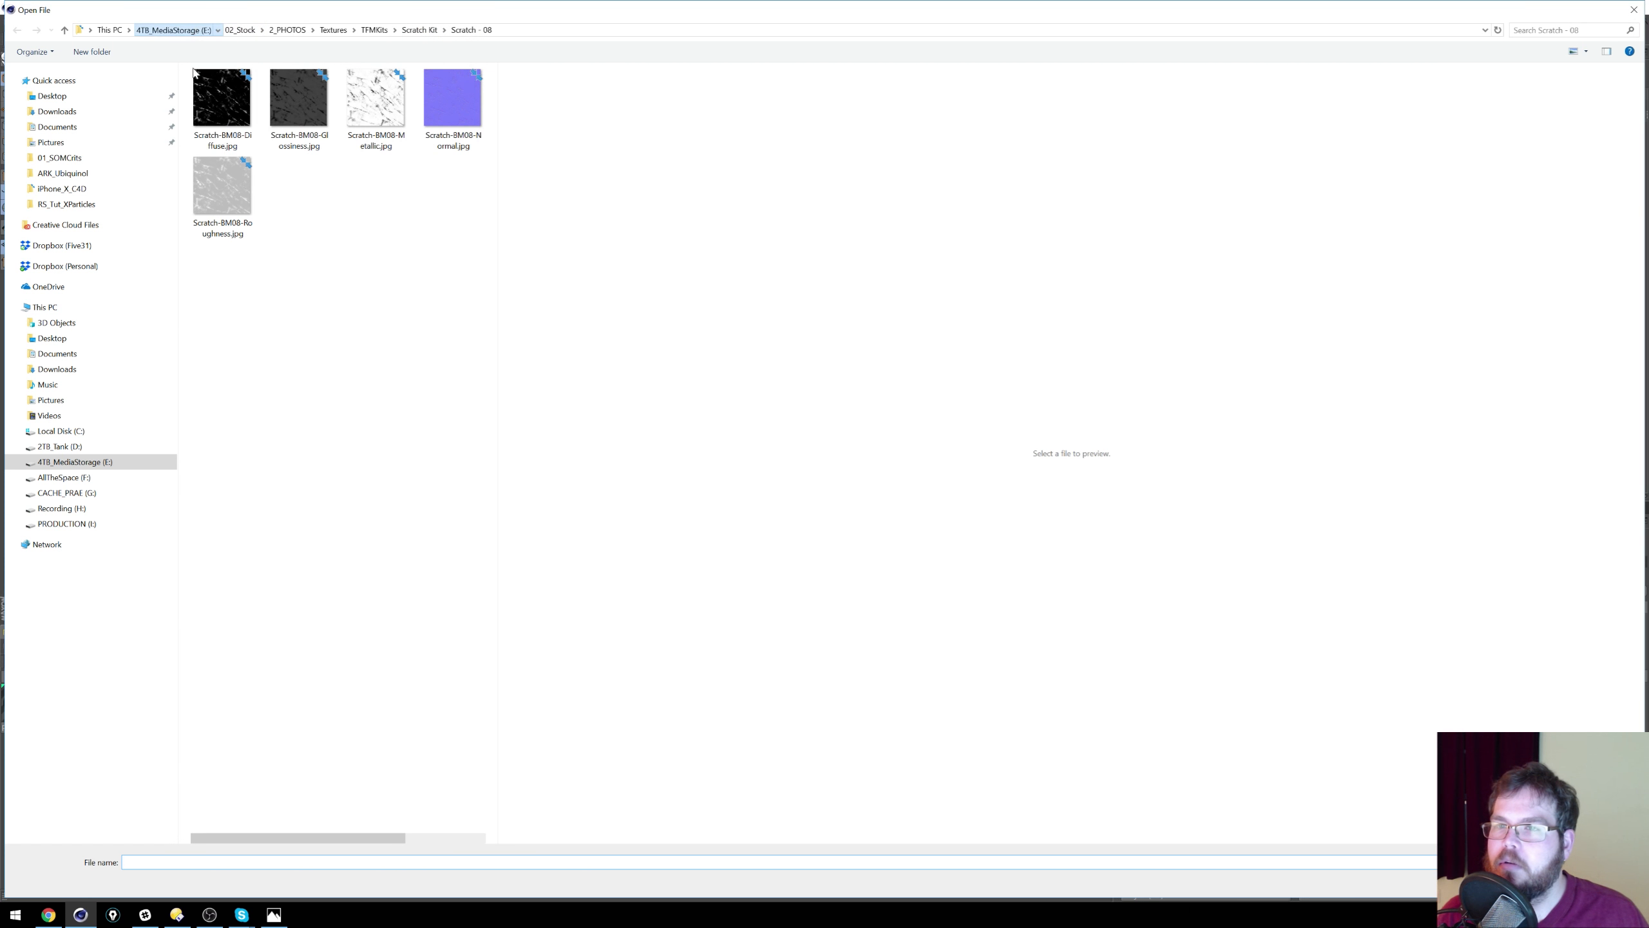
double_click(218, 187)
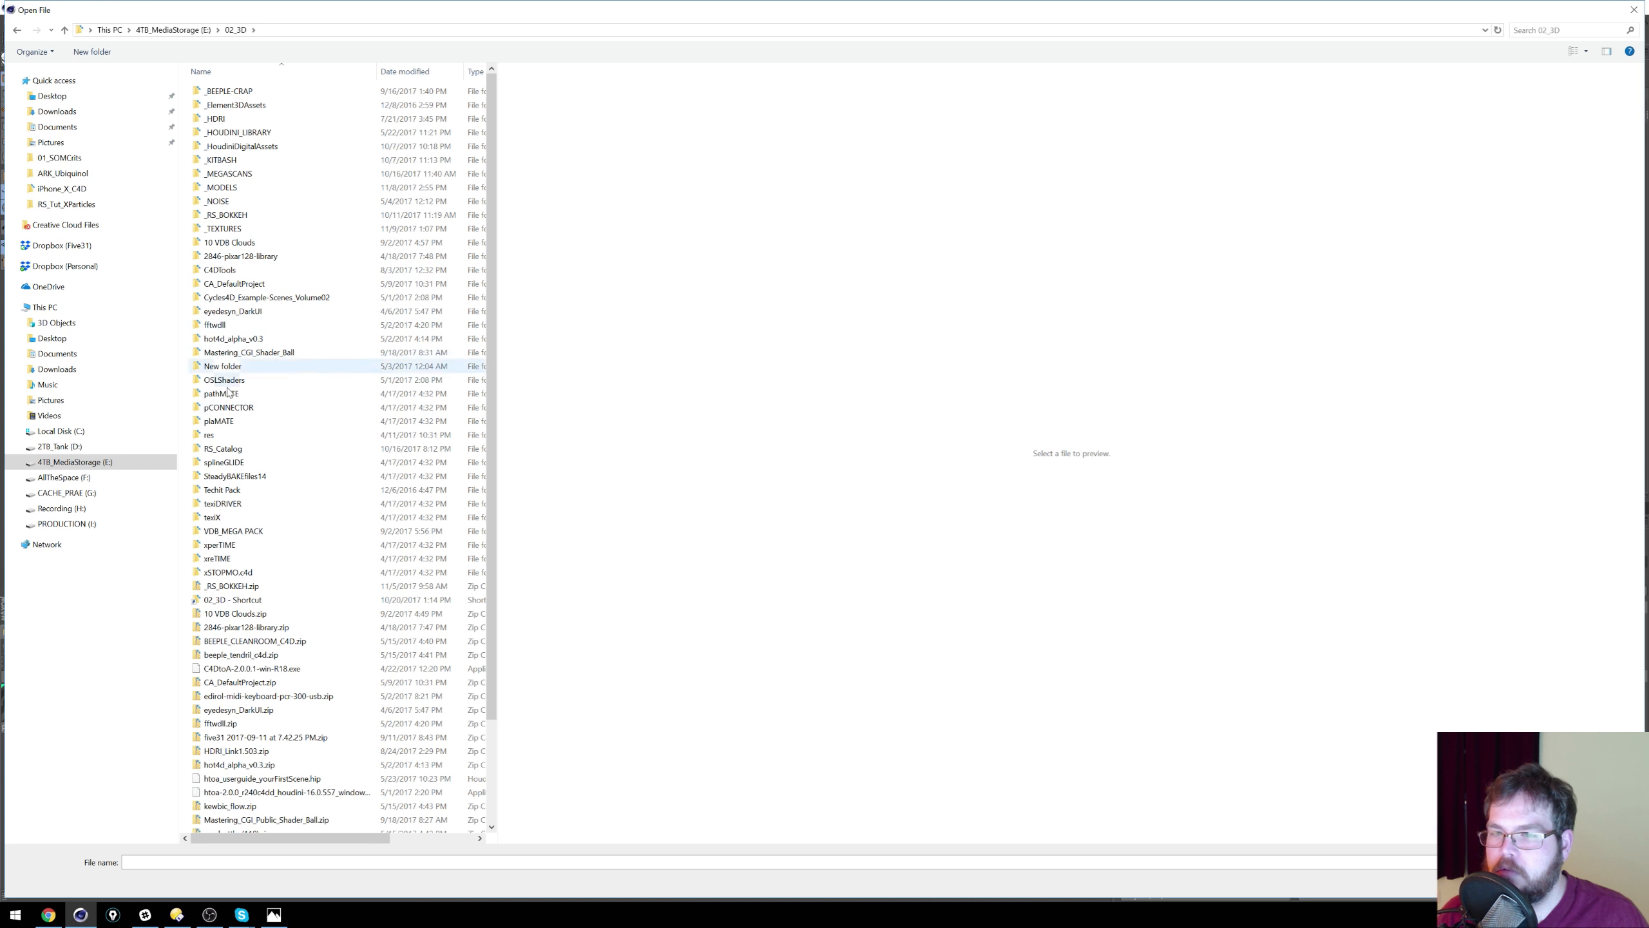
double_click(229, 531)
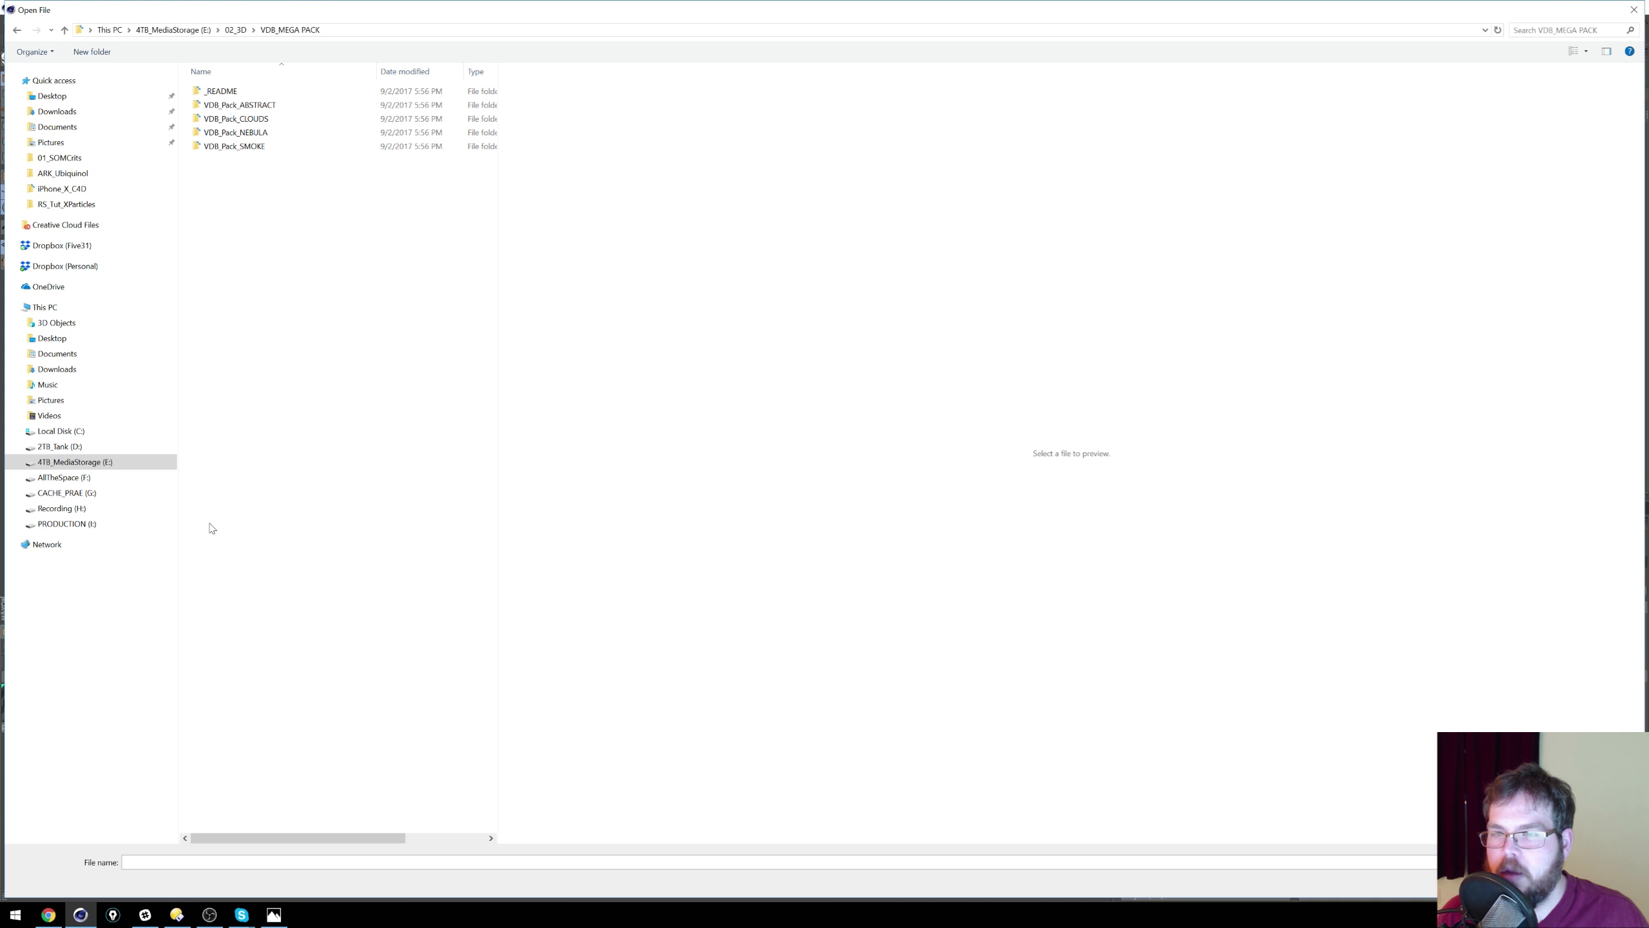
left_click(201, 153)
double_click(198, 149)
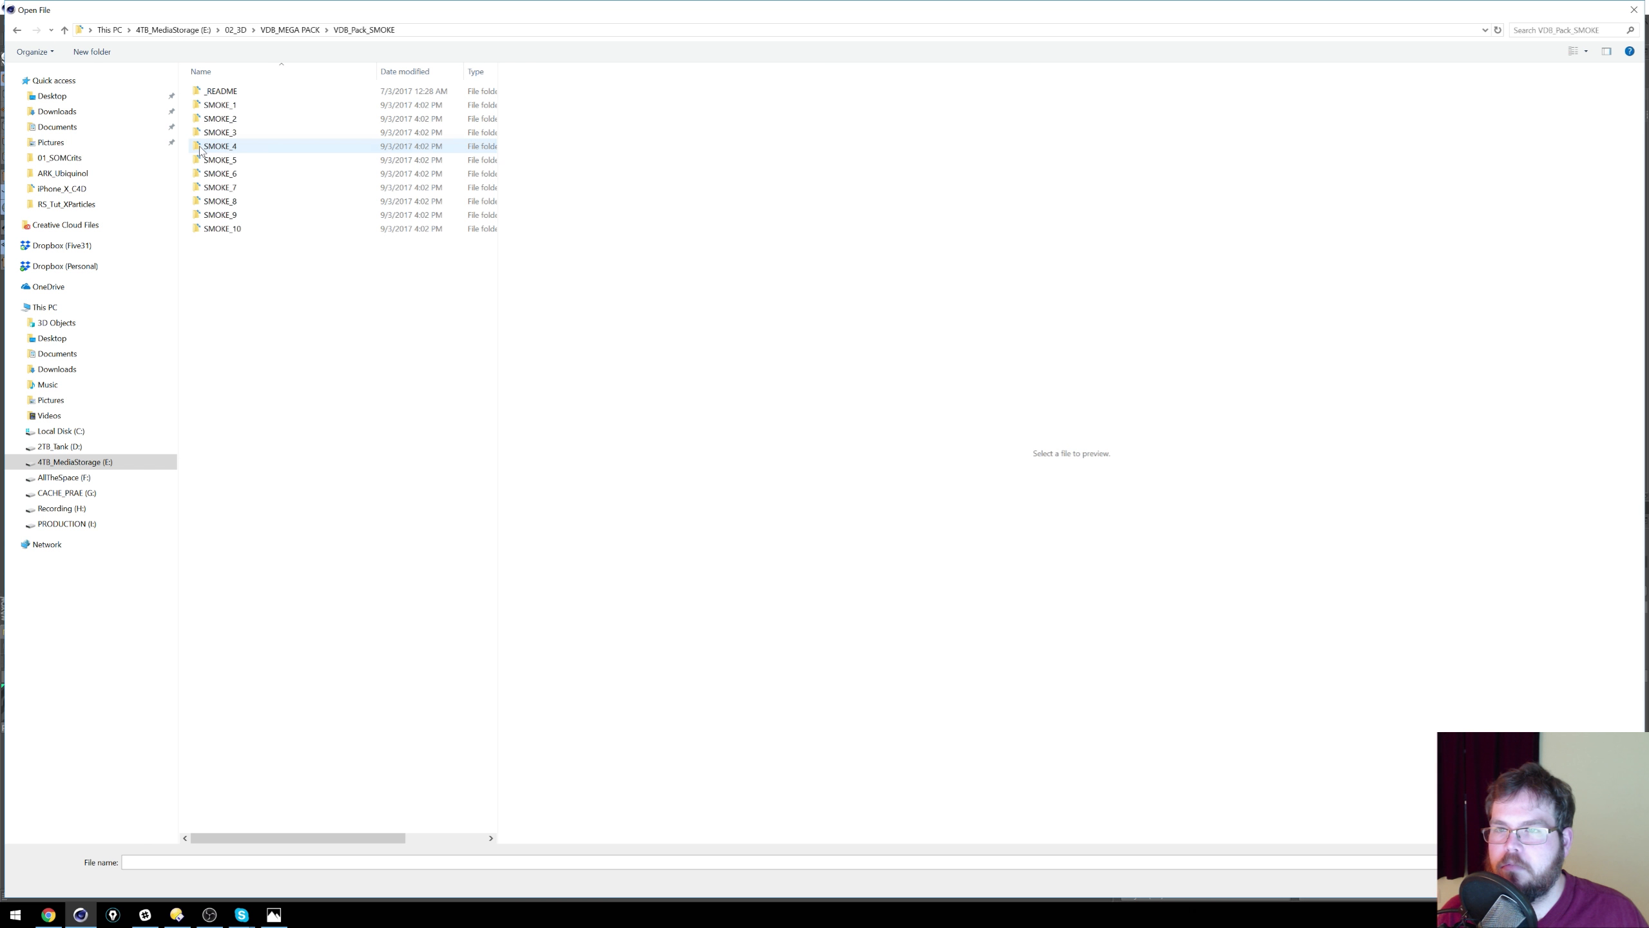
double_click(224, 187)
double_click(292, 109)
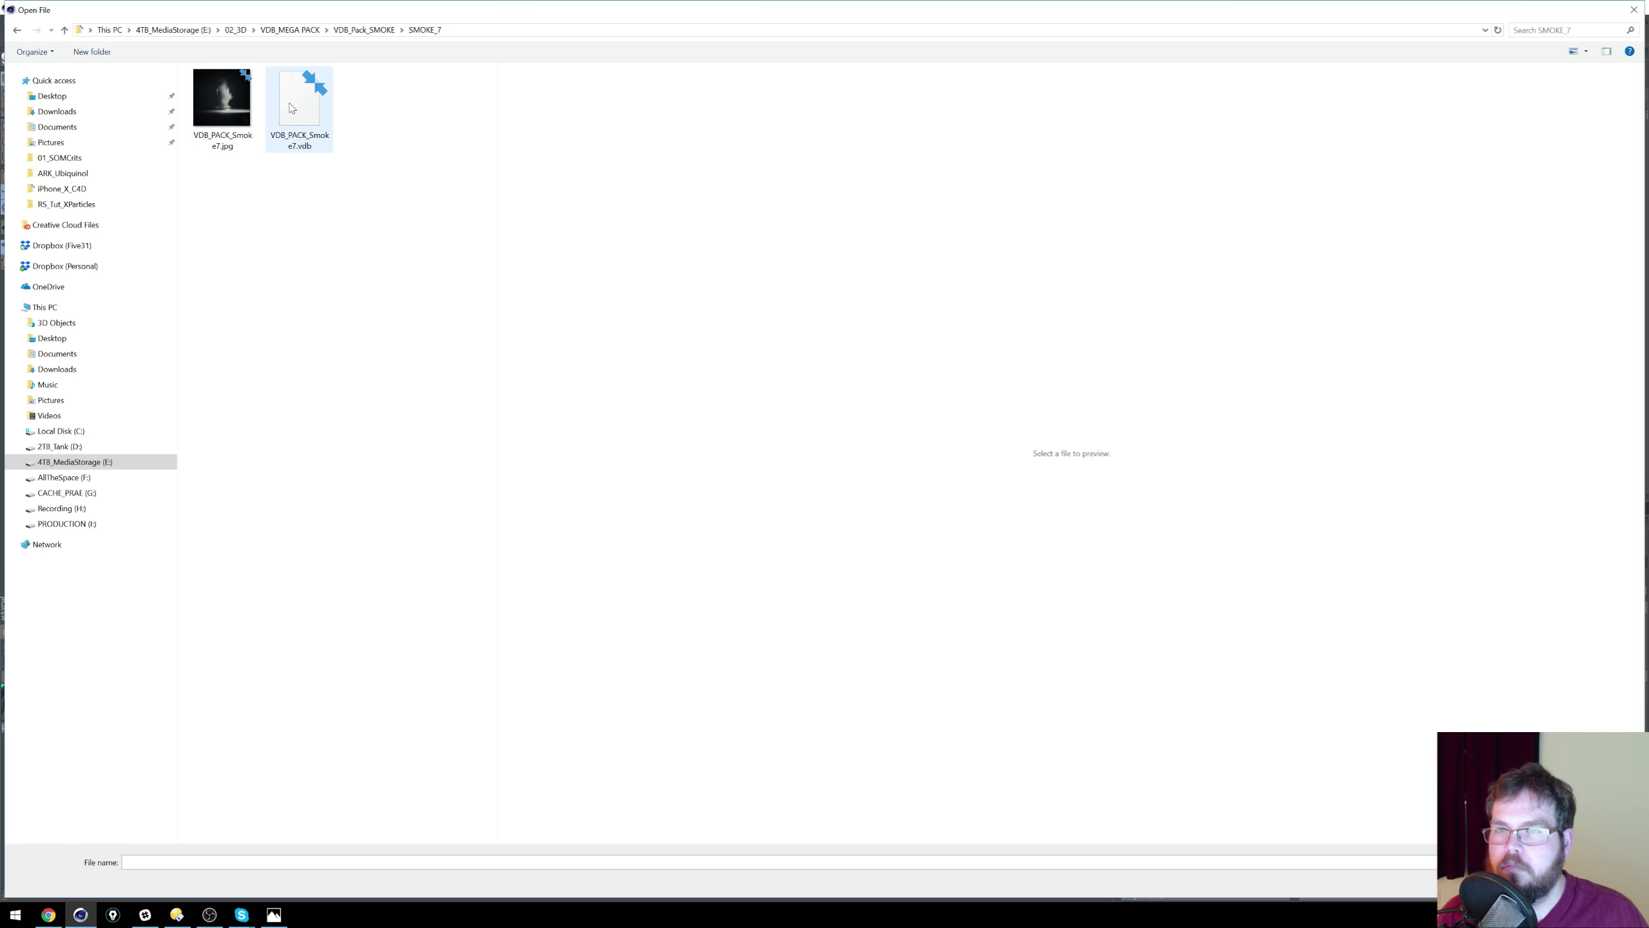
Step: Confirm the smoke VDB file path and create a Redshift Volume material
left_click(858, 505)
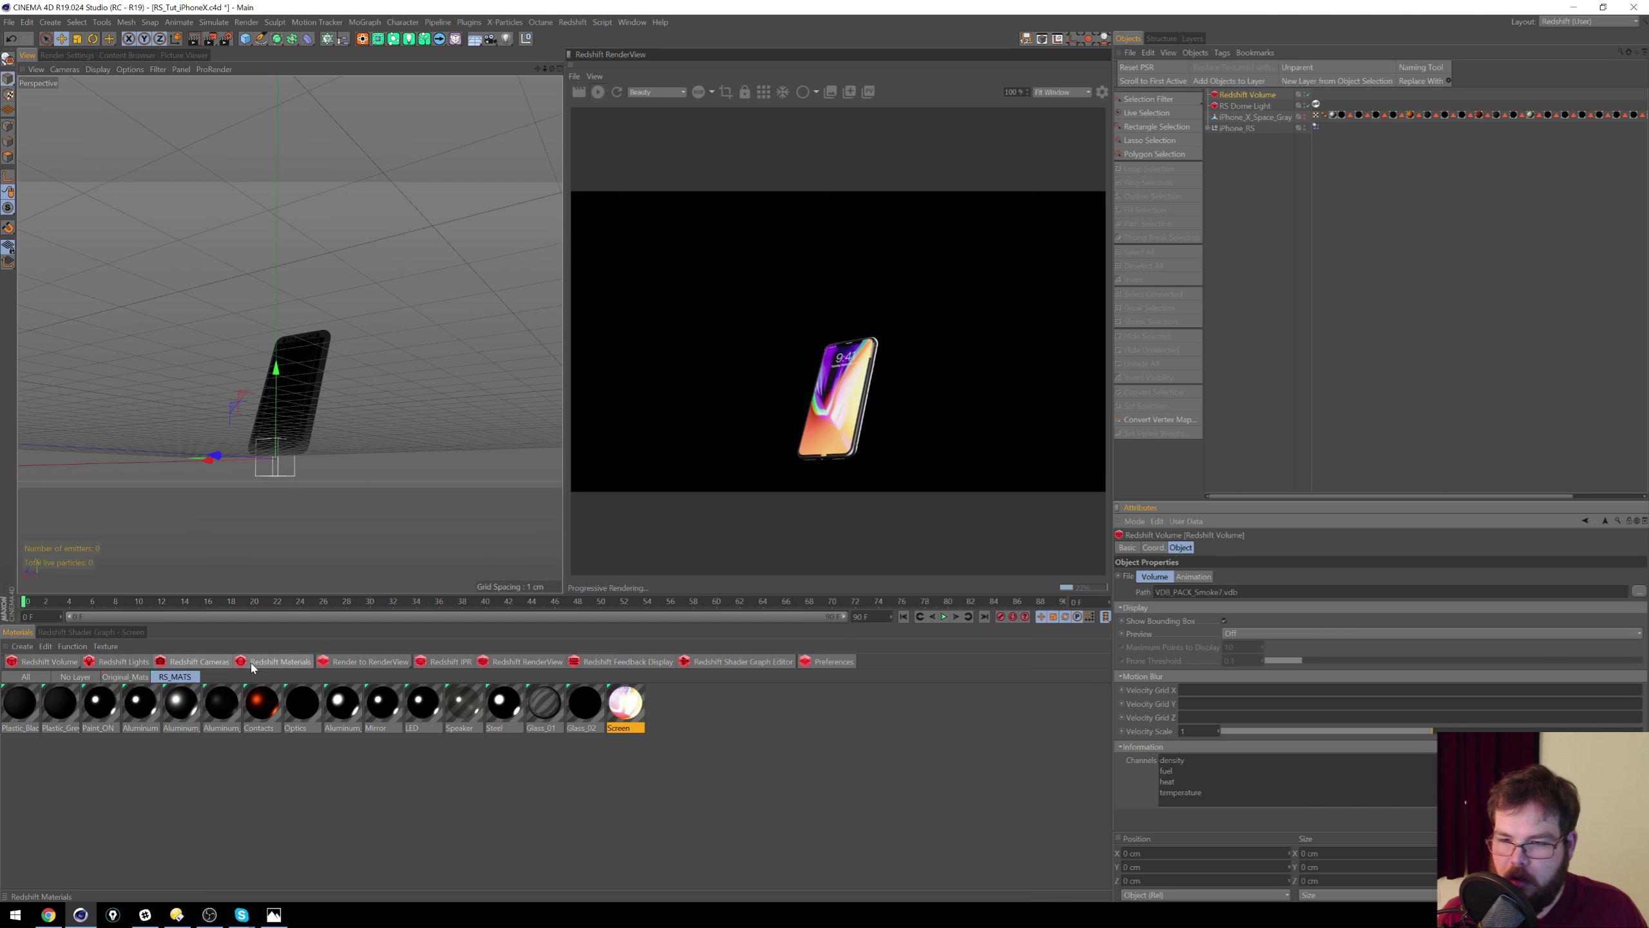
left_click(23, 678)
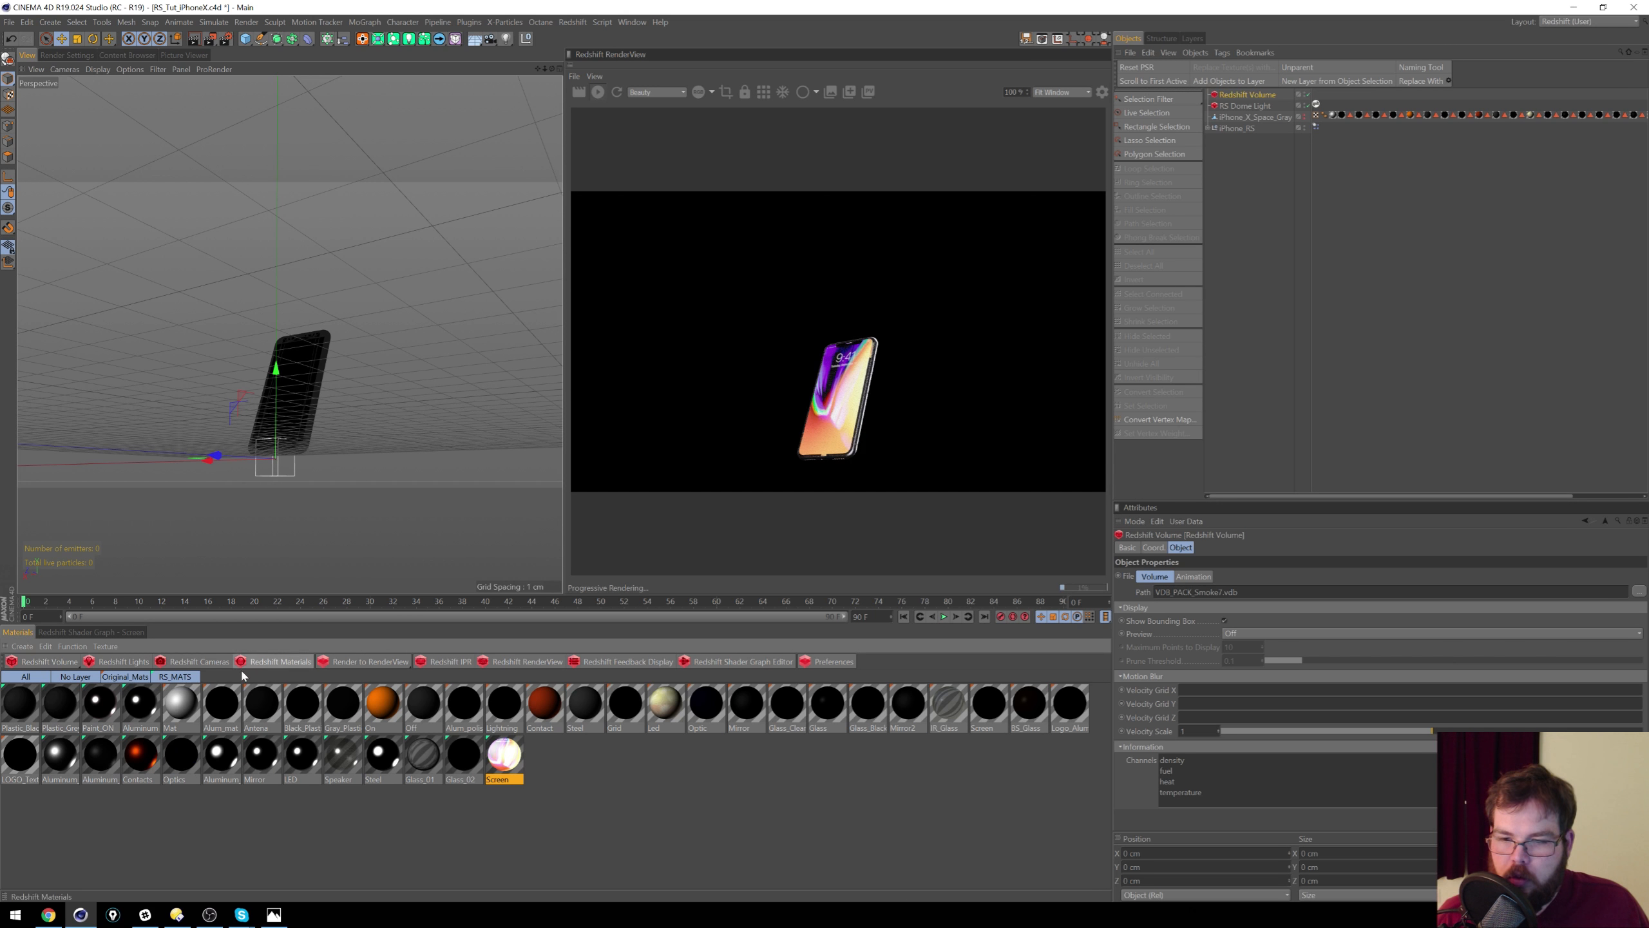
left_click(75, 677)
left_click(290, 666)
mouse_move(313, 666)
left_click(372, 804)
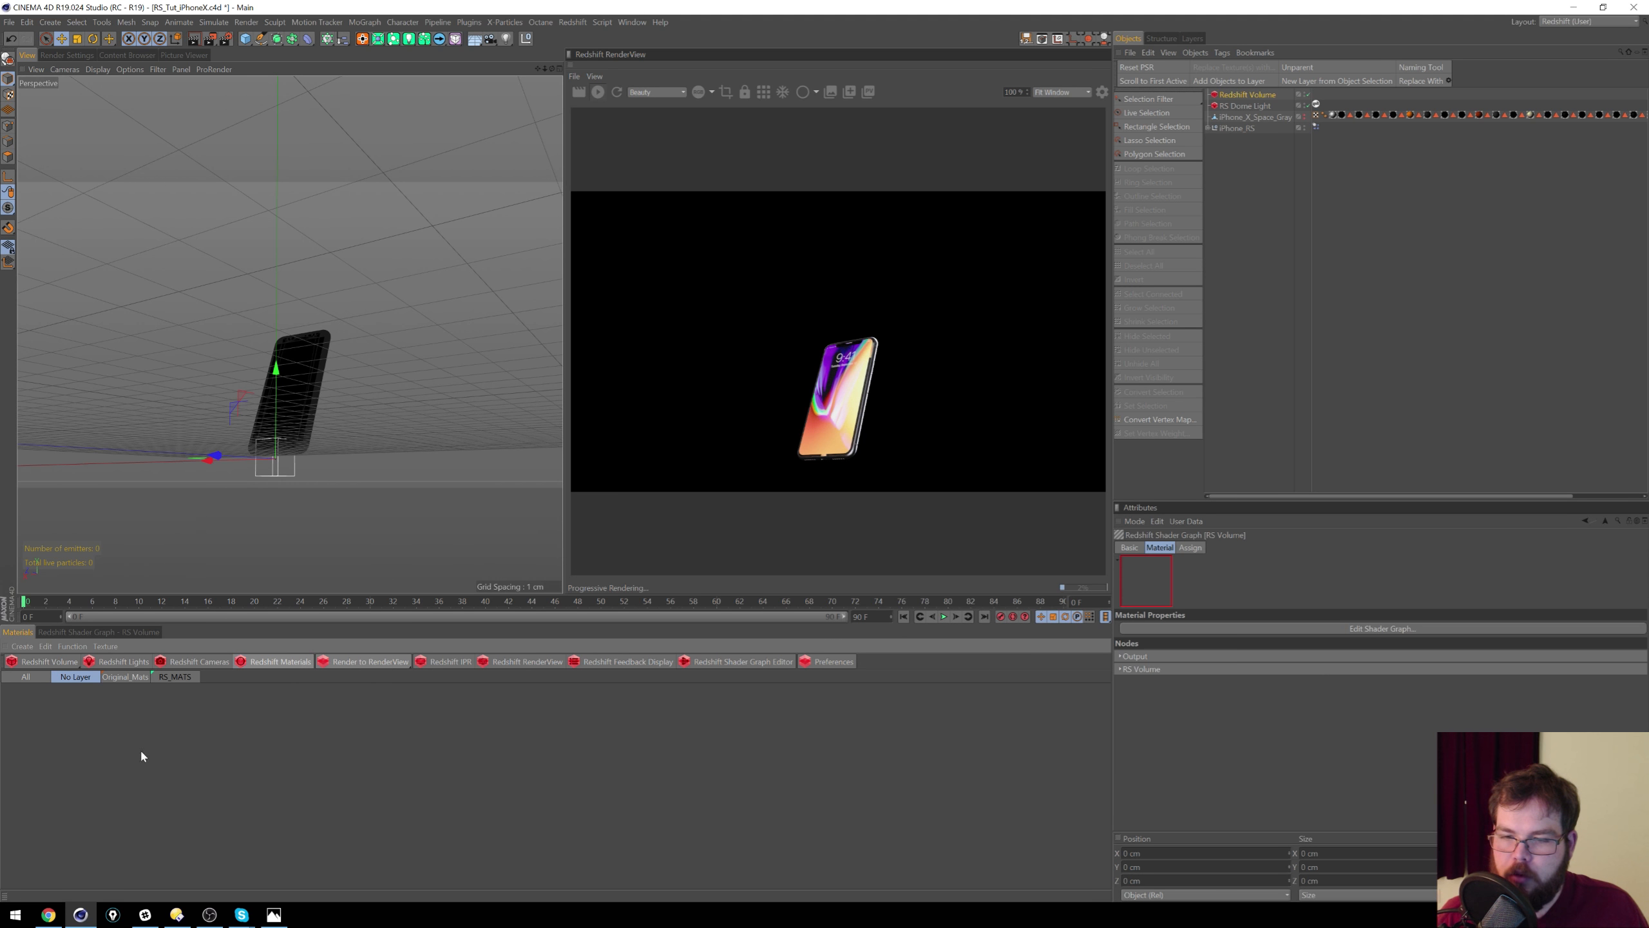
Step: Add the RS Volume material to the RS_MATS layer and apply it to the Redshift Volume object
left_click(134, 679)
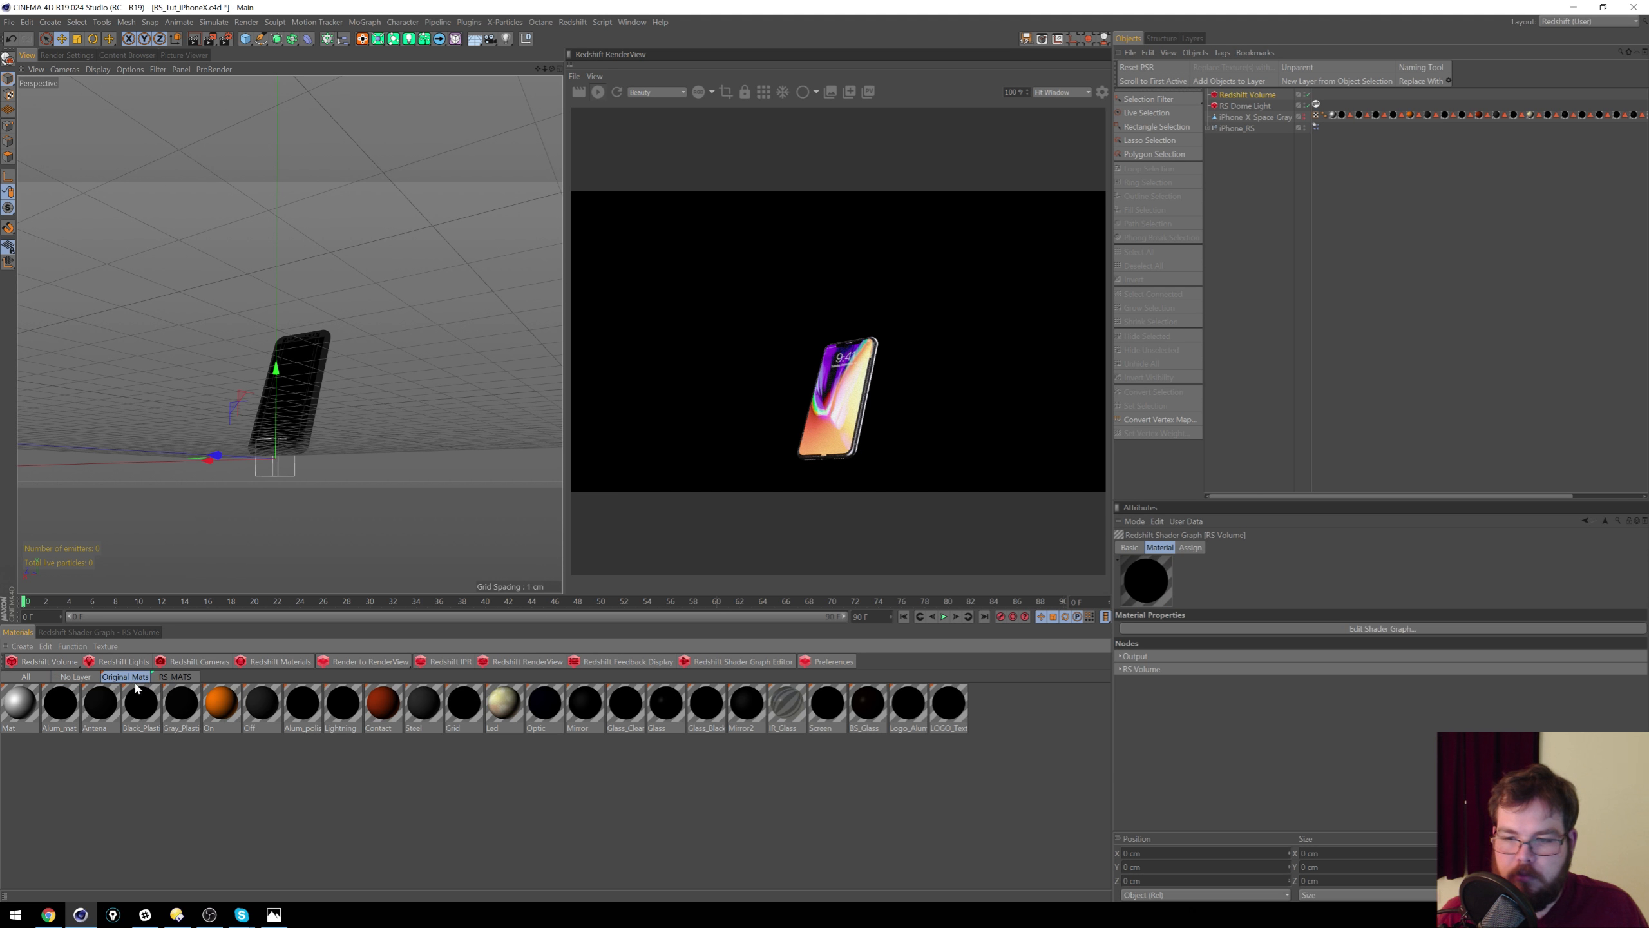
left_click(173, 678)
left_click_drag(19, 715, 1256, 96)
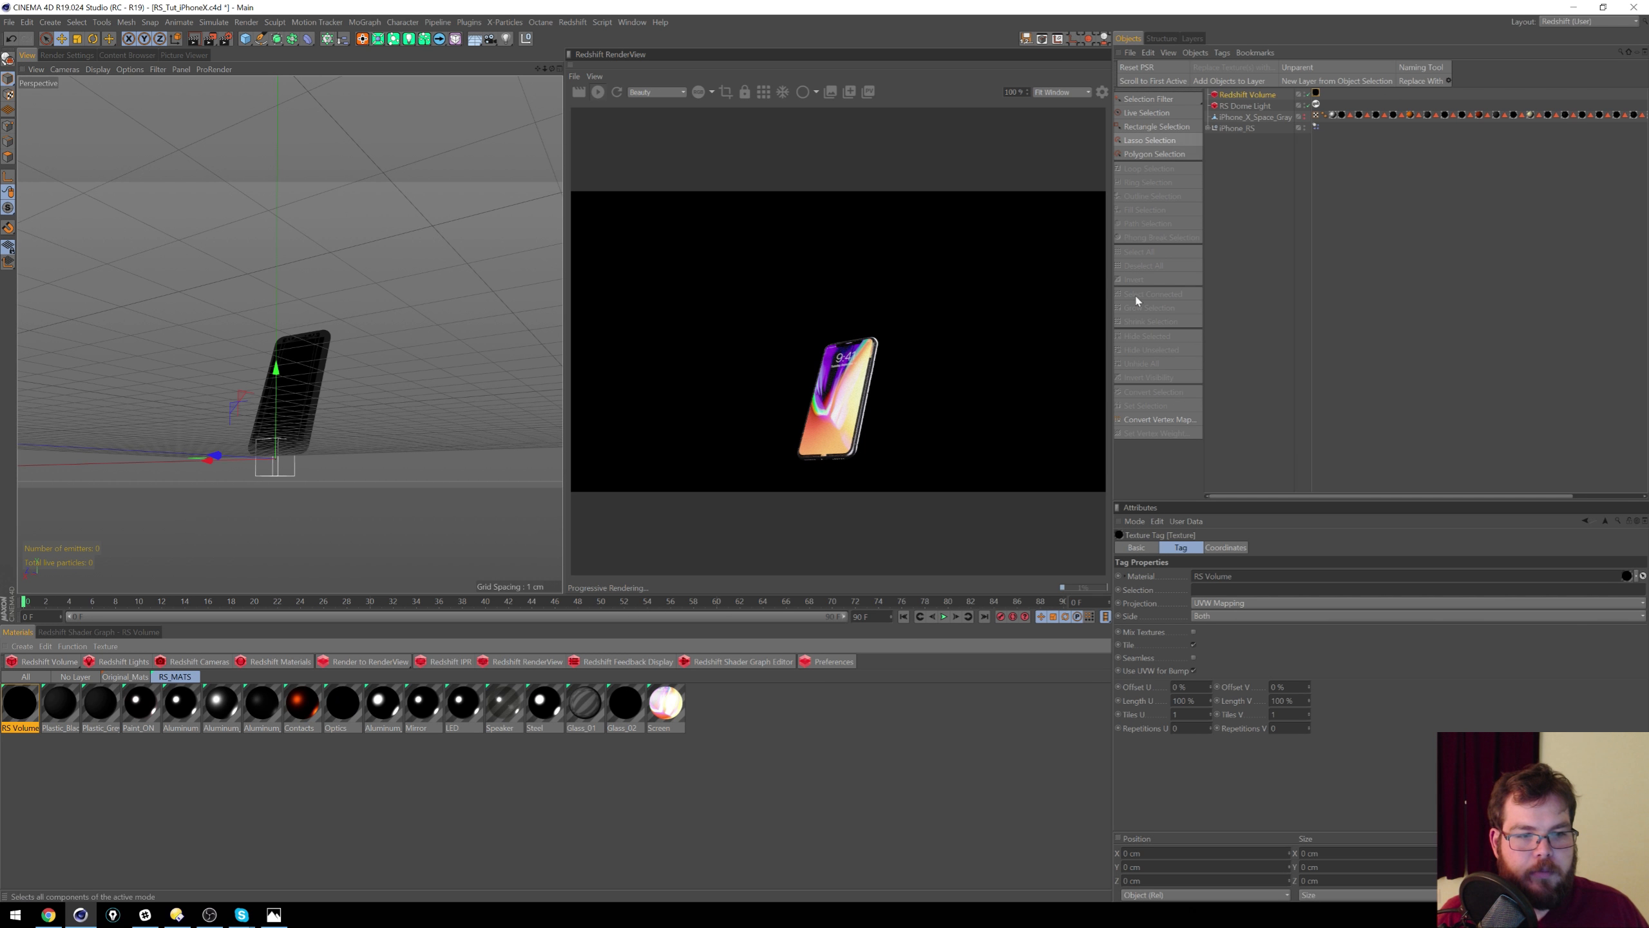
Step: Set the RS Dome Light's volume contribution scale to 0.05
left_click(1245, 106)
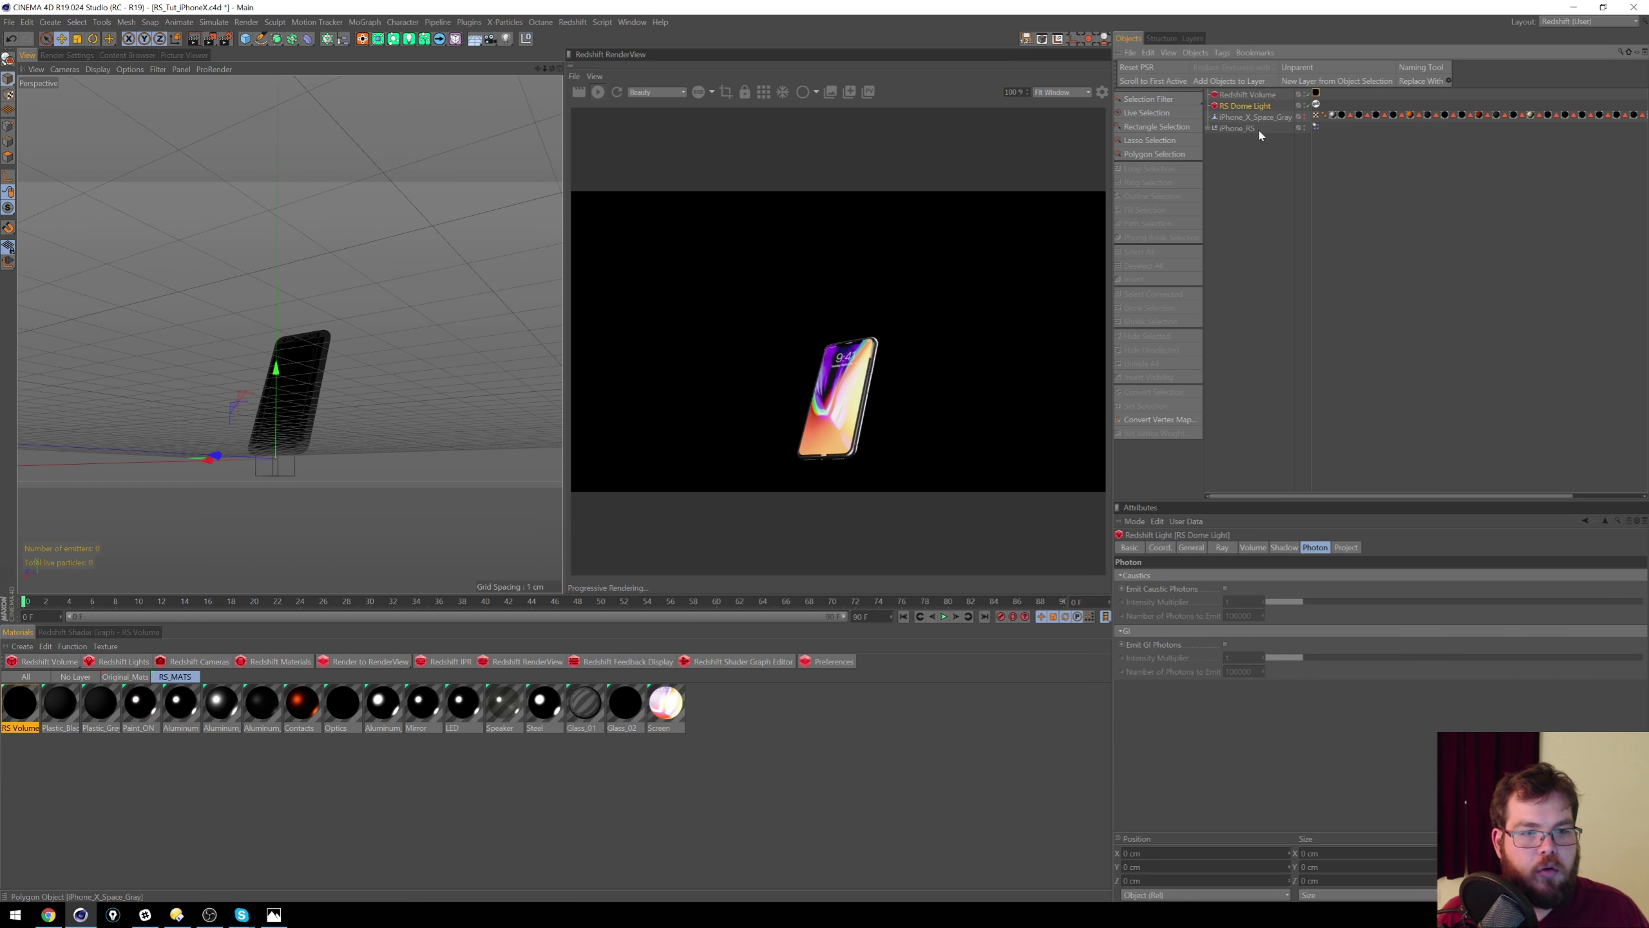
left_click(1252, 547)
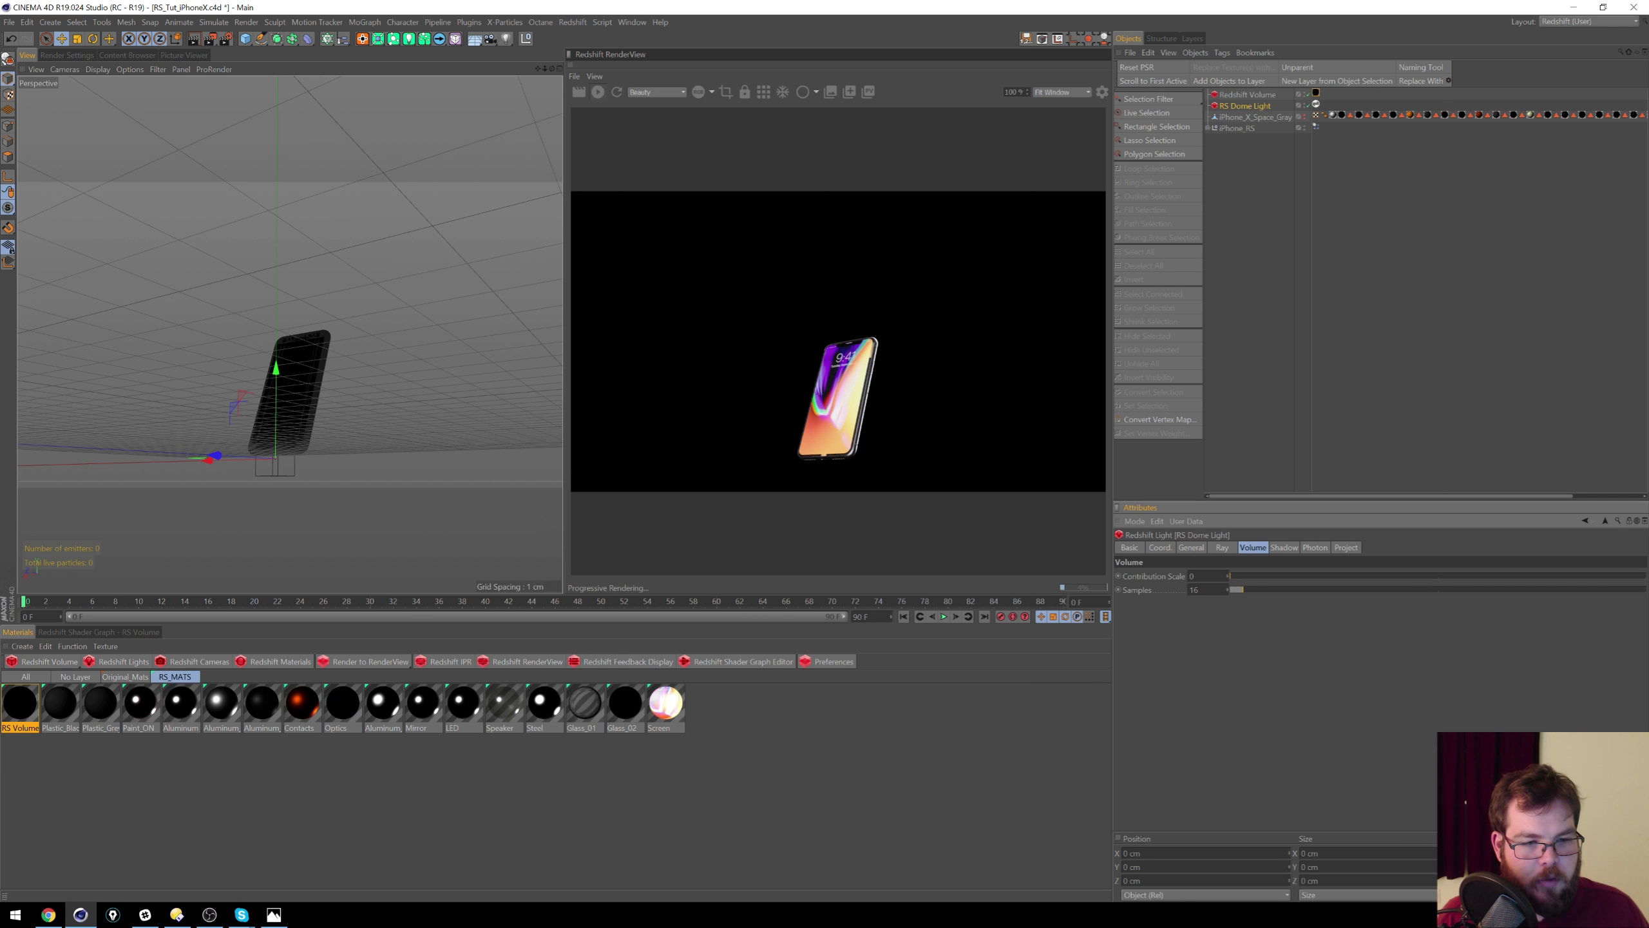
type("0.05")
key("Return")
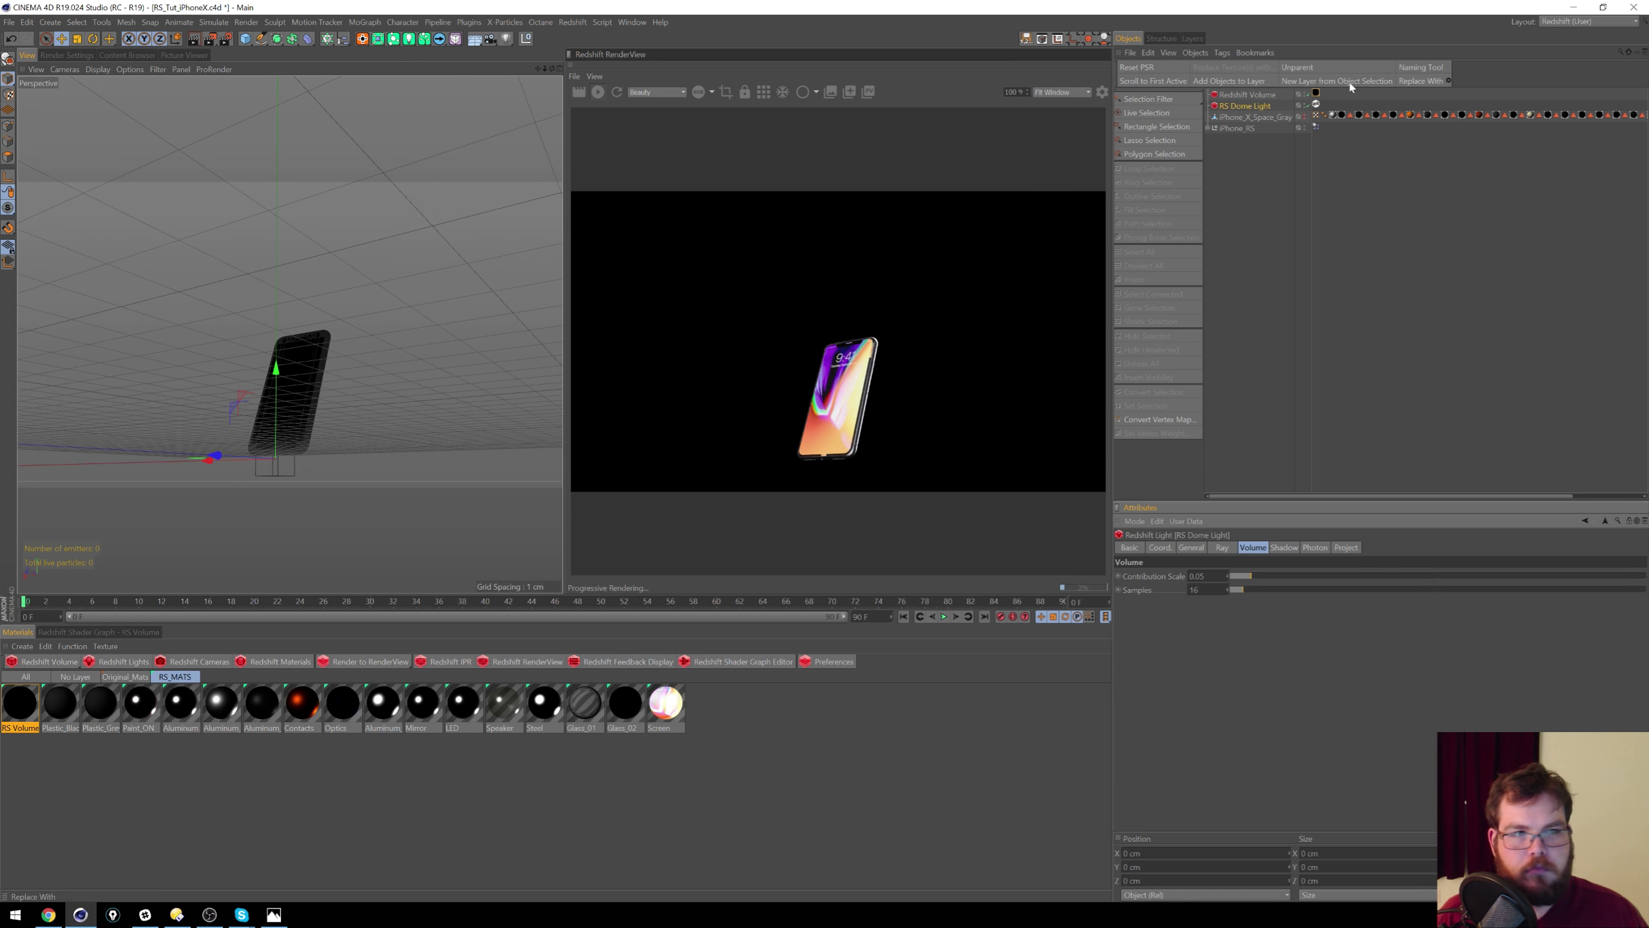
Step: Scale the Redshift Volume object to 5 on the X, Y and Z axes
left_click(1246, 94)
left_click(1180, 547)
left_click(1153, 547)
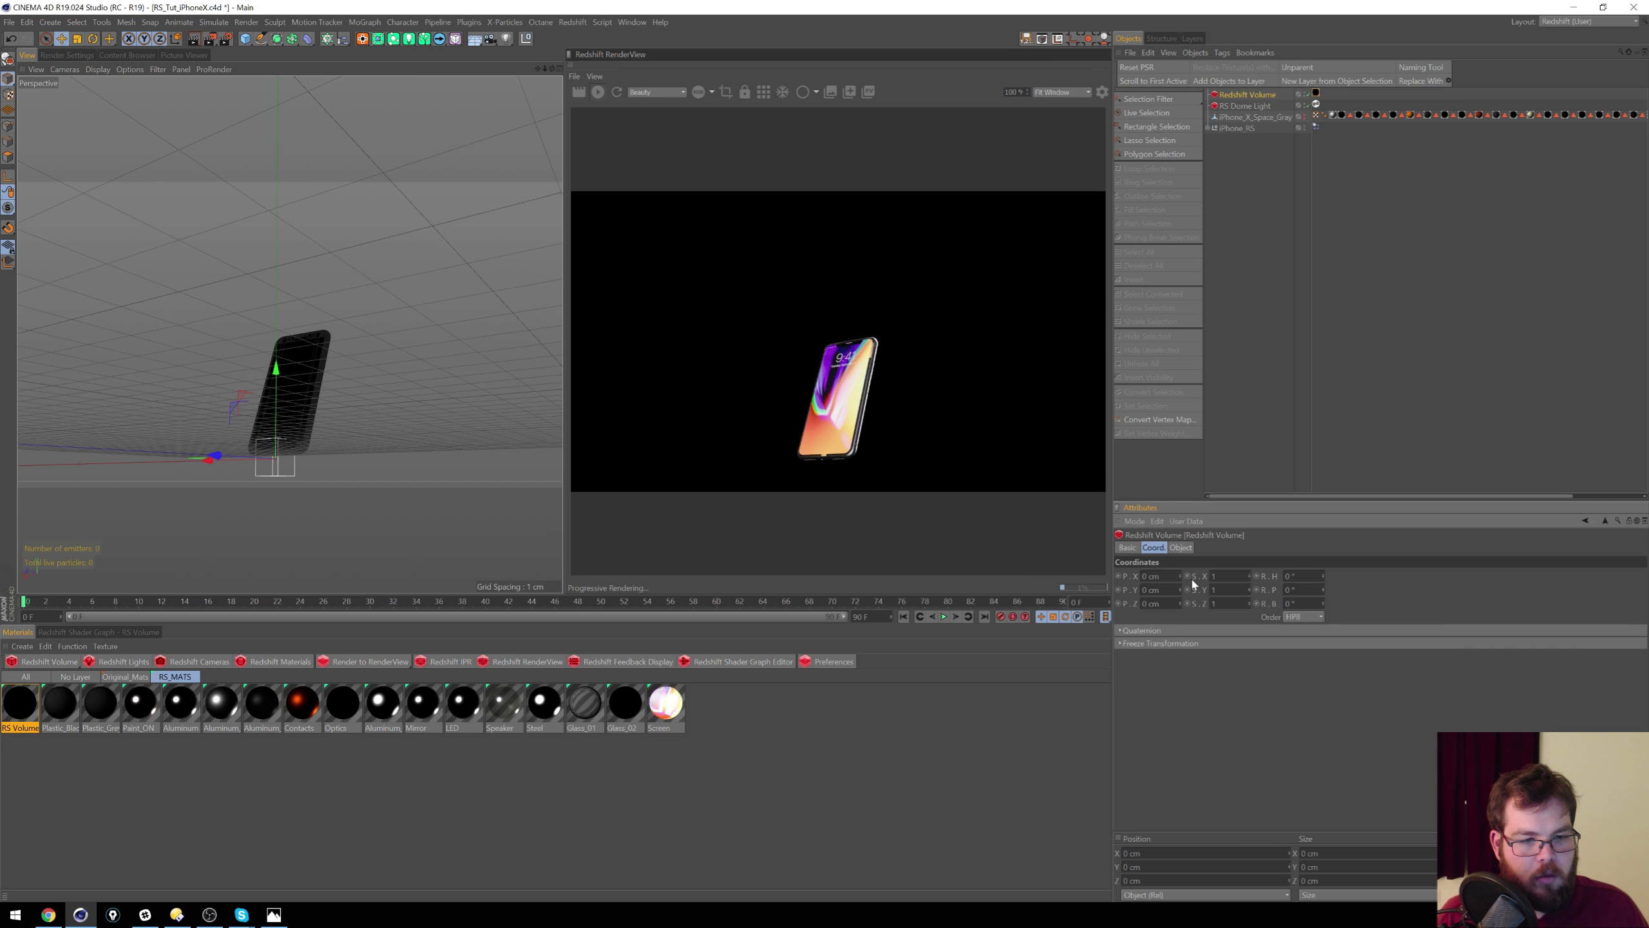
type("5")
key("Return")
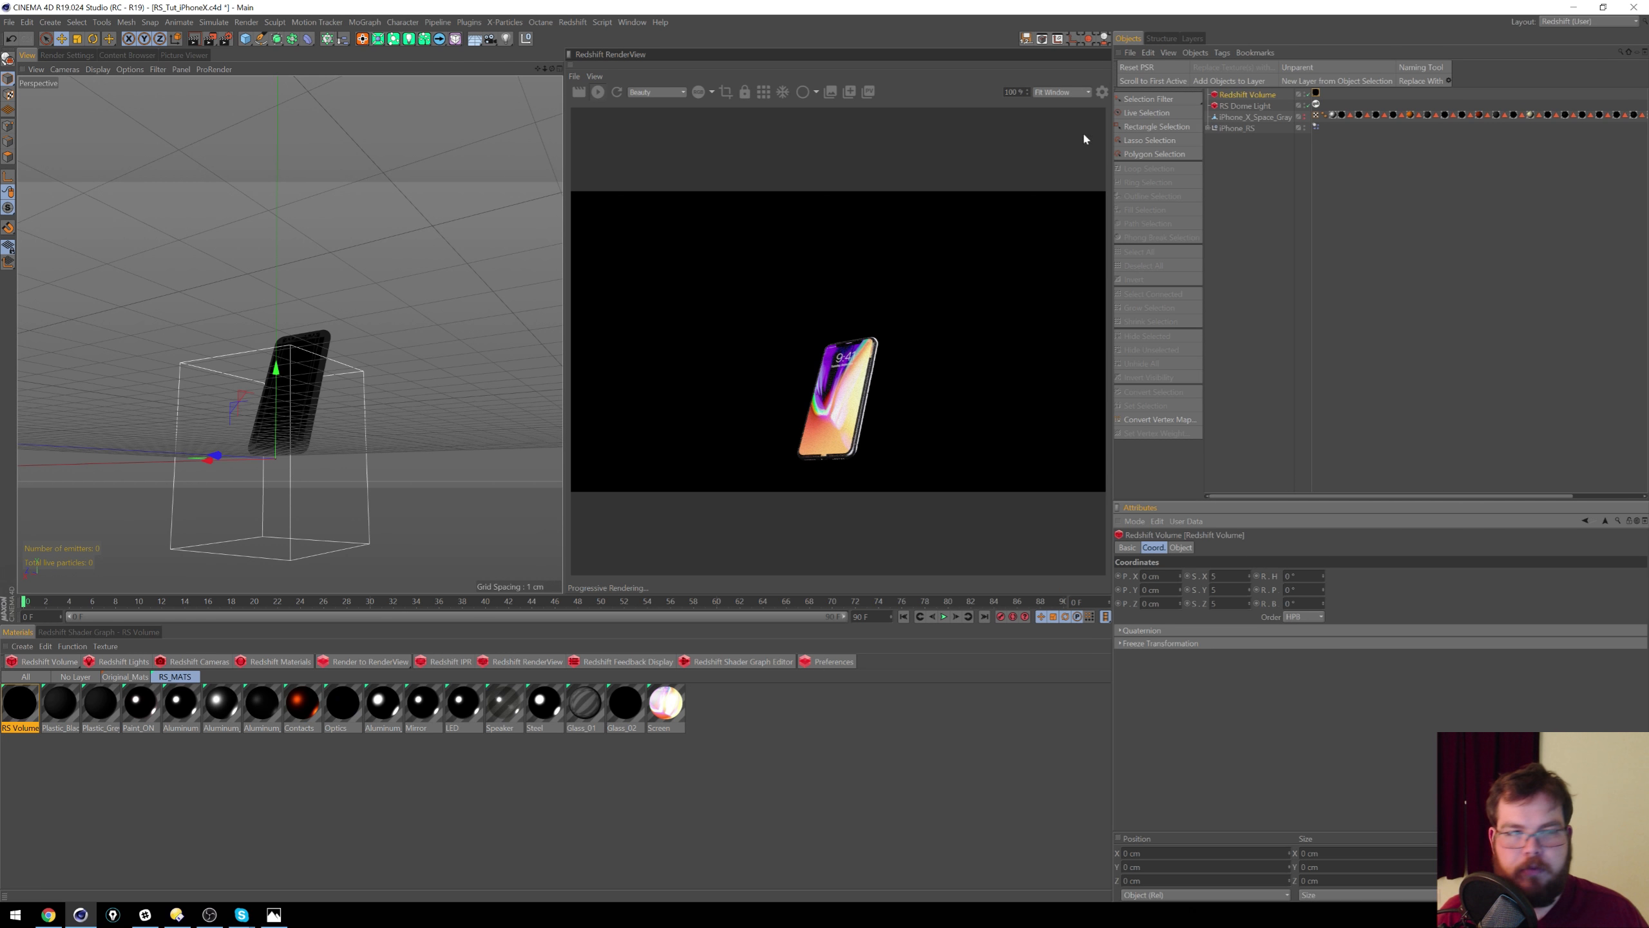
Step: Set the scatter channel of the RS Volume material to density
left_click(1316, 94)
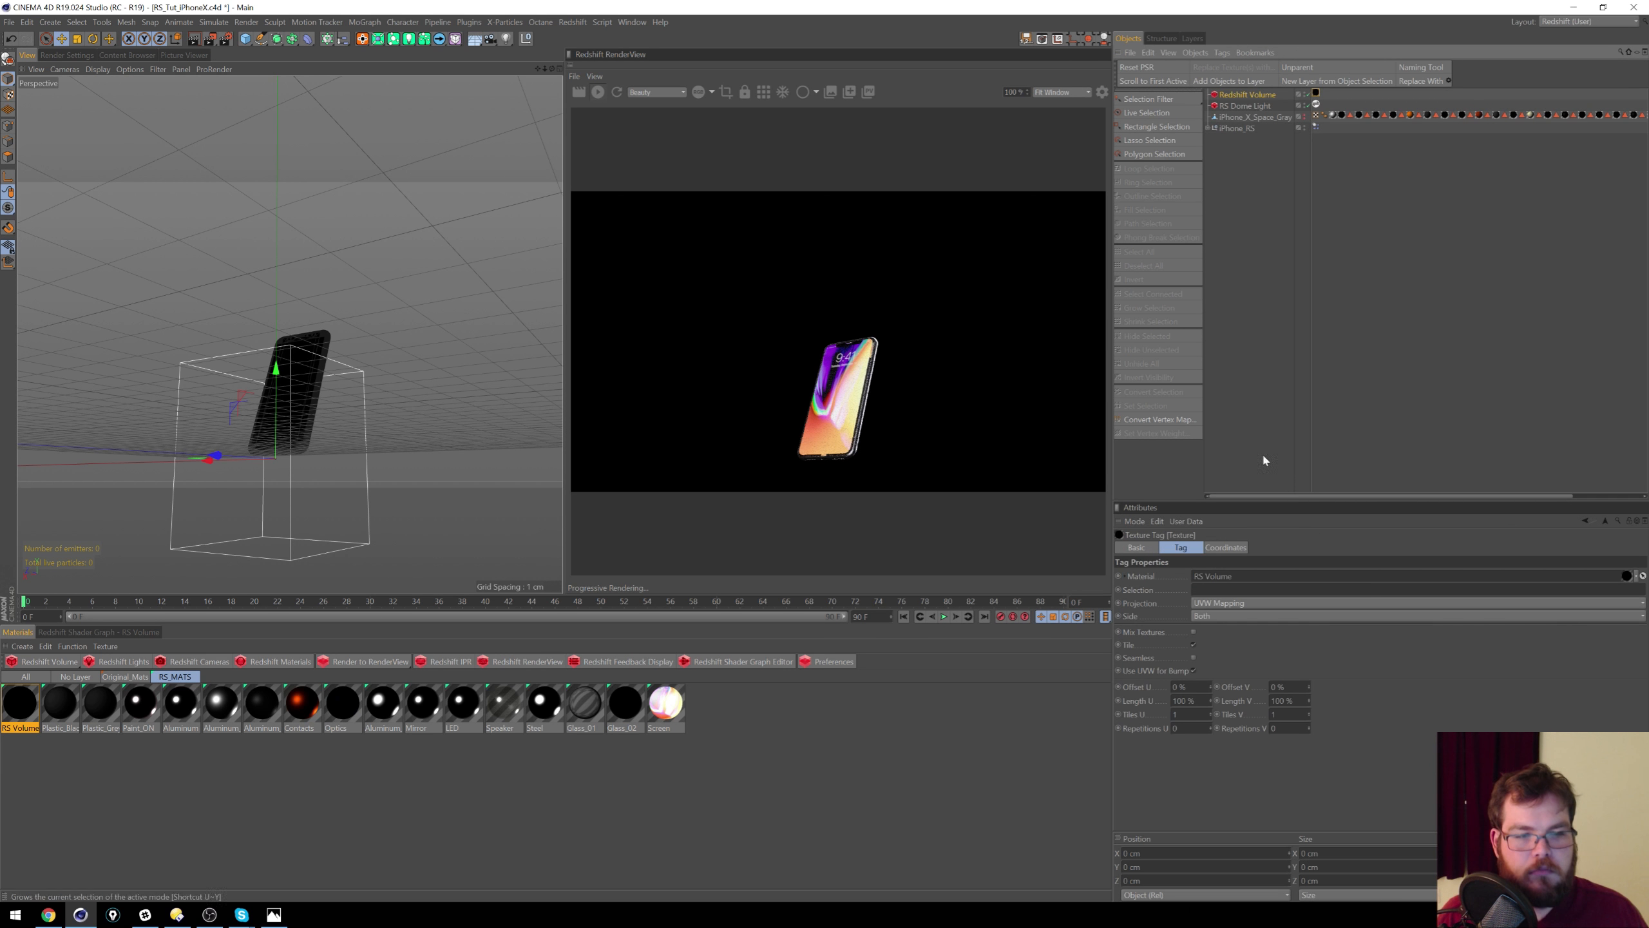
left_click(1225, 547)
left_click(42, 706)
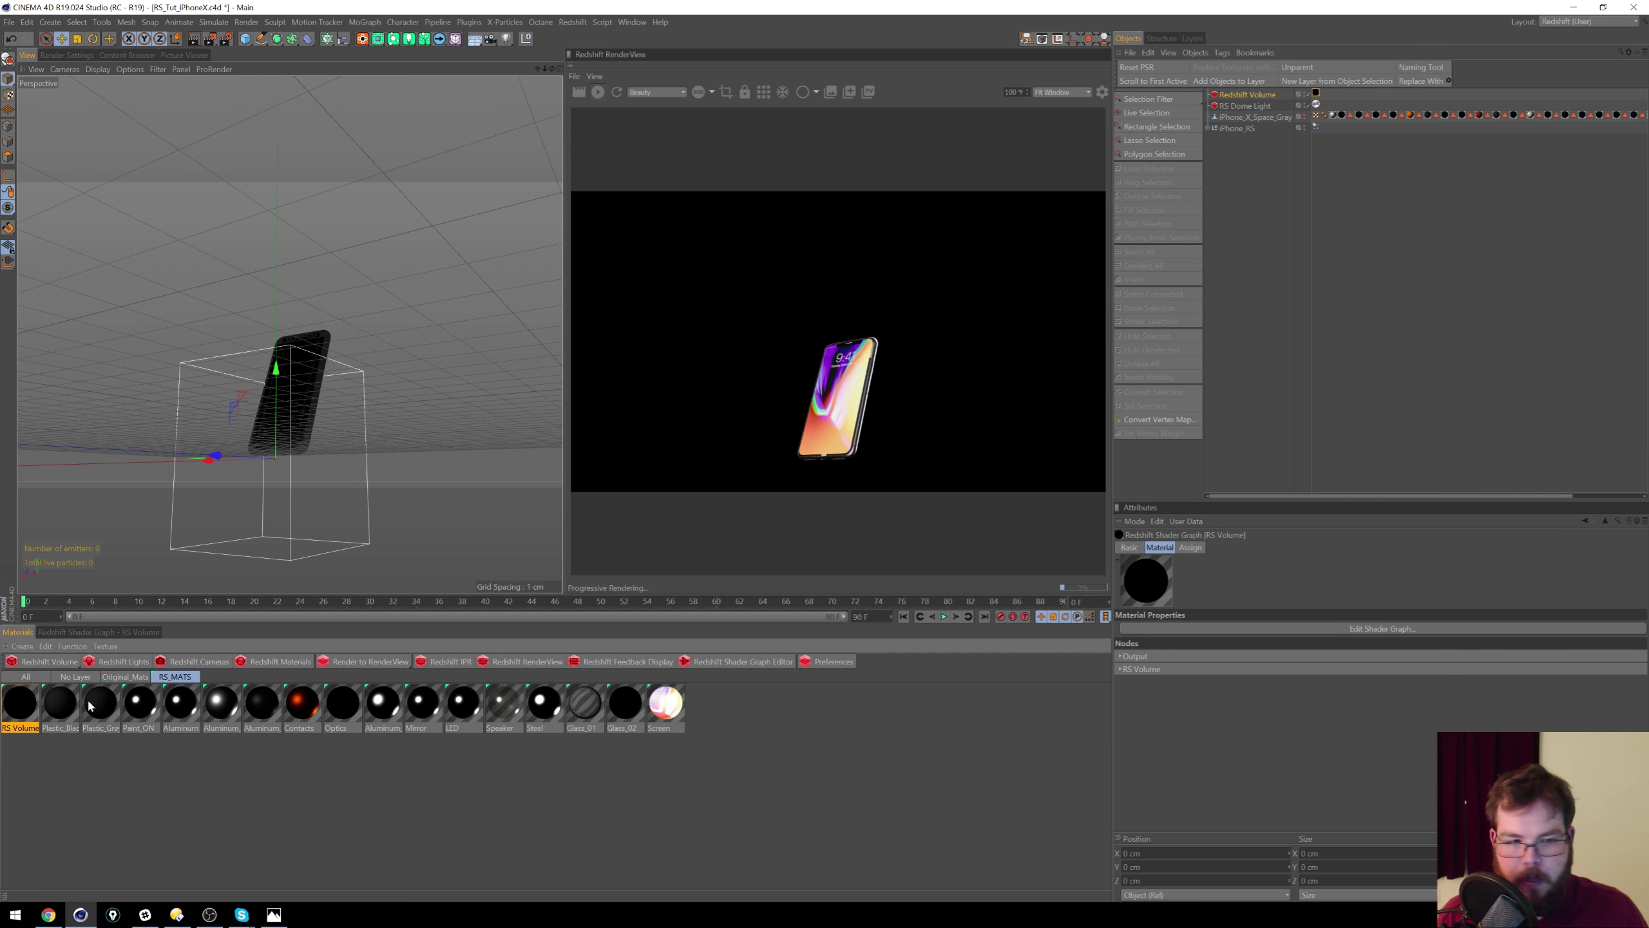
left_click(1122, 670)
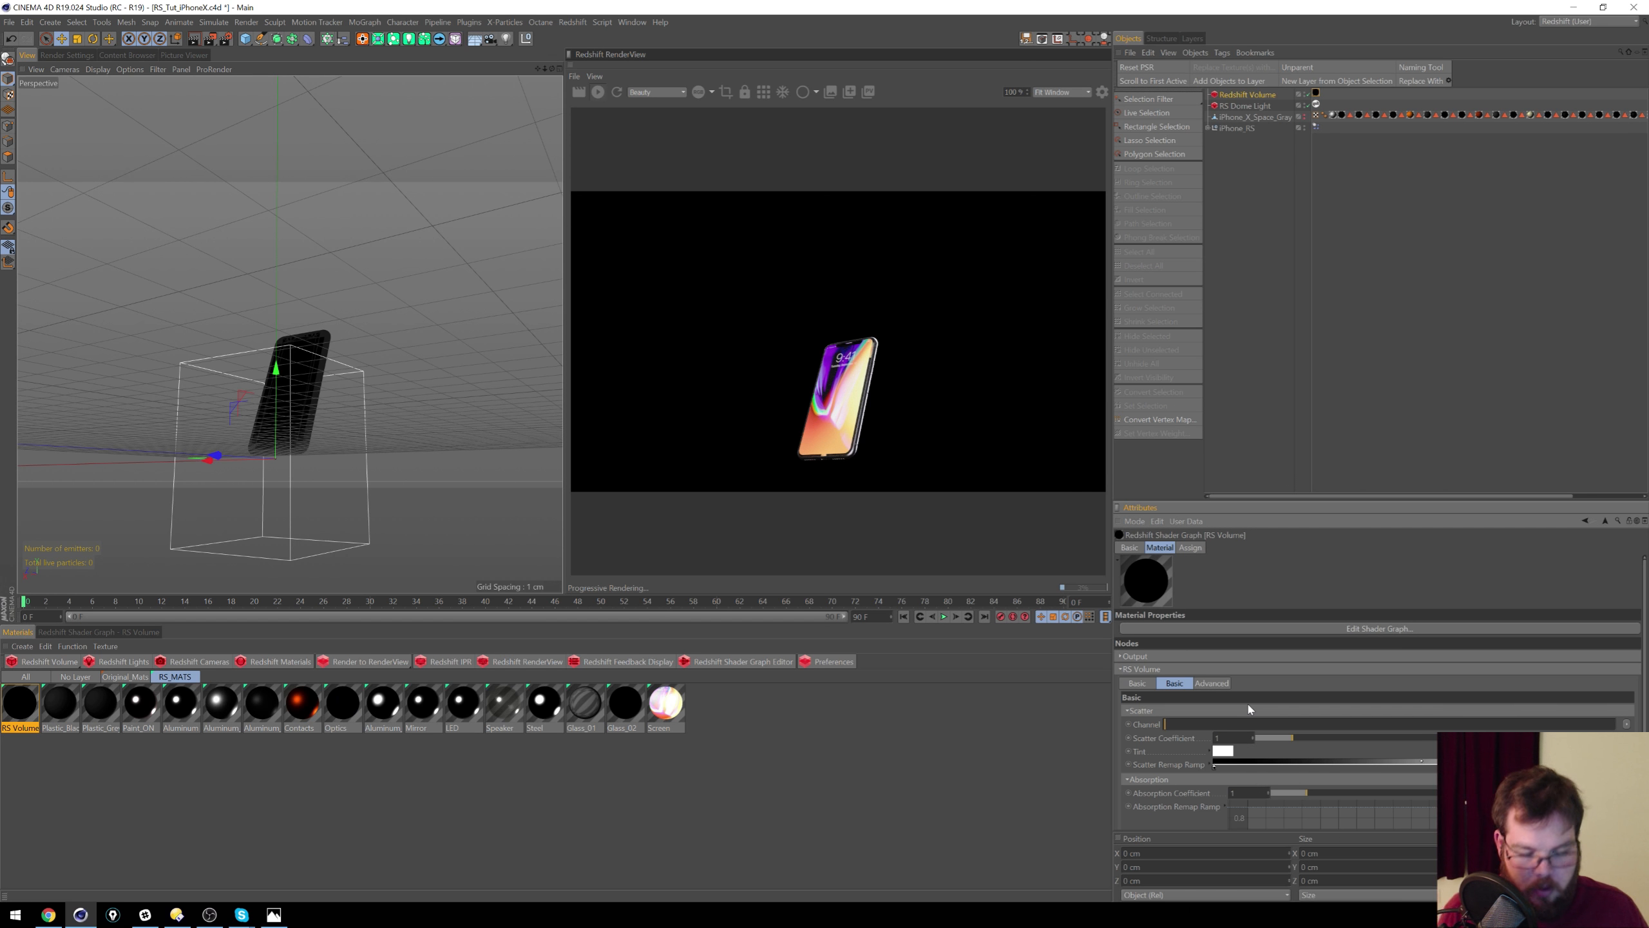
key("Return")
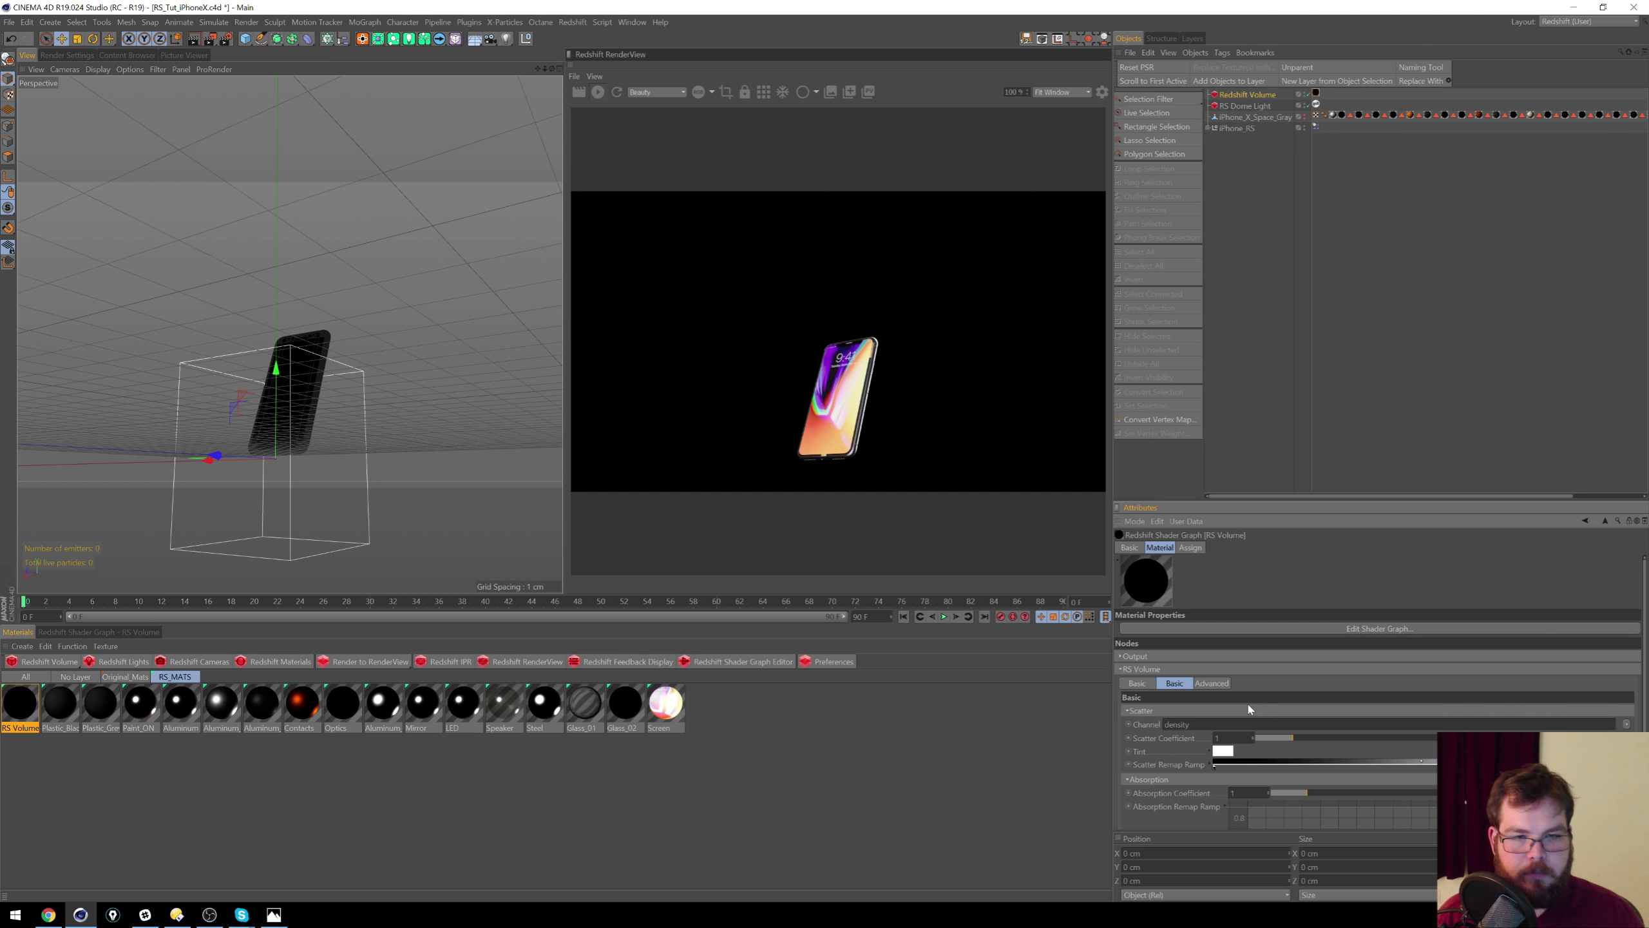
Step: Raise the smoke volume to about 4.75 cm in Y so it surrounds the phone, and frame both closely
left_click_drag(277, 383, 306, 336)
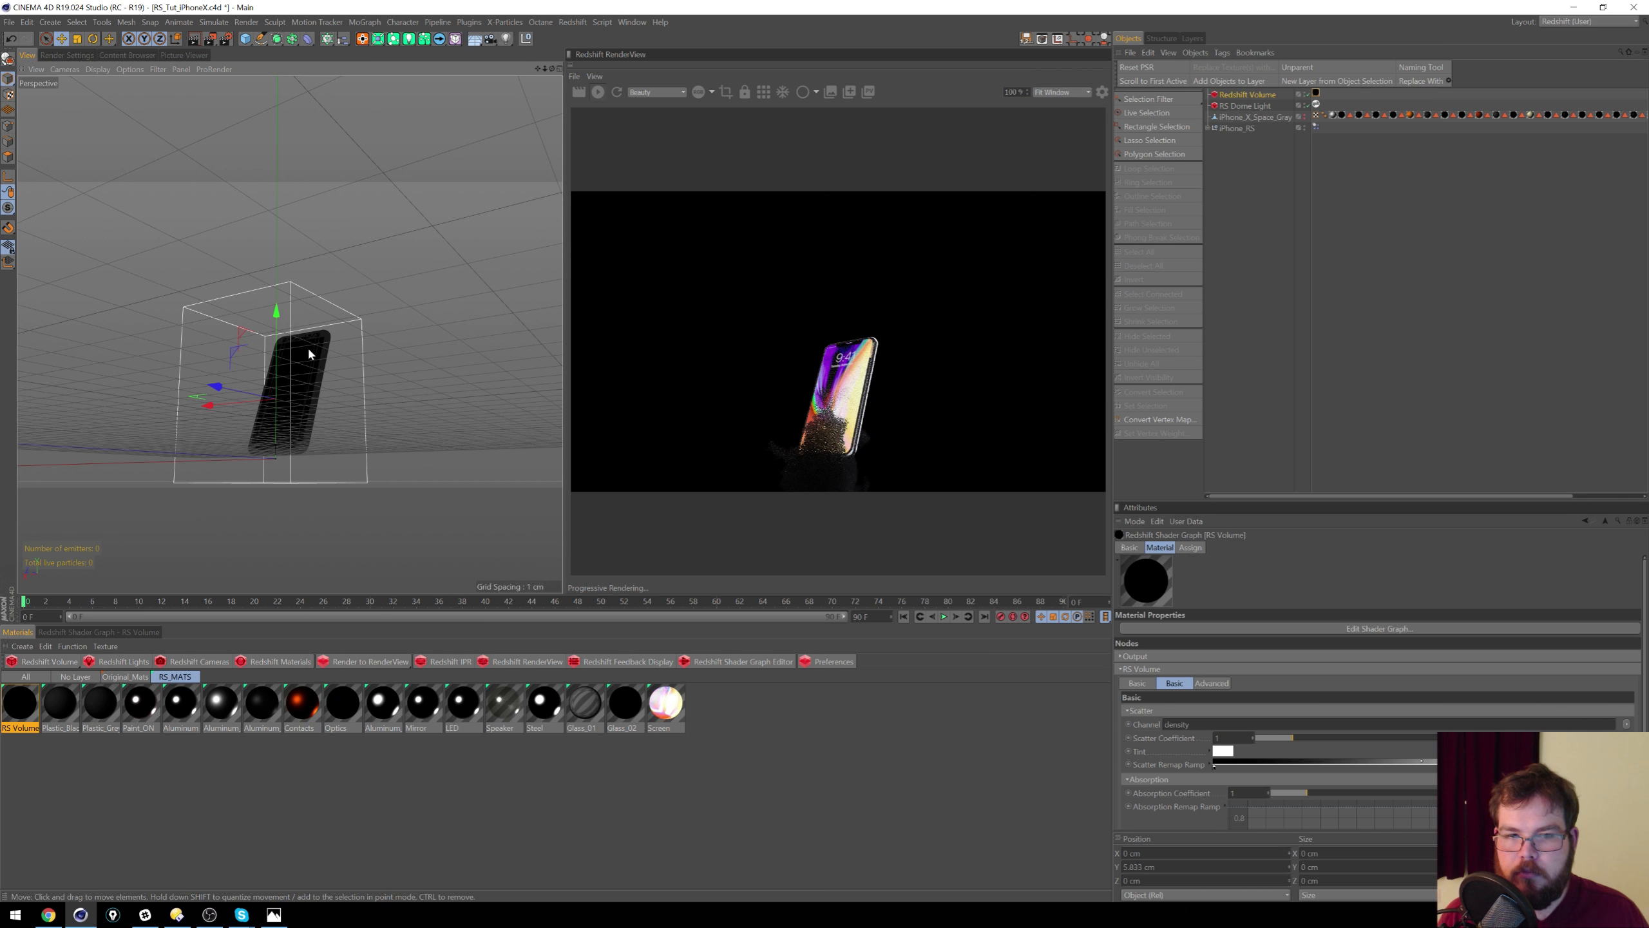
left_click_drag(279, 311, 275, 328)
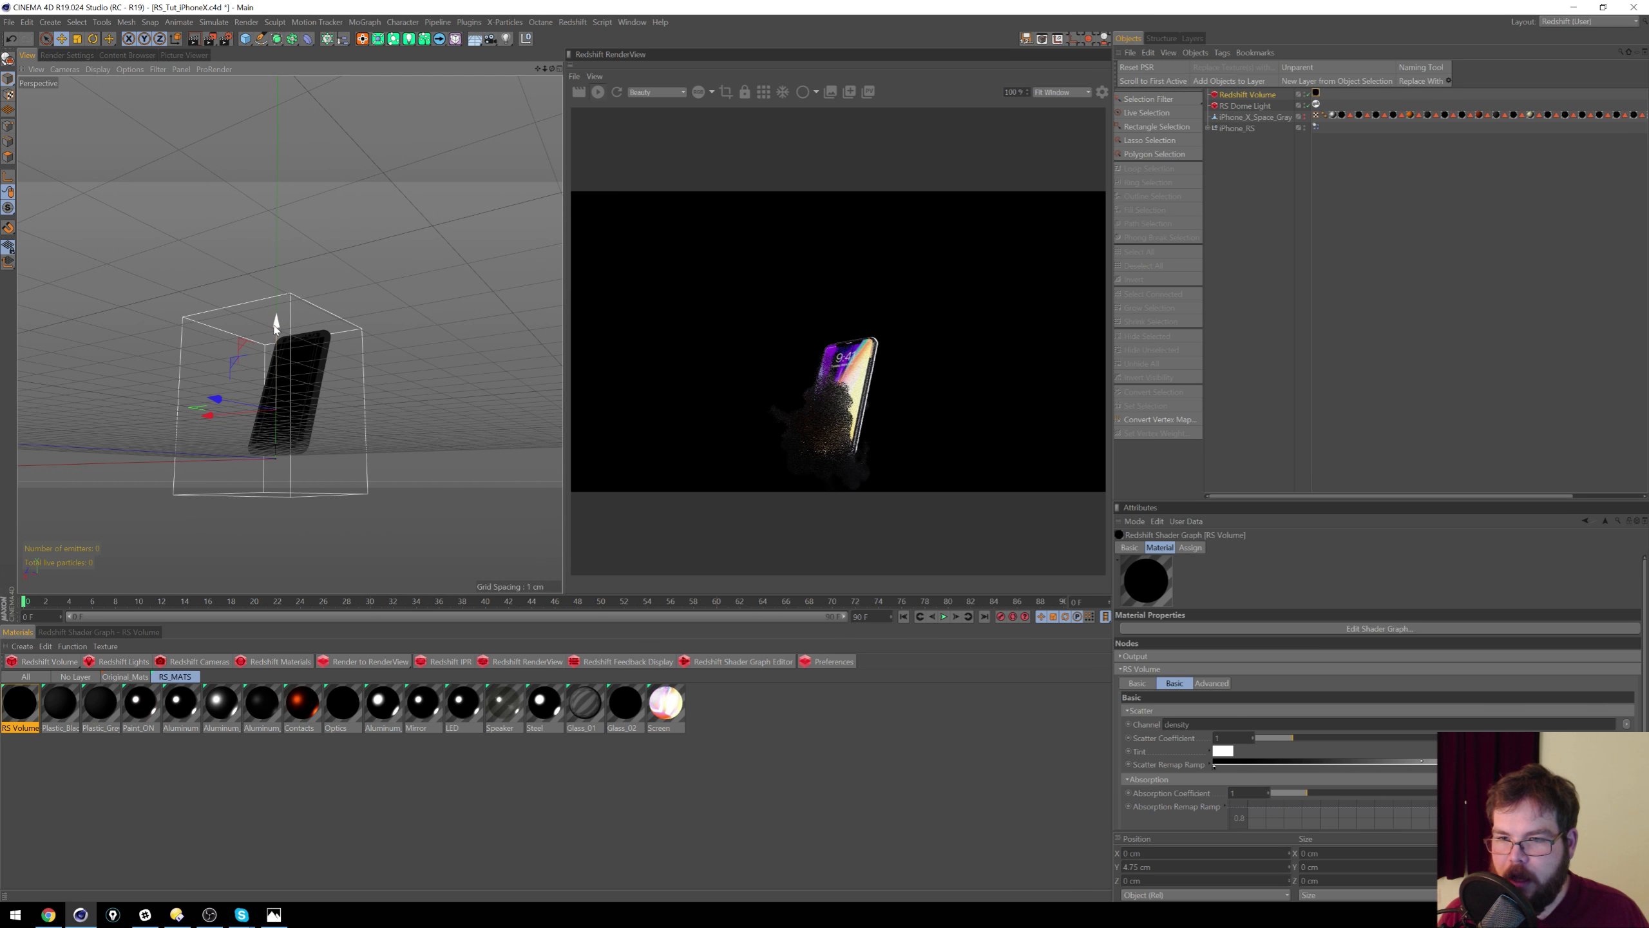
middle_click_drag(272, 417, 285, 398, "alt")
scroll(285, 397, "up", 4)
left_click_drag(287, 401, 275, 398, "alt")
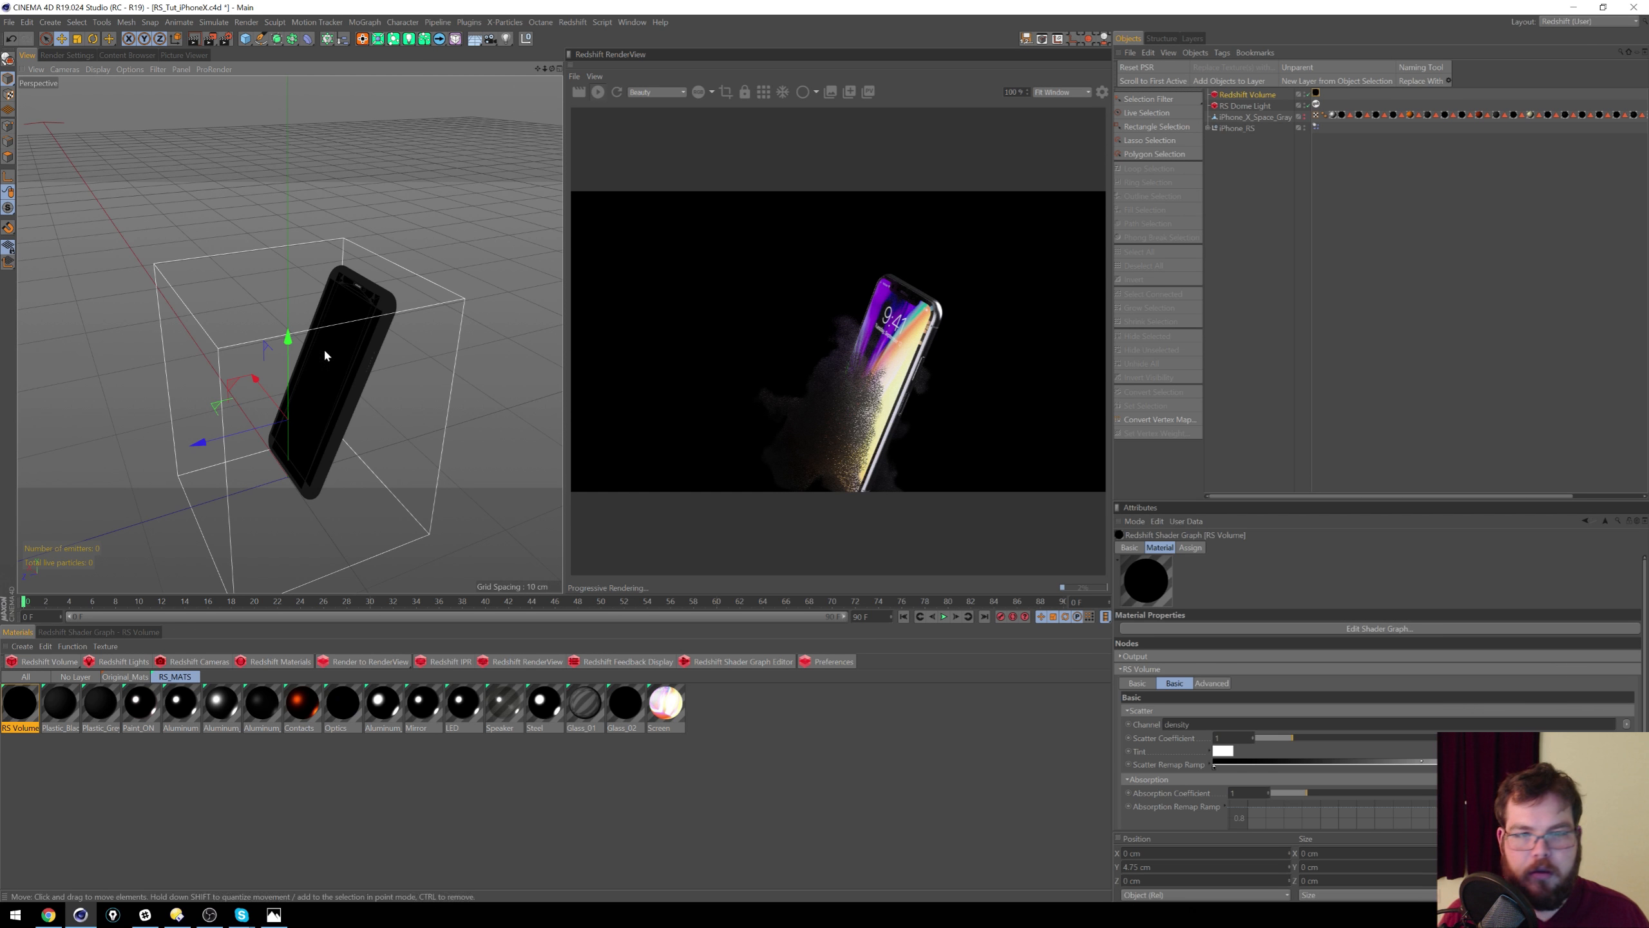
Step: Add a Redshift area light, rotate it, scale it down and place it beside the phone, aimed at the smoke volume
left_click(125, 667)
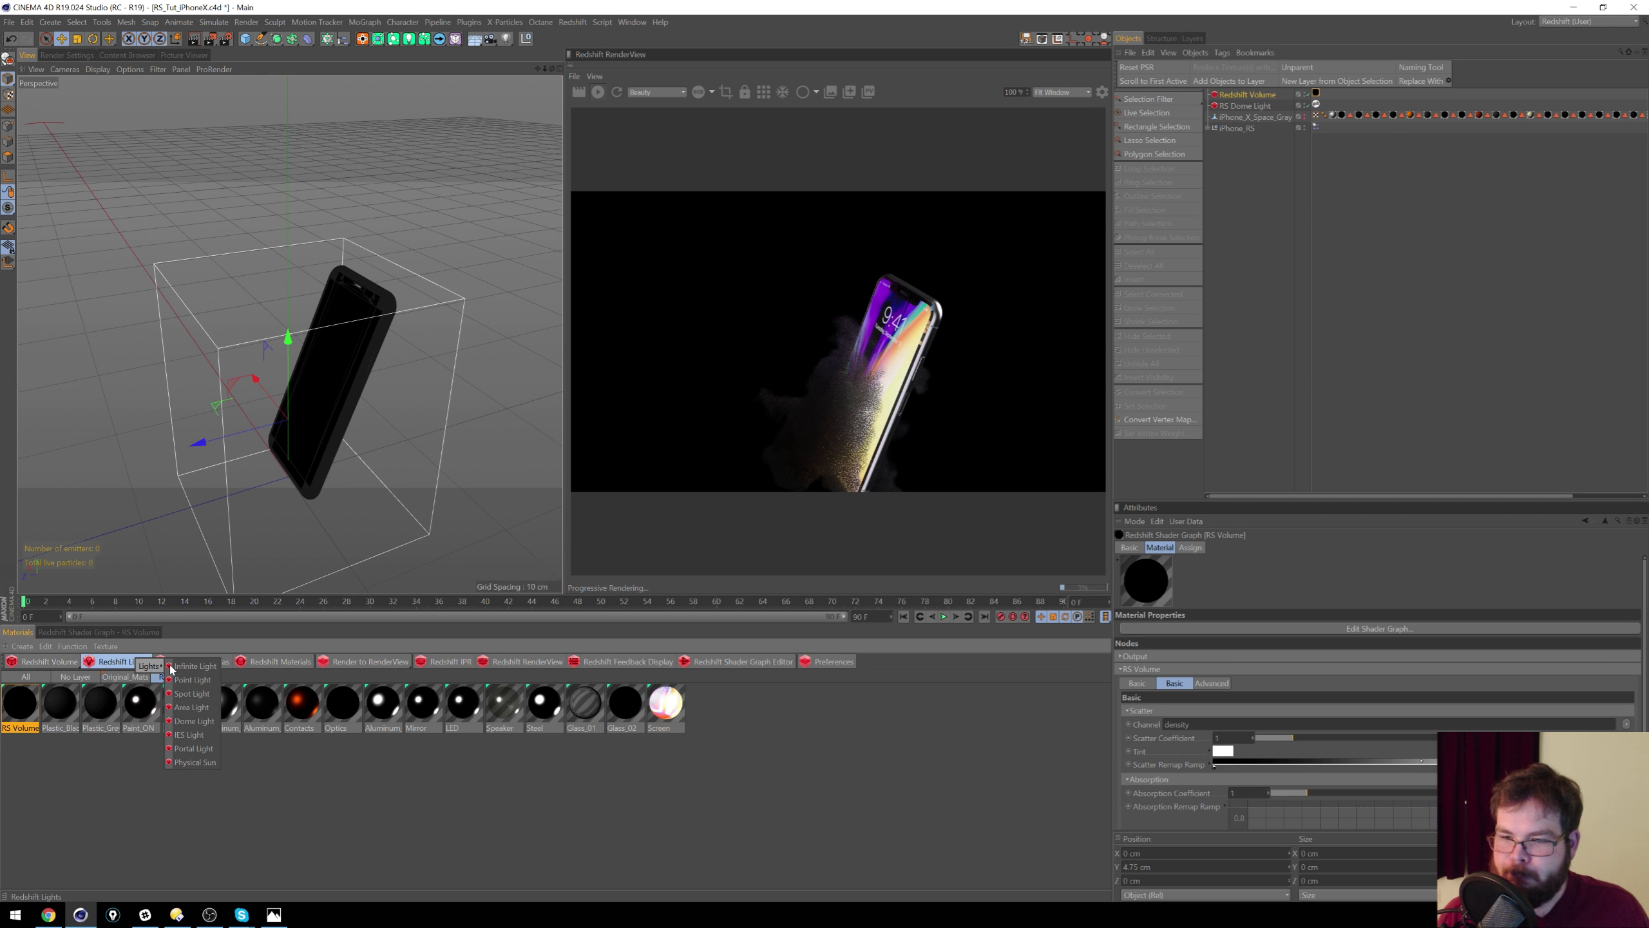
left_click(191, 708)
scroll(237, 426, "down", 10)
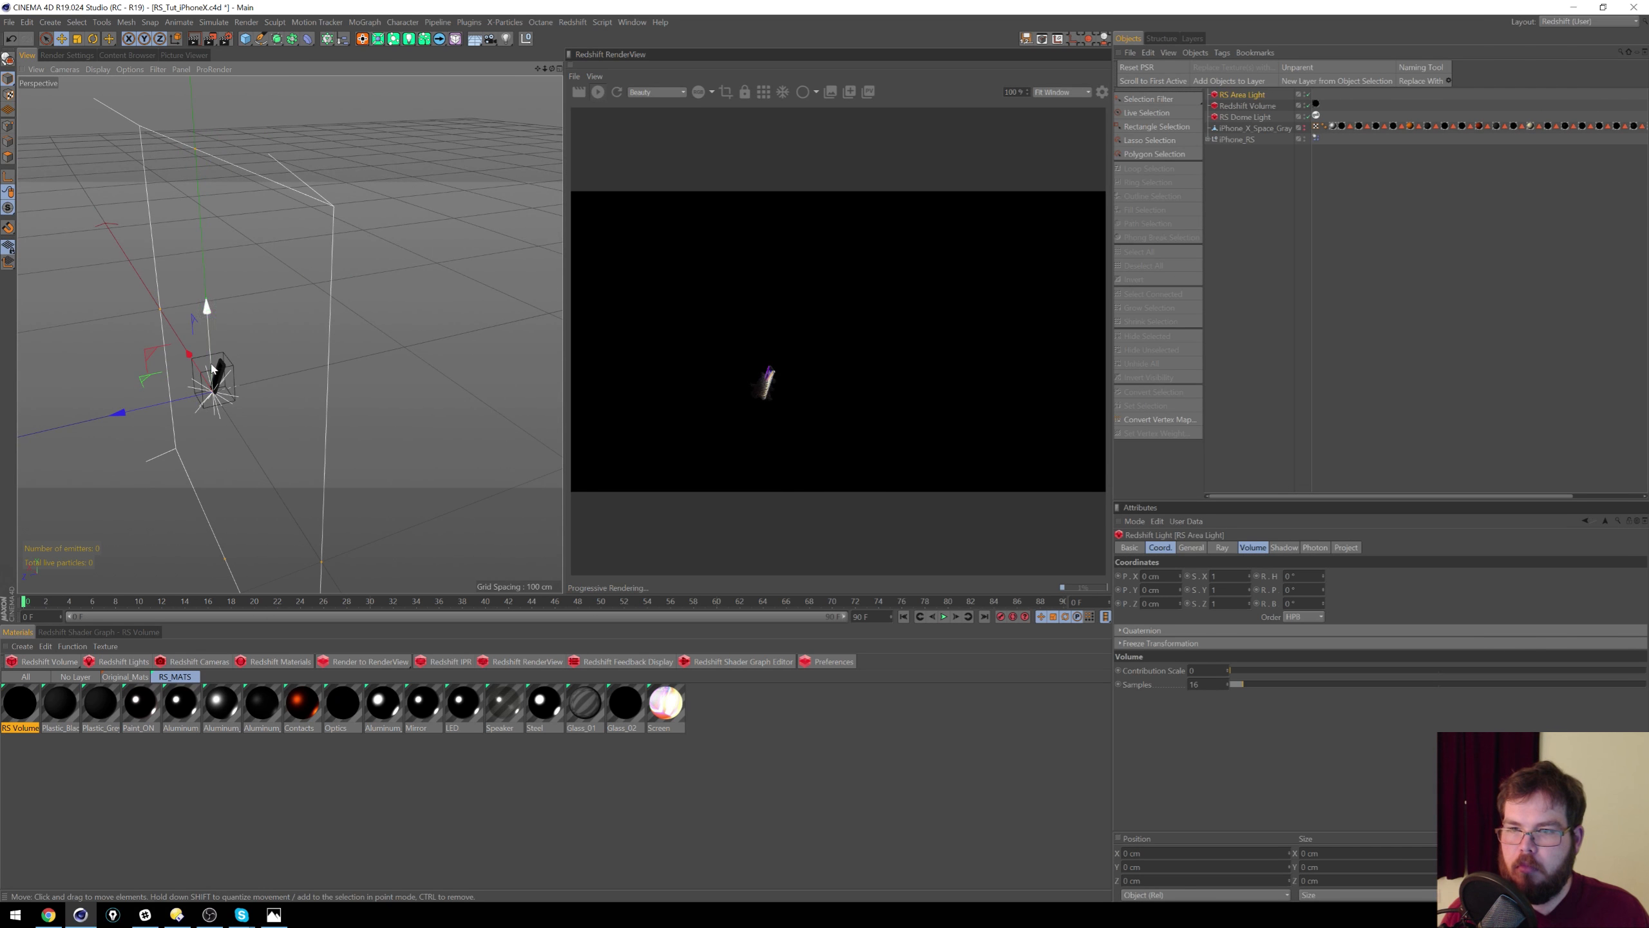
key("r")
left_click_drag(188, 416, 265, 413)
key("t")
left_click_drag(379, 281, 242, 388)
key("e")
right_click_drag(122, 408, 192, 388, "alt")
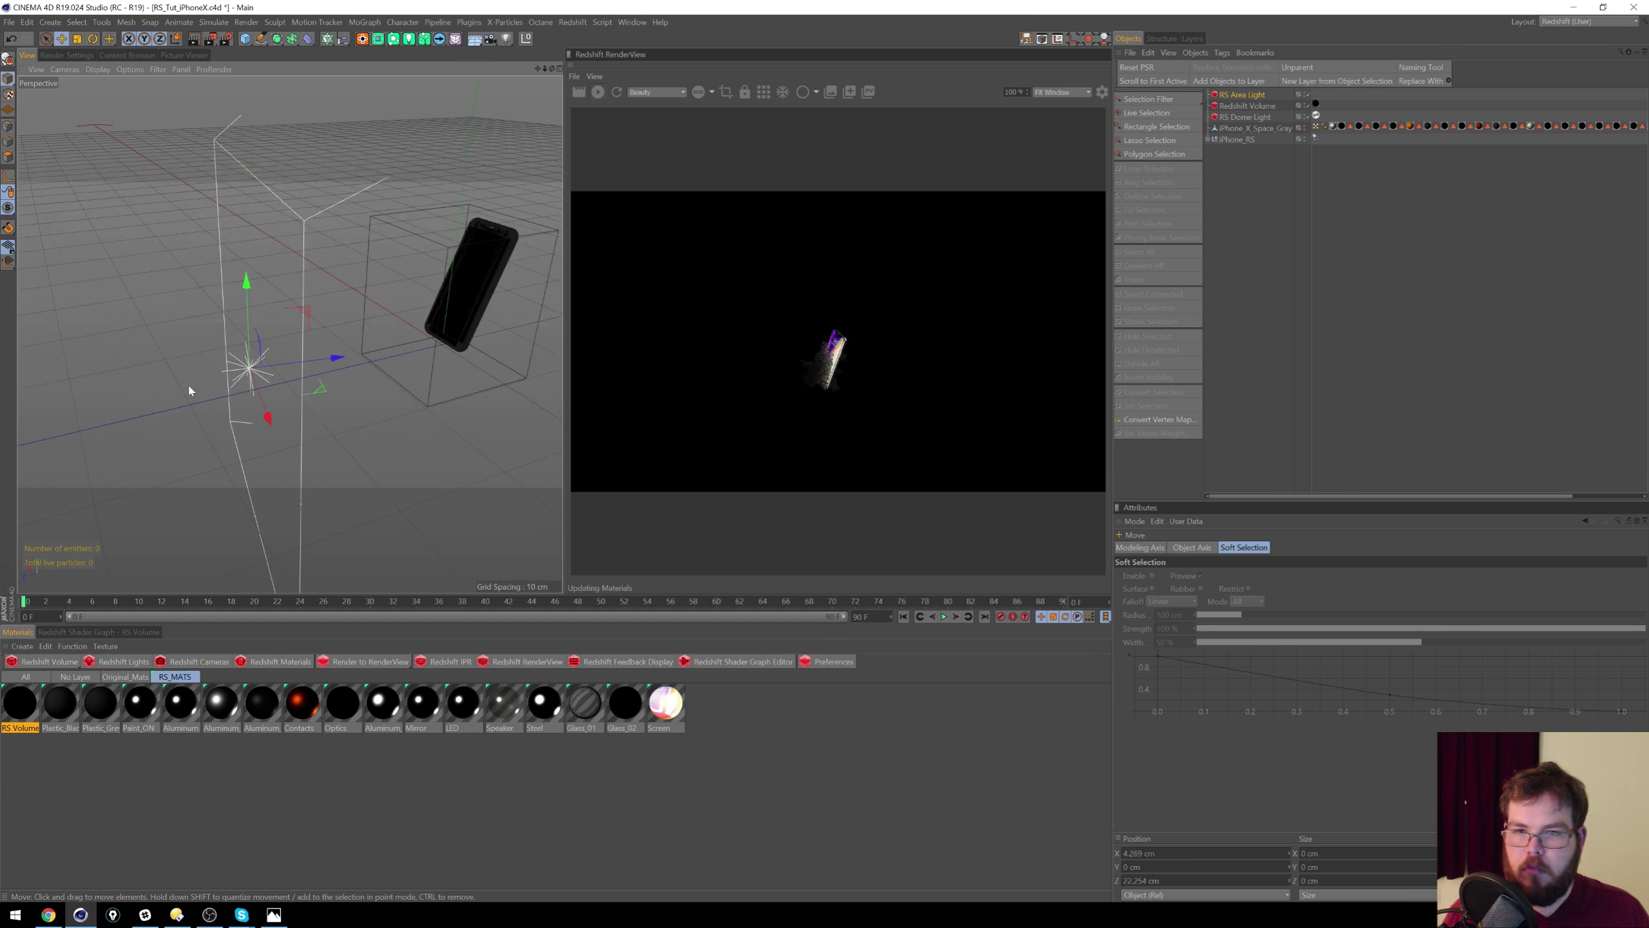
middle_click_drag(433, 392, 309, 401, "alt")
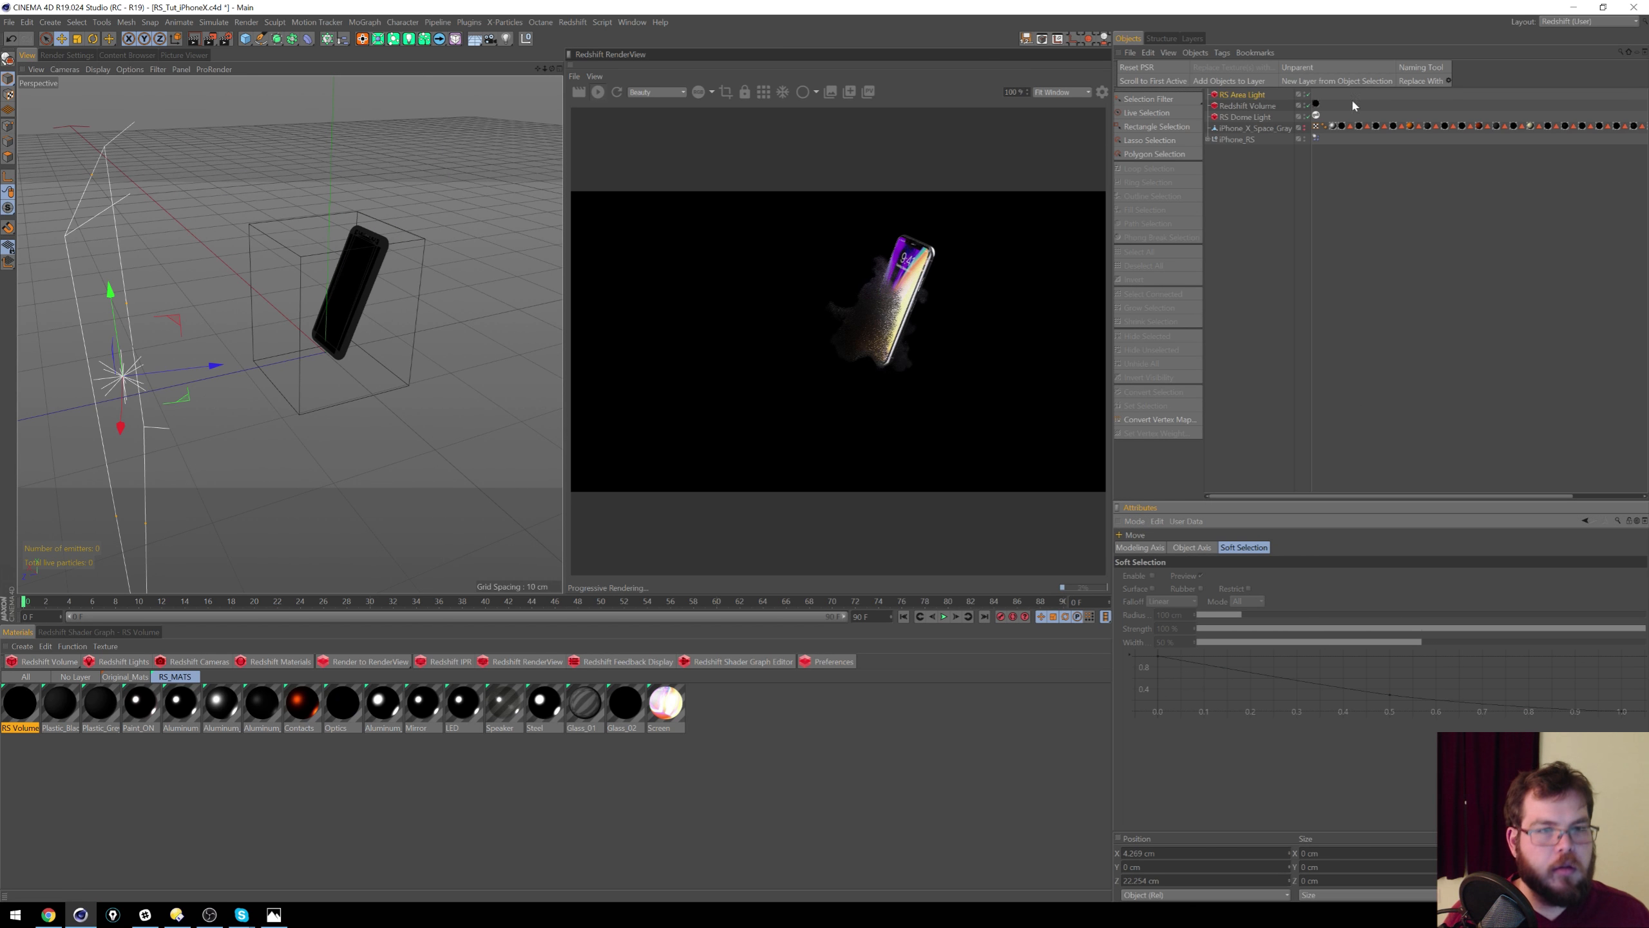
Step: Set the RS Area Light's volume contribution scale to 0.05 and frame the phone and smoke in the render
left_click(1251, 95)
left_click(1229, 549)
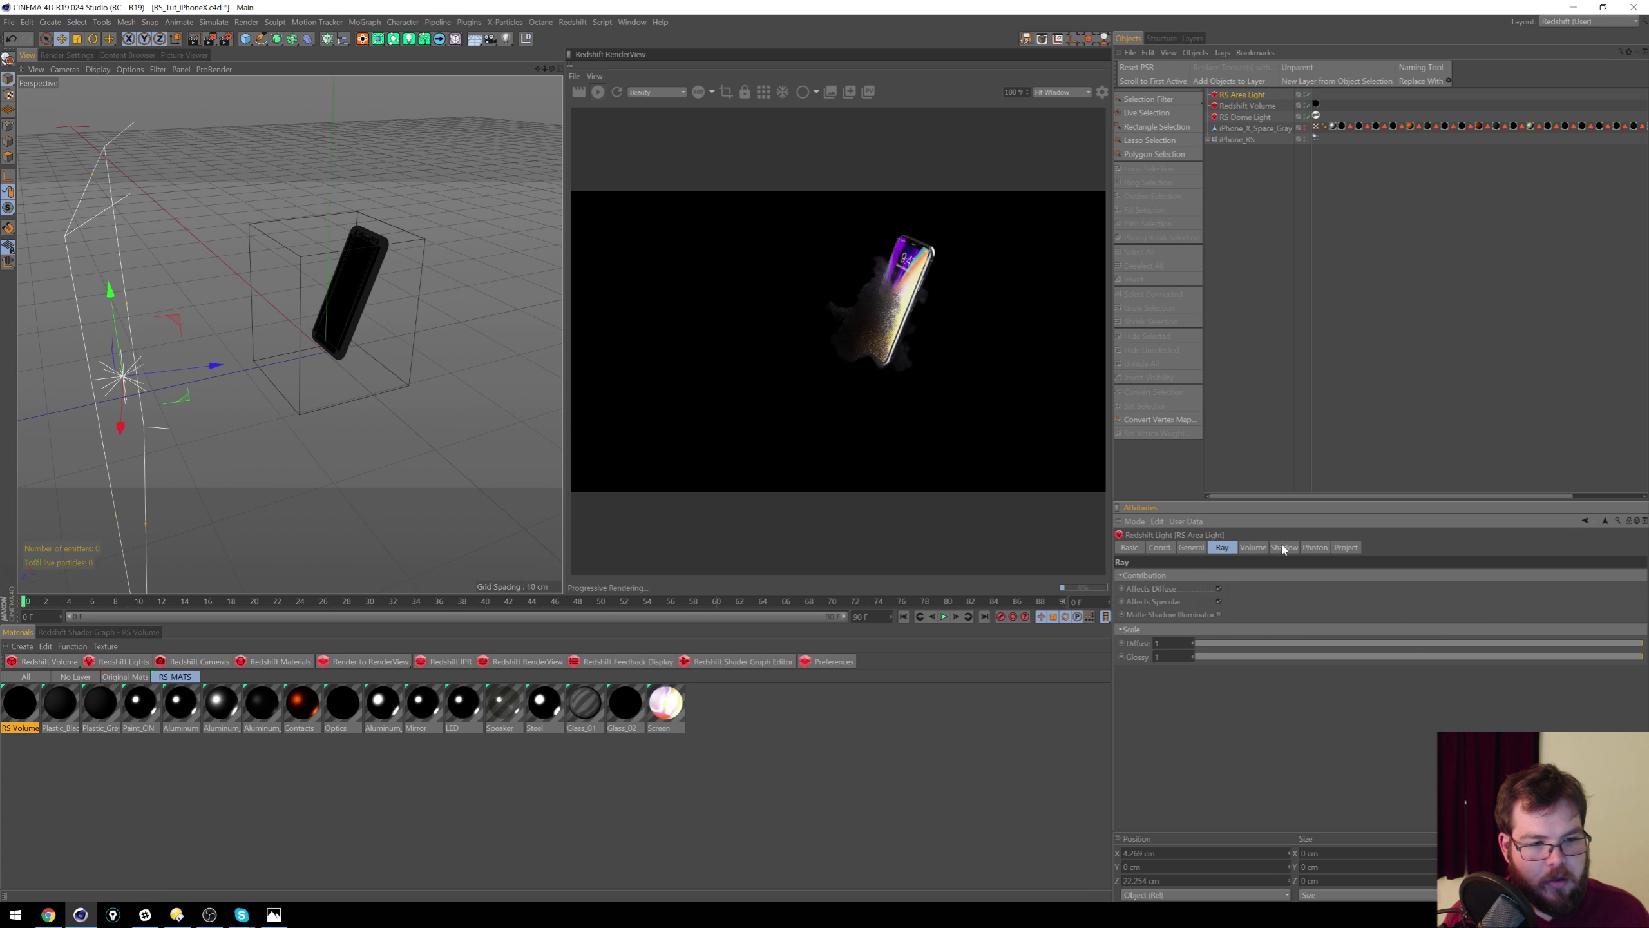
left_click(1284, 547)
left_click(1252, 548)
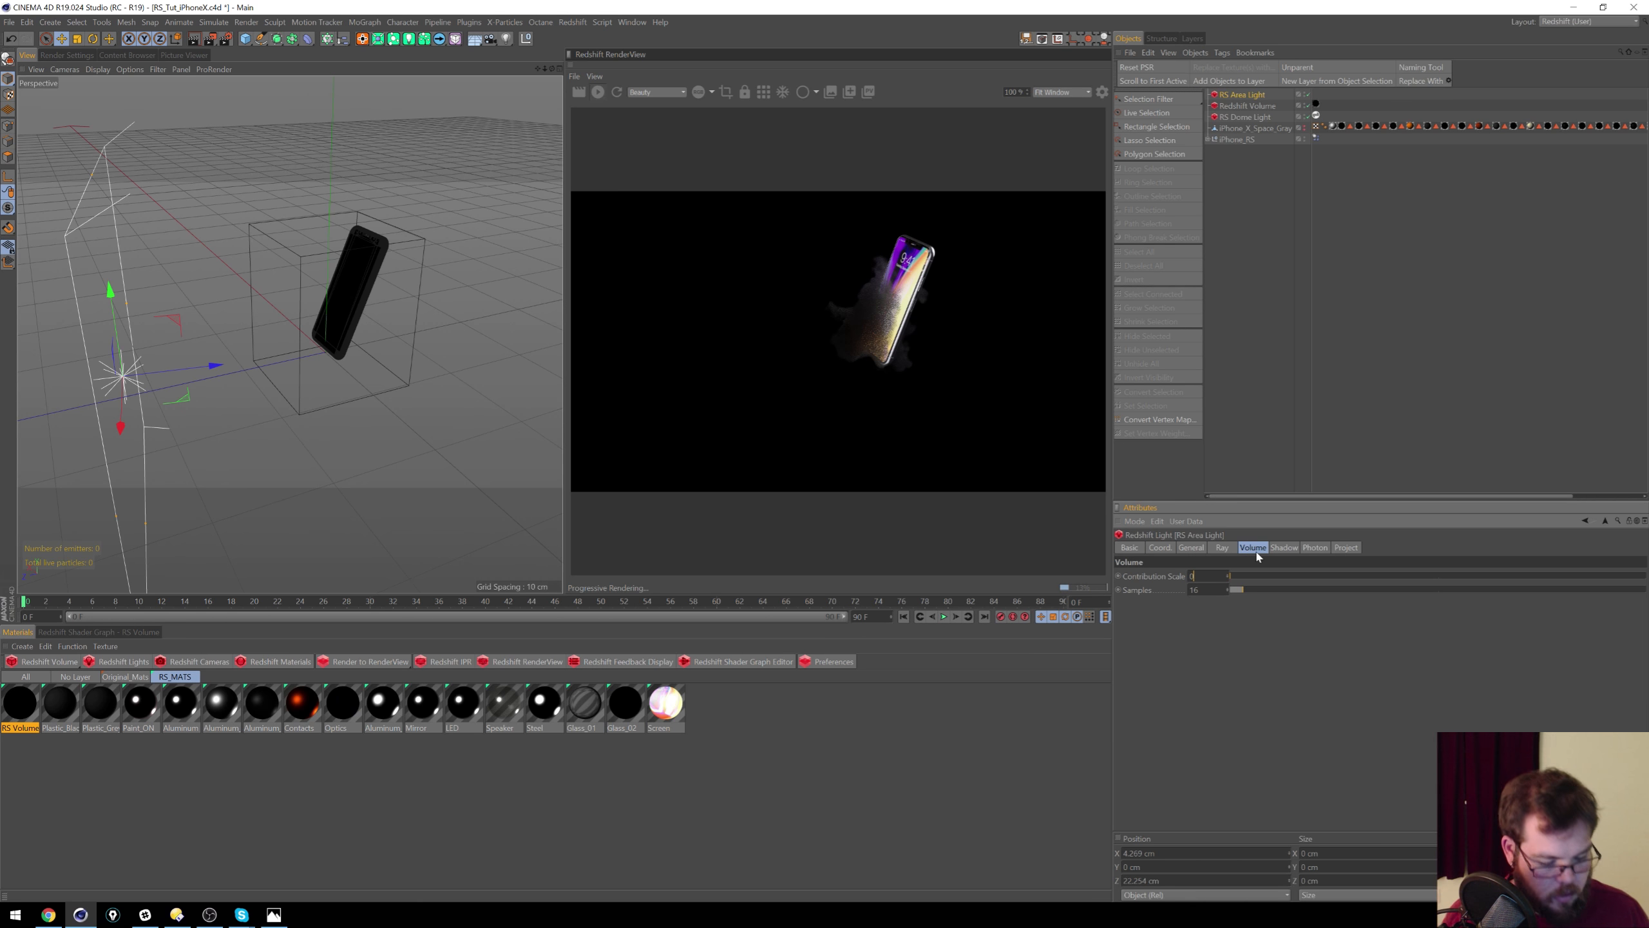
key("Return")
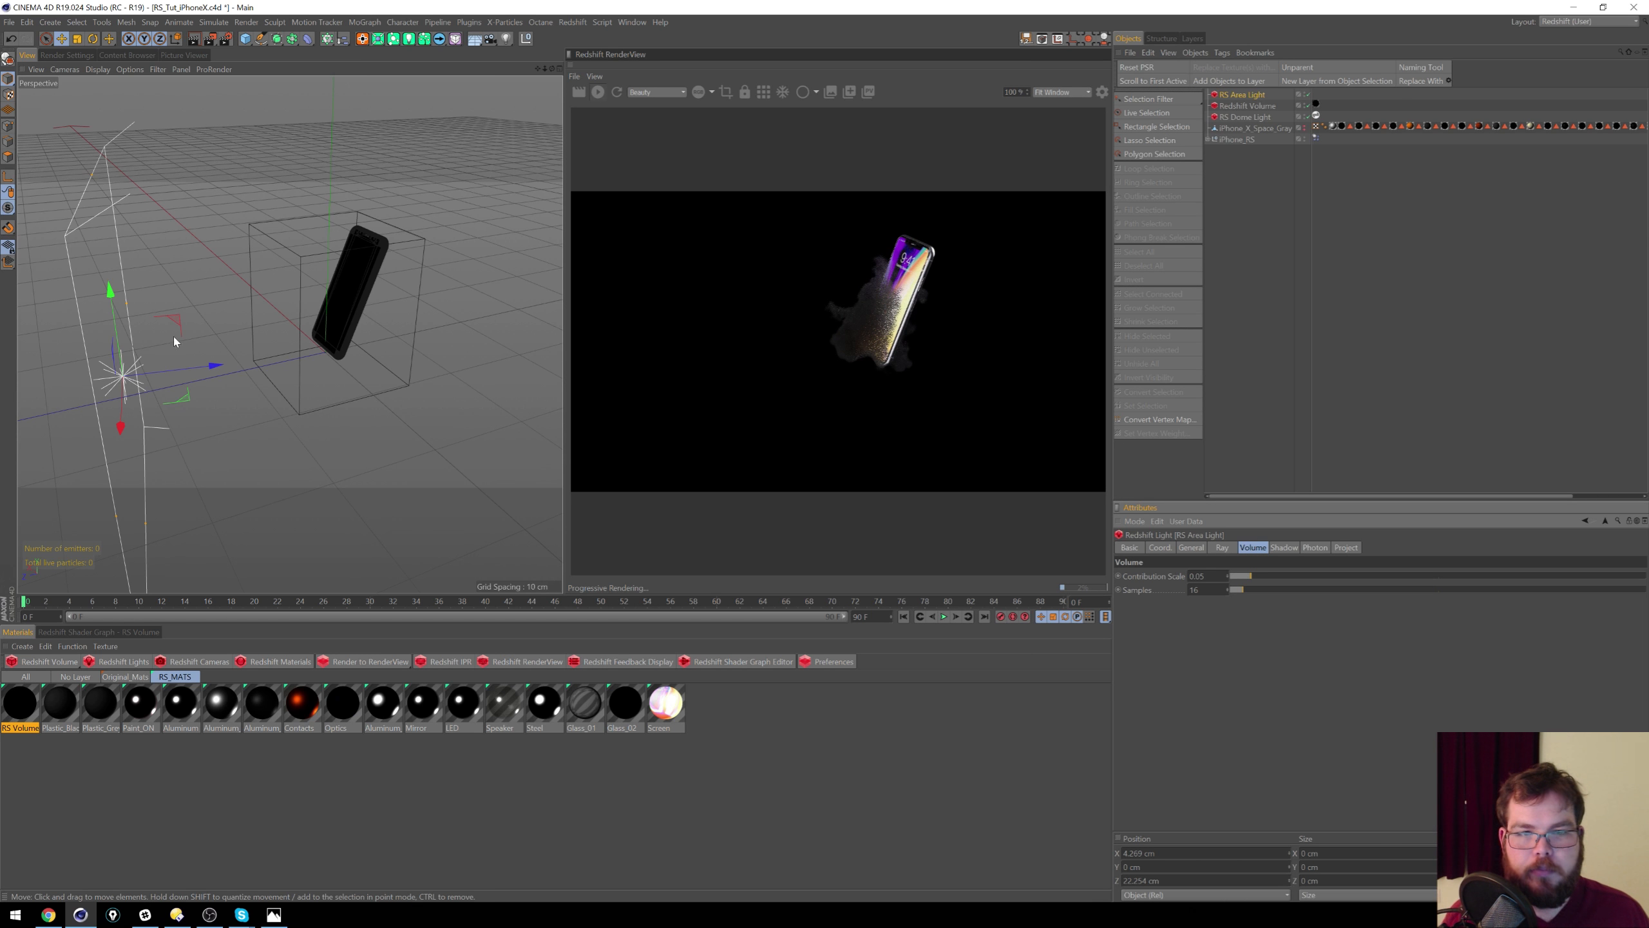
scroll(215, 344, "up", 3)
middle_click_drag(258, 359, 202, 394, "alt")
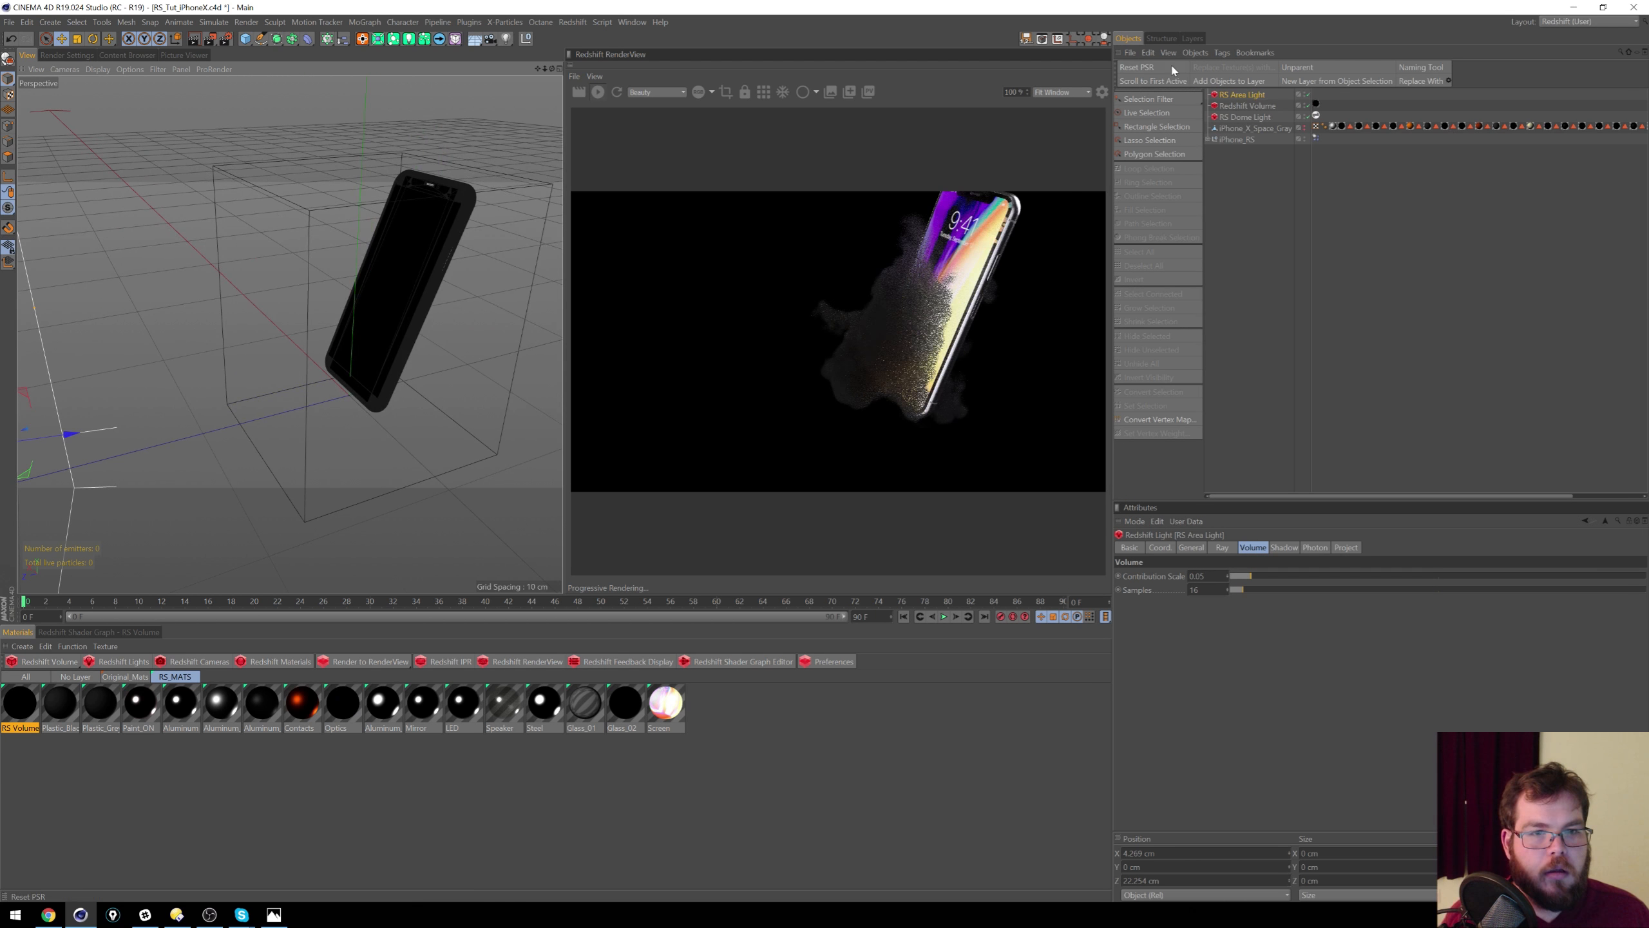
middle_click_drag(462, 307, 382, 288, "alt")
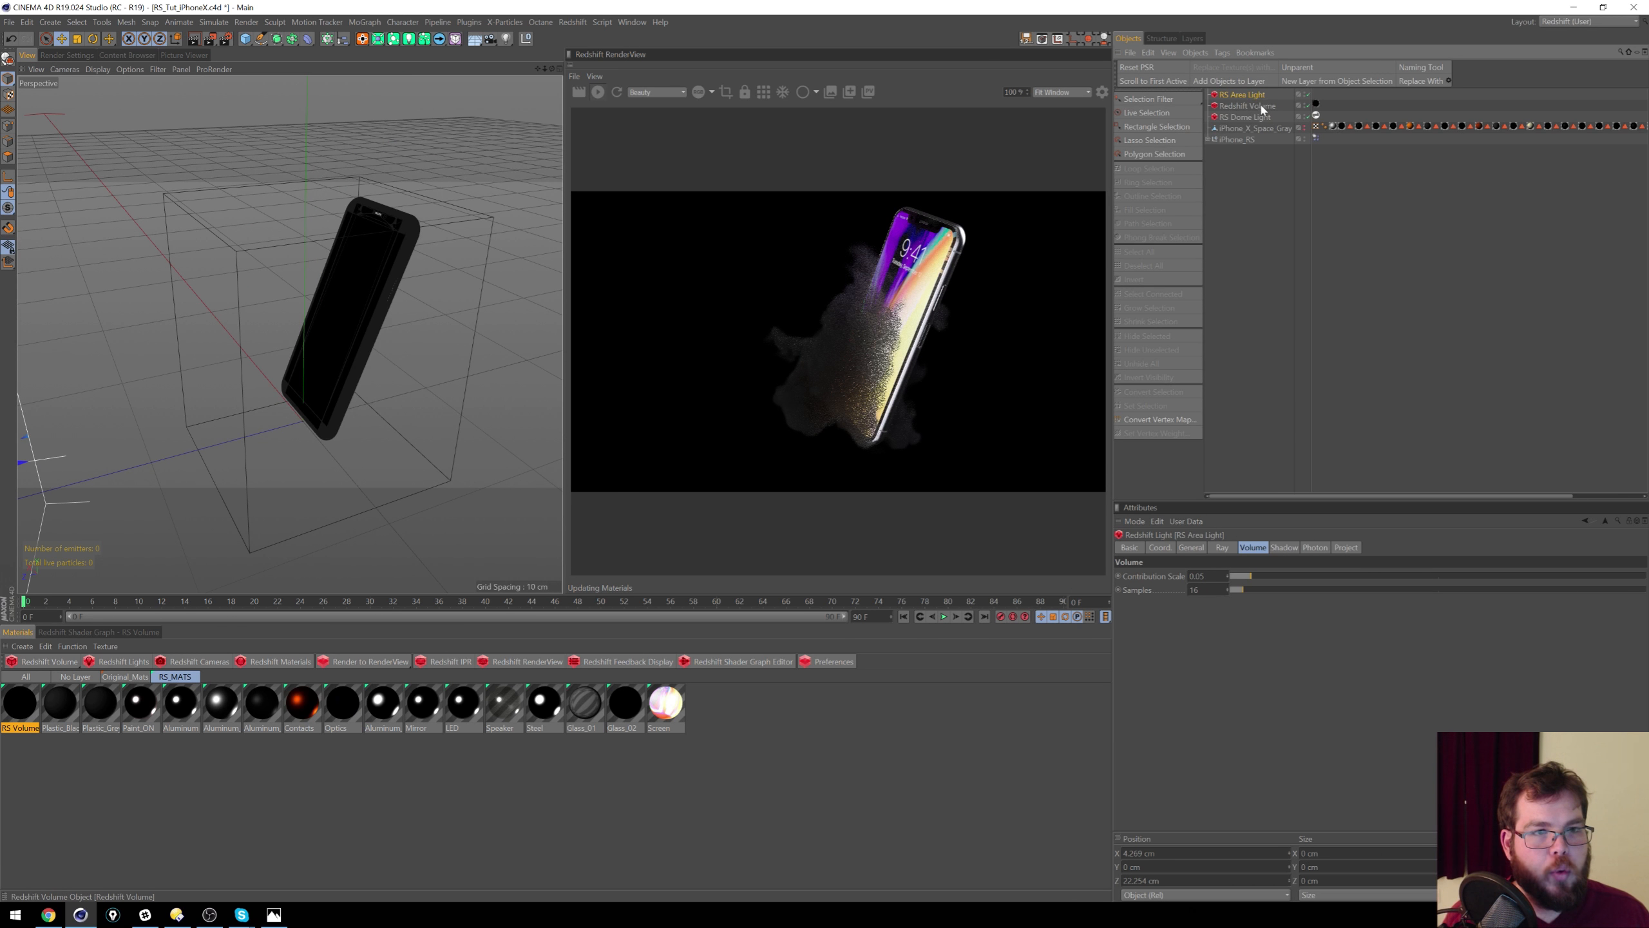
Step: Open the RS Volume material's attributes and enlarge the area showing its scatter, absorption and emission settings
double_click(1315, 103)
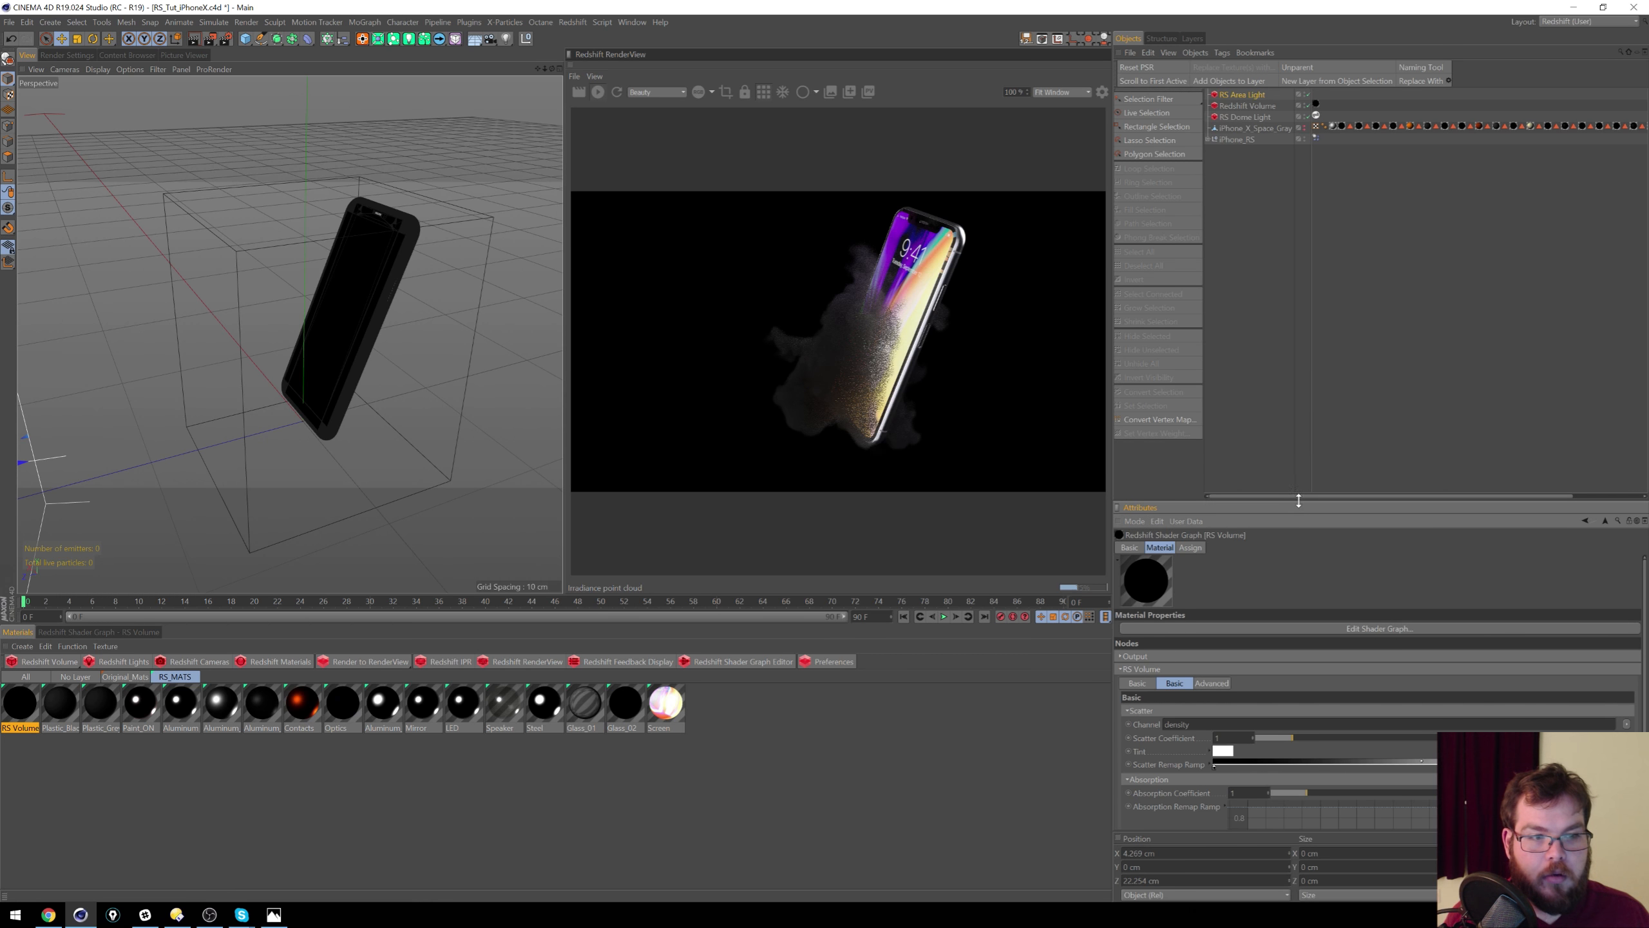
left_click_drag(1307, 509, 1359, 307)
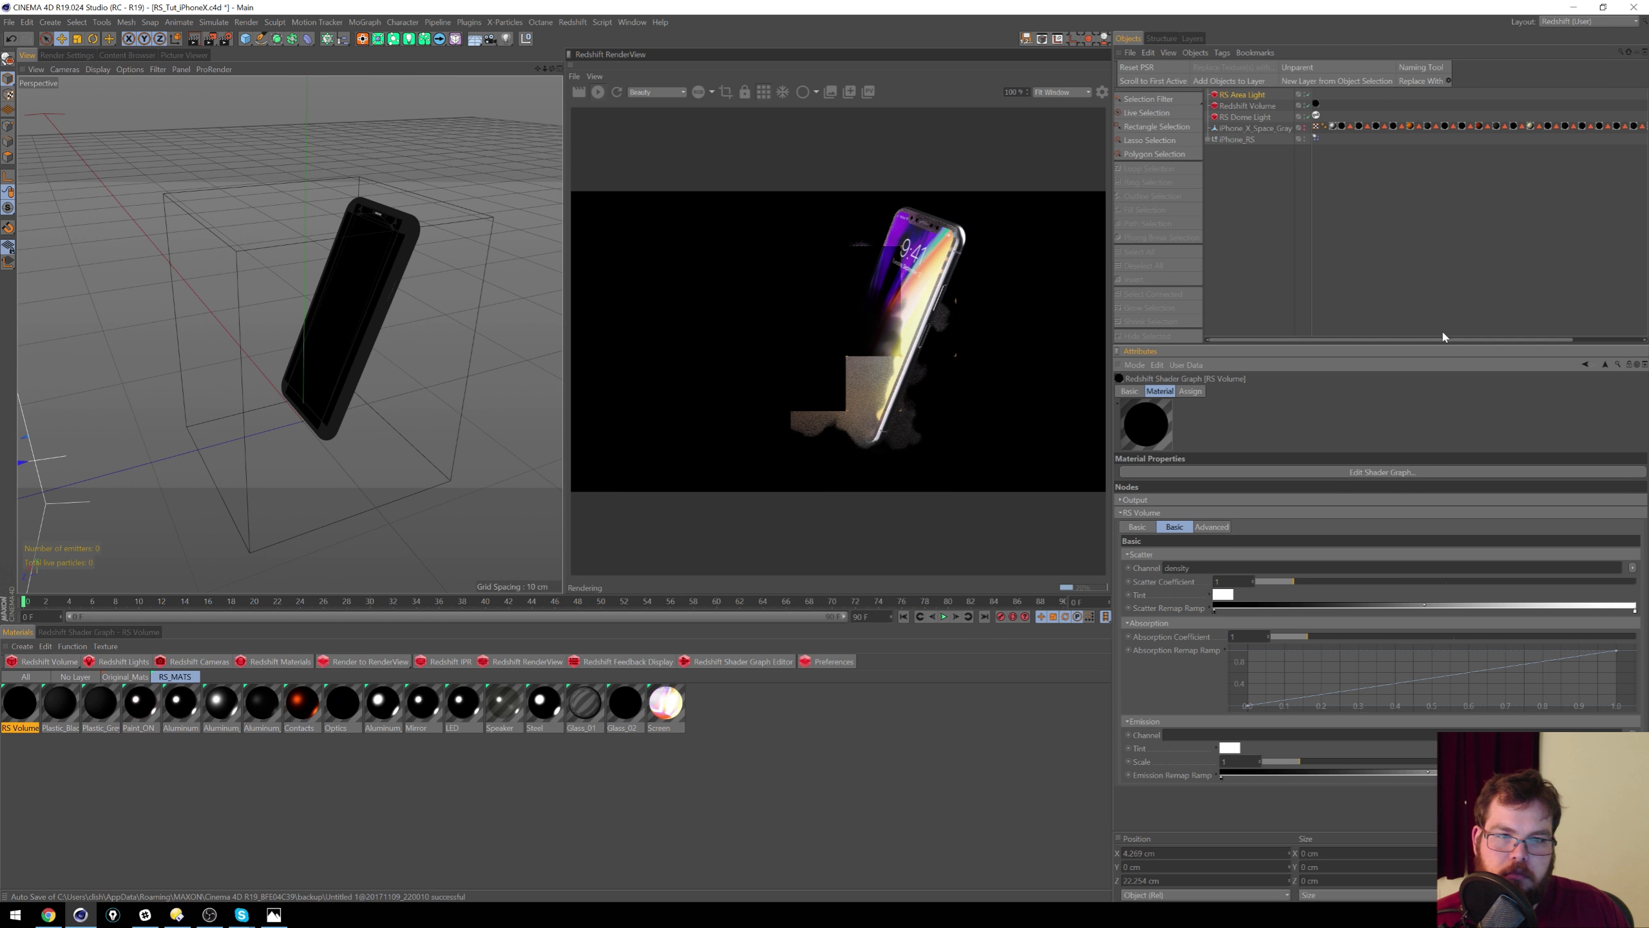
Step: Try an absorption coefficient of about 5.9 on the RS Volume material with scatter coefficients of 0.61, 5.38 and 0.17
left_click_drag(1293, 582, 1490, 636)
right_click(1490, 636)
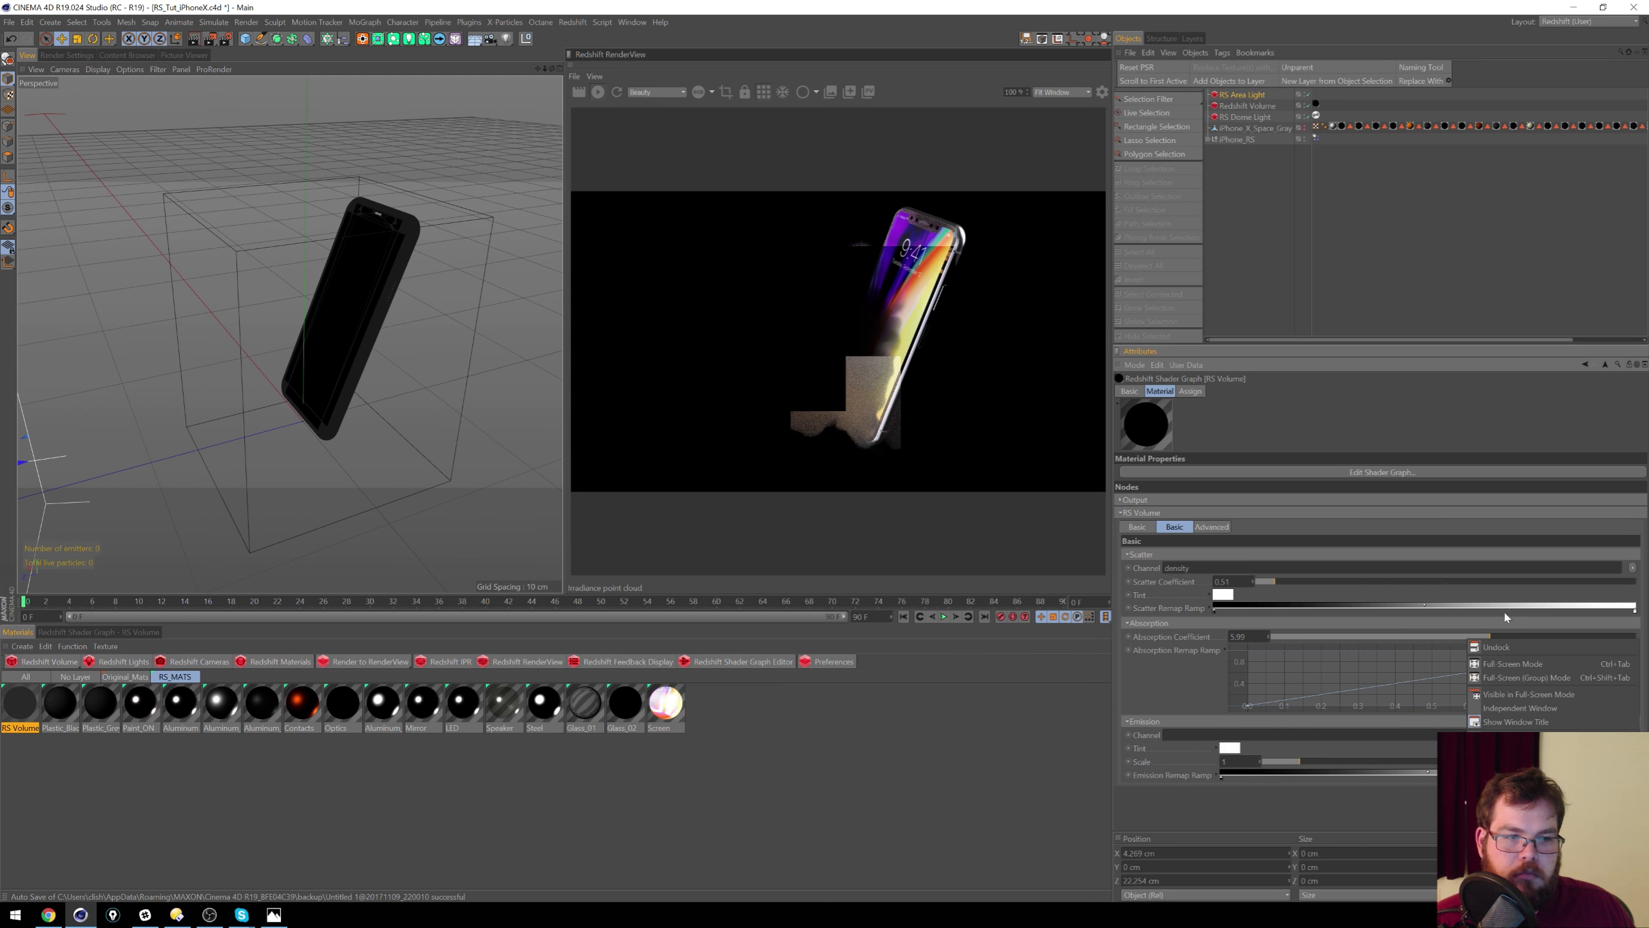
left_click(1434, 645)
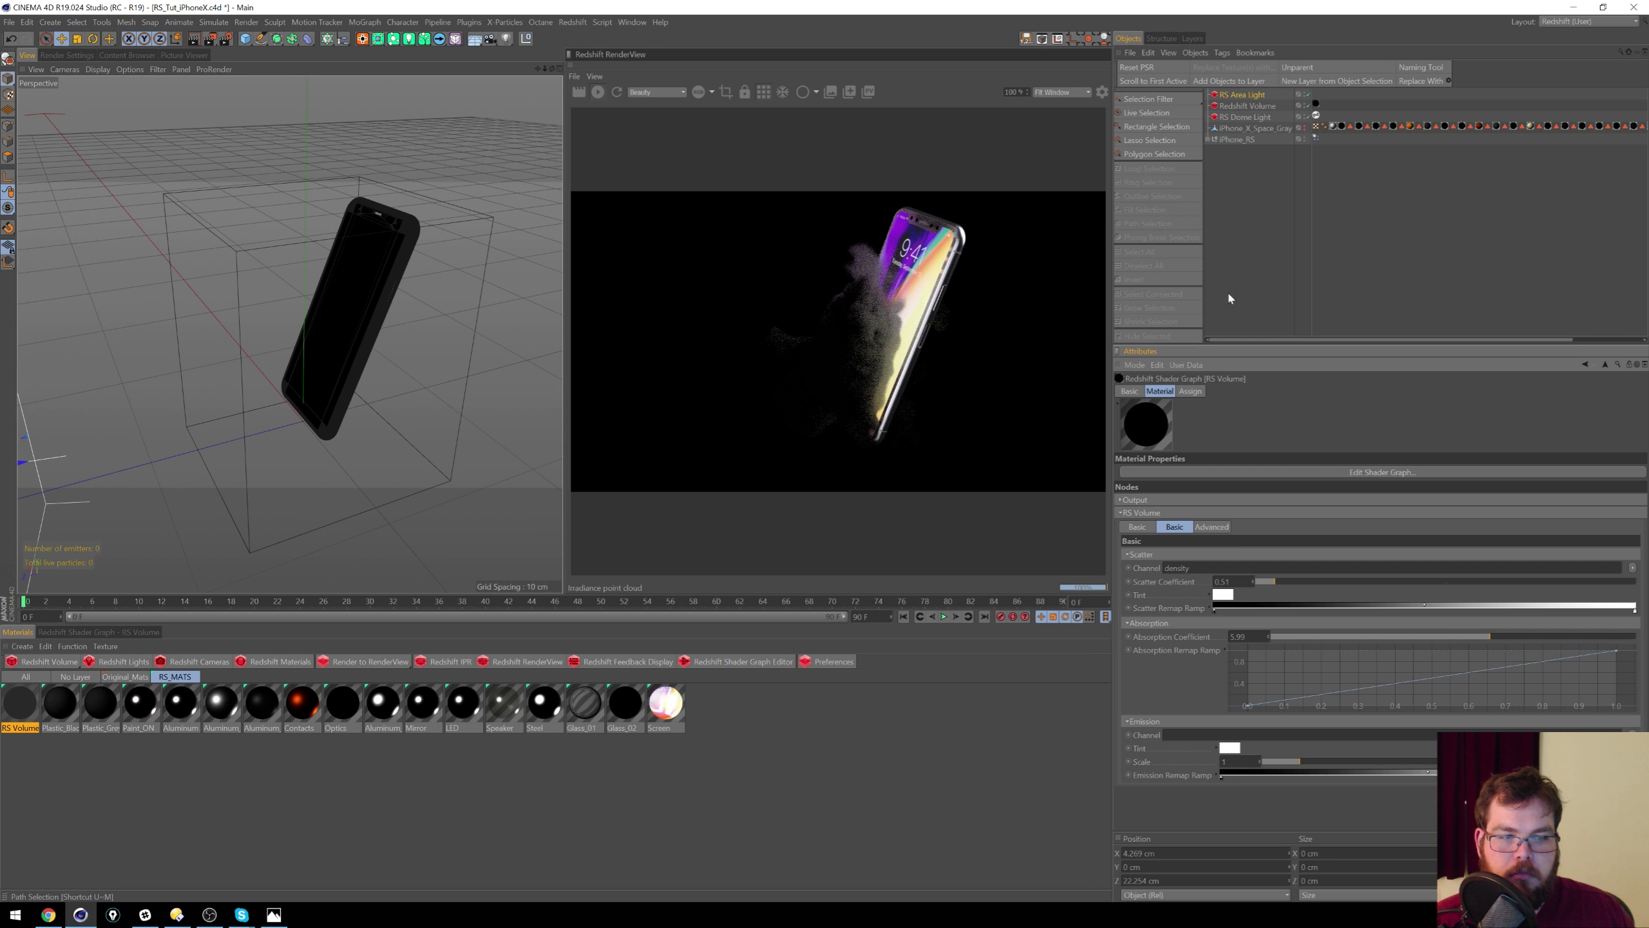
left_click_drag(1461, 582, 1466, 582)
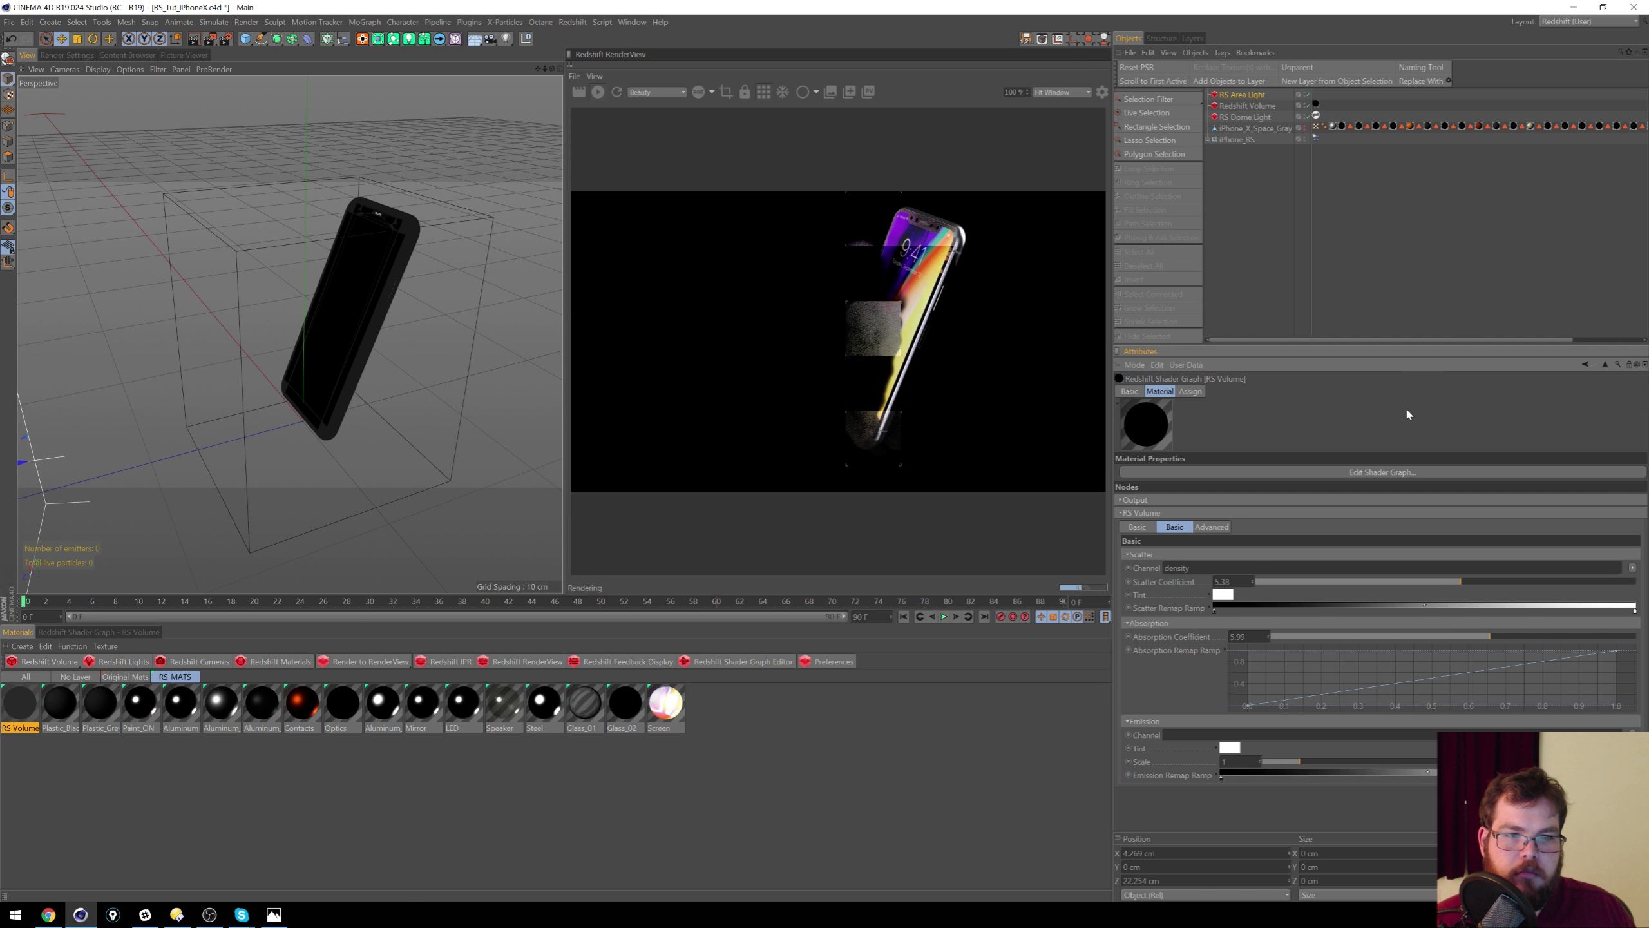
left_click_drag(1271, 587, 1263, 578)
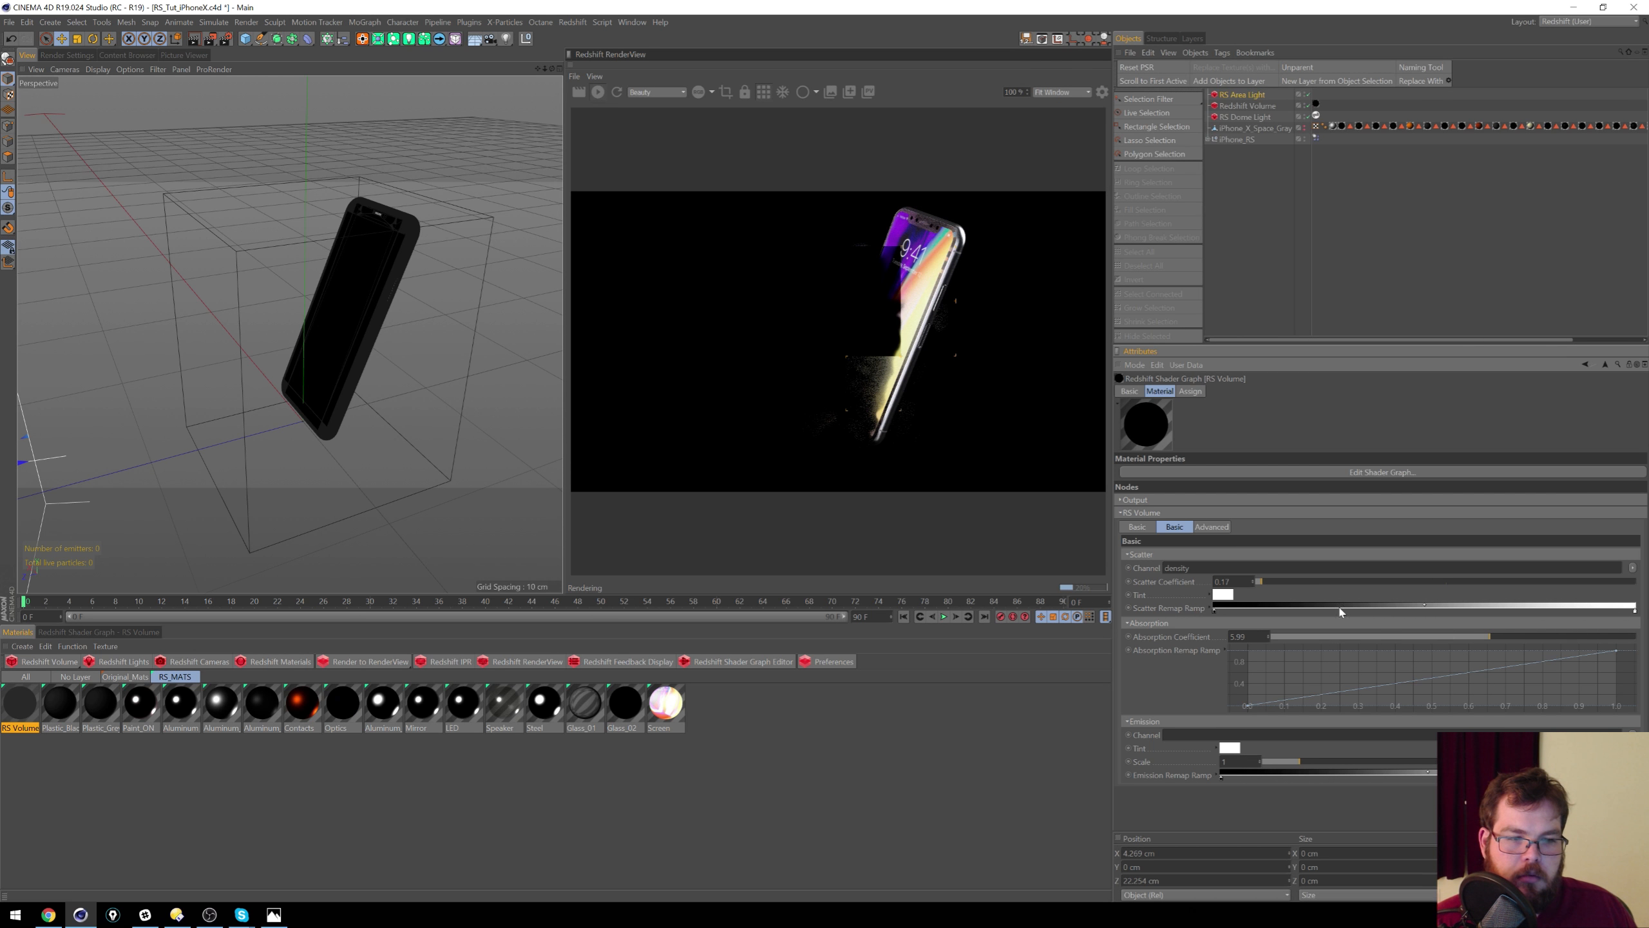
Step: Set the RS Volume material's absorption coefficient to 0.24 and its scatter coefficient to 2
left_click(1276, 636)
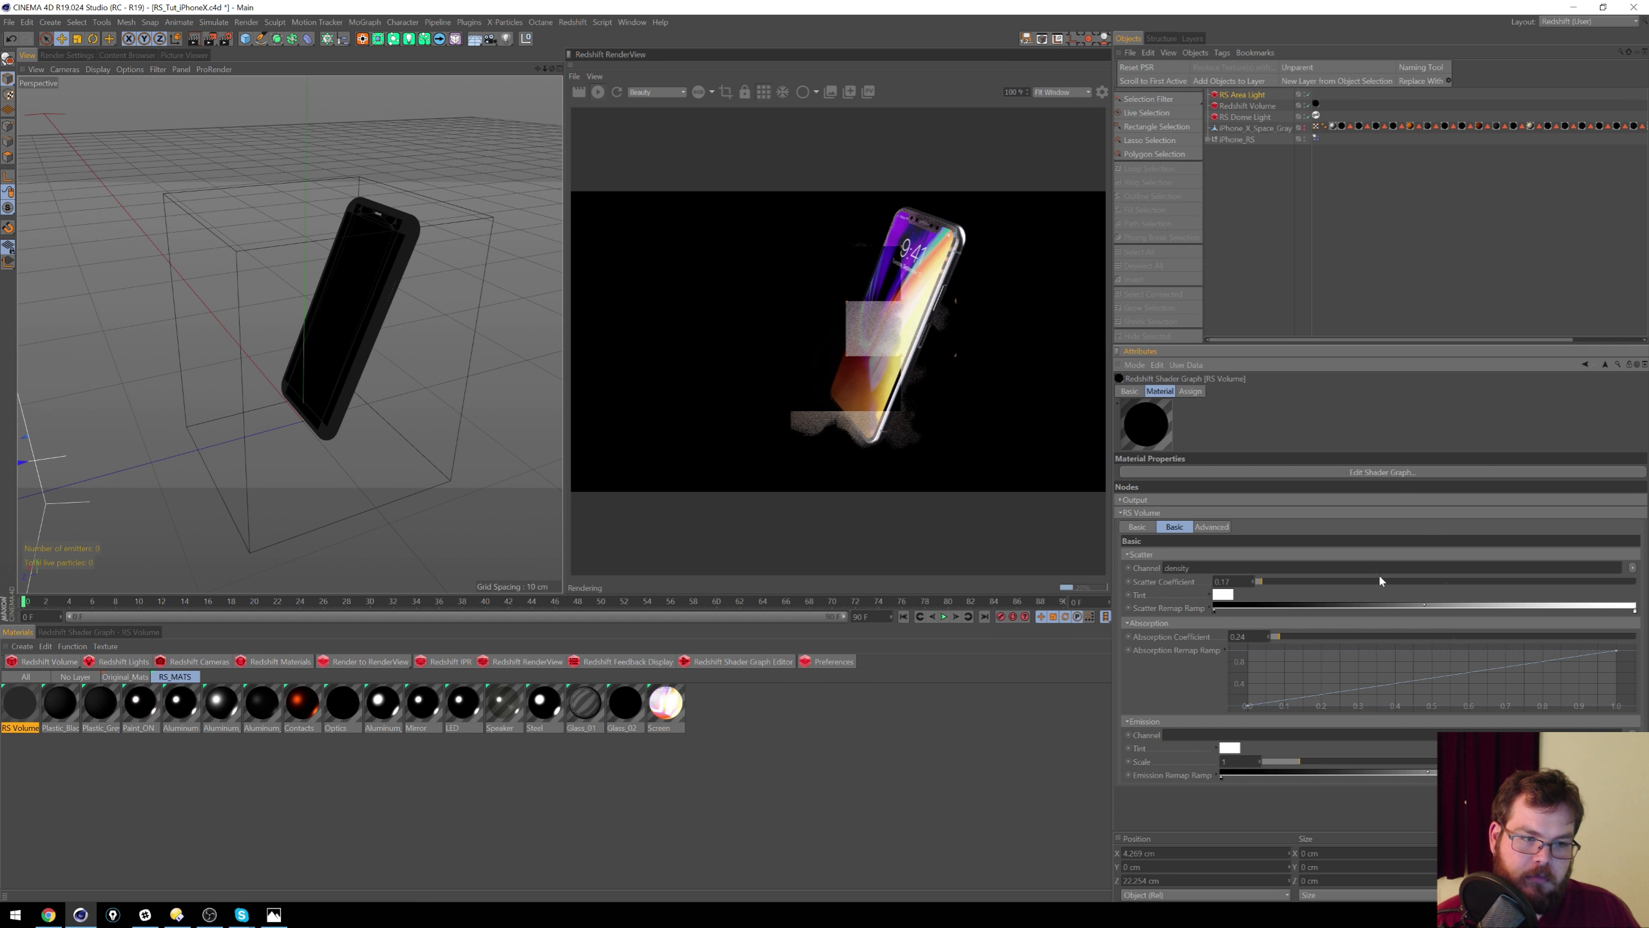
left_click(1231, 582)
key("BackSpace")
key("BackSpace")
key("BackSpace")
key("BackSpace")
type("2")
key("Return")
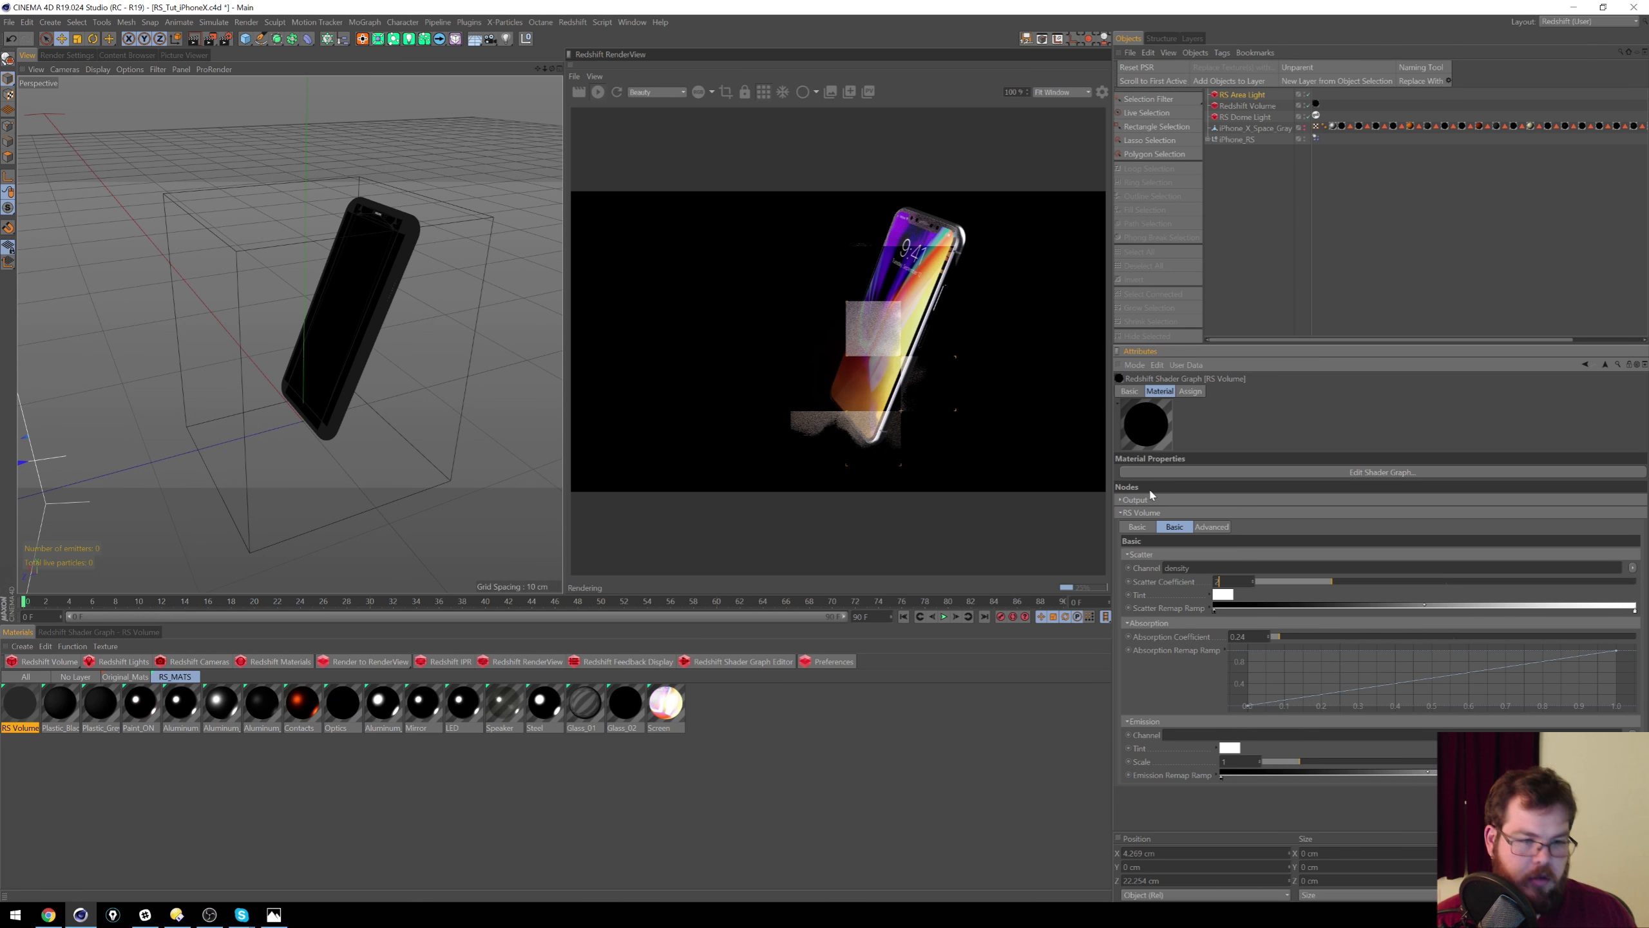
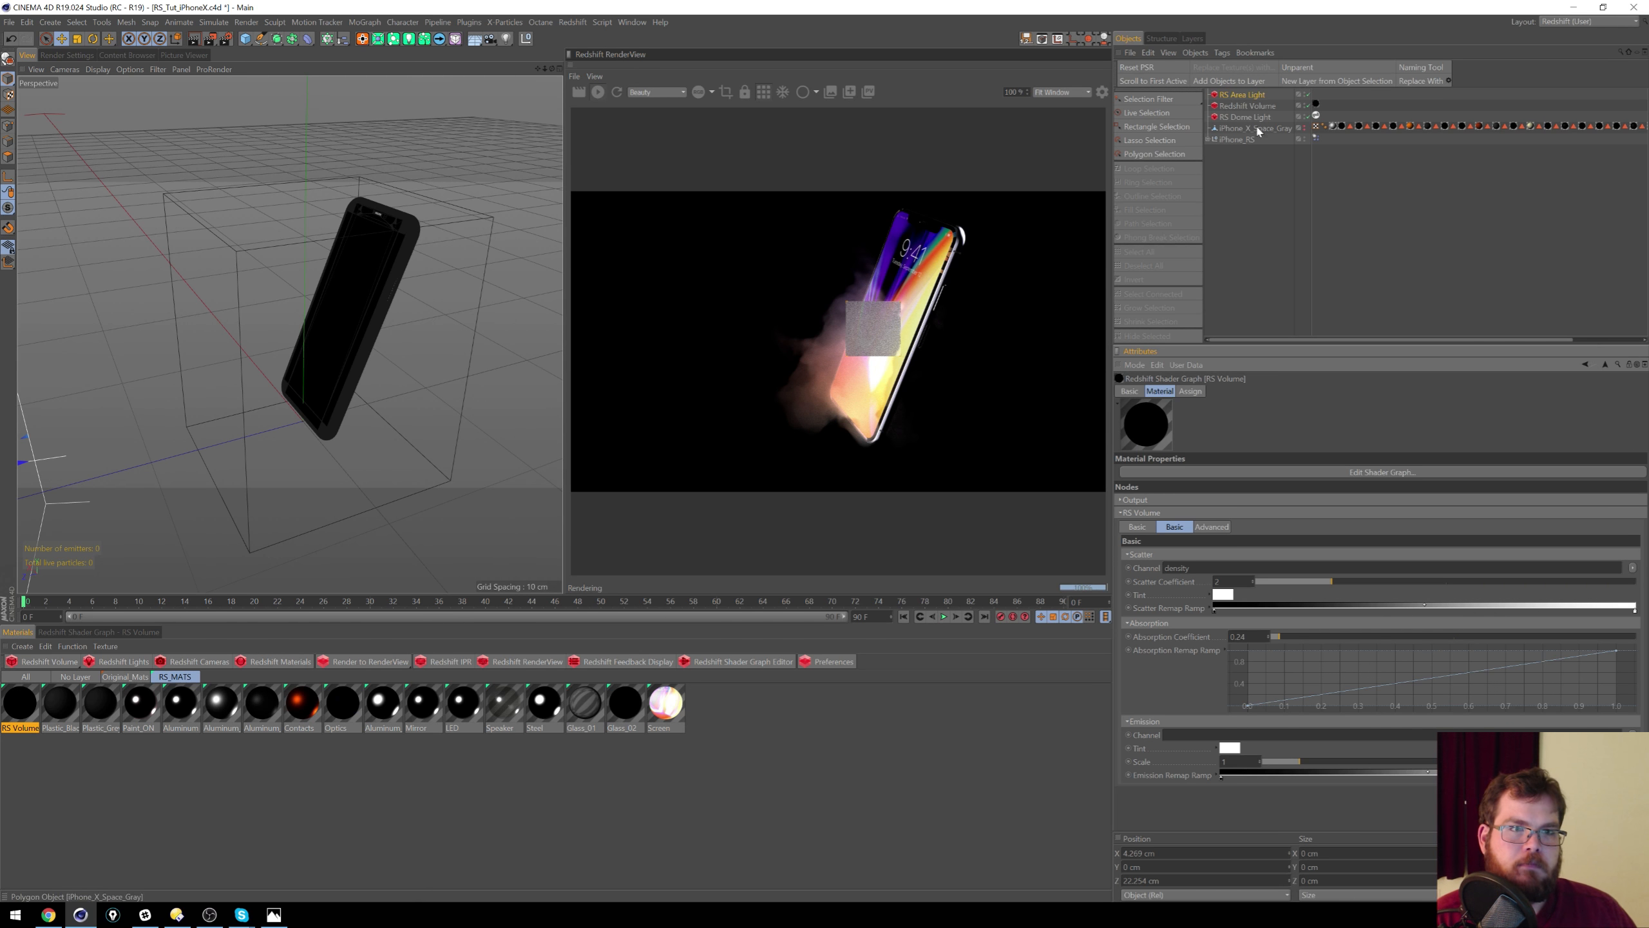
Step: Close the iPhone X project and the open image preview window
left_click(1250, 165)
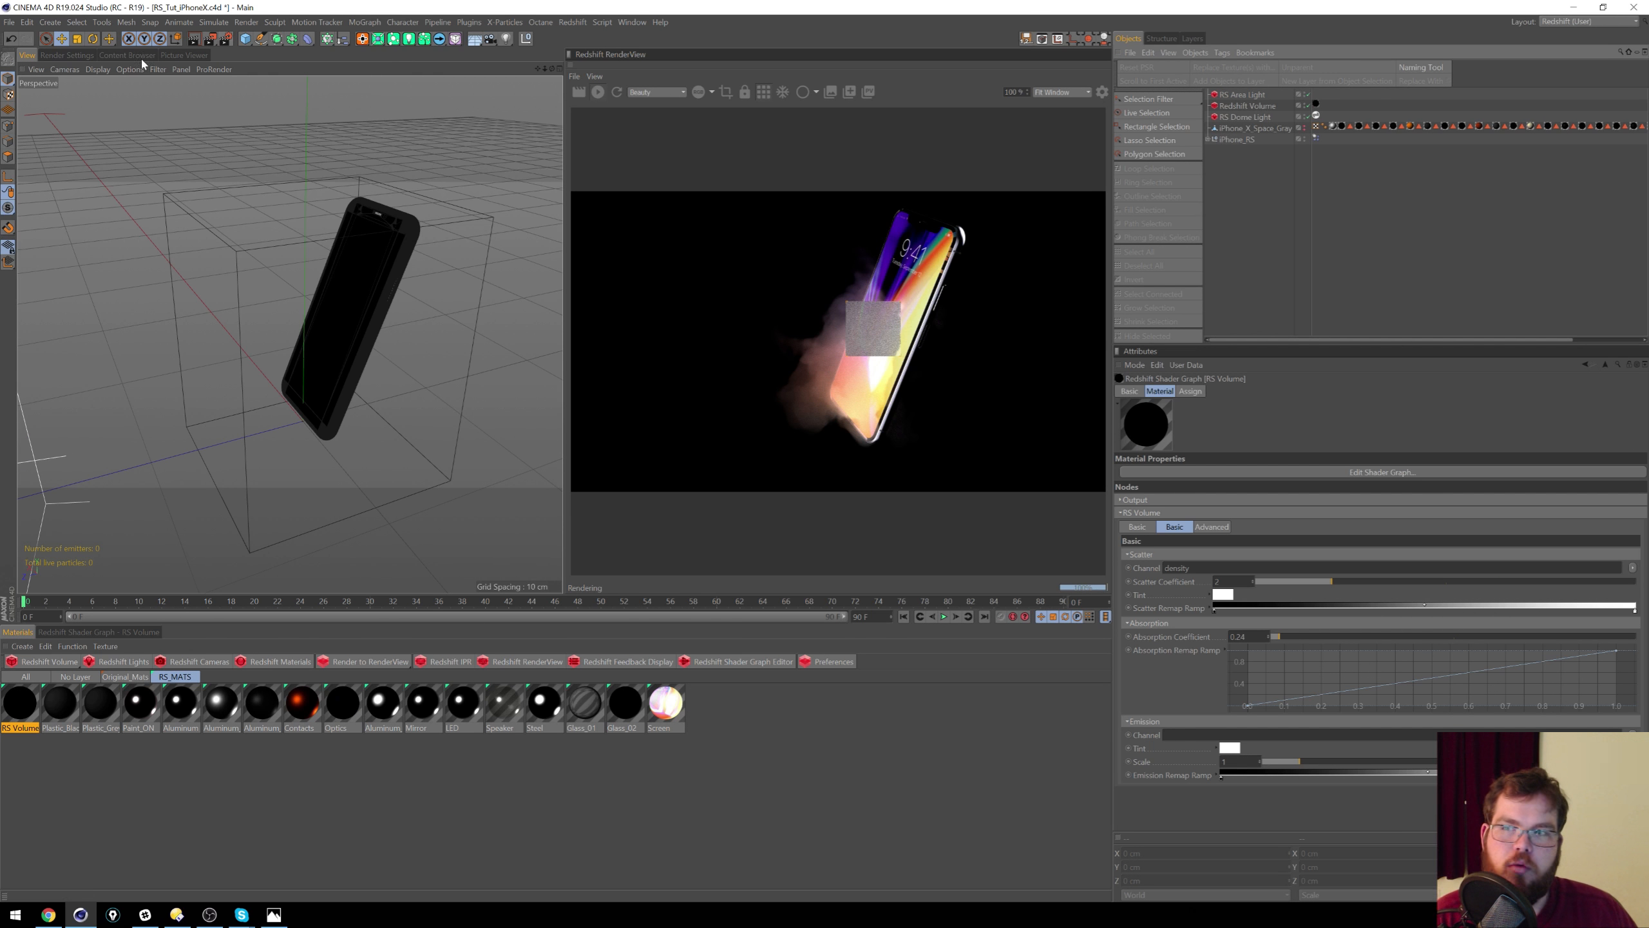
left_click(26, 21)
mouse_move(9, 21)
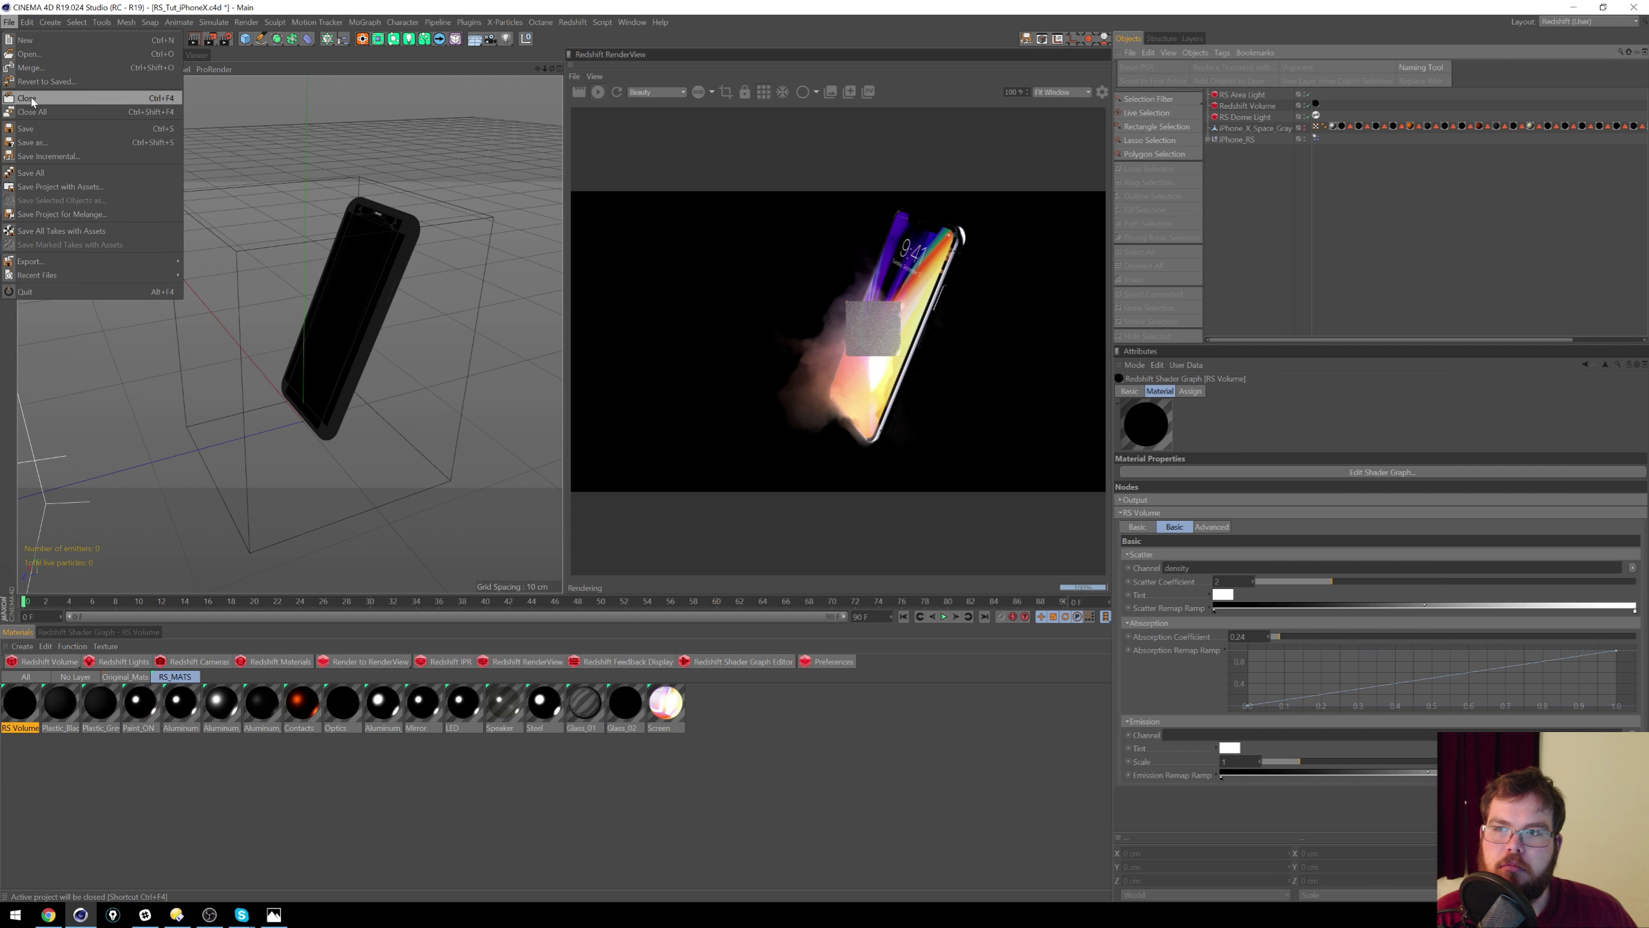
left_click(31, 99)
left_click(838, 510)
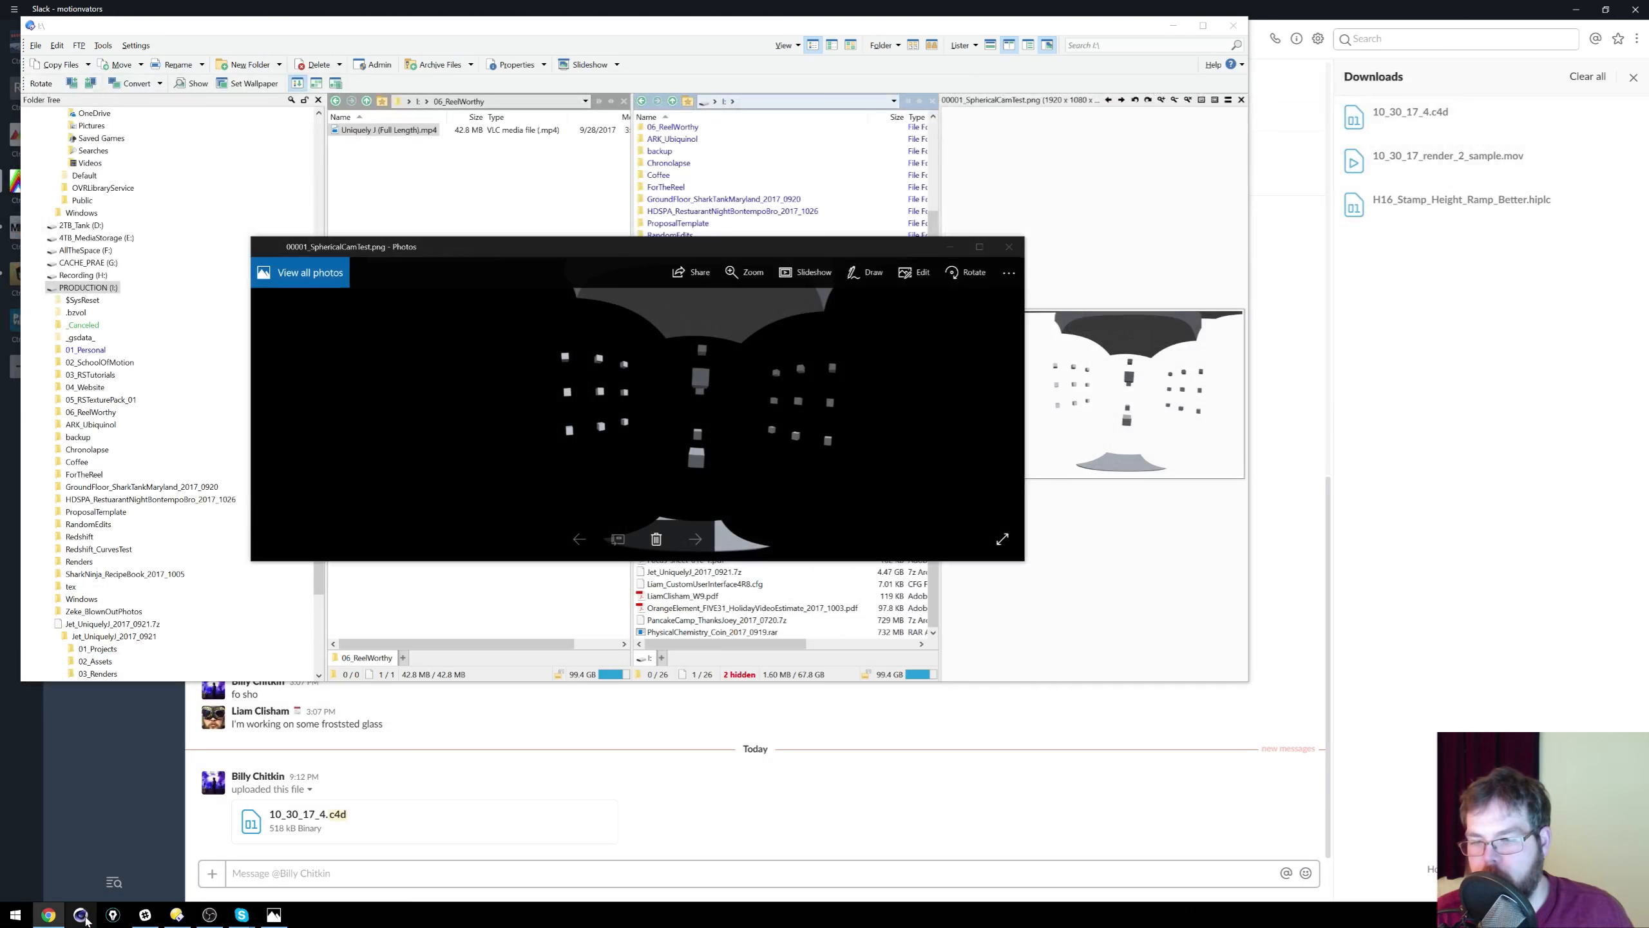
left_click(1009, 246)
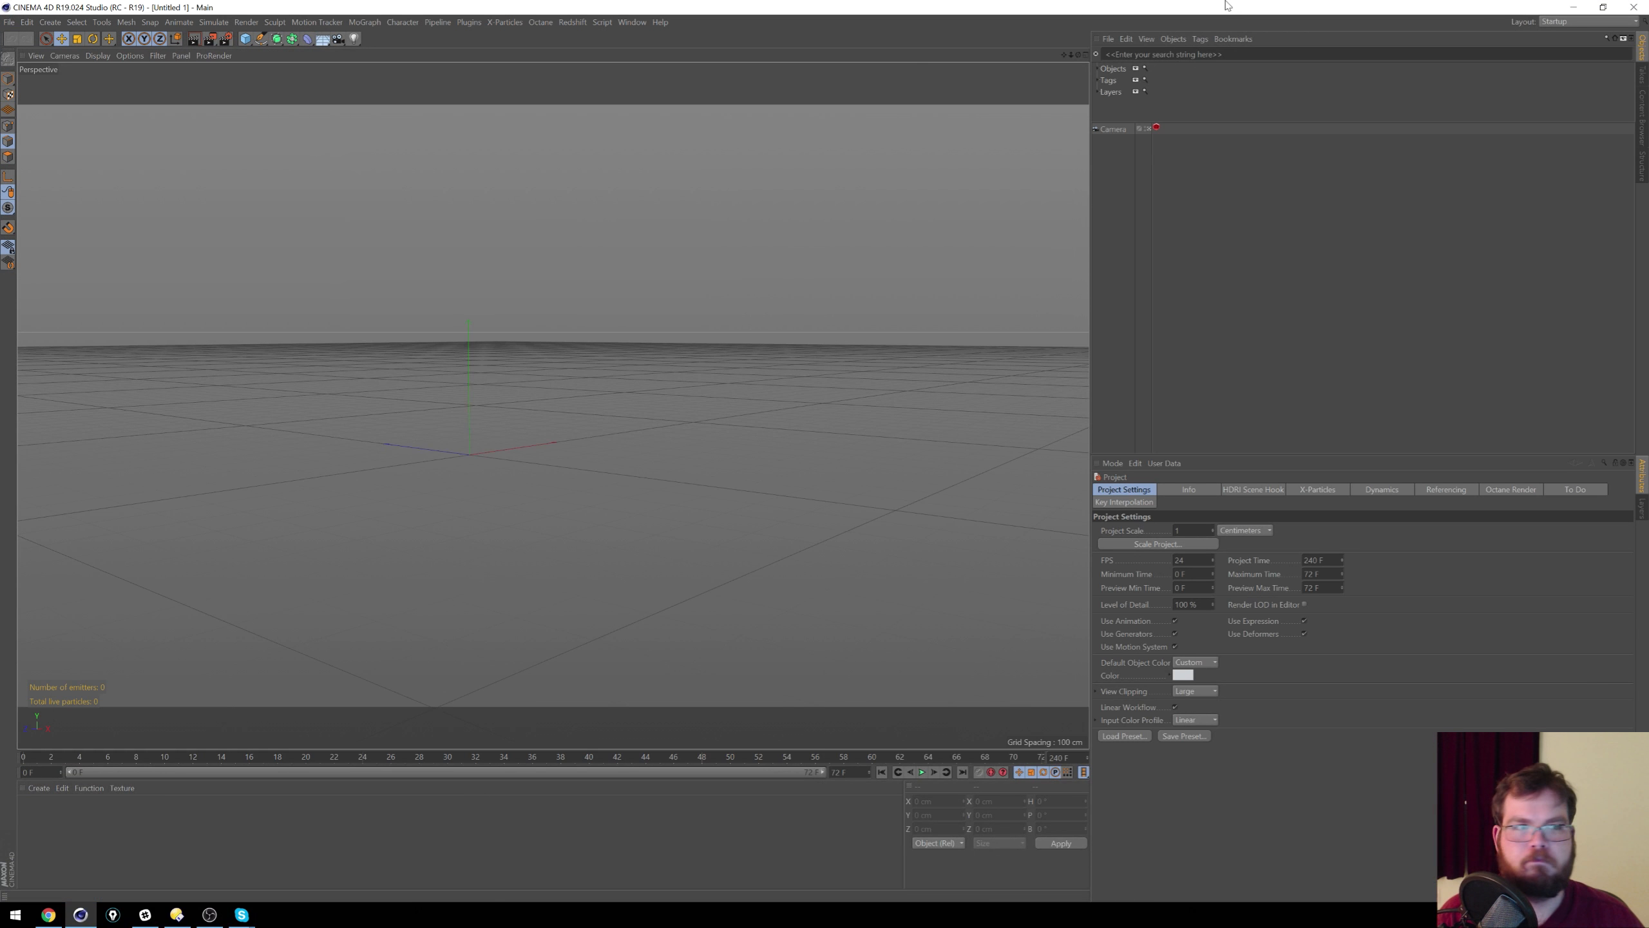
Step: Switch the new empty project's interface layout to Redshift (User)
left_click(1584, 21)
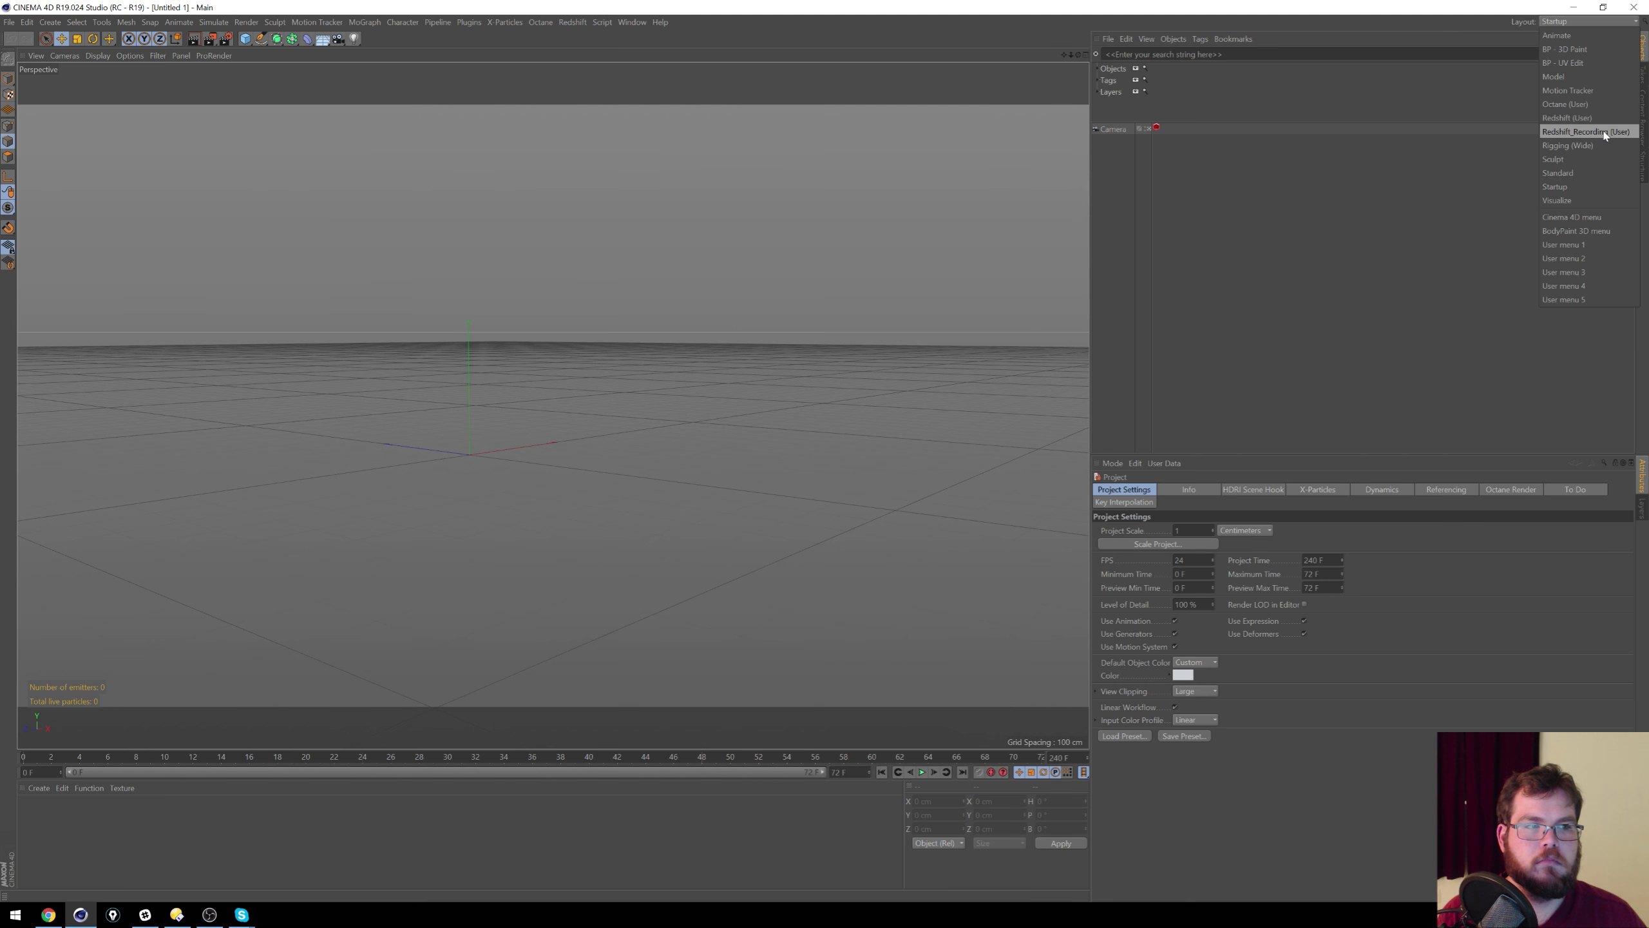
left_click(1585, 121)
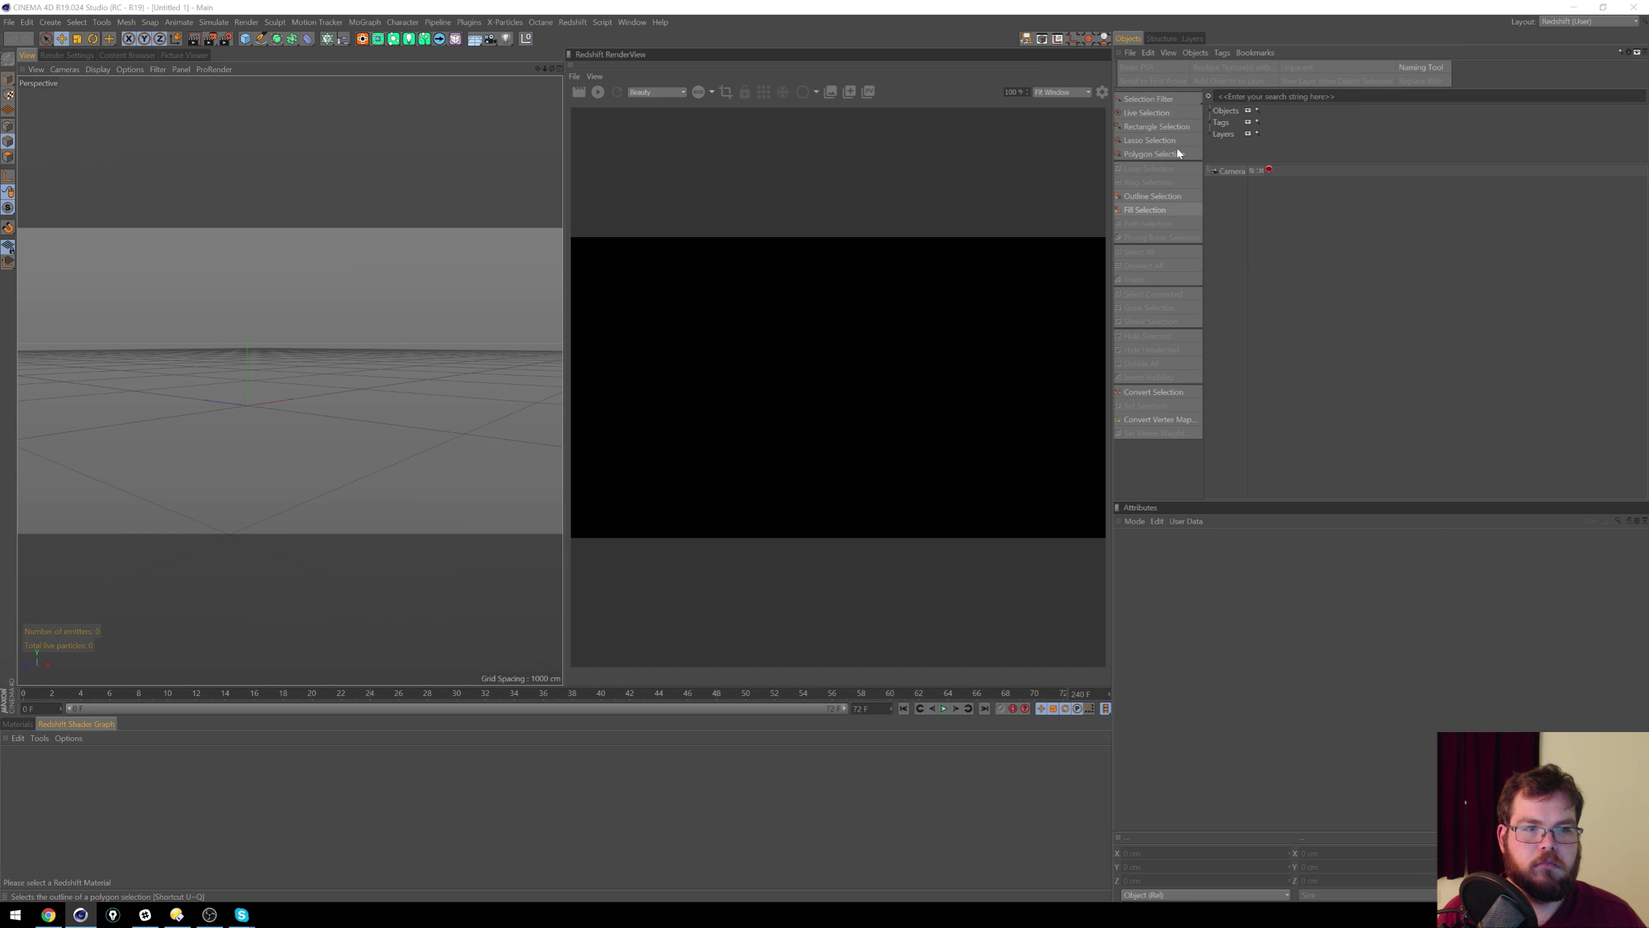
left_click(796, 552)
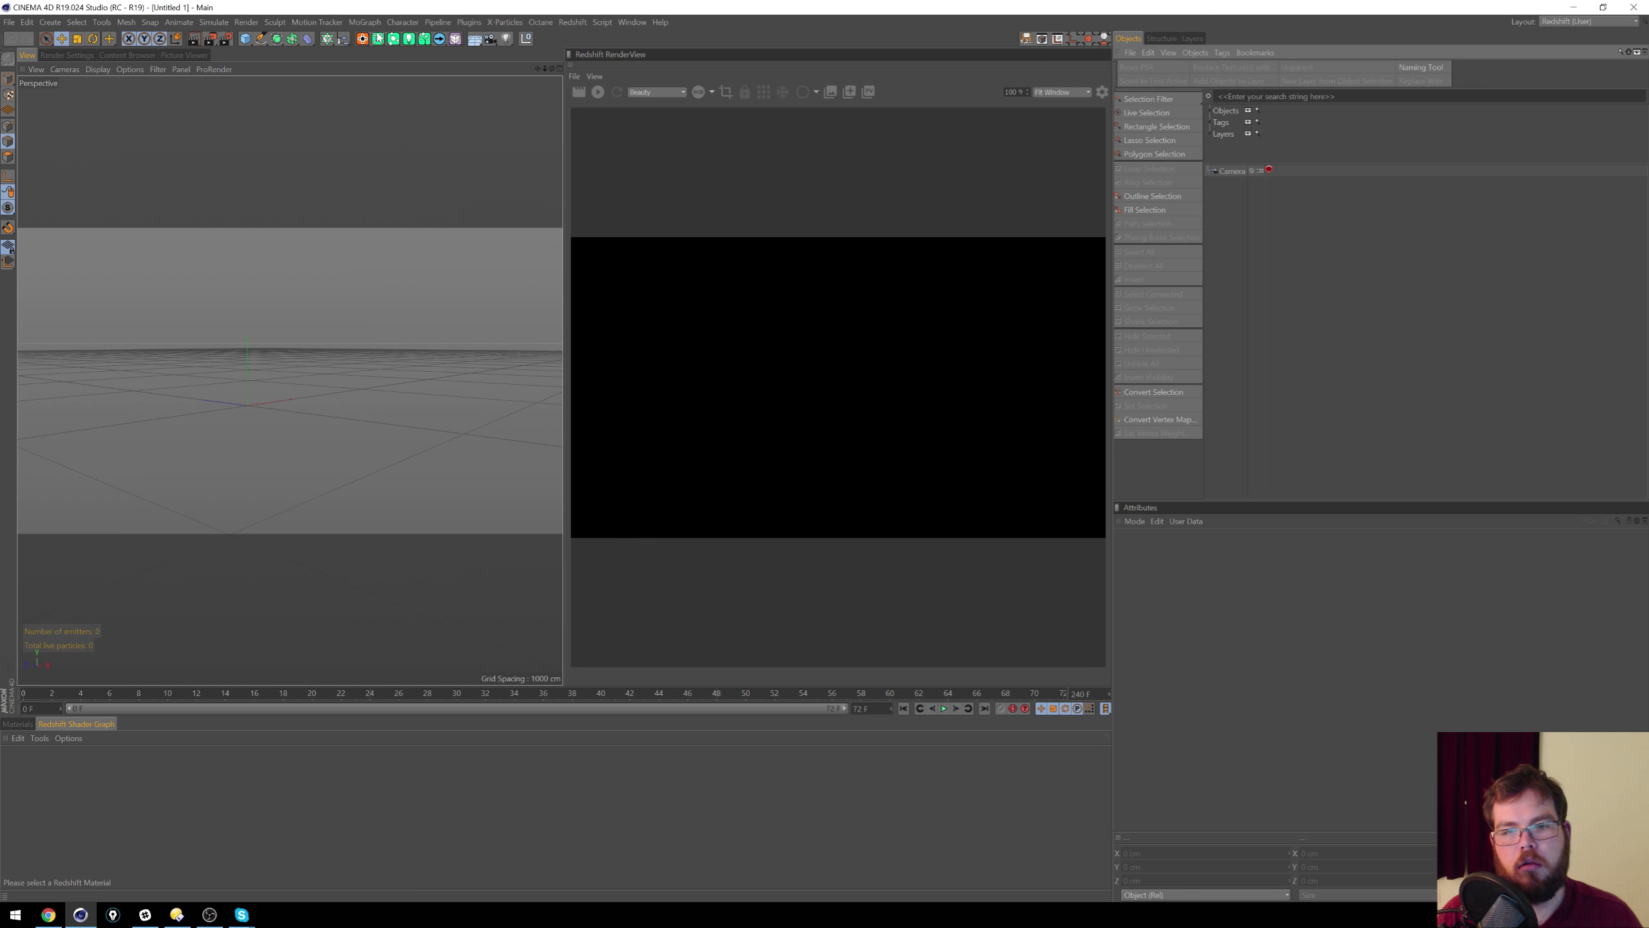
Step: Add a Cube primitive, frame it in the viewport, and give it a Stick Texture tag
left_click(245, 38)
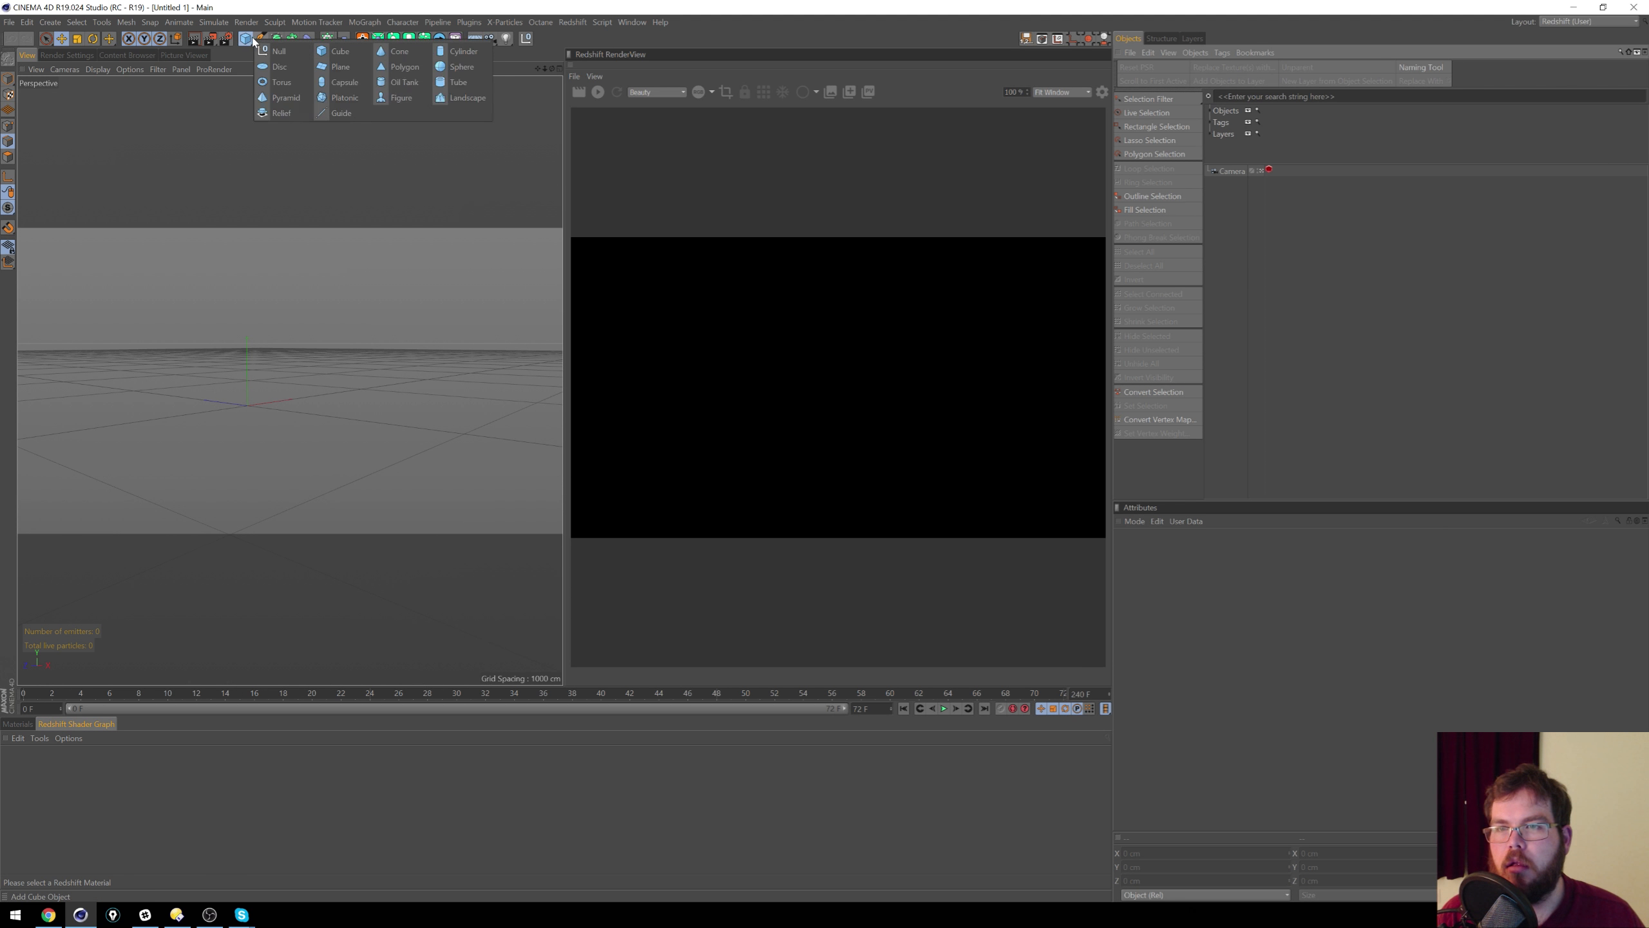
left_click(336, 59)
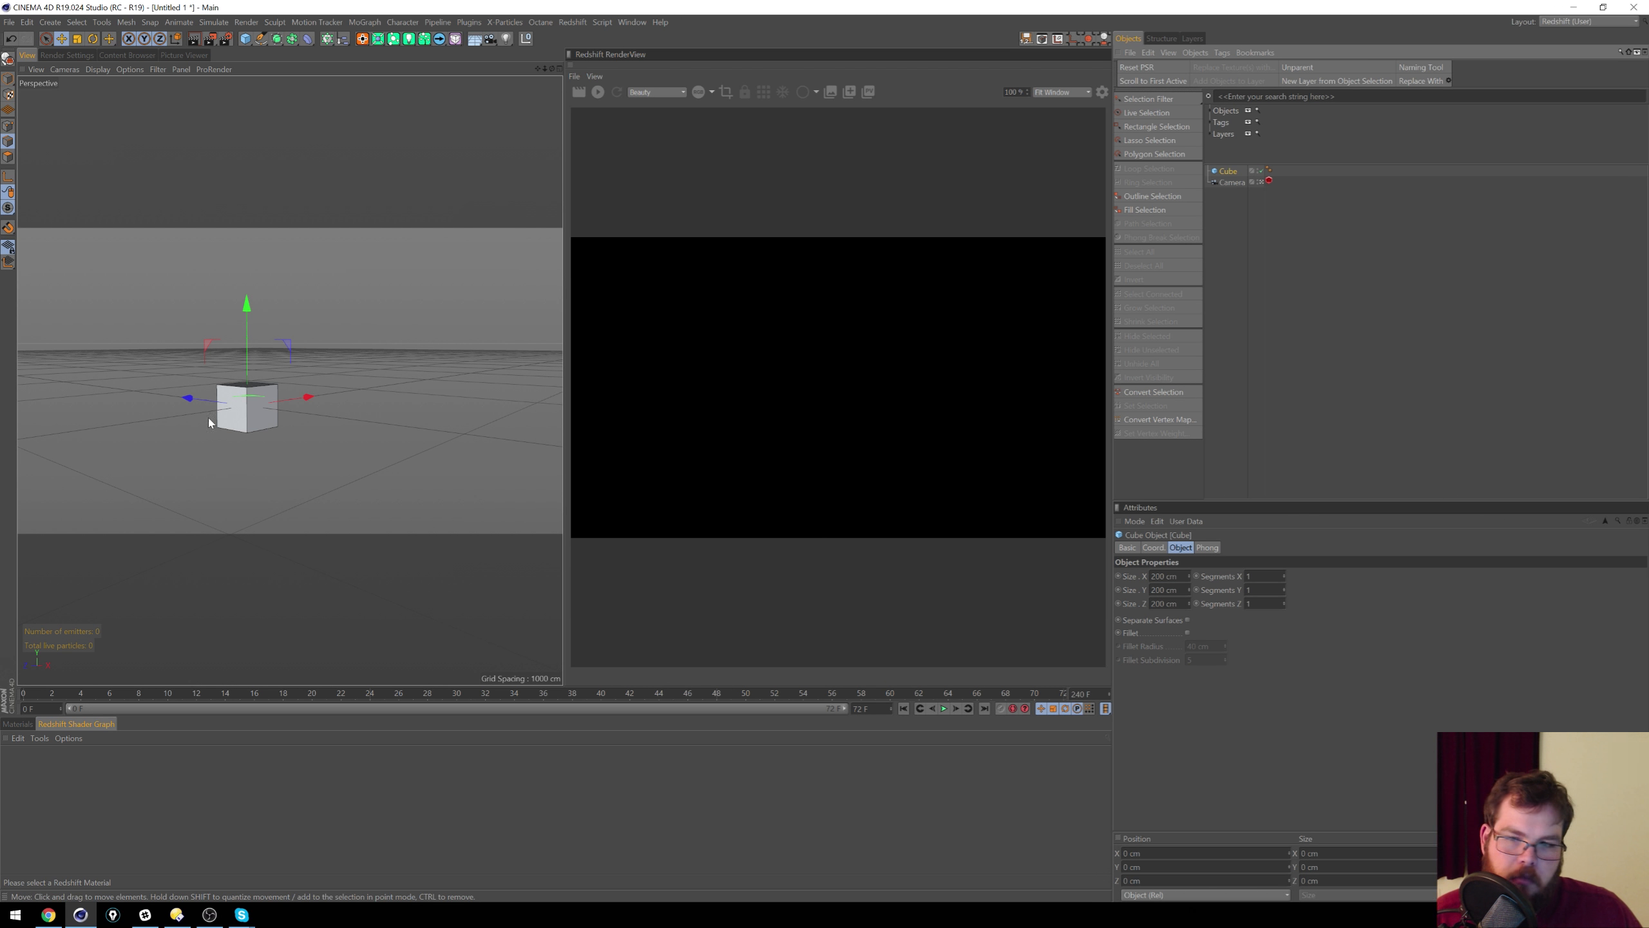
key("o")
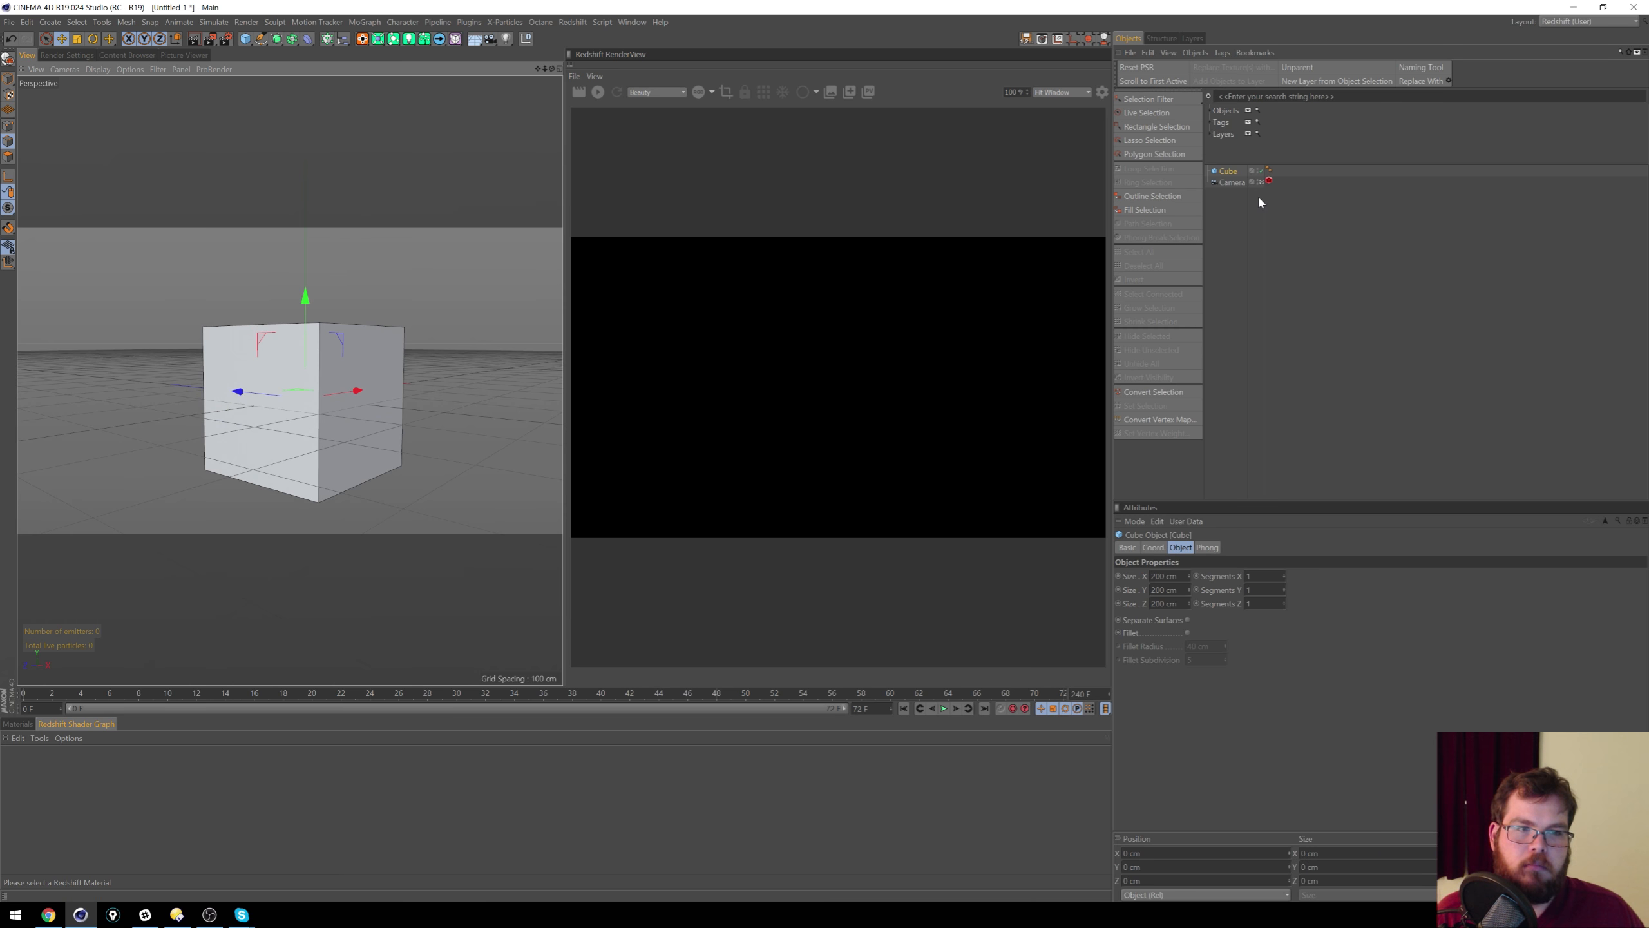
key("shift+c")
type("stick")
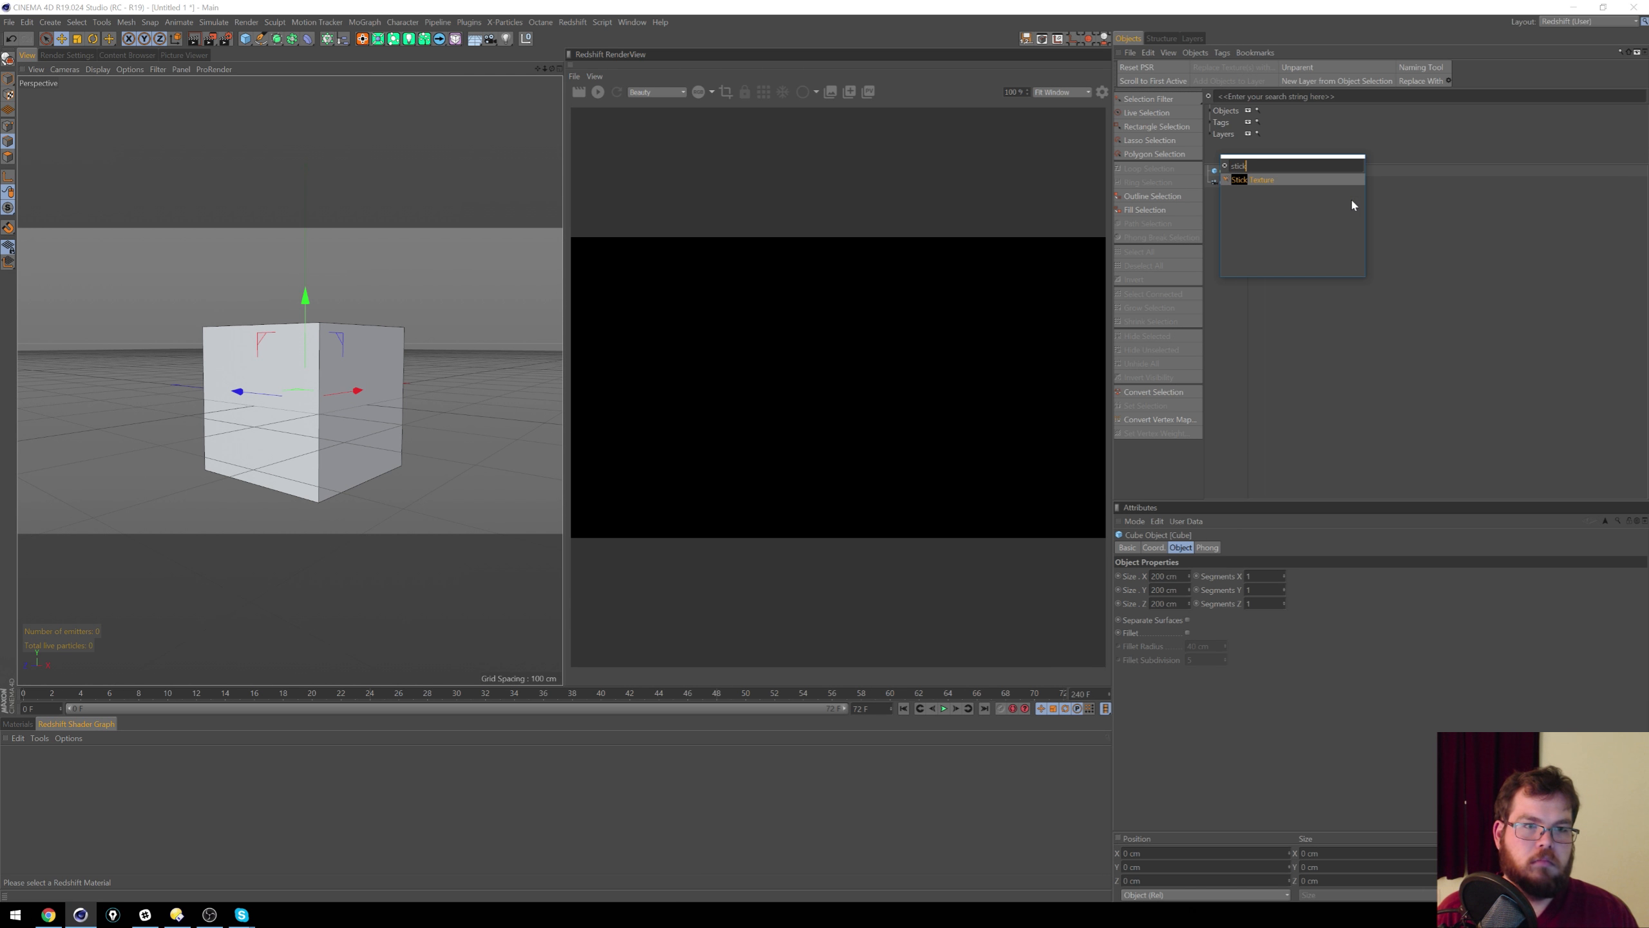
left_click(1263, 181)
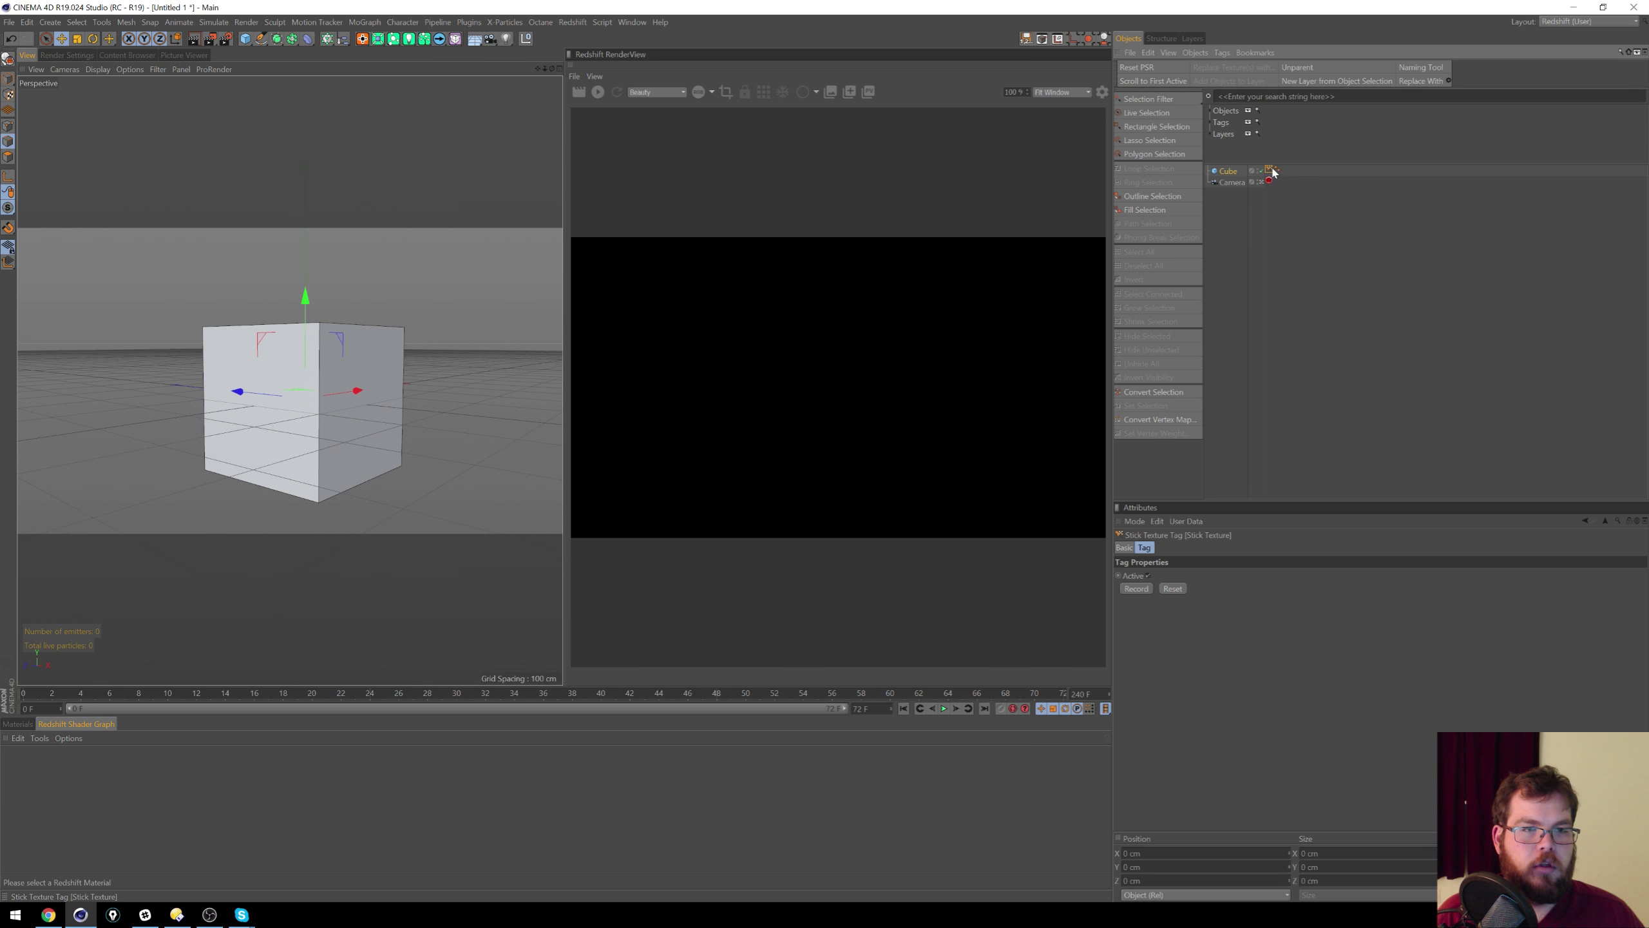
Step: Examine the Camera's projection options and its Redshift Camera settings
left_click(1233, 173)
left_click(1234, 183)
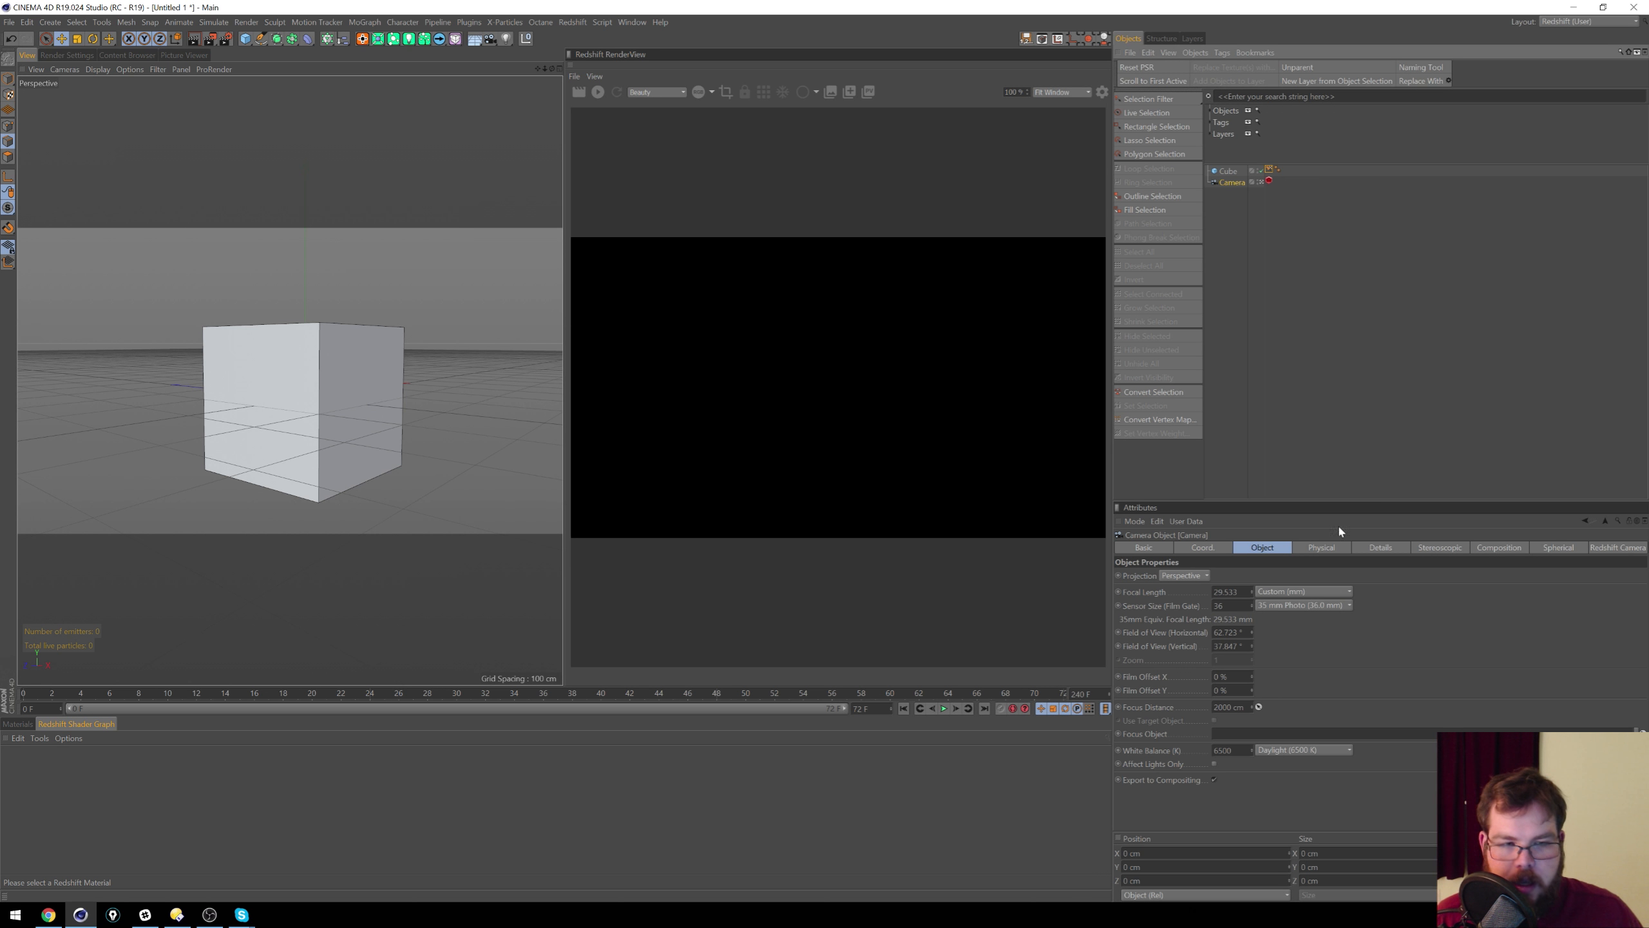
left_click(1201, 576)
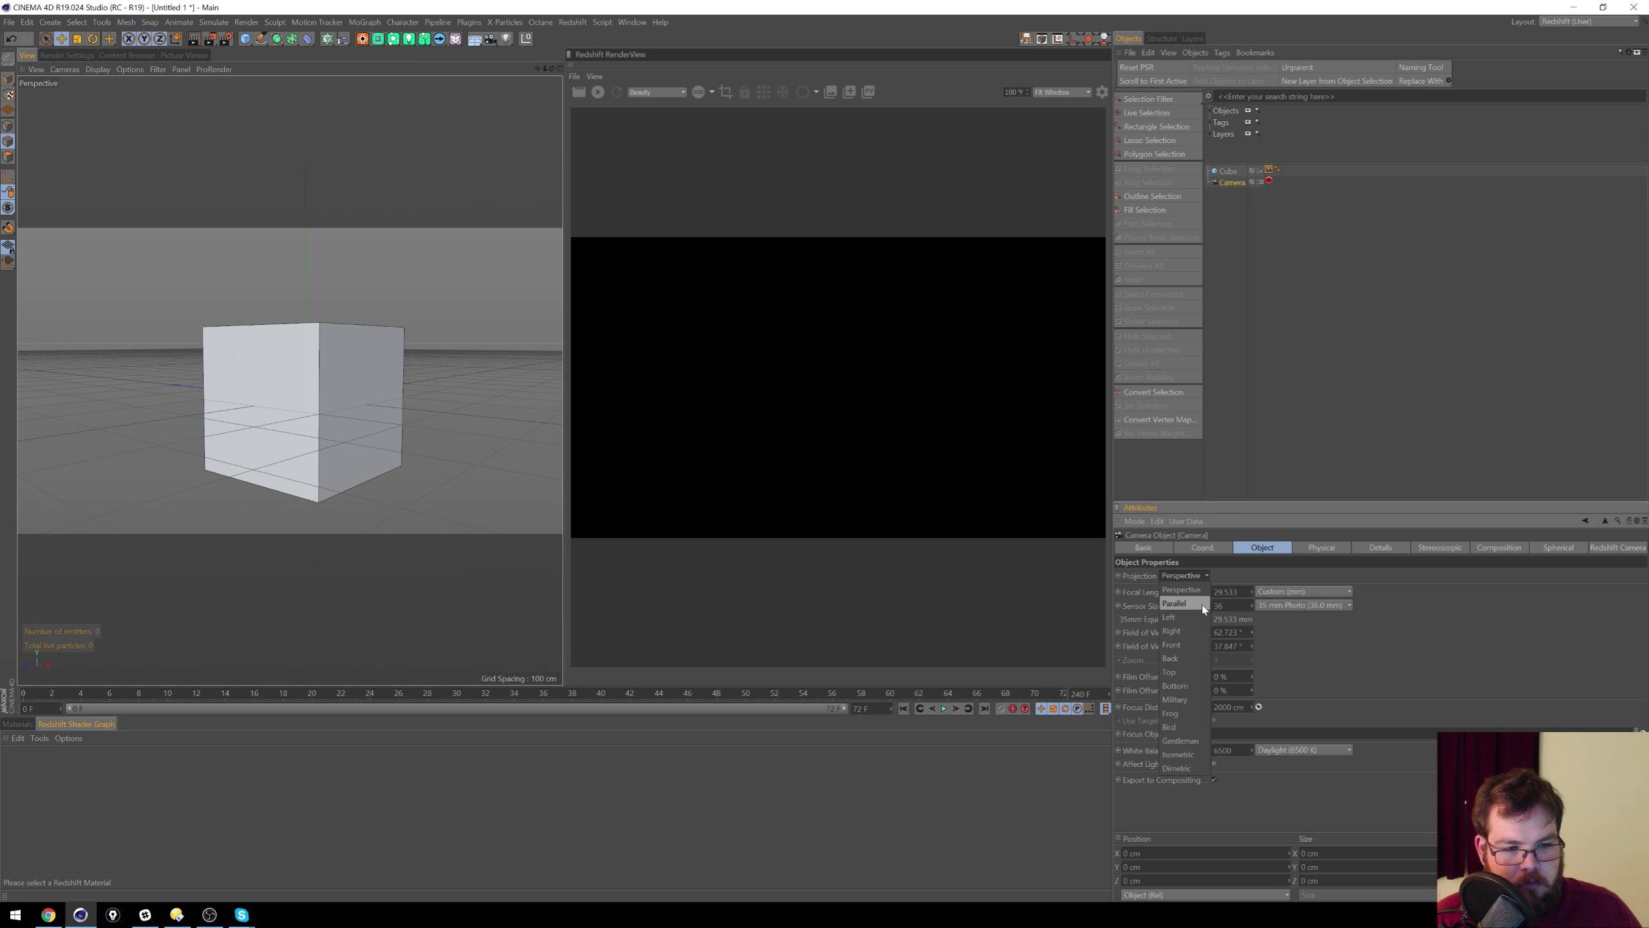
left_click(1248, 568)
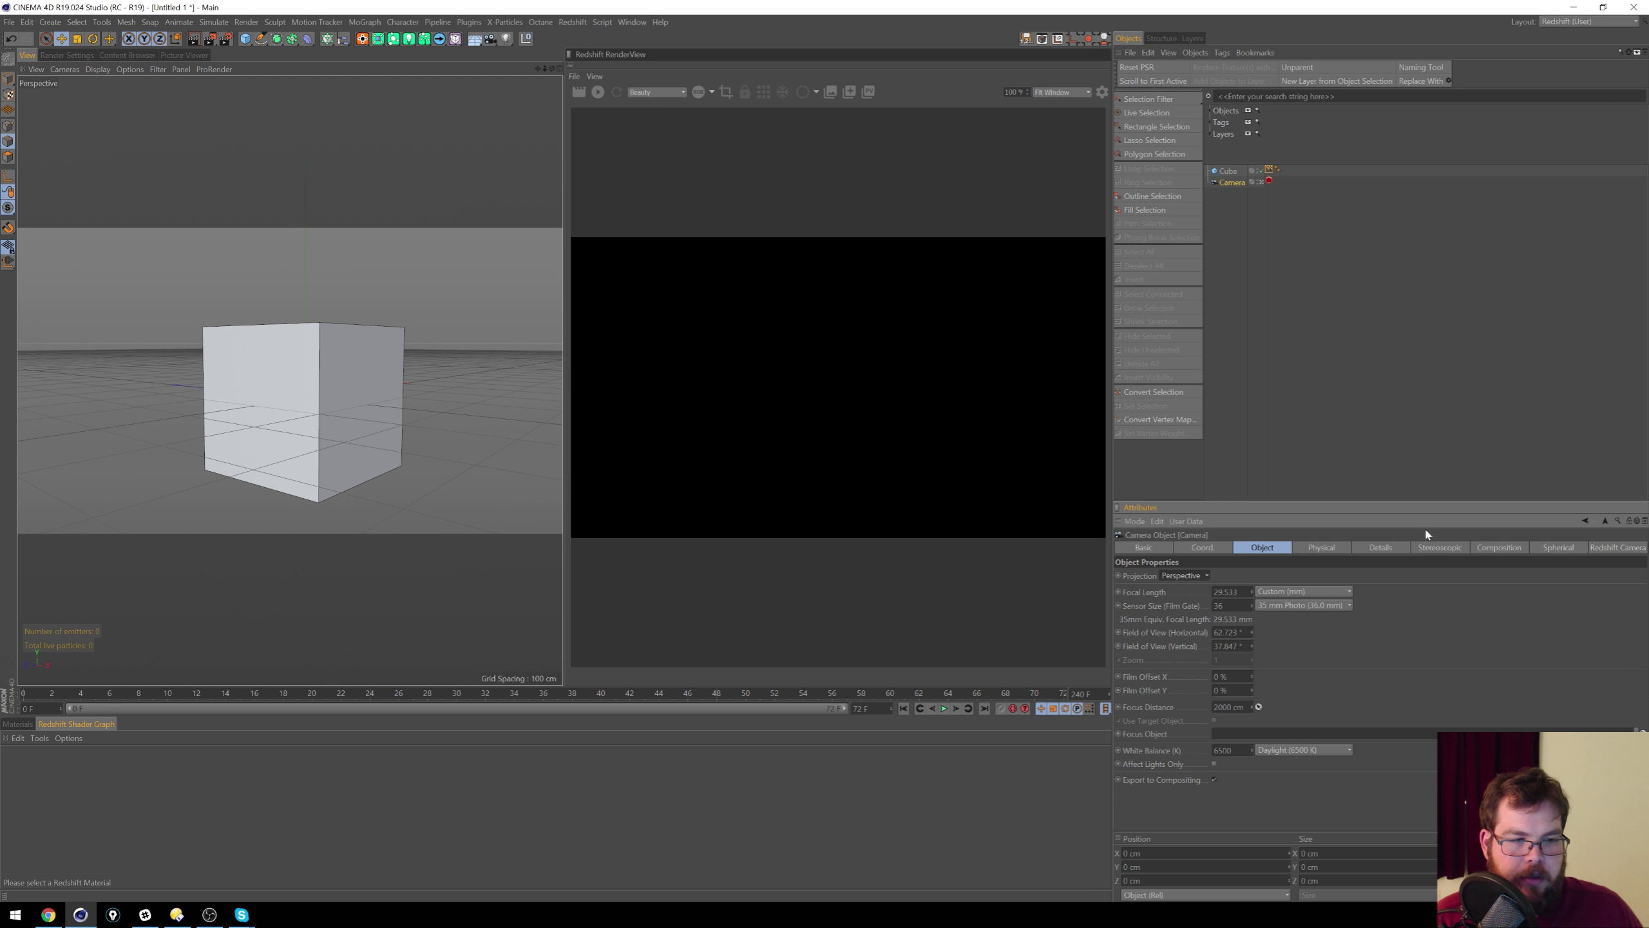
left_click(1617, 547)
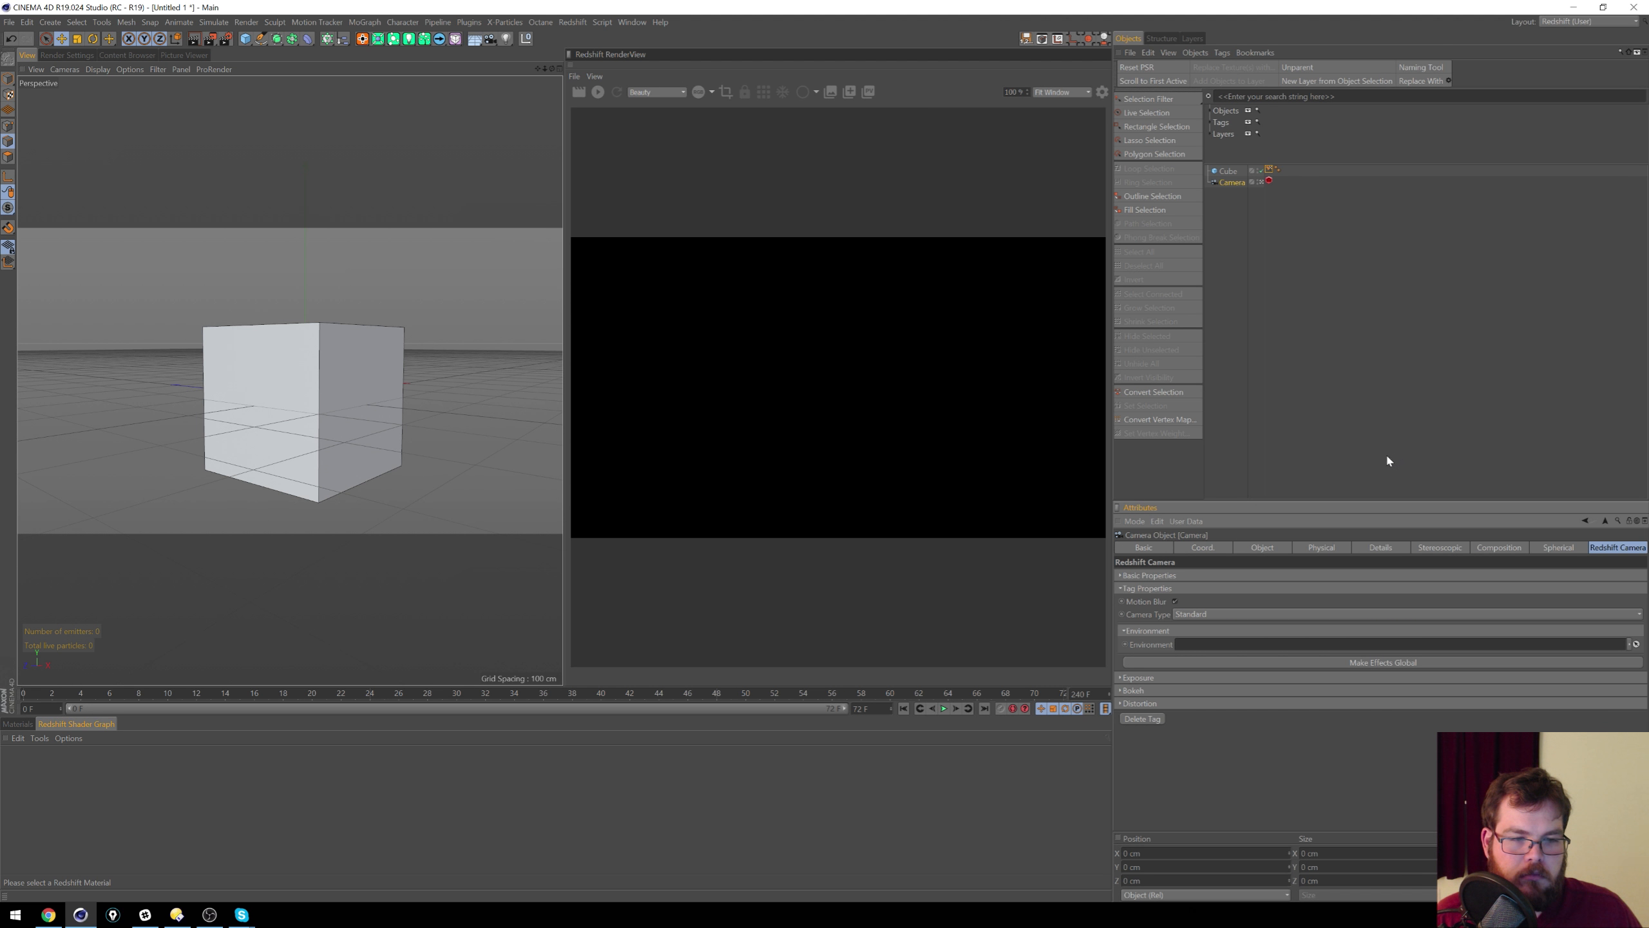
Step: Create a standard Redshift material and assign it to the cube
left_click(23, 723)
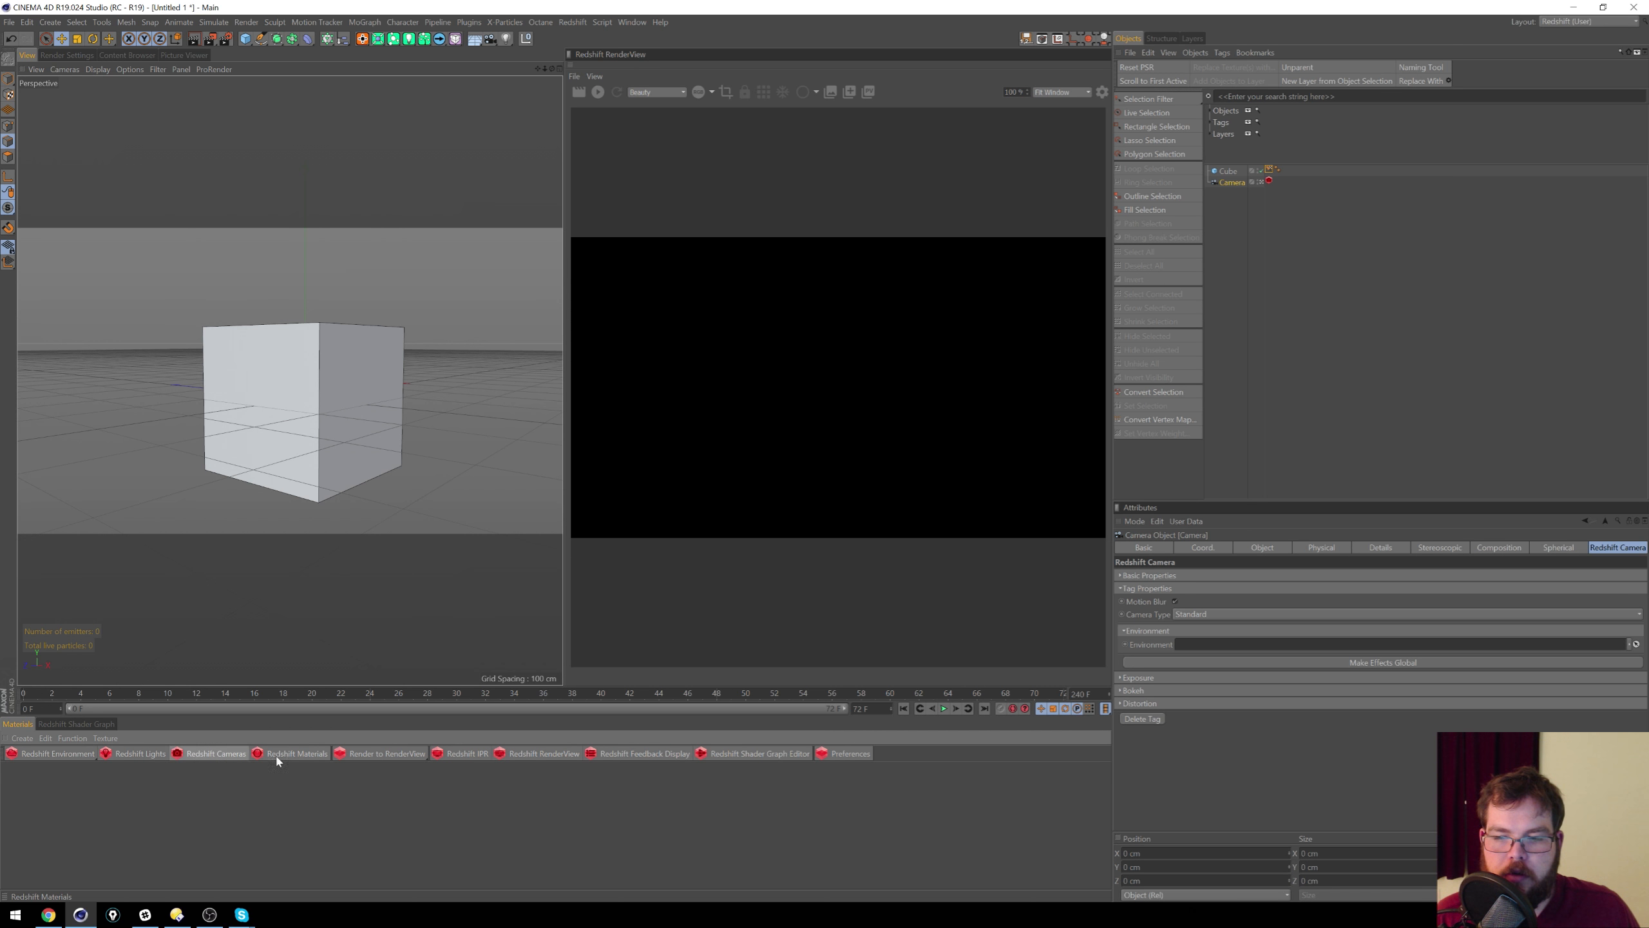
left_click(305, 756)
mouse_move(329, 757)
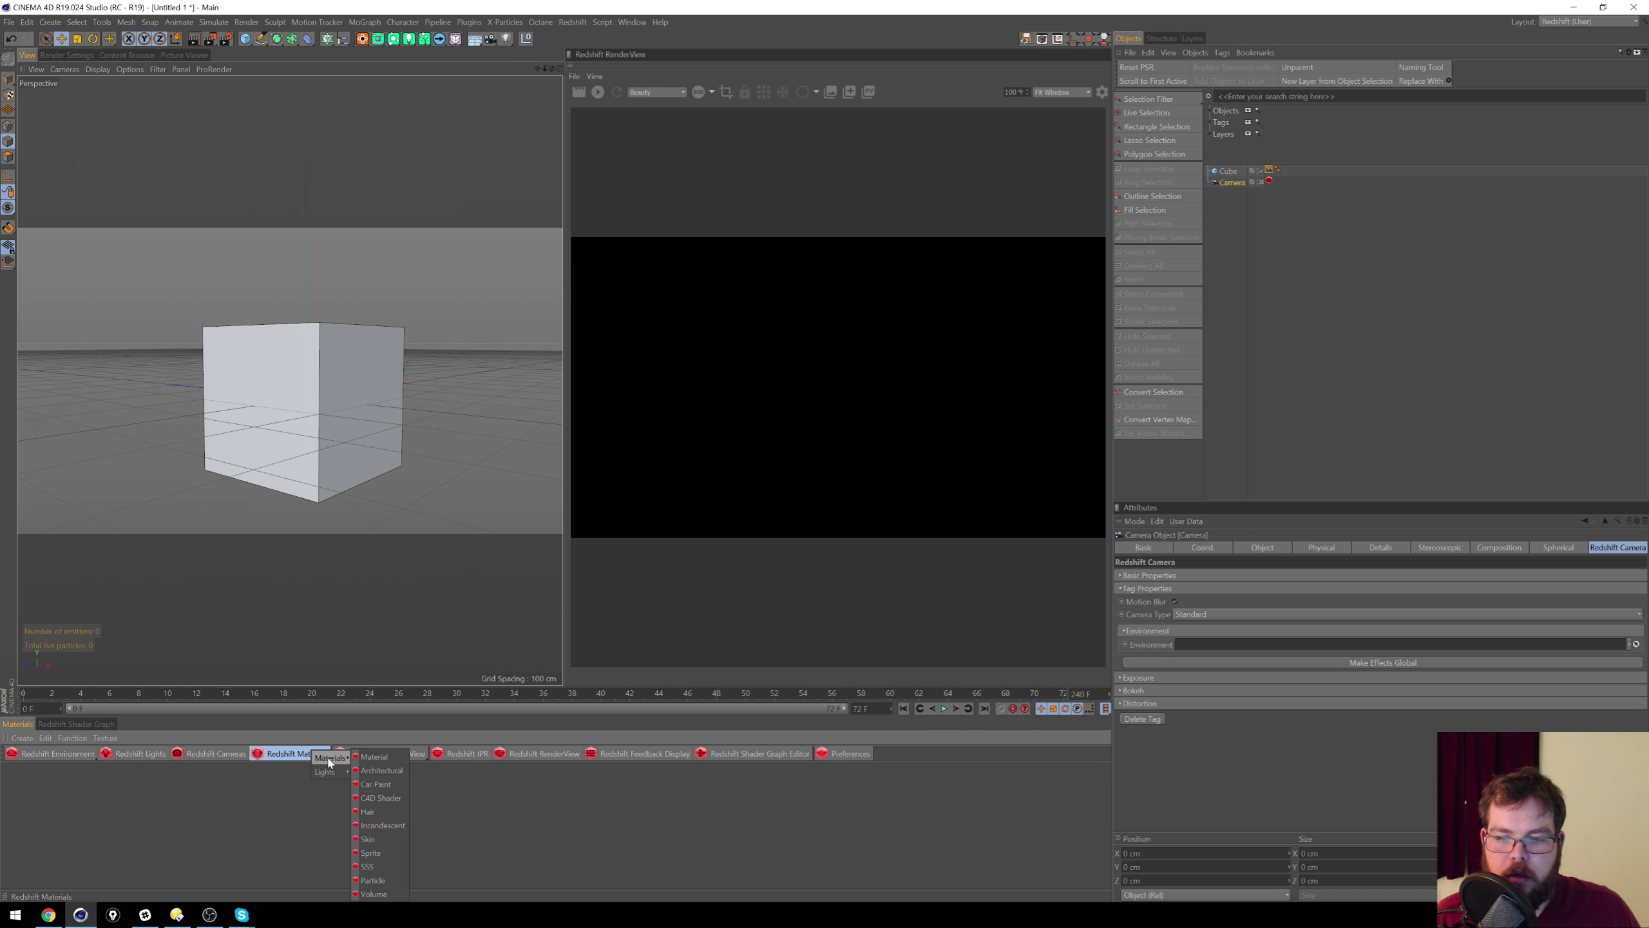
left_click(368, 759)
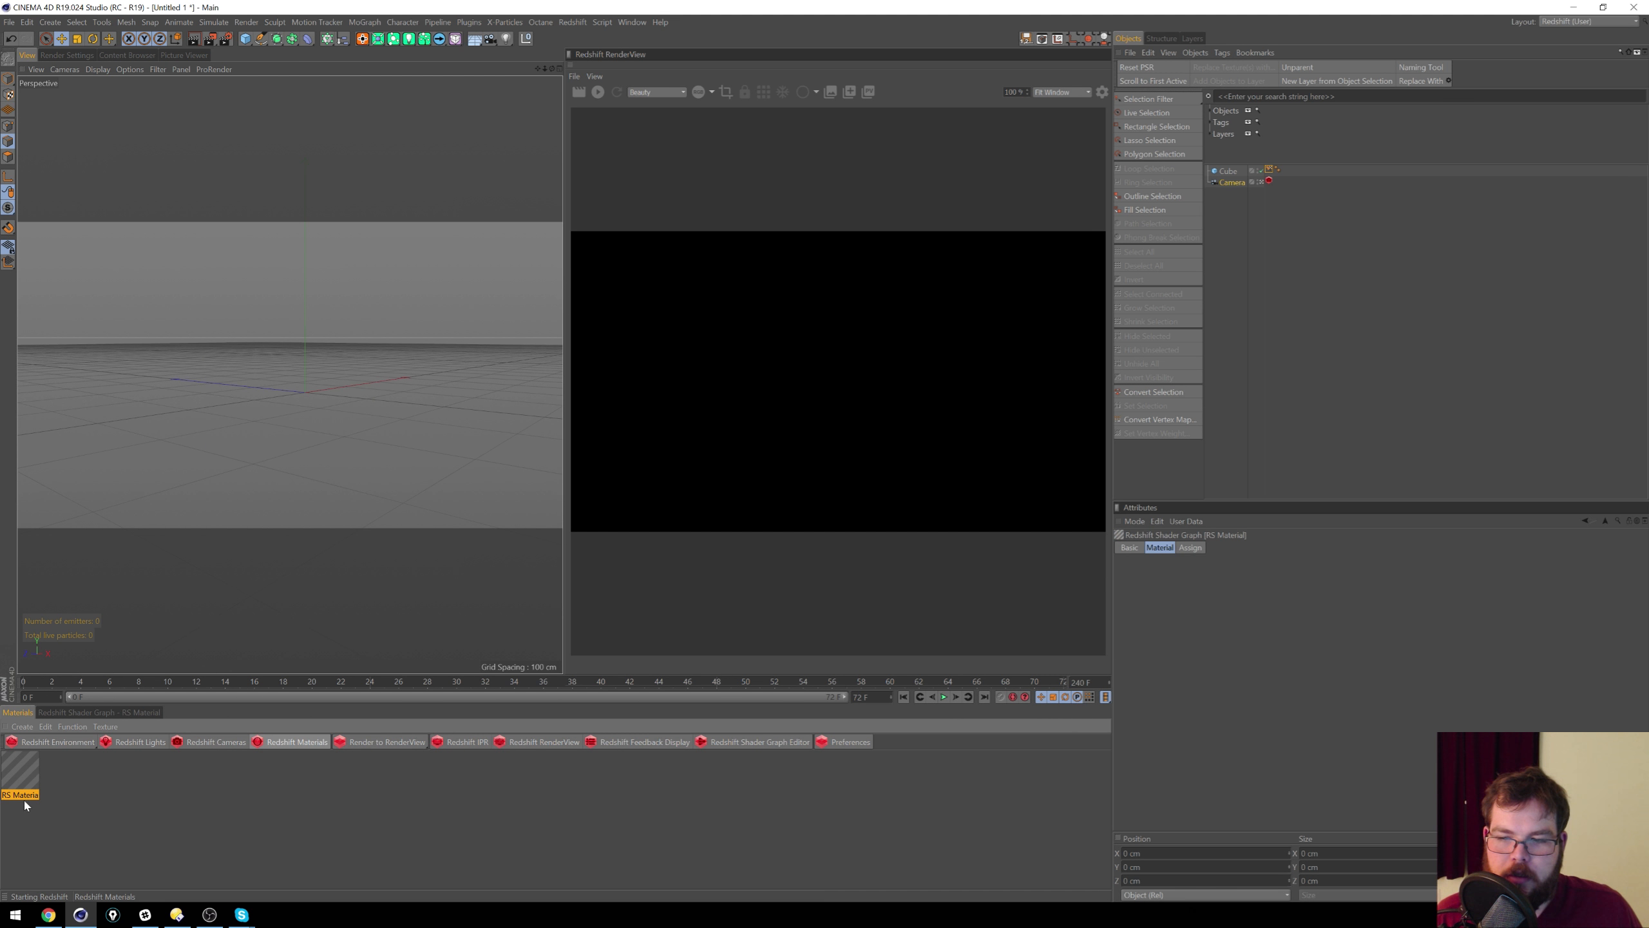
left_click_drag(28, 778, 1229, 172)
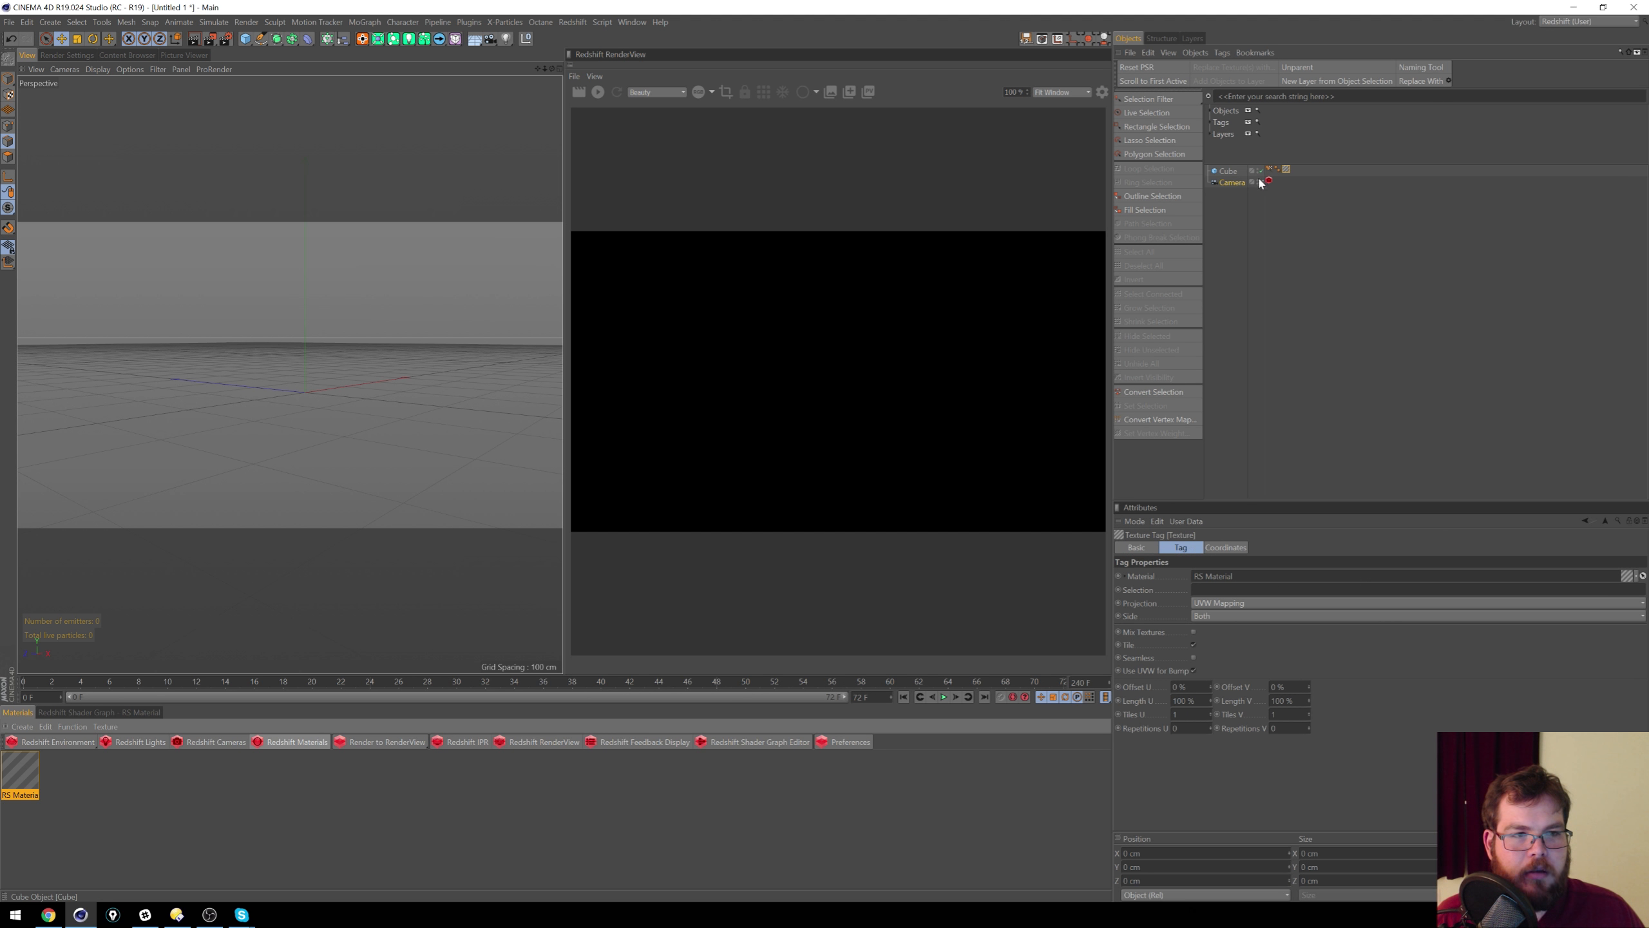
Step: Set the cube's texture projection to Camera Mapping and link the scene's Camera as its projecting camera
left_click(1281, 605)
left_click(1266, 727)
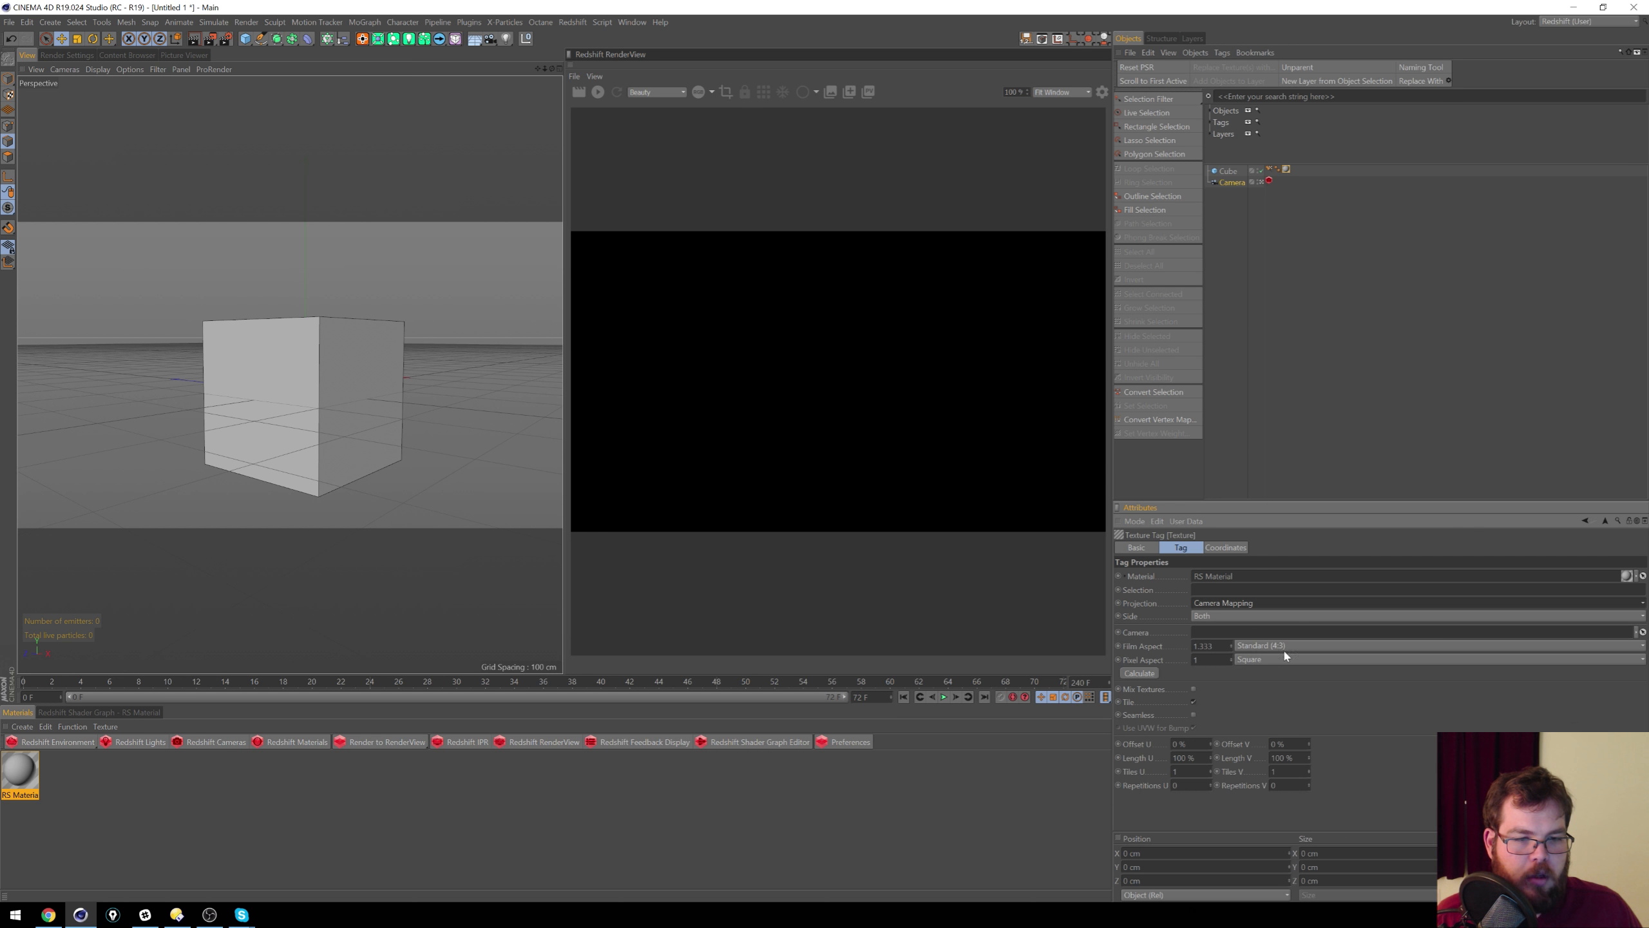
left_click_drag(1232, 182, 1261, 635)
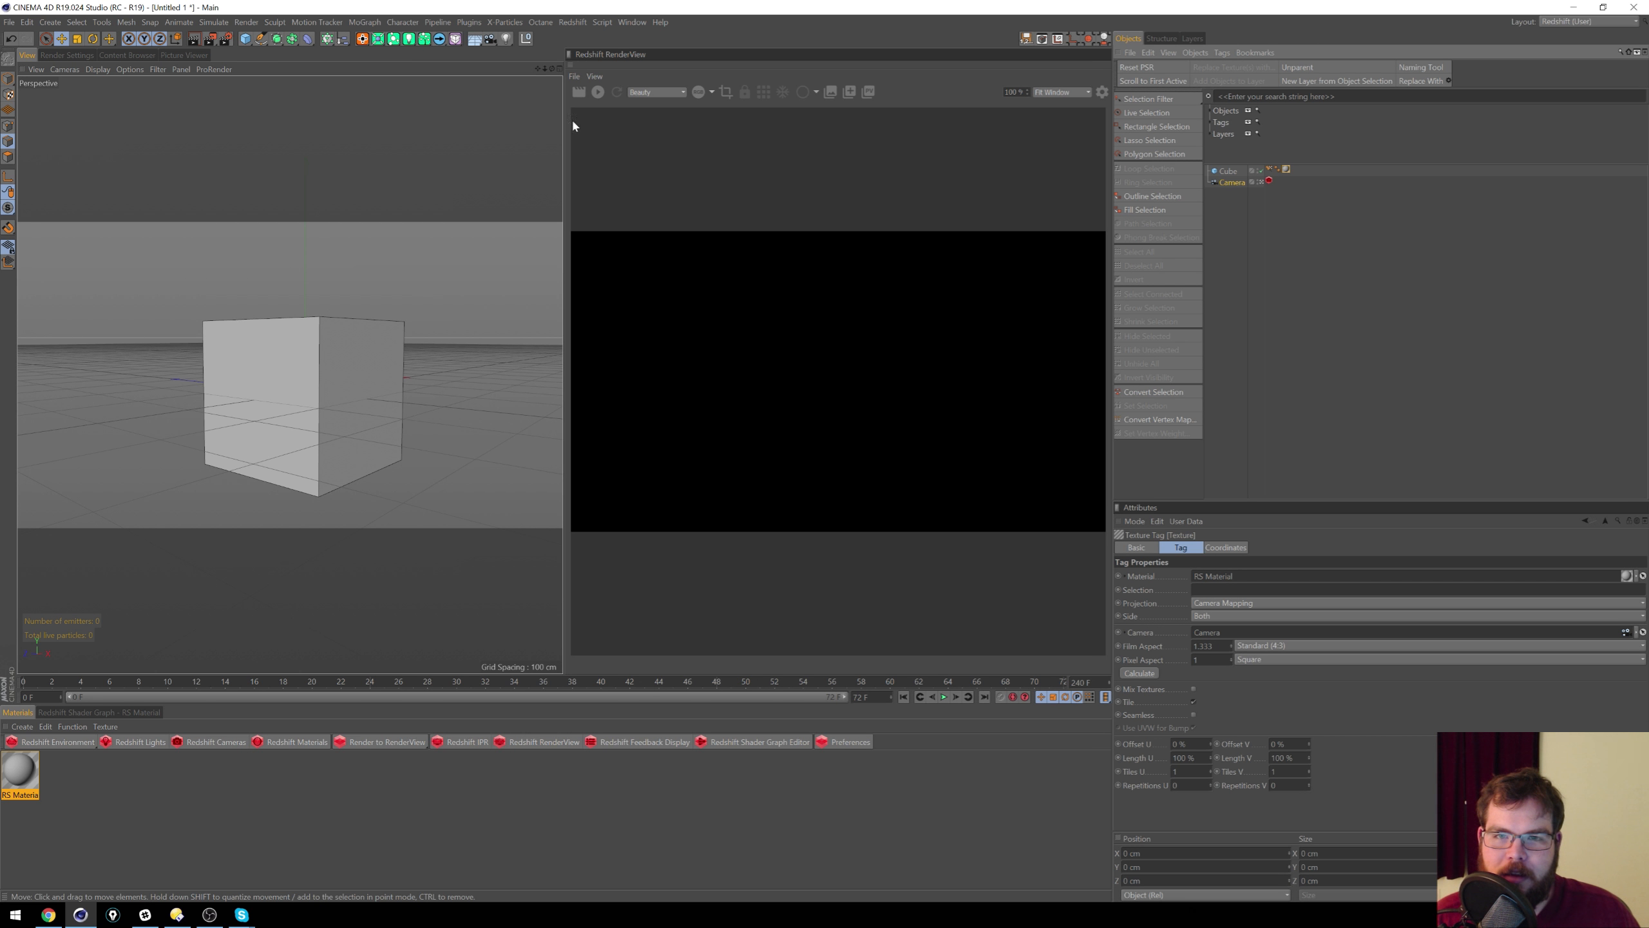
left_click_drag(359, 418, 338, 364, "alt")
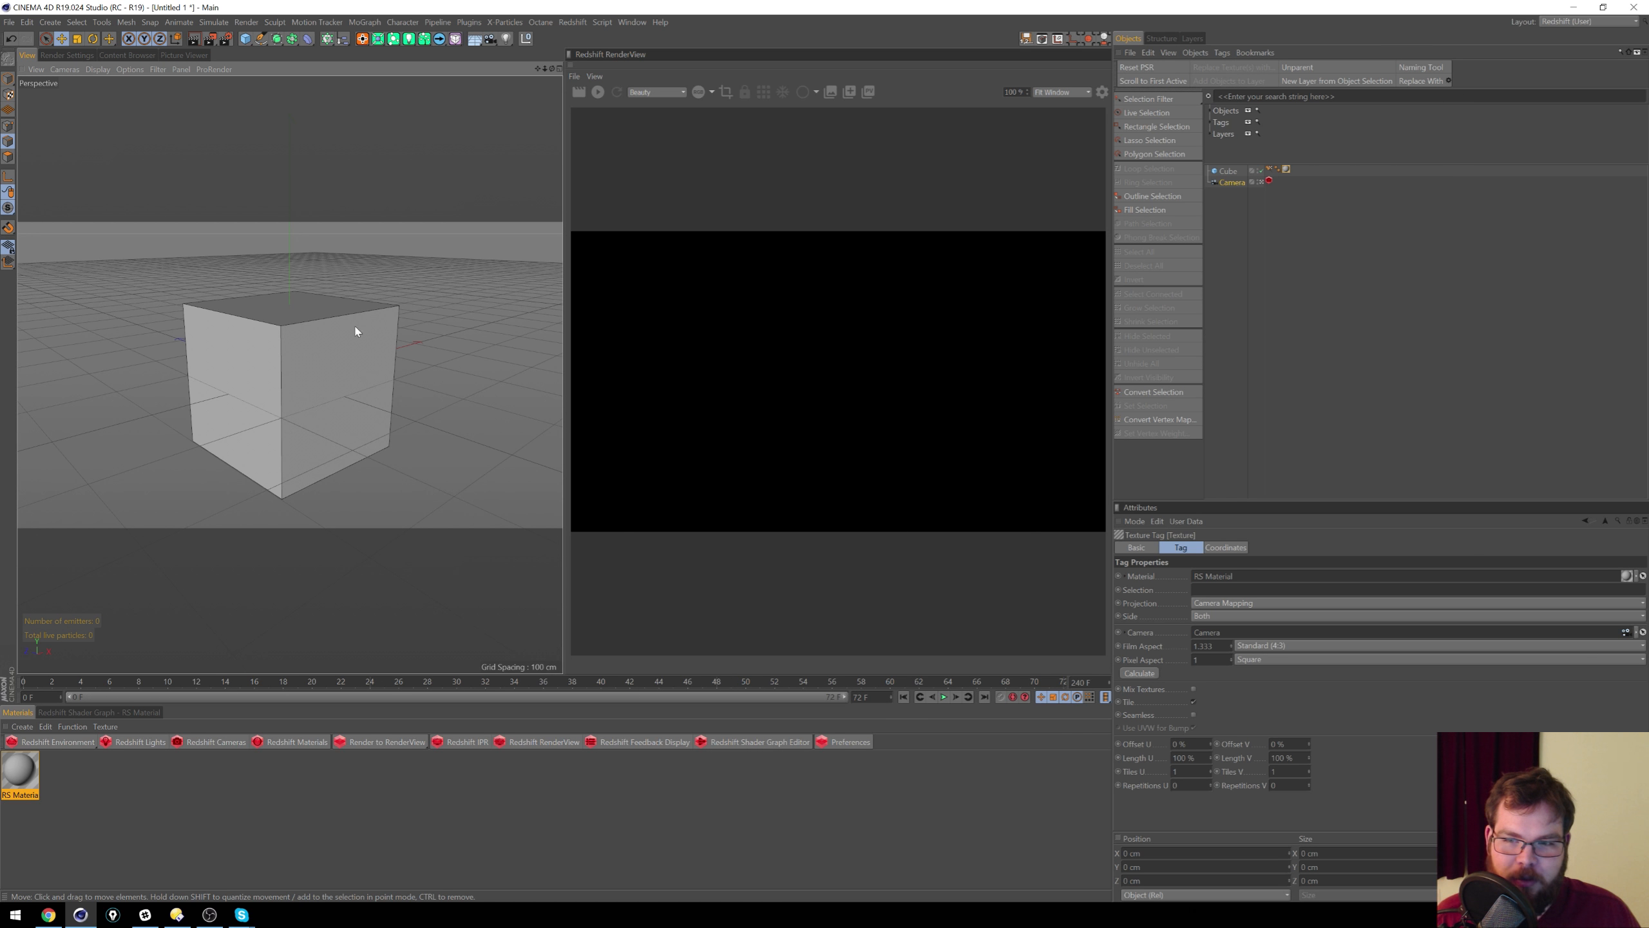
mouse_move(301, 333)
left_mouse_down("alt")
mouse_move(284, 347)
mouse_move(281, 327)
left_mouse_up("alt")
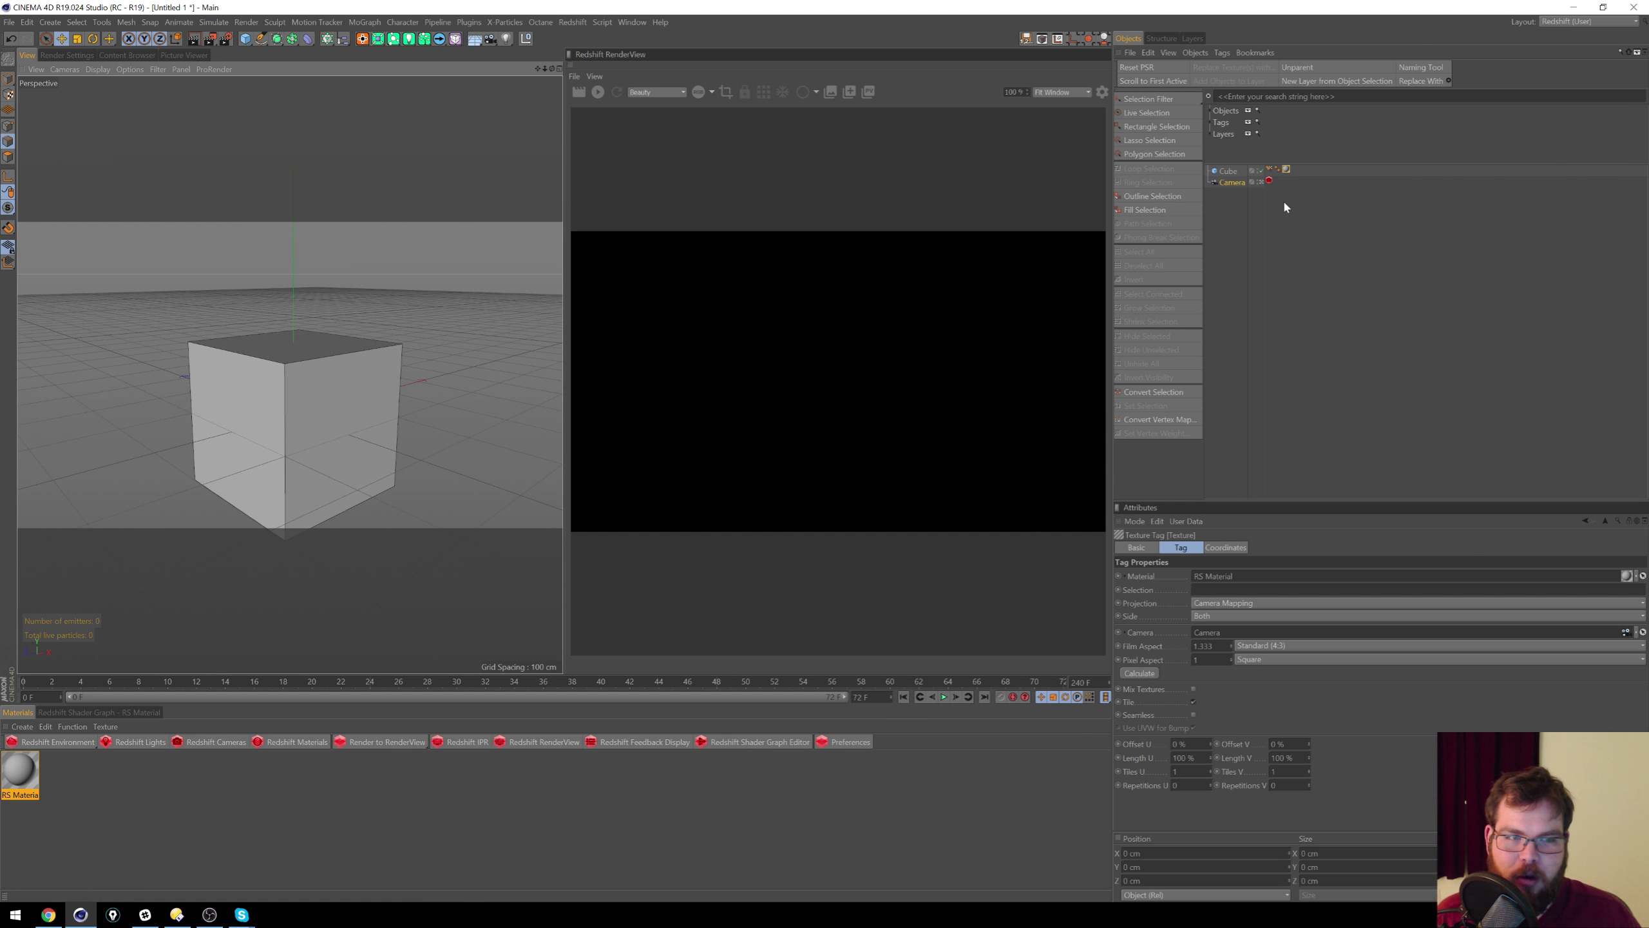
left_click(1224, 173)
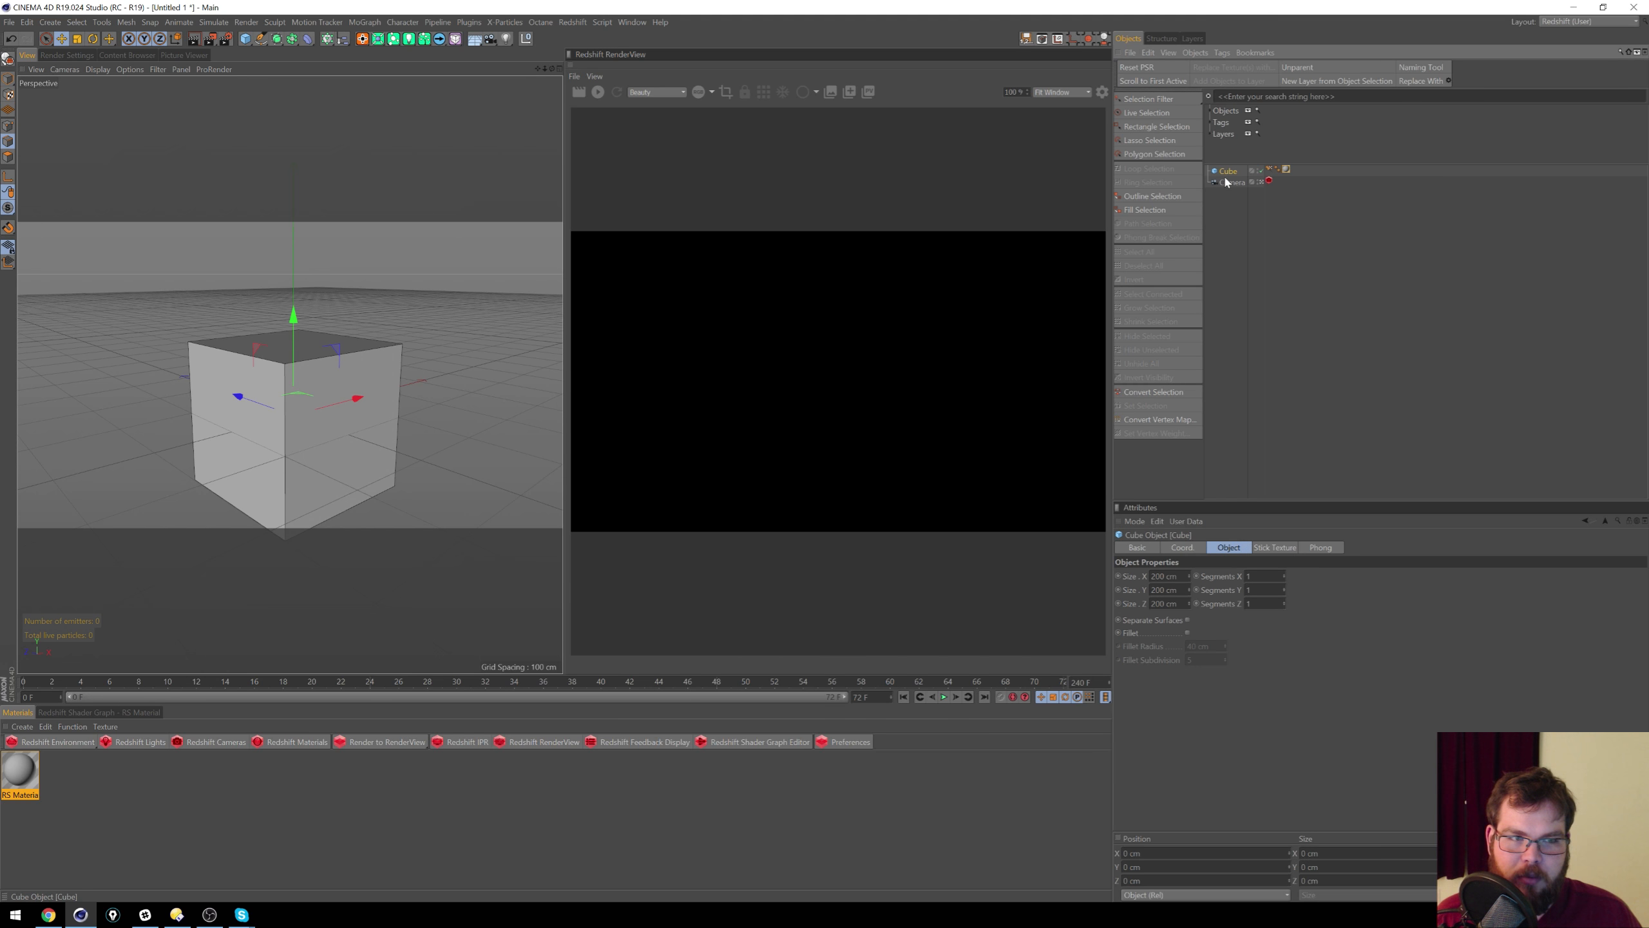
left_click(1237, 184)
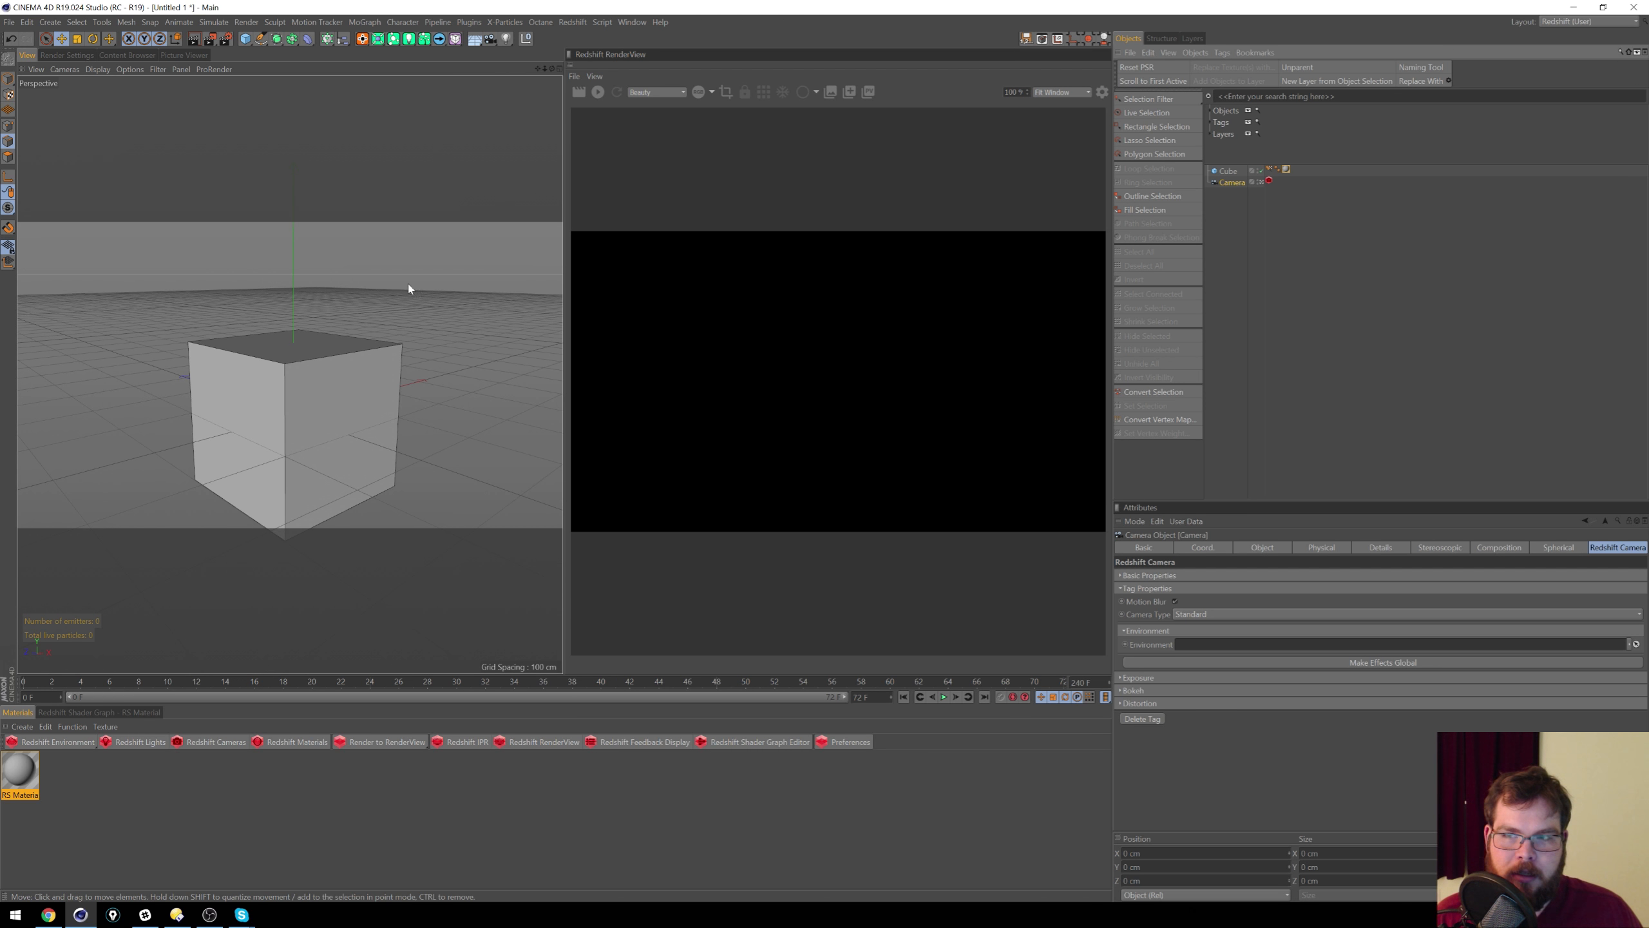
Step: Add a Redshift Dome Light, start the interactive render, and disable the light's background
left_click(133, 742)
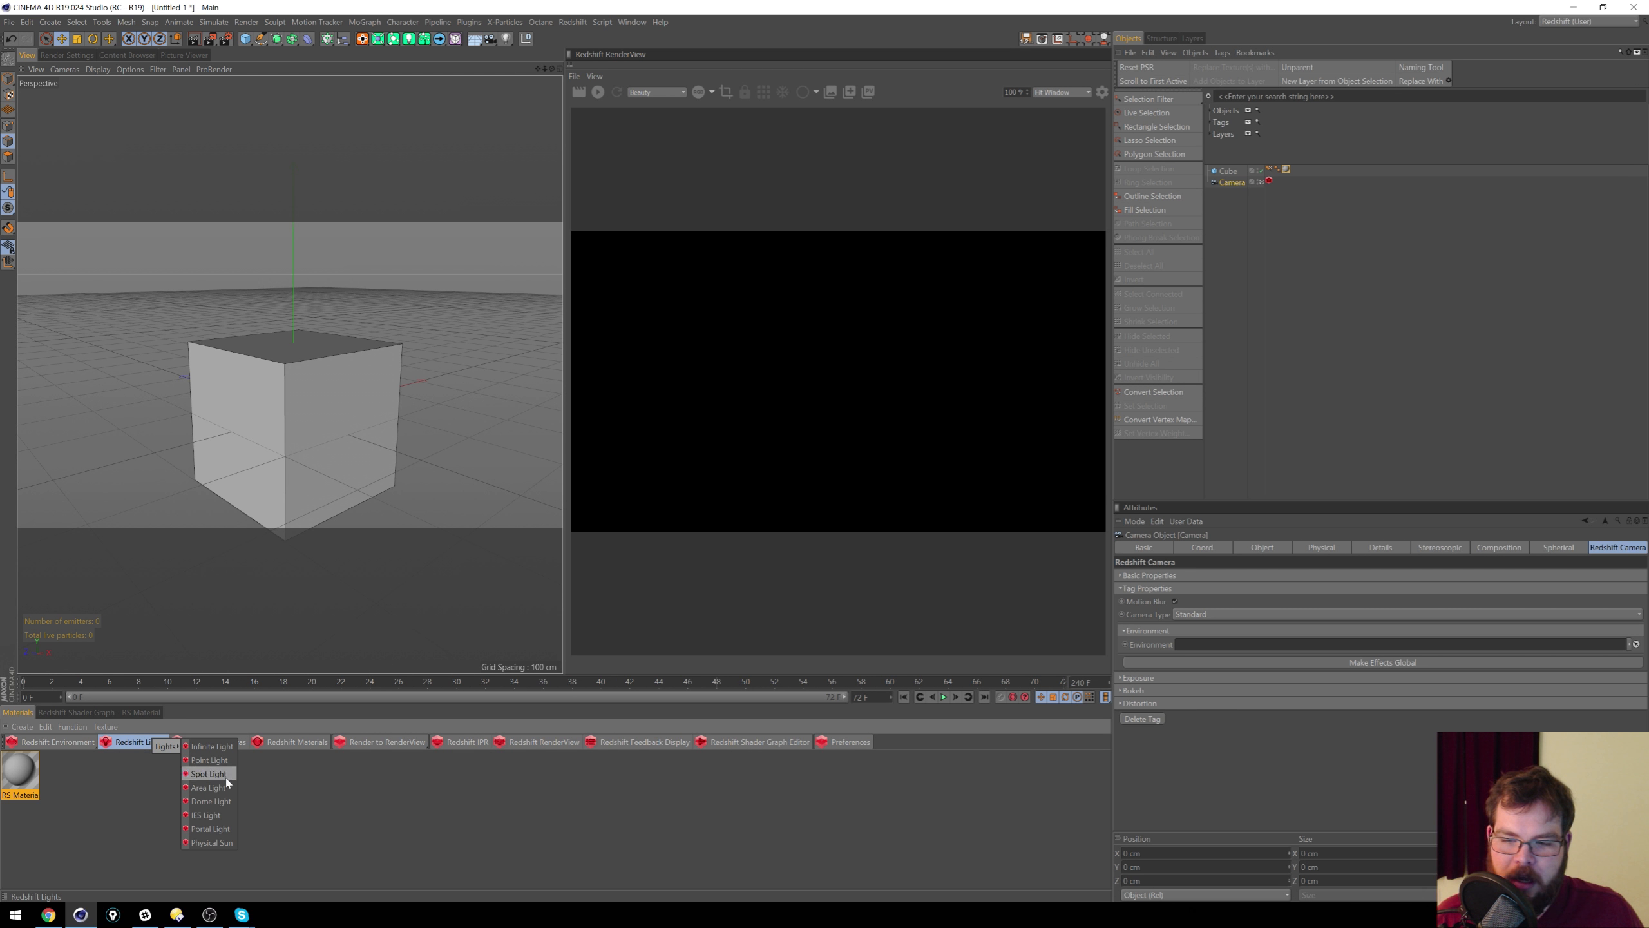
left_click(213, 801)
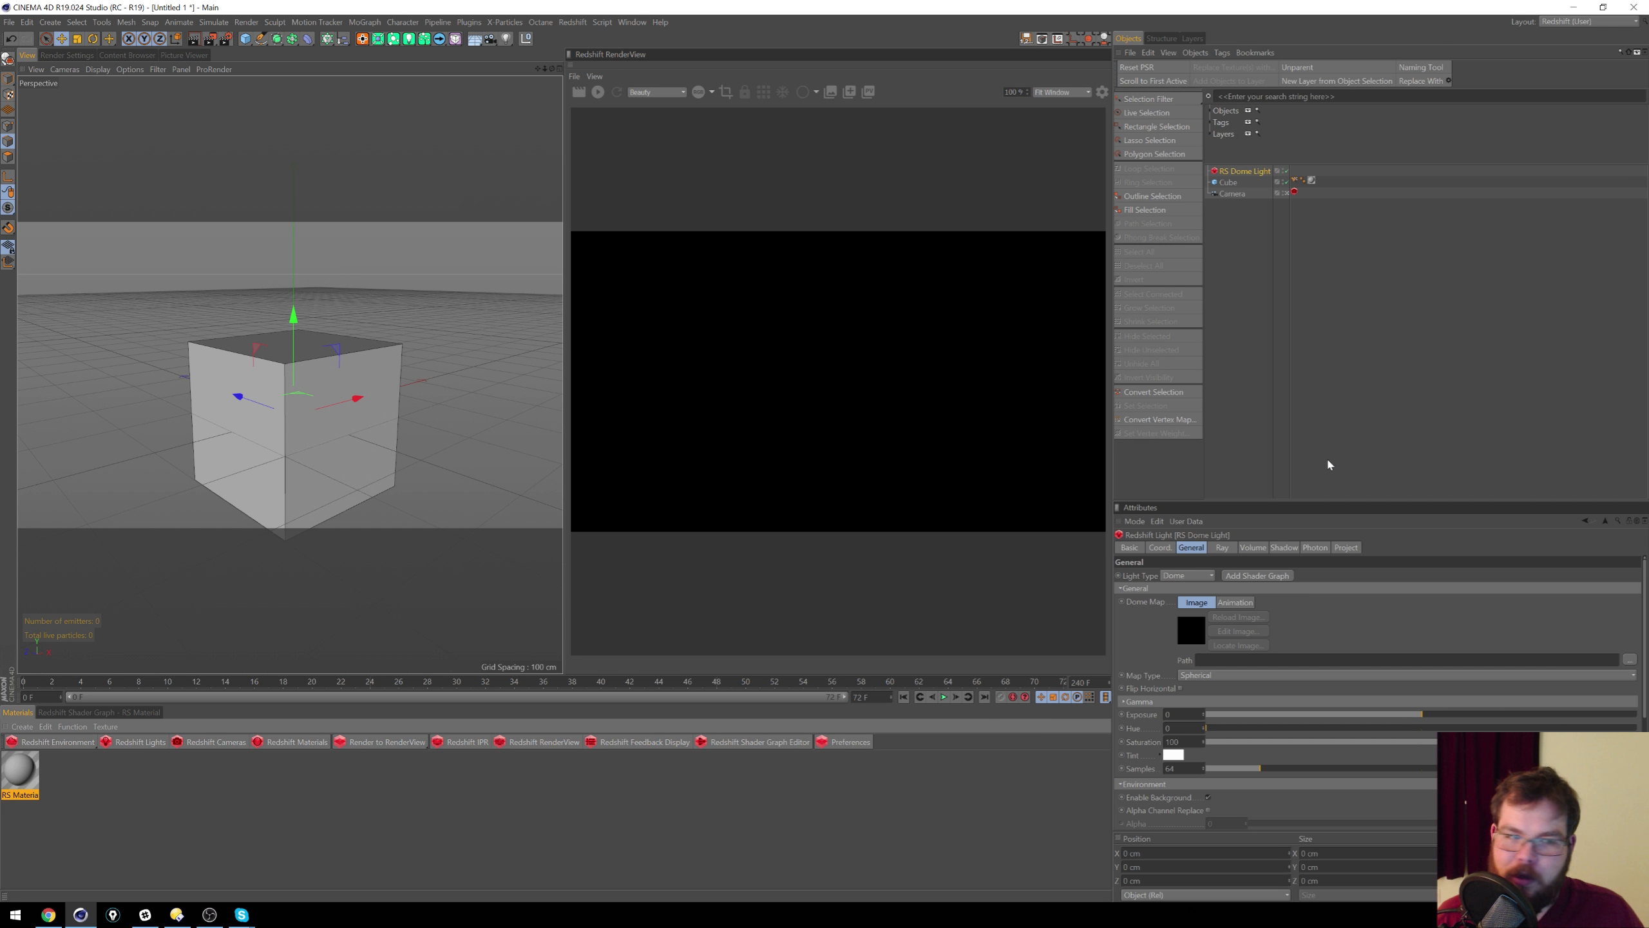
left_click_drag(1318, 501, 1342, 399)
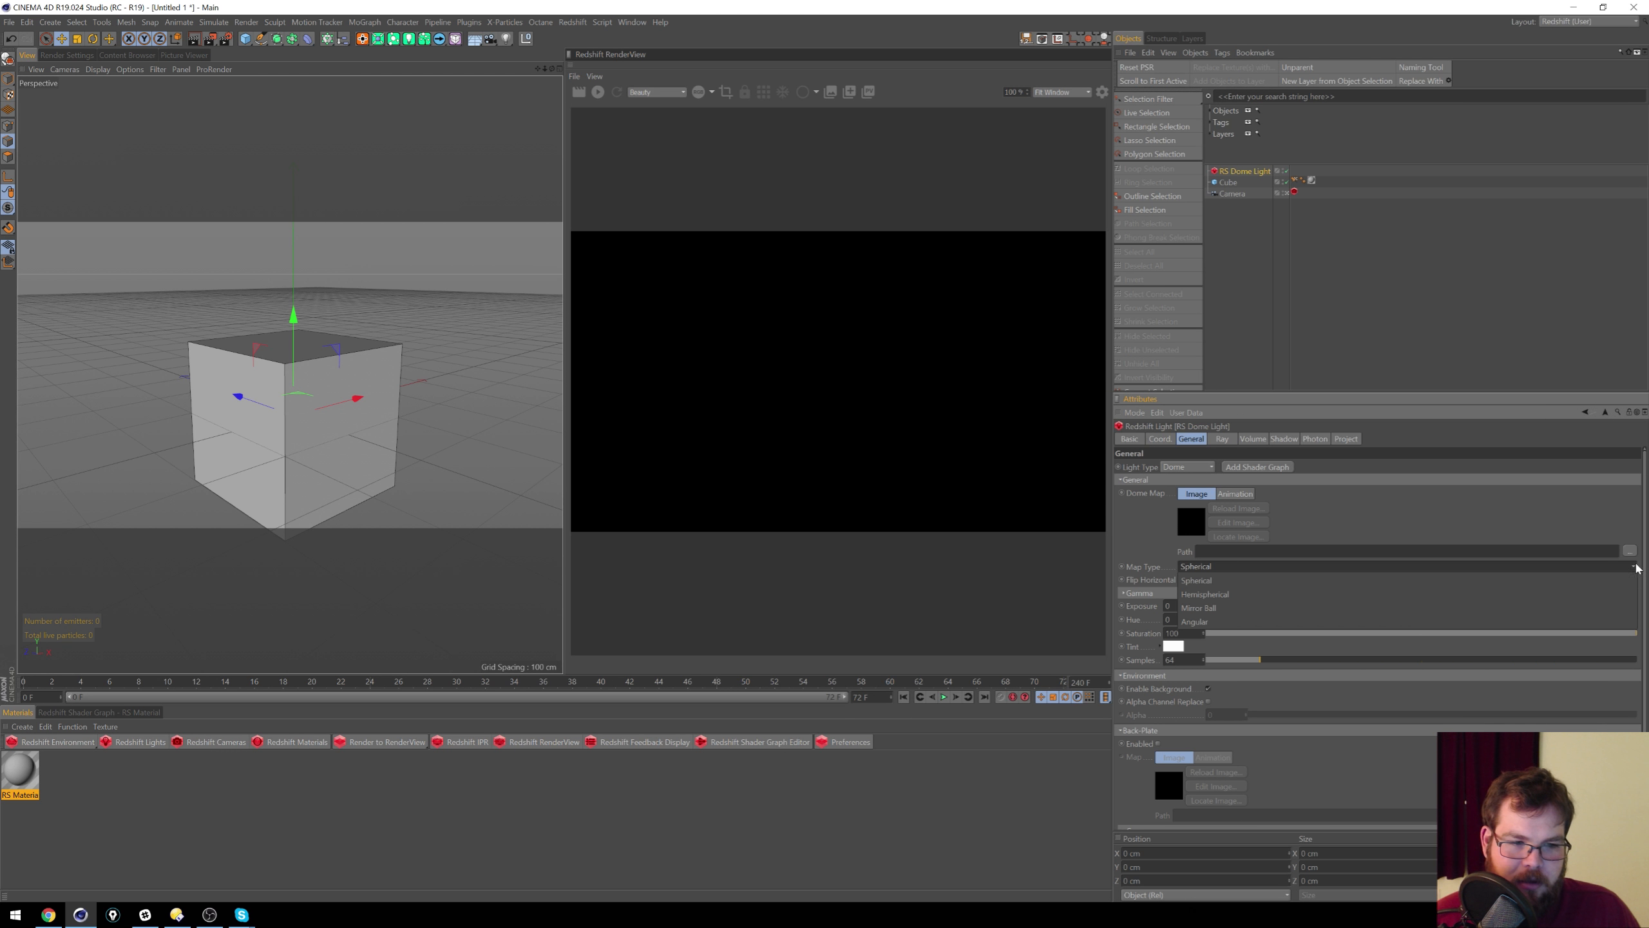
left_click(1579, 525)
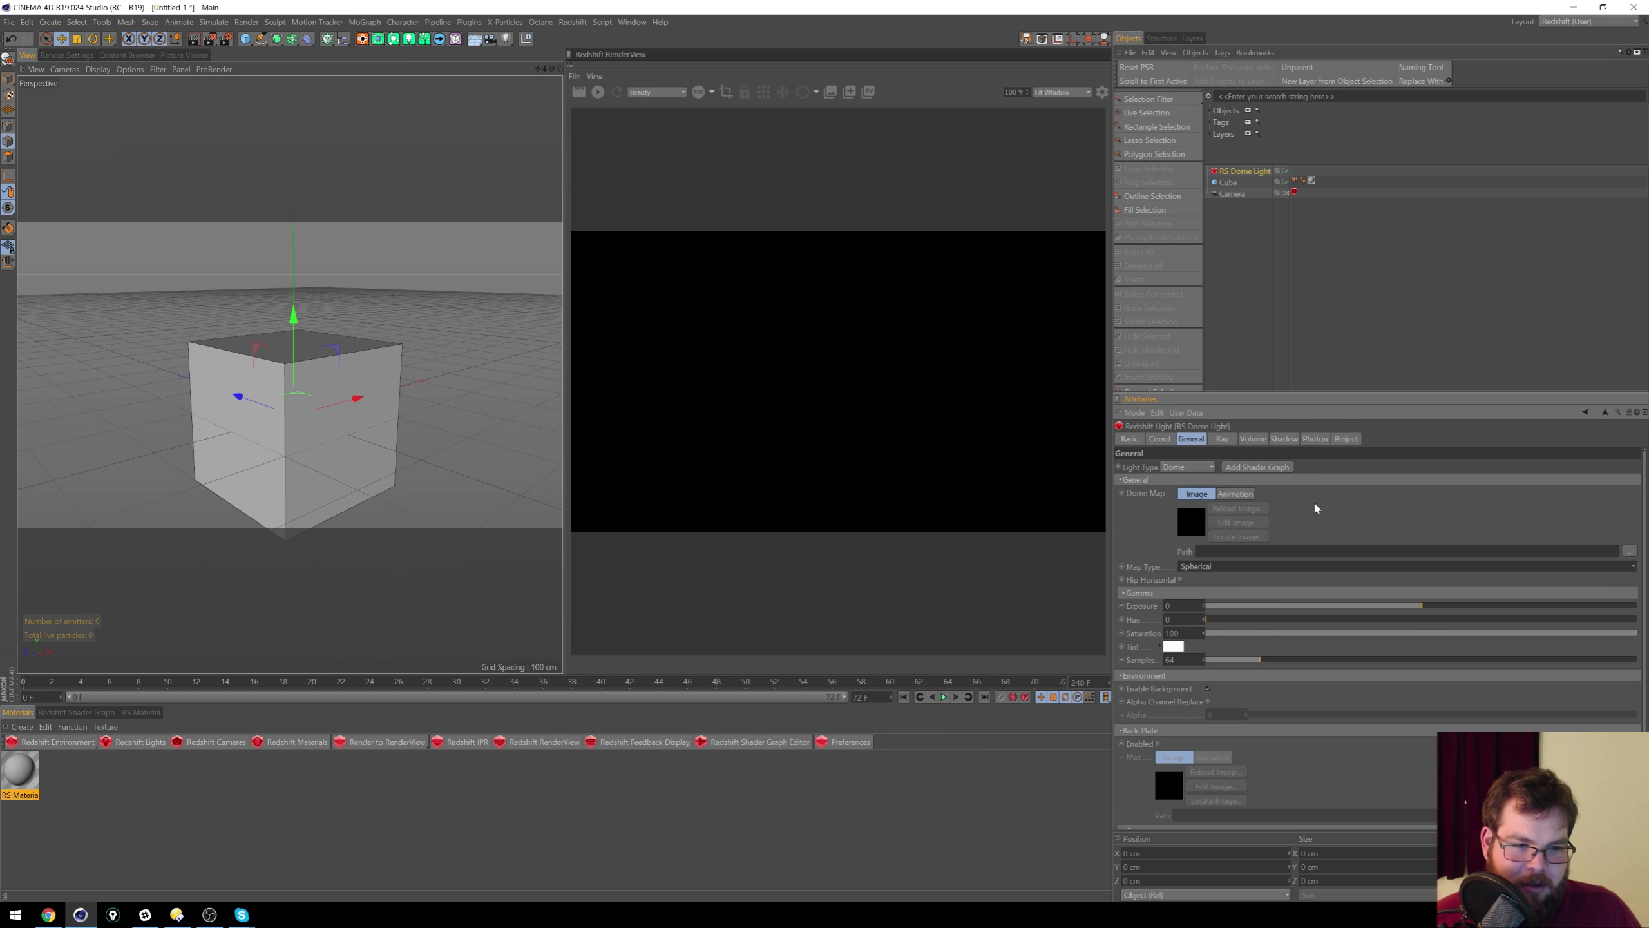
left_click(597, 91)
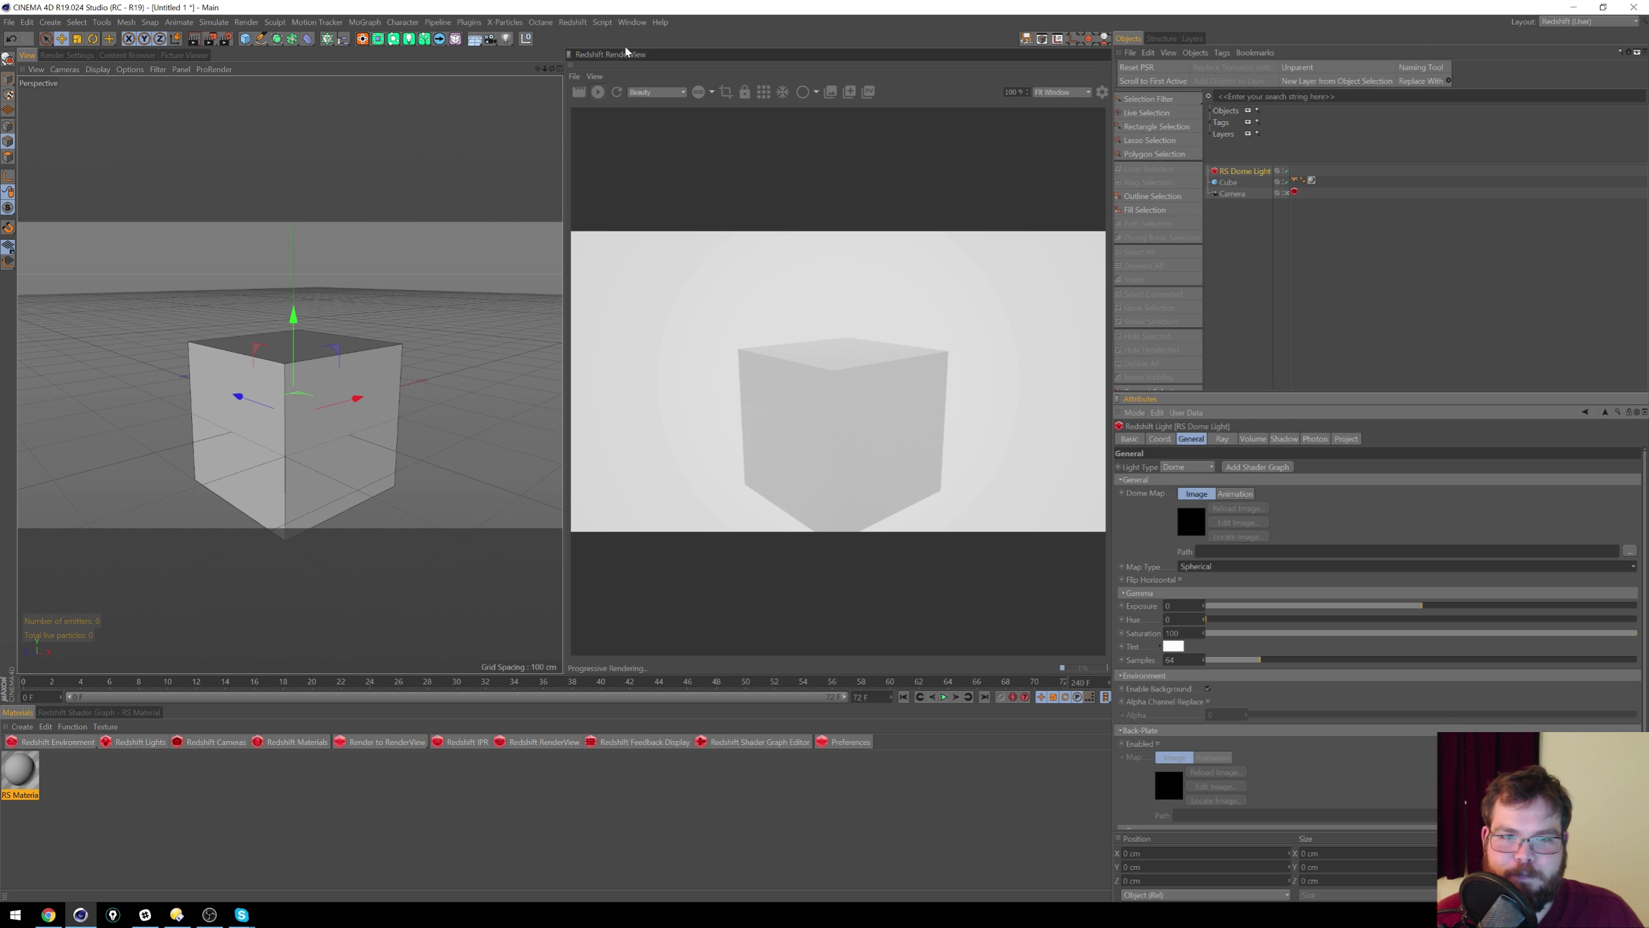
left_click(1208, 688)
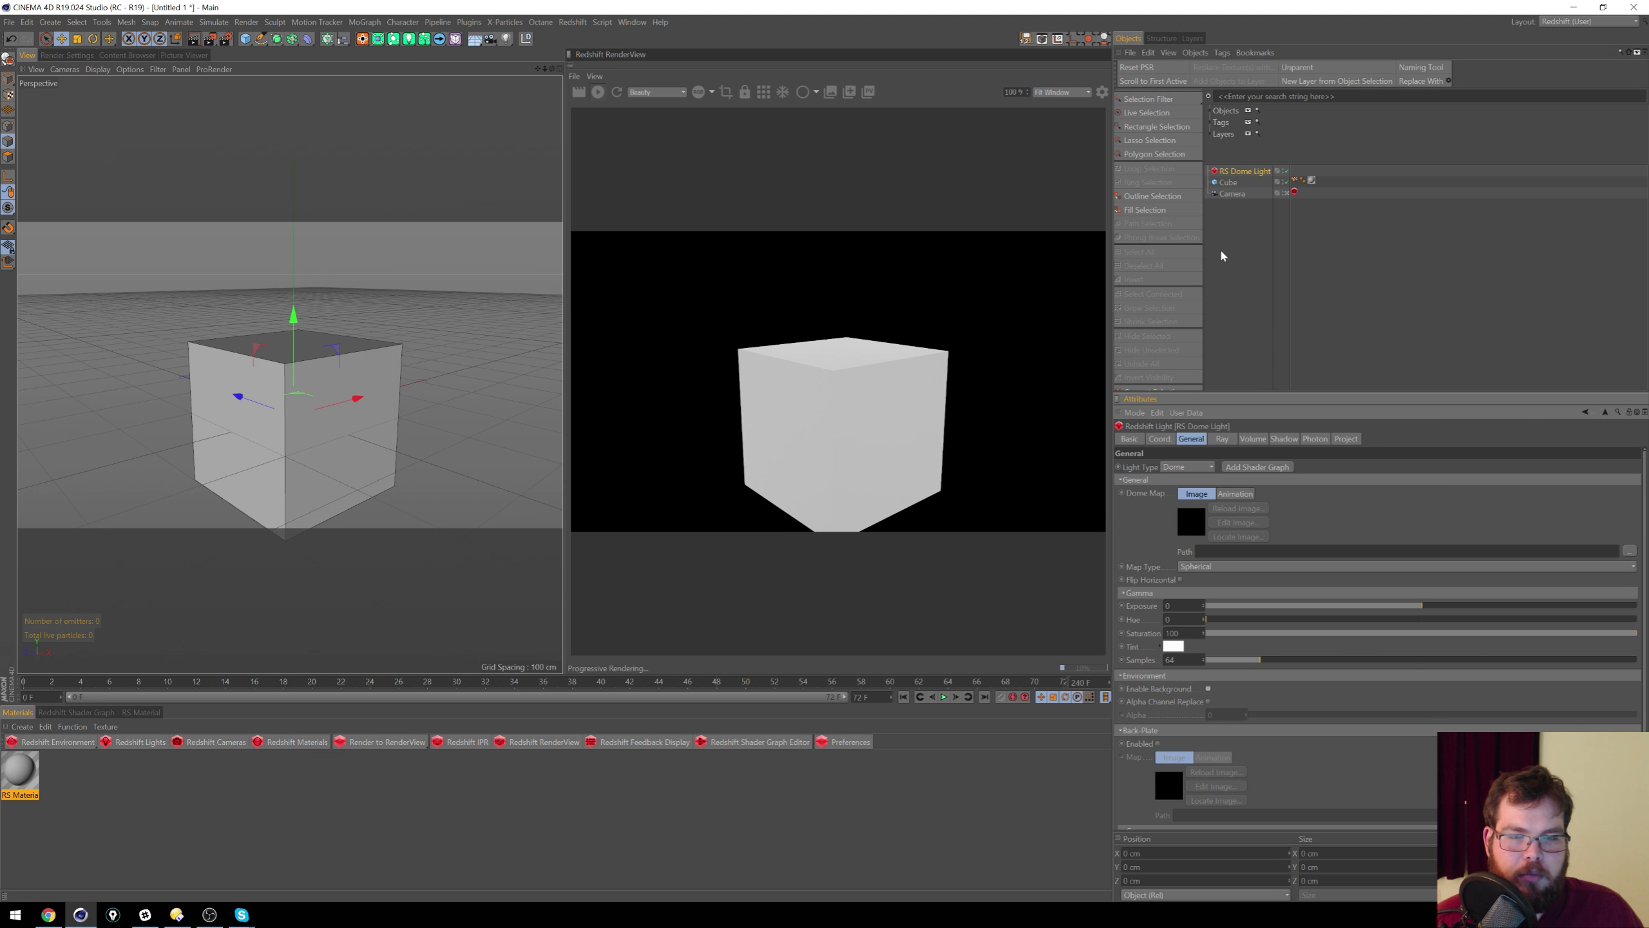
Step: In an enlarged shader graph of the RS Material, add a Texture node and connect its Out Color to the material's Diffuse Color
left_click(99, 714)
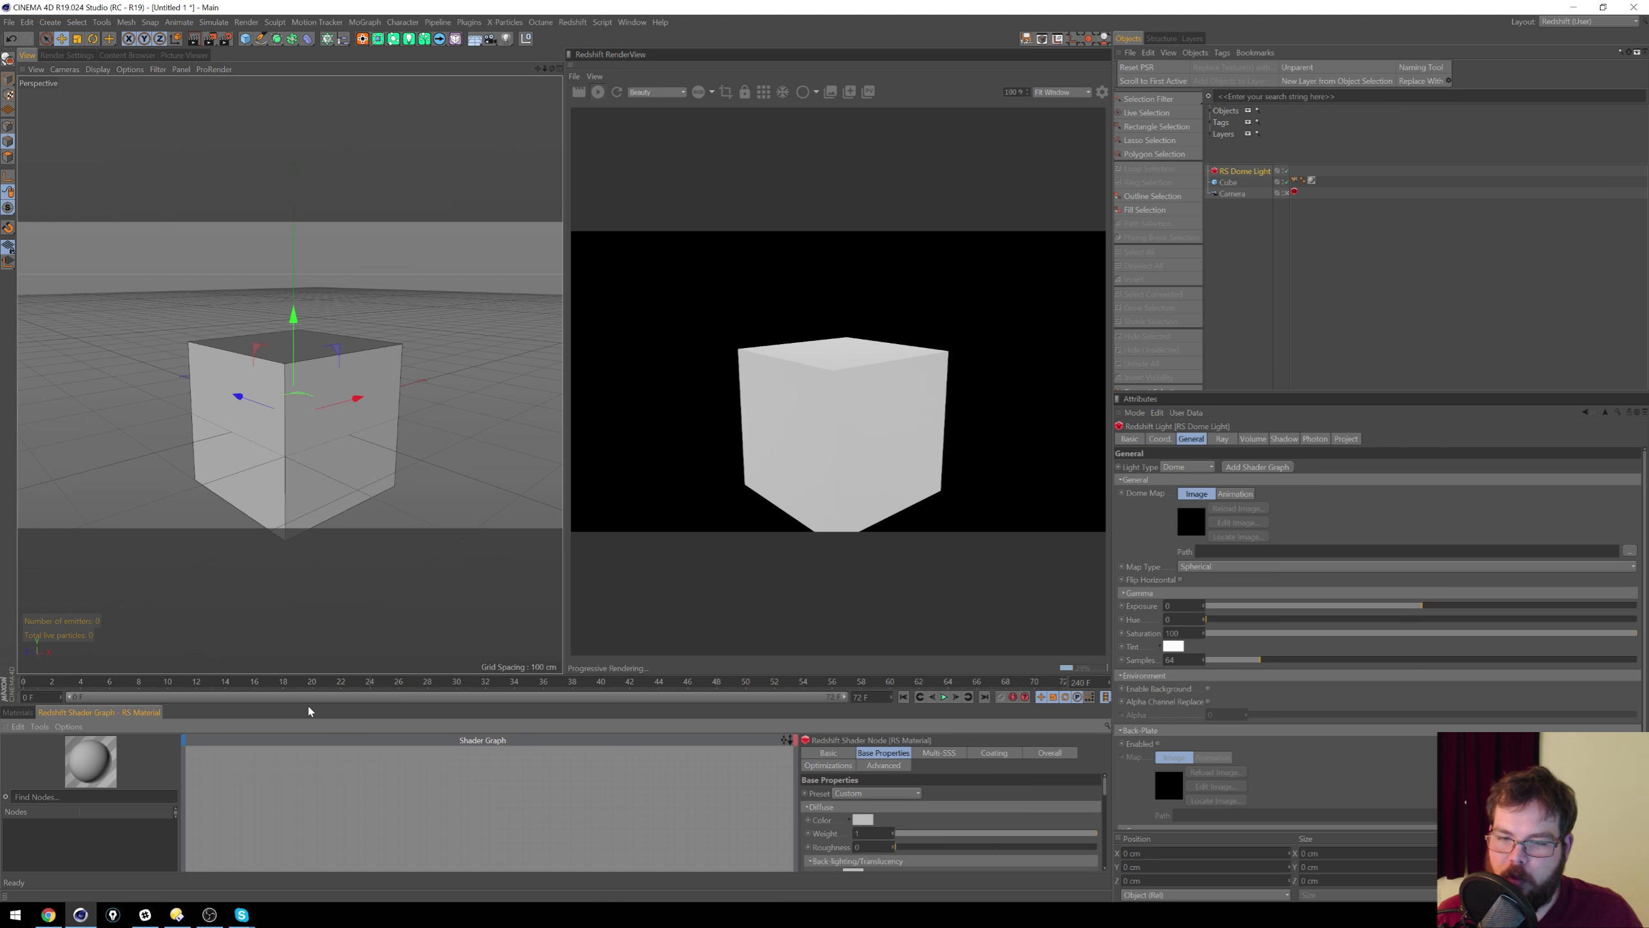
left_click_drag(317, 705, 373, 512)
left_click_drag(388, 785, 397, 726)
left_click(279, 681)
left_click(91, 604)
type("text")
left_click_drag(36, 639, 385, 735)
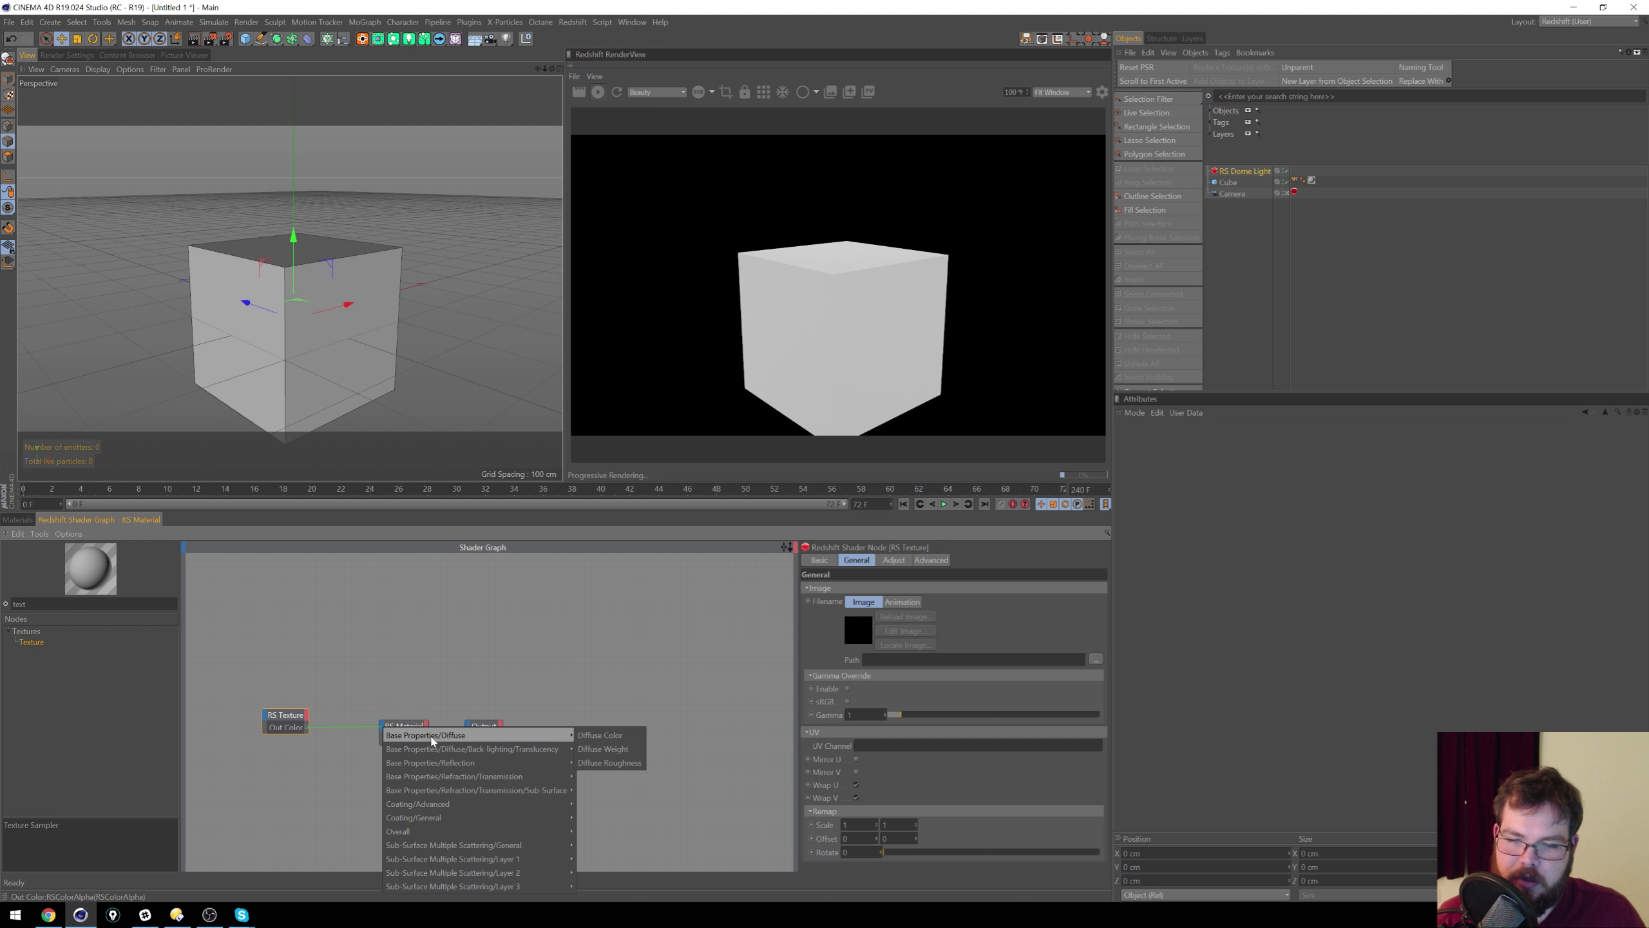
left_click(623, 741)
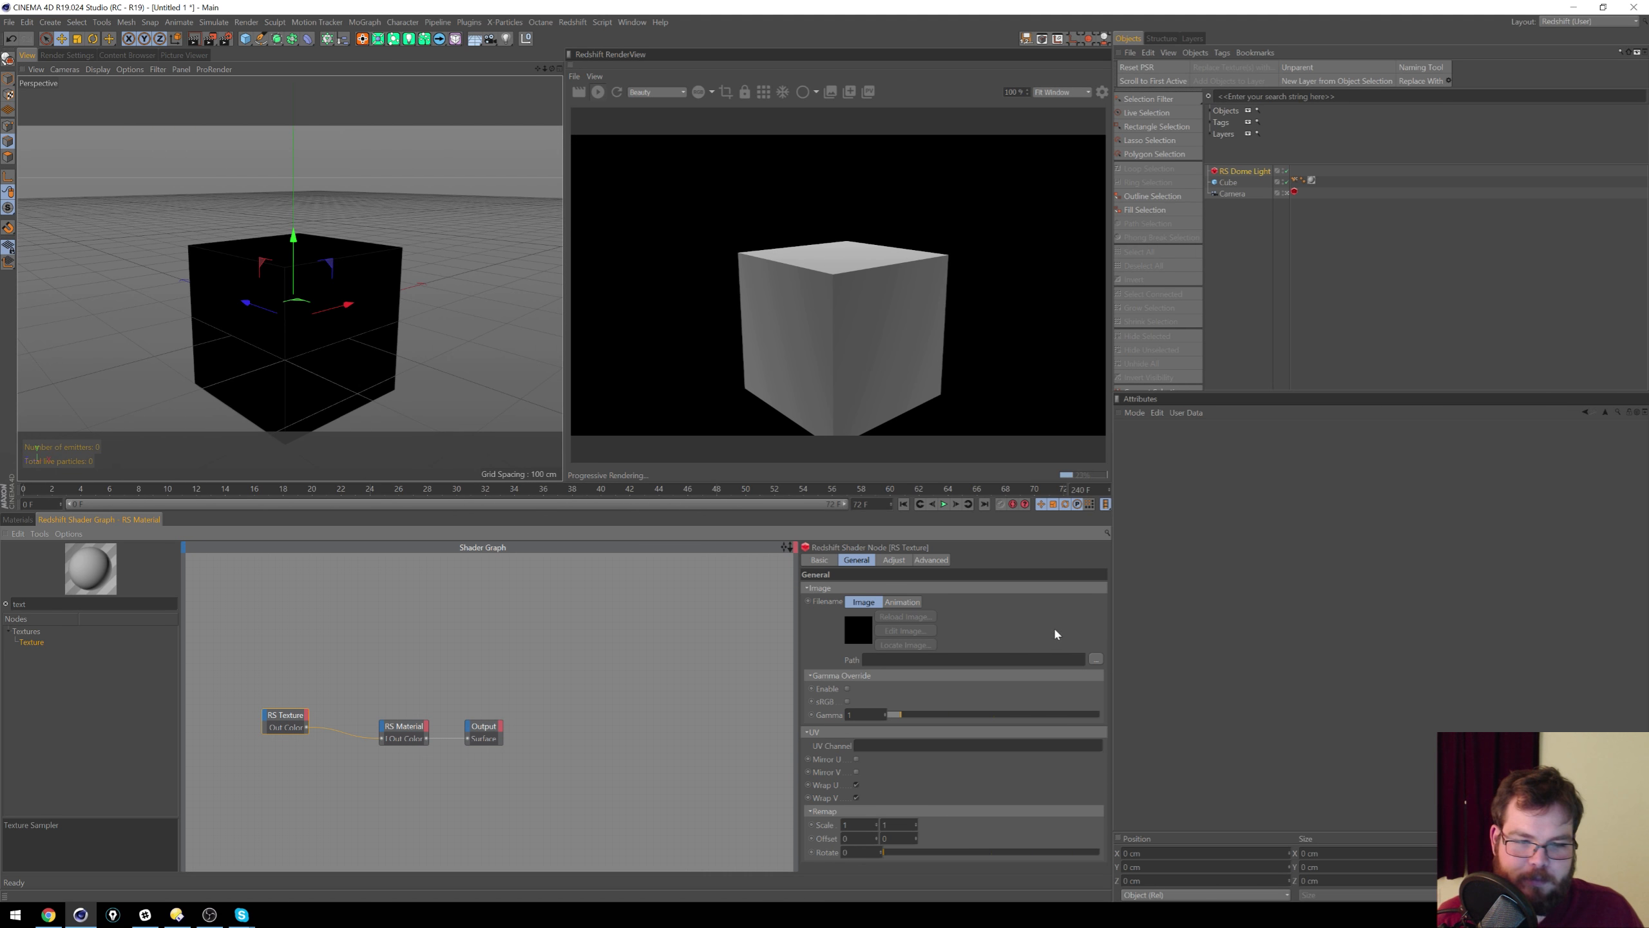
Step: Load 2014-08-25 19.12.09.jpg from the personal Dropbox's Camera Uploads folder as the RS Texture node's image
left_click(1096, 659)
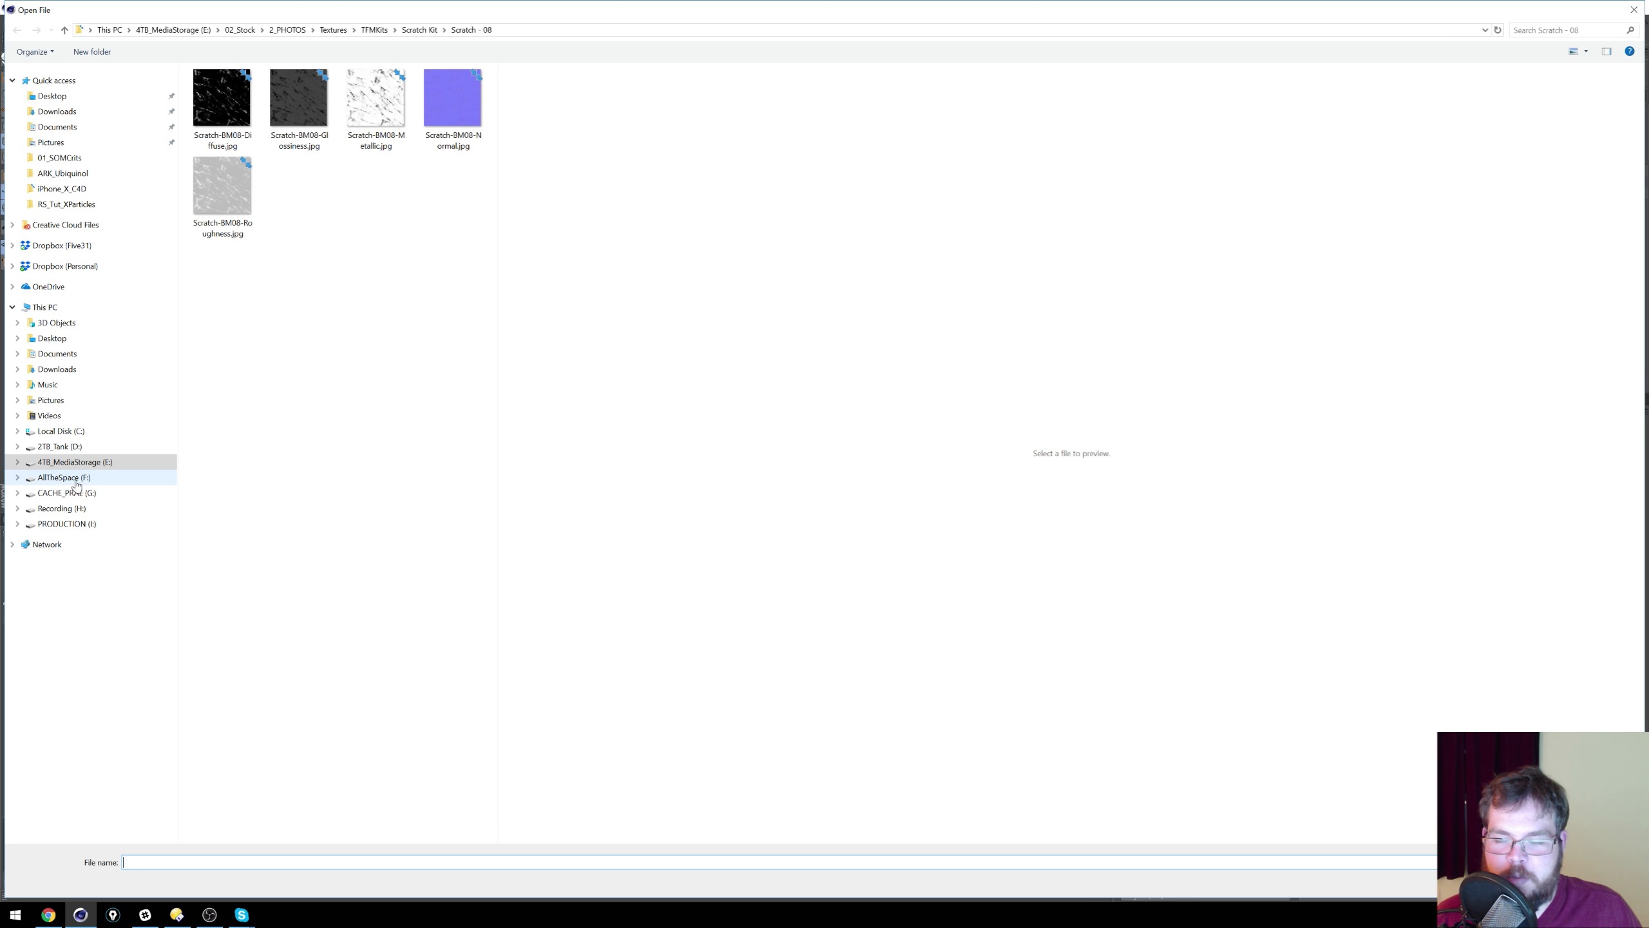
left_click(78, 525)
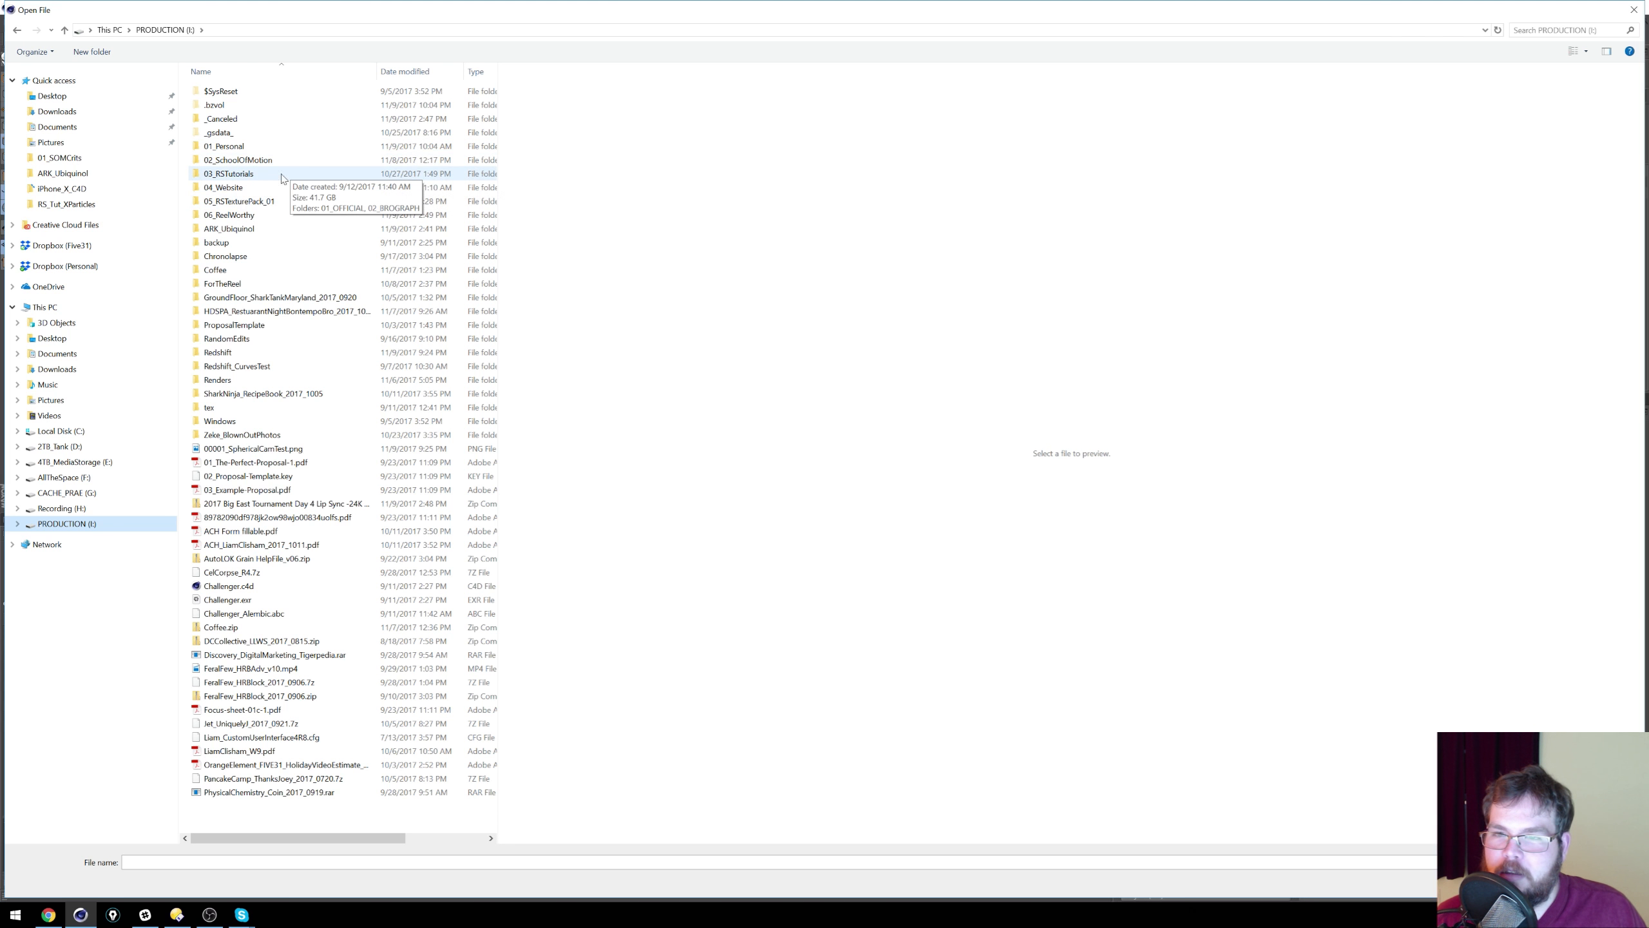
left_click(70, 403)
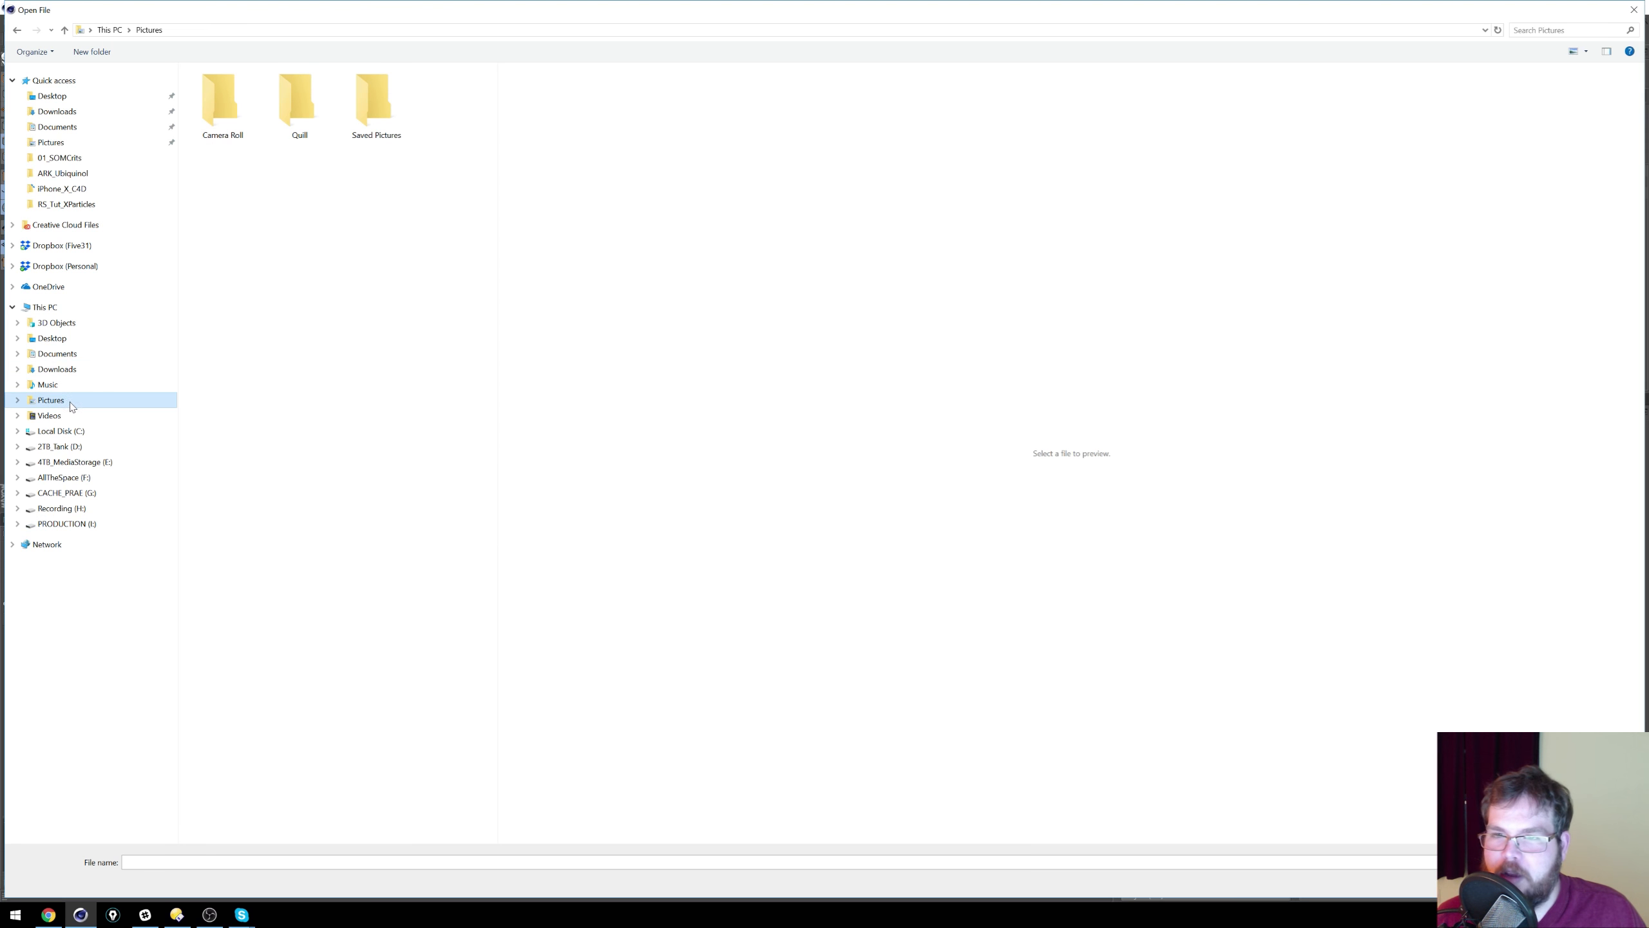
left_click(59, 525)
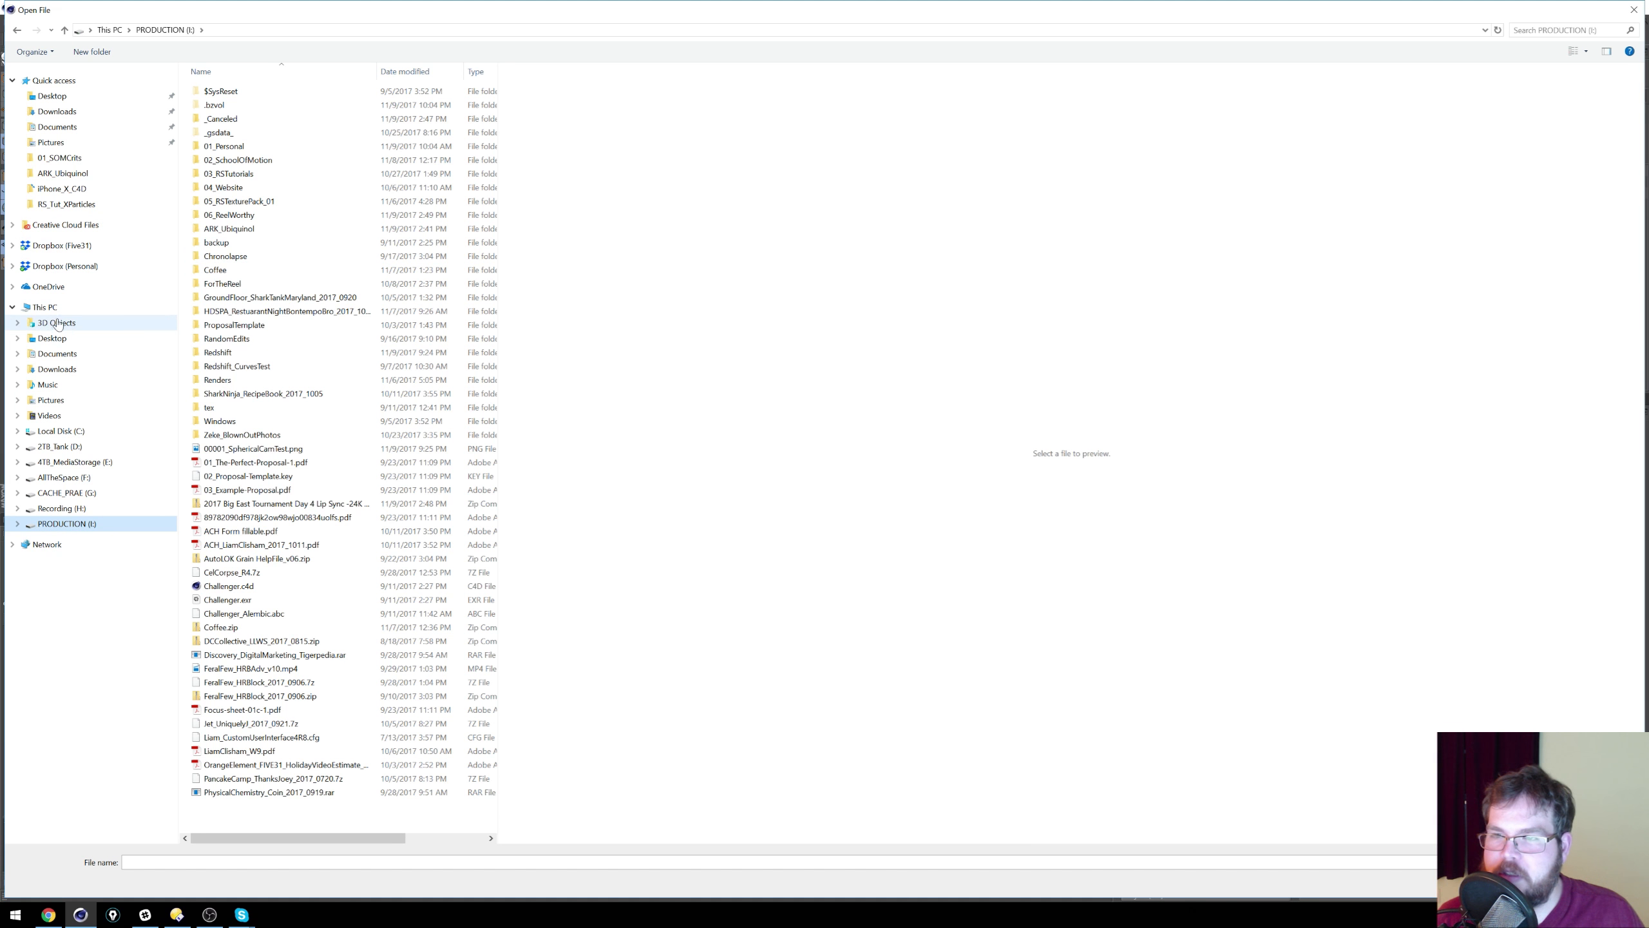
left_click(60, 359)
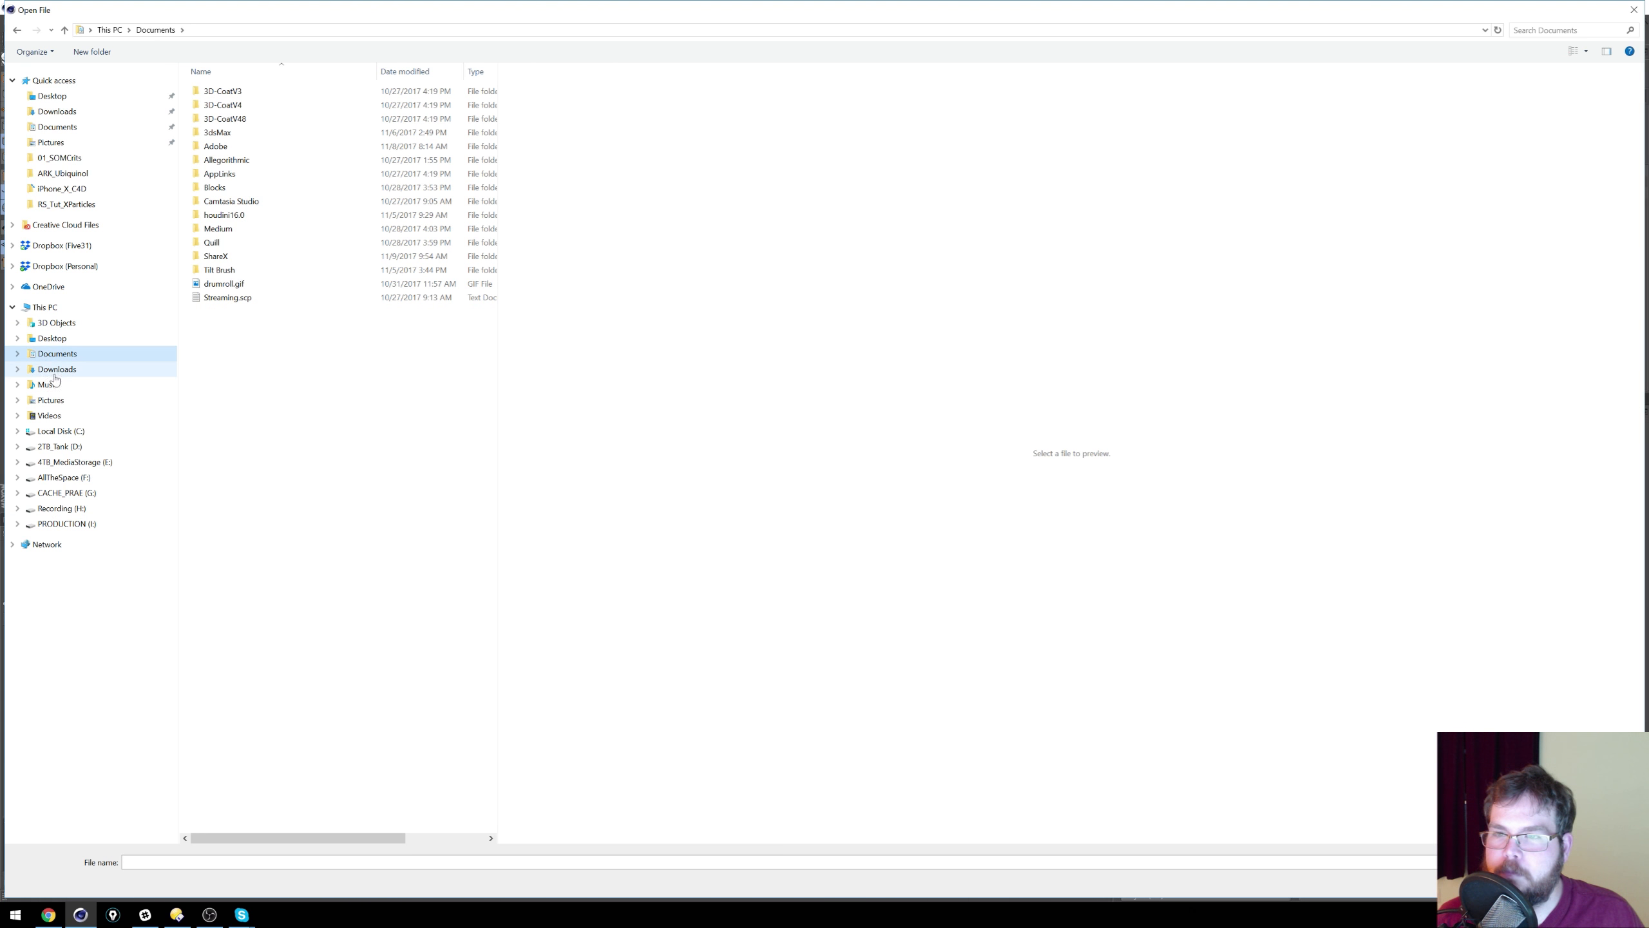
left_click(60, 270)
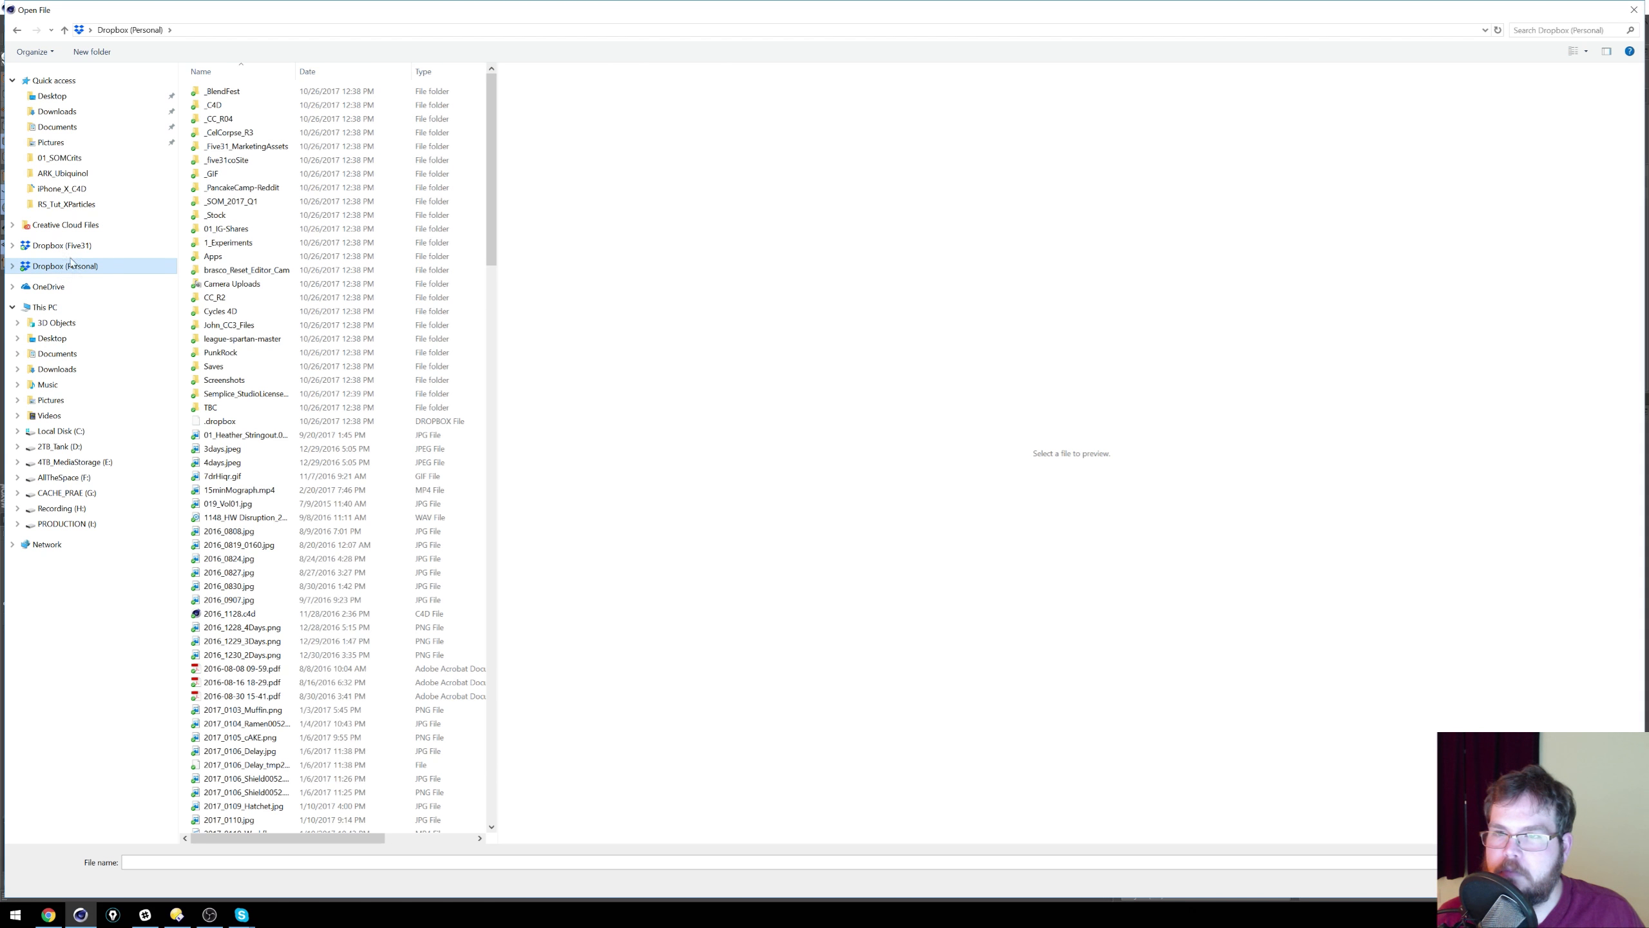
double_click(221, 283)
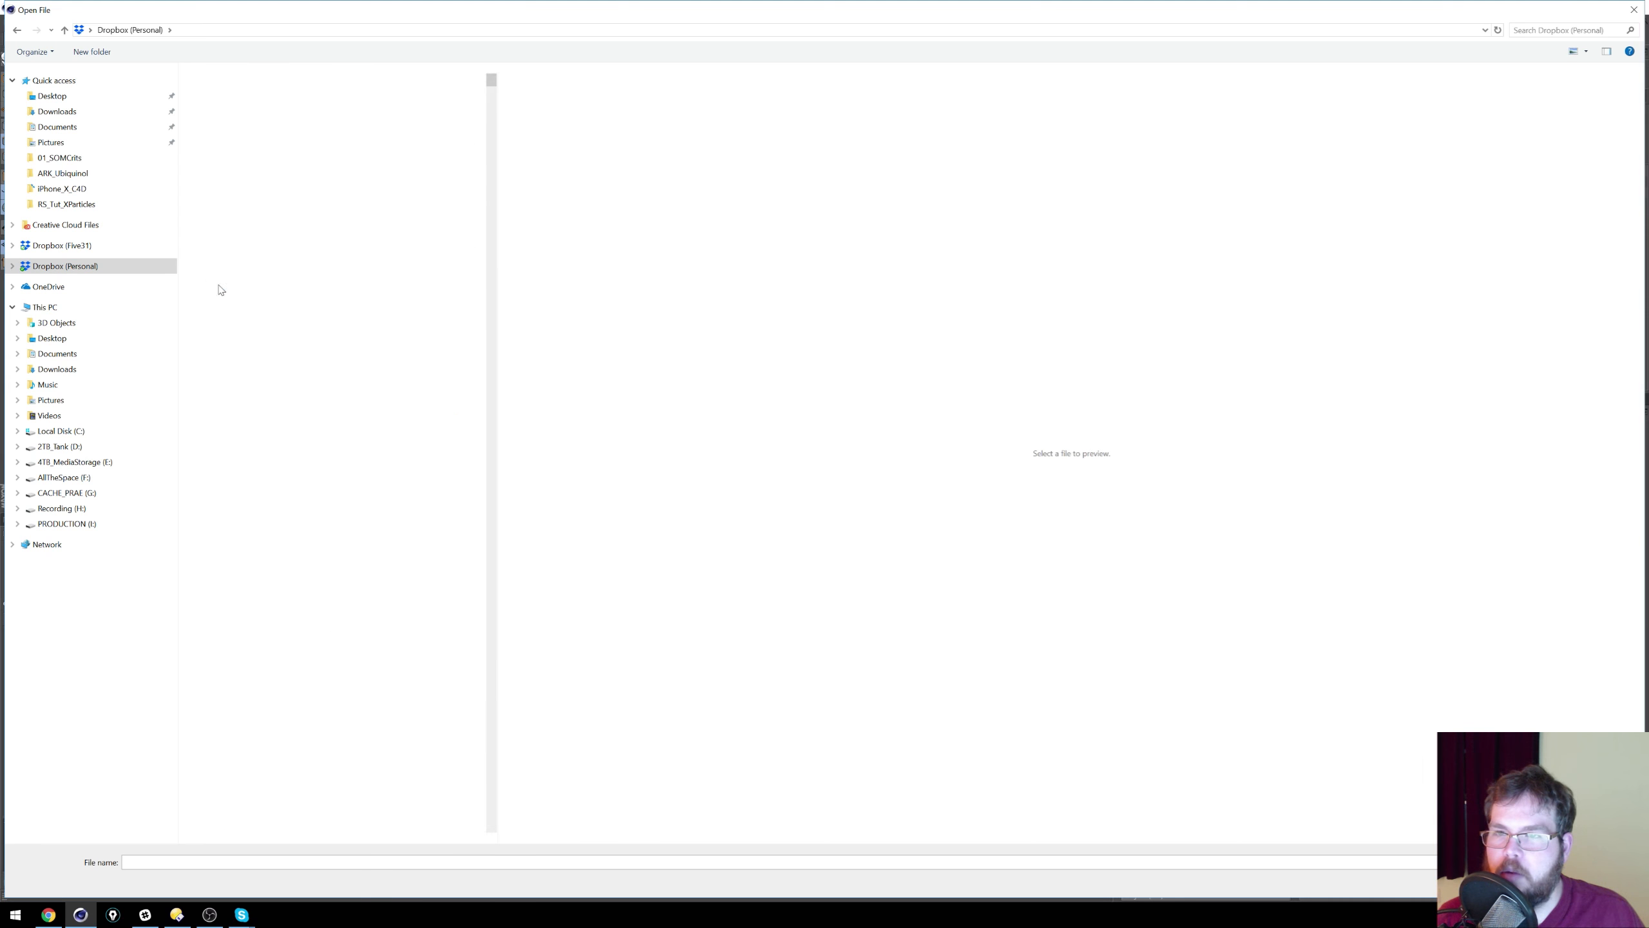
left_click(379, 187)
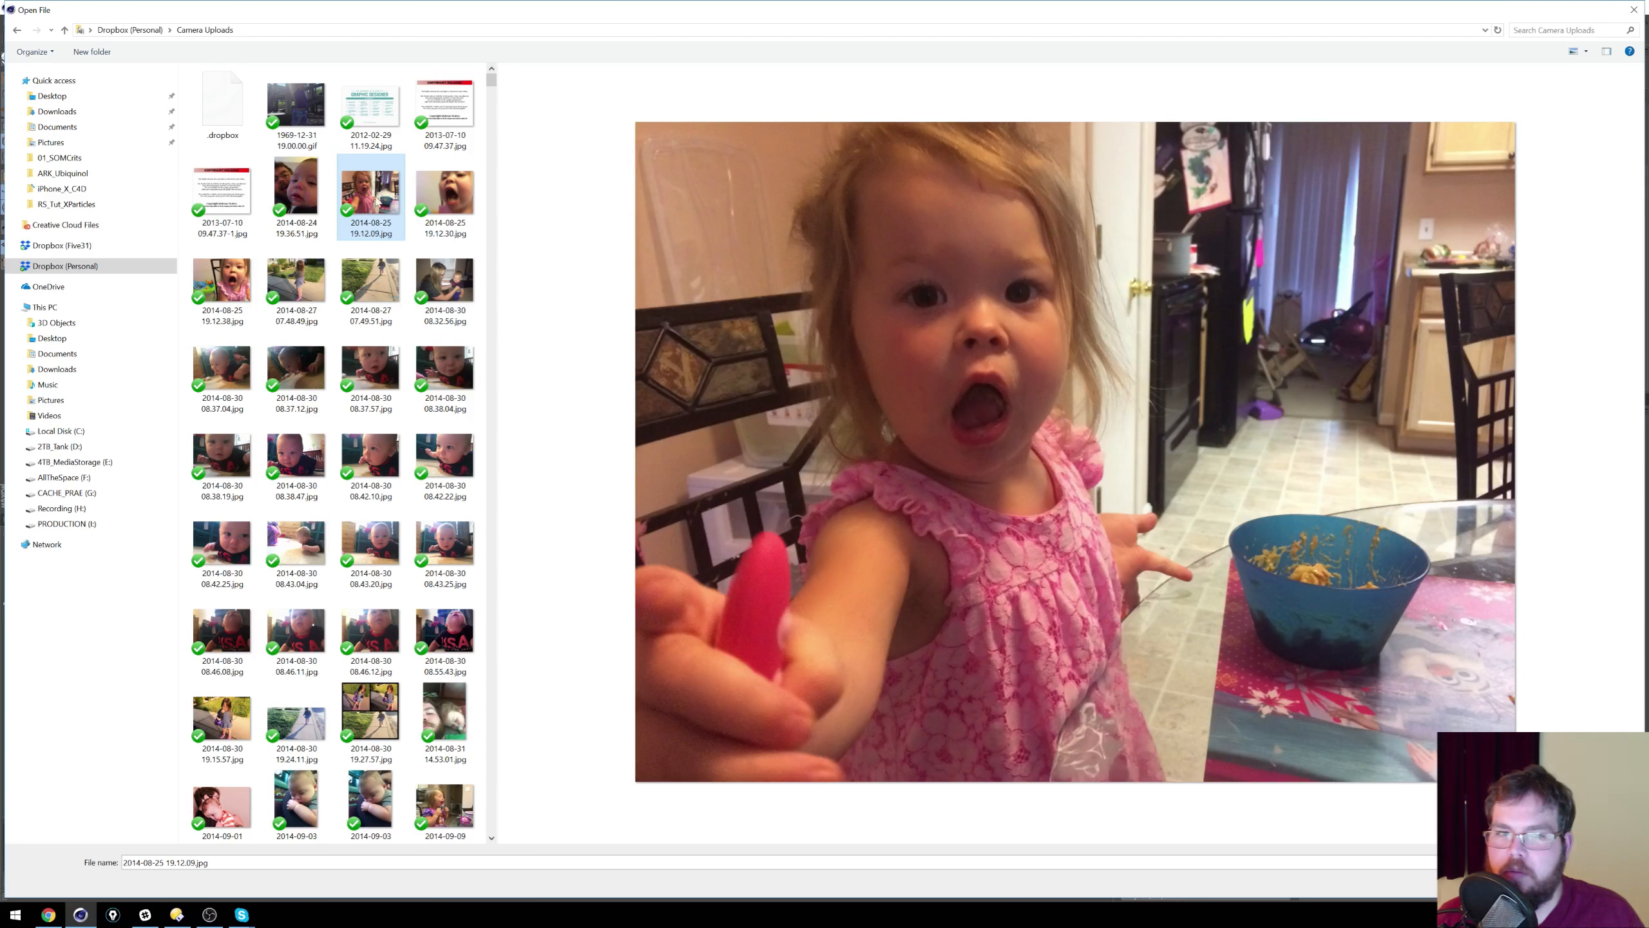
left_click(1553, 882)
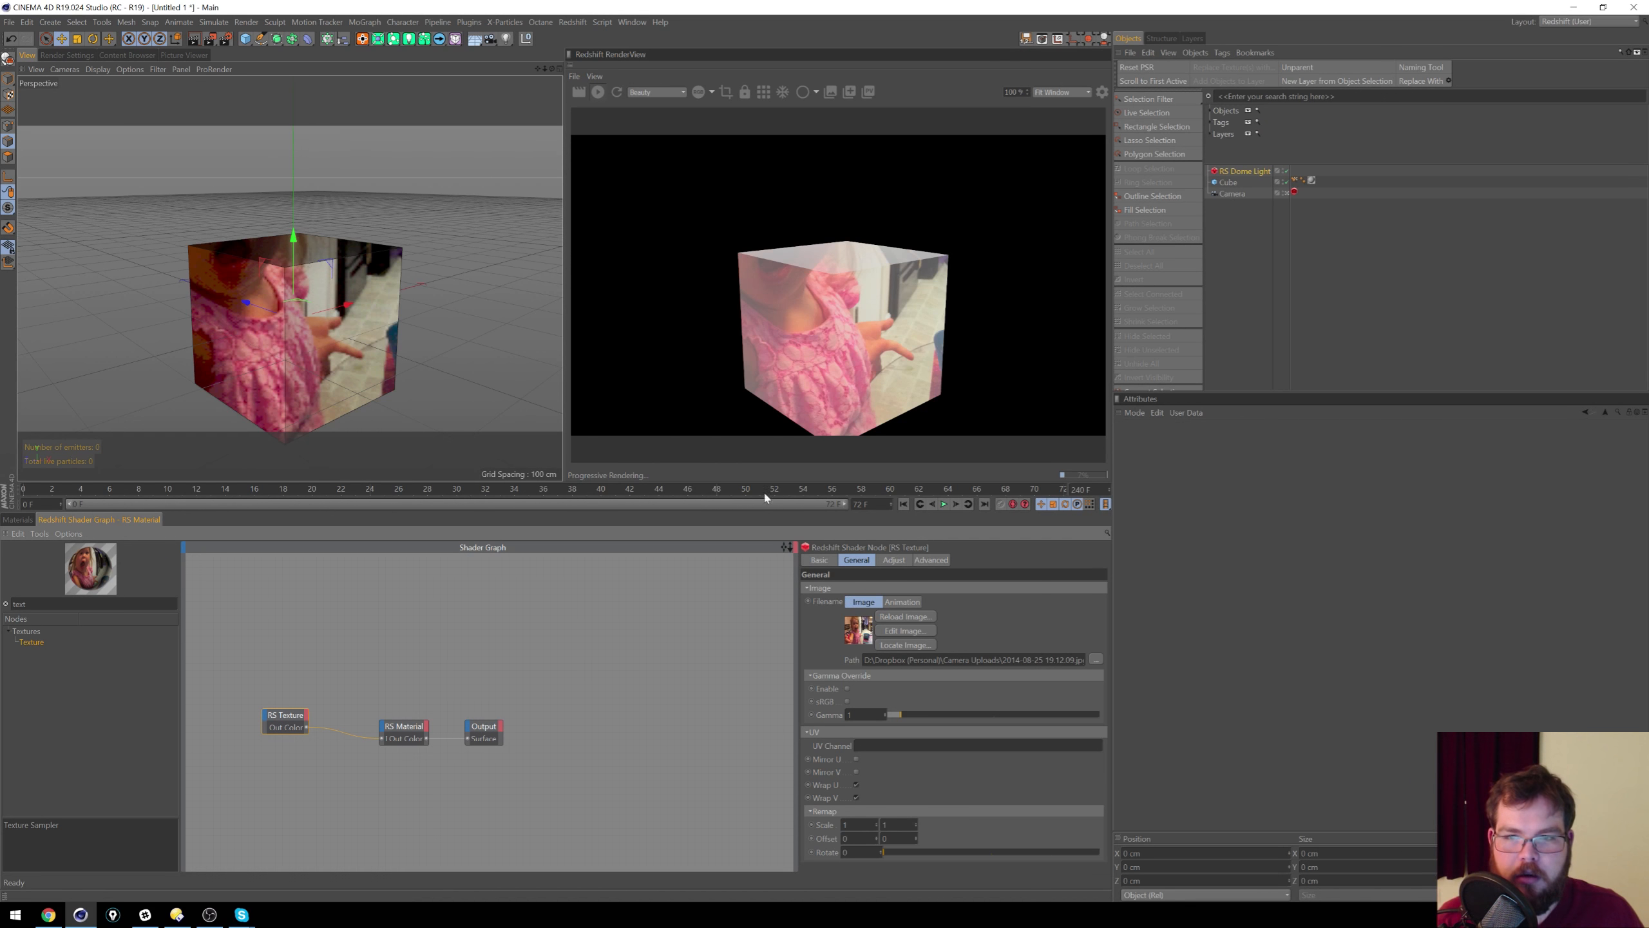
Step: Set the film aspect of the cube's camera-mapped texture tag to HDTV (16:9) and inspect the projection from other angles
left_click_drag(417, 313, 351, 265, "alt")
left_click_drag(272, 341, 423, 321, "alt")
left_click_drag(413, 708, 446, 658)
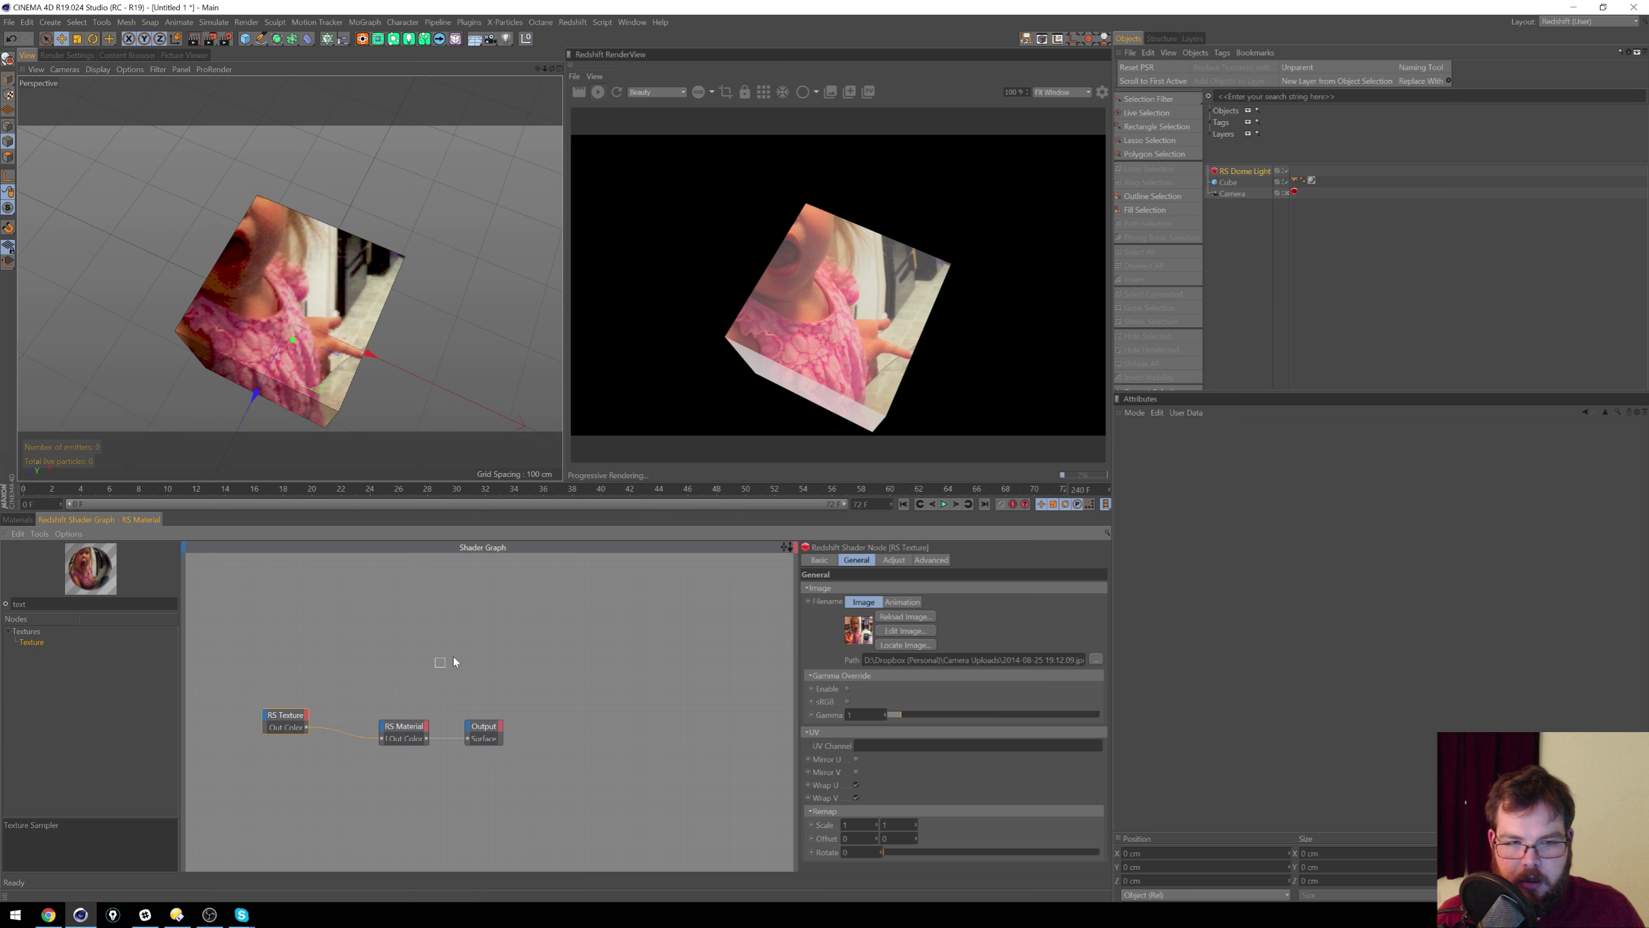
left_click(1229, 183)
left_click(1311, 180)
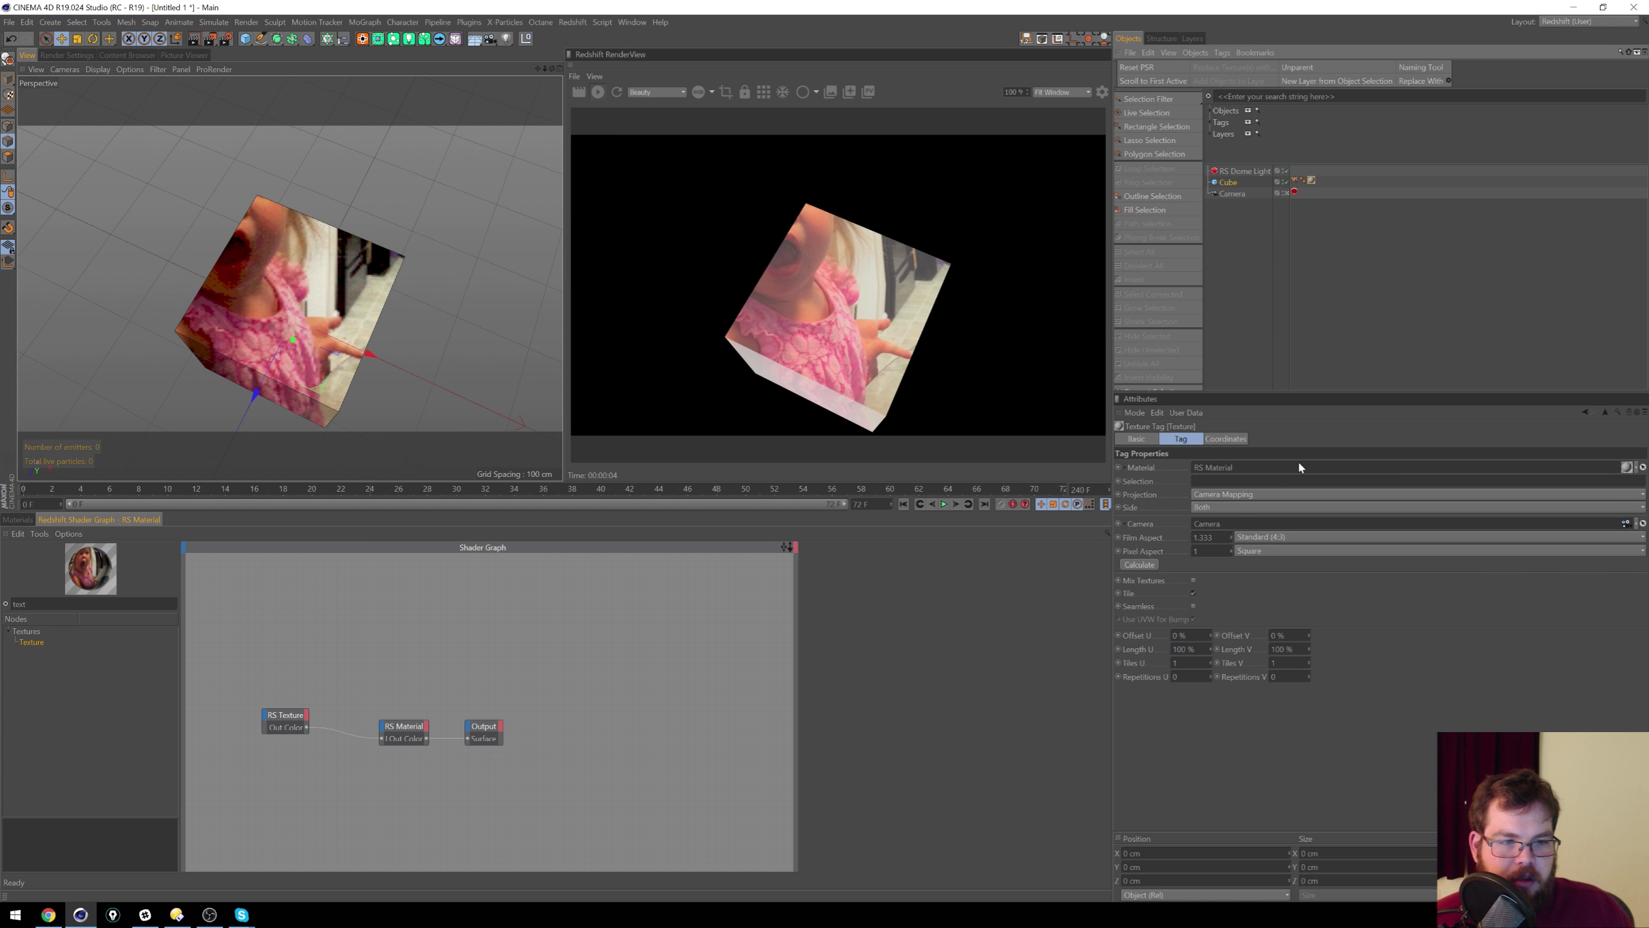
left_click(1238, 534)
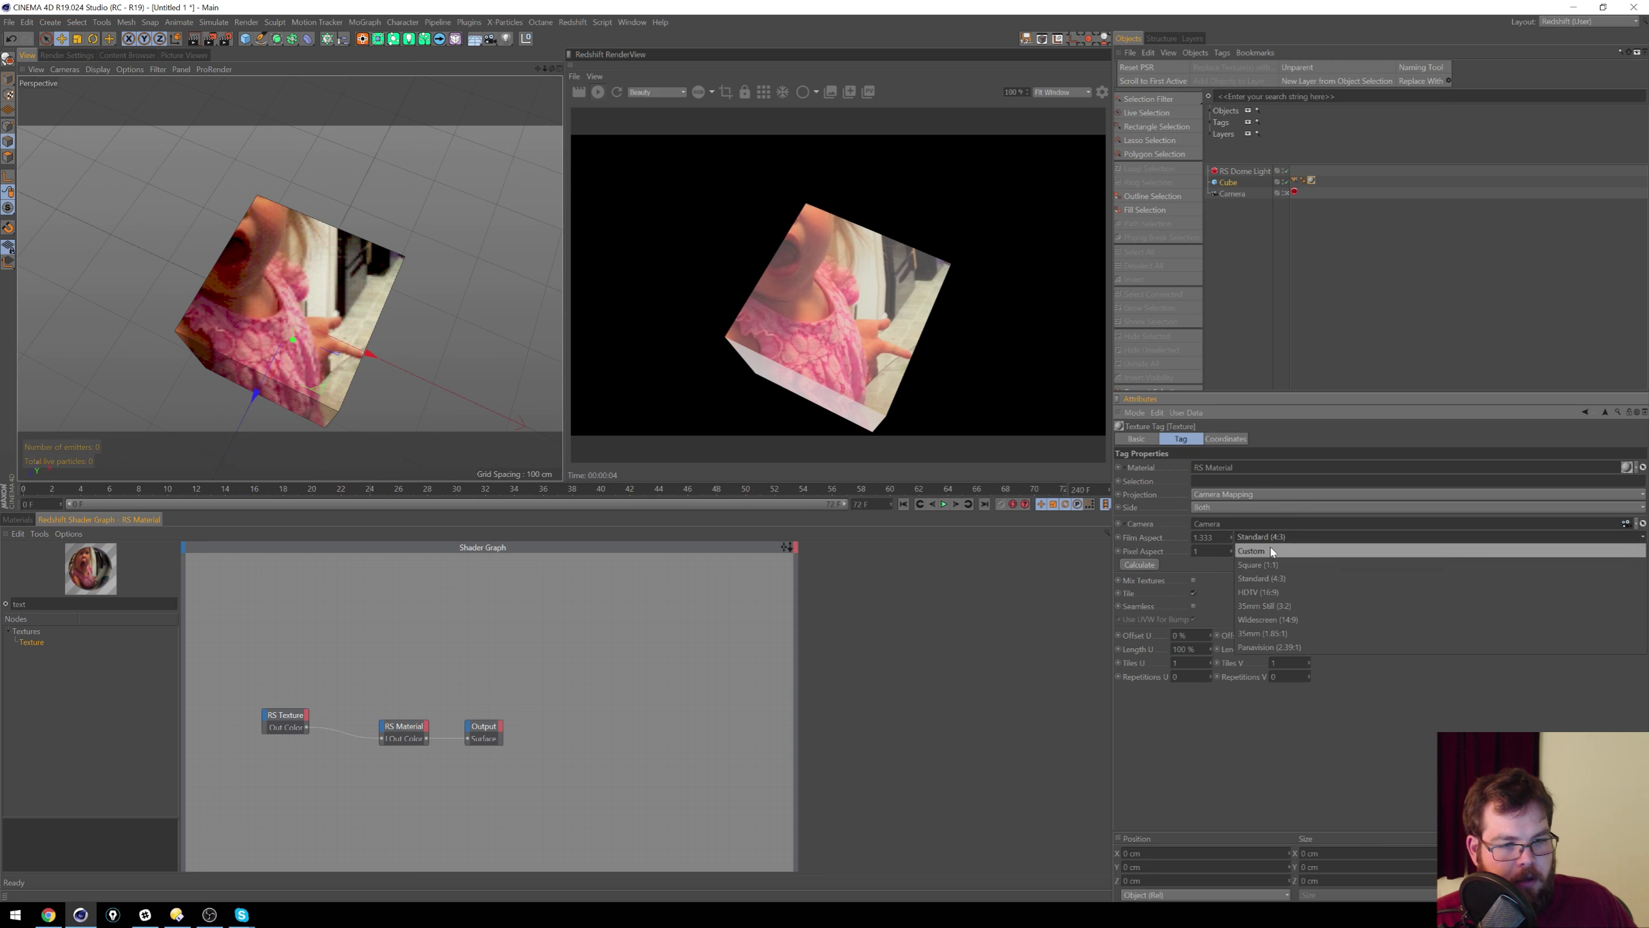
left_click(1324, 592)
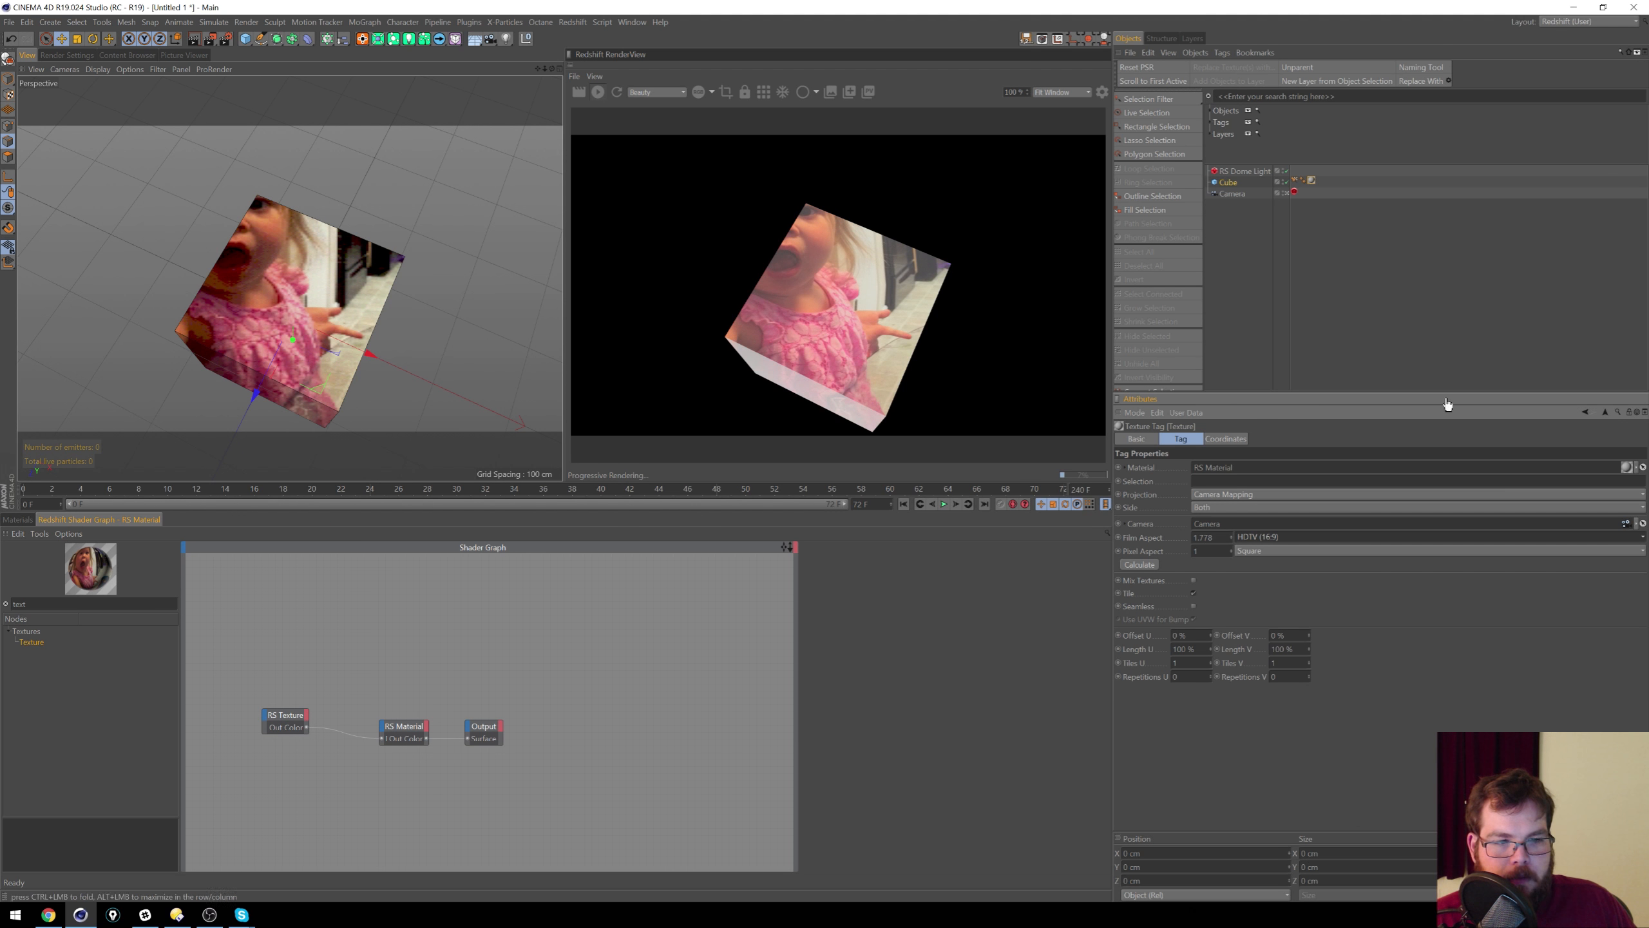
left_click_drag(393, 320, 391, 276, "alt")
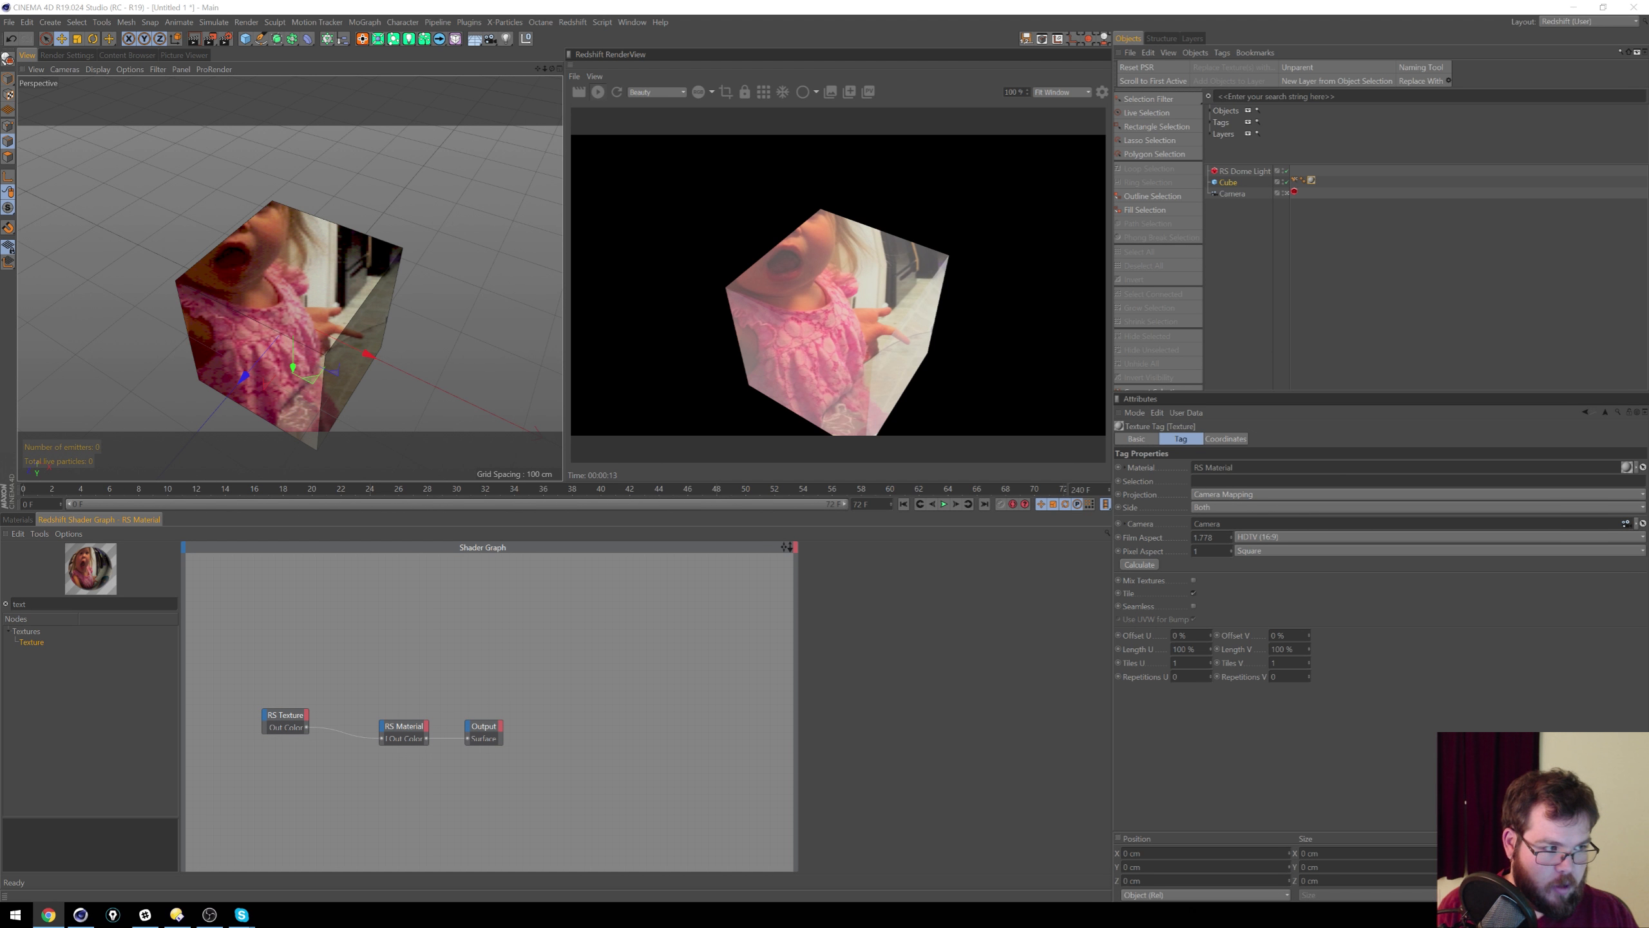
Step: Switch to the Chrome browser and open the "Discussion About Custom AOVs" thread in the Redshift forum's Dev Announcements
left_click_drag(1648, 55, 575, 0)
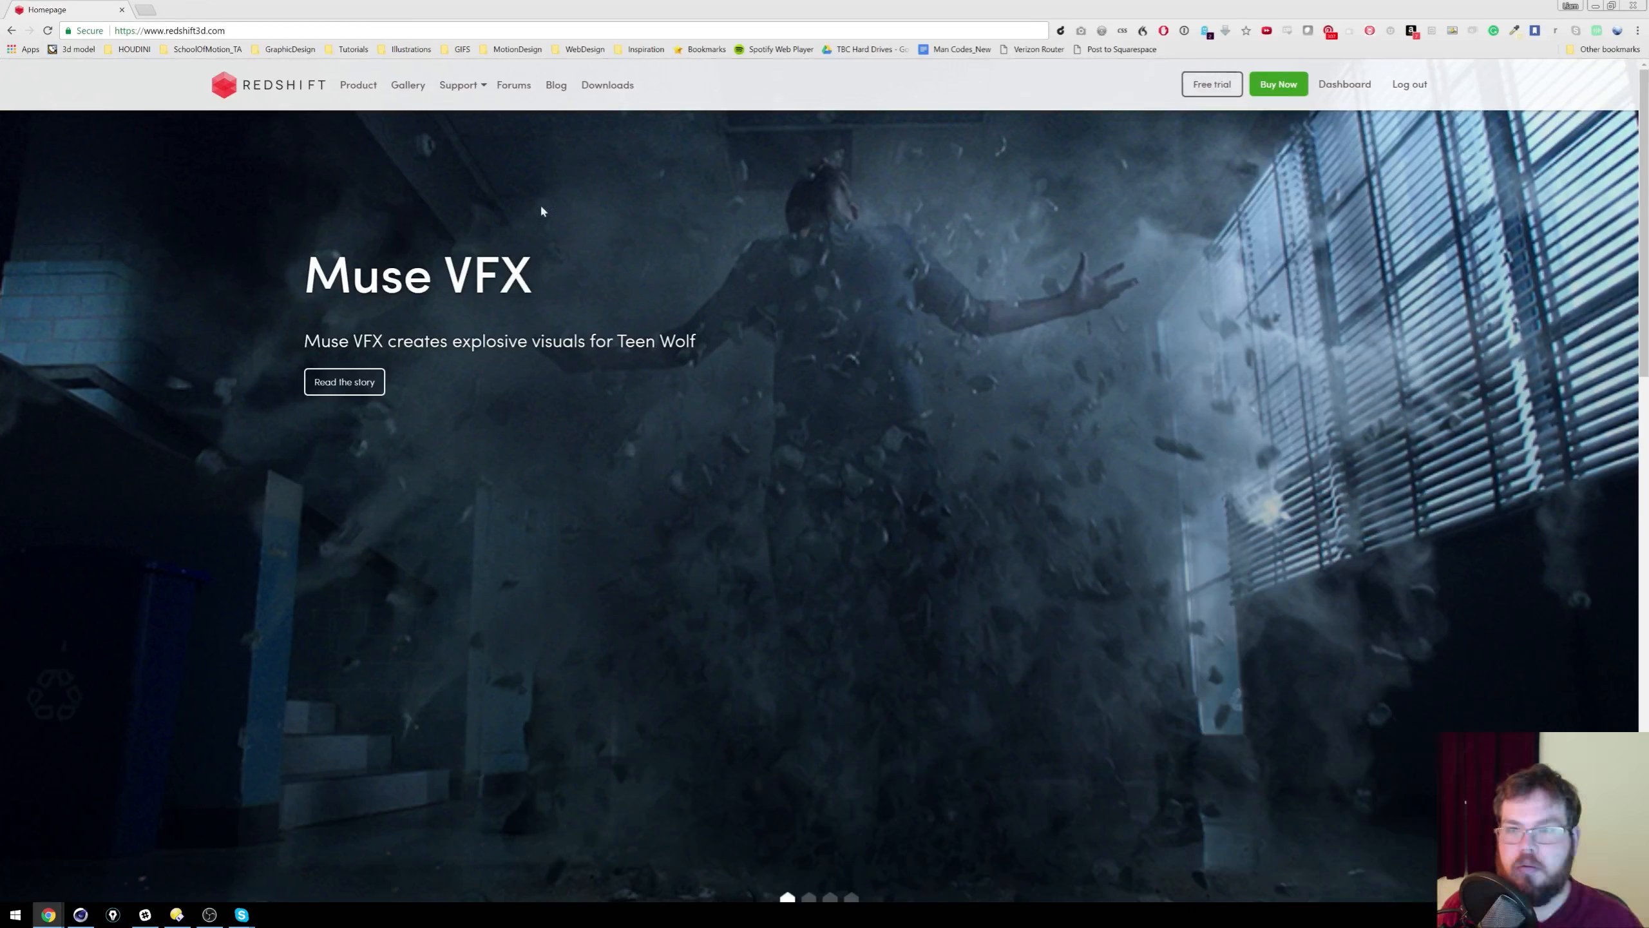
left_click(513, 87)
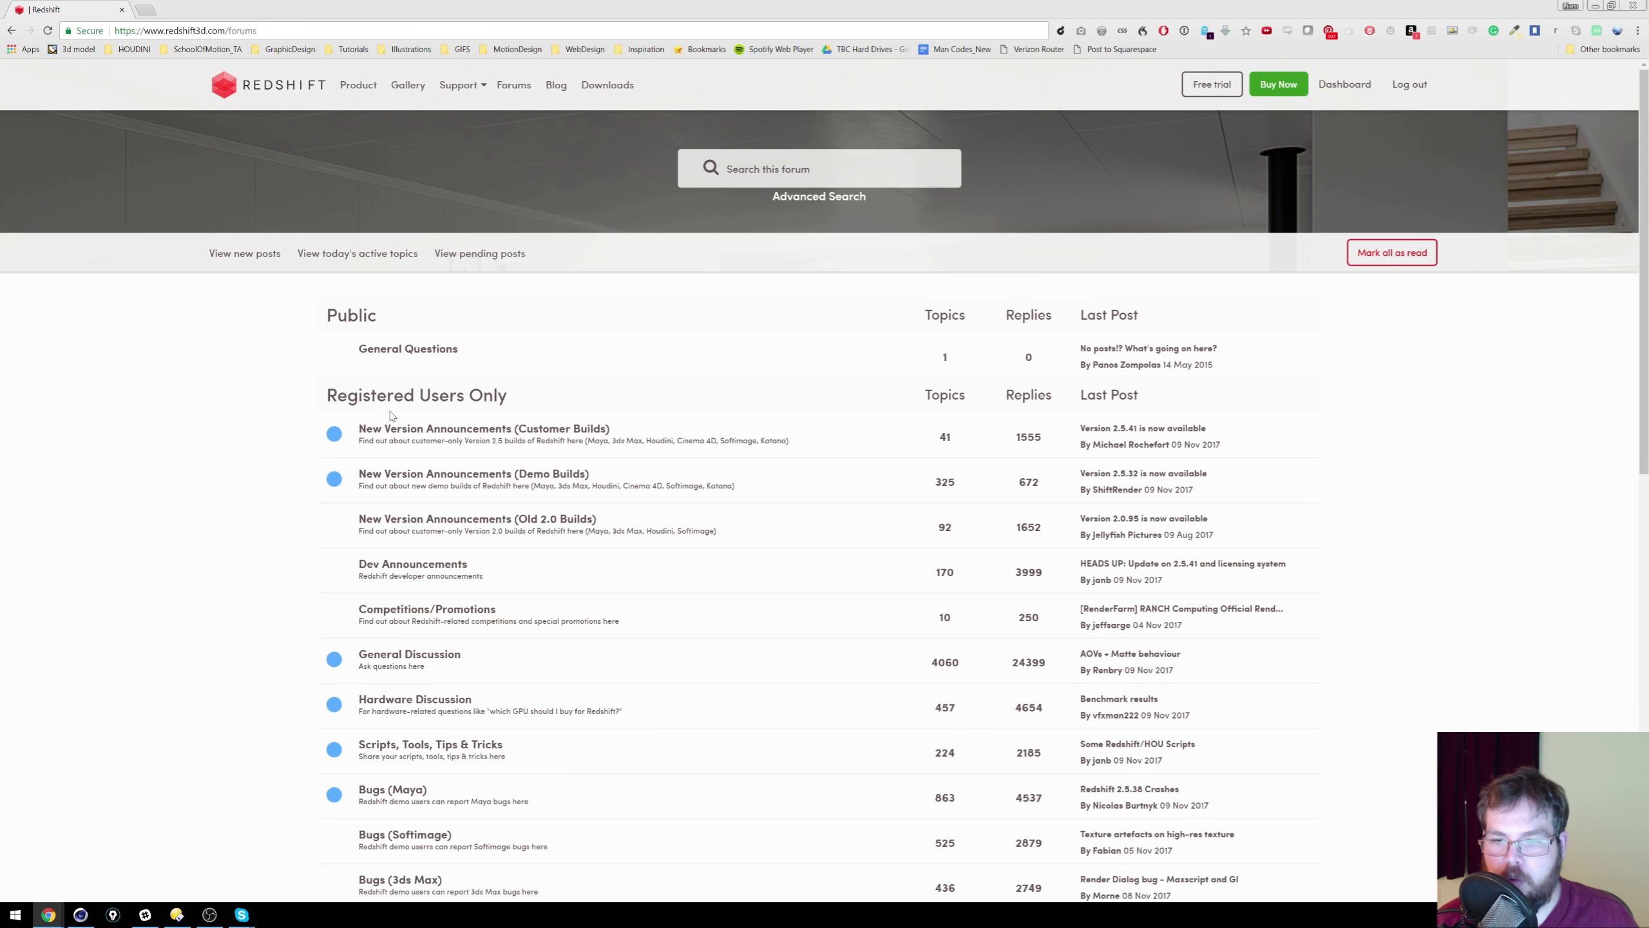
left_click(445, 569)
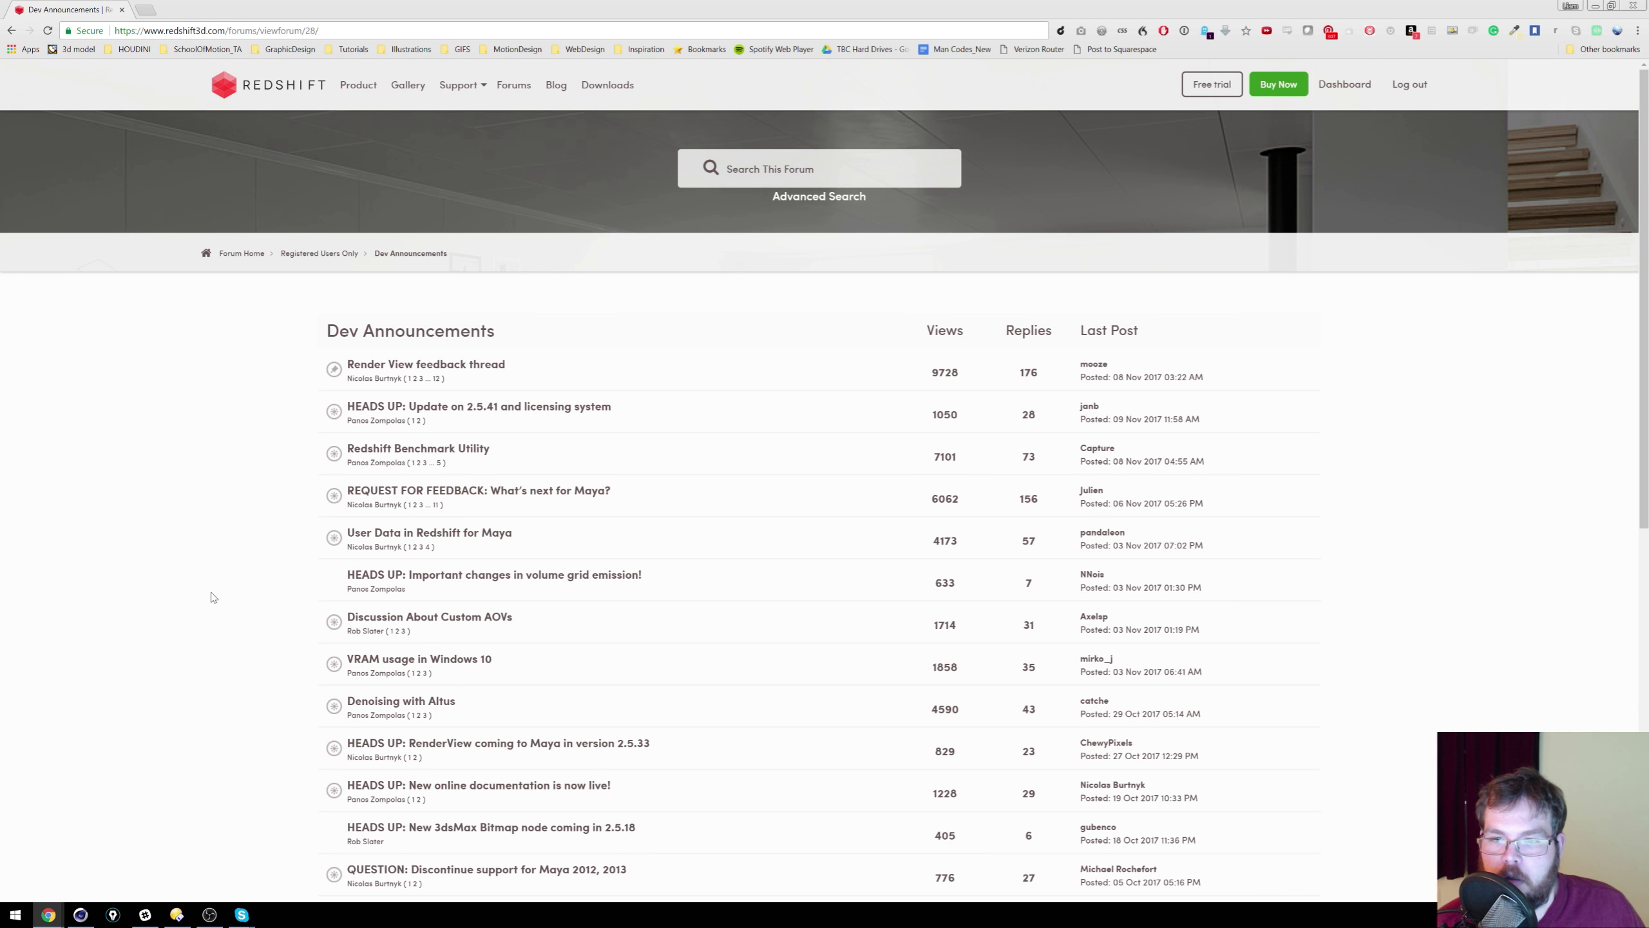
scroll(214, 598, "down", 1)
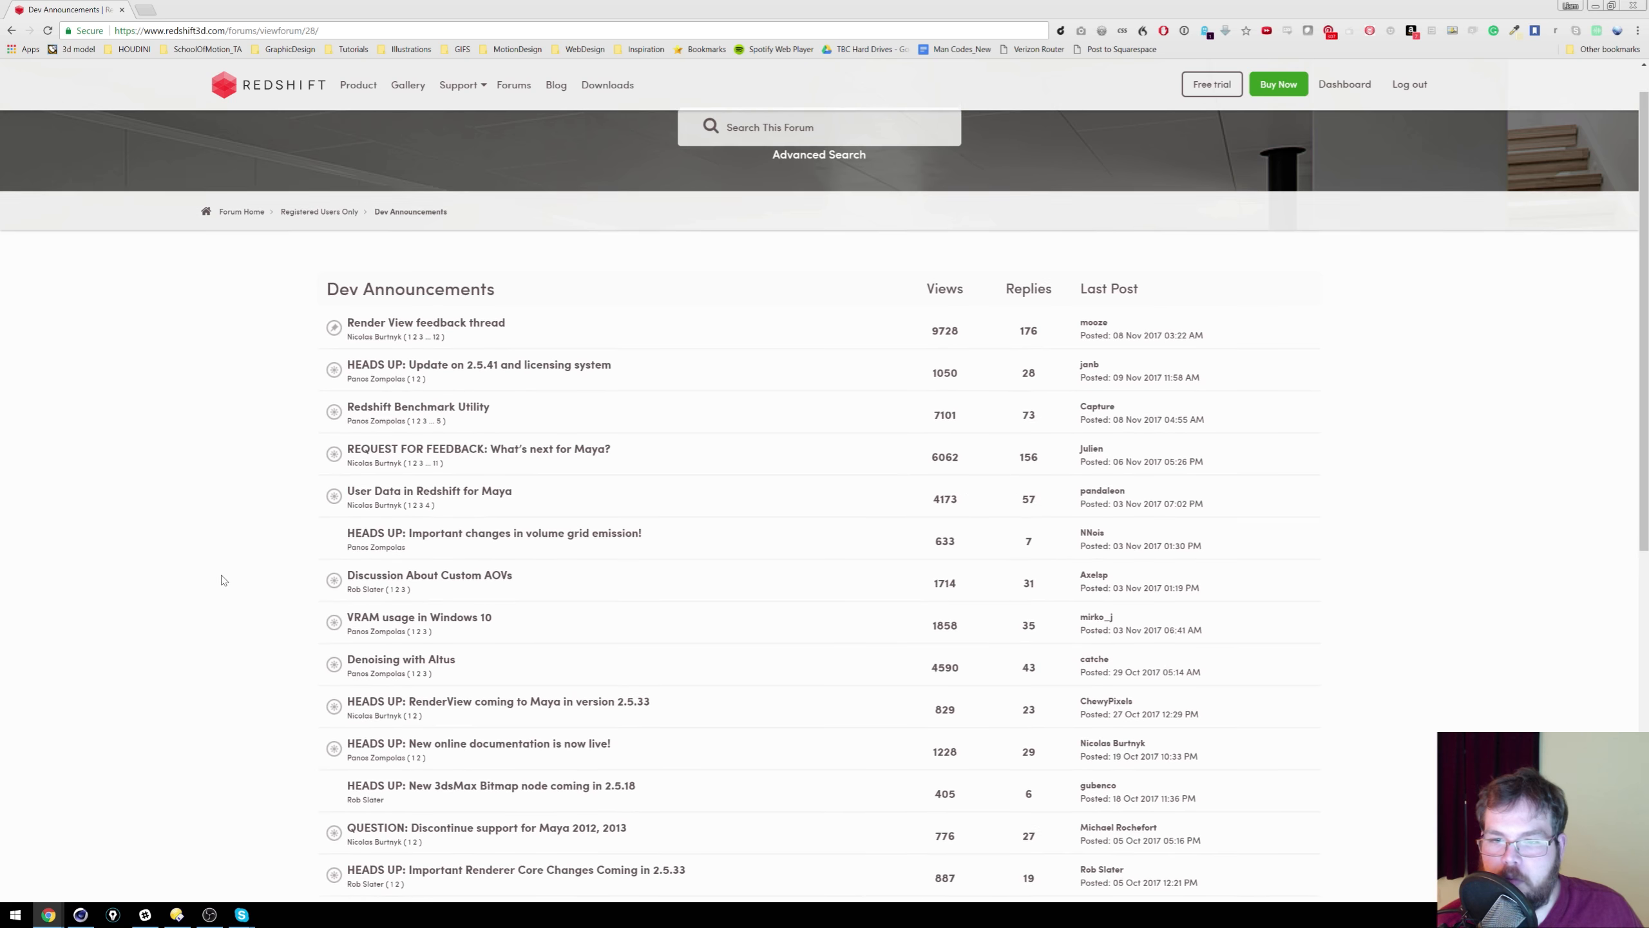
scroll(223, 581, "down", 2)
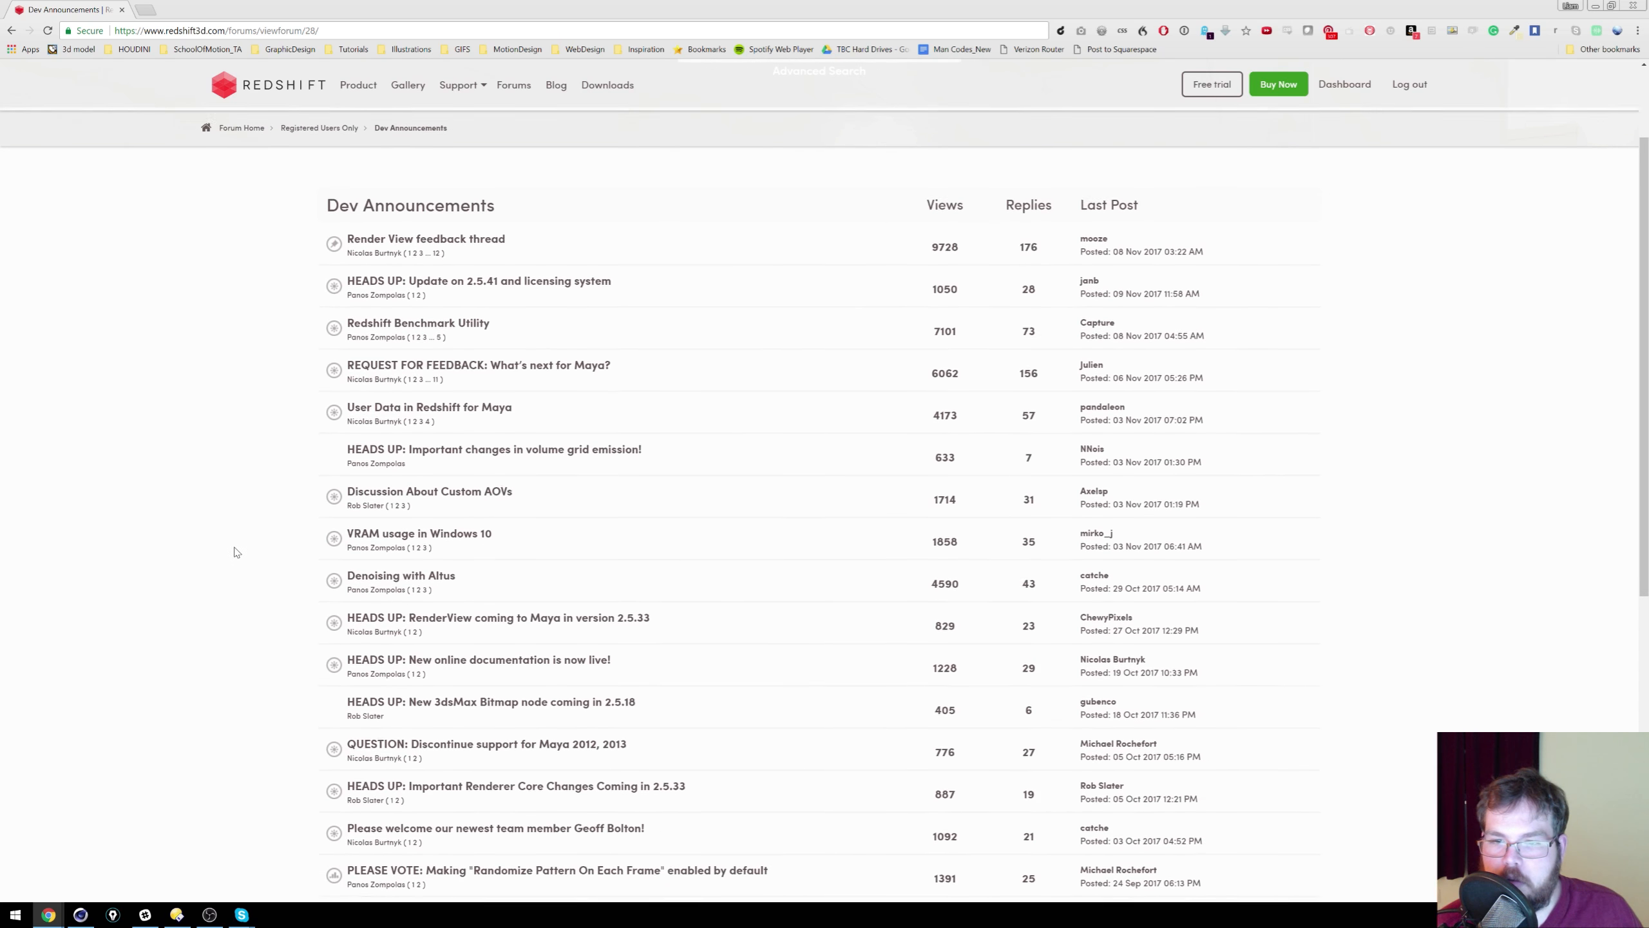
scroll(235, 549, "down", 2)
left_click(483, 434)
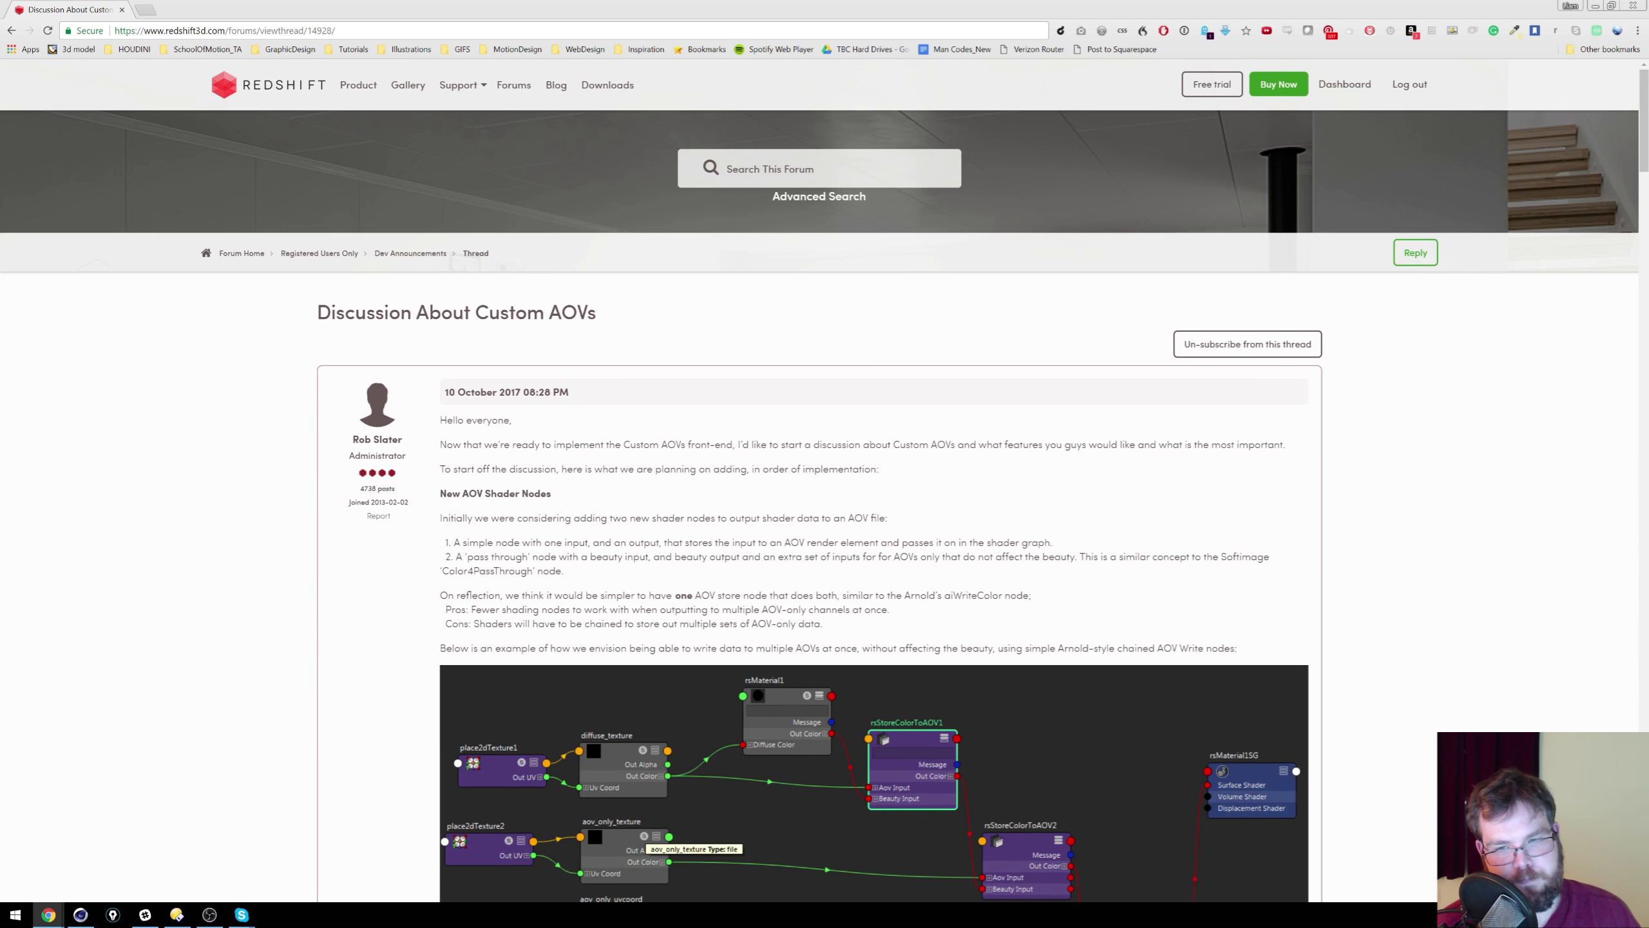
Step: Examine the thread's AOV shader node proposal and its two example graphs for writing multiple AOVs
scroll(961, 454, "down", 5)
scroll(779, 539, "down", 5)
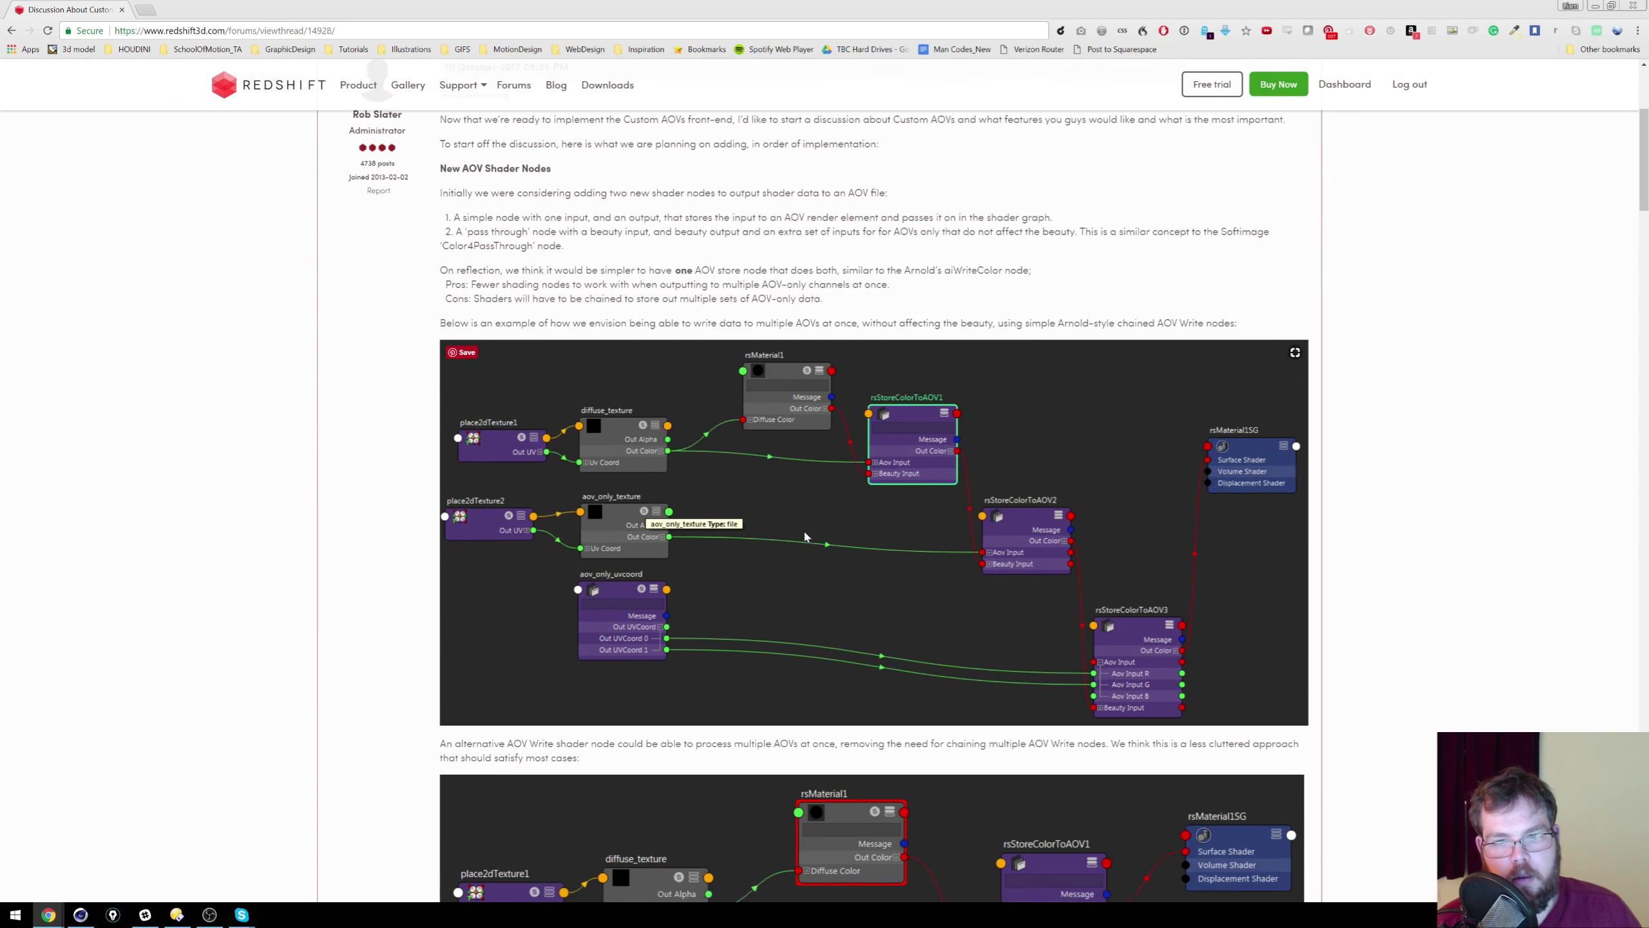
scroll(840, 441, "down", 2)
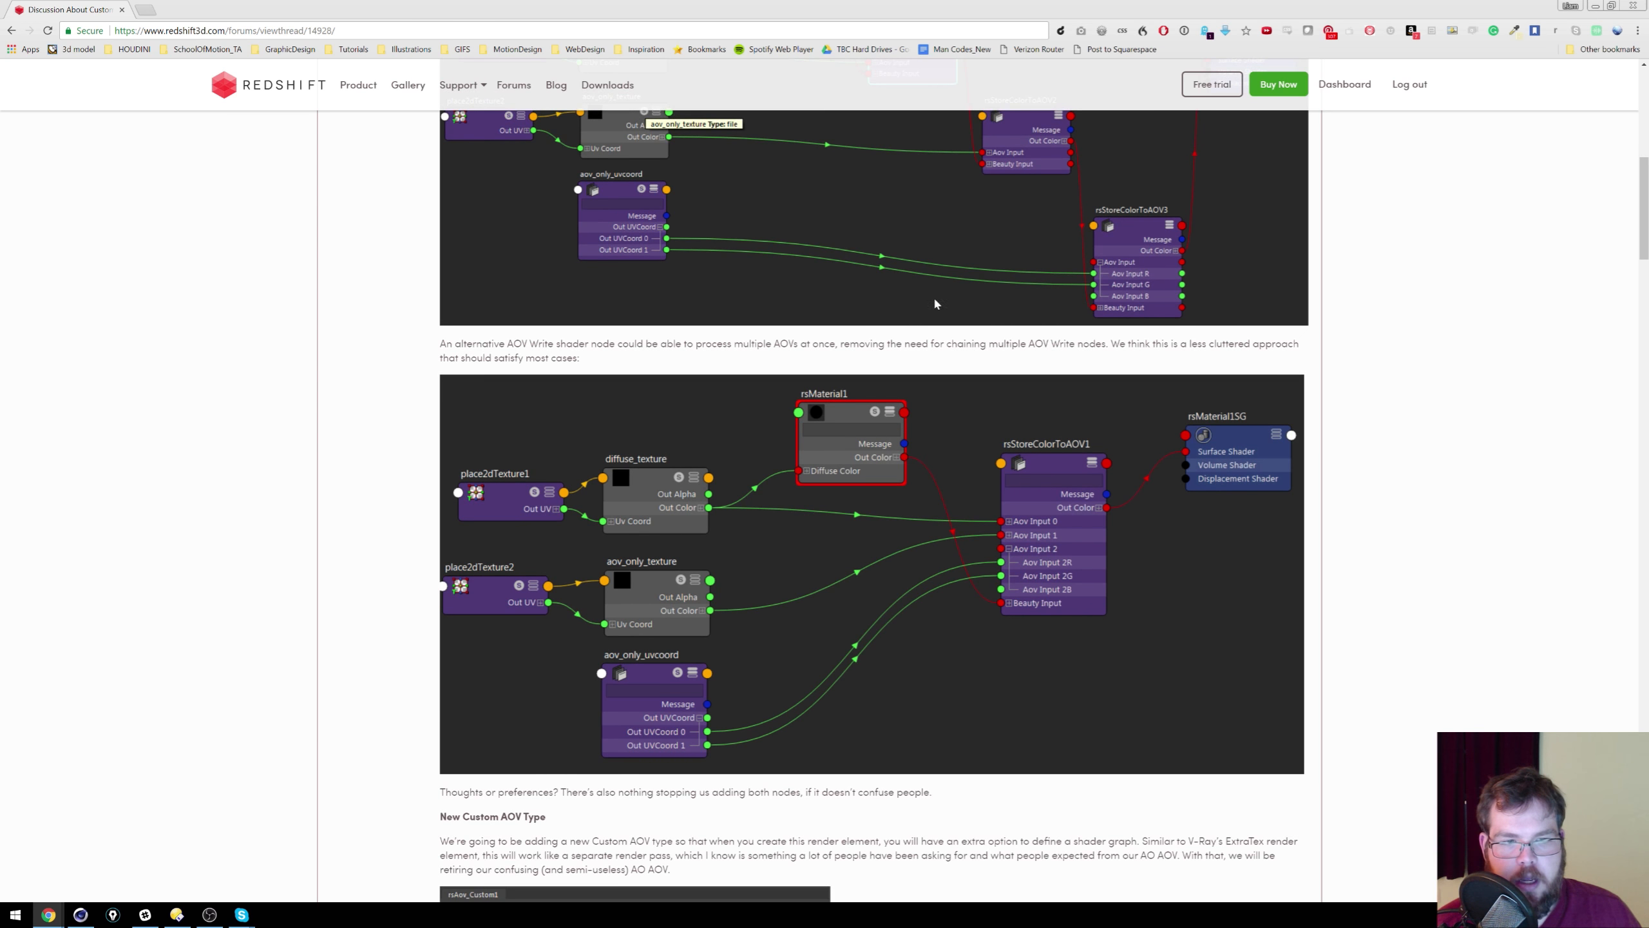
scroll(908, 339, "up", 8)
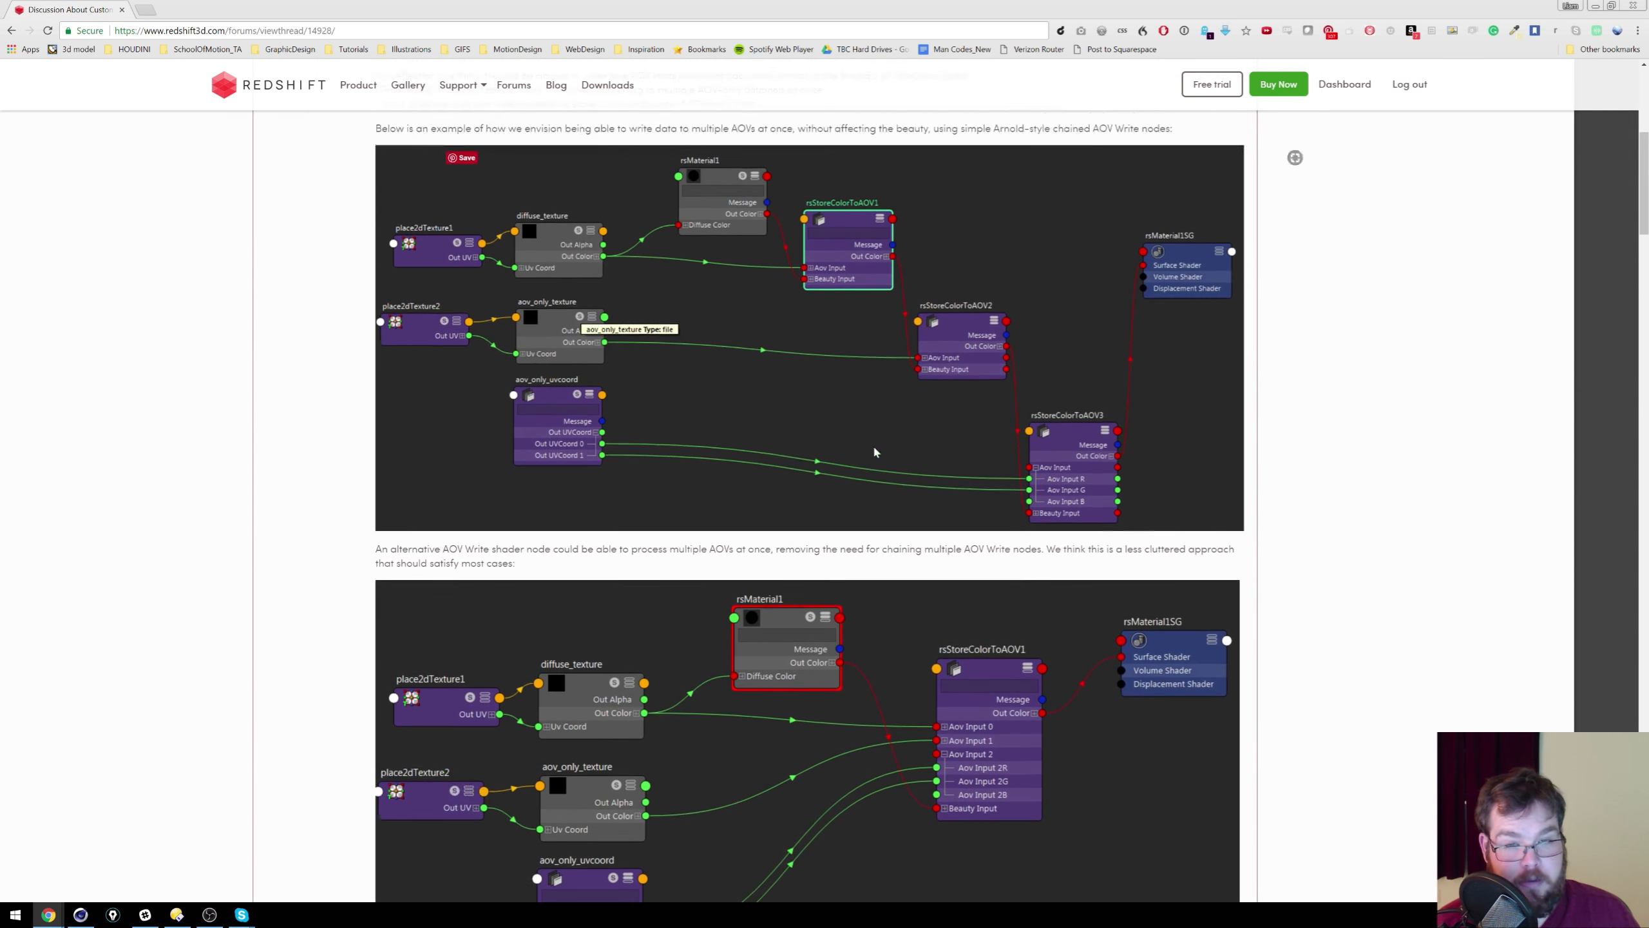
scroll(955, 400, "down", 1)
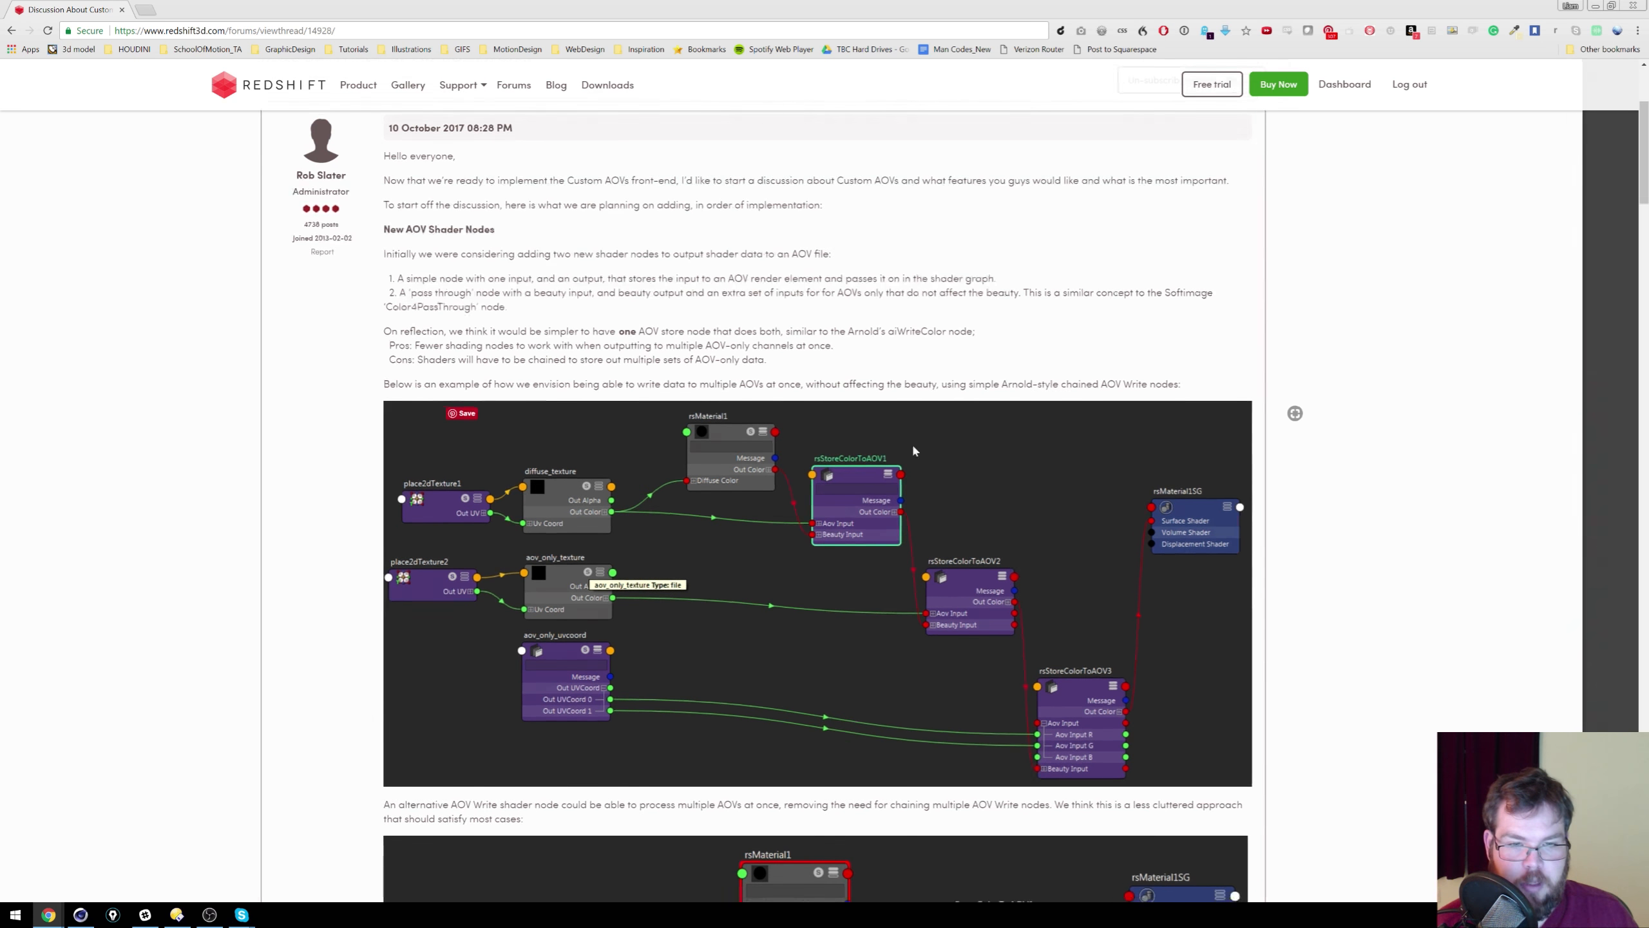
scroll(912, 443, "down", 4)
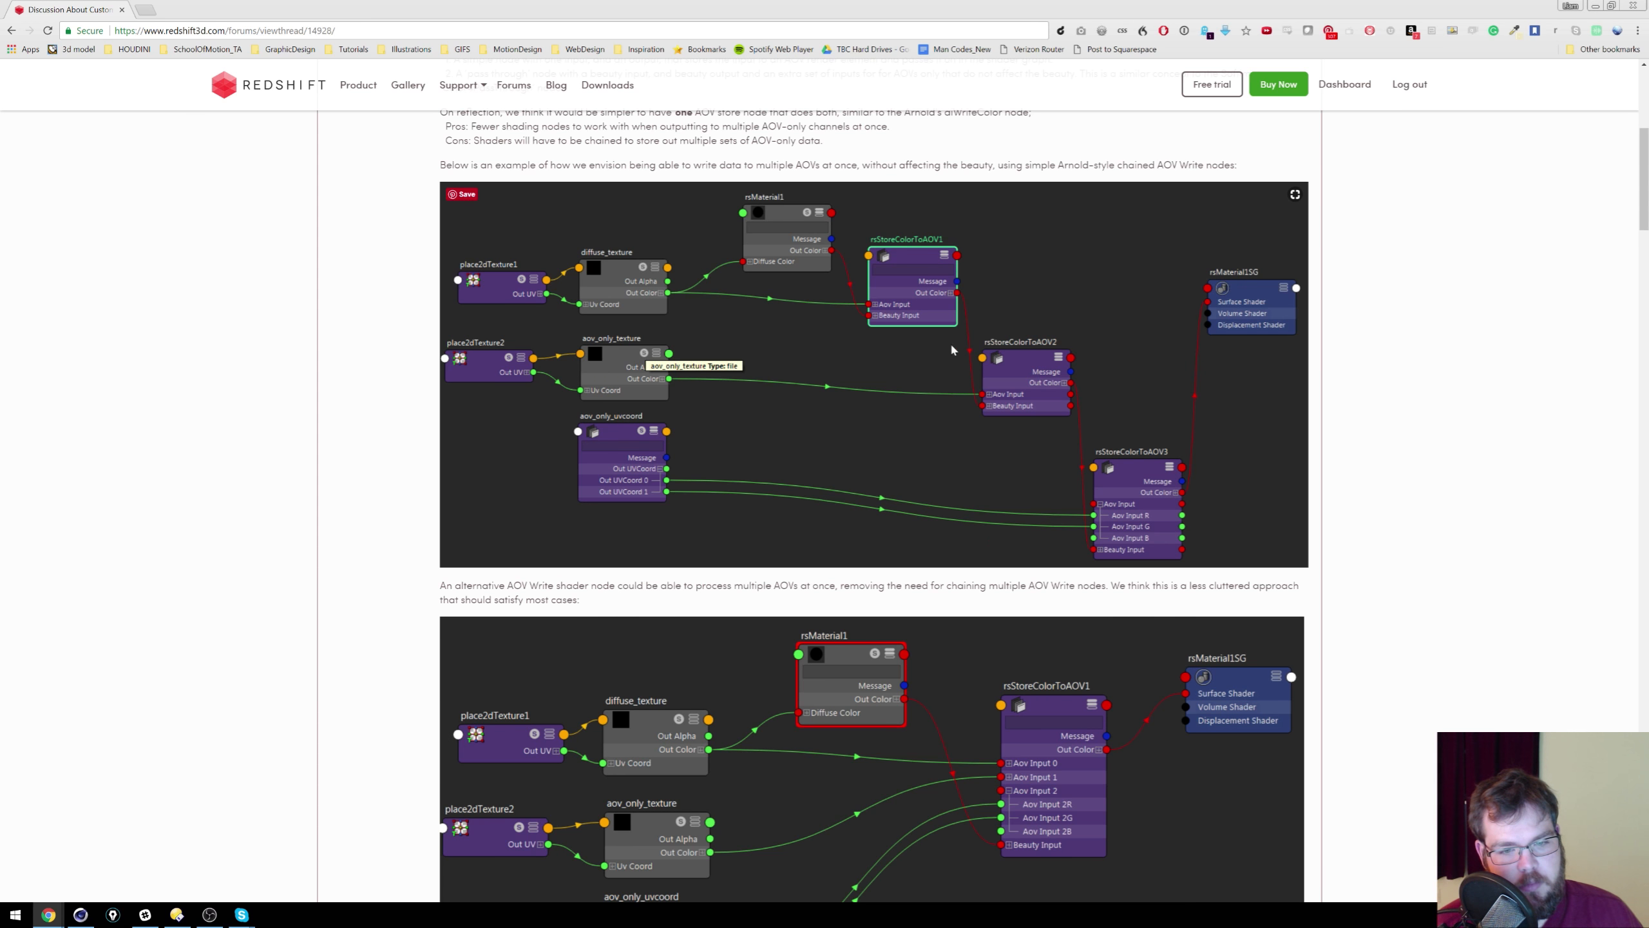
scroll(927, 423, "down", 5)
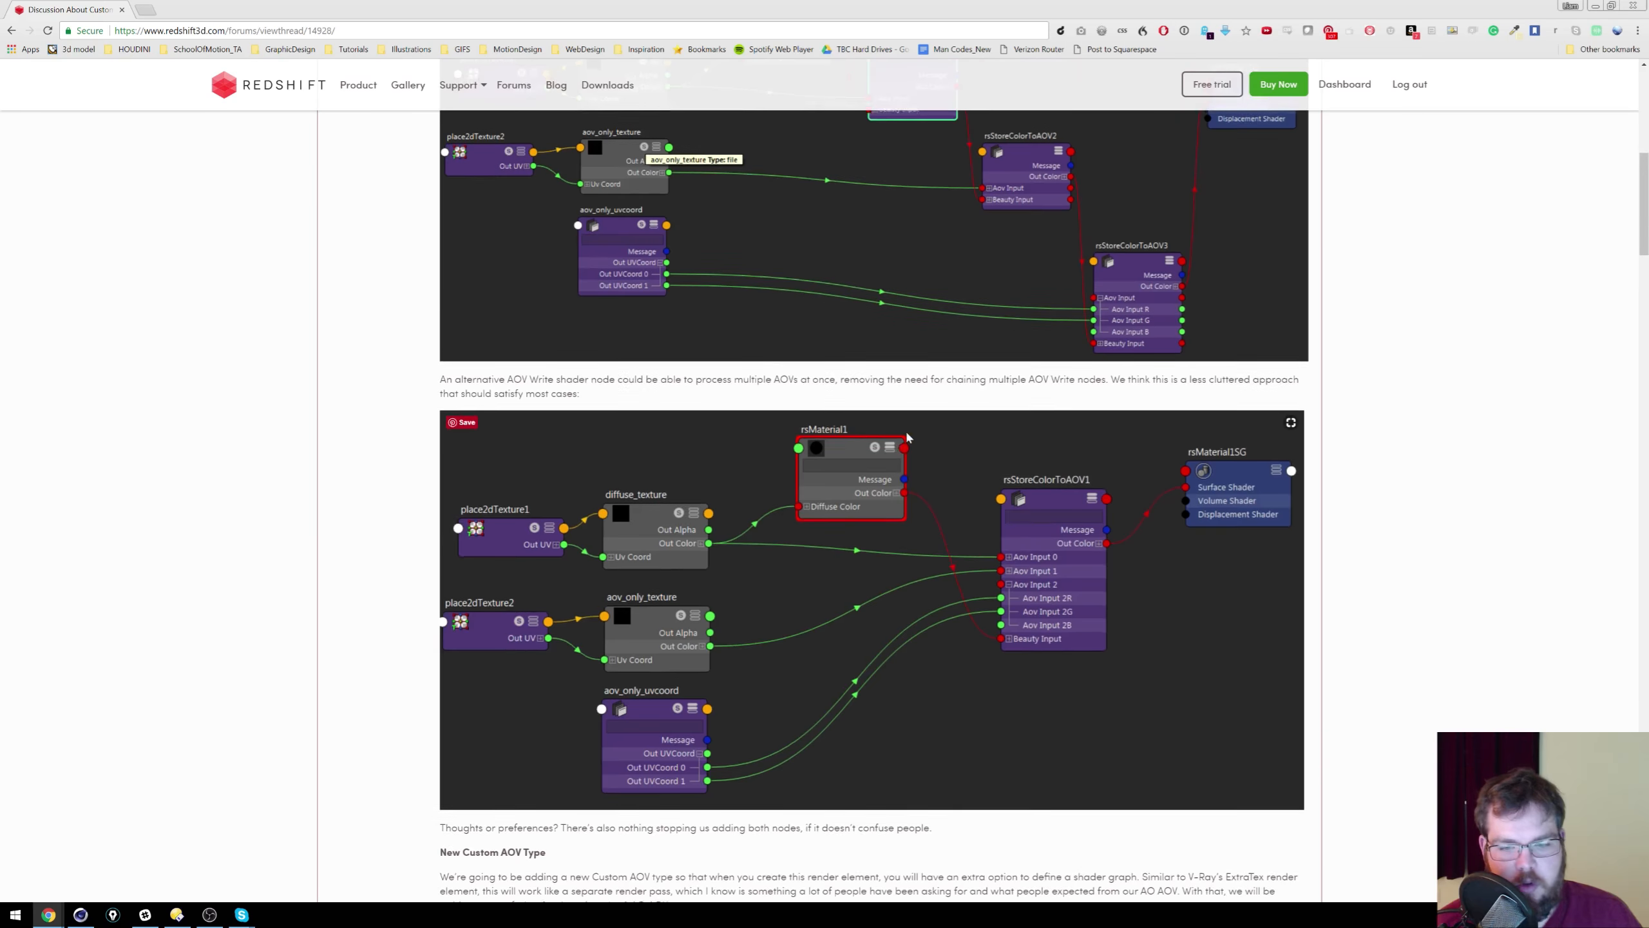
Step: Read the thread's sections on the New Custom AOV Type, Light Group AOVs and Light Path Expressions Support
scroll(916, 398, "down", 4)
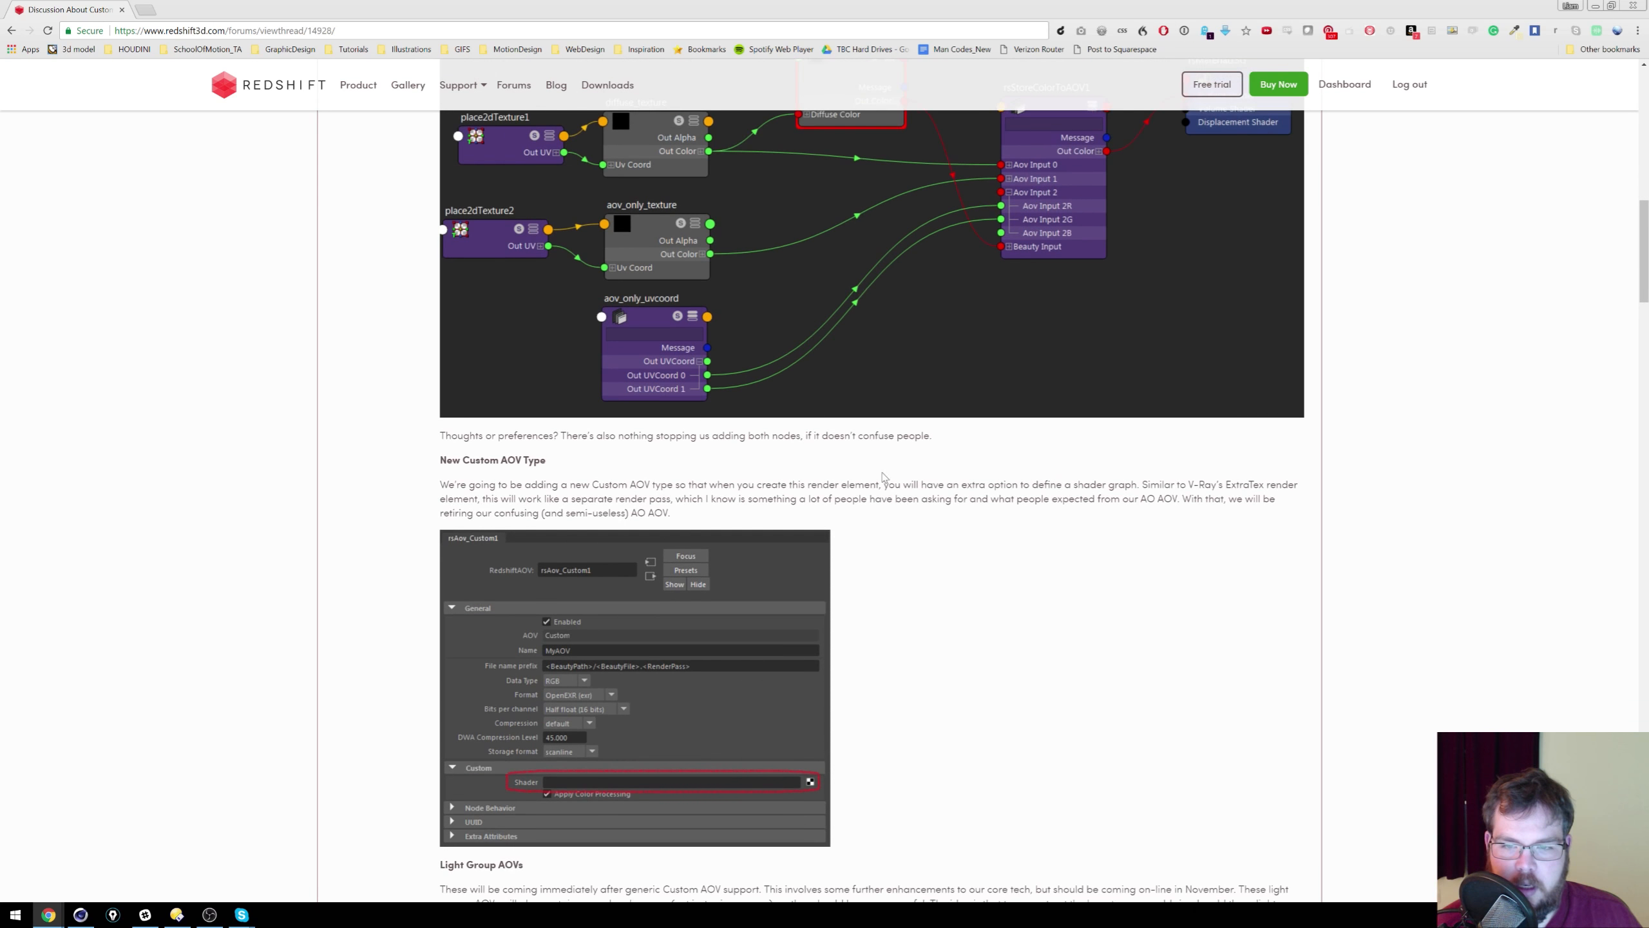
scroll(897, 453, "down", 5)
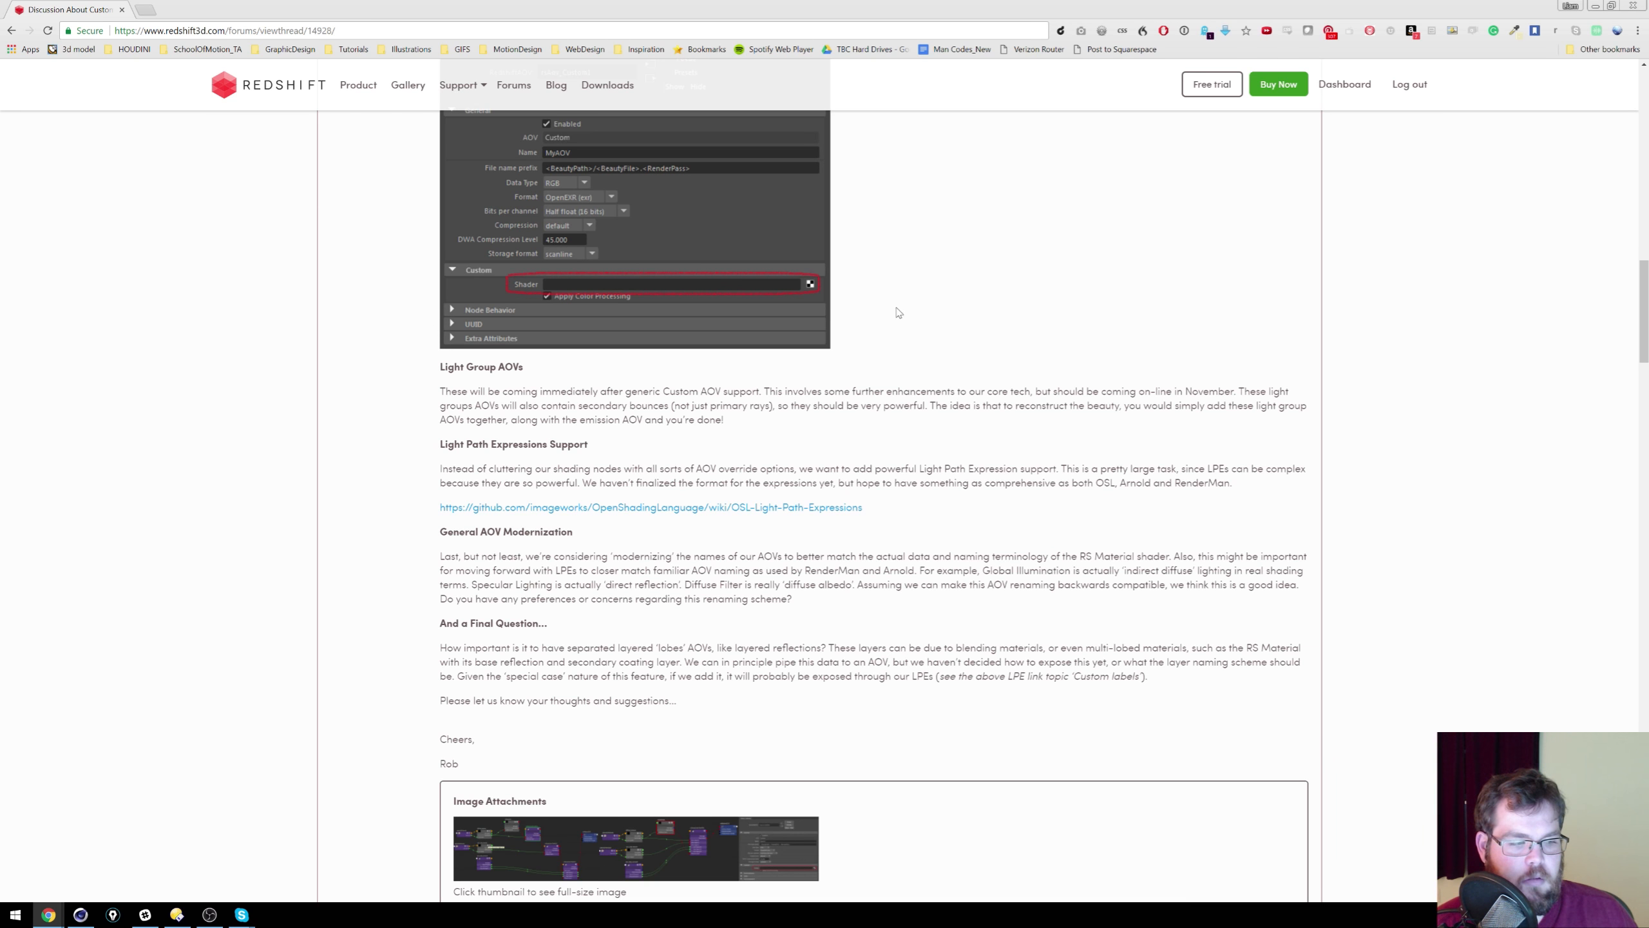
scroll(884, 331, "up", 5)
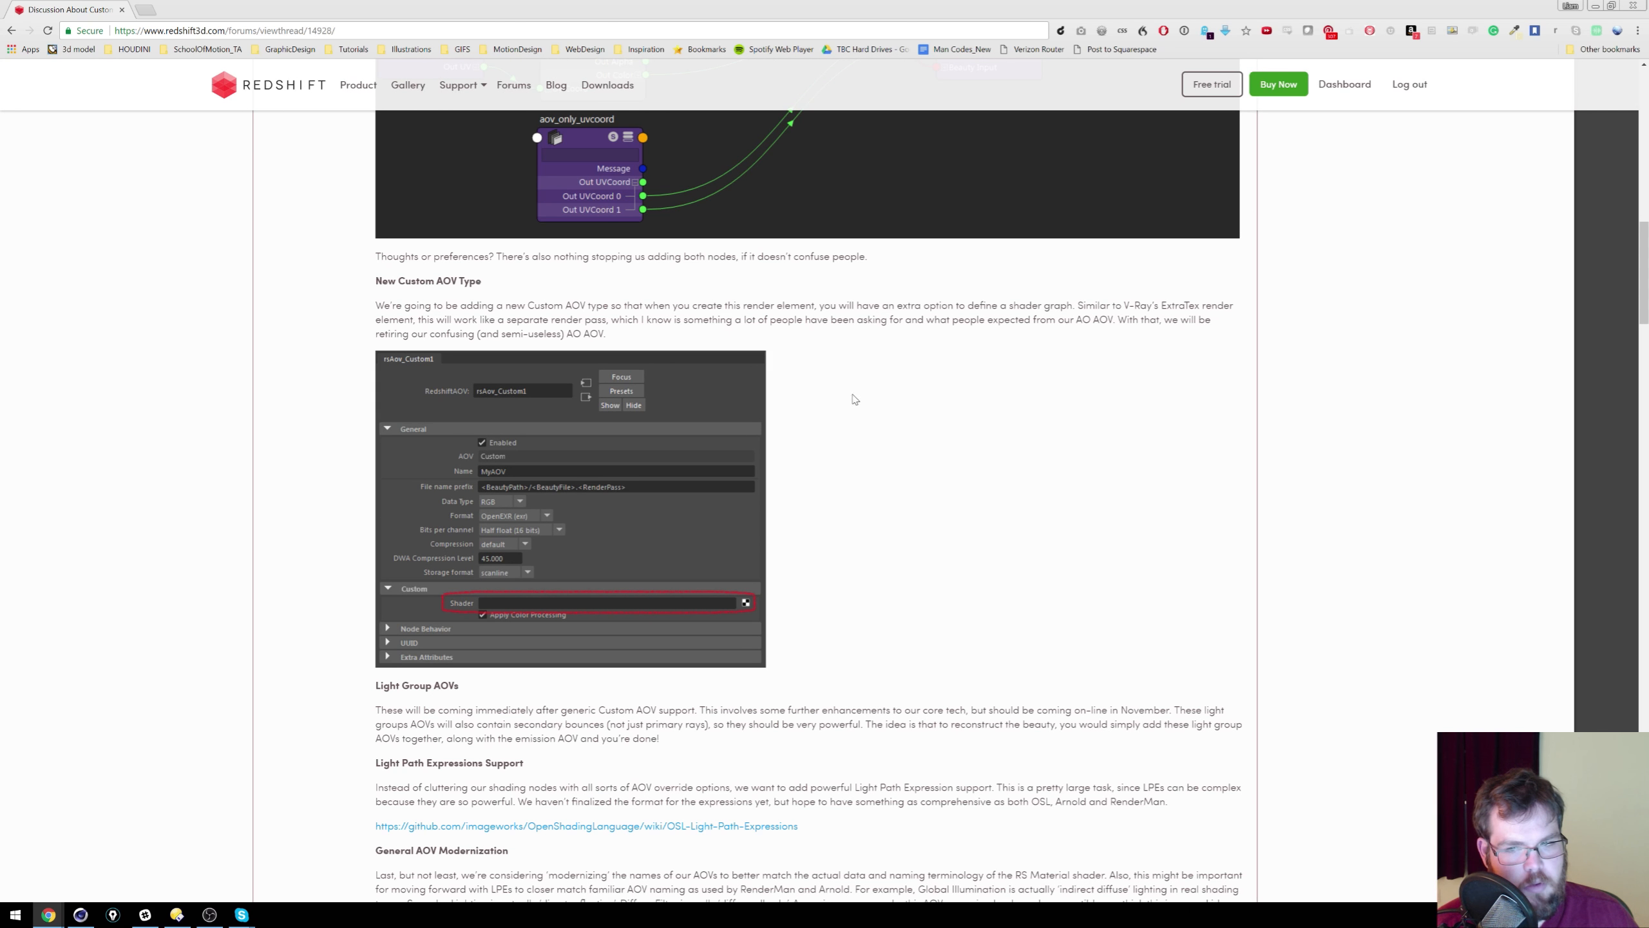
scroll(838, 431, "down", 1)
scroll(841, 403, "down", 1)
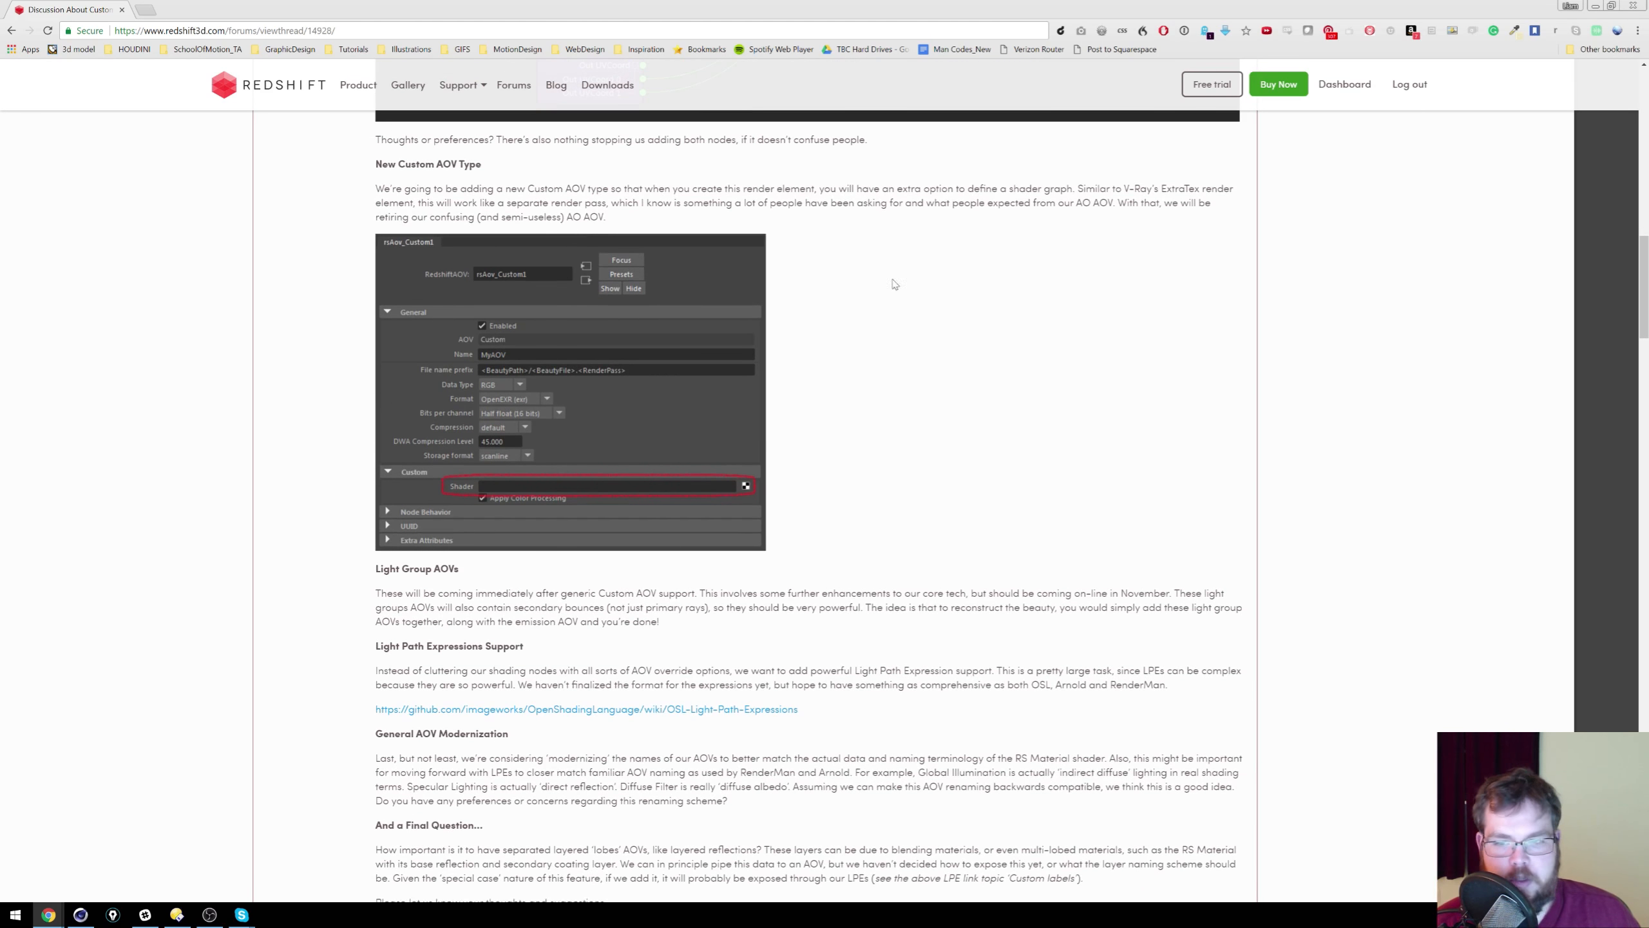
Step: Return to the start of the post and compare the chained AOV Write nodes with the single multi-input node
scroll(831, 383, "up", 4)
scroll(831, 383, "right", 1)
scroll(828, 382, "up", 15)
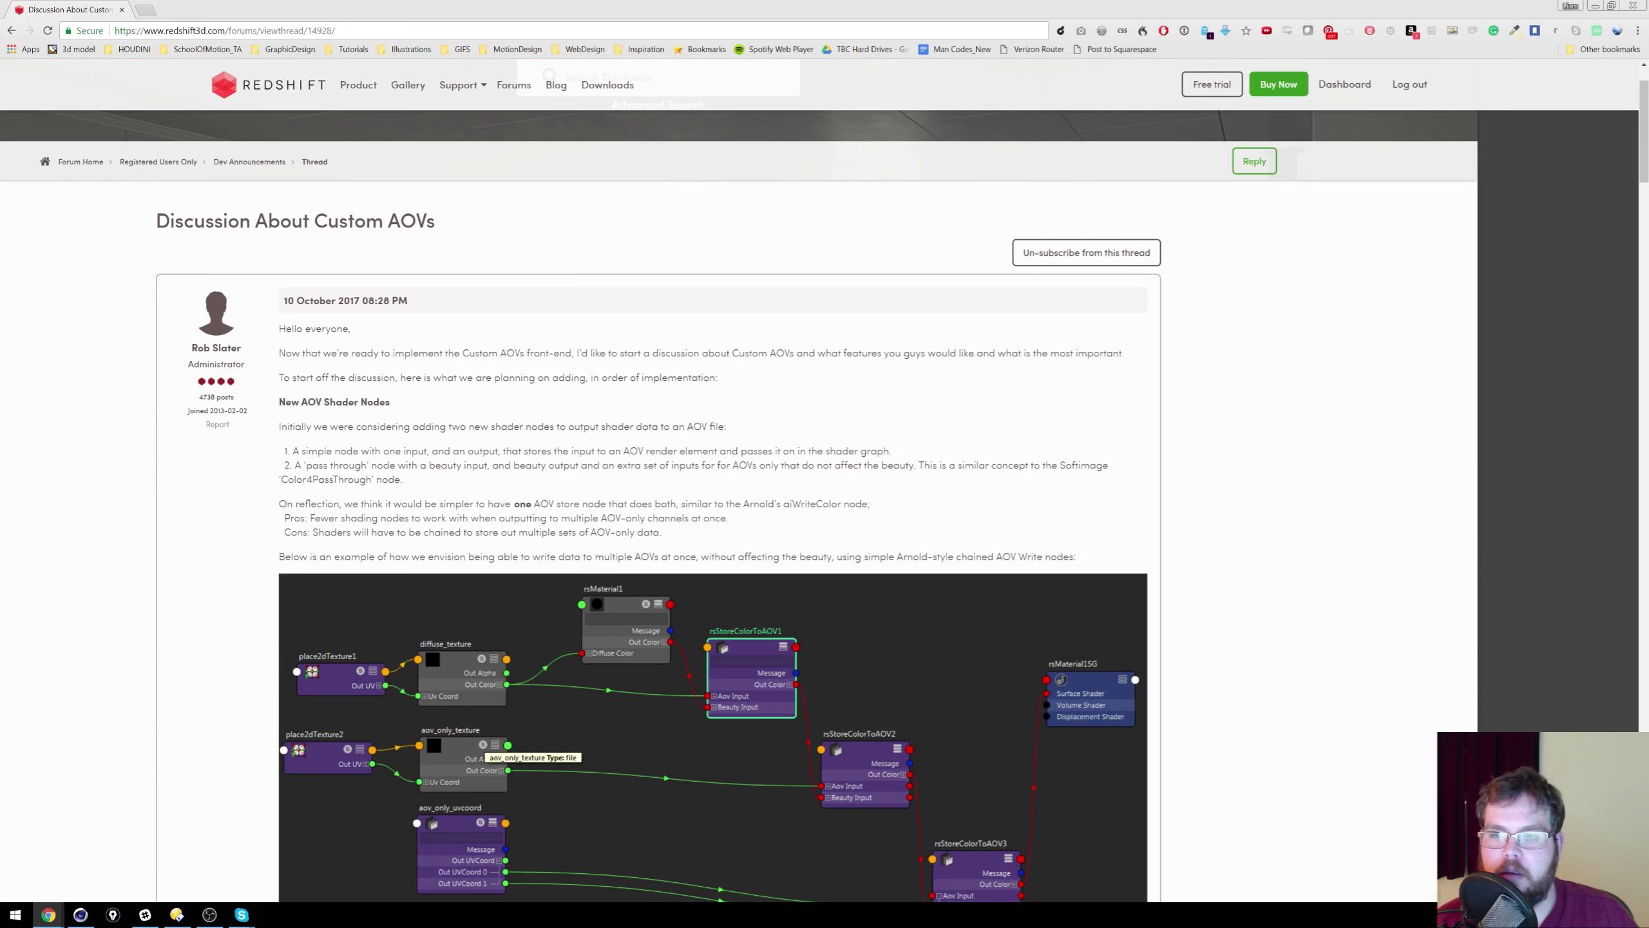
scroll(637, 439, "down", 2)
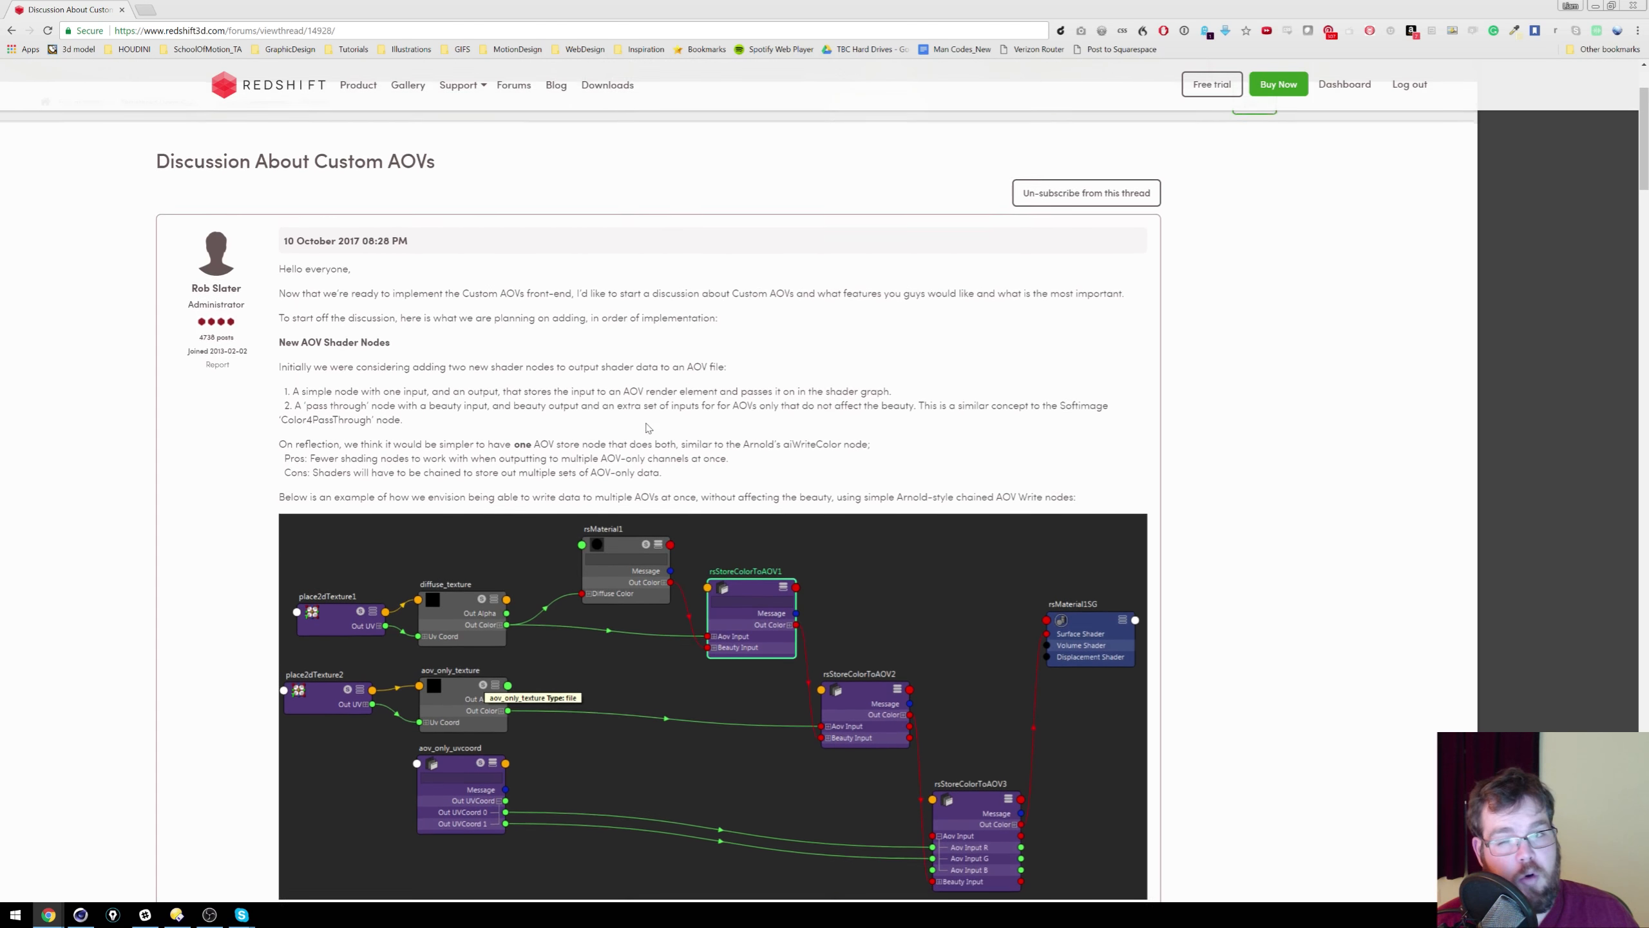
scroll(636, 430, "down", 9)
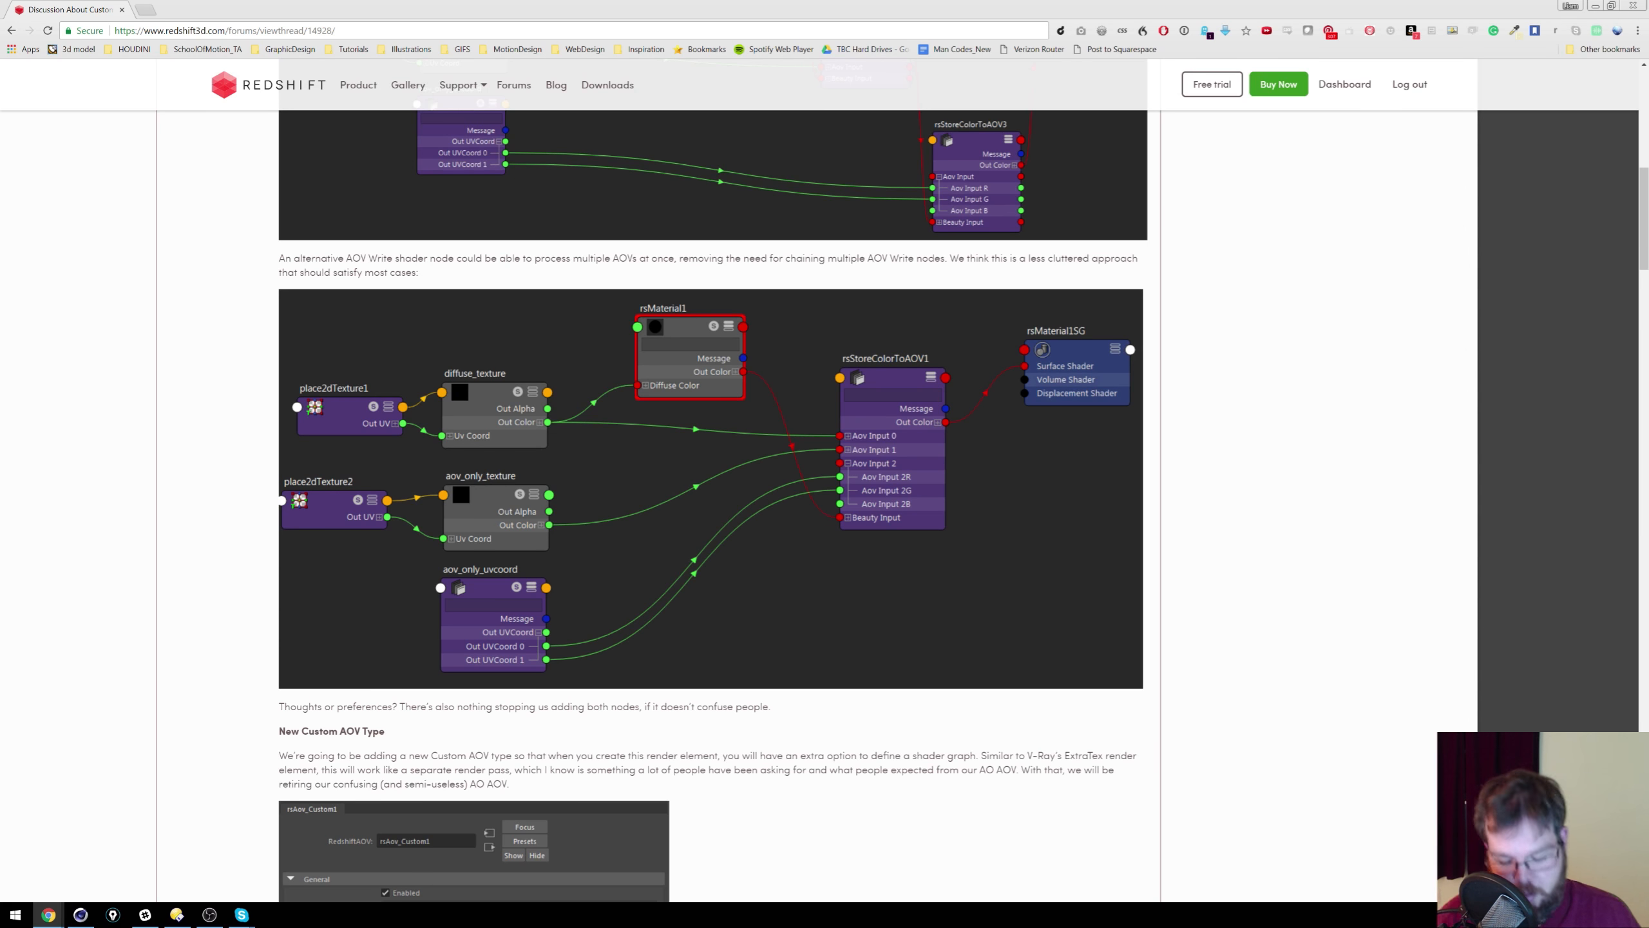
scroll(704, 281, "up", 2)
scroll(704, 281, "up", 6)
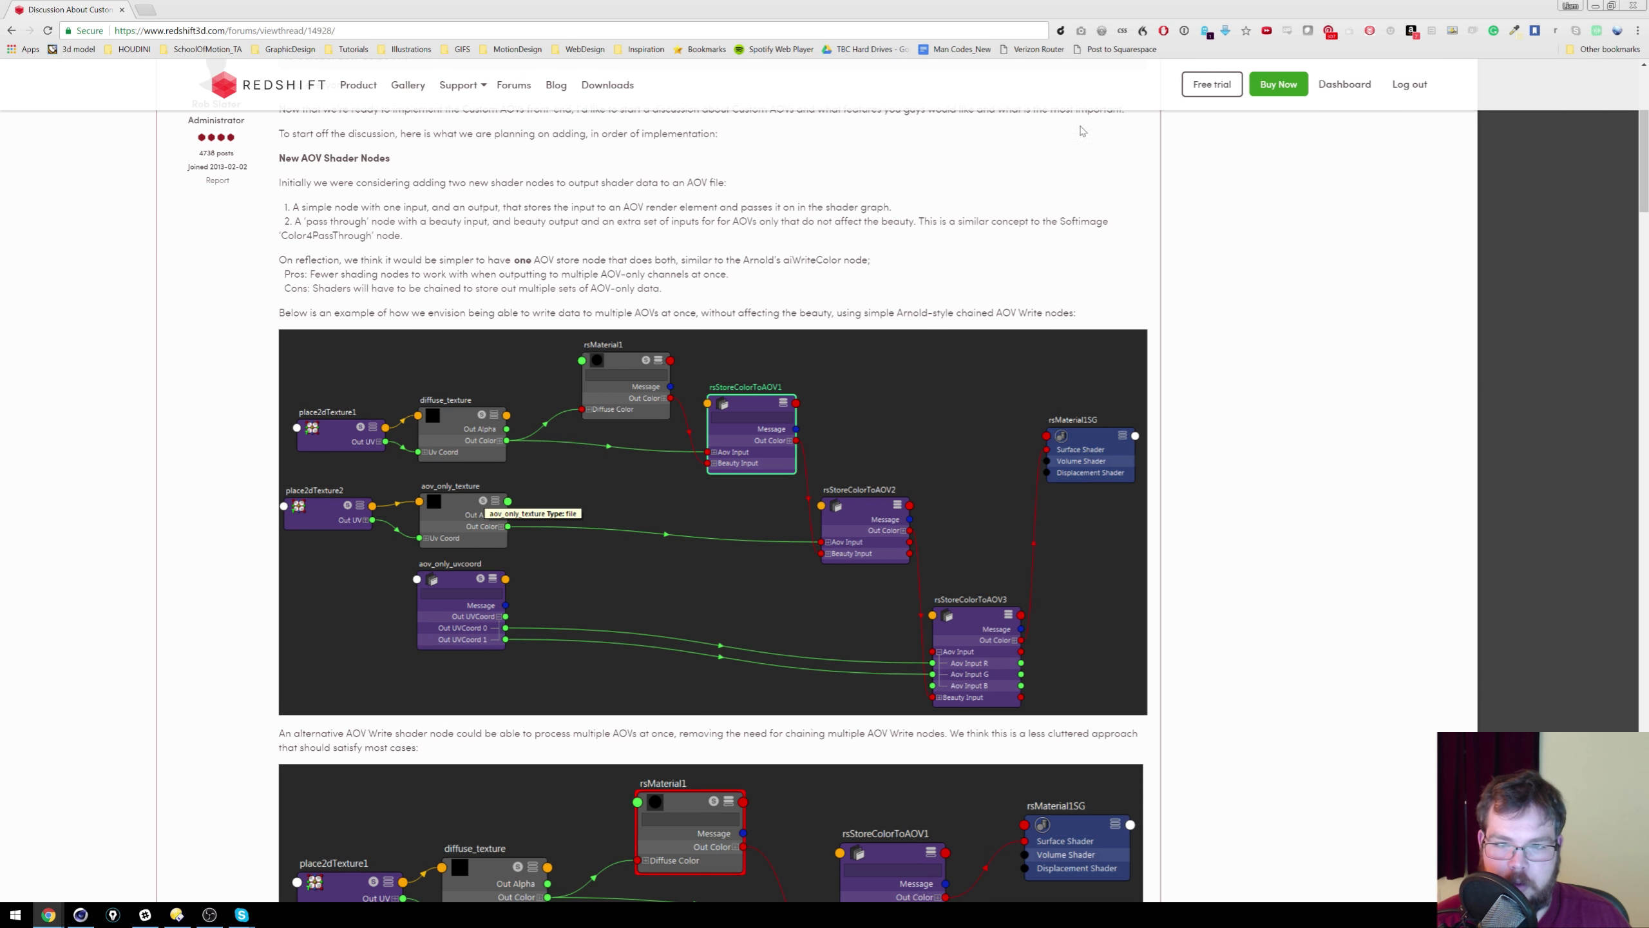
scroll(786, 387, "down", 1)
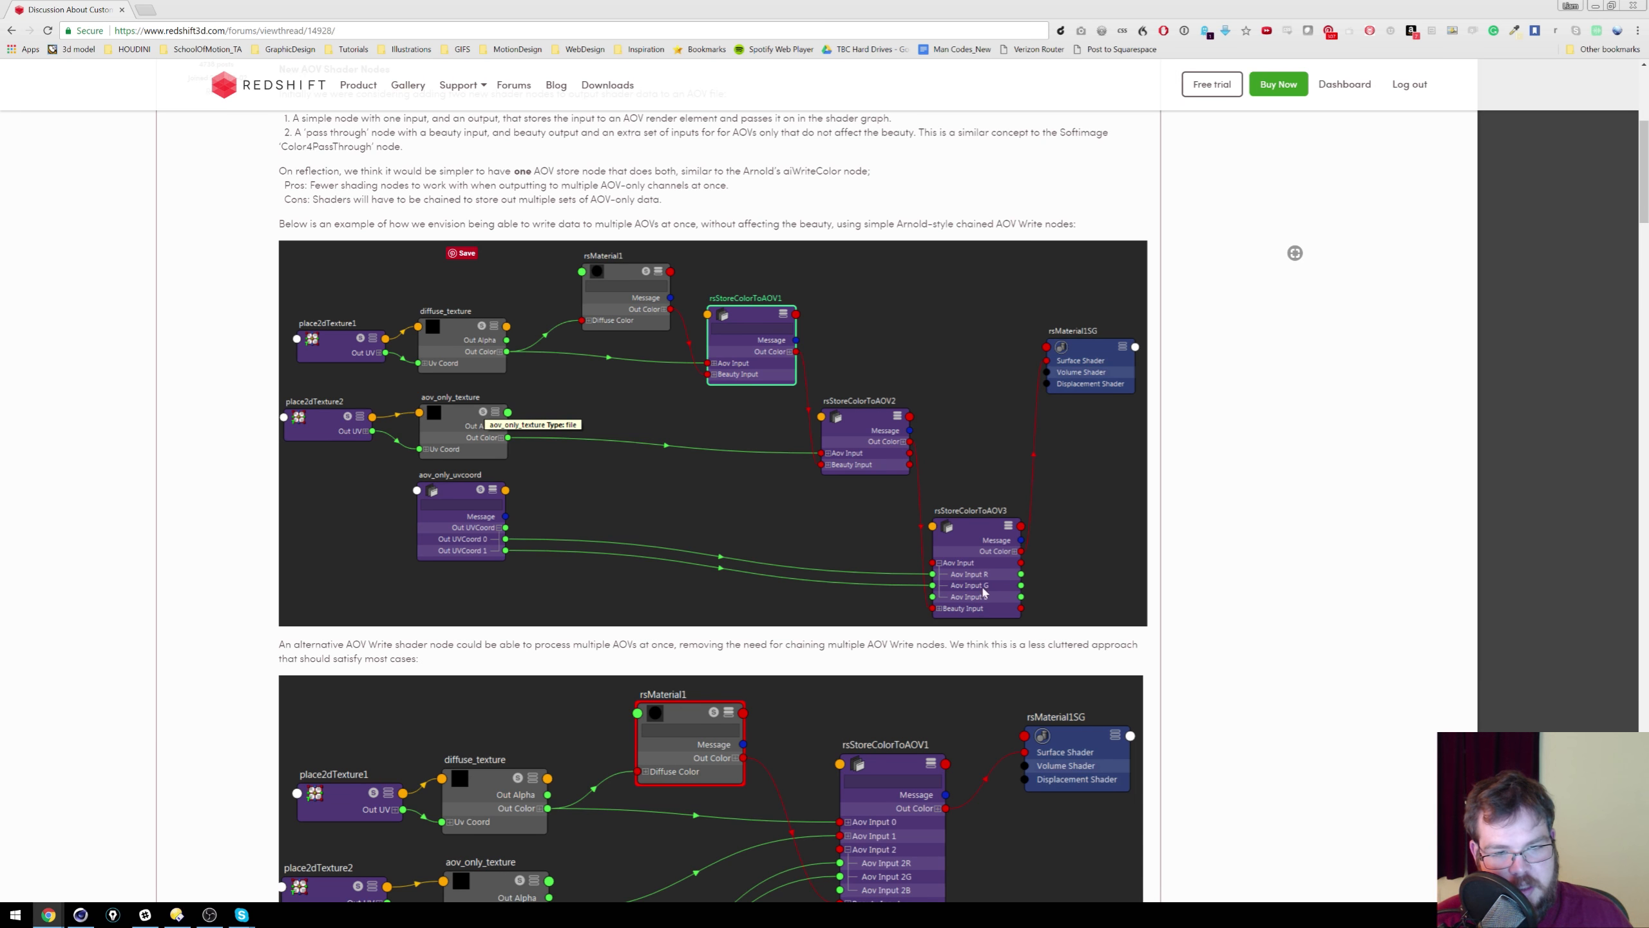
Step: Review the multi-input AOV node example and read the post's remaining sections through General AOV Modernization and the final question on layered AOVs
scroll(800, 554, "down", 5)
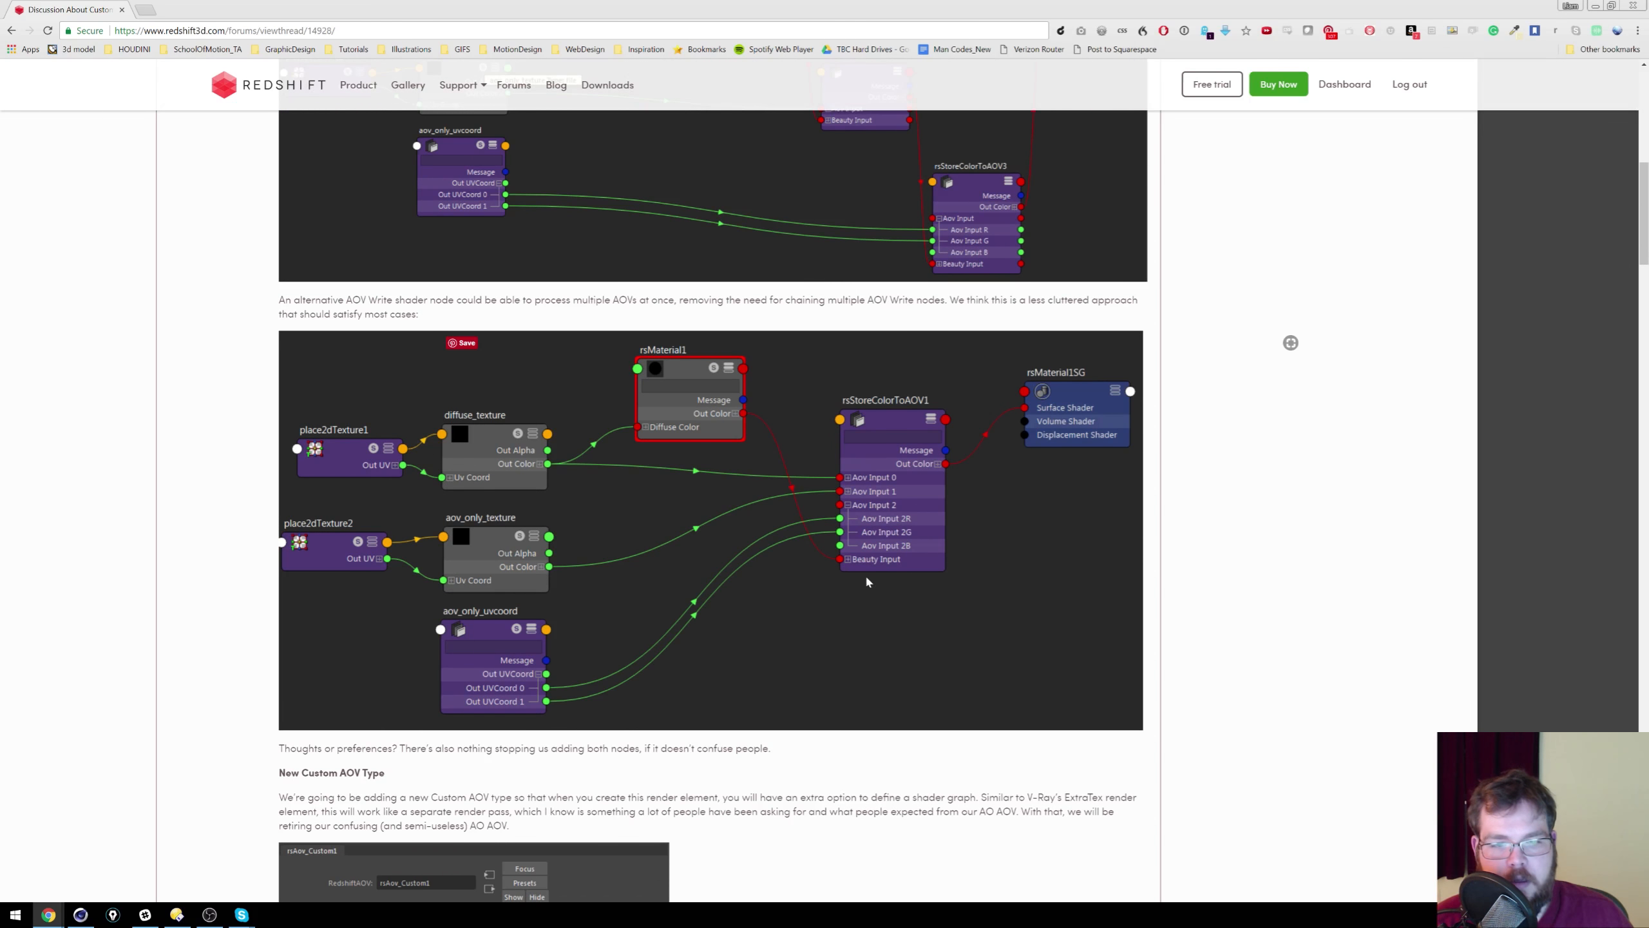
scroll(844, 603, "down", 1)
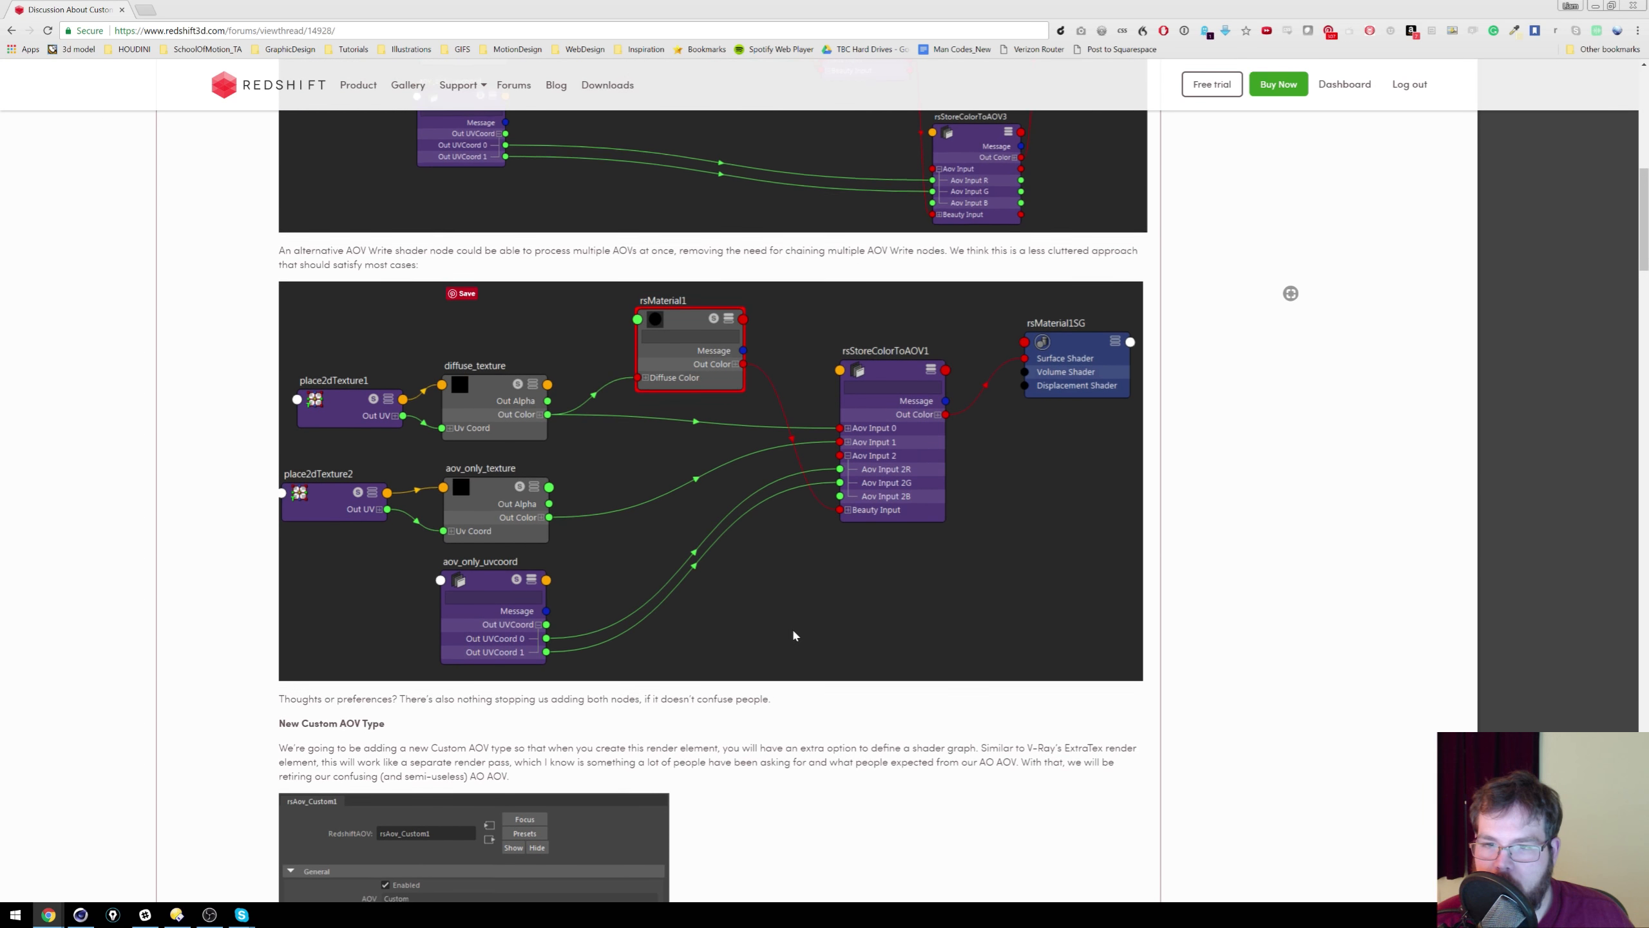
scroll(812, 598, "down", 1)
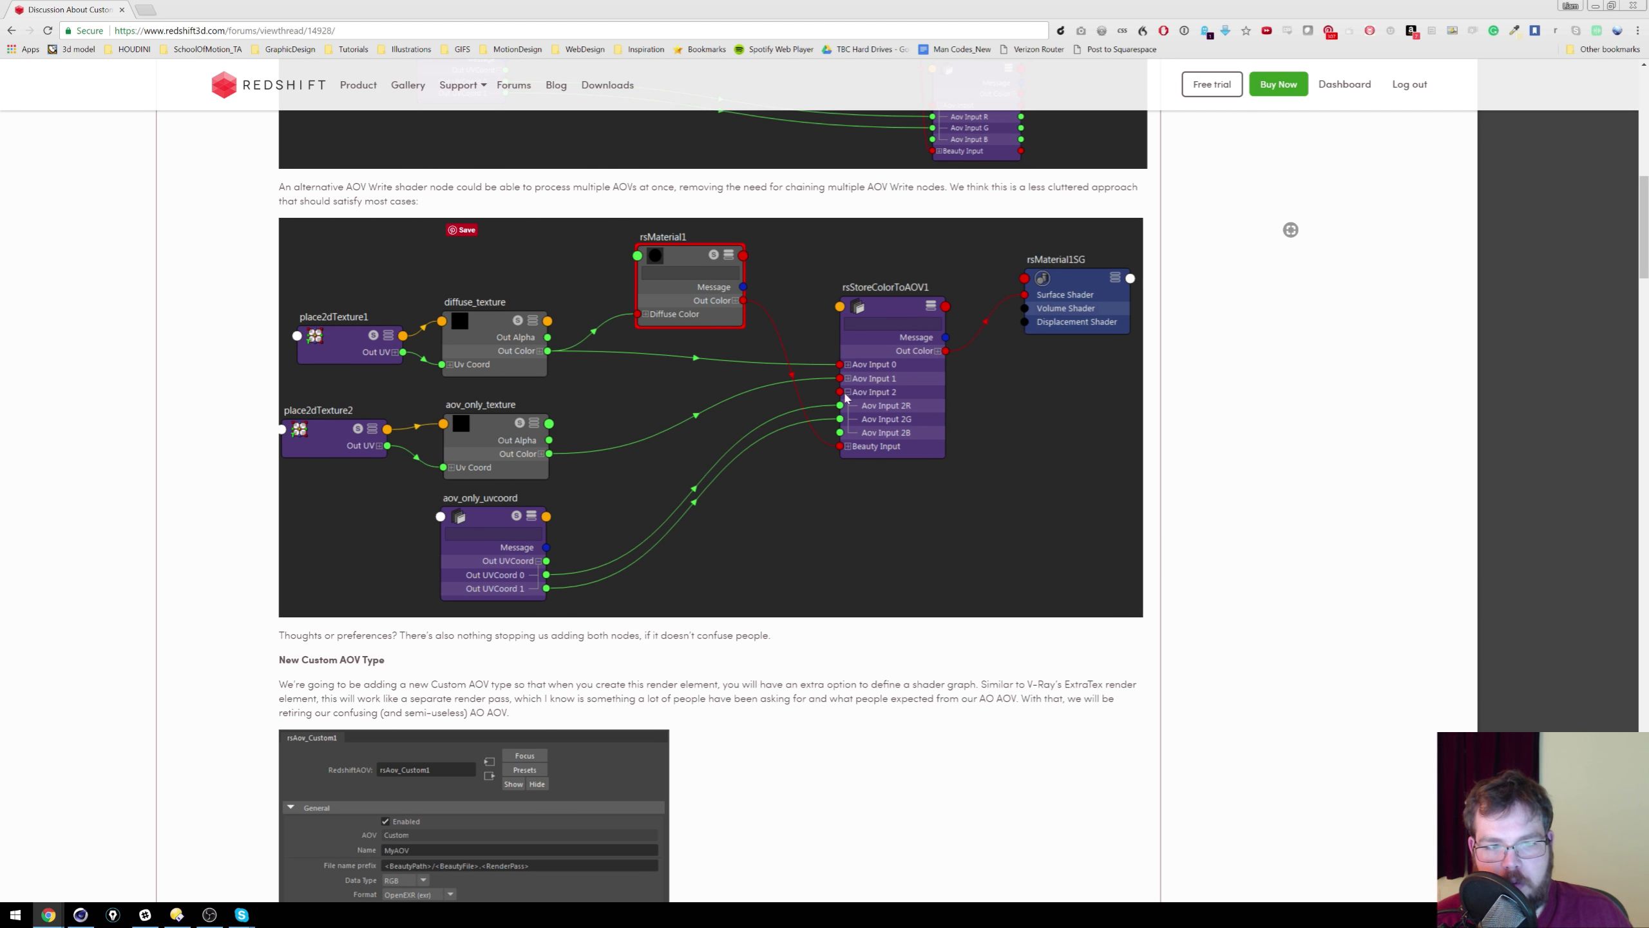
scroll(877, 409, "down", 3)
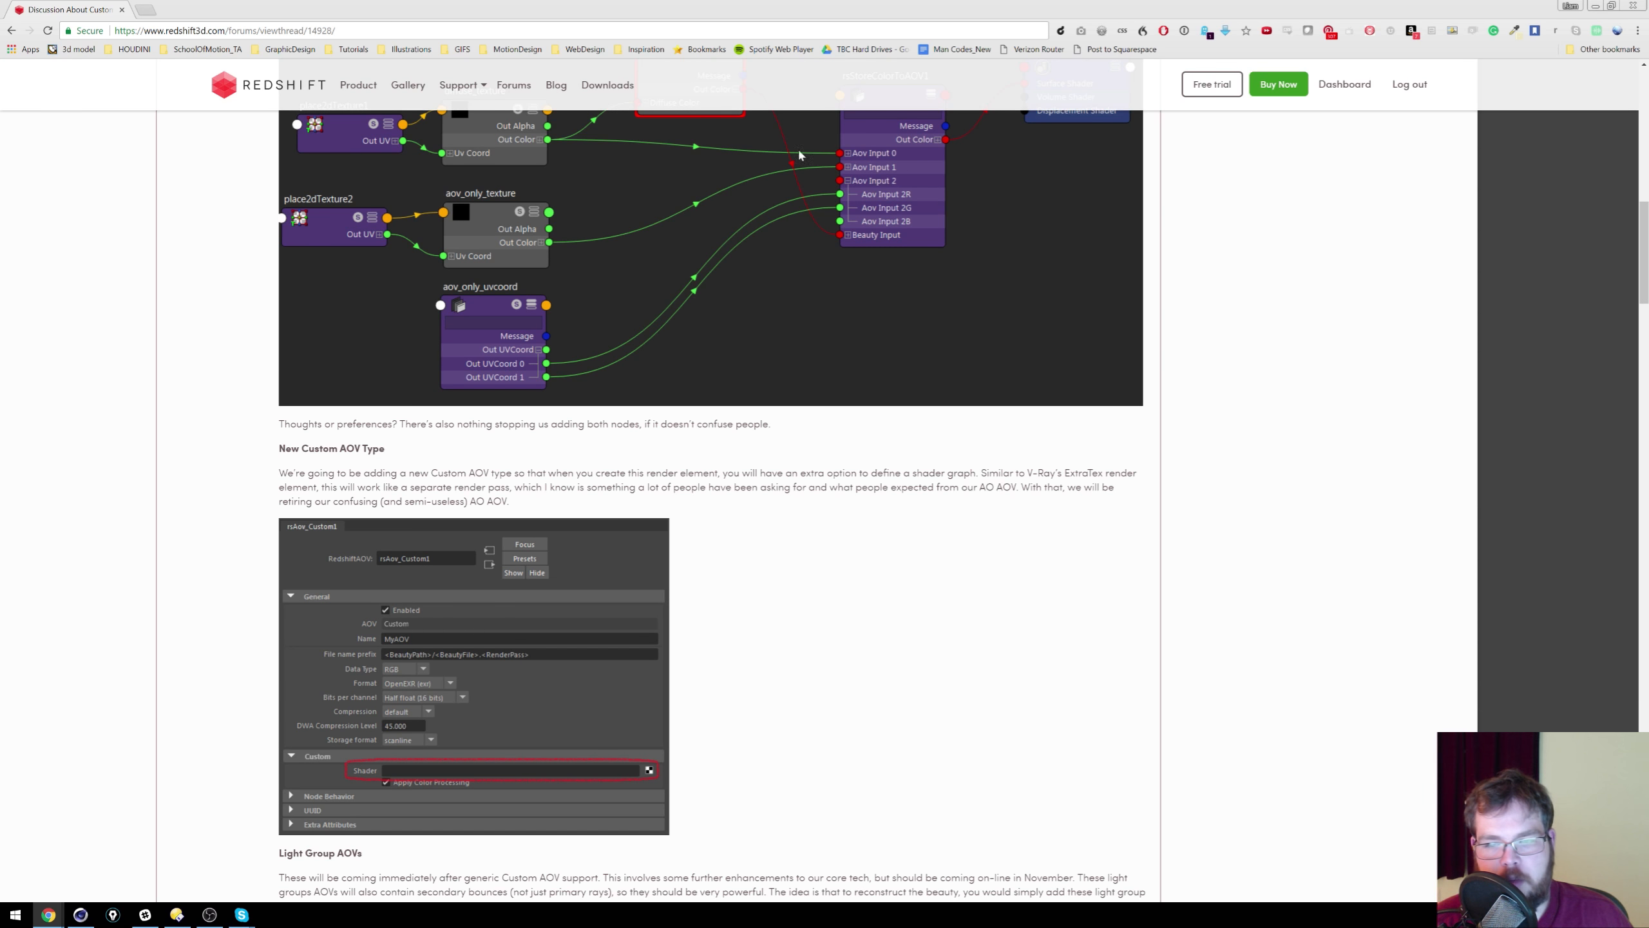
scroll(744, 406, "down", 3)
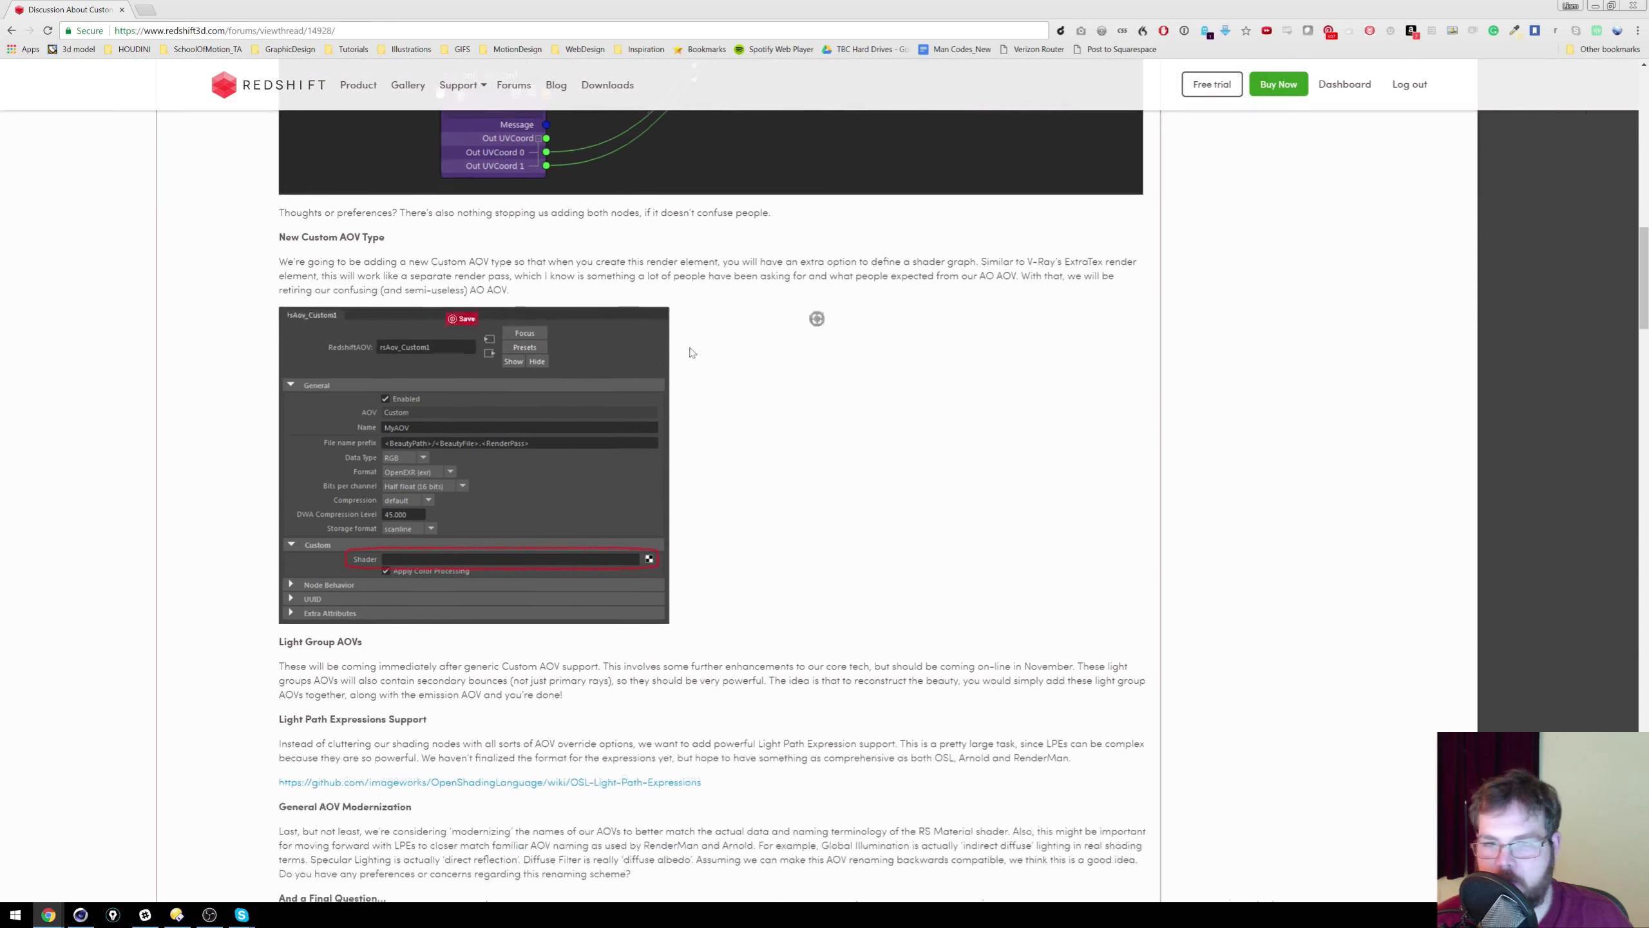
scroll(690, 436, "down", 5)
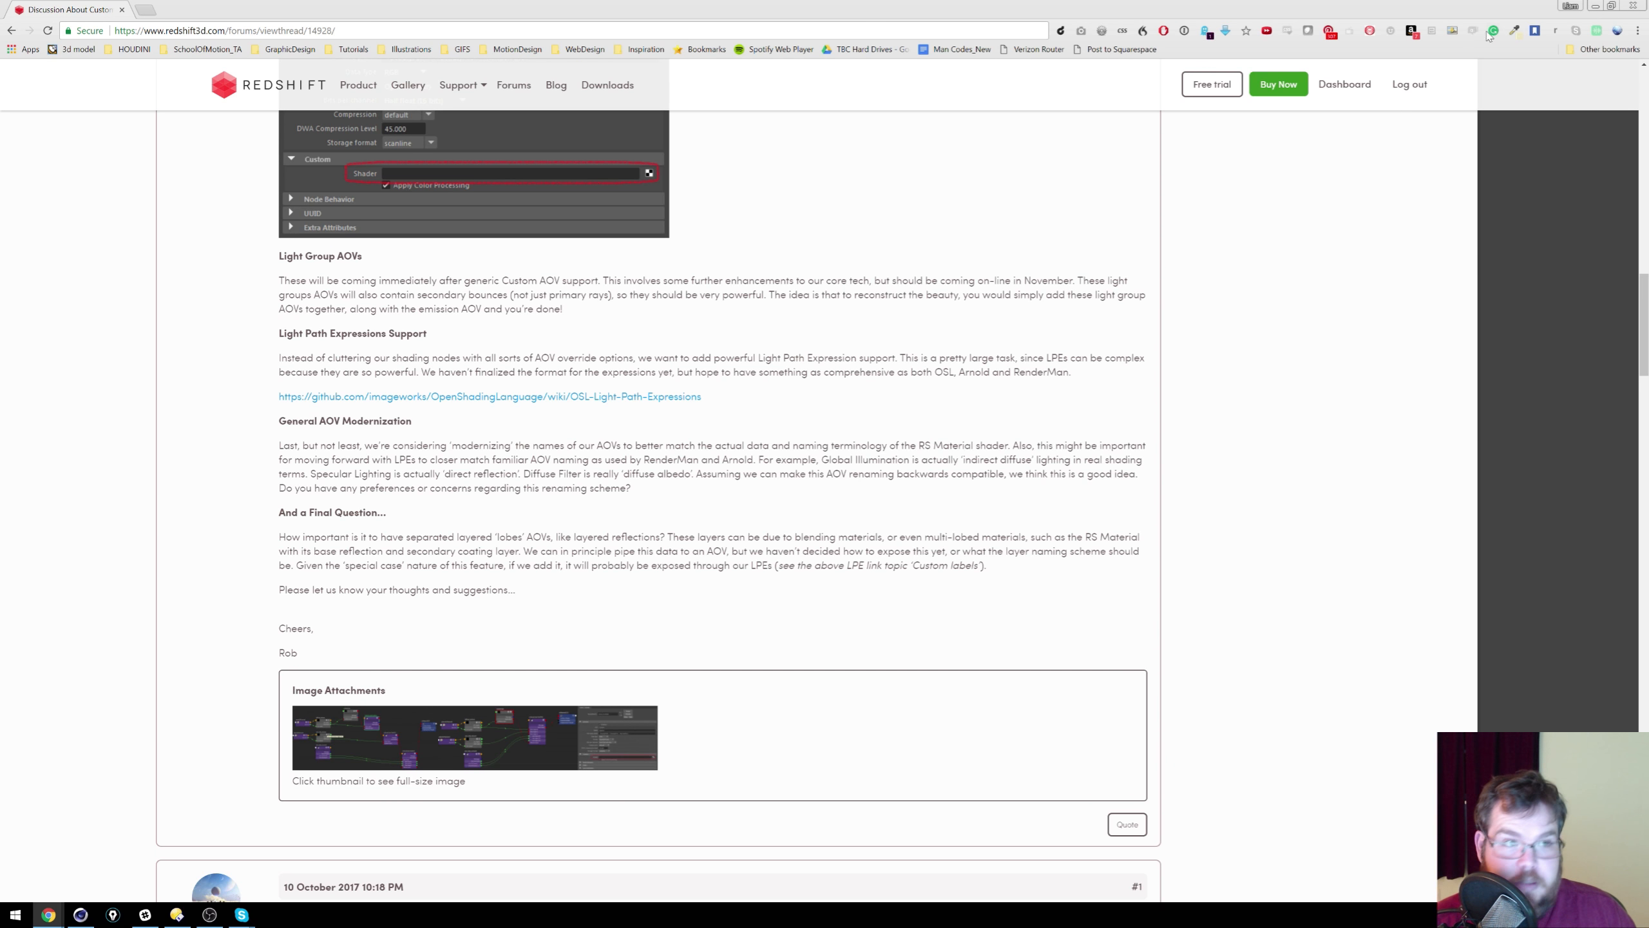
Step: Close the browser window with the forum thread and return to the camera-mapped cube scene in Cinema 4D
left_click(1614, 6)
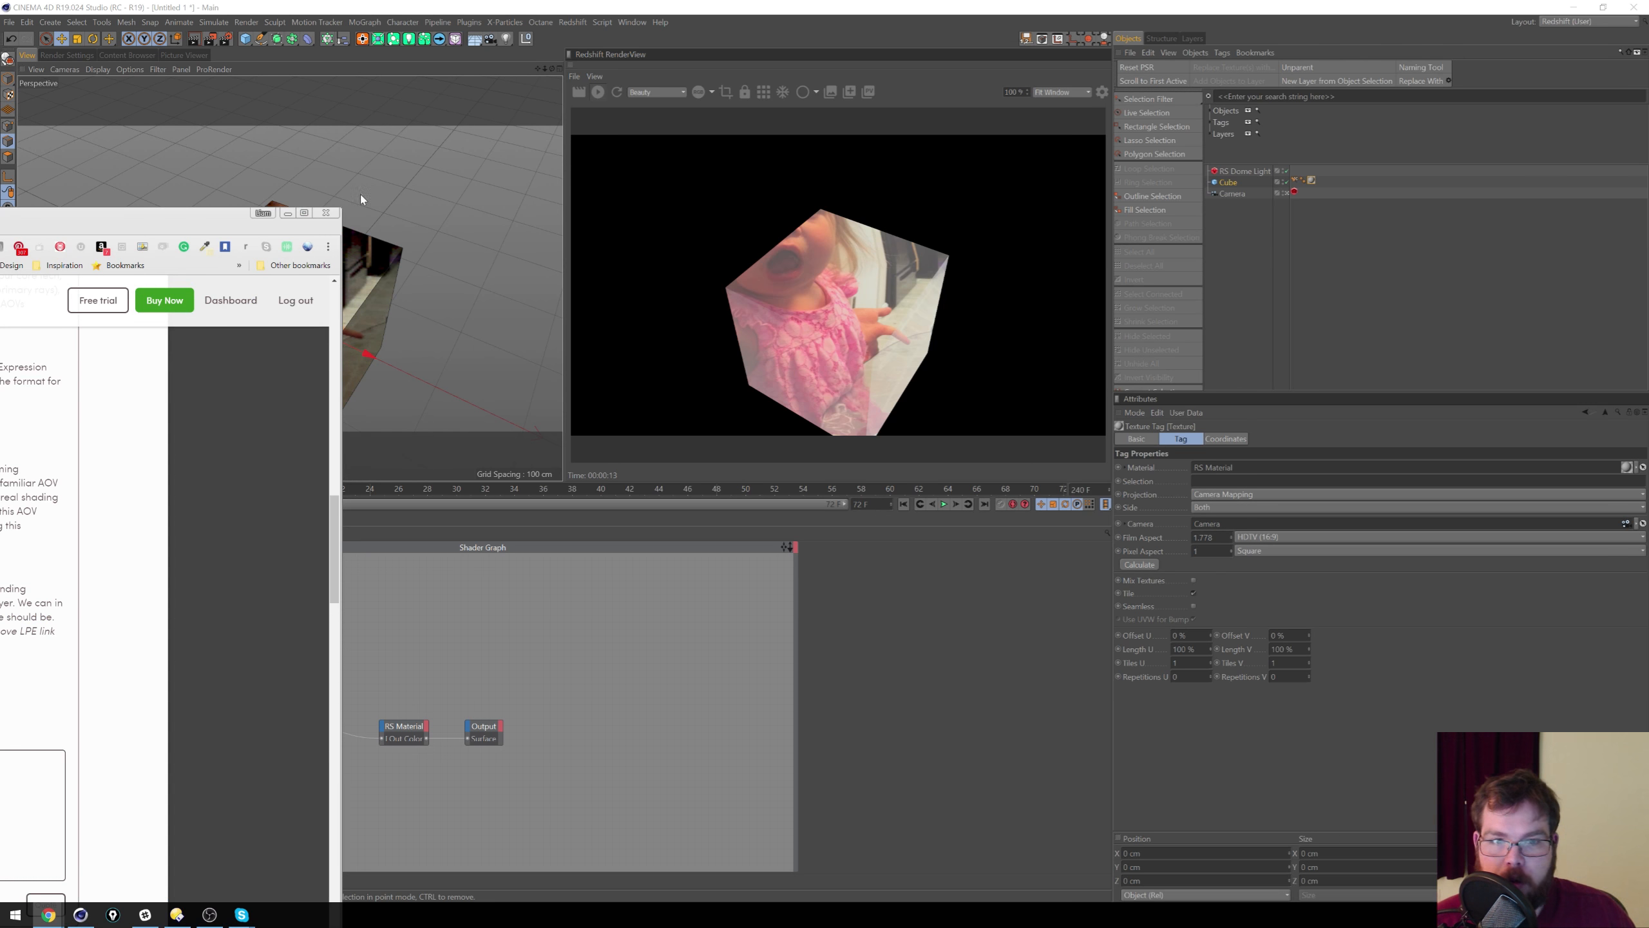
left_click(326, 213)
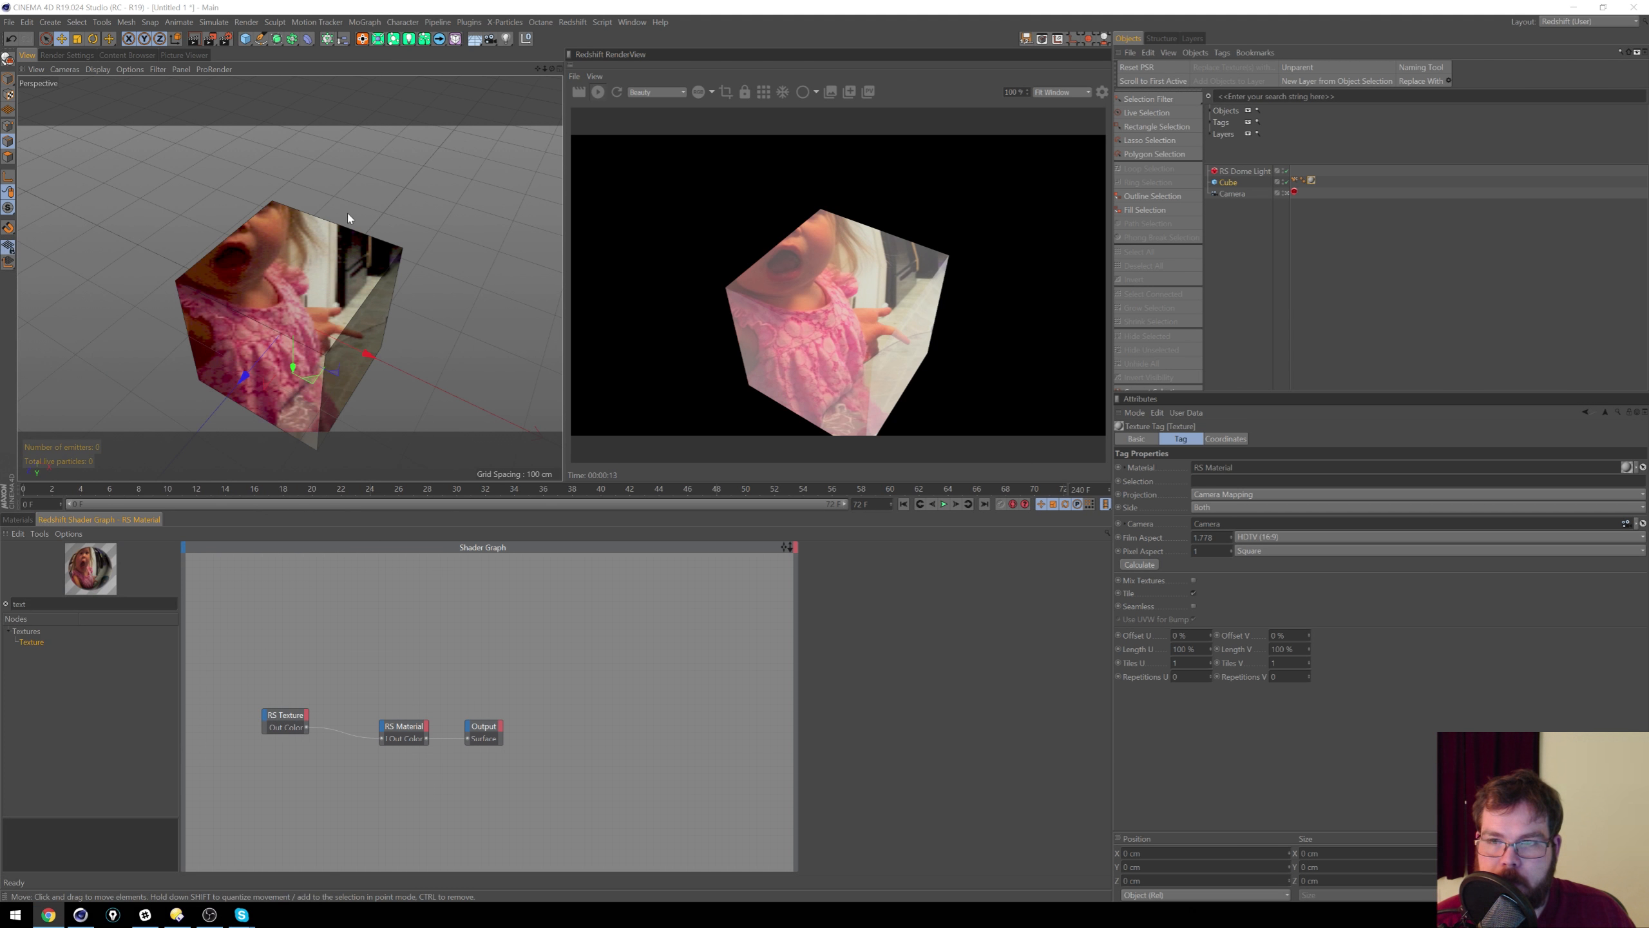